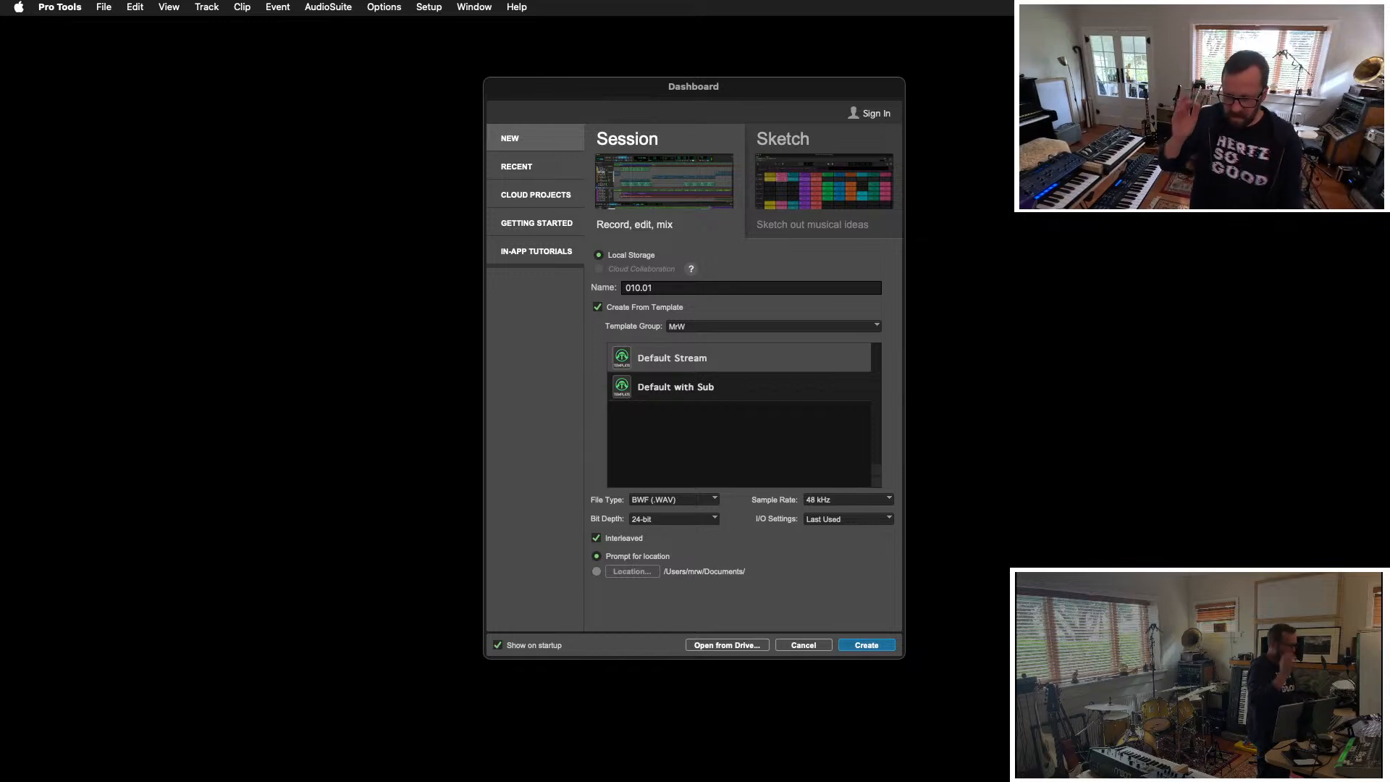
# Step: Create a session named "010.01 The Edge of Space" from the Default Stream template and save it in the 010 240907 folder
pyautogui.write('The Ed')
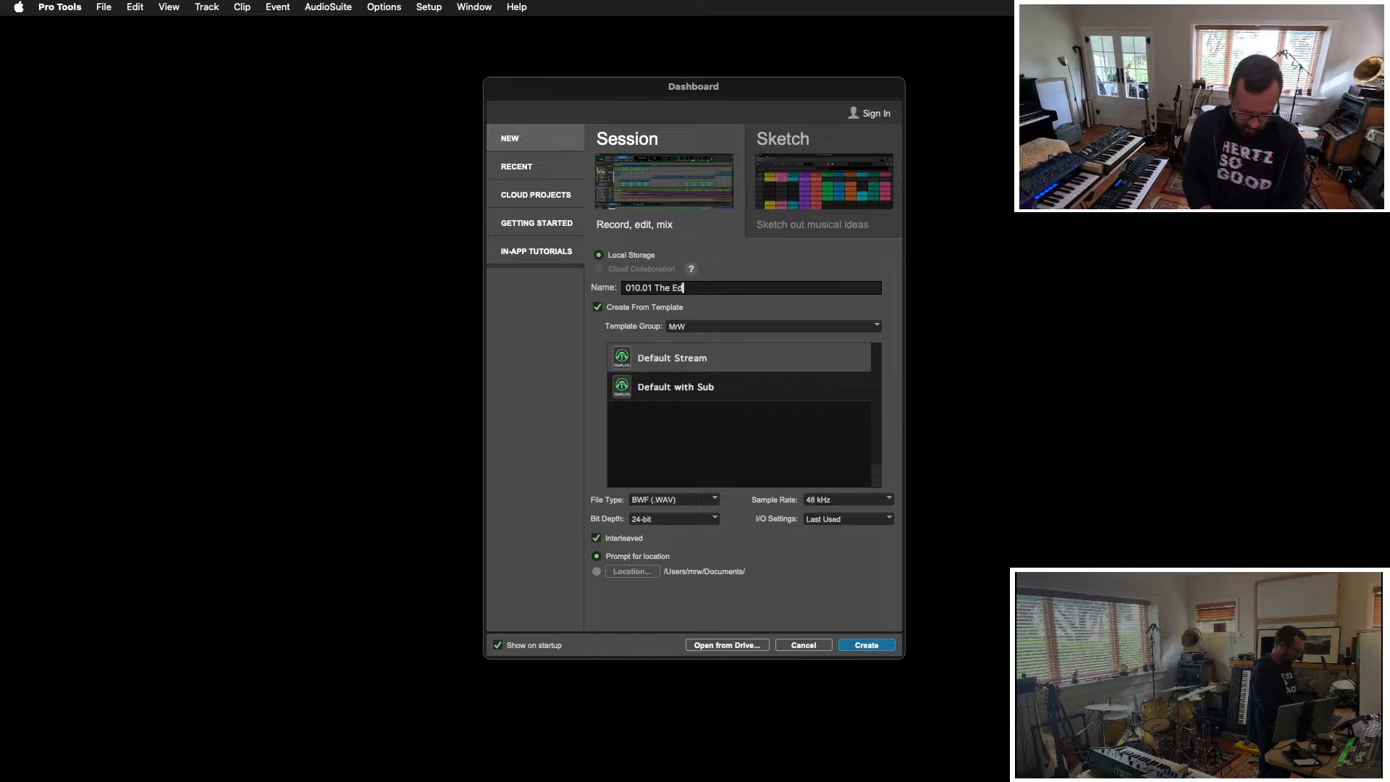
pyautogui.write('ge of Space')
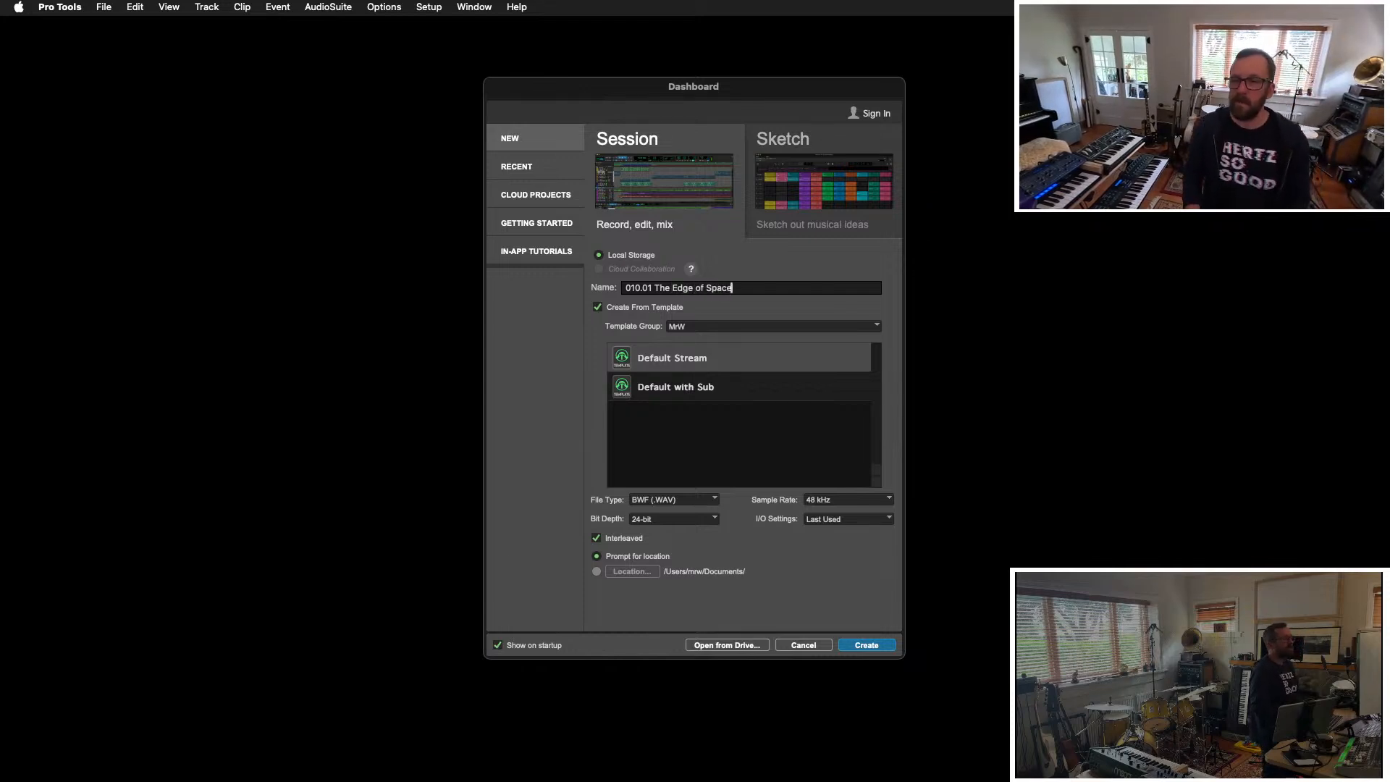
pyautogui.press('Return')
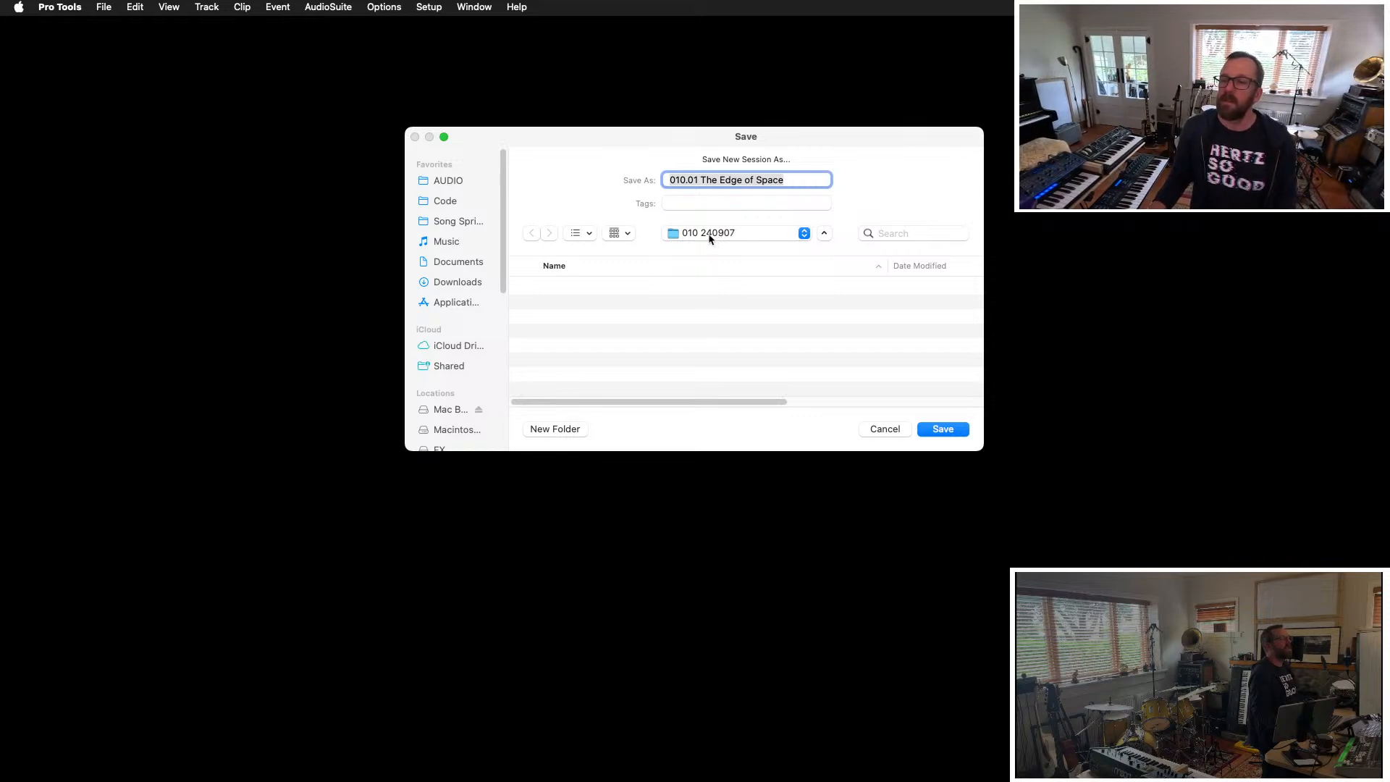
pyautogui.click(959, 433)
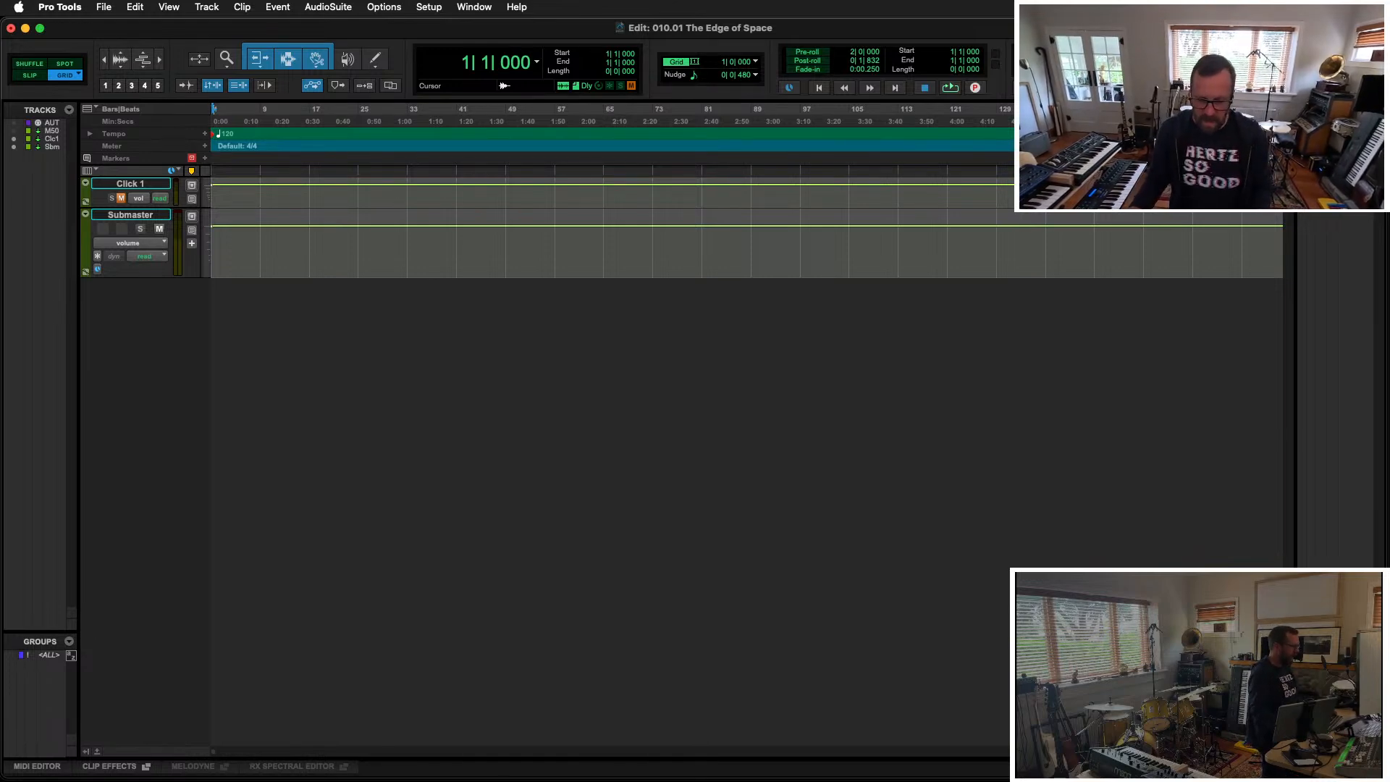
# Step: Switch to UpNote, fit its window to the first third of the screen, and create a note titled "101.01 Edge of Space"
pyautogui.press('super+Tab')
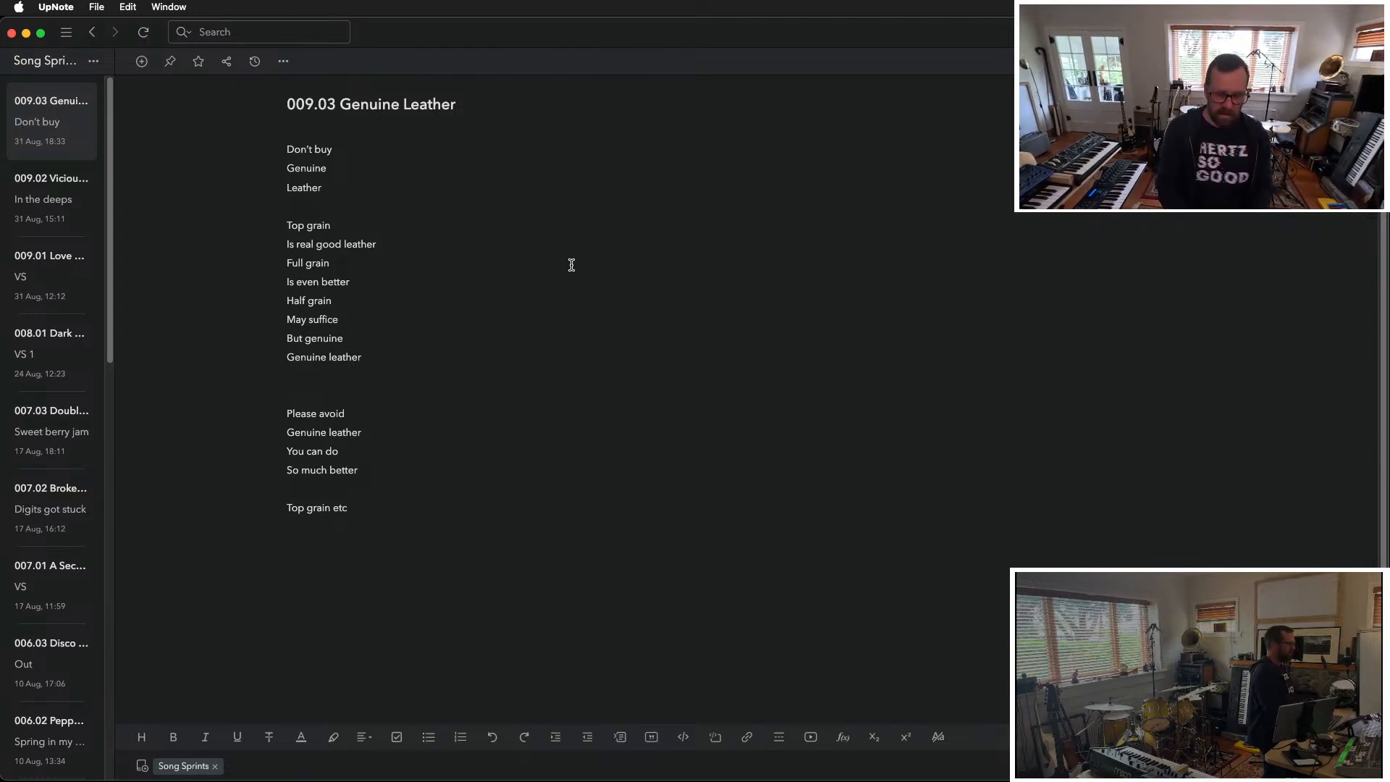
pyautogui.hotkey('ctrl', 'alt', 'd')
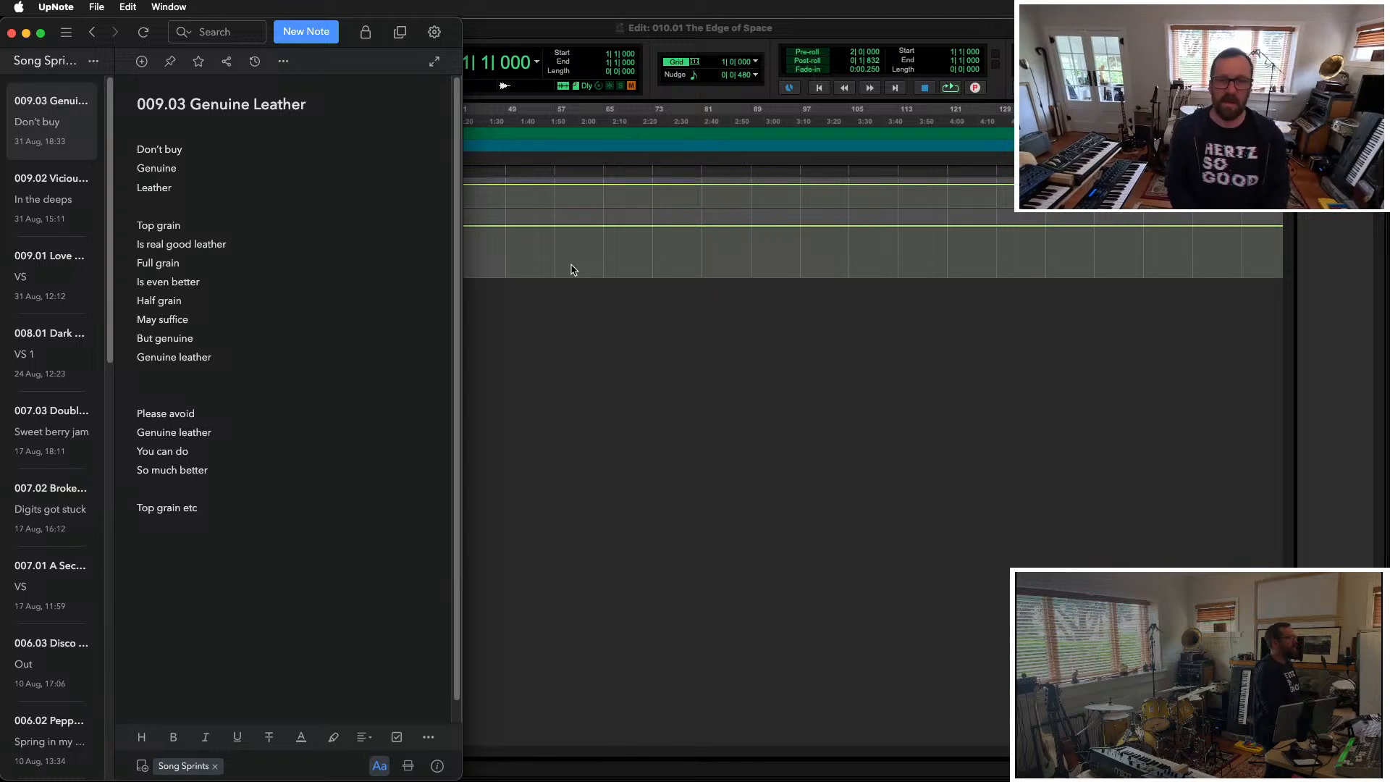
pyautogui.click(301, 33)
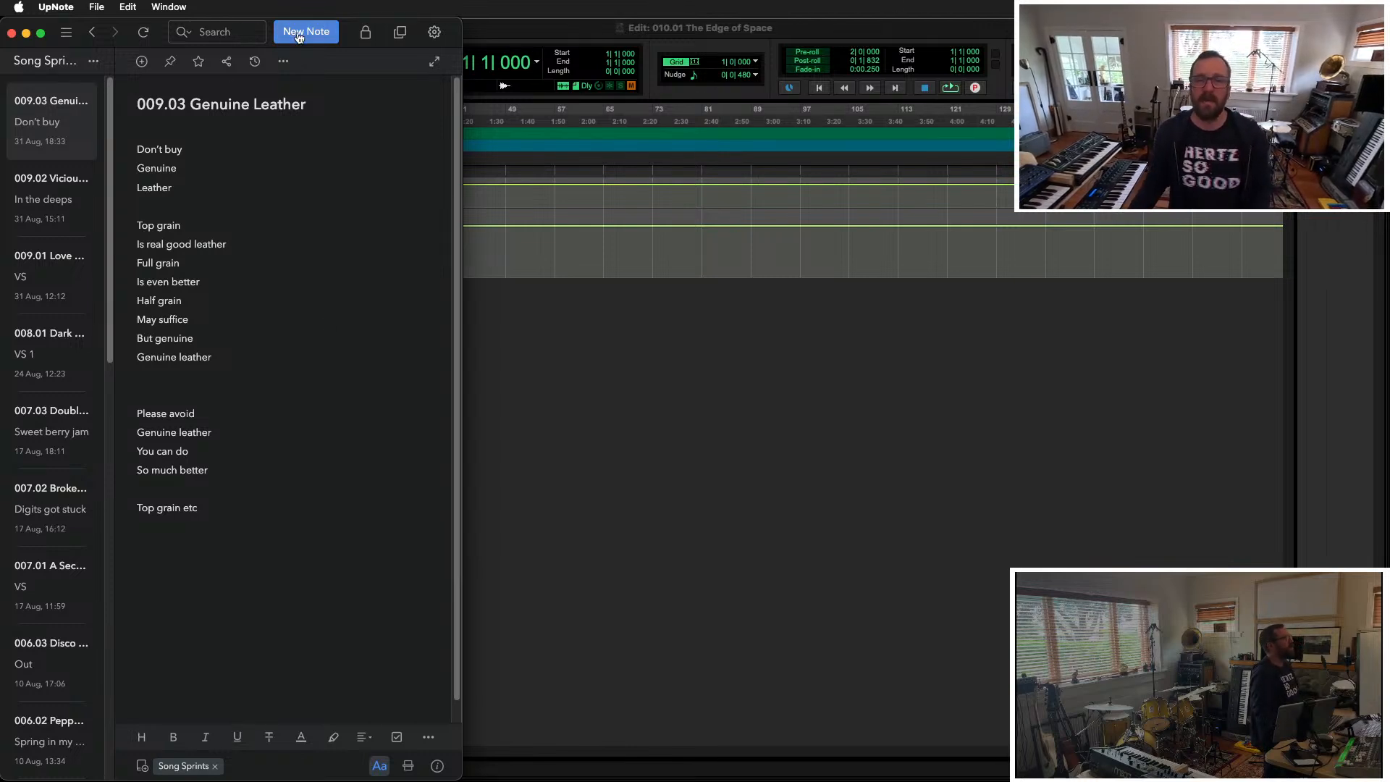
pyautogui.write('101')
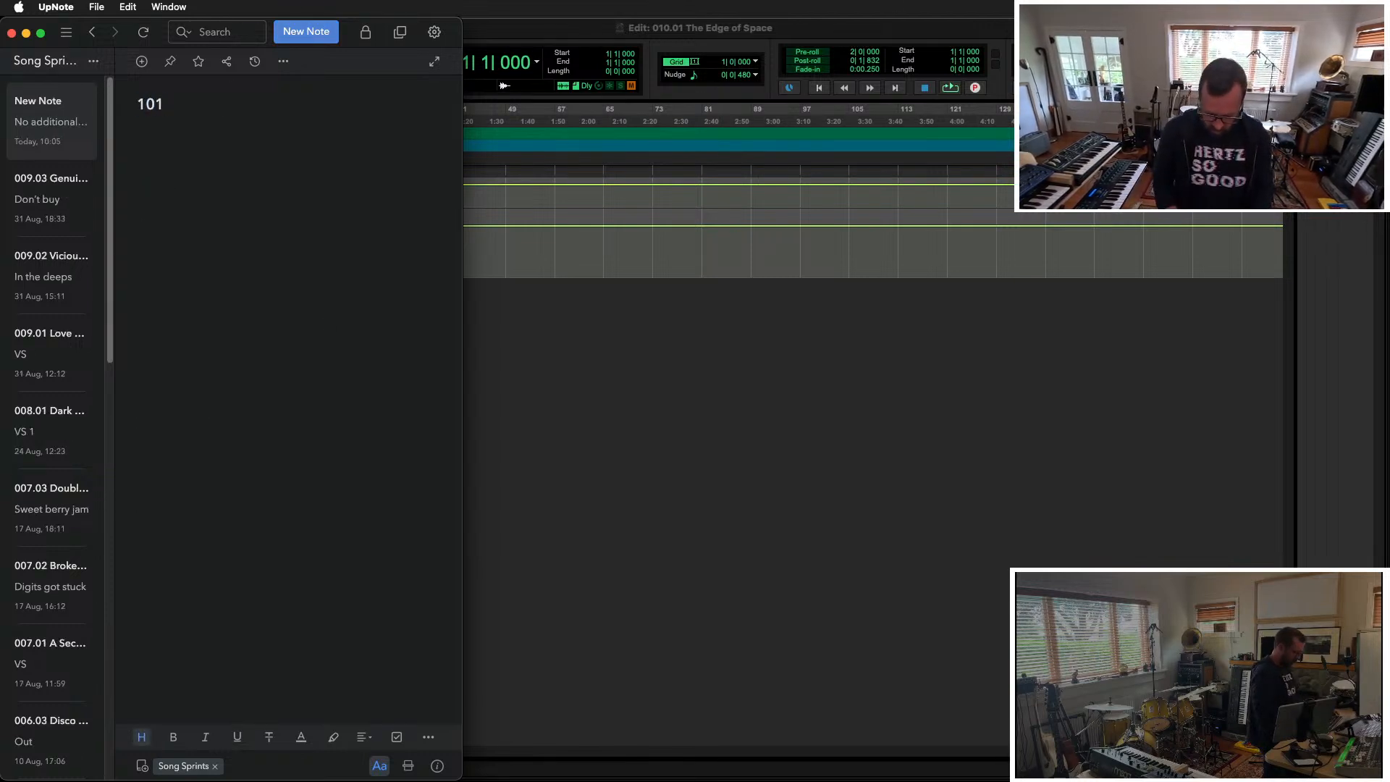
pyautogui.write('.01 E')
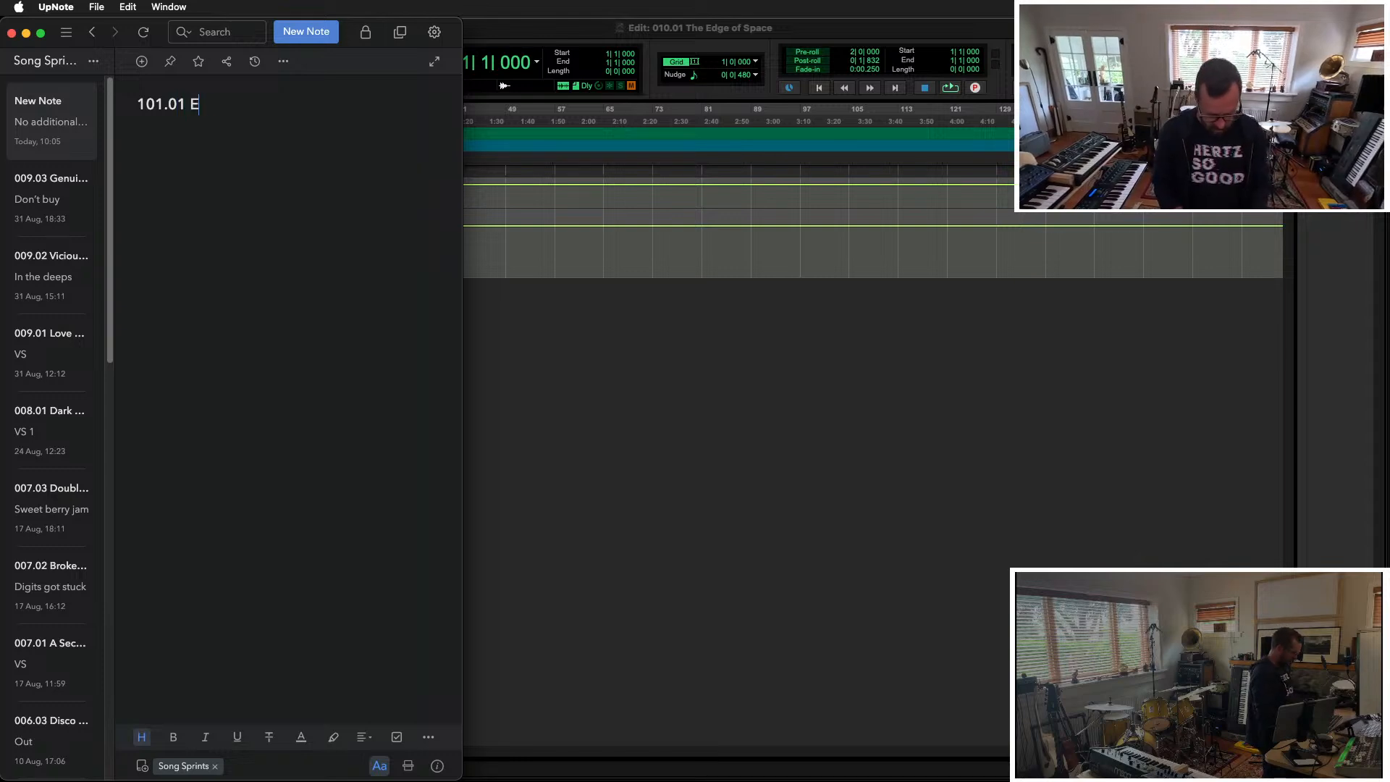
pyautogui.write('dge of Space ')
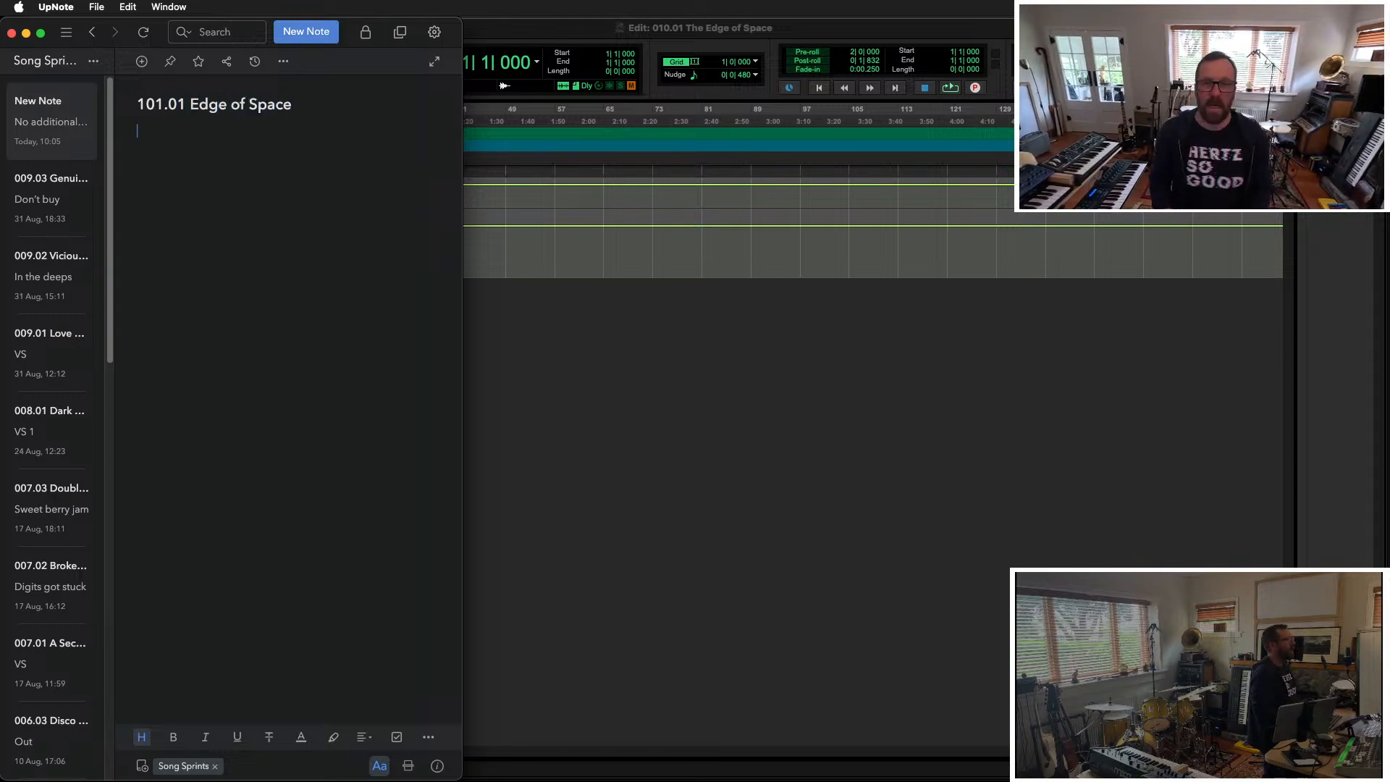
# Step: Write the lyric lines "Space man" and "At the edge of space" in the new note
pyautogui.write('Spame')
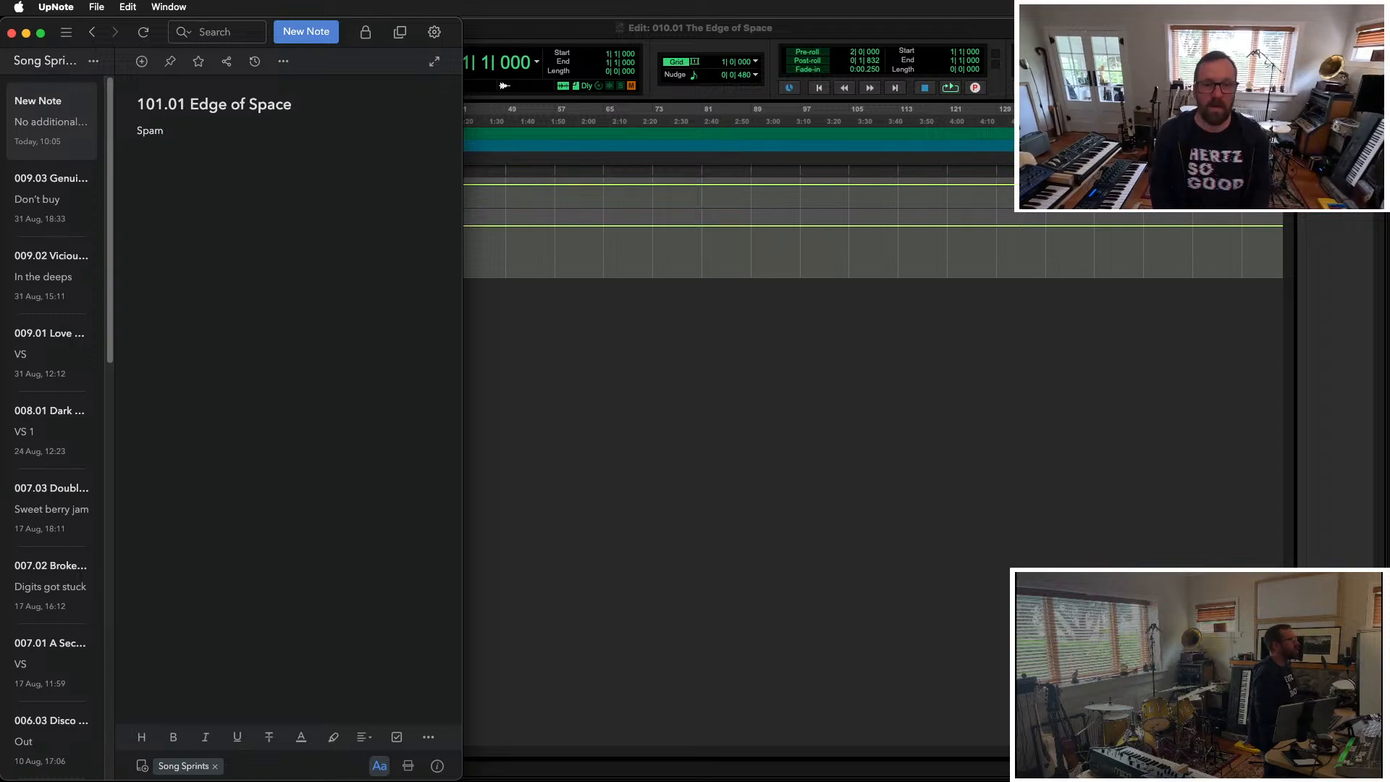
pyautogui.press('BackSpace')
pyautogui.press('BackSpace')
pyautogui.write('ace')
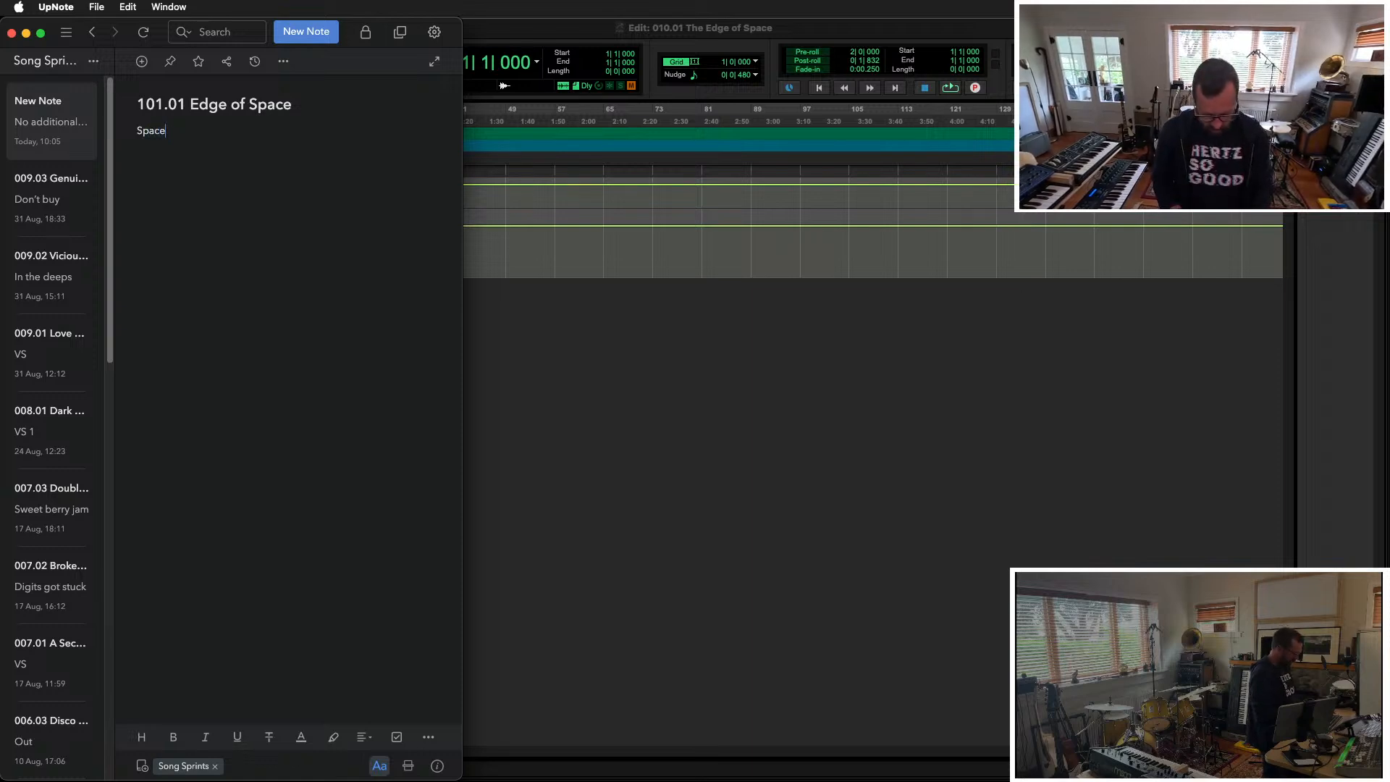
pyautogui.write(' man')
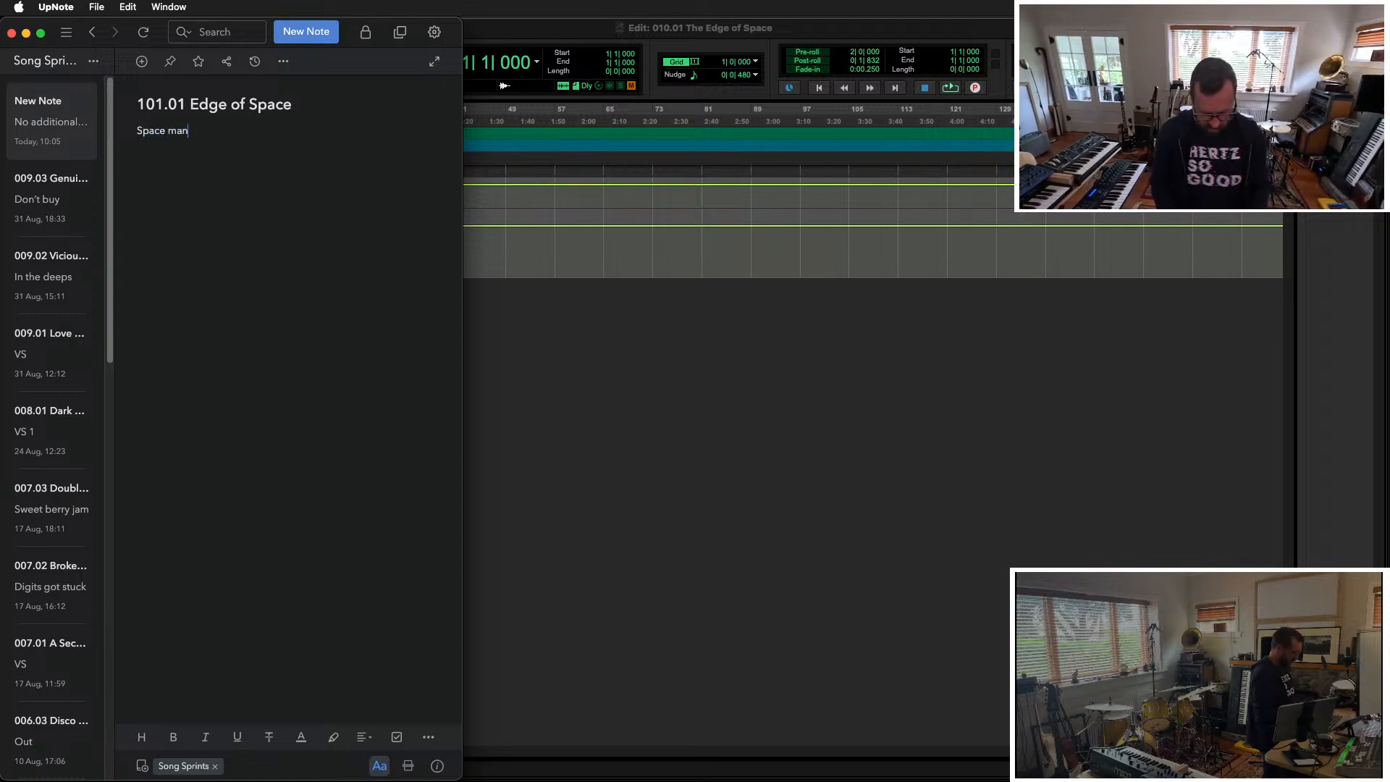
pyautogui.press('Return')
pyautogui.write('At the ed')
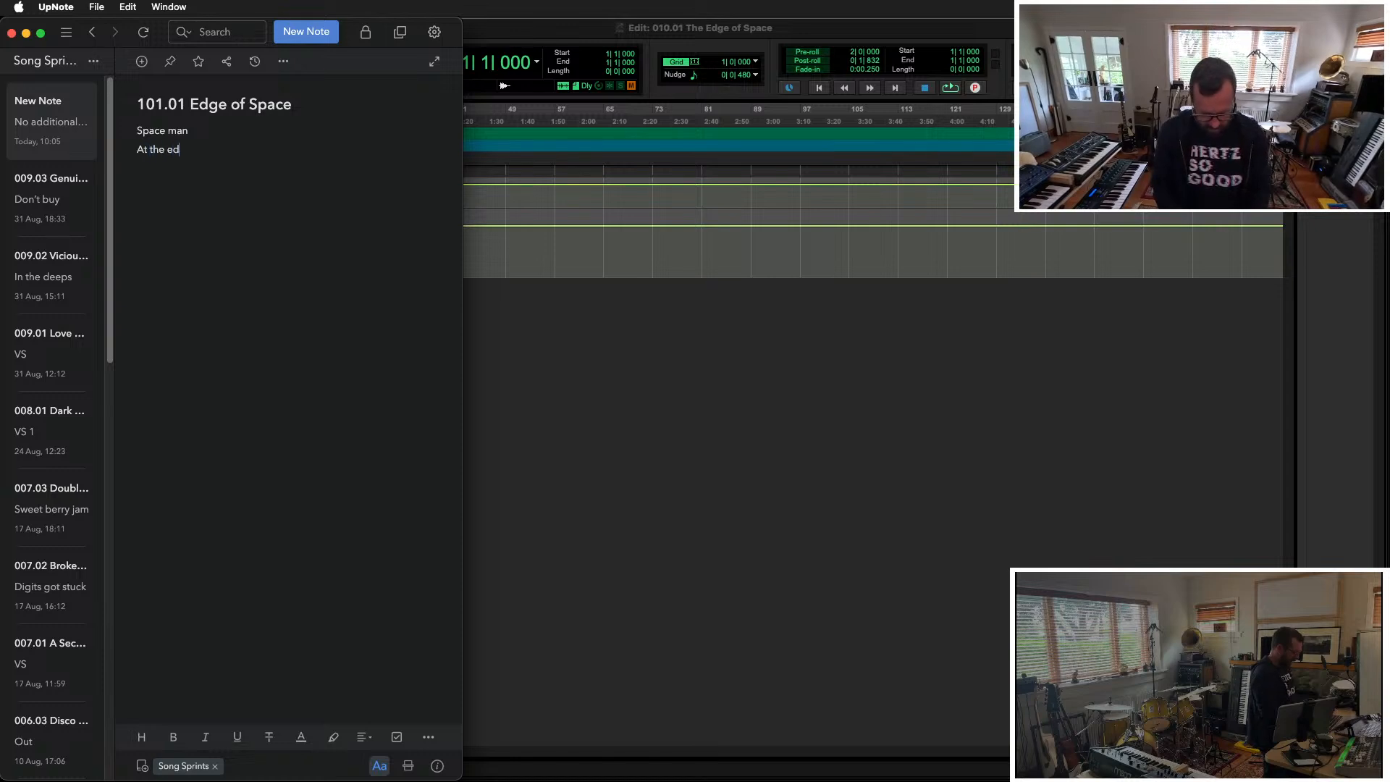
pyautogui.write('ge of space')
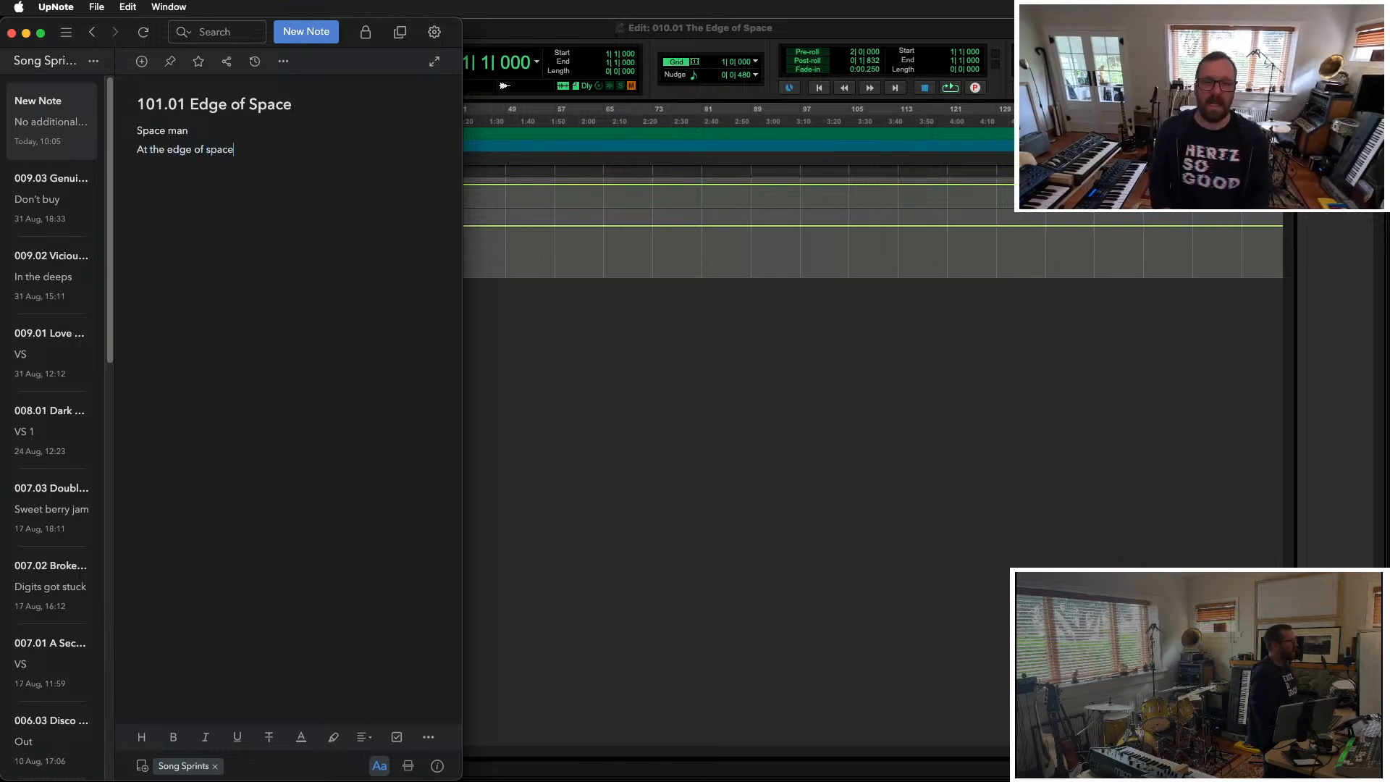
pyautogui.press('Return')
# Step: Switch back to Pro Tools and create one new track from the ART ALab track preset in A-MrW-MX
pyautogui.press('super+Tab')
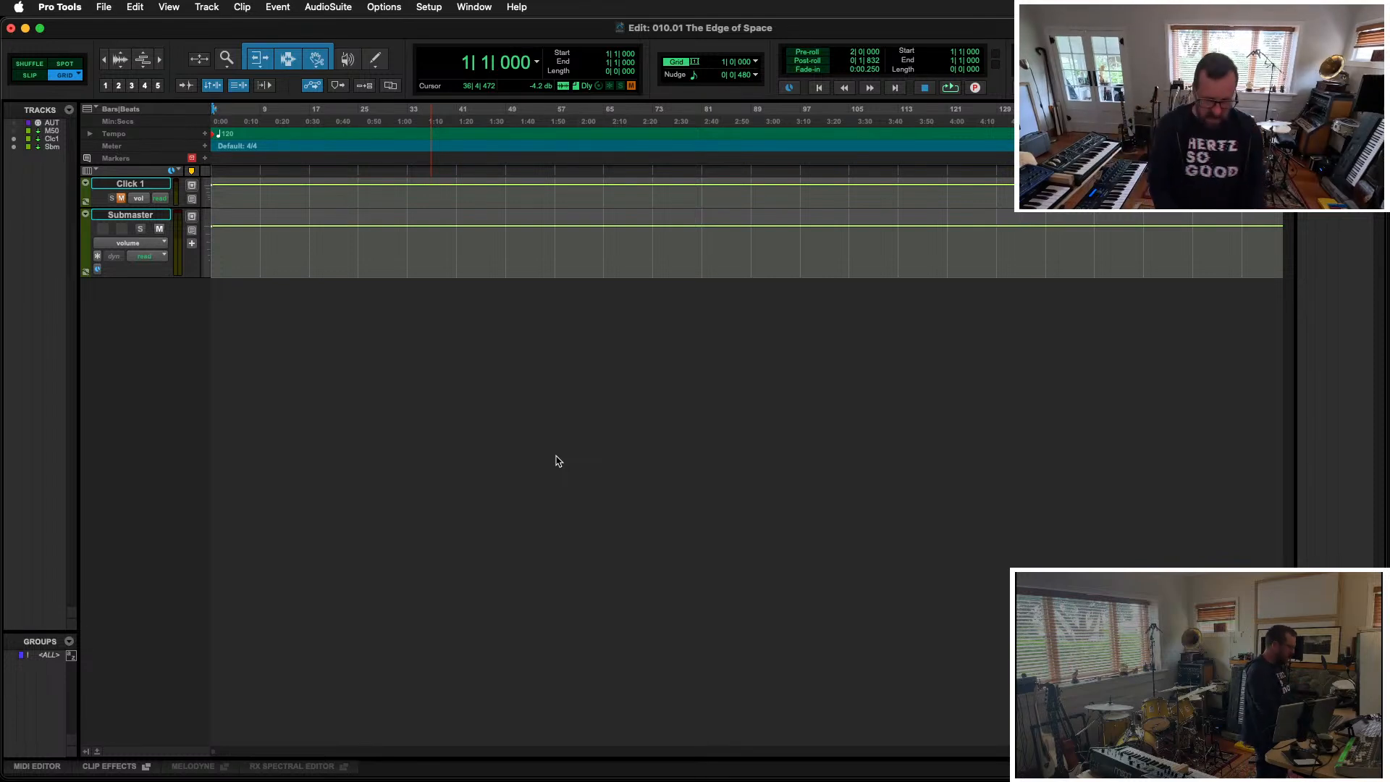
pyautogui.press('super+shift+n')
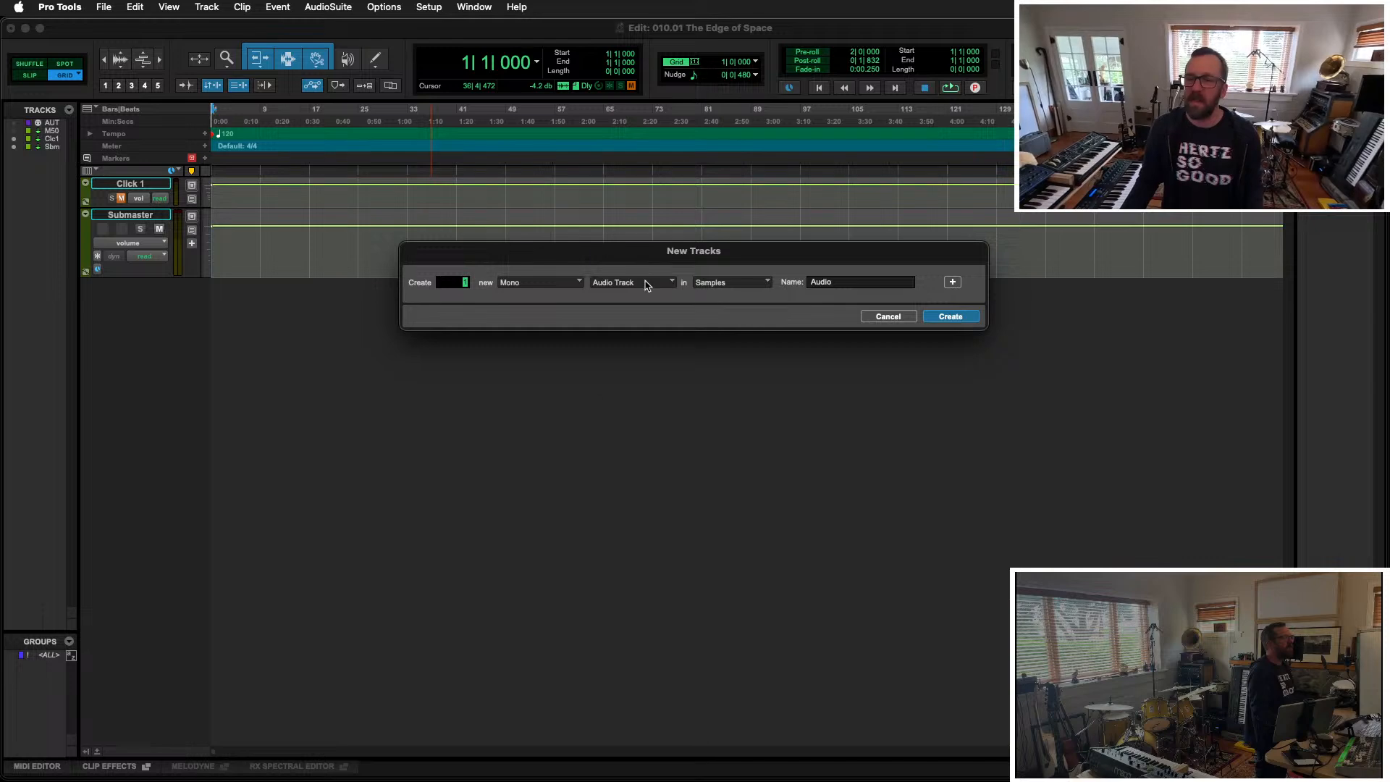
pyautogui.click(647, 282)
pyautogui.moveTo(657, 382)
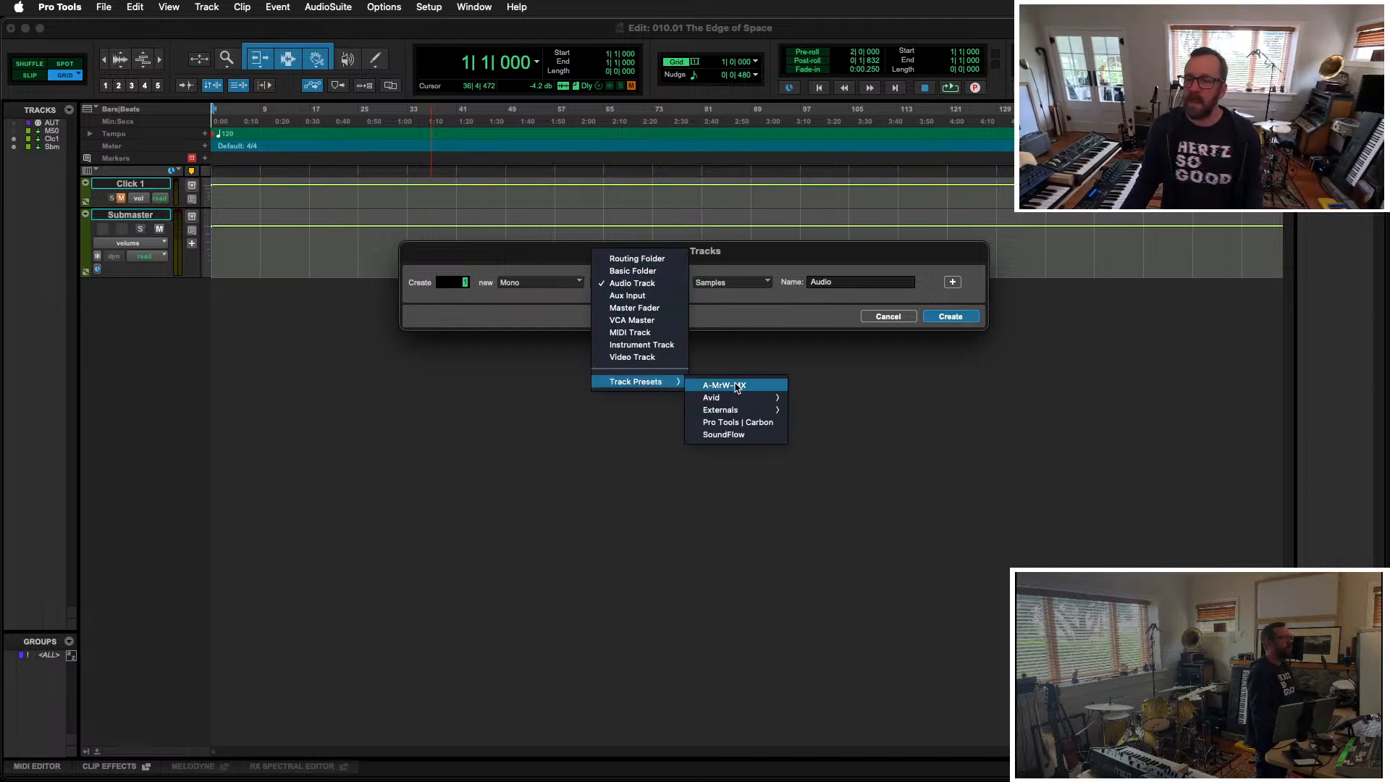
pyautogui.click(735, 386)
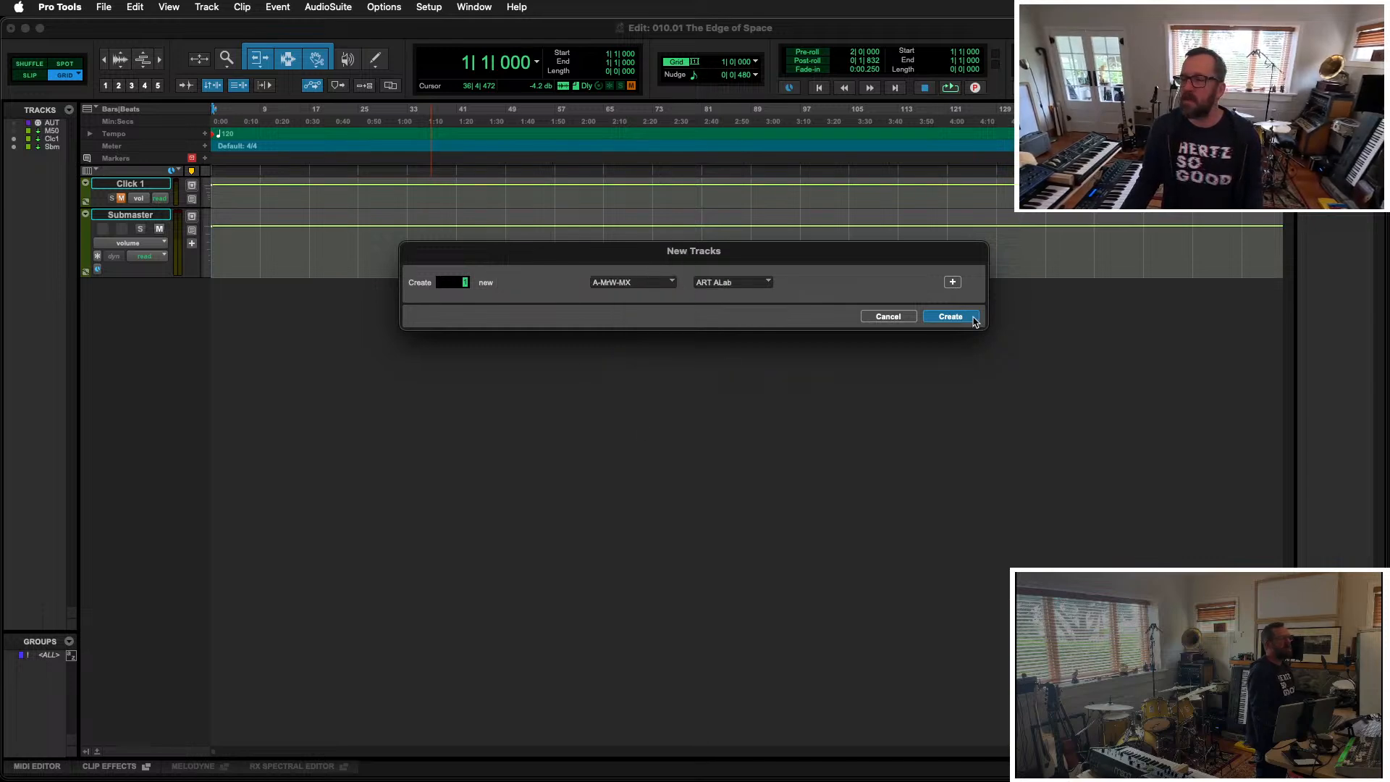
pyautogui.click(967, 323)
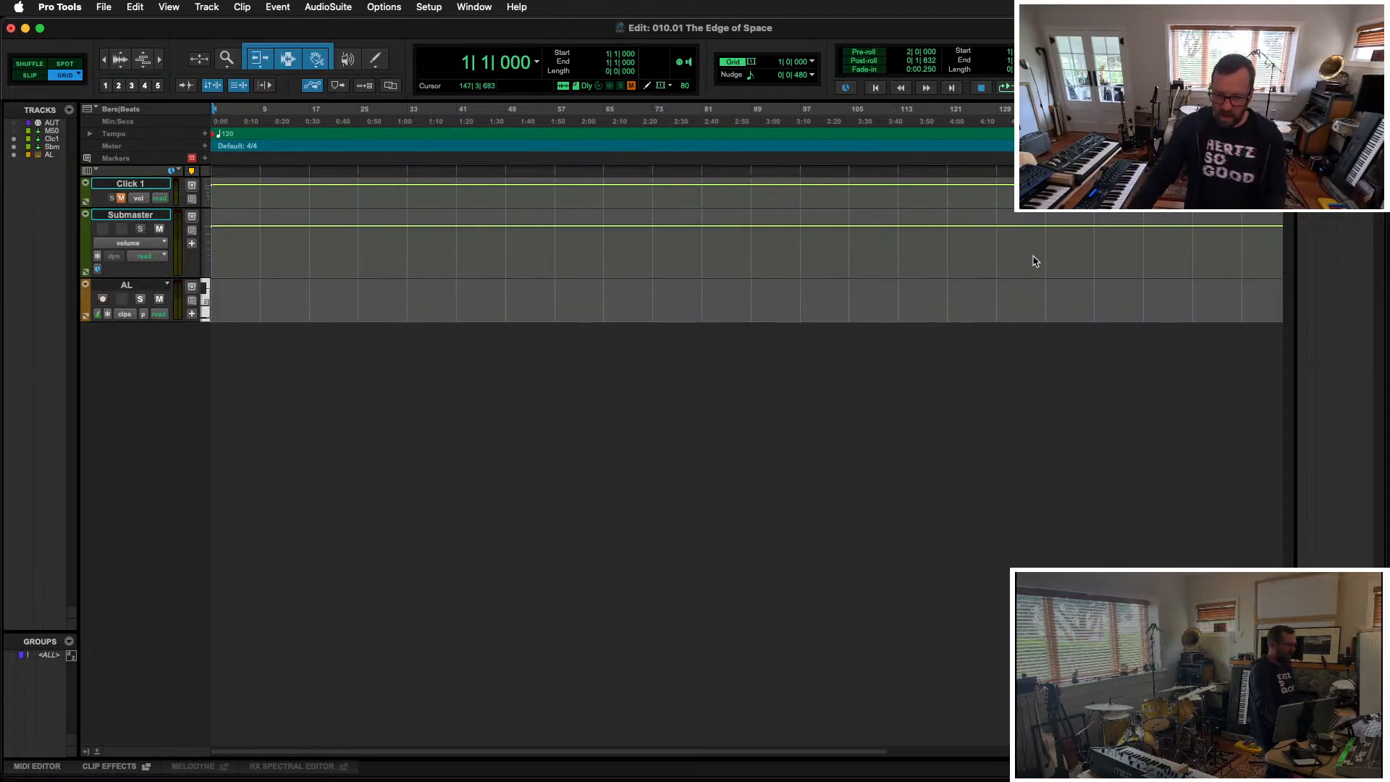
# Step: Show the Mix window, open the AL track's Analog Lab V plug-in, and move its window clear of the screen edge
pyautogui.press('super+equal')
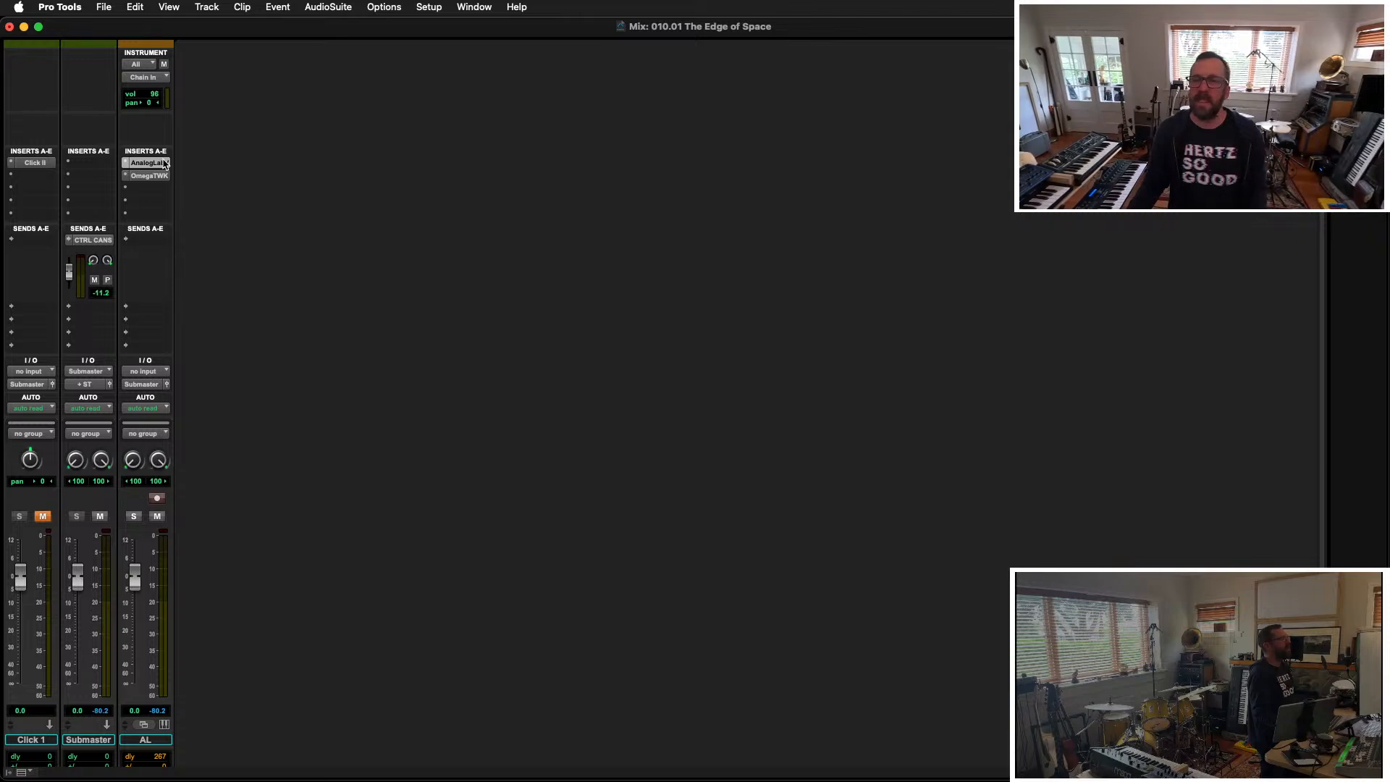
pyautogui.click(165, 163)
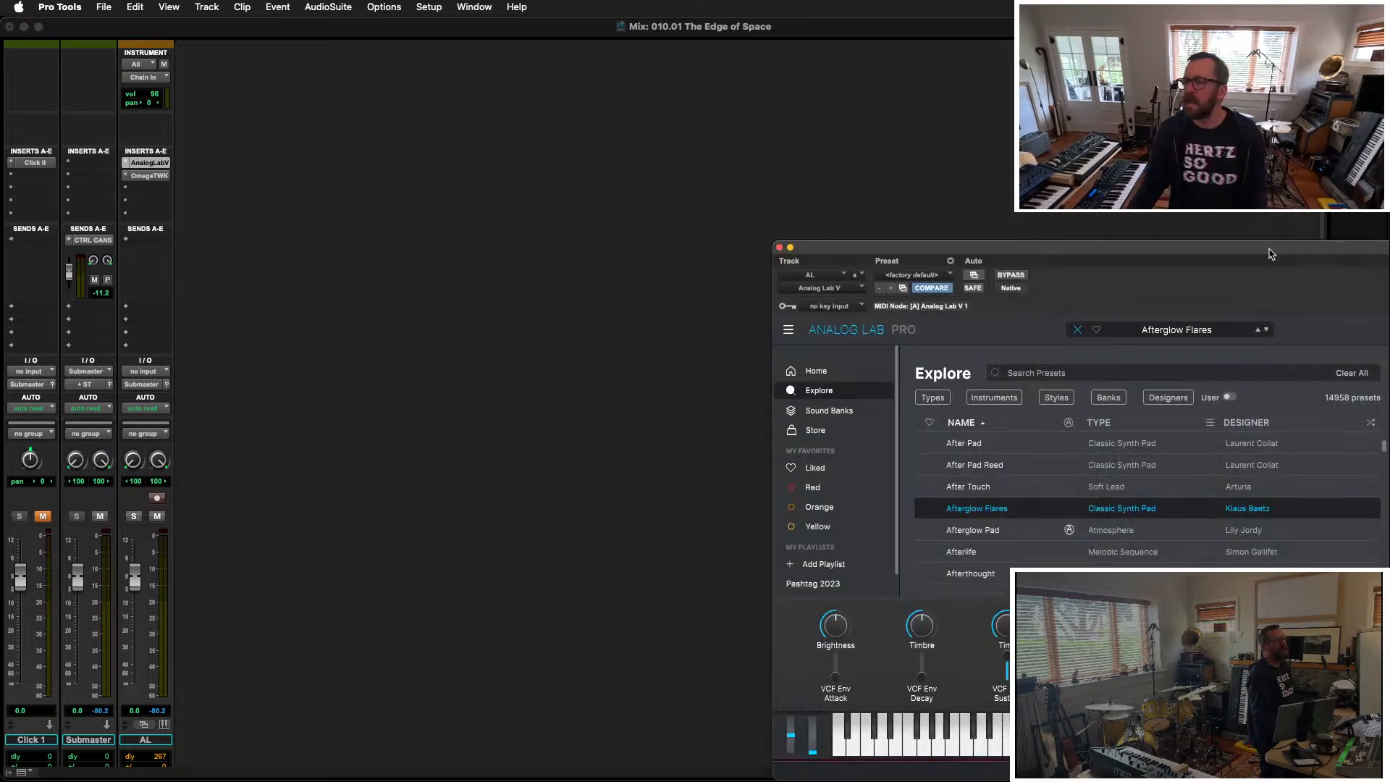
pyautogui.moveTo(1271, 253); pyautogui.dragTo(504, 124)
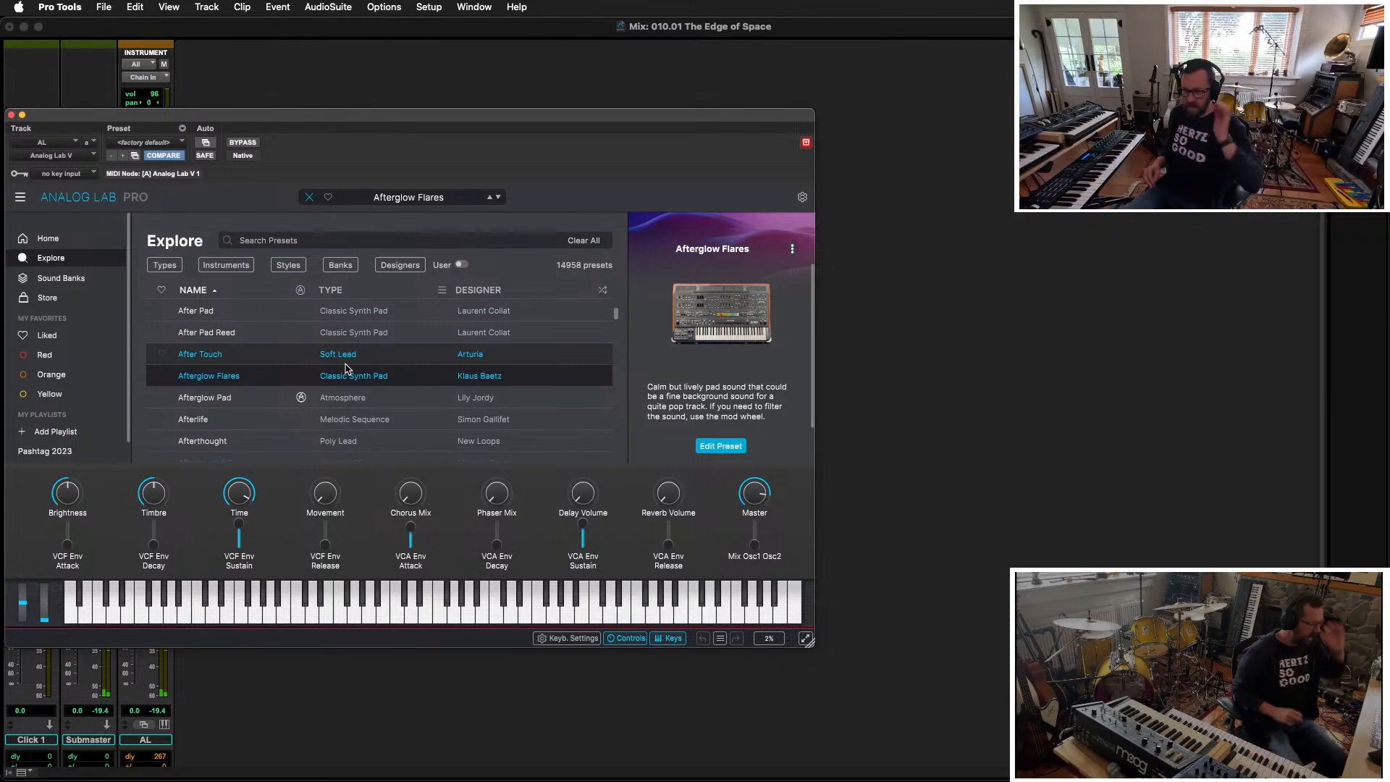
# Step: Audition Analog Lab presets through the list from Afterglow Pad onward, ending on Age of Solo
pyautogui.press('Down')
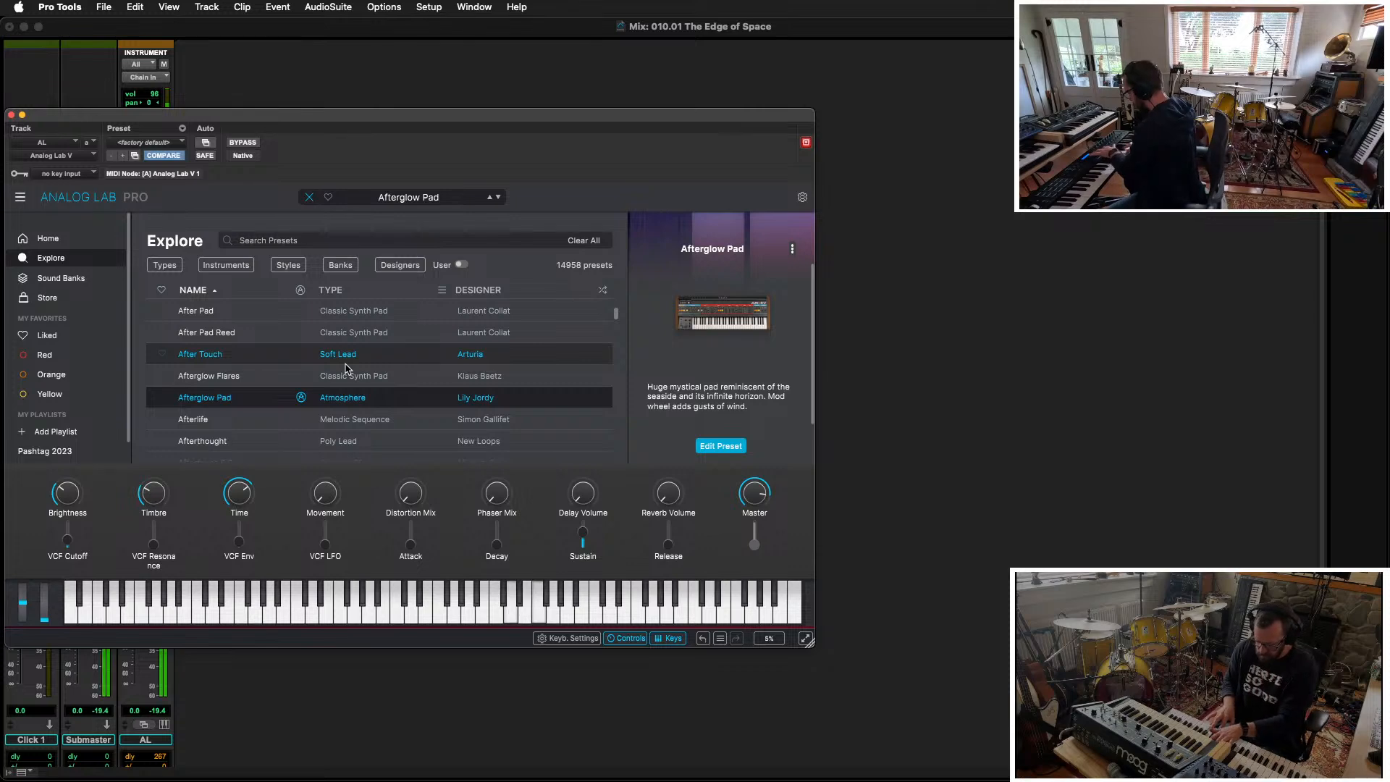
pyautogui.press('Down')
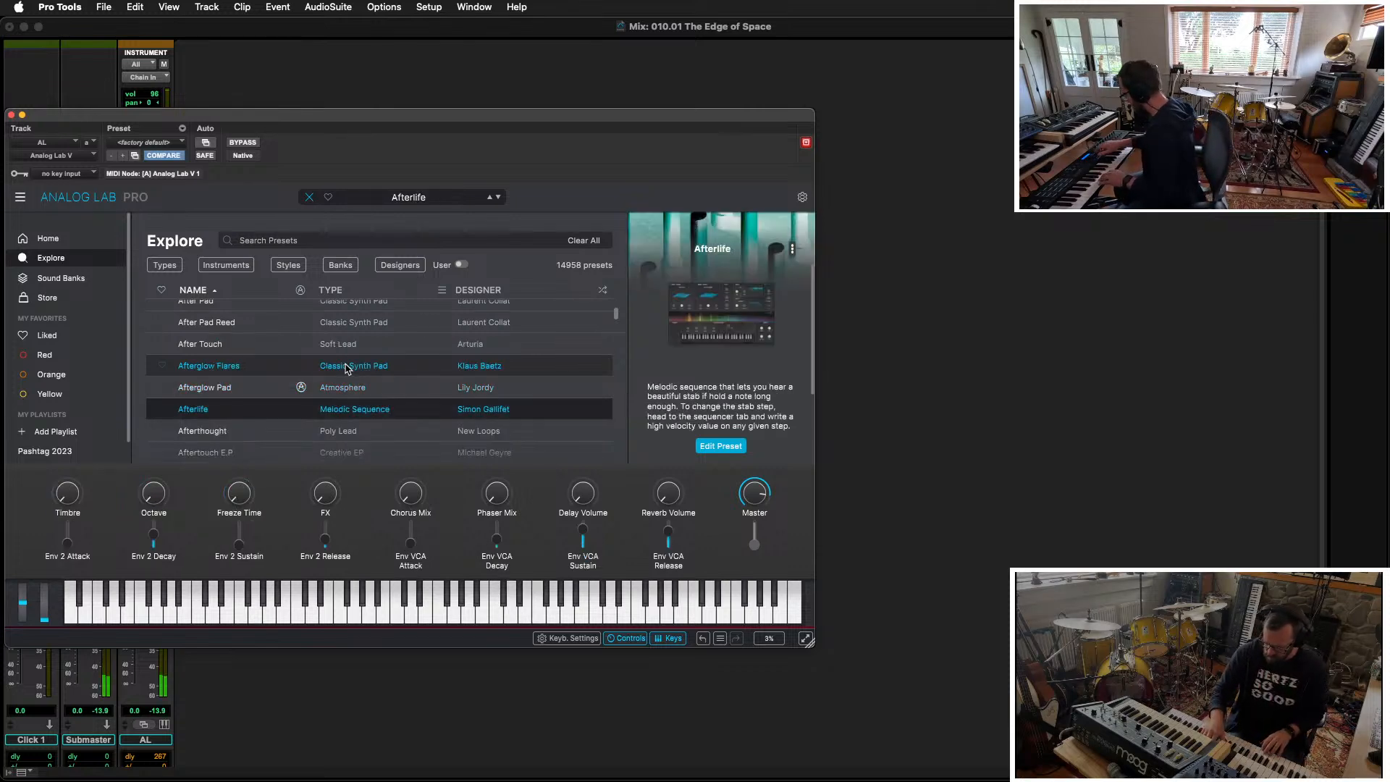
pyautogui.press('Up')
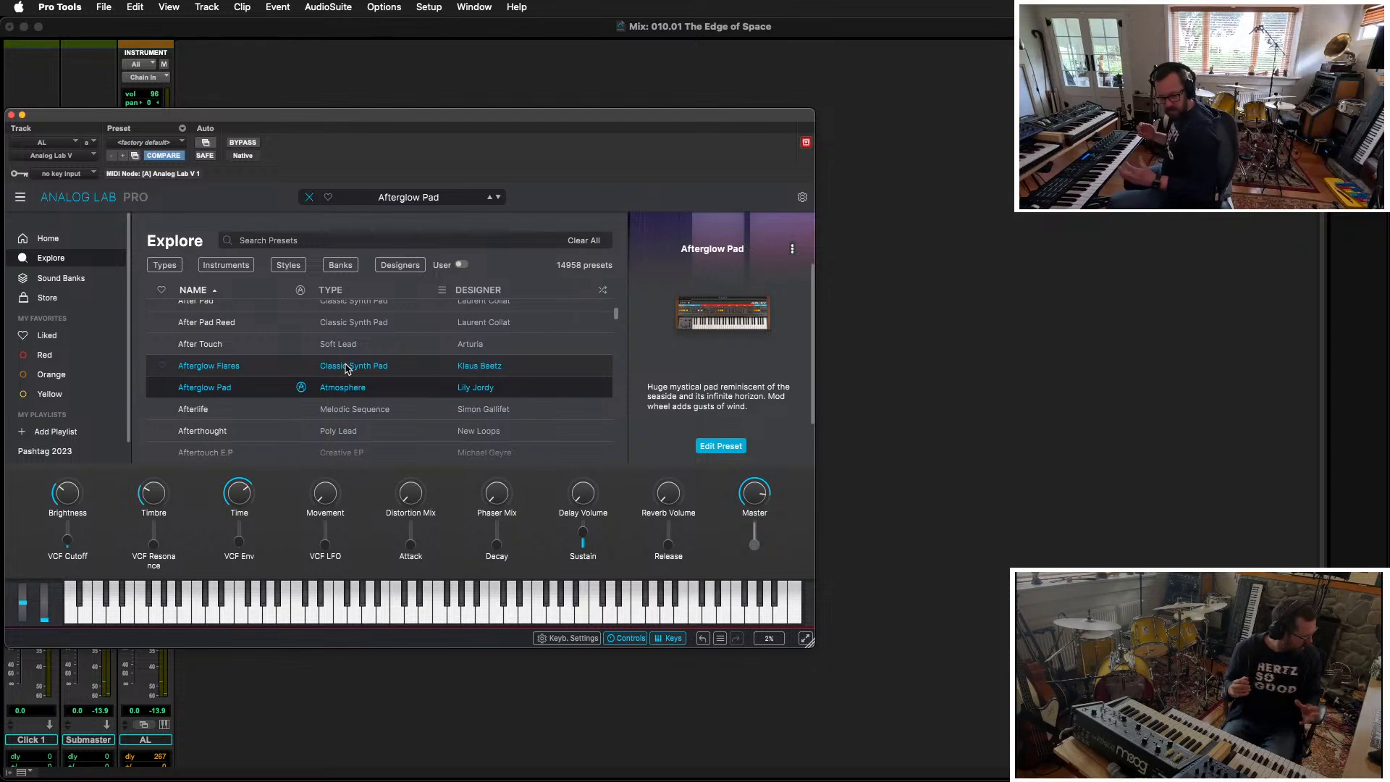
pyautogui.press('Down')
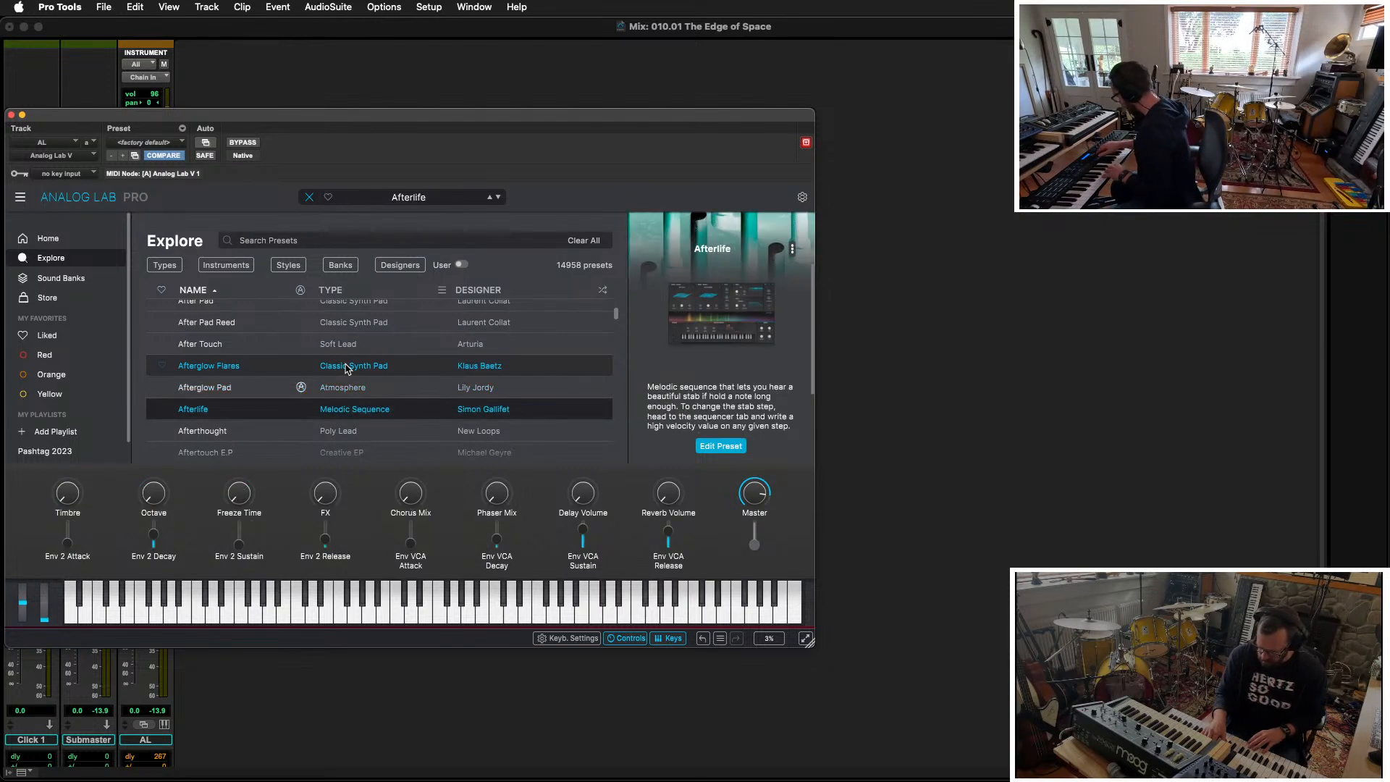
pyautogui.press('Down')
pyautogui.press('Down')
pyautogui.press('Down')
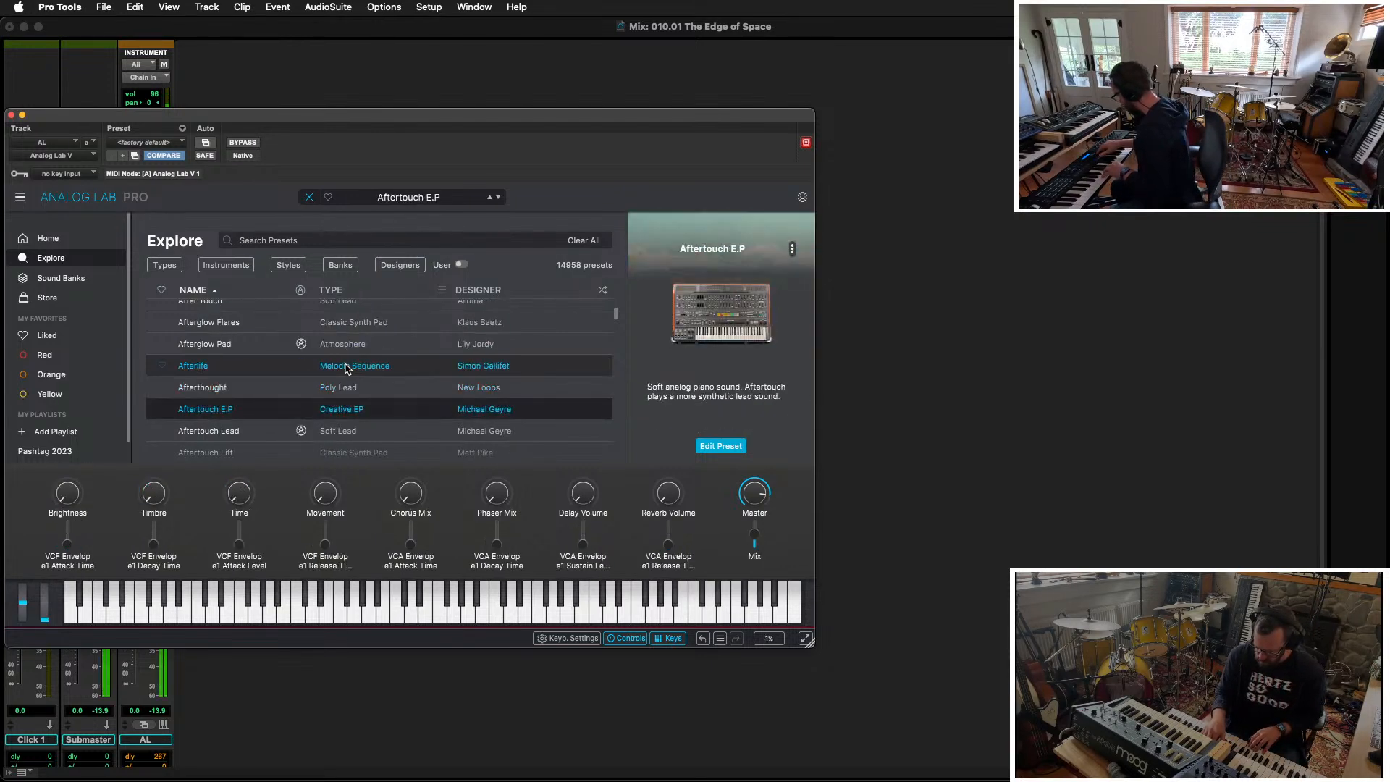
pyautogui.press('Down')
pyautogui.press('Down')
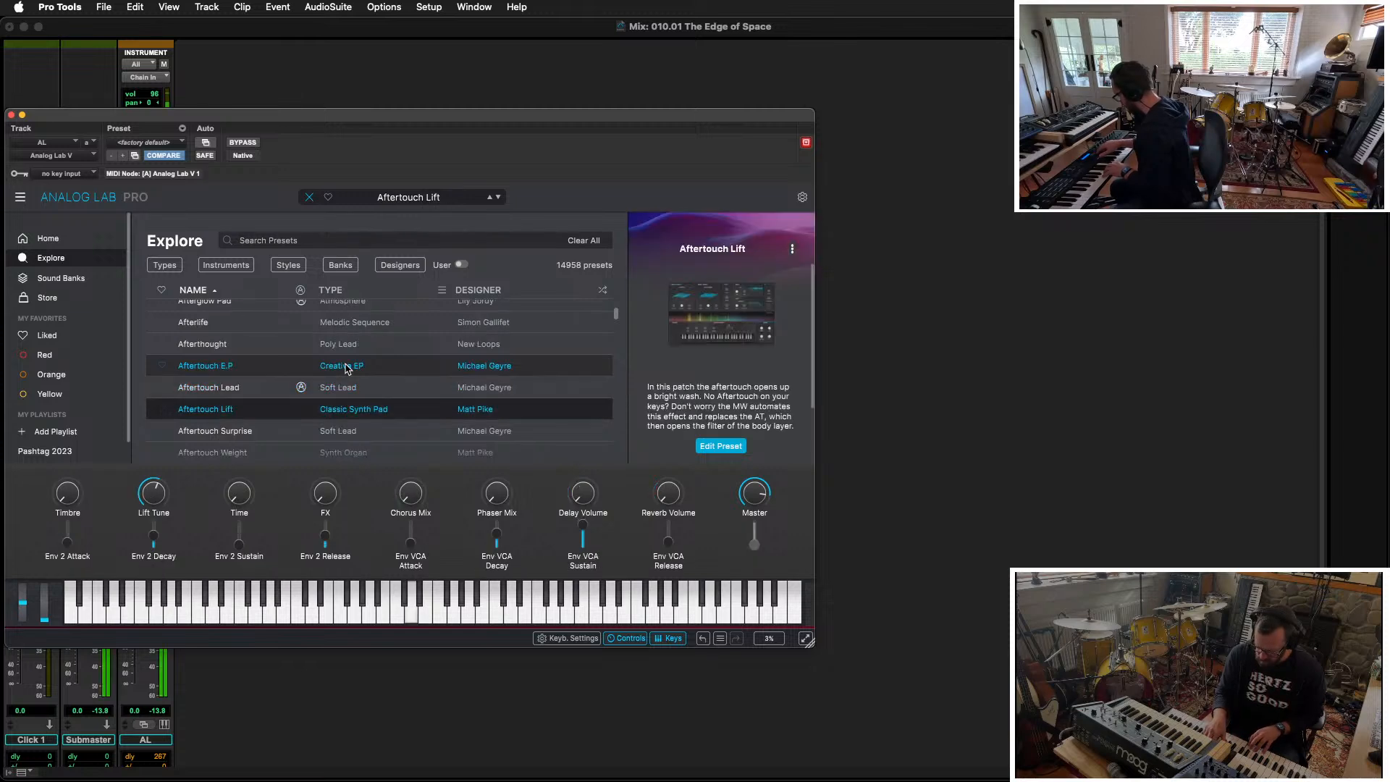
pyautogui.press('Down')
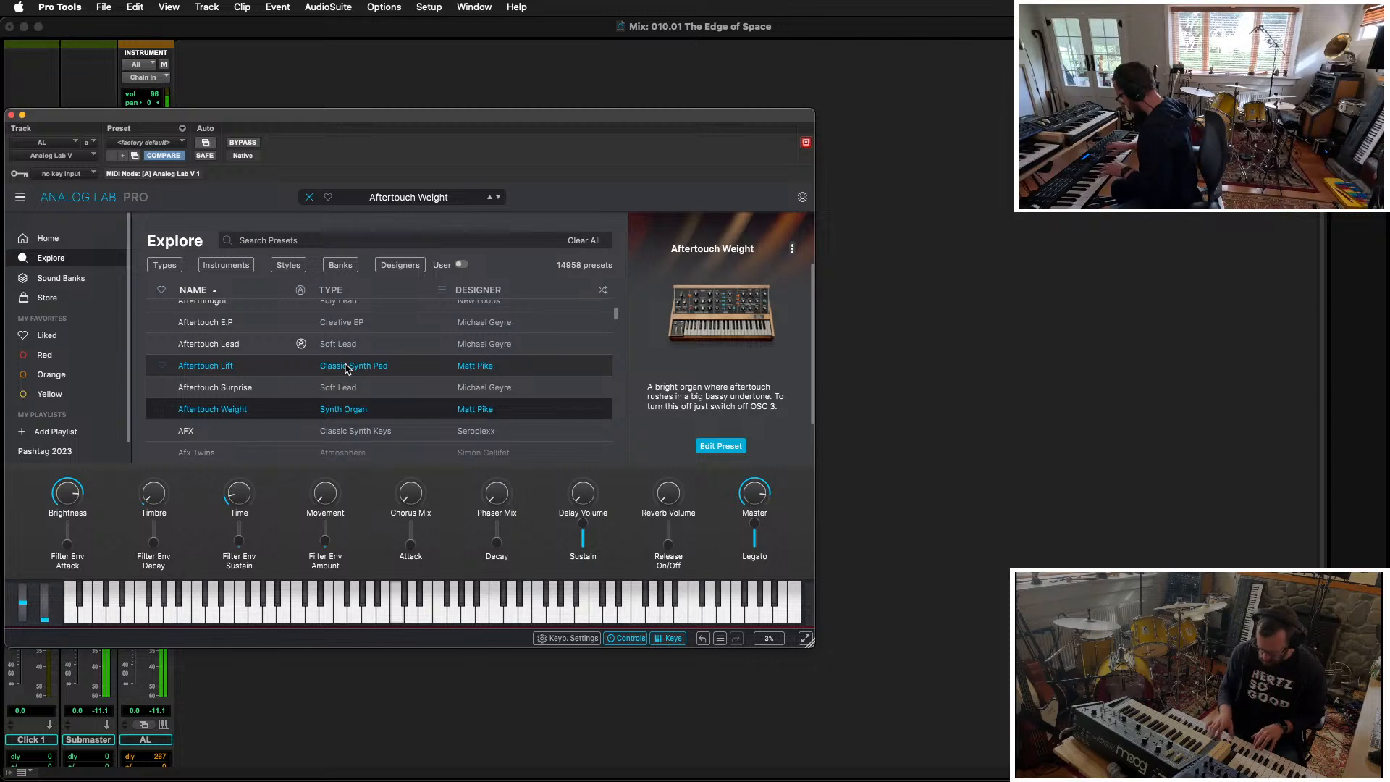
pyautogui.press('Down')
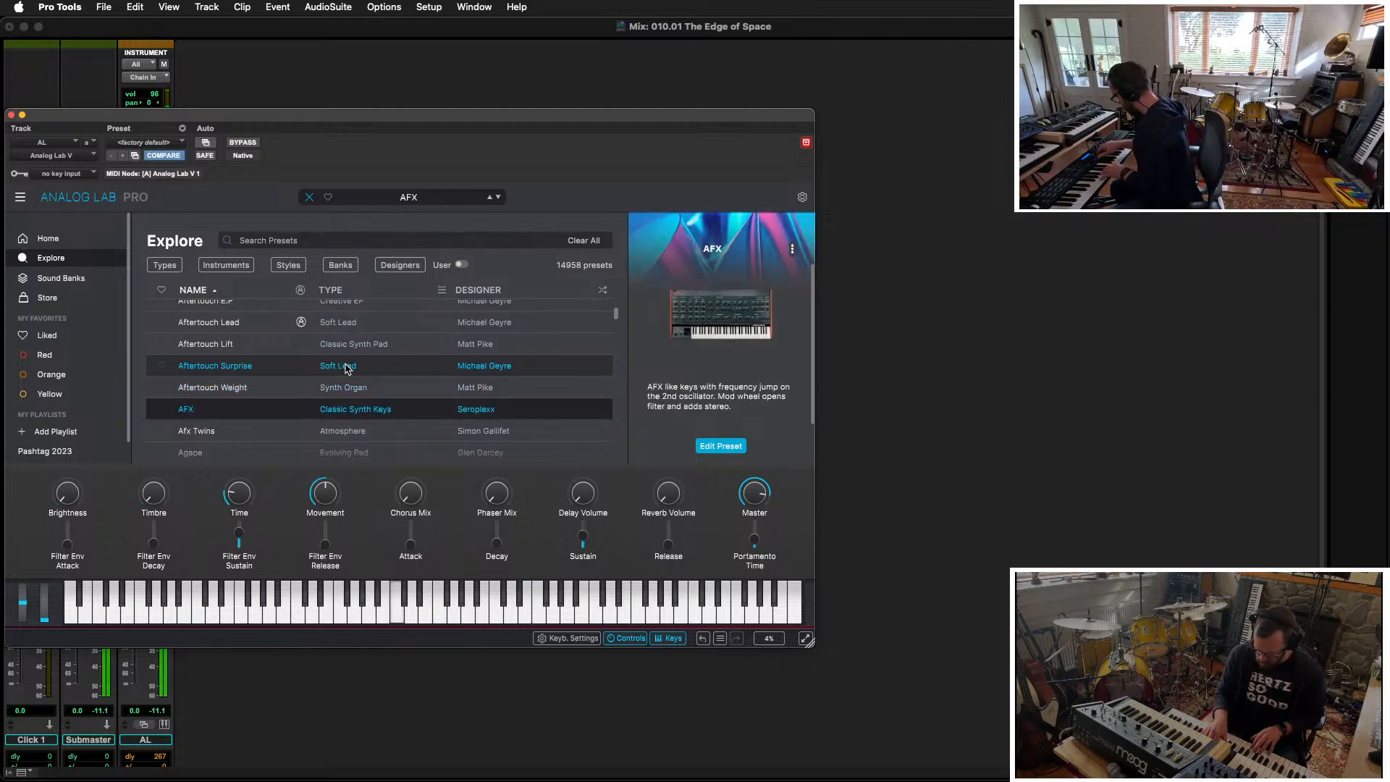
pyautogui.press('Down')
pyautogui.press('Down')
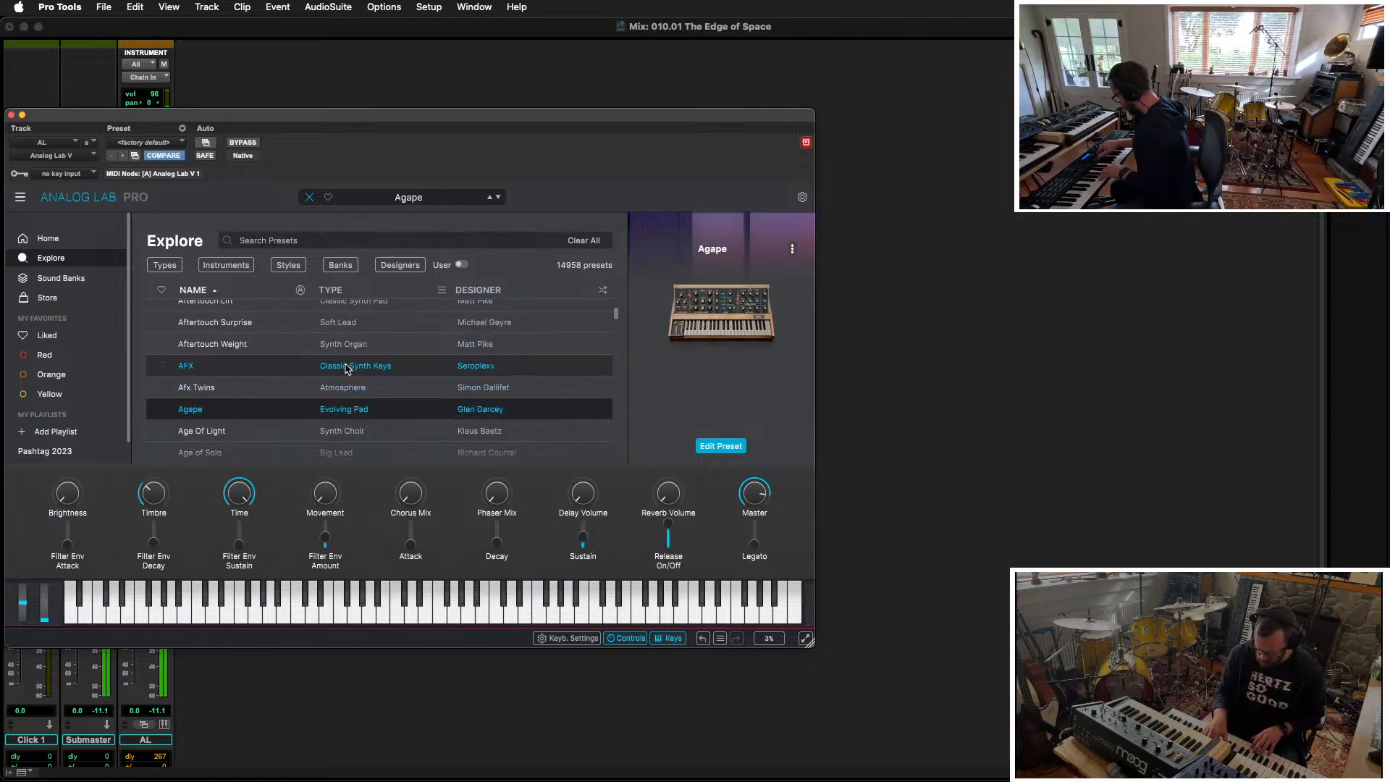
pyautogui.press('Up')
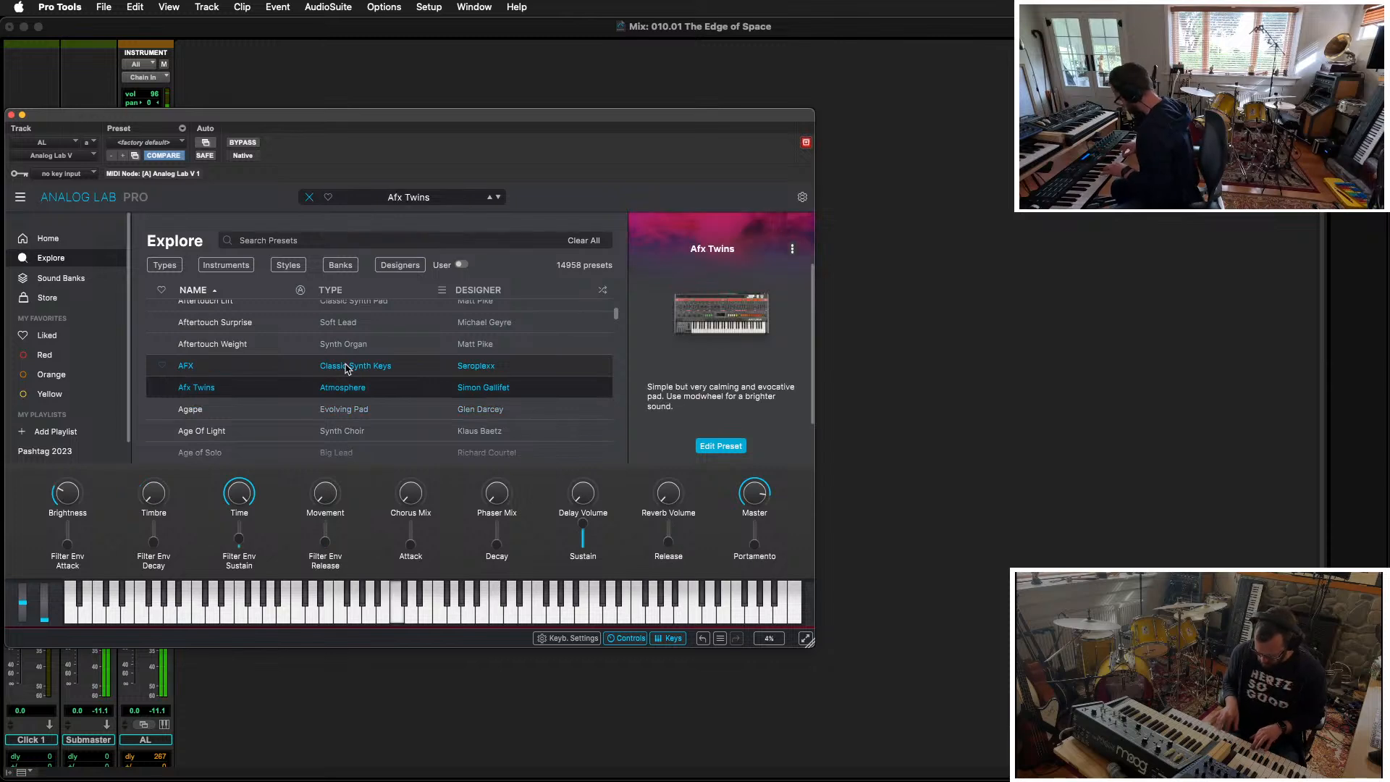
pyautogui.press('Down')
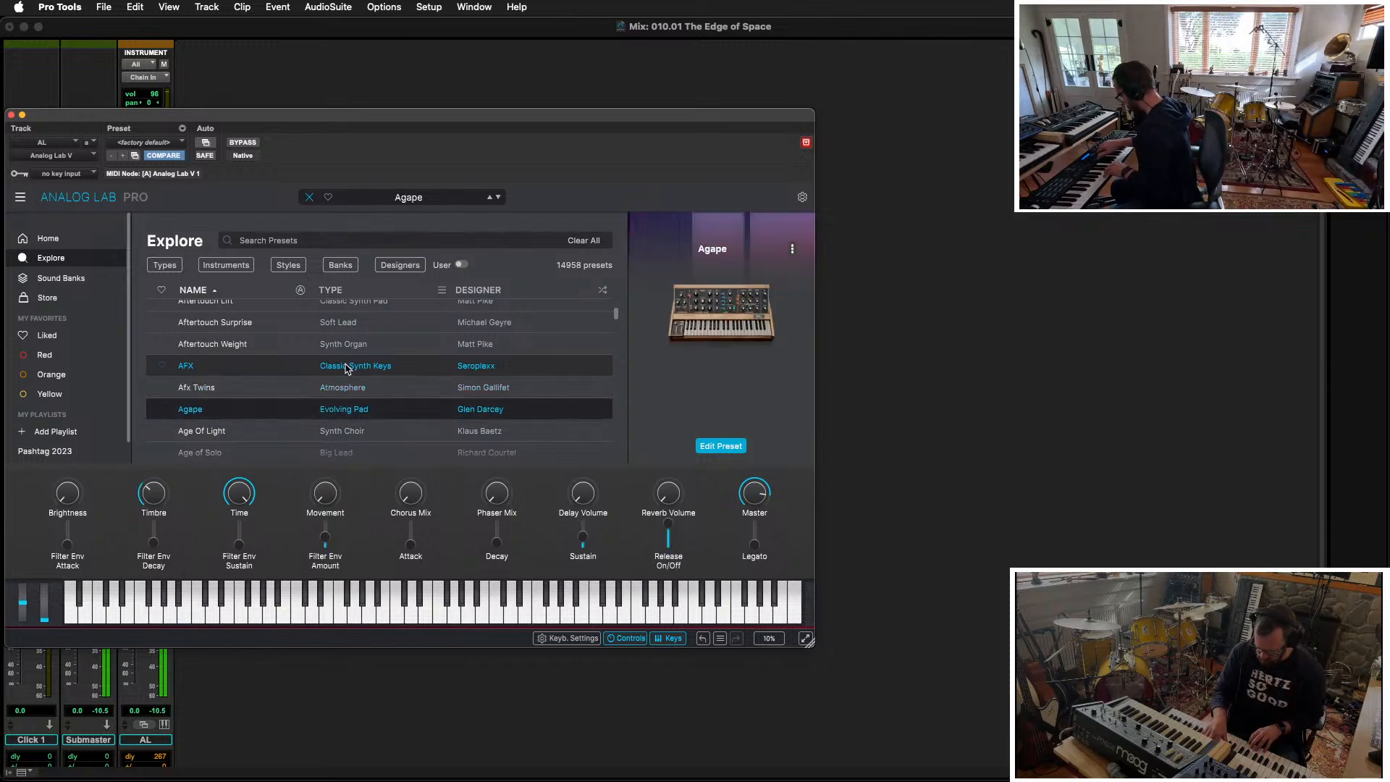
pyautogui.press('Down')
pyautogui.press('Down')
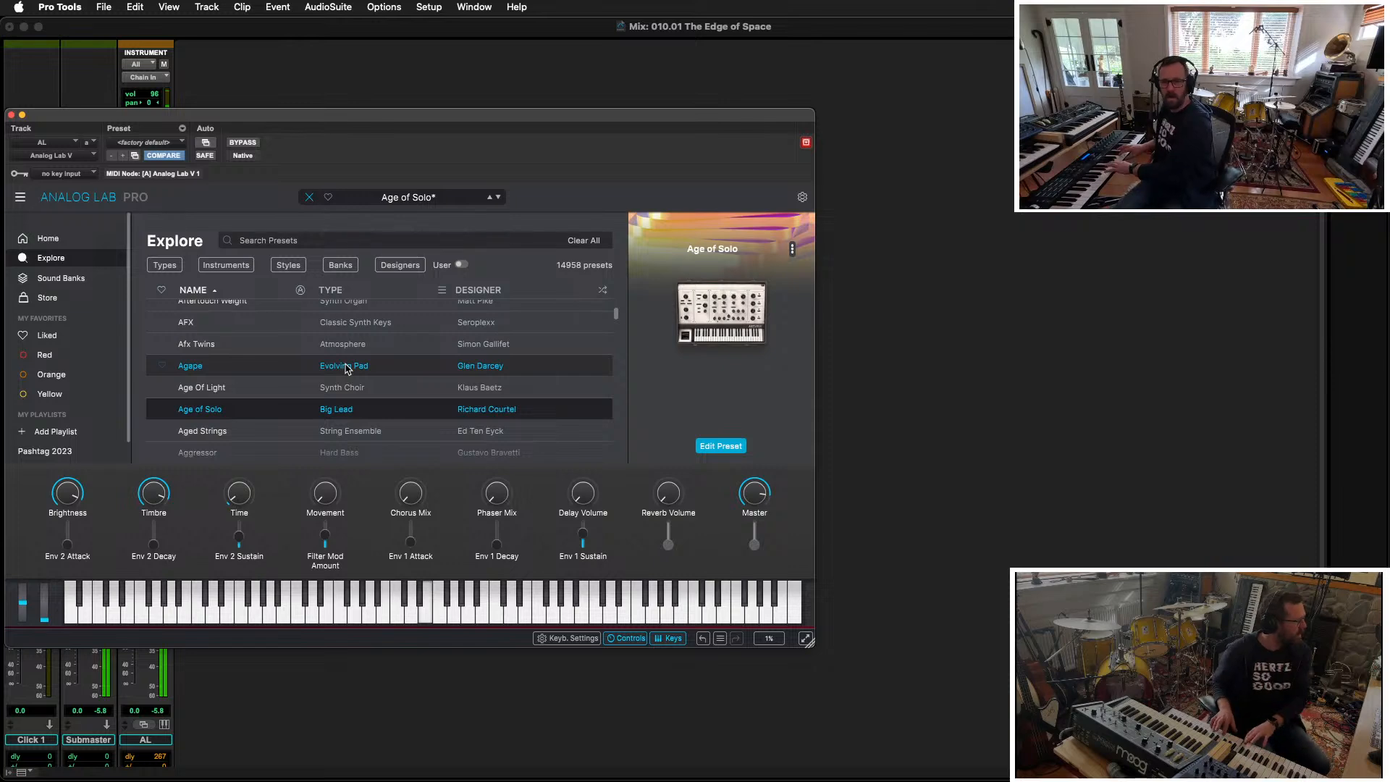
# Step: Audition Analog Lab presets down the list from Age of Solo through Aggrestab and Agony Arpeggio to Agressive Bass and beyond
pyautogui.press('Down')
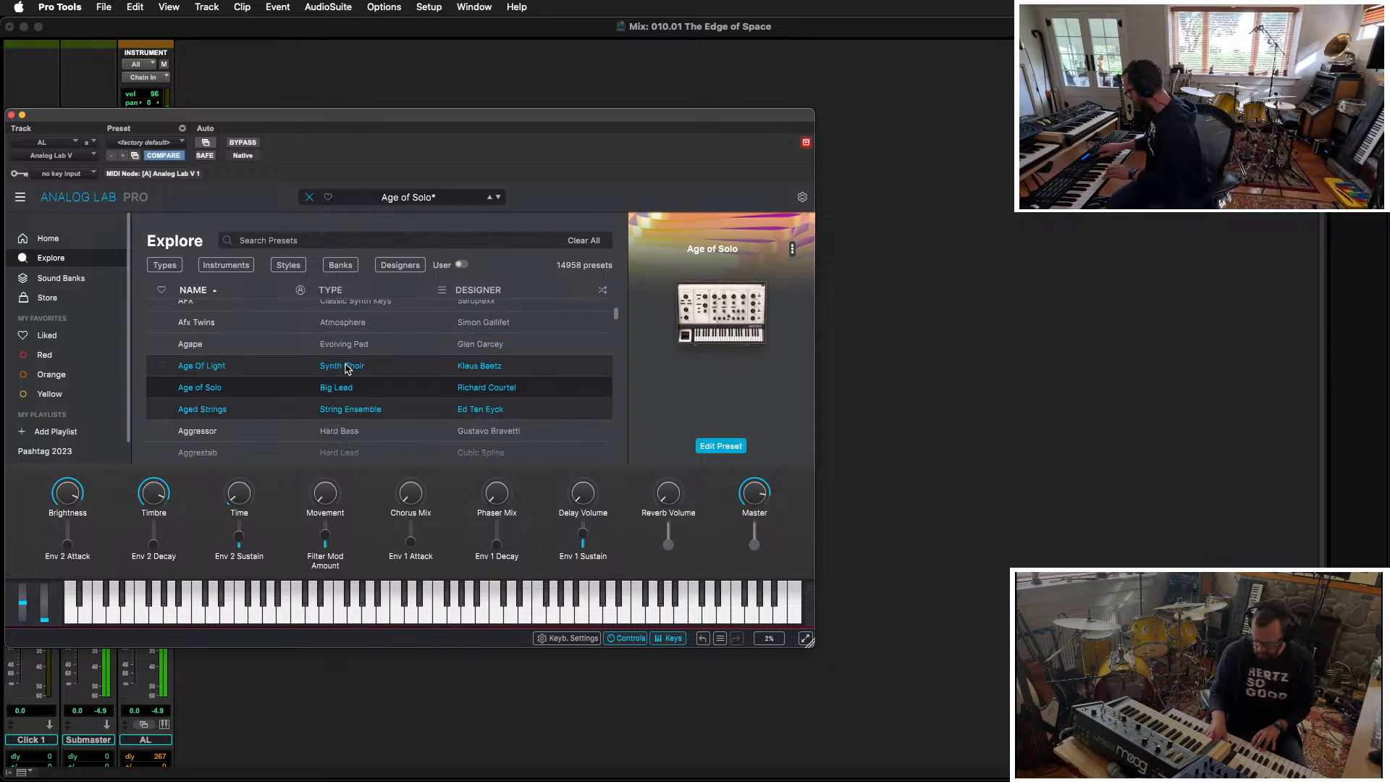
pyautogui.press('Up')
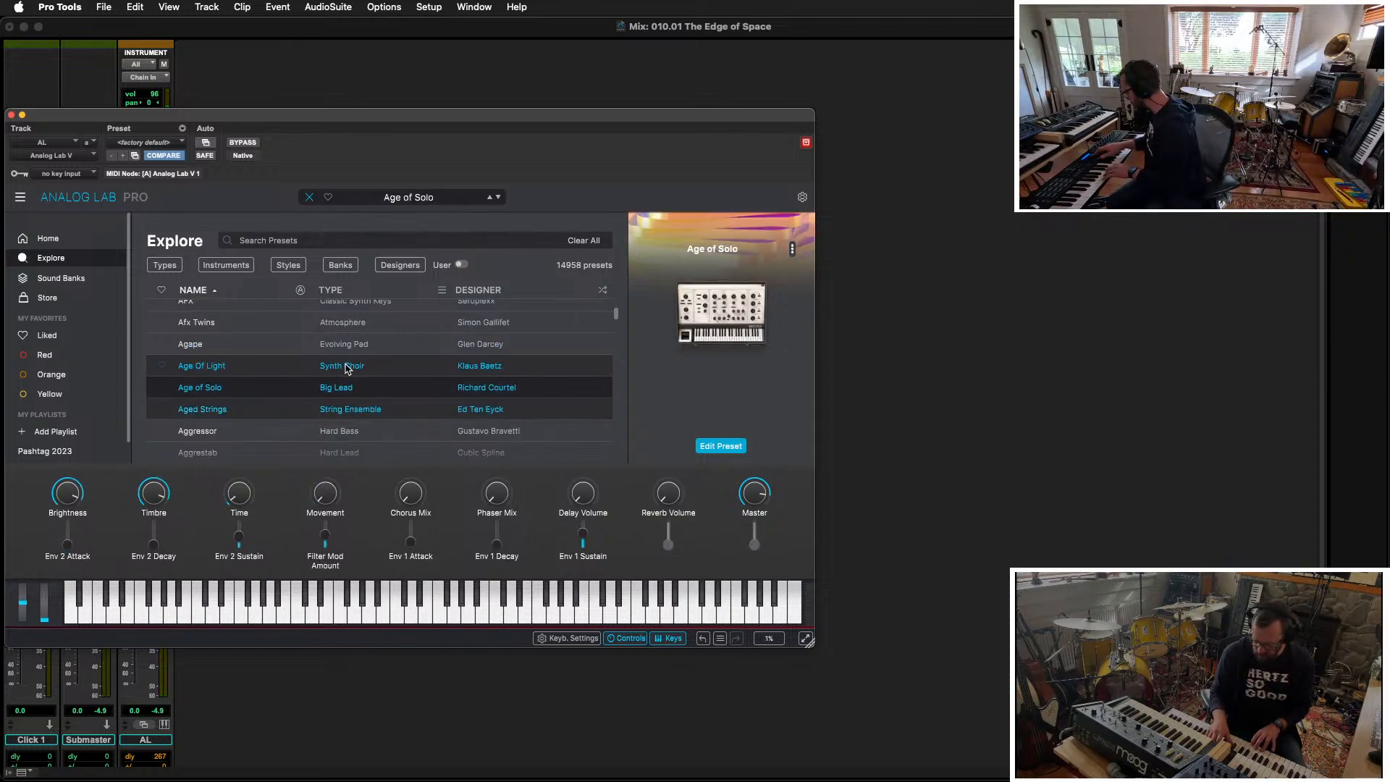
pyautogui.press('Down')
pyautogui.press('Down')
pyautogui.press('Down')
pyautogui.press('Down')
pyautogui.press('Down')
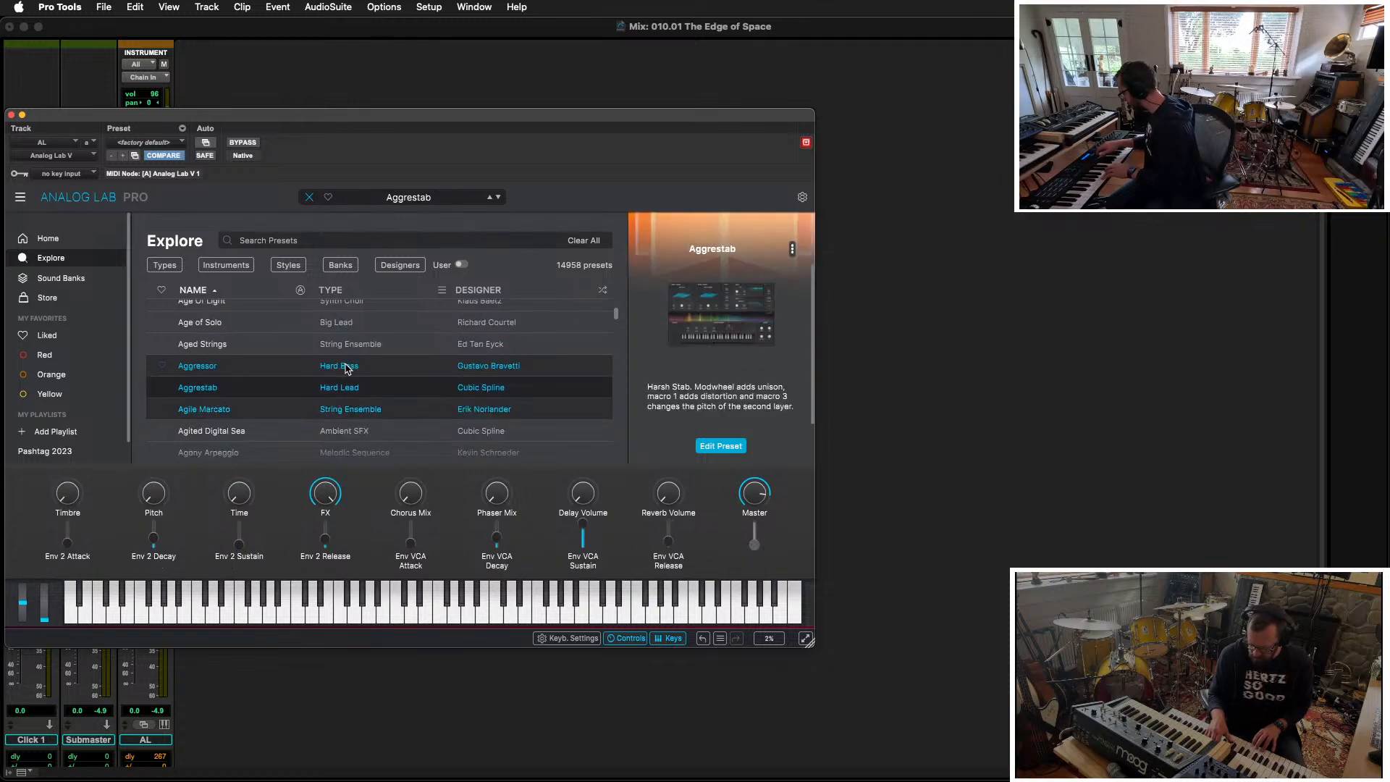
pyautogui.press('Down')
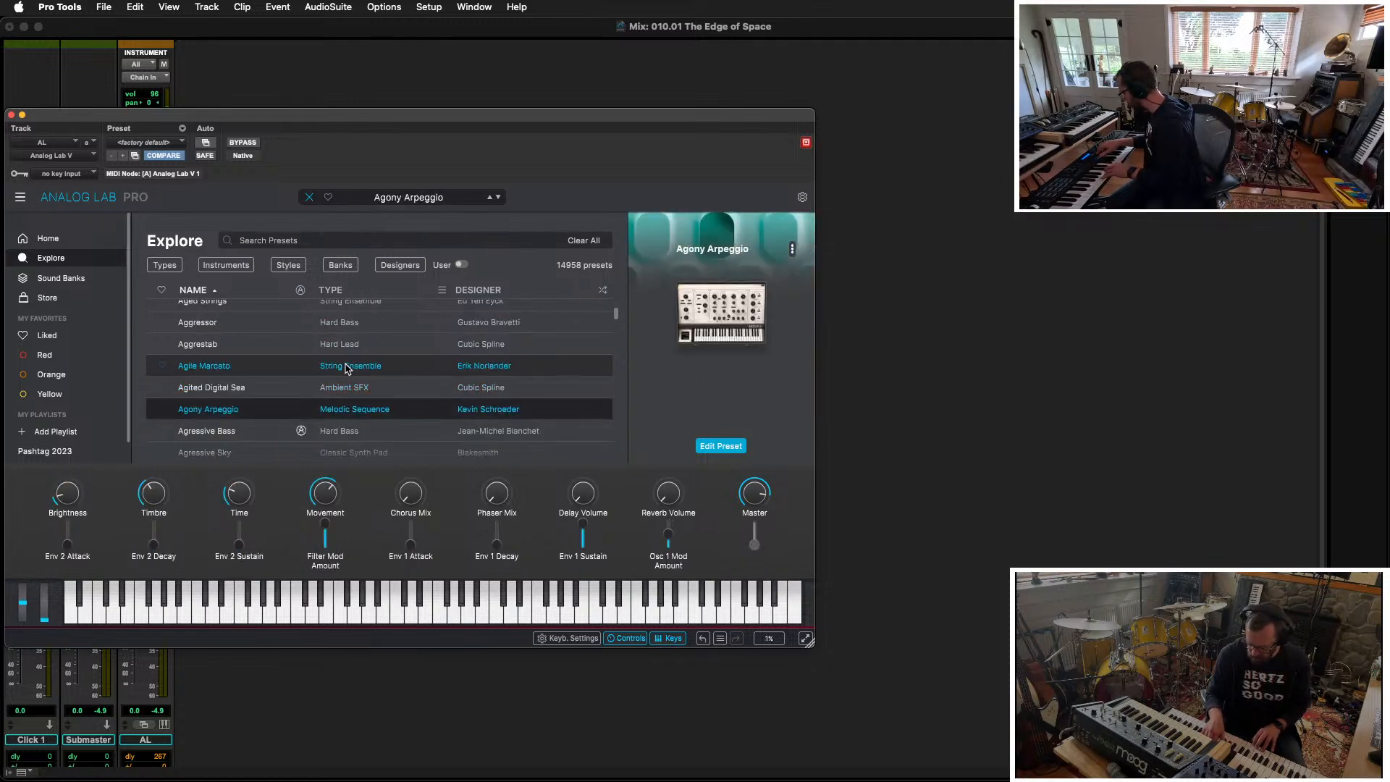
pyautogui.press('Down')
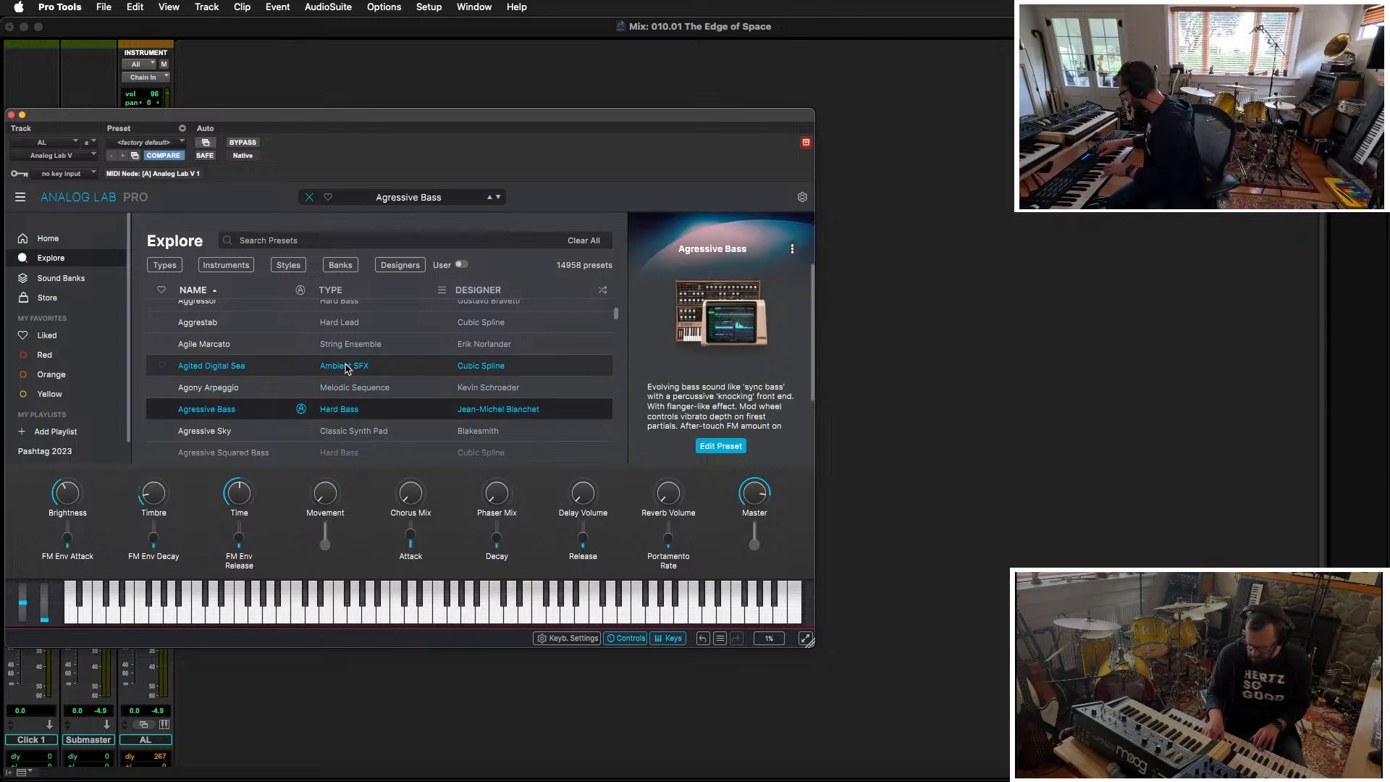
pyautogui.press('Down')
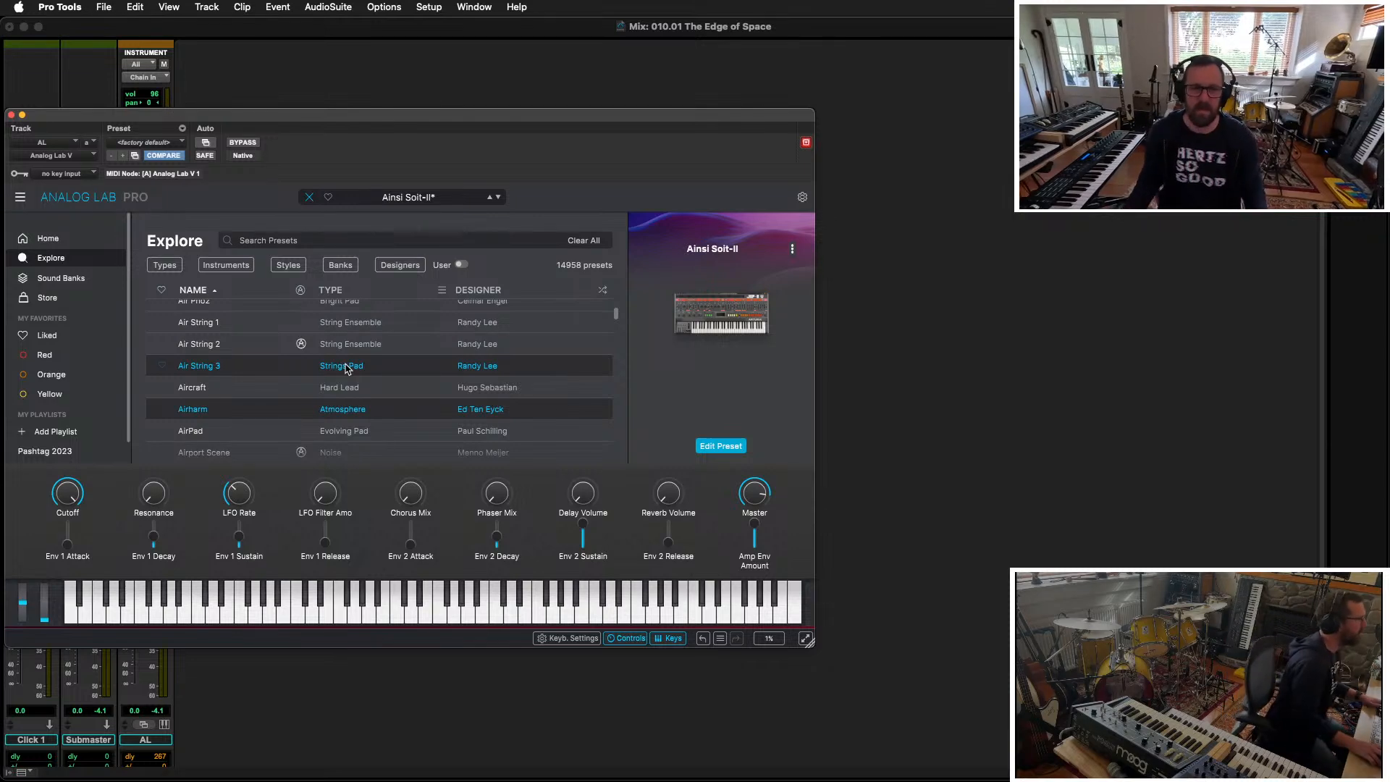
# Step: Bring the Edit window forward, compare the Airharm preset, and reload the Ainsi Soit-II bright pad in Analog Lab
pyautogui.press('super+equal')
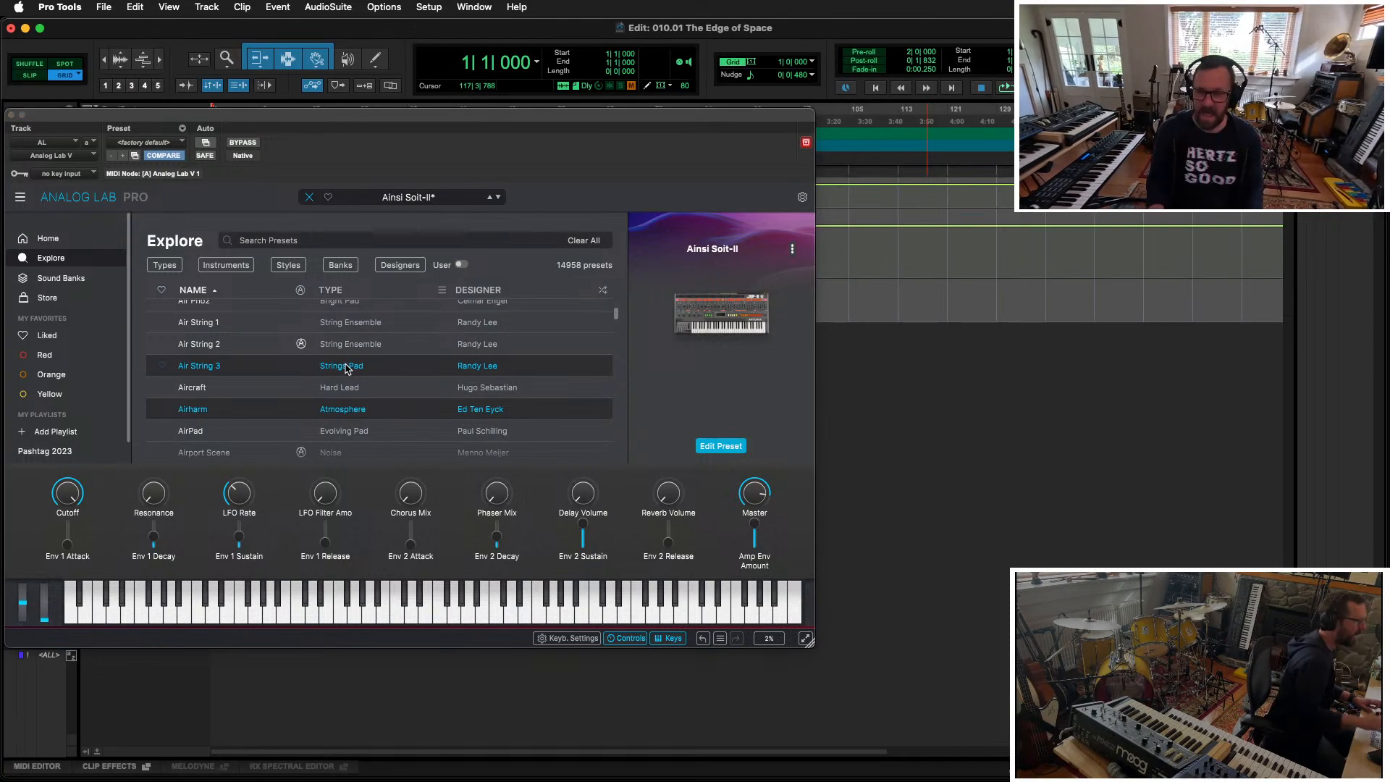
pyautogui.scroll(-1, 498, 402)
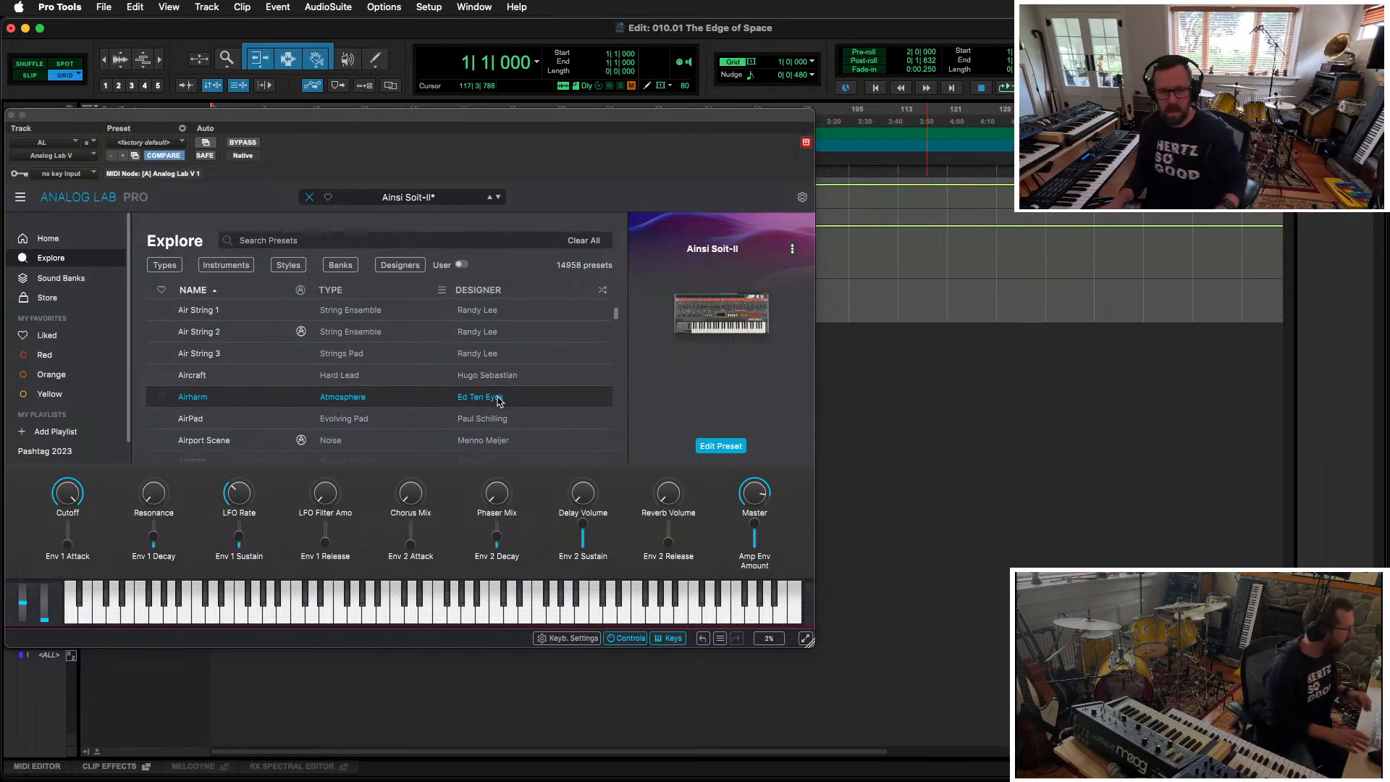
pyautogui.moveTo(687, 374)
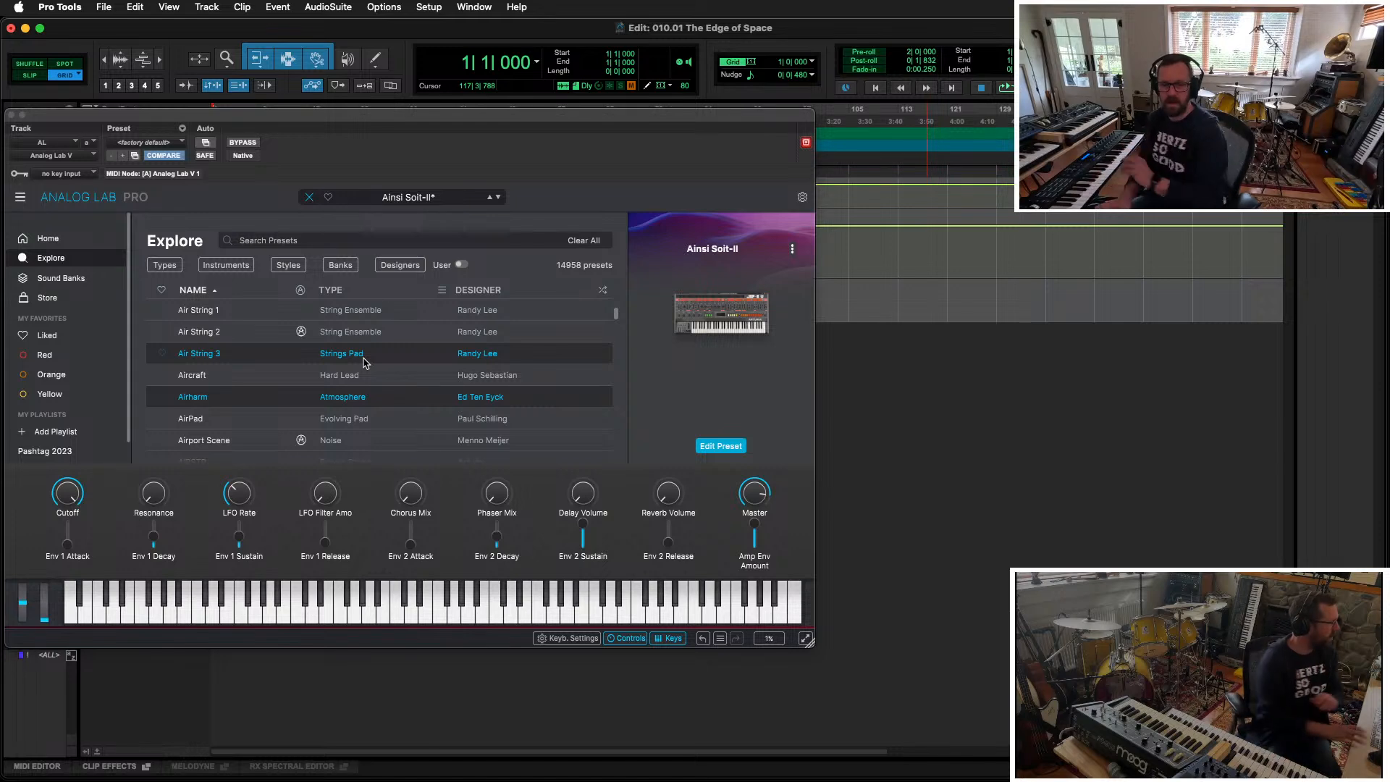
pyautogui.click(246, 396)
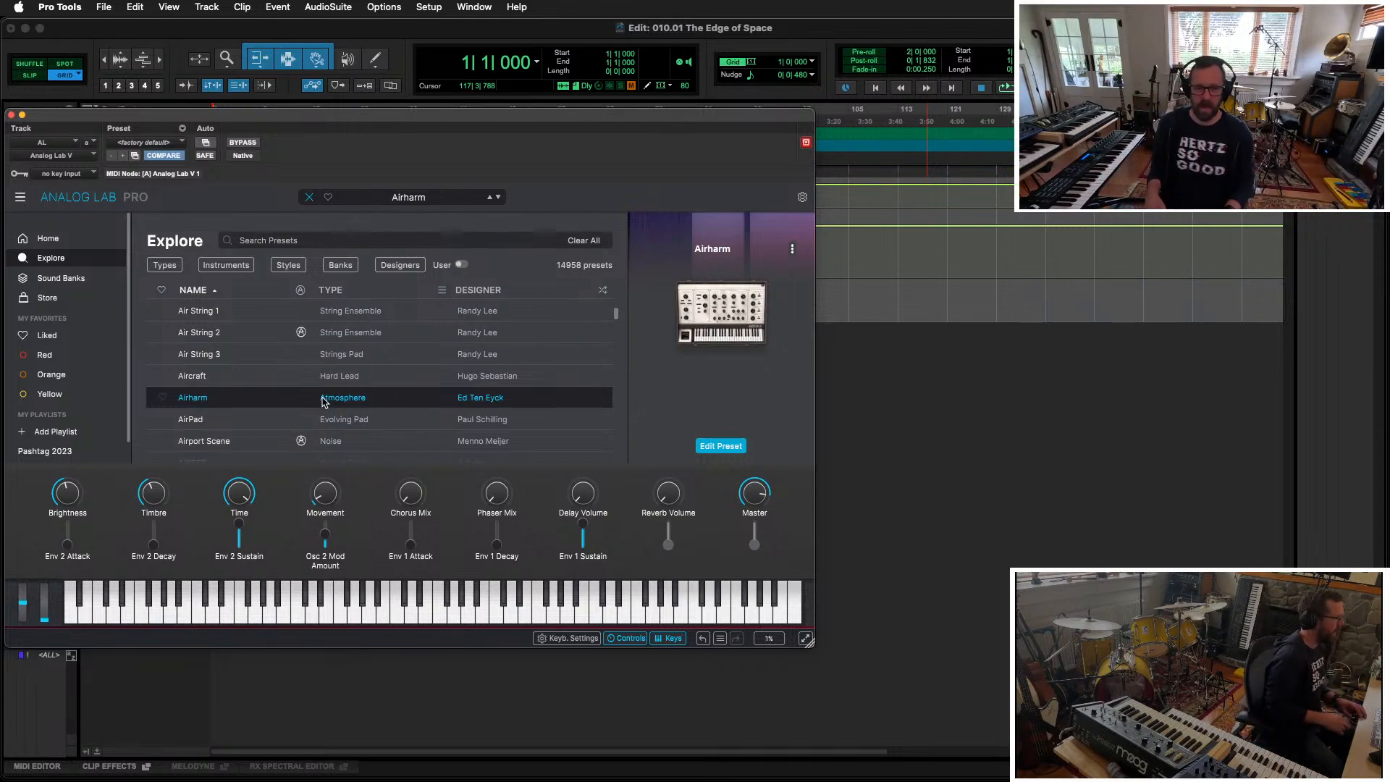
pyautogui.scroll(10, 324, 402)
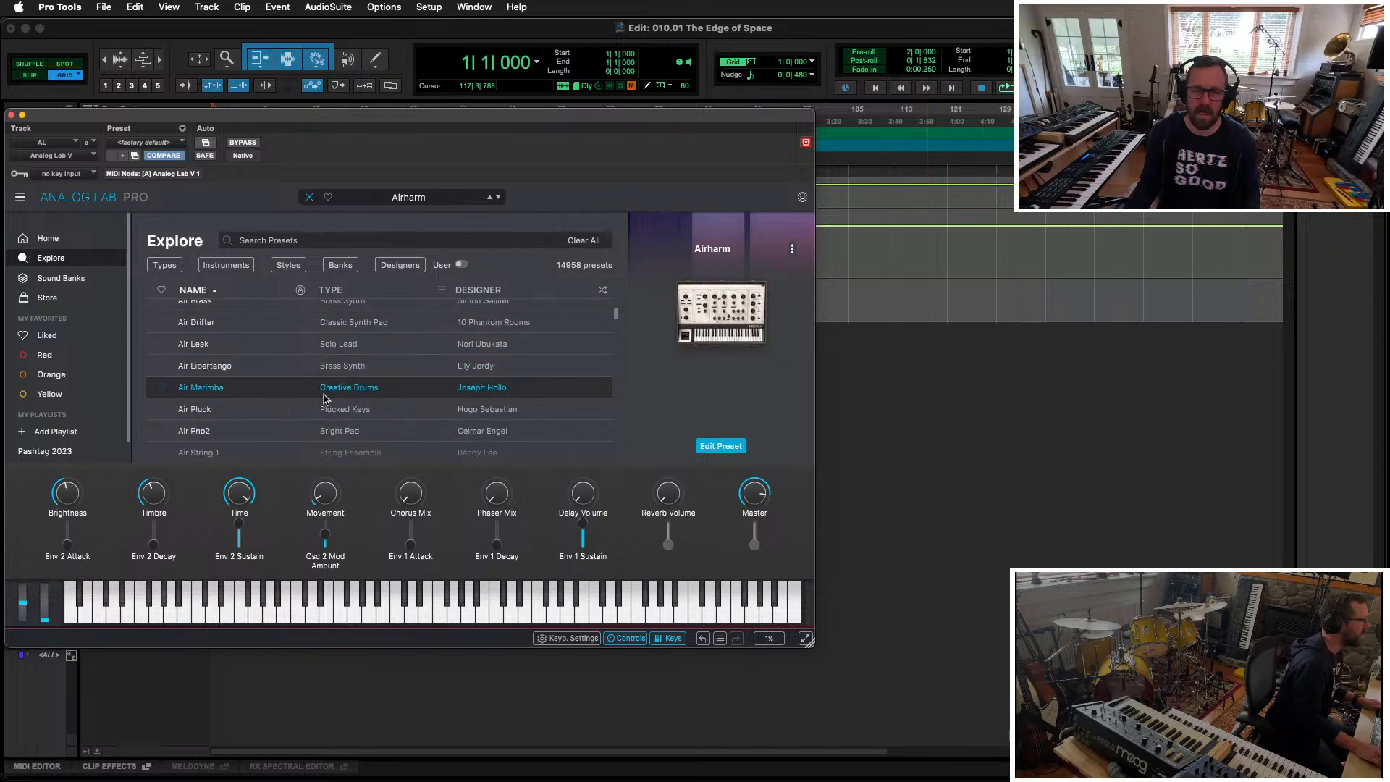
pyautogui.scroll(5, 323, 398)
pyautogui.click(242, 320)
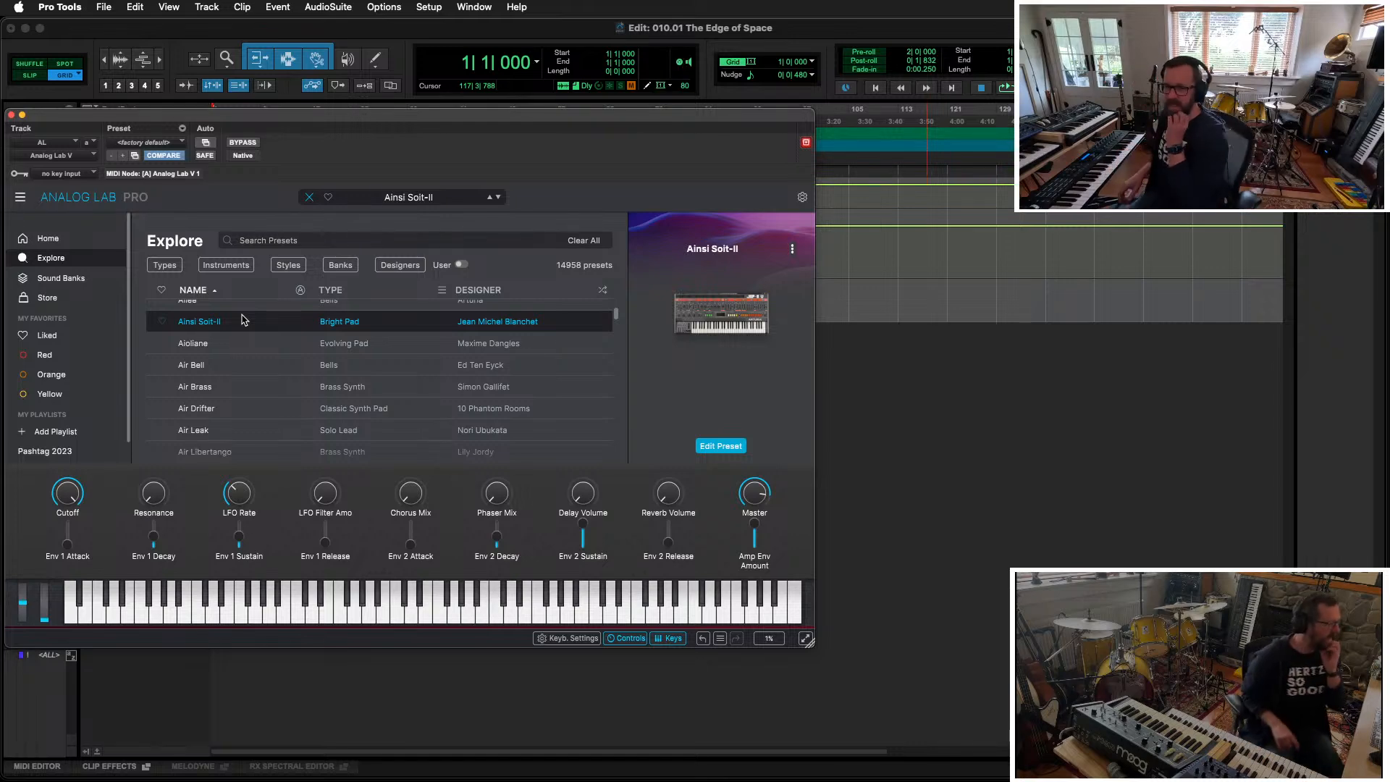
# Step: Try to open the Jup-8 instrument interface behind the Ainsi Soit-II preset
pyautogui.moveTo(708, 332)
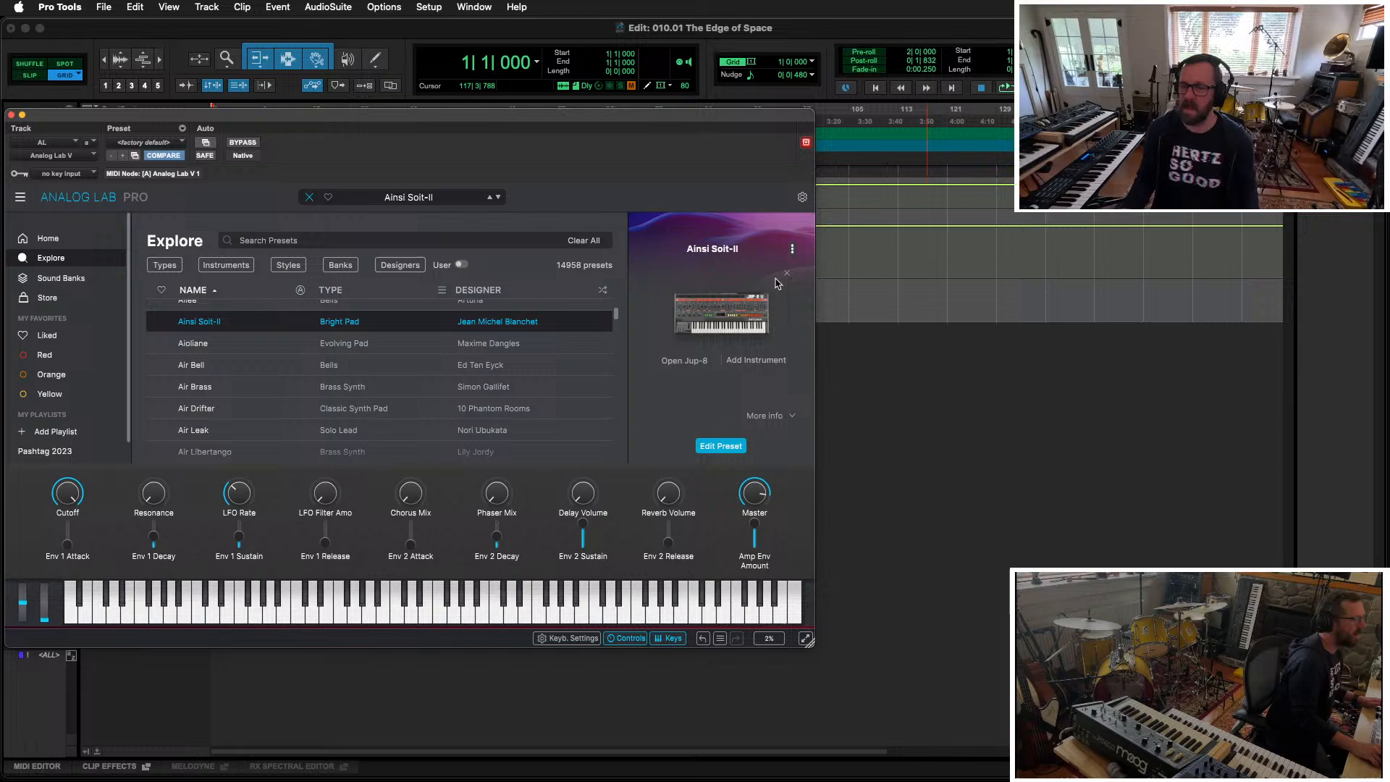
pyautogui.click(685, 362)
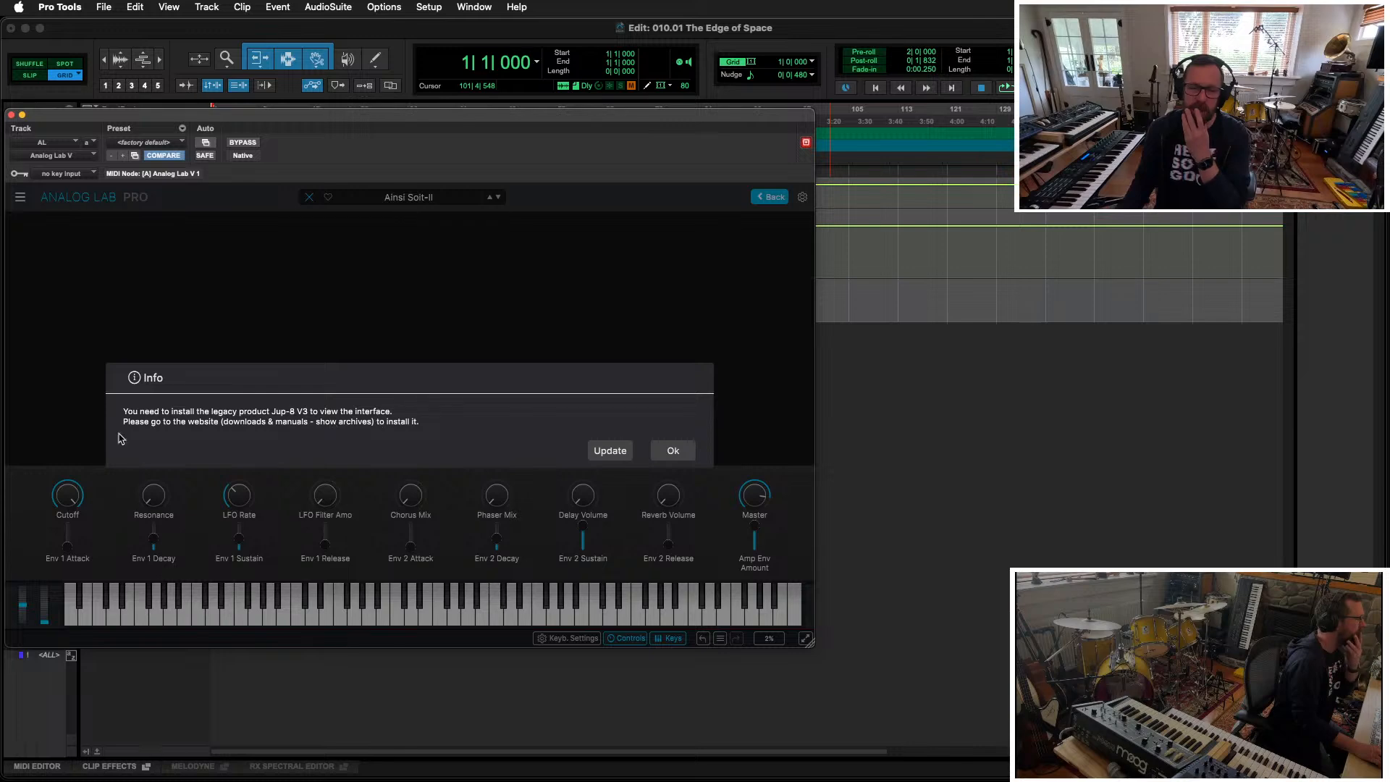
pyautogui.click(675, 451)
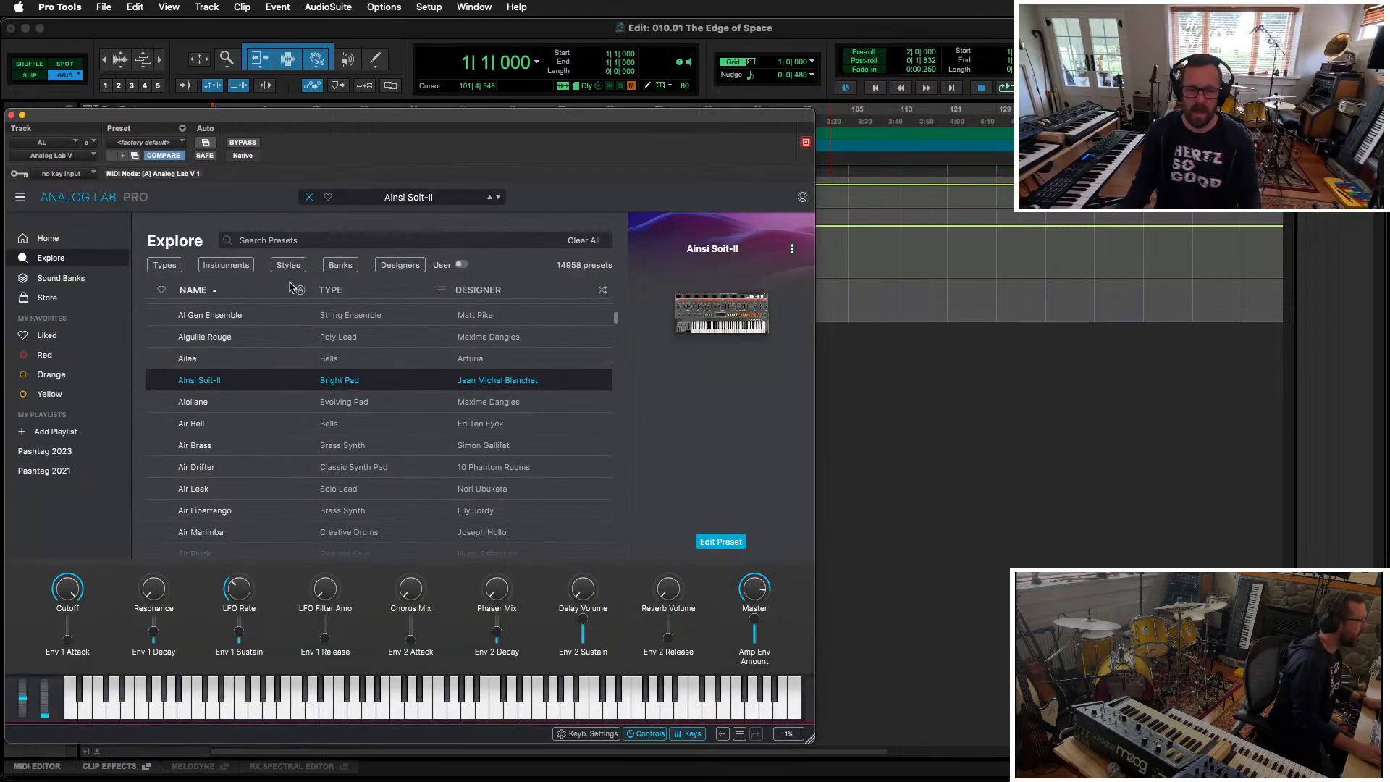
# Step: Play the session briefly from bar 1 with the Ainsi Soit-II sound loaded, and stop playback
pyautogui.moveTo(710, 298)
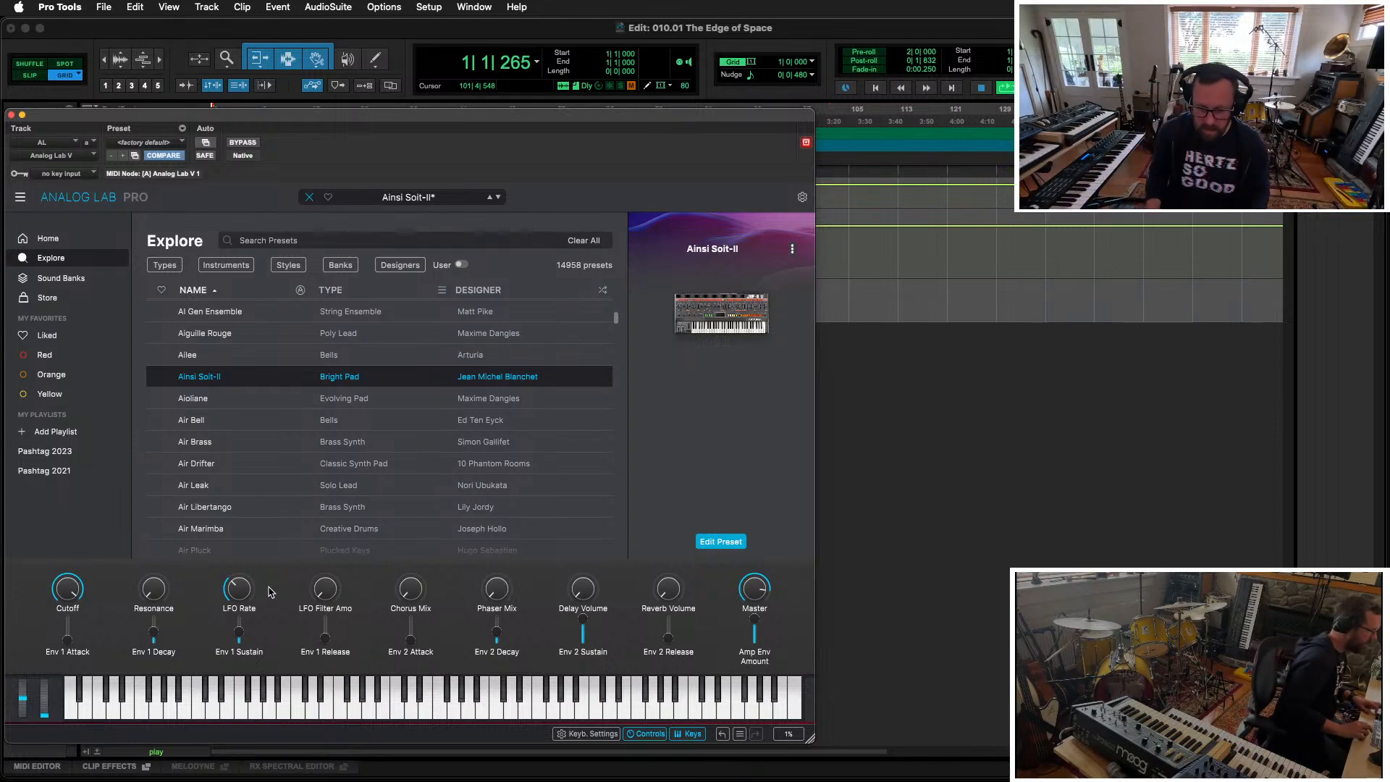
pyautogui.press('space')
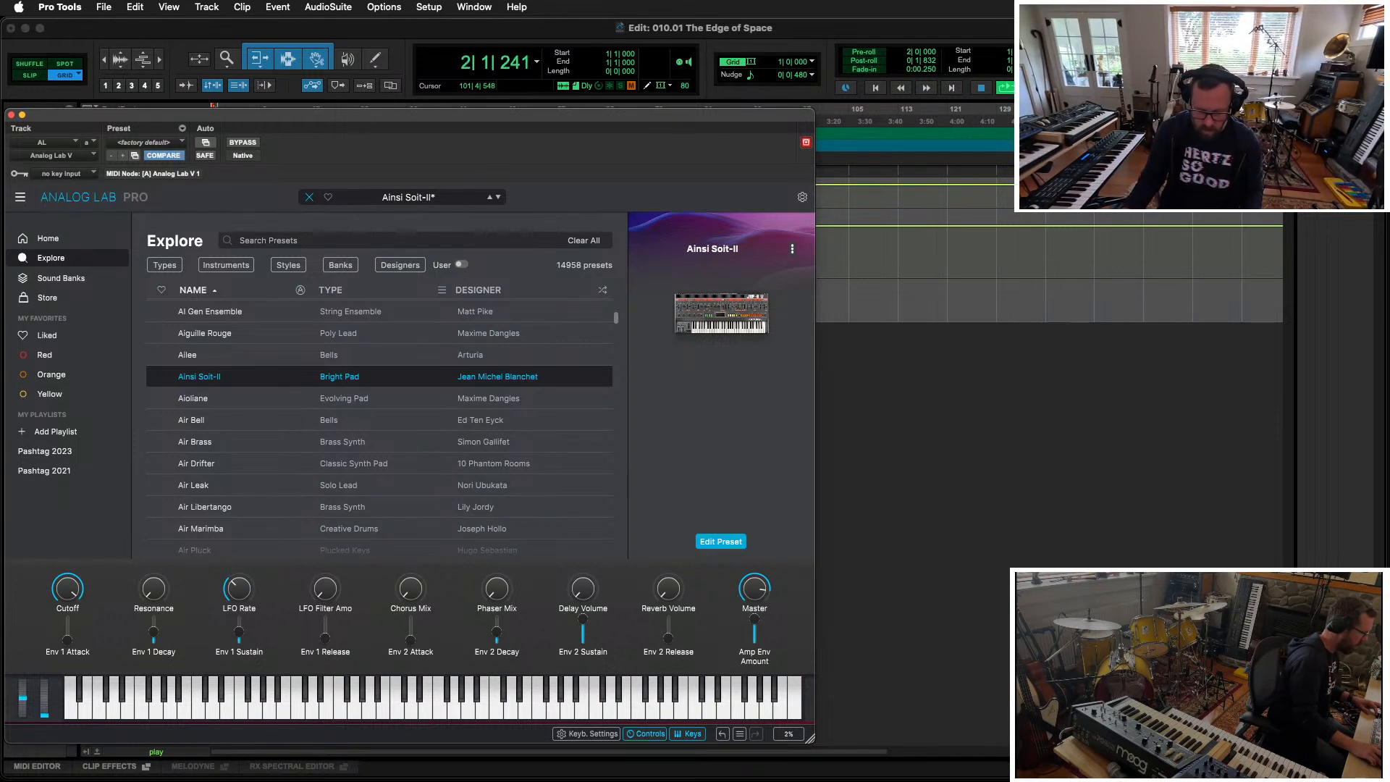
pyautogui.press('space')
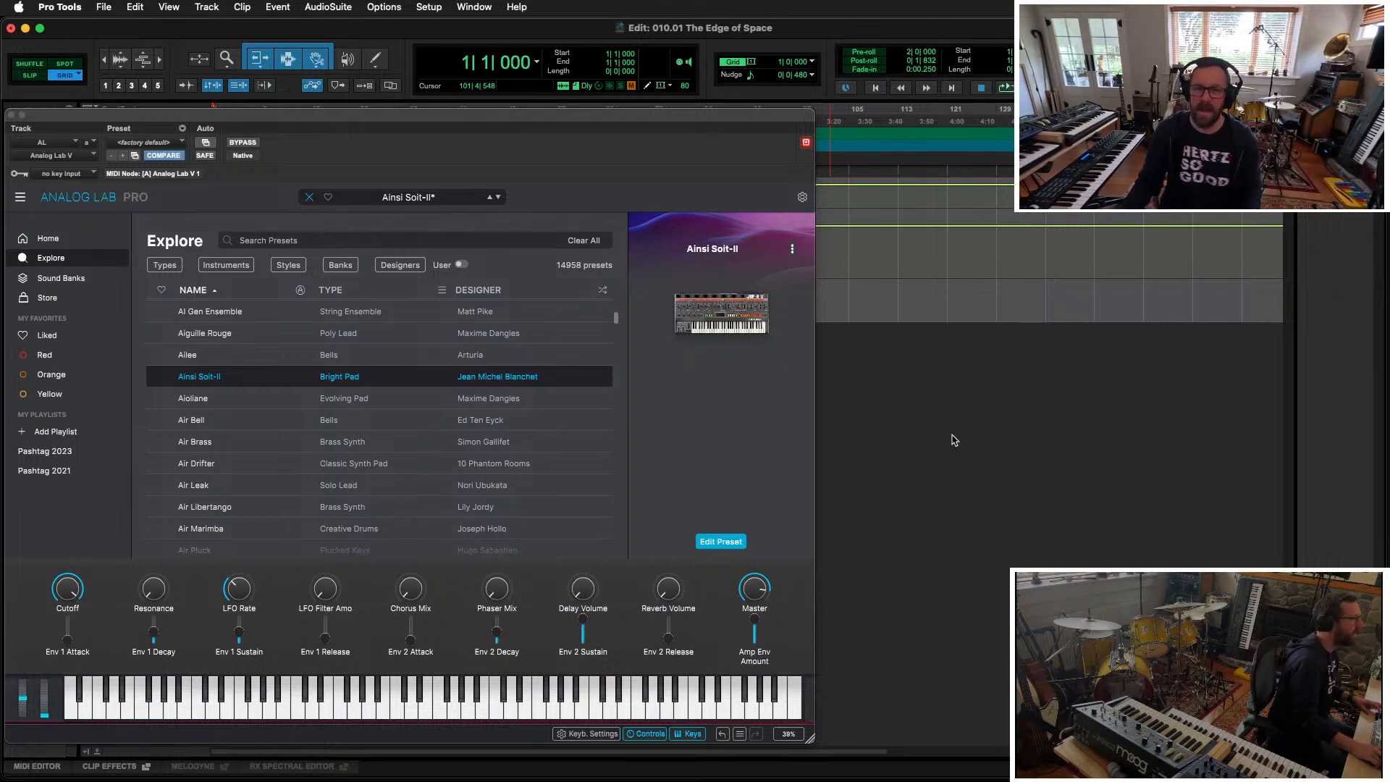
# Step: Uncover the track list, show and select the hidden AUTOMUTE track, and close the Analog Lab plug-in window
pyautogui.moveTo(50, 114); pyautogui.dragTo(301, 131)
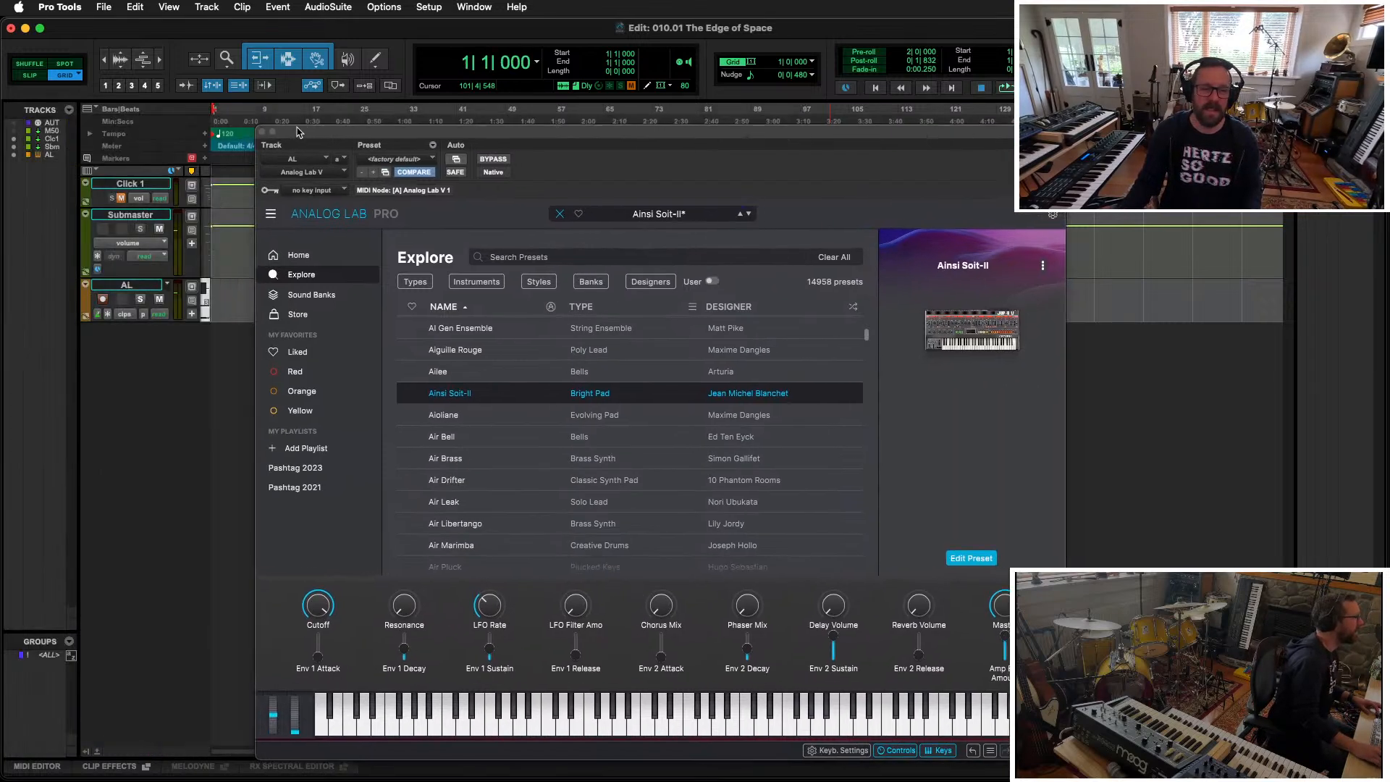
pyautogui.click(14, 123)
pyautogui.click(49, 123)
pyautogui.press('super+w')
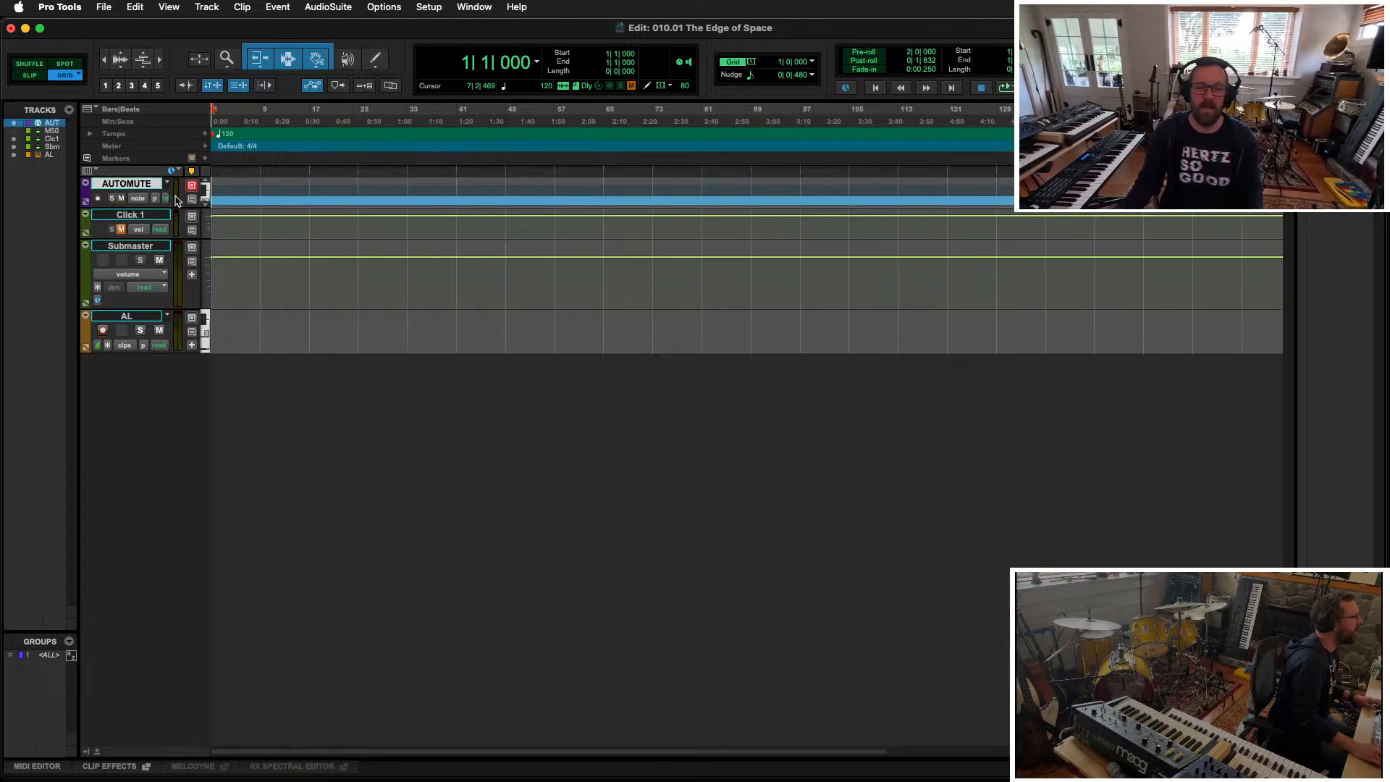
# Step: Delete the AUTOMUTE track together with its active clips
pyautogui.click(254, 199)
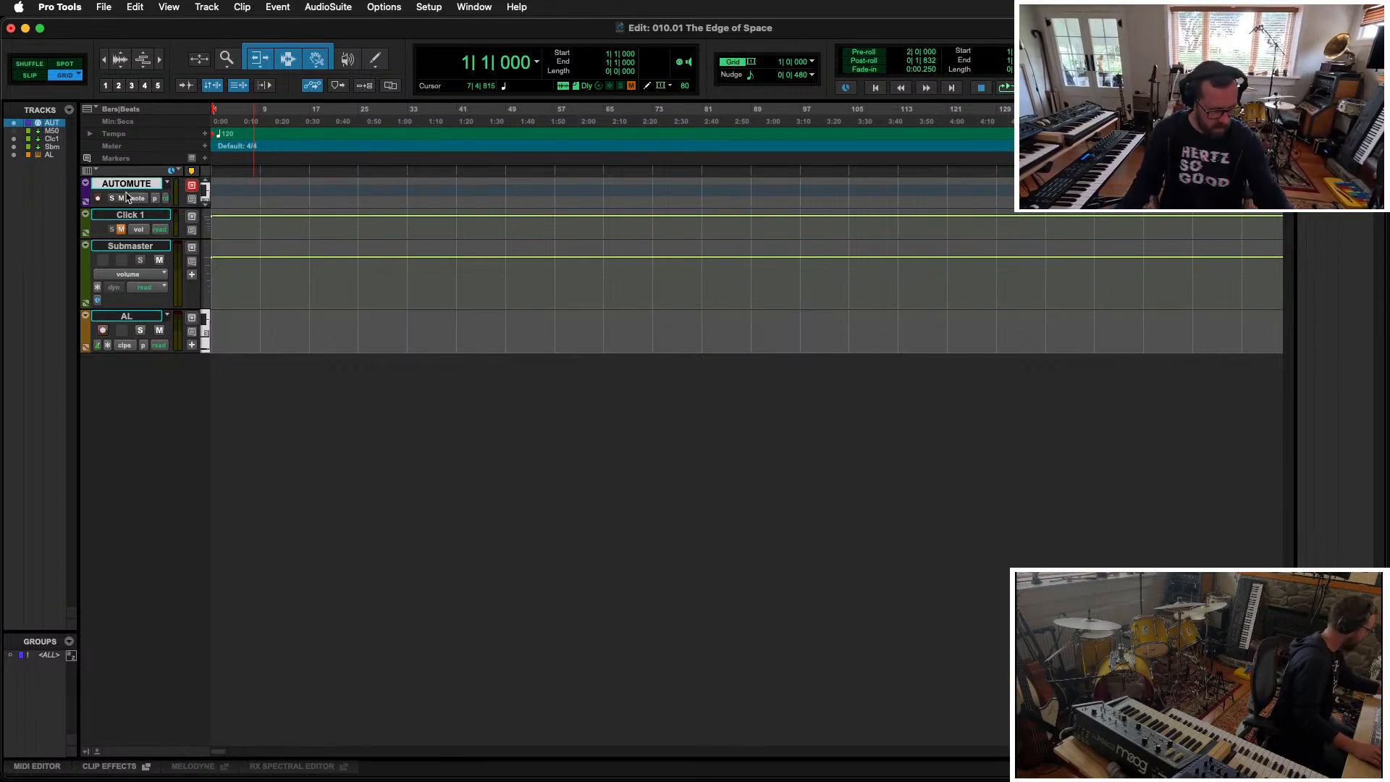
pyautogui.press('Delete')
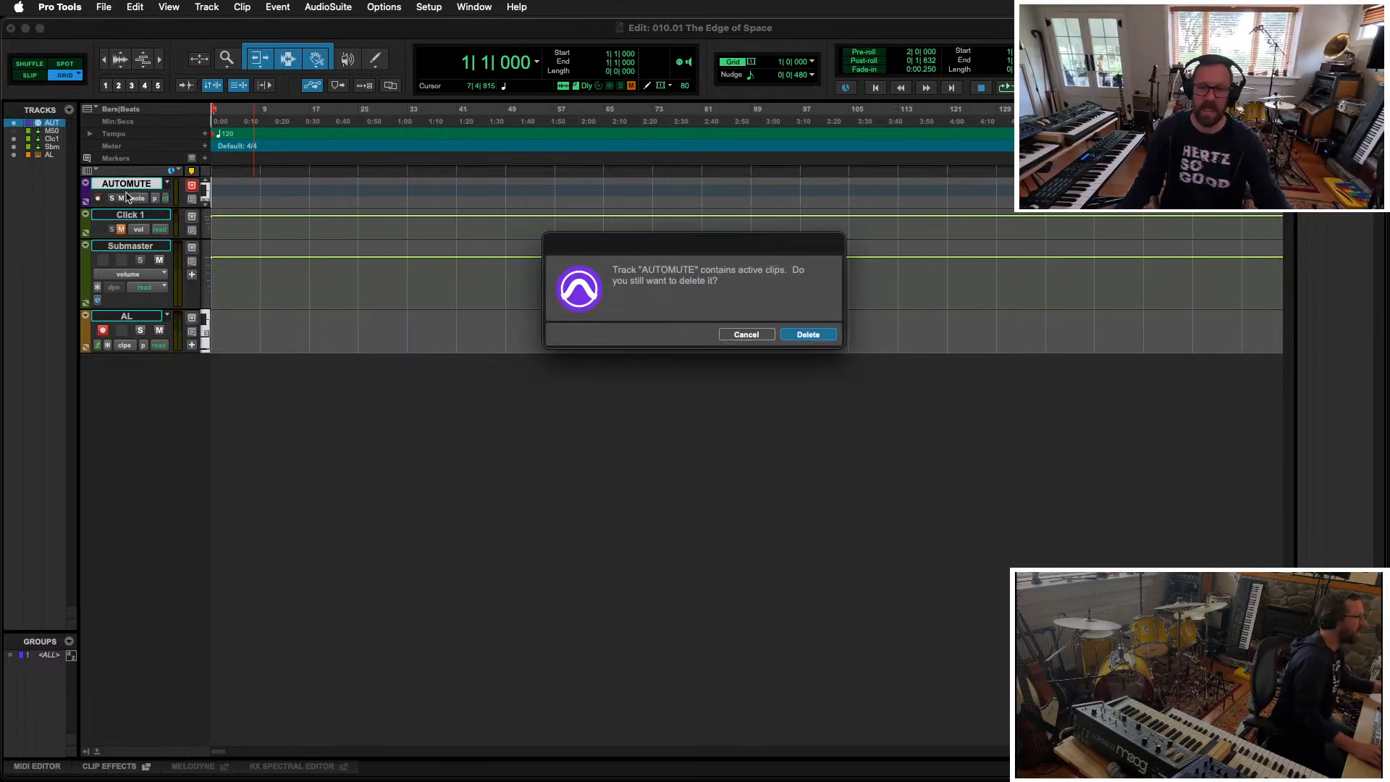
pyautogui.click(809, 335)
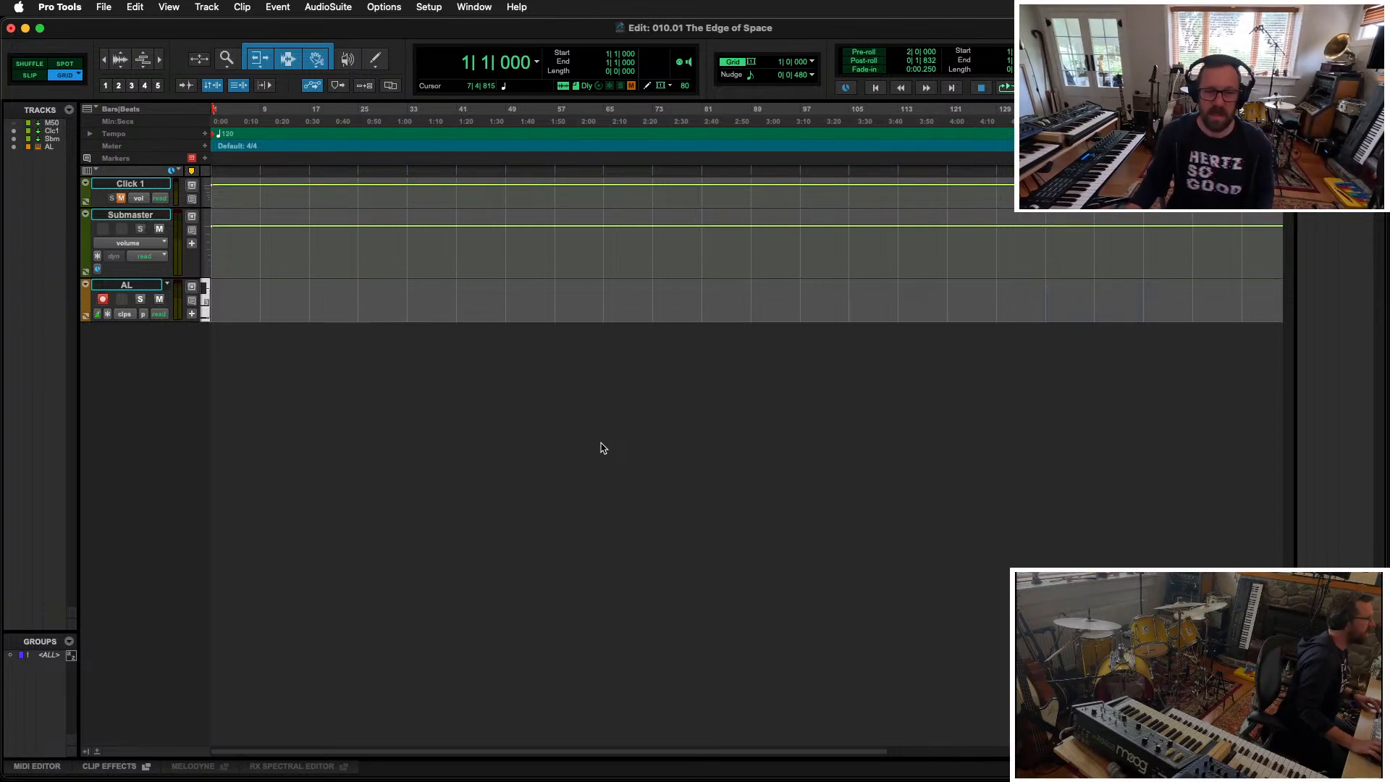
# Step: Unmute the Click 1 track and play the session from bar 1 to hear the click
pyautogui.press('space')
pyautogui.press('space')
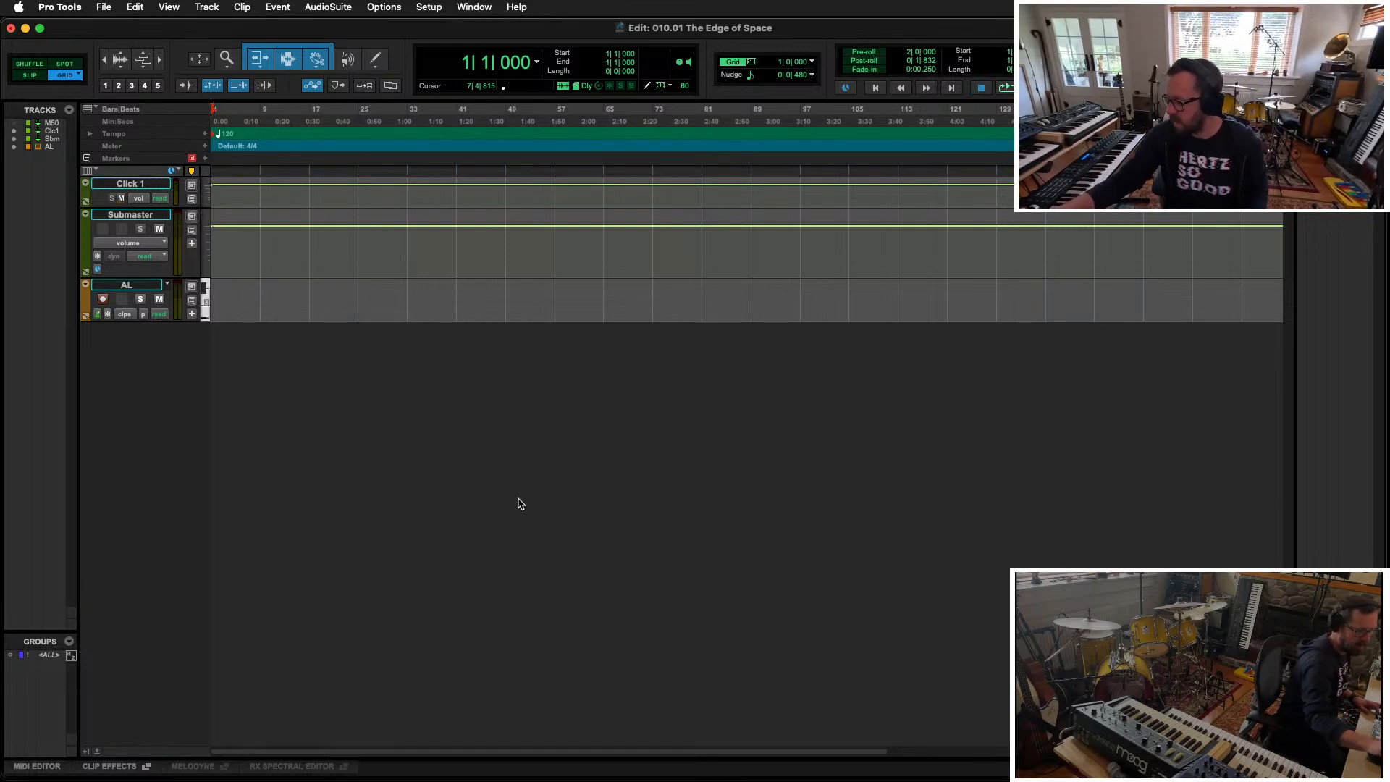
pyautogui.press('space')
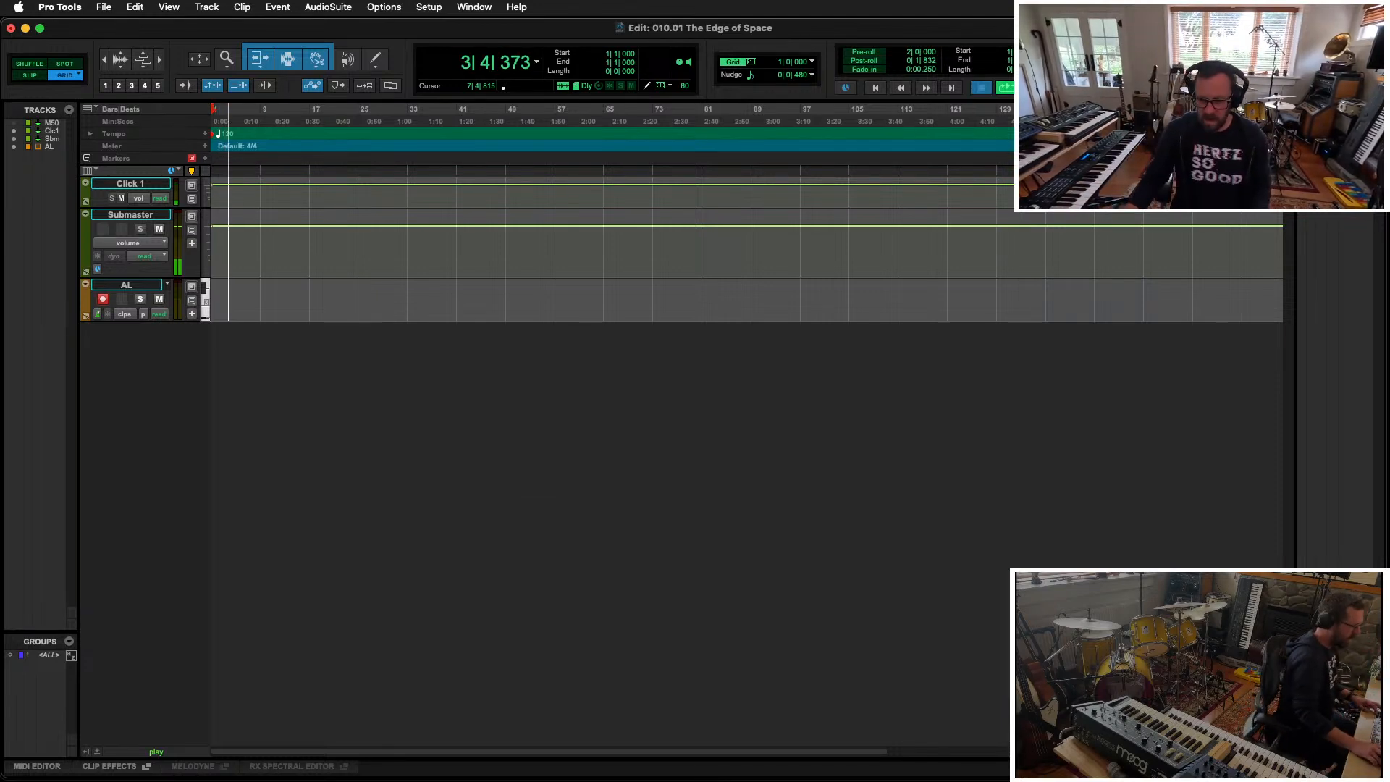
pyautogui.press('space')
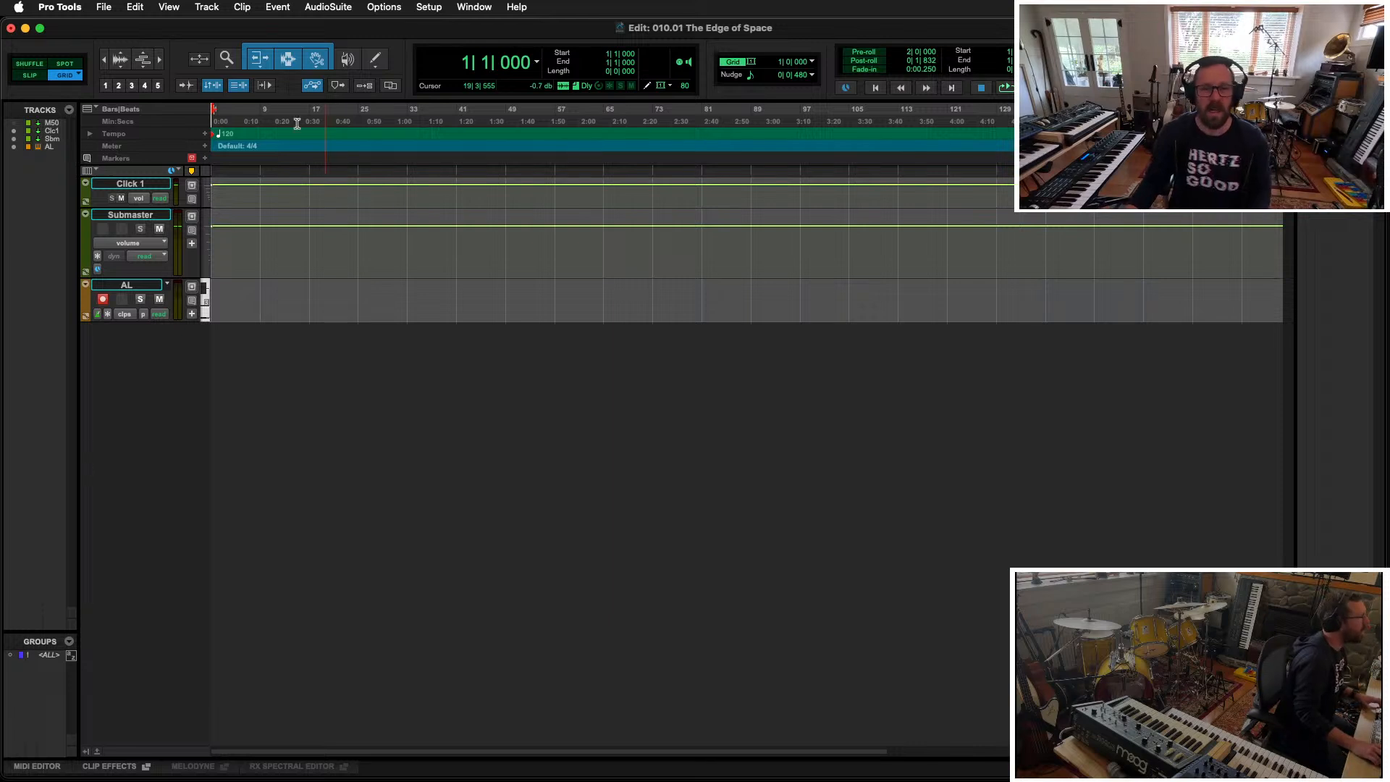
# Step: Set the session tempo at bar 1 to 135 BPM and test it by playing along with the click
pyautogui.click(205, 134)
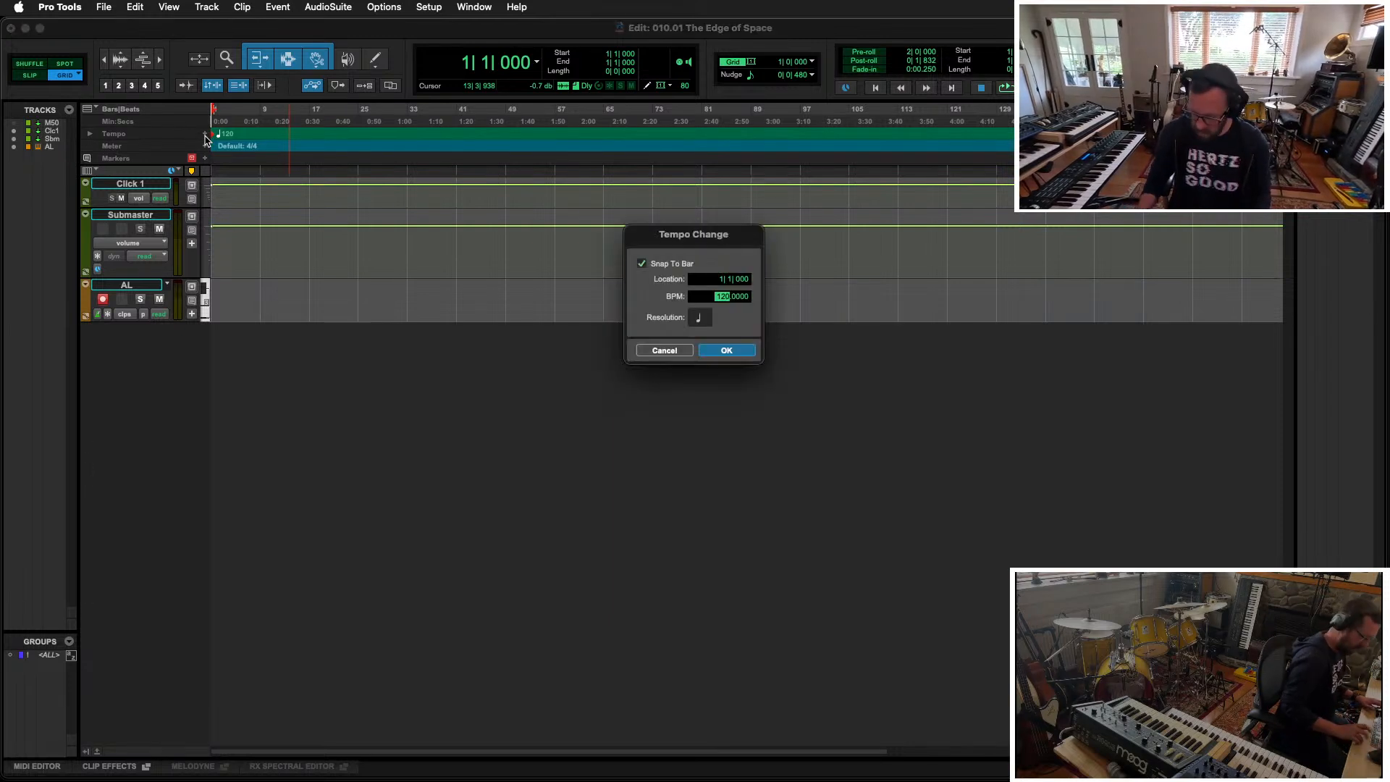
pyautogui.press('Return')
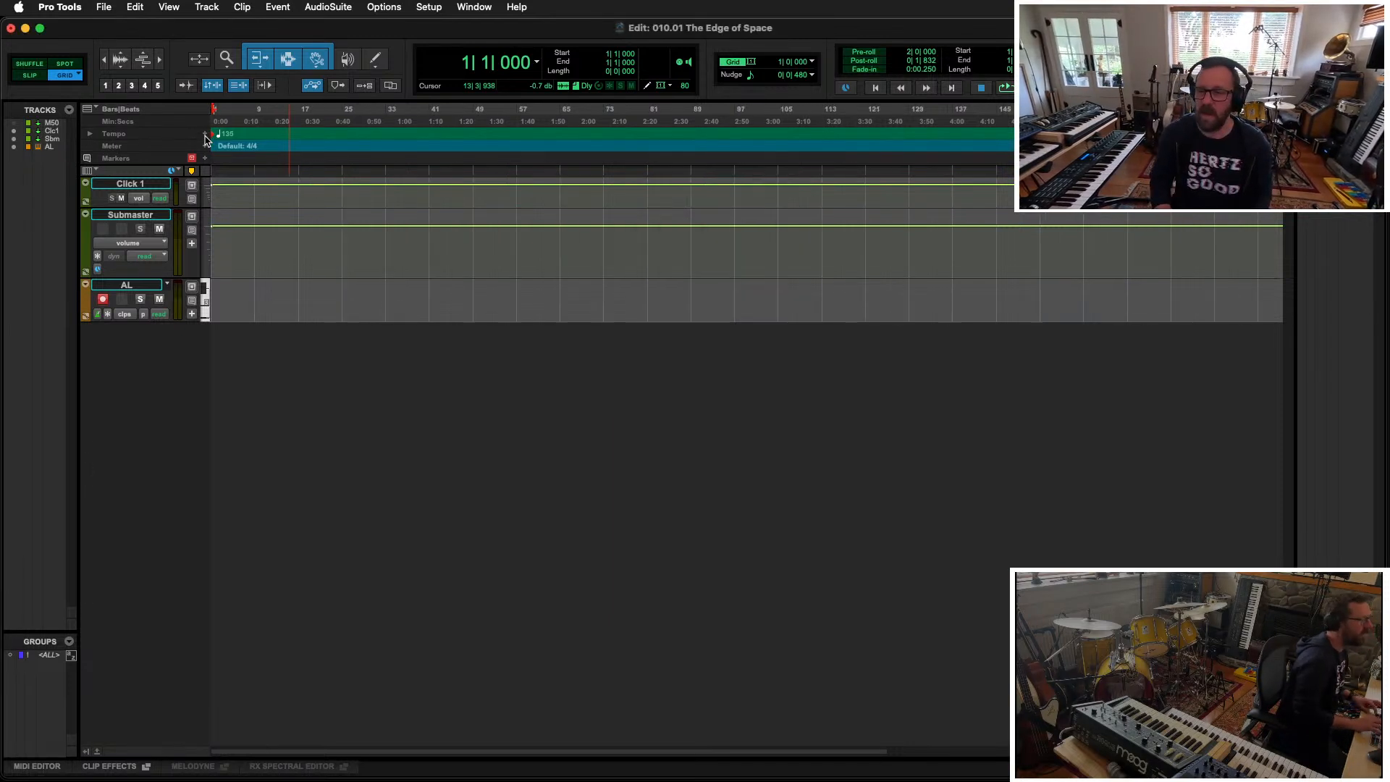
pyautogui.press('space')
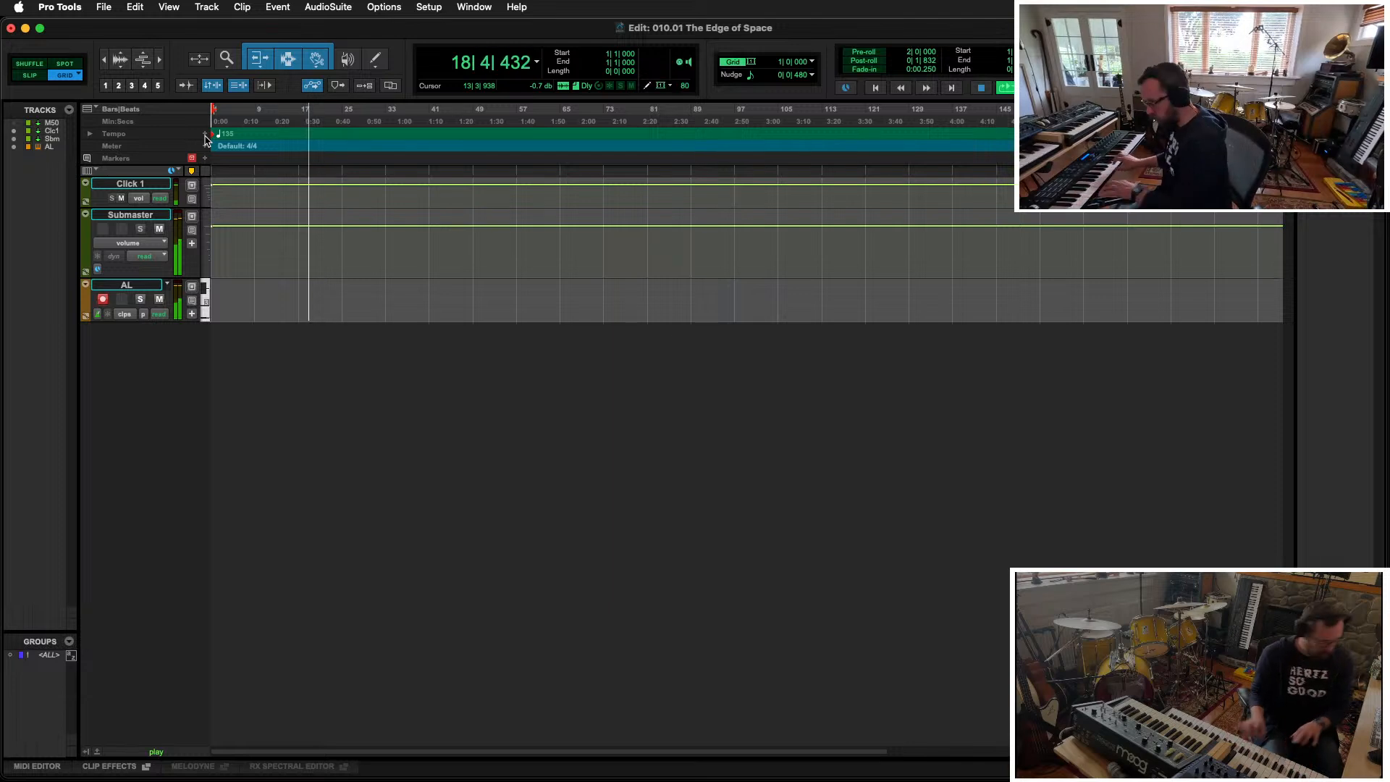
pyautogui.press('space')
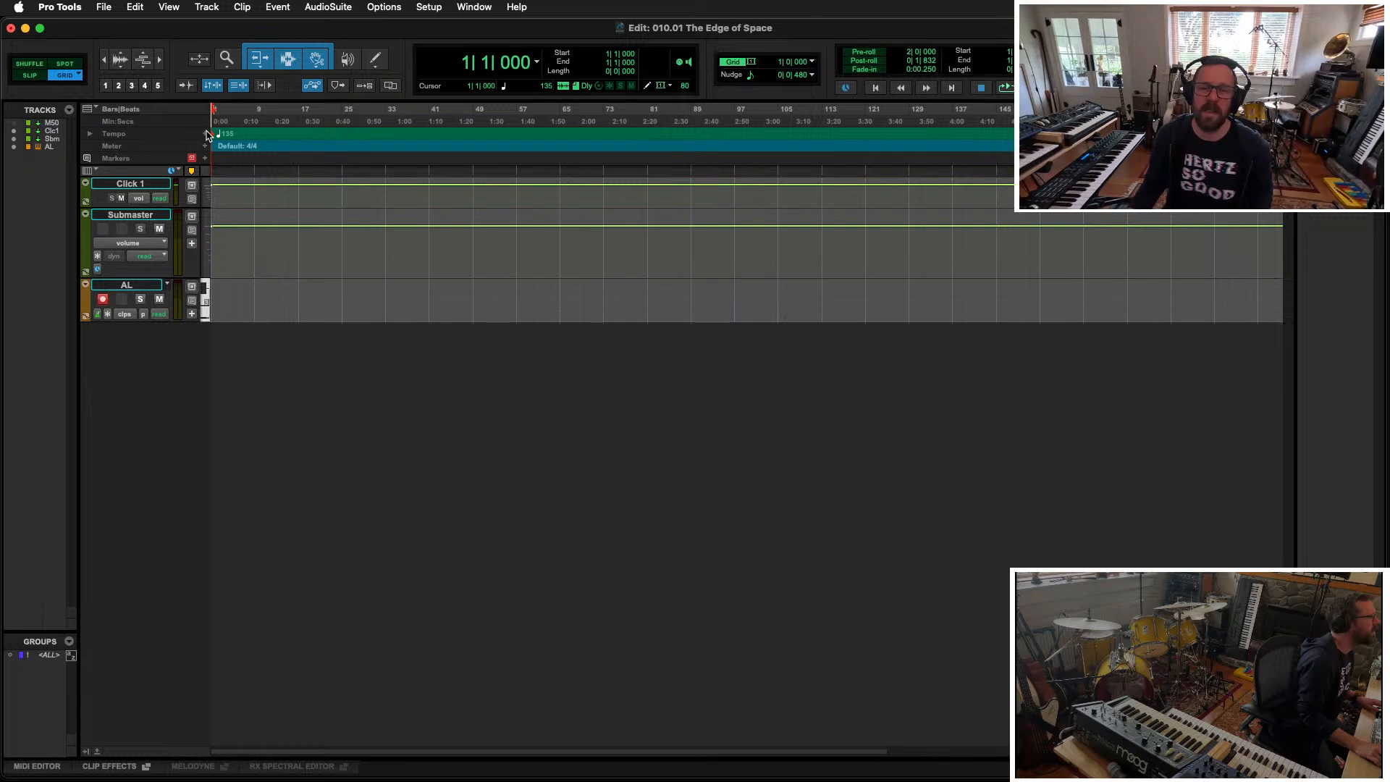
# Step: Set the session tempo at bar 1 to 132 BPM and briefly play the click
pyautogui.click(205, 133)
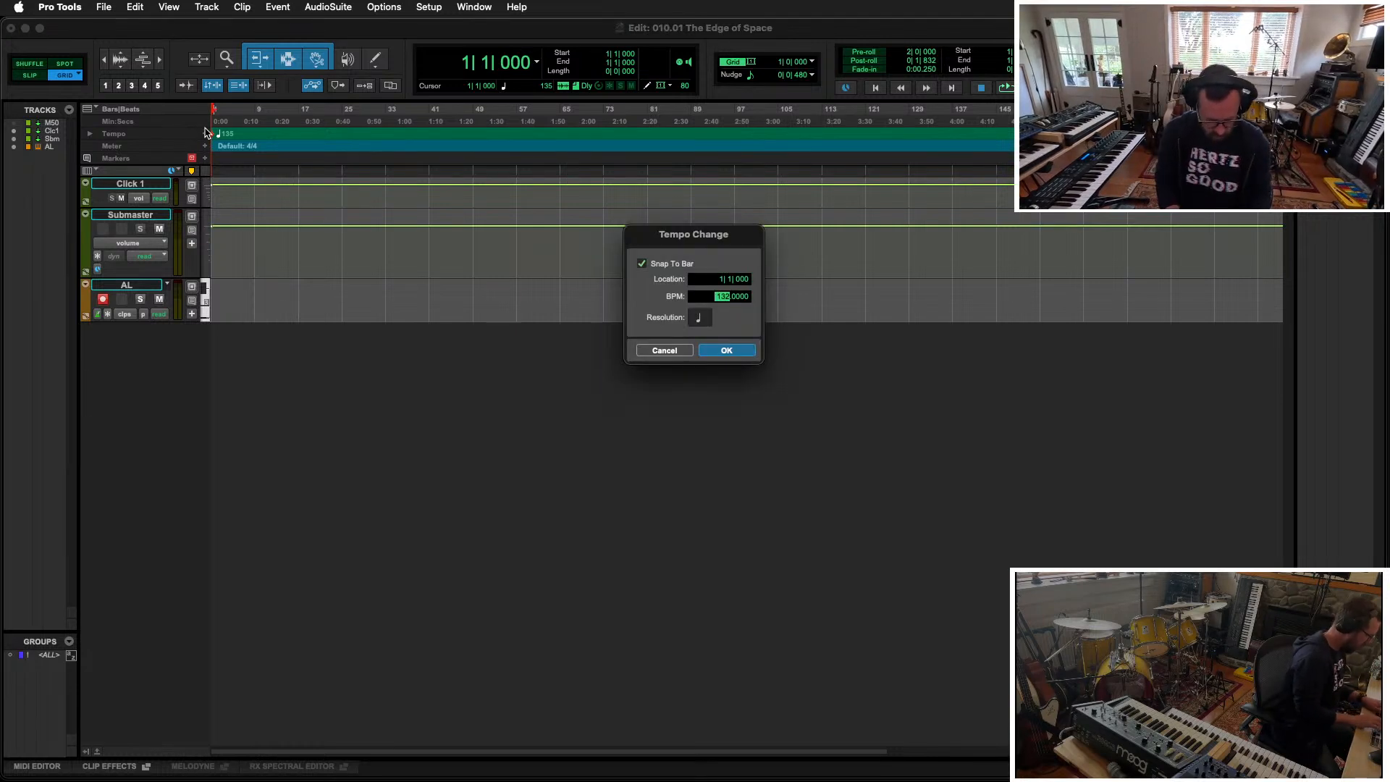
pyautogui.press('Return')
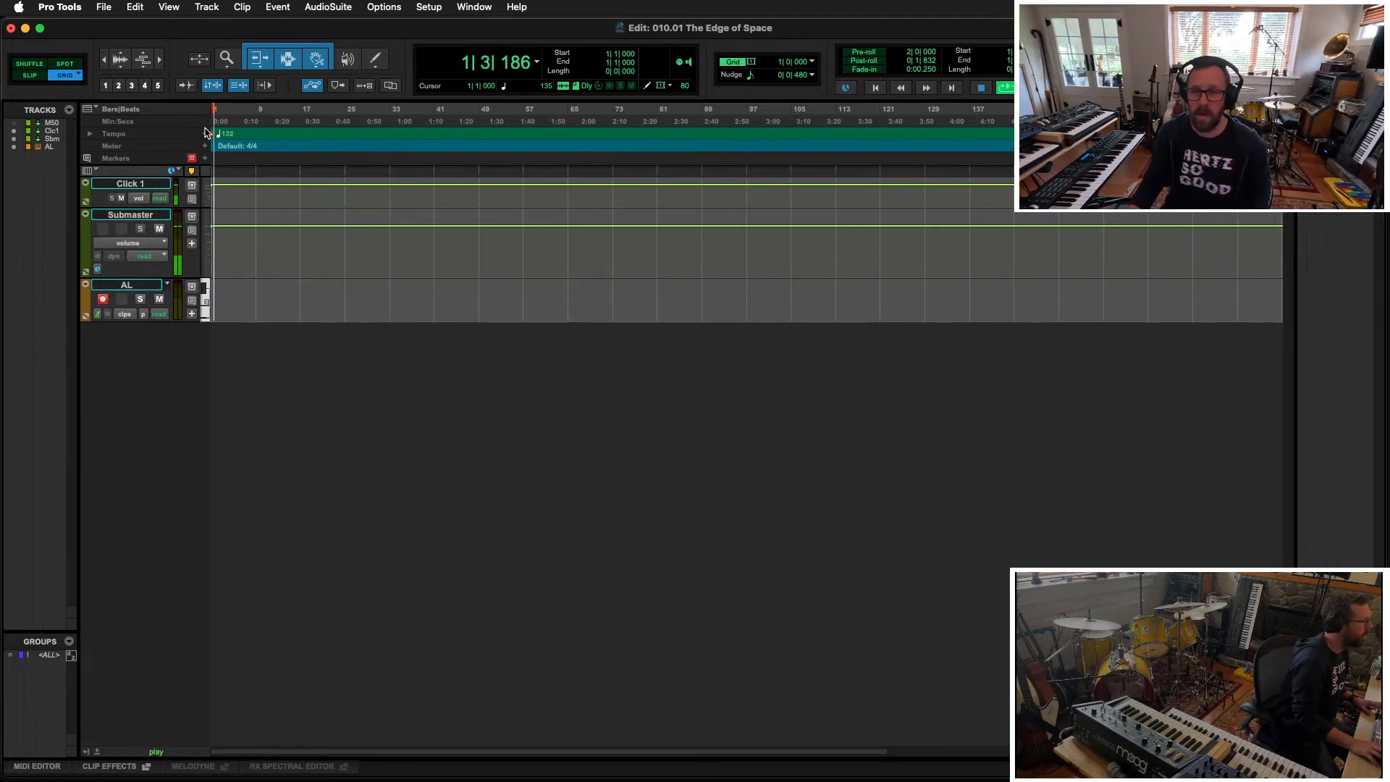
pyautogui.press('space')
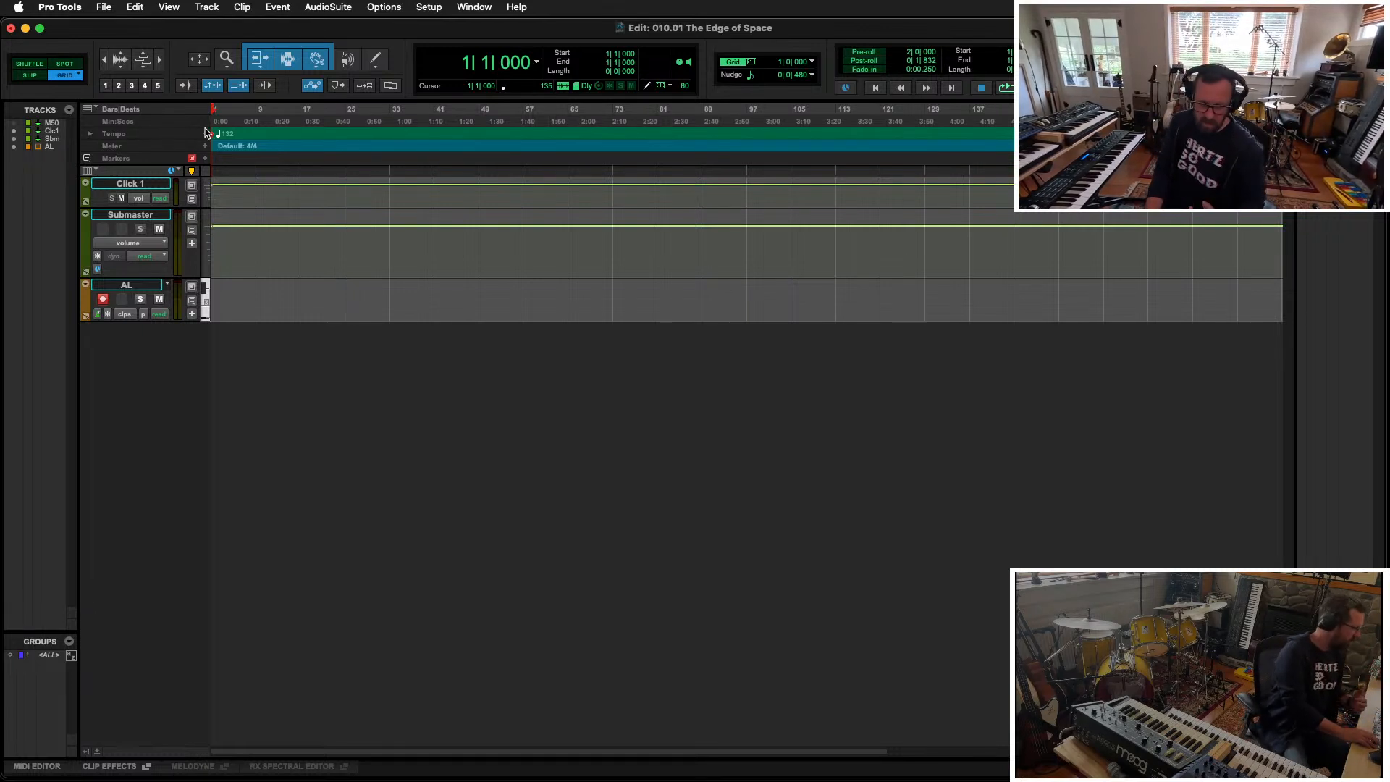
# Step: Record a MIDI keyboard take of about 15 bars on the AL track, starting from bar 1
pyautogui.press('super+space')
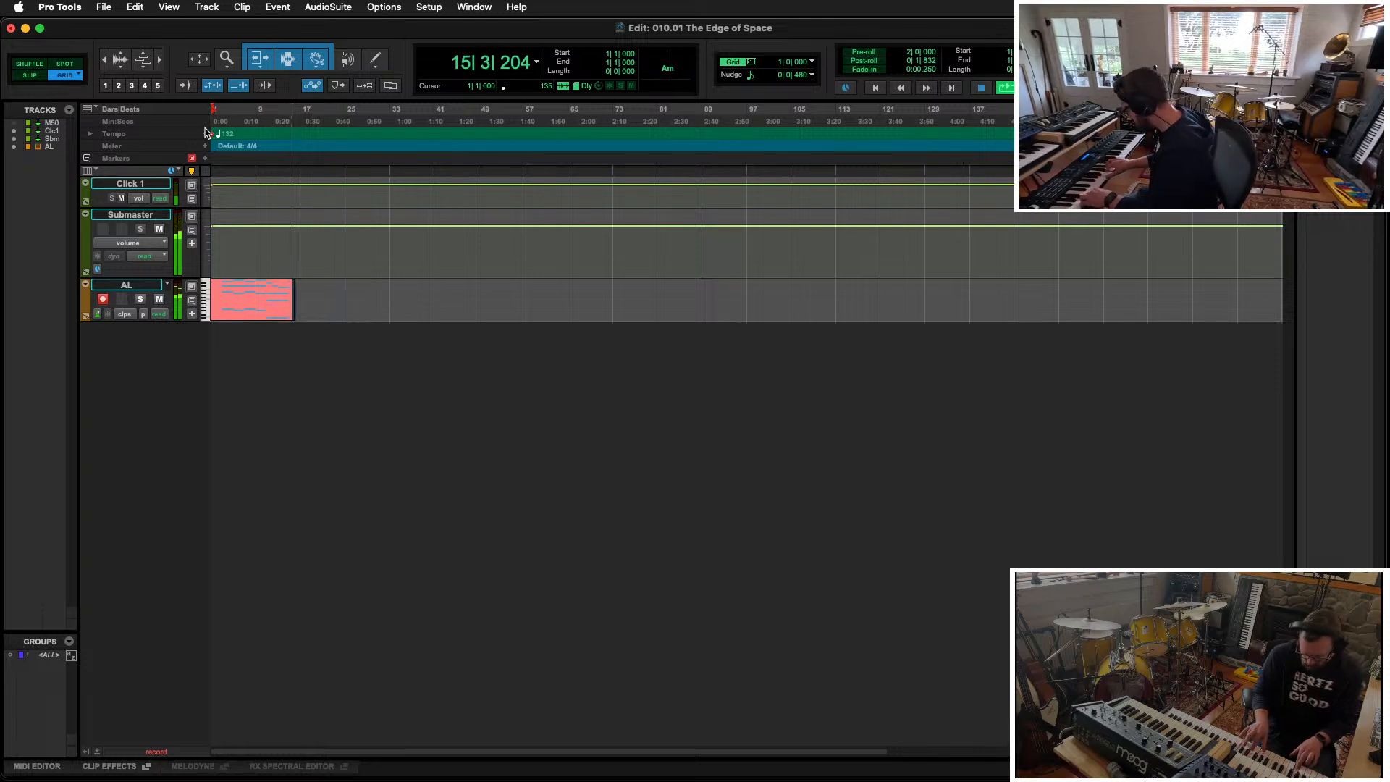
pyautogui.press('space')
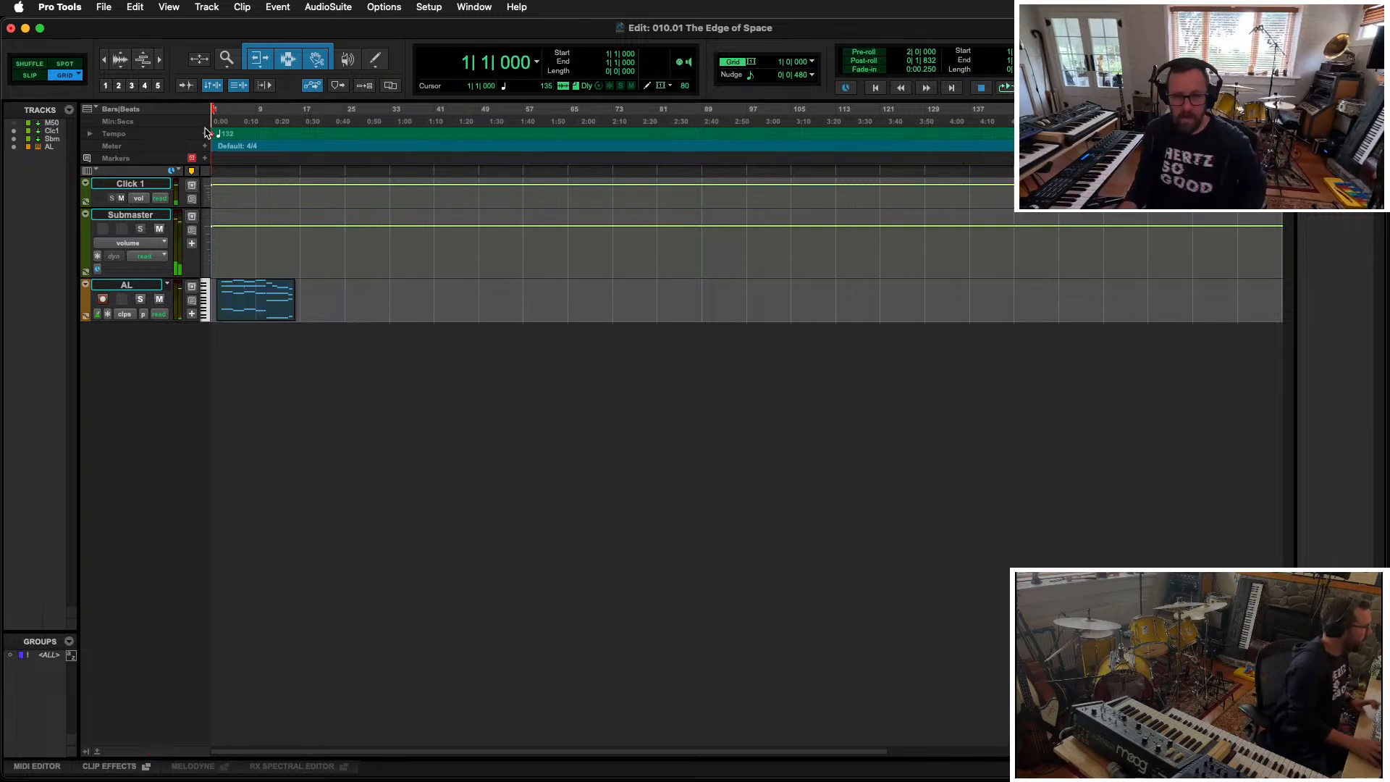
# Step: Delete the recorded MIDI clip from the AL track
pyautogui.click(272, 320)
pyautogui.press('Delete')
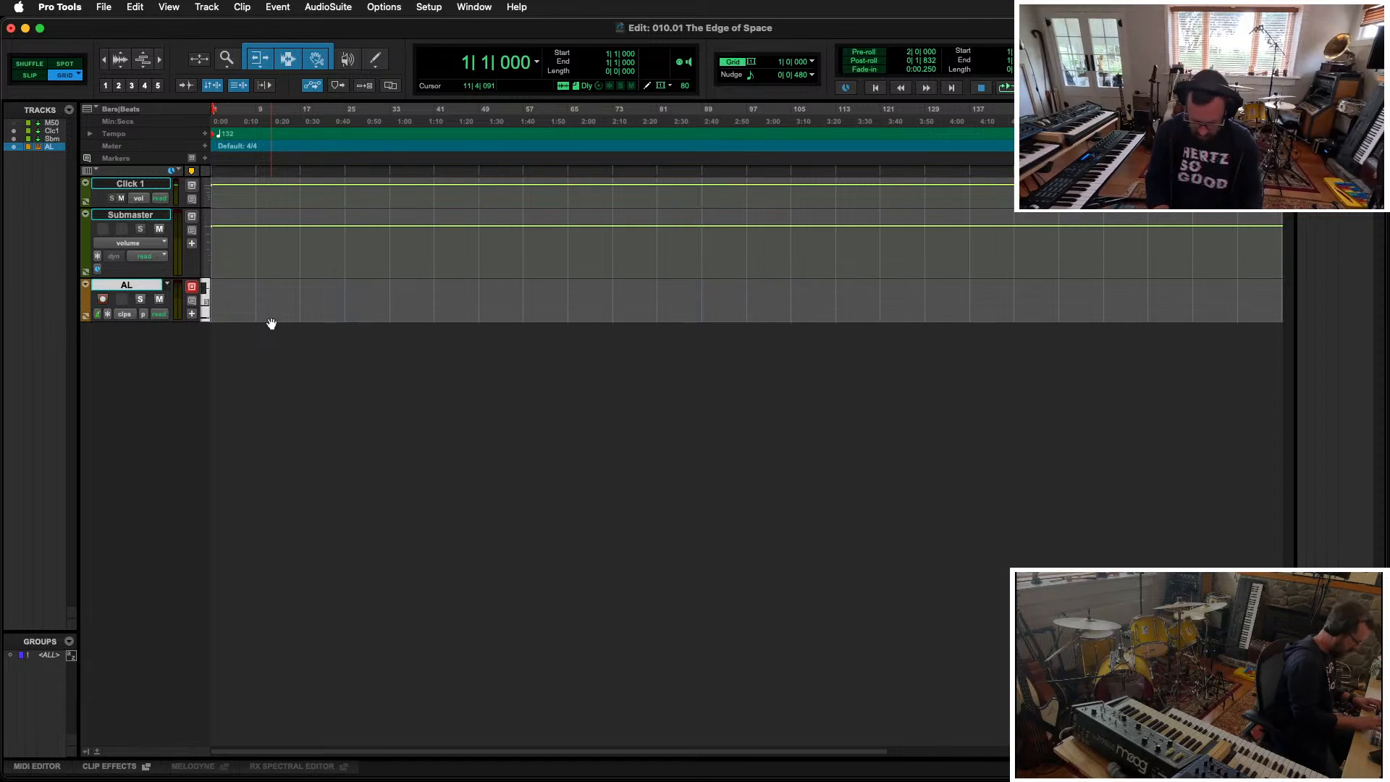
pyautogui.press('super+space')
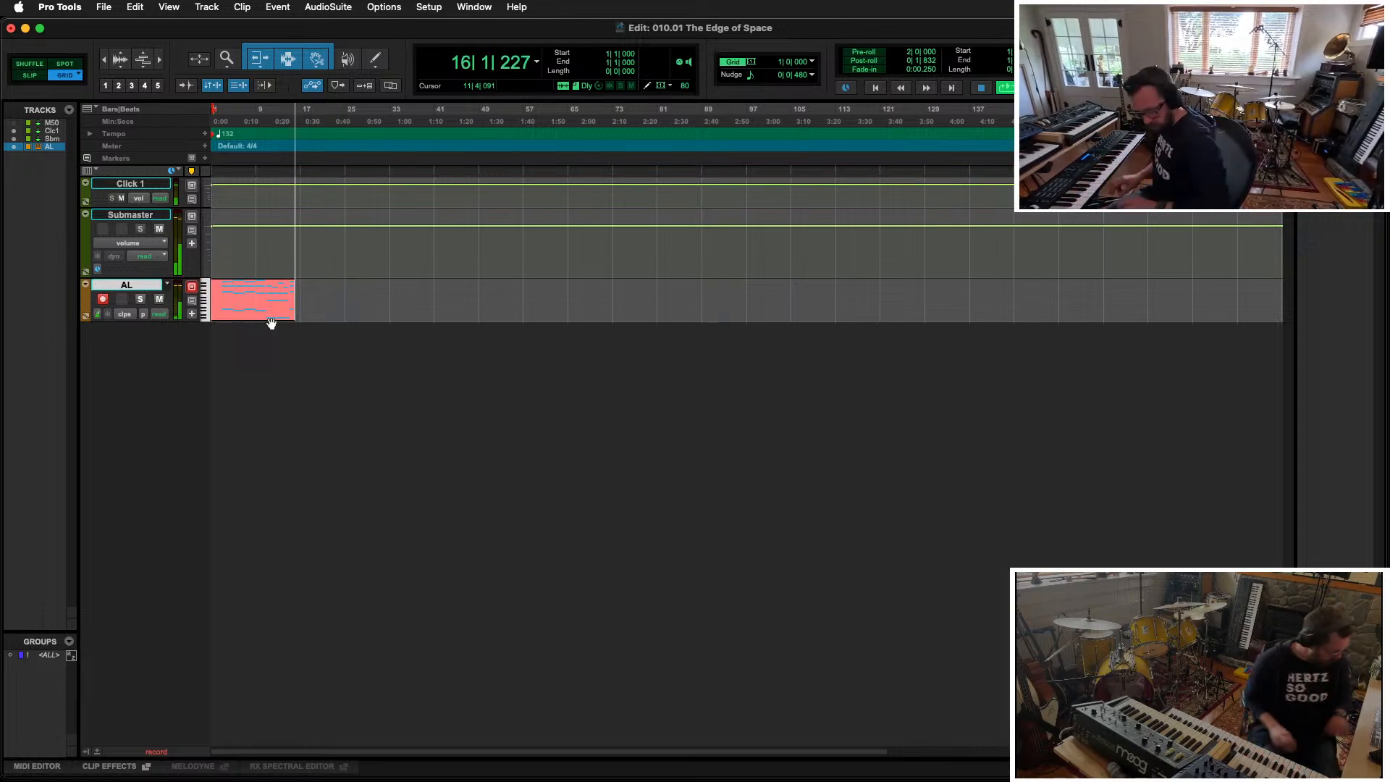
pyautogui.press('space')
pyautogui.press('super+z')
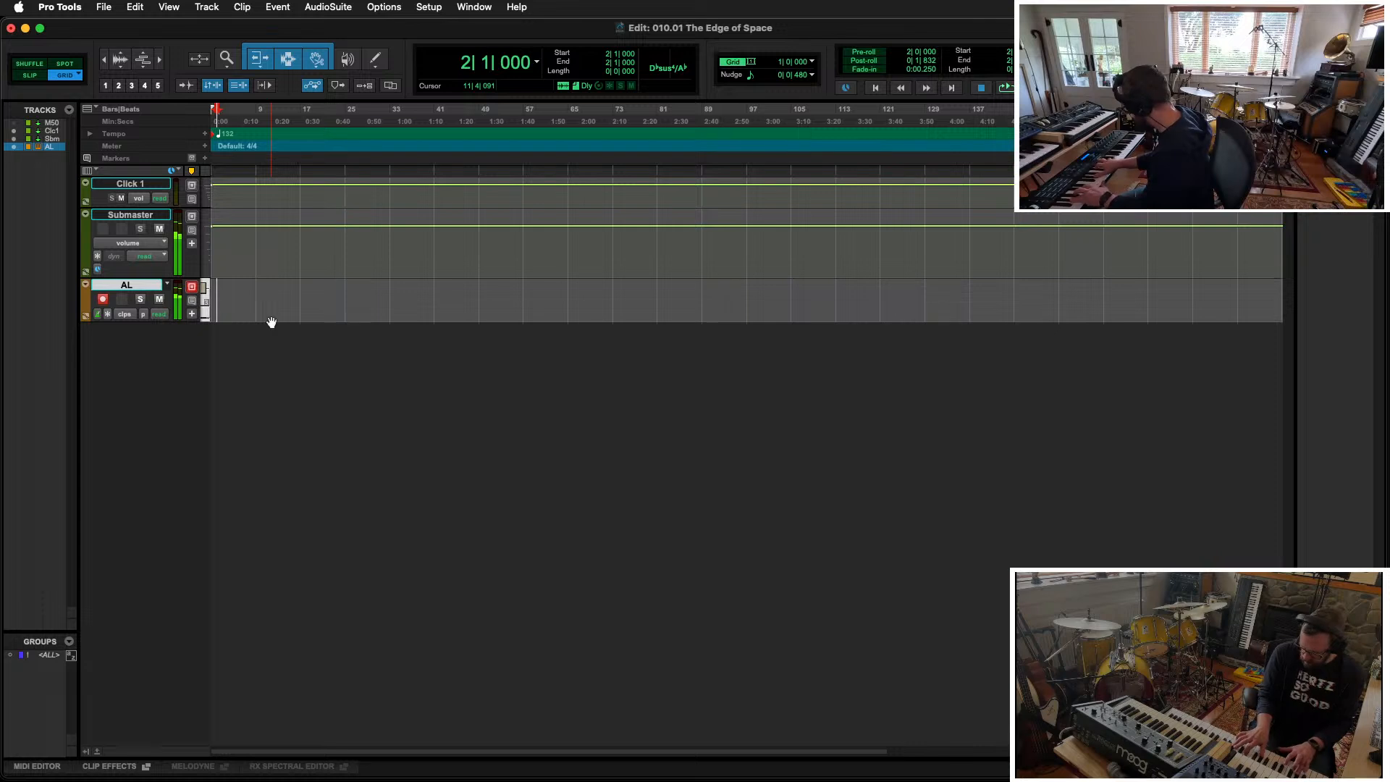
# Step: Record a new MIDI keyboard take of about 14 bars on the AL track, starting from bar 1
pyautogui.press('Return')
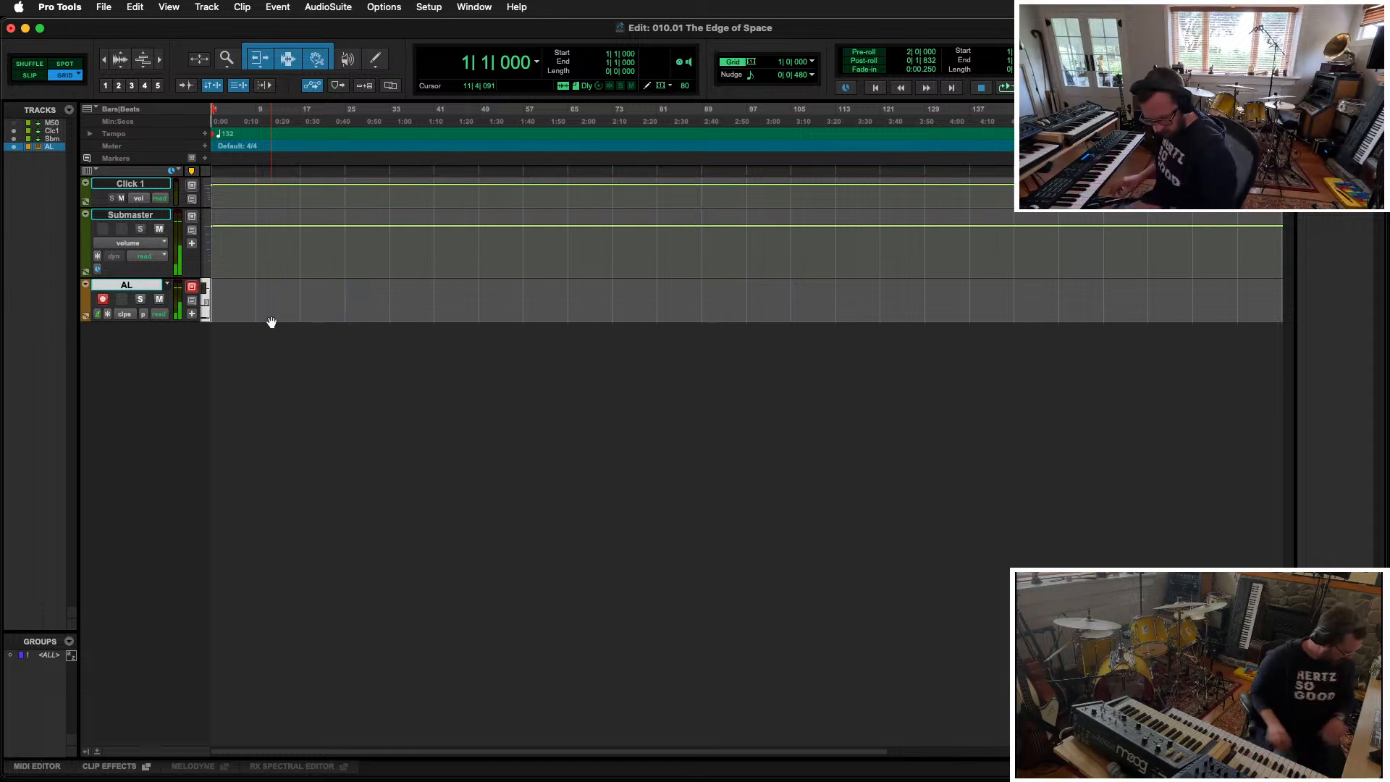
pyautogui.press('super+space')
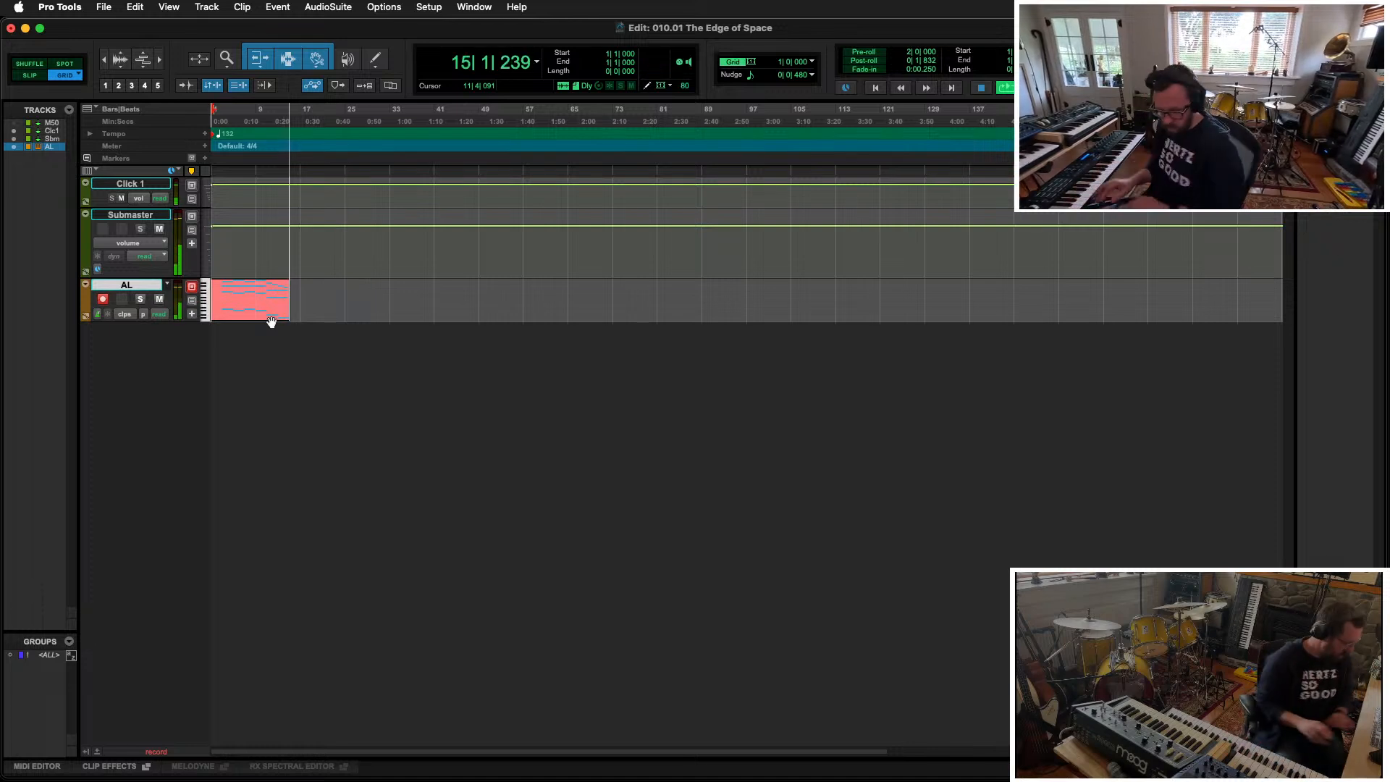
pyautogui.press('space')
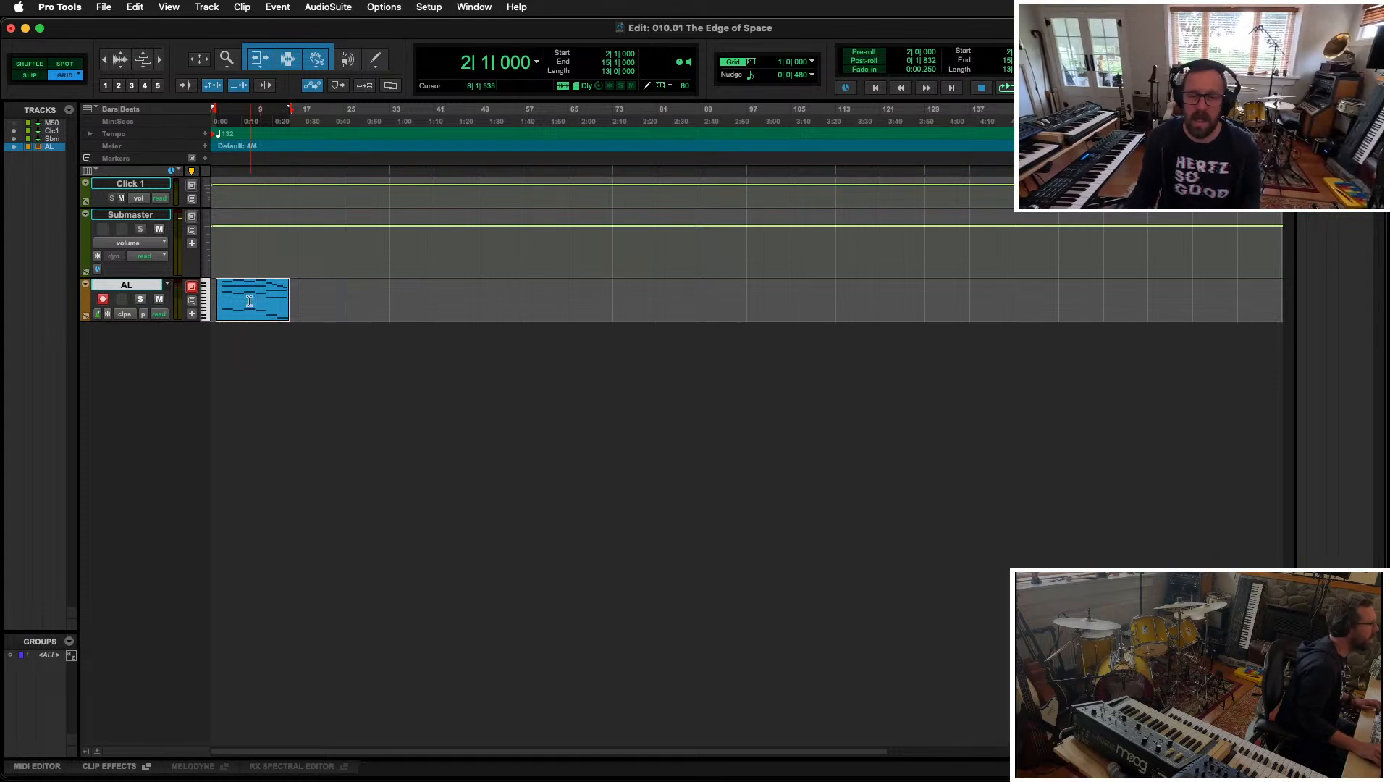
# Step: Open the recorded AL clip in the MIDI Editor and play its ending from about bar 10
pyautogui.doubleClick(258, 315)
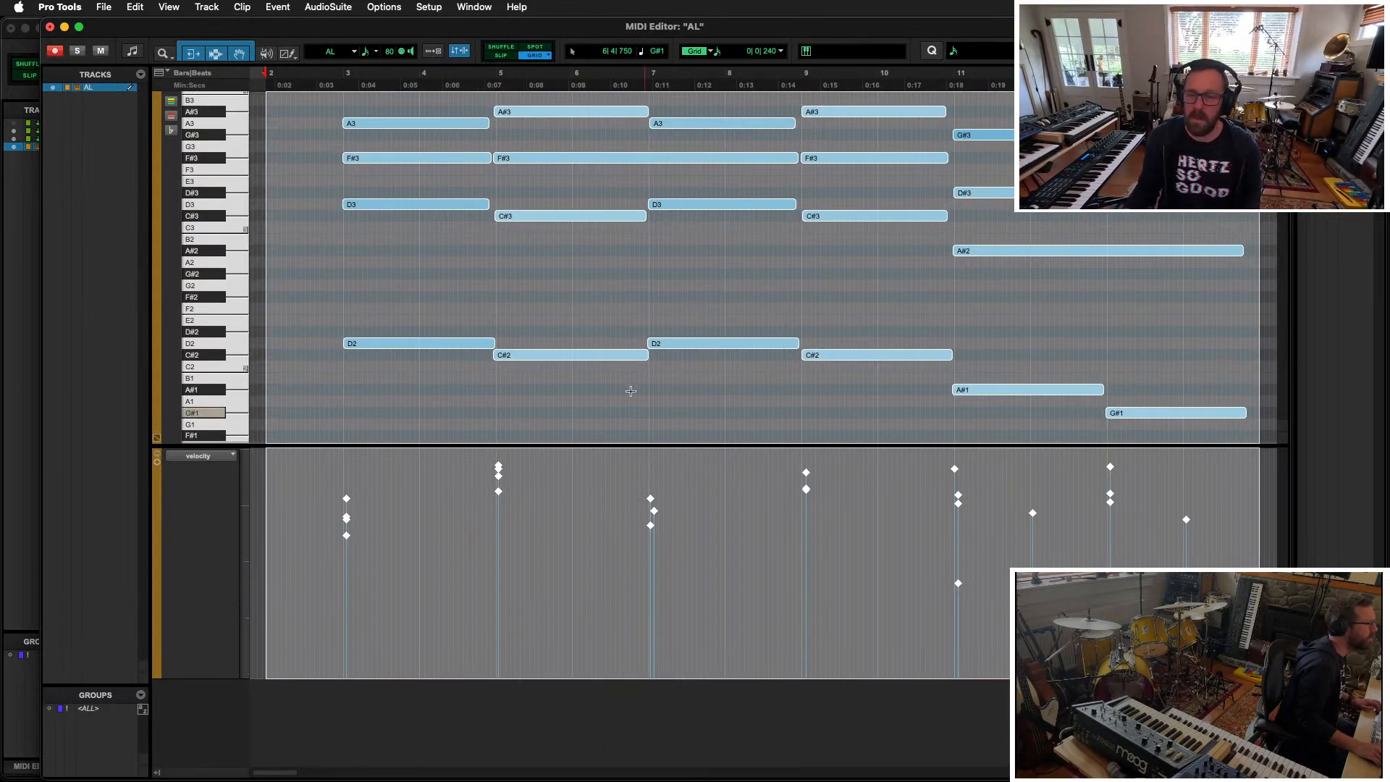
pyautogui.click(1109, 311)
pyautogui.click(928, 127)
pyautogui.press('space')
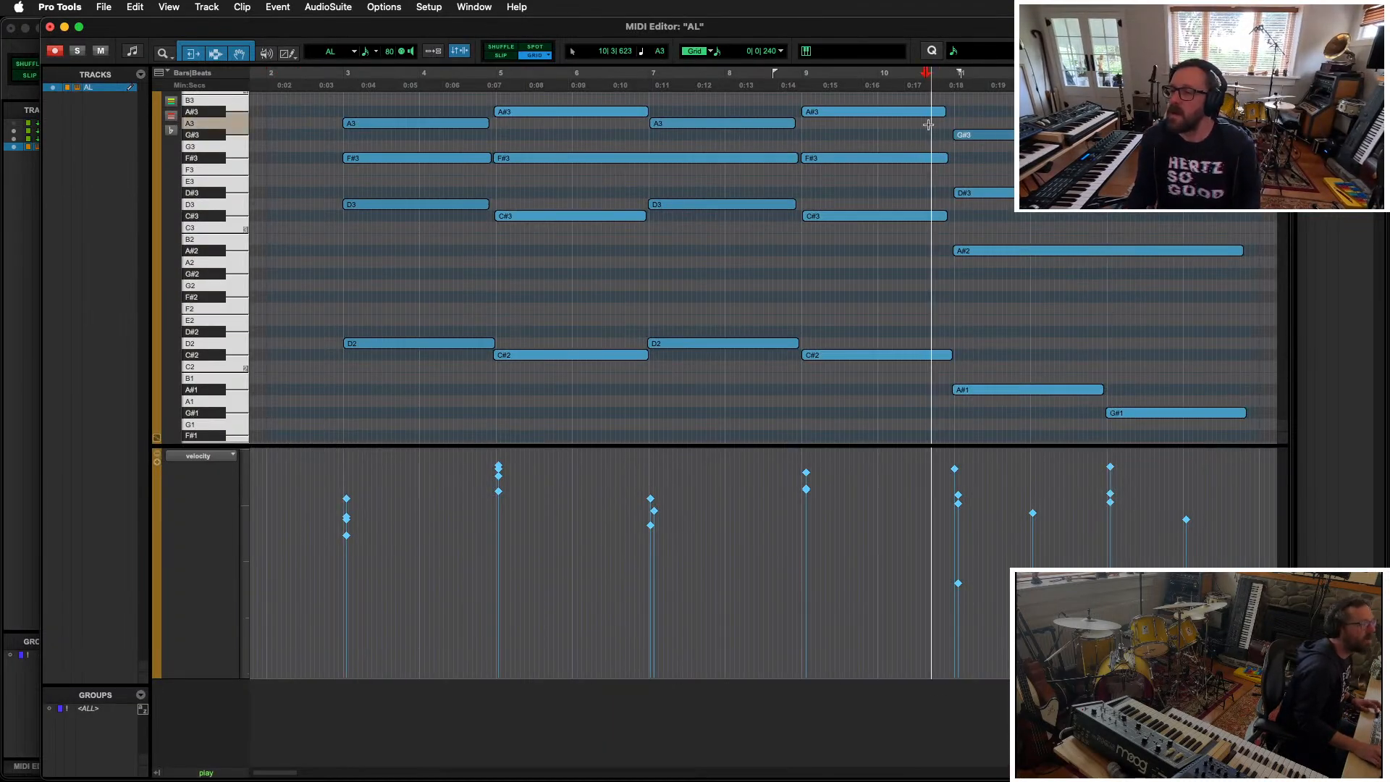
pyautogui.press('super+bracketleft')
pyautogui.press('super+bracketleft')
pyautogui.press('super+bracketright')
pyautogui.press('super+bracketright')
pyautogui.press('super+bracketright')
pyautogui.press('super+bracketright')
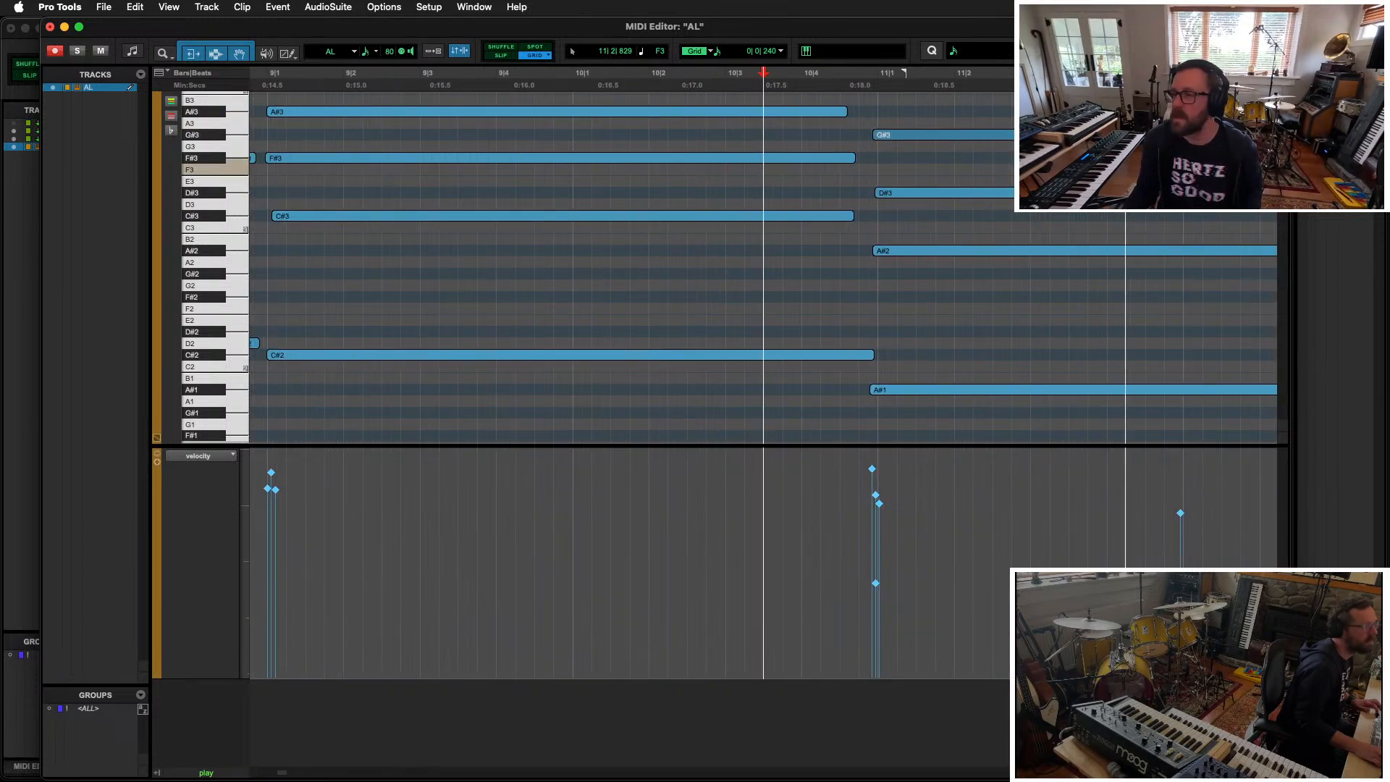
pyautogui.press('super+bracketleft')
pyautogui.press('super+bracketleft')
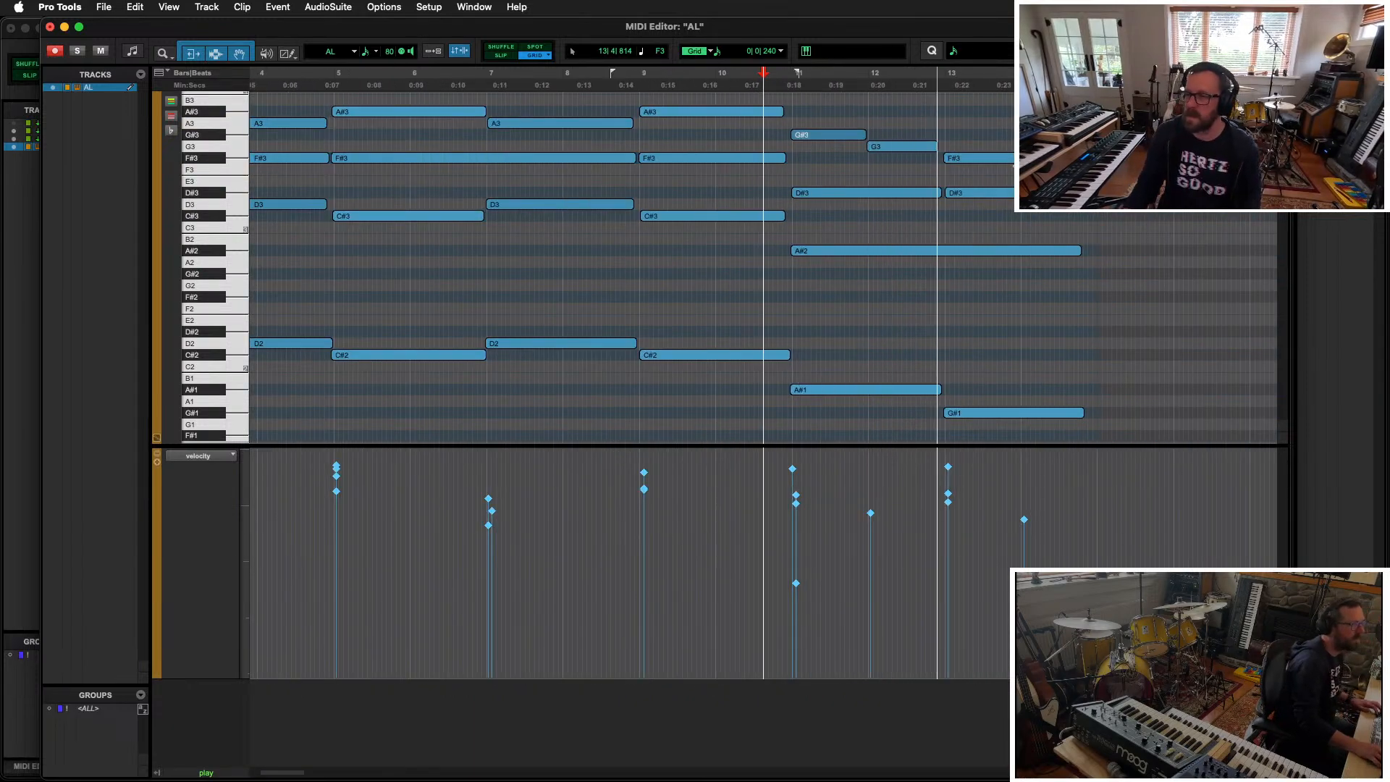
pyautogui.click(971, 414)
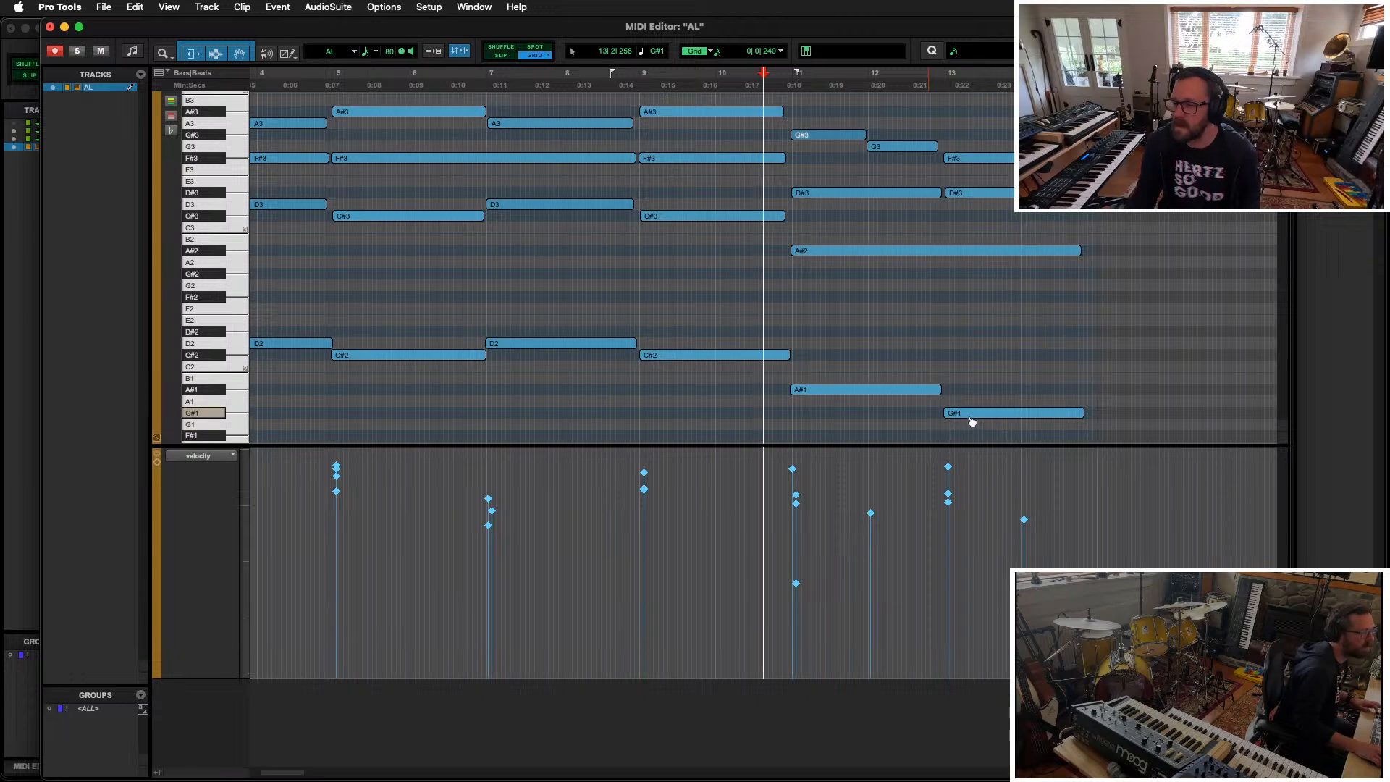
# Step: Play the passage from bar 11 onward and audition the G#1 bass note at bar 13
pyautogui.click(786, 147)
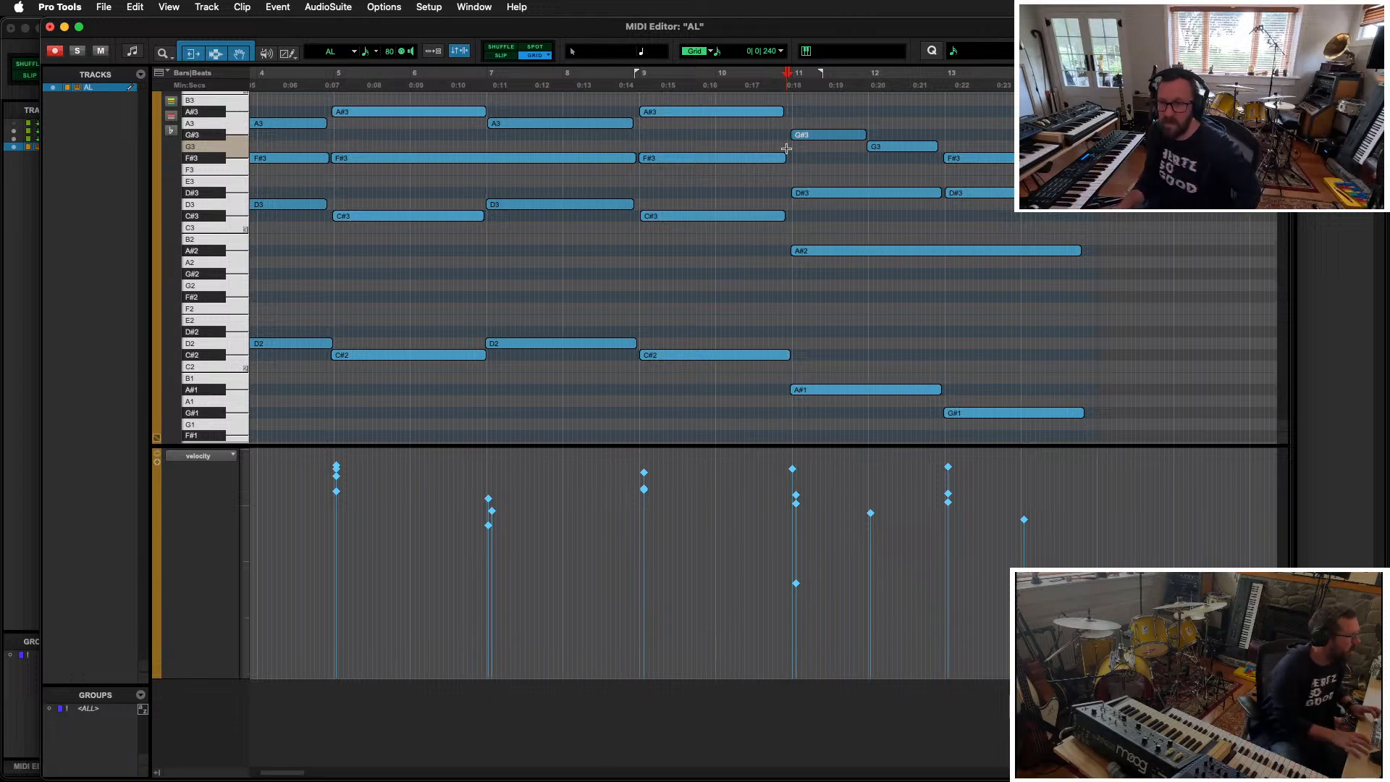
pyautogui.press('space')
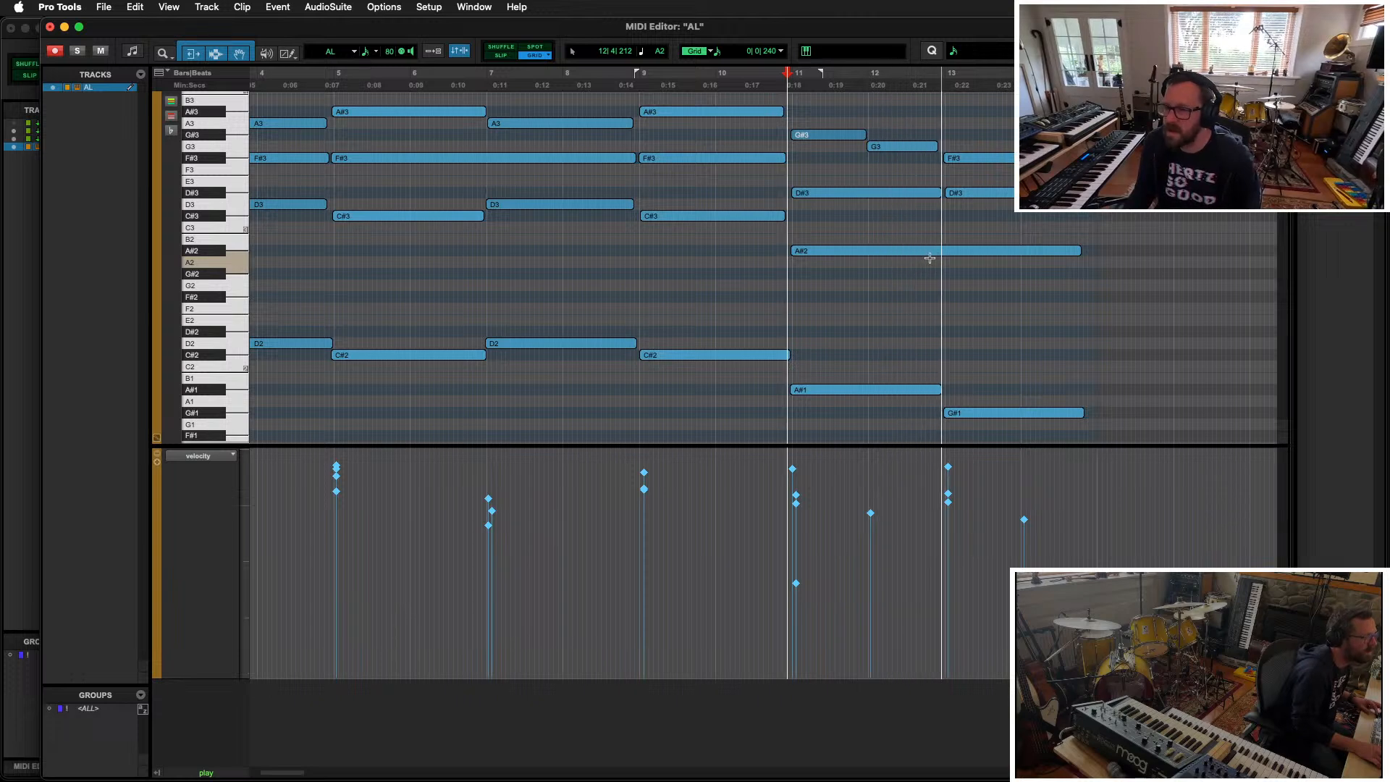
pyautogui.press('space')
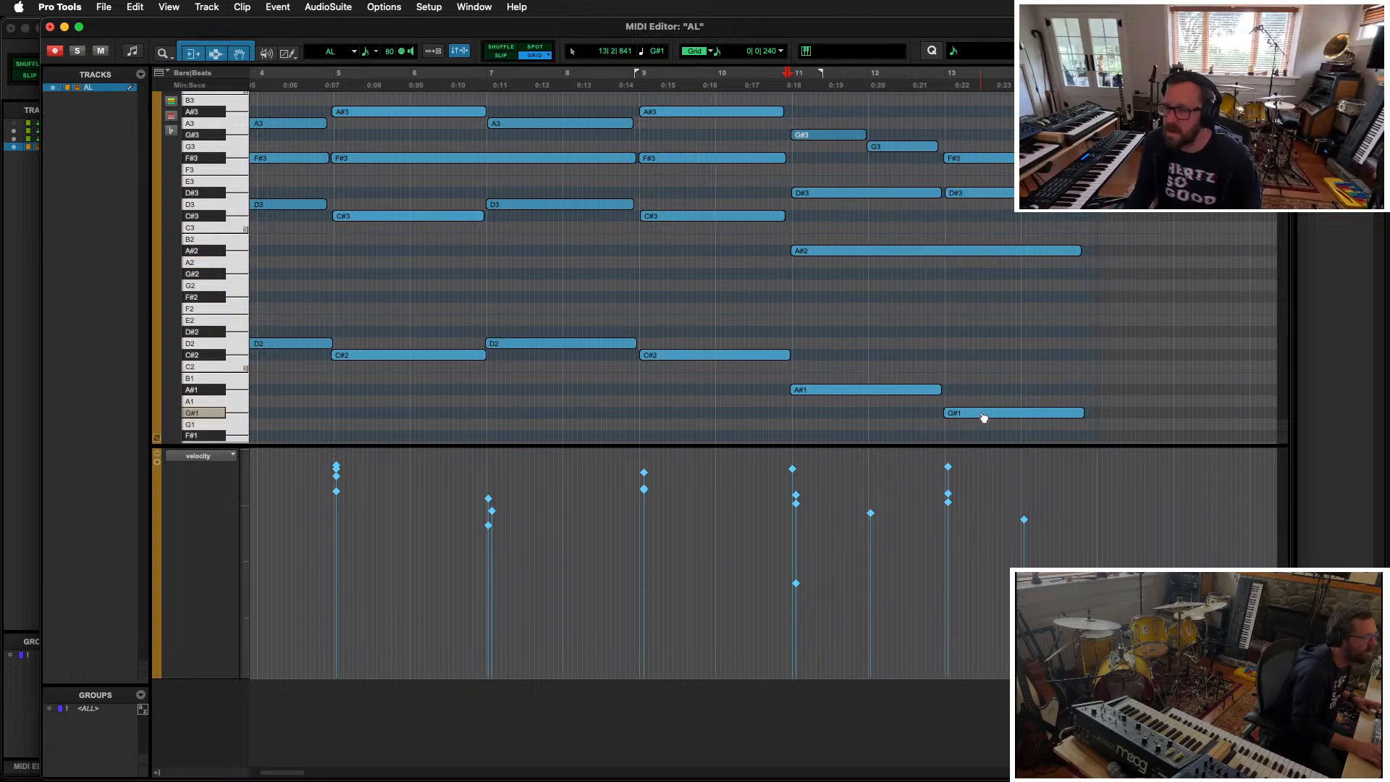
pyautogui.click(983, 416)
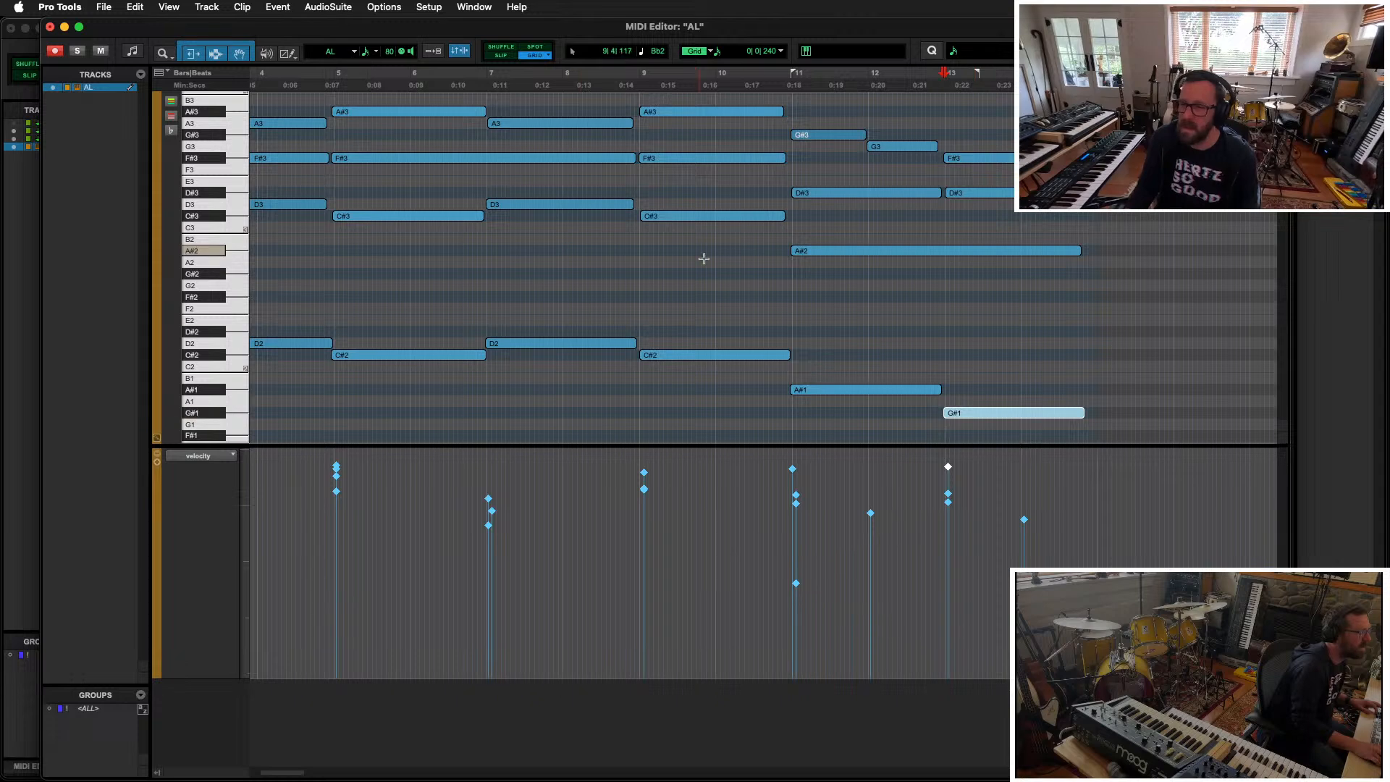
pyautogui.click(813, 279)
pyautogui.press('space')
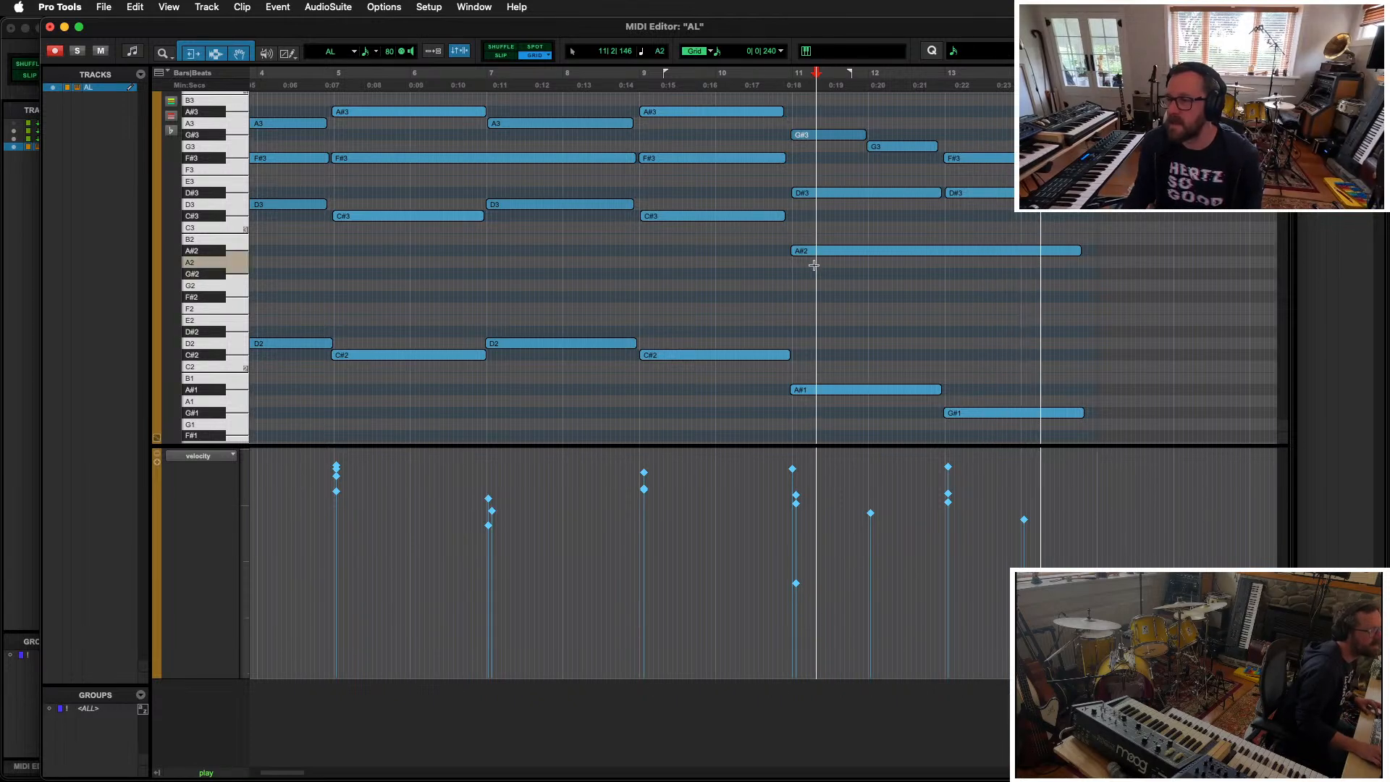
pyautogui.click(814, 265)
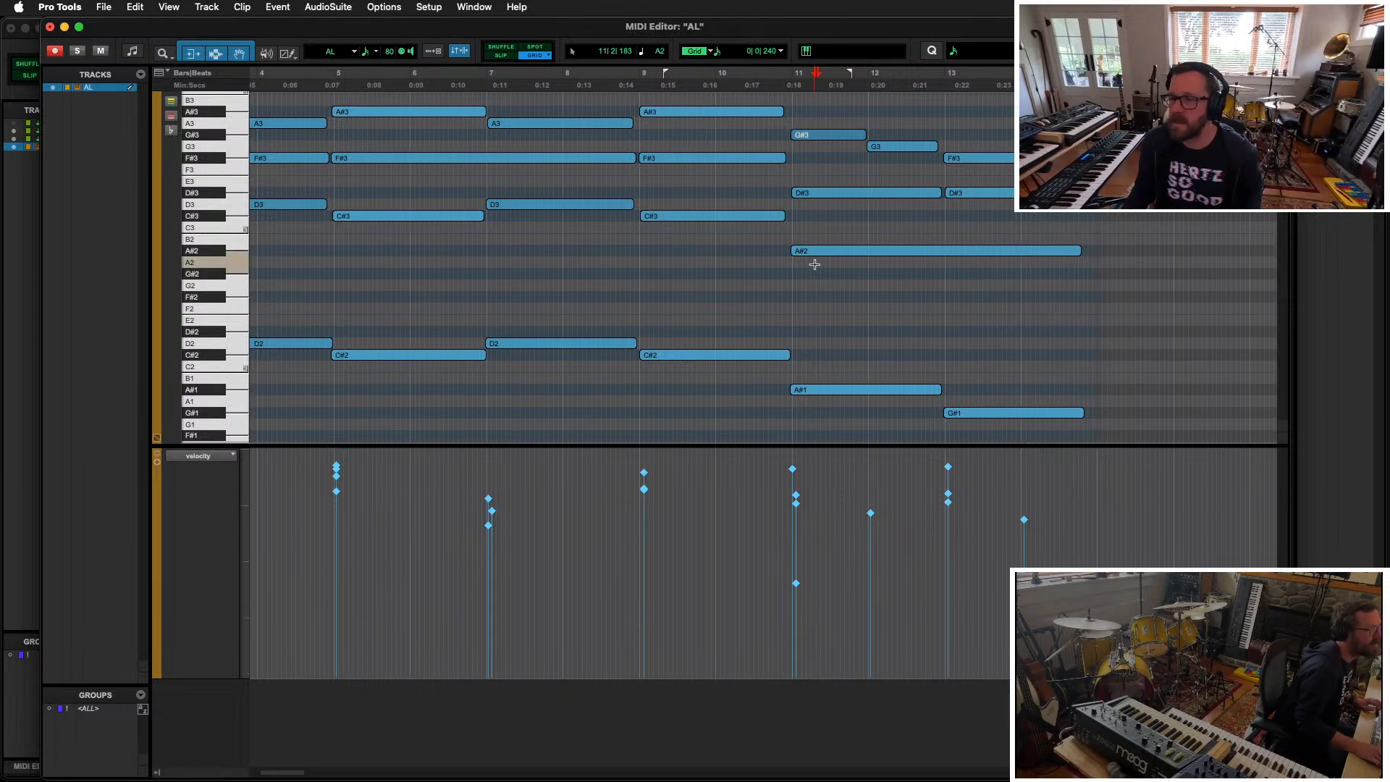
# Step: Select all notes of the phrase in bars 3 to 14 and duplicate them to start at bar 15
pyautogui.press('super+bracketleft')
pyautogui.moveTo(373, 85); pyautogui.dragTo(814, 428)
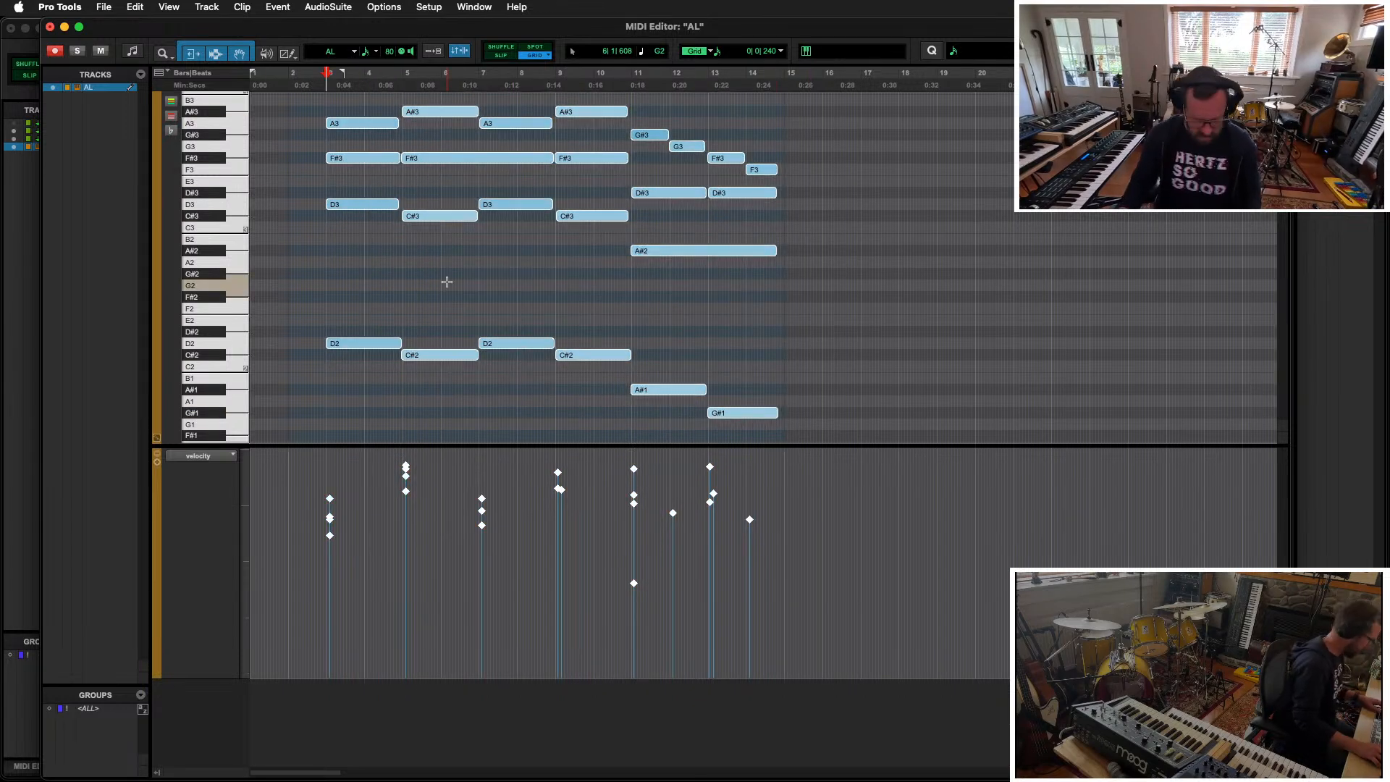
pyautogui.press('super+d')
pyautogui.press('super+bracketright')
pyautogui.press('super+bracketright')
pyautogui.press('super+bracketright')
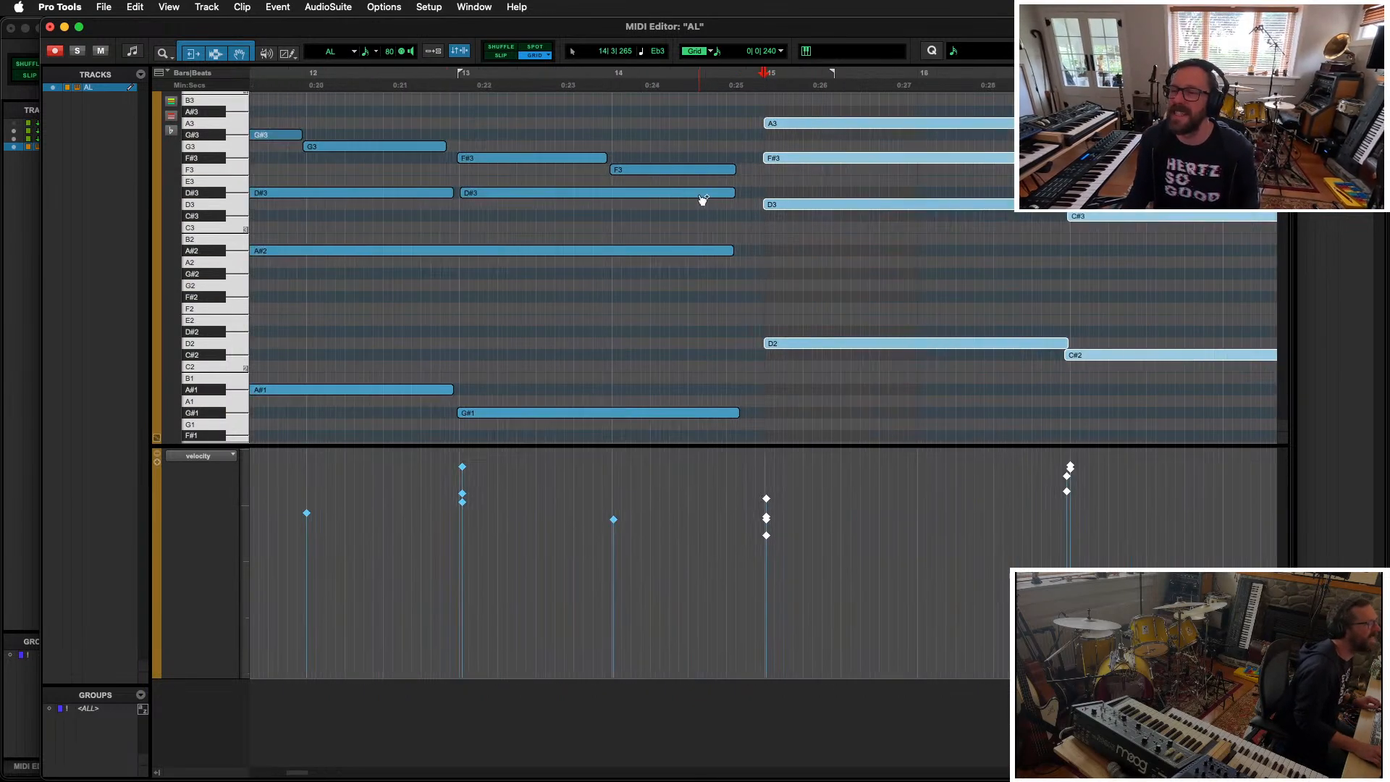
pyautogui.press('super+bracketleft')
pyautogui.press('super+bracketleft')
pyautogui.press('super+bracketleft')
pyautogui.click(493, 140)
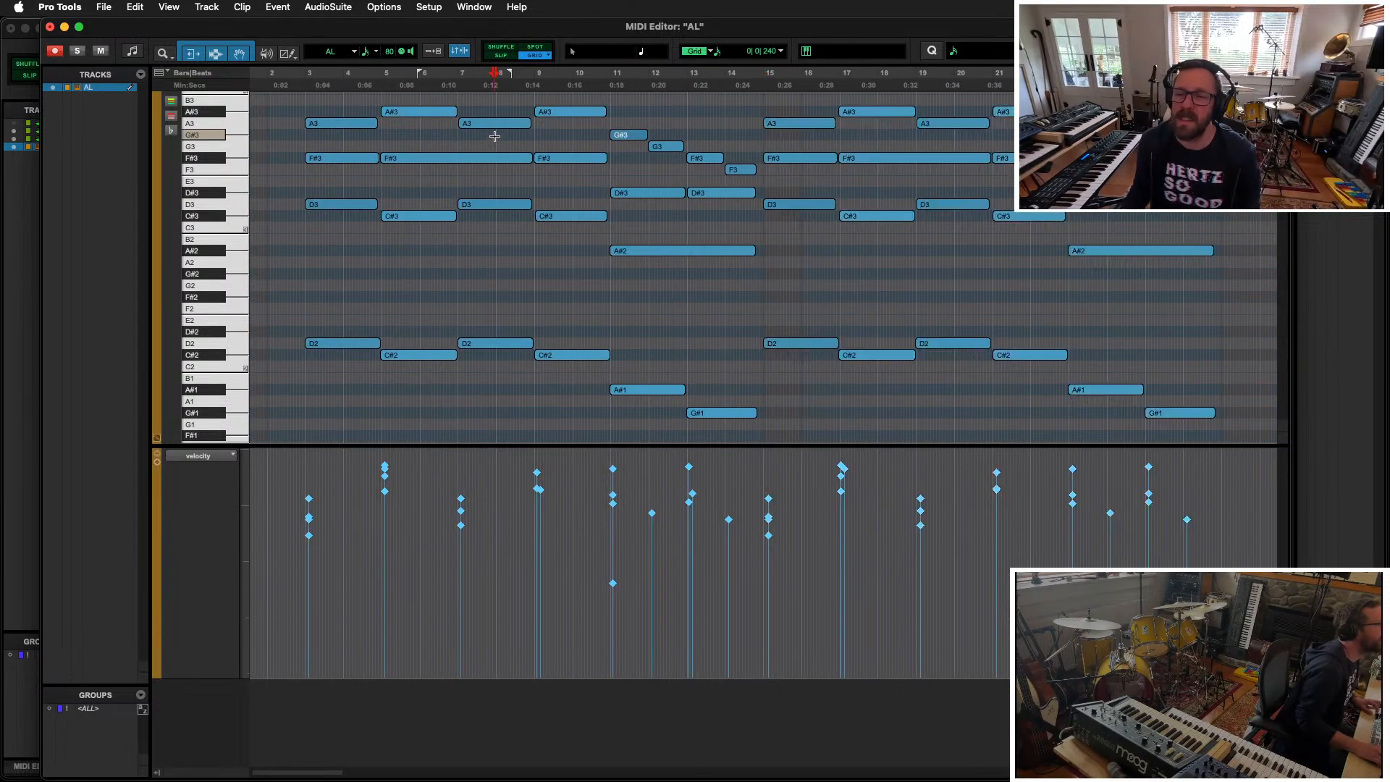
# Step: Play the phrase from its start and transpose the bass note at bar 13 to F#1, checking the pitch by ear
pyautogui.click(295, 157)
pyautogui.press('space')
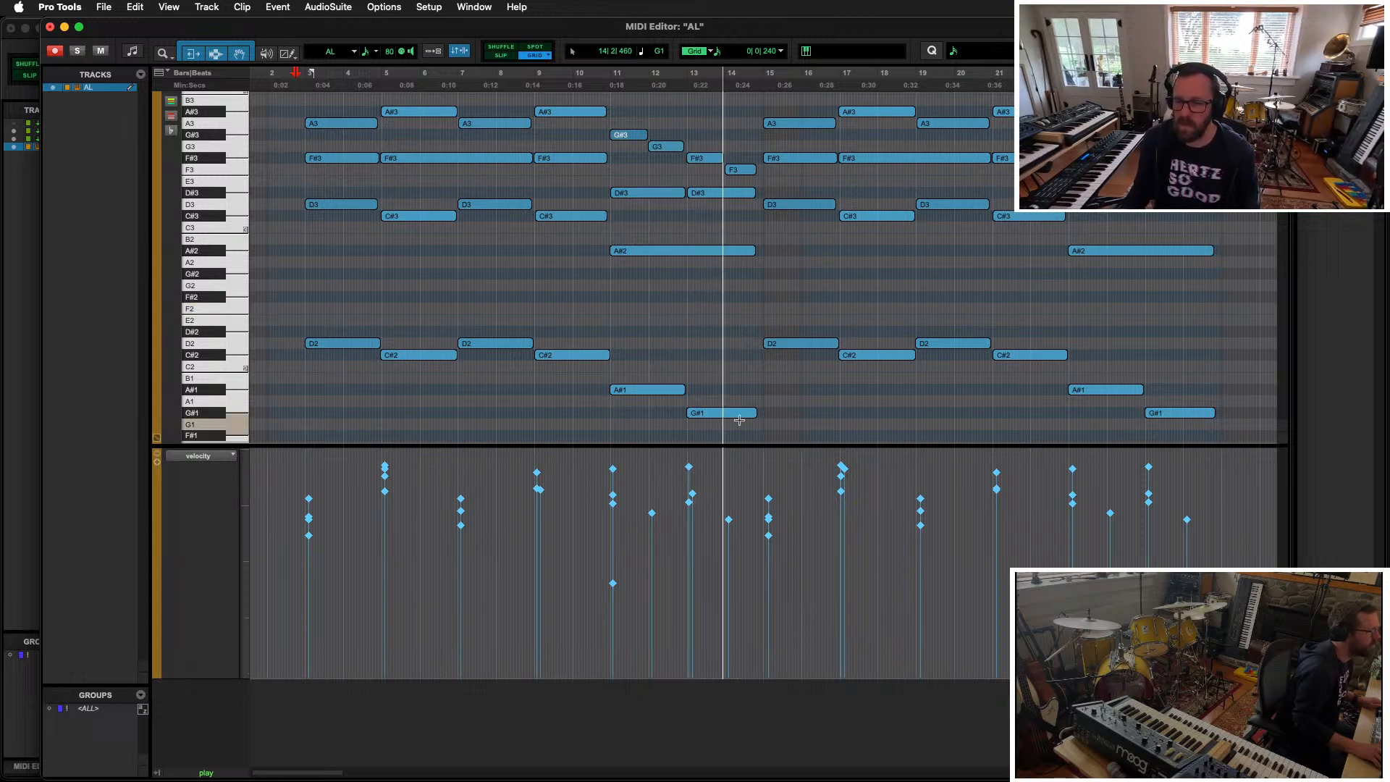
pyautogui.click(717, 414)
pyautogui.press('Up')
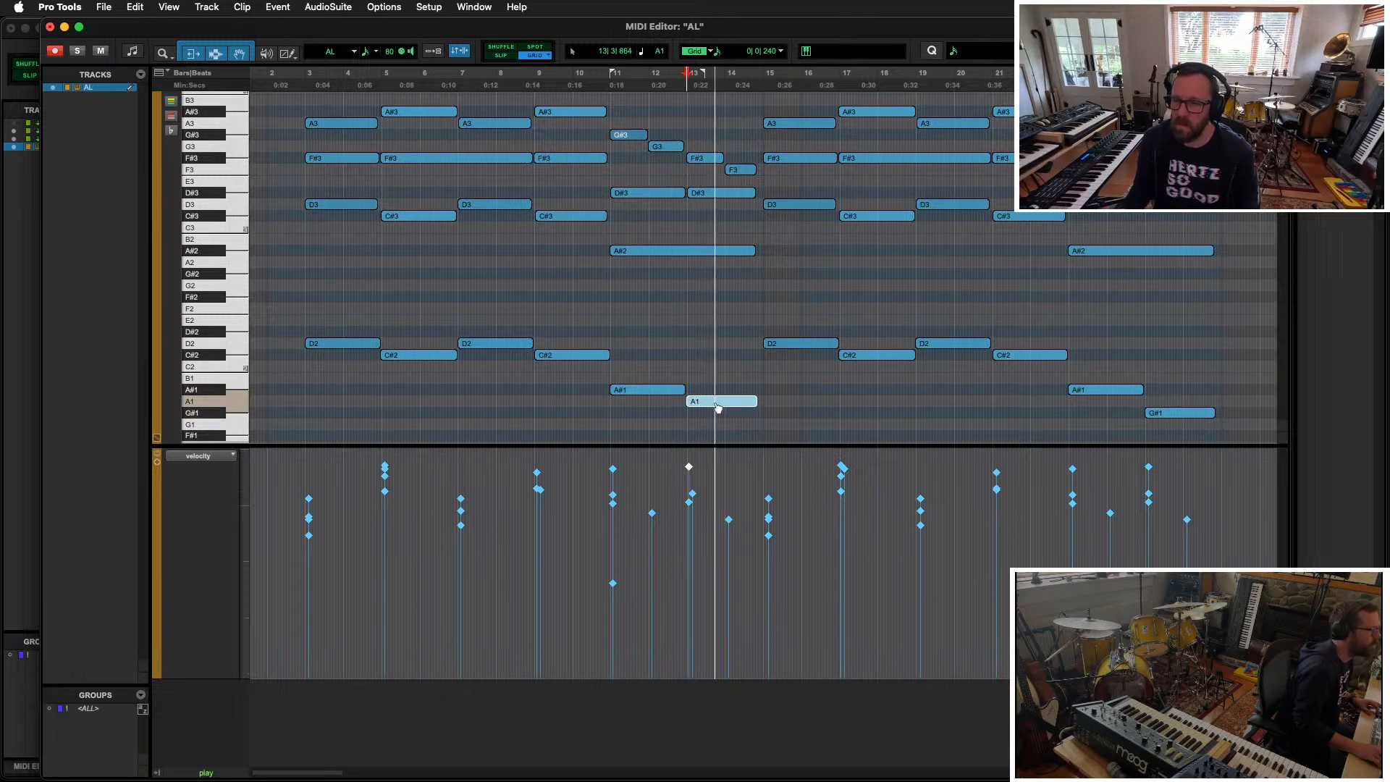
pyautogui.moveTo(717, 408); pyautogui.dragTo(718, 433)
pyautogui.press('space')
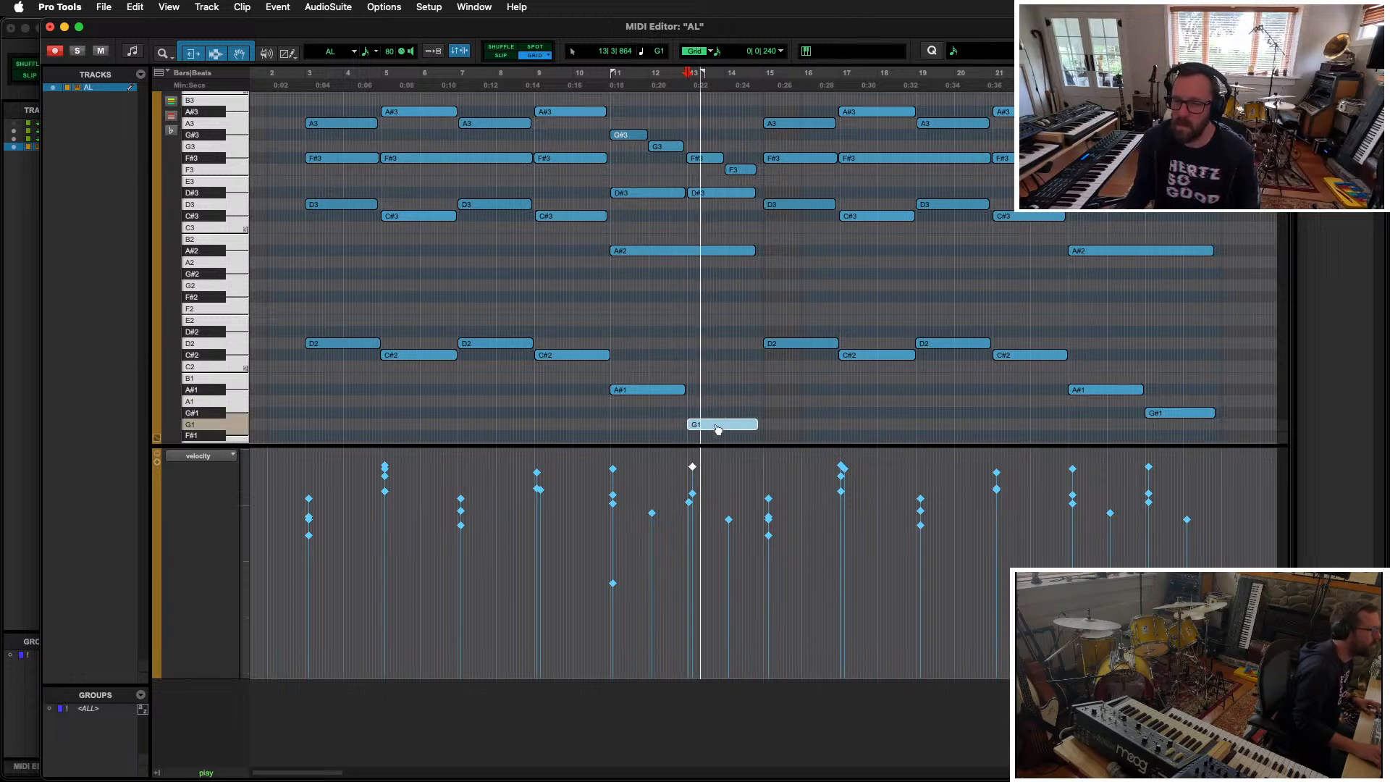
pyautogui.press('space')
pyautogui.press('Down')
pyautogui.press('space')
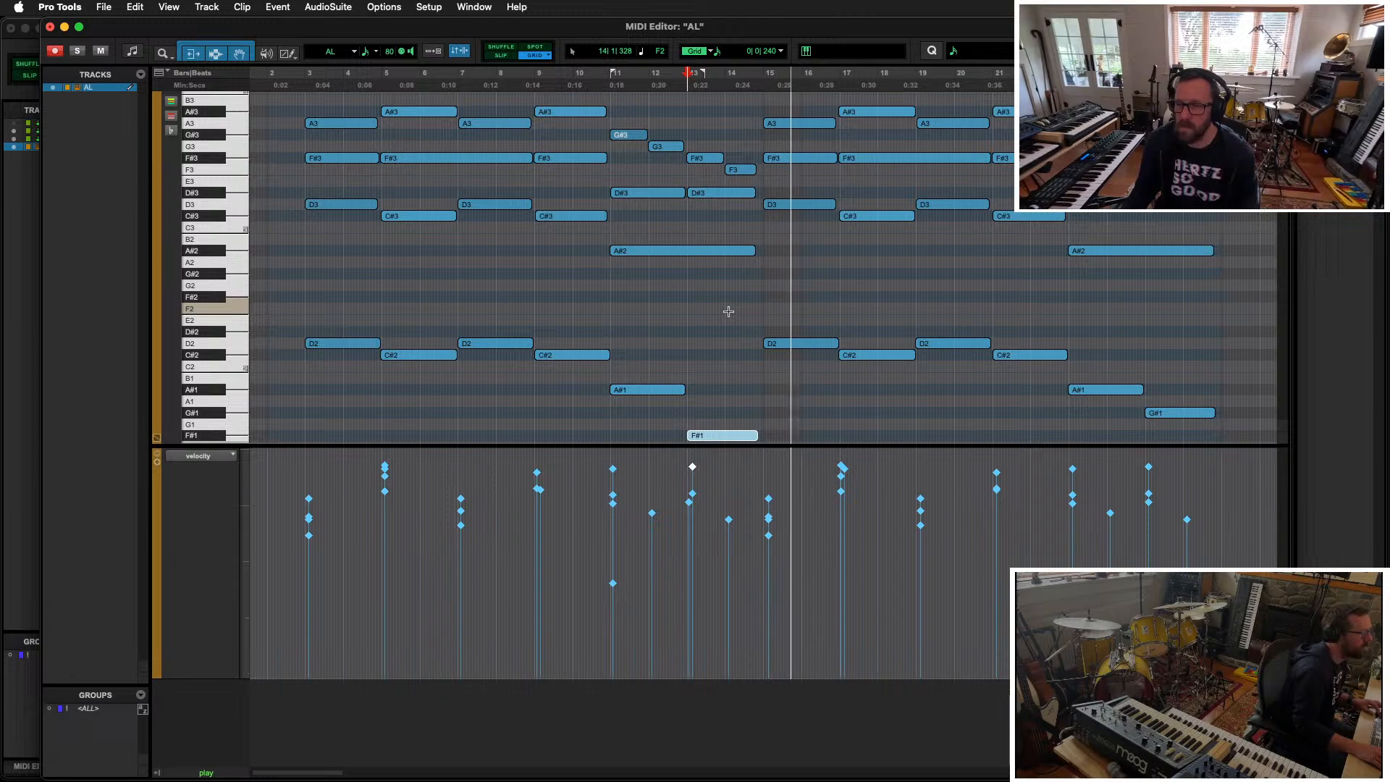
# Step: Stop playback and shorten the F#1 bass note so it ends at bar 14
pyautogui.press('space')
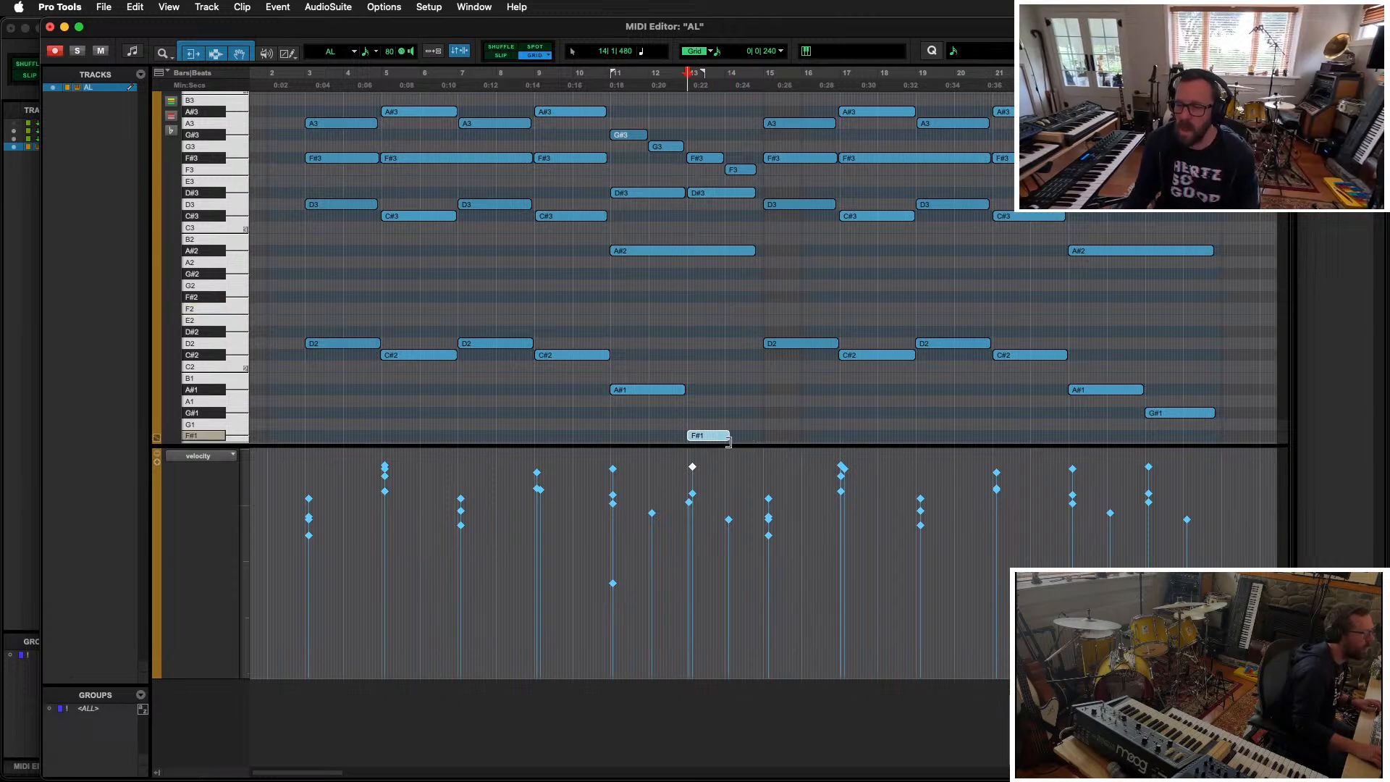
pyautogui.press('t')
pyautogui.press('t')
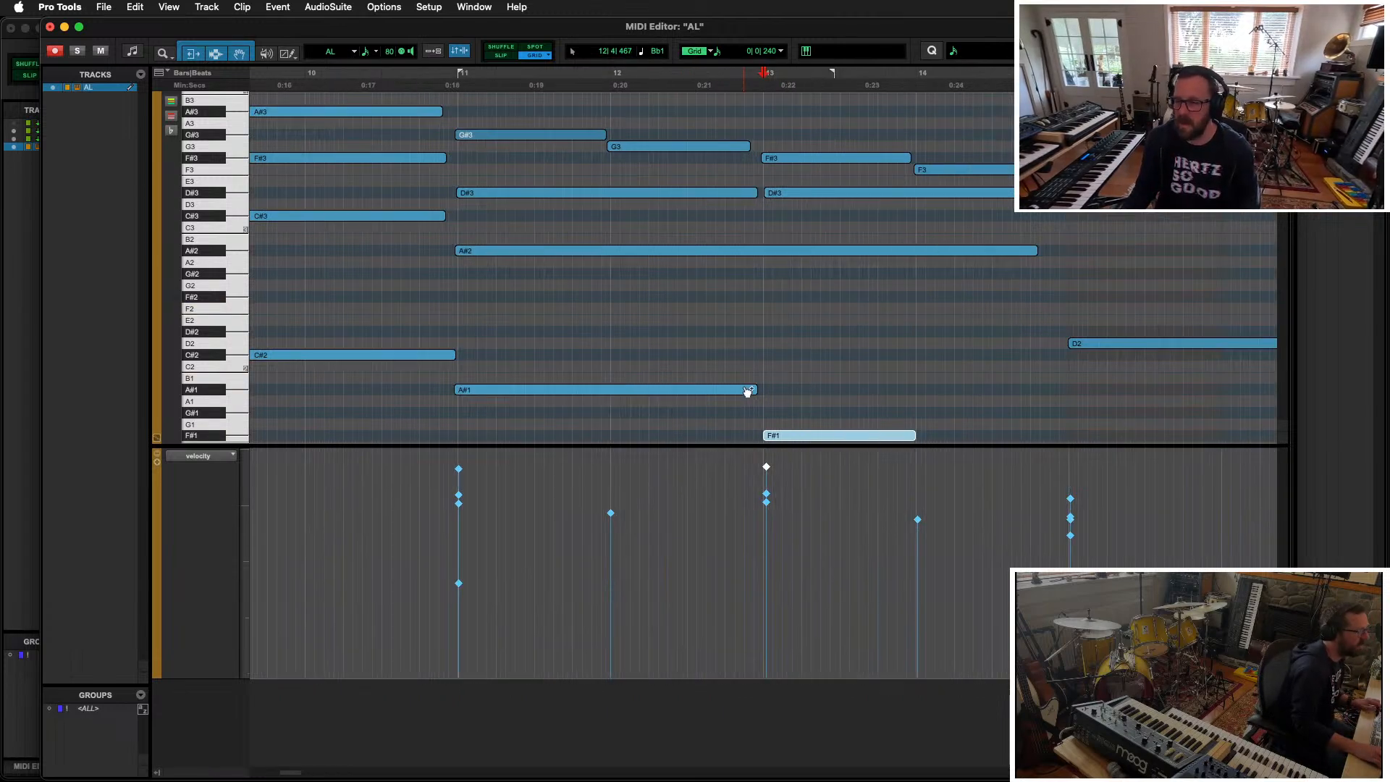
# Step: Set the grid to 0|1|000 and add an ascending quarter-note bass run of G#1, A#1, C2 and C#2 in bar 14
pyautogui.hotkey('ctrl', 'alt', '+')
pyautogui.hotkey('ctrl', 'alt', '+')
pyautogui.hotkey('ctrl', 'alt', '+')
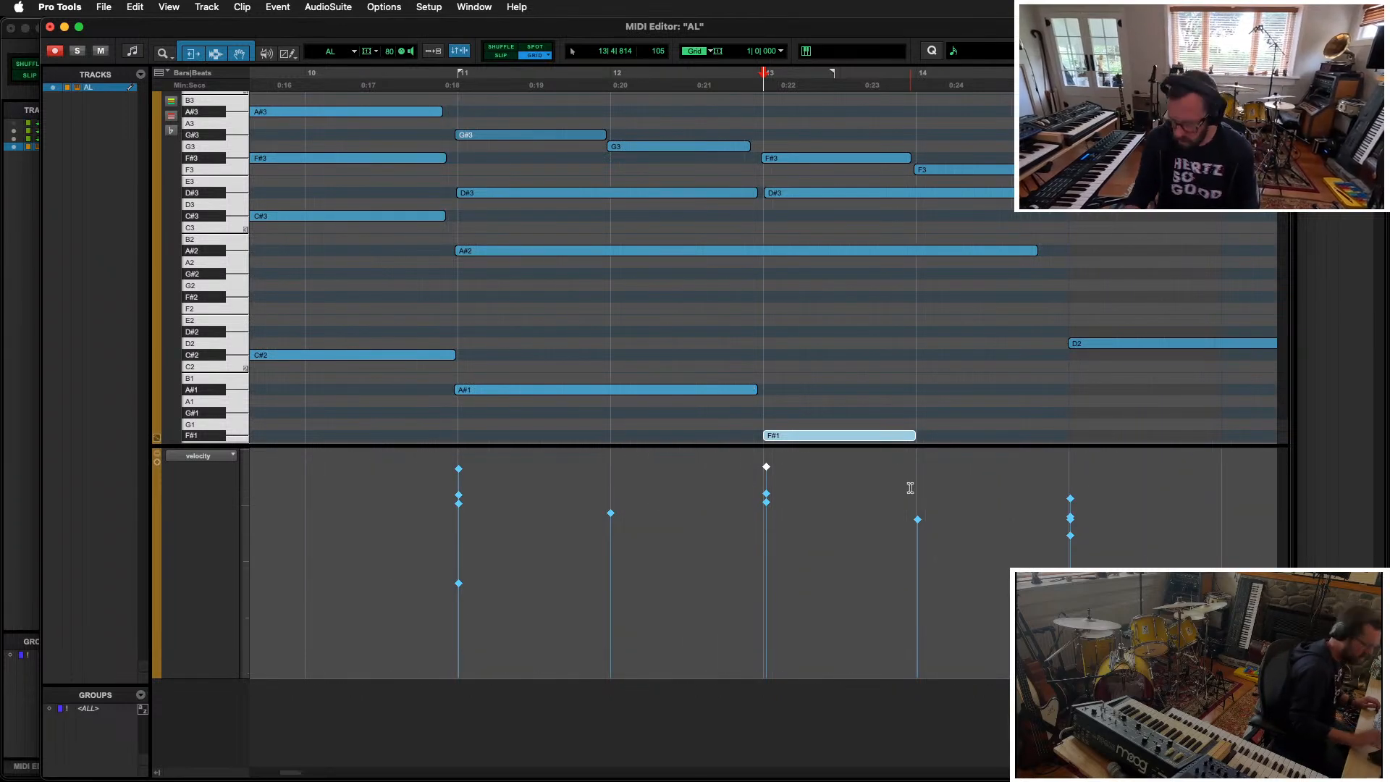
pyautogui.hotkey('ctrl', 'alt', '-')
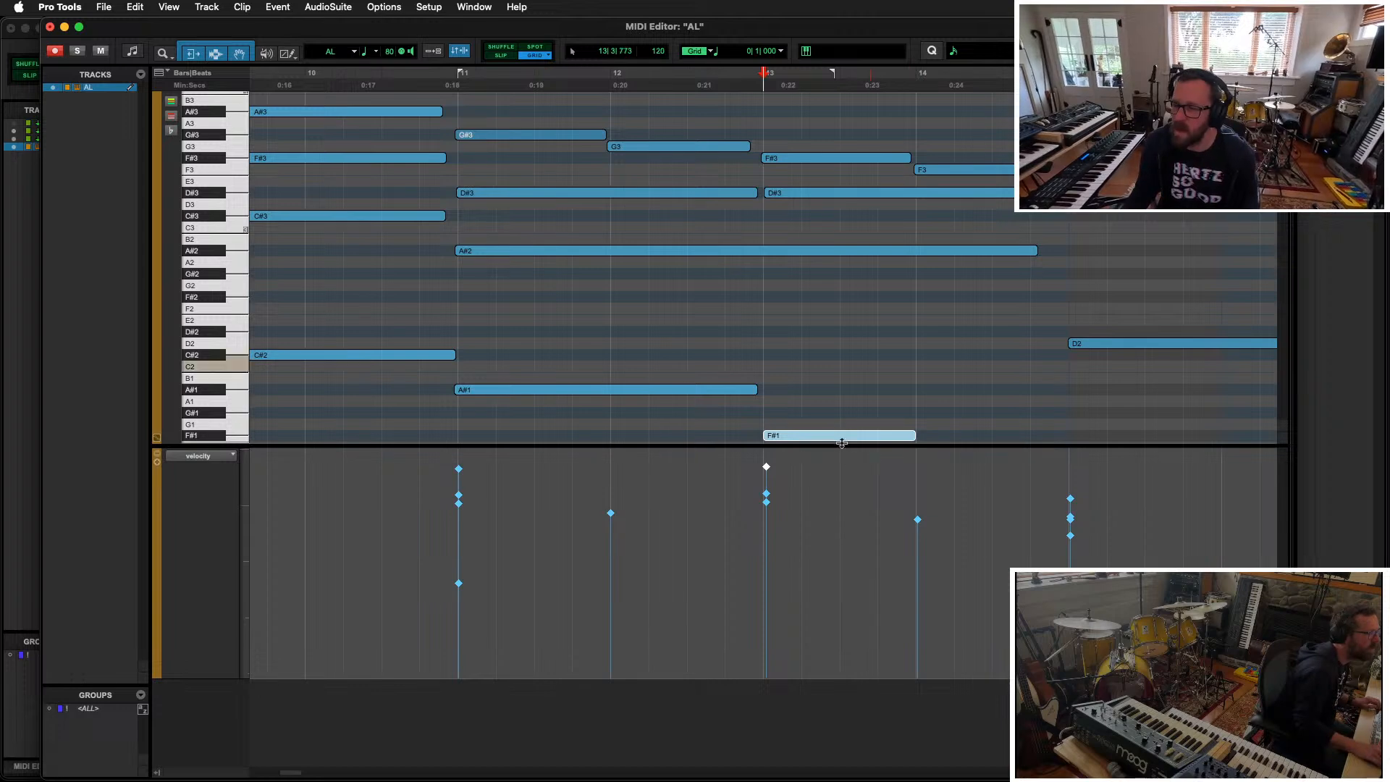
pyautogui.moveTo(836, 444); pyautogui.dragTo(1058, 355)
# Step: Play from the middle of bar 13 to hear the ascending bass run
pyautogui.click(849, 373)
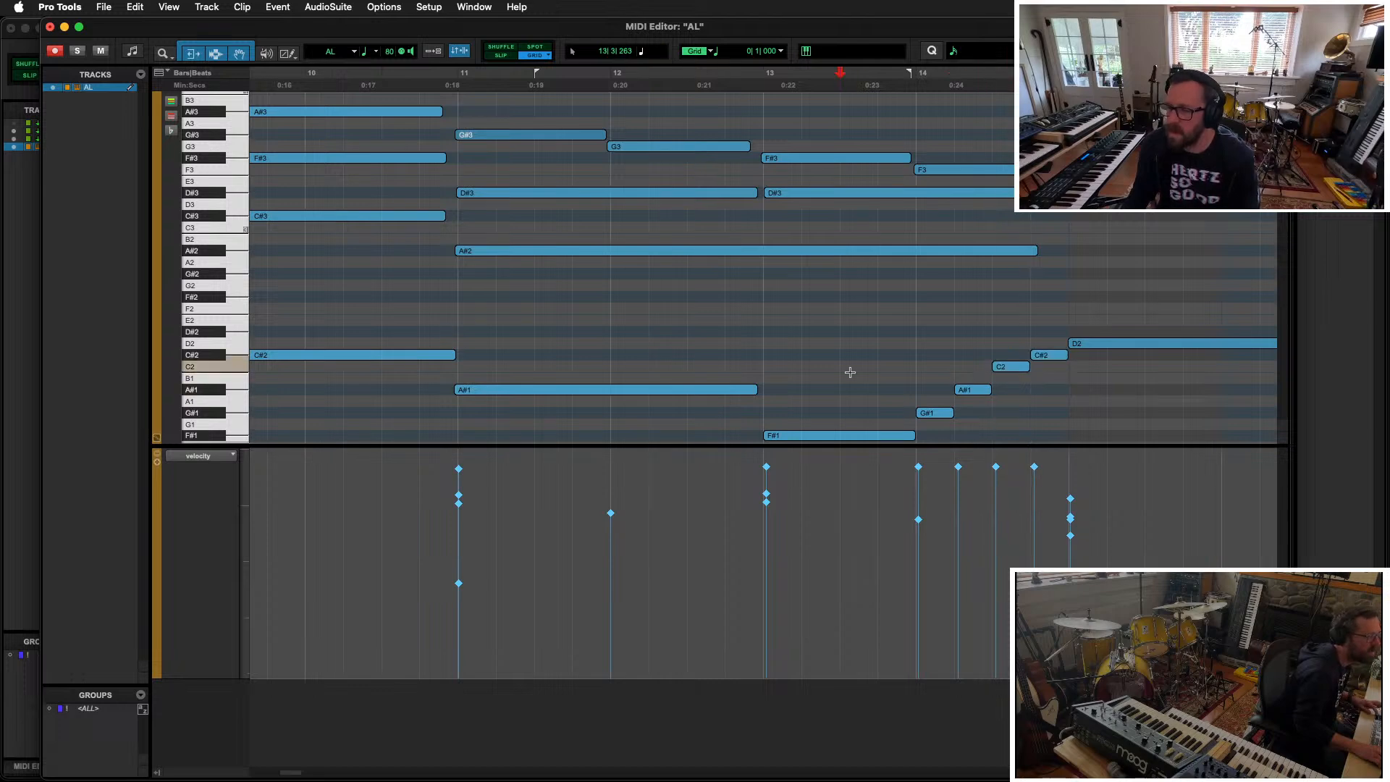
pyautogui.press('space')
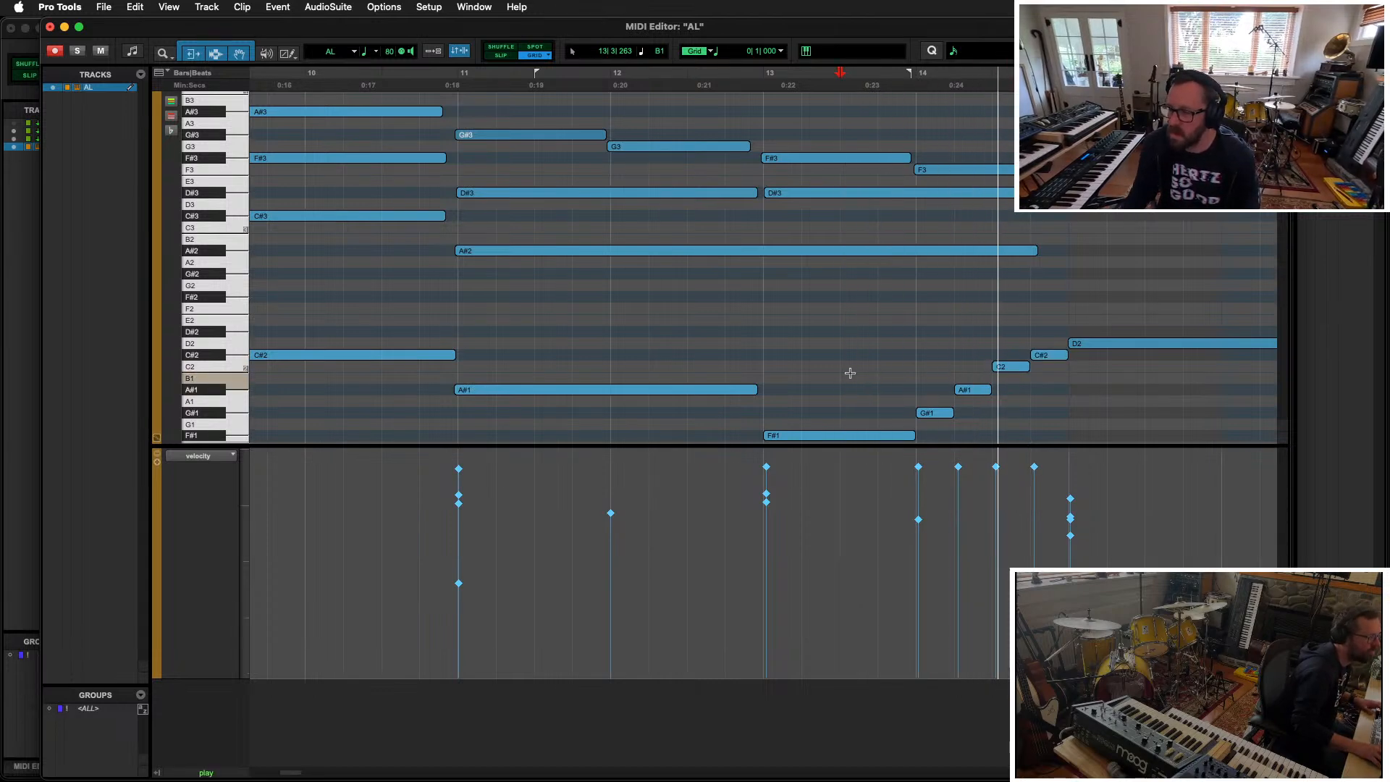
pyautogui.press('space')
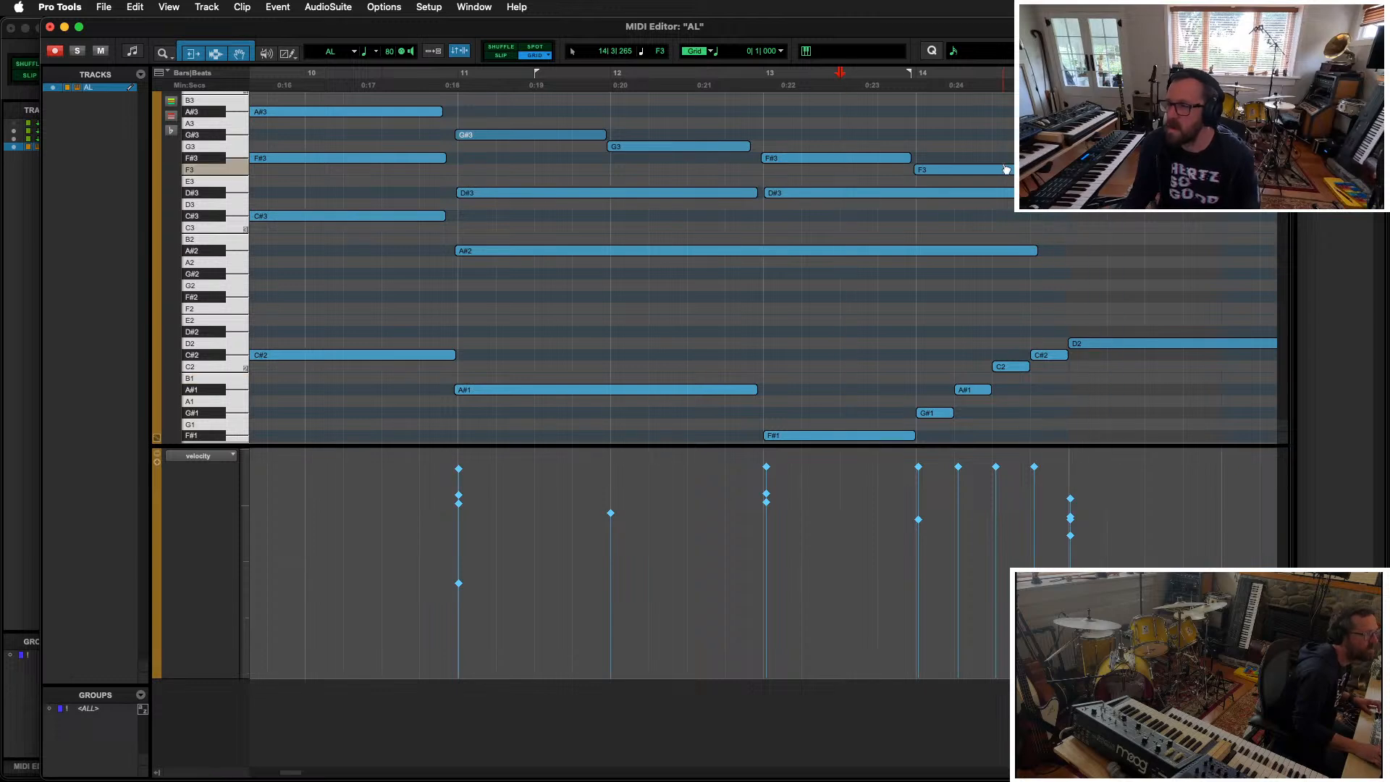
# Step: Select the A#2, D#3 and F3 notes sounding in bar 14 and extend their ends to bar 15
pyautogui.moveTo(1005, 170); pyautogui.dragTo(1024, 308)
pyautogui.press('super+z')
pyautogui.moveTo(984, 124); pyautogui.dragTo(1019, 315)
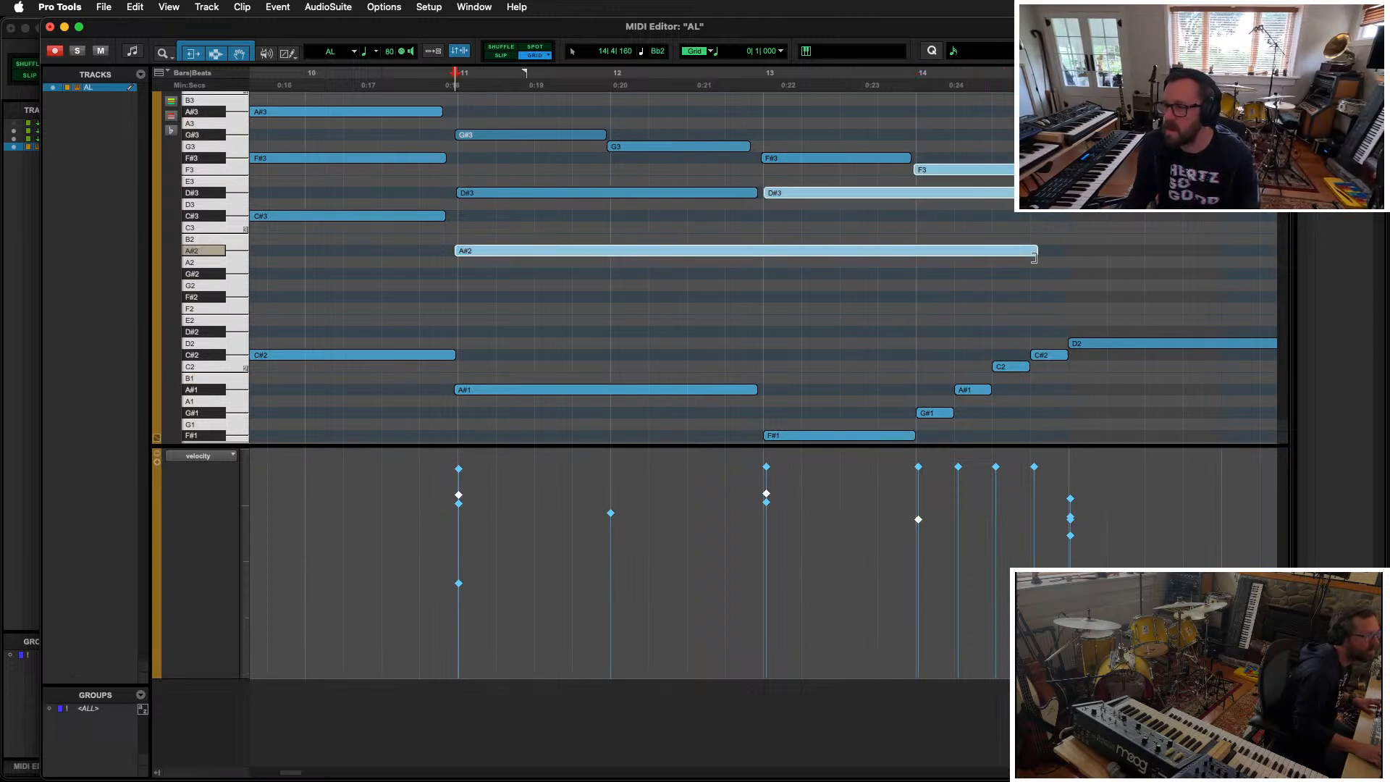
# Step: Play from bar 13 to check the extended chord leading into the repeated phrase
pyautogui.click(750, 130)
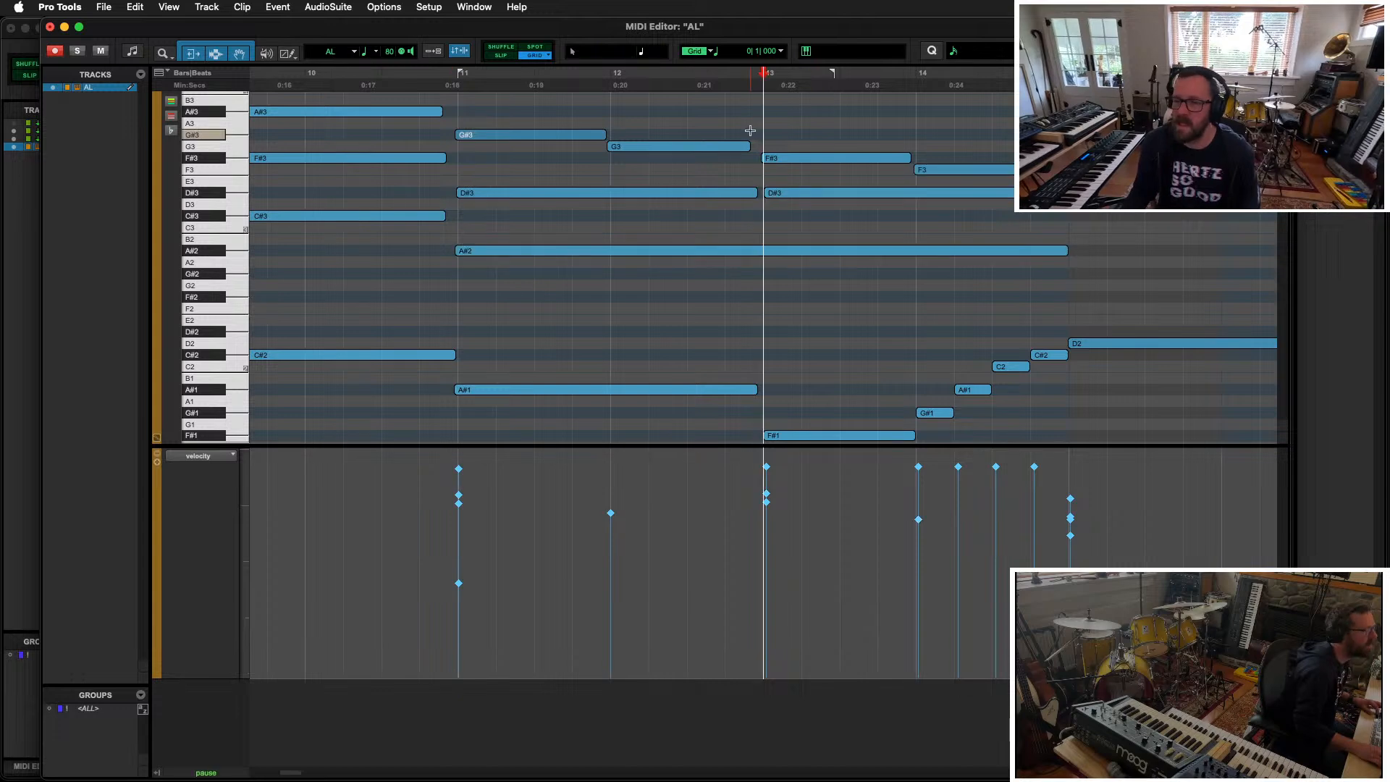
pyautogui.press('space')
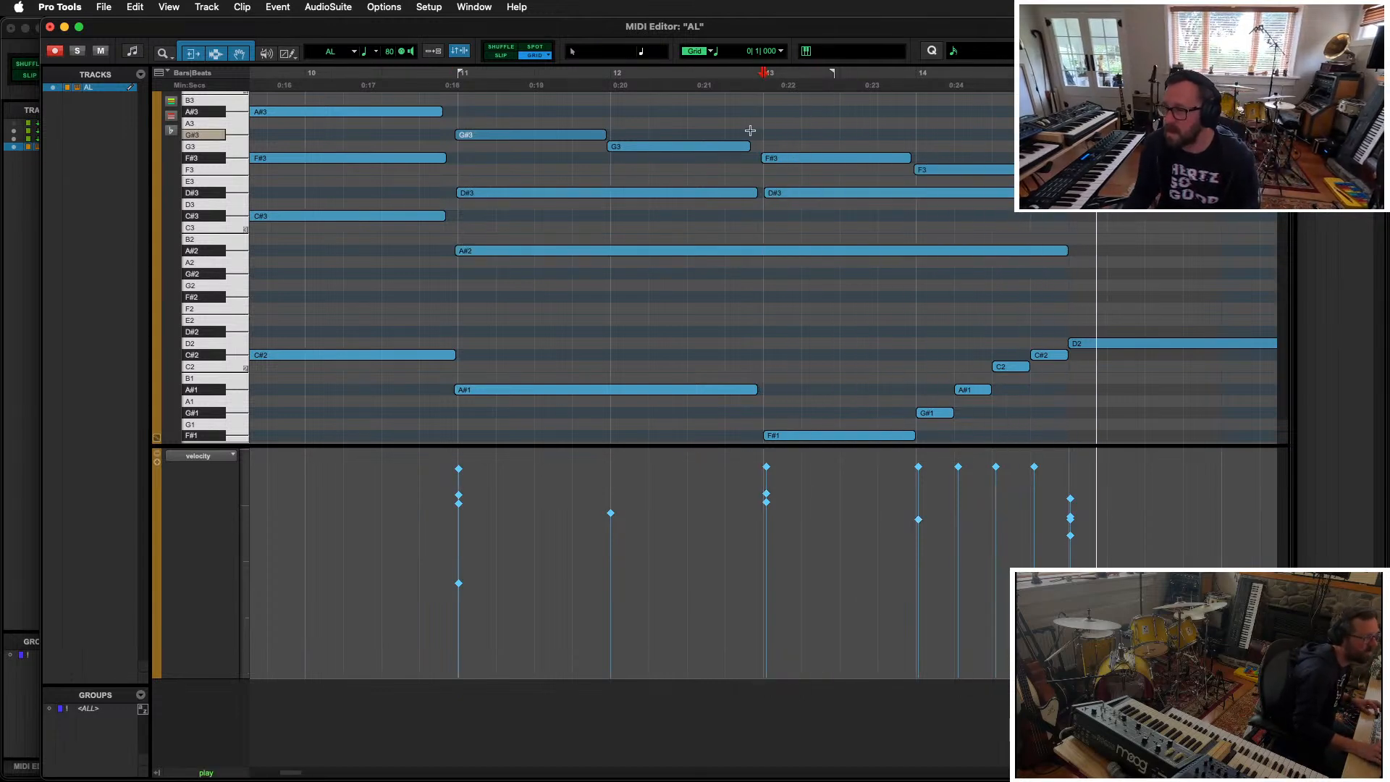
pyautogui.press('r')
pyautogui.press('r')
pyautogui.press('r')
pyautogui.press('t')
pyautogui.press('t')
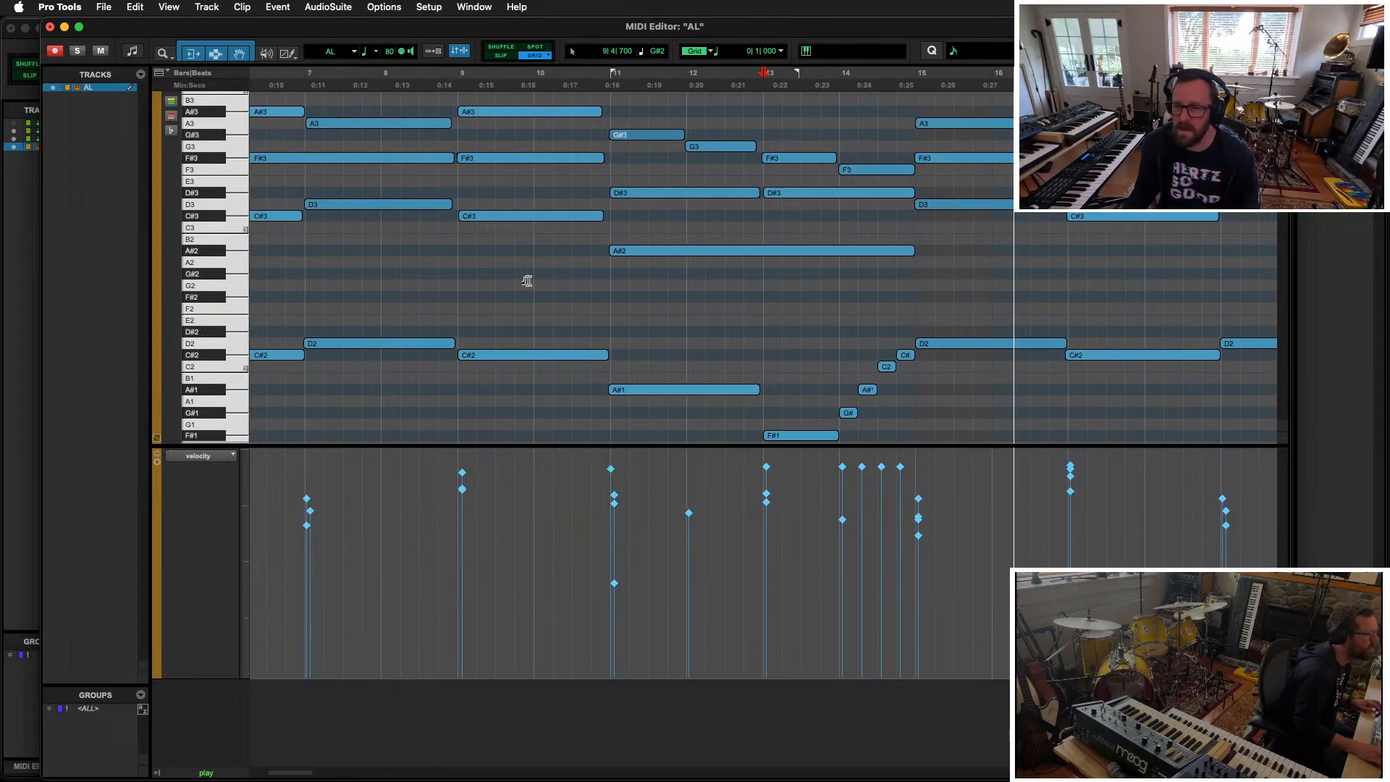
# Step: Survey the whole arrangement and play from about bar 22 to hear the transition into the closing phrase
pyautogui.press('r')
pyautogui.press('r')
pyautogui.press('r')
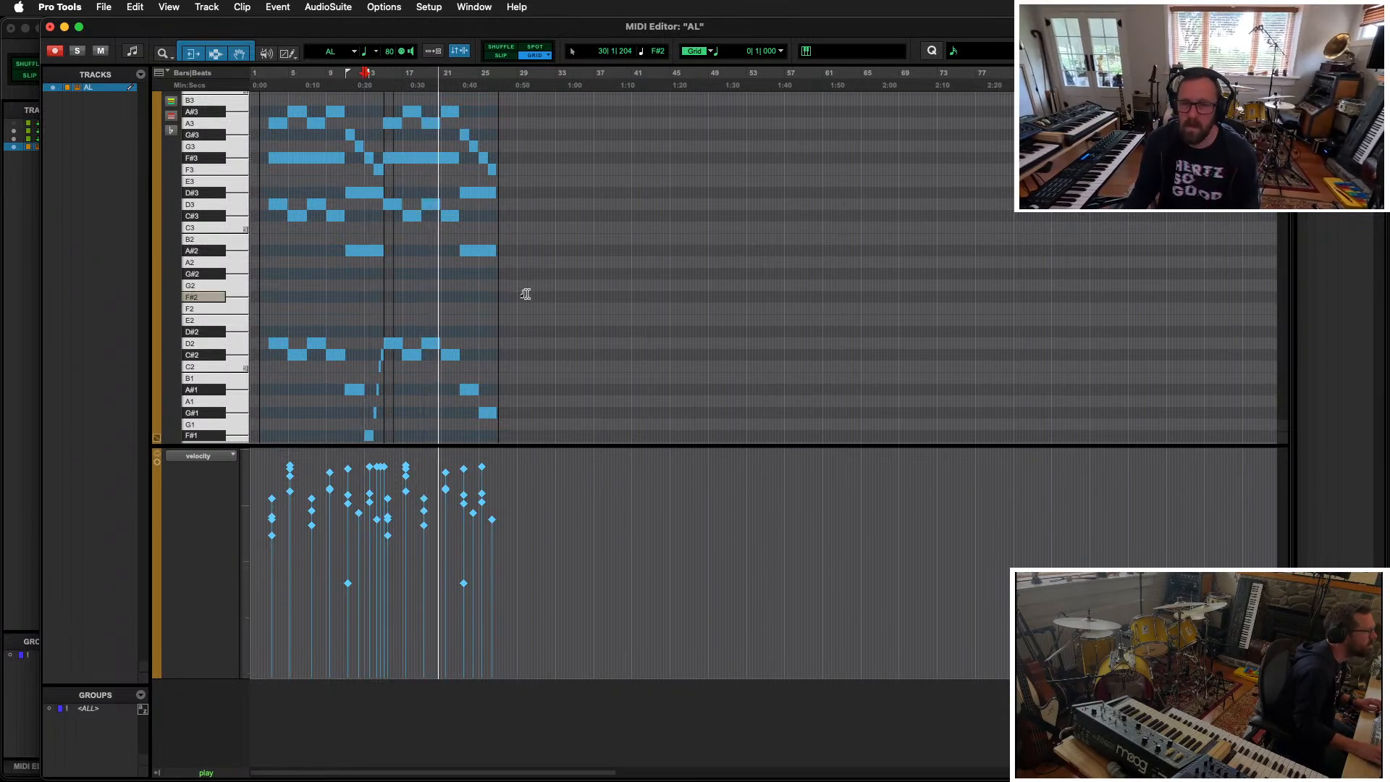
pyautogui.press('t')
pyautogui.press('t')
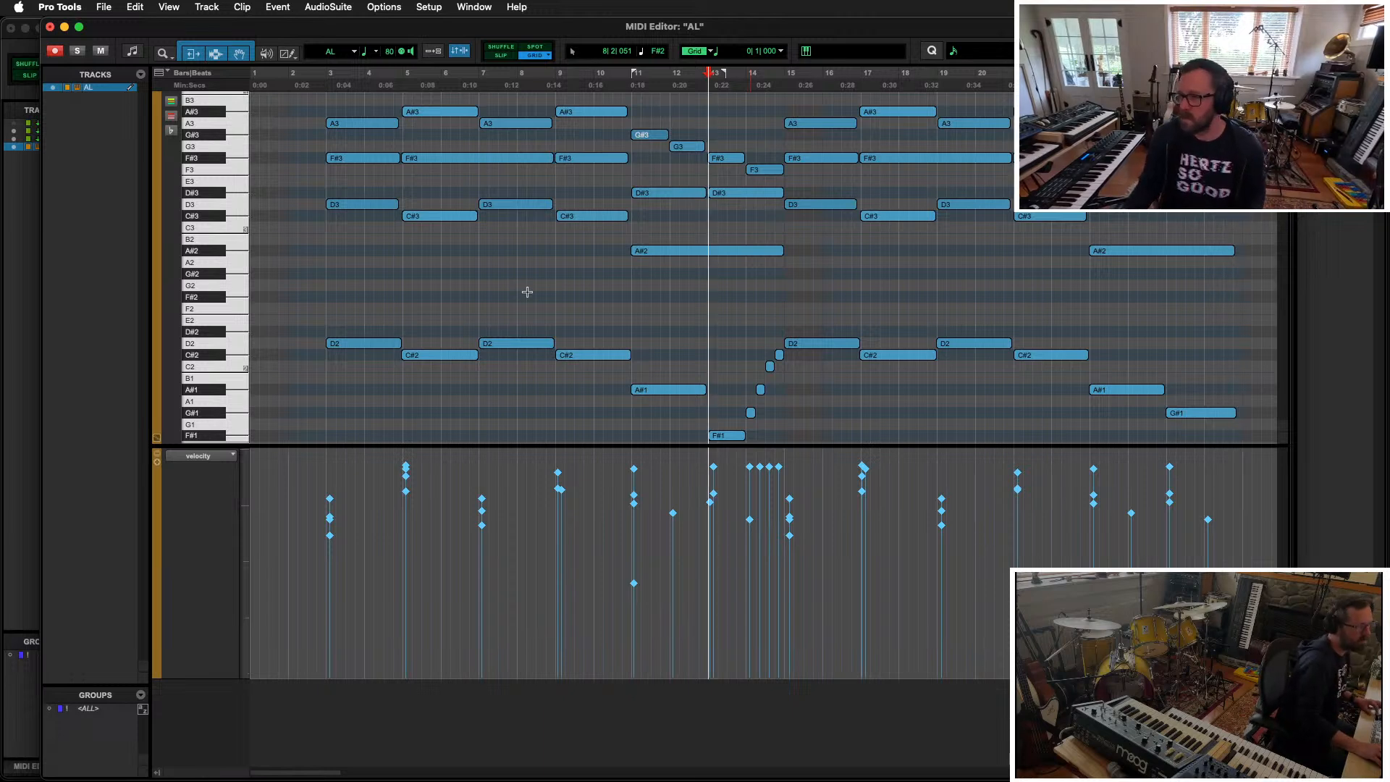
pyautogui.press('r')
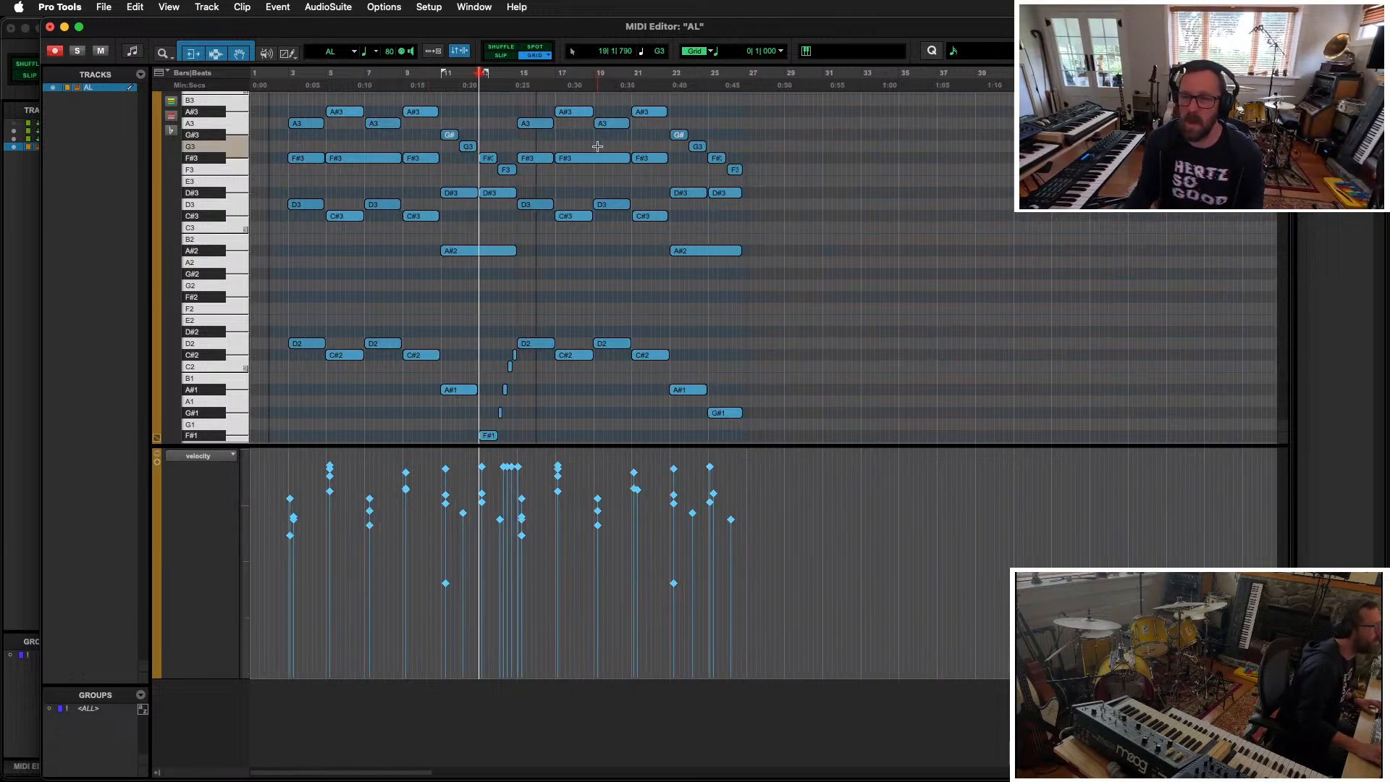
pyautogui.click(654, 131)
pyautogui.press('space')
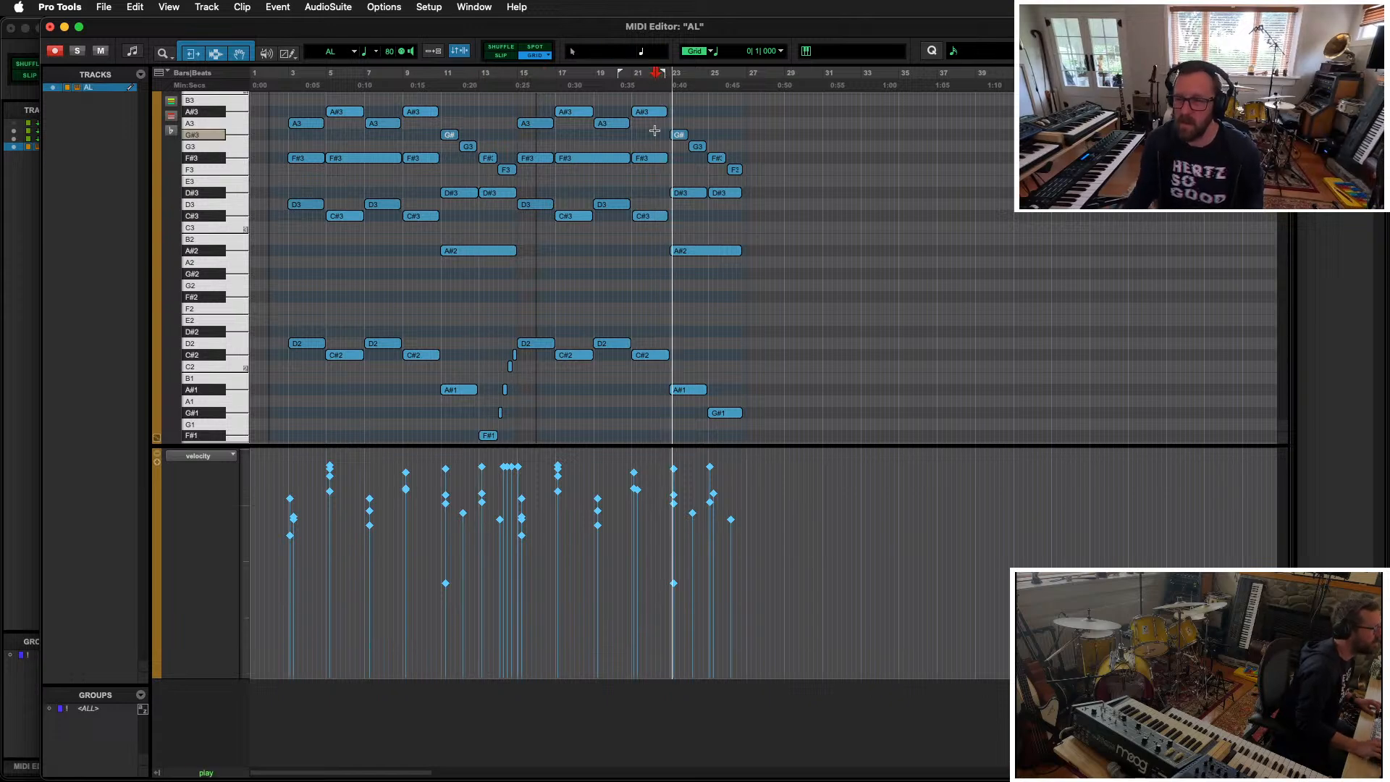
pyautogui.press('space')
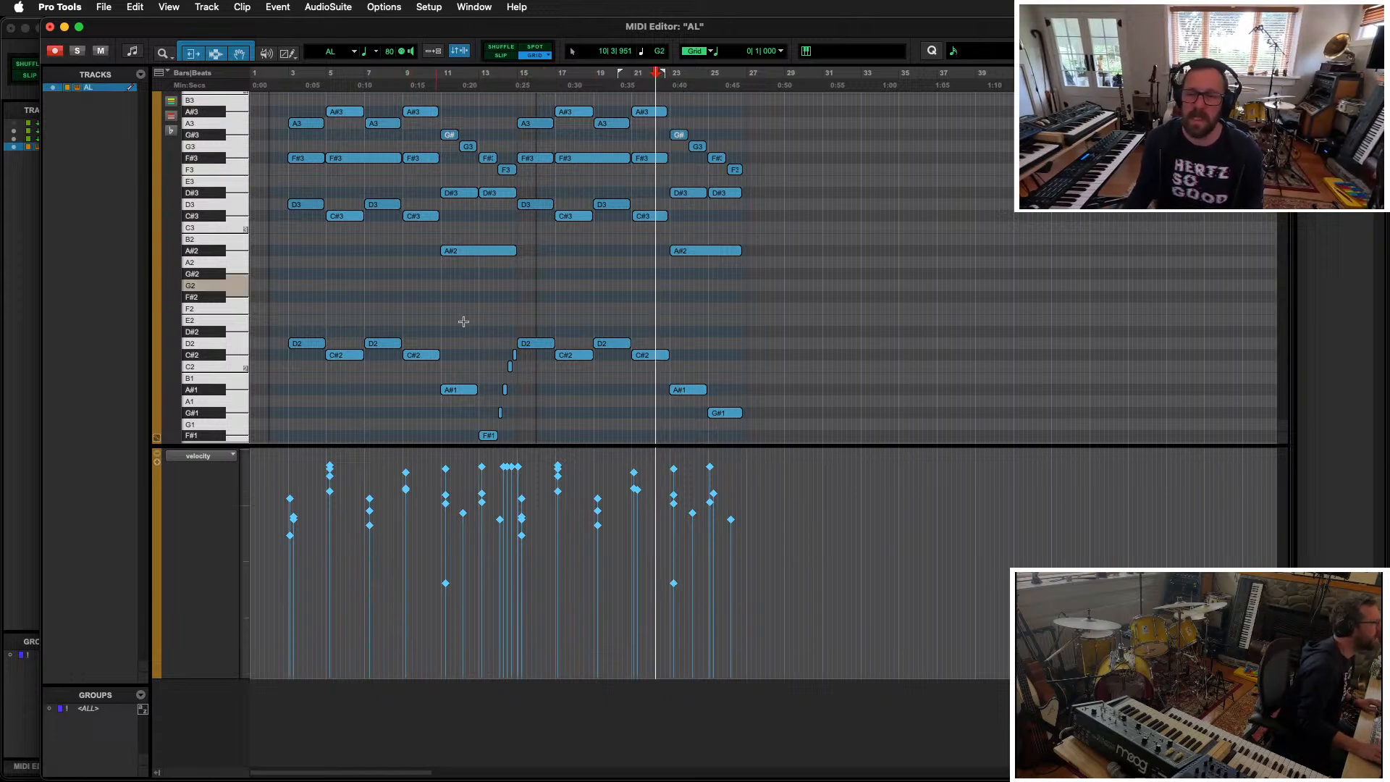
pyautogui.moveTo(972, 121); pyautogui.dragTo(602, 418)
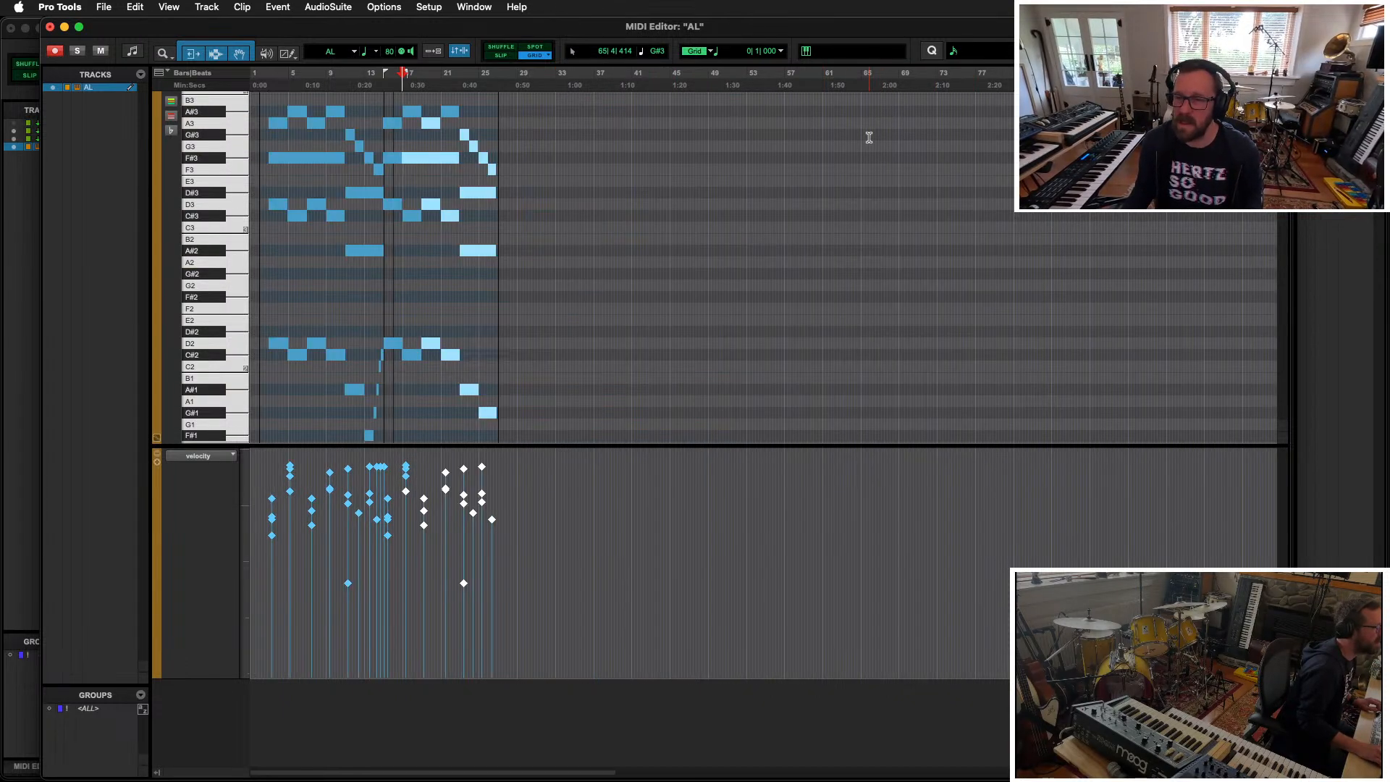
pyautogui.moveTo(888, 101); pyautogui.dragTo(286, 442)
pyautogui.scroll(10, 392, 283)
pyautogui.scroll(-10, 392, 283)
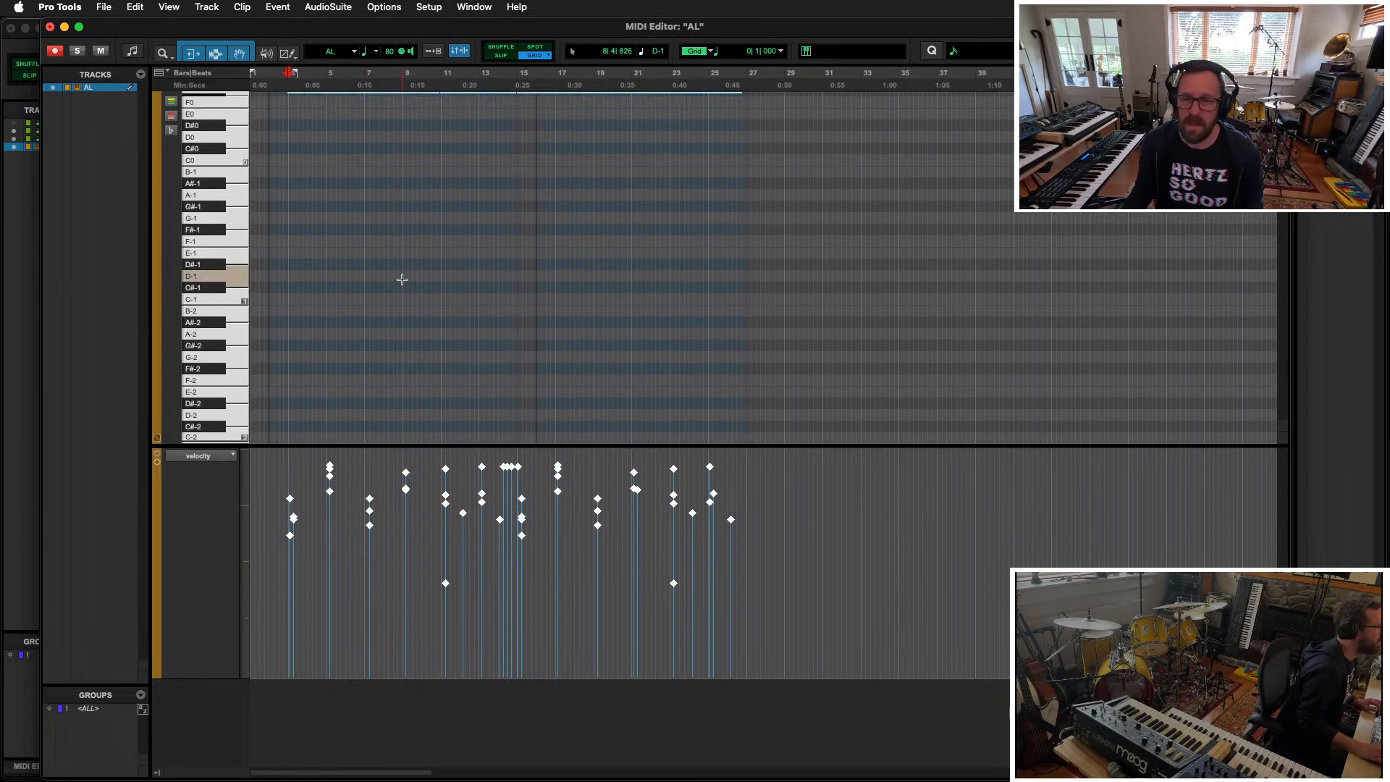
pyautogui.scroll(-5, 404, 277)
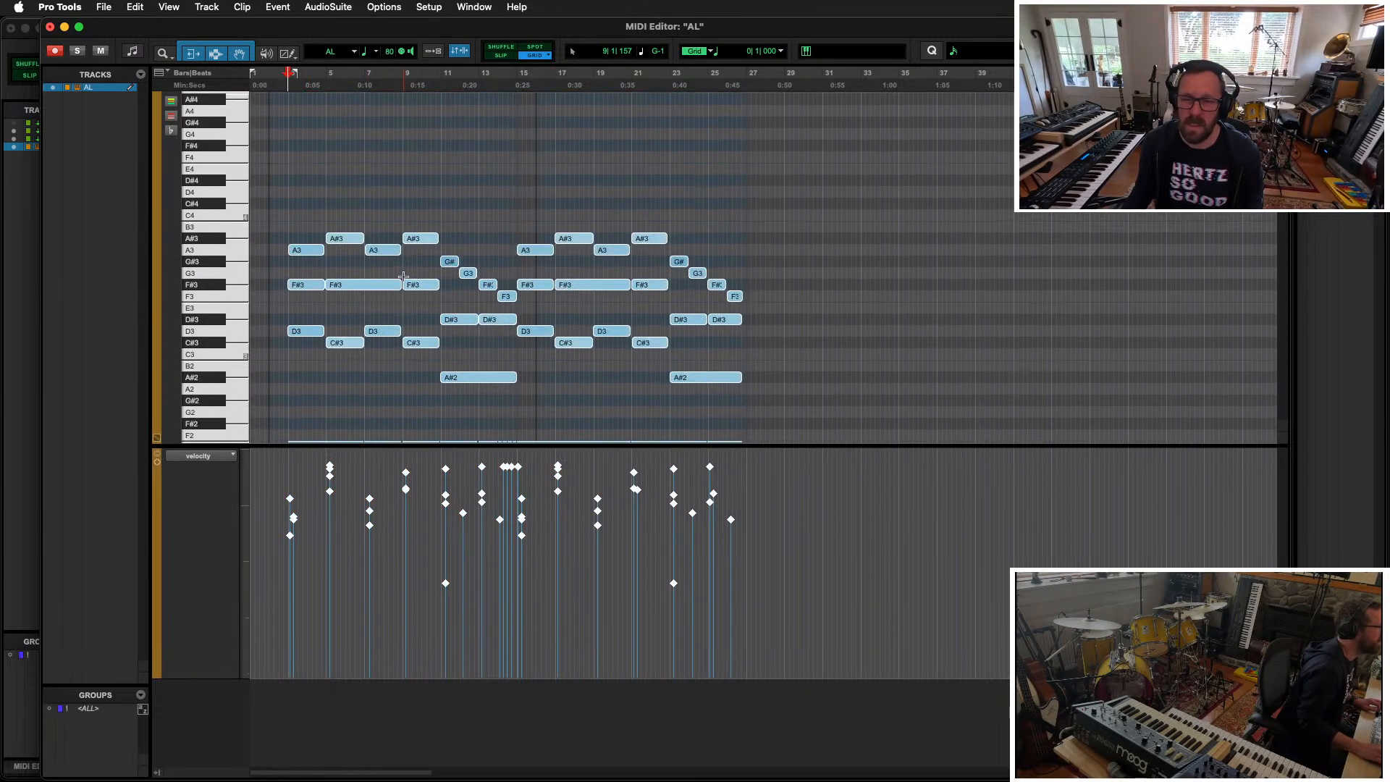
# Step: Move all notes from bar 11 onward to start at bar 21, and duplicate the opening chord pattern of bars 3–10 into the gap
pyautogui.moveTo(958, 125); pyautogui.dragTo(446, 435)
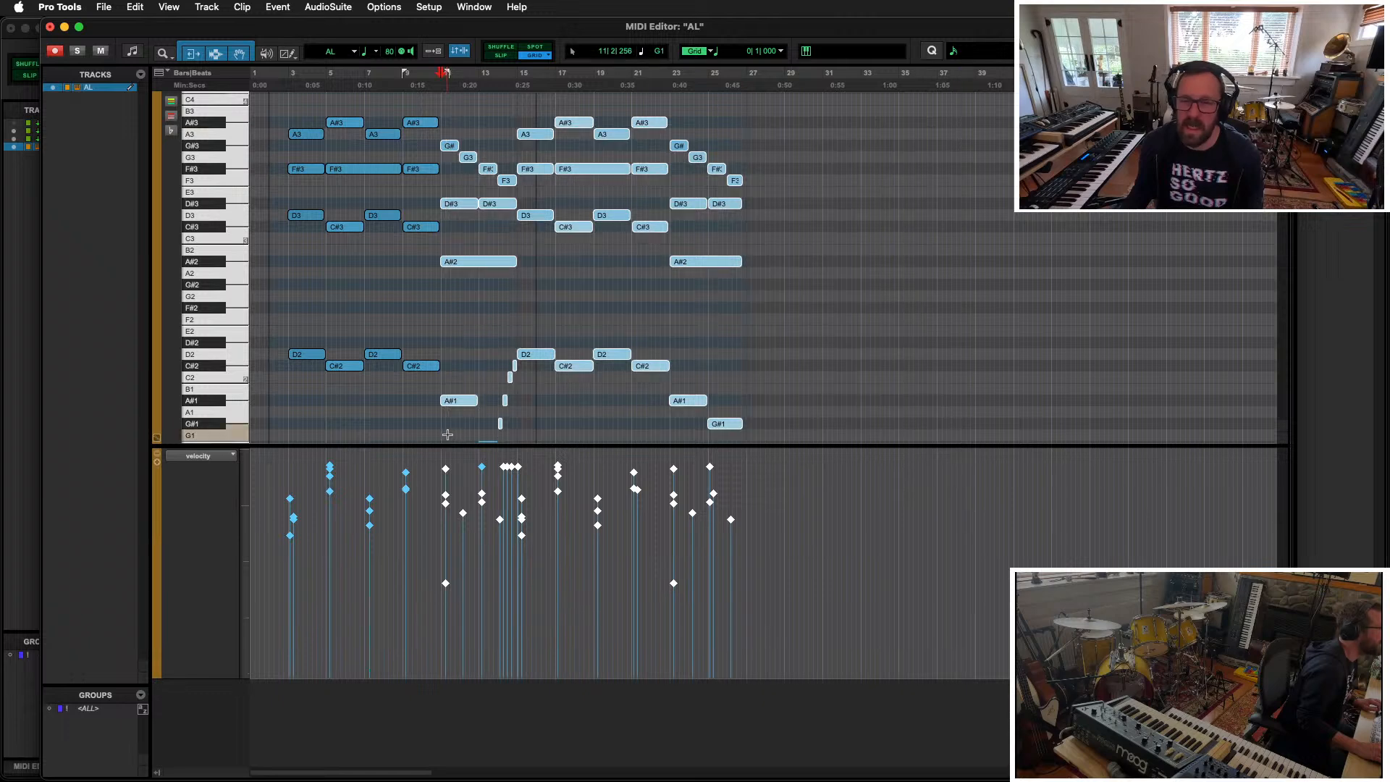
pyautogui.scroll(-3, 574, 362)
pyautogui.moveTo(520, 376); pyautogui.dragTo(487, 331)
pyautogui.scroll(3, 515, 254)
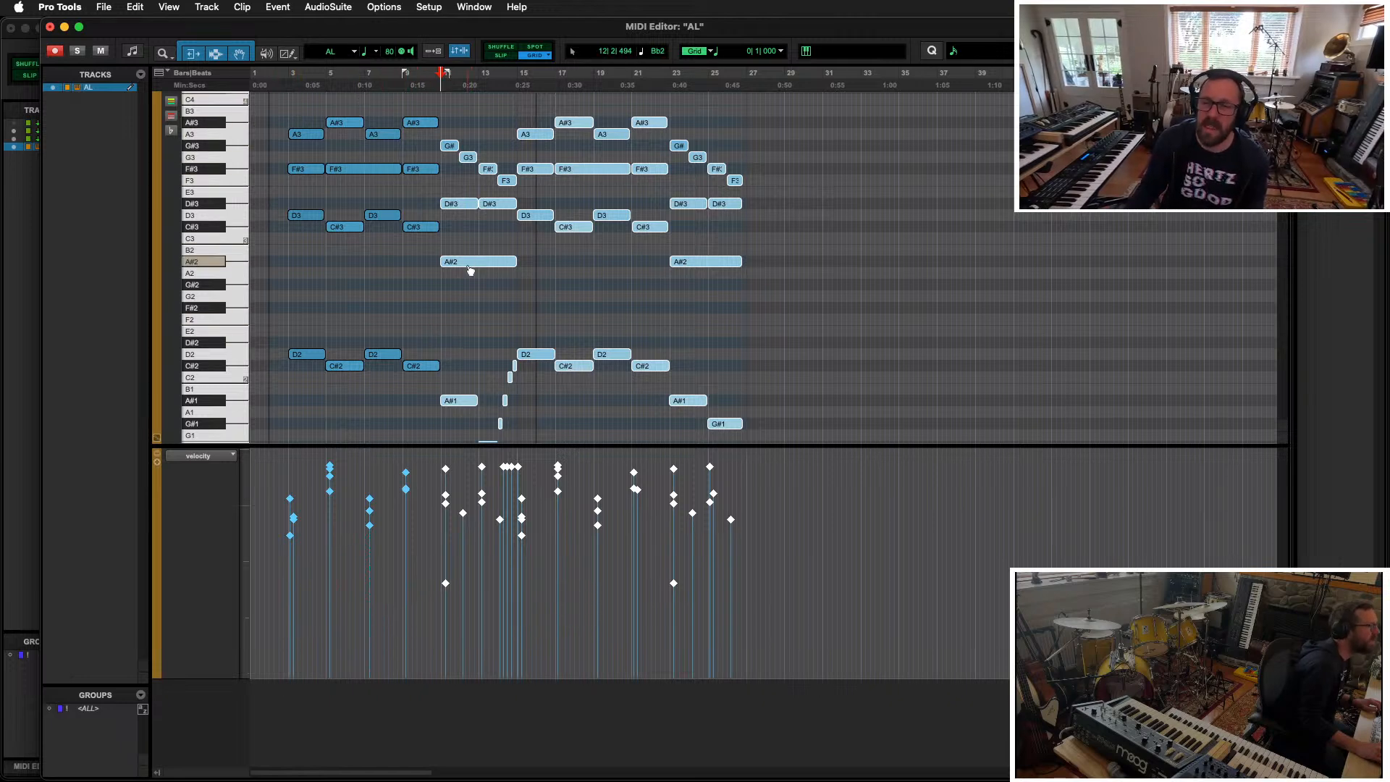
pyautogui.moveTo(470, 268); pyautogui.dragTo(660, 264)
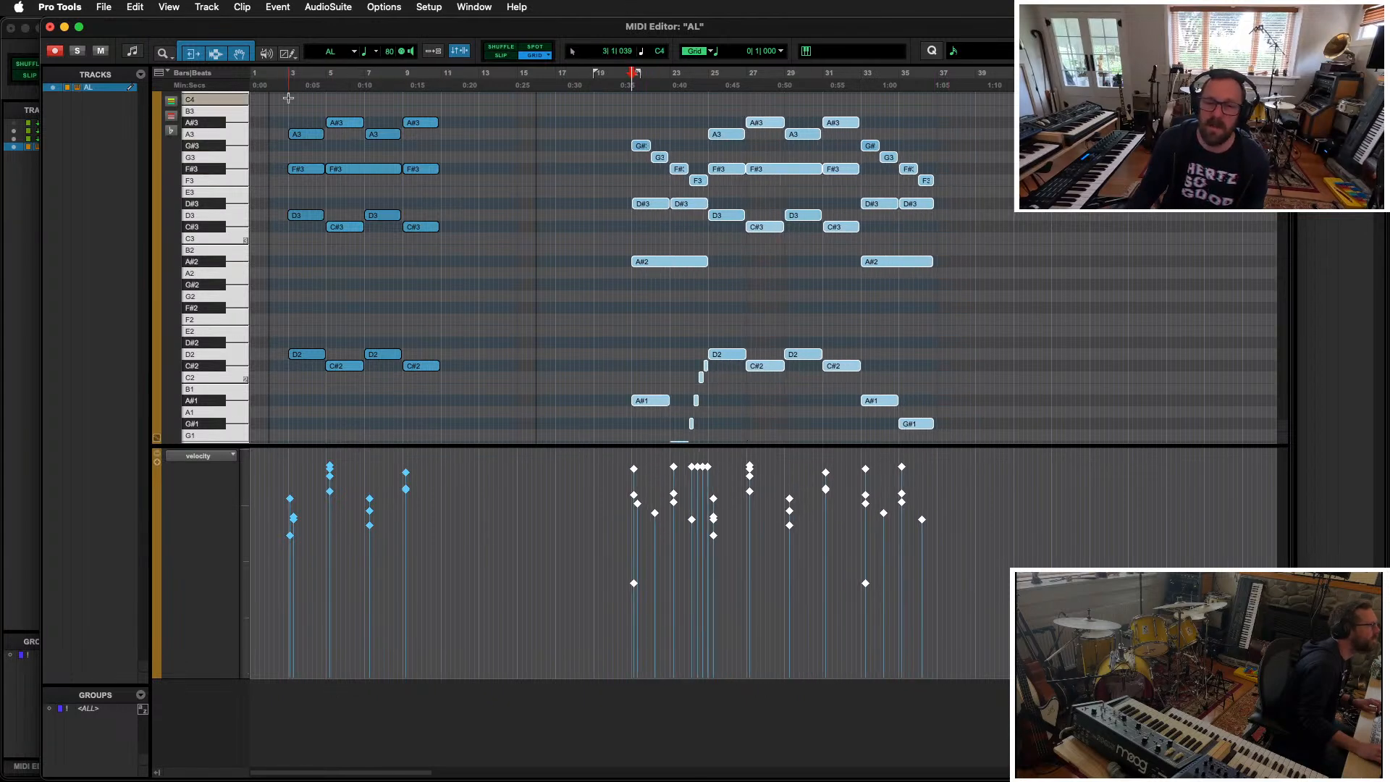
pyautogui.moveTo(288, 97); pyautogui.dragTo(434, 391)
pyautogui.press('super+d')
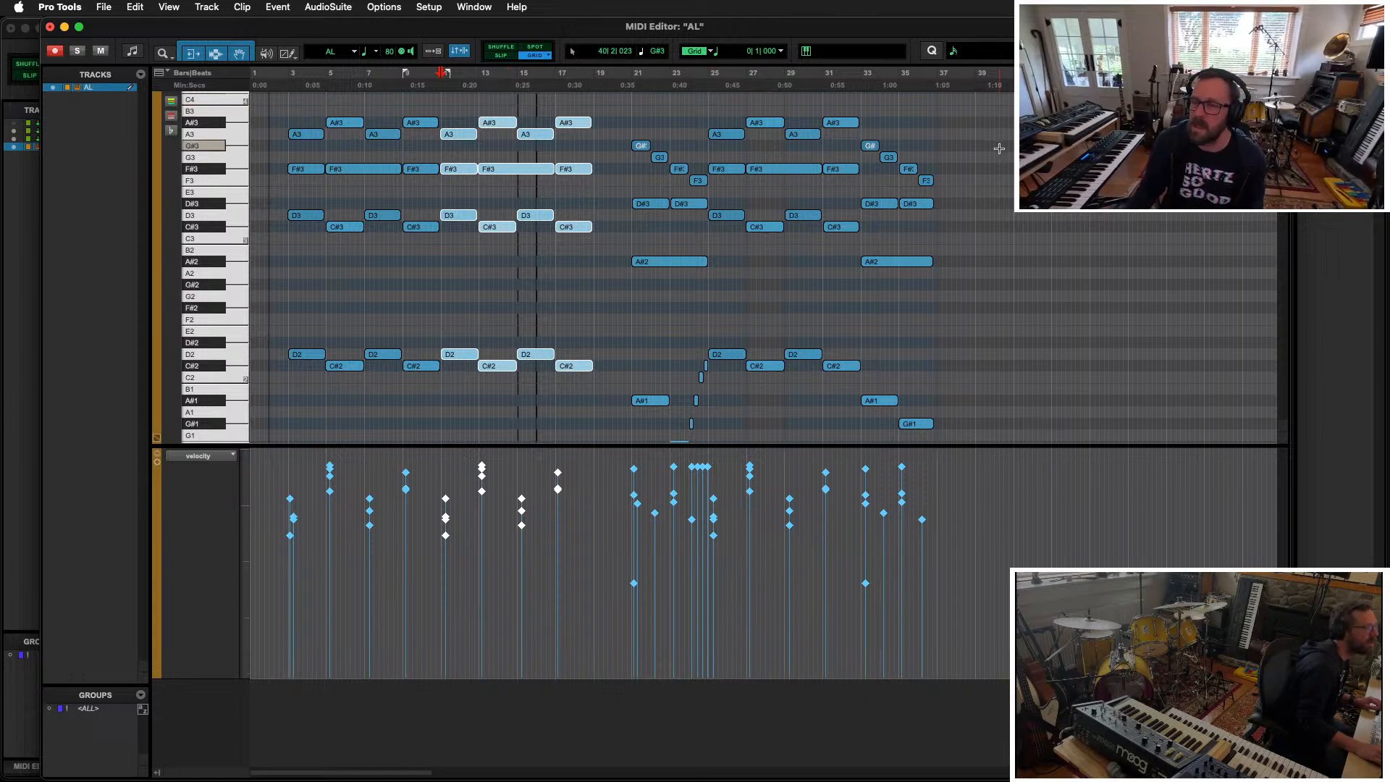
# Step: Select all notes from bar 21 onward and move them earlier to start at bar 19, directly after the duplicated chords
pyautogui.moveTo(1033, 117); pyautogui.dragTo(621, 446)
pyautogui.scroll(10, 621, 230)
pyautogui.scroll(-10, 622, 235)
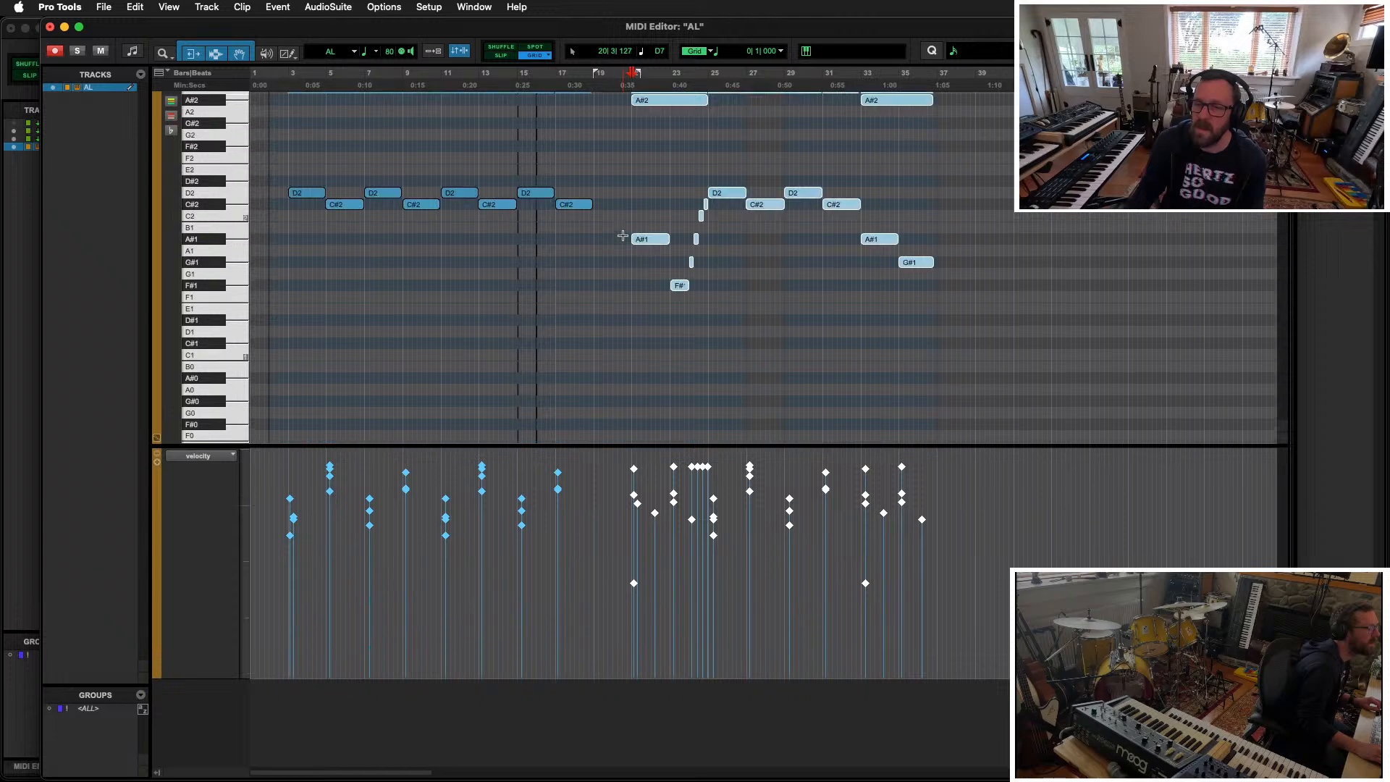
pyautogui.scroll(8, 623, 235)
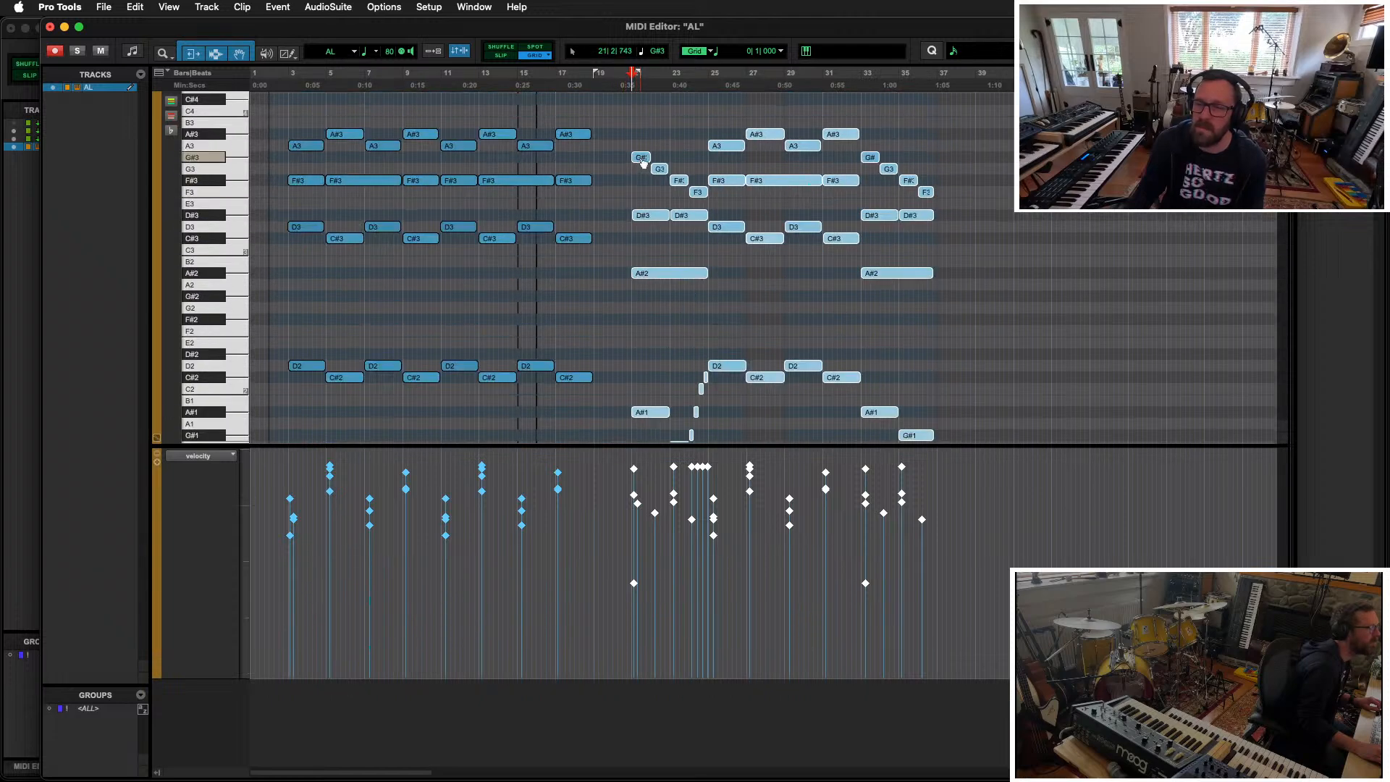
pyautogui.moveTo(642, 163); pyautogui.dragTo(604, 162)
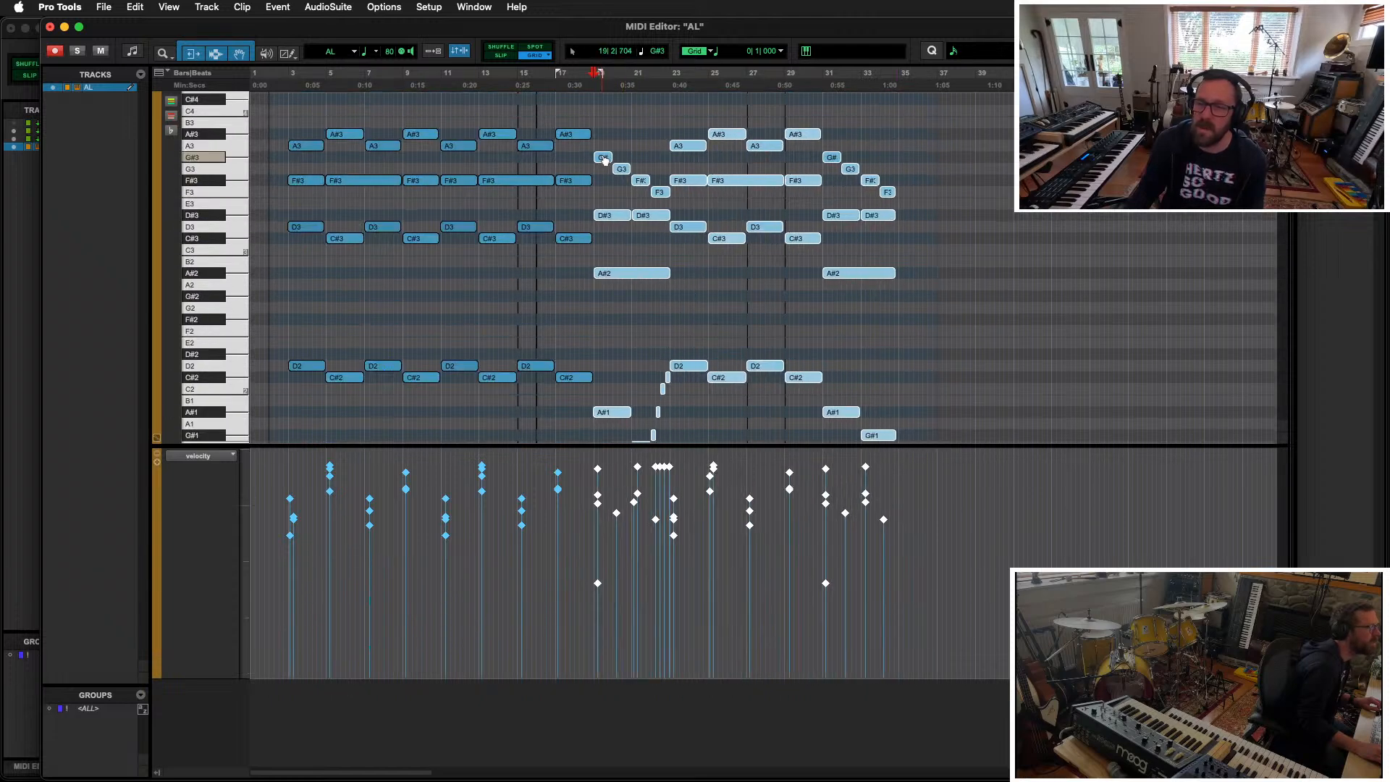
# Step: Play the extended arrangement from just before bar 3 and follow it through the bass run into the repeated phrase
pyautogui.click(283, 127)
pyautogui.press('space')
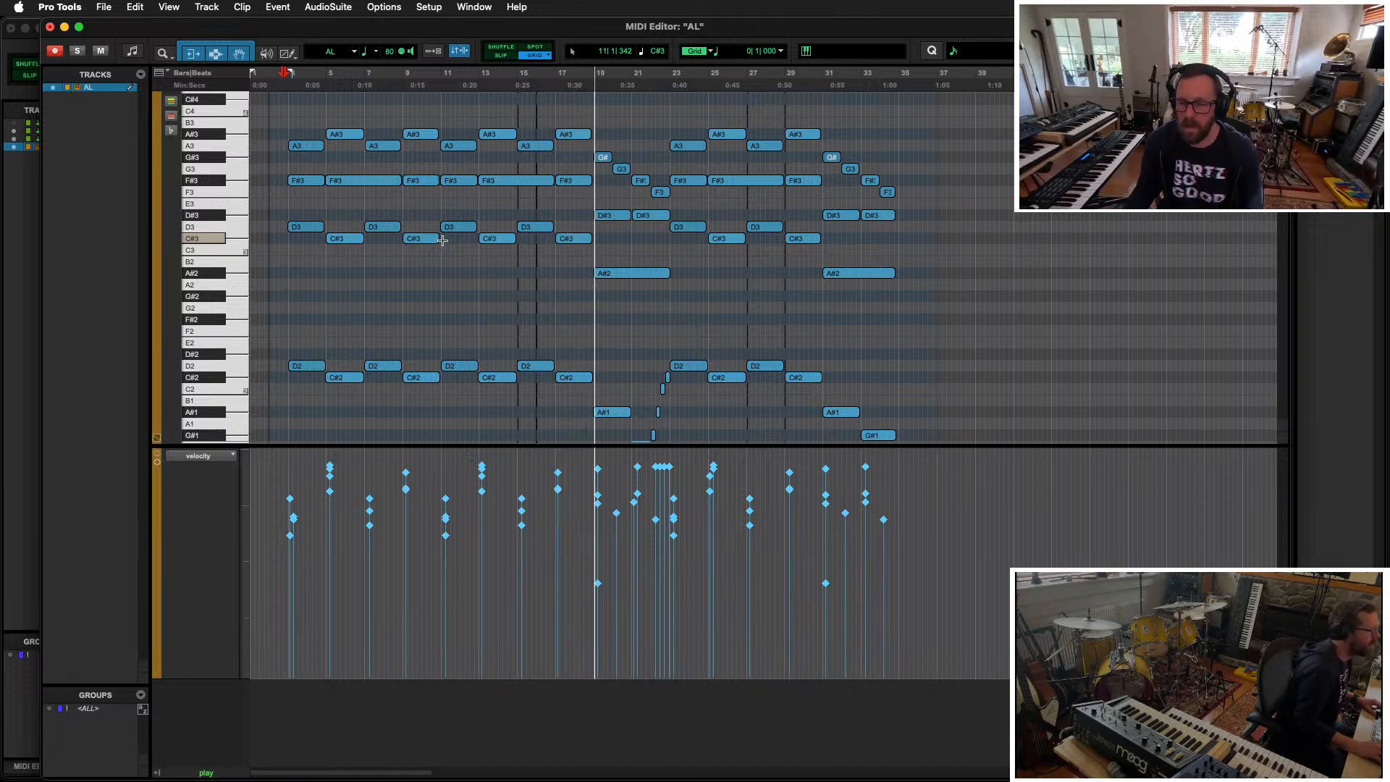
pyautogui.press('t')
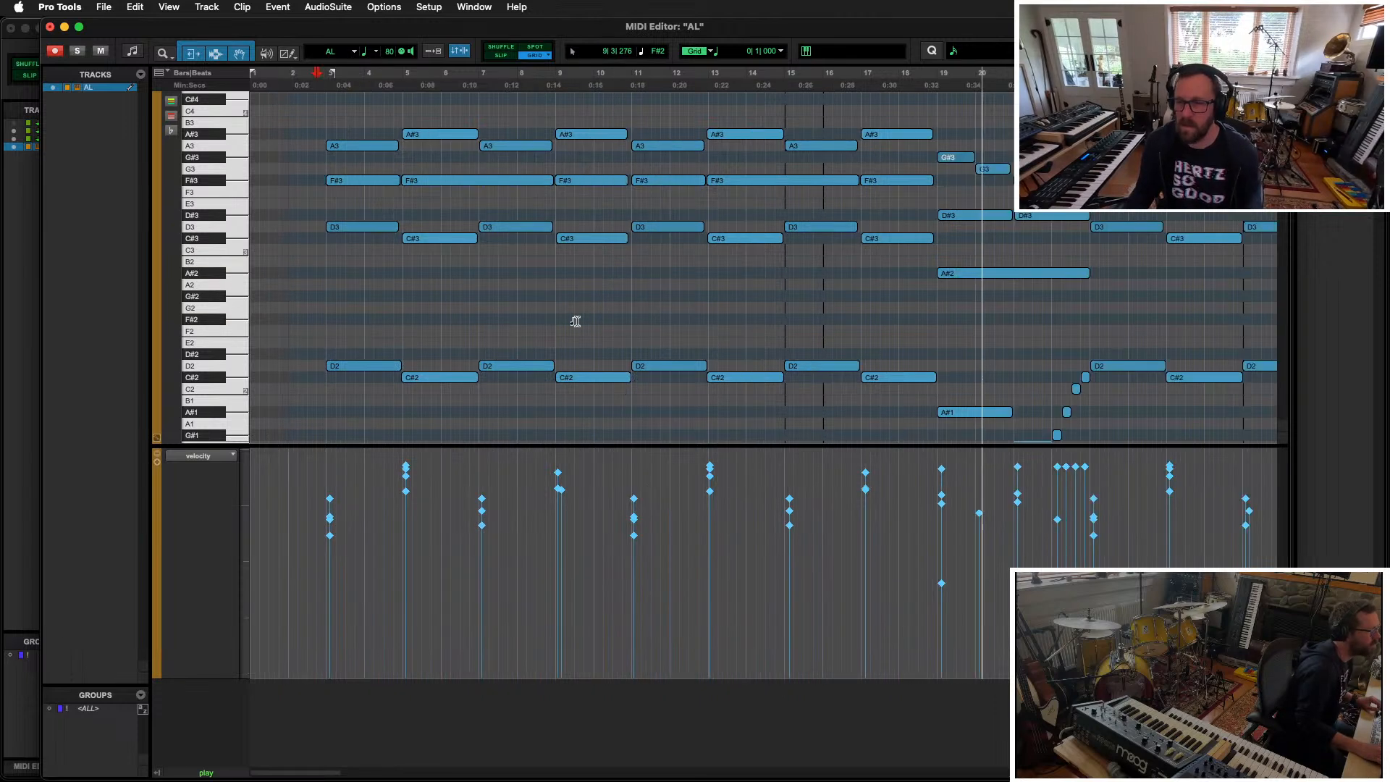
pyautogui.hscroll(2, 1093, 304)
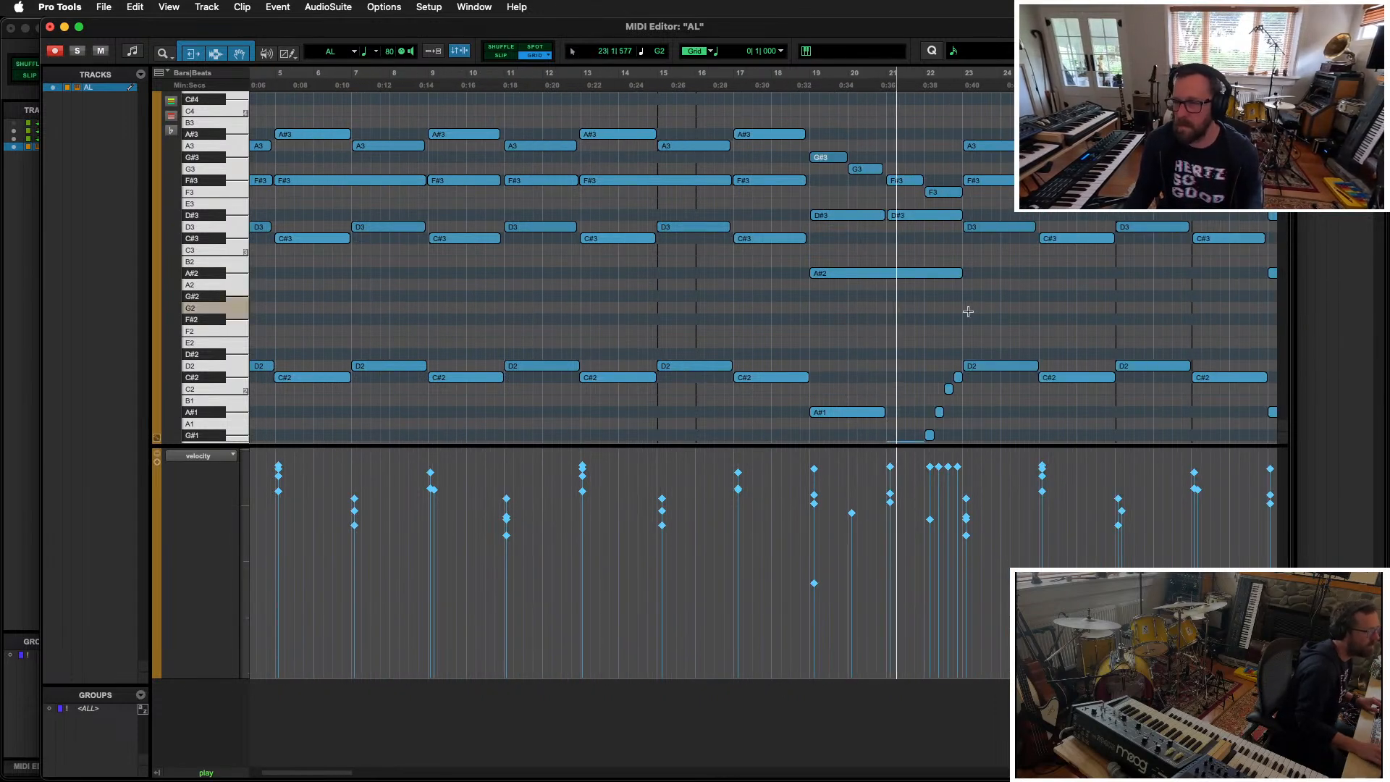
pyautogui.hscroll(3, 968, 311)
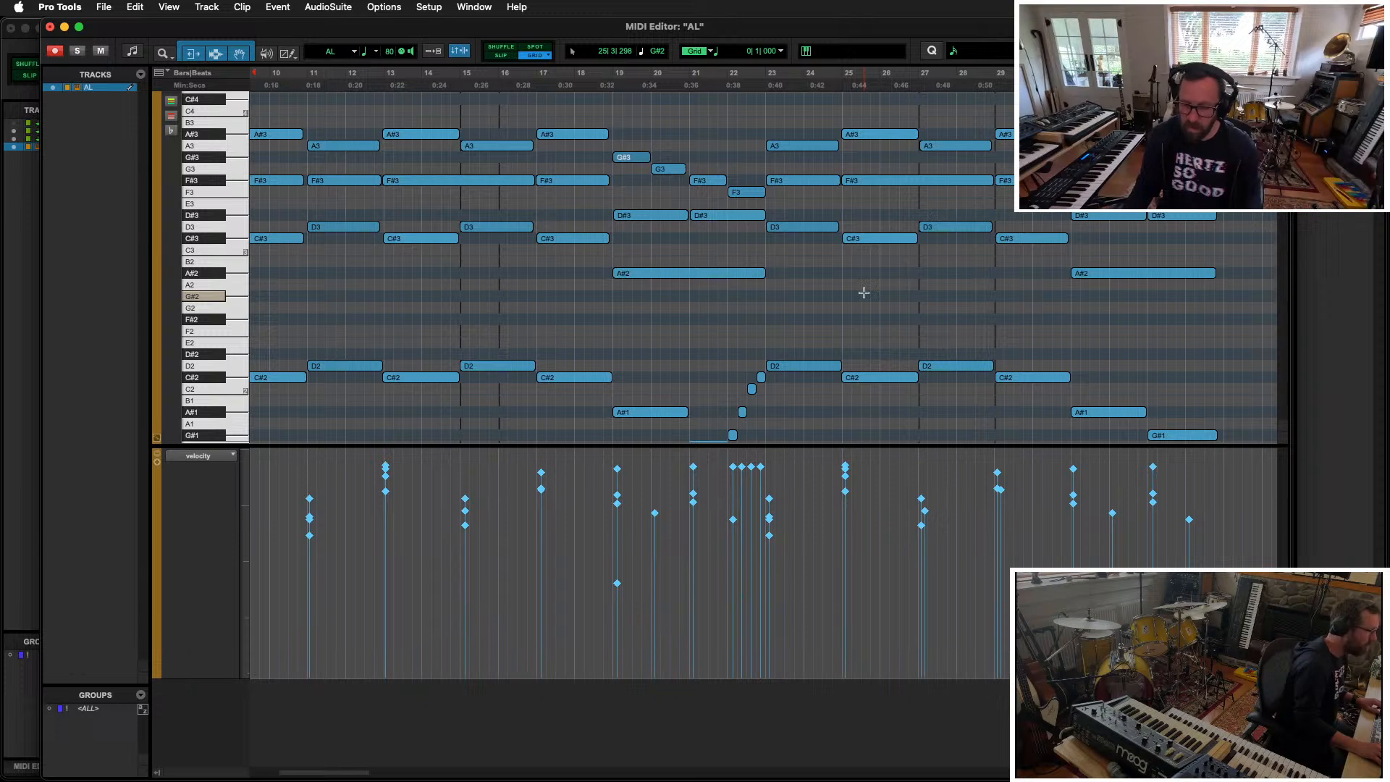
pyautogui.press('r')
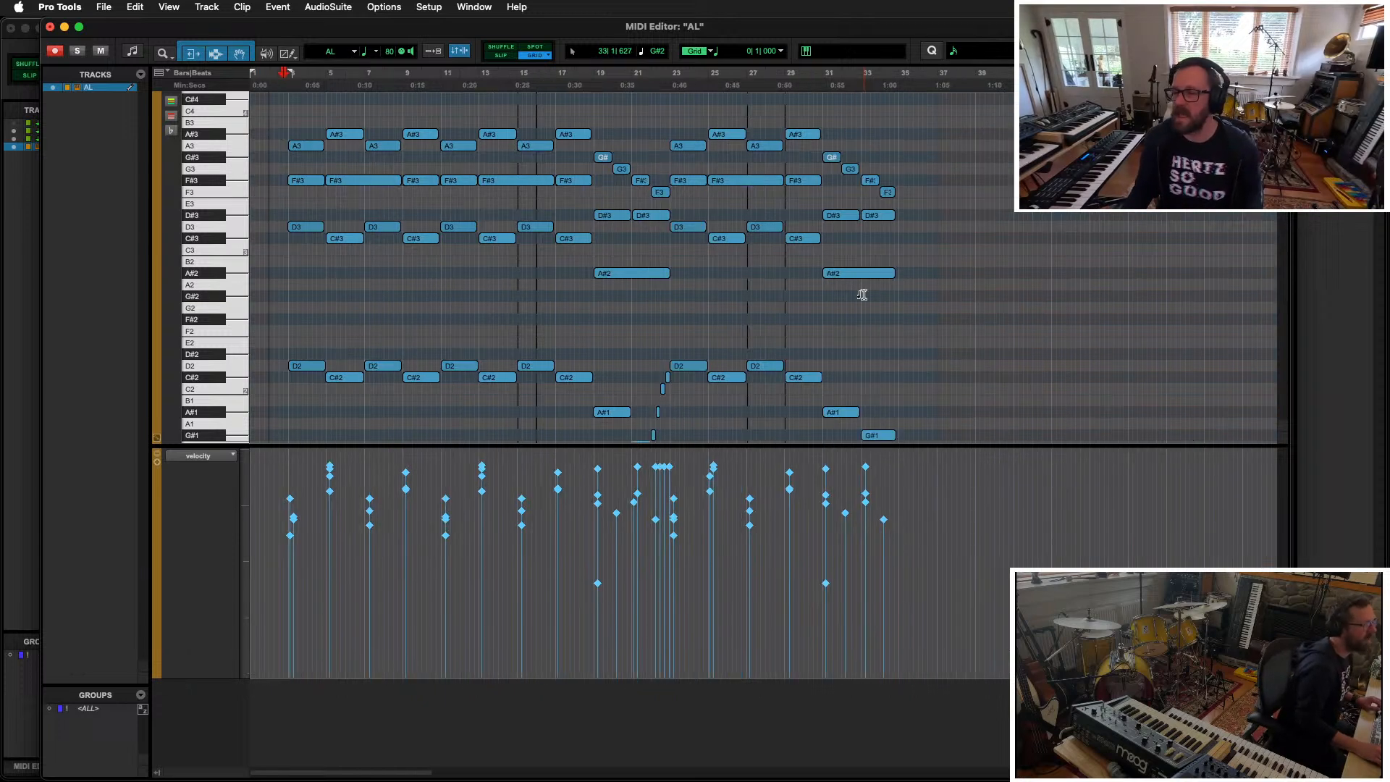
# Step: Close the MIDI Editor and create one new track from the MOOG preset in the A-MrW-MX track presets
pyautogui.click(50, 28)
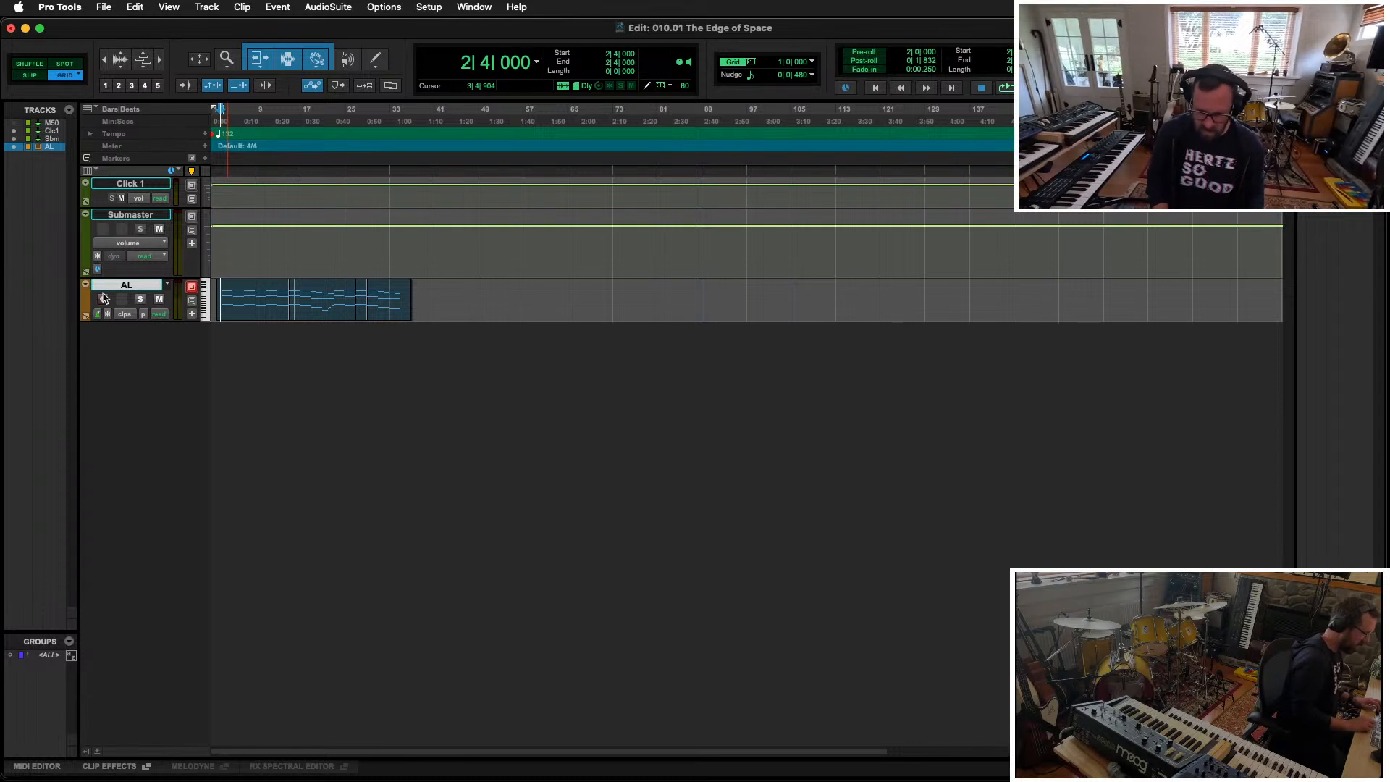
pyautogui.press('super+shift+n')
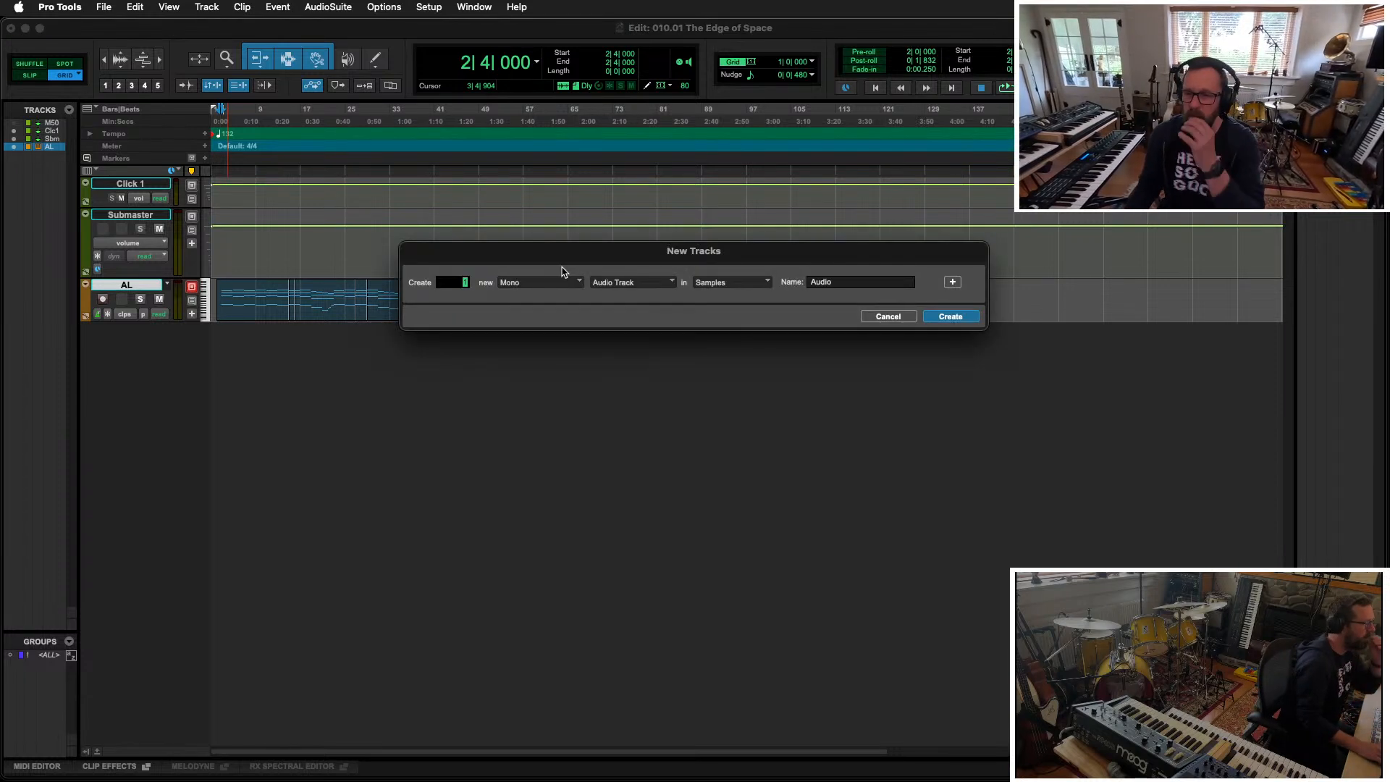
pyautogui.click(649, 286)
pyautogui.moveTo(655, 383)
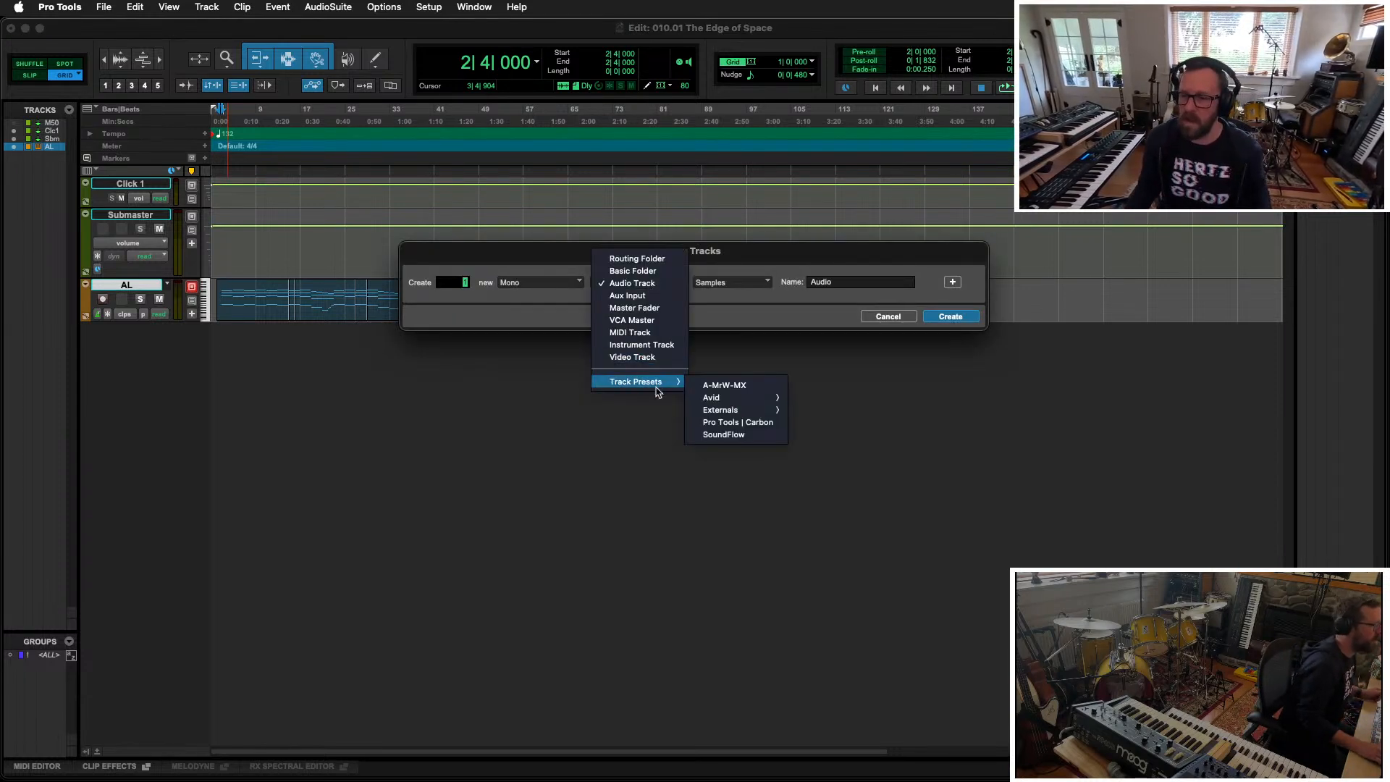
pyautogui.click(766, 390)
pyautogui.click(756, 284)
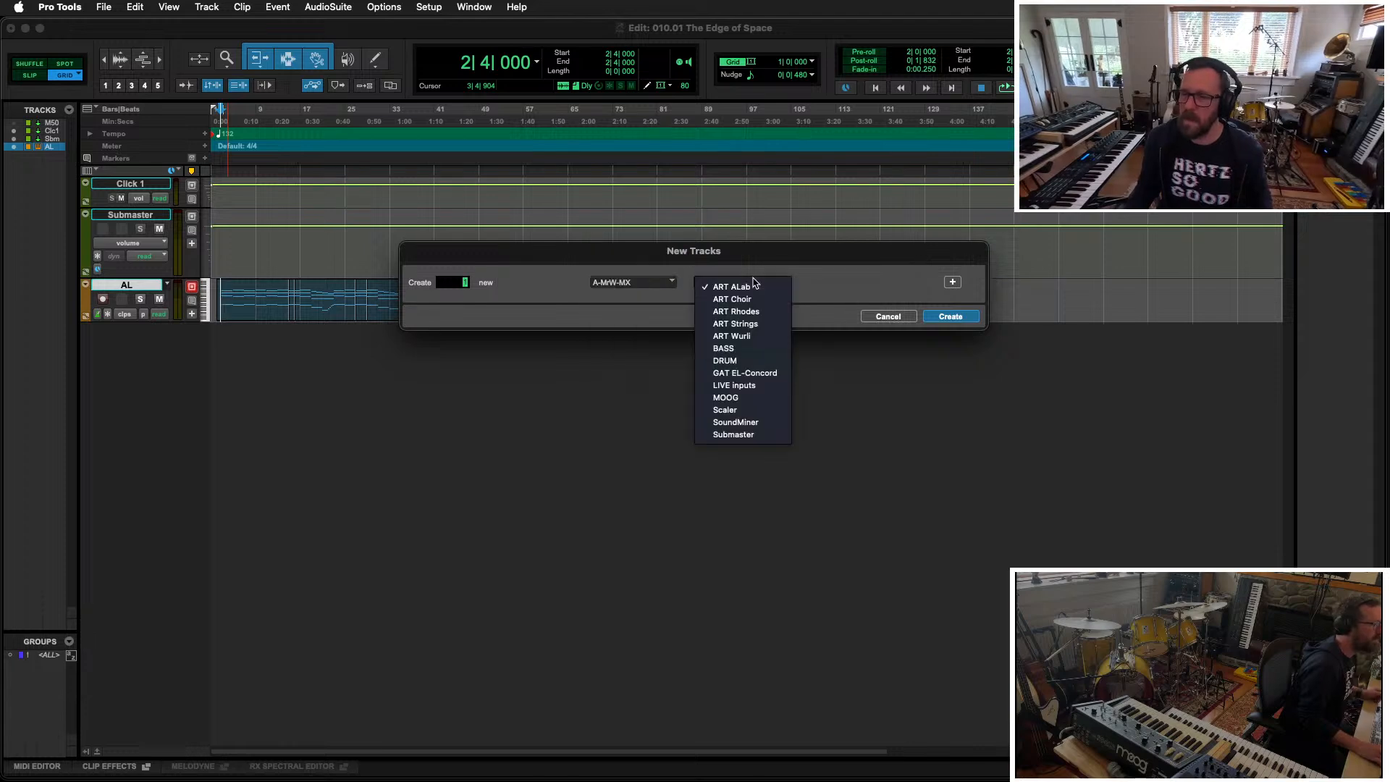
pyautogui.click(754, 389)
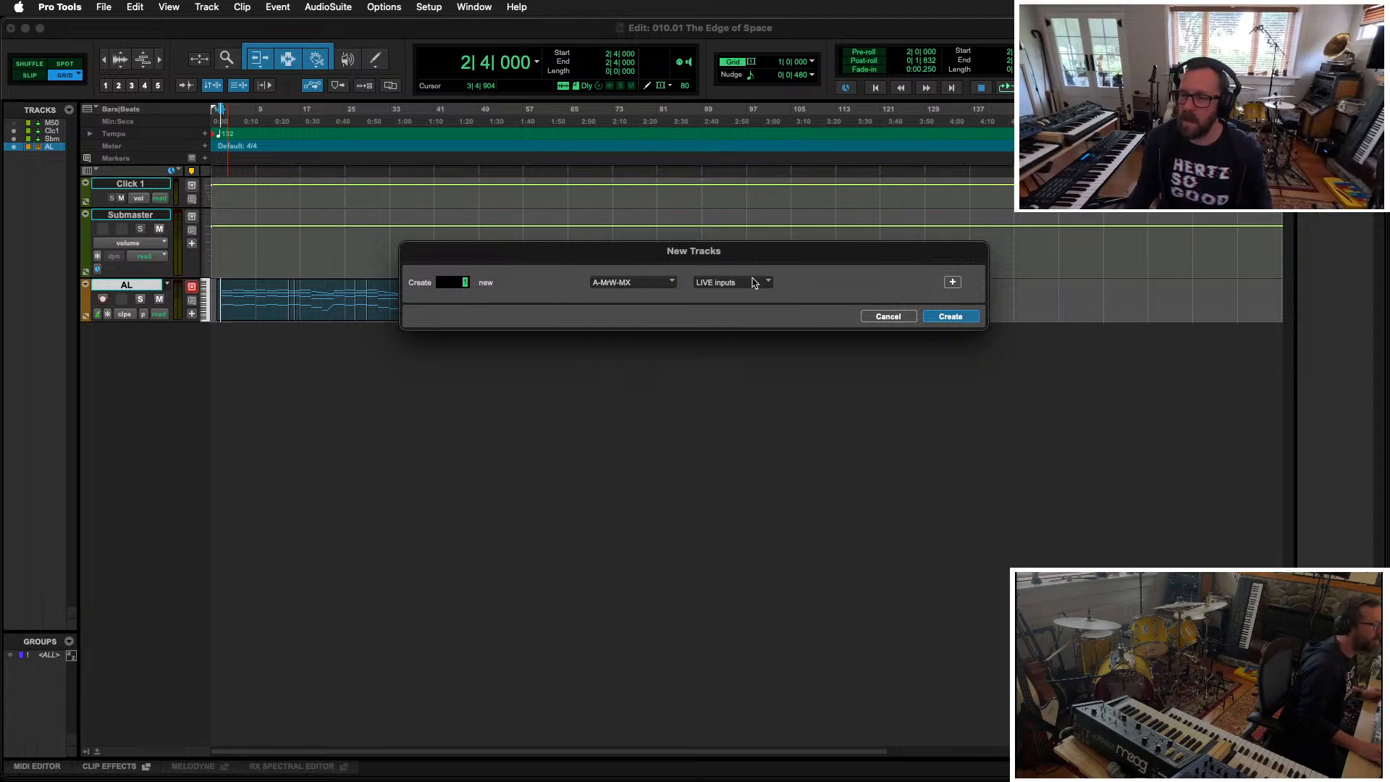
pyautogui.click(753, 282)
pyautogui.click(751, 301)
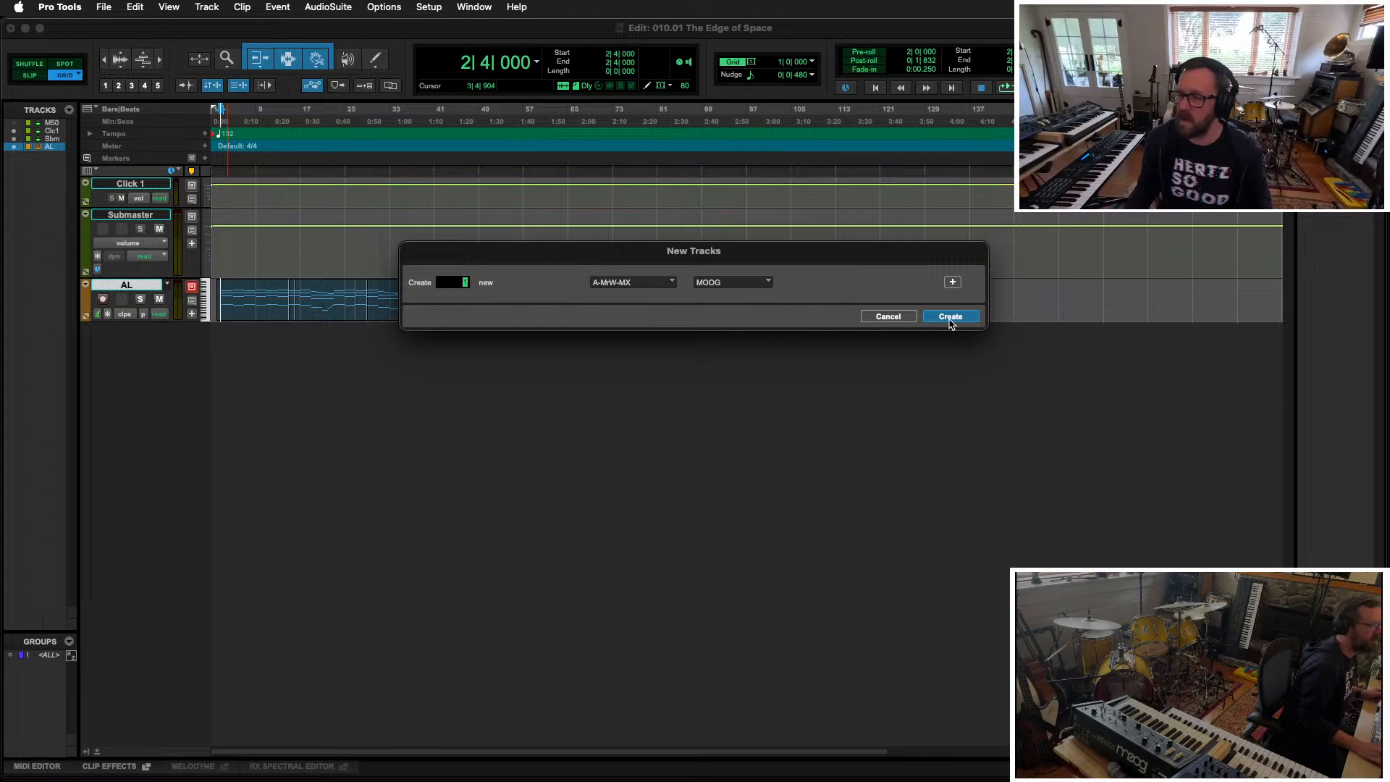
pyautogui.click(951, 317)
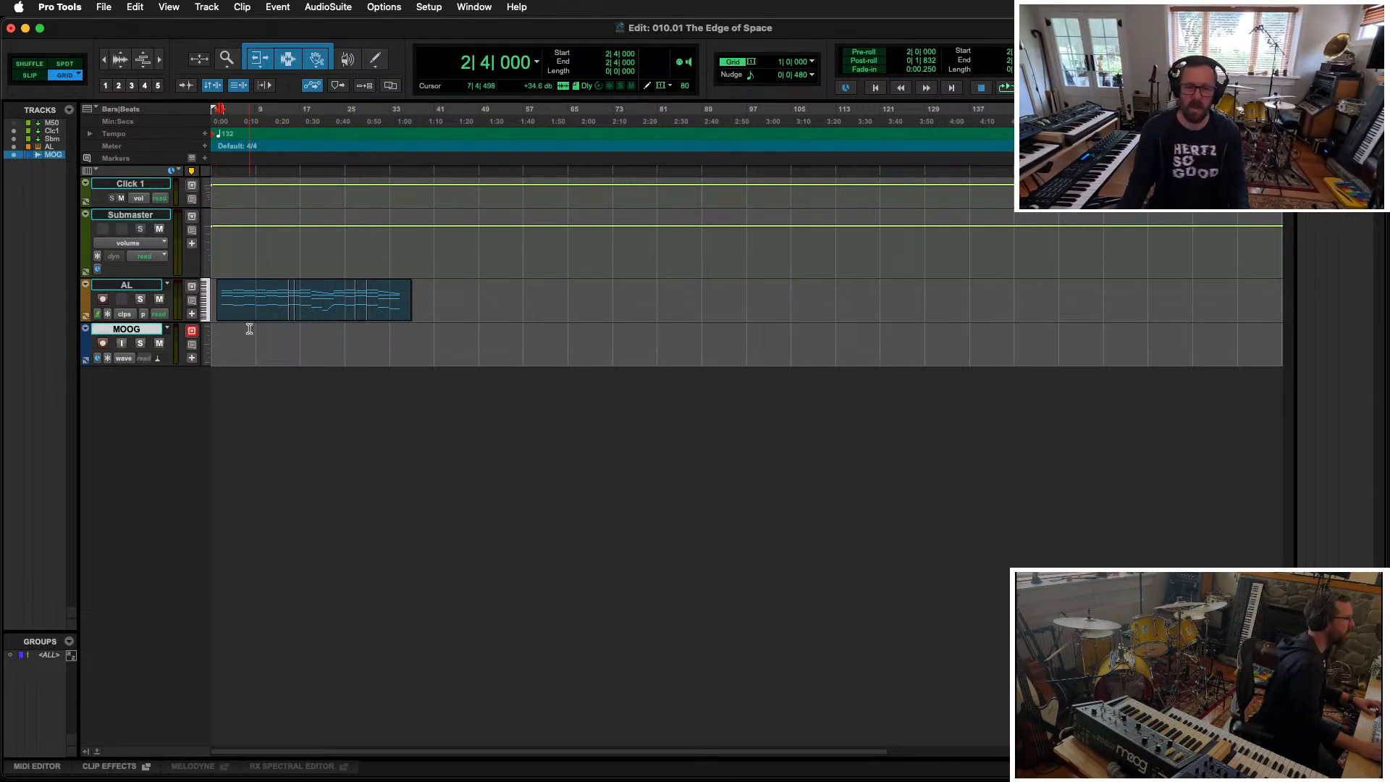
# Step: Record-enable the MOOG track and run the transport briefly to try the synth
pyautogui.press('space')
pyautogui.hotkey('shift', 'r')
pyautogui.press('space')
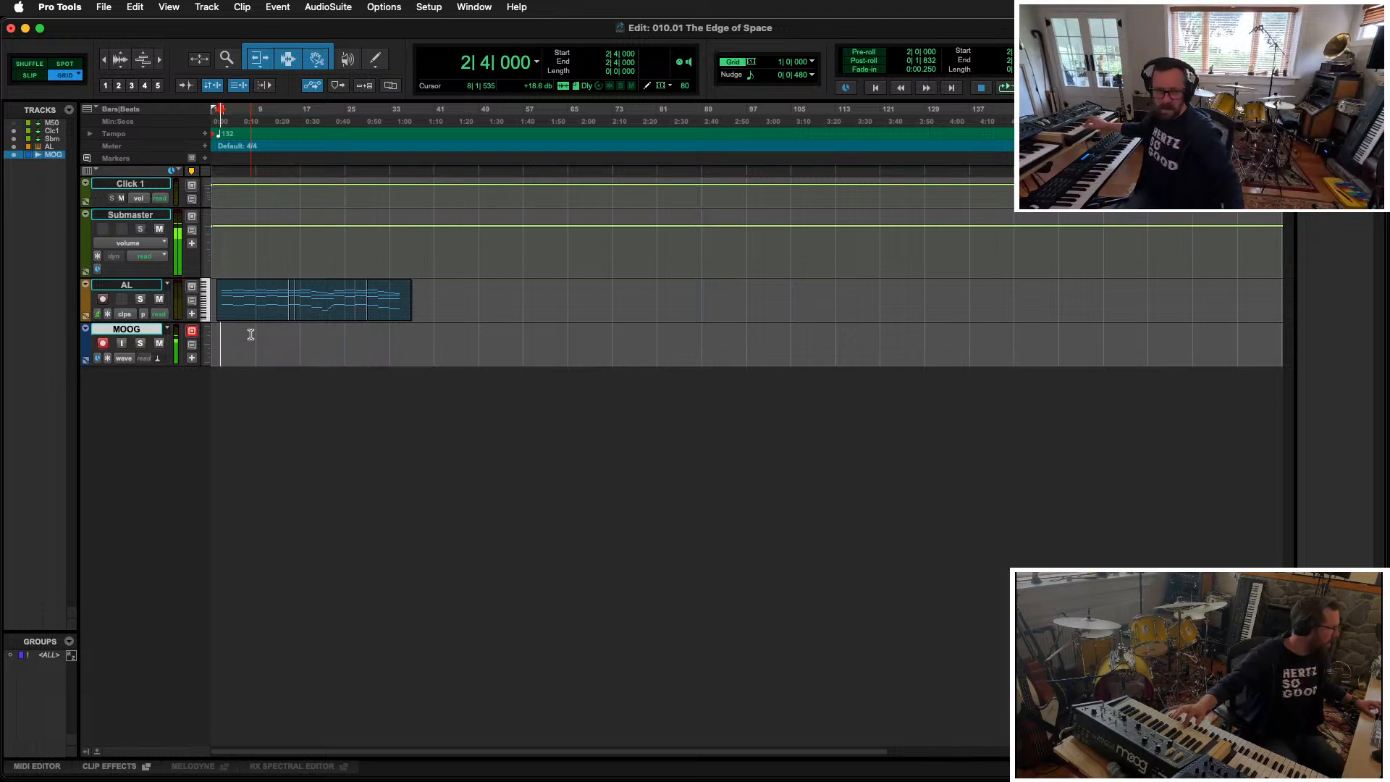
# Step: Insert the InTune (mono) tuner in the MOOG track's second insert slot and check the synth's tuning
pyautogui.press('super+equal')
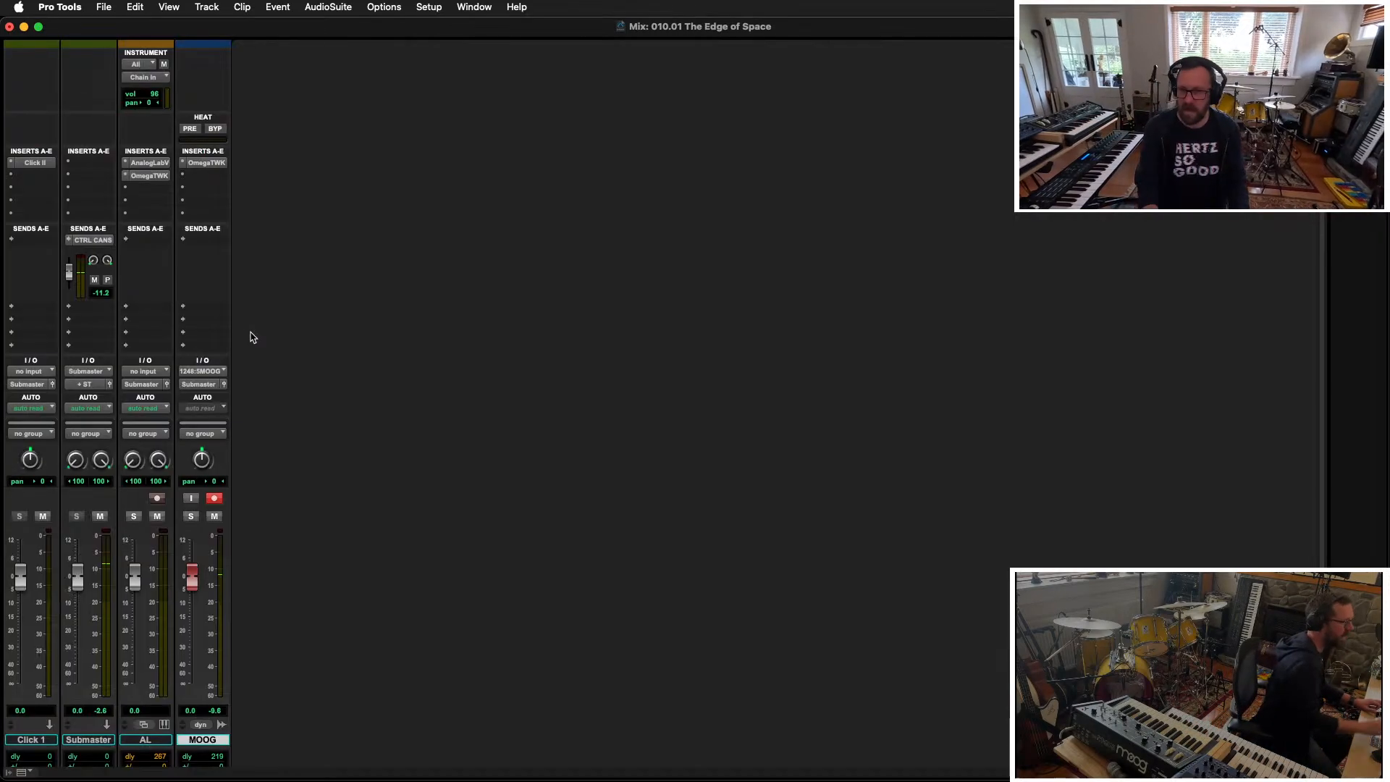
pyautogui.click(202, 179)
pyautogui.moveTo(239, 179)
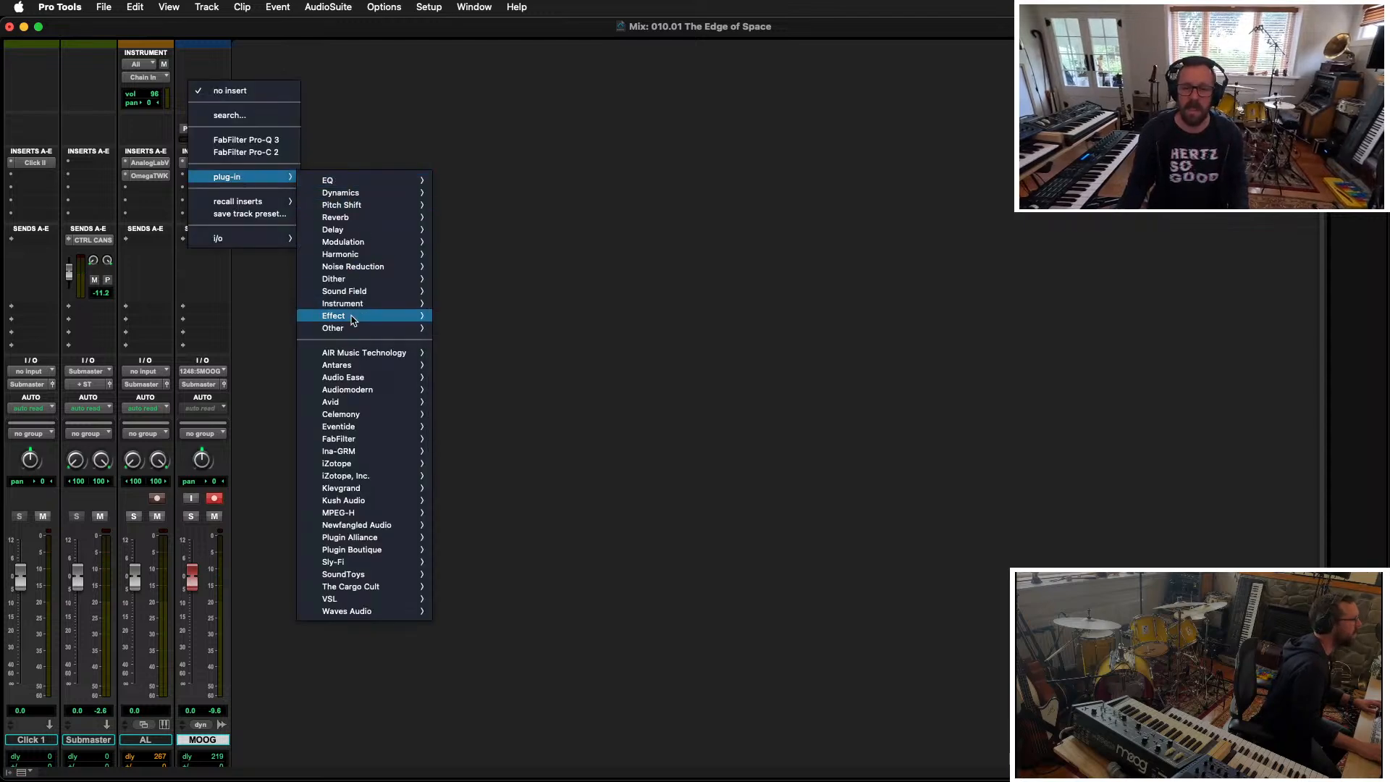
pyautogui.moveTo(355, 327)
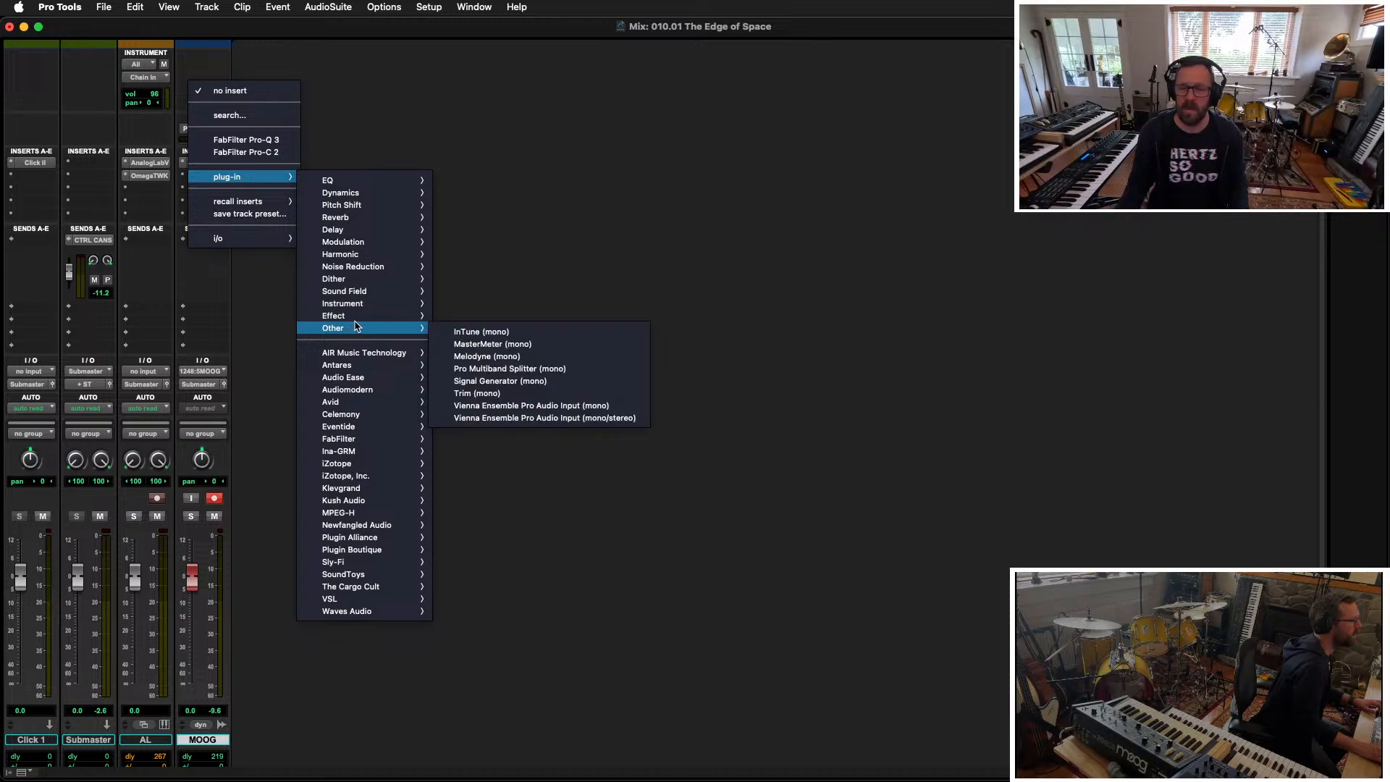
pyautogui.click(481, 333)
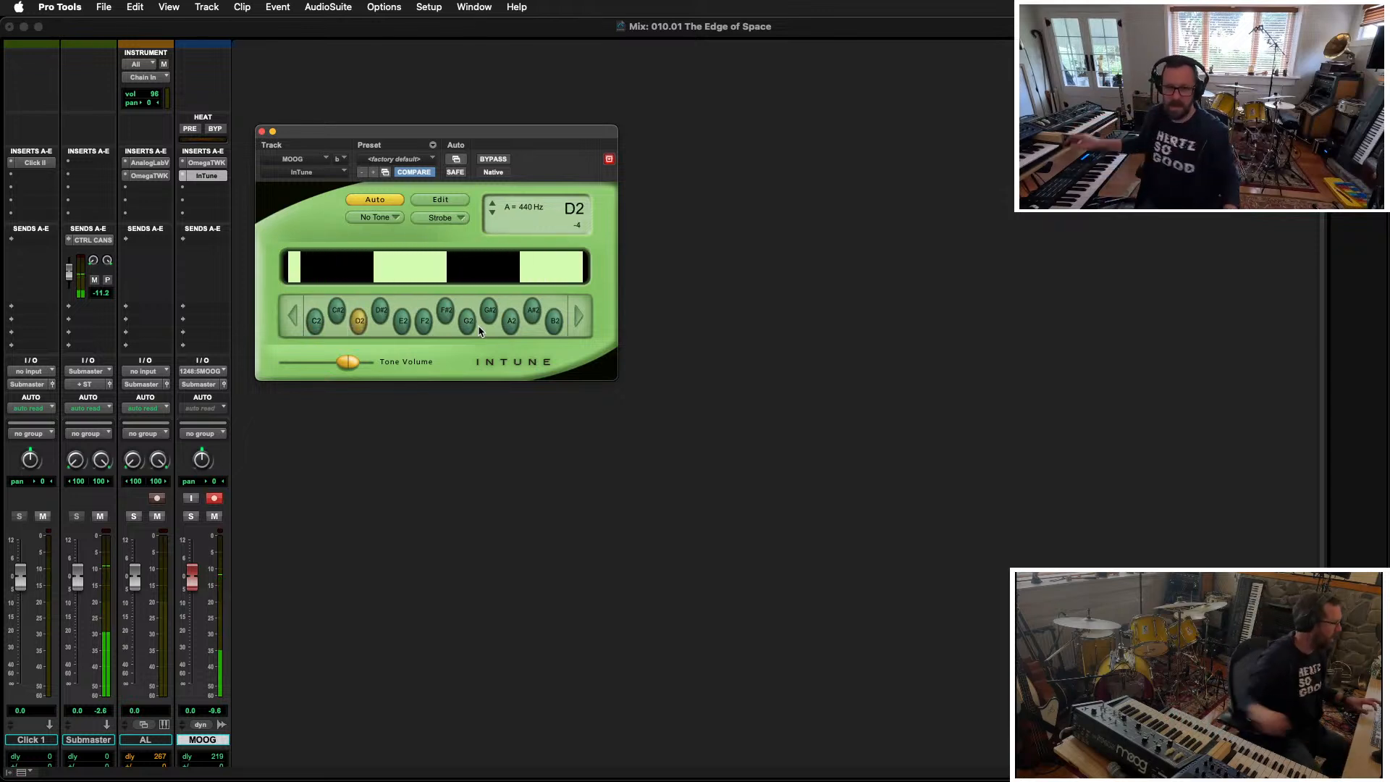
# Step: Make the InTune plug-in on the MOOG track inactive, enable the track's input monitoring and return to the Edit window
pyautogui.keyDown('ctrl'); pyautogui.keyDown('super'); pyautogui.click(206, 176); pyautogui.keyUp('super'); pyautogui.keyUp('ctrl')
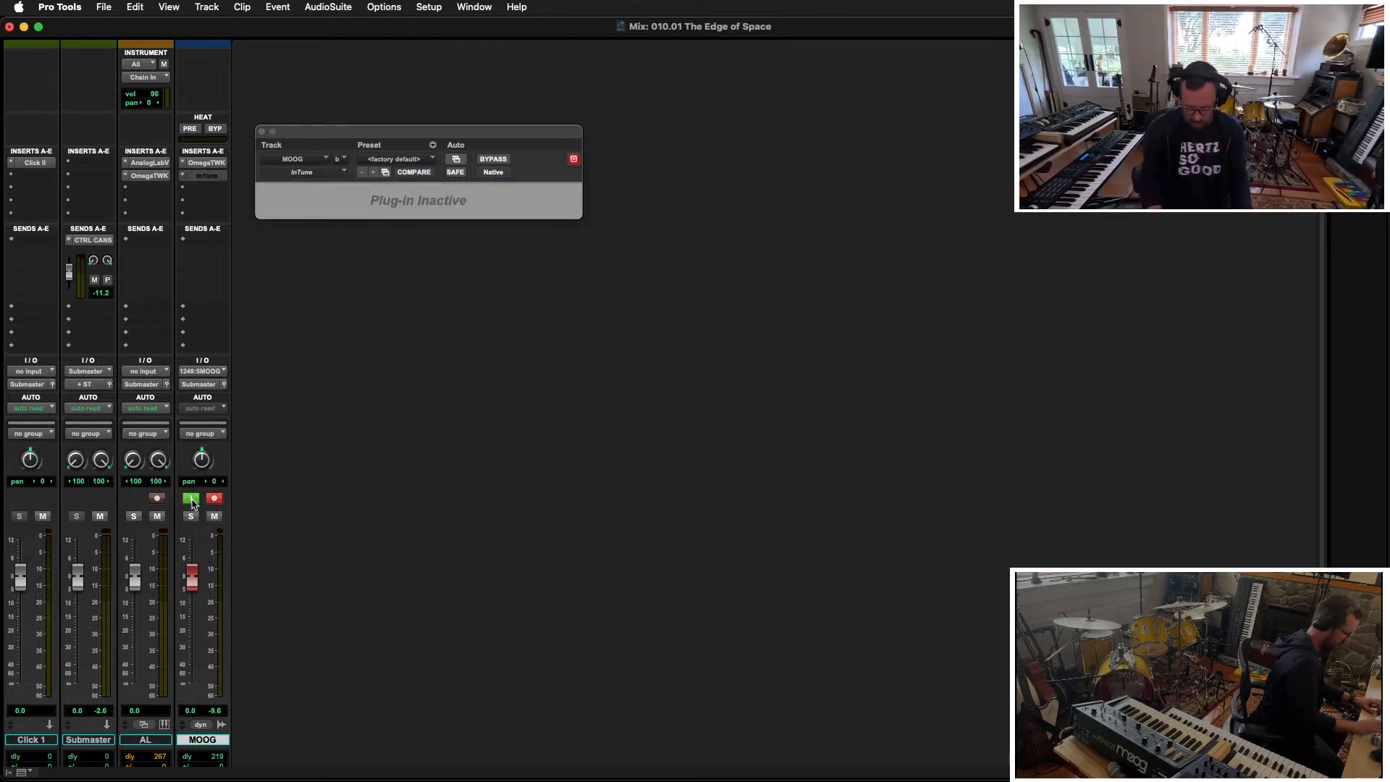
pyautogui.press('super+equal')
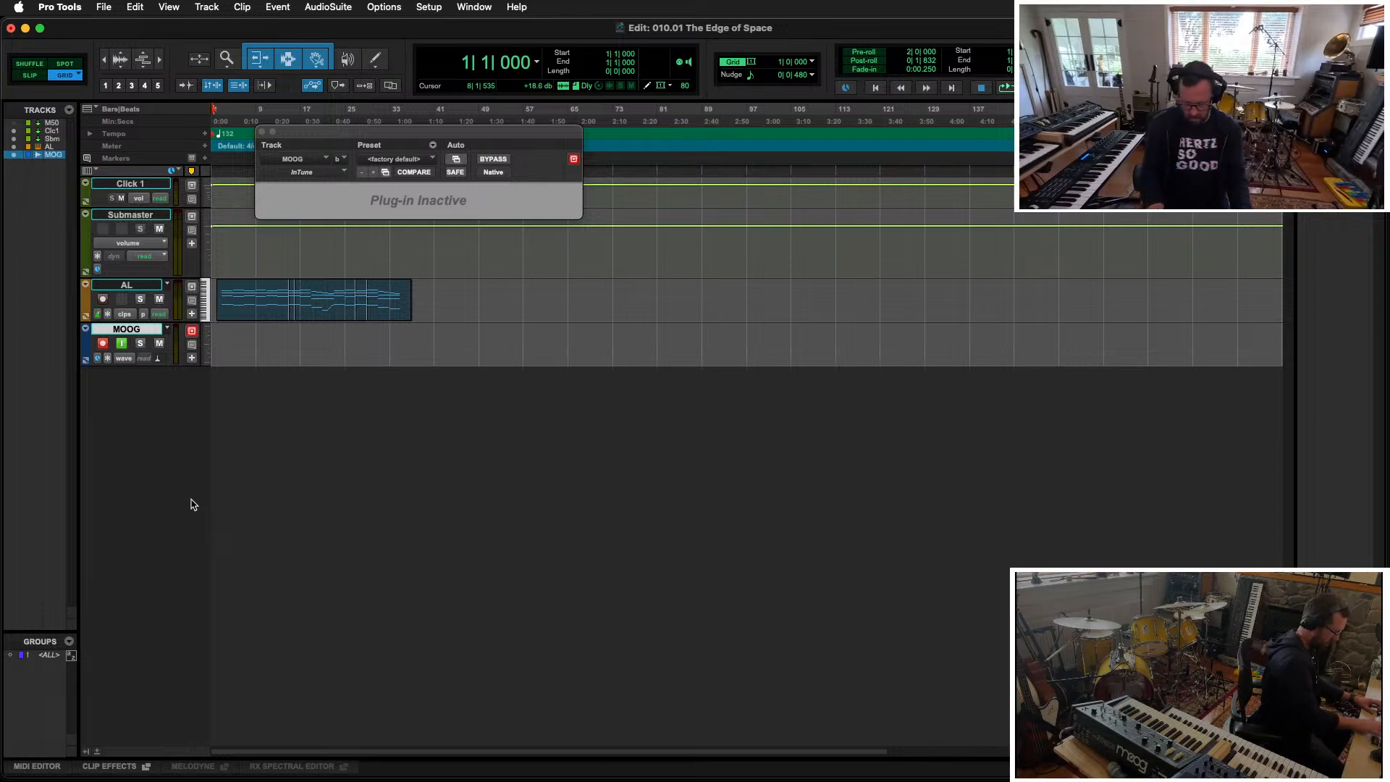
# Step: Record a trial Moog take from bar 1 into bar 23 and delete the recorded clip
pyautogui.press('super+space')
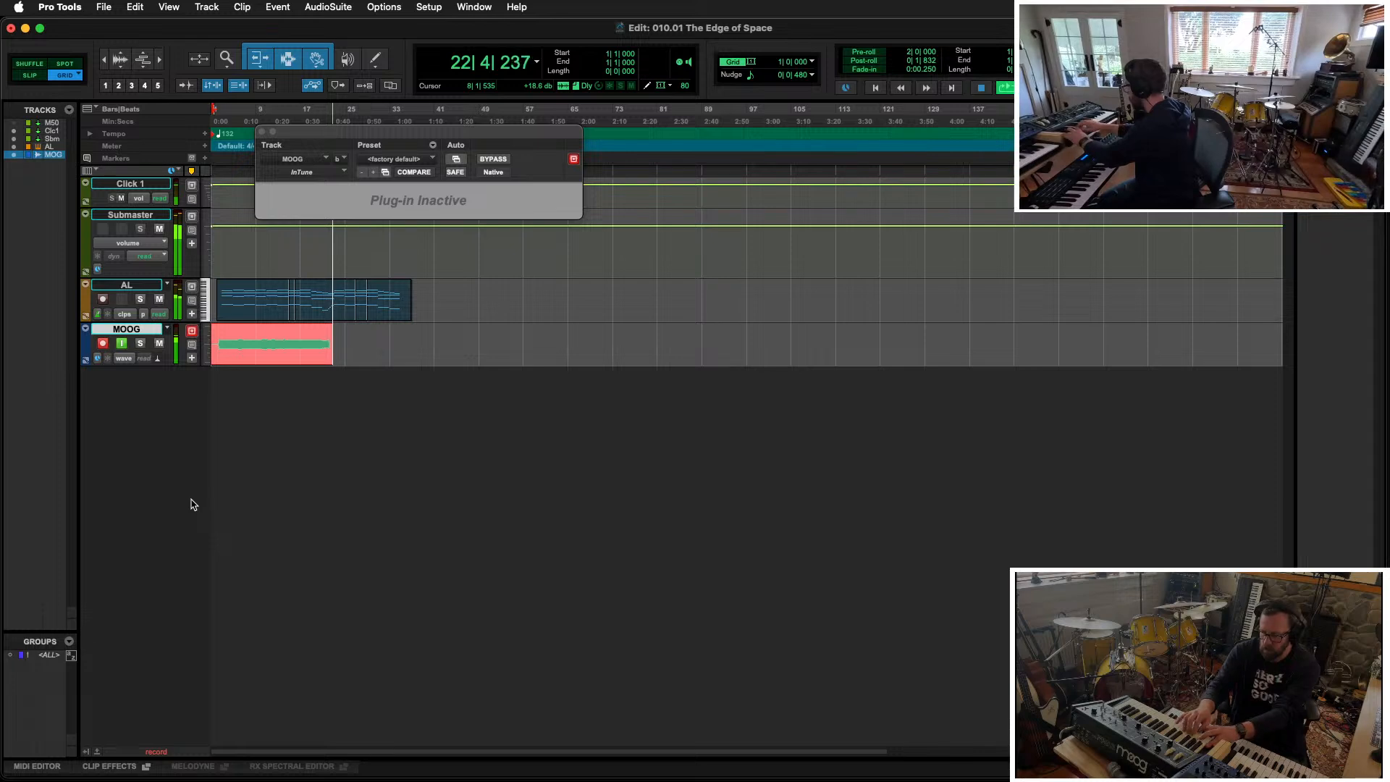
pyautogui.press('space')
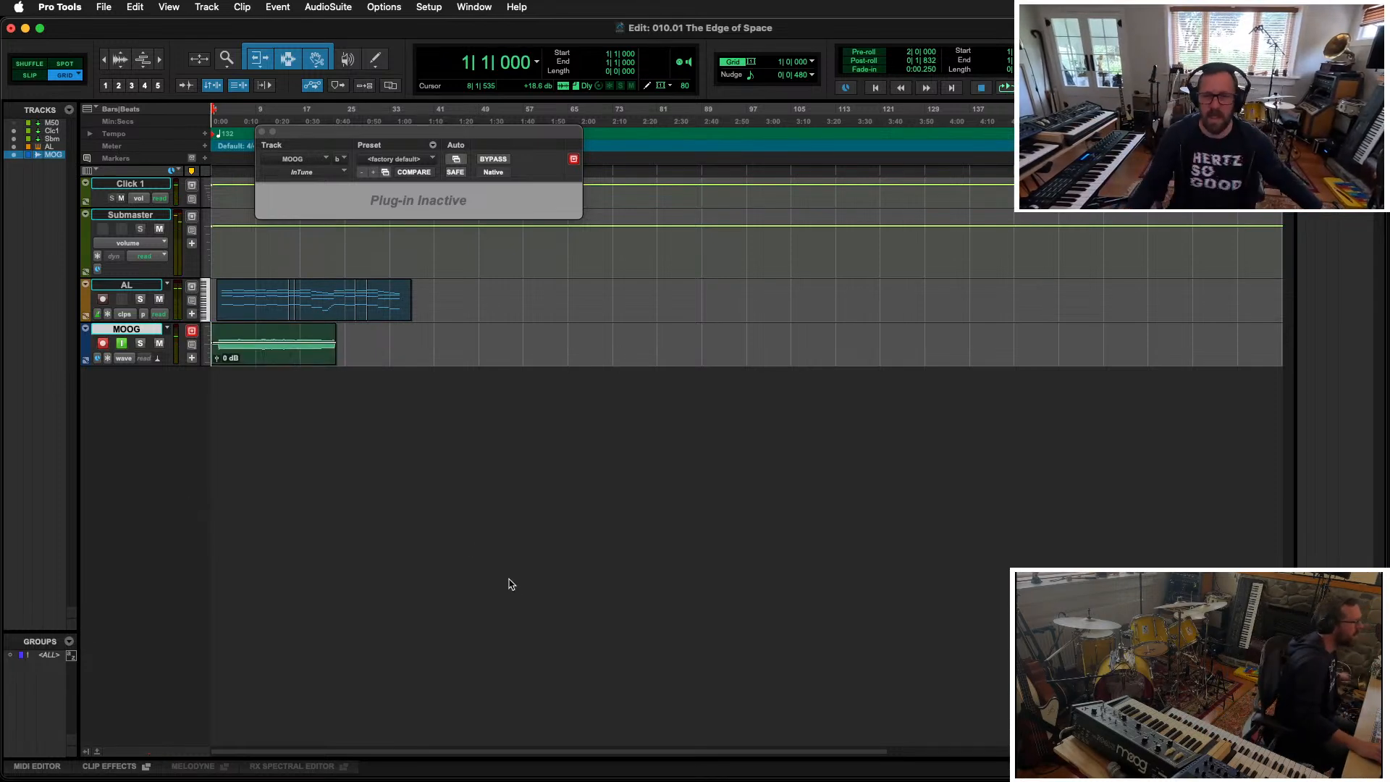
pyautogui.click(305, 358)
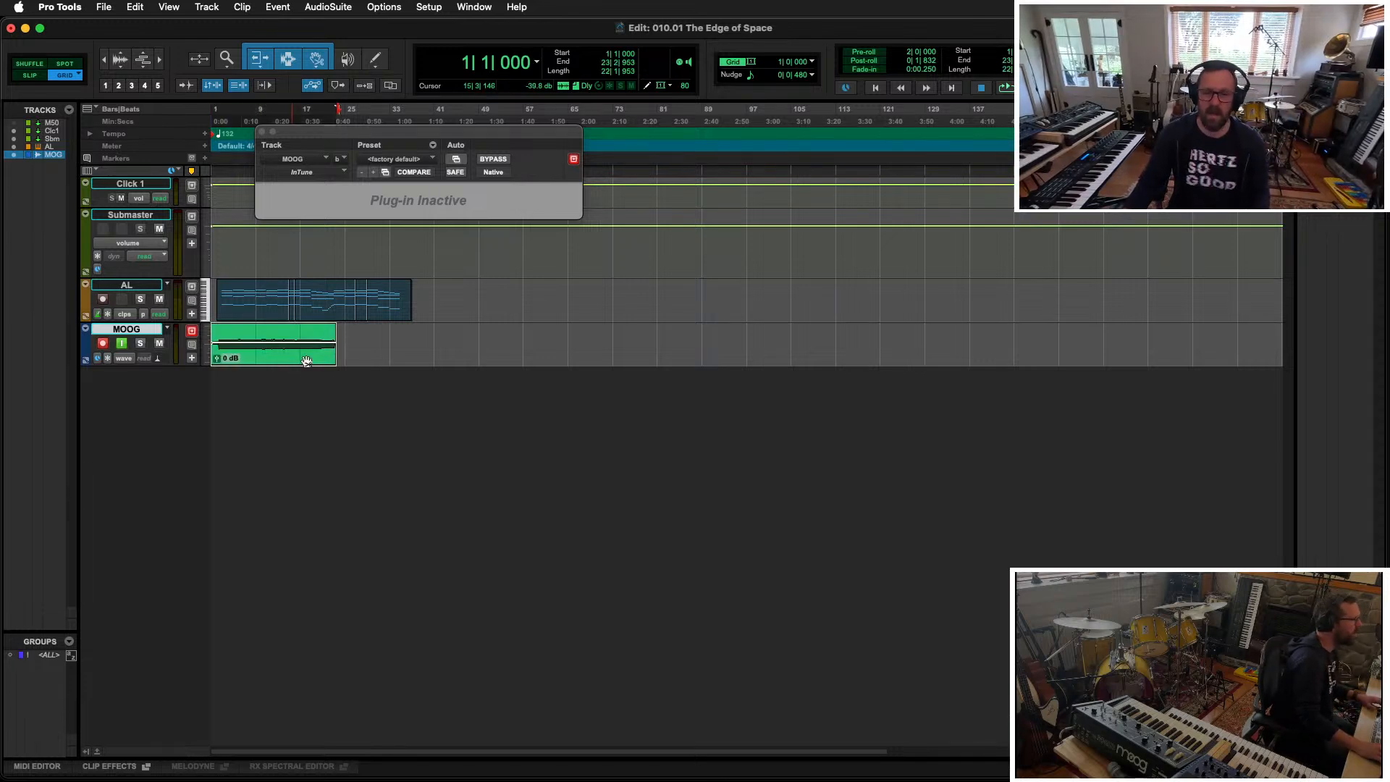
pyautogui.press('Delete')
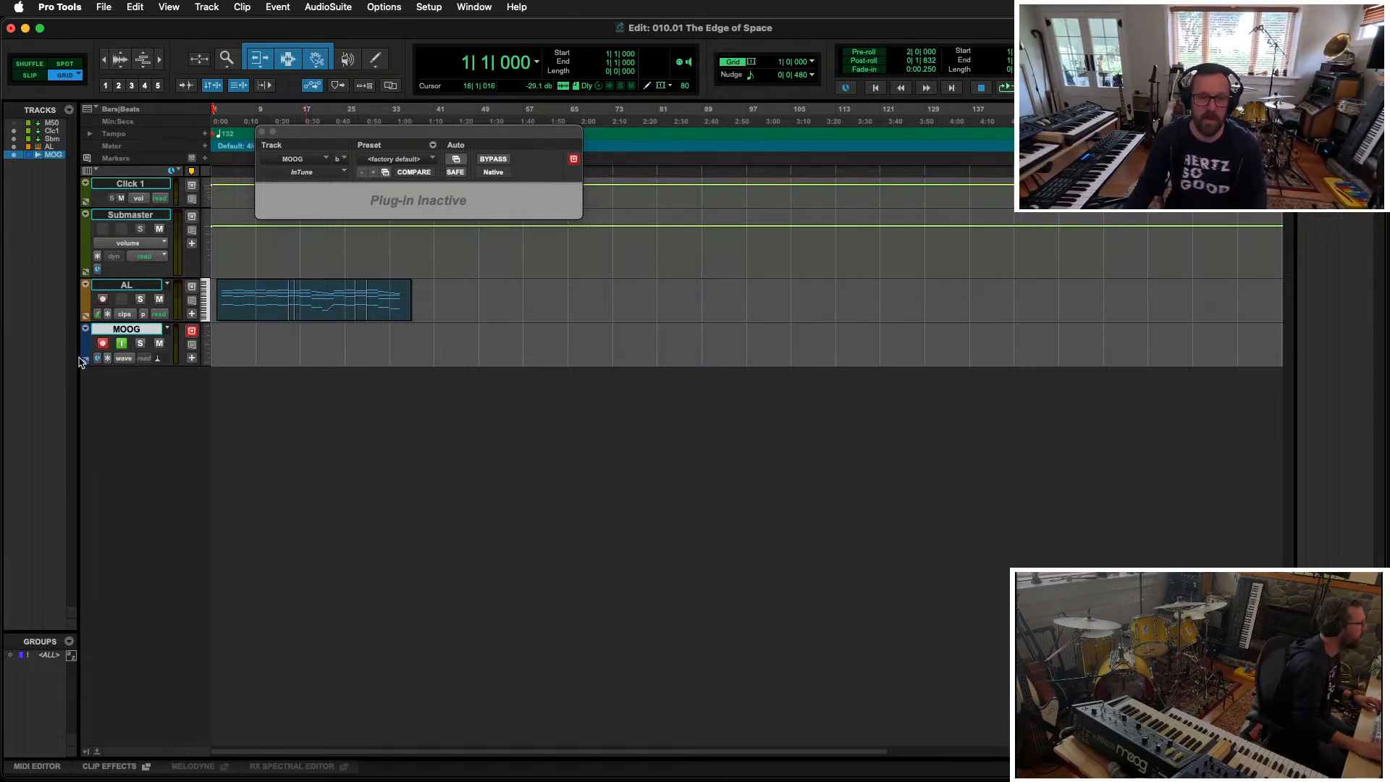
# Step: Open the AL clip in the MIDI Editor and play it from about bar 15 through the descending phrase
pyautogui.doubleClick(281, 320)
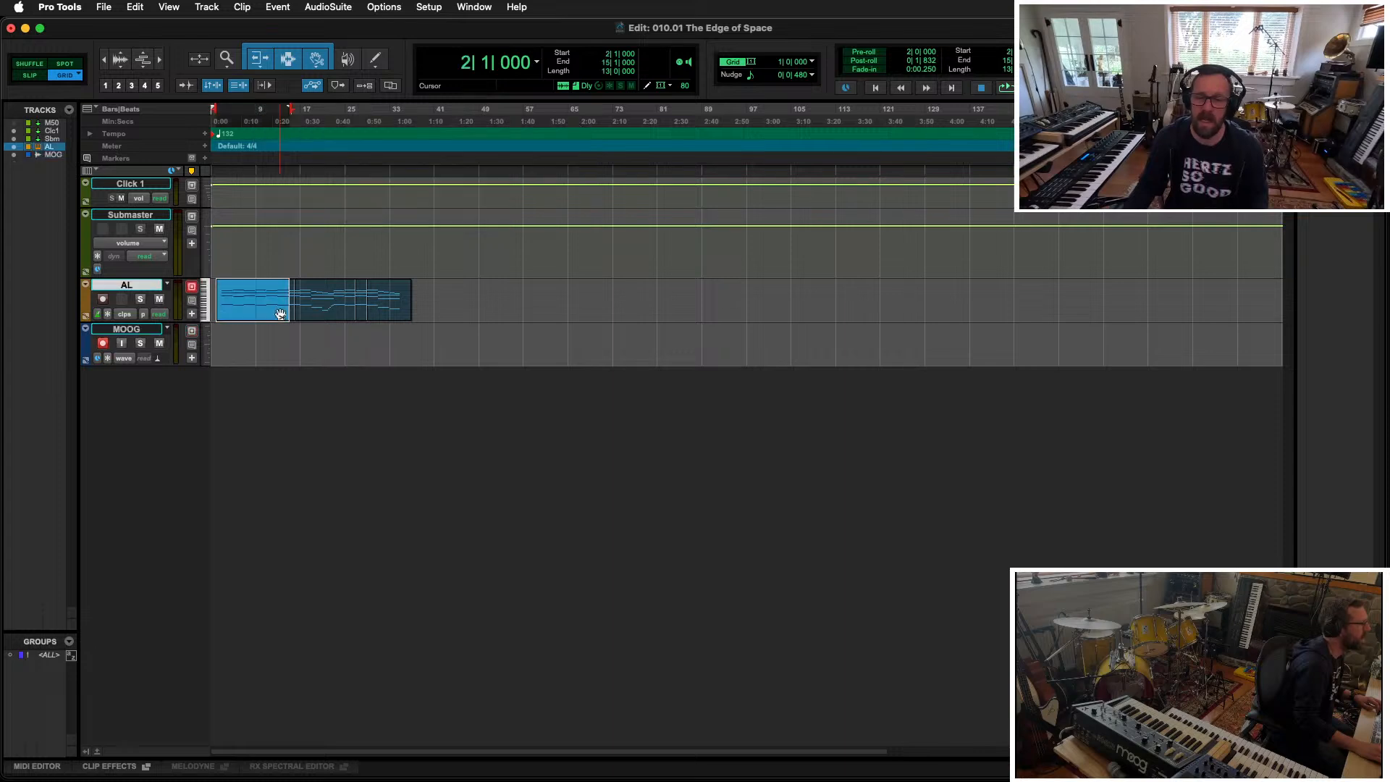
pyautogui.scroll(-10, 966, 351)
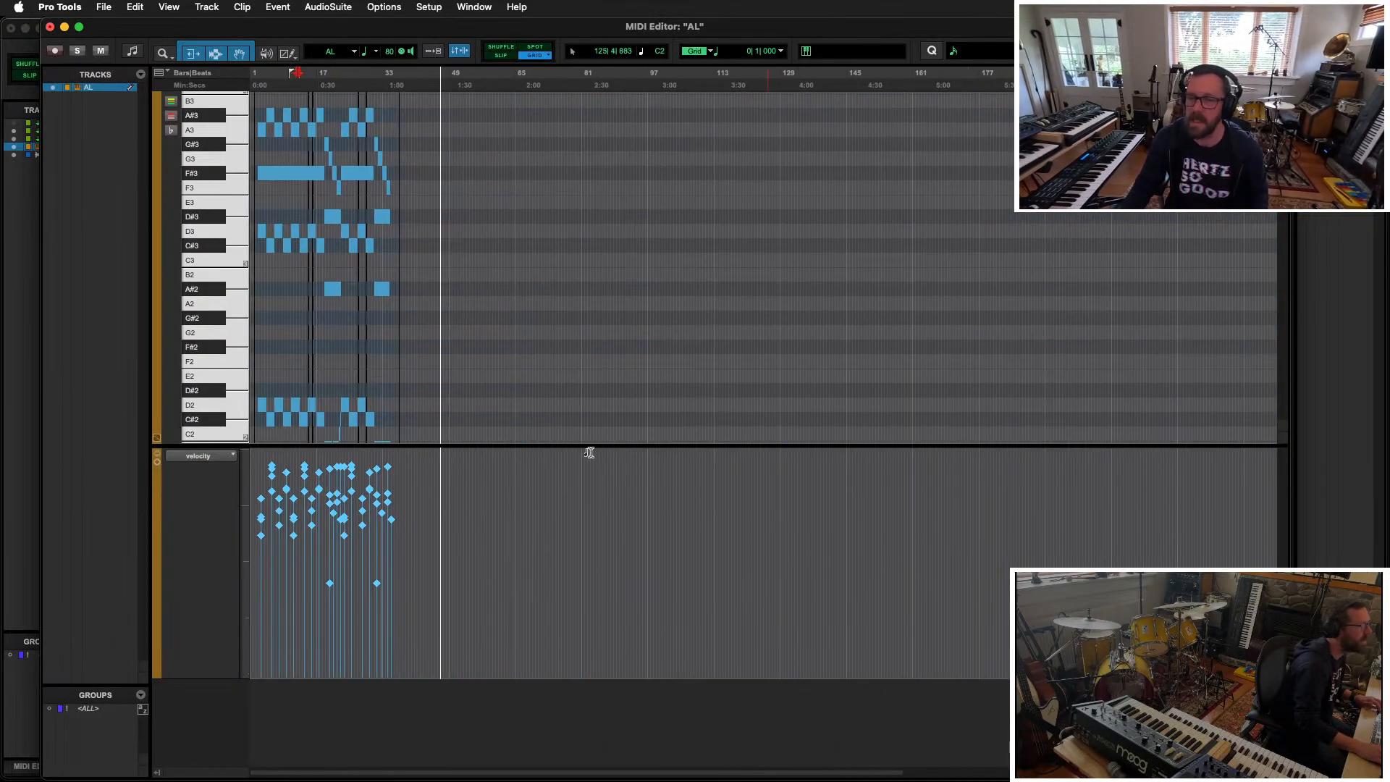
pyautogui.scroll(6, 572, 445)
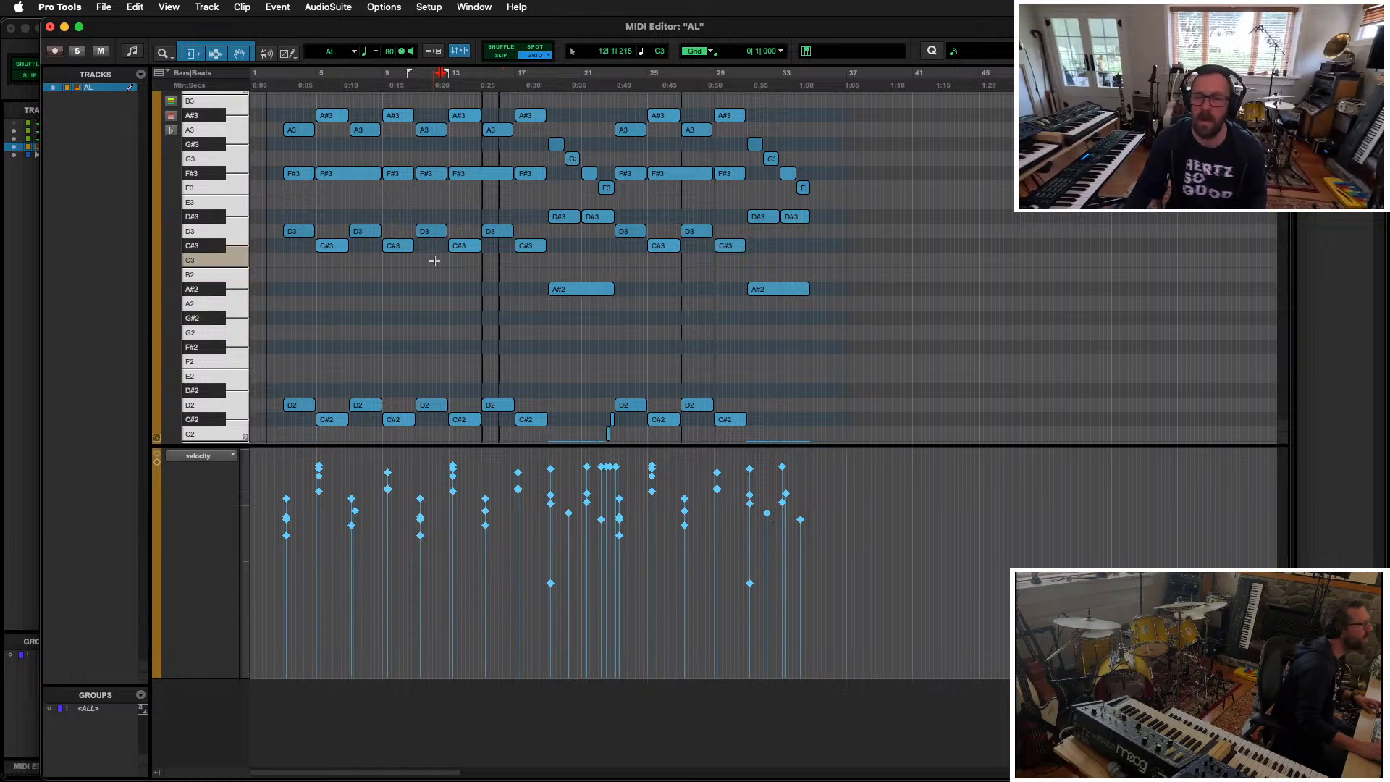
pyautogui.click(492, 297)
pyautogui.press('space')
pyautogui.press('t')
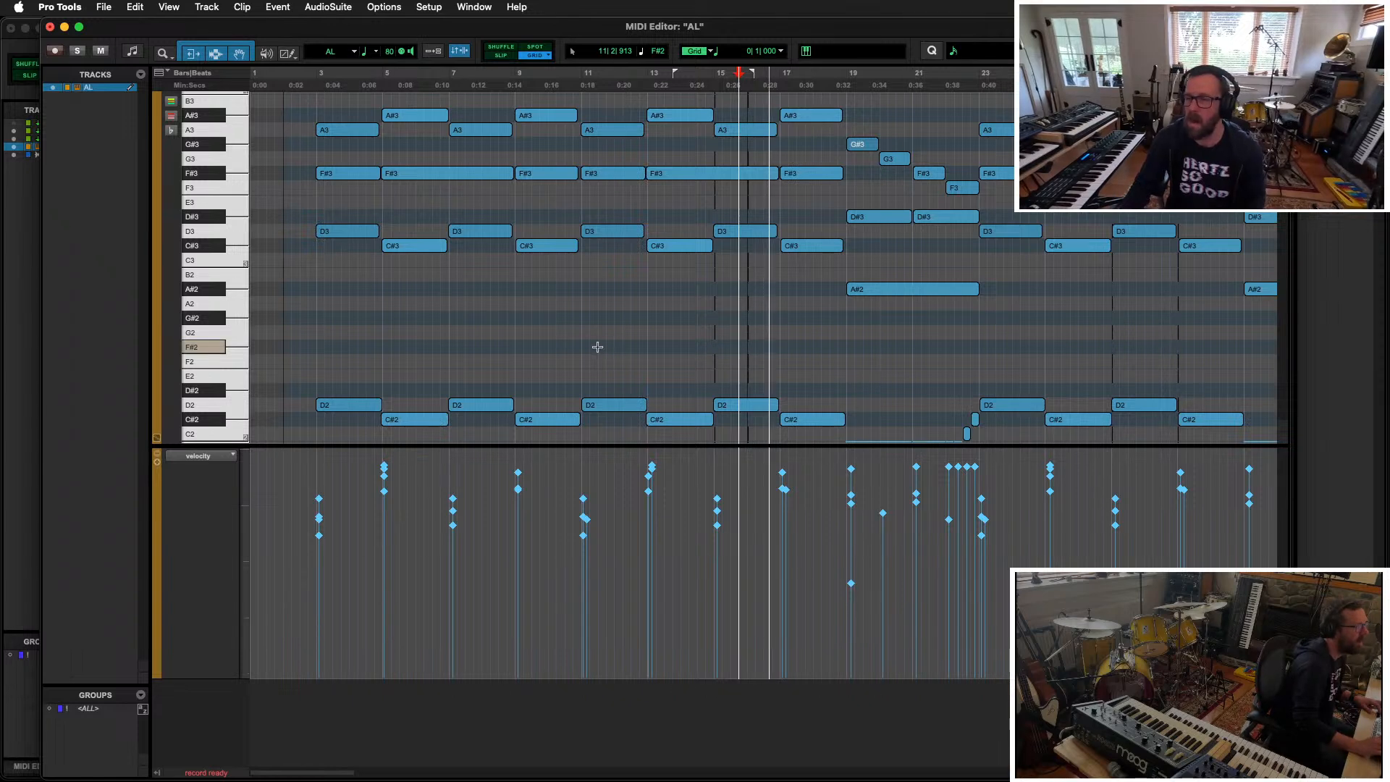
pyautogui.press('r')
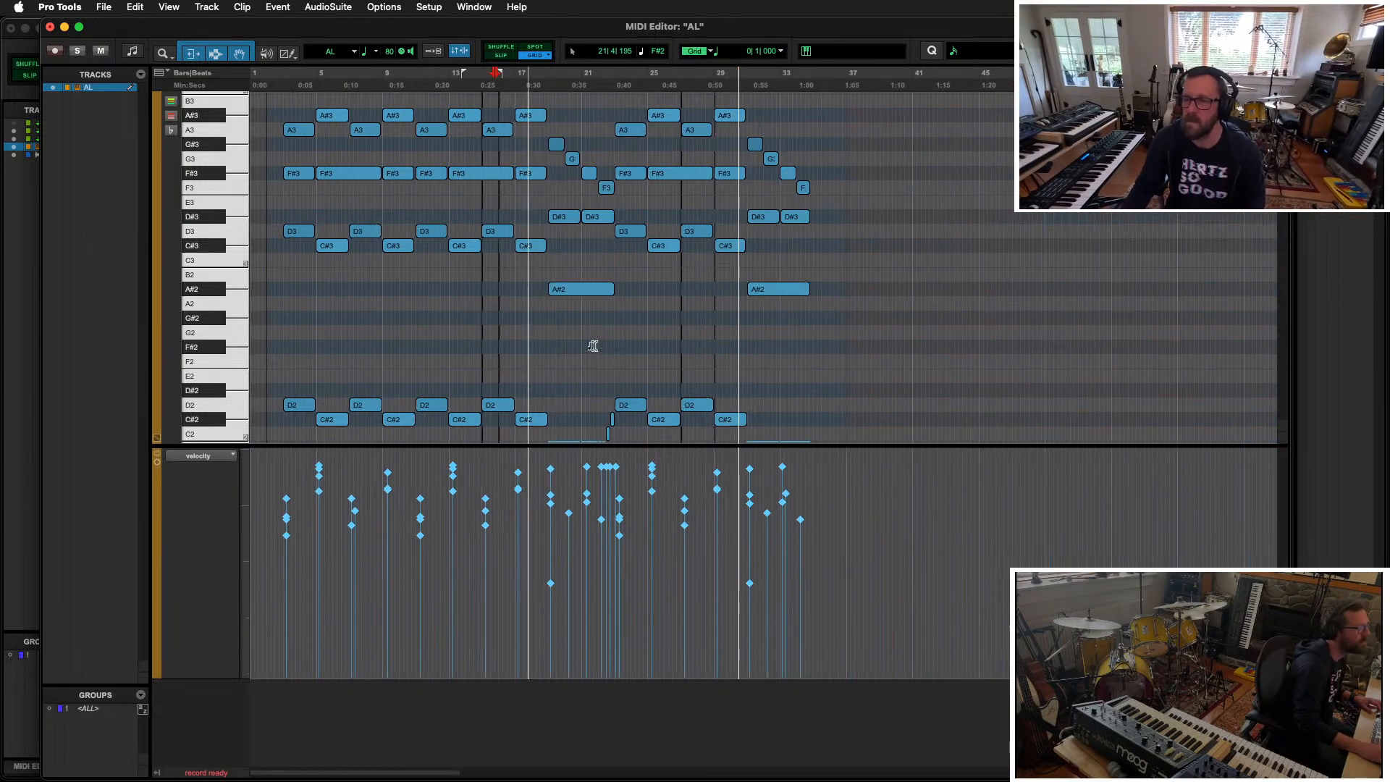
pyautogui.press('t')
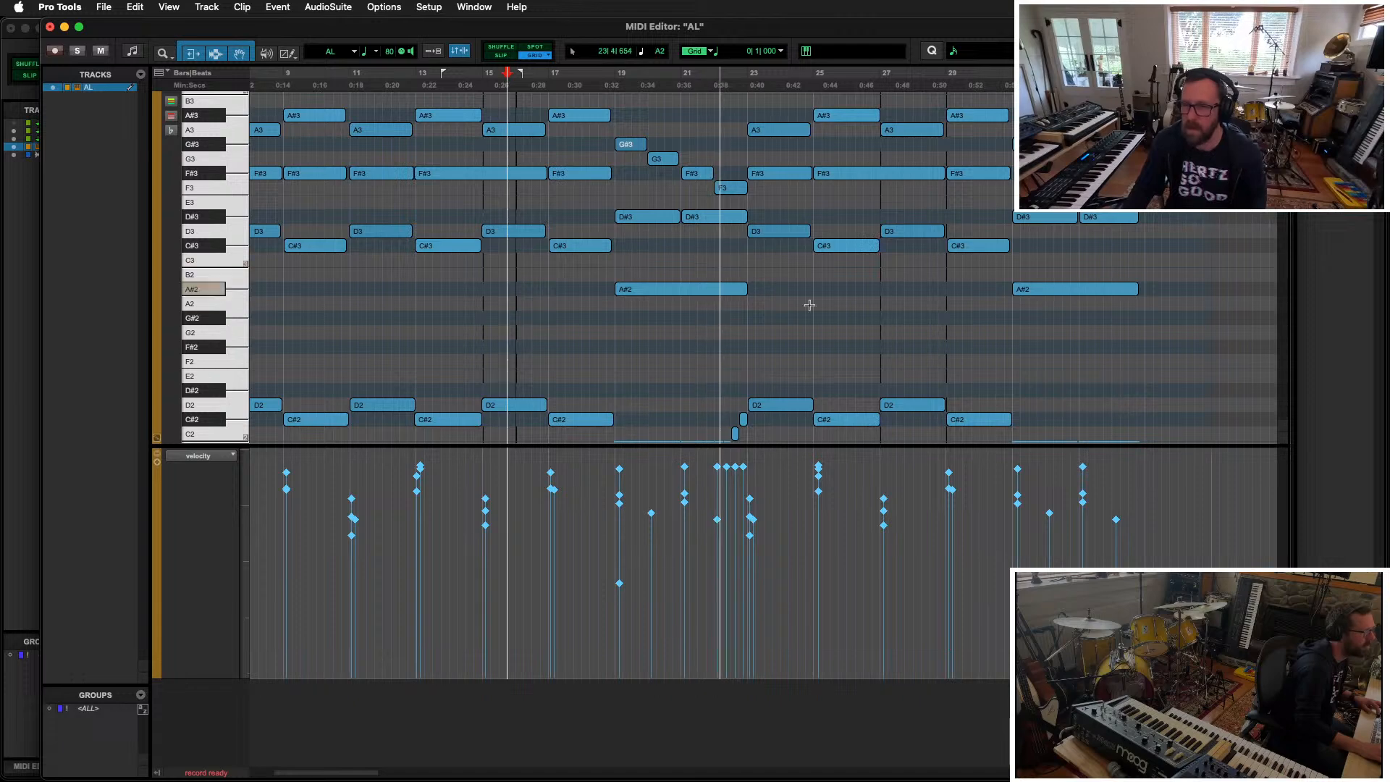
# Step: Select all AL notes from bar 23 onward, set the grid to one bar and move the notes 10 bars later to bar 33
pyautogui.scroll(-10, 810, 305)
pyautogui.hscroll(15, 809, 305)
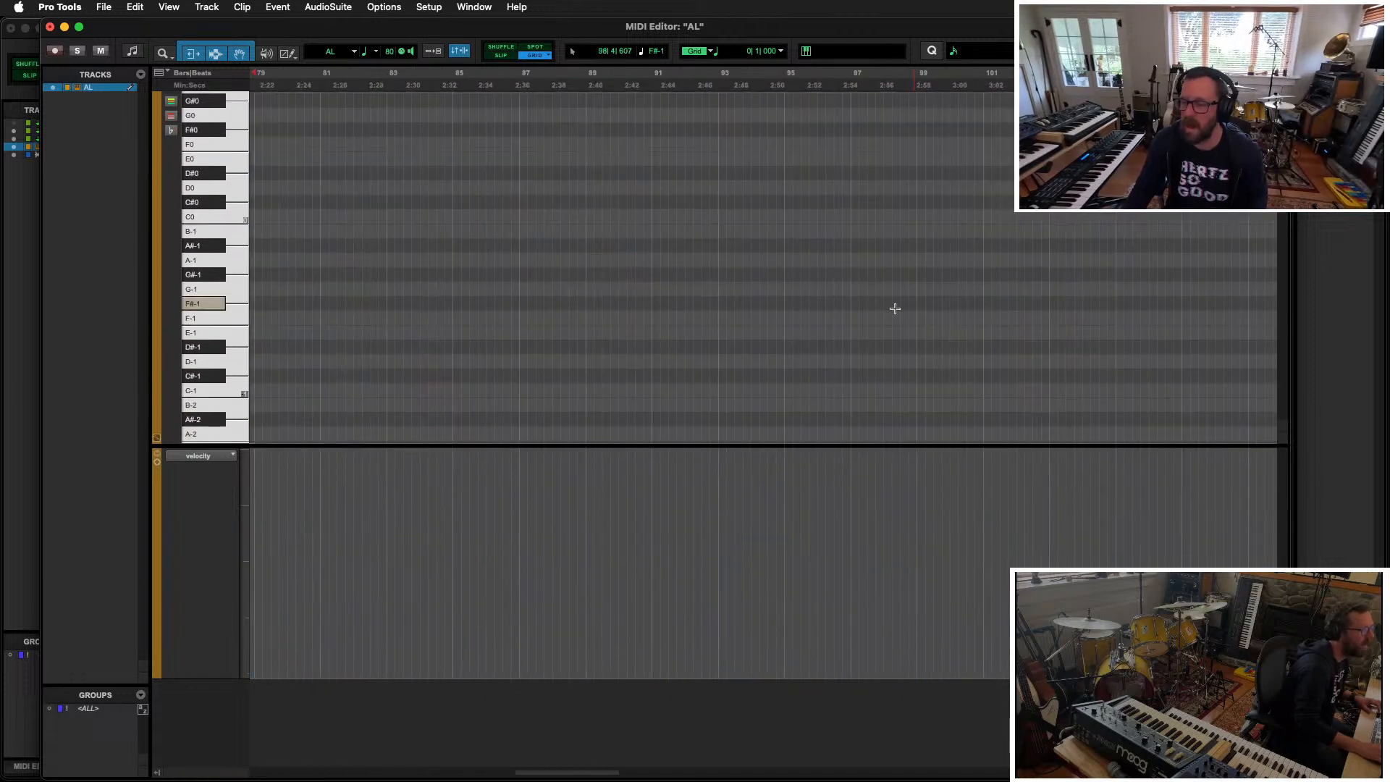
pyautogui.scroll(15, 811, 291)
pyautogui.hscroll(-15, 809, 294)
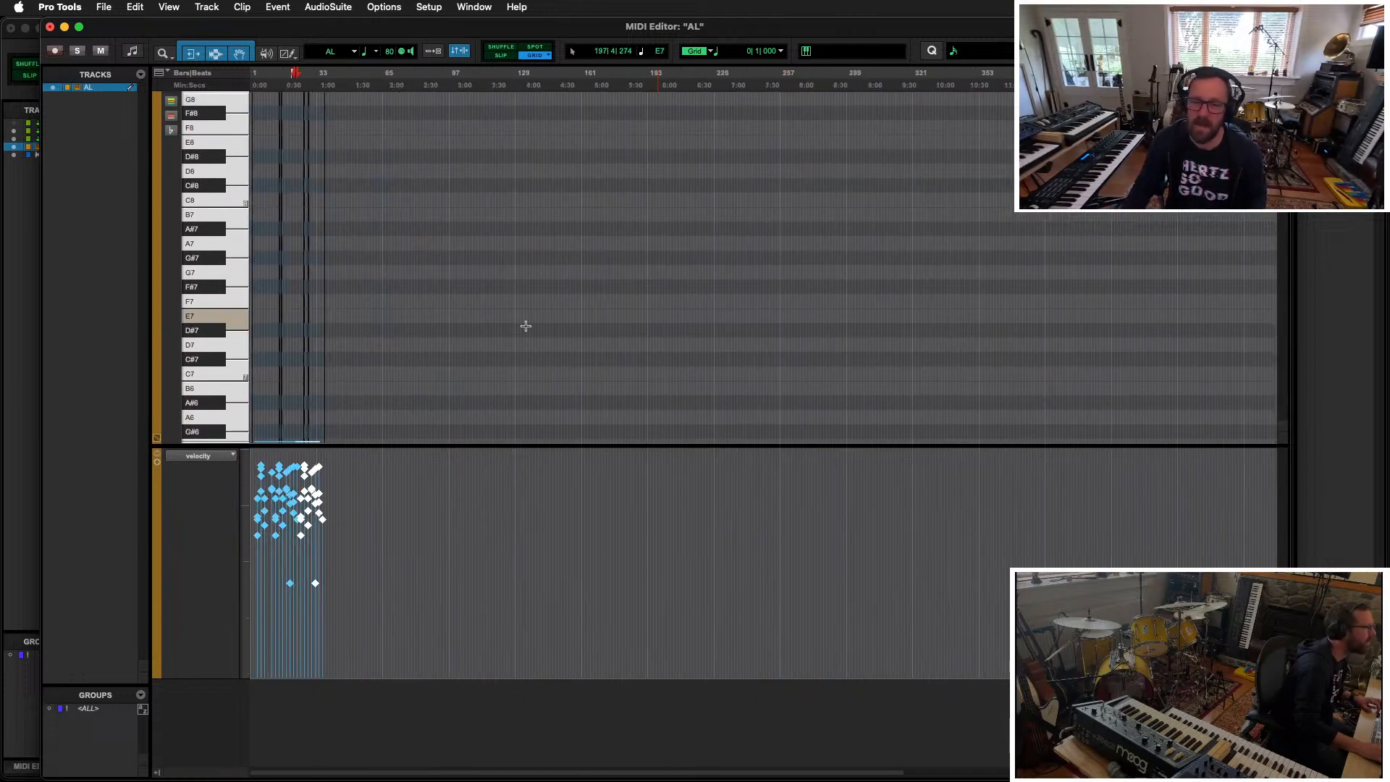
pyautogui.scroll(-15, 884, 347)
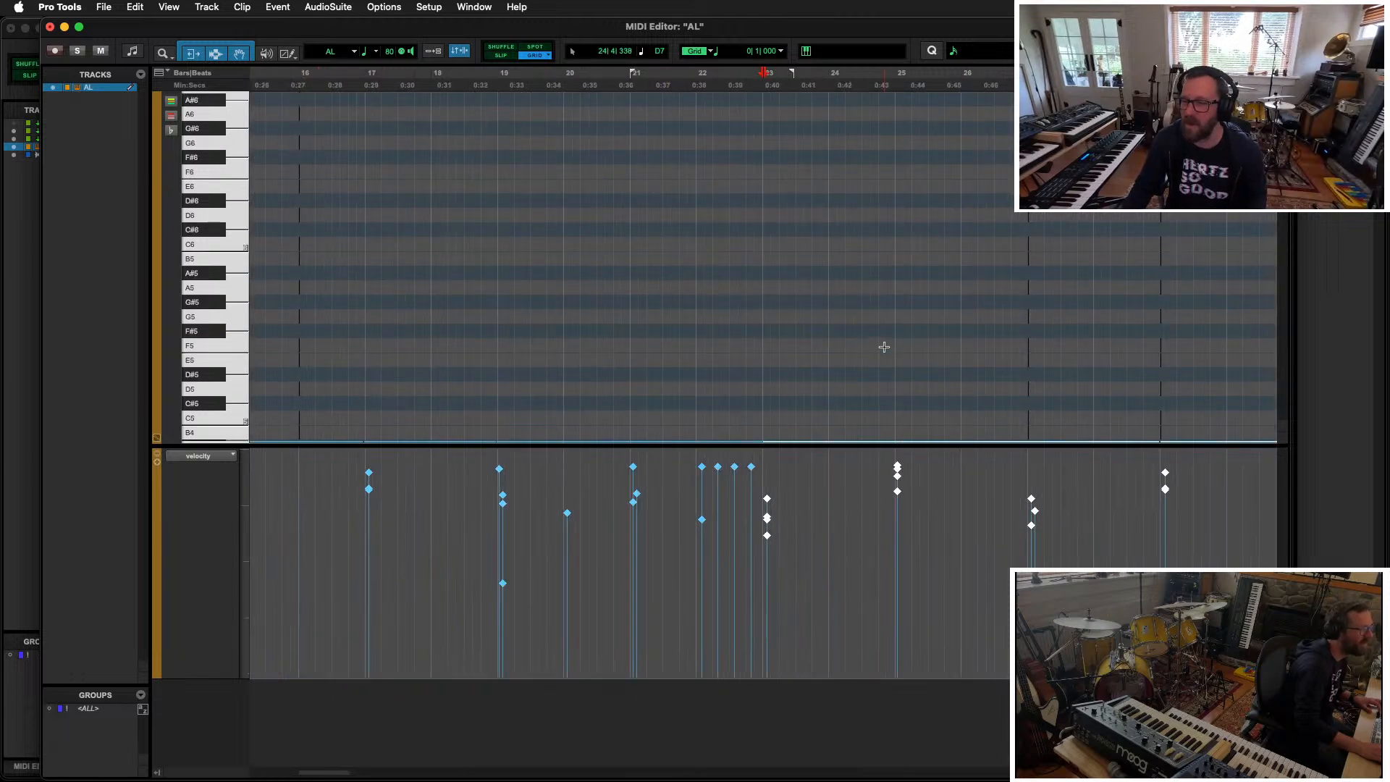
pyautogui.scroll(10, 883, 346)
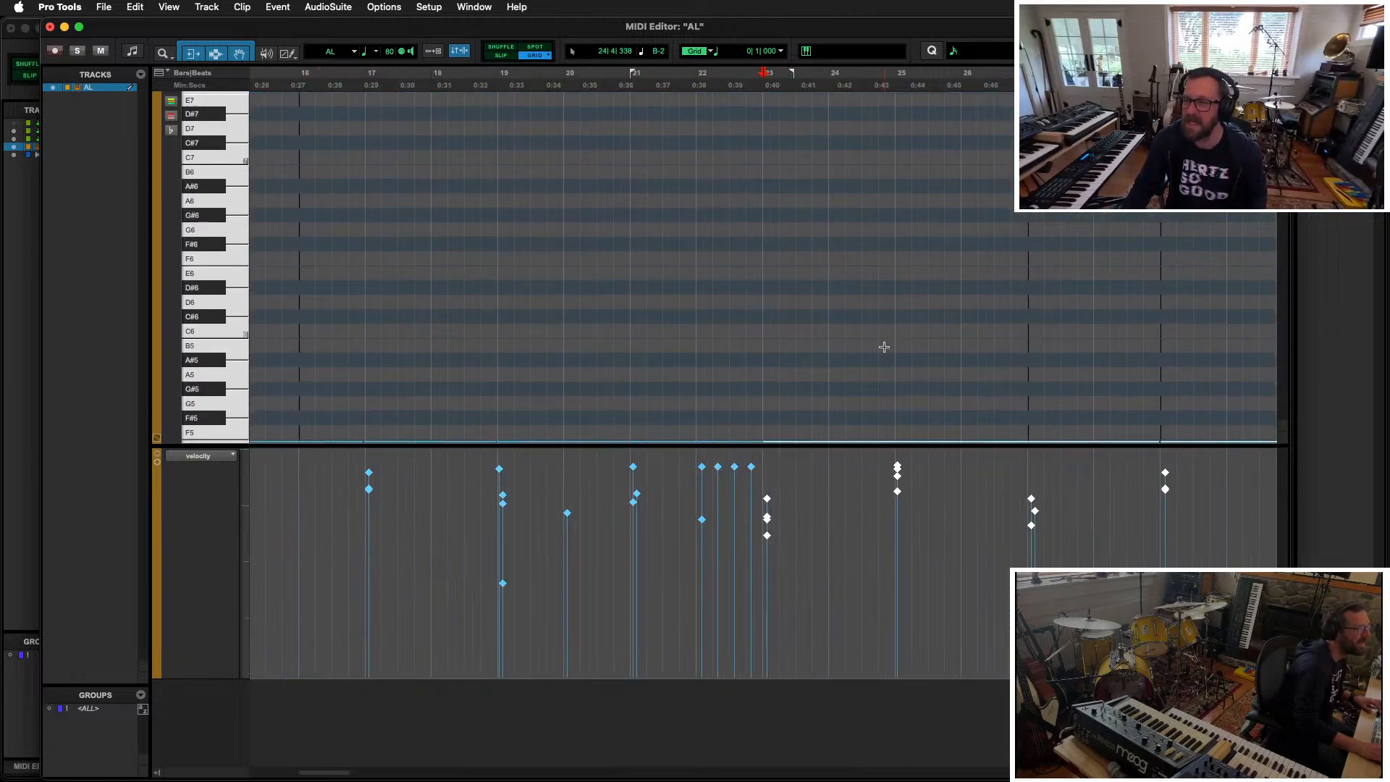
pyautogui.scroll(1, 884, 347)
pyautogui.scroll(-3, 884, 347)
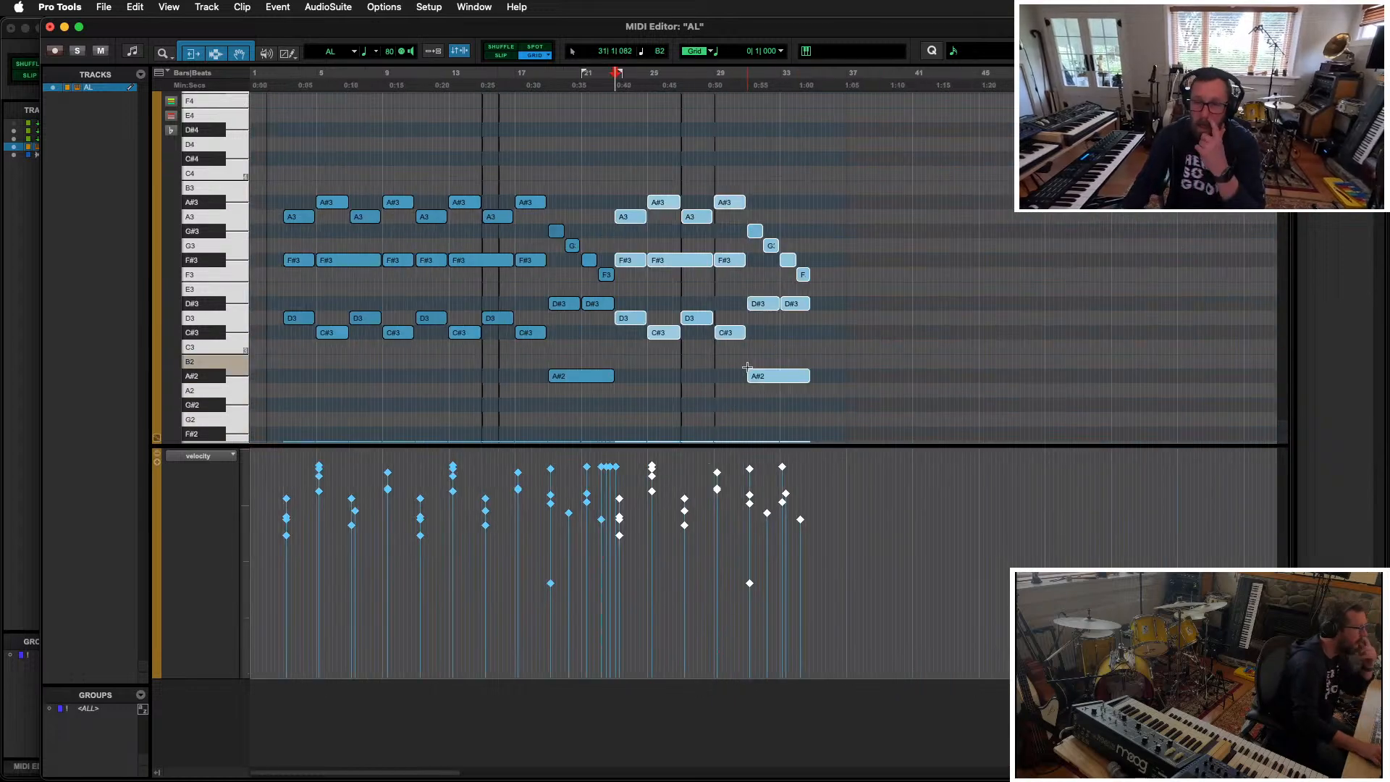
pyautogui.press('super+]')
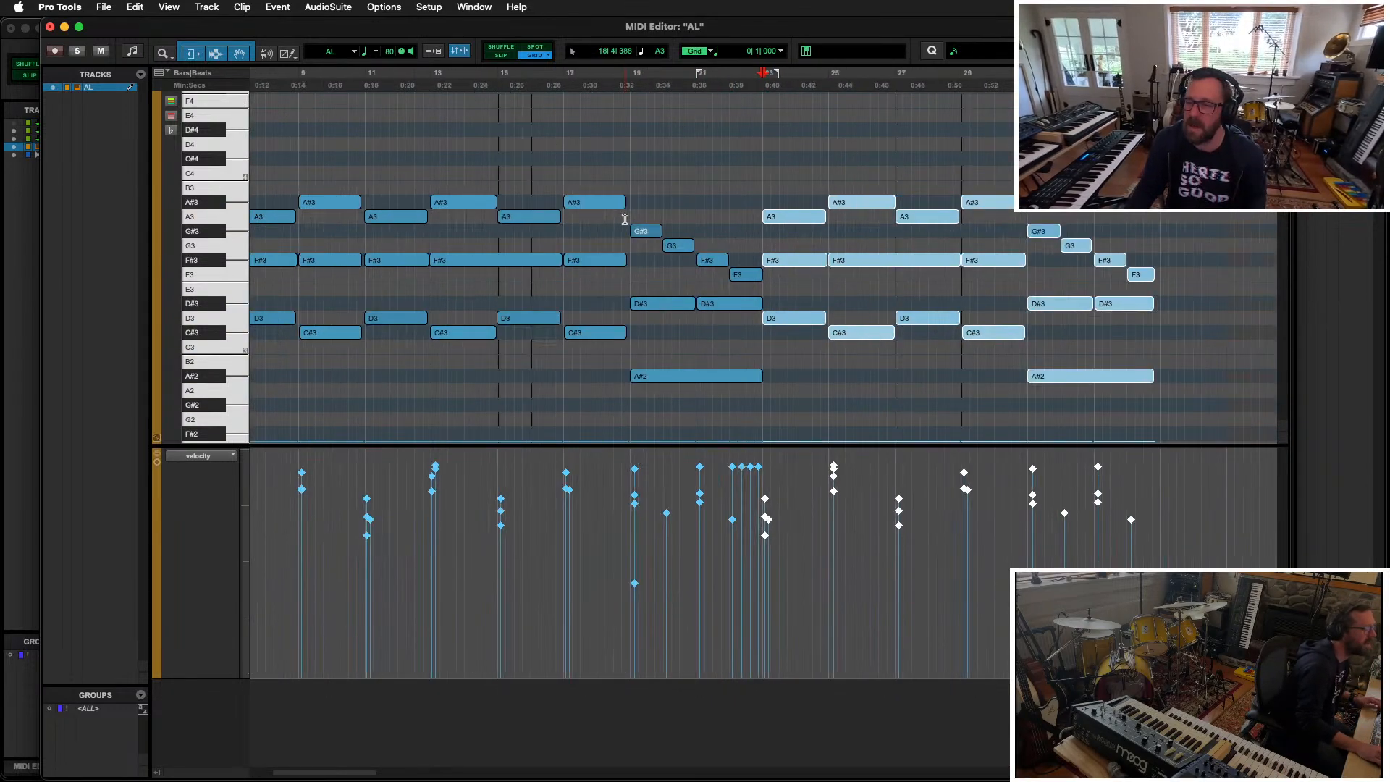
pyautogui.press('super+[')
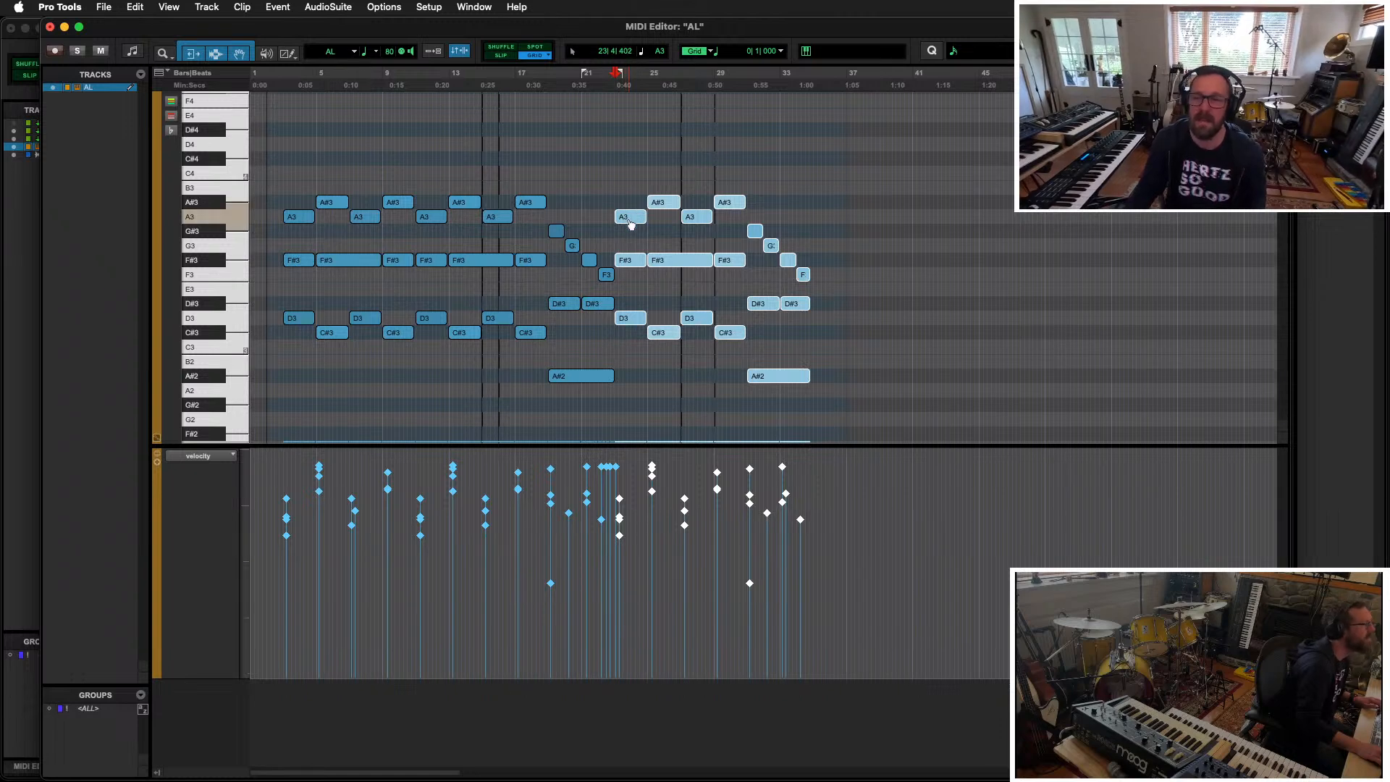
pyautogui.press('ctrl+alt+KP_Add')
pyautogui.press('ctrl+alt+KP_Add')
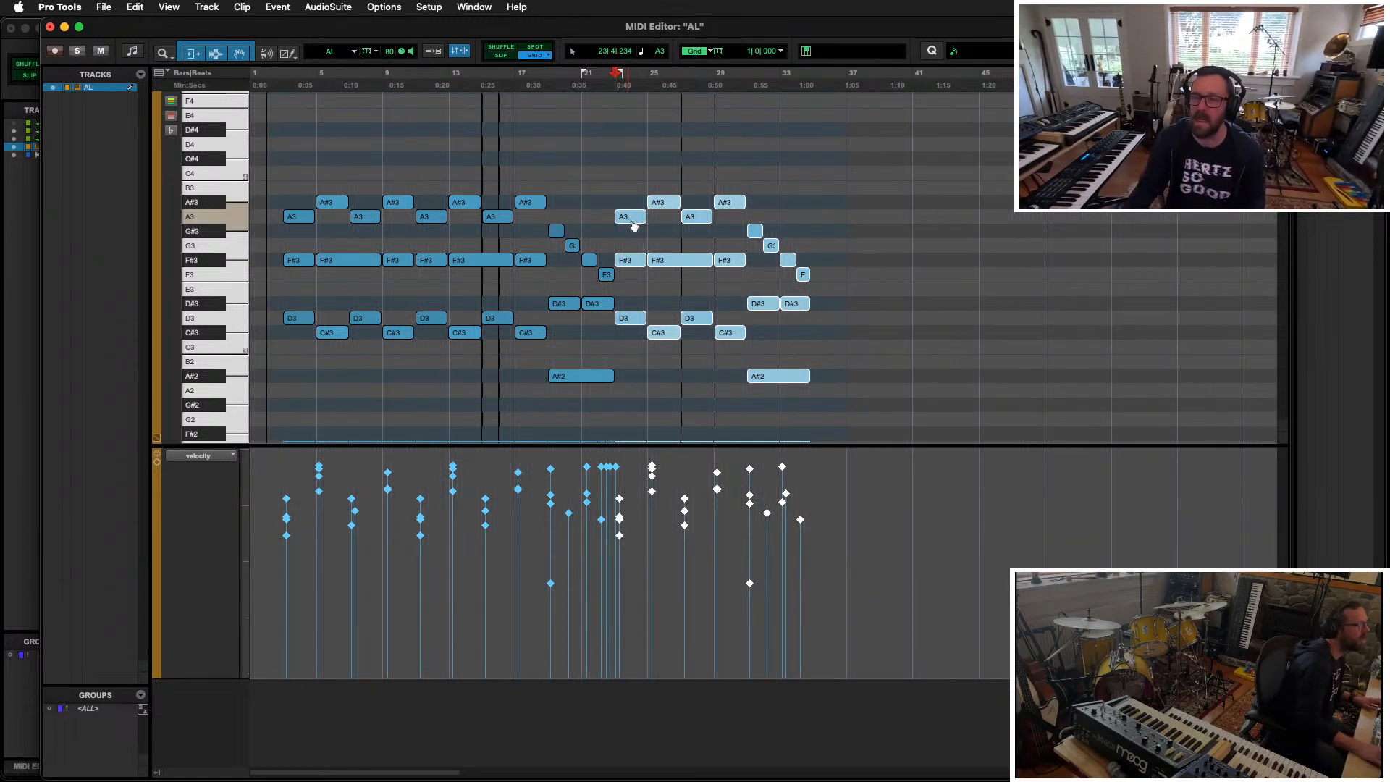
pyautogui.moveTo(633, 226); pyautogui.dragTo(798, 227)
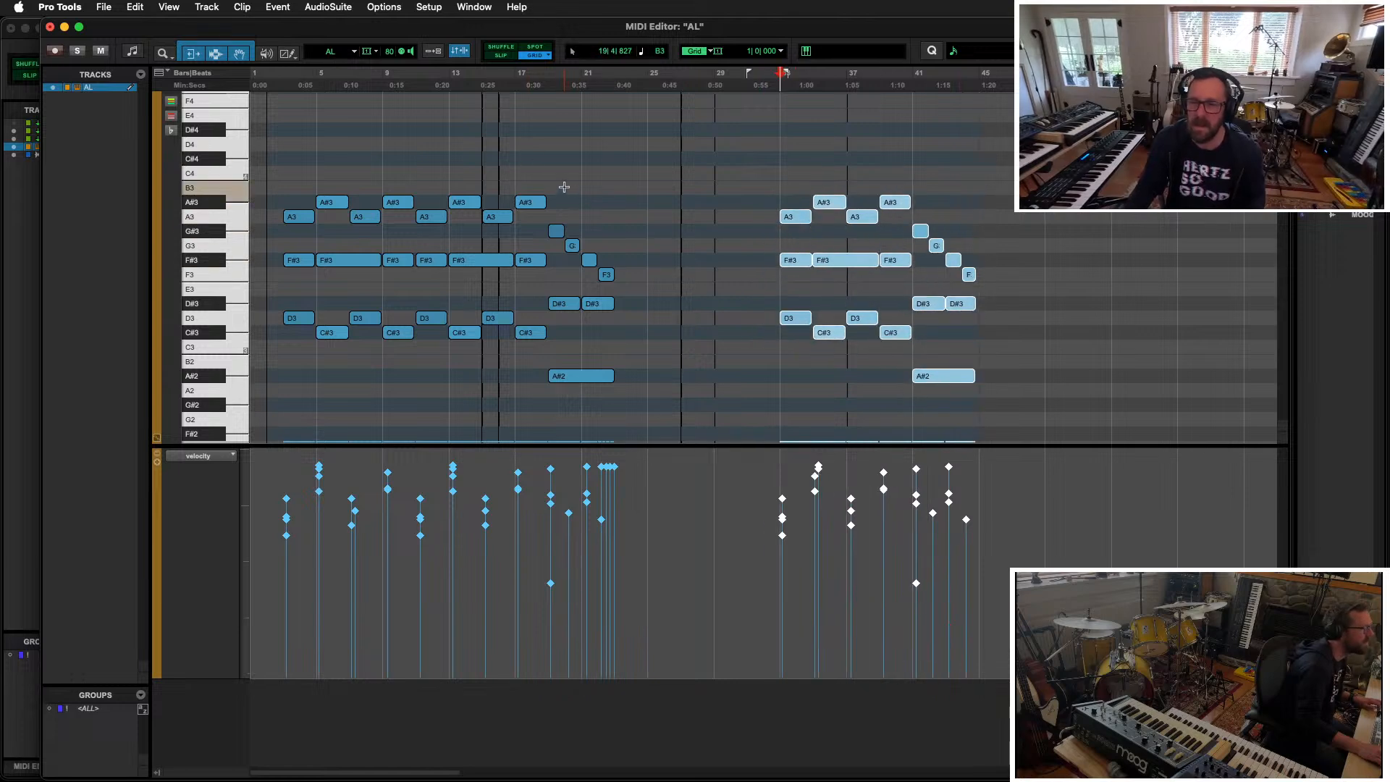
# Step: Copy the upper notes of bars 19–22 to bar 23 one semitone lower and play the passage from about bar 17
pyautogui.moveTo(564, 187); pyautogui.dragTo(639, 397)
pyautogui.click(531, 224)
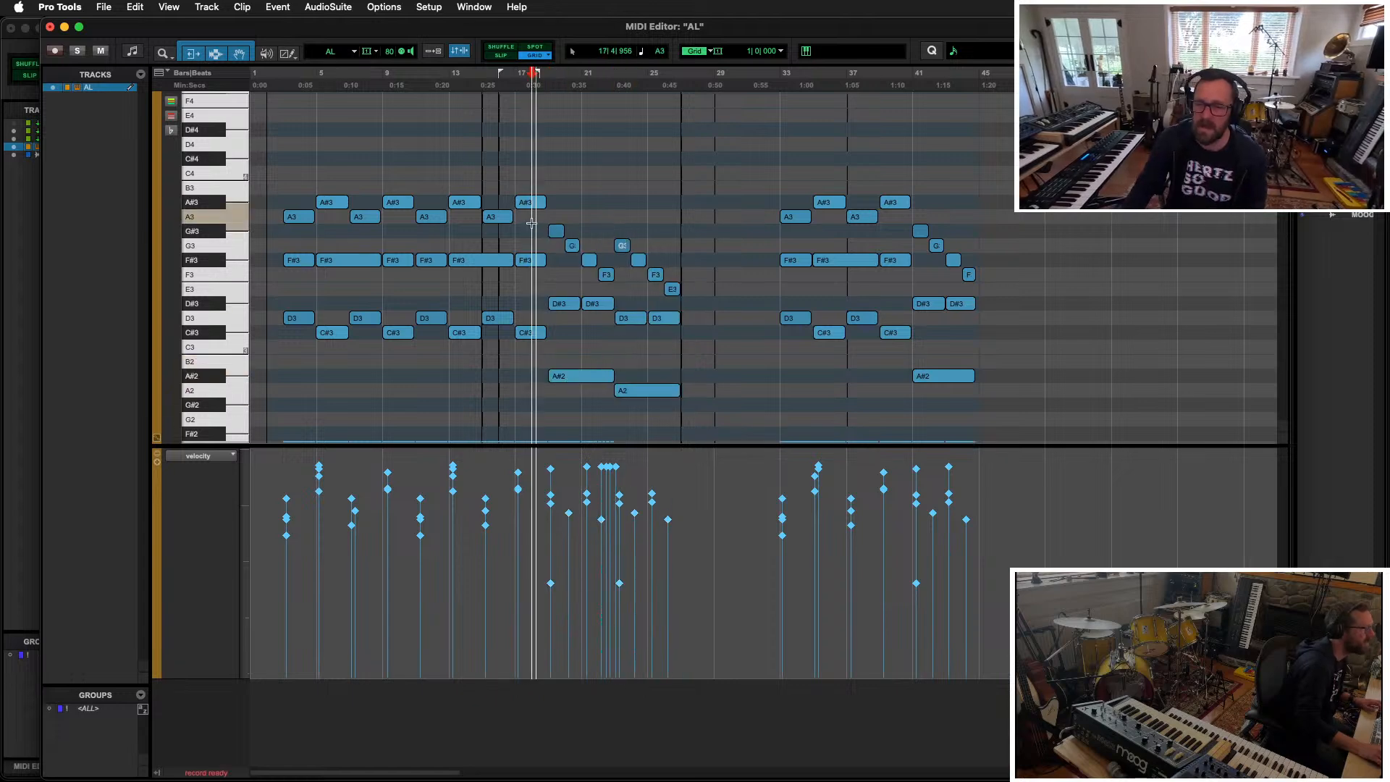
pyautogui.press('super+bracketright')
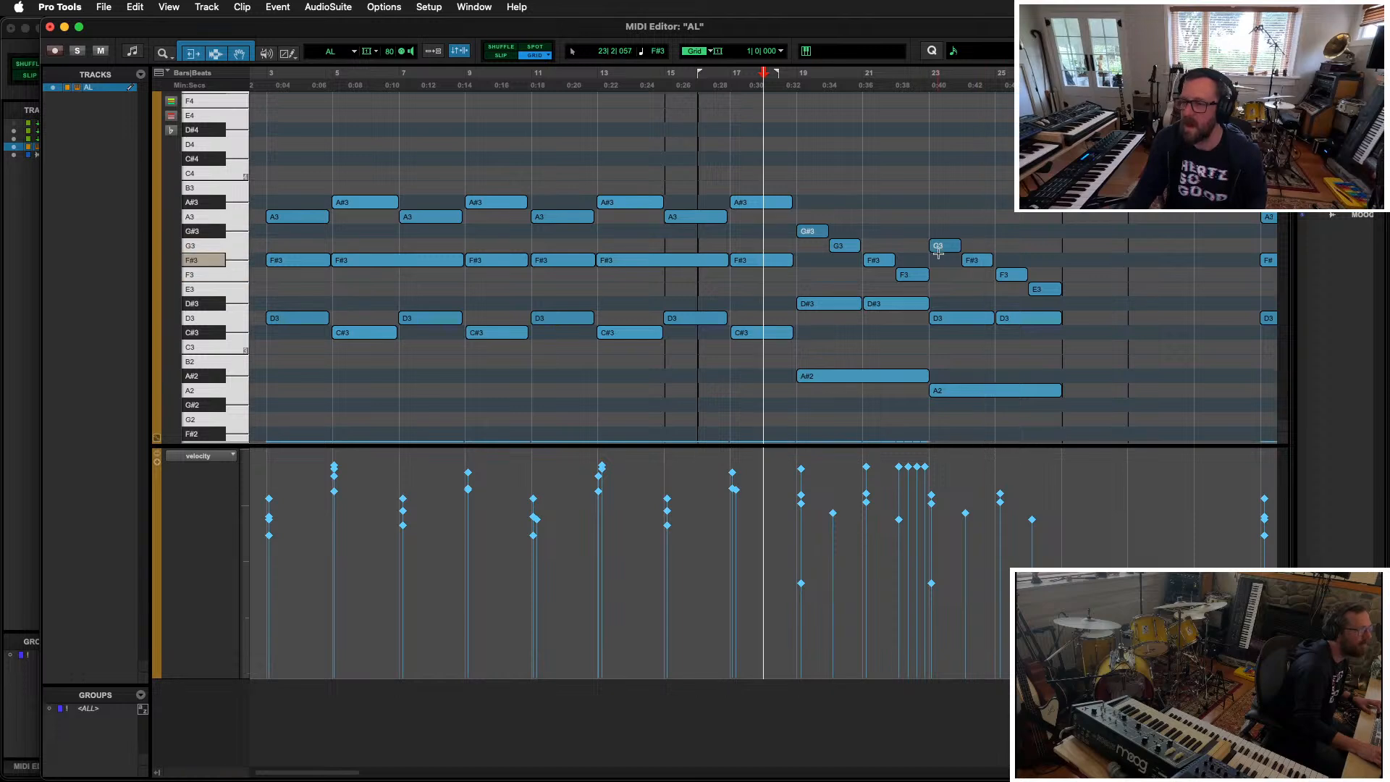
# Step: Transpose the copied phrase at bar 23 up one semitone to start on G#3 and play it from about bar 22
pyautogui.moveTo(954, 191); pyautogui.dragTo(1059, 415)
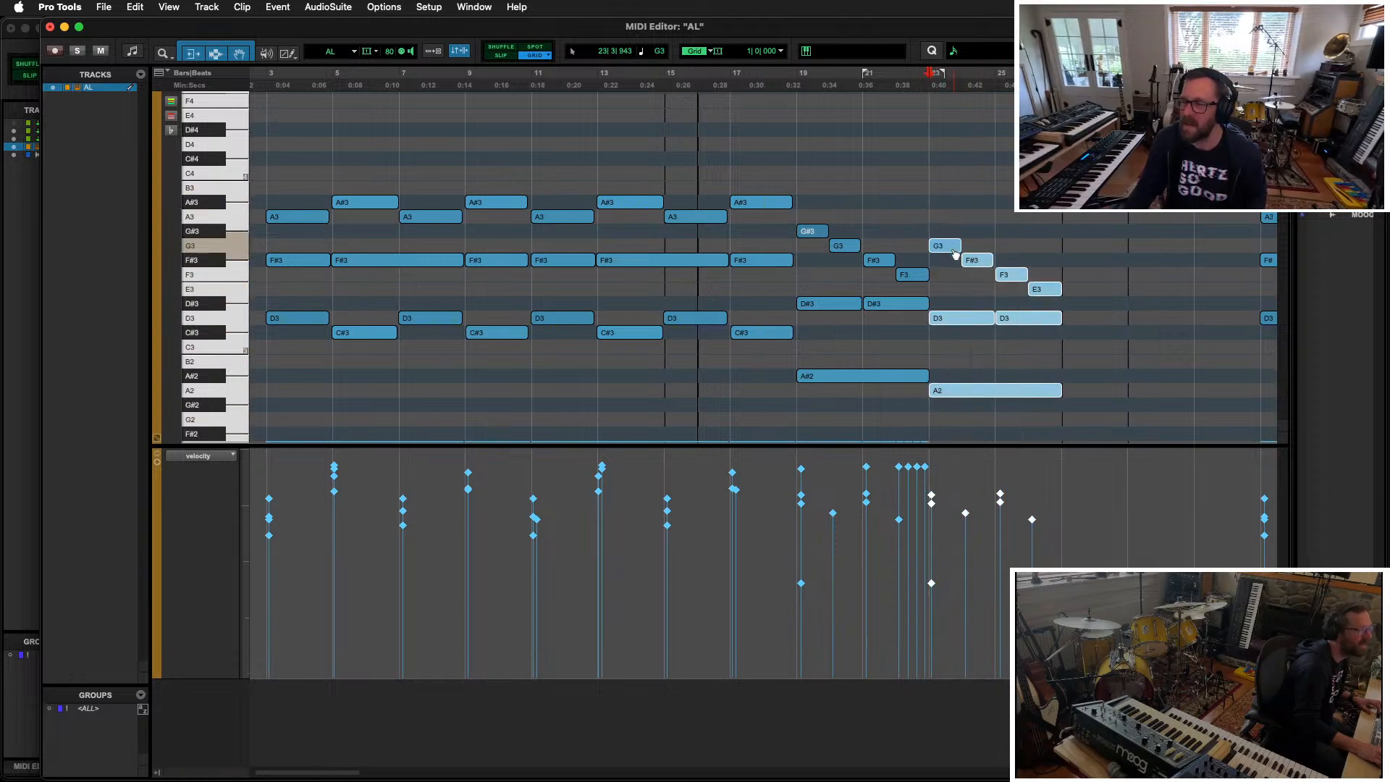
pyautogui.moveTo(951, 249); pyautogui.dragTo(952, 235)
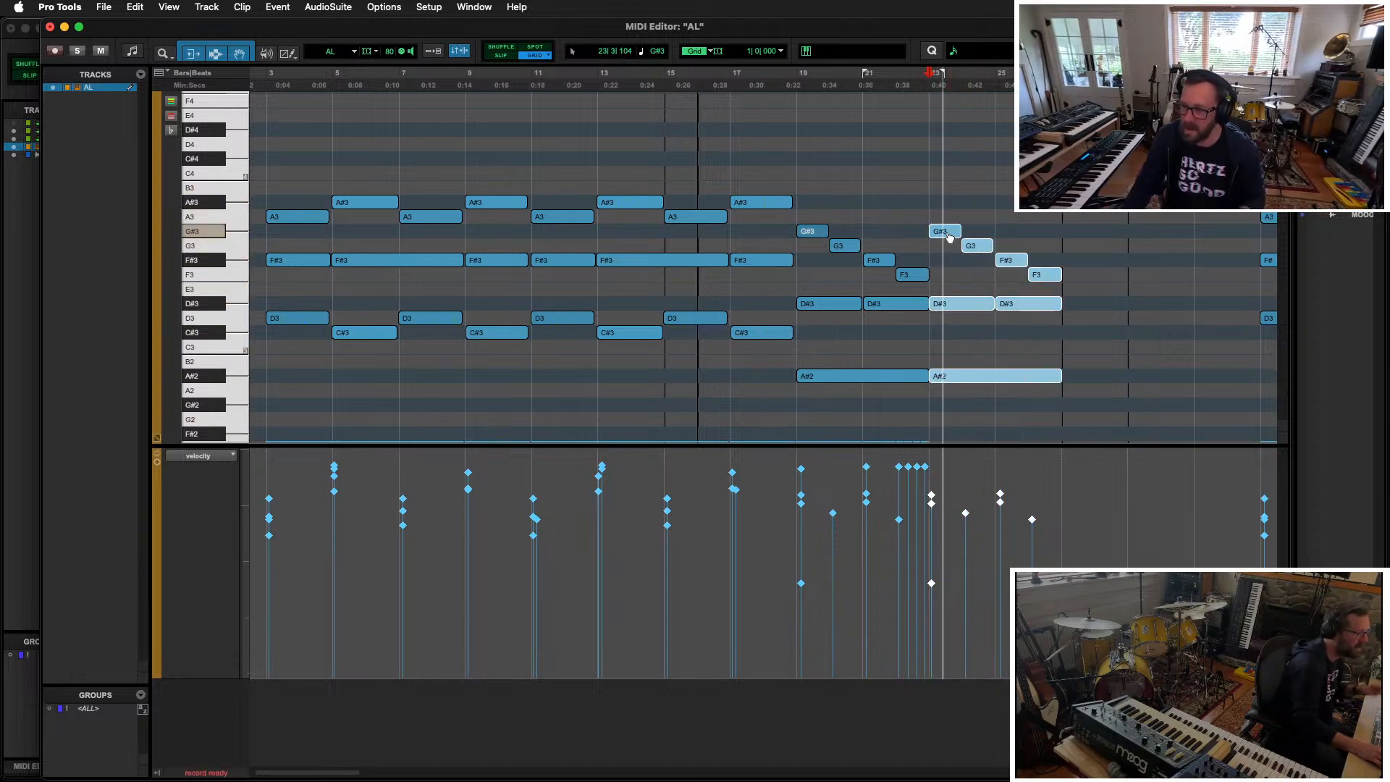
pyautogui.click(898, 211)
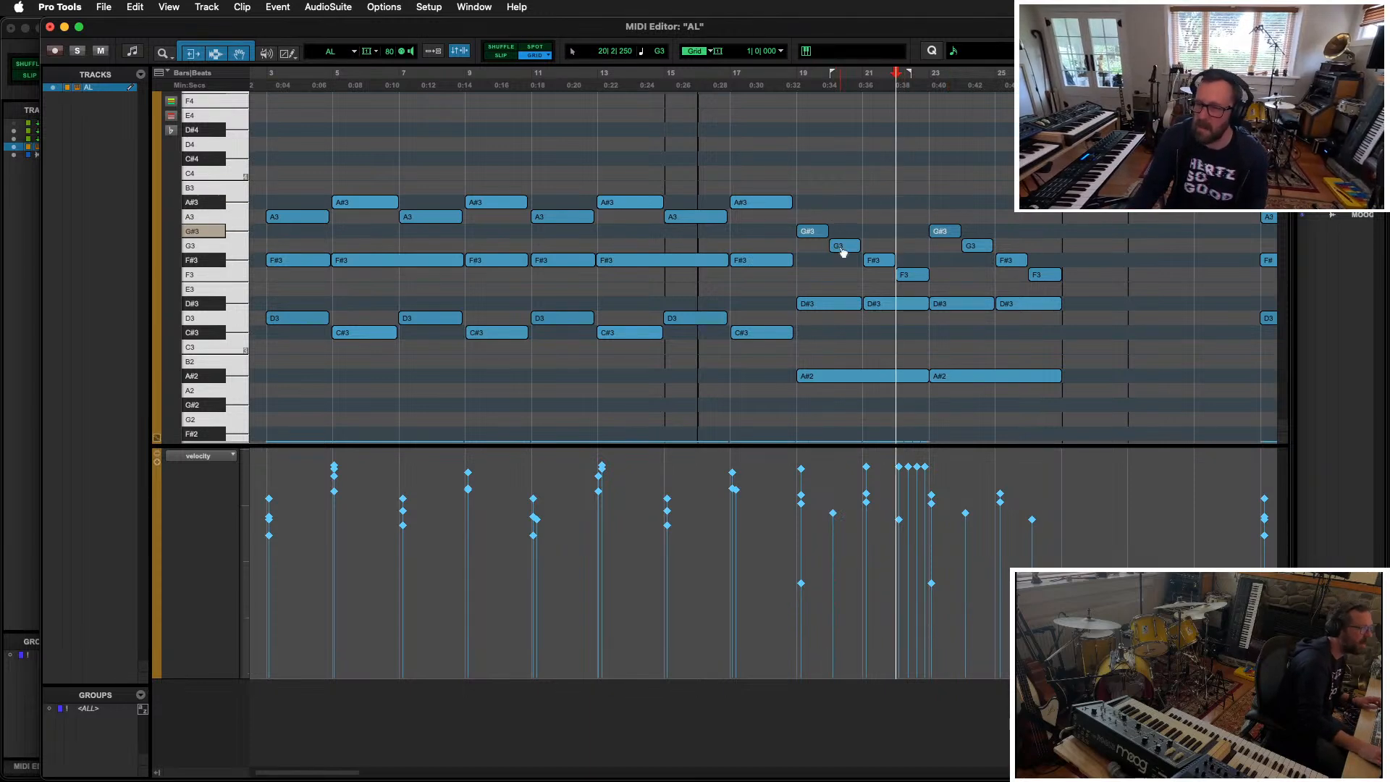
# Step: Copy the A#1 bass note to bar 23, repeat F#1 at bar 25 with the rising run moved behind it, and lengthen the bar 21 F#1
pyautogui.scroll(-3, 839, 239)
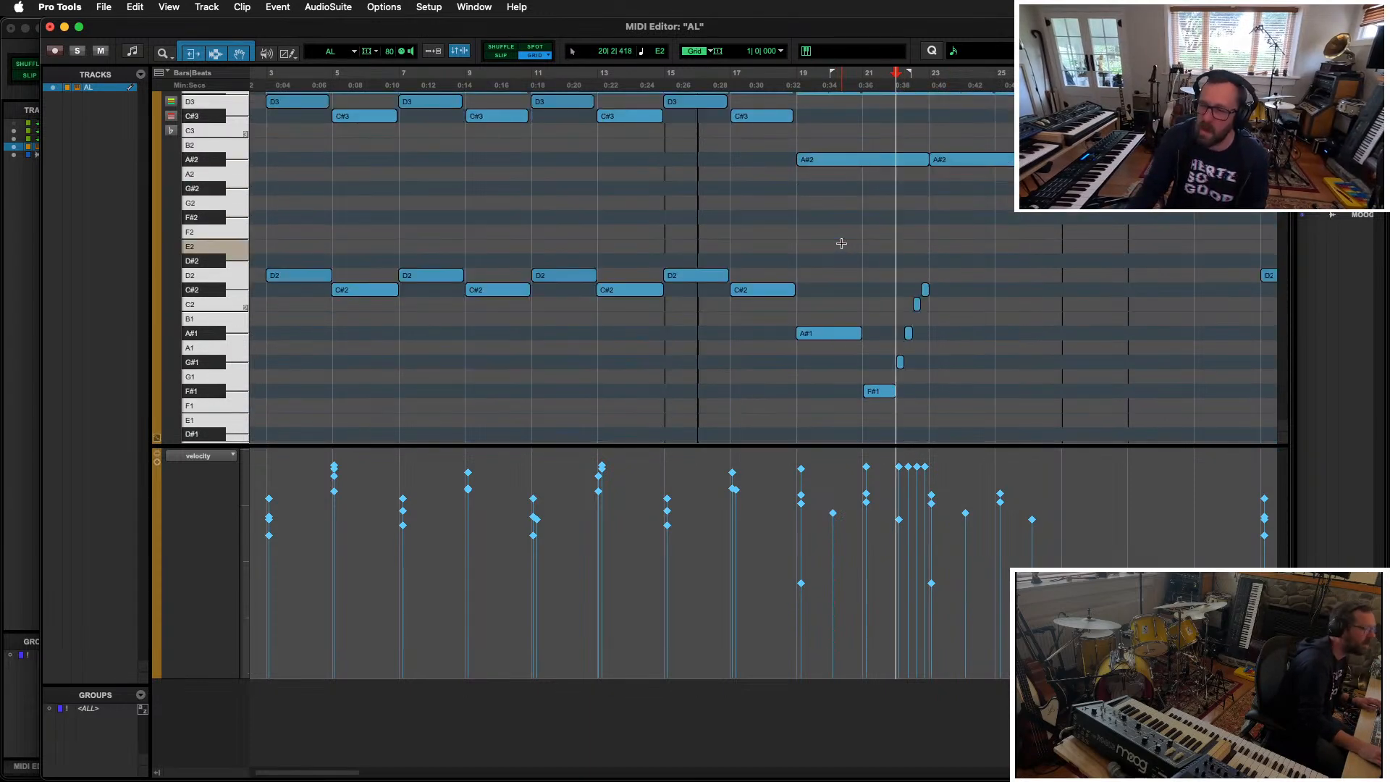
pyautogui.scroll(2, 841, 243)
pyautogui.scroll(-2, 841, 240)
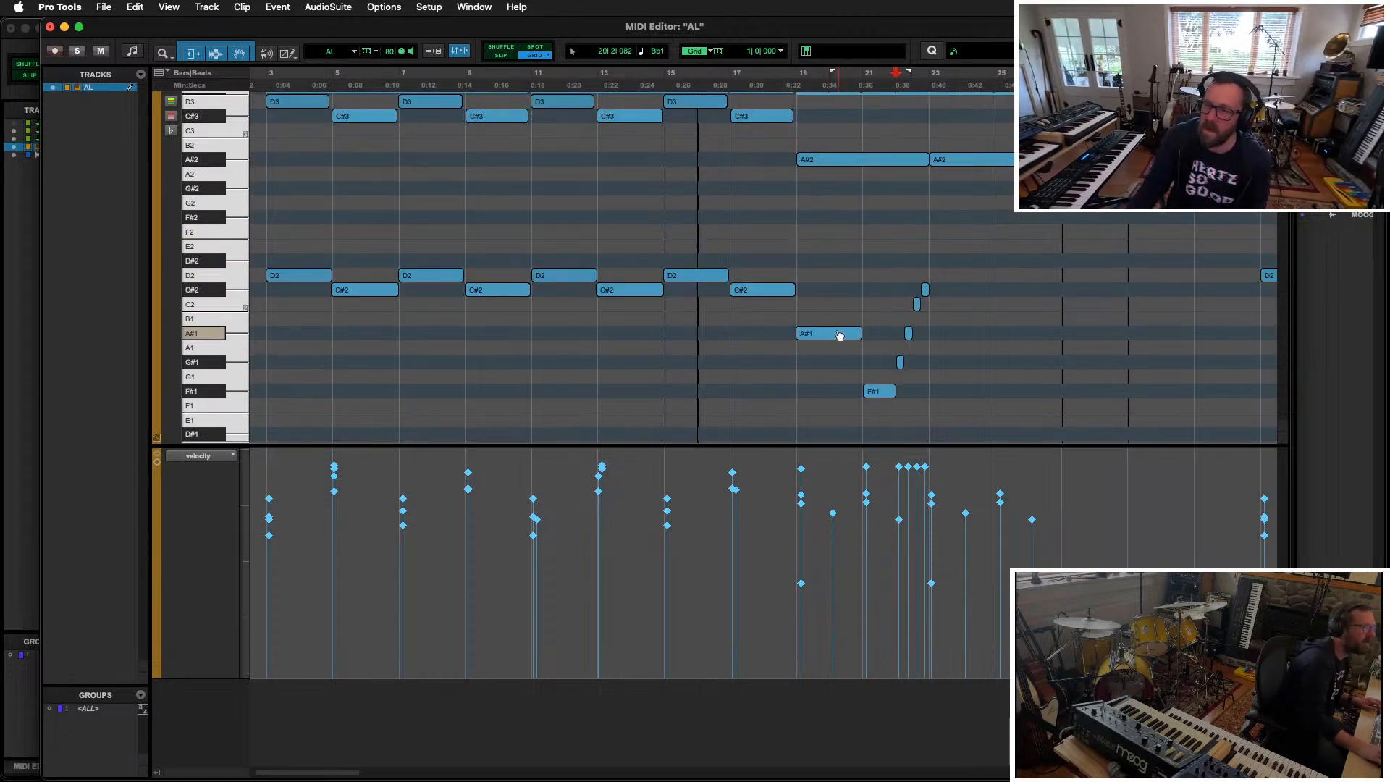
pyautogui.moveTo(894, 339); pyautogui.dragTo(973, 344)
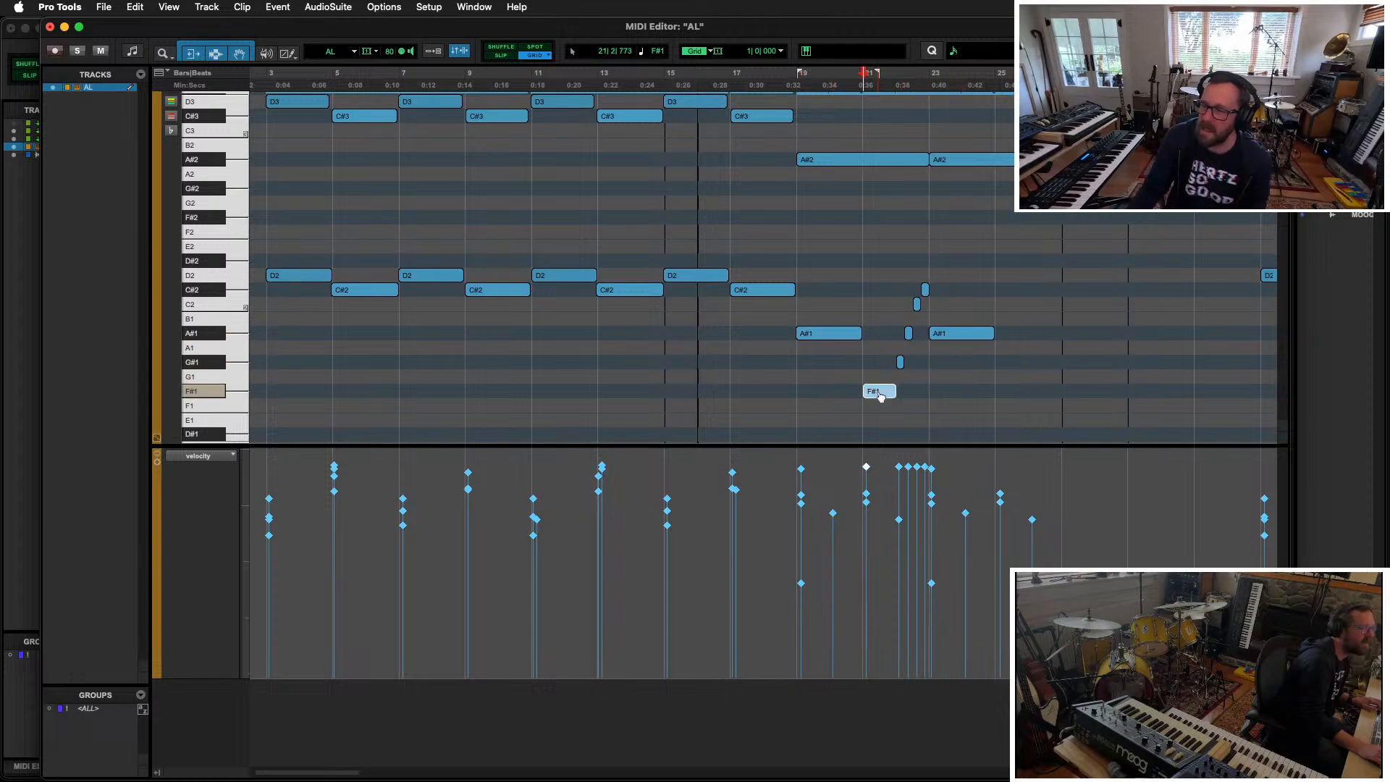
pyautogui.moveTo(896, 268); pyautogui.dragTo(1030, 366)
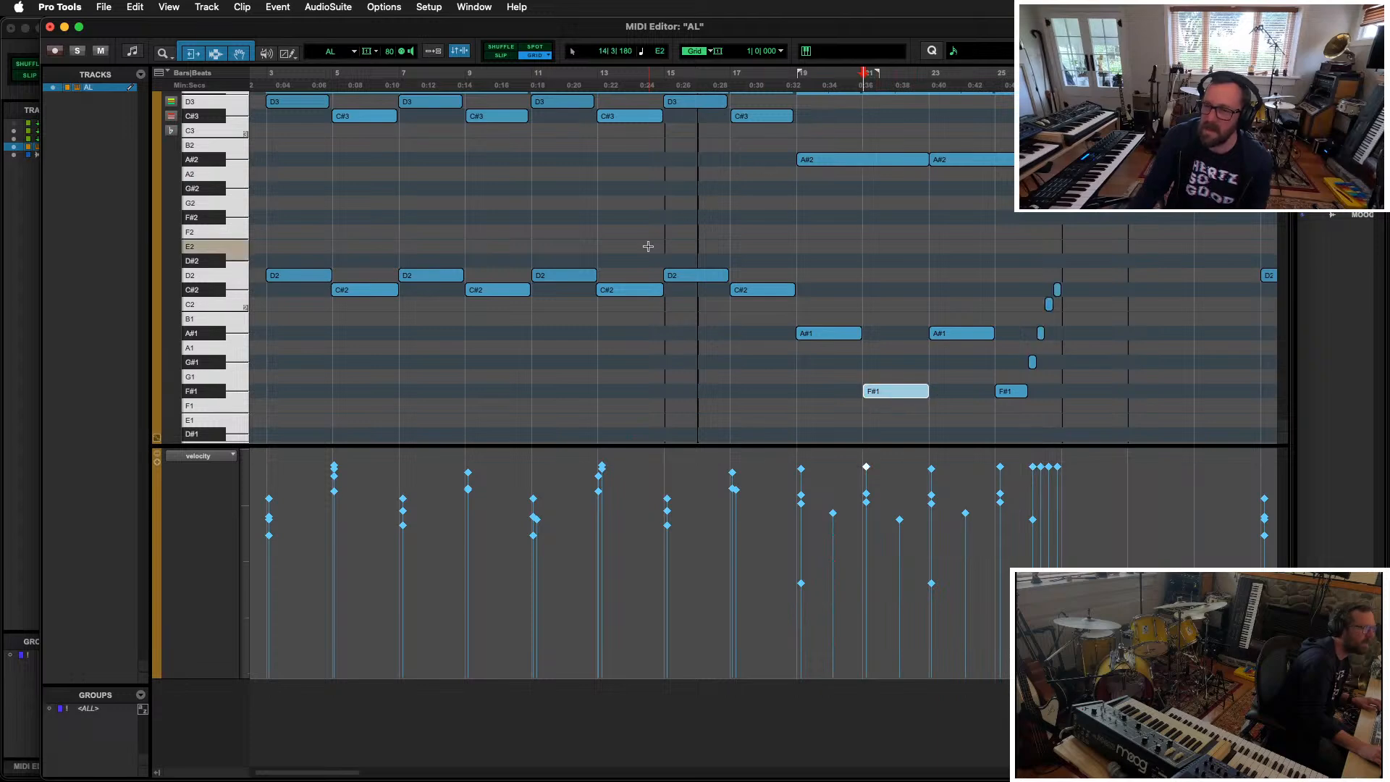
# Step: Play the revised passage from about bar 16 and shrink the velocity lane and note rows to follow melody and bass together
pyautogui.press('r')
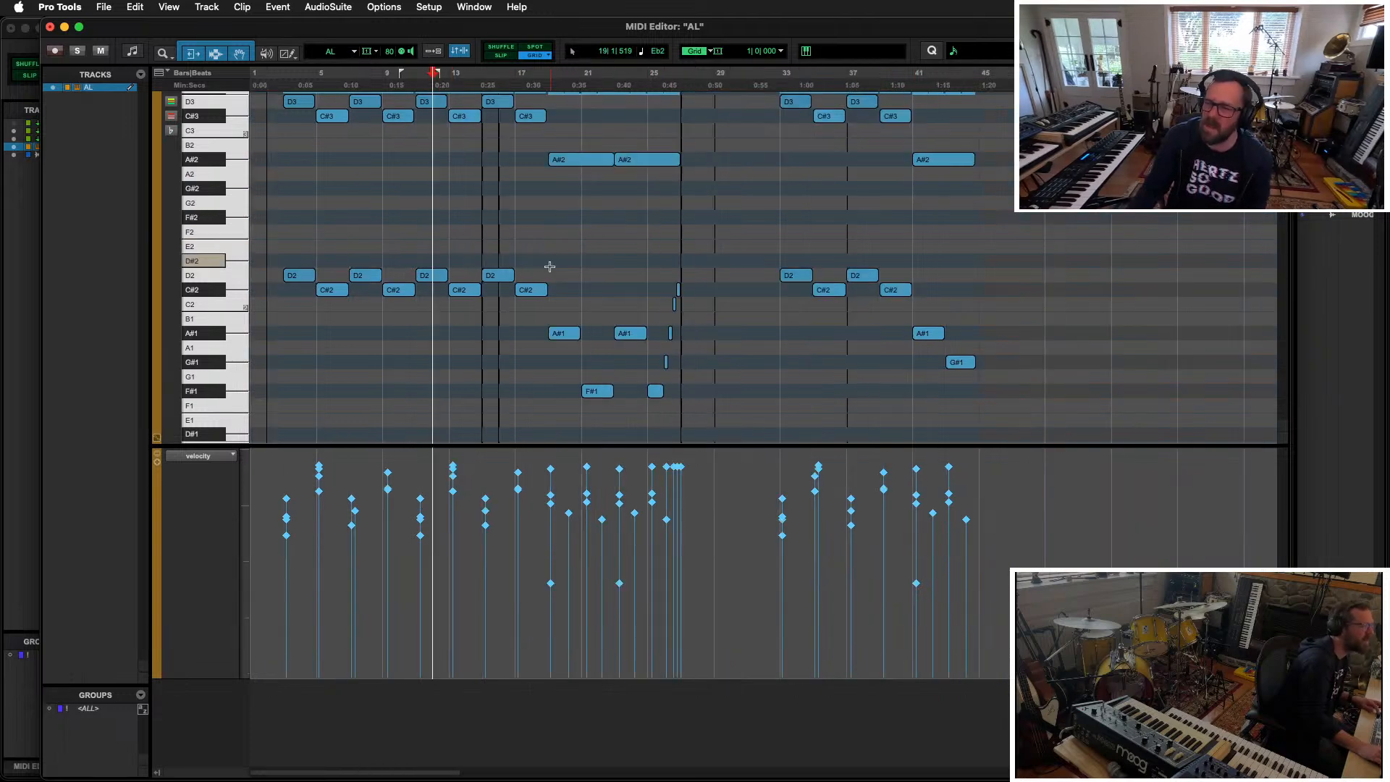
pyautogui.press('t')
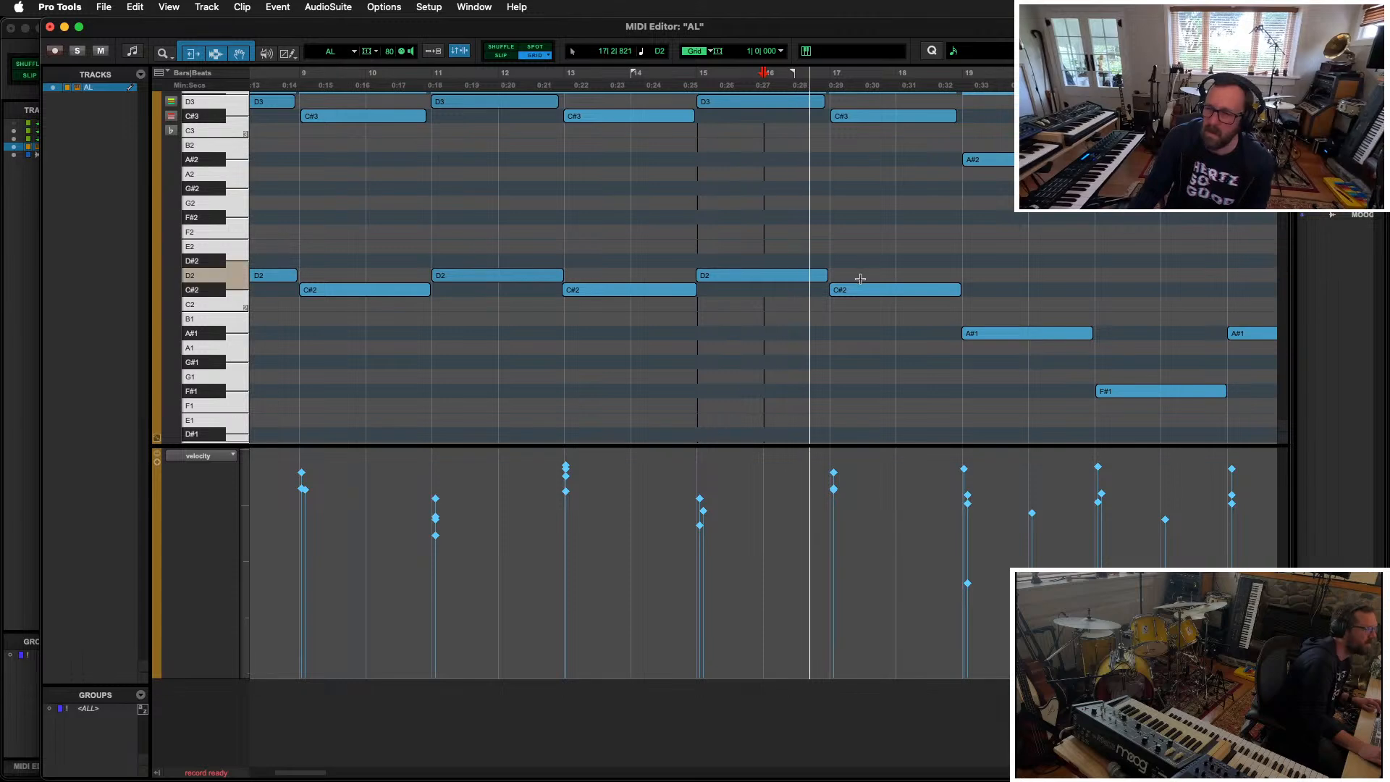
pyautogui.press('r')
pyautogui.press('r')
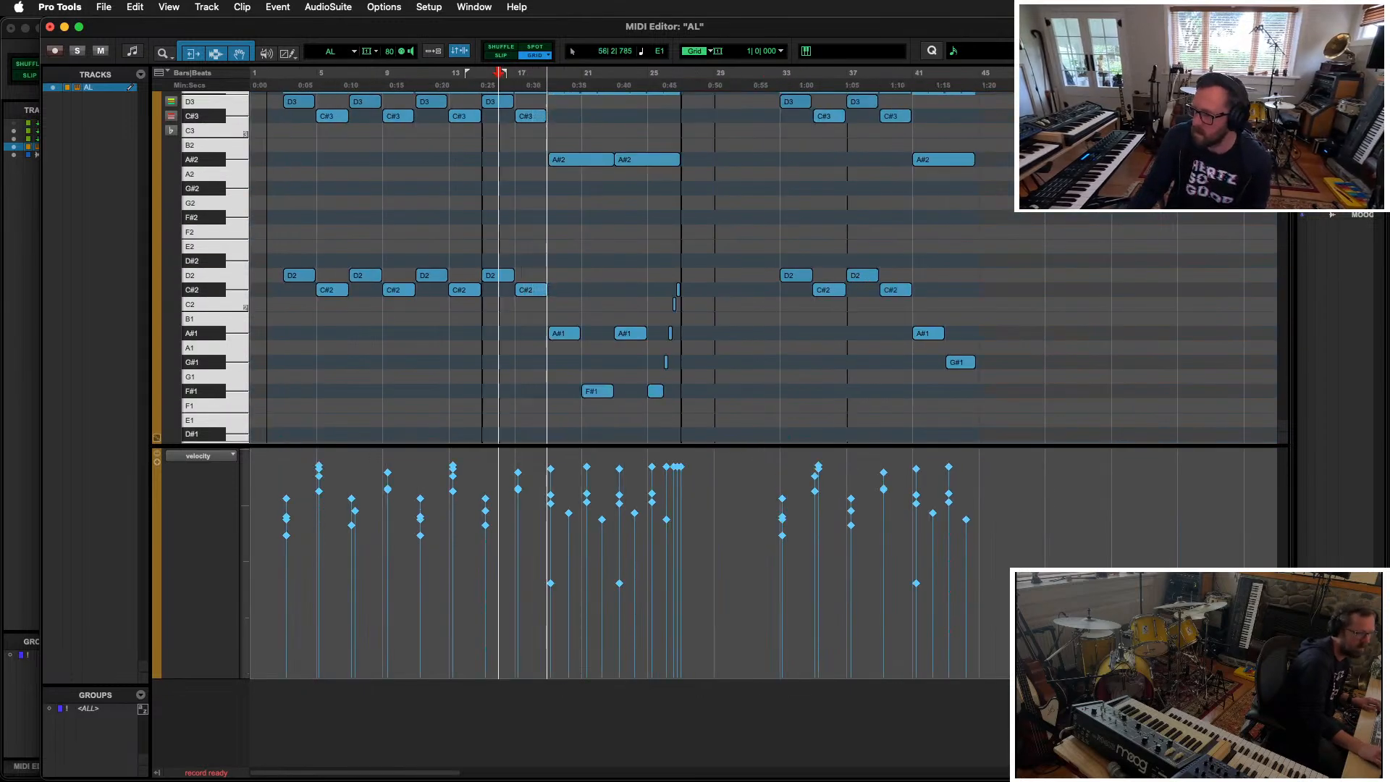
pyautogui.hotkey('ctrl', 'Down')
pyautogui.hotkey('ctrl', 'Down')
pyautogui.hotkey('ctrl', 'Down')
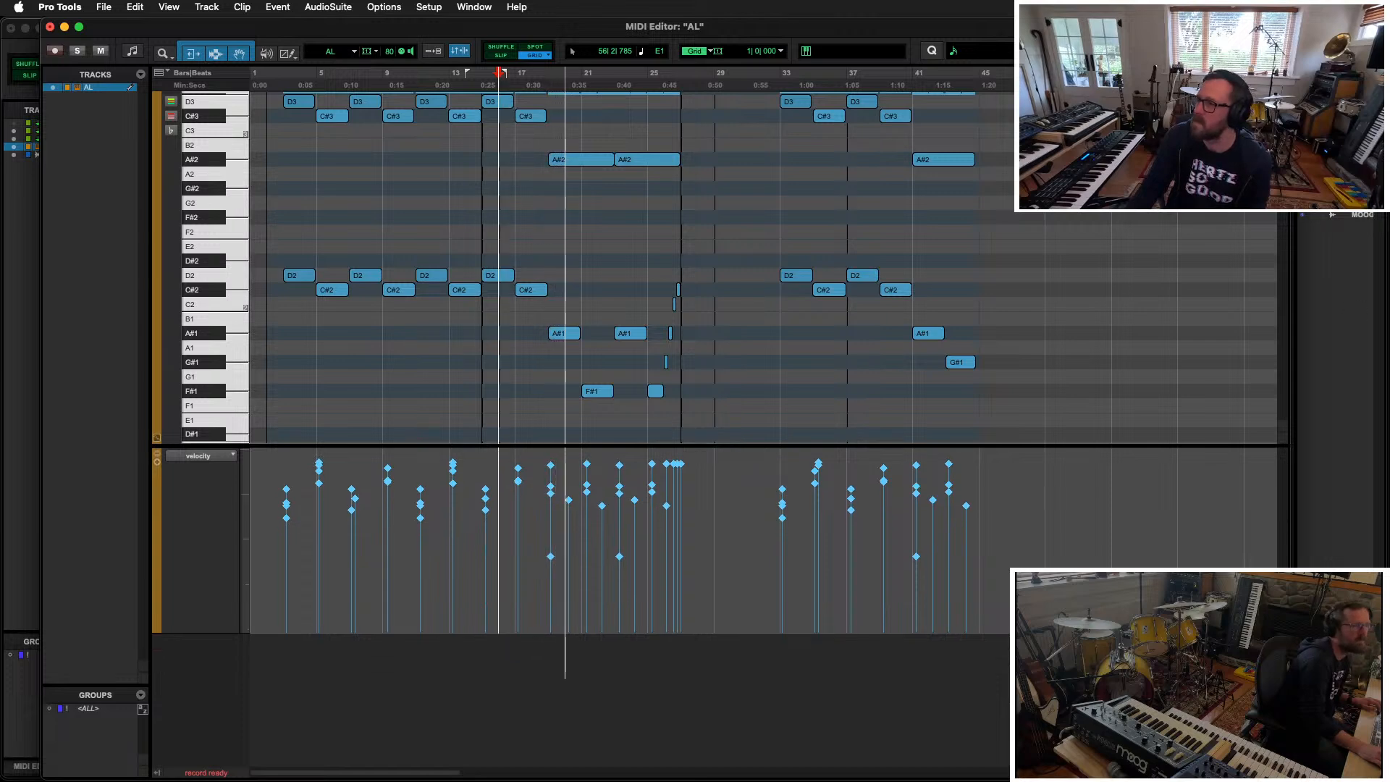
pyautogui.click(1283, 100)
pyautogui.click(1282, 100)
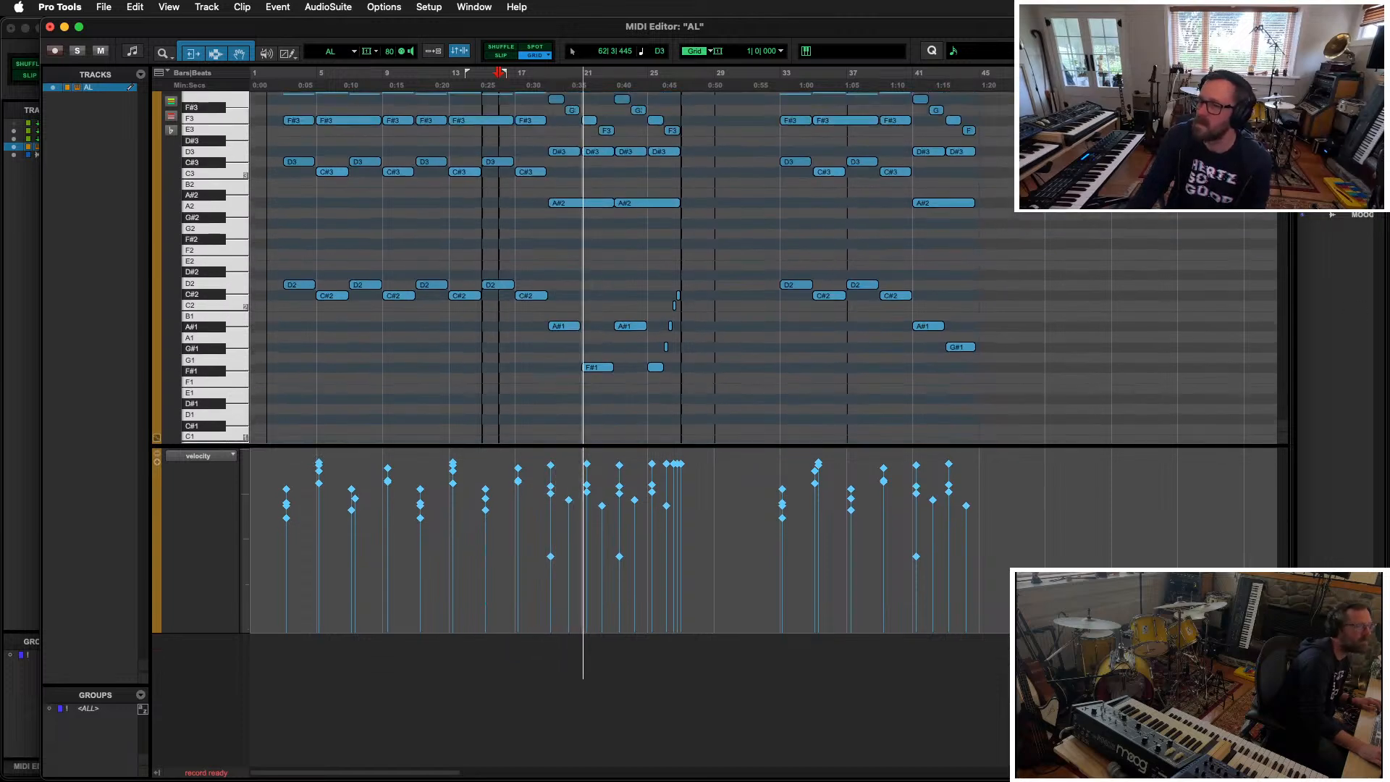
# Step: Play the passage from bar 17 to hear the bass notes under the descending phrase in bars 19–22
pyautogui.click(1282, 100)
pyautogui.click(1283, 99)
pyautogui.click(1282, 100)
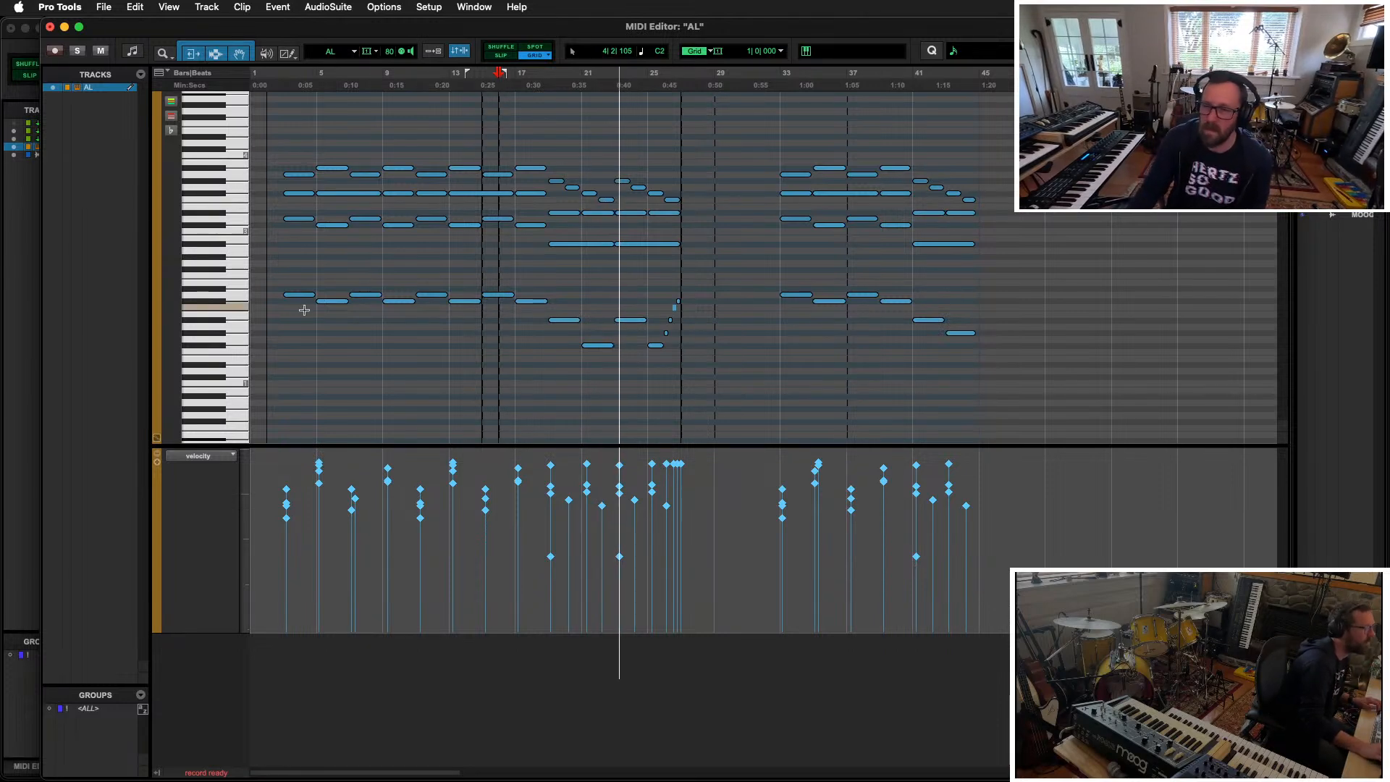
pyautogui.press('space')
pyautogui.moveTo(616, 153); pyautogui.dragTo(683, 414)
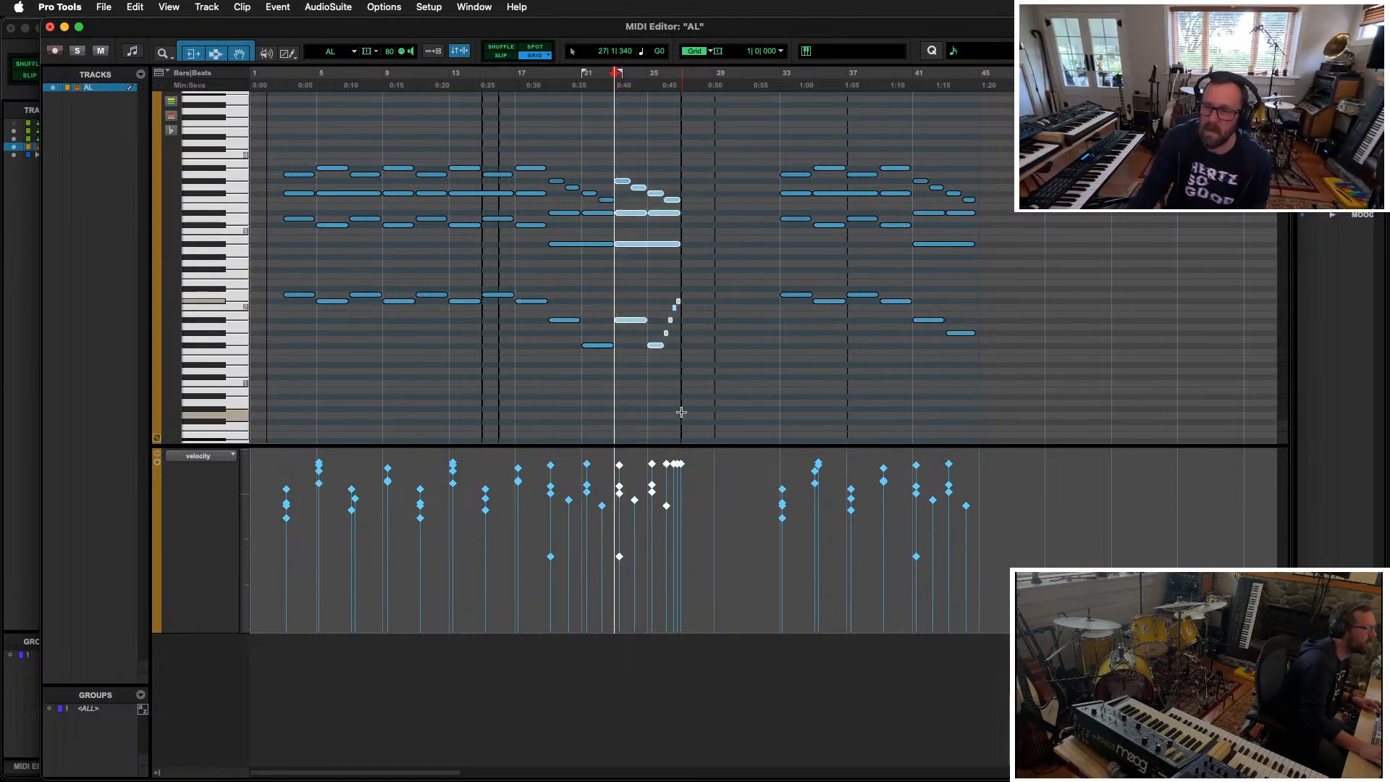
pyautogui.press('t')
pyautogui.press('t')
pyautogui.press('r')
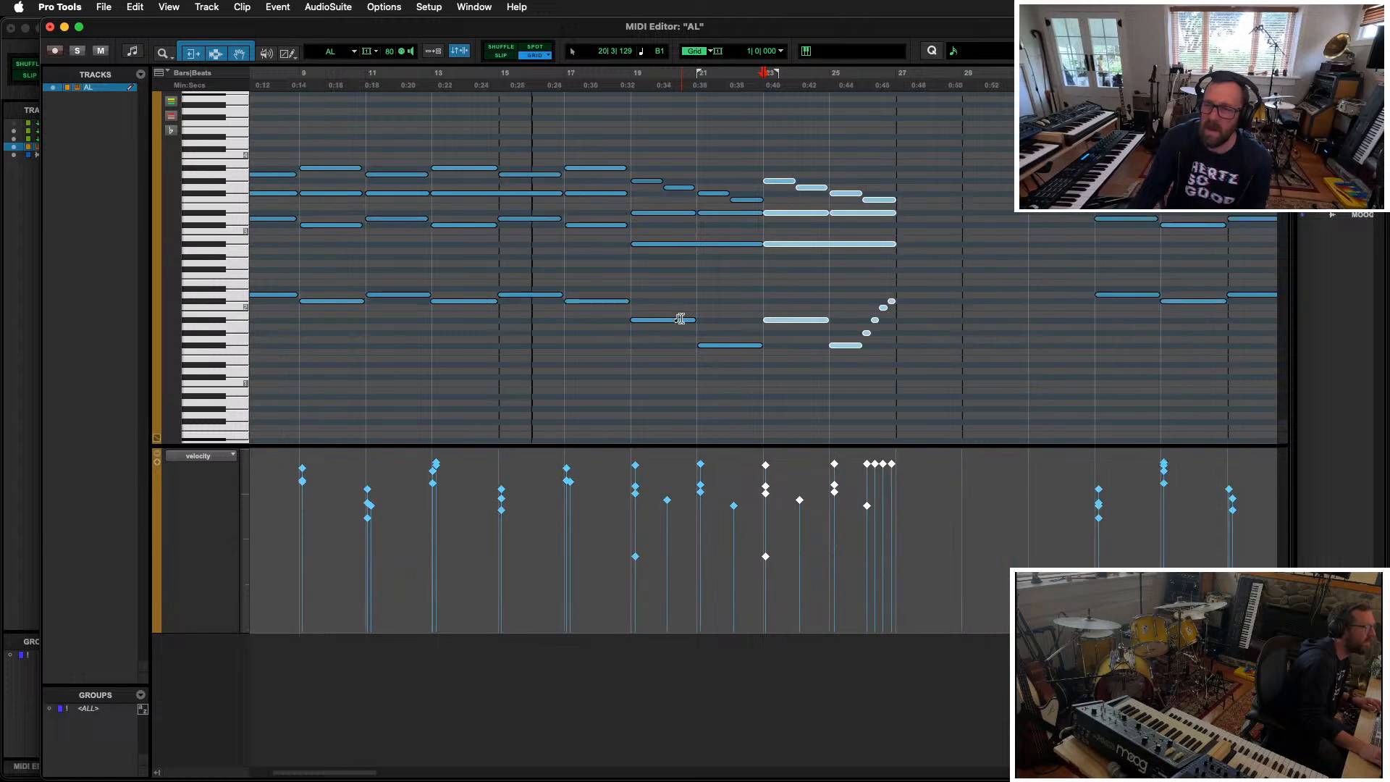
pyautogui.click(566, 141)
pyautogui.press('space')
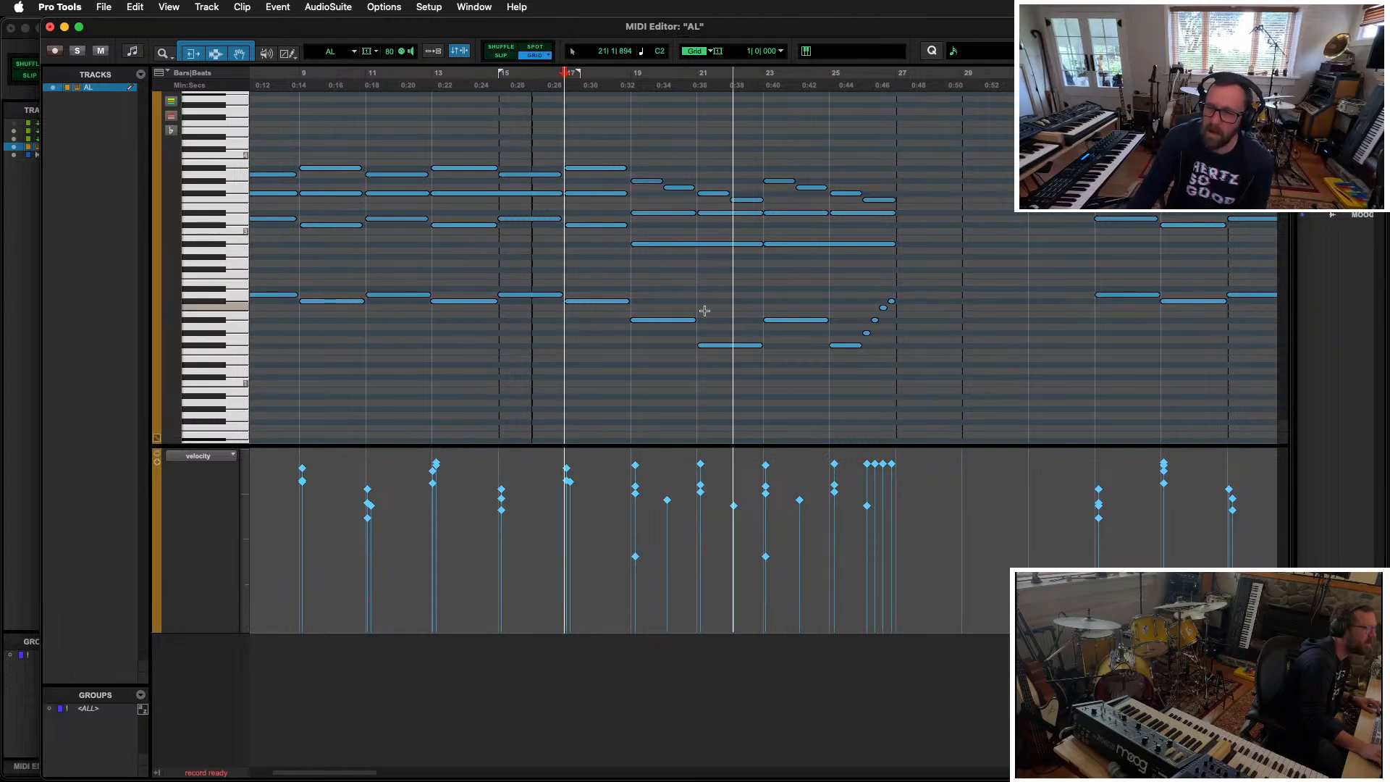
pyautogui.press('space')
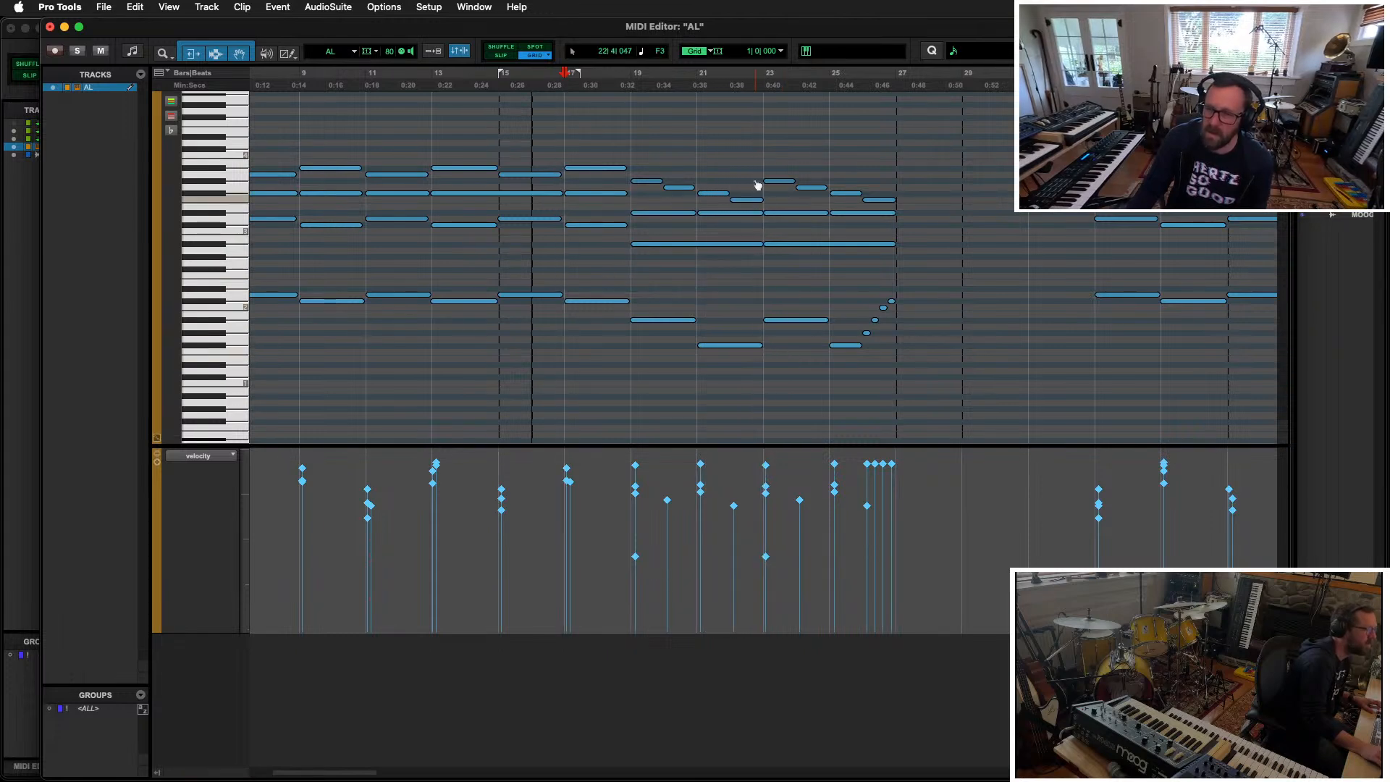
# Step: Lower the bar 23 bass note to F1 and the bar 25 bass note to Eb1, and play the passage from bar 19
pyautogui.moveTo(784, 324); pyautogui.dragTo(783, 355)
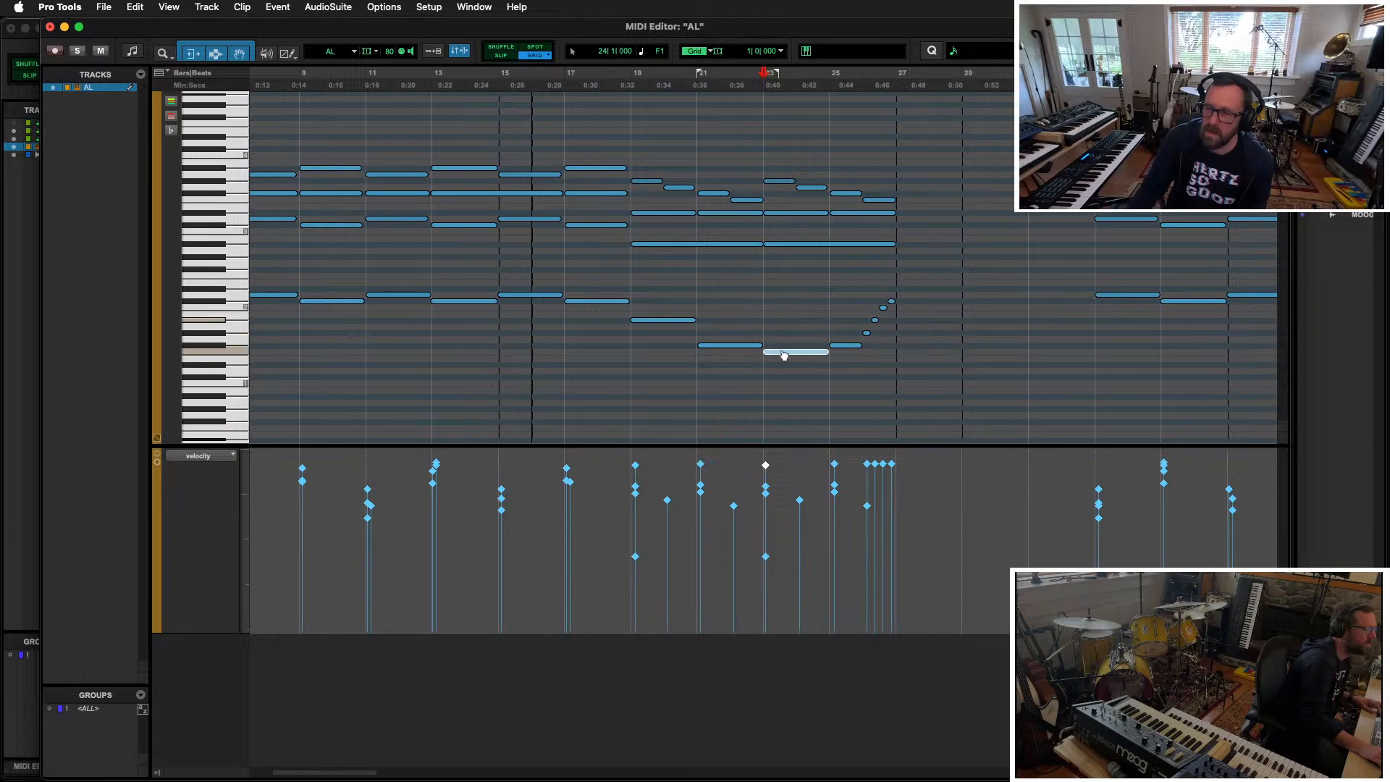
pyautogui.press('space')
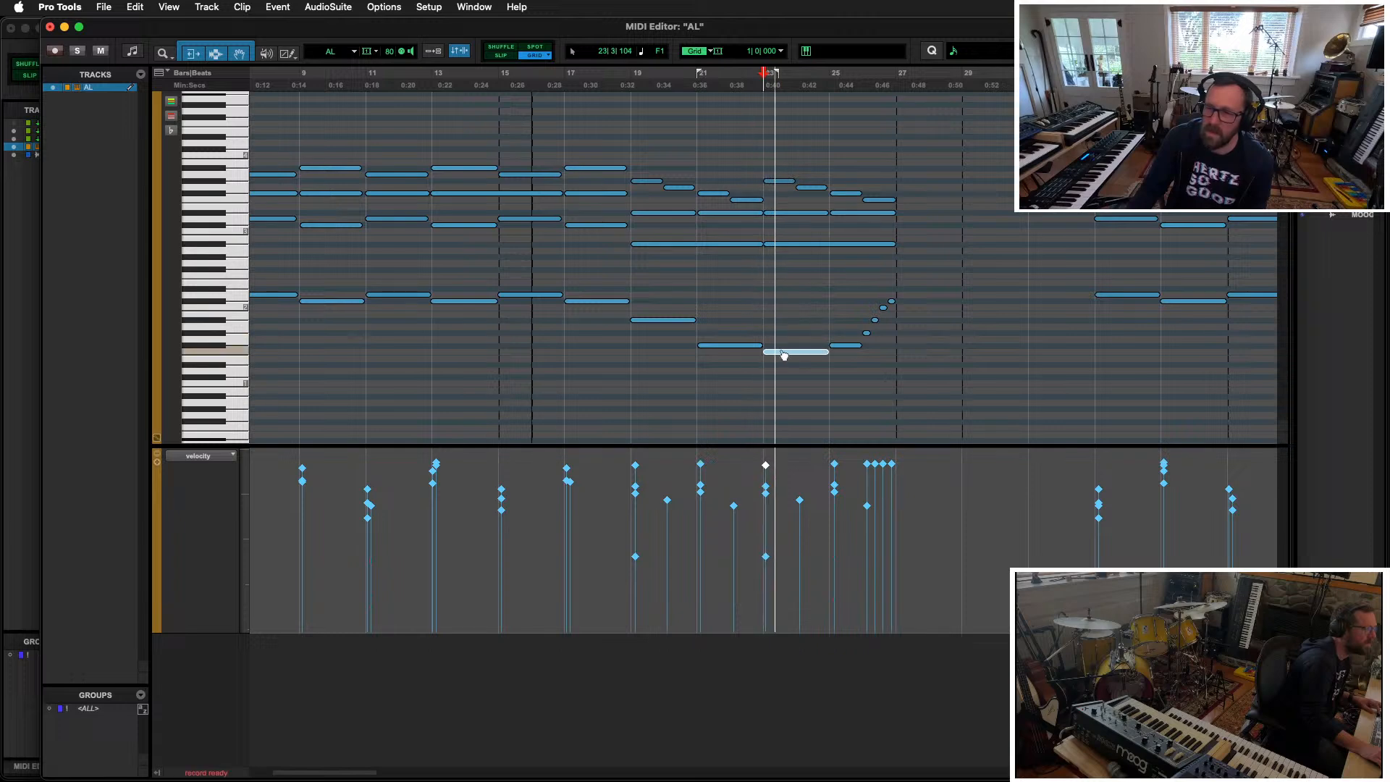
pyautogui.click(847, 347)
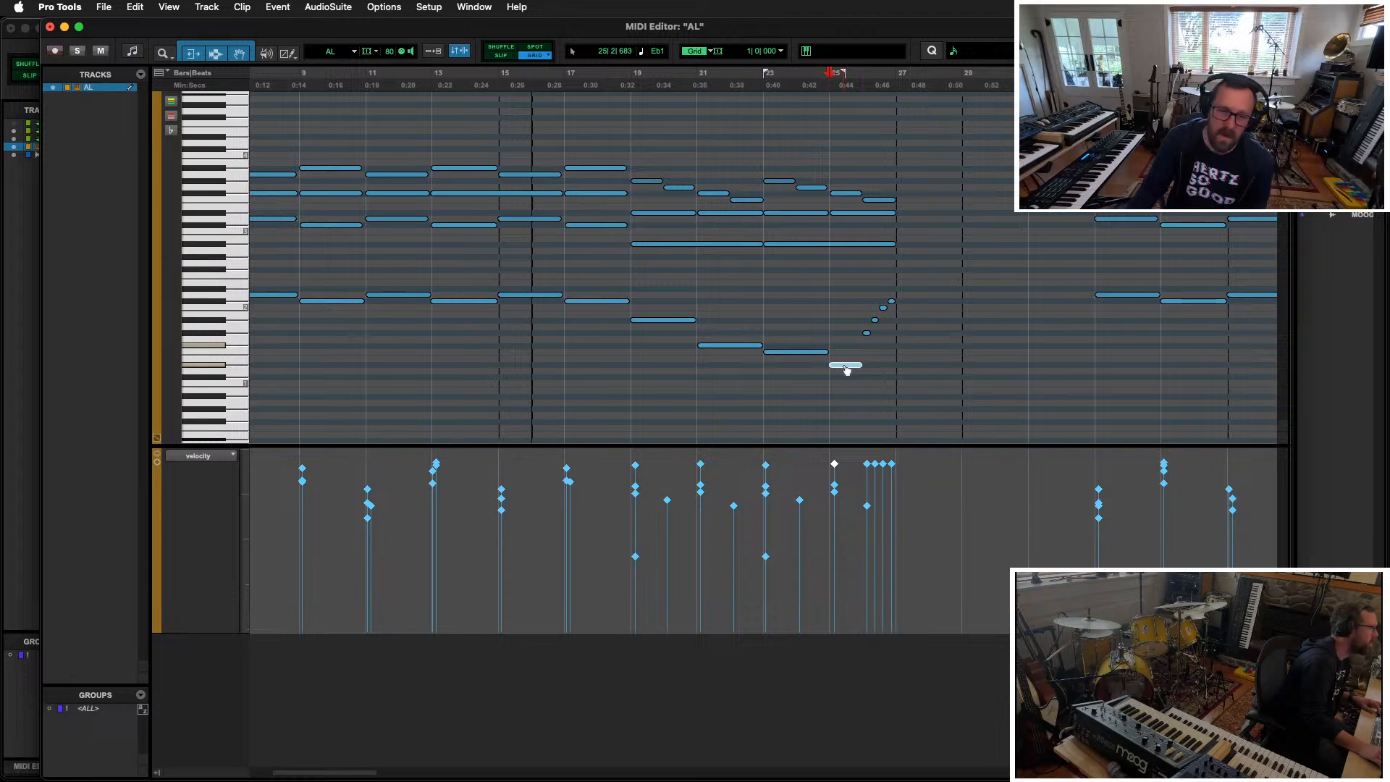
pyautogui.press('space')
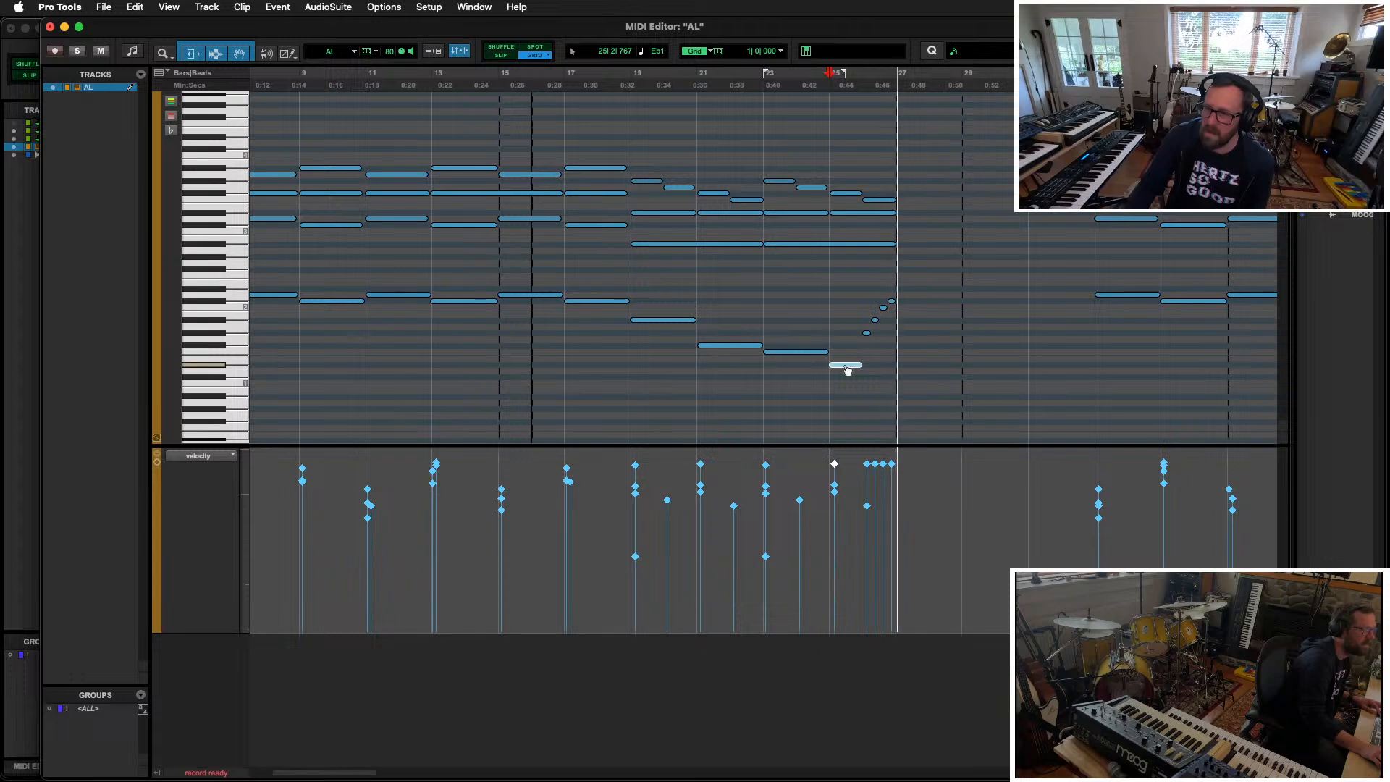
pyautogui.press('space')
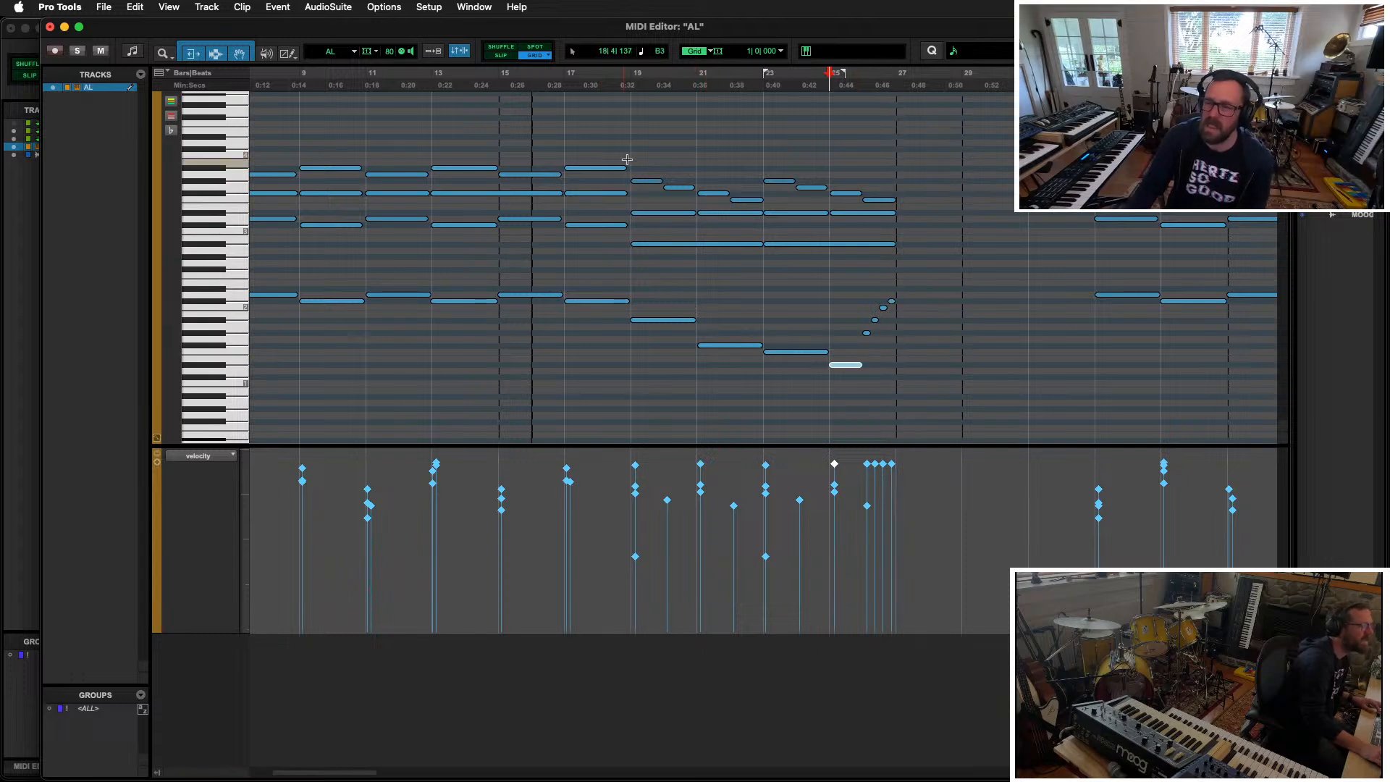
pyautogui.click(630, 158)
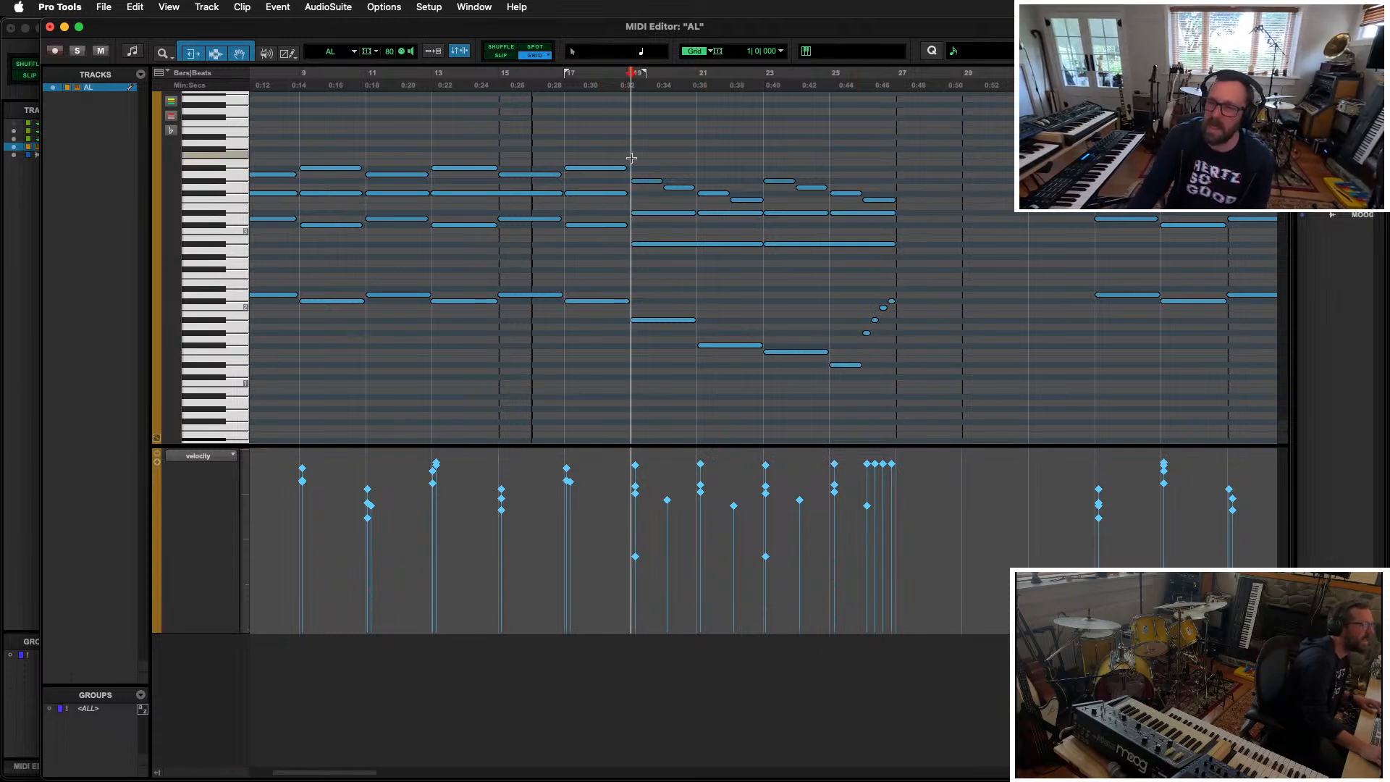
pyautogui.press('space')
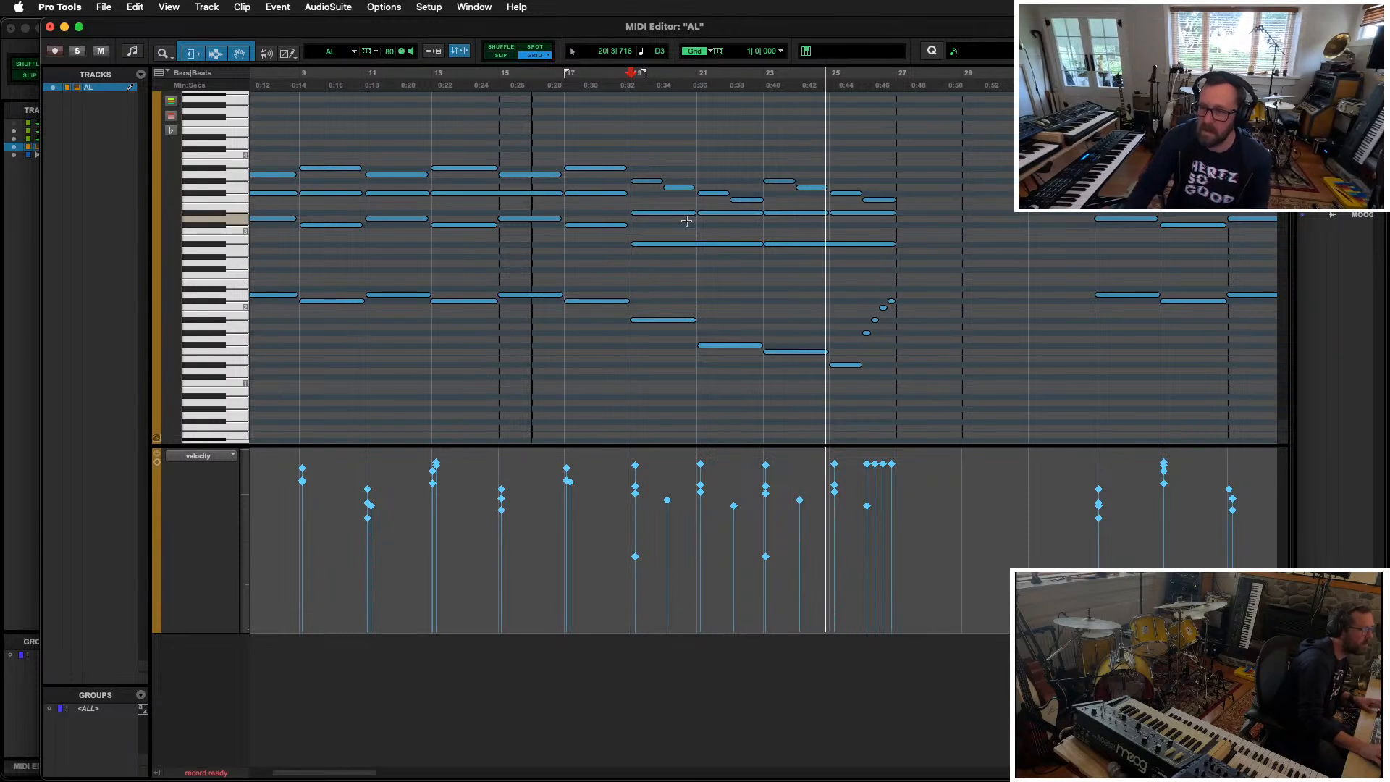
pyautogui.press('space')
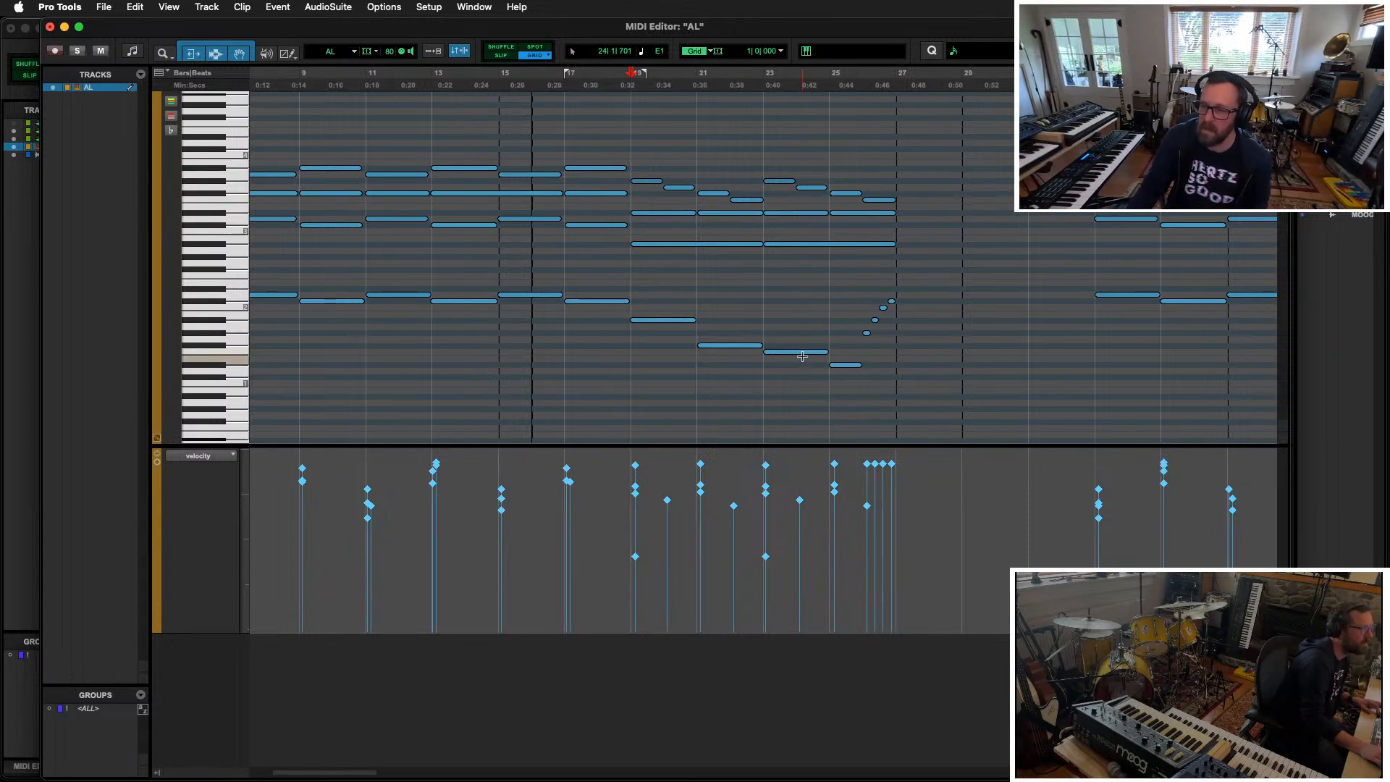
# Step: Try the bar 23 bass note one semitone lower at E1 during playback, and return it to F1
pyautogui.click(802, 352)
pyautogui.press('Down')
pyautogui.press('space')
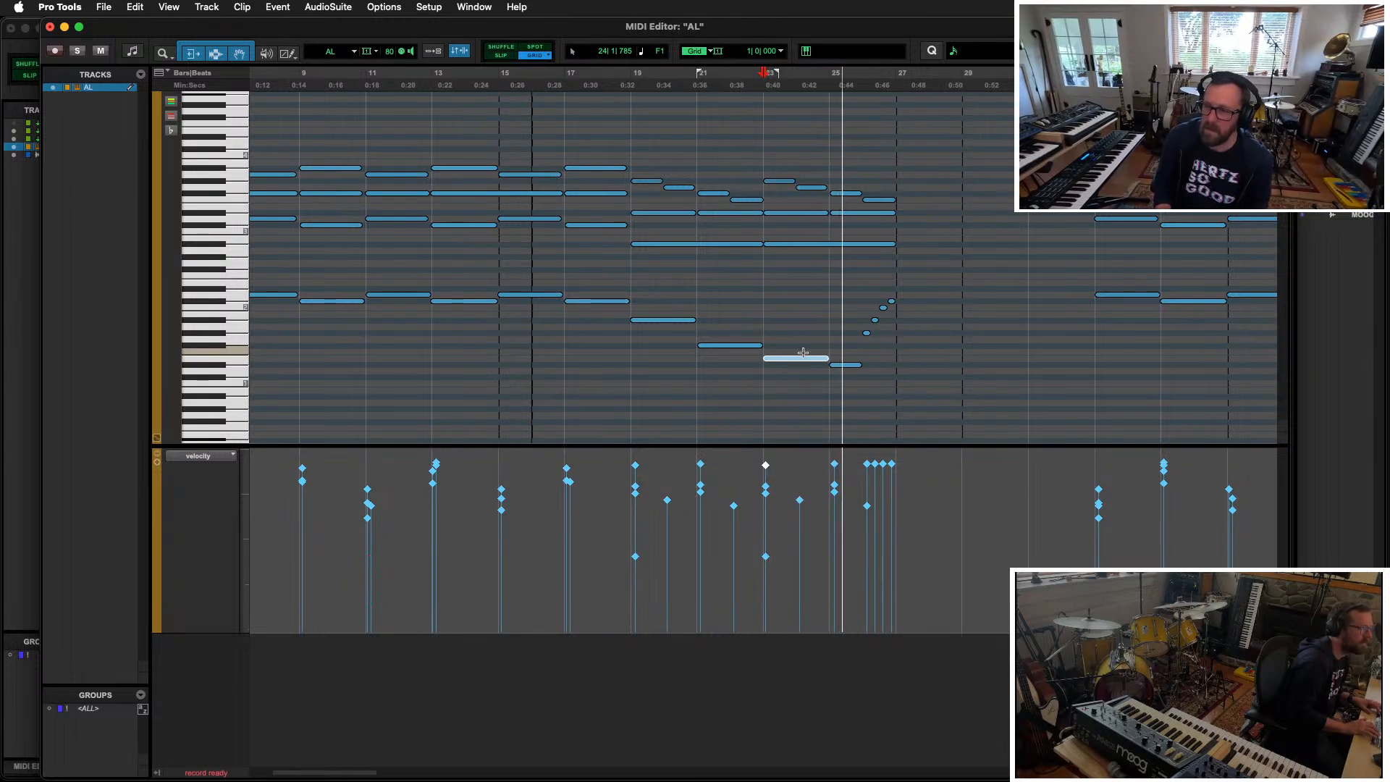
pyautogui.press('Up')
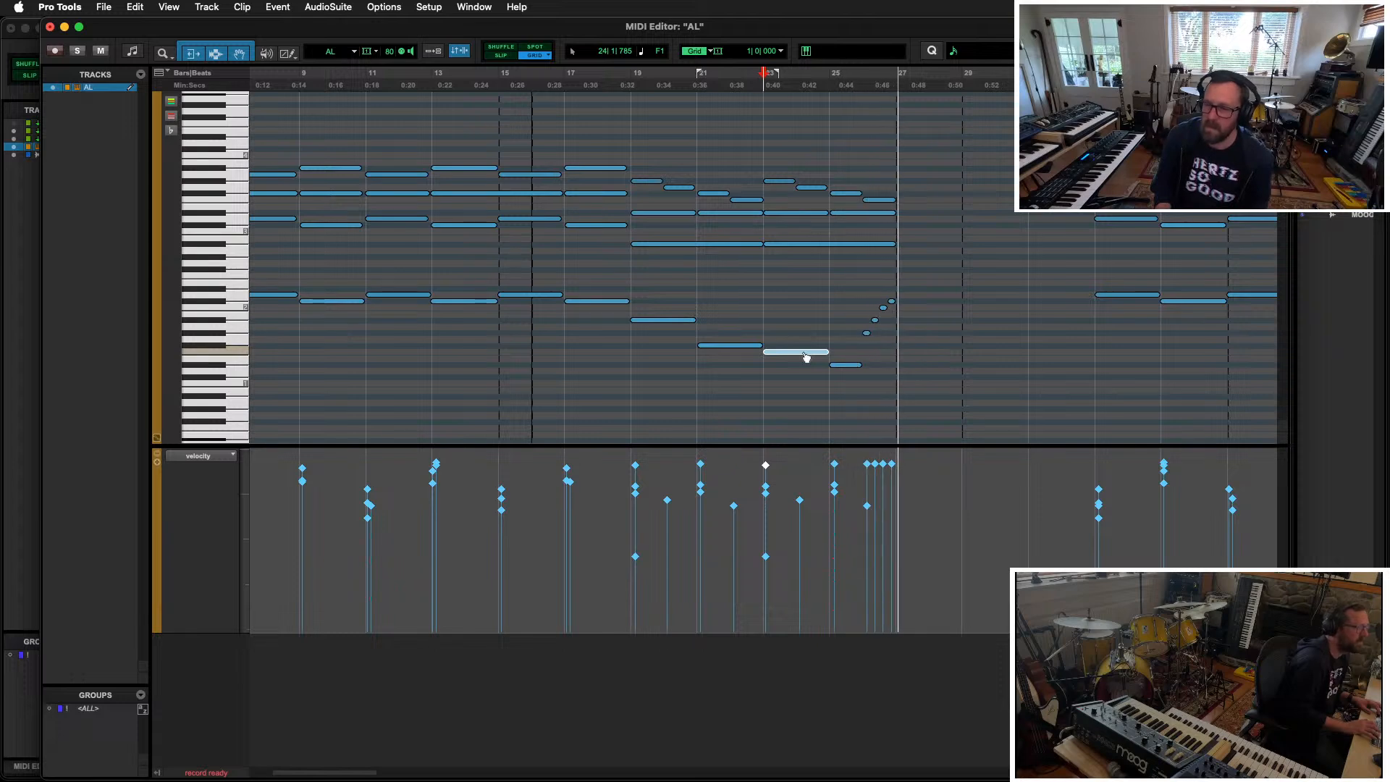
pyautogui.press('space')
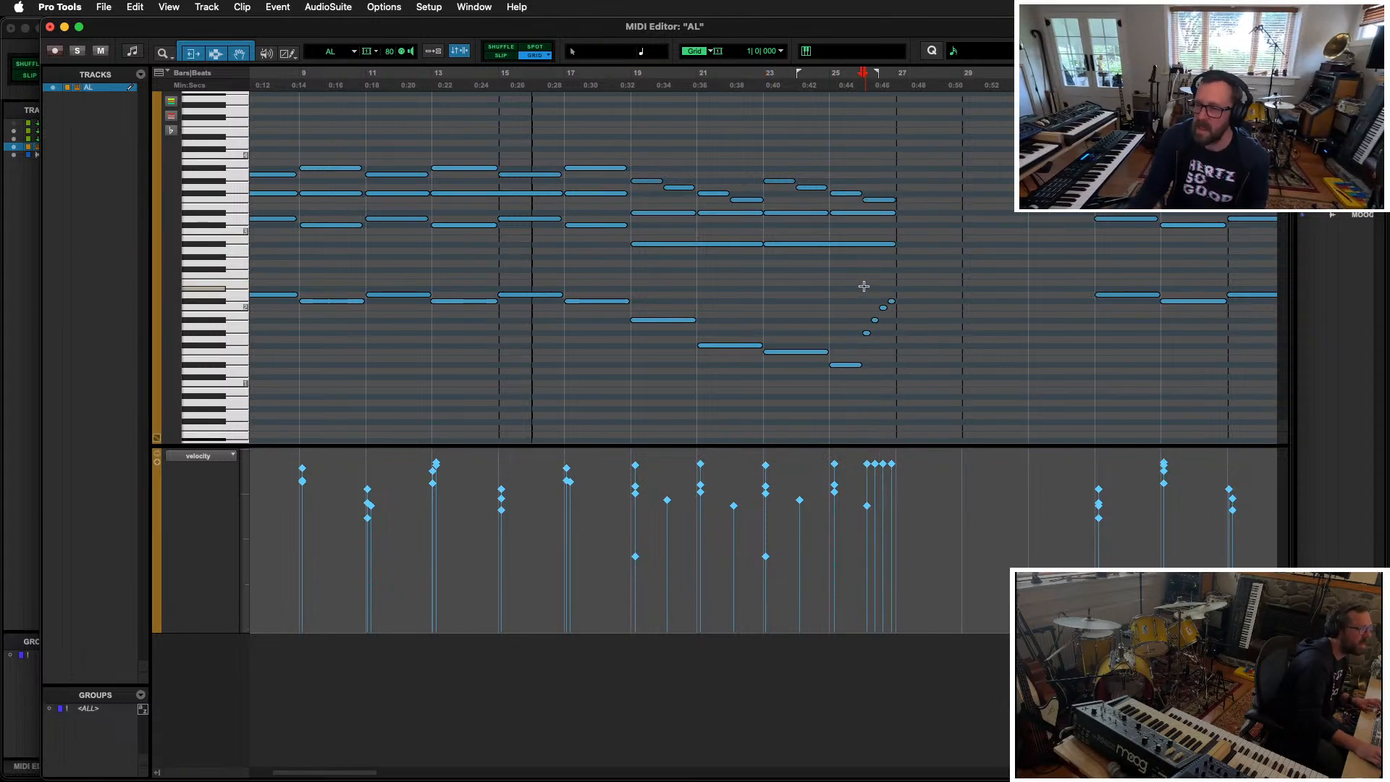
# Step: Lower the first two notes of the rising bass run in bar 26 by two semitones each, to F#1 and G#1
pyautogui.press('super+bracketright')
pyautogui.press('super+bracketright')
pyautogui.click(780, 340)
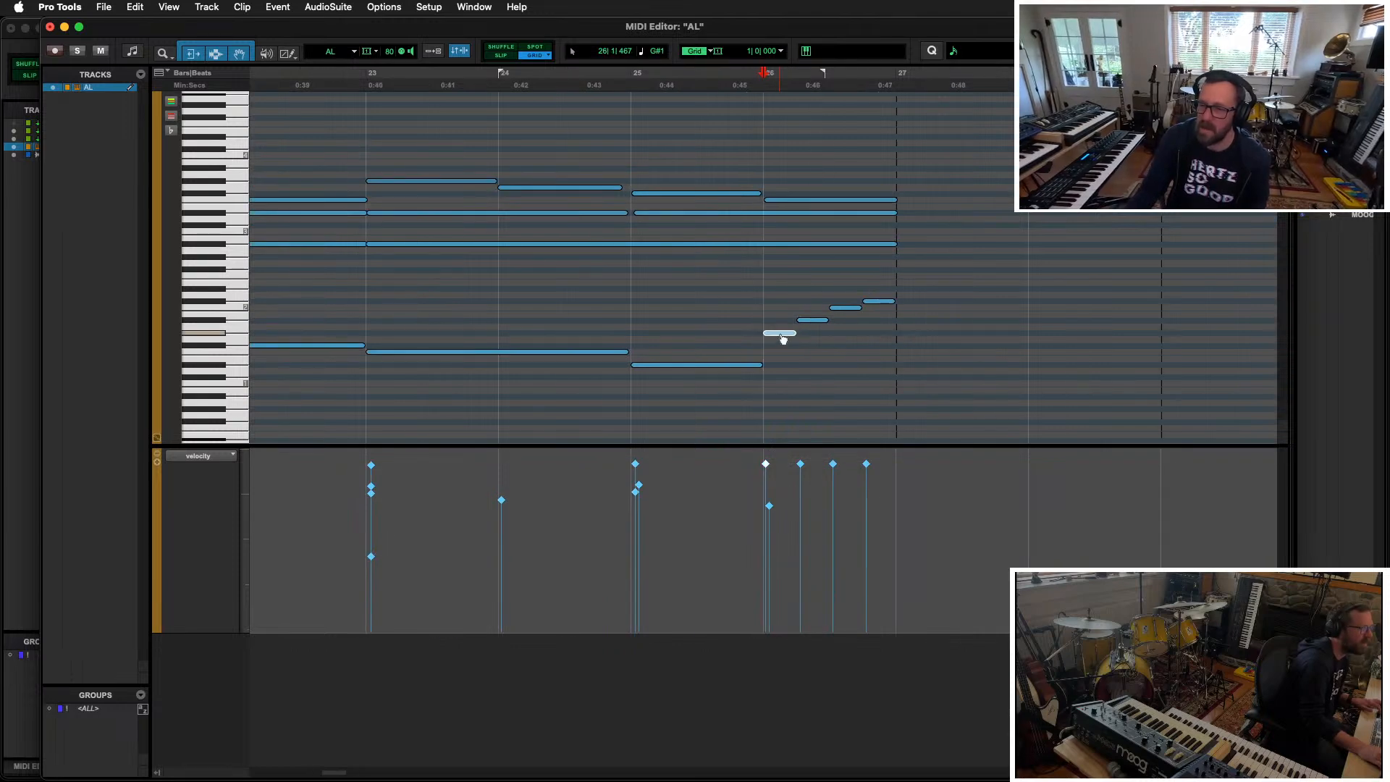
pyautogui.click(756, 366)
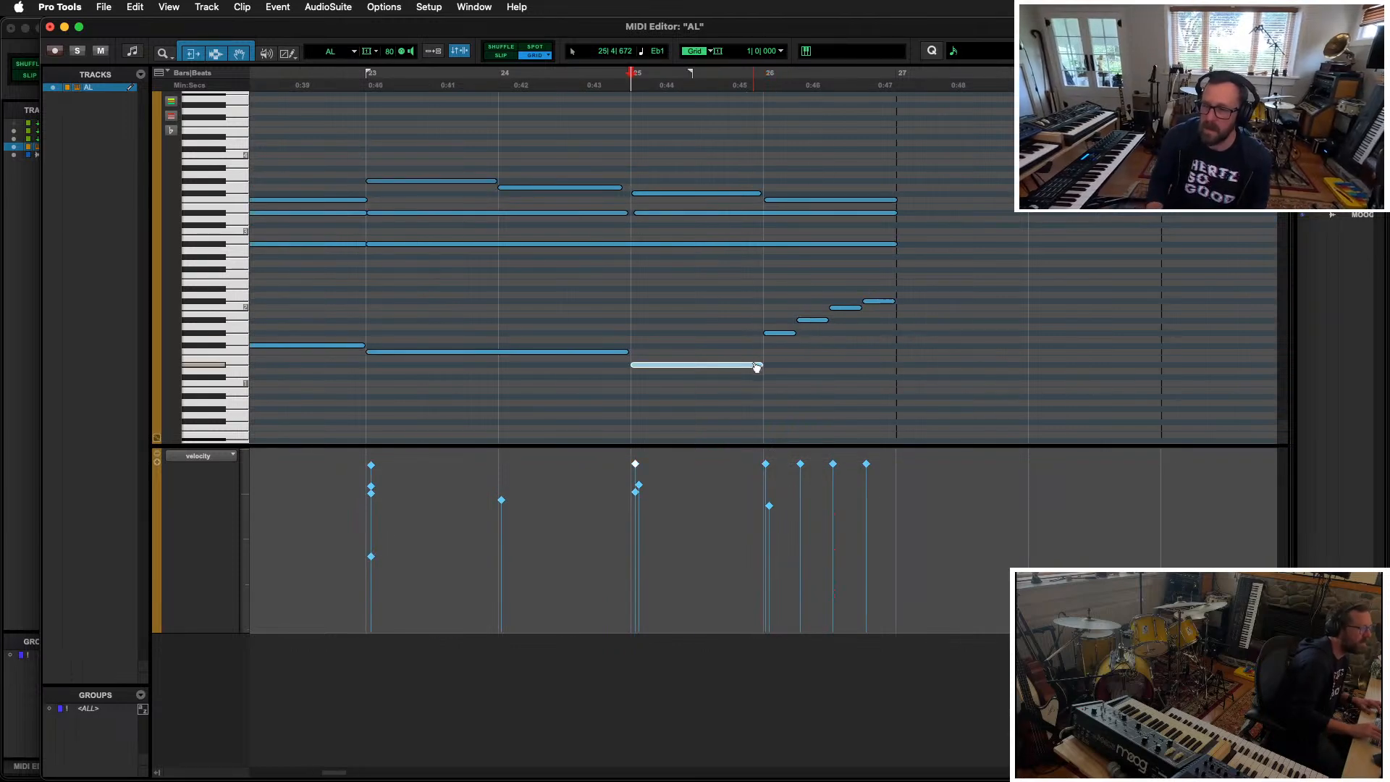
pyautogui.hotkey('ctrl', 'Tab')
pyautogui.hotkey('ctrl', 'Tab')
pyautogui.hotkey('ctrl', 'Tab')
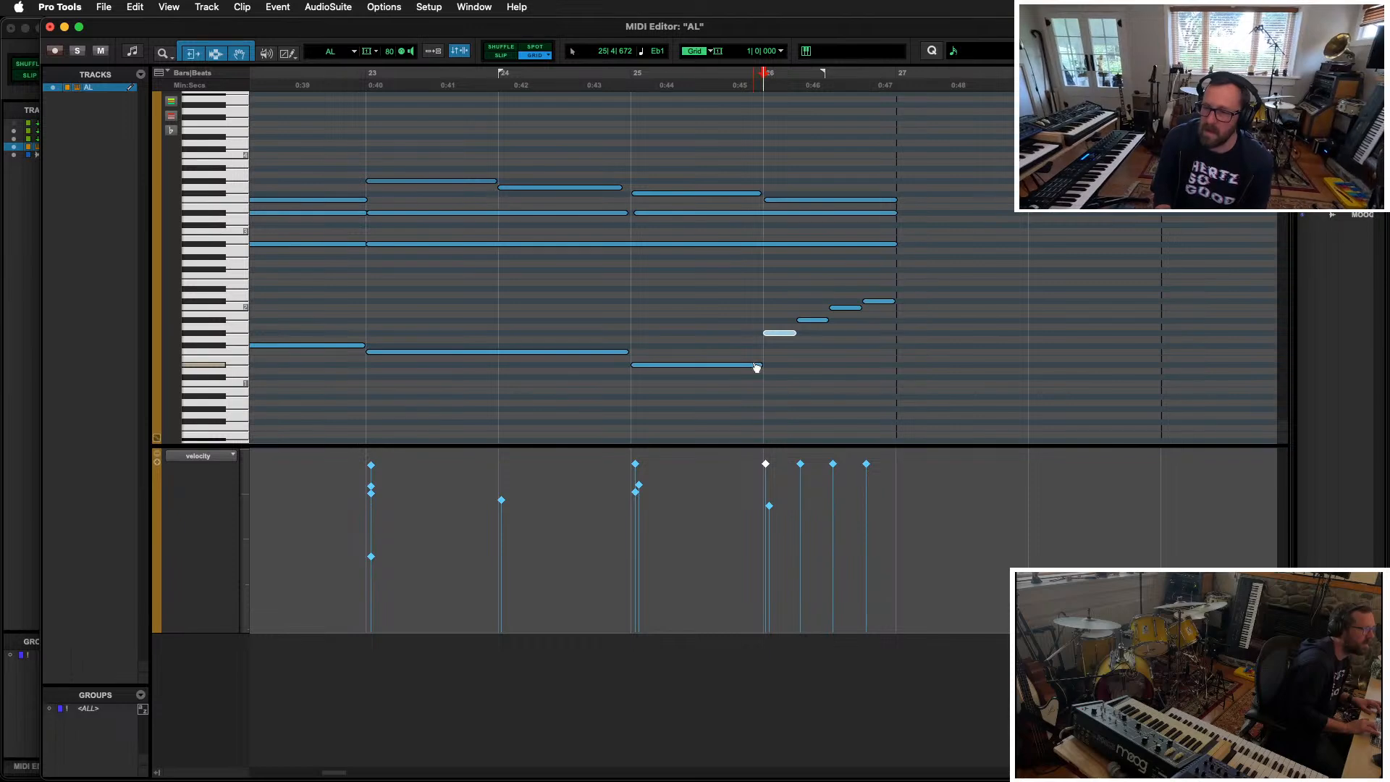
pyautogui.press('Down')
pyautogui.press('Down')
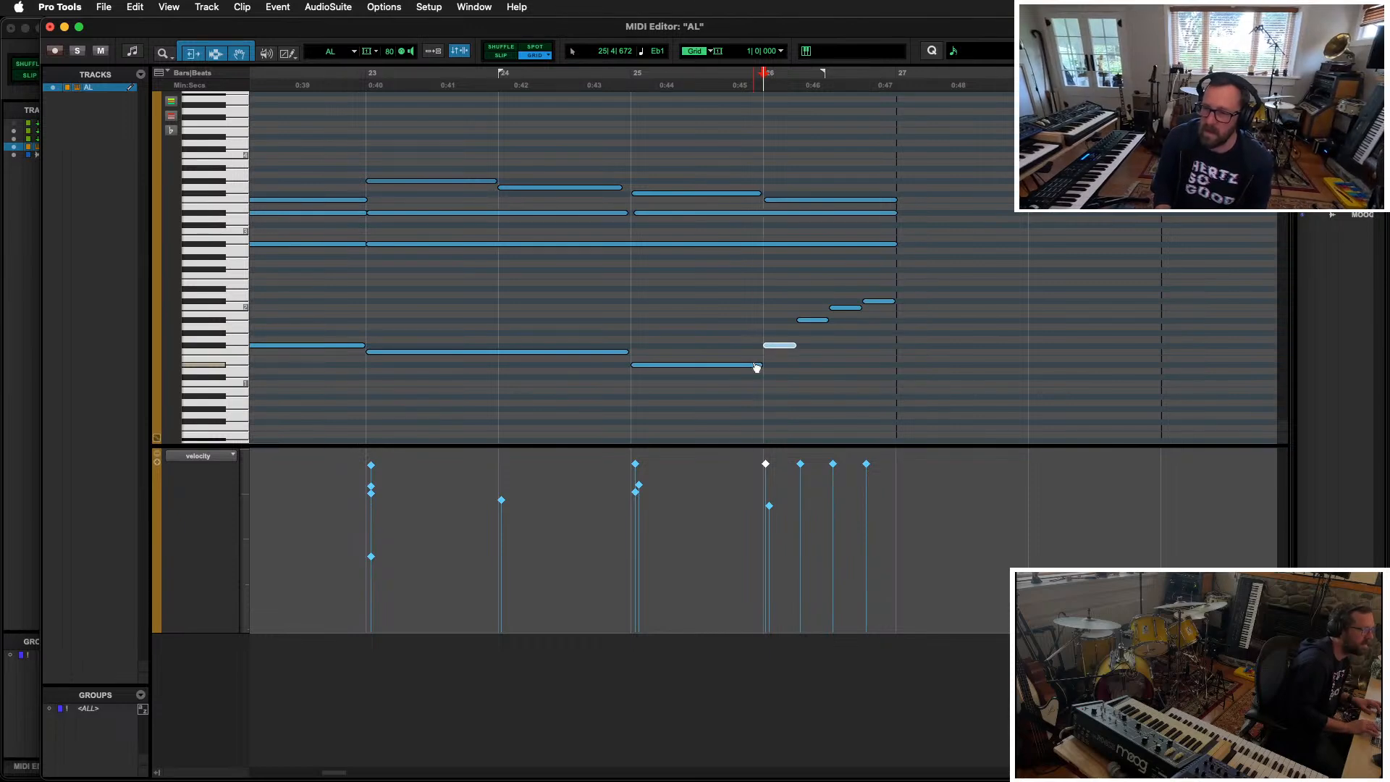
pyautogui.hotkey('ctrl', 'Tab')
pyautogui.hotkey('ctrl', 'Tab')
pyautogui.press('Down')
pyautogui.press('Down')
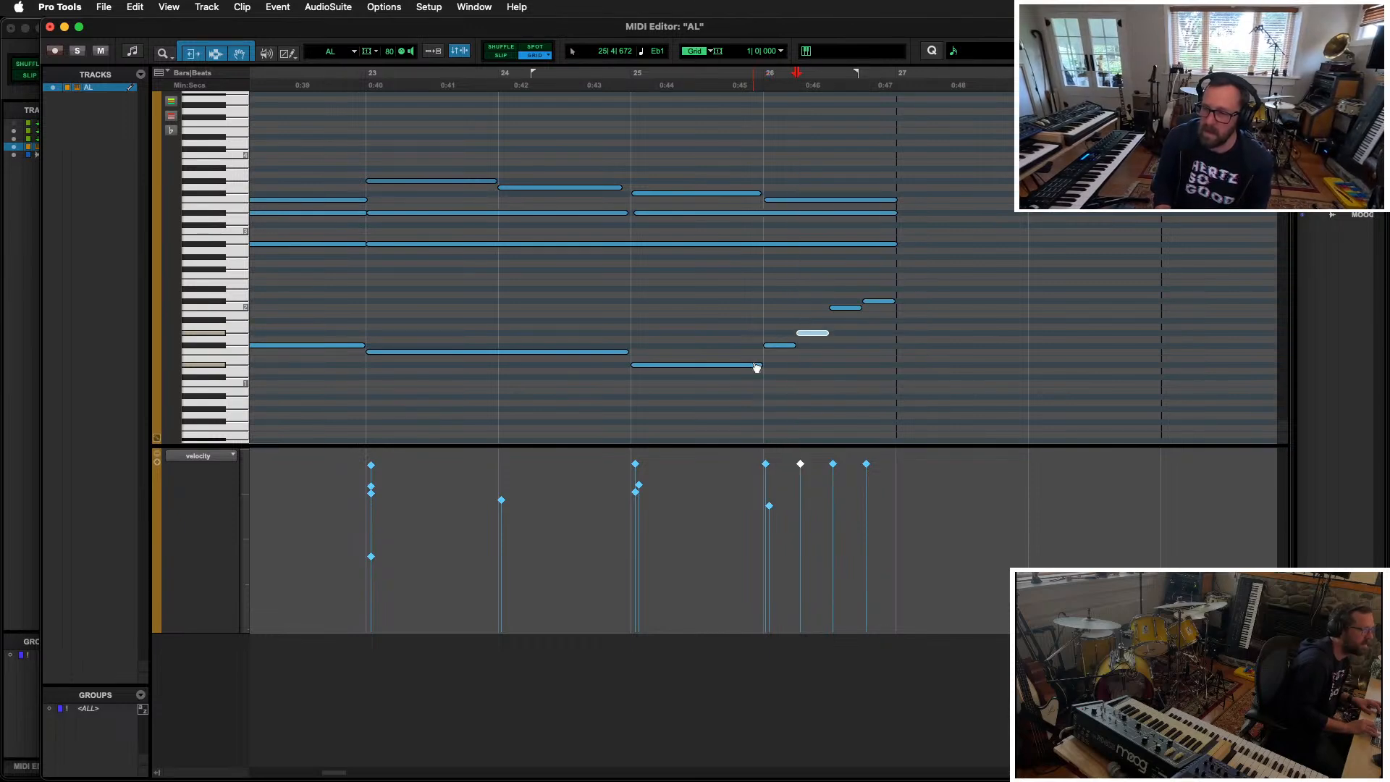
# Step: Step back through the notes to bar 25 and play the lowered start of the bass run
pyautogui.hotkey('ctrl', 'Tab')
pyautogui.hotkey('ctrl', 'Tab')
pyautogui.hotkey('ctrl', 'alt', 'Tab')
pyautogui.hotkey('ctrl', 'alt', 'Tab')
pyautogui.hotkey('ctrl', 'alt', 'Tab')
pyautogui.hotkey('ctrl', 'alt', 'Tab')
pyautogui.hotkey('ctrl', 'alt', 'Tab')
pyautogui.hotkey('ctrl', 'alt', 'Tab')
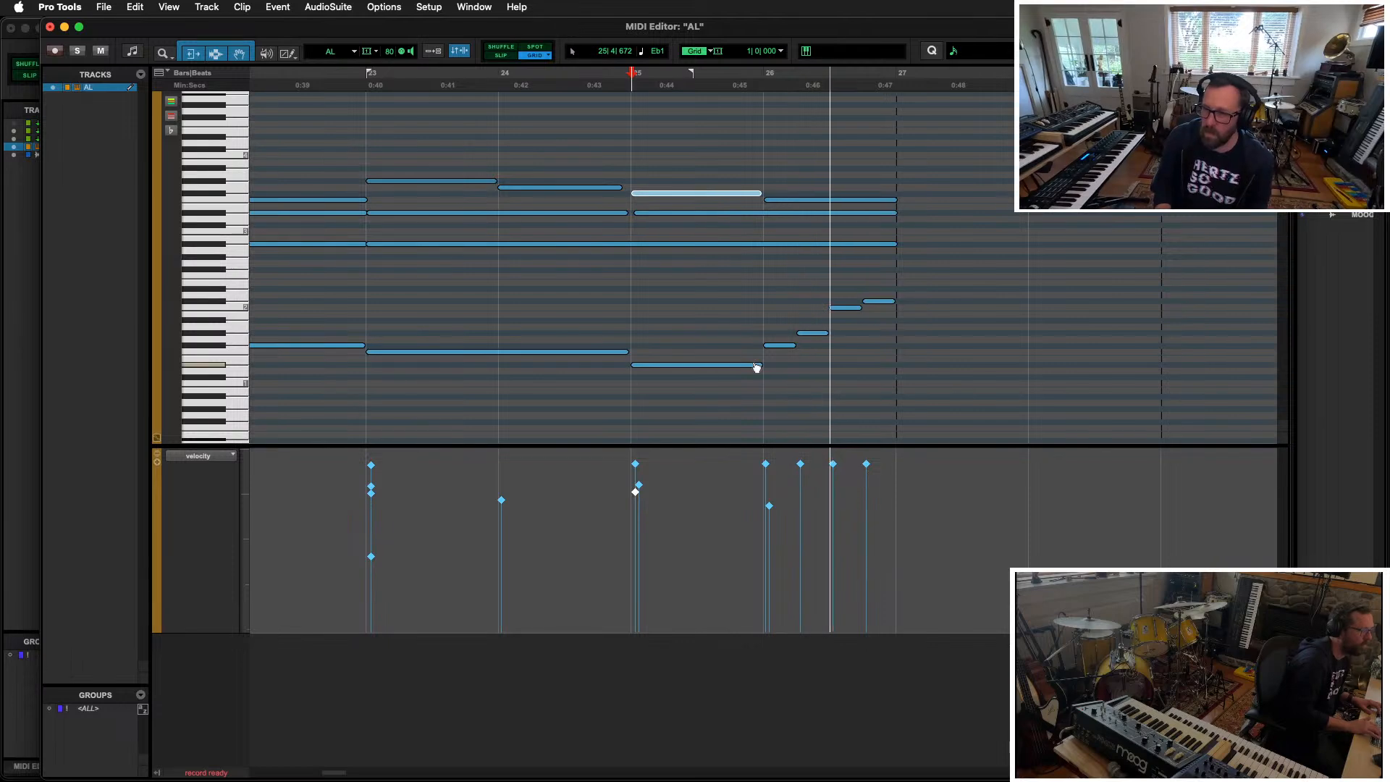
pyautogui.press('space')
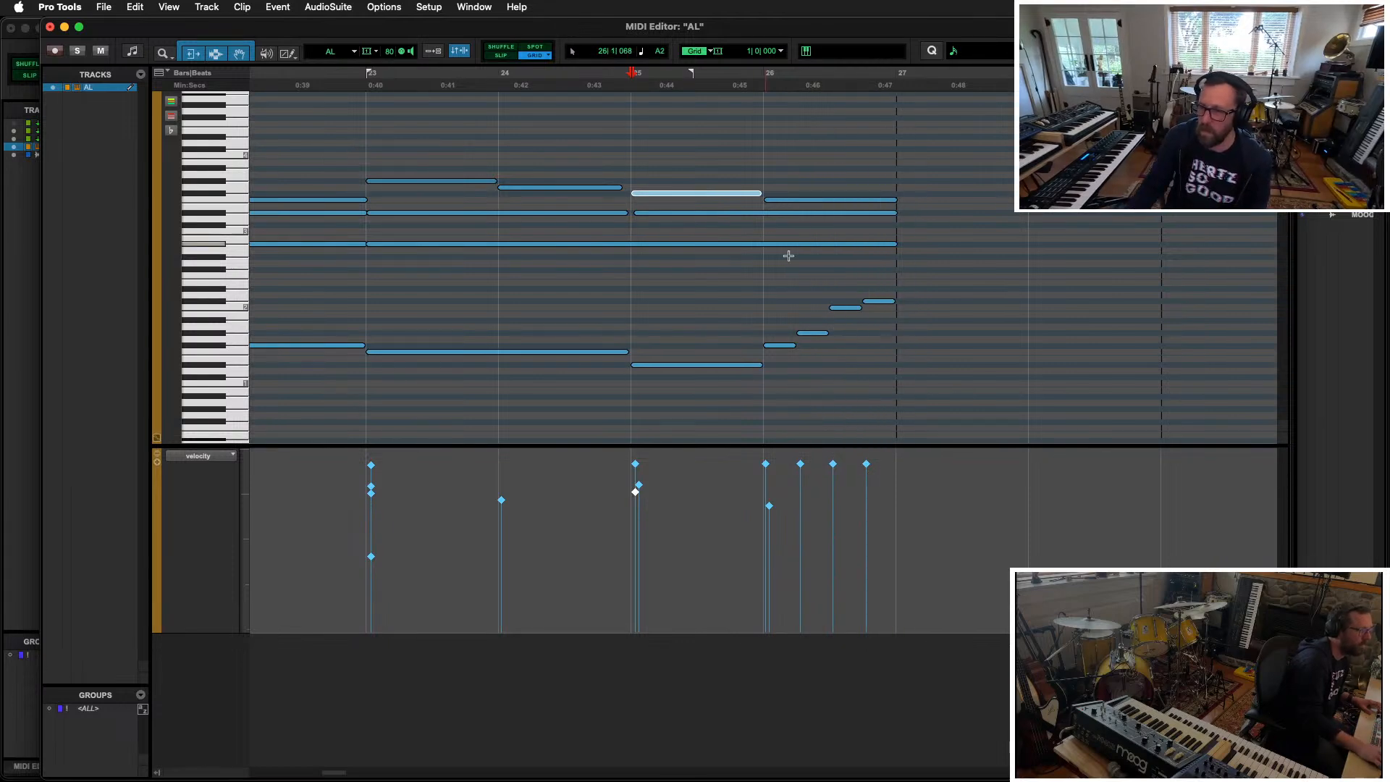
# Step: Lower the third note of the bar 26 run to A#1 and the last to C2, and play the result
pyautogui.click(849, 306)
pyautogui.press('Down')
pyautogui.press('Down')
pyautogui.press('space')
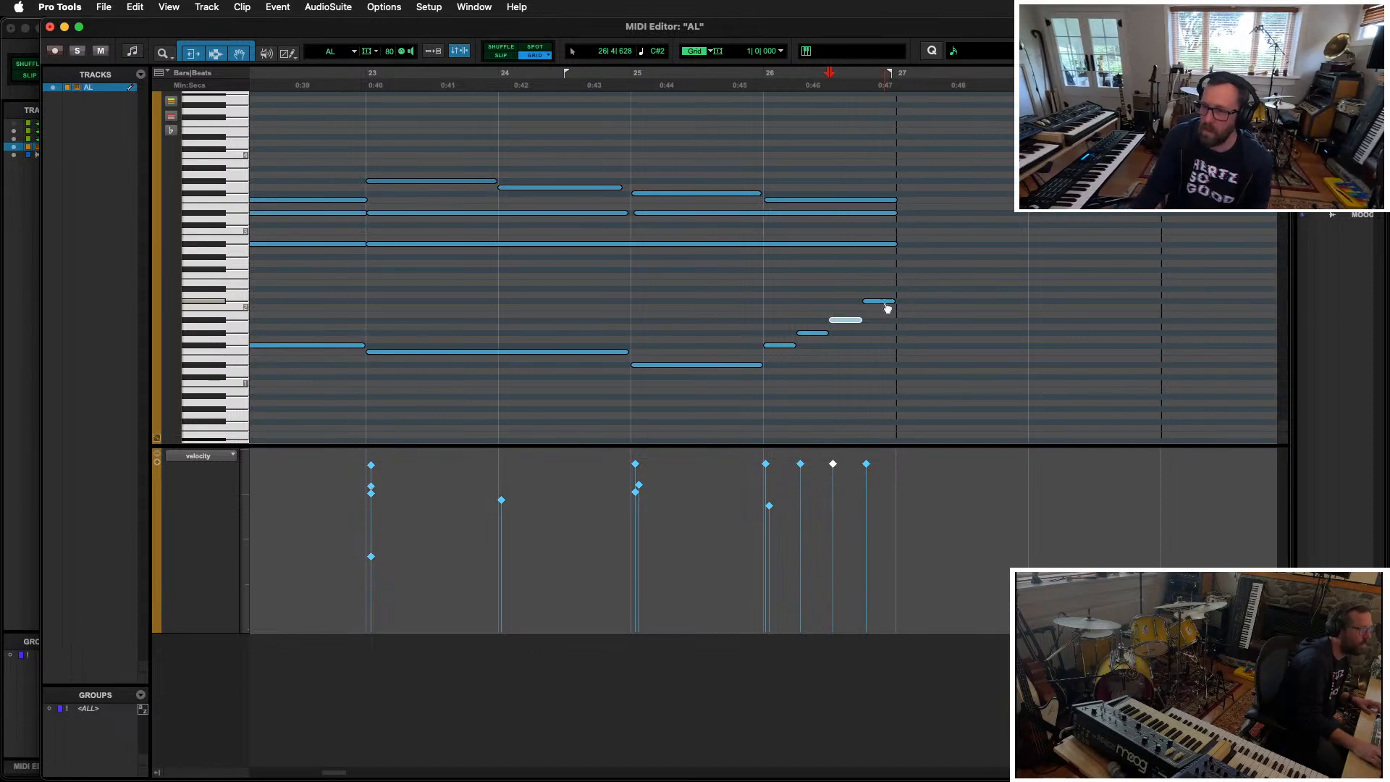
pyautogui.press('space')
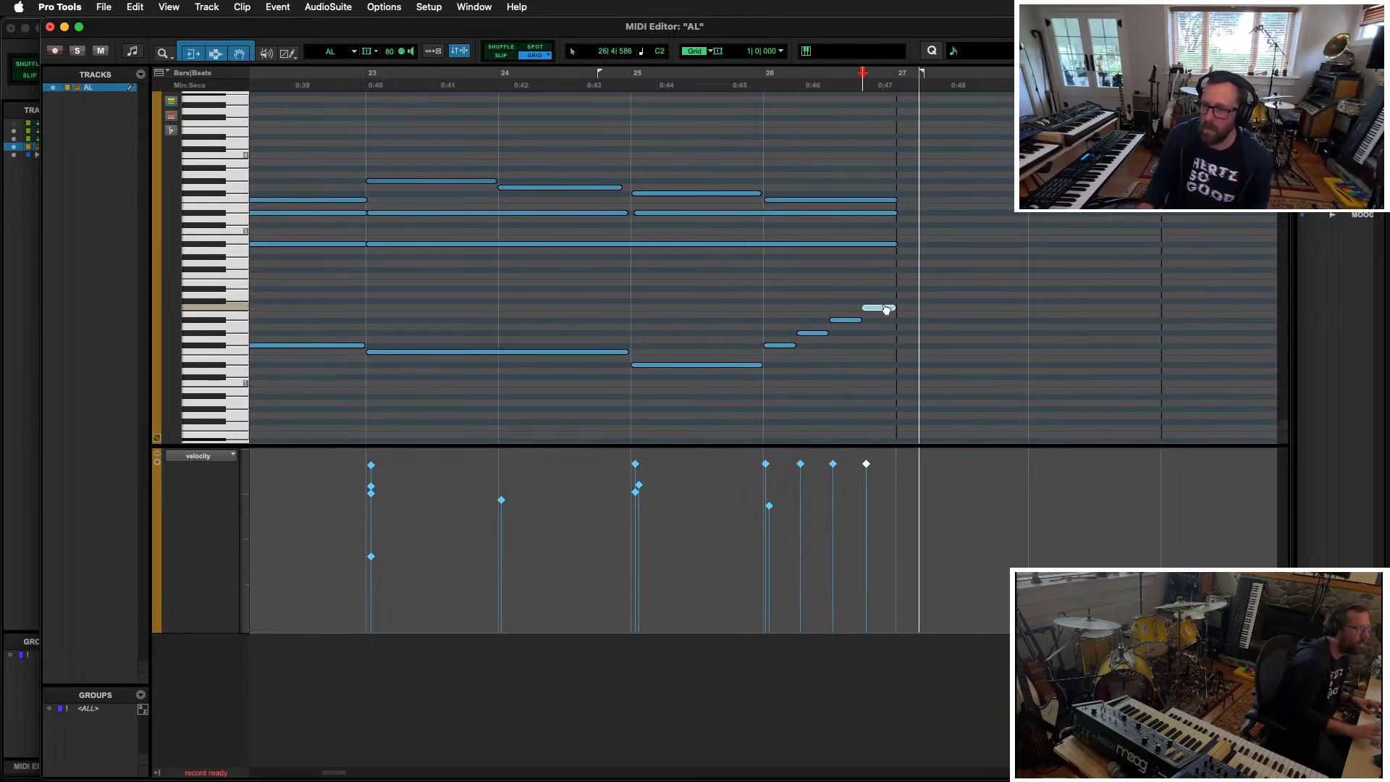
# Step: Move the whole phrase at bar 33 earlier to start at bar 27, and play the transition from bar 23
pyautogui.scroll(-1, 771, 263)
pyautogui.scroll(-1, 771, 263)
pyautogui.scroll(-2, 980, 180)
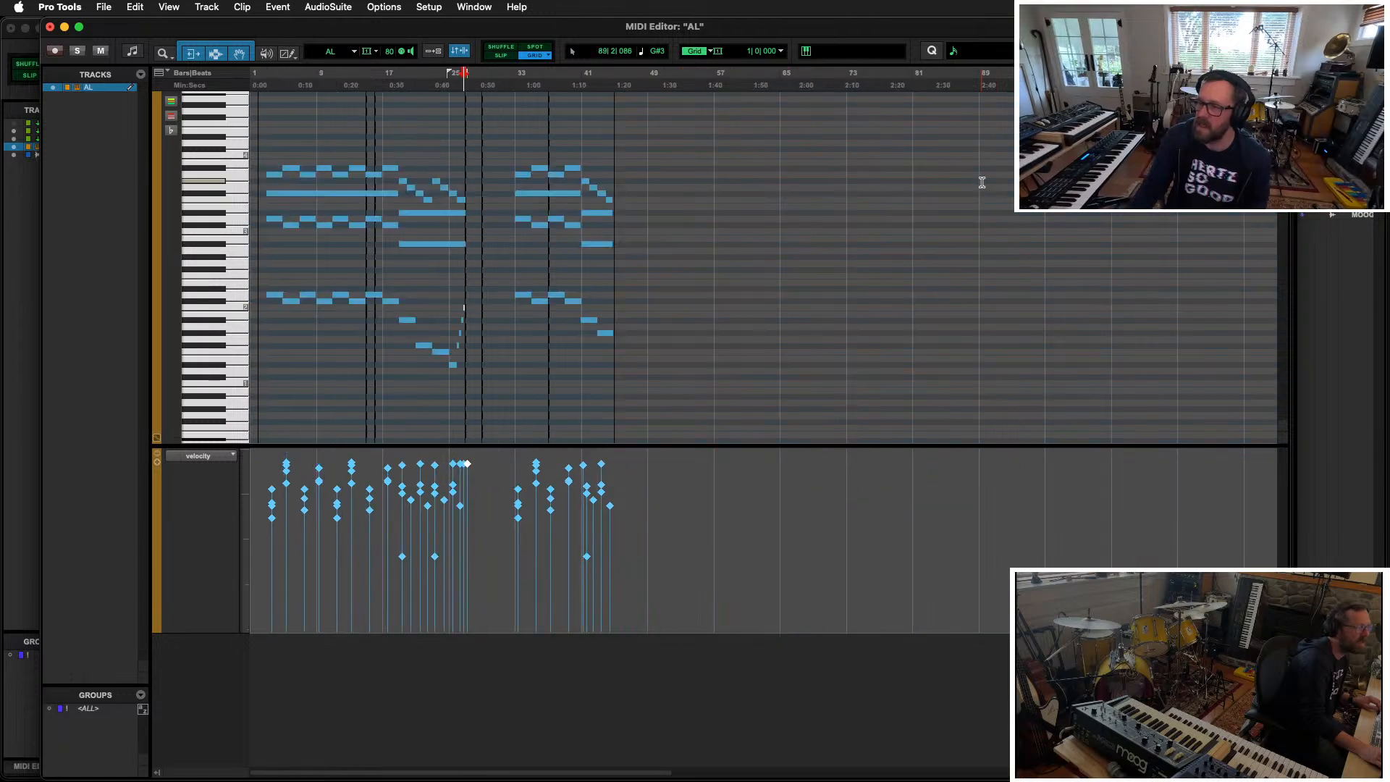
pyautogui.moveTo(733, 164); pyautogui.dragTo(512, 174)
pyautogui.scroll(2, 552, 365)
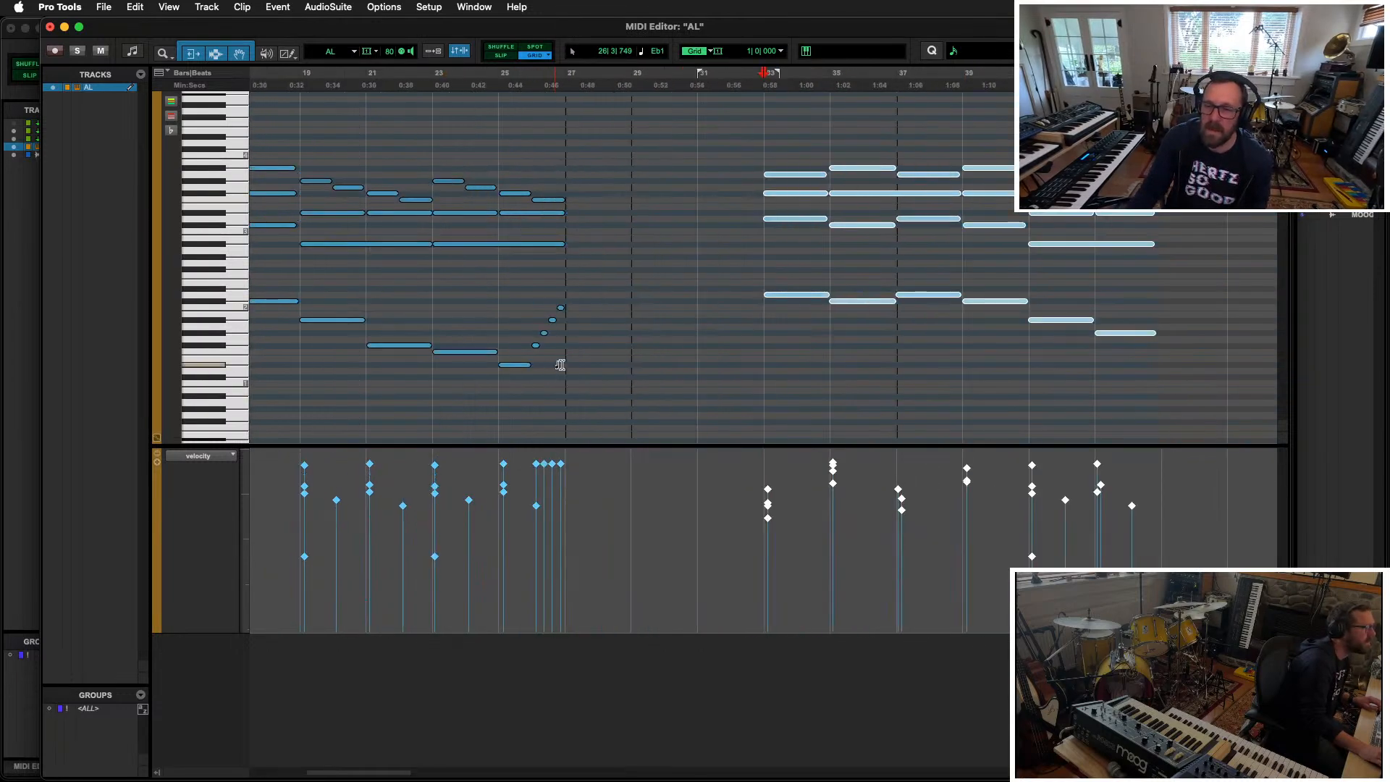
pyautogui.moveTo(791, 300); pyautogui.dragTo(592, 300)
pyautogui.press('space')
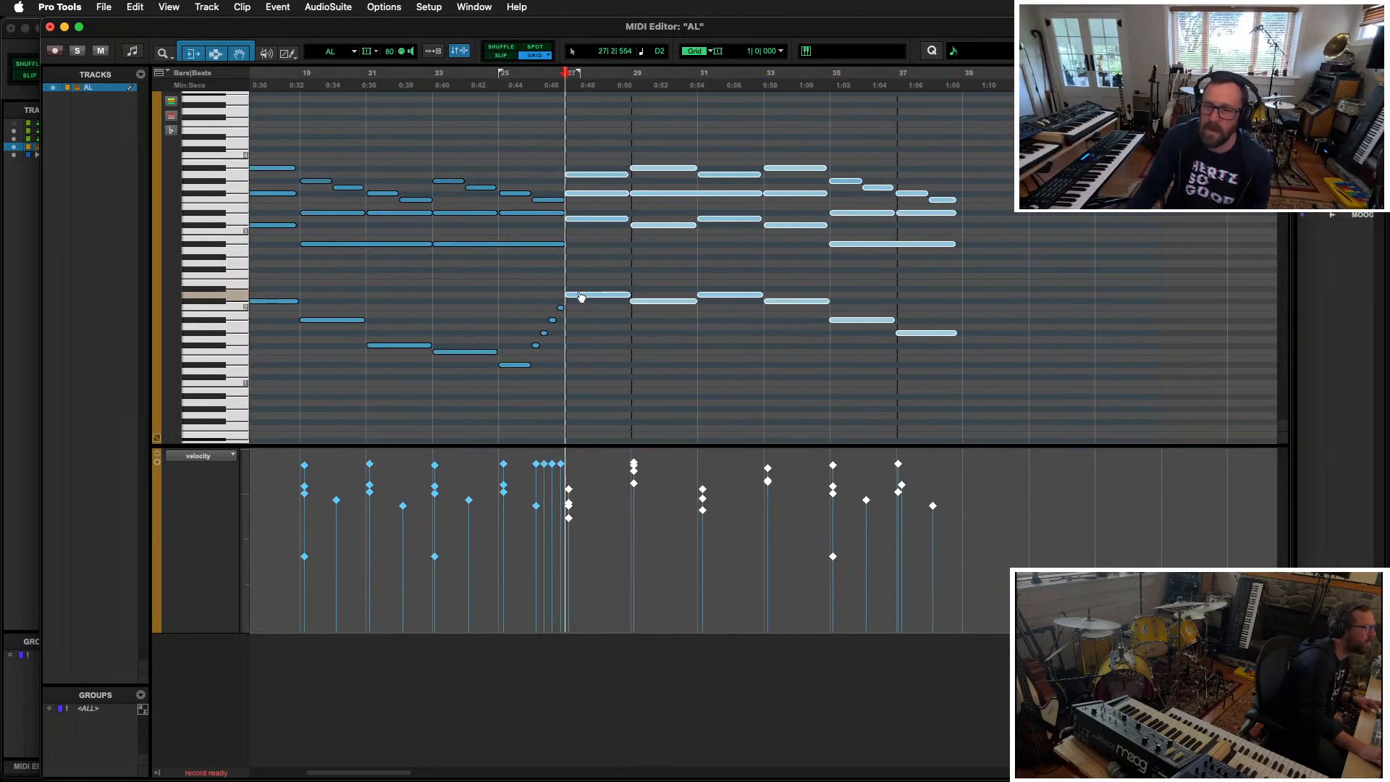
pyautogui.click(425, 135)
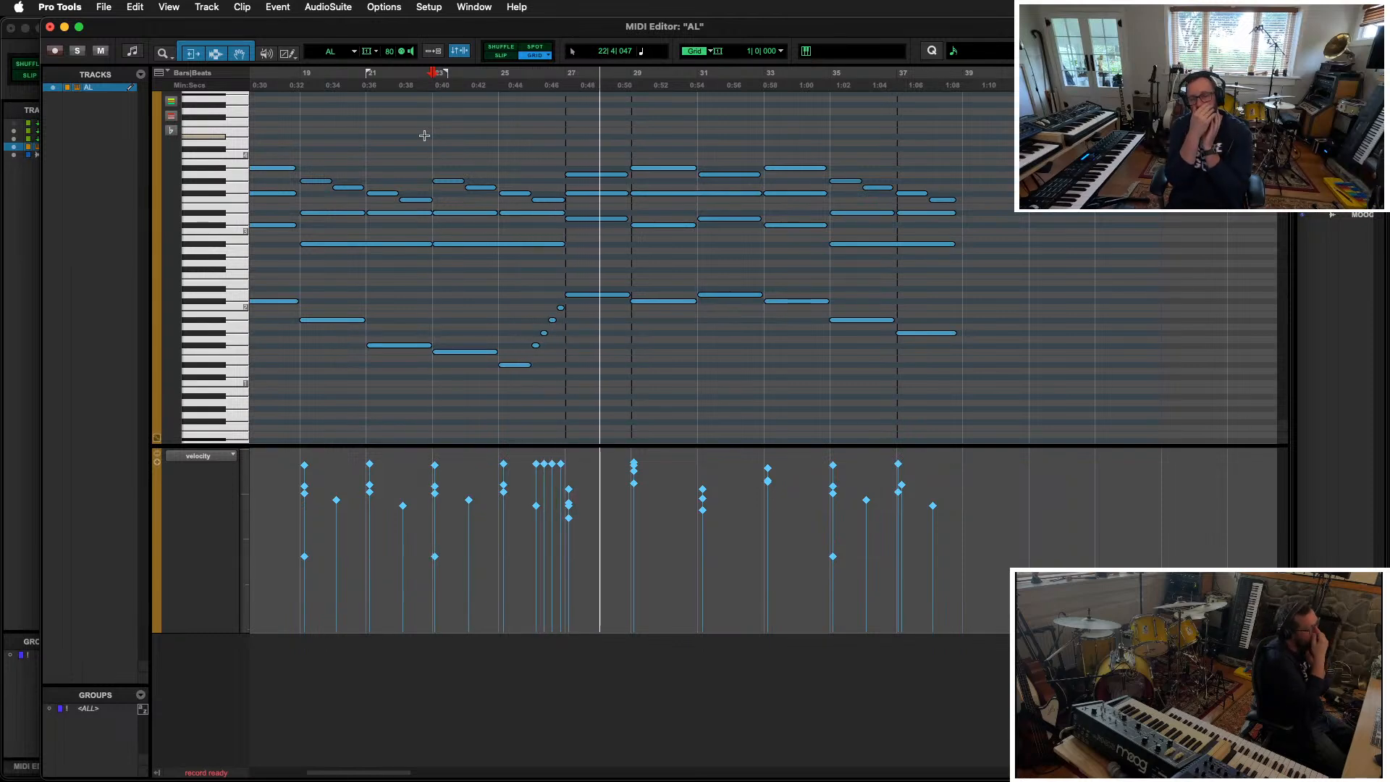
pyautogui.press('space')
# Step: Close the MIDI editor and delete the MOOG track from the session
pyautogui.press('r')
pyautogui.press('r')
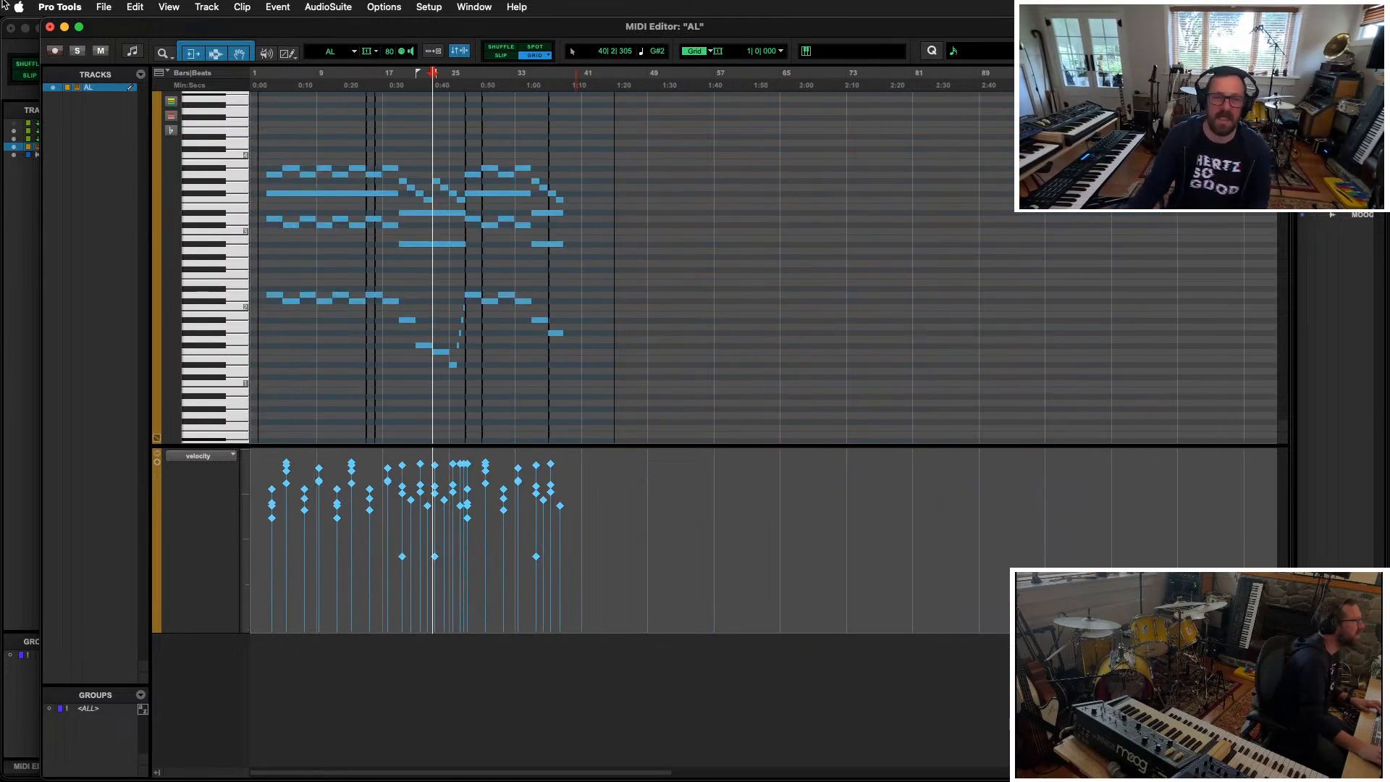
pyautogui.click(50, 28)
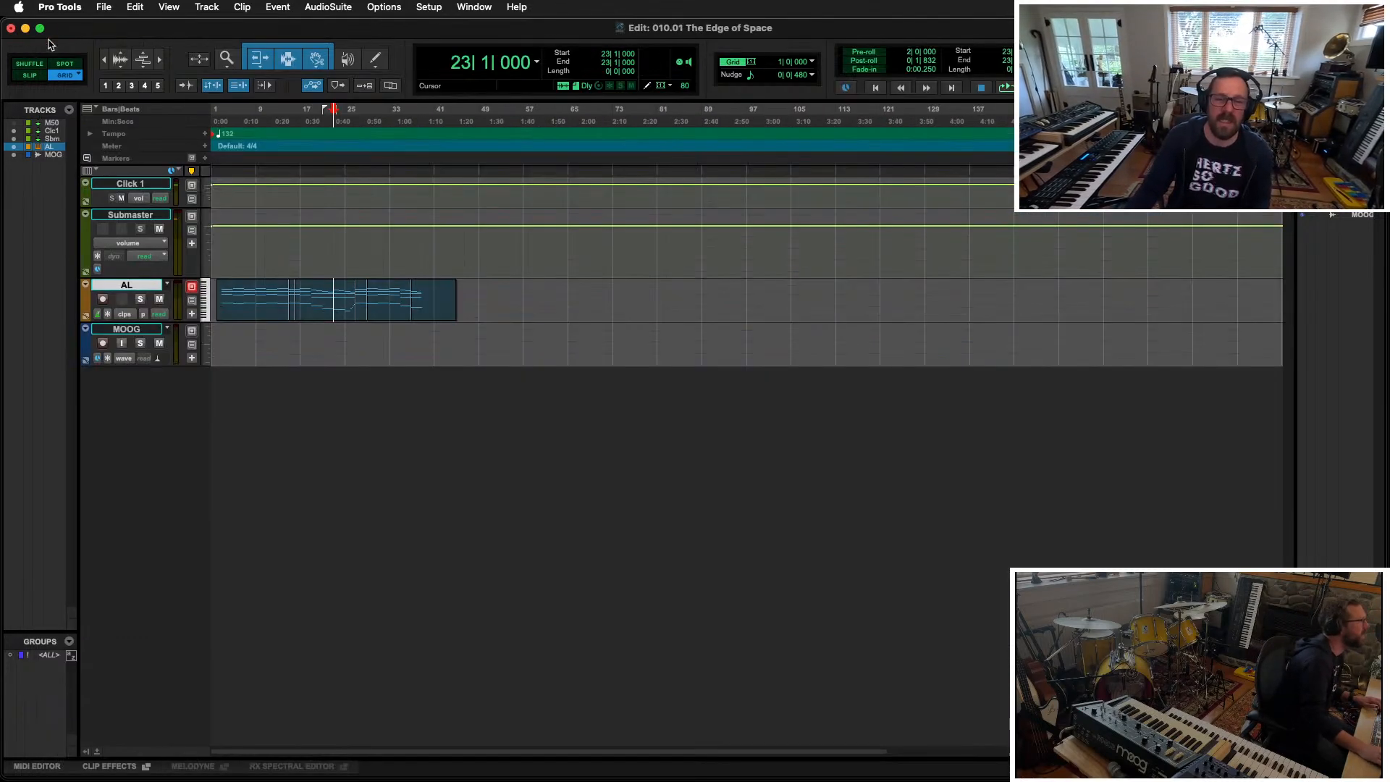
pyautogui.click(128, 332)
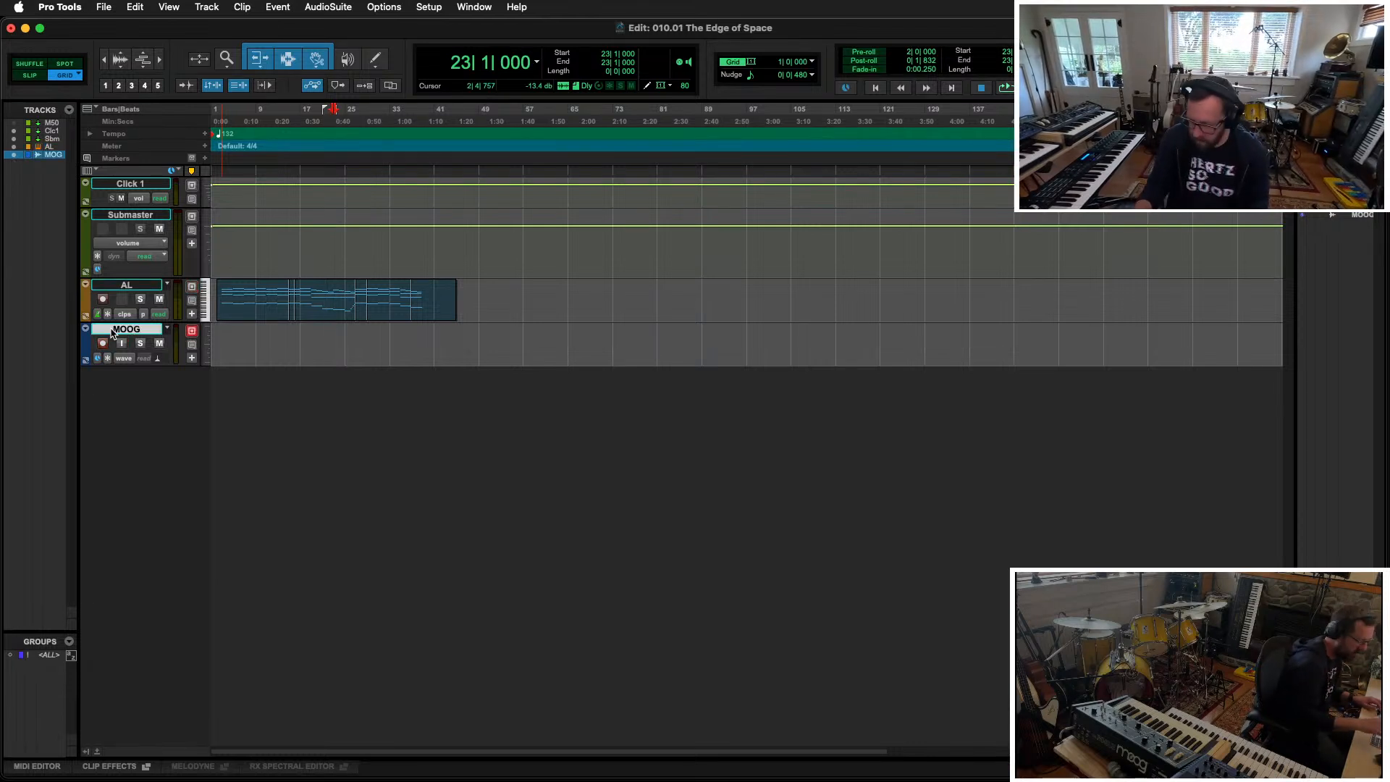
pyautogui.press('Delete')
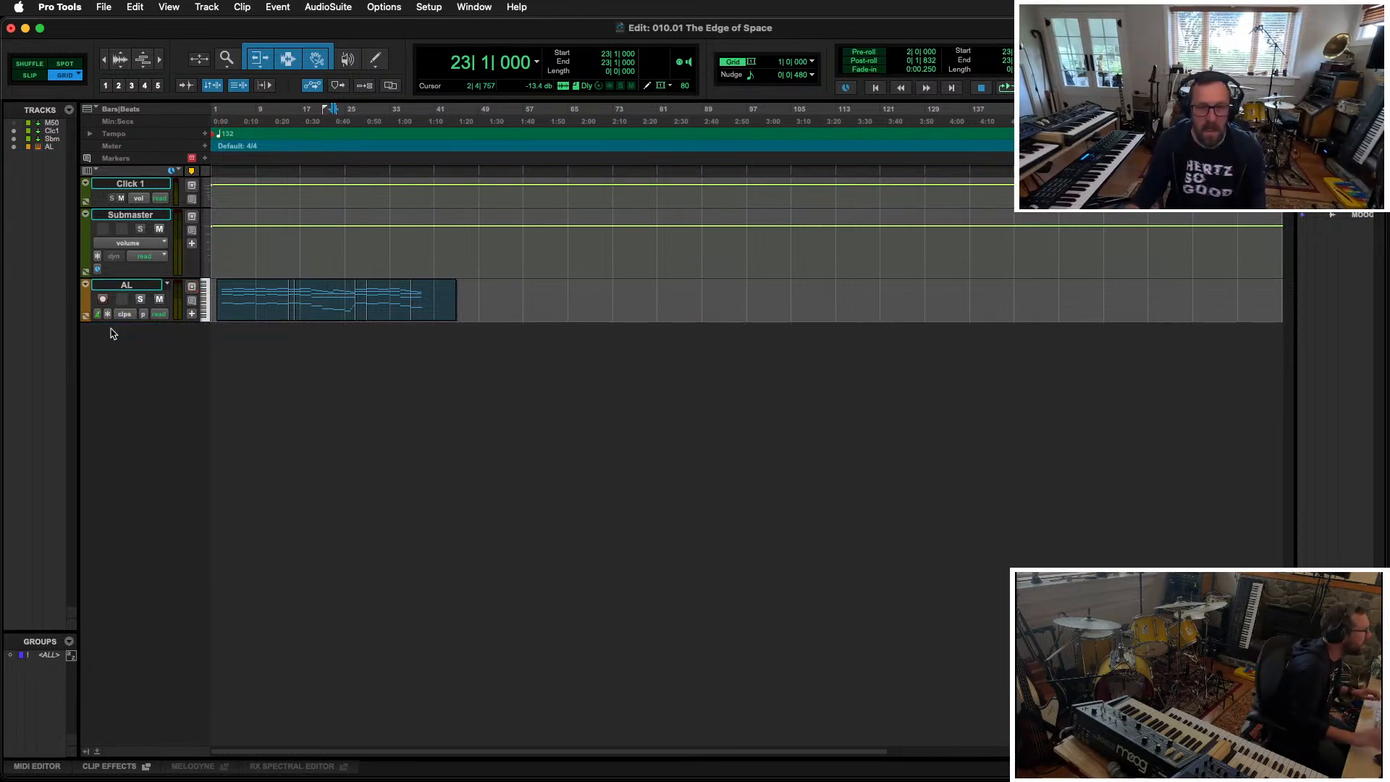
# Step: Duplicate the AL track together with its MIDI clip
pyautogui.click(132, 284)
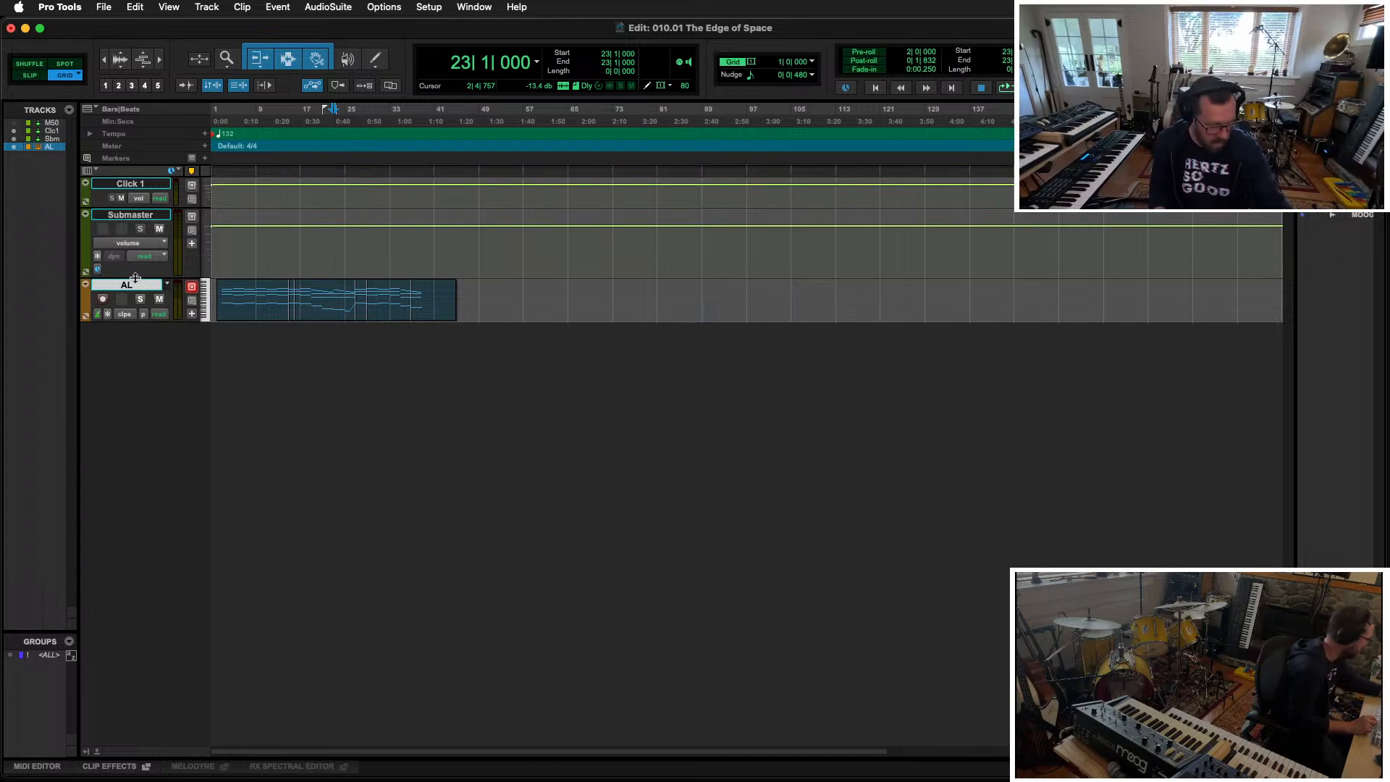
pyautogui.hotkey('alt', 'shift', 'd')
pyautogui.press('Return')
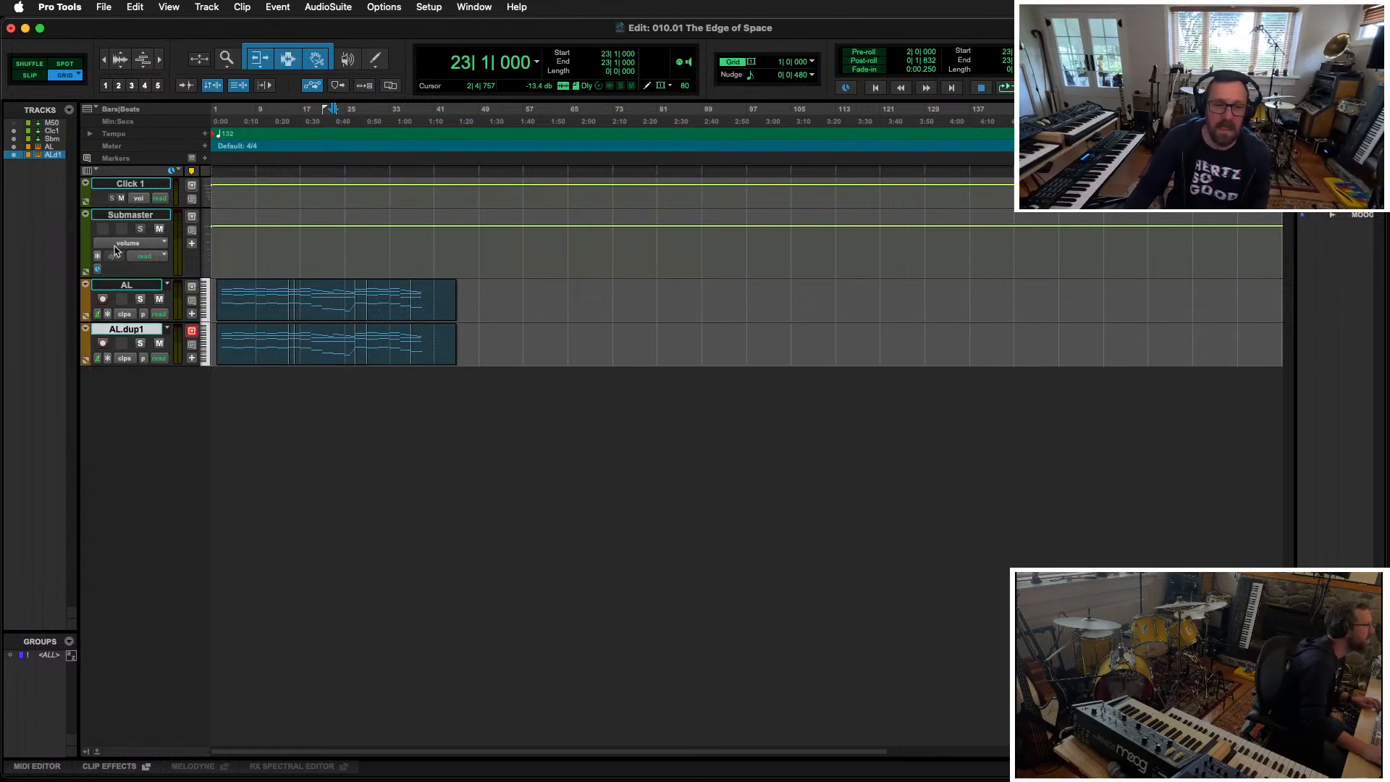
# Step: Rename the duplicated Analog Lab track as AL Bass
pyautogui.doubleClick(144, 333)
pyautogui.write('0')
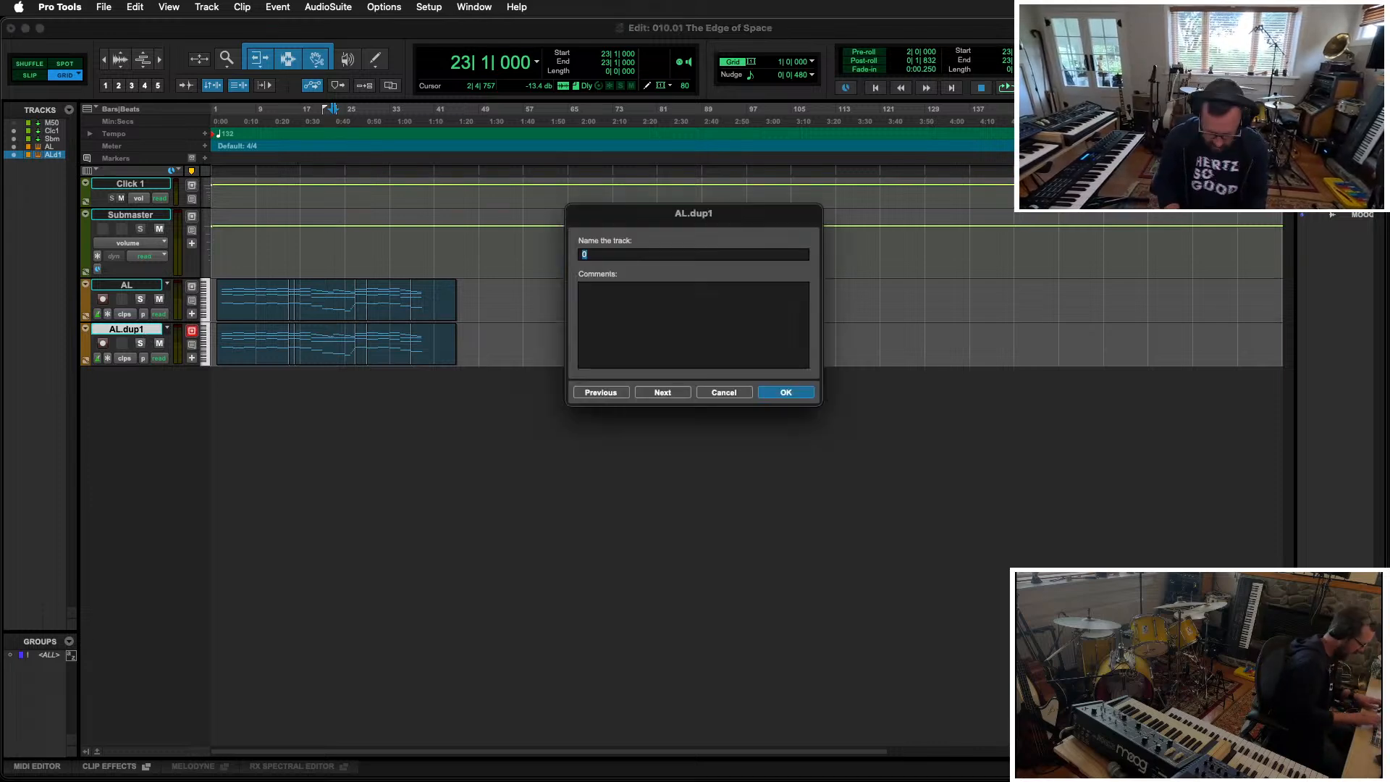
pyautogui.press('Return')
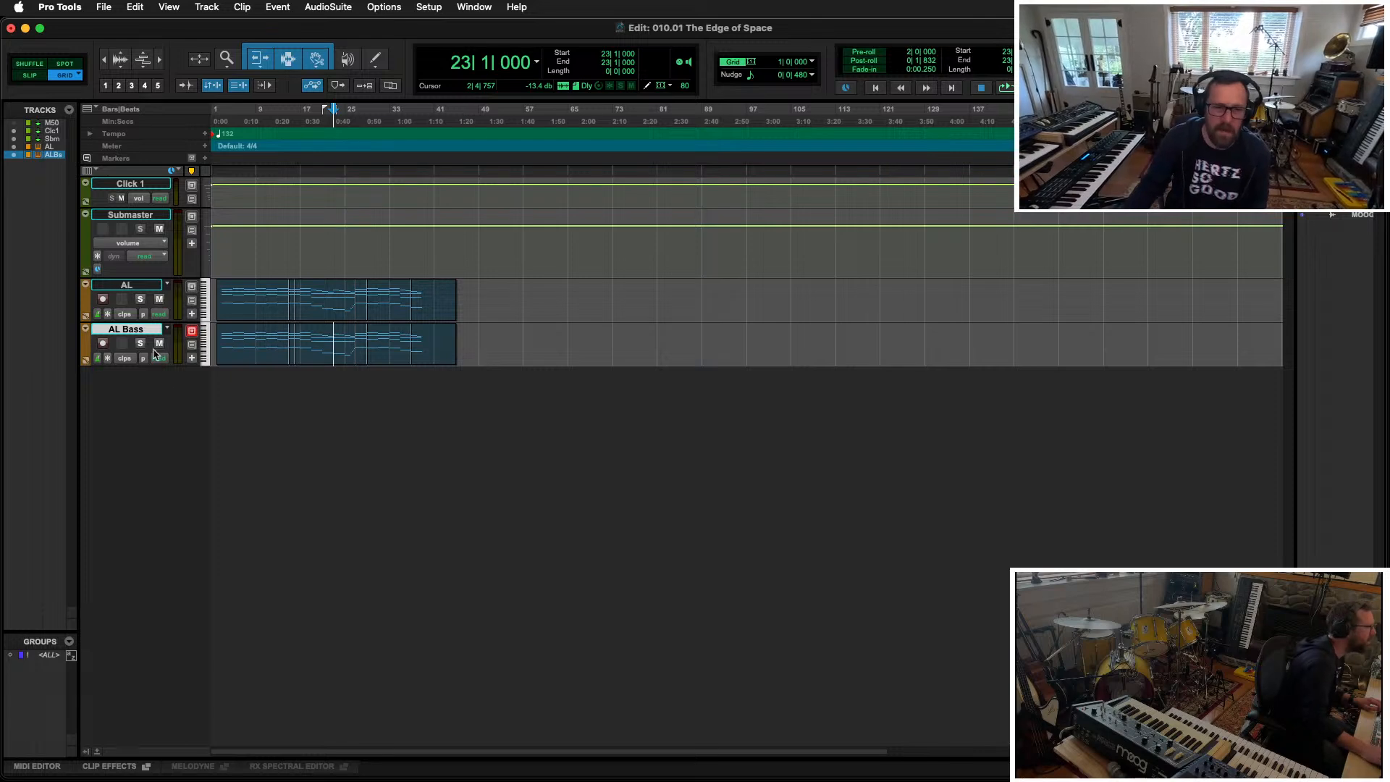
# Step: Delete all the upper chord notes from the AL Bass clip, keeping the bass line from D2 downwards, and return to the arrangement
pyautogui.doubleClick(268, 356)
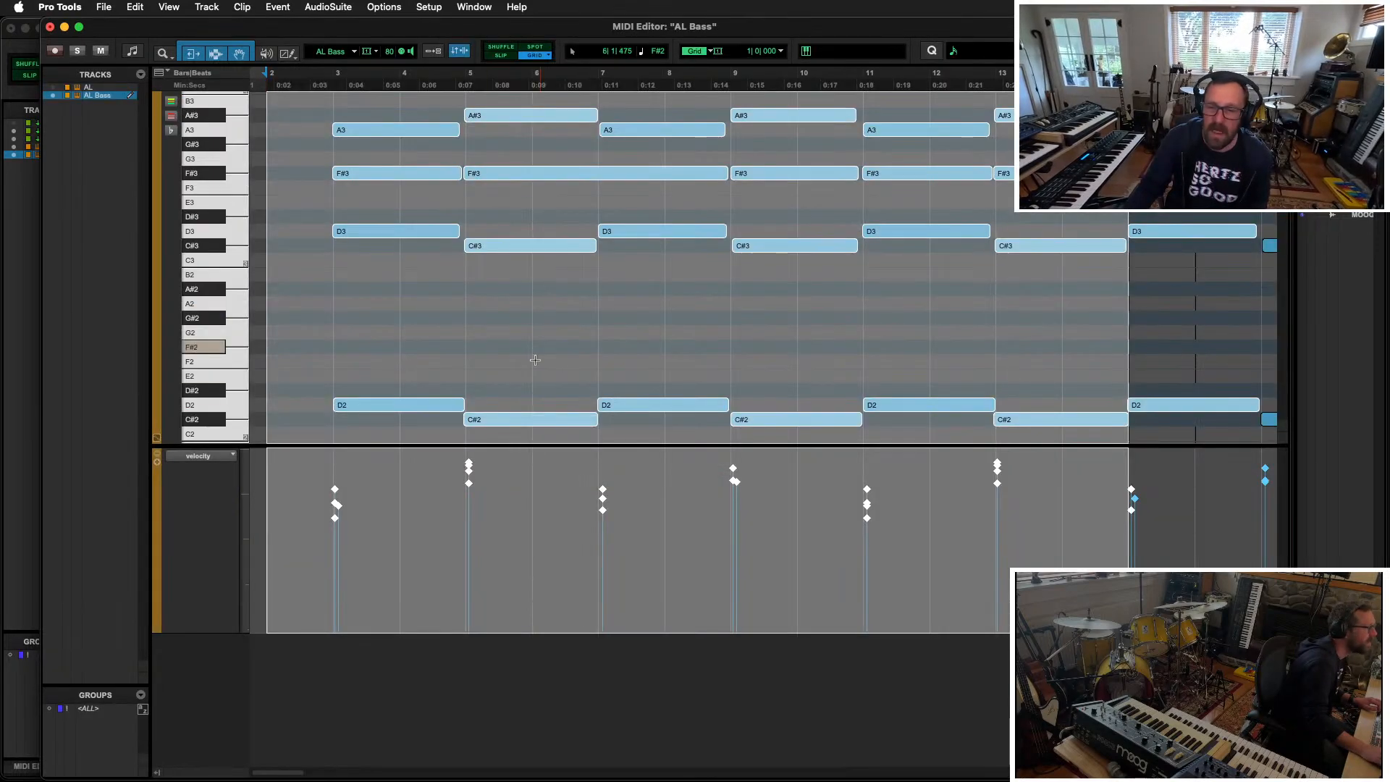
pyautogui.press('r')
pyautogui.press('r')
pyautogui.press('r')
pyautogui.moveTo(760, 339); pyautogui.dragTo(245, 87)
pyautogui.press('Delete')
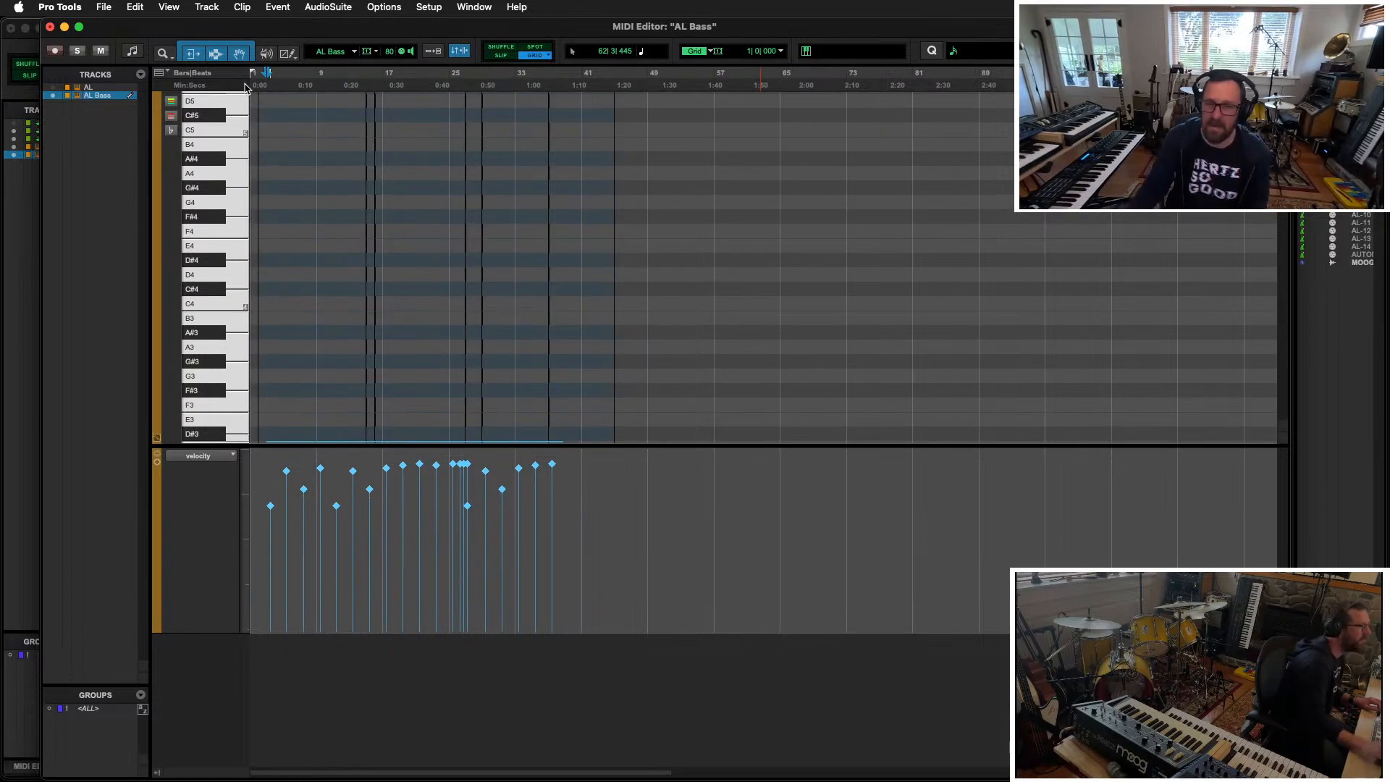
pyautogui.scroll(-5, 632, 210)
pyautogui.scroll(-3, 633, 210)
pyautogui.scroll(2, 621, 205)
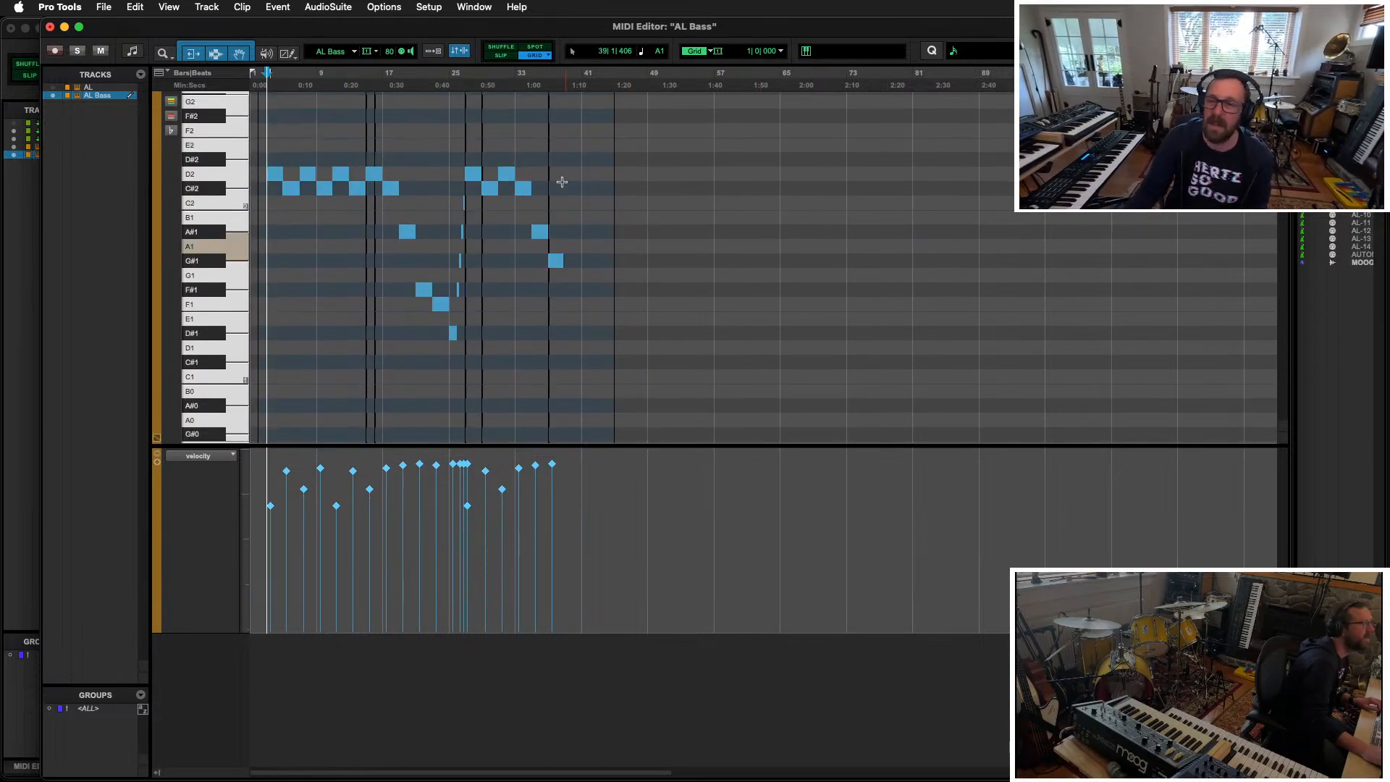
pyautogui.press('super+equal')
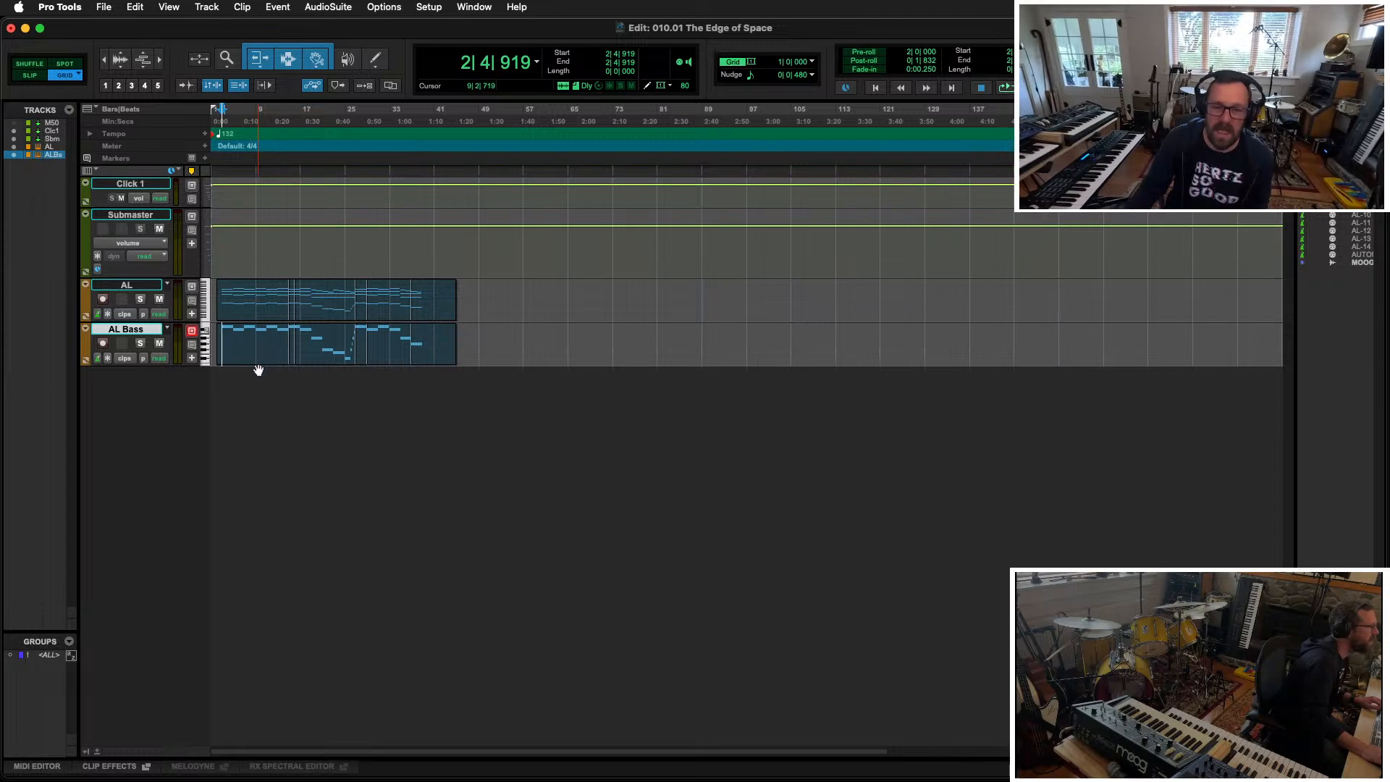
# Step: Search the AL Bass track's Analog Lab presets for "bass arp" and load the Bass Arpe preset
pyautogui.press('super+equal')
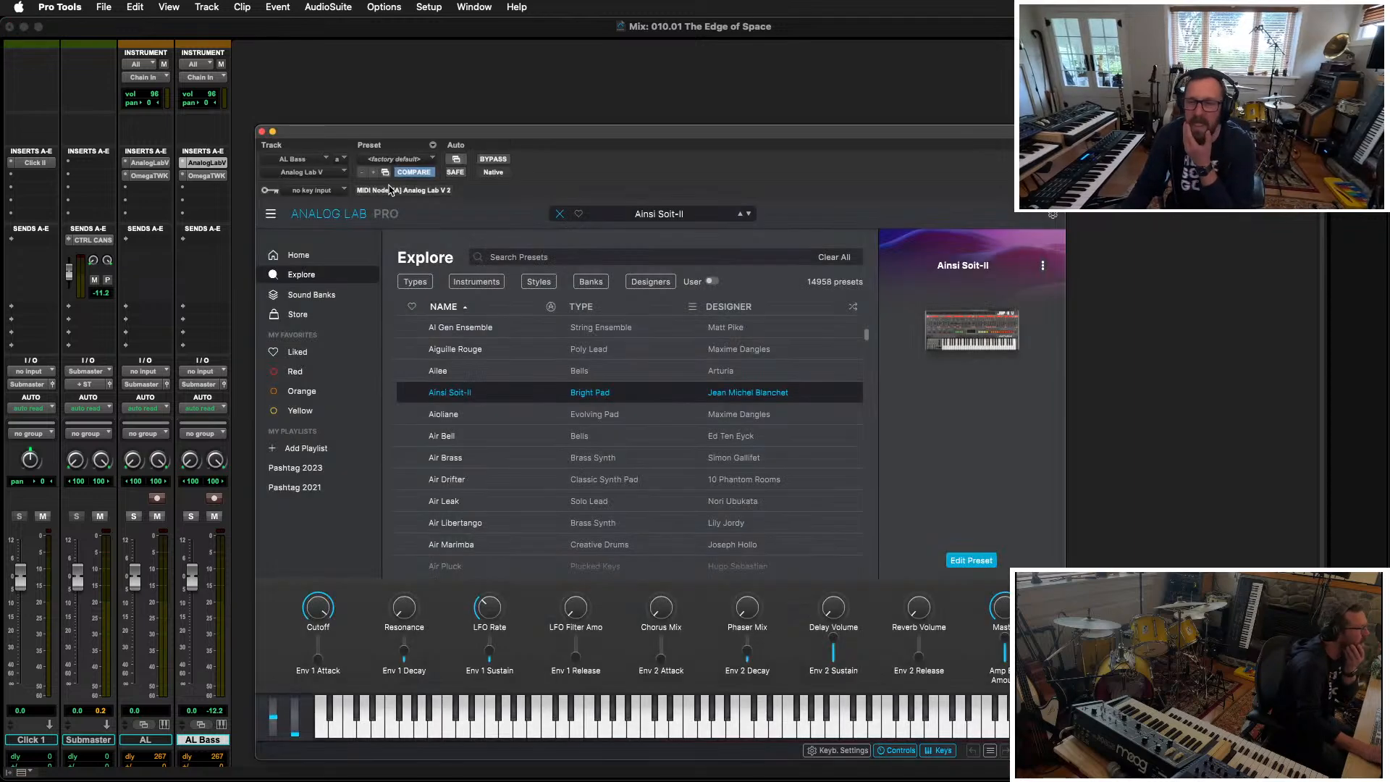
pyautogui.moveTo(607, 137); pyautogui.dragTo(362, 82)
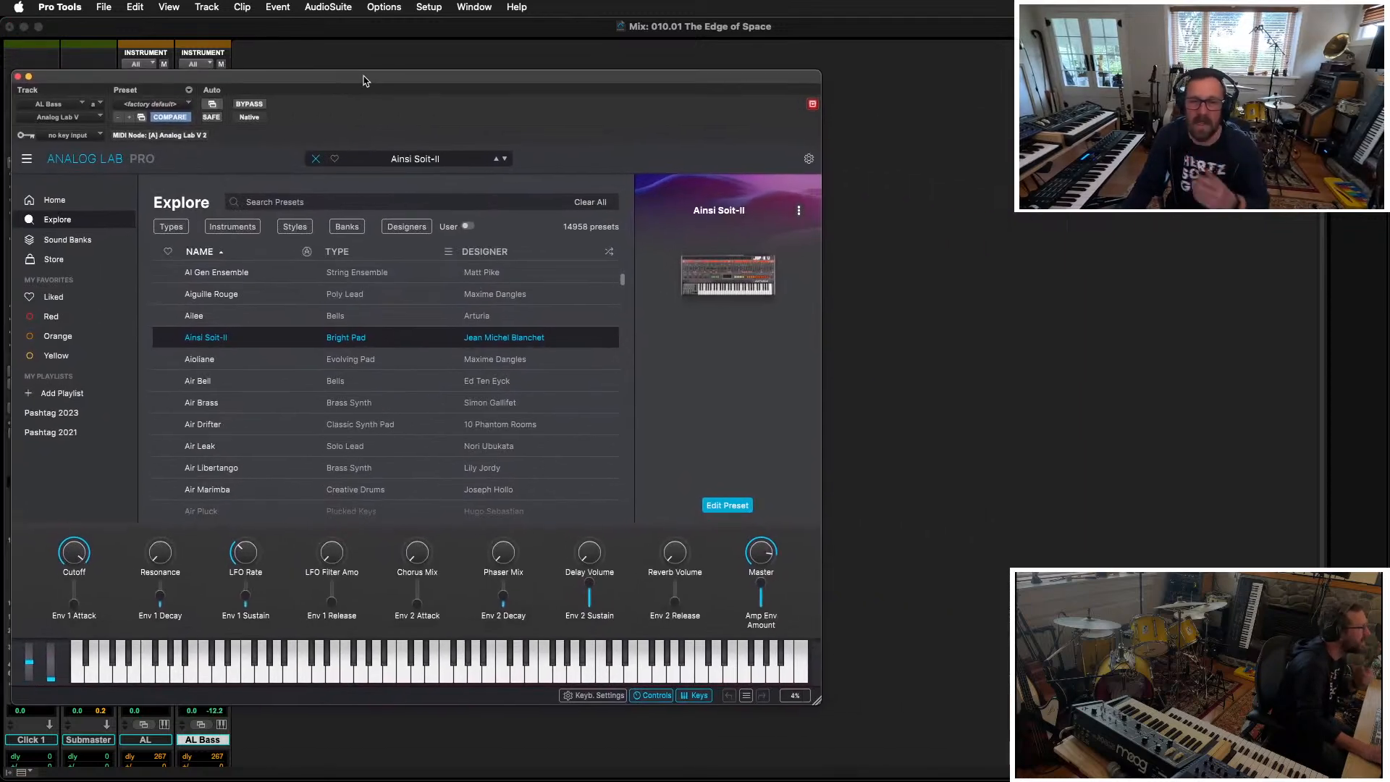
pyautogui.click(316, 159)
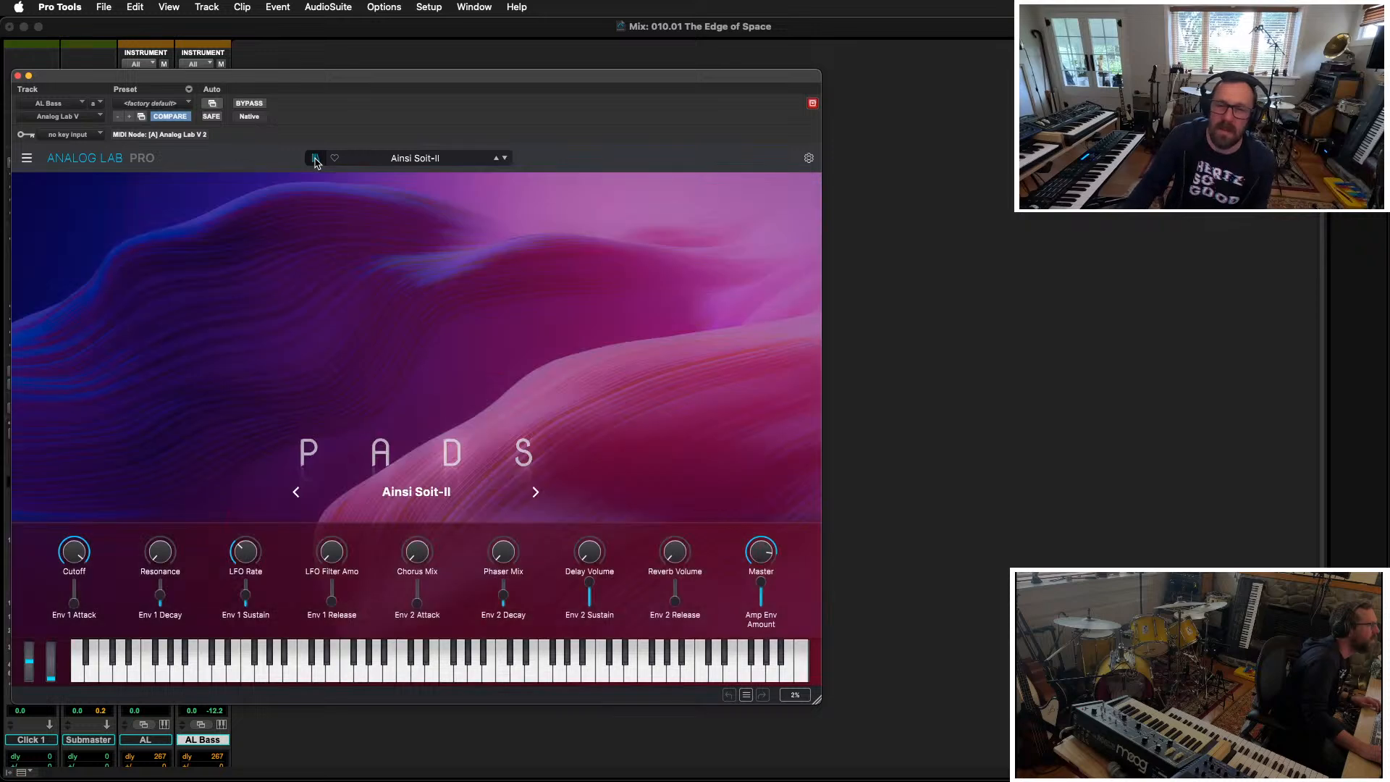
pyautogui.click(316, 159)
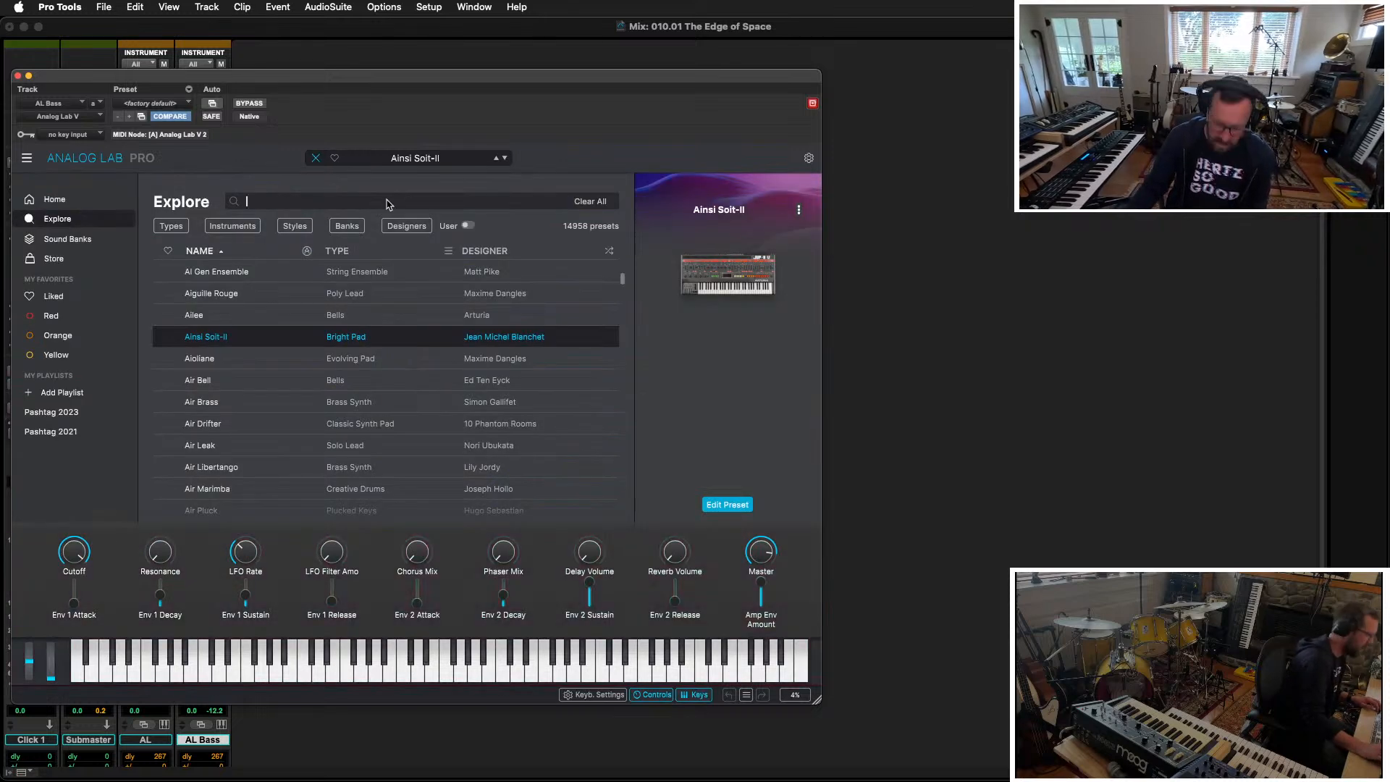
pyautogui.press('Return')
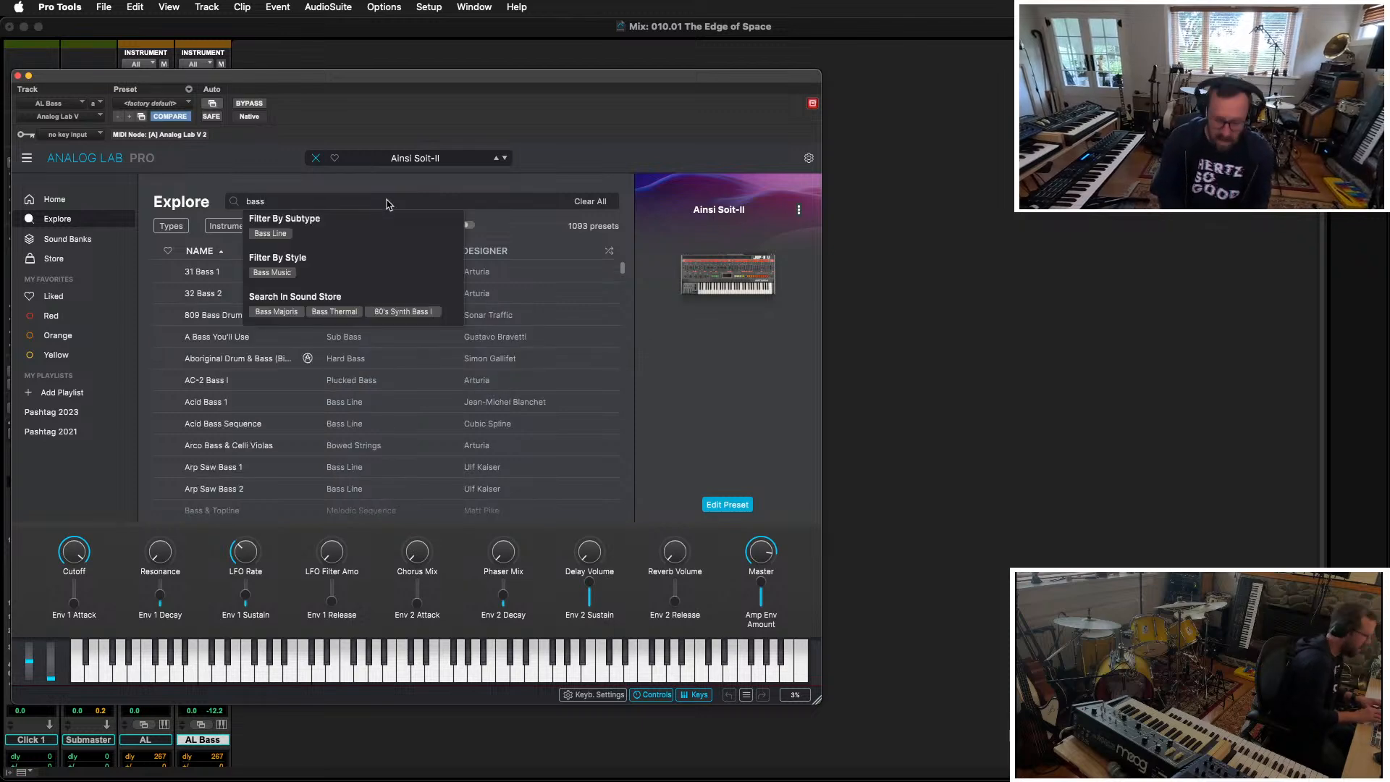
pyautogui.write('arp')
pyautogui.press('Return')
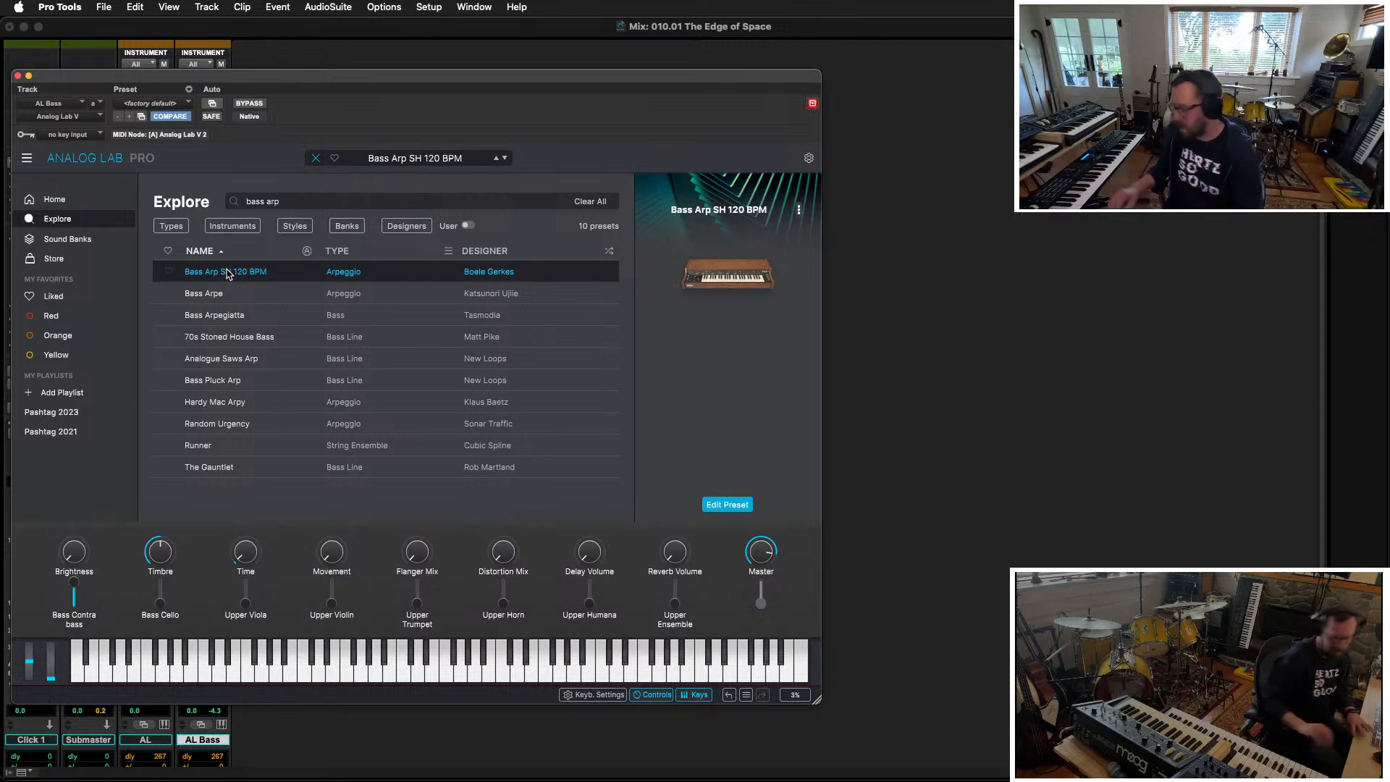
pyautogui.press('Down')
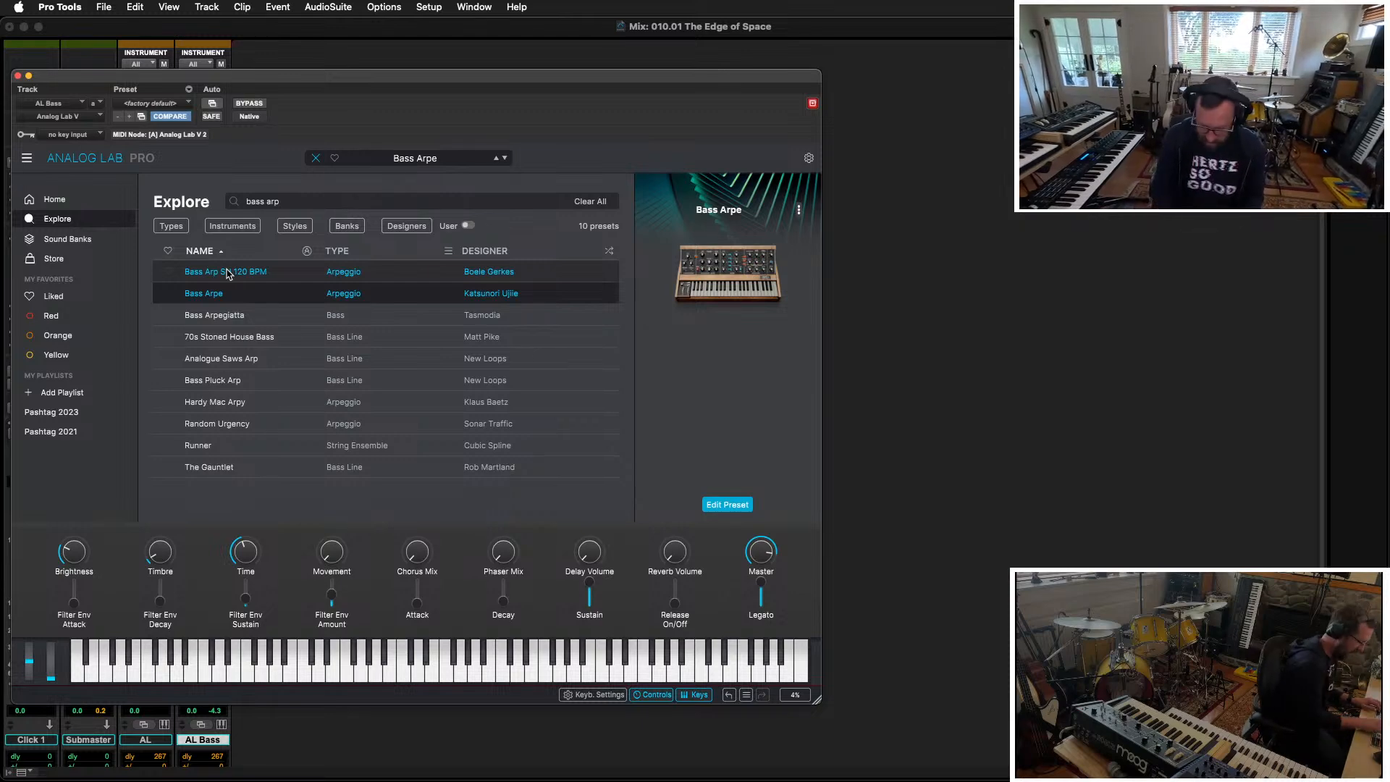
# Step: Select the AL Bass part from bar 2 to bar 39 and play it back with the loaded preset
pyautogui.press('super+equal')
pyautogui.moveTo(41, 70); pyautogui.dragTo(776, 236)
pyautogui.click(252, 355)
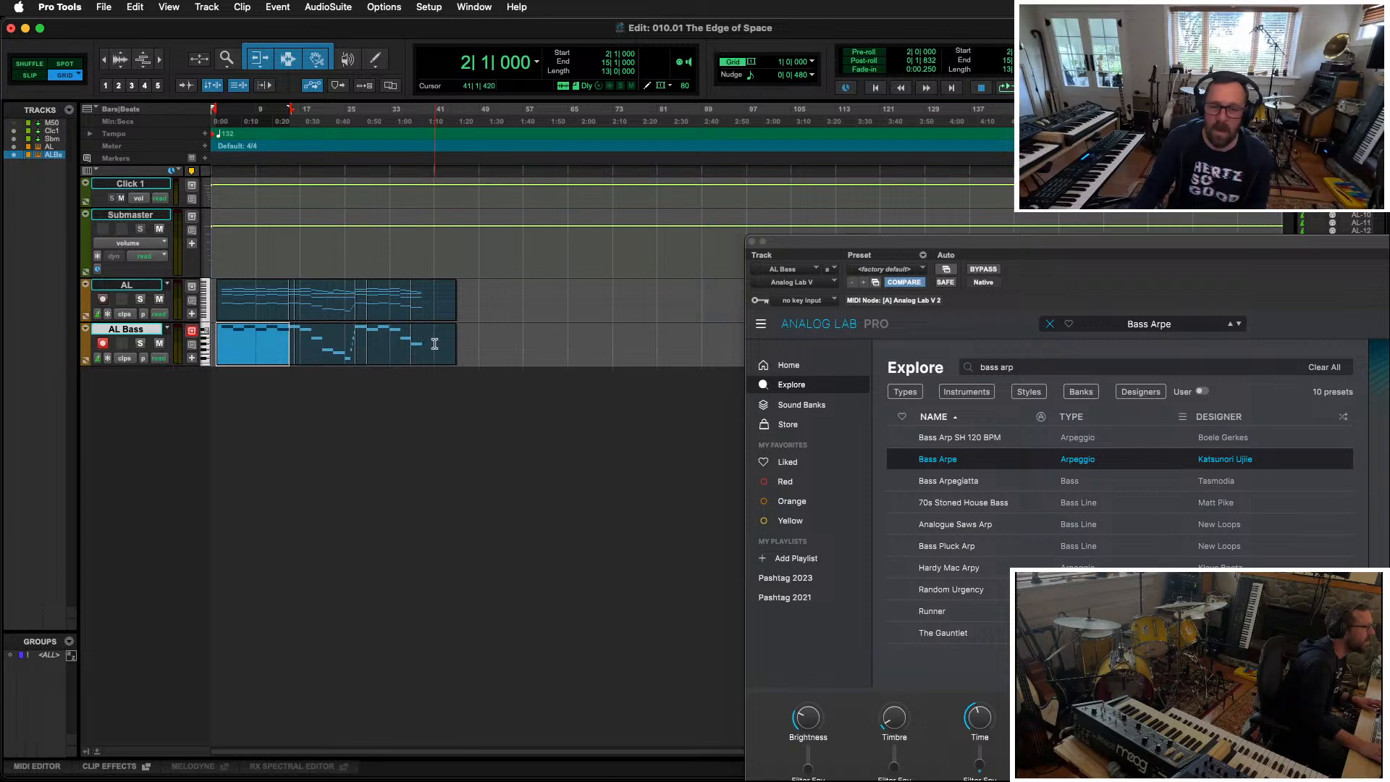
pyautogui.keyDown('shift'); pyautogui.click(424, 338); pyautogui.keyUp('shift')
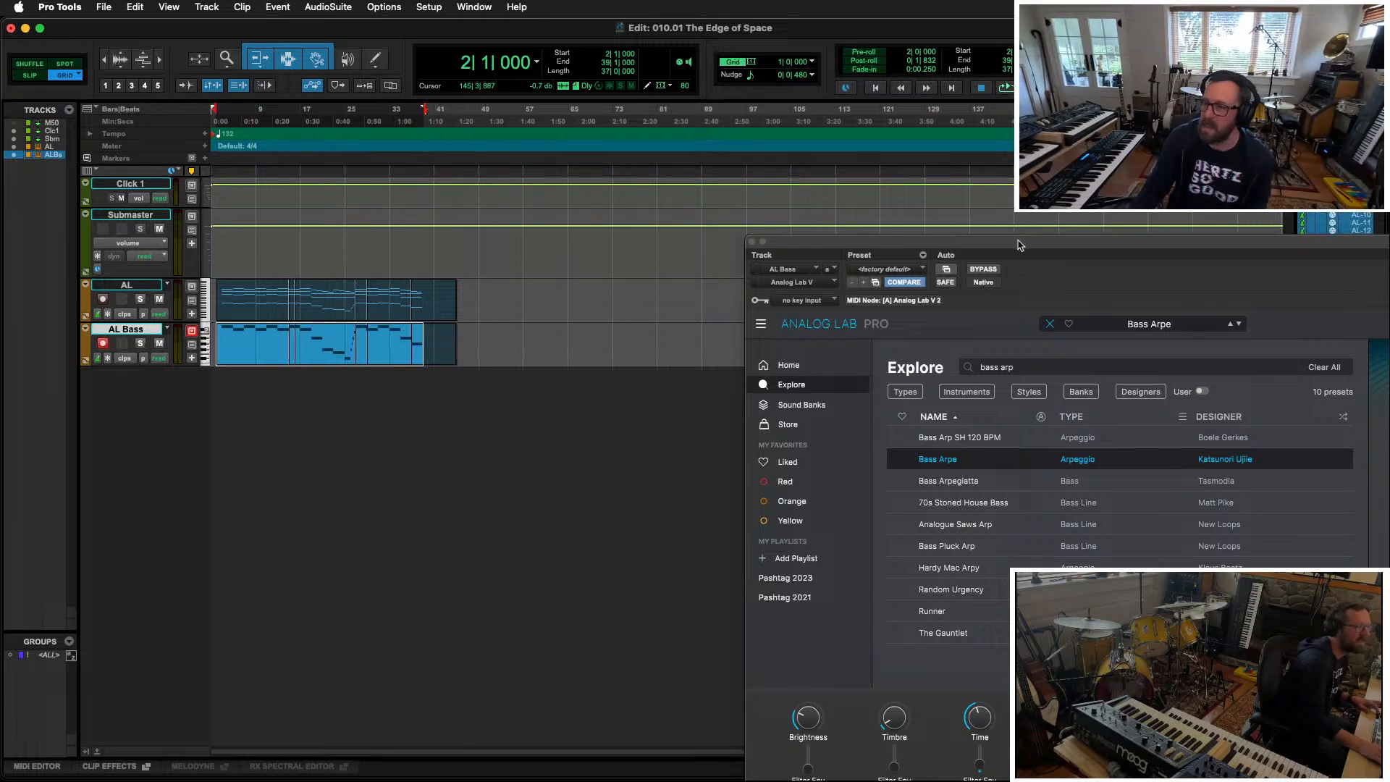
pyautogui.moveTo(1017, 245); pyautogui.dragTo(498, 120)
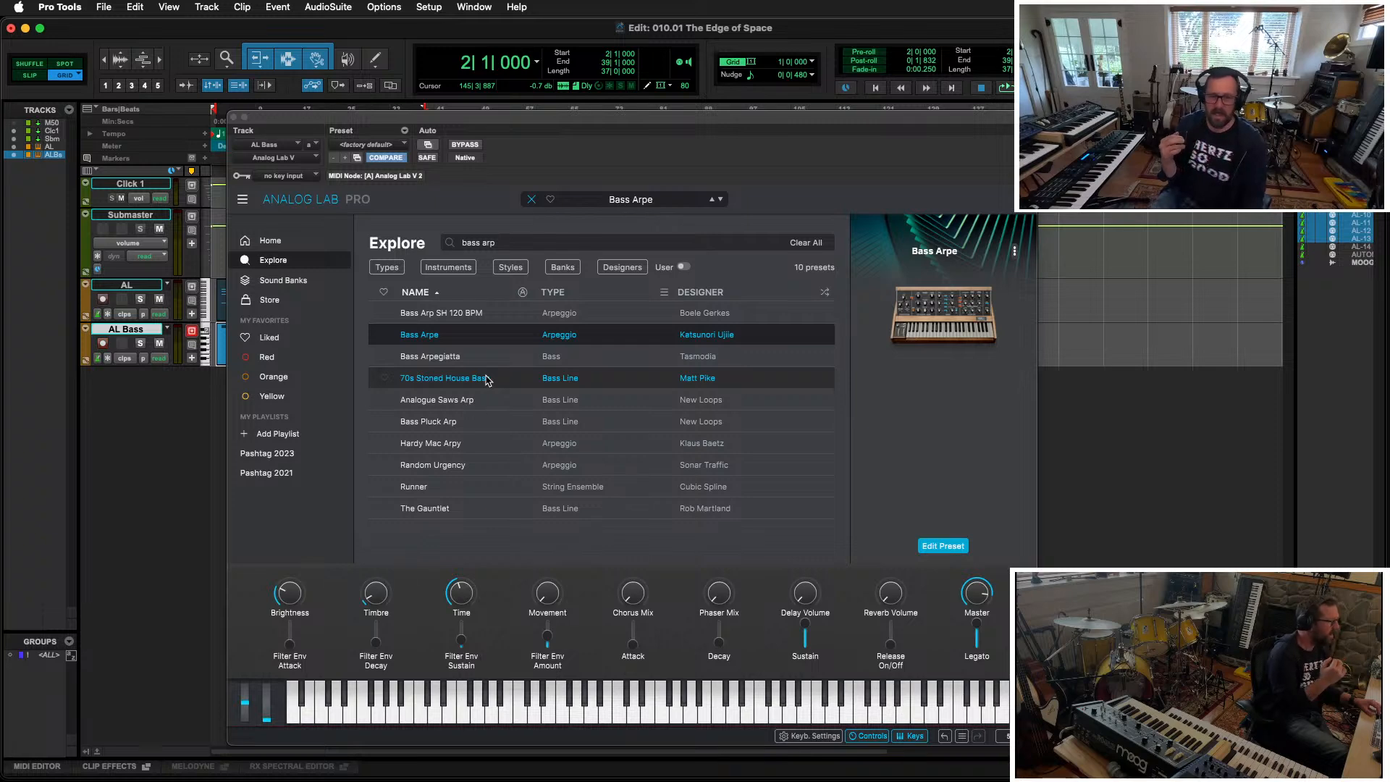
pyautogui.press('space')
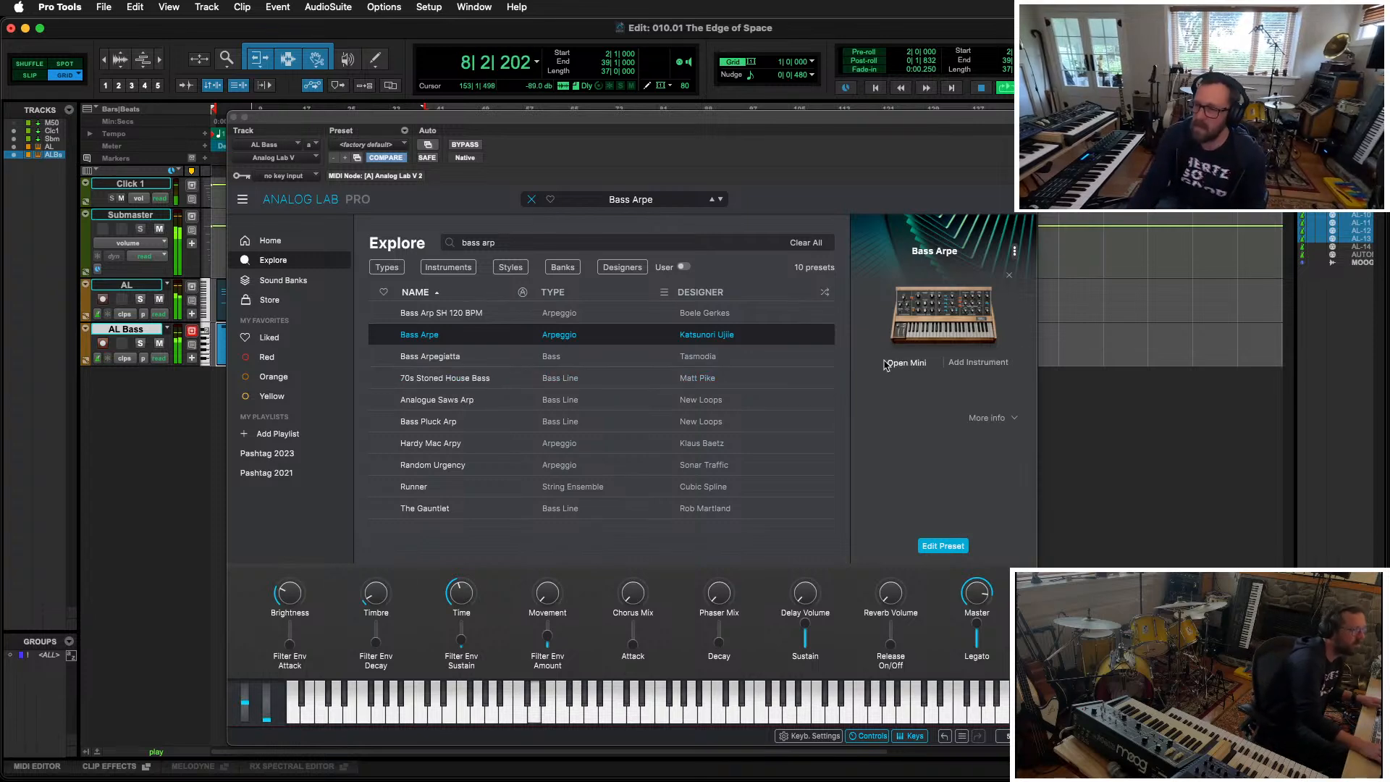
# Step: Open the Mini synth behind Bass Arpe and adjust its Timbre and Brightness macros during playback
pyautogui.click(907, 362)
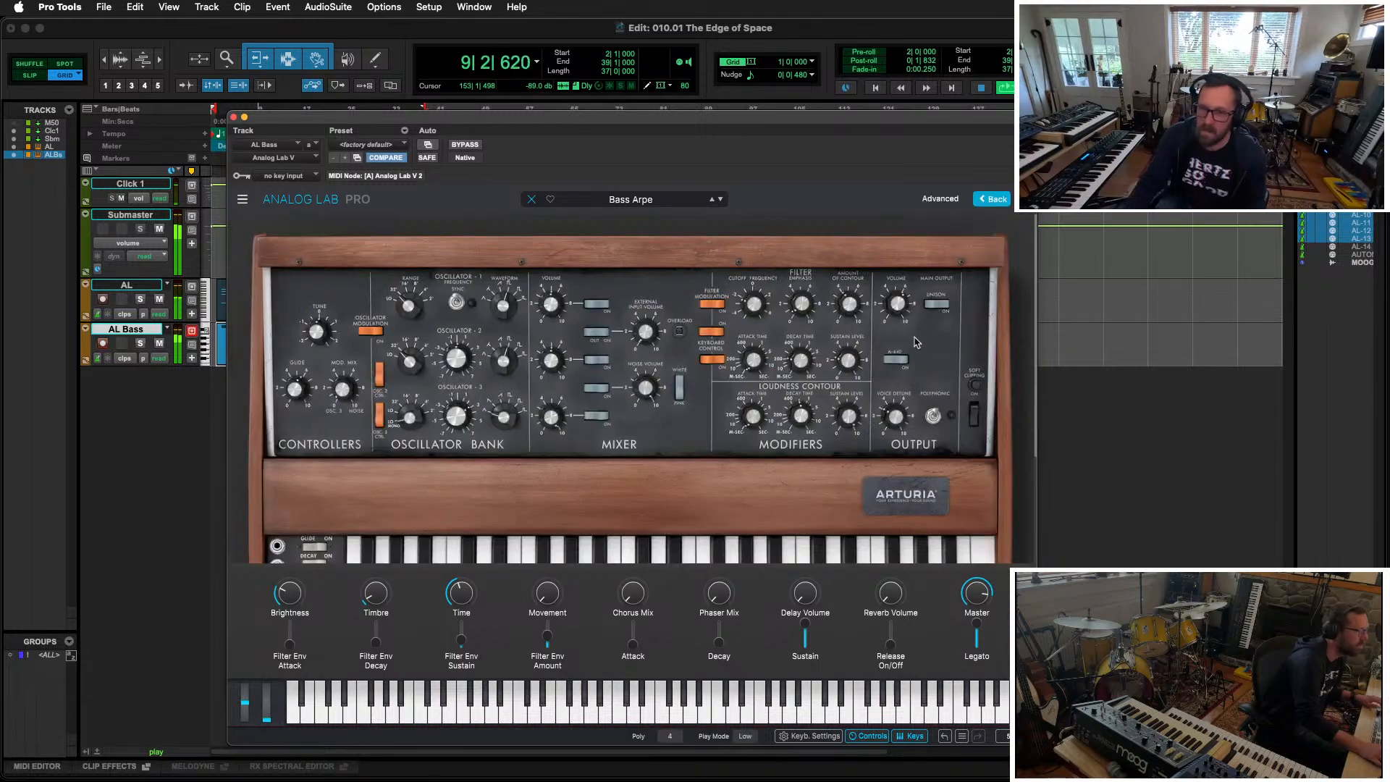
pyautogui.moveTo(387, 119); pyautogui.dragTo(588, 101)
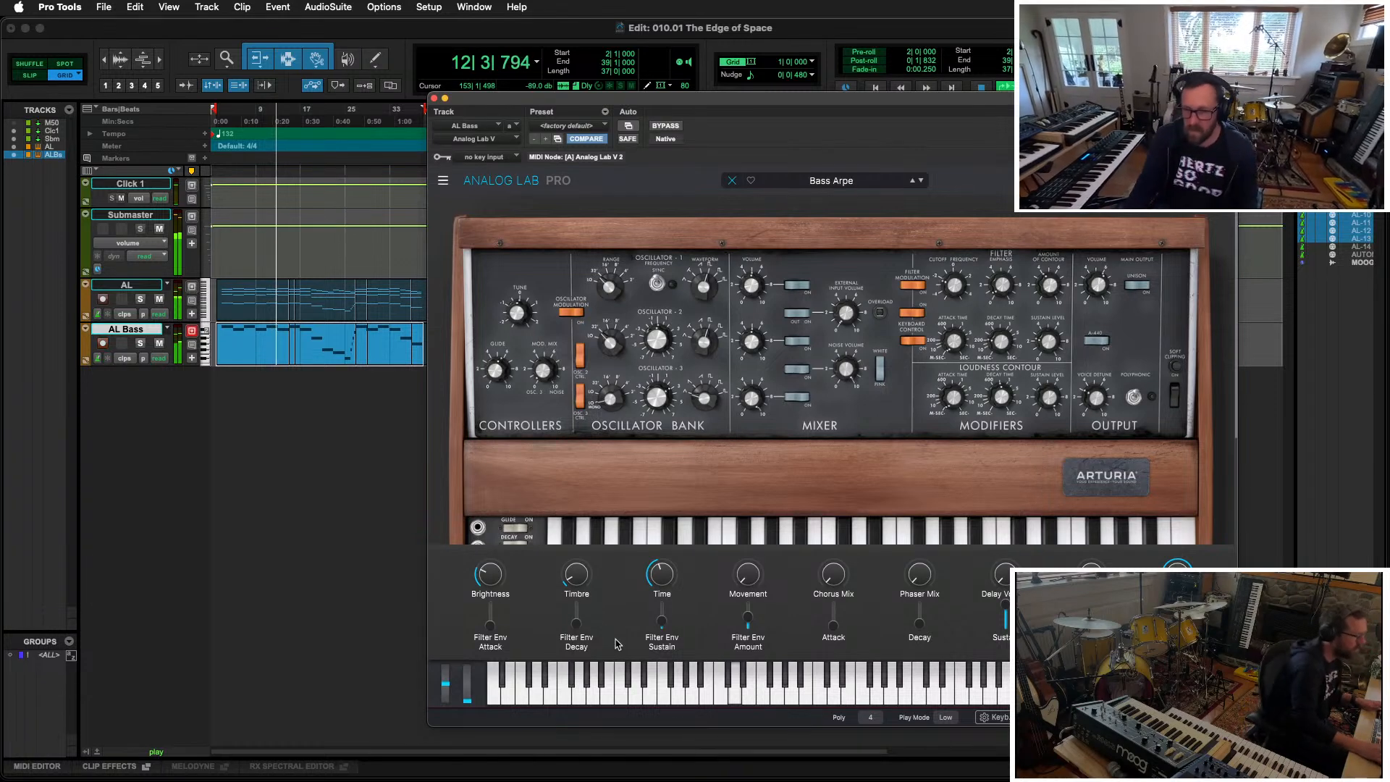
pyautogui.moveTo(576, 586); pyautogui.dragTo(577, 561)
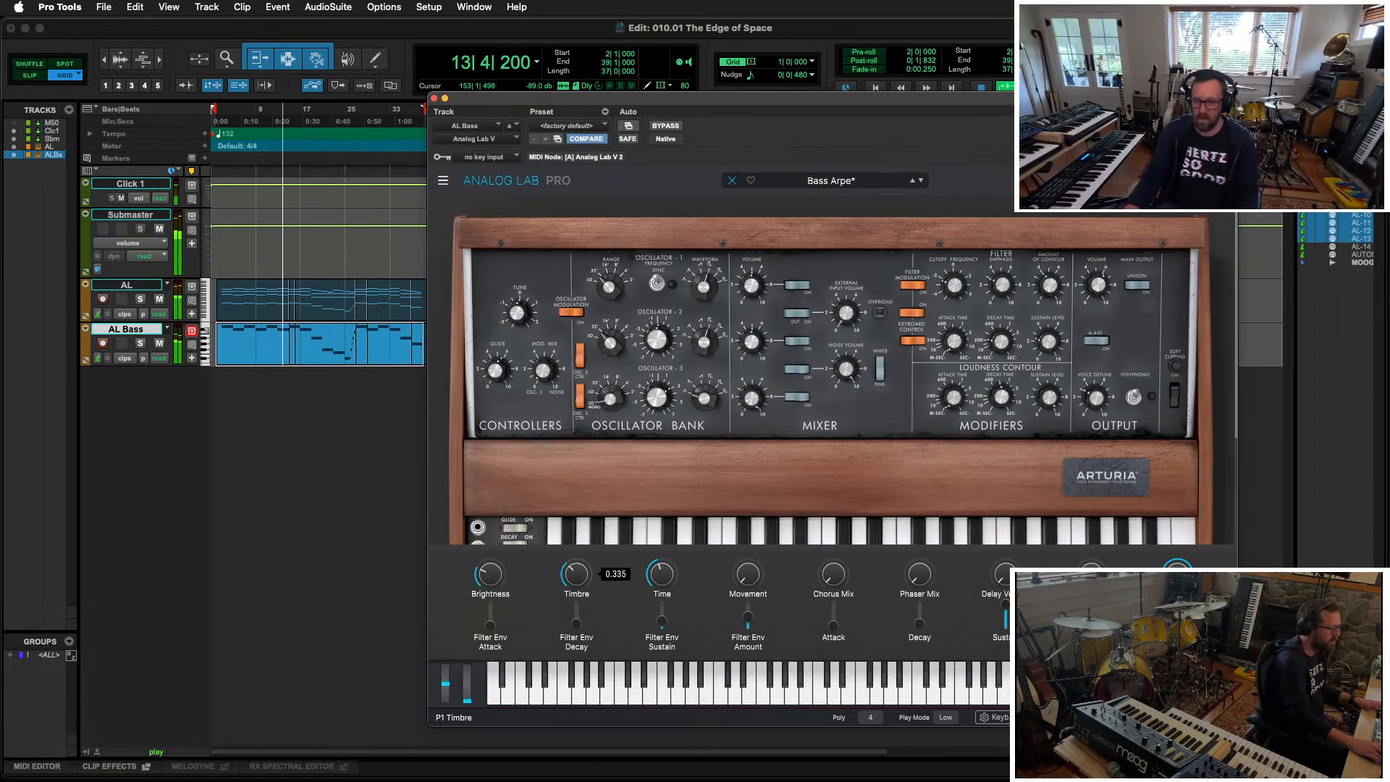
pyautogui.click(484, 593)
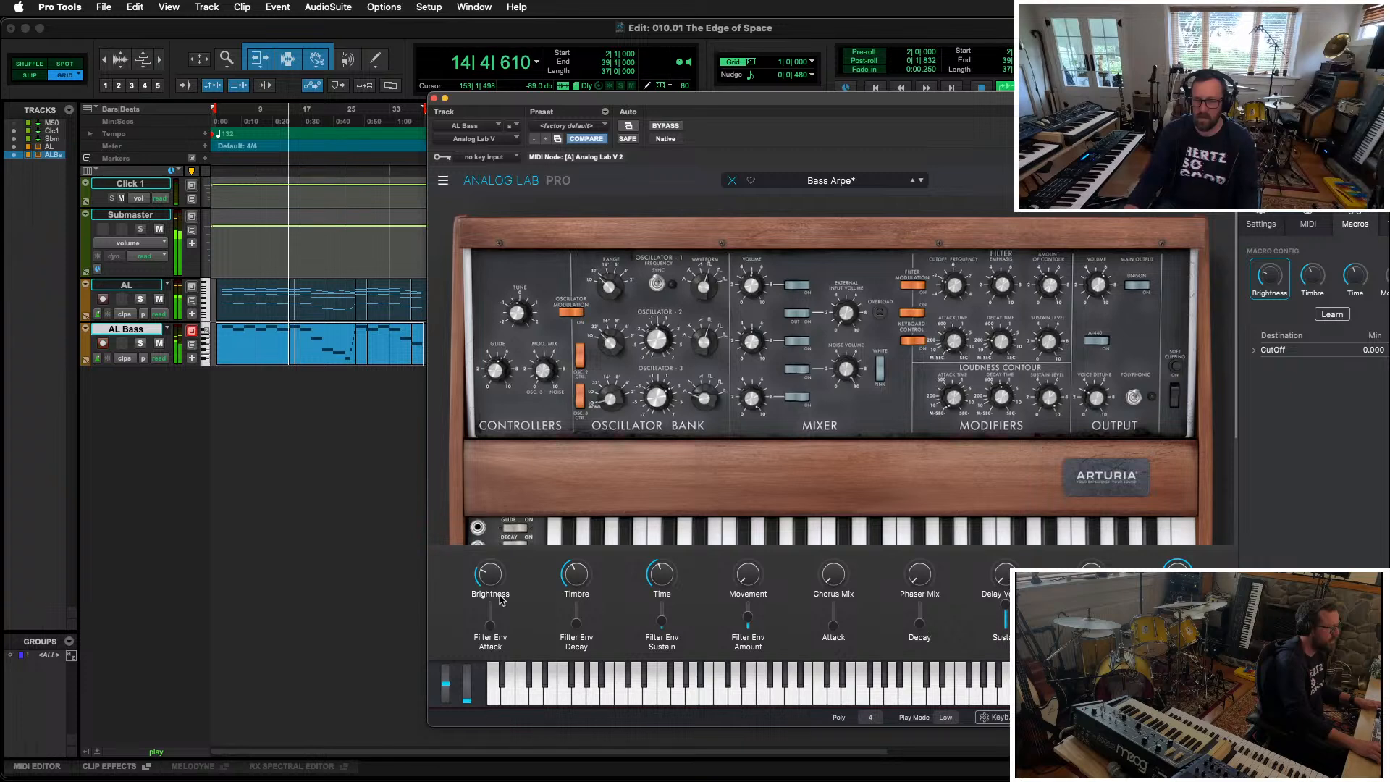
pyautogui.moveTo(500, 598); pyautogui.dragTo(500, 608)
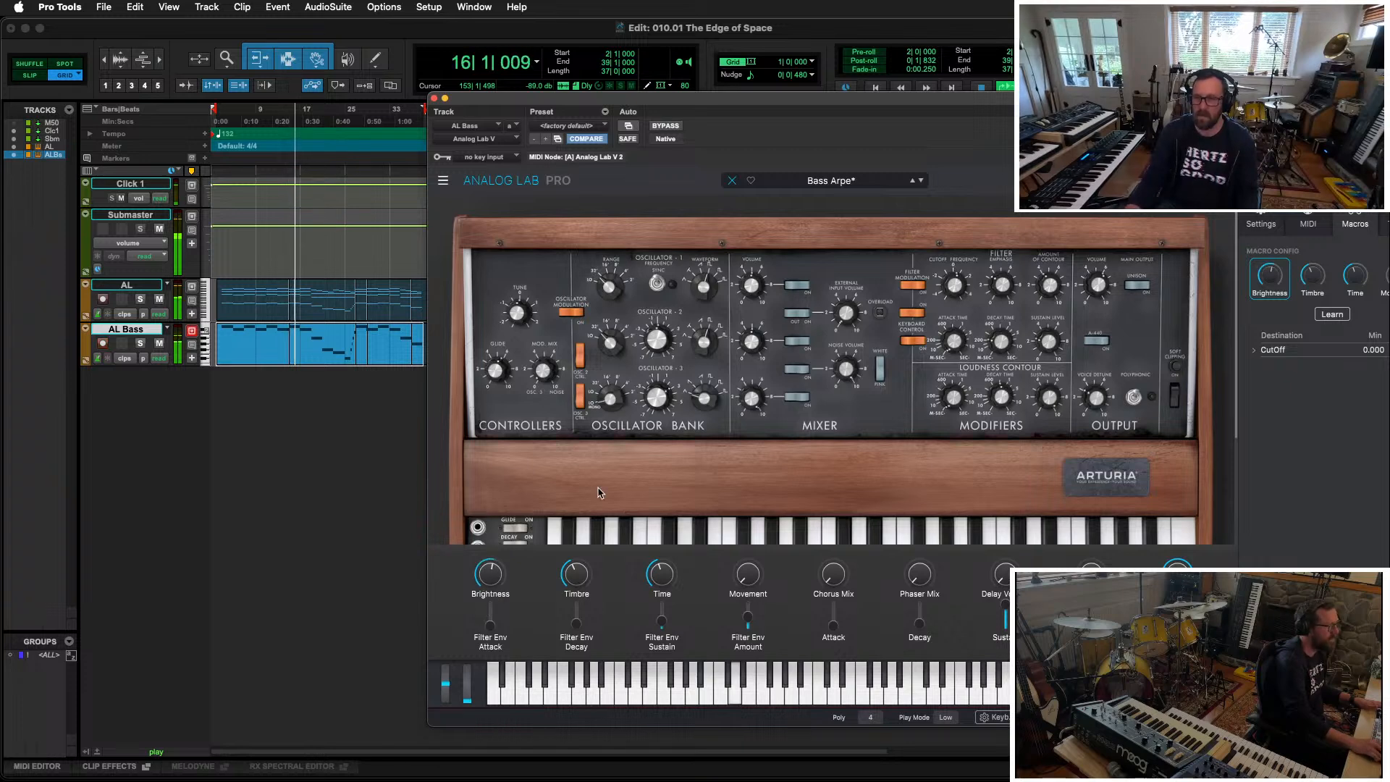
pyautogui.moveTo(832, 106); pyautogui.dragTo(430, 92)
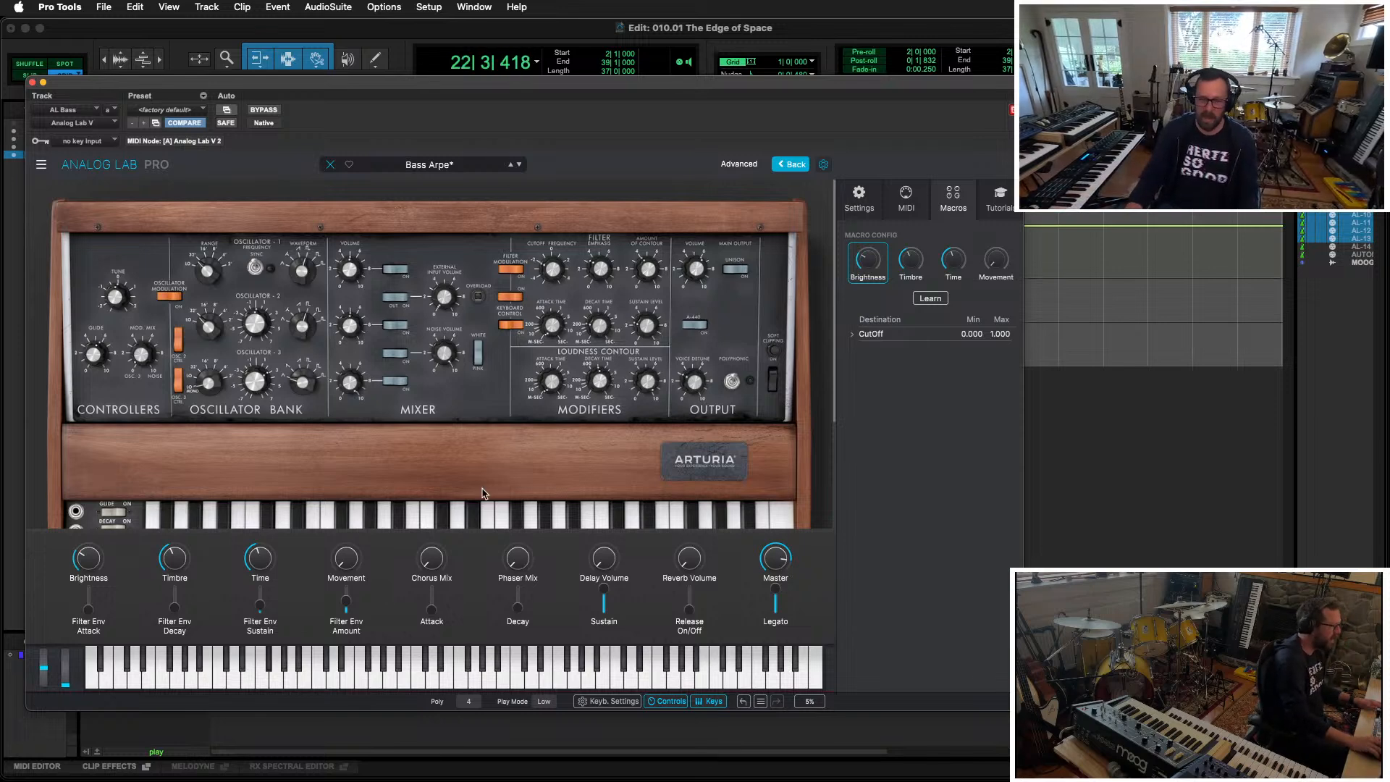
pyautogui.moveTo(169, 561)
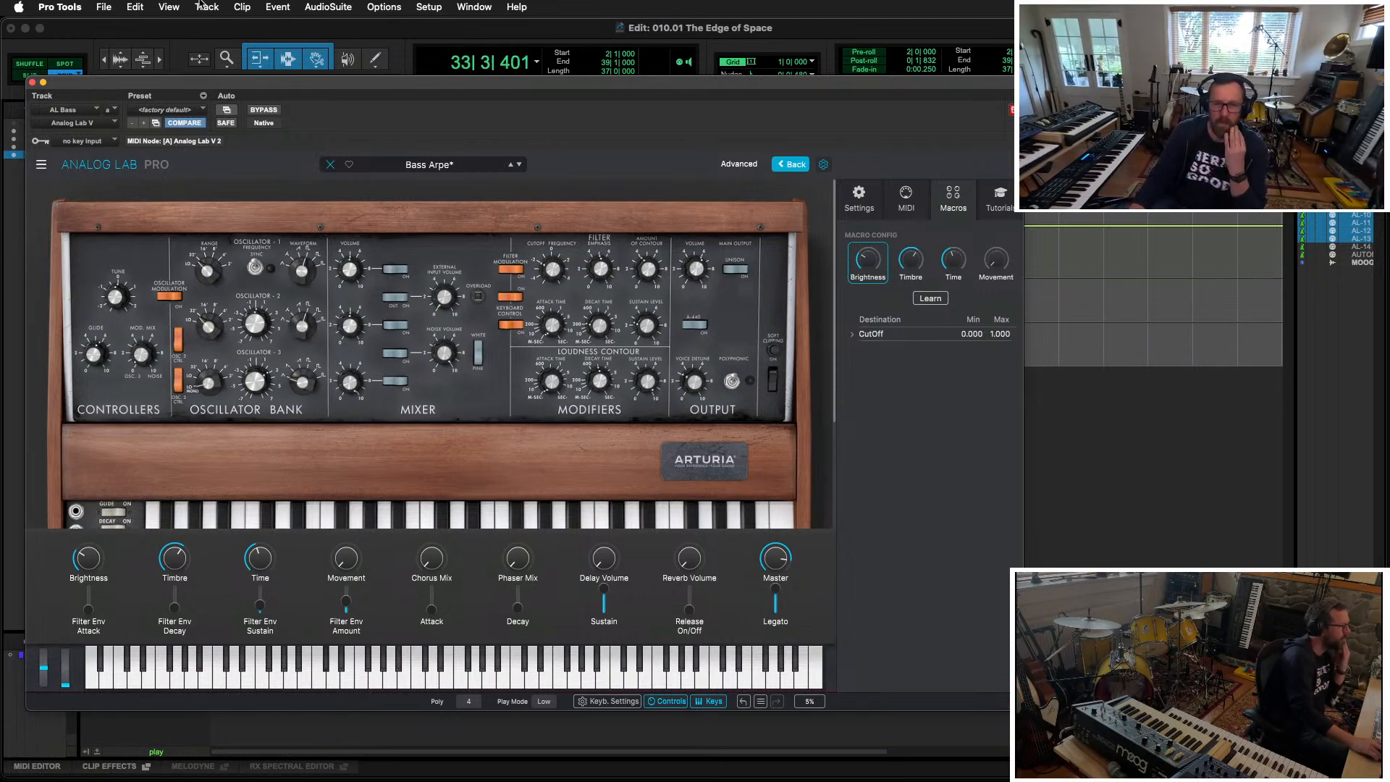
# Step: Switch the AL Bass sound to the Bass Arpegiatta preset, dismiss the legacy-product notice and return to the preset browser filtered by Bass
pyautogui.moveTo(244, 85); pyautogui.dragTo(654, 66)
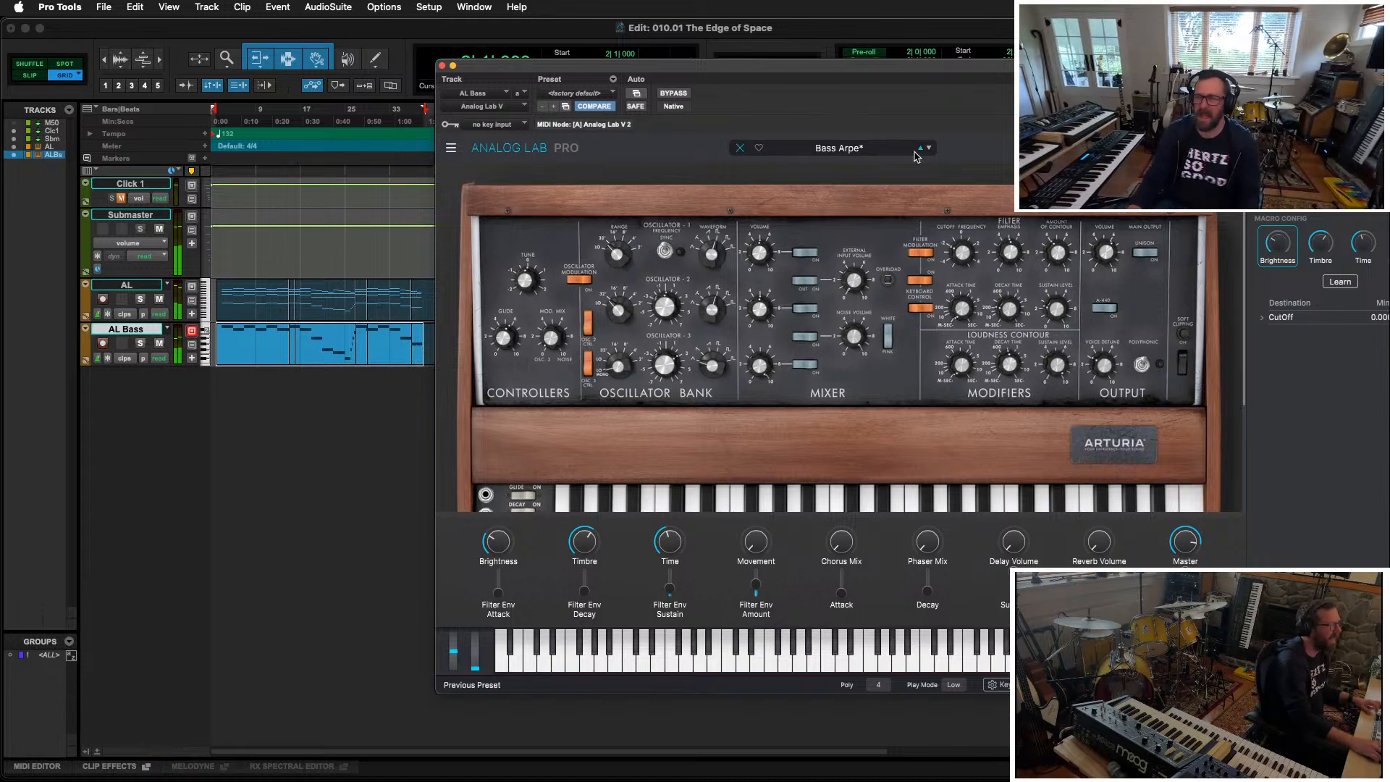
pyautogui.moveTo(919, 69); pyautogui.dragTo(628, 62)
pyautogui.click(545, 142)
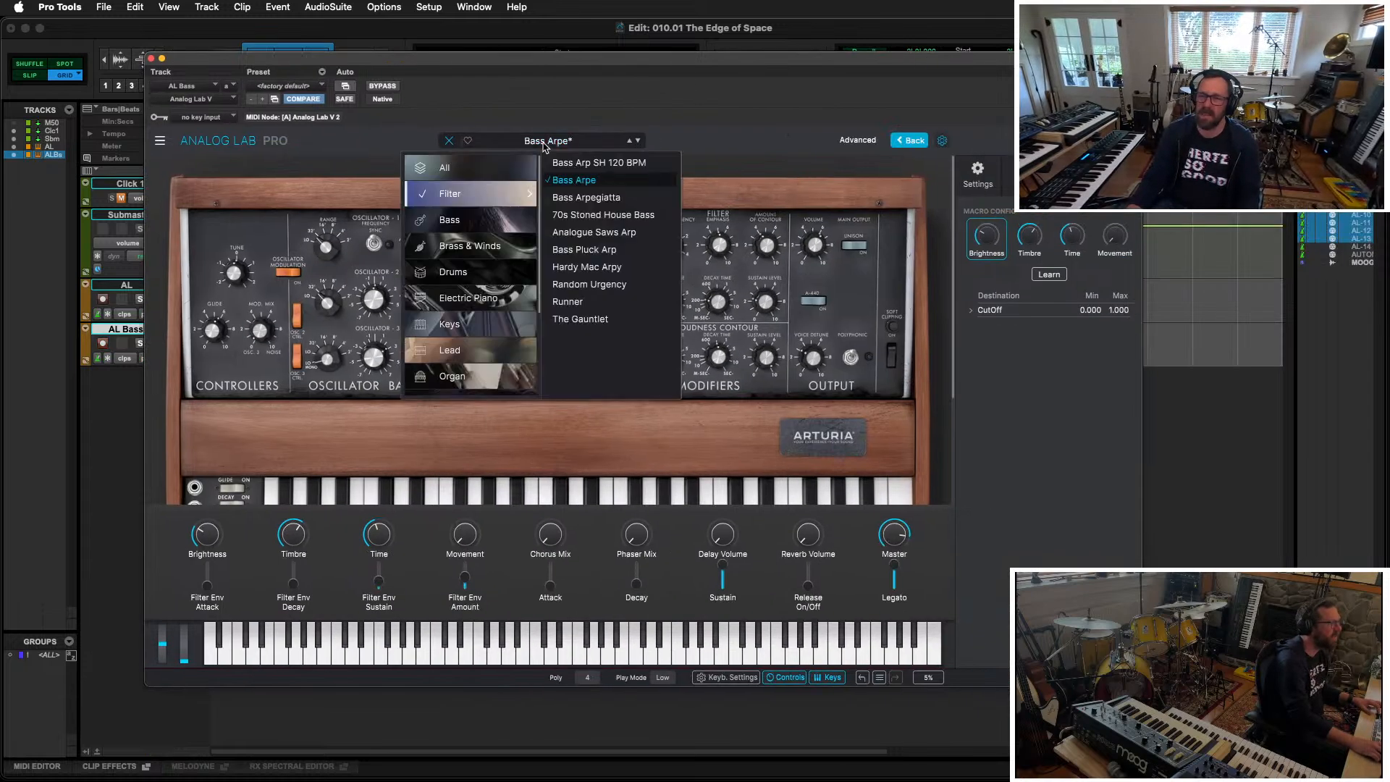
pyautogui.click(594, 198)
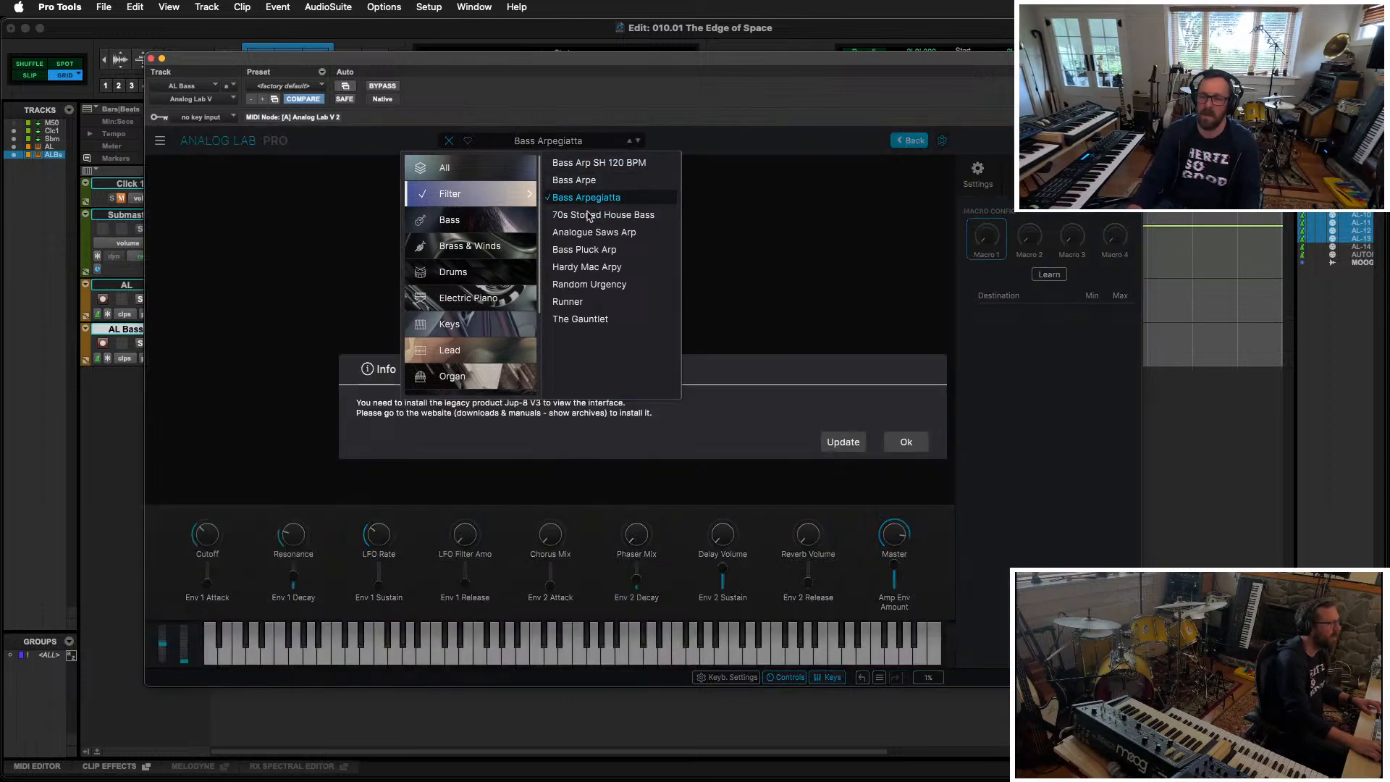
pyautogui.click(914, 442)
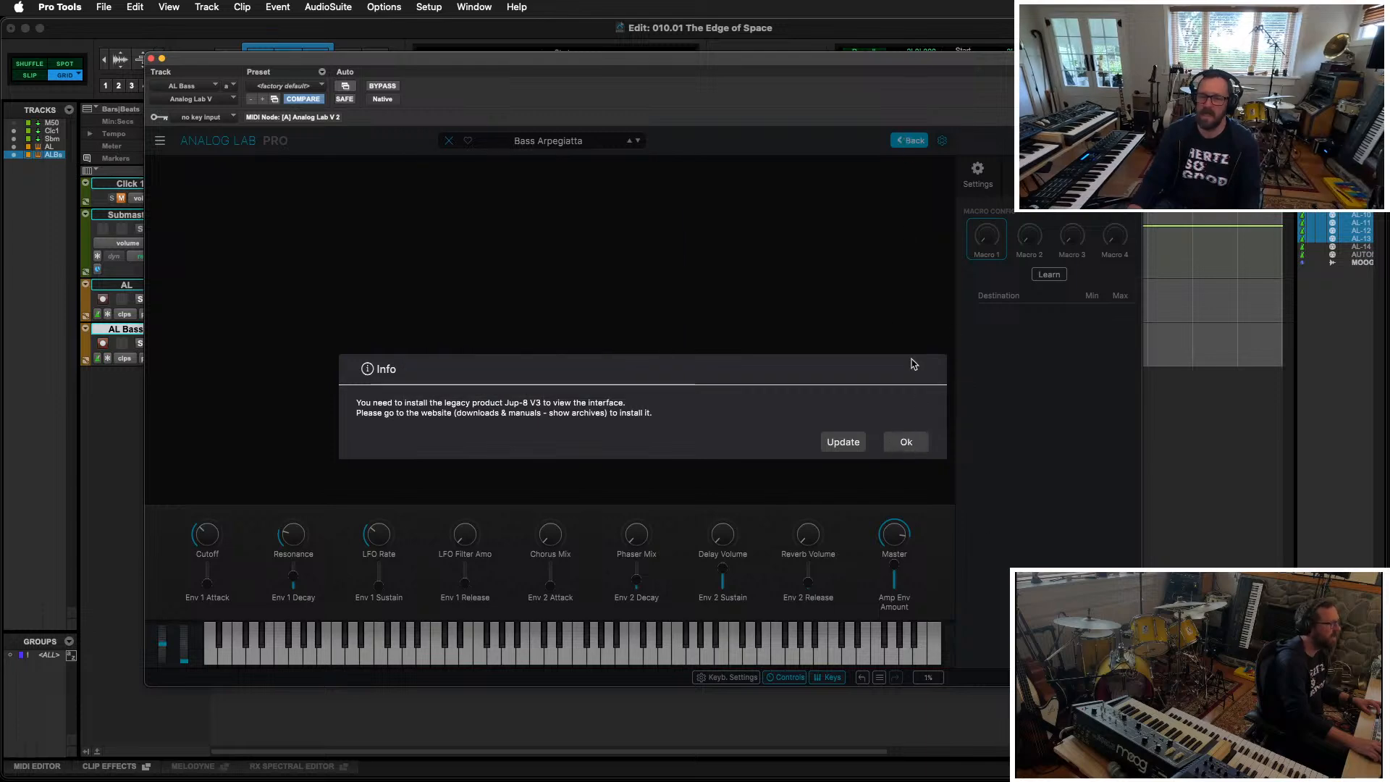
pyautogui.click(906, 441)
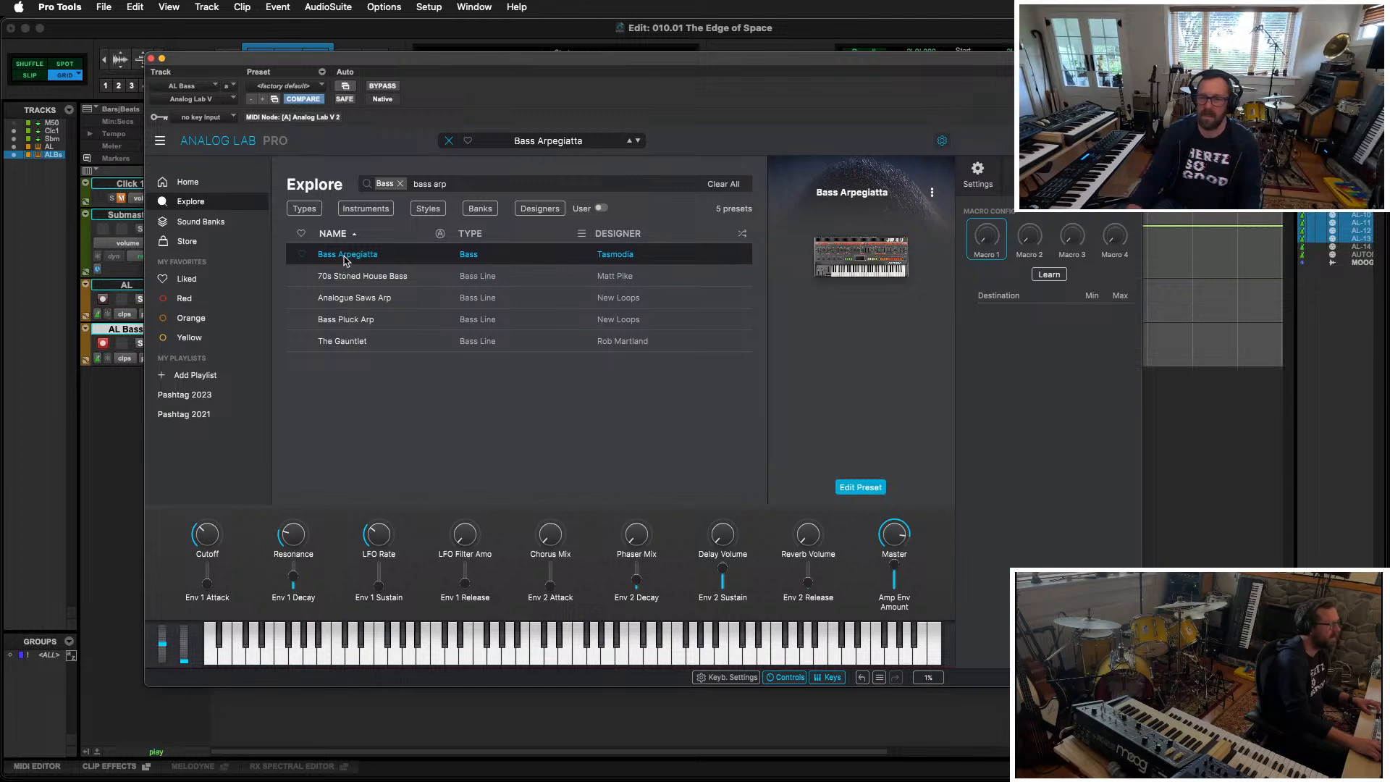
# Step: Audition Bass Arpegiatta against the chords, try the LFO Rate macro and stop playback
pyautogui.moveTo(448, 64); pyautogui.dragTo(717, 90)
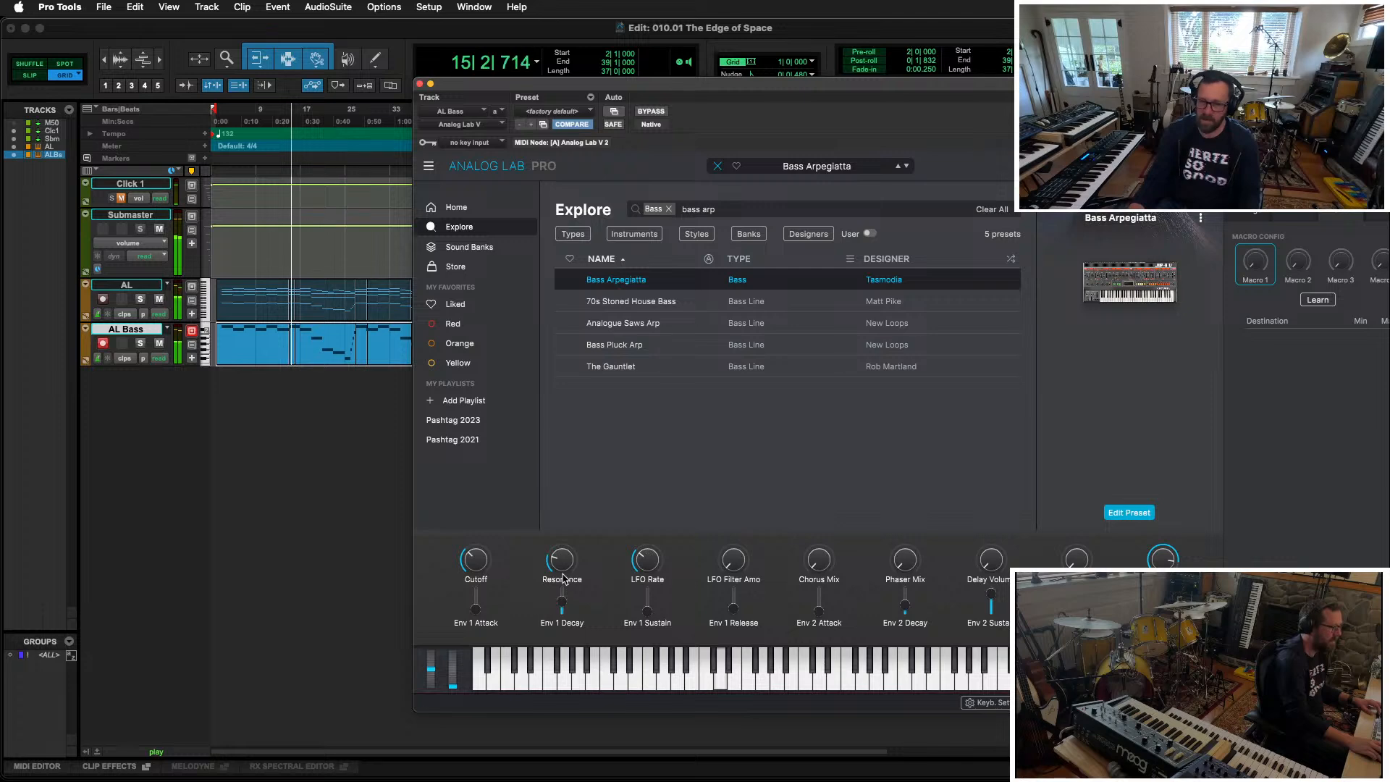
pyautogui.moveTo(632, 567); pyautogui.dragTo(633, 567)
pyautogui.click(319, 369)
pyautogui.press('space')
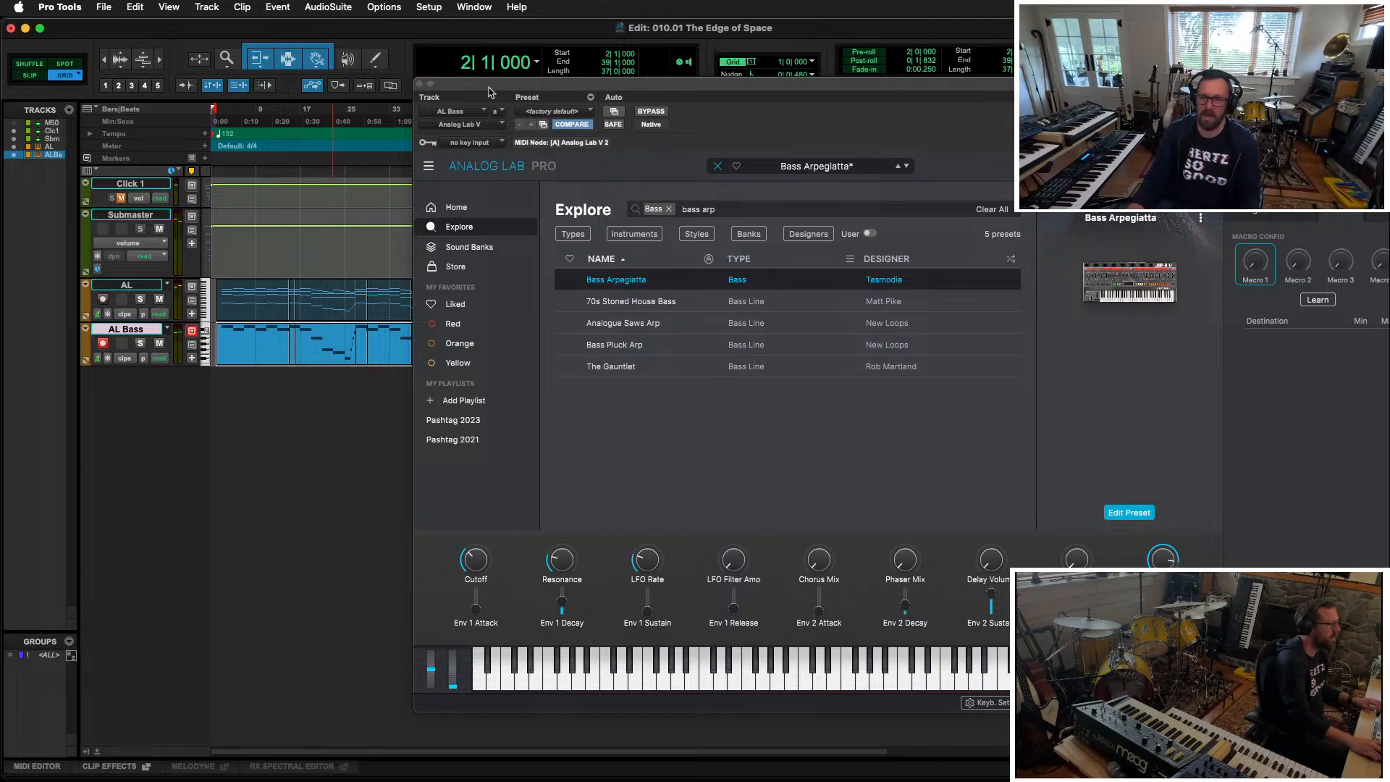
# Step: Open the AL Bass part in the MIDI Editor, uncover its notes and audition the F#1, F1, D#1, A#1 and C#2 notes
pyautogui.doubleClick(319, 362)
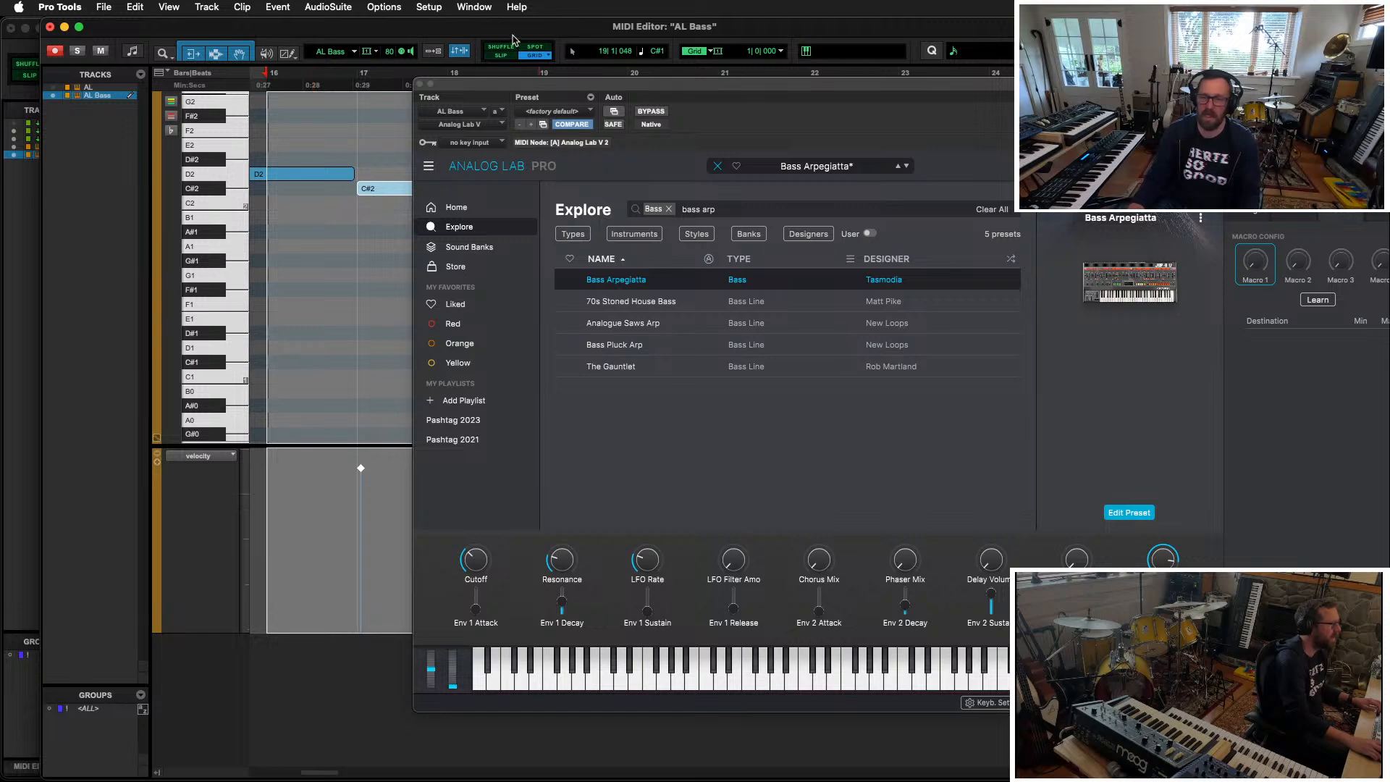
pyautogui.moveTo(512, 85); pyautogui.dragTo(592, 509)
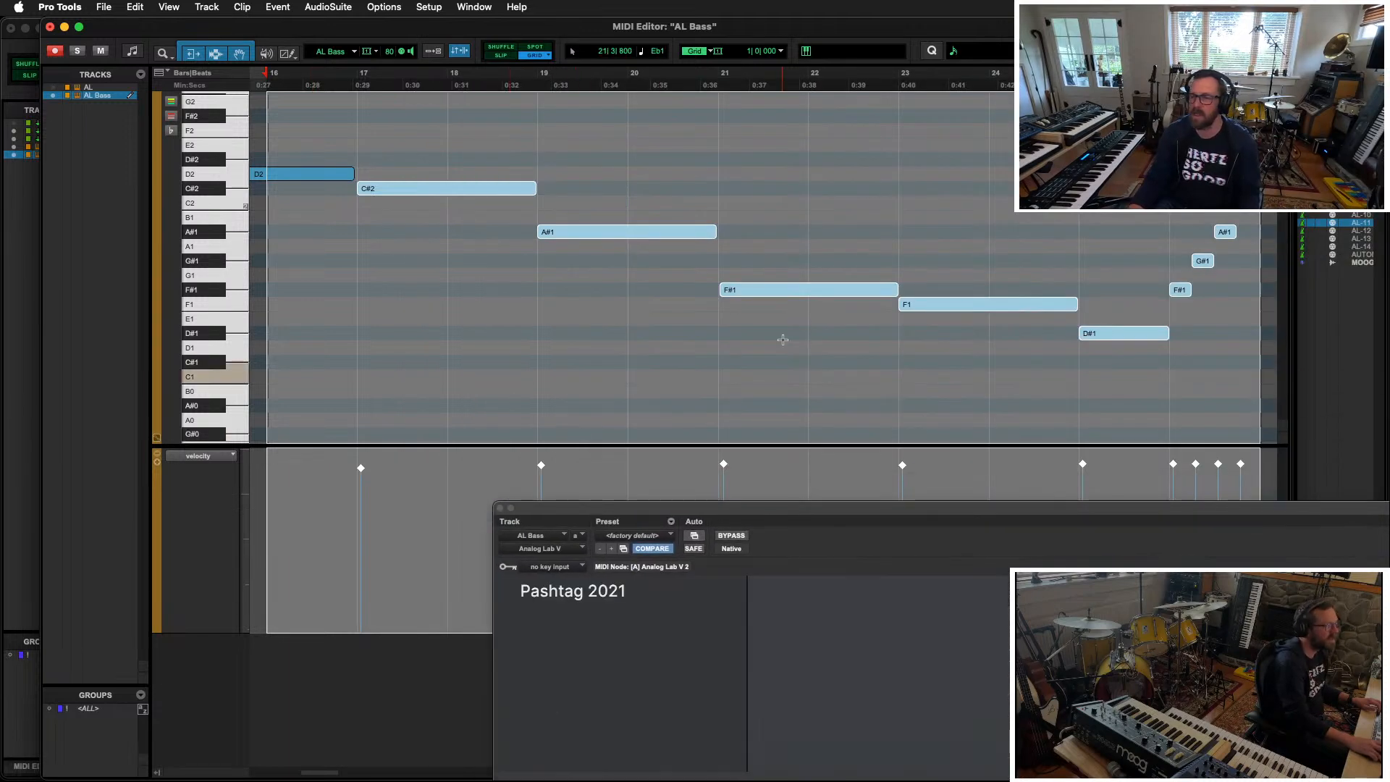
pyautogui.click(758, 380)
pyautogui.click(724, 290)
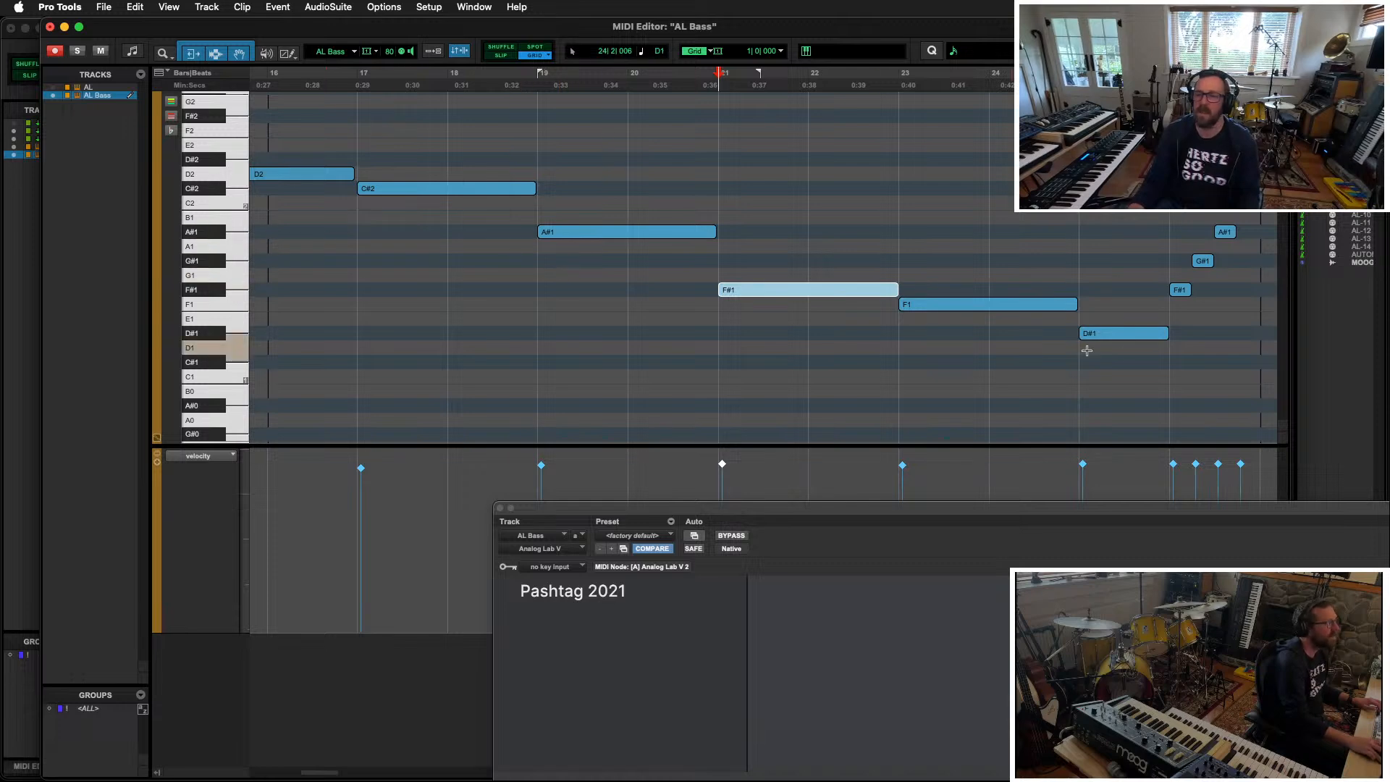
pyautogui.click(1074, 301)
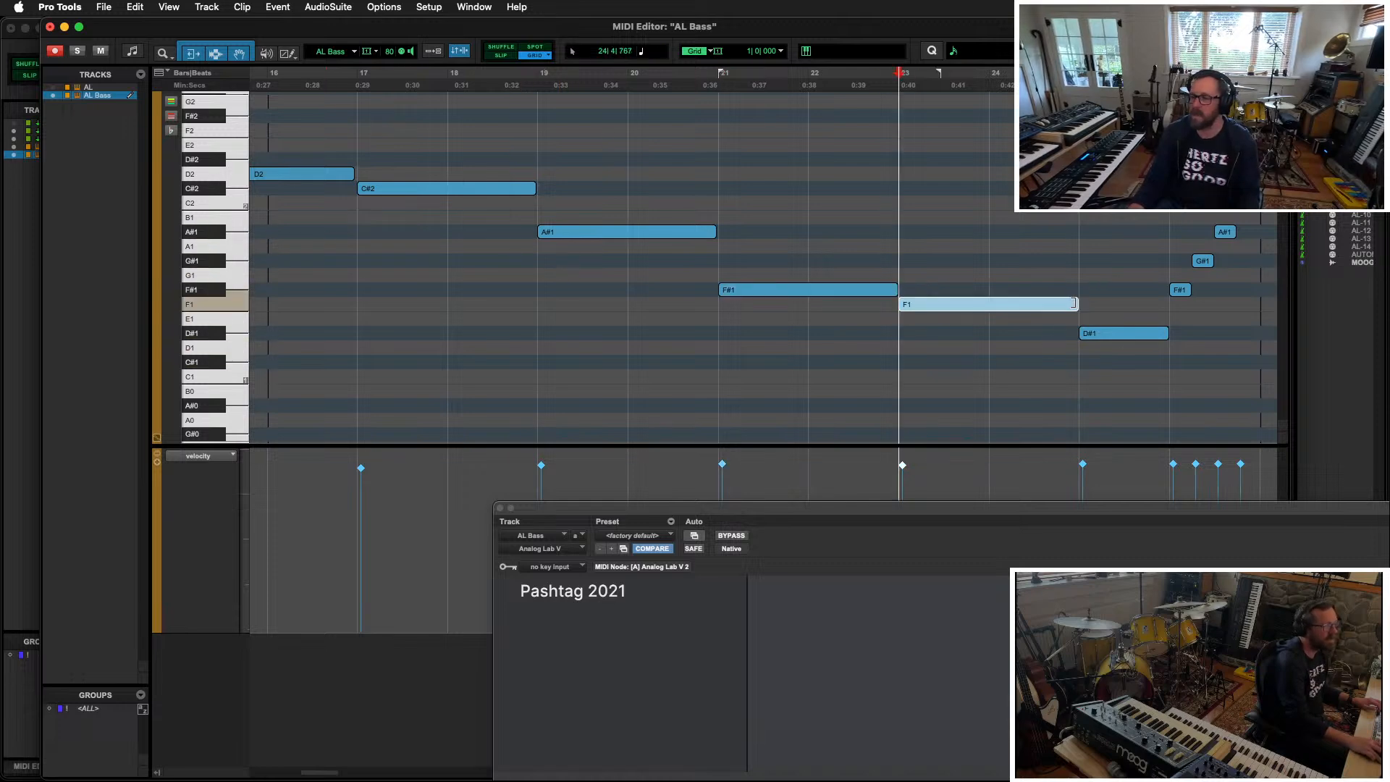
pyautogui.click(1084, 336)
pyautogui.click(720, 293)
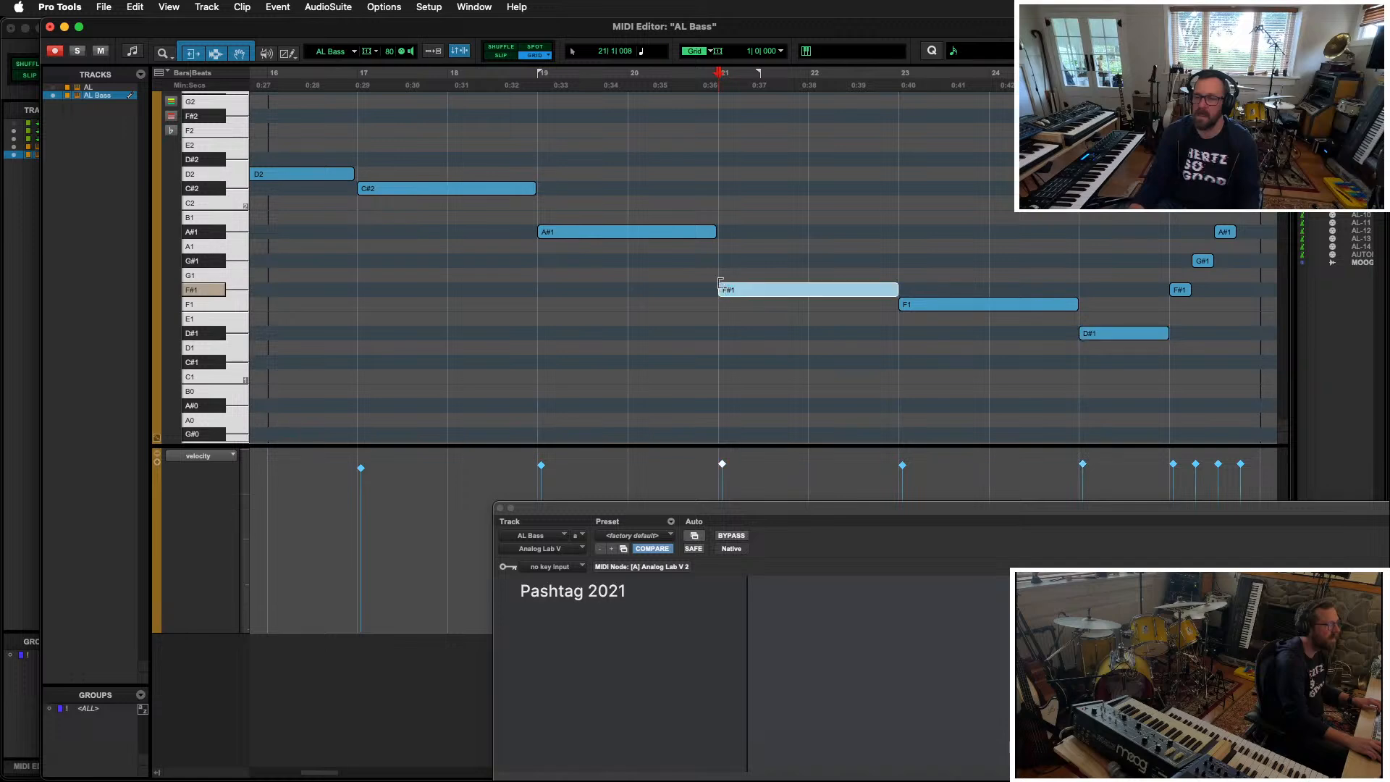
pyautogui.click(713, 230)
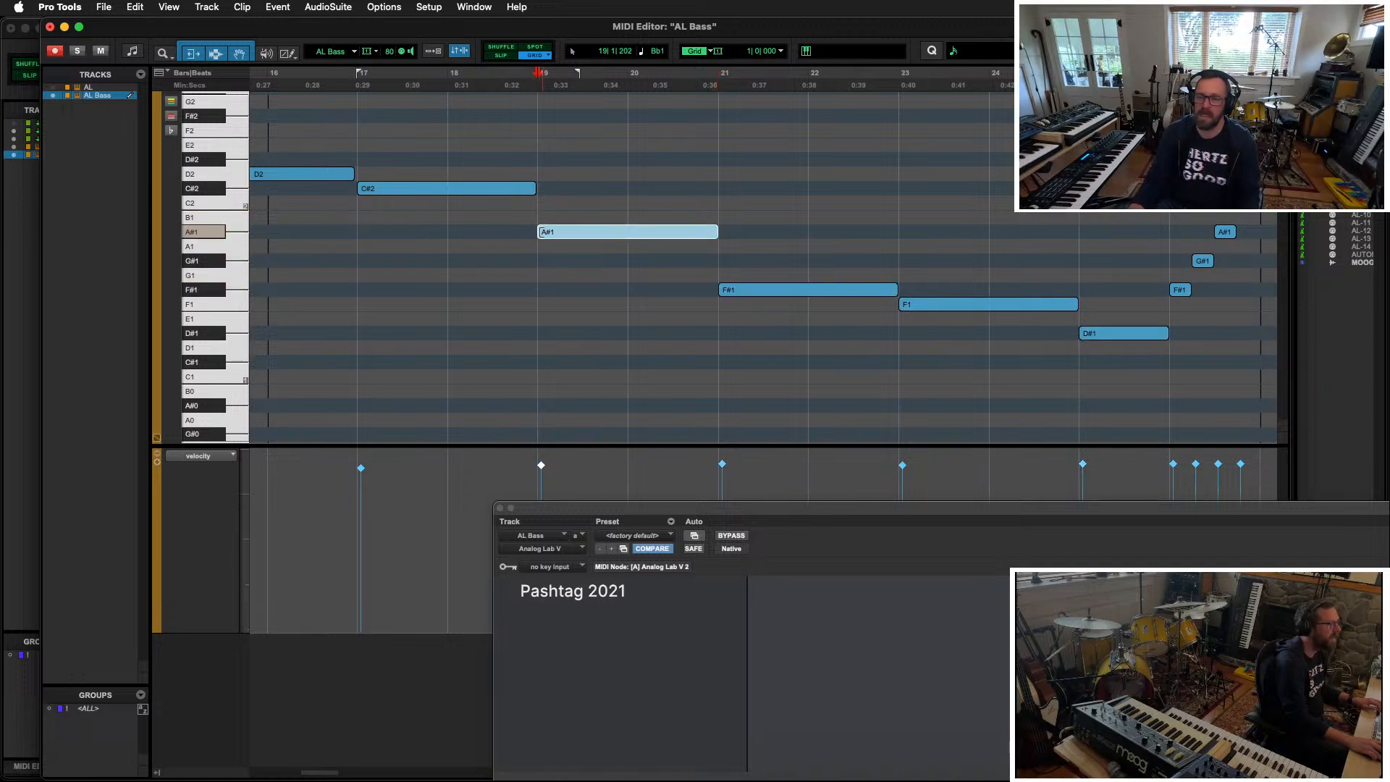
pyautogui.click(534, 188)
# Step: Select all notes of the AL Bass part and duplicate them one octave lower
pyautogui.press('super+bracketleft')
pyautogui.press('super+bracketleft')
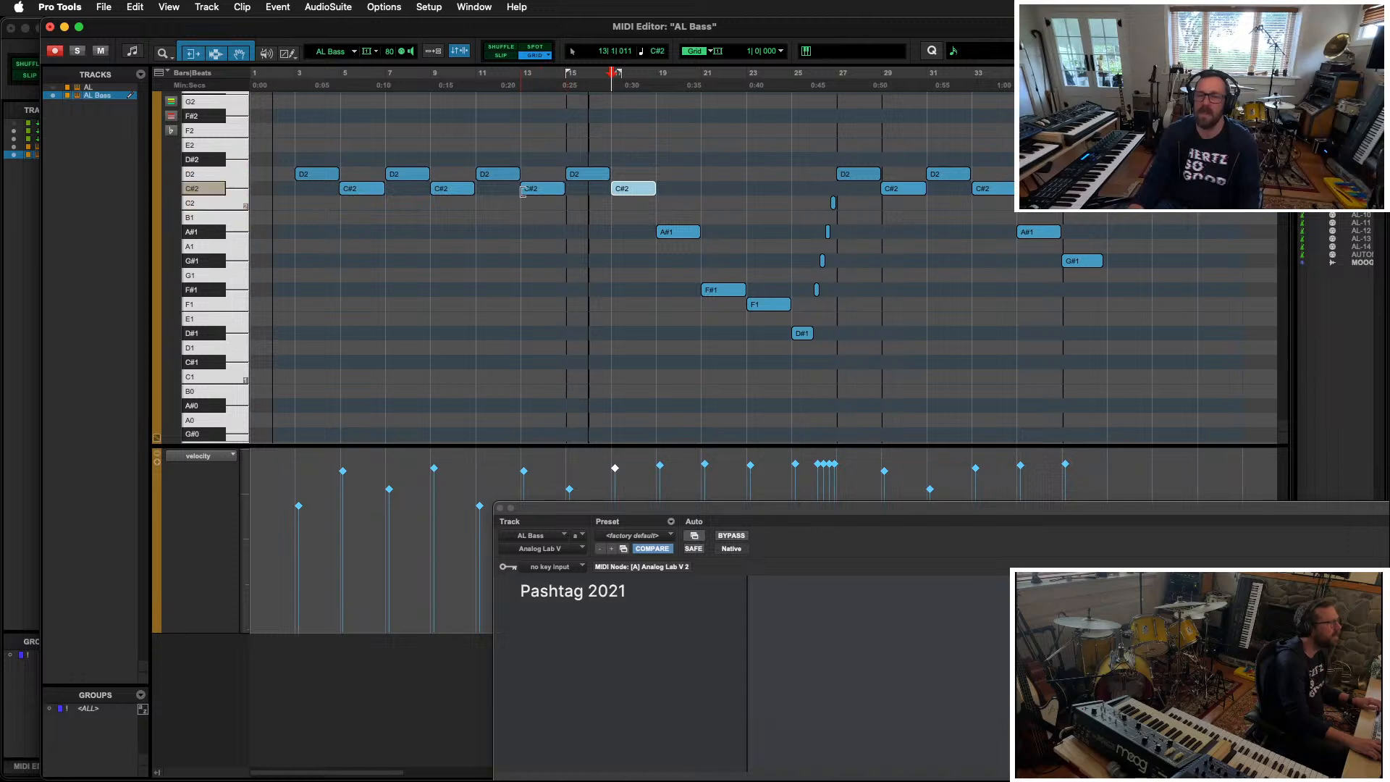
pyautogui.click(290, 129)
pyautogui.moveTo(292, 115); pyautogui.dragTo(1187, 438)
pyautogui.press('ctrl+shift+super+Down')
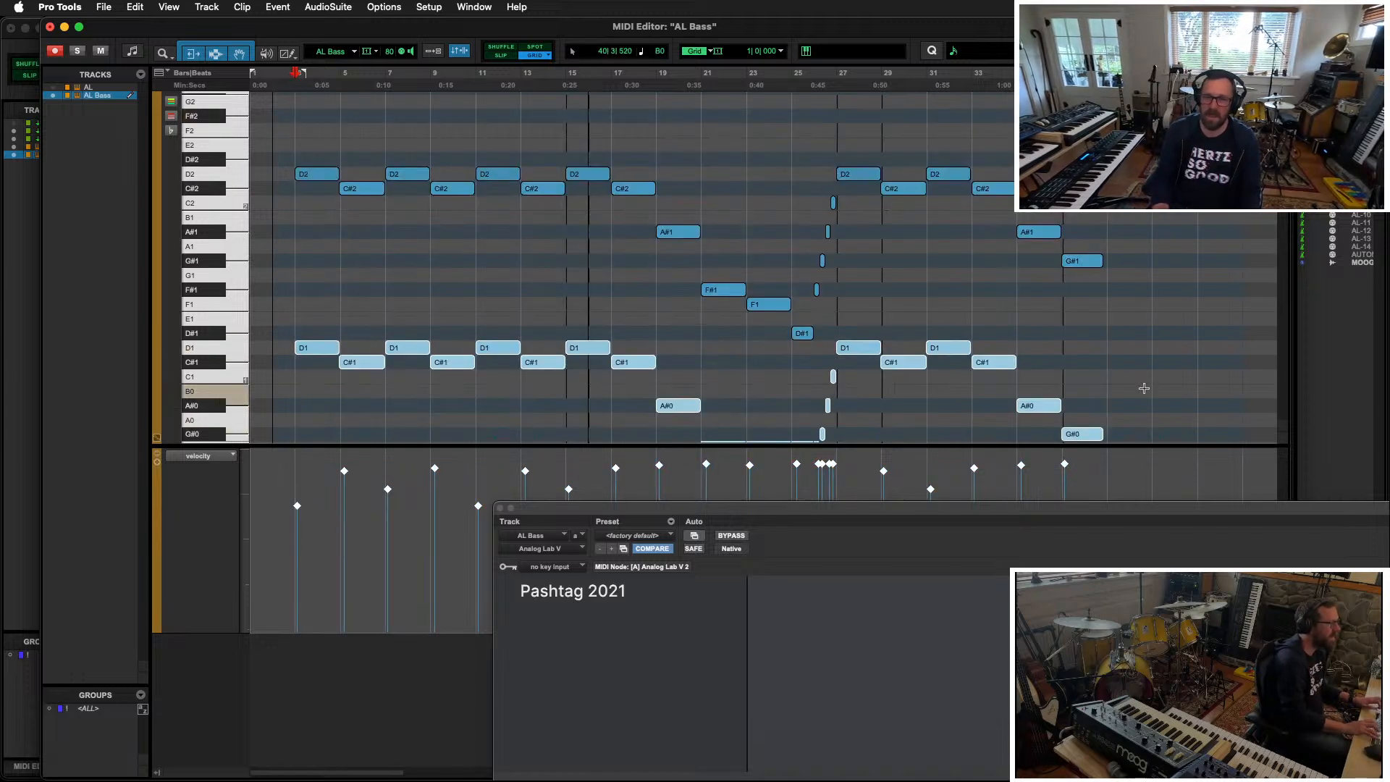
# Step: Start playback of the doubled bass part and bring the Analog Lab preset browser fully back into view
pyautogui.press('space')
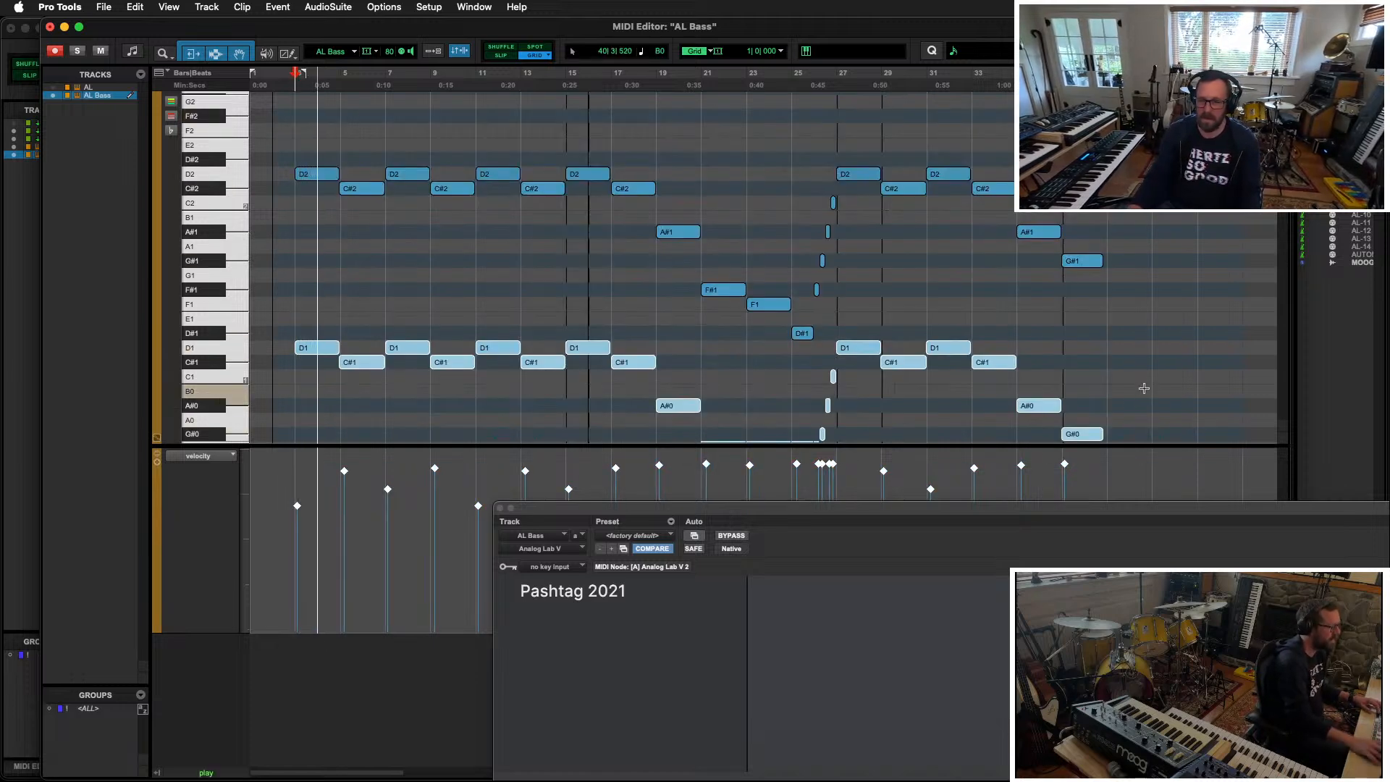
pyautogui.moveTo(768, 511); pyautogui.dragTo(429, 70)
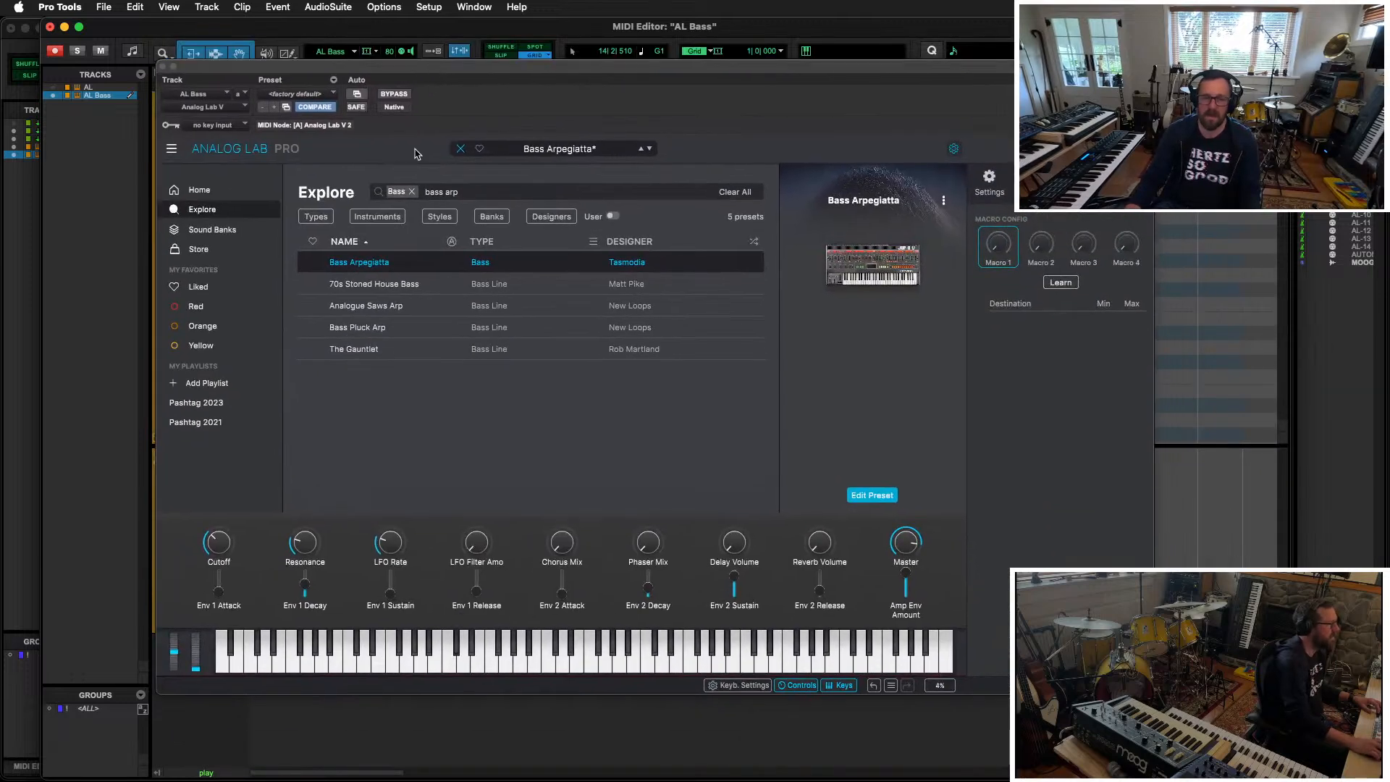
pyautogui.moveTo(491, 70); pyautogui.dragTo(343, 92)
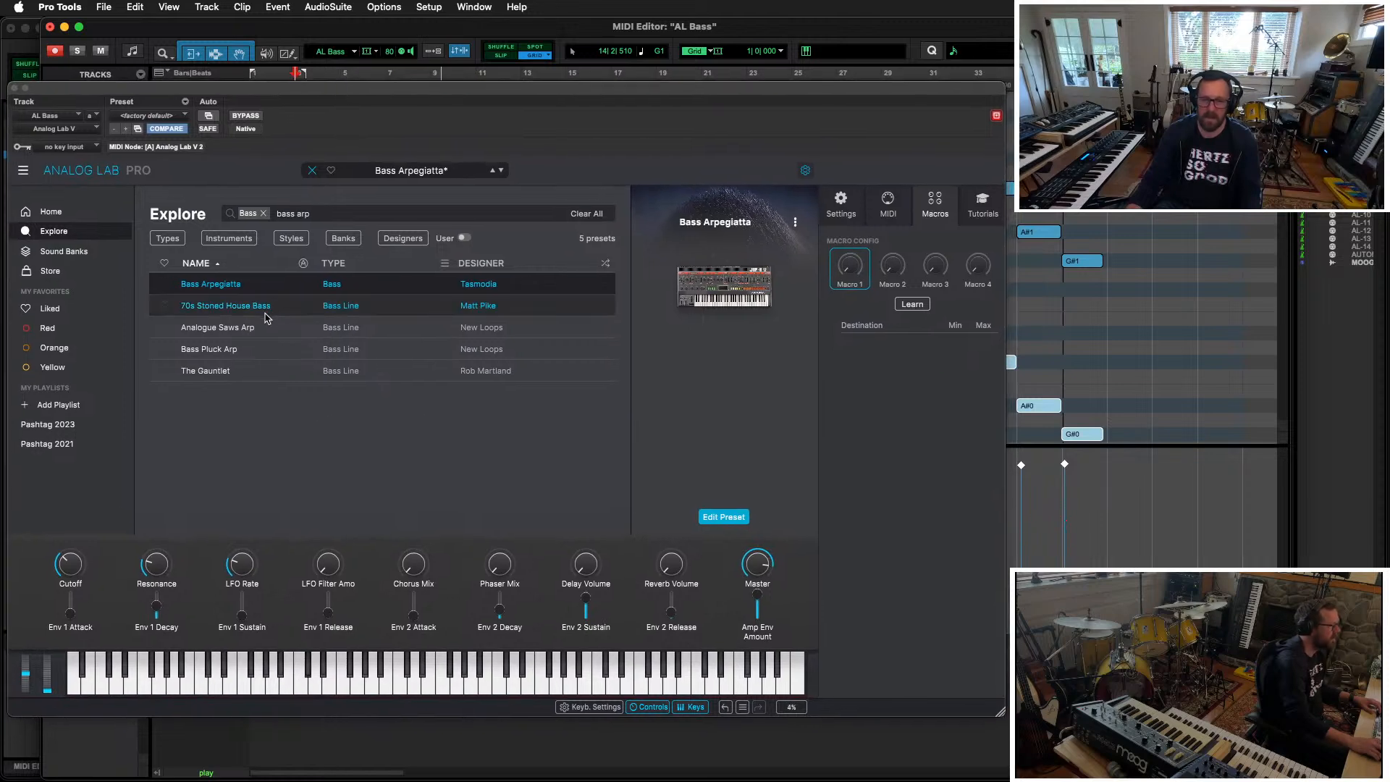
# Step: Audition the 70s Stoned House Bass preset, adjusting its Timbre, Time and Movement macros and the Operator 3 and 4 levels
pyautogui.click(265, 311)
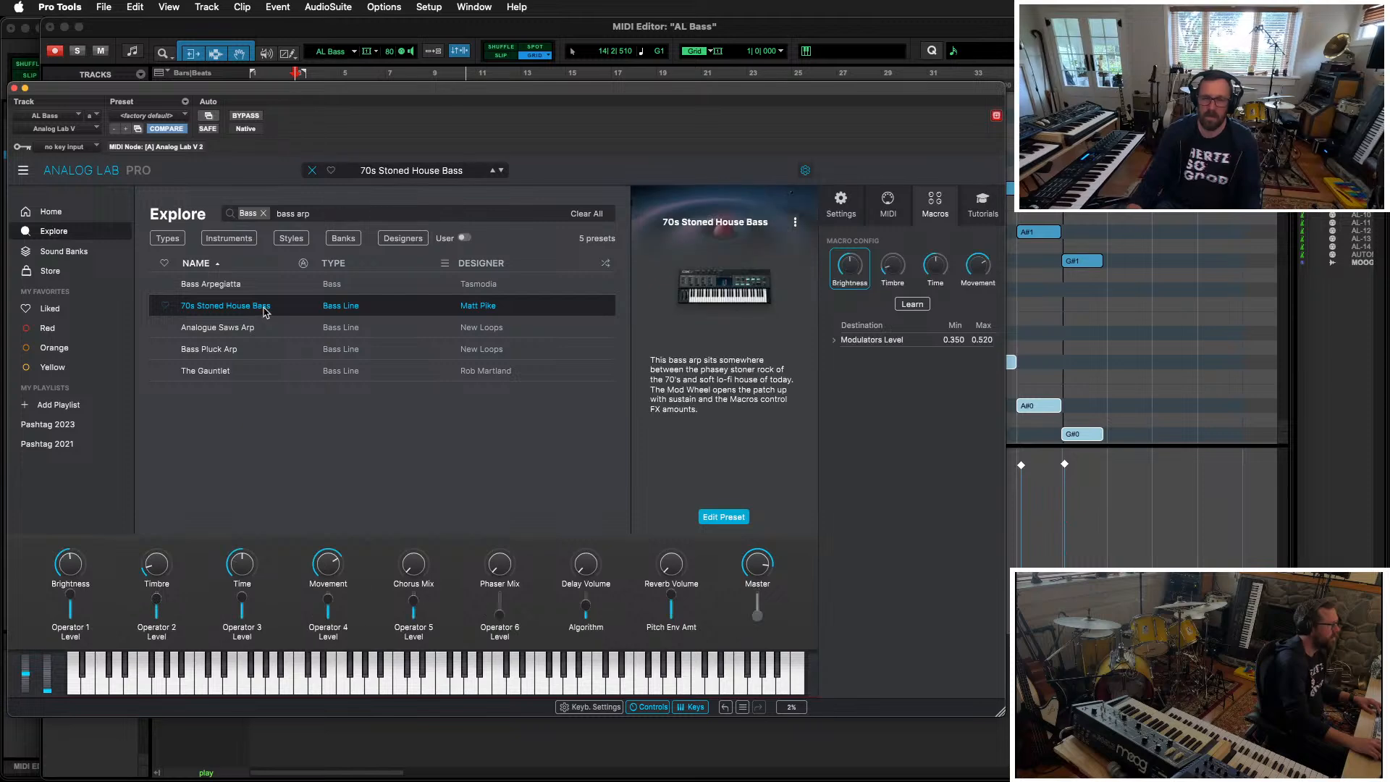
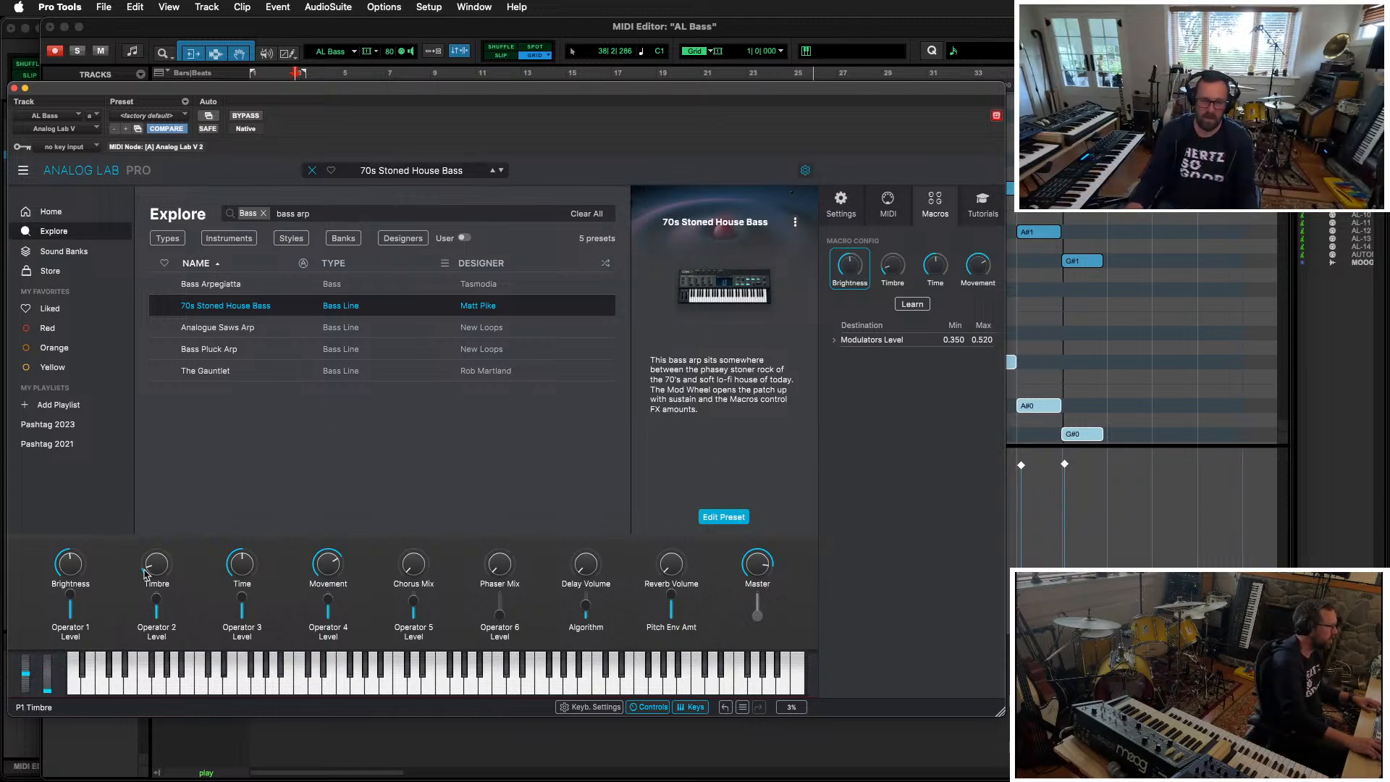
pyautogui.moveTo(156, 563); pyautogui.dragTo(156, 553)
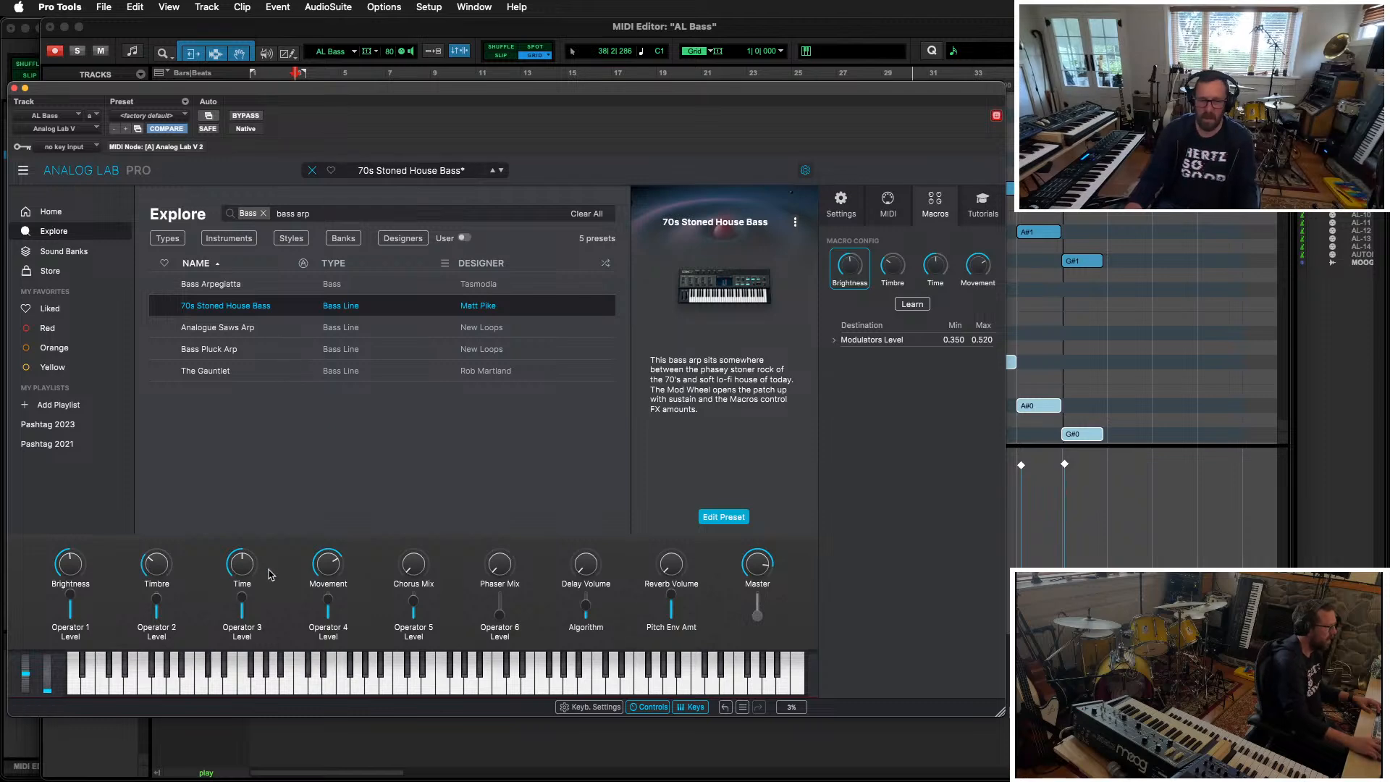
pyautogui.click(239, 570)
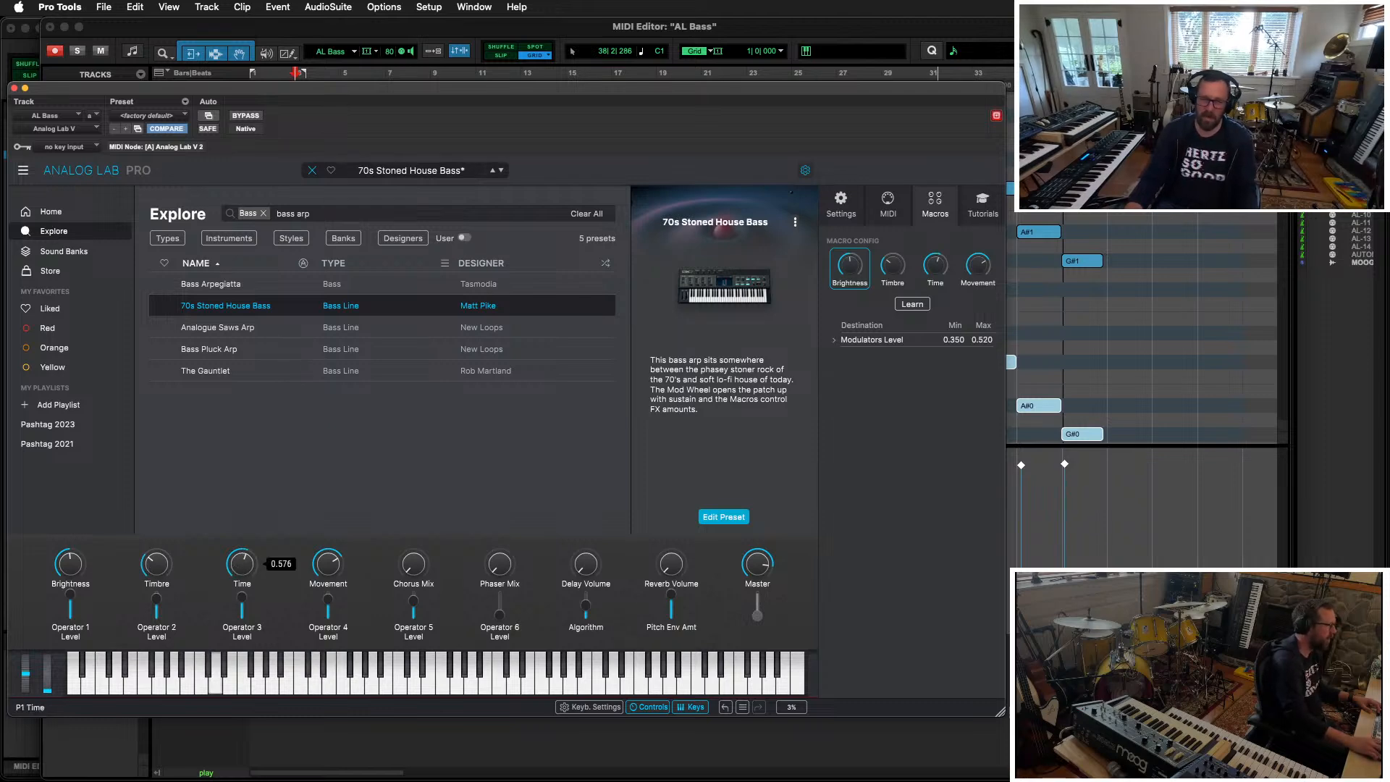
pyautogui.moveTo(239, 569); pyautogui.dragTo(241, 627)
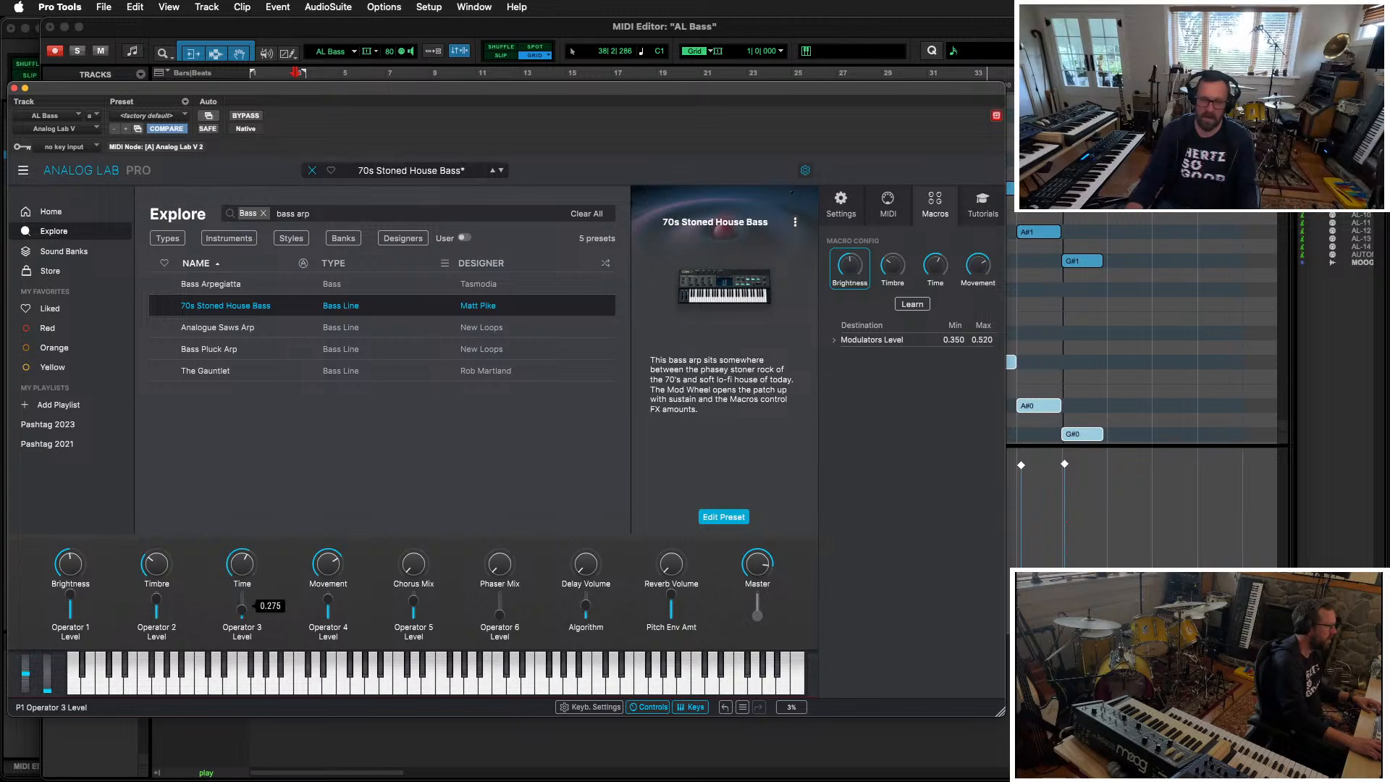
pyautogui.moveTo(325, 600); pyautogui.dragTo(325, 614)
pyautogui.moveTo(325, 565)
pyautogui.mouseDown()
pyautogui.moveTo(325, 616)
pyautogui.moveTo(325, 564)
pyautogui.mouseUp()
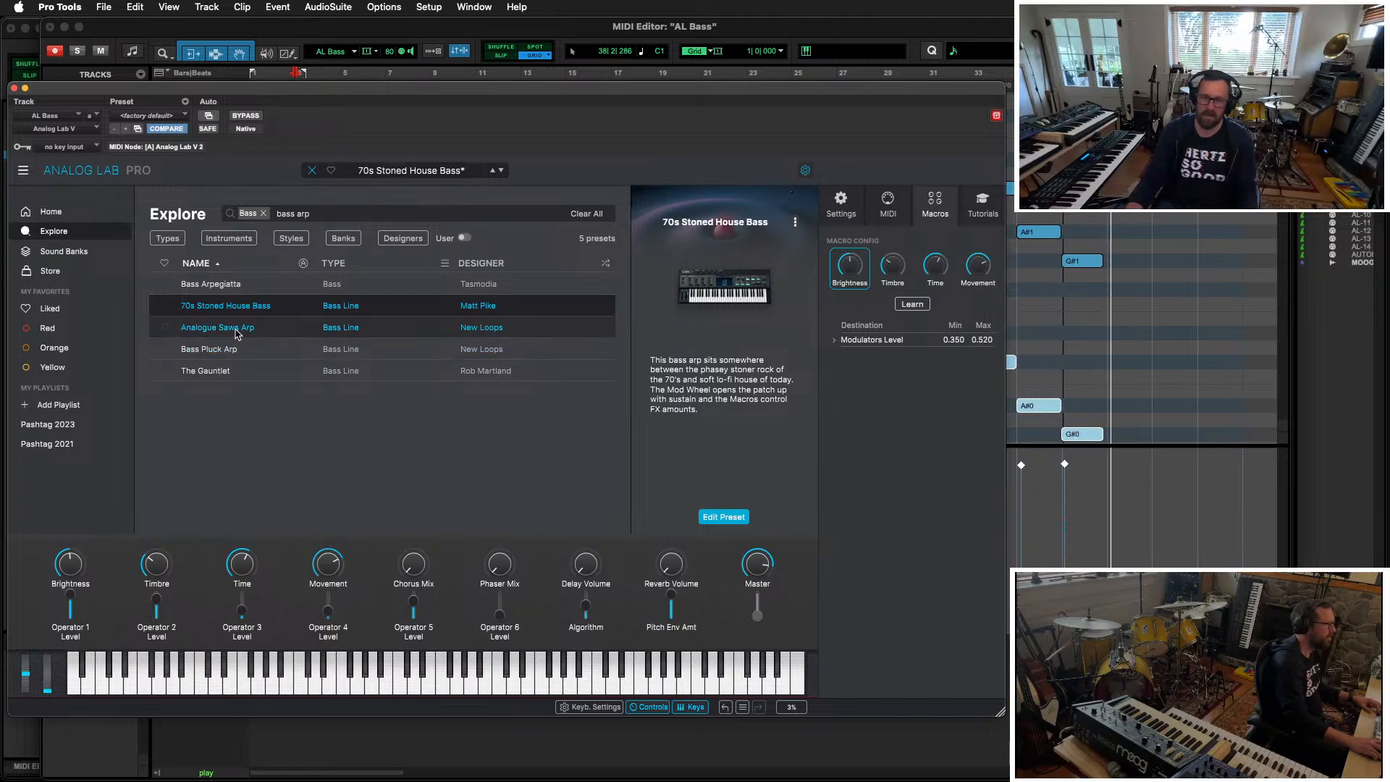
# Step: Load the Bass Pluck Arp preset and open its CS-80V instrument at the arpeggiator section
pyautogui.click(240, 349)
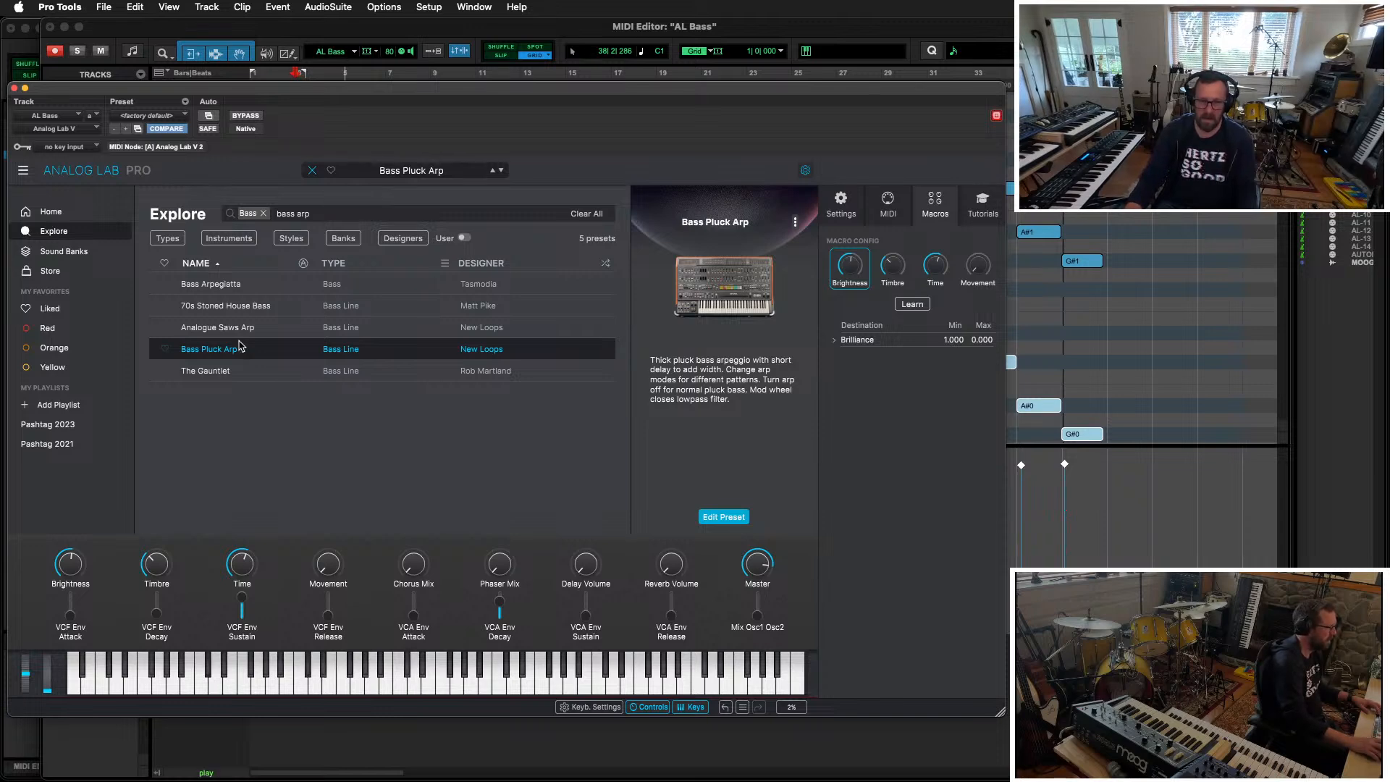
pyautogui.click(680, 334)
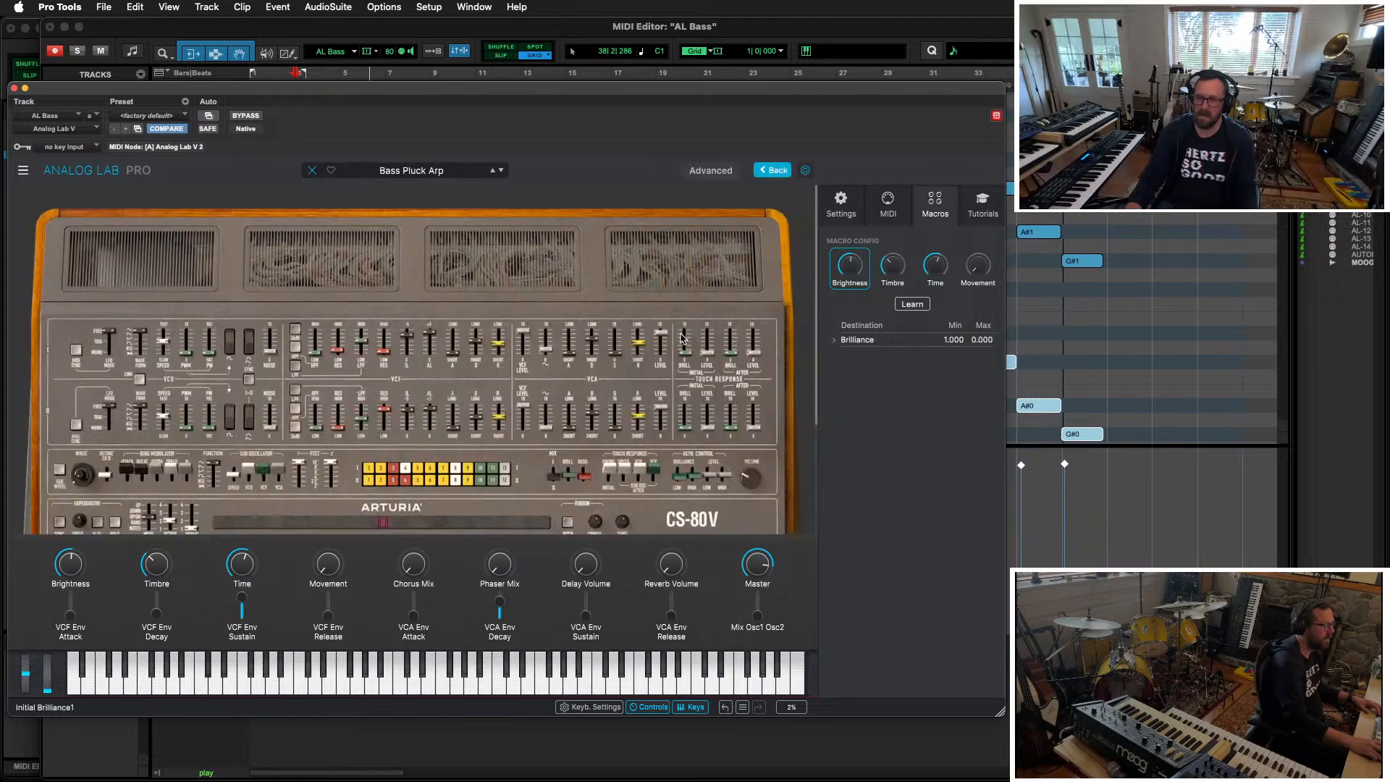
pyautogui.scroll(-2, 806, 313)
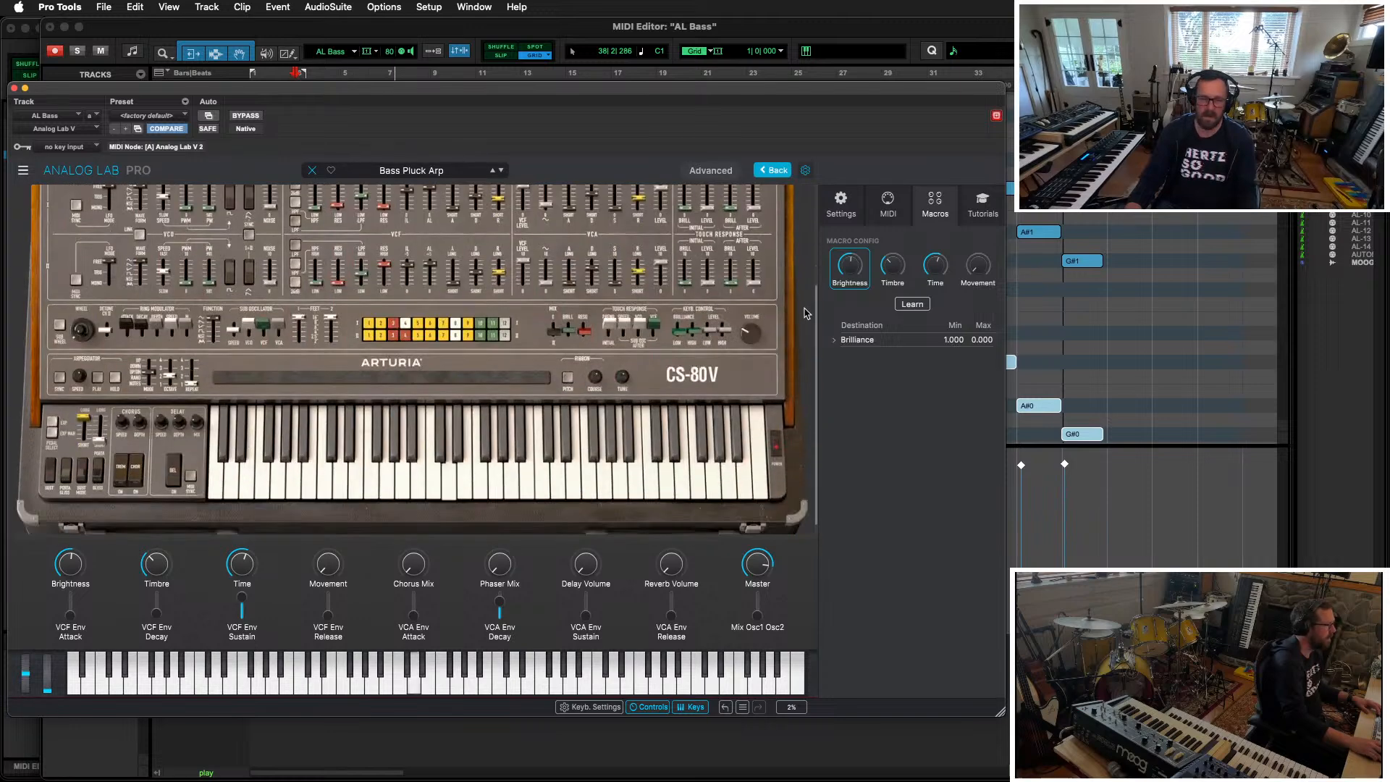
pyautogui.scroll(-1, 806, 313)
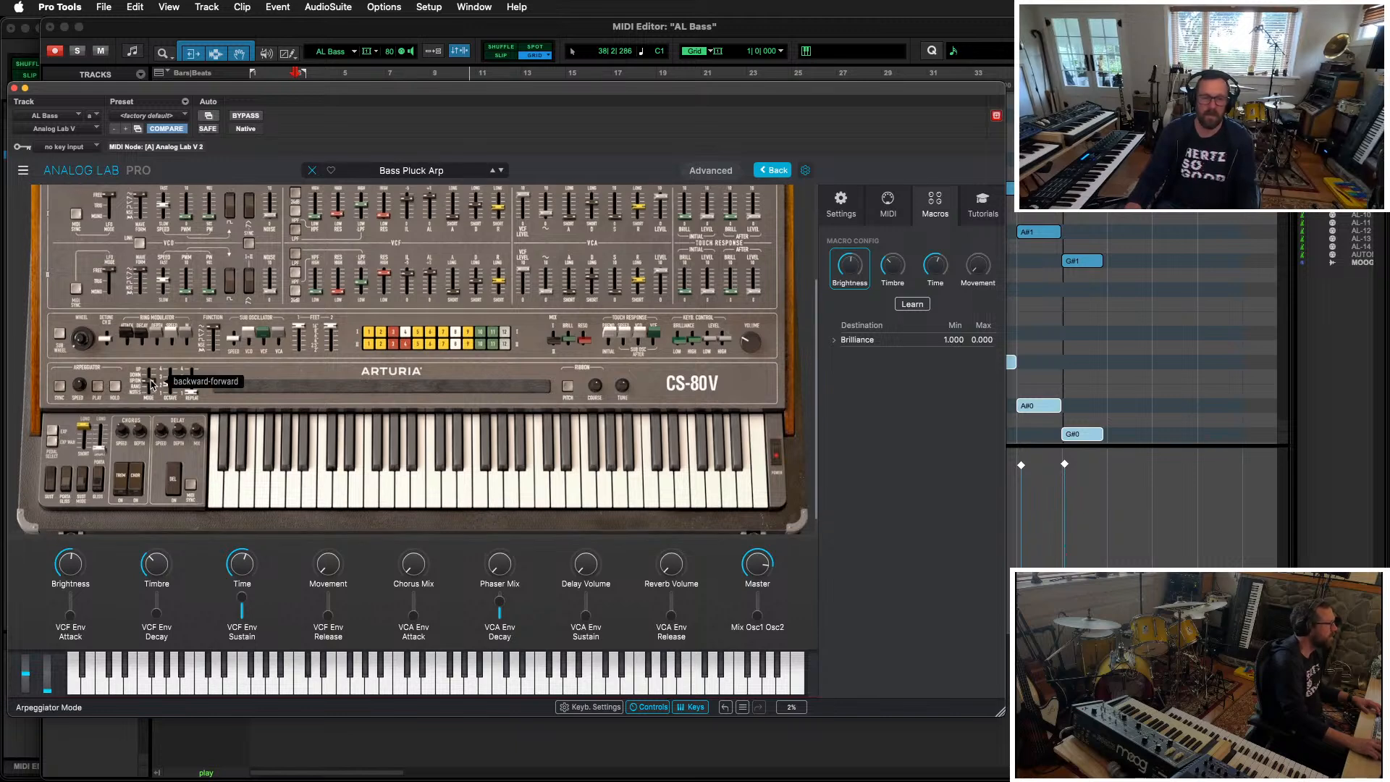
# Step: Try the decreasing, increasing and key match modes of the CS-80V arpeggiator and tweak its speed during playback
pyautogui.click(152, 382)
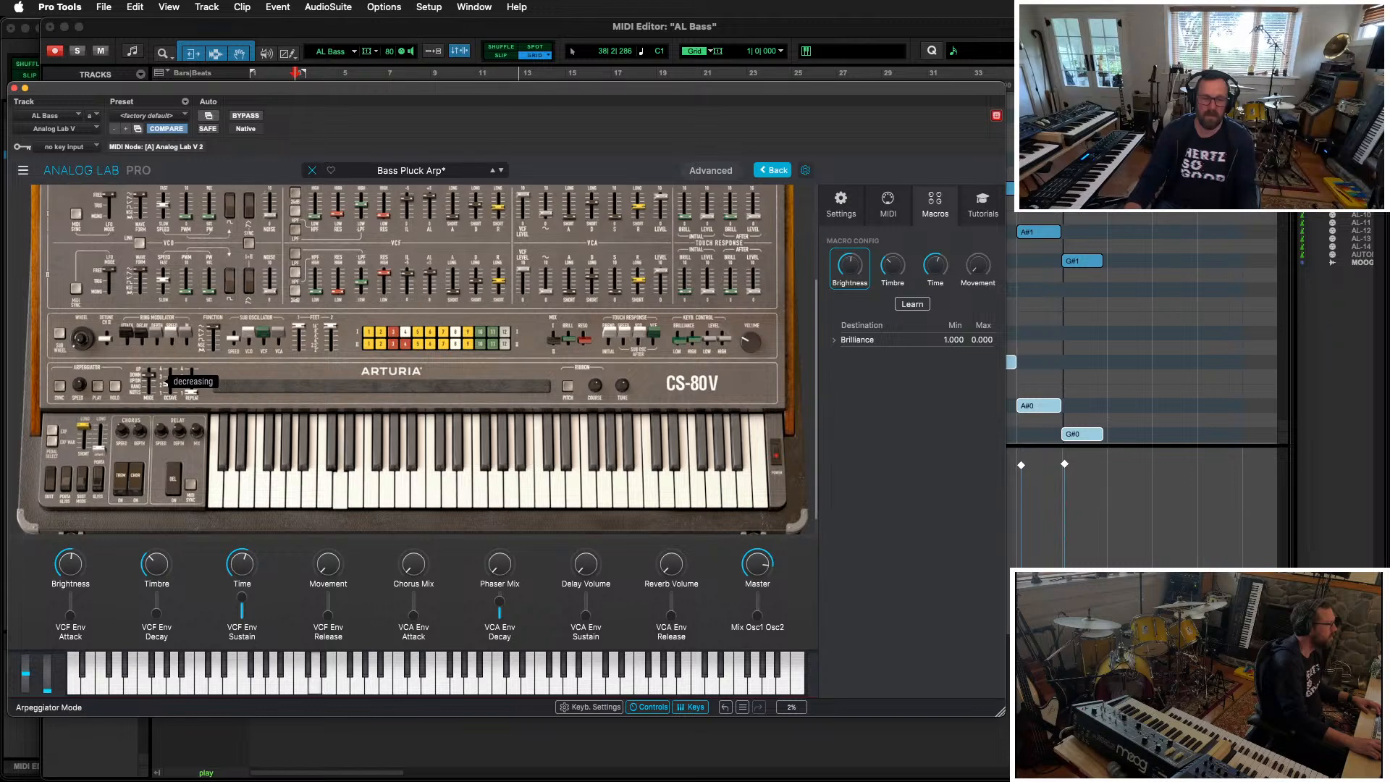
pyautogui.click(153, 381)
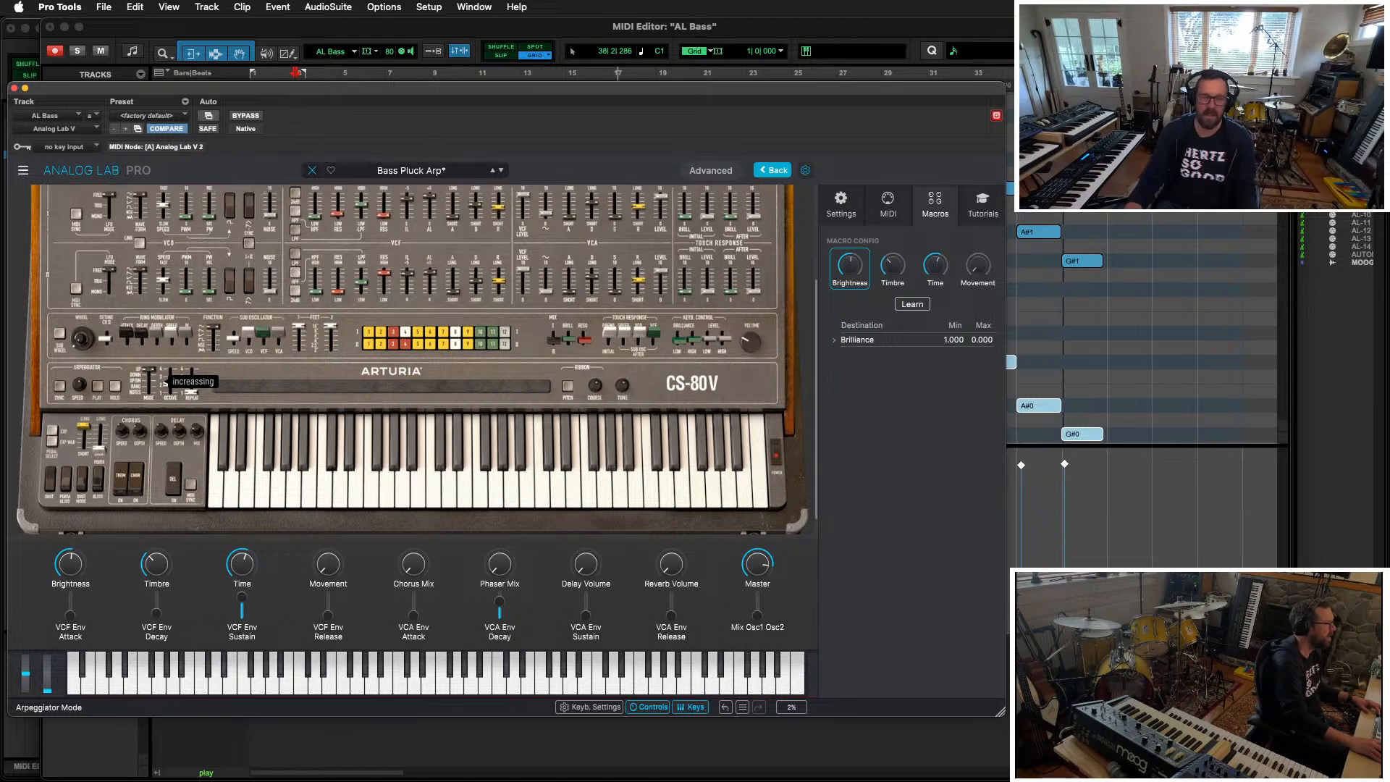
pyautogui.moveTo(148, 369); pyautogui.dragTo(149, 387)
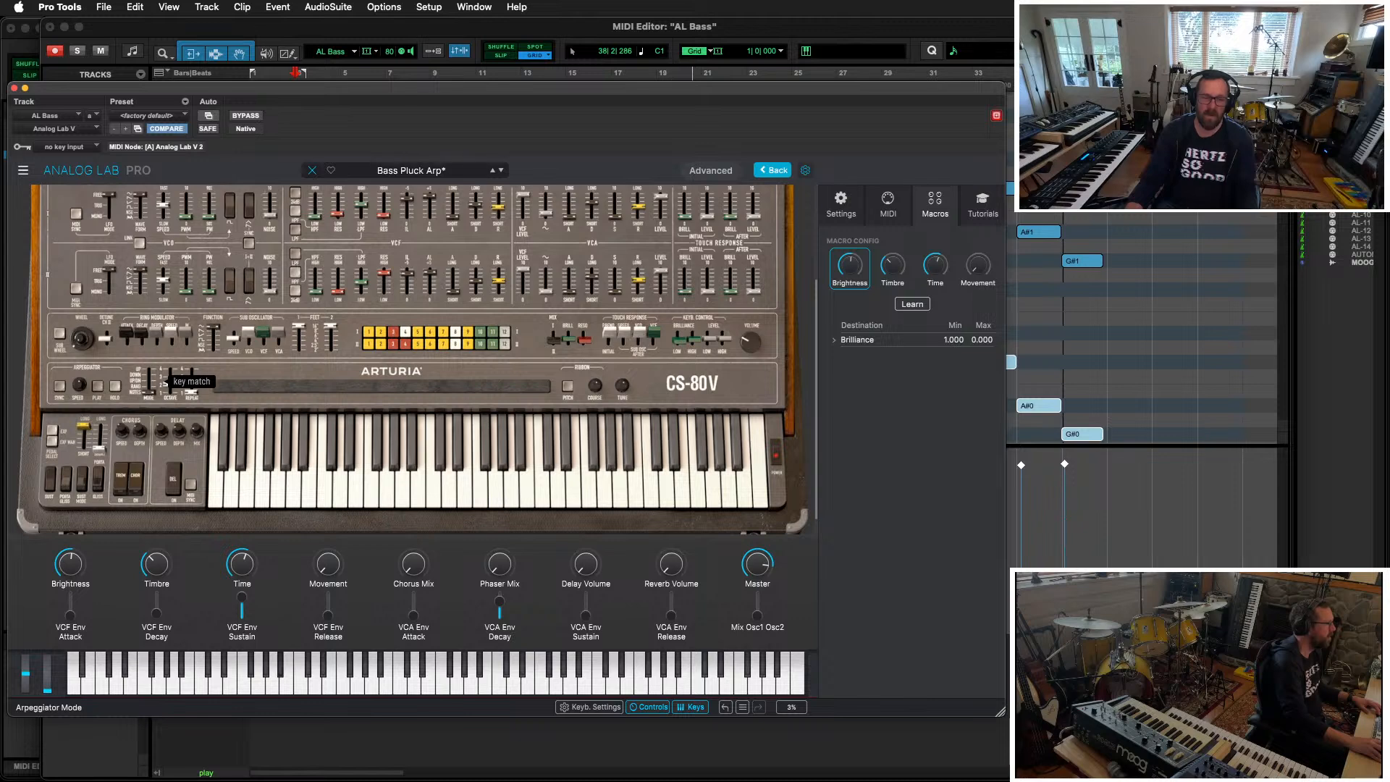
pyautogui.moveTo(156, 384); pyautogui.dragTo(156, 378)
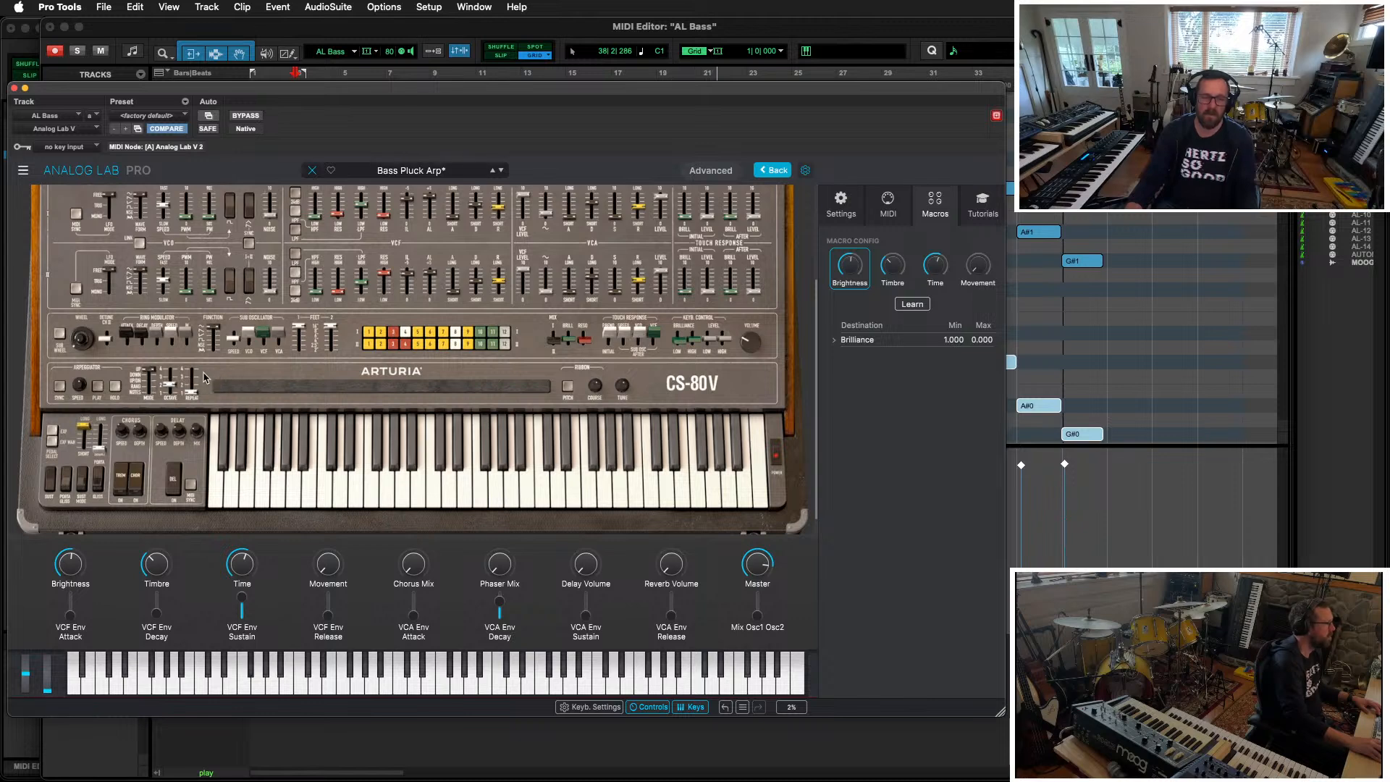
pyautogui.moveTo(196, 381)
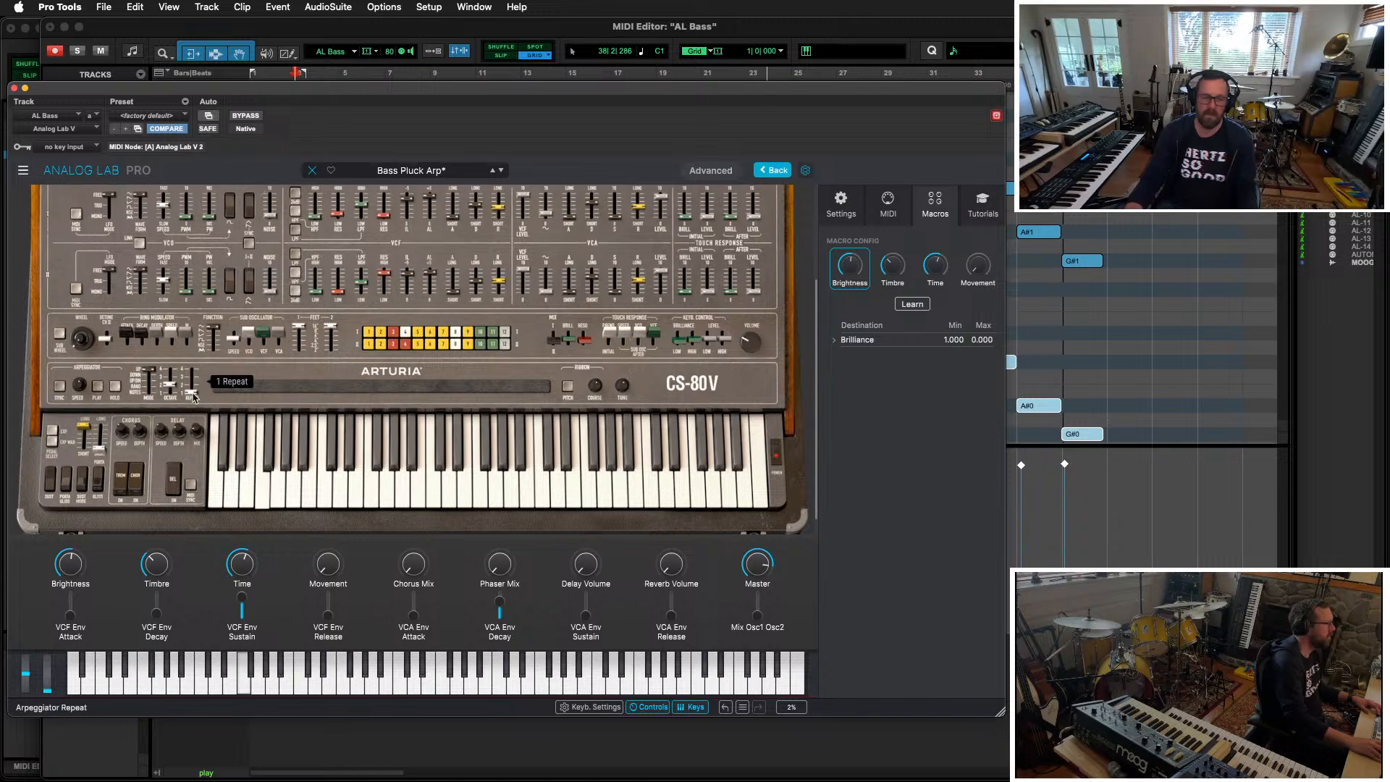
pyautogui.moveTo(79, 386); pyautogui.dragTo(80, 390)
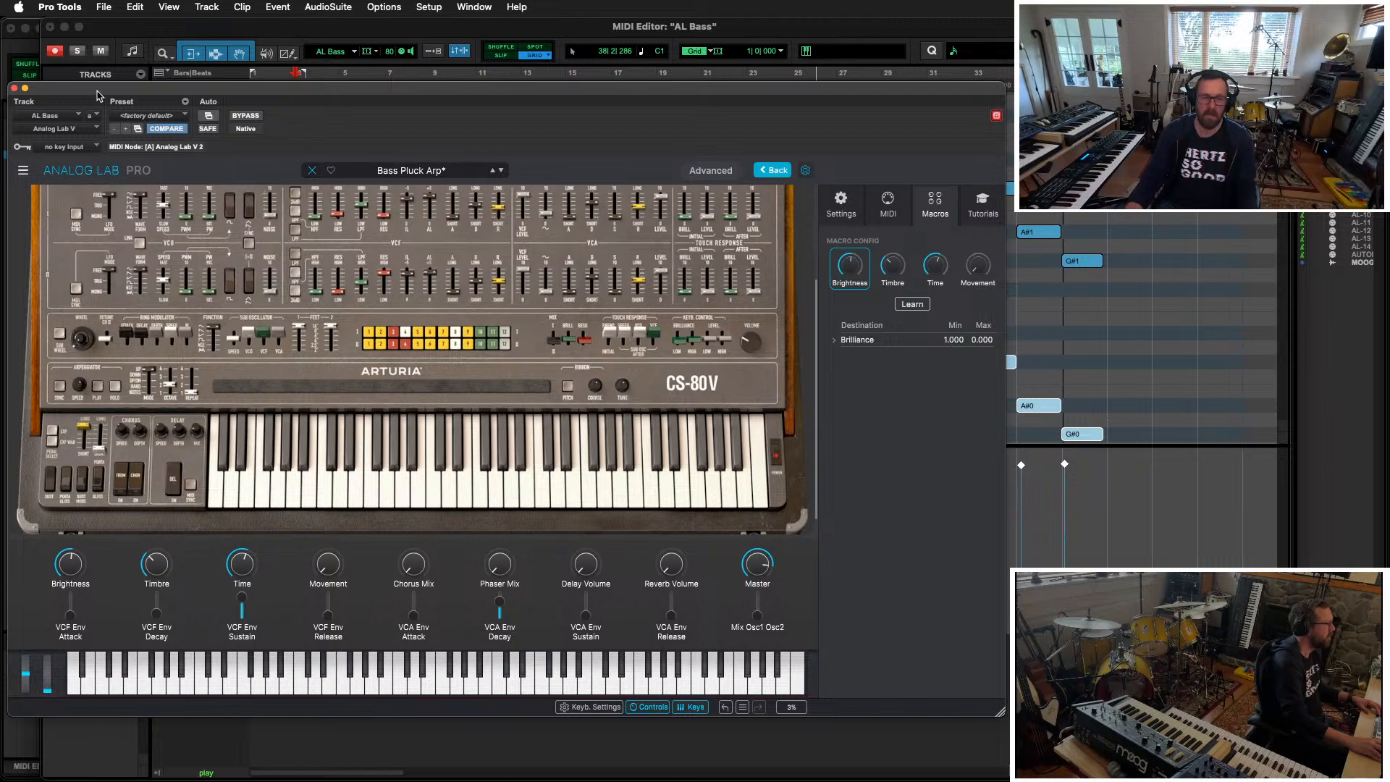
pyautogui.moveTo(81, 386)
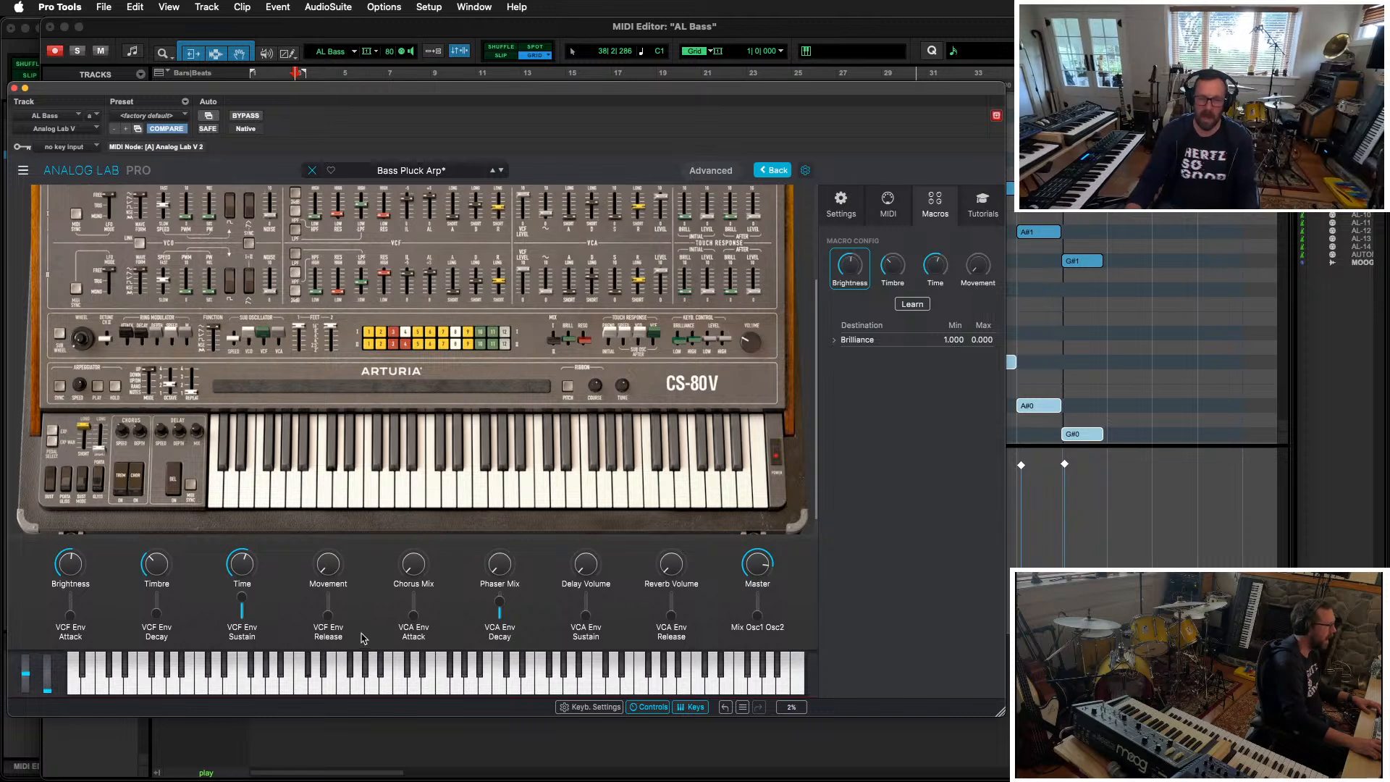
# Step: Raise the Timbre and Movement macros of Bass Pluck Arp, lower Brightness and set Phaser Mix to 0.200
pyautogui.moveTo(156, 564)
pyautogui.moveTo(156, 564); pyautogui.dragTo(157, 536)
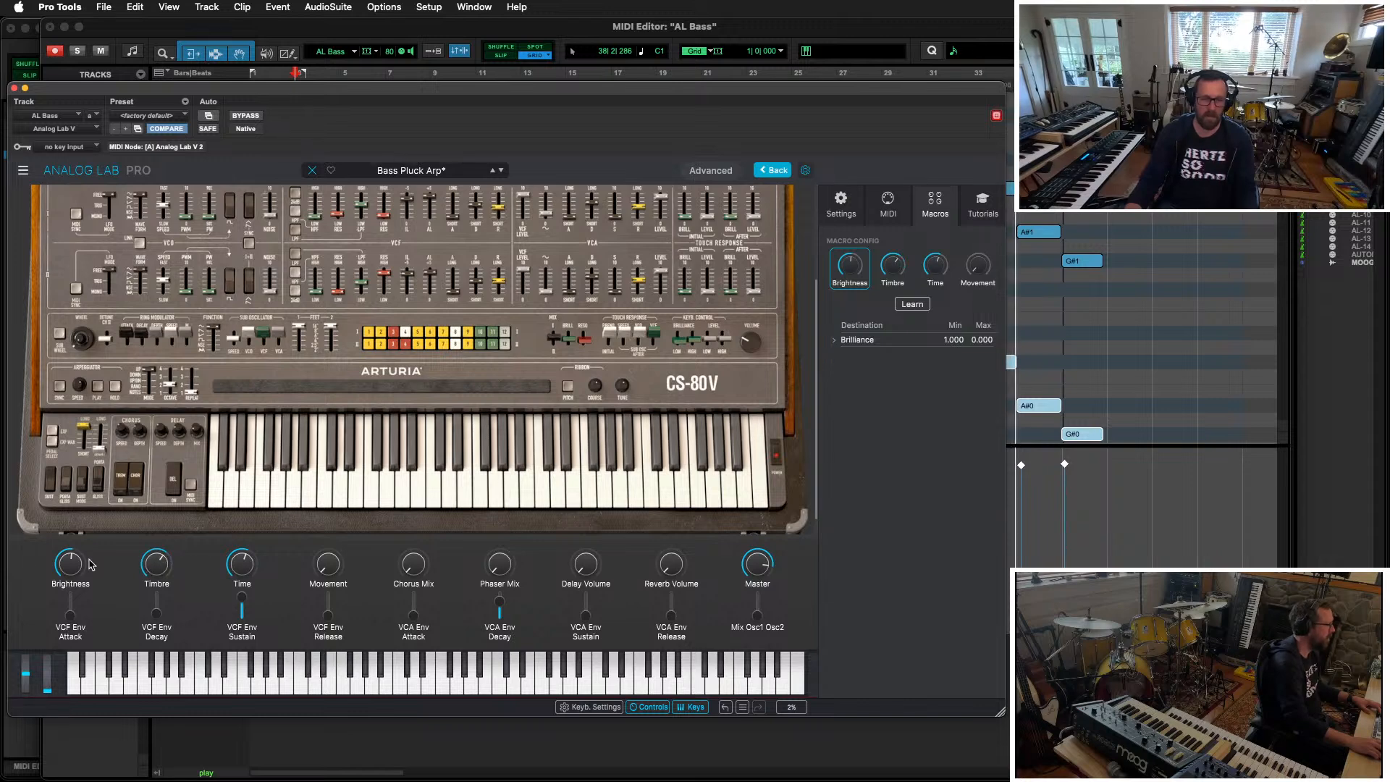
pyautogui.moveTo(71, 565); pyautogui.dragTo(71, 586)
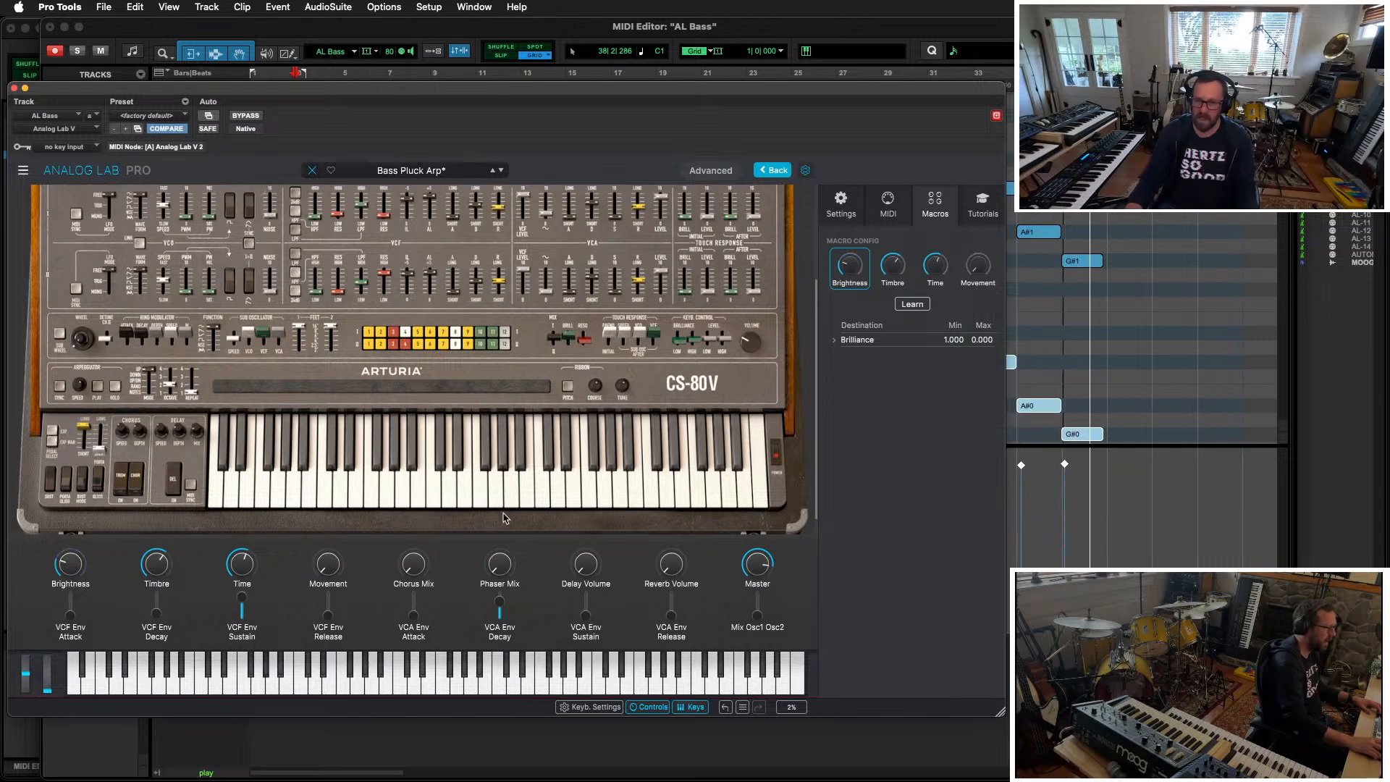
pyautogui.moveTo(335, 569)
pyautogui.mouseDown()
pyautogui.moveTo(331, 590)
pyautogui.moveTo(330, 560)
pyautogui.mouseUp()
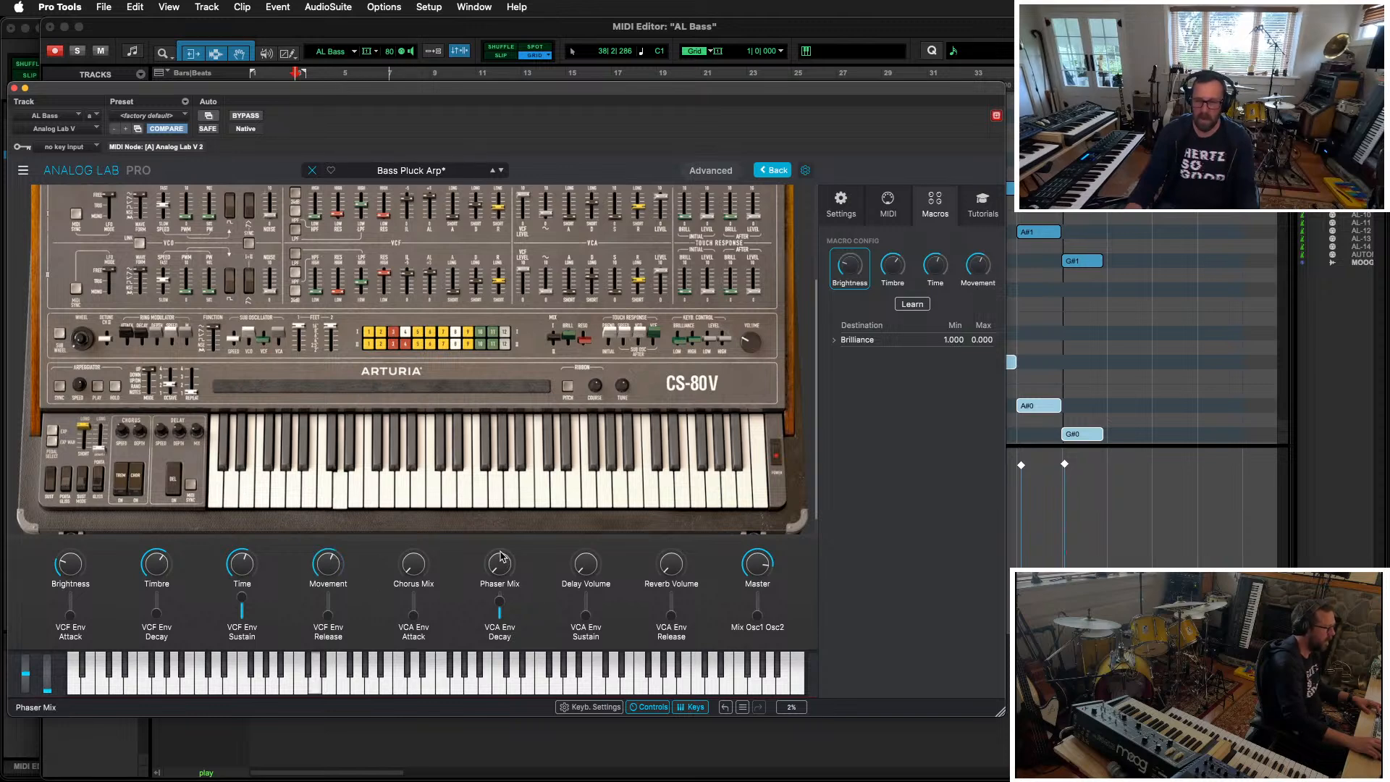
pyautogui.moveTo(501, 559); pyautogui.dragTo(501, 548)
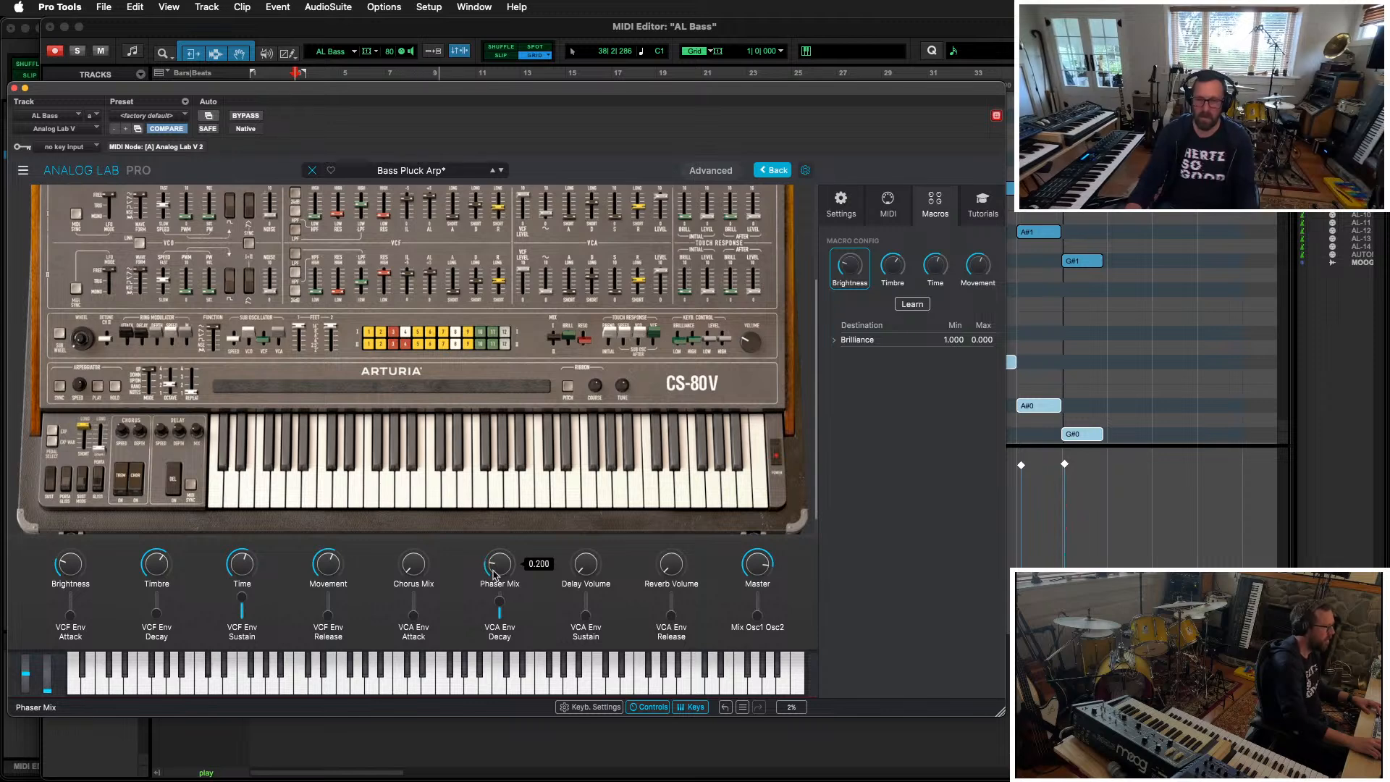
# Step: Close the plug-in and MIDI Editor windows, switch to the Mix window and reopen Analog Lab V from the AL Bass track
pyautogui.click(14, 89)
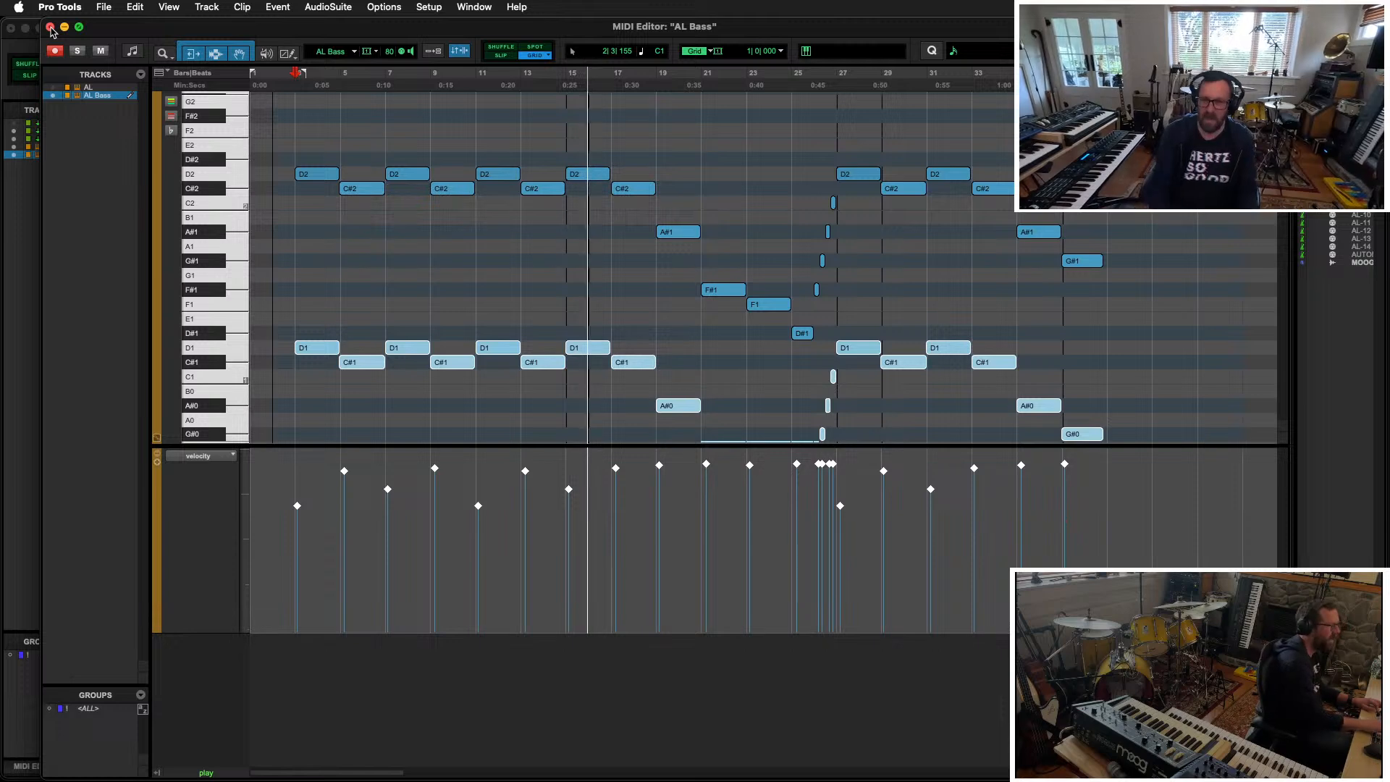
pyautogui.click(51, 28)
pyautogui.press('super+equal')
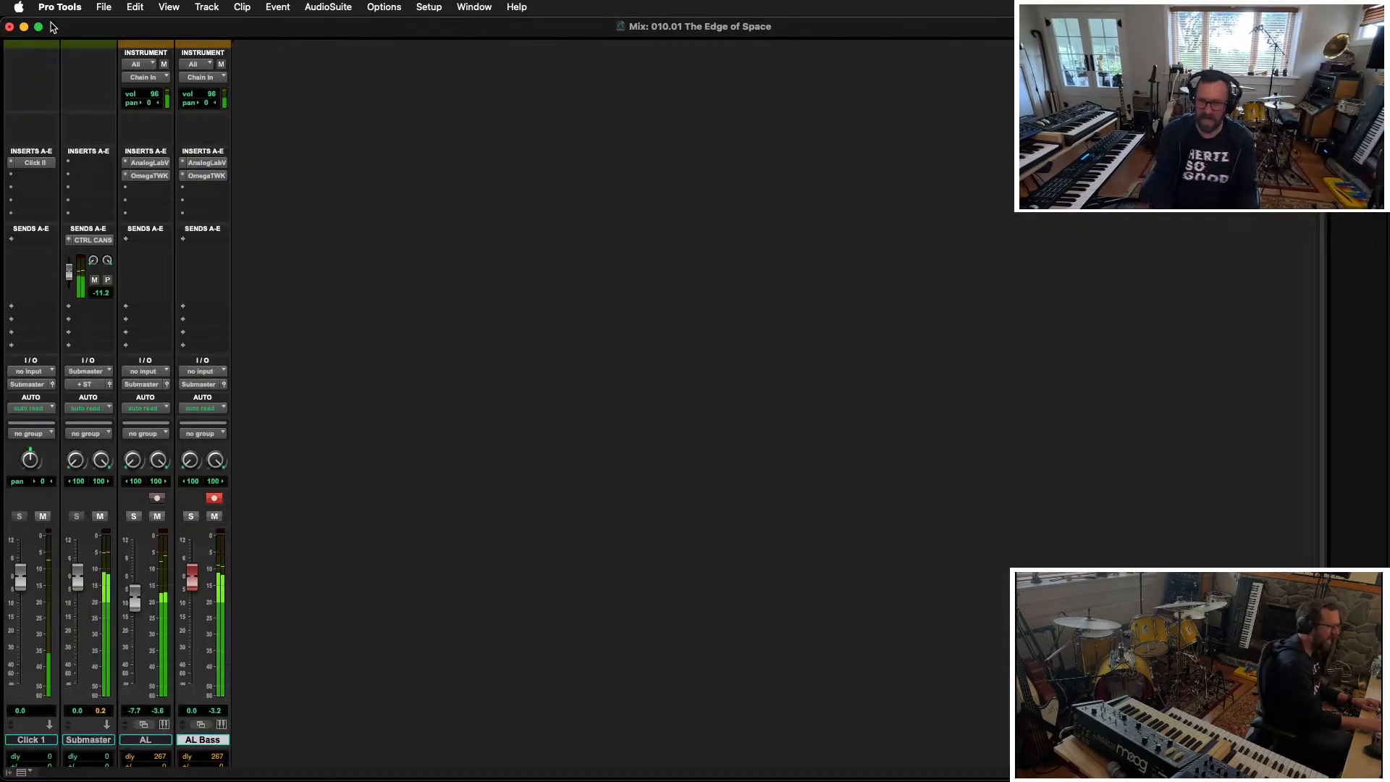
pyautogui.click(207, 163)
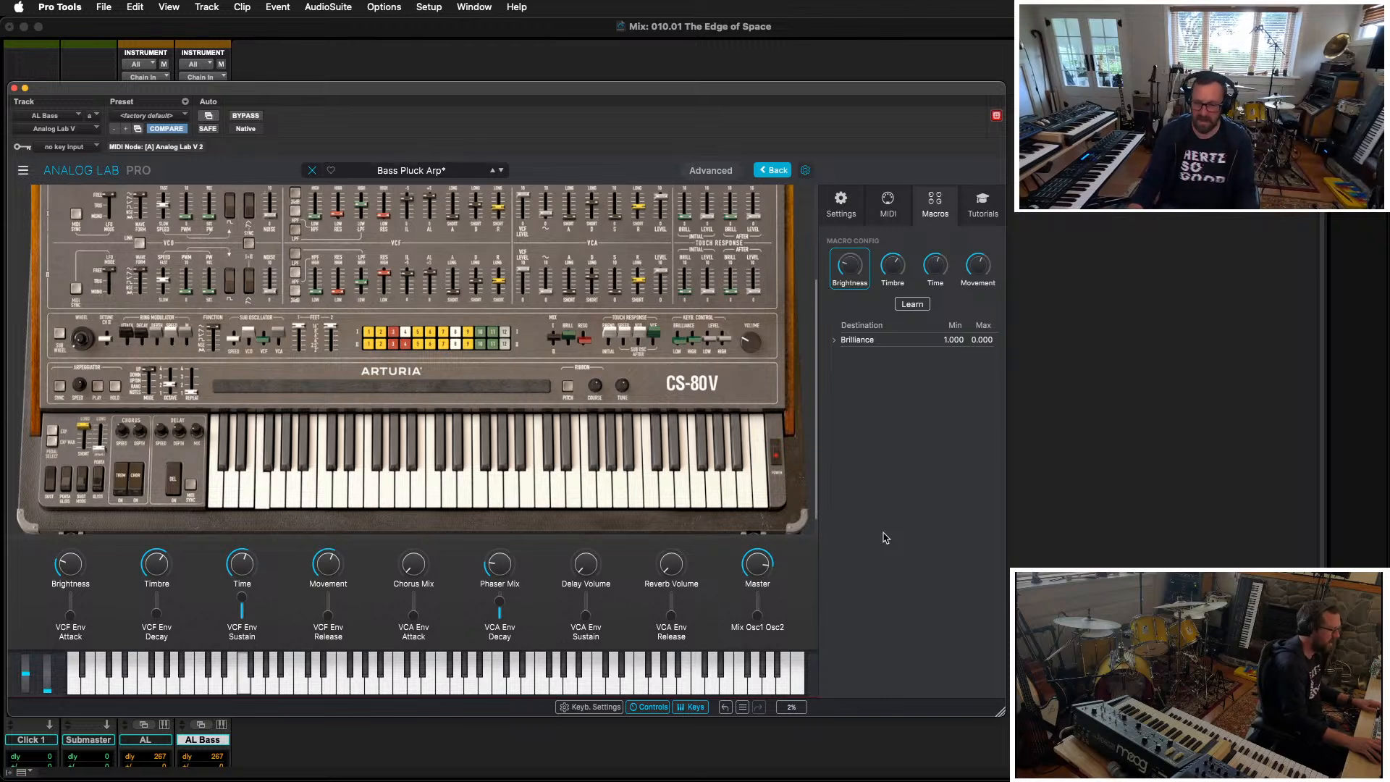
# Step: Close Analog Lab V and lower the faders to -4.9 dB on AL Bass and -11.3 dB on AL
pyautogui.click(13, 88)
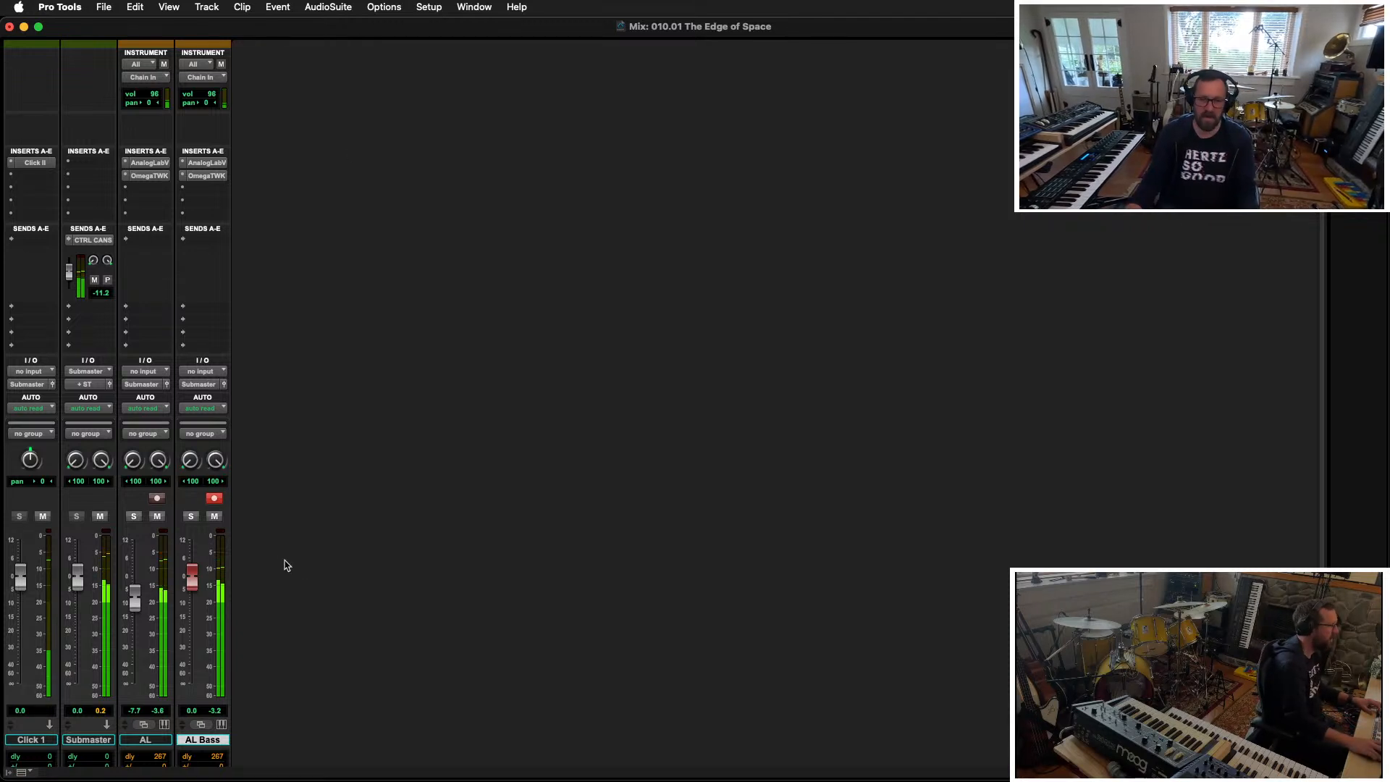
pyautogui.click(192, 588)
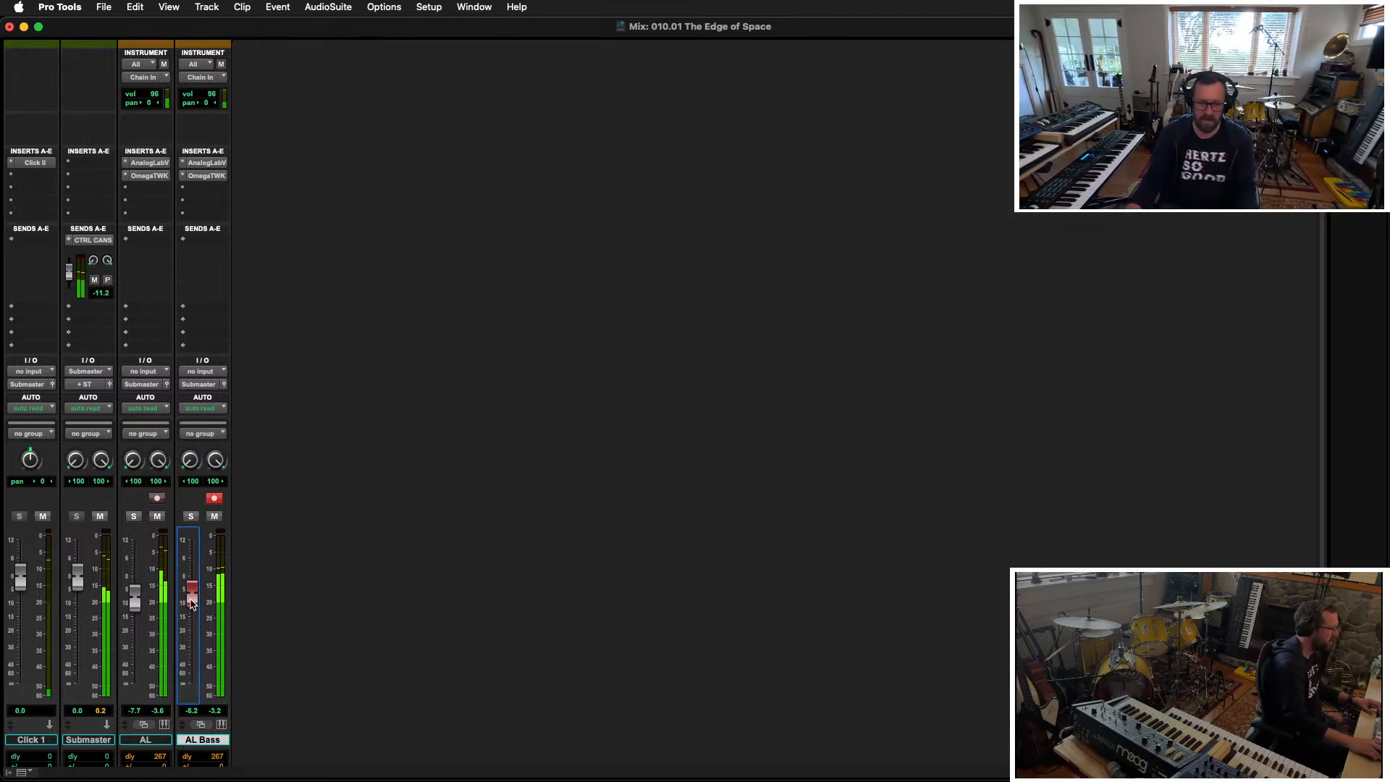
pyautogui.moveTo(135, 602); pyautogui.dragTo(134, 613)
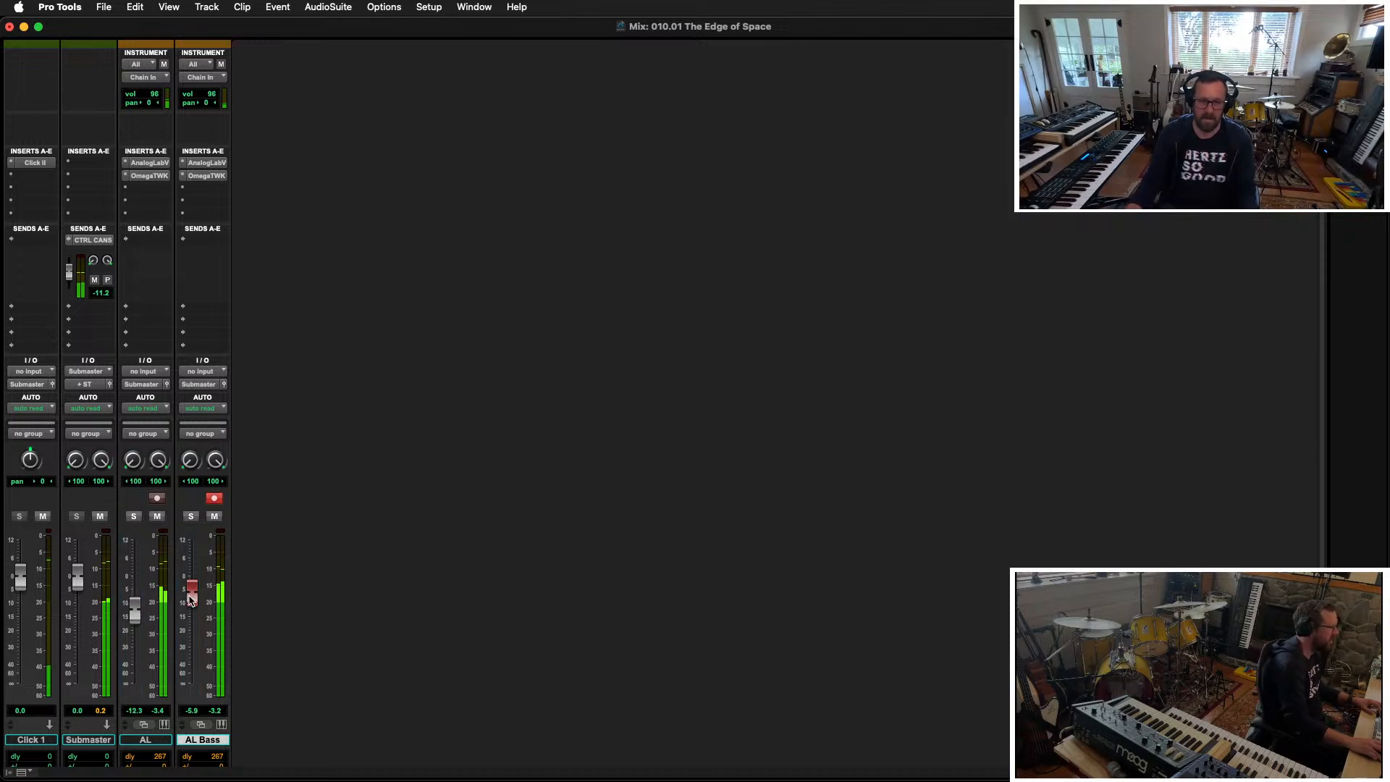
pyautogui.moveTo(191, 599); pyautogui.dragTo(135, 605)
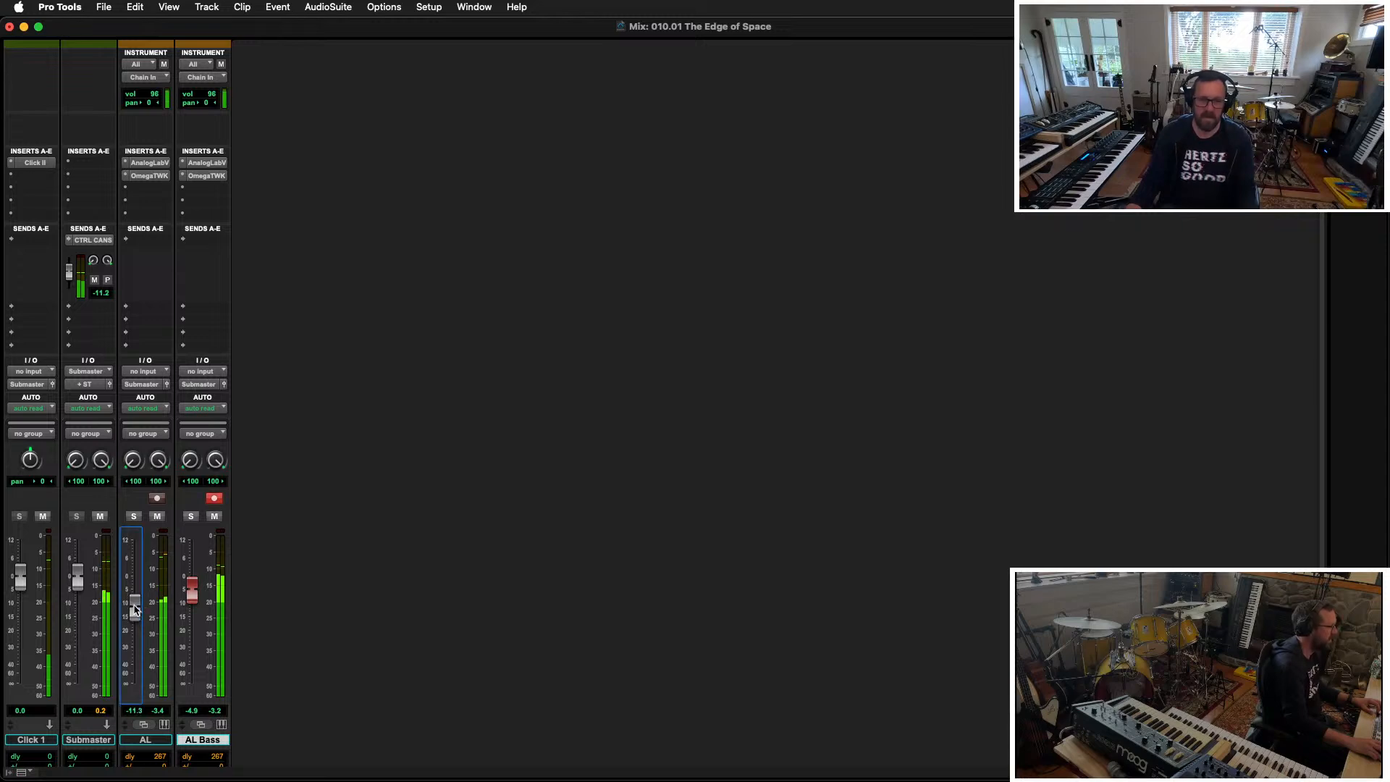
# Step: Check the preset in the AL track's Analog Lab V and narrow the track's stereo pan to 39 and 43
pyautogui.click(149, 163)
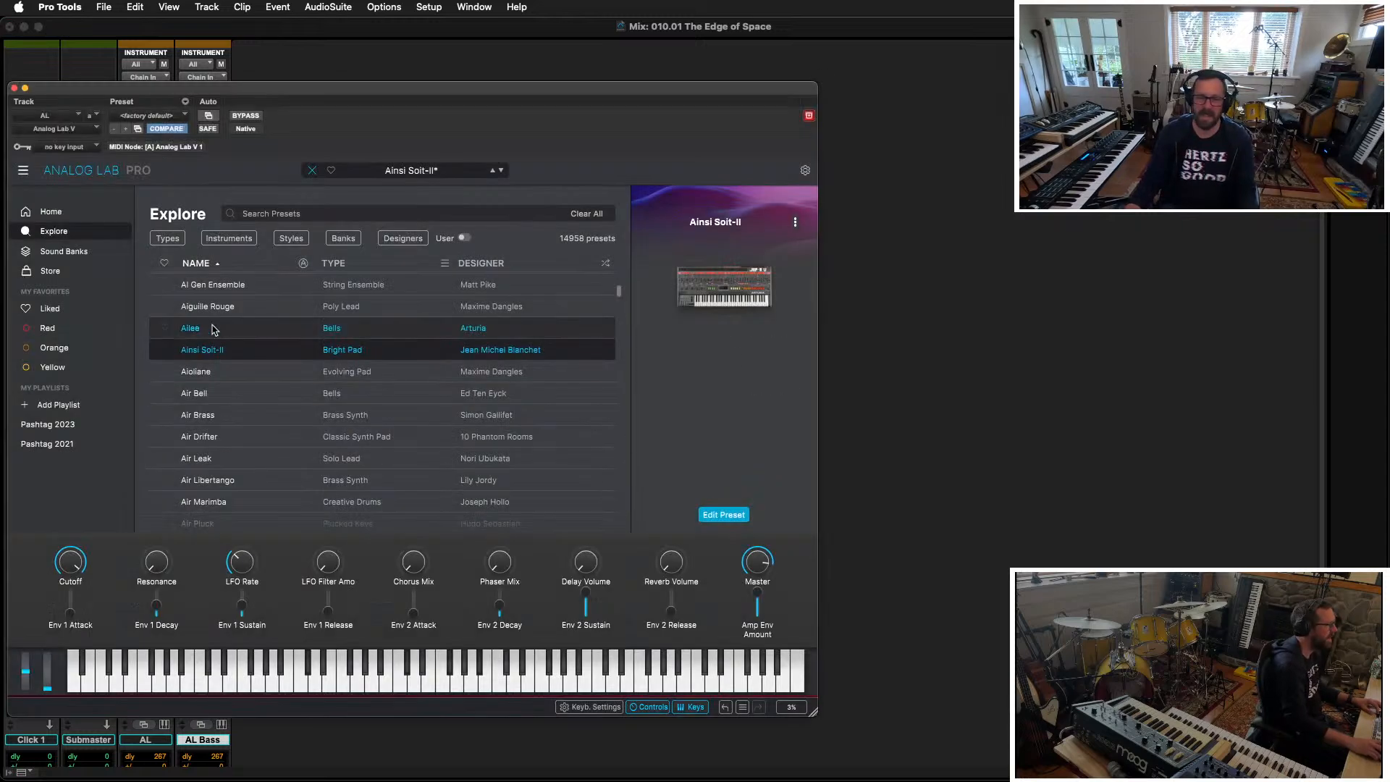
pyautogui.click(14, 88)
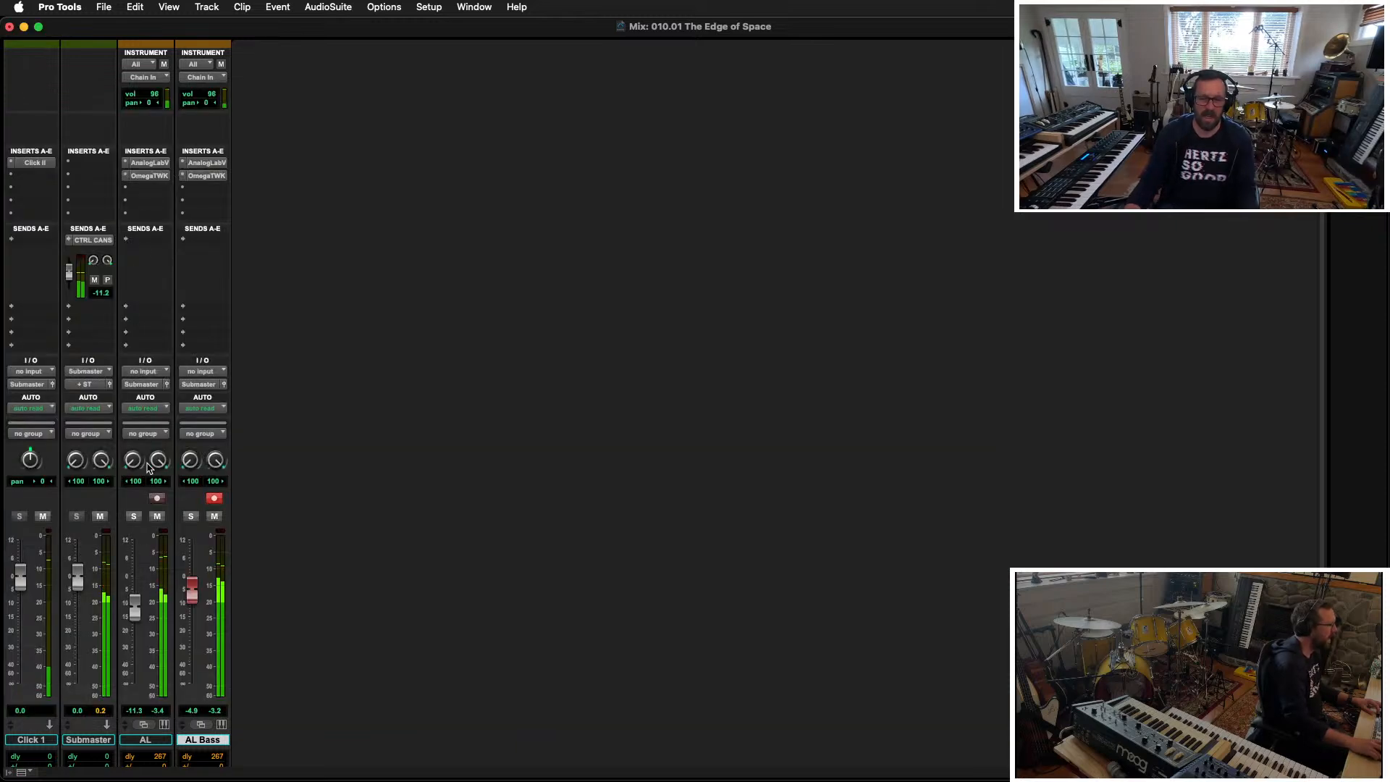
pyautogui.moveTo(131, 457); pyautogui.dragTo(153, 489)
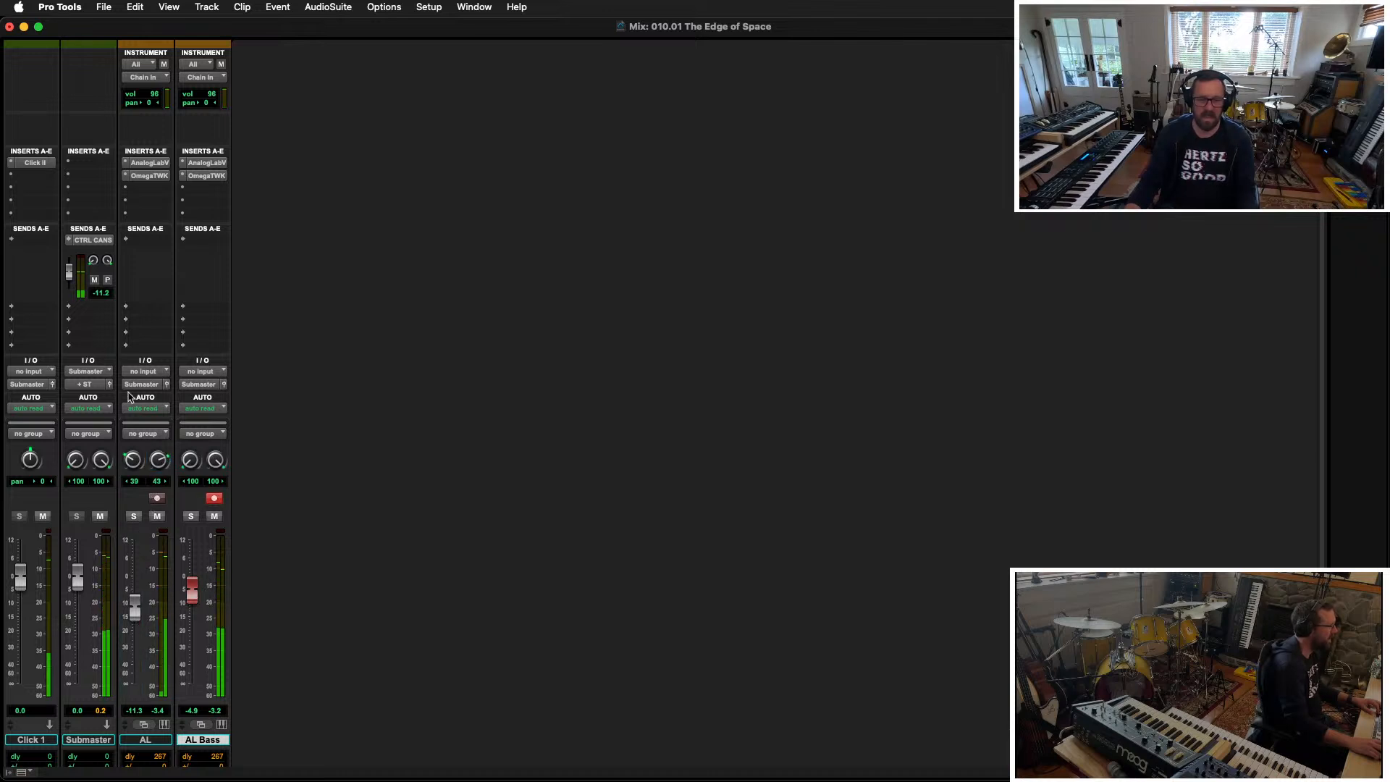
# Step: In the Edit window, select bars 2 to 39 on AL and AL Bass and place a copy starting at bar 38
pyautogui.press('super+equal')
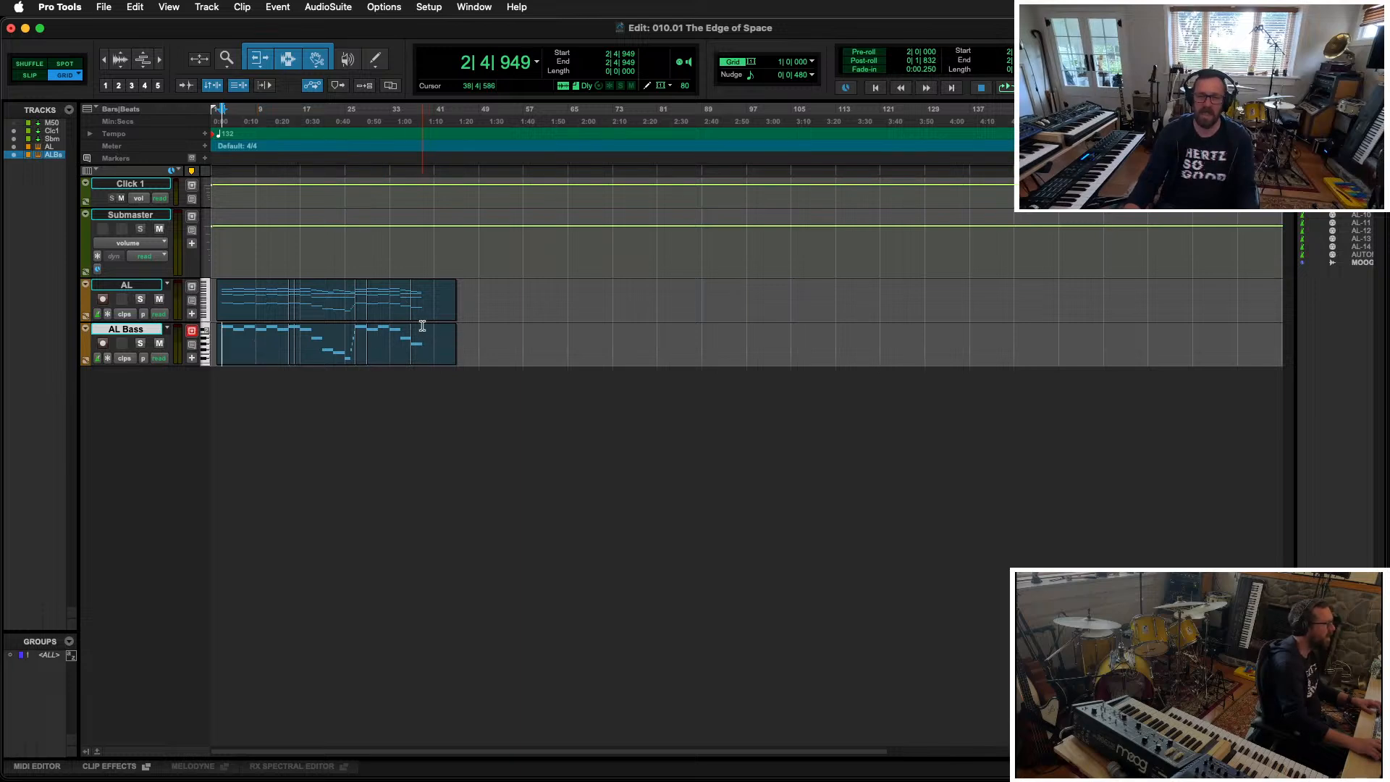
pyautogui.click(254, 361)
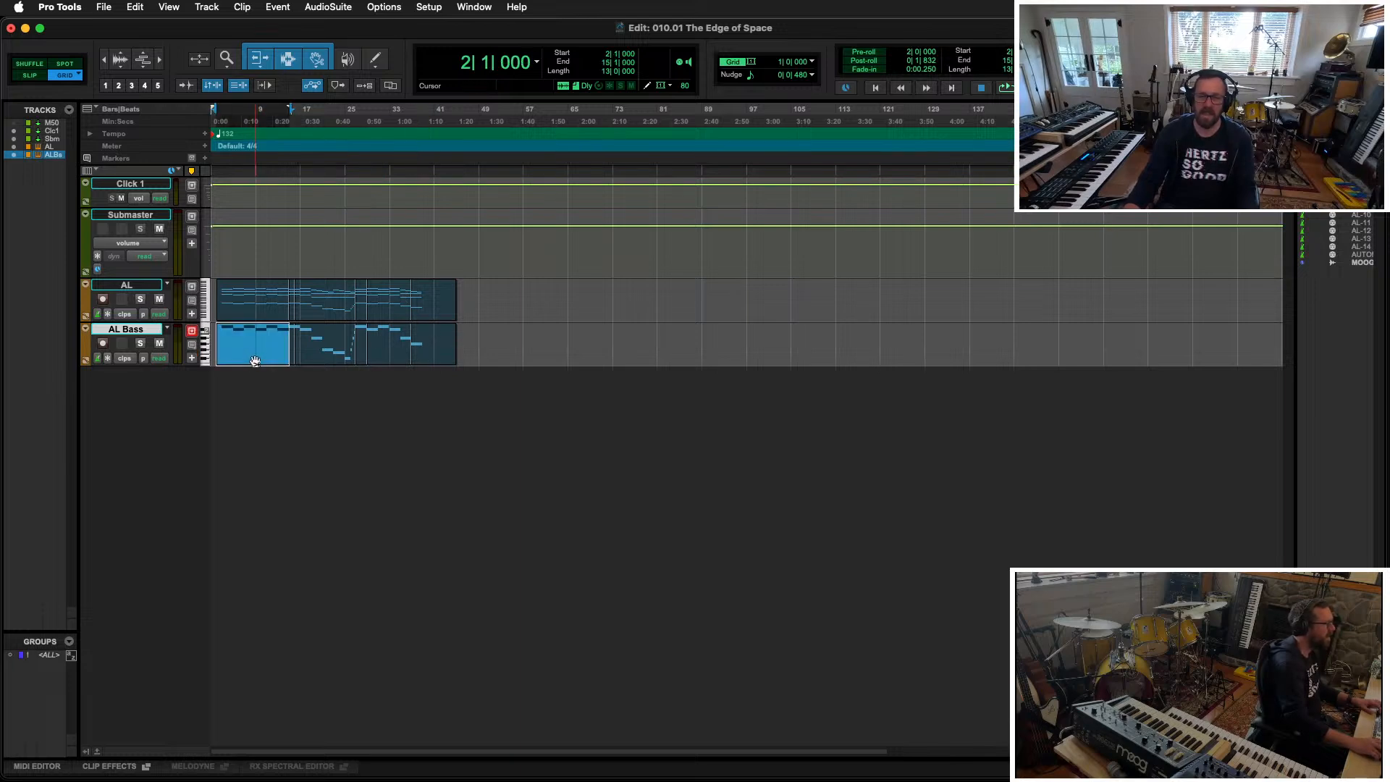
pyautogui.keyDown('shift'); pyautogui.click(424, 327); pyautogui.keyUp('shift')
pyautogui.keyDown('shift'); pyautogui.click(424, 289); pyautogui.keyUp('shift')
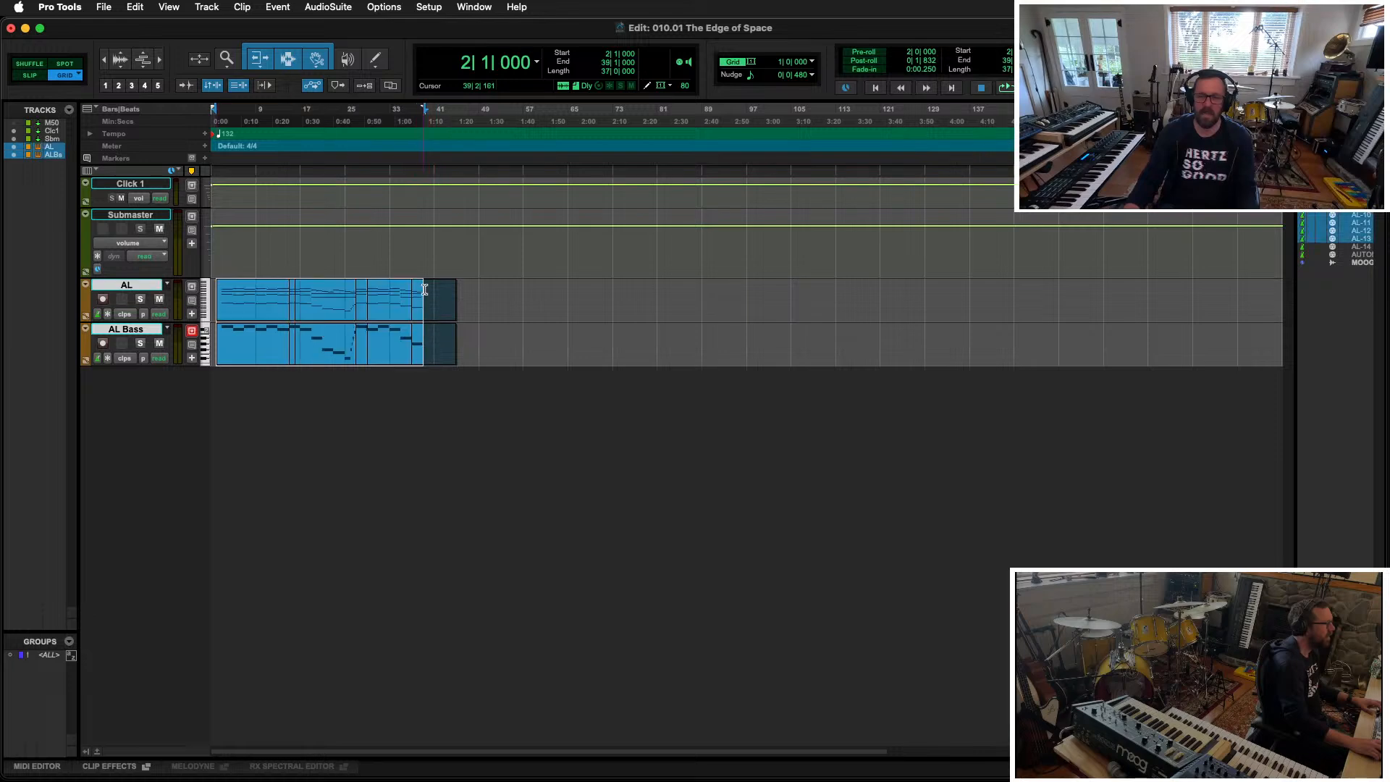
pyautogui.moveTo(250, 316); pyautogui.dragTo(453, 317)
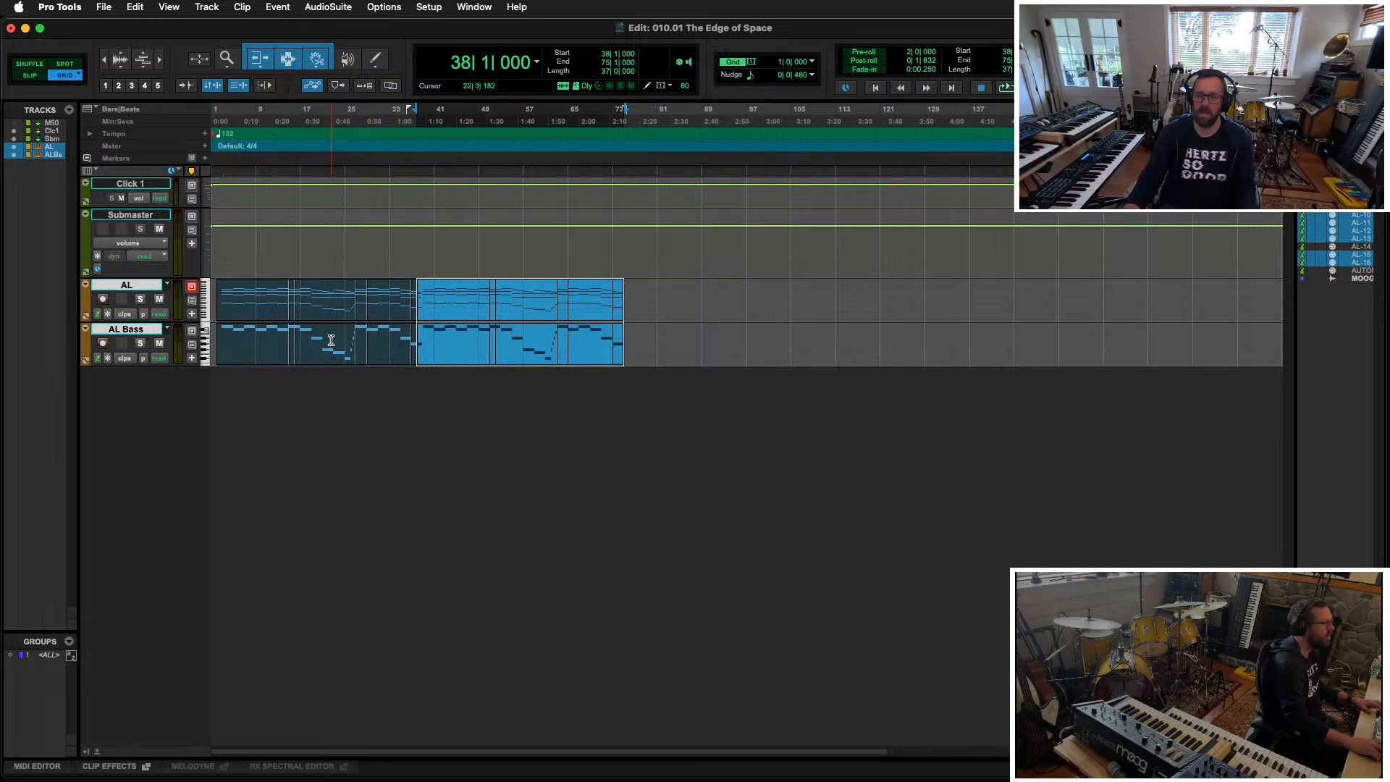
# Step: Extend the selection on both tracks back to the session start and play the lengthened arrangement from there
pyautogui.keyDown('shift'); pyautogui.click(245, 289); pyautogui.keyUp('shift')
pyautogui.press('space')
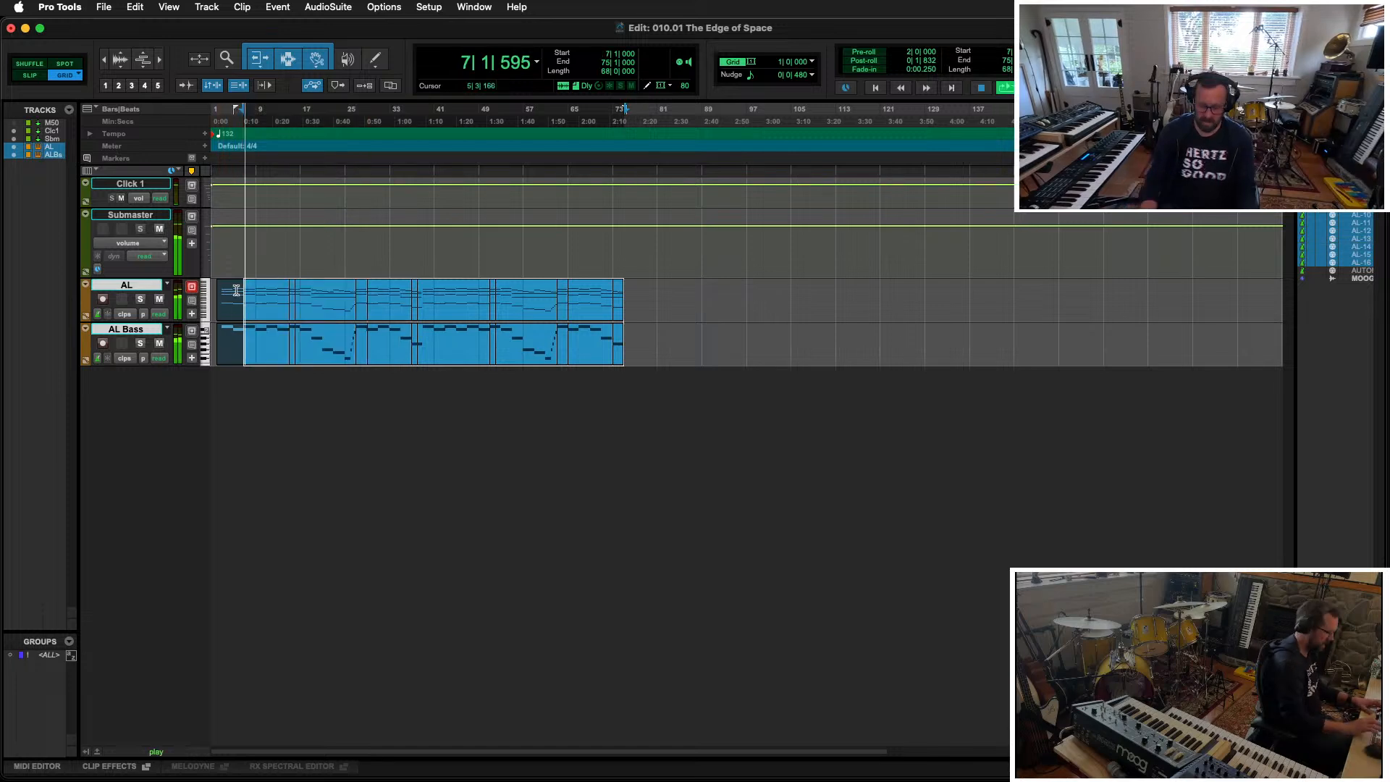
pyautogui.press('space')
pyautogui.hotkey('shift', 'Return')
pyautogui.press('space')
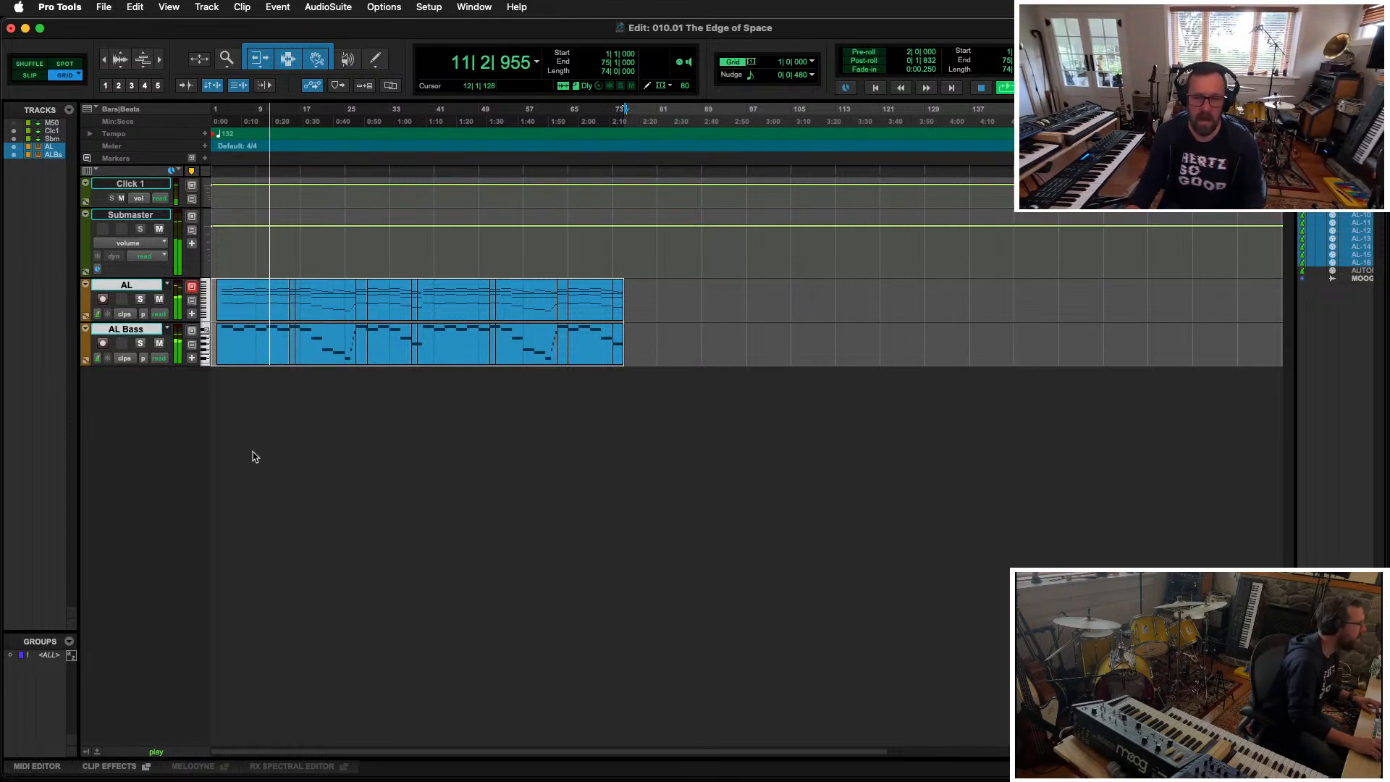
pyautogui.press('space')
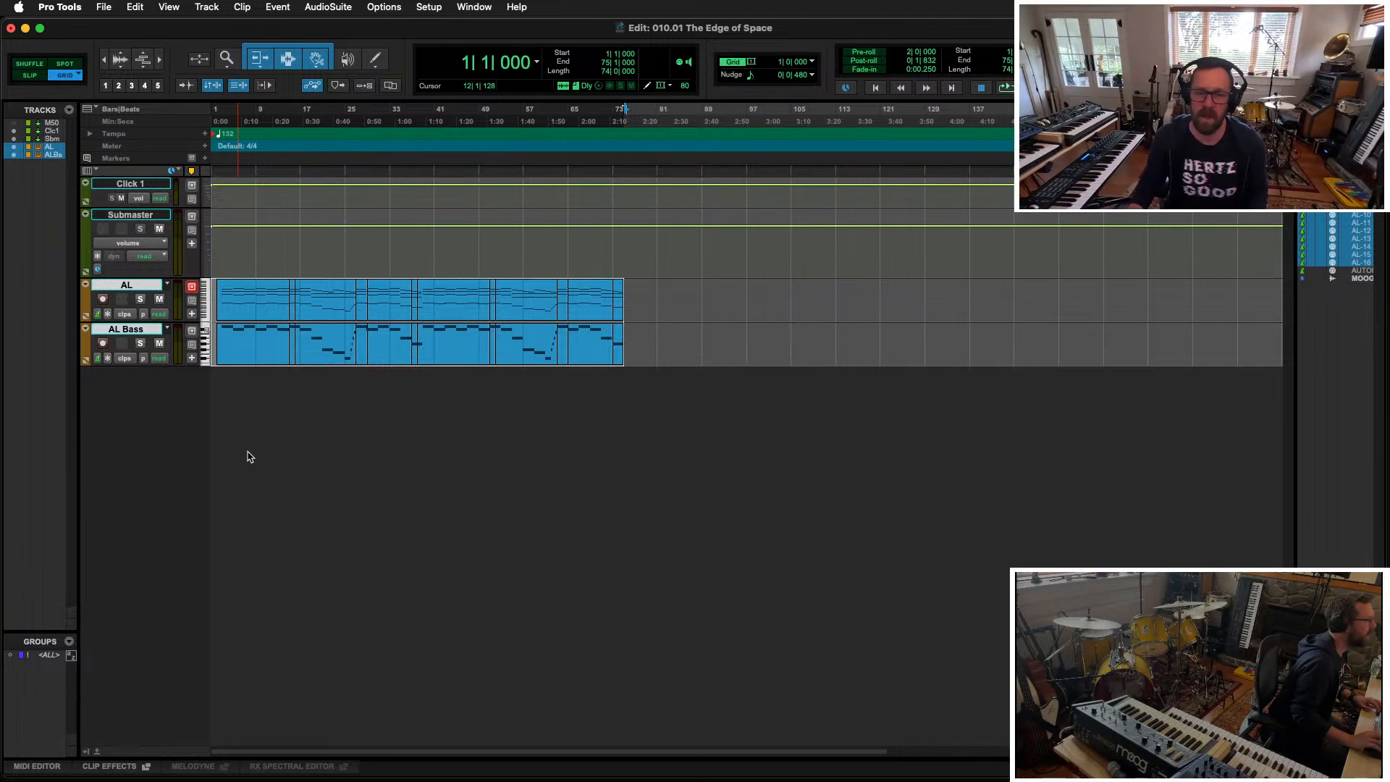
# Step: Create the drum tracks from the DRUM track preset in the A-MrW-MX category
pyautogui.press('super+shift+n')
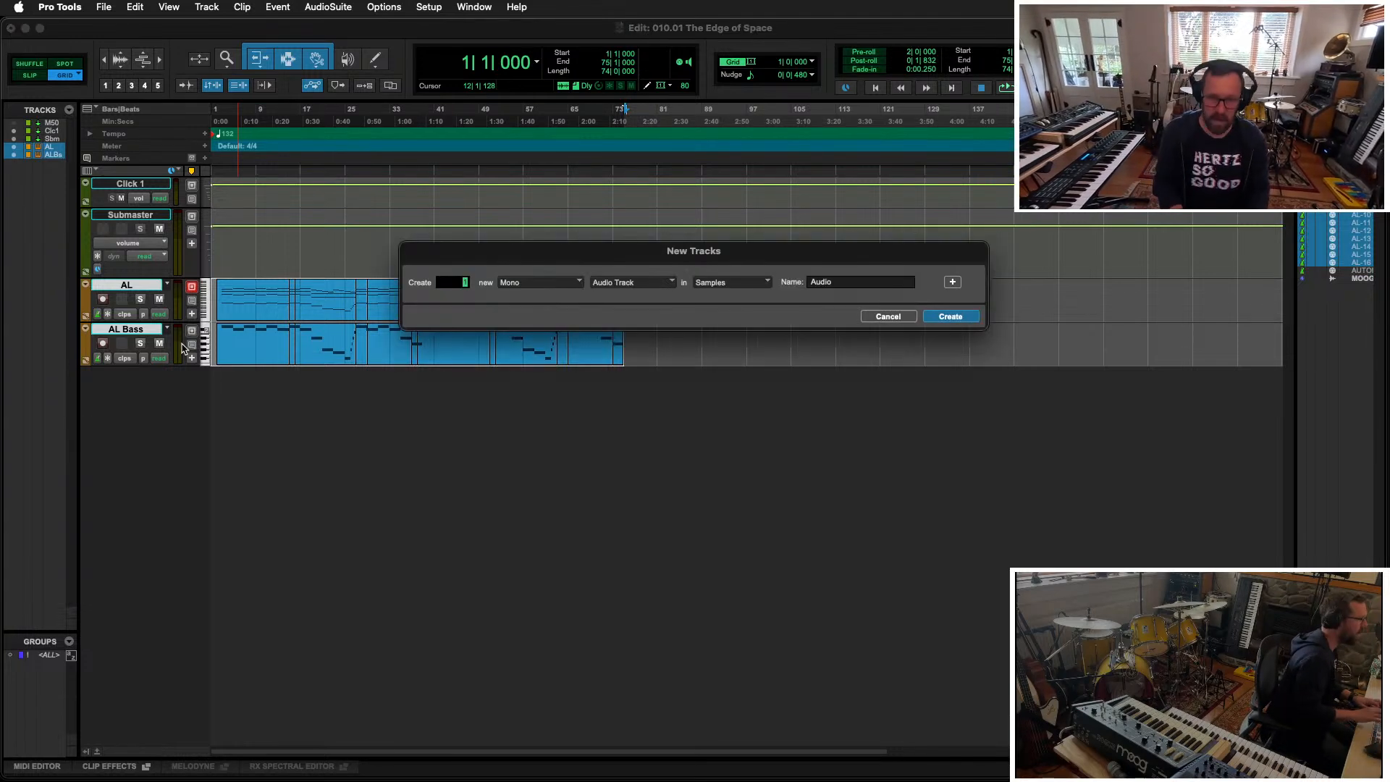
pyautogui.click(624, 279)
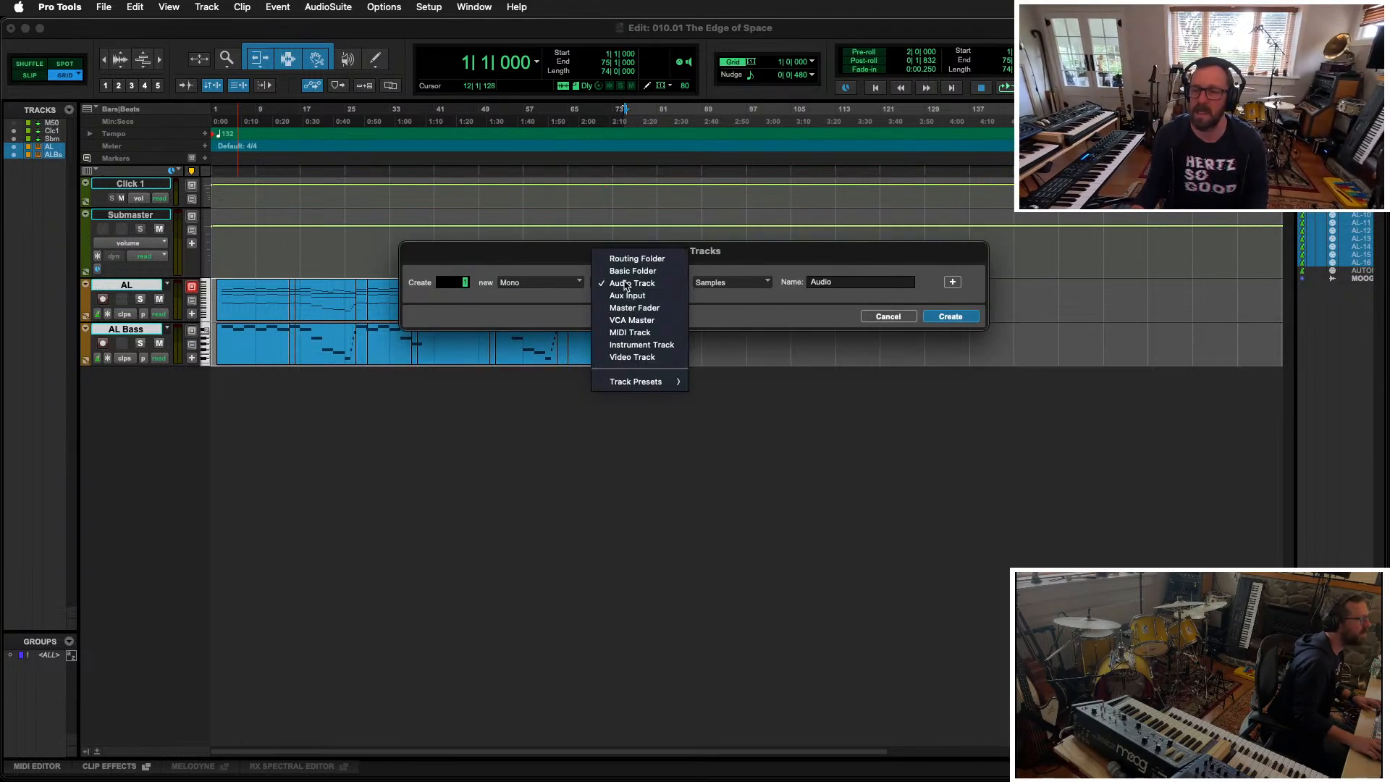
pyautogui.moveTo(655, 383)
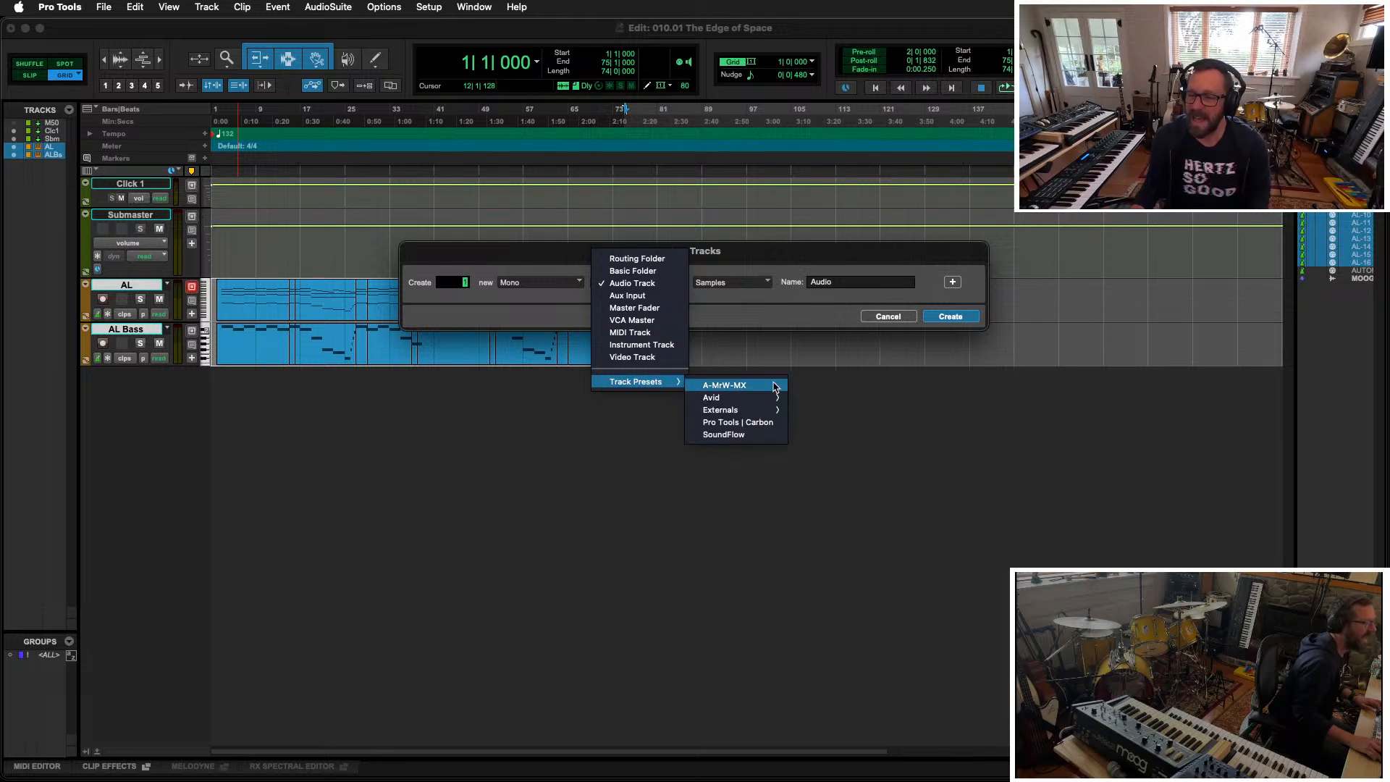
pyautogui.click(774, 386)
pyautogui.click(745, 284)
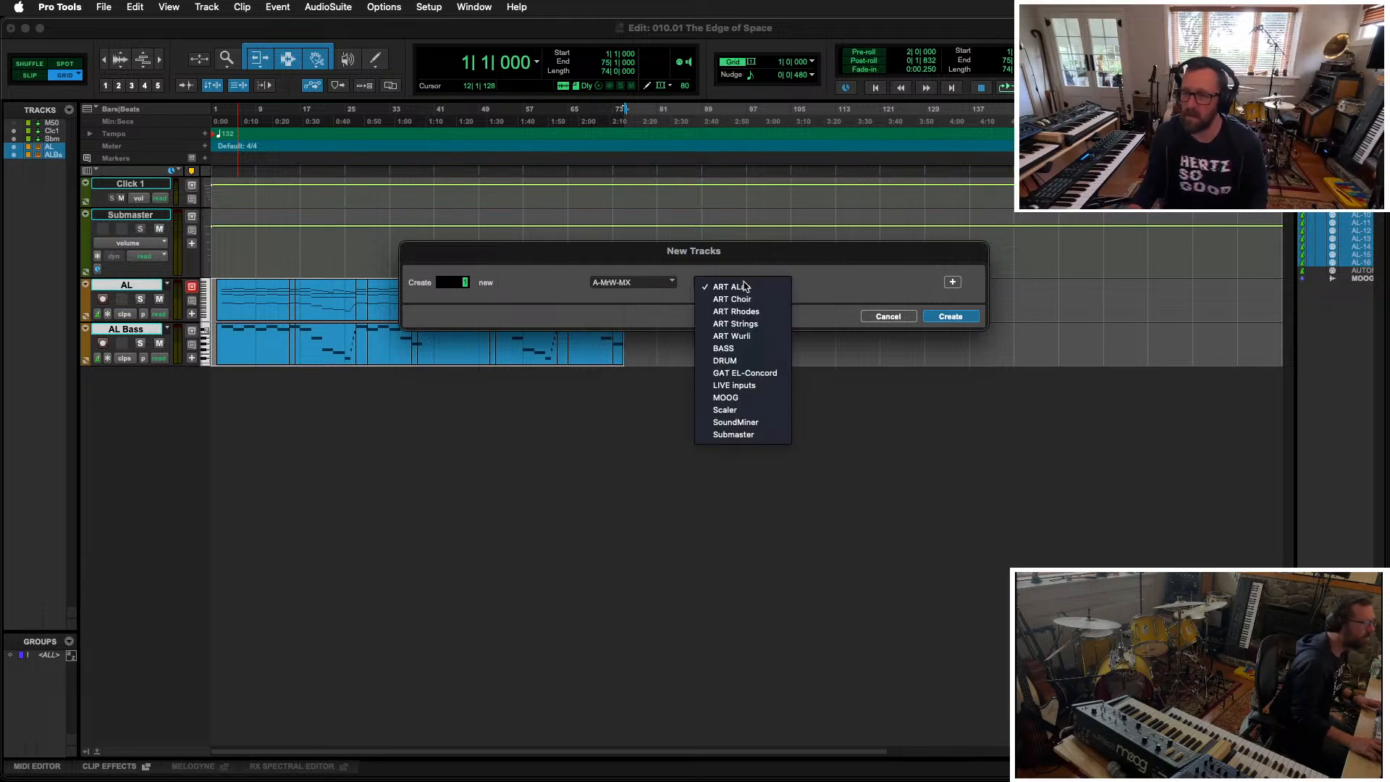
pyautogui.click(733, 361)
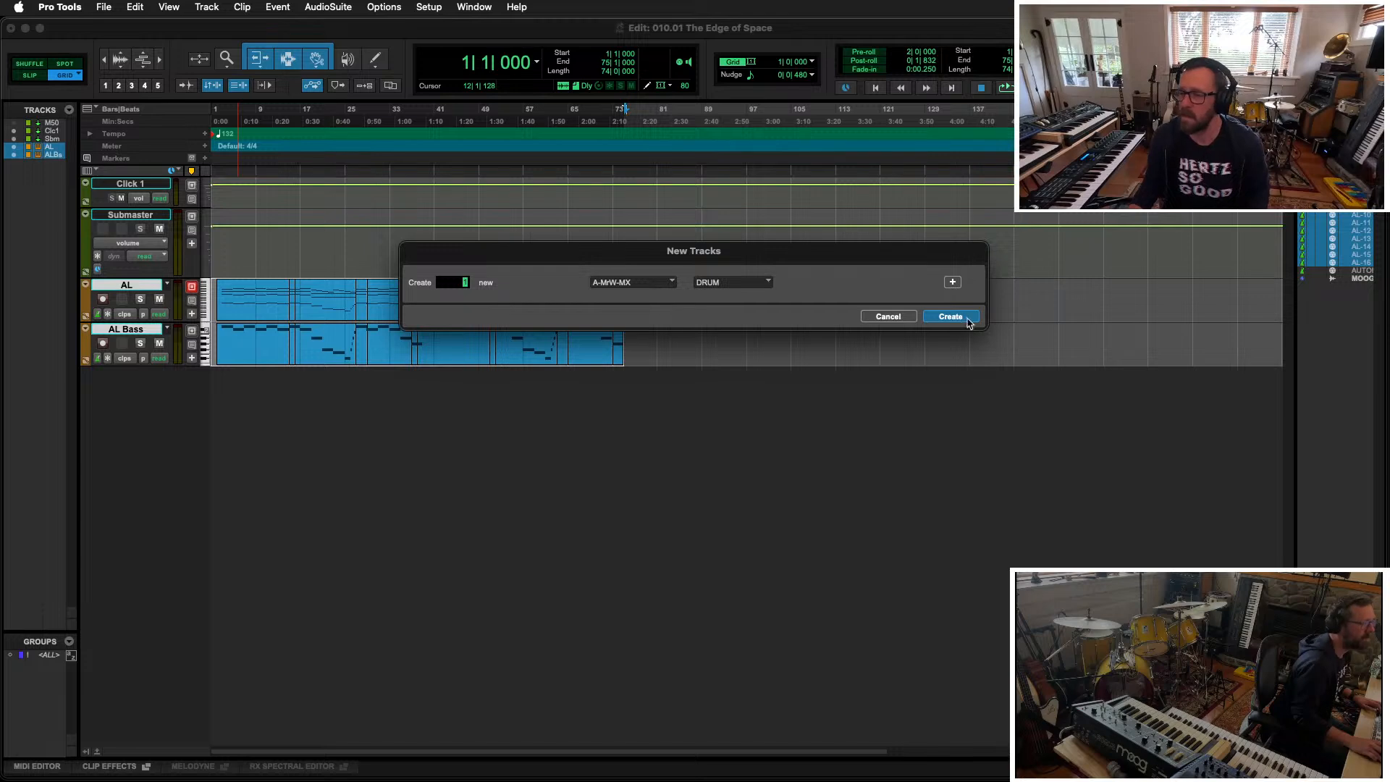
pyautogui.click(951, 317)
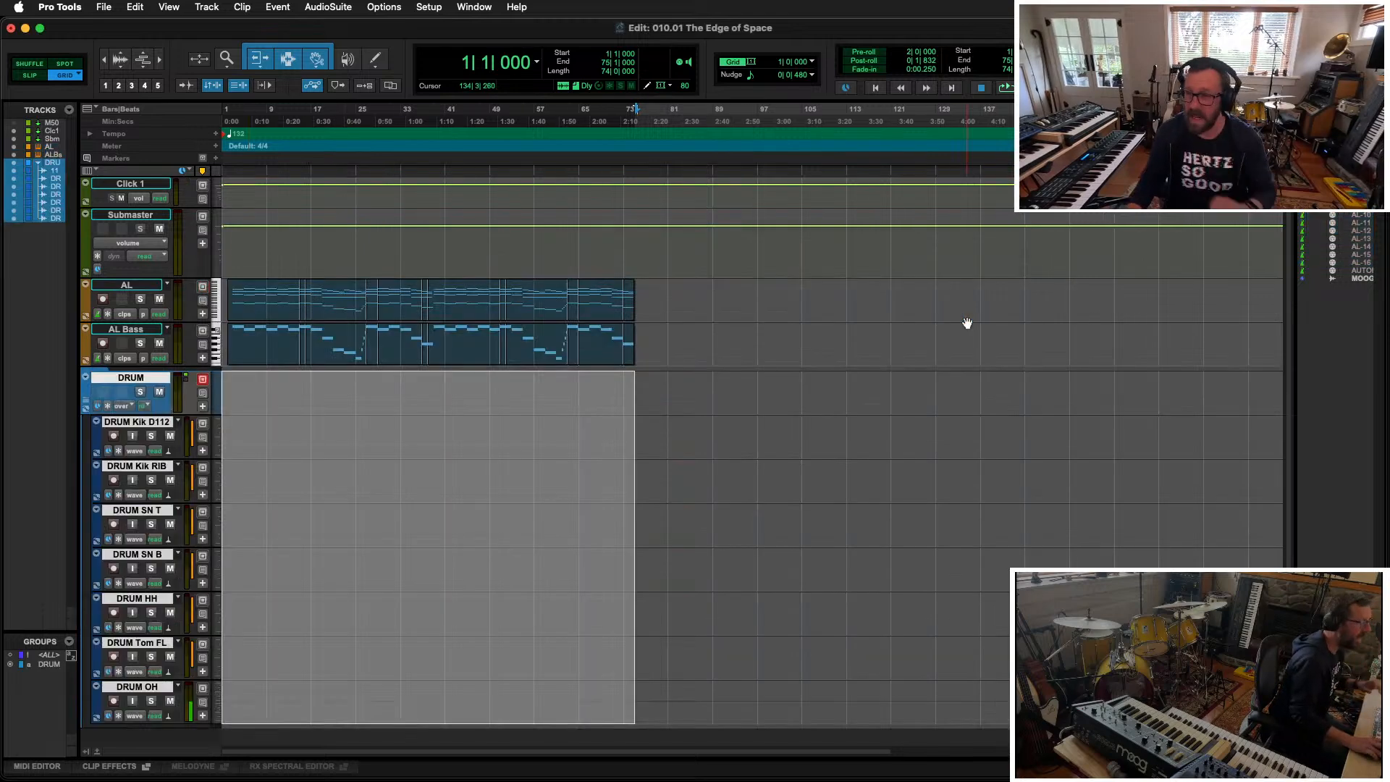
# Step: Remove the DRUM folder track from the selection and record-enable all the individual drum microphone tracks inside it
pyautogui.keyDown('super'); pyautogui.click(166, 378); pyautogui.keyUp('super')
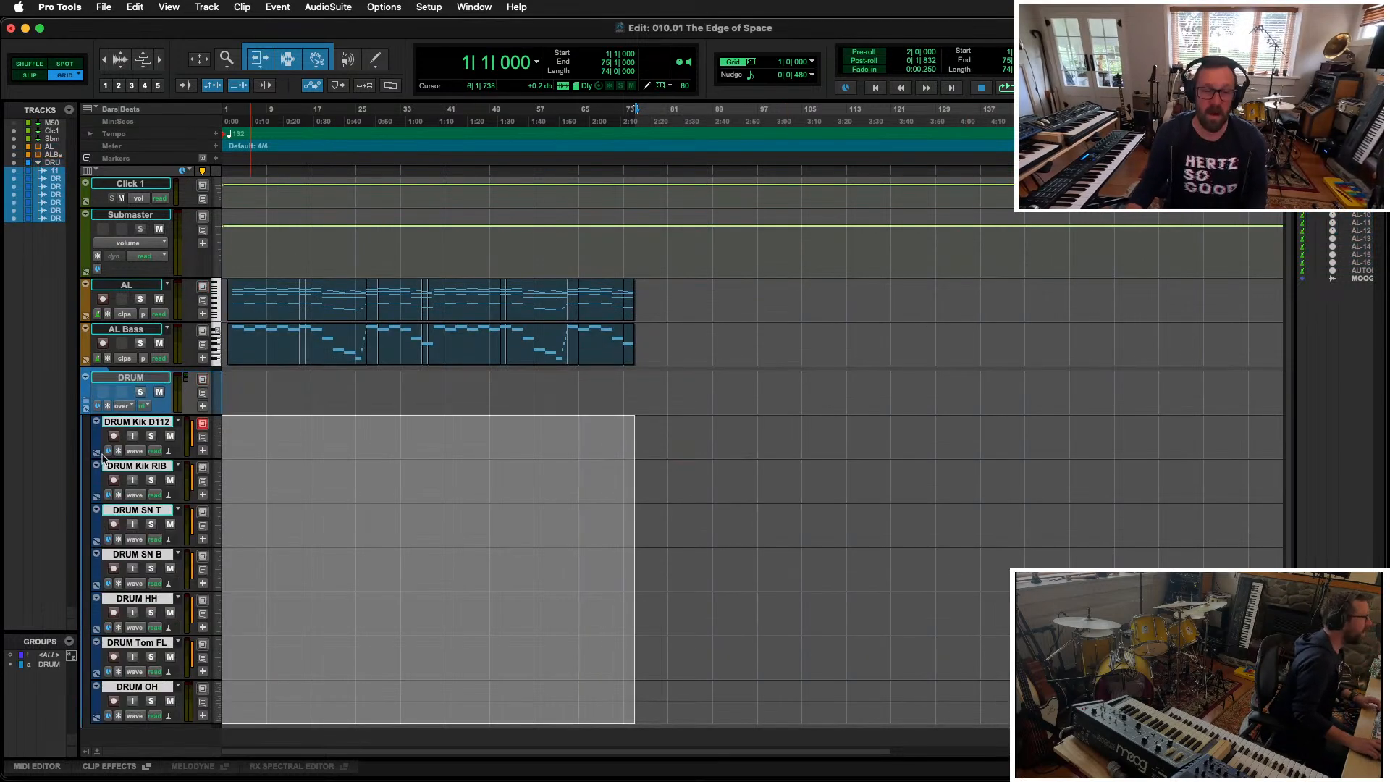
pyautogui.click(113, 435)
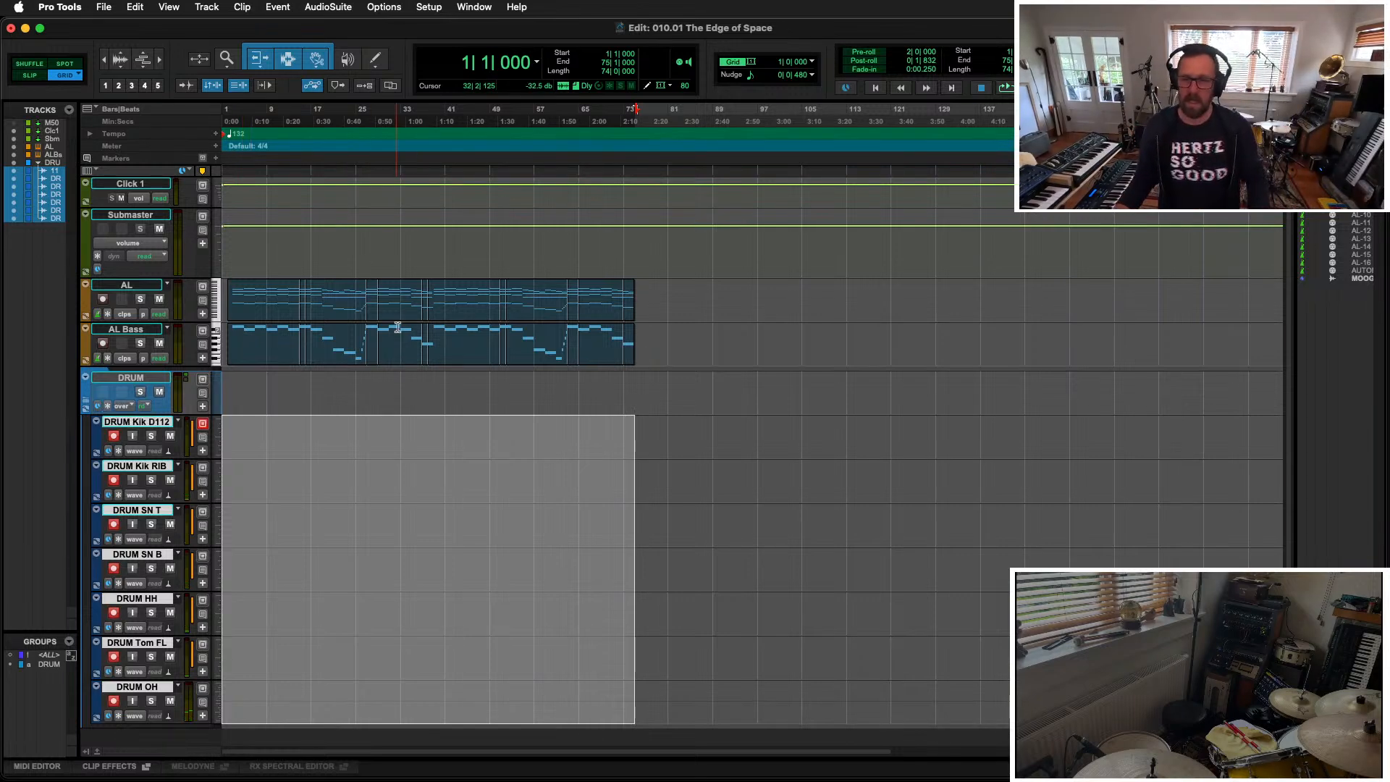
pyautogui.scroll(-2, 390, 419)
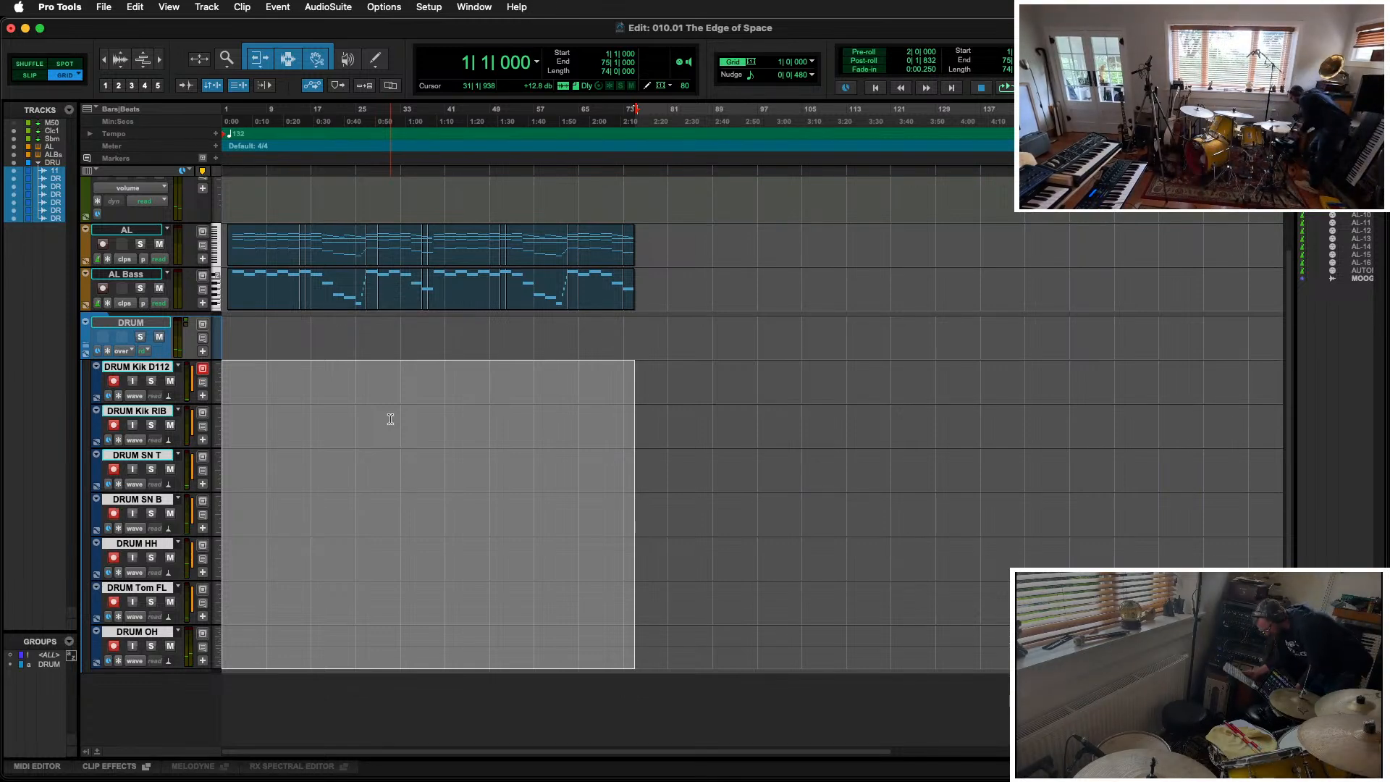
pyautogui.press('XF86AudioRaiseVolume')
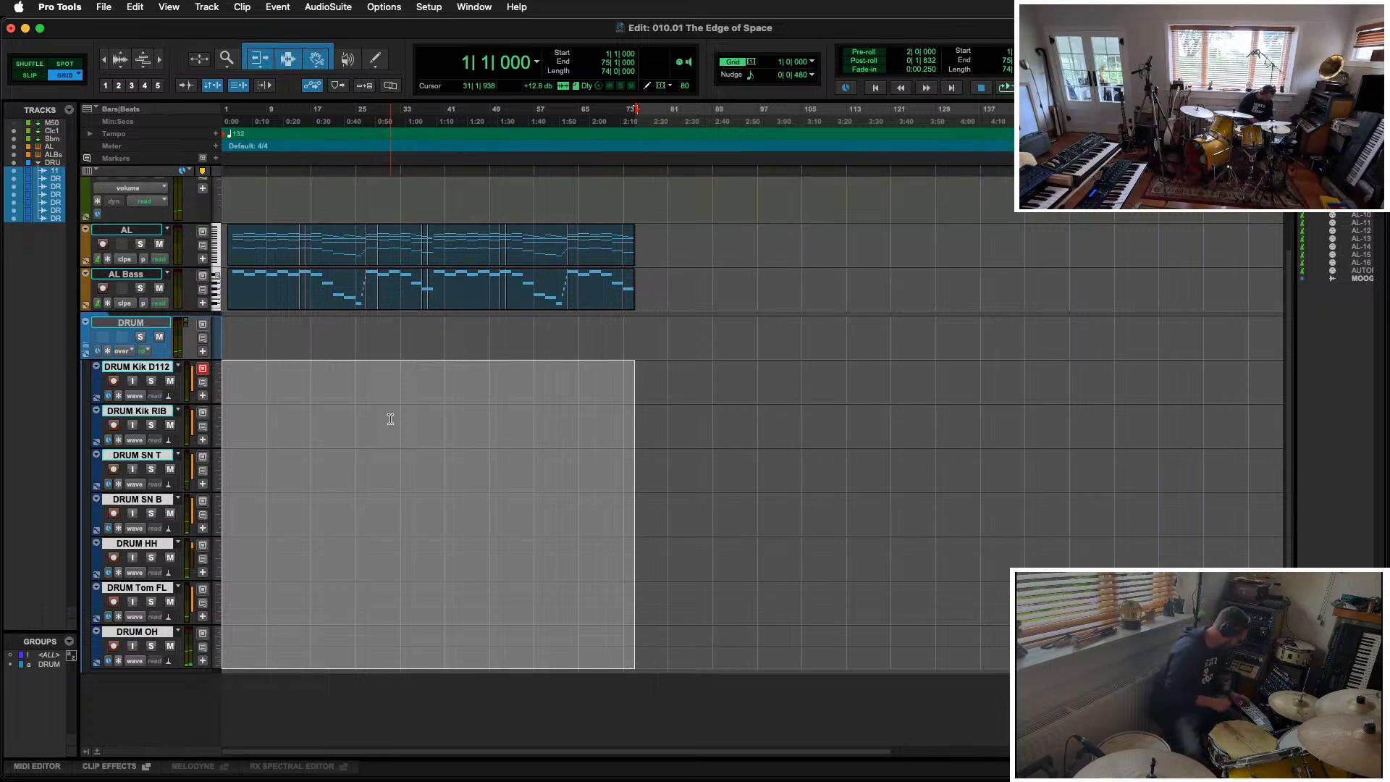
# Step: Add a mono audio track named Drum Splat and switch to the Mix window
pyautogui.press('super+space')
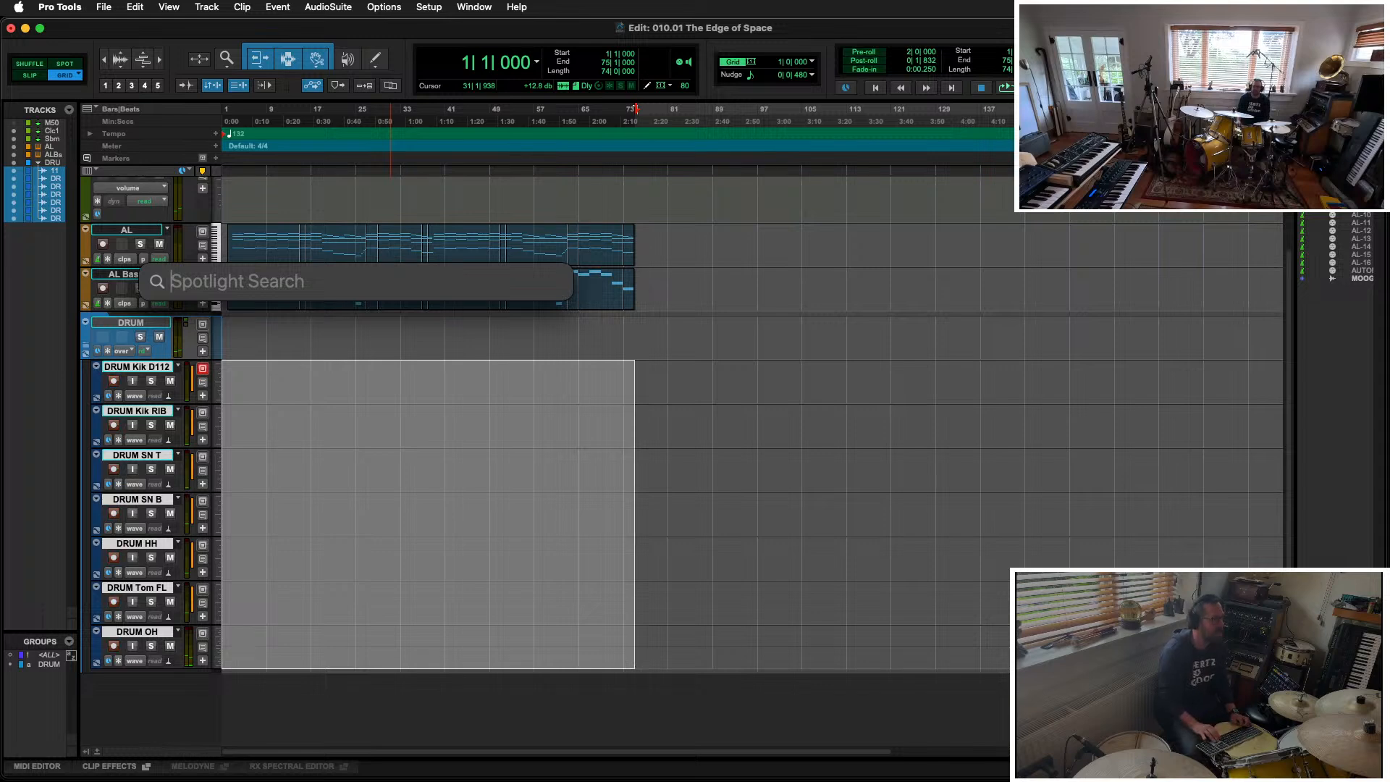
pyautogui.press('Escape')
pyautogui.press('super+shift+n')
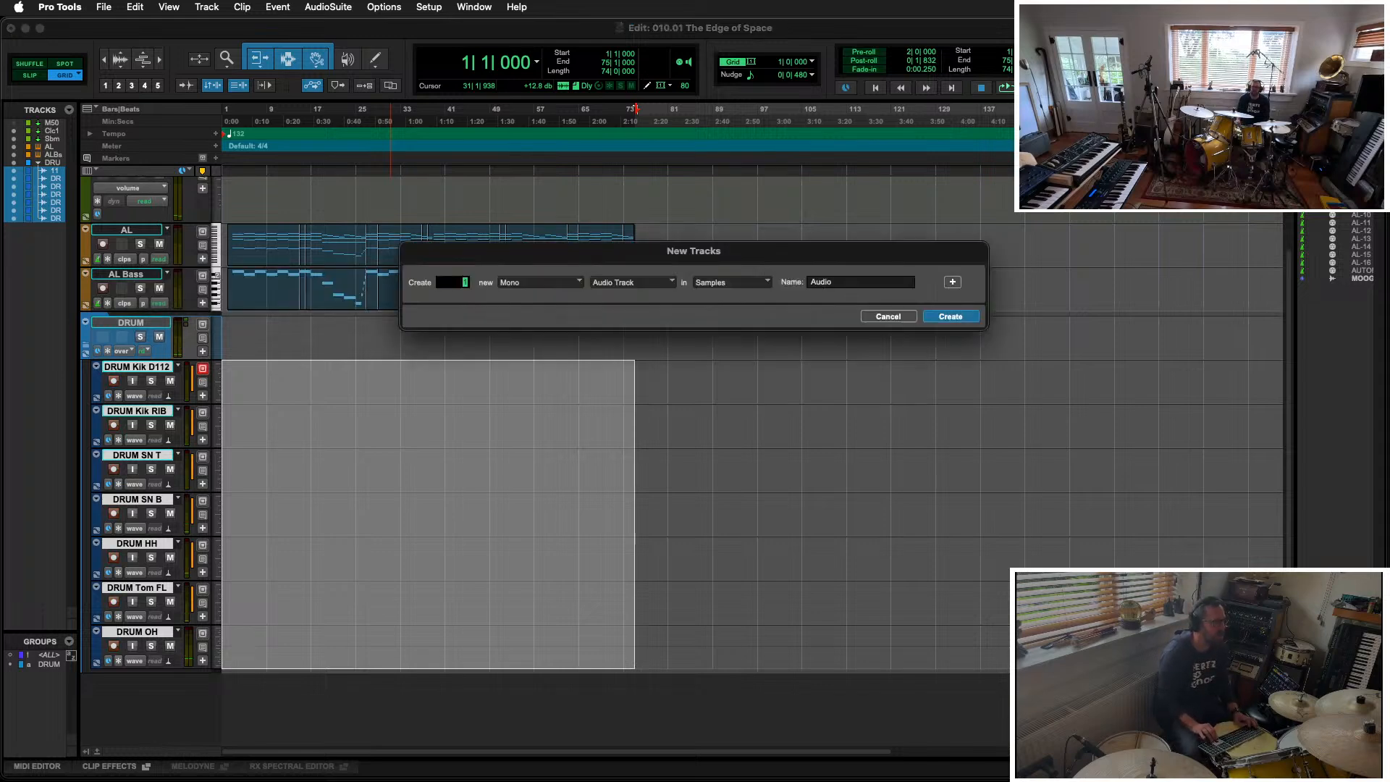
pyautogui.press('Tab')
pyautogui.write('Drum')
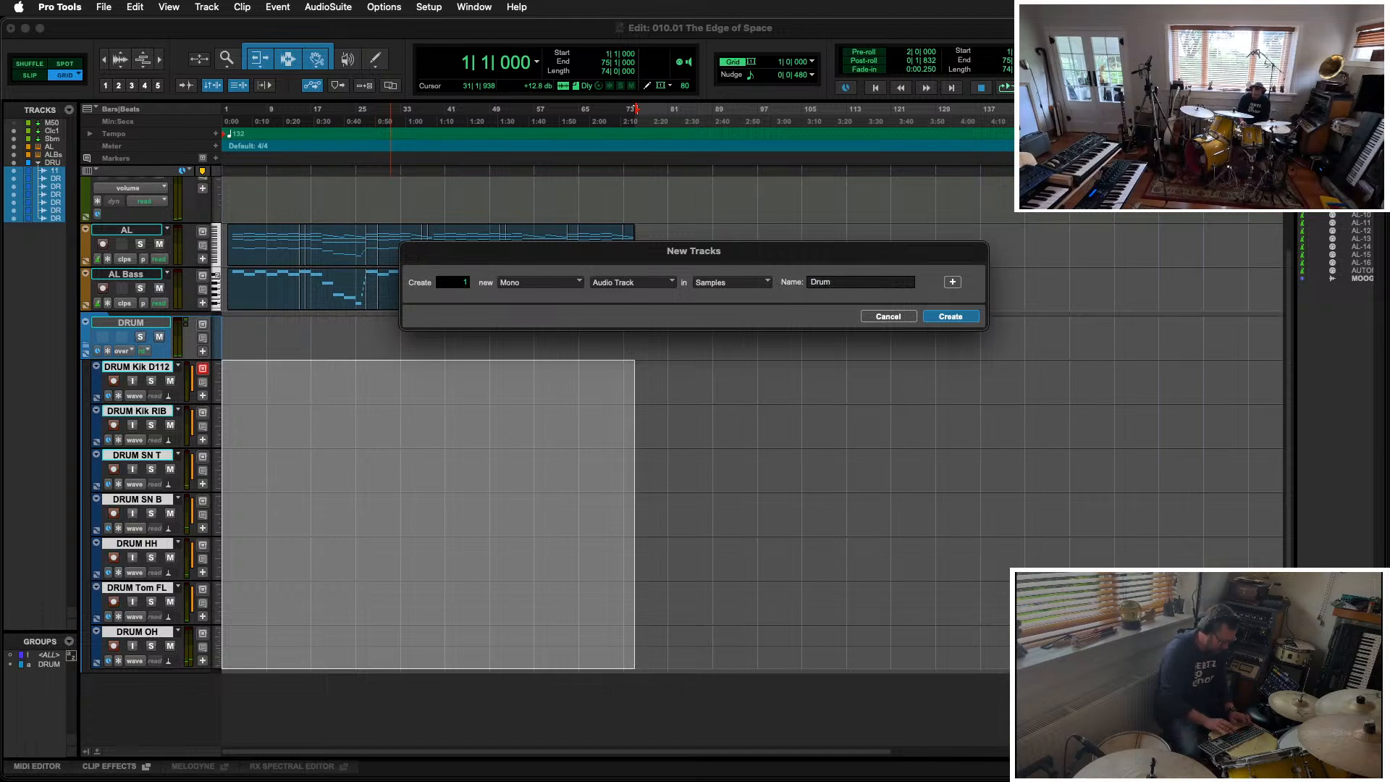
pyautogui.write(' Splat')
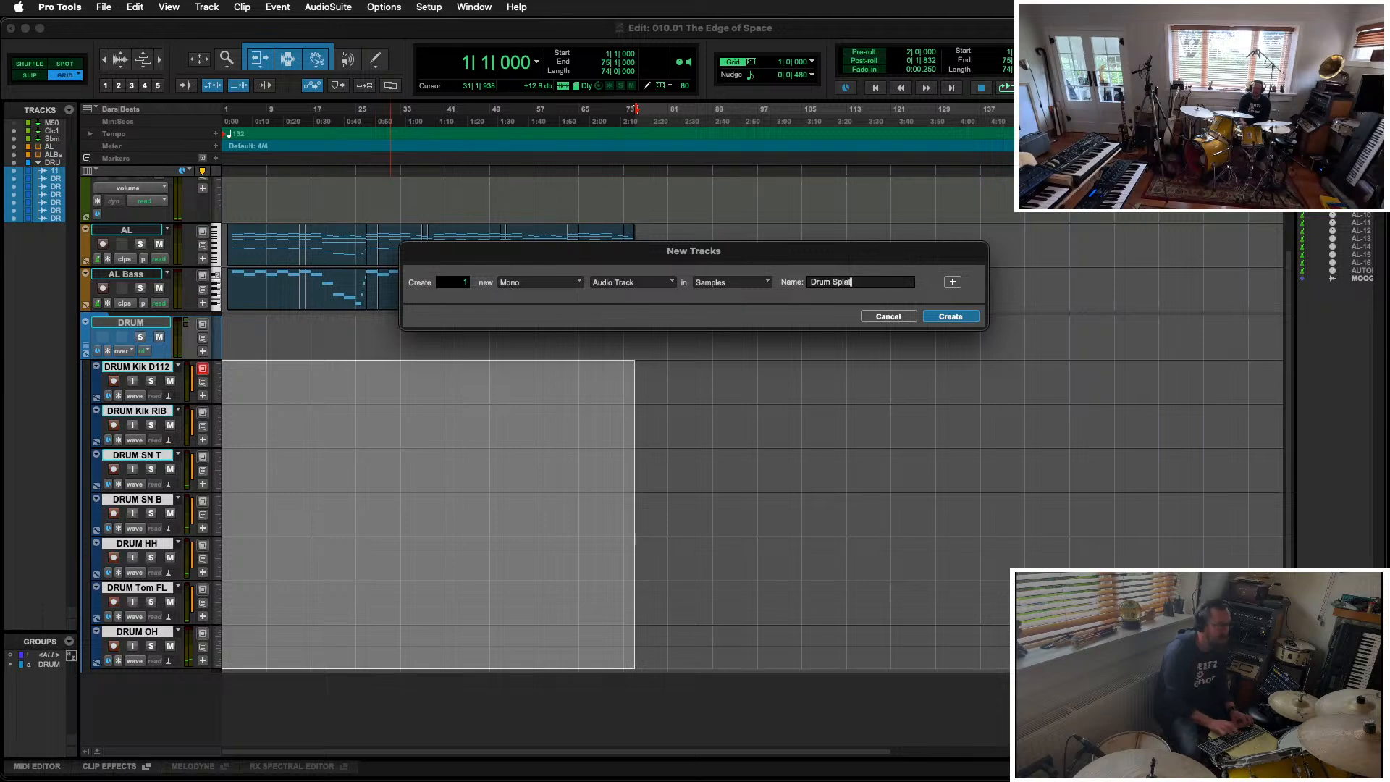
pyautogui.press('Return')
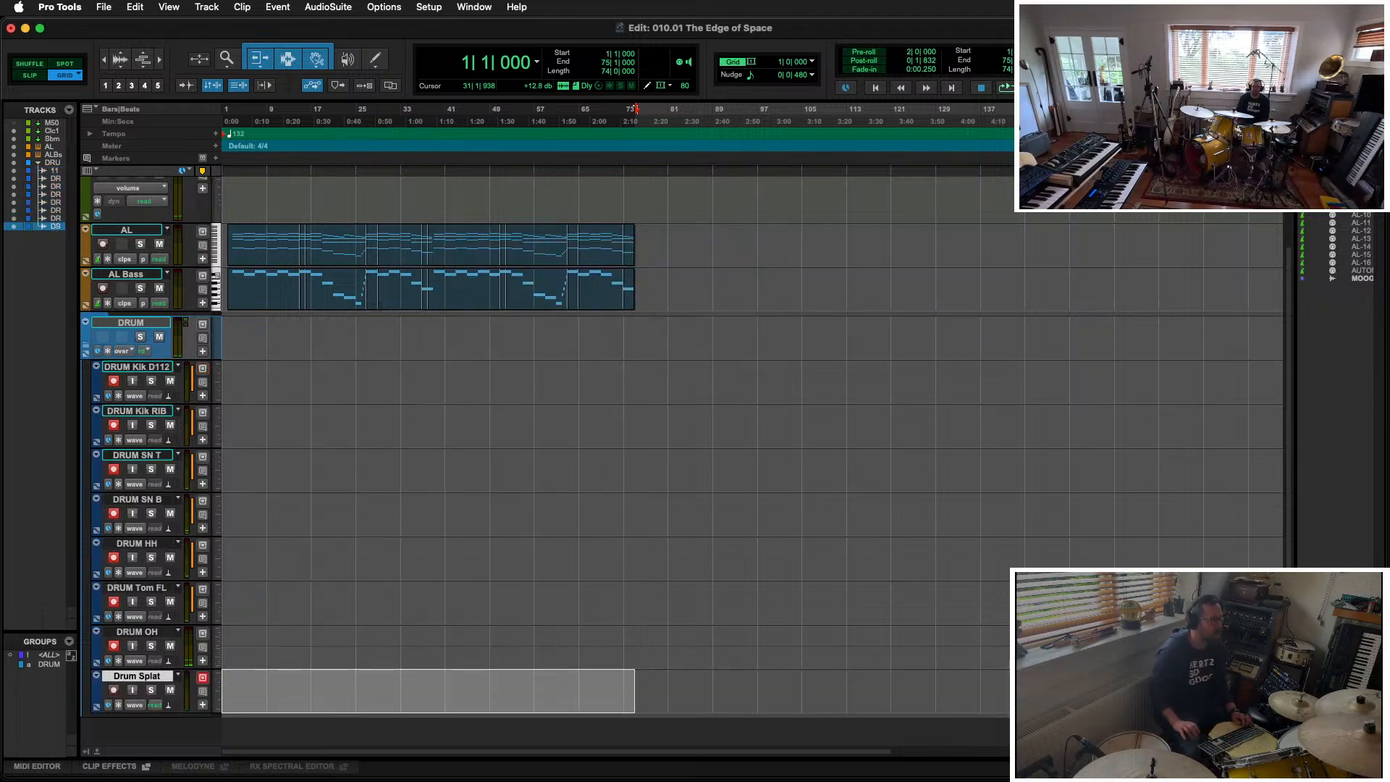
pyautogui.press('super+equal')
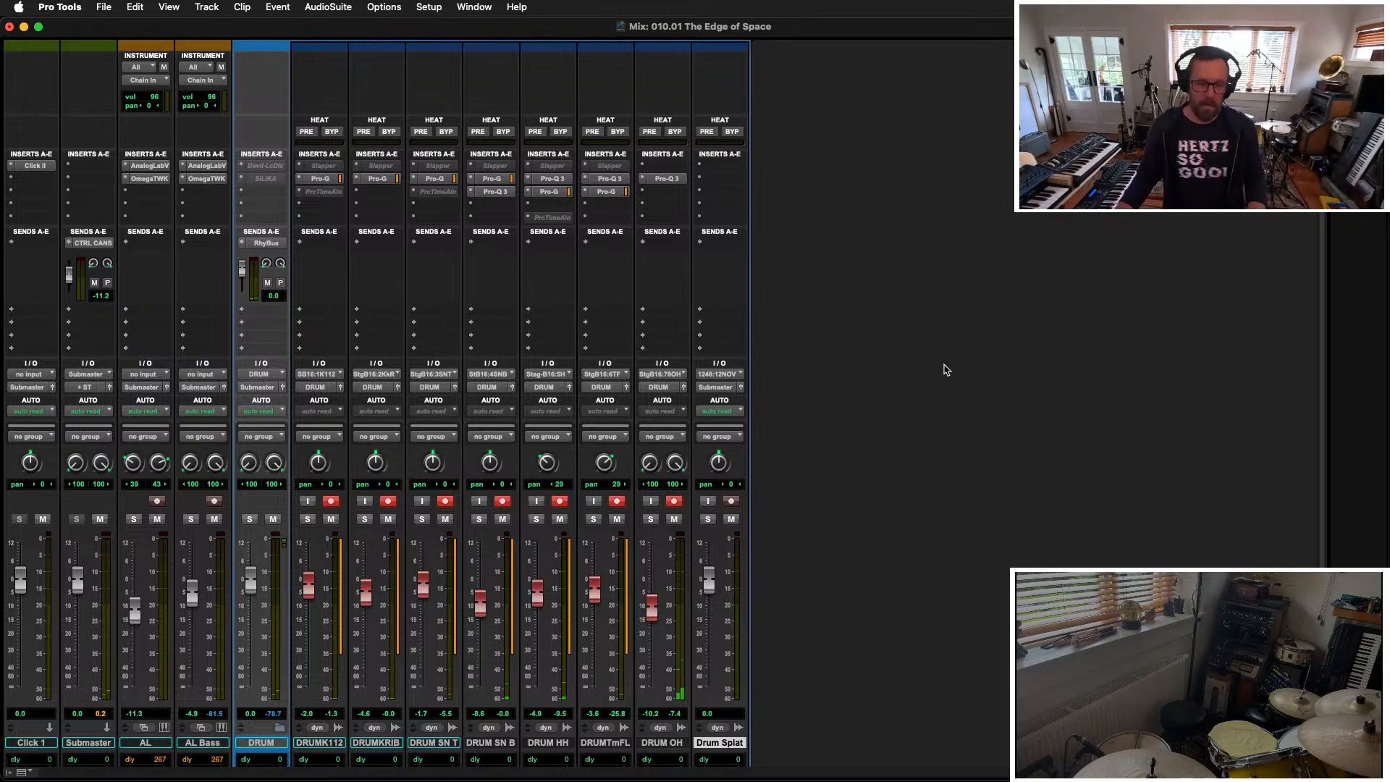
pyautogui.click(21, 771)
pyautogui.press('Down')
pyautogui.press('Down')
pyautogui.press('Down')
pyautogui.press('Down')
pyautogui.press('Down')
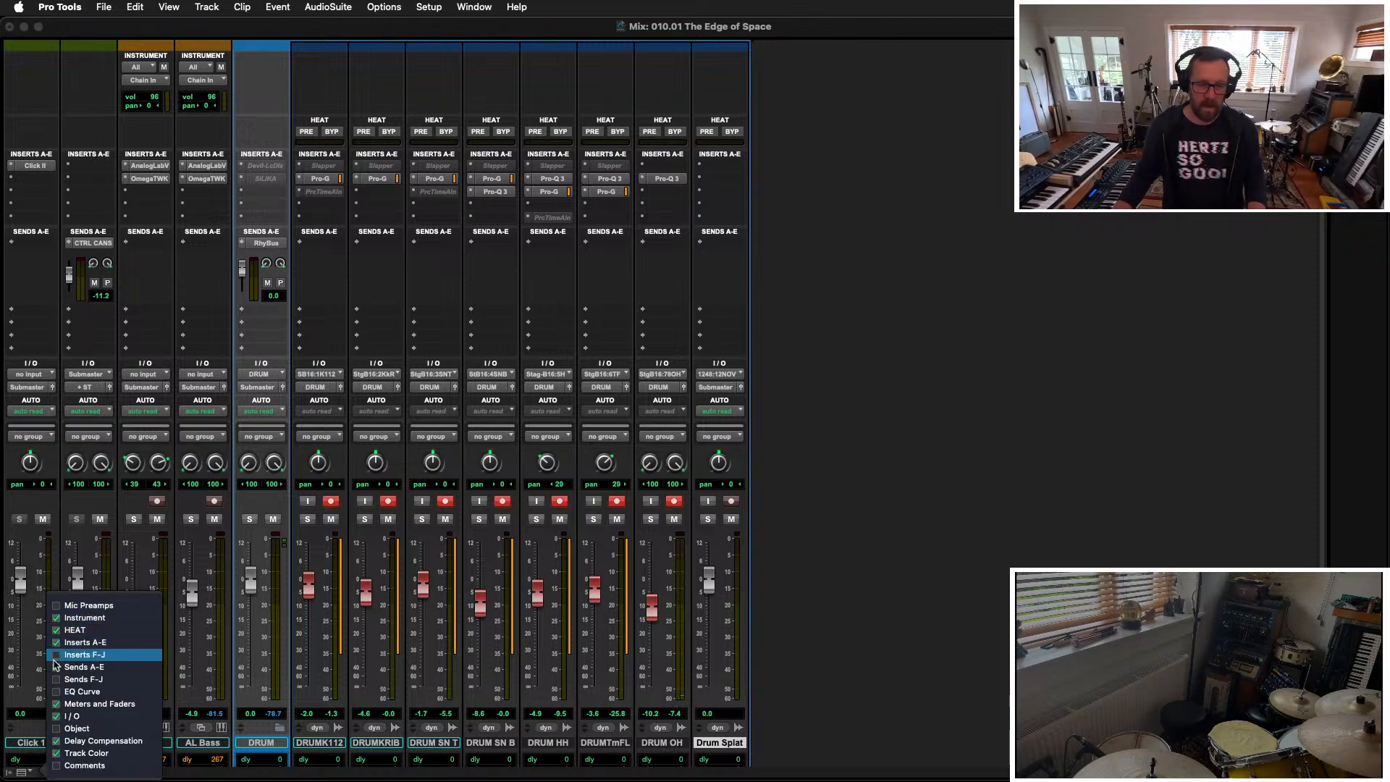
# Step: Show the Mix window's track list and unhide the MKH50 track
pyautogui.click(10, 772)
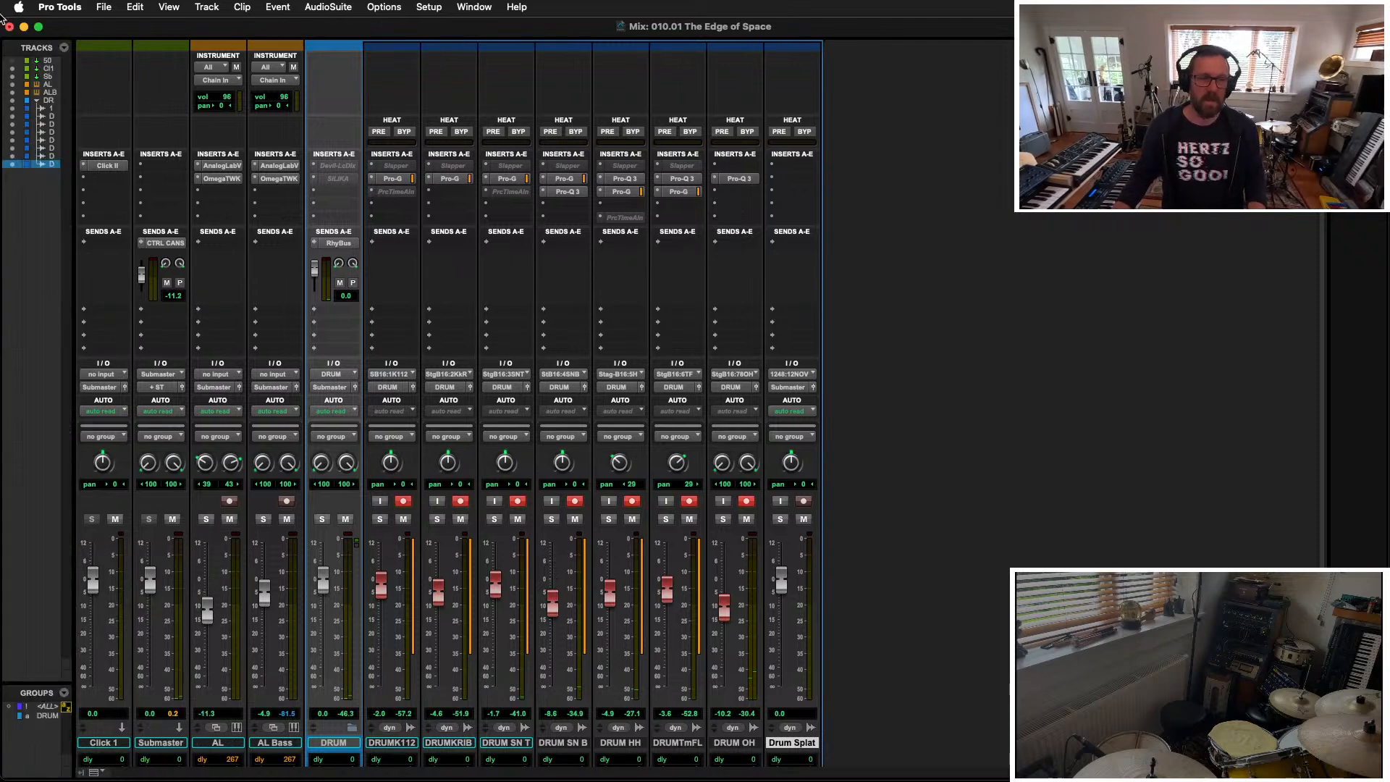
pyautogui.click(11, 61)
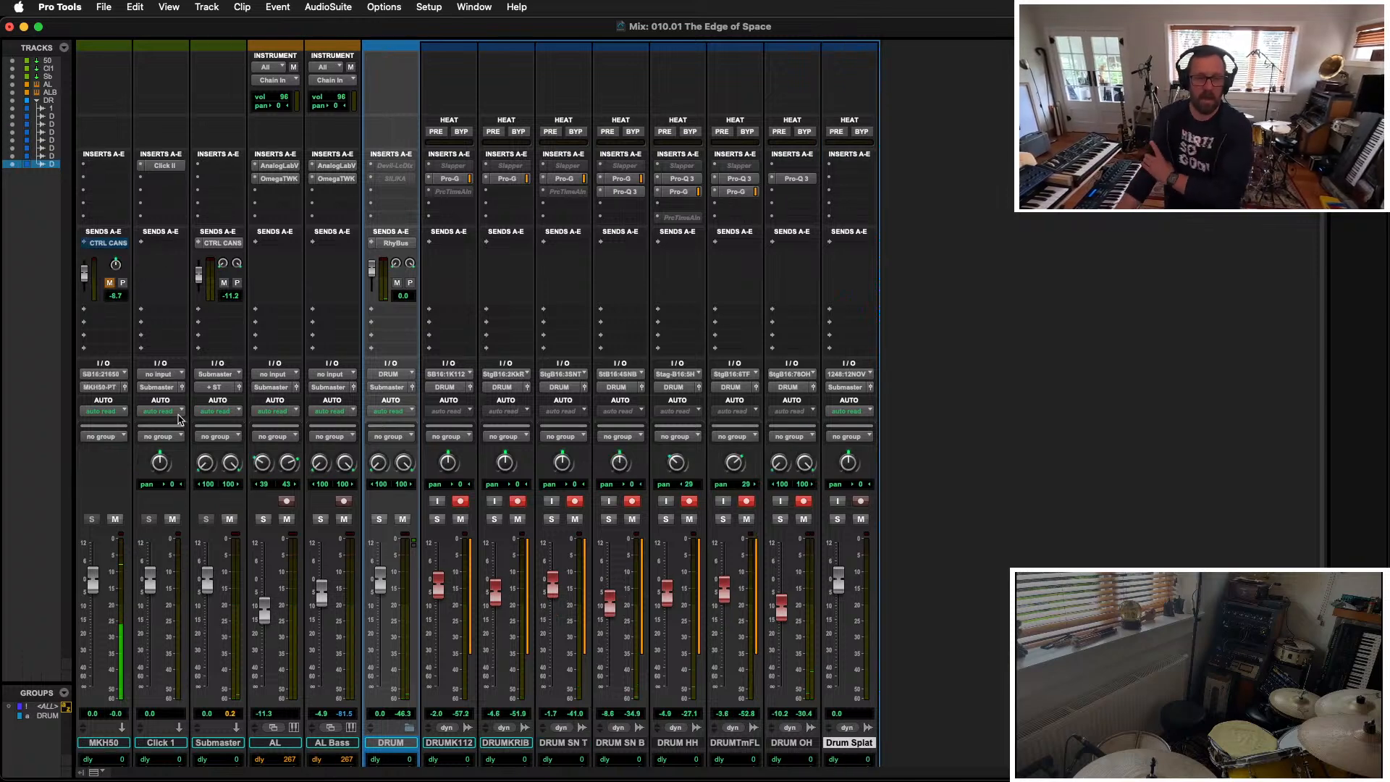
pyautogui.click(106, 388)
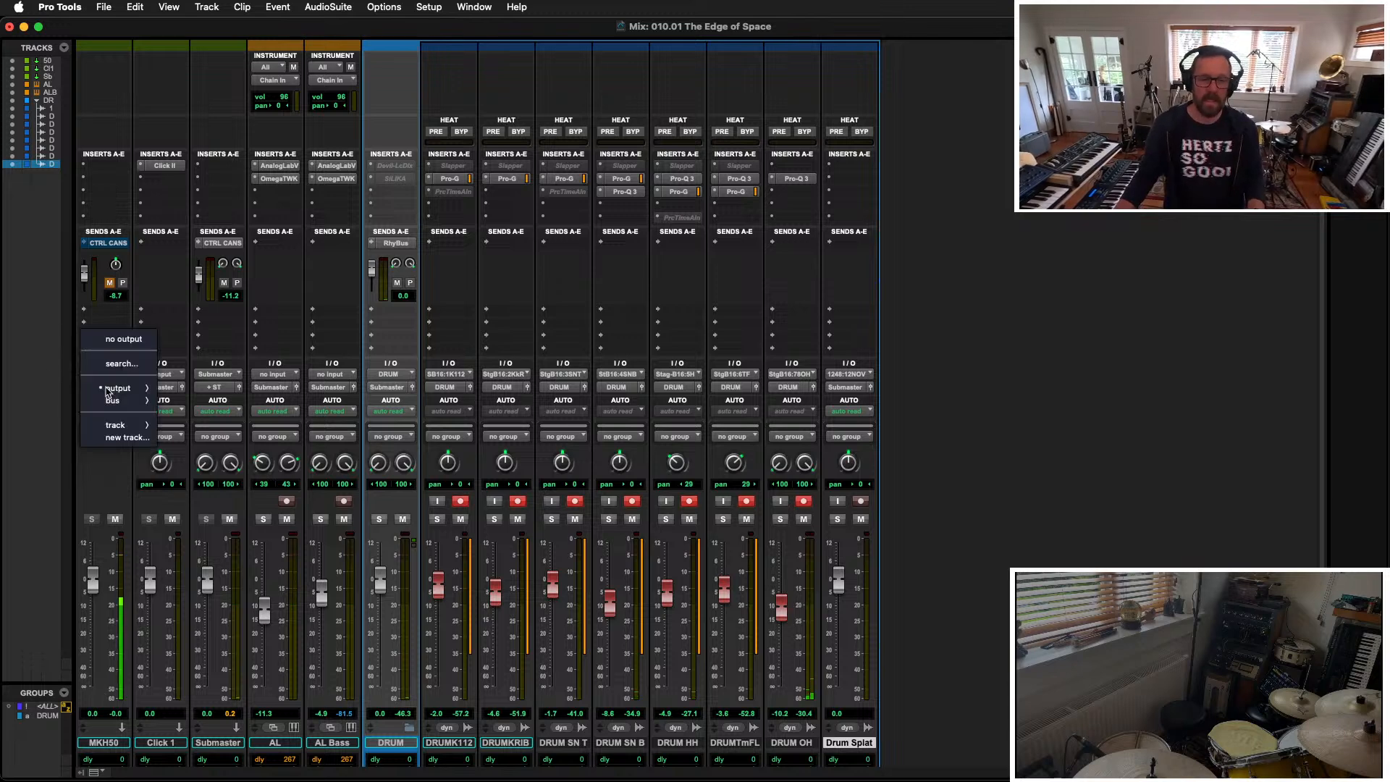
pyautogui.click(120, 437)
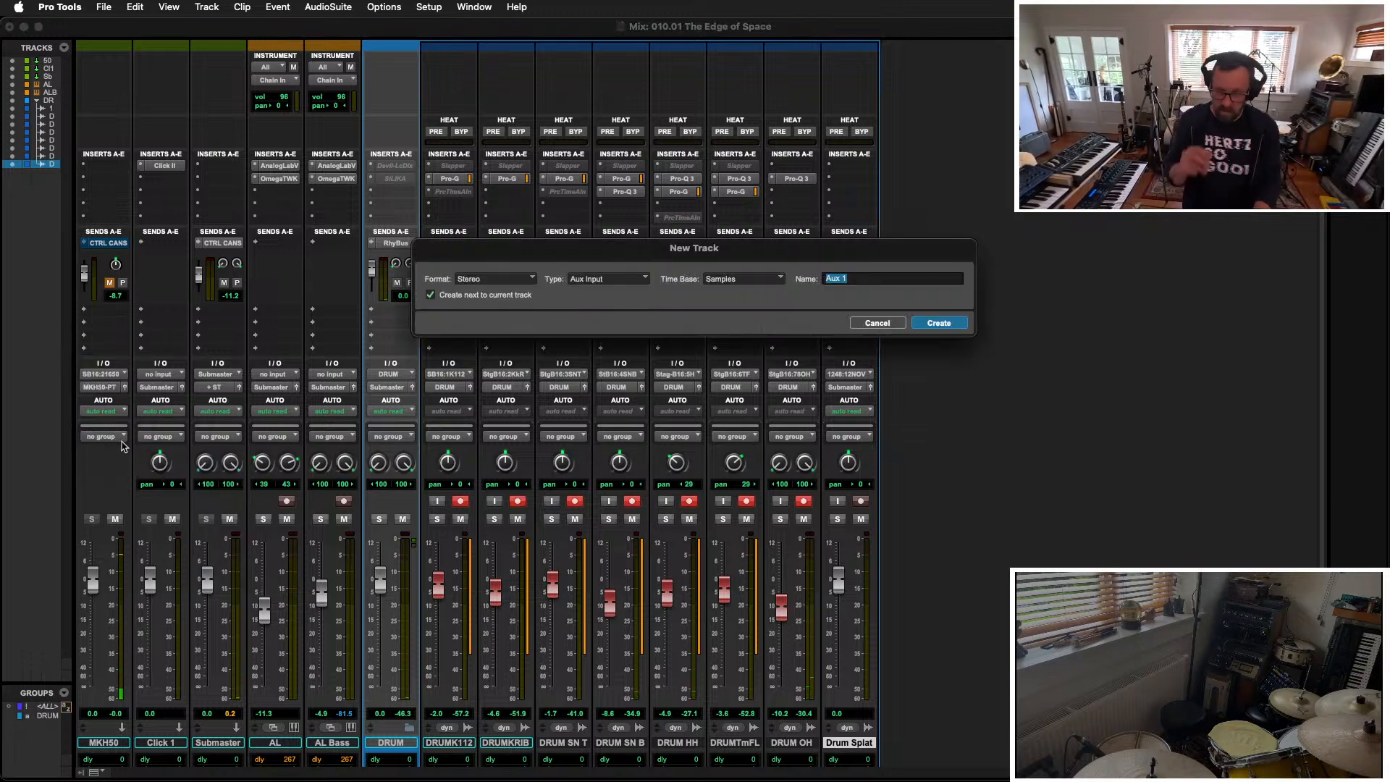
pyautogui.press('super+Up')
pyautogui.press('super+Left')
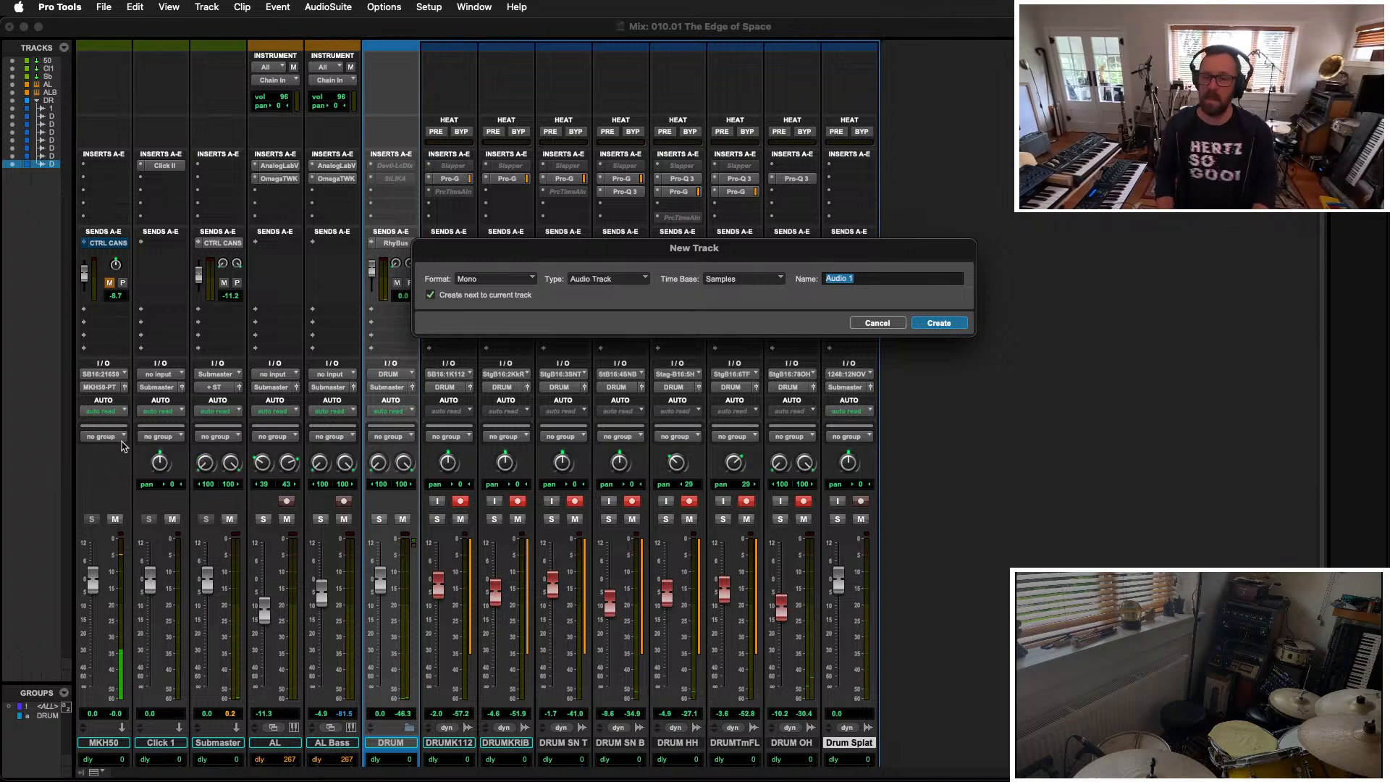
pyautogui.write('Drum')
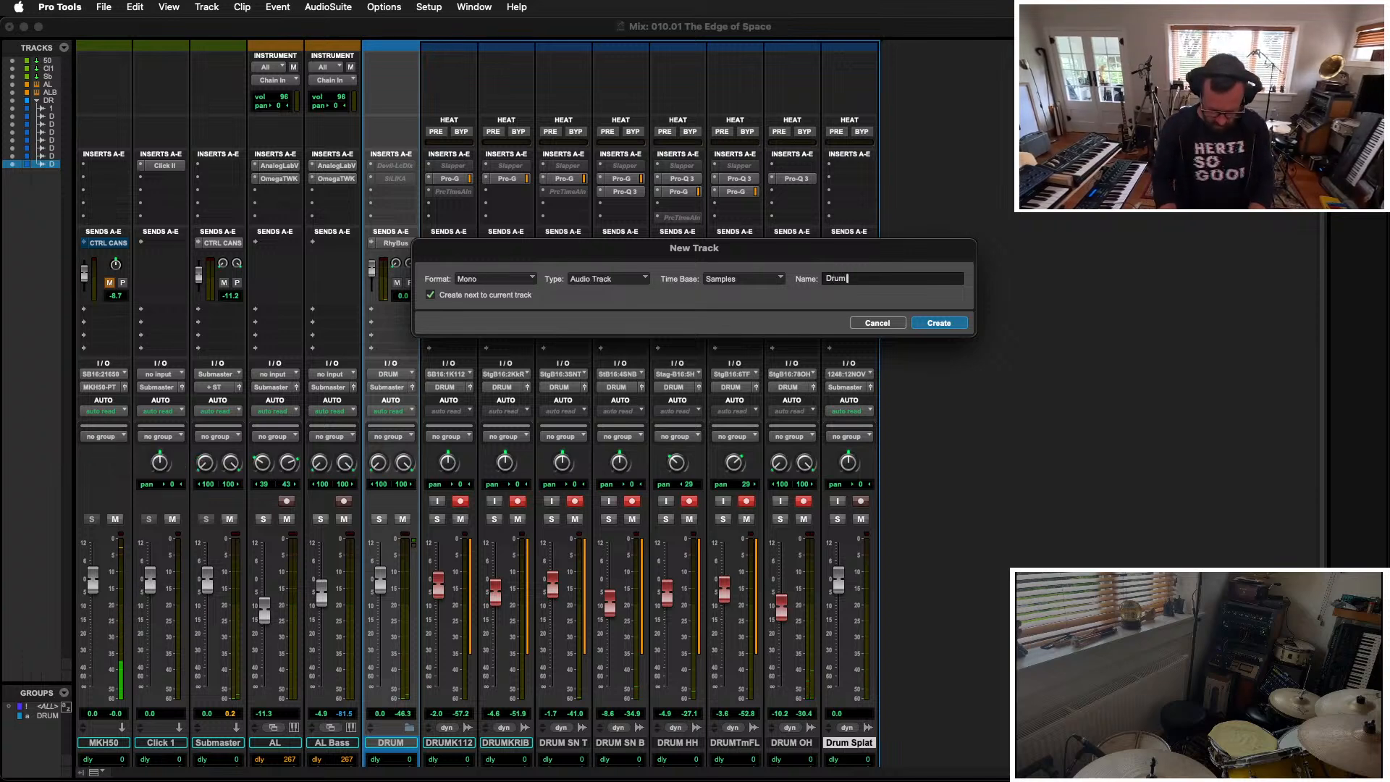
pyautogui.write('s')
pyautogui.press('Return')
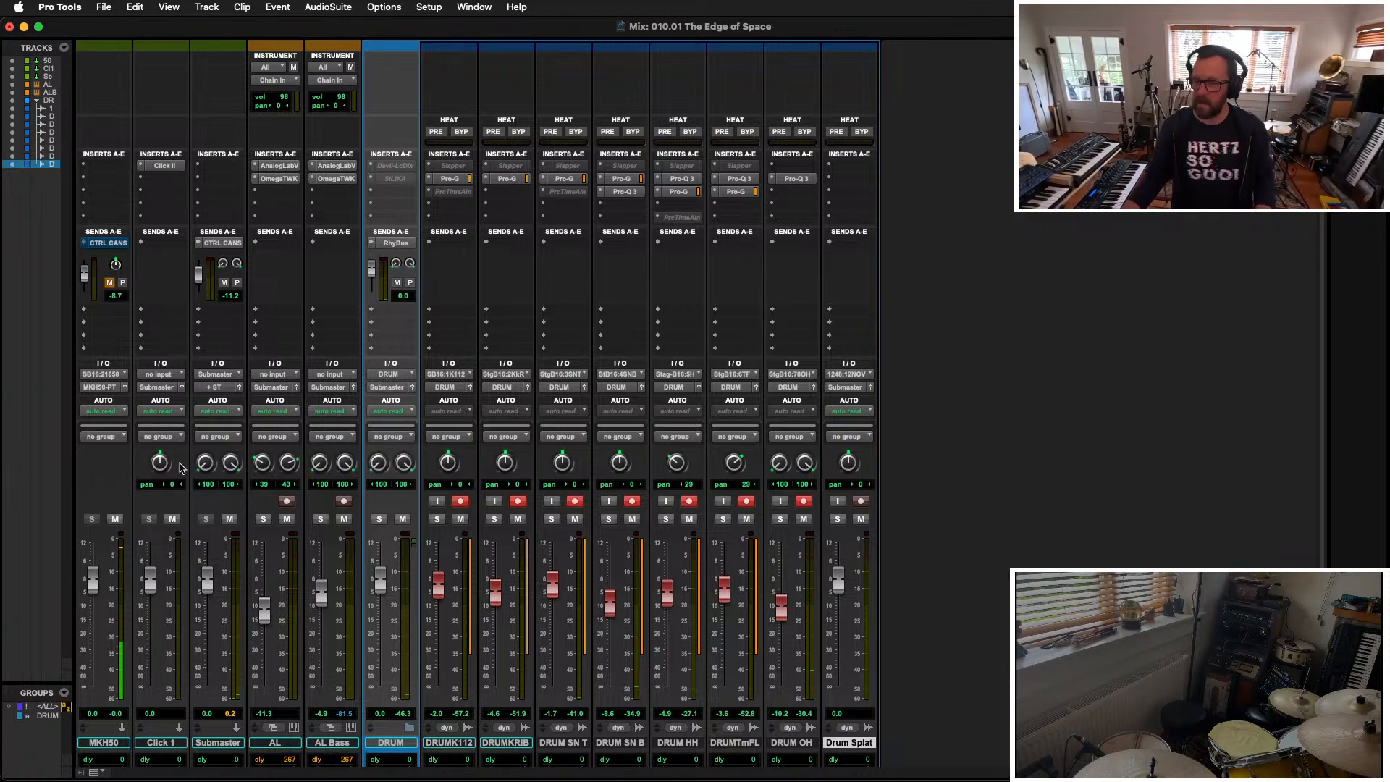
# Step: Clear the Drum Splat track's input and route the MKH50 track's output directly to the Drum Splat track
pyautogui.click(859, 501)
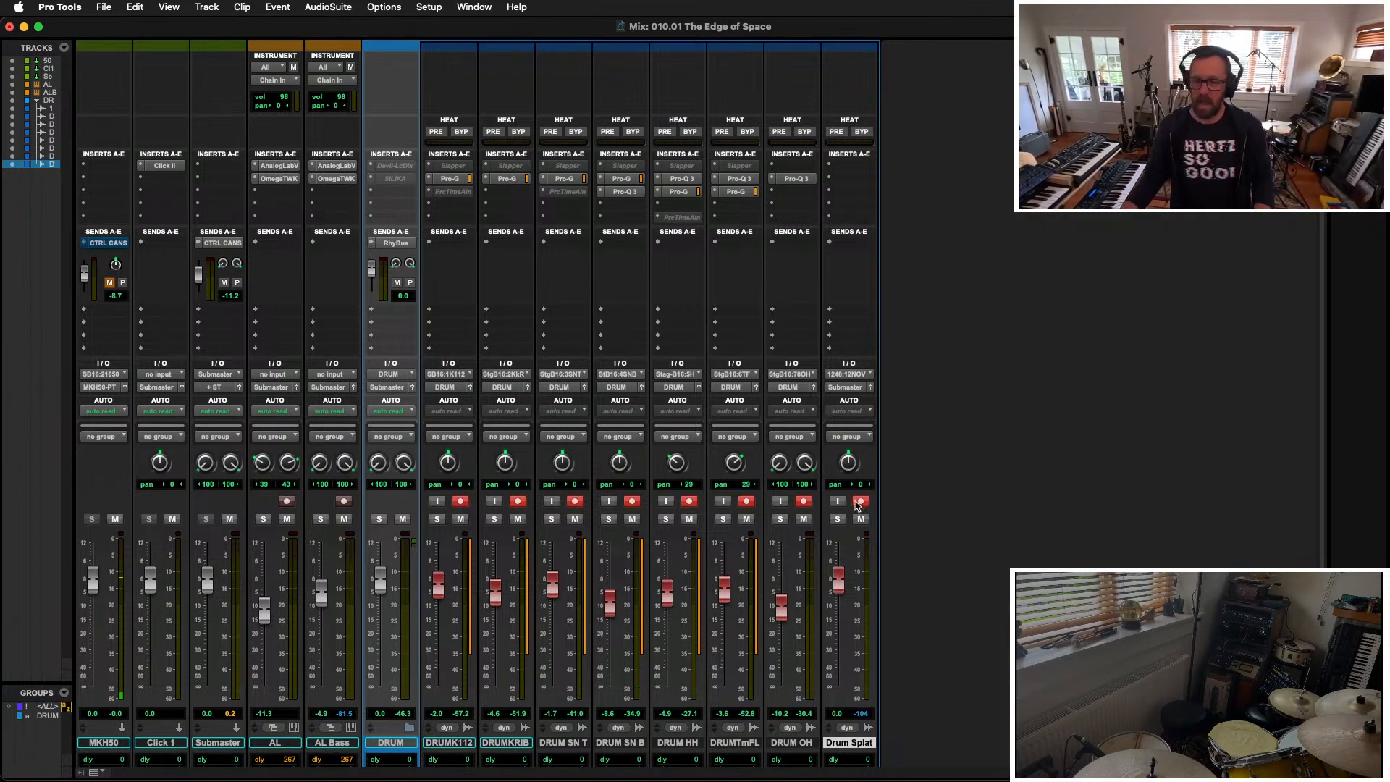
pyautogui.click(867, 374)
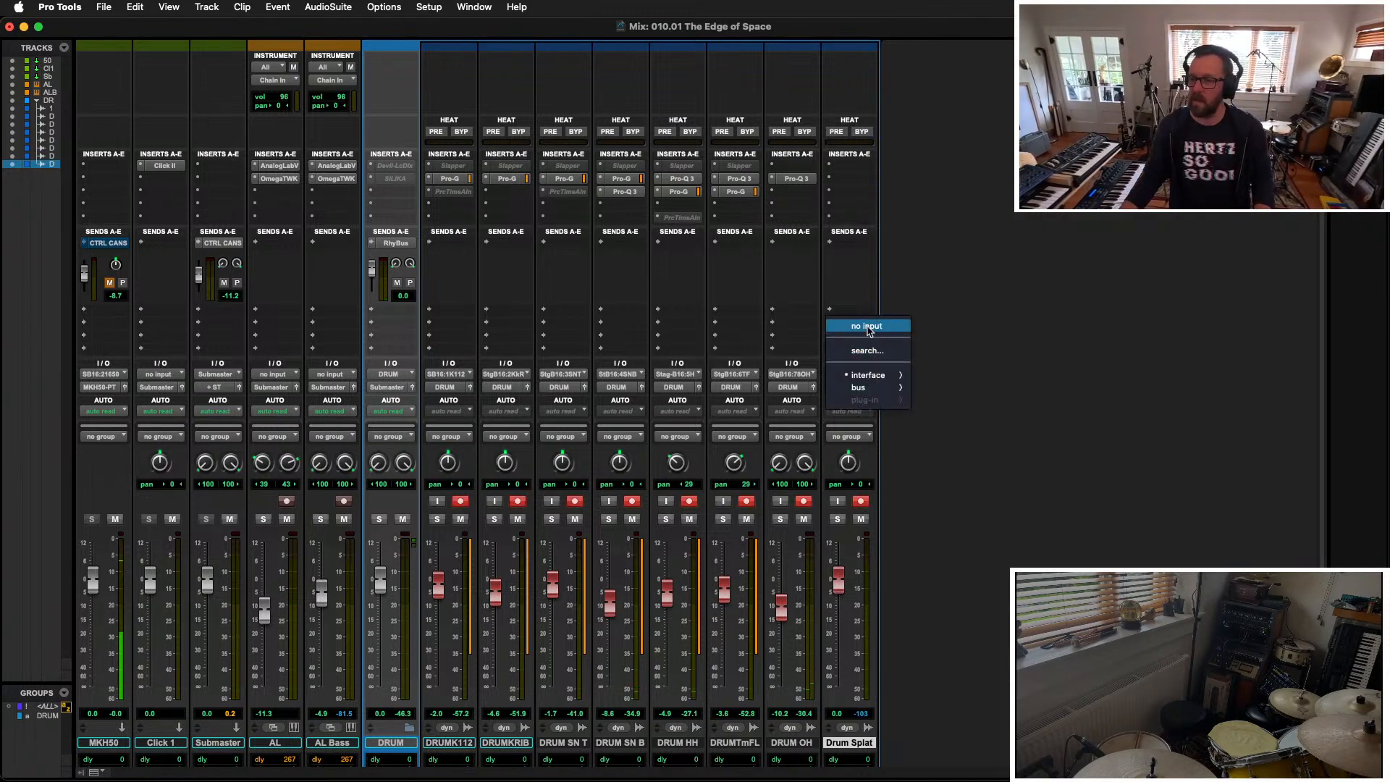
pyautogui.click(867, 326)
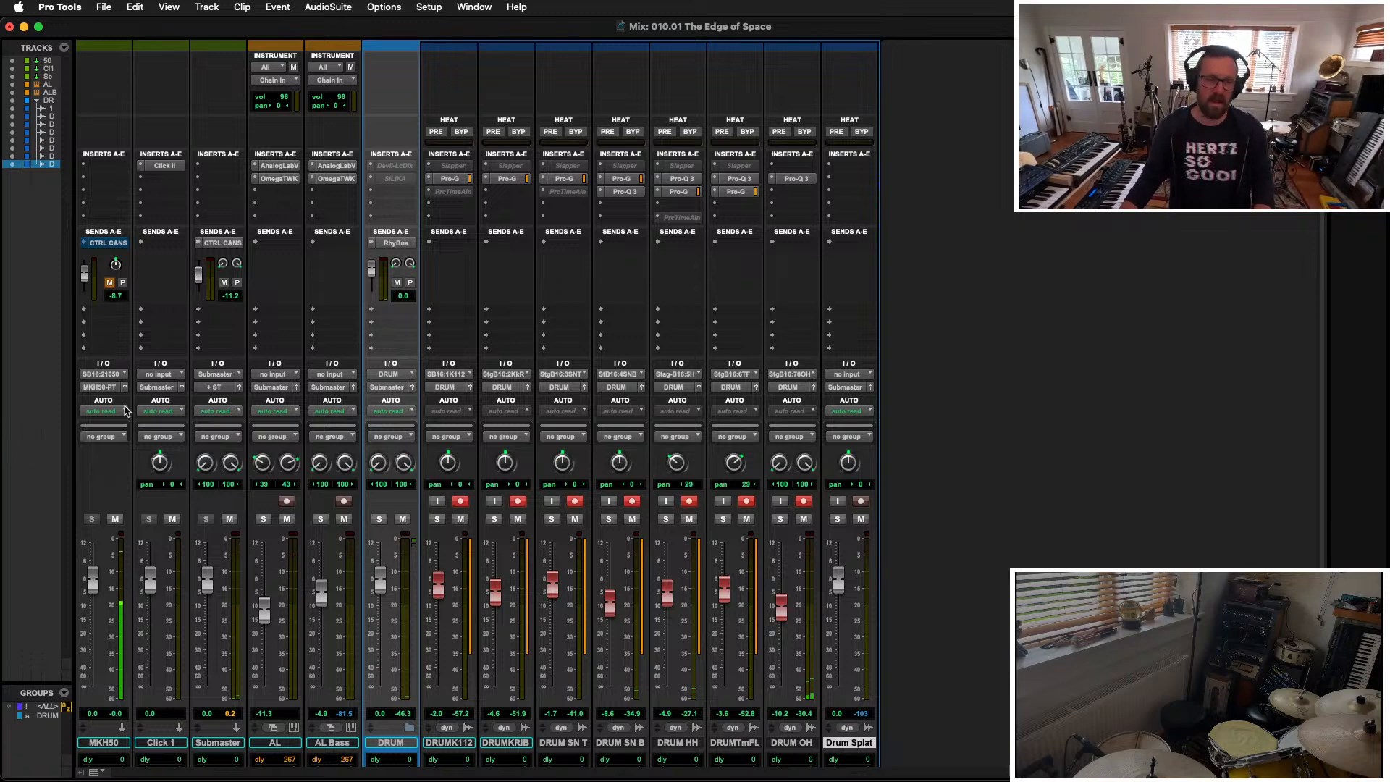
pyautogui.click(105, 387)
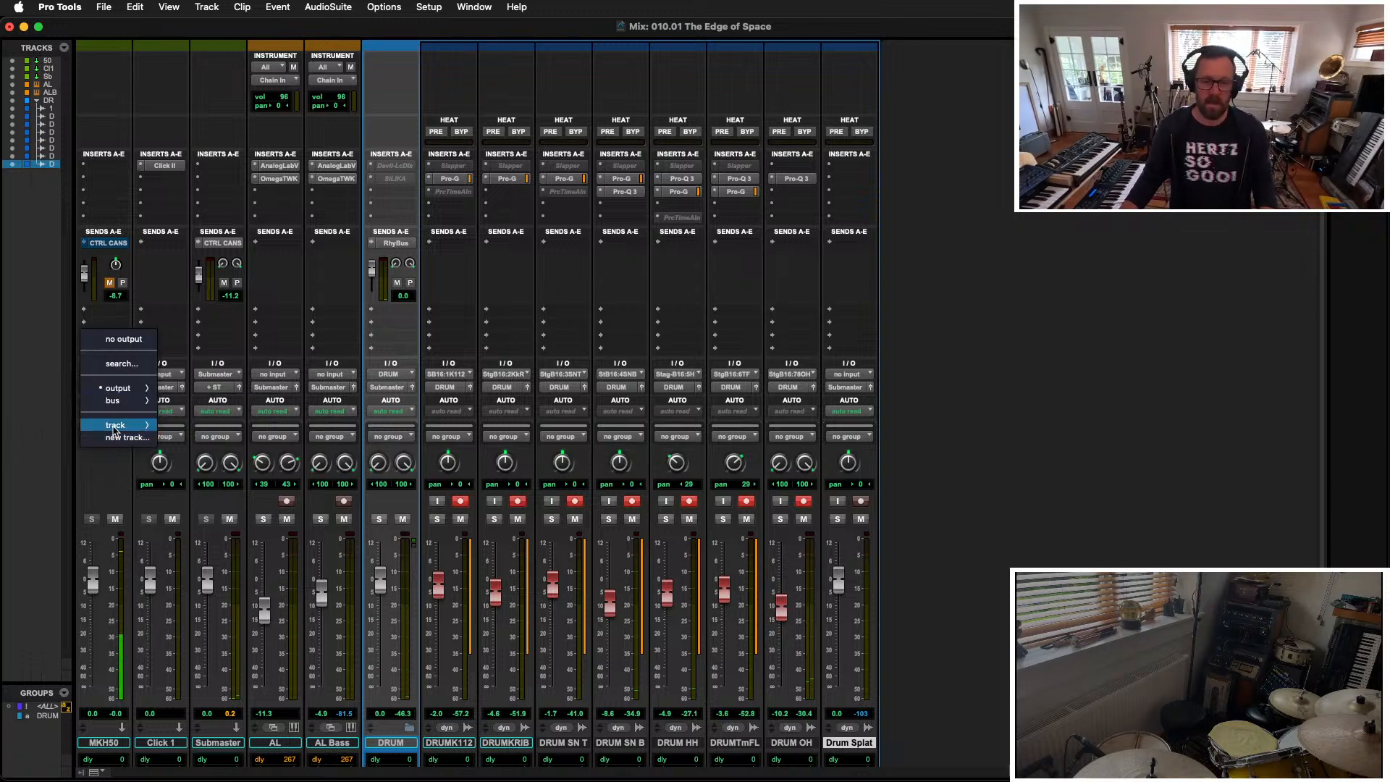
pyautogui.moveTo(115, 429)
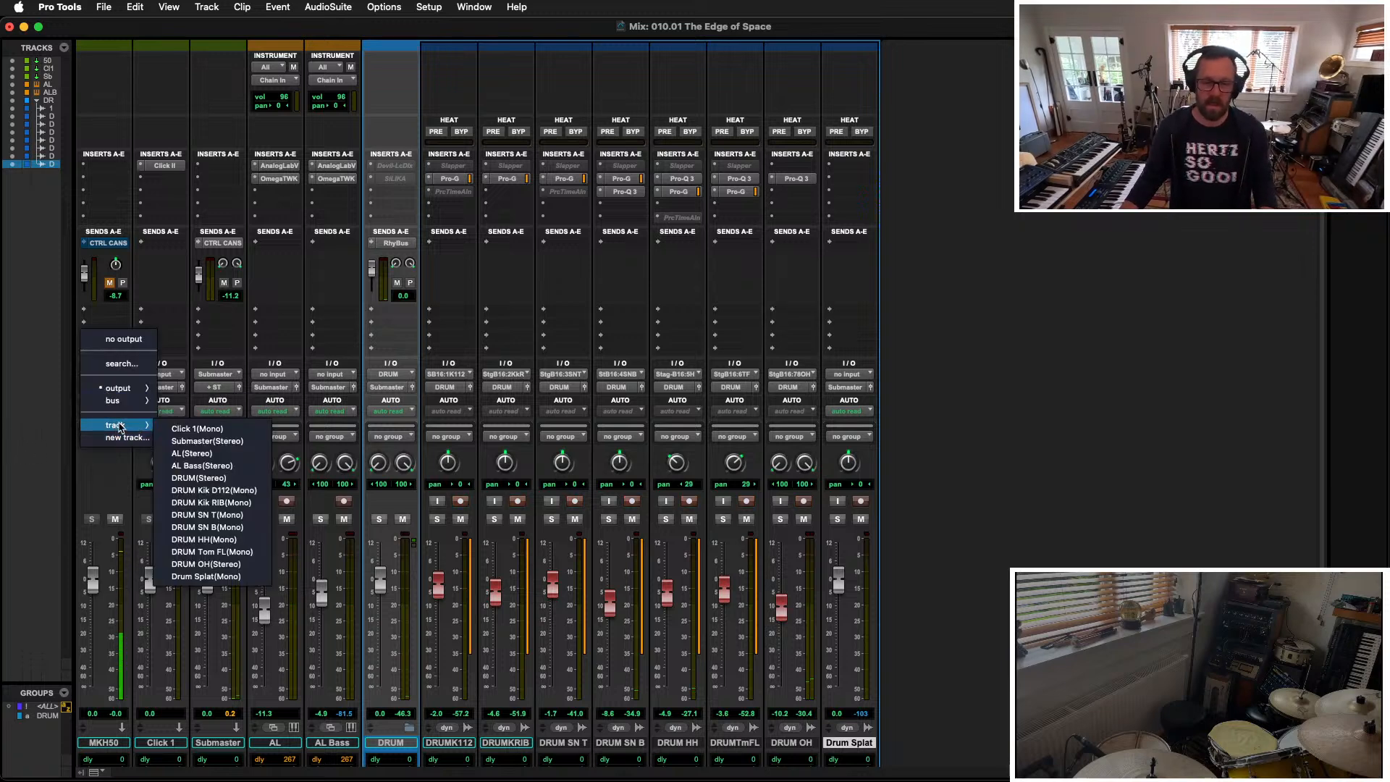
pyautogui.click(229, 576)
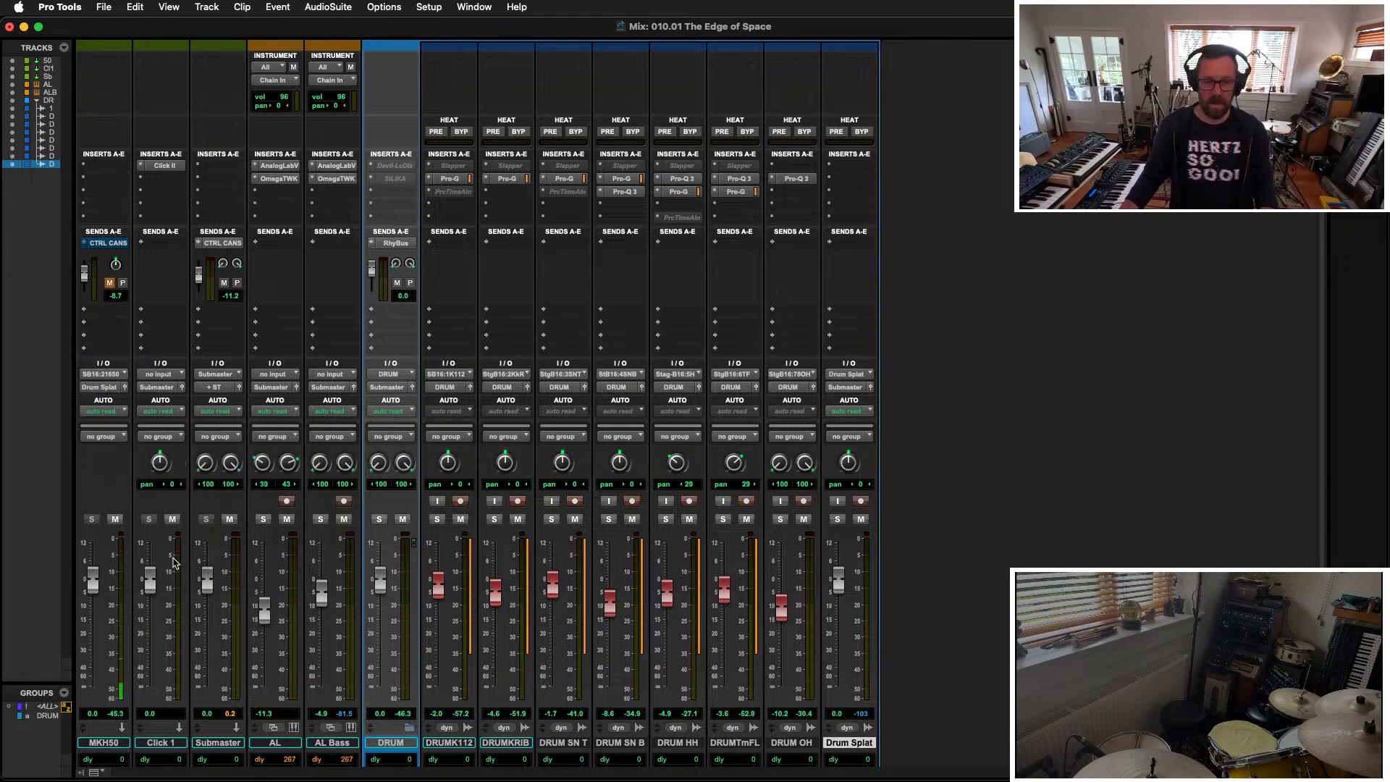
# Step: Record-enable Drum Splat, pull its volume all the way down and mute the track
pyautogui.click(861, 501)
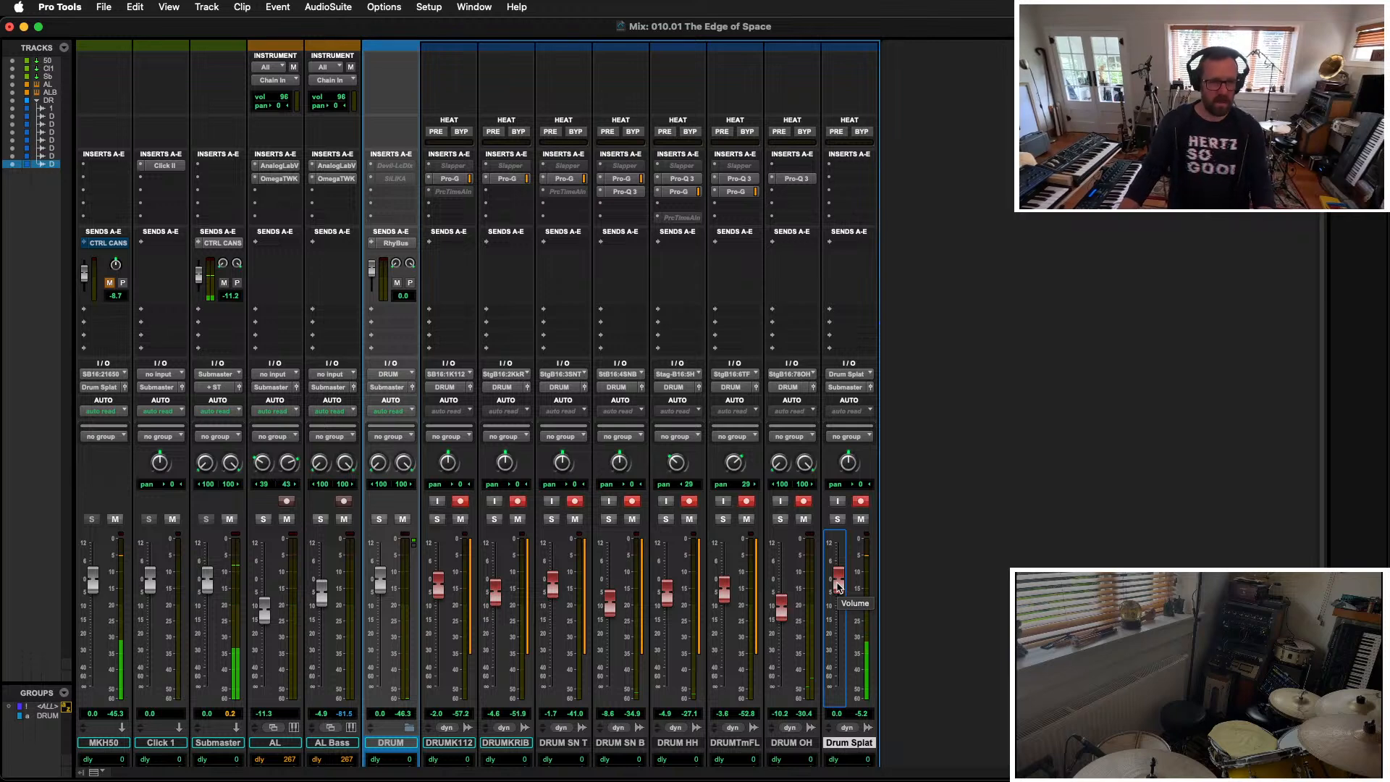
pyautogui.moveTo(838, 587)
pyautogui.mouseDown()
pyautogui.moveTo(844, 624)
pyautogui.moveTo(840, 609)
pyautogui.mouseUp()
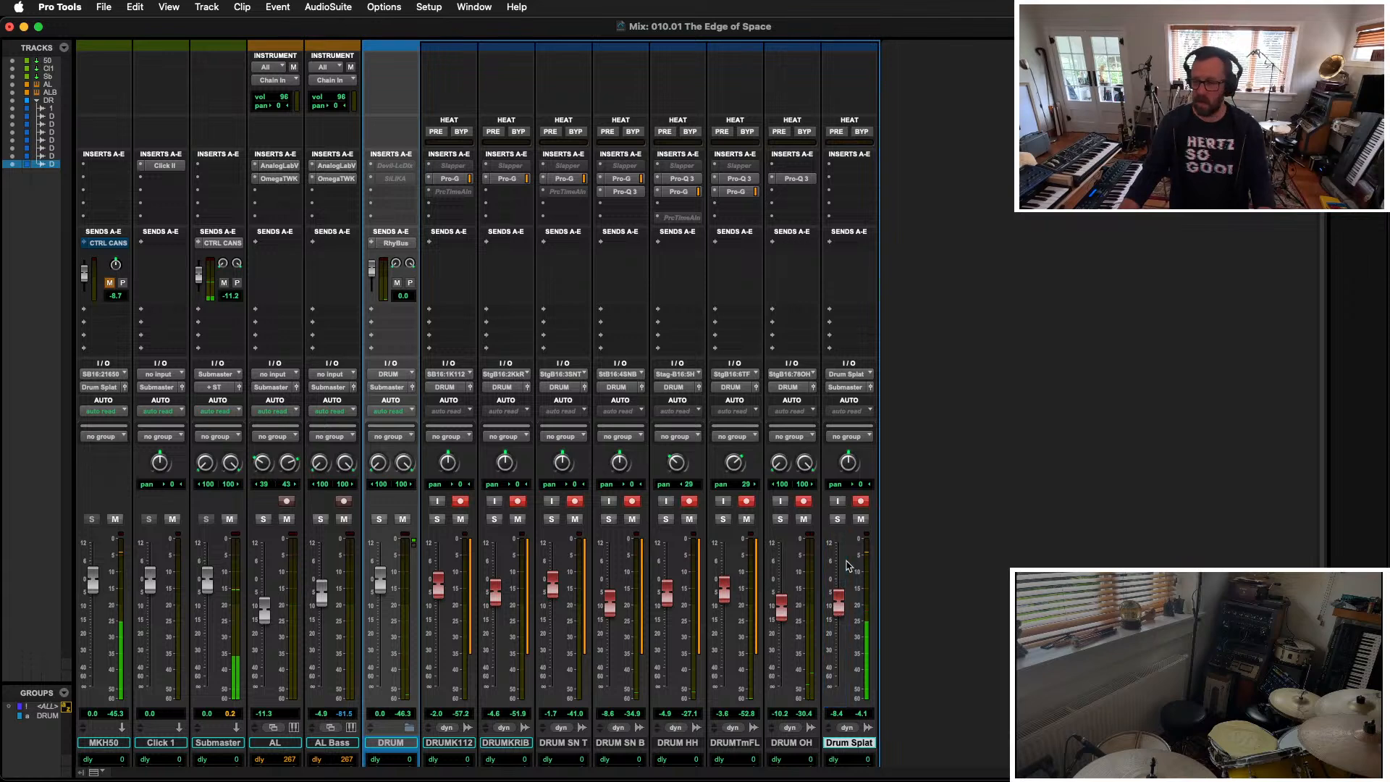
pyautogui.moveTo(839, 608); pyautogui.dragTo(827, 699)
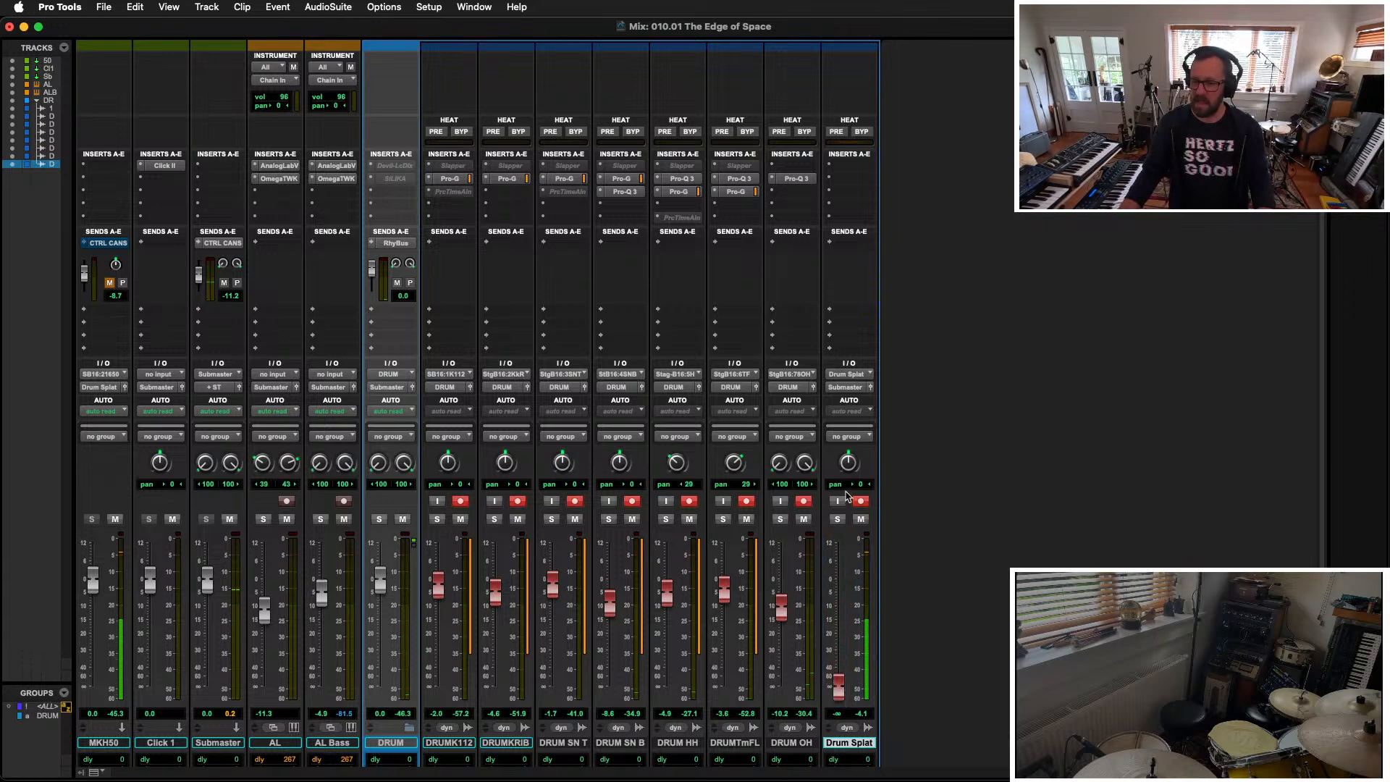
pyautogui.click(861, 519)
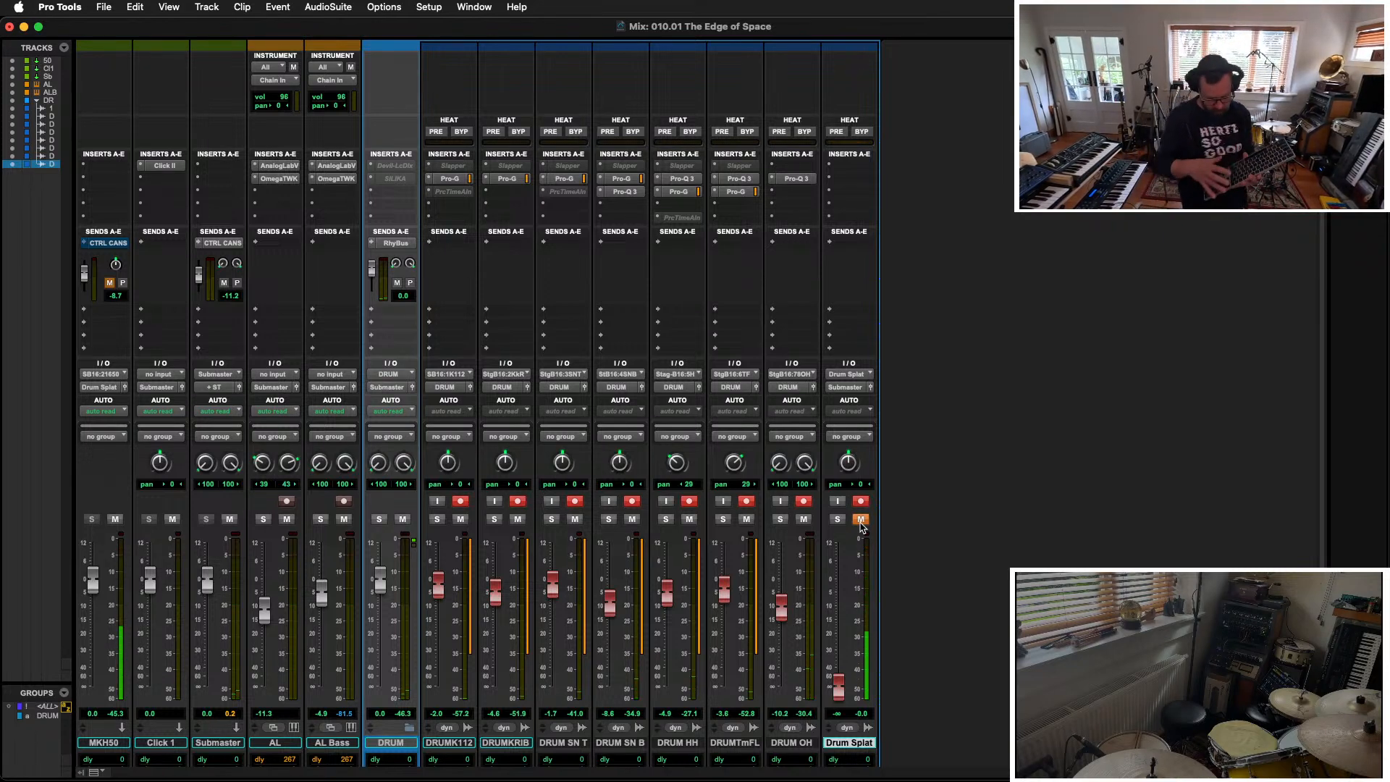
# Step: Switch to the Edit window and return the playhead to the start of the song
pyautogui.press('super+equal')
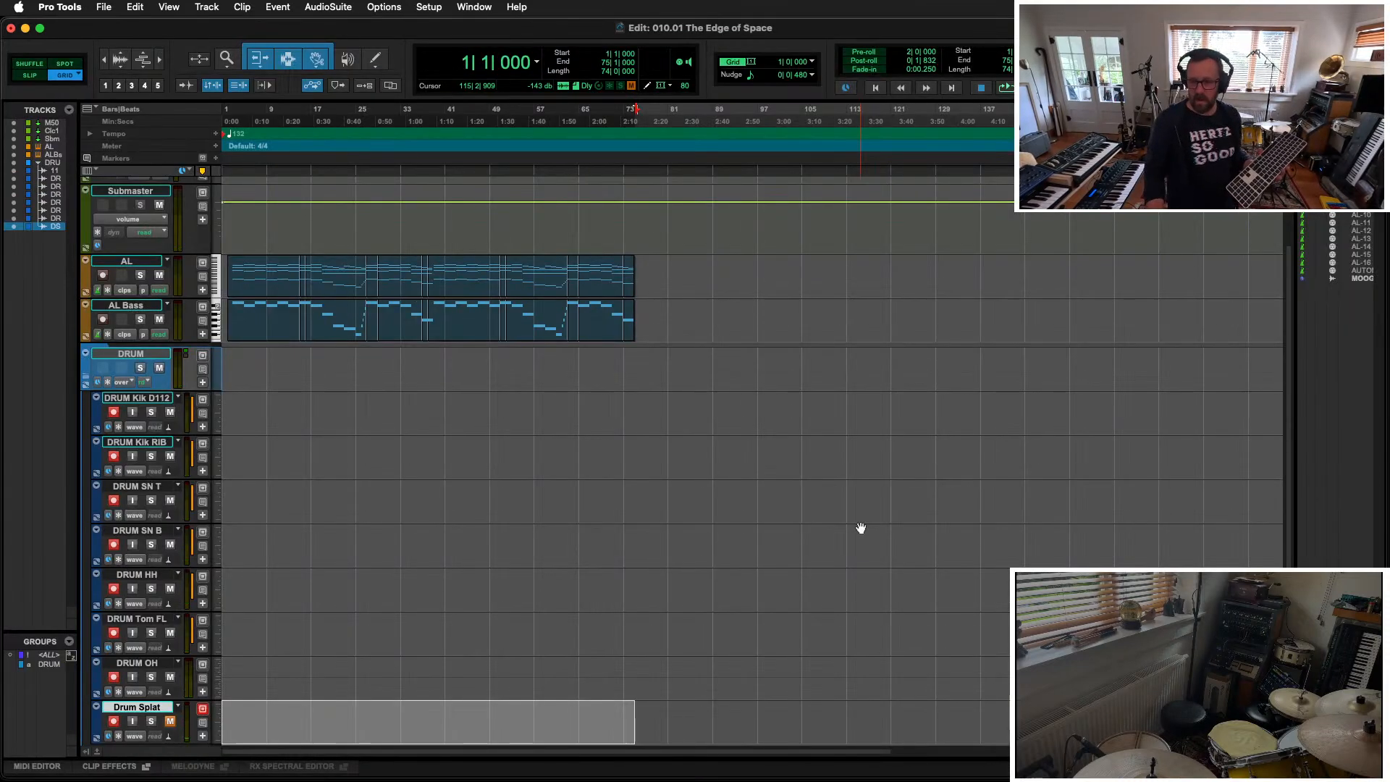
pyautogui.press('Return')
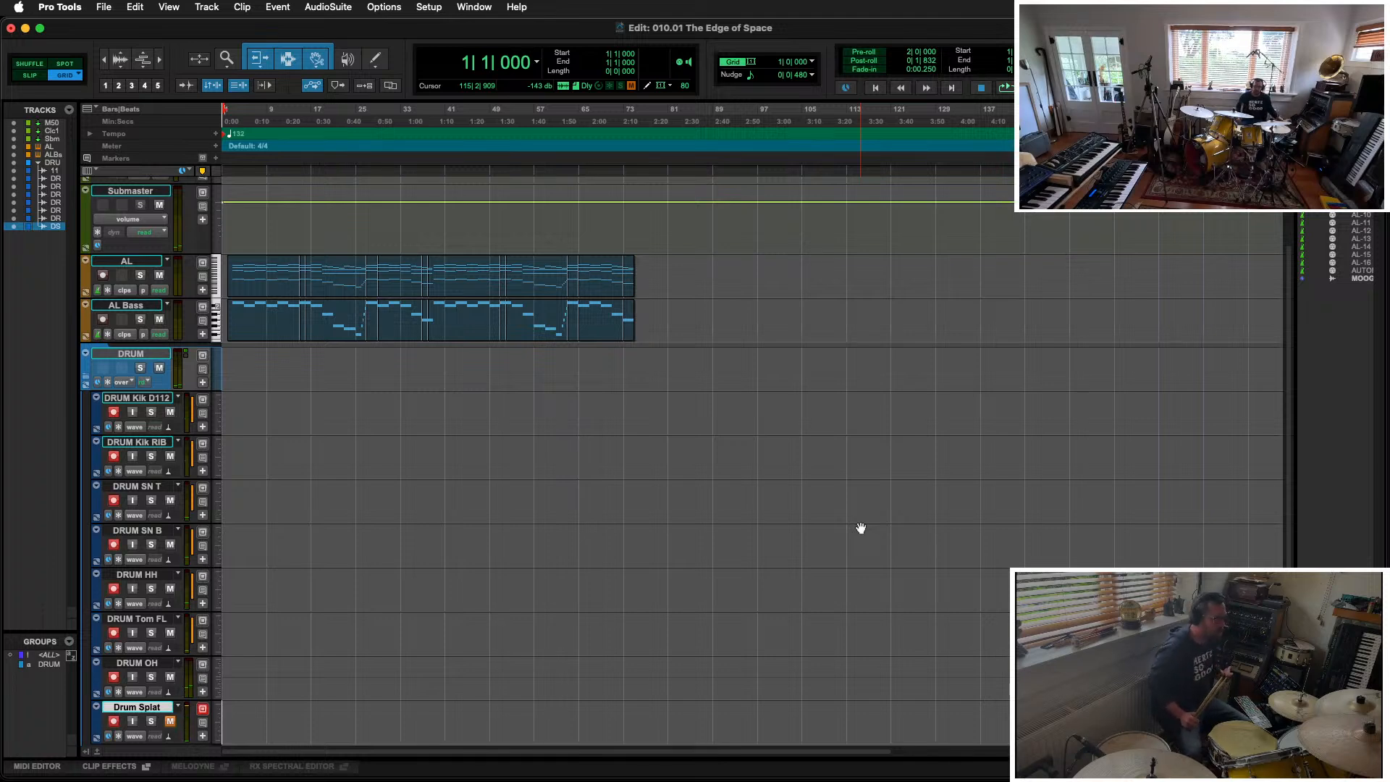
pyautogui.press('super+space')
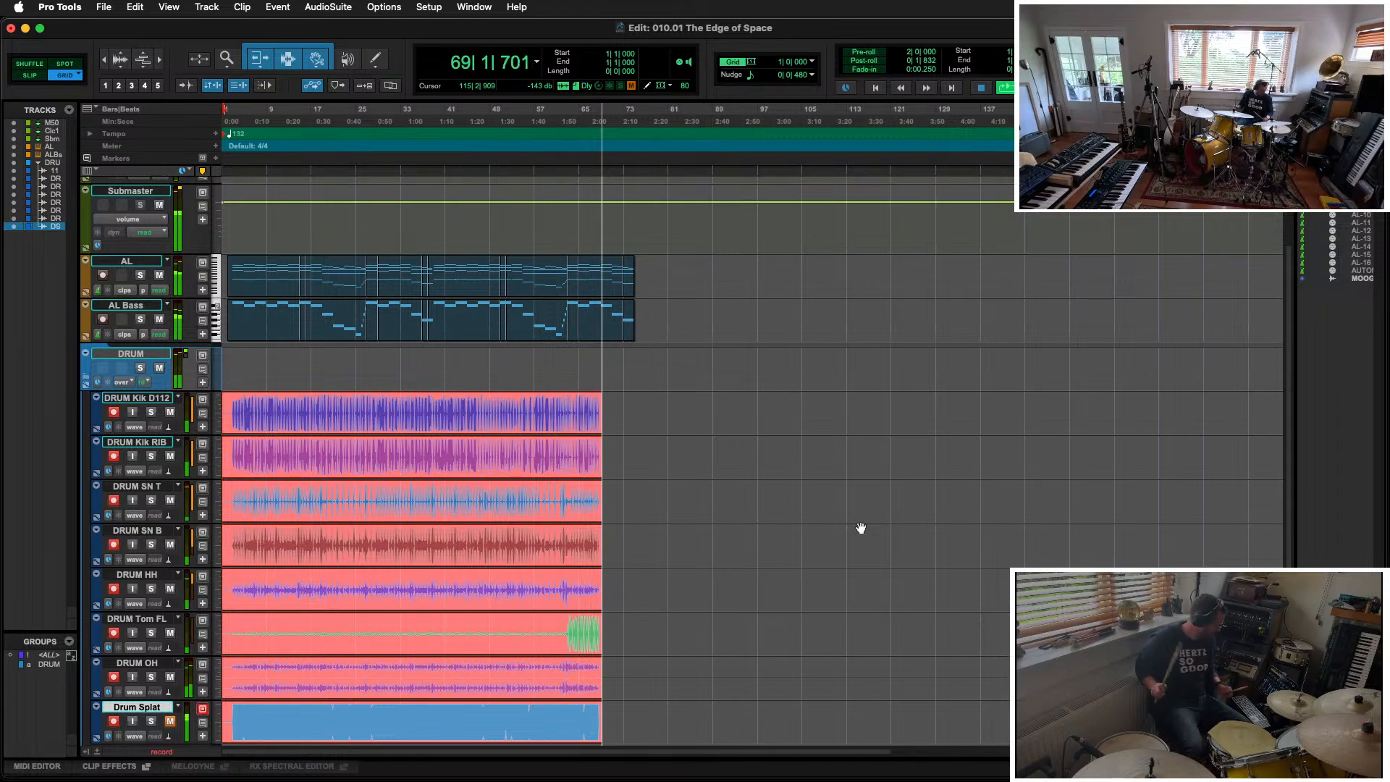
pyautogui.press('space')
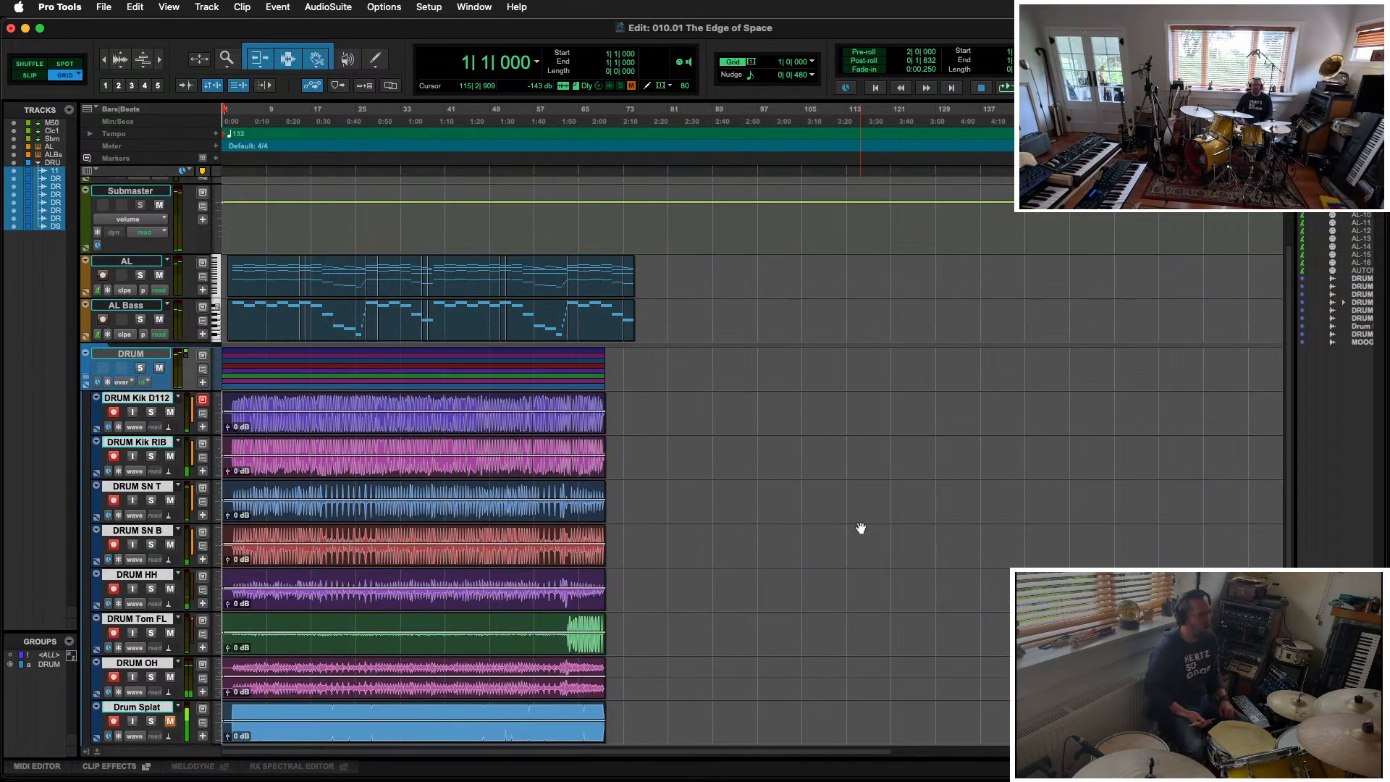
pyautogui.press('super+z')
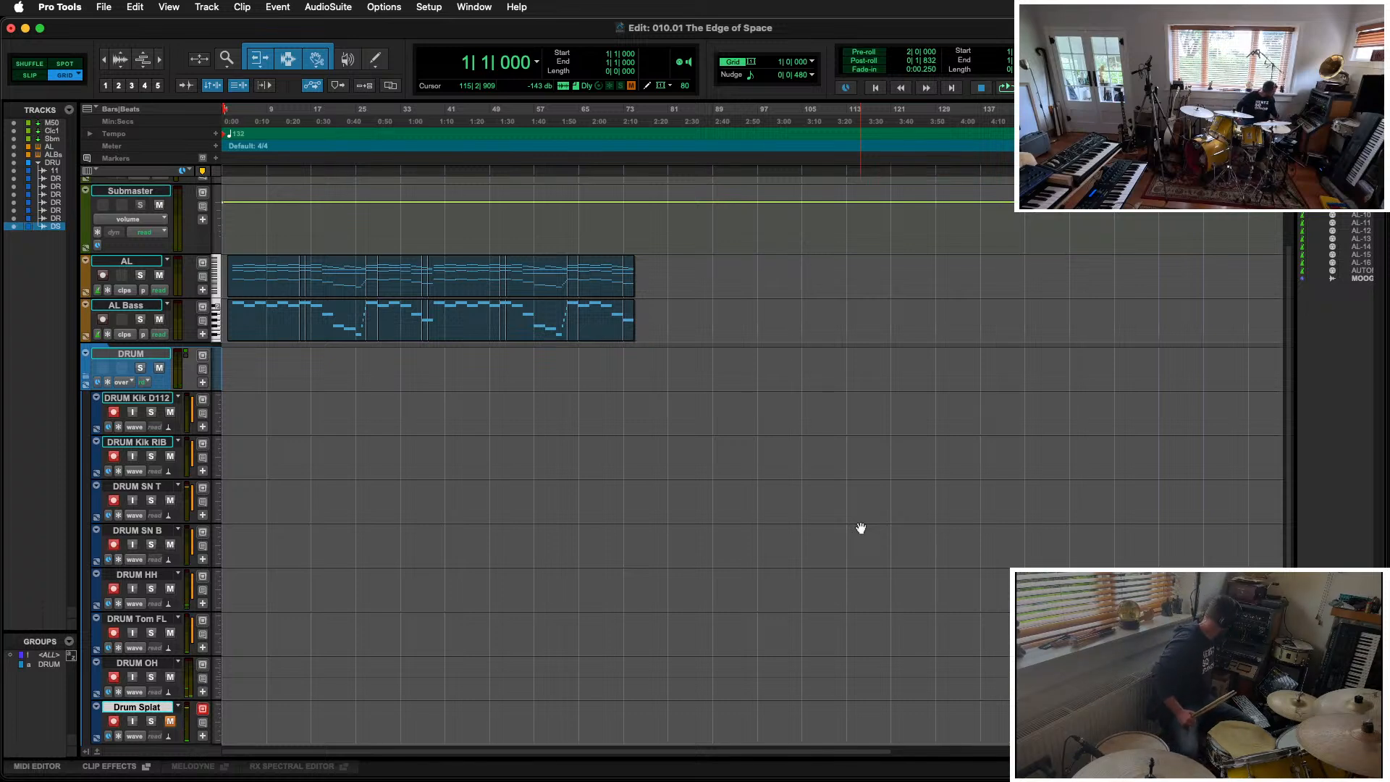
pyautogui.press('super+space')
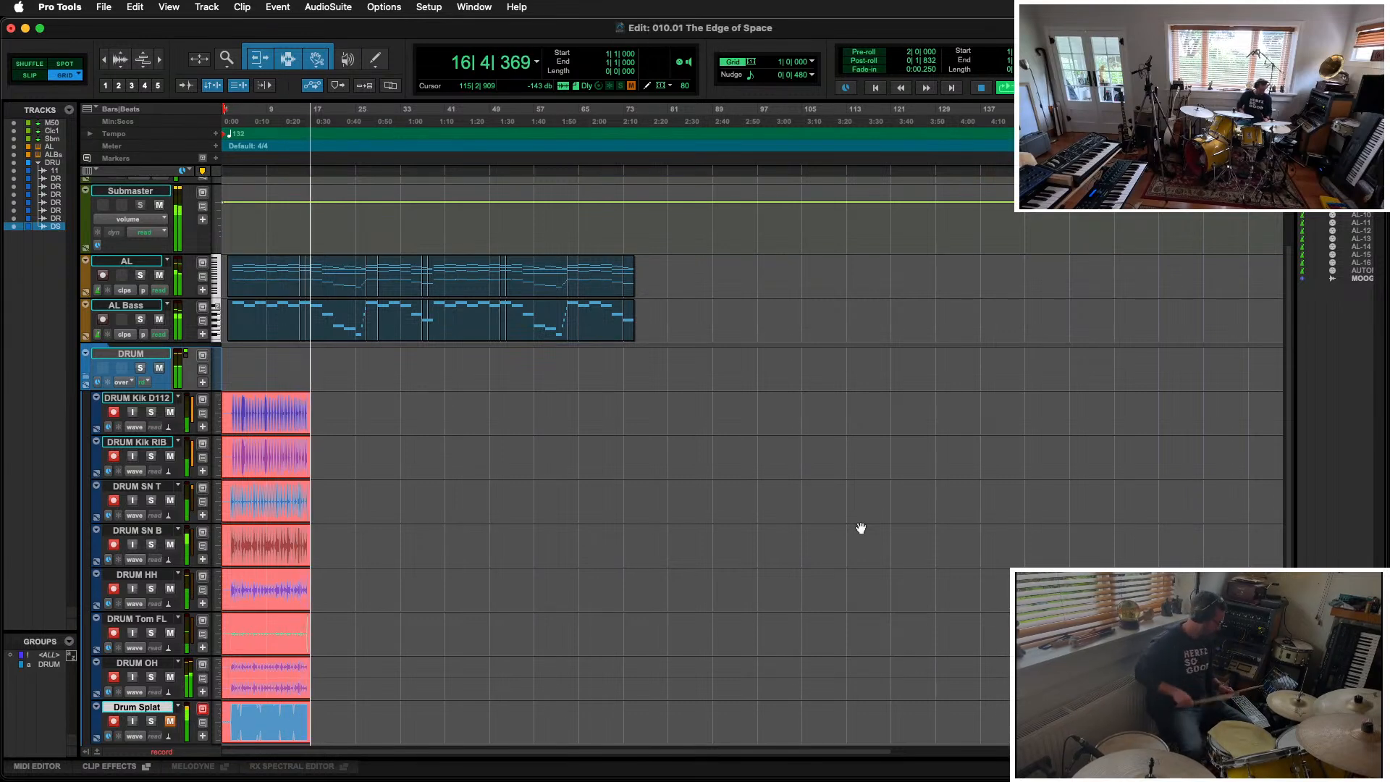
pyautogui.press('super+period')
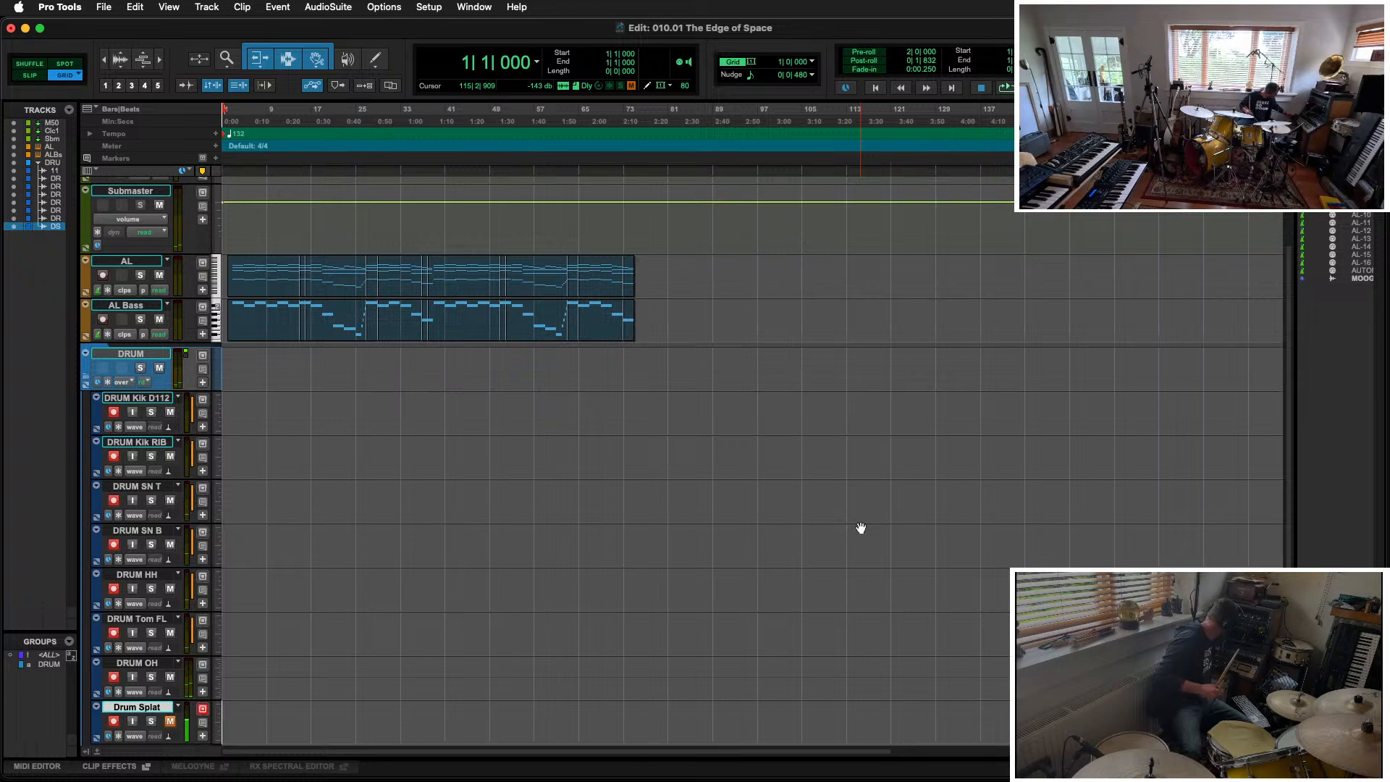
# Step: Record a drum take of about 107 bars from the song start onto all armed drum tracks, including Drum Splat
pyautogui.press('super+space')
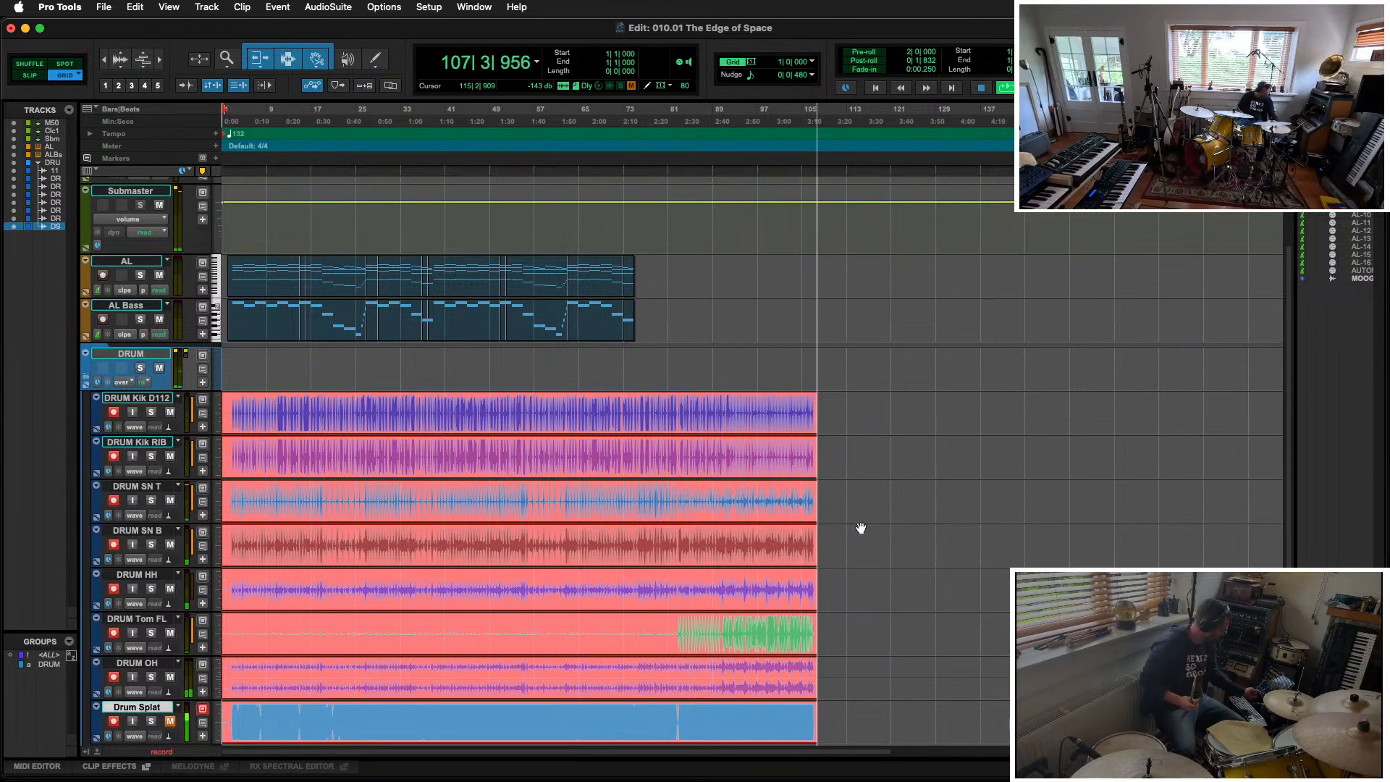
pyautogui.press('space')
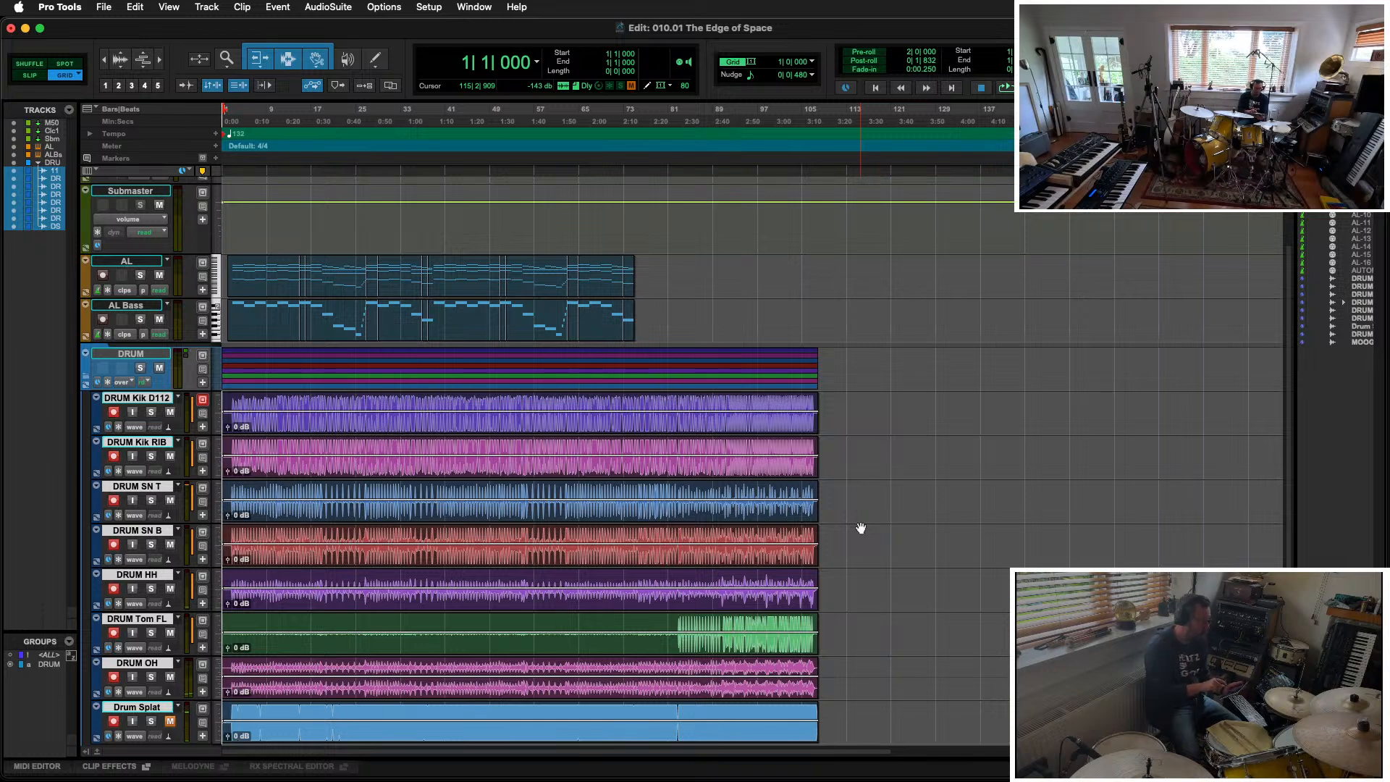
# Step: Duplicate the selected drum tracks once with inserts, sends, markers and group assignments, leaving out playlists and automation
pyautogui.hotkey('alt', 'shift', 'd')
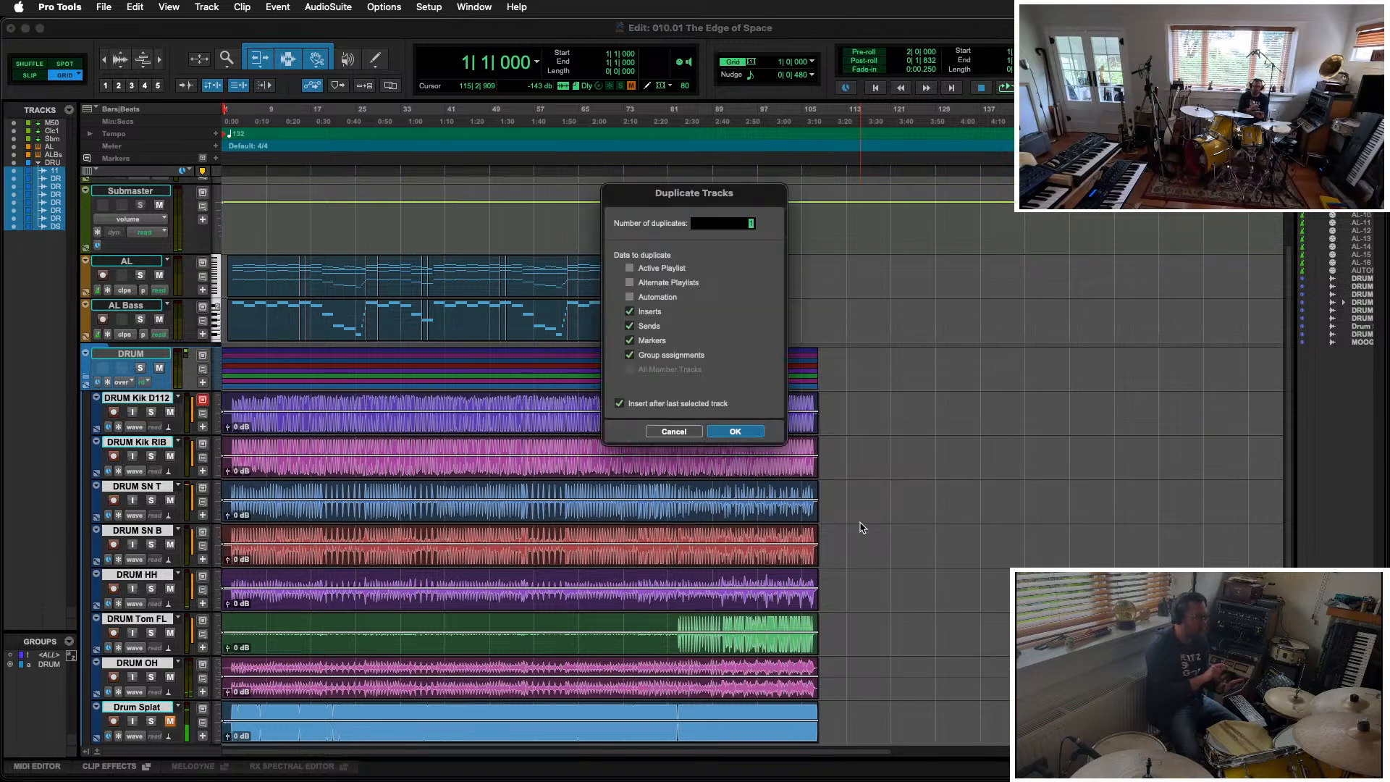
pyautogui.press('Return')
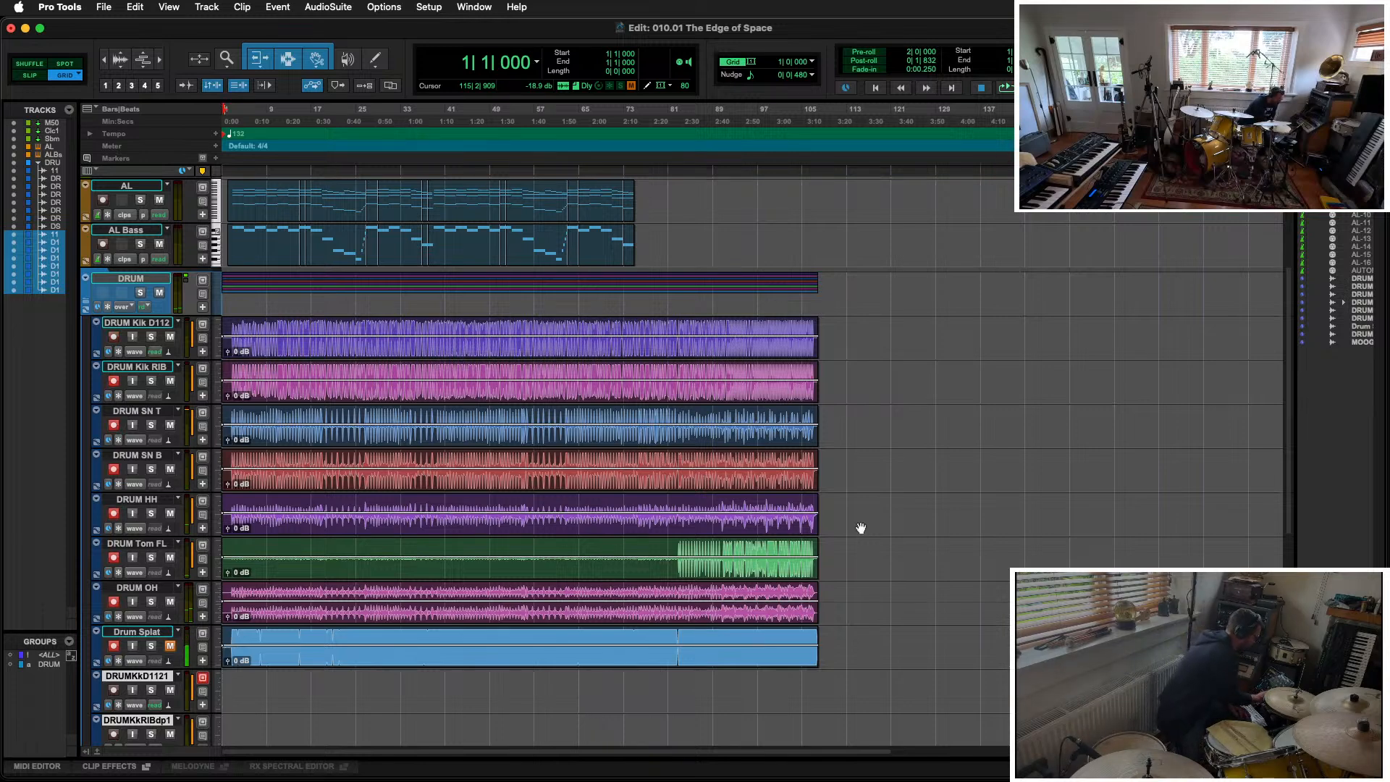
pyautogui.scroll(-1, 861, 527)
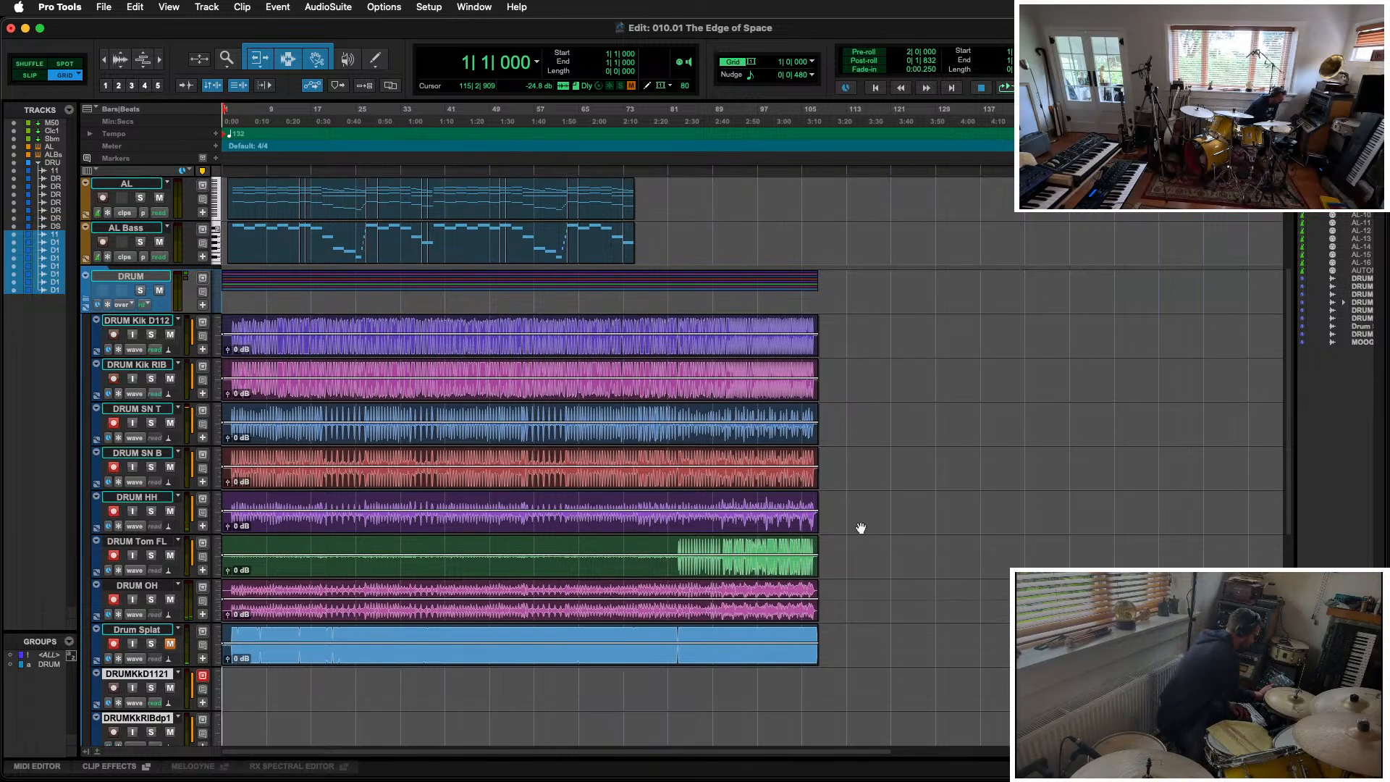
pyautogui.scroll(-5, 861, 527)
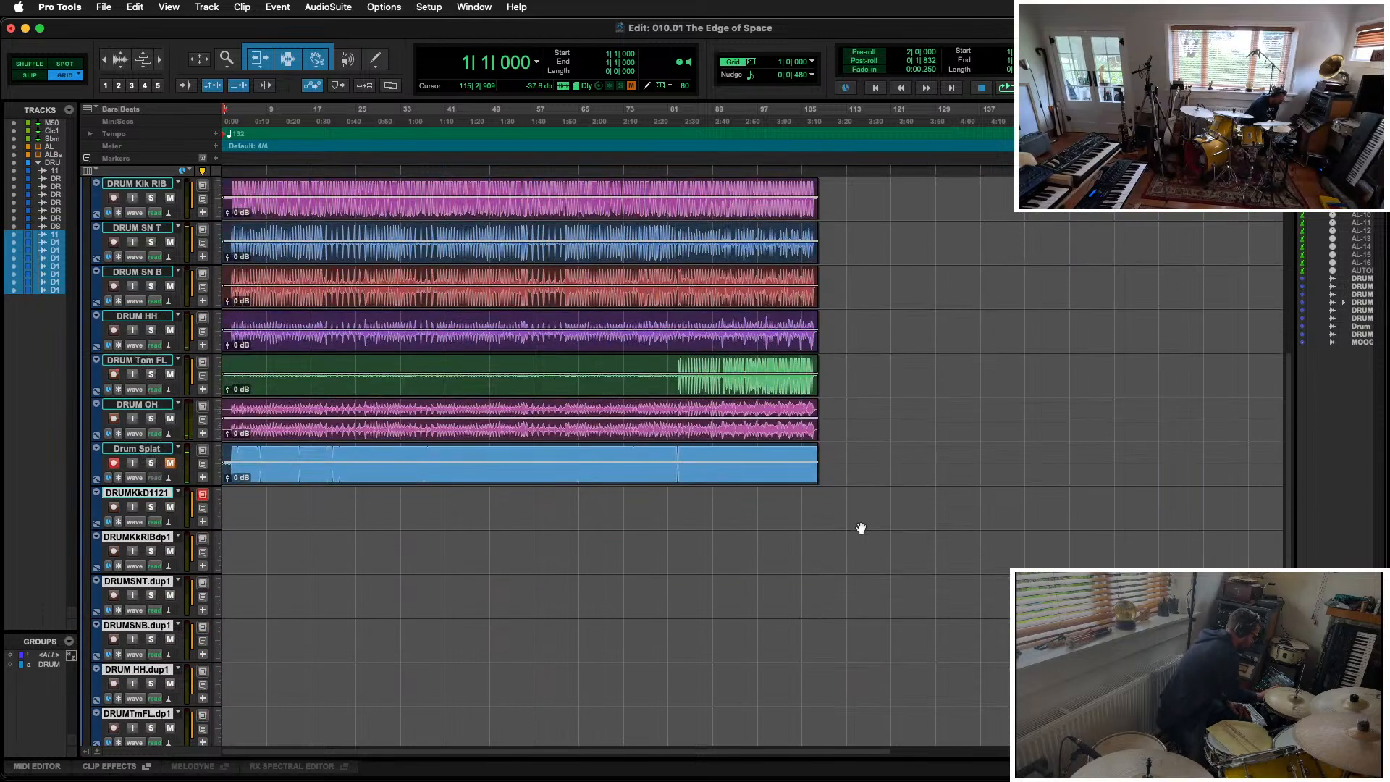
pyautogui.scroll(-4, 861, 528)
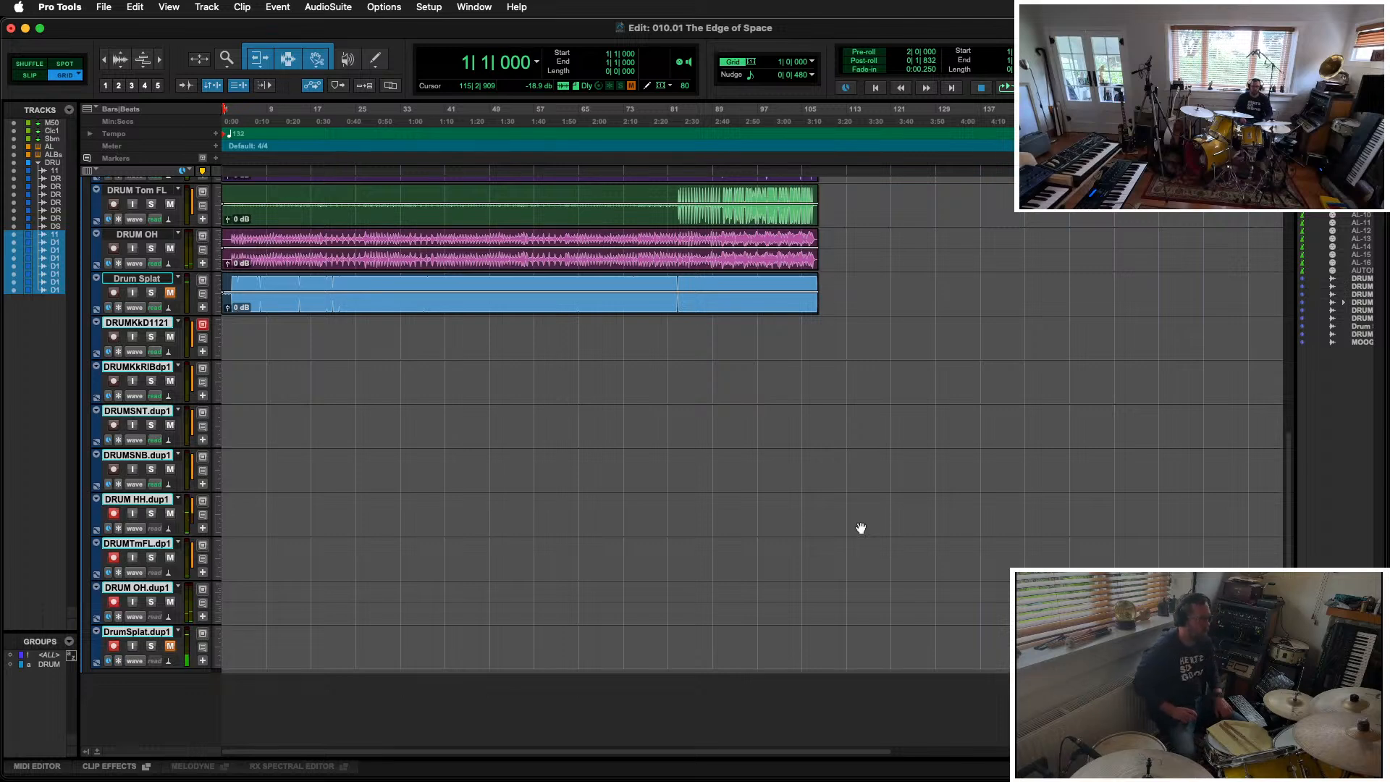
# Step: Record an overdub of about 26 bars from the song start onto the armed duplicate HH, Tom FL, OH and Splat tracks
pyautogui.press('super+space')
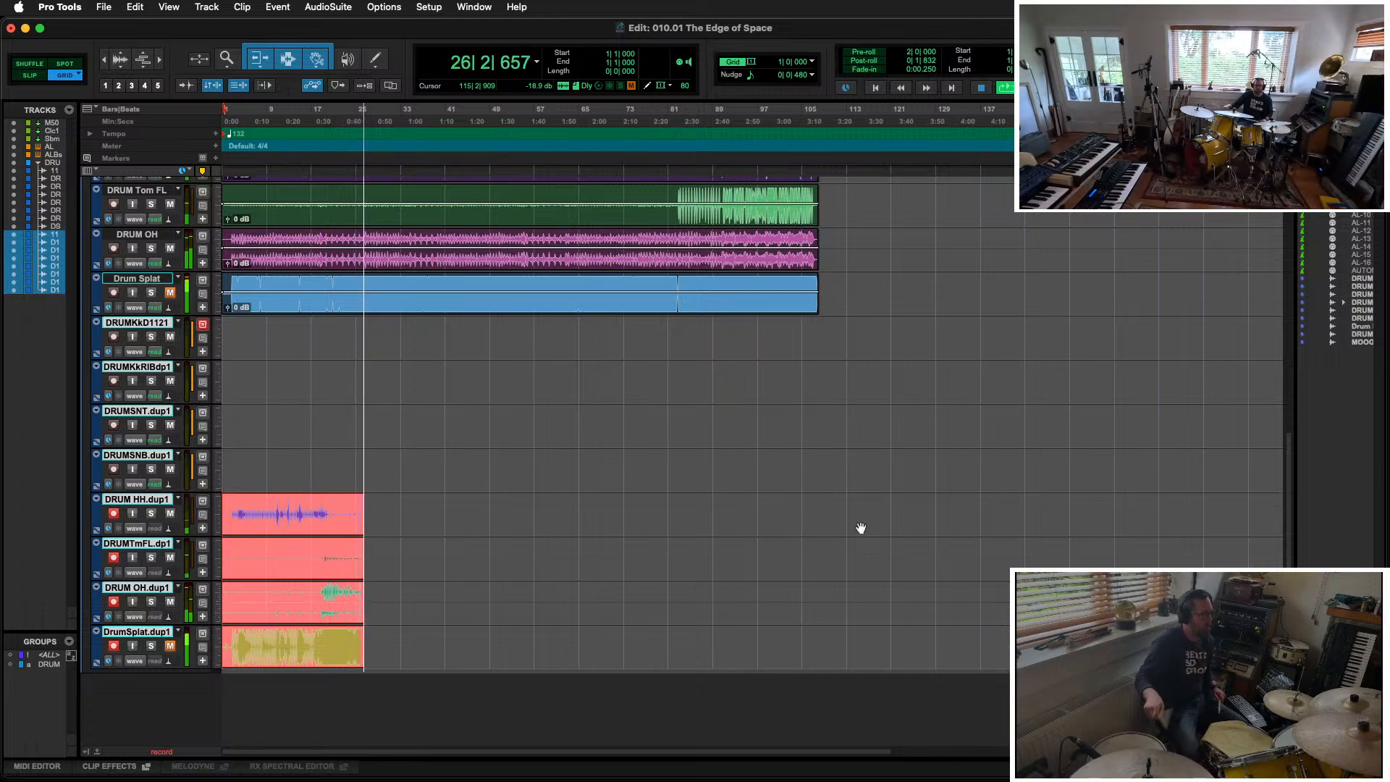
pyautogui.press('space')
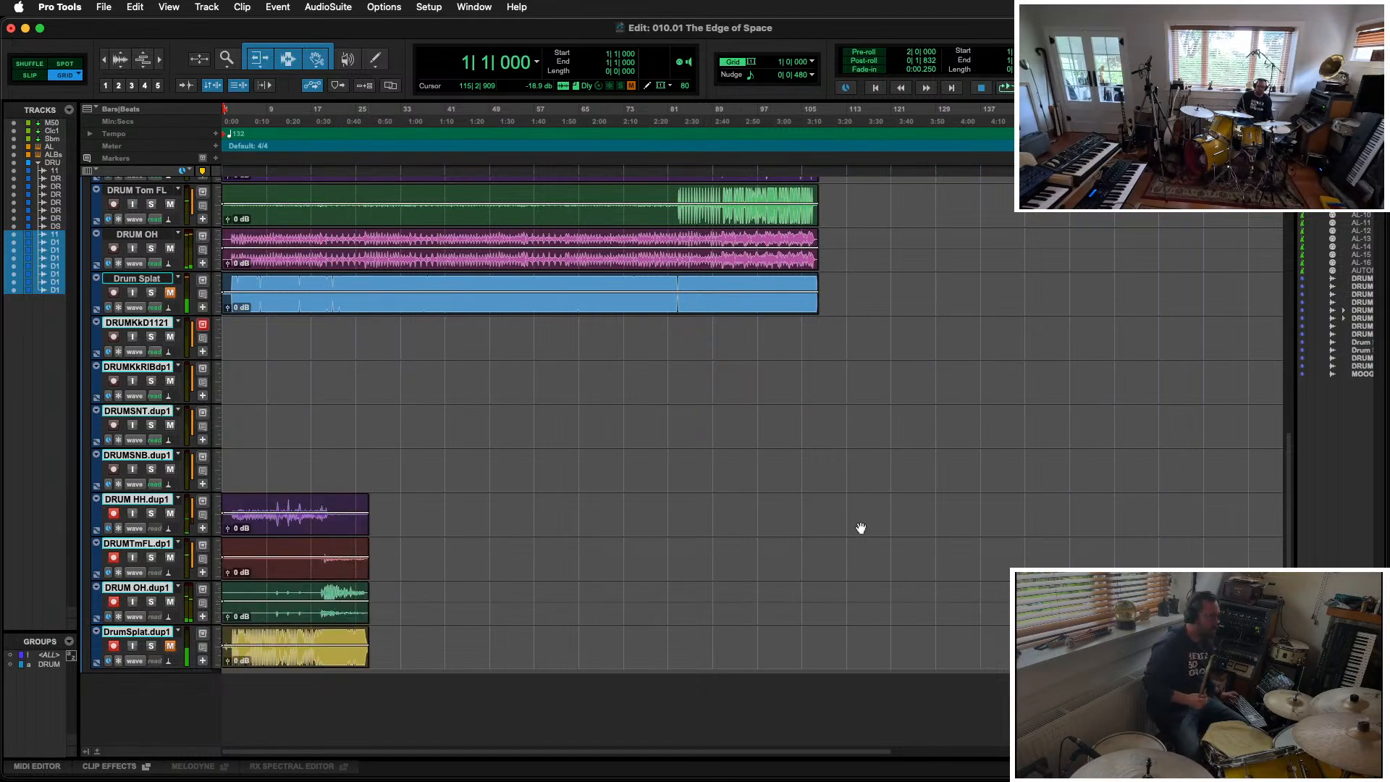
# Step: Undo and redo the overdub recording on the duplicate drum tracks twice
pyautogui.press('super+z')
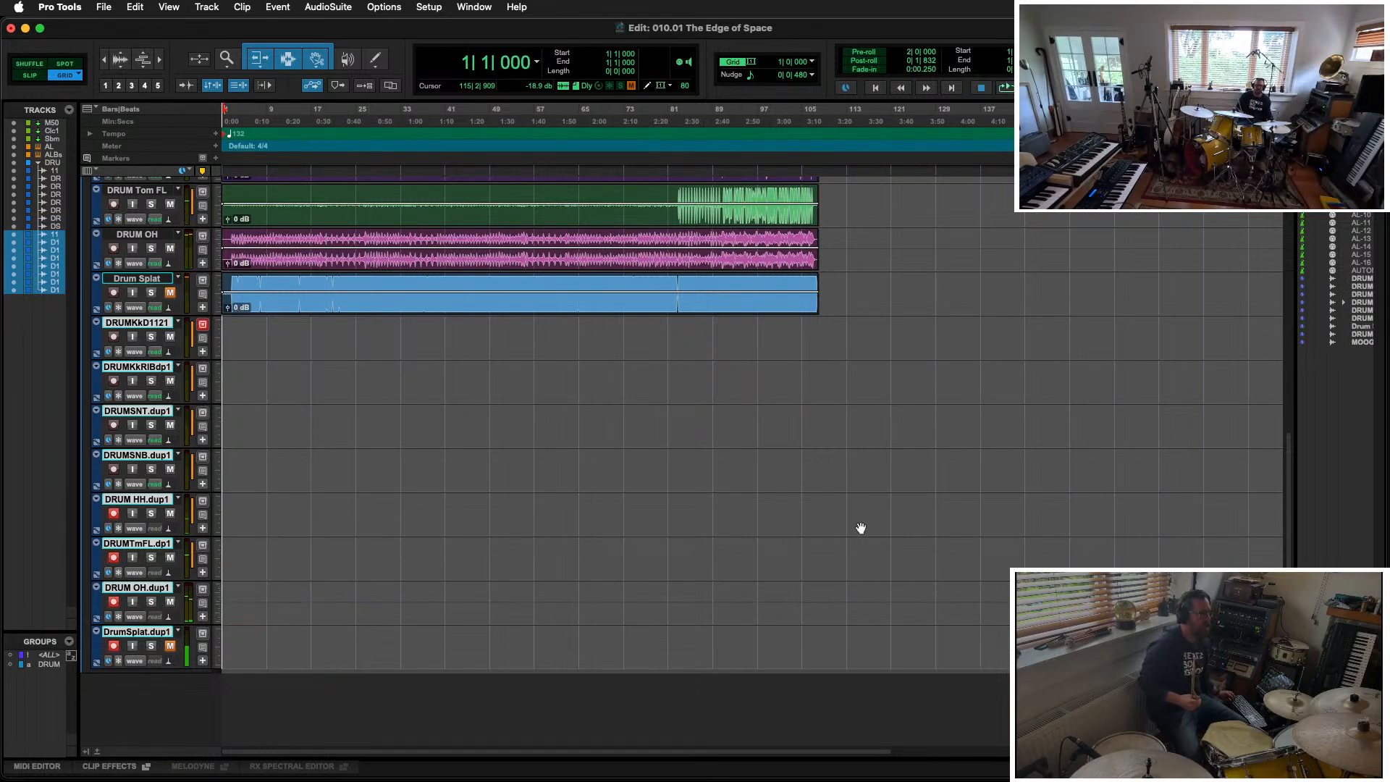
pyautogui.press('super+shift+z')
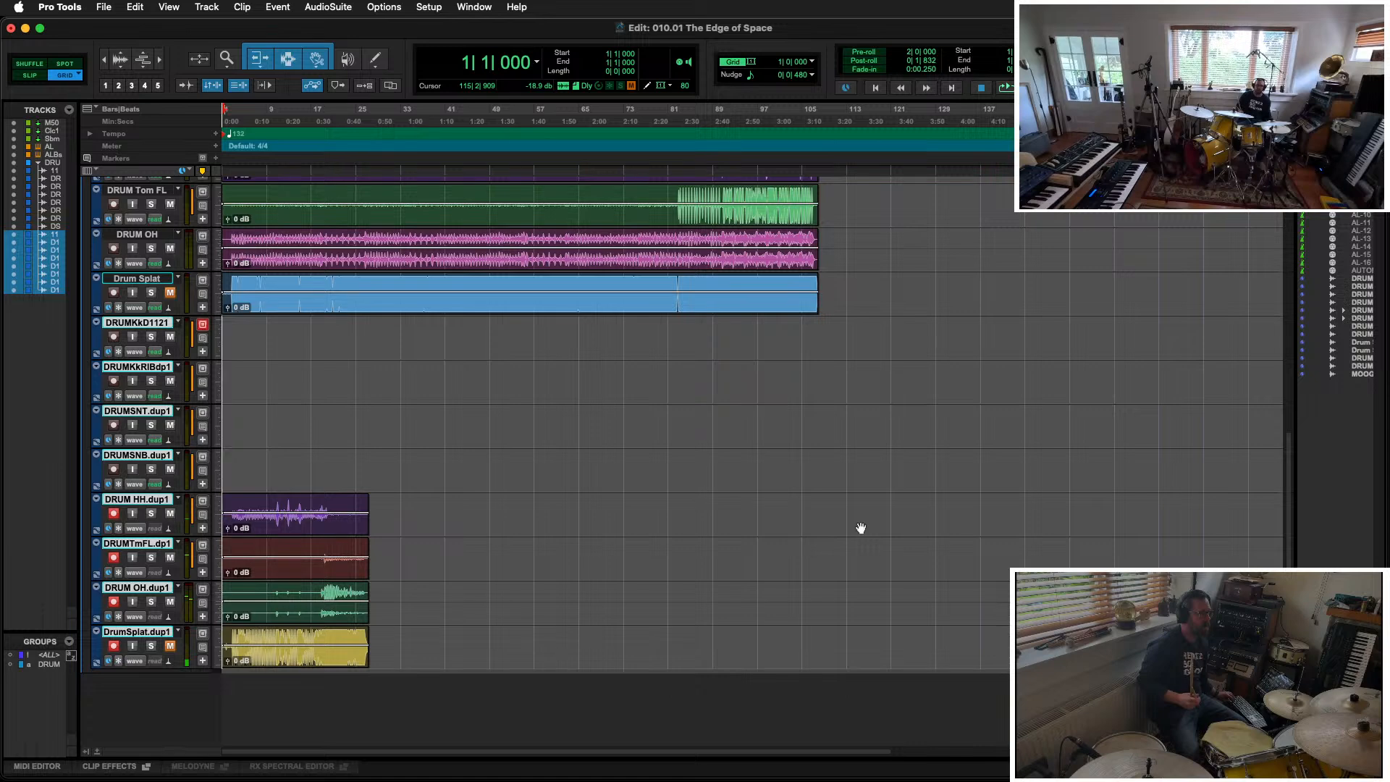
pyautogui.press('super+z')
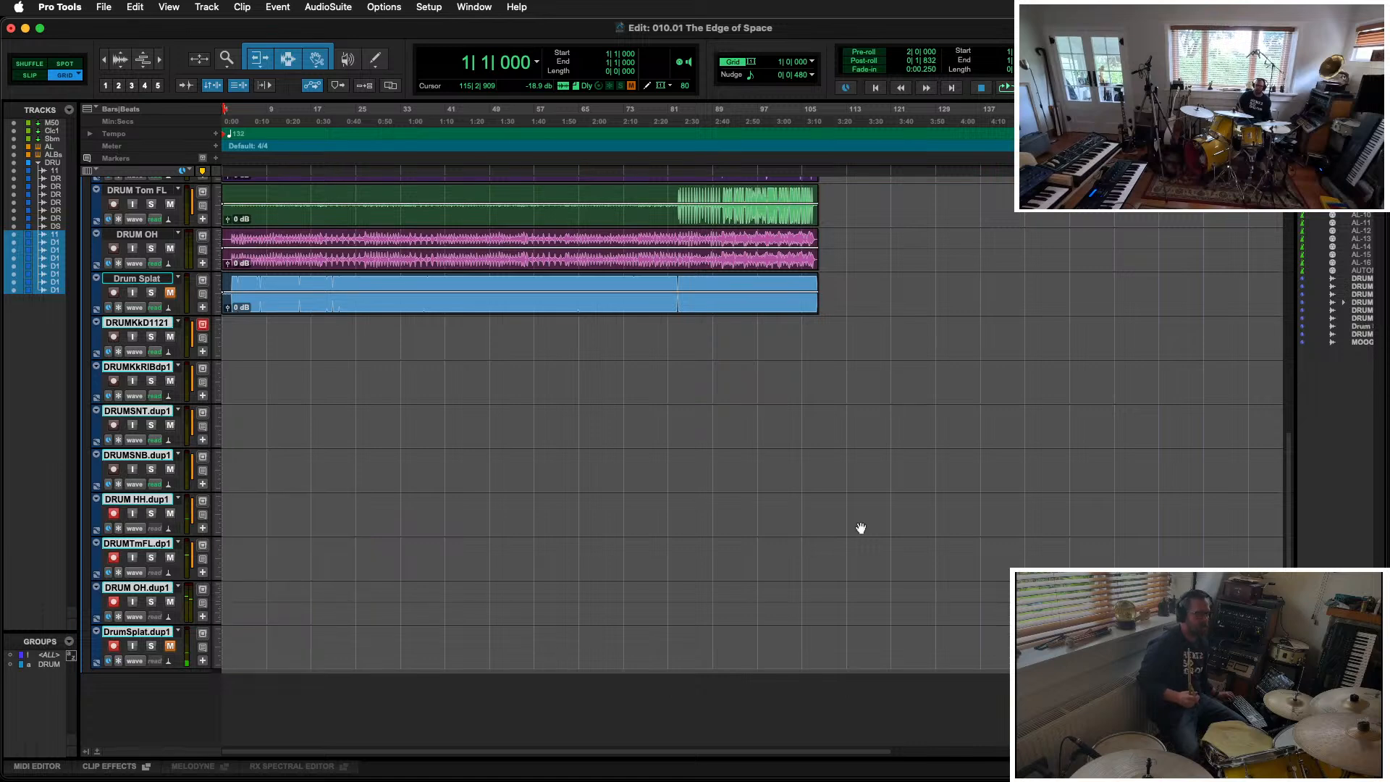
pyautogui.press('super+shift+z')
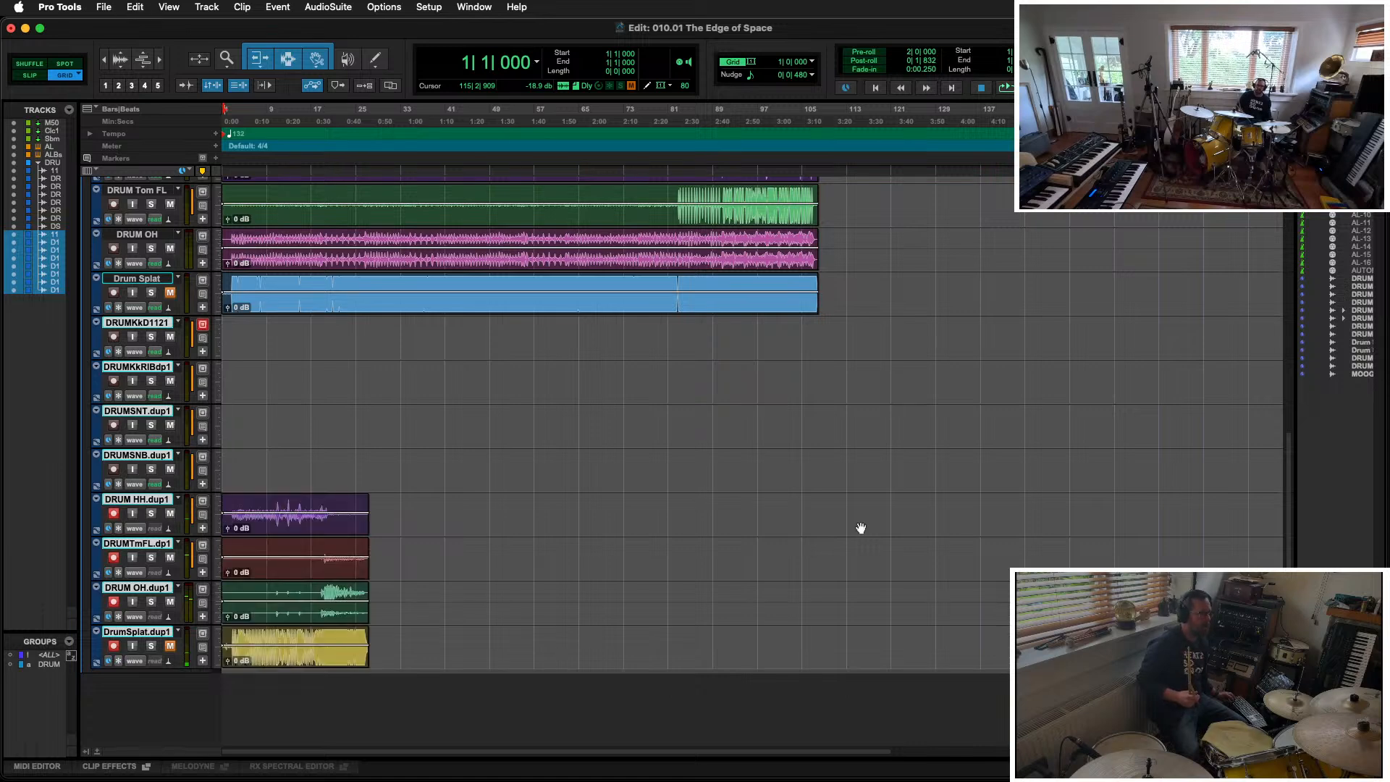
# Step: Undo the overdub recording on the duplicate drum tracks and widen the clip list to show full clip names
pyautogui.press('super+z')
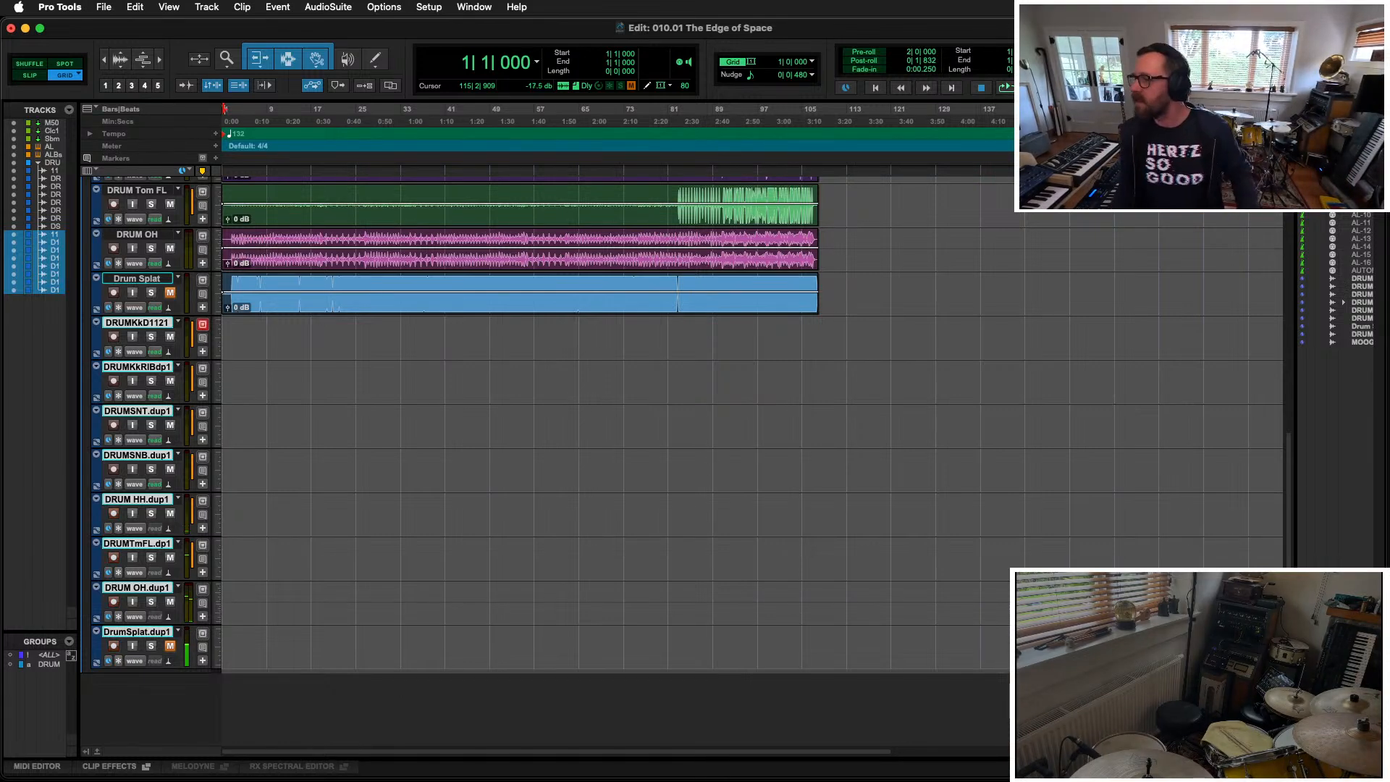
pyautogui.moveTo(1294, 407); pyautogui.dragTo(980, 372)
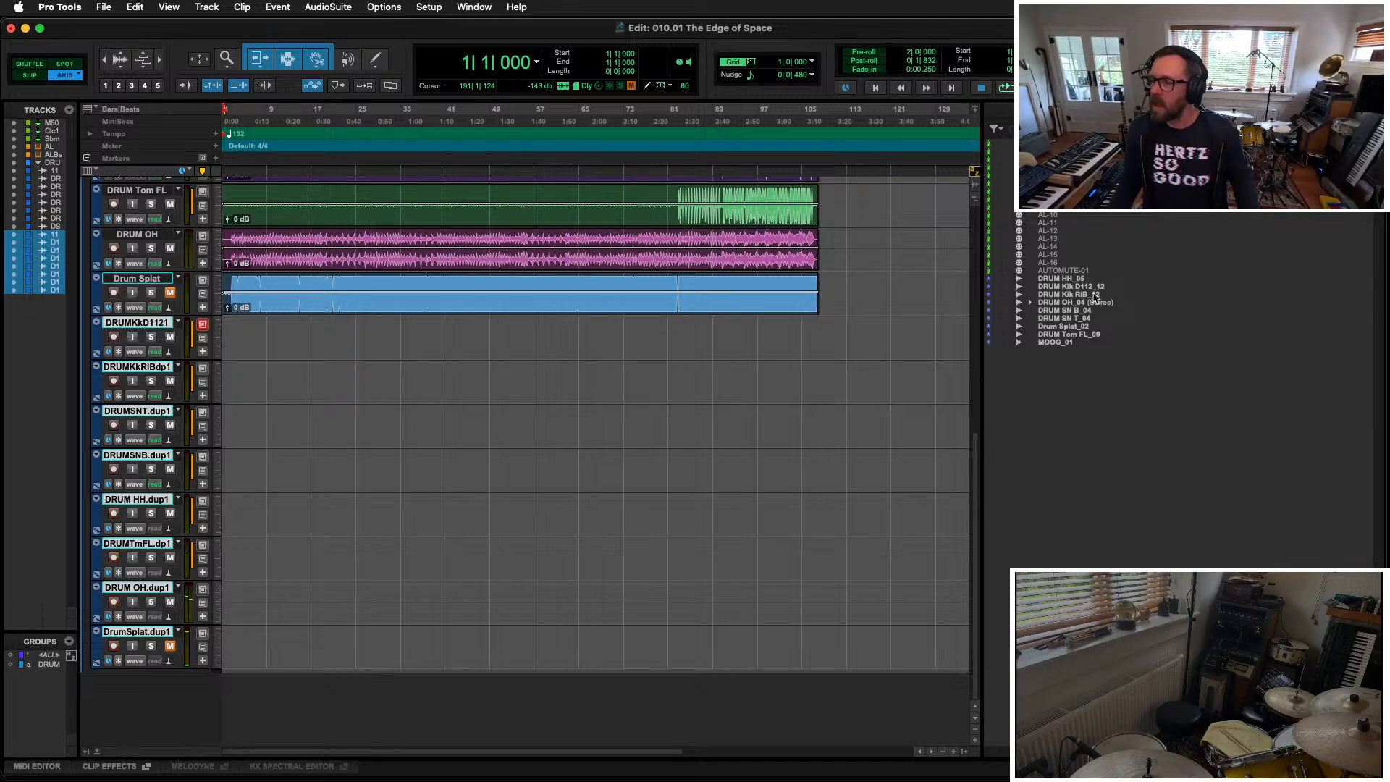
# Step: Place the Kik D112, Kik RIB, SN T and SN B clips from the clip list on their duplicate tracks at the song start
pyautogui.click(1102, 287)
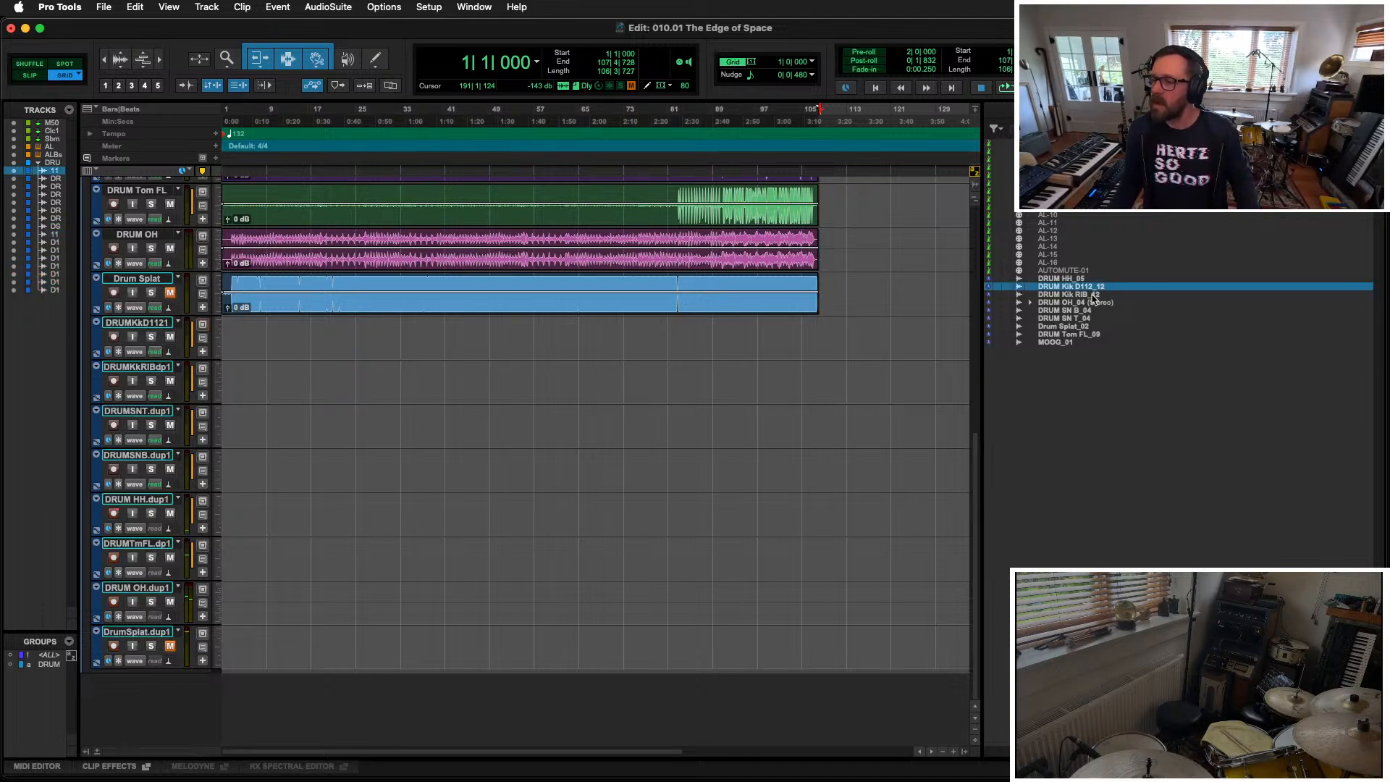
pyautogui.keyDown('shift'); pyautogui.click(1093, 296); pyautogui.keyUp('shift')
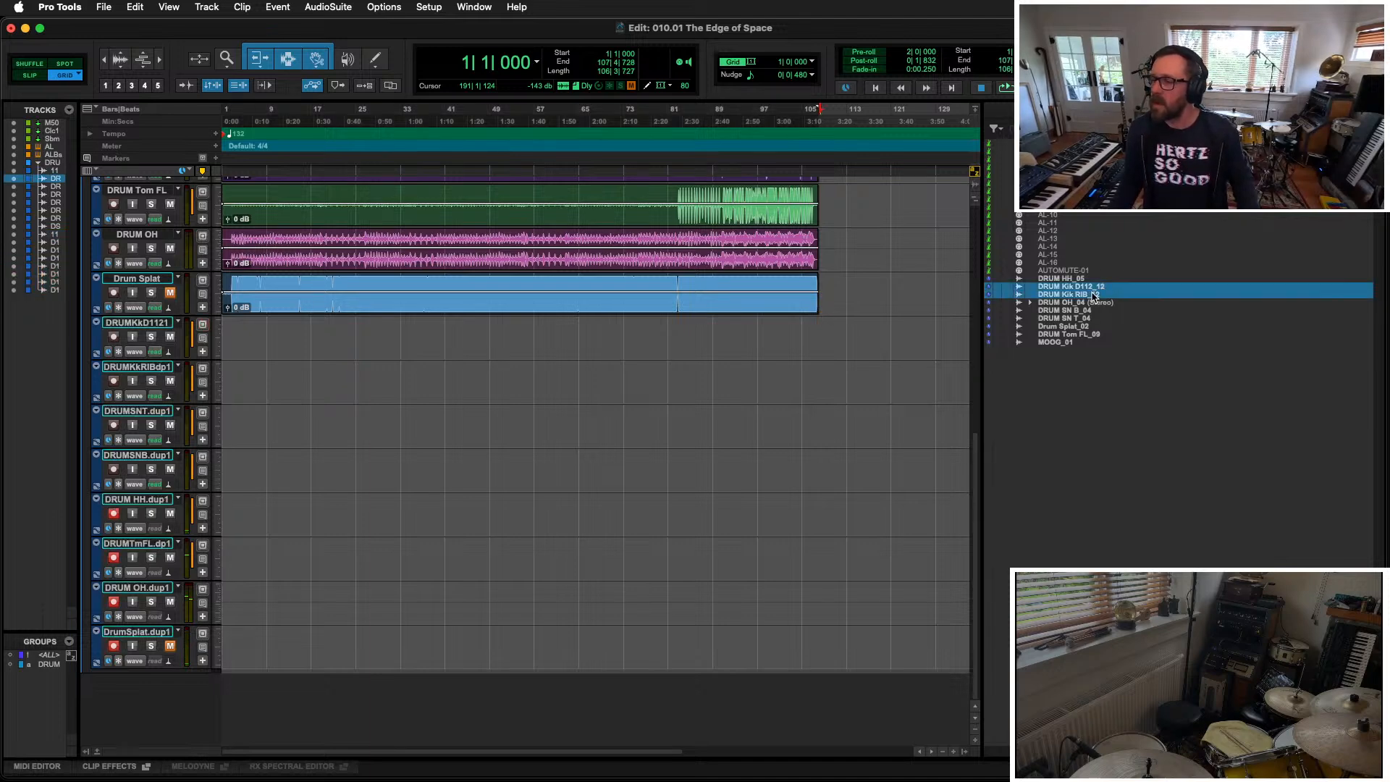
pyautogui.click(1098, 342)
pyautogui.moveTo(1093, 286); pyautogui.dragTo(100, 336)
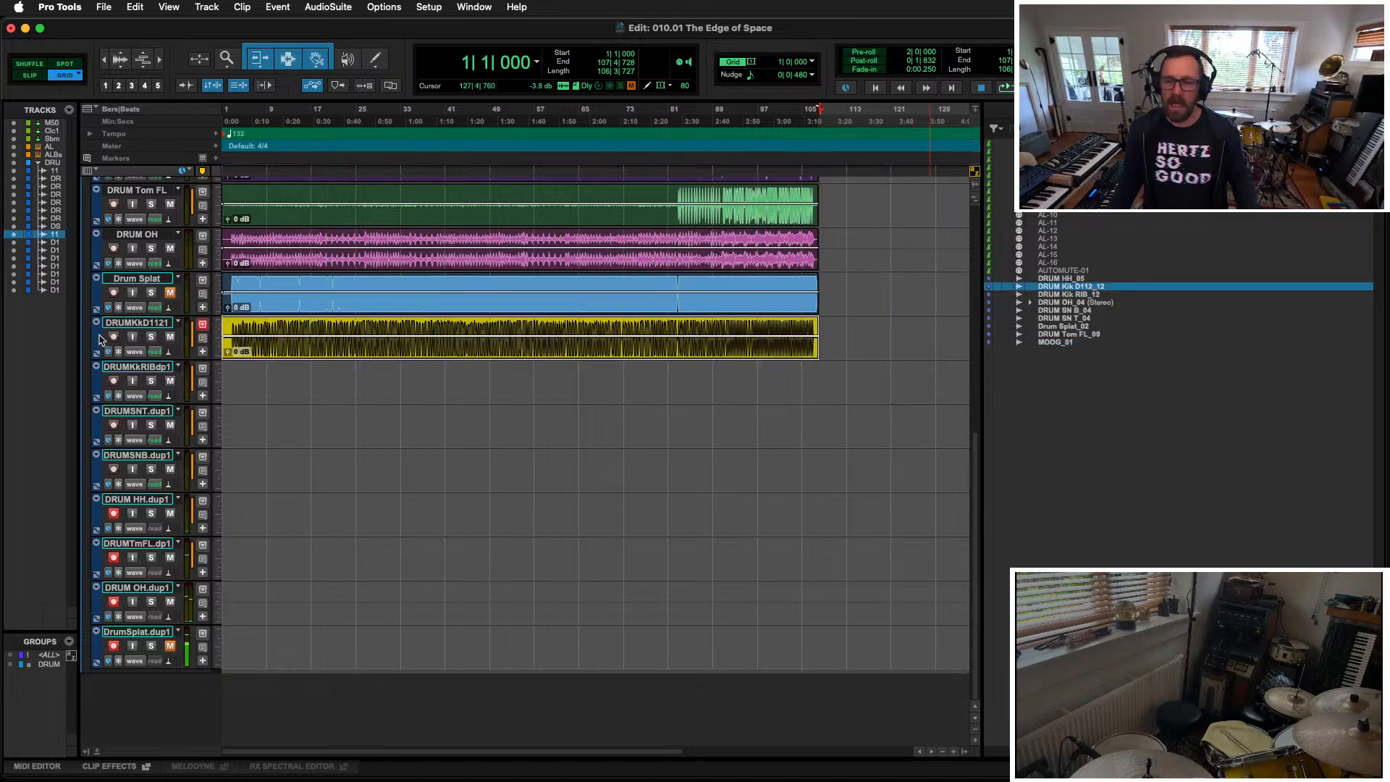
pyautogui.moveTo(1088, 295); pyautogui.dragTo(99, 380)
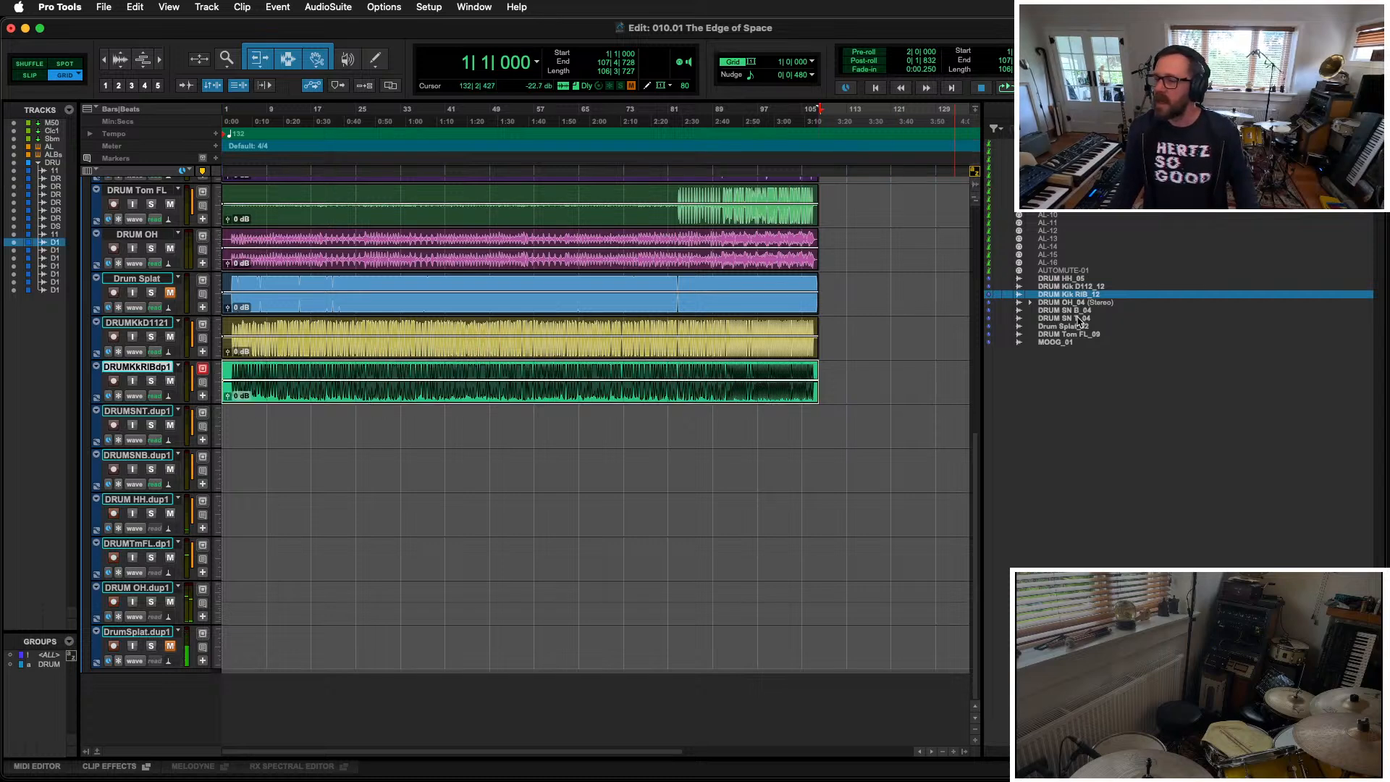
pyautogui.moveTo(1079, 318); pyautogui.dragTo(218, 424)
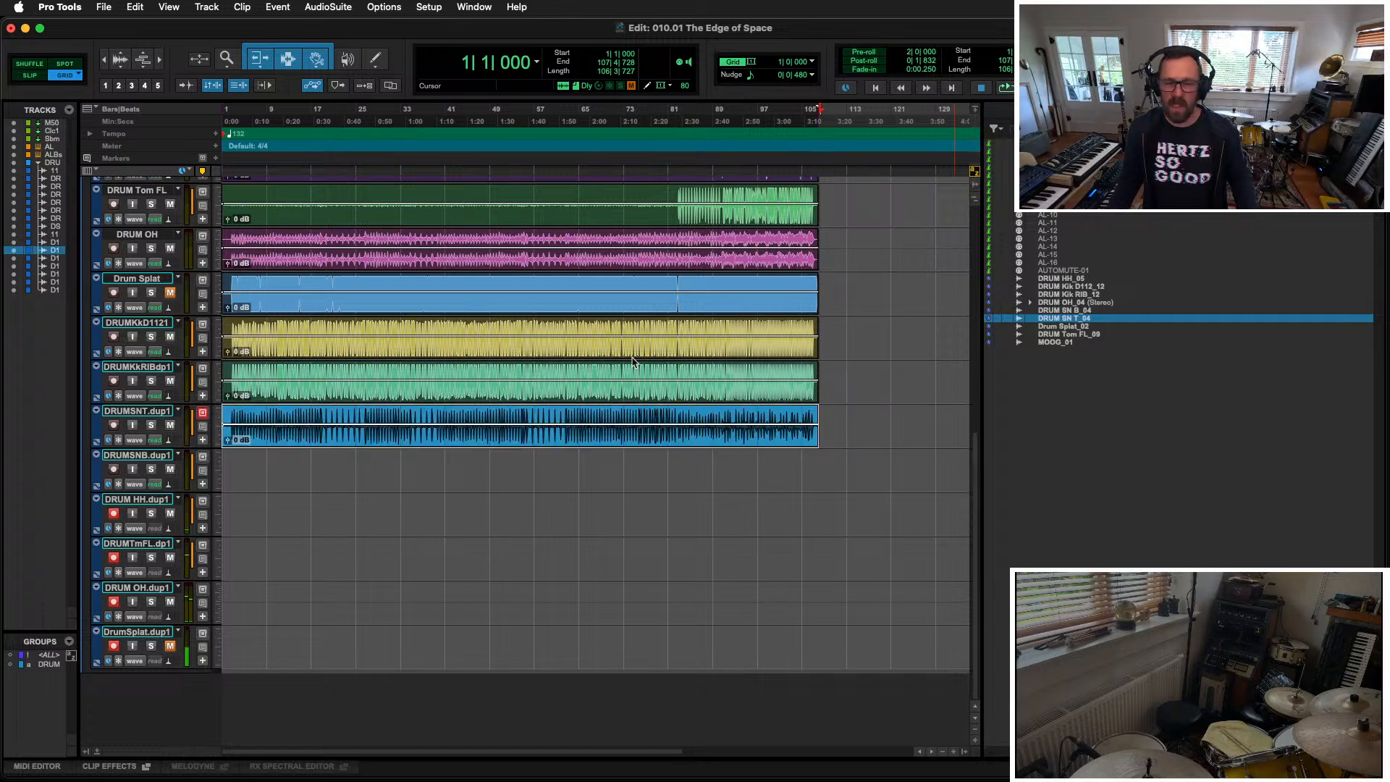
pyautogui.moveTo(1069, 312); pyautogui.dragTo(217, 470)
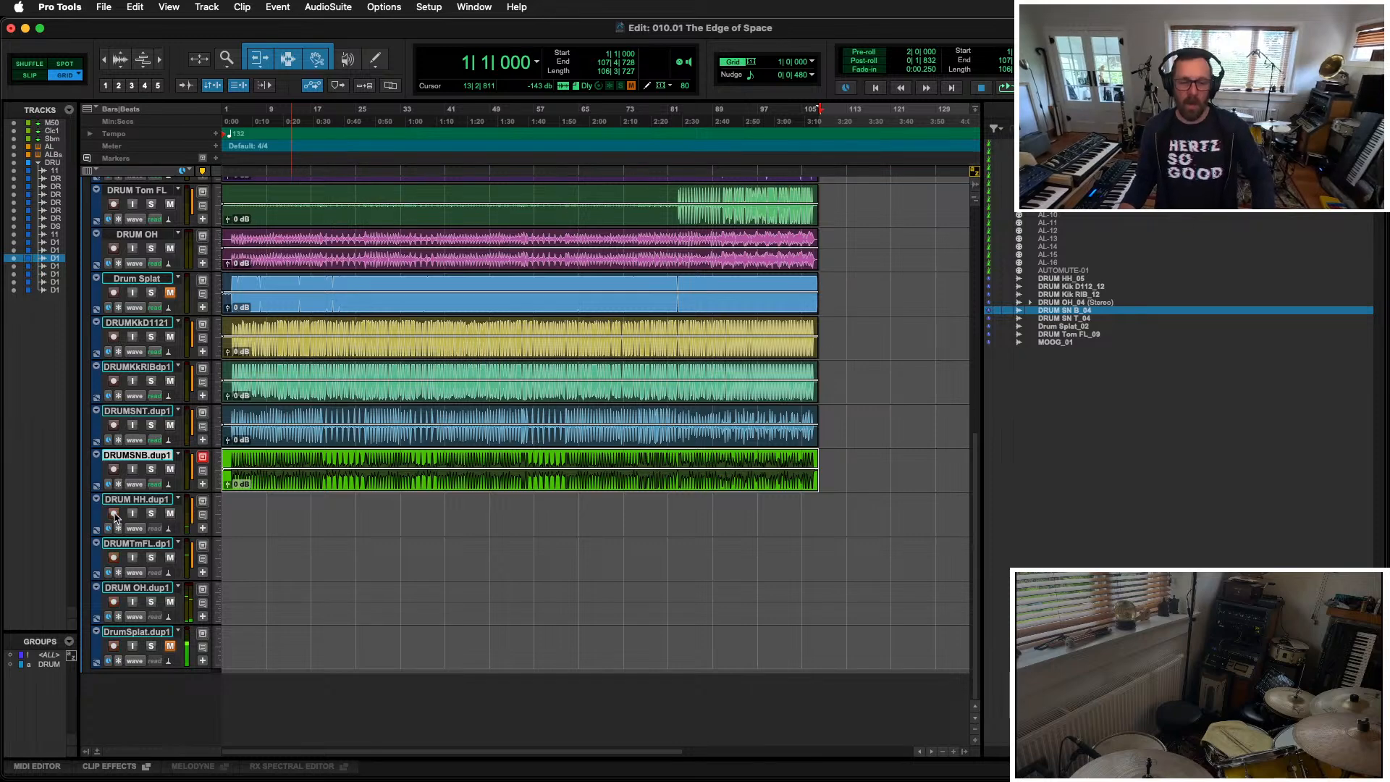
# Step: Delete the four duplicate kick and snare tracks together with their active clips
pyautogui.scroll(5, 286, 573)
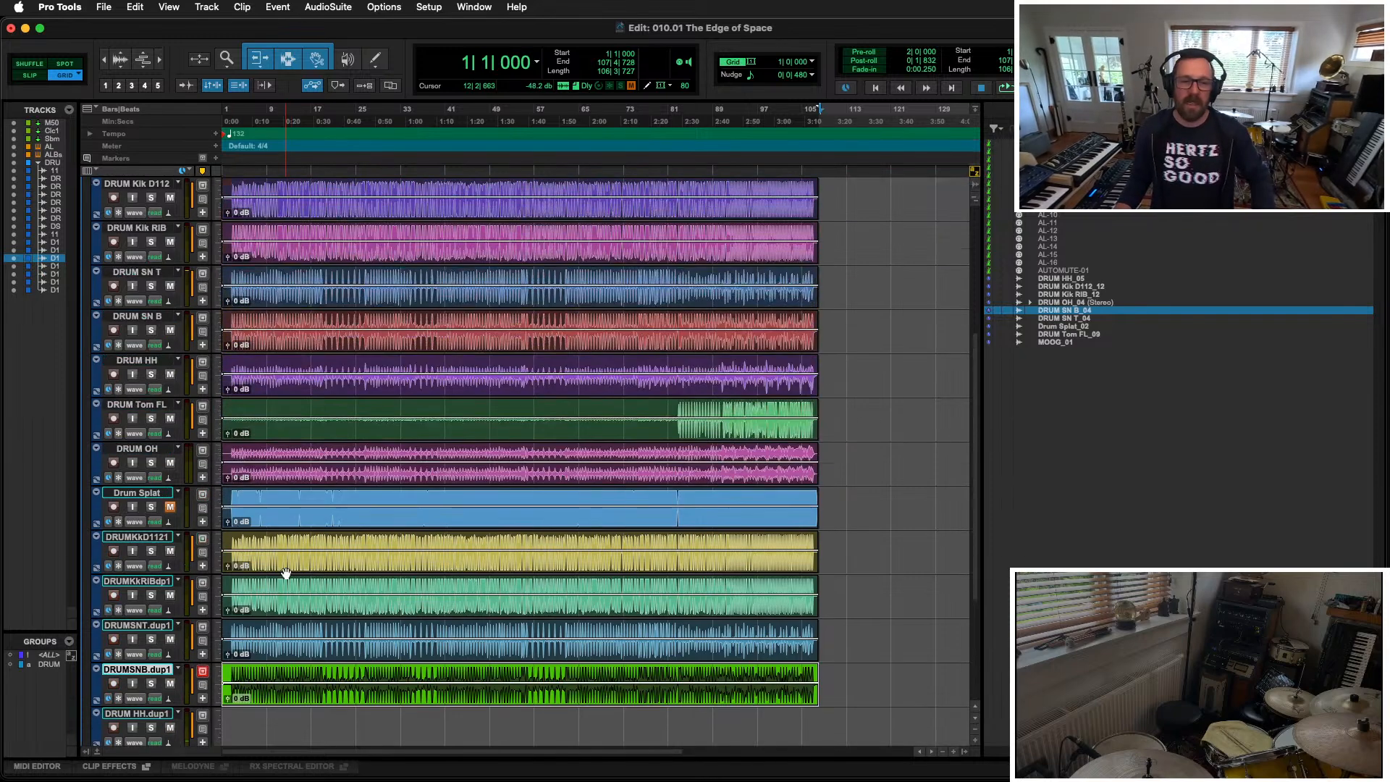
pyautogui.scroll(-5, 286, 573)
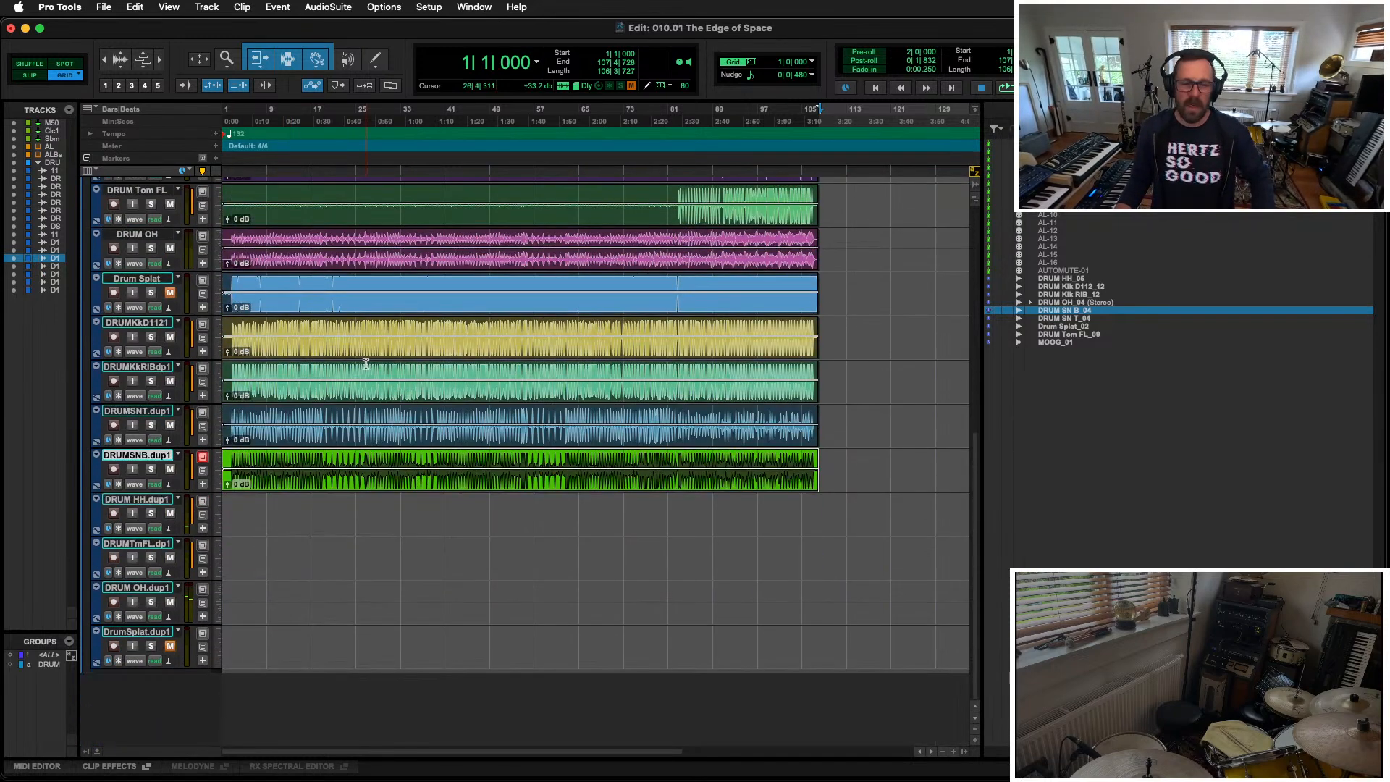
pyautogui.click(153, 325)
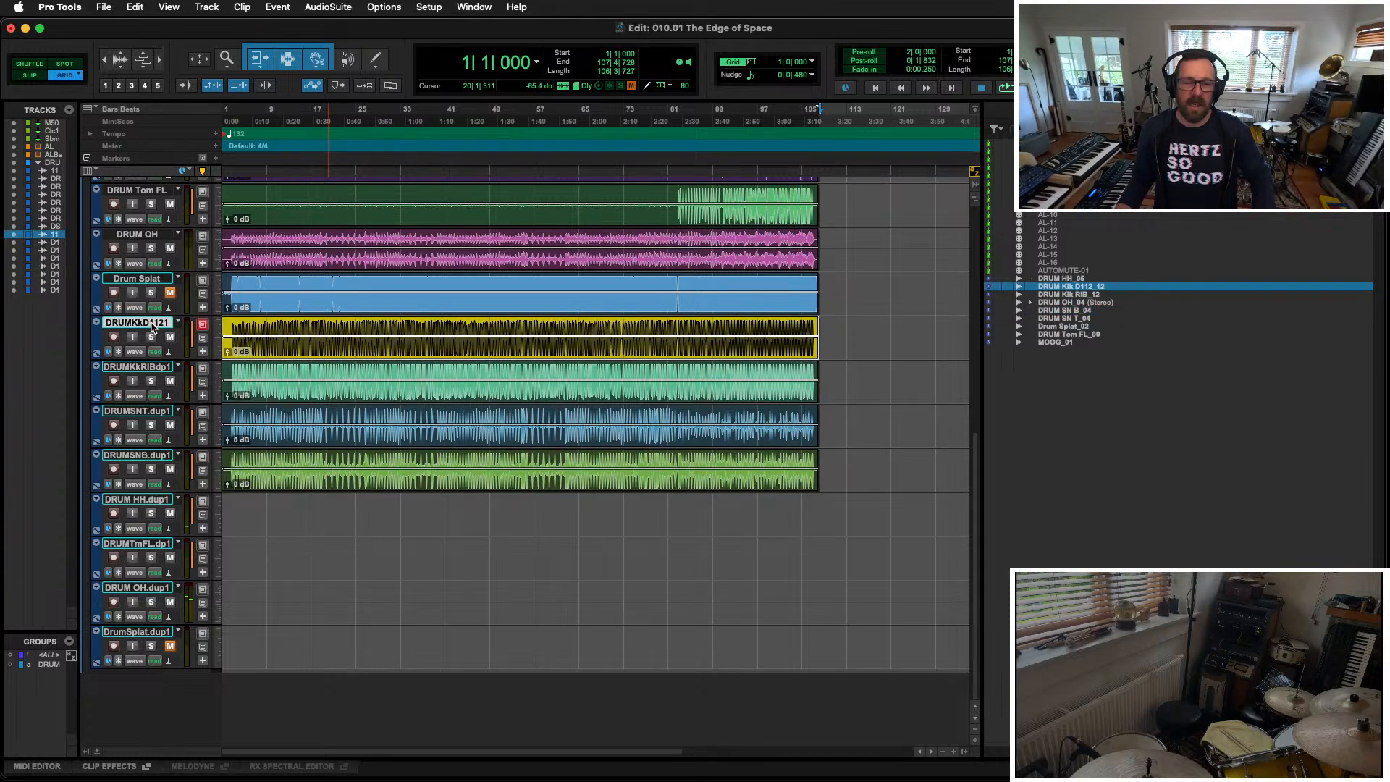
pyautogui.keyDown('shift'); pyautogui.click(146, 456); pyautogui.keyUp('shift')
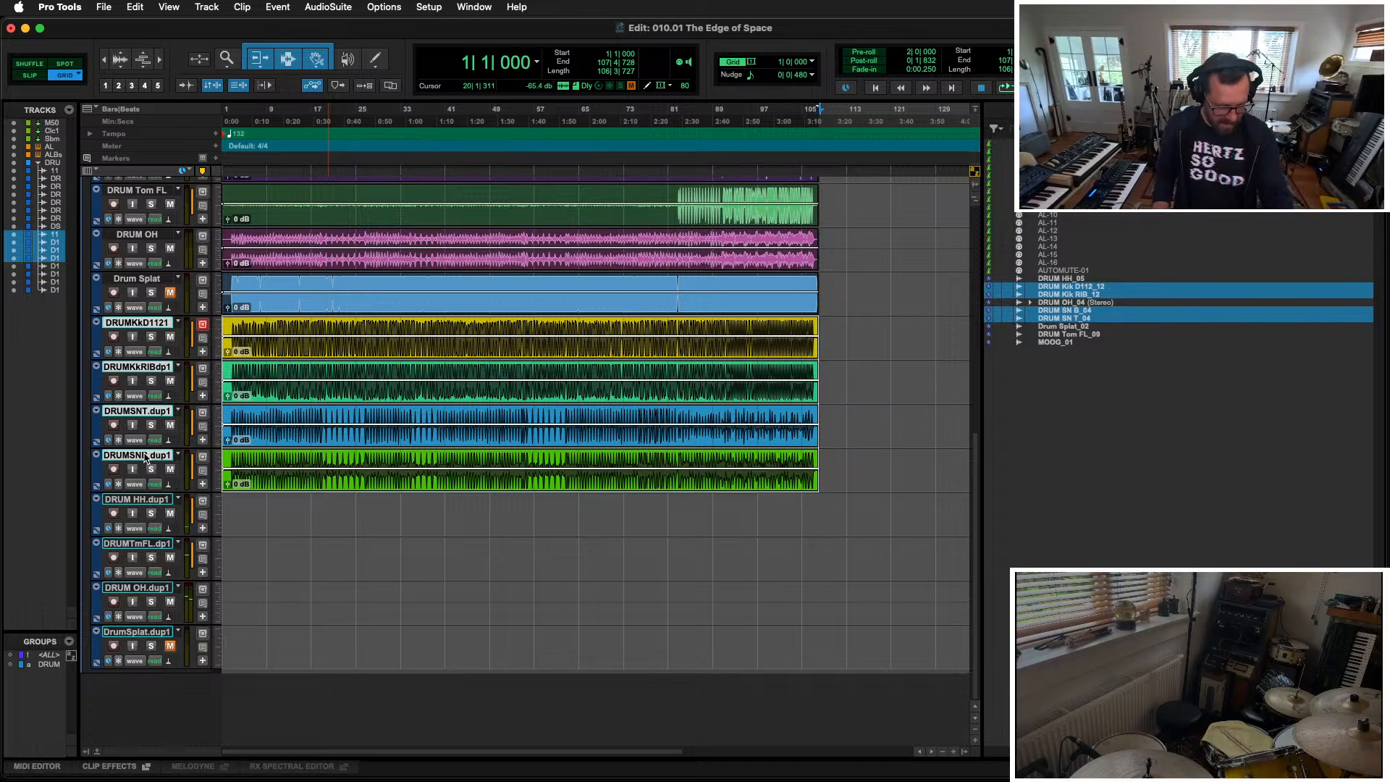
pyautogui.press('alt+shift+super+BackSpace')
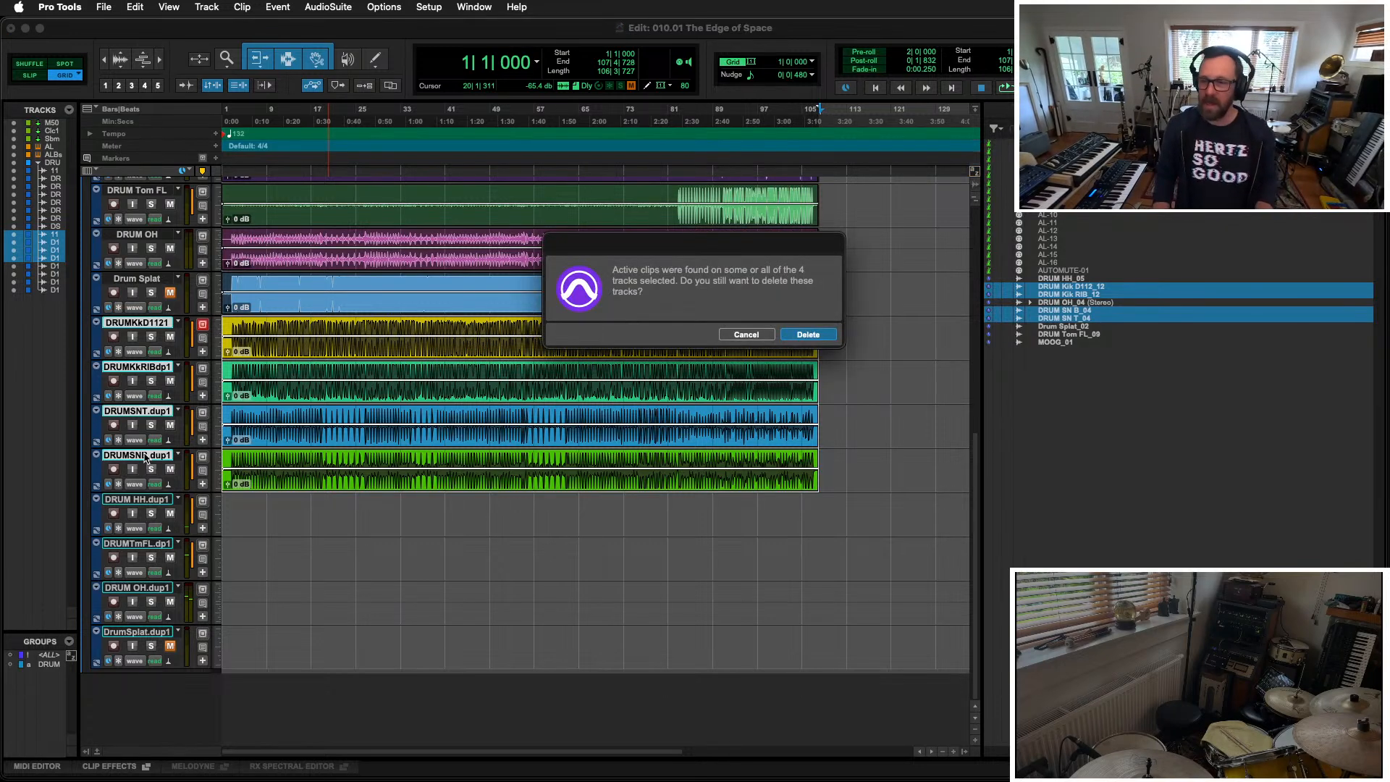
pyautogui.press('Return')
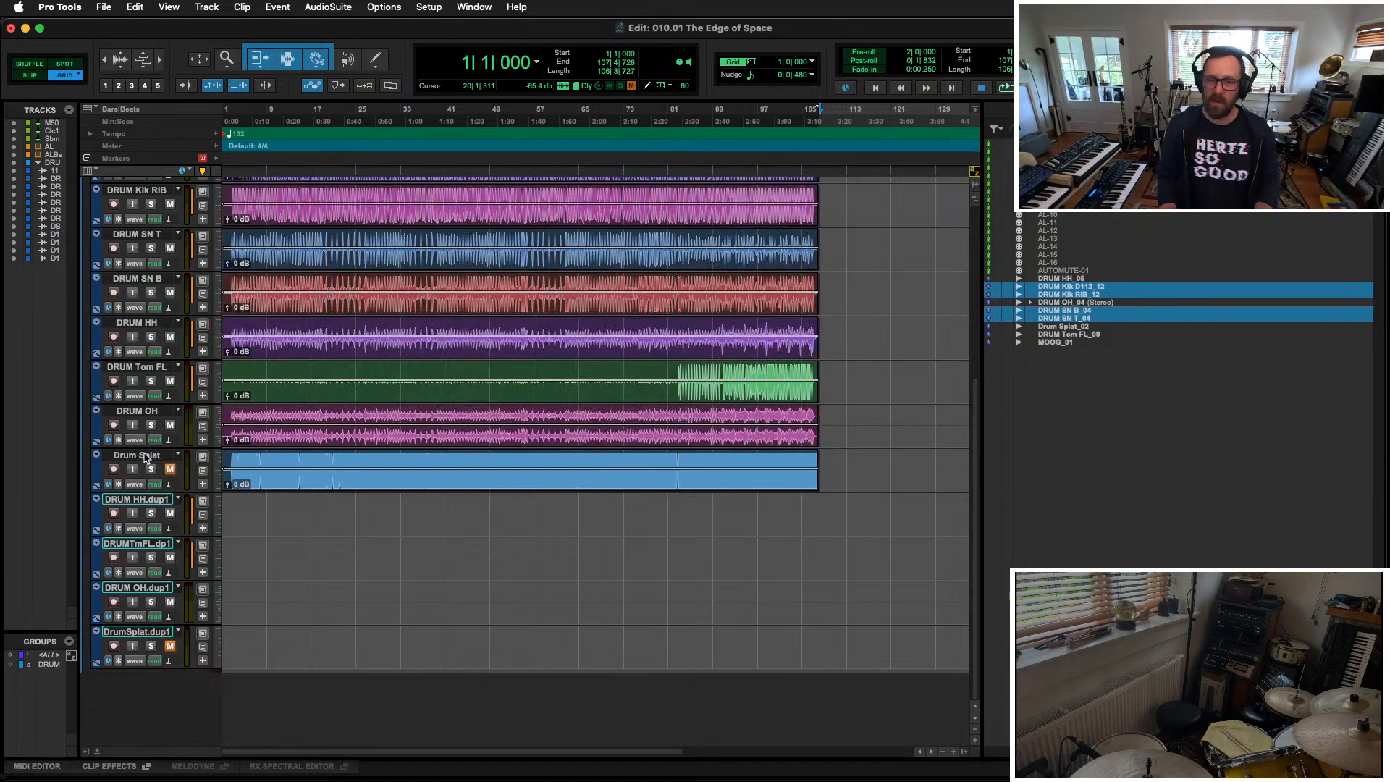
# Step: Play the drum take back from bar 5 and briefly from the song start
pyautogui.scroll(5, 349, 585)
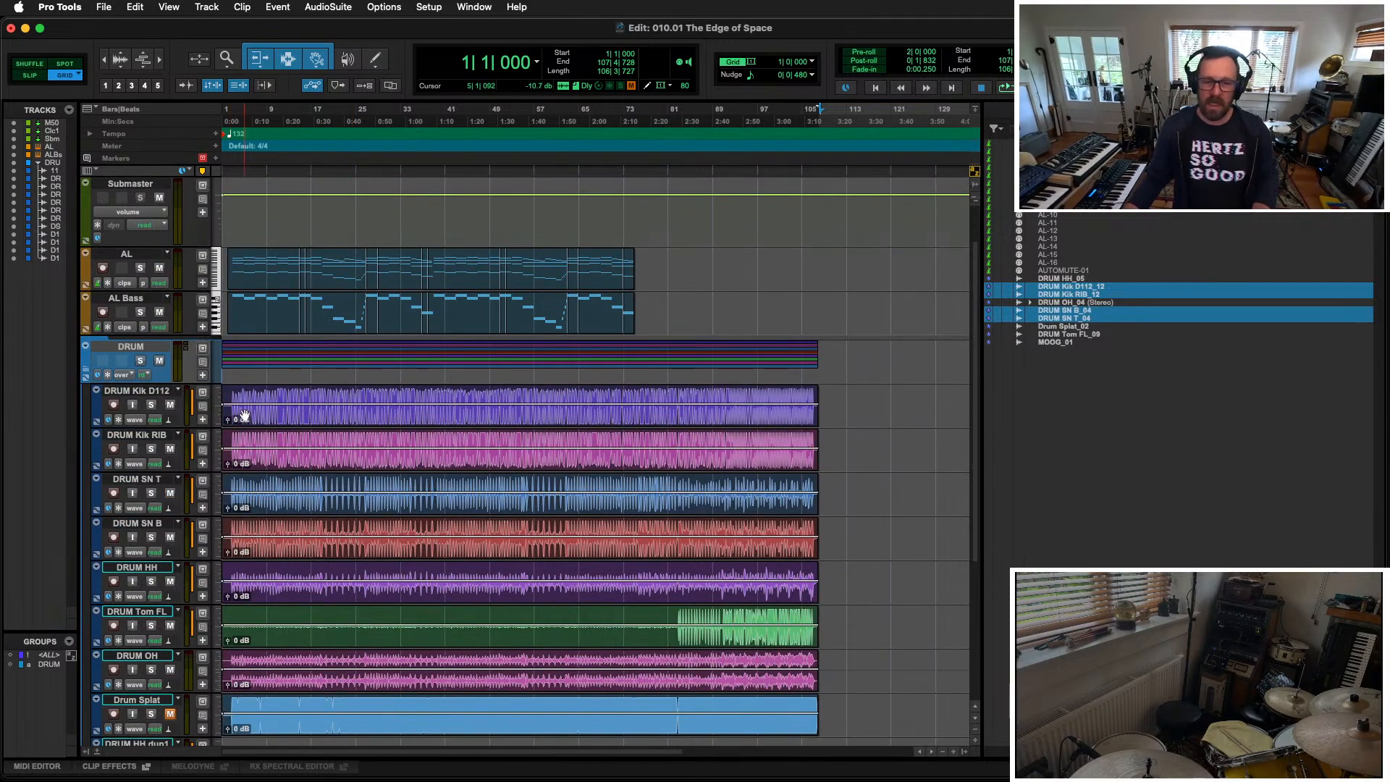
pyautogui.click(241, 398)
pyautogui.press('space')
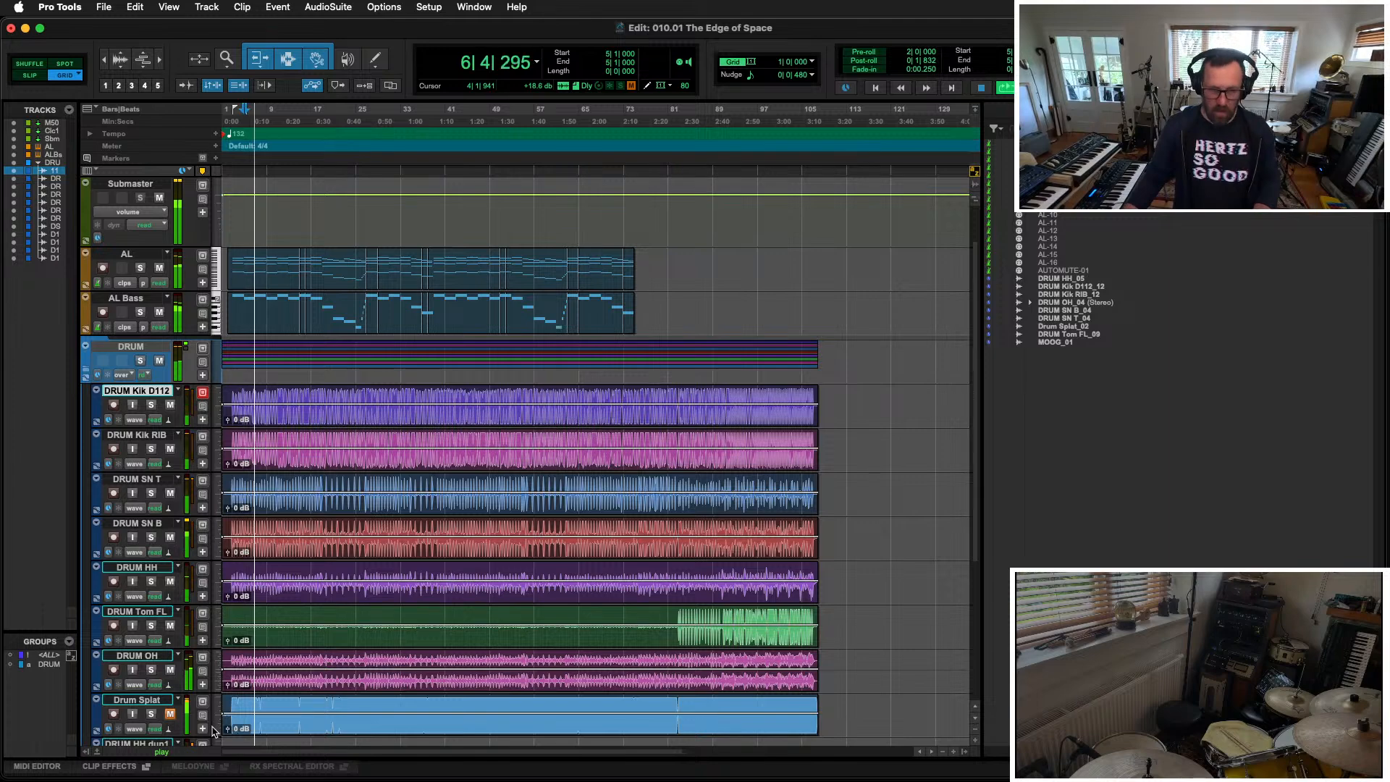
pyautogui.scroll(-5, 350, 612)
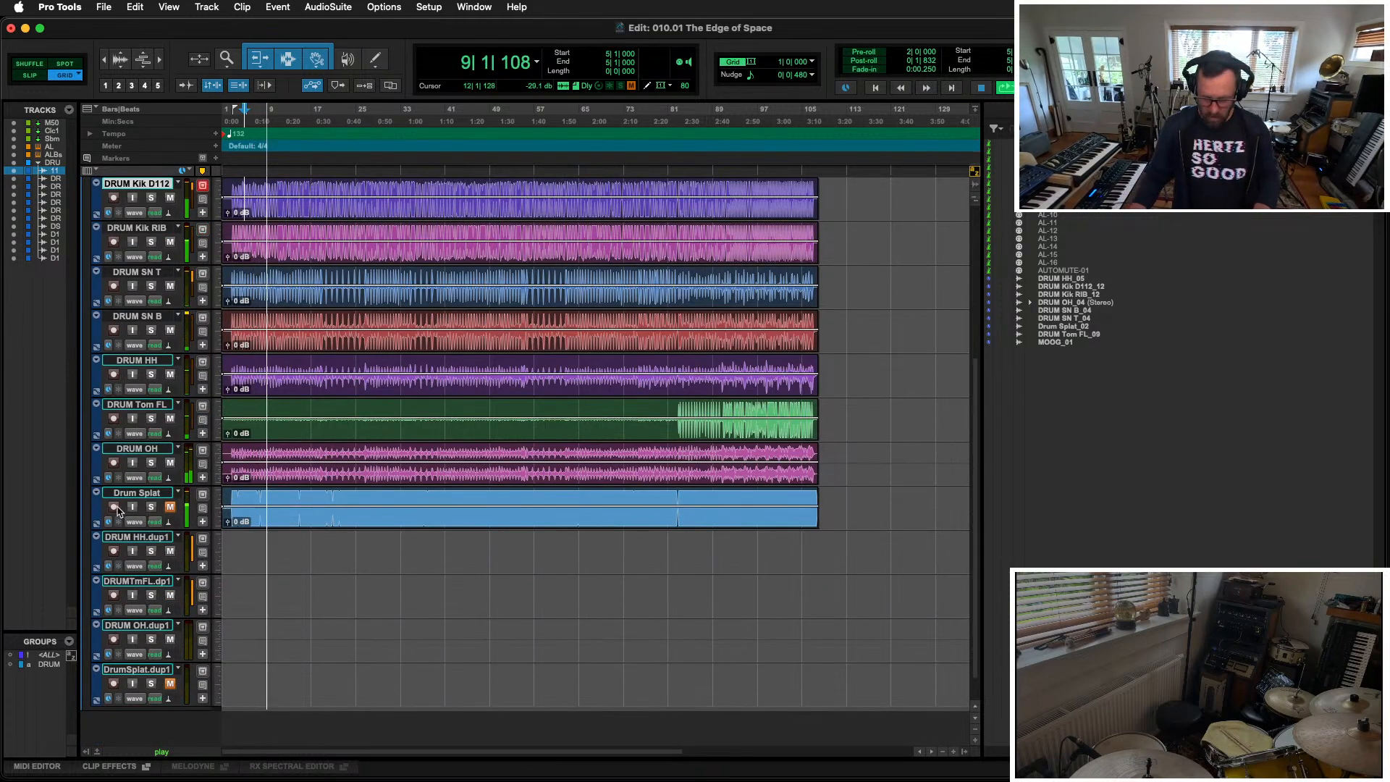
pyautogui.press('space')
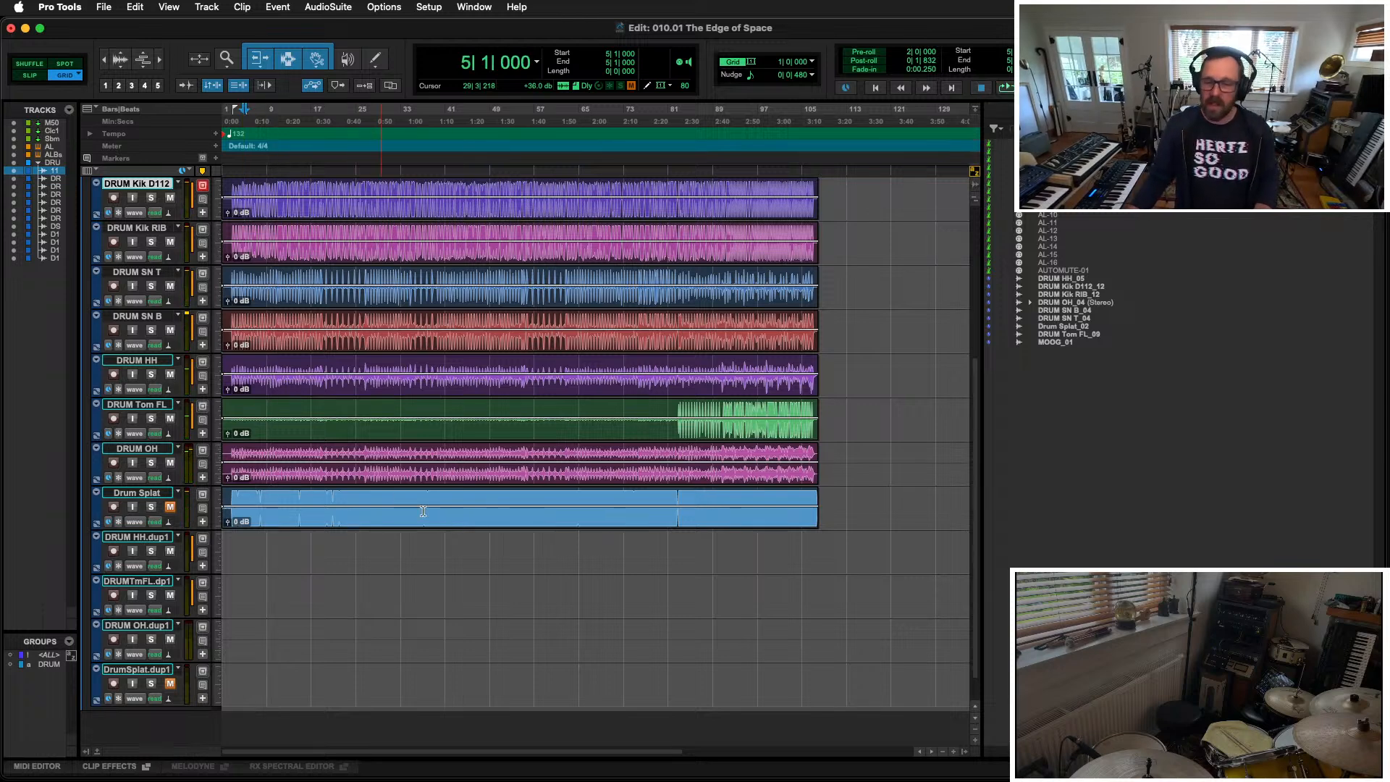
pyautogui.click(444, 484)
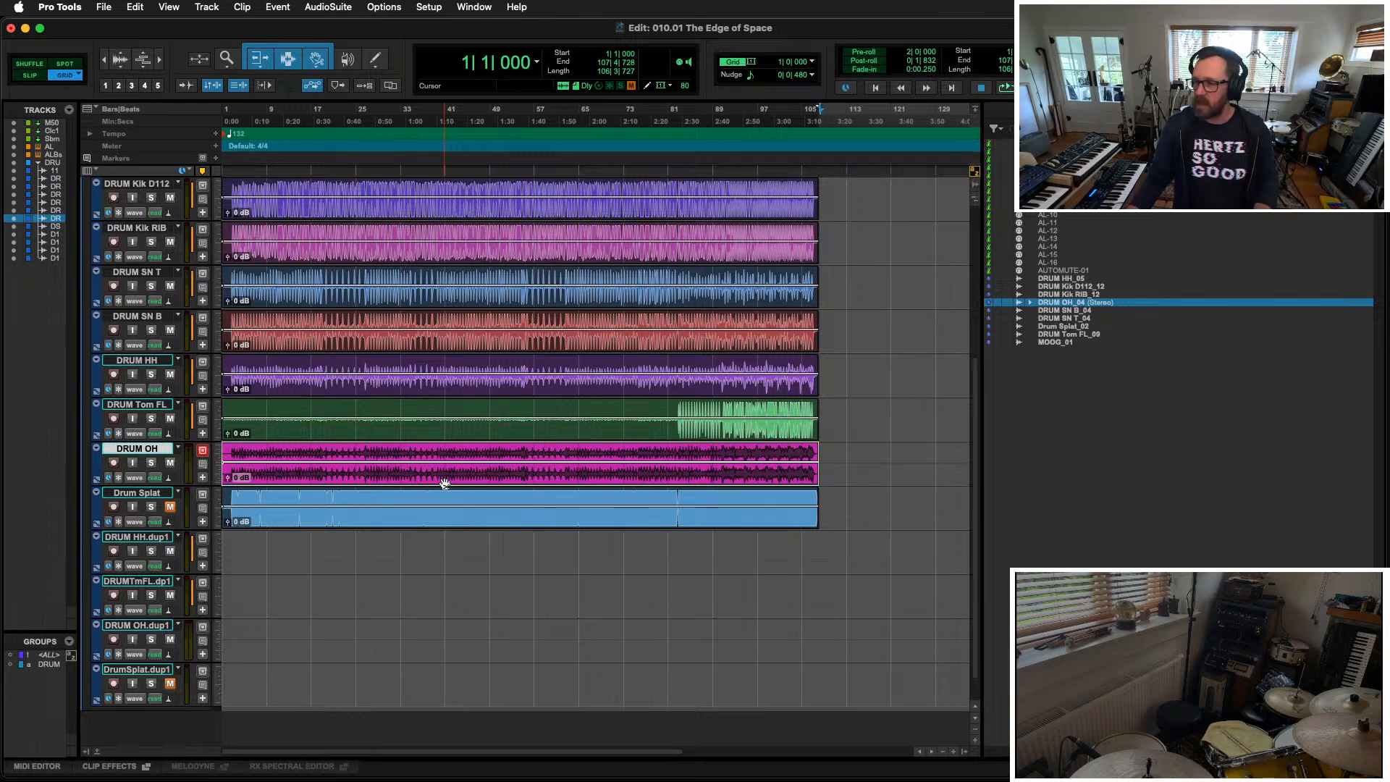
pyautogui.press('space')
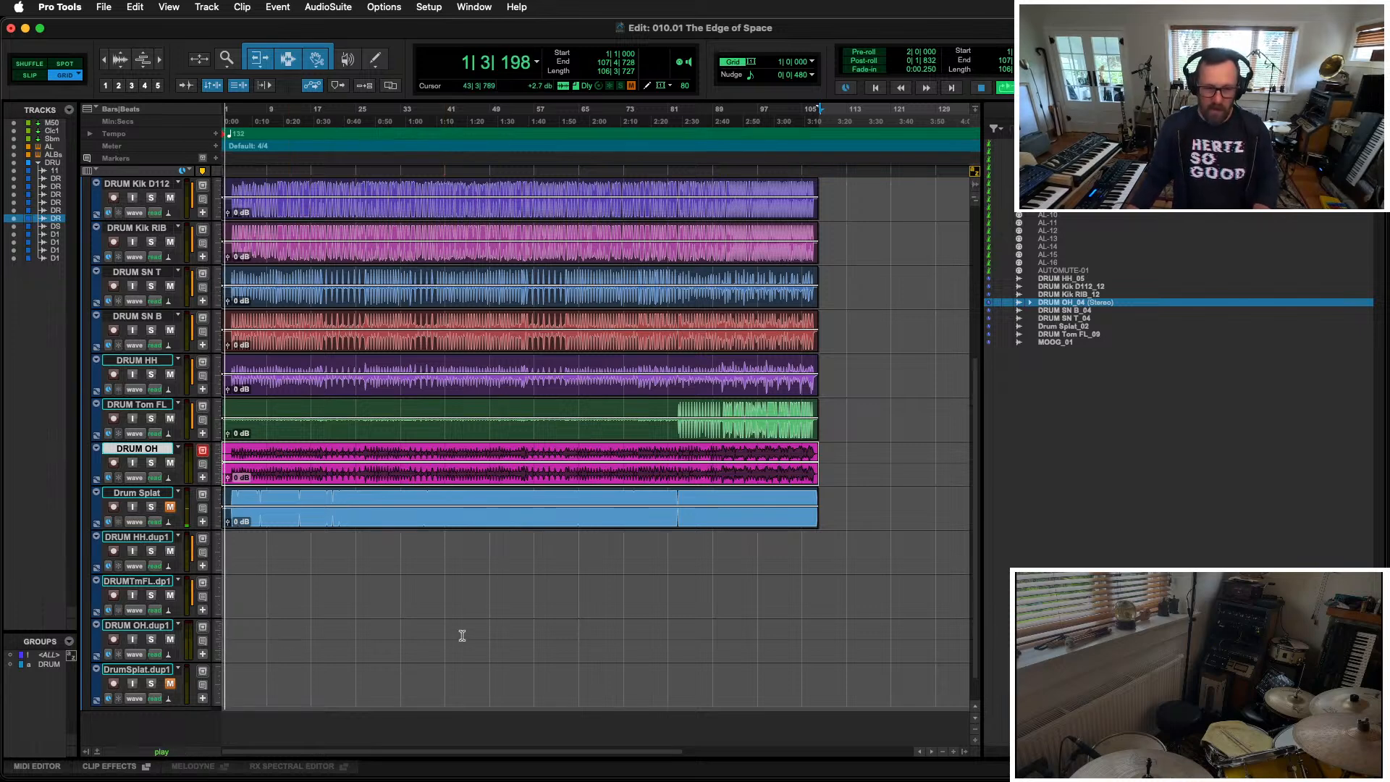
pyautogui.press('space')
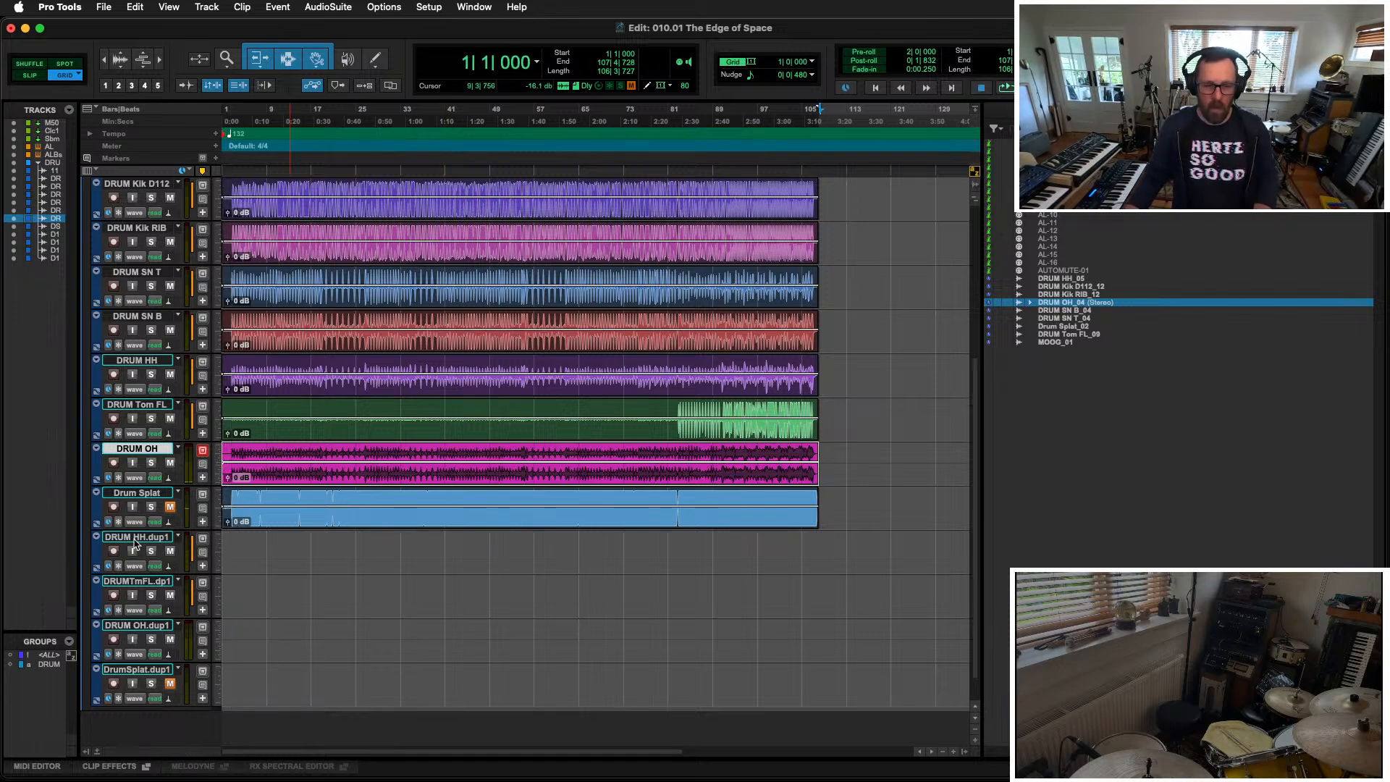
# Step: Arm the duplicate HH, Tom FL, OH and Splat tracks and record an overdub of about 55 bars from the song start
pyautogui.click(126, 494)
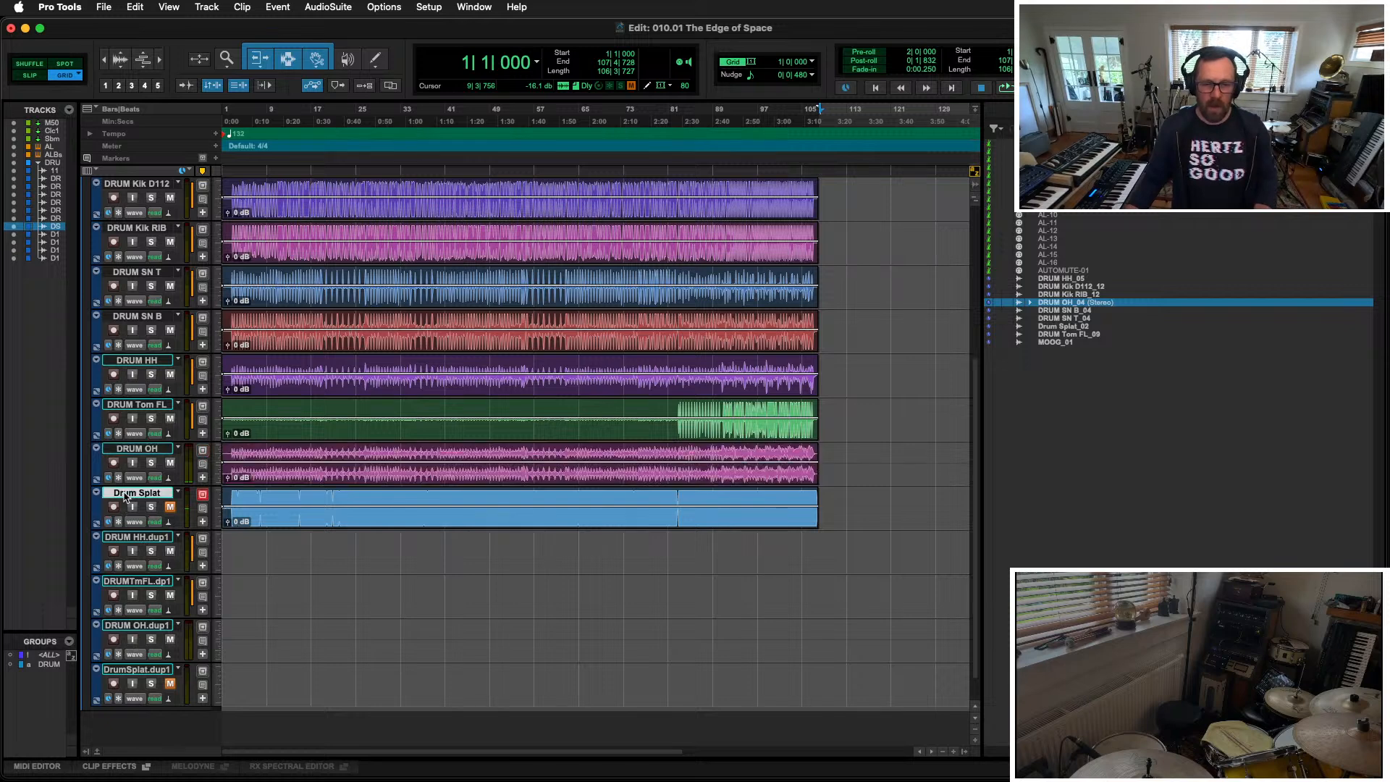
pyautogui.click(140, 537)
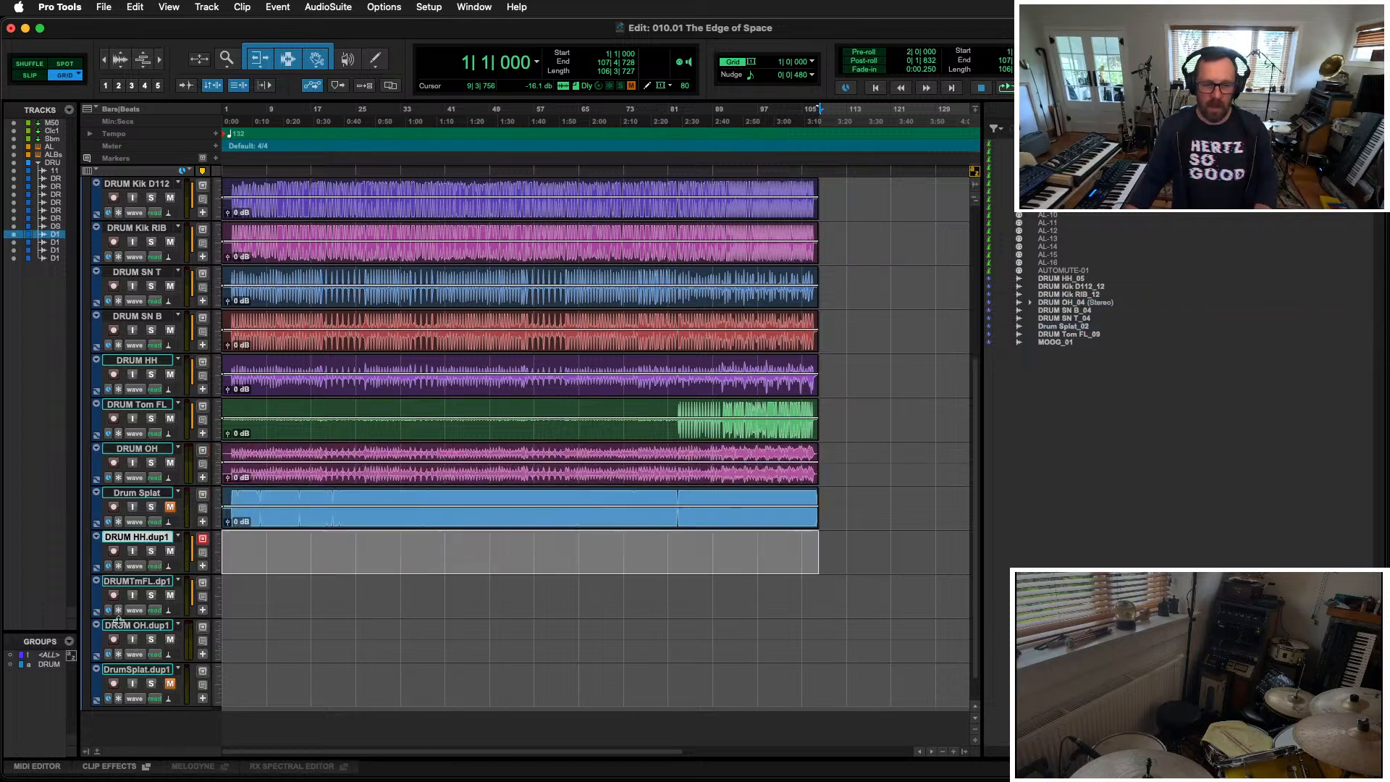
pyautogui.keyDown('shift'); pyautogui.click(141, 676); pyautogui.keyUp('shift')
pyautogui.click(113, 685)
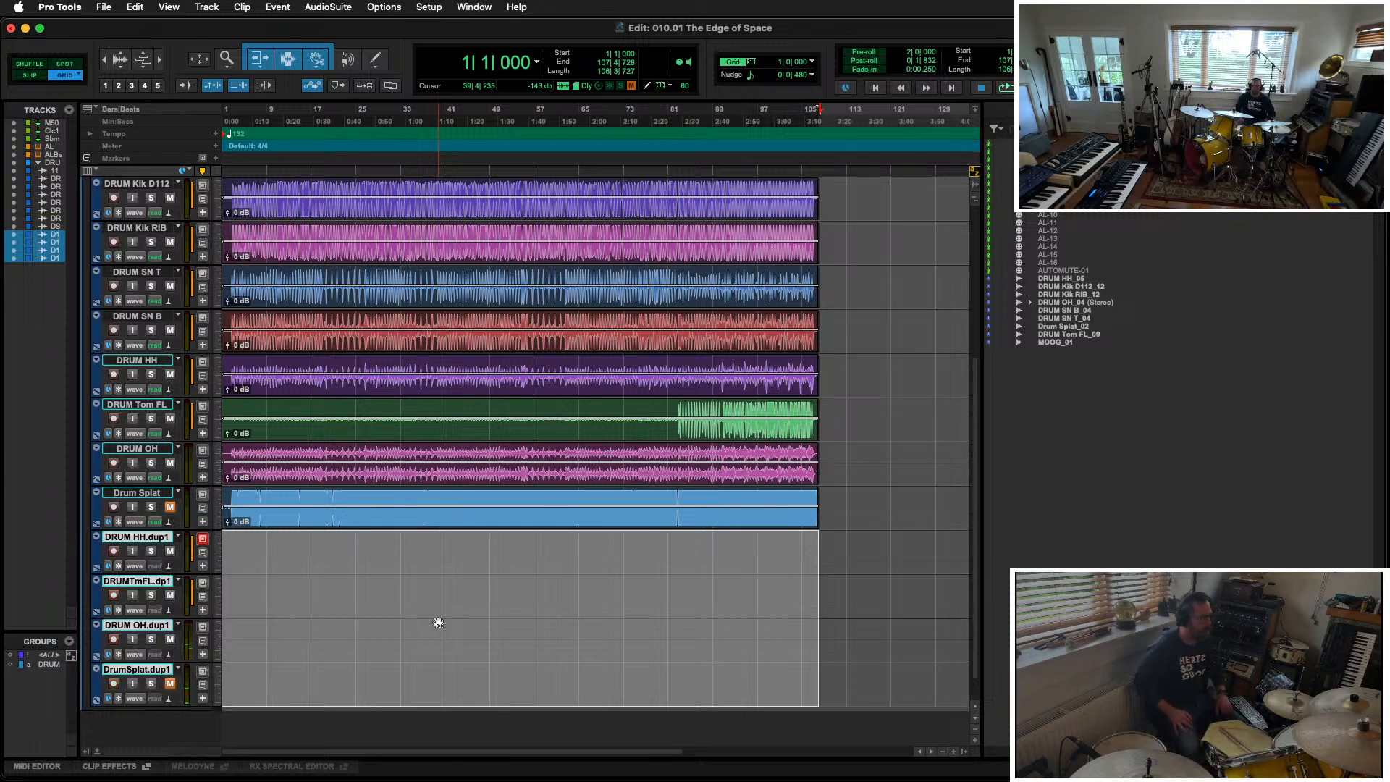
pyautogui.press('super+space')
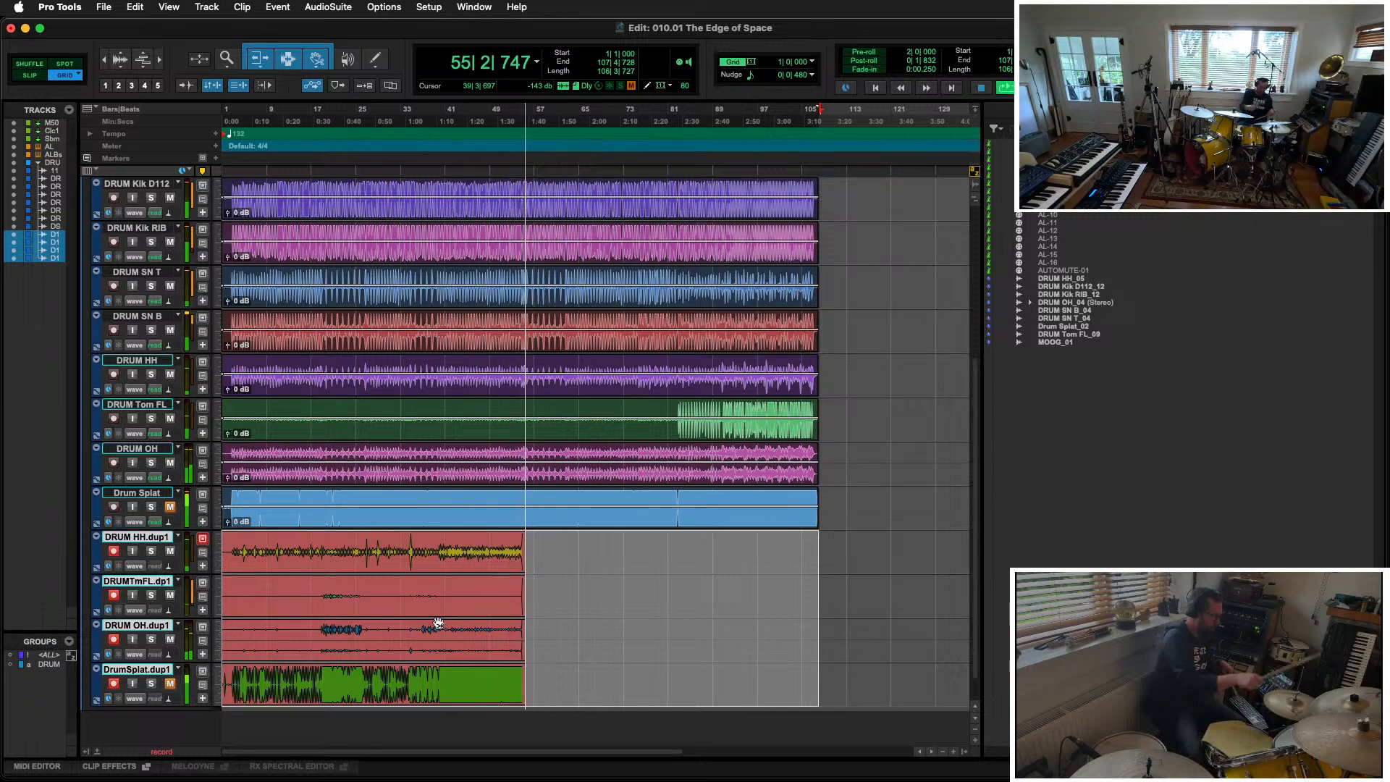
pyautogui.press('space')
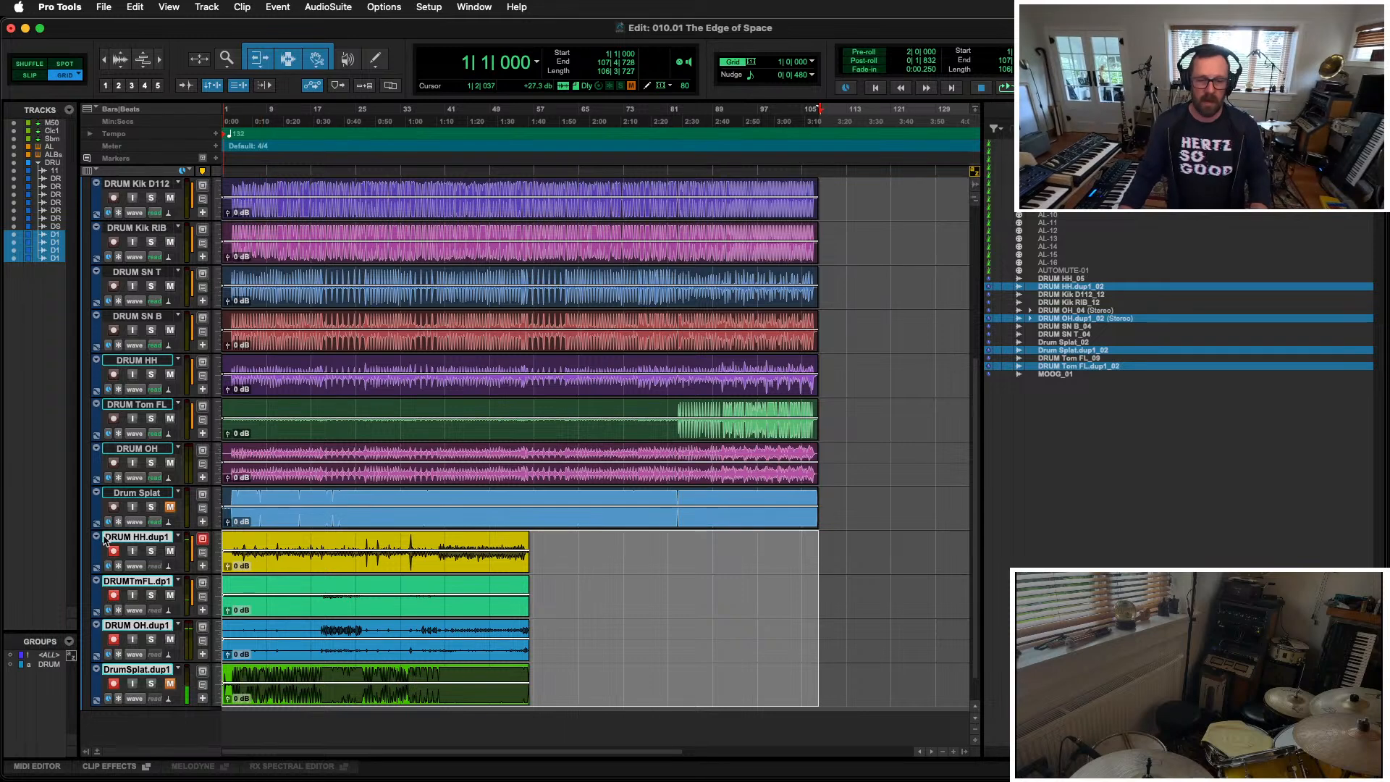
# Step: Disarm the four duplicate drum tracks and play the overdub back from bar 44
pyautogui.click(105, 539)
pyautogui.keyDown('shift'); pyautogui.click(127, 667); pyautogui.keyUp('shift')
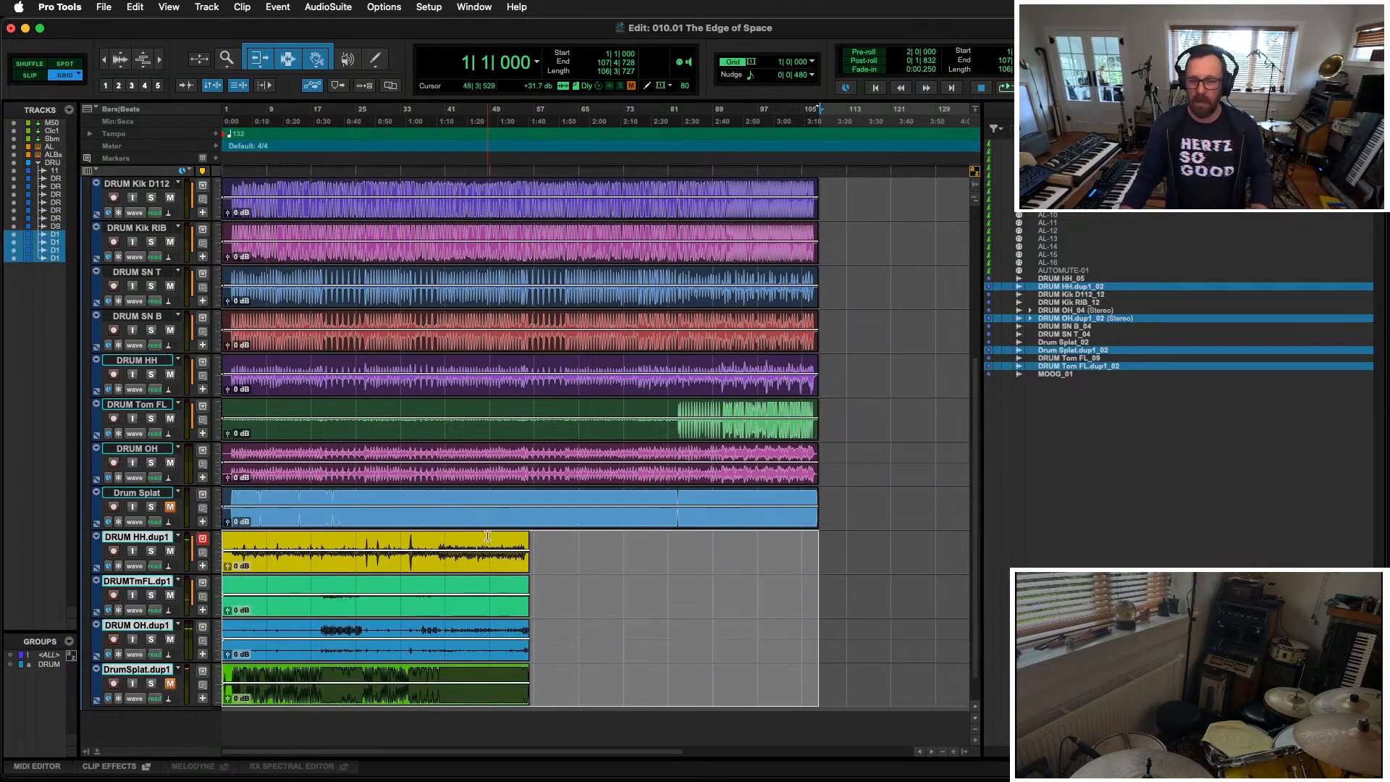
pyautogui.click(461, 538)
pyautogui.press('space')
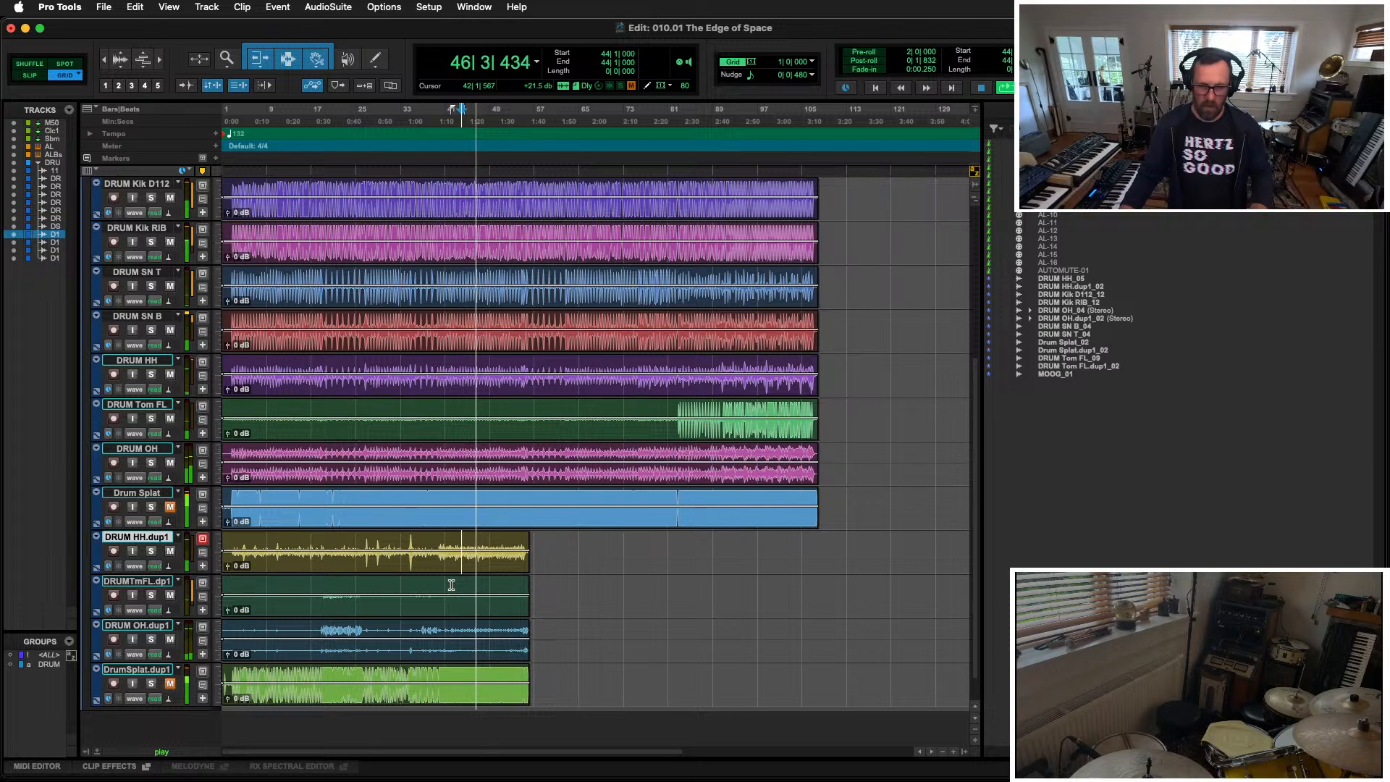
pyautogui.press('space')
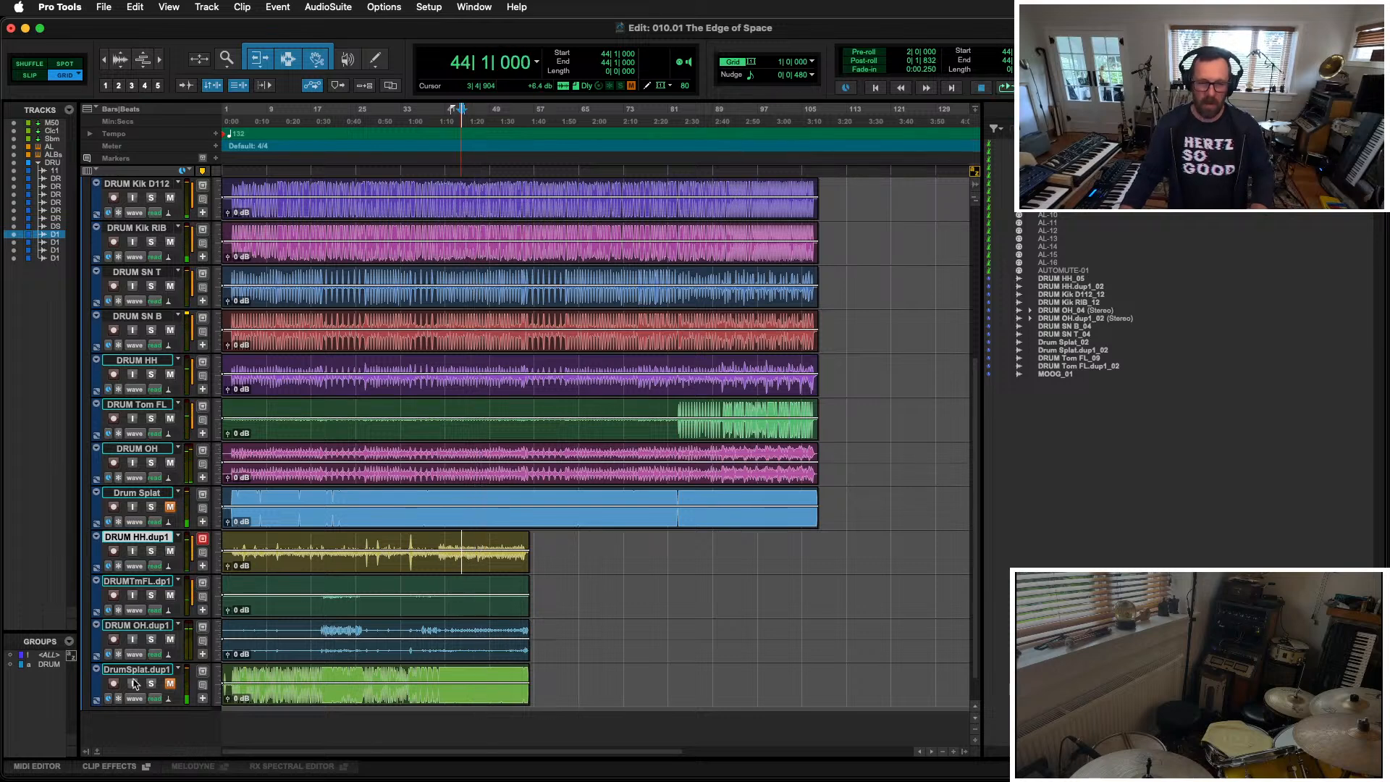
# Step: Delete the duplicate HH, Tom FL, OH and Splat tracks together with their overdub clips
pyautogui.keyDown('shift'); pyautogui.click(137, 673); pyautogui.keyUp('shift')
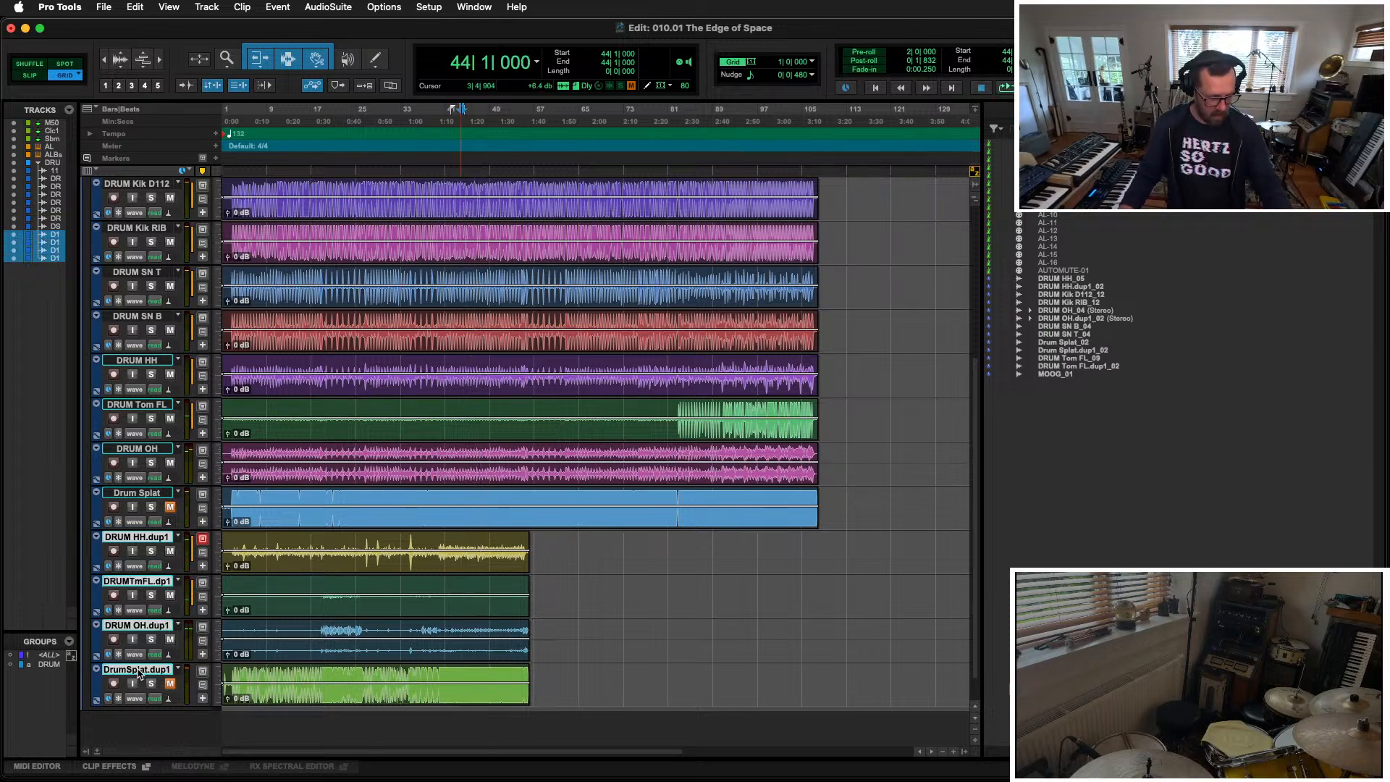
pyautogui.press('alt+super+BackSpace')
pyautogui.press('Return')
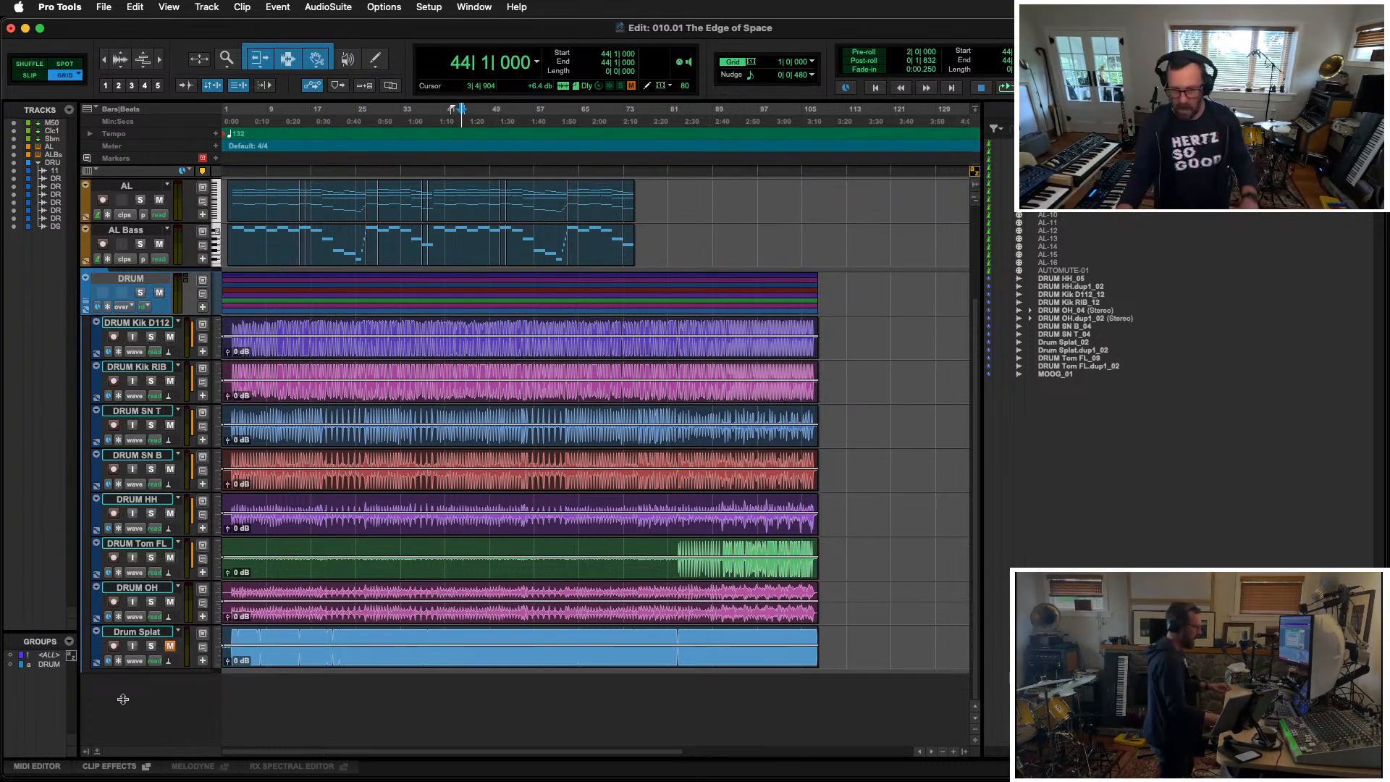
# Step: Solo the DRUM folder in the mixer during playback and set the DRUM SN B fader to -28.1 dB and DRUM SN T to -0.4 dB
pyautogui.press('space')
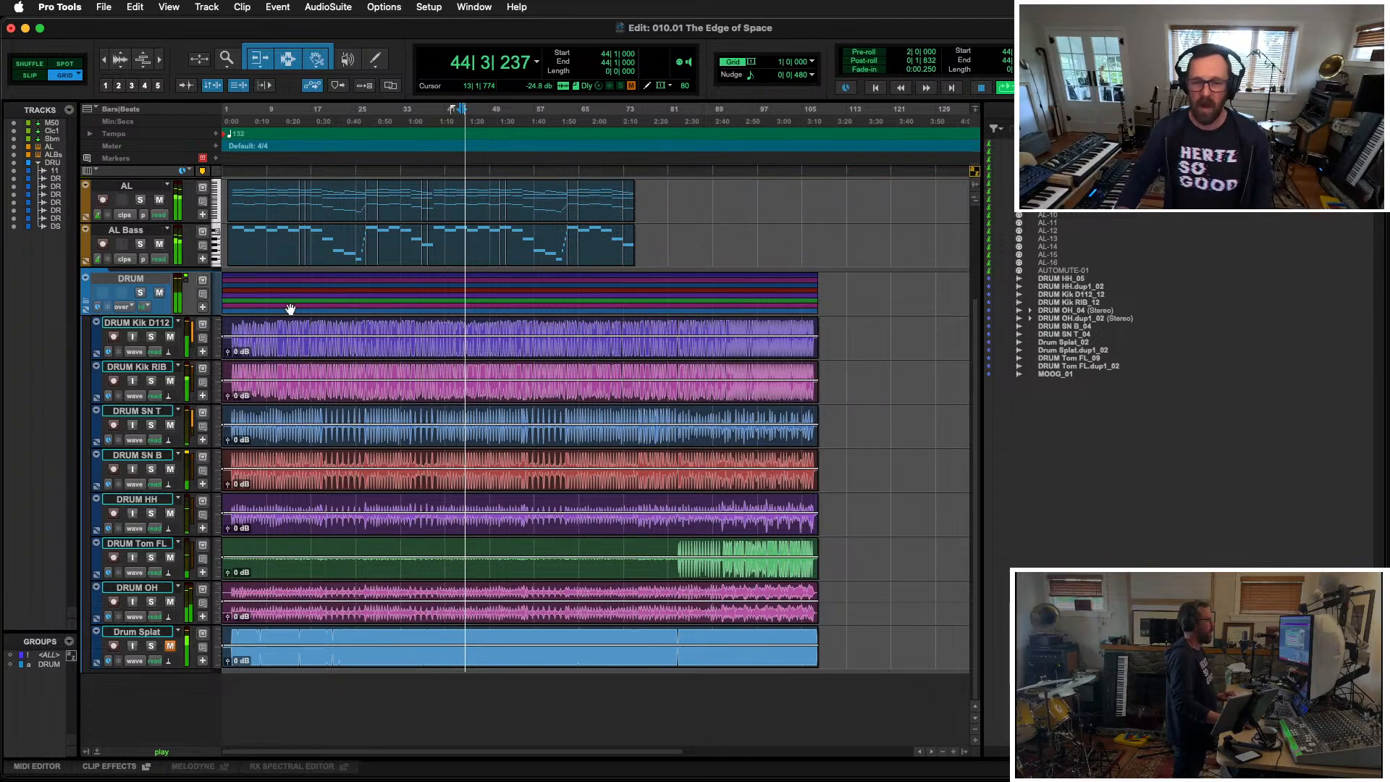
pyautogui.press('super+equal')
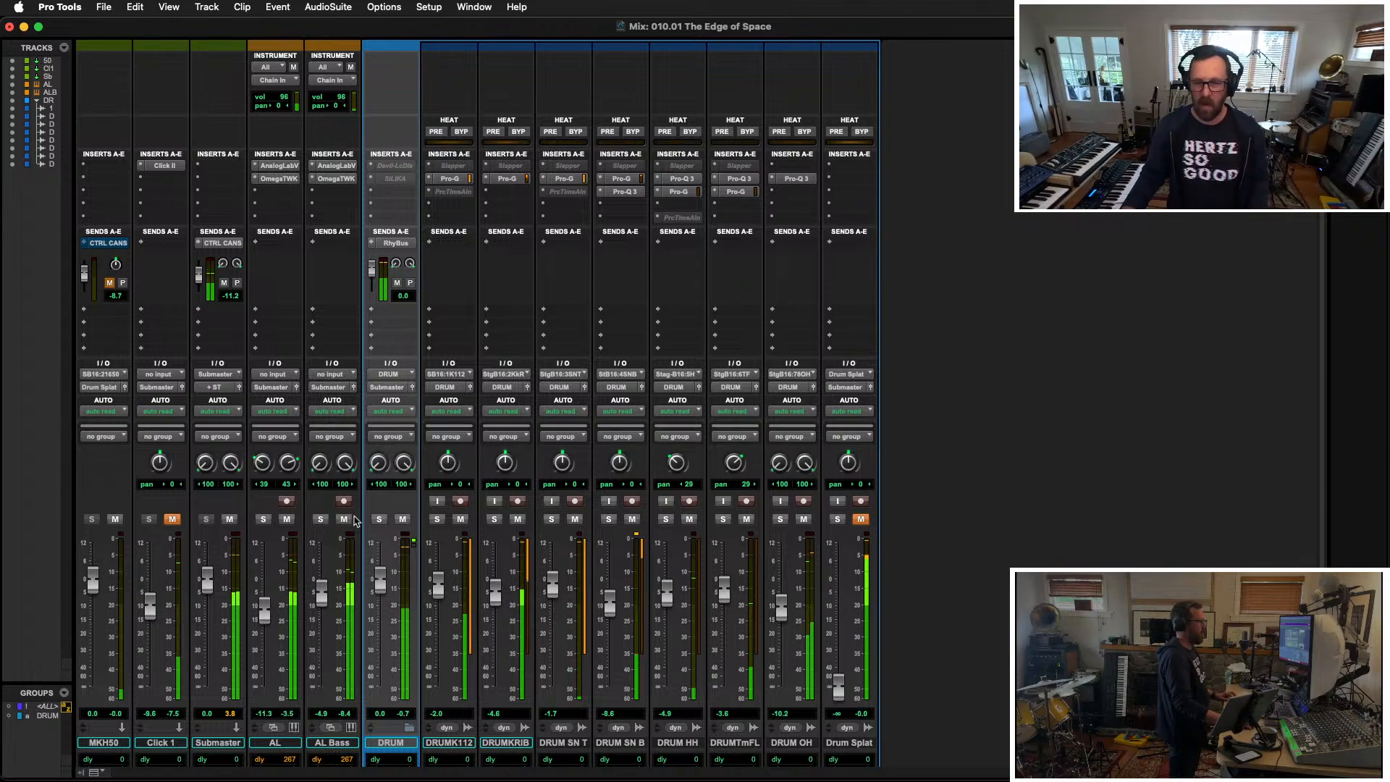
pyautogui.click(379, 519)
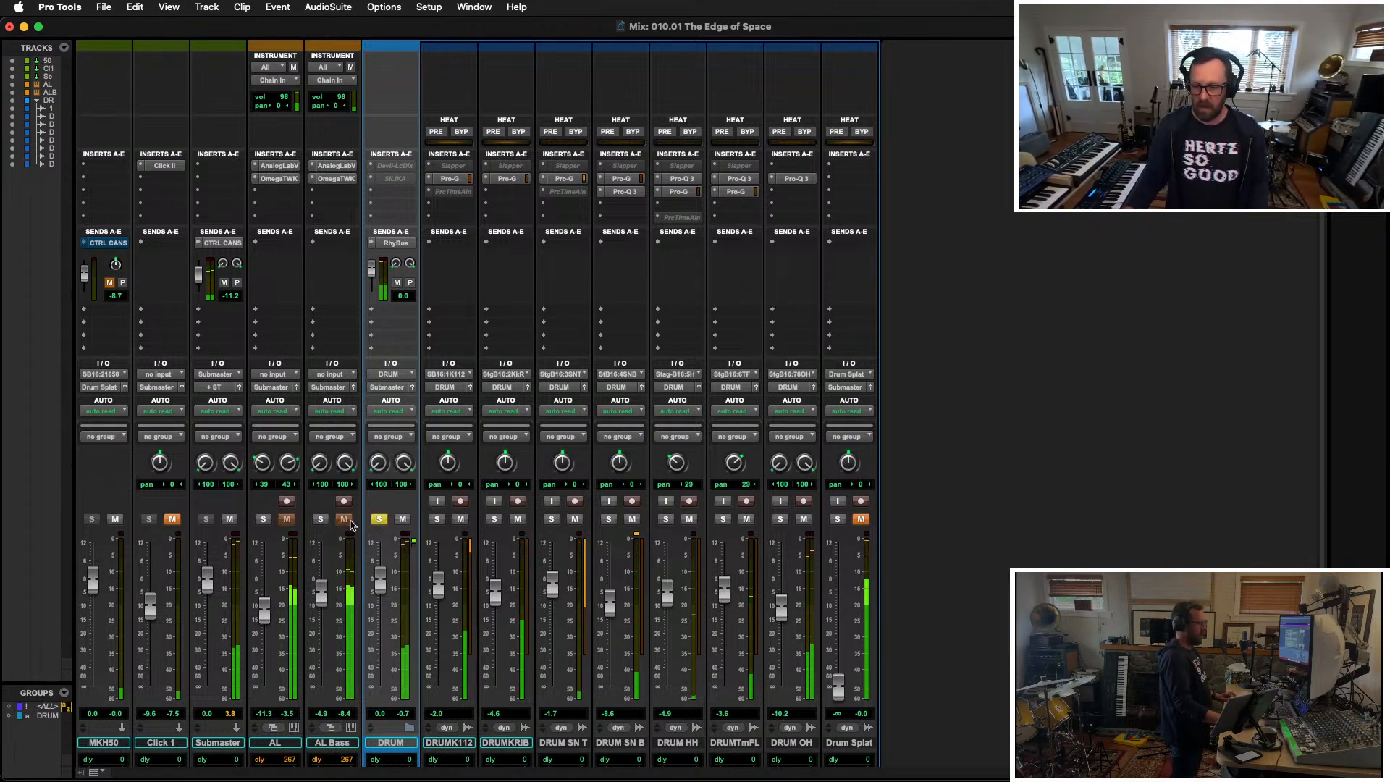
pyautogui.moveTo(609, 601); pyautogui.dragTo(608, 651)
pyautogui.moveTo(551, 584); pyautogui.dragTo(551, 578)
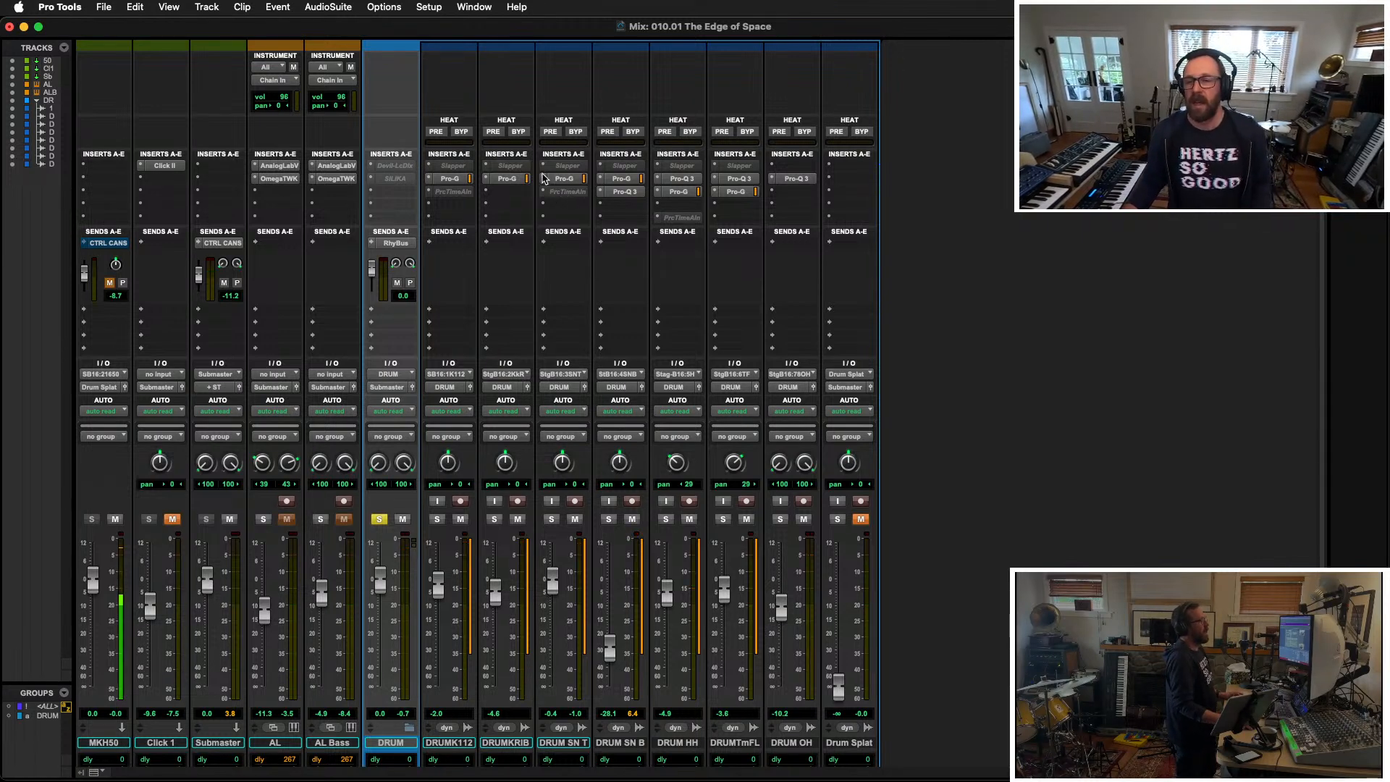
# Step: Insert FabFilter Pro-Q 3 in the first slot of DRUM SN T with a low-shelf cut, and solo the track
pyautogui.click(545, 168)
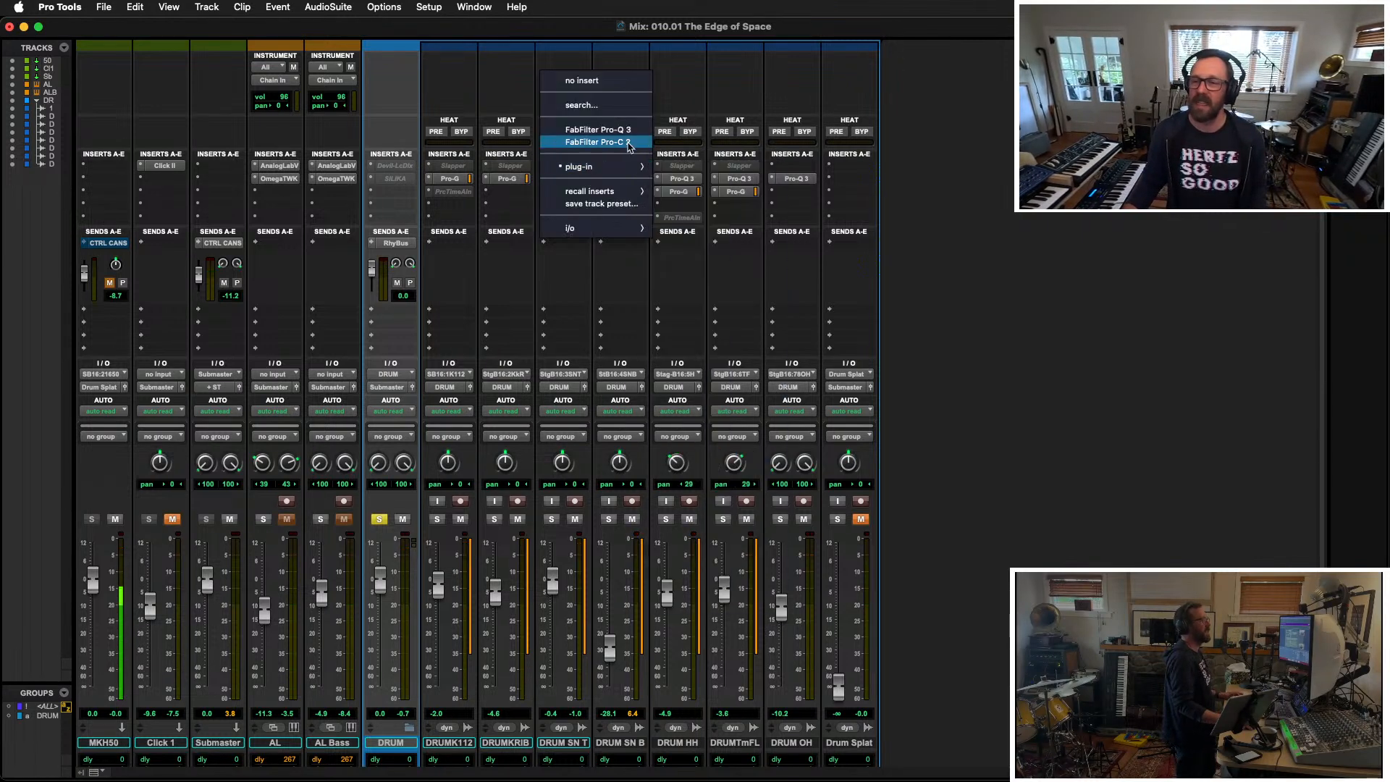
pyautogui.click(627, 131)
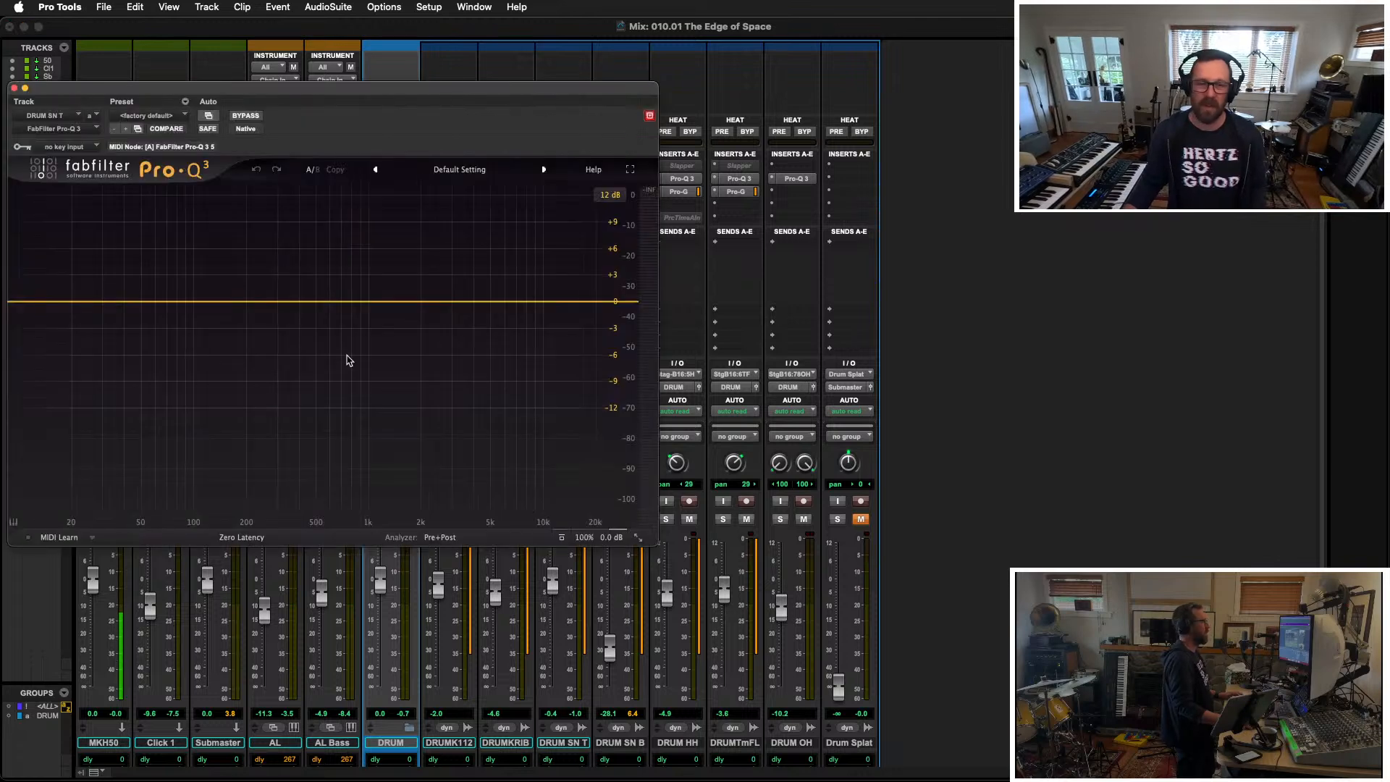
pyautogui.moveTo(63, 301); pyautogui.dragTo(54, 343)
pyautogui.moveTo(333, 87); pyautogui.dragTo(939, 110)
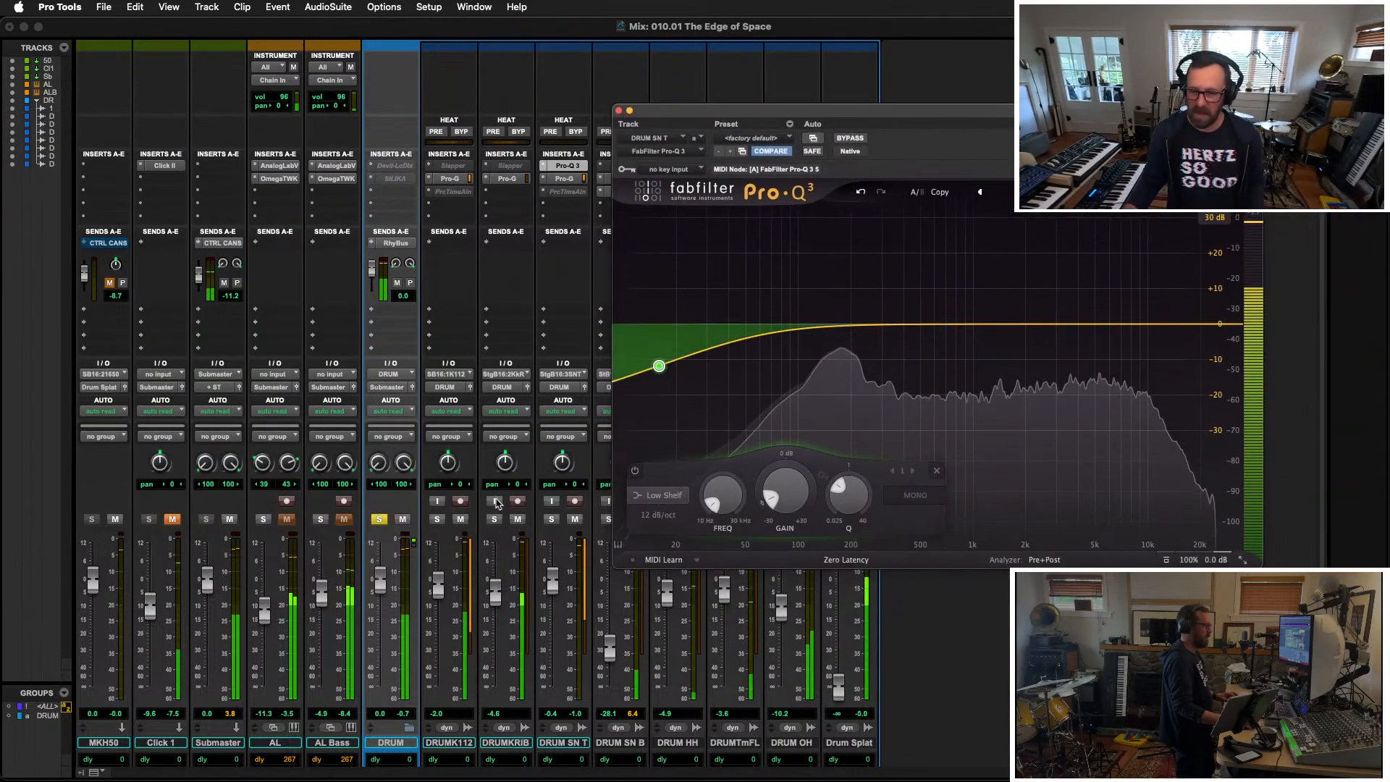
pyautogui.click(552, 519)
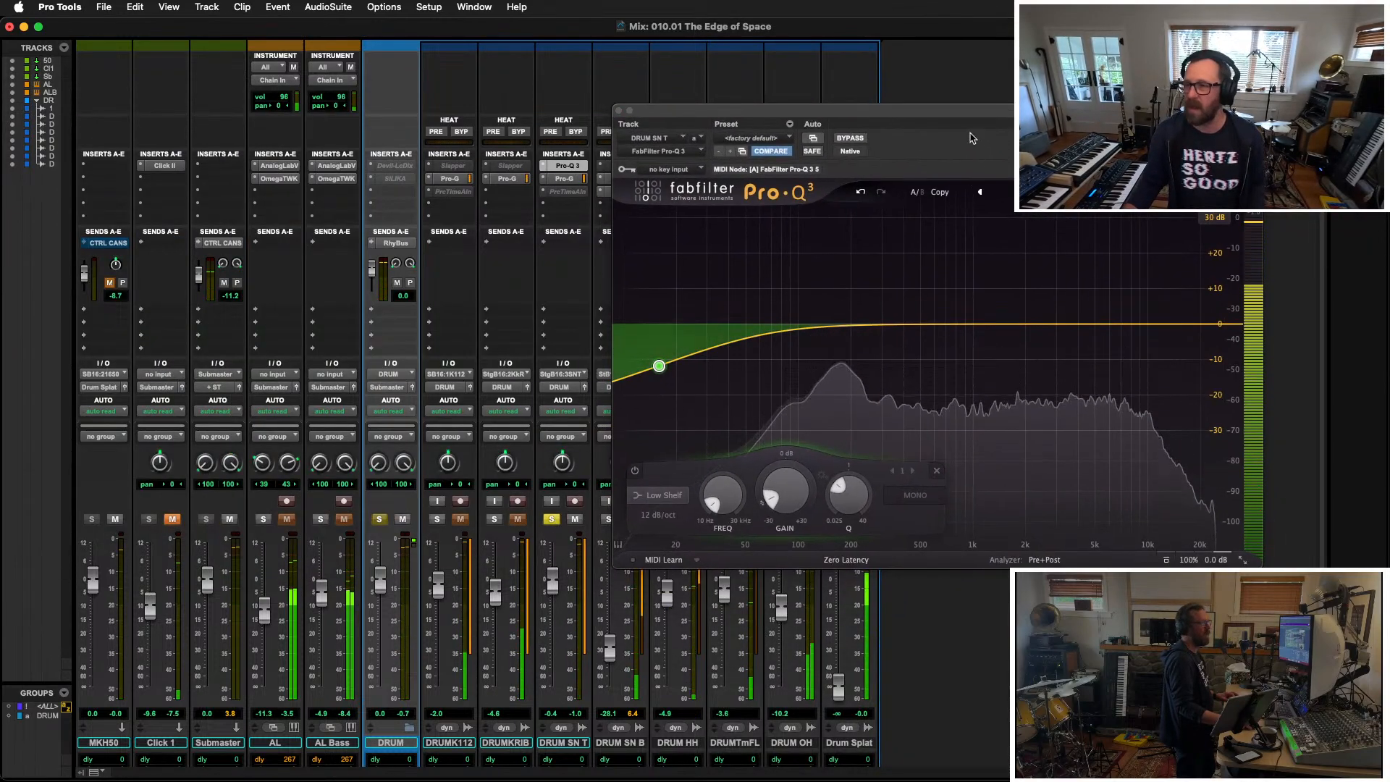
# Step: Boost the DRUM SN T EQ by about 10 dB near 6 kHz and set its low shelf to -30 dB at about 43 Hz
pyautogui.moveTo(972, 113); pyautogui.dragTo(674, 111)
pyautogui.moveTo(732, 322); pyautogui.dragTo(816, 287)
pyautogui.moveTo(361, 364)
pyautogui.mouseDown()
pyautogui.moveTo(453, 449)
pyautogui.moveTo(438, 535)
pyautogui.mouseUp()
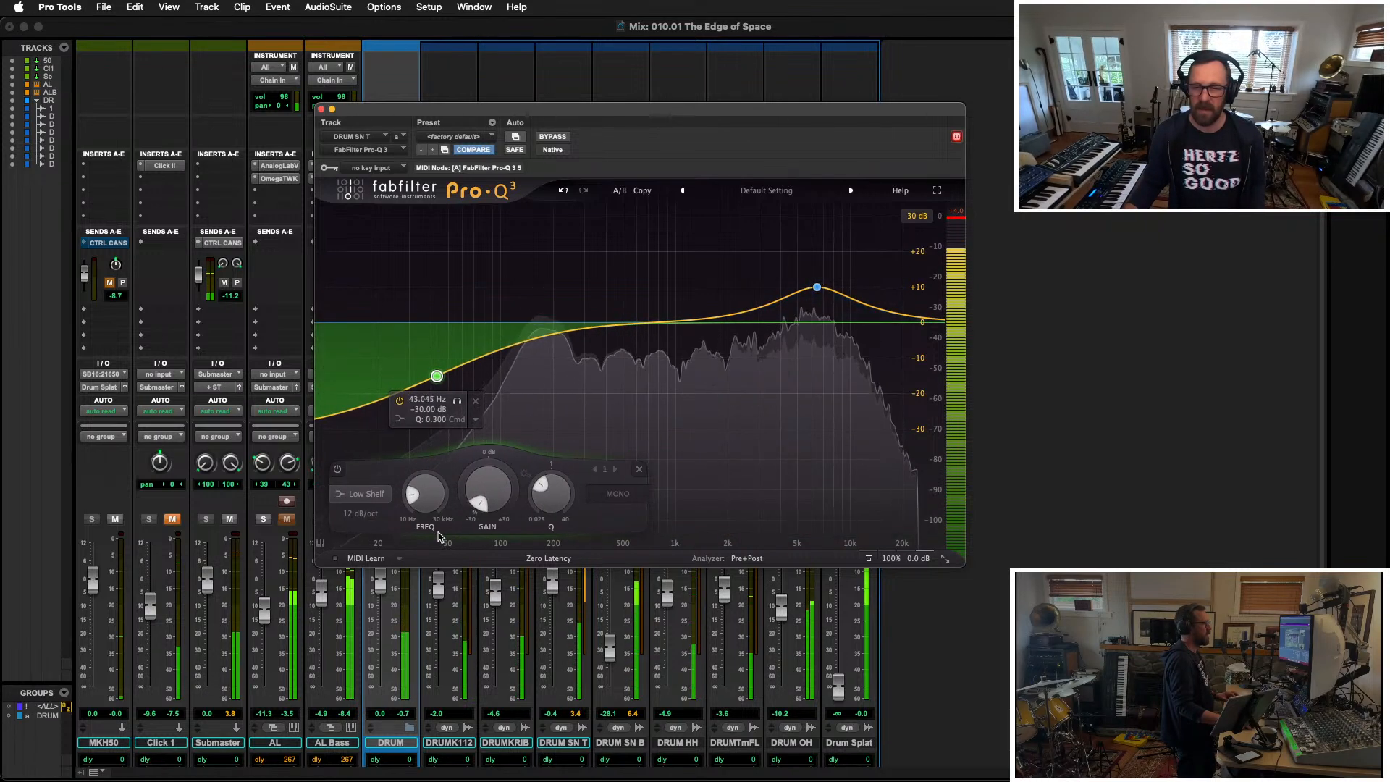
pyautogui.click(320, 108)
# Step: Unsolo DRUM SN T and raise the DRUM SN B fader to -17.4 dB
pyautogui.click(551, 519)
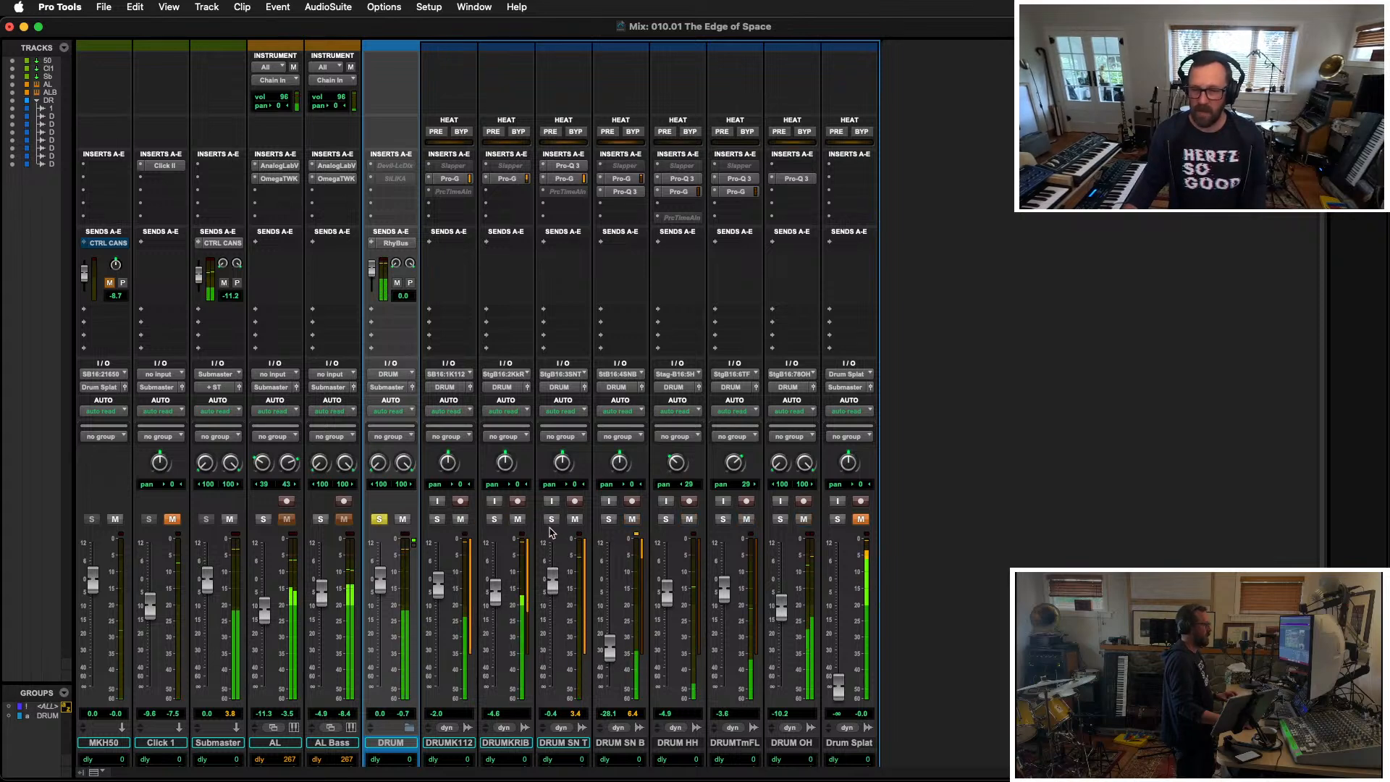
pyautogui.moveTo(617, 655)
pyautogui.mouseDown()
pyautogui.moveTo(618, 612)
pyautogui.moveTo(612, 629)
pyautogui.mouseUp()
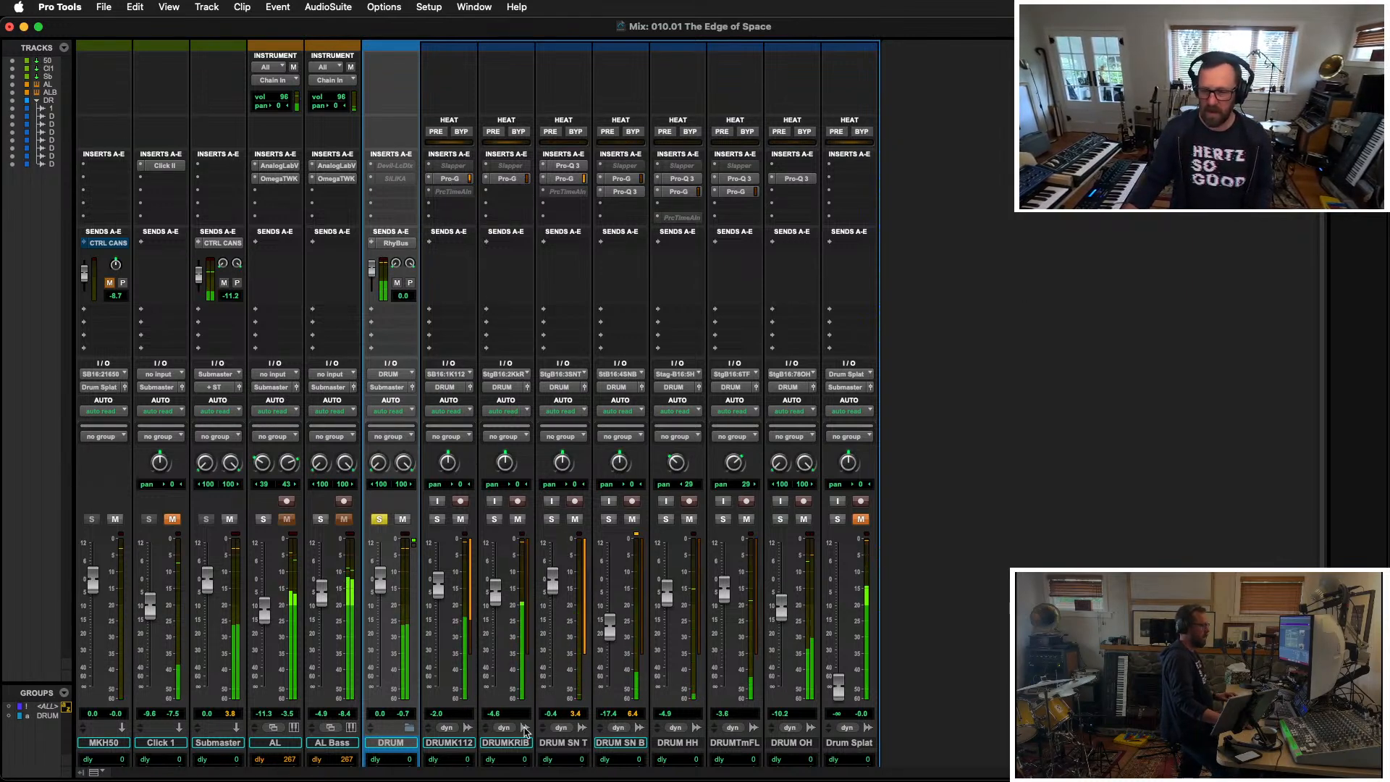
# Step: Move the DRUM SN T and DRUM SN B tracks into a new stereo routing folder named SN, routing both tracks to it
pyautogui.click(561, 743)
pyautogui.keyDown('shift'); pyautogui.click(626, 746); pyautogui.keyUp('shift')
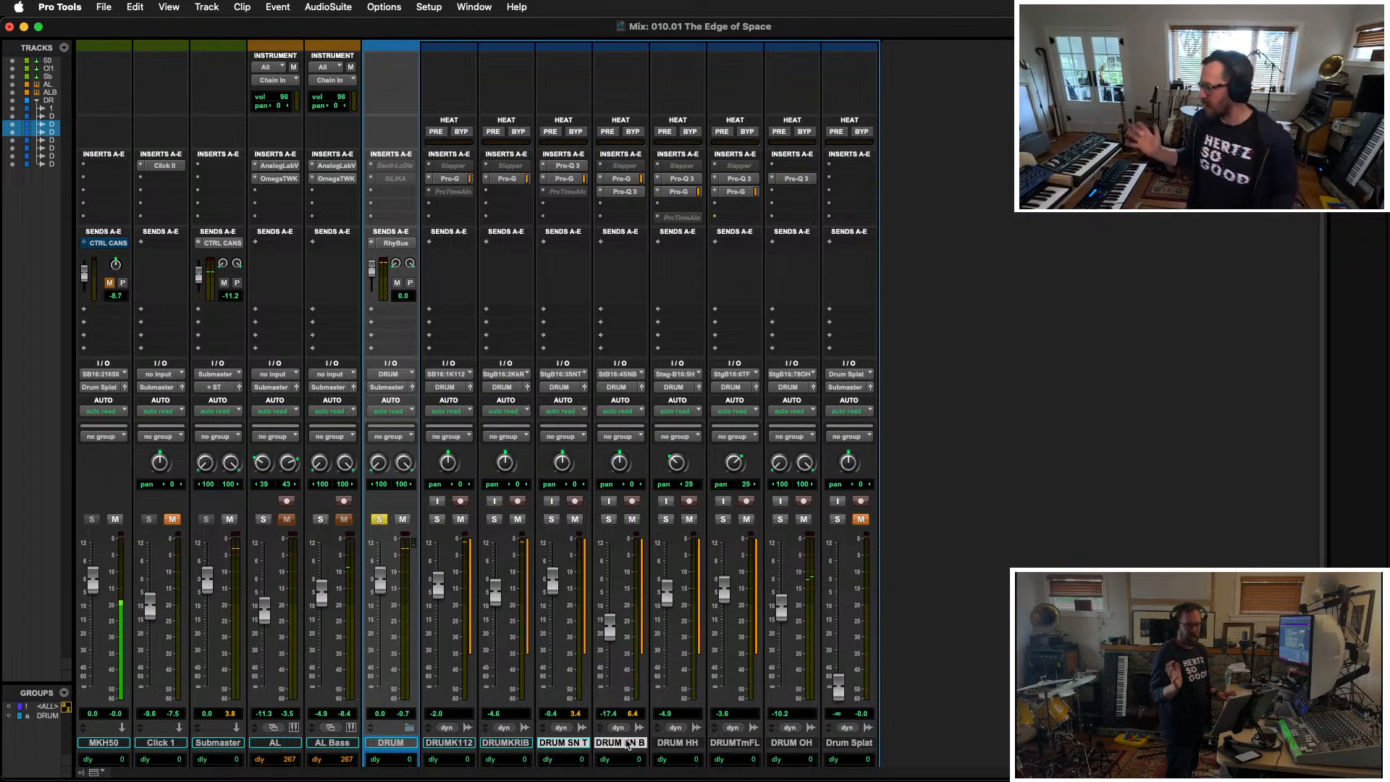
pyautogui.press('super+alt+shift+n')
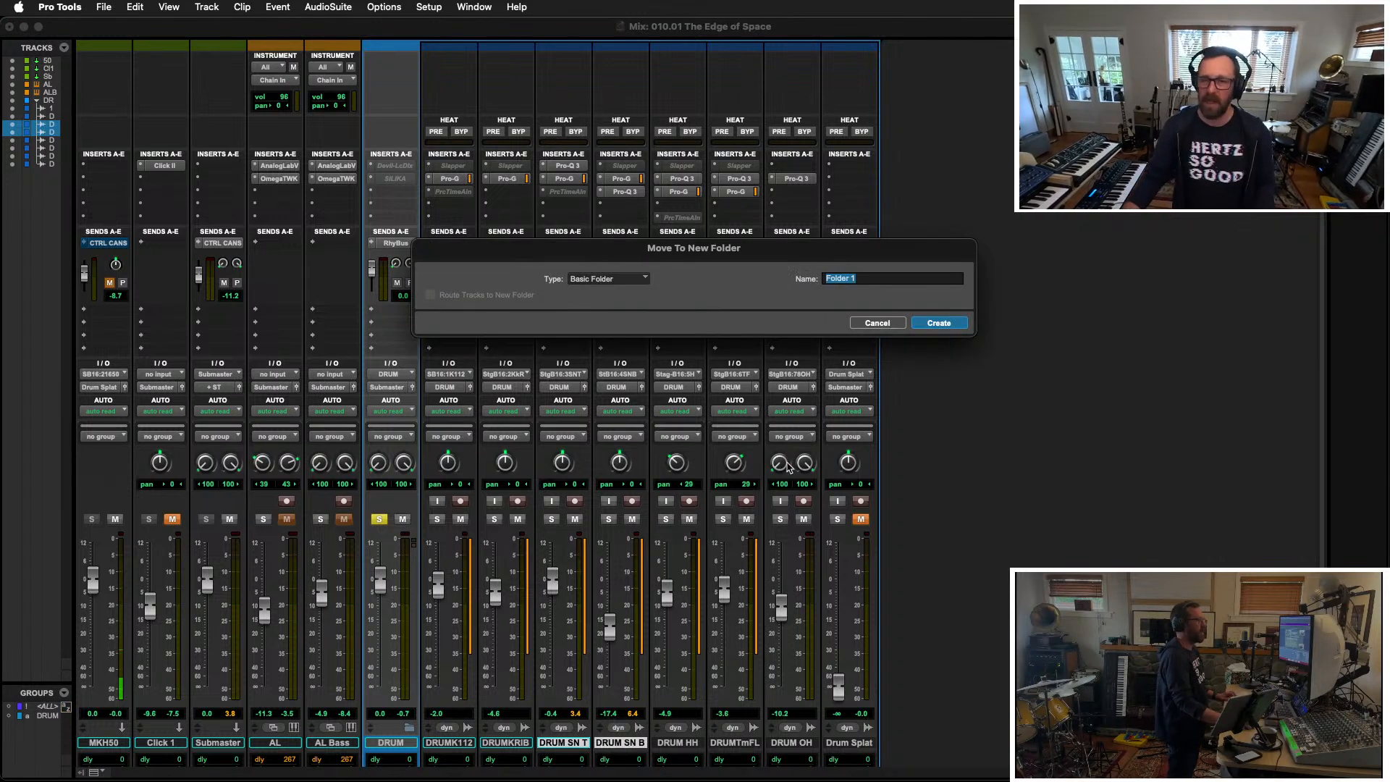
pyautogui.press('super+Down')
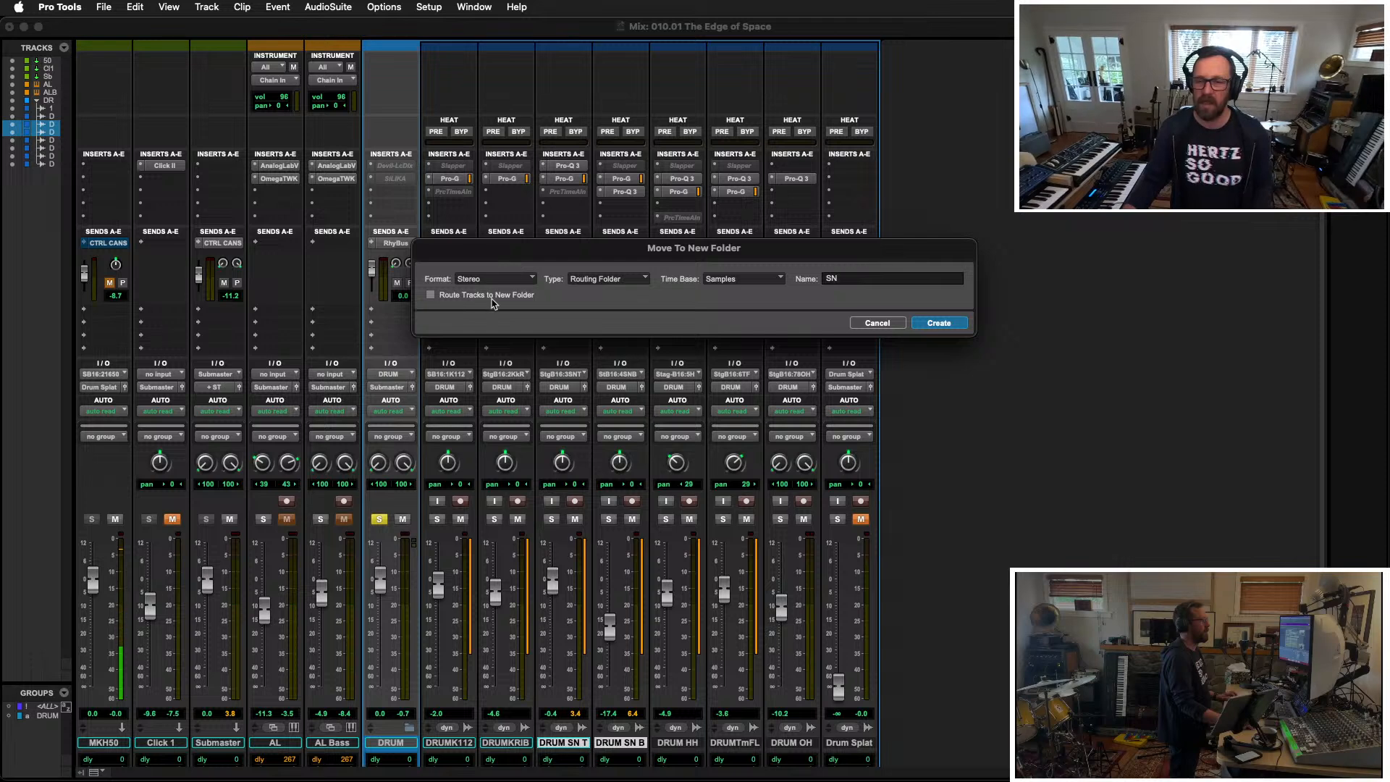
pyautogui.click(949, 324)
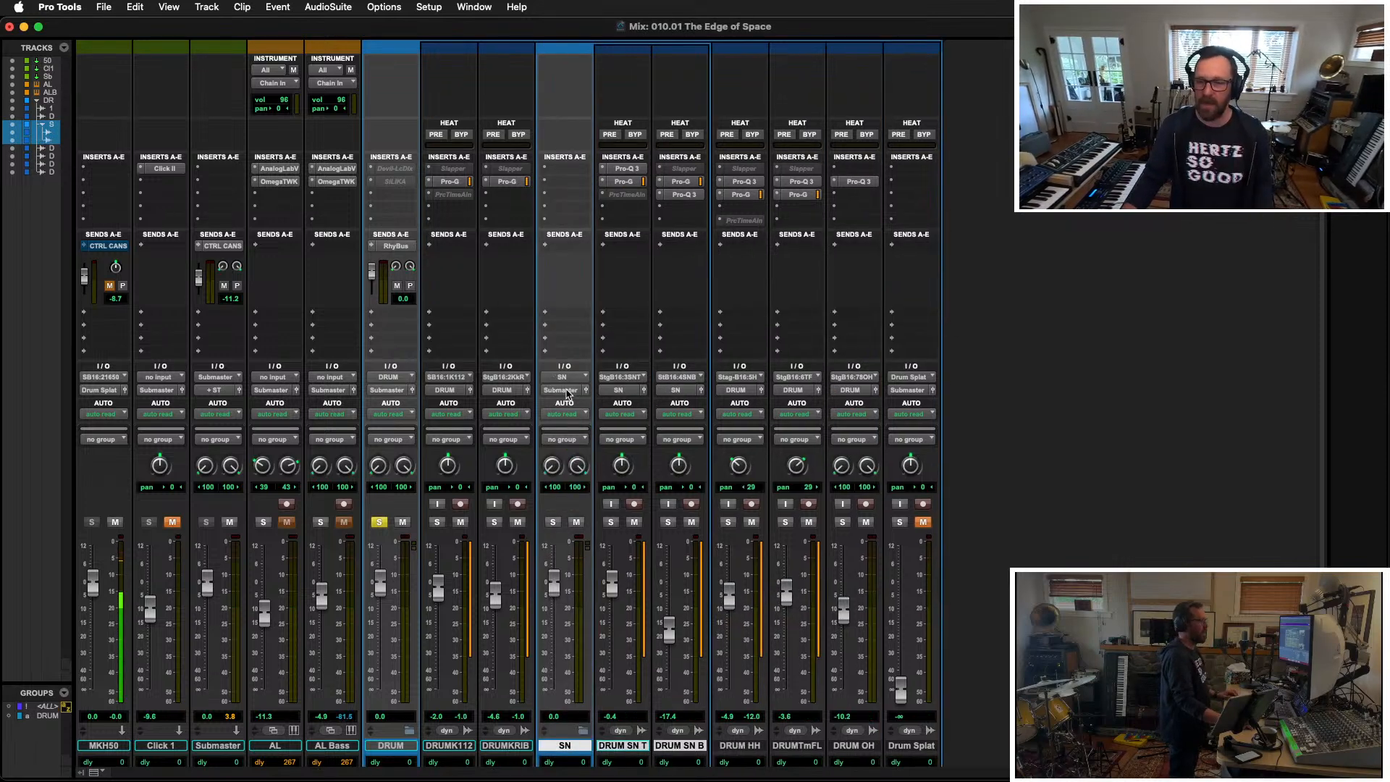
# Step: Route the output of the SN folder to the DRUM track
pyautogui.click(568, 391)
pyautogui.moveTo(568, 429)
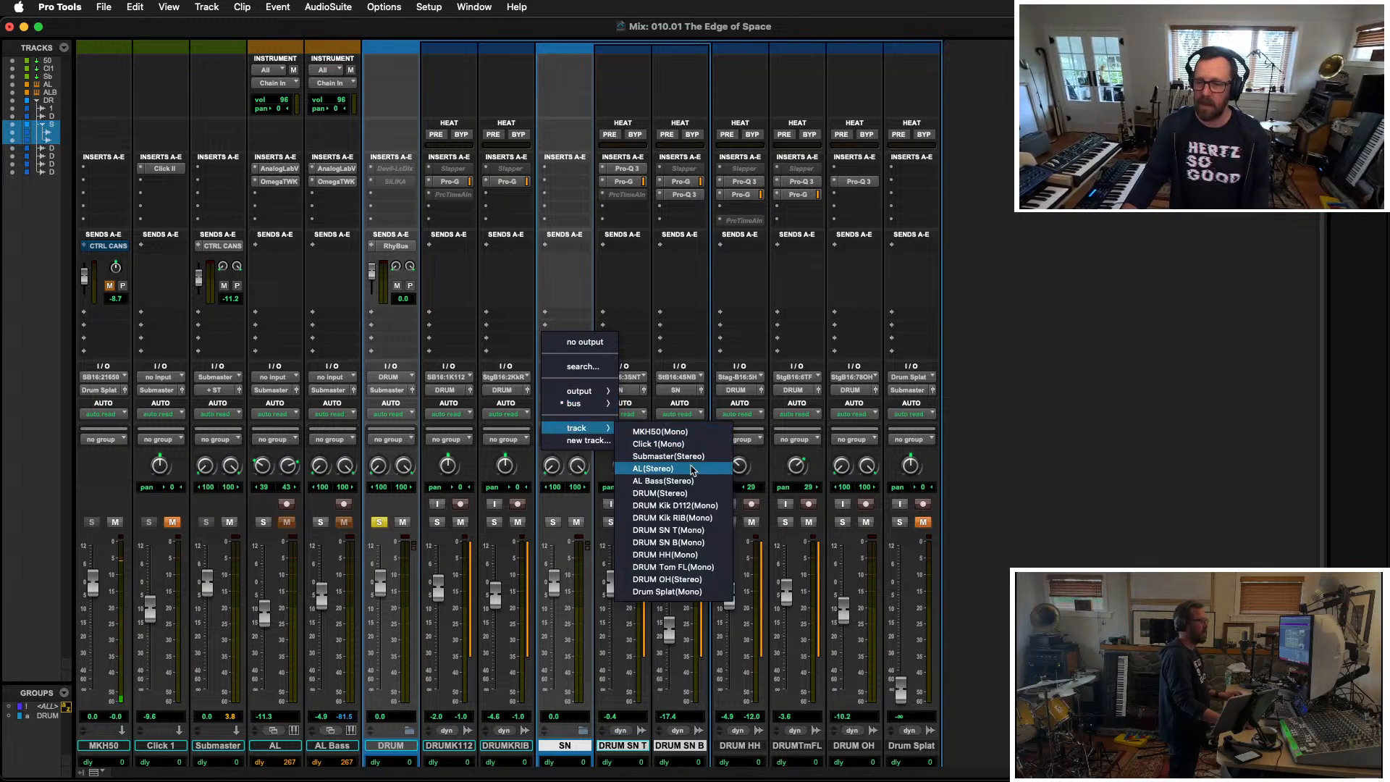
pyautogui.click(687, 492)
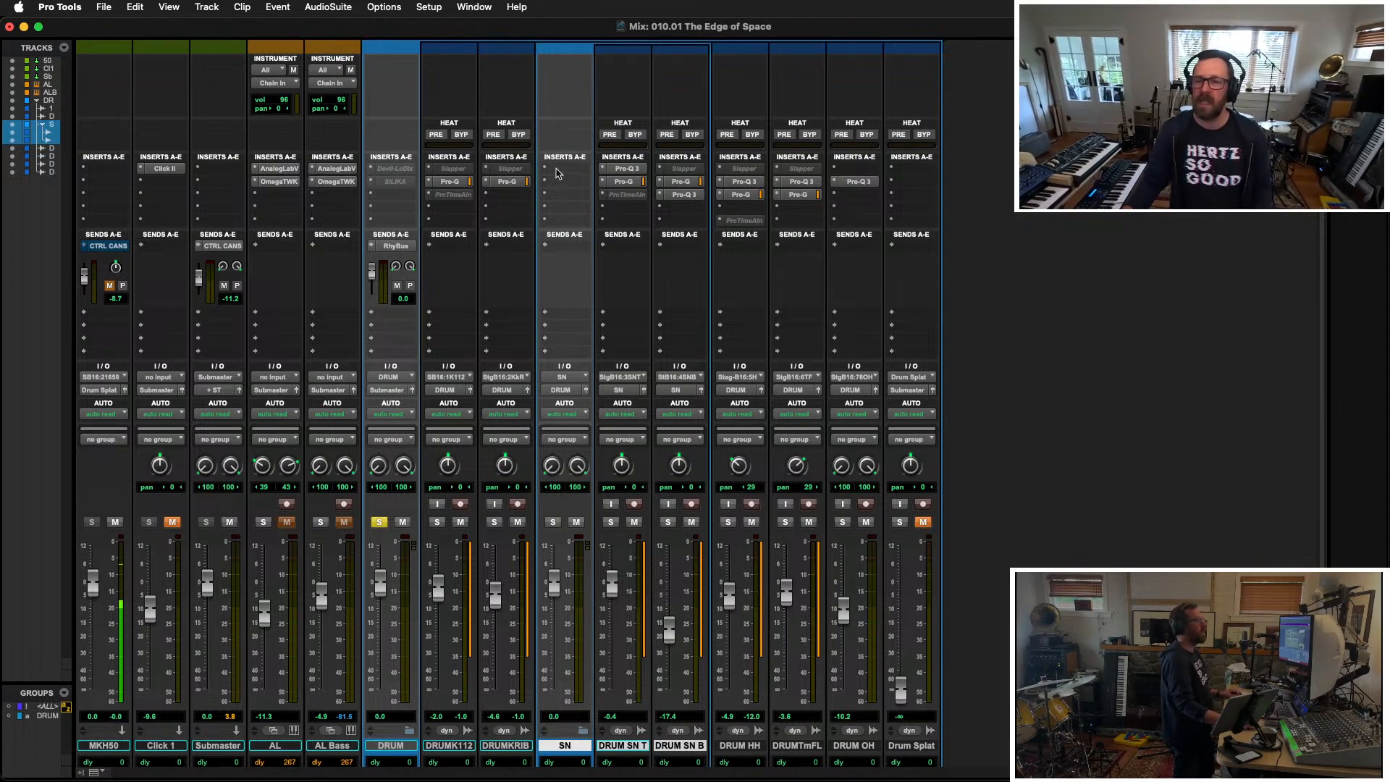
# Step: Insert the stereo Abbey Road Plates reverb on the SN folder's first insert
pyautogui.click(558, 170)
pyautogui.moveTo(643, 171)
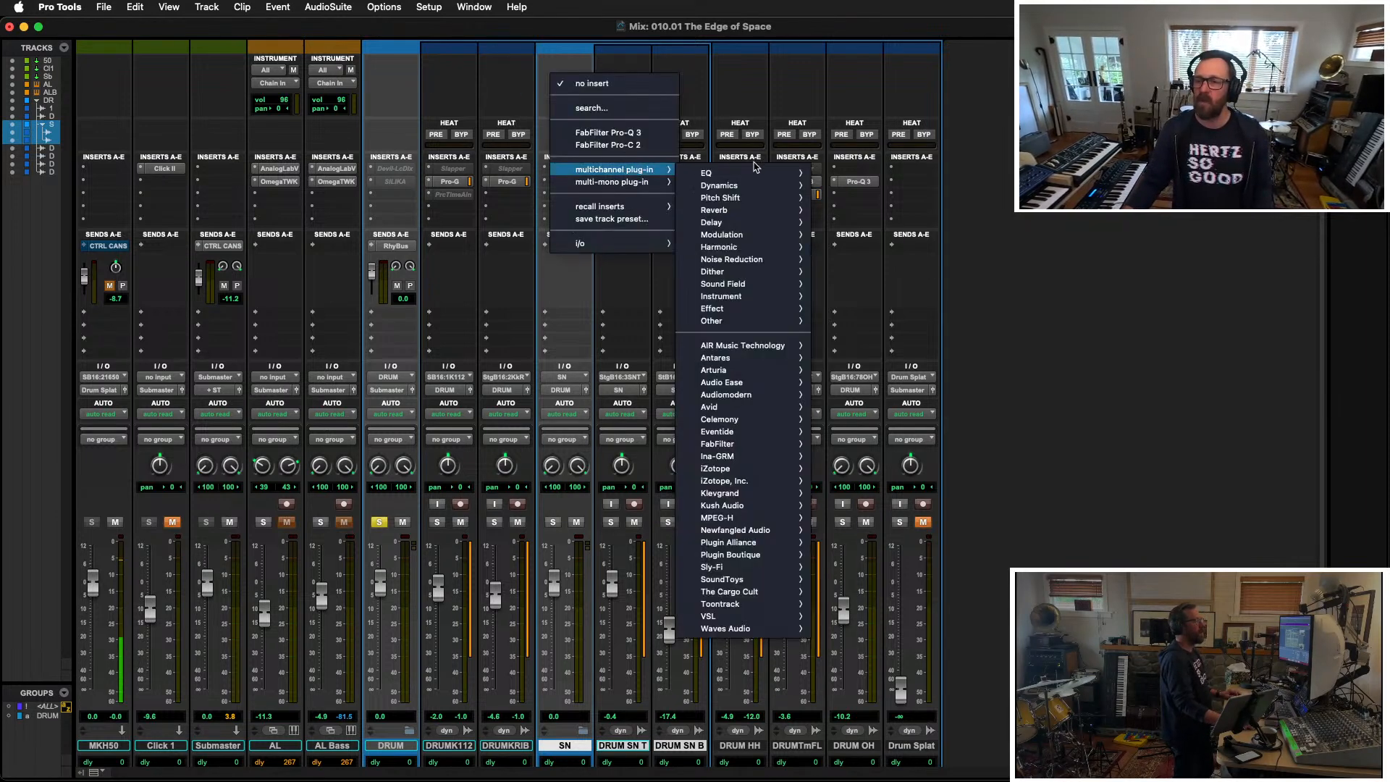
pyautogui.moveTo(723, 210)
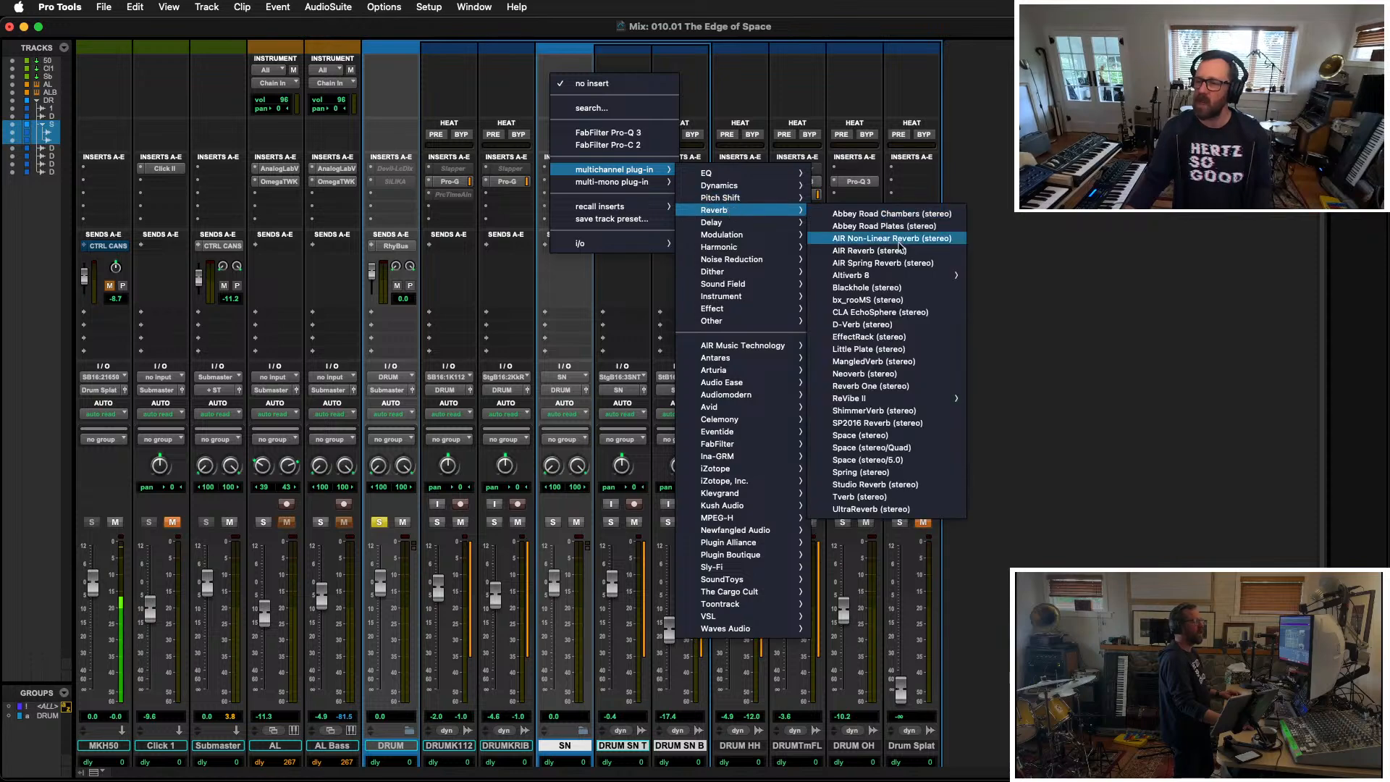
pyautogui.click(881, 226)
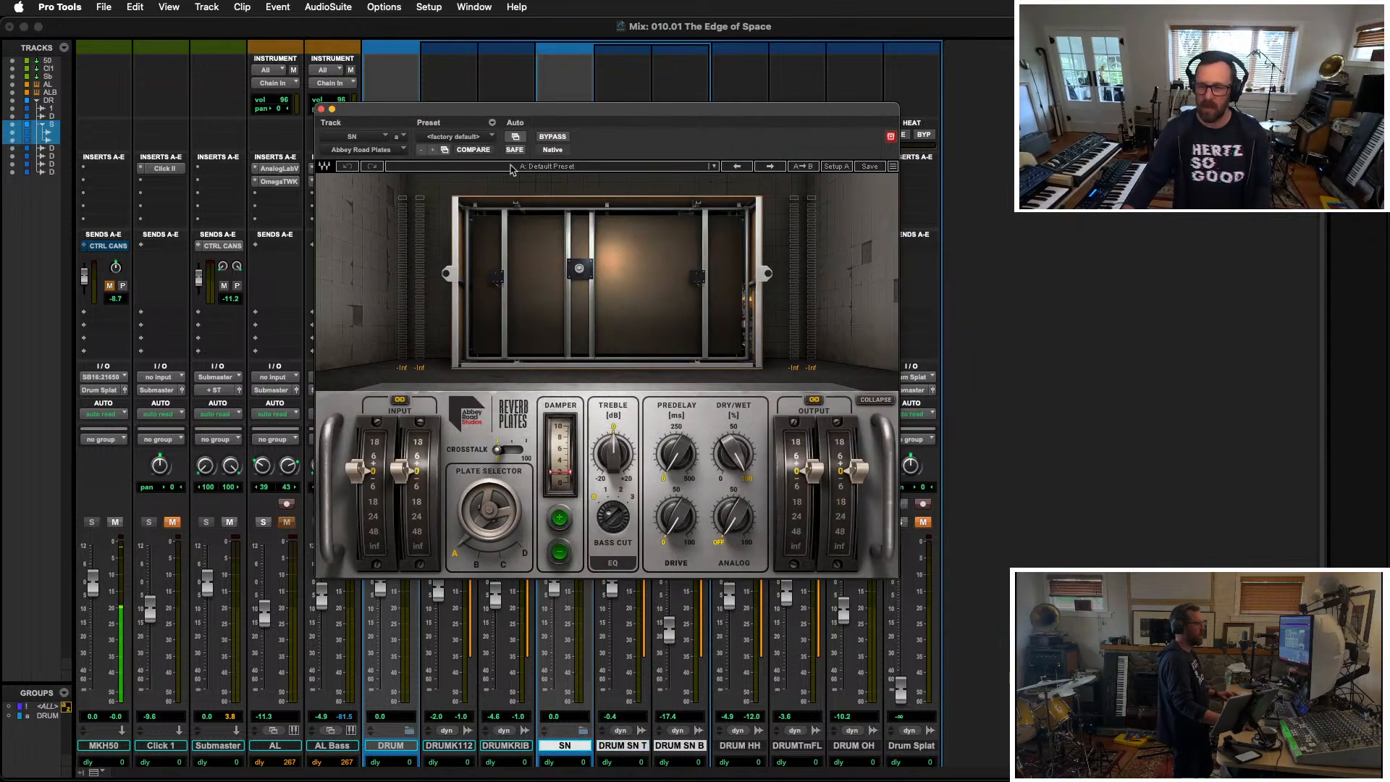
pyautogui.moveTo(509, 116); pyautogui.dragTo(931, 115)
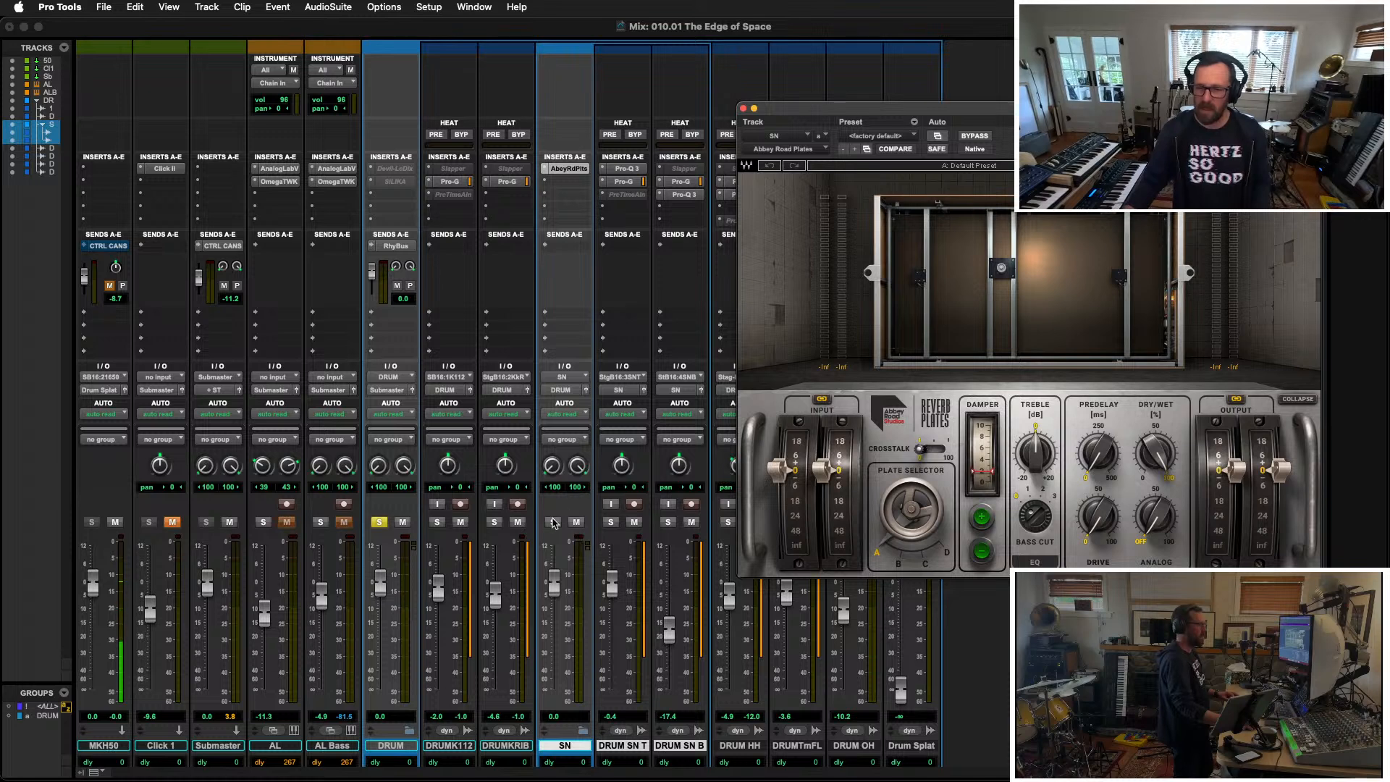
pyautogui.moveTo(934, 108); pyautogui.dragTo(745, 111)
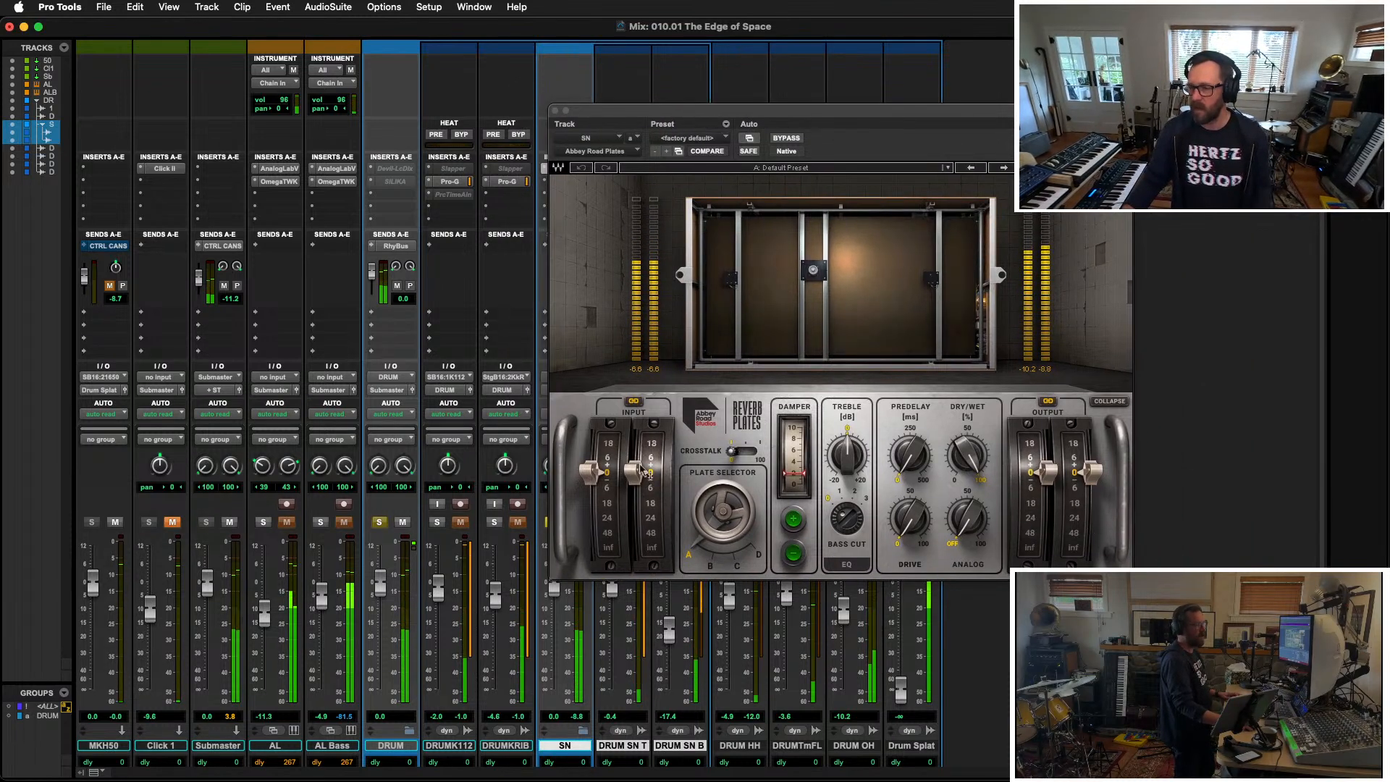
# Step: Audition the reverb plates on SN, settle on plate A, and adjust the treble, damper and crosstalk
pyautogui.moveTo(723, 512); pyautogui.dragTo(722, 479)
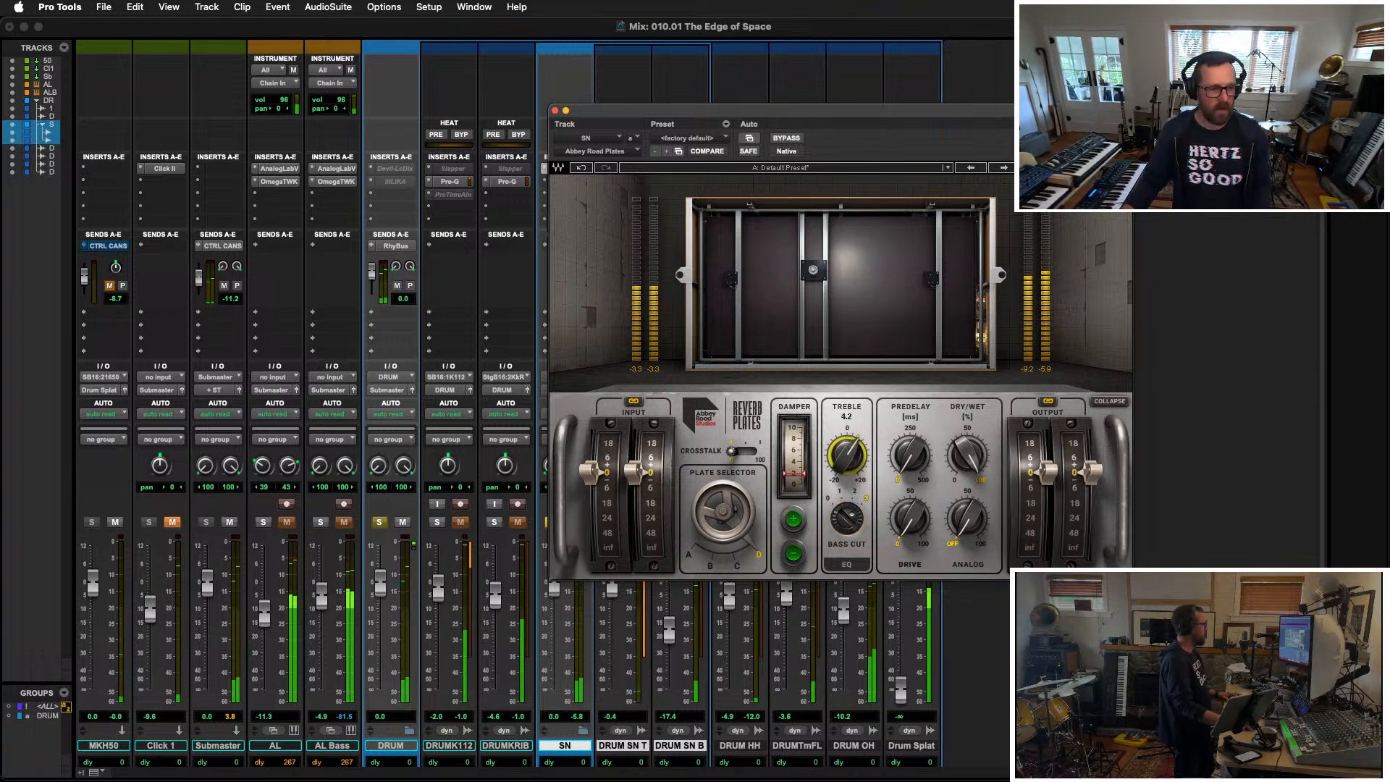
pyautogui.moveTo(947, 111); pyautogui.dragTo(409, 137)
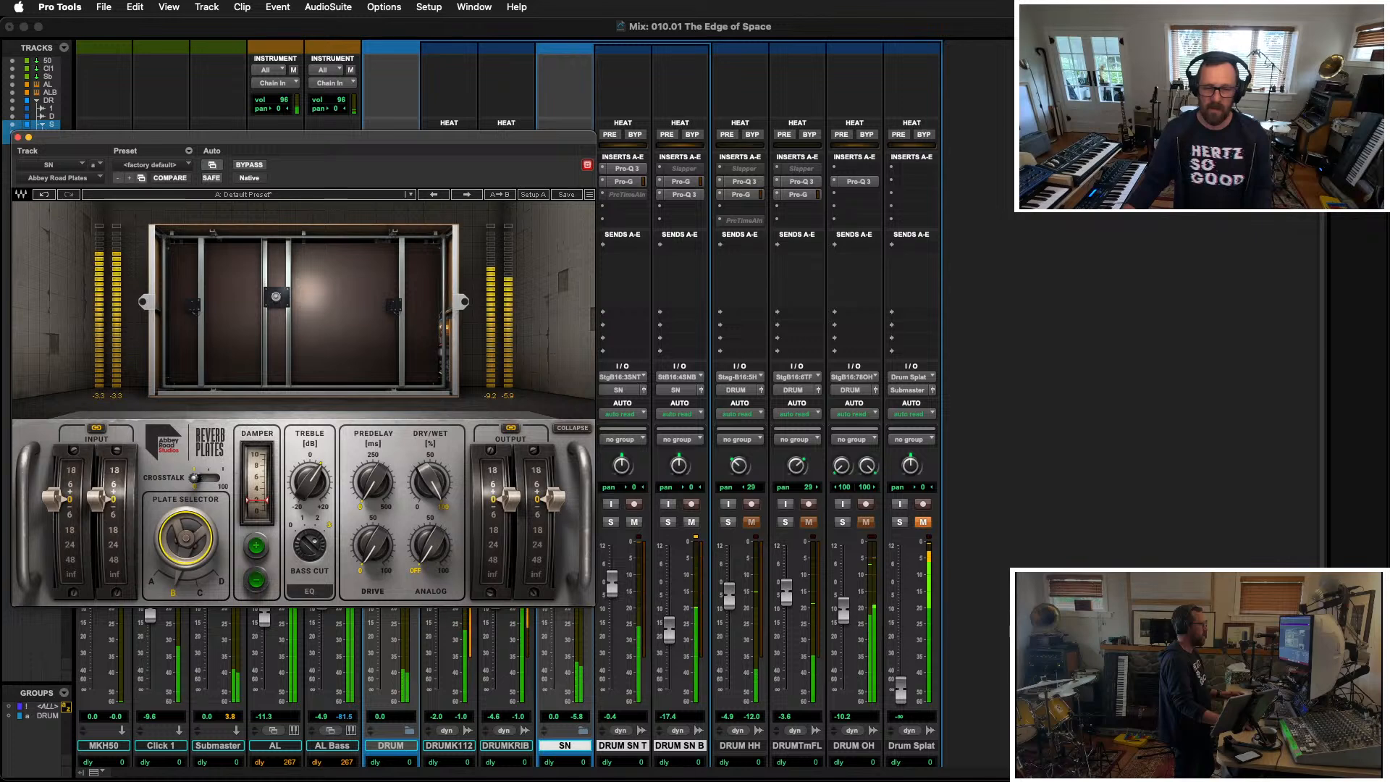
pyautogui.moveTo(186, 538); pyautogui.dragTo(186, 552)
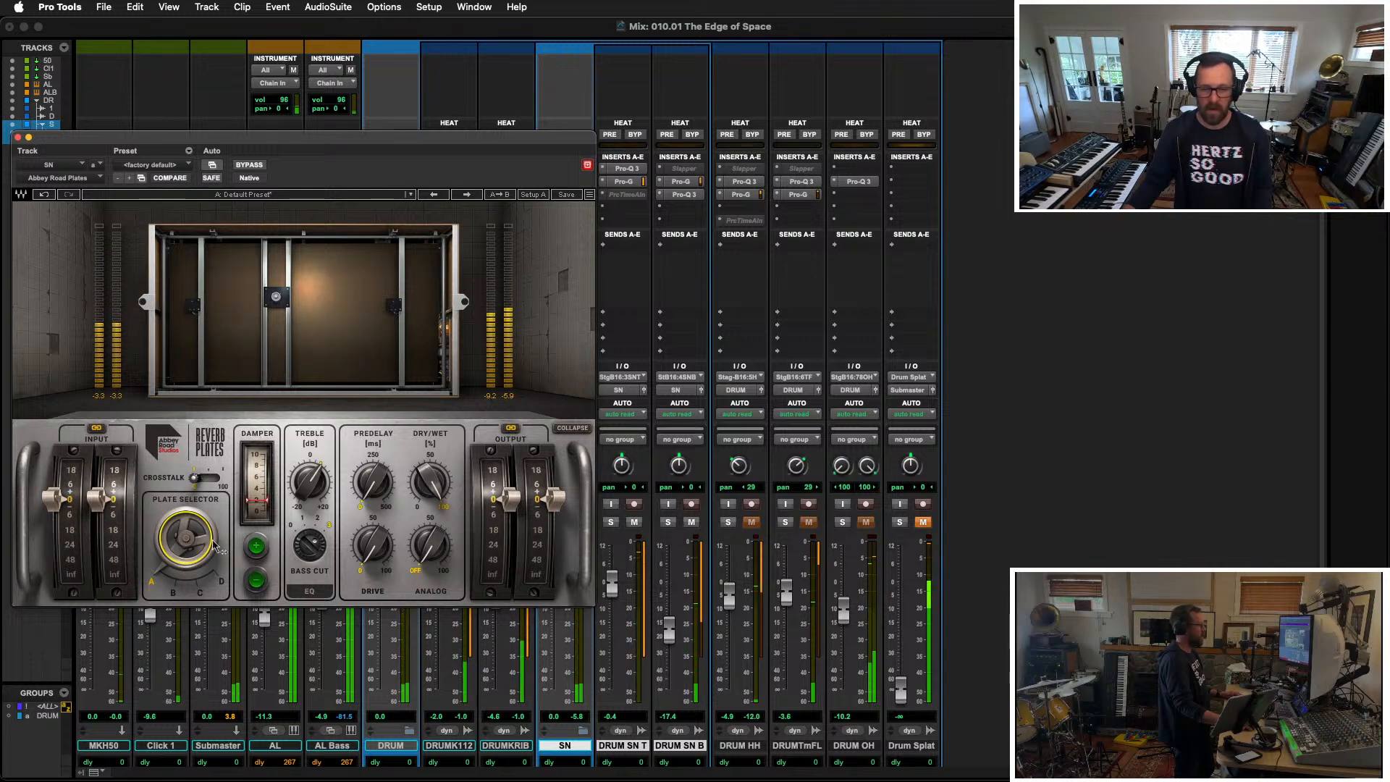
pyautogui.moveTo(250, 500)
pyautogui.mouseDown()
pyautogui.moveTo(251, 477)
pyautogui.moveTo(250, 489)
pyautogui.mouseUp()
pyautogui.moveTo(194, 478); pyautogui.dragTo(201, 478)
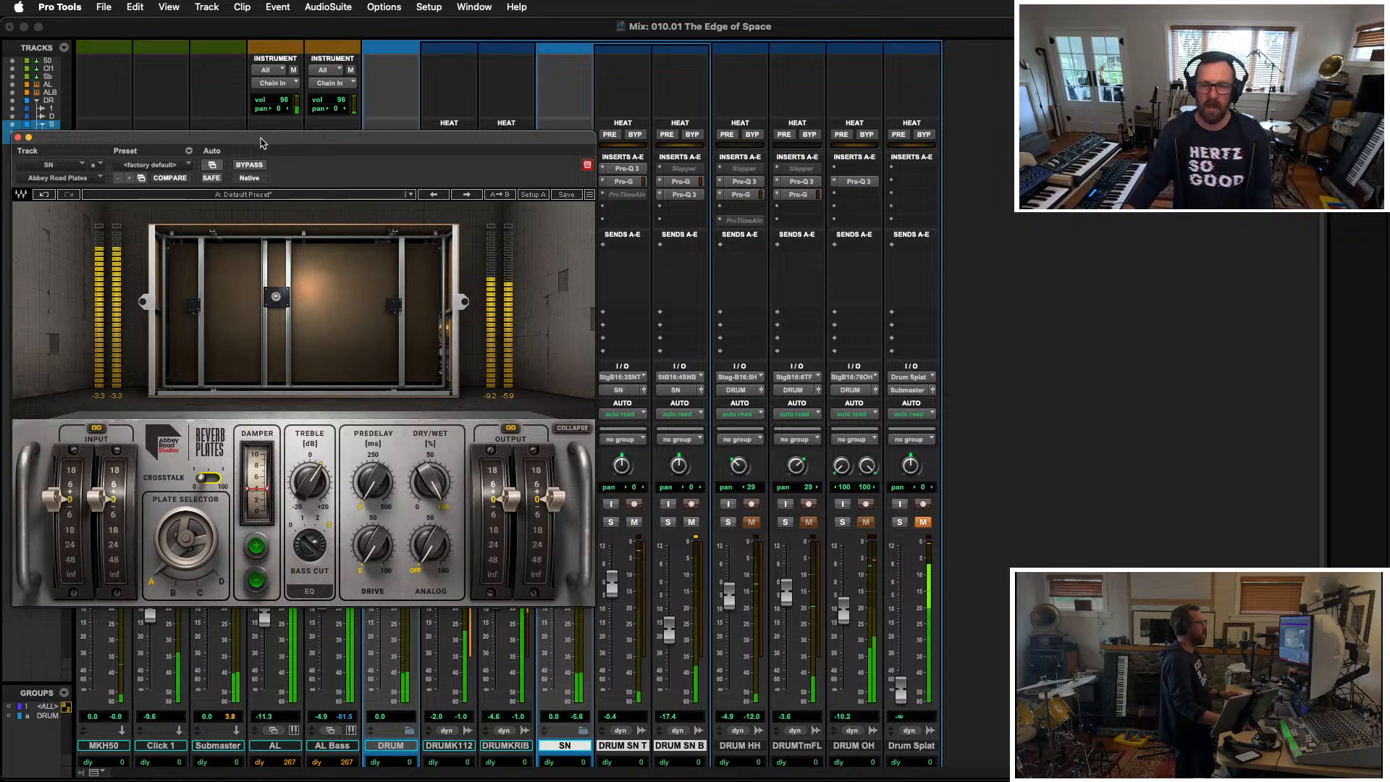
# Step: Place FabFilter Pro-Q 3 ahead of the plate reverb on SN and cut about 3 dB at about 152 Hz
pyautogui.moveTo(262, 142); pyautogui.dragTo(1047, 80)
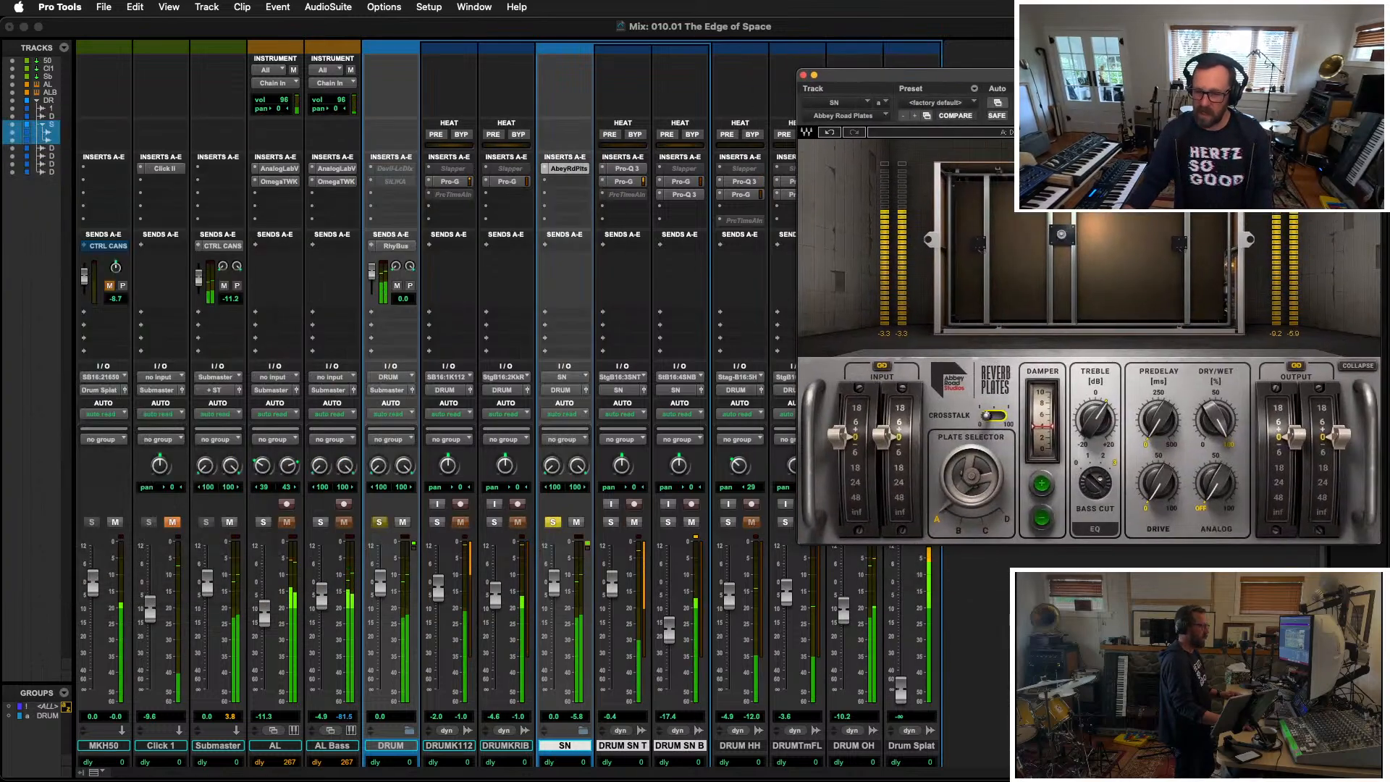
pyautogui.moveTo(564, 169); pyautogui.dragTo(564, 181)
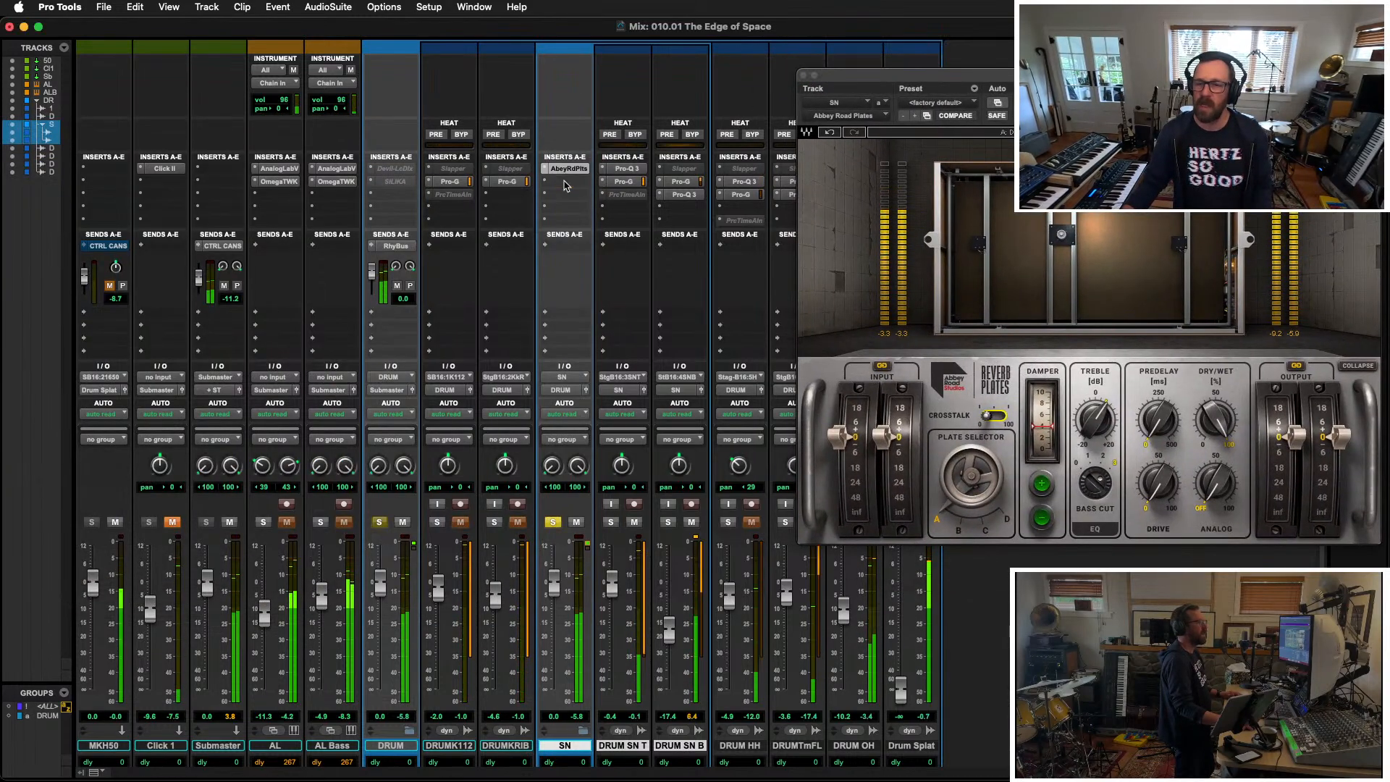
pyautogui.click(563, 169)
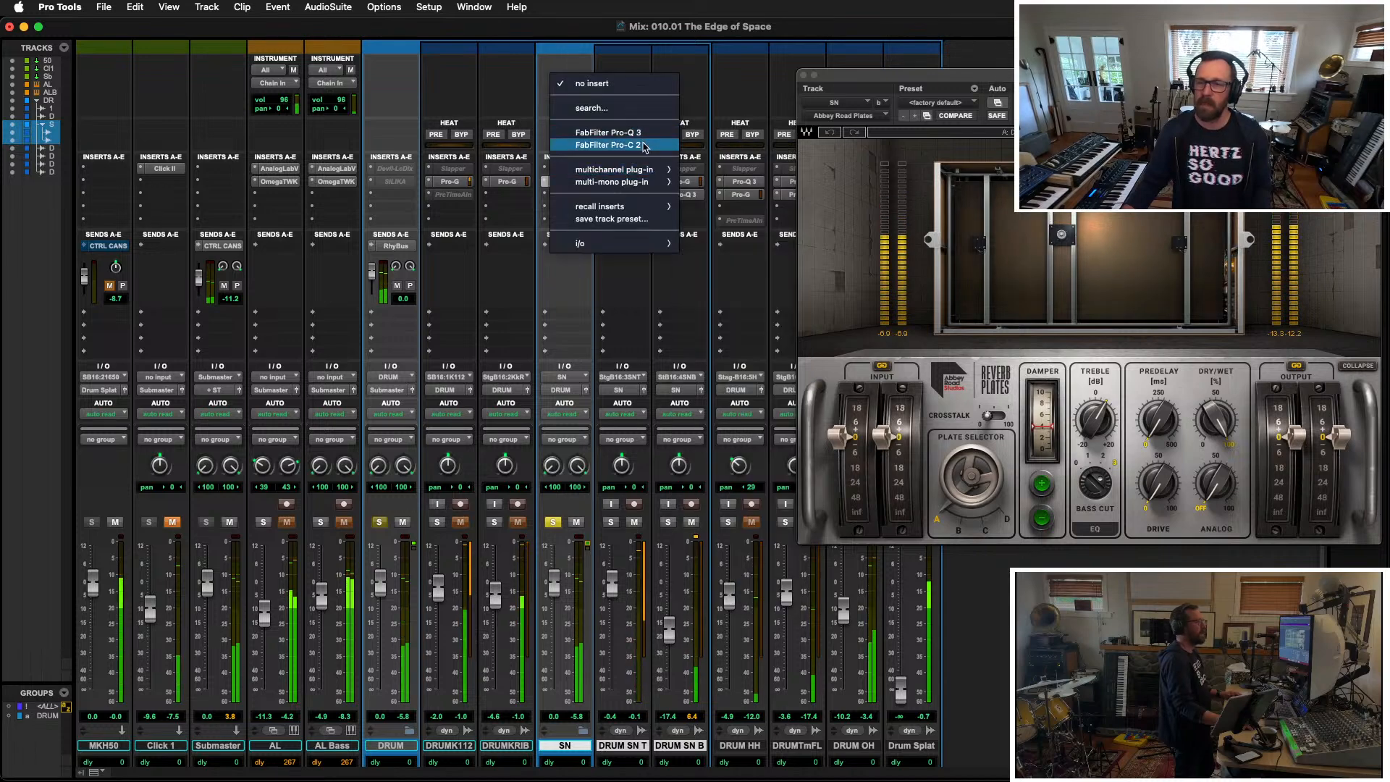
pyautogui.click(612, 133)
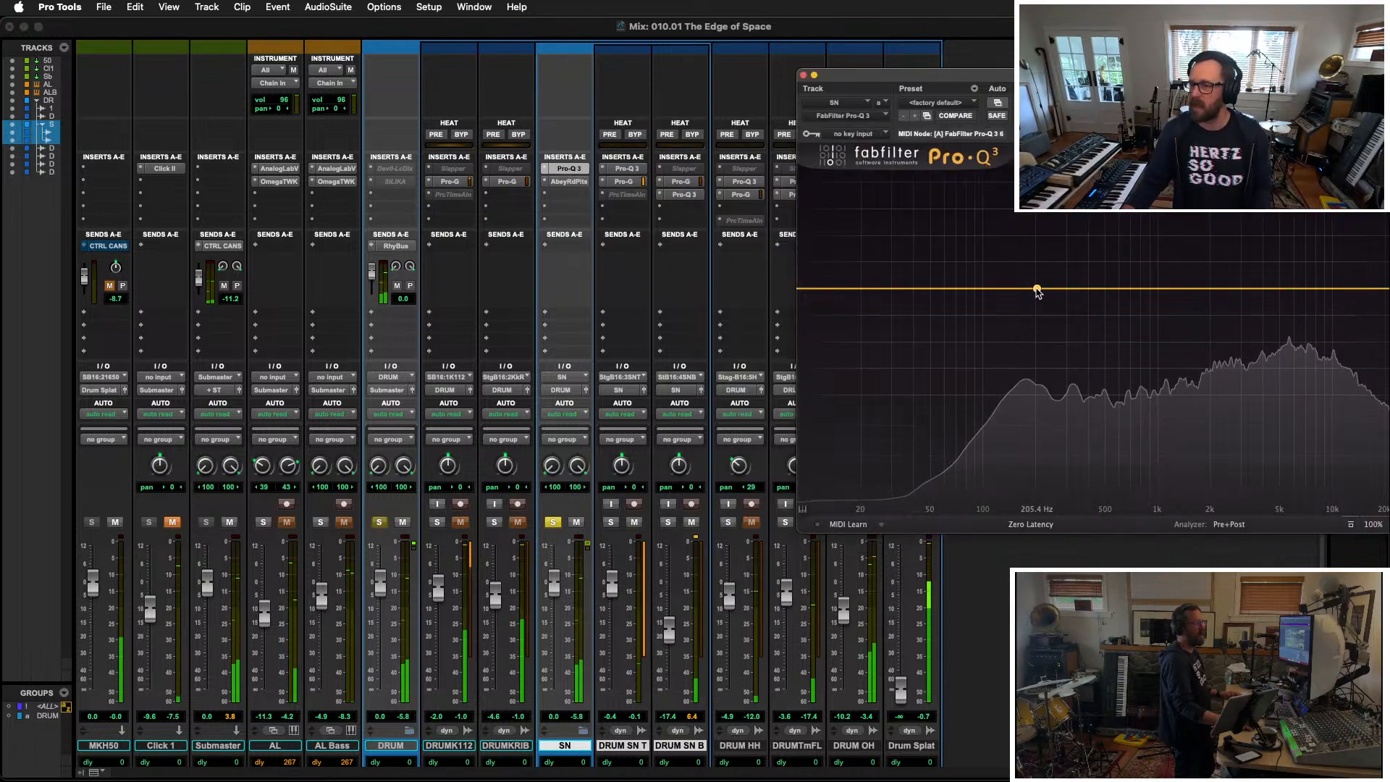
pyautogui.moveTo(1037, 291); pyautogui.dragTo(1016, 315)
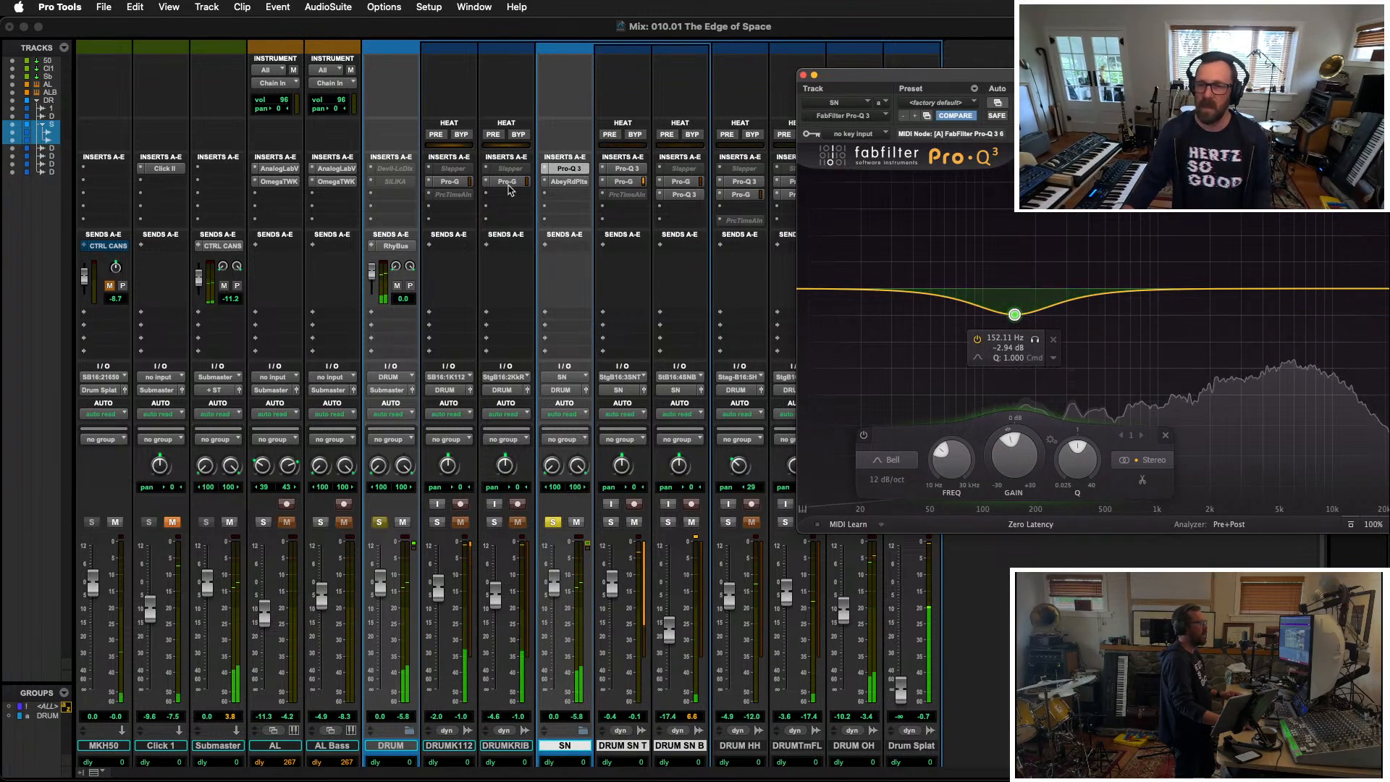
# Step: Copy the Pro-G gate from DRUM SN T to SN after the reverb, shorten its release to about 73 ms, and unsolo SN
pyautogui.moveTo(622, 181); pyautogui.dragTo(569, 197)
pyautogui.click(565, 194)
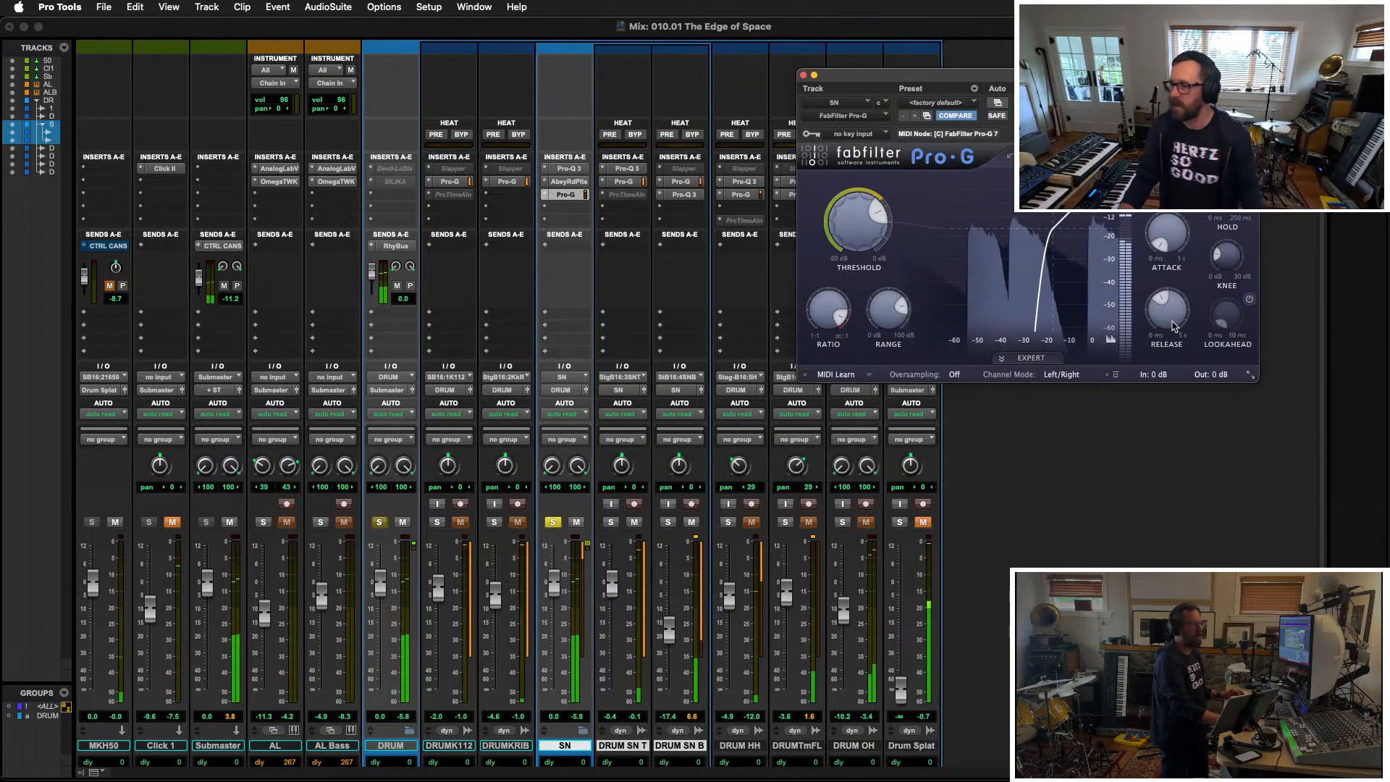
pyautogui.moveTo(1152, 304)
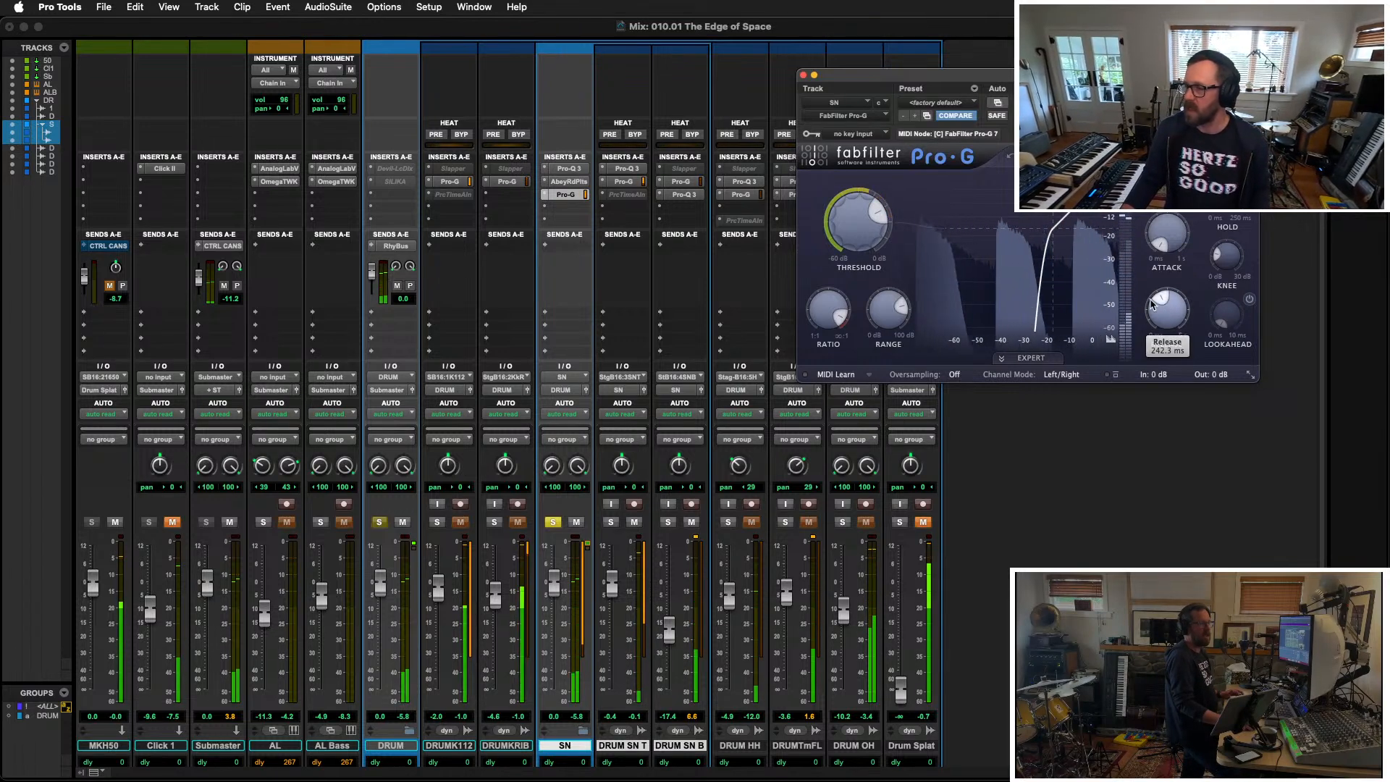
pyautogui.moveTo(1152, 304); pyautogui.dragTo(1157, 310)
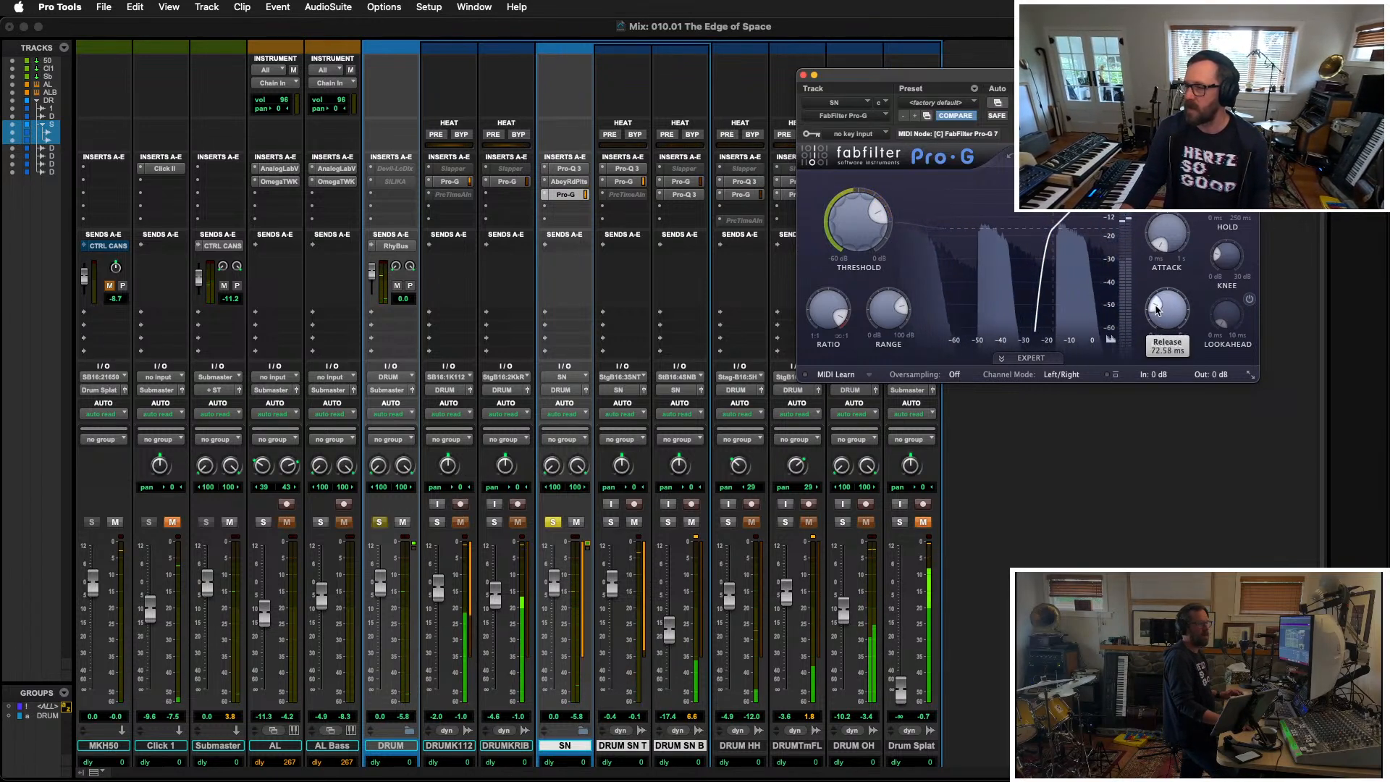
pyautogui.click(553, 522)
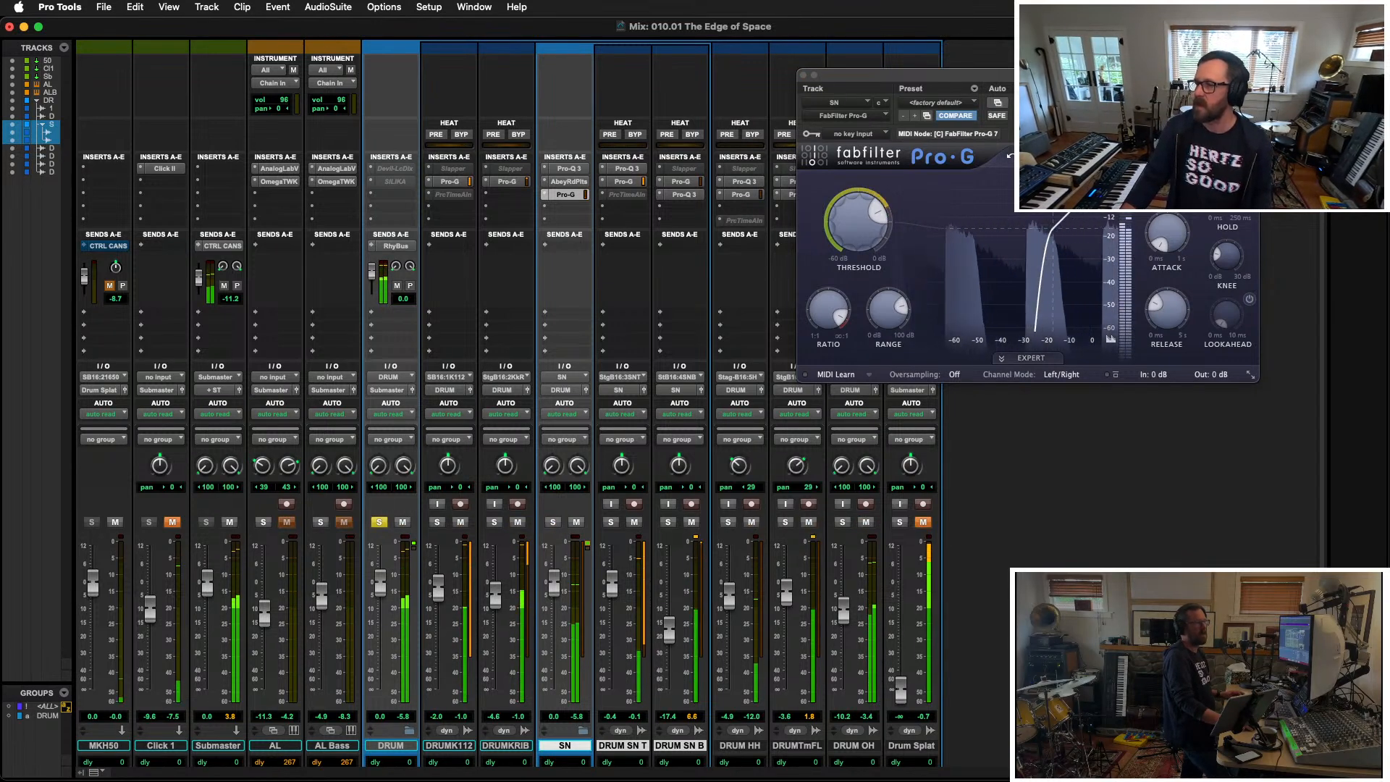
# Step: Switch the SN gate to a different gating style, unsolo the DRUM folder, and close the gate
pyautogui.click(1169, 195)
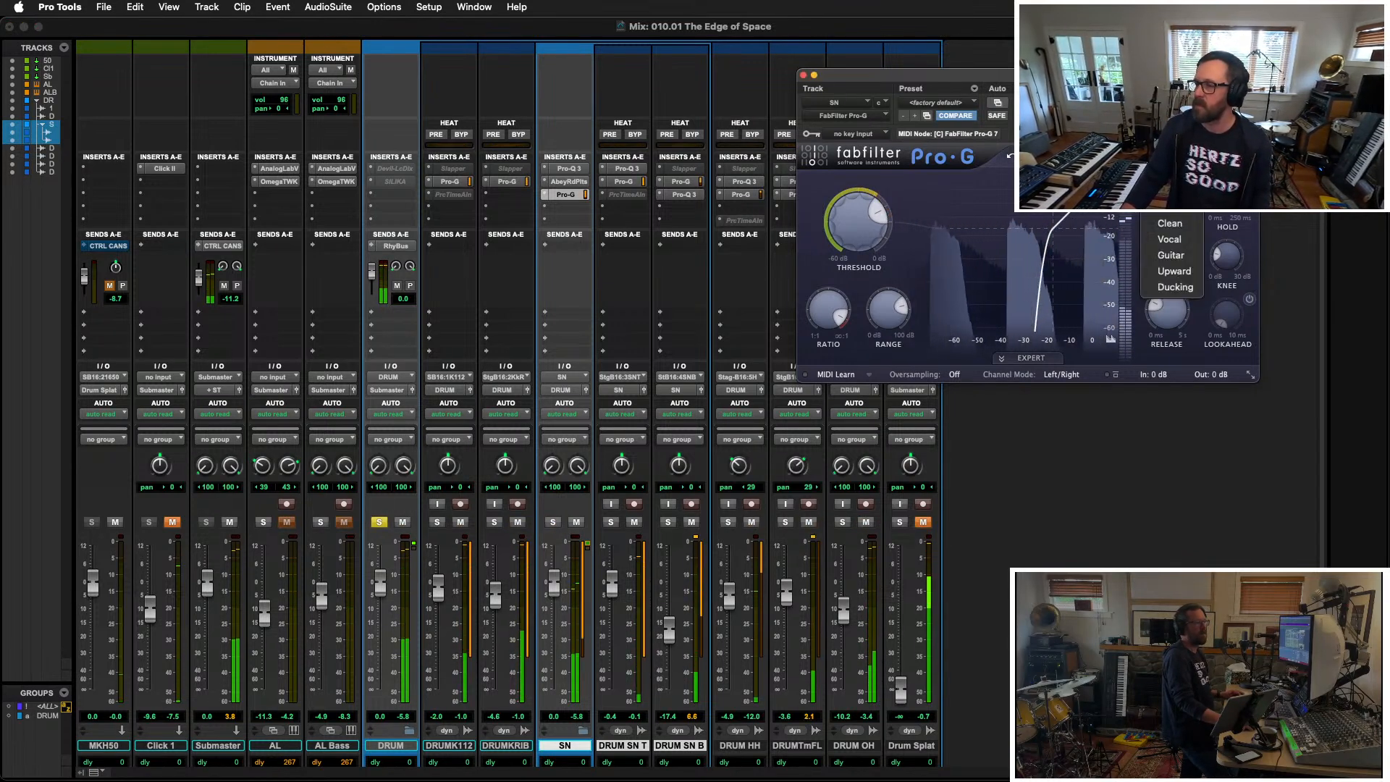
pyautogui.click(1169, 206)
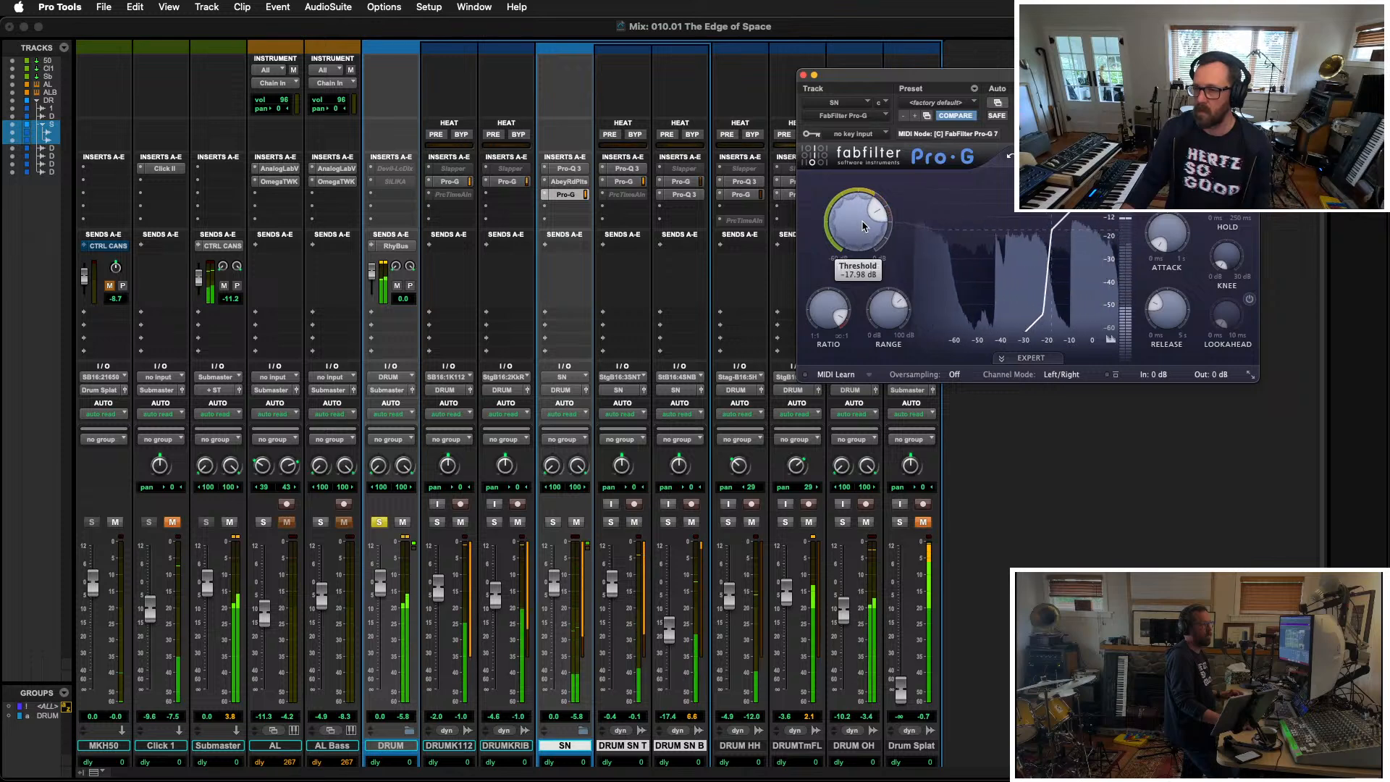
pyautogui.click(378, 522)
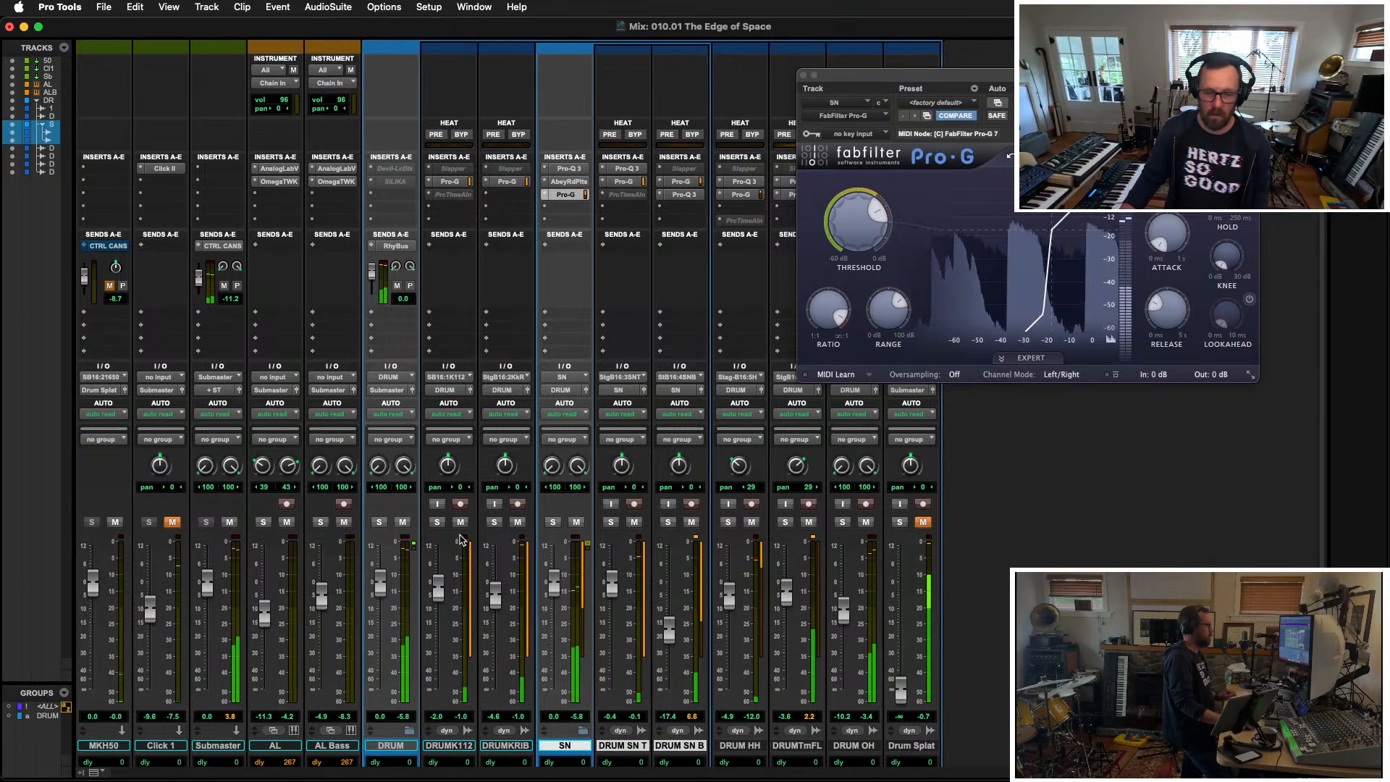
pyautogui.click(803, 75)
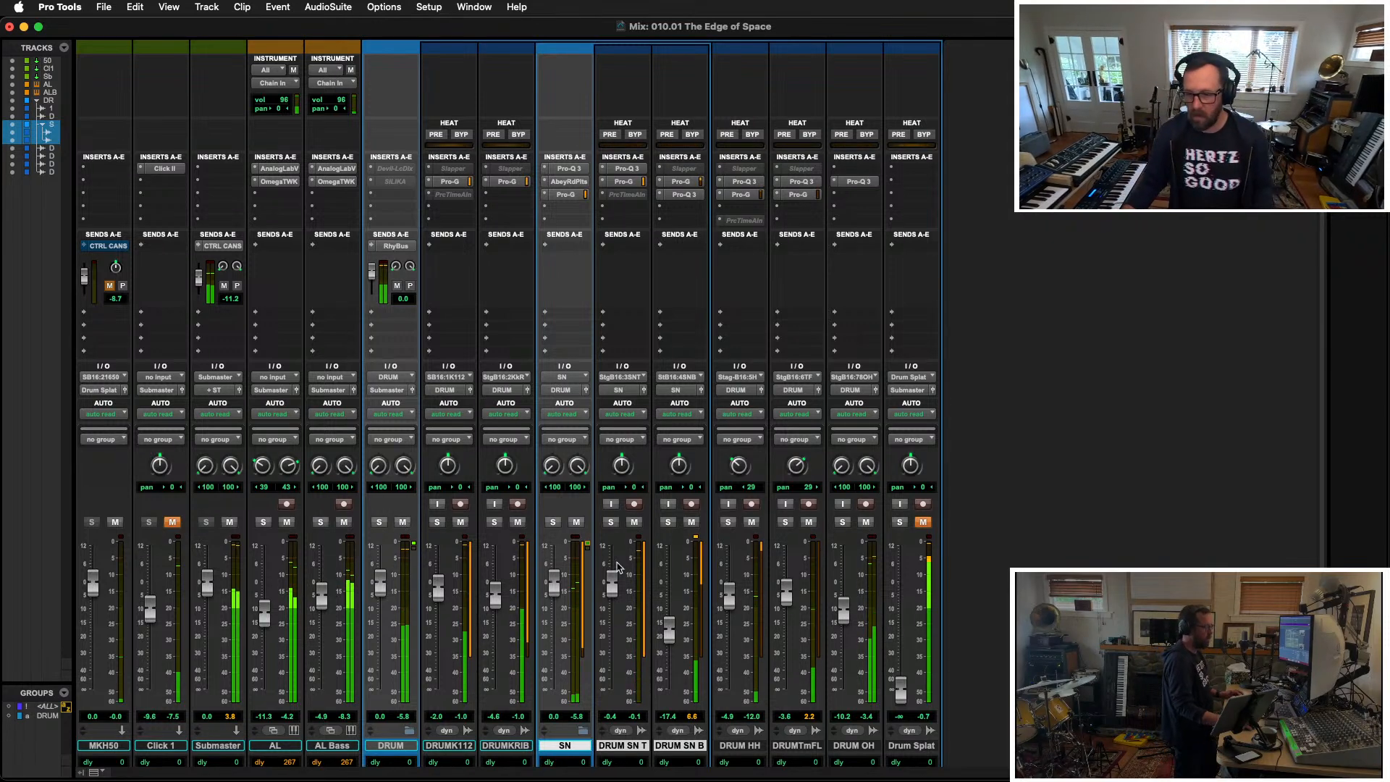
# Step: Shorten the release of the Pro-G gate on SN to about 4.76 ms
pyautogui.click(566, 194)
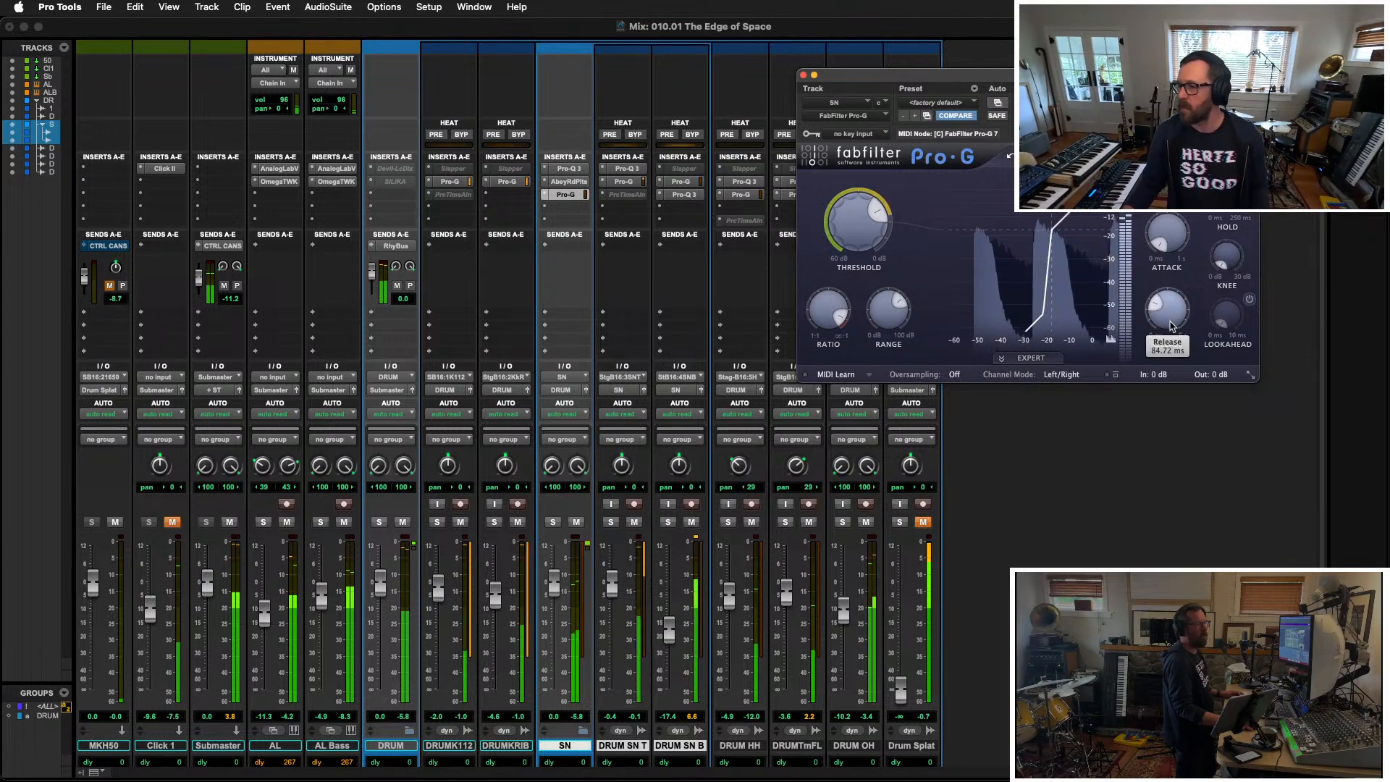
pyautogui.moveTo(1163, 298); pyautogui.dragTo(1160, 317)
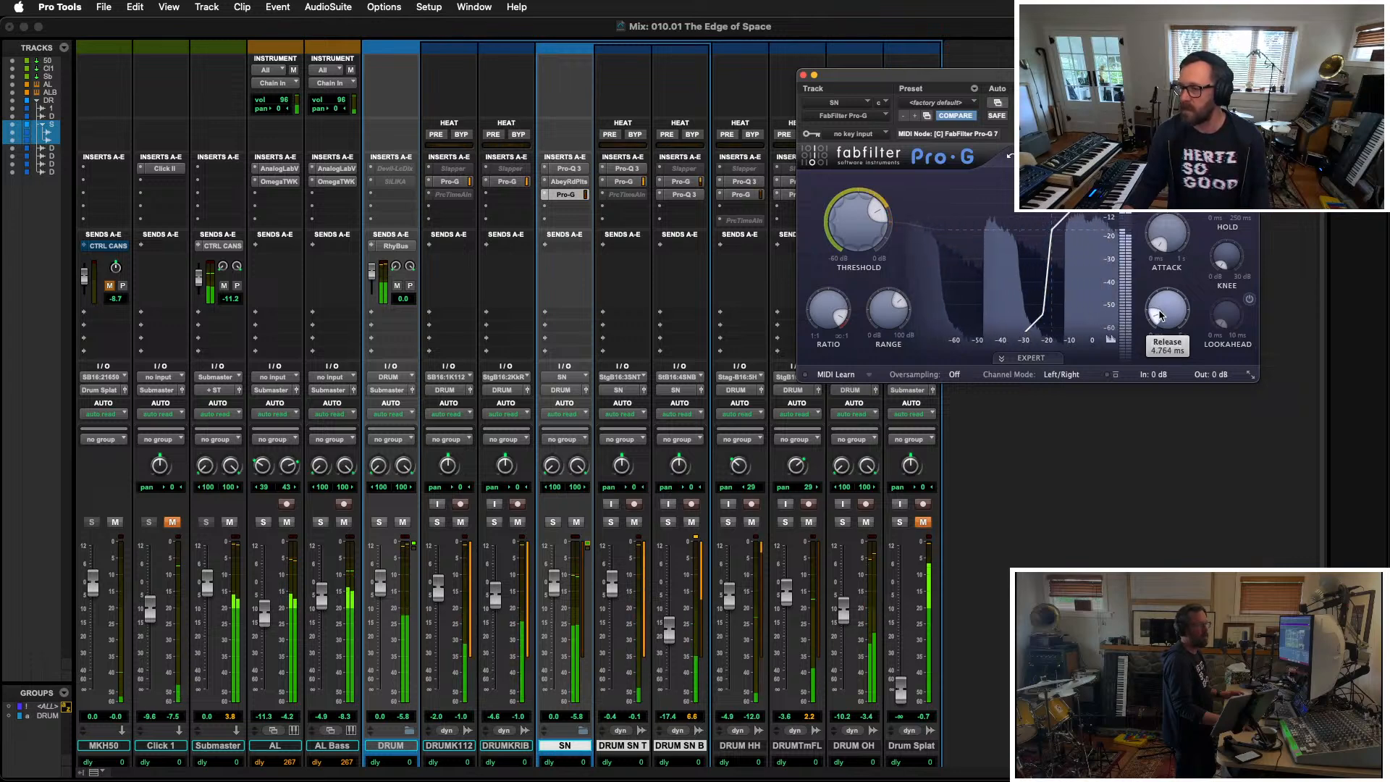
pyautogui.click(803, 75)
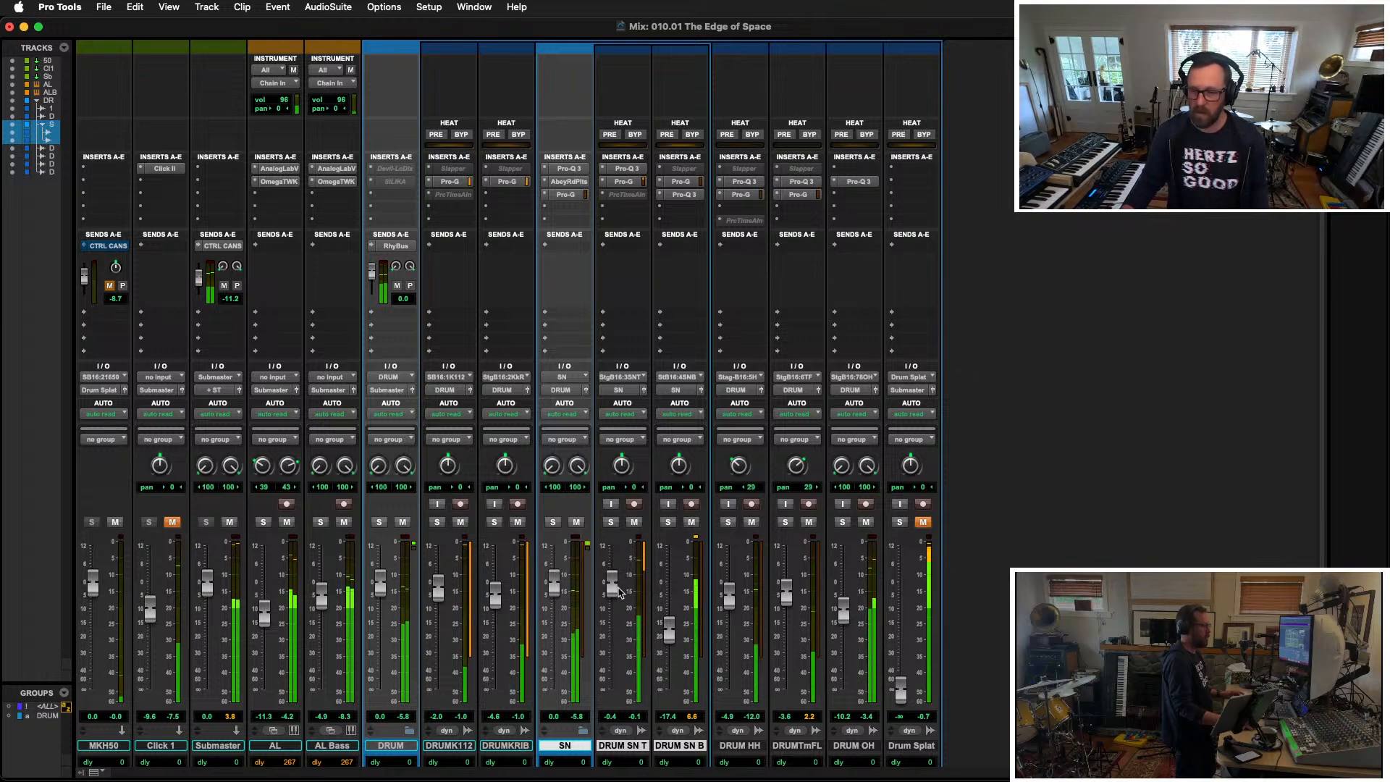
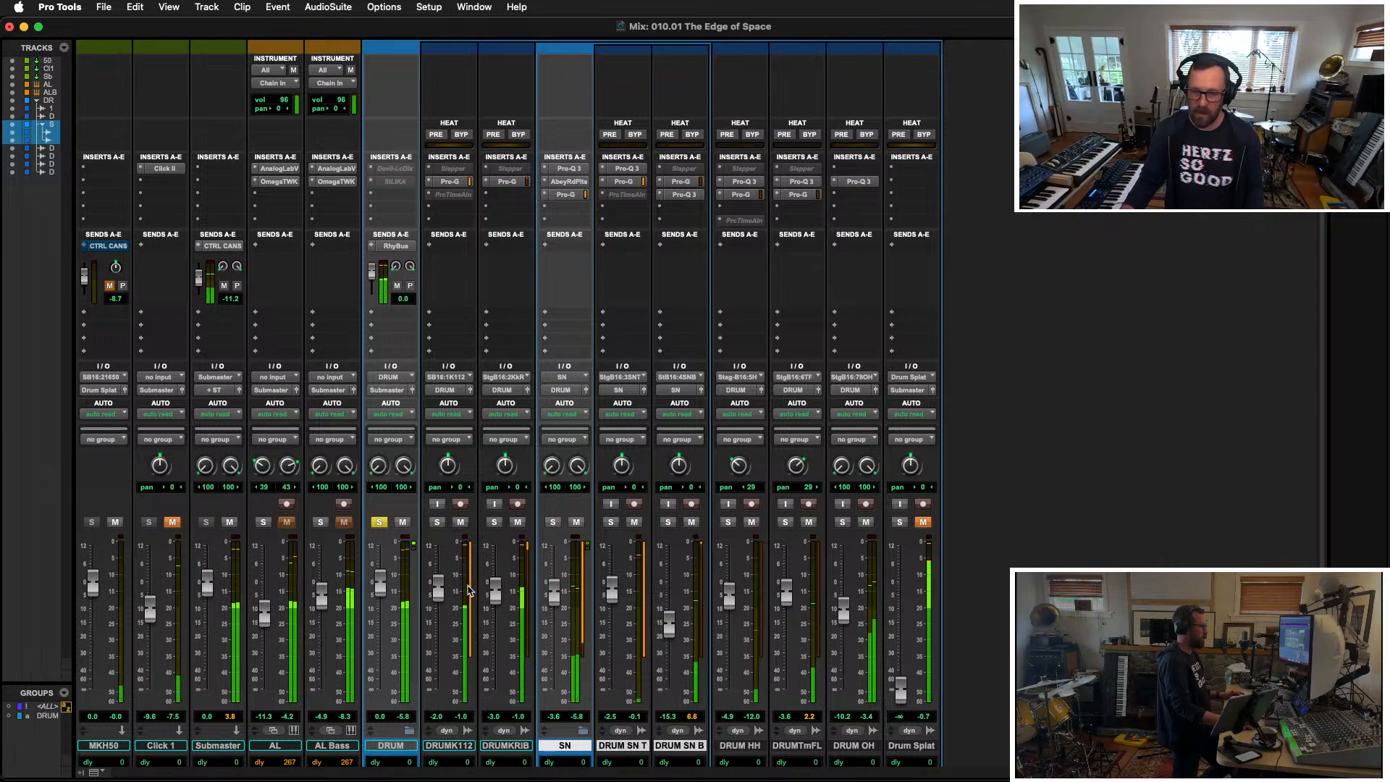
# Step: Raise the DRUM Kik D112 fader to +1.9 dB and unsolo the DRUM folder
pyautogui.moveTo(435, 588); pyautogui.dragTo(436, 580)
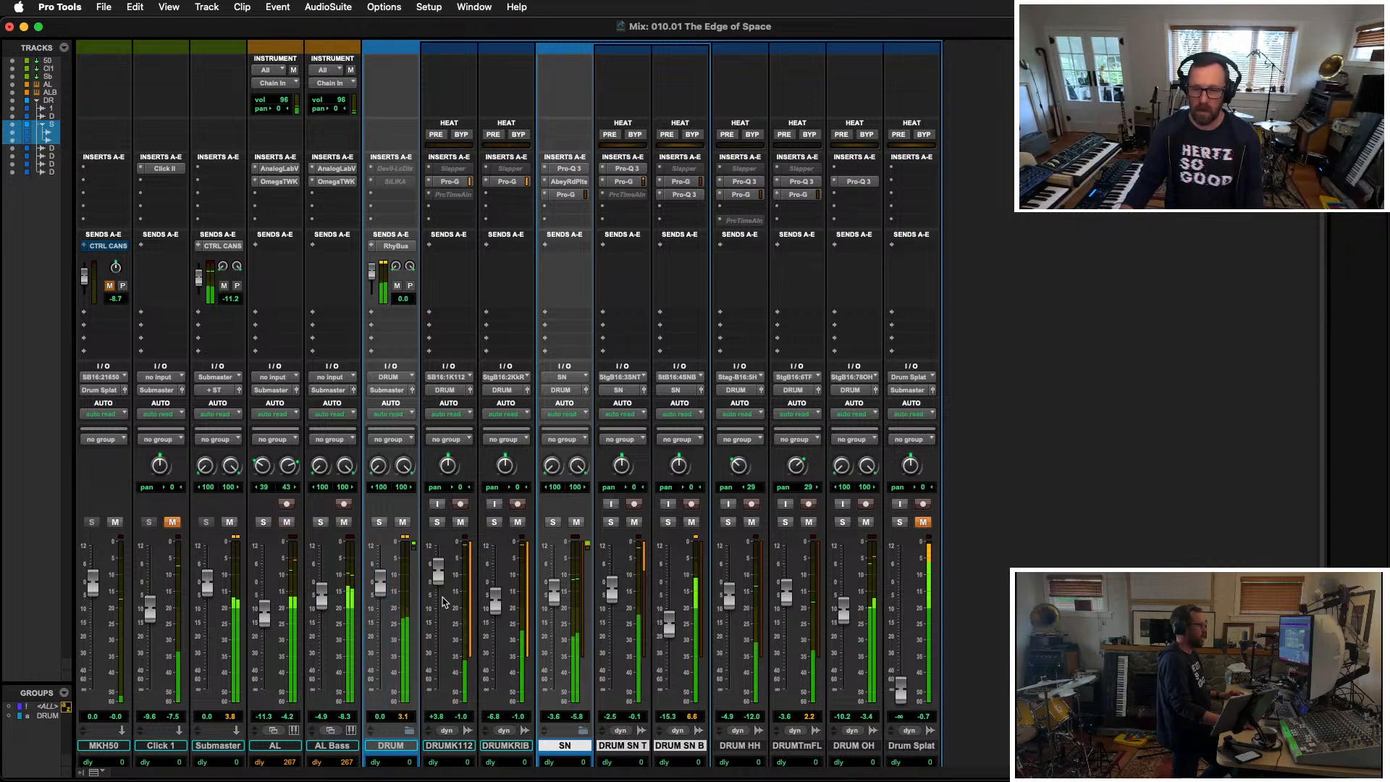
pyautogui.moveTo(440, 580); pyautogui.dragTo(439, 581)
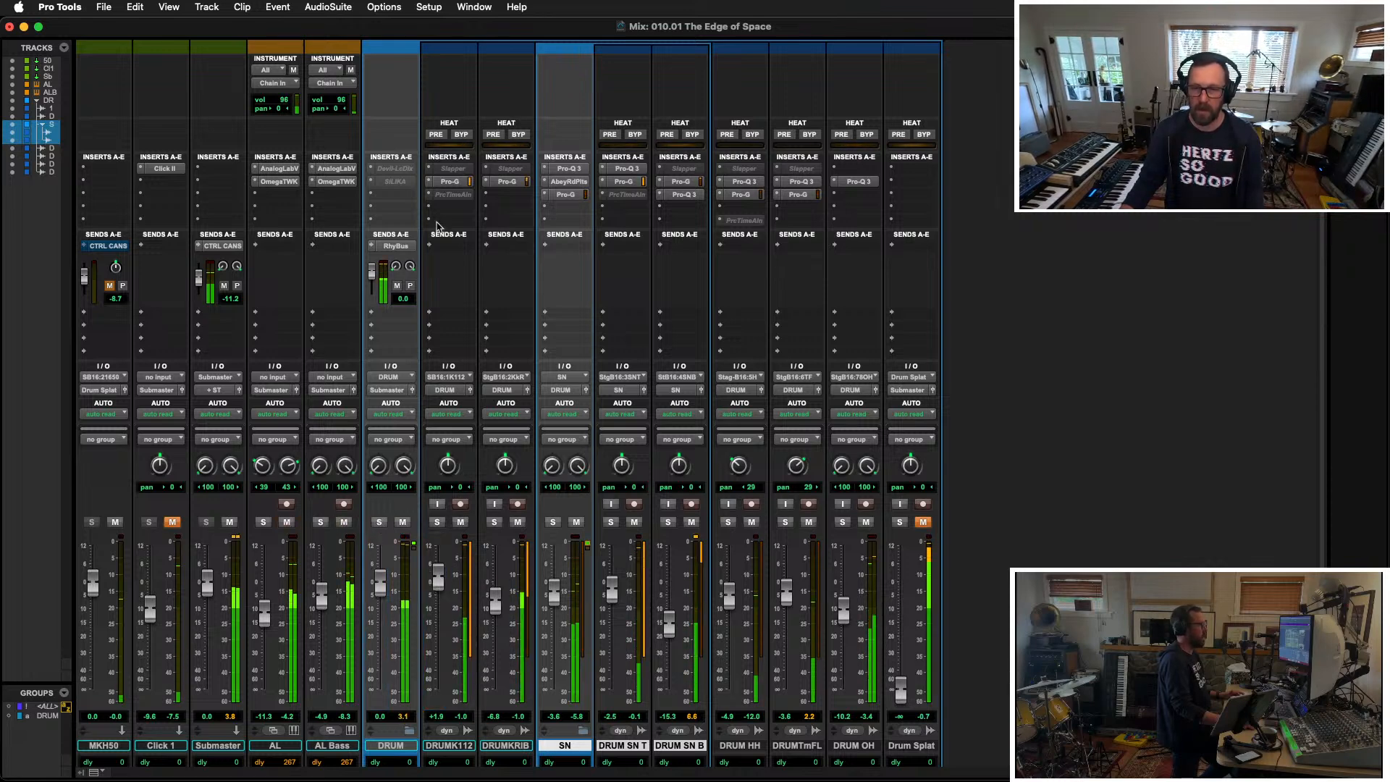
pyautogui.click(443, 196)
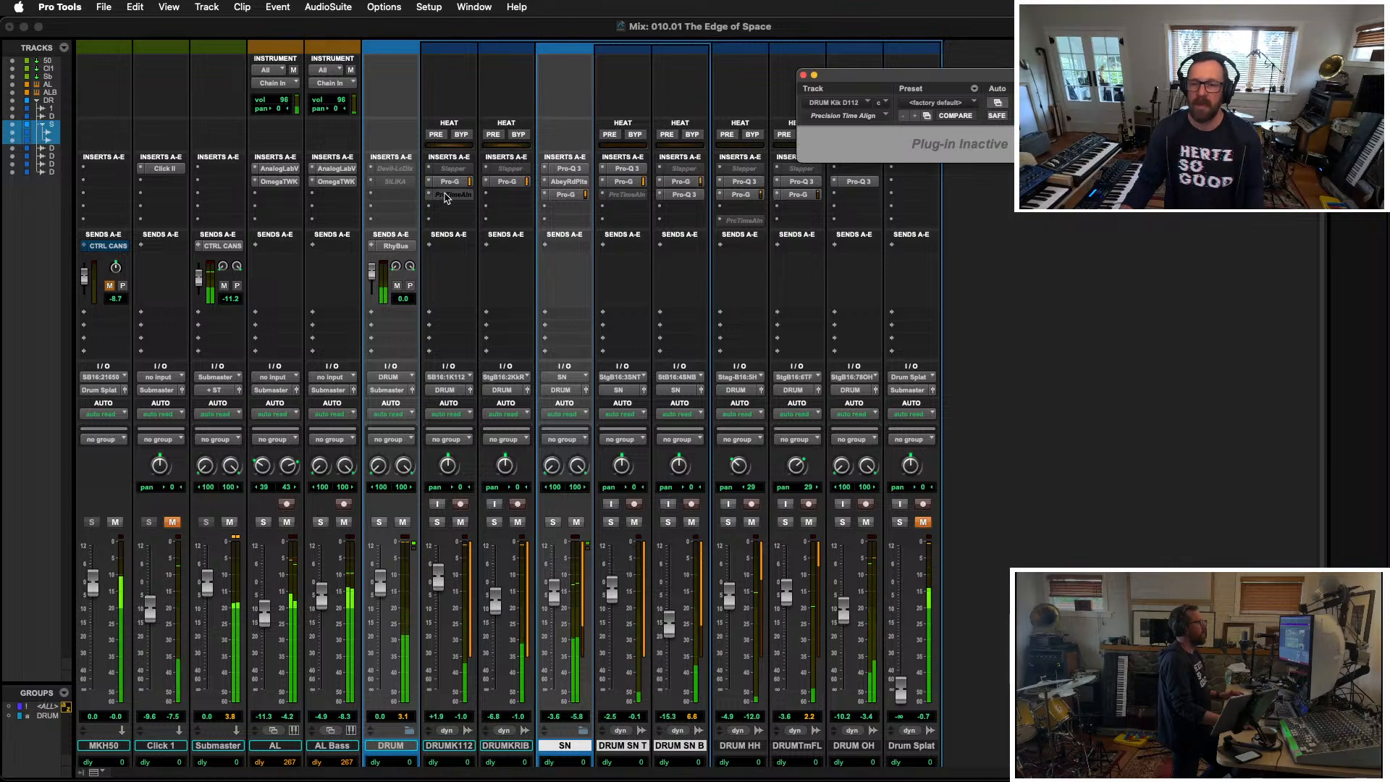
pyautogui.click(802, 75)
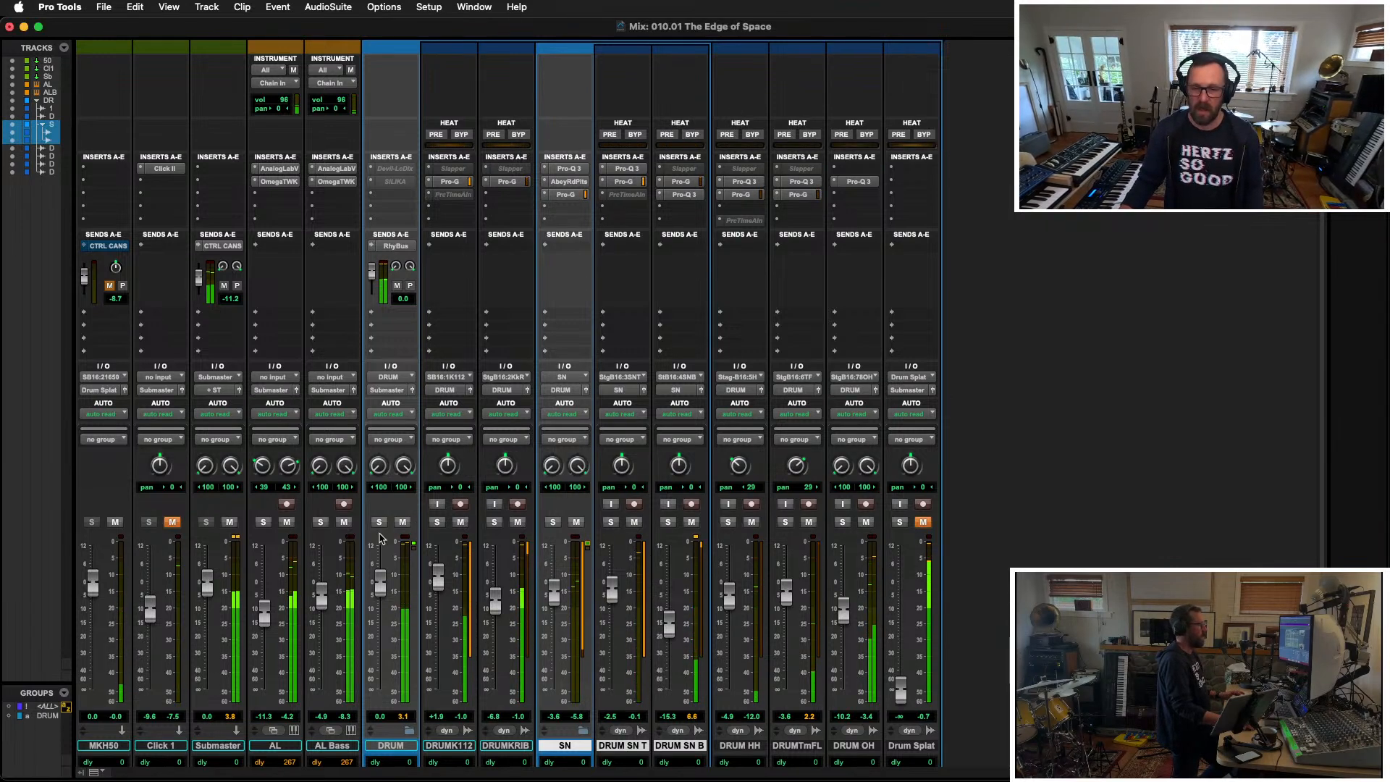
# Step: Place the stereo UBK-2 compressor in the first insert slot of the DRUM folder
pyautogui.click(391, 194)
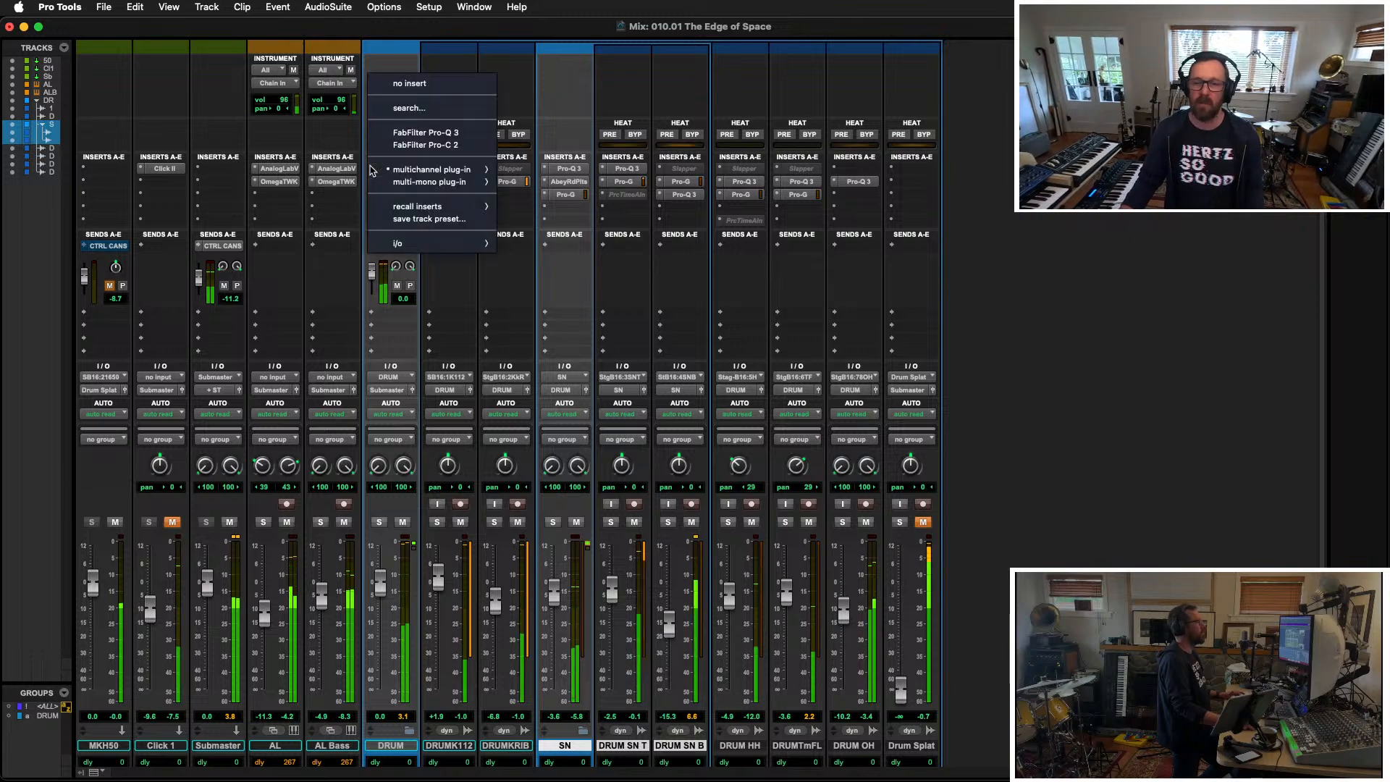
pyautogui.moveTo(435, 174)
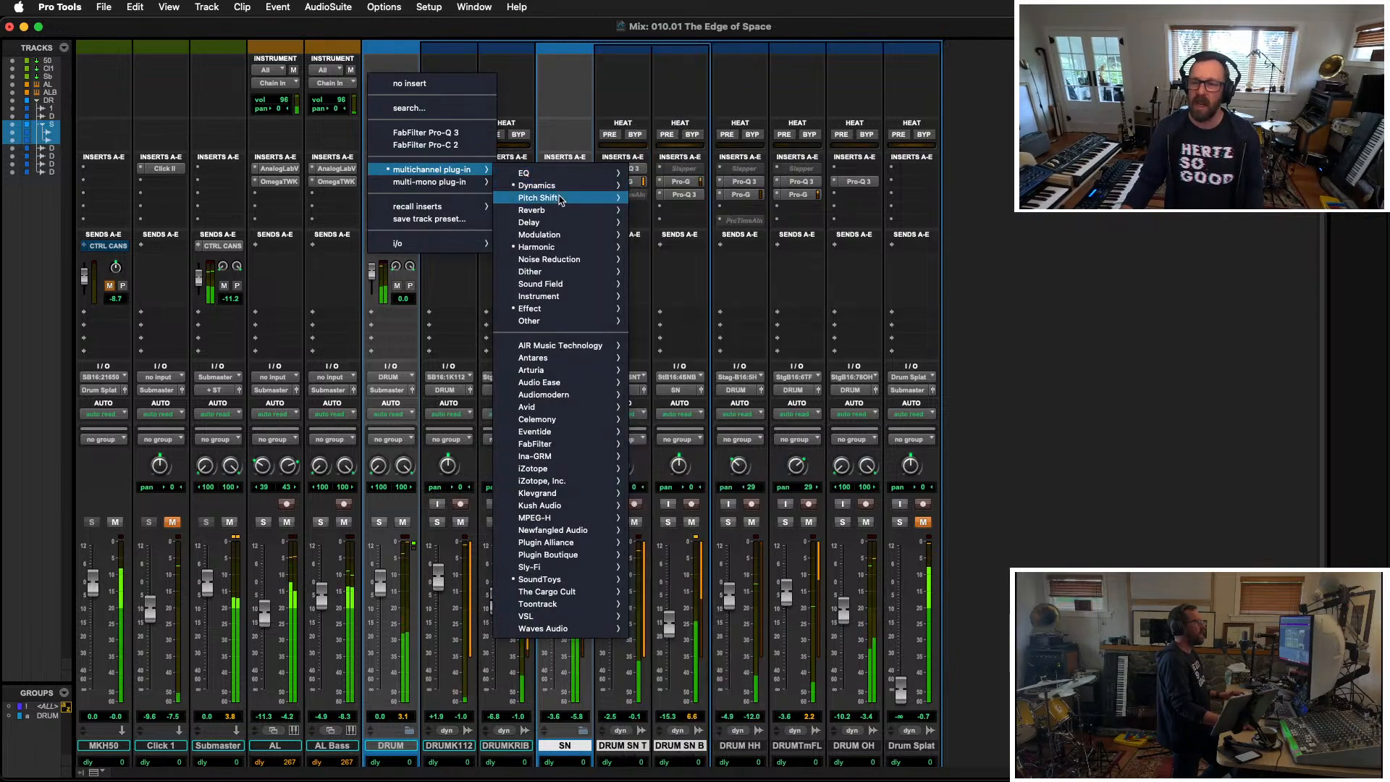
pyautogui.moveTo(562, 188)
pyautogui.scroll(-5, 695, 405)
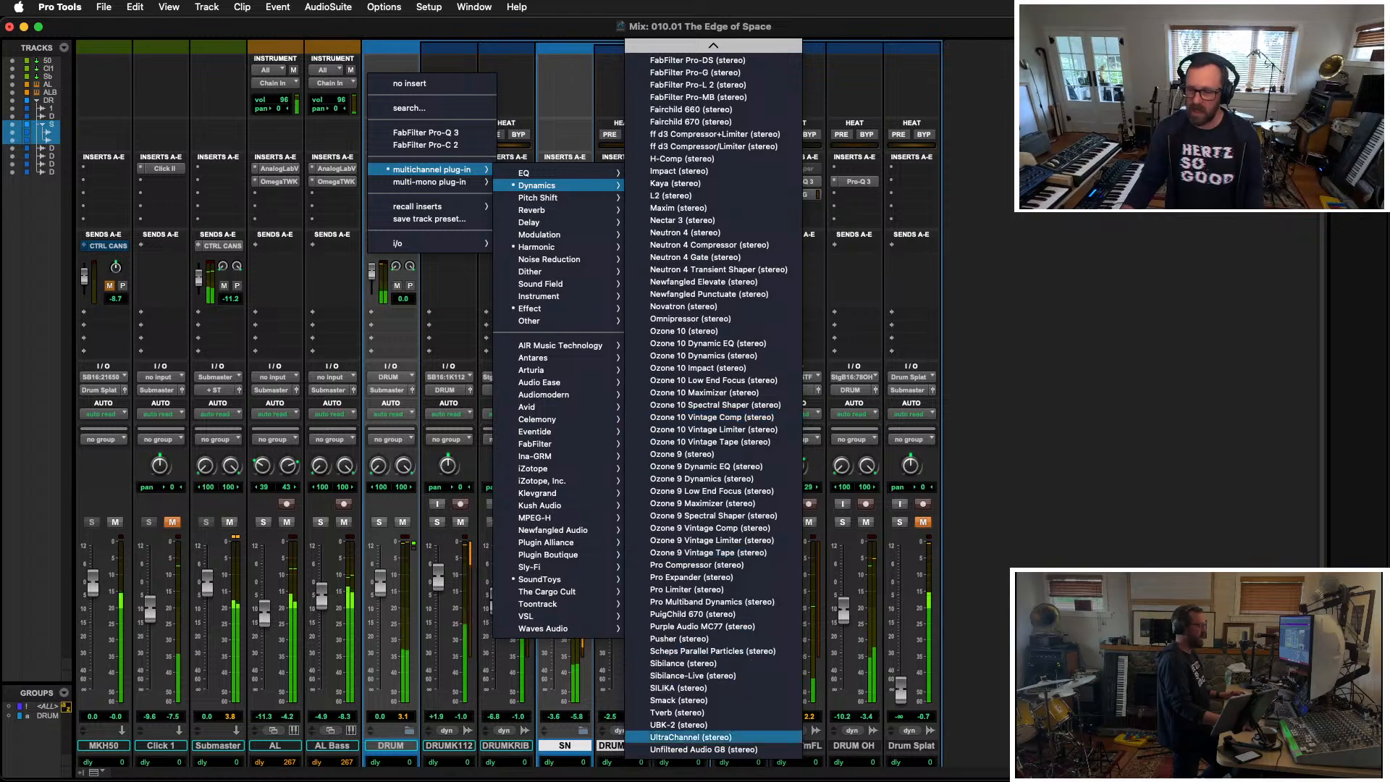
pyautogui.click(695, 750)
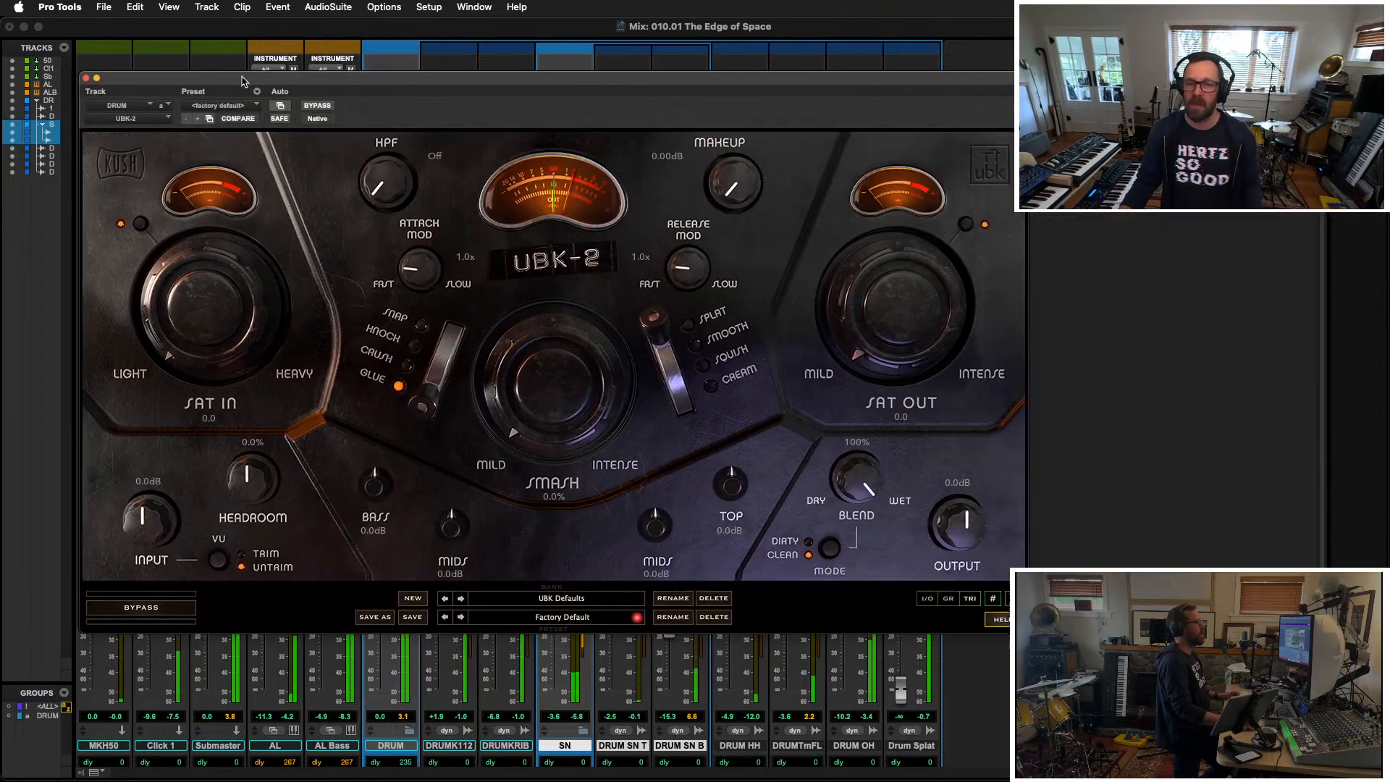
# Step: Set UBK-2's Smash to about 57.7% and try the Crush, Knock and Snap attack modes with the Squish release mode
pyautogui.moveTo(241, 81); pyautogui.dragTo(200, 81)
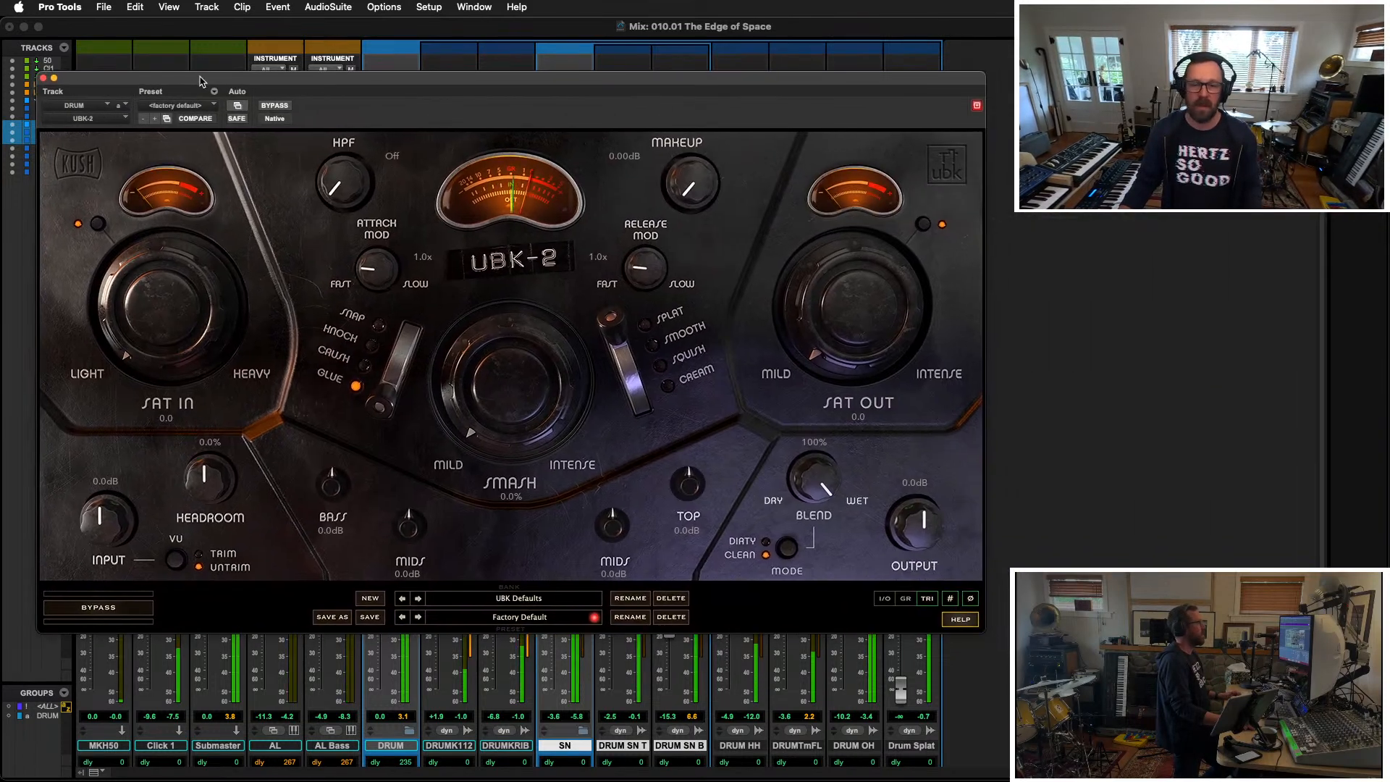
pyautogui.moveTo(499, 355); pyautogui.dragTo(489, 292)
pyautogui.click(363, 367)
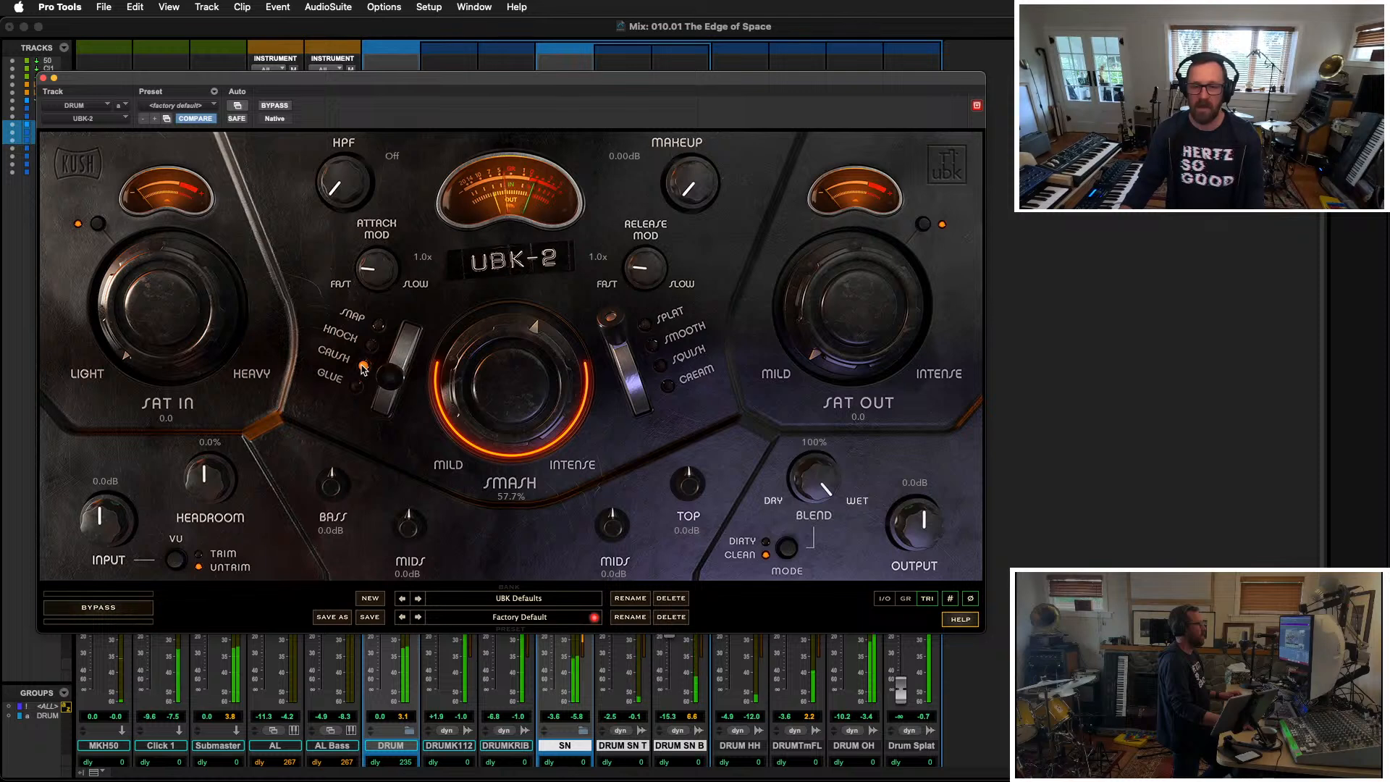
pyautogui.click(373, 346)
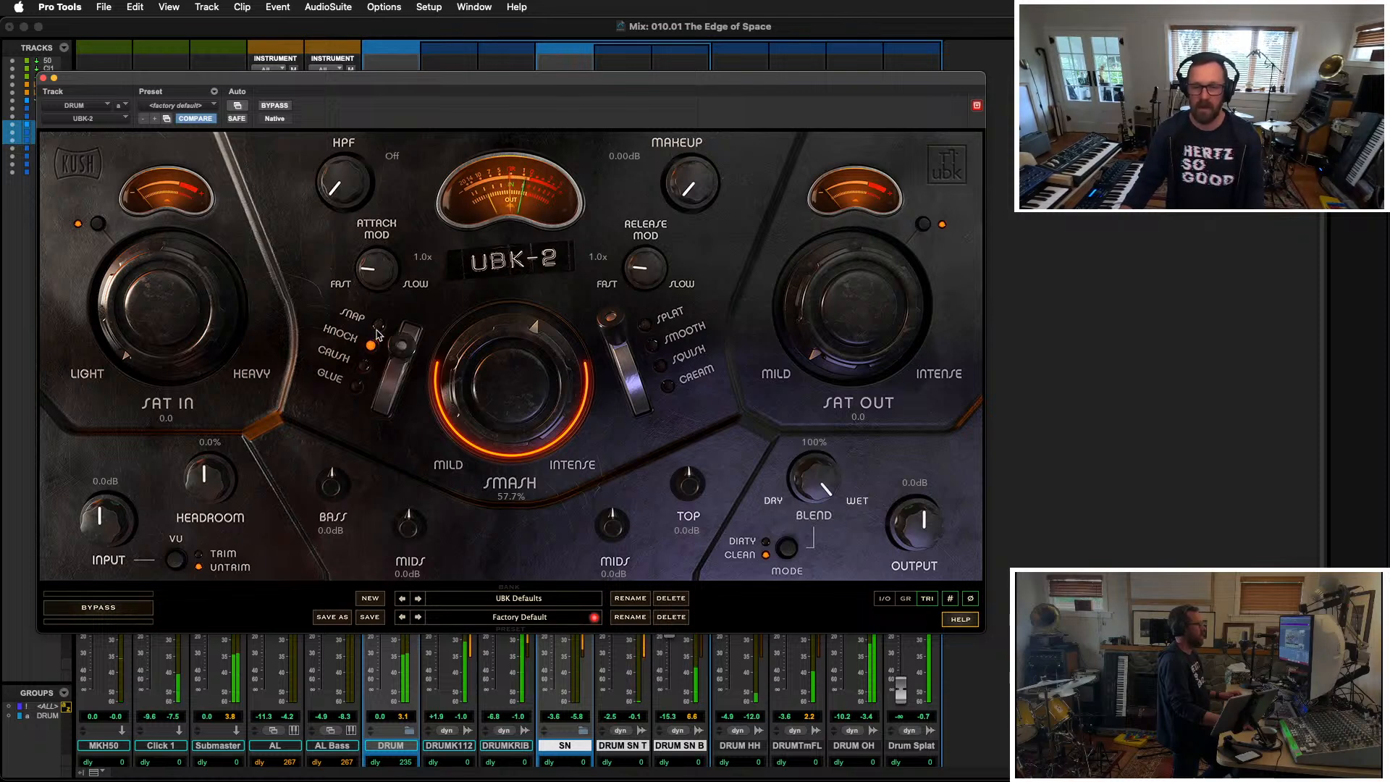
pyautogui.click(377, 325)
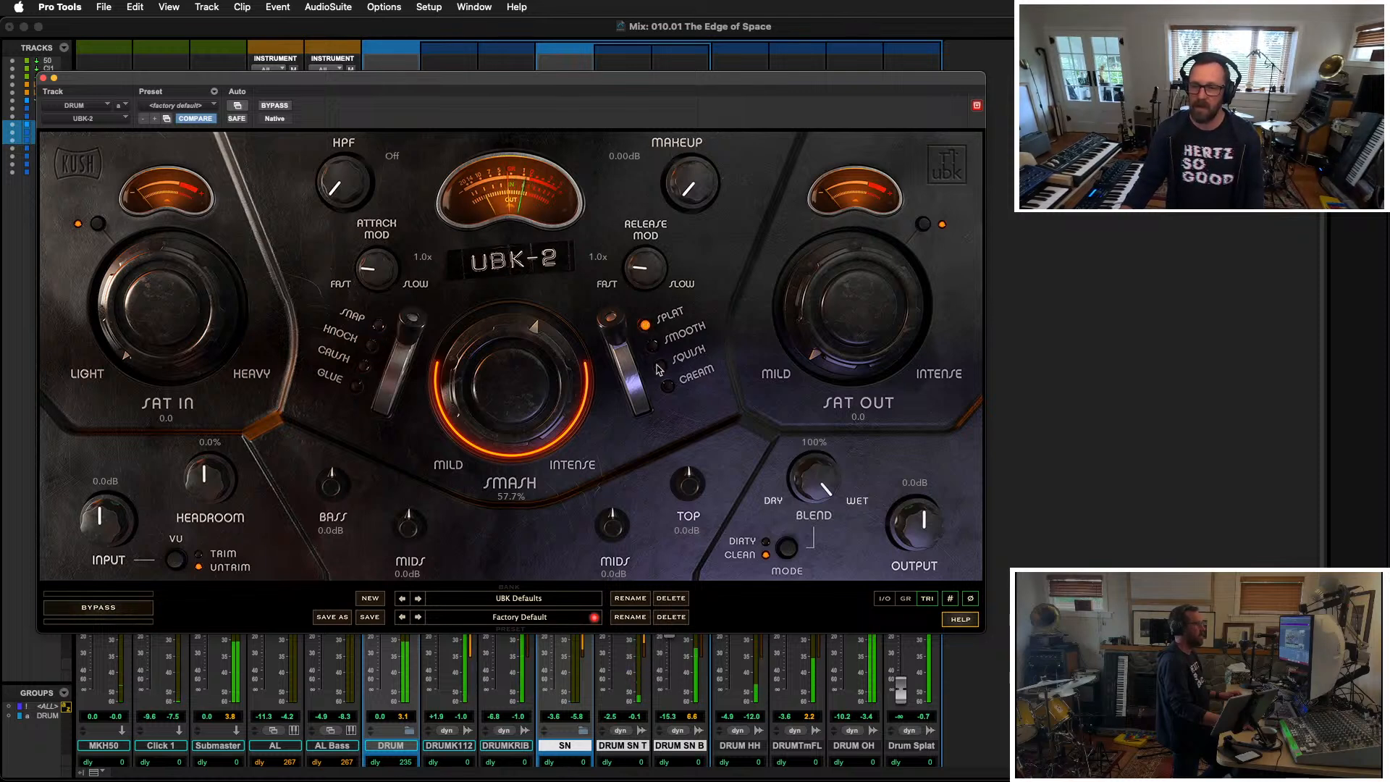
pyautogui.click(660, 366)
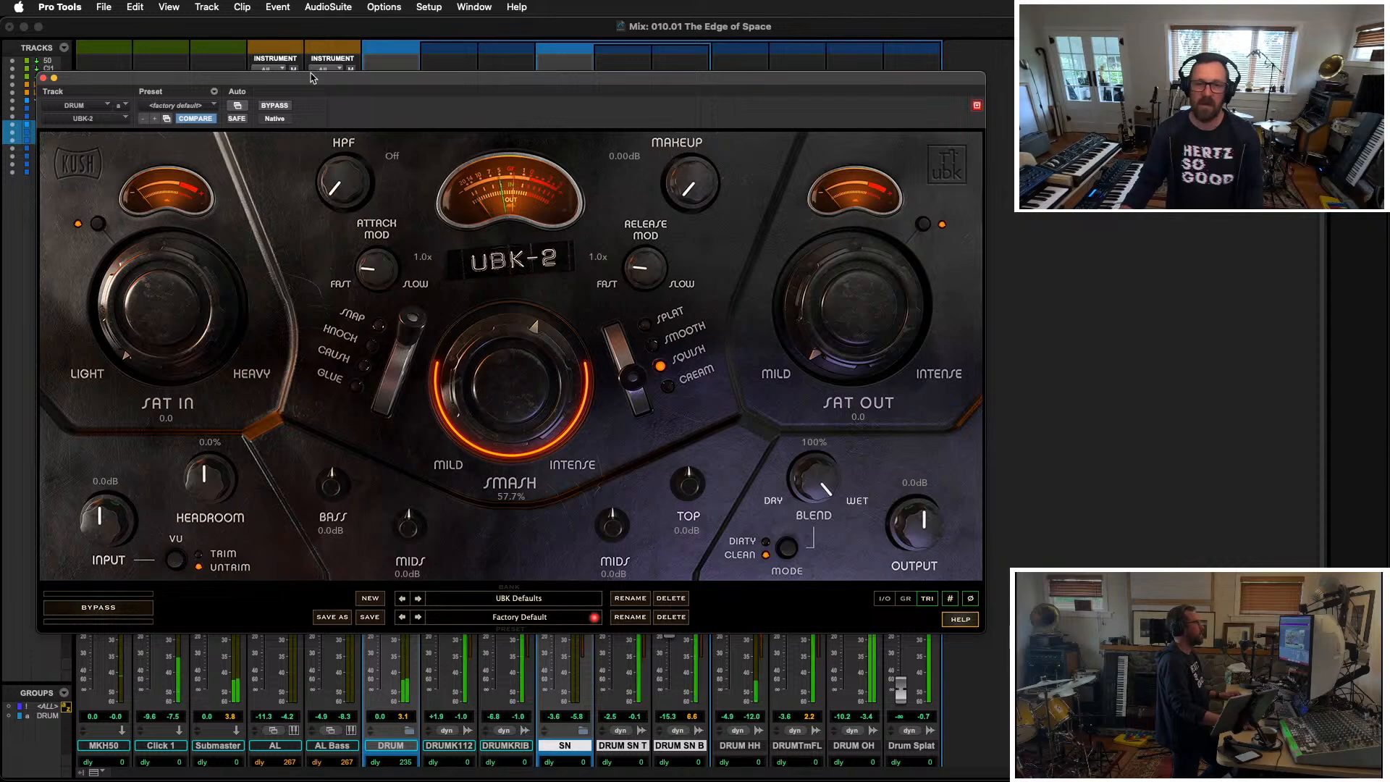
# Step: Load the Big Smooth Smile preset from UBK-2's Drum Buss bank on DRUM and close the plug-in
pyautogui.moveTo(313, 77); pyautogui.dragTo(409, 87)
pyautogui.click(607, 607)
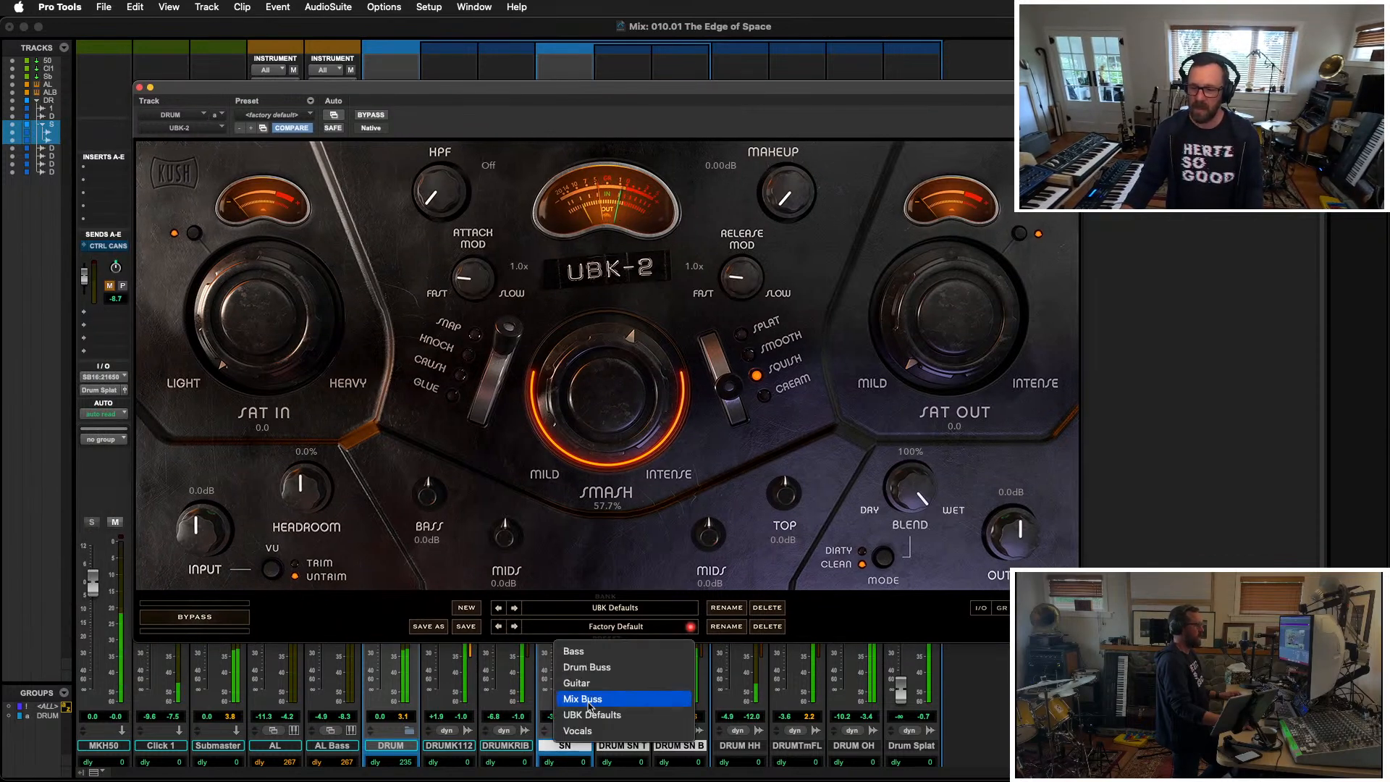
pyautogui.click(592, 664)
pyautogui.click(617, 625)
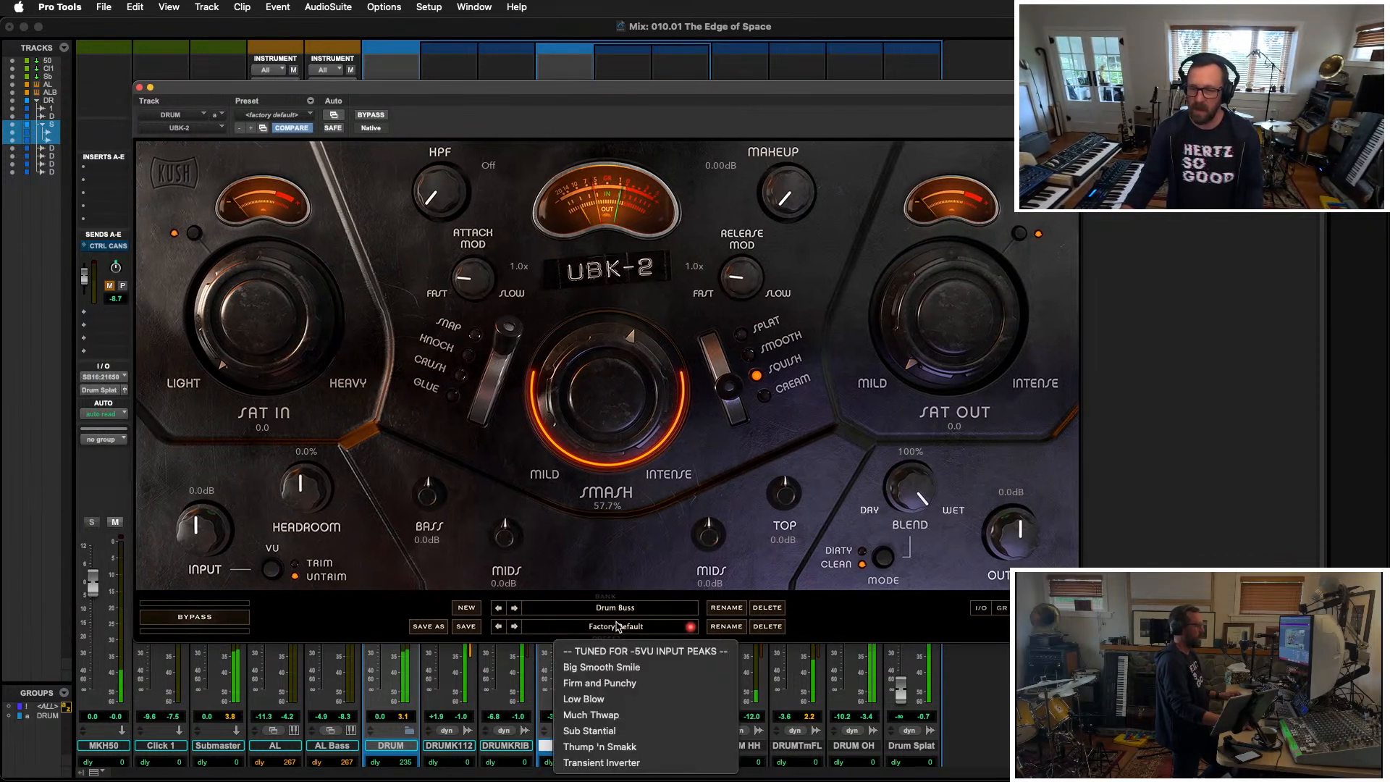
pyautogui.click(629, 668)
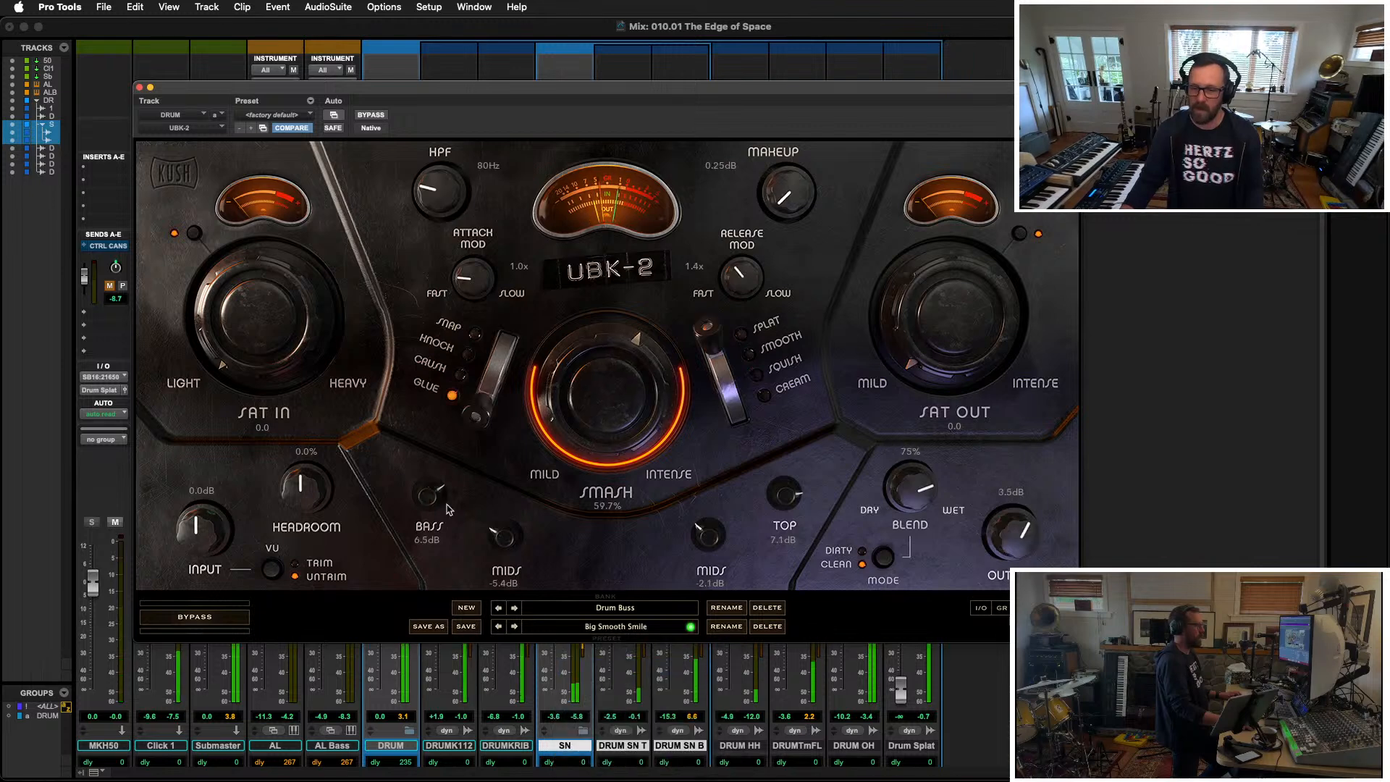
pyautogui.click(141, 88)
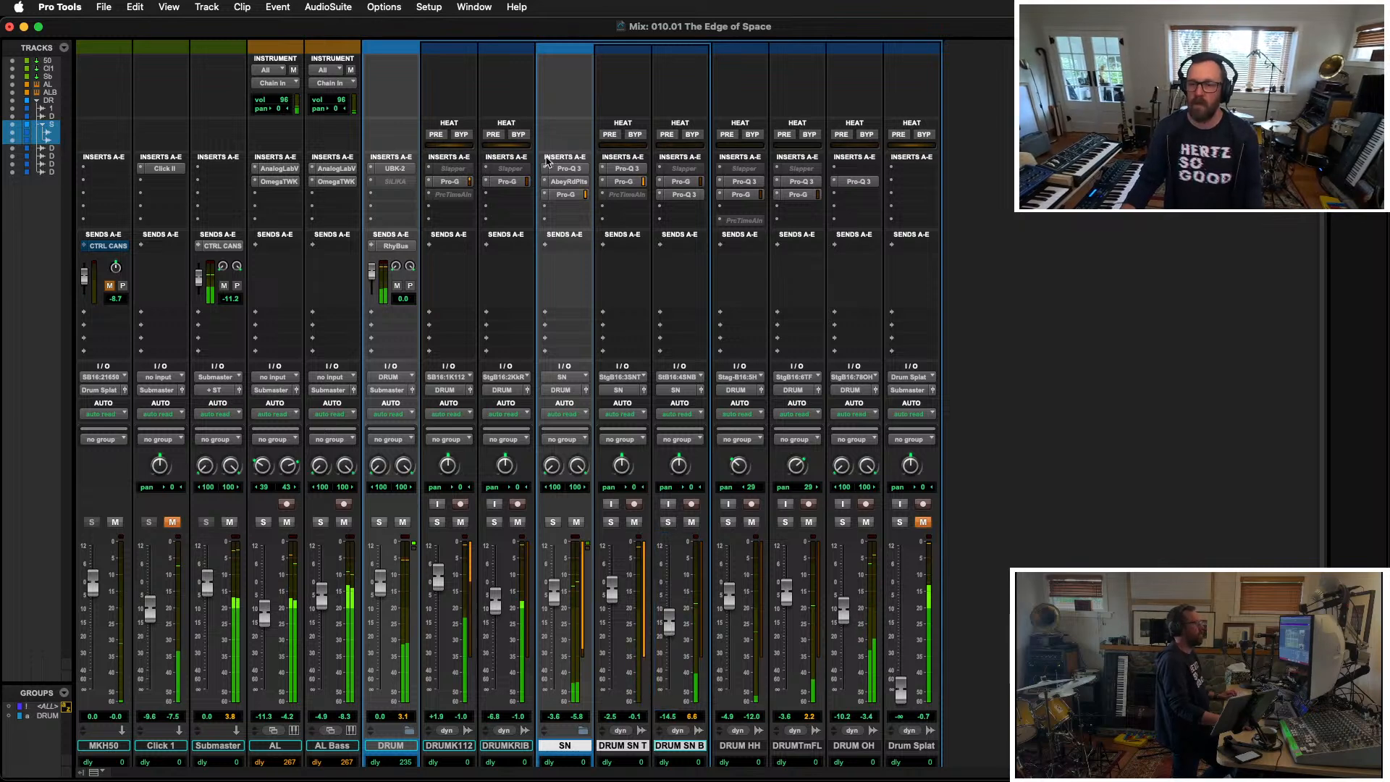
# Step: Enable lookahead on the Pro-G gate of SN and adjust the lookahead time
pyautogui.click(565, 195)
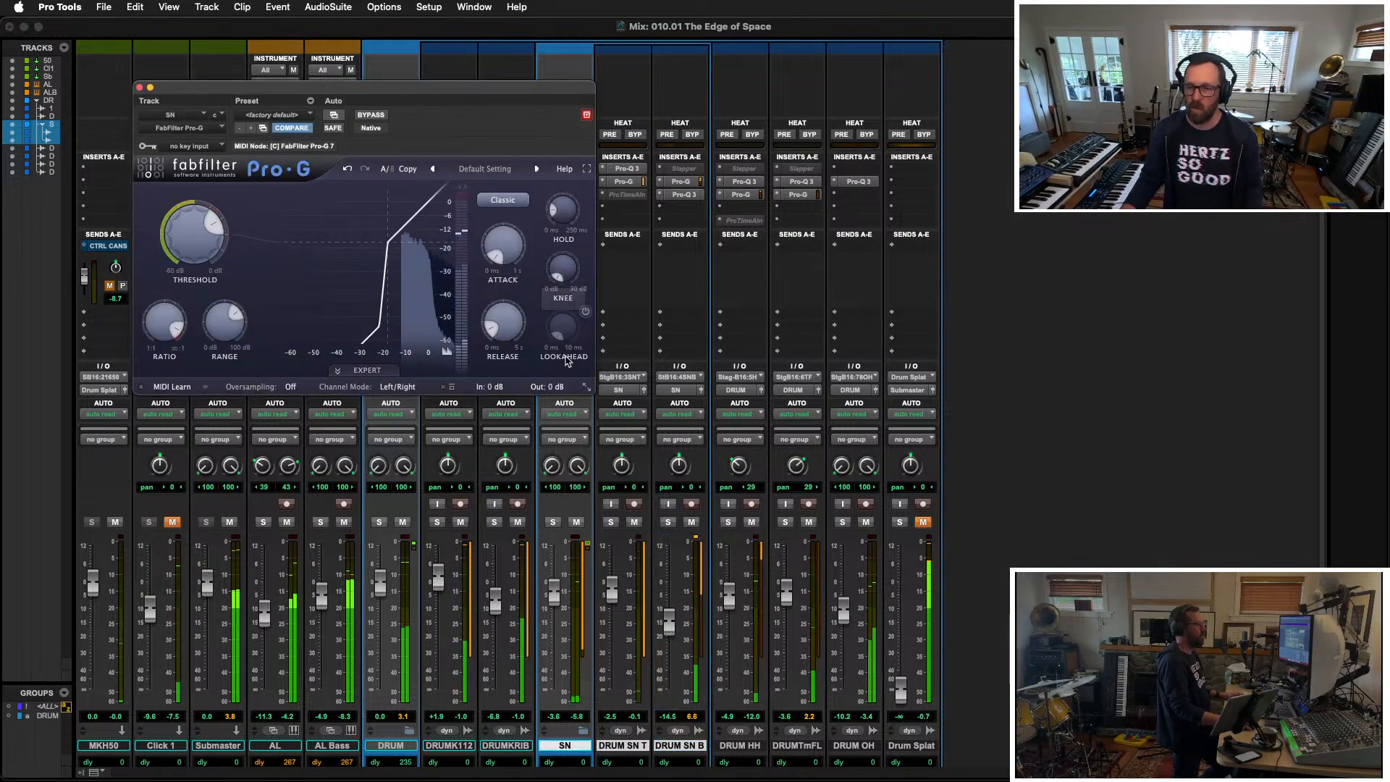
pyautogui.click(585, 312)
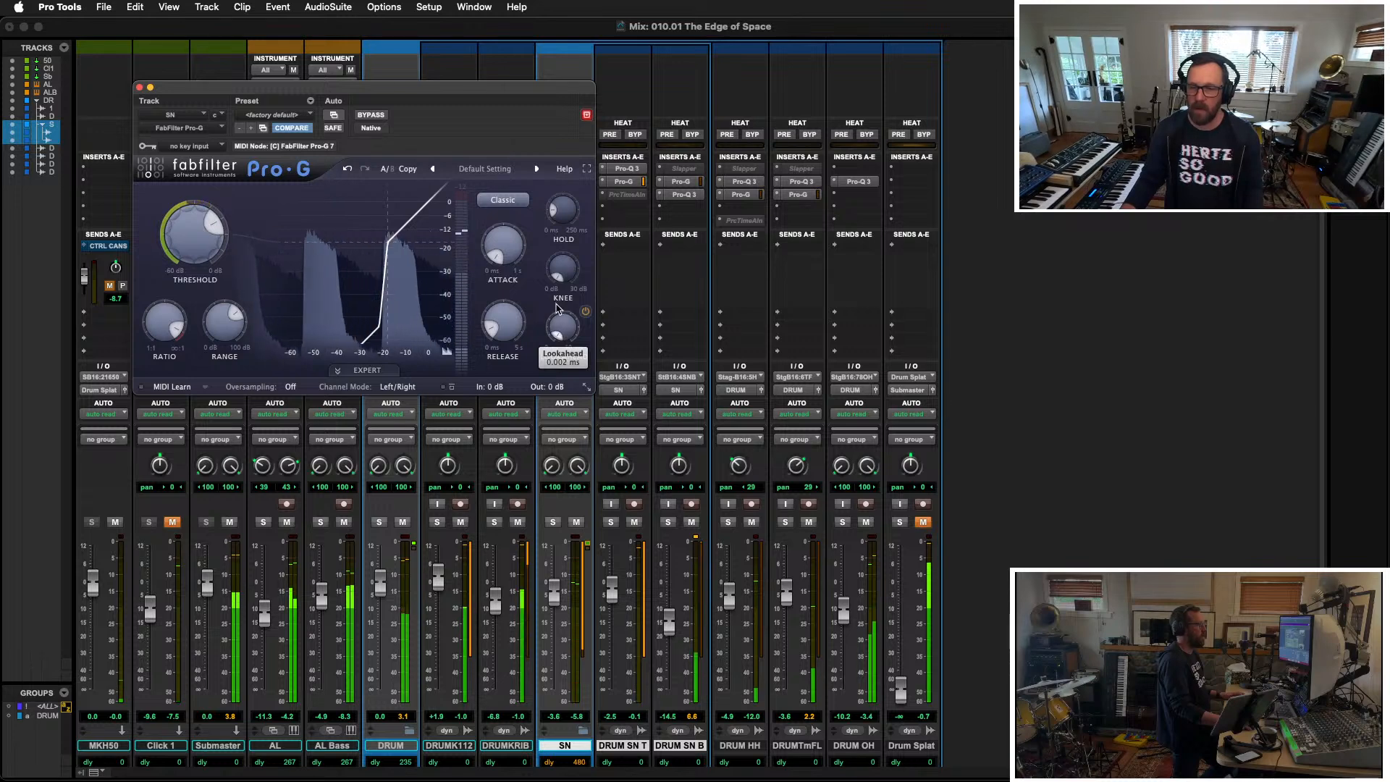
pyautogui.moveTo(557, 318)
pyautogui.mouseDown()
pyautogui.moveTo(556, 306)
pyautogui.moveTo(553, 333)
pyautogui.mouseUp()
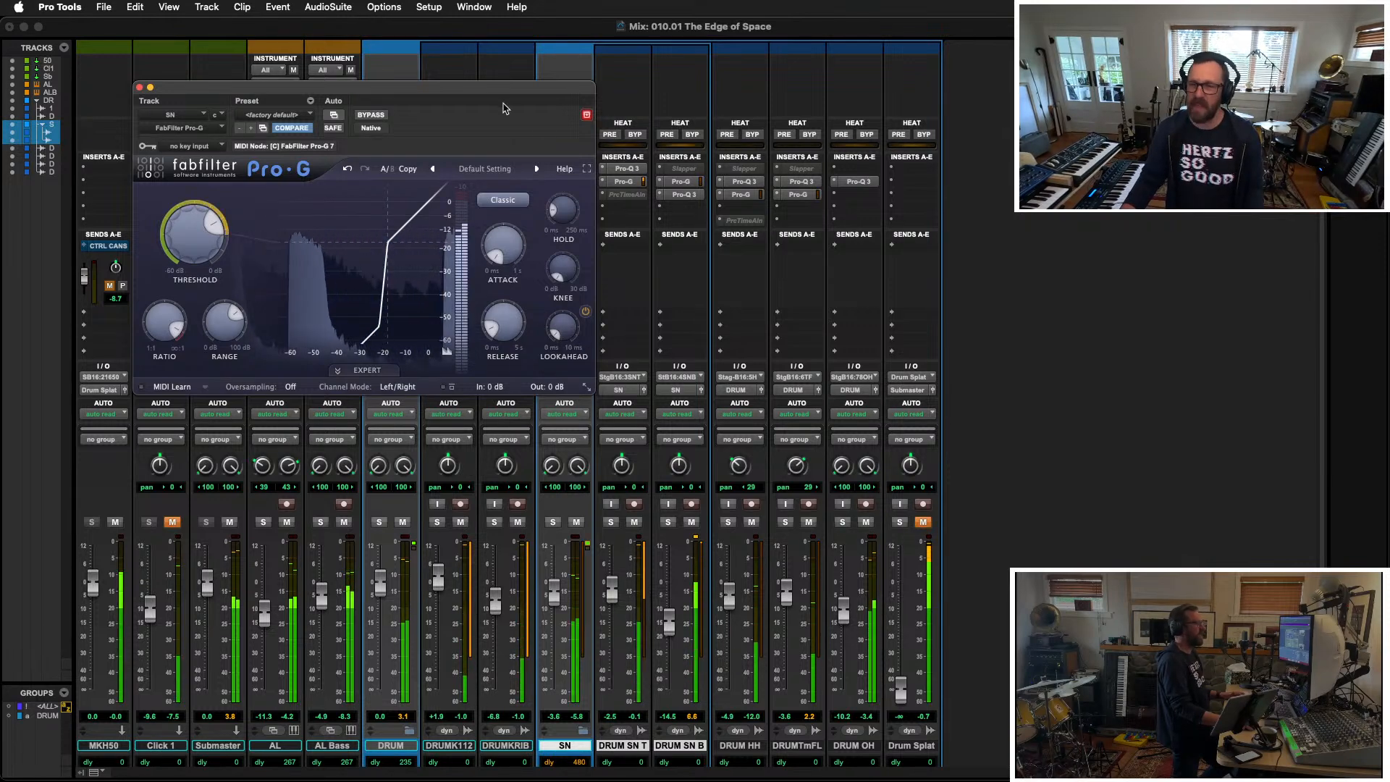
pyautogui.moveTo(562, 136); pyautogui.dragTo(529, 136)
# Step: In DRUM SN T's Pro-Q 3, boost about 13 dB at about 7342 Hz and add a bell cut of about 17 dB between 100 and 200 Hz
pyautogui.click(627, 169)
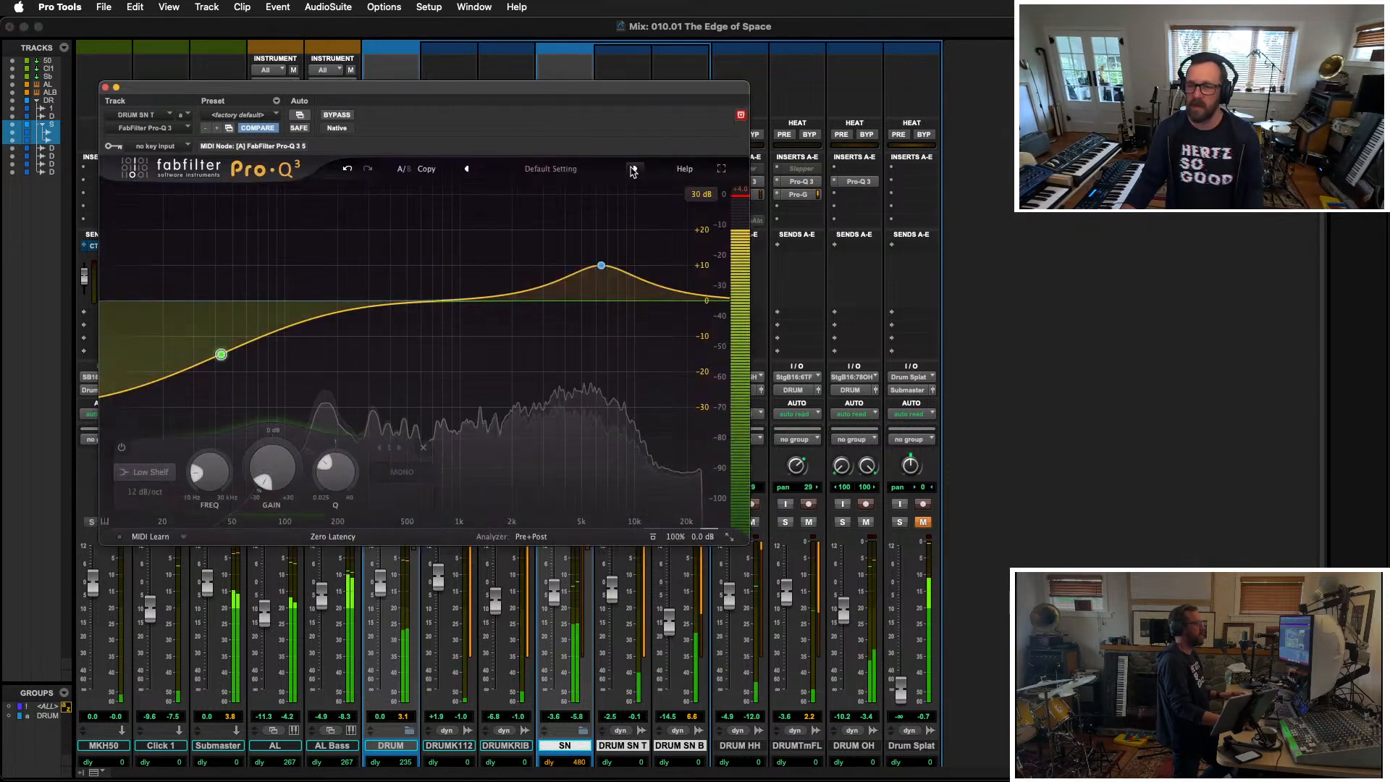
pyautogui.moveTo(600, 252)
pyautogui.mouseDown()
pyautogui.moveTo(621, 226)
pyautogui.moveTo(636, 238)
pyautogui.moveTo(574, 223)
pyautogui.moveTo(520, 243)
pyautogui.moveTo(611, 227)
pyautogui.moveTo(613, 255)
pyautogui.mouseUp()
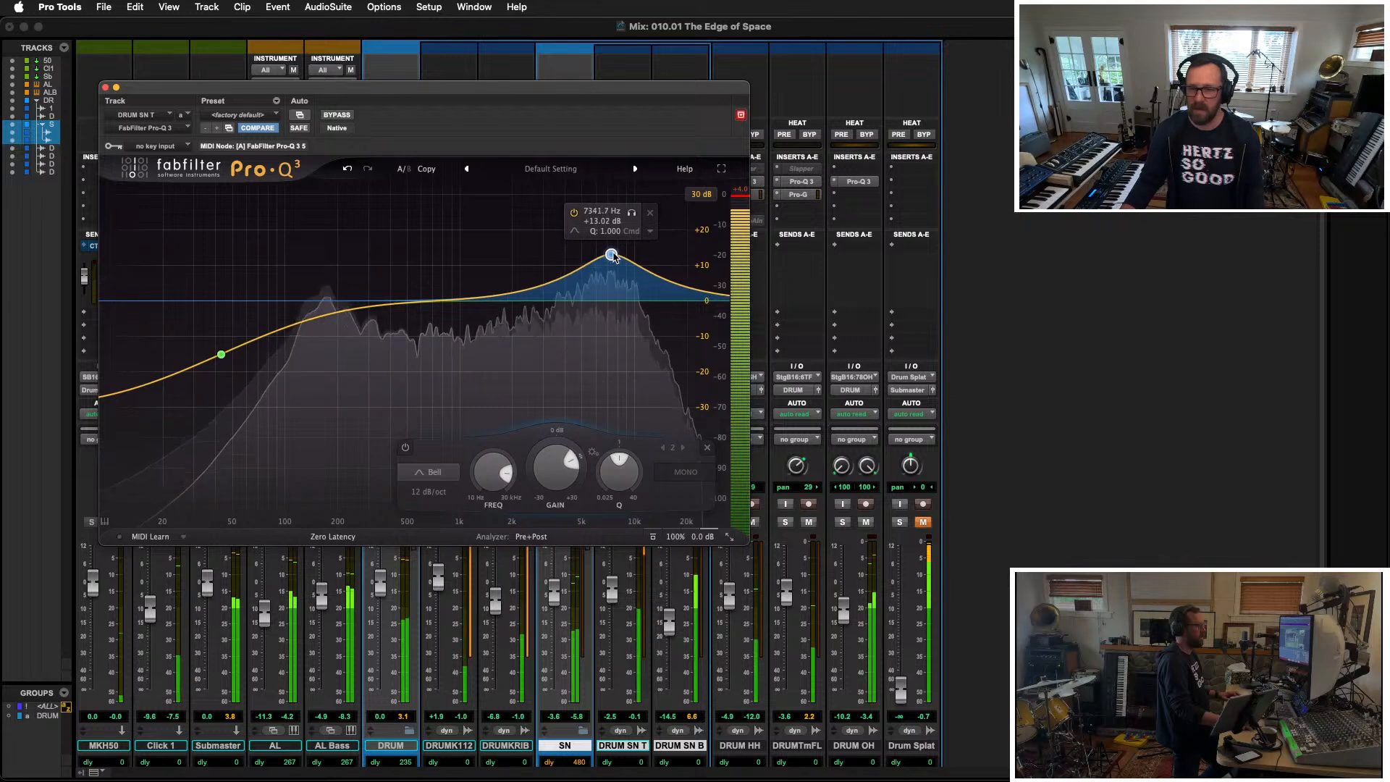
pyautogui.moveTo(410, 314); pyautogui.dragTo(323, 361)
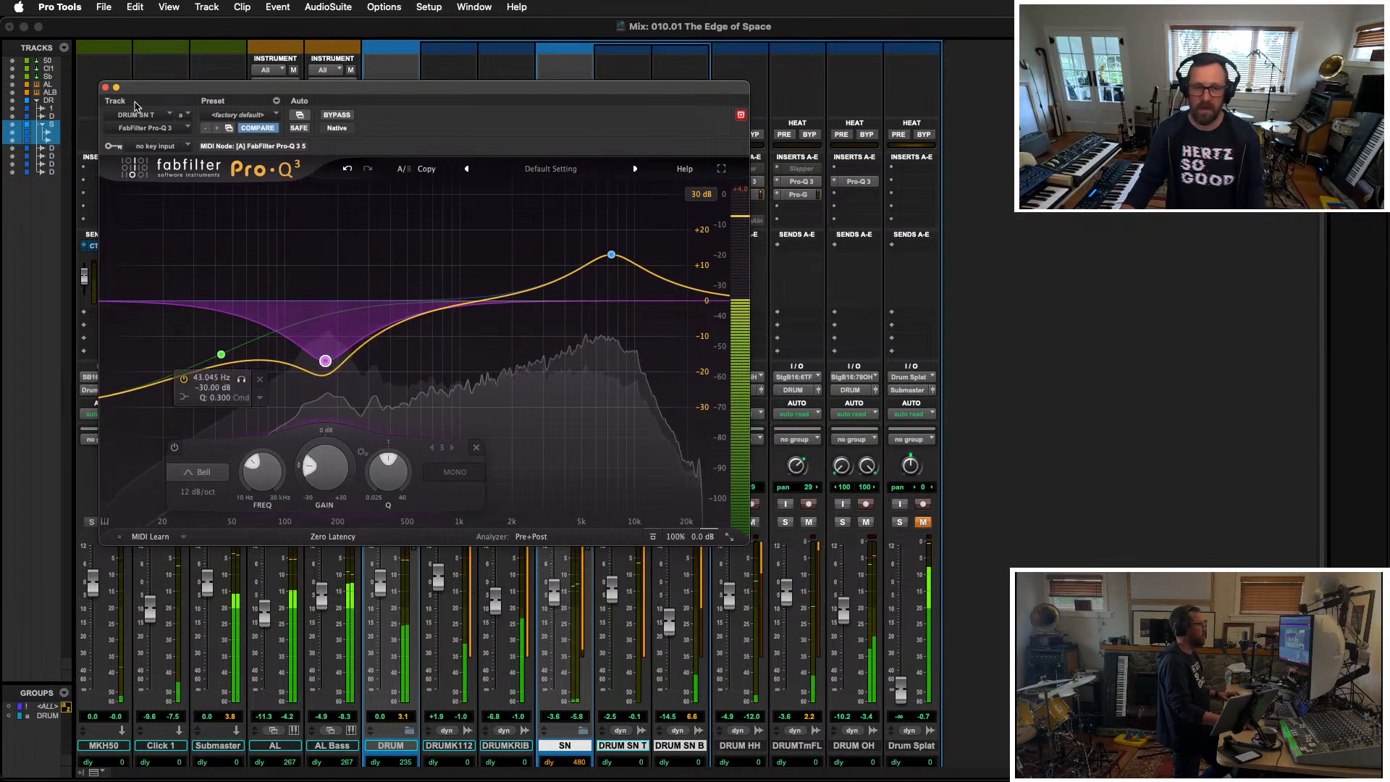
pyautogui.moveTo(148, 87); pyautogui.dragTo(785, 145)
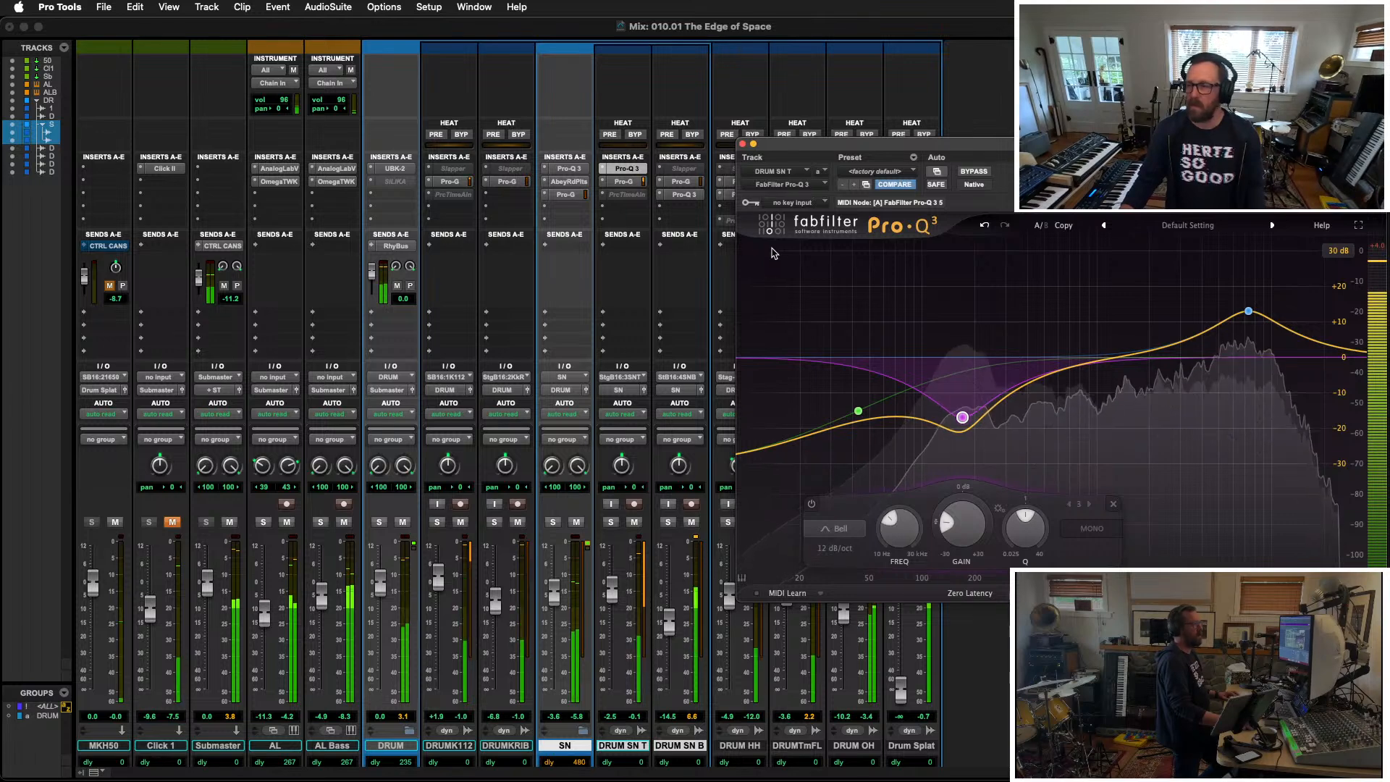
pyautogui.click(742, 145)
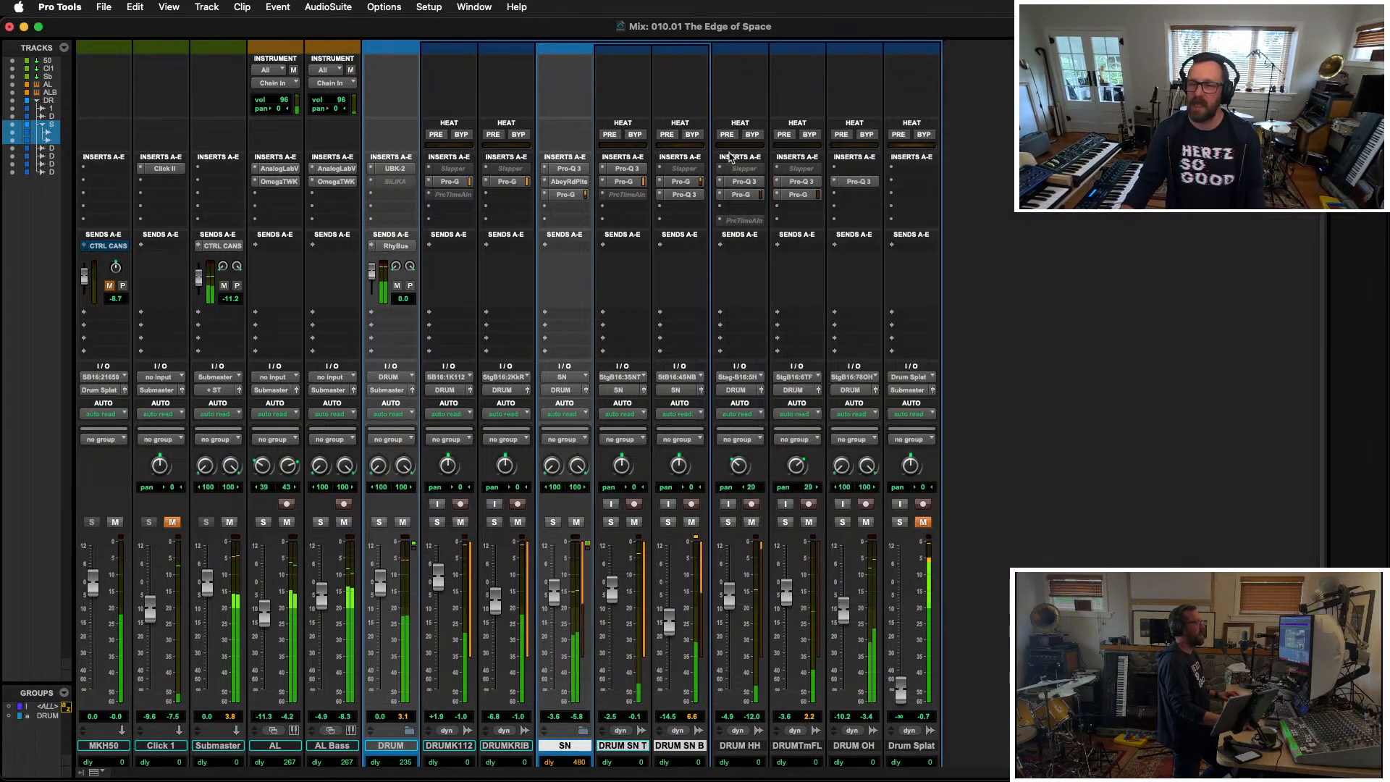
# Step: Set the dry/wet mix of the Abbey Road Plates reverb on SN to about 44% and adjust its damper
pyautogui.click(569, 181)
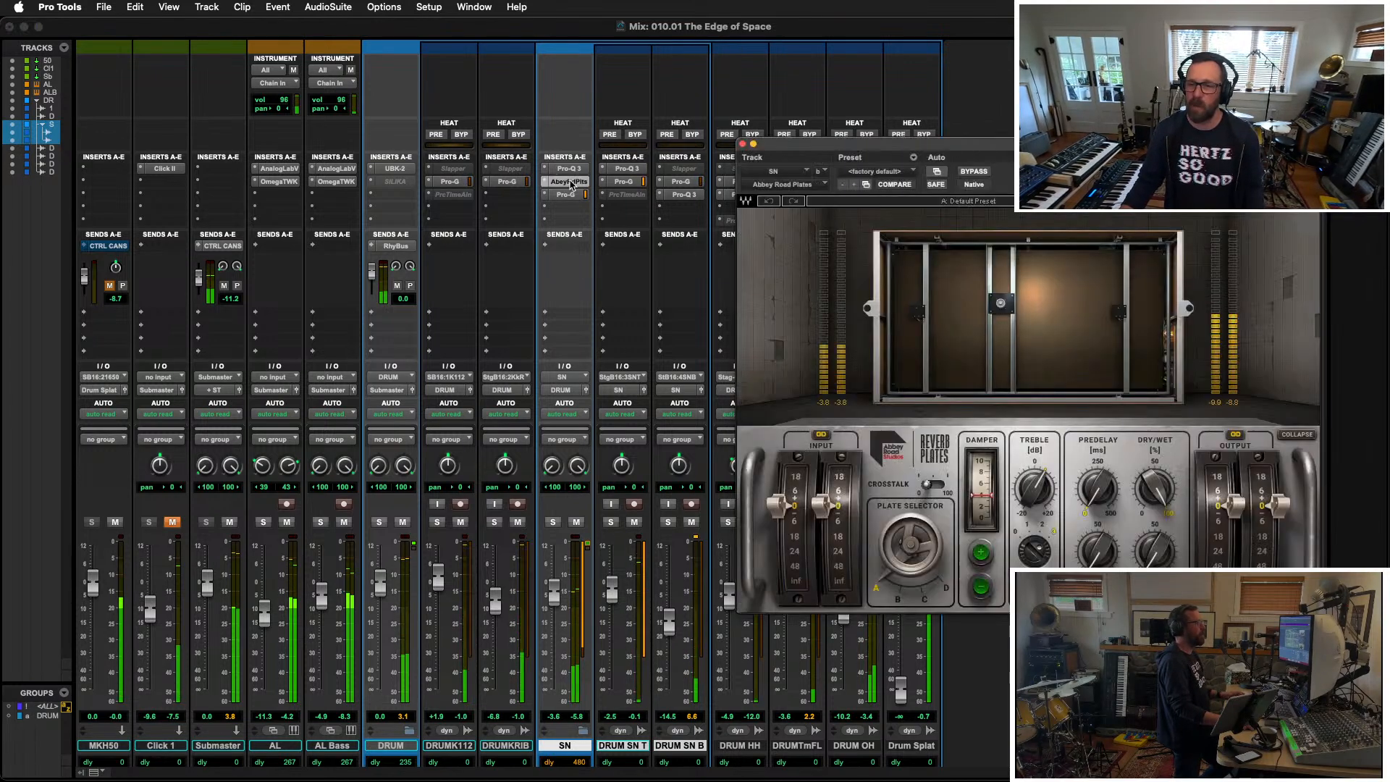
pyautogui.moveTo(1157, 498); pyautogui.dragTo(1157, 541)
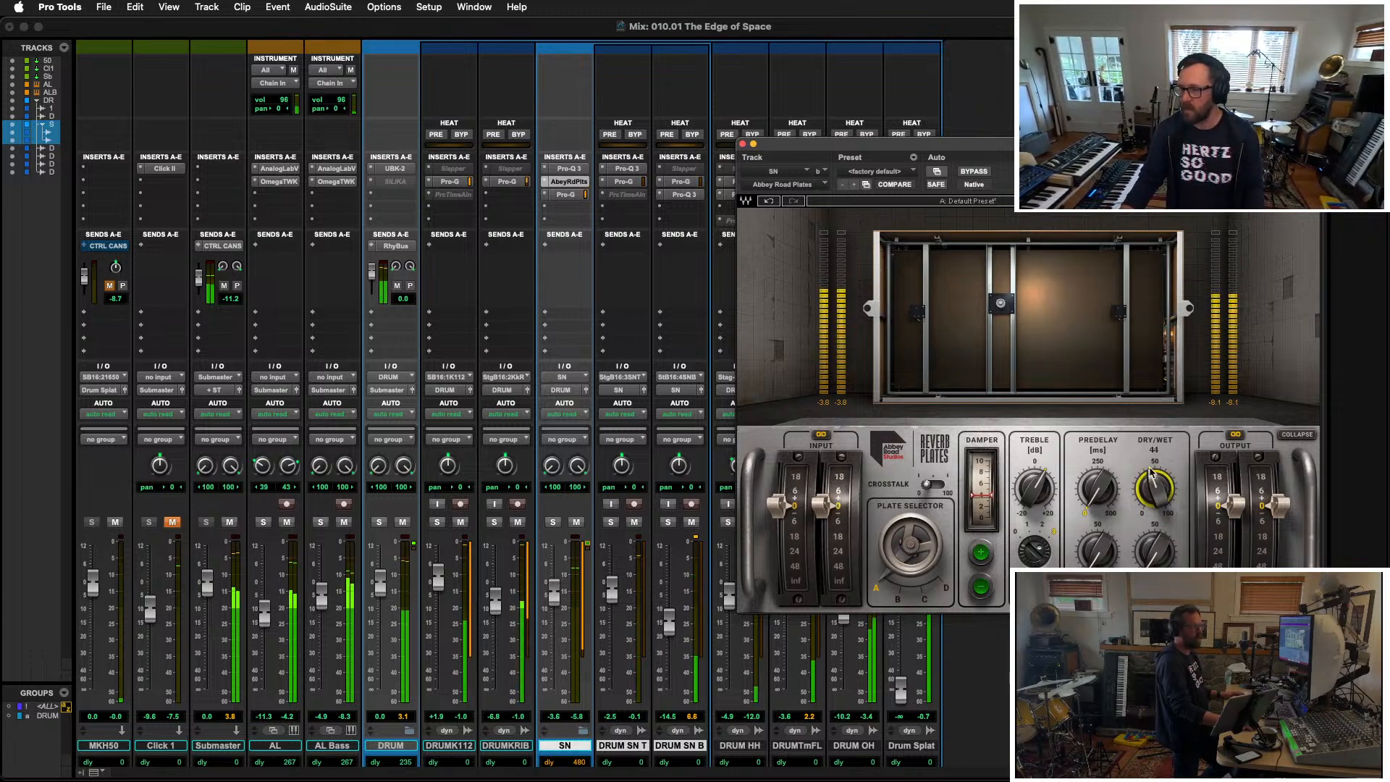
pyautogui.moveTo(1157, 487); pyautogui.dragTo(1156, 479)
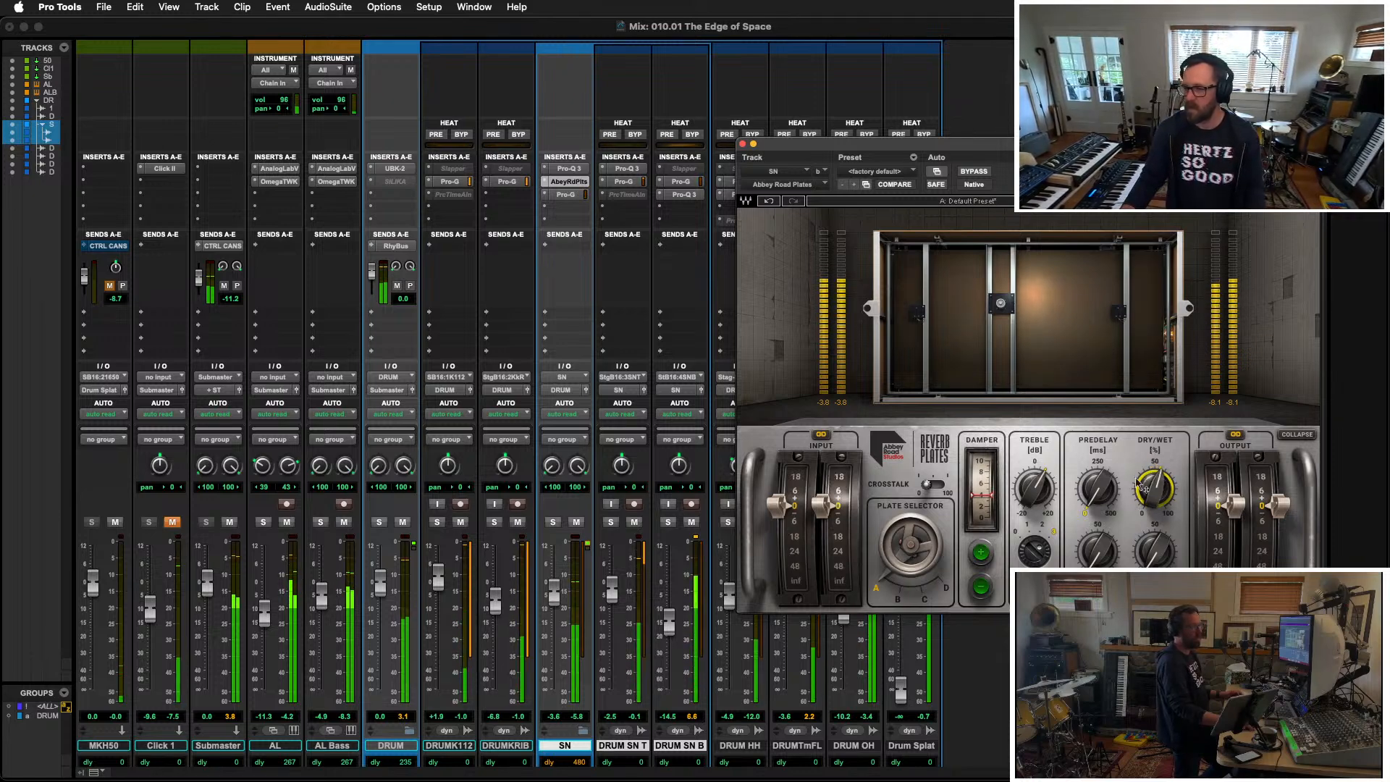
pyautogui.moveTo(1094, 505); pyautogui.dragTo(1094, 515)
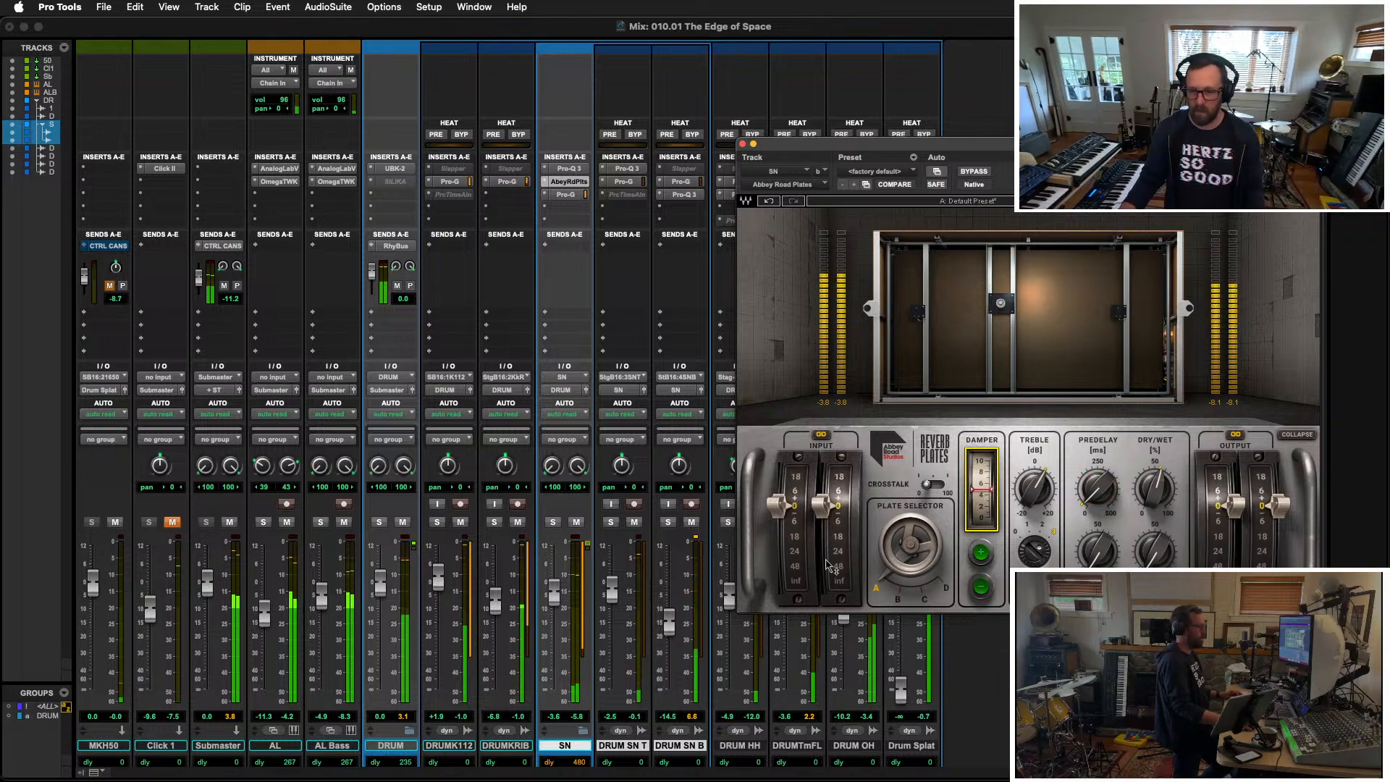
# Step: Raise the DRUM SN B fader to -11.5 dB and close the plate reverb
pyautogui.moveTo(669, 636); pyautogui.dragTo(667, 621)
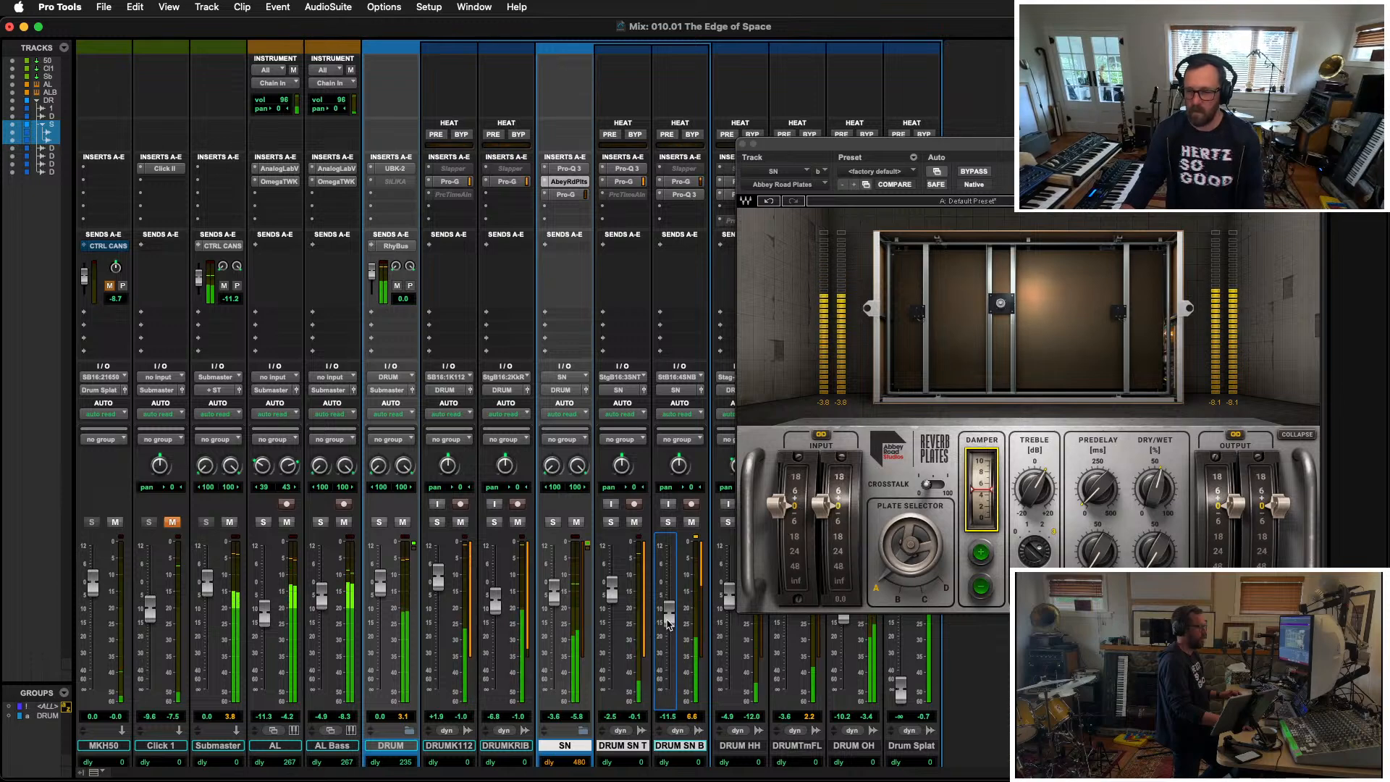
pyautogui.press('super+w')
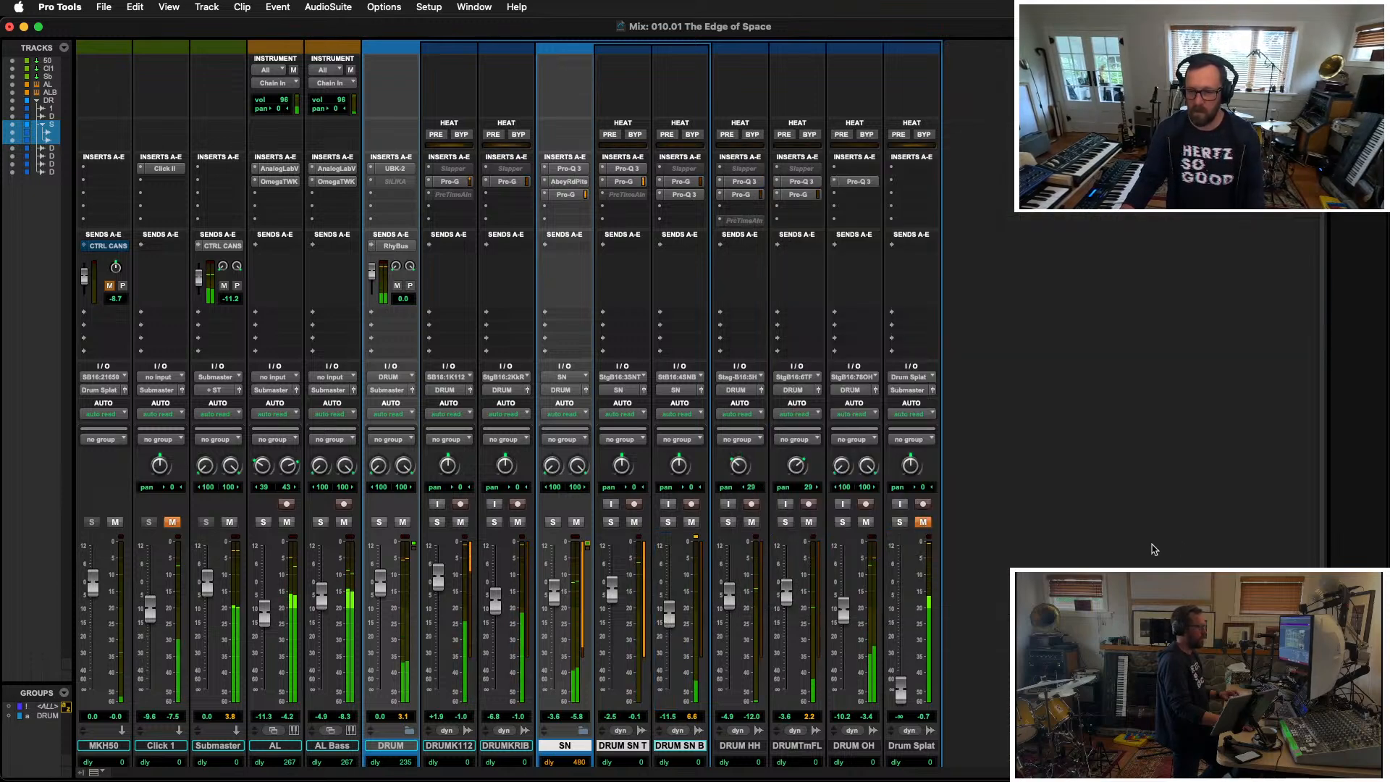
# Step: Show the Edit window, play the session from the beginning, and enlarge the timeline horizontally around the drum tracks
pyautogui.press('super+equal')
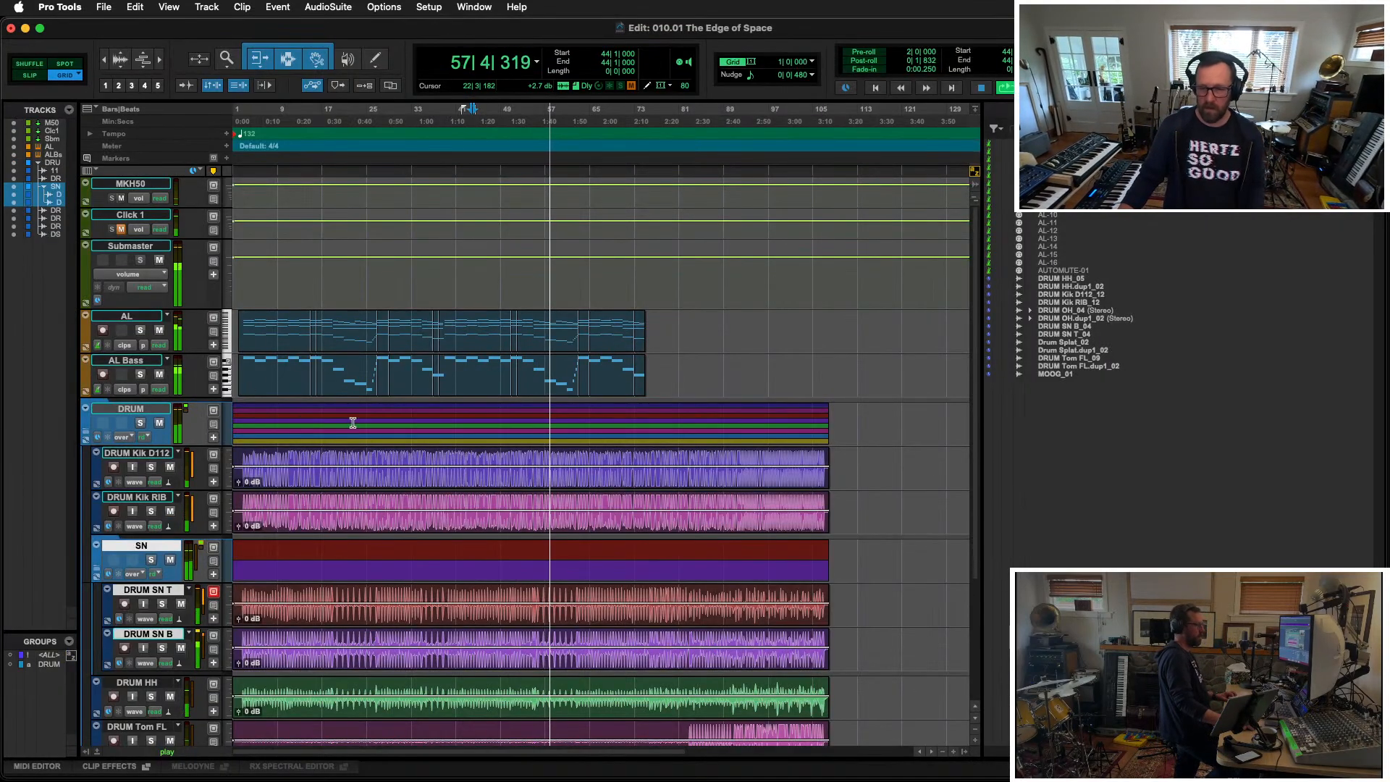
pyautogui.scroll(-5, 373, 530)
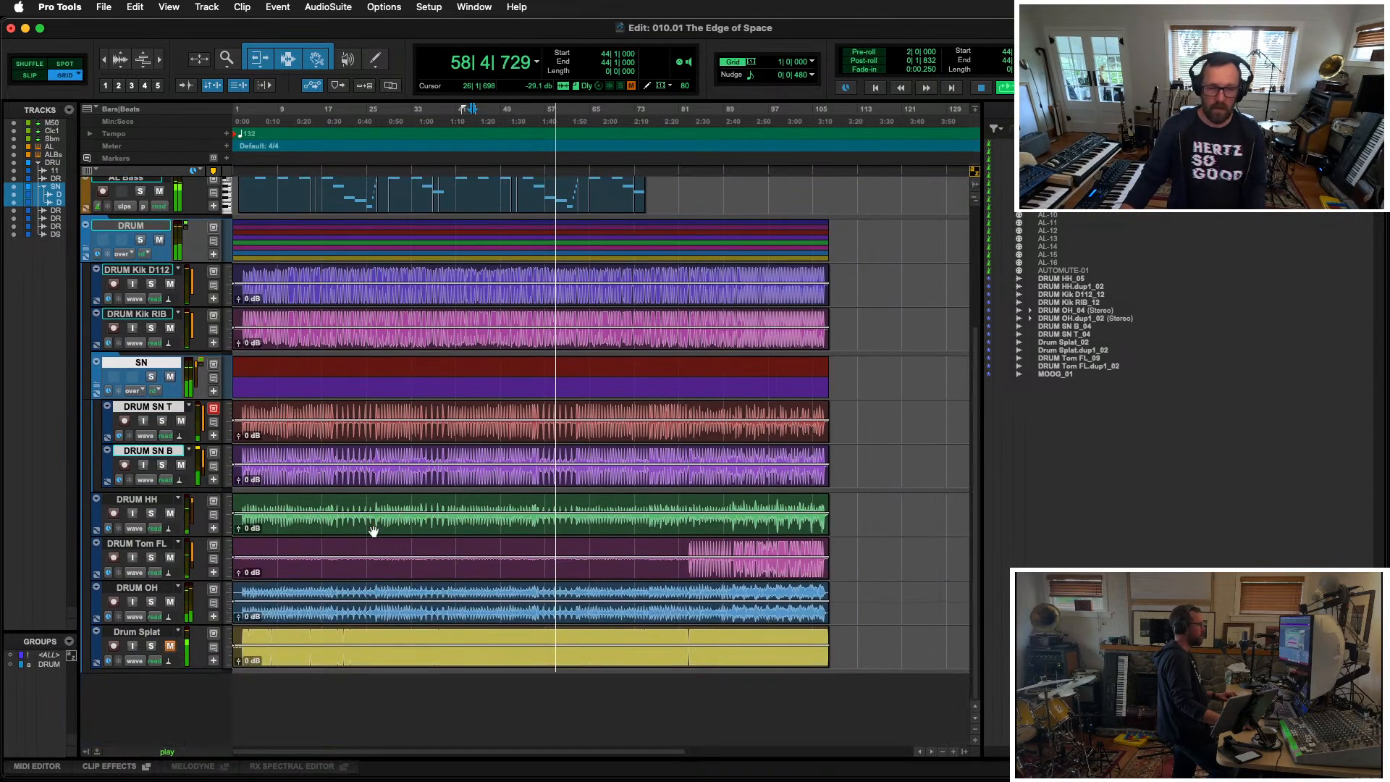
pyautogui.press('space')
pyautogui.press('Return')
pyautogui.press('space')
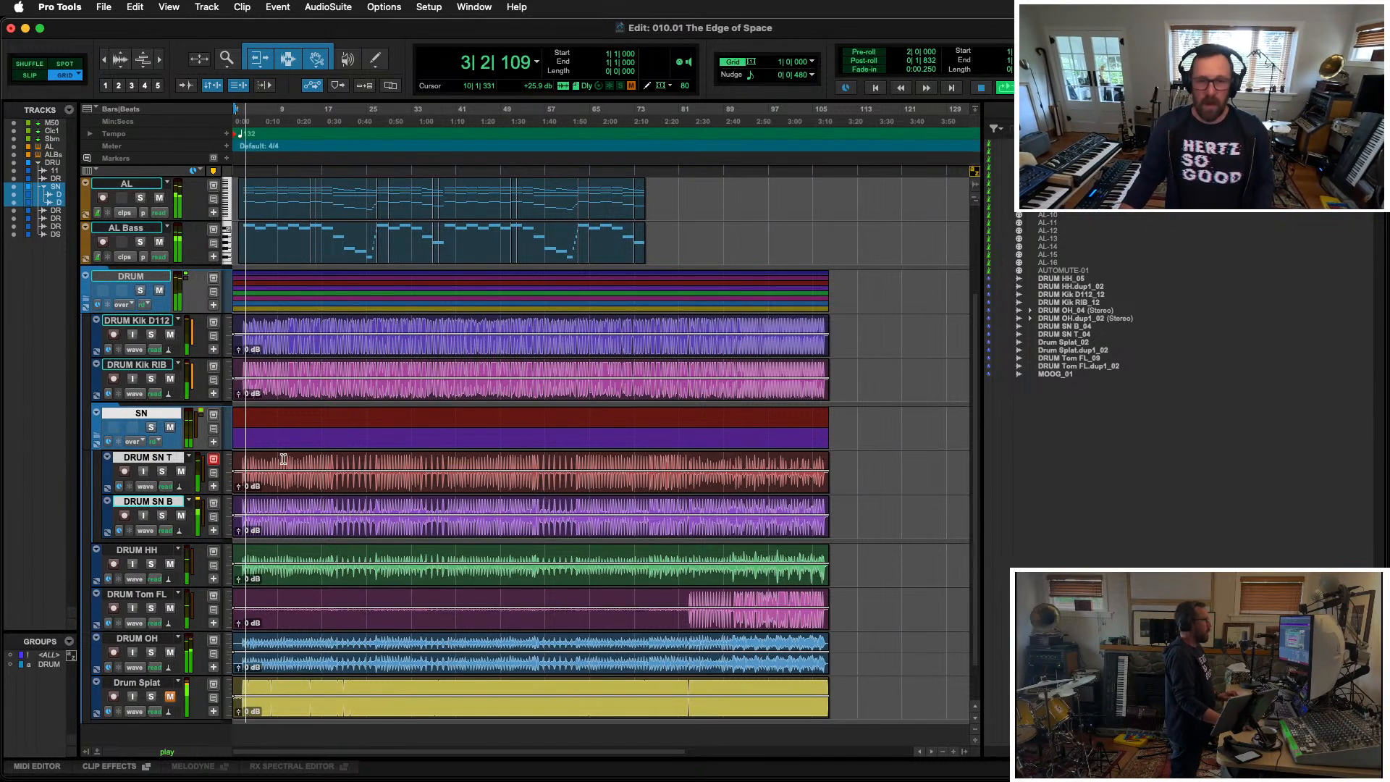
pyautogui.press('super+bracketright')
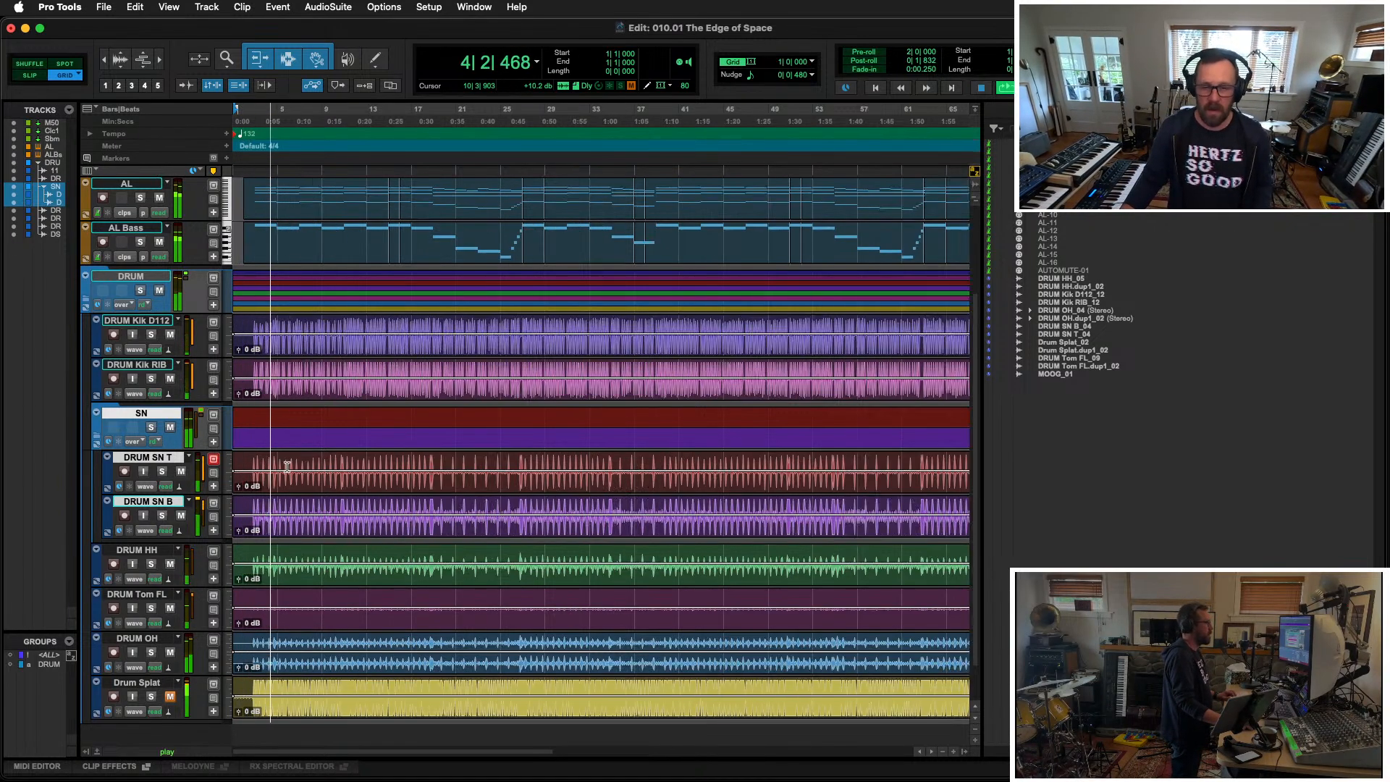
pyautogui.scroll(4, 475, 551)
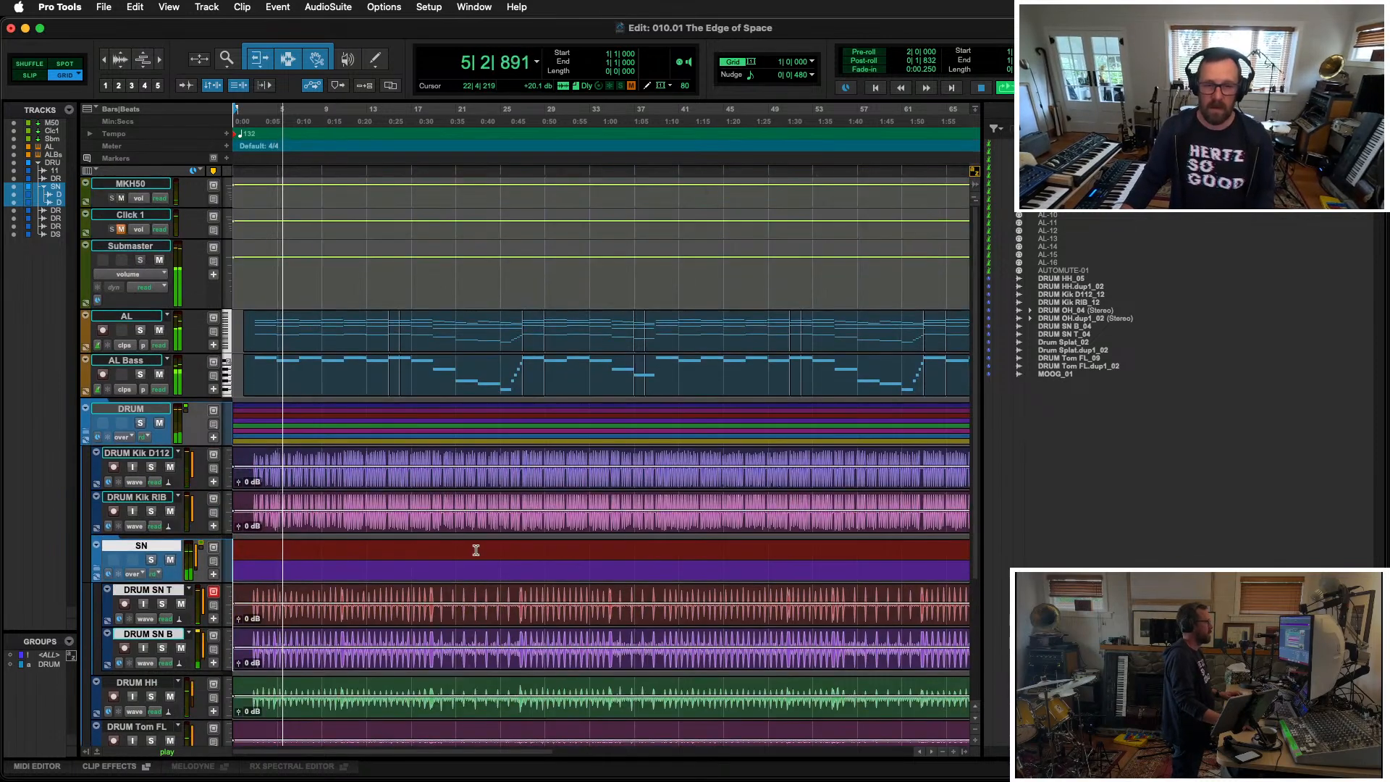
pyautogui.scroll(-2, 476, 552)
pyautogui.scroll(-3, 477, 553)
pyautogui.scroll(1, 476, 550)
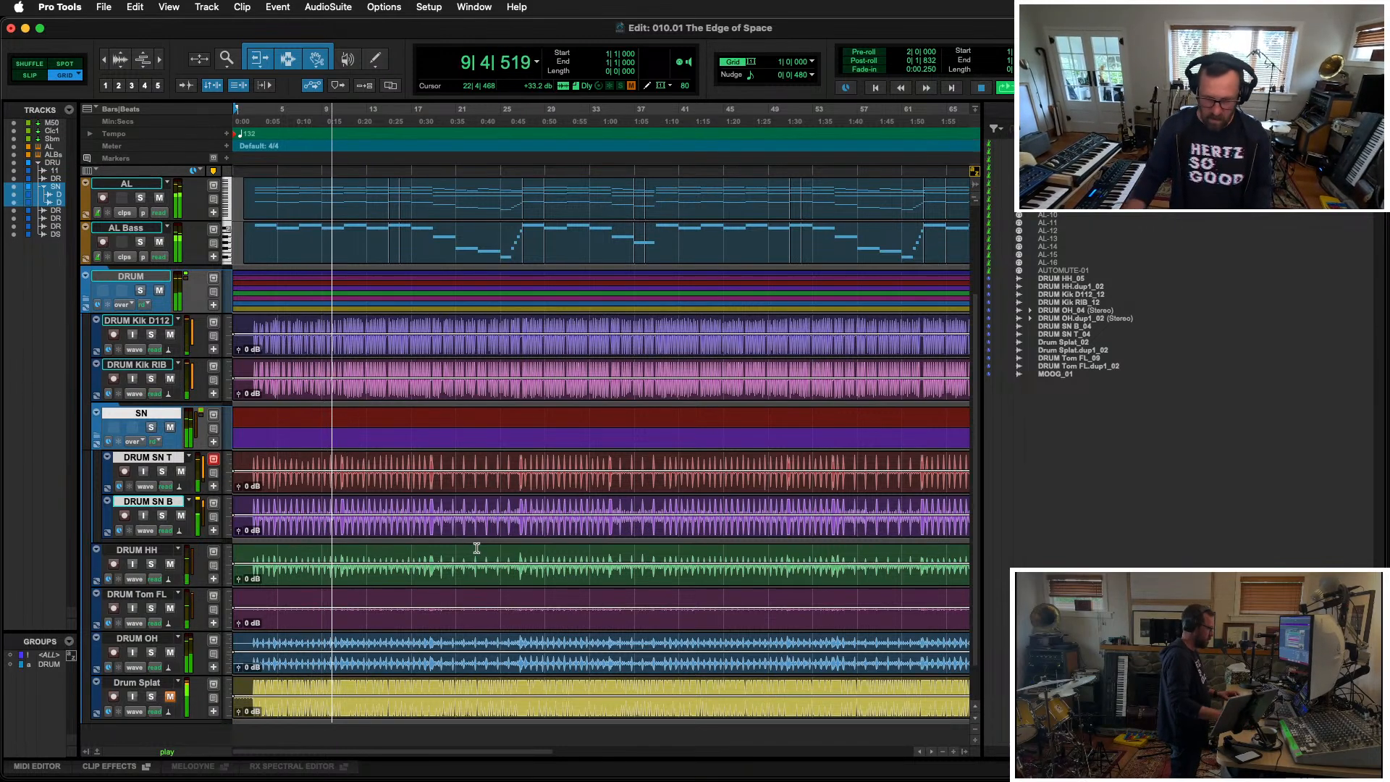
# Step: Show the Mix window, mute the MKH50 track, and raise the Drum Splat fader to -14.0 dB
pyautogui.press('super+equal')
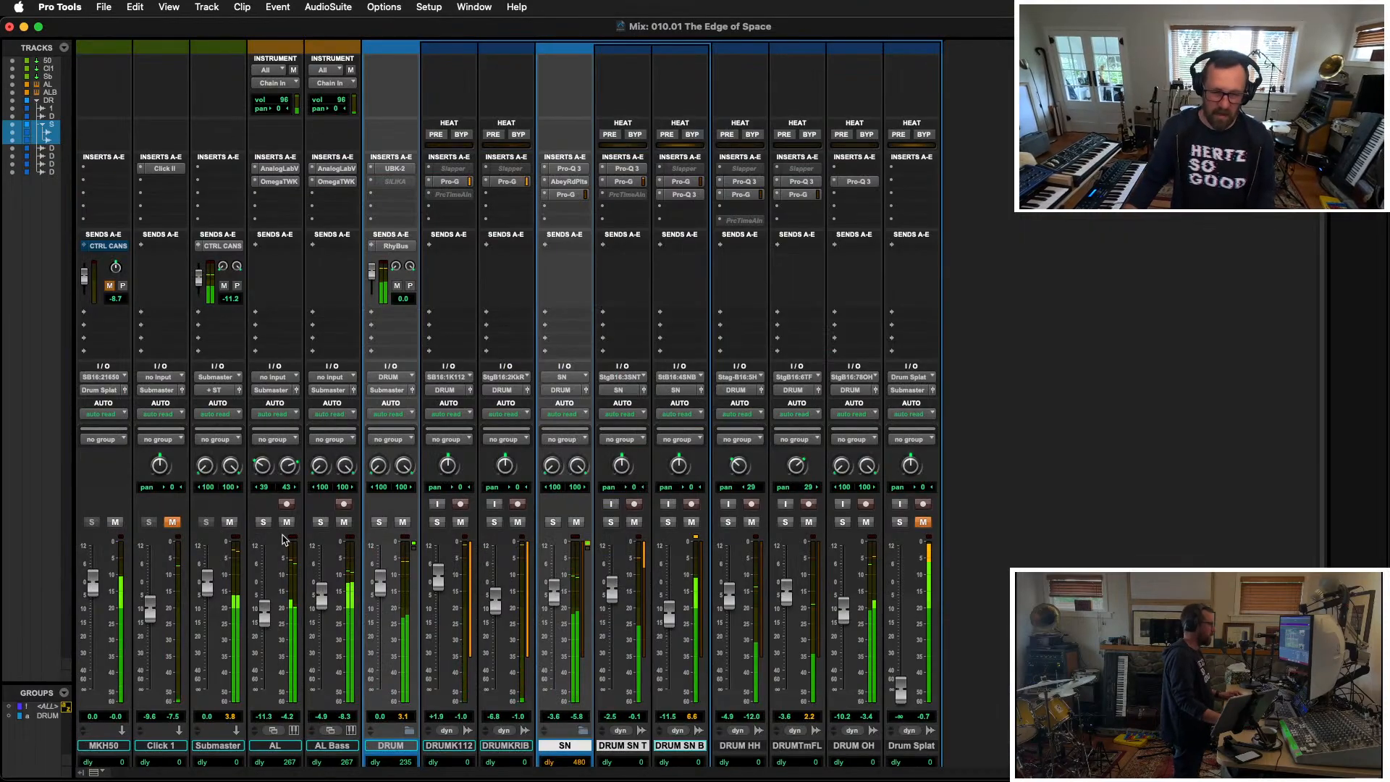
pyautogui.click(115, 522)
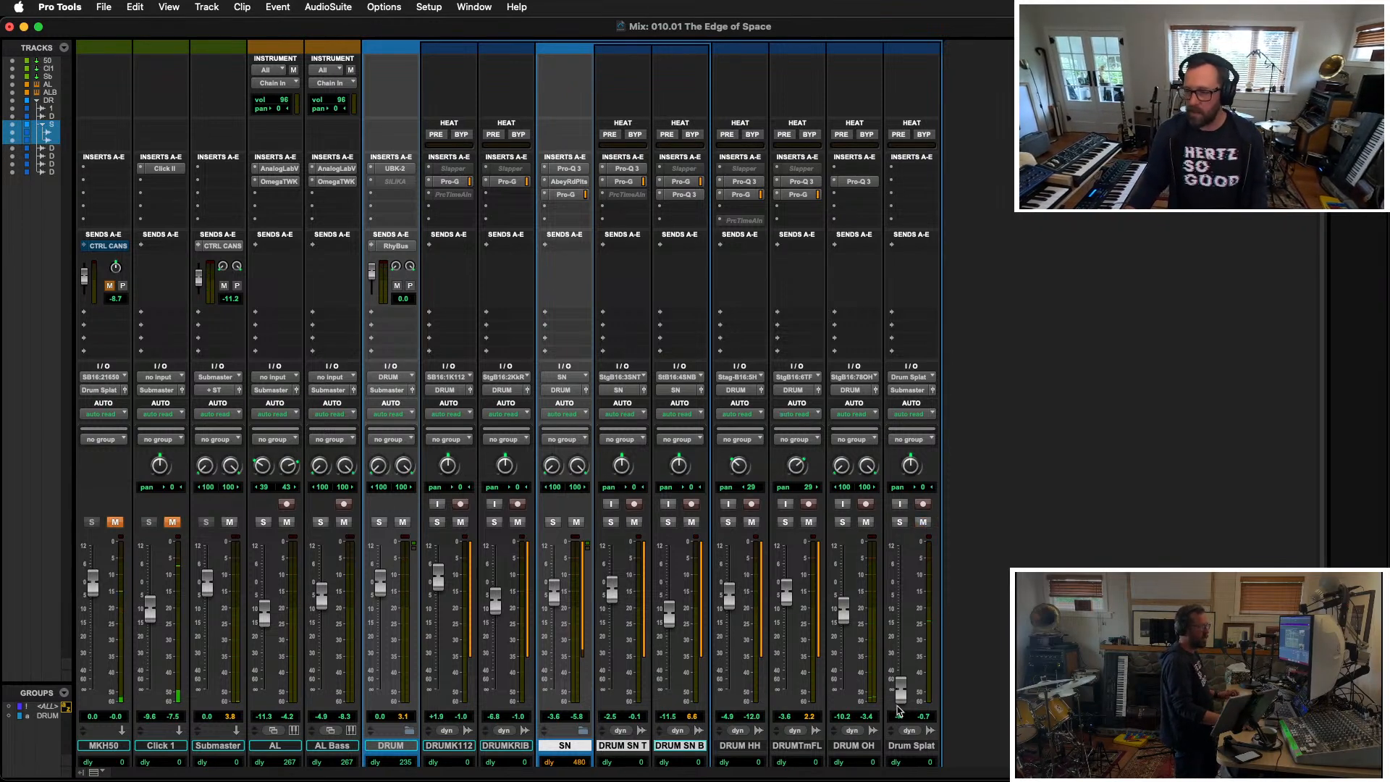
pyautogui.moveTo(901, 687); pyautogui.dragTo(904, 636)
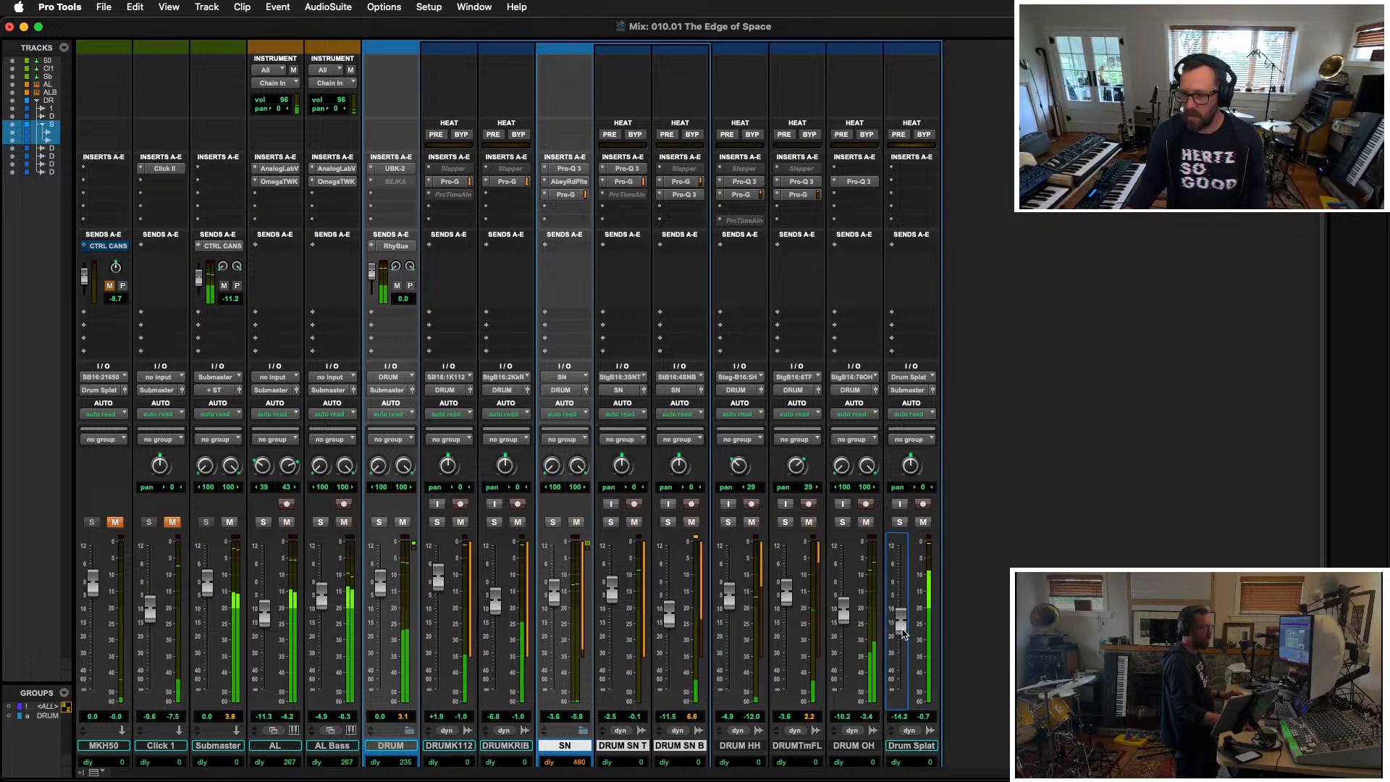
pyautogui.moveTo(902, 632); pyautogui.dragTo(905, 638)
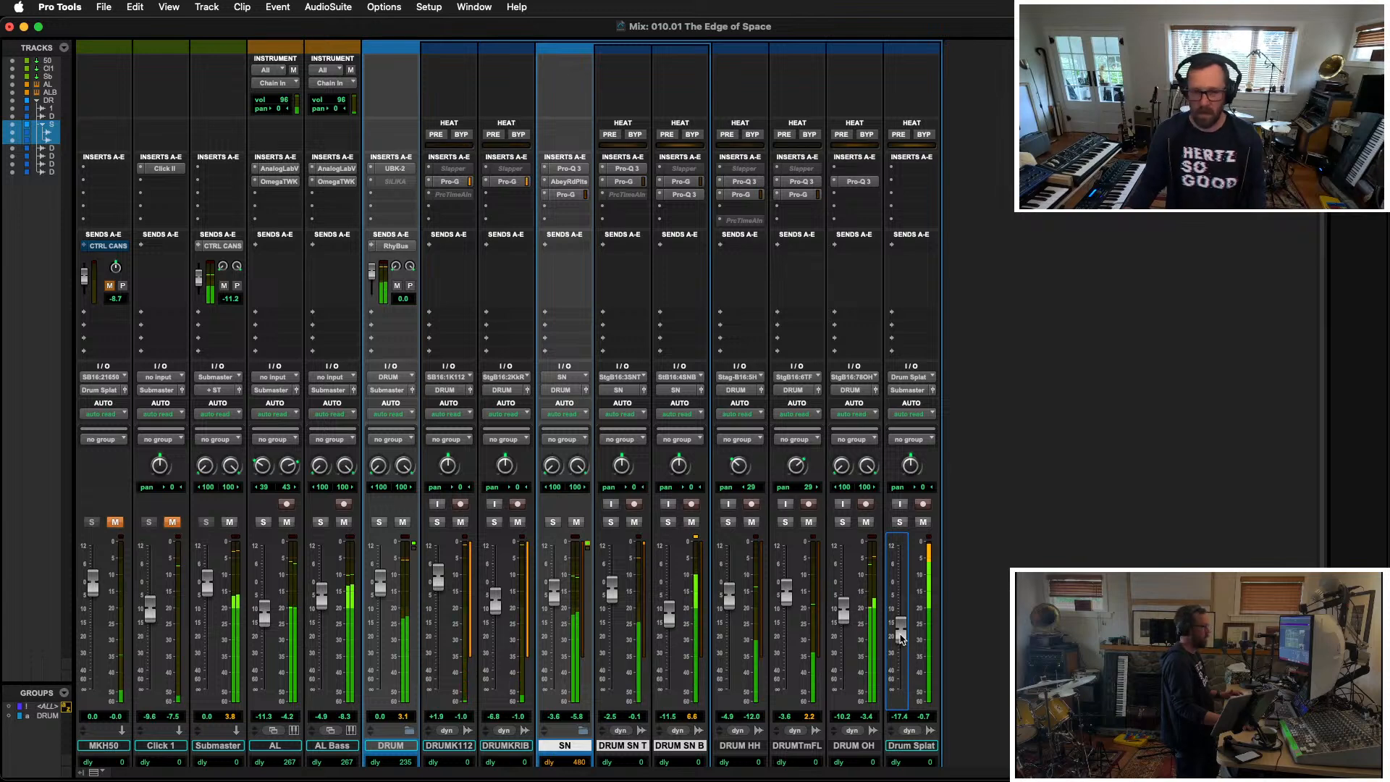
pyautogui.moveTo(902, 637); pyautogui.dragTo(900, 627)
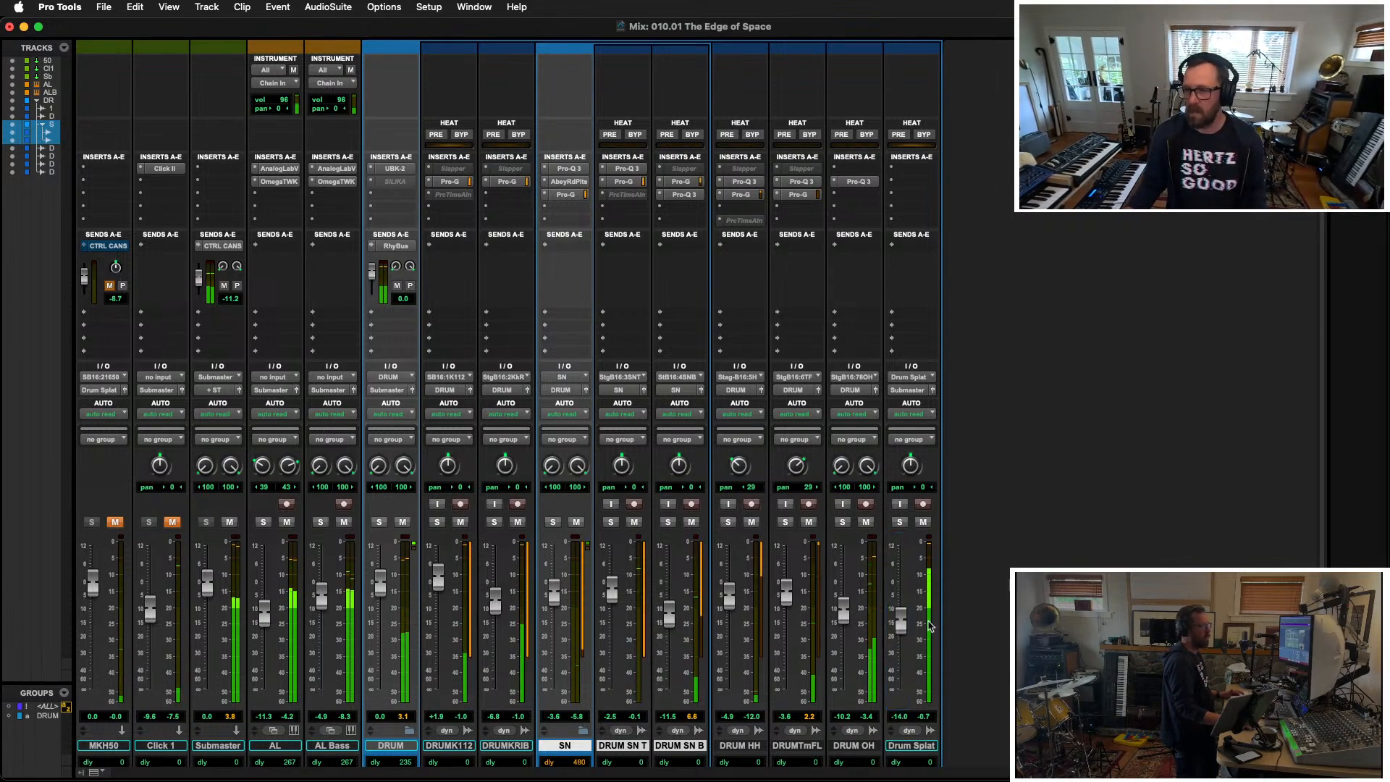
# Step: Insert the mono SILIKA compressor on Drum Splat and move its window clear of the track's channel strip
pyautogui.click(896, 198)
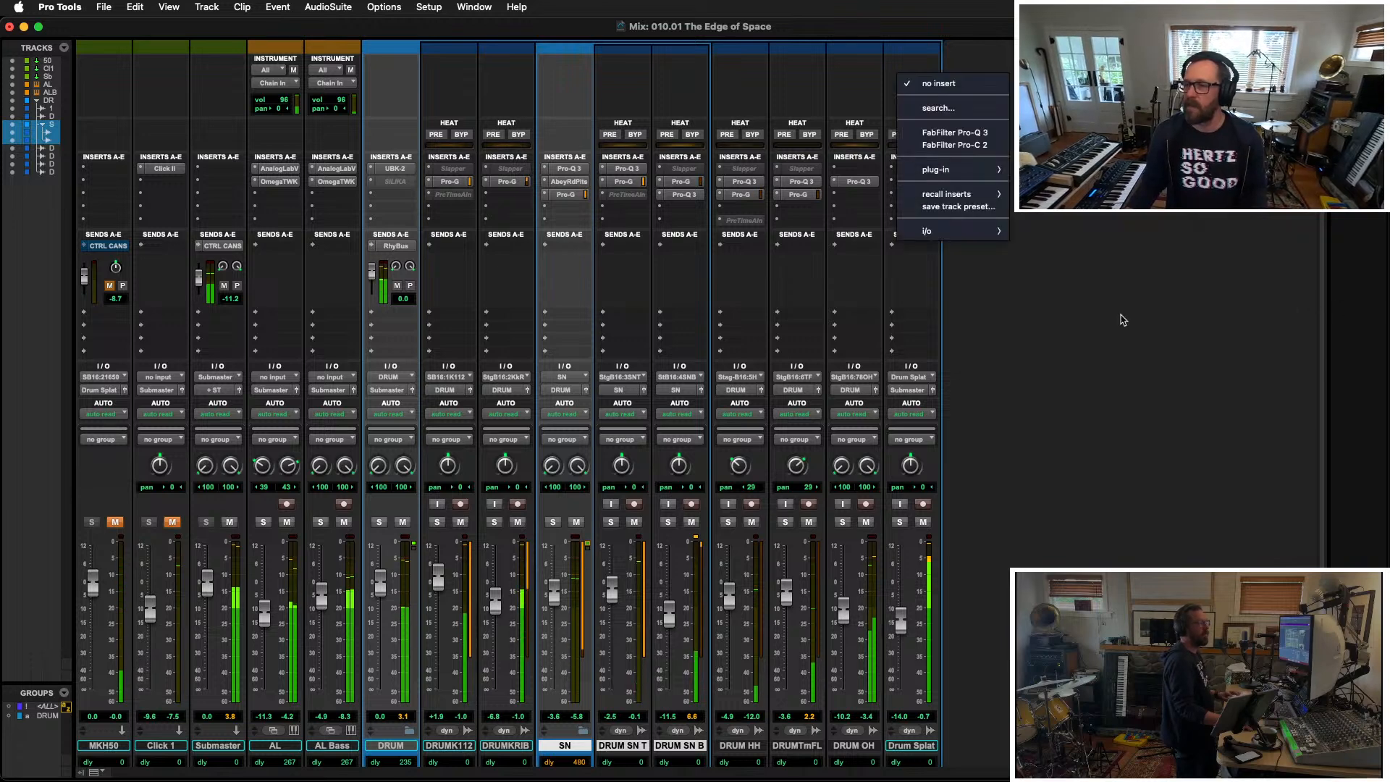
pyautogui.moveTo(941, 169)
pyautogui.moveTo(1064, 185)
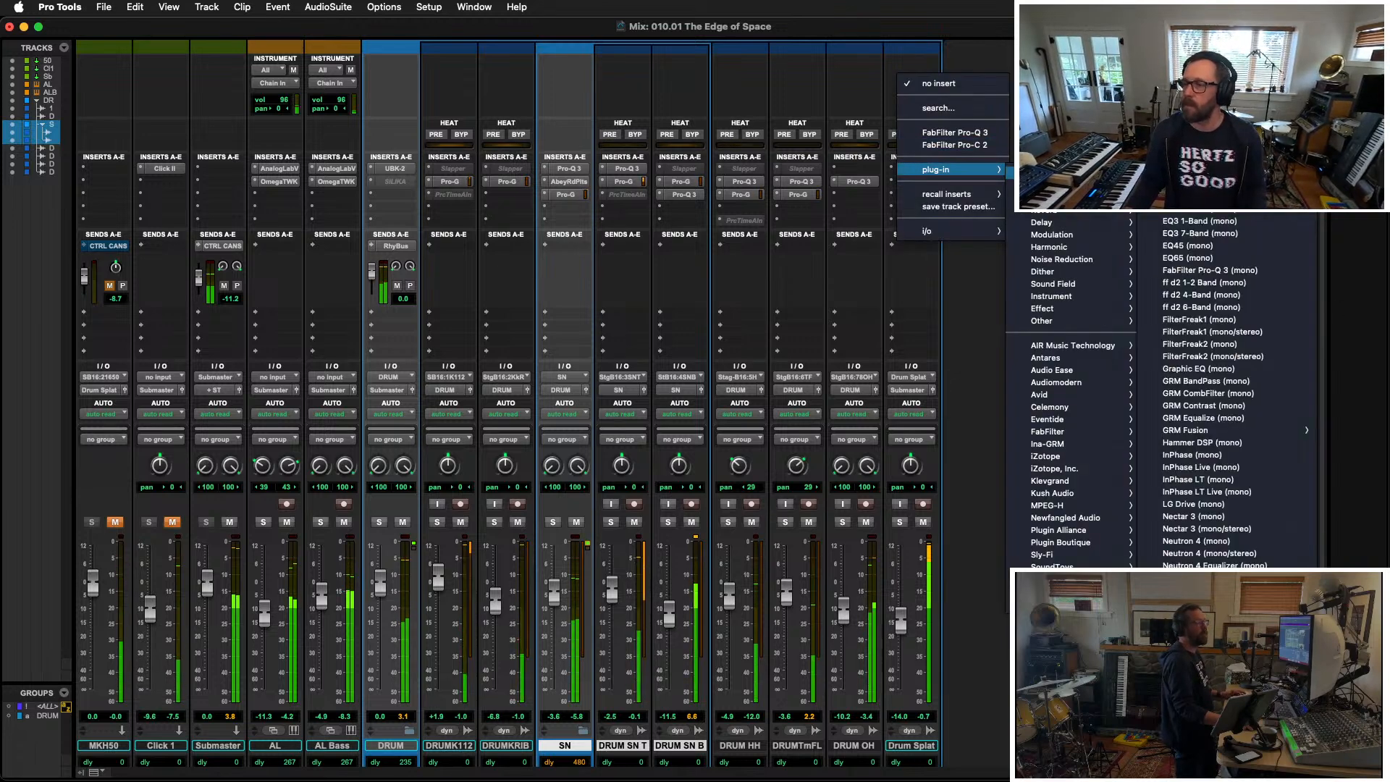
pyautogui.scroll(-15, 1231, 405)
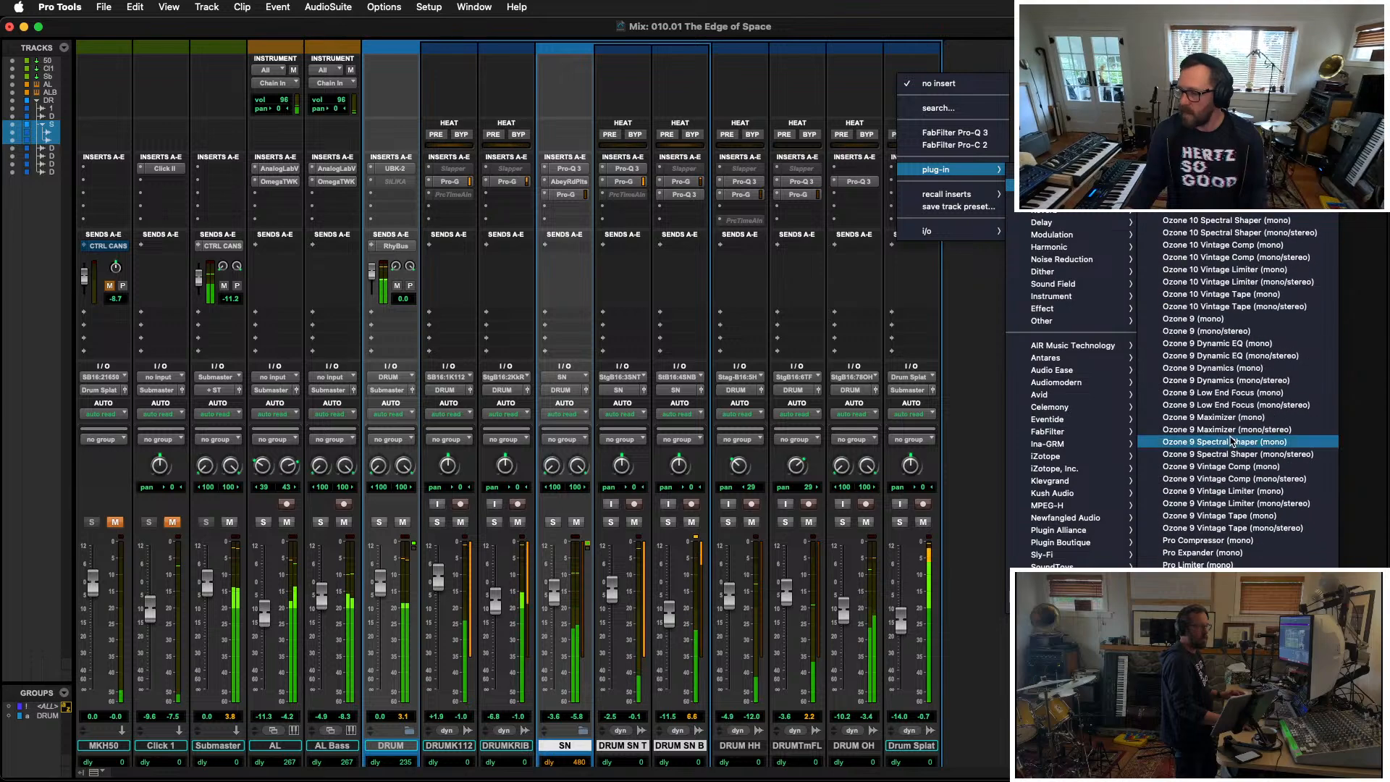
pyautogui.click(1223, 652)
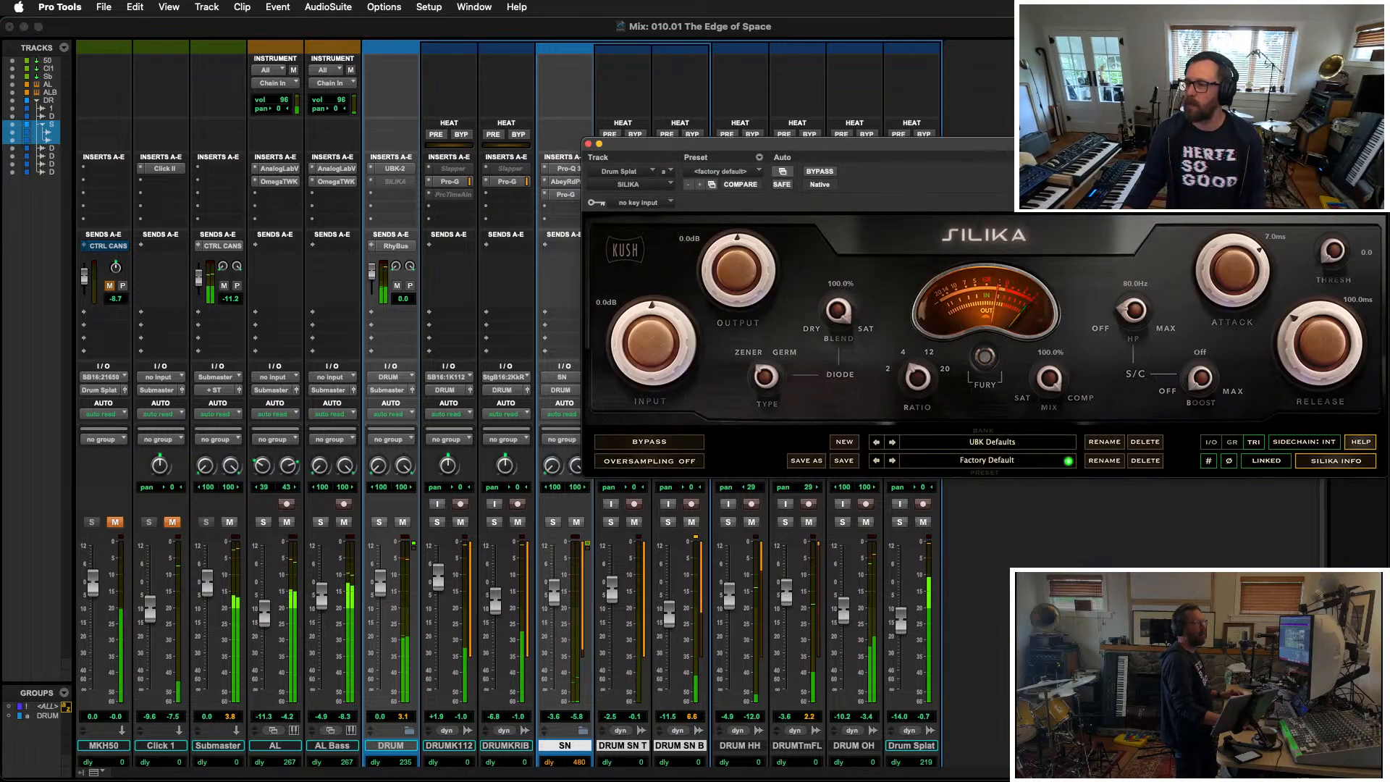
pyautogui.moveTo(1130, 215); pyautogui.dragTo(585, 187)
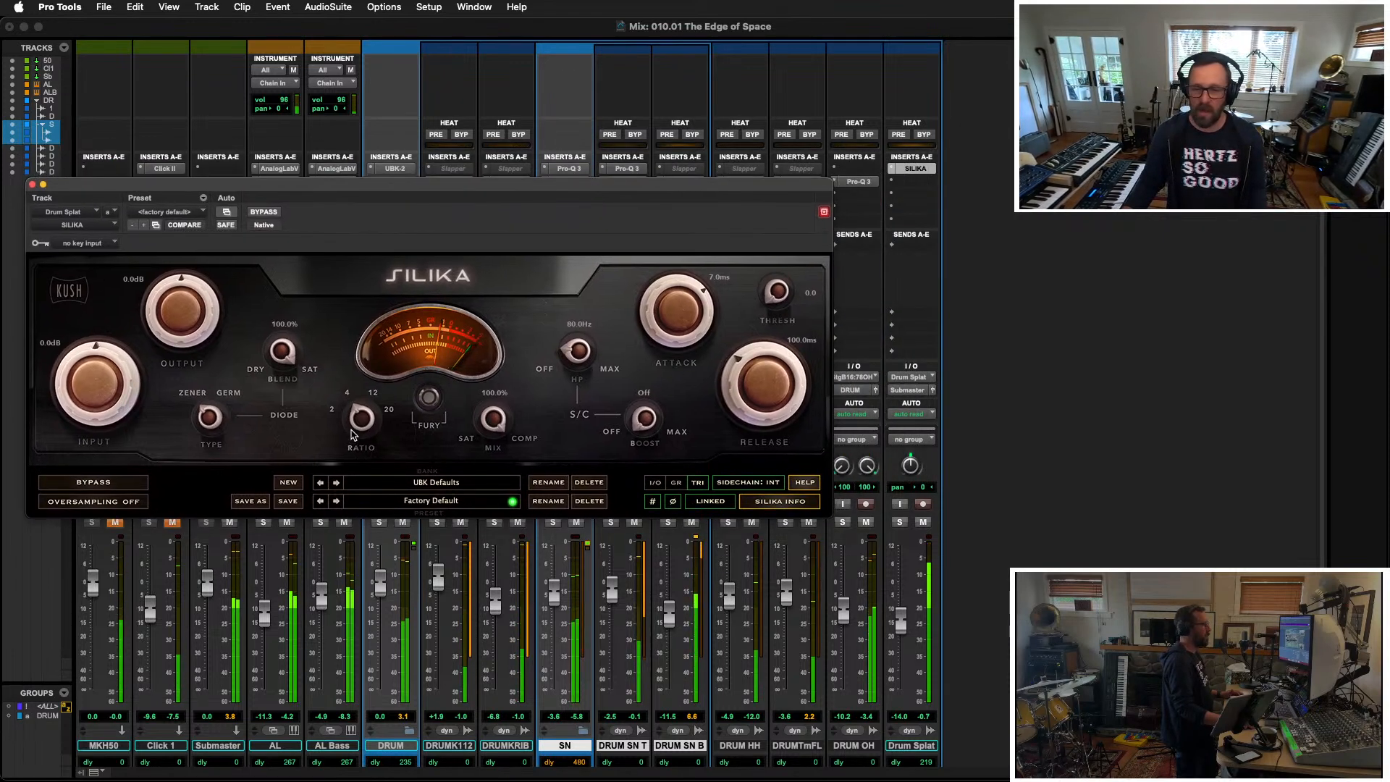
# Step: Raise SILIKA's compression ratio and briefly audition its Fury mode, leaving Fury off
pyautogui.moveTo(353, 428); pyautogui.dragTo(372, 368)
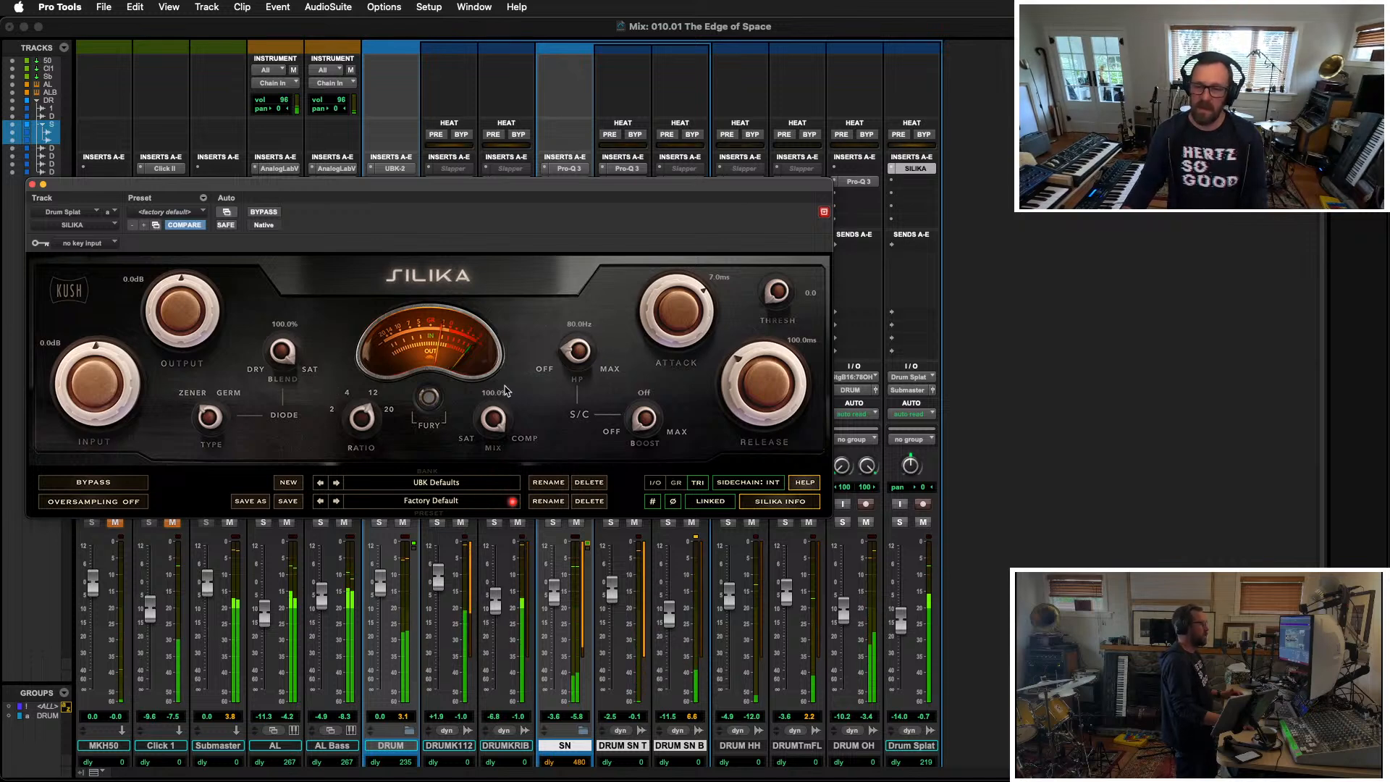
pyautogui.click(429, 398)
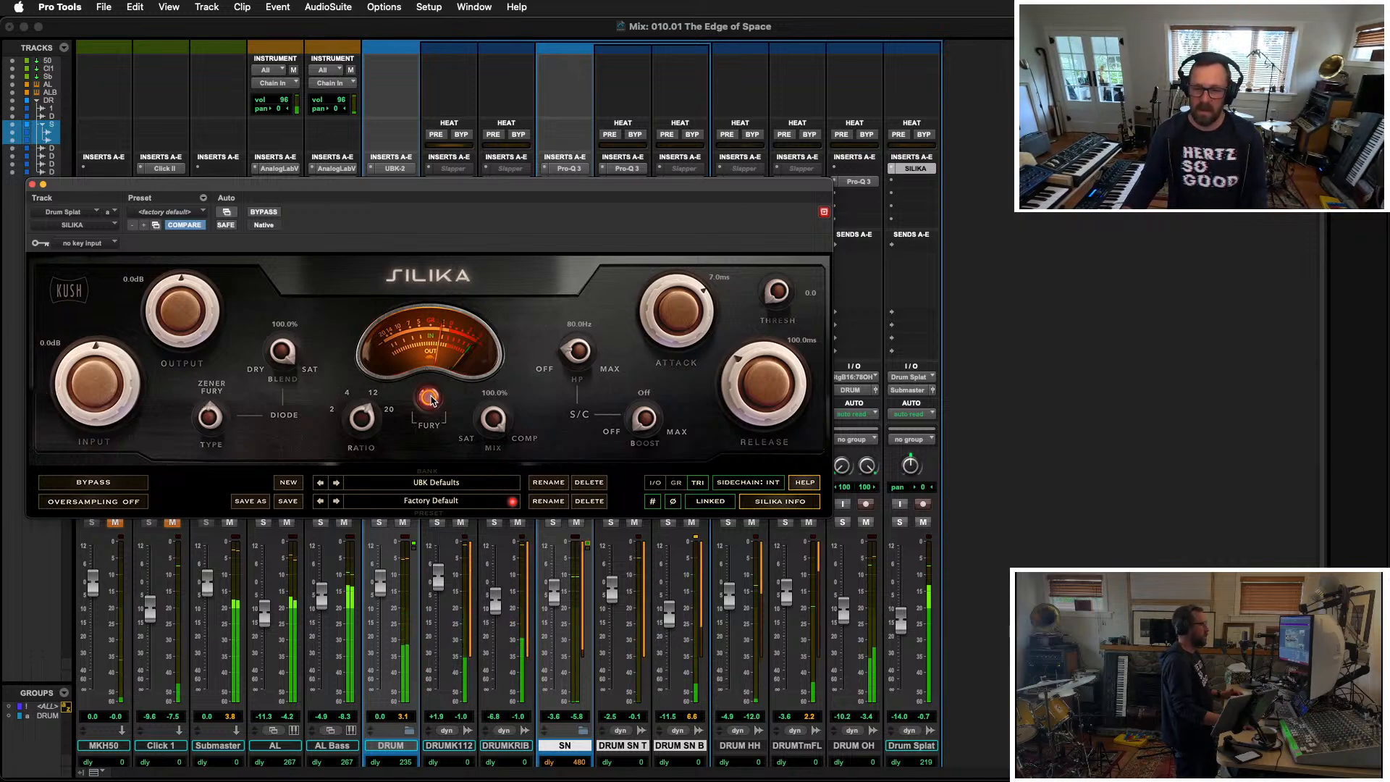
pyautogui.click(429, 398)
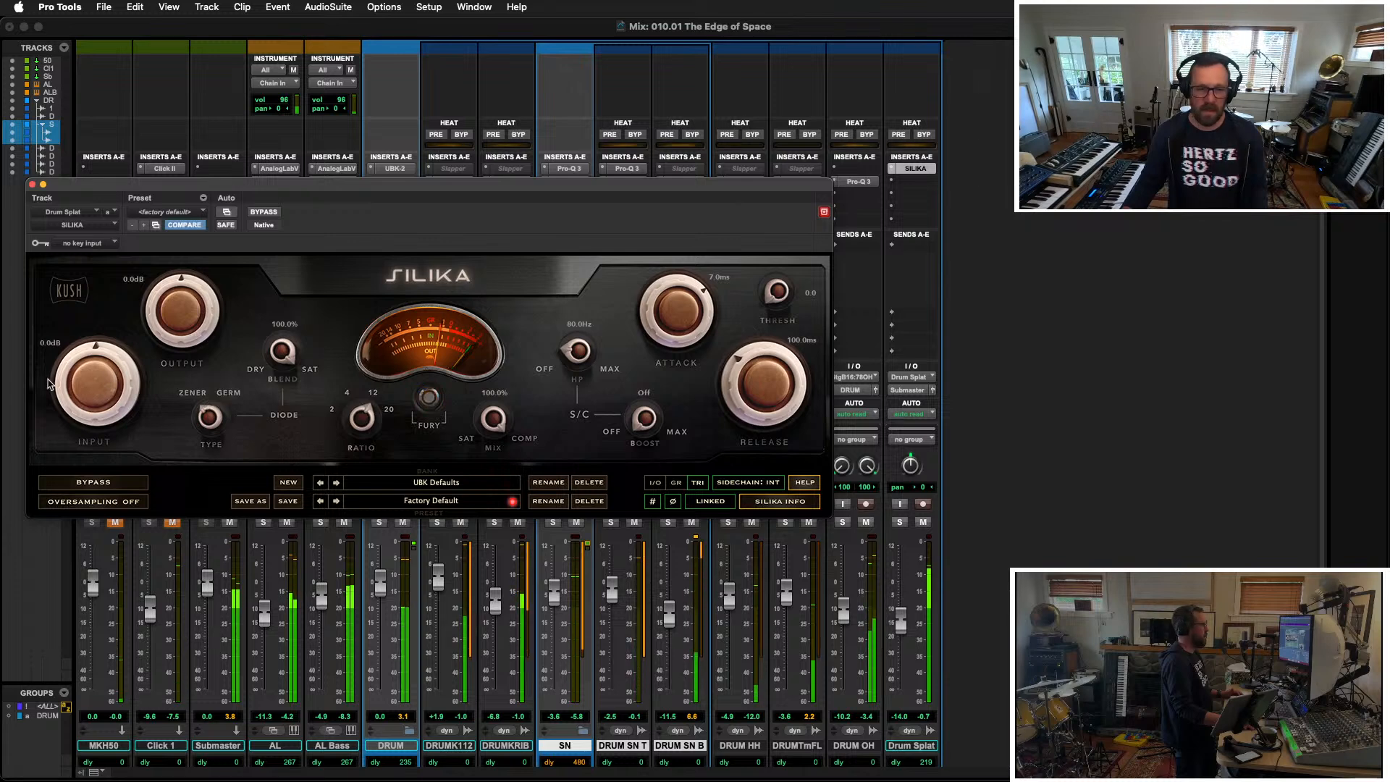
# Step: Set SILIKA's input to 2.4 dB, its saturation/compression mix to 69.3%, and its threshold to -16.3
pyautogui.moveTo(97, 382); pyautogui.dragTo(92, 387)
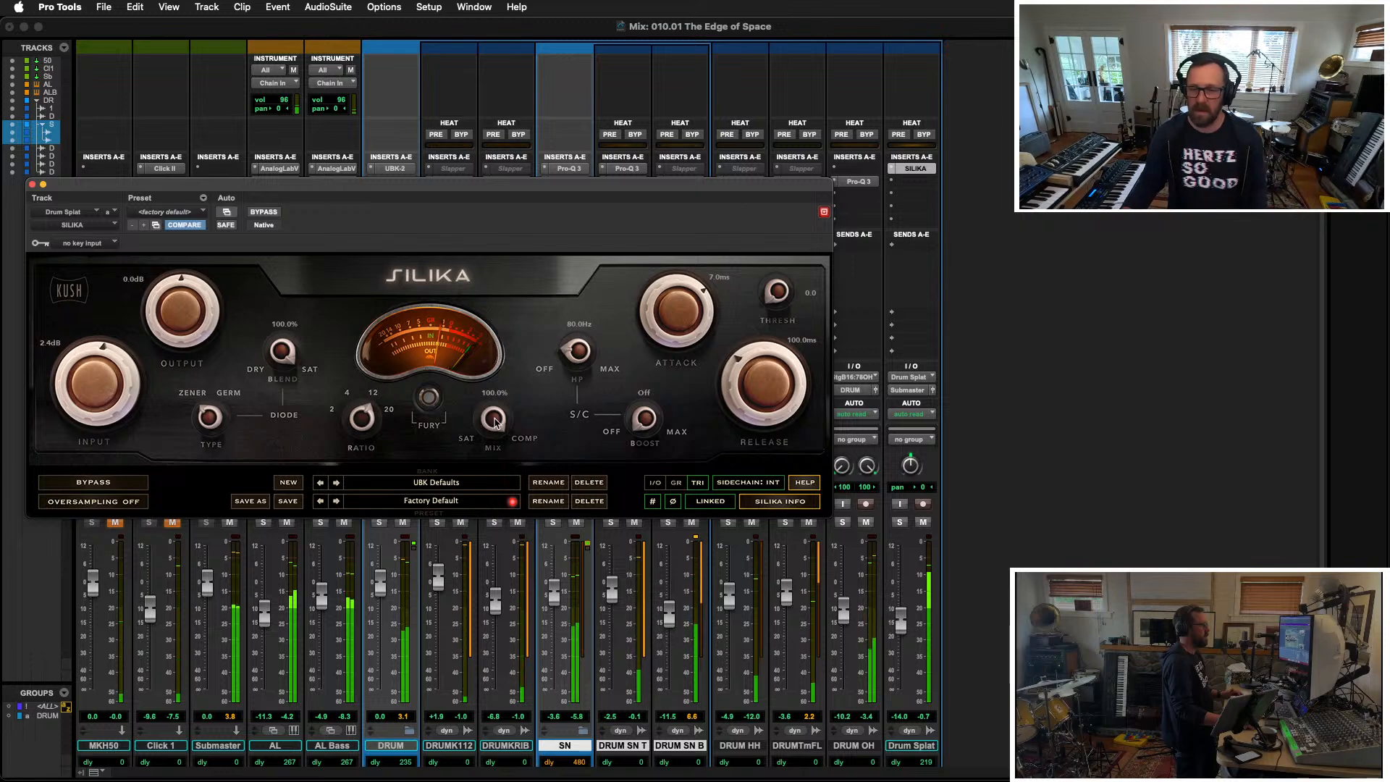
pyautogui.moveTo(490, 419); pyautogui.dragTo(480, 491)
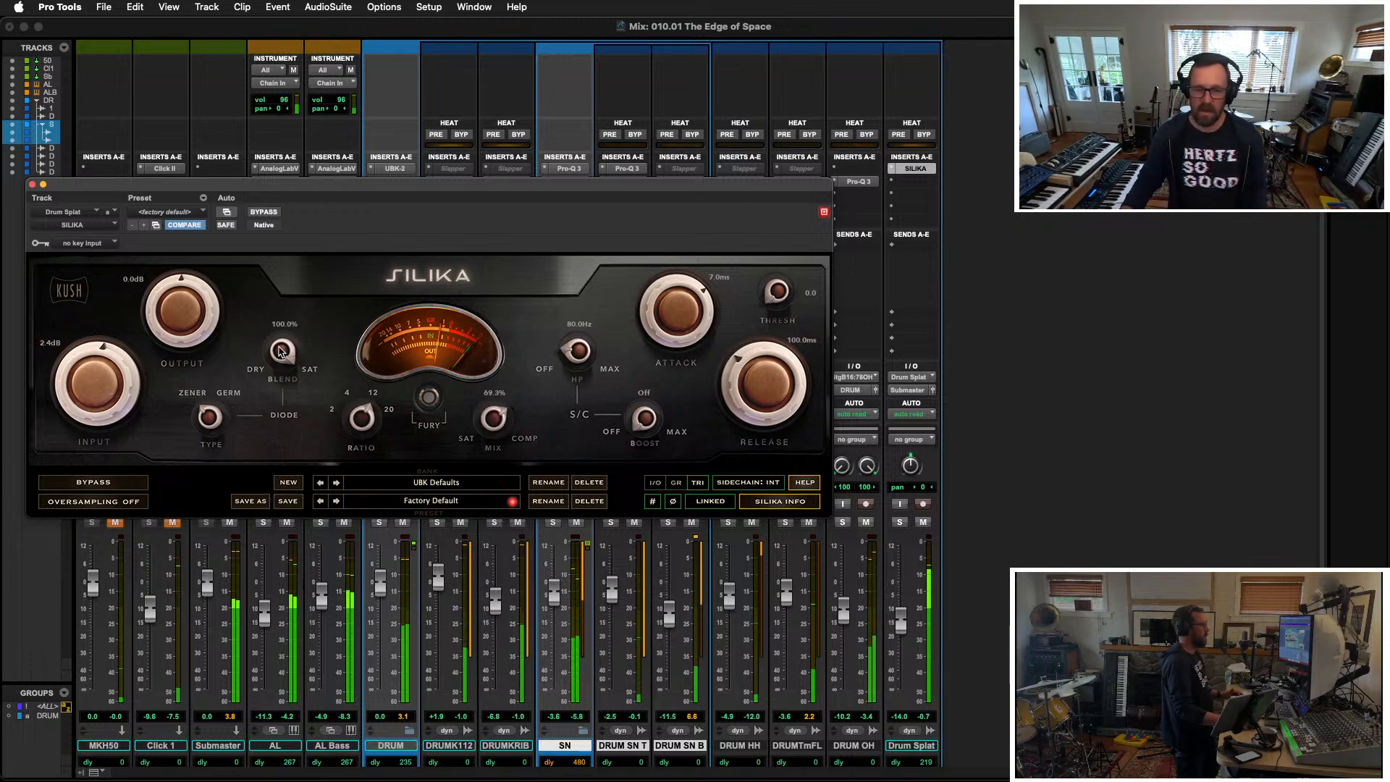
pyautogui.moveTo(778, 289); pyautogui.dragTo(780, 226)
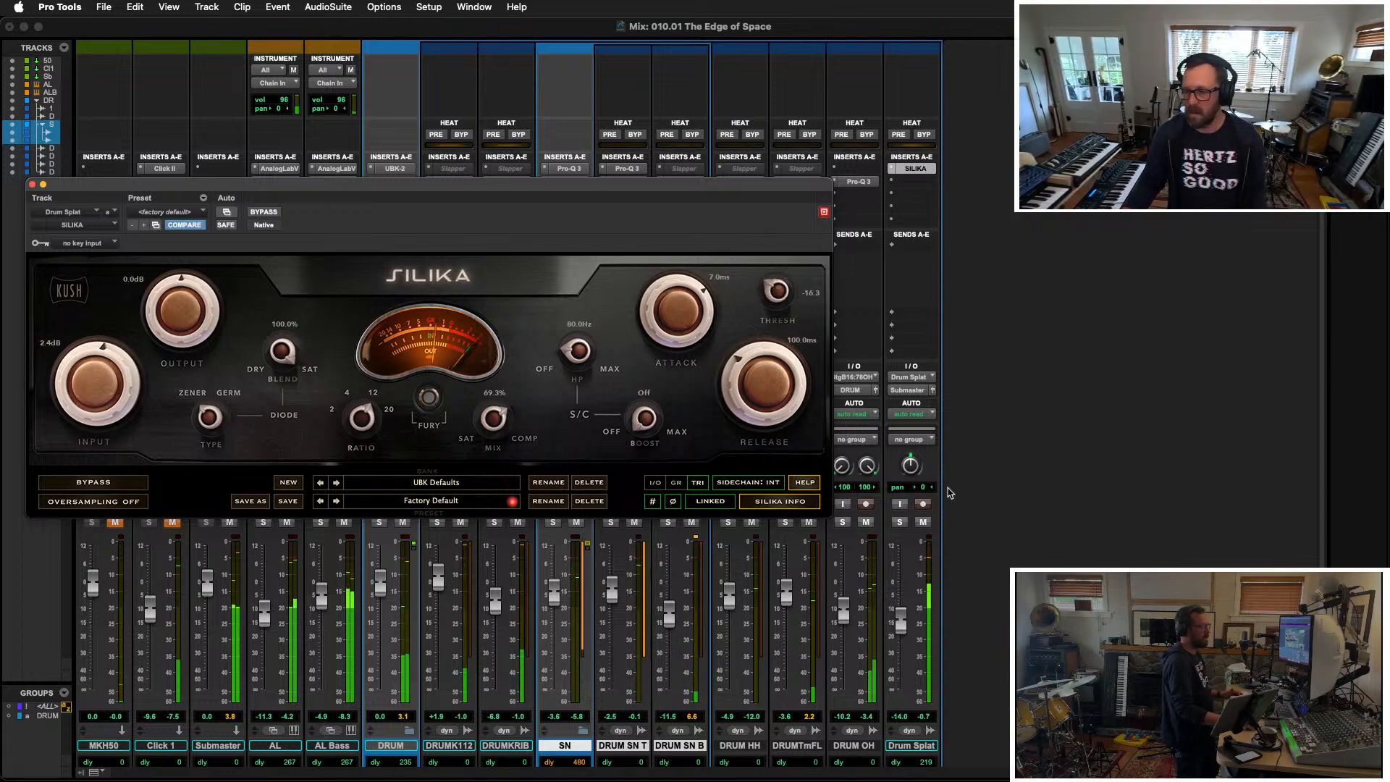
# Step: Solo Drum Splat and refine SILIKA to threshold -17.8, mix 42.3%, attack 4.8 ms and release 55.9 ms
pyautogui.click(898, 522)
pyautogui.moveTo(779, 298)
pyautogui.mouseDown()
pyautogui.moveTo(775, 282)
pyautogui.moveTo(761, 295)
pyautogui.mouseUp()
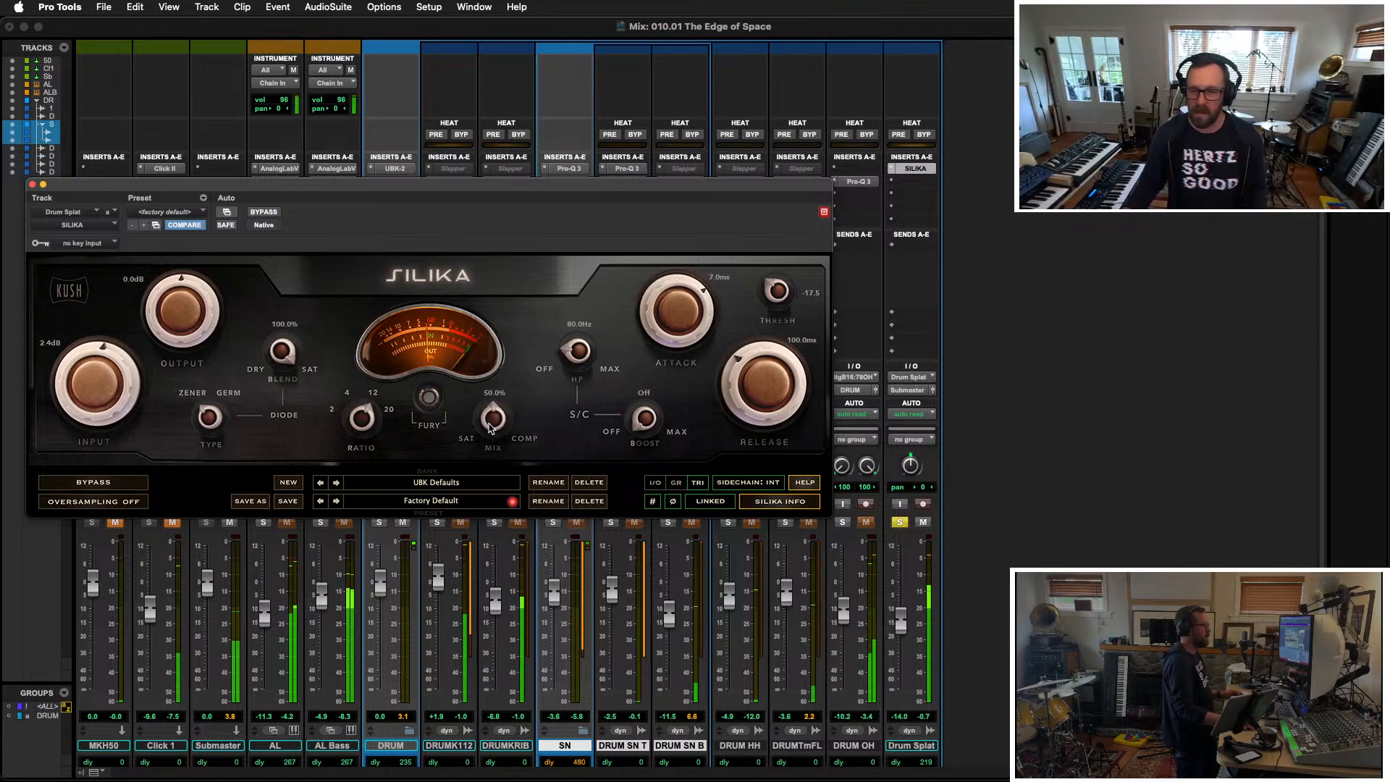
pyautogui.moveTo(488, 421); pyautogui.dragTo(489, 438)
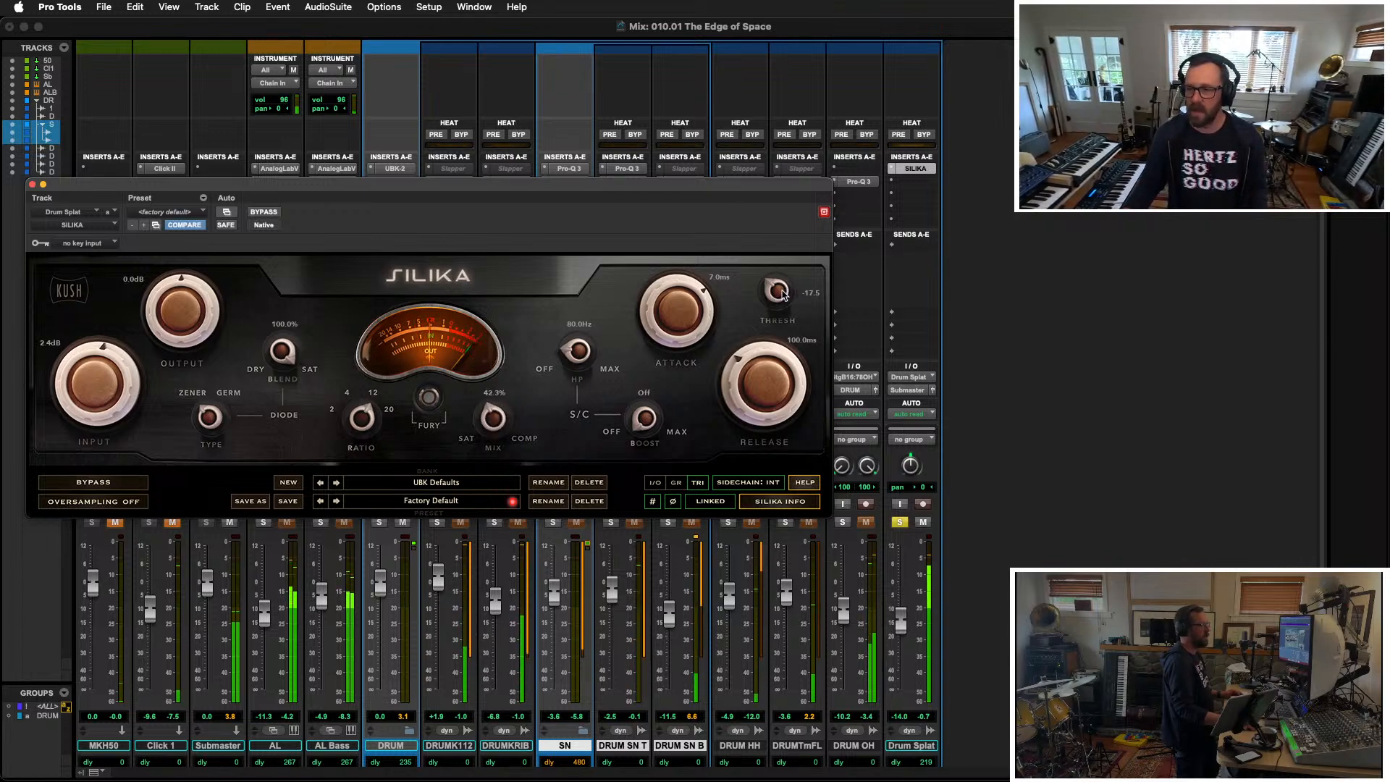
pyautogui.moveTo(773, 288); pyautogui.dragTo(774, 286)
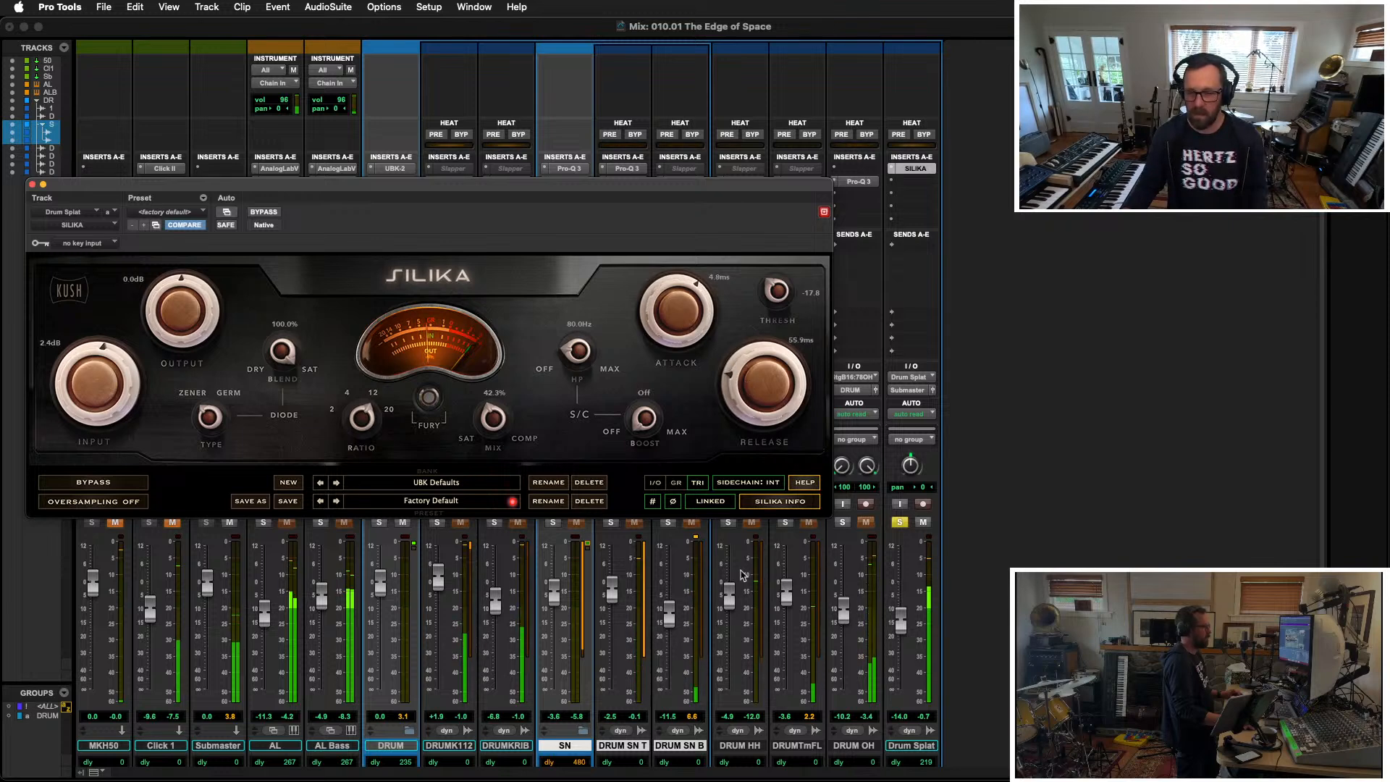
# Step: Unsolo Drum Splat, raise its fader to -12.3 dB, and close the SILIKA window
pyautogui.click(899, 521)
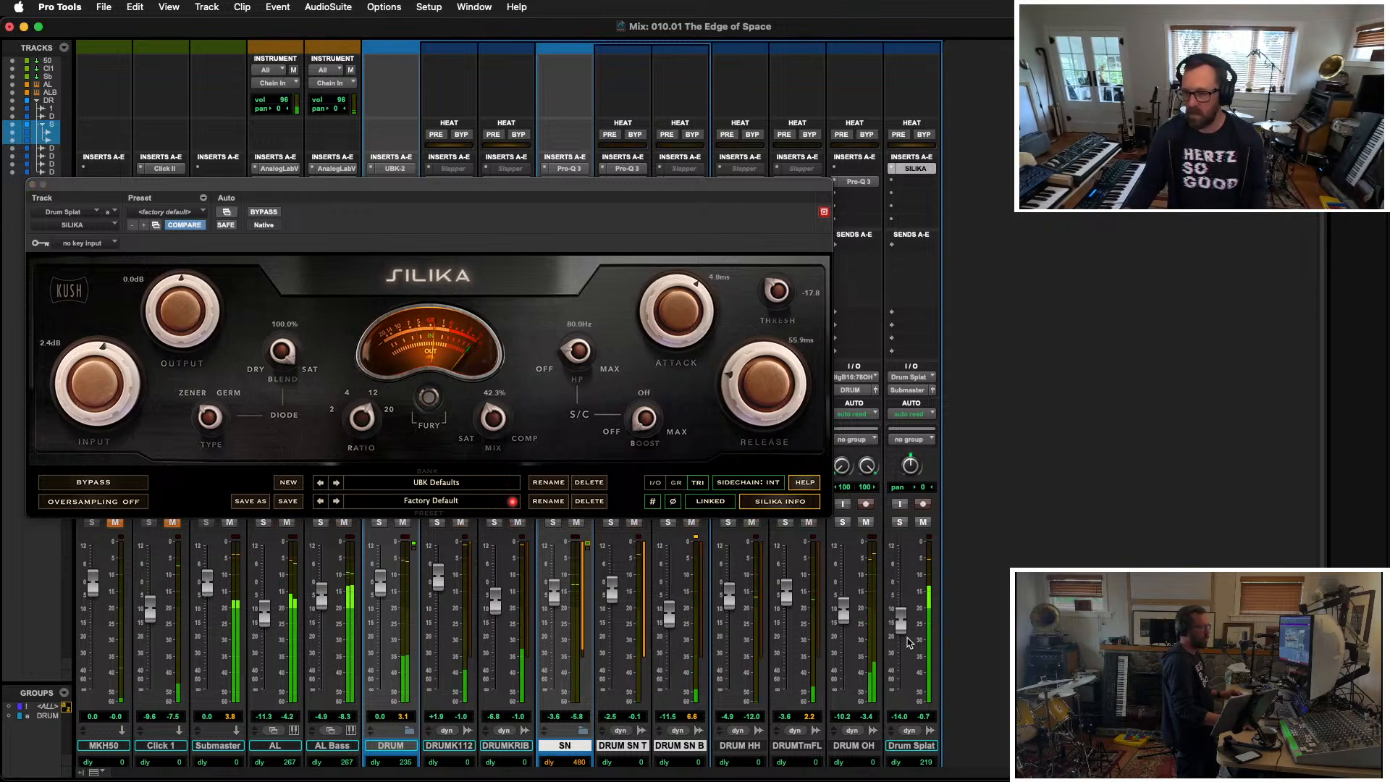
pyautogui.moveTo(901, 625); pyautogui.dragTo(899, 623)
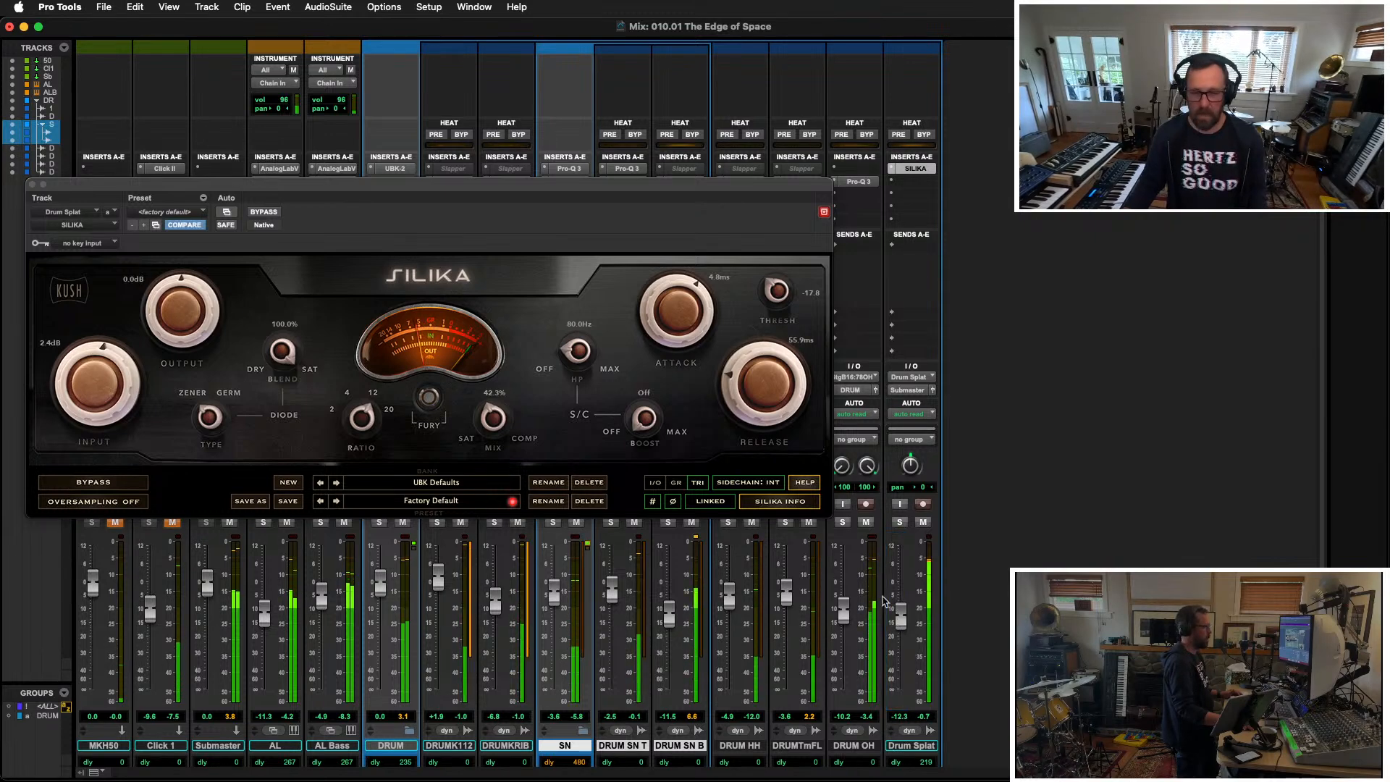
pyautogui.click(33, 186)
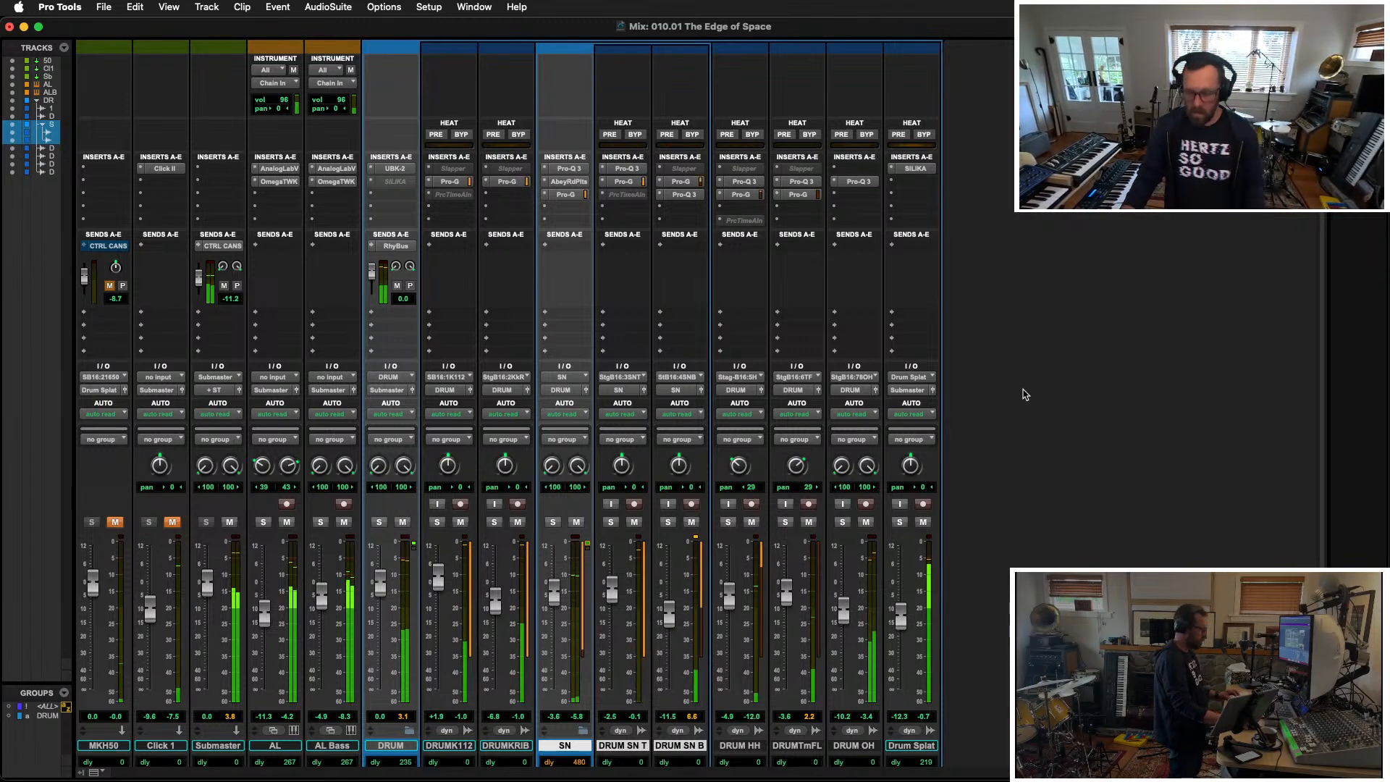
# Step: Show the Edit window, fit the full length of the drum clips in the timeline, and stop playback
pyautogui.press('super+equal')
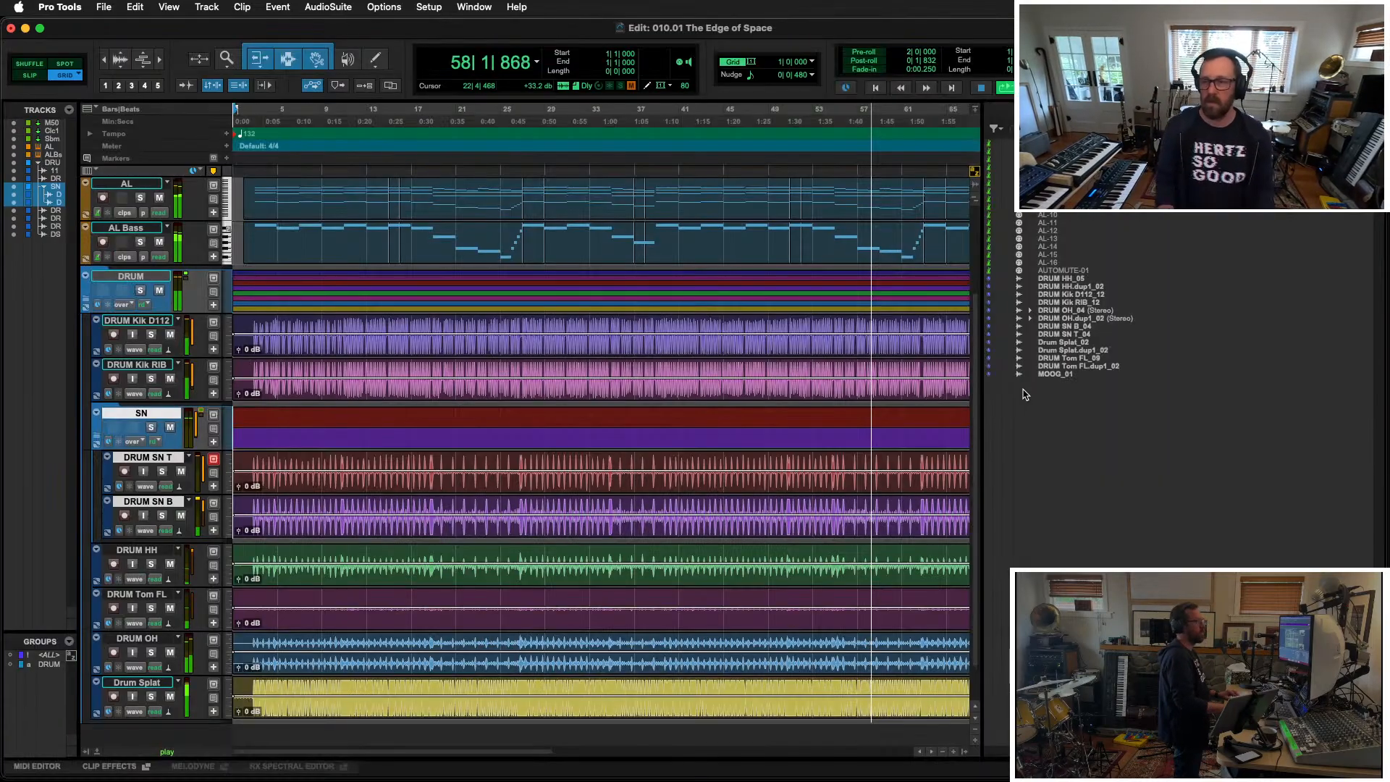
pyautogui.press('r')
pyautogui.press('r')
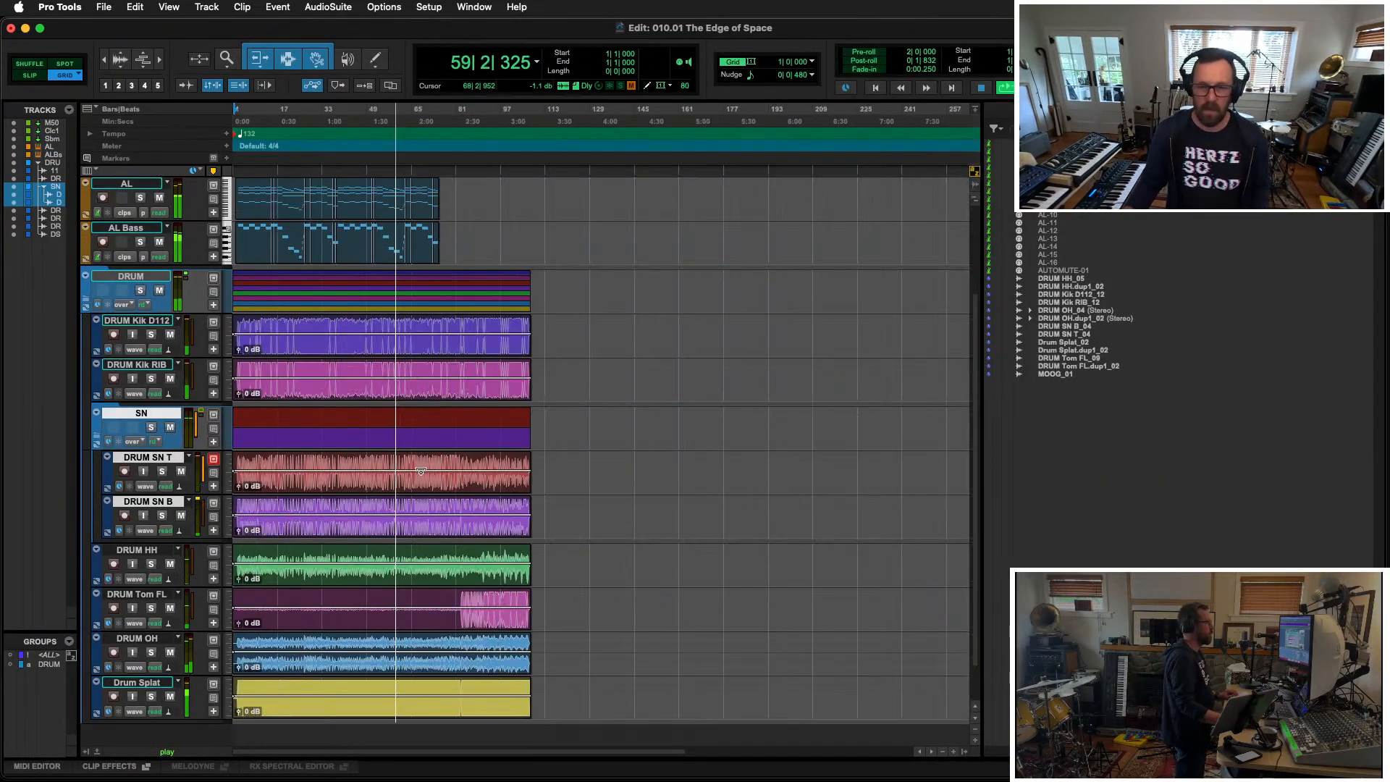
pyautogui.scroll(3, 279, 393)
pyautogui.press('t')
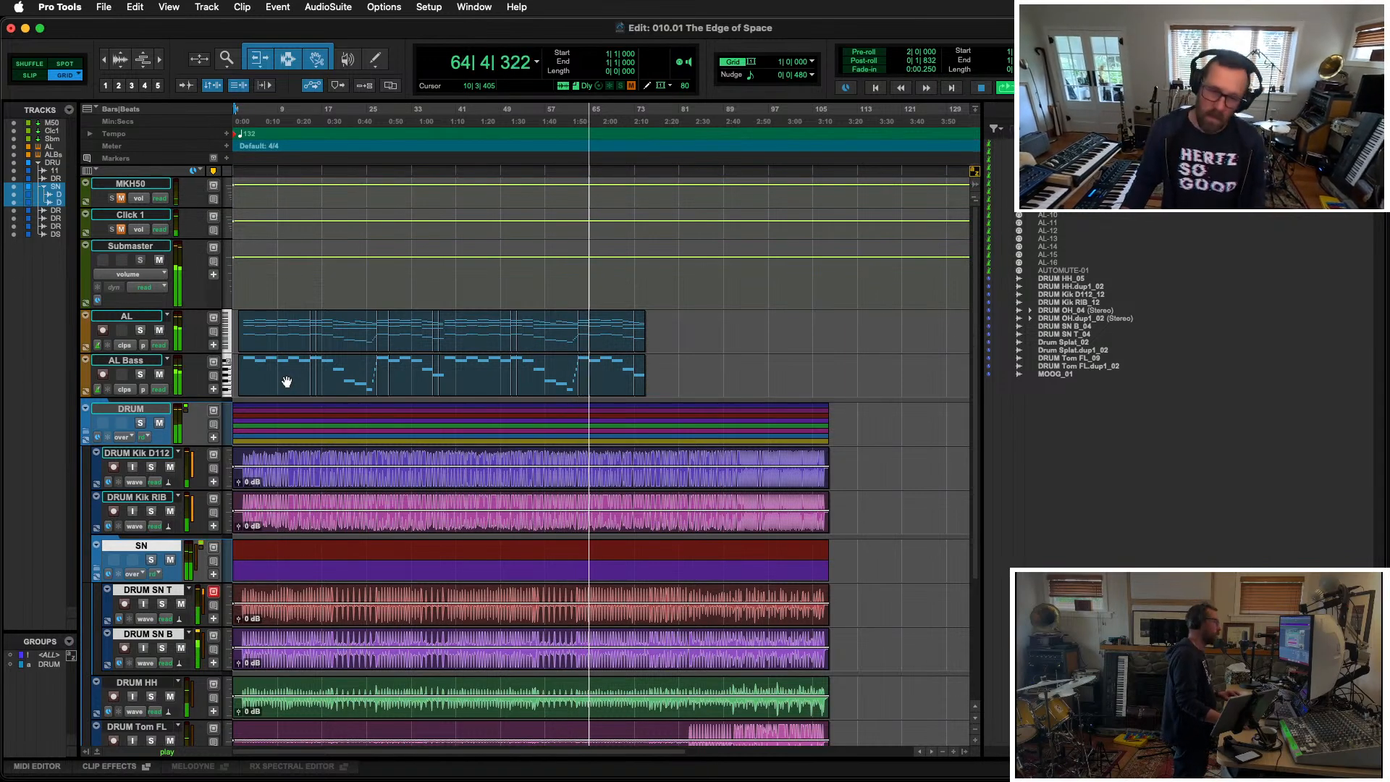
pyautogui.press('space')
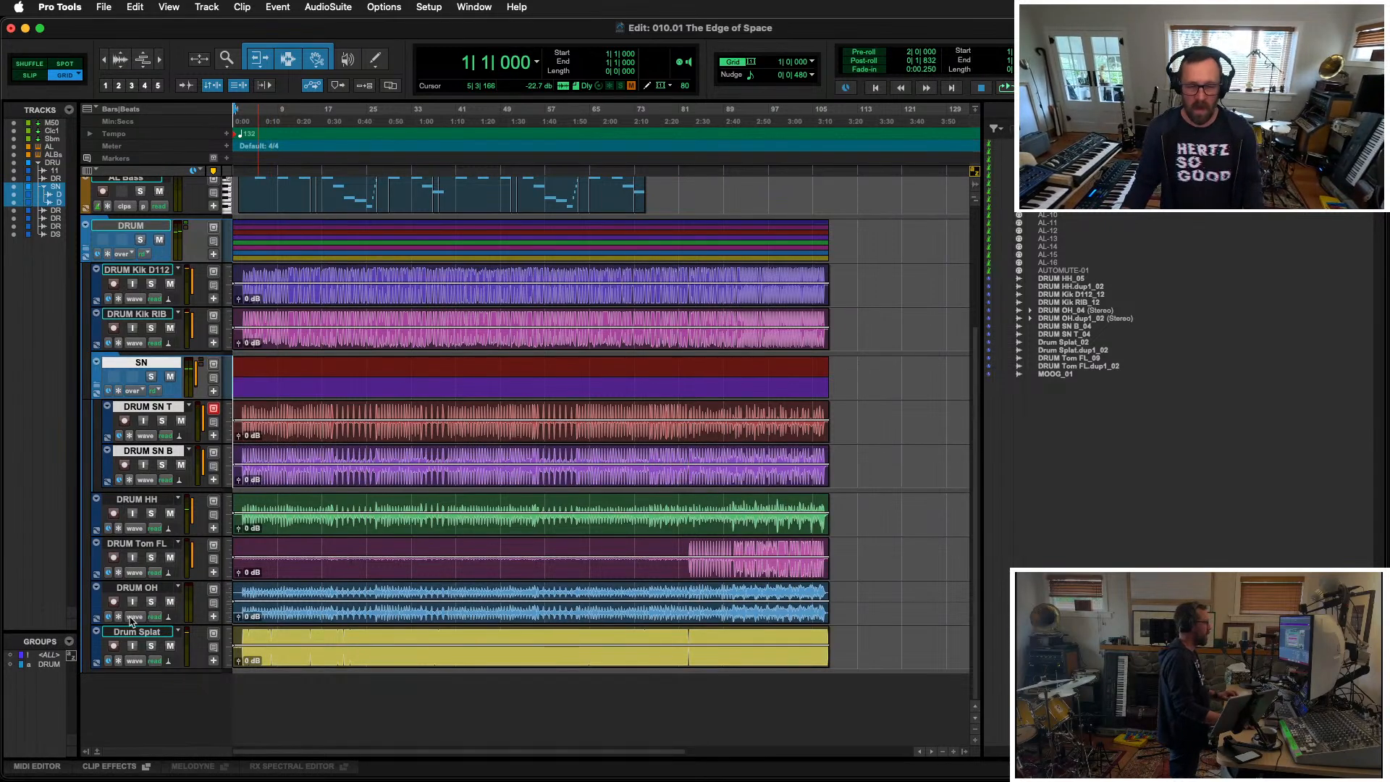
# Step: Collapse the DRUM folder and move it above the AL track, directly below Submaster
pyautogui.click(149, 226)
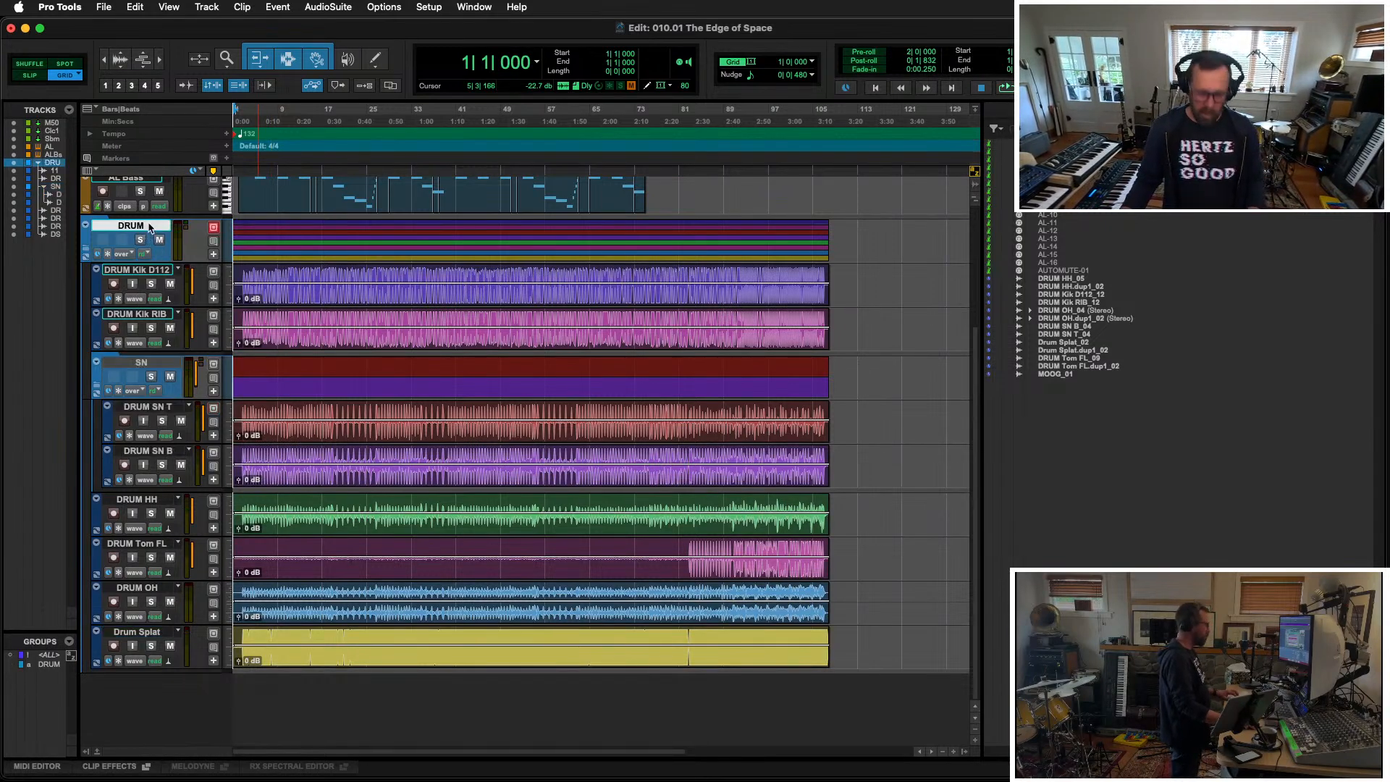
pyautogui.hotkey('shift', 'f')
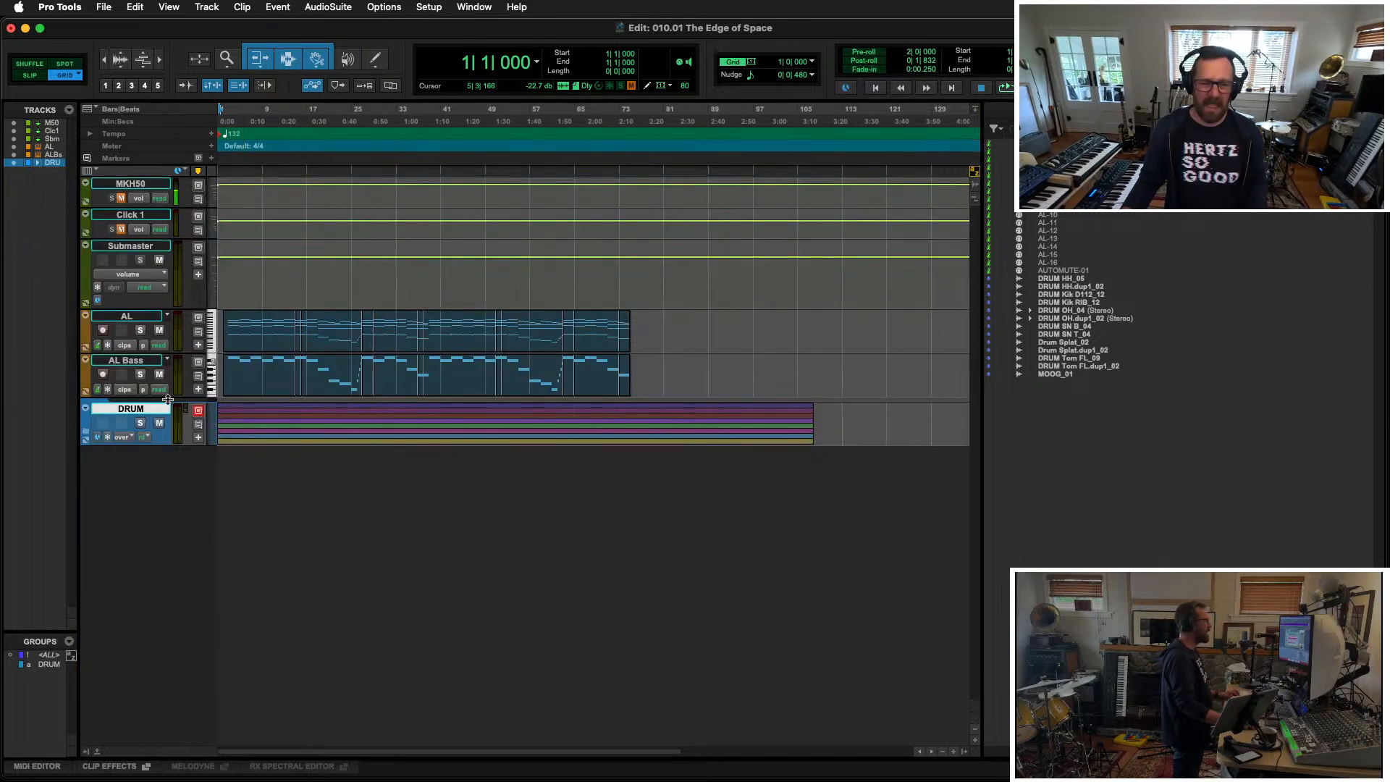
pyautogui.moveTo(155, 408); pyautogui.dragTo(149, 310)
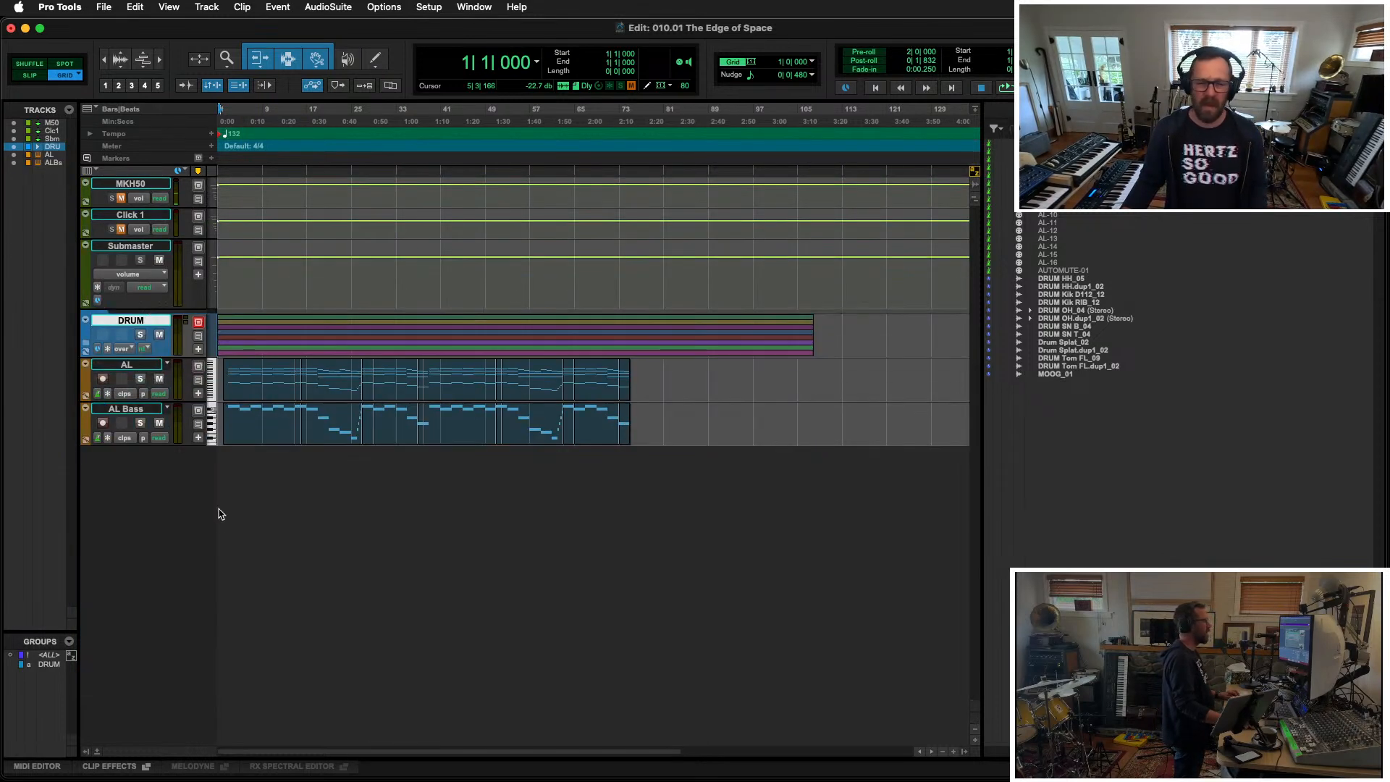
# Step: Create one BASS preset track from the A-MrW-MX category below the AL Bass track
pyautogui.click(155, 409)
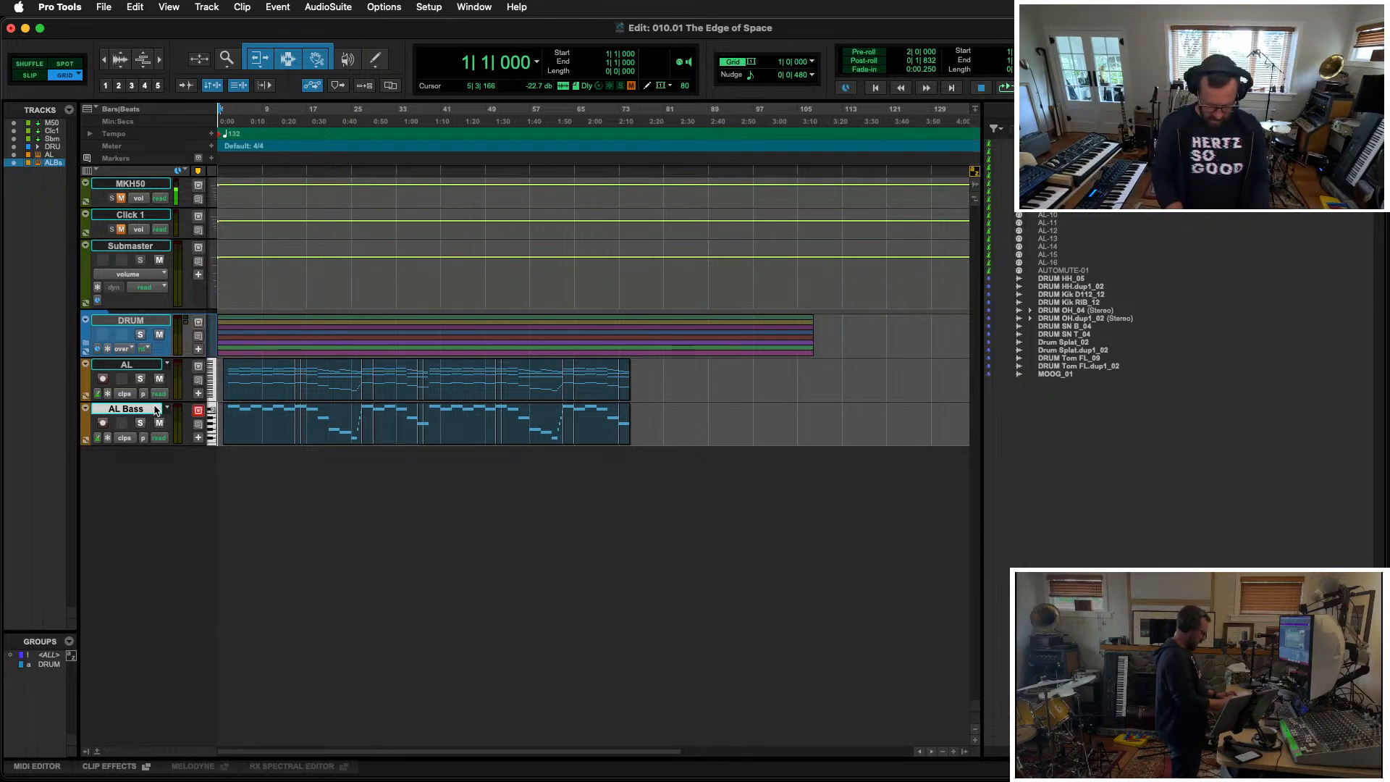
pyautogui.press('super+shift+n')
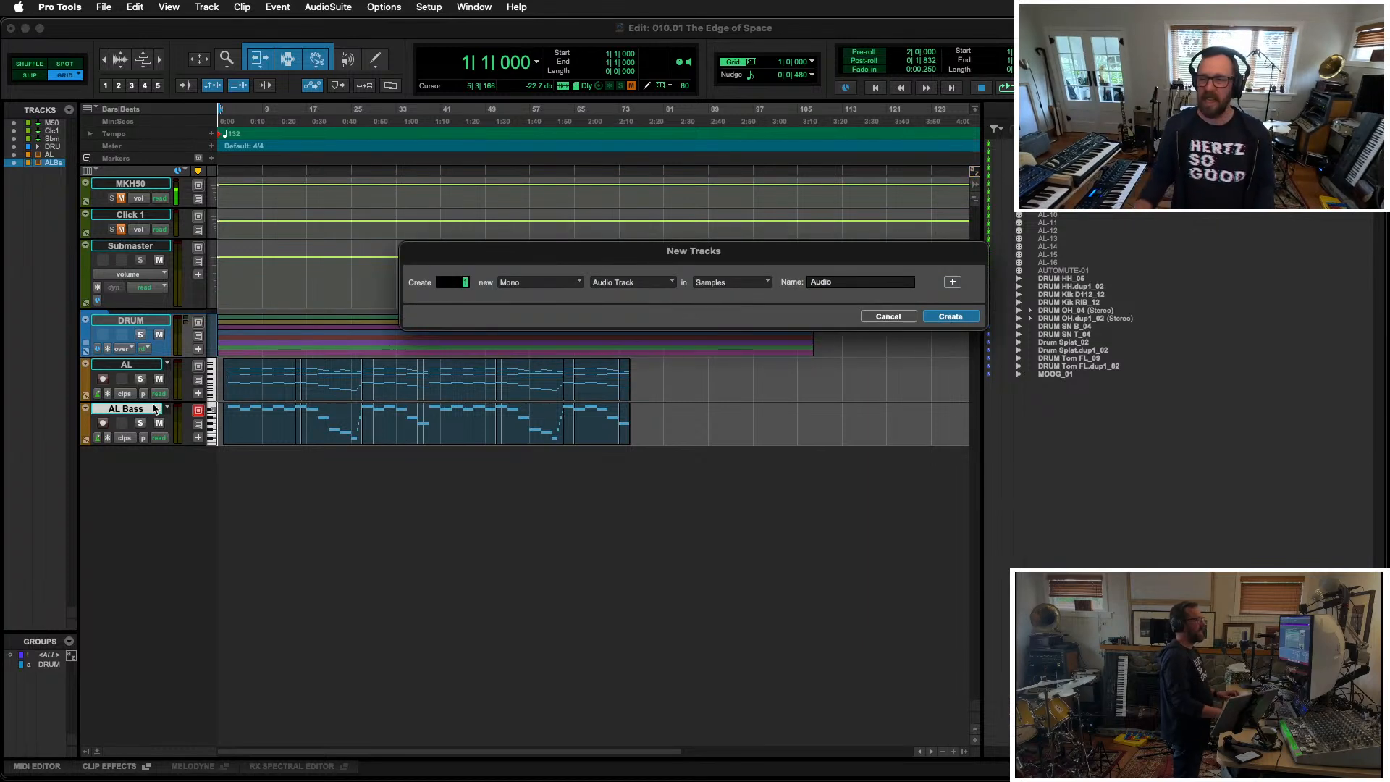
pyautogui.click(670, 284)
pyautogui.moveTo(655, 381)
pyautogui.click(713, 385)
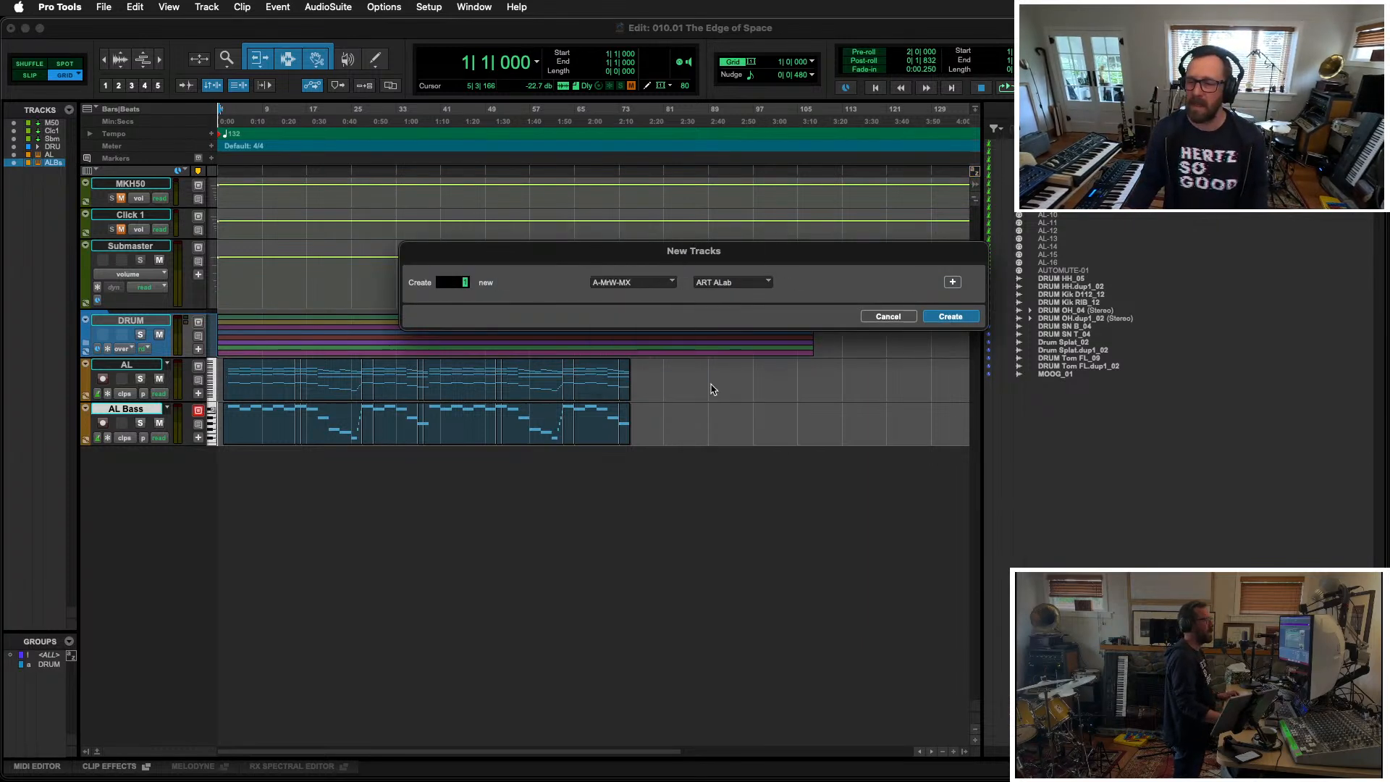
pyautogui.click(741, 287)
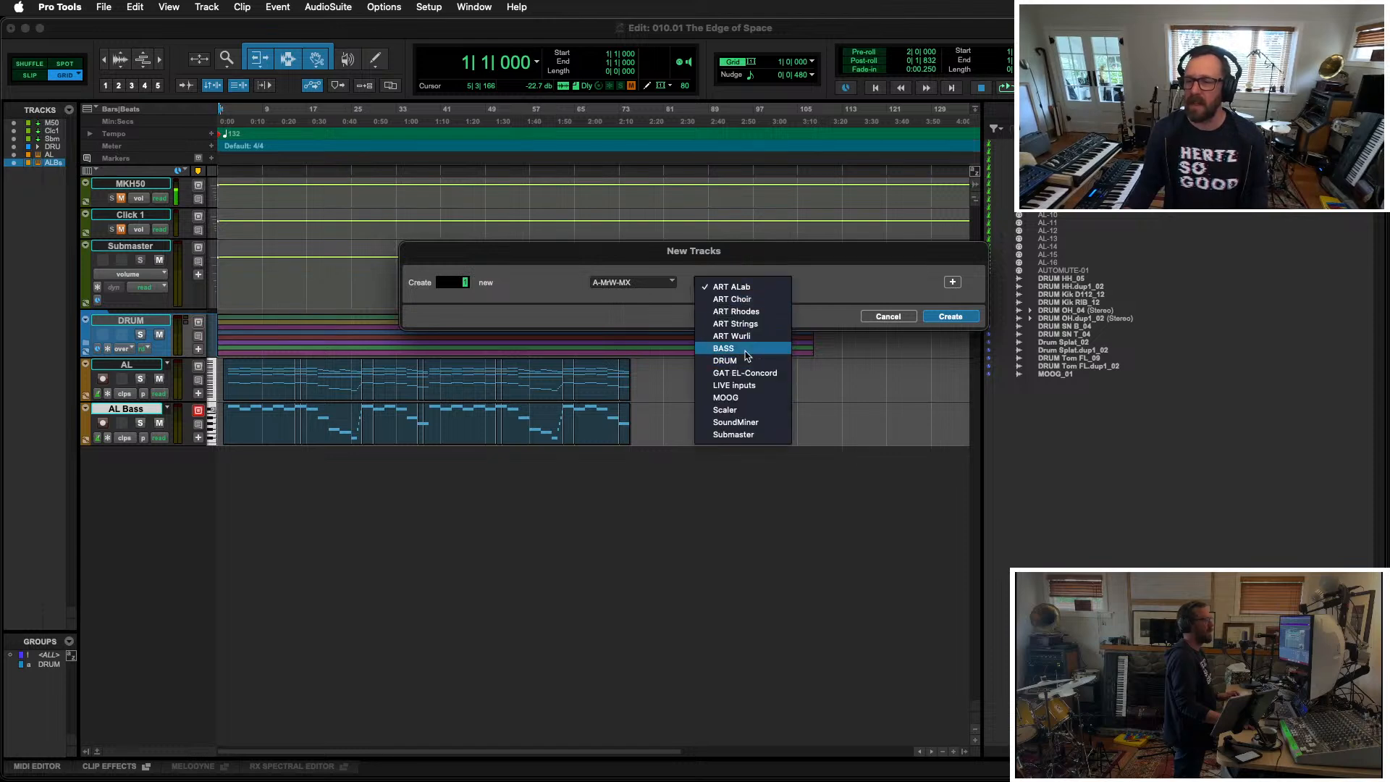
pyautogui.click(745, 348)
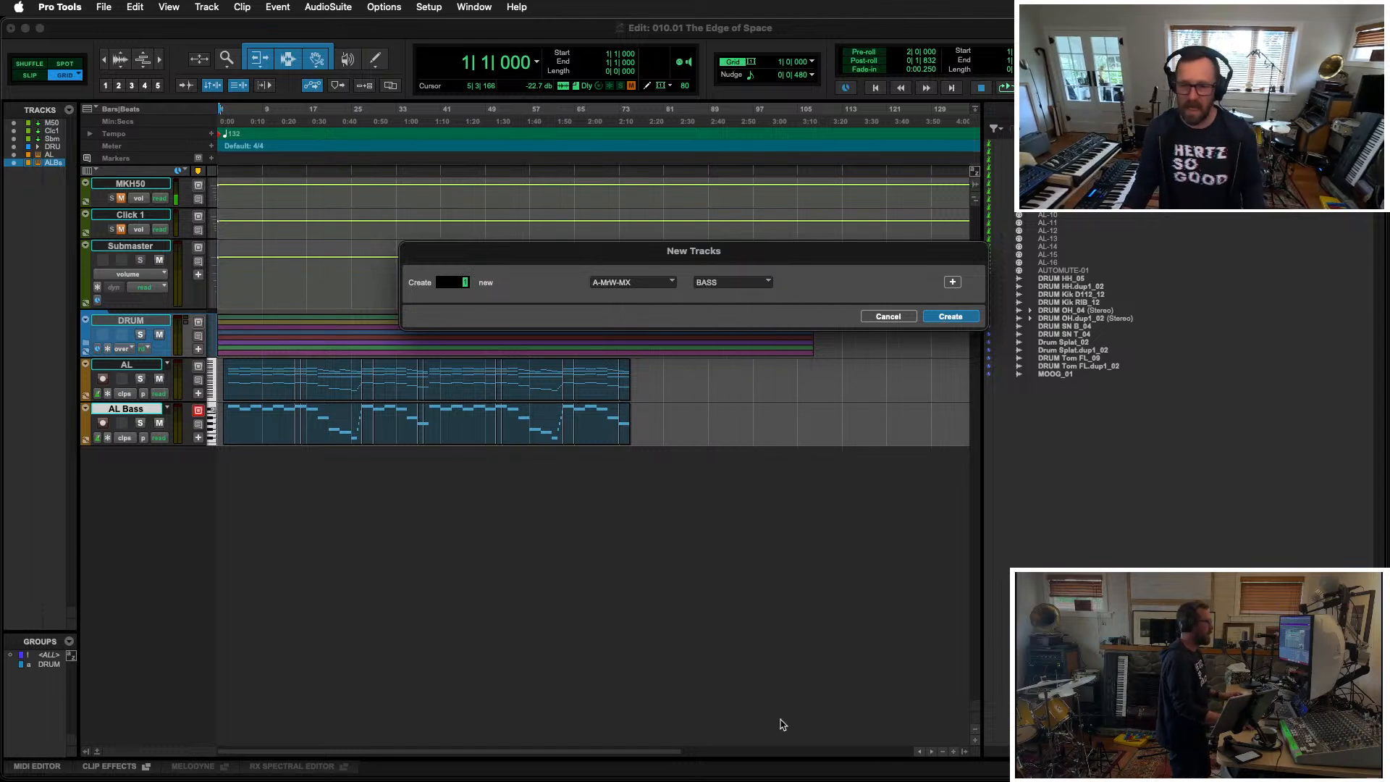
pyautogui.press('Return')
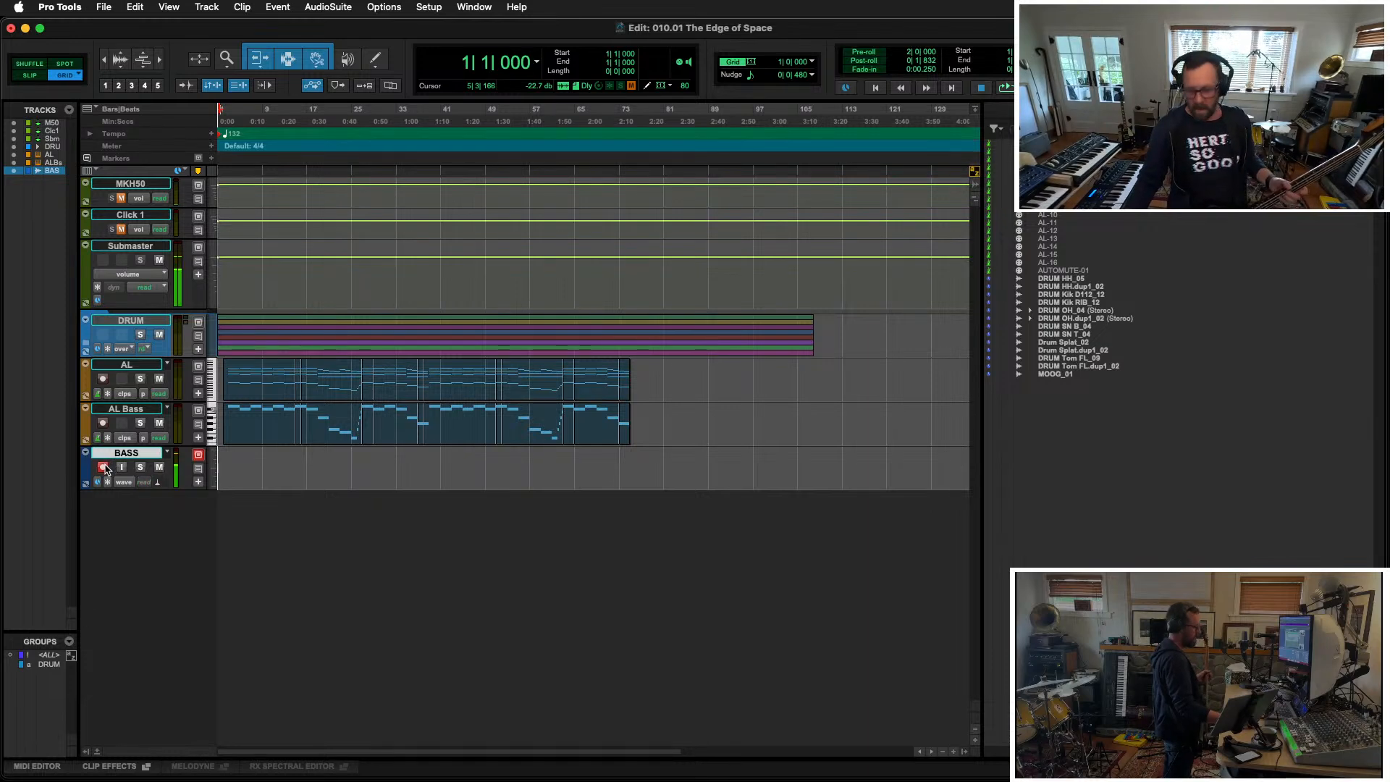
# Step: Record-arm the BASS track, turn on its input monitoring, and play the song from the start to rehearse a part
pyautogui.click(103, 467)
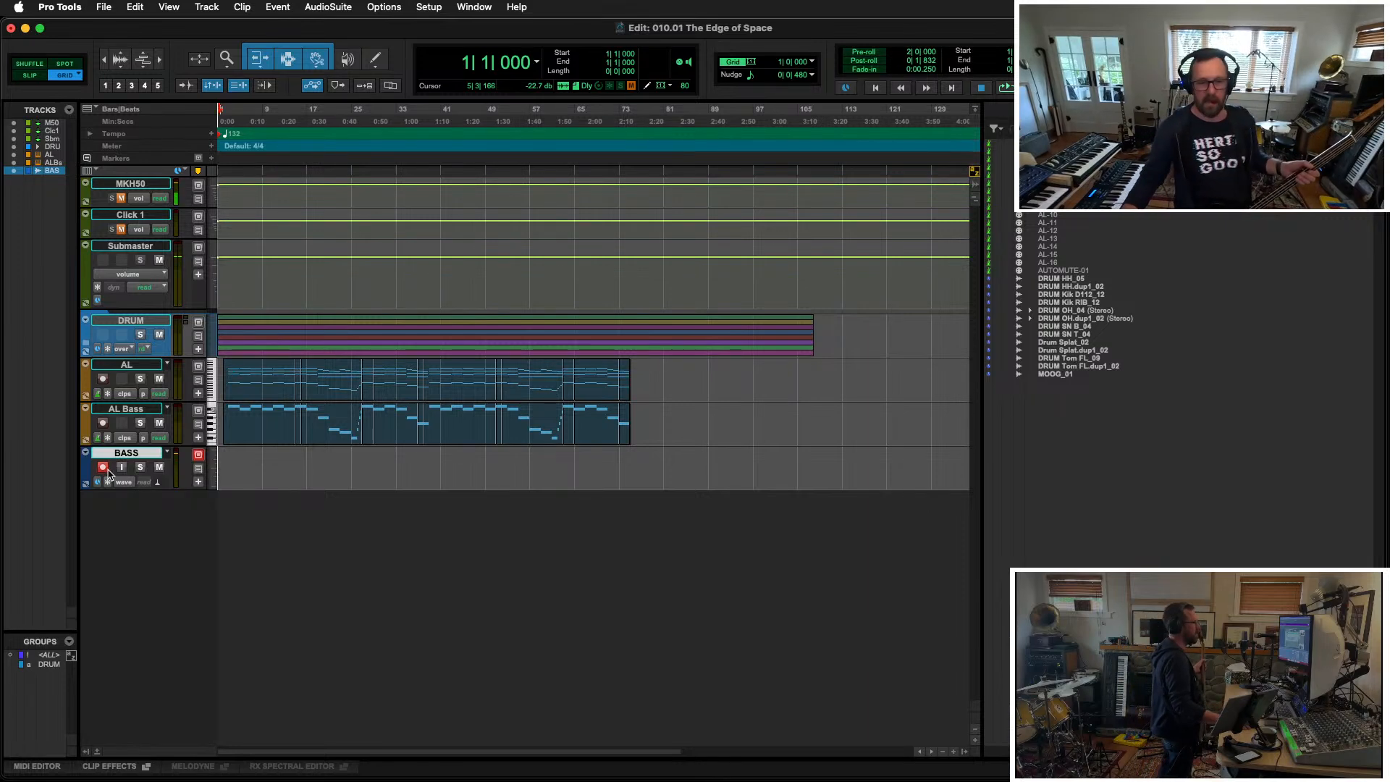
pyautogui.click(122, 466)
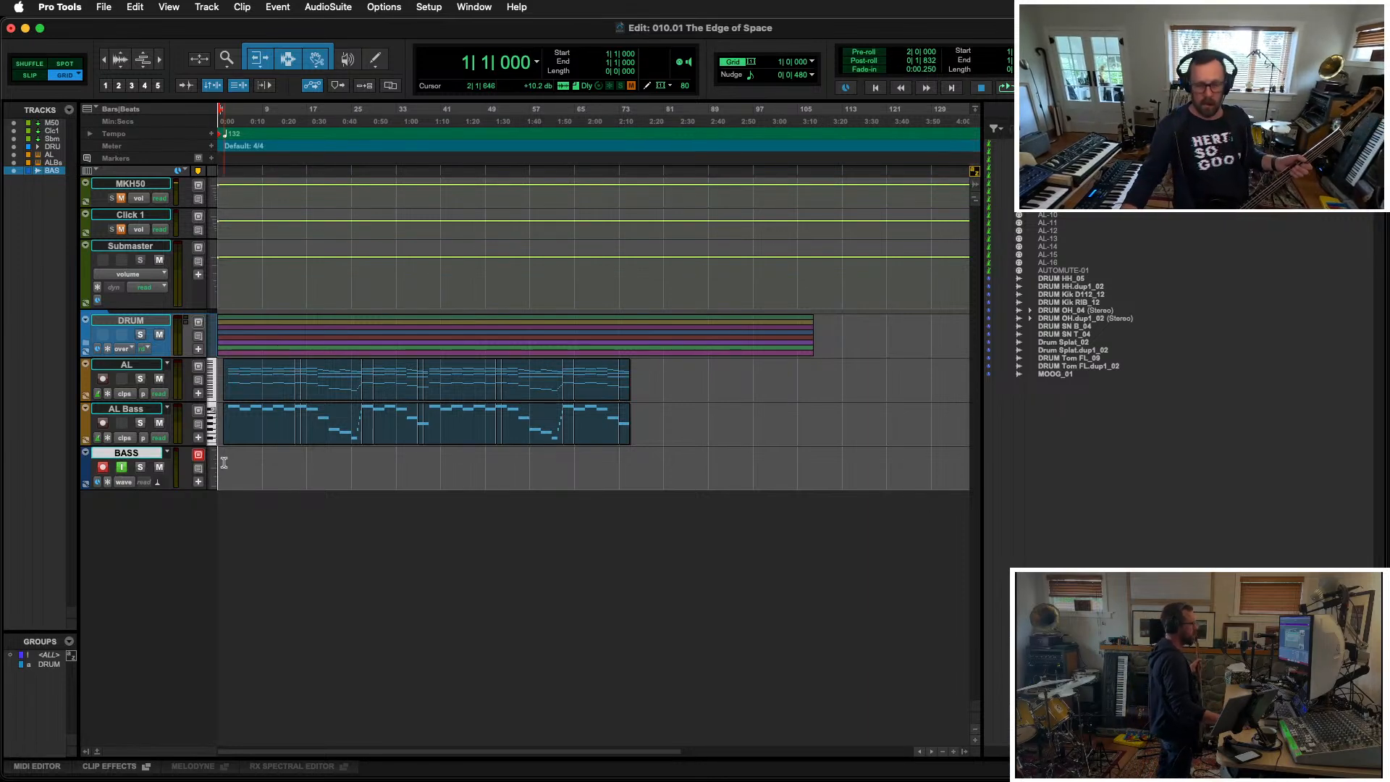
pyautogui.press('space')
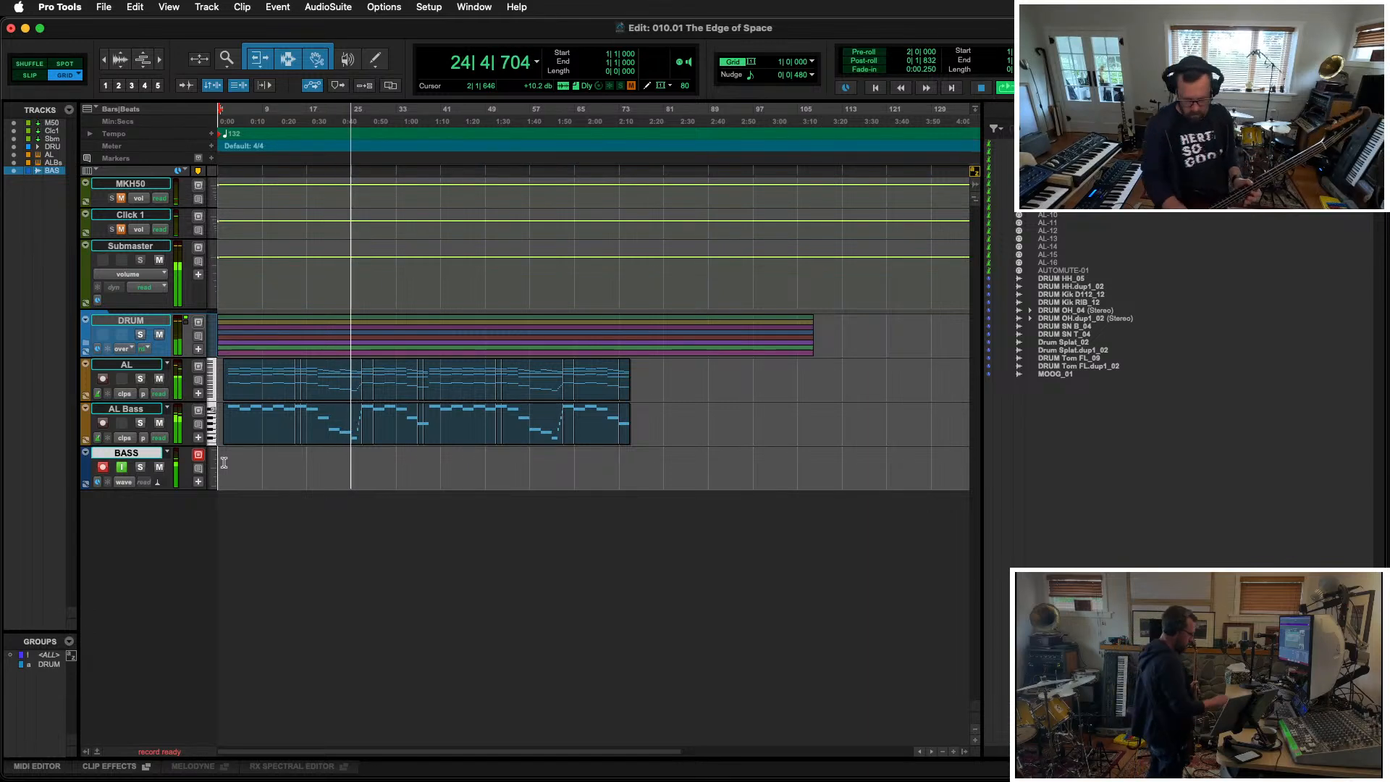
pyautogui.press('space')
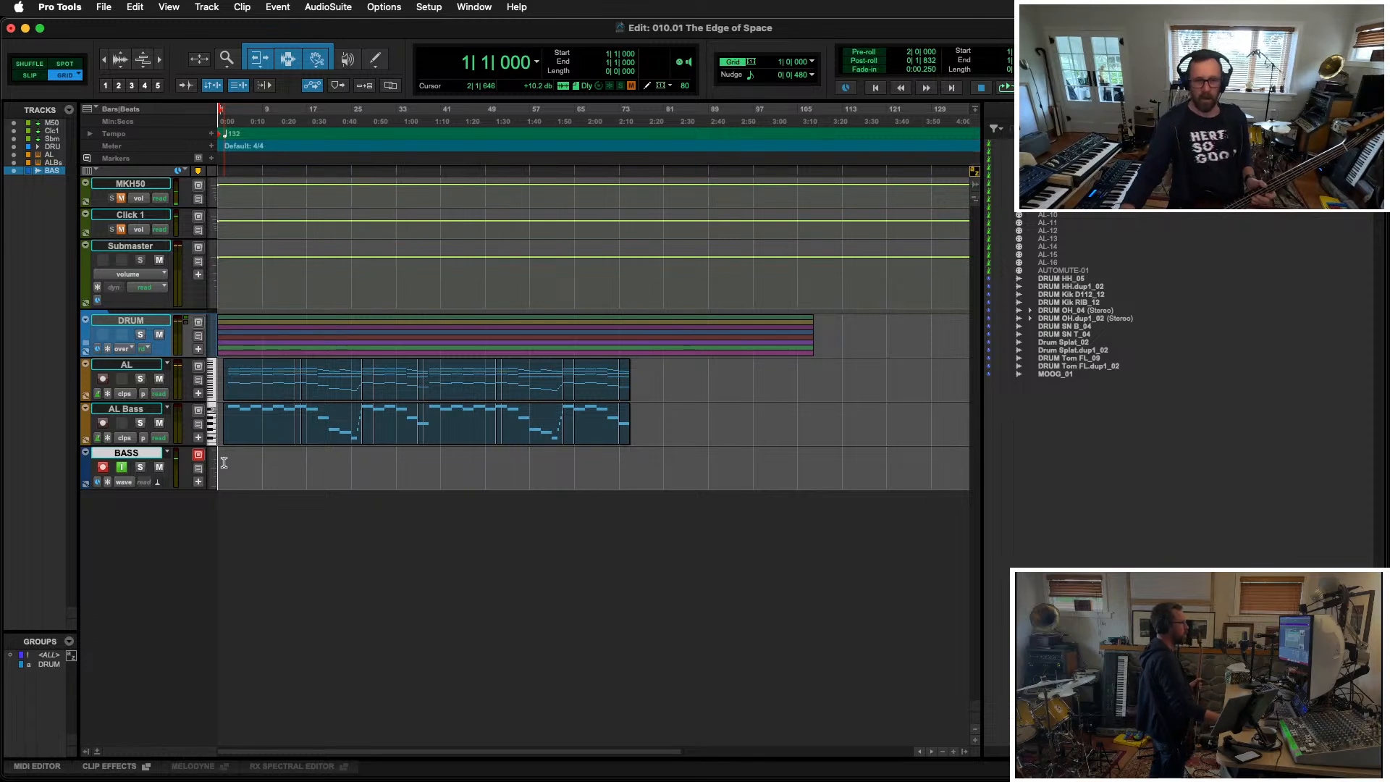
# Step: Insert the InTune tuner in the third insert slot of the BASS track, make it inactive and close its window
pyautogui.press('super+equal')
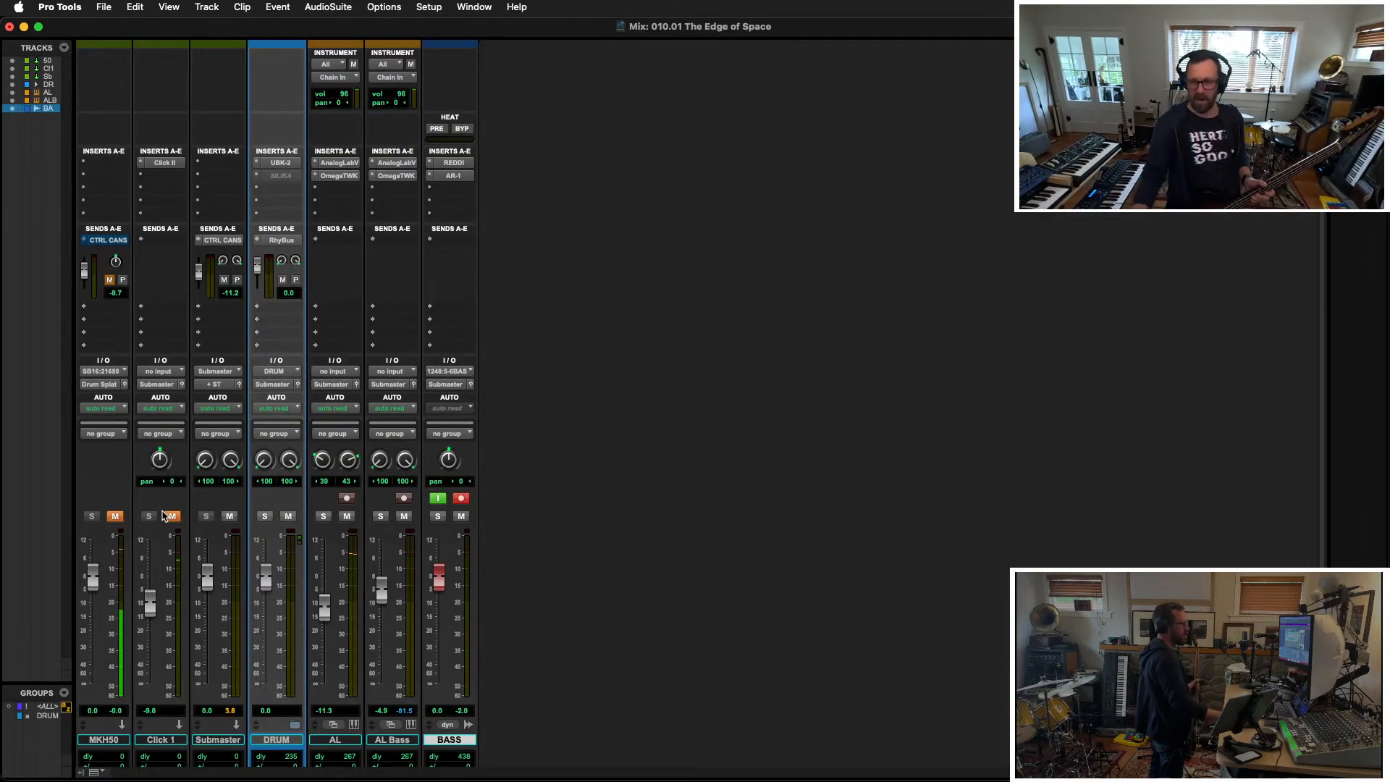
pyautogui.click(458, 189)
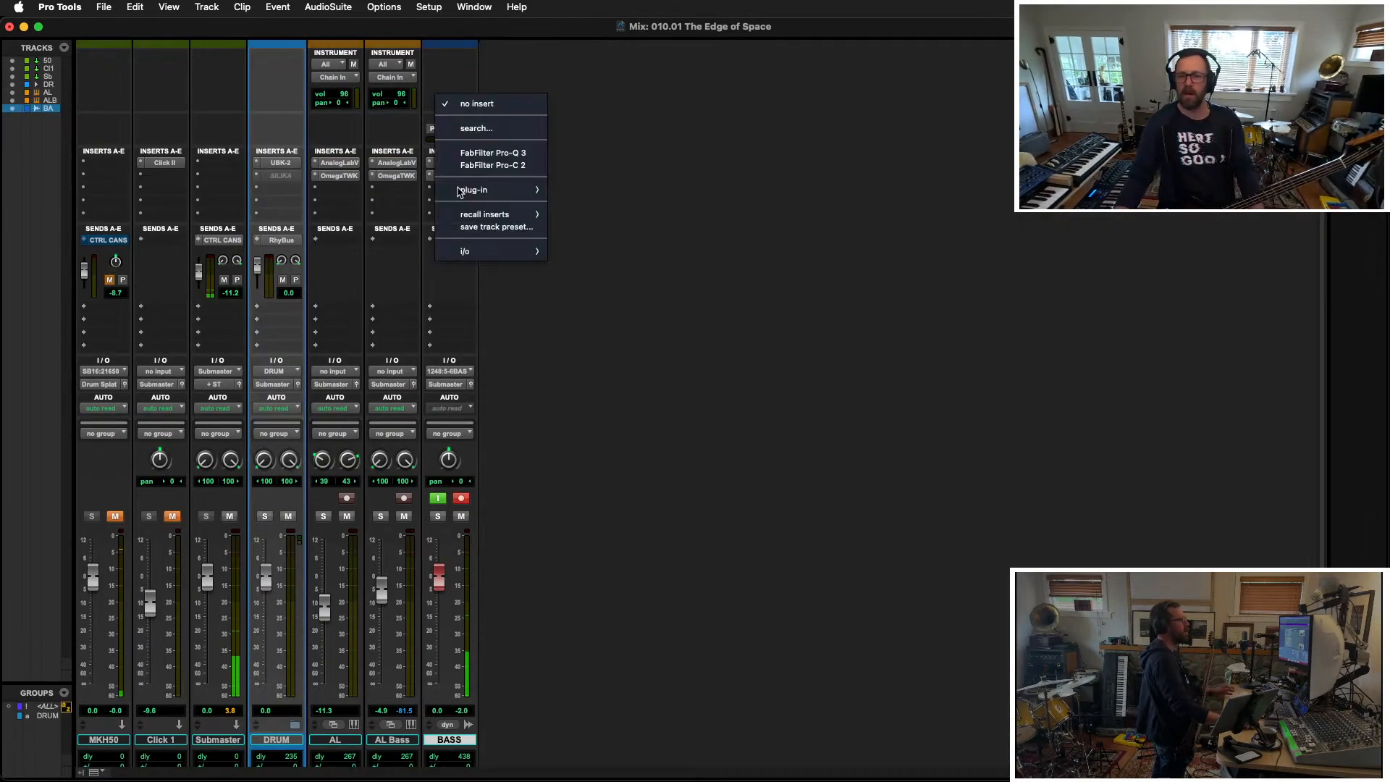
pyautogui.moveTo(460, 189)
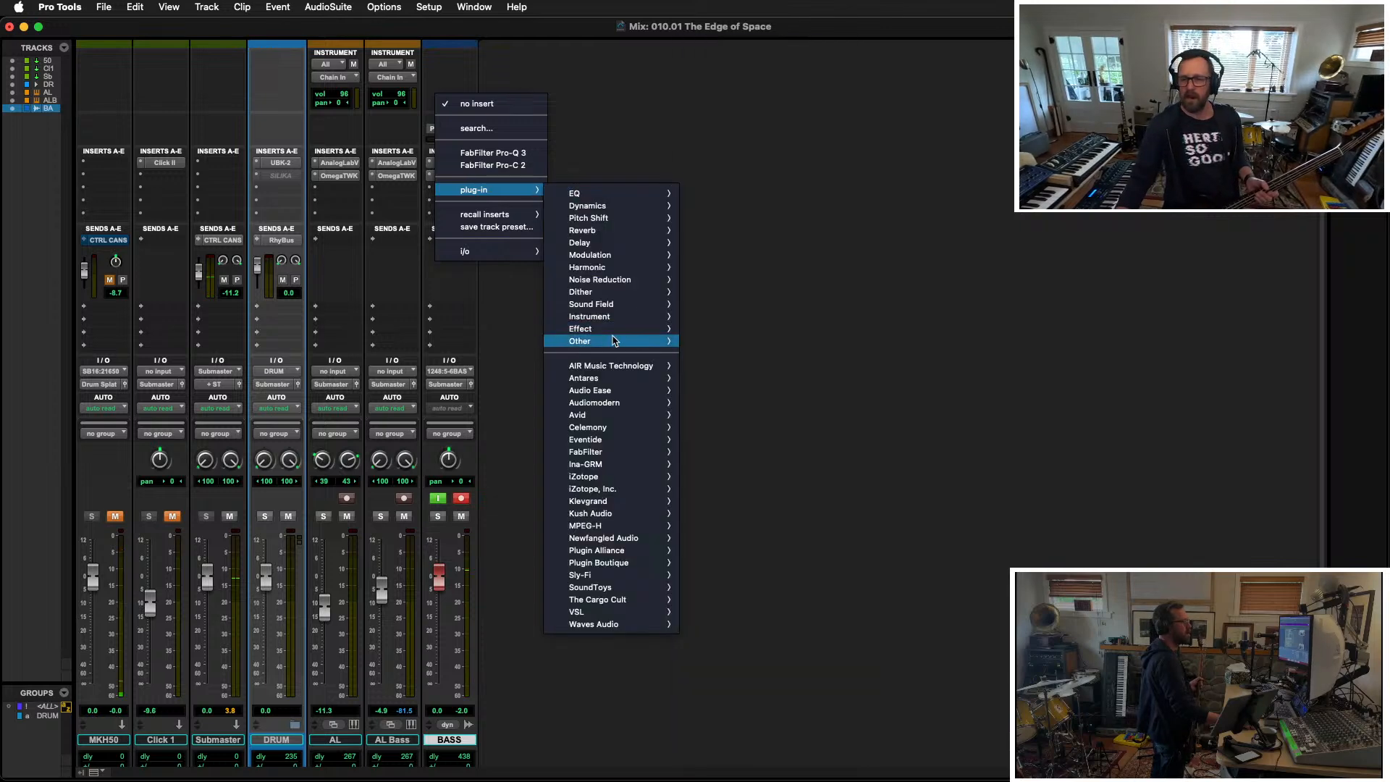
pyautogui.moveTo(613, 341)
pyautogui.click(722, 346)
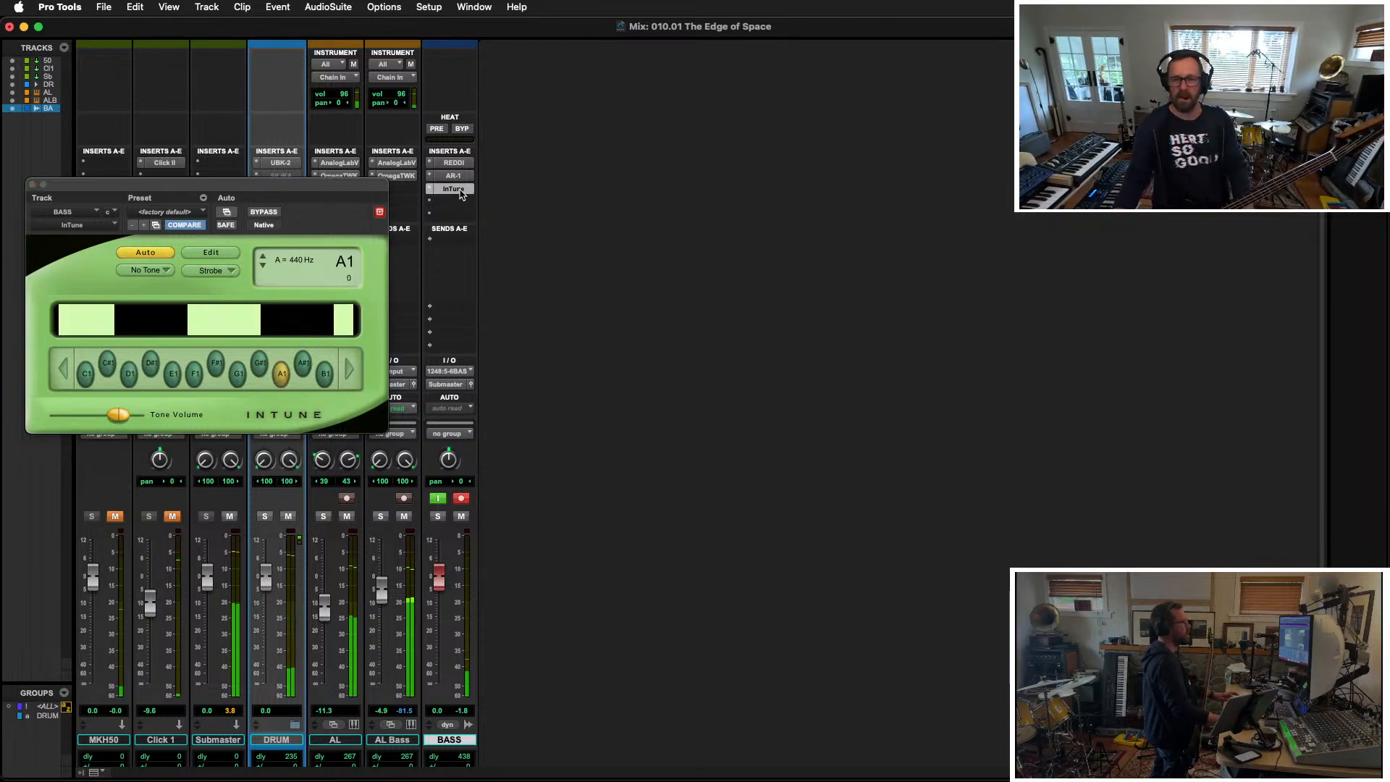
pyautogui.keyDown('ctrl'); pyautogui.keyDown('super'); pyautogui.click(459, 192); pyautogui.keyUp('super'); pyautogui.keyUp('ctrl')
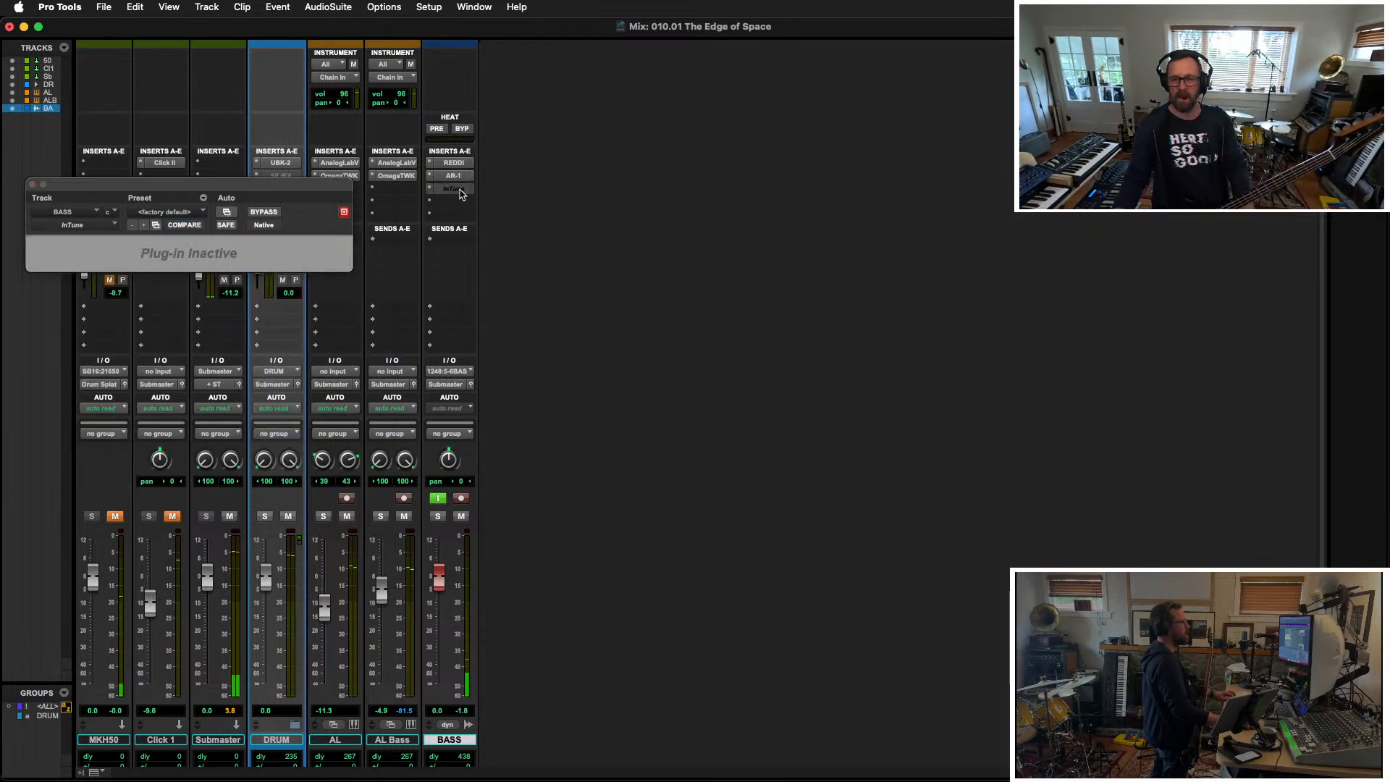
pyautogui.click(32, 184)
# Step: Return to the Edit window, stop playback, and undo the creation of the BASS track
pyautogui.press('super+equal')
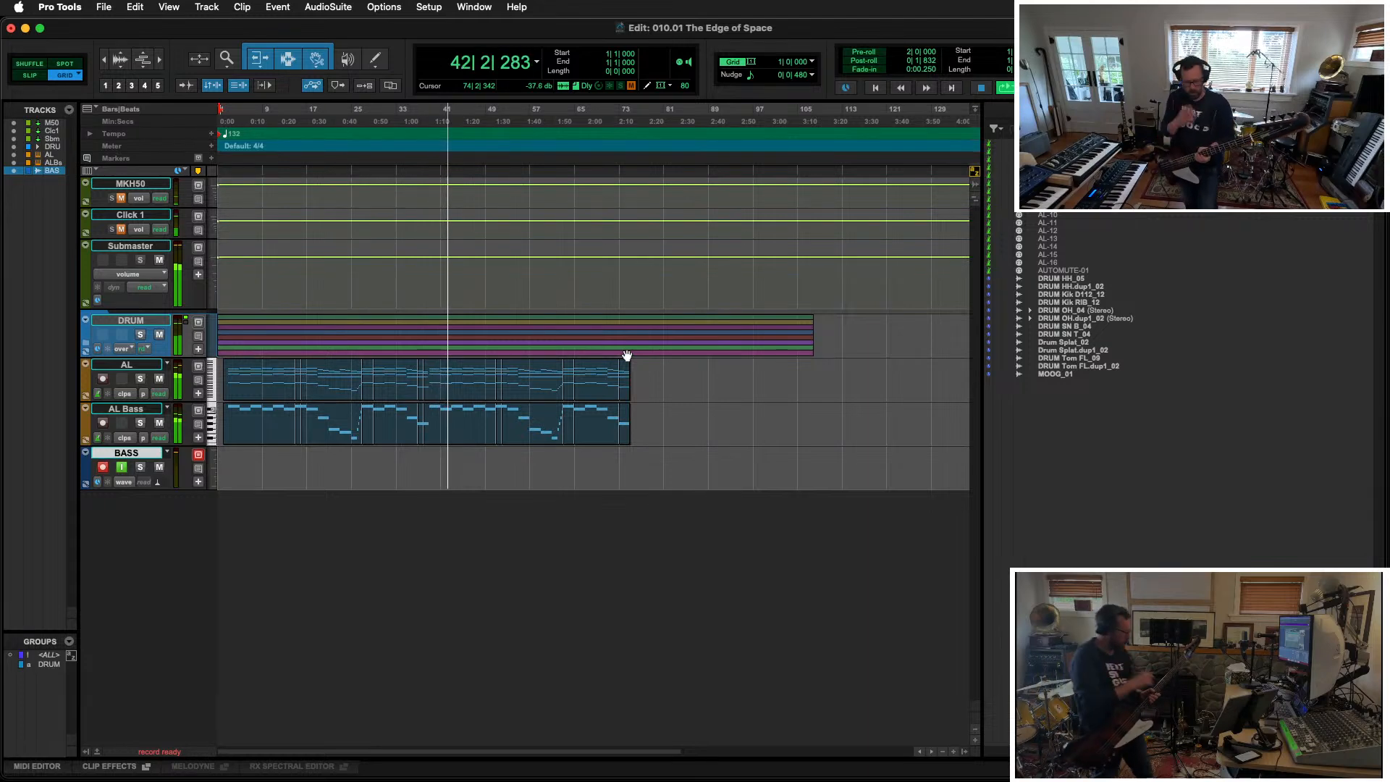
pyautogui.press('space')
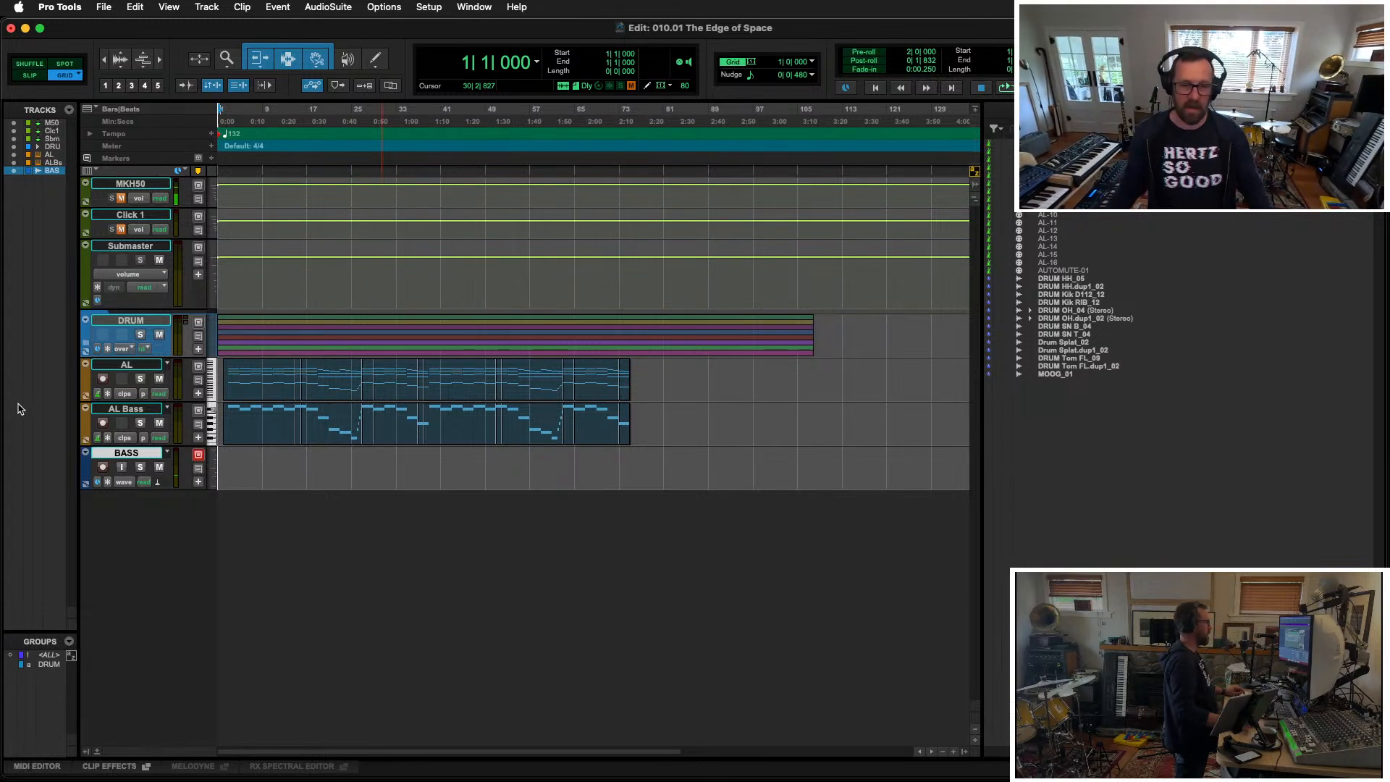
pyautogui.press('super+z')
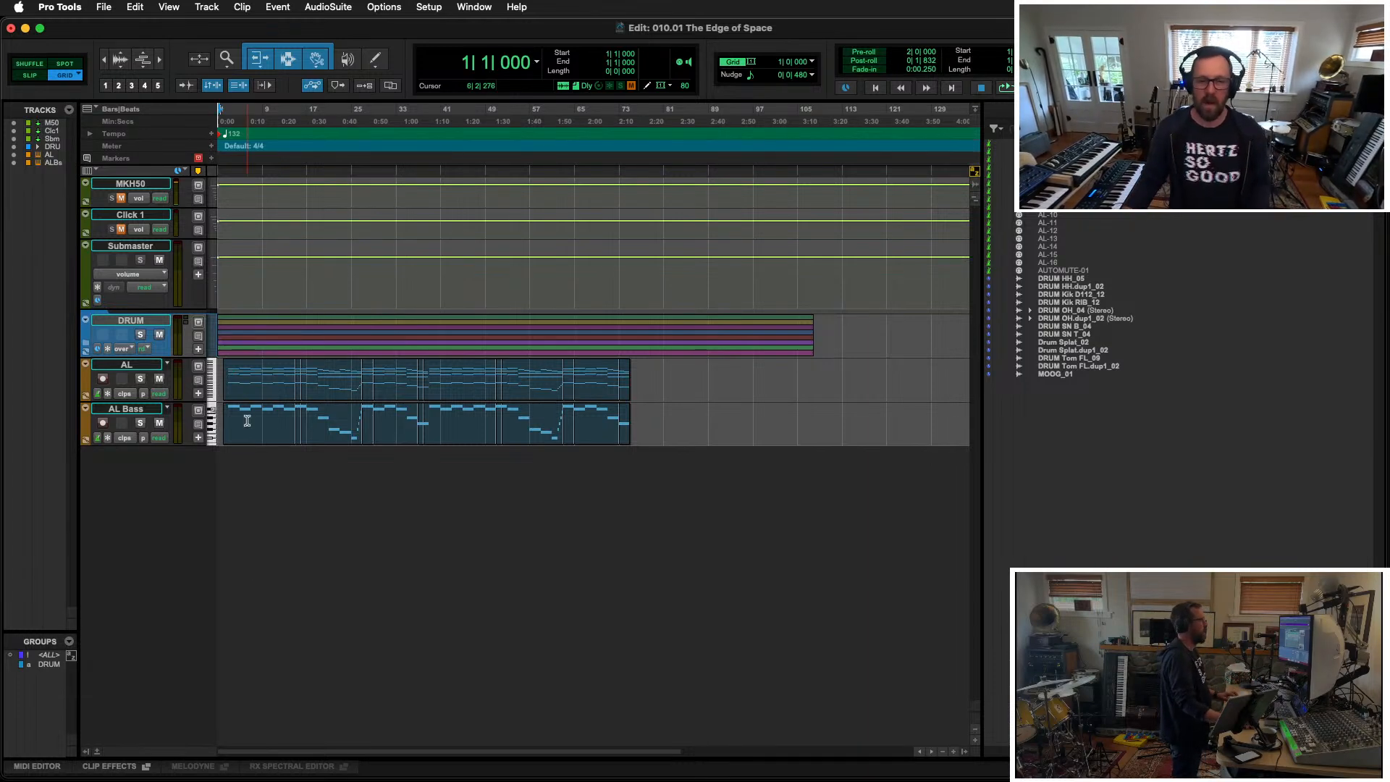
# Step: Select all the AL Bass clips and audition the song briefly from bar 2
pyautogui.click(255, 442)
pyautogui.keyDown('shift'); pyautogui.click(623, 446); pyautogui.keyUp('shift')
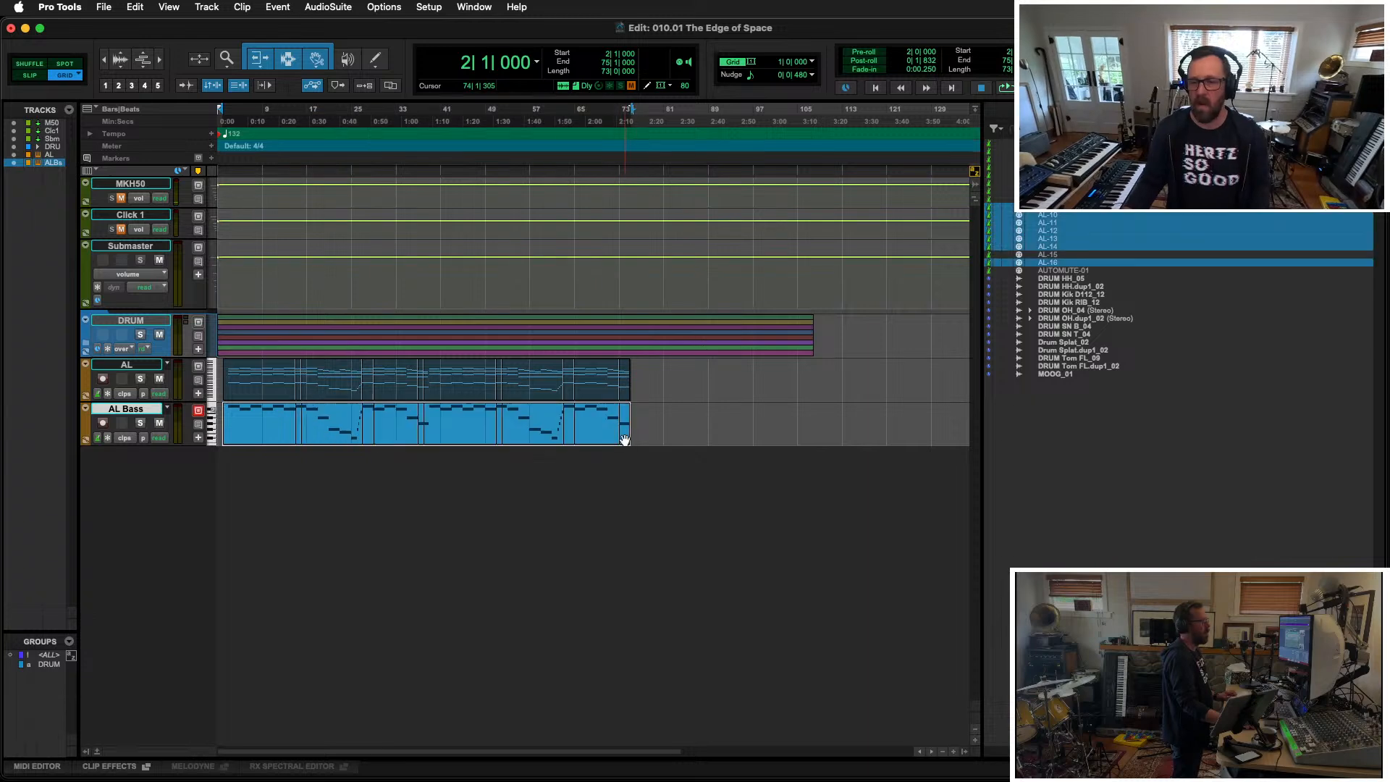
pyautogui.press('space')
pyautogui.press('space')
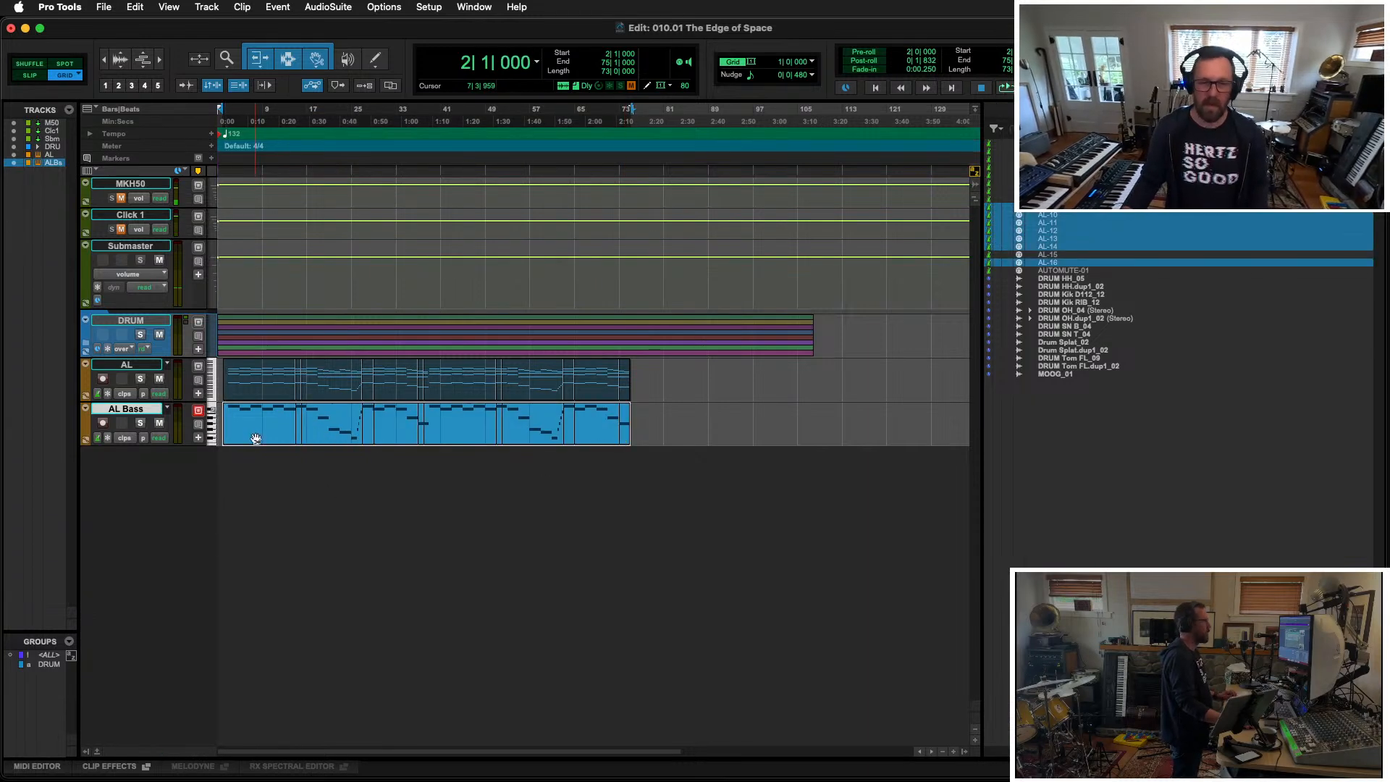
# Step: Expand the DRUM folder and show the opening bars of the Drum Splat clip in detail
pyautogui.press('super+bracketright')
pyautogui.press('super+bracketright')
pyautogui.press('super+bracketright')
pyautogui.click(125, 321)
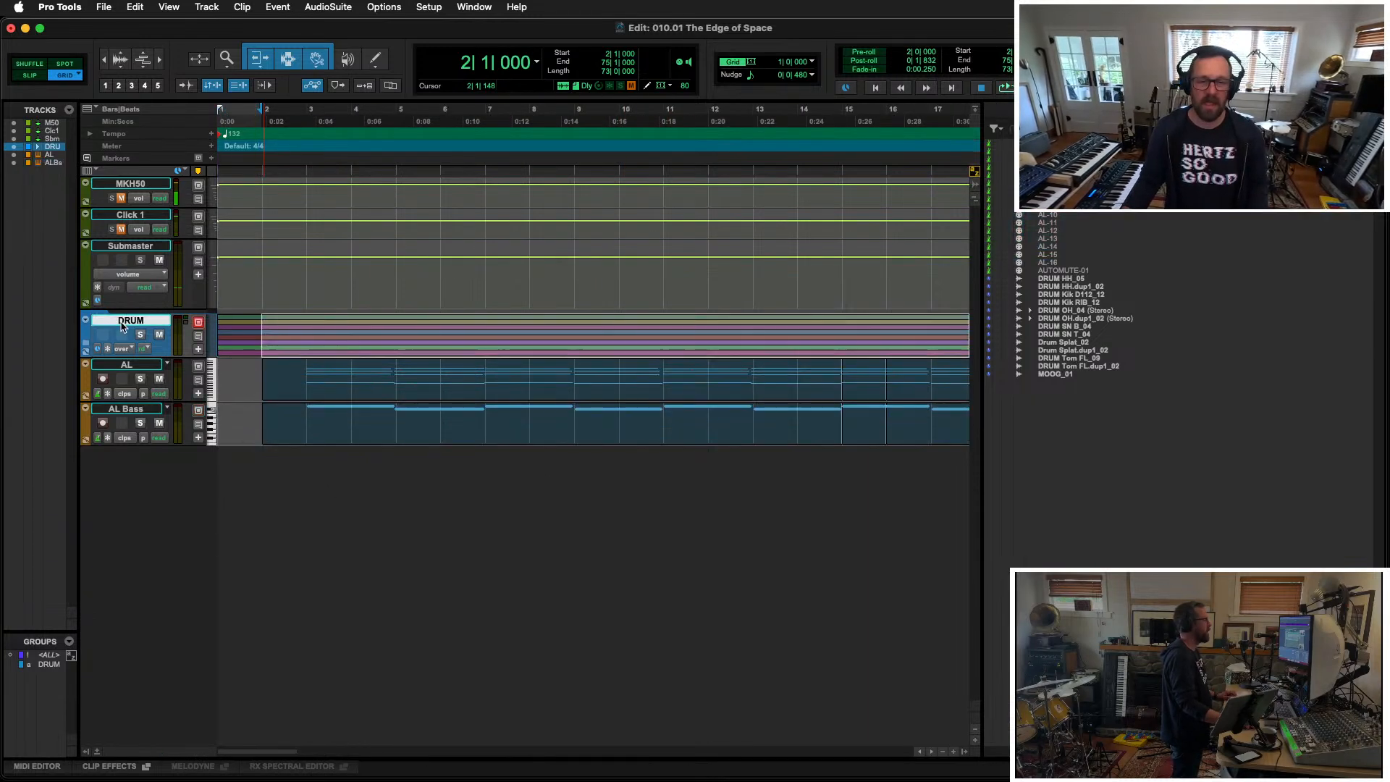
pyautogui.hotkey('shift', 'f')
pyautogui.scroll(-5, 273, 451)
pyautogui.scroll(1, 273, 451)
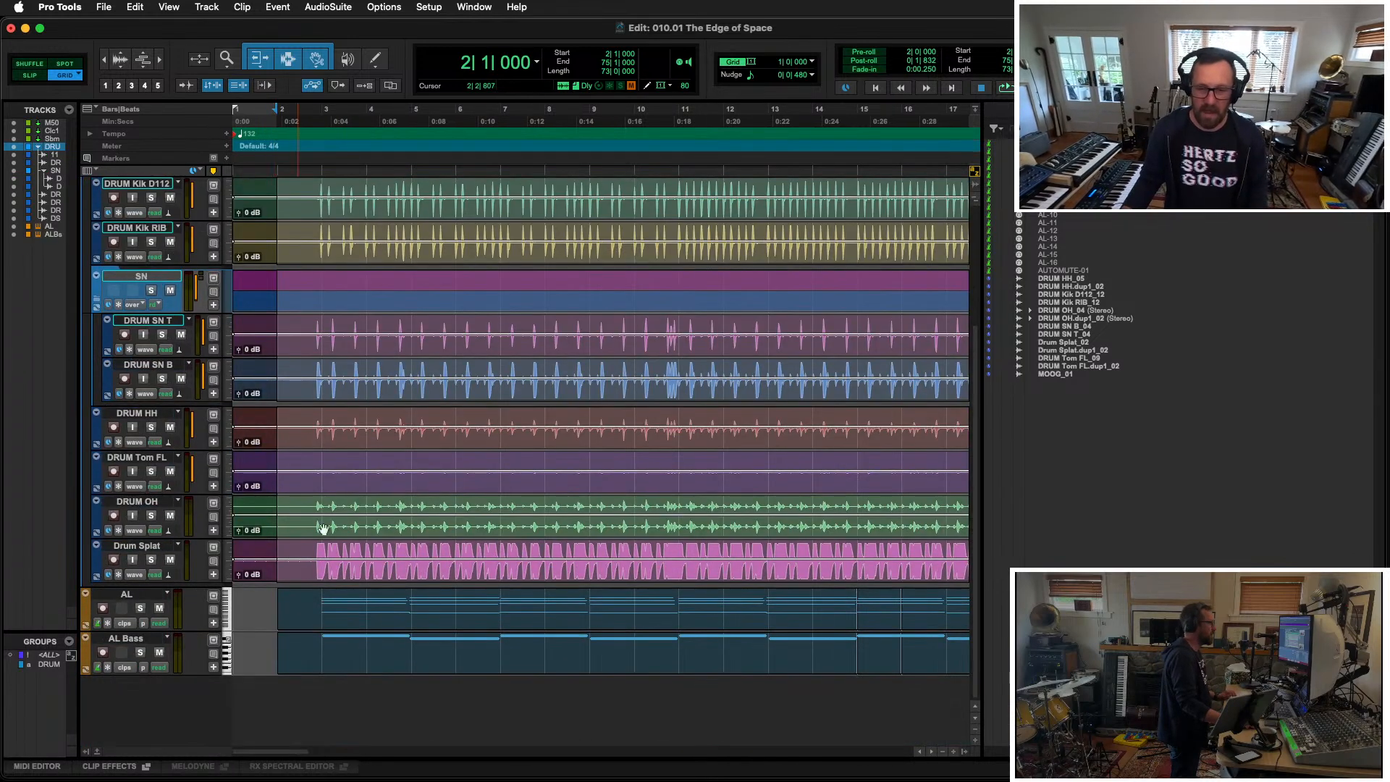
pyautogui.click(313, 548)
pyautogui.press('a')
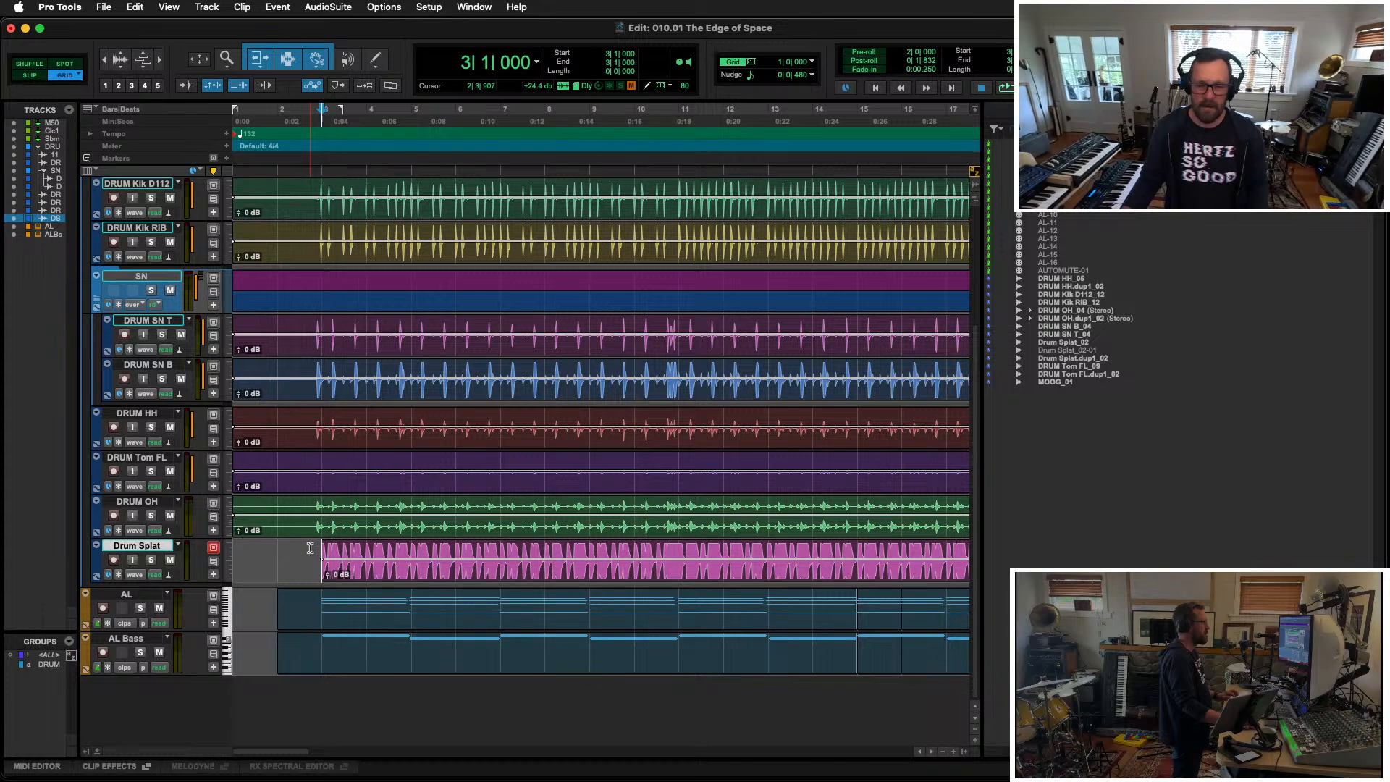
pyautogui.press('super+z')
# Step: Switch to Slip mode and trim the start of the Drum Splat clip to 2|4|321, just before the first hit
pyautogui.click(32, 76)
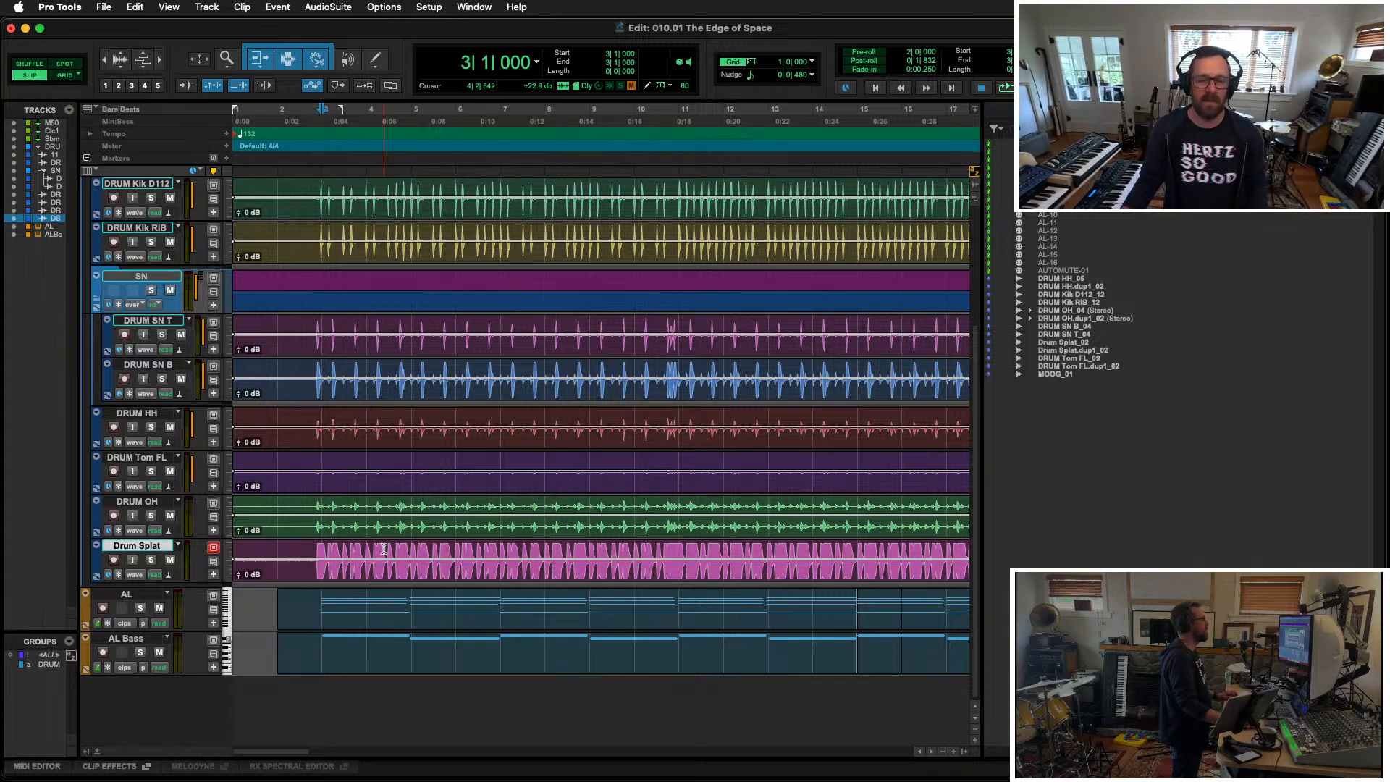
pyautogui.click(313, 549)
pyautogui.press('a')
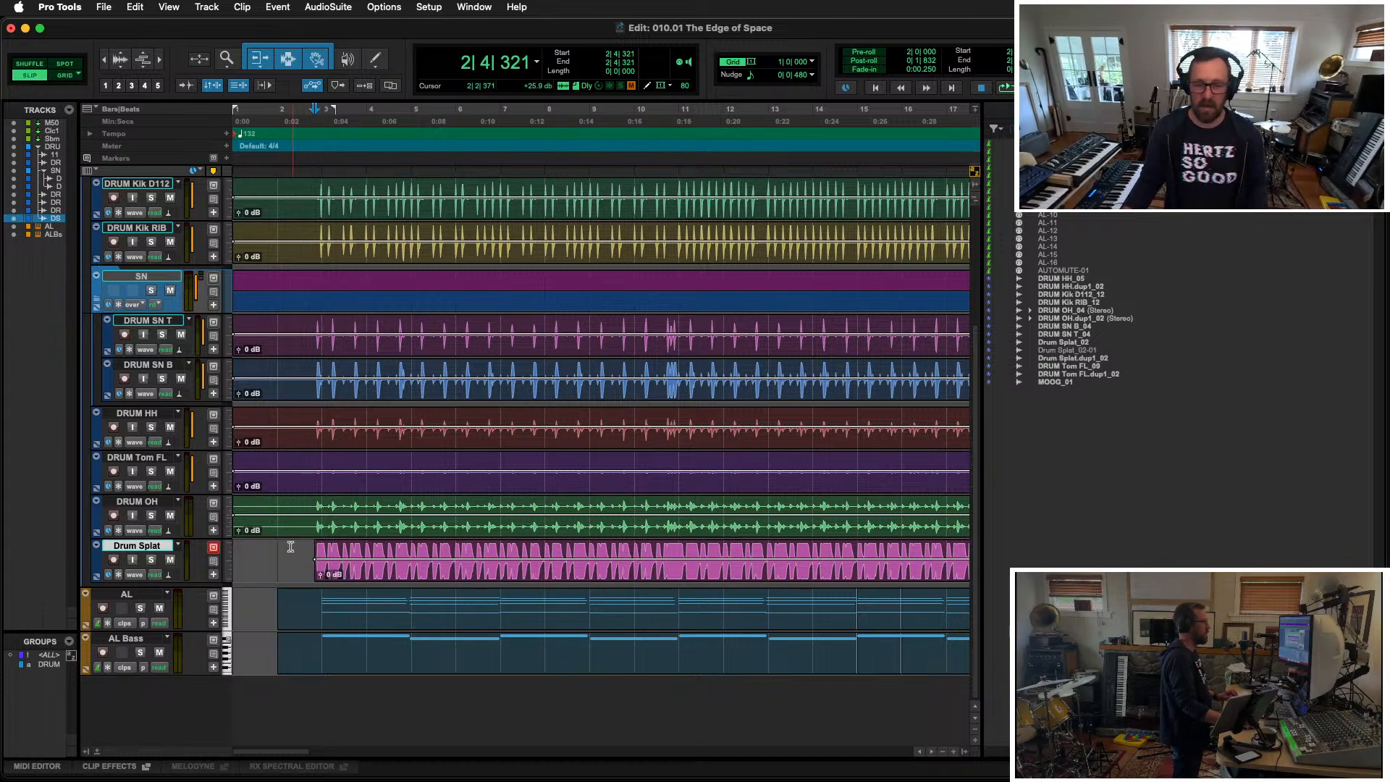
# Step: Play from 2|2|184 and raise the DRUM OH fader to -5.9 dB in the Mix window
pyautogui.click(291, 548)
pyautogui.press('space')
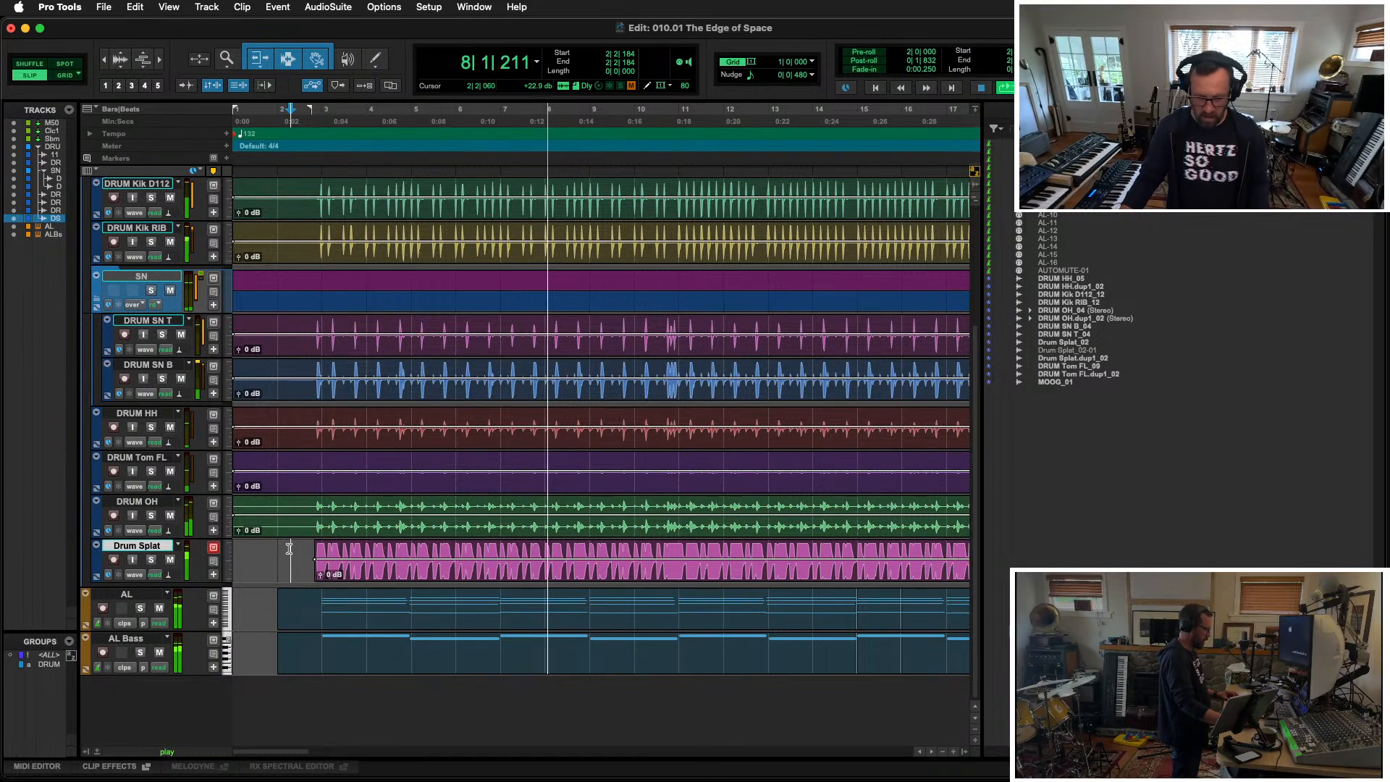
pyautogui.press('super+equal')
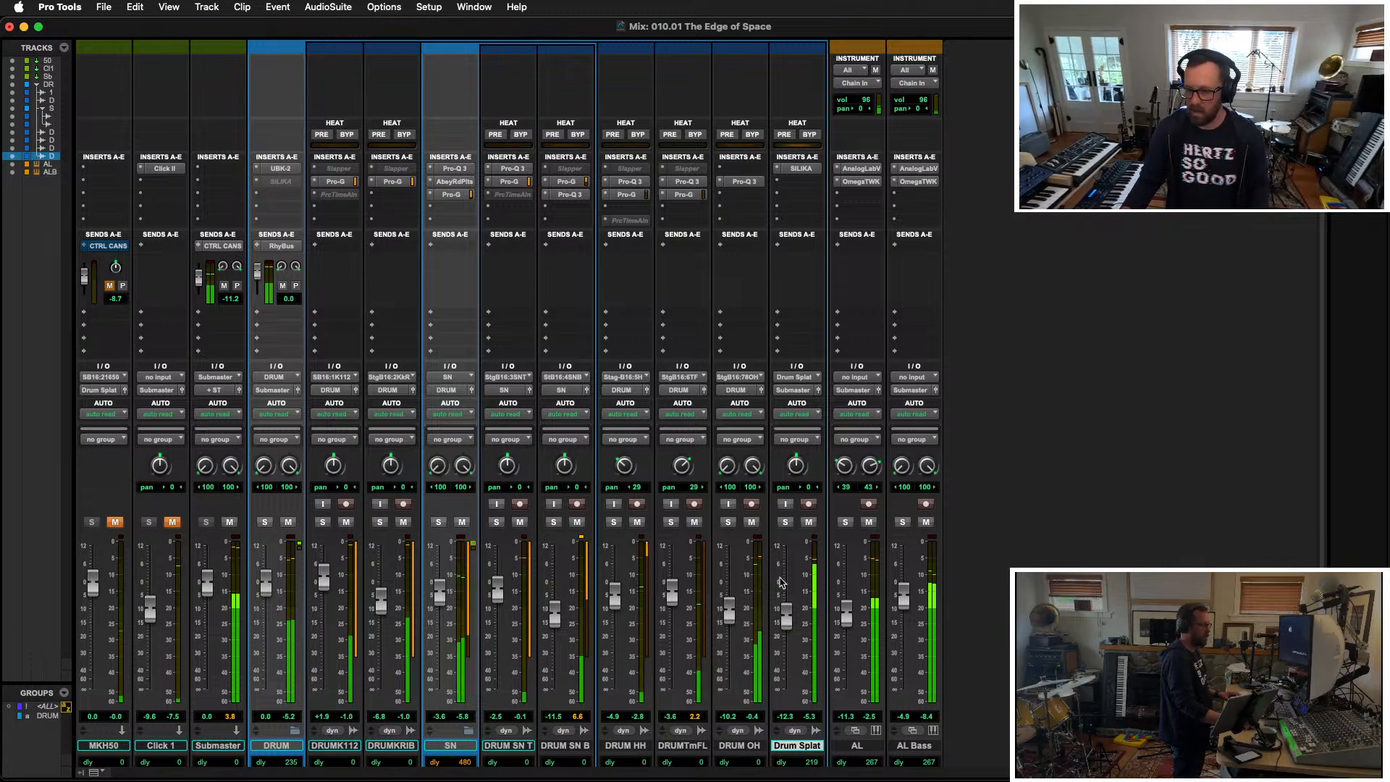
pyautogui.moveTo(729, 612)
pyautogui.mouseDown()
pyautogui.moveTo(727, 587)
pyautogui.moveTo(731, 600)
pyautogui.mouseUp()
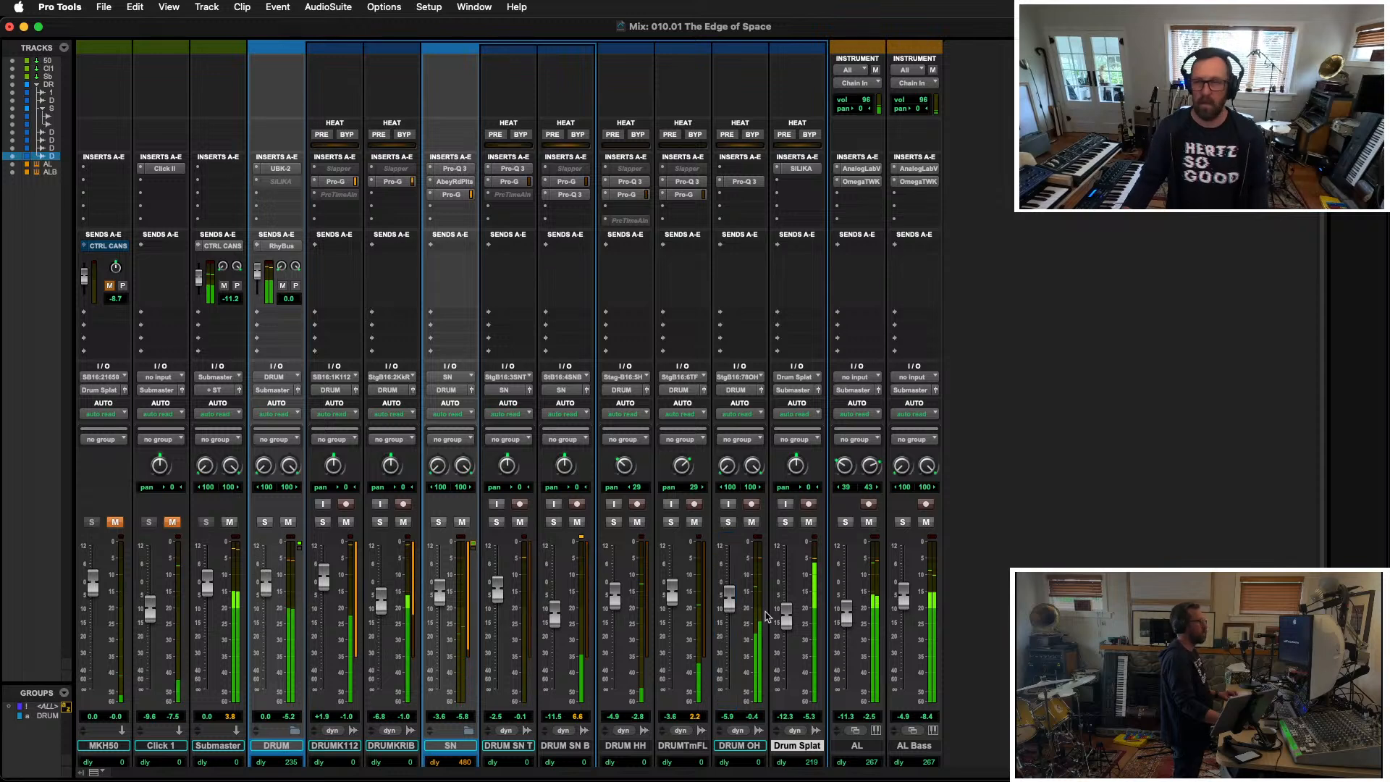
# Step: Raise the DRUM SN B fader to -10.5 dB with Drum Splat temporarily muted, and unmute Drum Splat
pyautogui.click(809, 522)
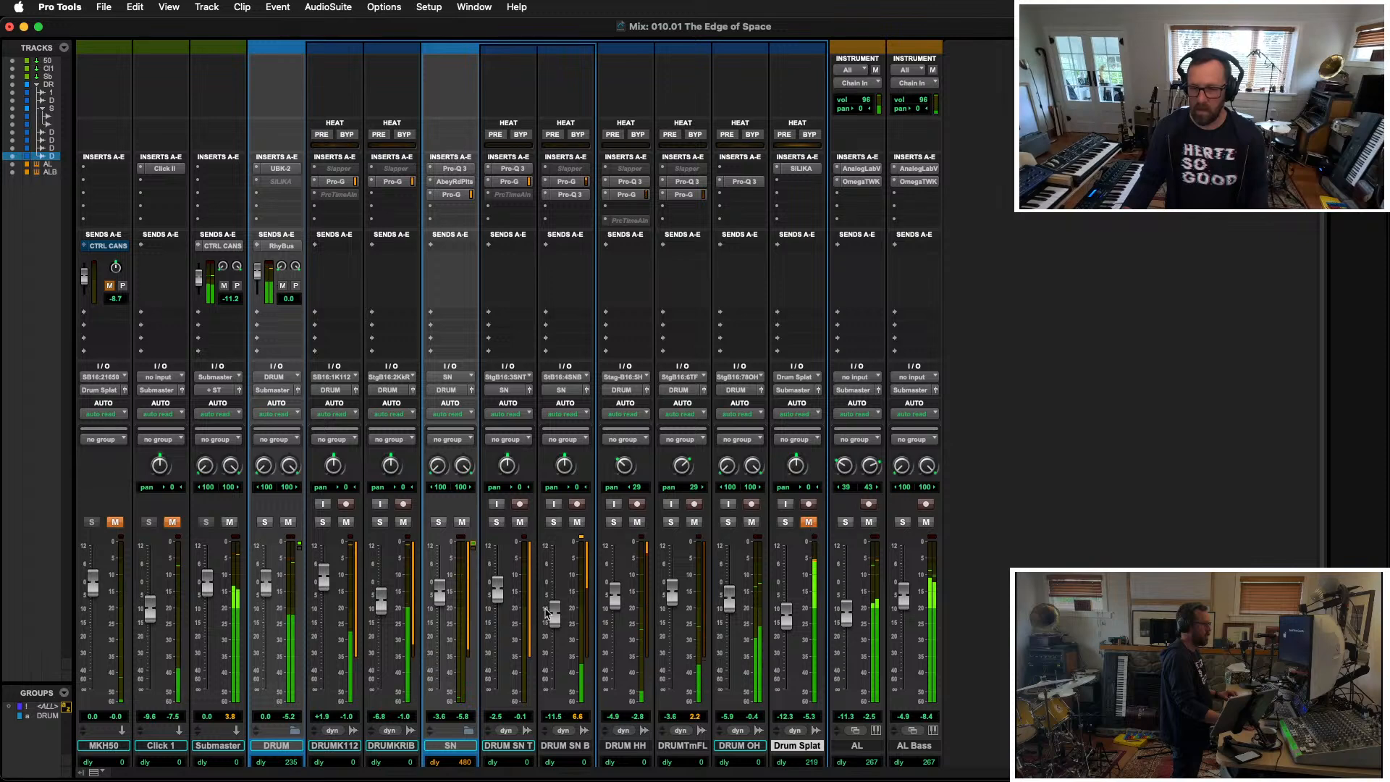
pyautogui.moveTo(553, 615); pyautogui.dragTo(555, 611)
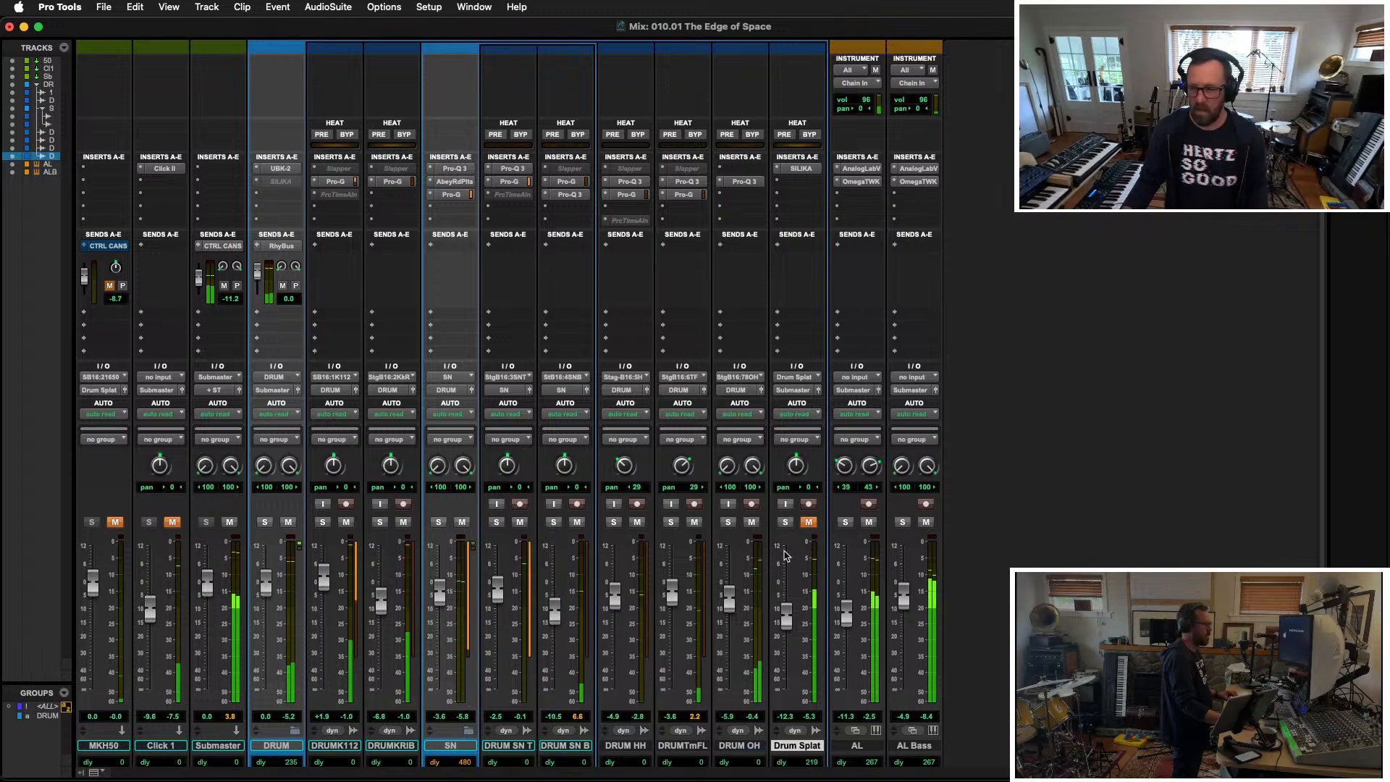
pyautogui.click(809, 523)
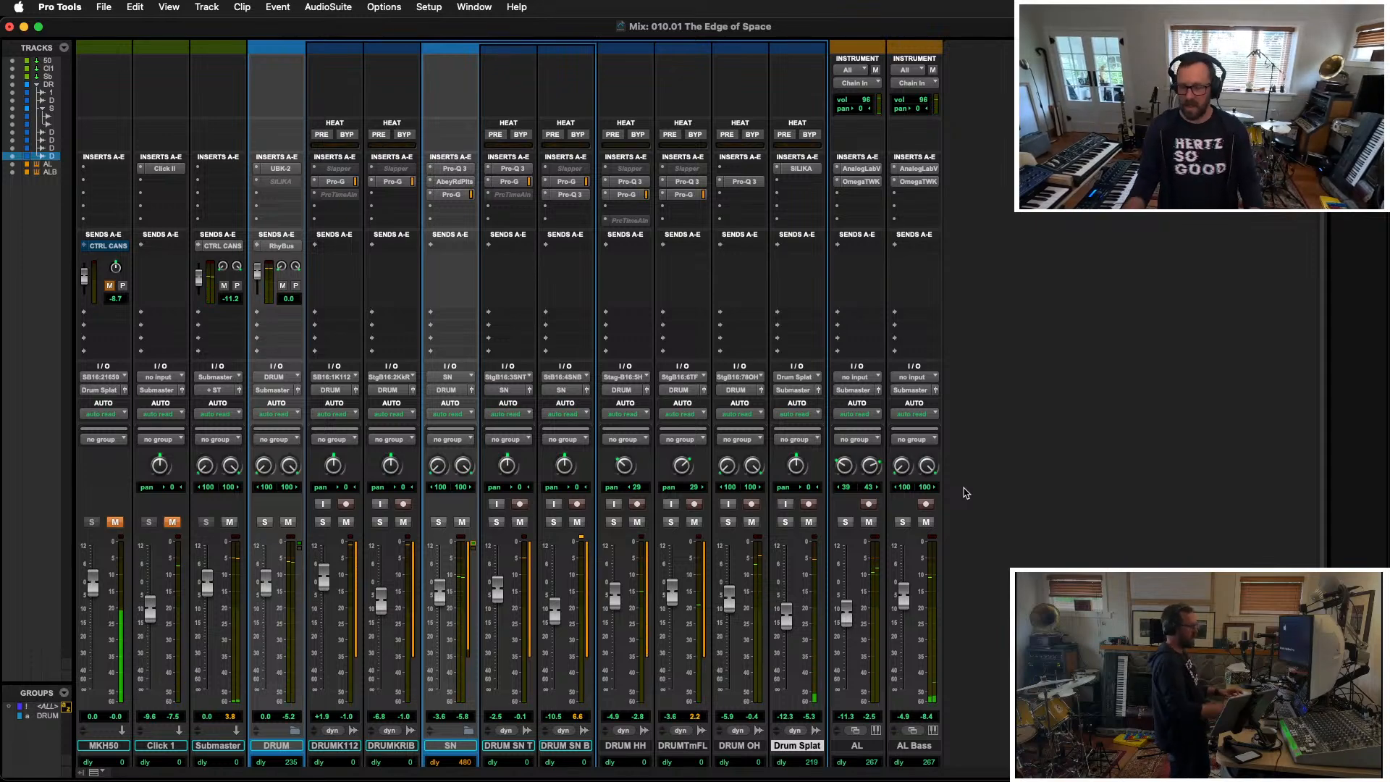
# Step: Show the whole session in the Edit window and audition the mix briefly from 2|2|184
pyautogui.press('super+equal')
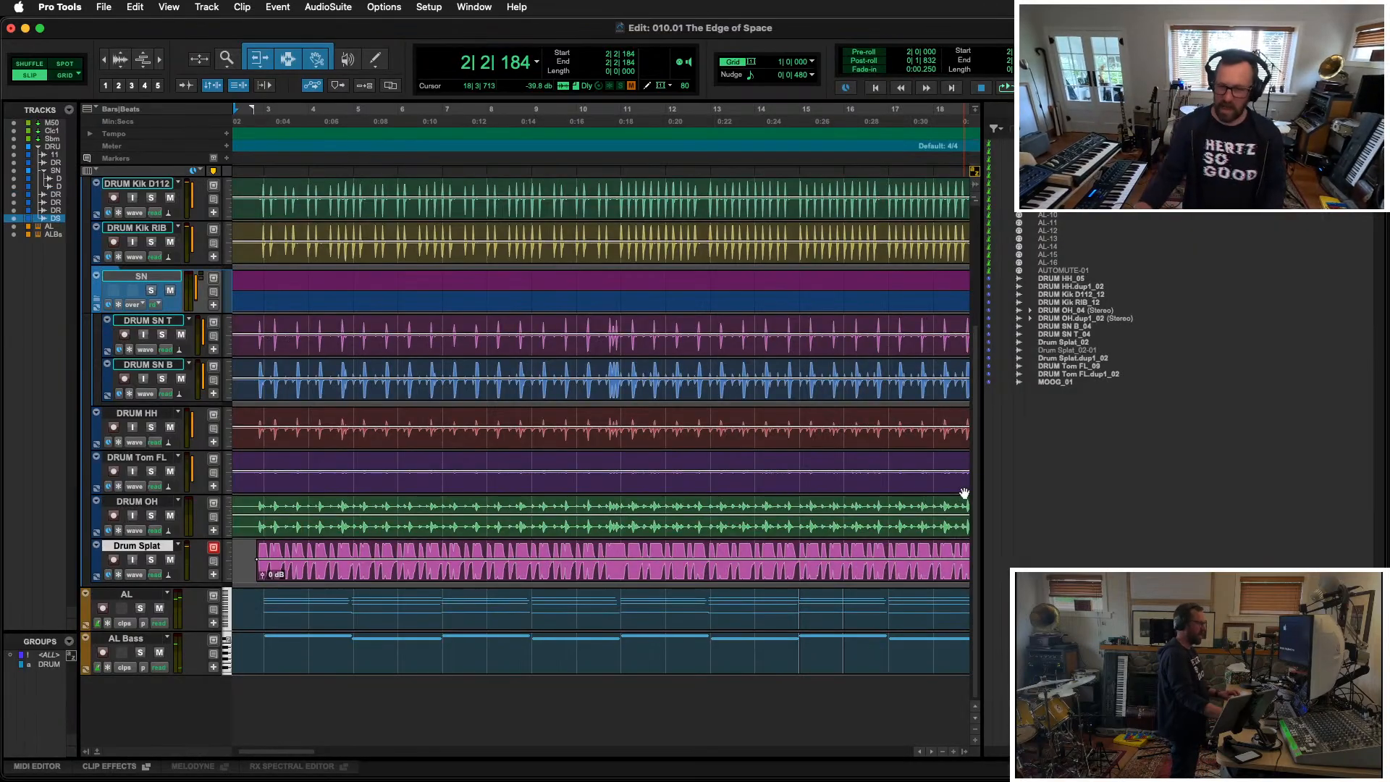
pyautogui.hotkey('alt', 'a')
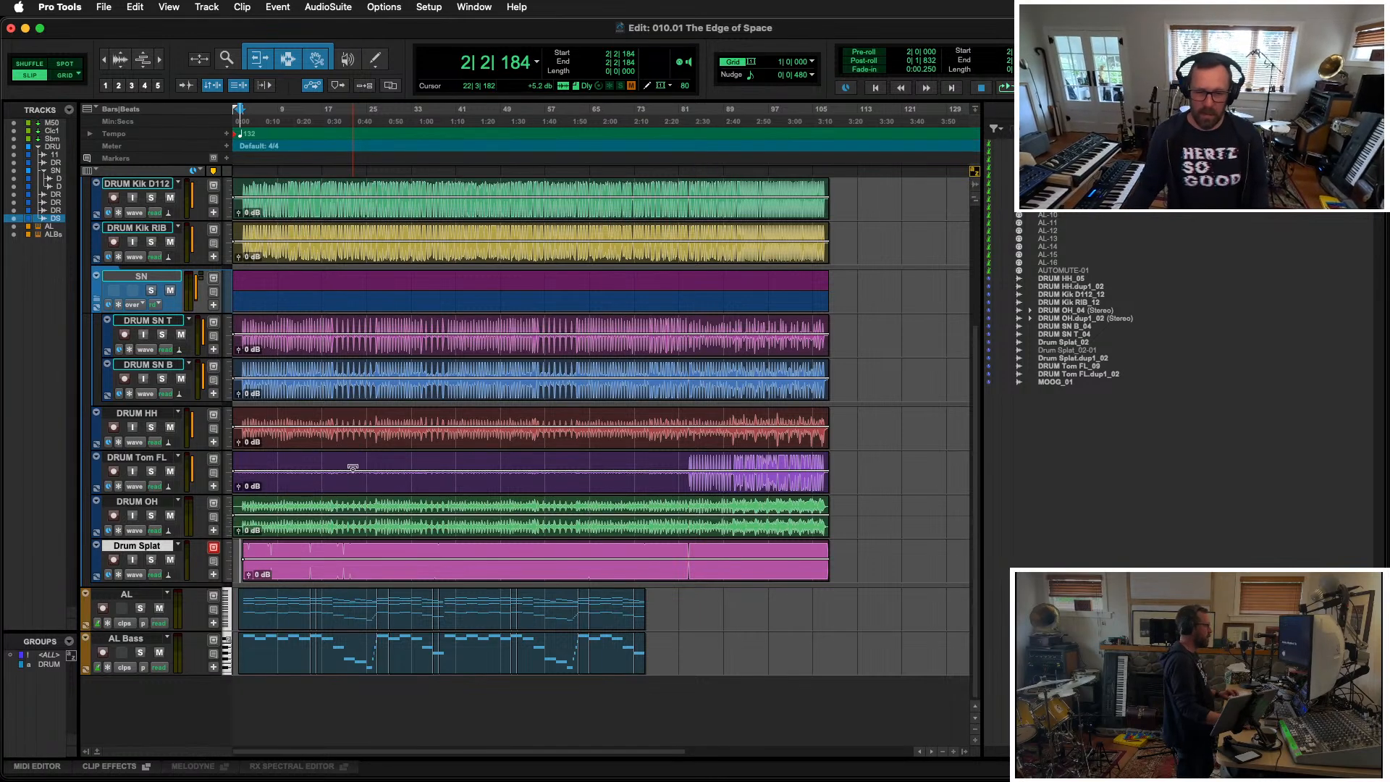
pyautogui.press('space')
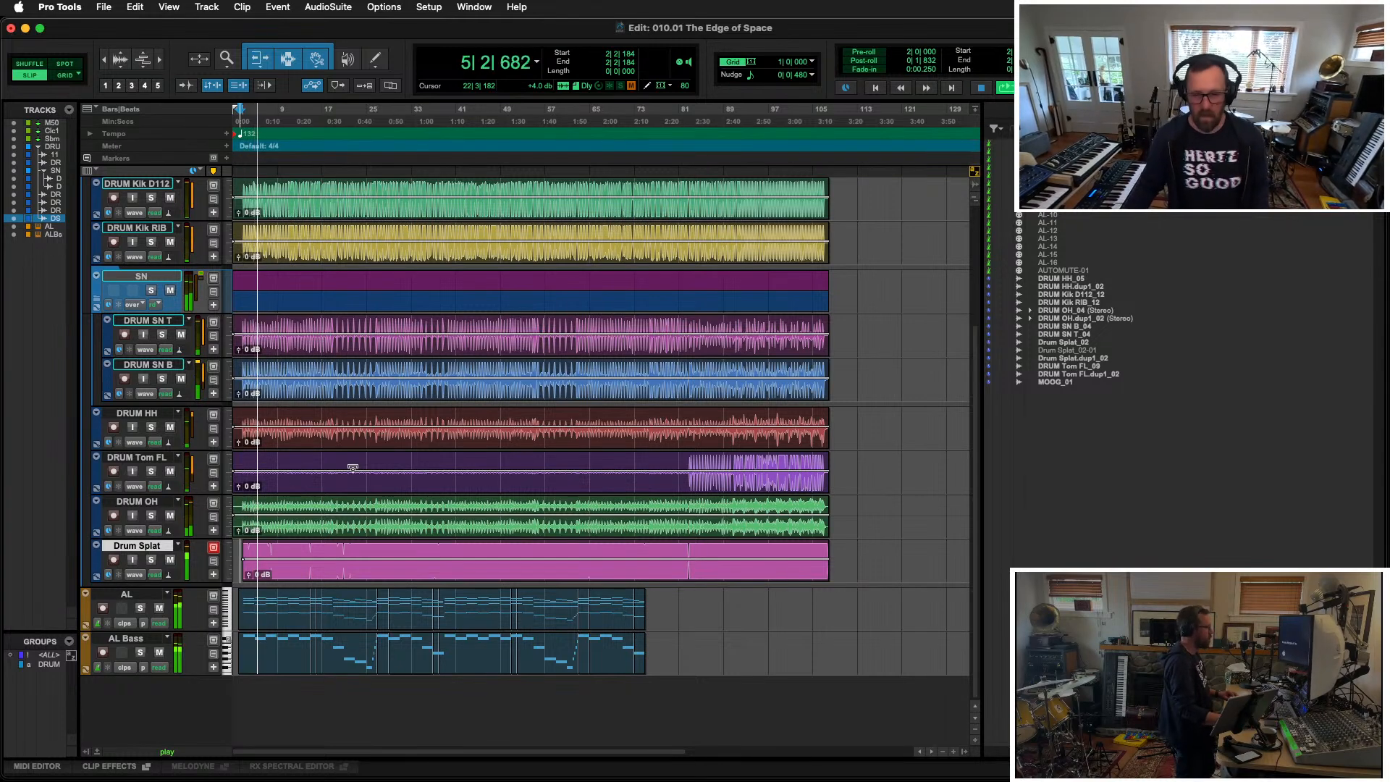
pyautogui.press('space')
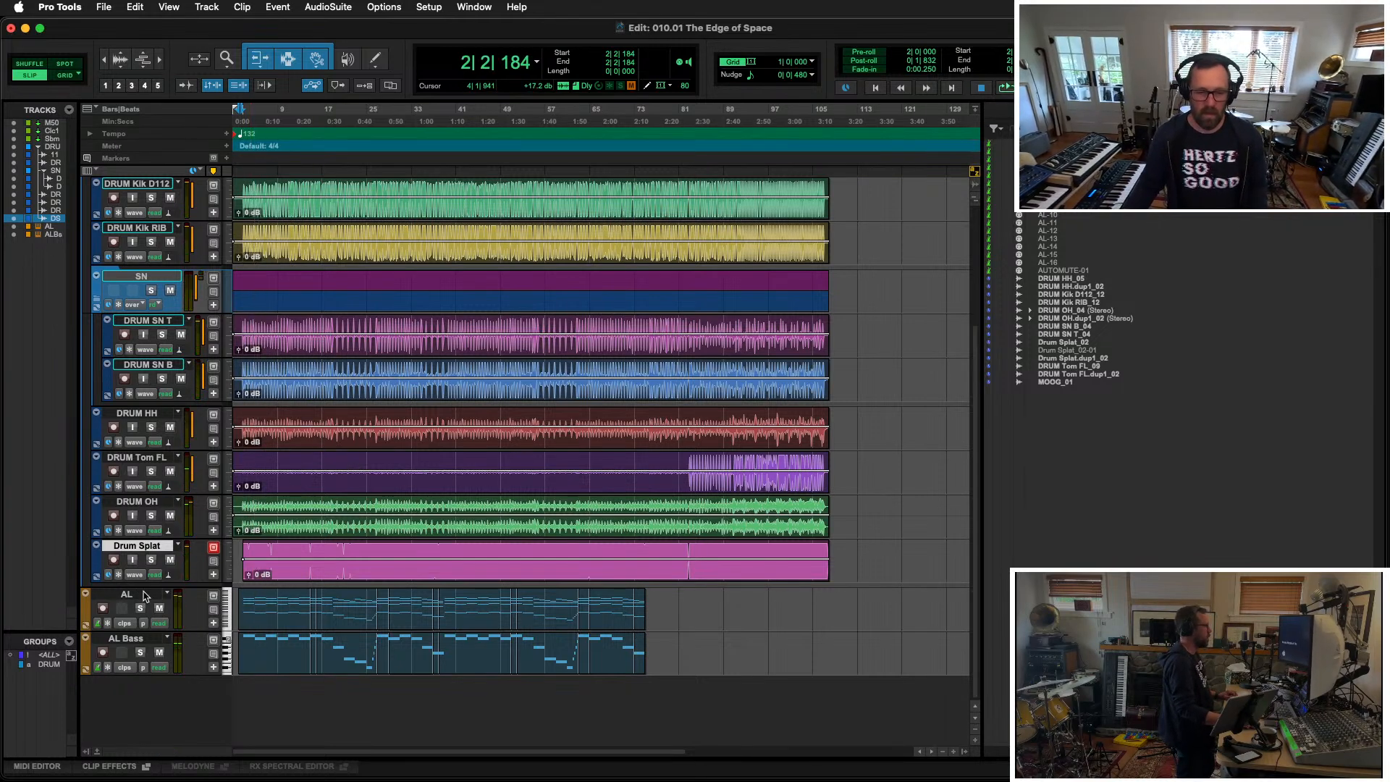
# Step: Add one new track below AL Bass using the MOOG track preset from the A-MrW-MX presets
pyautogui.click(149, 638)
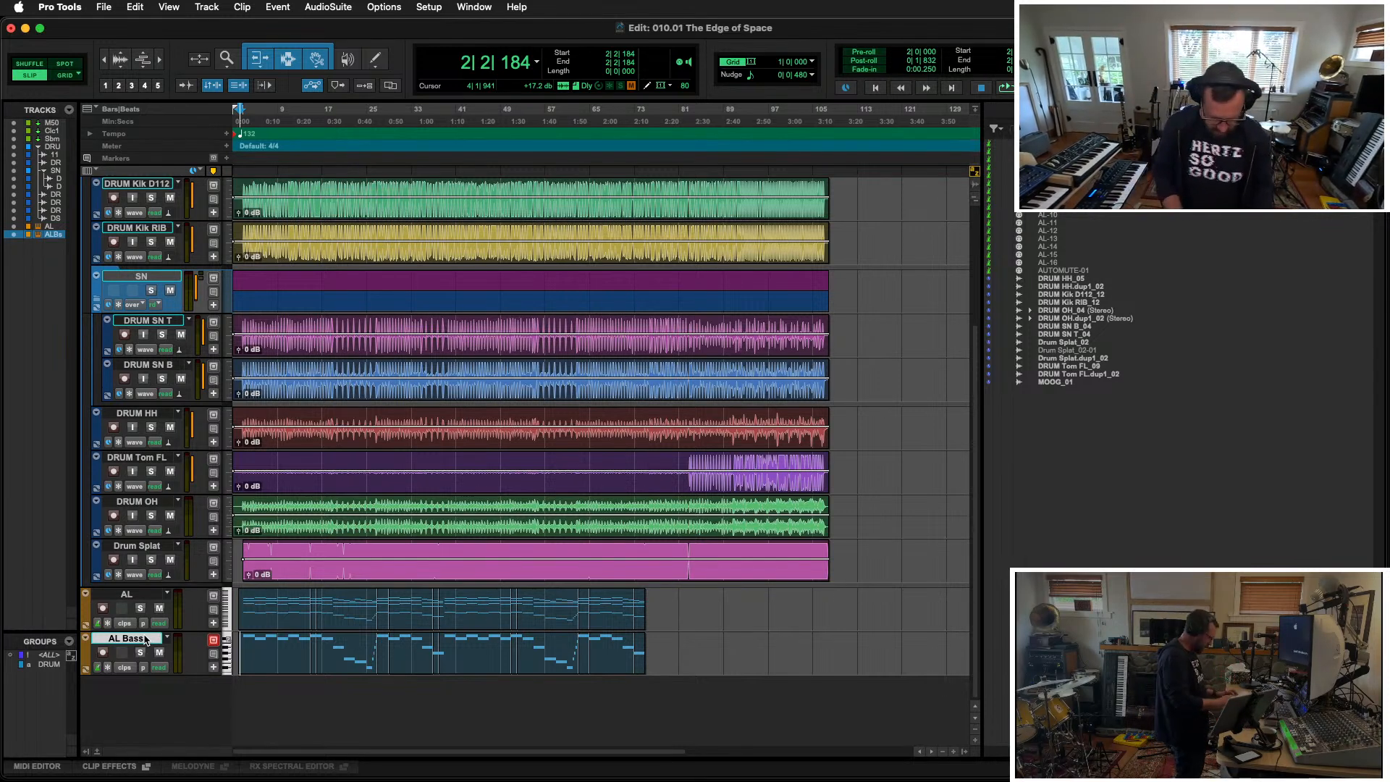
pyautogui.press('super+shift+n')
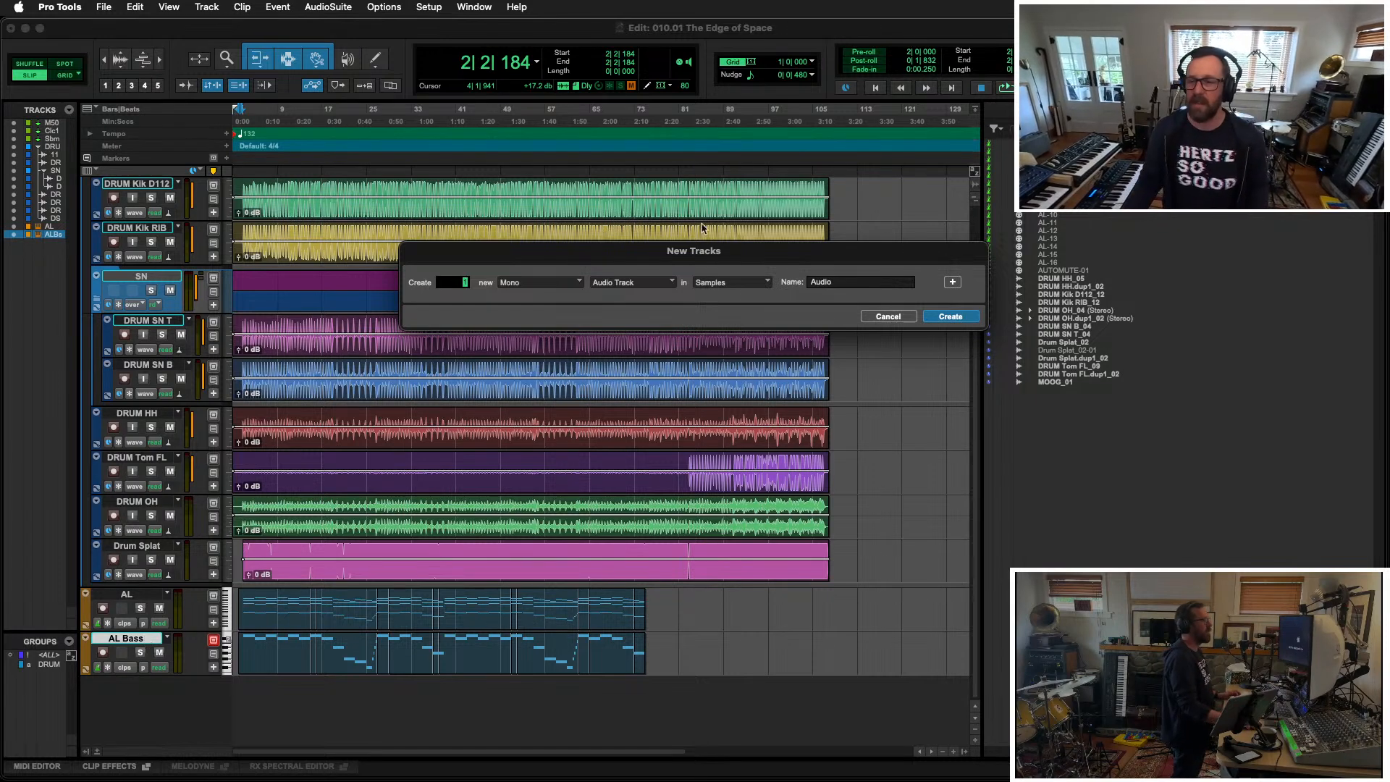
pyautogui.click(670, 282)
pyautogui.moveTo(636, 384)
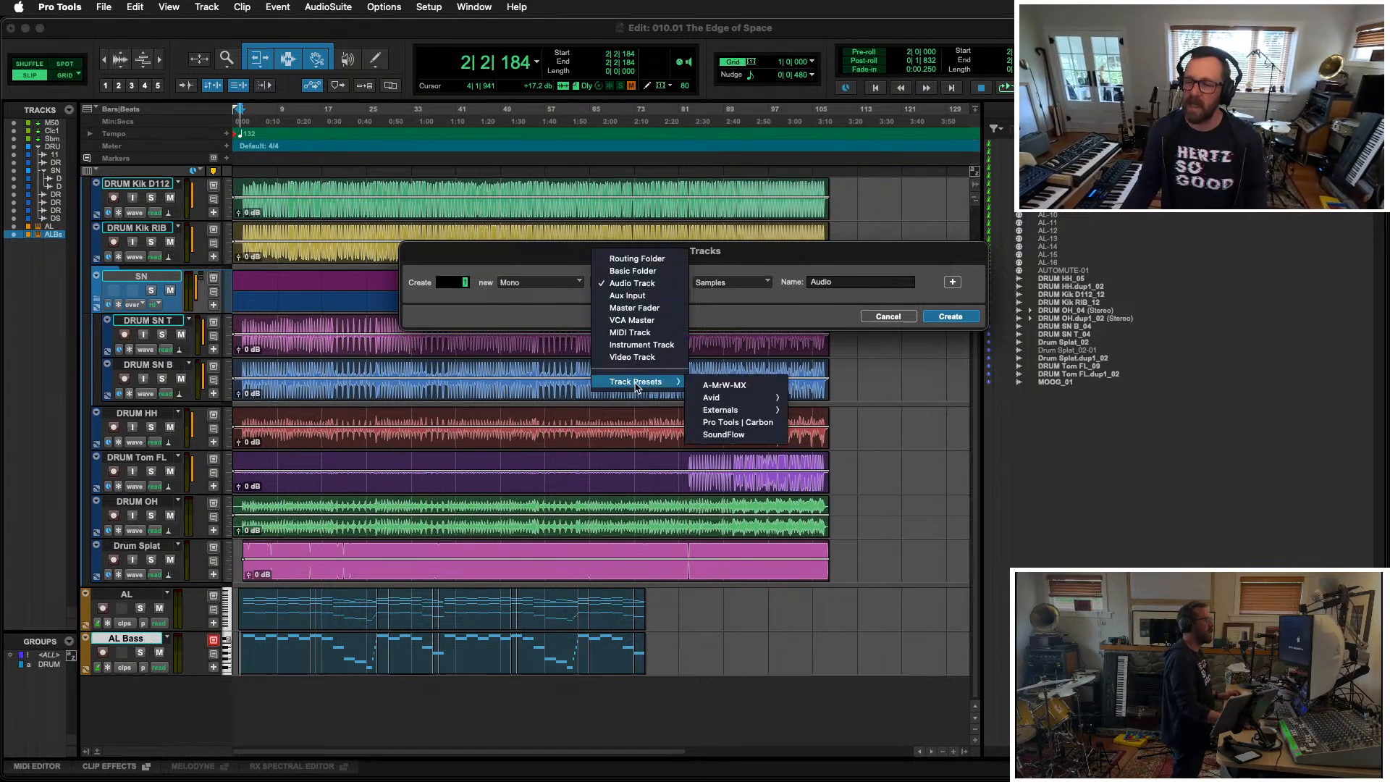
pyautogui.click(724, 384)
pyautogui.click(731, 283)
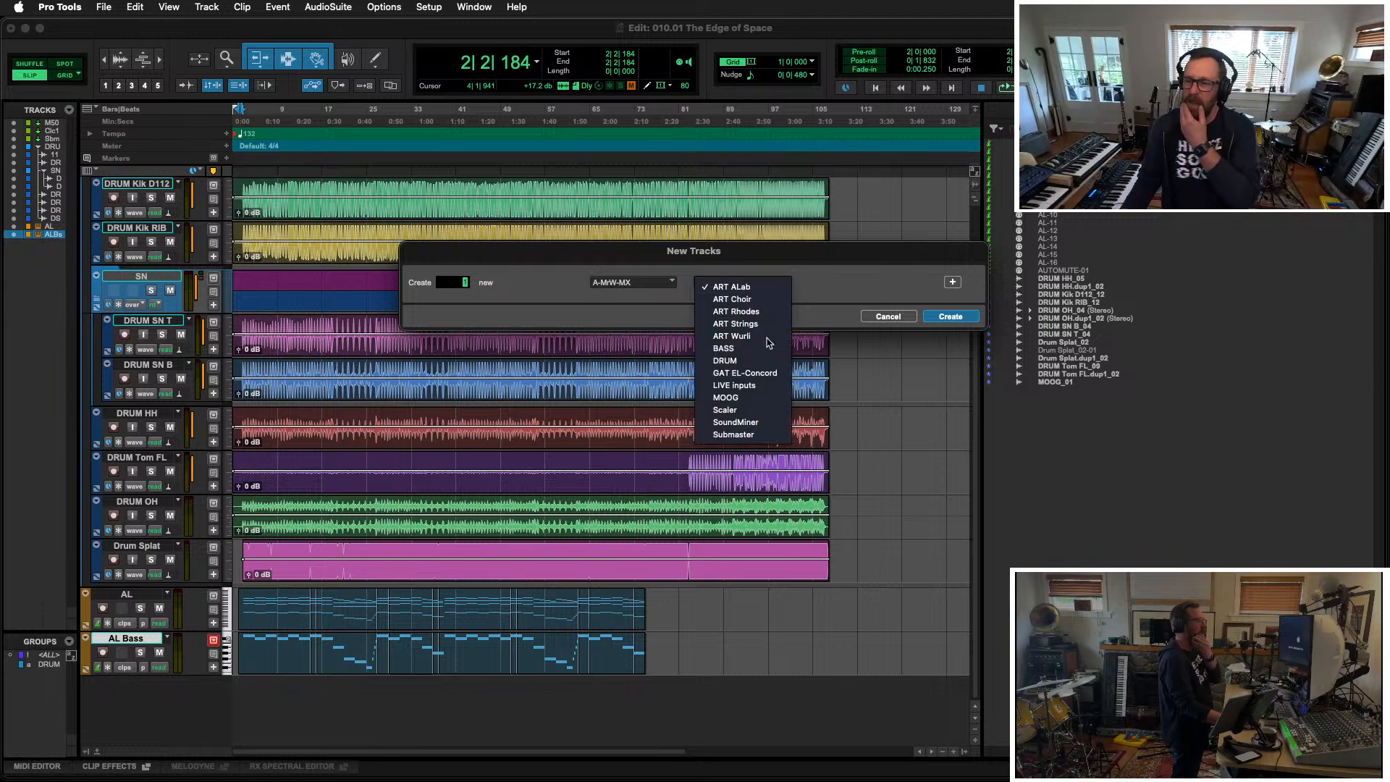
pyautogui.click(747, 398)
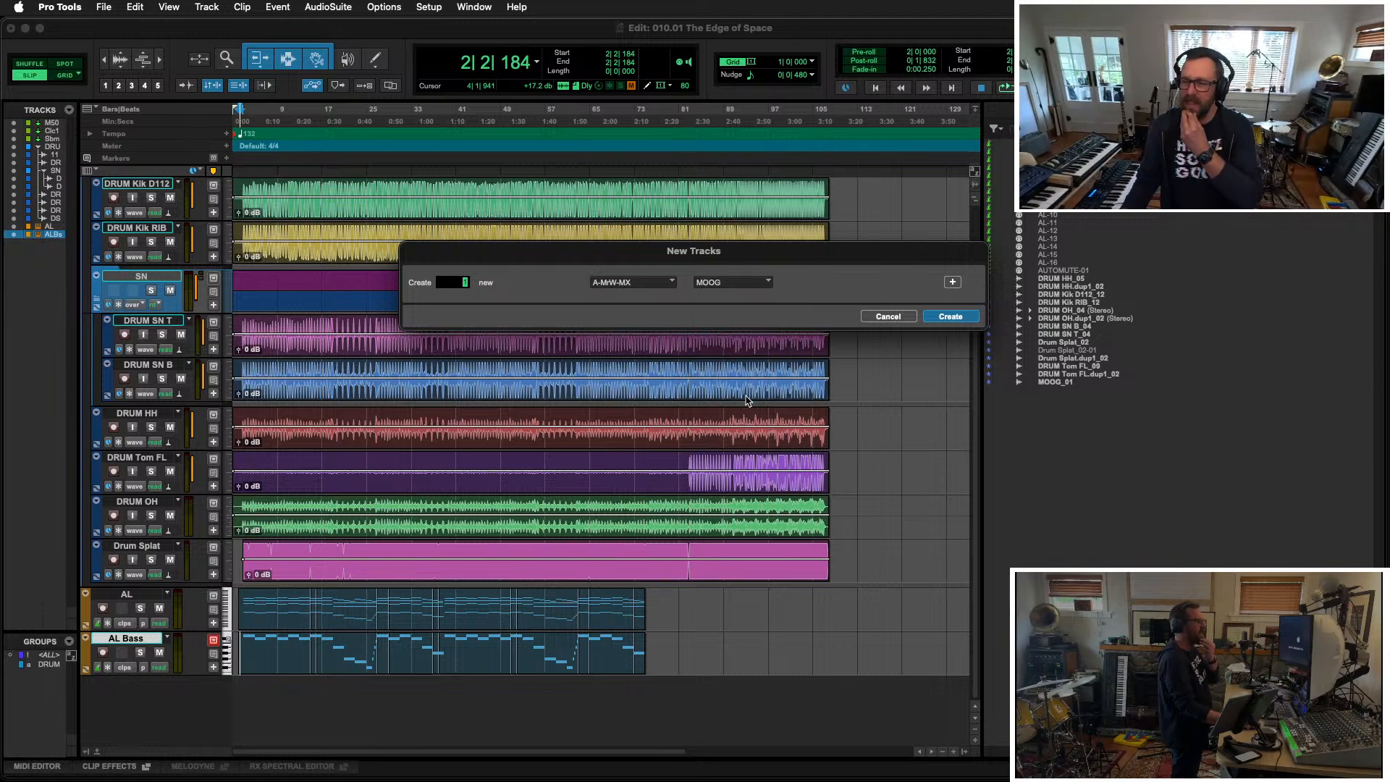
pyautogui.click(951, 317)
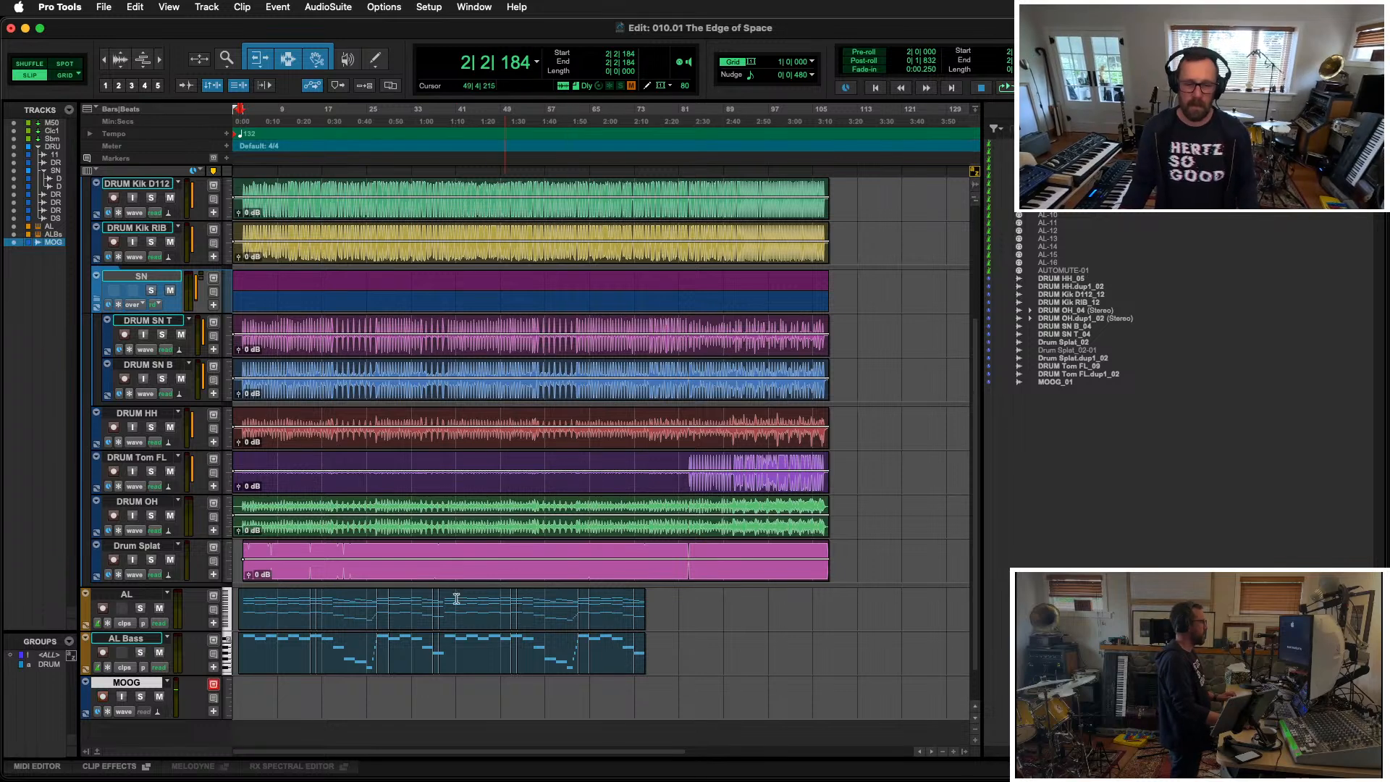
# Step: Switch to Grid mode and play the session briefly from 2|2|184 with the MOOG track armed
pyautogui.press('t')
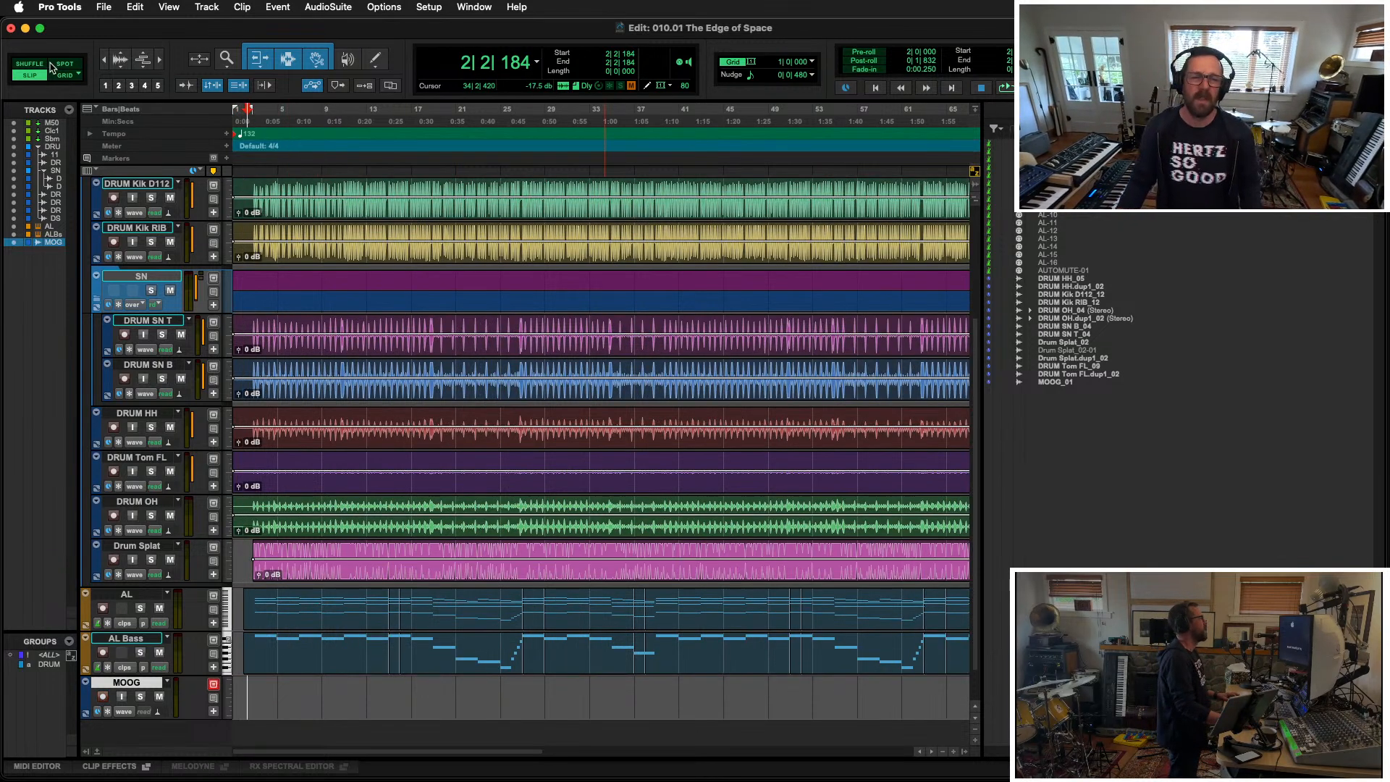
pyautogui.click(67, 78)
pyautogui.press('space')
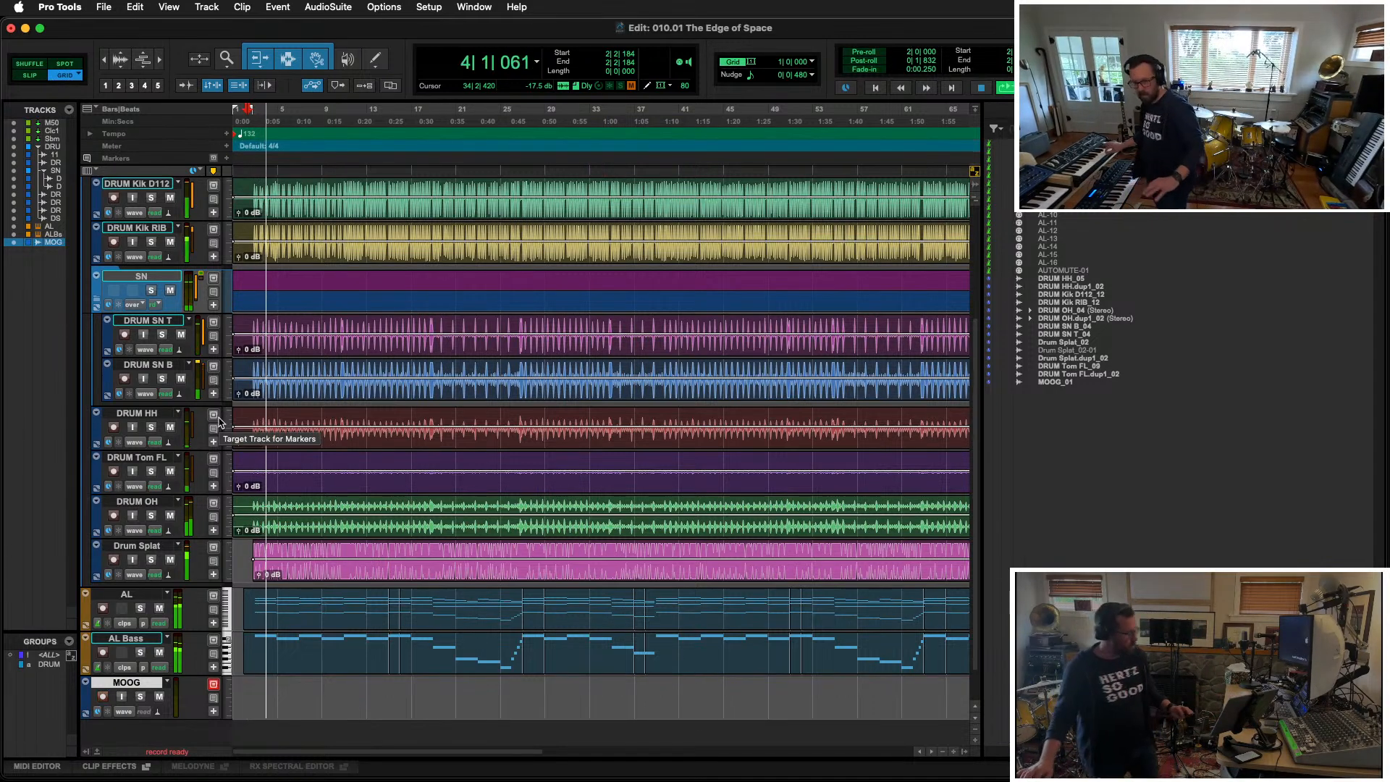
pyautogui.press('space')
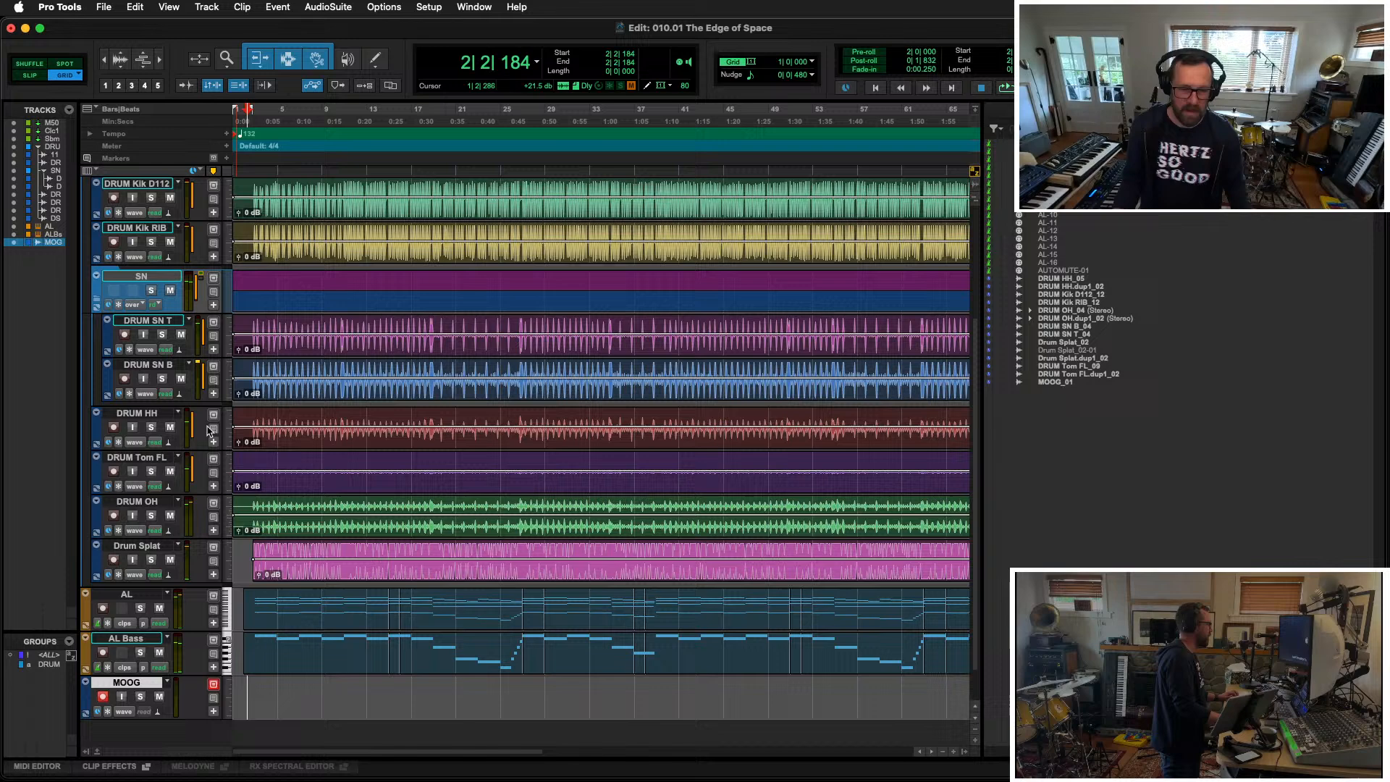
# Step: Enable input monitoring on the MOOG track, rehearse its part over playback from 2|2|184, and return to the session start
pyautogui.click(123, 696)
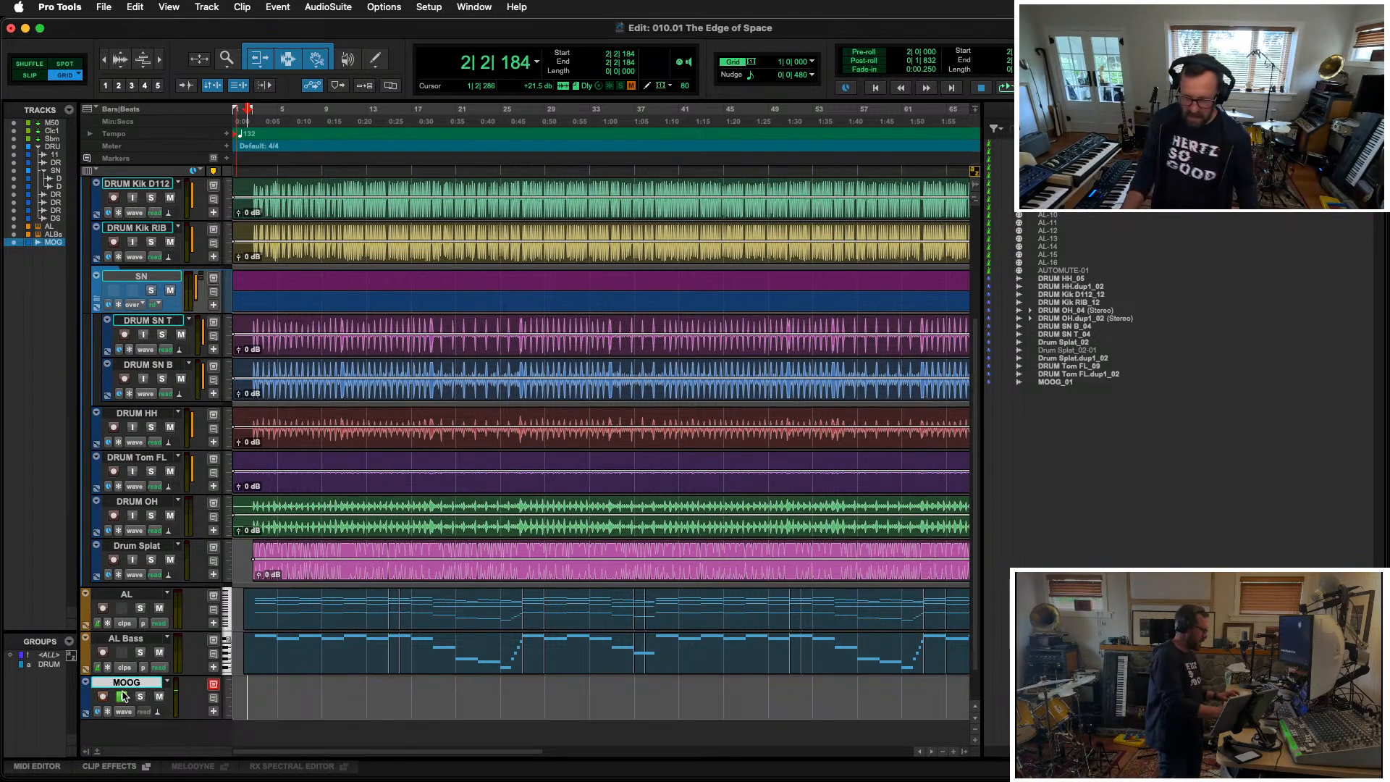
pyautogui.press('space')
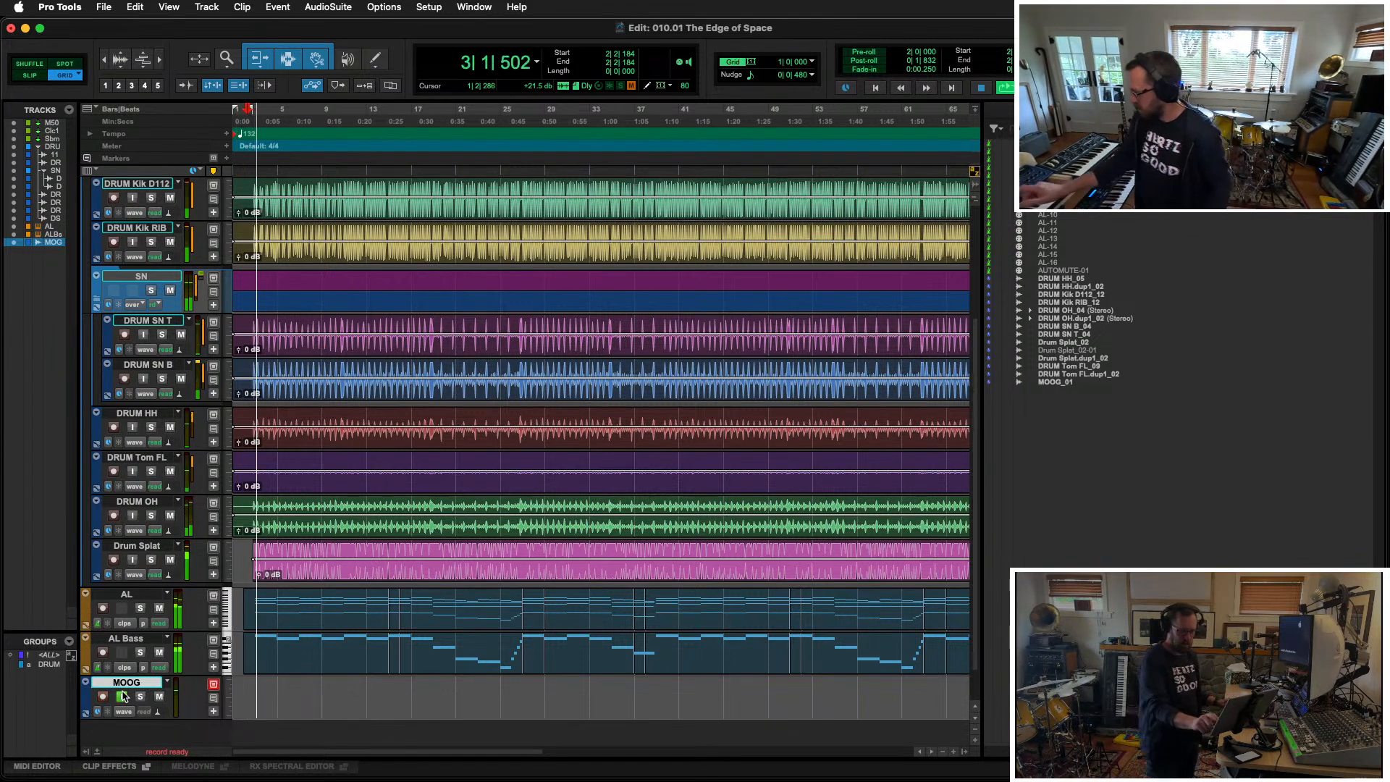
pyautogui.scroll(-2, 123, 696)
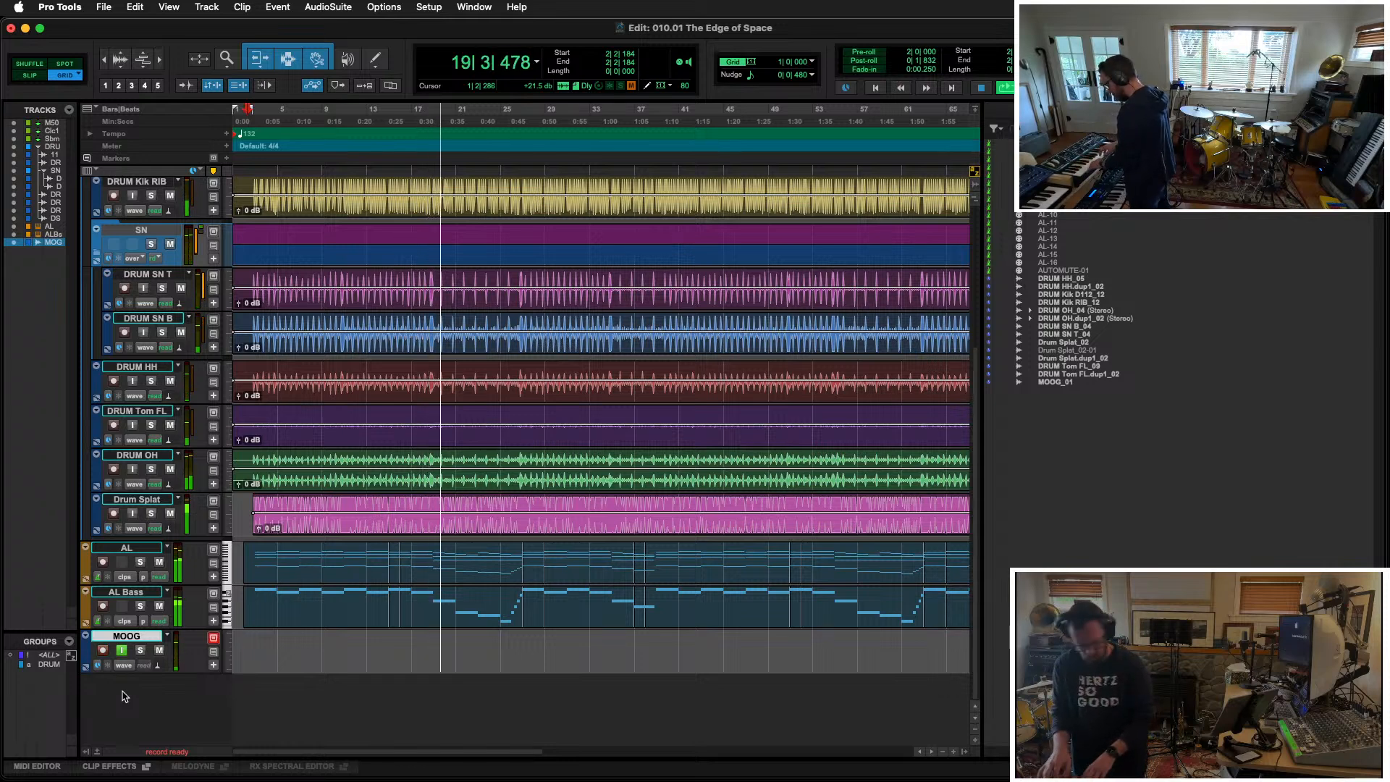
pyautogui.press('space')
pyautogui.press('Return')
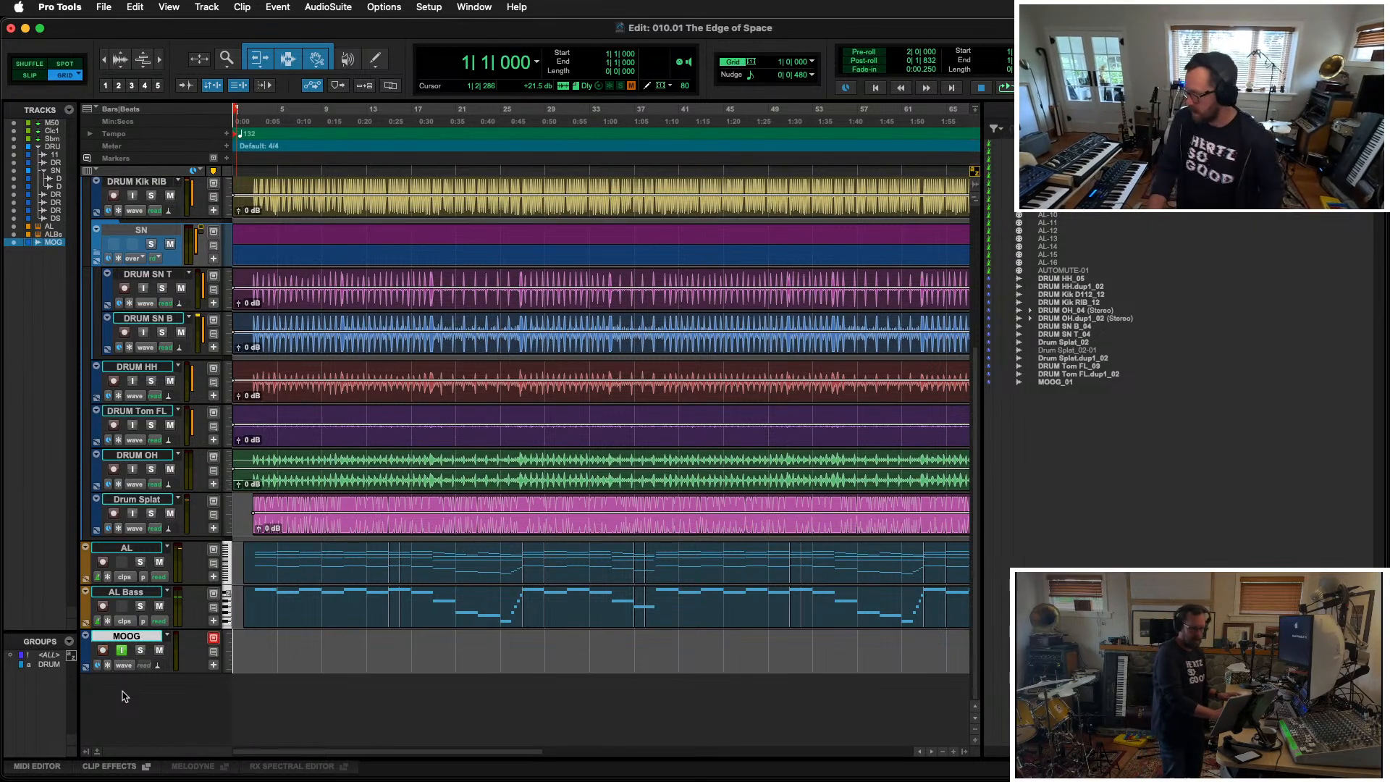
# Step: Try recording the MOOG part from 1|1|000 and discard the takes
pyautogui.scroll(6, 125, 696)
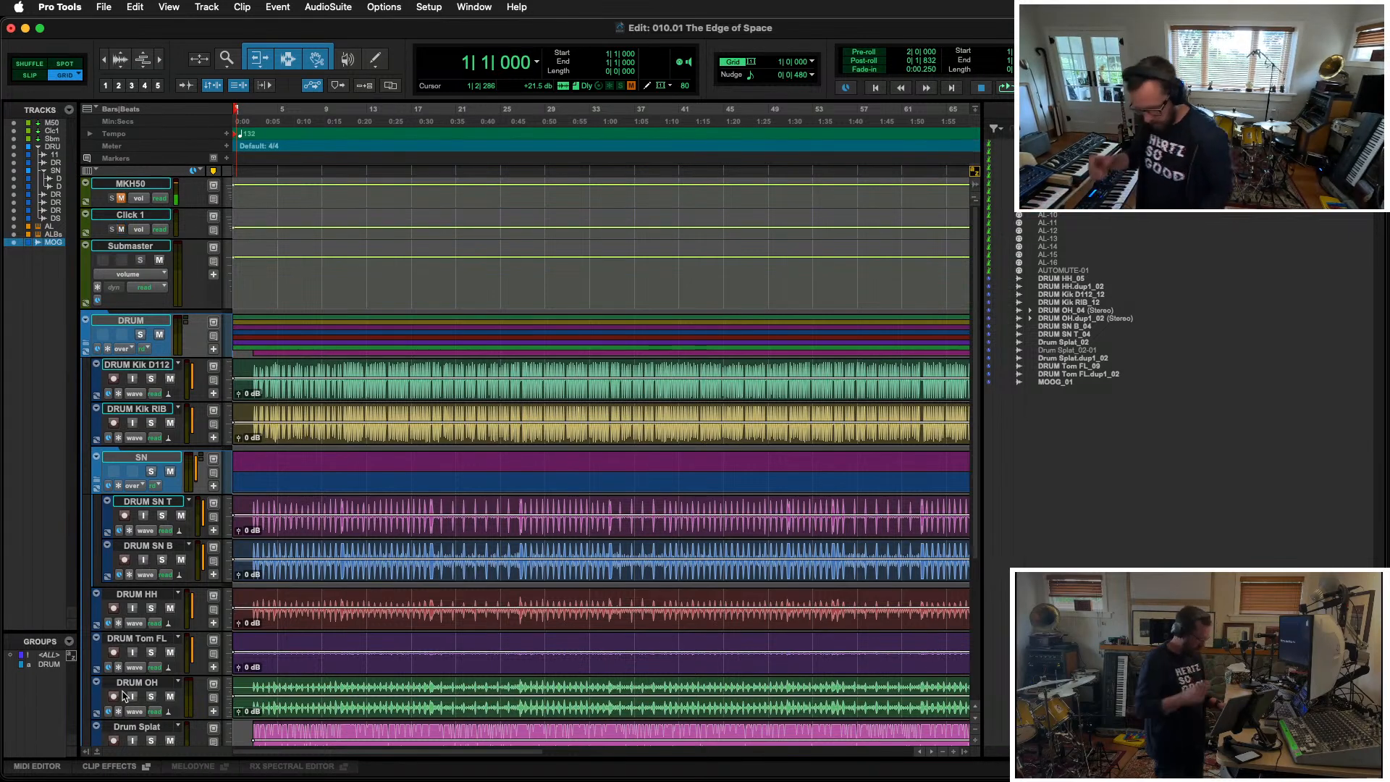
pyautogui.press('space')
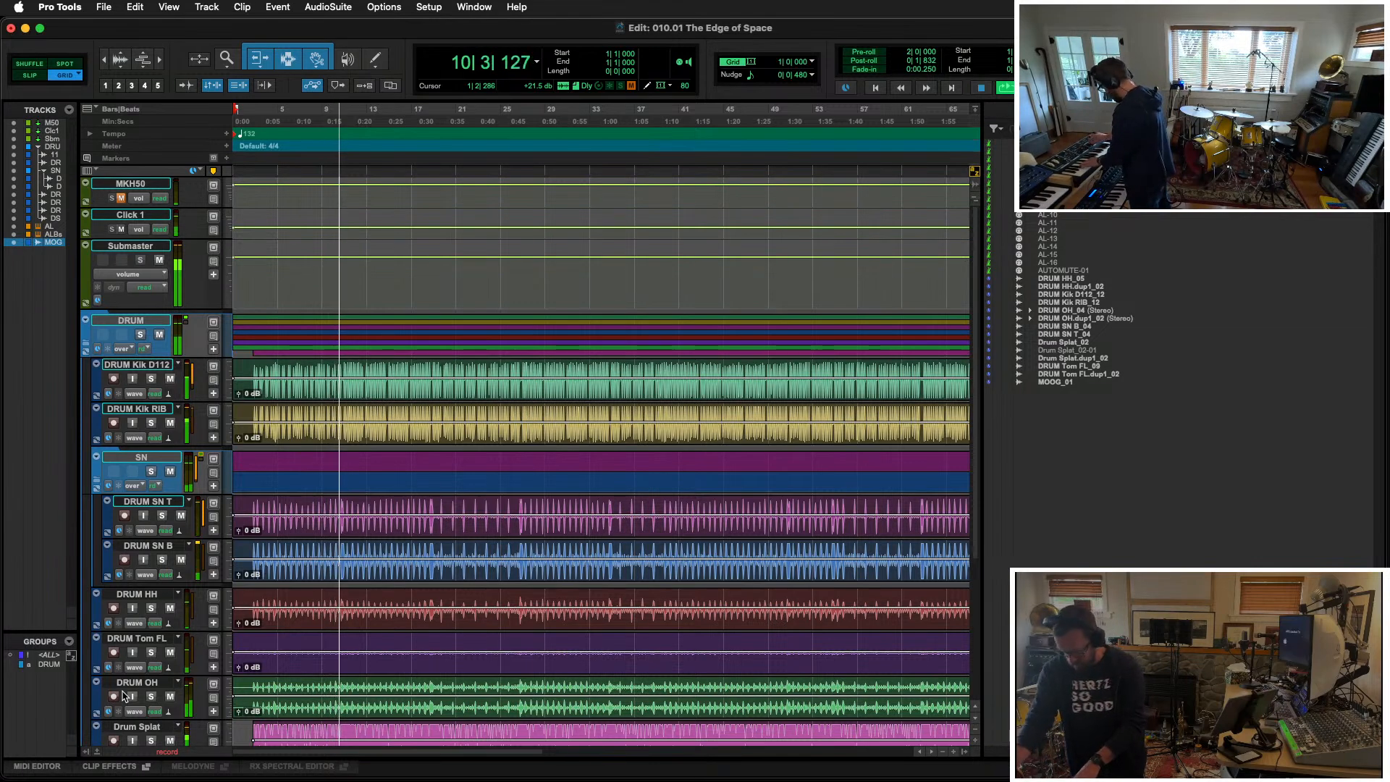
pyautogui.press('space')
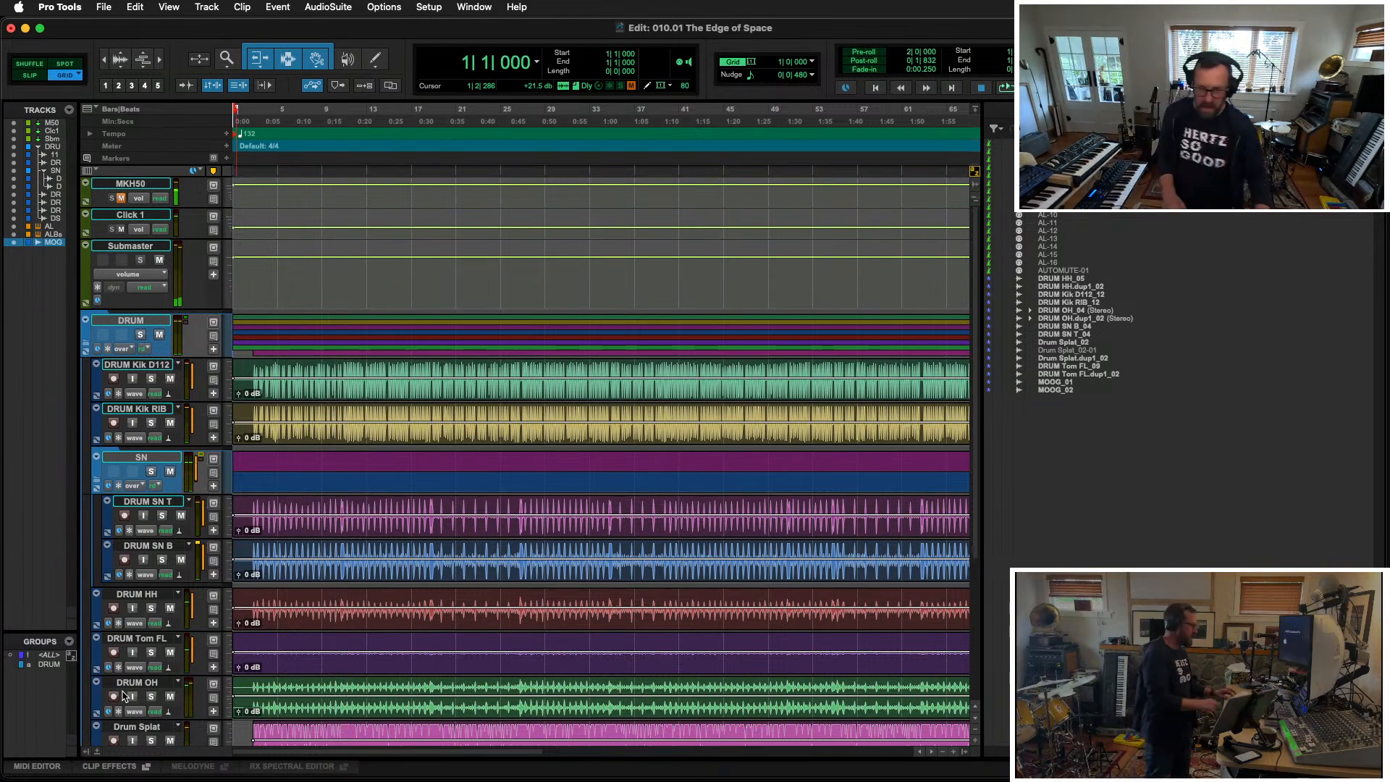
pyautogui.scroll(-5, 455, 529)
pyautogui.press('super+z')
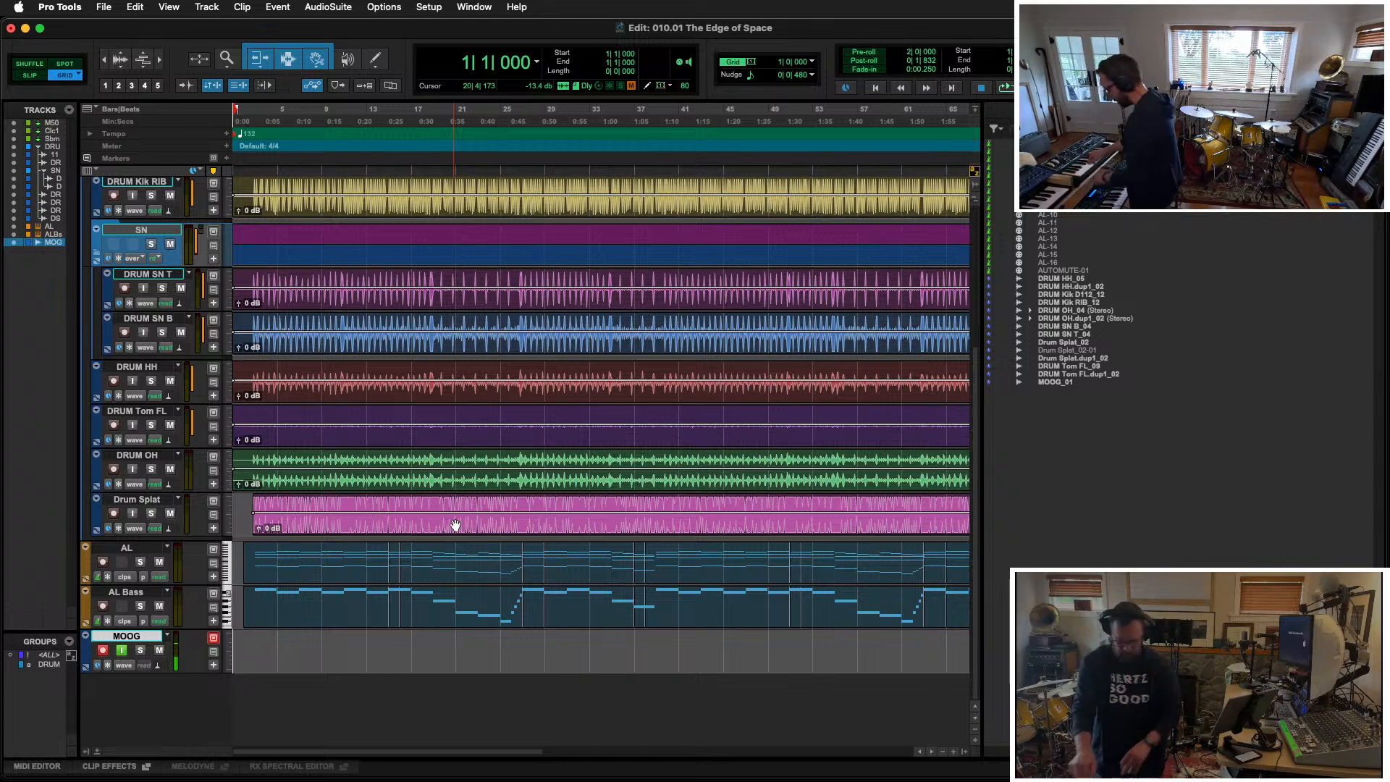
pyautogui.press('super+space')
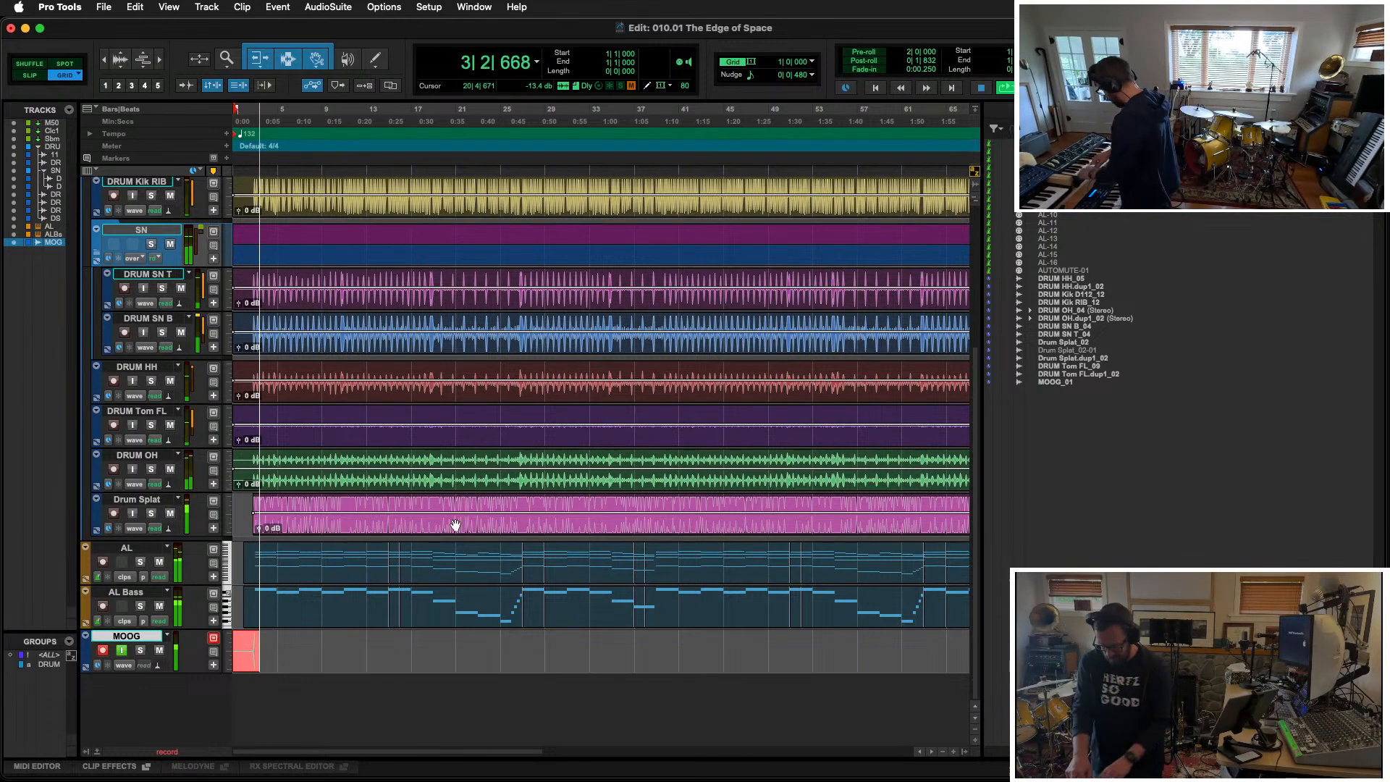
pyautogui.press('super+period')
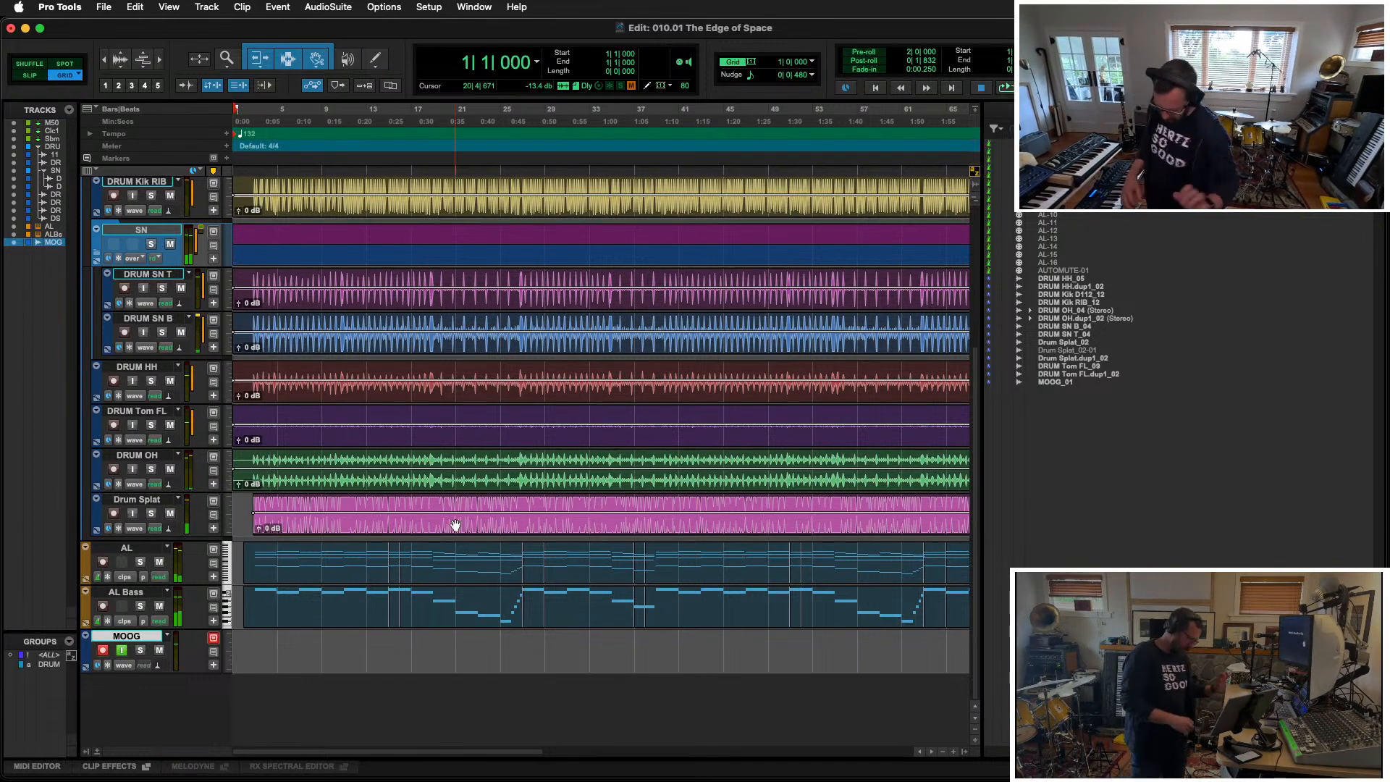
# Step: Record the opening MOOG part from 1|1|000 to about bar 12
pyautogui.press('super+space')
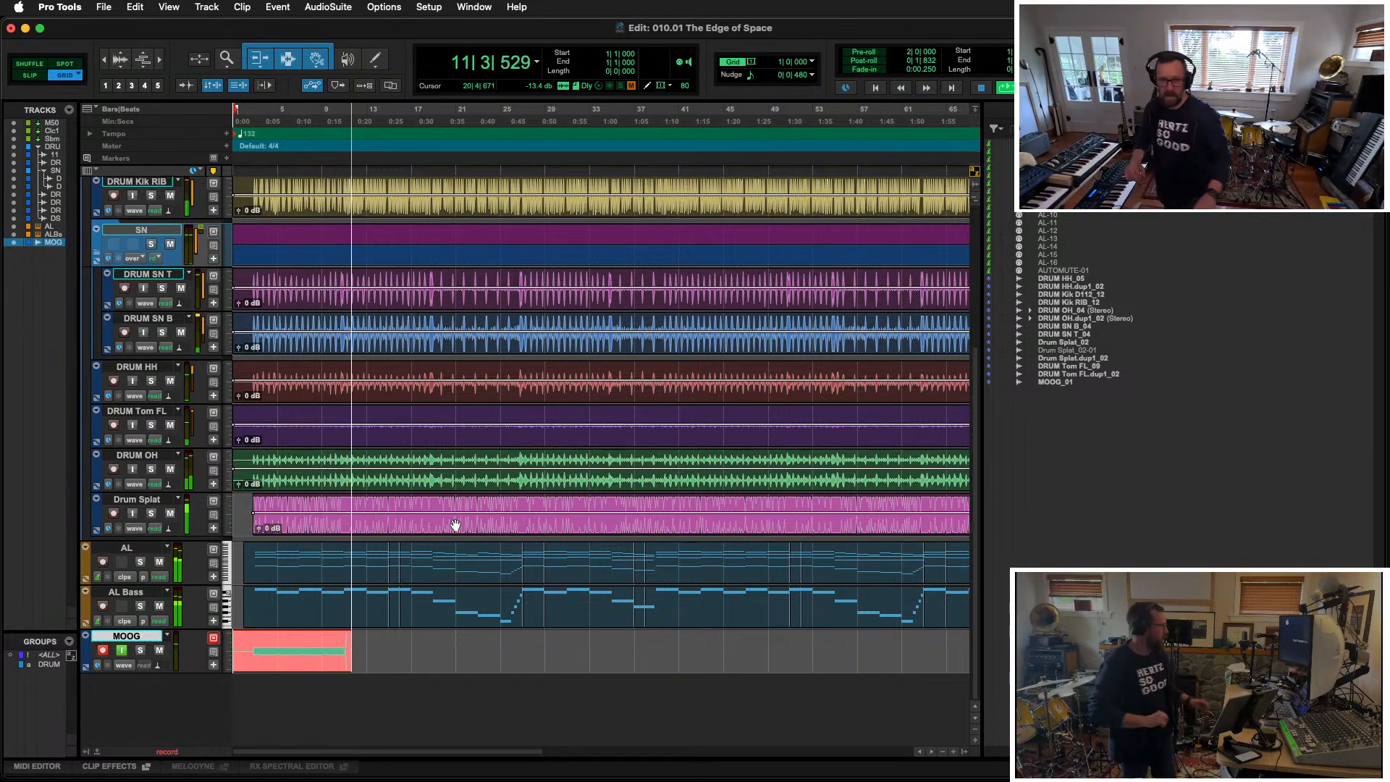
pyautogui.press('space')
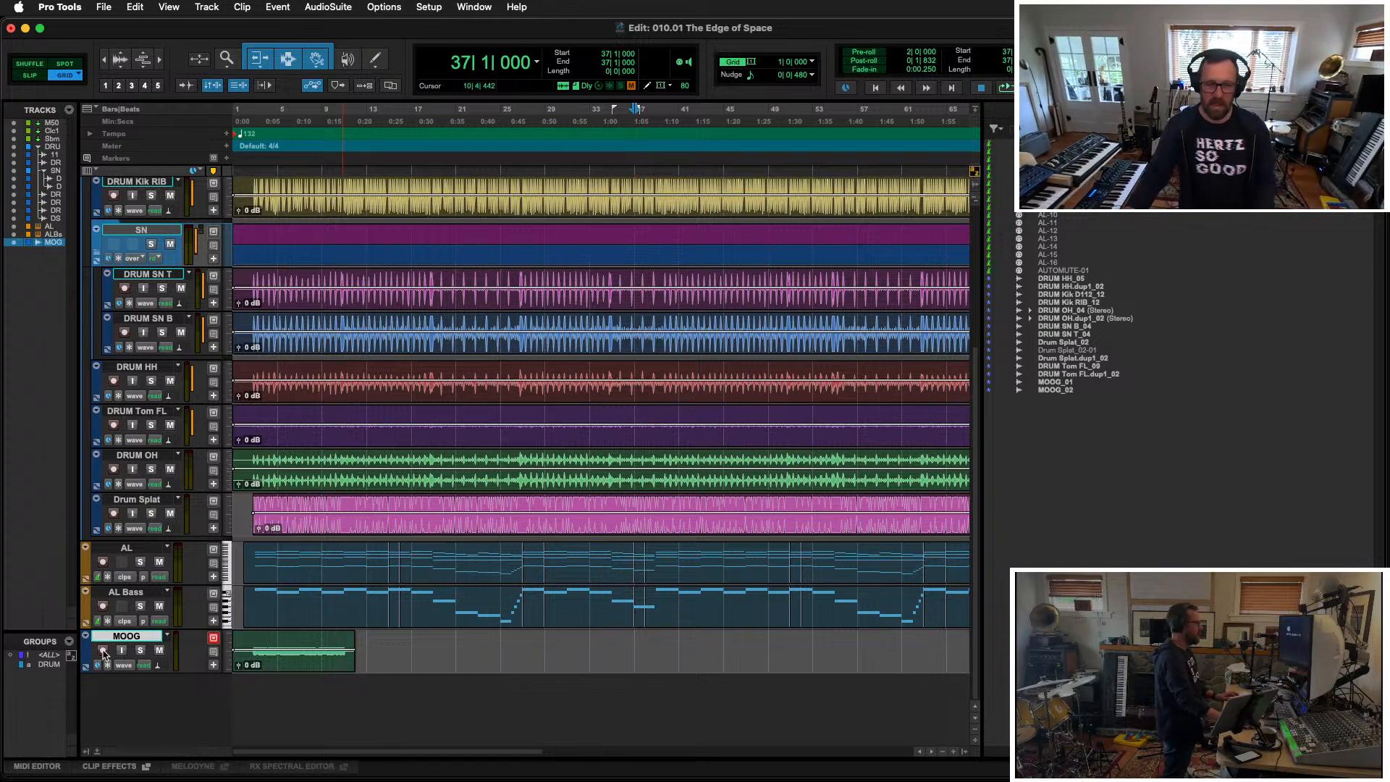
# Step: Try recording the second MOOG part from 37|1|000 and discard each take
pyautogui.hscroll(5, 360, 614)
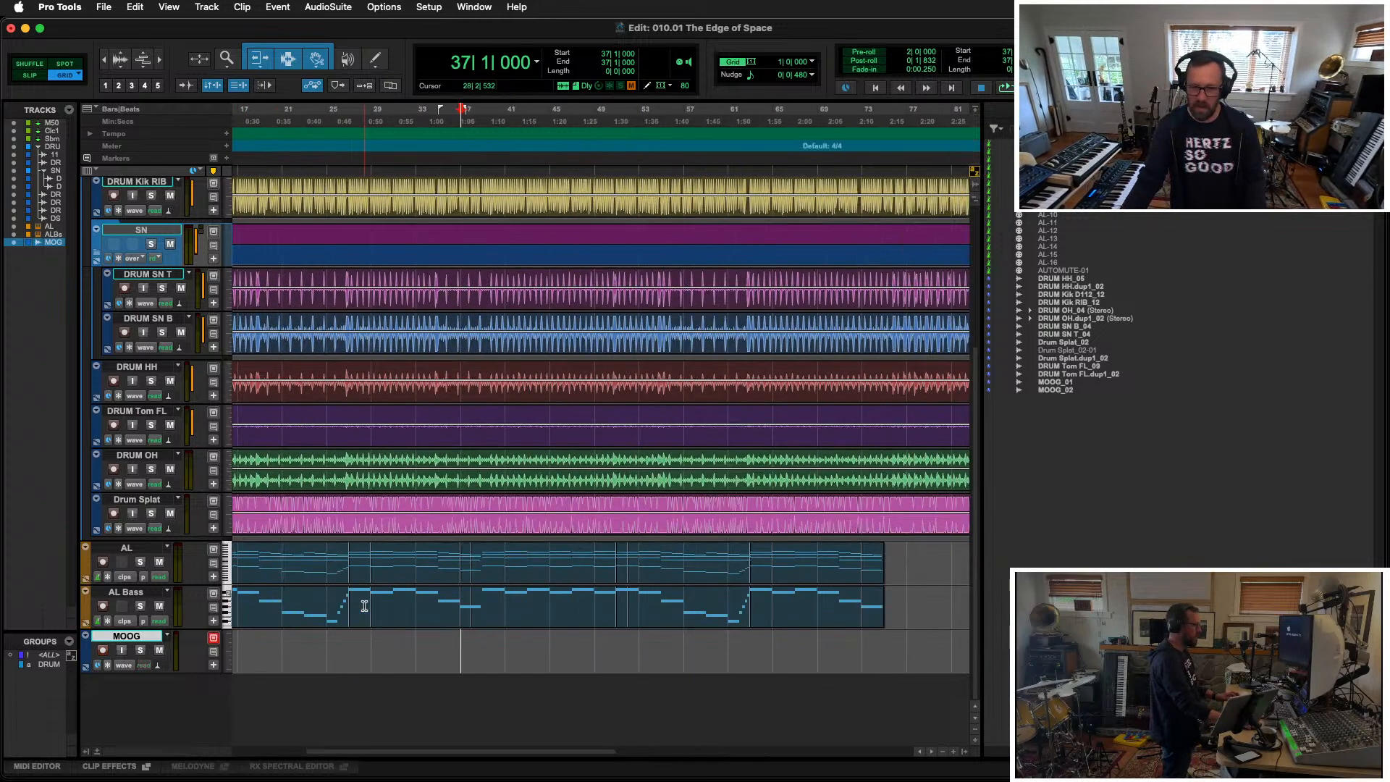
pyautogui.press('super+space')
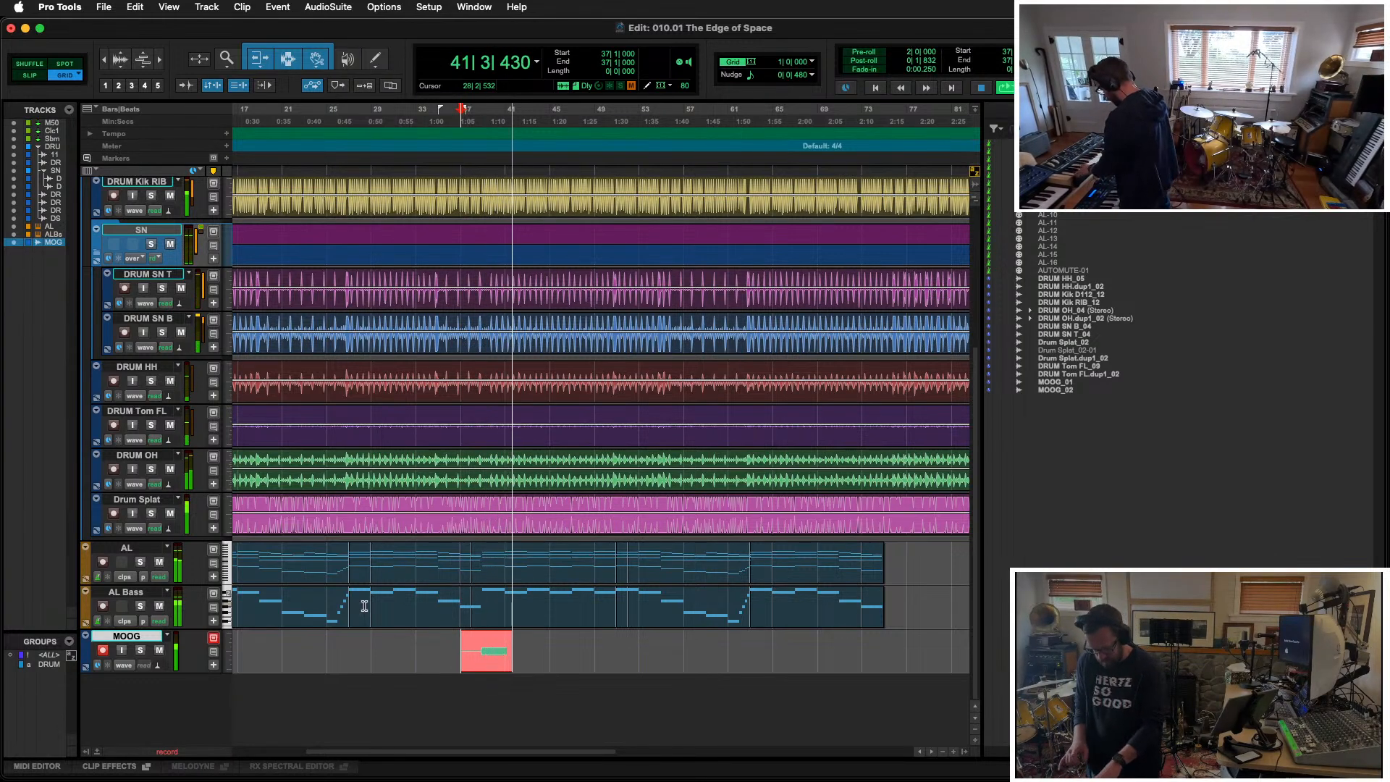
pyautogui.press('super+period')
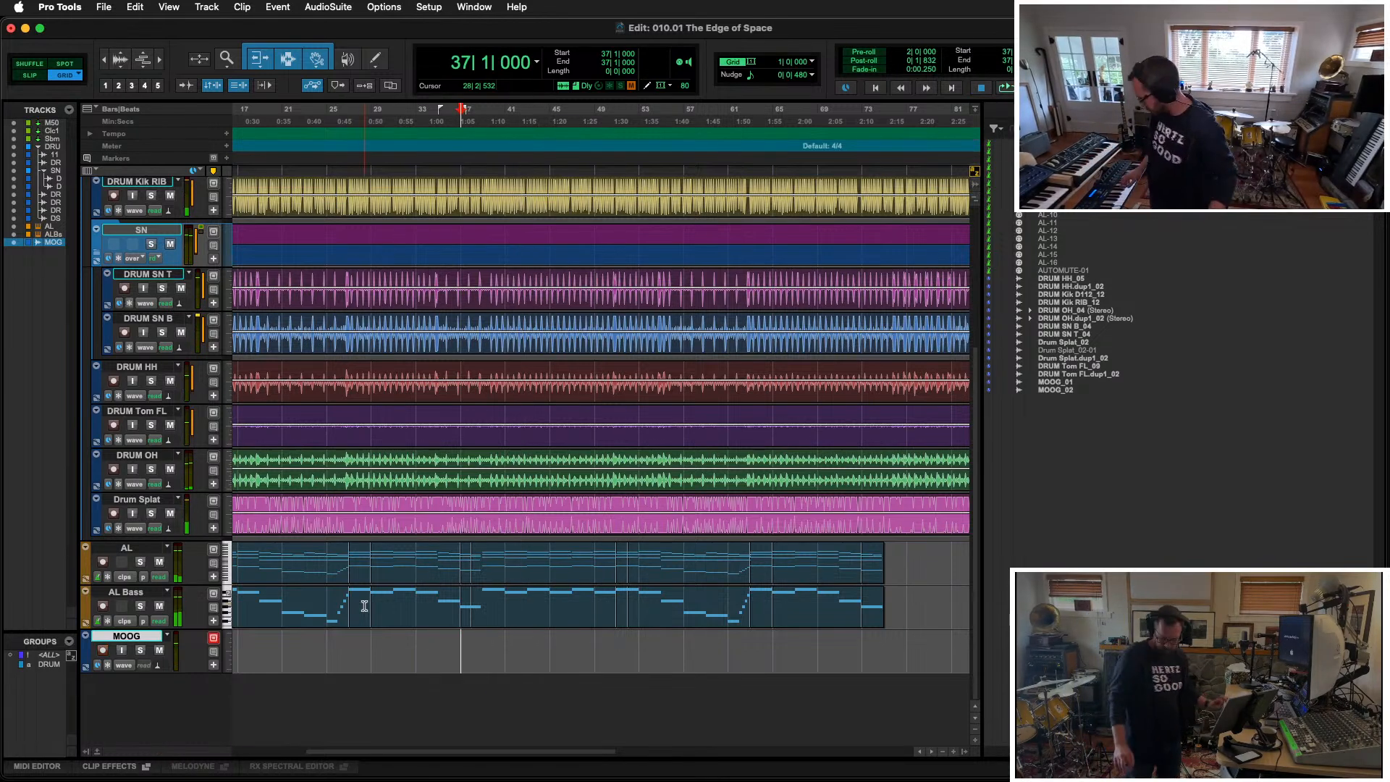
pyautogui.press('super+space')
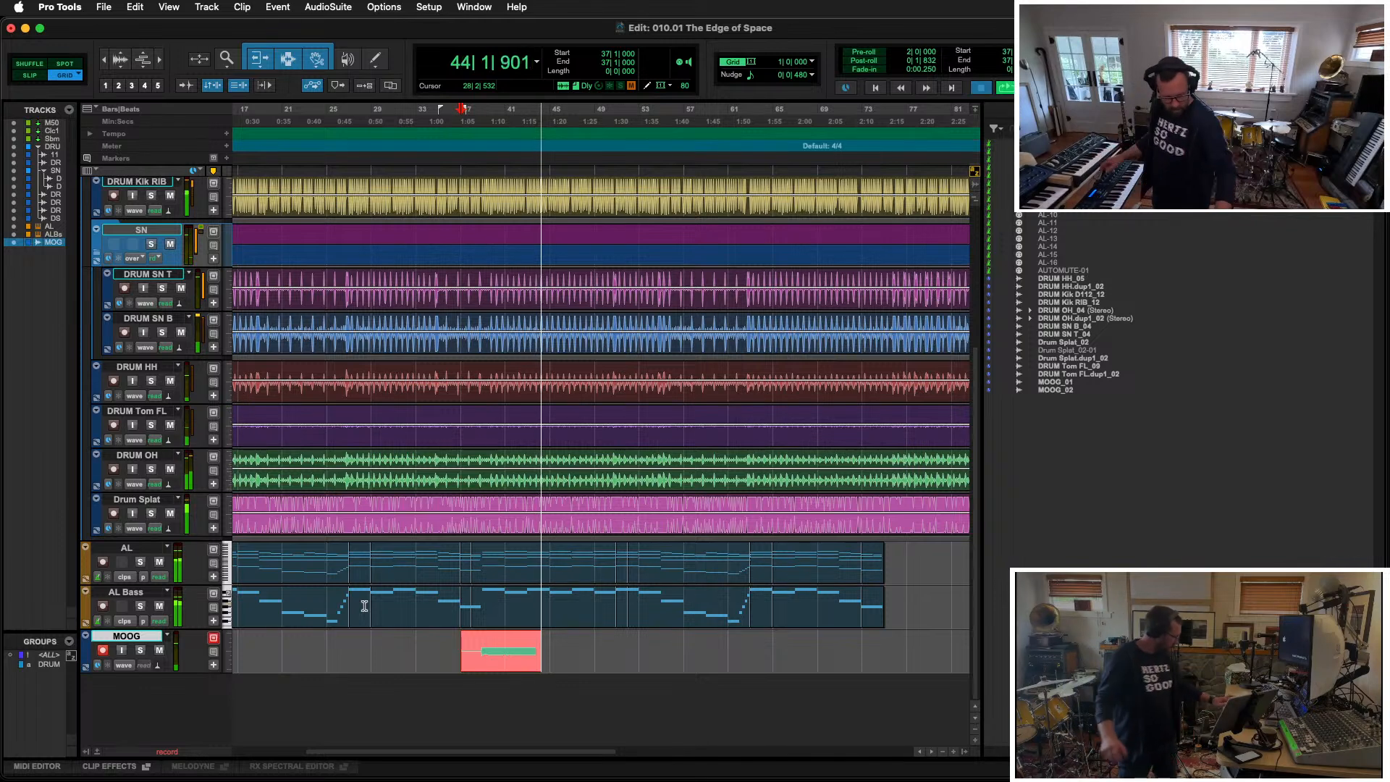
pyautogui.press('super+period')
pyautogui.press('super+space')
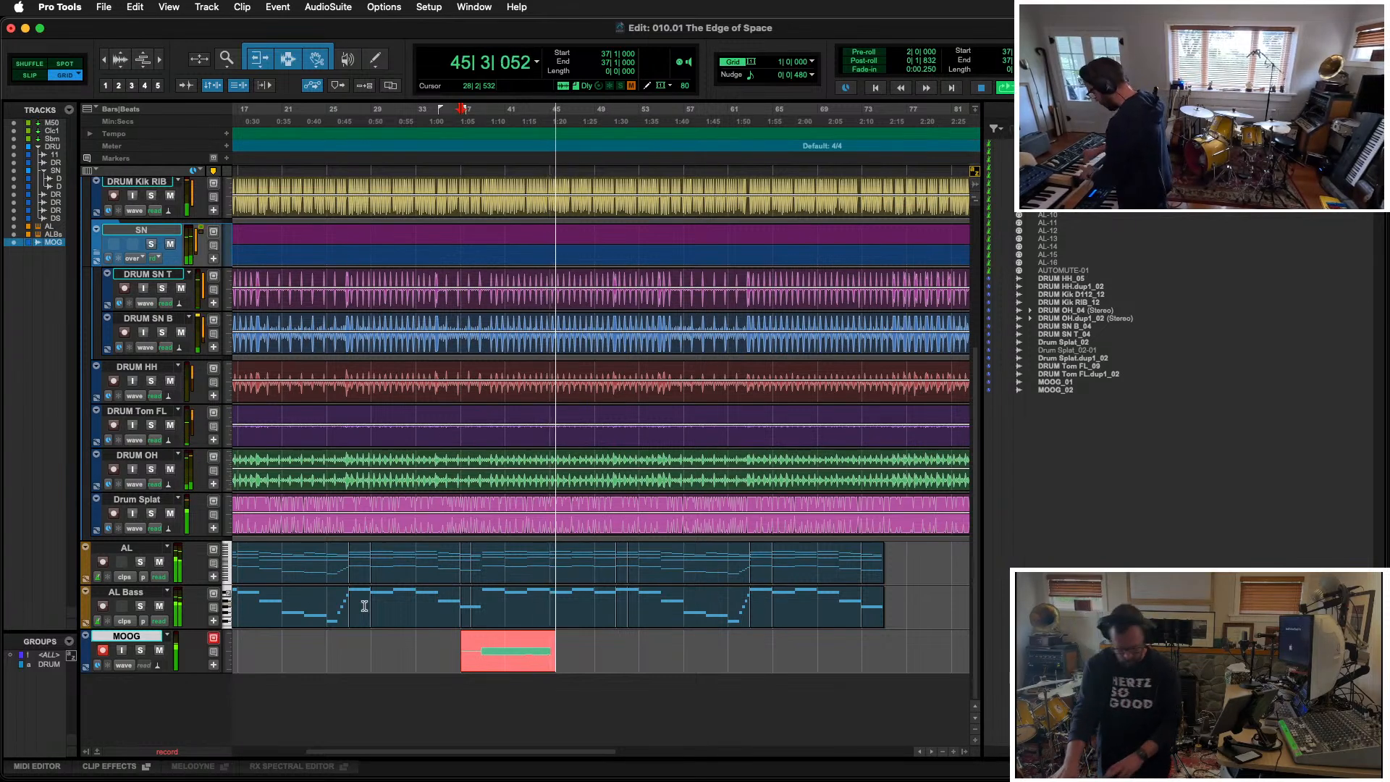
pyautogui.press('super+period')
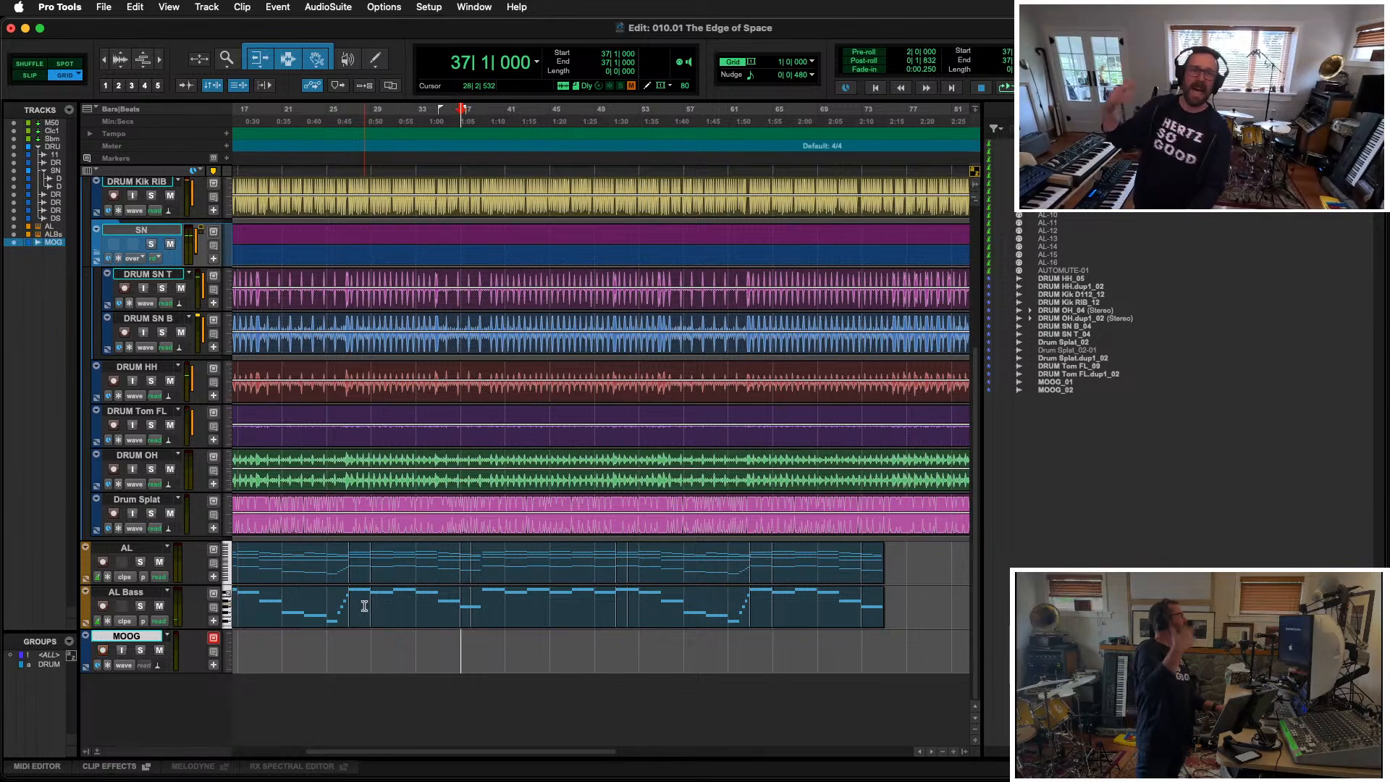
# Step: Record the second MOOG part from 37|1|000 to about bar 47
pyautogui.press('super+space')
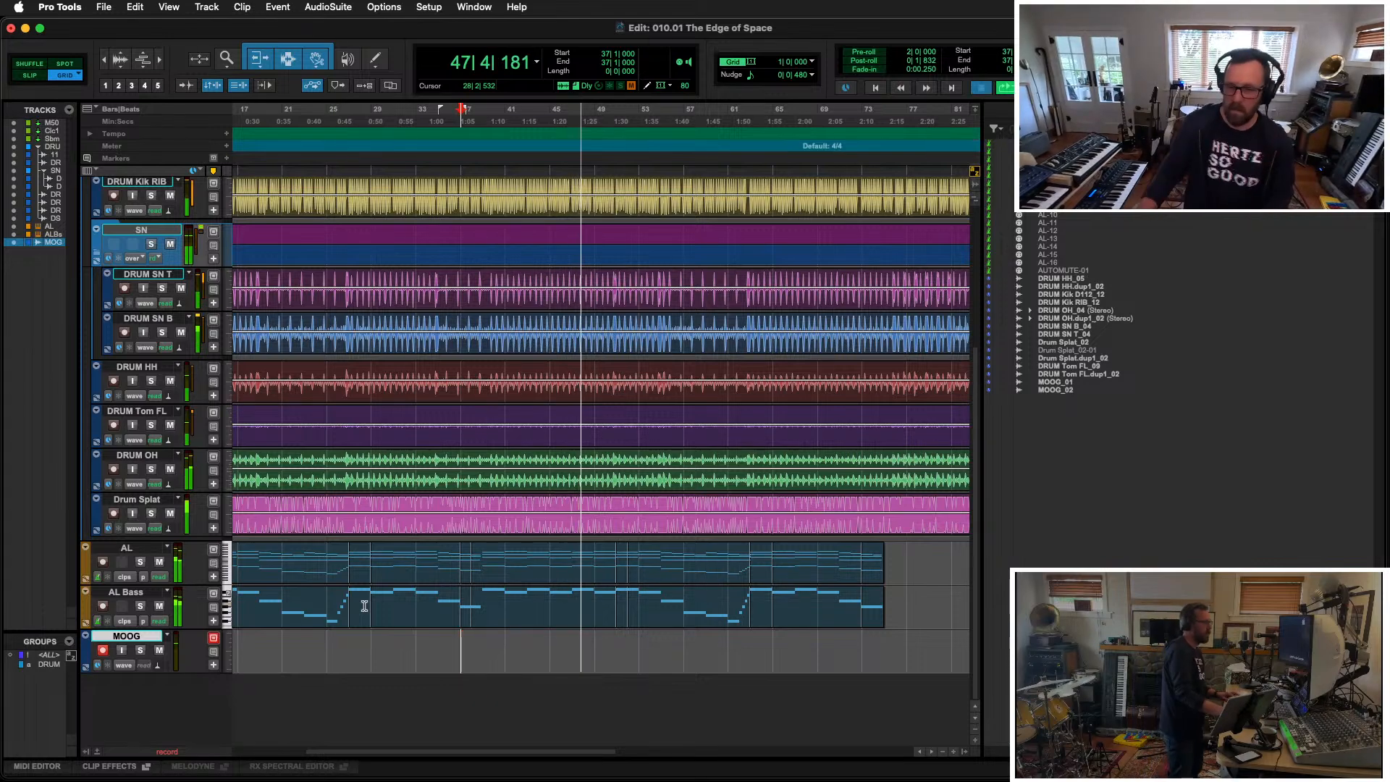
pyautogui.press('space')
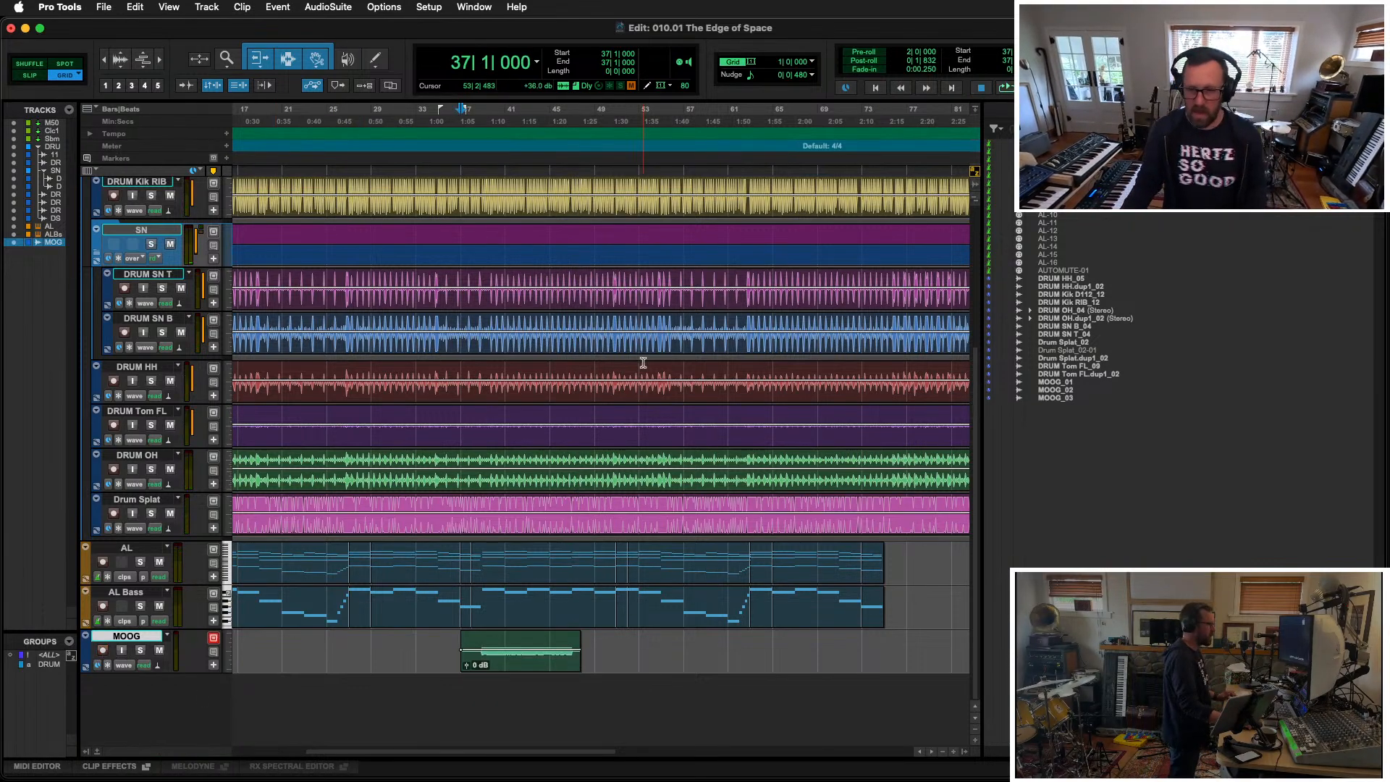
# Step: Show the whole session and audition the ending drums from 88|1|000
pyautogui.press('super+bracketleft')
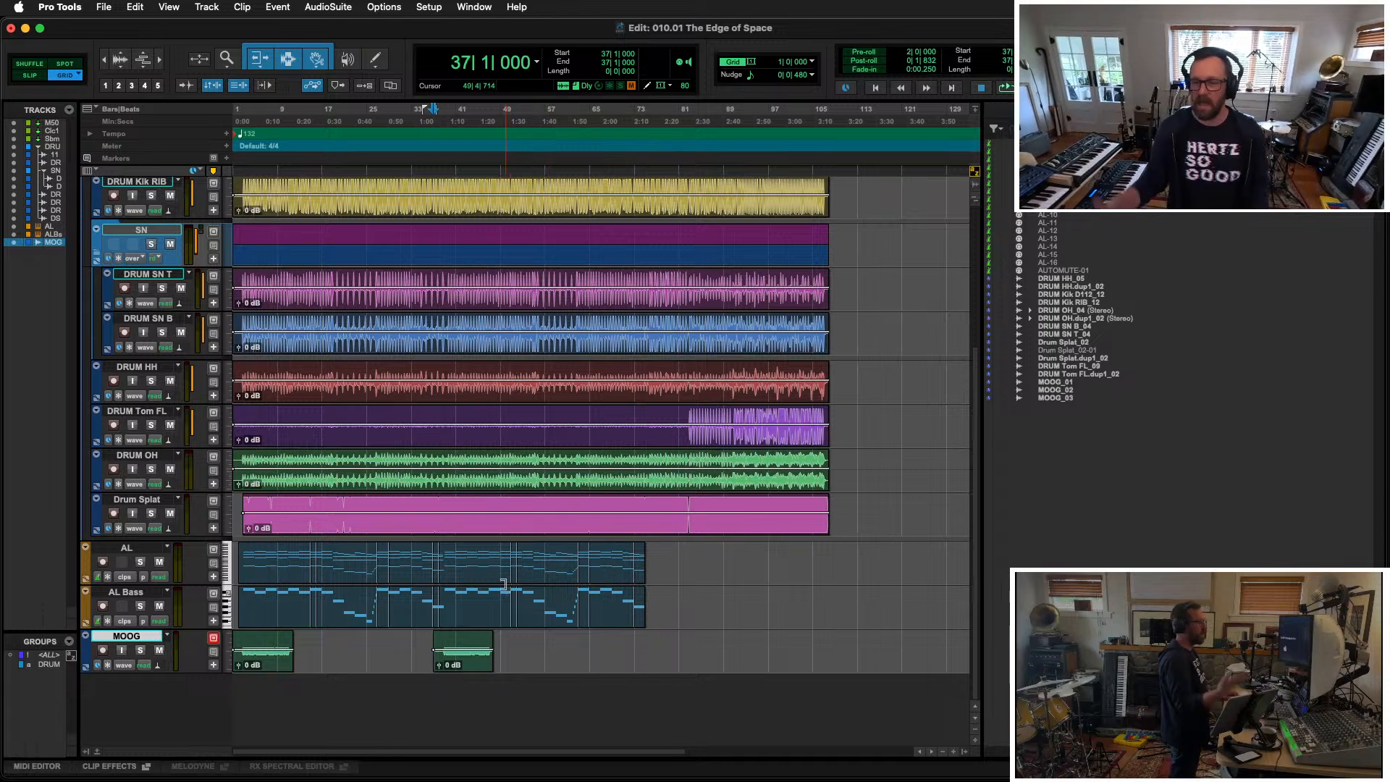
pyautogui.click(716, 558)
pyautogui.press('space')
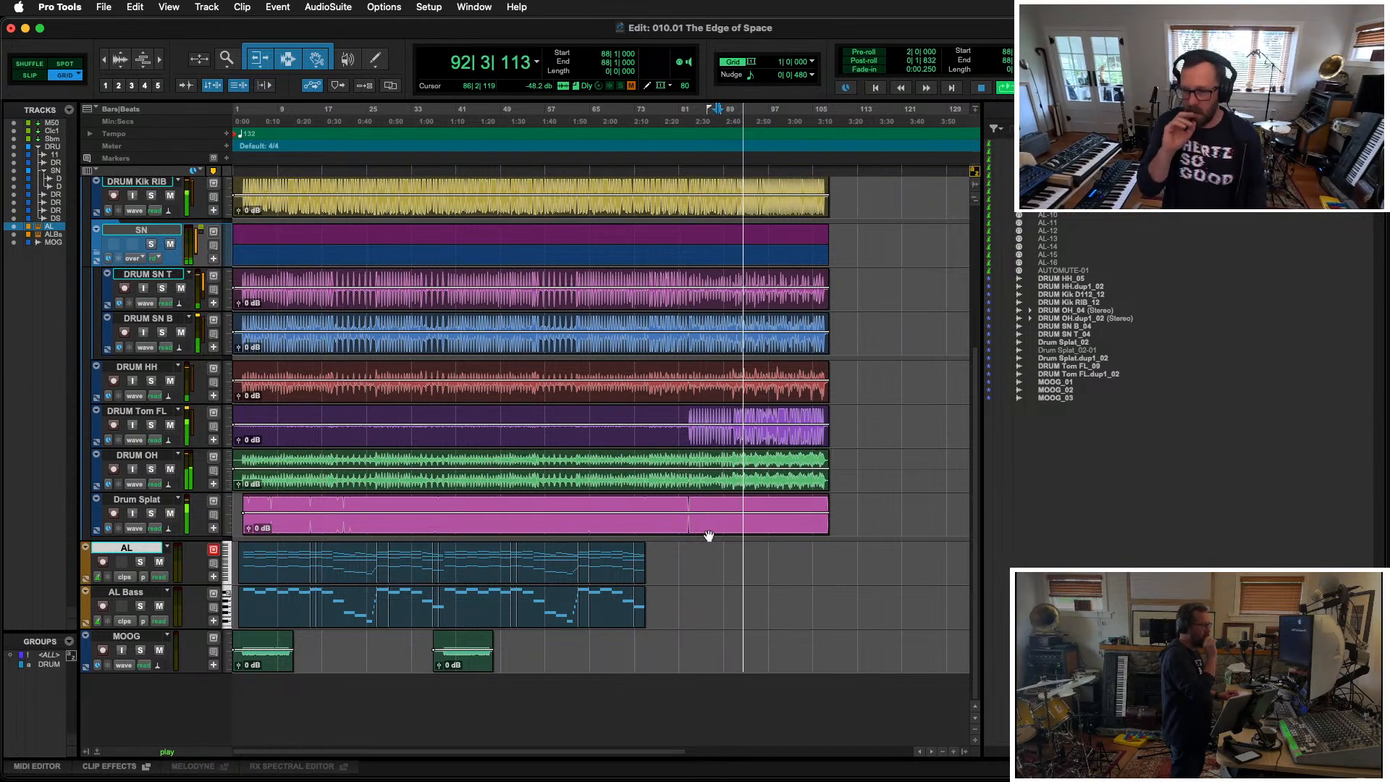
pyautogui.press('space')
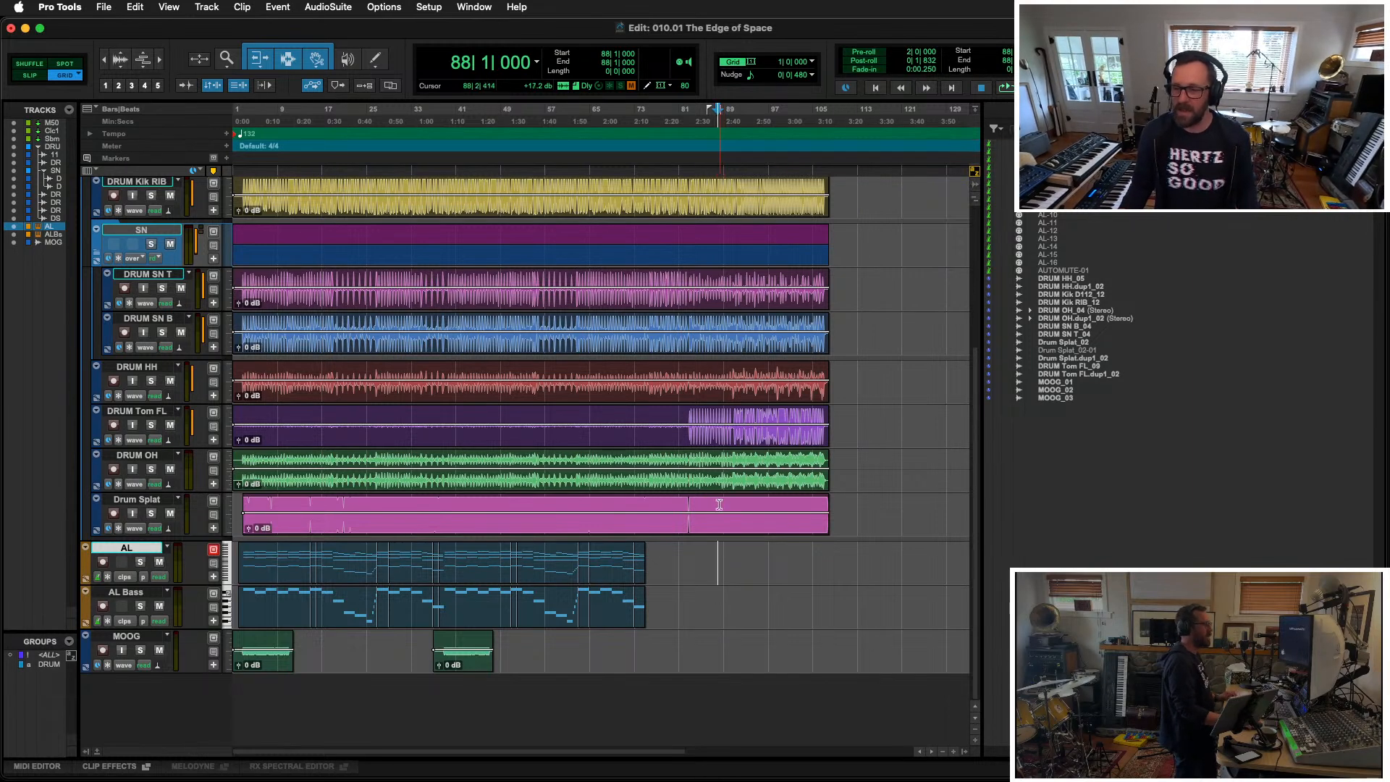
# Step: Play from 70|1|000 and view the section around the end of the AL clips closely
pyautogui.click(618, 575)
pyautogui.press('space')
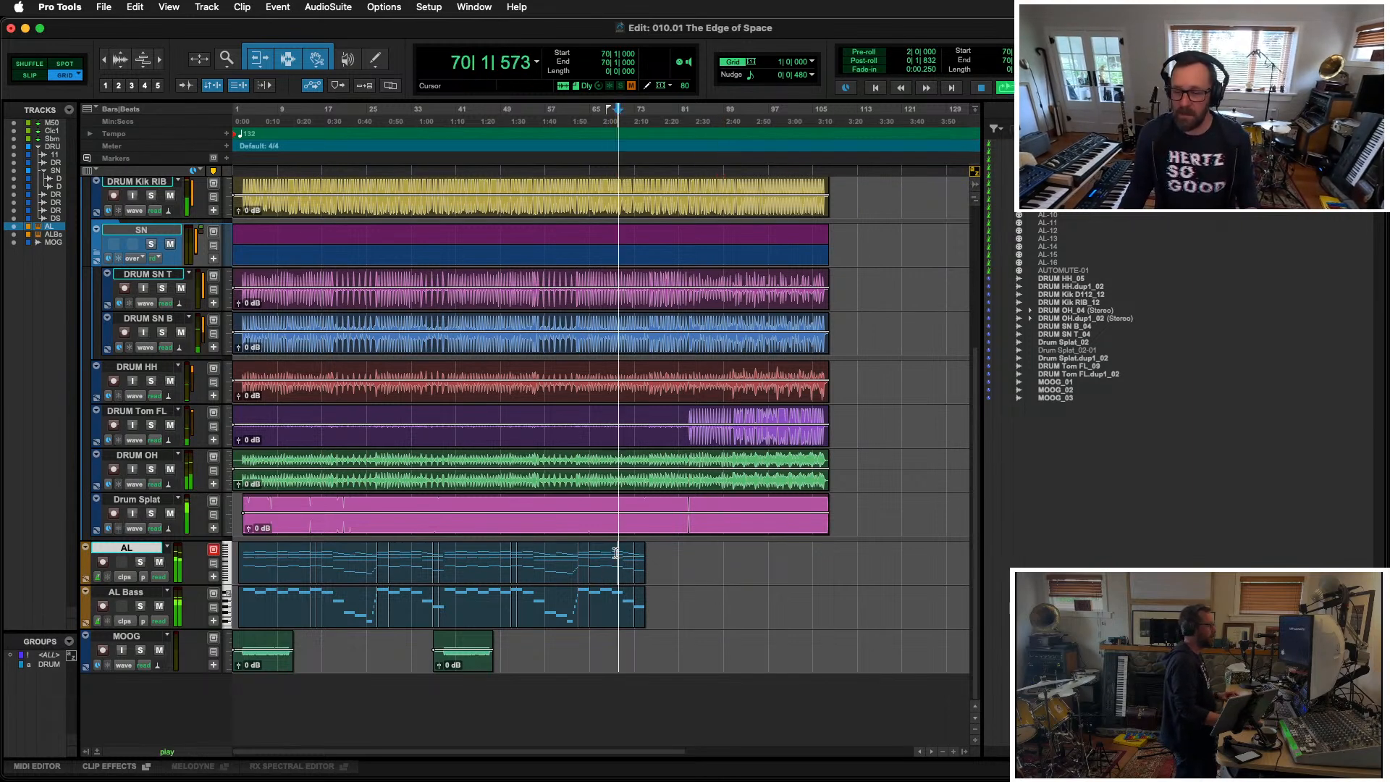
pyautogui.press('super+bracketright')
pyautogui.press('super+bracketright')
pyautogui.press('super+bracketleft')
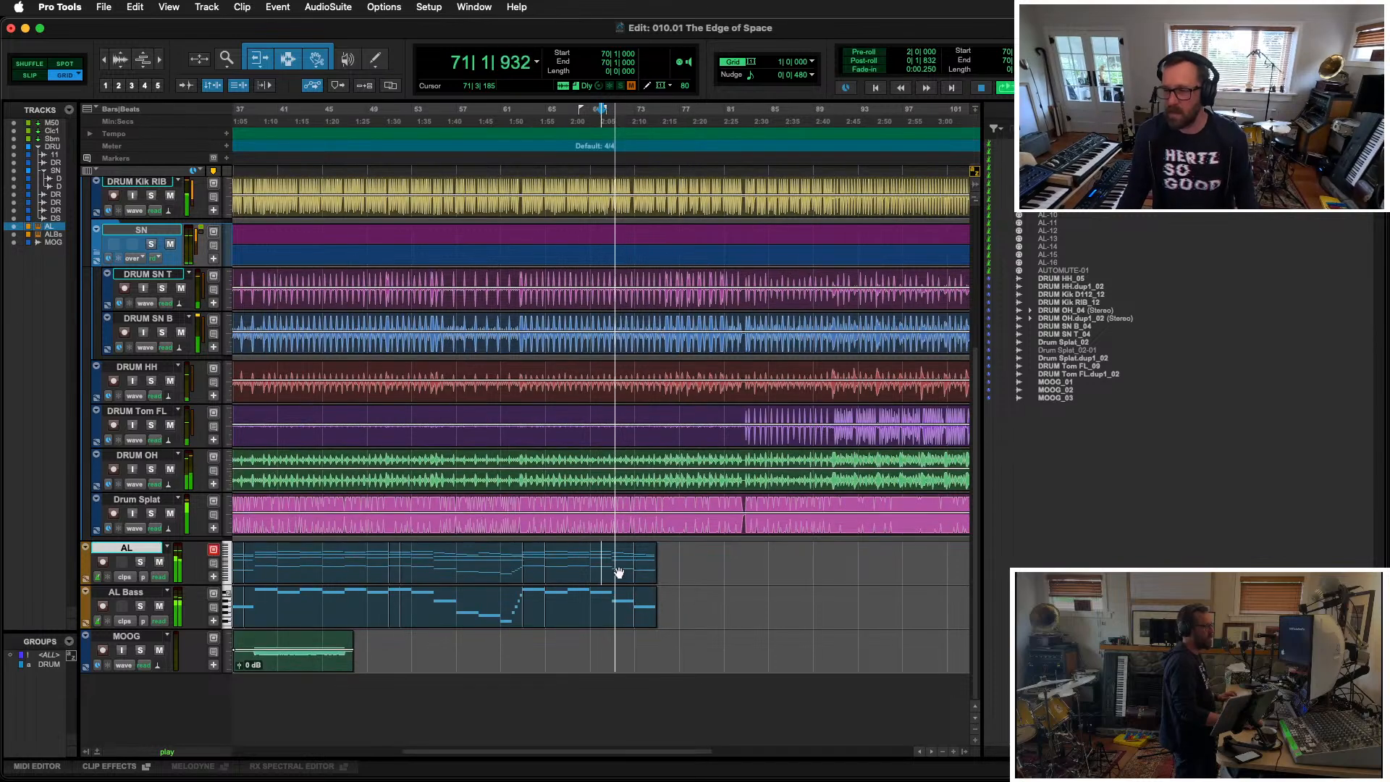
# Step: Stop playback and select the ending drums from 83|1|000 to 113|1|000 across all the drum tracks, including DRUM Kik D112
pyautogui.press('super+bracketleft')
pyautogui.press('super+bracketleft')
pyautogui.press('space')
pyautogui.moveTo(542, 506); pyautogui.dragTo(460, 194)
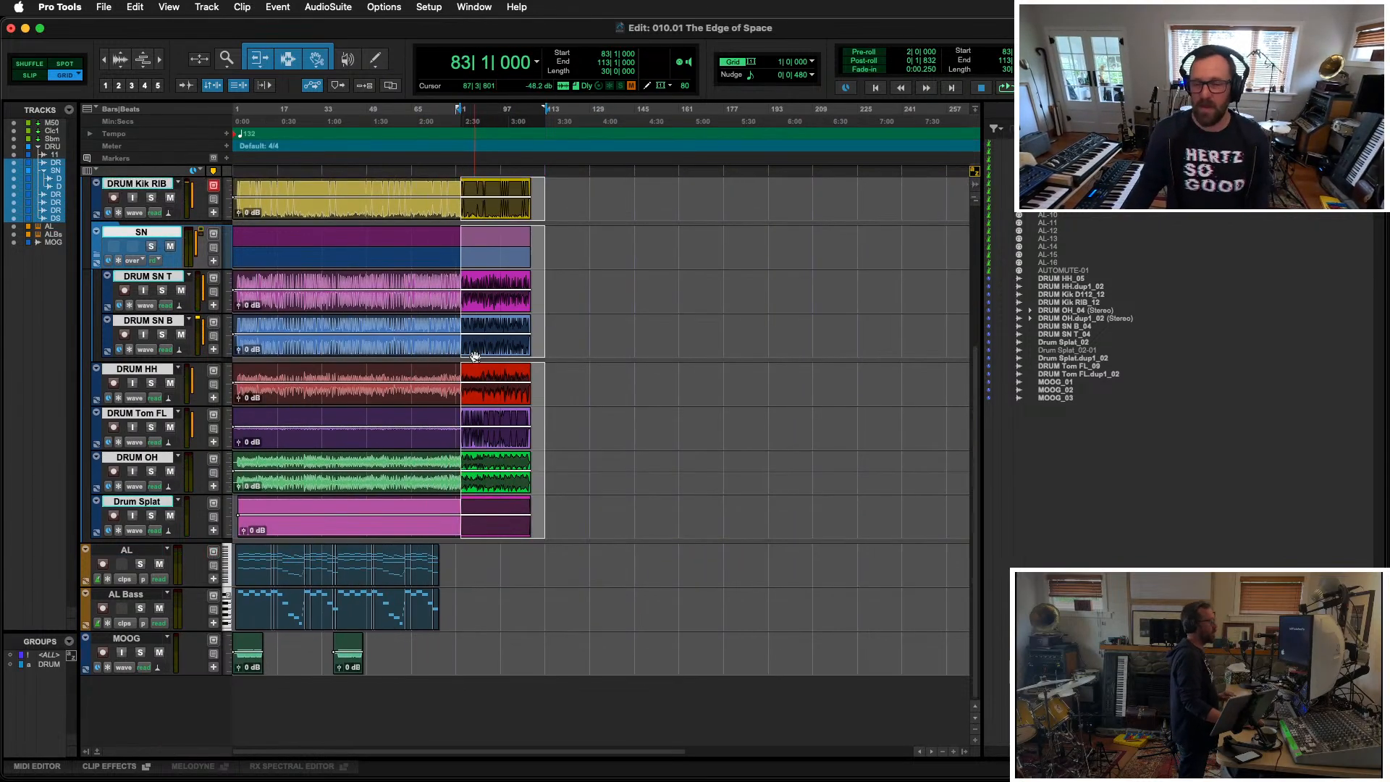
pyautogui.press('super+bracketright')
pyautogui.press('super+bracketright')
pyautogui.press('super+bracketright')
pyautogui.press('super+bracketleft')
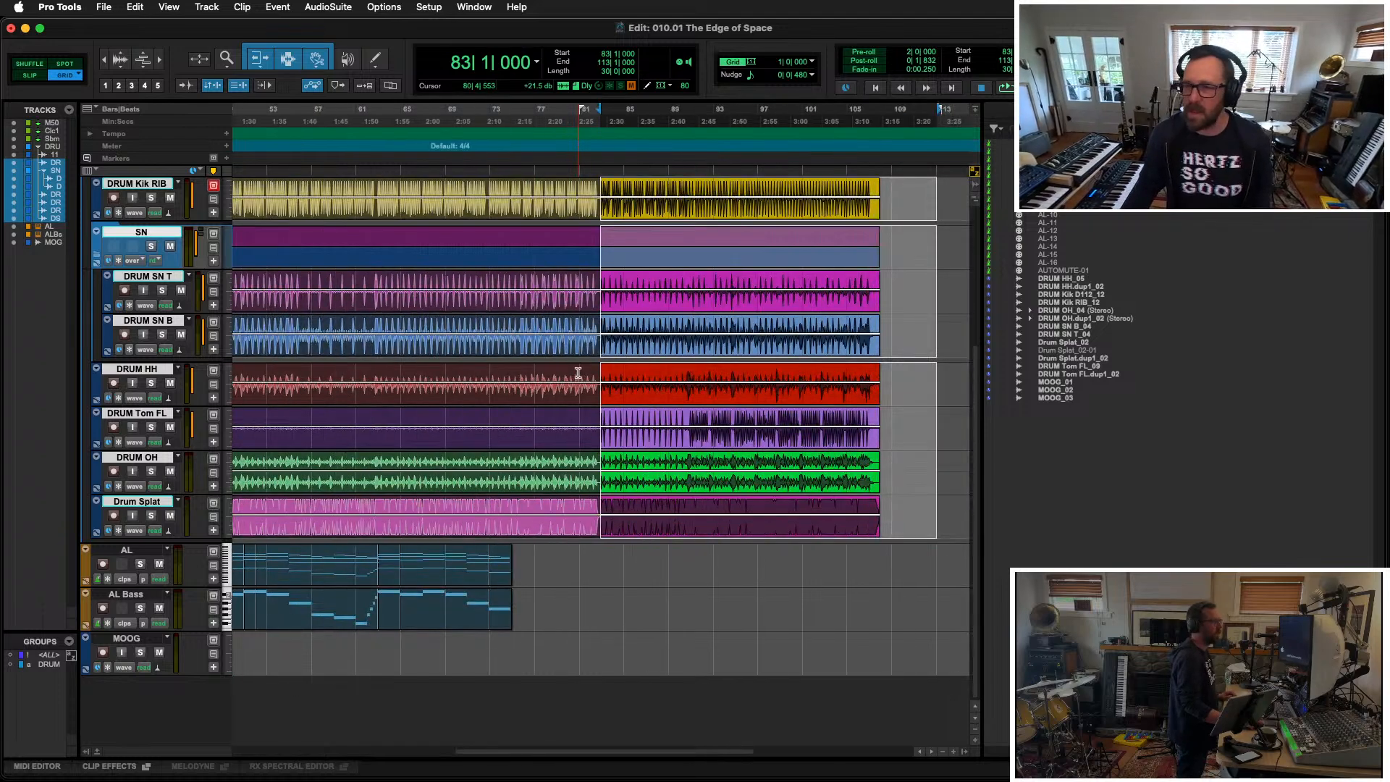
pyautogui.scroll(5, 584, 456)
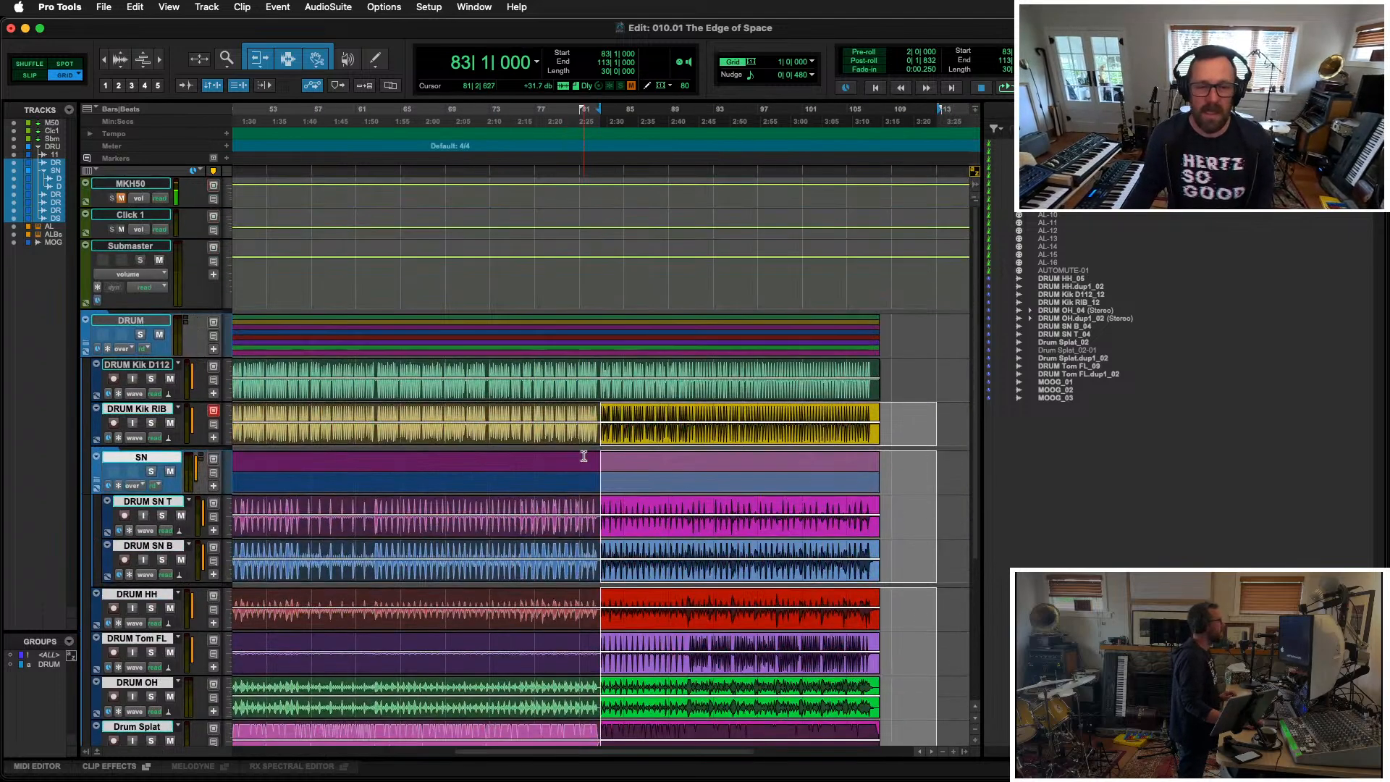
pyautogui.keyDown('shift'); pyautogui.click(599, 363); pyautogui.keyUp('shift')
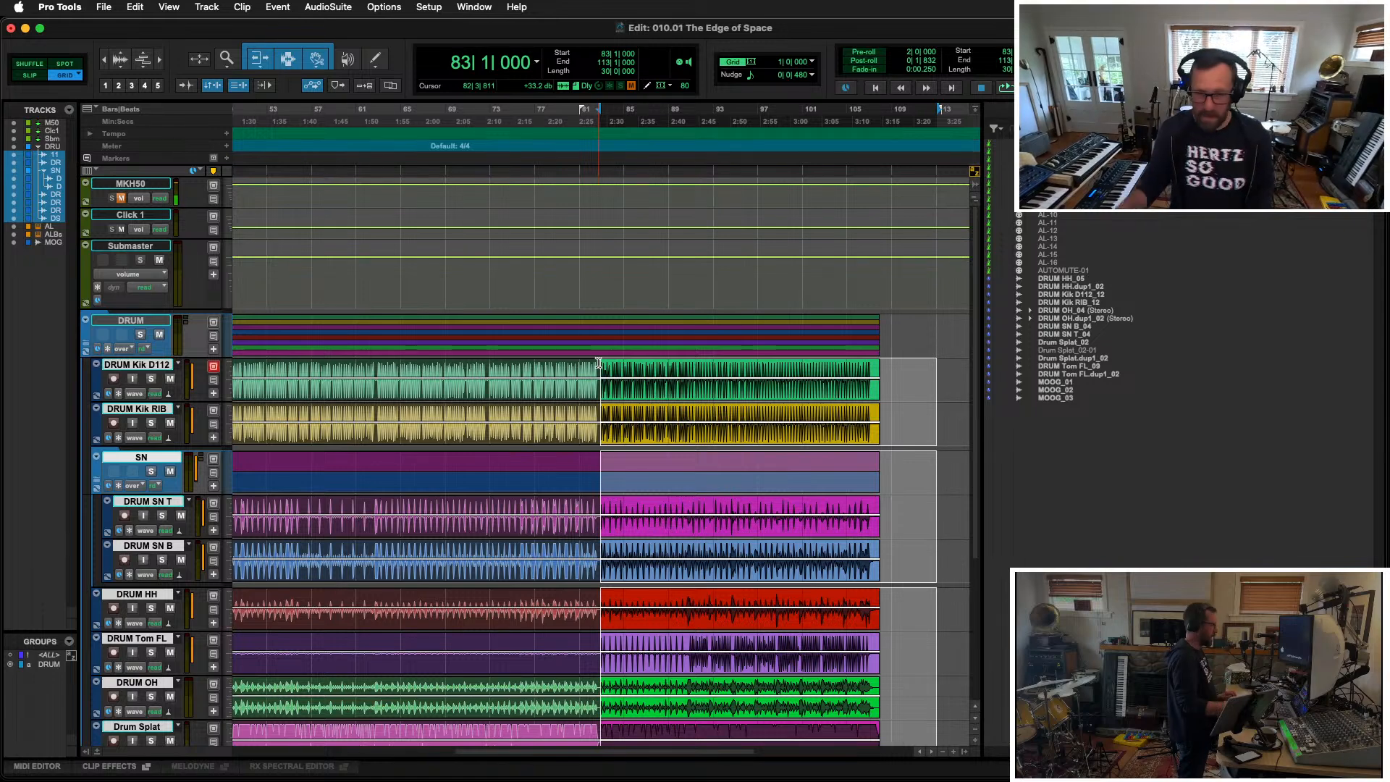
# Step: Enable the DRUM edit group and audition the drums from 91|1|000
pyautogui.click(51, 665)
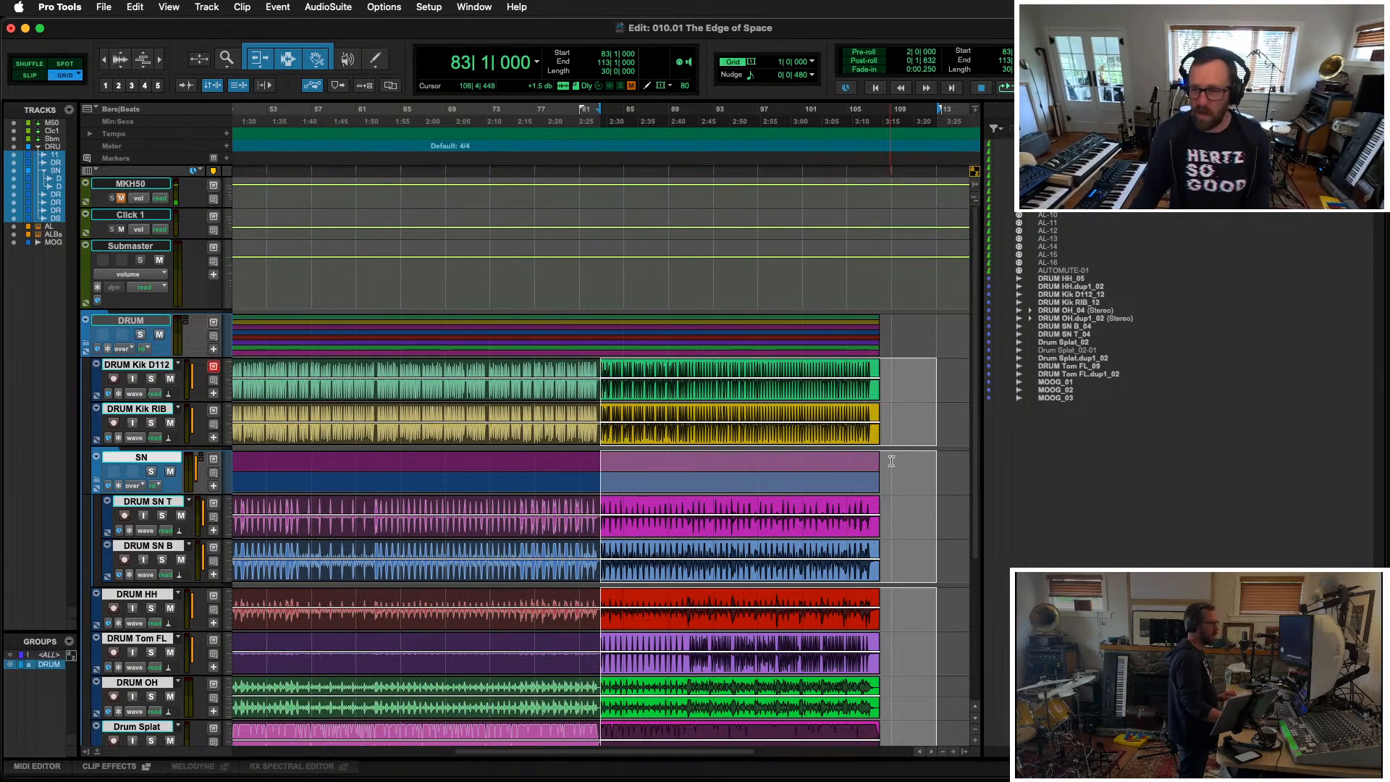
pyautogui.click(625, 365)
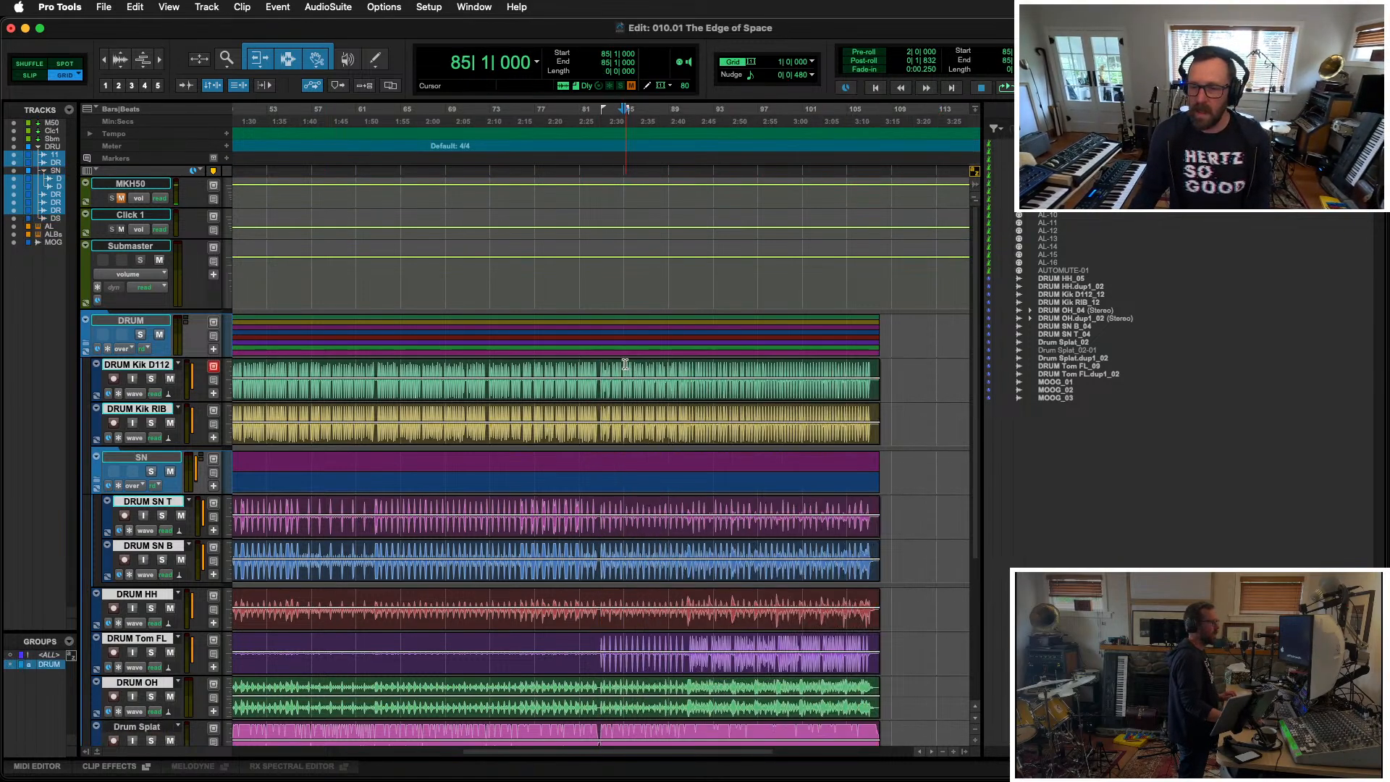
pyautogui.click(684, 367)
pyautogui.click(689, 369)
pyautogui.press('space')
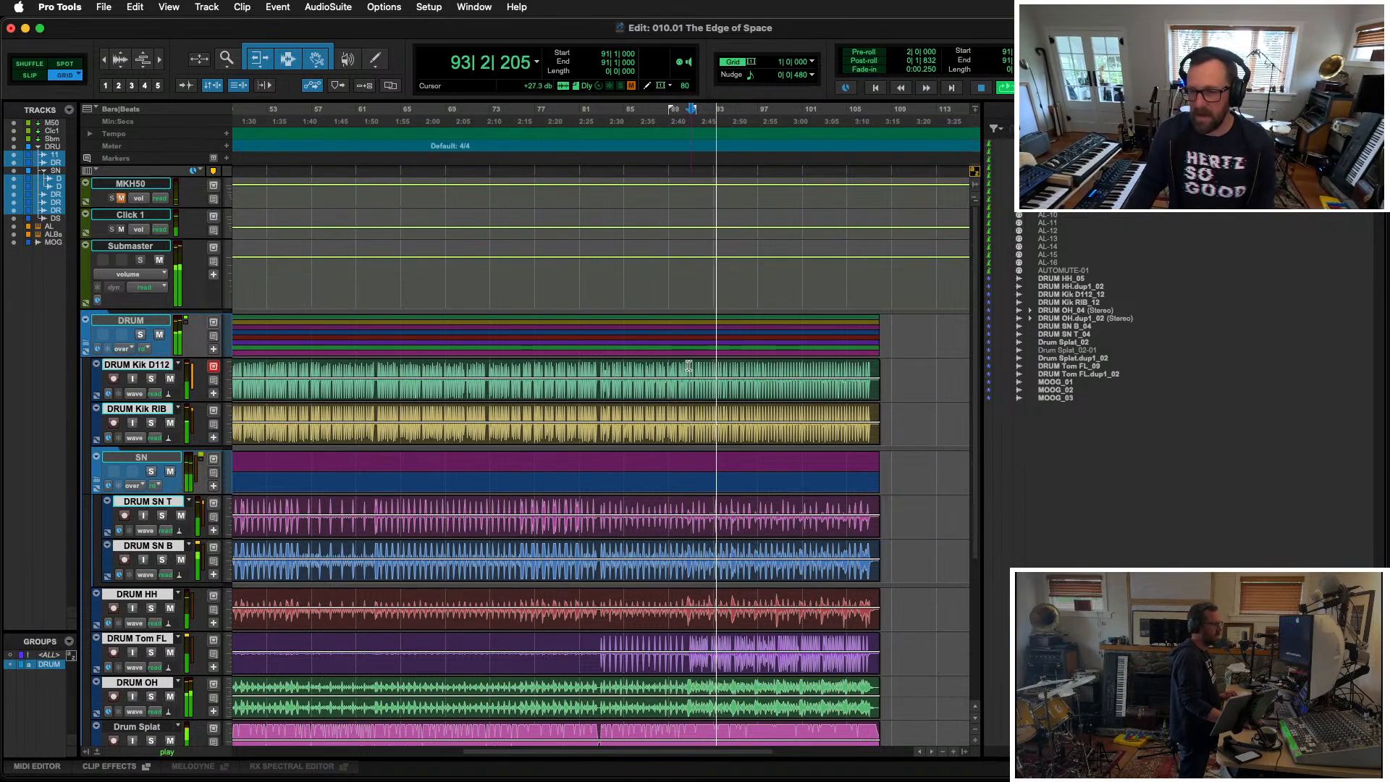
# Step: Cut the drums and Drum Splat from 91|1|000 to 107|1|000, and remove the short leftover clips after that range
pyautogui.moveTo(688, 367); pyautogui.dragTo(867, 389)
pyautogui.press('space')
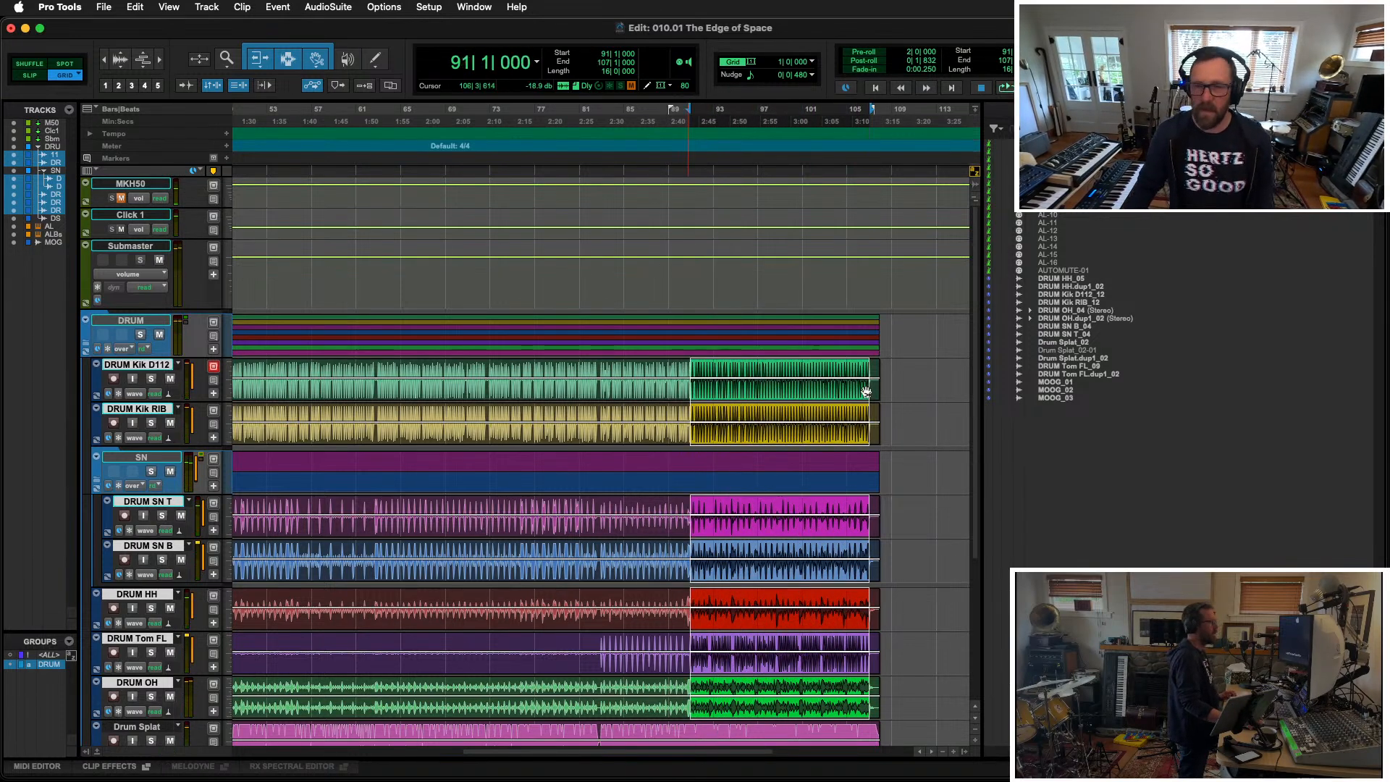
pyautogui.scroll(-5, 739, 418)
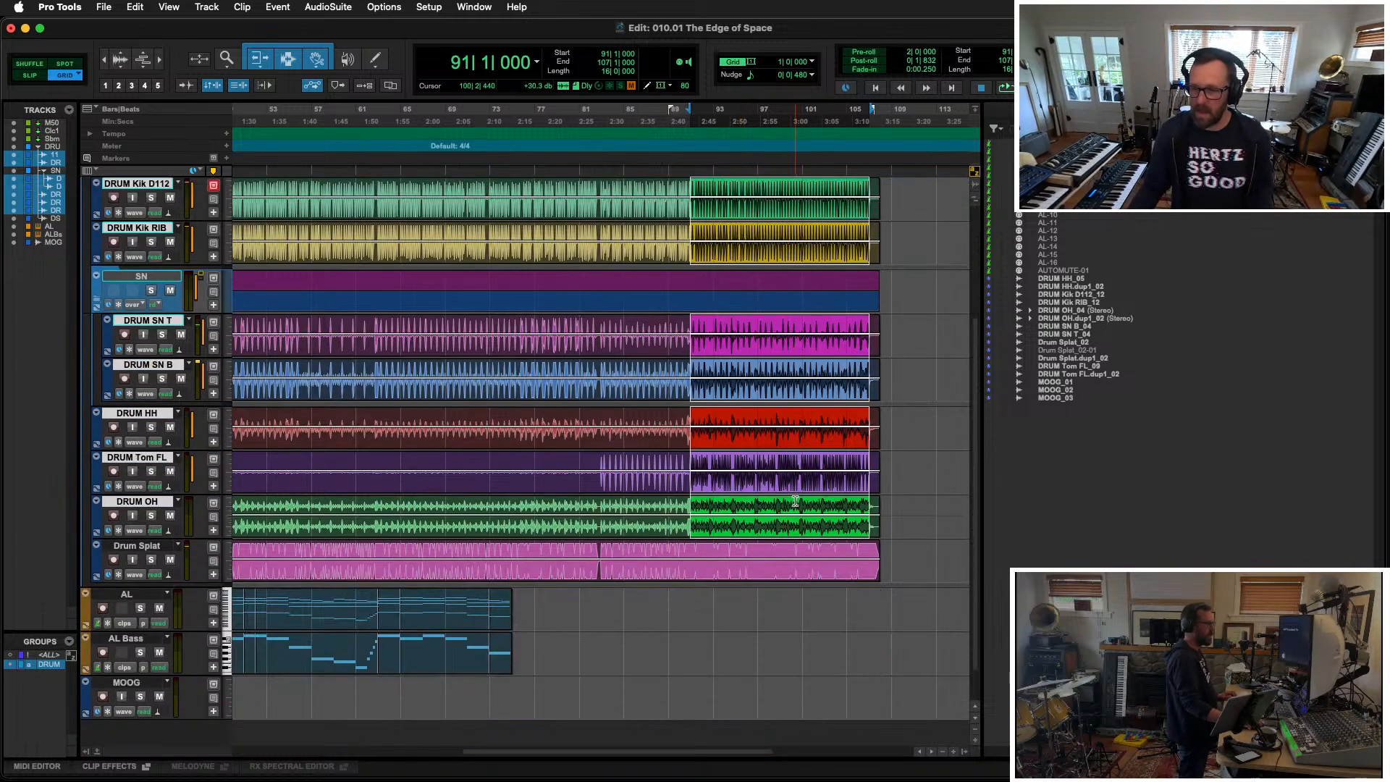
pyautogui.keyDown('shift'); pyautogui.click(810, 550); pyautogui.keyUp('shift')
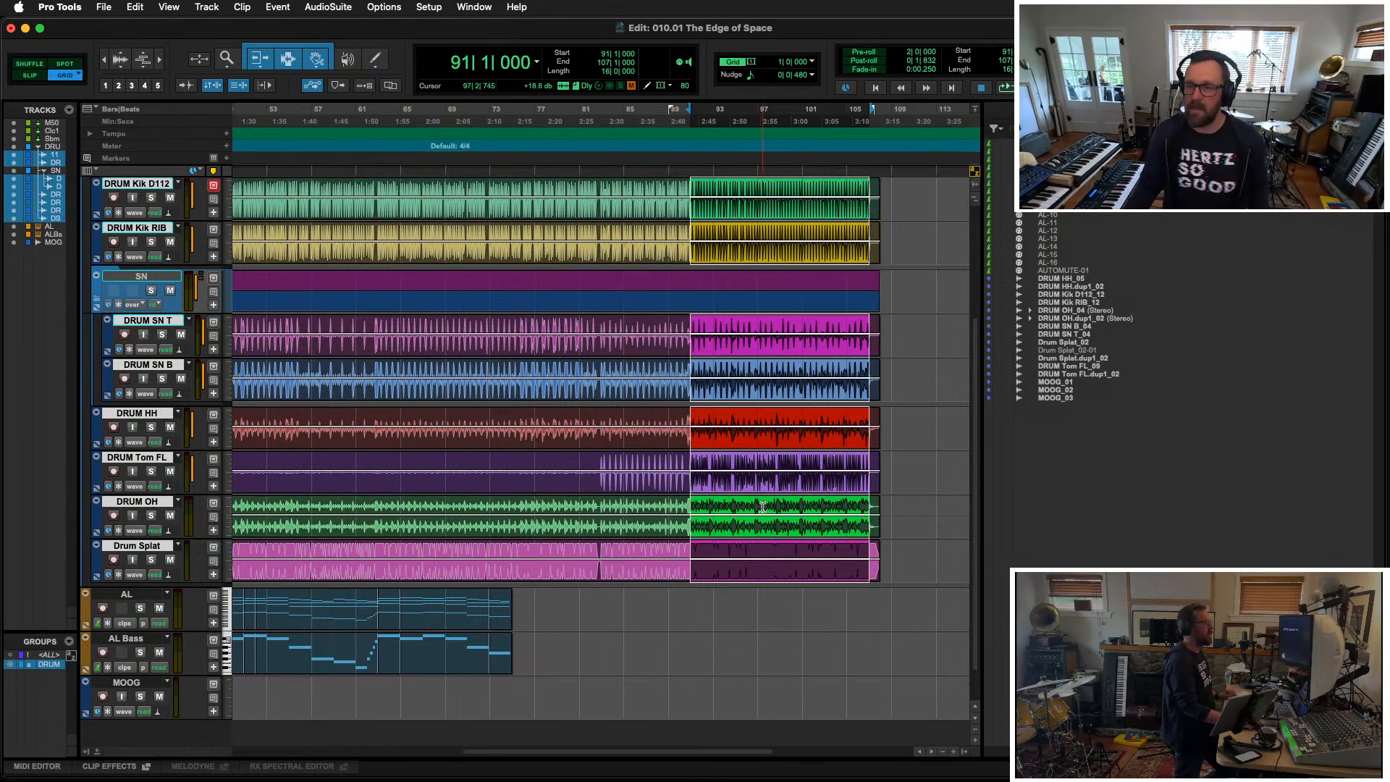
pyautogui.scroll(3, 762, 507)
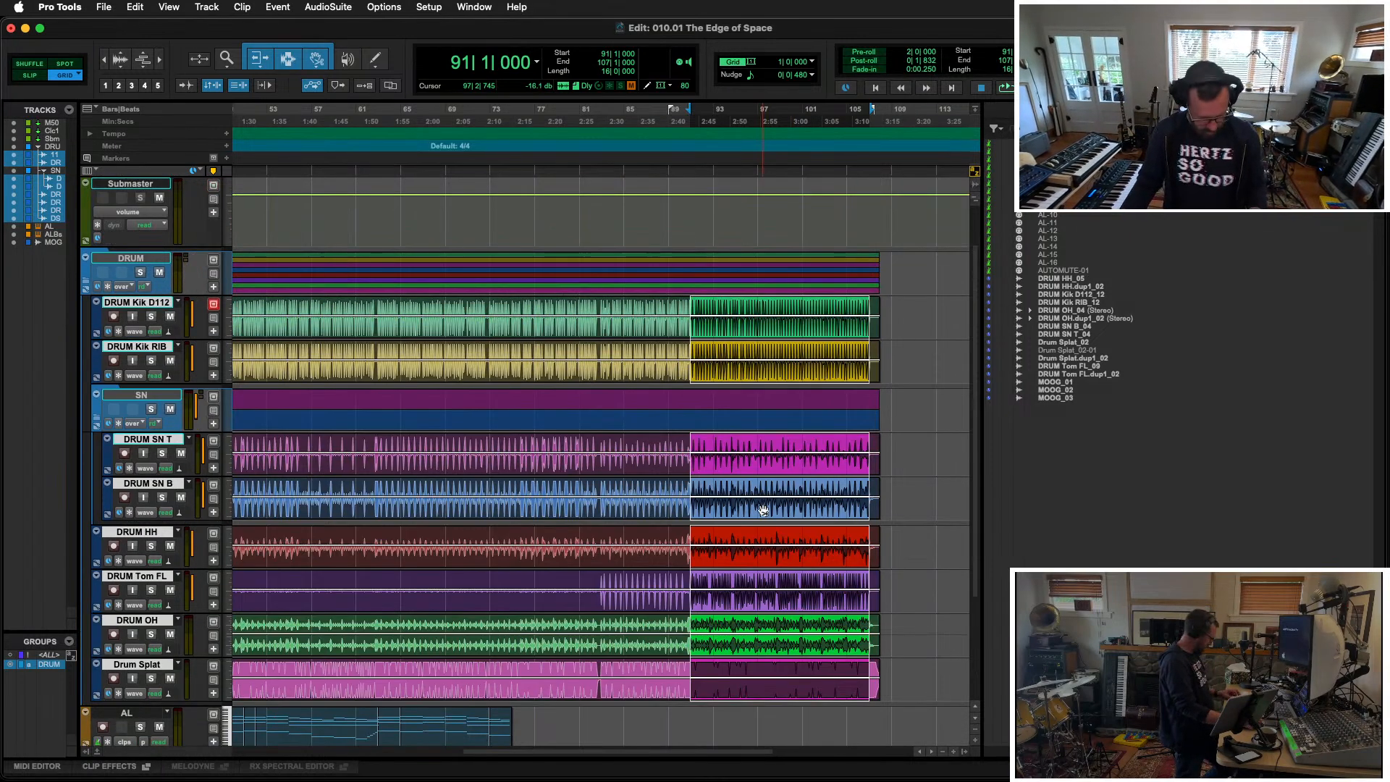
pyautogui.press('super+x')
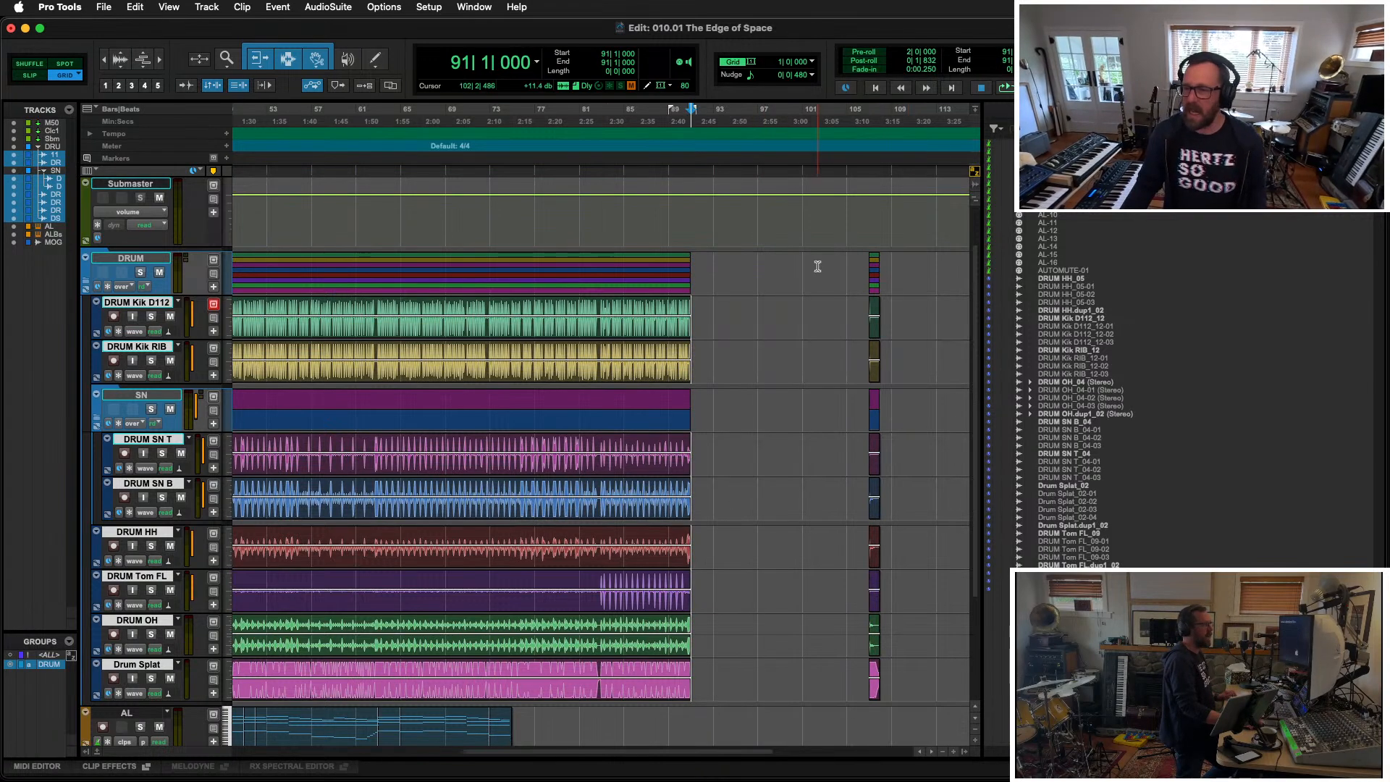
pyautogui.moveTo(819, 263); pyautogui.dragTo(934, 565)
pyautogui.press('super+x')
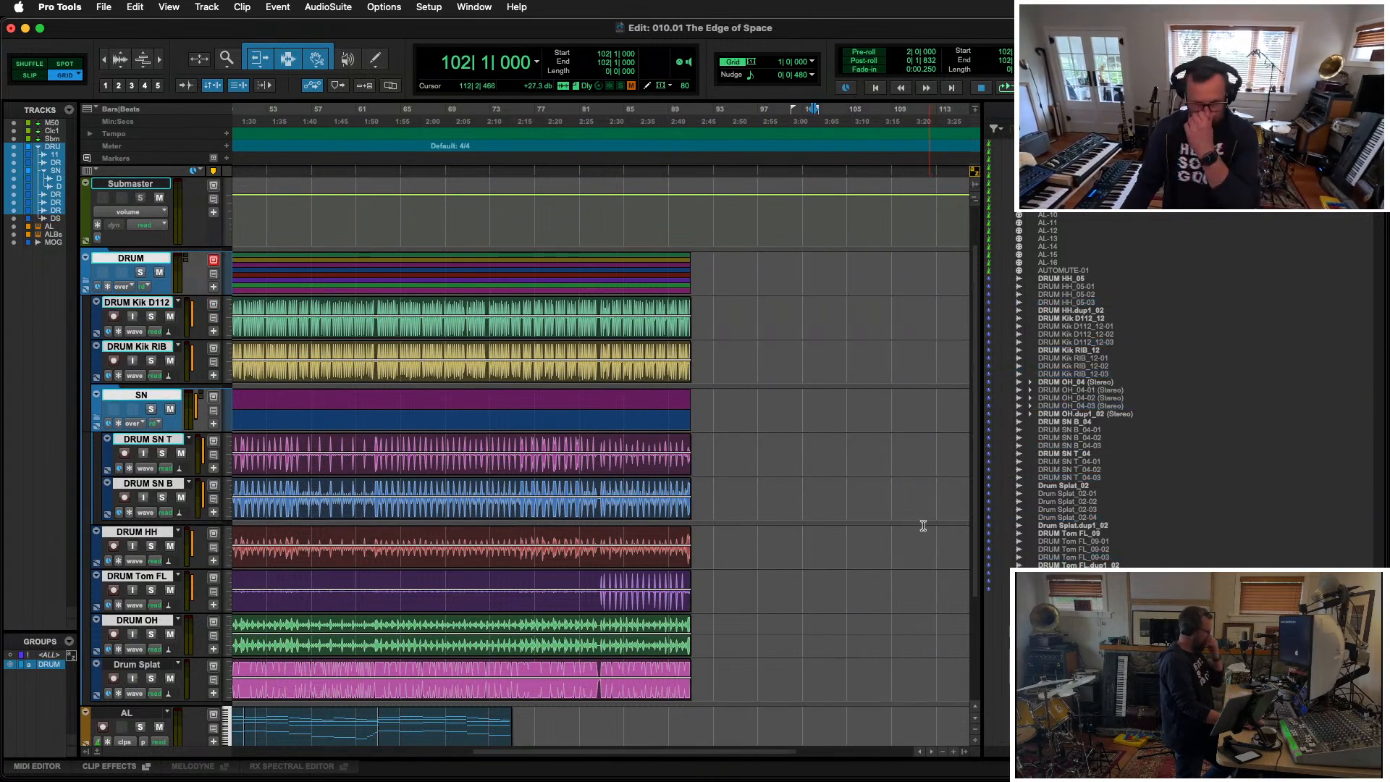
# Step: Play from 72|1|000 and check where the AL and AL Bass clips end
pyautogui.click(475, 304)
pyautogui.press('space')
pyautogui.press('super+bracketright')
pyautogui.press('super+bracketright')
pyautogui.scroll(-5, 499, 466)
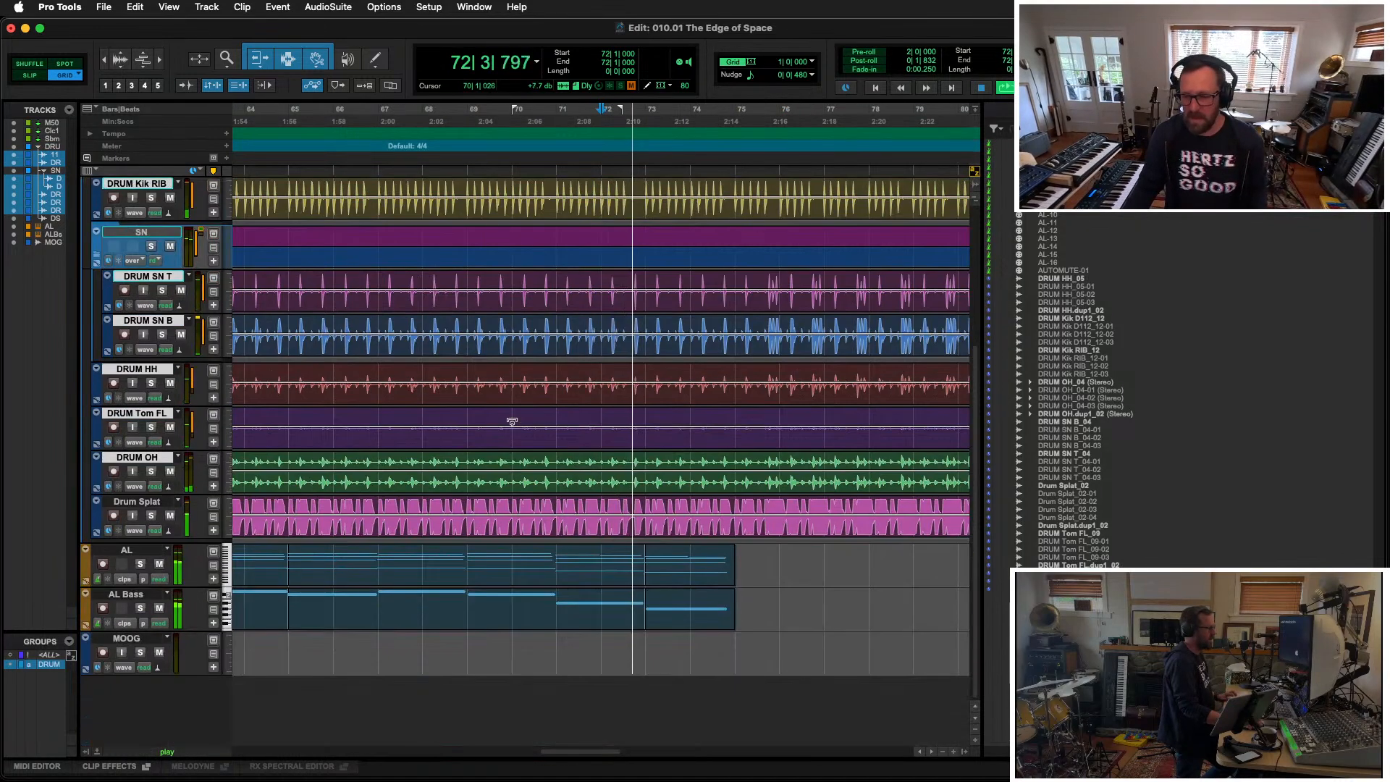
pyautogui.press('super+bracketleft')
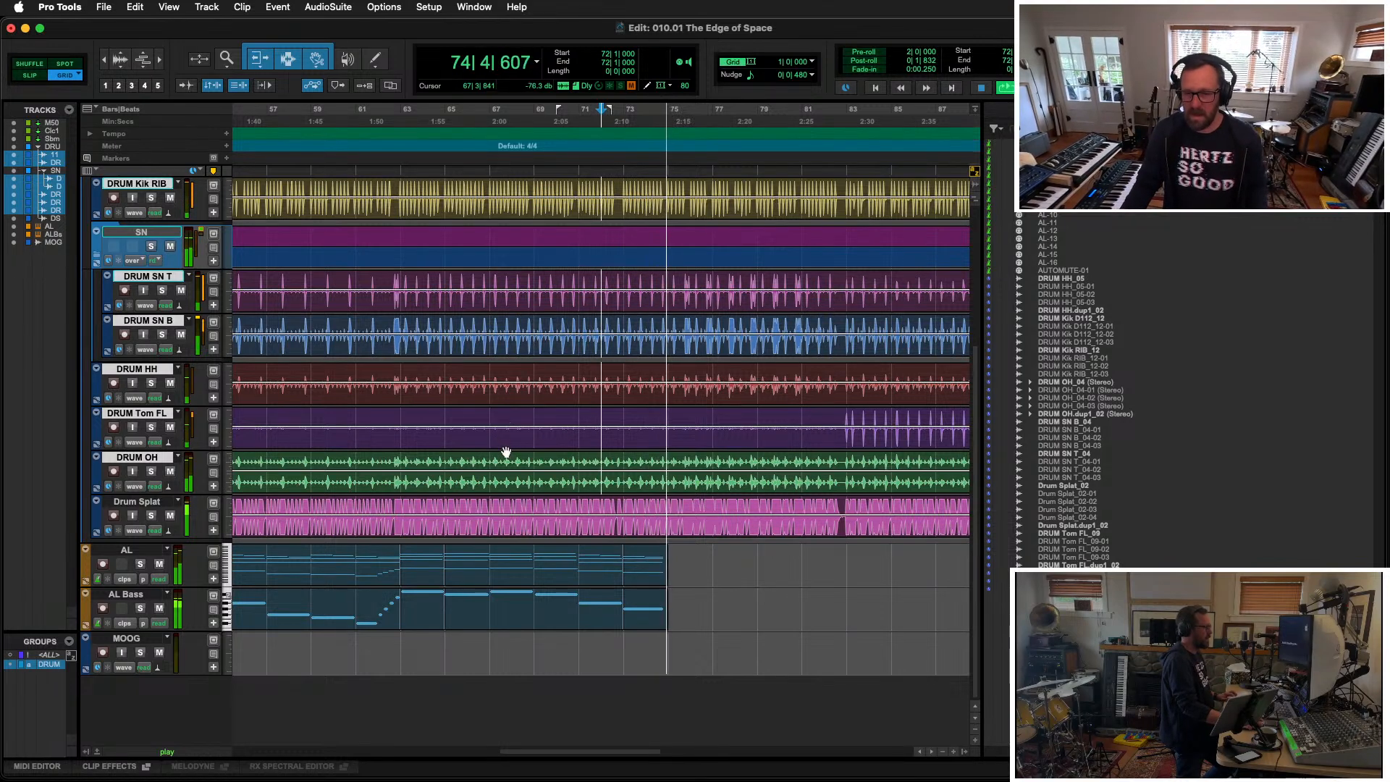
pyautogui.press('space')
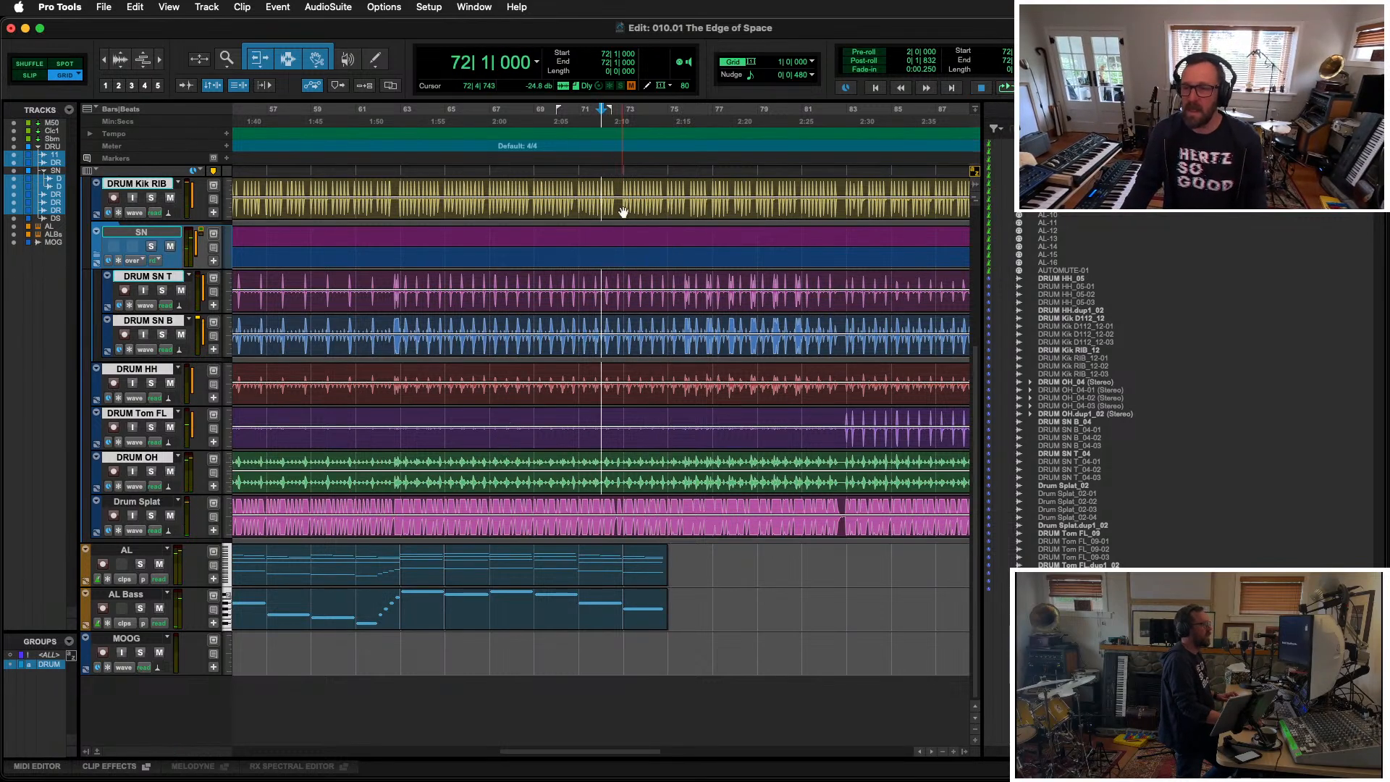
# Step: Insert the cut 16-bar drum section at 75|1|000 in Shuffle mode, and return to Grid mode
pyautogui.click(667, 187)
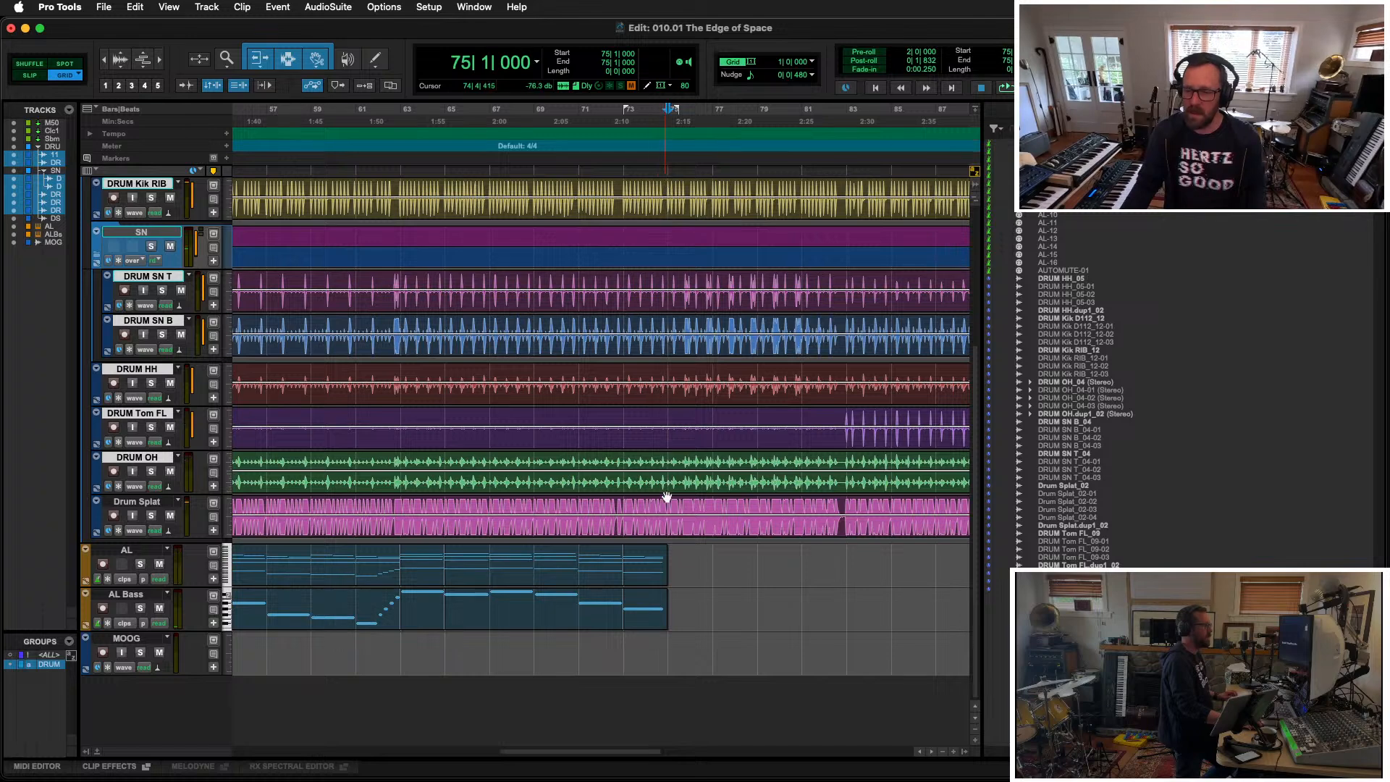
pyautogui.click(40, 67)
pyautogui.press('super+v')
pyautogui.press('r')
pyautogui.press('r')
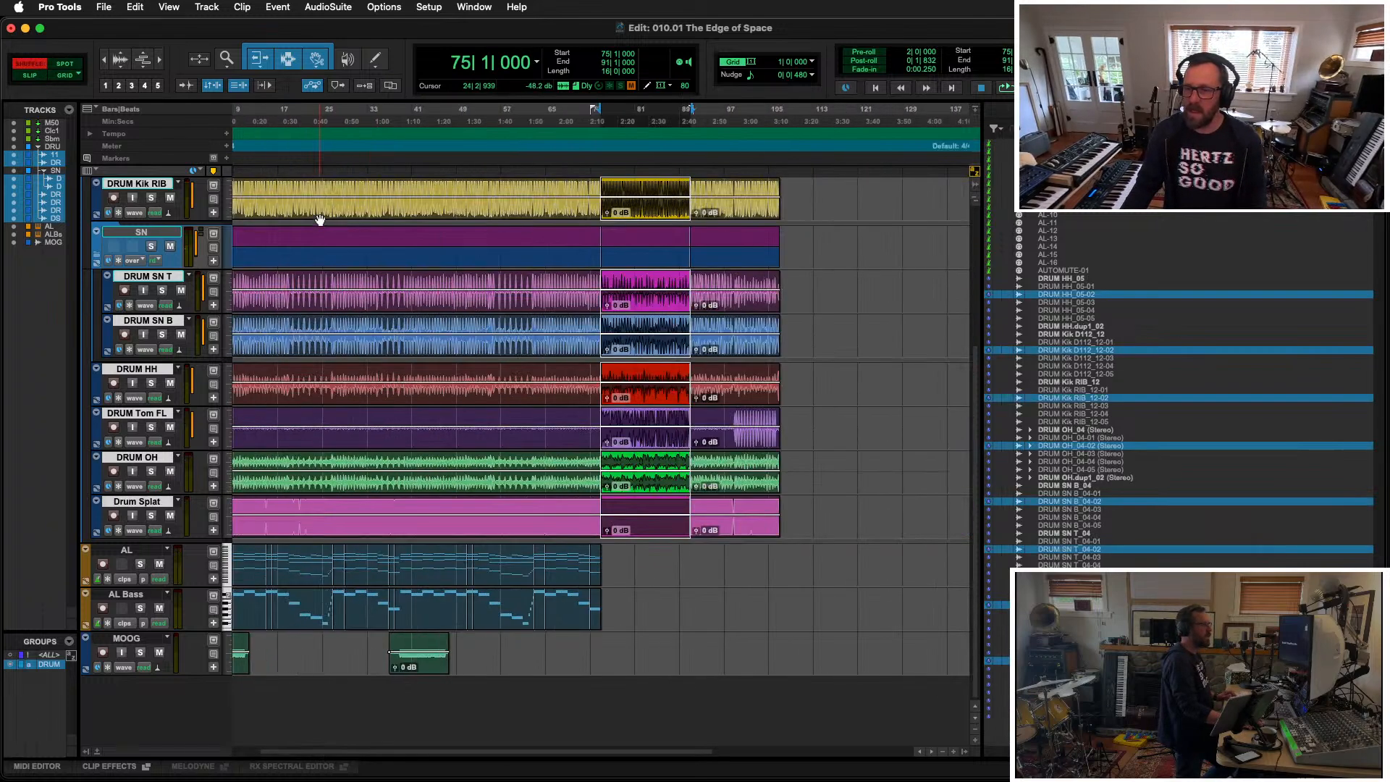
pyautogui.click(61, 75)
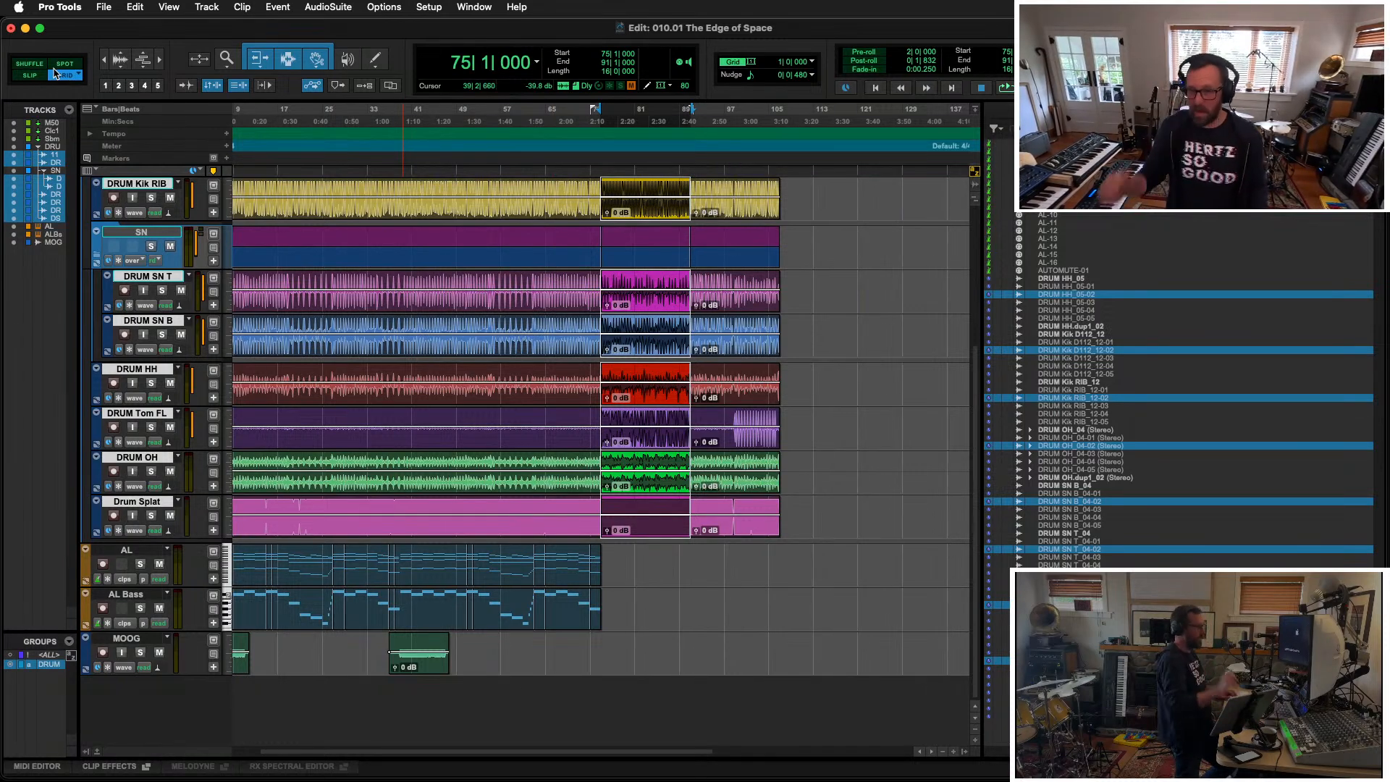
# Step: Replace the drum clips after 91|1|000 with a copy of the opening drums from 3|1|000 to 17|1|000, without Drum Splat
pyautogui.click(730, 209)
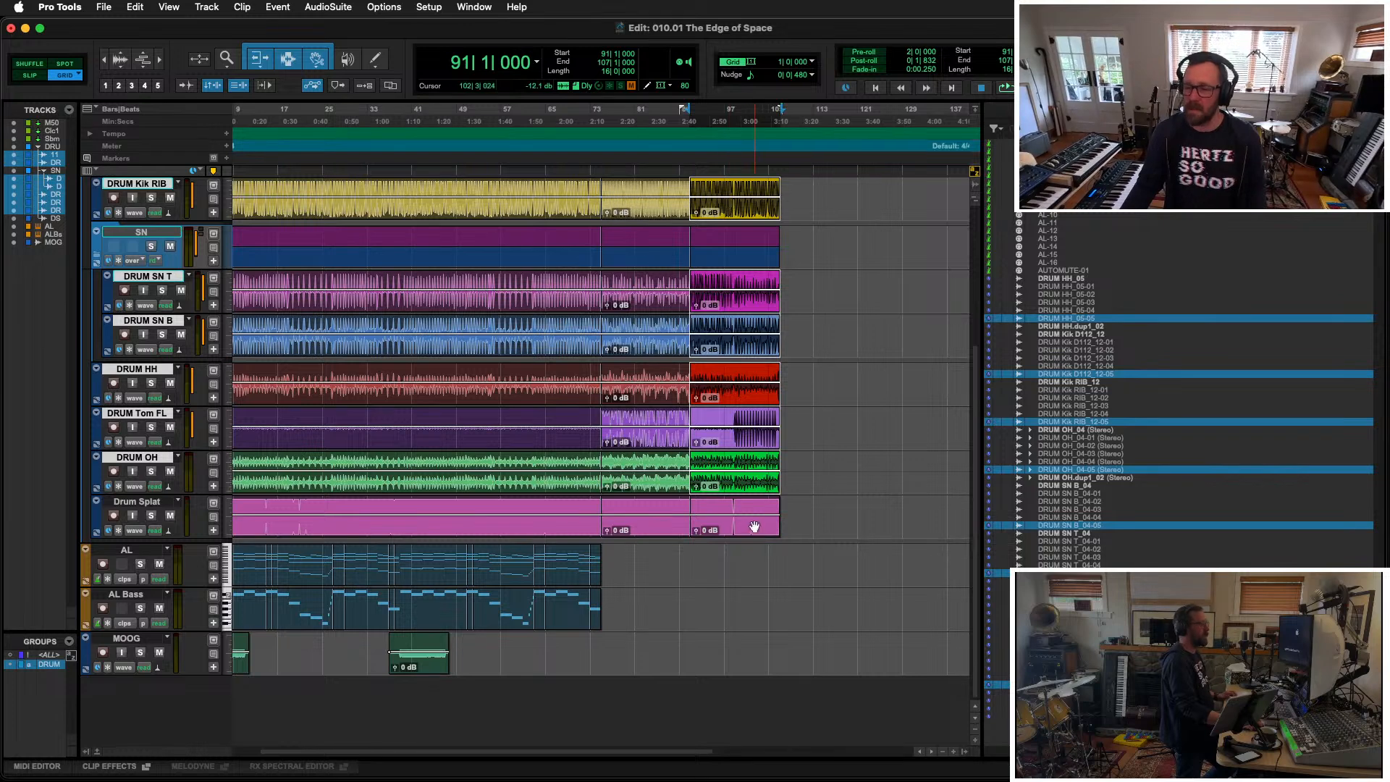
pyautogui.press('Delete')
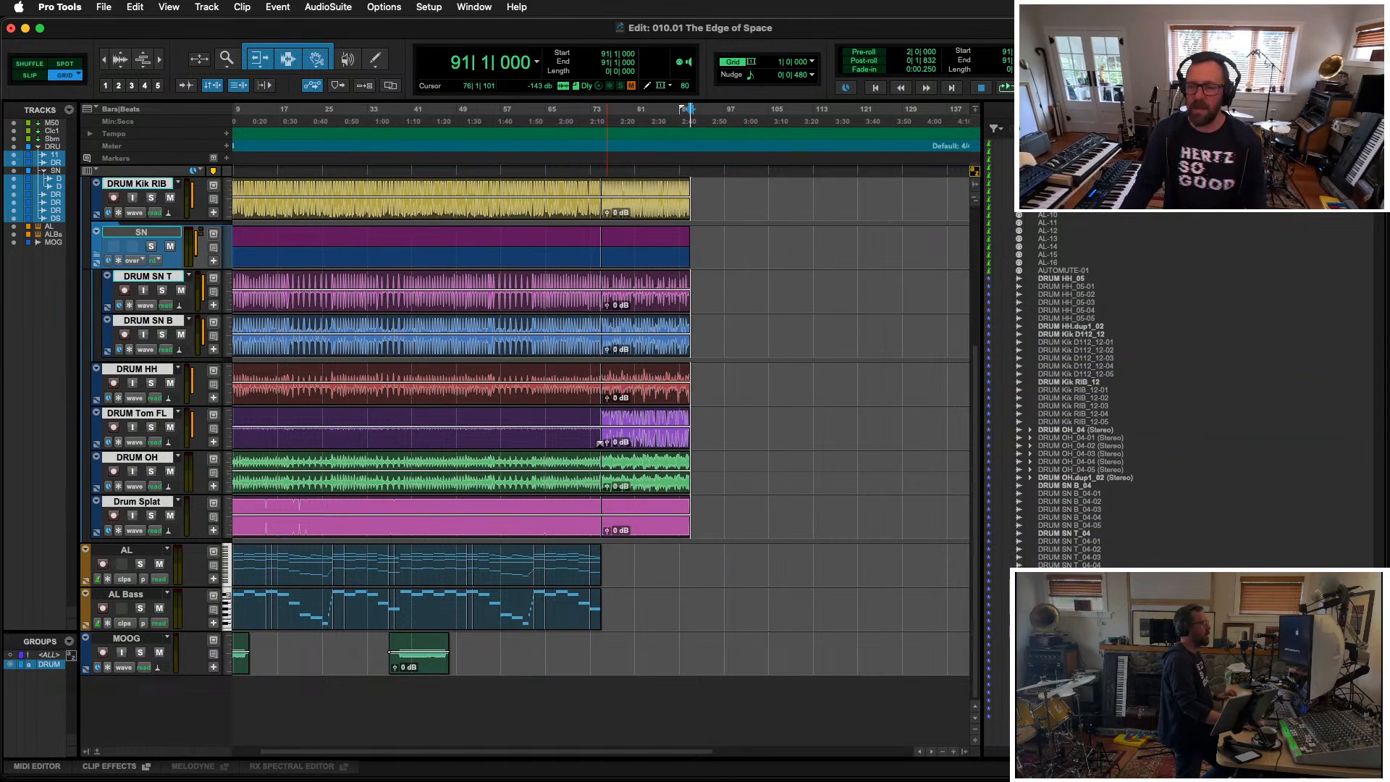
pyautogui.hscroll(-3, 442, 269)
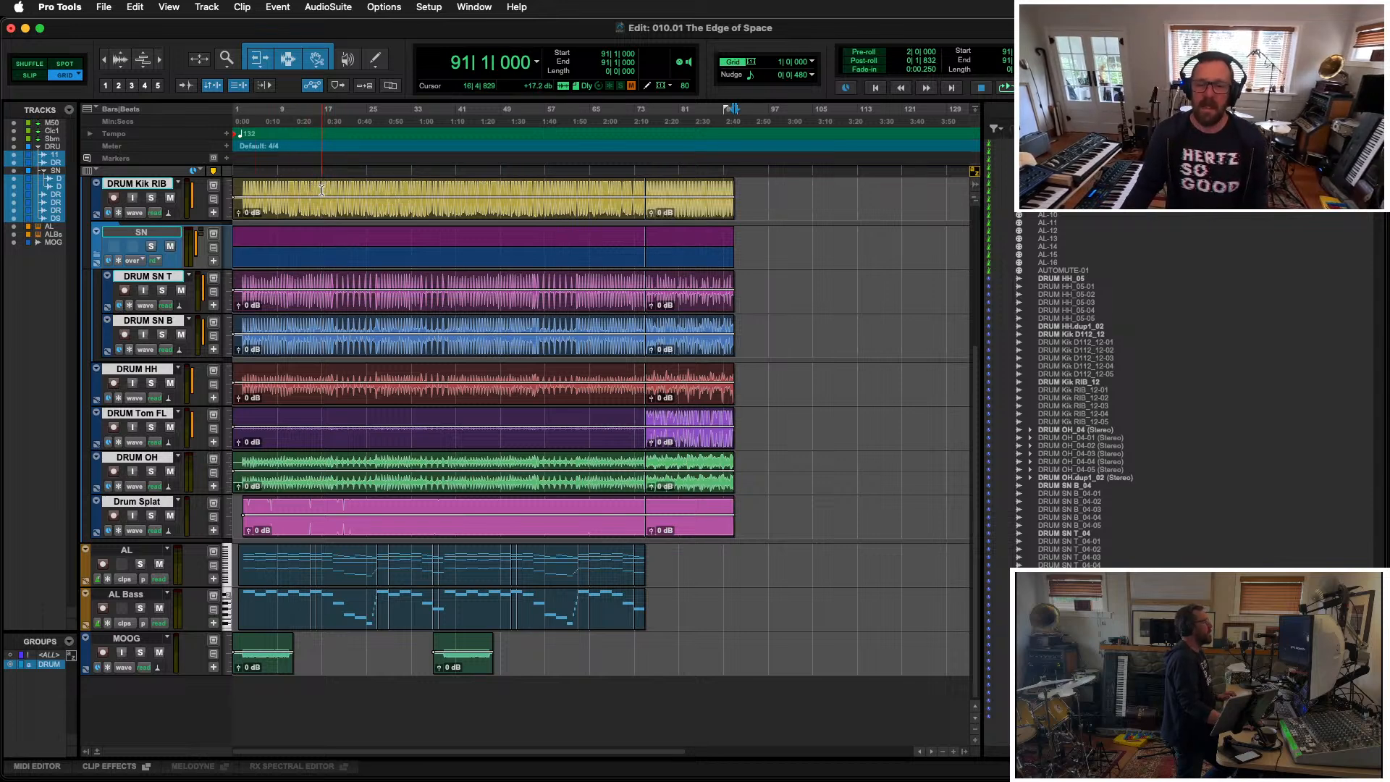
pyautogui.moveTo(322, 190); pyautogui.dragTo(244, 435)
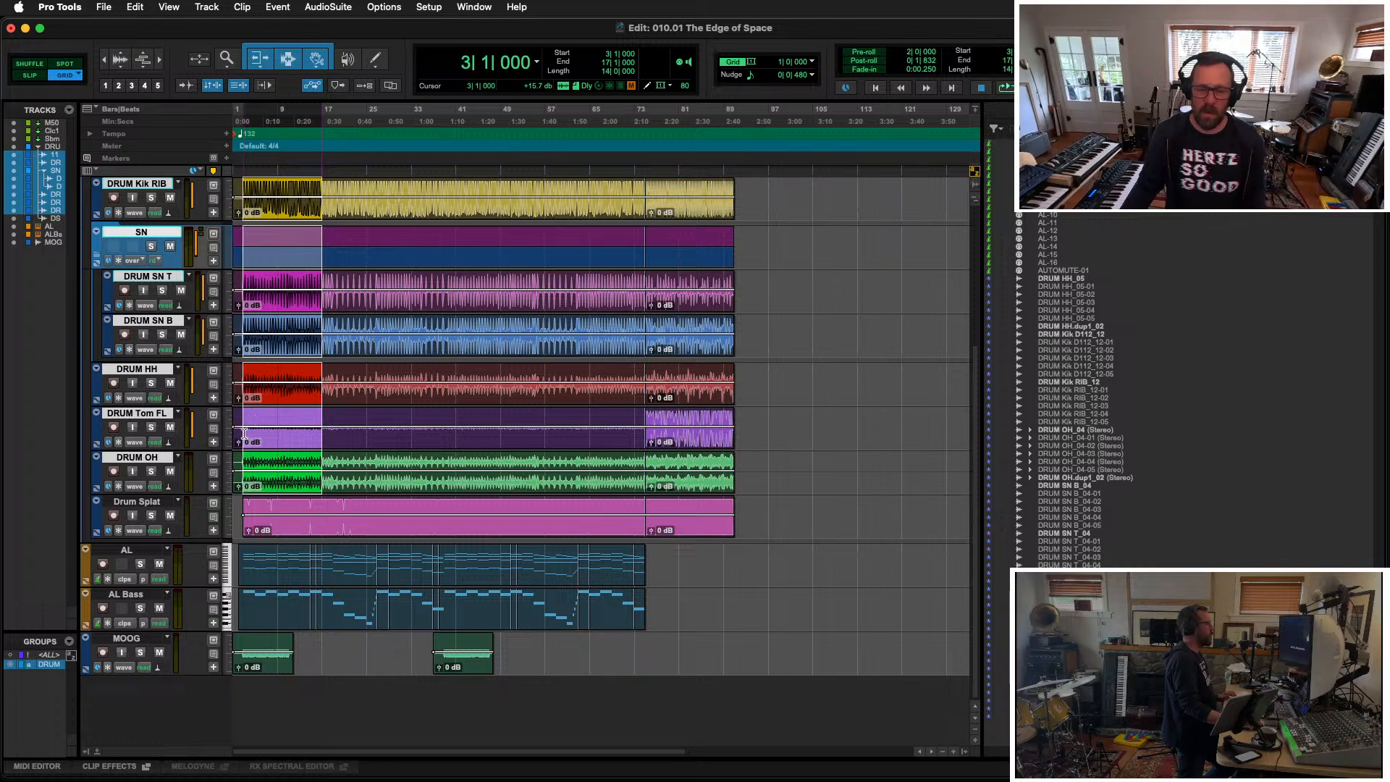
pyautogui.moveTo(281, 486); pyautogui.dragTo(775, 454)
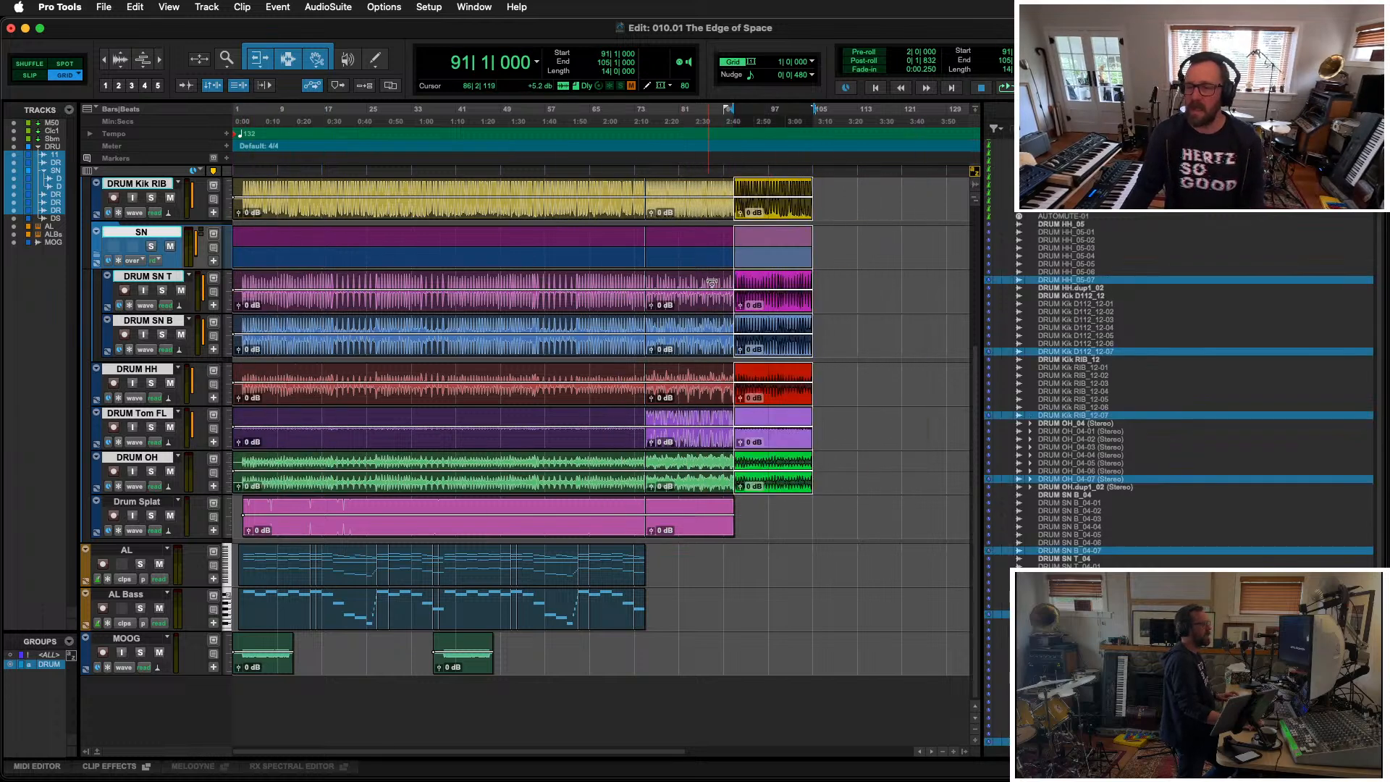
# Step: Audition the transition into the copied drums from 89|1|000
pyautogui.click(722, 282)
pyautogui.press('space')
pyautogui.press('t')
pyautogui.press('t')
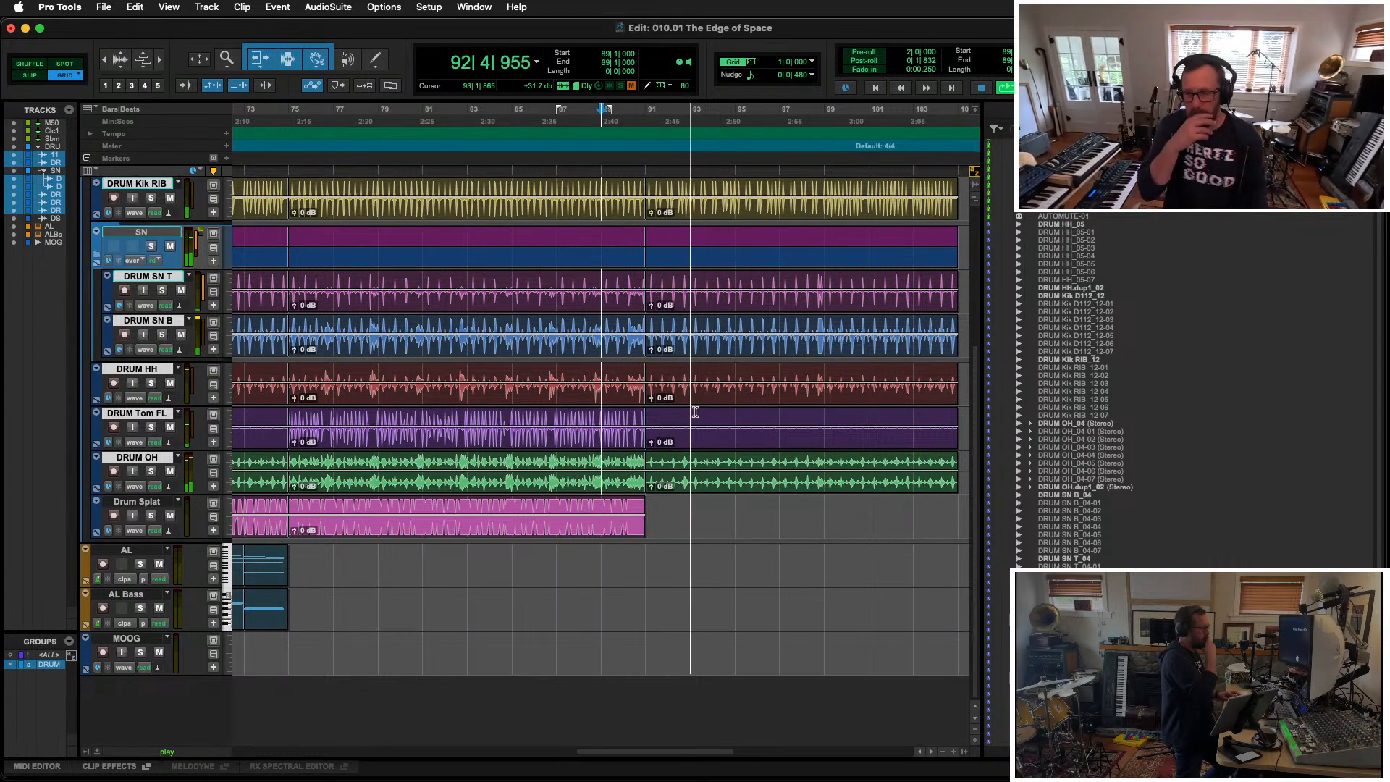
pyautogui.press('space')
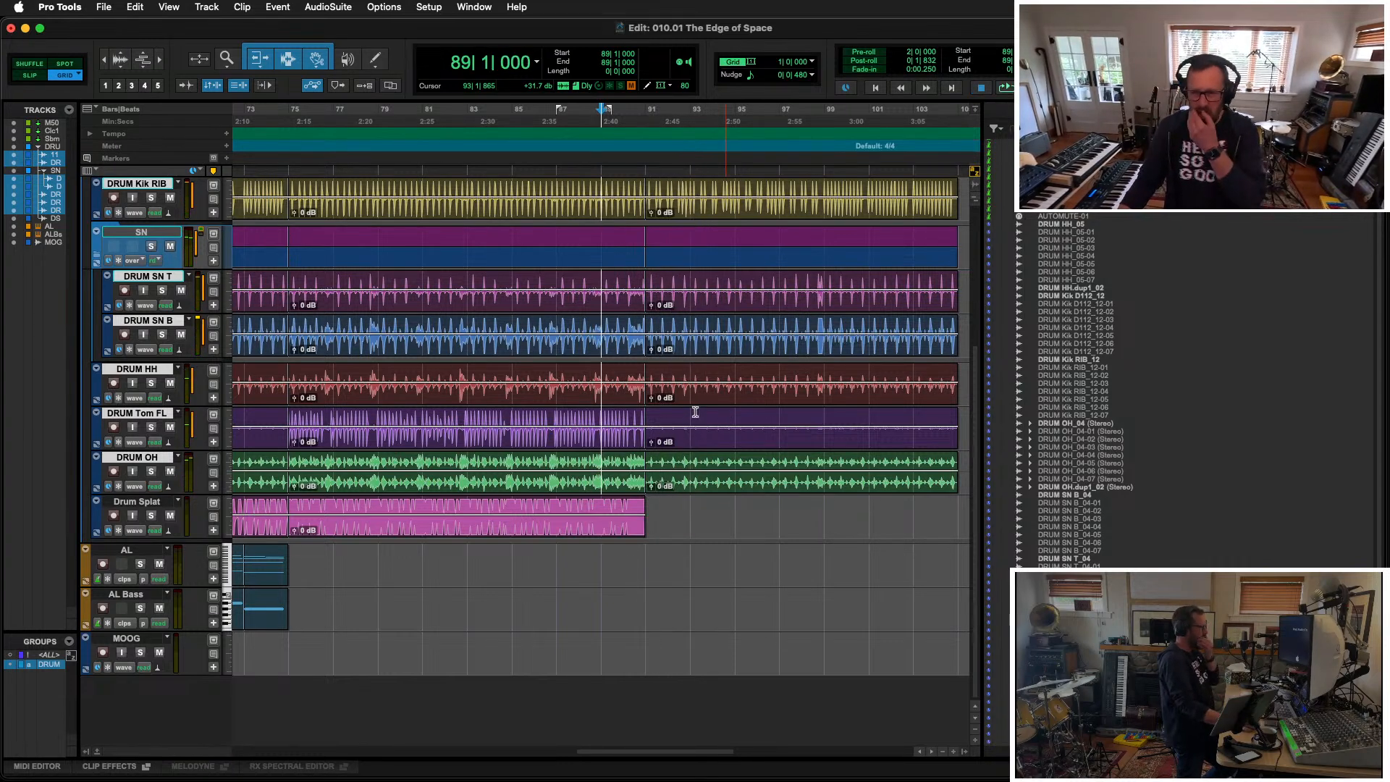
# Step: Add a marker named "EQ Thing?" at 89|1|000
pyautogui.scroll(2, 615, 256)
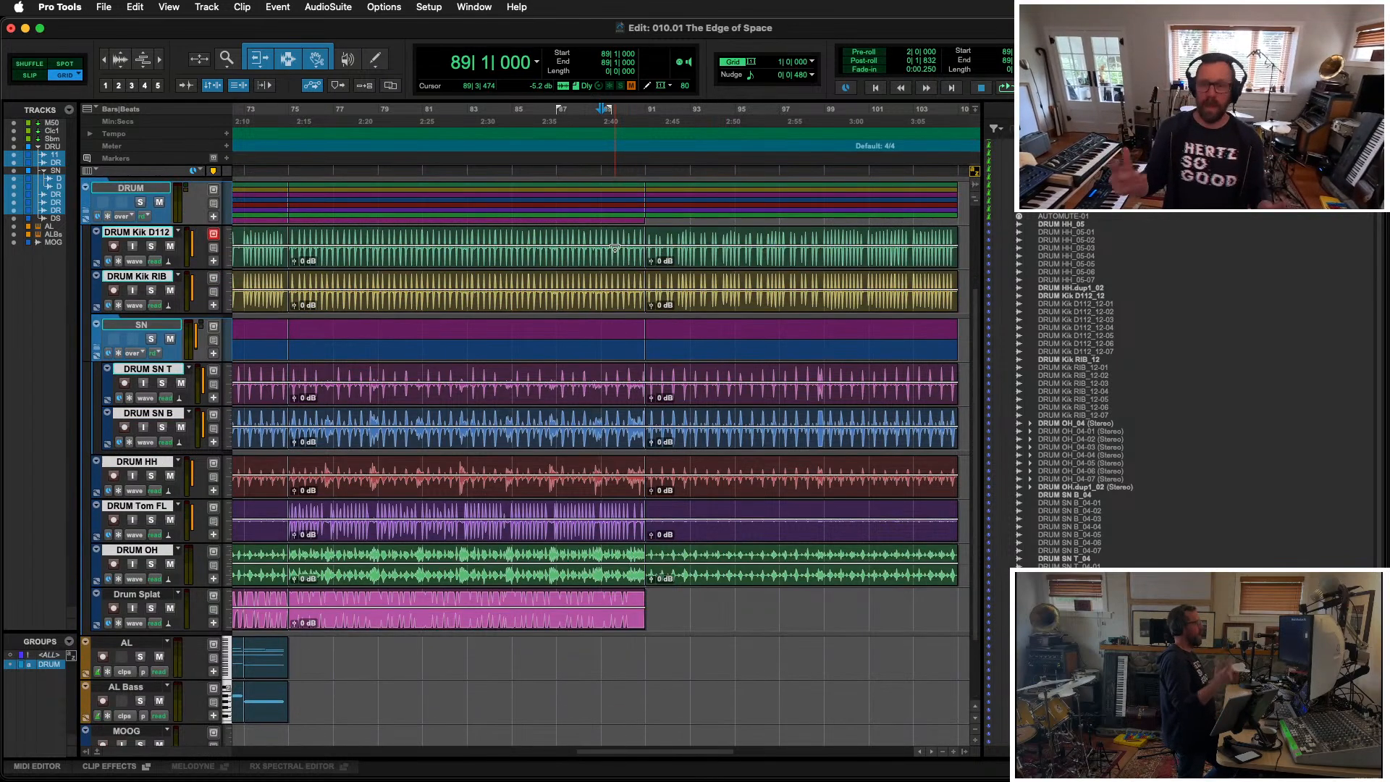
pyautogui.press('KP_Enter')
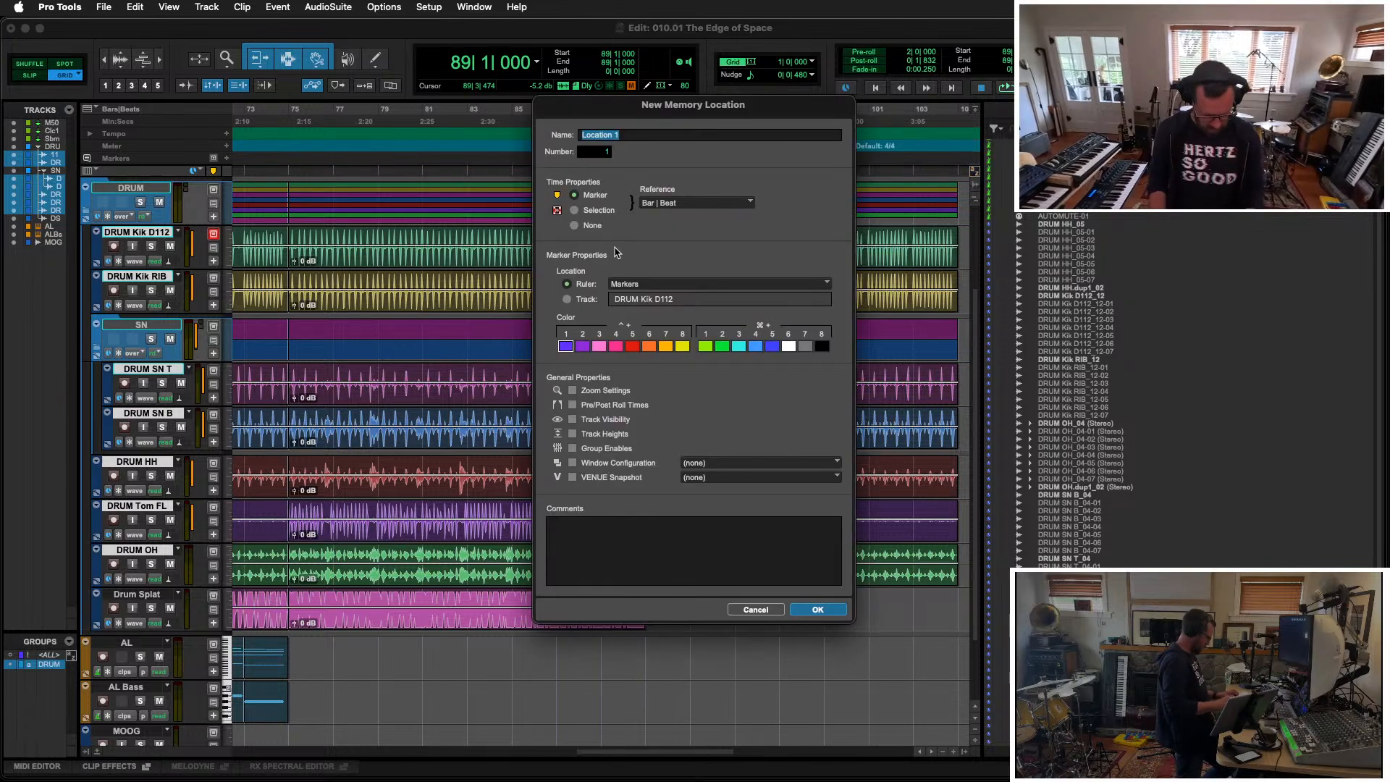
pyautogui.press('Return')
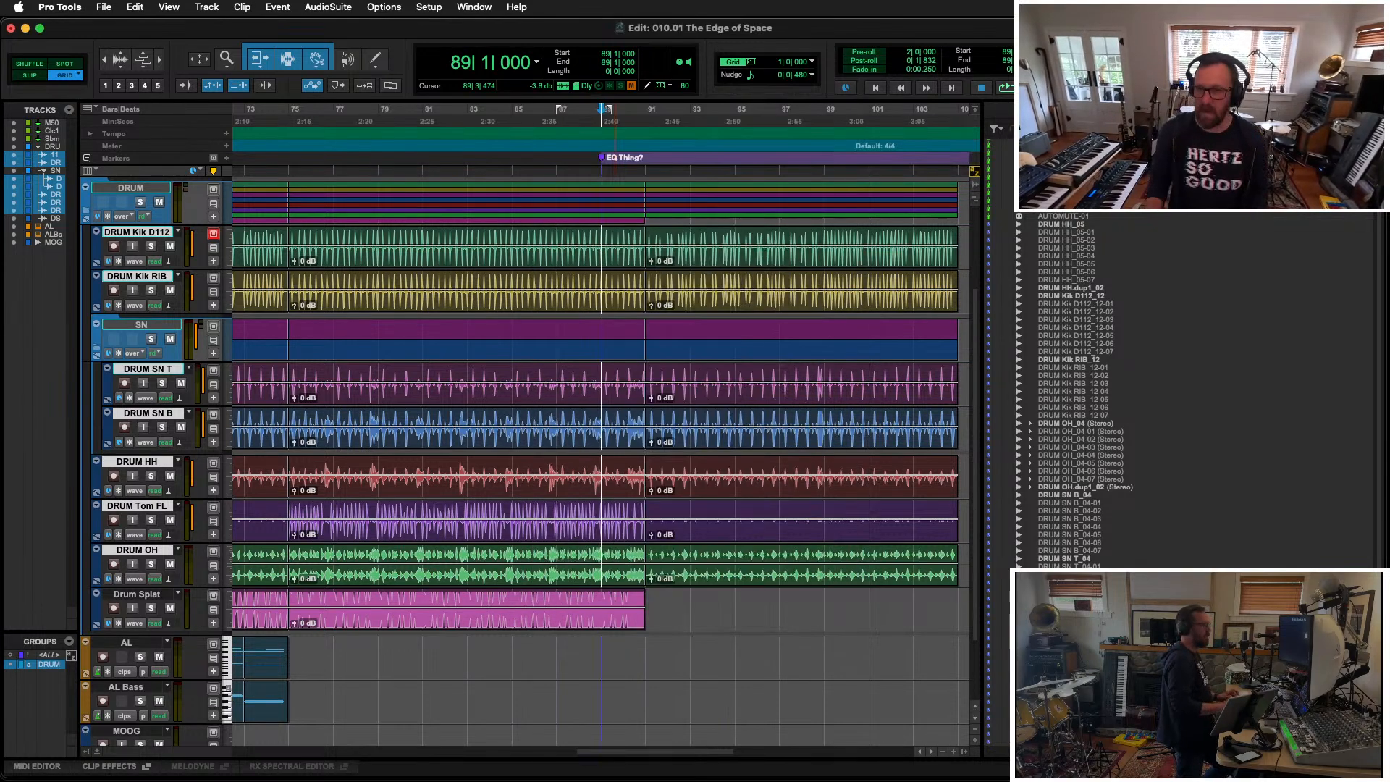
# Step: Audition the copied ending drums from 100|1|000
pyautogui.press('super+bracketleft')
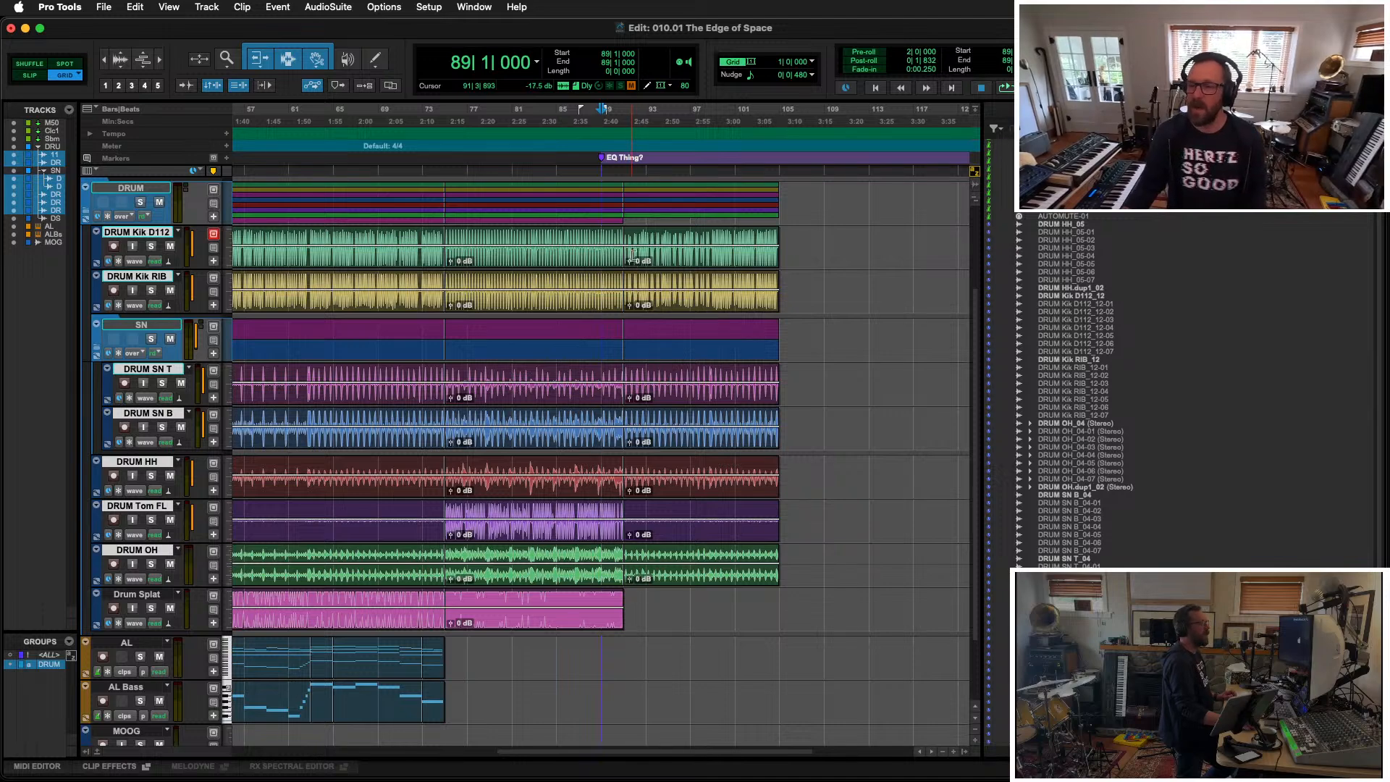
pyautogui.click(728, 193)
pyautogui.press('space')
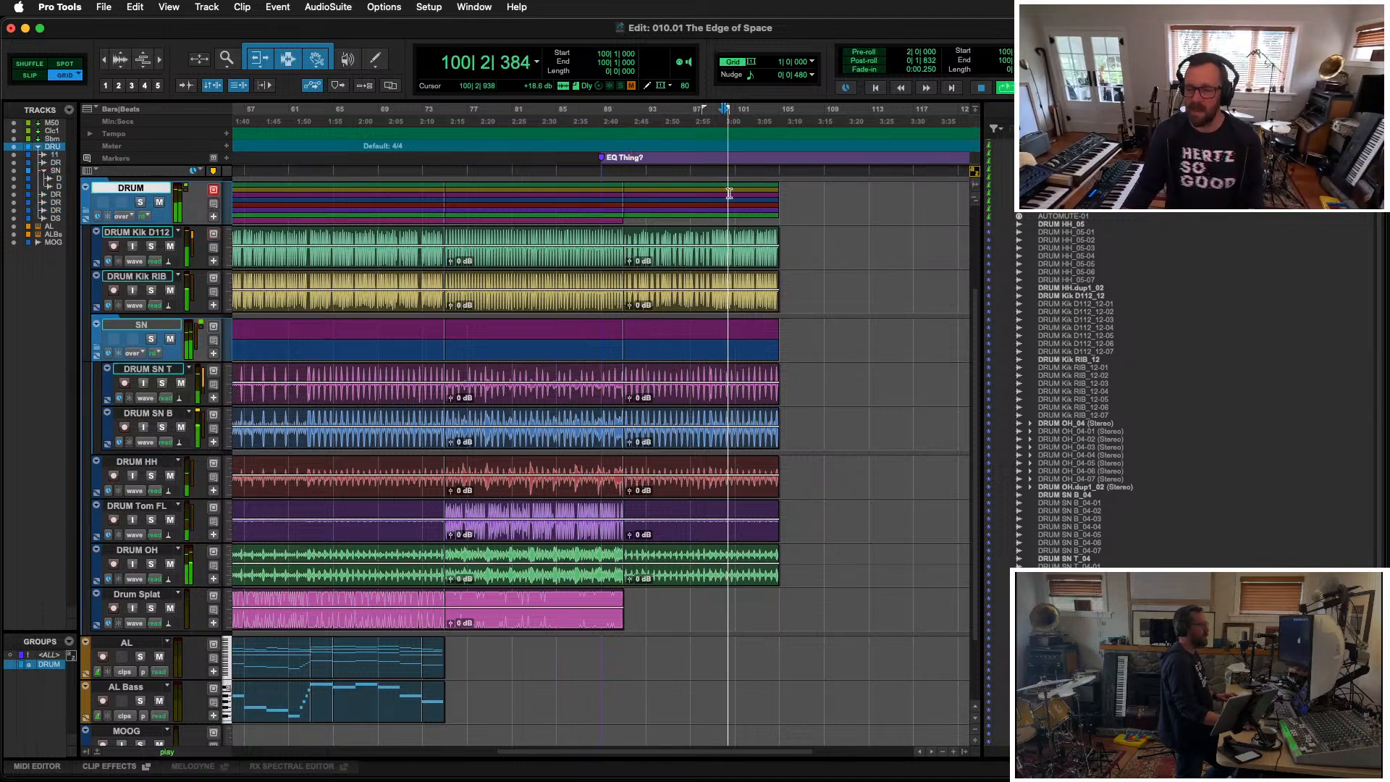
pyautogui.press('space')
# Step: Show the whole arrangement and place the edit cursor on the drum tracks at 3|1|000
pyautogui.scroll(-3, 724, 290)
pyautogui.hscroll(-10, 651, 415)
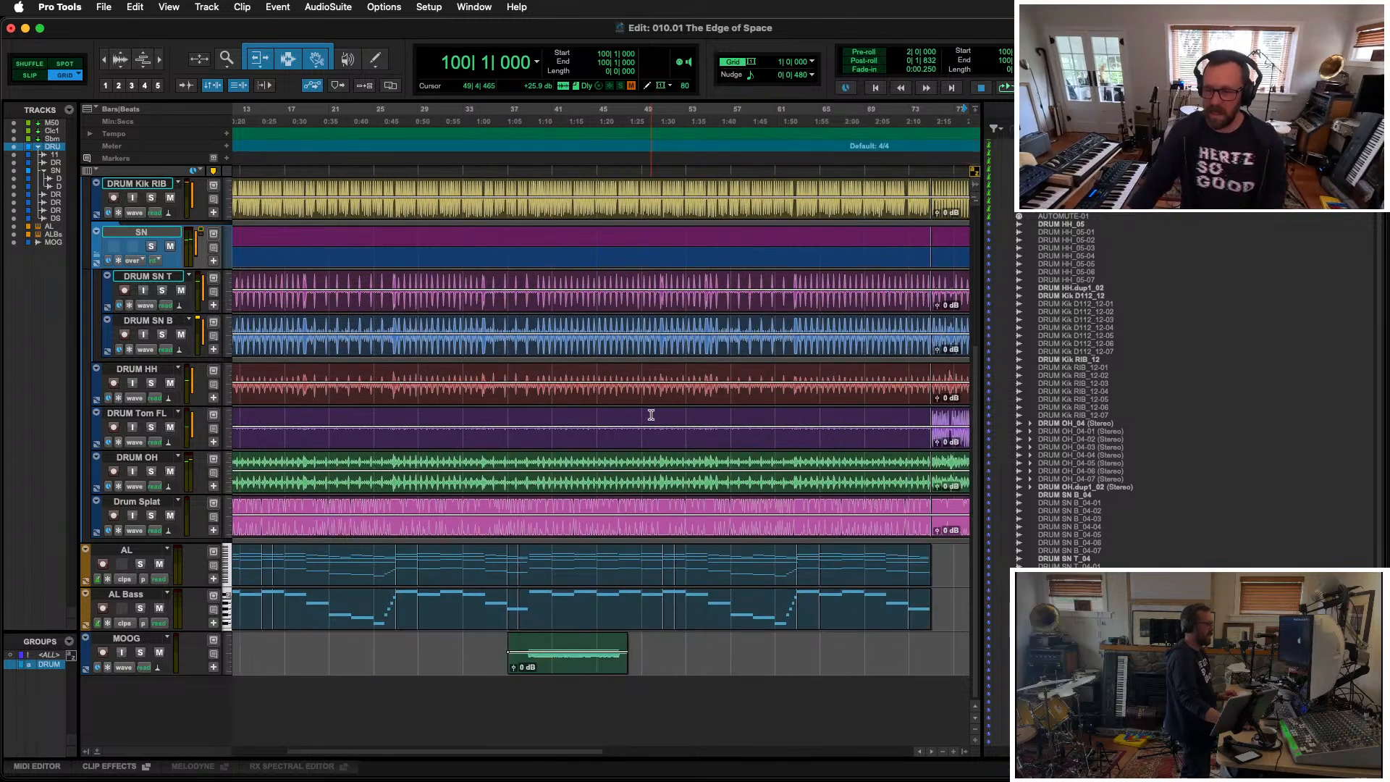
pyautogui.press('r')
pyautogui.press('r')
pyautogui.press('t')
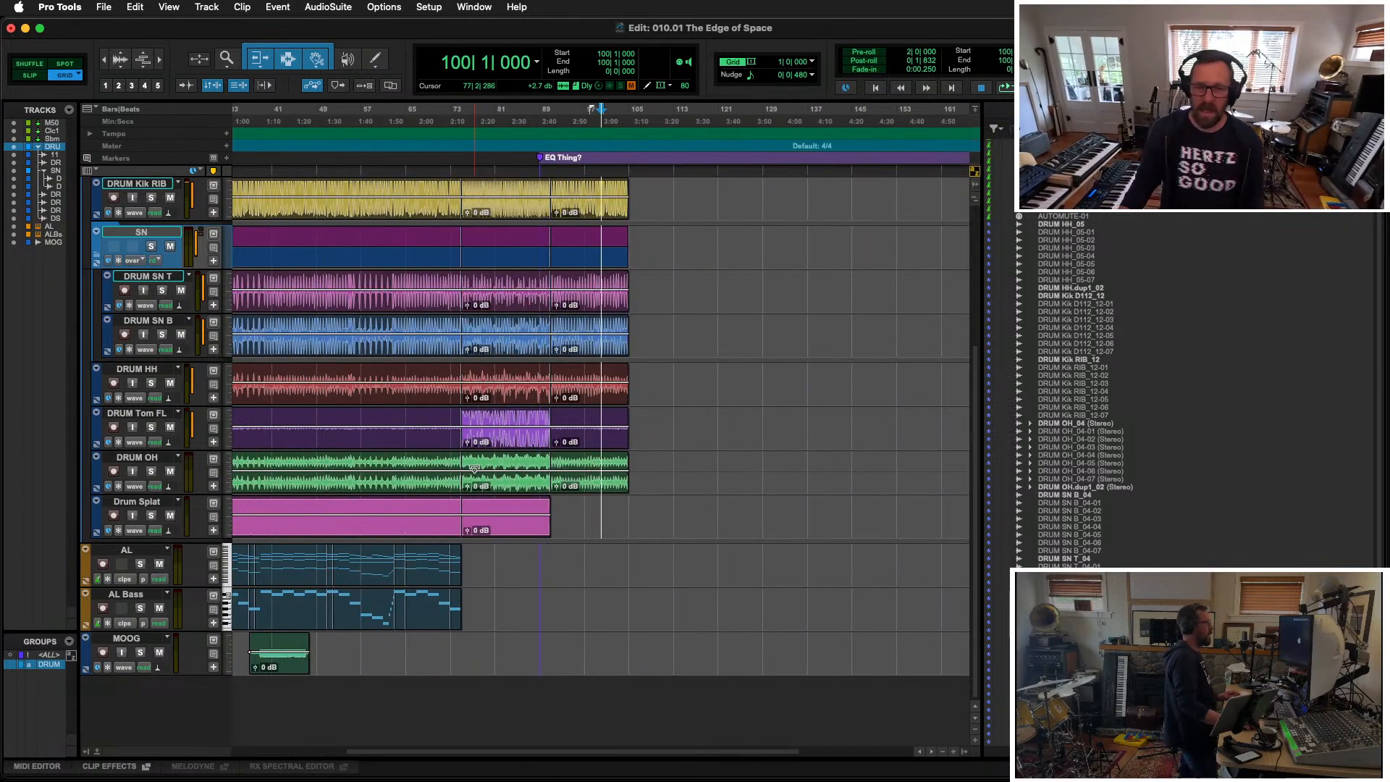
pyautogui.hscroll(-5, 478, 467)
pyautogui.hscroll(-1, 489, 458)
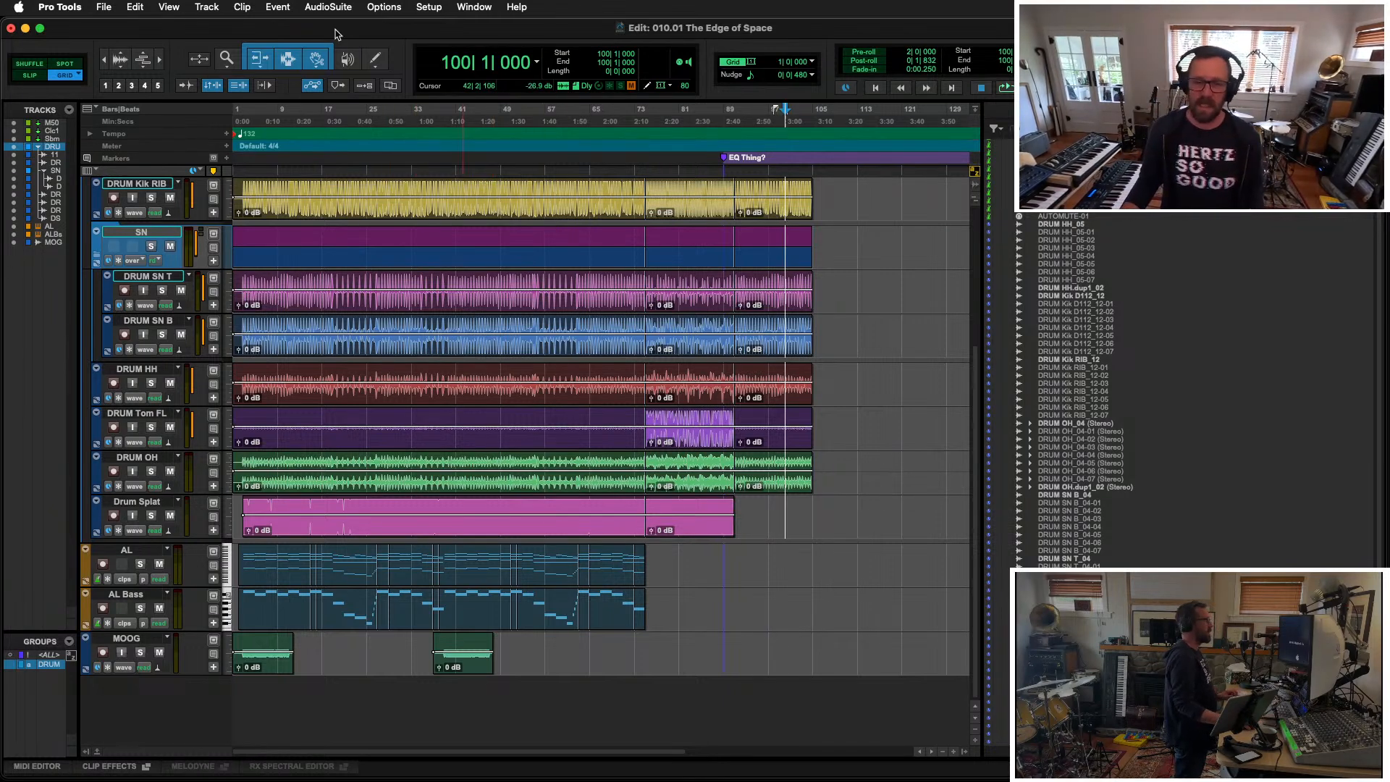
pyautogui.click(245, 187)
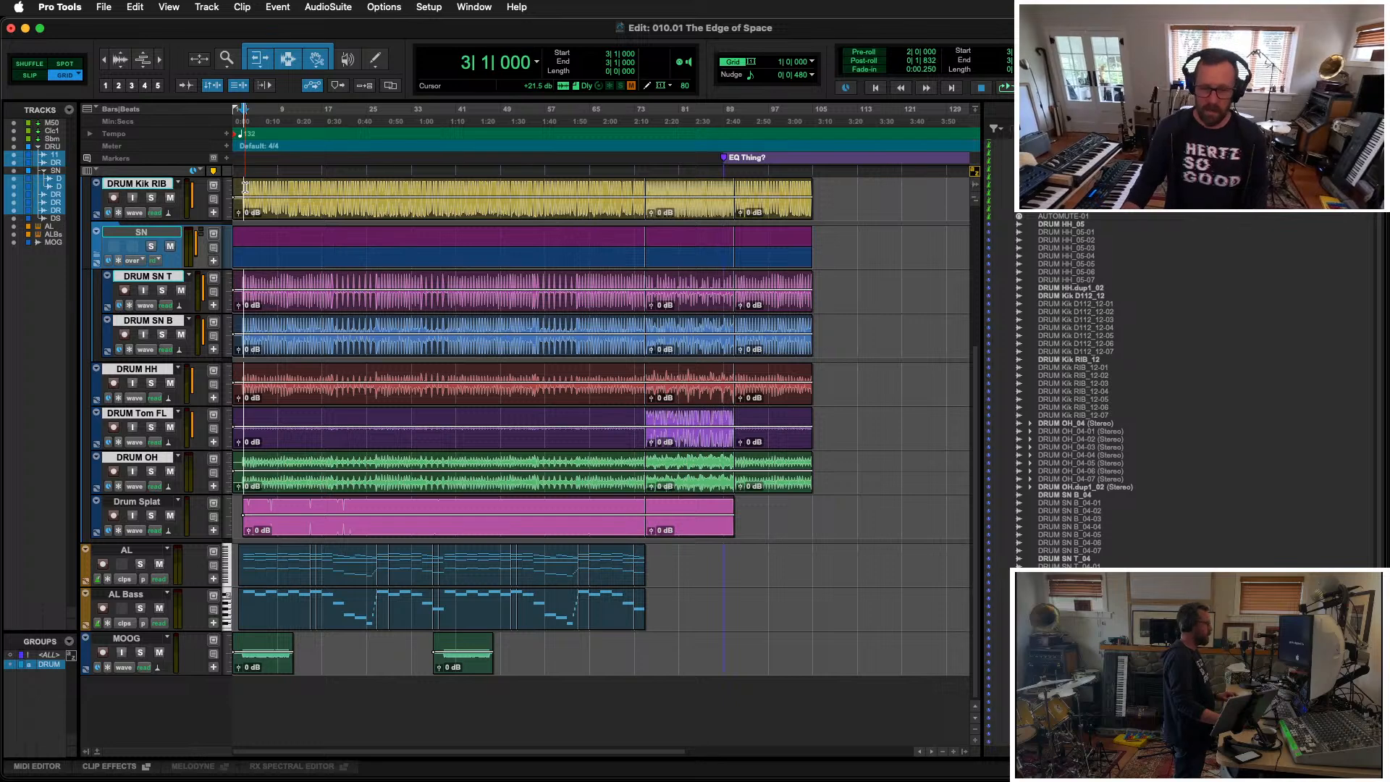
# Step: Audition the arrangement from 3|1|000 and place the edit cursor on the MOOG track at 12|1|000
pyautogui.press('space')
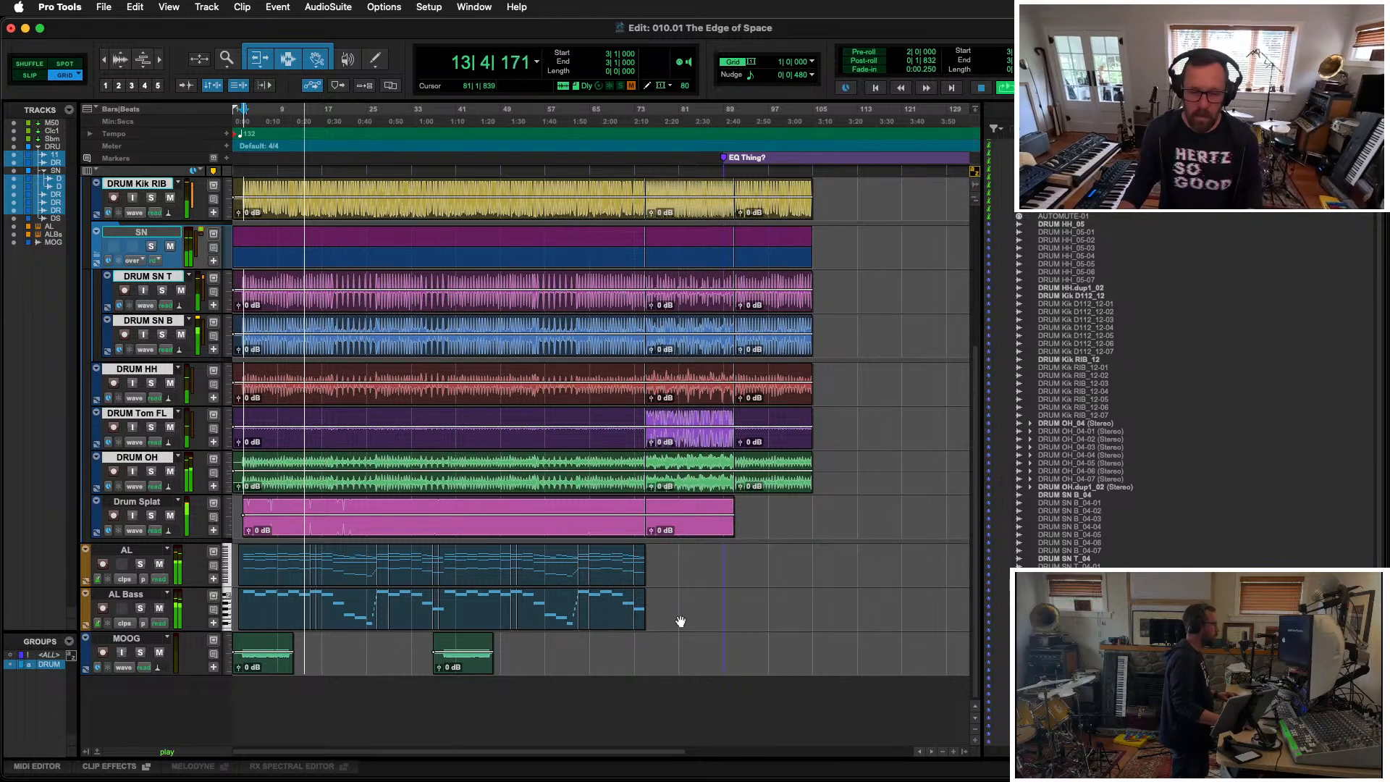
pyautogui.press('space')
pyautogui.click(299, 643)
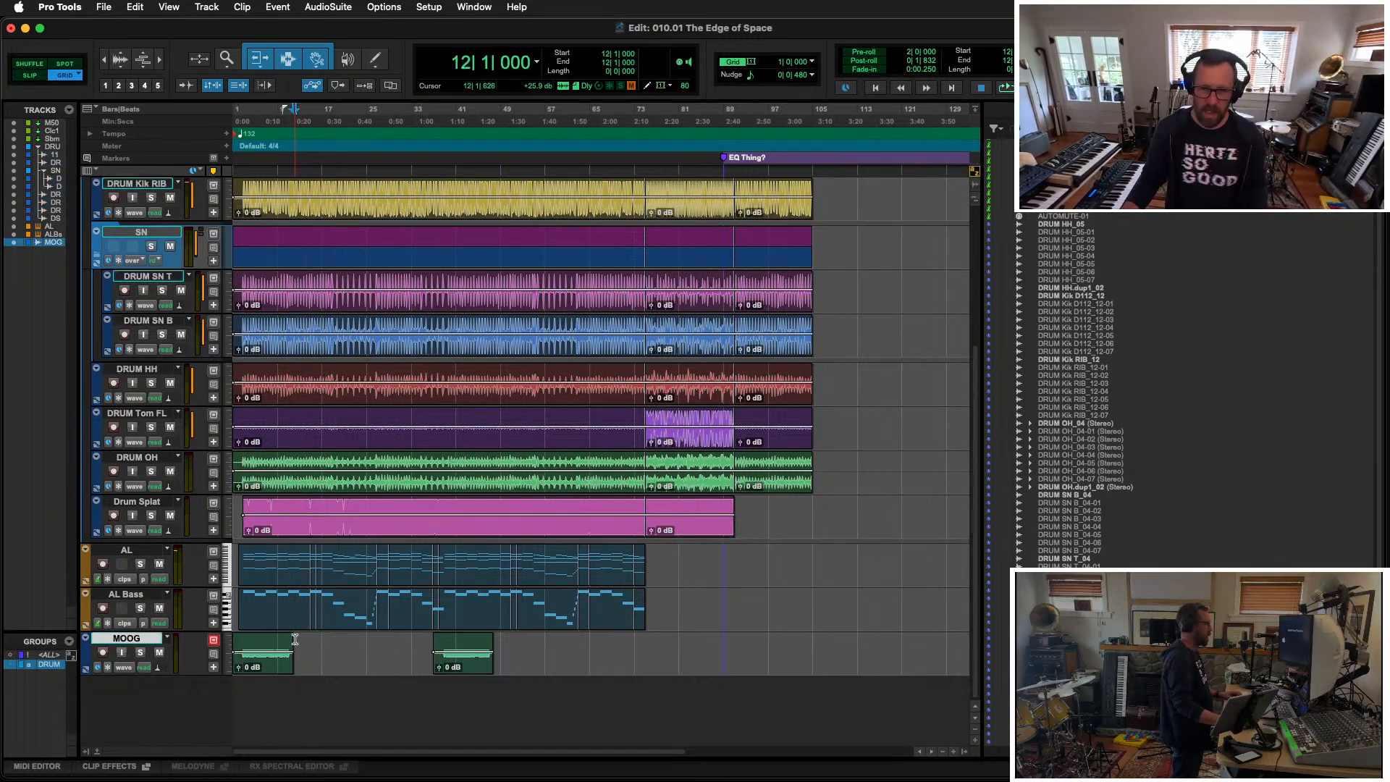
# Step: Create six mono audio tracks named VX Vox below the MOOG track
pyautogui.press('super+Tab')
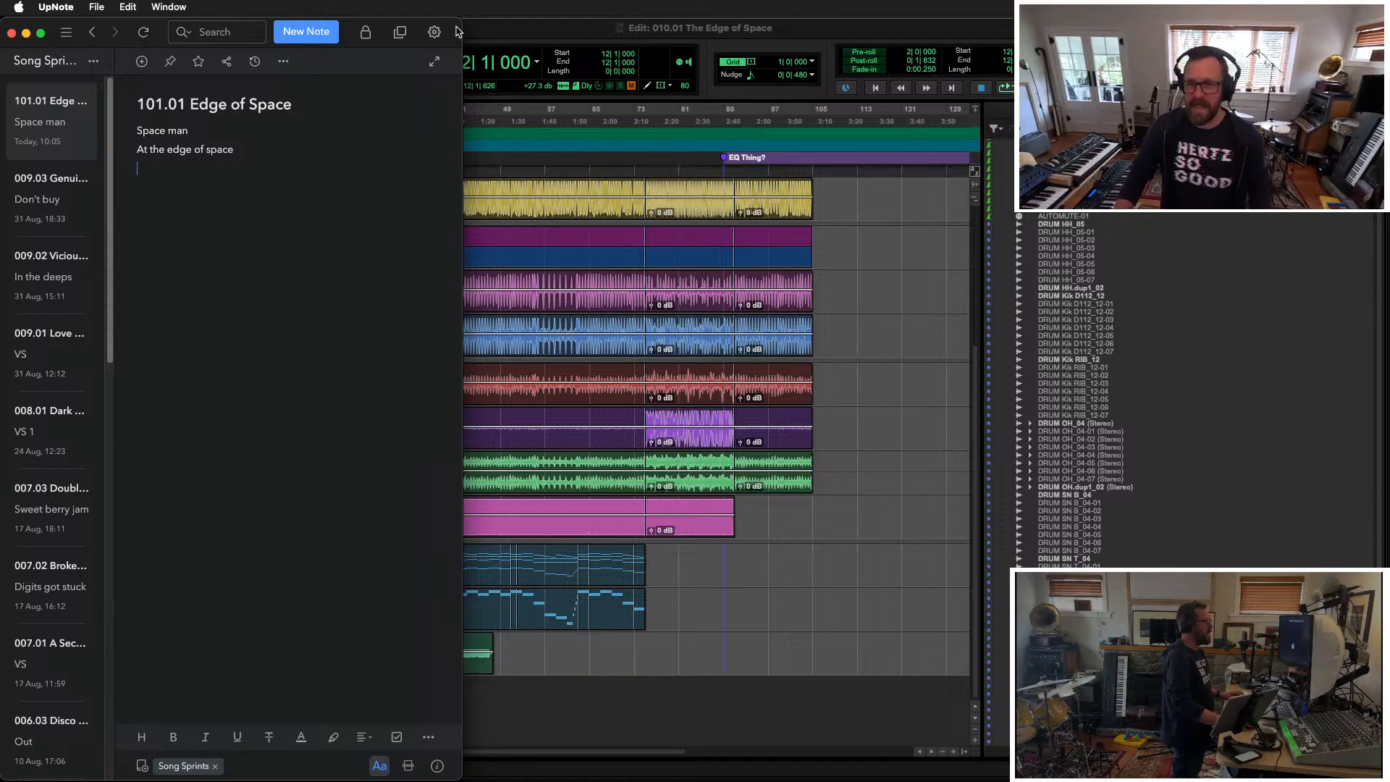
pyautogui.click(566, 36)
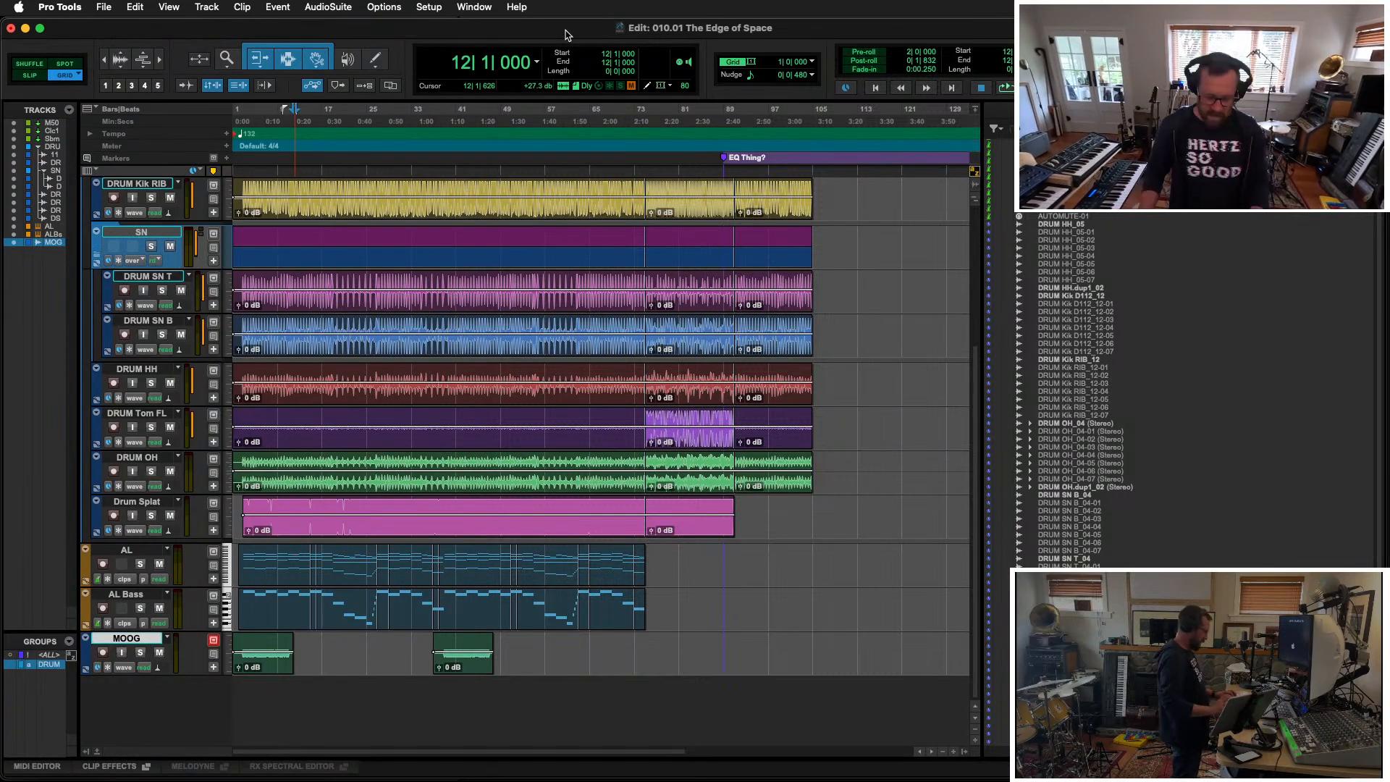
pyautogui.press('super+shift+n')
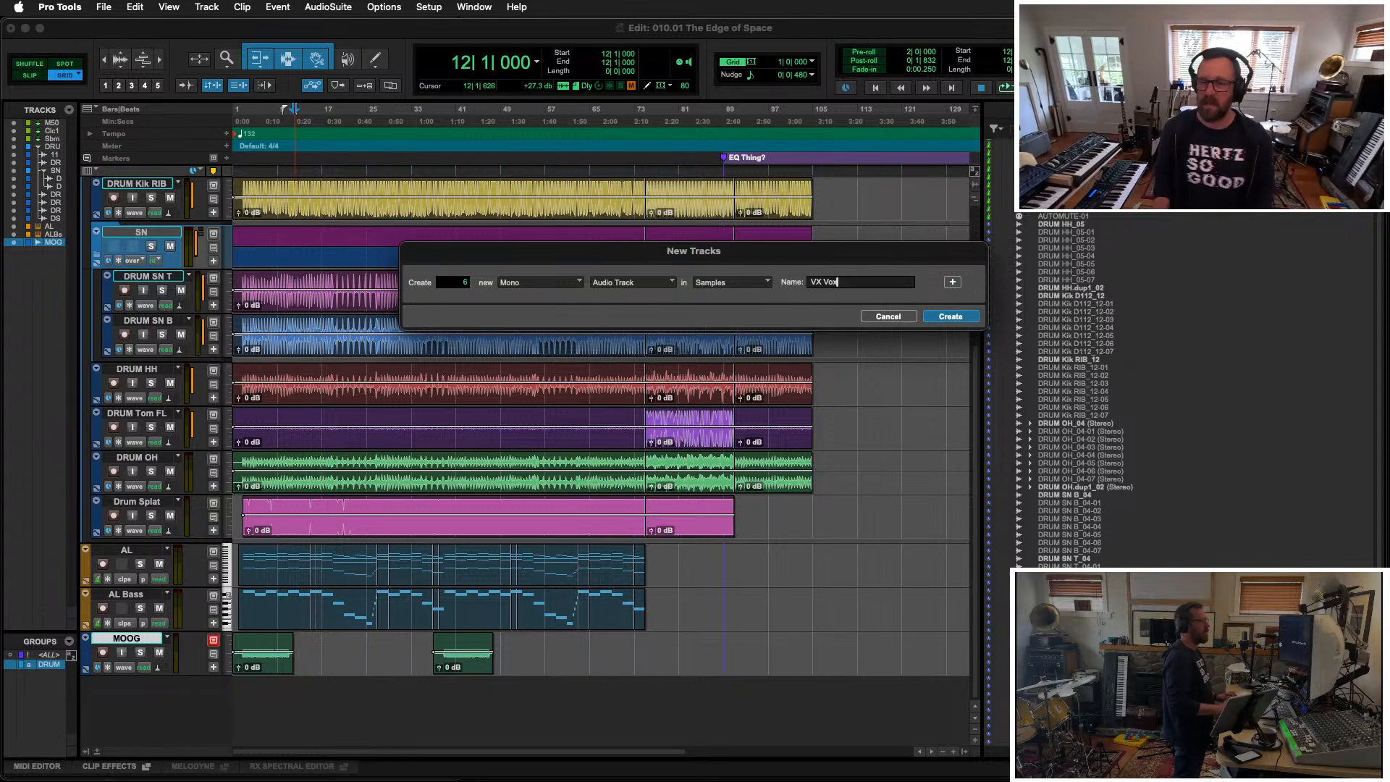
pyautogui.press('Return')
pyautogui.scroll(-5, 277, 353)
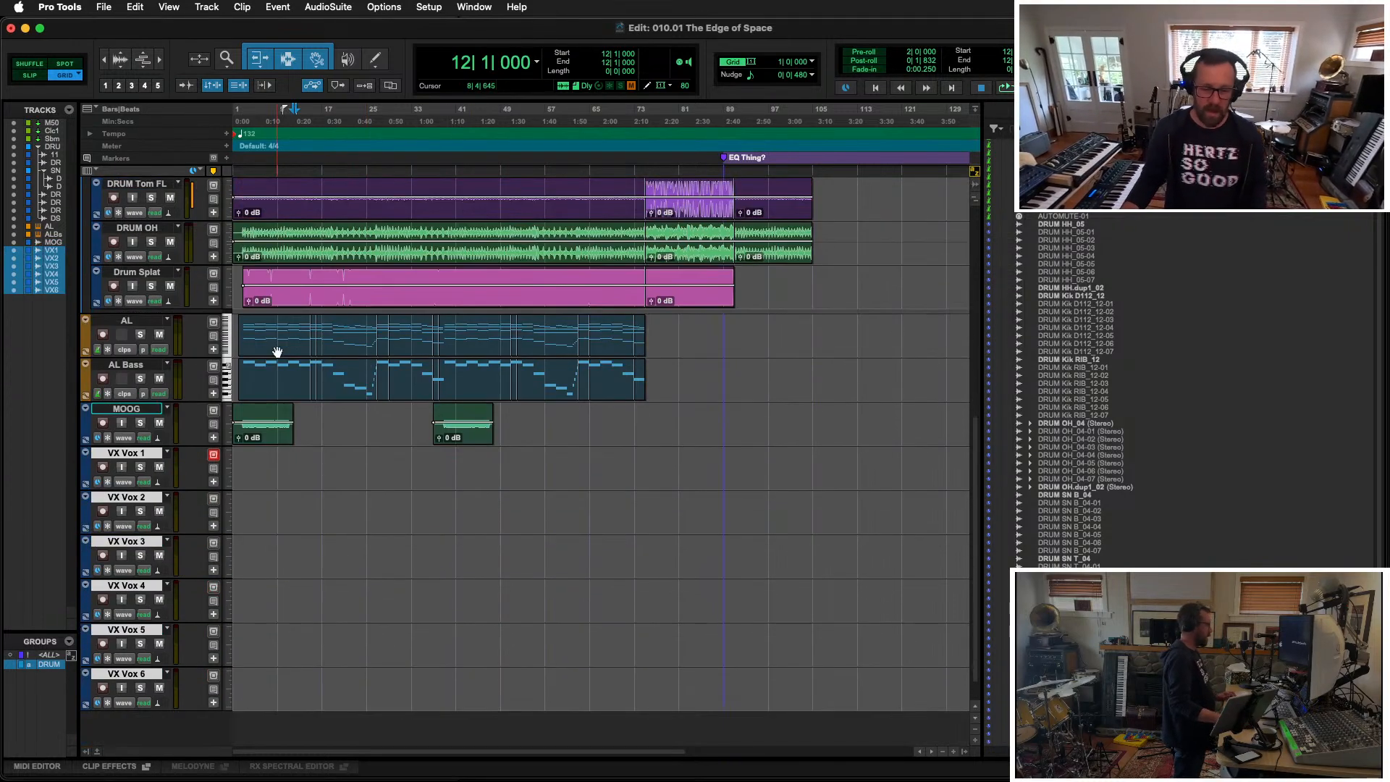
# Step: Move the six VX Vox tracks into a new stereo routing folder named VS Vox, with the tracks routed to it
pyautogui.press('super+alt+shift+n')
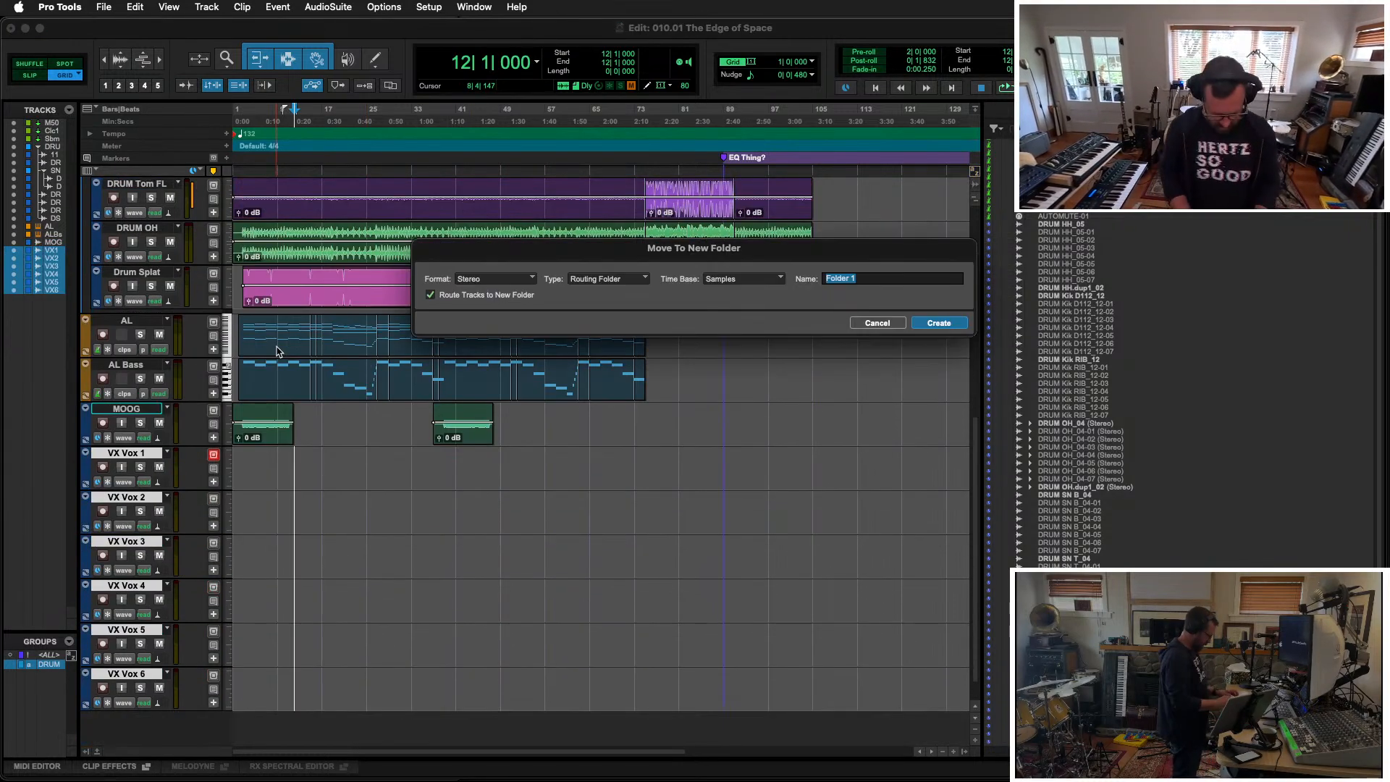
pyautogui.write('VS Vox')
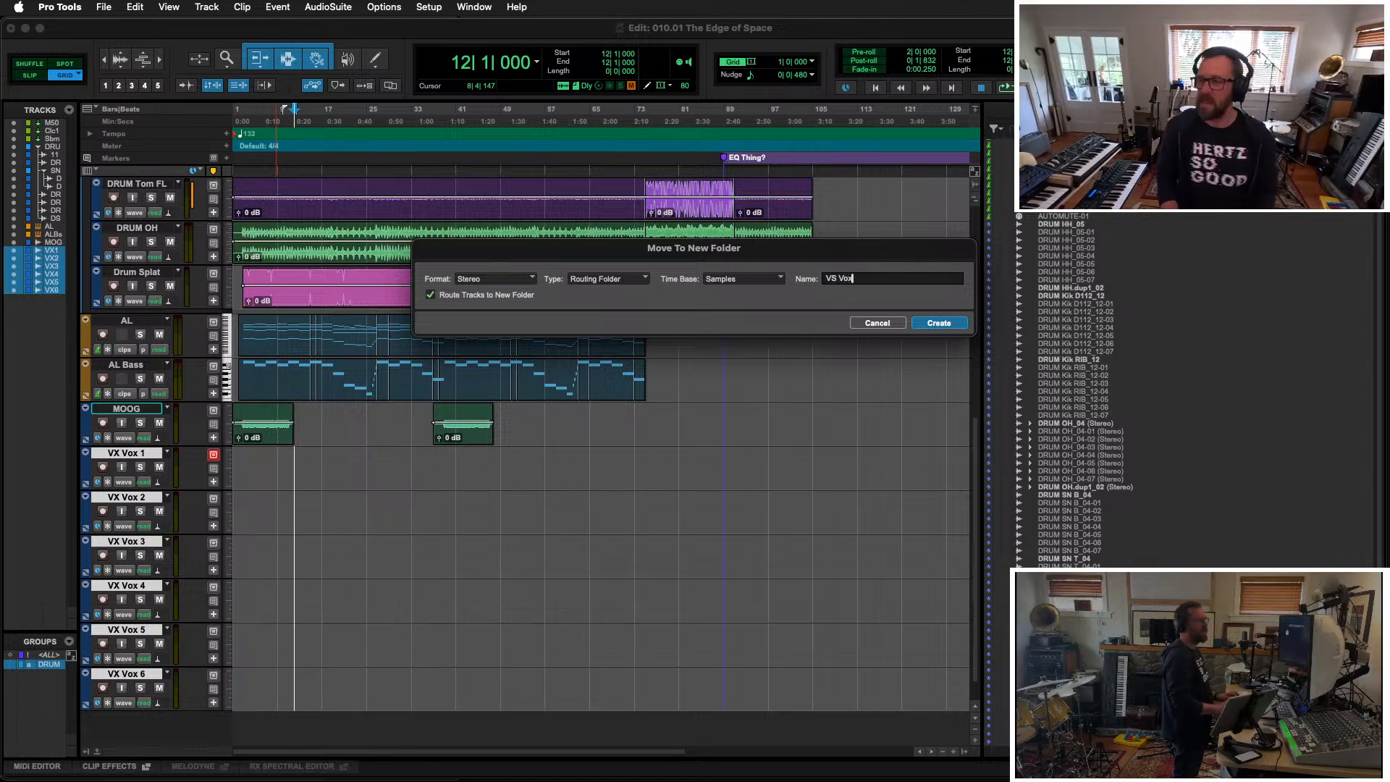
pyautogui.press('Return')
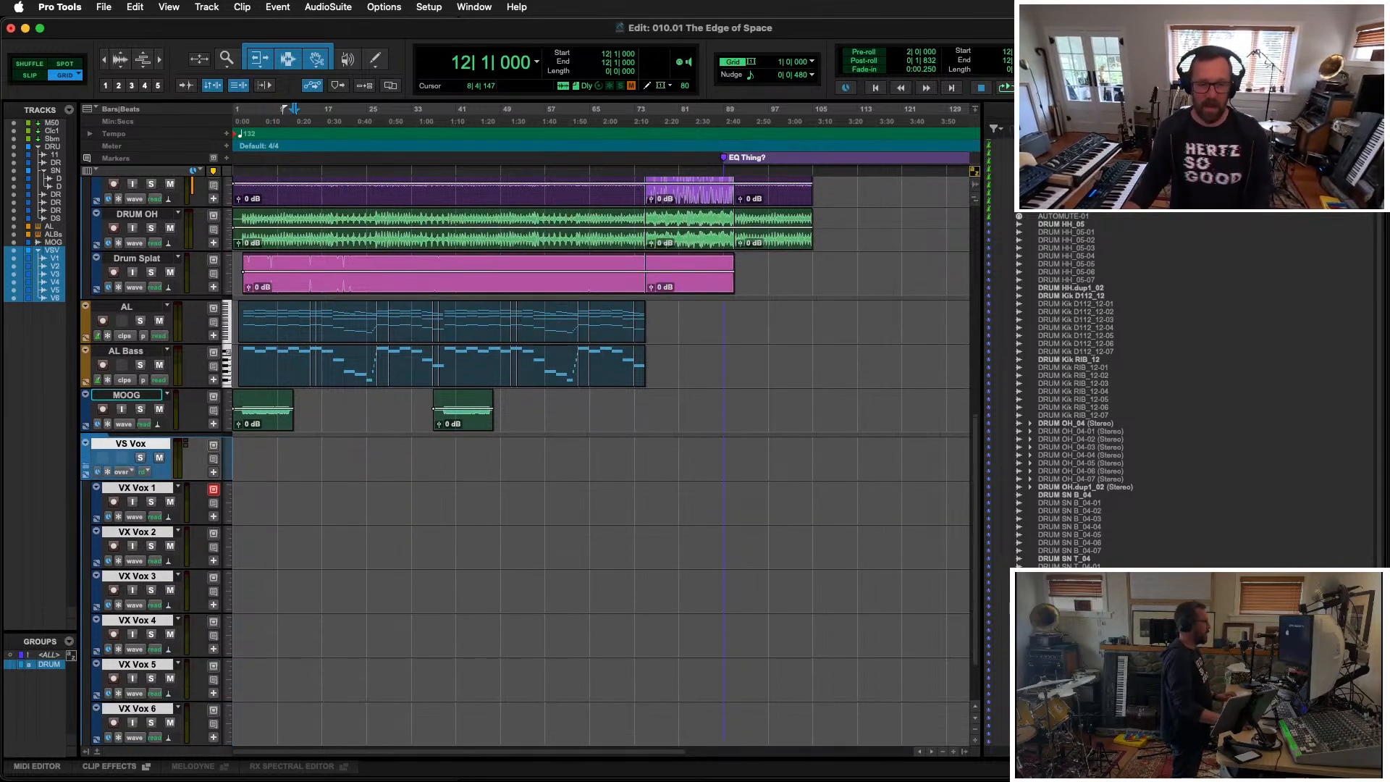
# Step: Set the input of all six VX Vox tracks to Mic 4 and record-arm VX Vox 1
pyautogui.press('super+equal')
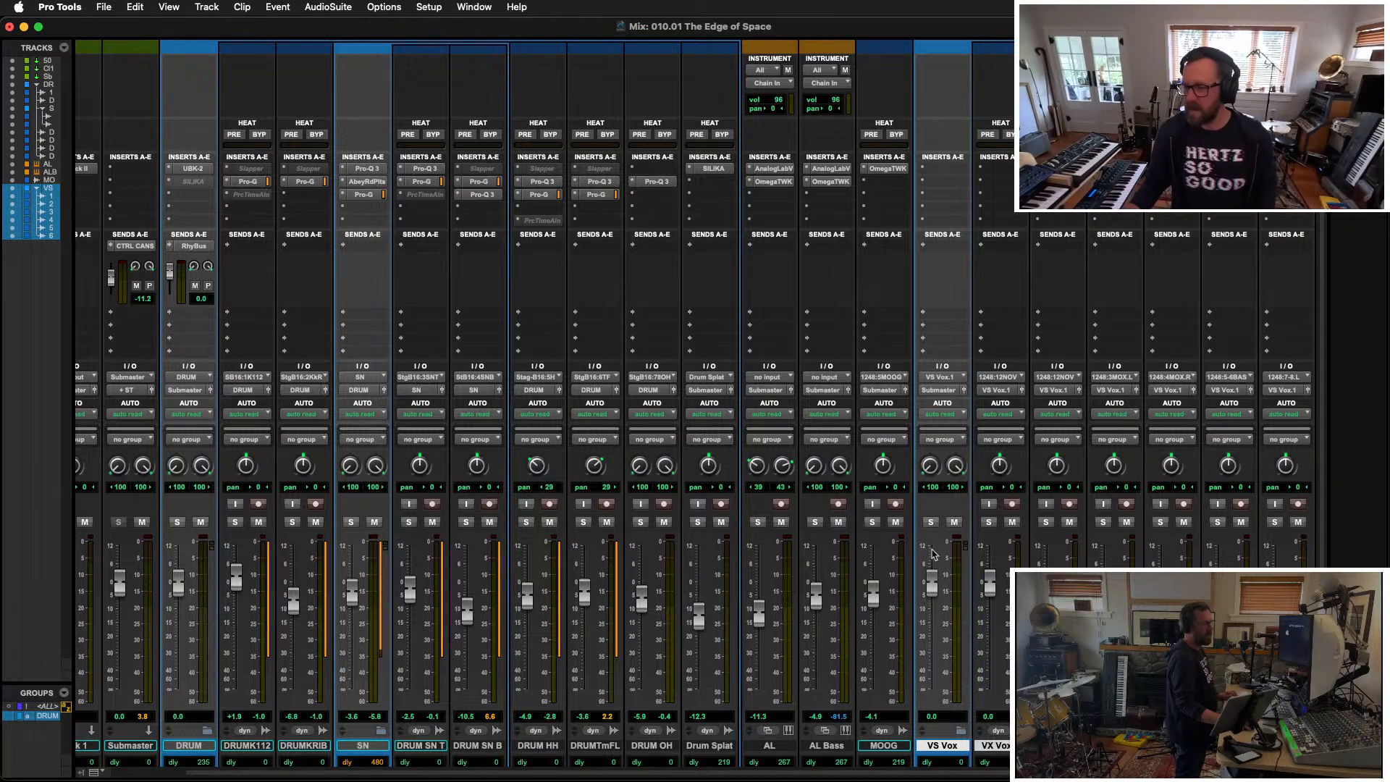
pyautogui.keyDown('super'); pyautogui.click(940, 747); pyautogui.keyUp('super')
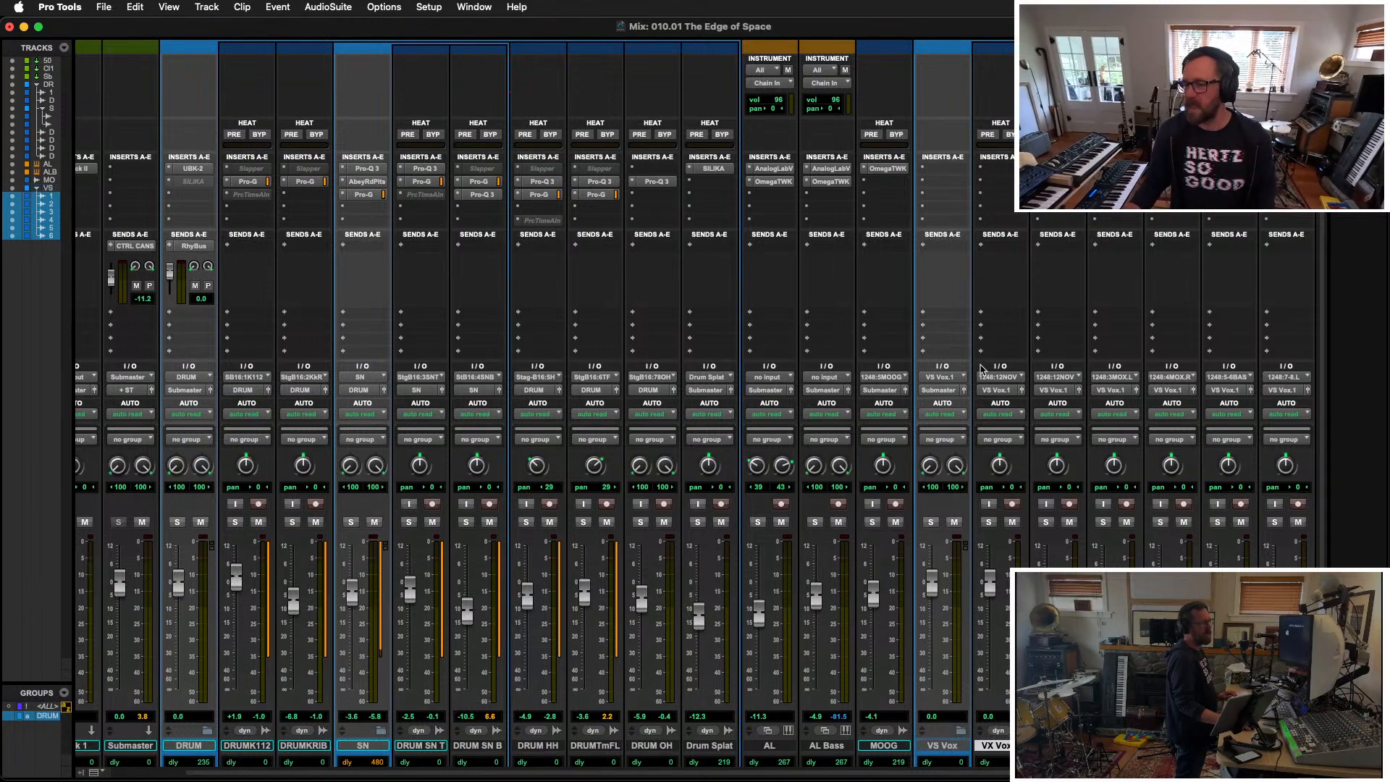
pyautogui.click(999, 384)
pyautogui.moveTo(1019, 377)
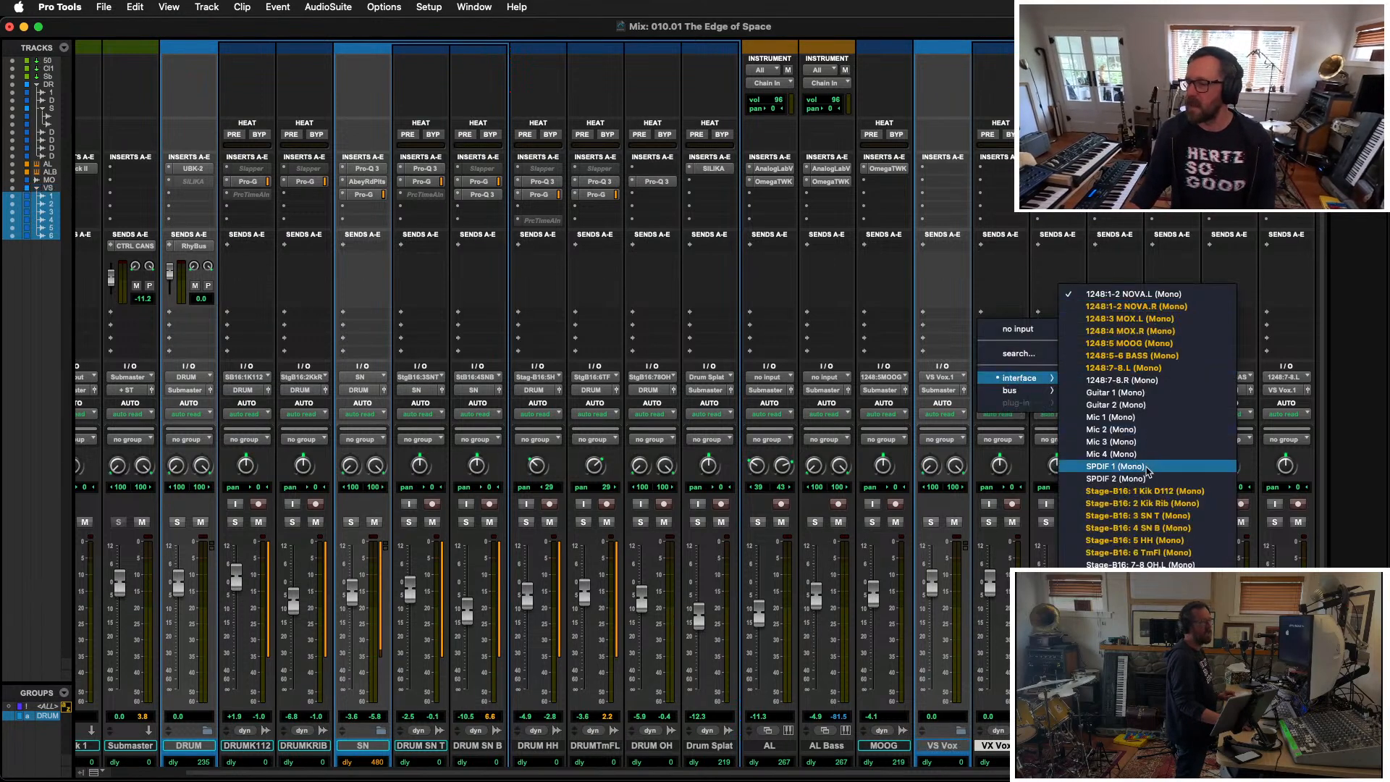
pyautogui.keyDown('alt'); pyautogui.keyDown('shift'); pyautogui.click(1145, 454); pyautogui.keyUp('shift'); pyautogui.keyUp('alt')
pyautogui.click(1012, 503)
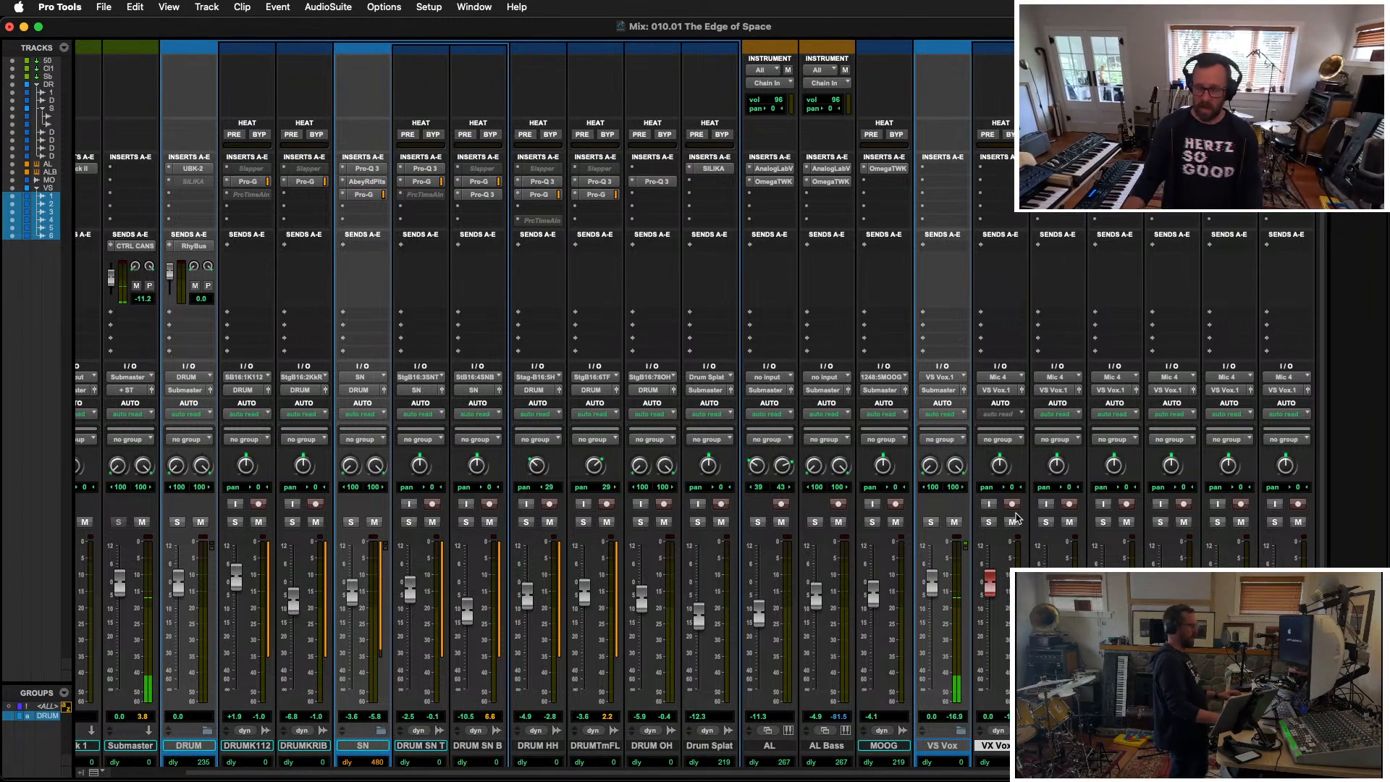
pyautogui.hotkey('ctrl', 'alt', 't')
pyautogui.press('super+equal')
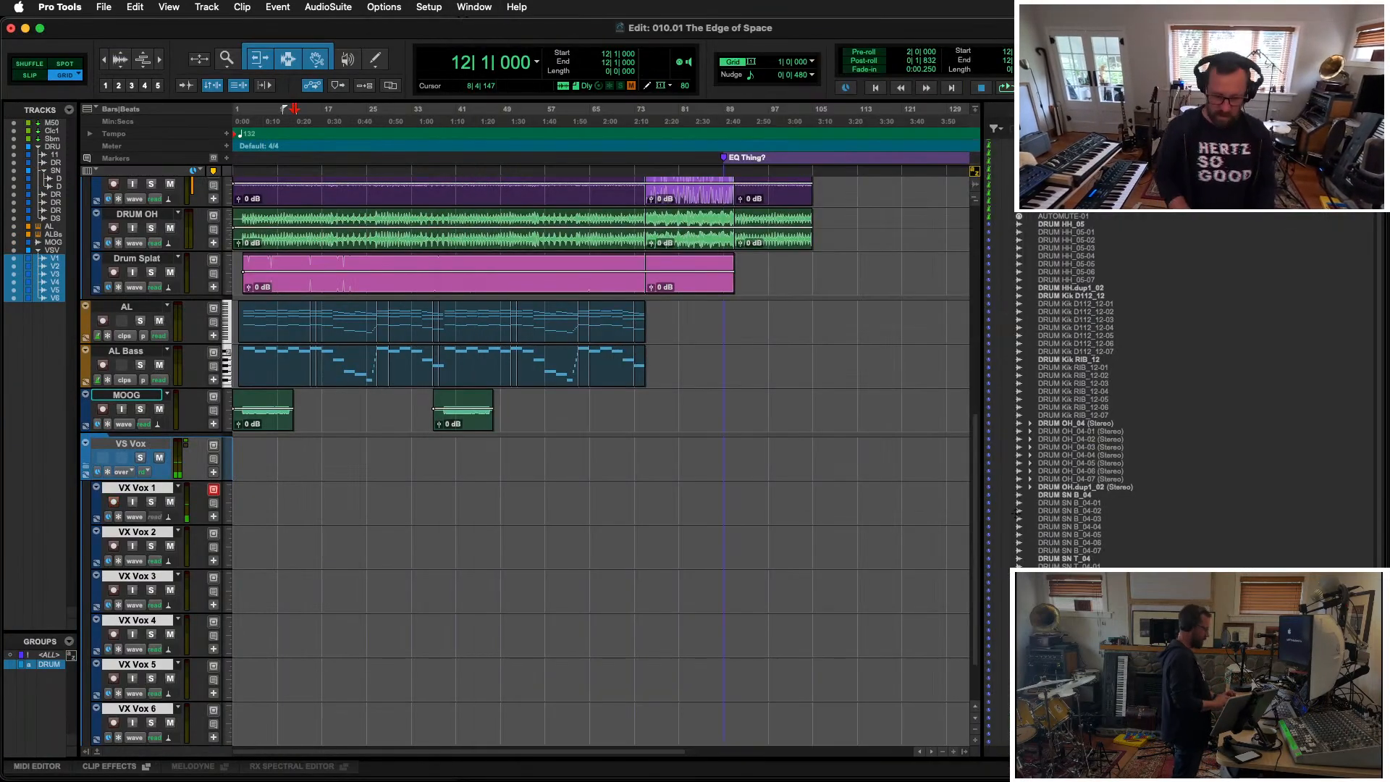
# Step: Place the Edit window beside the UpNote lyrics note and set the edit cursor on VX Vox 1 at 9|1|000
pyautogui.hotkey('ctrl', 'alt', 't')
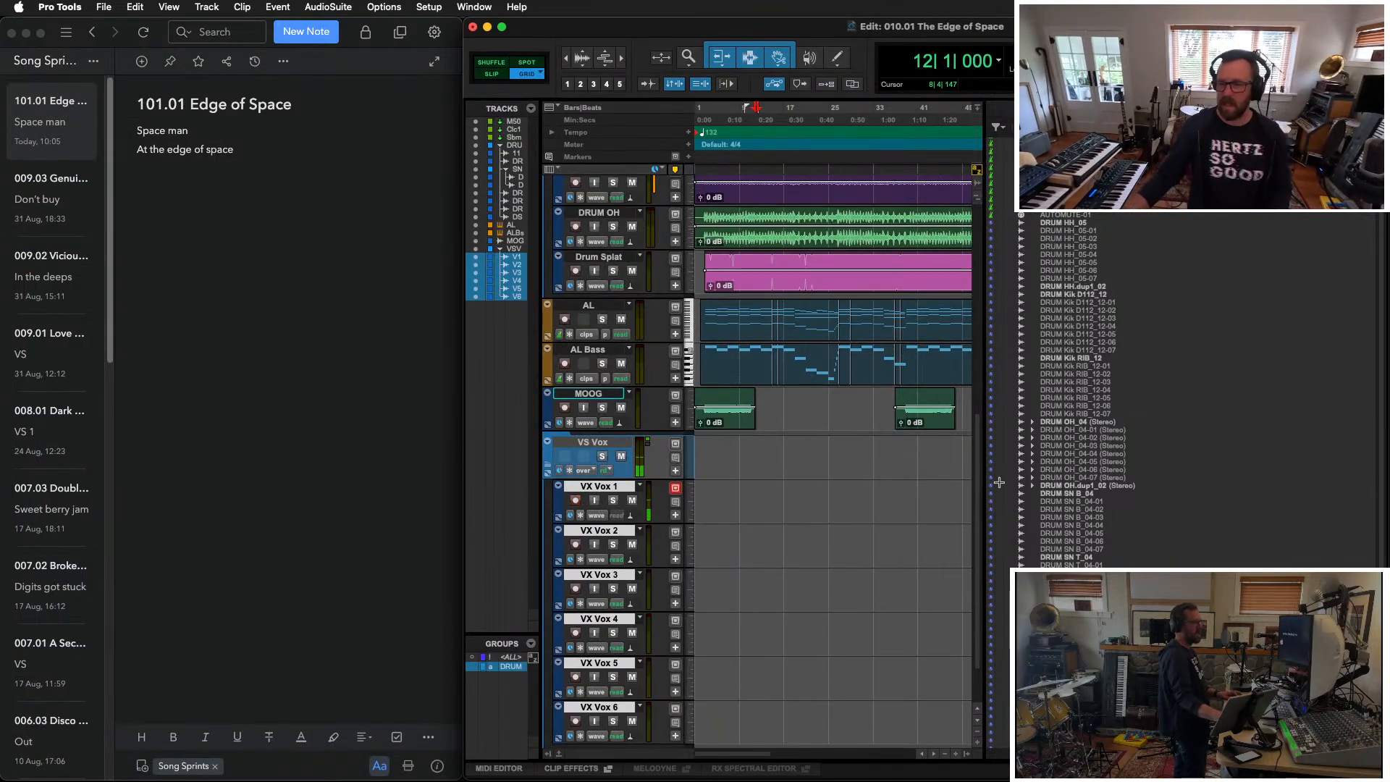
pyautogui.click(742, 499)
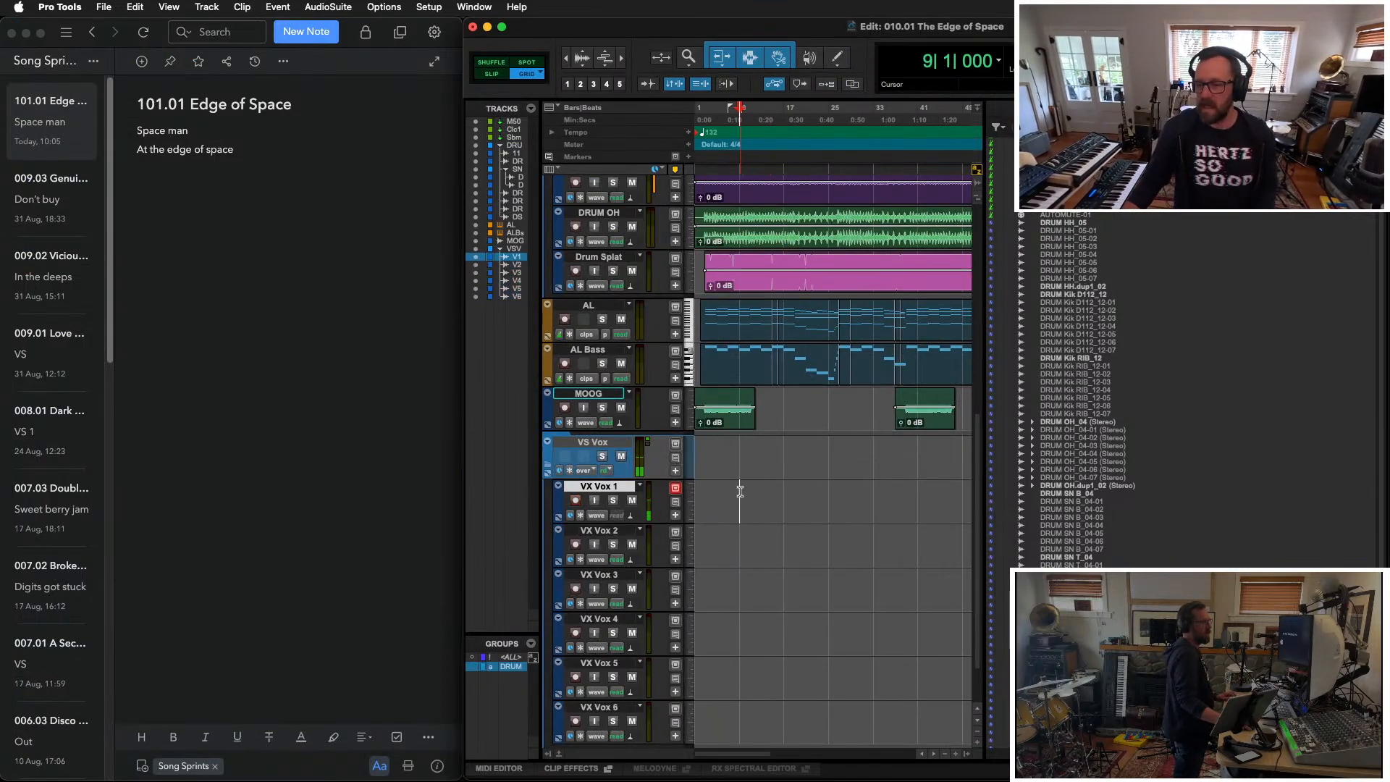
pyautogui.click(227, 415)
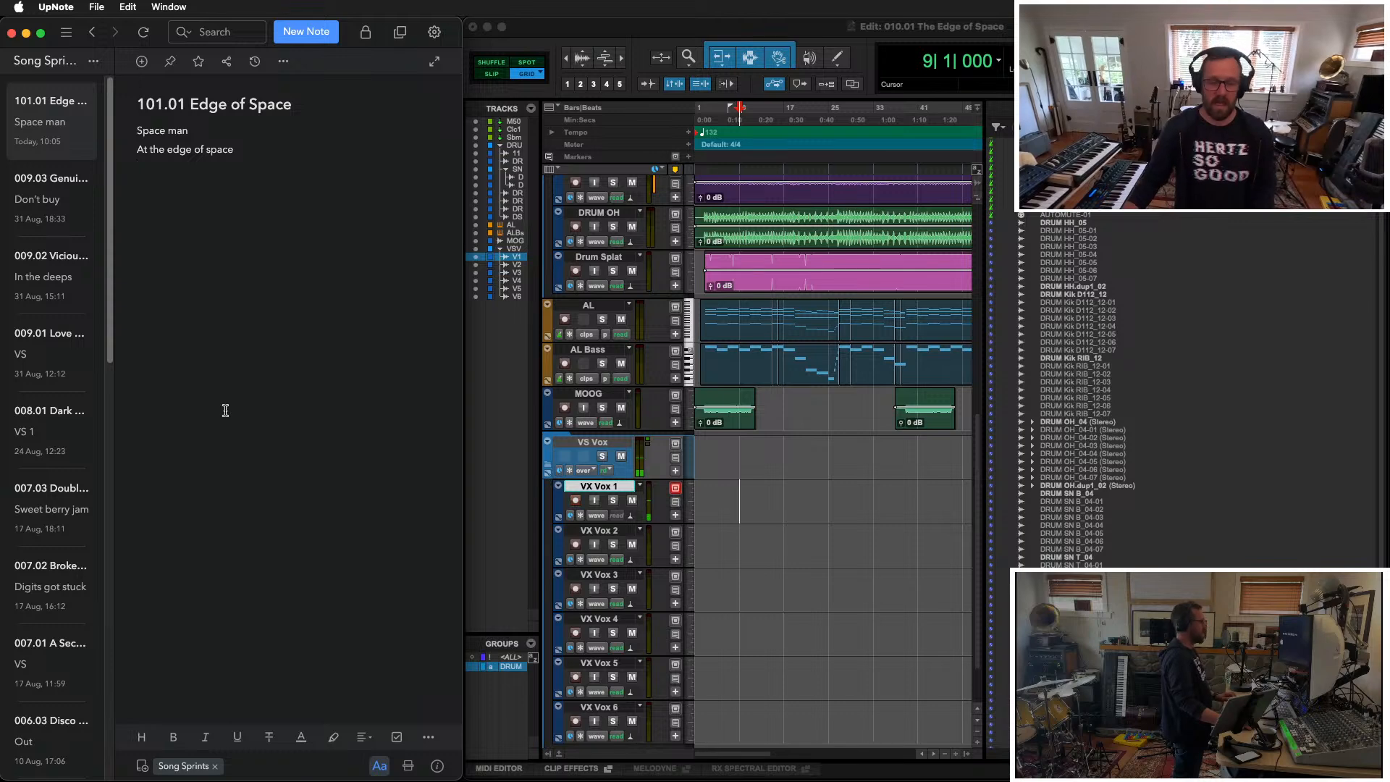
pyautogui.press('super+Tab')
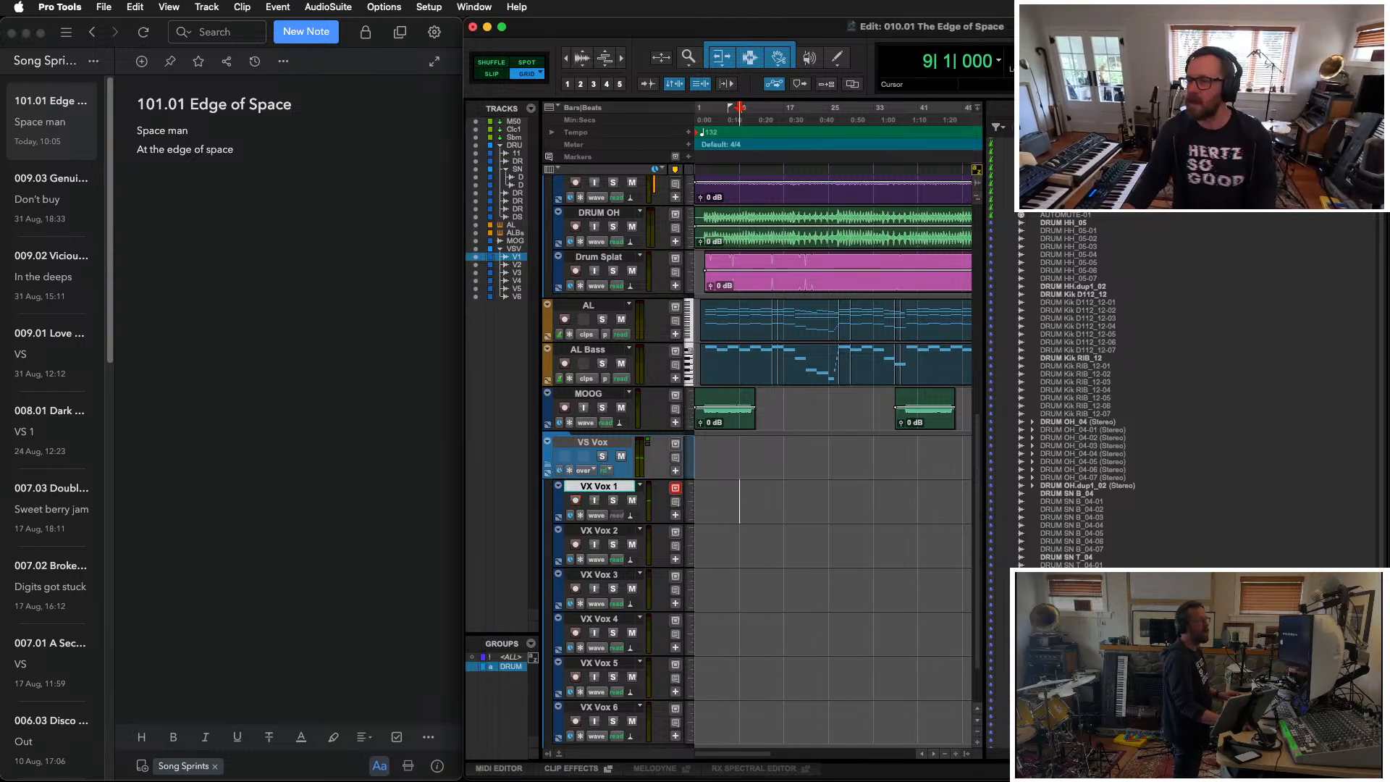
# Step: Widen the Edit window to show more of the timeline and bring all the VX Vox tracks into view
pyautogui.click(131, 225)
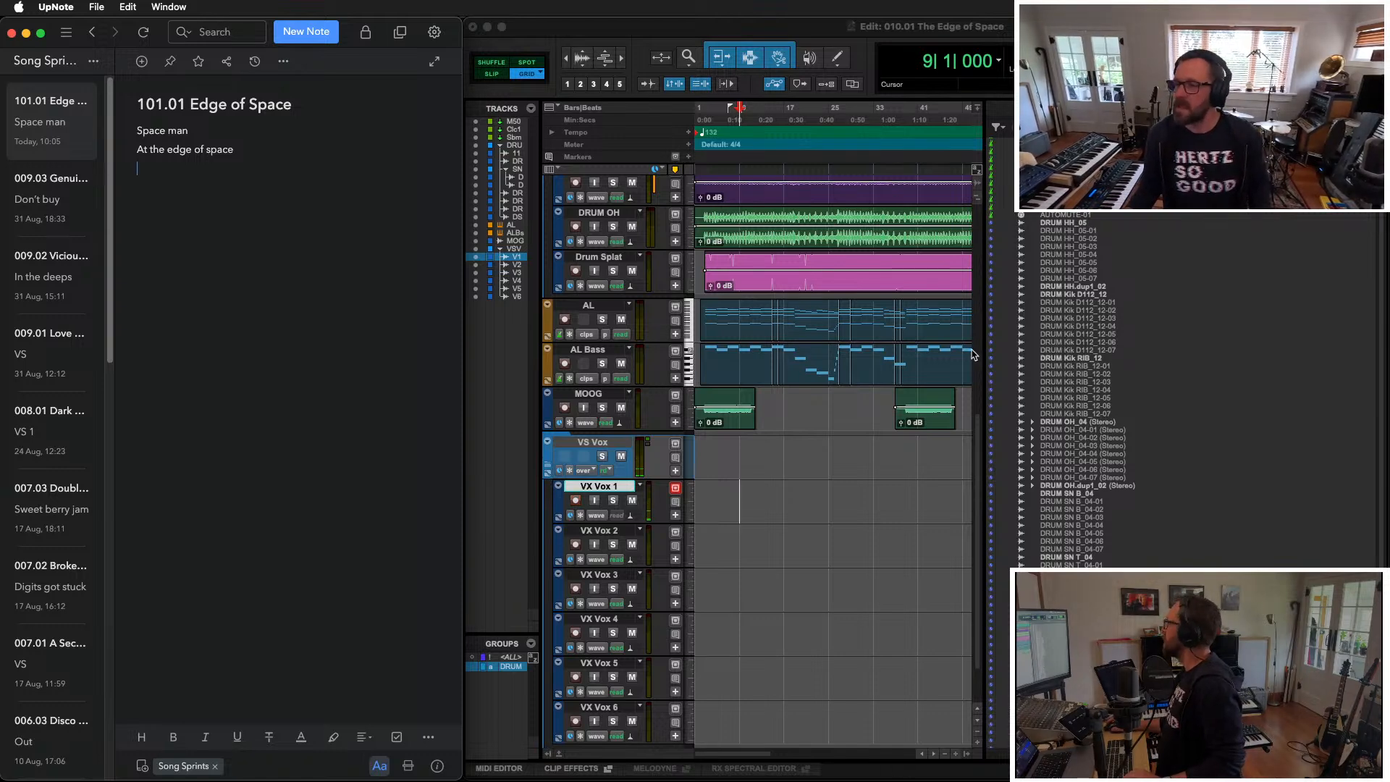
pyautogui.click(970, 755)
pyautogui.scroll(10, 1048, 481)
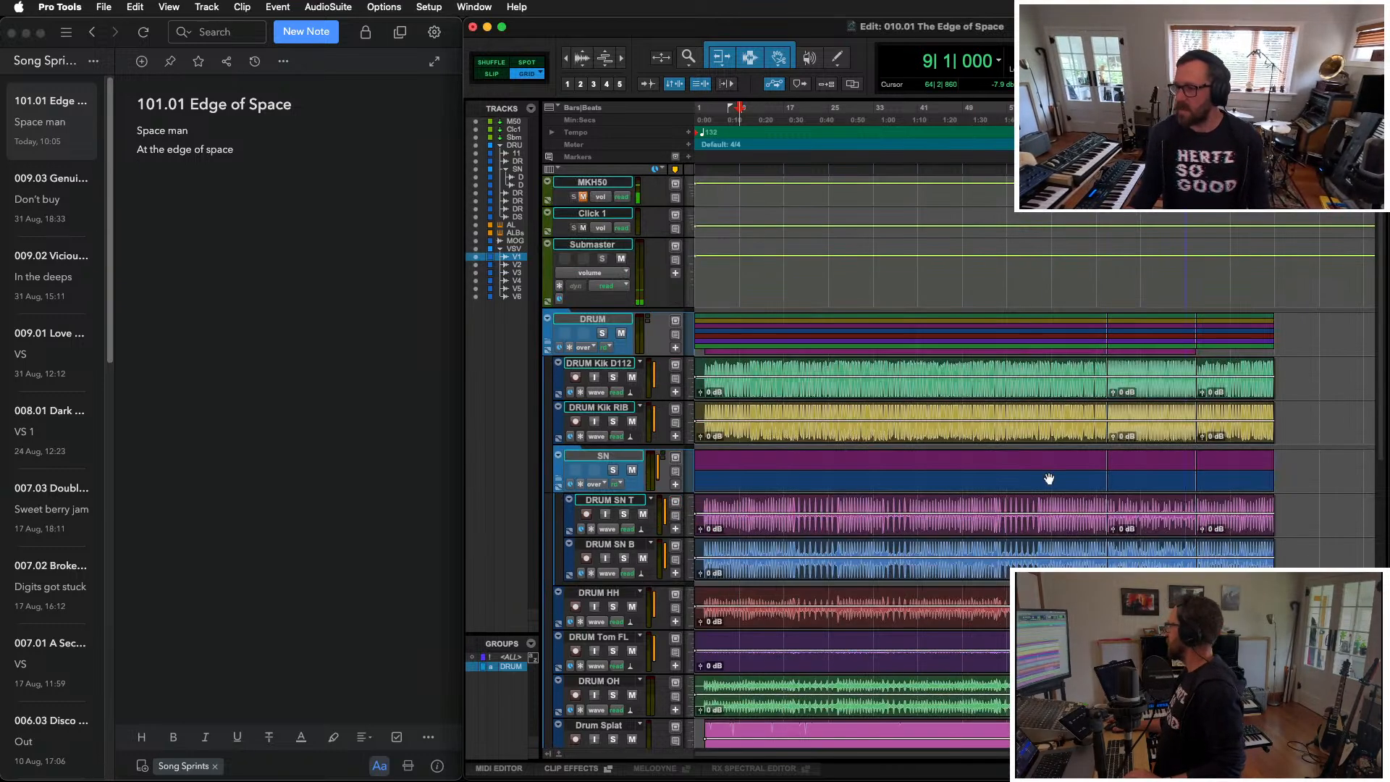
pyautogui.scroll(-4, 1047, 492)
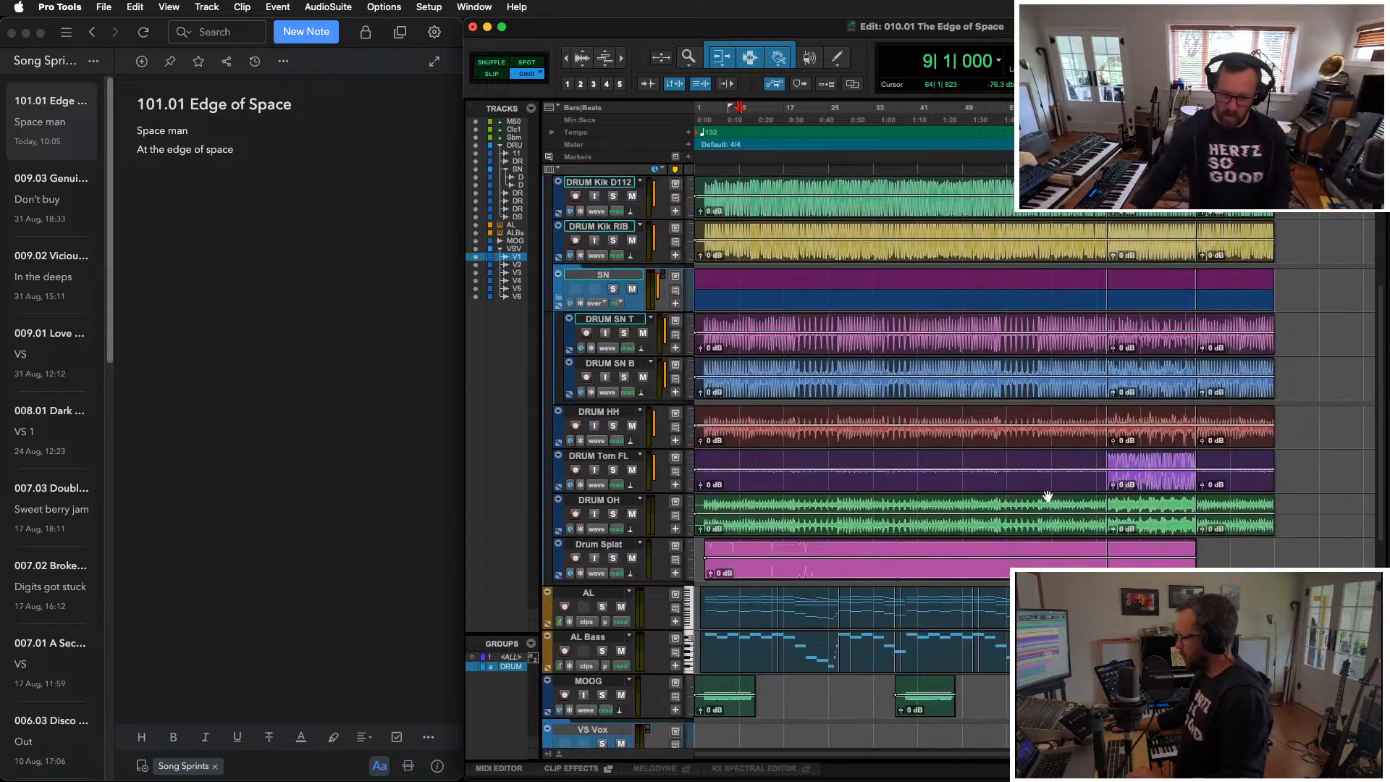
pyautogui.scroll(-6, 1042, 496)
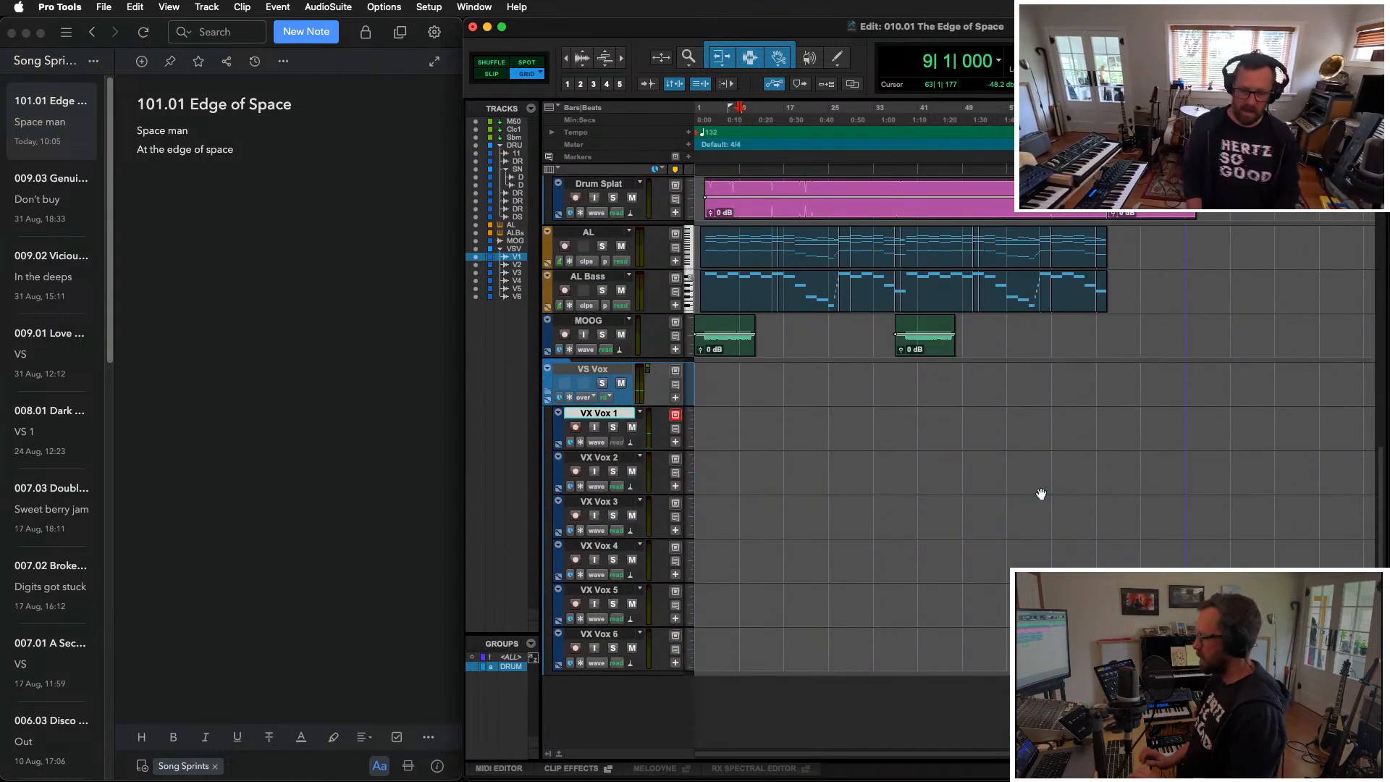
pyautogui.click(273, 372)
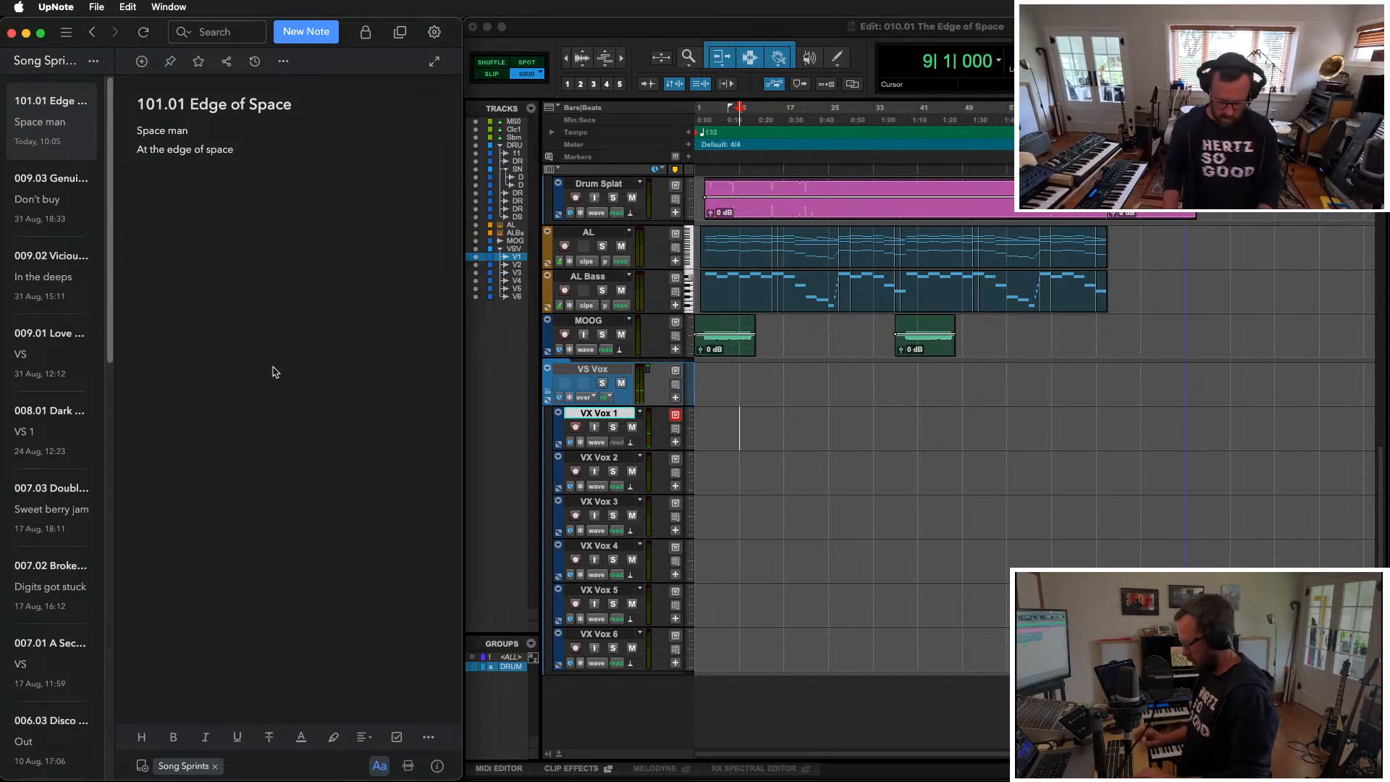
pyautogui.write('Poor man')
pyautogui.press('super+shift+Left')
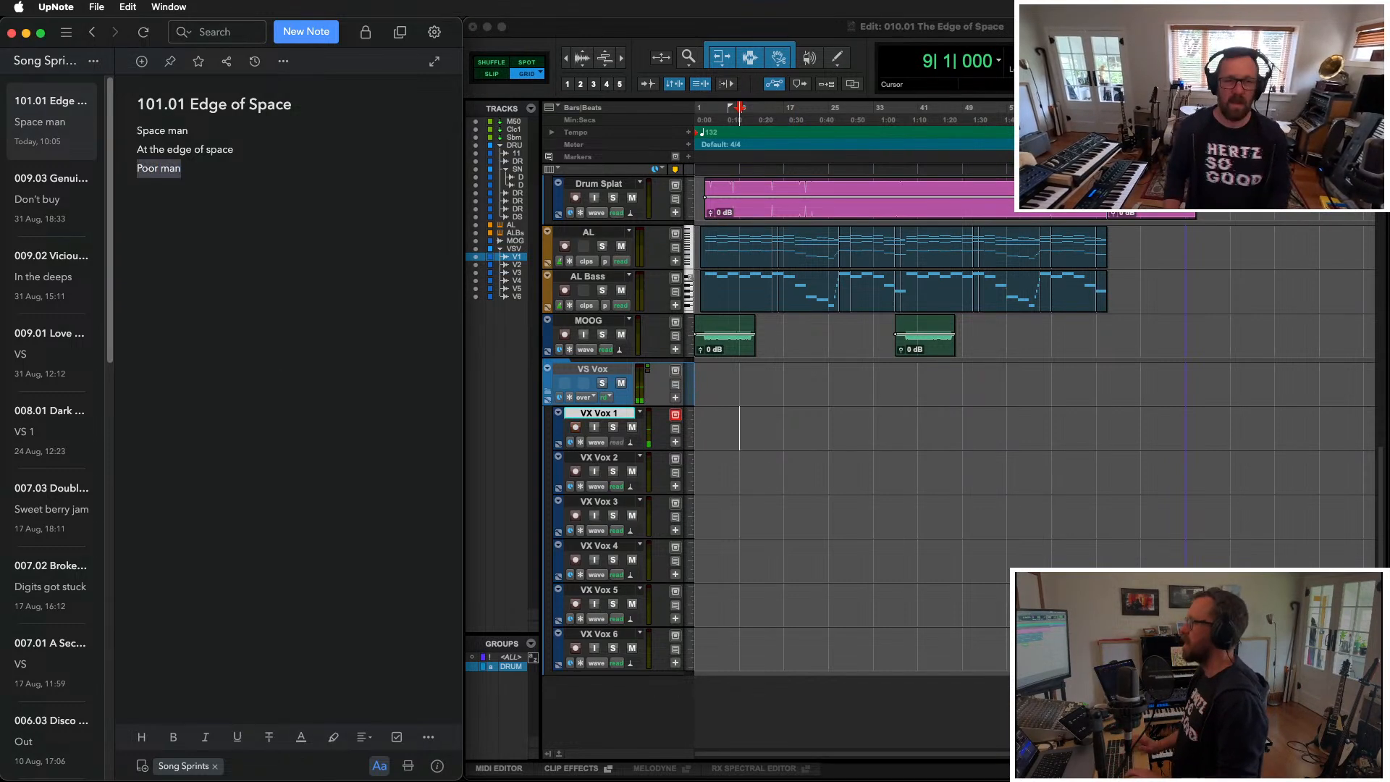
pyautogui.press('BackSpace')
# Step: Add the lyric lines "A place, man" and "An epic fall from grace" below "At the edge of space" in the note
pyautogui.click(137, 149)
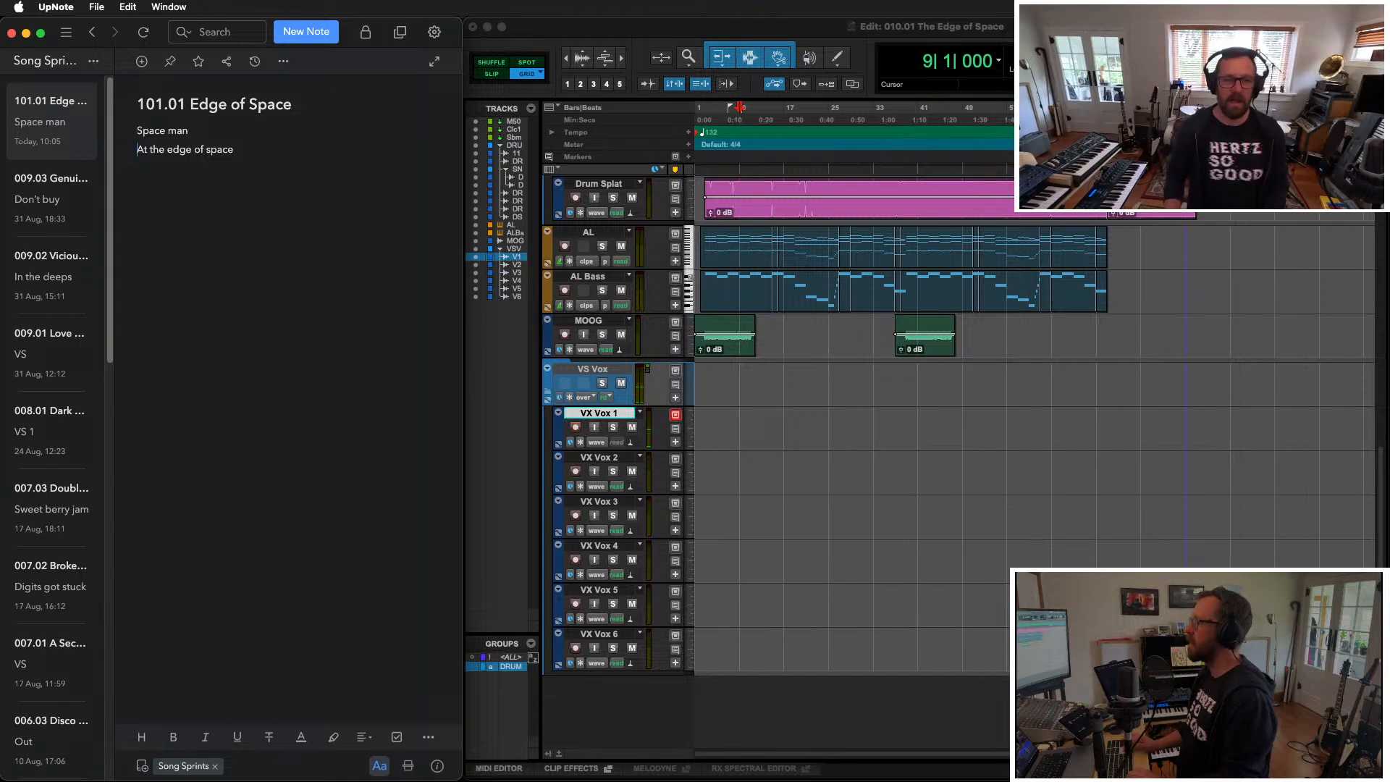
pyautogui.hotkey('alt', 'shift', 'Left')
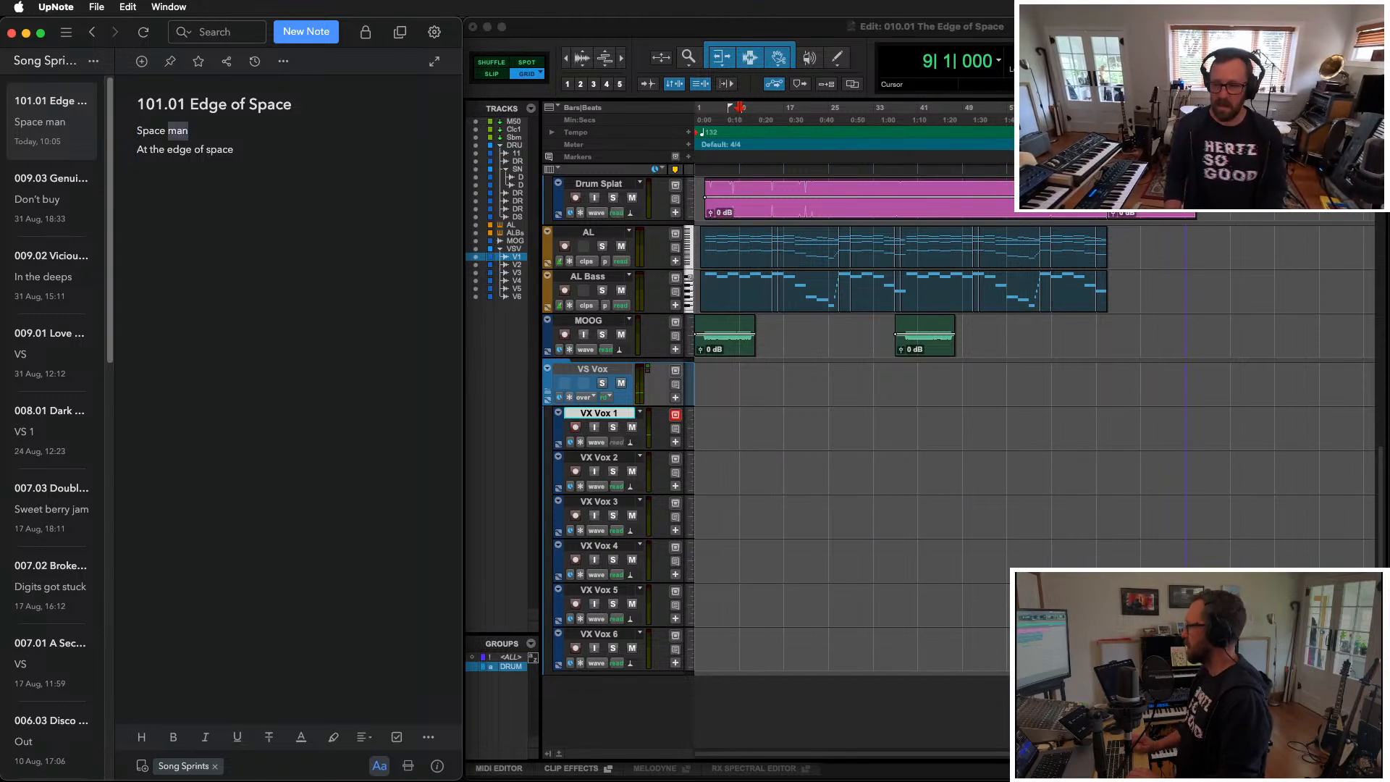
pyautogui.press('Right')
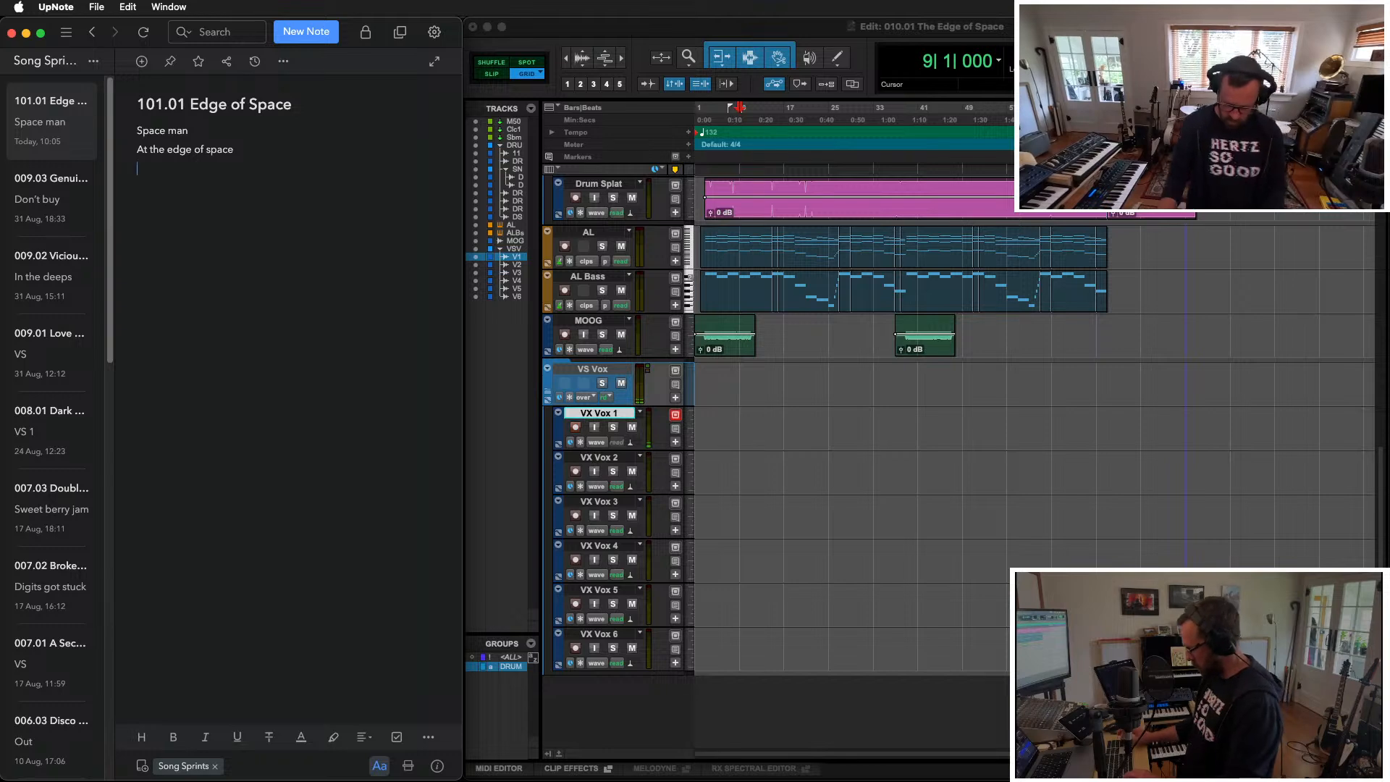
pyautogui.write('lace, man')
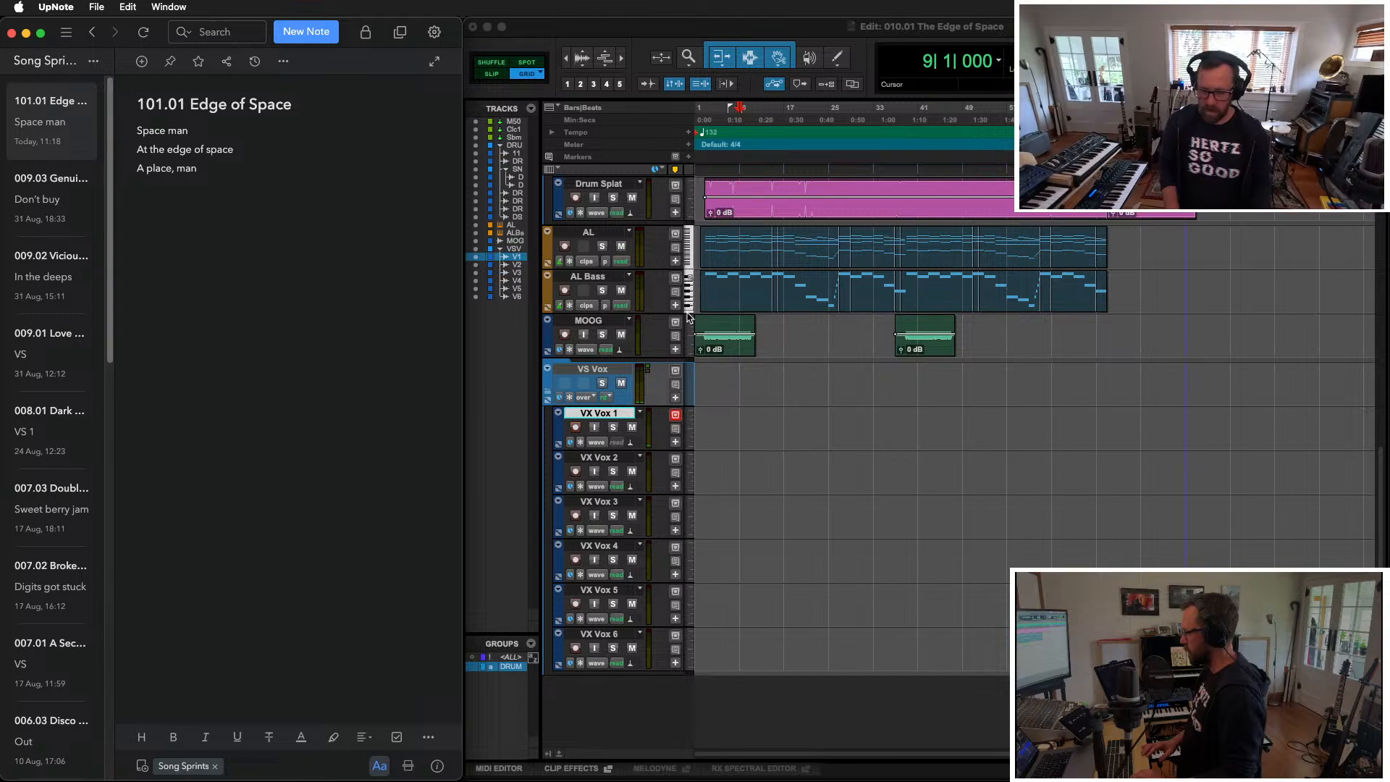
pyautogui.press('Return')
pyautogui.write('An epic fall from grace')
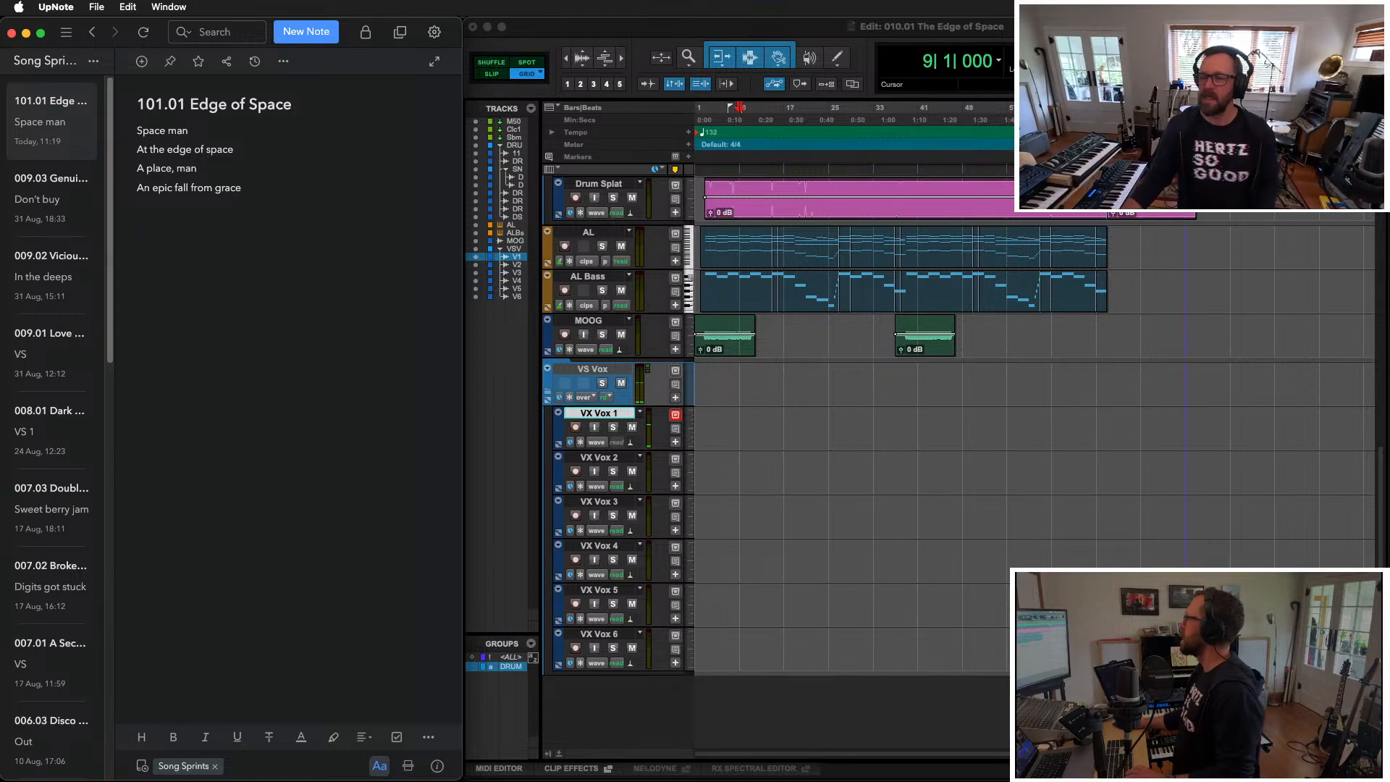
# Step: Audition the song in Pro Tools from 9|1|000 with VX Vox 1 record-armed
pyautogui.click(738, 33)
pyautogui.scroll(10, 726, 466)
pyautogui.scroll(-10, 745, 450)
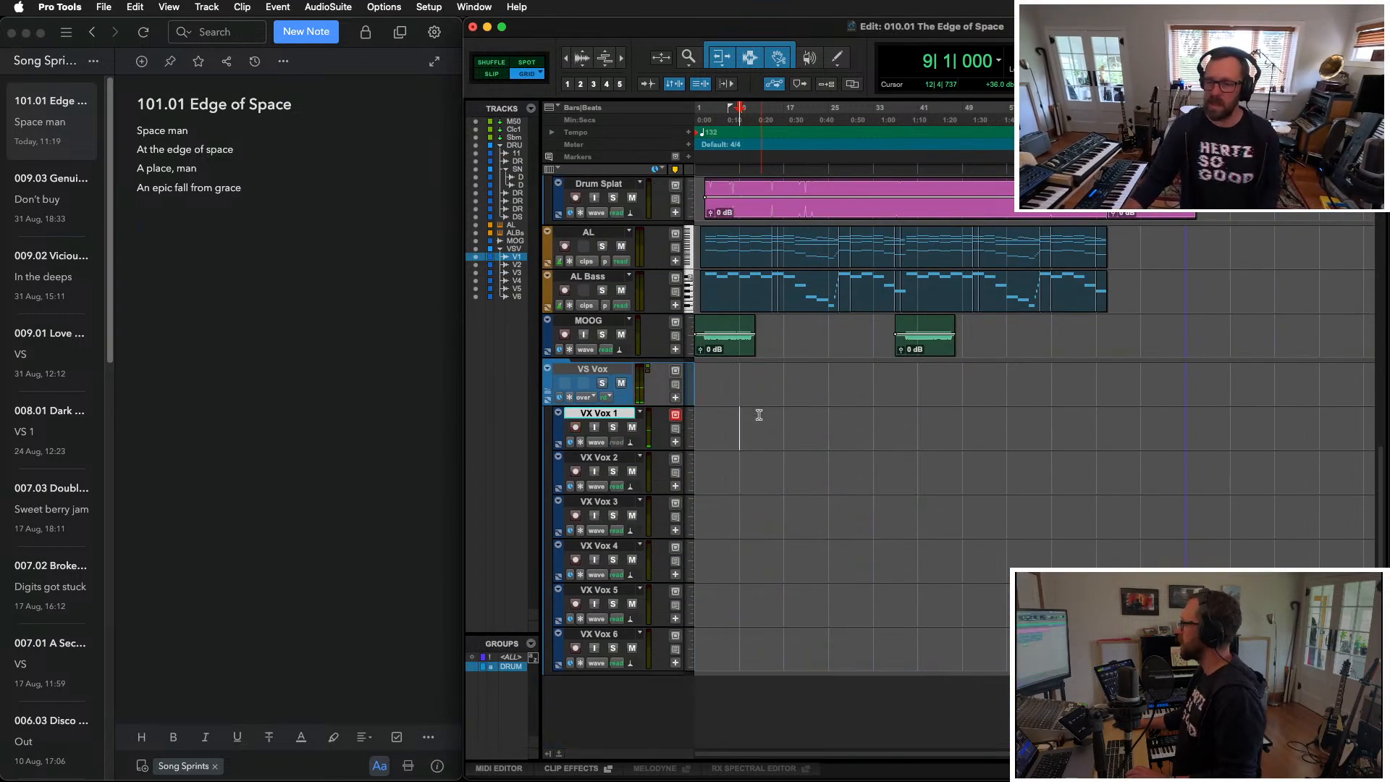
pyautogui.press('space')
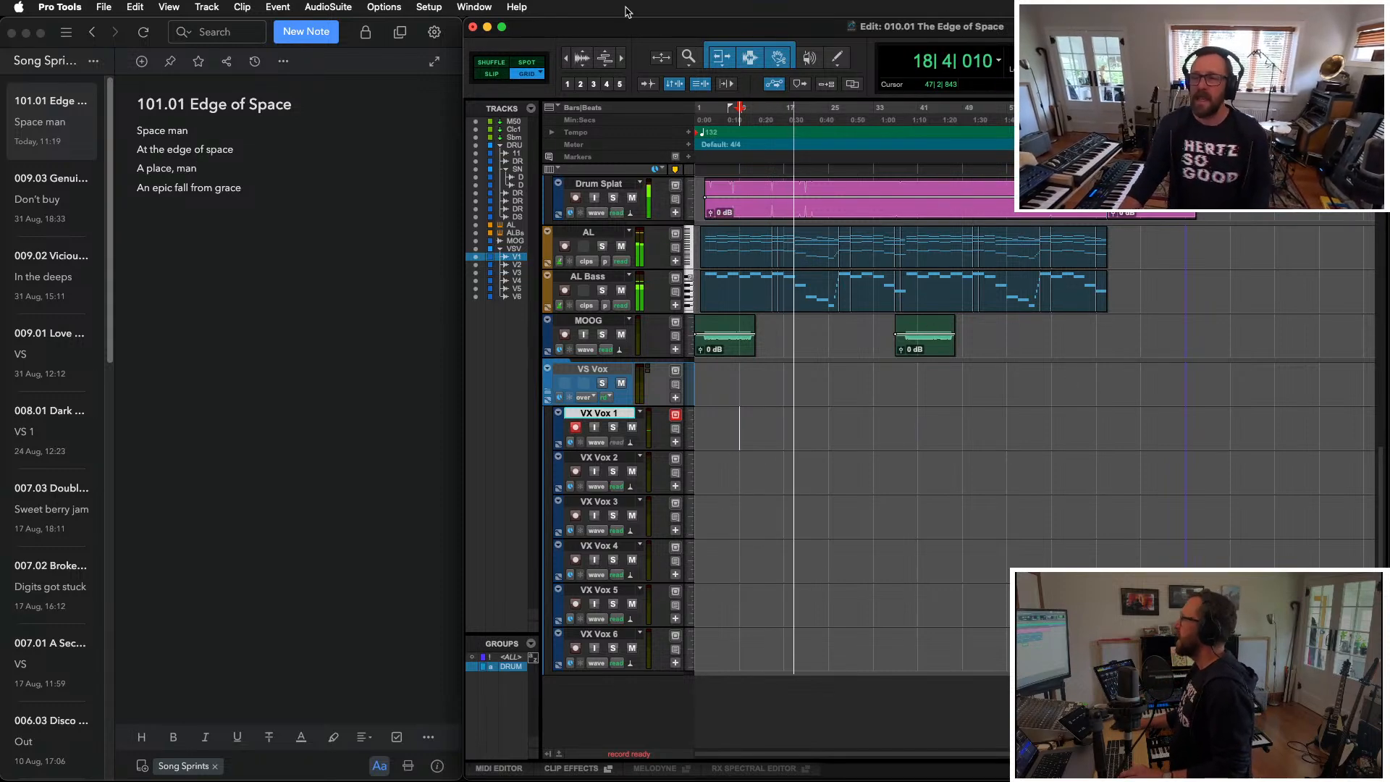
pyautogui.click(226, 272)
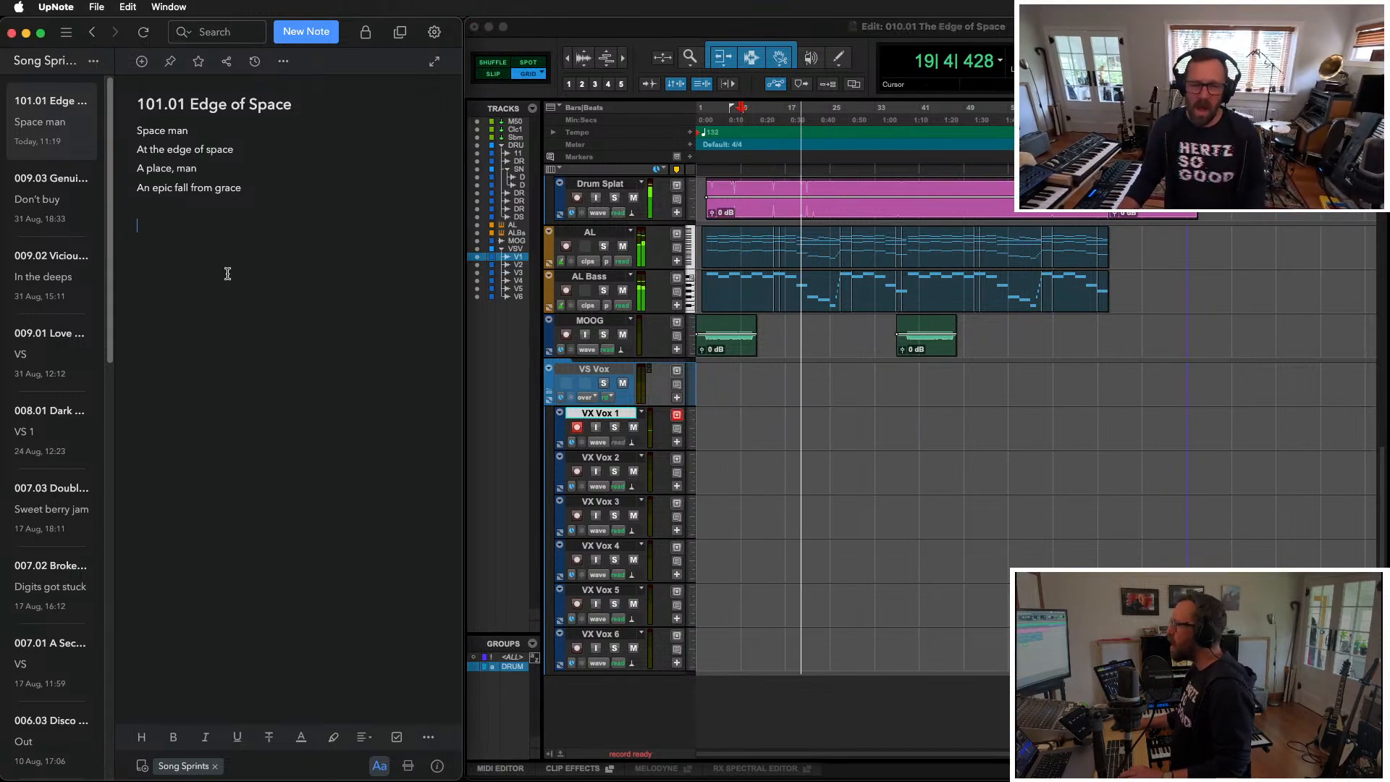
pyautogui.click(687, 27)
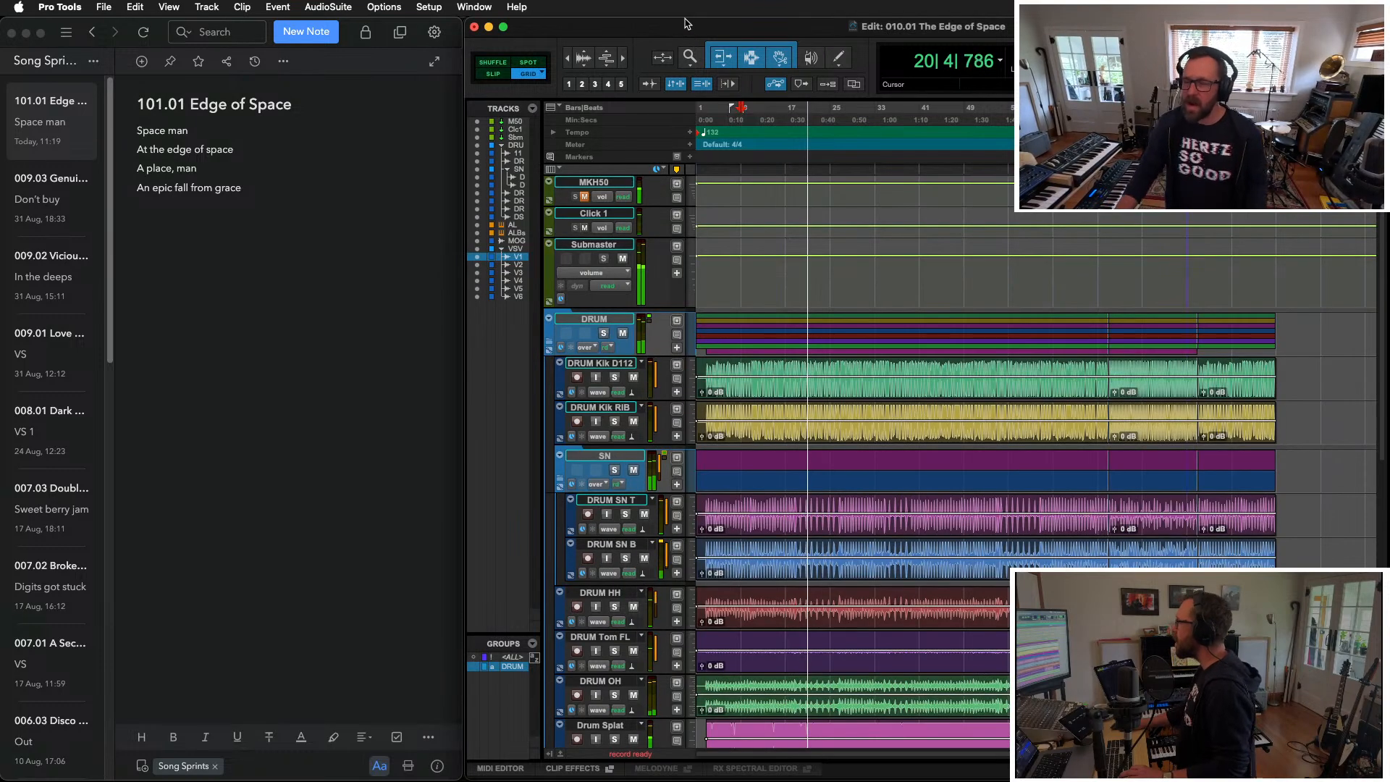
pyautogui.scroll(-10, 902, 537)
pyautogui.press('space')
# Step: Add the lyric line "An oooohh" to the UpNote note, separated from the verse by a blank line
pyautogui.click(210, 254)
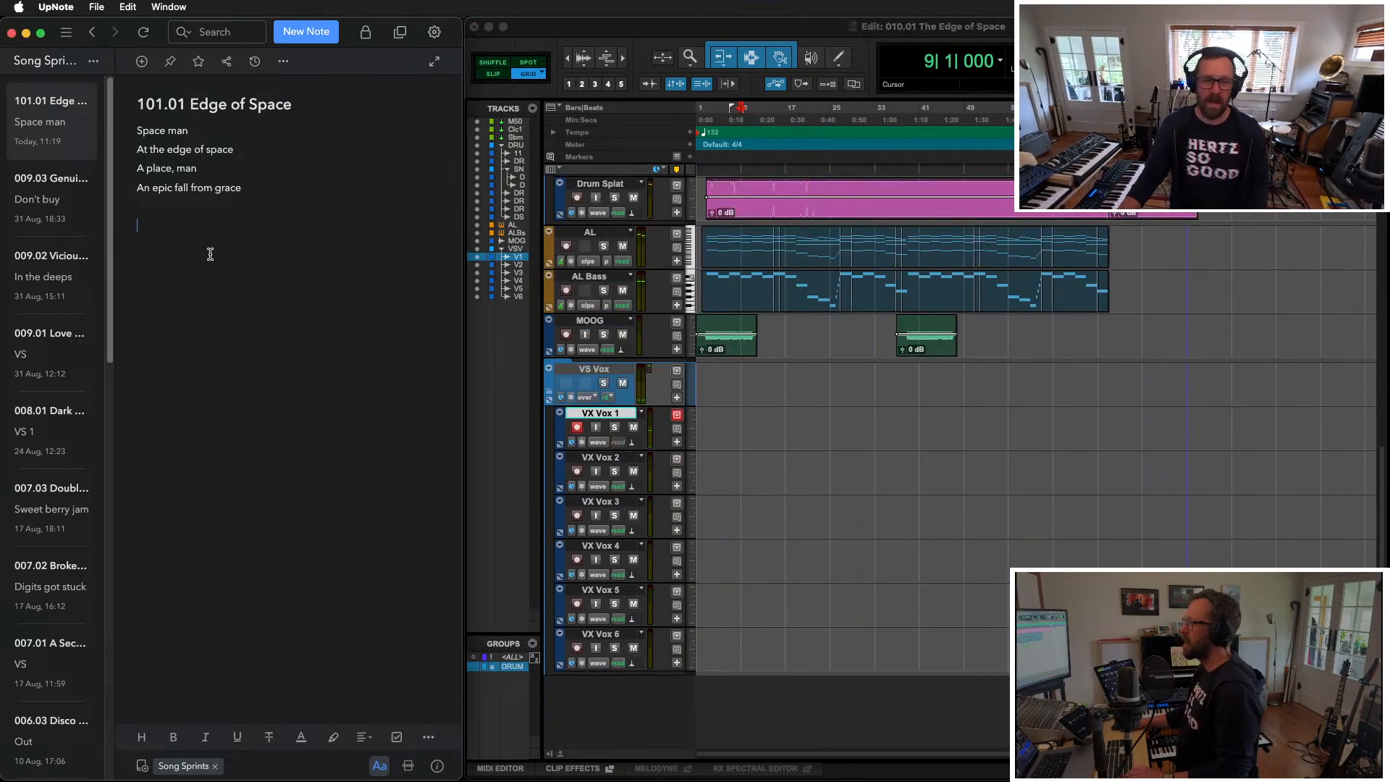
pyautogui.write('An oooohh')
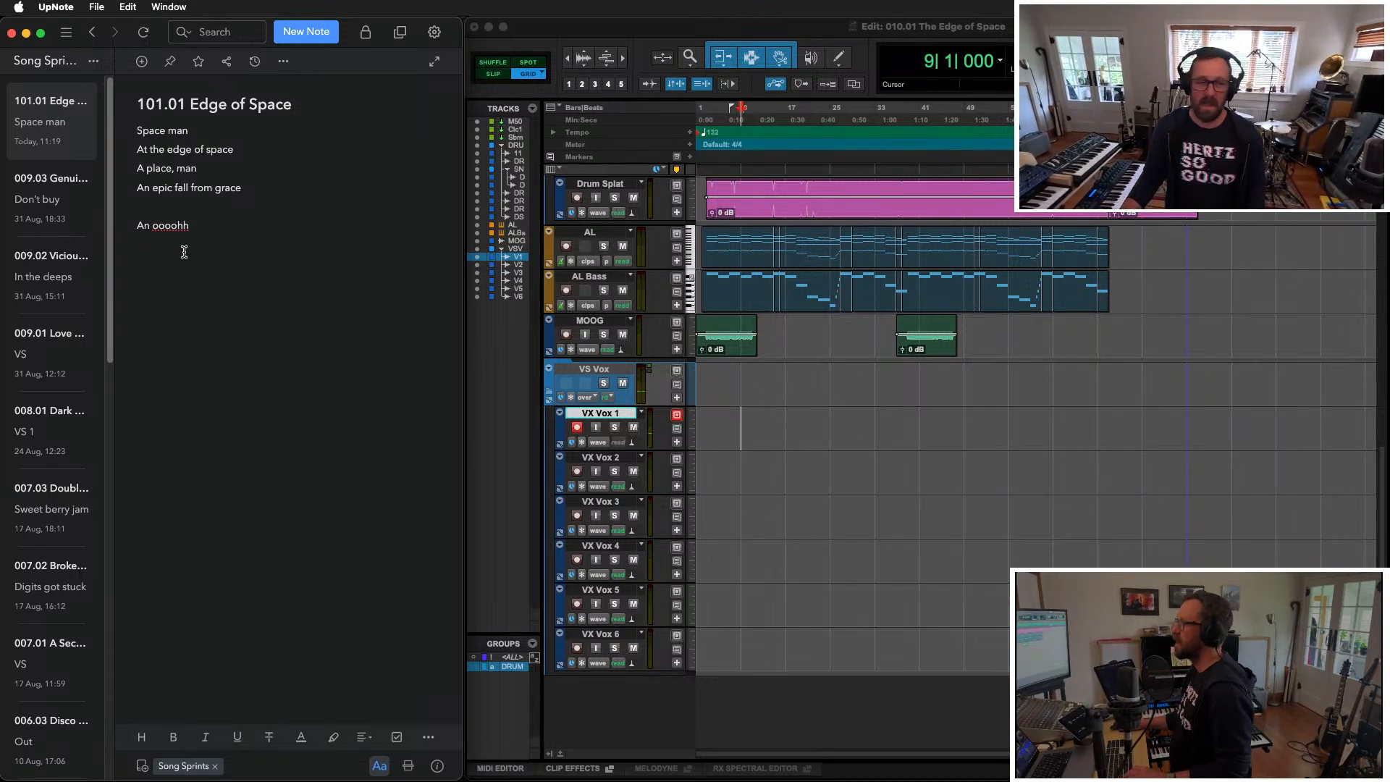
# Step: Start a new lyric line with "Falling" below "An oooohh" in the note
pyautogui.press('Return')
pyautogui.write('Falling throu')
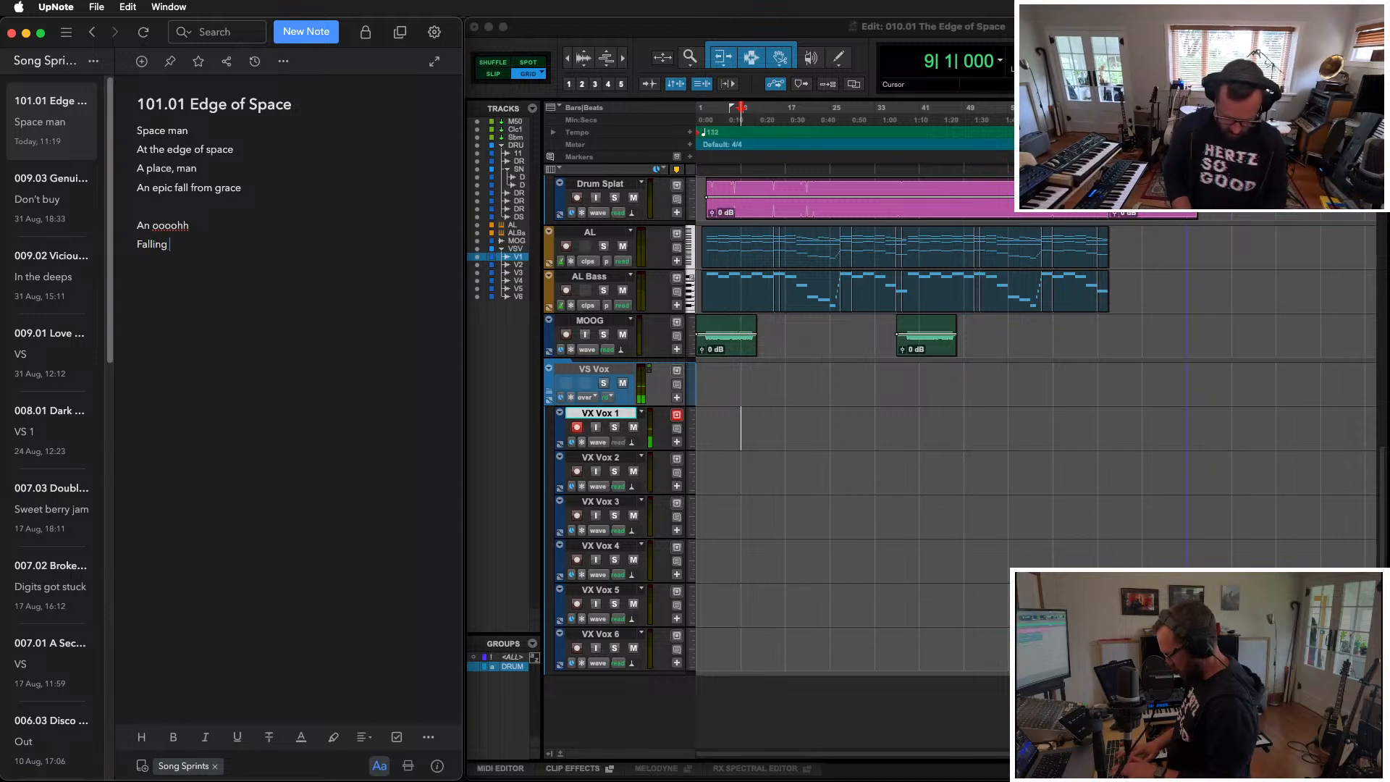
pyautogui.press('BackSpace')
pyautogui.press('BackSpace')
pyautogui.press('BackSpace')
pyautogui.press('BackSpace')
pyautogui.press('BackSpace')
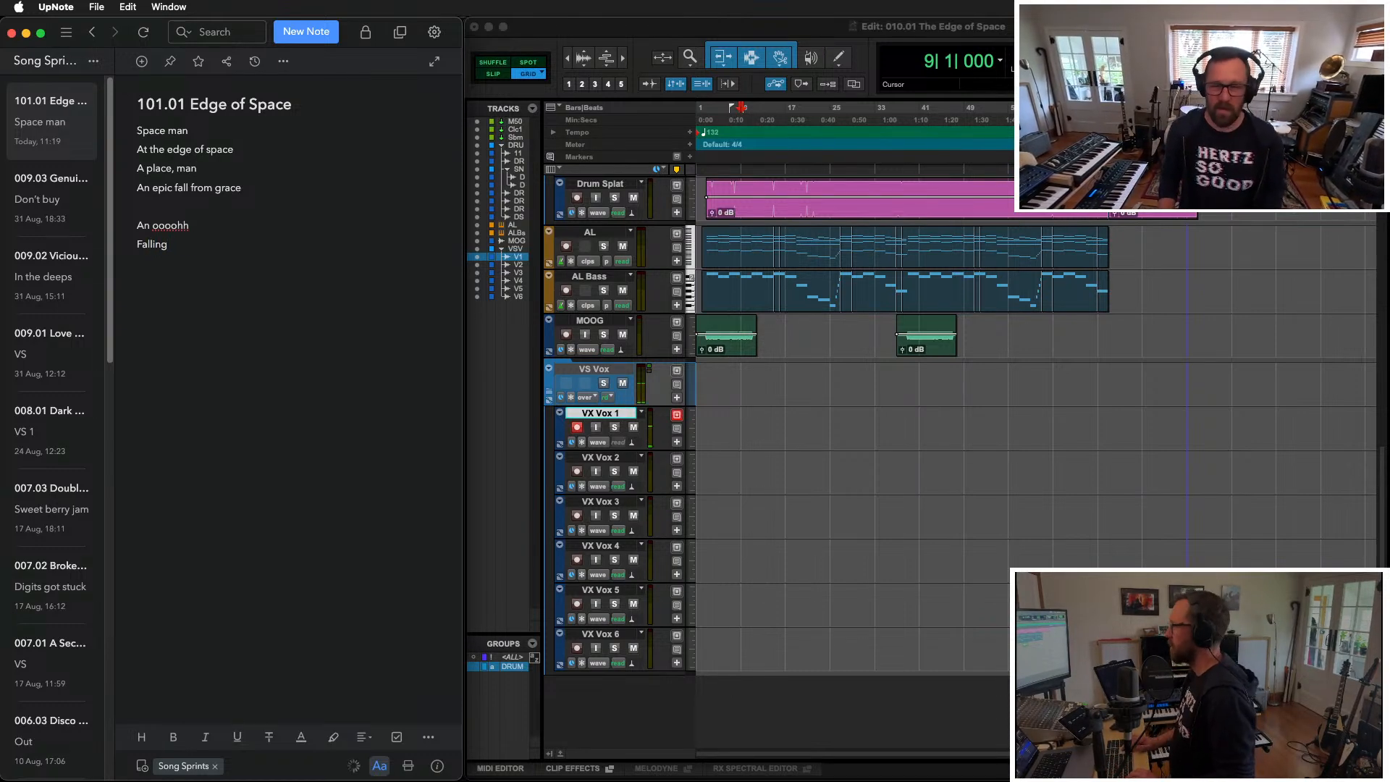
# Step: Audition the song in Pro Tools from 19|1|000, enlarging the timeline during playback
pyautogui.click(854, 444)
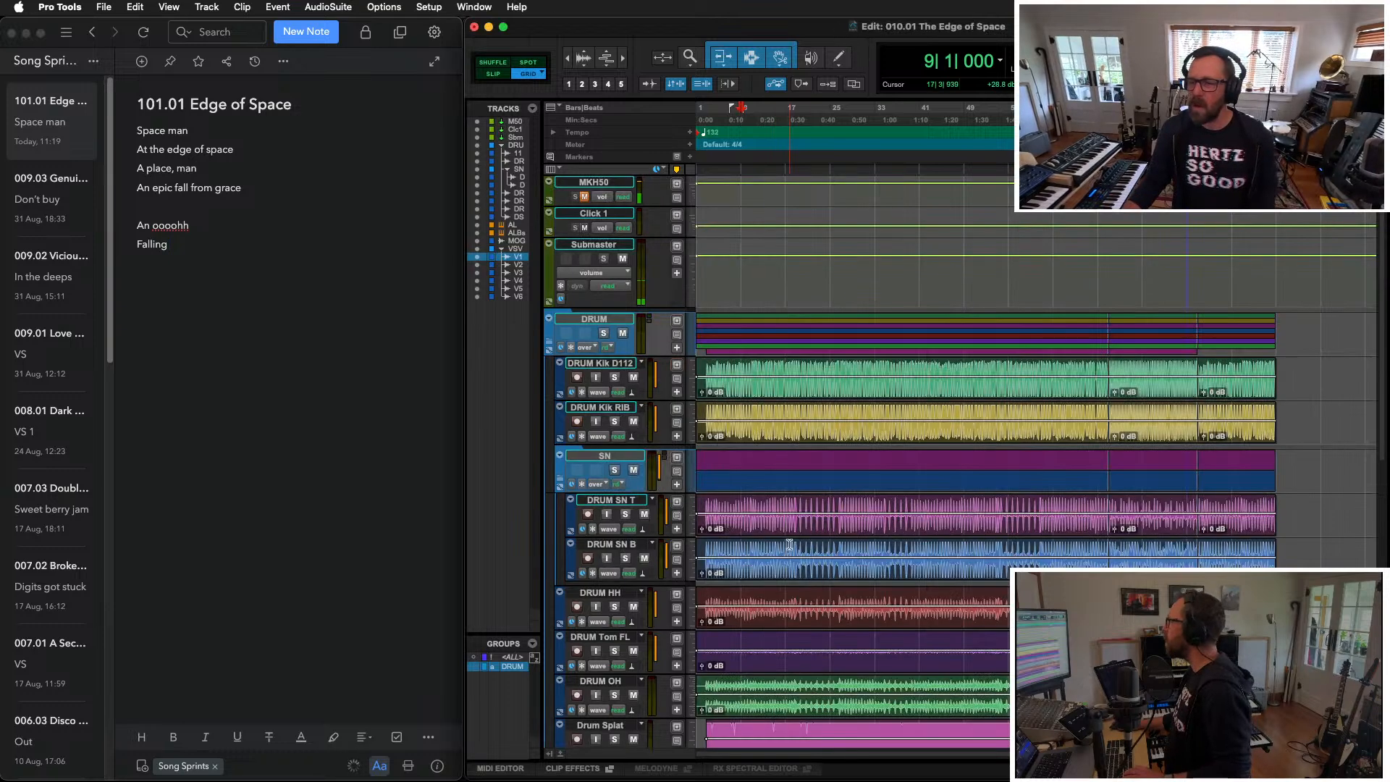
pyautogui.click(797, 373)
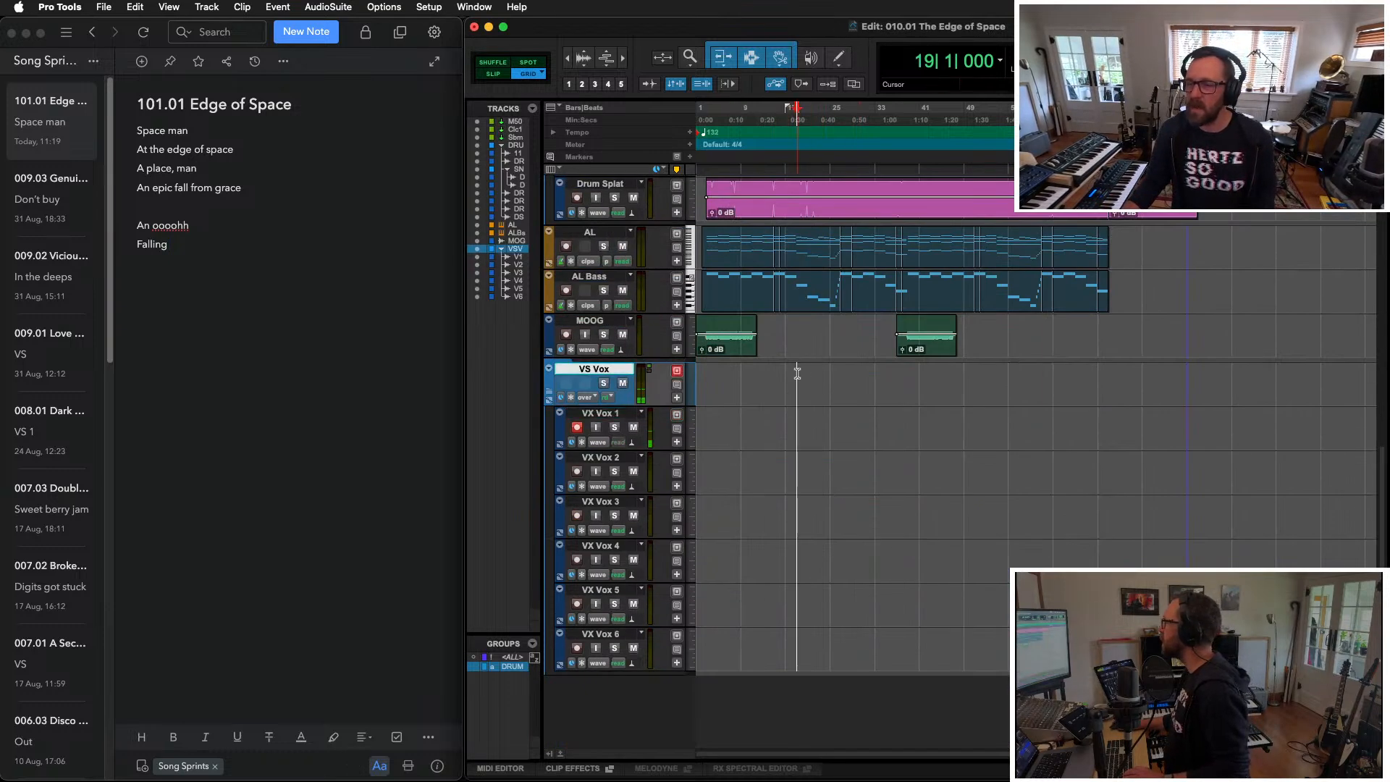
pyautogui.press('space')
pyautogui.press('t')
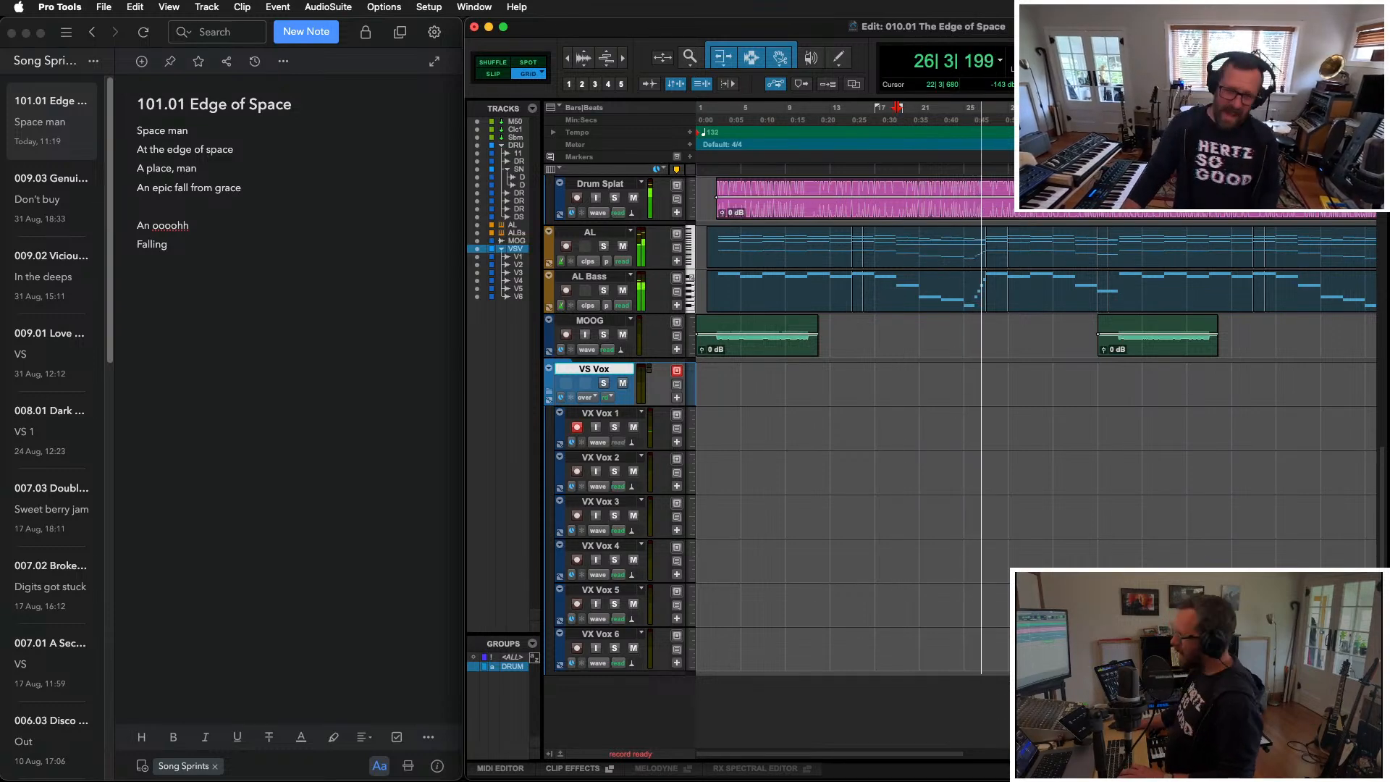
pyautogui.press('space')
# Step: In the UpNote note, complete the line as "Falling to the edge of time" and add "Ooooohhhh" below it
pyautogui.click(198, 266)
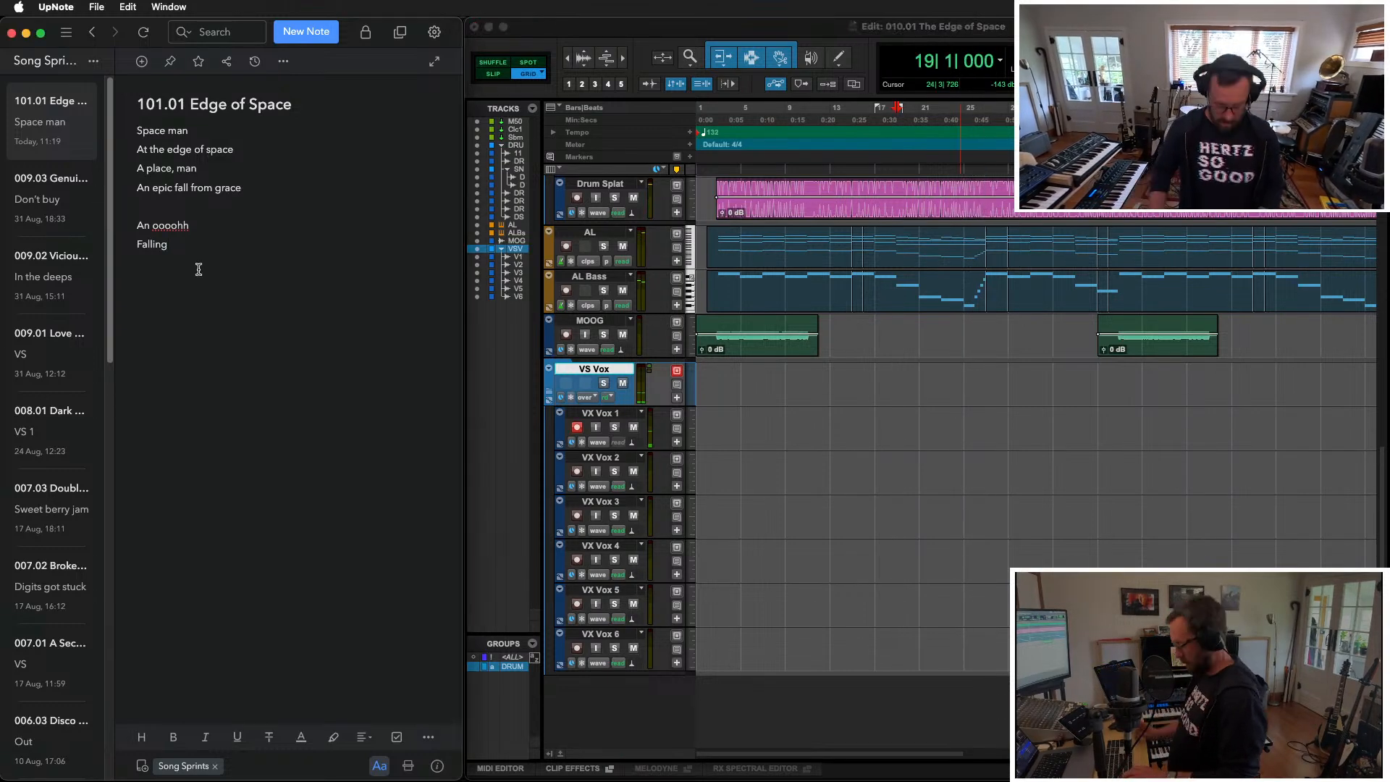
pyautogui.write('to the edge of t')
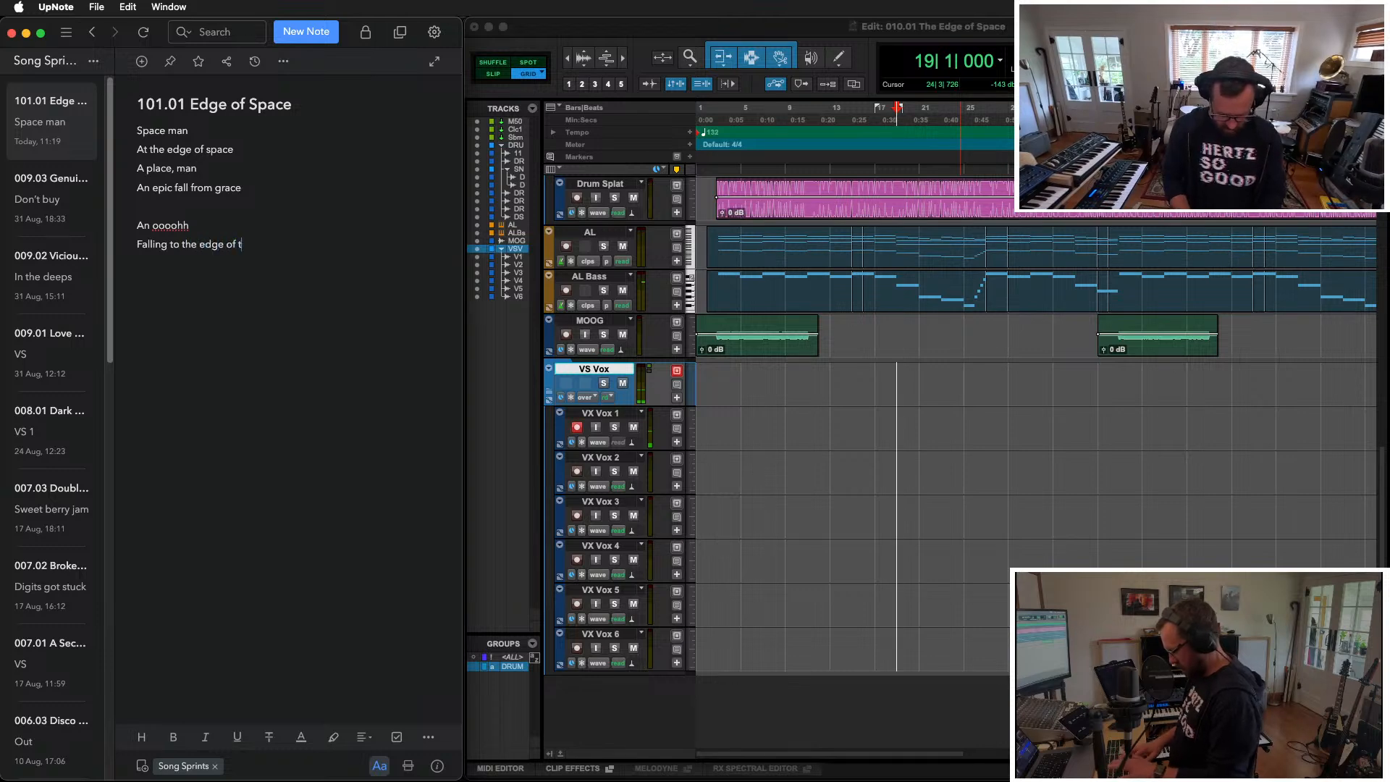
pyautogui.write('ime')
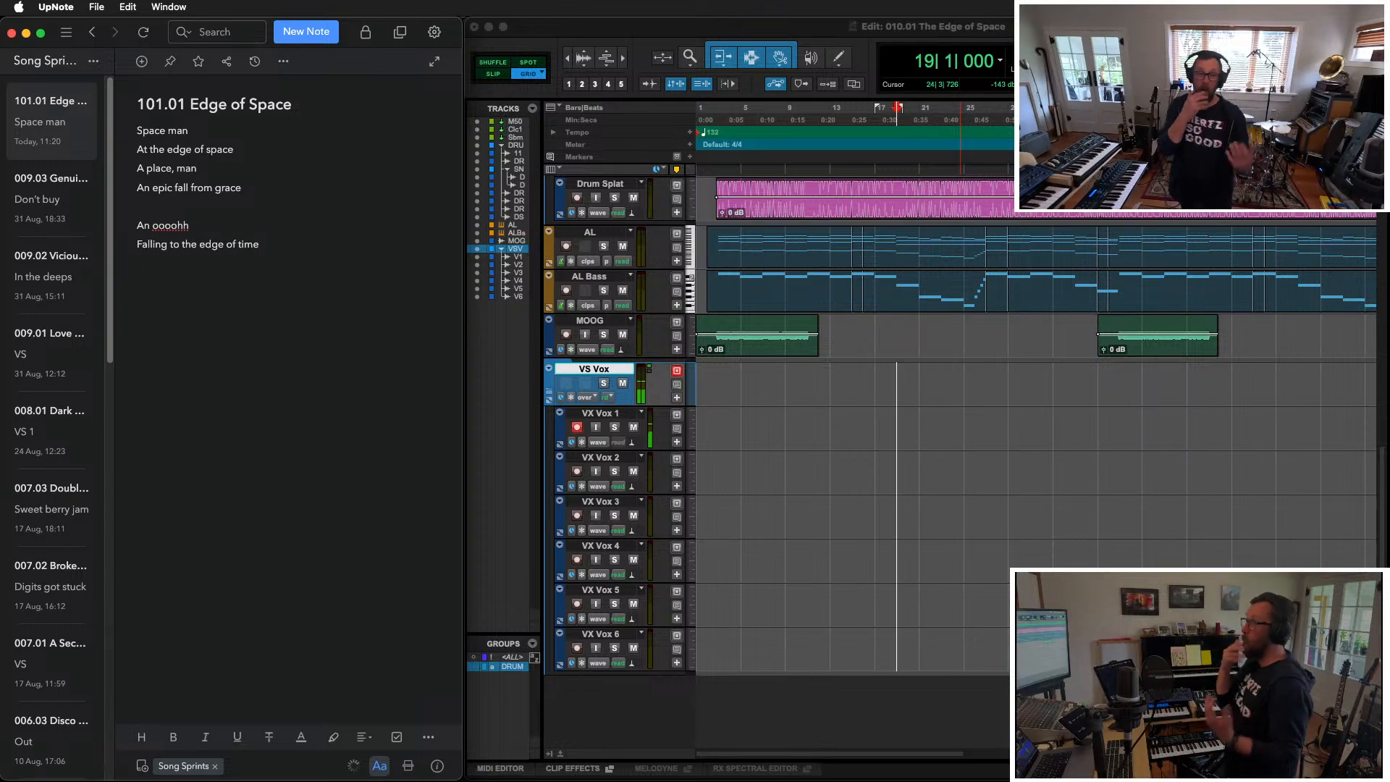
pyautogui.press('Return')
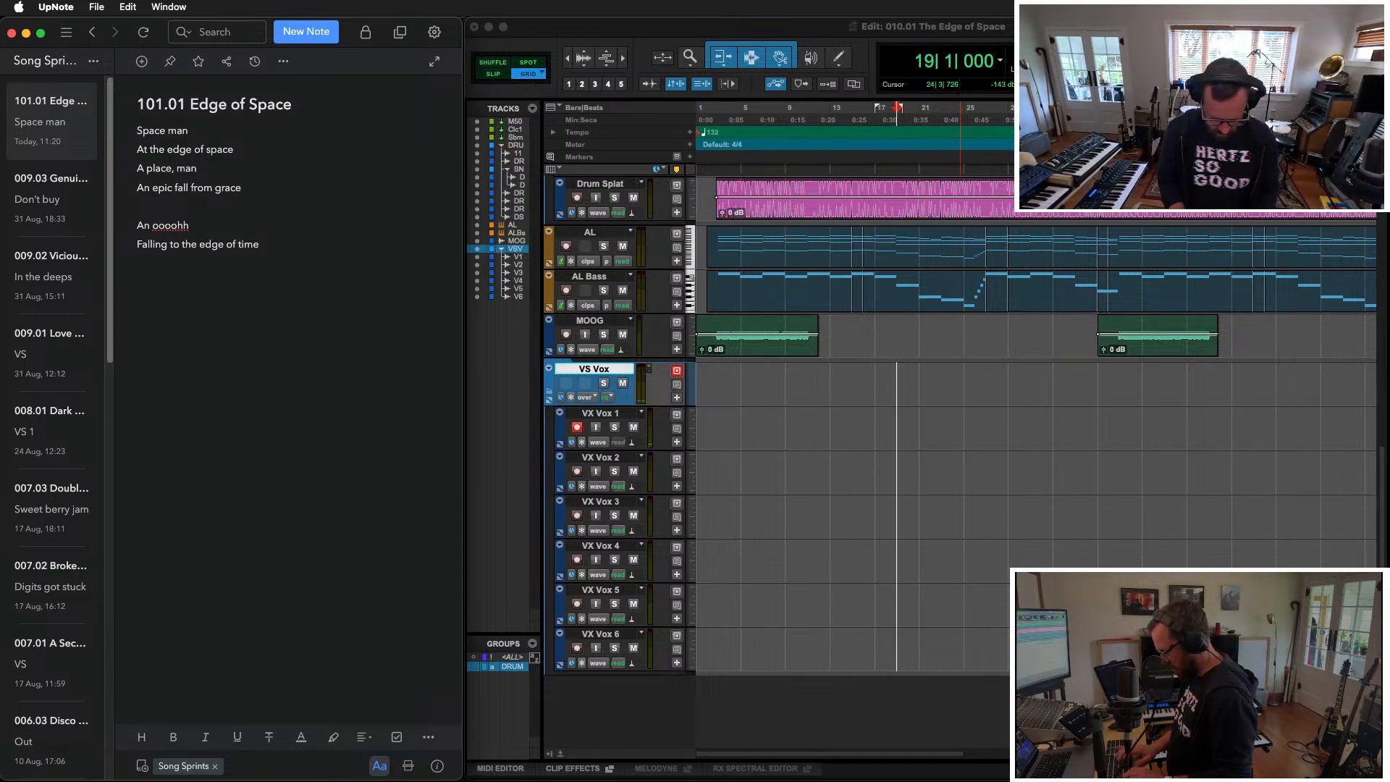
pyautogui.write('Oooohh')
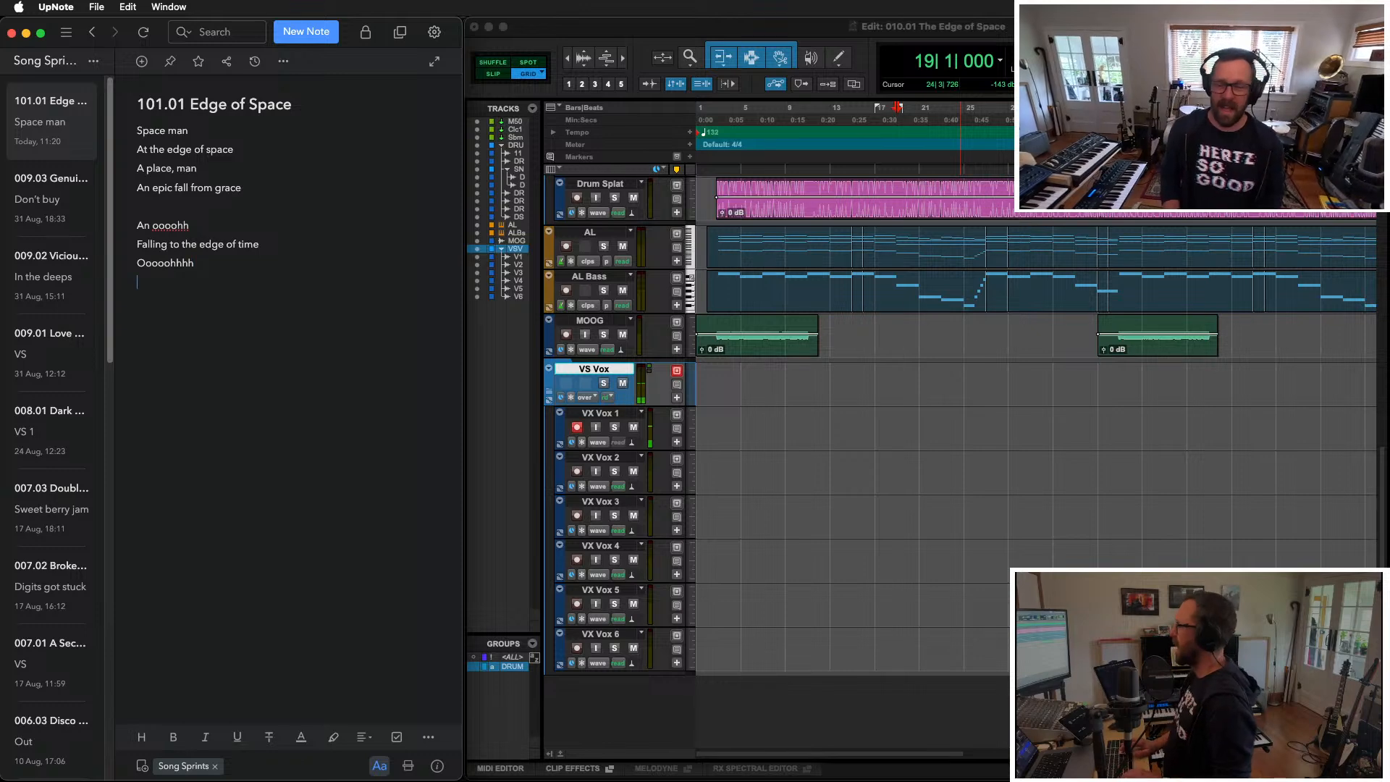
pyautogui.press('Return')
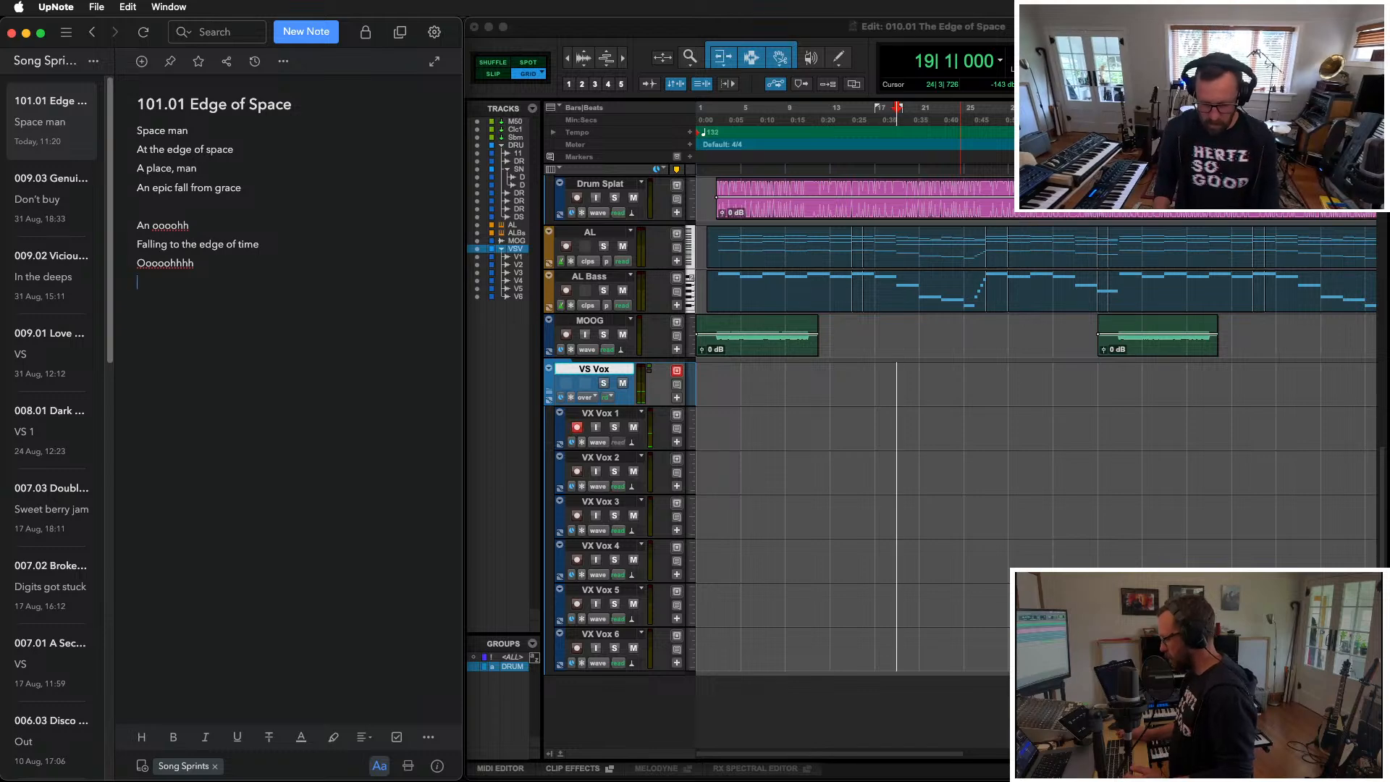
# Step: Play the section from 19|1|000 in Pro Tools again to try out the new lyric lines
pyautogui.press('super+Tab')
pyautogui.press('space')
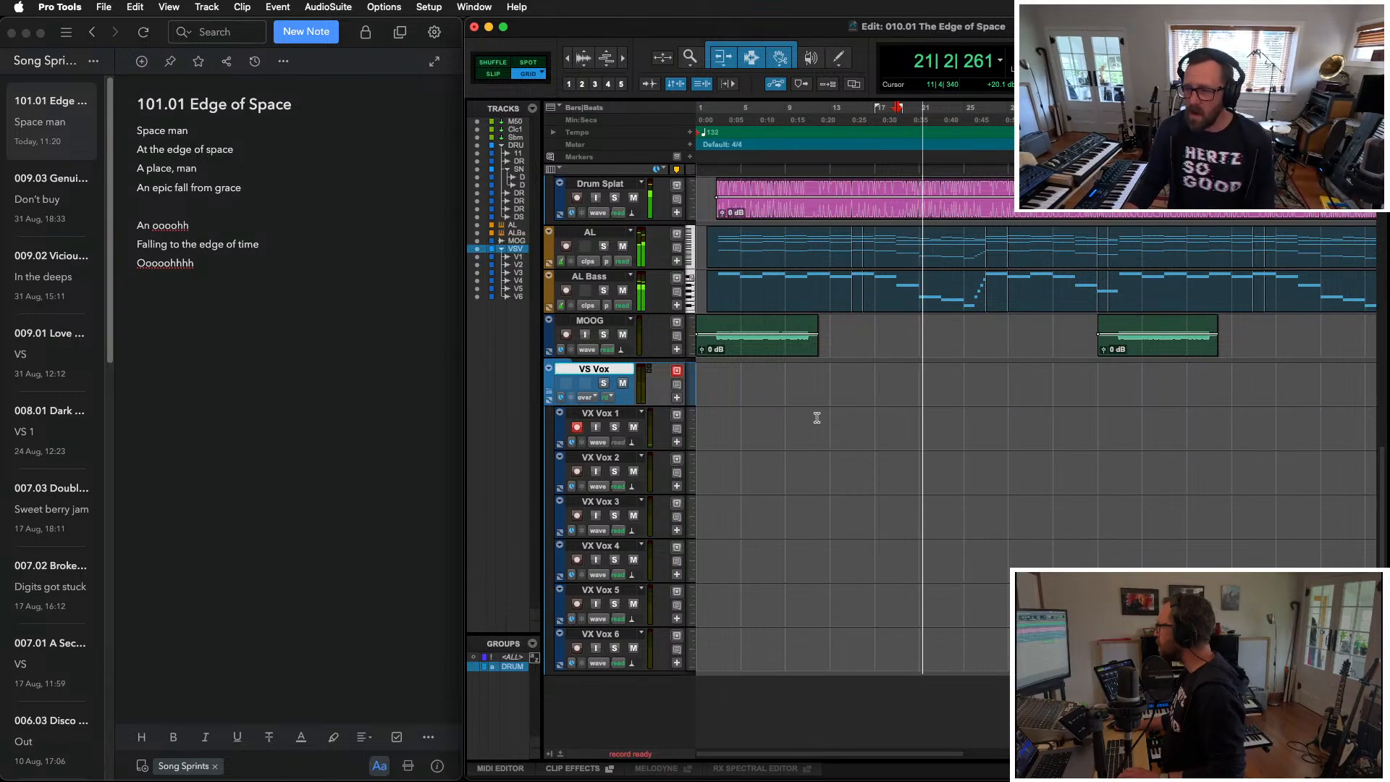
pyautogui.press('space')
pyautogui.press('space')
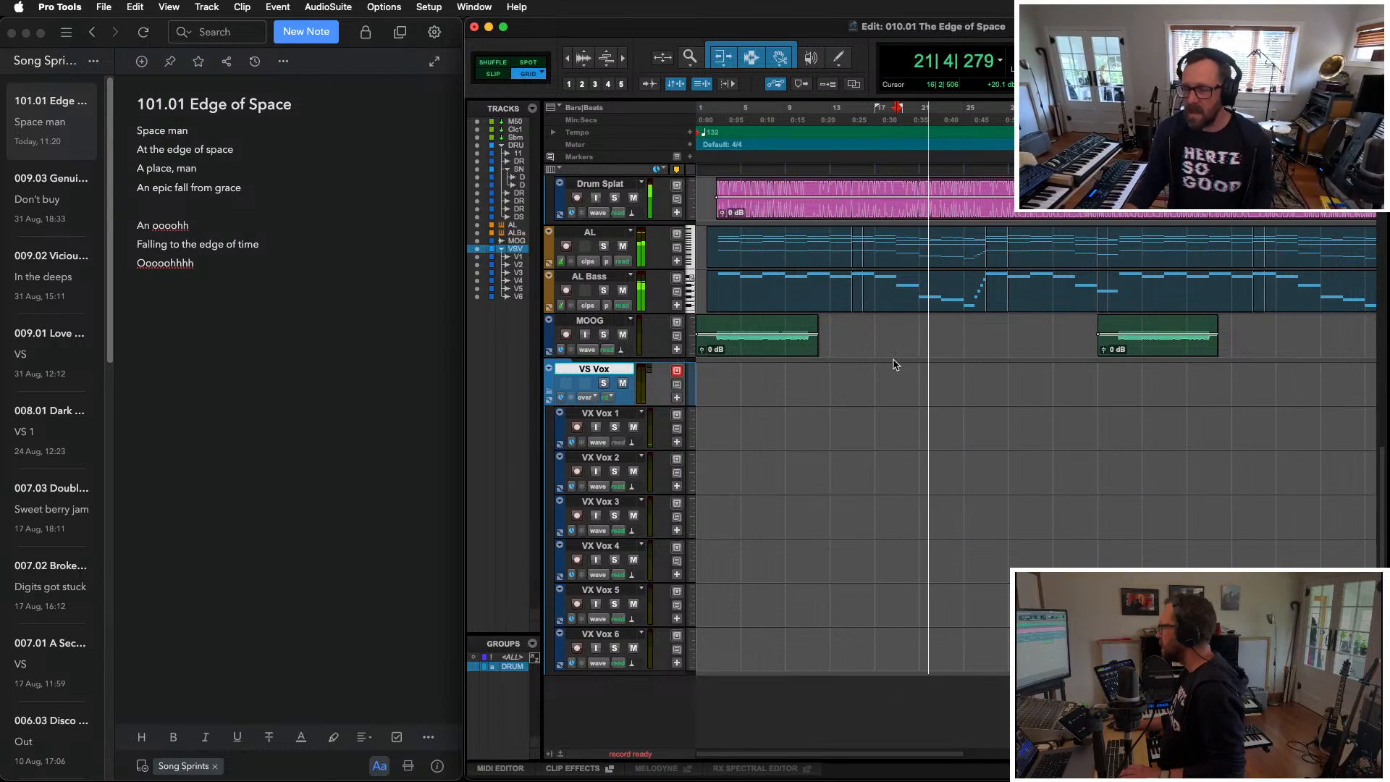
pyautogui.press('space')
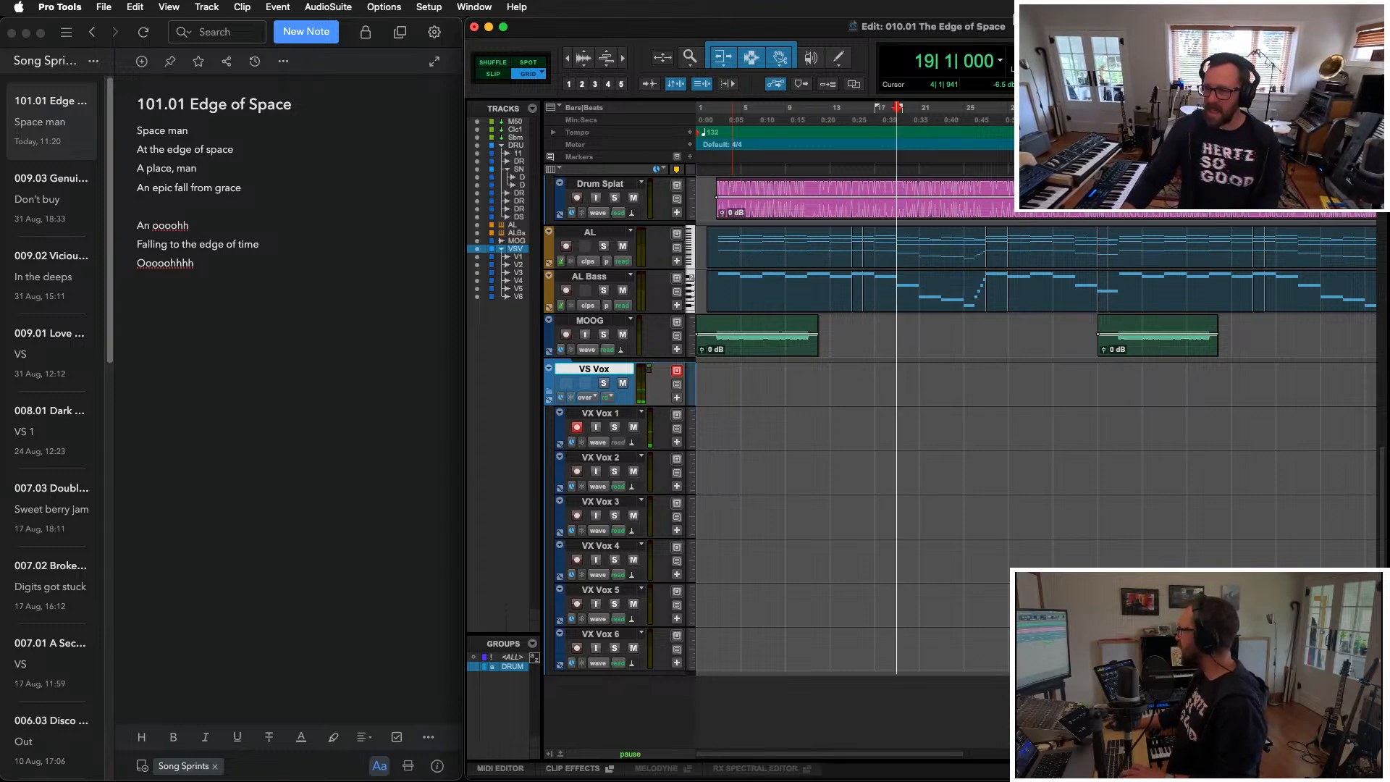
pyautogui.press('space')
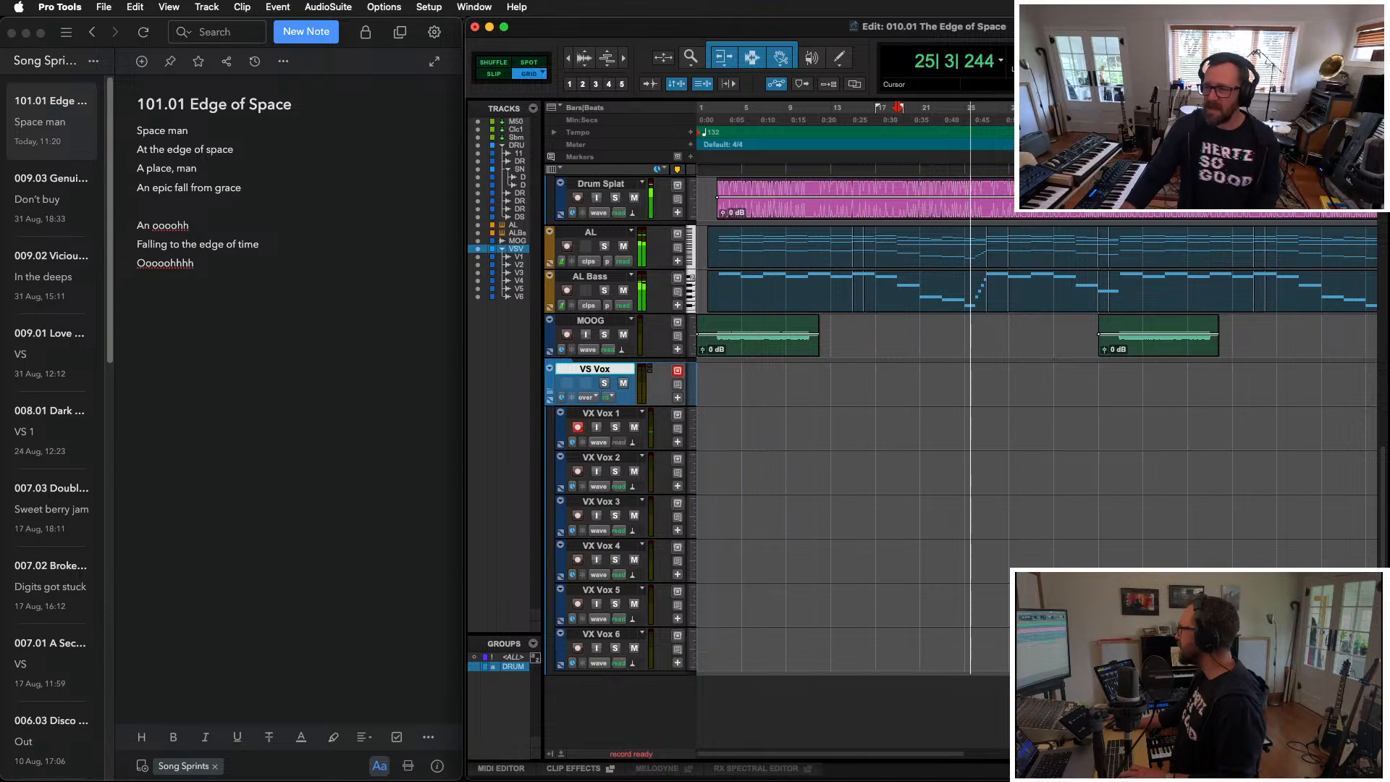
pyautogui.press('space')
# Step: Add the lyric line "Return will see our future changed" below "Ooooohhhh" in the UpNote note, followed by a blank line
pyautogui.click(180, 351)
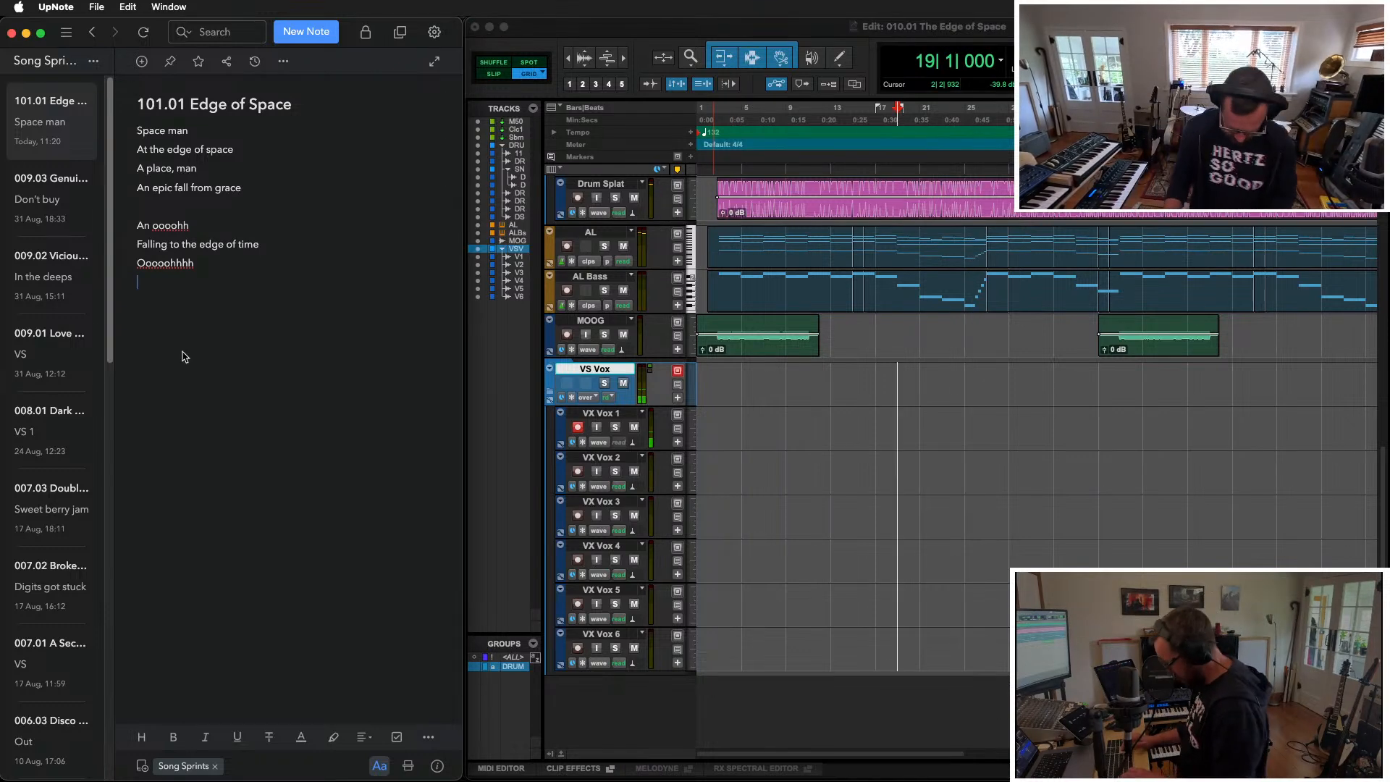
pyautogui.press('Return')
pyautogui.write('Reu')
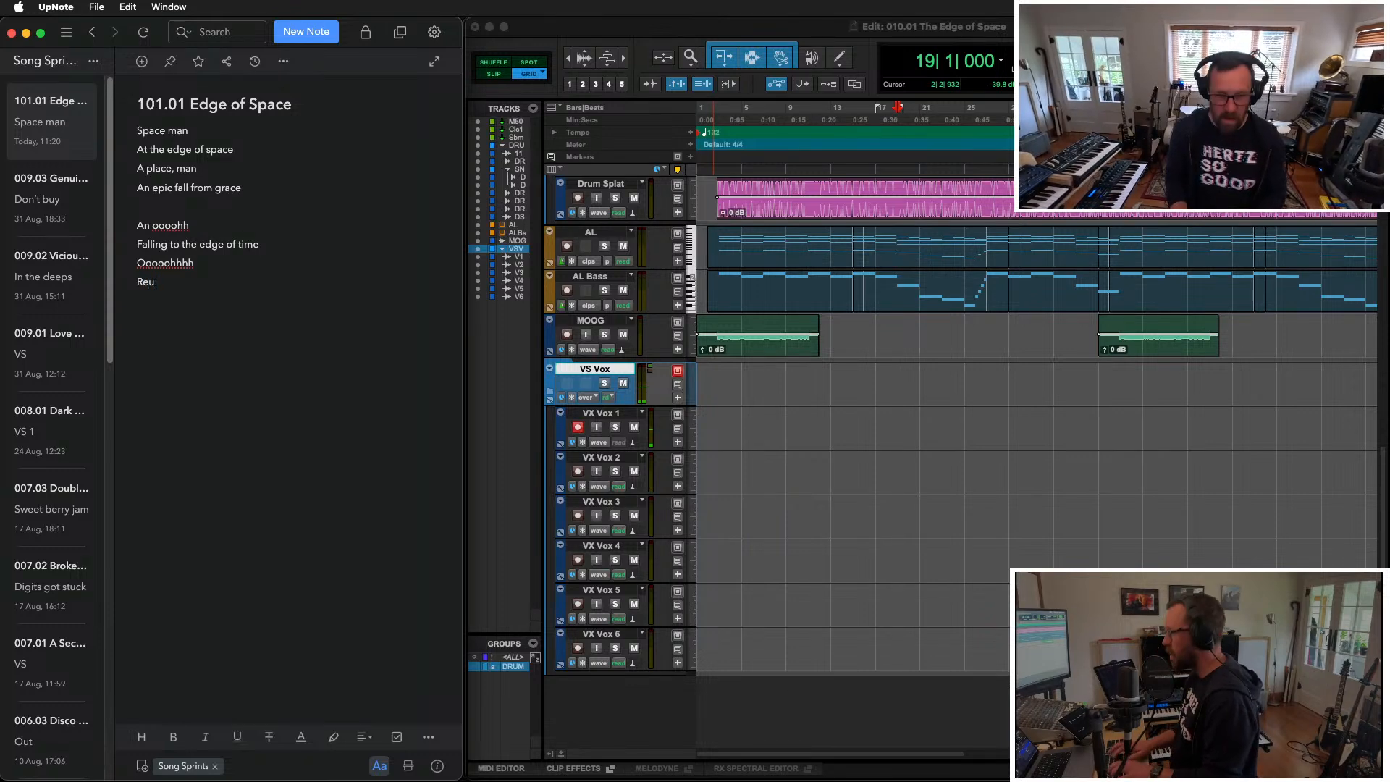
pyautogui.write('rr')
pyautogui.press('BackSpace')
pyautogui.press('BackSpace')
pyautogui.write('t')
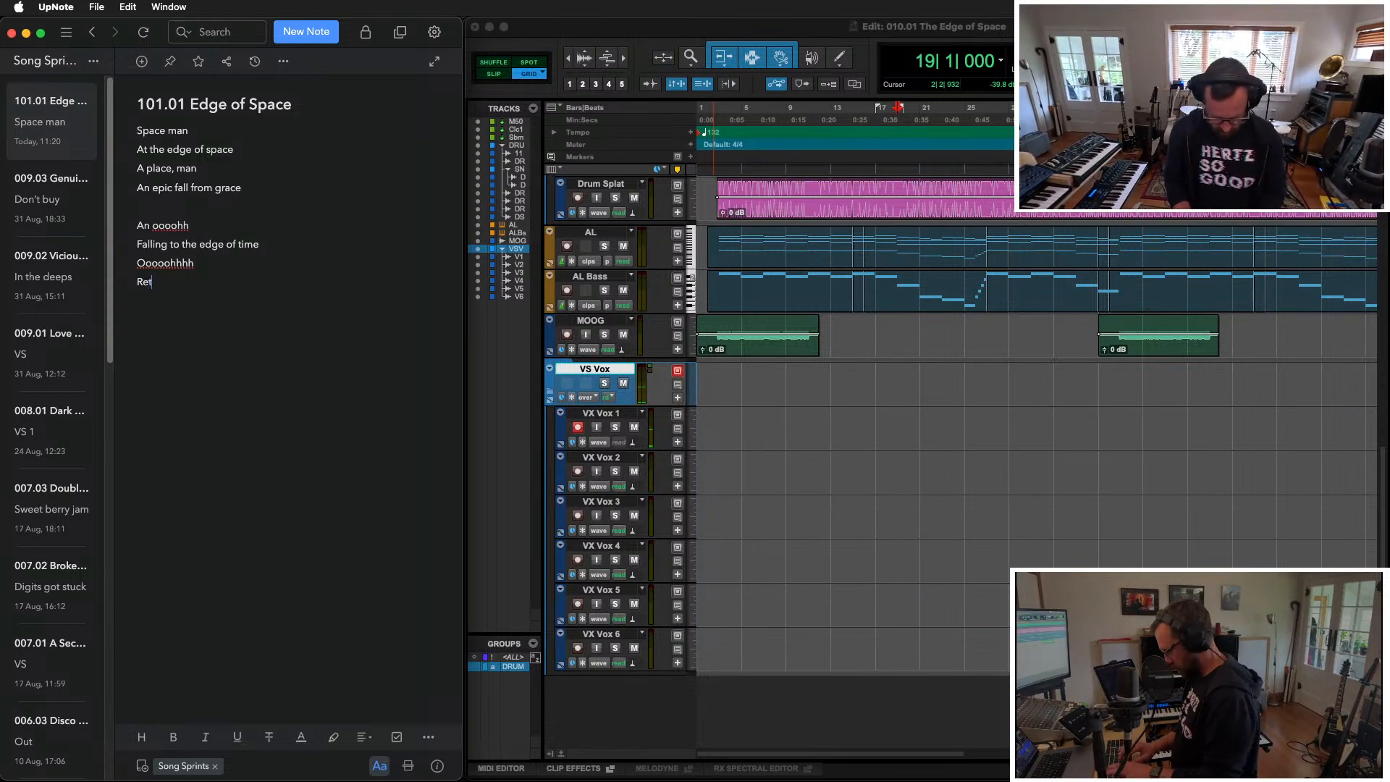
pyautogui.write('urn will see')
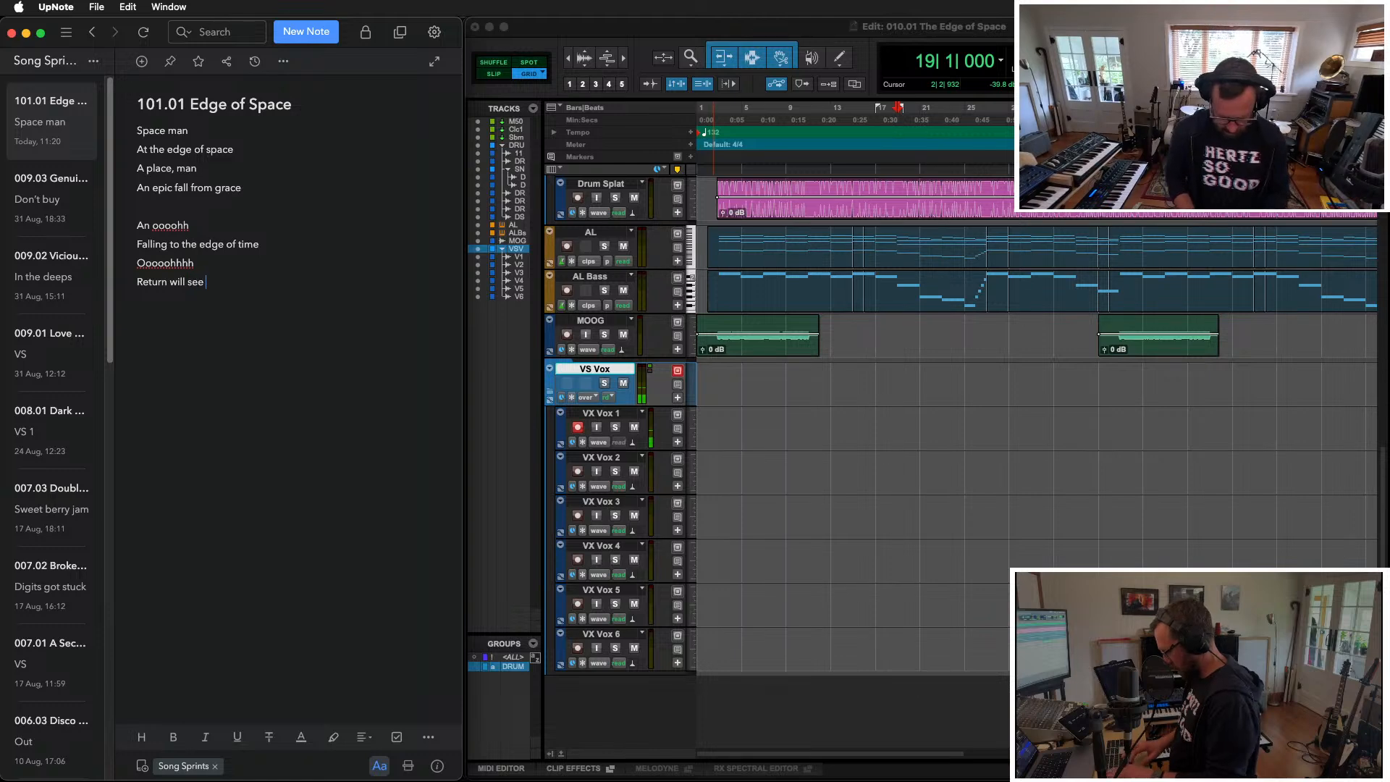
pyautogui.write(' our')
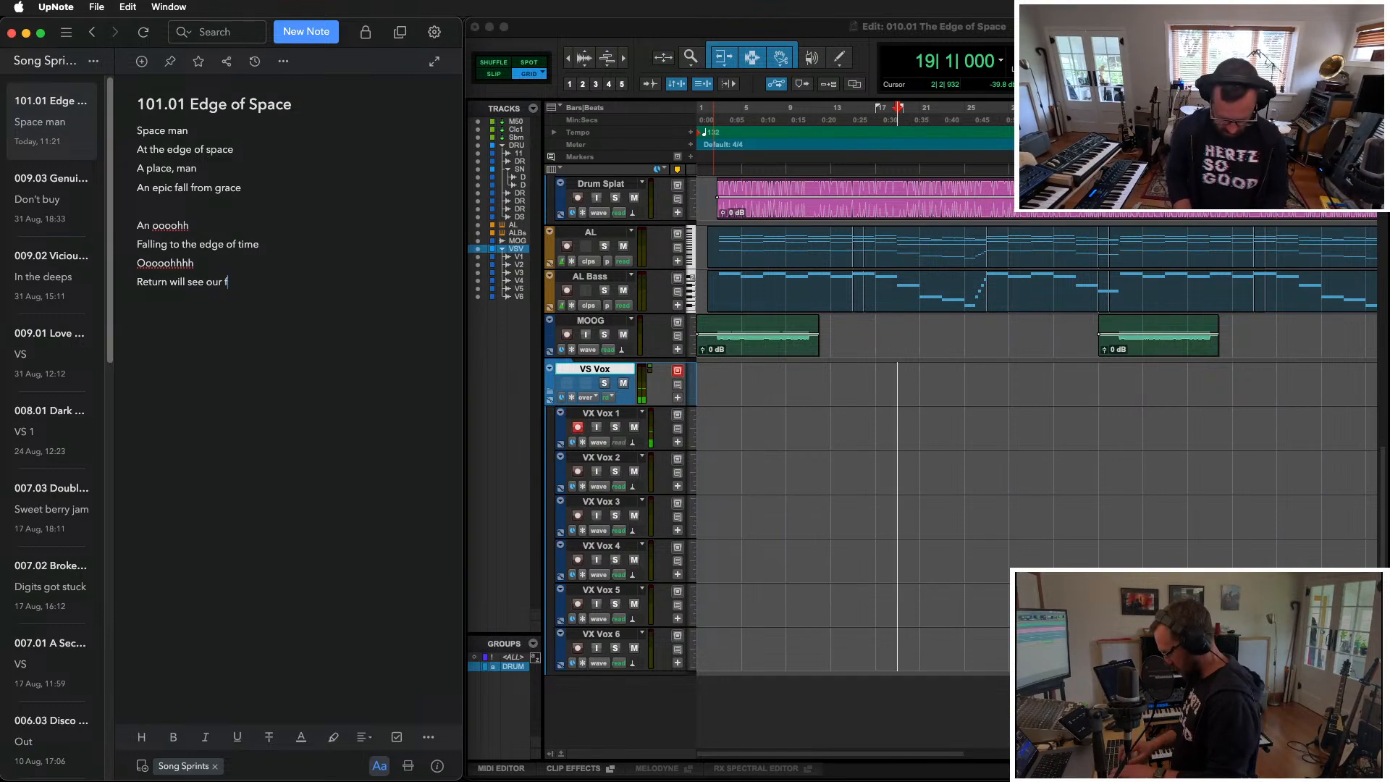
pyautogui.write('future cha')
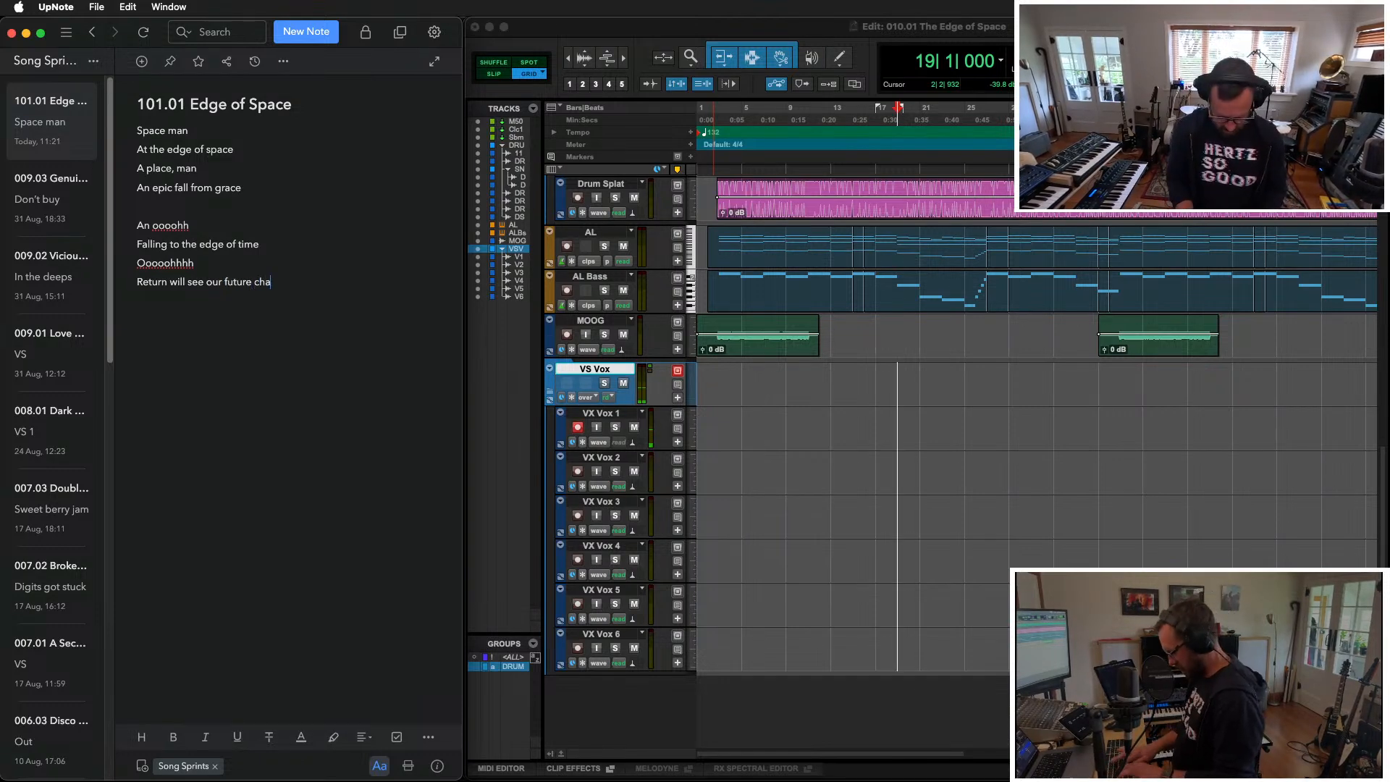
pyautogui.write('nged')
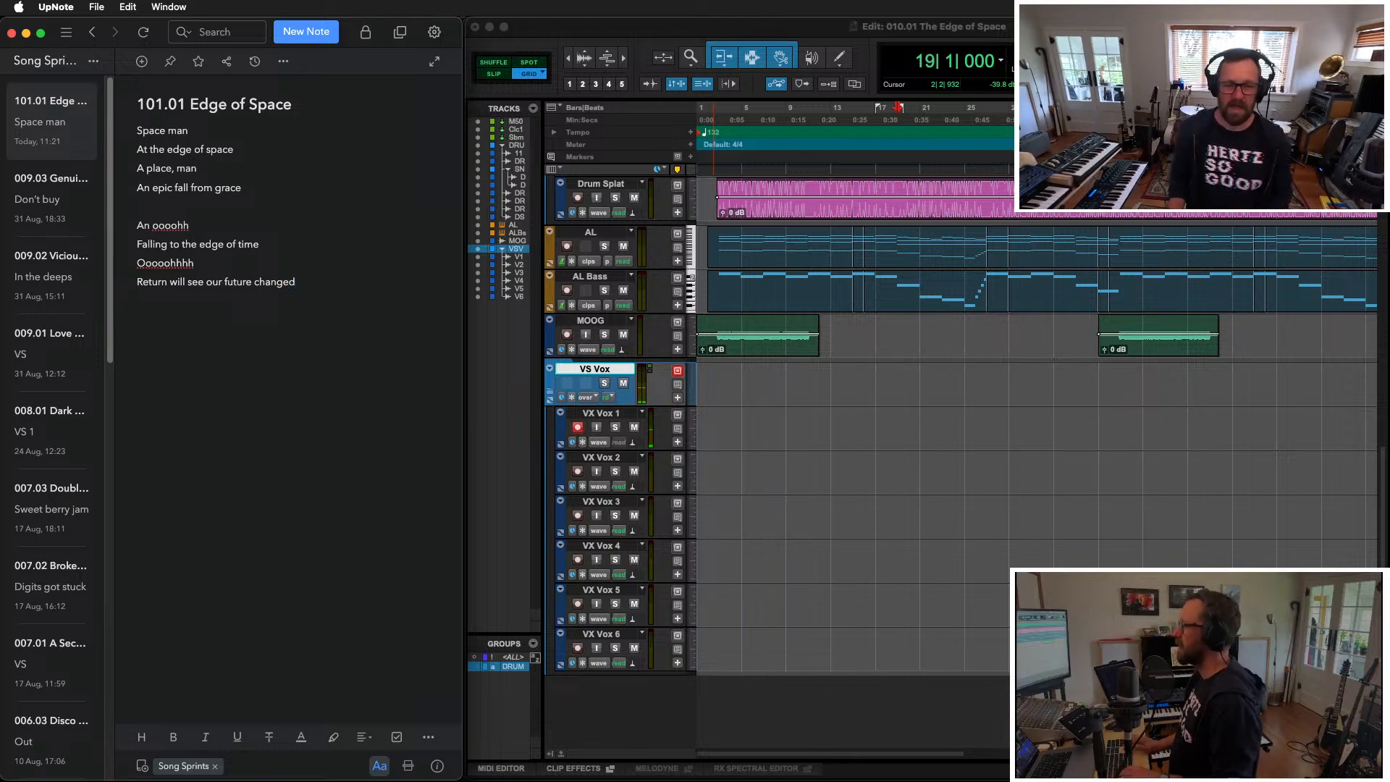
pyautogui.press('Return')
pyautogui.press('Return')
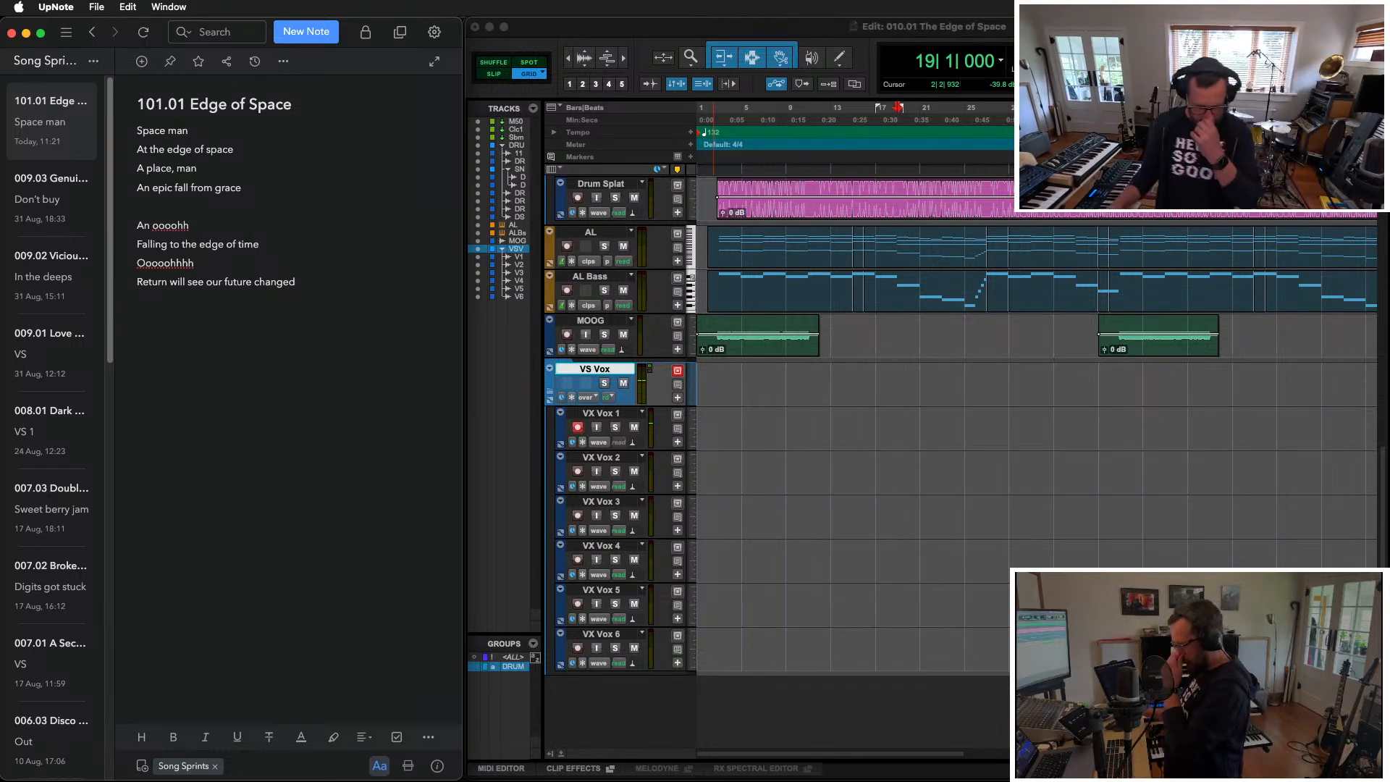
# Step: Record a vocal take on VX Vox 1 in Pro Tools starting at 9|1|000, discarding the first false start
pyautogui.click(788, 419)
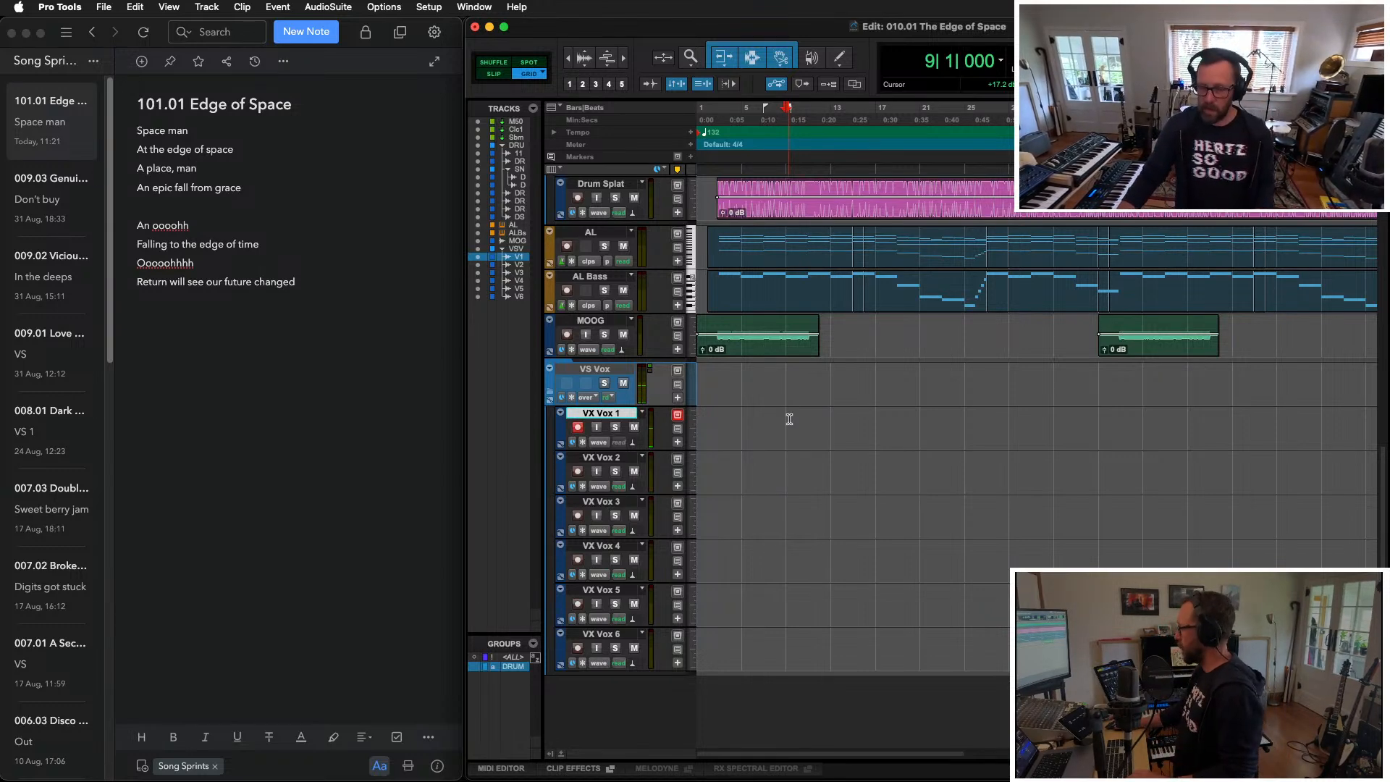
pyautogui.press('F12')
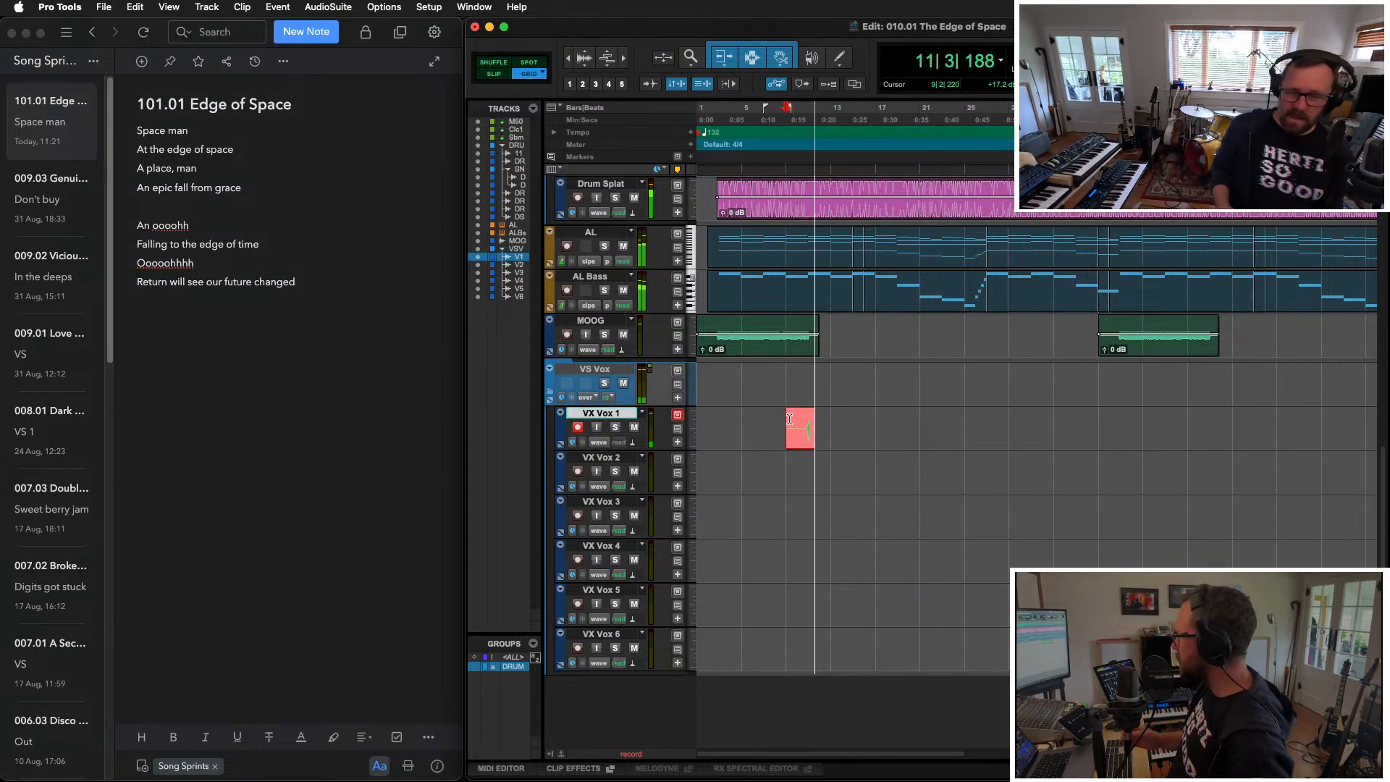
pyautogui.press('super+period')
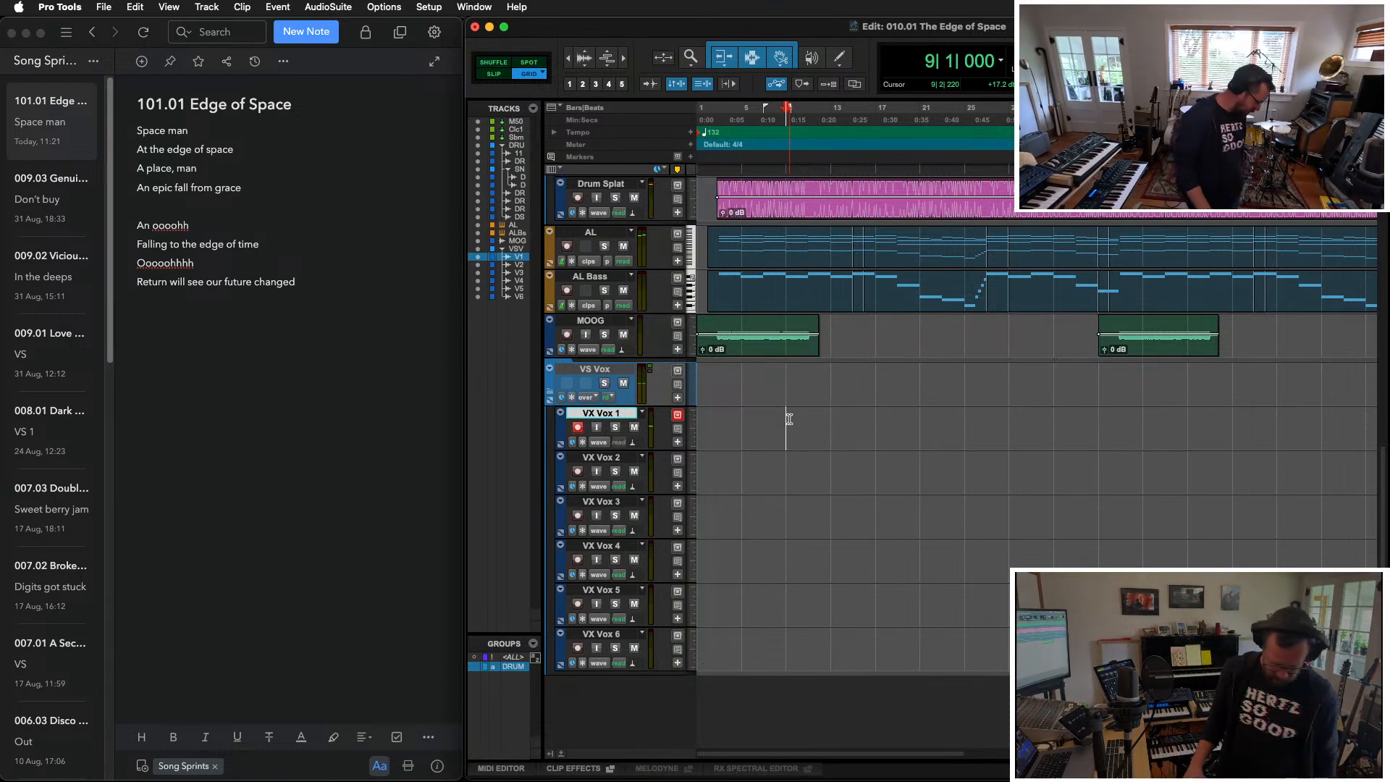
pyautogui.press('super+space')
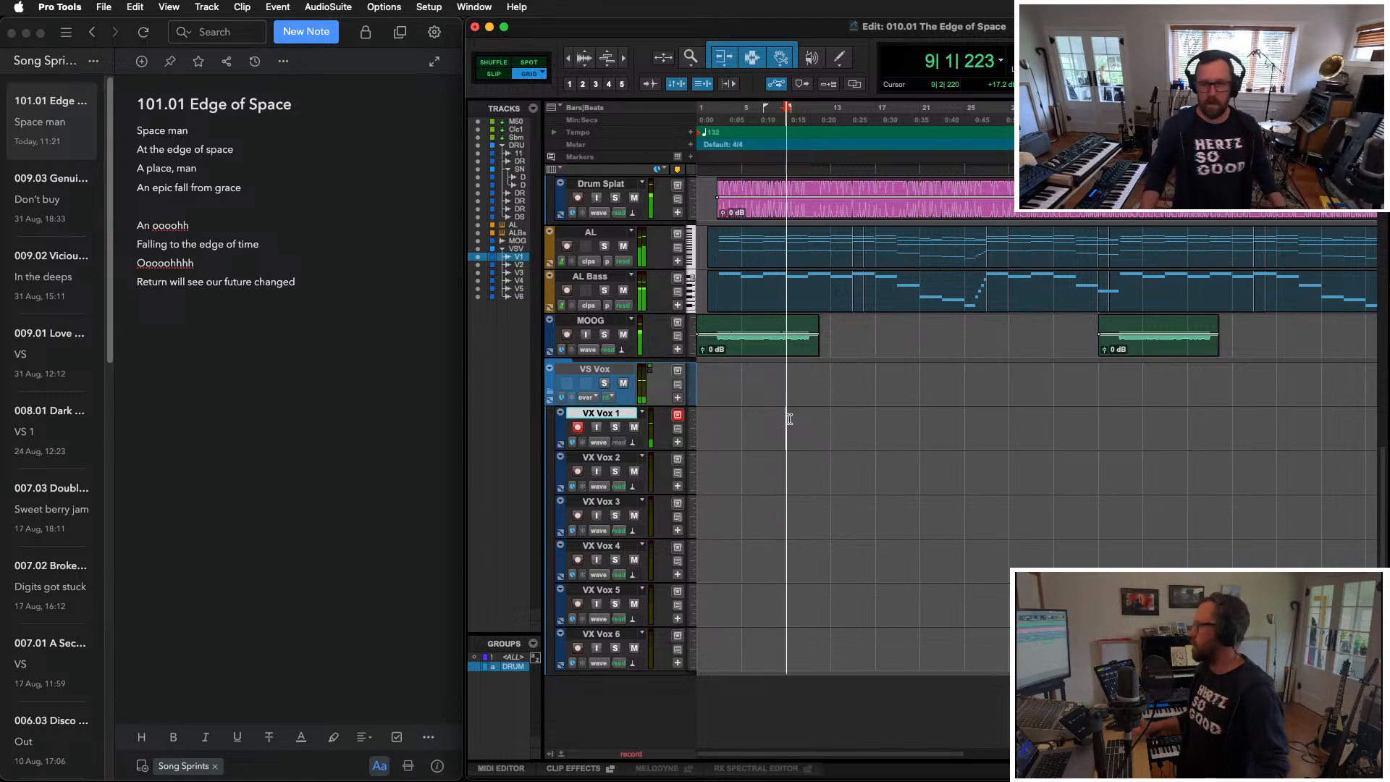
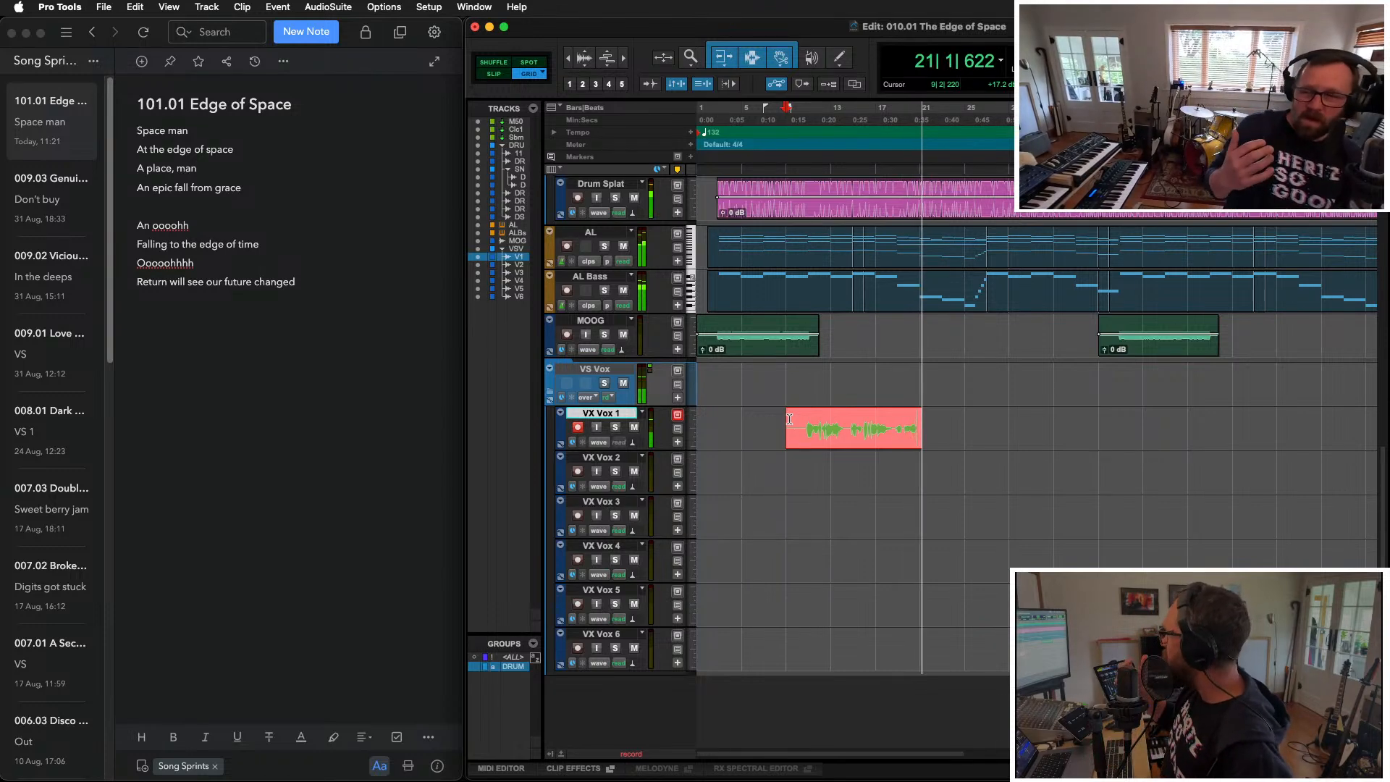
pyautogui.press('space')
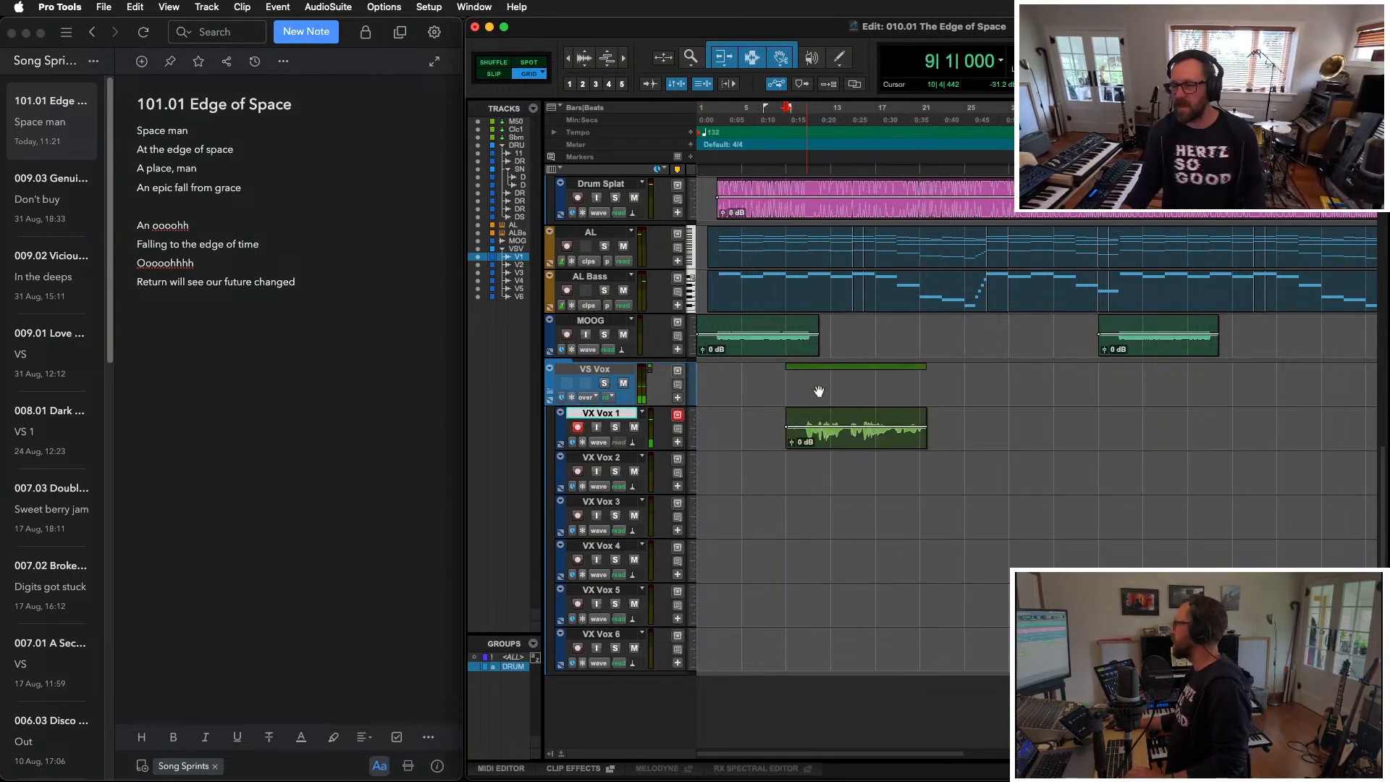
# Step: Trim the end of the VX Vox 1 take to 19|1|000 and delete the take
pyautogui.press('s')
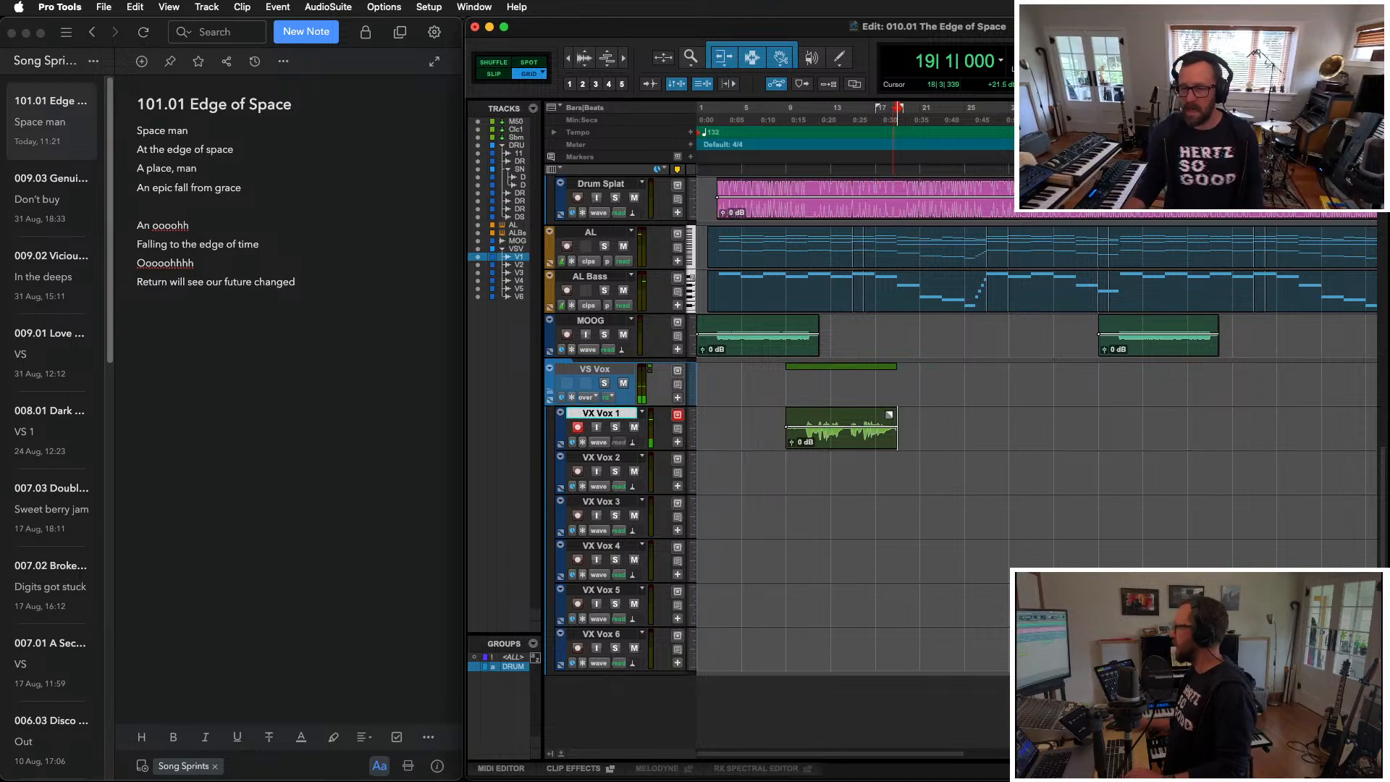
pyautogui.click(887, 448)
pyautogui.press('Delete')
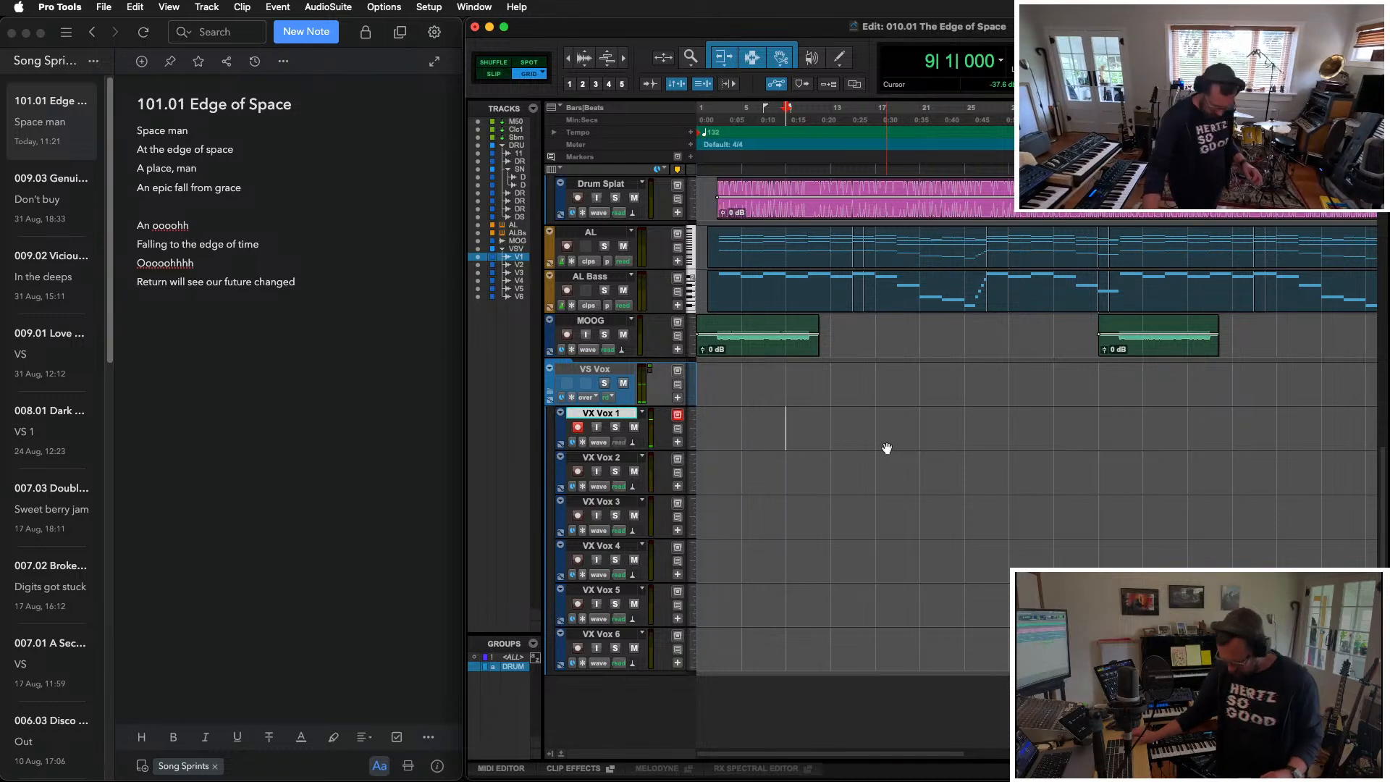
# Step: Play the section from 9|1|000 with VX Vox 1 record-enabled to rehearse the vocal
pyautogui.press('space')
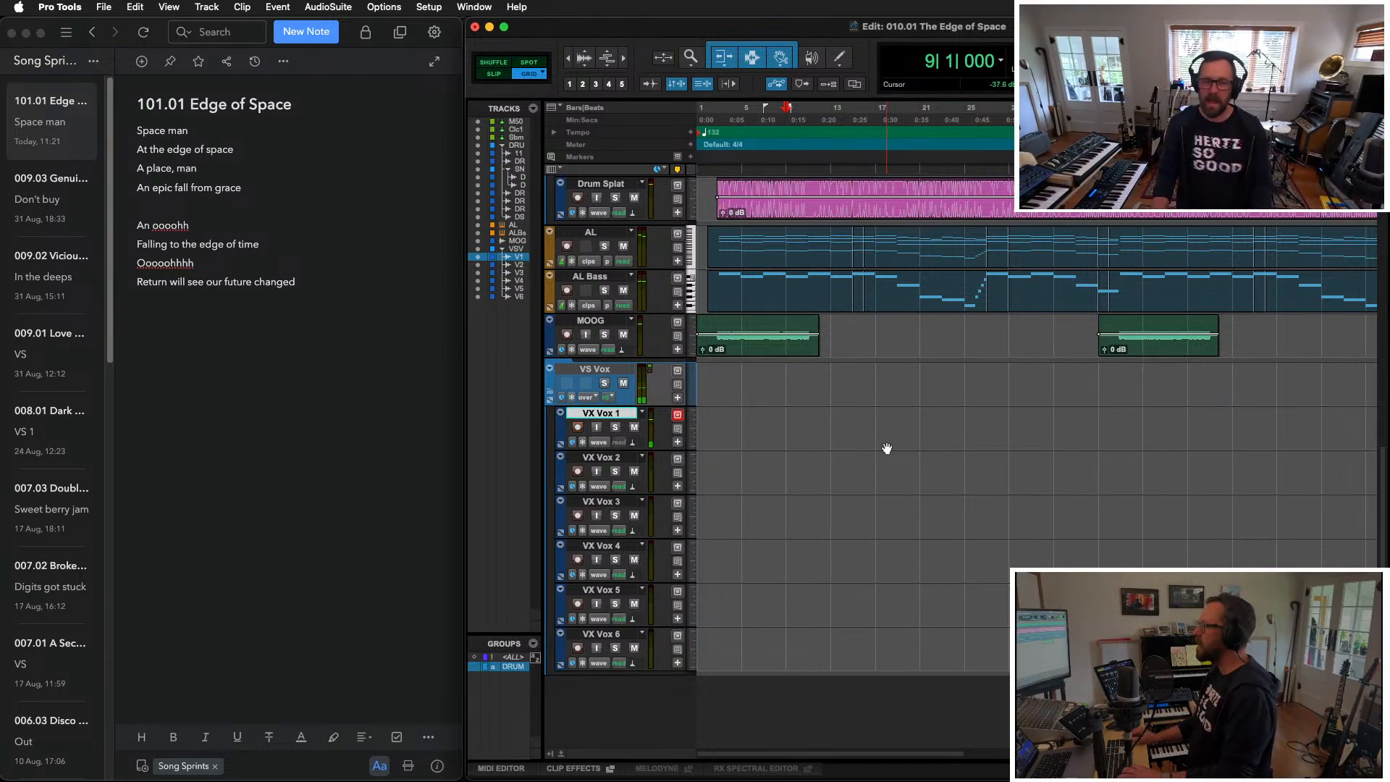
pyautogui.press('space')
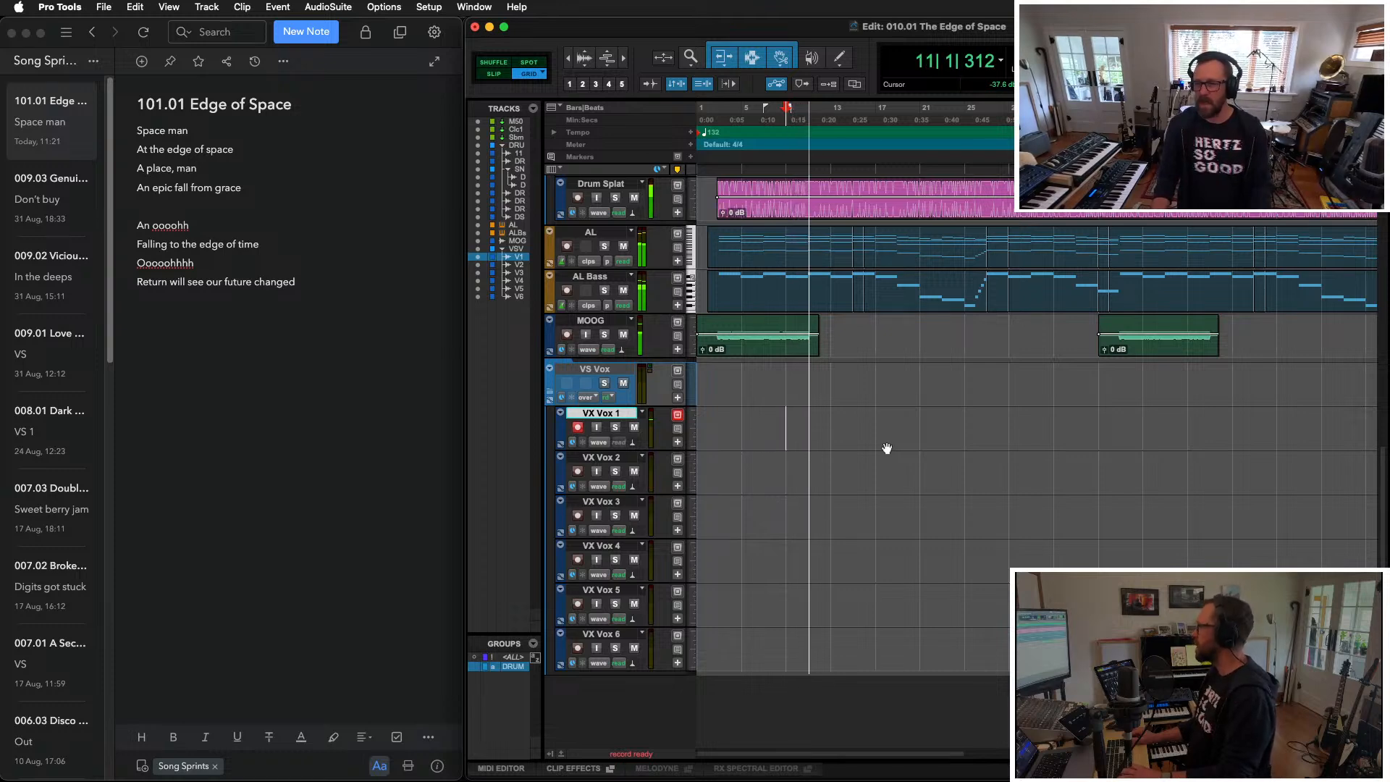
pyautogui.press('space')
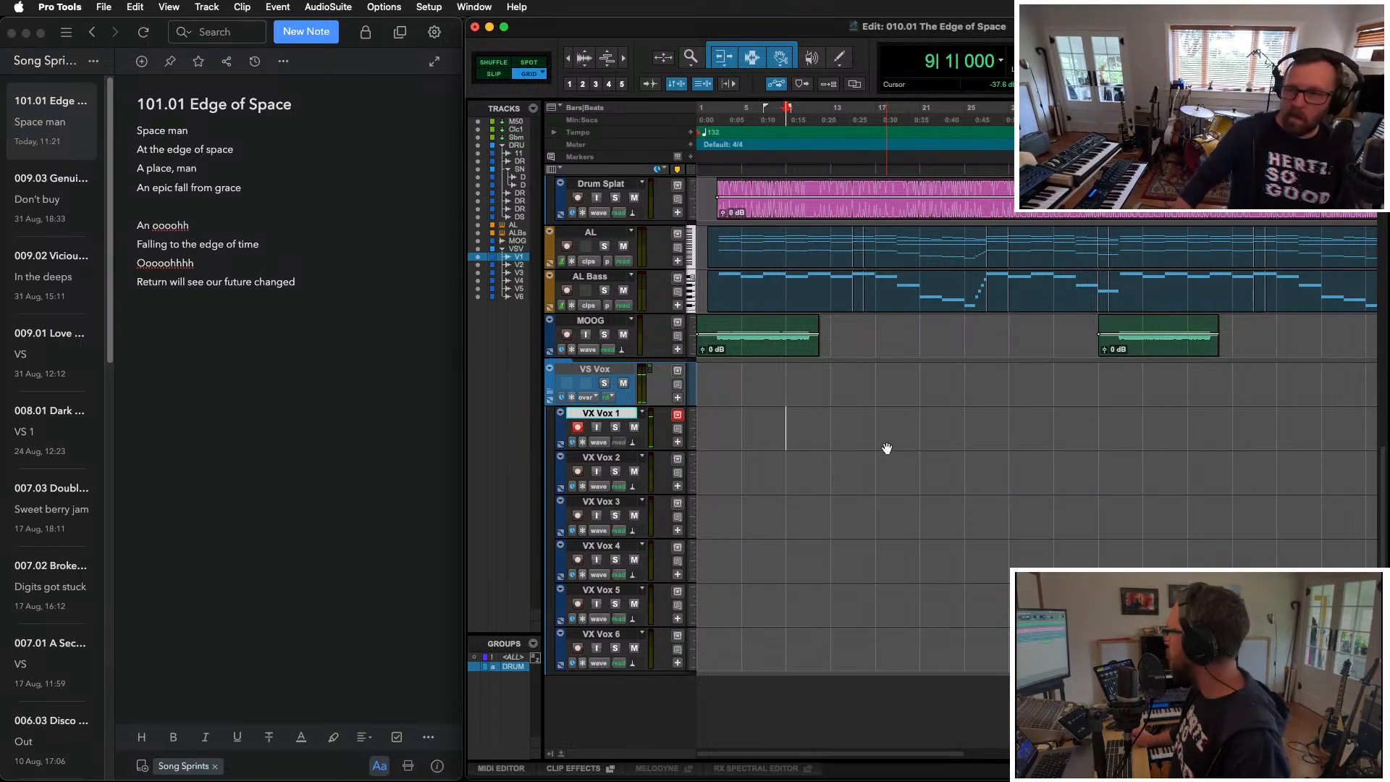
# Step: Try vocal takes from 9|1|000 on VX Vox 1 and VX Vox 2
pyautogui.press('super+space')
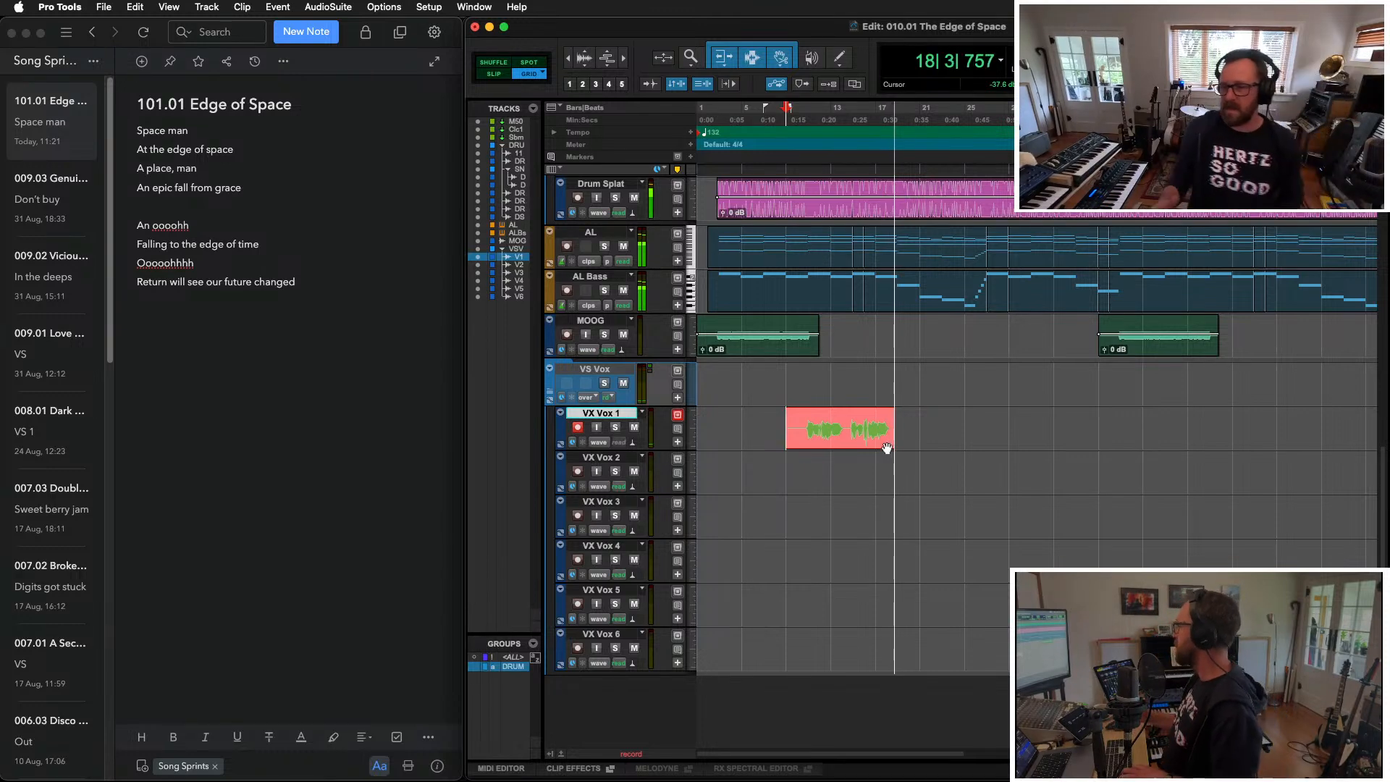
pyautogui.press('space')
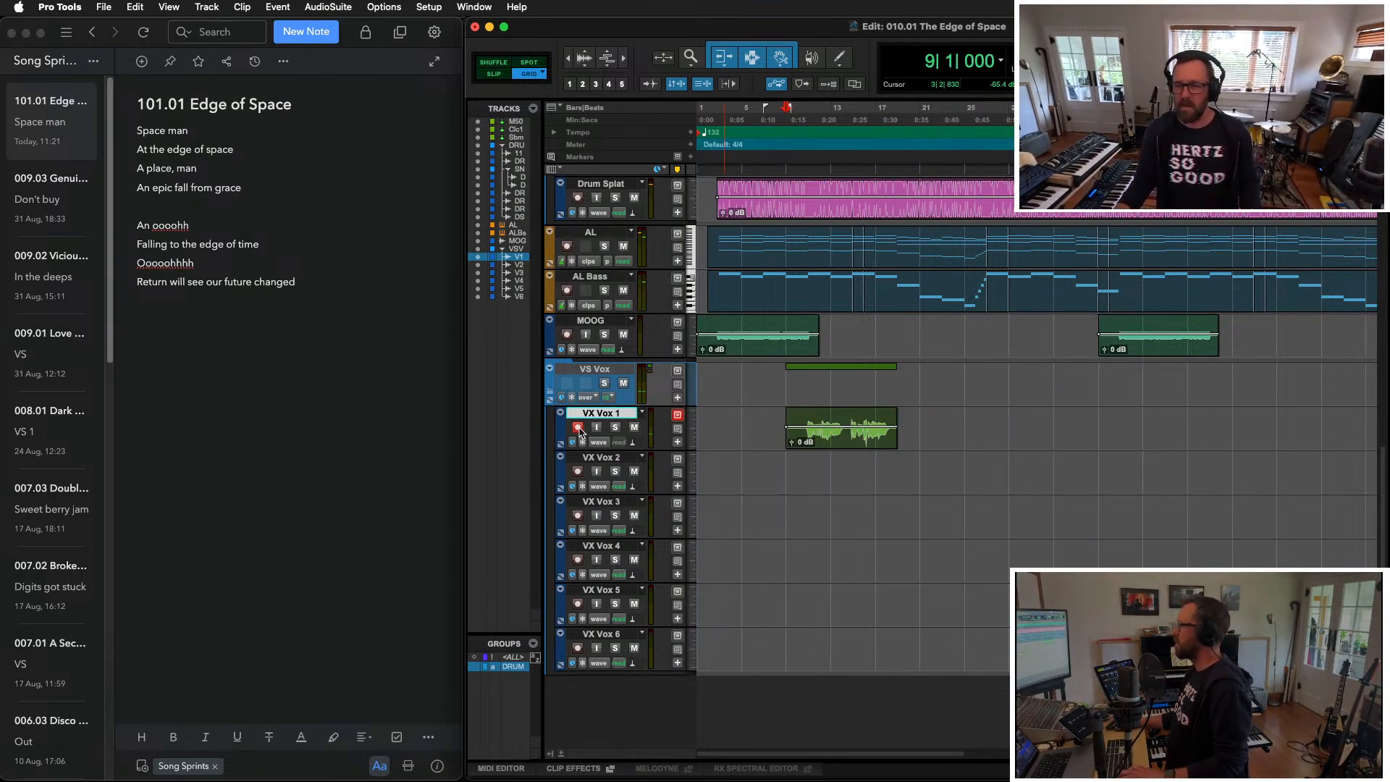
pyautogui.press('super+space')
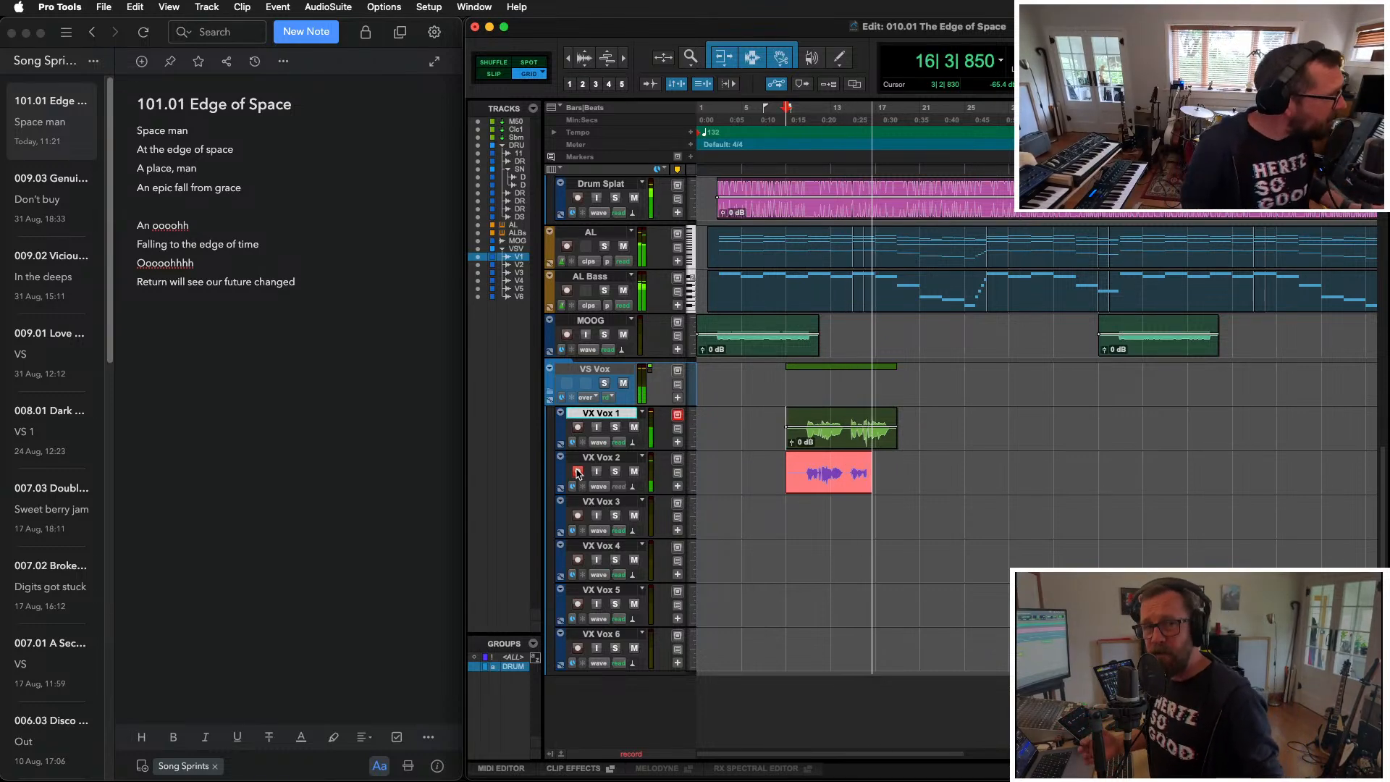
pyautogui.press('space')
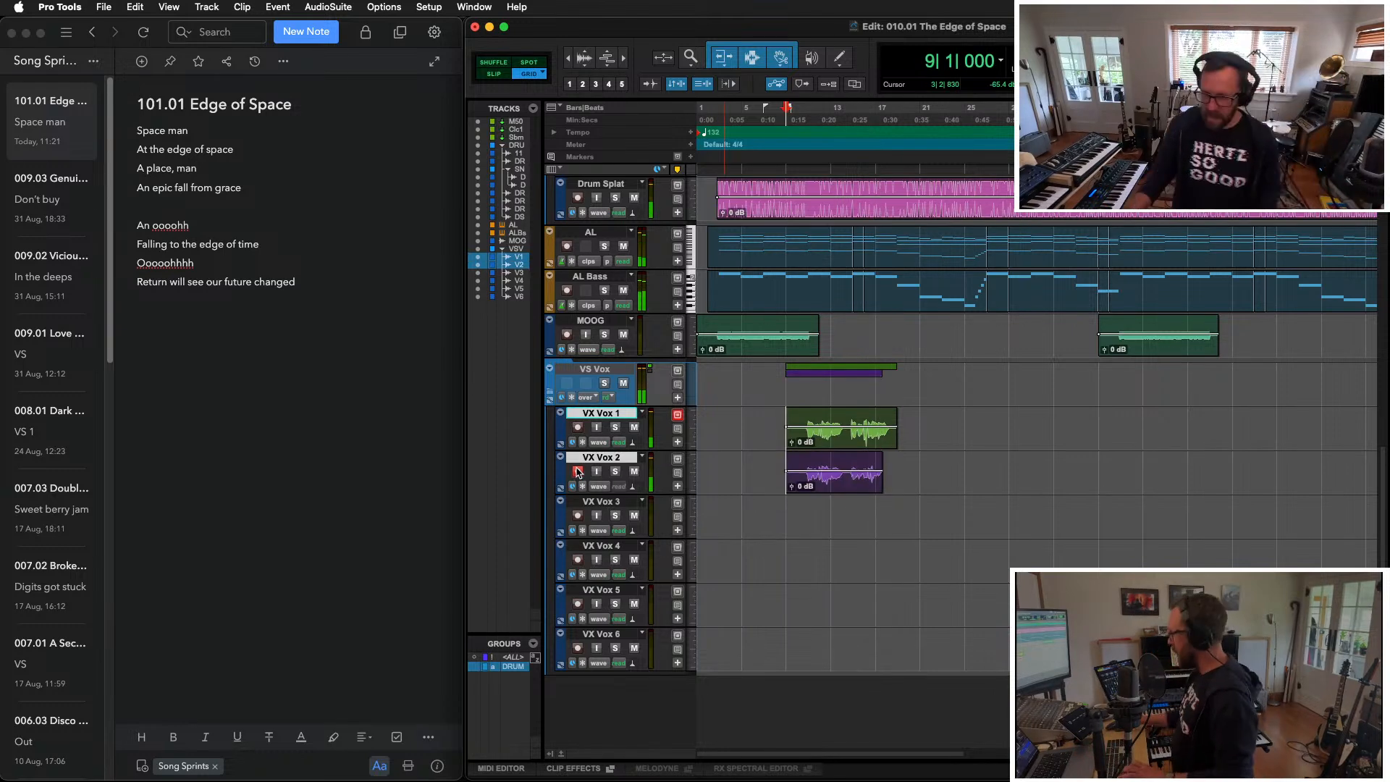
# Step: Delete the takes on VX Vox 2 and VX Vox 1, and record-enable VX Vox 1 in place of VX Vox 2
pyautogui.click(861, 483)
pyautogui.press('Delete')
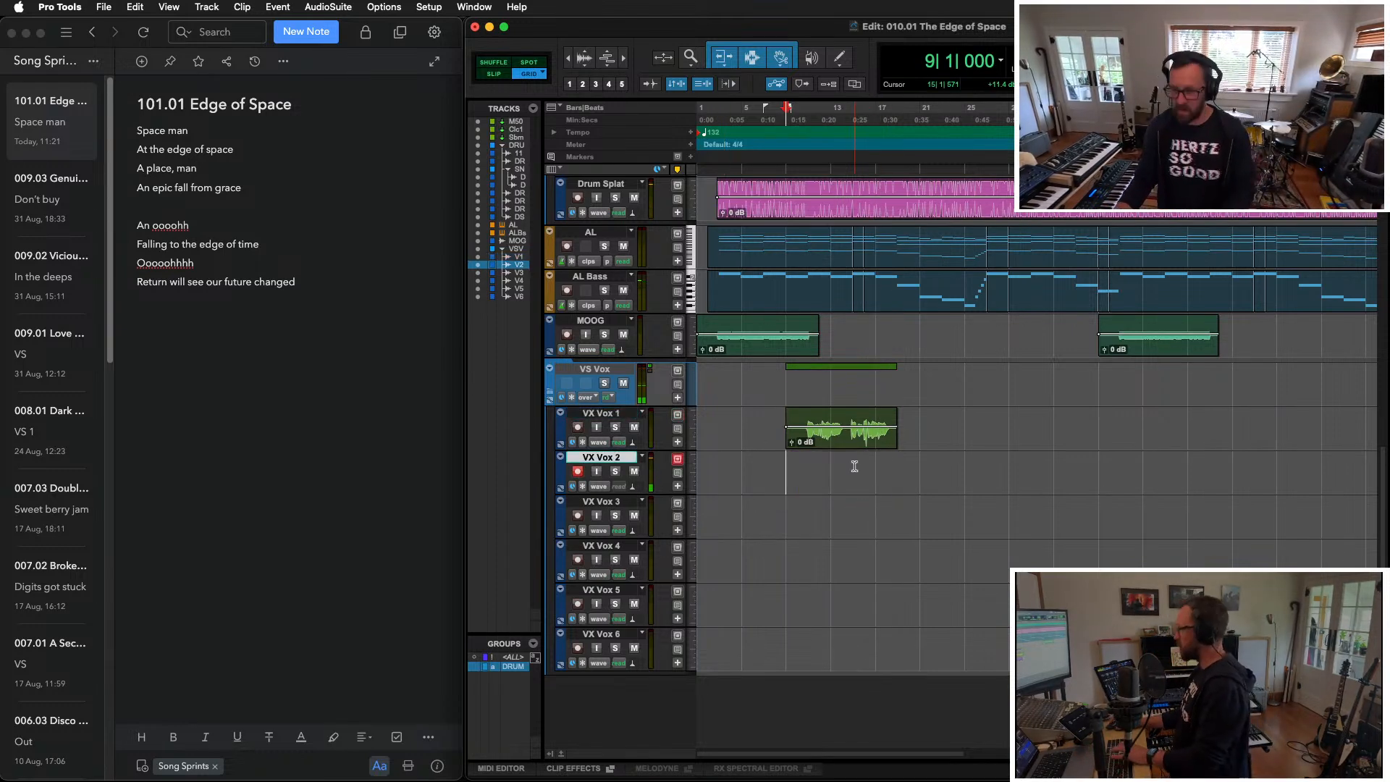
pyautogui.press('p')
pyautogui.click(578, 473)
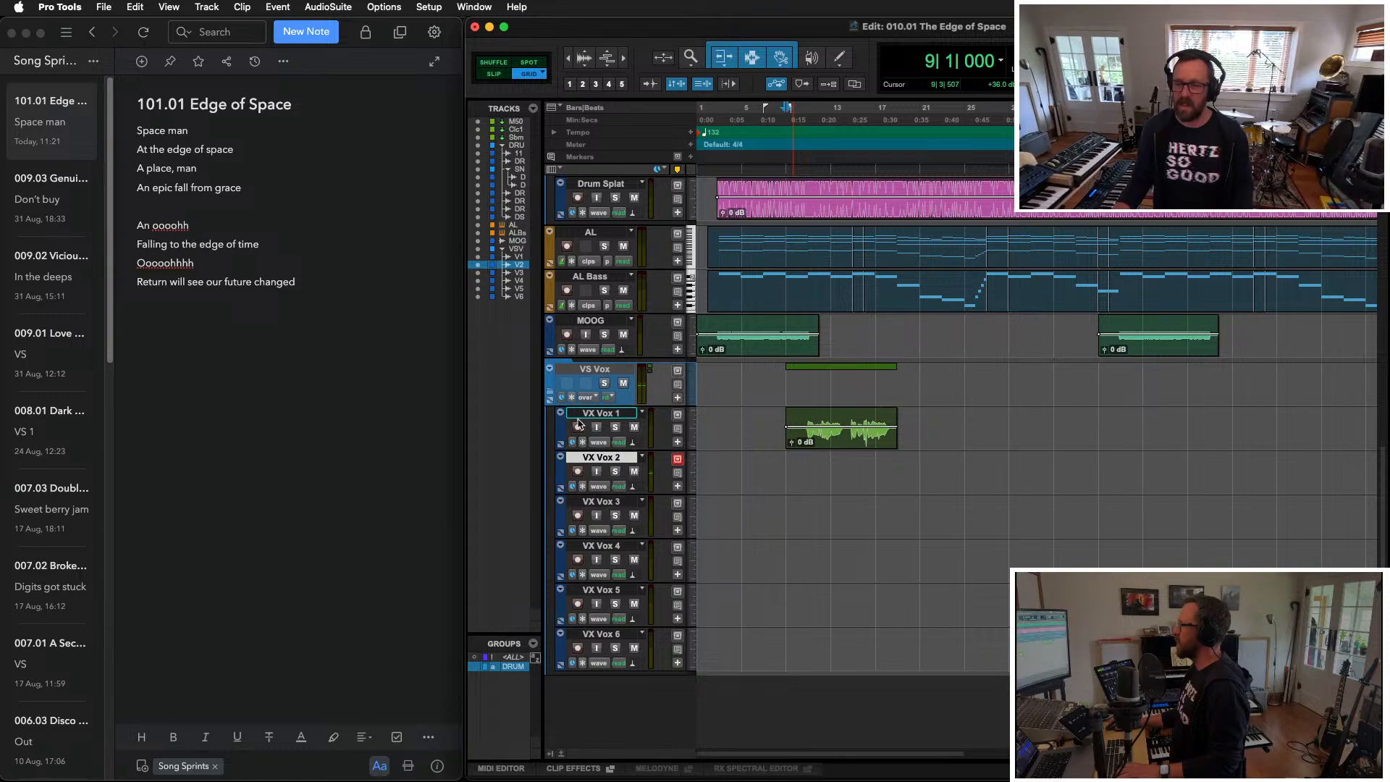
pyautogui.click(578, 432)
pyautogui.click(820, 439)
pyautogui.press('Delete')
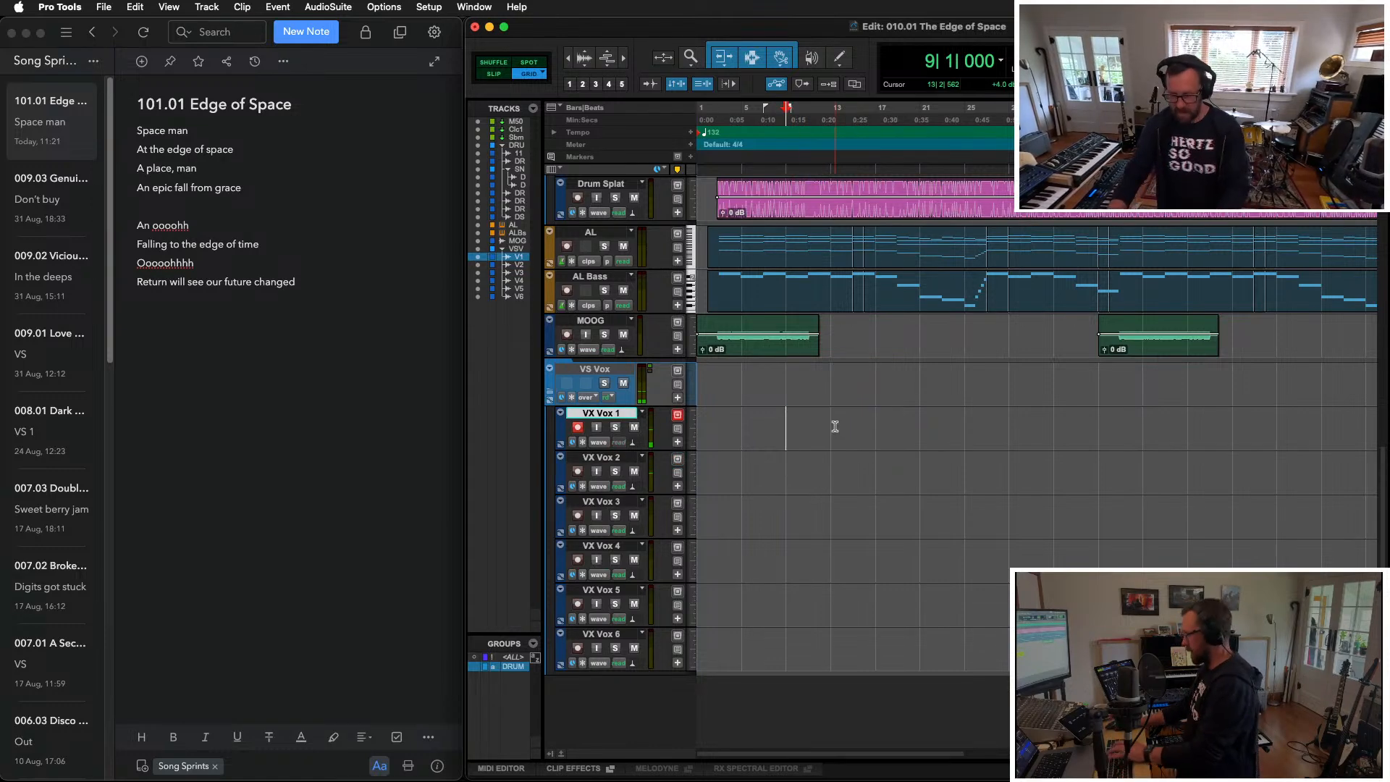
# Step: Record layered vocal takes starting at 9|1|000 on VX Vox 1, VX Vox 2 and VX Vox 3, up to about bar 19
pyautogui.press('super+space')
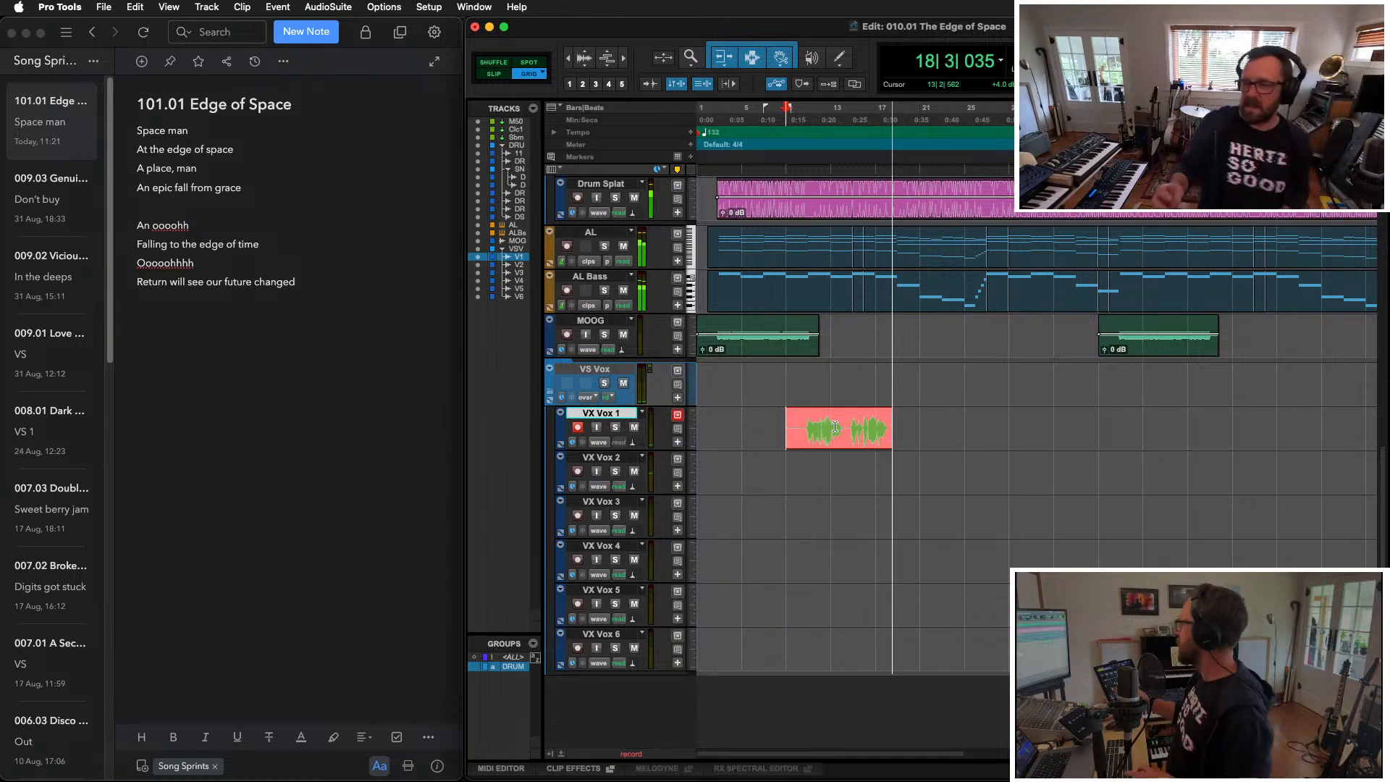
pyautogui.press('space')
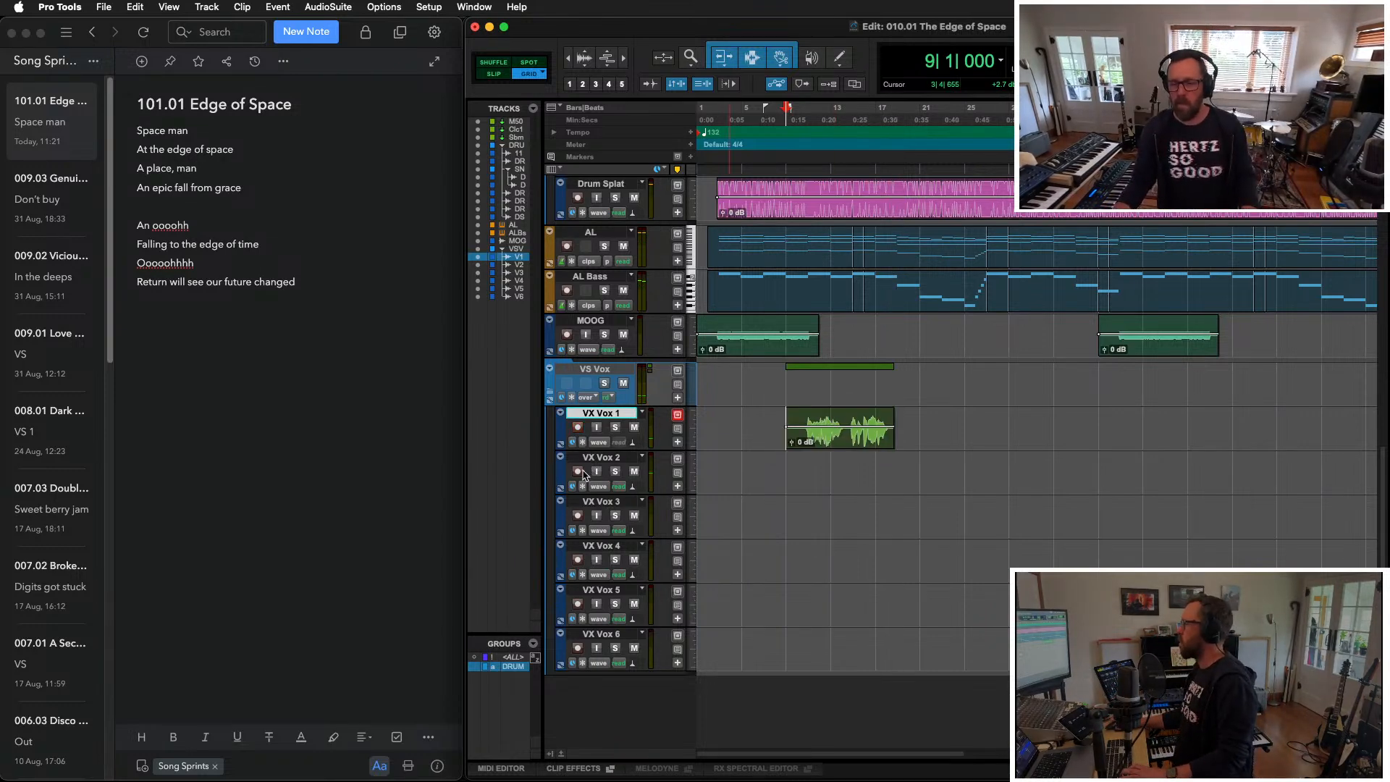
pyautogui.press('super+space')
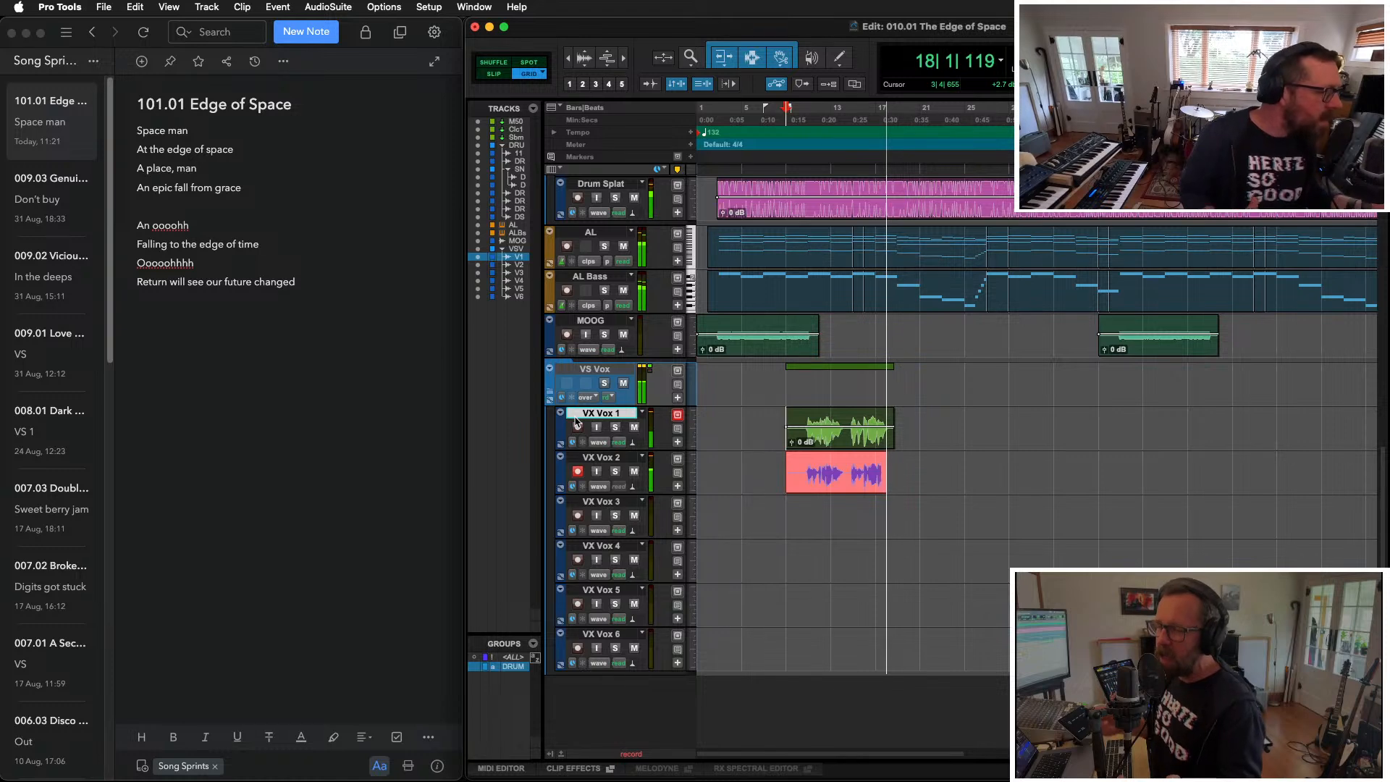
pyautogui.press('space')
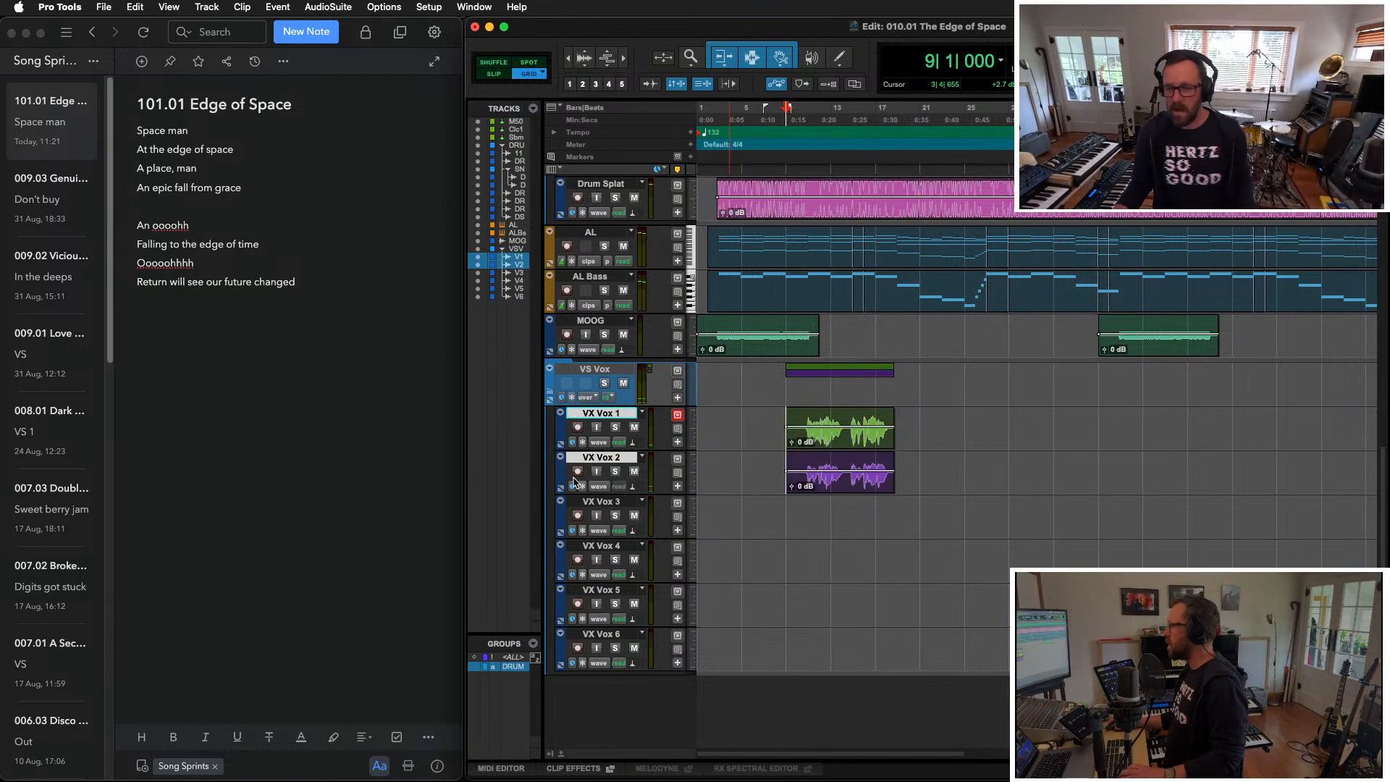
pyautogui.press('super+space')
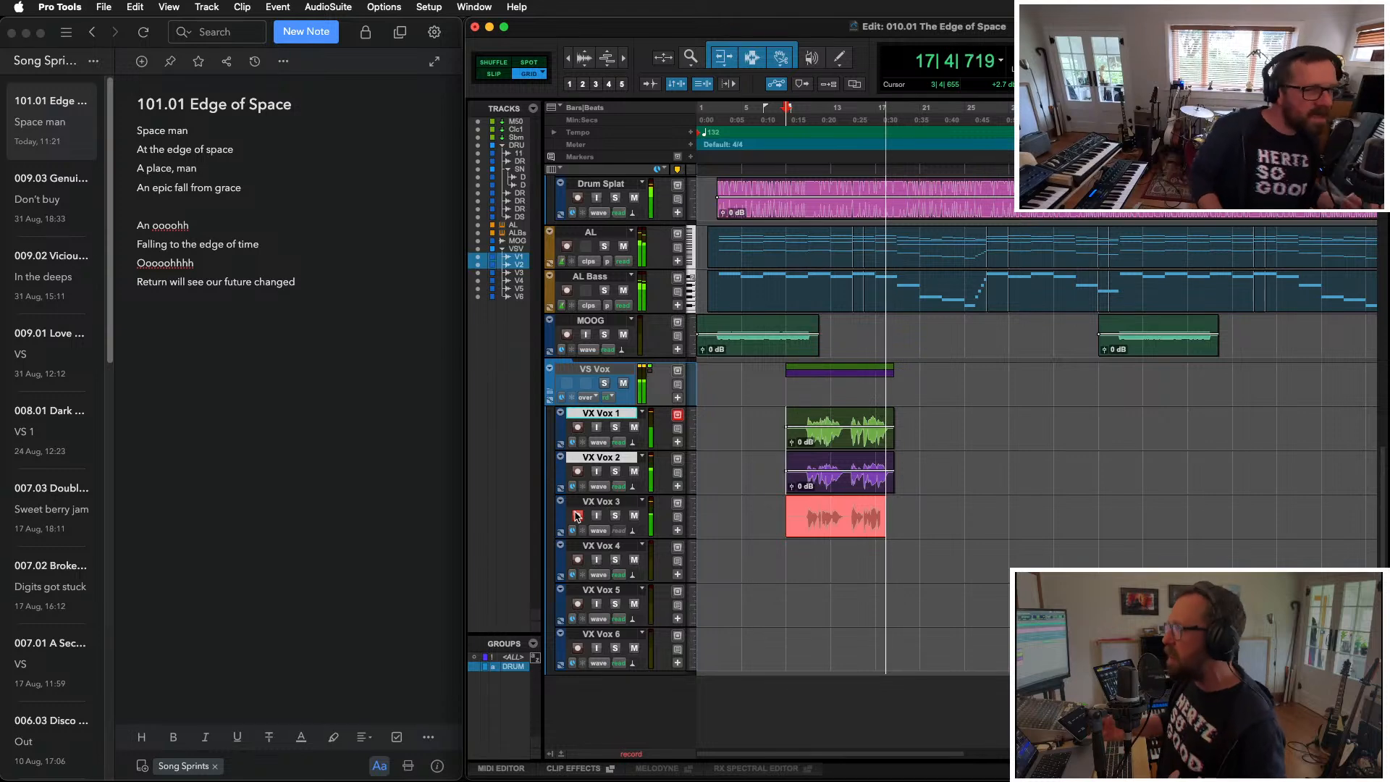
pyautogui.press('space')
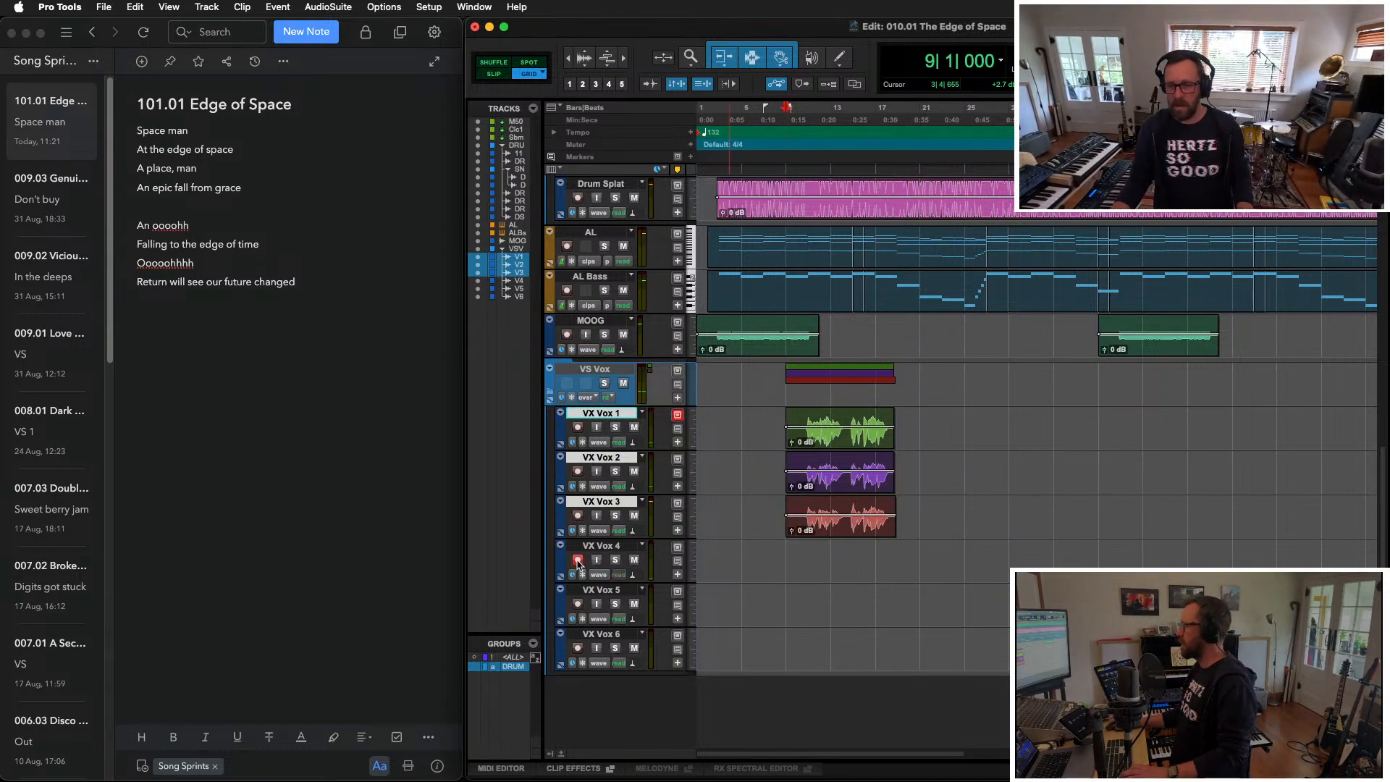
# Step: Try a vocal take on VX Vox 4 from 9|1|000 and undo the recording
pyautogui.press('super+space')
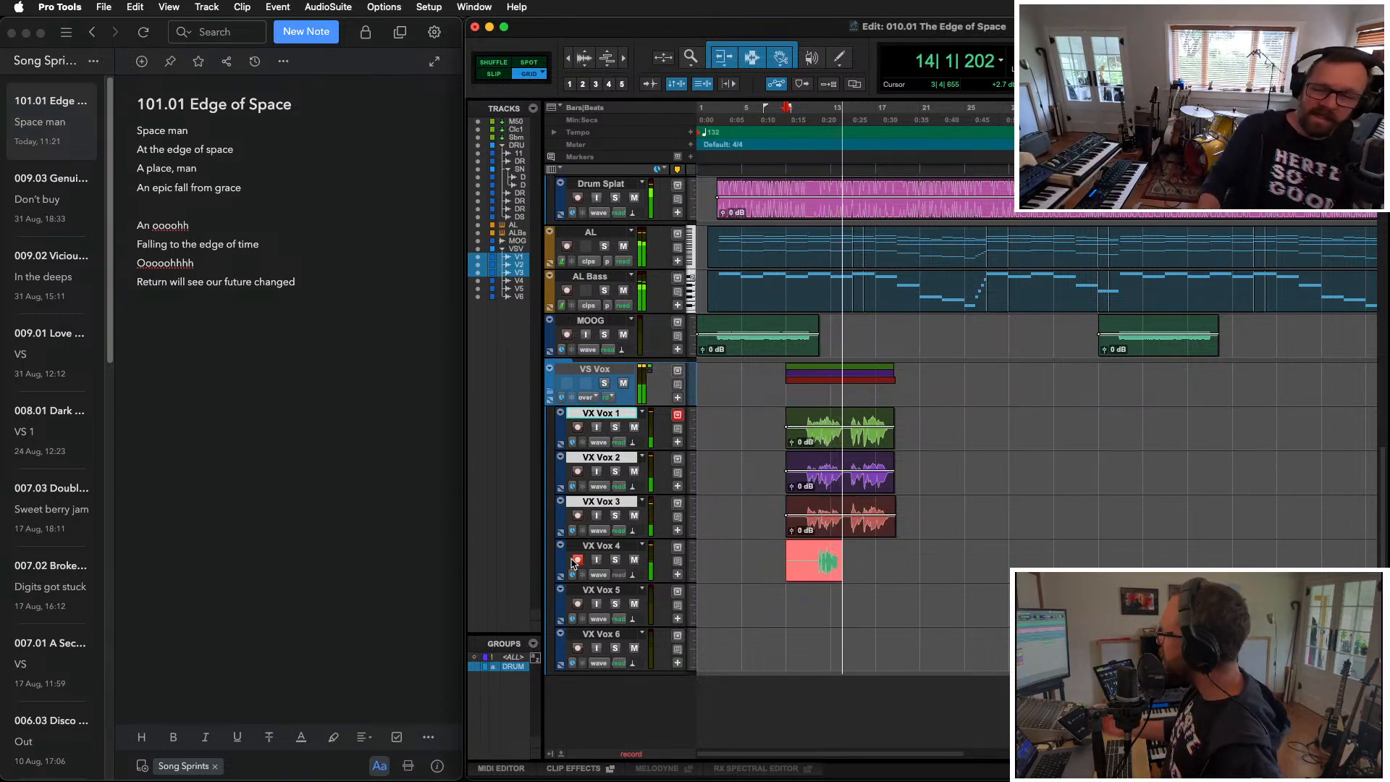
pyautogui.press('space')
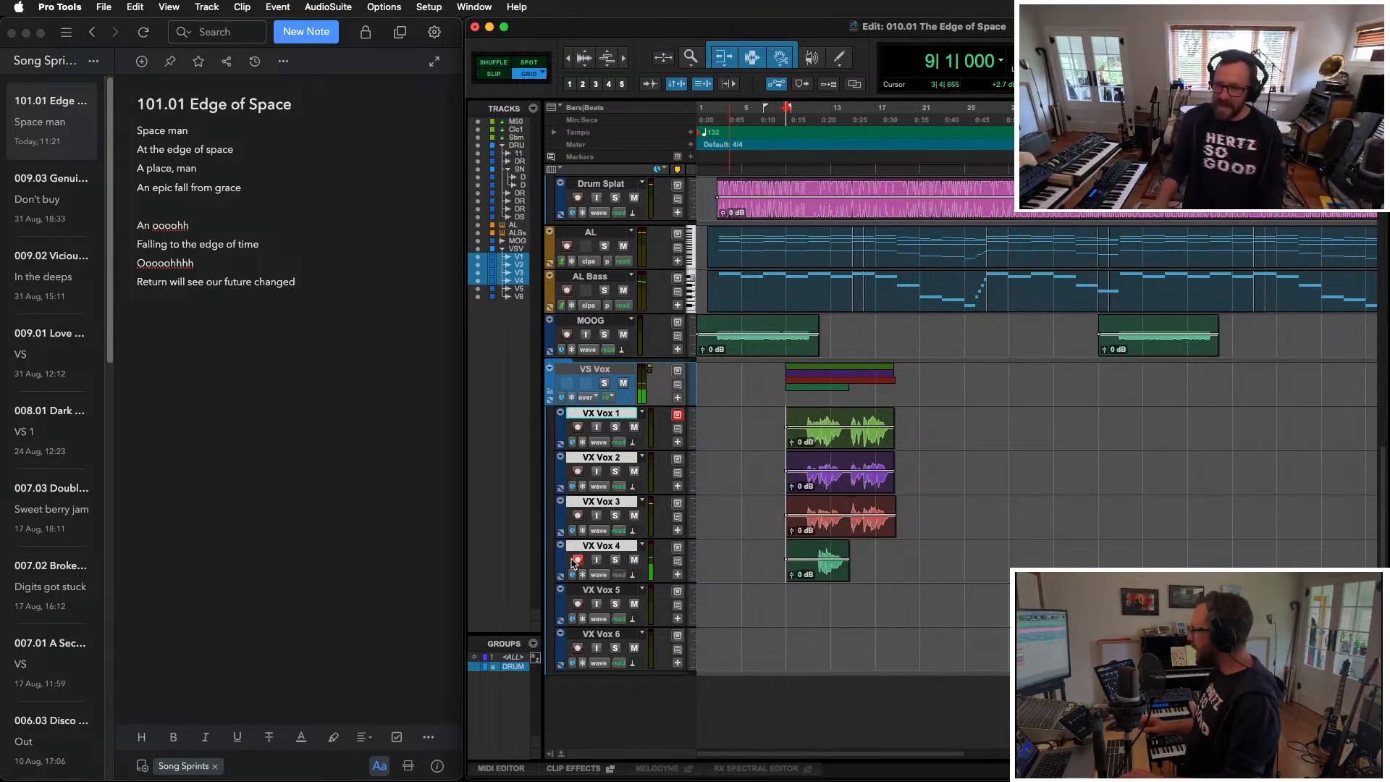
pyautogui.press('super+z')
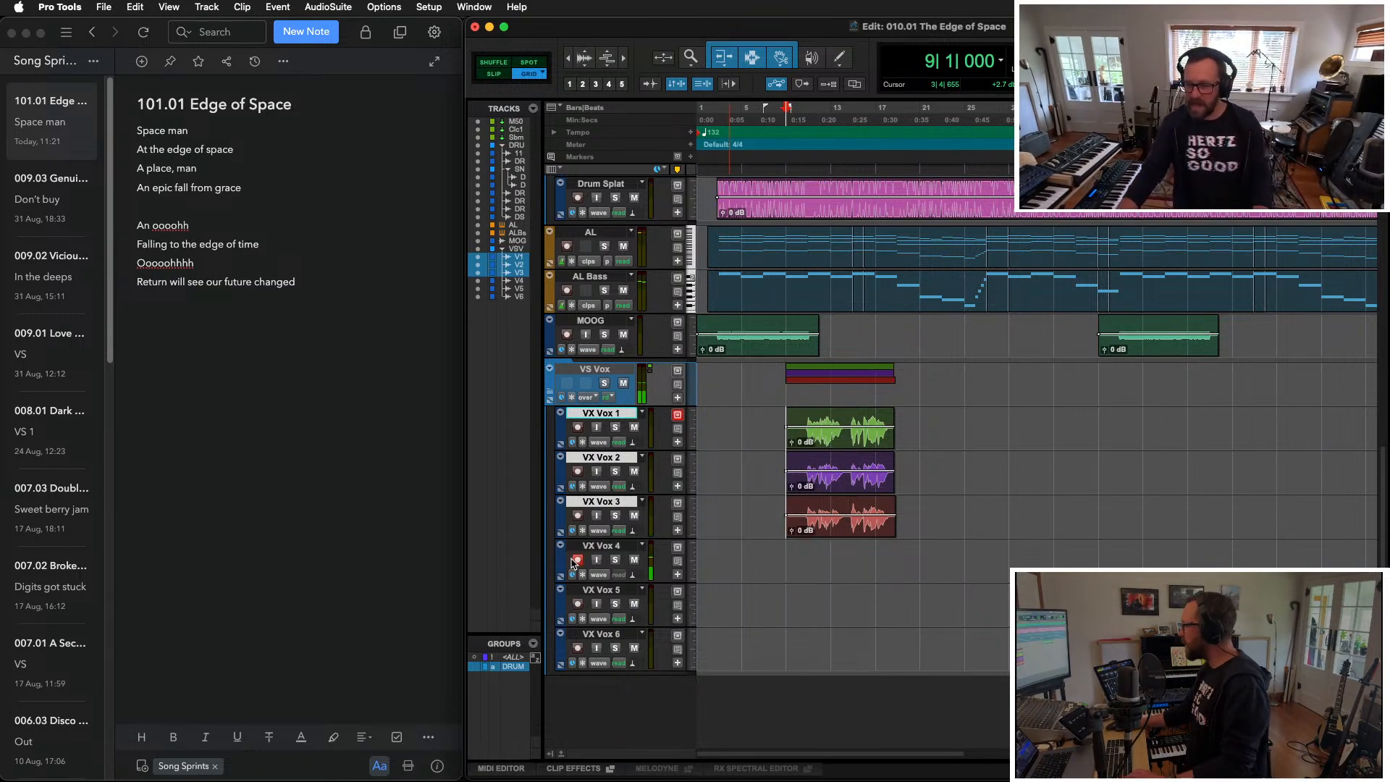
# Step: Try another take on VX Vox 4 from 11|1|000, undo the recording and disarm the track
pyautogui.click(808, 554)
pyautogui.press('super+space')
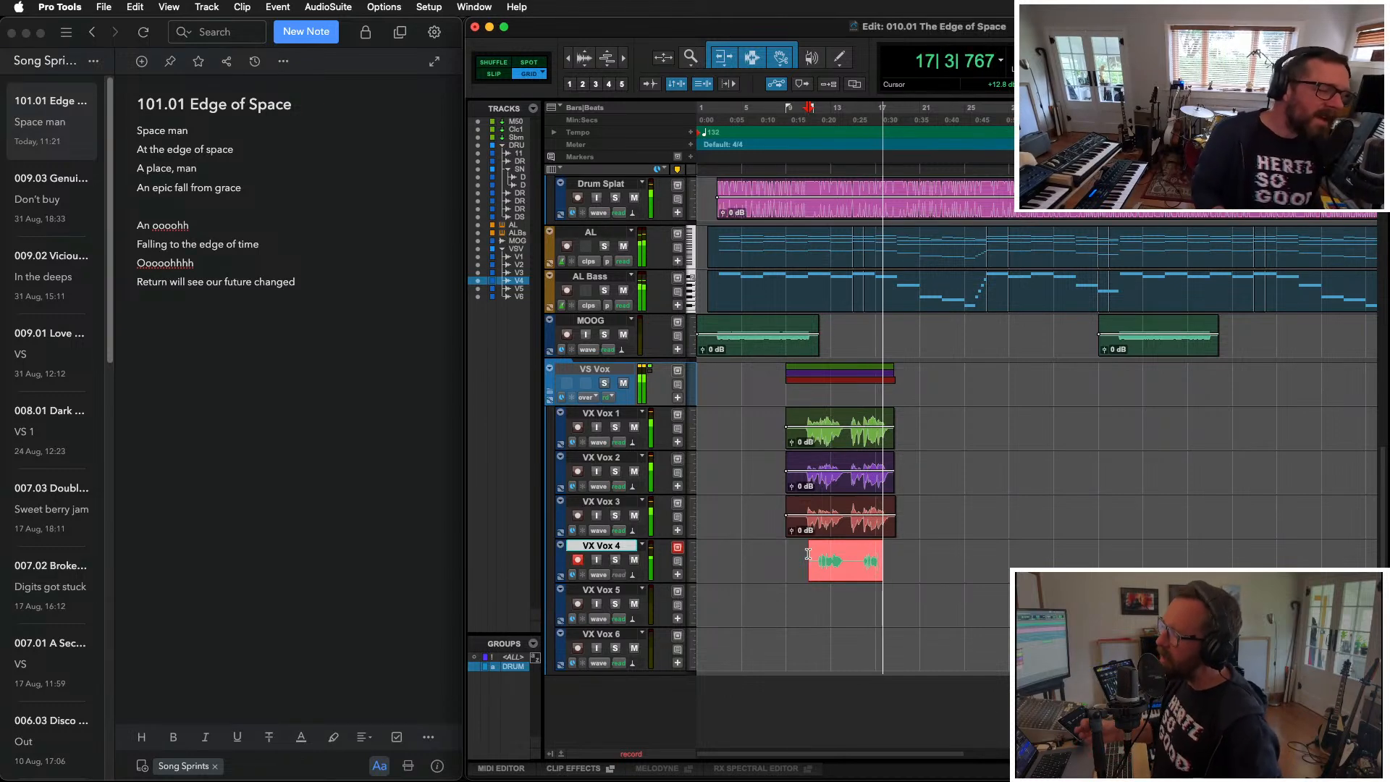
pyautogui.press('space')
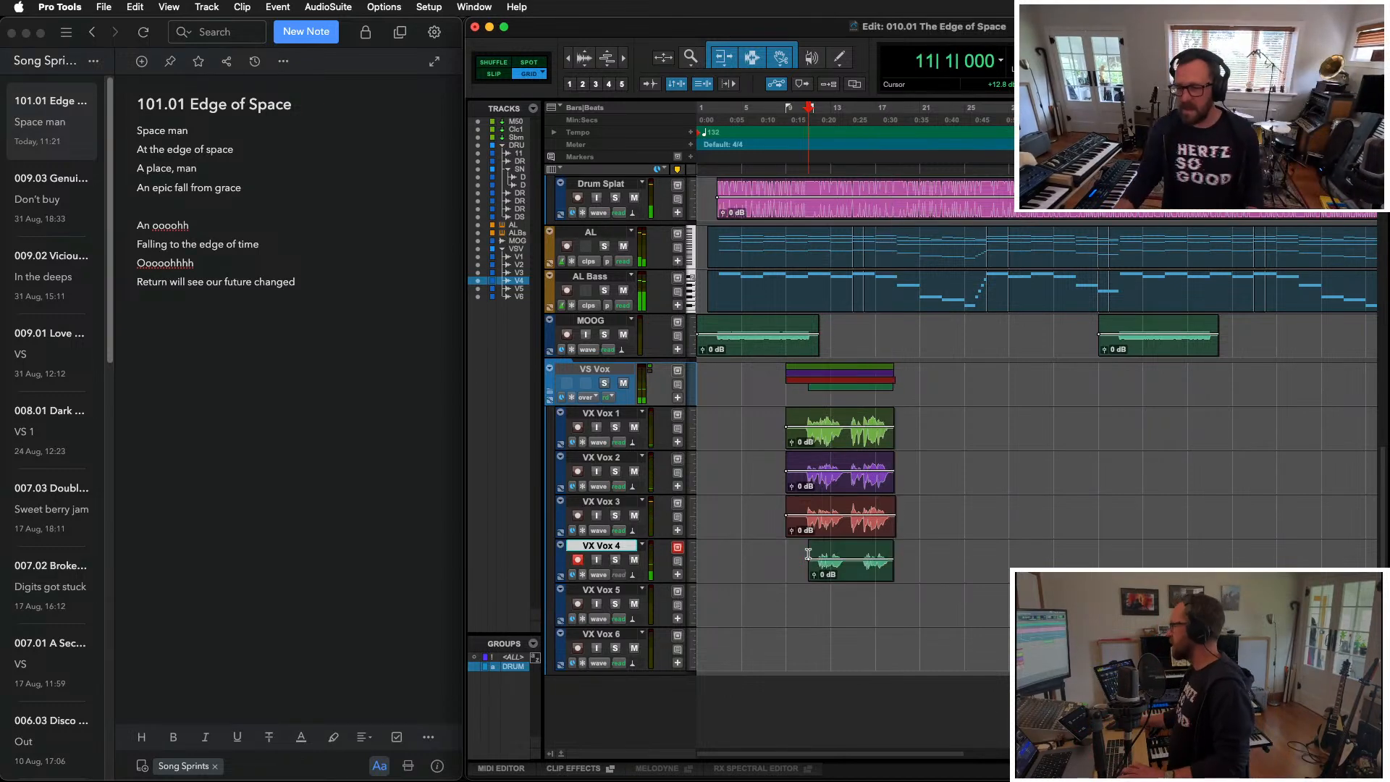
pyautogui.press('super+z')
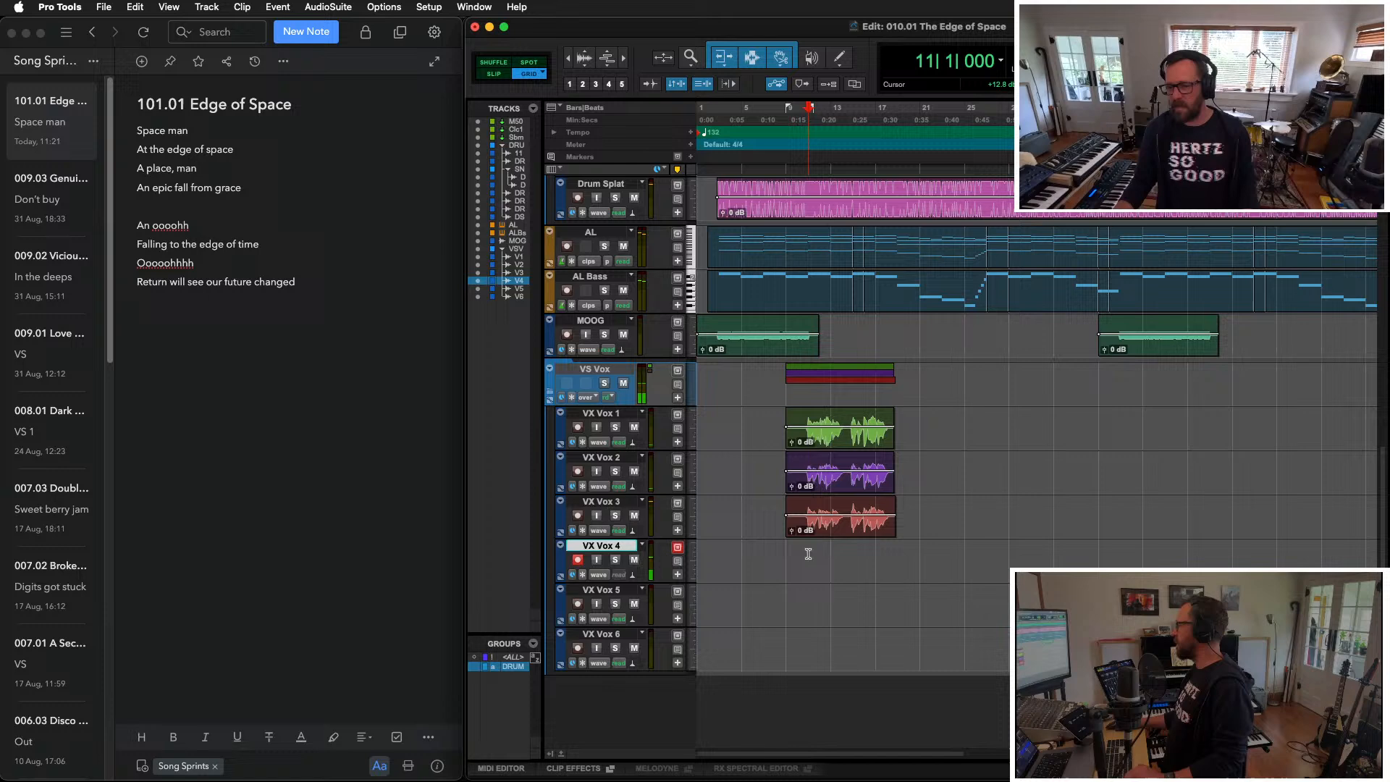
pyautogui.click(579, 560)
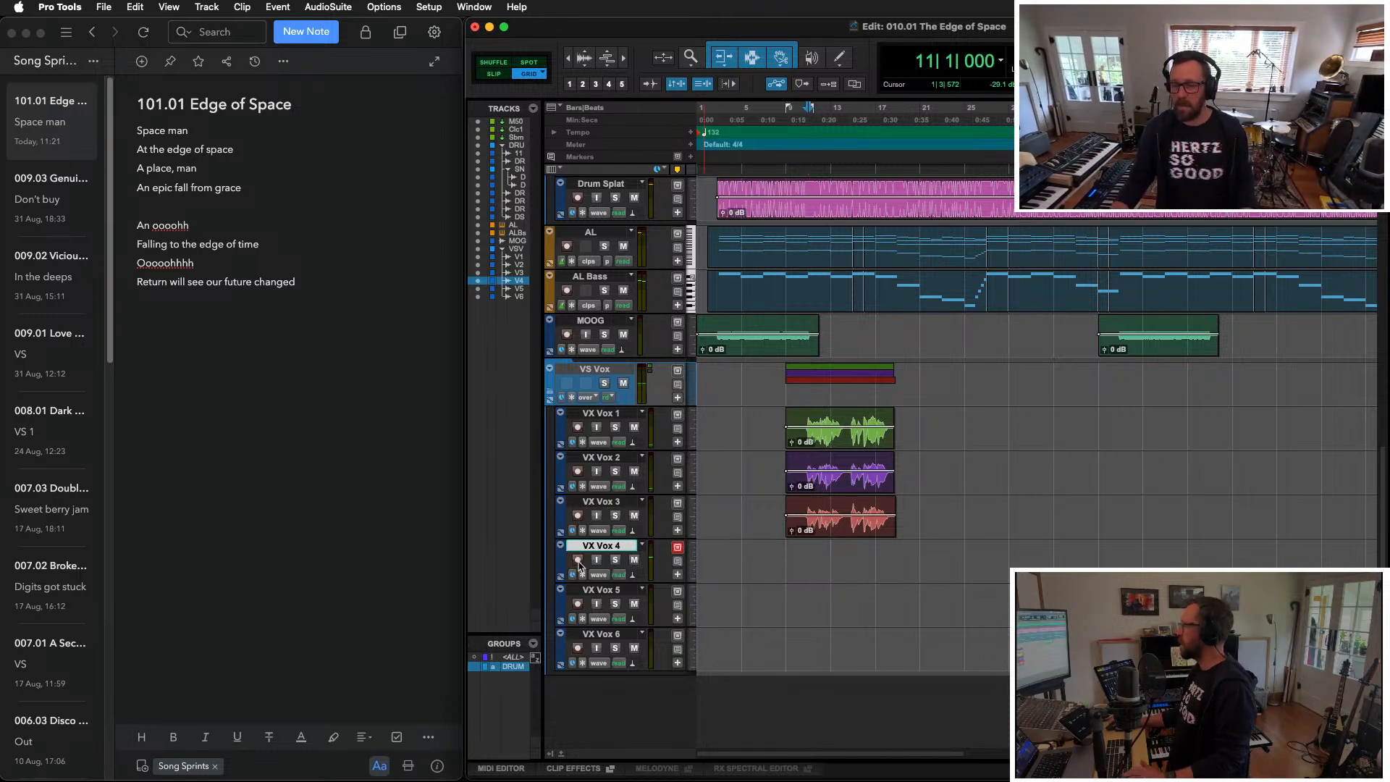
# Step: Play the section following the recorded vocals, starting from around bar 19
pyautogui.click(909, 414)
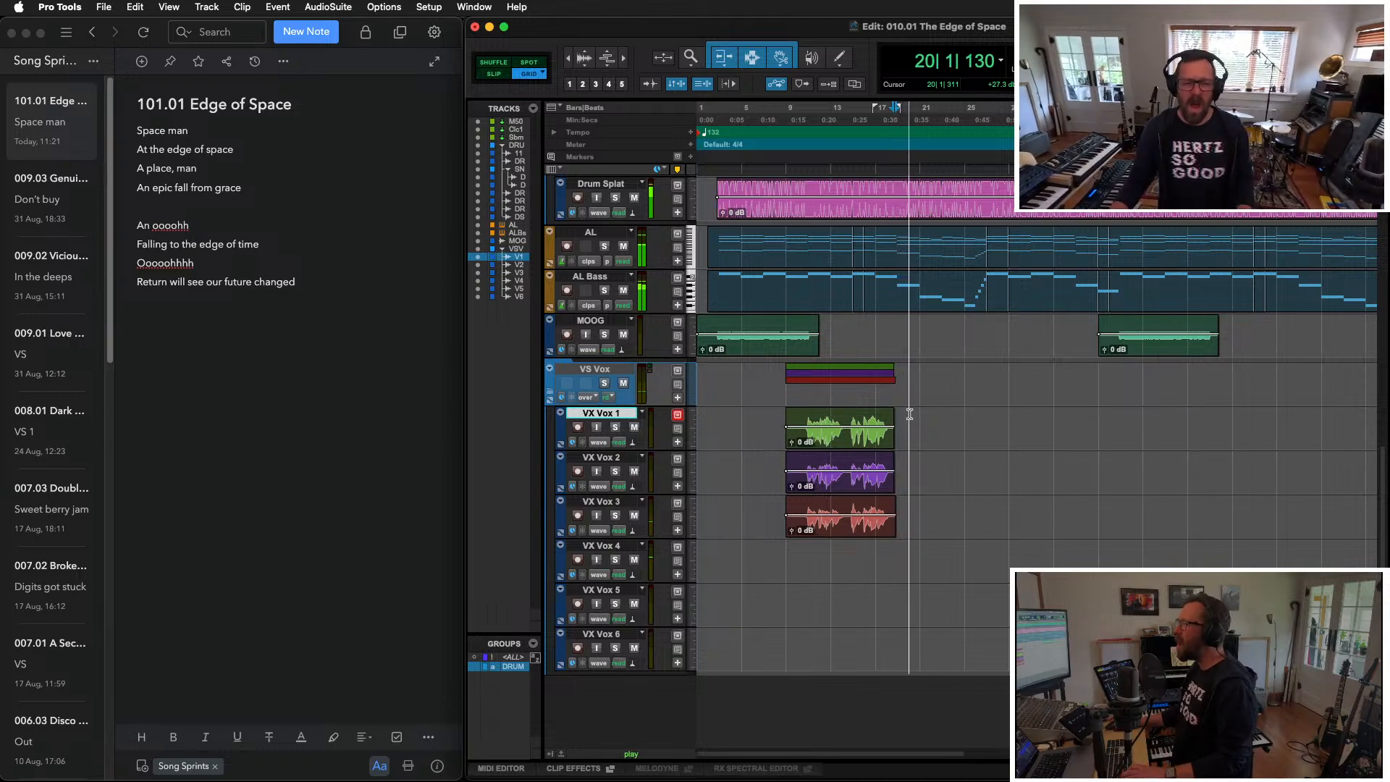
pyautogui.press('space')
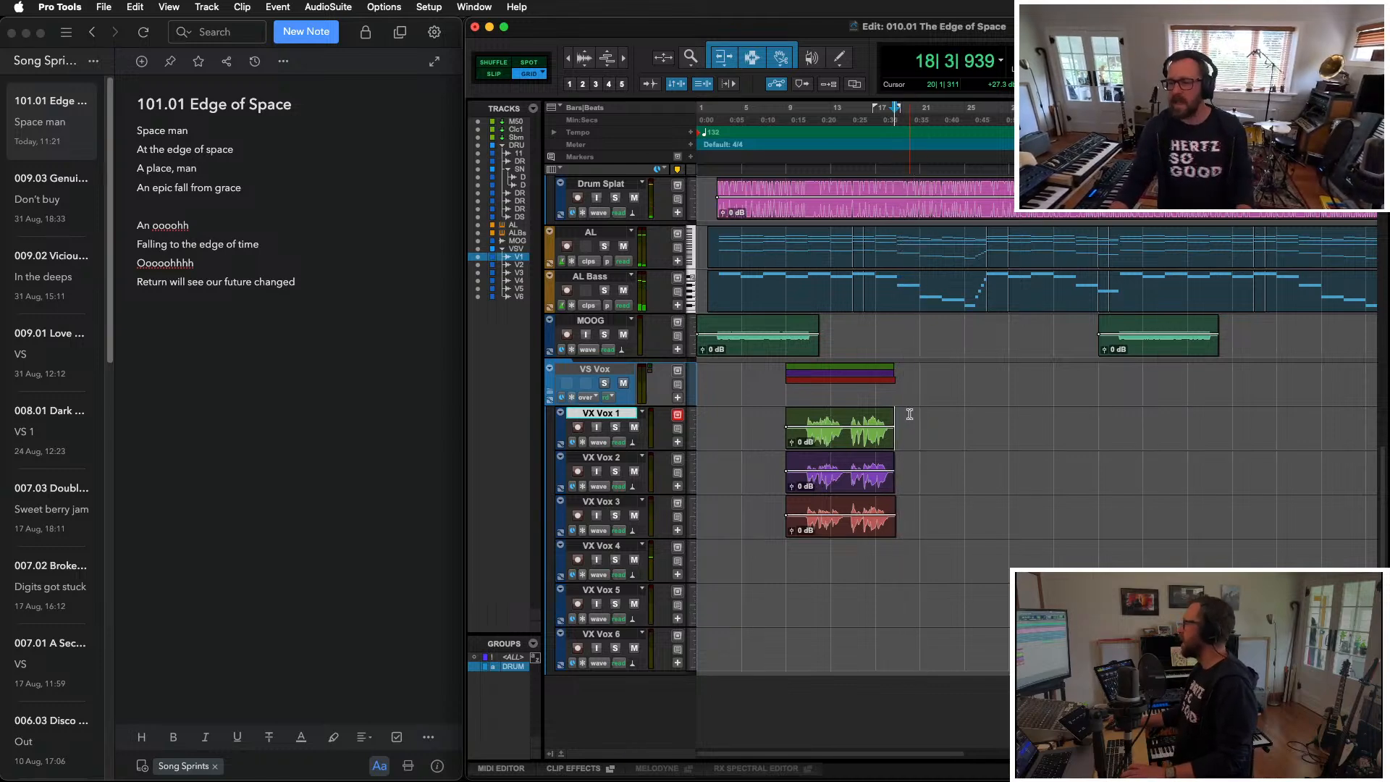
pyautogui.press('space')
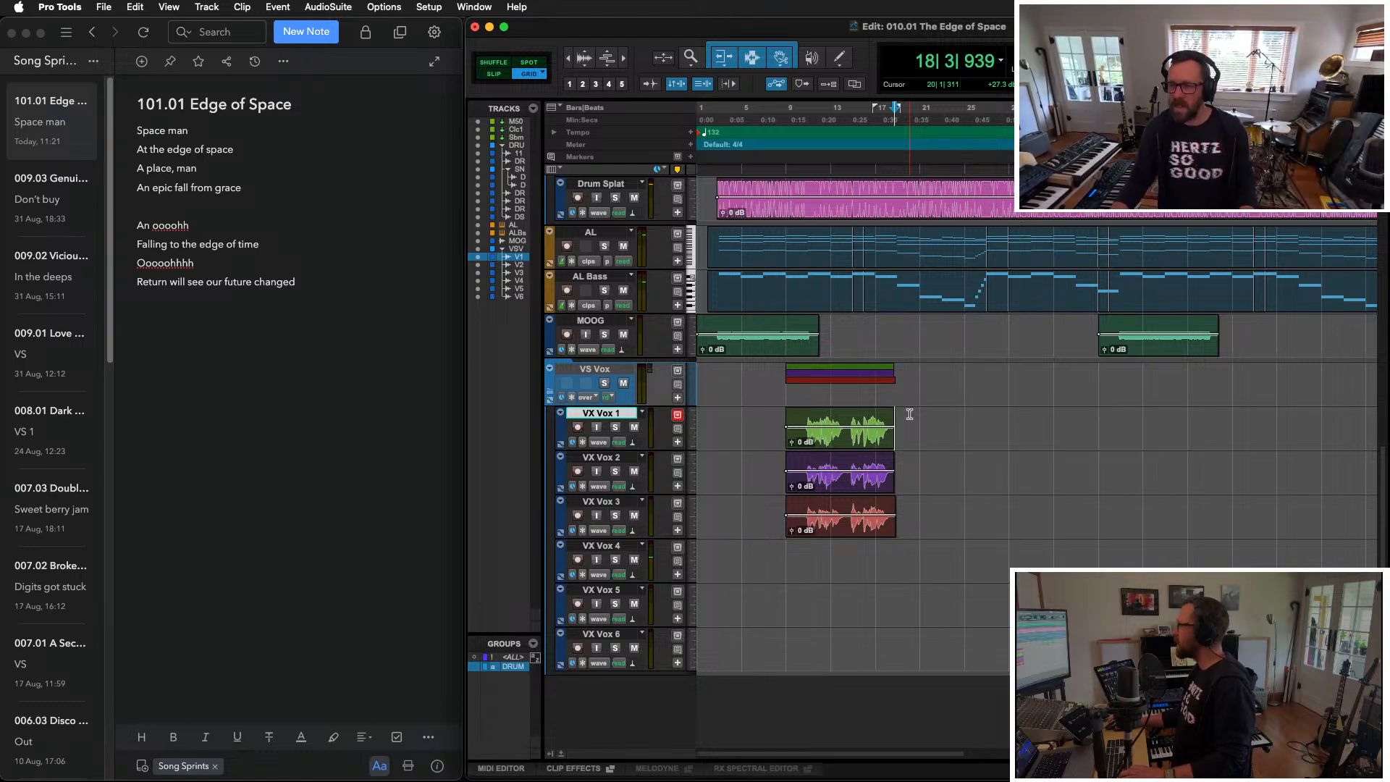
pyautogui.press('space')
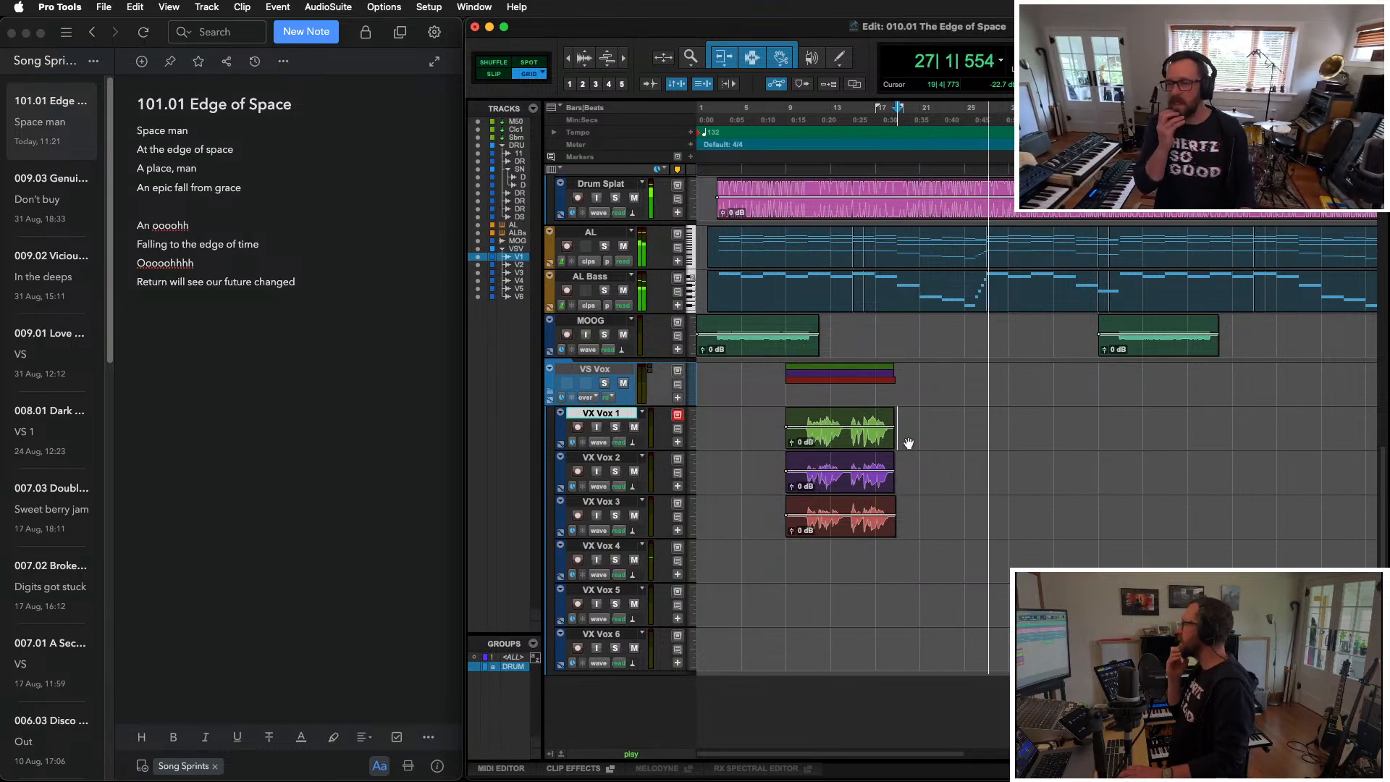
pyautogui.press('space')
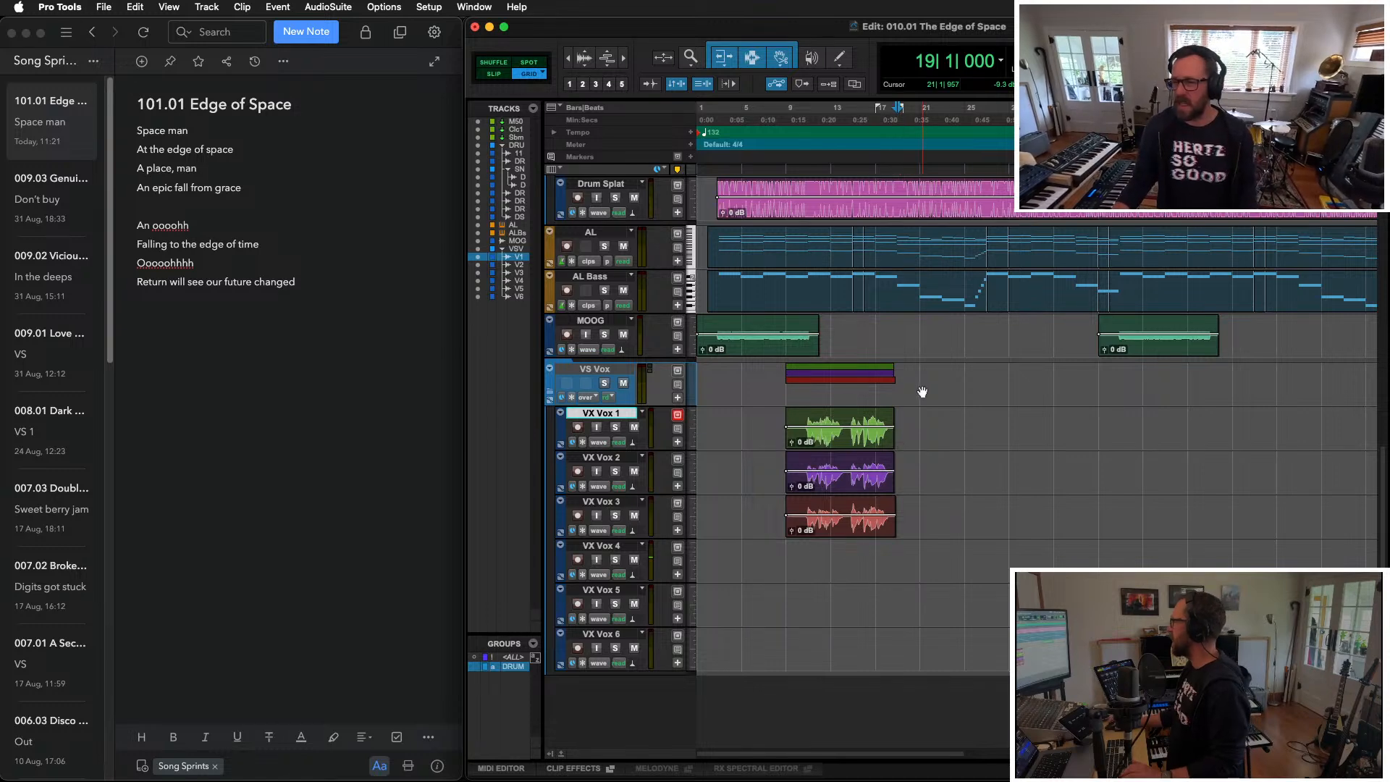
# Step: Play the end of the layered vocals from 17|1|000
pyautogui.click(880, 393)
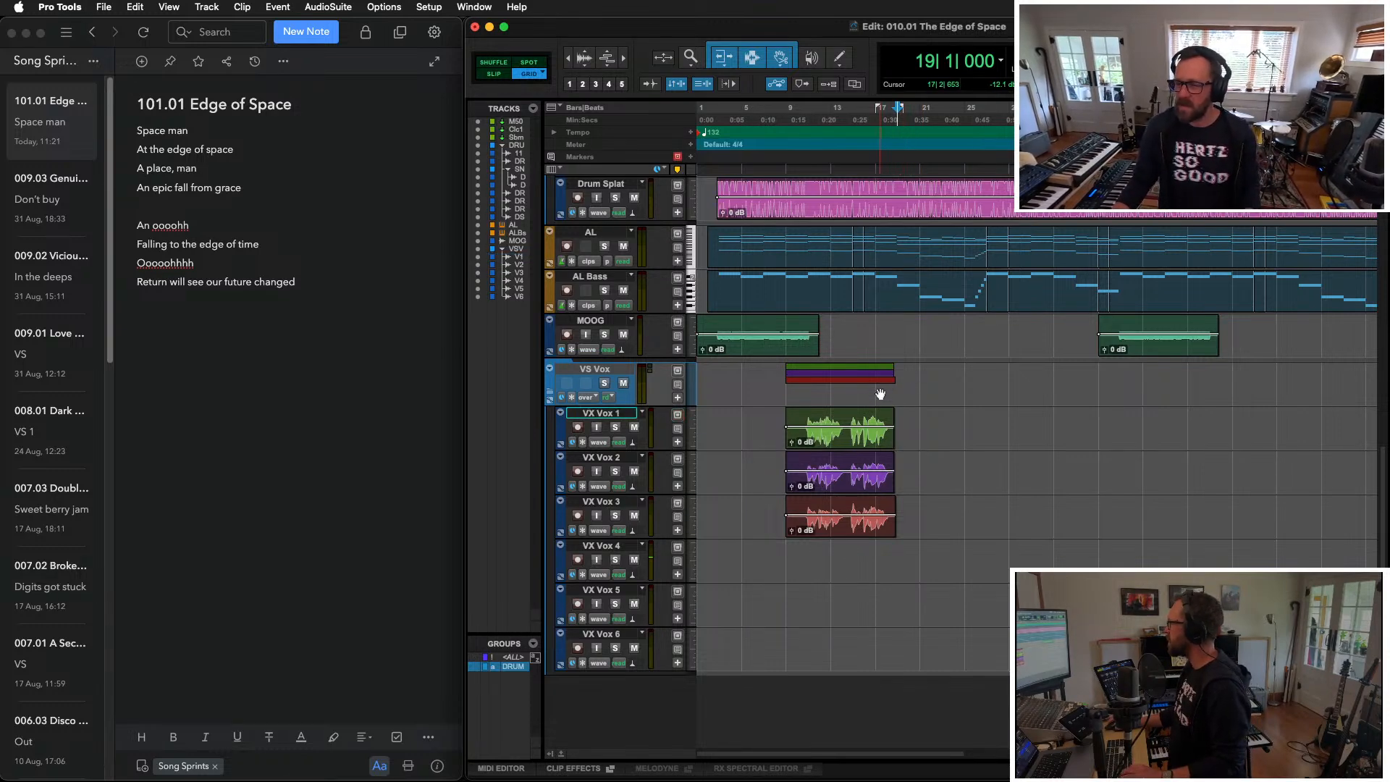
pyautogui.click(878, 368)
pyautogui.press('space')
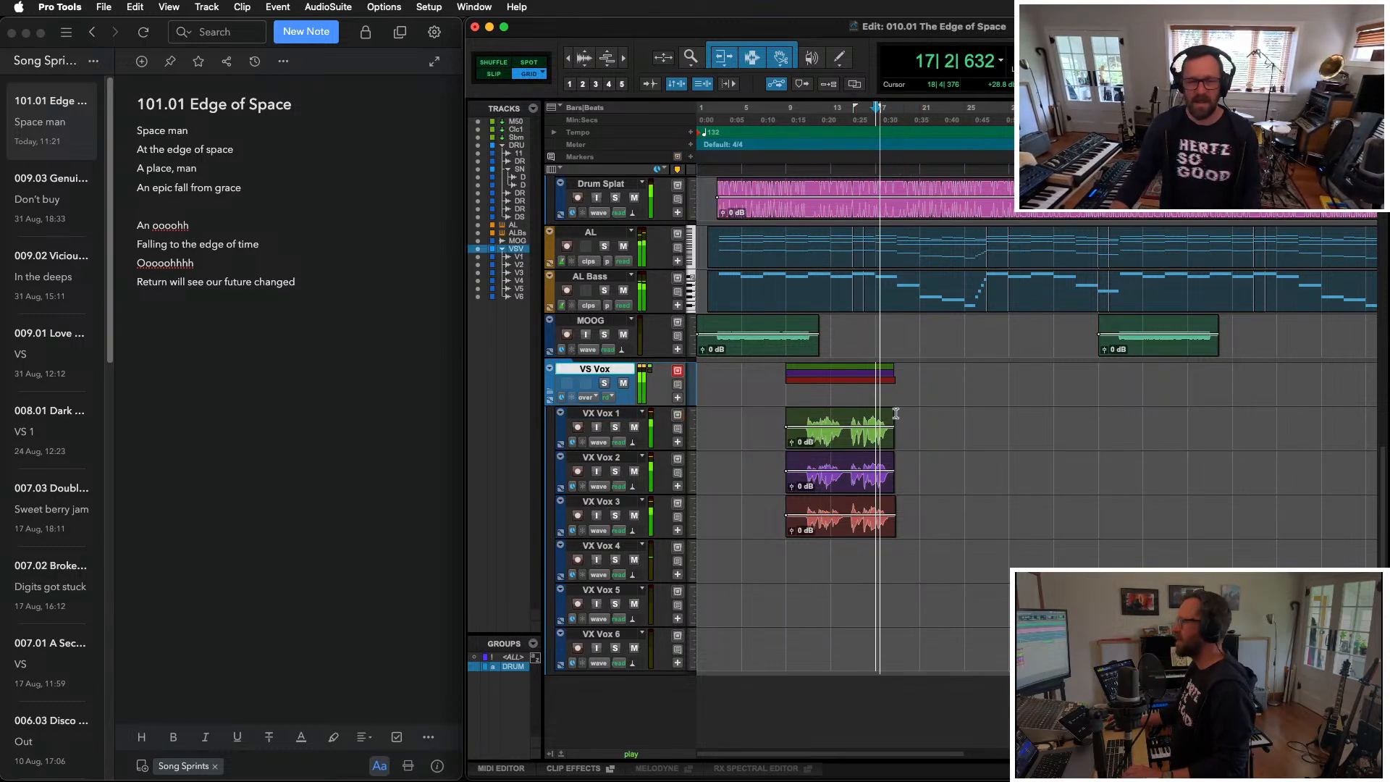
pyautogui.press('space')
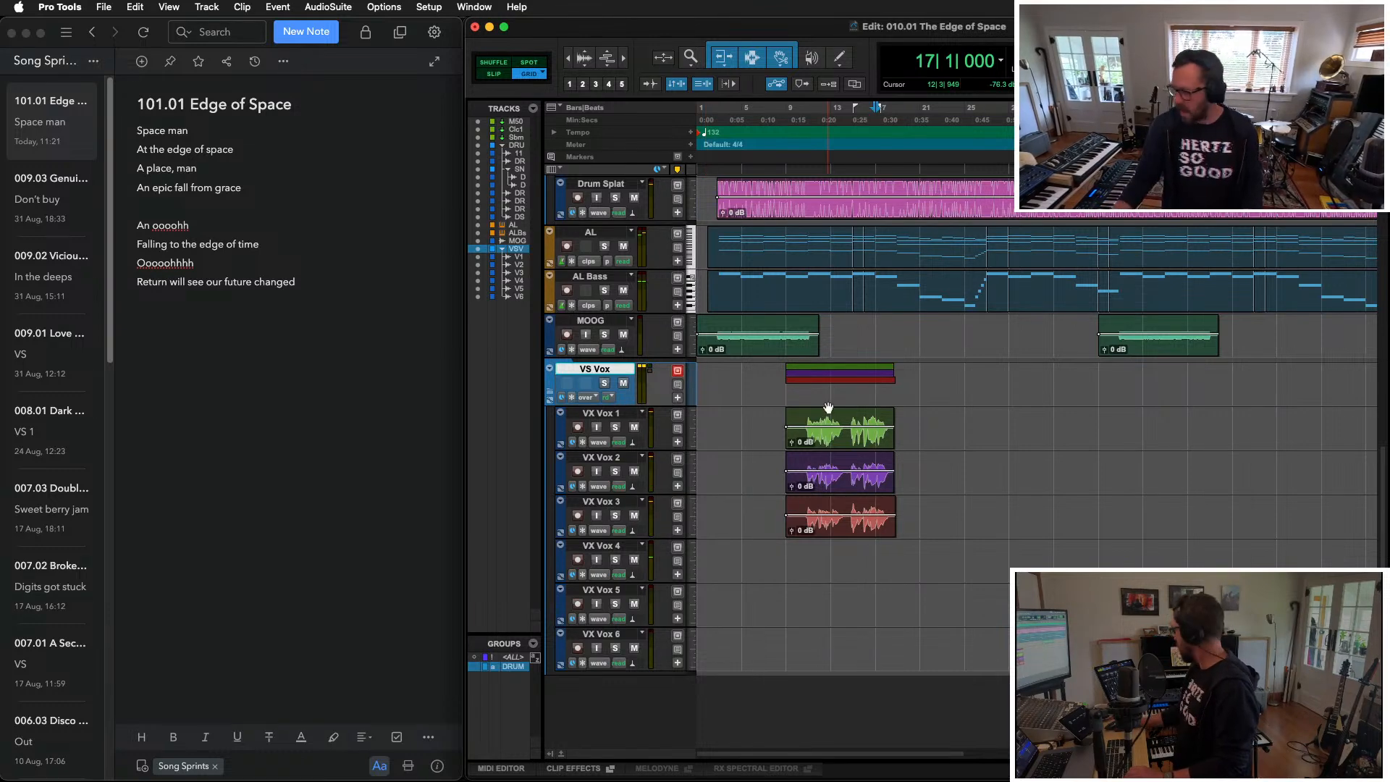
# Step: In the mixer, pan VX Vox 1 to 65 left and VX Vox 3 to 80 right, setting VX Vox 1 to -6.2 and VX Vox 2 to -1.1
pyautogui.press('super+equal')
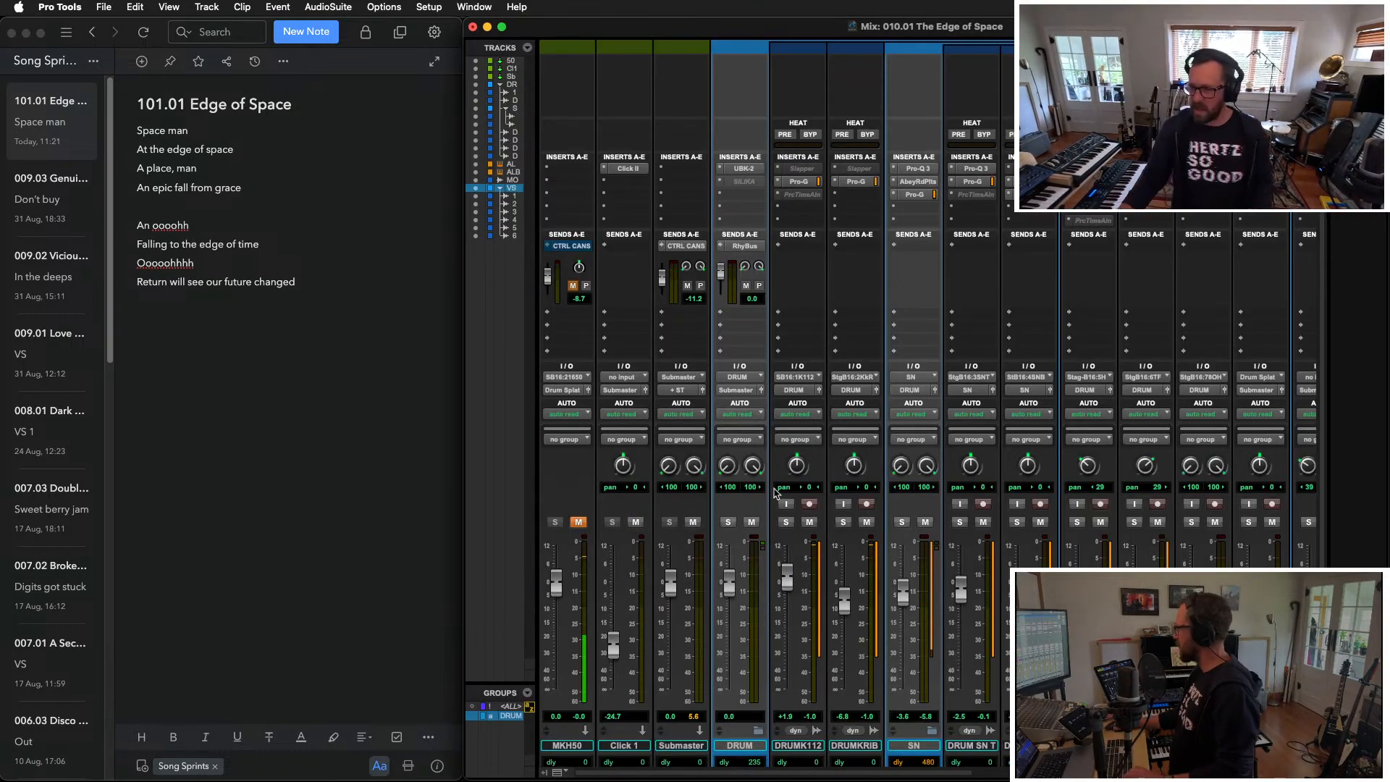
pyautogui.hscroll(10, 900, 660)
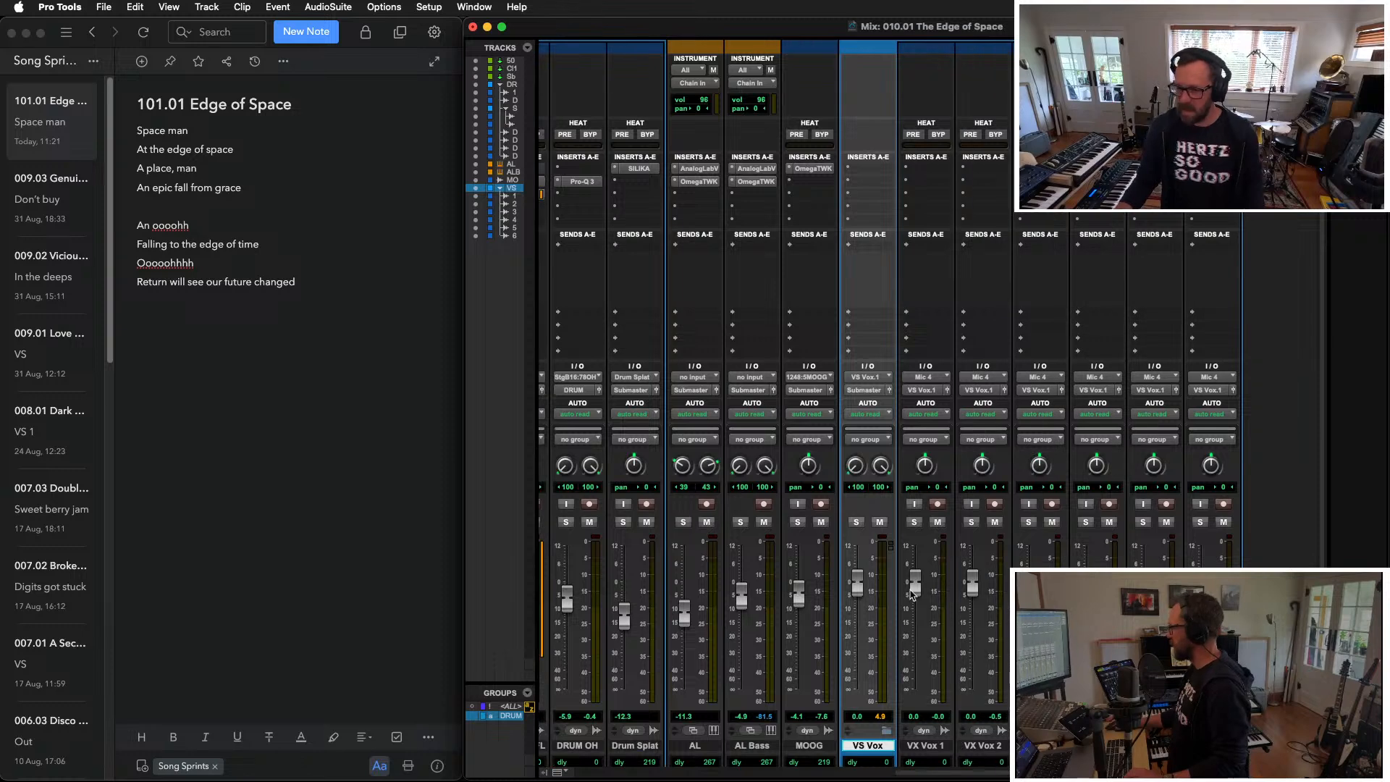
pyautogui.moveTo(915, 594); pyautogui.dragTo(977, 605)
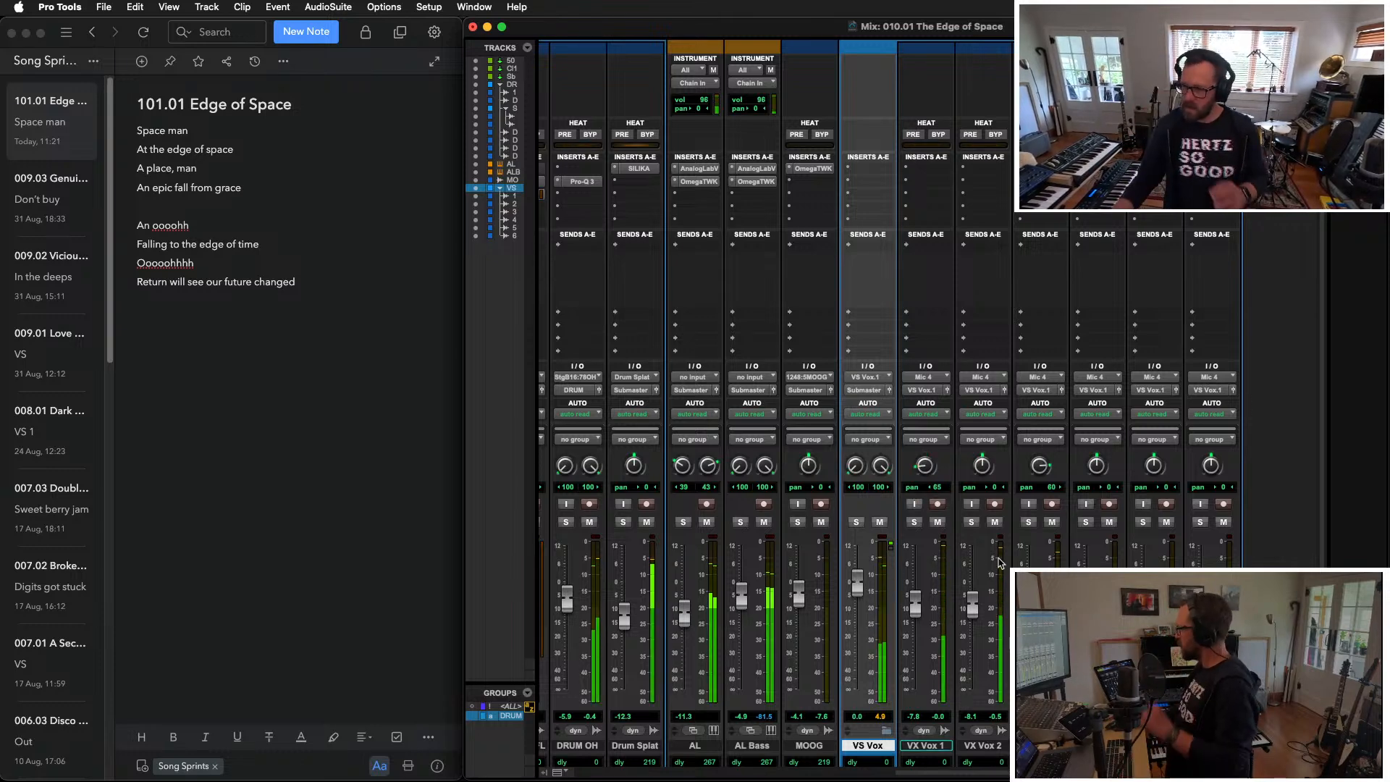
pyautogui.moveTo(972, 605); pyautogui.dragTo(916, 606)
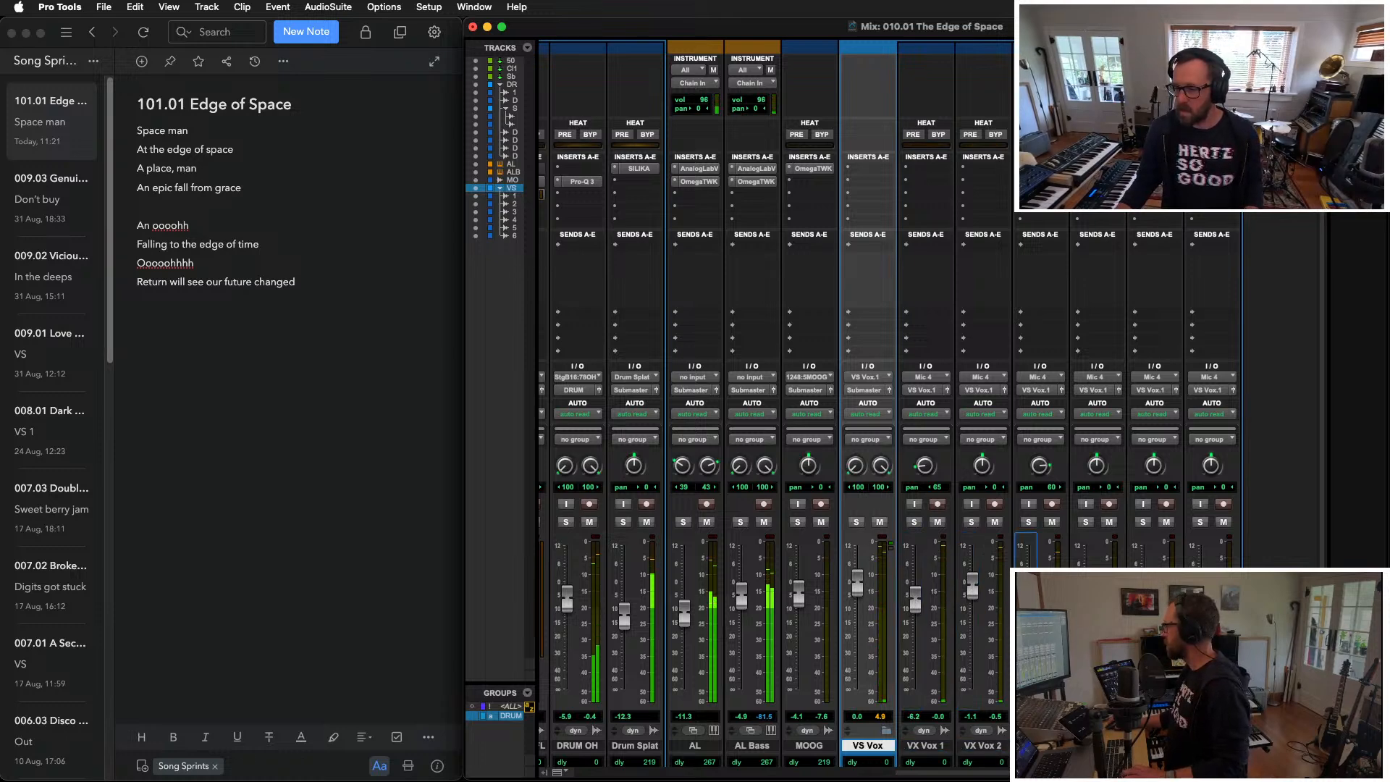
pyautogui.press('super+equal')
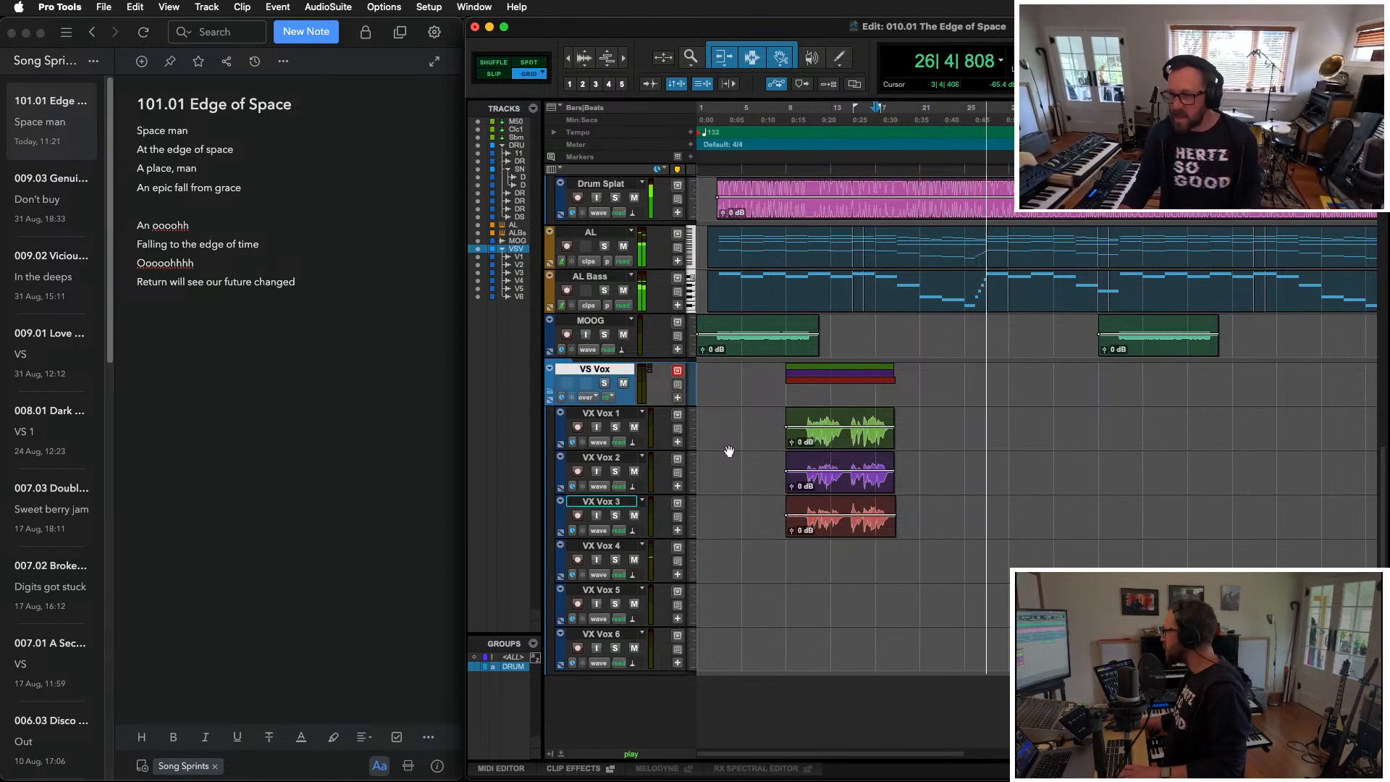
# Step: Replay the passage from 17|1|000 to about bar 26 to rehearse the next vocal line
pyautogui.press('space')
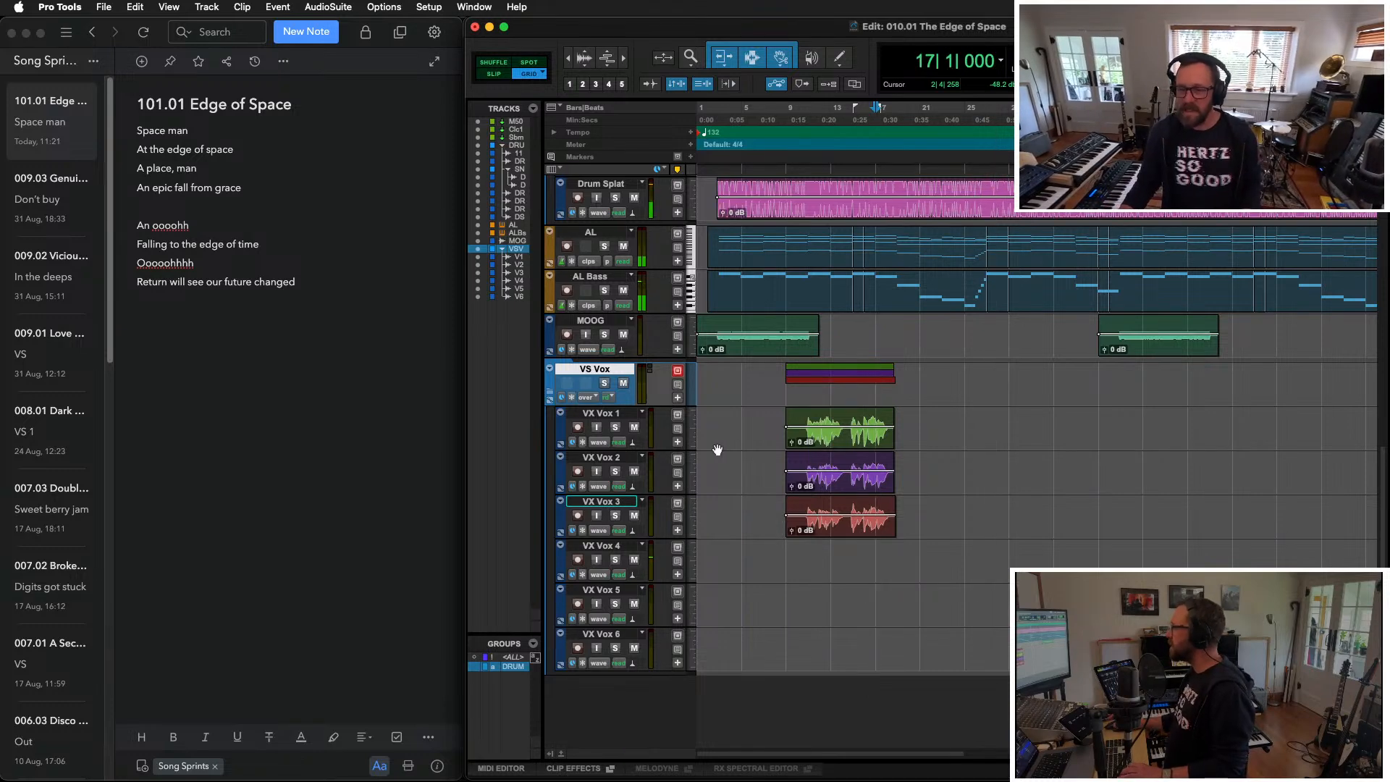
pyautogui.press('space')
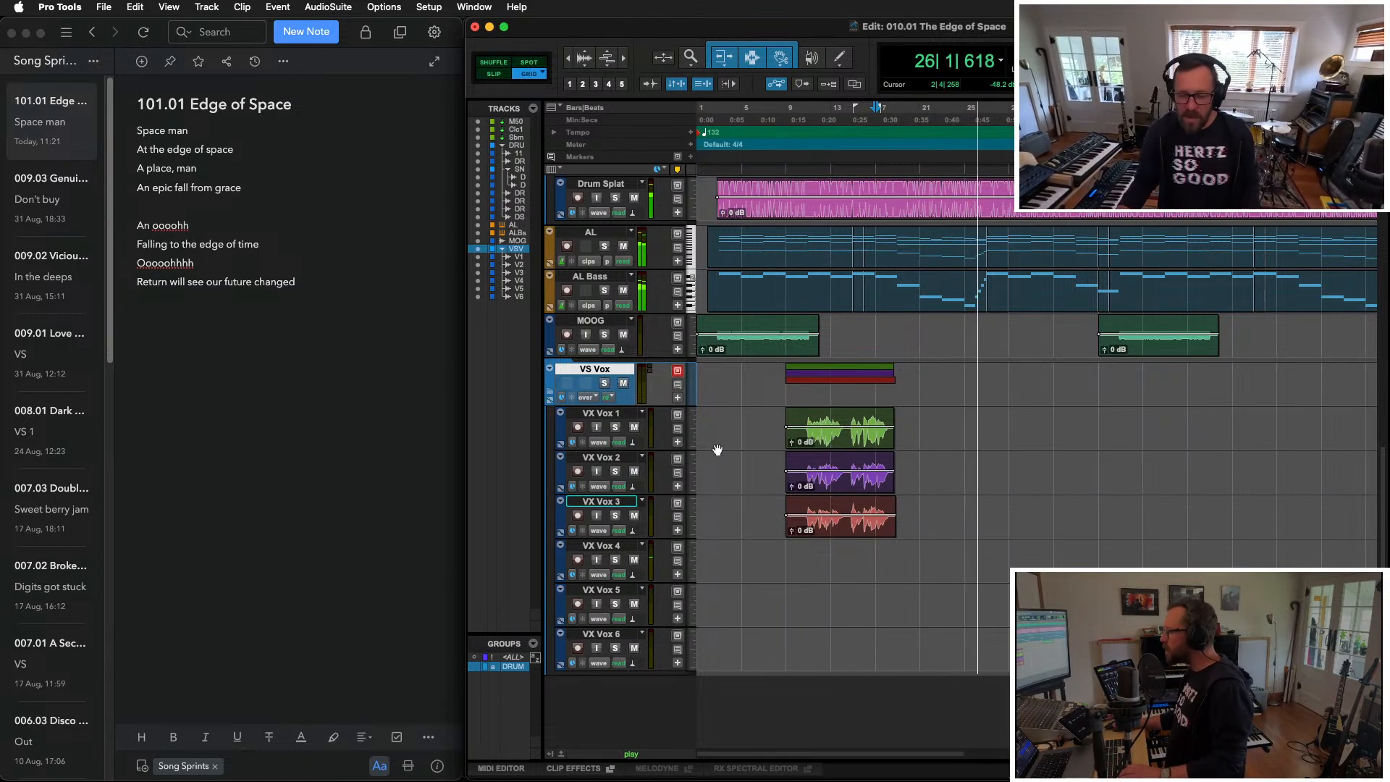
pyautogui.press('space')
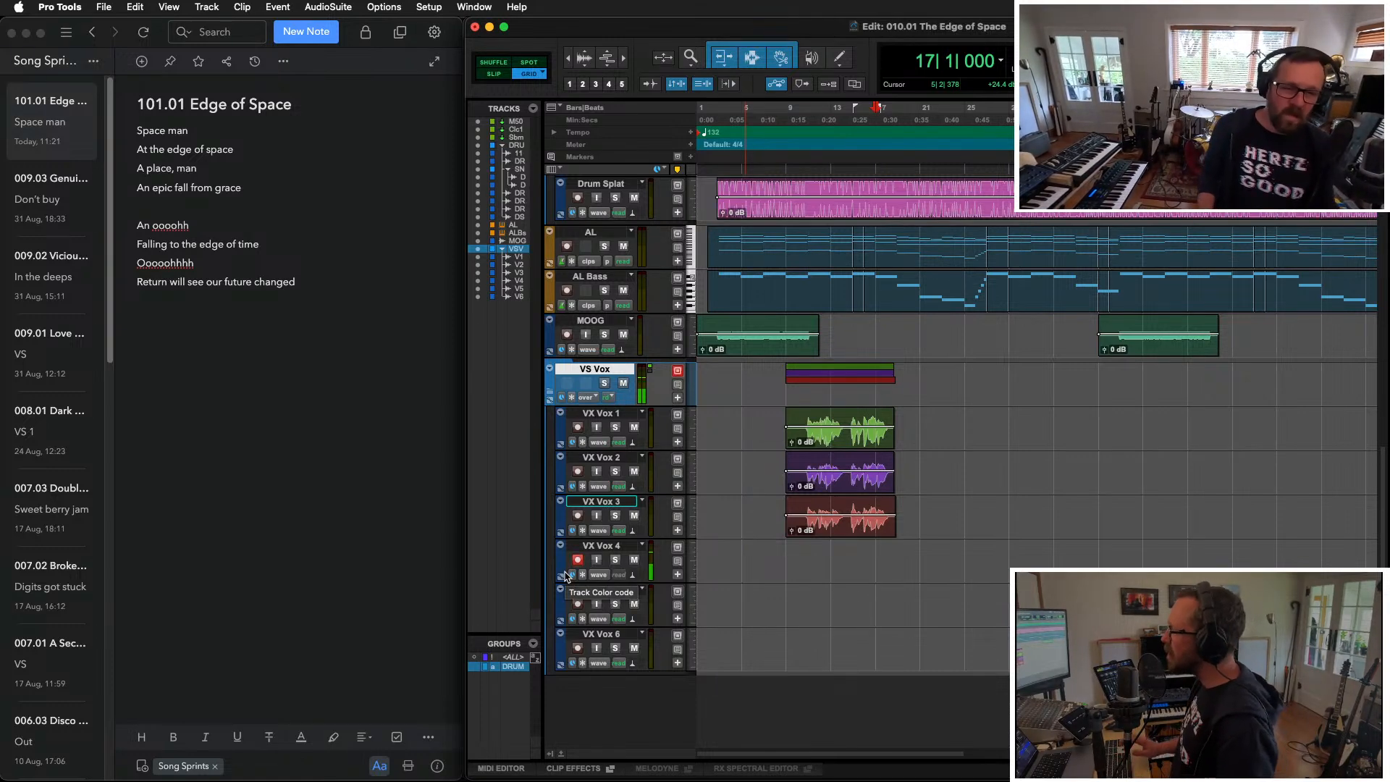
# Step: Try two vocal takes on VX Vox 4 from 17|1|000 and discard both
pyautogui.press('super+space')
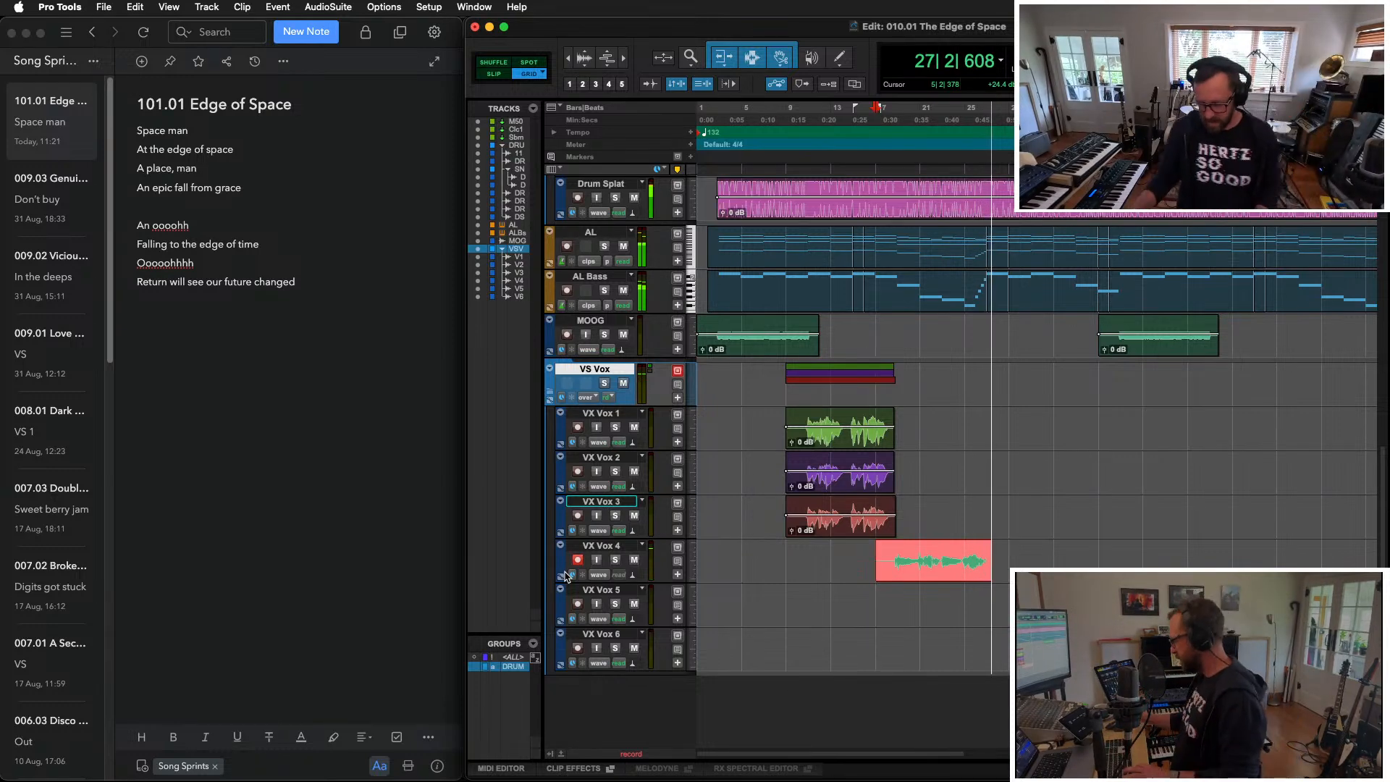
pyautogui.press('space')
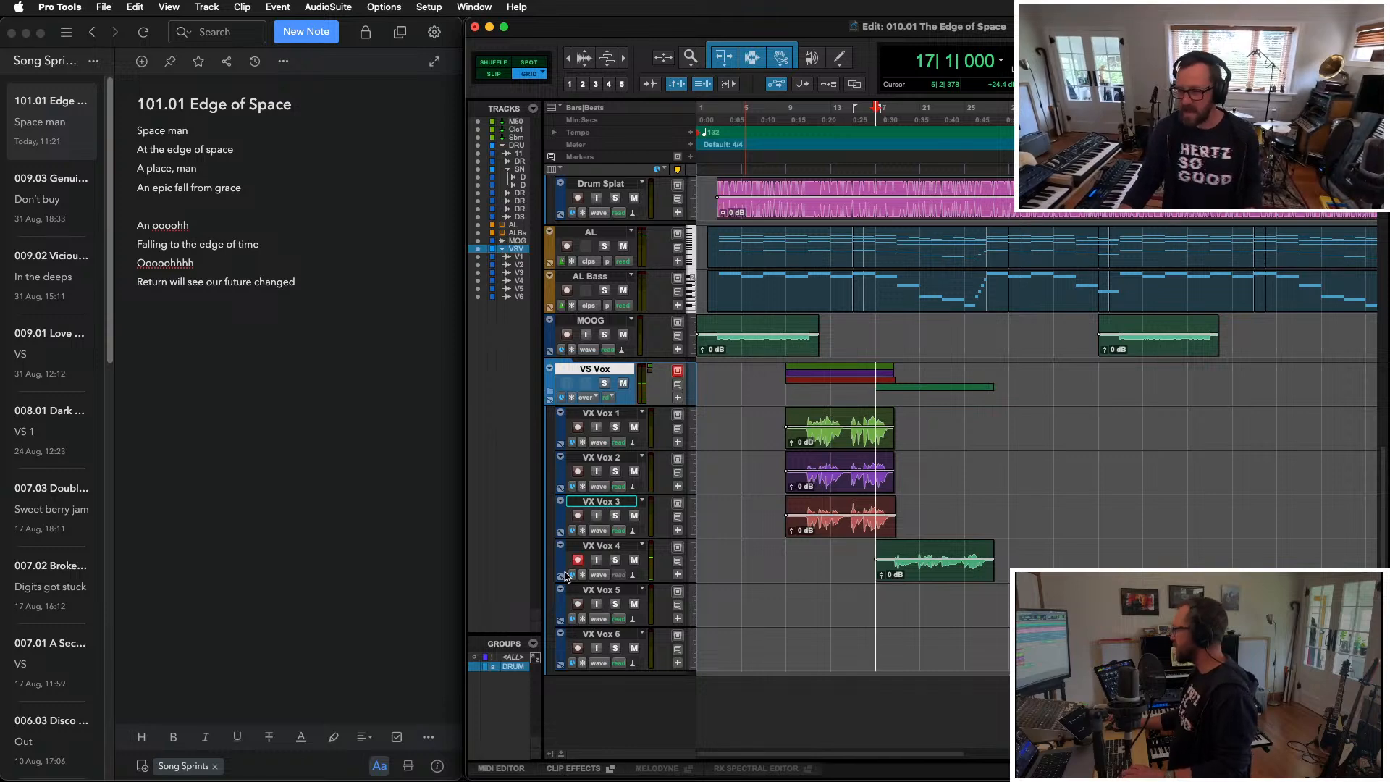
pyautogui.press('super+z')
pyautogui.press('super+space')
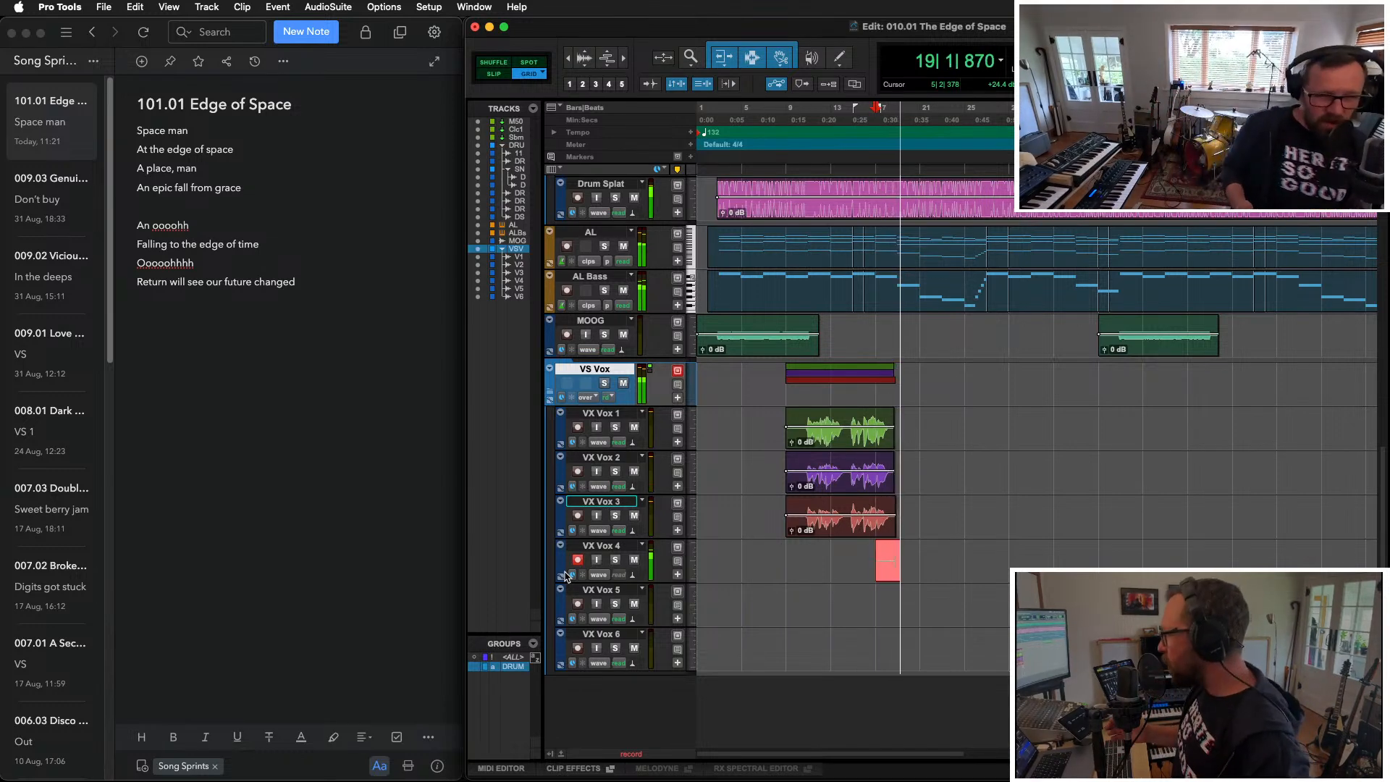
pyautogui.press('super+period')
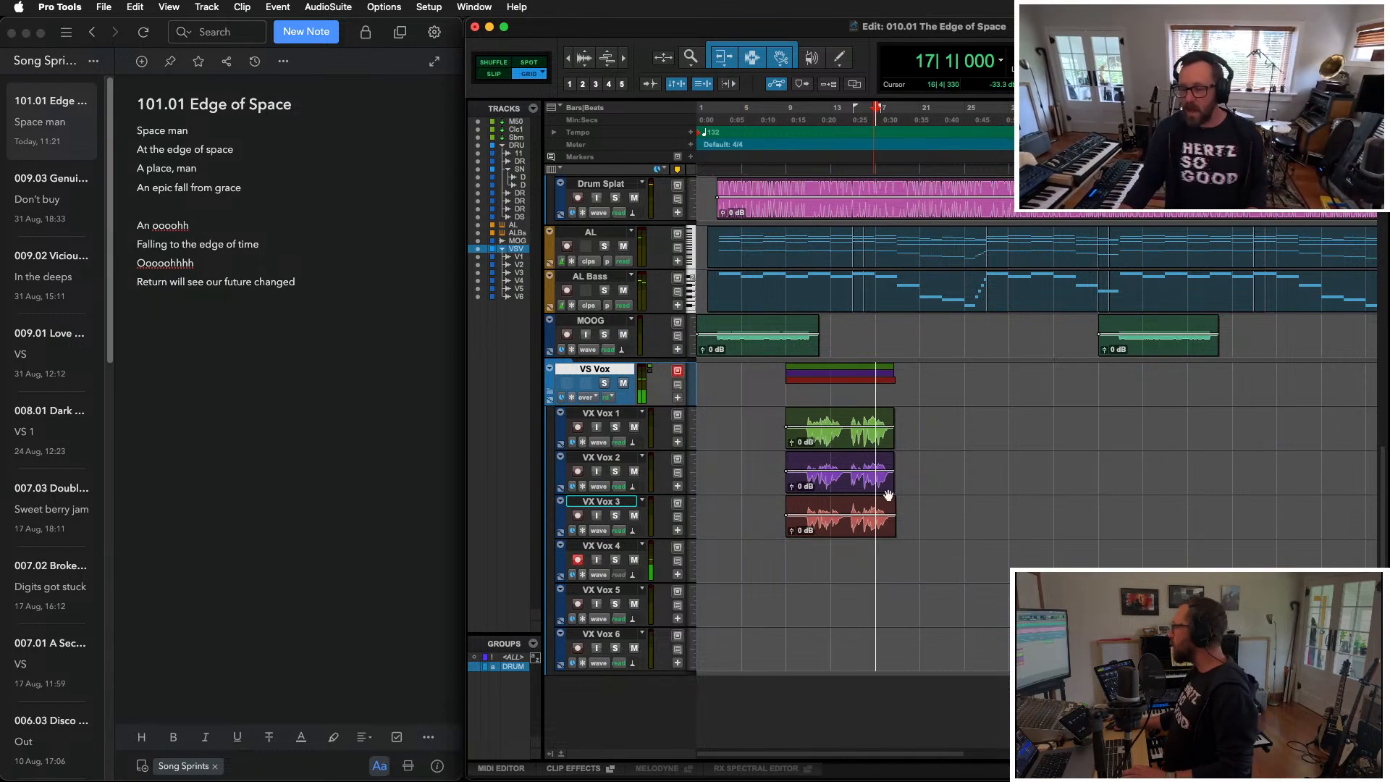
# Step: Play from 17|1|000 to check how the VX Vox 1–3 clips end
pyautogui.press('space')
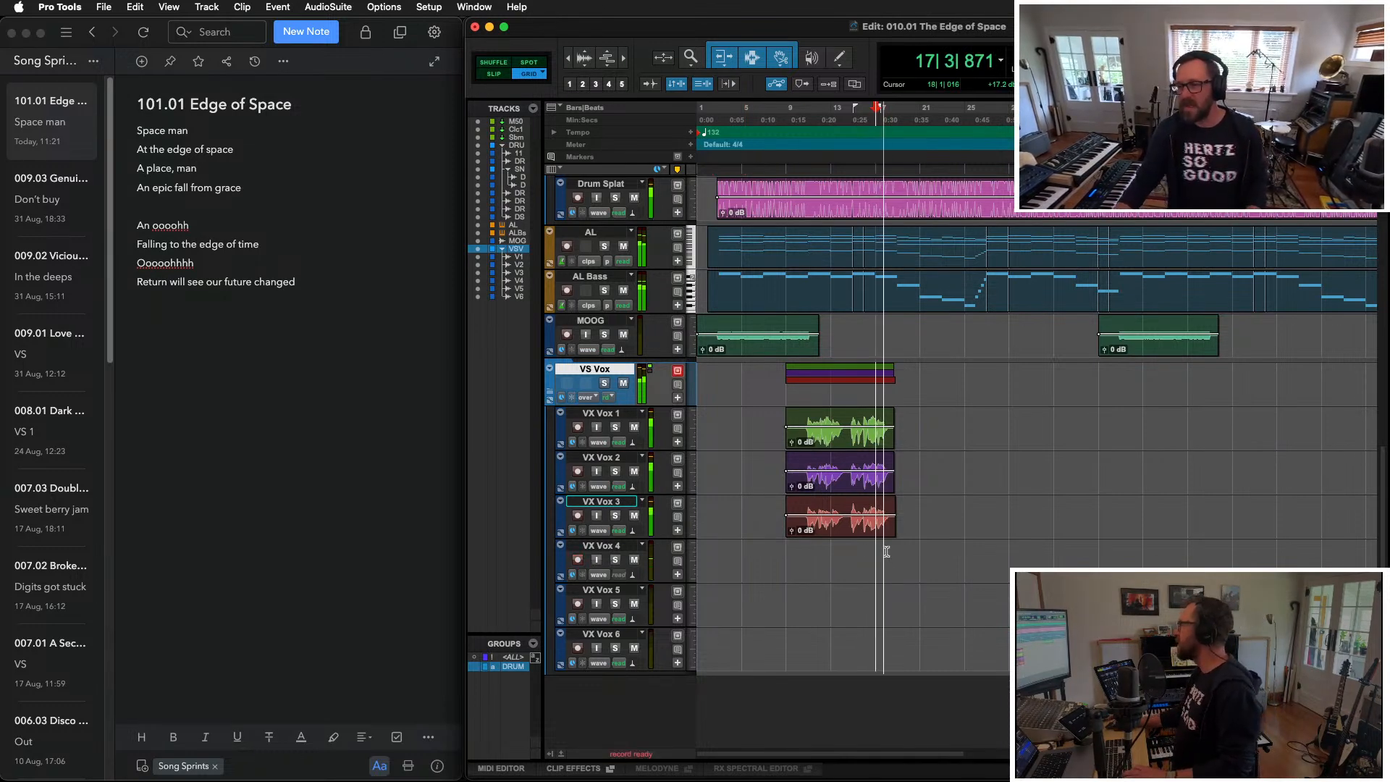
pyautogui.press('super+bracketright')
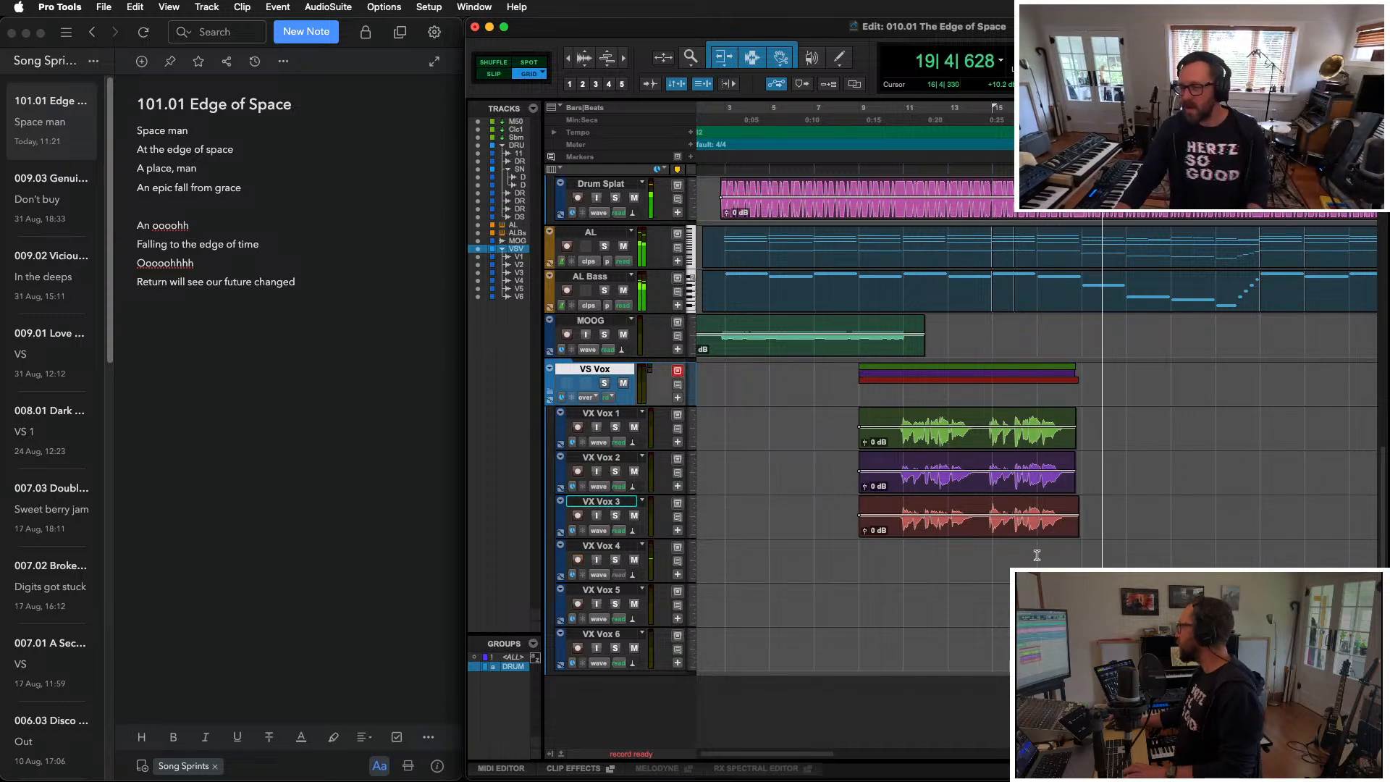
pyautogui.press('space')
# Step: Trim the ends of the VX Vox 1, 2 and 3 clips to 18|2|676 in Slip mode, and restore Grid mode
pyautogui.moveTo(1059, 411); pyautogui.dragTo(1122, 529)
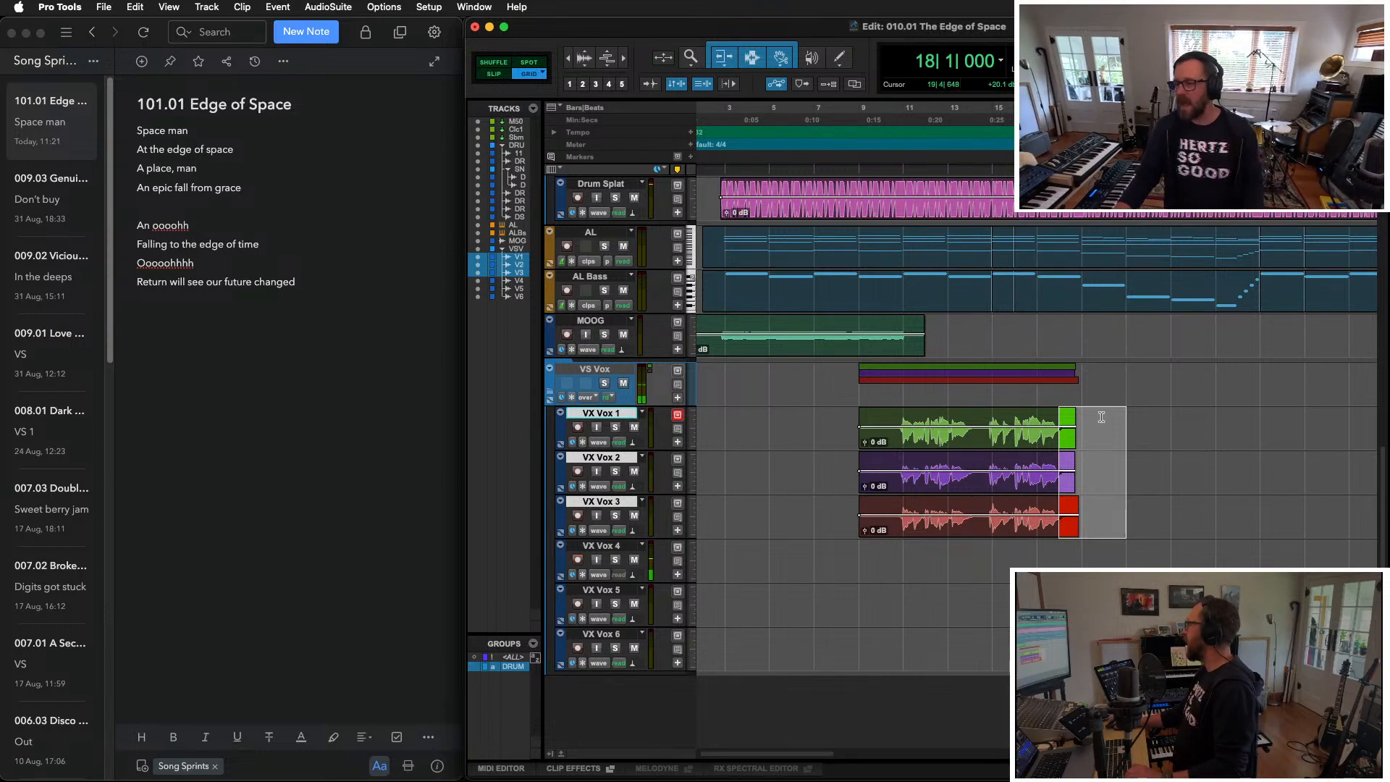
pyautogui.moveTo(1100, 417); pyautogui.dragTo(1080, 500)
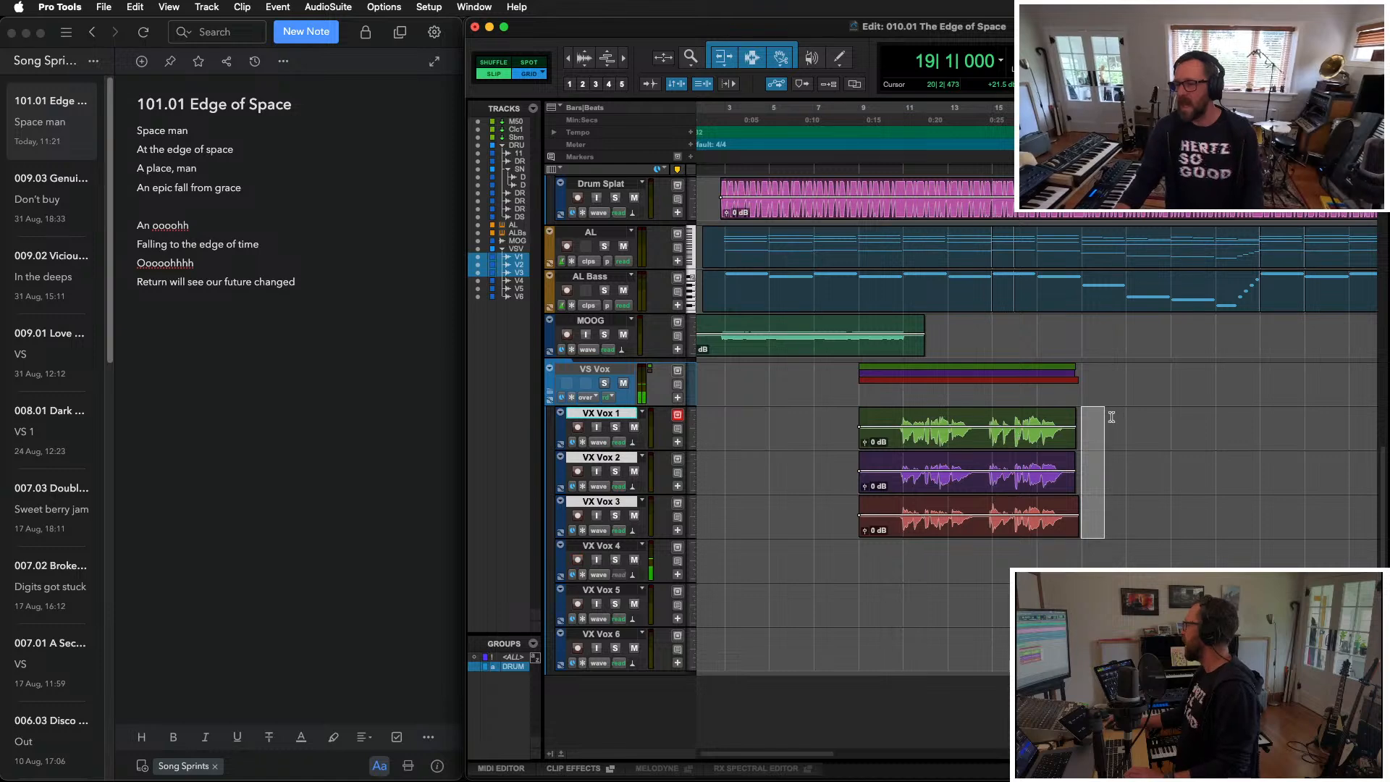
pyautogui.moveTo(1104, 417); pyautogui.dragTo(1063, 529)
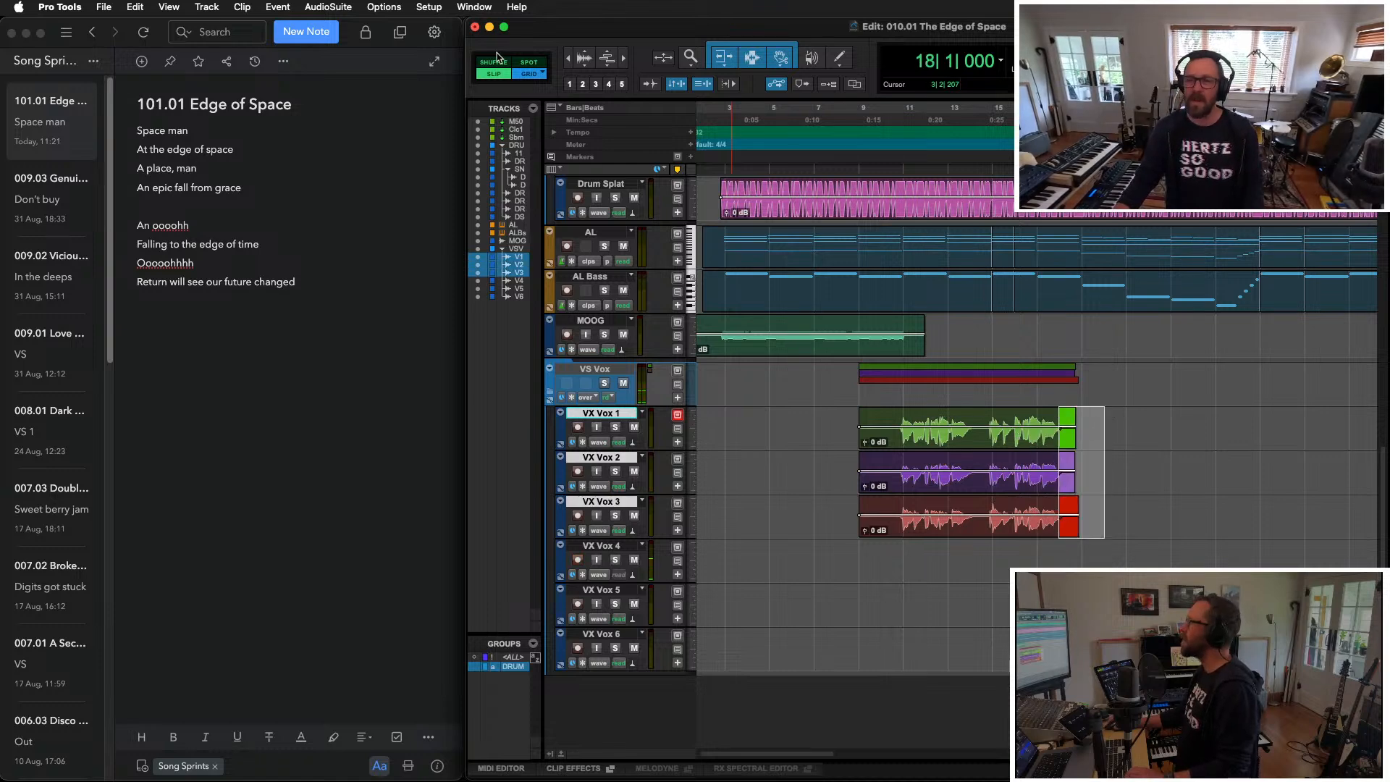
pyautogui.click(1148, 430)
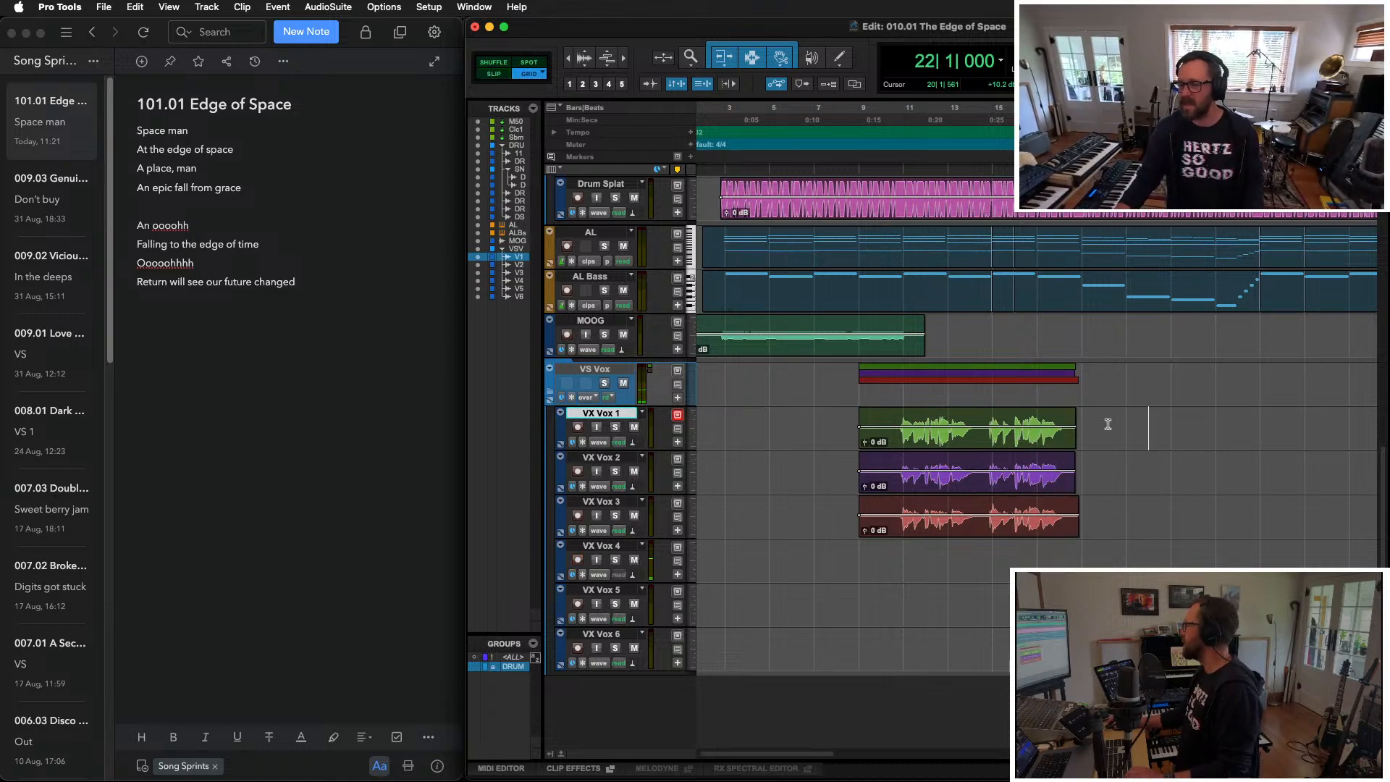
pyautogui.click(494, 74)
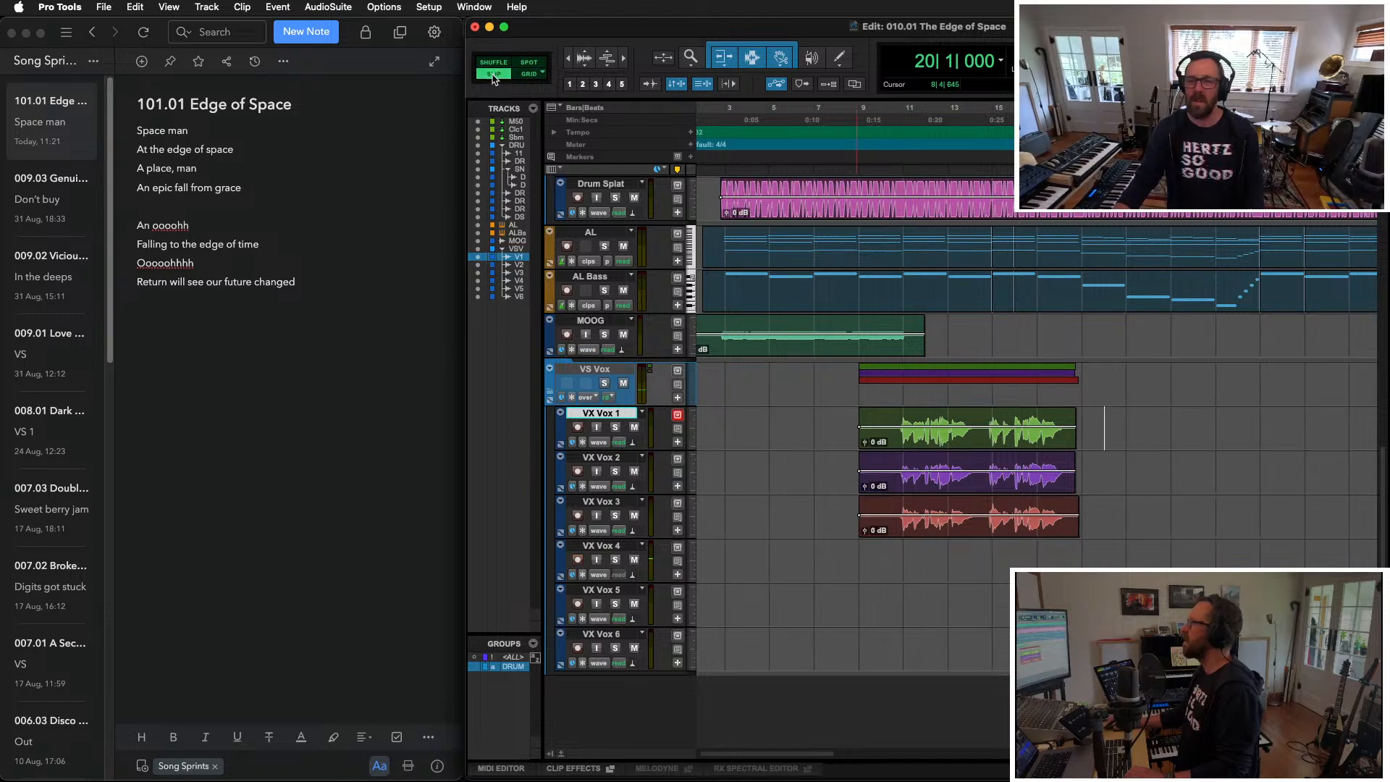
pyautogui.moveTo(1098, 462); pyautogui.dragTo(1069, 533)
pyautogui.press('Delete')
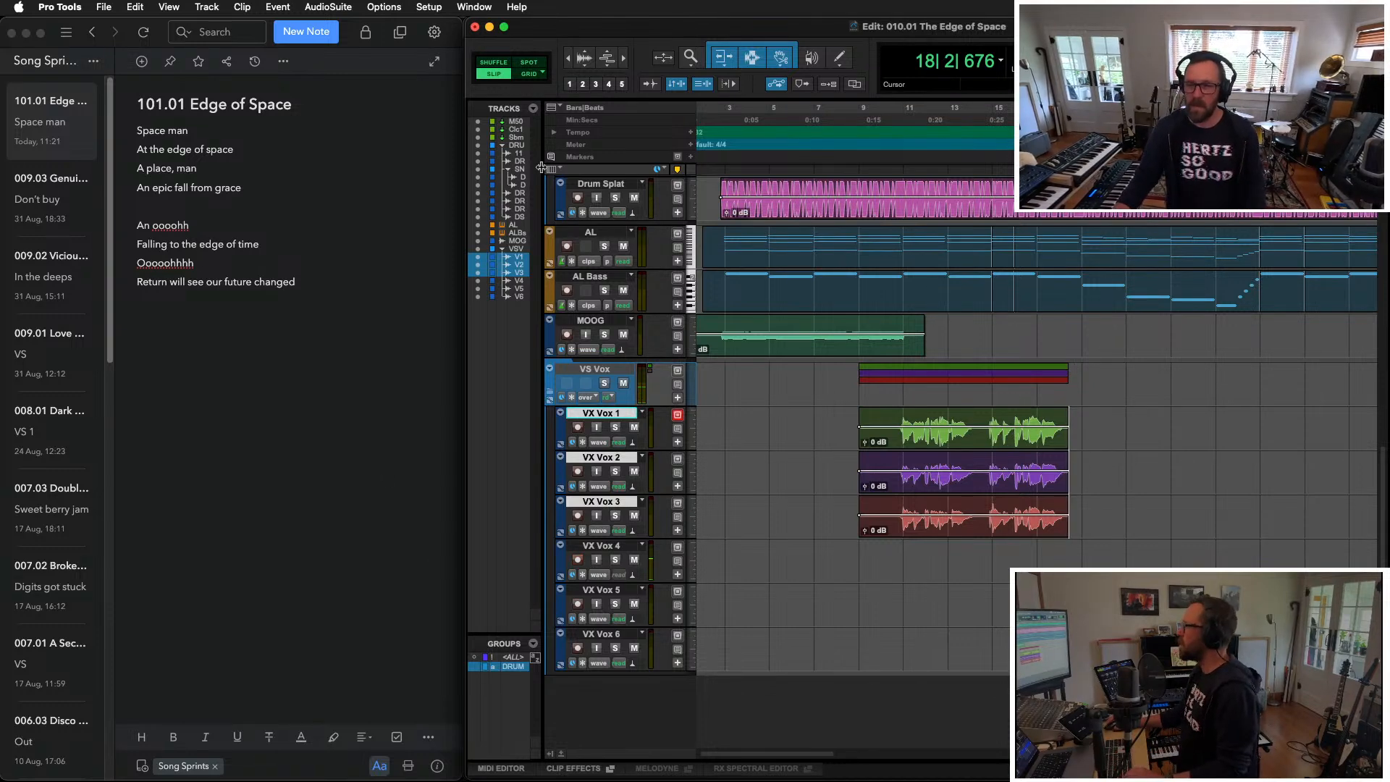
pyautogui.click(526, 75)
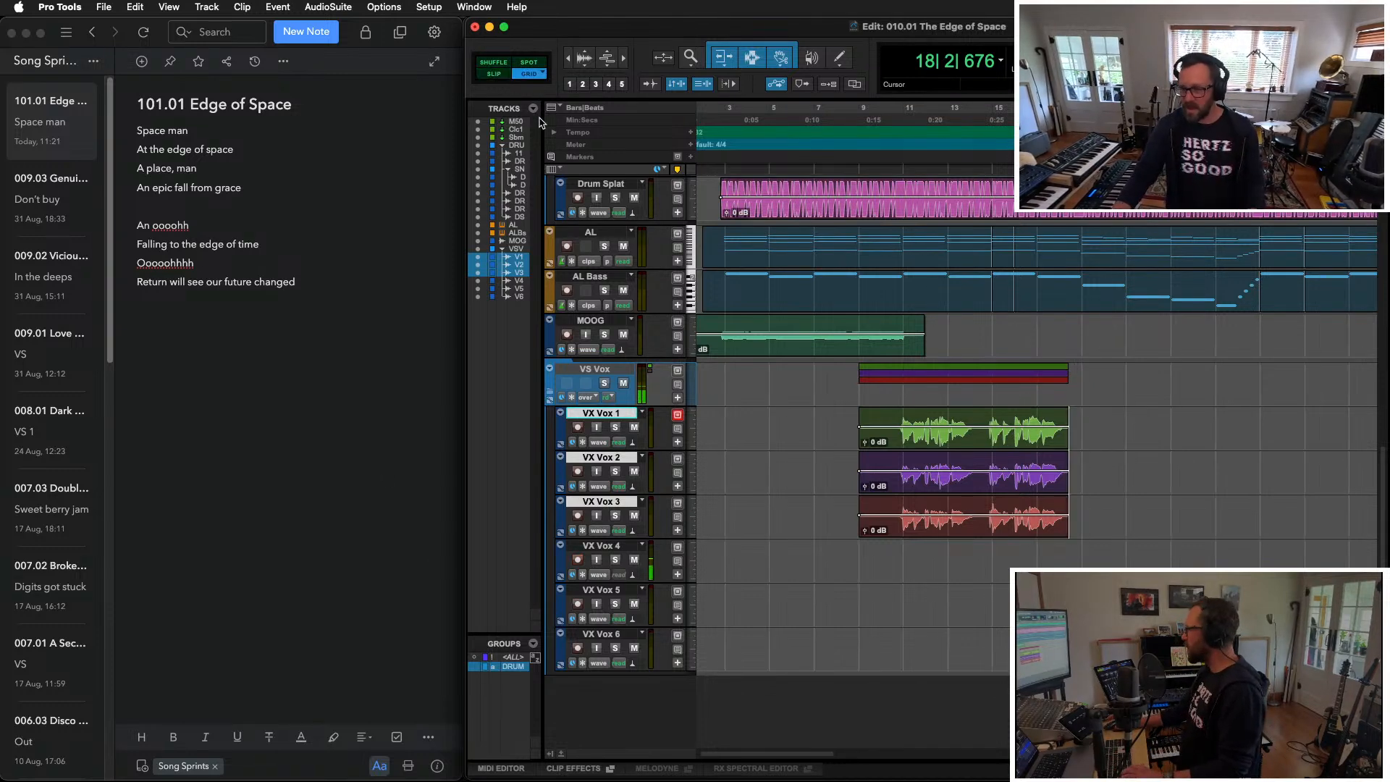
# Step: Try a vocal take on VX Vox 4 from 17|1|000 and cancel the recording
pyautogui.click(1045, 545)
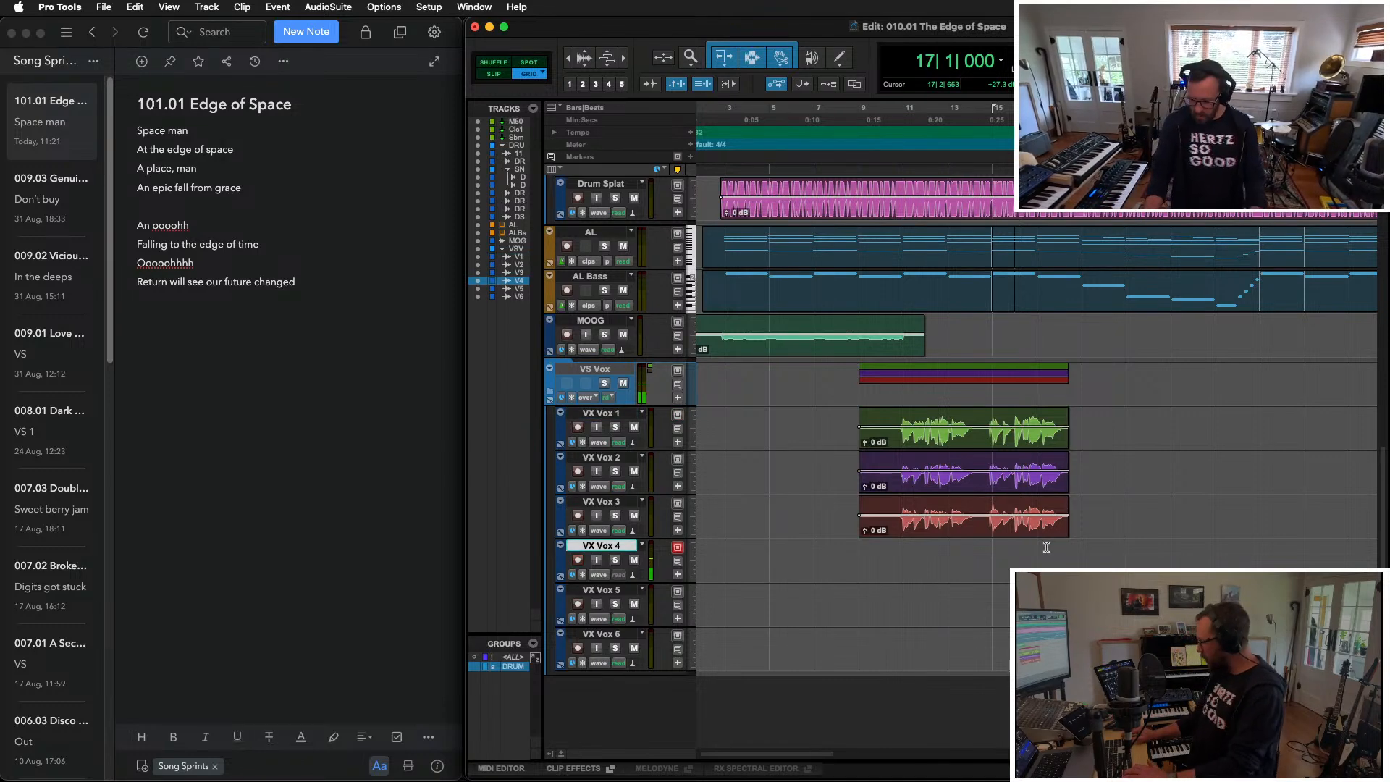
pyautogui.press('super+space')
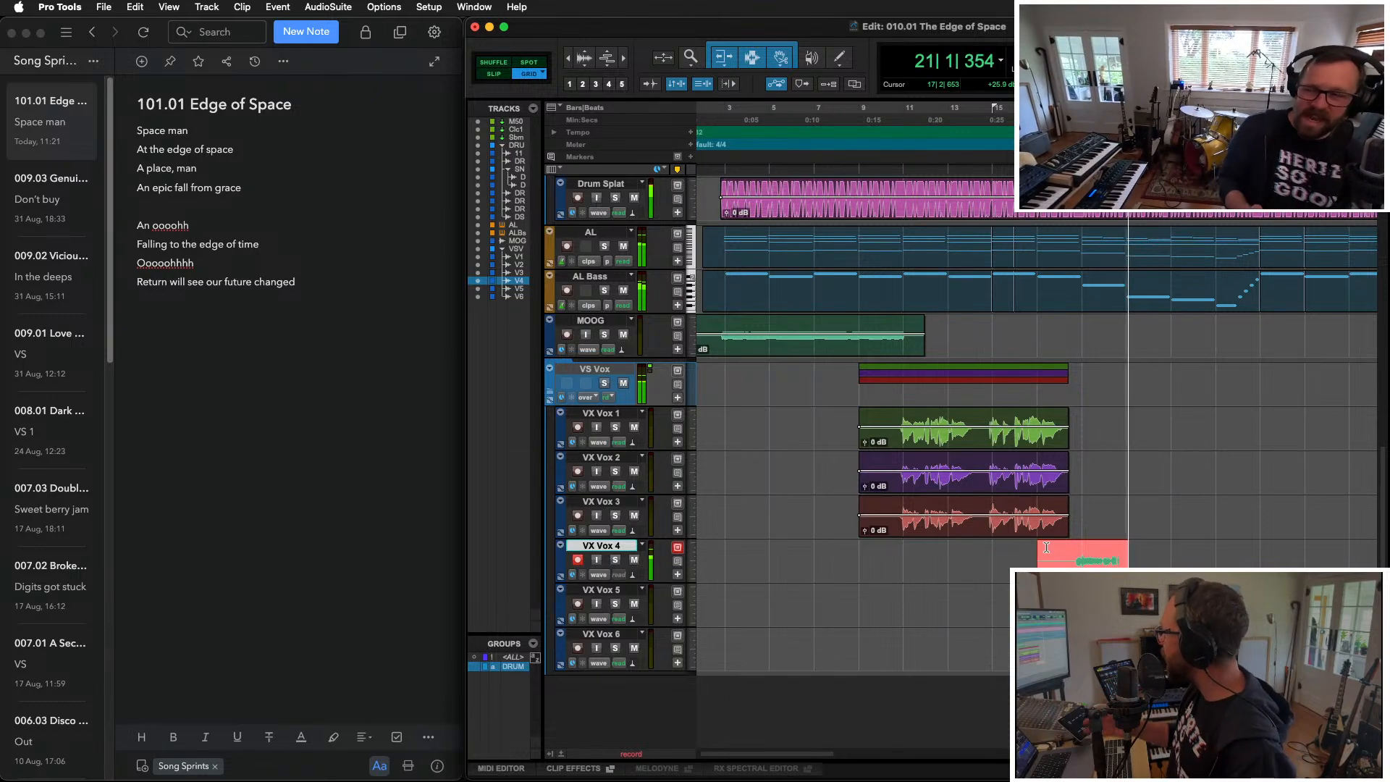
pyautogui.press('super+period')
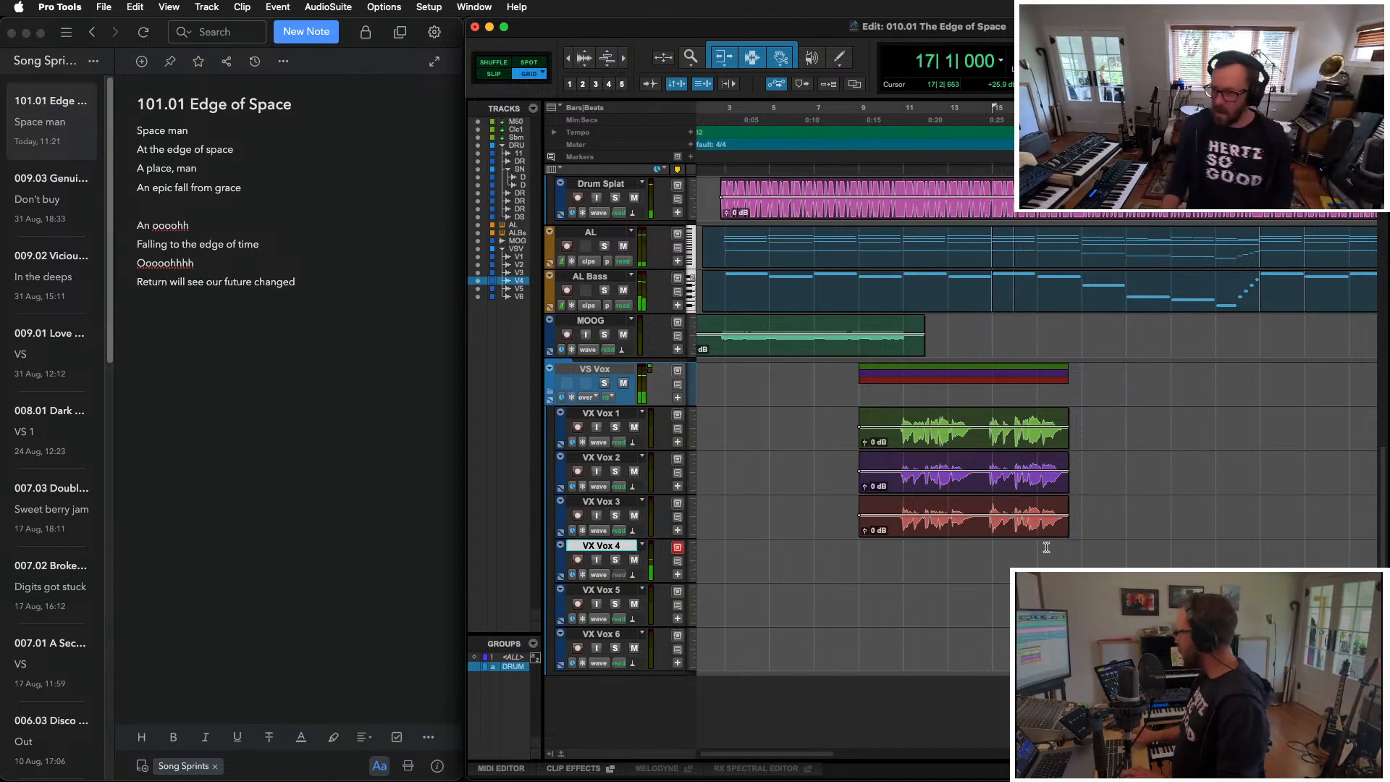
# Step: Record a full vocal take on VX Vox 4 from 17|1|000 and re-record its second half from 23|1|000
pyautogui.press('super+space')
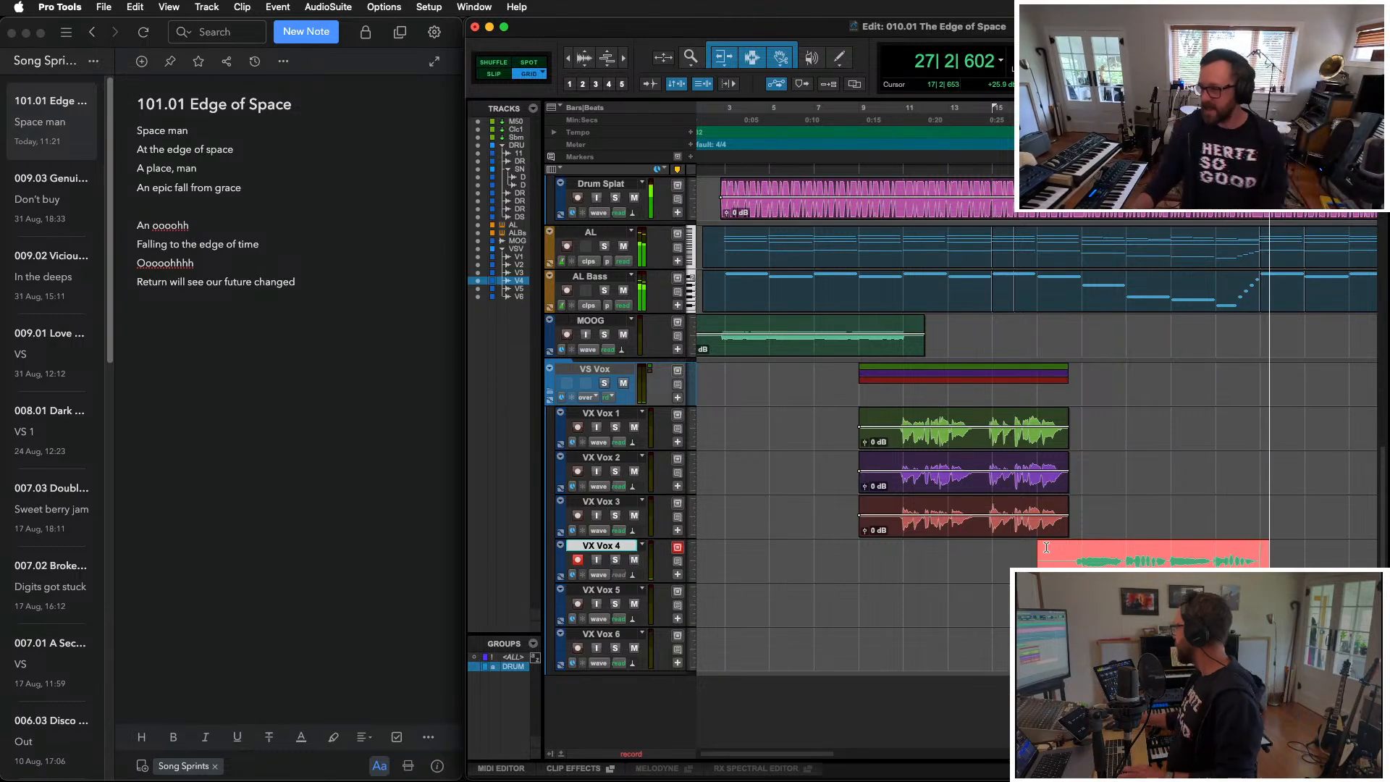
pyautogui.press('space')
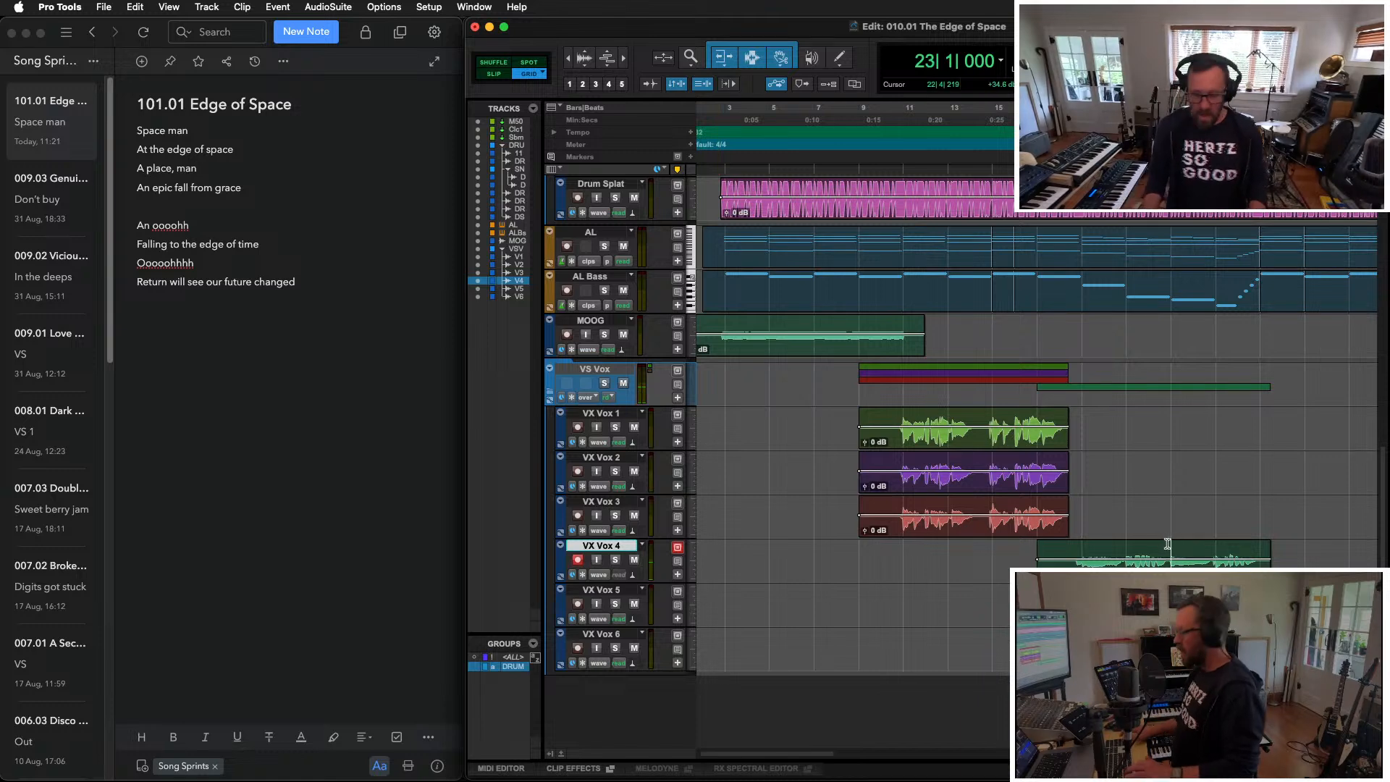
pyautogui.press('super+space')
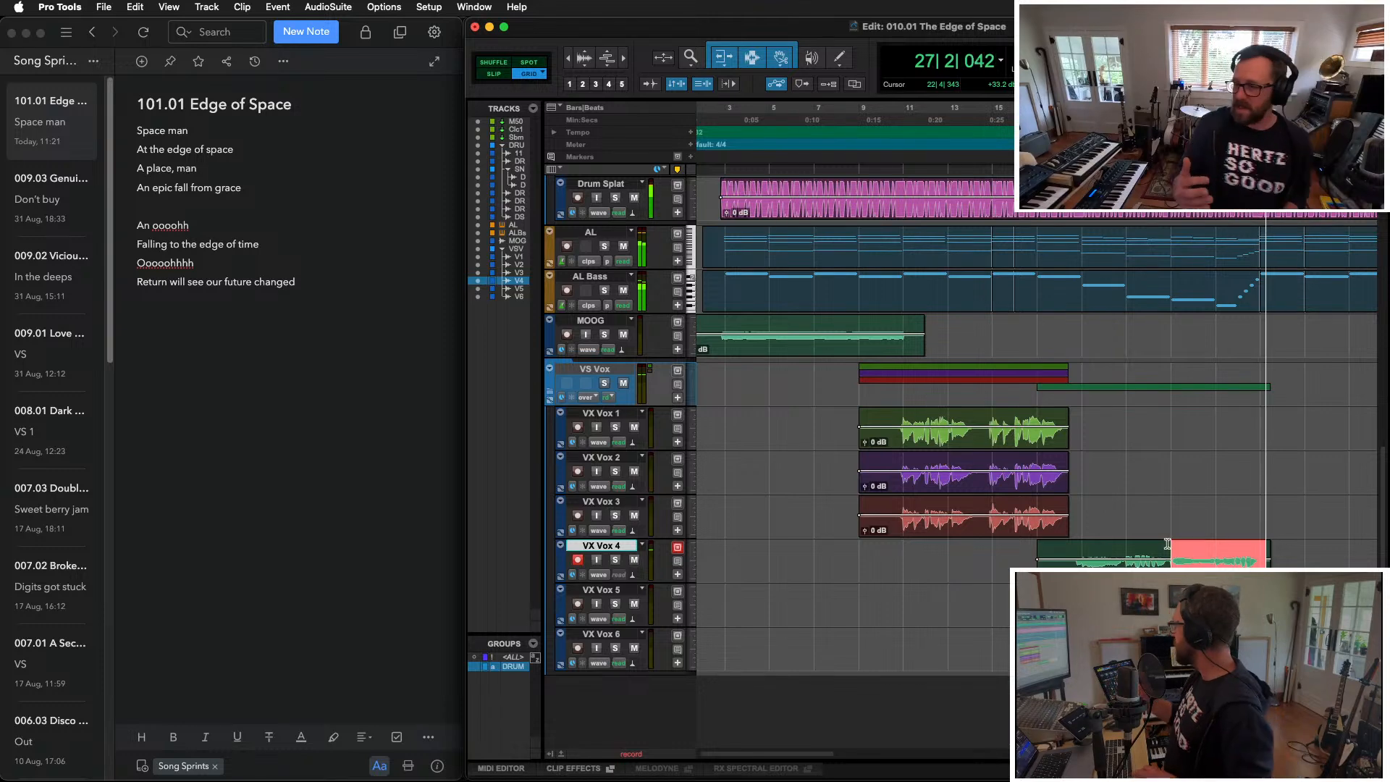
pyautogui.press('space')
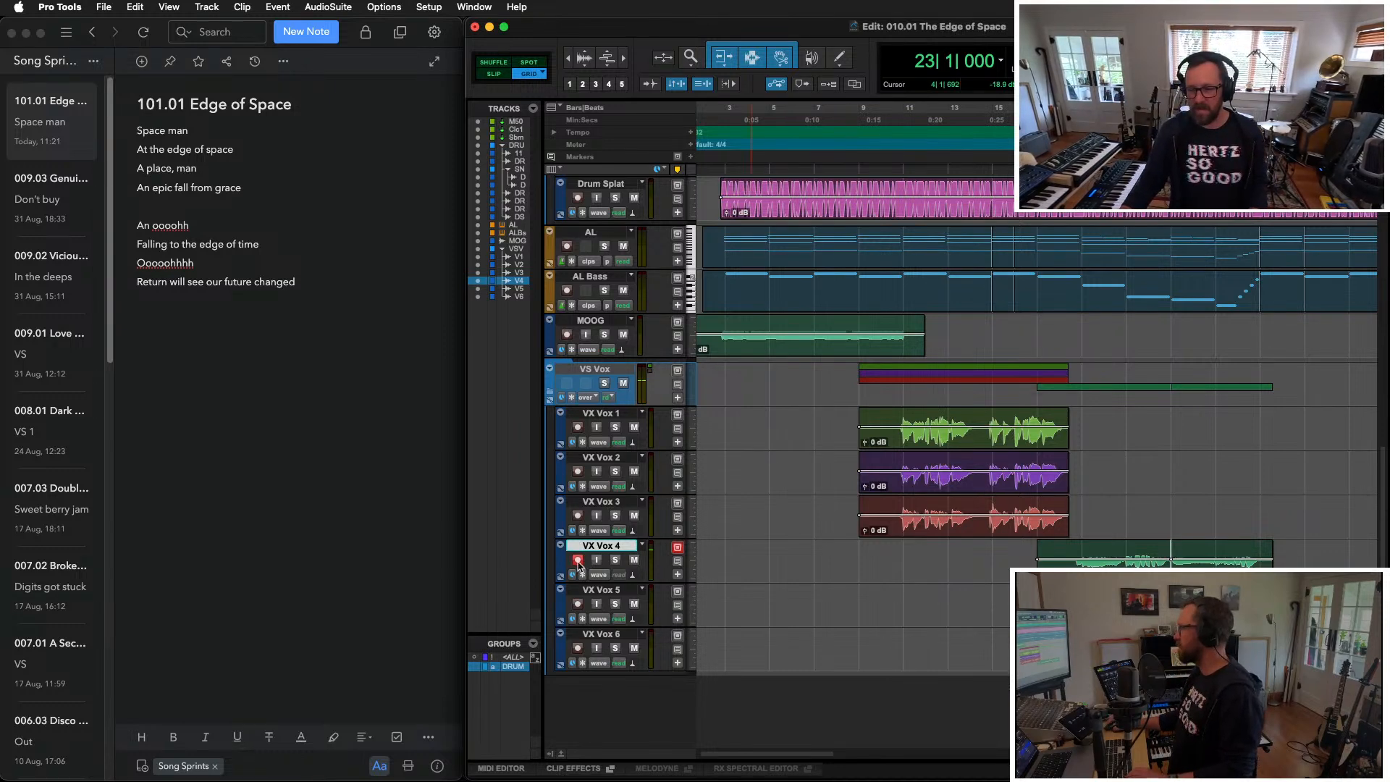
# Step: Record a doubling vocal take on VX Vox 5 from 17|1|000 to about bar 27
pyautogui.click(582, 608)
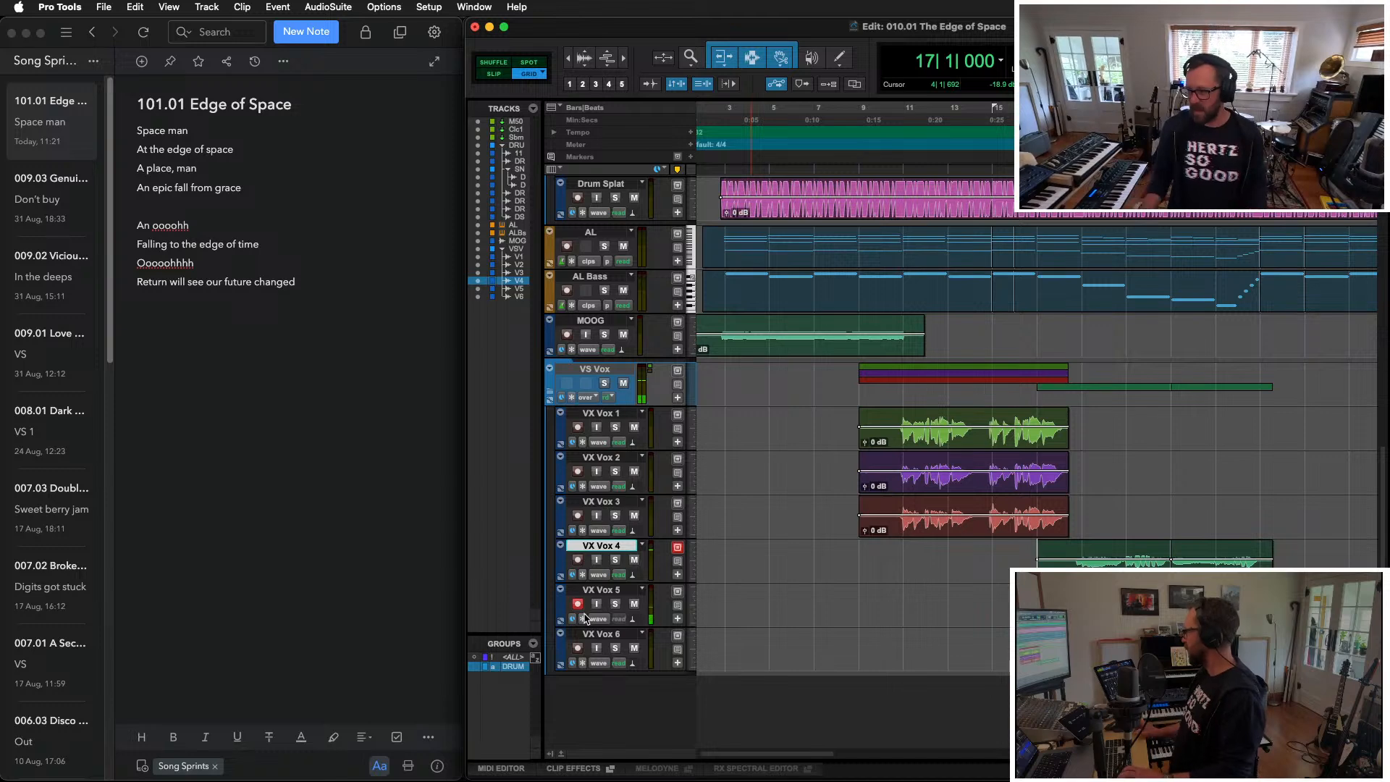
pyautogui.press('space')
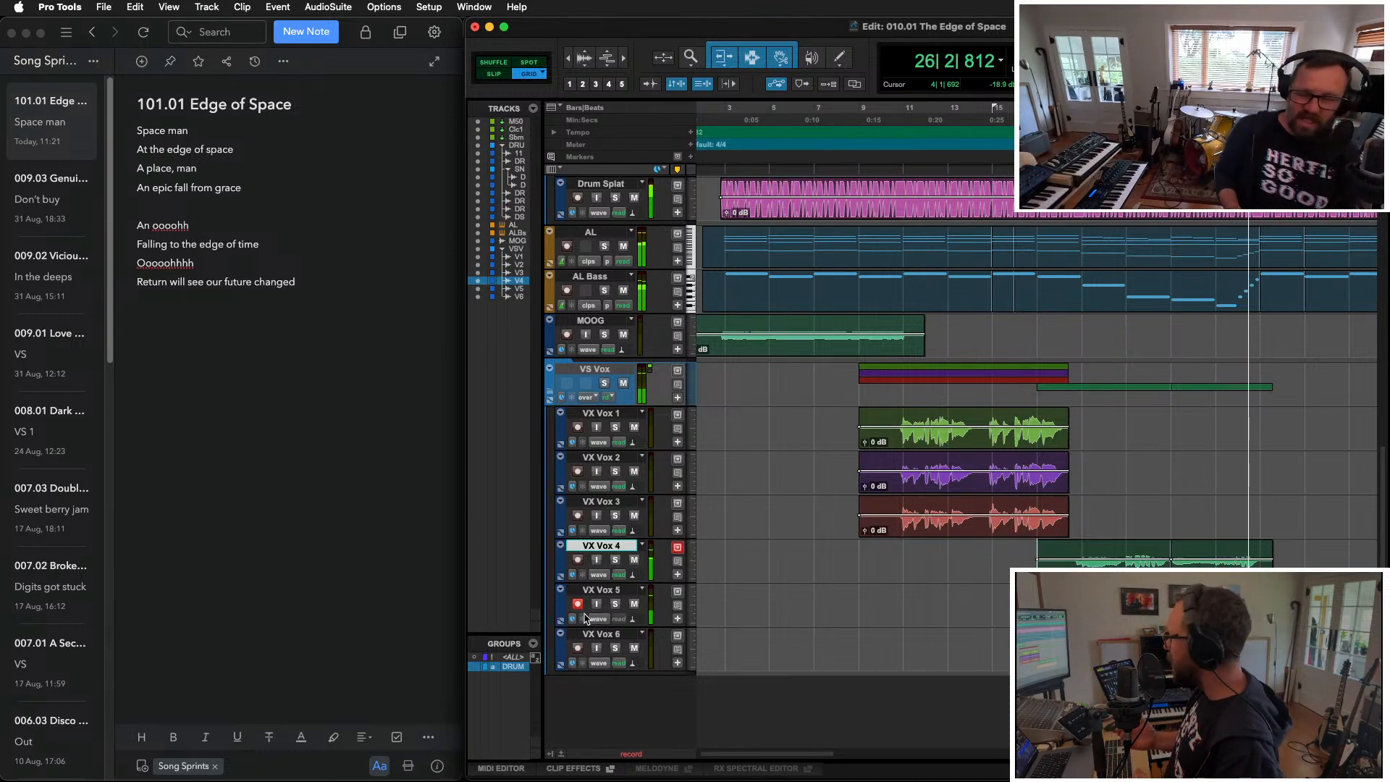
pyautogui.press('space')
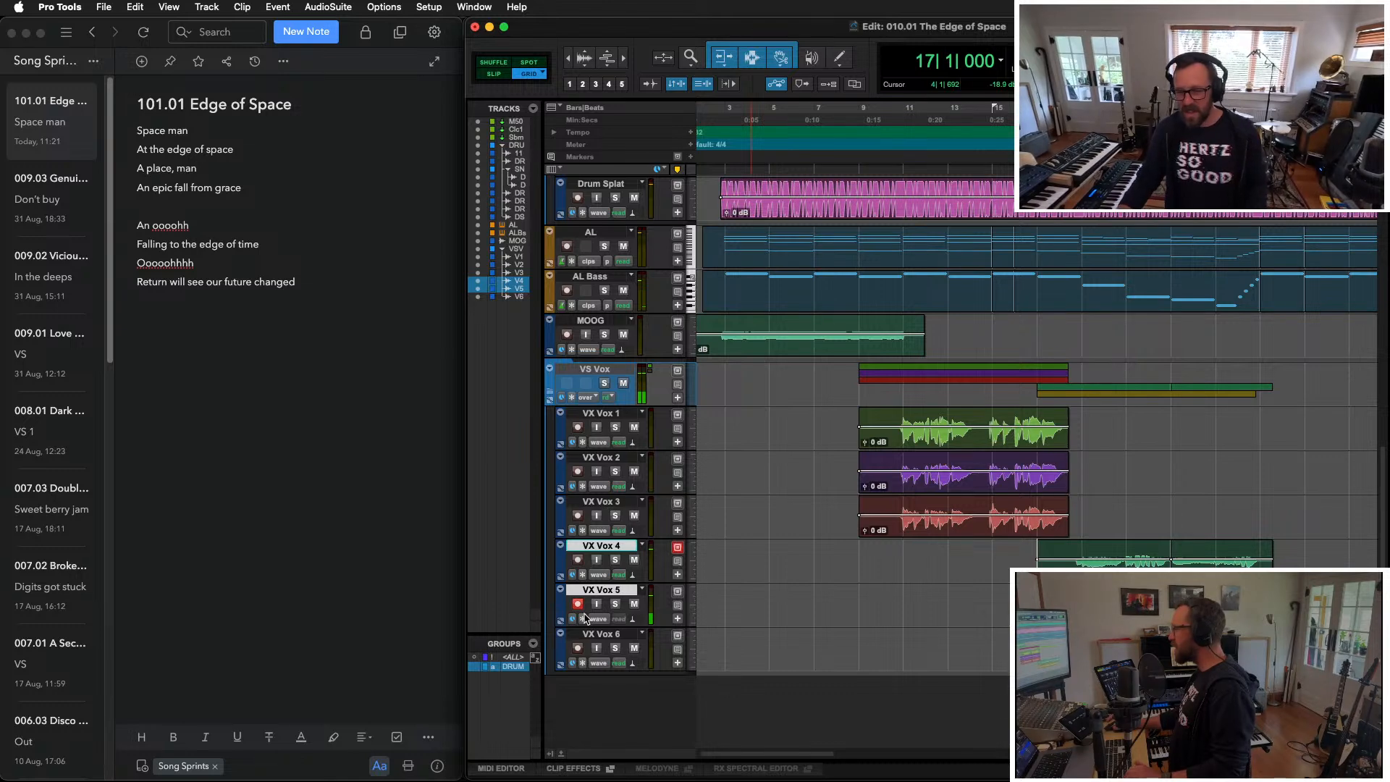
# Step: Delete the recorded vocal clips on VX Vox 5 and VX Vox 4
pyautogui.click(1113, 612)
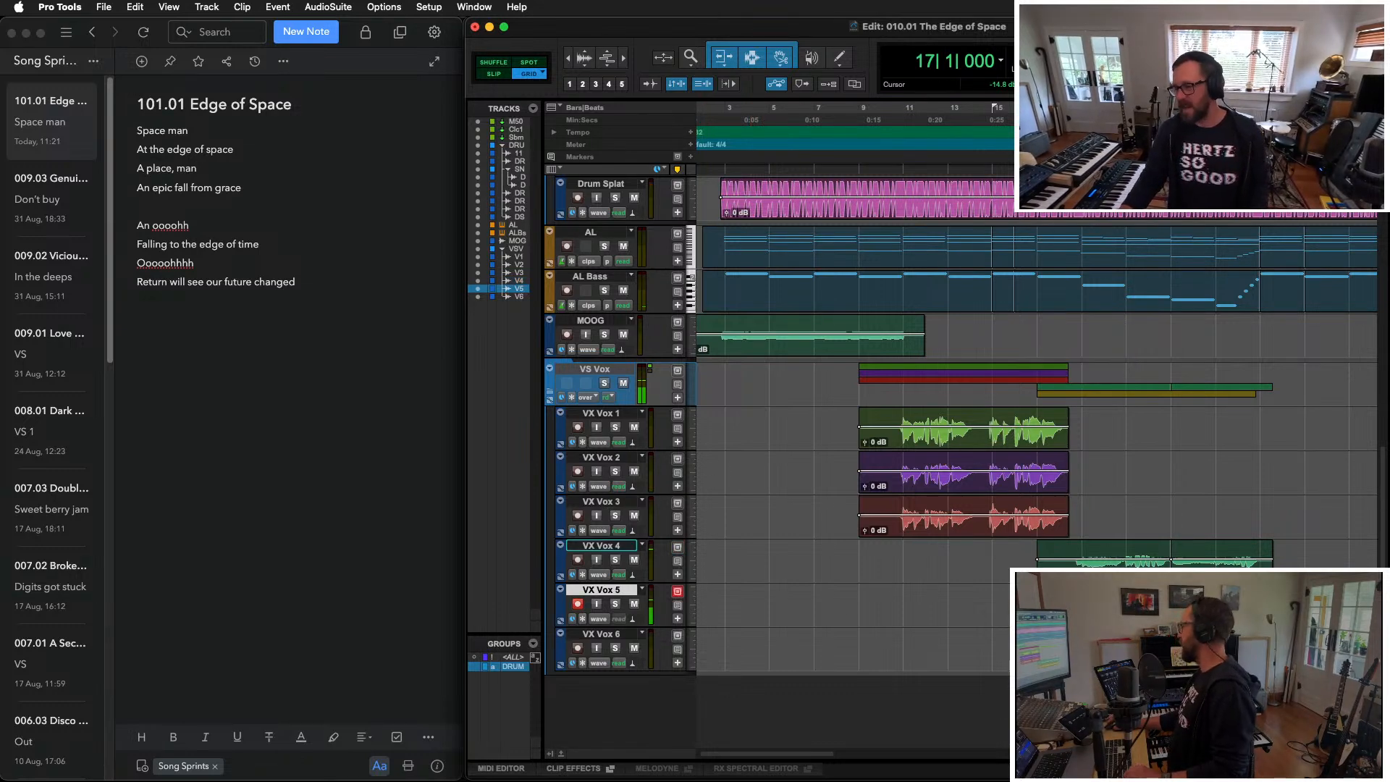
pyautogui.press('Delete')
pyautogui.click(1187, 572)
pyautogui.press('Delete')
pyautogui.press('Delete')
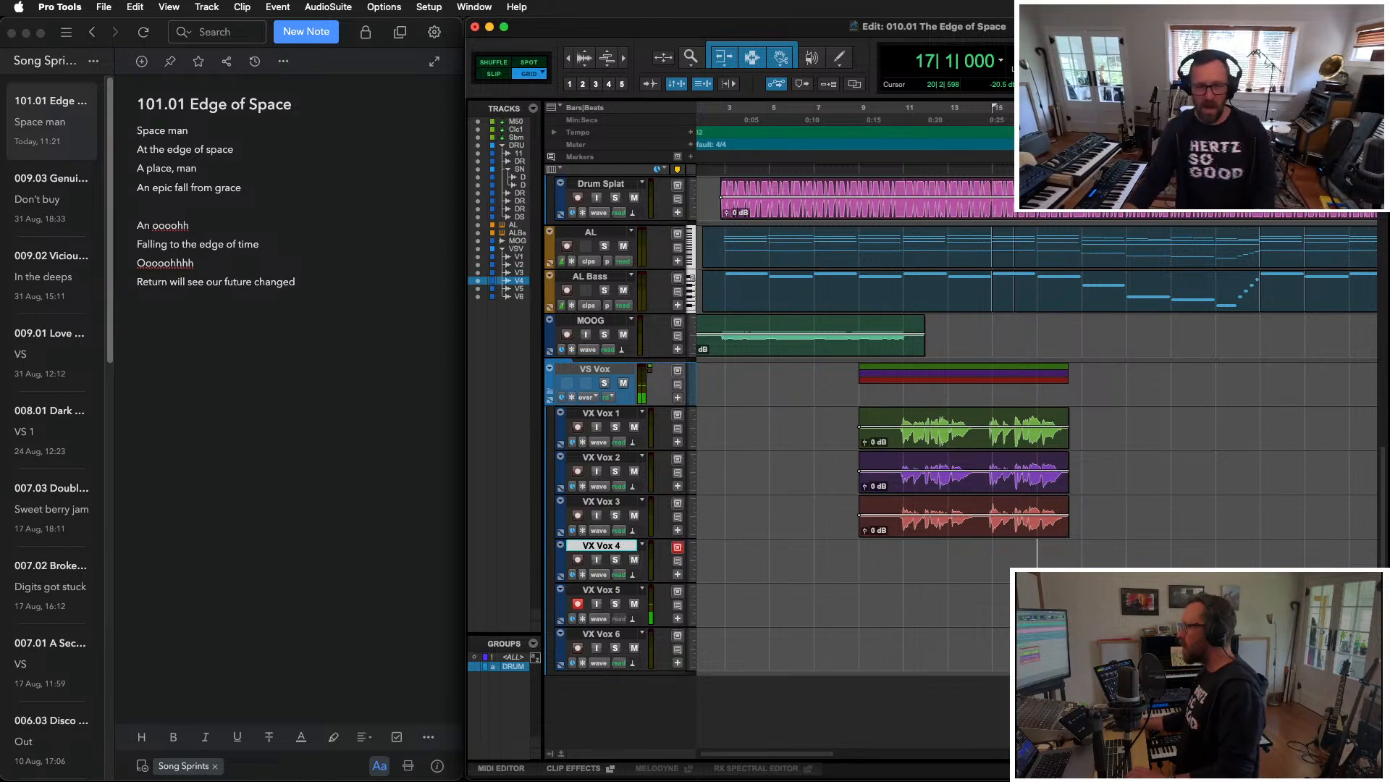
# Step: In the UpNote lyrics, change the line about the edge of time to "Falling toward the edge of time"
pyautogui.click(184, 248)
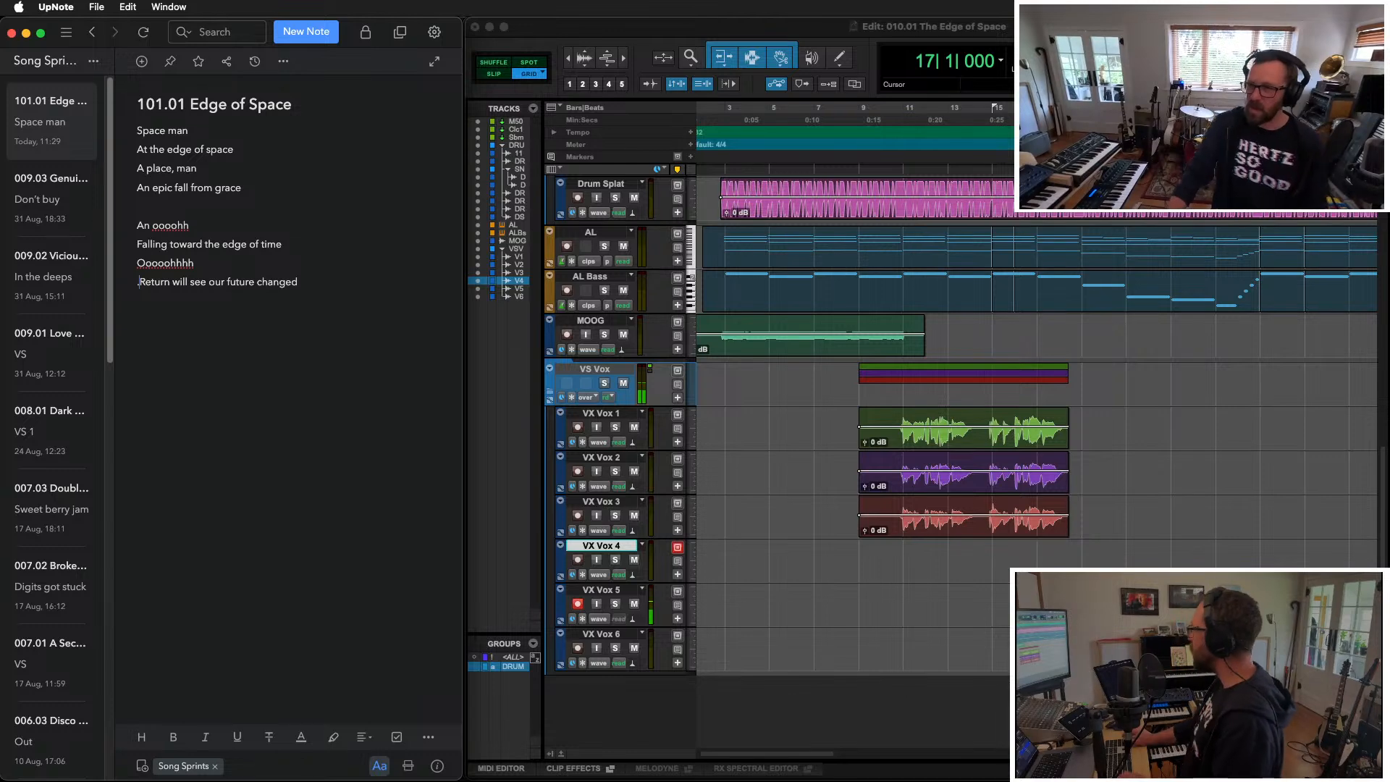
pyautogui.write('.3')
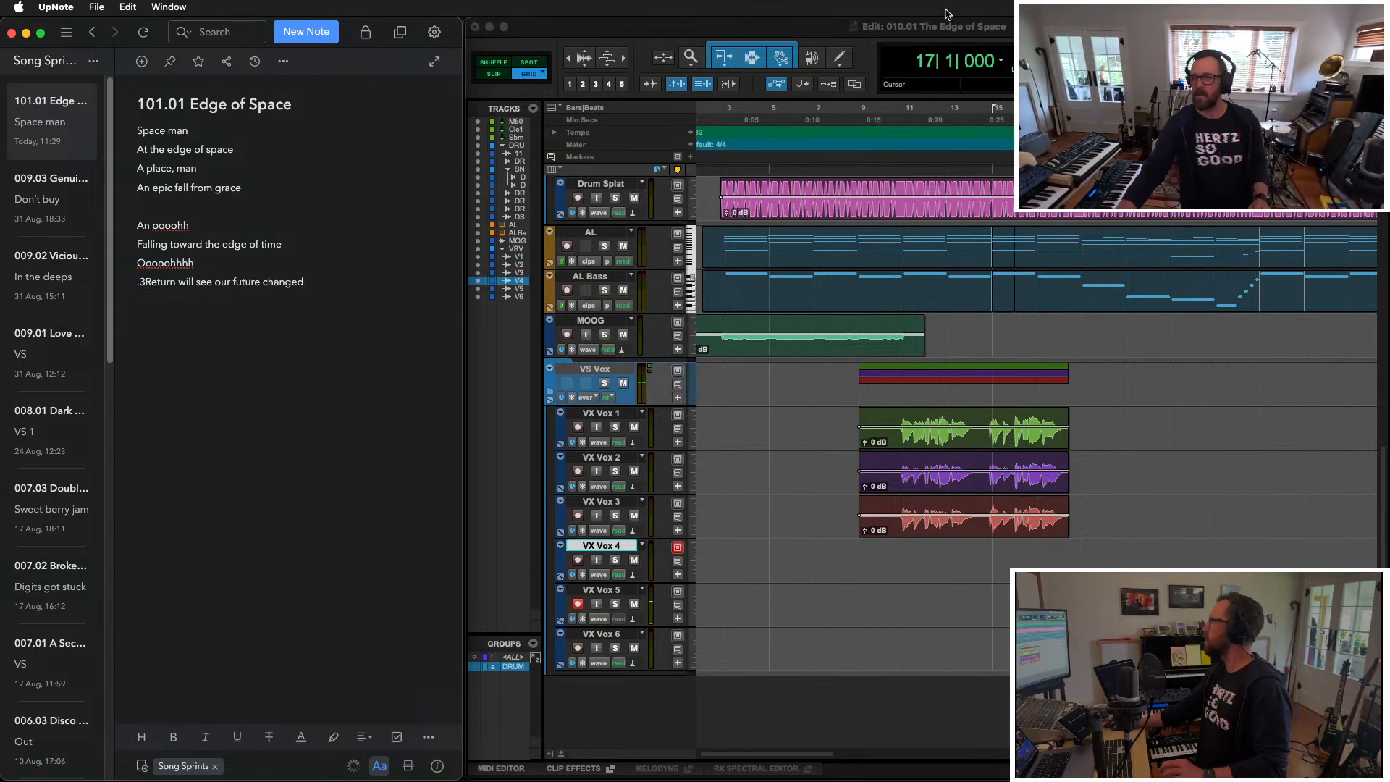
# Step: Try a vocal take on VX Vox 5 from 17|1|000 to about bar 27, and undo the recording
pyautogui.click(950, 36)
pyautogui.press('3')
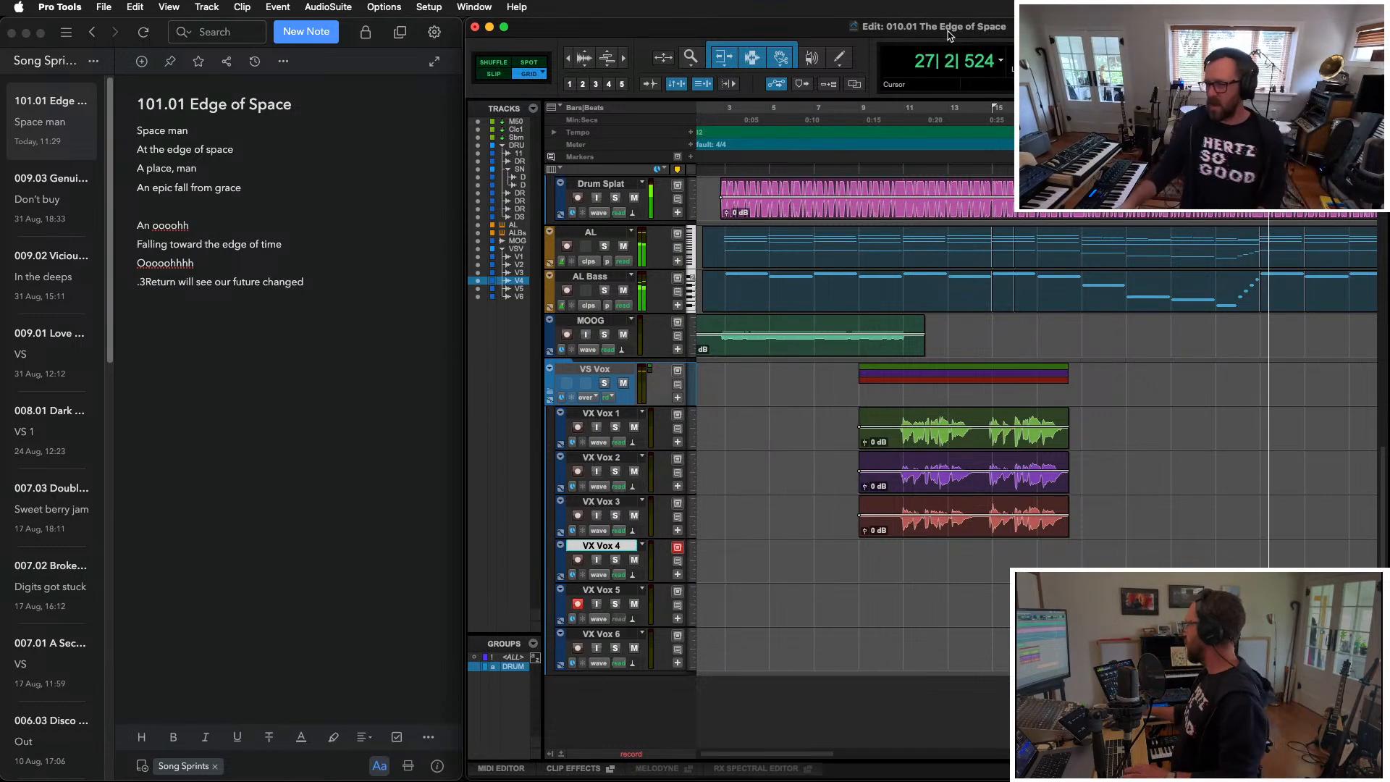
pyautogui.press('space')
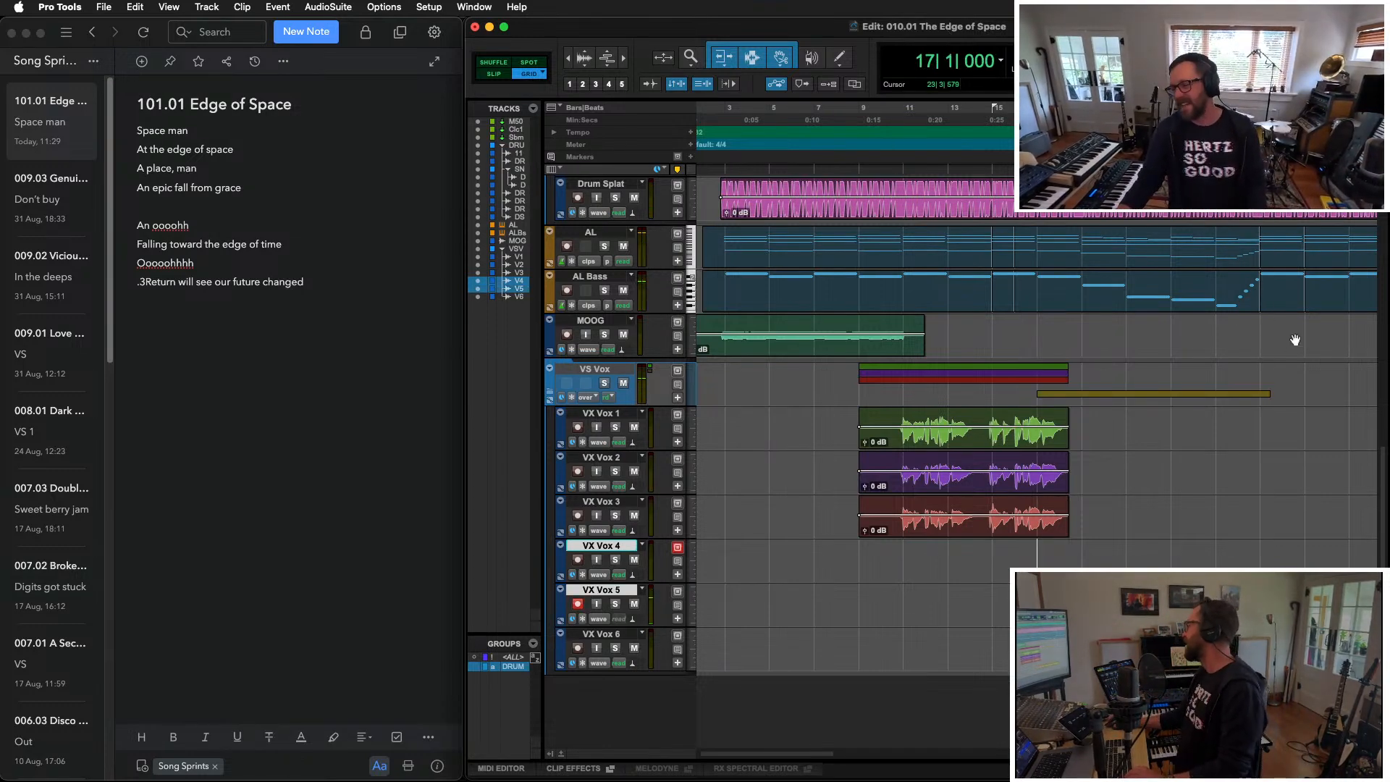
pyautogui.press('super+z')
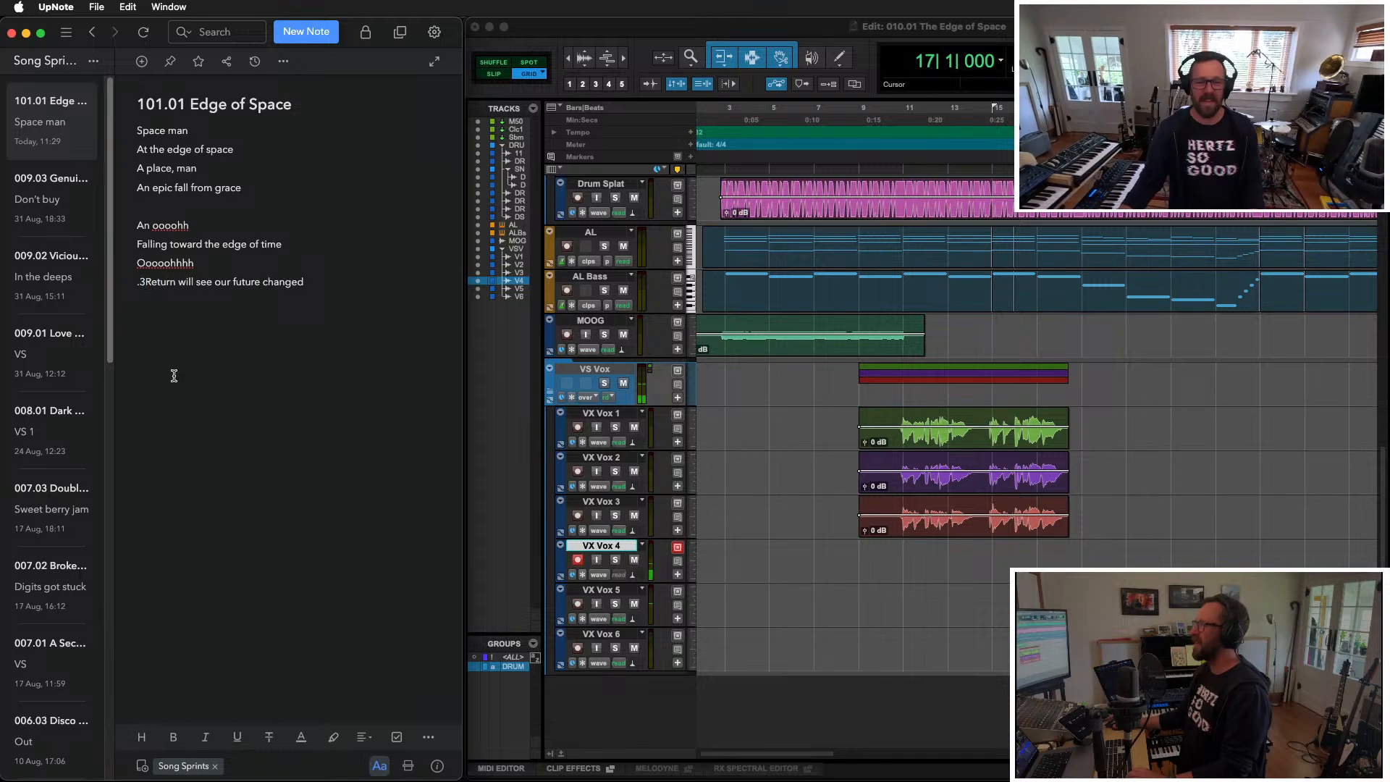
# Step: Remove the stray ".3" before "Return will see our future changed" in the UpNote lyrics
pyautogui.press('BackSpace')
pyautogui.press('BackSpace')
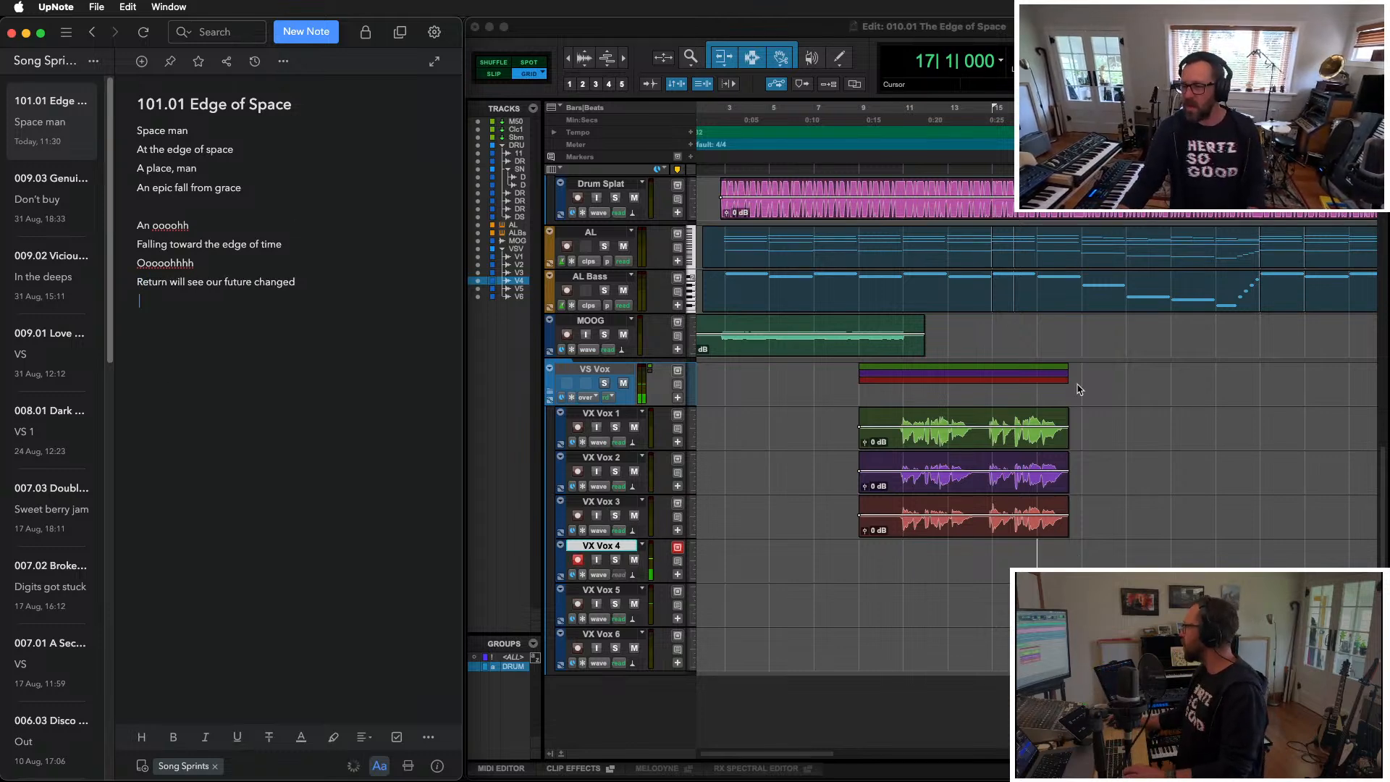
# Step: Play back the second vocal section in Pro Tools from 19|1|000 and again from 17|1|000
pyautogui.click(1083, 405)
pyautogui.press('space')
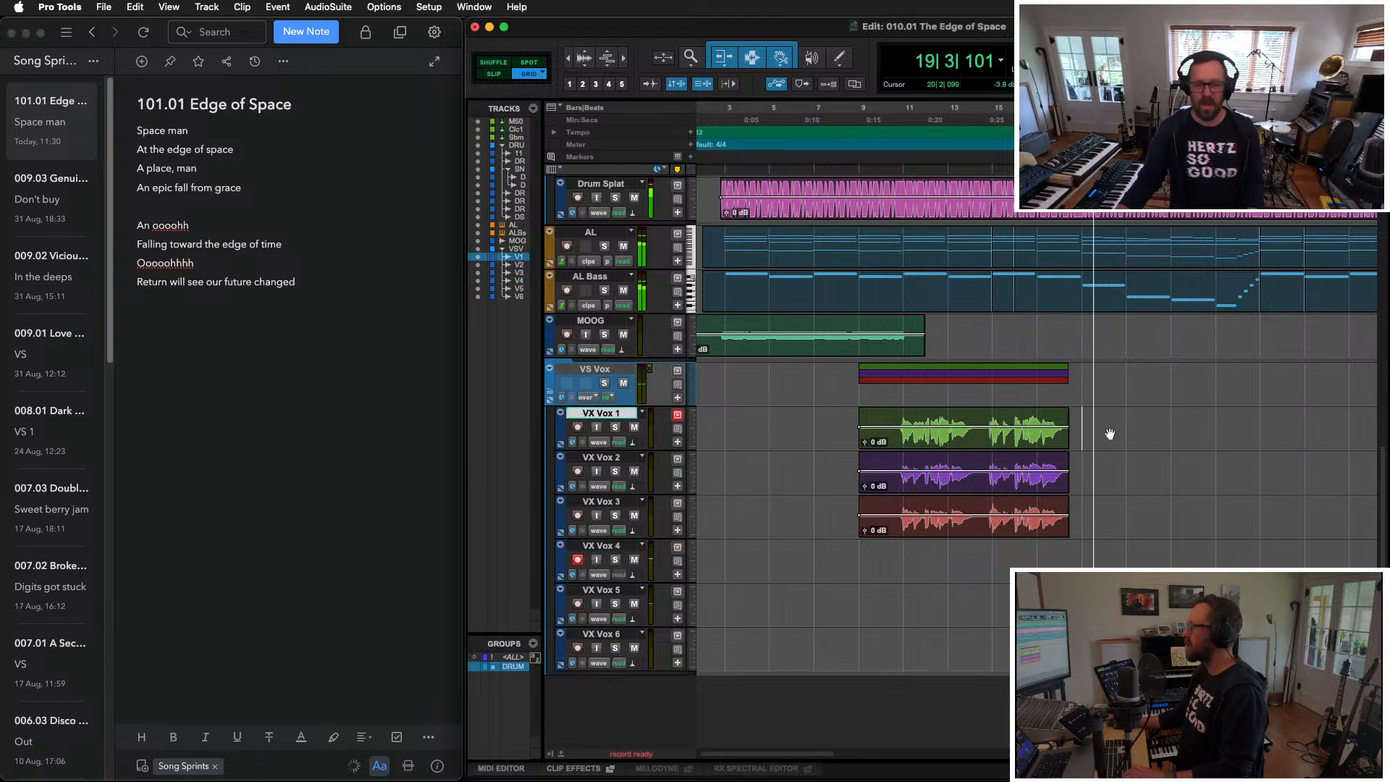
pyautogui.press('space')
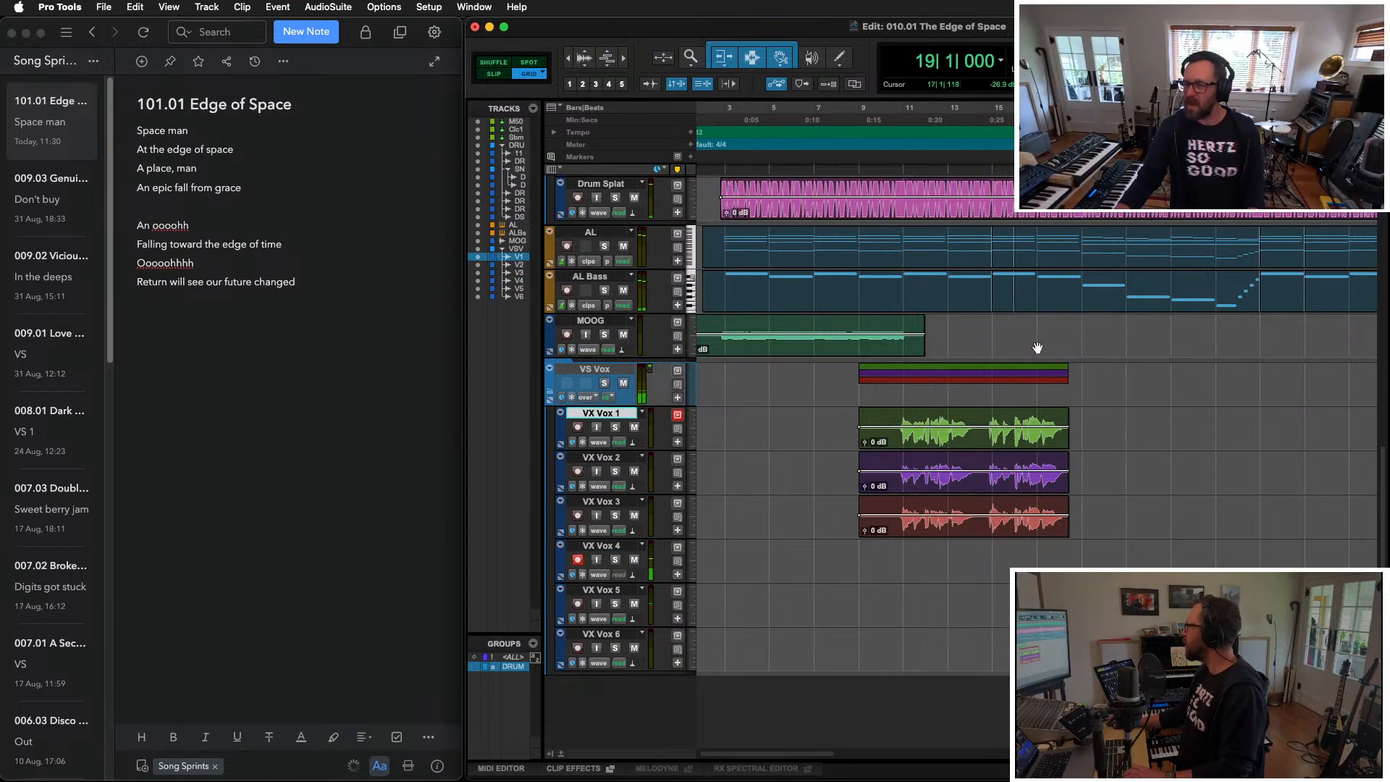
pyautogui.click(1045, 326)
pyautogui.press('space')
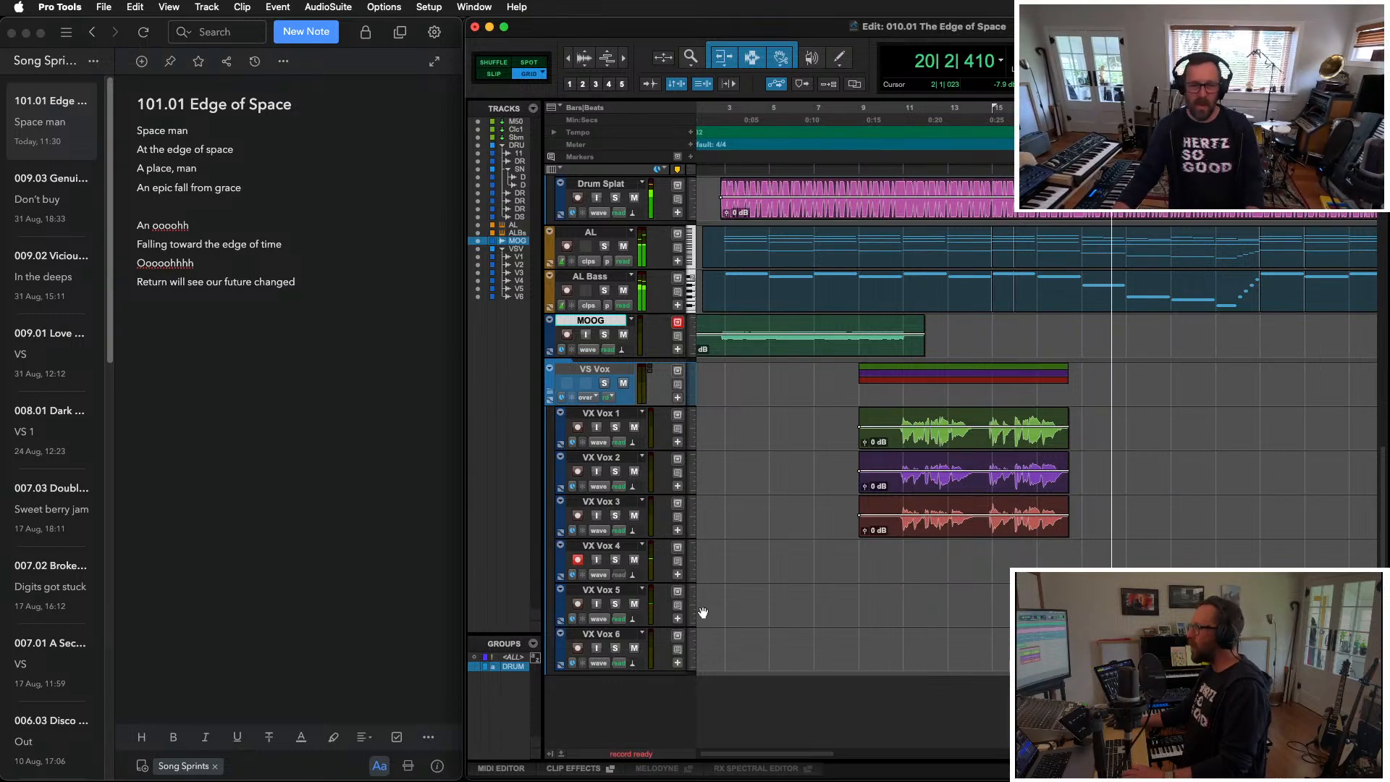
pyautogui.press('space')
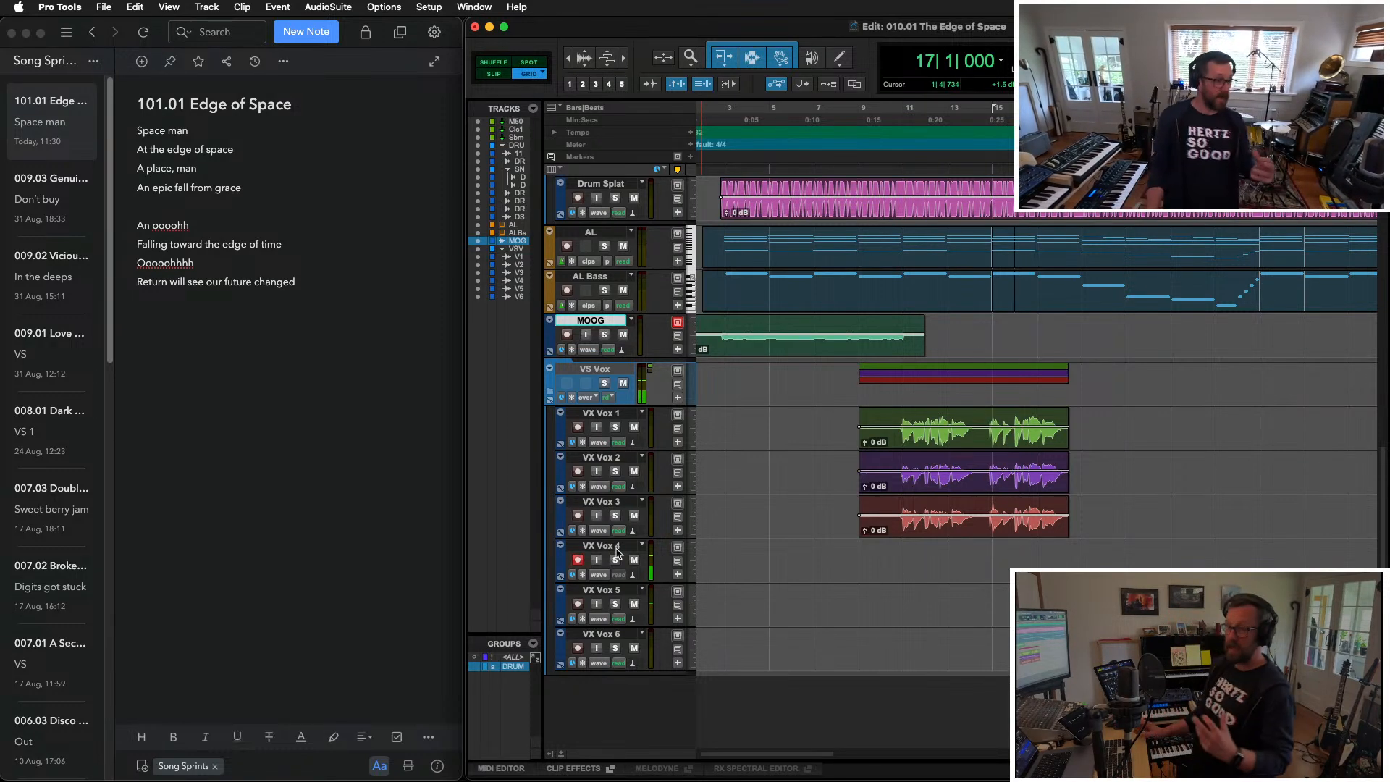
# Step: Try a vocal take on VX Vox 4 from 17|1|000 to about bar 27
pyautogui.press('KP_Enter')
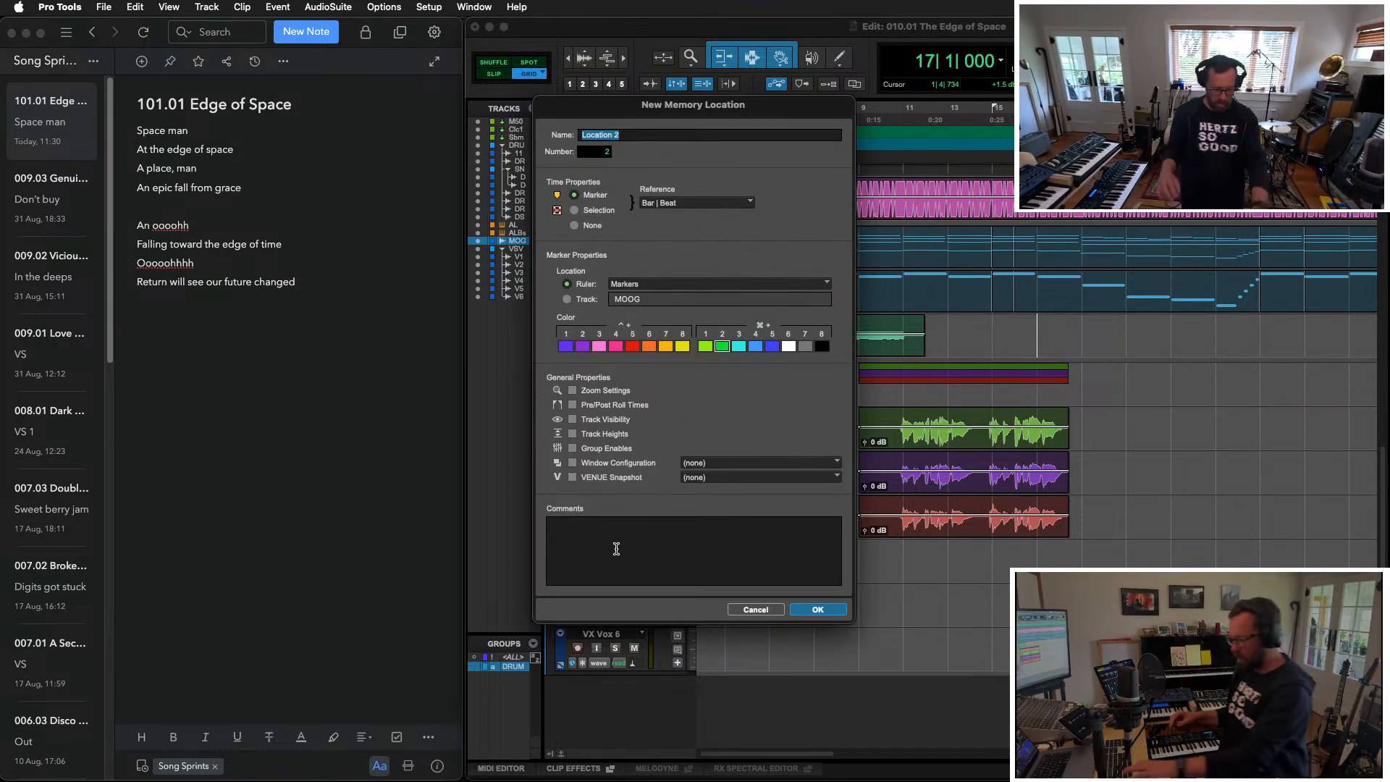
pyautogui.press('Escape')
pyautogui.press('KP_3')
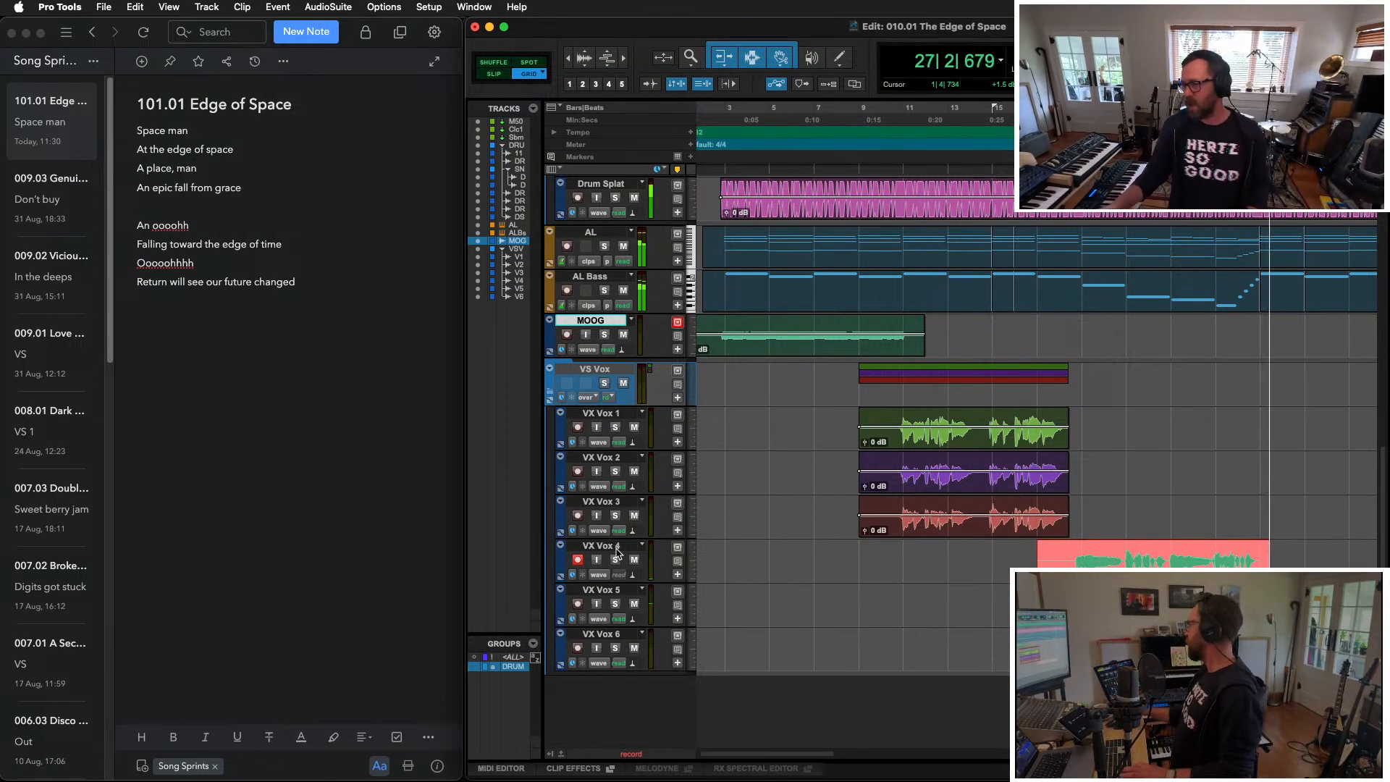
pyautogui.press('space')
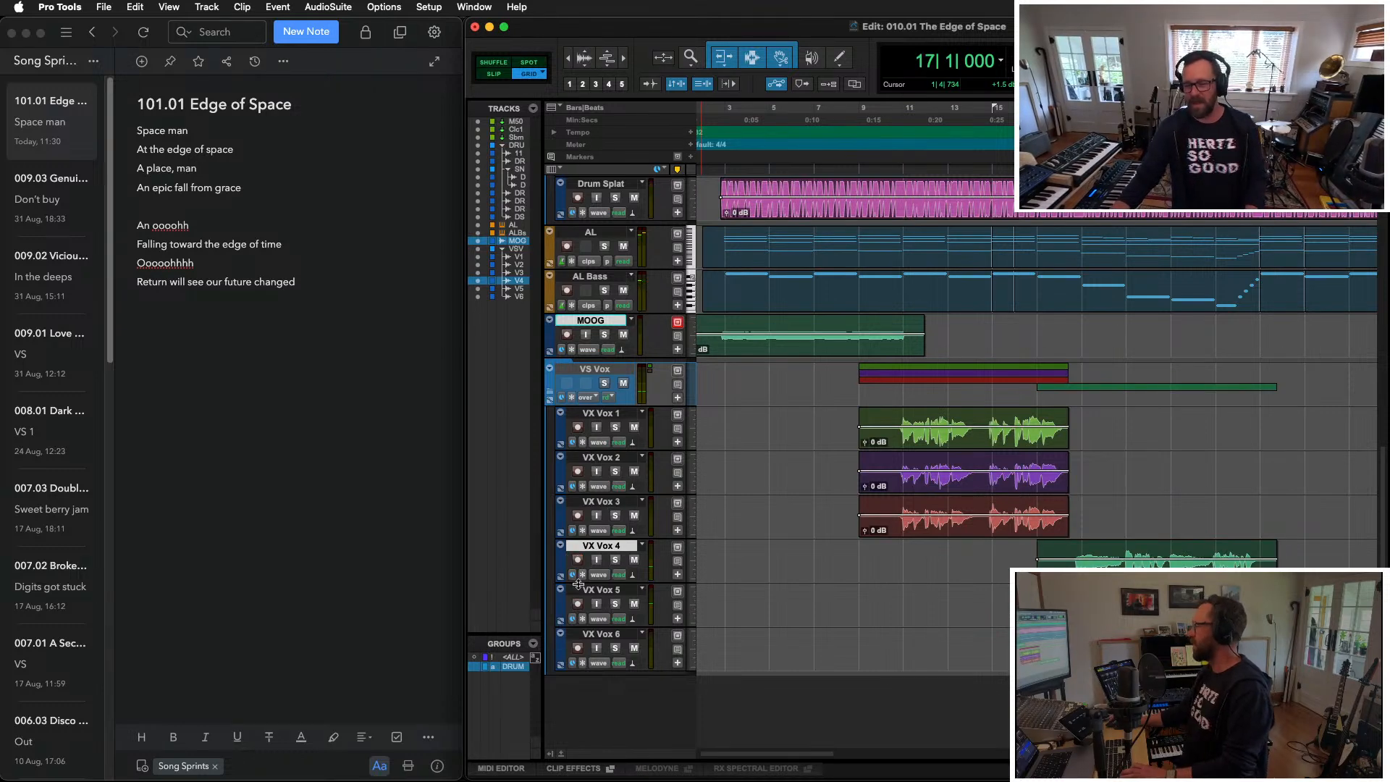
# Step: Try a doubling vocal take on VX Vox 5 from 17|1|000 to about bar 27, and discard the new VX Vox 4 and 5 takes
pyautogui.click(577, 603)
pyautogui.press('super+space')
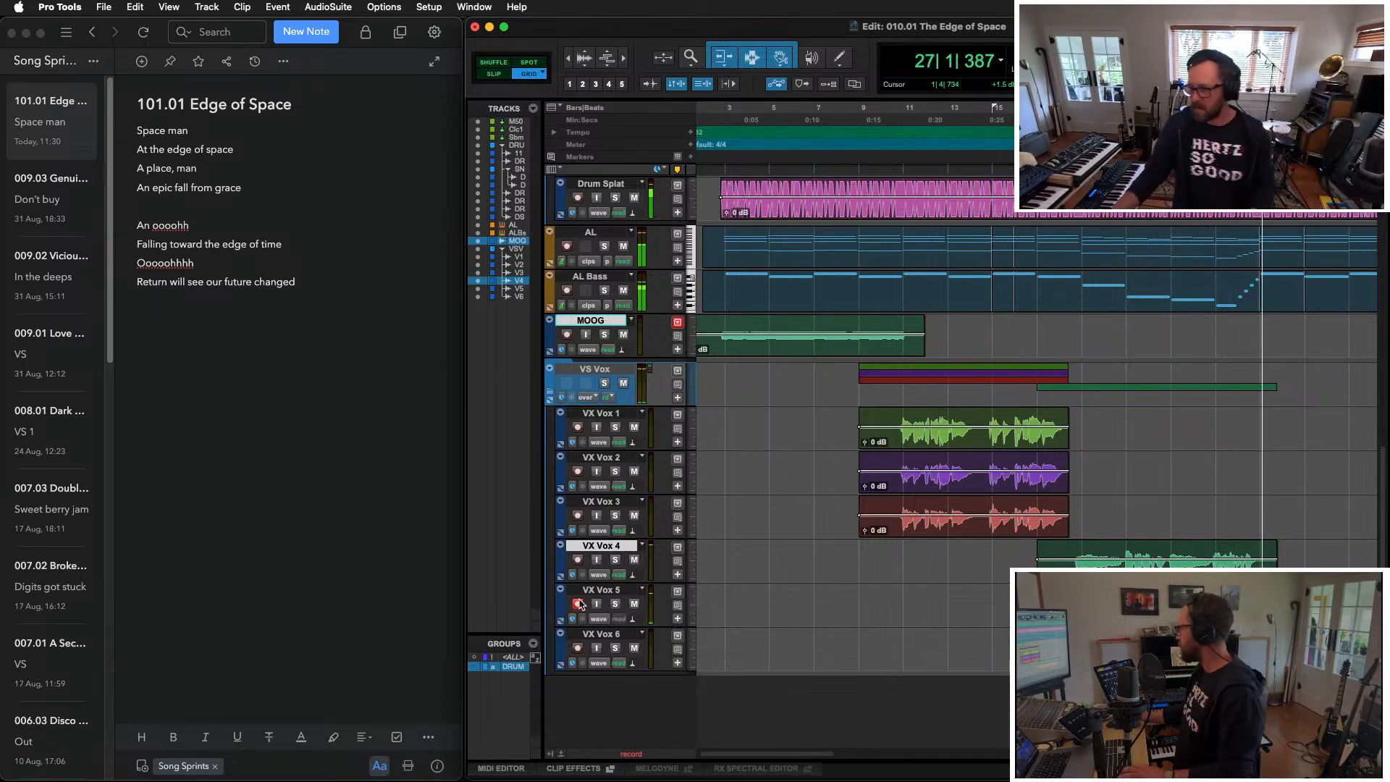
pyautogui.click(600, 589)
pyautogui.press('space')
pyautogui.click(1218, 606)
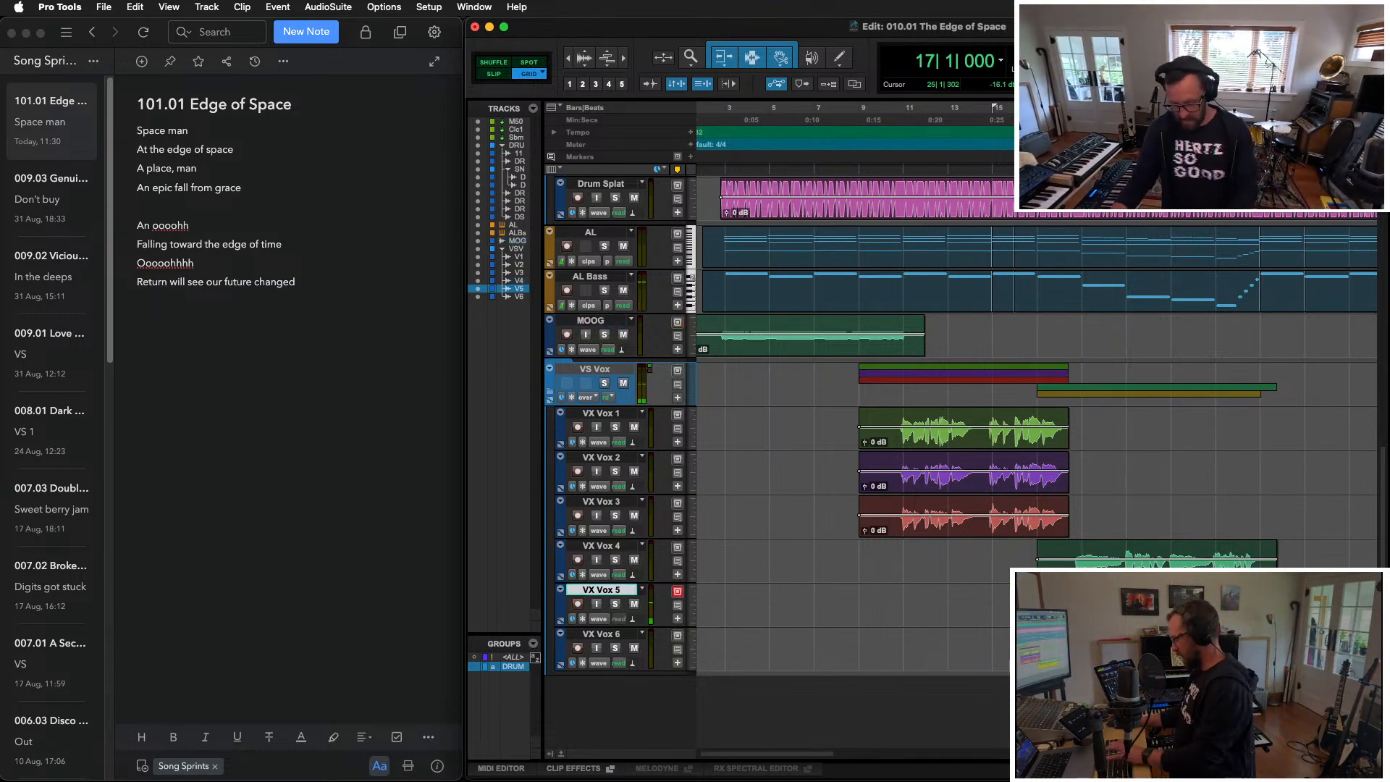
pyautogui.press('super+z')
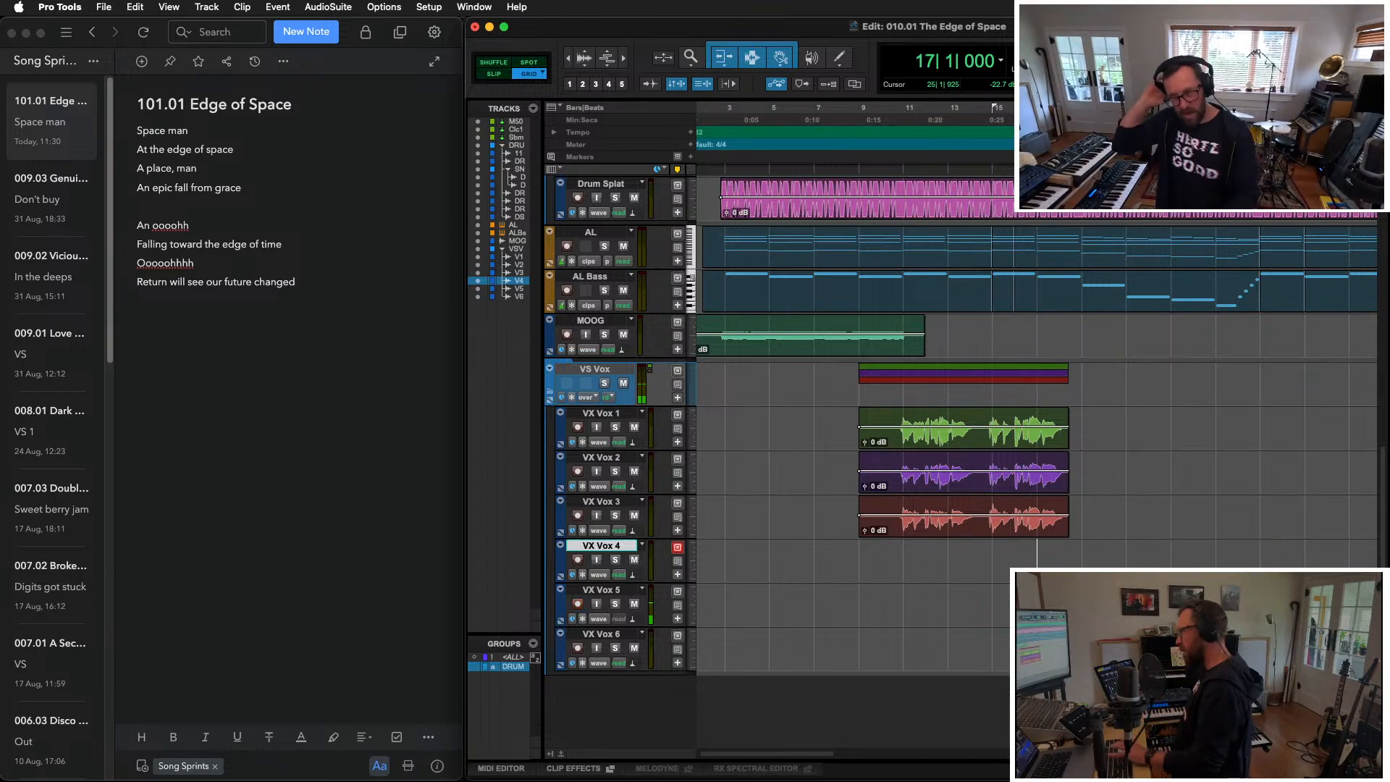
# Step: Listen to the section from about bar 23 and, with AL soloed, from 19|1|000, and clear the solo
pyautogui.click(1169, 553)
pyautogui.press('space')
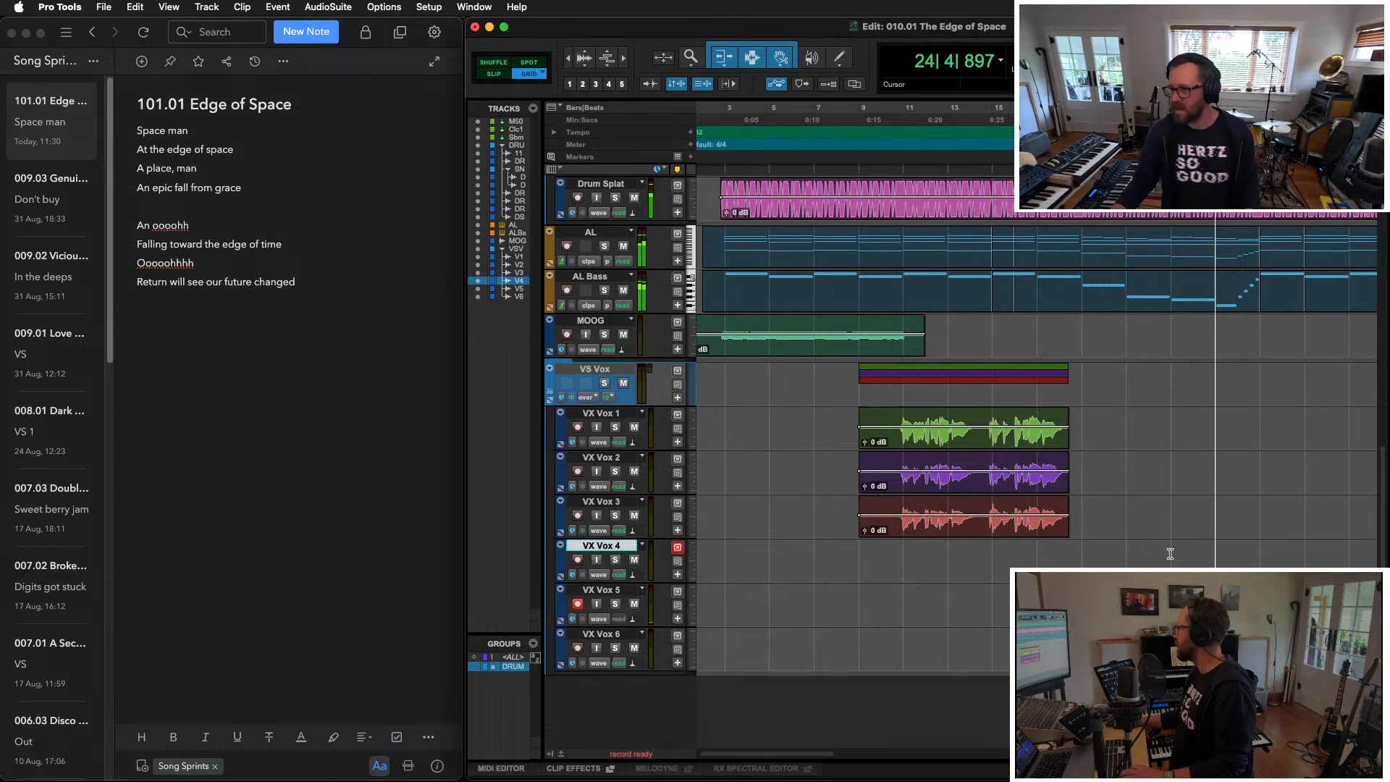
pyautogui.click(606, 247)
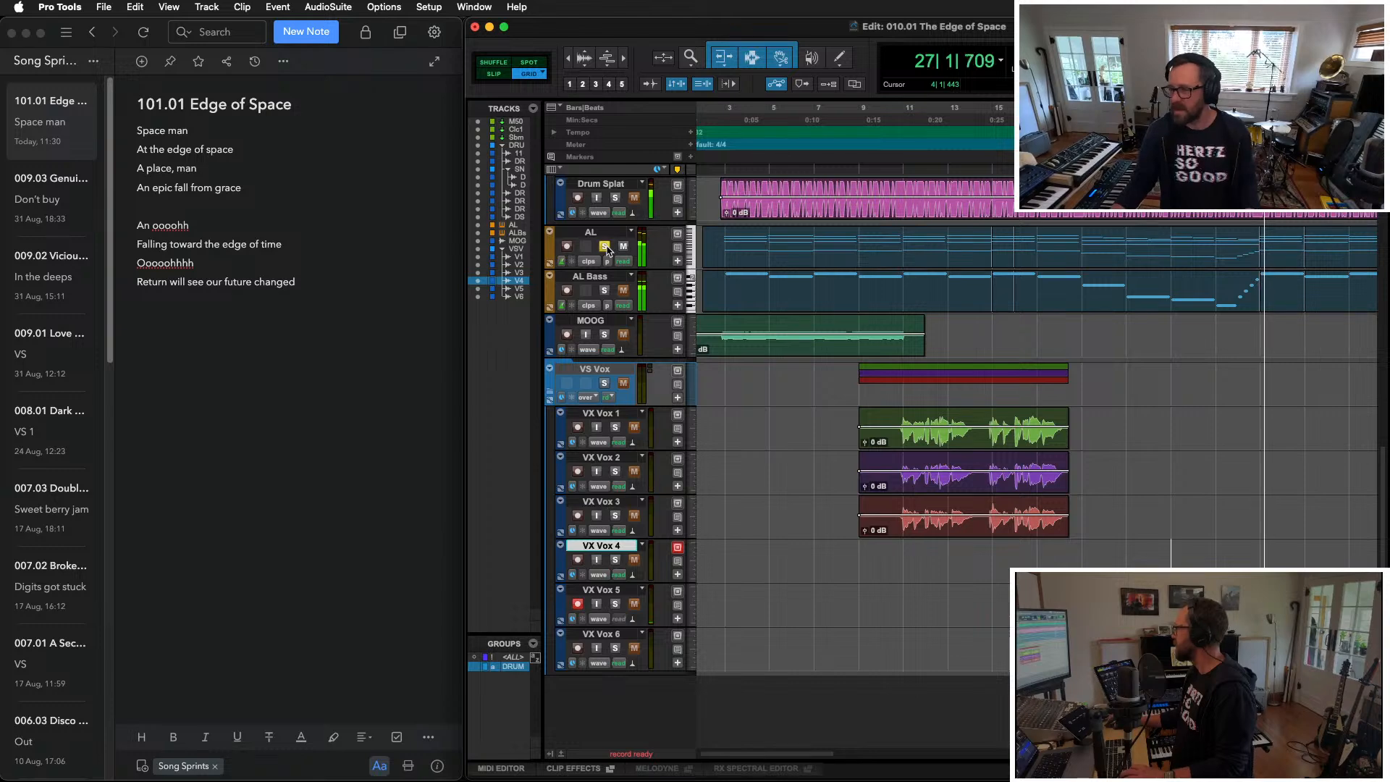
pyautogui.click(605, 247)
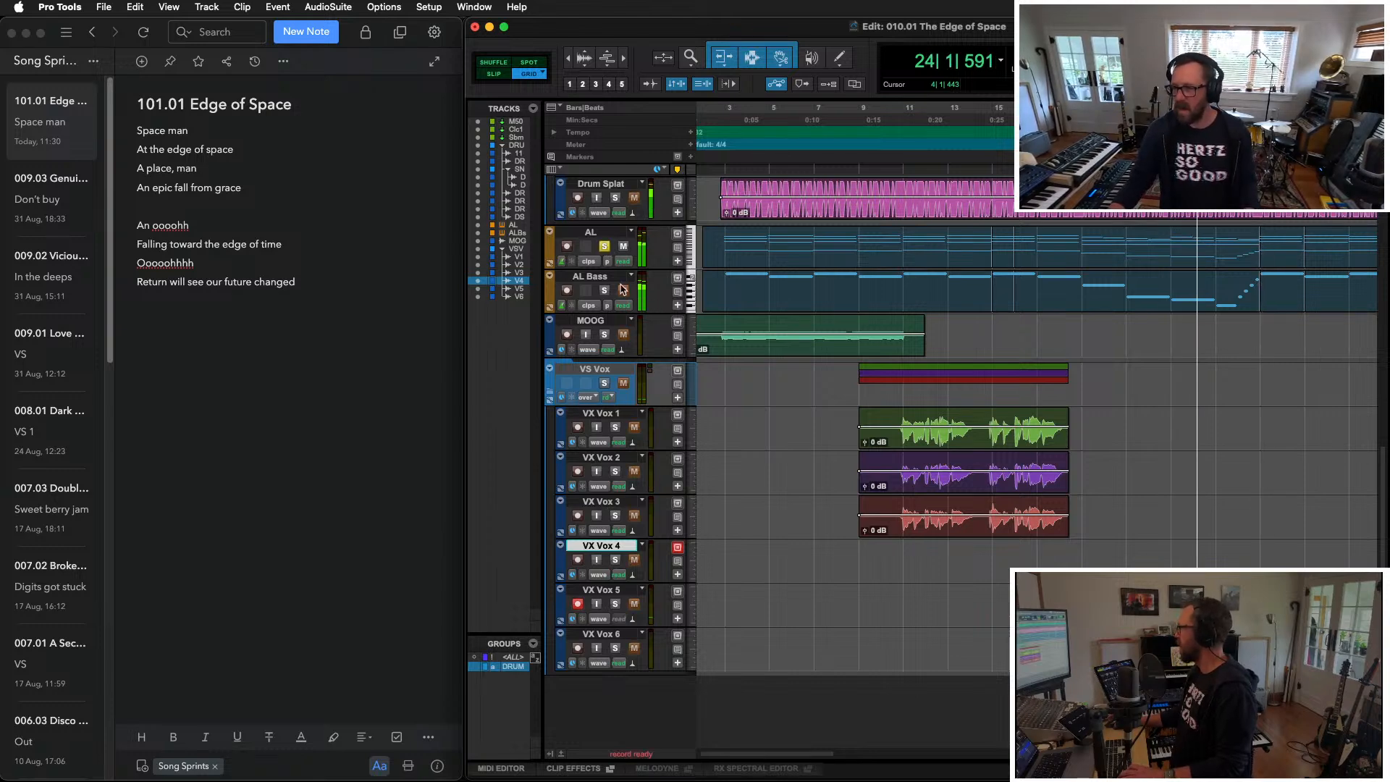
pyautogui.click(1081, 241)
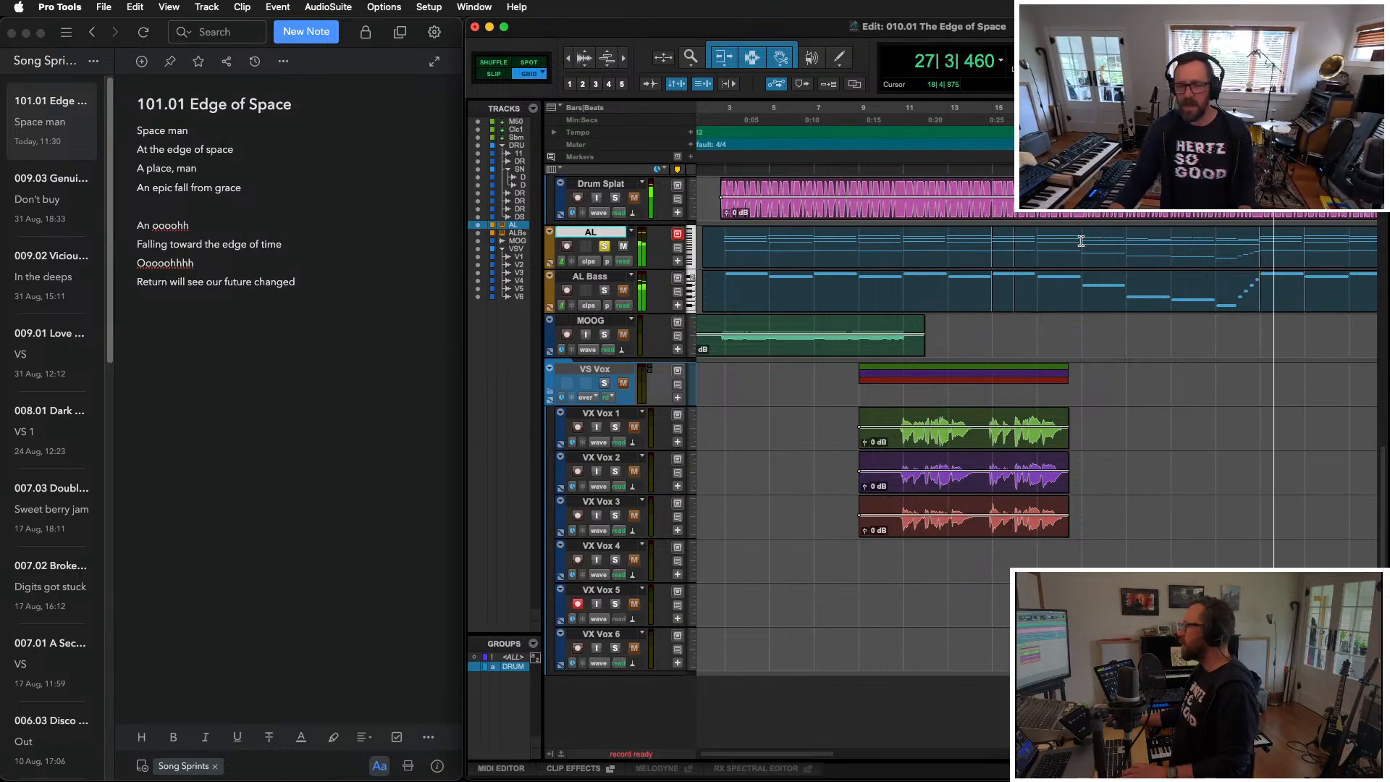
pyautogui.press('space')
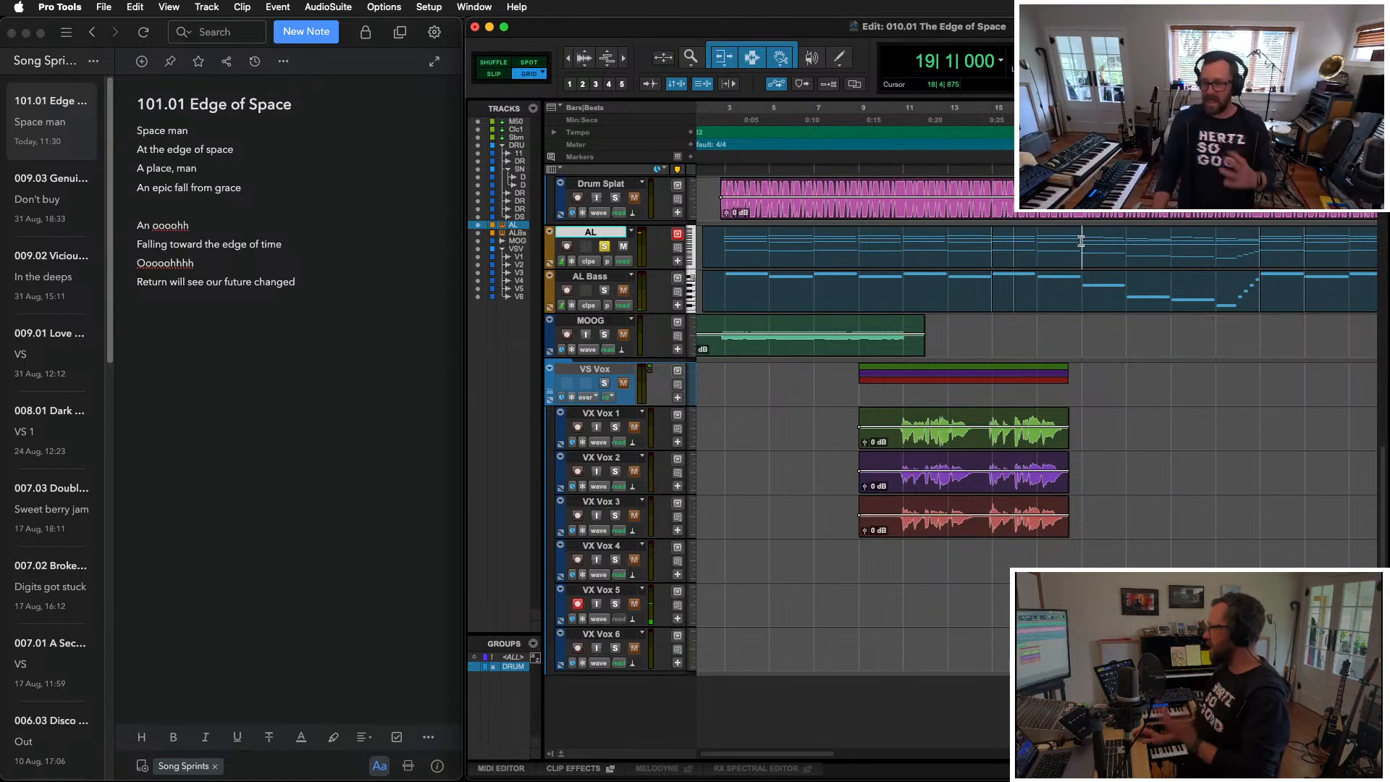
pyautogui.click(605, 247)
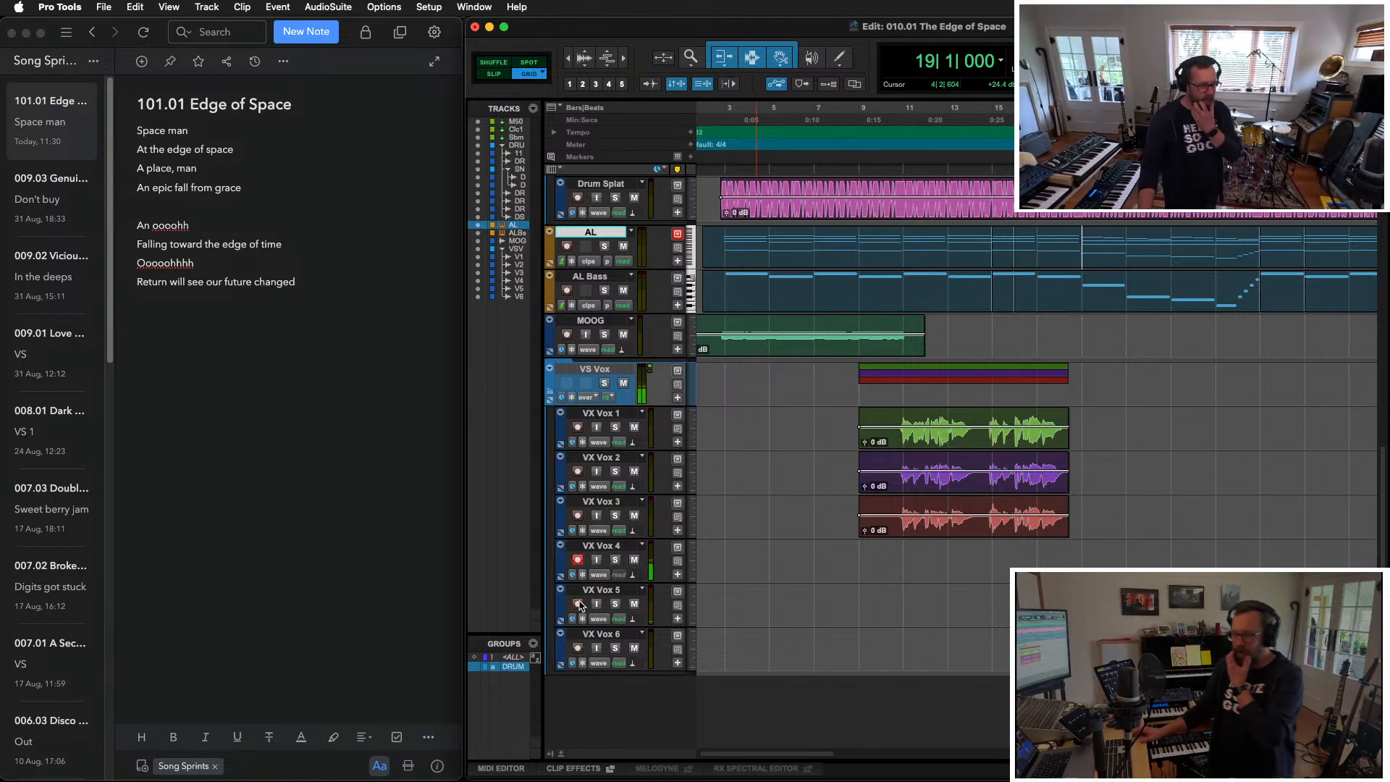
# Step: Abandon the short take started at 19|1|000 and record a full vocal take on VX Vox 4 from 17|1|000 to about bar 27
pyautogui.press('space')
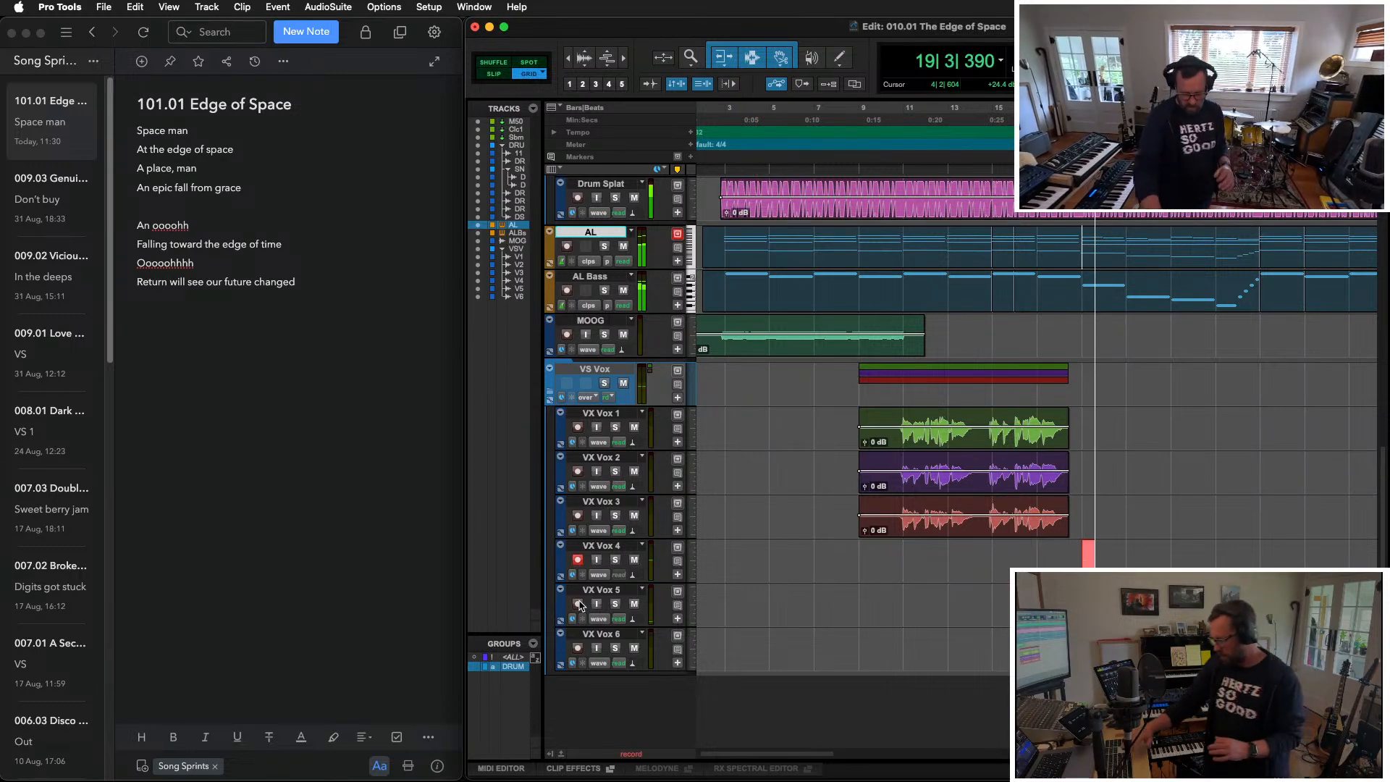
pyautogui.press('space')
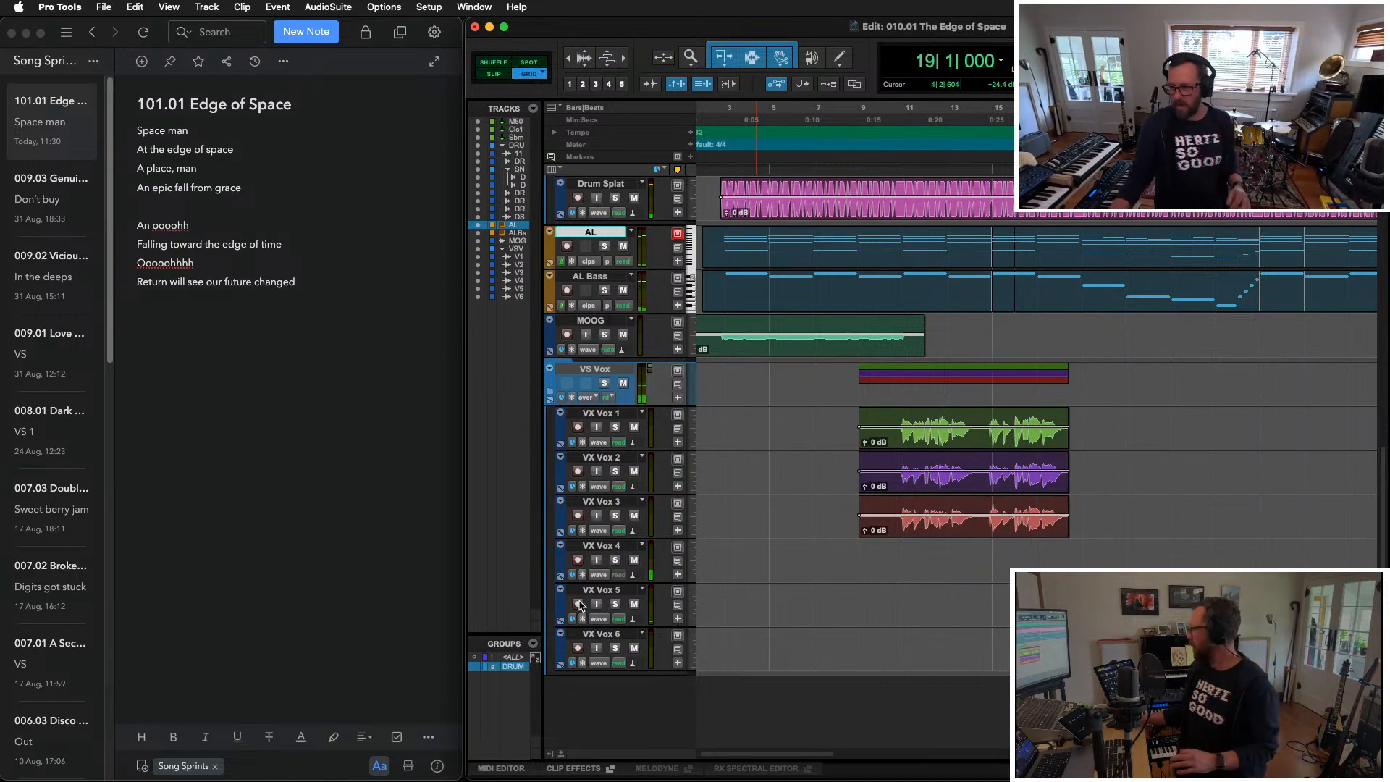
pyautogui.click(1036, 549)
pyautogui.press('super+space')
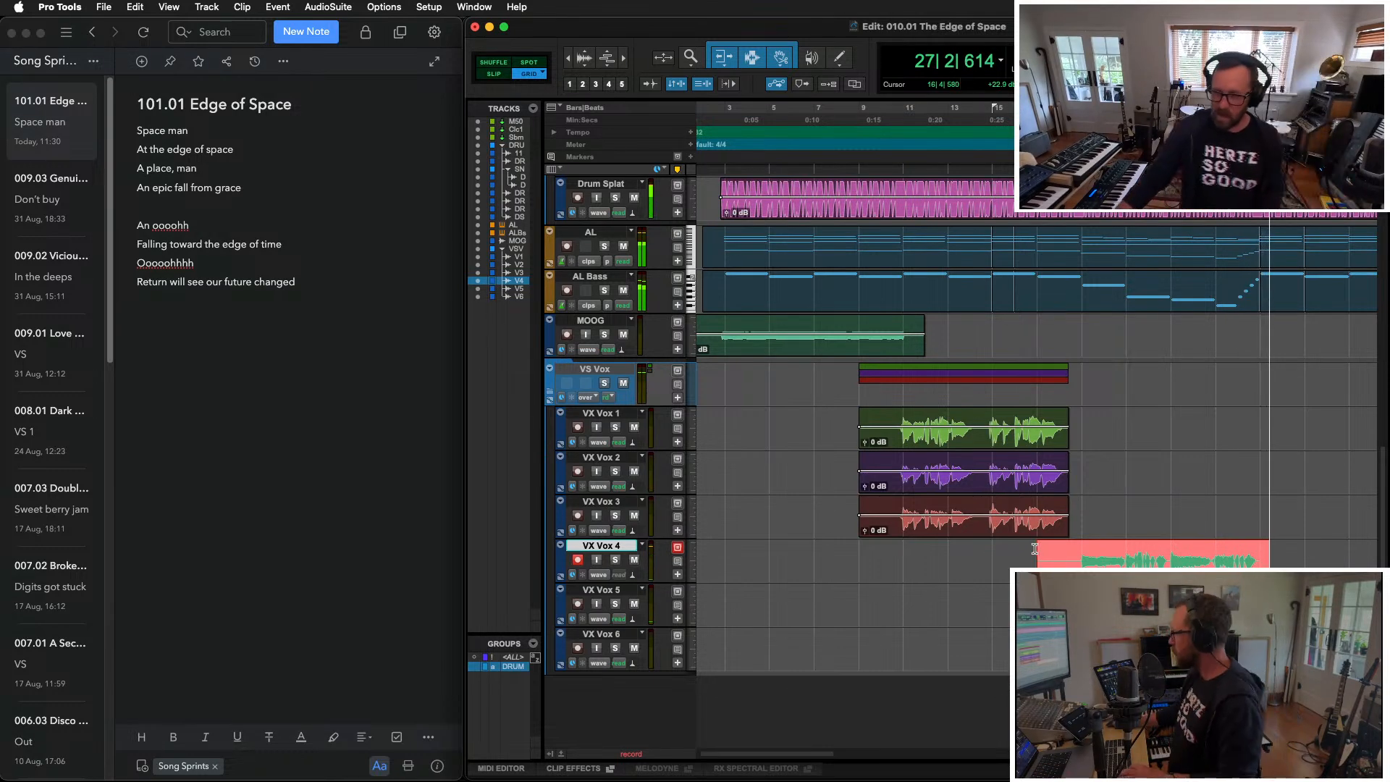
pyautogui.press('space')
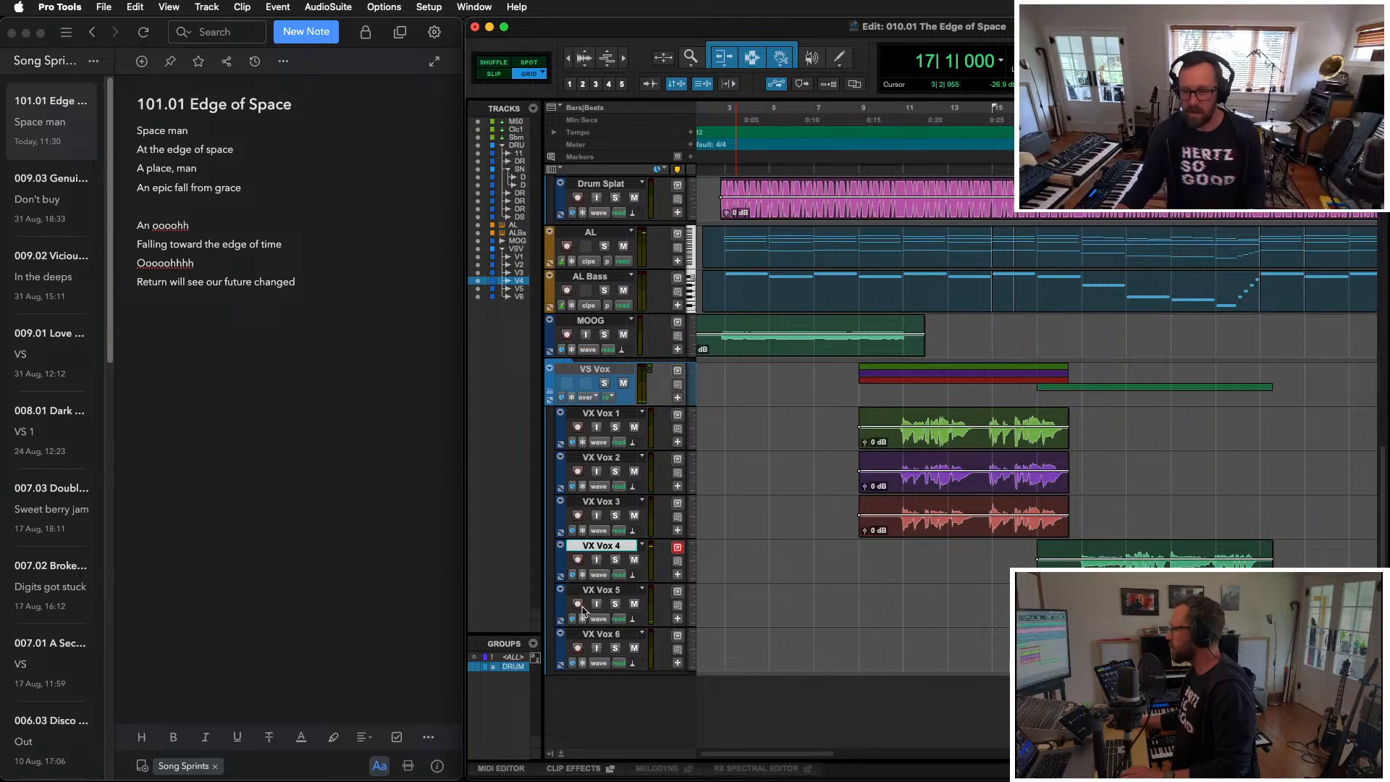
# Step: Record doubling vocal takes on VX Vox 5 and VX Vox 6 from 17|1|000 to about bar 27
pyautogui.press('super+space')
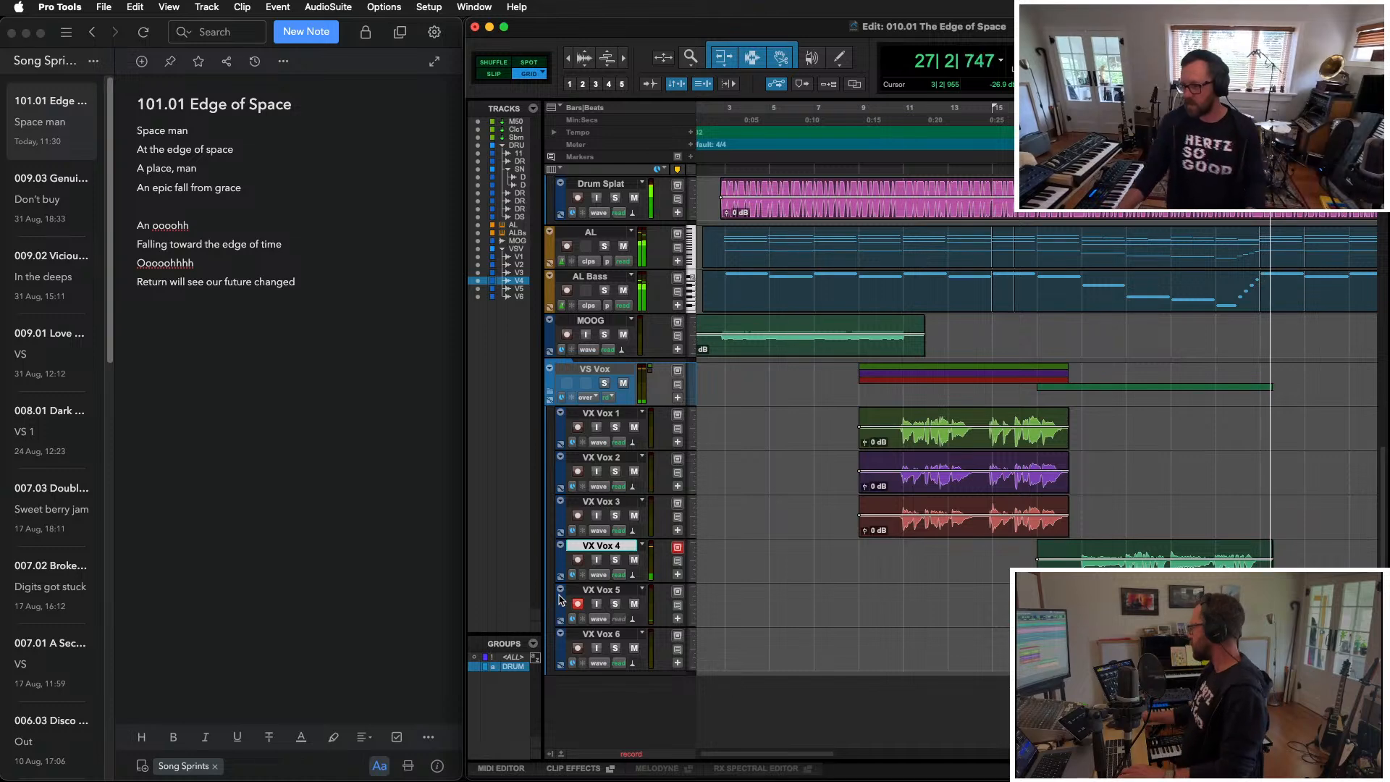
pyautogui.press('space')
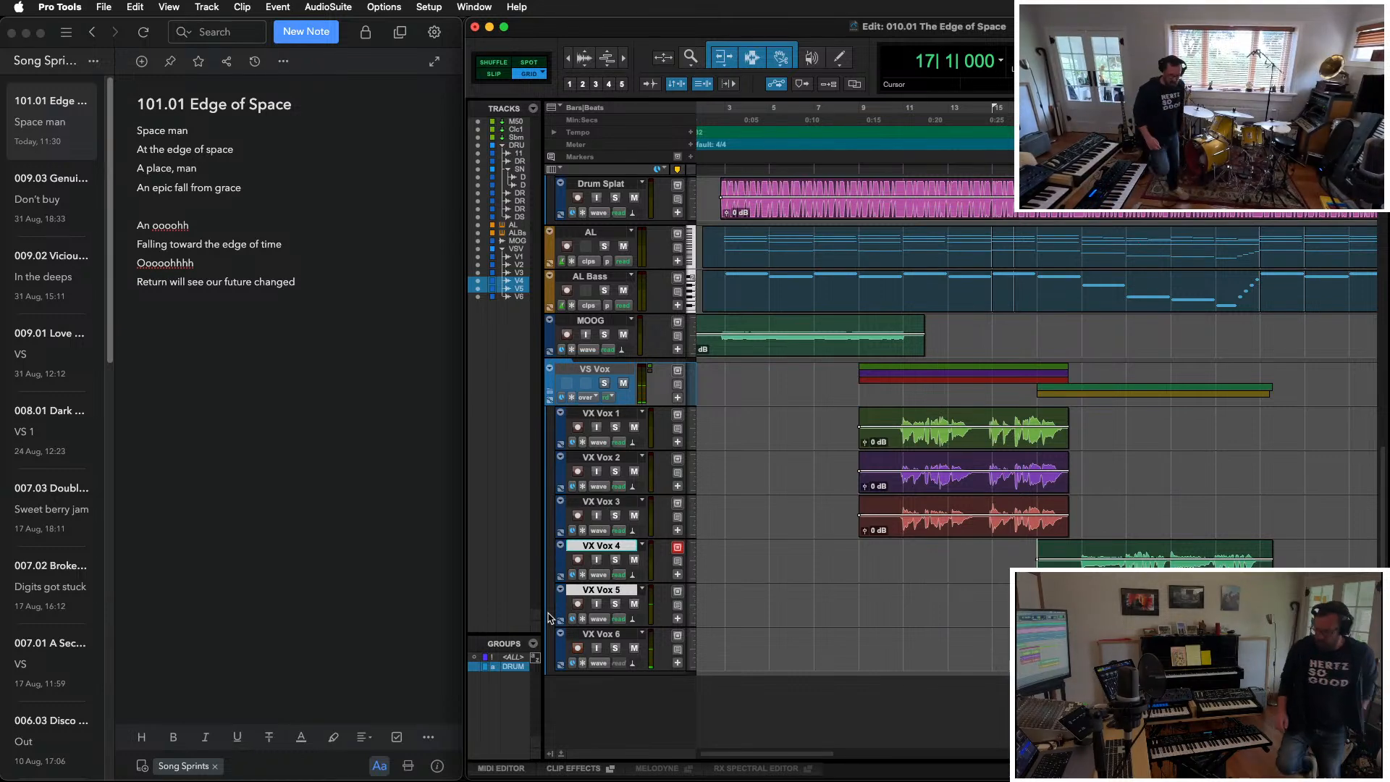
pyautogui.press('super+space')
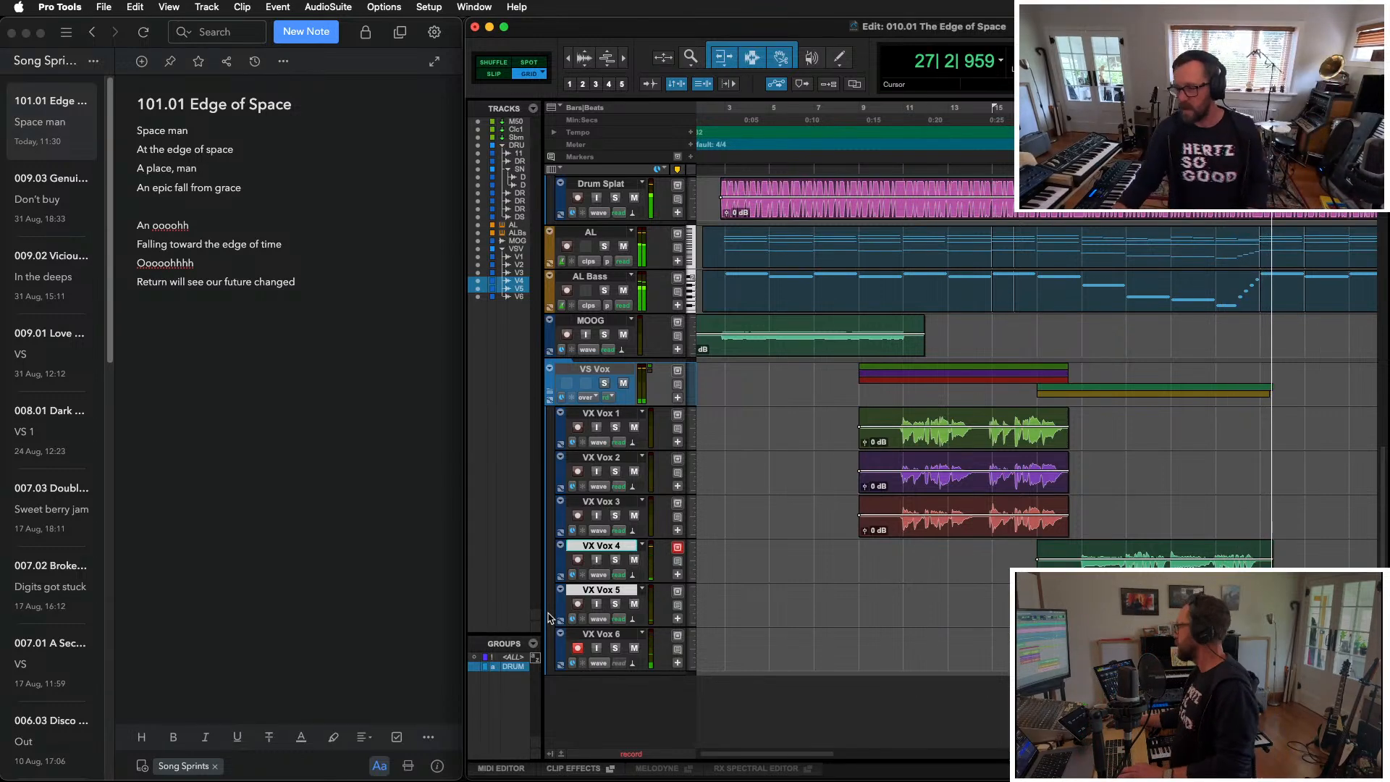
pyautogui.press('space')
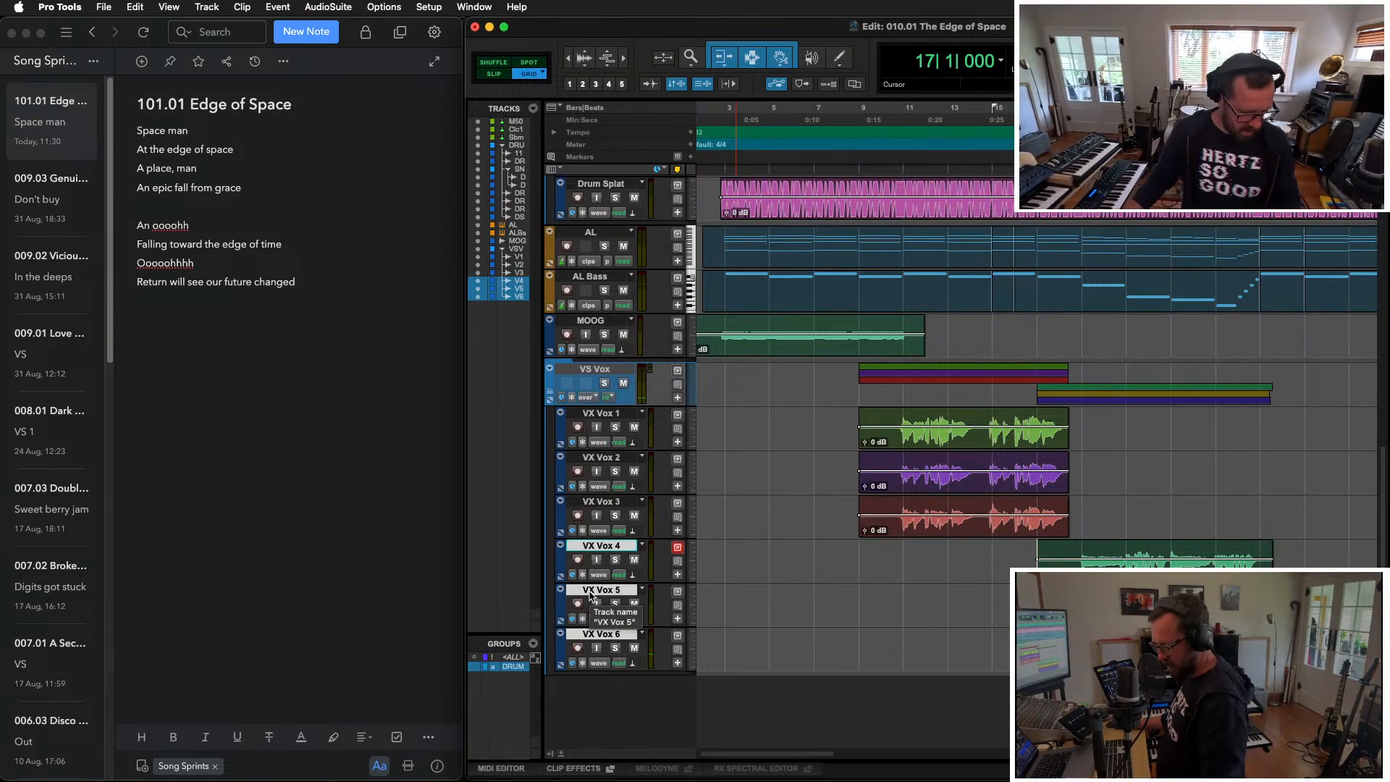
# Step: Duplicate the VX Vox 4, 5 and 6 tracks without their clips and record-enable VX Vox 4.dup1
pyautogui.hotkey('alt', 'shift', 'd')
pyautogui.press('Return')
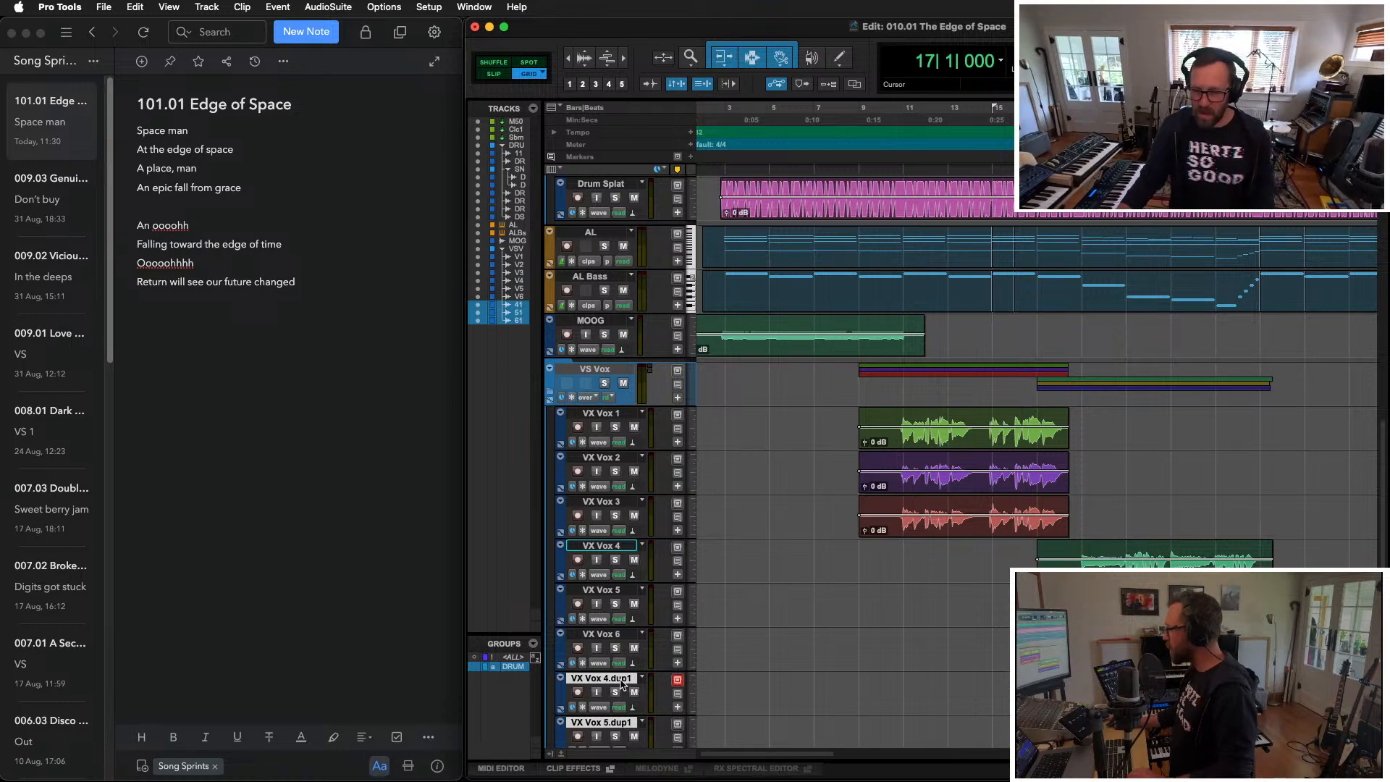
pyautogui.scroll(-3, 608, 651)
pyautogui.click(578, 598)
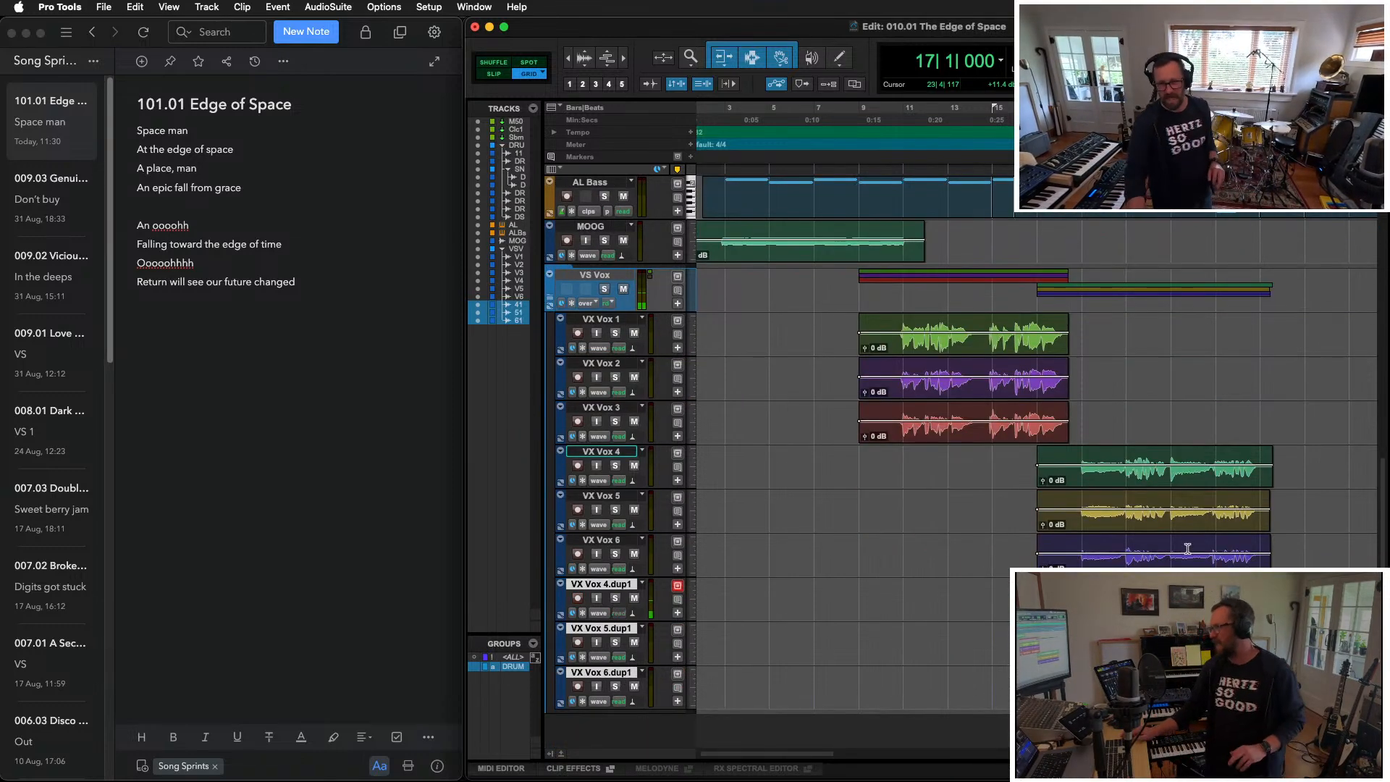
# Step: Record an additional vocal layer on VX Vox 4.dup1 from 17|1|000 to about bar 27, replacing the first attempt with a second take
pyautogui.press('super+space')
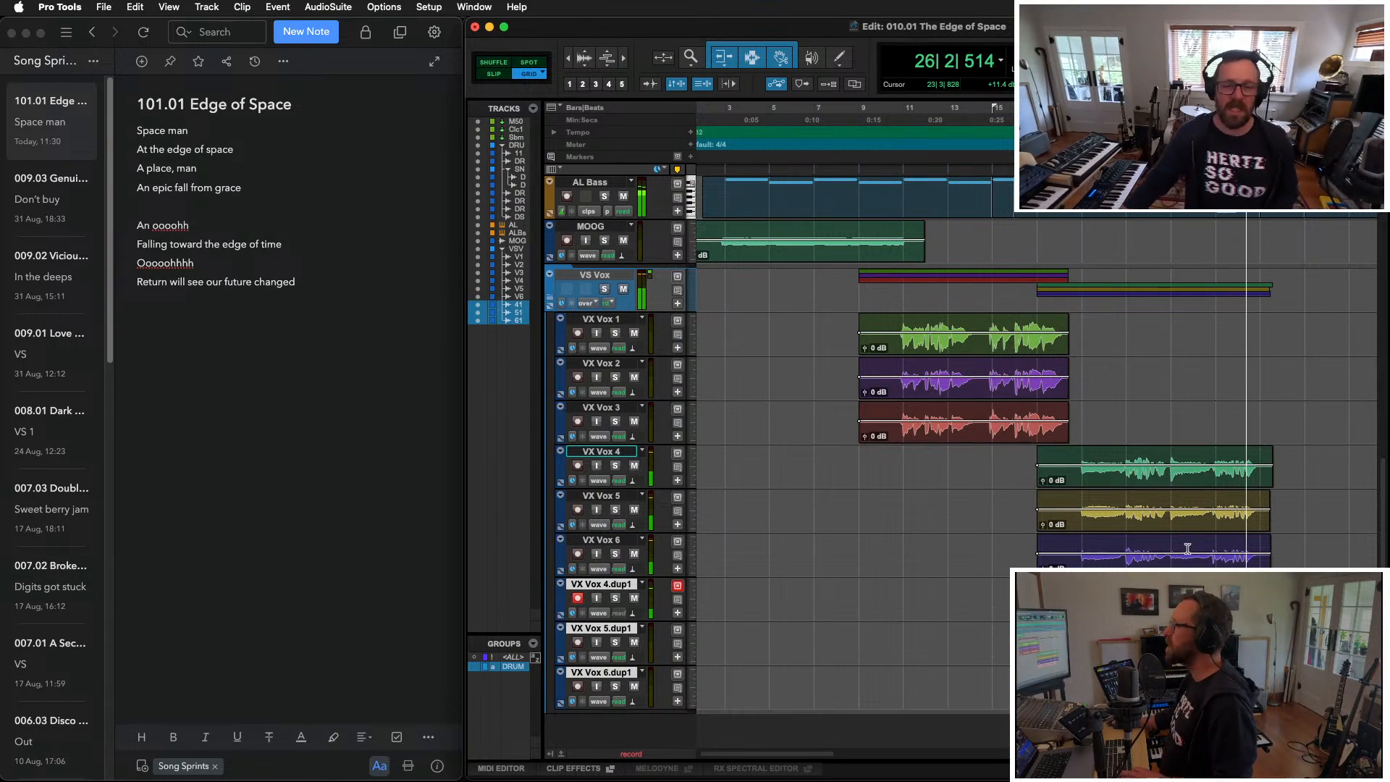
pyautogui.press('space')
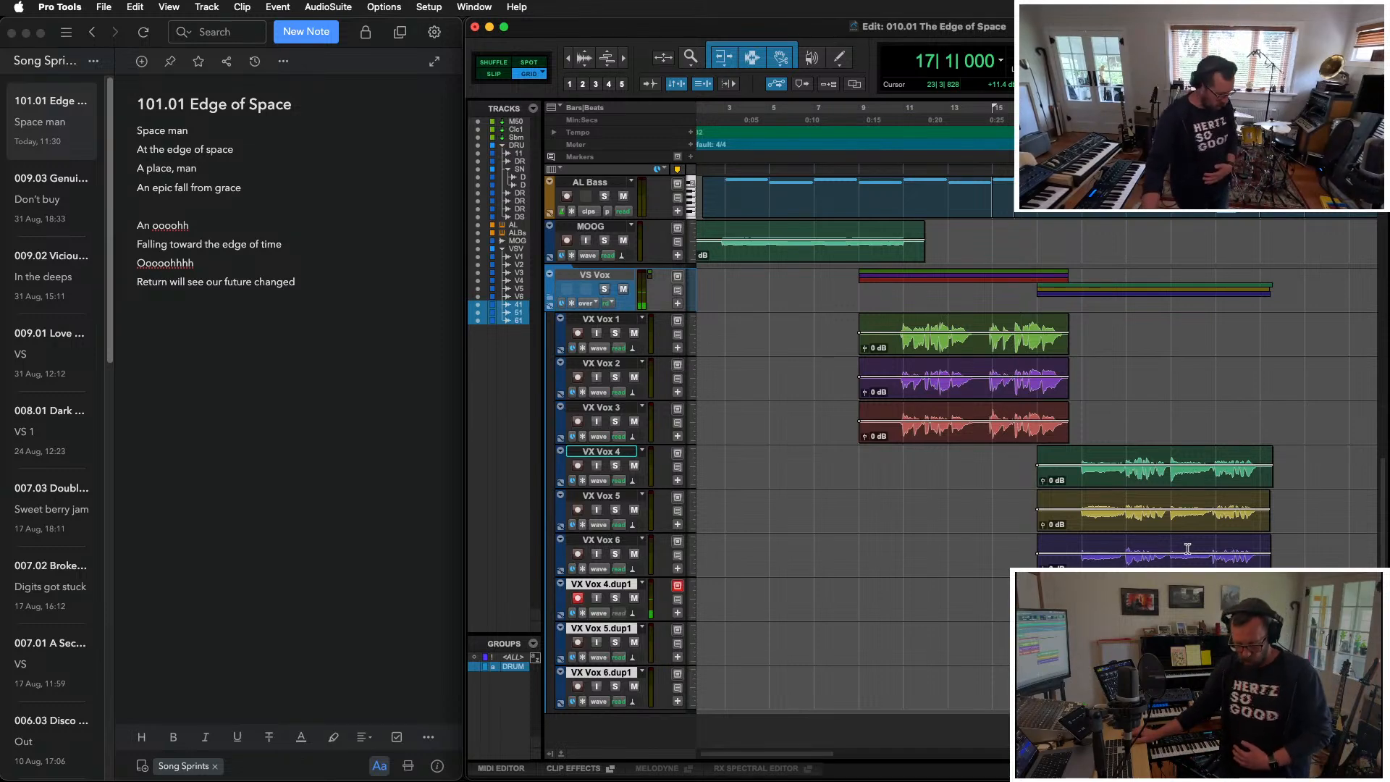
pyautogui.press('super+space')
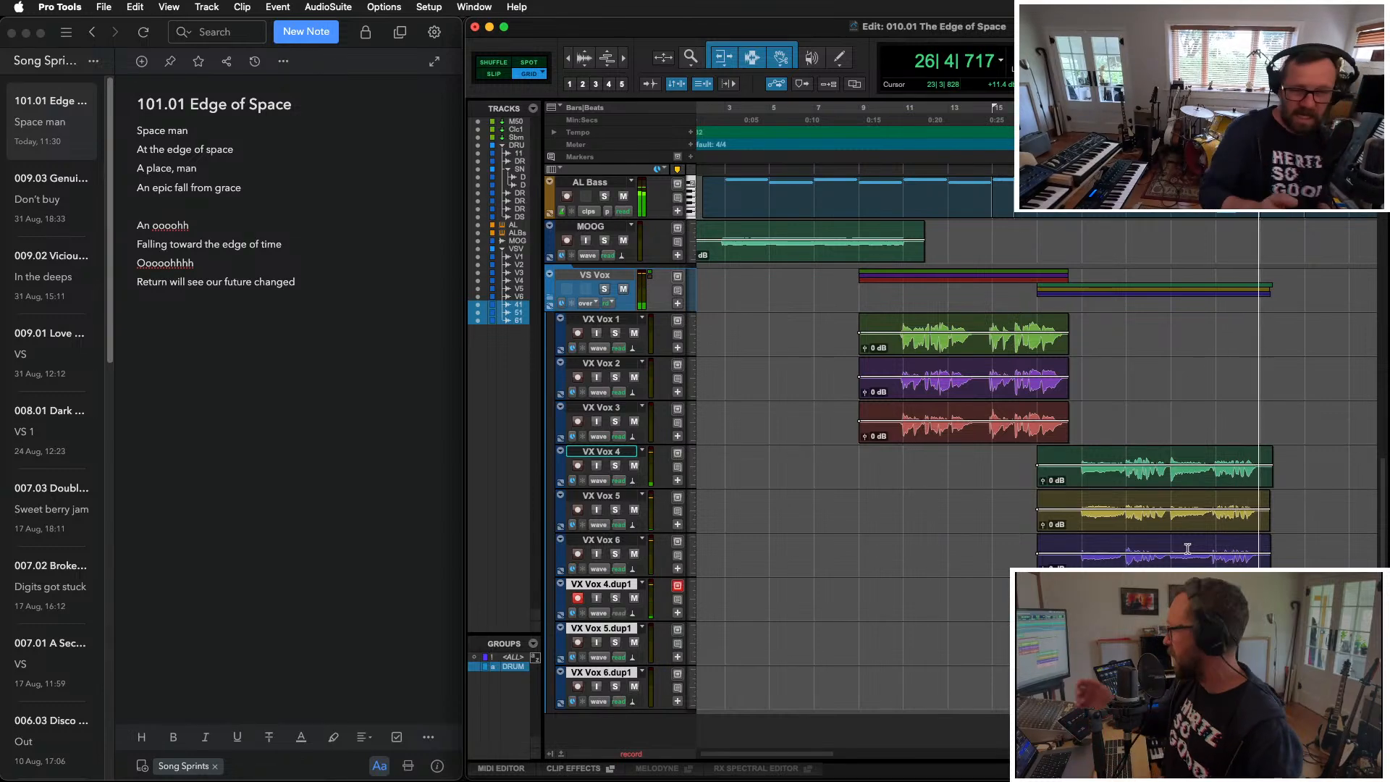
pyautogui.press('space')
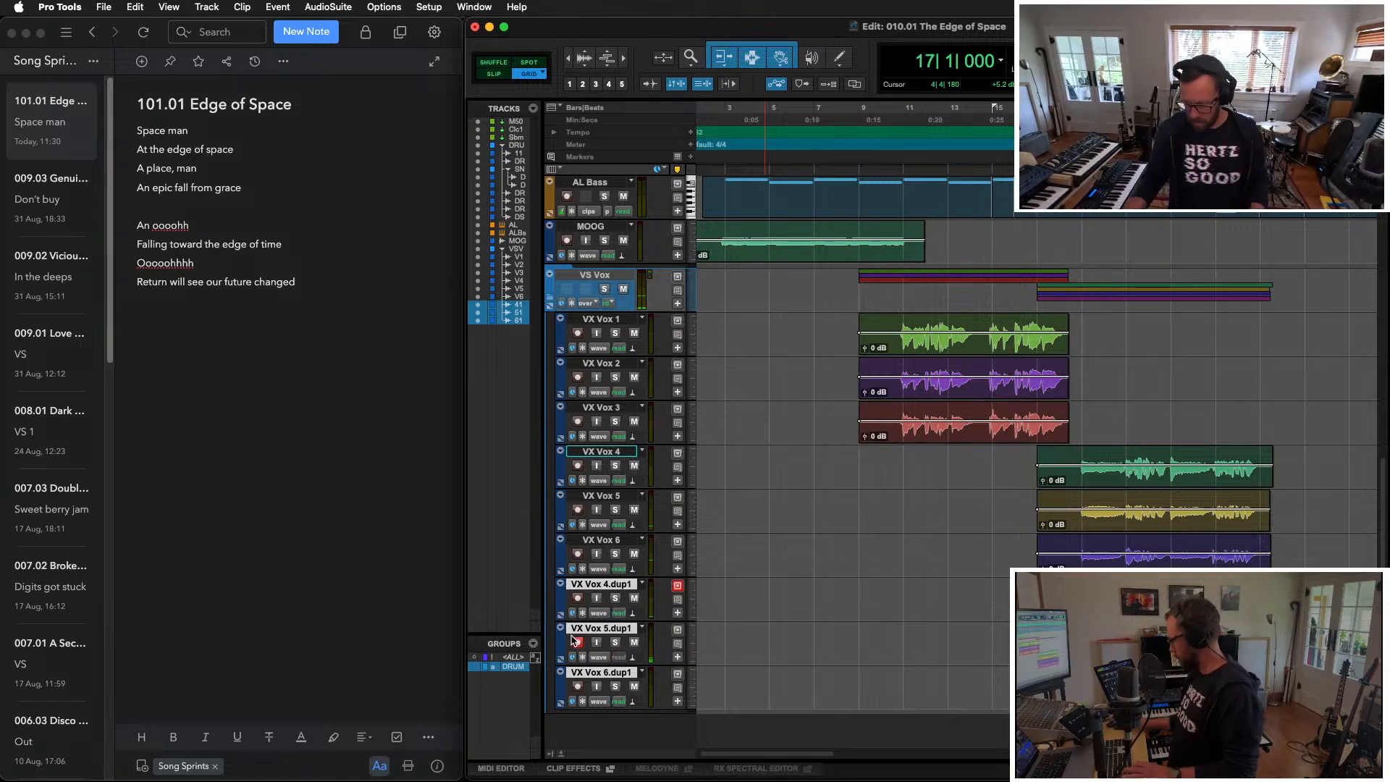
# Step: Record further vocal layers on VX Vox 5.dup1 and VX Vox 6.dup1 from 17|1|000 to about bar 27
pyautogui.press('super+space')
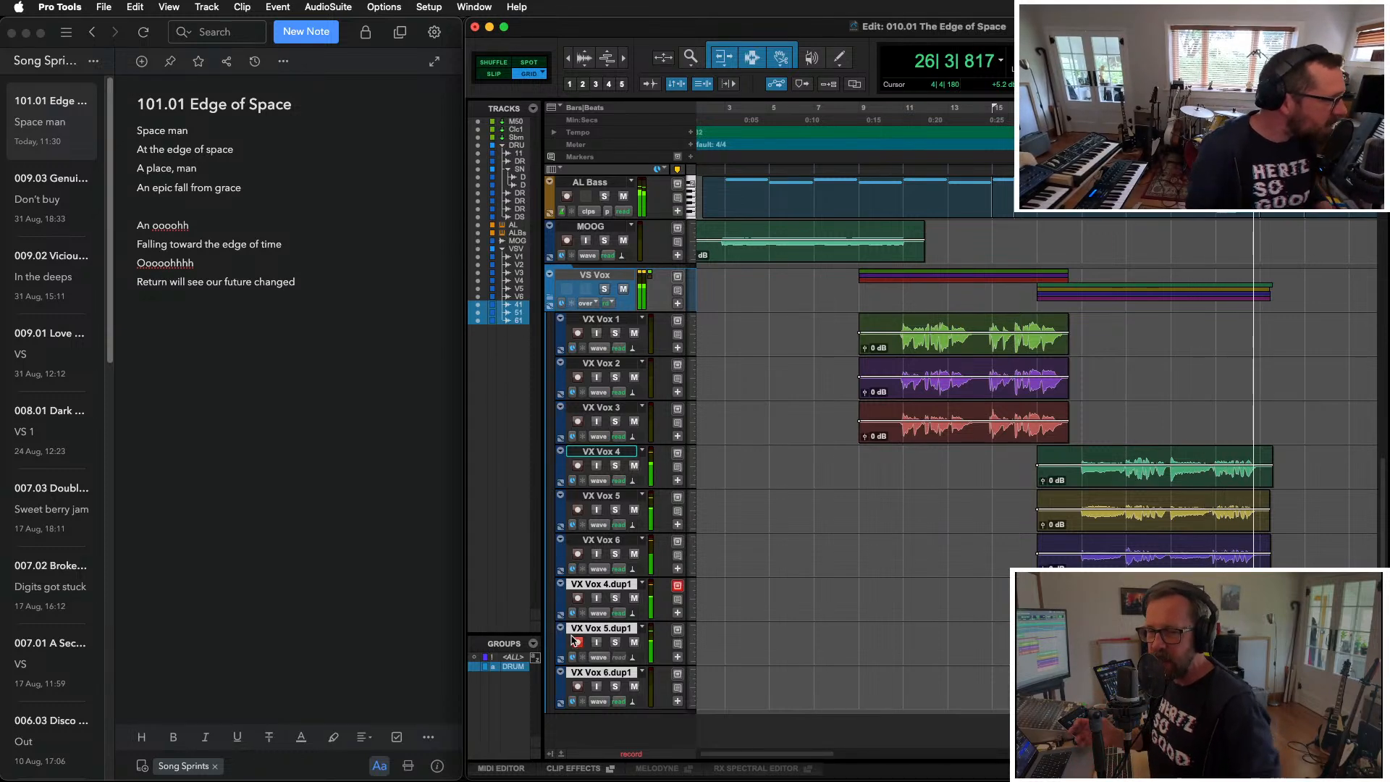
pyautogui.press('space')
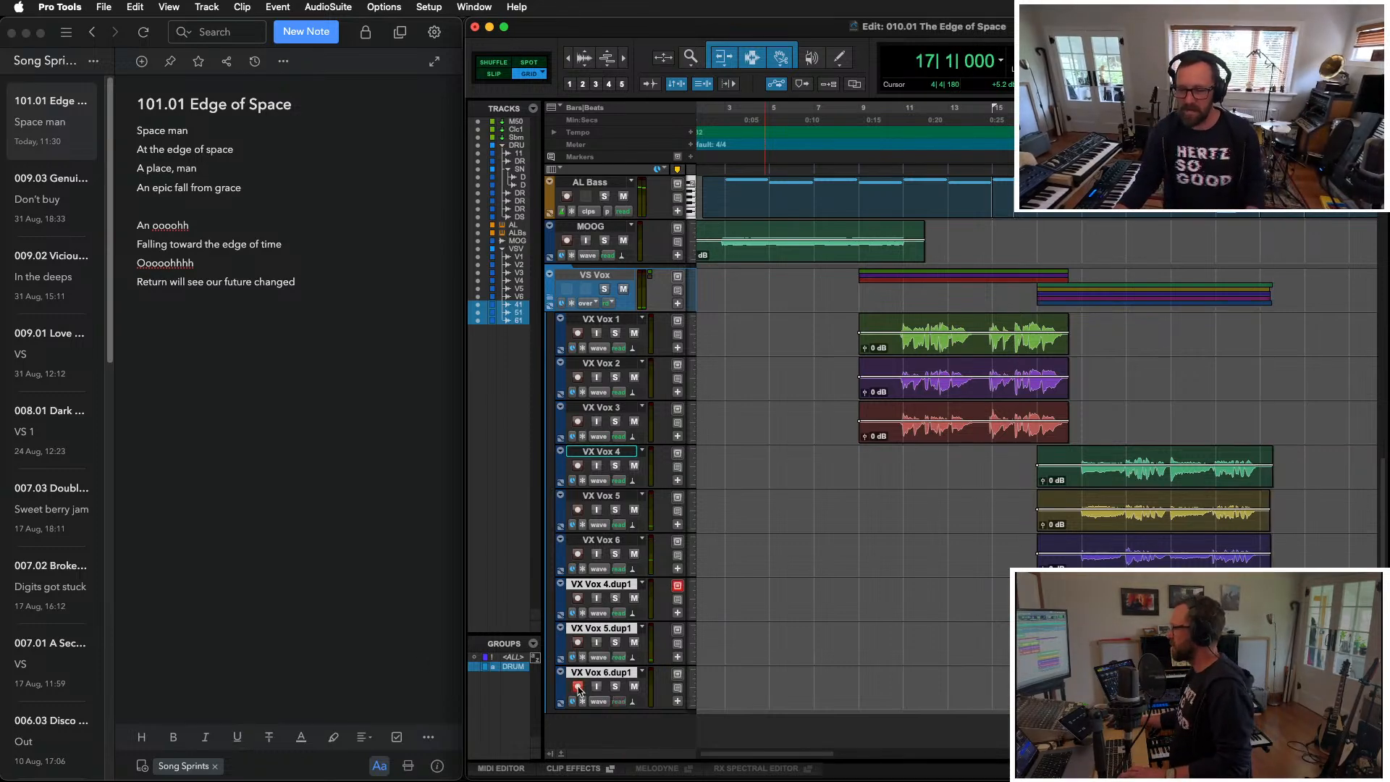
pyautogui.press('super+space')
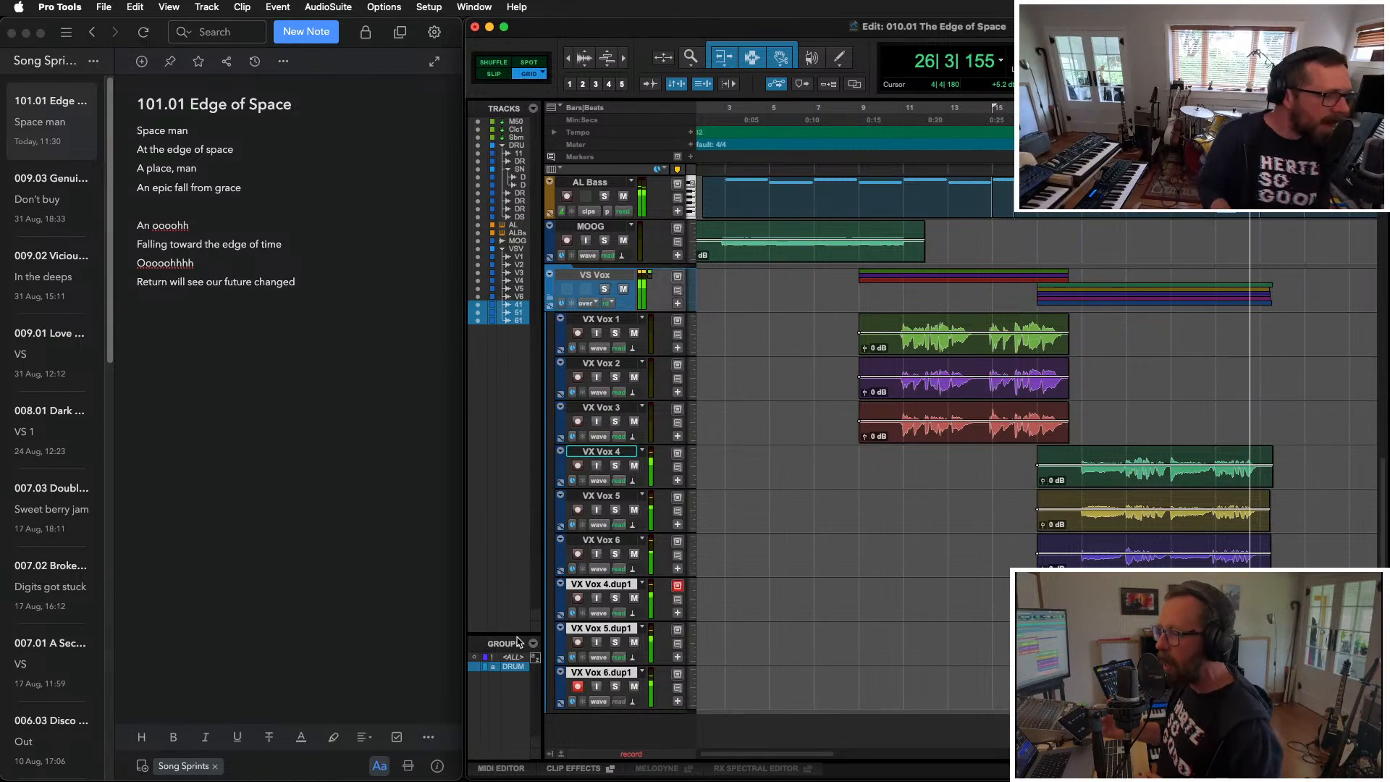
pyautogui.press('space')
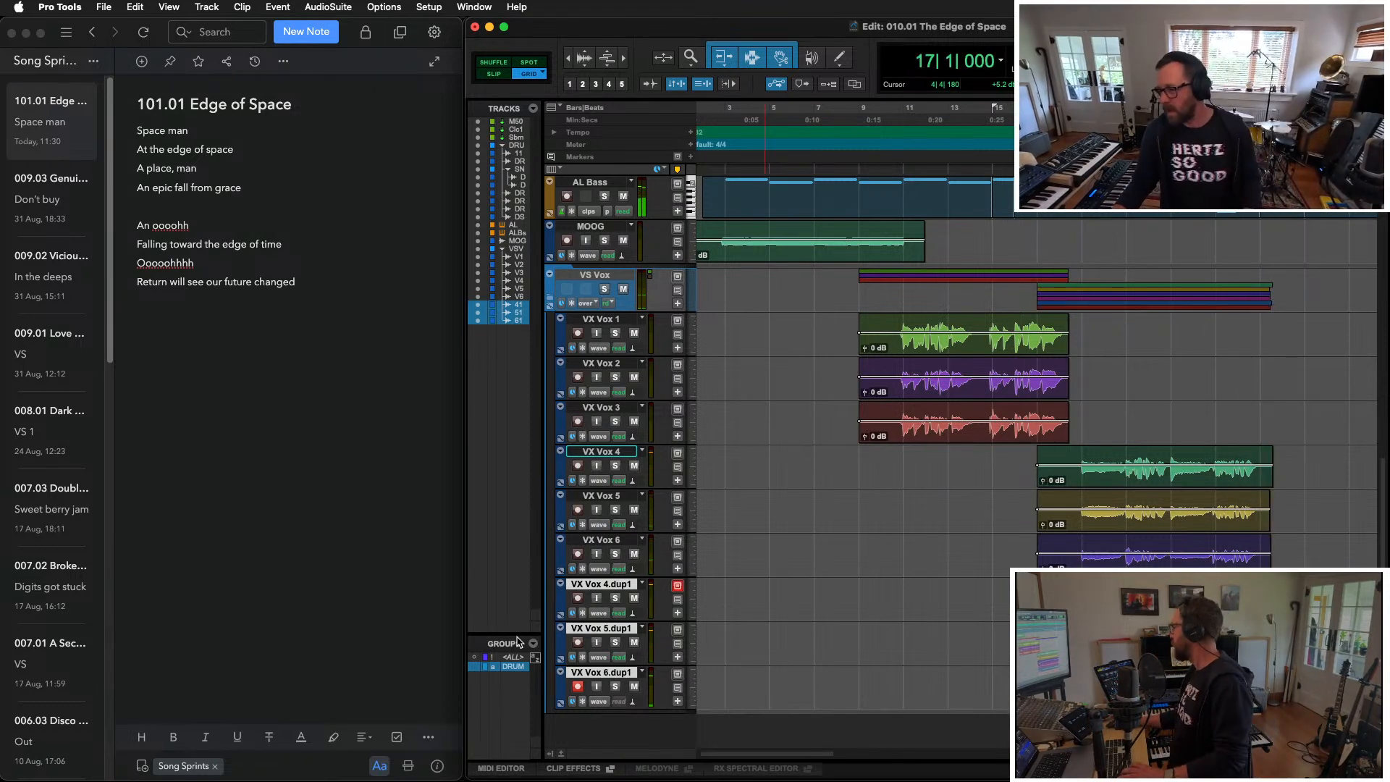
# Step: Trim the ends of the six vocal clips on VX Vox 4 through VX Vox 6.dup1 at 27|1|000
pyautogui.moveTo(1260, 454); pyautogui.dragTo(1371, 681)
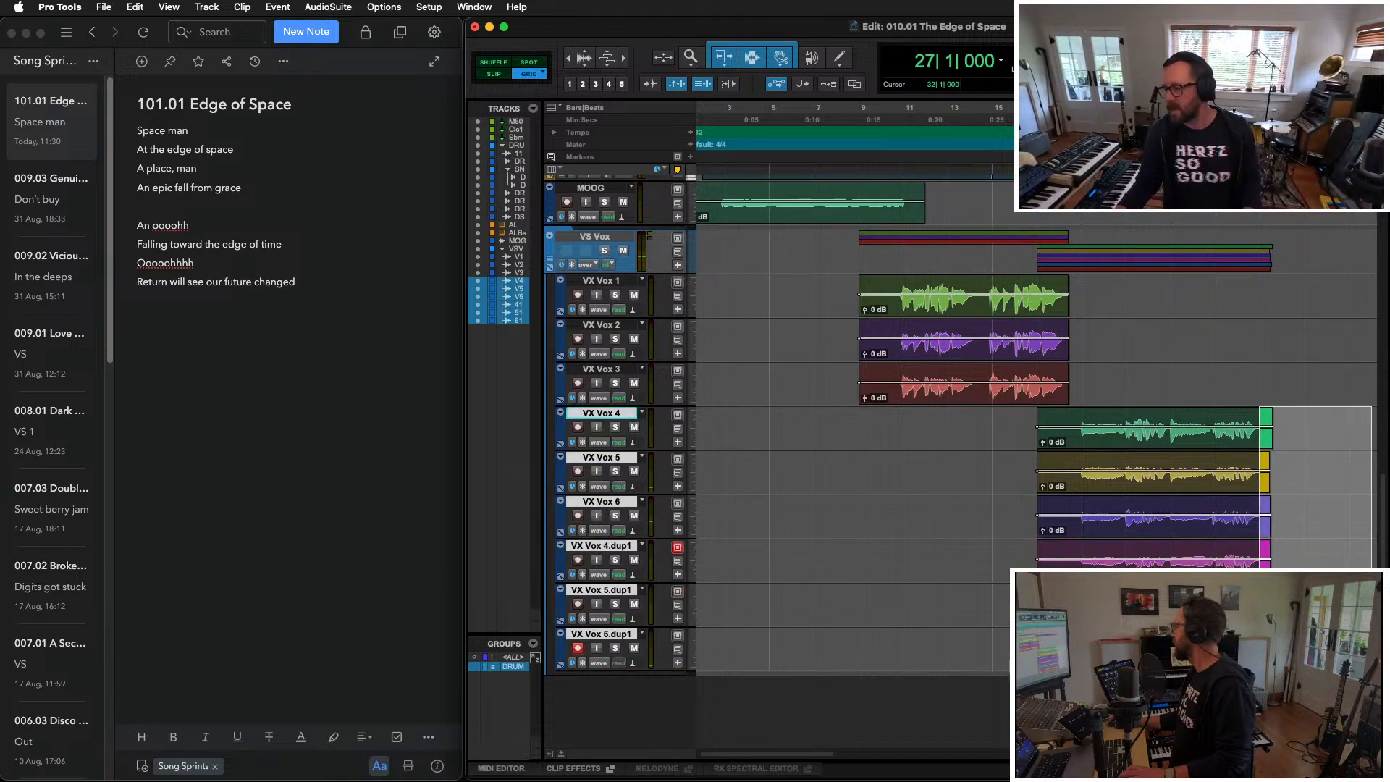
pyautogui.press('Delete')
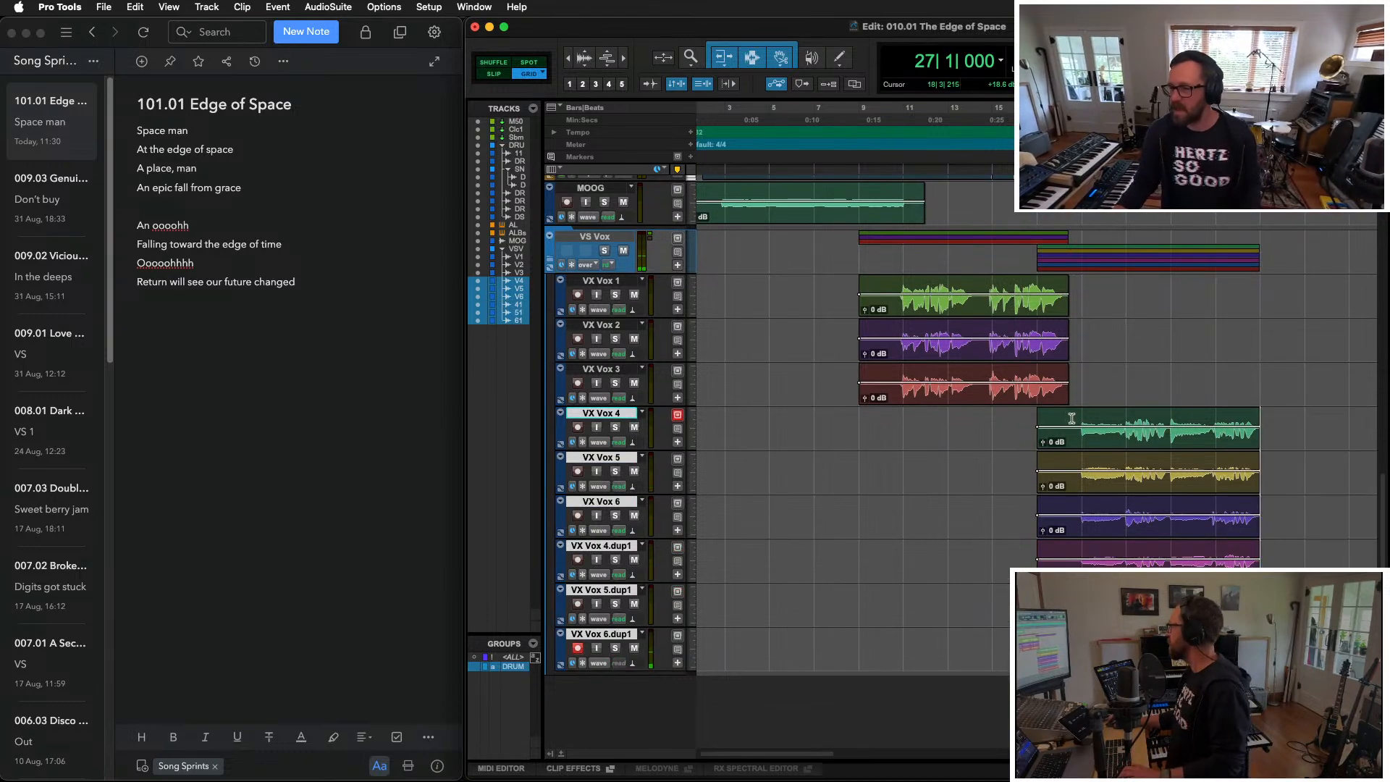
# Step: In Slip mode, delete the silent lead-in of the six vocal clips up to just before bar 19, where the singing starts
pyautogui.moveTo(1071, 418); pyautogui.dragTo(962, 694)
pyautogui.press('t')
pyautogui.press('t')
pyautogui.press('t')
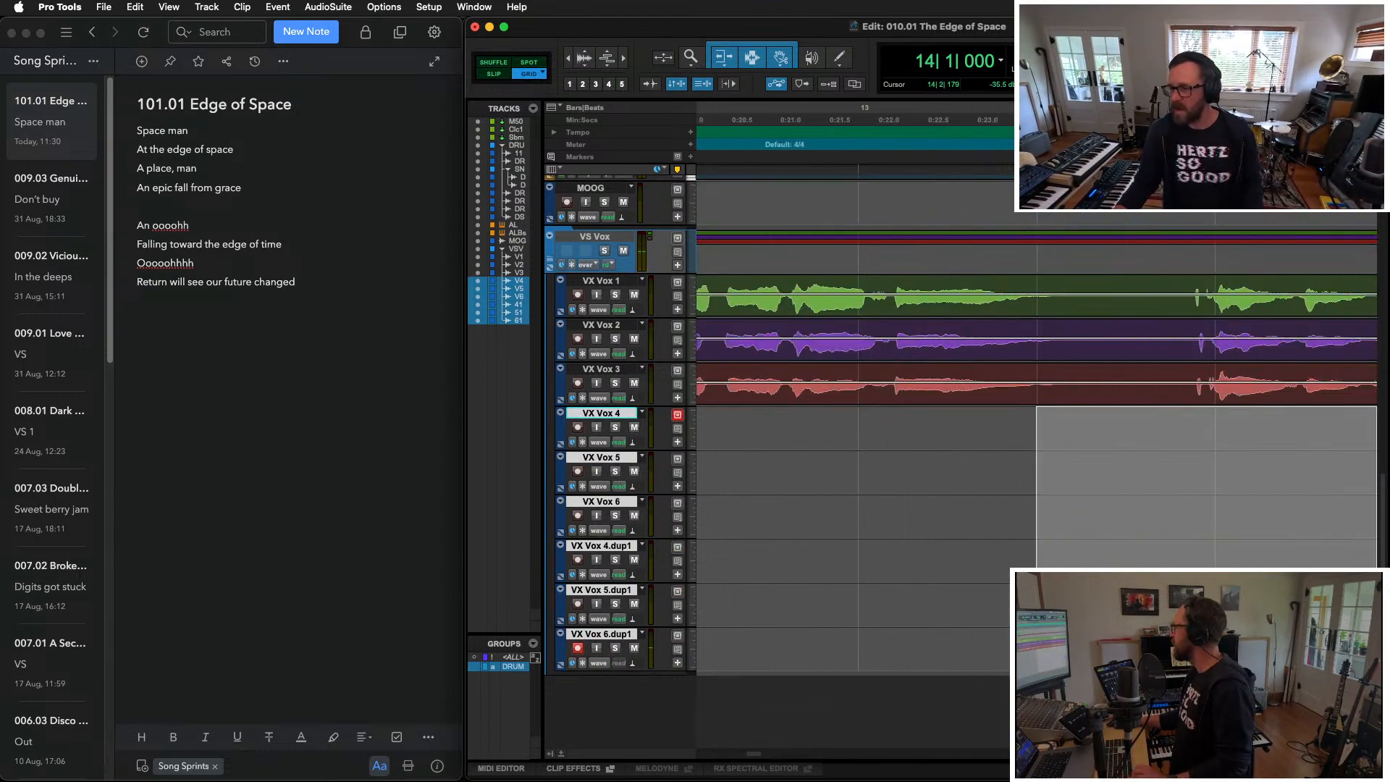
pyautogui.press('r')
pyautogui.press('r')
pyautogui.press('r')
pyautogui.press('t')
pyautogui.press('t')
pyautogui.press('t')
pyautogui.press('t')
pyautogui.press('Right')
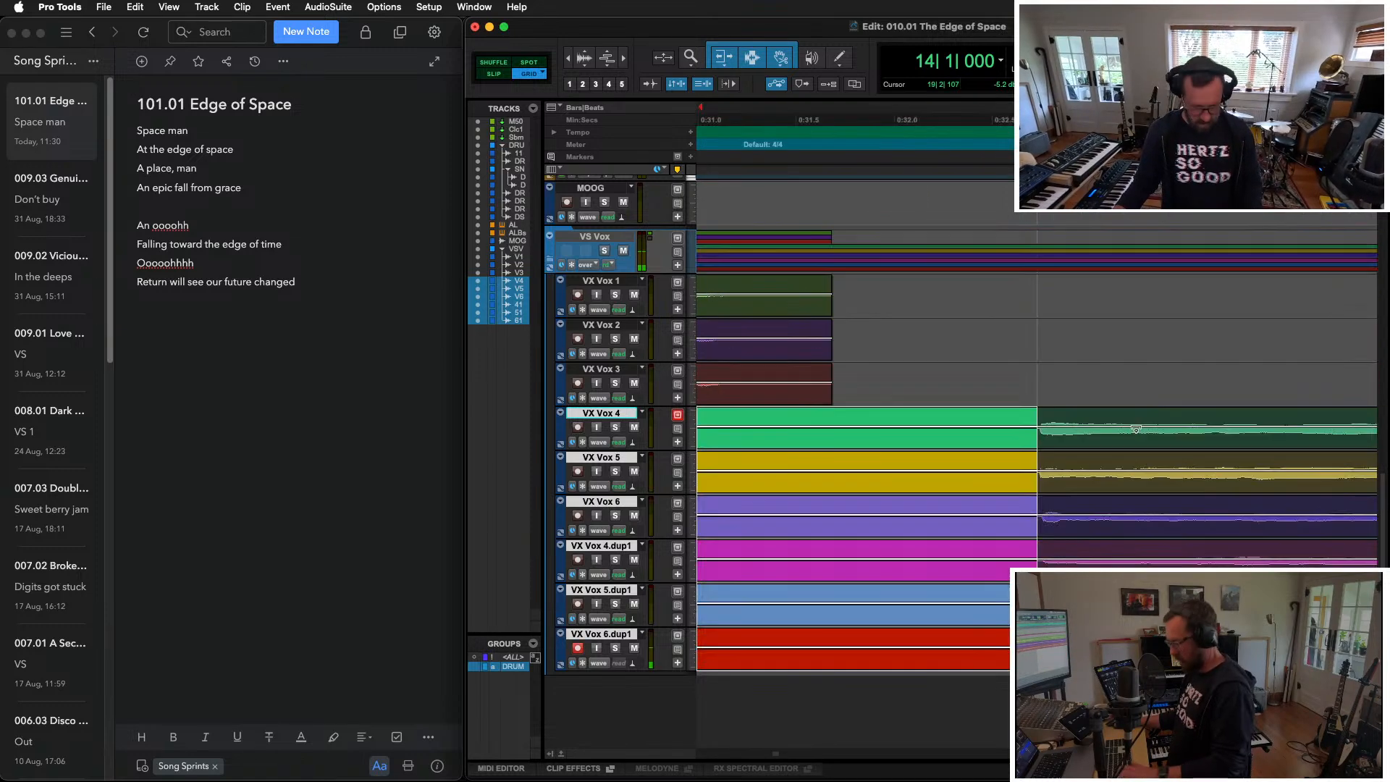
pyautogui.click(492, 75)
pyautogui.keyDown('shift'); pyautogui.click(1021, 418); pyautogui.keyUp('shift')
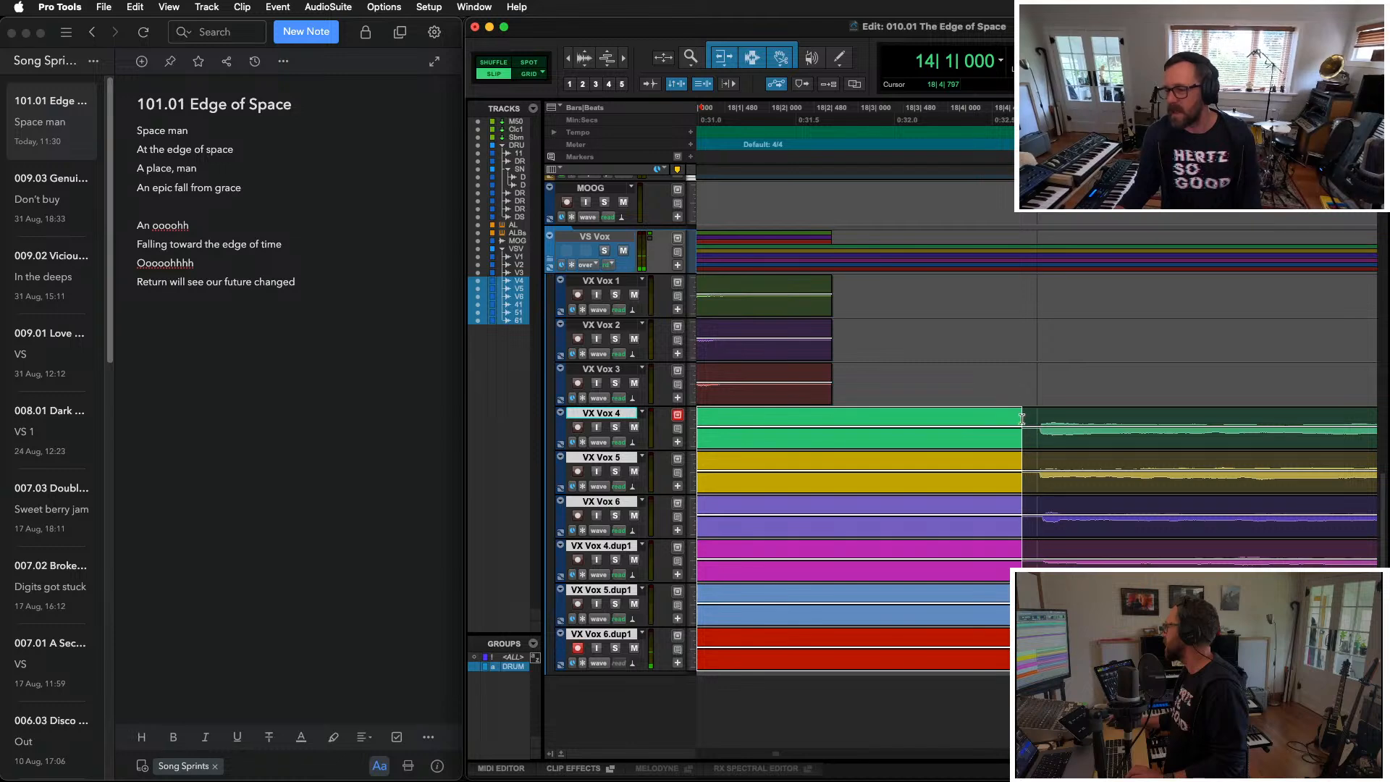
pyautogui.press('Delete')
pyautogui.press('r')
pyautogui.press('r')
pyautogui.press('r')
pyautogui.press('r')
pyautogui.press('r')
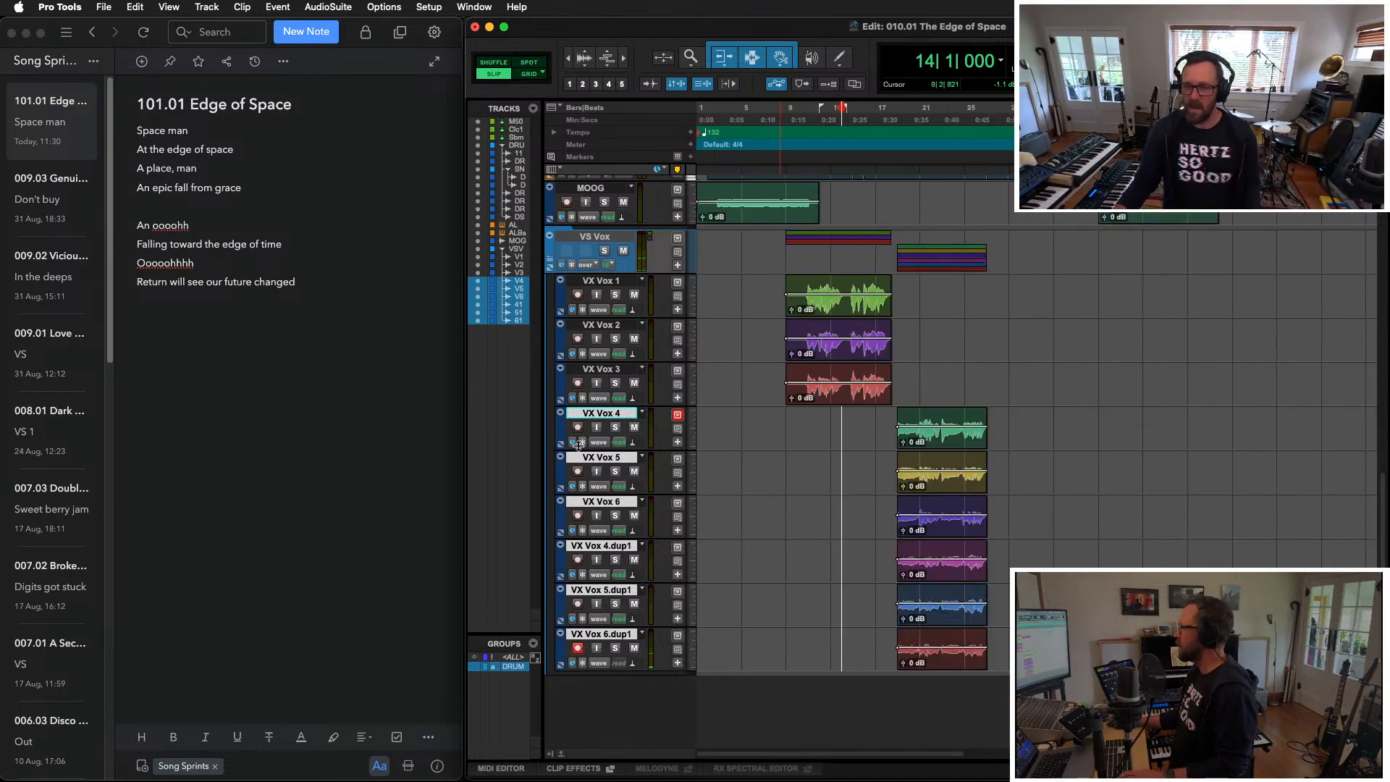
# Step: Undo the last edit and duplicate the VX Vox 4.dup1, 5.dup1 and 6.dup1 tracks without their clips
pyautogui.press('super+z')
pyautogui.click(818, 420)
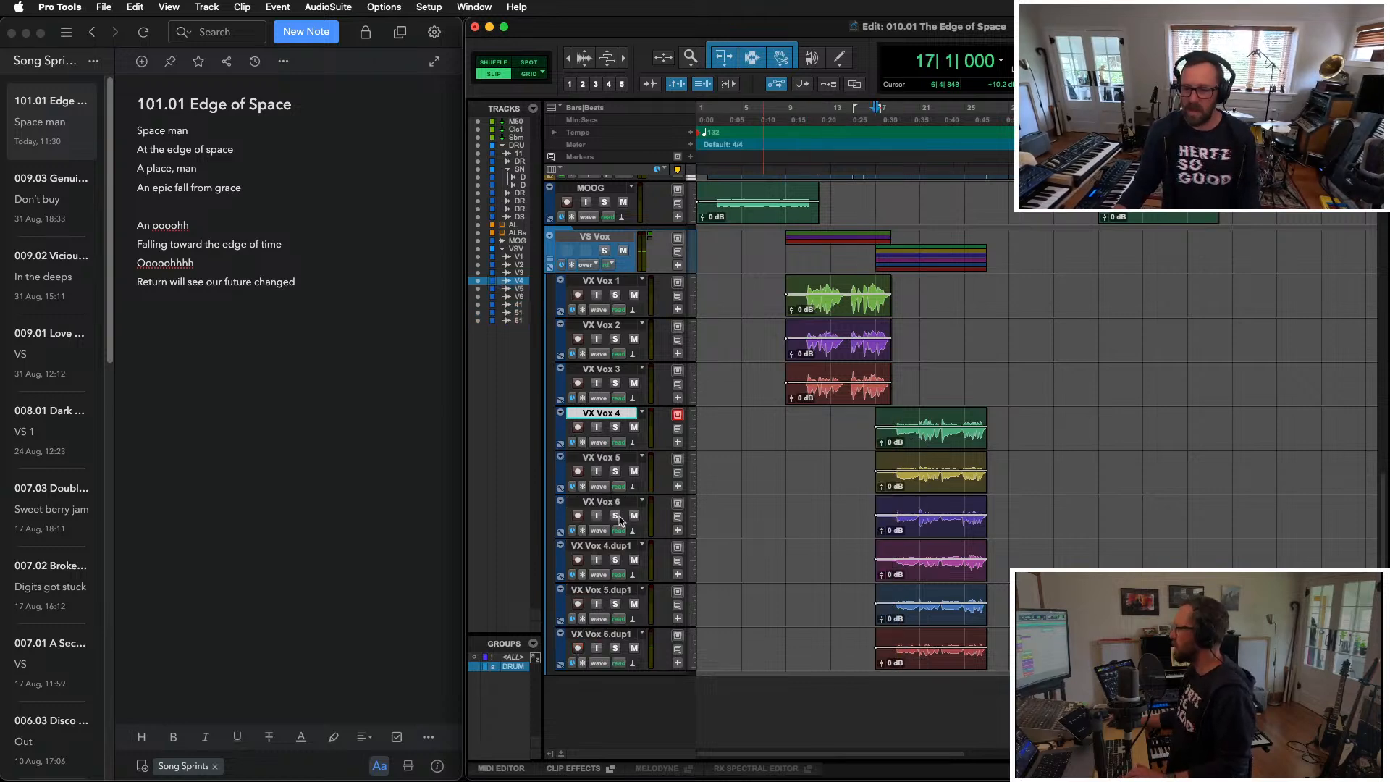
pyautogui.click(610, 549)
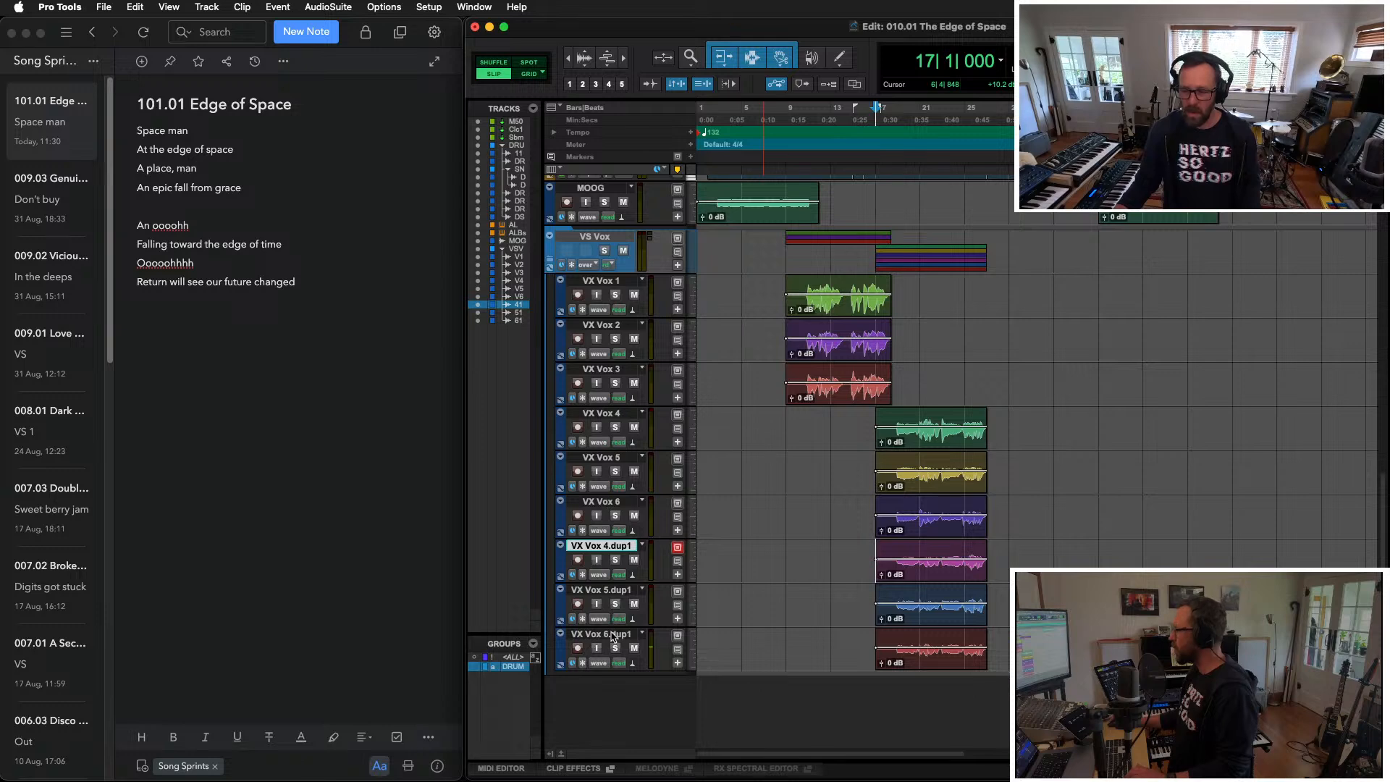
pyautogui.keyDown('shift'); pyautogui.click(613, 635); pyautogui.keyUp('shift')
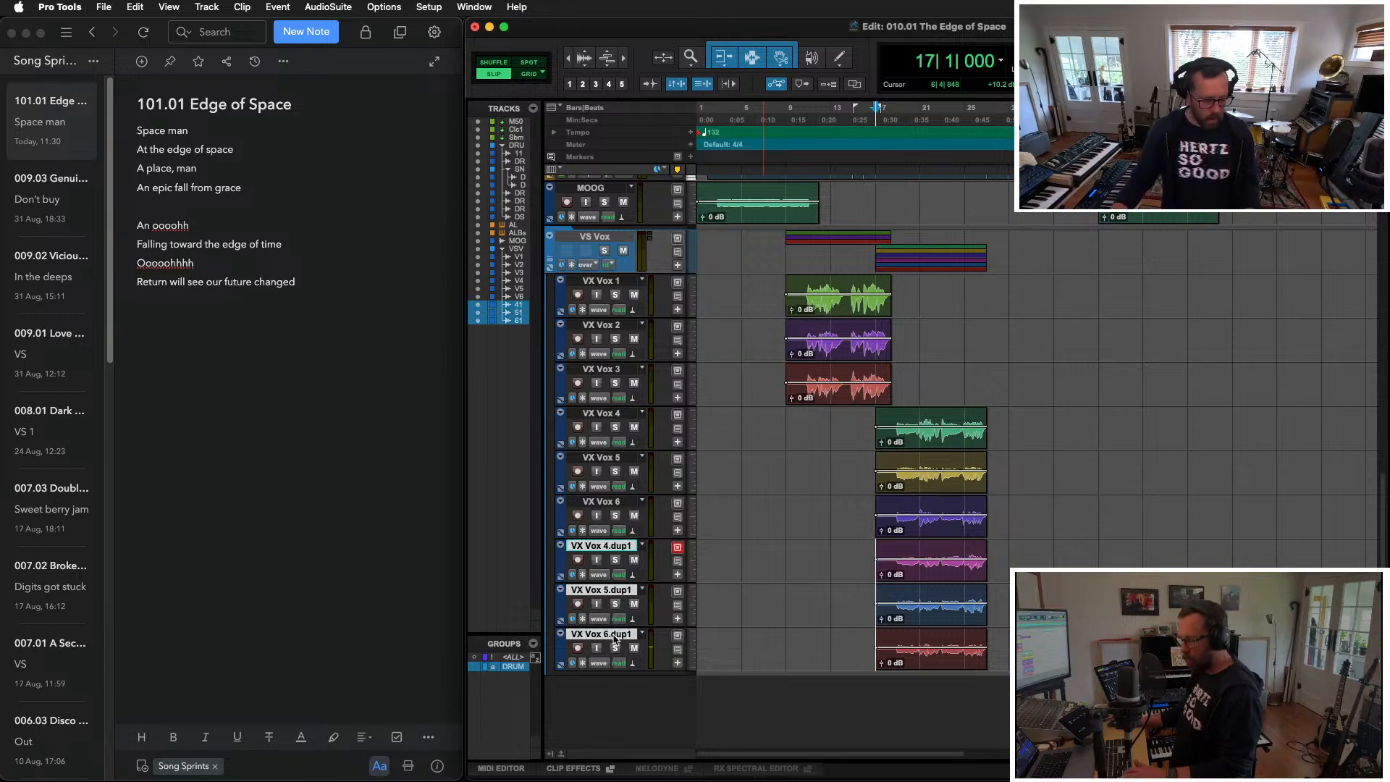
pyautogui.hotkey('alt', 'shift', 'd')
pyautogui.press('Return')
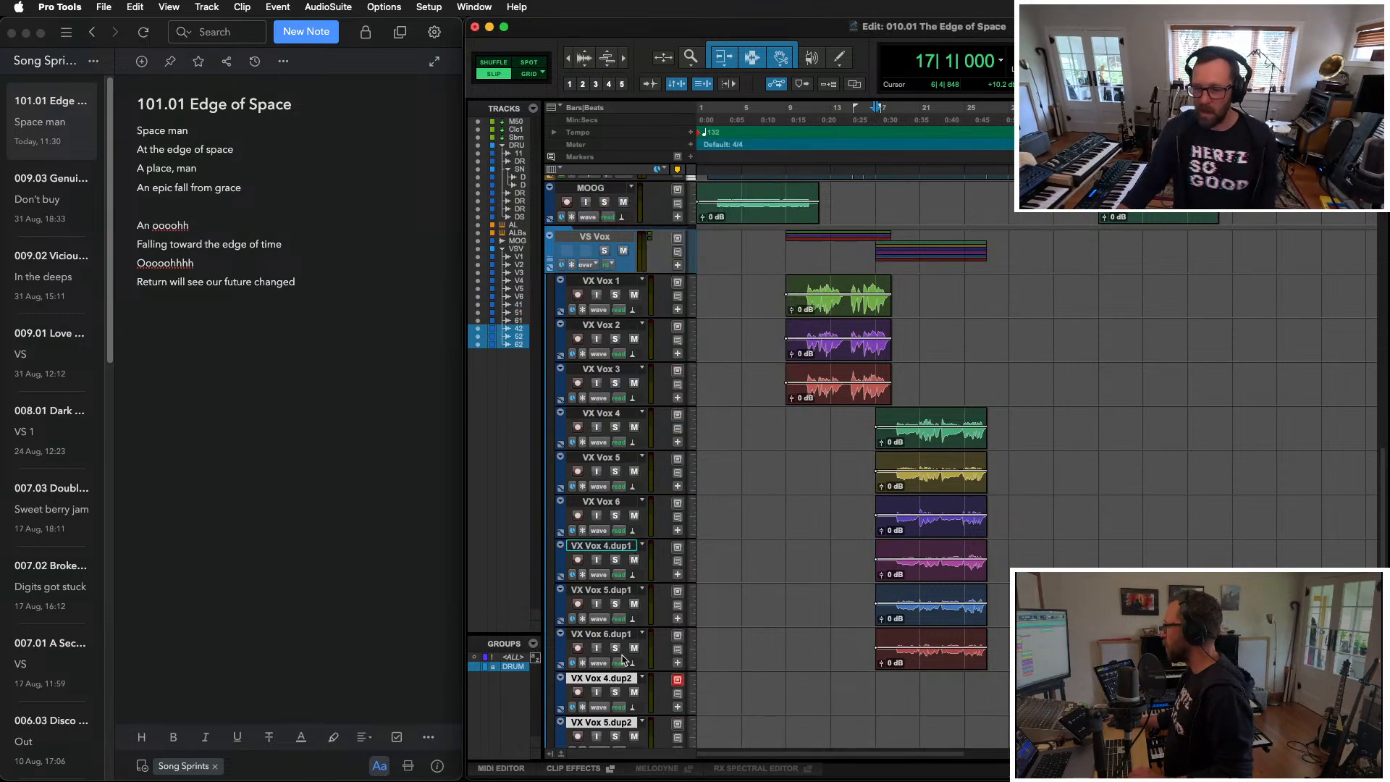
# Step: Record-arm VX Vox 4.dup2, start a take from bar 17, ignore the server connection alert and discard the take
pyautogui.scroll(-3, 622, 659)
pyautogui.click(578, 560)
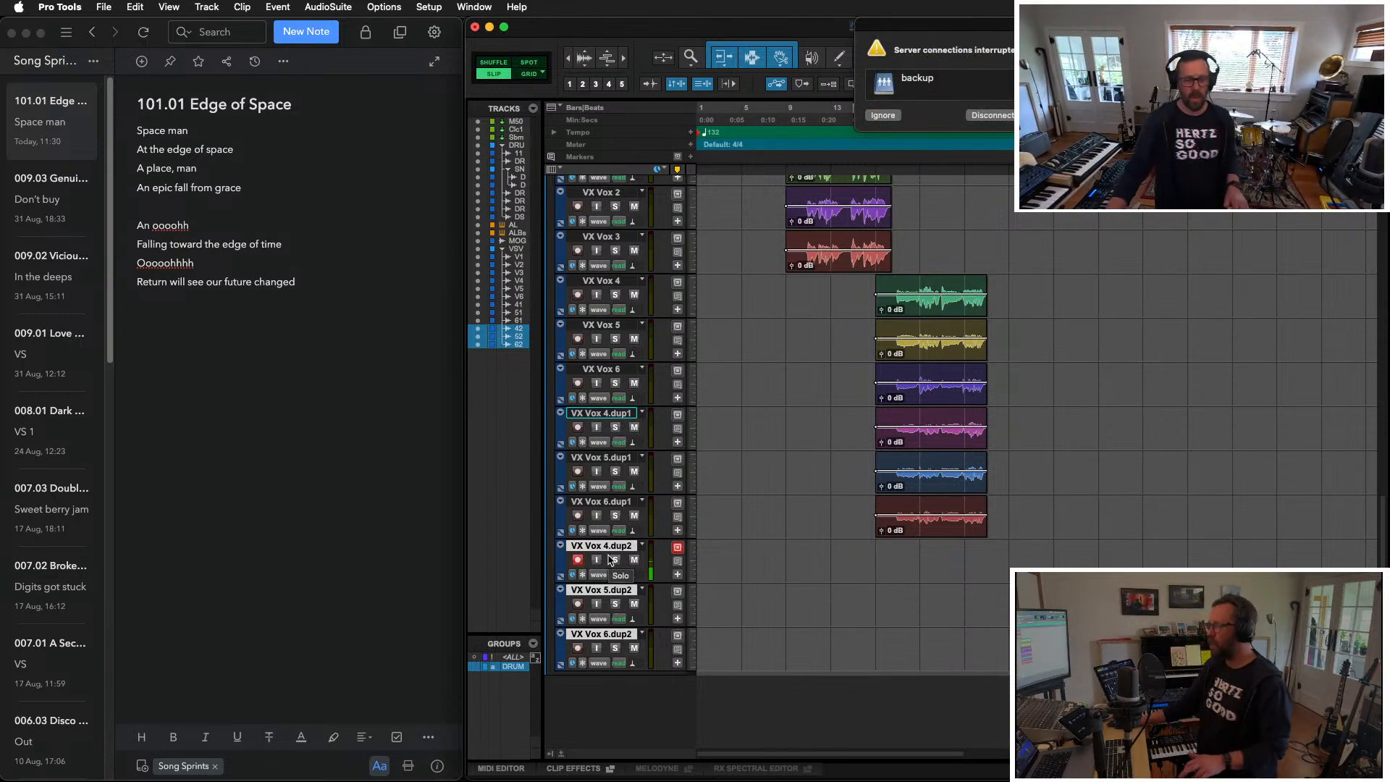
pyautogui.press('super+space')
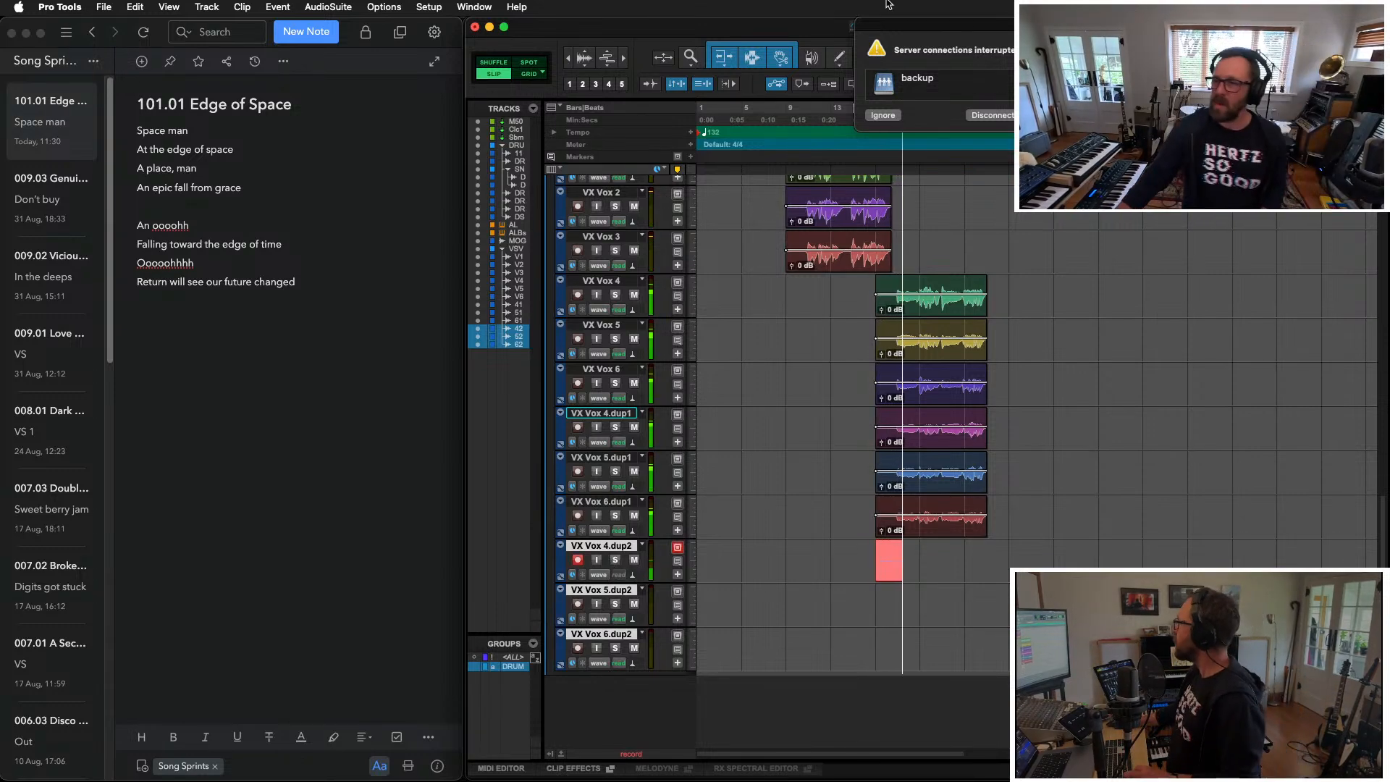
pyautogui.click(887, 115)
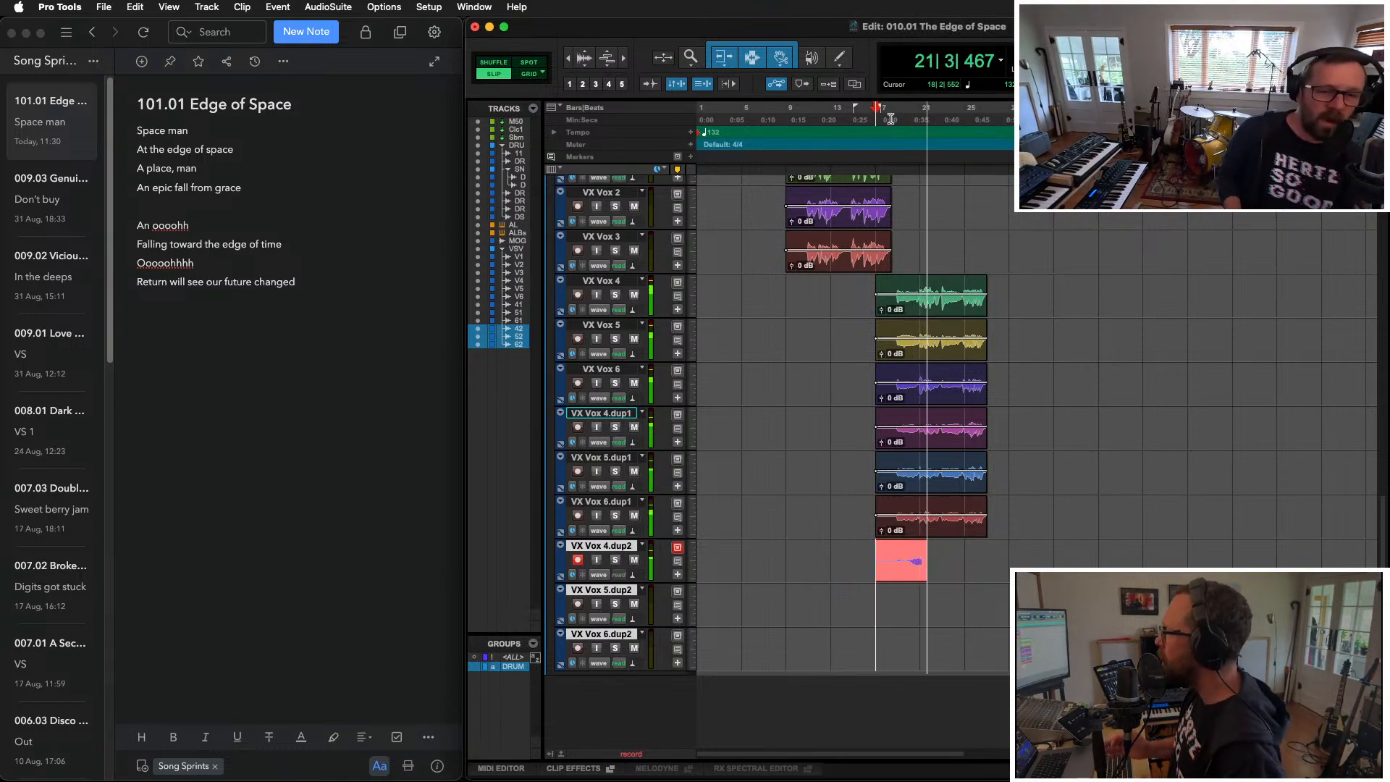
pyautogui.press('super+period')
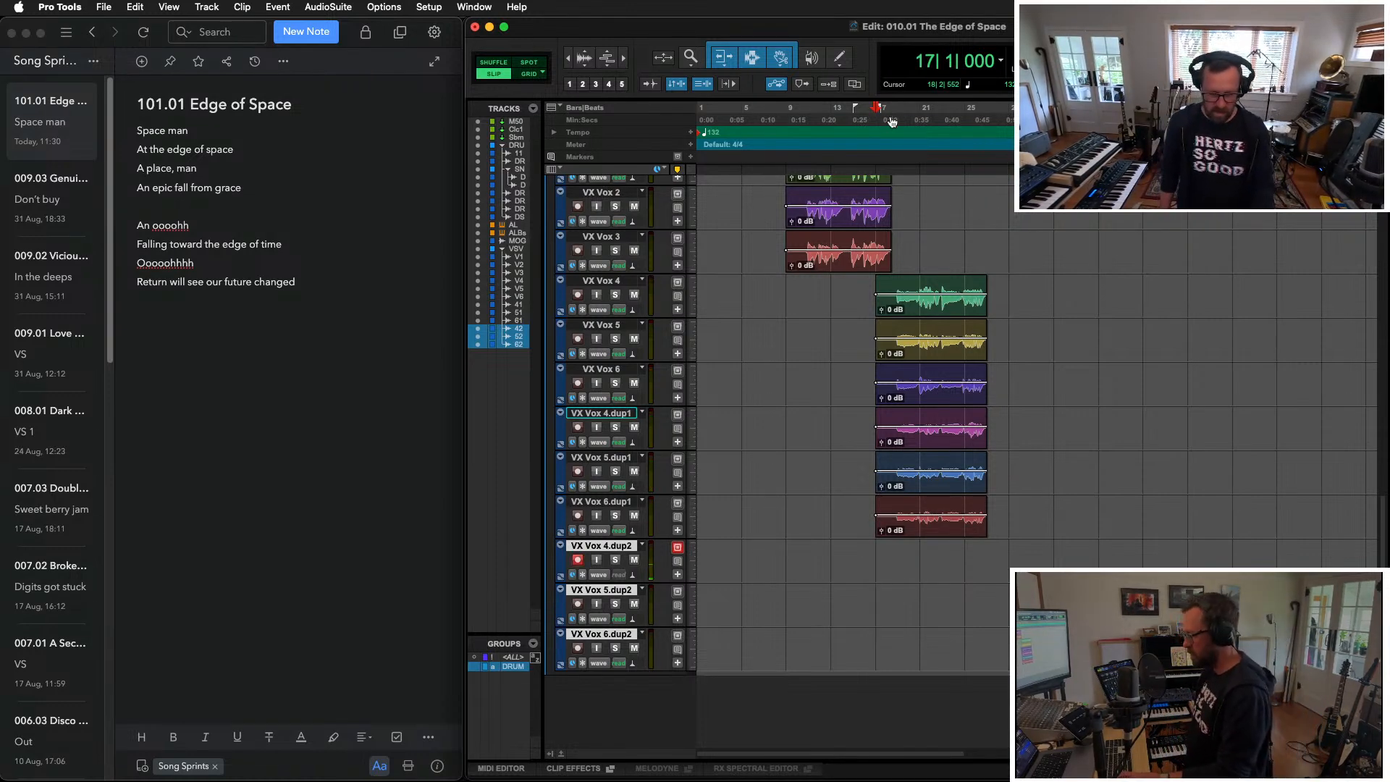
# Step: Hide the Path Finder window and record a full vocal take on VX Vox 4.dup2 from bar 17
pyautogui.press('super+Tab')
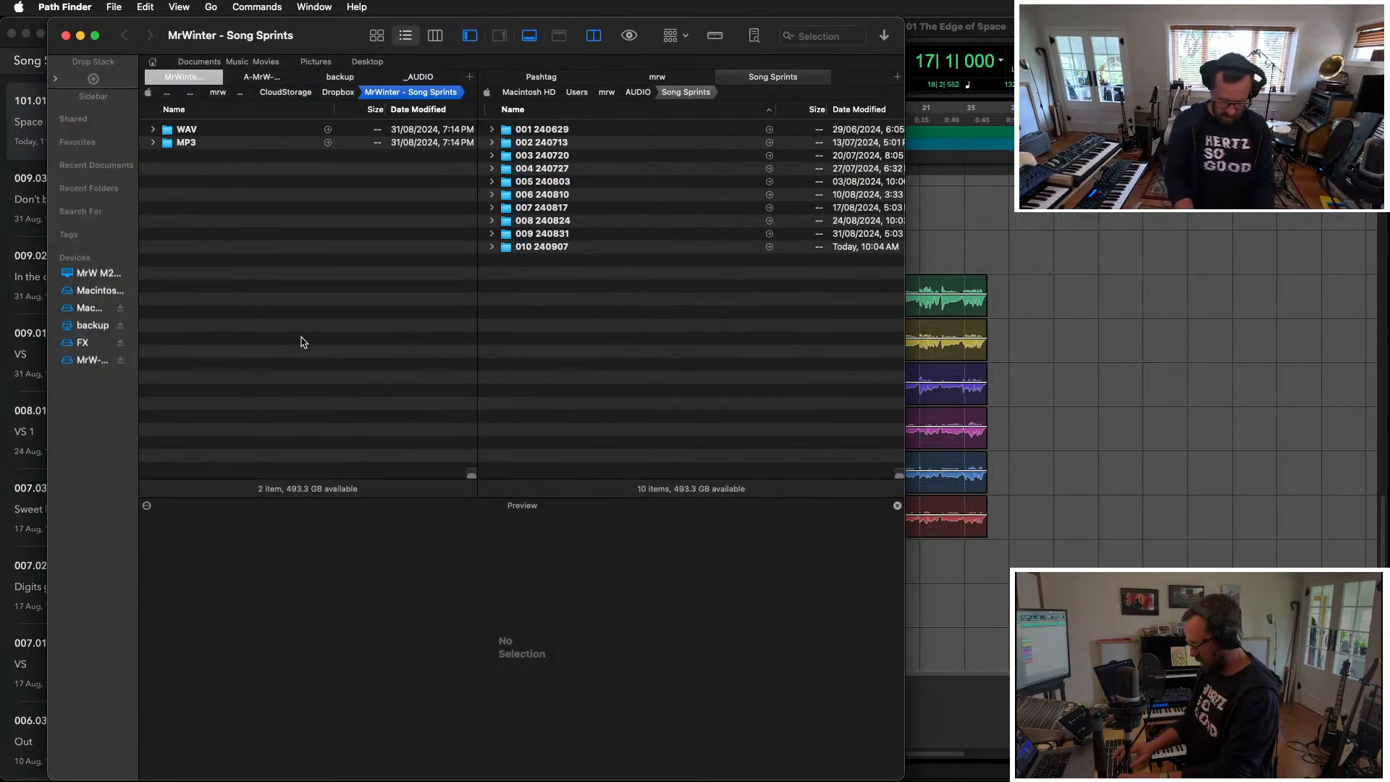
pyautogui.press('super+h')
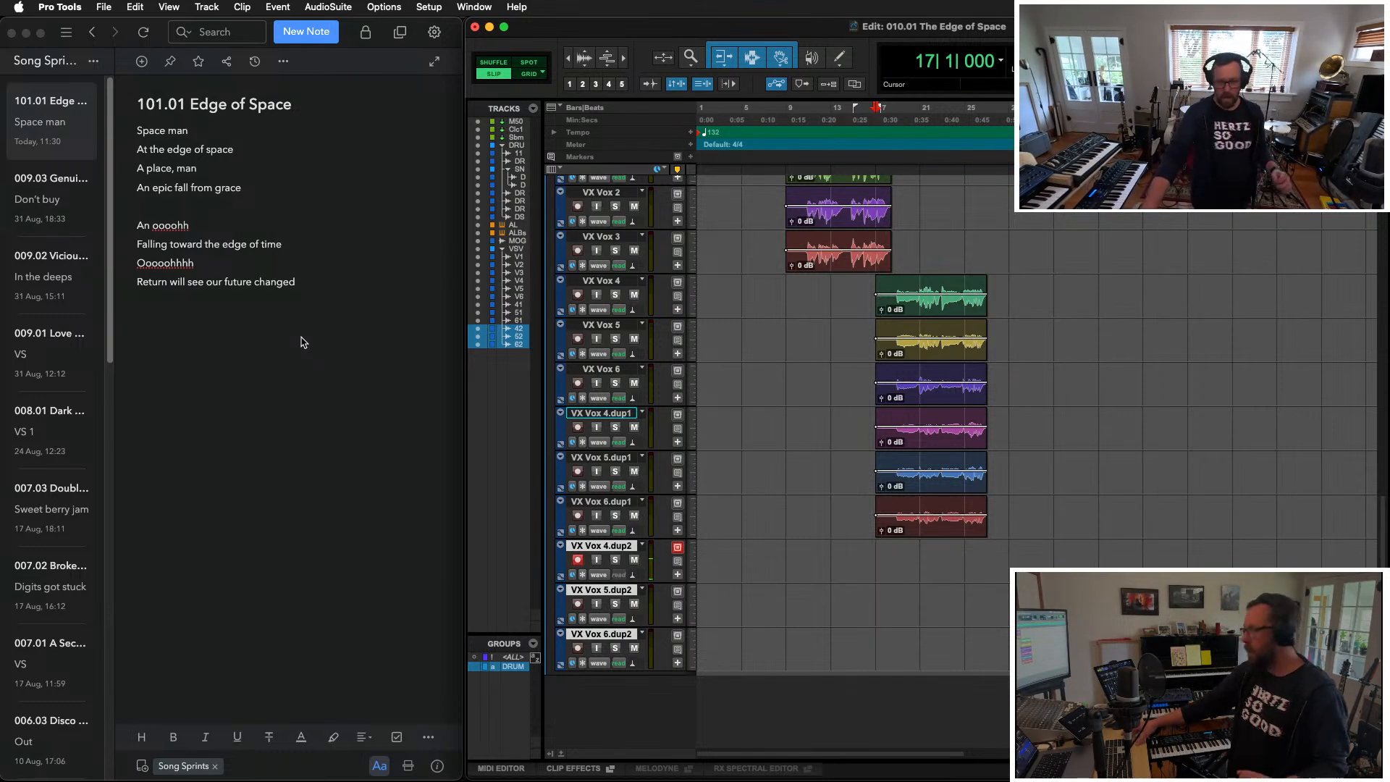
pyautogui.press('super+space')
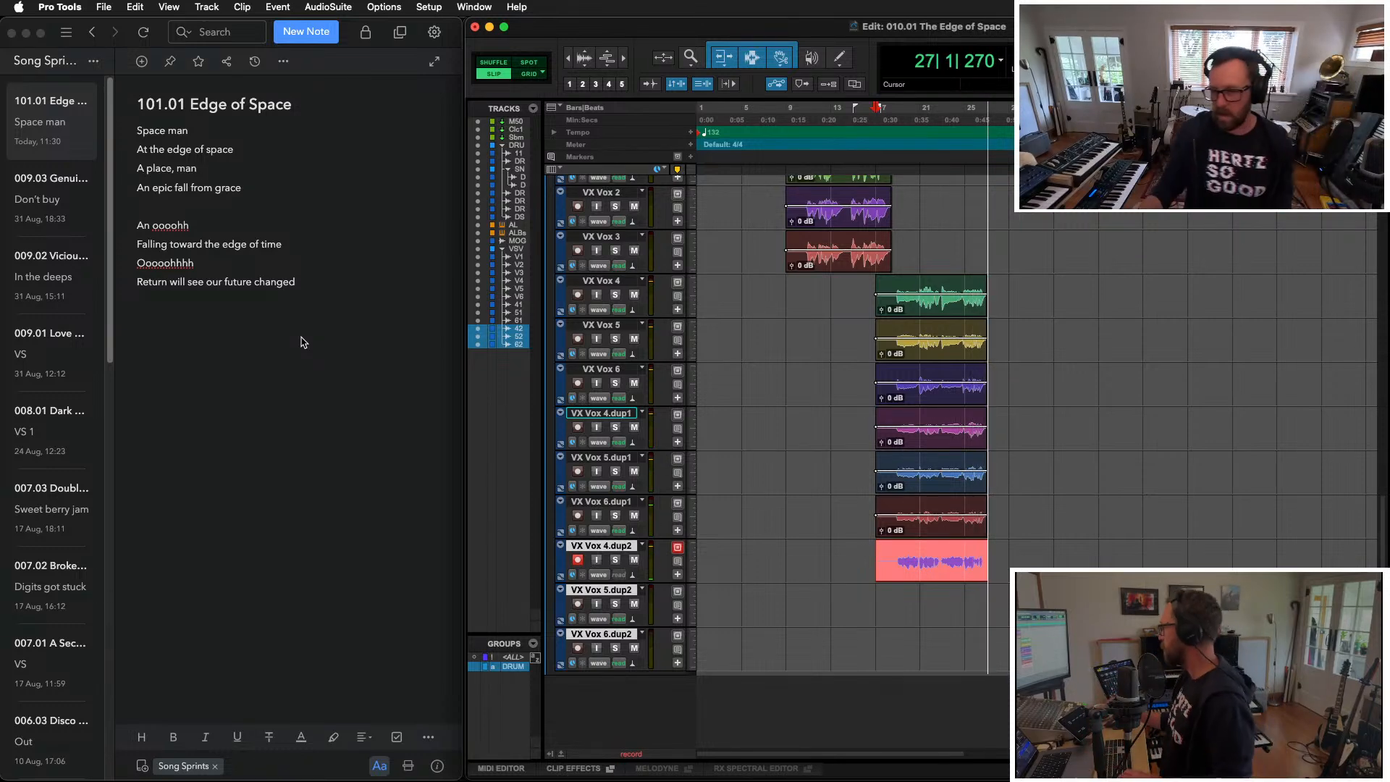
pyautogui.press('space')
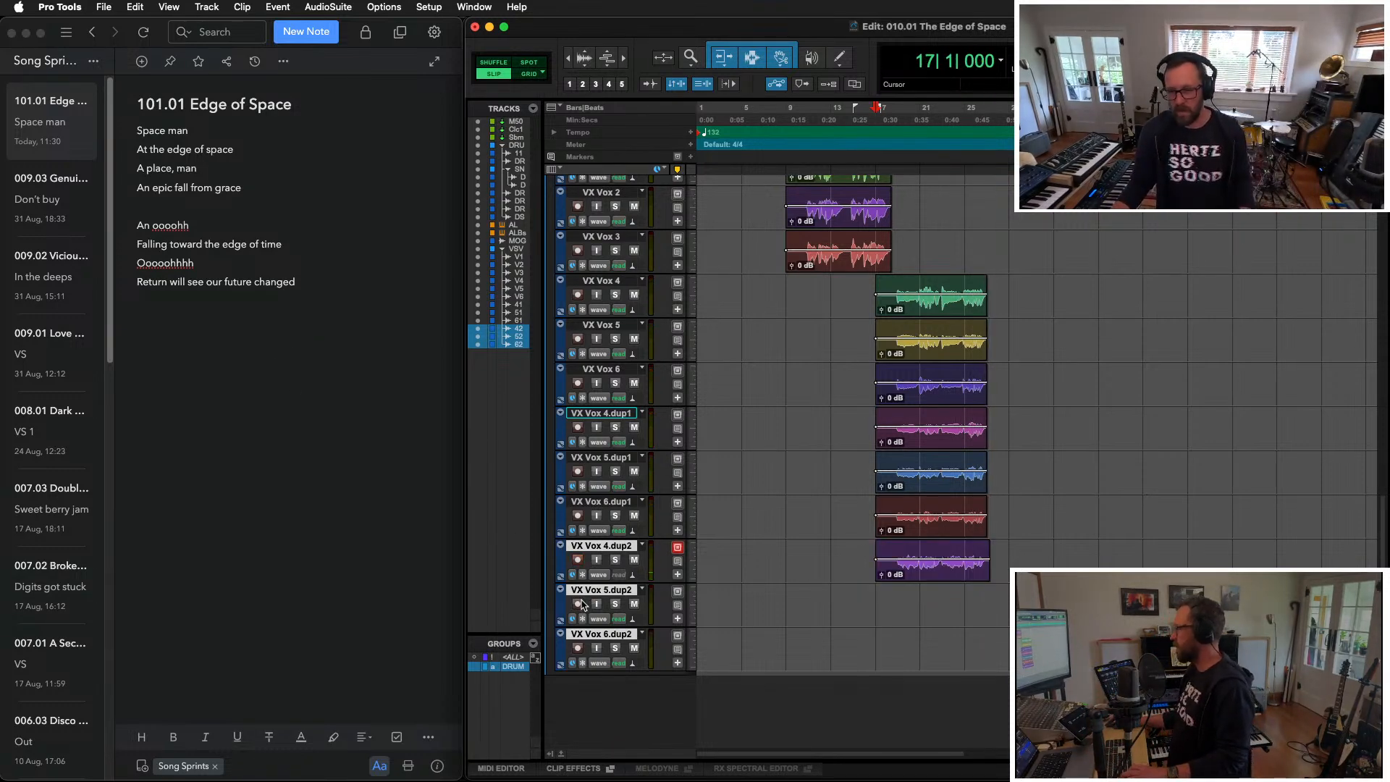
# Step: Record a vocal take from bar 17 on VX Vox 5.dup2 and another on VX Vox 6.dup2
pyautogui.press('super+space')
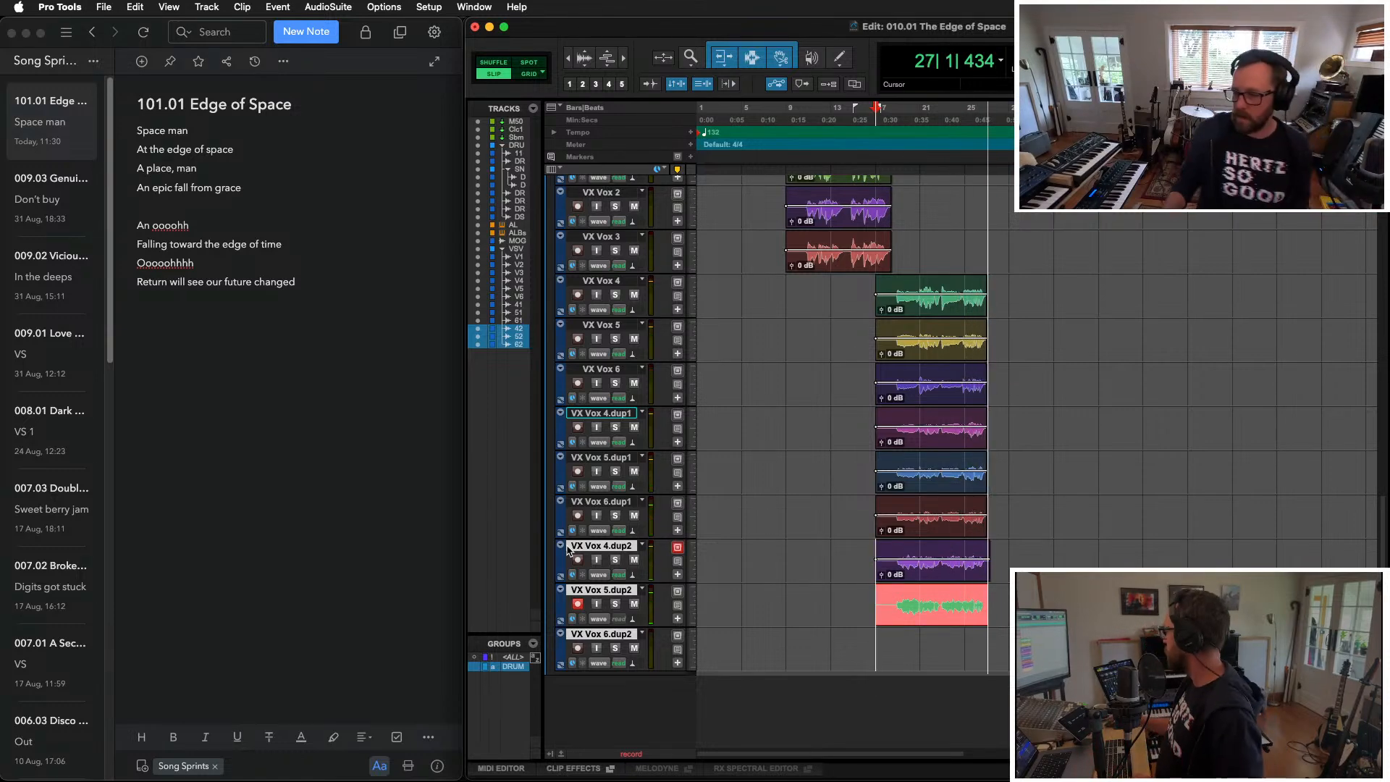
pyautogui.press('space')
pyautogui.click(577, 603)
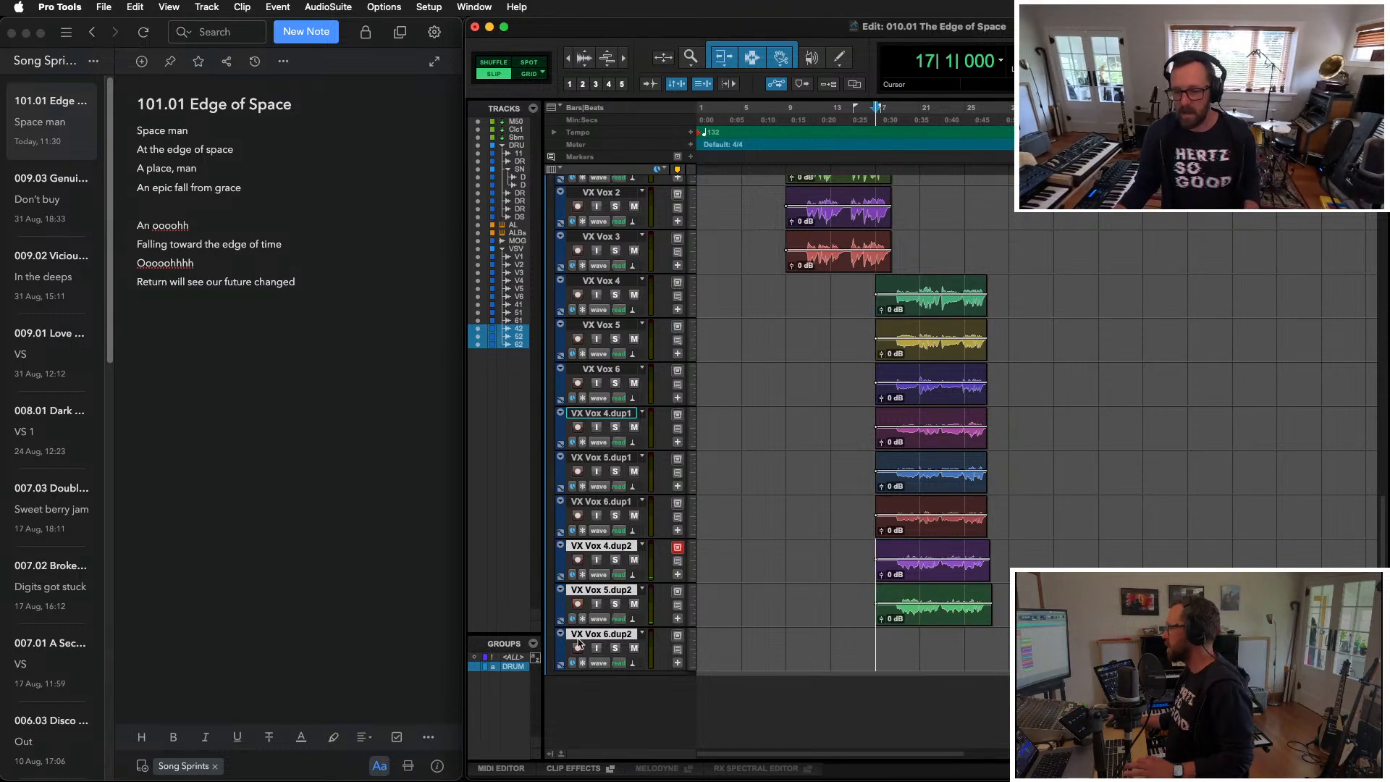
pyautogui.press('super+space')
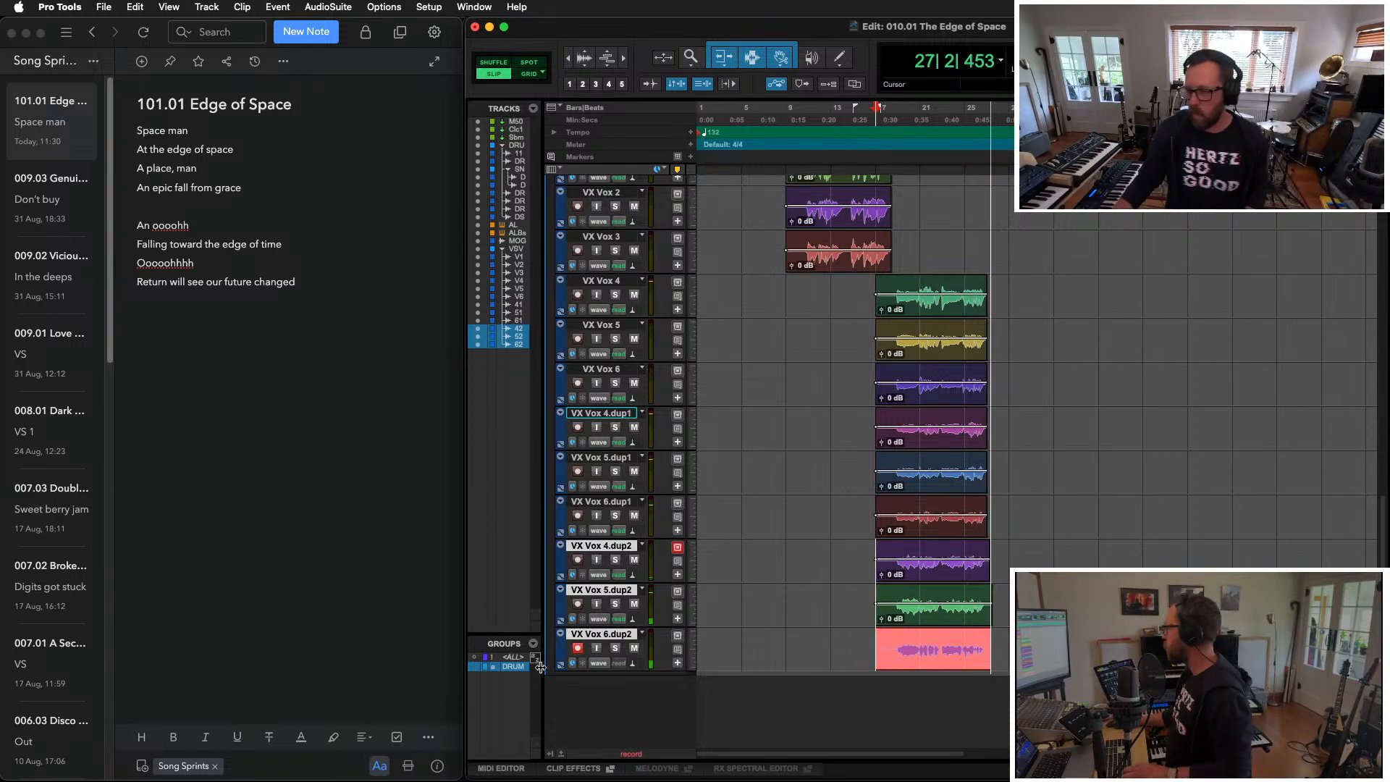
pyautogui.press('space')
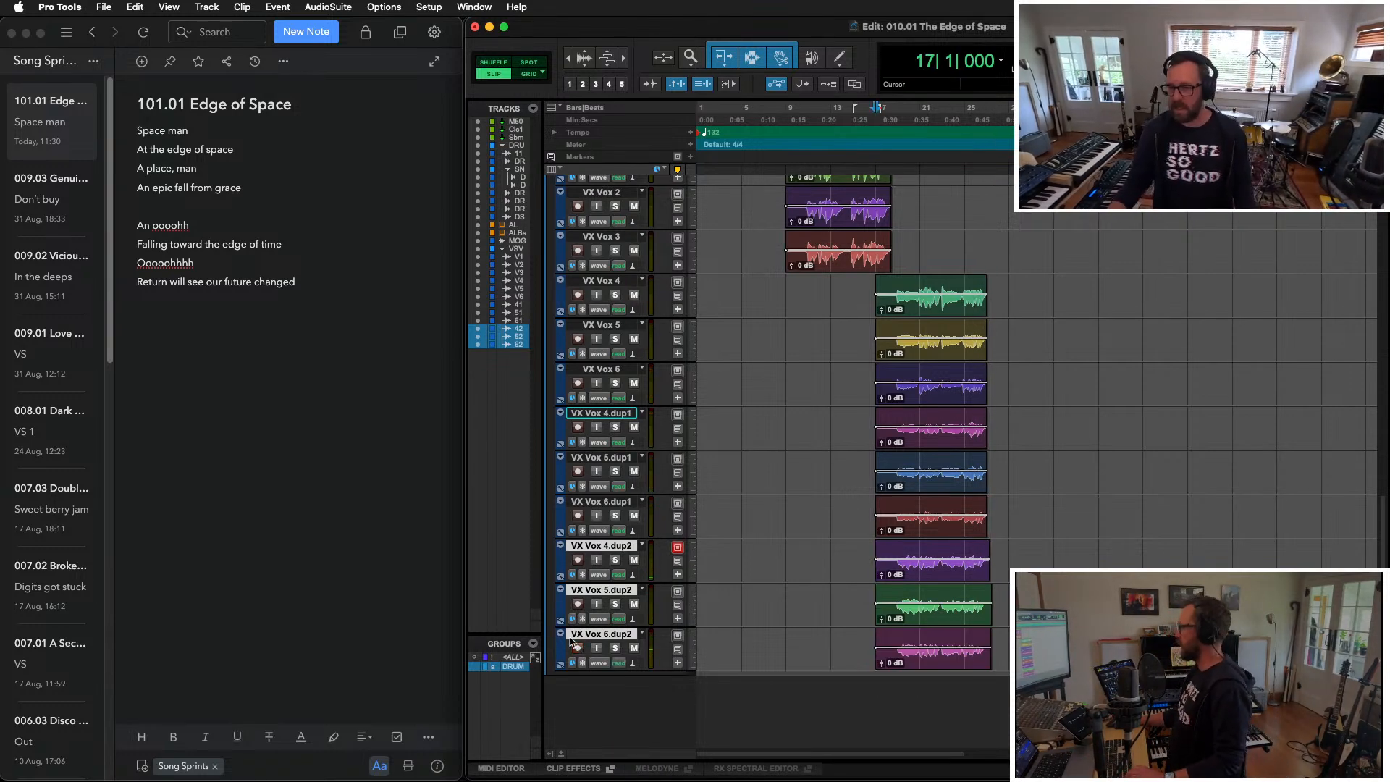
# Step: Play back the stacked vocal takes from bar 17
pyautogui.press('space')
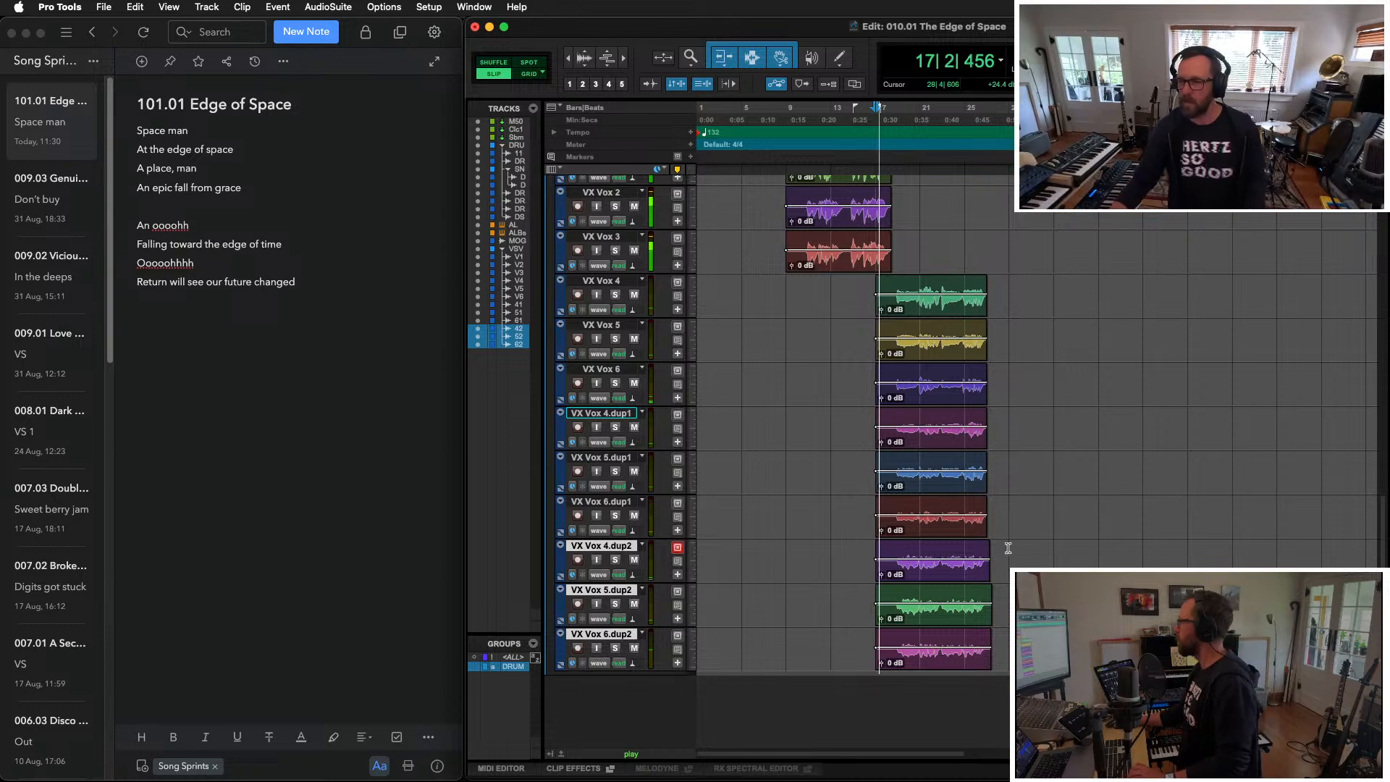
pyautogui.press('super+bracketright')
pyautogui.hscroll(5, 971, 586)
pyautogui.hscroll(-5, 974, 575)
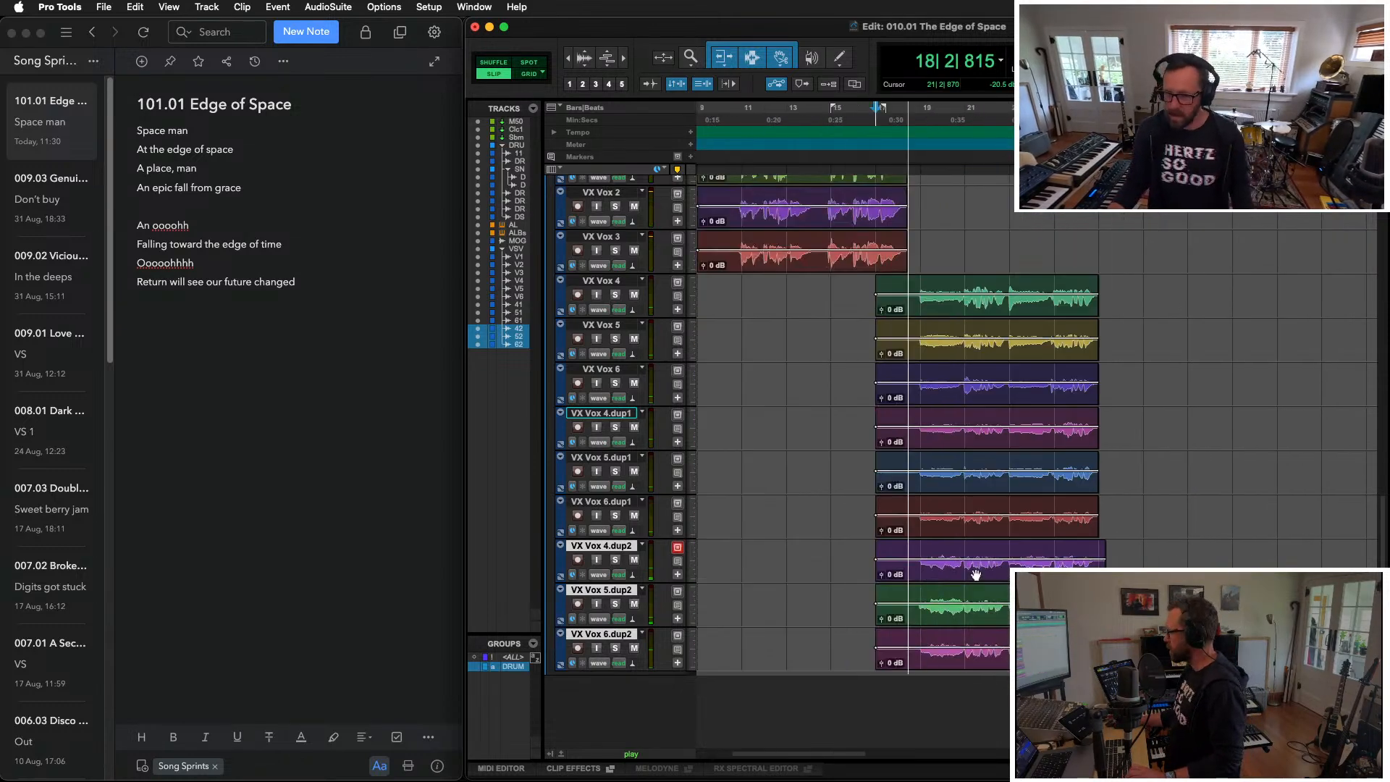
pyautogui.hscroll(1, 973, 562)
pyautogui.hscroll(2, 973, 562)
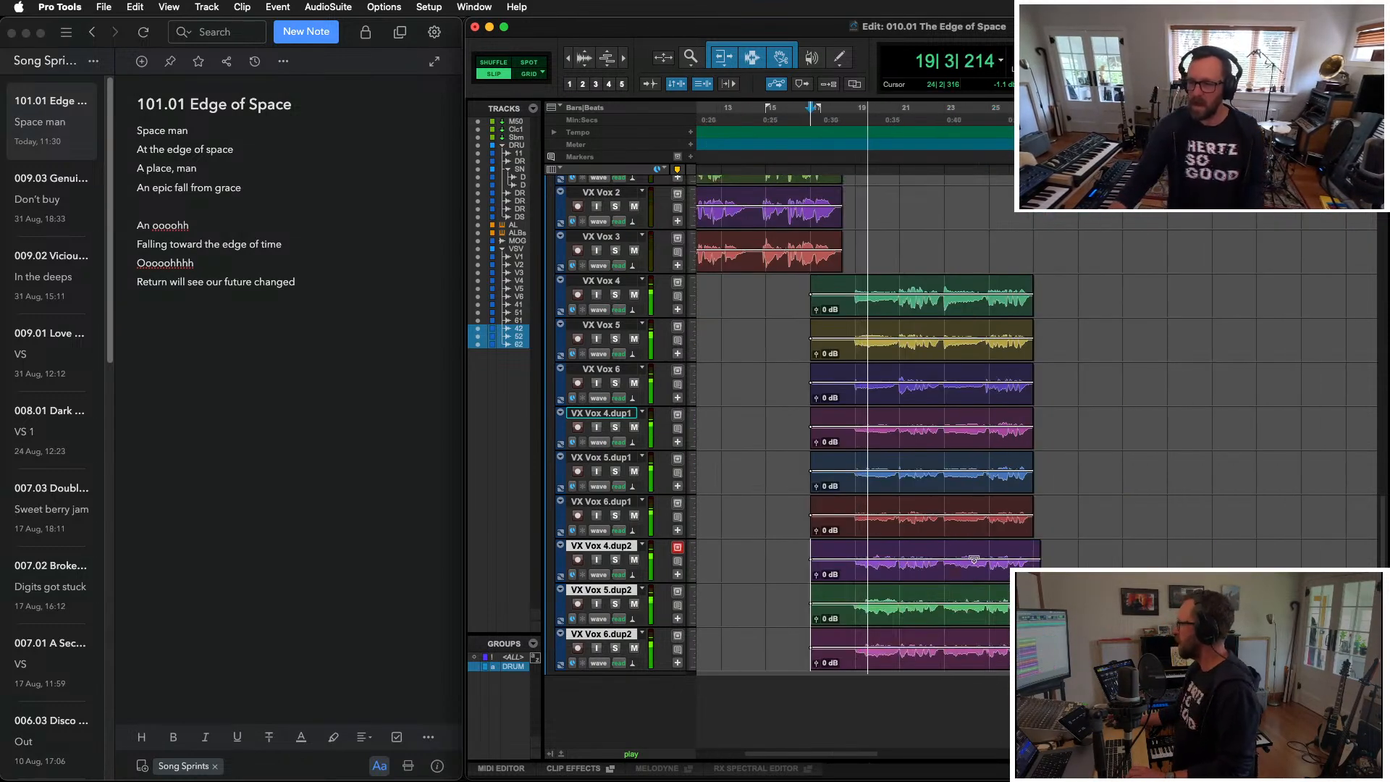
# Step: In the mixer, pan VX Vox 4 and its first copy 99 left, its second copy 100 left, and VX Vox 6 with both copies 100 right
pyautogui.press('super+equal')
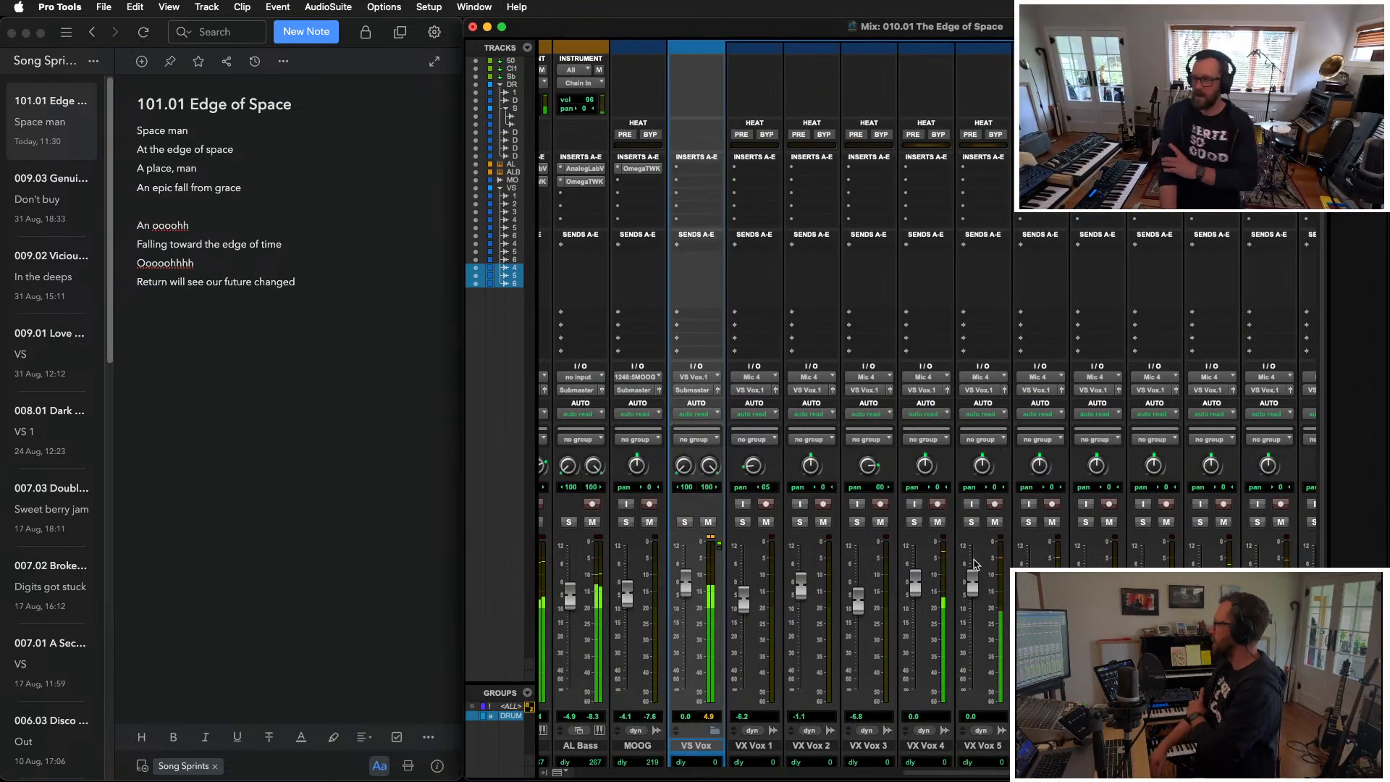
pyautogui.hscroll(3, 1193, 564)
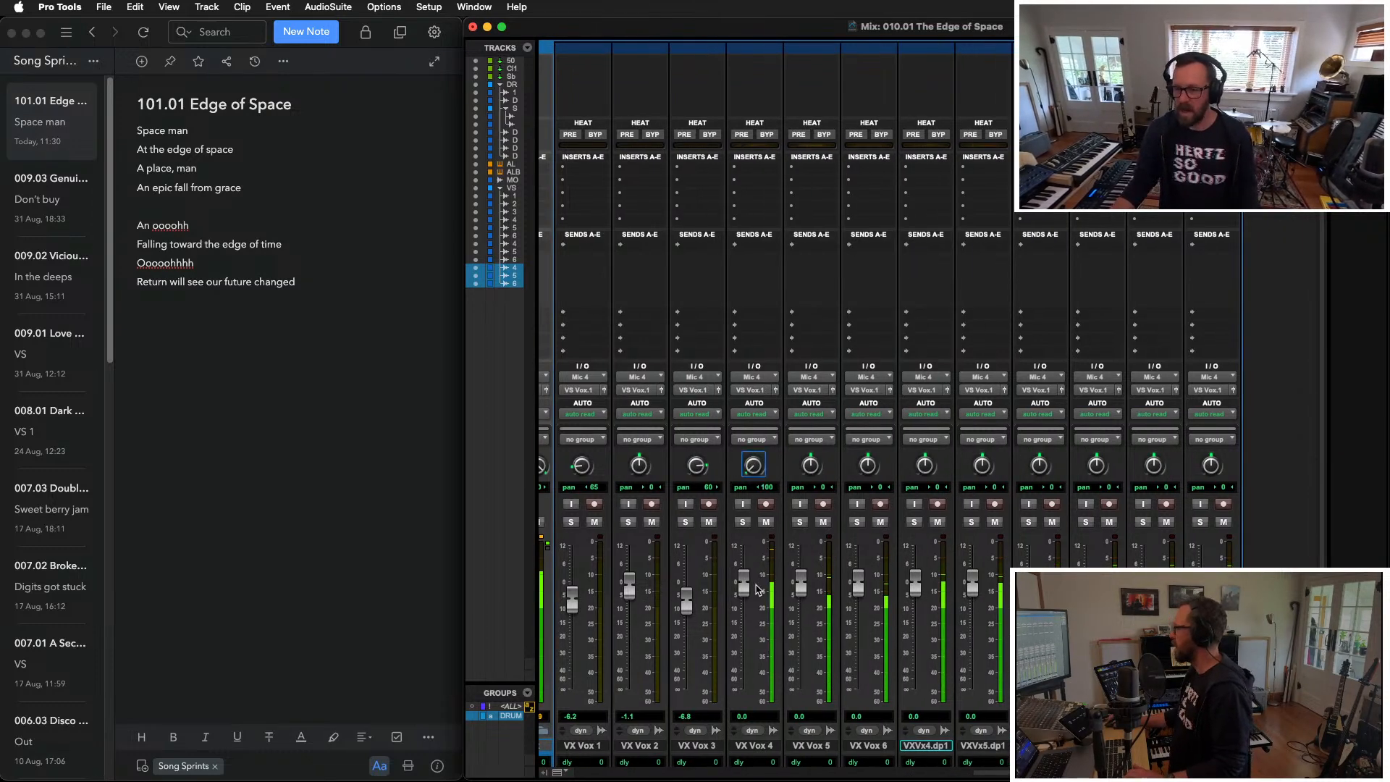
pyautogui.moveTo(756, 585); pyautogui.dragTo(757, 582)
pyautogui.moveTo(869, 469); pyautogui.dragTo(923, 492)
pyautogui.moveTo(1039, 465); pyautogui.dragTo(1044, 334)
pyautogui.moveTo(1097, 466); pyautogui.dragTo(1097, 500)
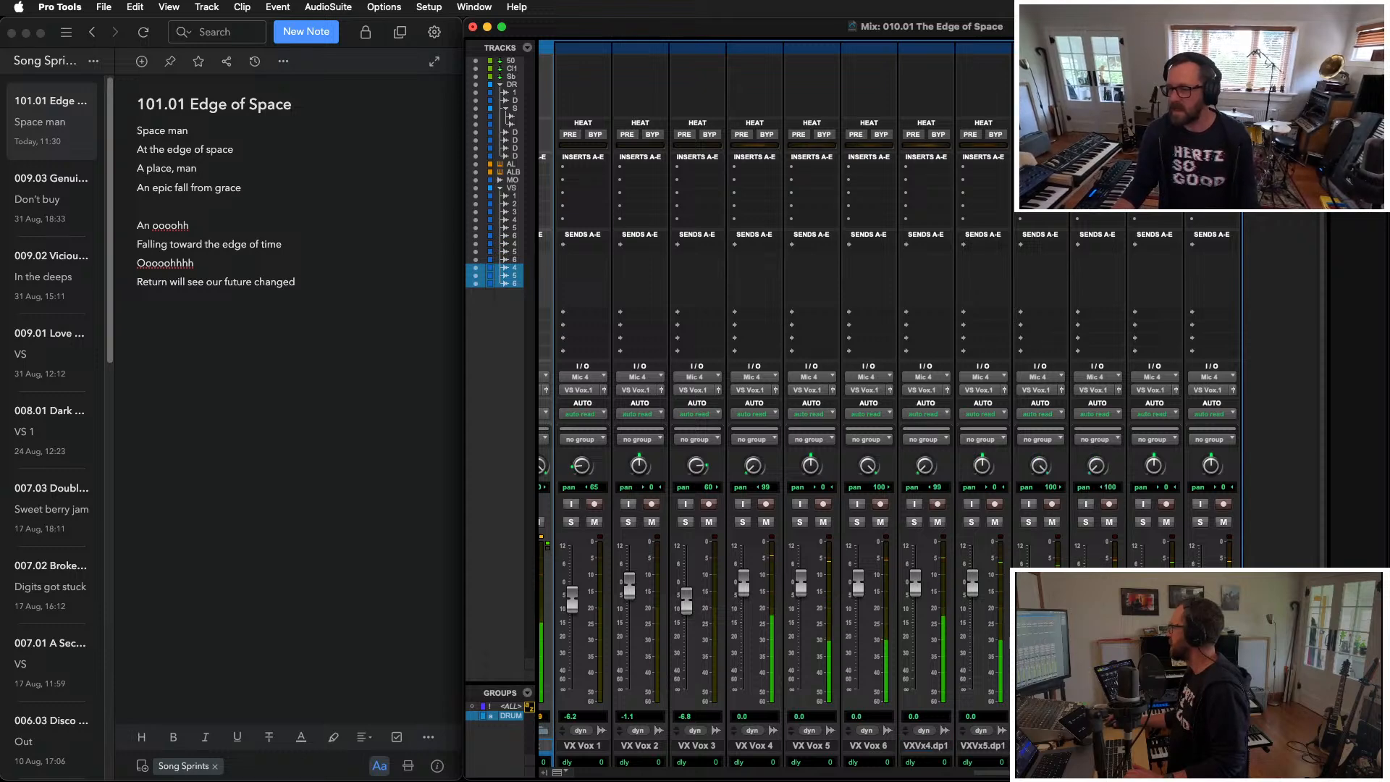
pyautogui.moveTo(1211, 466); pyautogui.dragTo(1213, 321)
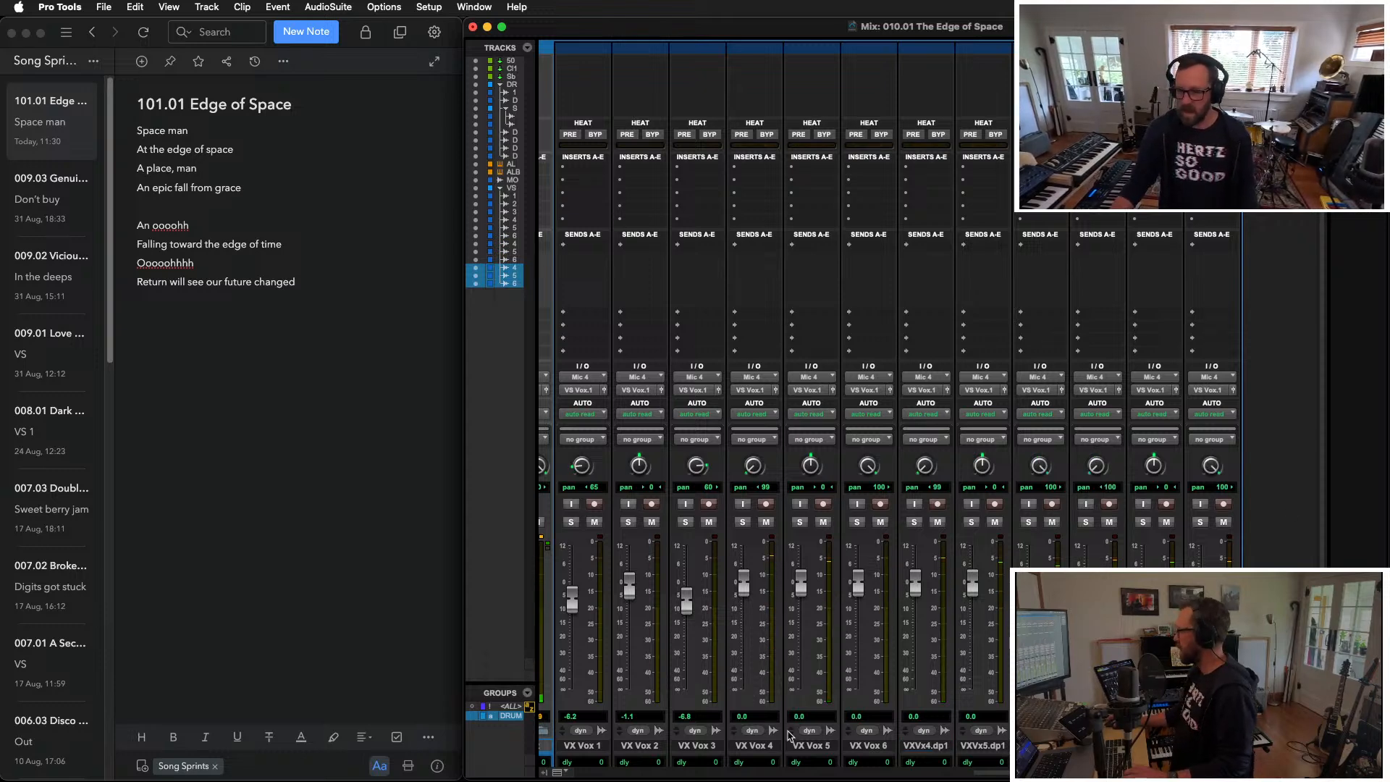
# Step: Move all tracks from VX Vox 4 to VX Vox 6.dup2 into a new stereo routing folder named "CH Vox", with the tracks routed to it
pyautogui.click(752, 749)
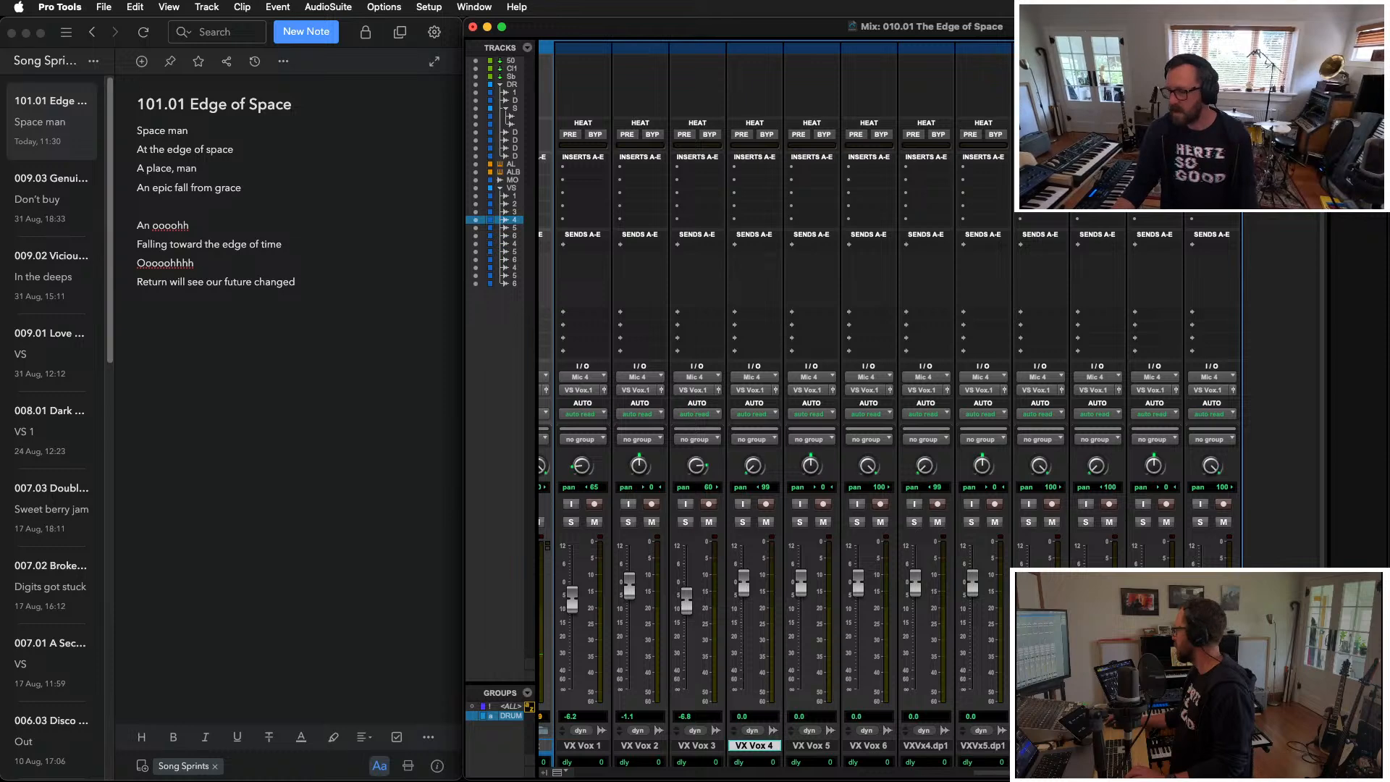
pyautogui.keyDown('shift'); pyautogui.click(1212, 746); pyautogui.keyUp('shift')
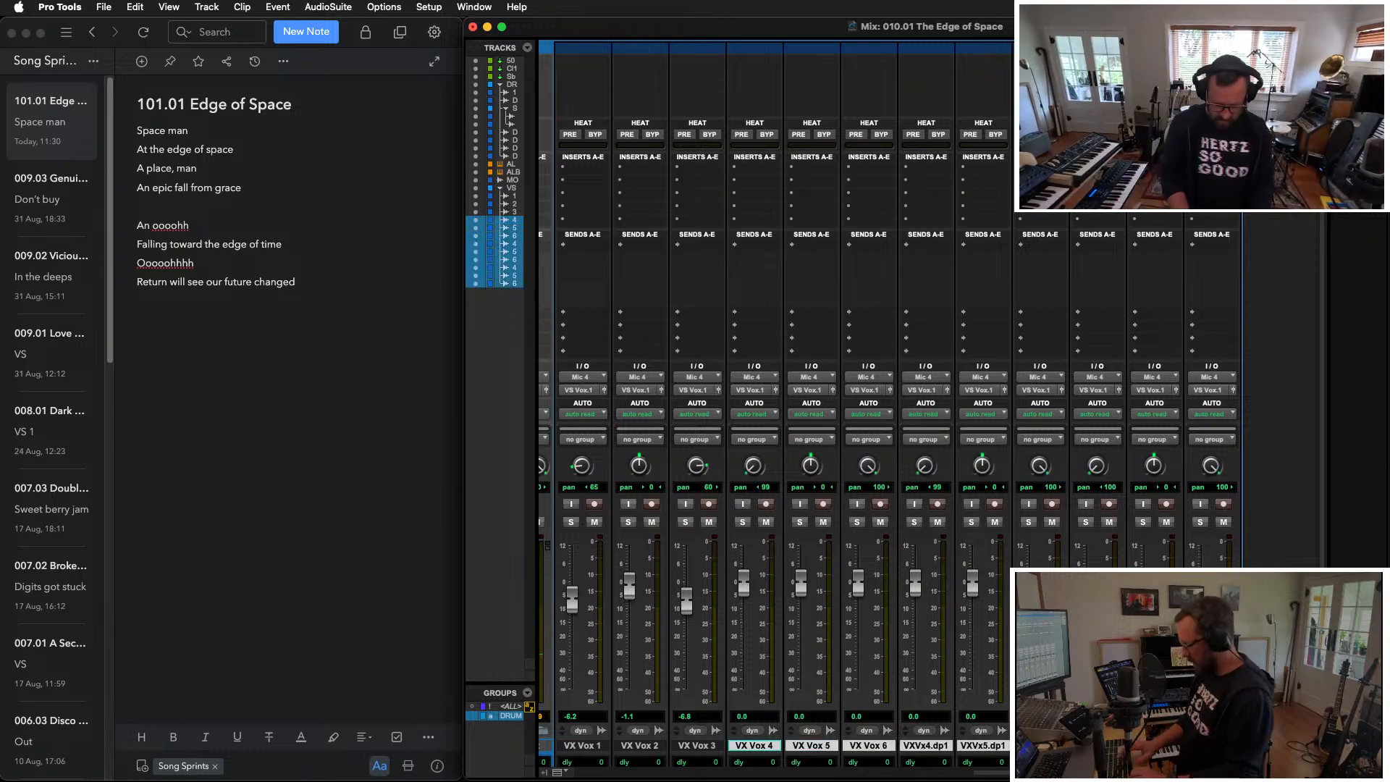
pyautogui.press('alt+shift+super+n')
pyautogui.press('super+Down')
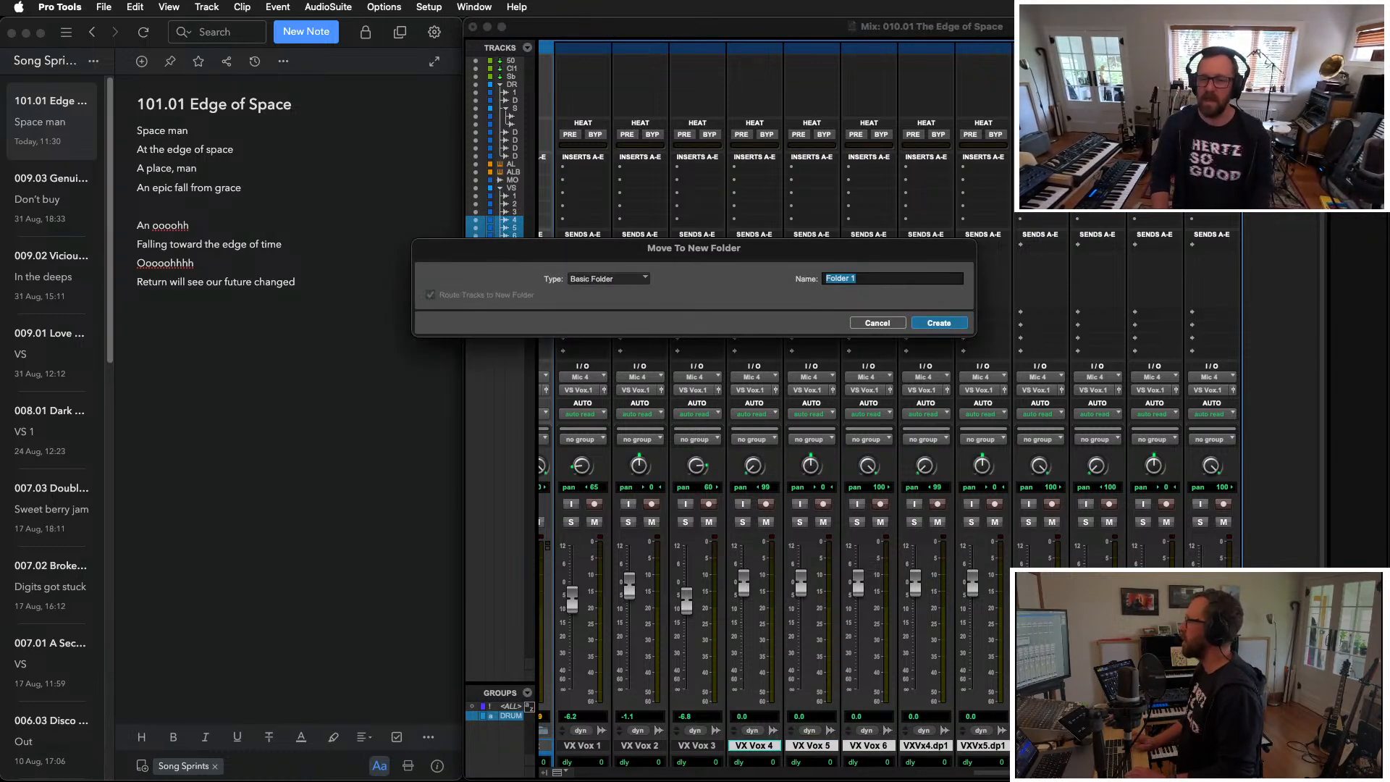
pyautogui.press('super+Up')
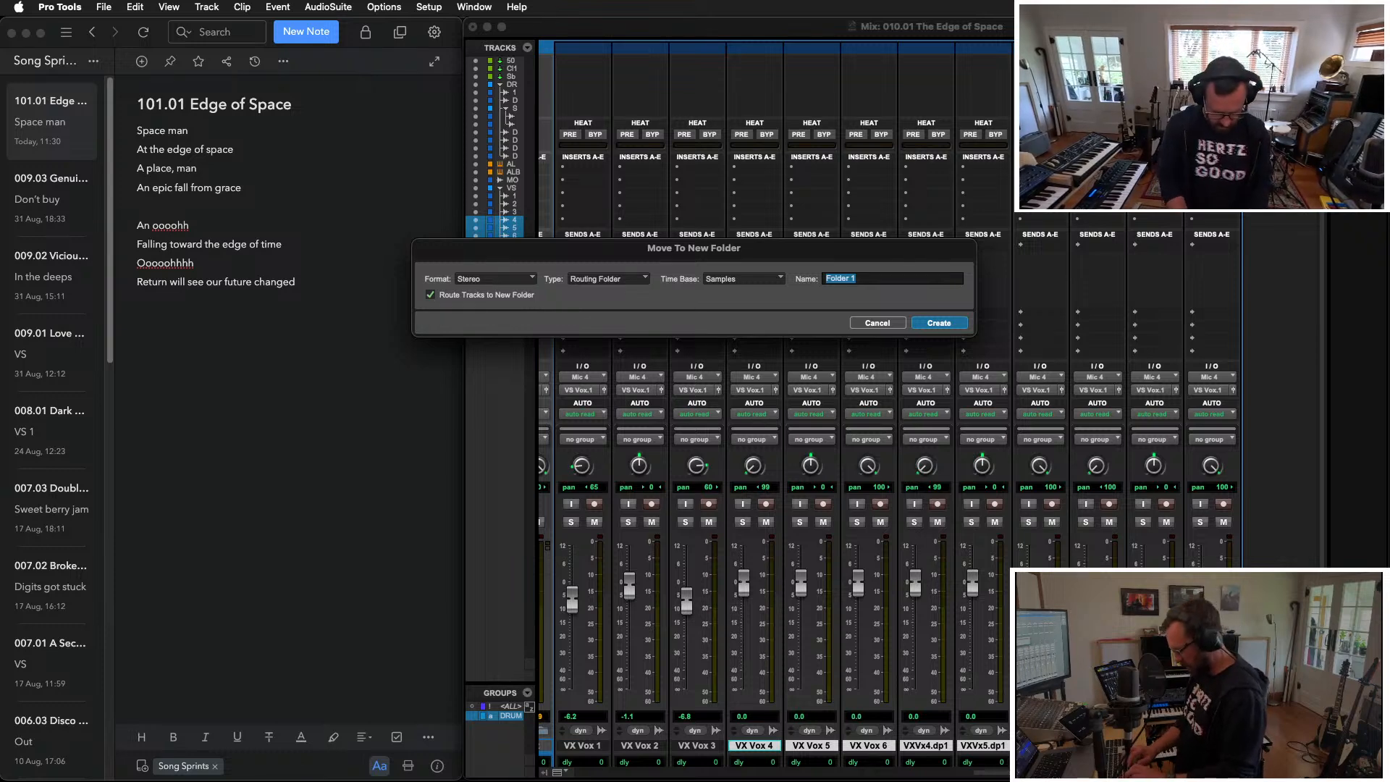
pyautogui.write('CH V')
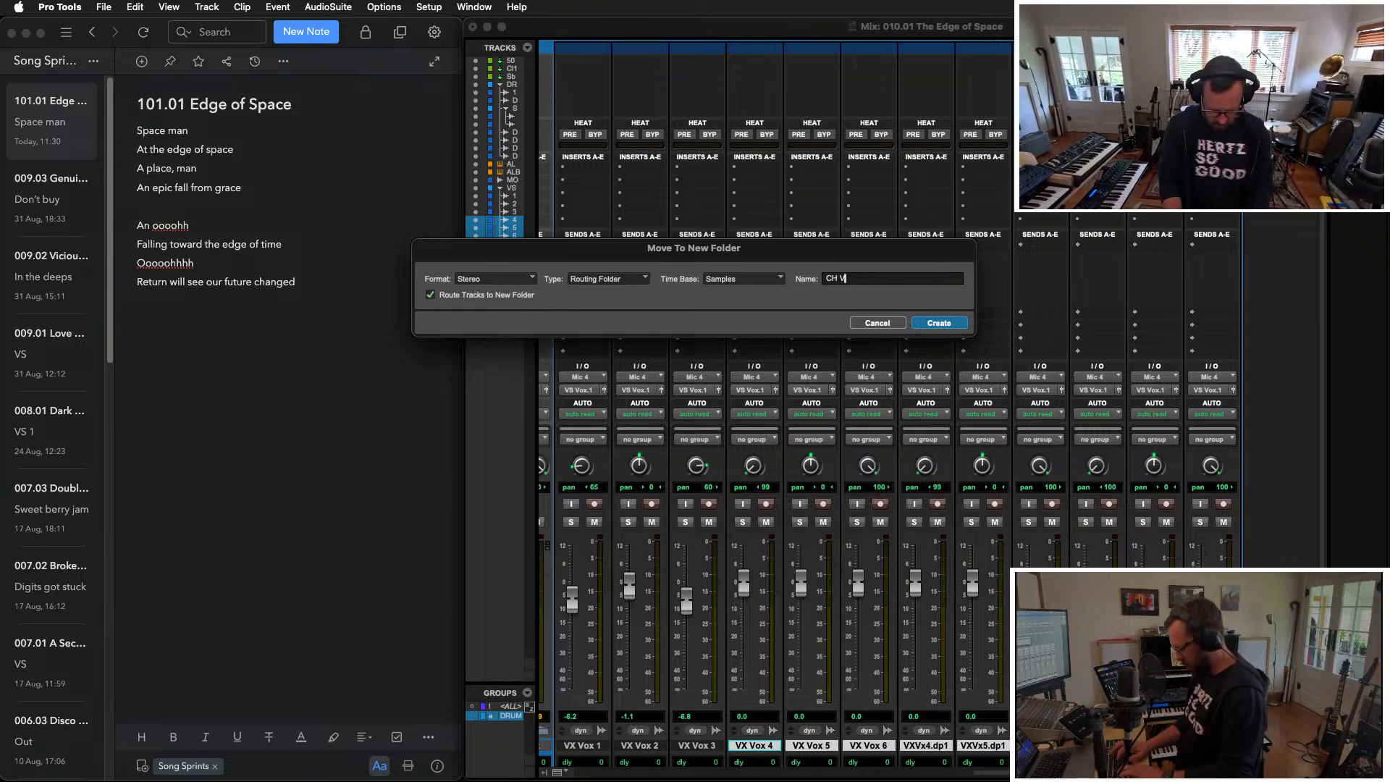
pyautogui.write('ox')
pyautogui.press('Return')
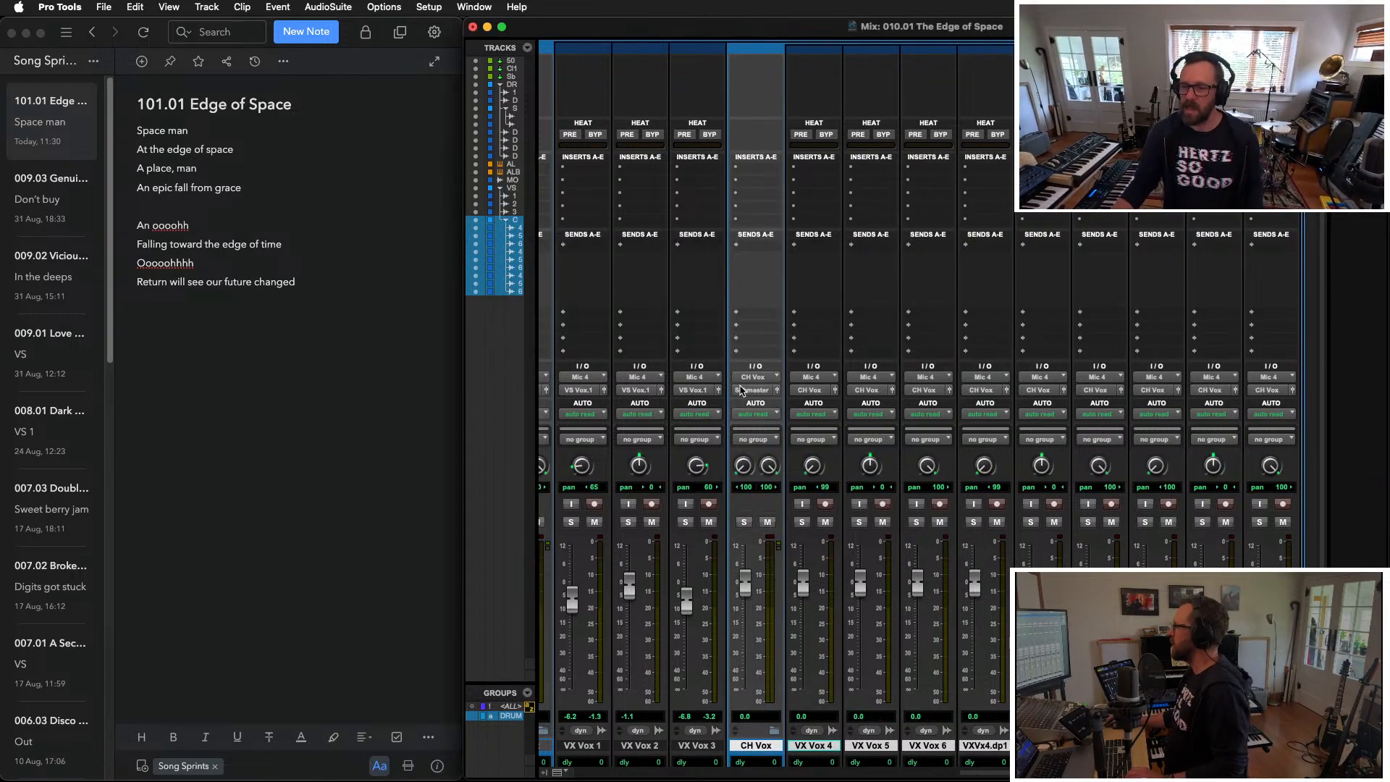
# Step: Insert the stereo CLA-2A compressor on the CH Vox folder track and lower the track's fader to -5.4 dB
pyautogui.click(749, 171)
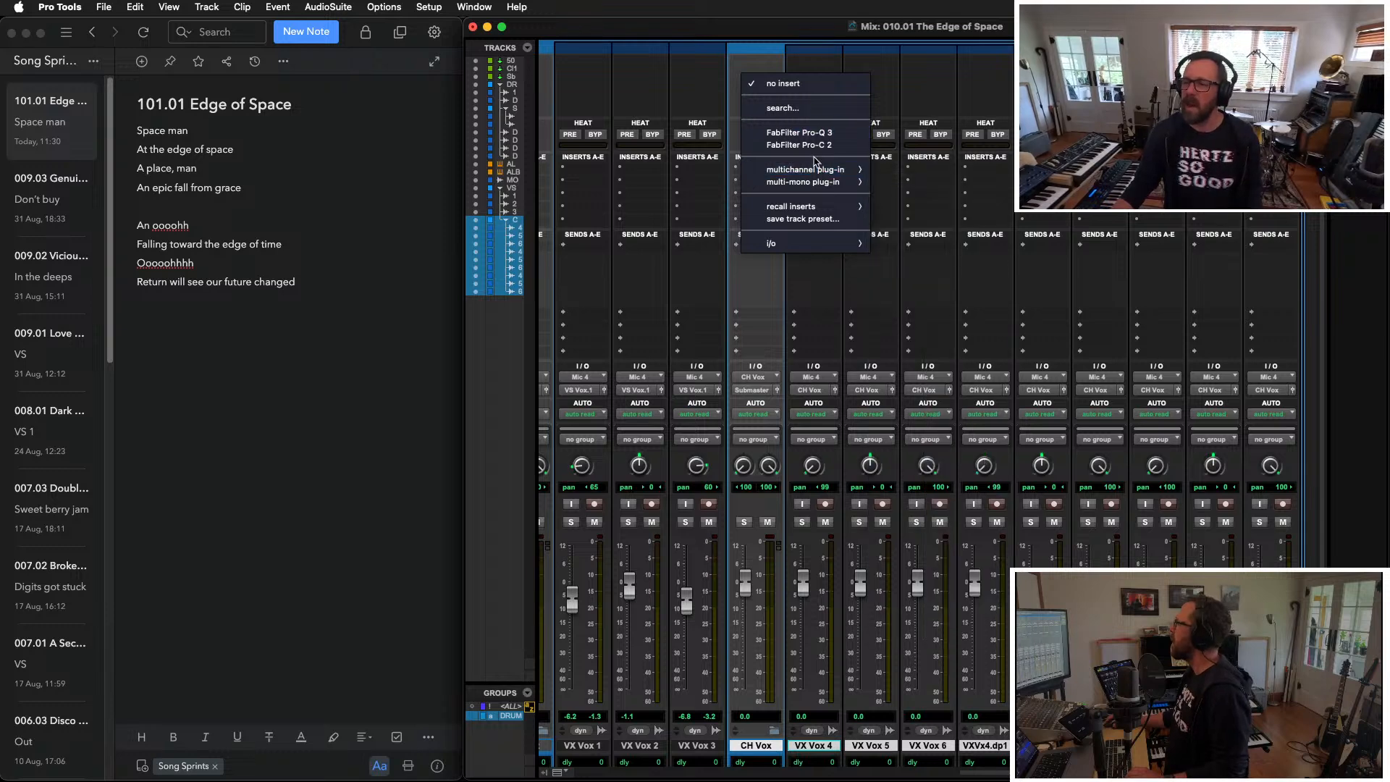
pyautogui.moveTo(854, 170)
pyautogui.moveTo(919, 187)
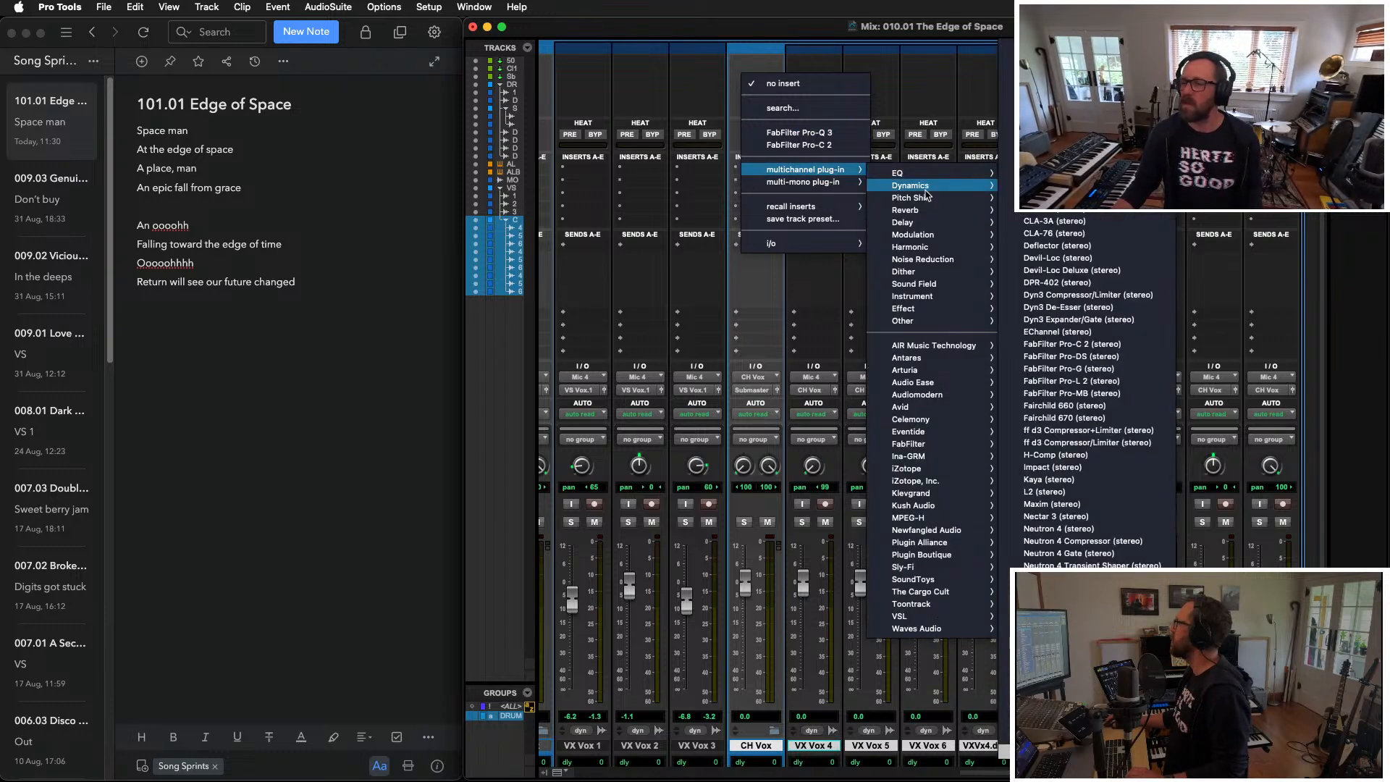
pyautogui.click(1120, 214)
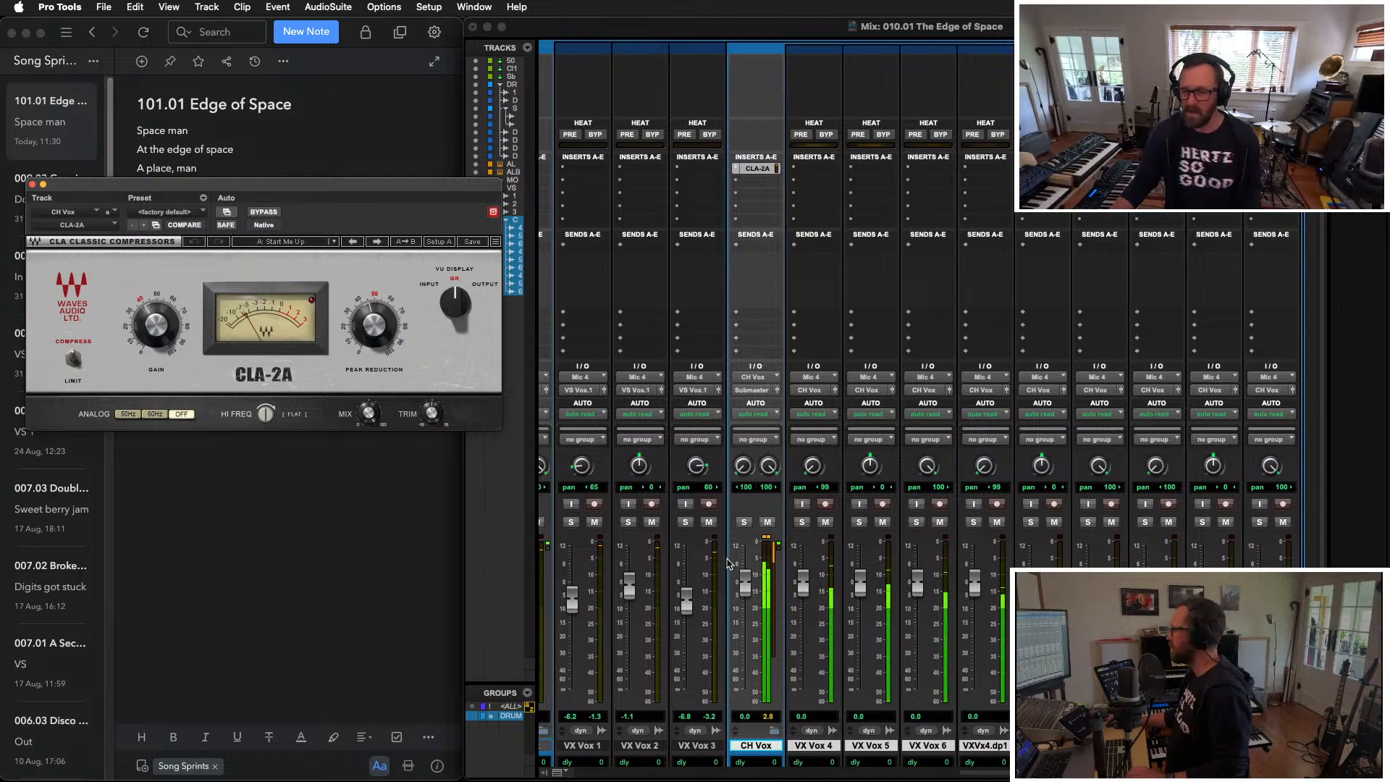
pyautogui.moveTo(748, 588); pyautogui.dragTo(743, 602)
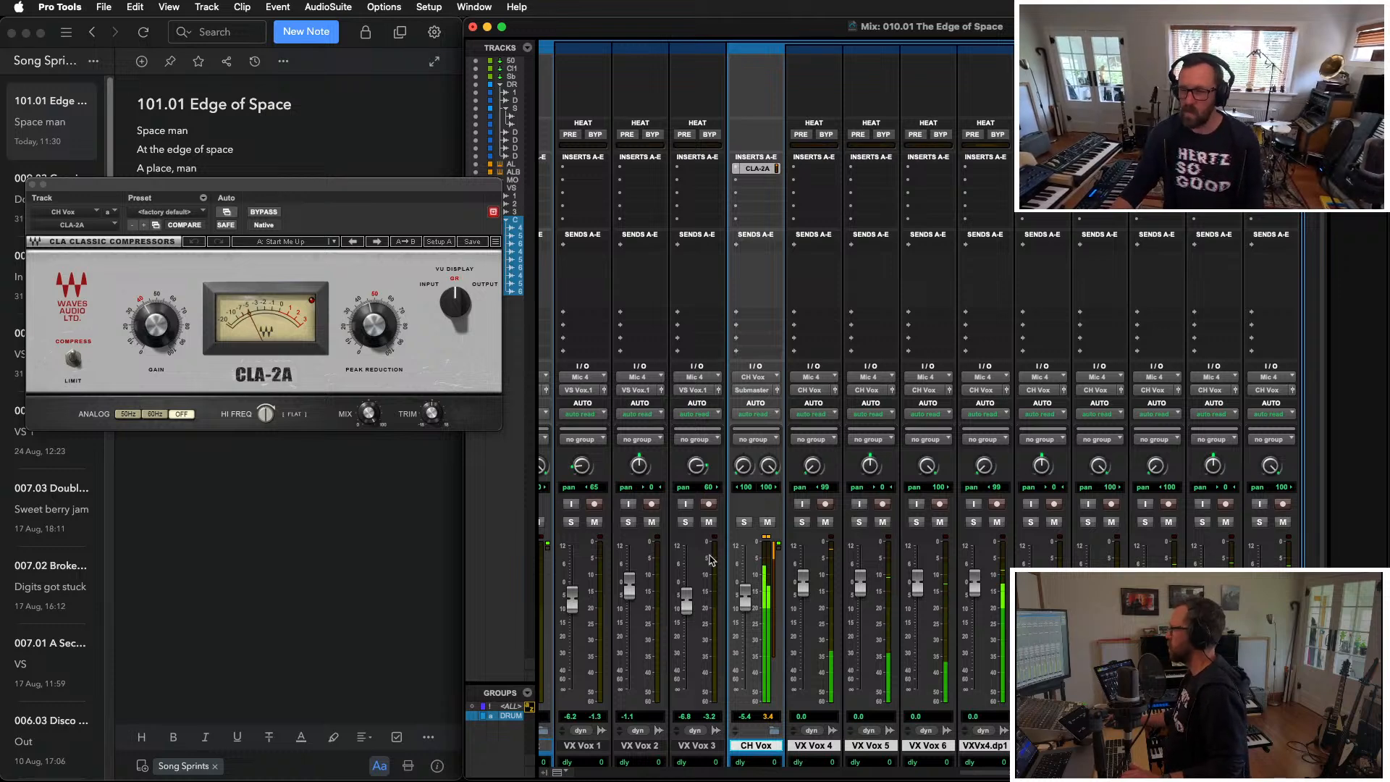
# Step: Insert the stereo Little Plate reverb on the CH Vox folder track and lower its mix while playing back the chorus
pyautogui.click(745, 186)
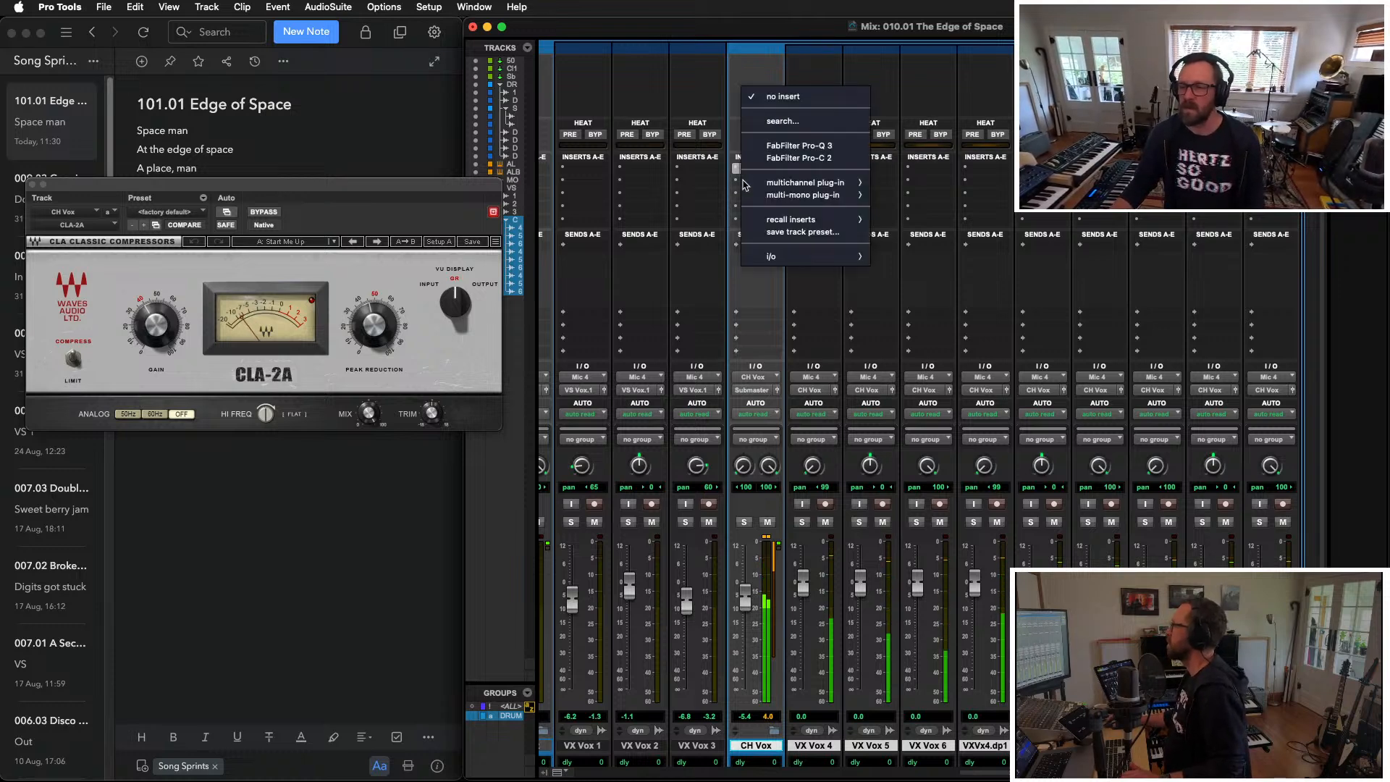
pyautogui.moveTo(811, 182)
pyautogui.moveTo(913, 213)
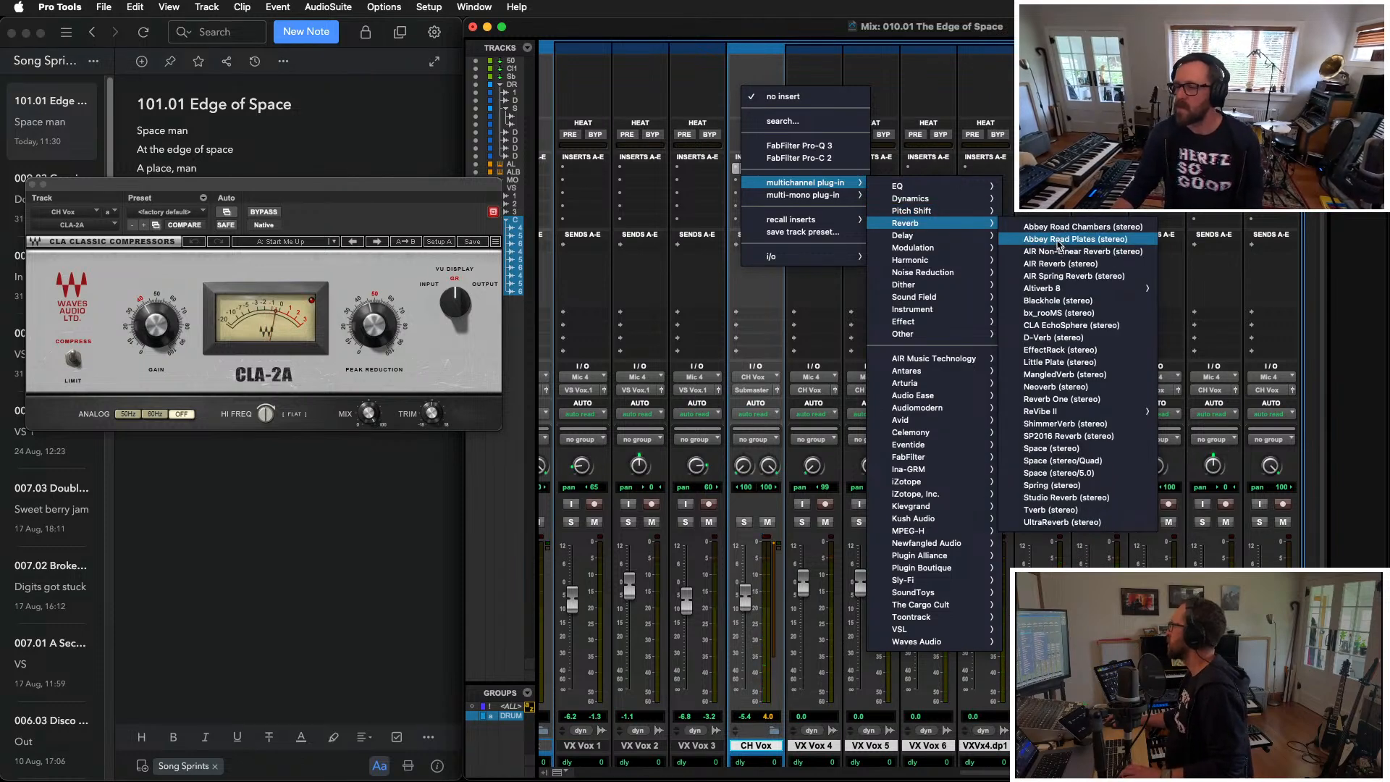
pyautogui.click(1060, 362)
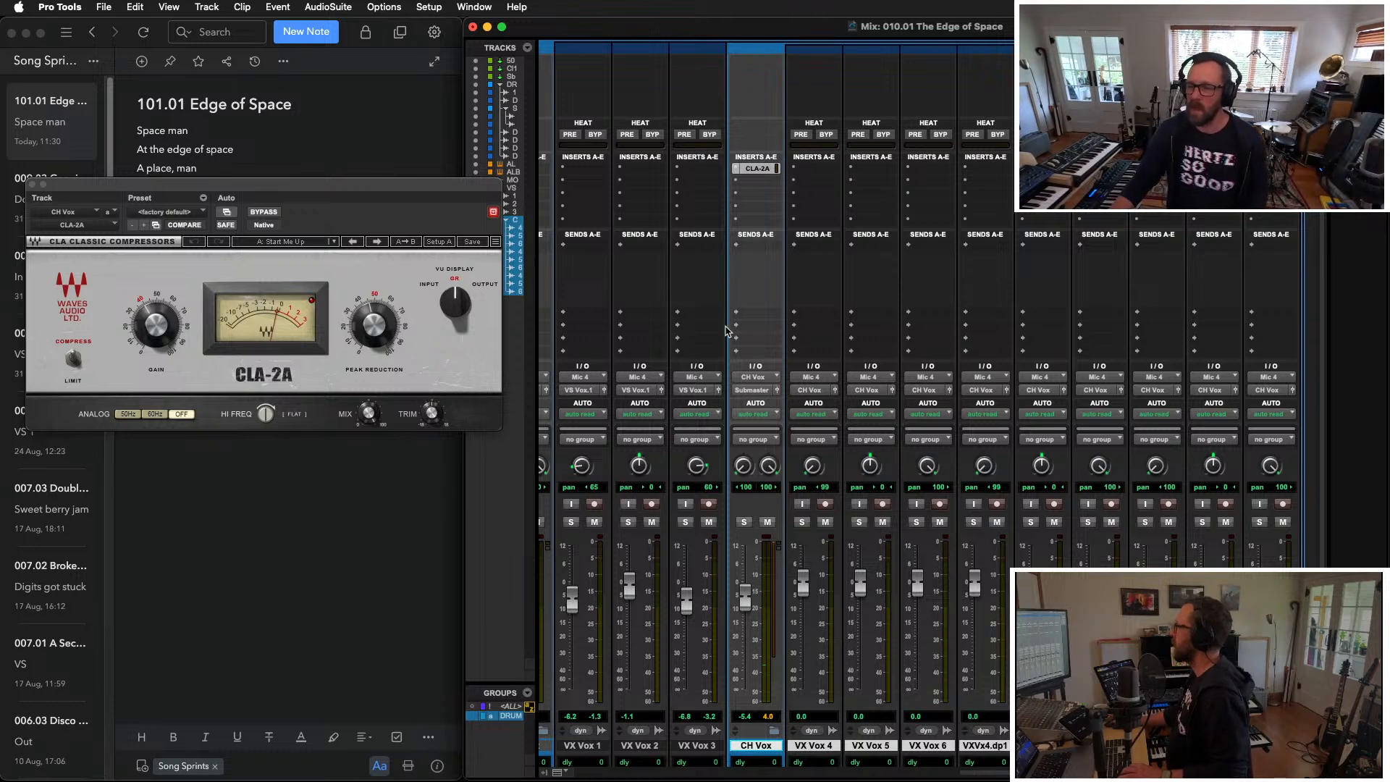
pyautogui.press('space')
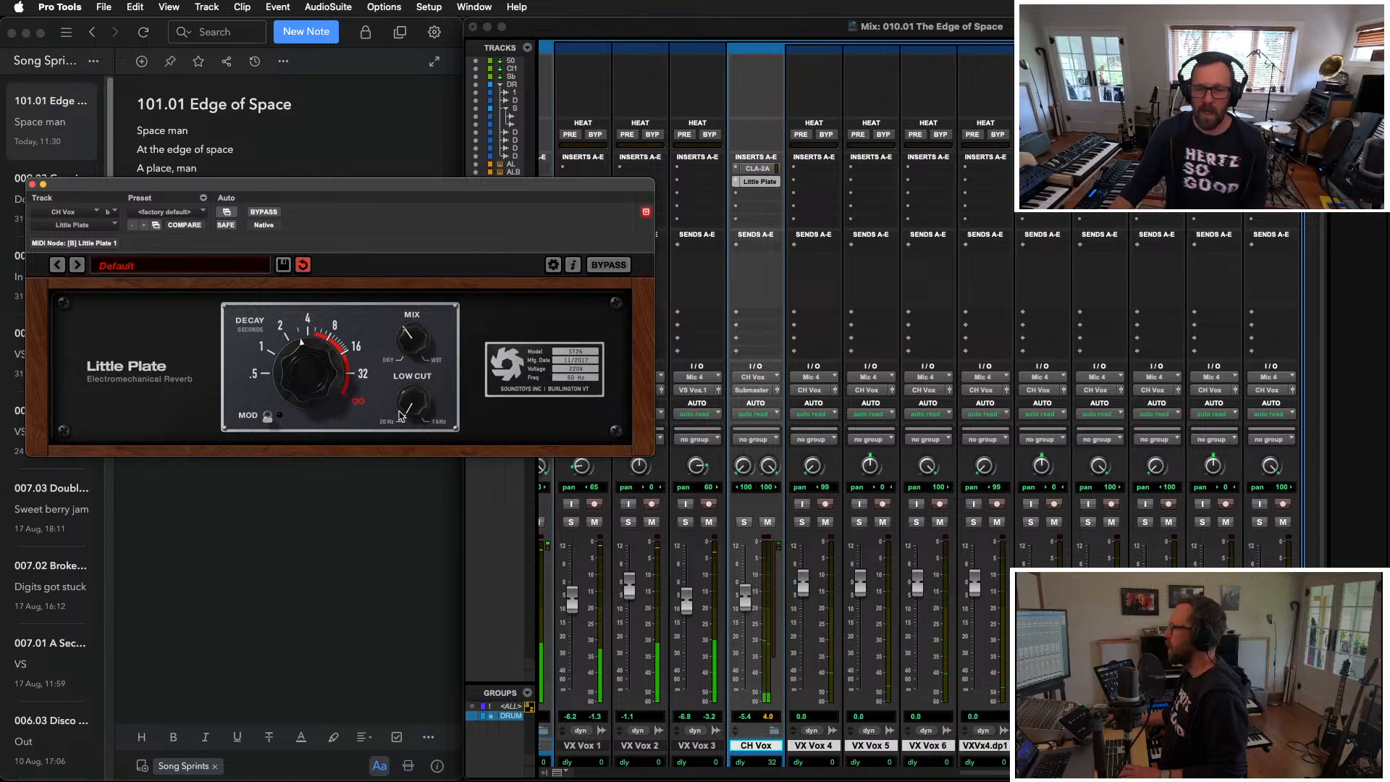
pyautogui.moveTo(411, 338); pyautogui.dragTo(399, 402)
pyautogui.moveTo(414, 332); pyautogui.dragTo(407, 349)
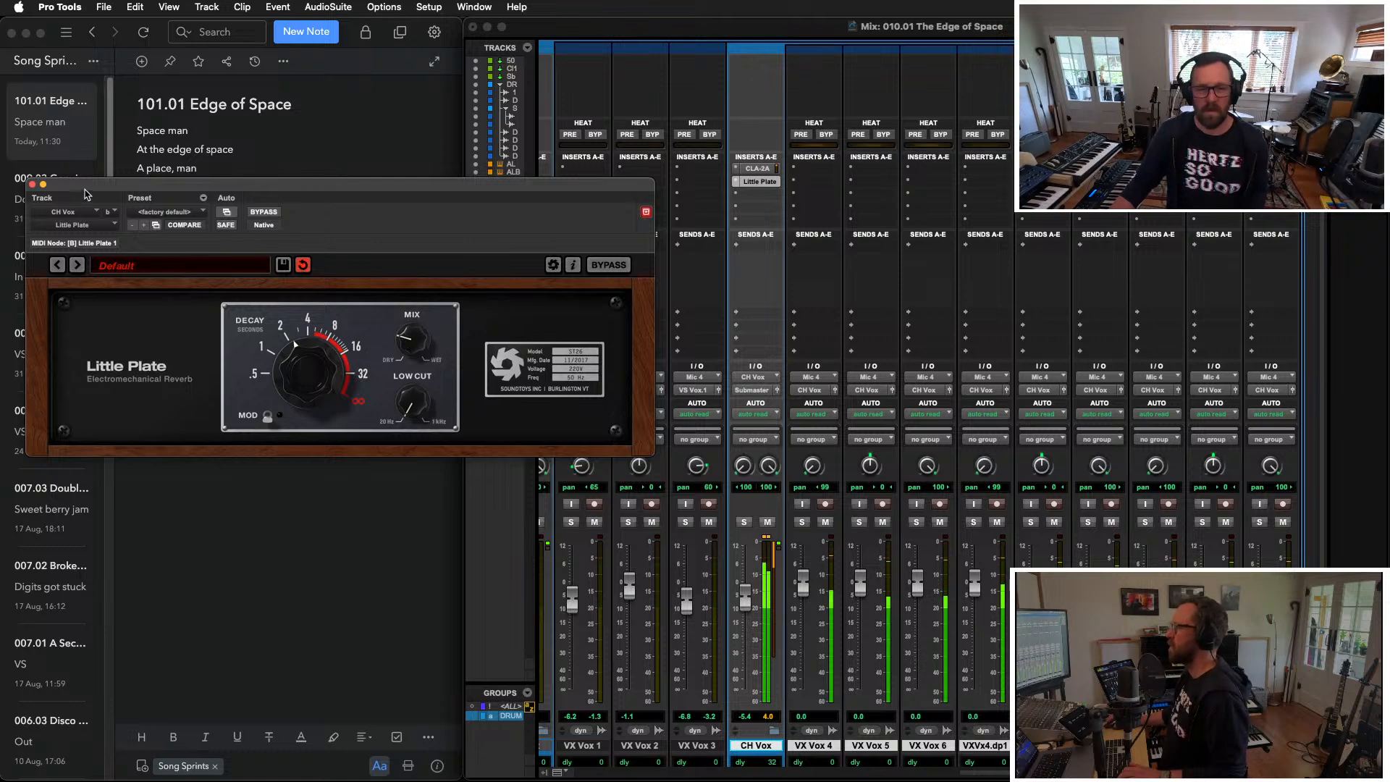
pyautogui.click(32, 185)
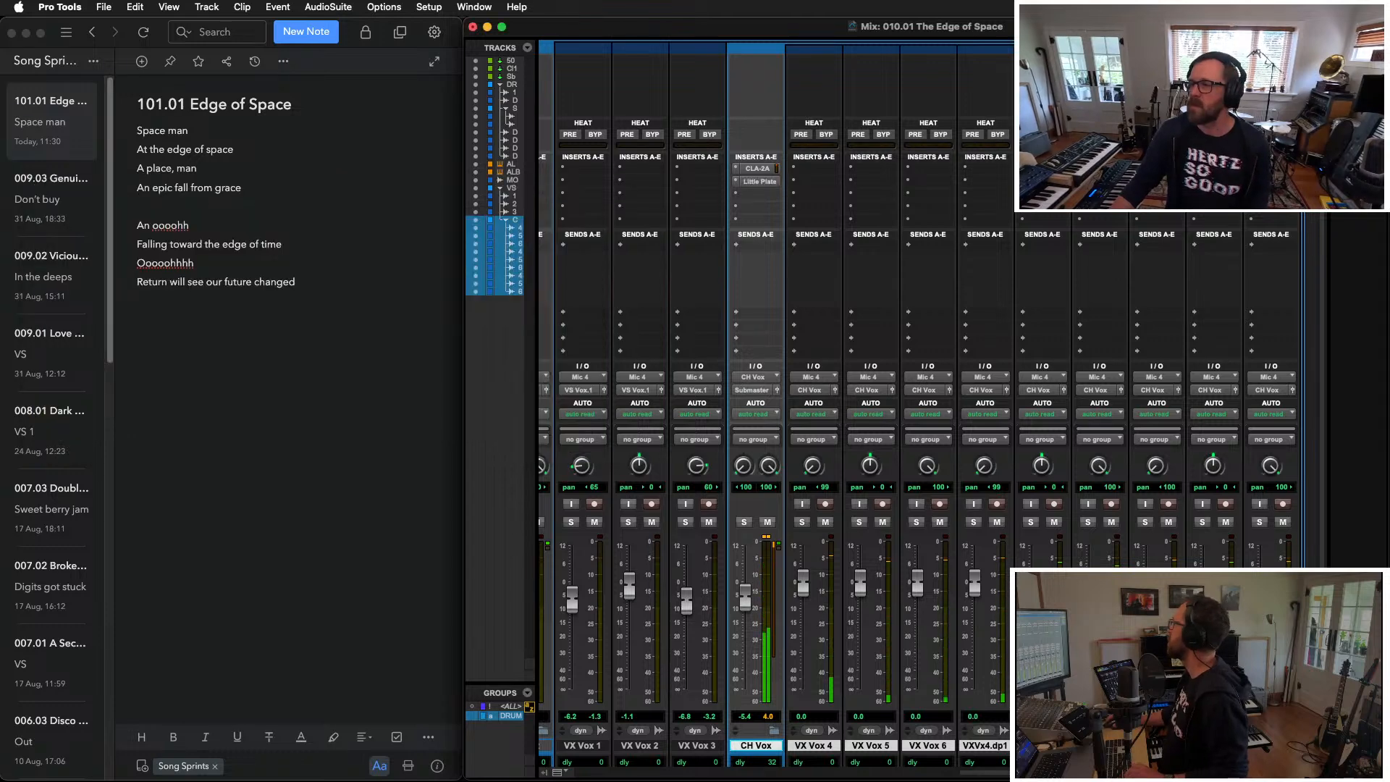
# Step: Insert FabFilter Pro-Q 3 on CH Vox, cut the low end and boost 7.08 dB at about 2523 Hz with Q 0.689
pyautogui.click(739, 193)
pyautogui.click(821, 158)
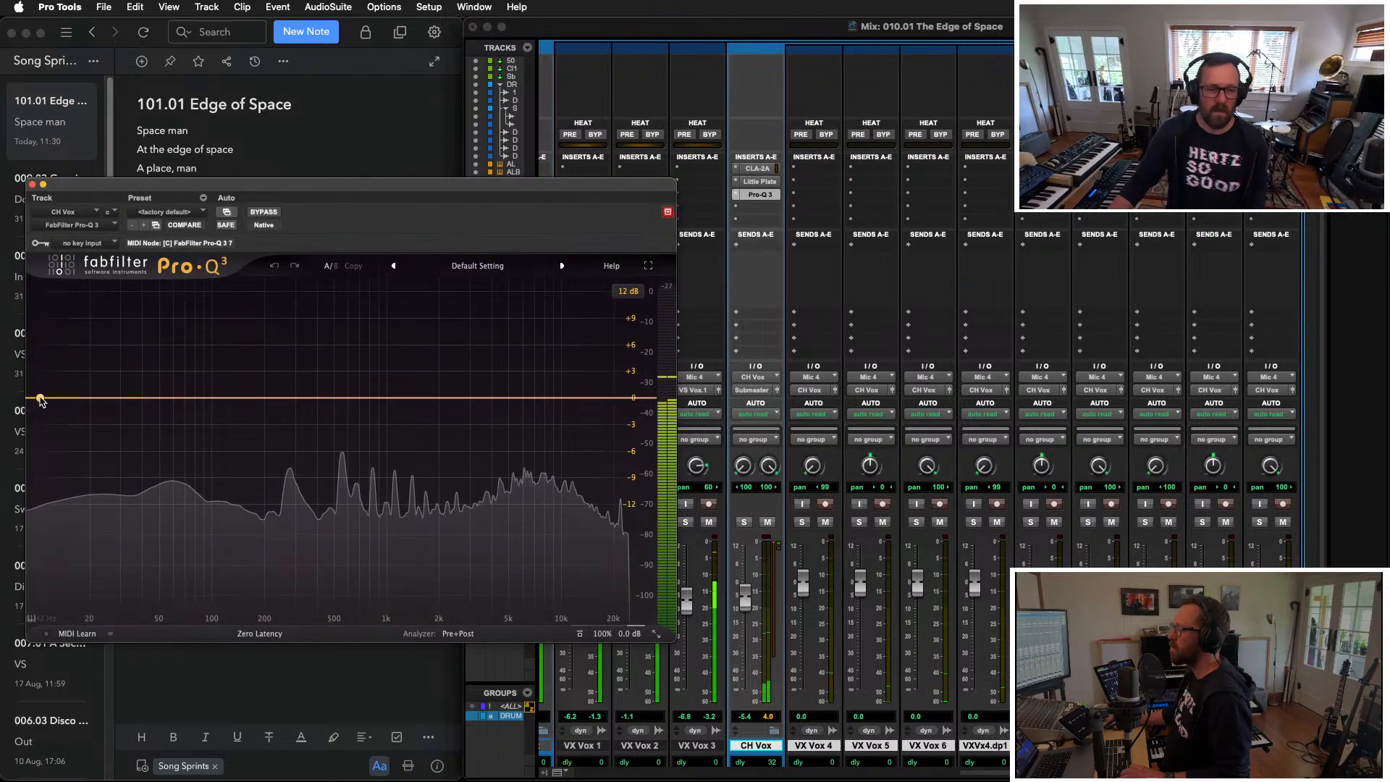
pyautogui.moveTo(40, 400); pyautogui.dragTo(239, 619)
pyautogui.moveTo(464, 396); pyautogui.dragTo(459, 367)
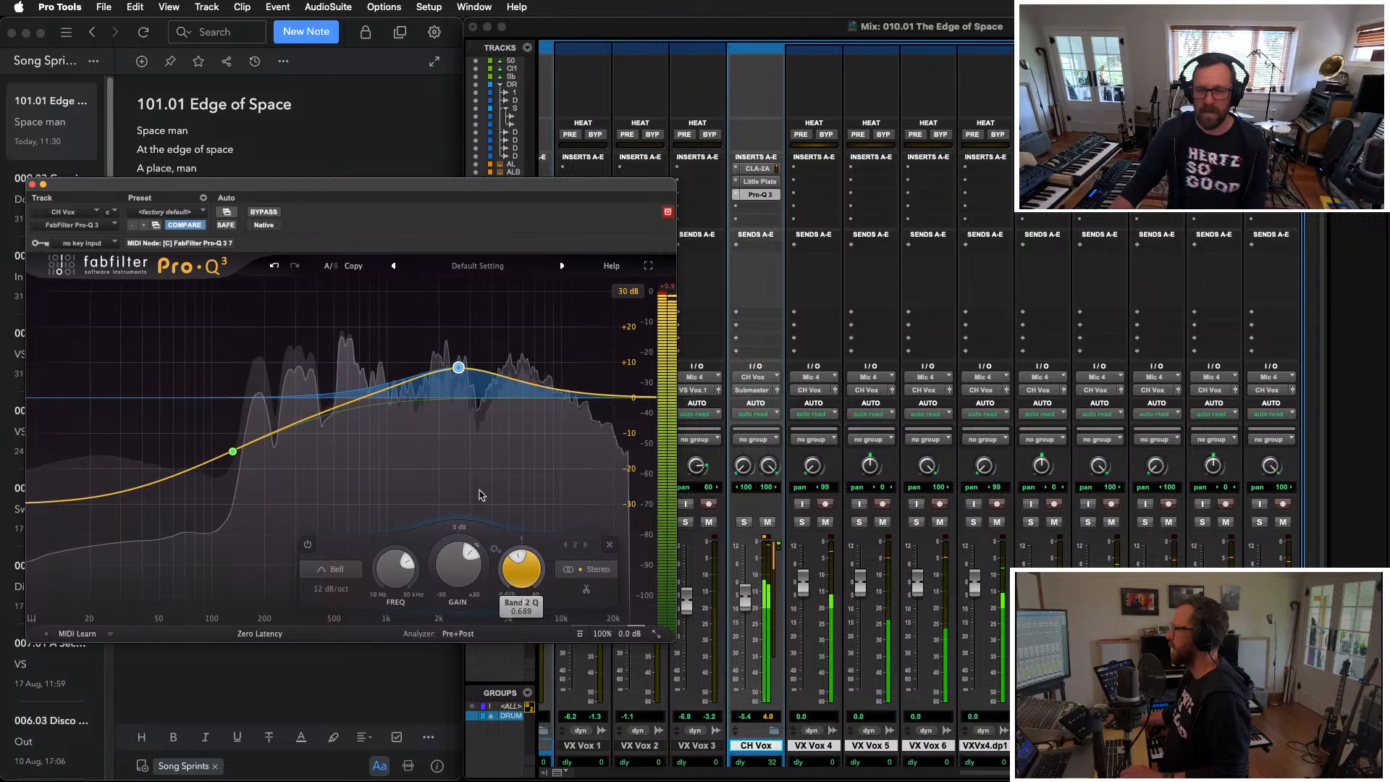
pyautogui.moveTo(458, 369); pyautogui.dragTo(459, 376)
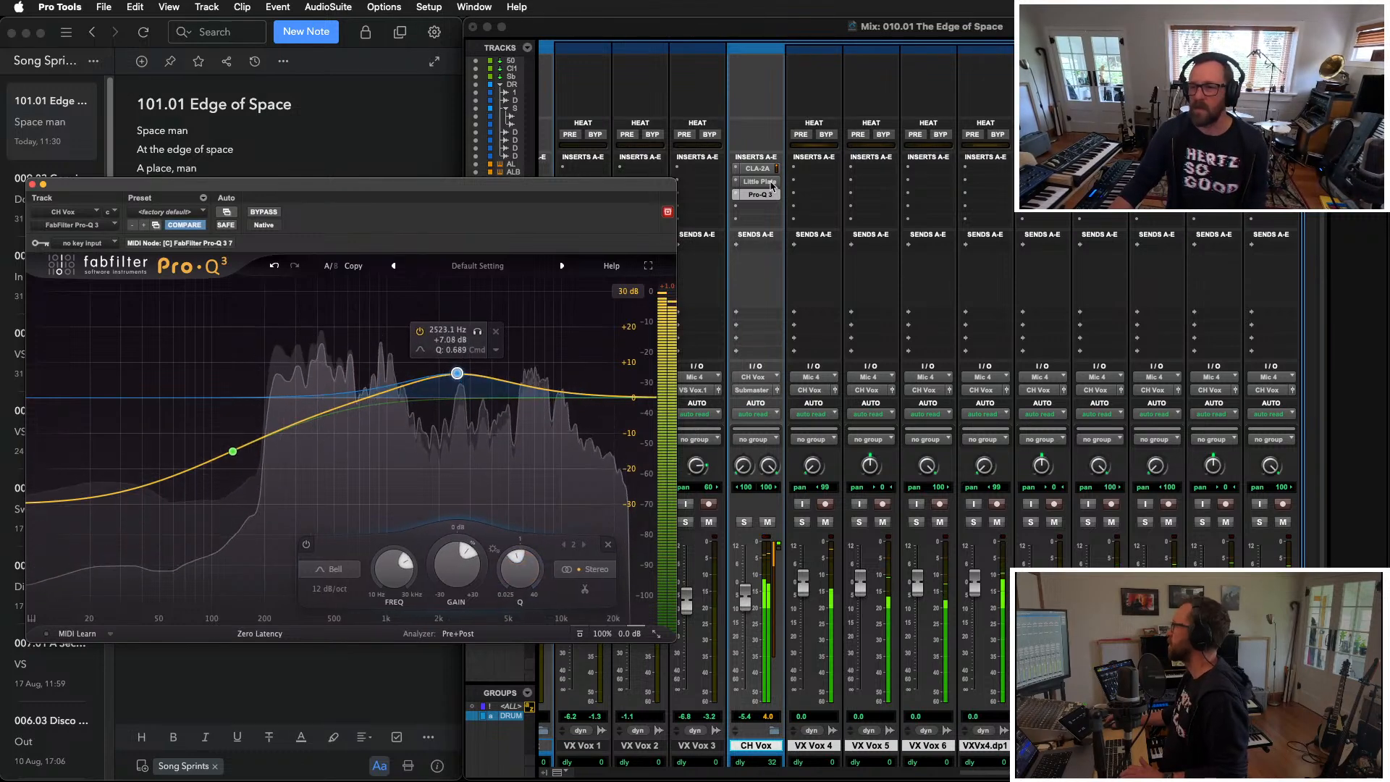
# Step: Place Little Plate after Pro-Q 3 on CH Vox and add a stereo EchoBoy Jr delay with a 1/4 echo and reduced mix and feedback
pyautogui.moveTo(772, 182)
pyautogui.mouseDown()
pyautogui.moveTo(758, 220)
pyautogui.moveTo(760, 181)
pyautogui.moveTo(761, 200)
pyautogui.mouseUp()
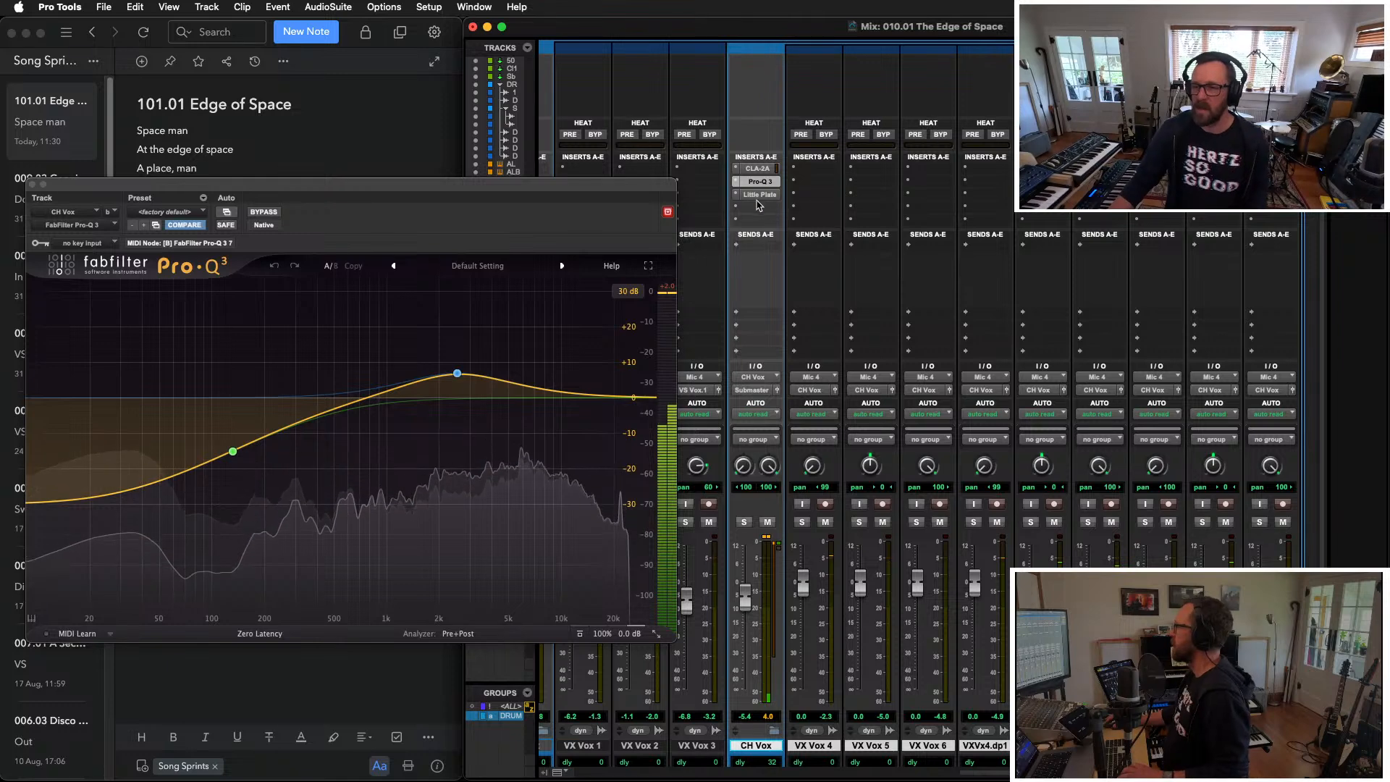
pyautogui.click(758, 207)
pyautogui.moveTo(840, 208)
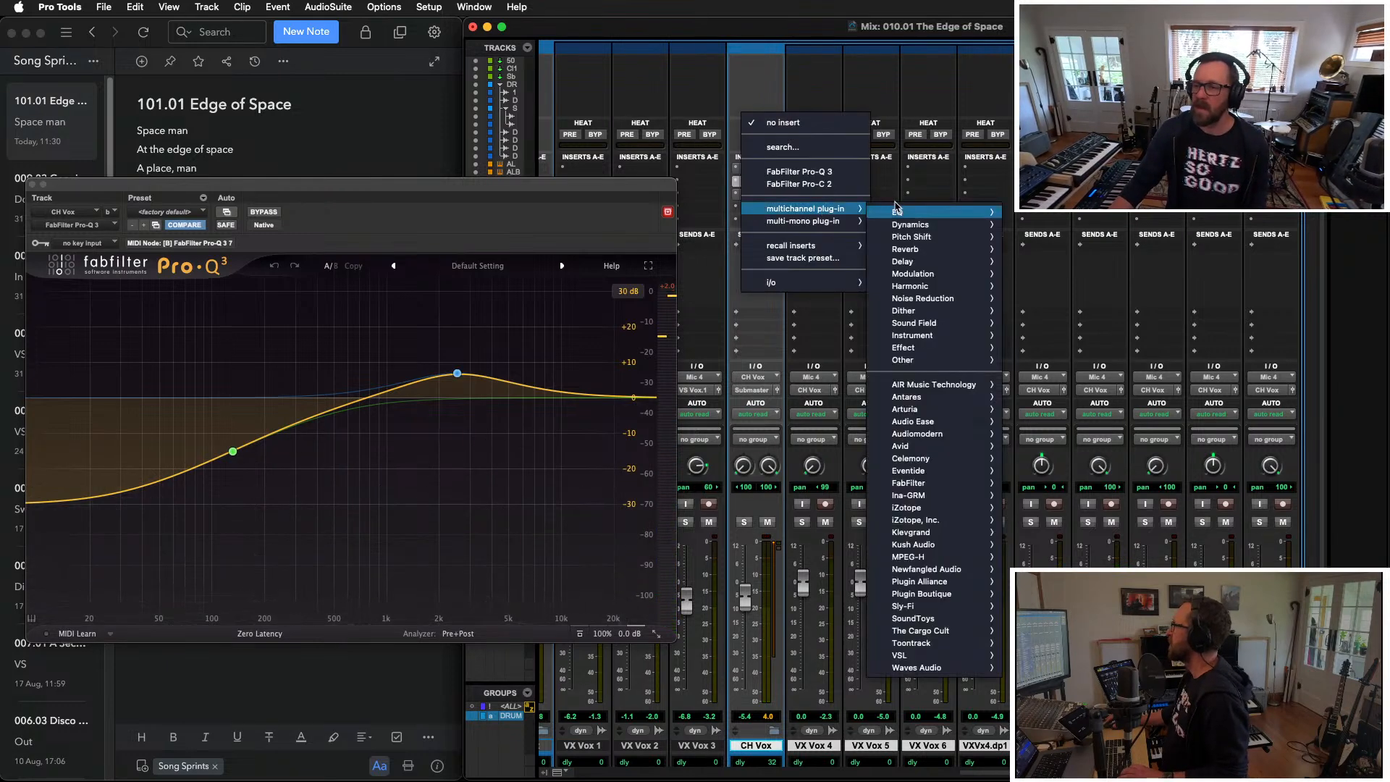
pyautogui.moveTo(905, 261)
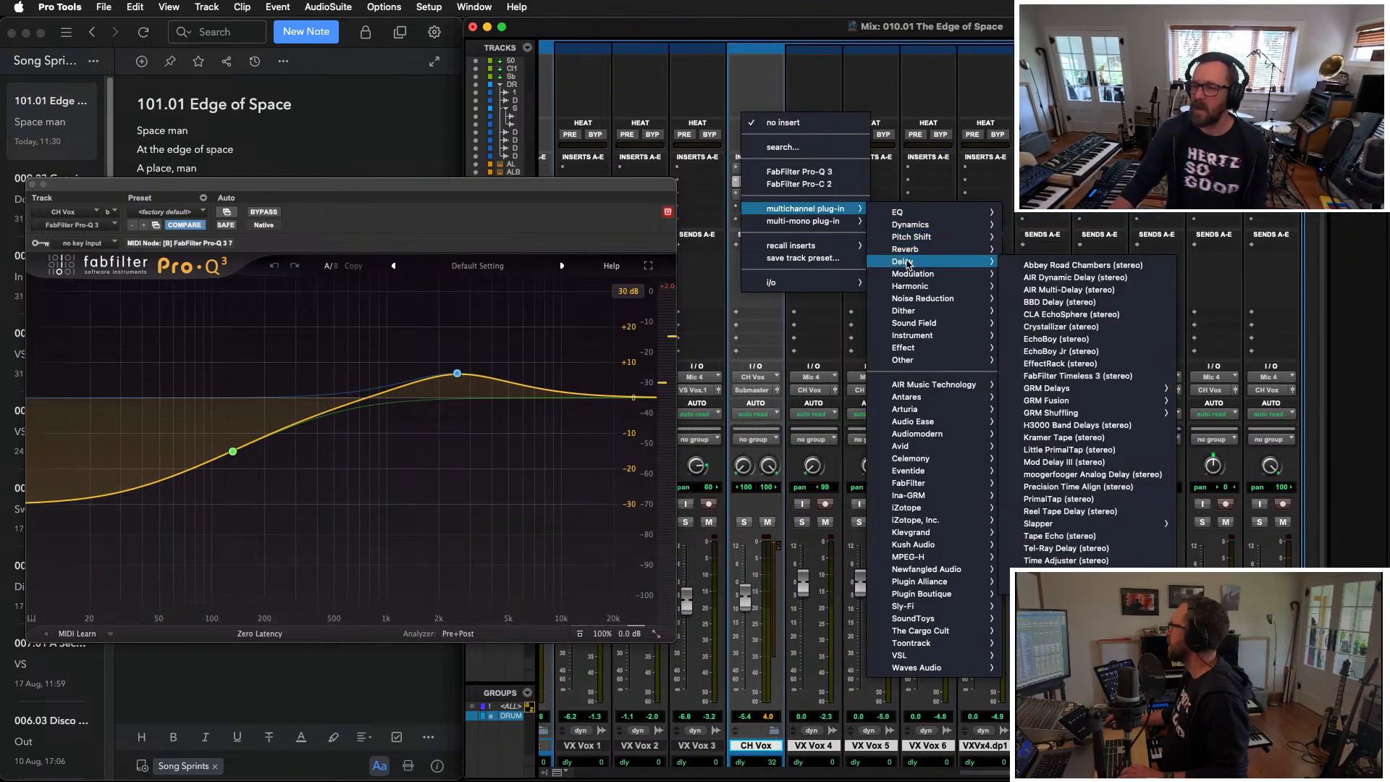
pyautogui.click(1084, 353)
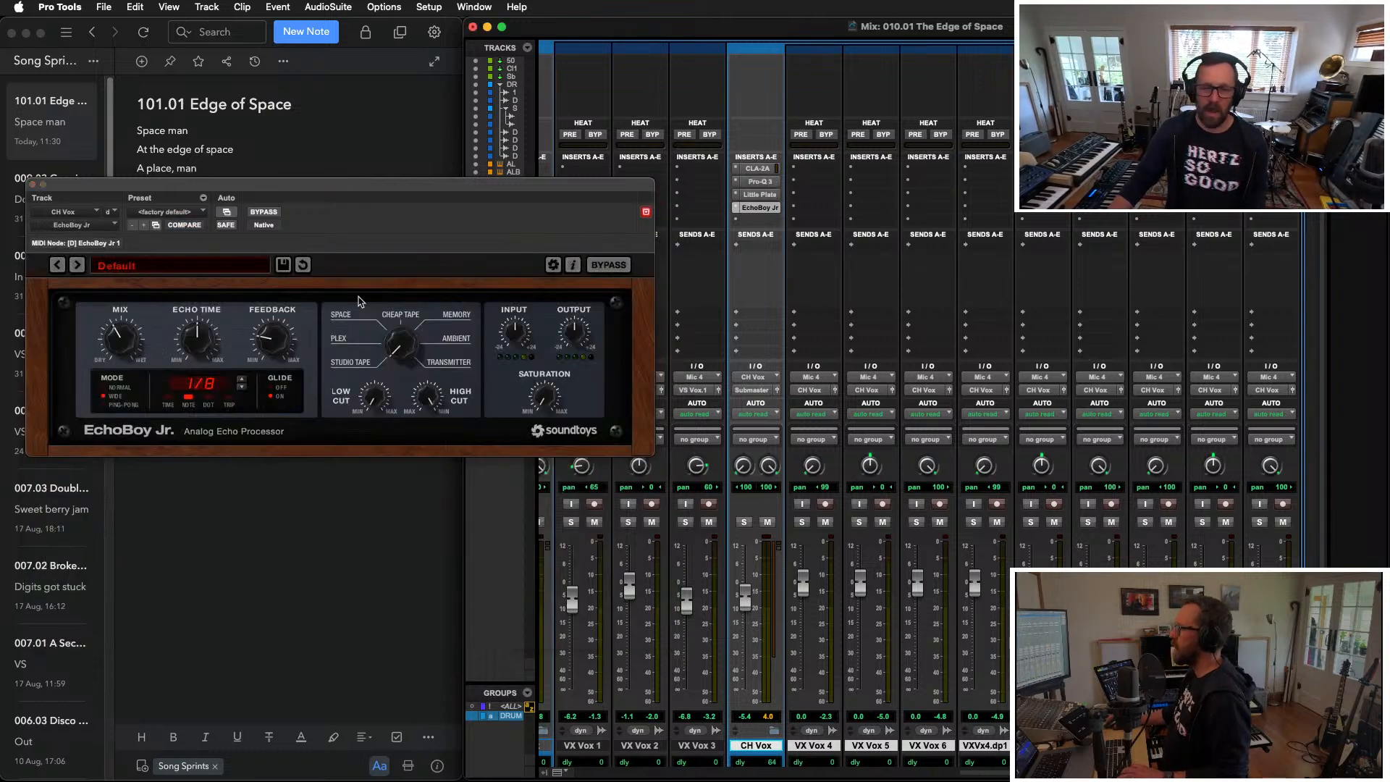
pyautogui.press('space')
pyautogui.click(118, 330)
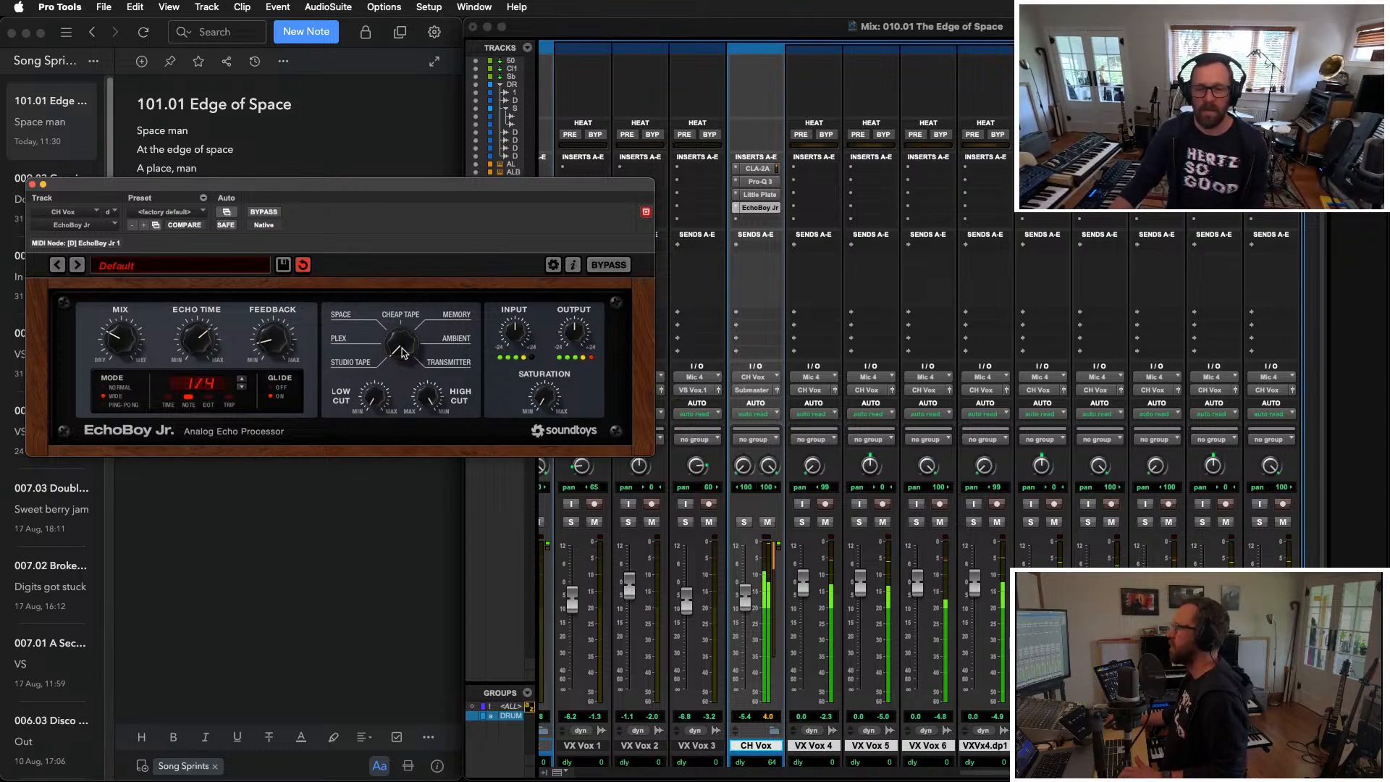
pyautogui.click(32, 184)
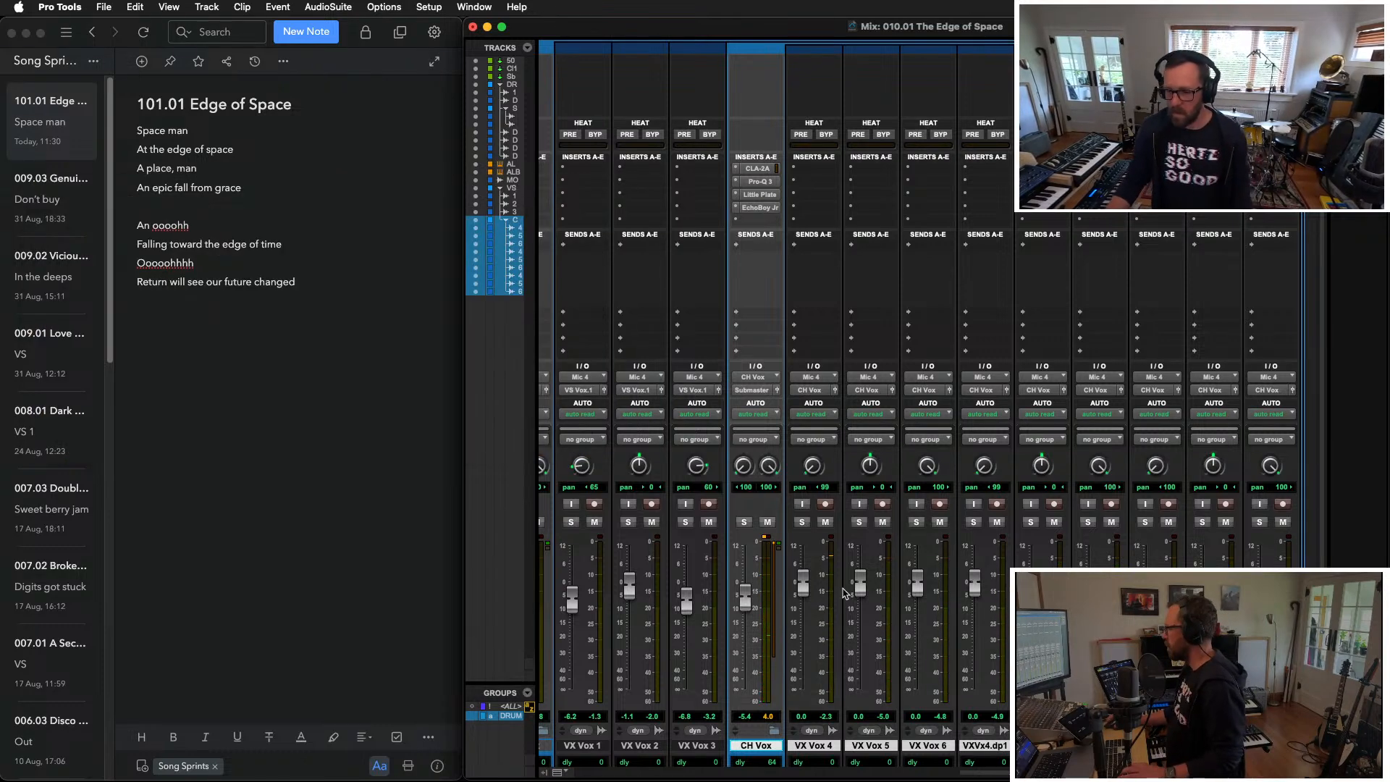
# Step: Lower the CH Vox folder track's fader to -6.2 dB
pyautogui.moveTo(744, 596); pyautogui.dragTo(743, 611)
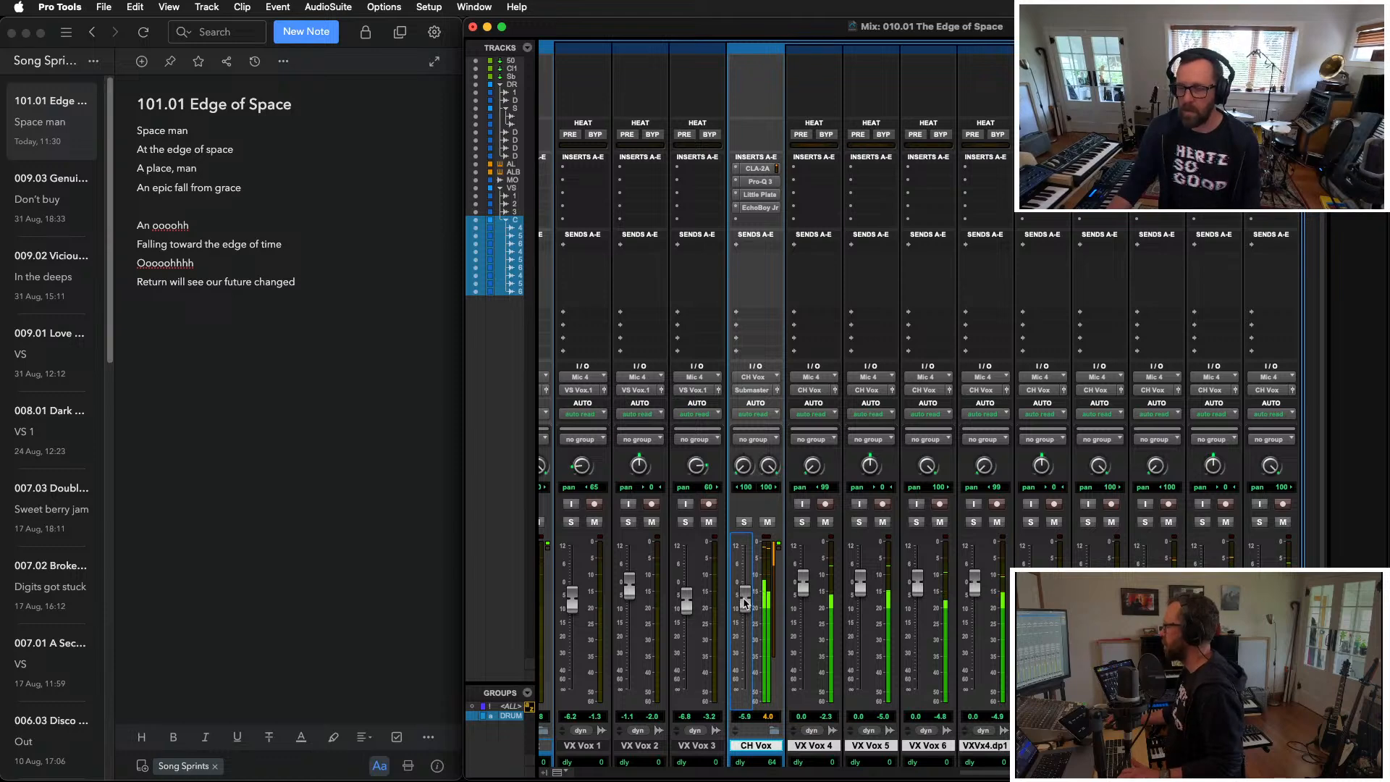
pyautogui.moveTo(744, 599); pyautogui.dragTo(743, 601)
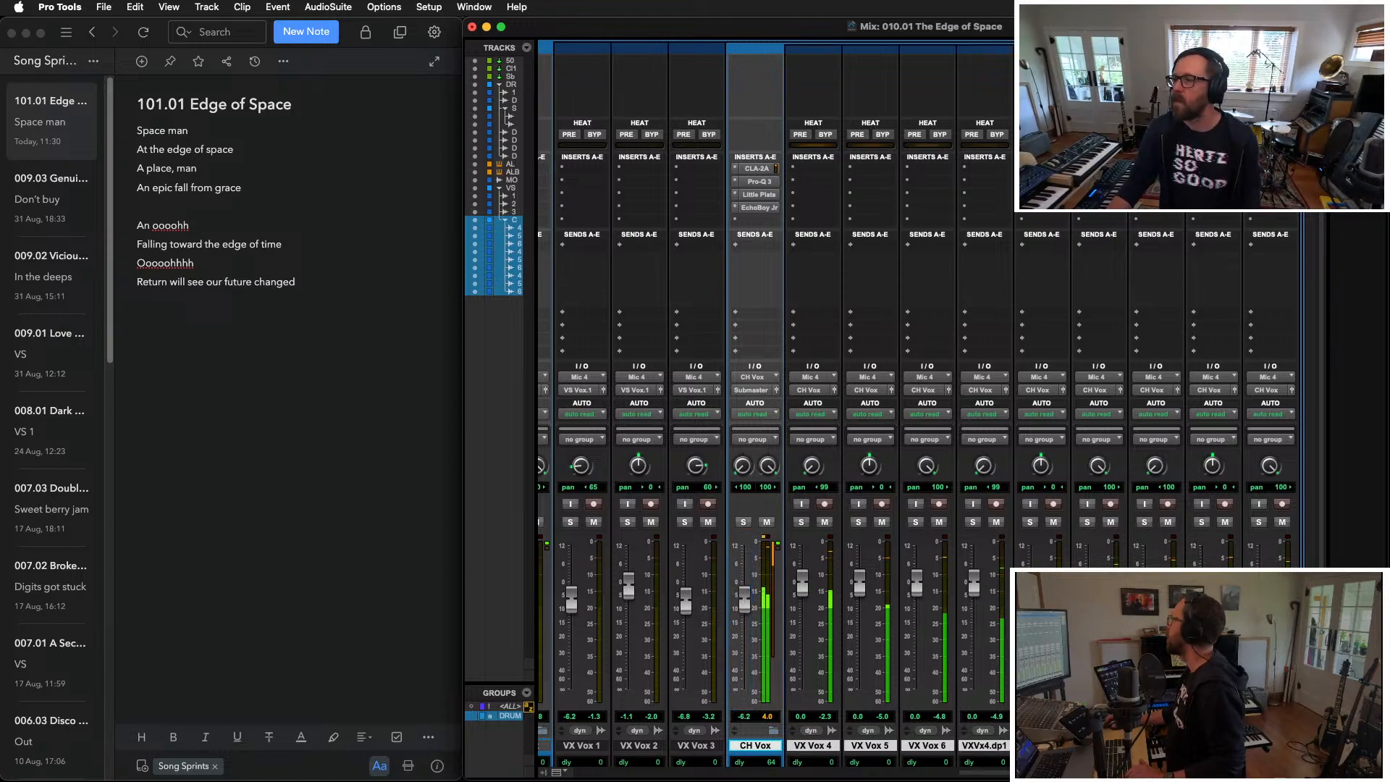
# Step: In the Edit window, delete the clip tails past bar 27 on tracks VX Vox 6.dup1 to VX Vox 6.dup2 and stop playback
pyautogui.press('super+equal')
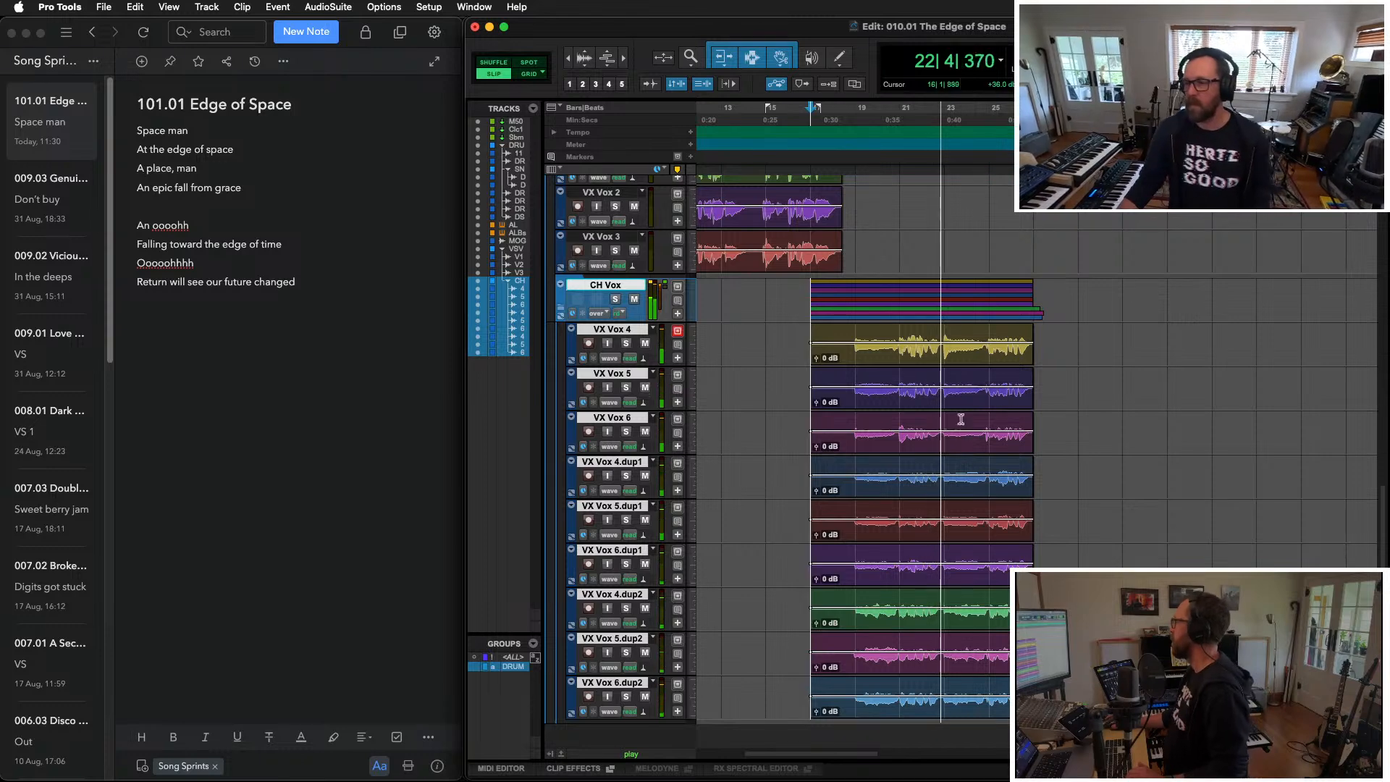
pyautogui.click(1051, 559)
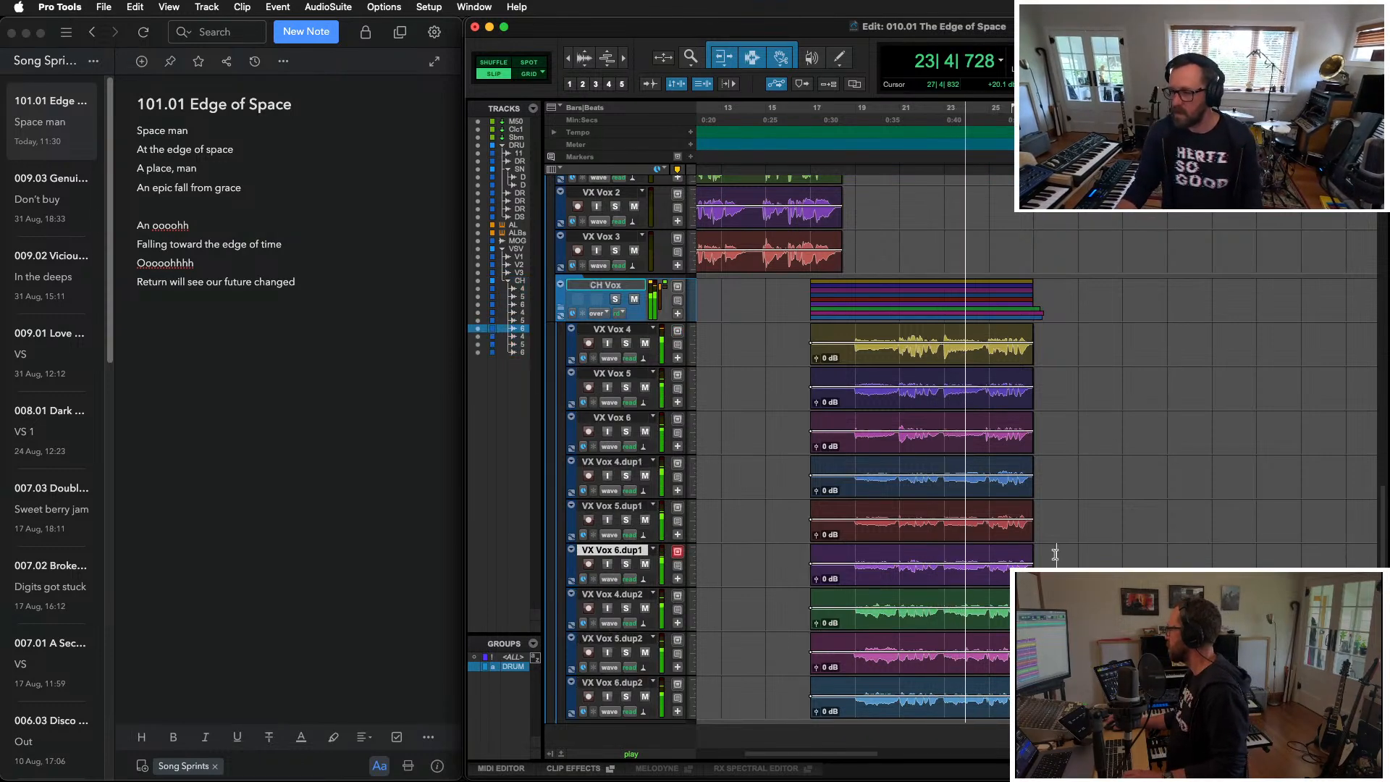
pyautogui.moveTo(1050, 560); pyautogui.dragTo(1061, 691)
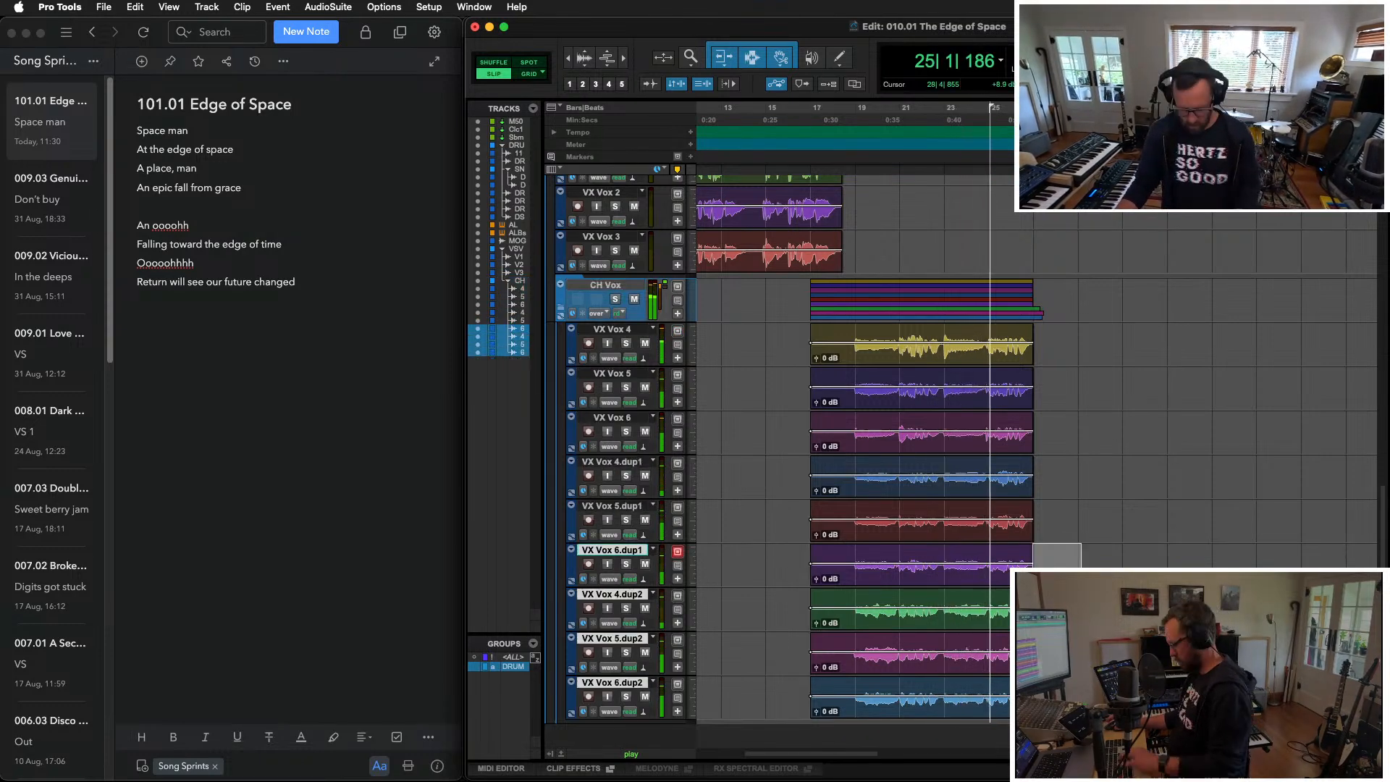
pyautogui.press('Delete')
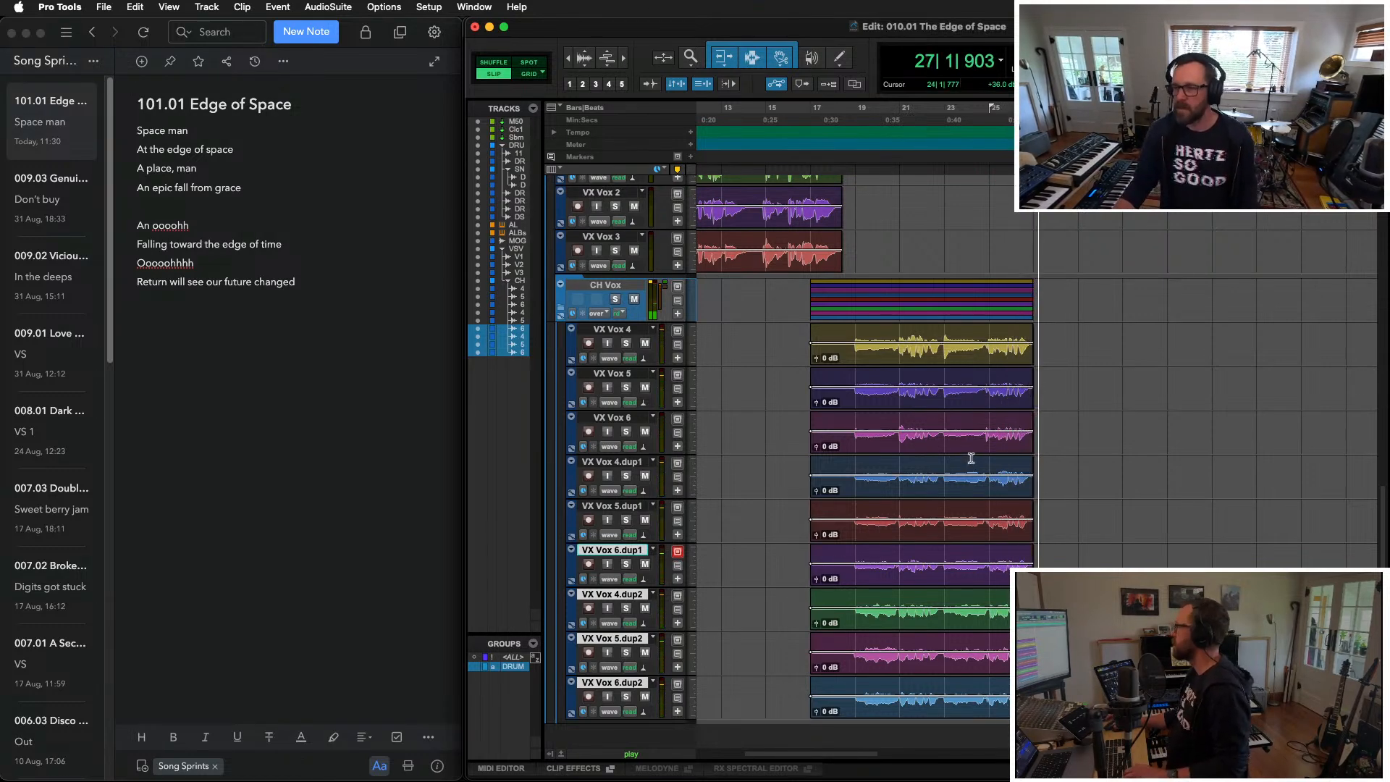
pyautogui.scroll(3, 1039, 362)
pyautogui.press('space')
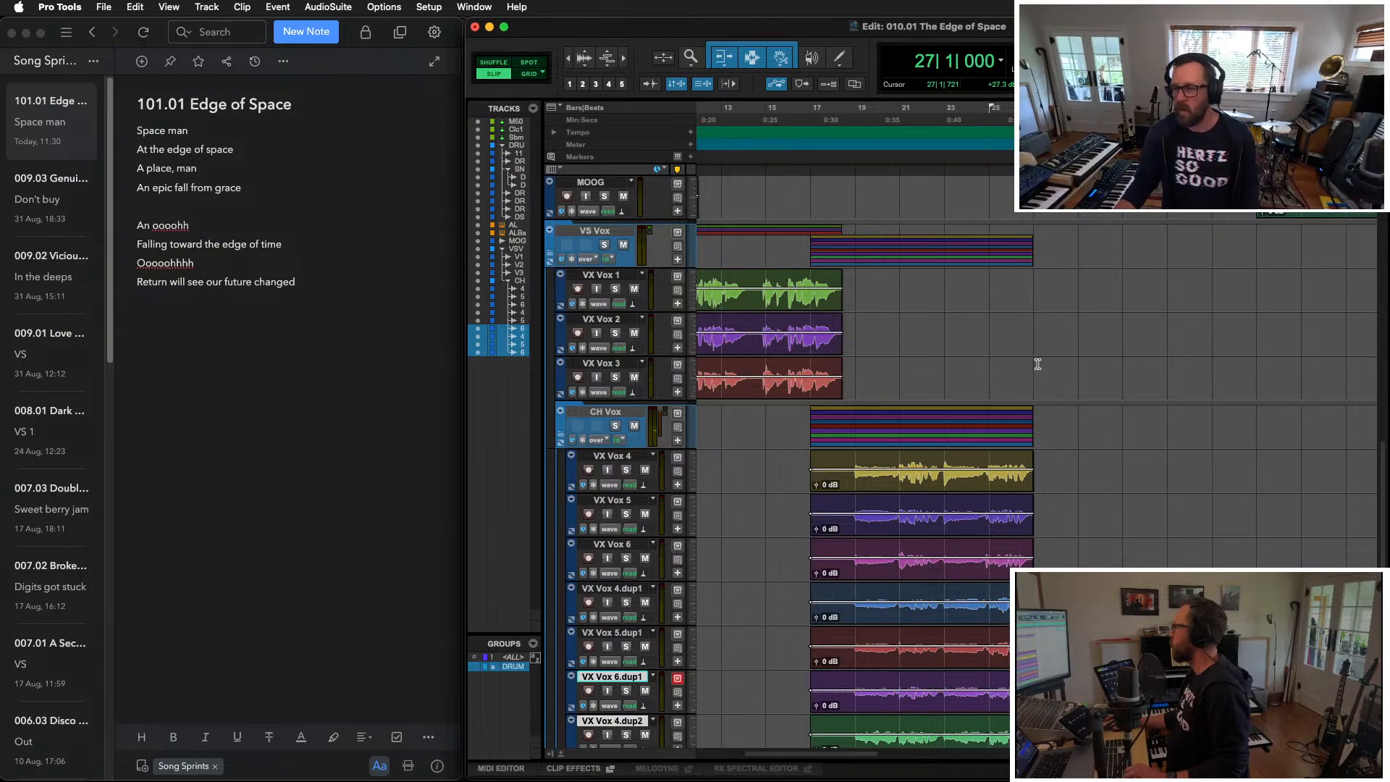
# Step: Delete the empty opening of the VX Vox 1, 2 and 3 clips before the first sung phrase
pyautogui.press('r')
pyautogui.scroll(5, 1039, 360)
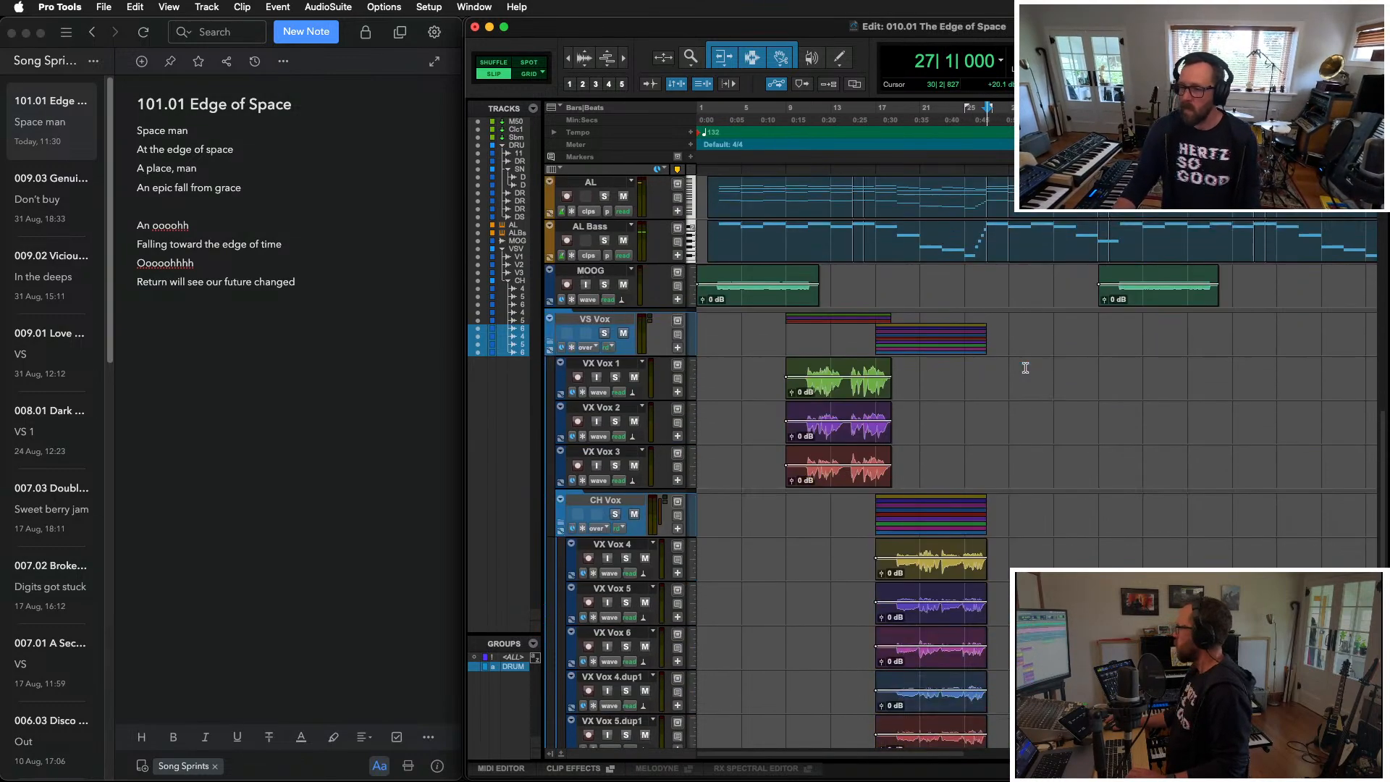
pyautogui.scroll(-3, 1025, 367)
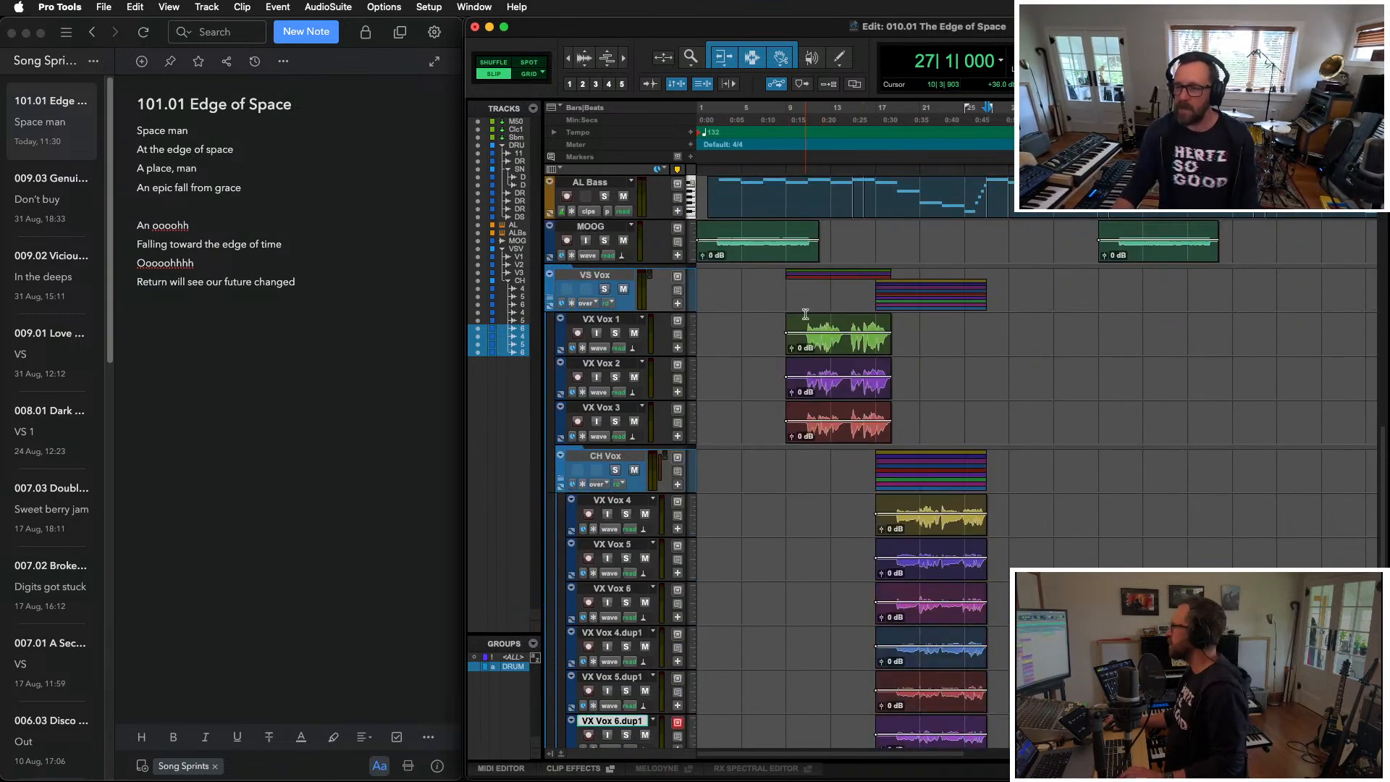
pyautogui.moveTo(803, 318); pyautogui.dragTo(767, 426)
pyautogui.press('Delete')
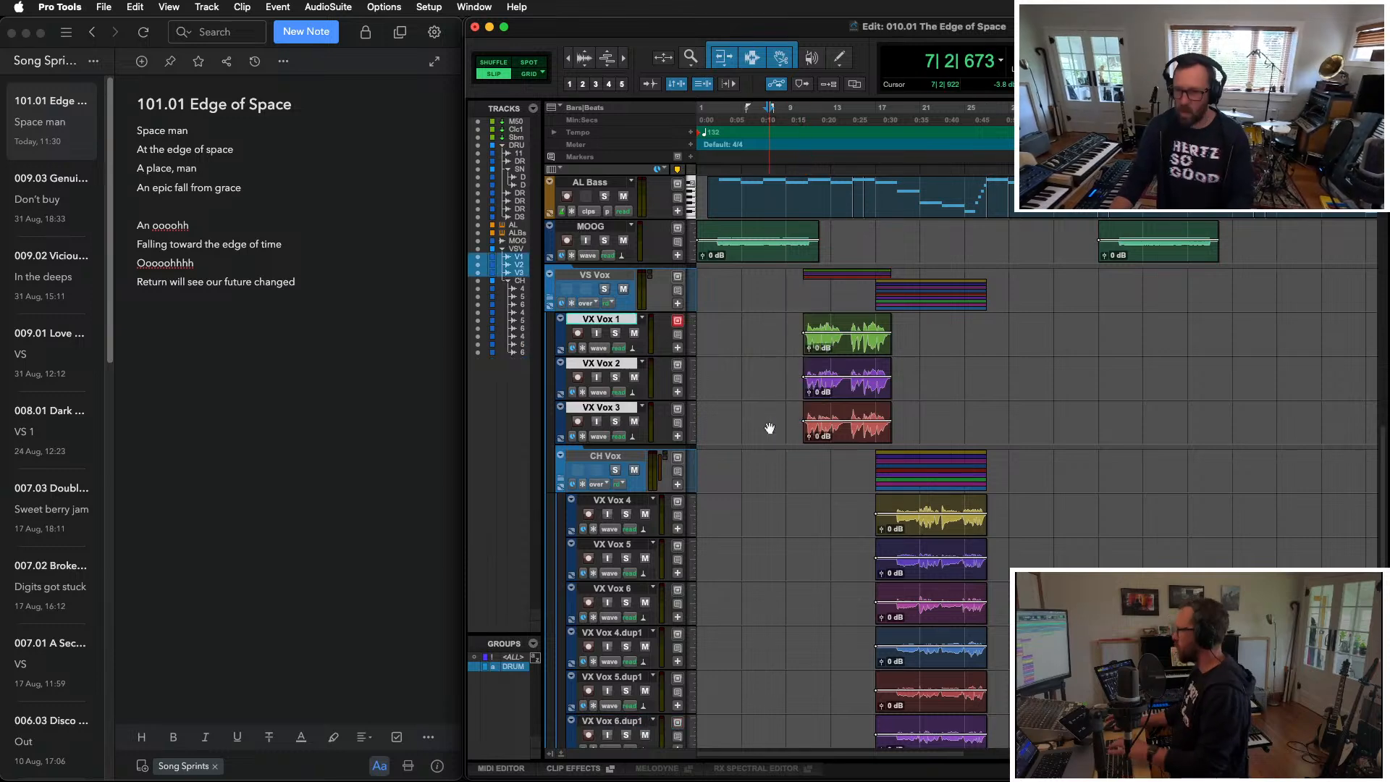
# Step: Play back the verse vocals and narrow their panning in the mixer, with VX Vox 3 at 37 right and VX Vox 1 closer to center
pyautogui.press('space')
pyautogui.press('Tab')
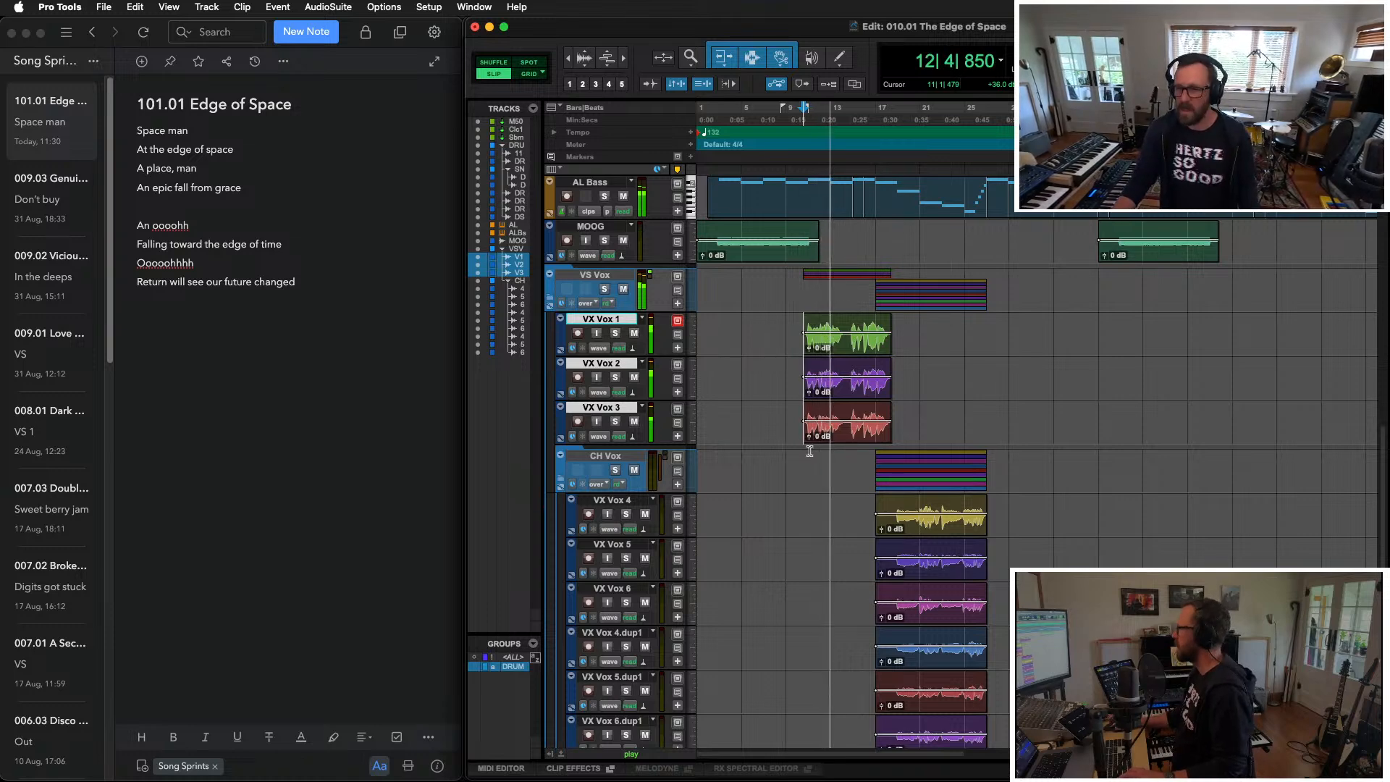
pyautogui.press('super+equal')
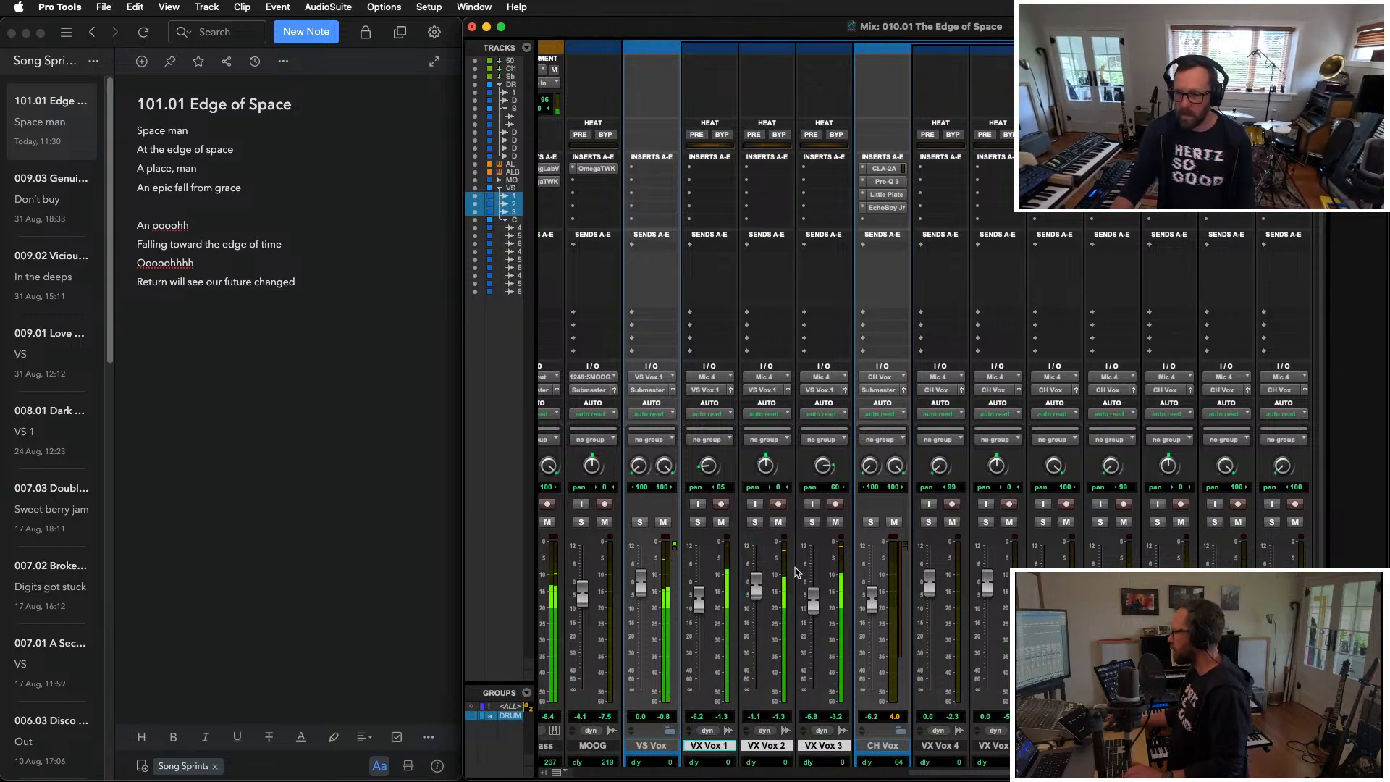
pyautogui.moveTo(823, 465); pyautogui.dragTo(820, 479)
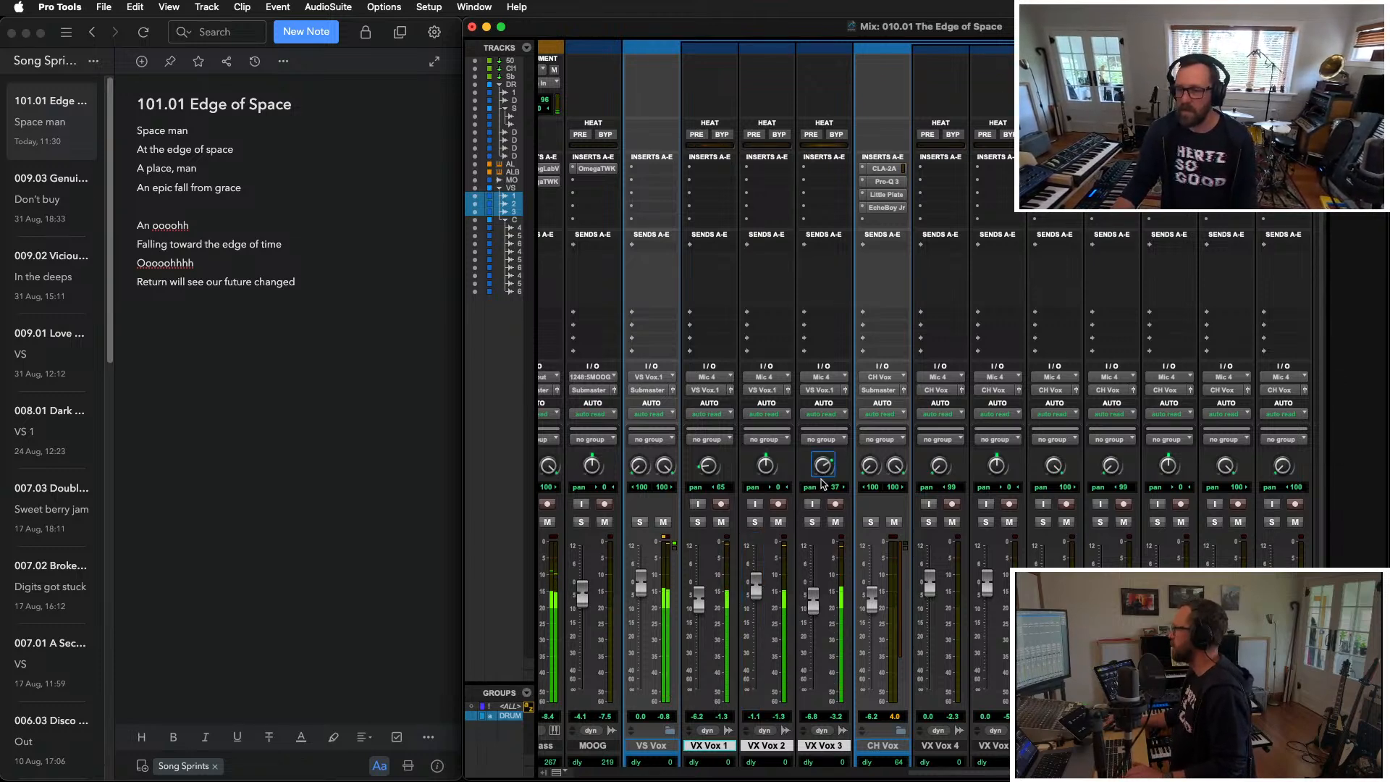
pyautogui.moveTo(708, 457); pyautogui.dragTo(747, 470)
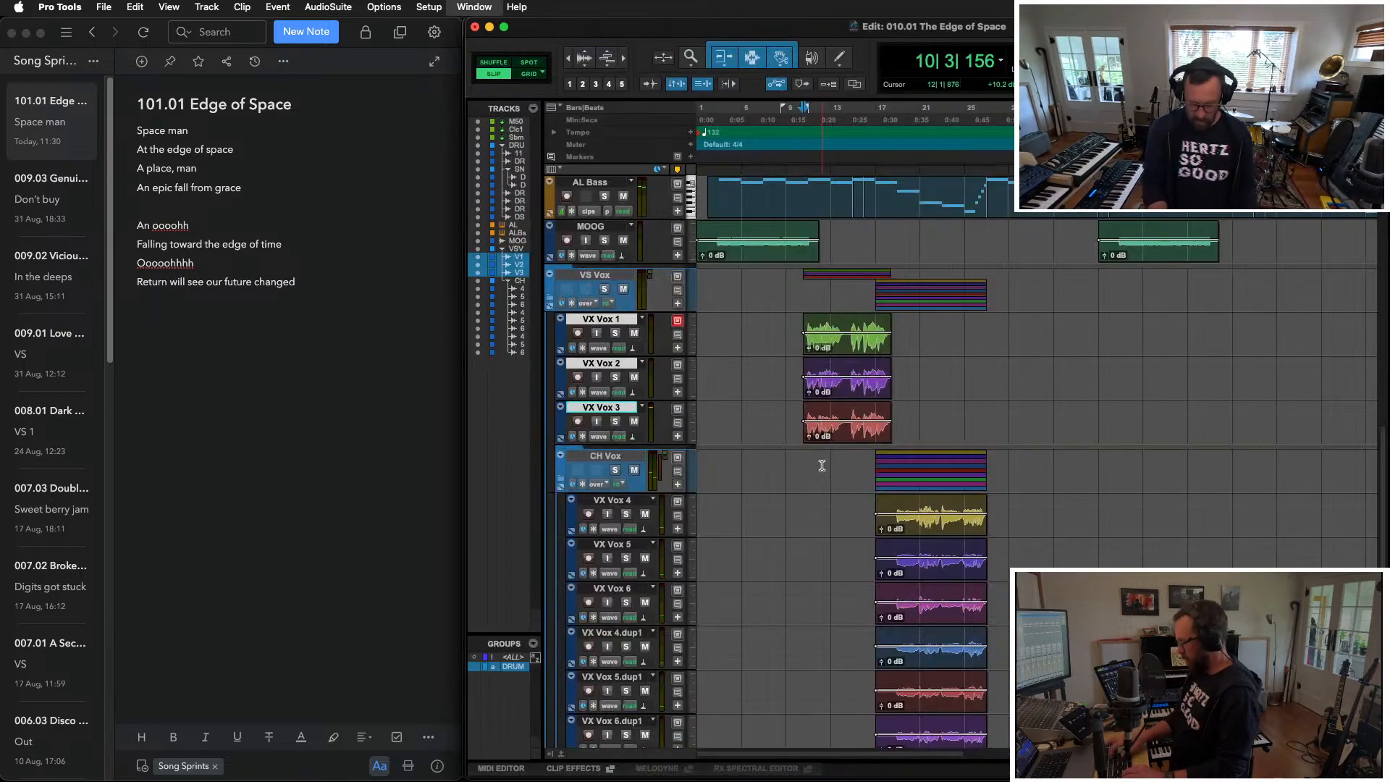
pyautogui.press('super+equal')
# Step: Select the VX Vox 1 clip, open VocAlign Ultra from AudioSuite and capture the clip as the guide
pyautogui.press('t')
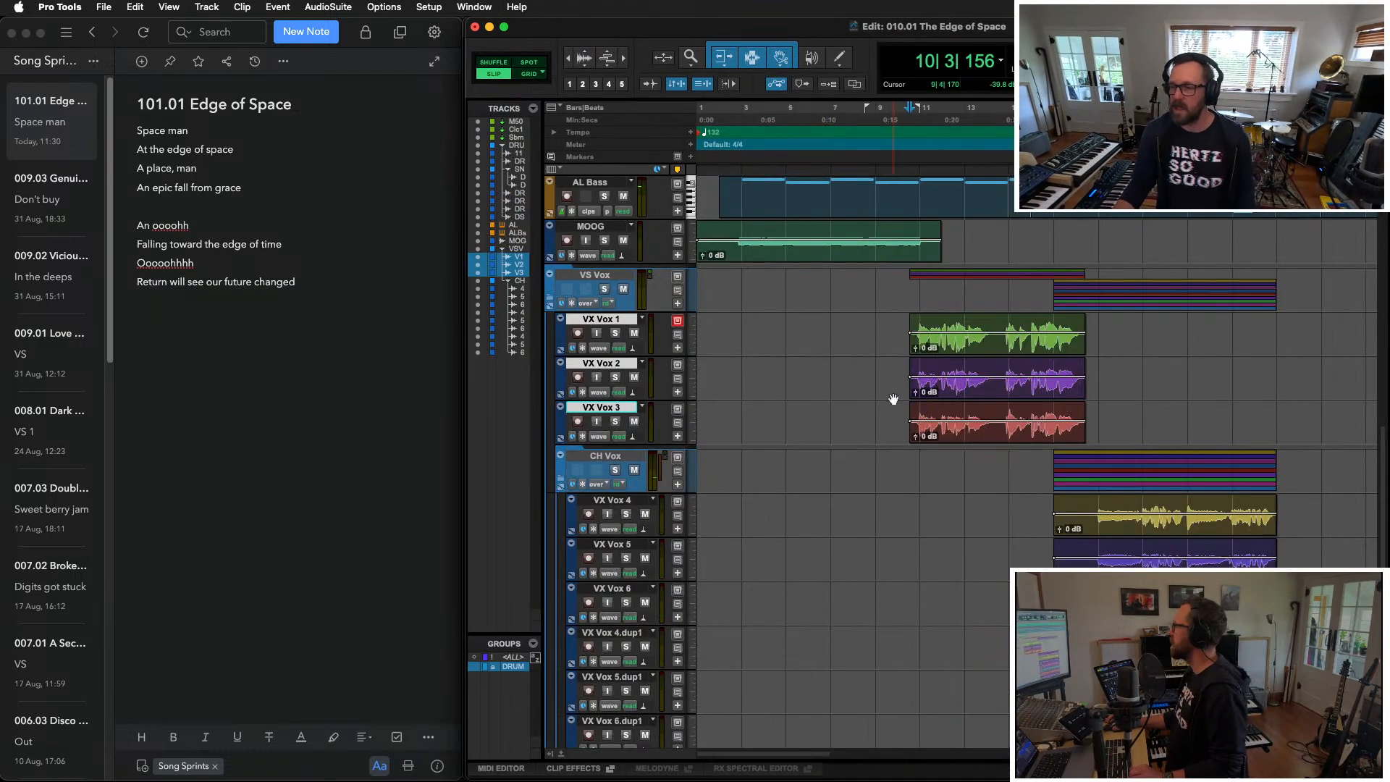
pyautogui.click(999, 340)
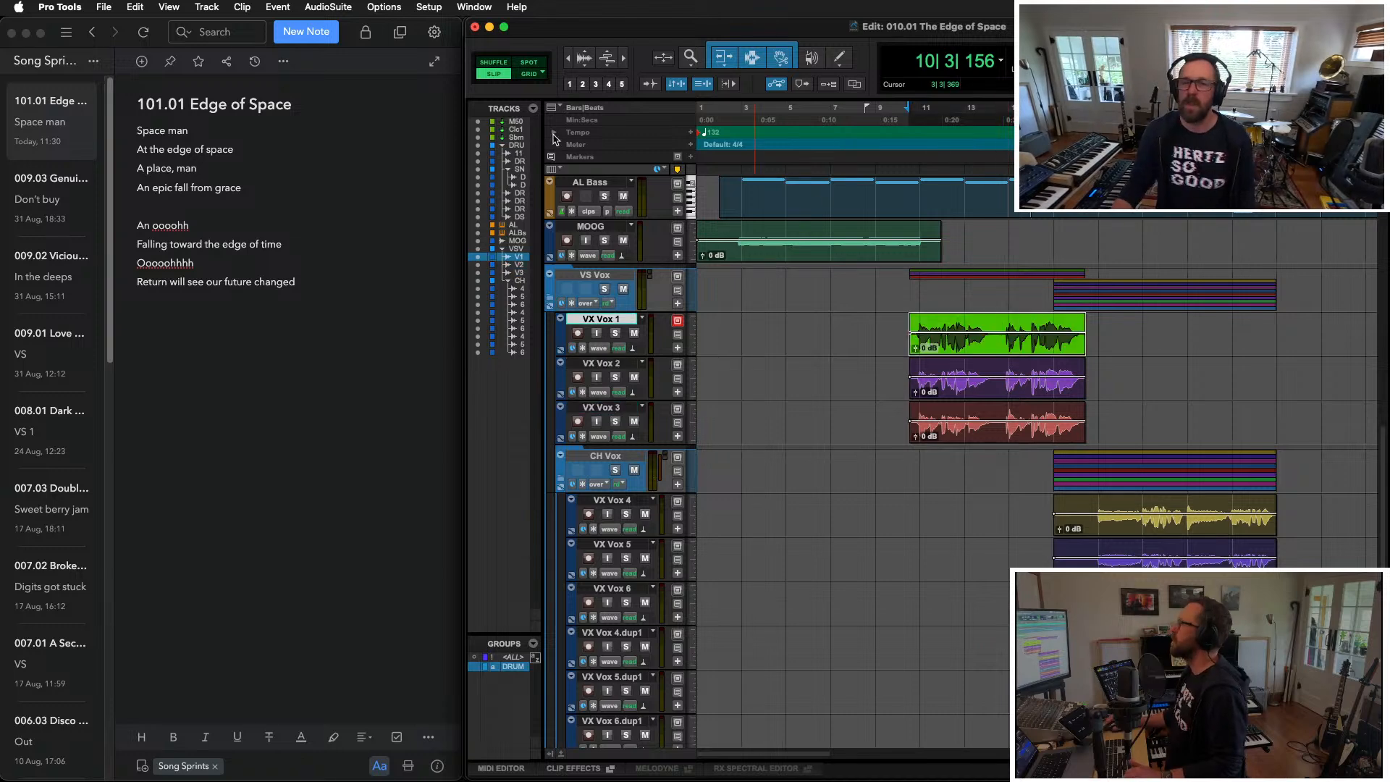
pyautogui.click(358, 5)
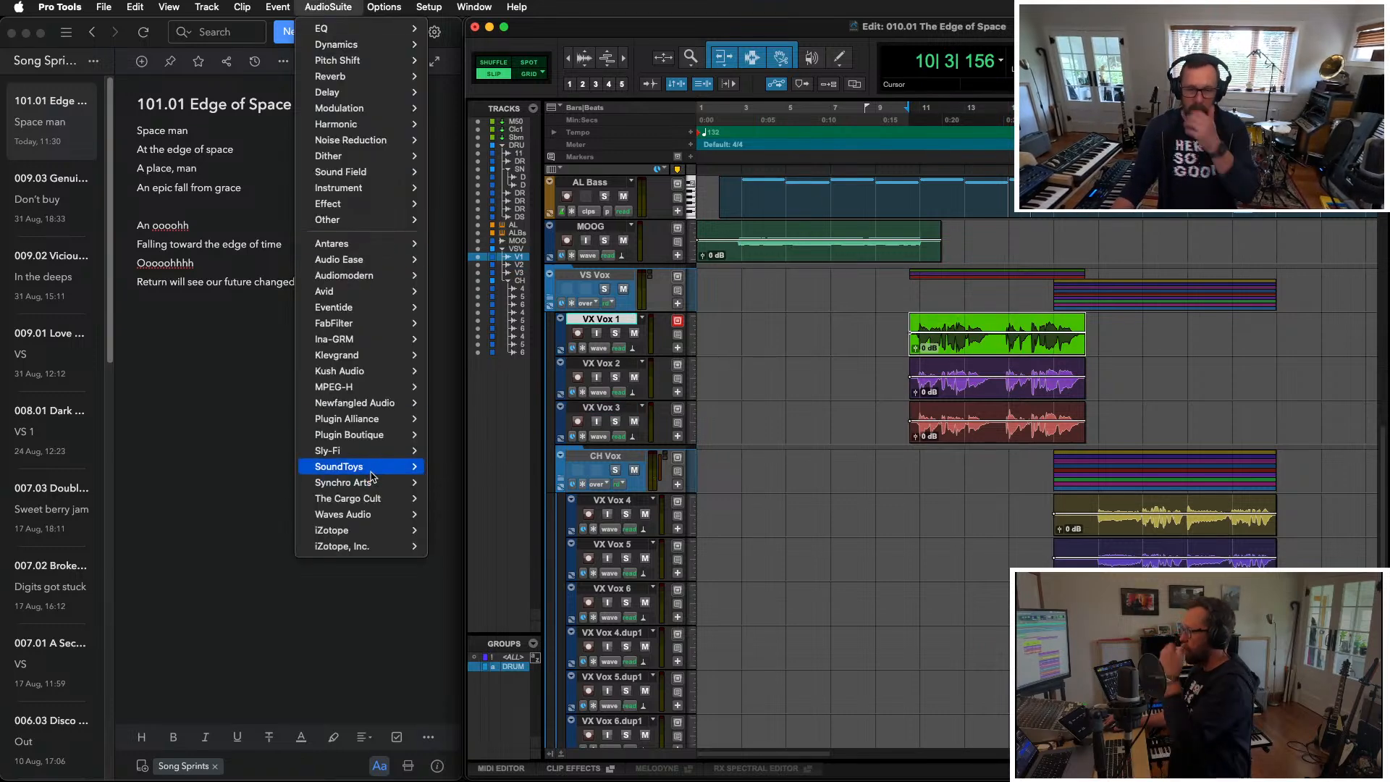
pyautogui.moveTo(371, 468)
pyautogui.click(483, 484)
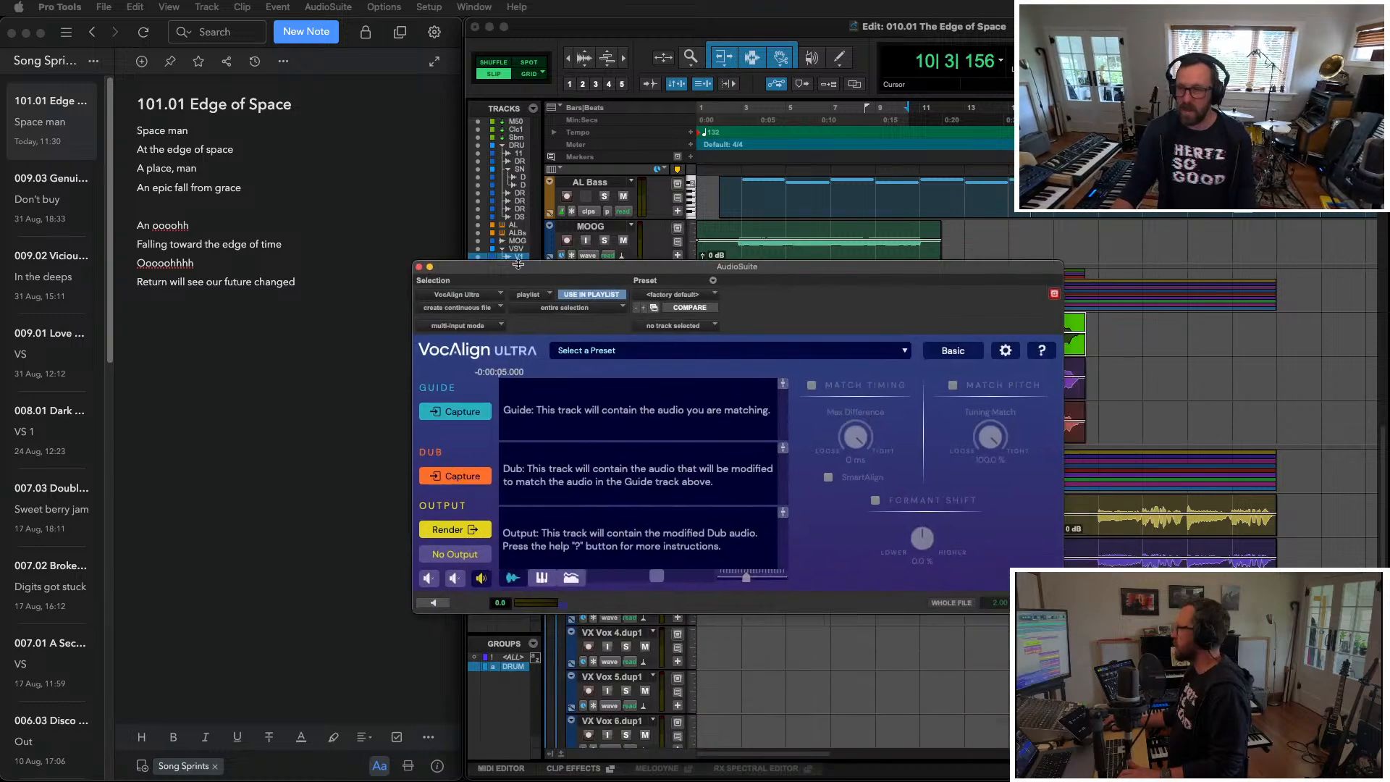
pyautogui.moveTo(521, 266); pyautogui.dragTo(121, 136)
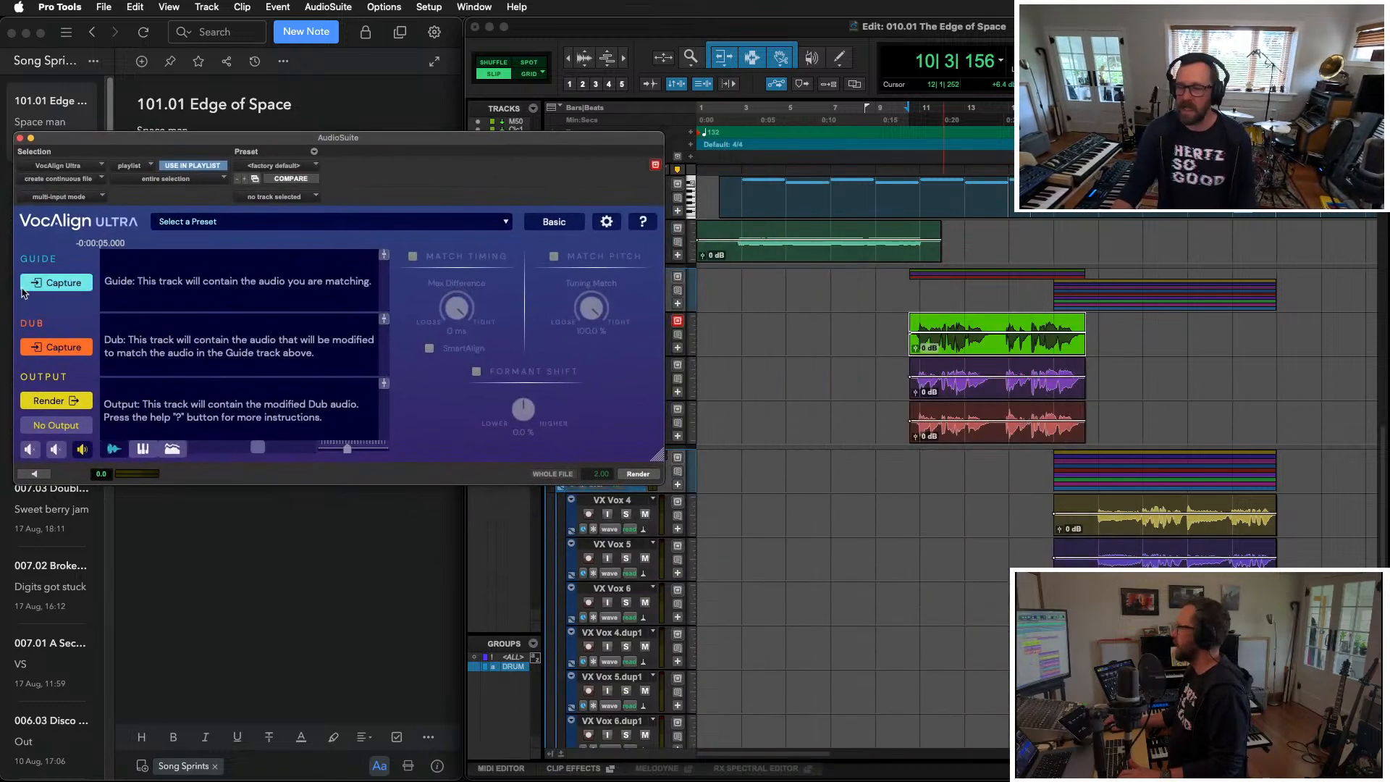
pyautogui.click(61, 282)
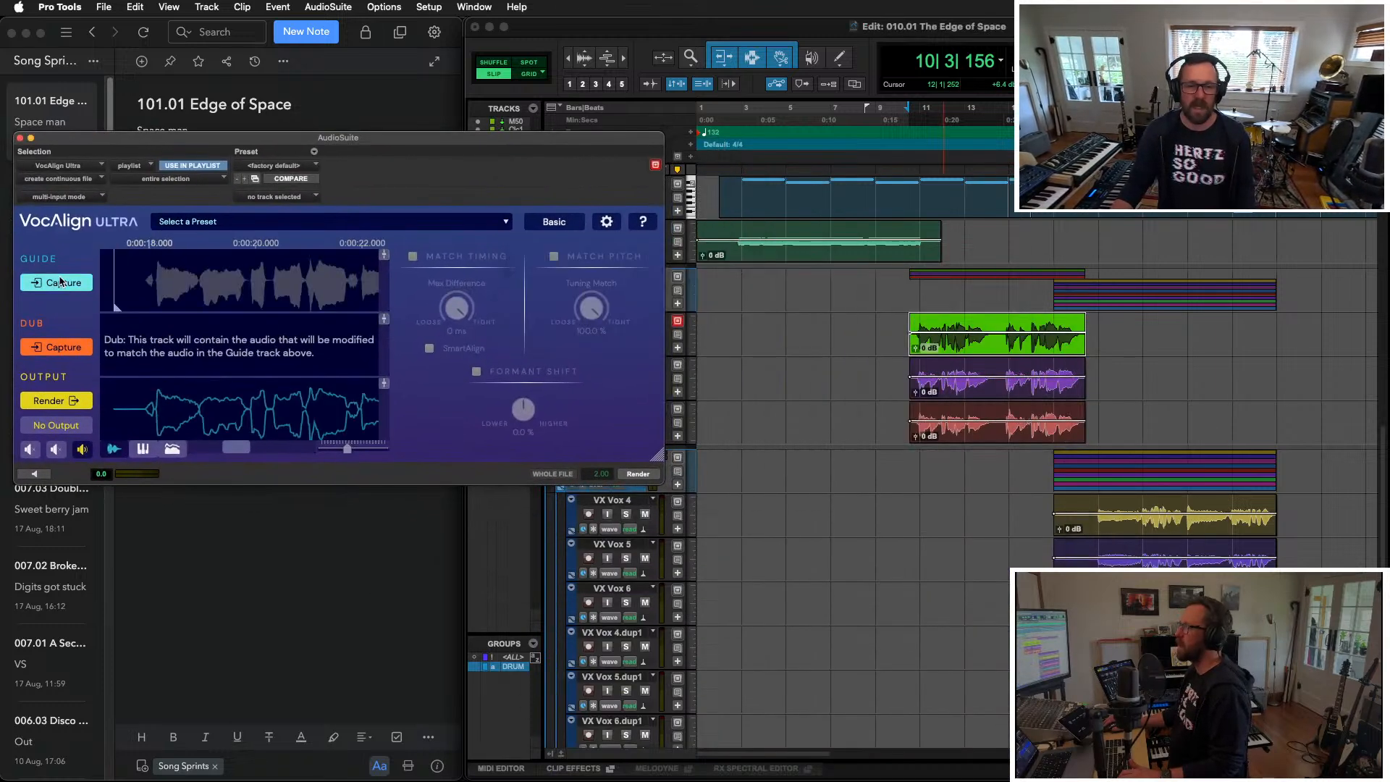
# Step: Capture the VX Vox 2 and VX Vox 3 clips in turn as dubs, render each aligned to the VX Vox 1 guide, and close VocAlign Ultra
pyautogui.click(1018, 395)
pyautogui.click(69, 351)
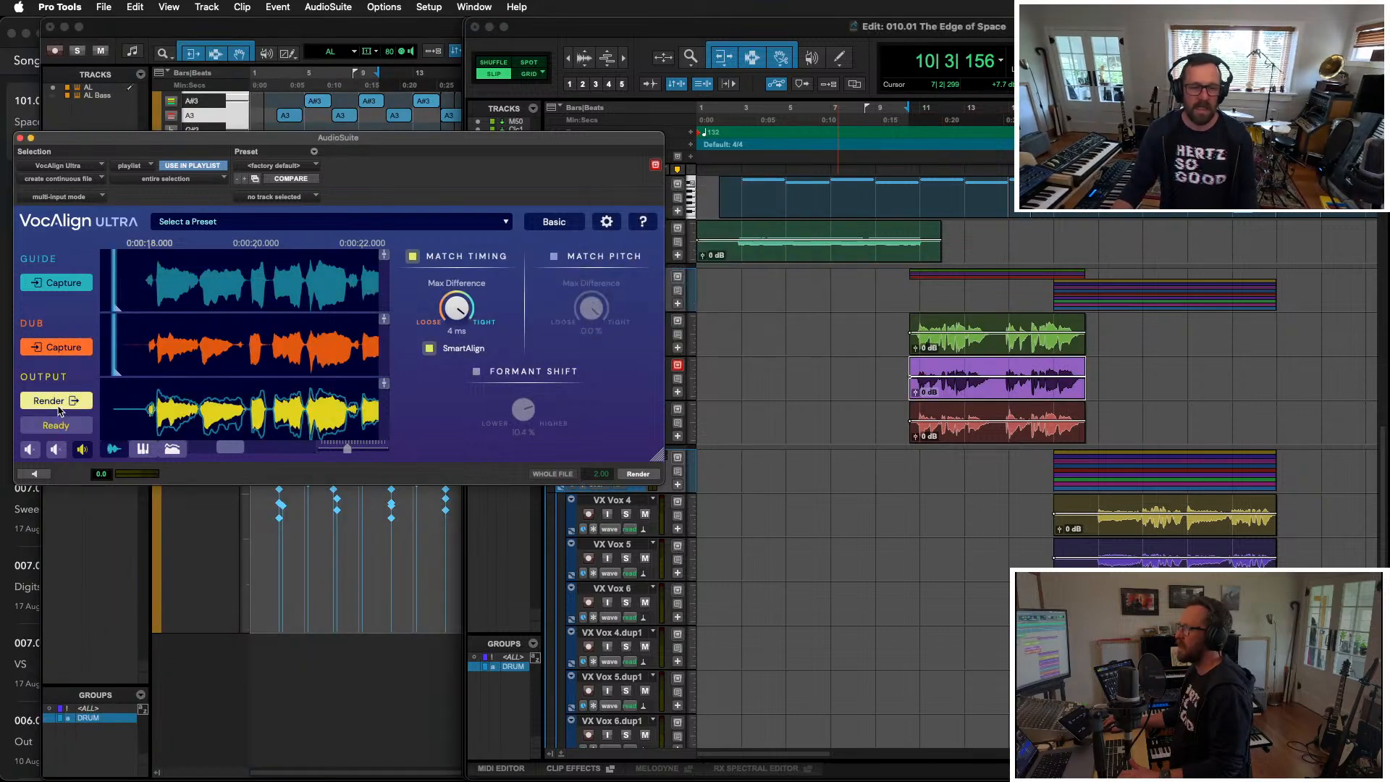
pyautogui.click(993, 427)
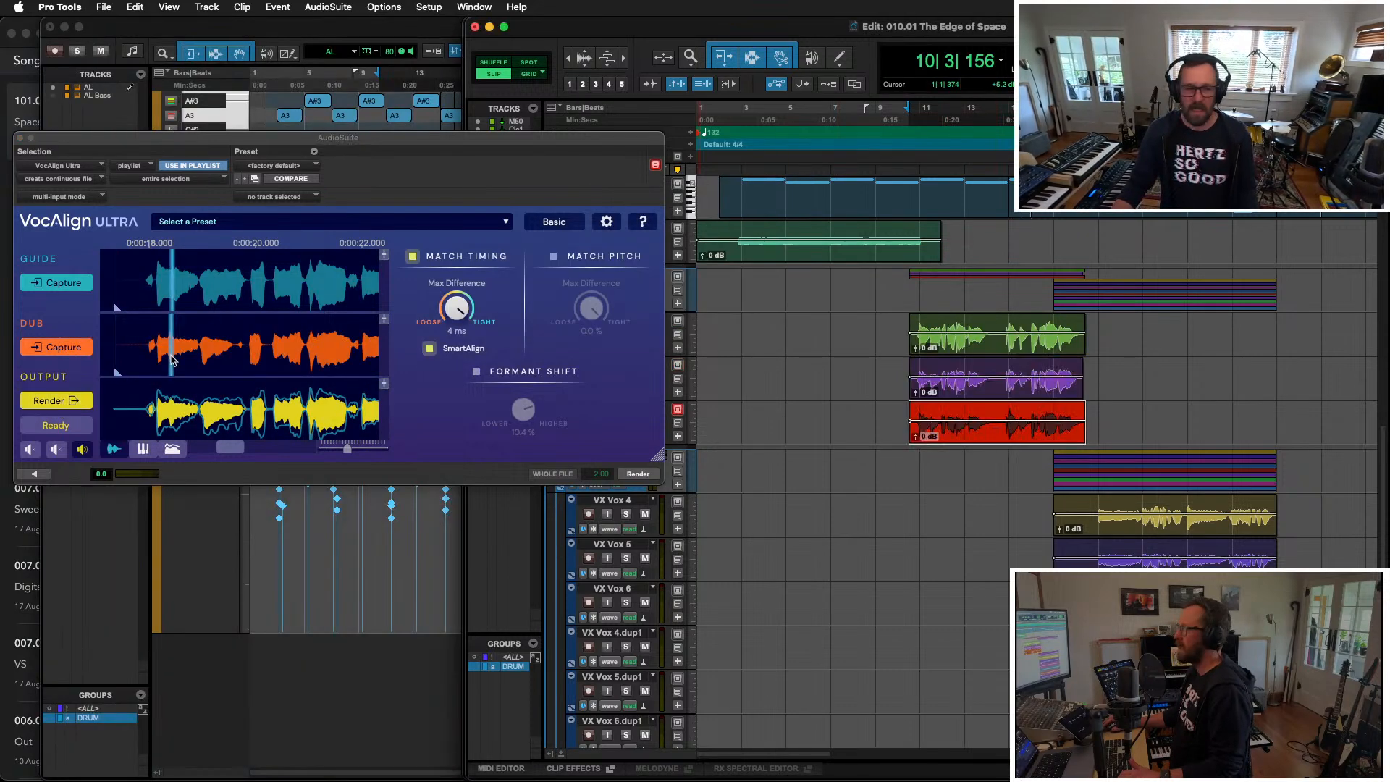
pyautogui.click(61, 399)
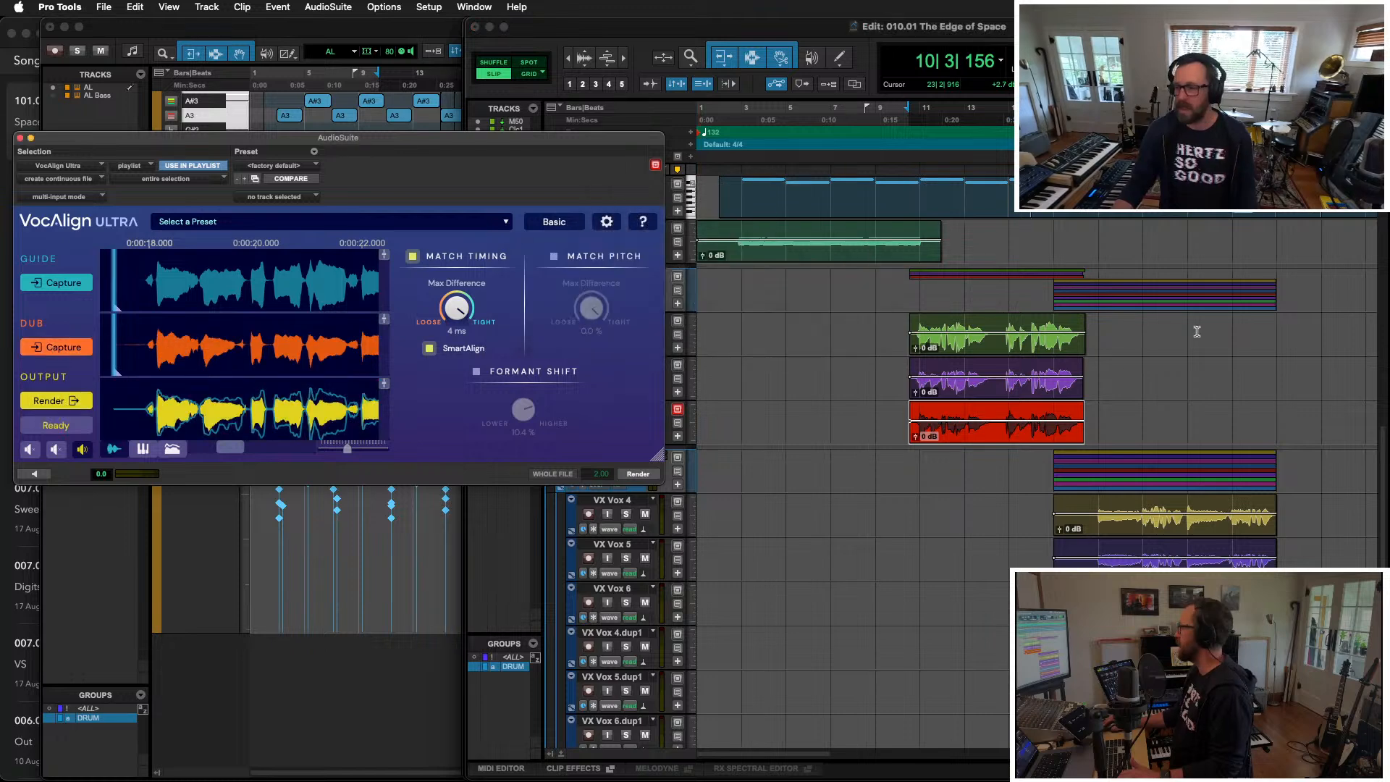
pyautogui.click(20, 138)
# Step: Play back the aligned verse vocals and insert the stereo SILIKA compressor on the VS Vox track in the mixer
pyautogui.press('space')
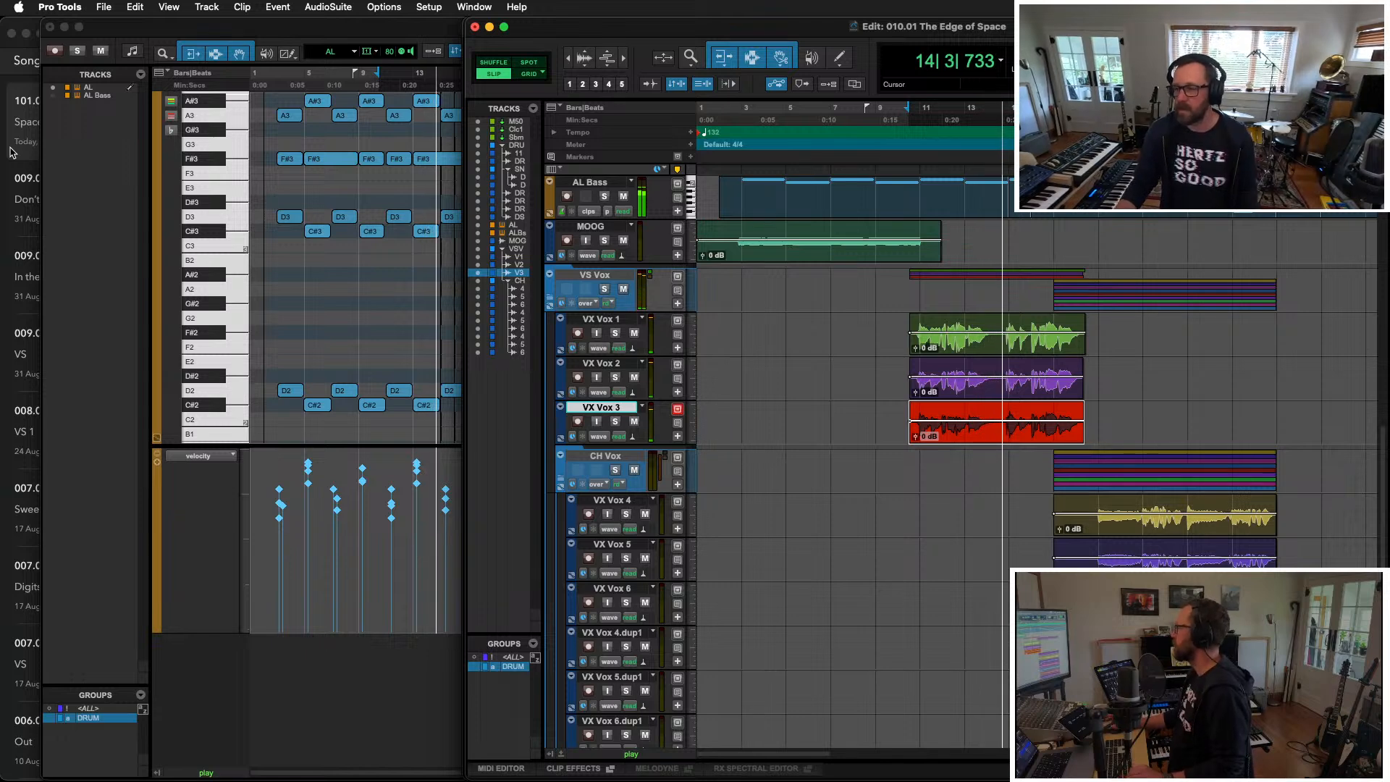
pyautogui.press('super+equal')
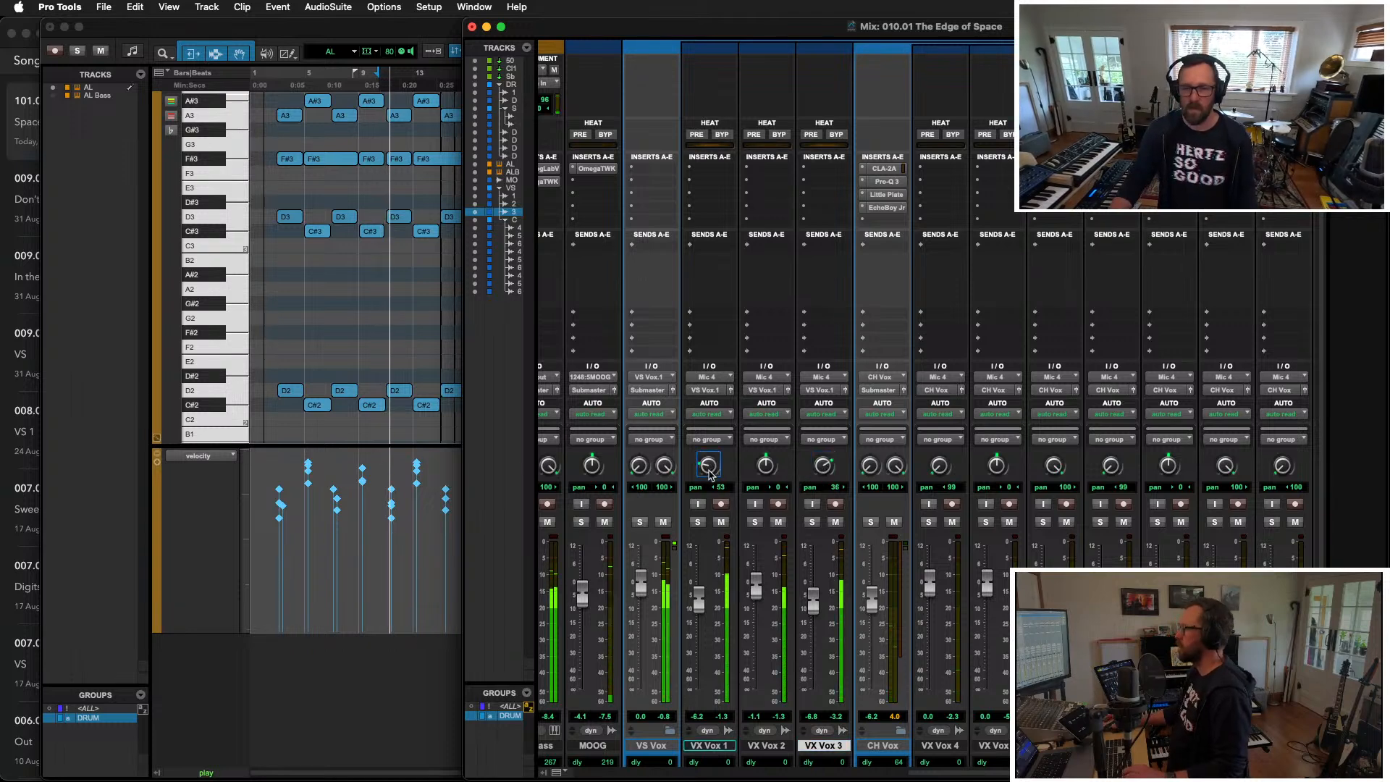
pyautogui.press('super+equal')
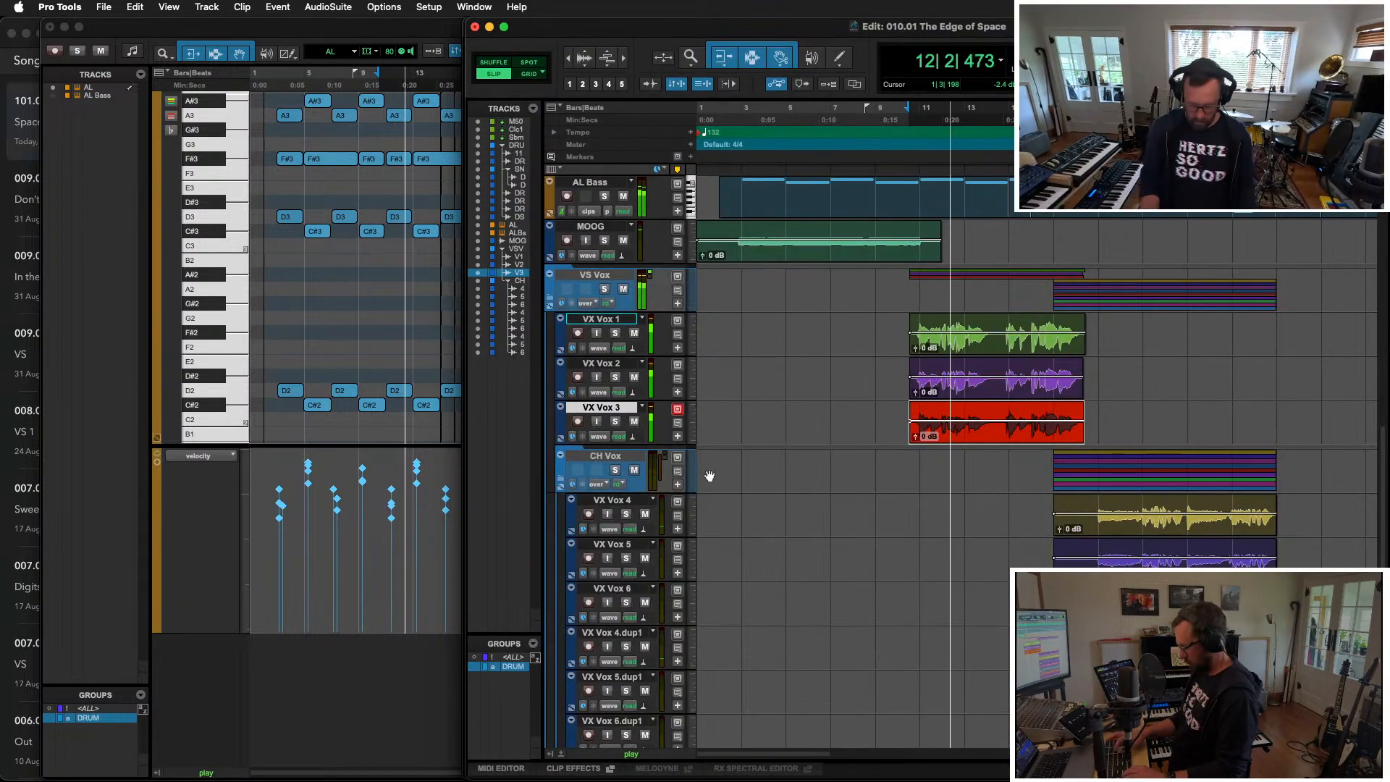
pyautogui.press('super+equal')
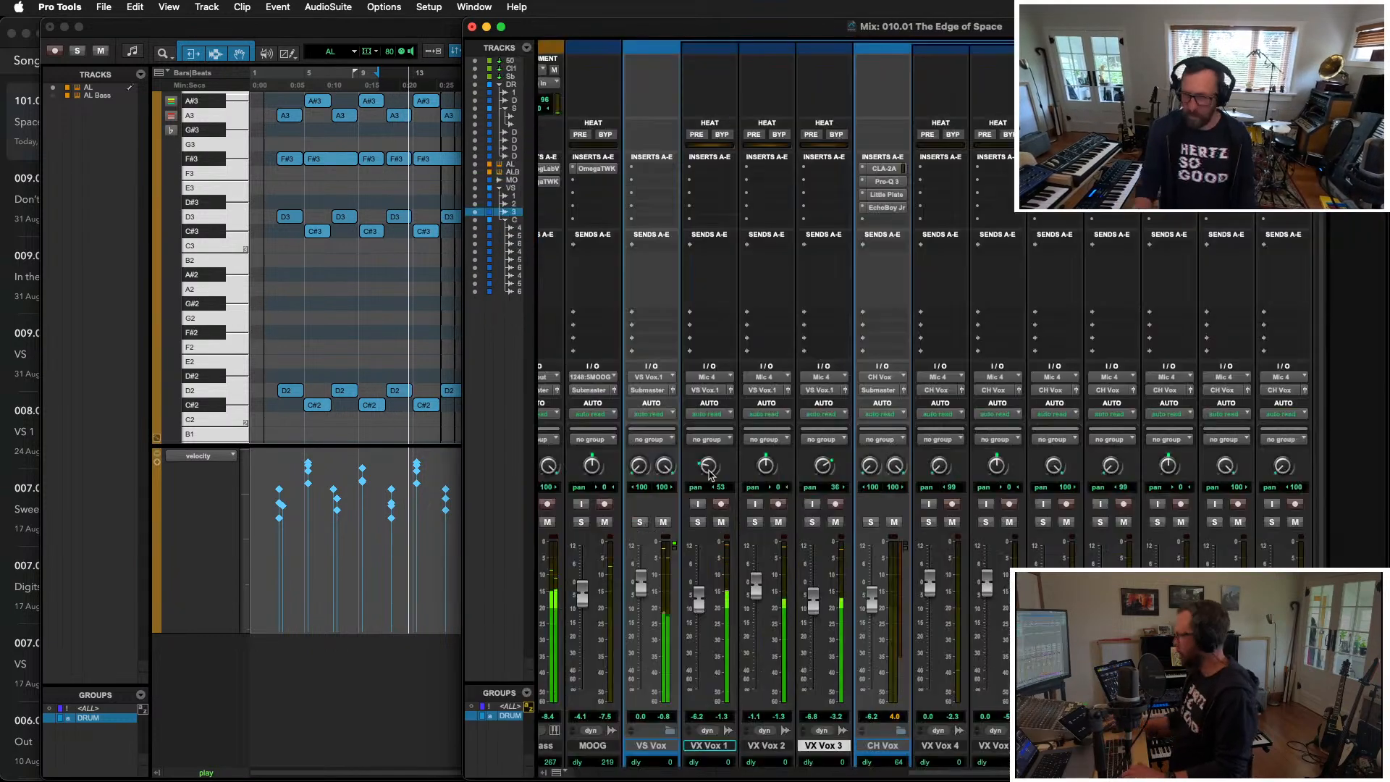
pyautogui.click(649, 172)
pyautogui.moveTo(700, 169)
pyautogui.moveTo(792, 172)
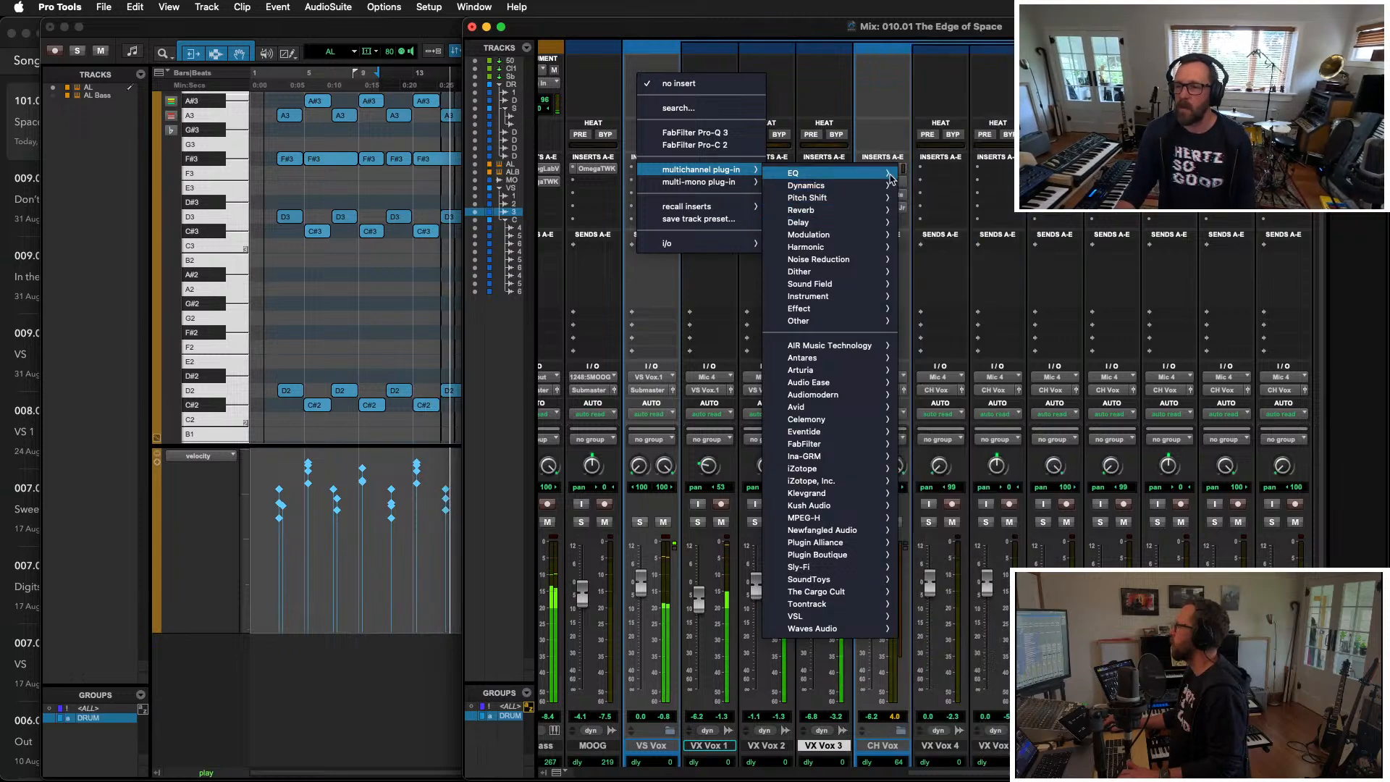
pyautogui.moveTo(889, 185)
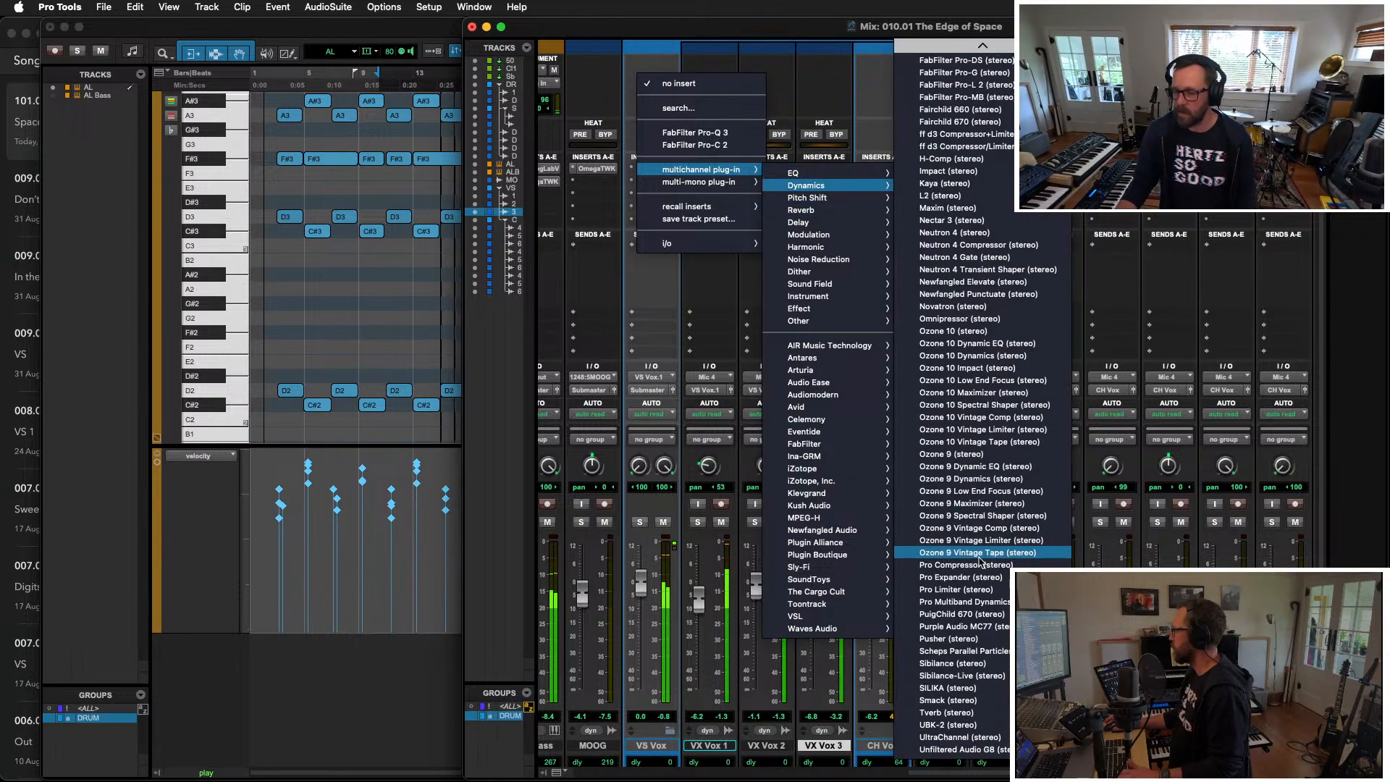
pyautogui.click(961, 689)
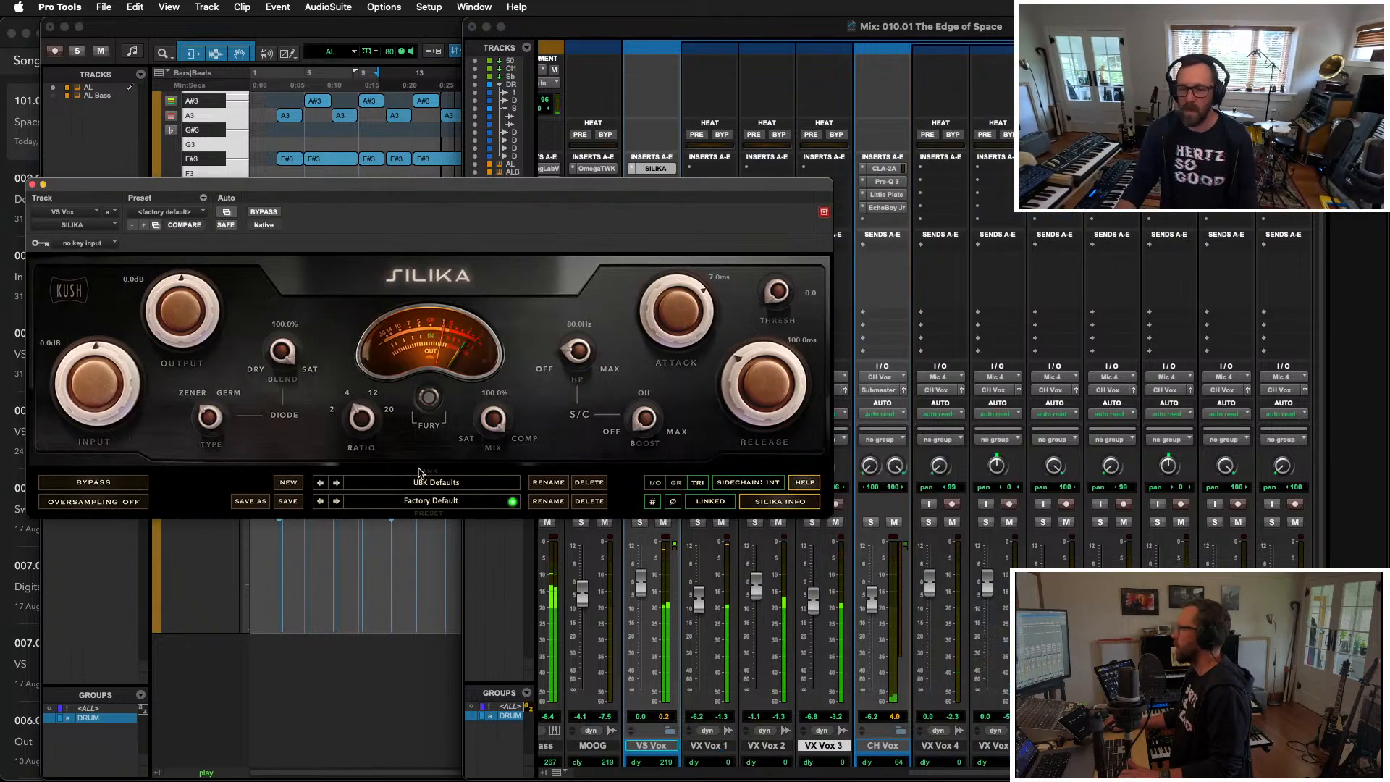
# Step: Audition presets from SILIKA's Vocals bank on VS Vox and settle on Firm Vintage Leveling
pyautogui.click(433, 483)
pyautogui.click(402, 574)
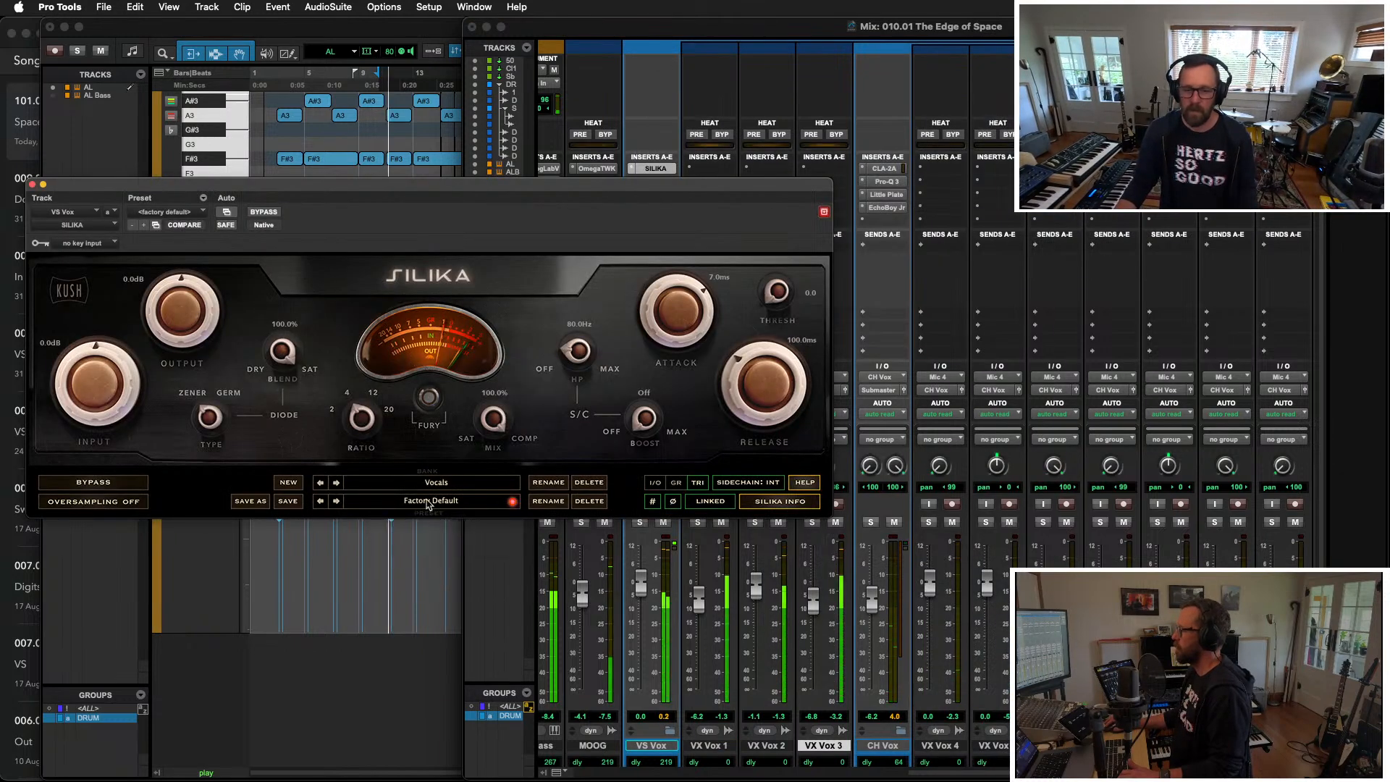
pyautogui.click(336, 502)
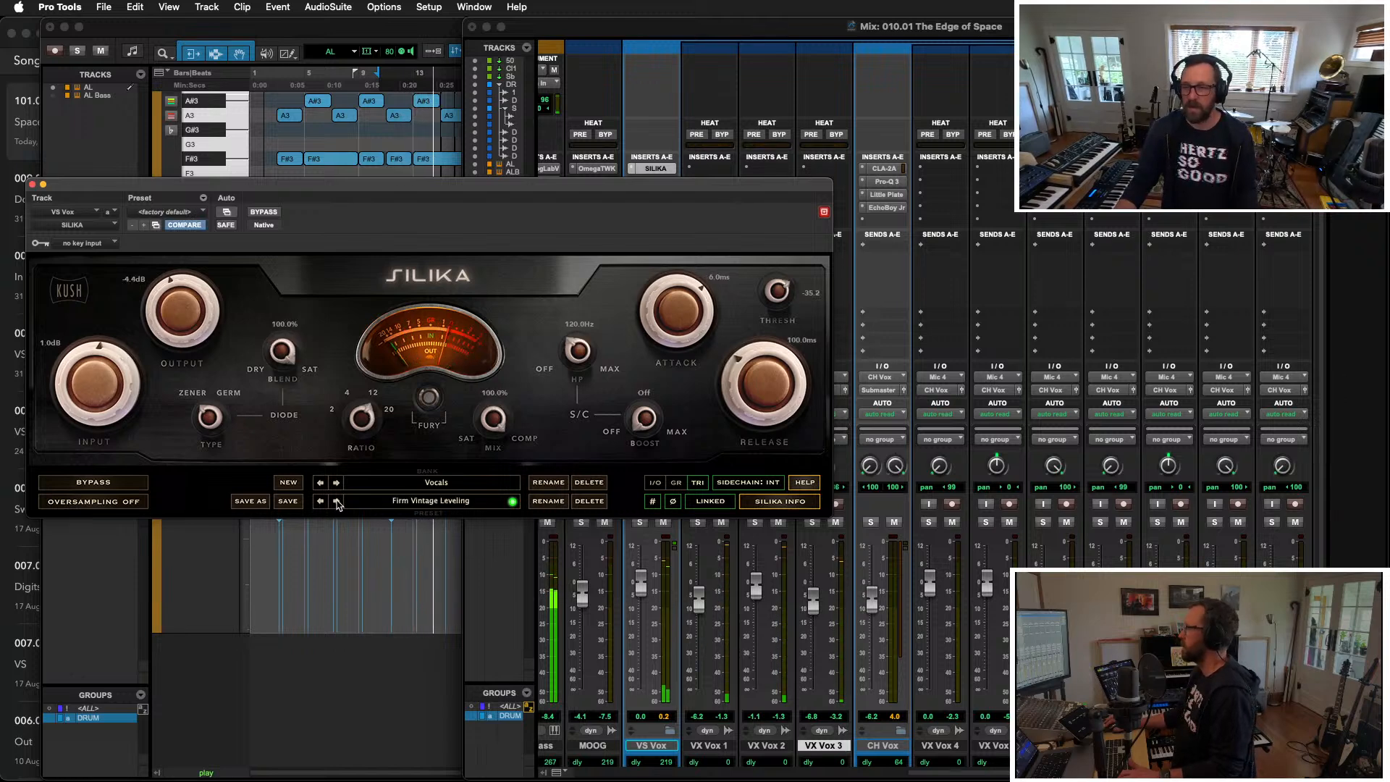
pyautogui.click(337, 501)
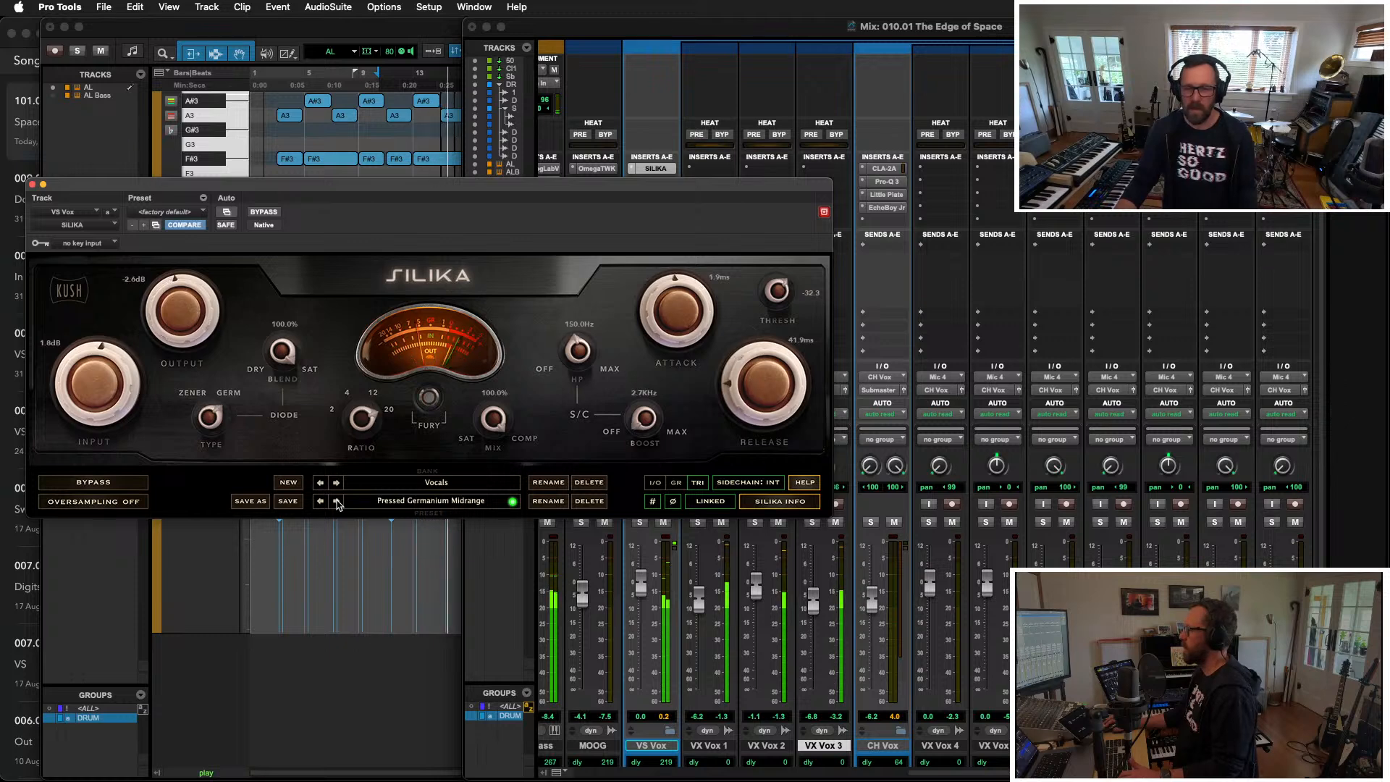
pyautogui.click(336, 501)
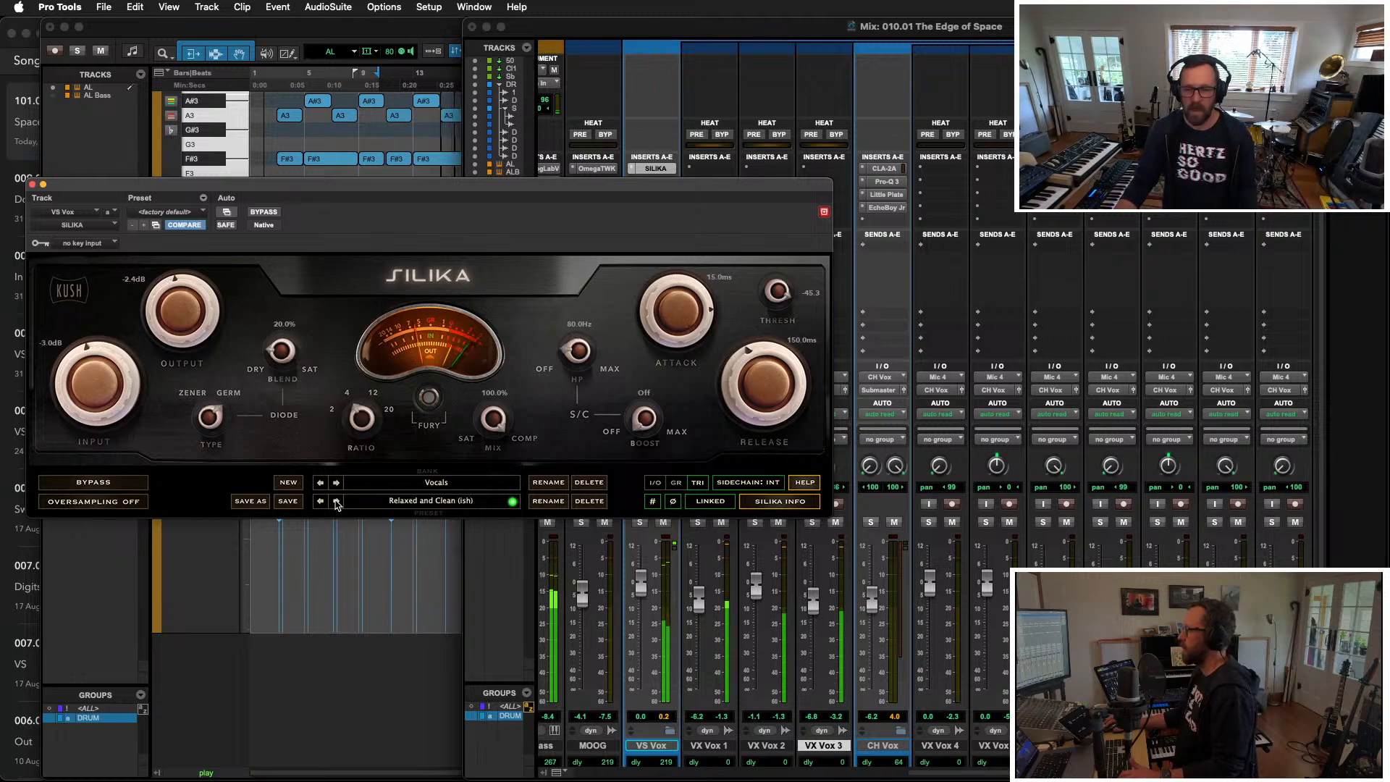
pyautogui.click(321, 501)
pyautogui.click(321, 501)
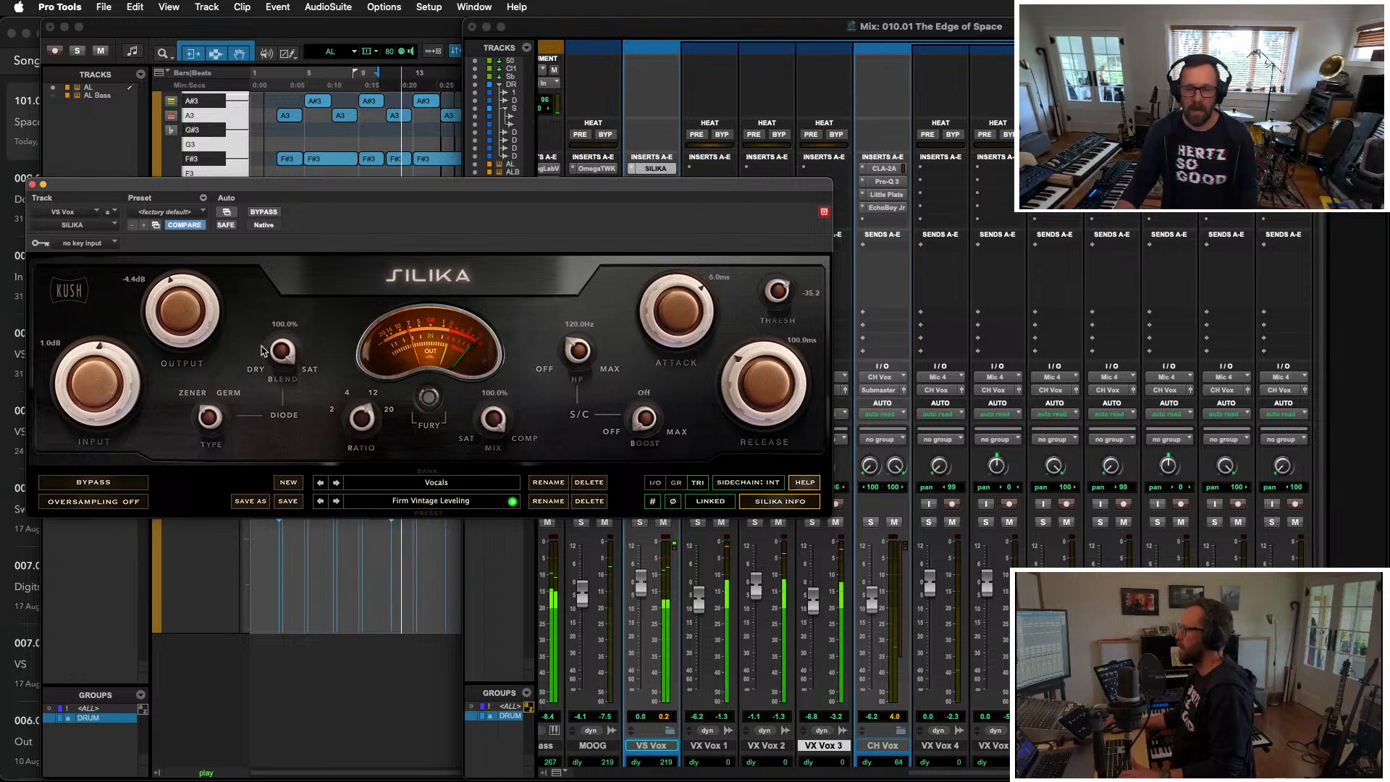
# Step: Enable Fury in SILIKA, lower the mix to about 69%, raise the output to -2.6 dB and close the plug-in
pyautogui.click(428, 397)
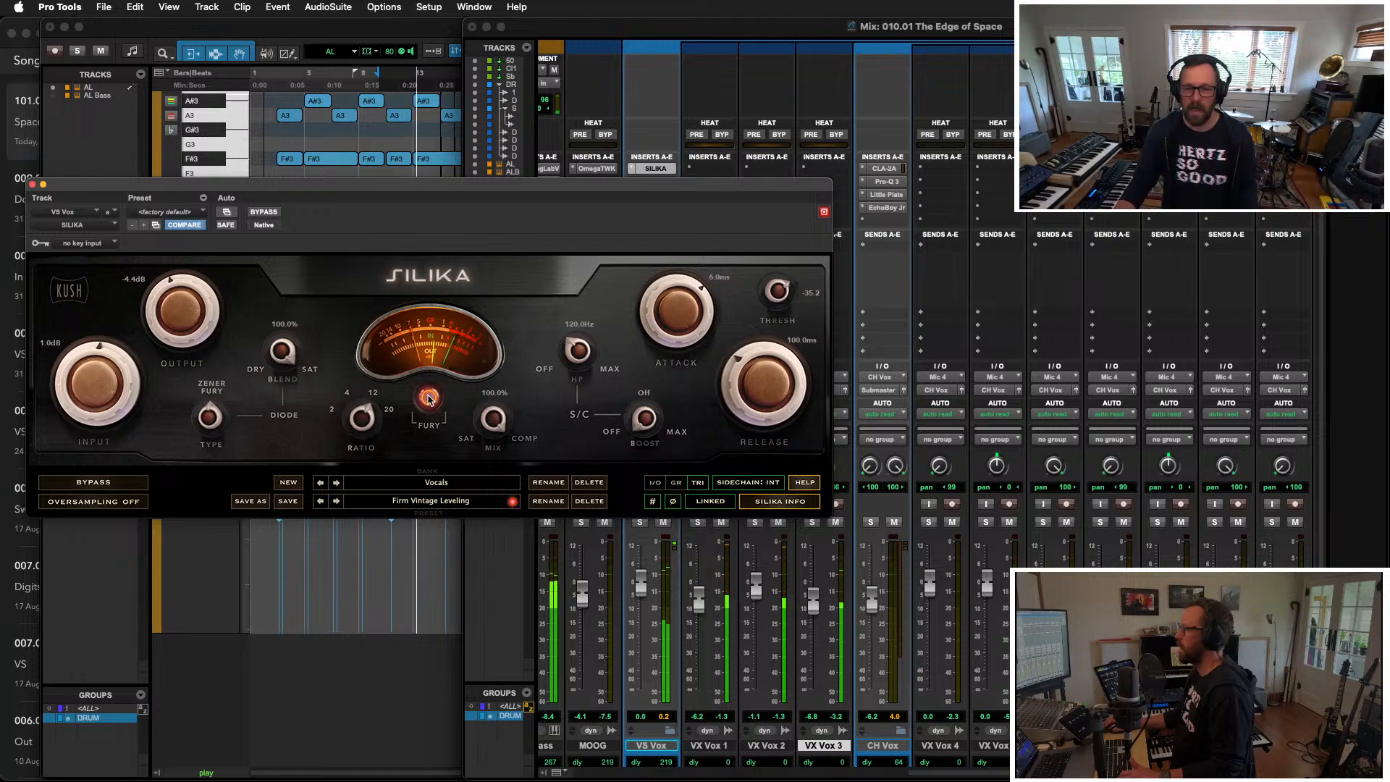
pyautogui.moveTo(496, 427); pyautogui.dragTo(491, 460)
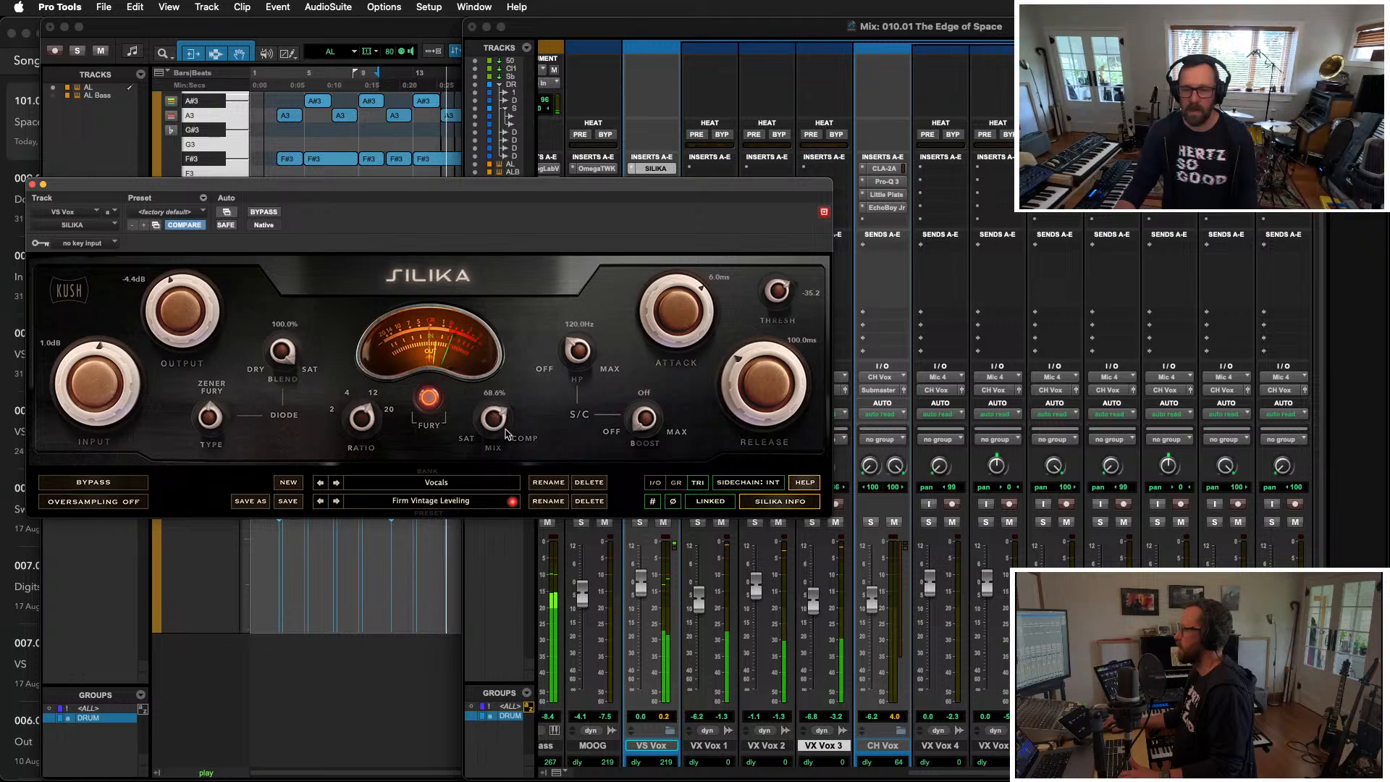
pyautogui.moveTo(172, 315); pyautogui.dragTo(171, 308)
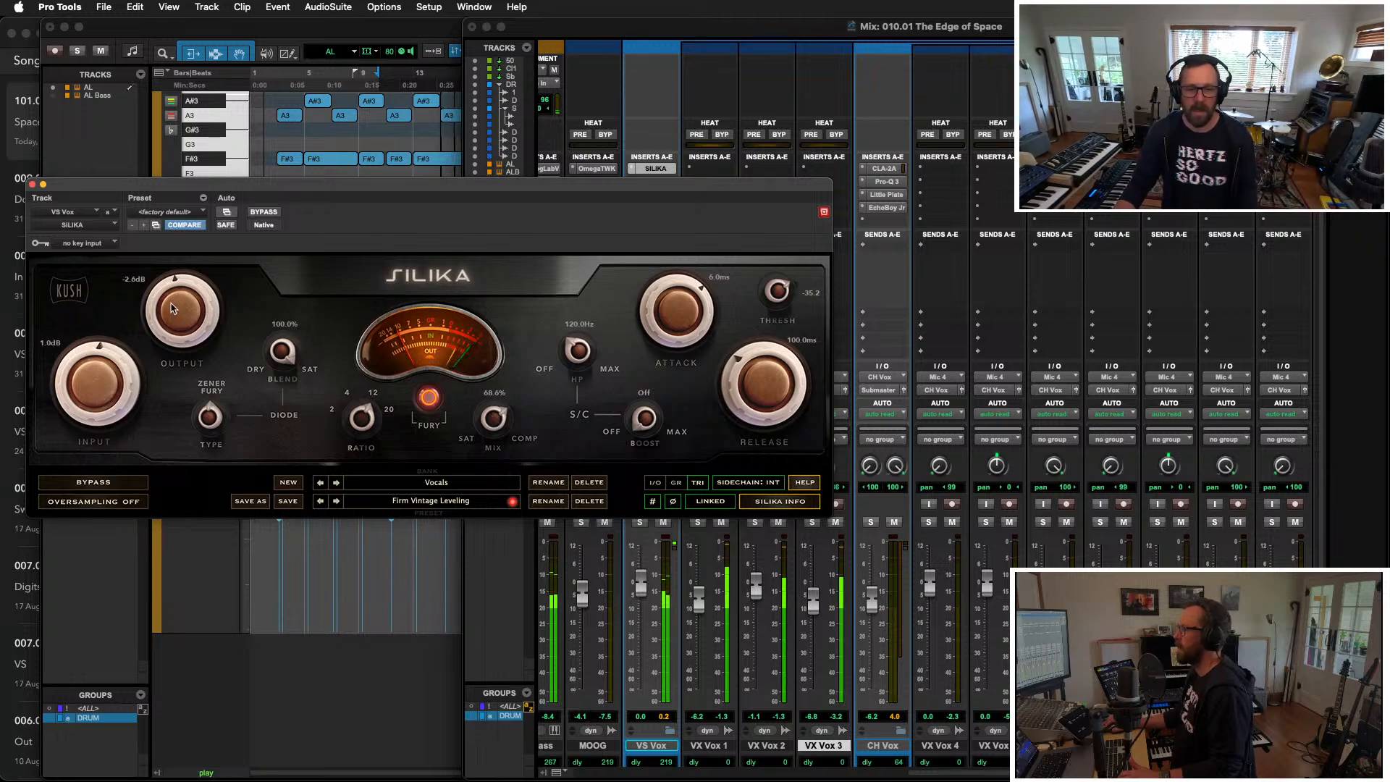
pyautogui.click(32, 186)
# Step: Insert the stereo Electra DSP equalizer below SILIKA on the VS Vox track
pyautogui.click(652, 182)
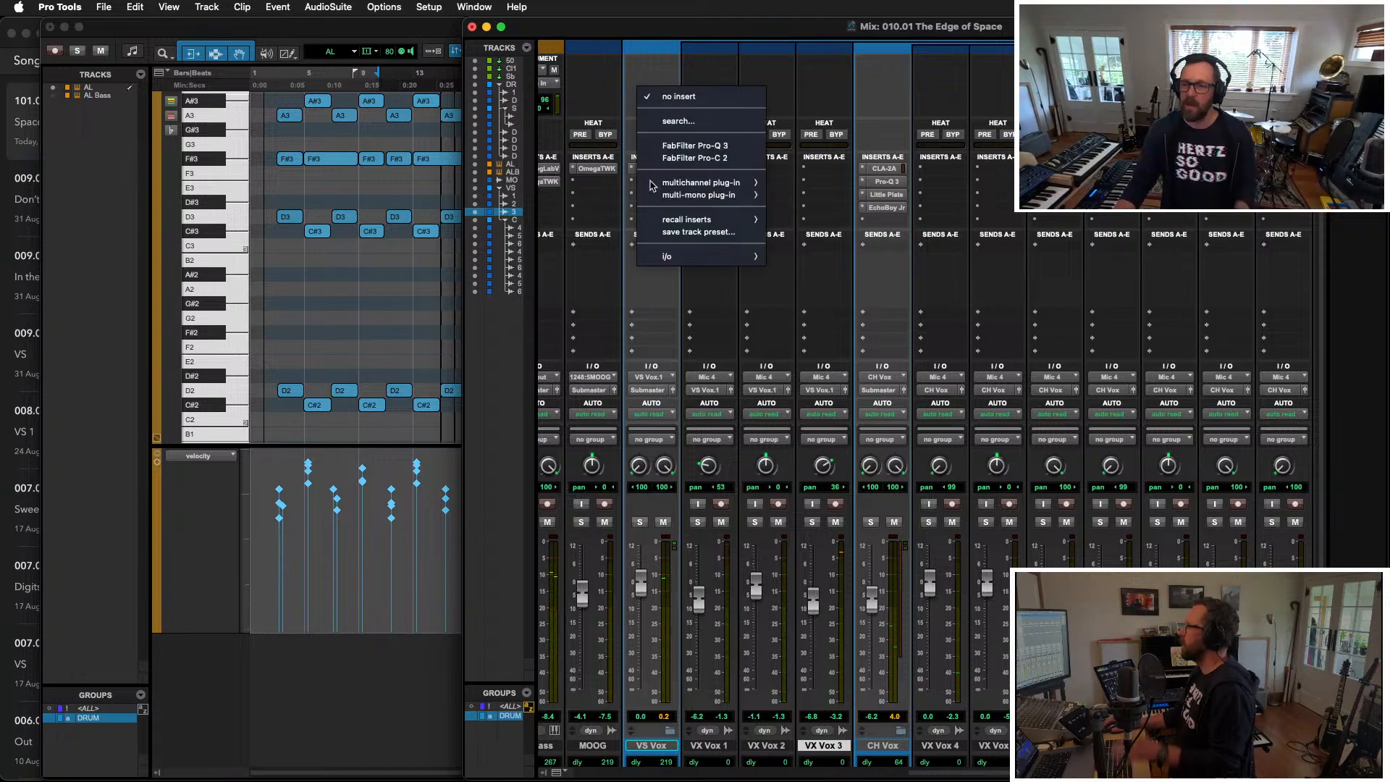
pyautogui.moveTo(651, 184)
pyautogui.moveTo(828, 187)
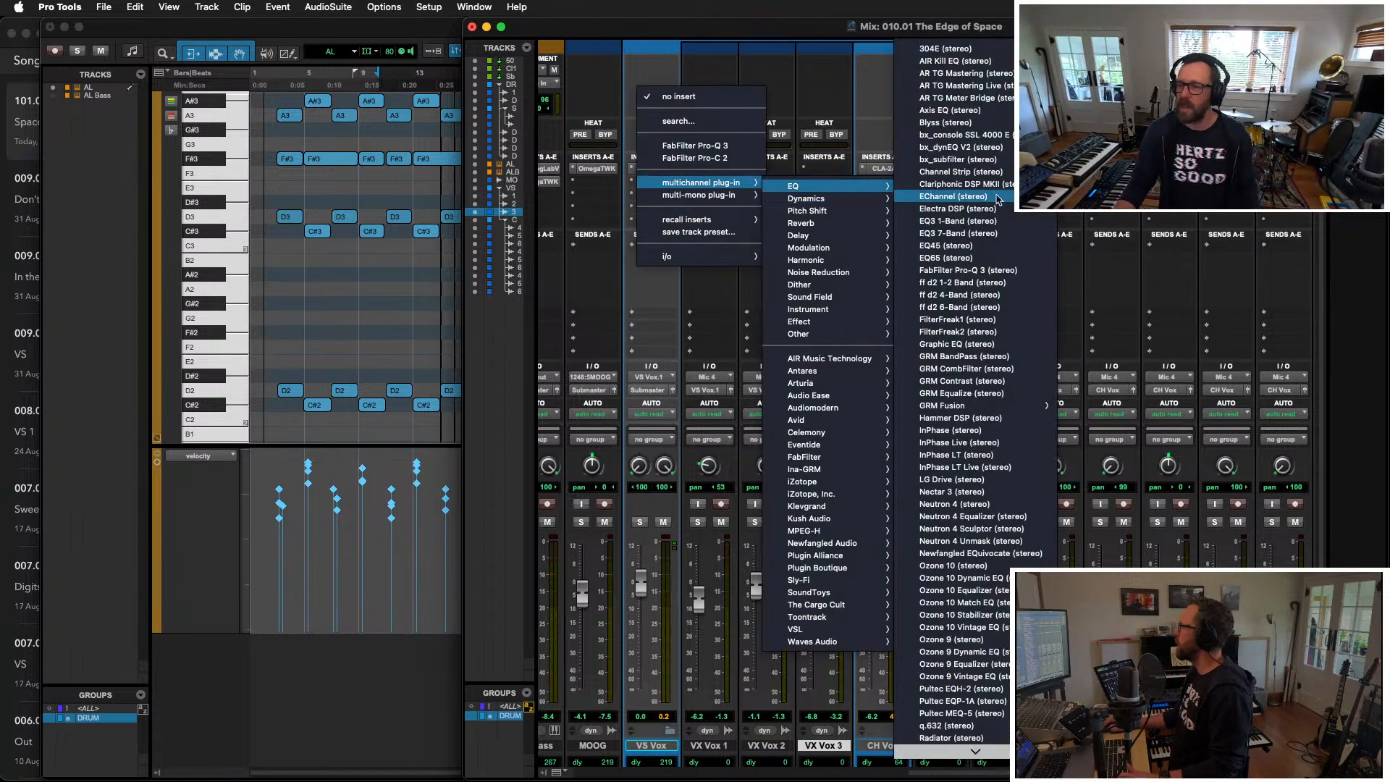
pyautogui.click(999, 212)
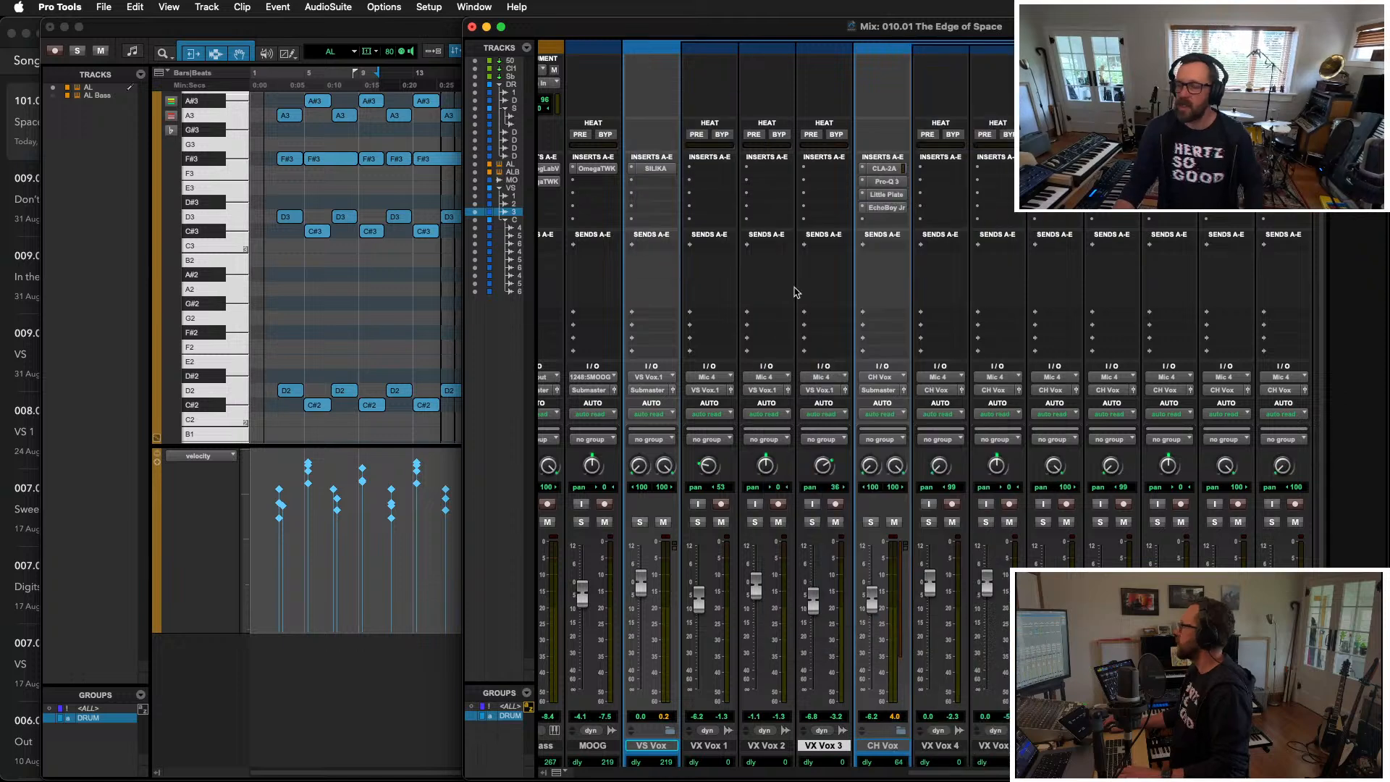
# Step: During playback, set Electra's HF to +3.6 dB, HMF to +1.6 dB, LMF to -1.7 dB and the high-pass filter to 213 Hz
pyautogui.press('space')
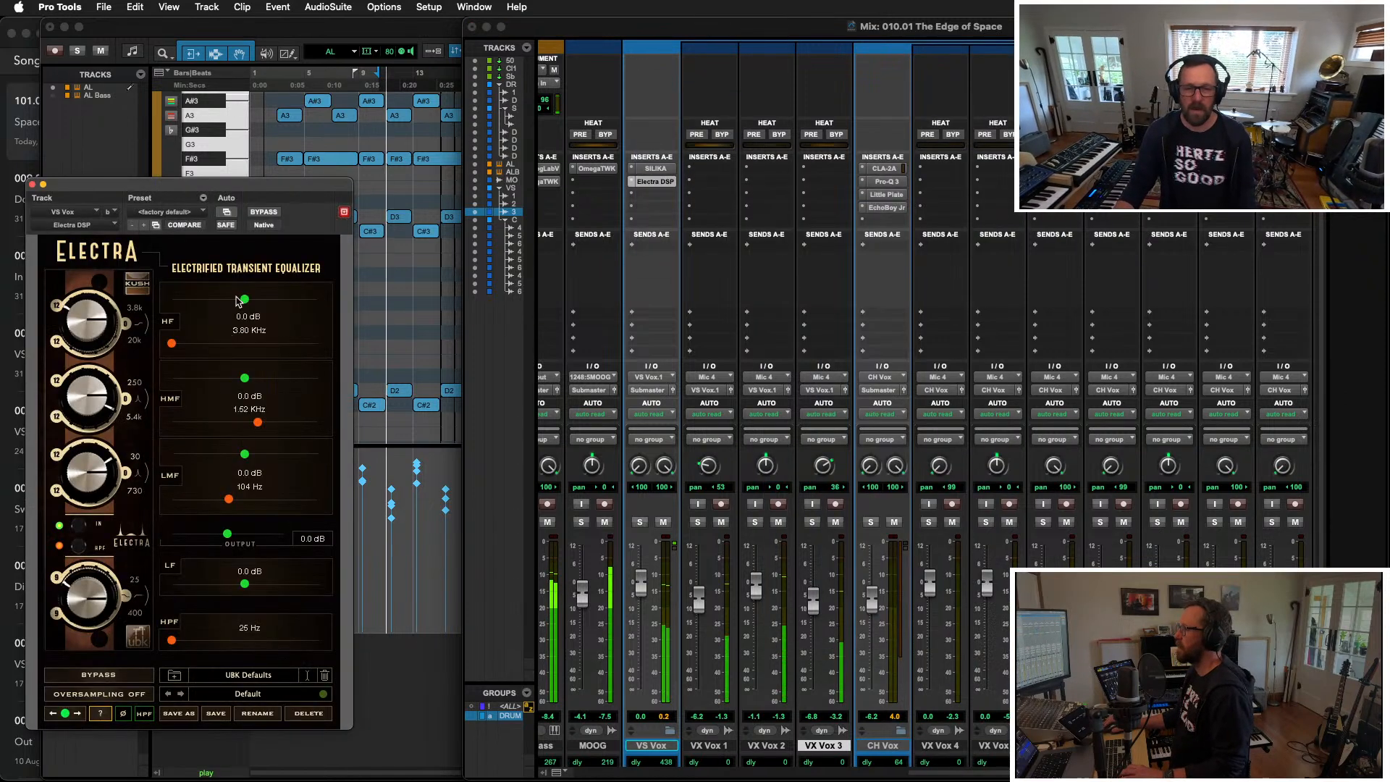
pyautogui.moveTo(261, 299); pyautogui.dragTo(267, 299)
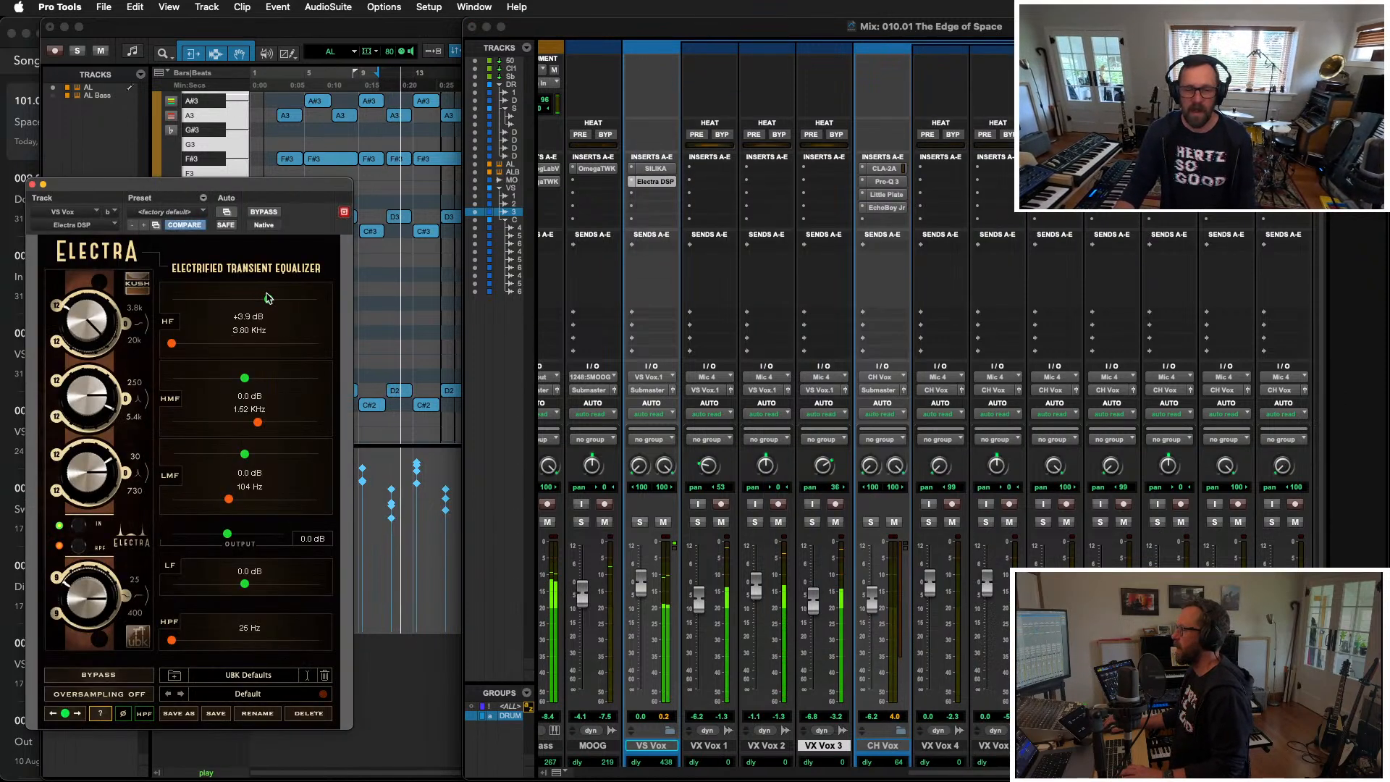
pyautogui.moveTo(245, 377); pyautogui.dragTo(255, 377)
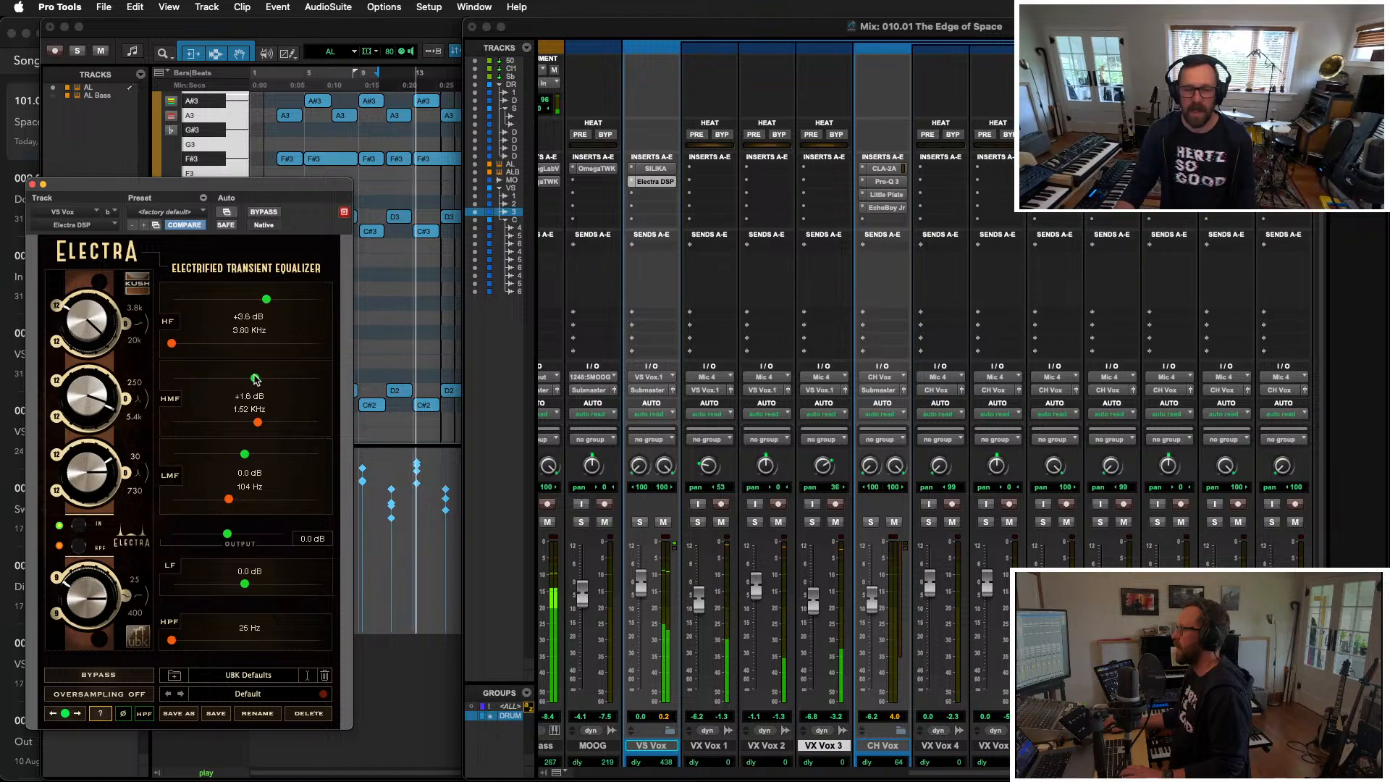
pyautogui.moveTo(171, 639); pyautogui.dragTo(280, 641)
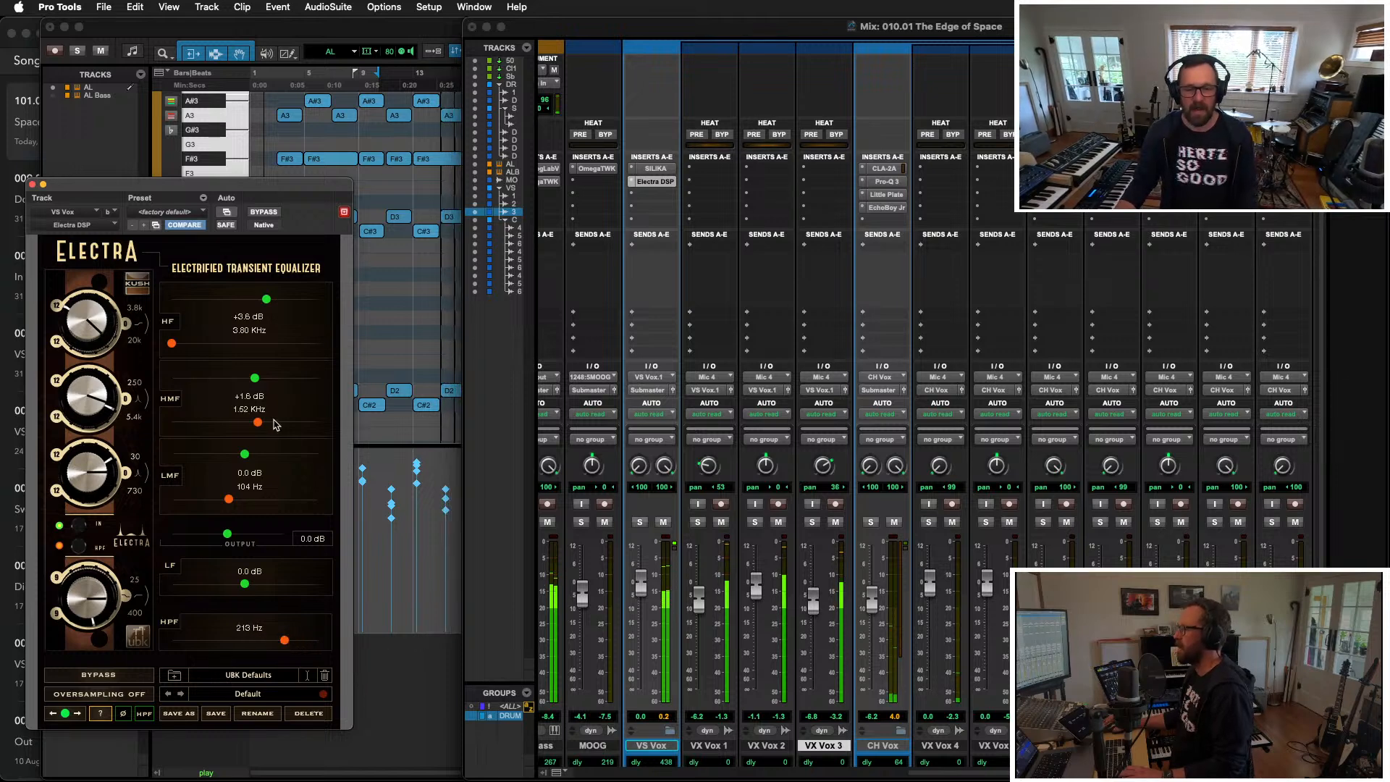
pyautogui.moveTo(245, 454); pyautogui.dragTo(234, 454)
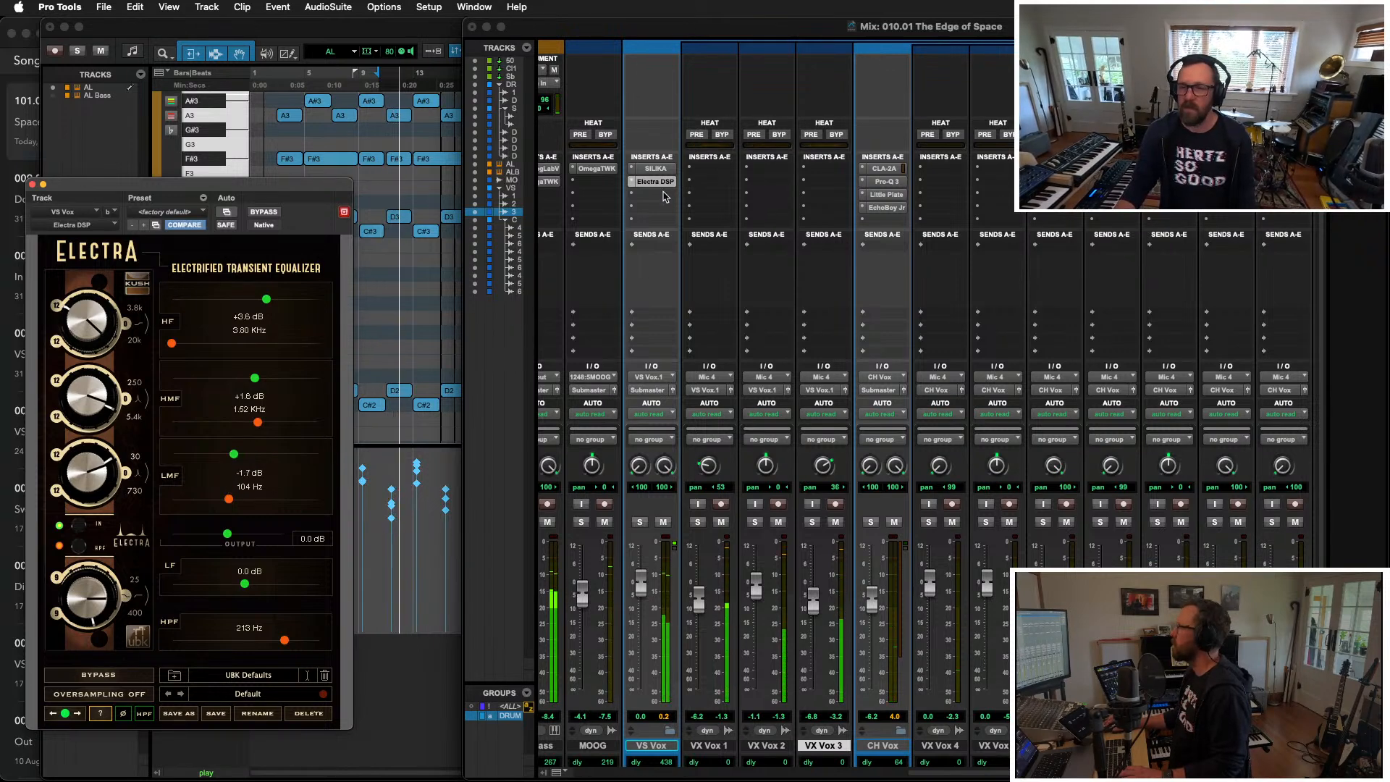
# Step: Insert stereo EchoBoy Jr on the VS Vox track, reduce its mix and feedback, and close the plug-in
pyautogui.click(689, 190)
pyautogui.moveTo(702, 196)
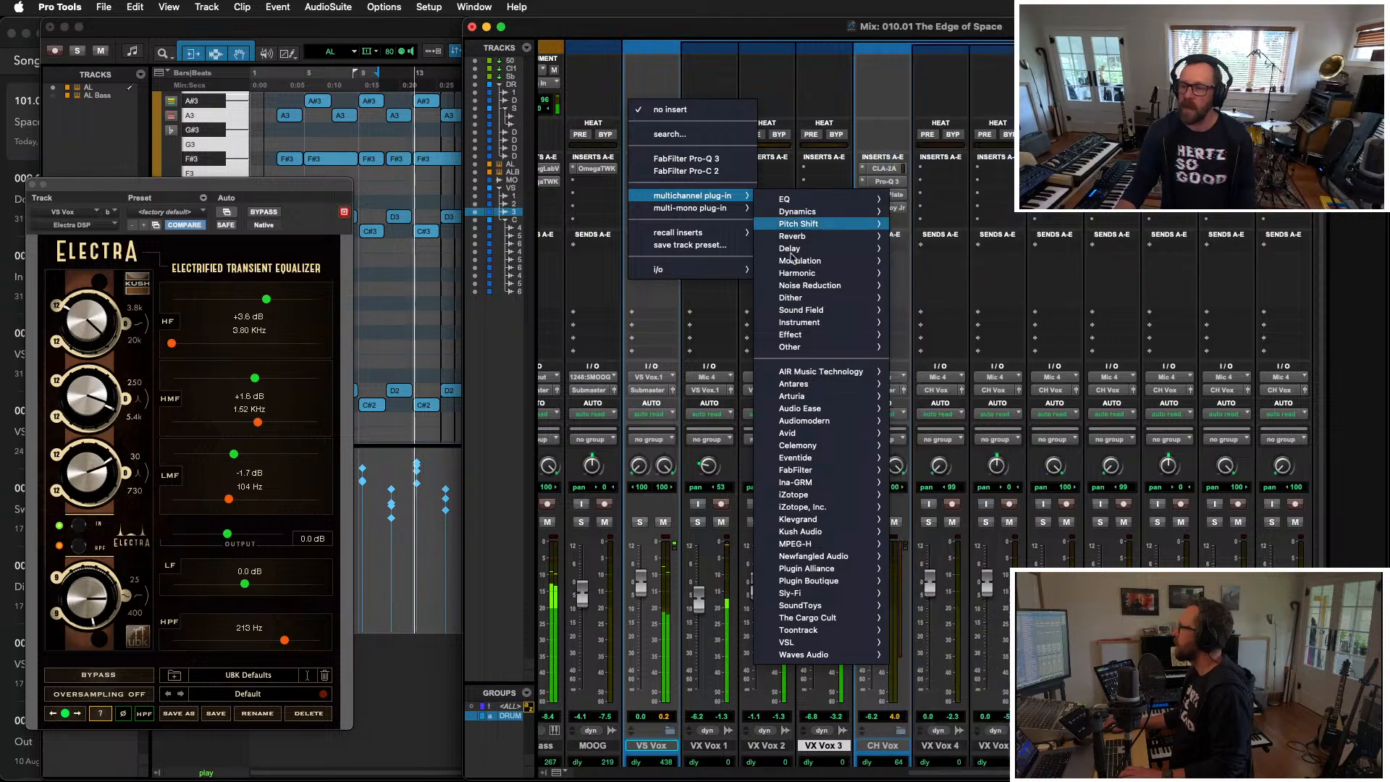
pyautogui.moveTo(798, 248)
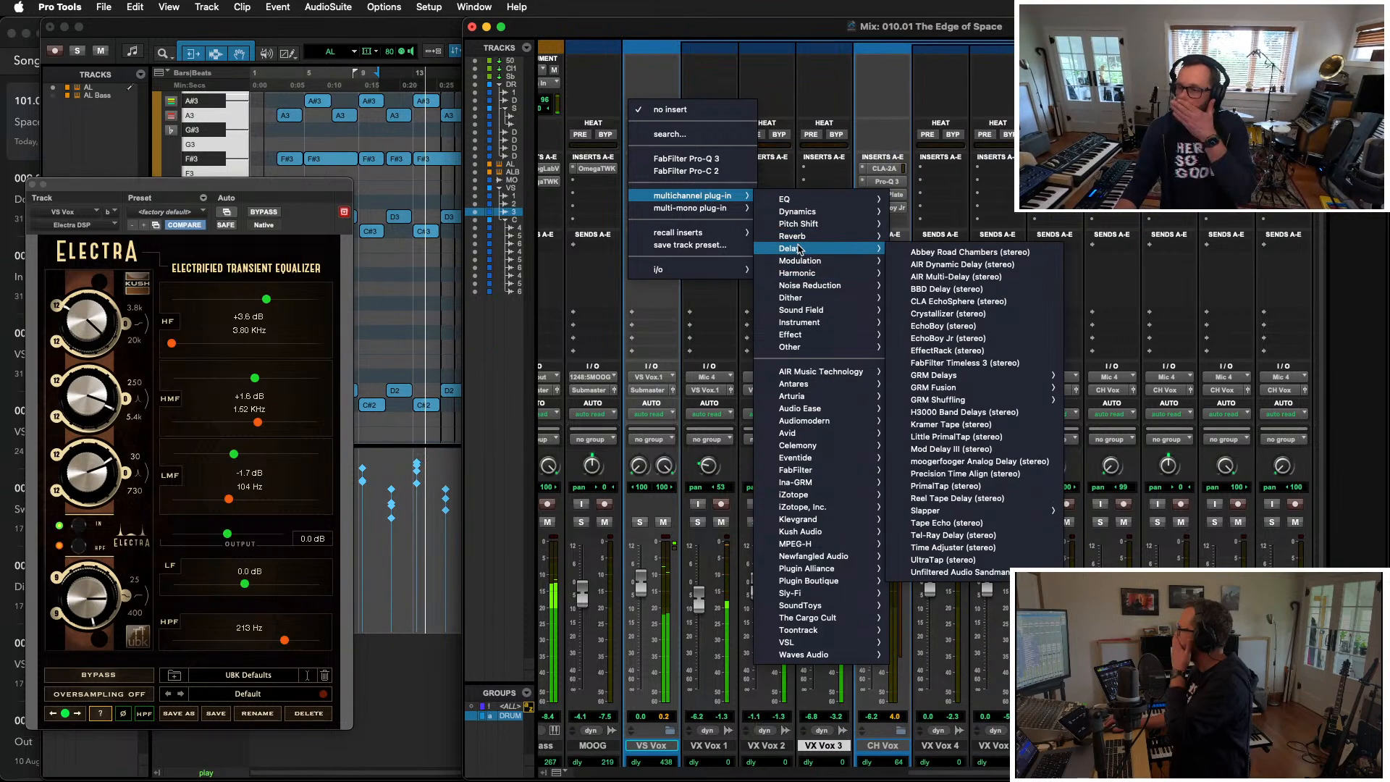
pyautogui.click(955, 346)
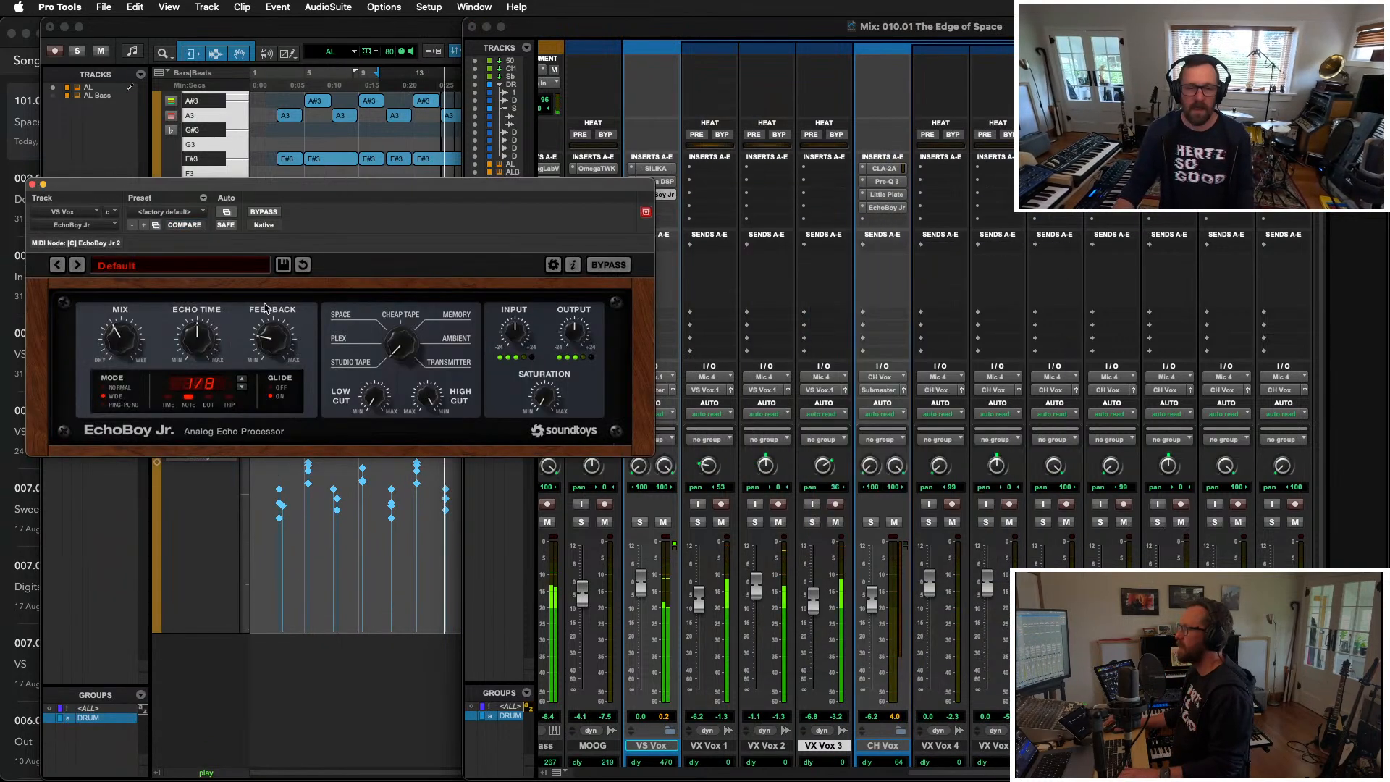
pyautogui.moveTo(120, 339); pyautogui.dragTo(120, 345)
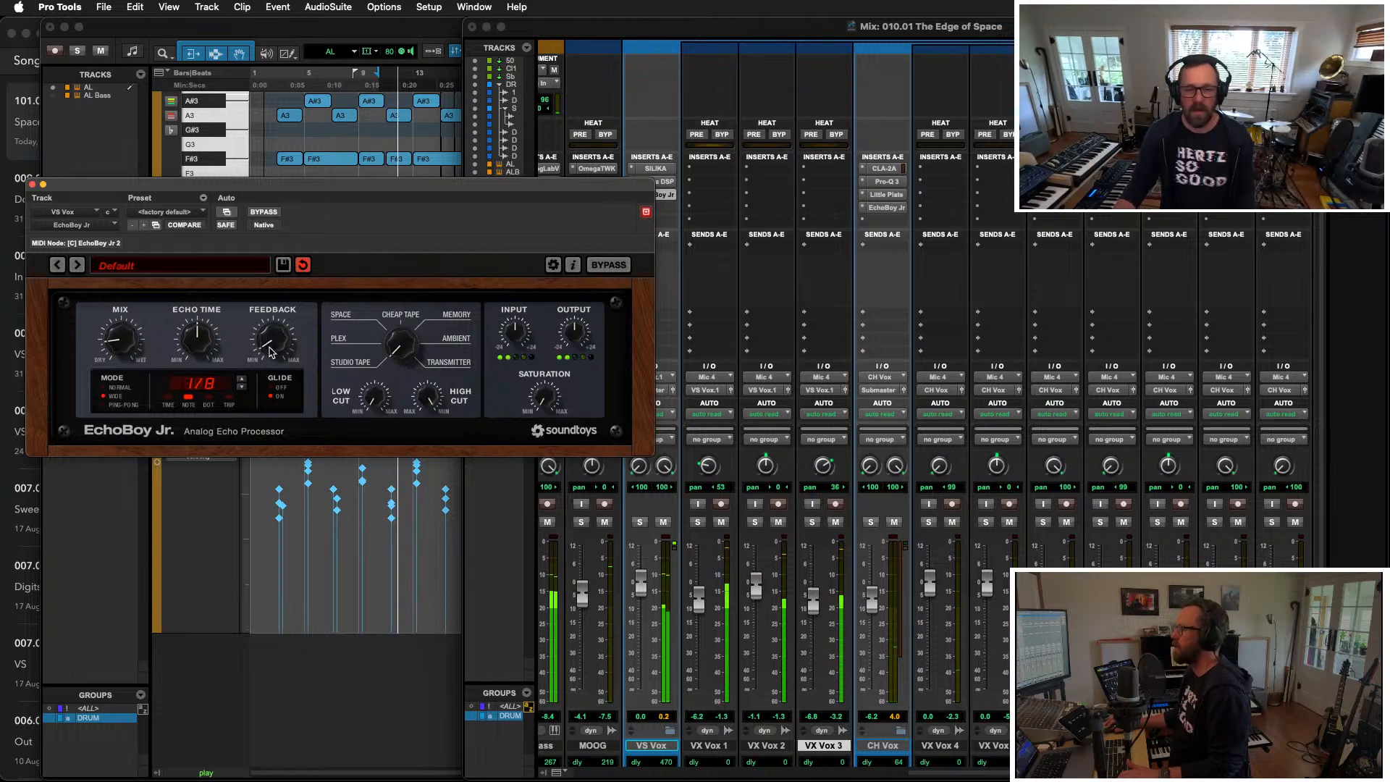
pyautogui.moveTo(274, 182); pyautogui.dragTo(278, 146)
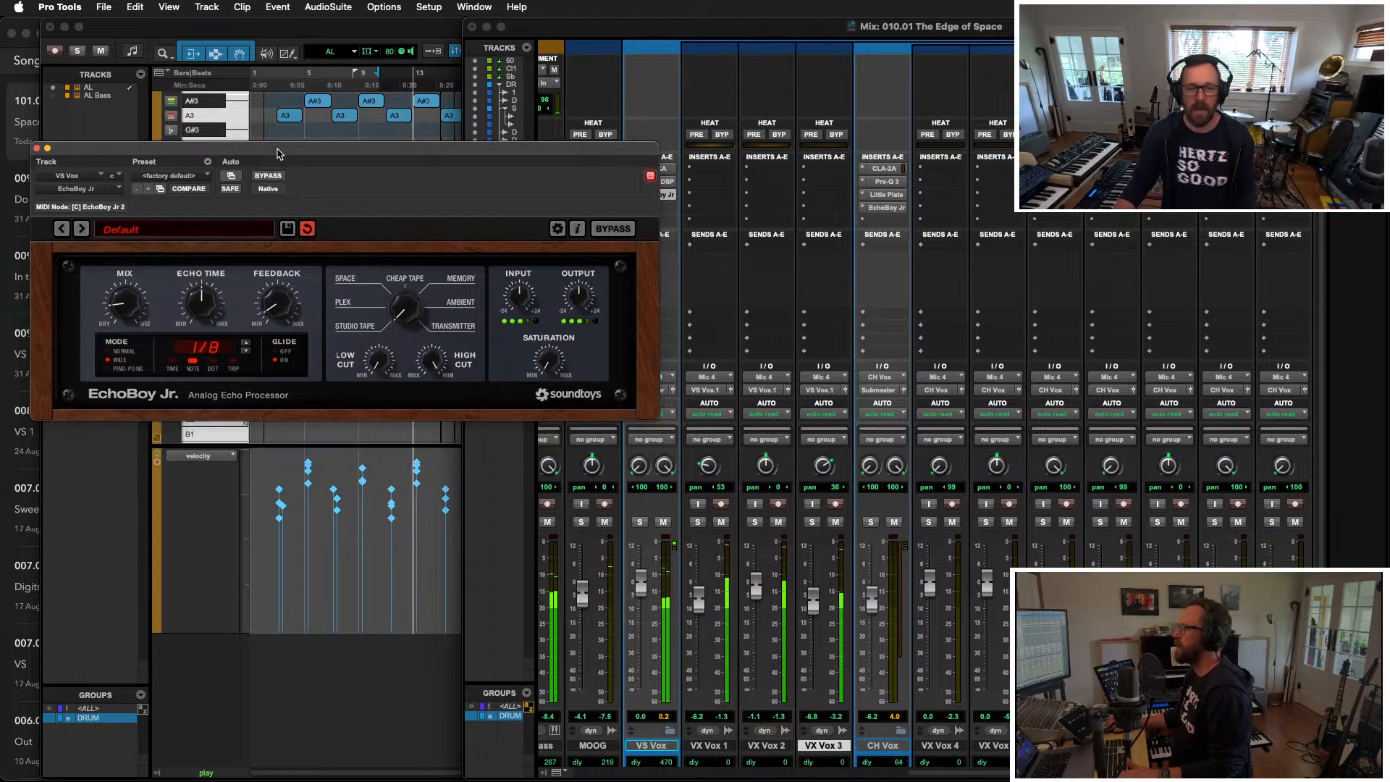
pyautogui.click(36, 147)
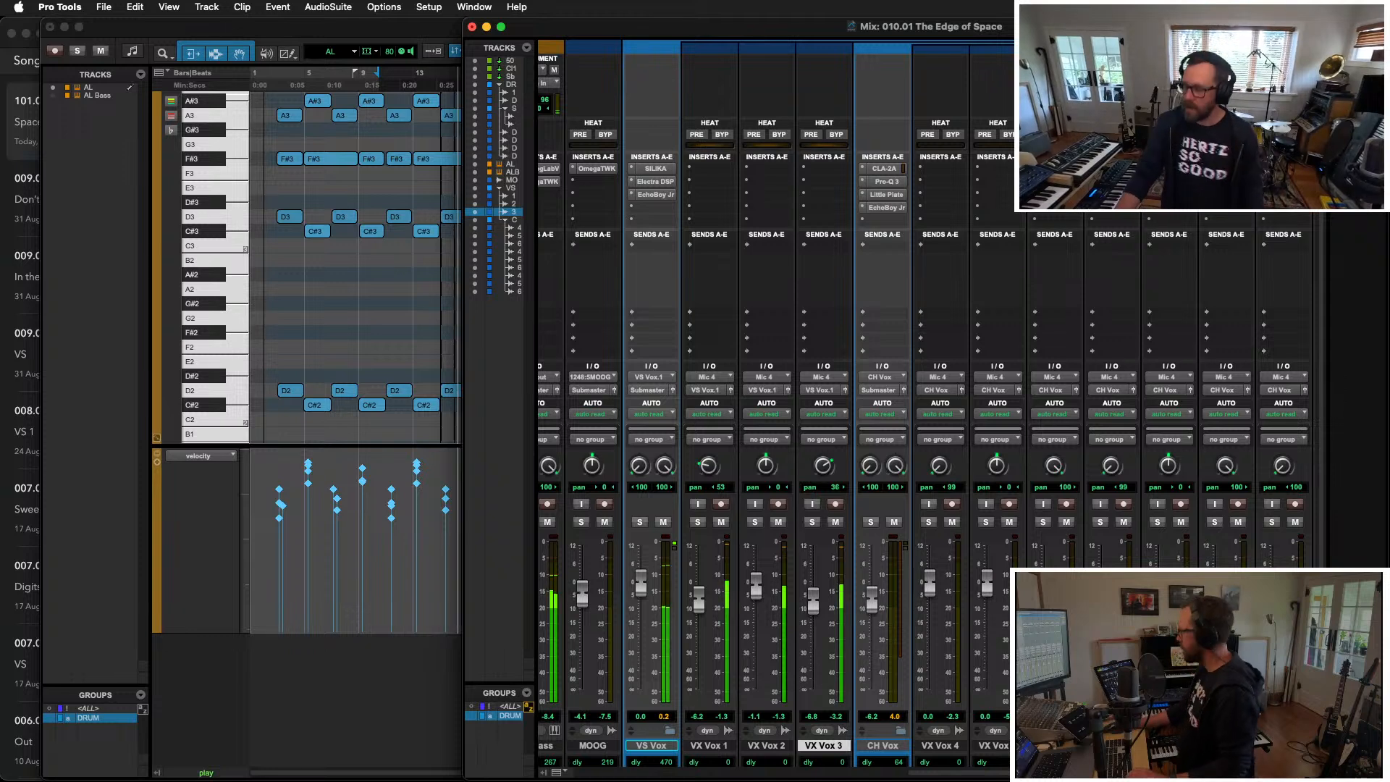
# Step: Return to the Edit window, stop playback and listen again from about bar 17 into the chorus
pyautogui.press('super+equal')
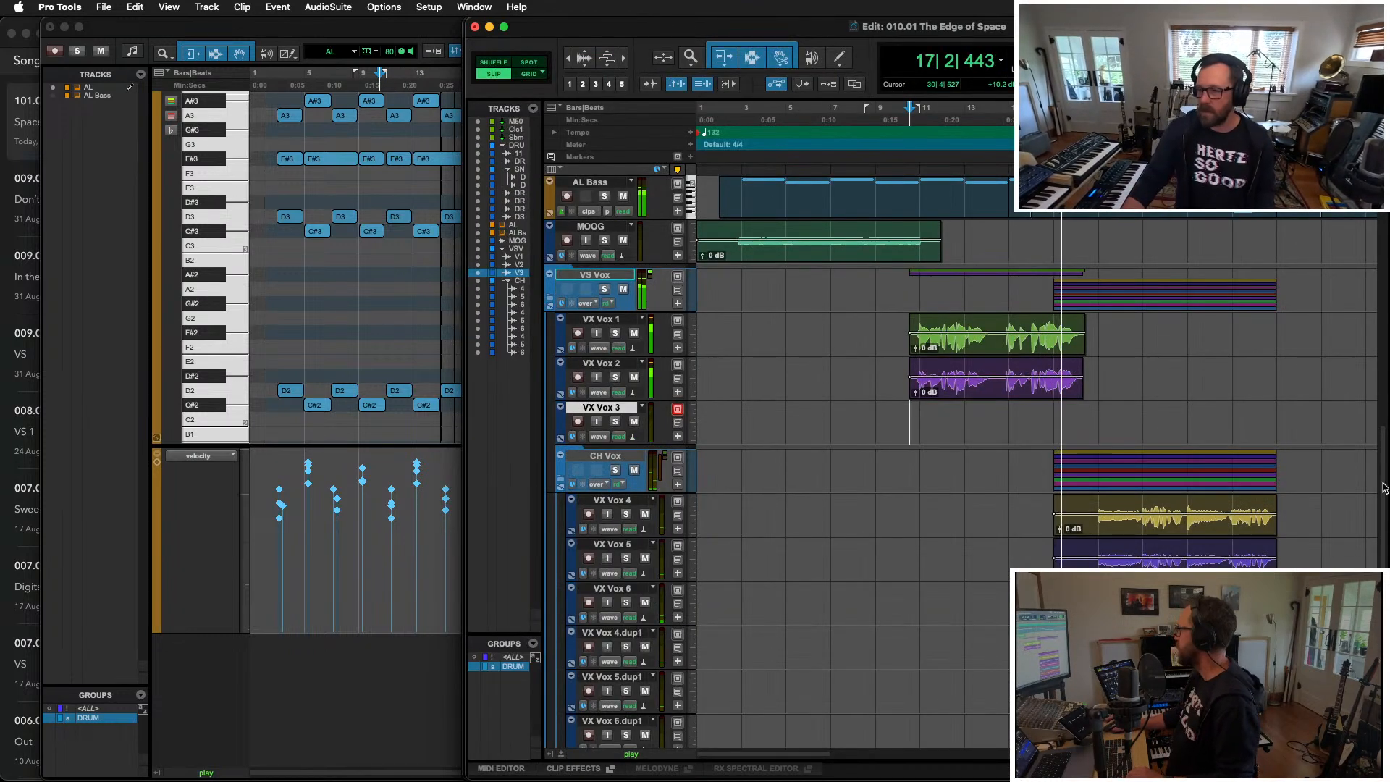
pyautogui.press('space')
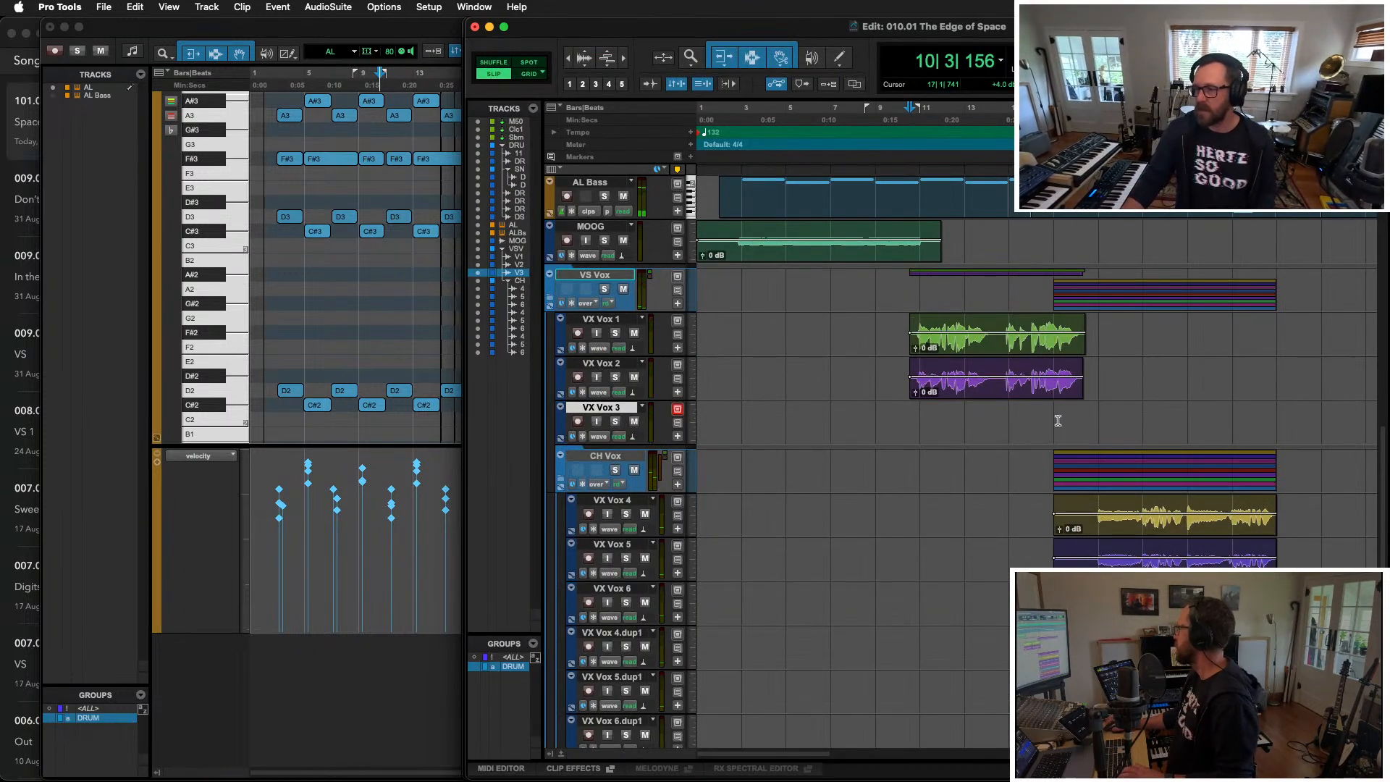
pyautogui.press('space')
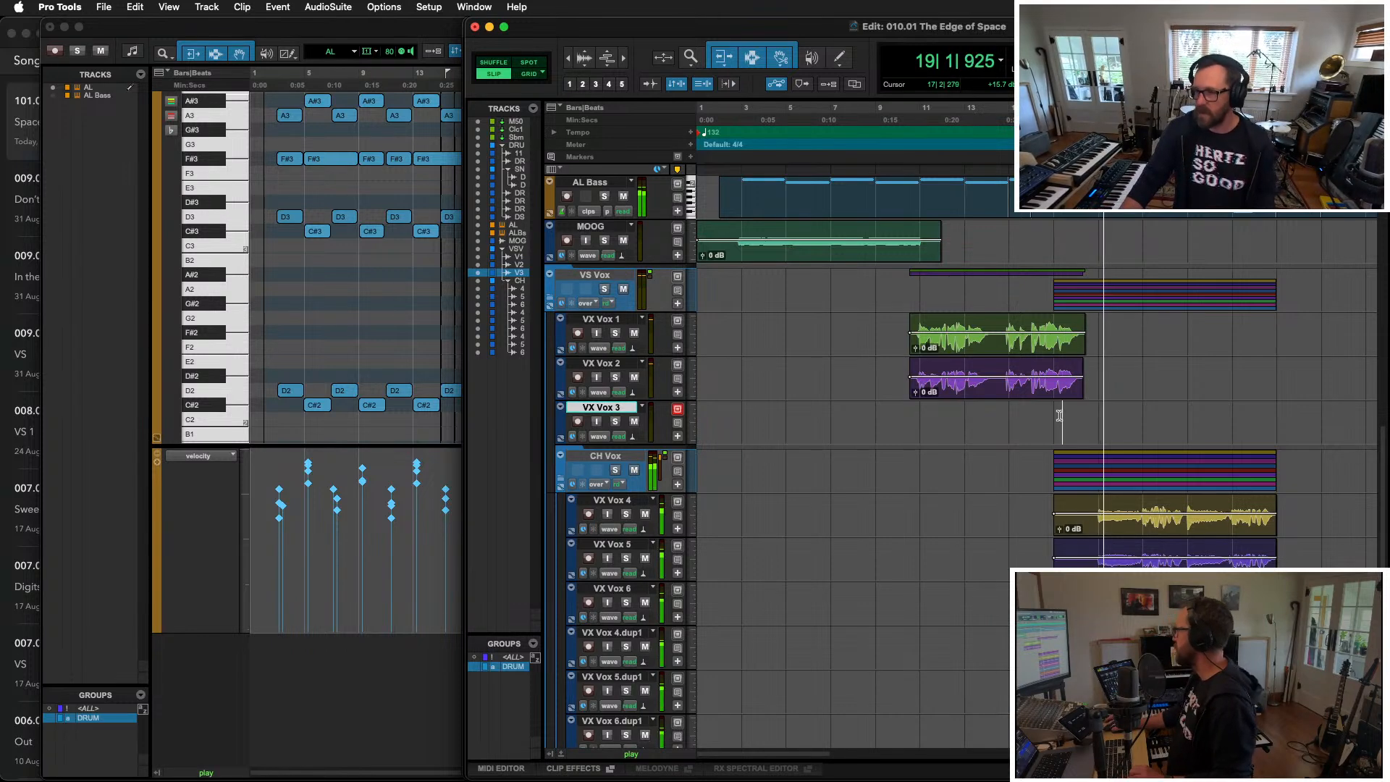
# Step: Listen to the chorus up to about bar 30 and stop playback
pyautogui.press('super+bracketleft')
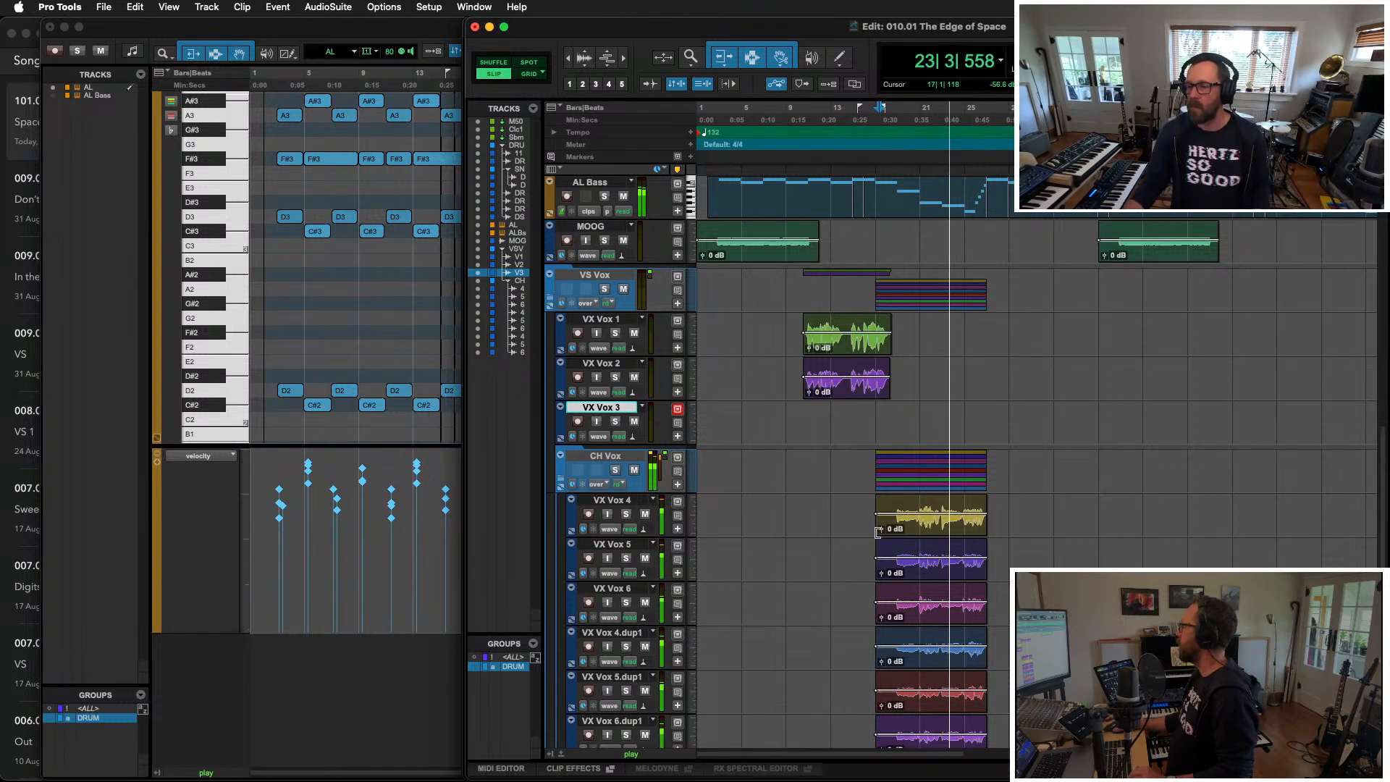
pyautogui.scroll(2, 896, 510)
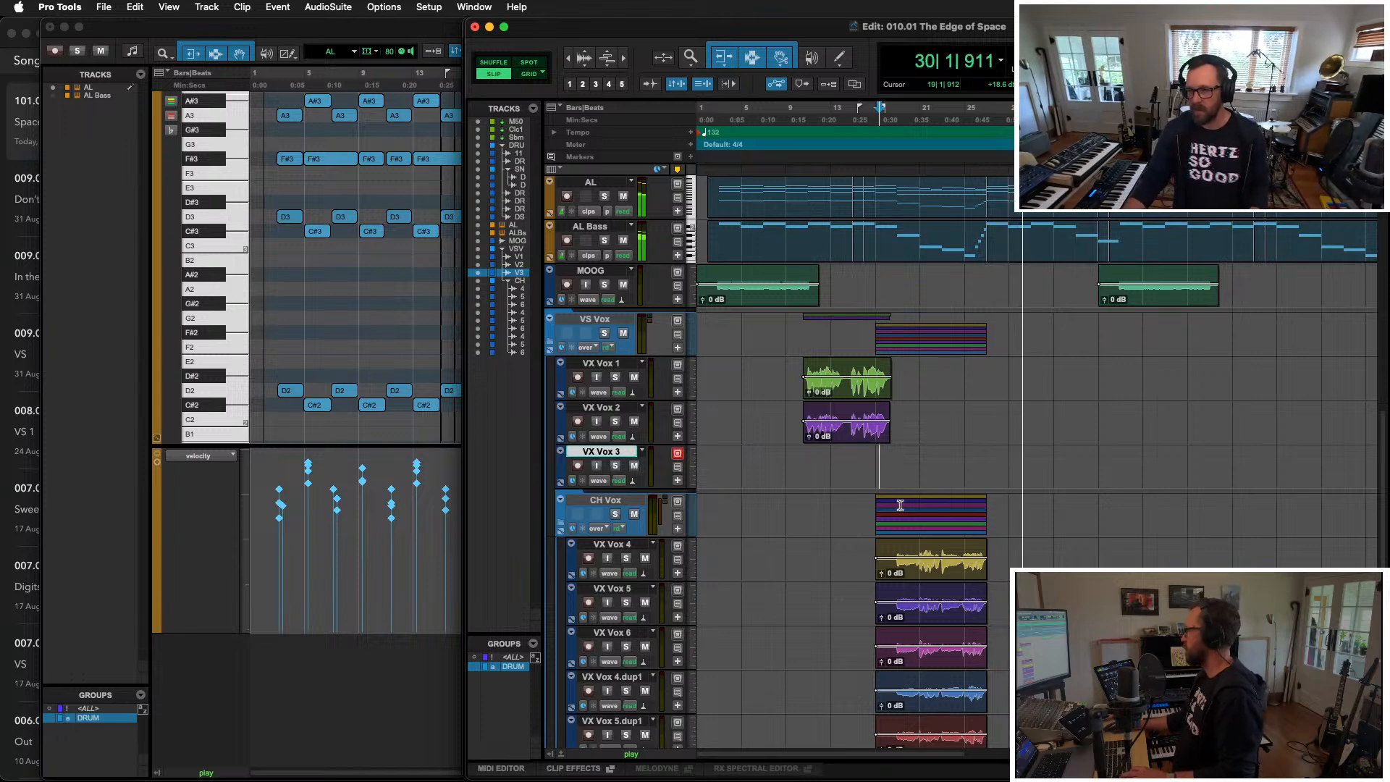
pyautogui.press('space')
# Step: Create an Edit-type group named VS Vox from the nine chorus tracks, VX Vox 4 through VX Vox 6.dup2
pyautogui.moveTo(892, 545); pyautogui.dragTo(939, 748)
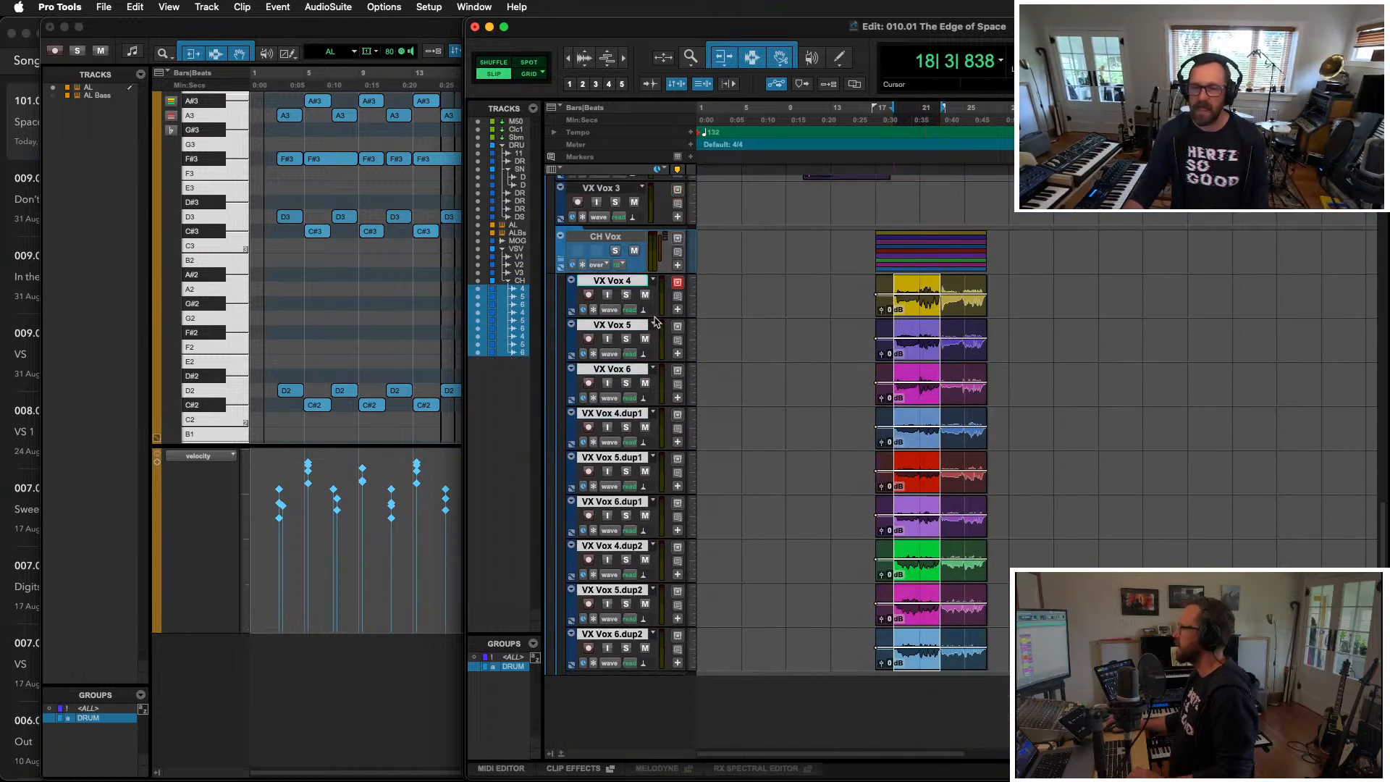
pyautogui.press('super+g')
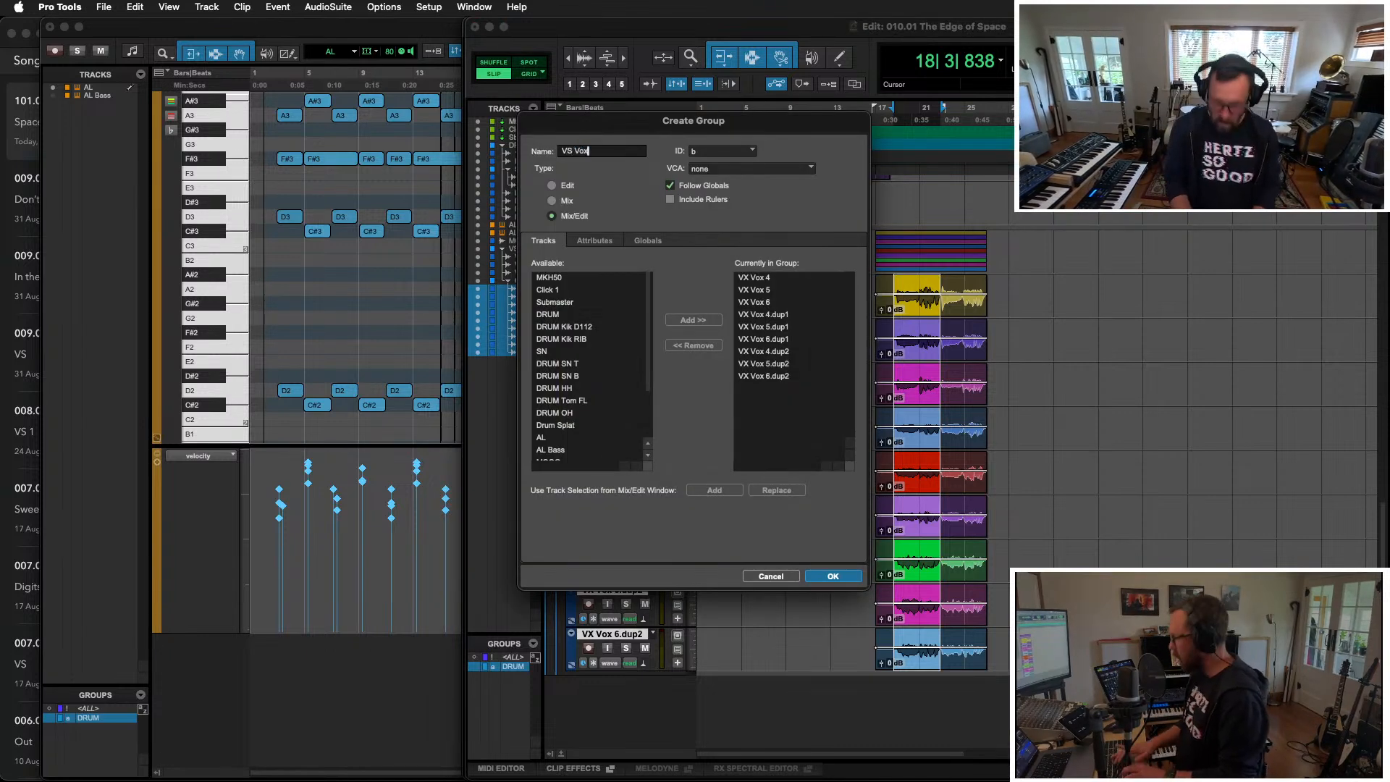
pyautogui.click(552, 185)
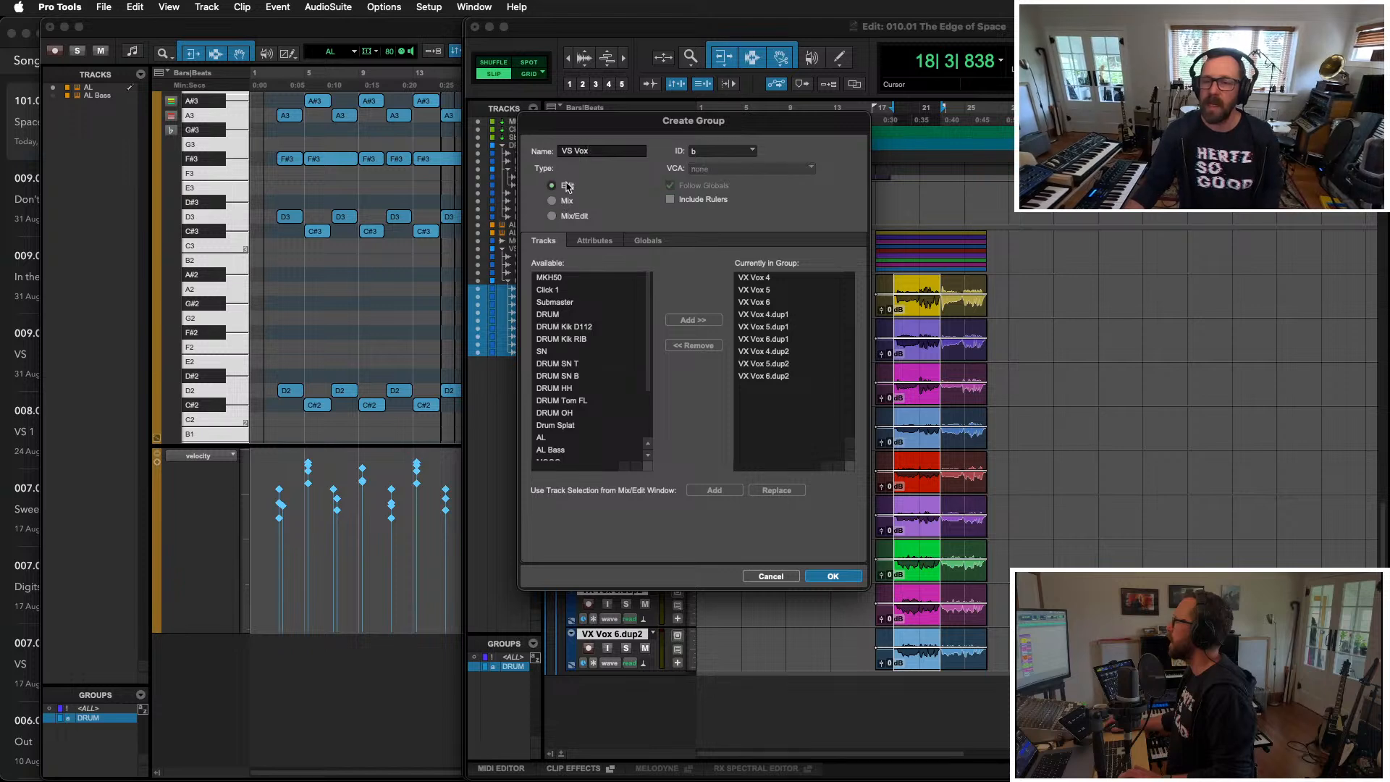
pyautogui.click(833, 576)
# Step: Play a short stretch of the chorus vocals from about bar 22 and stop, focusing closely on that point
pyautogui.moveTo(1003, 289); pyautogui.dragTo(947, 293)
pyautogui.click(940, 287)
pyautogui.press('space')
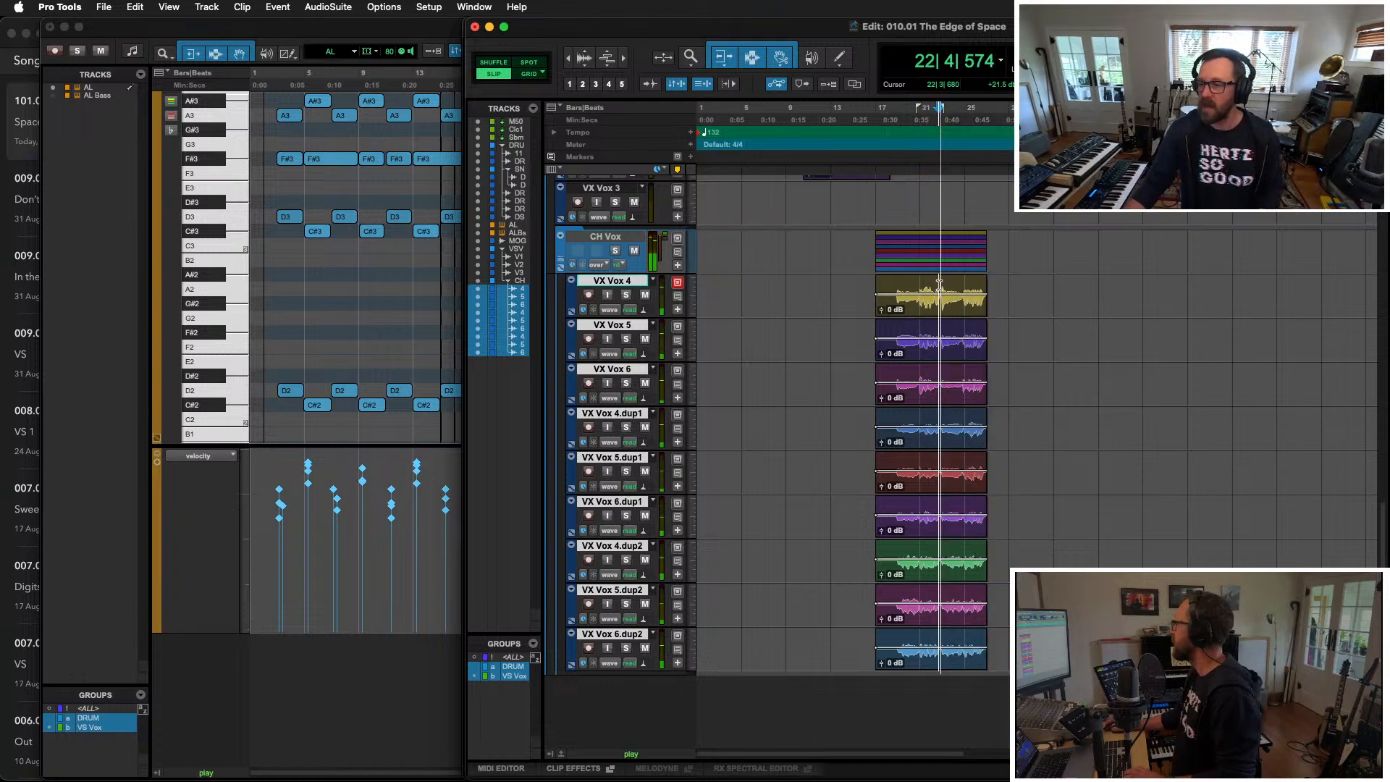
pyautogui.press('t')
pyautogui.press('t')
pyautogui.press('space')
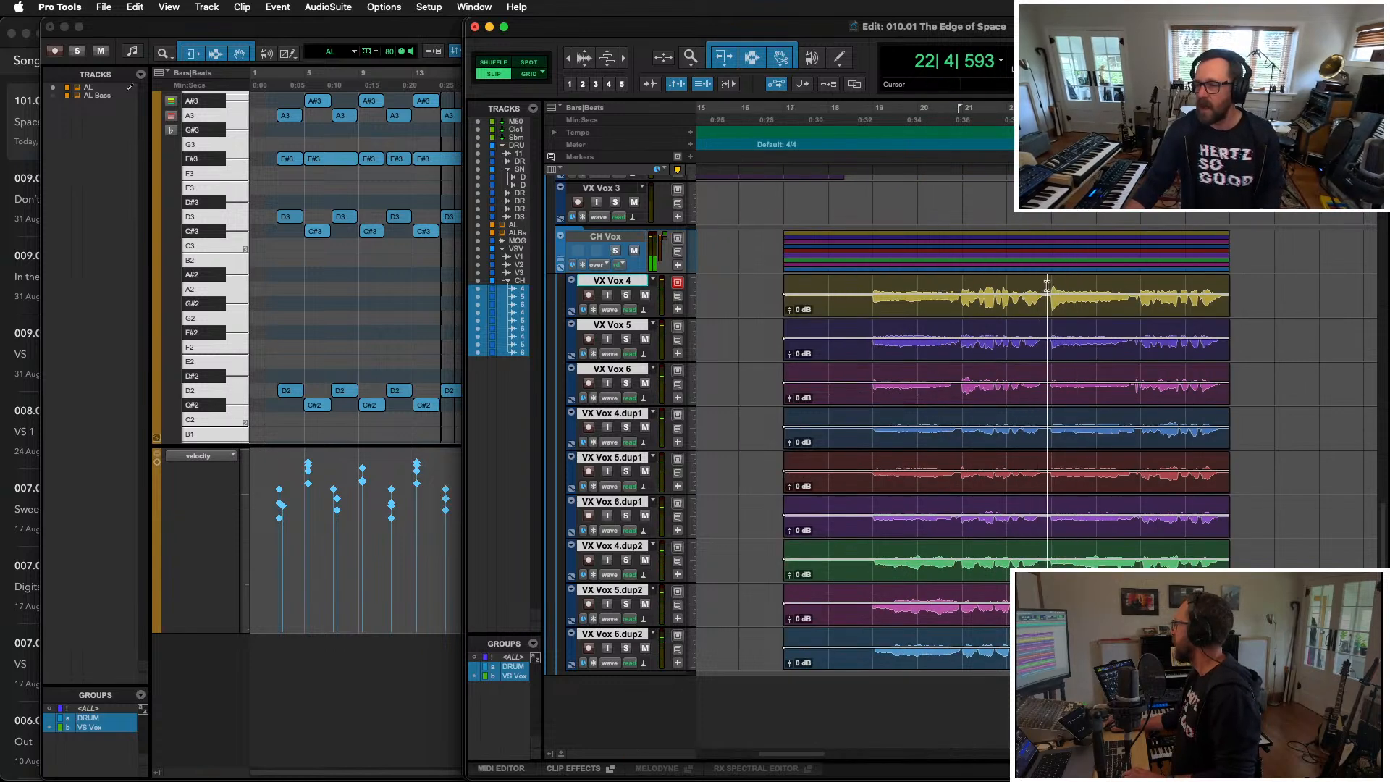
pyautogui.moveTo(1048, 285); pyautogui.dragTo(1307, 455)
pyautogui.press('r')
pyautogui.press('r')
pyautogui.press('r')
pyautogui.press('r')
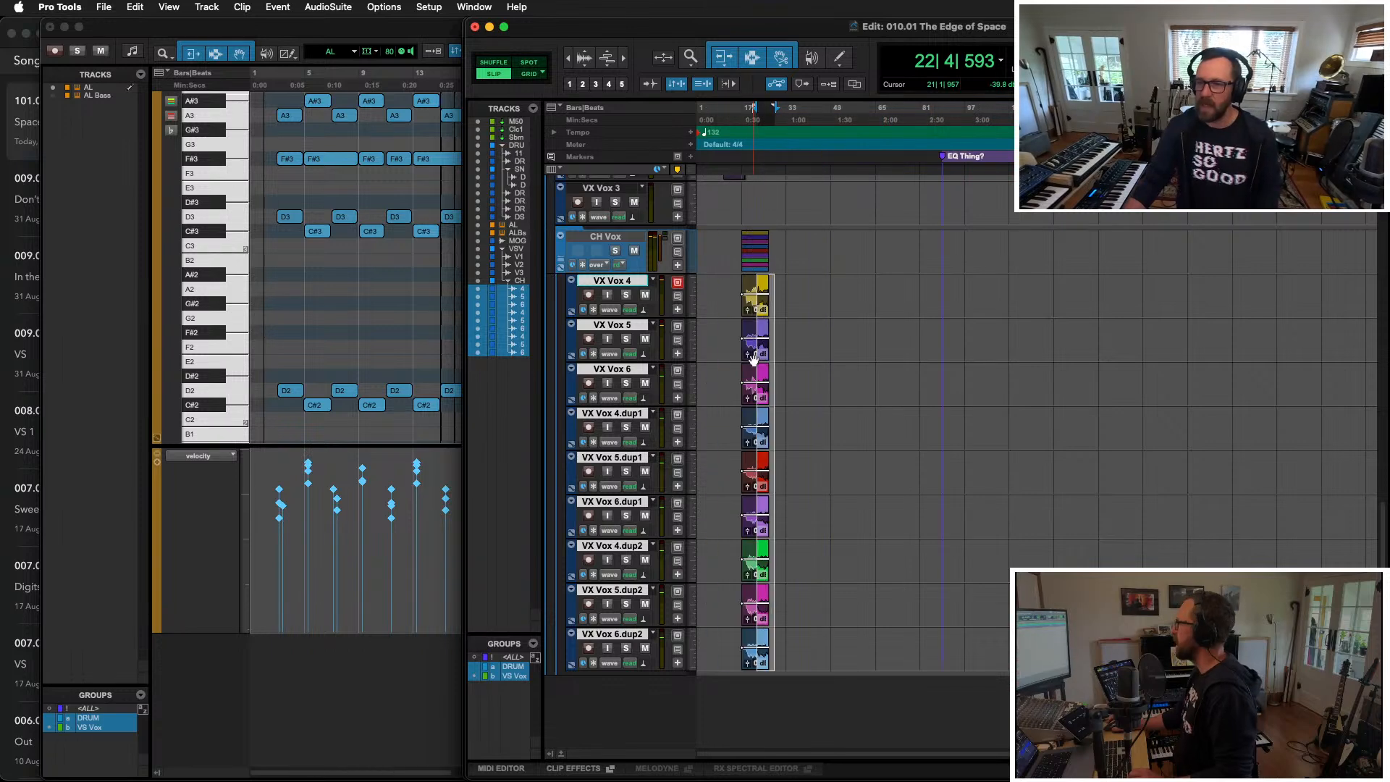
pyautogui.press('t')
pyautogui.scroll(6, 962, 341)
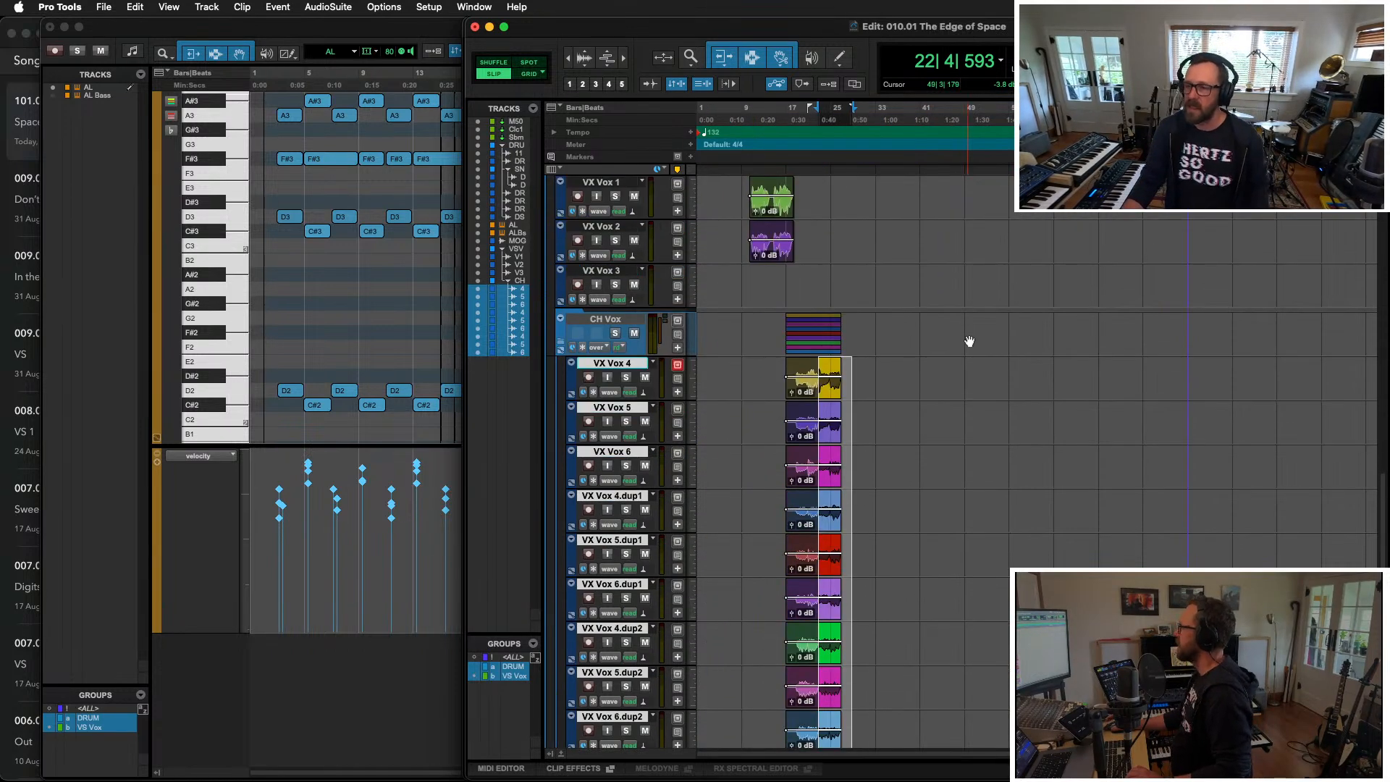
pyautogui.scroll(3, 969, 341)
pyautogui.scroll(-1, 969, 341)
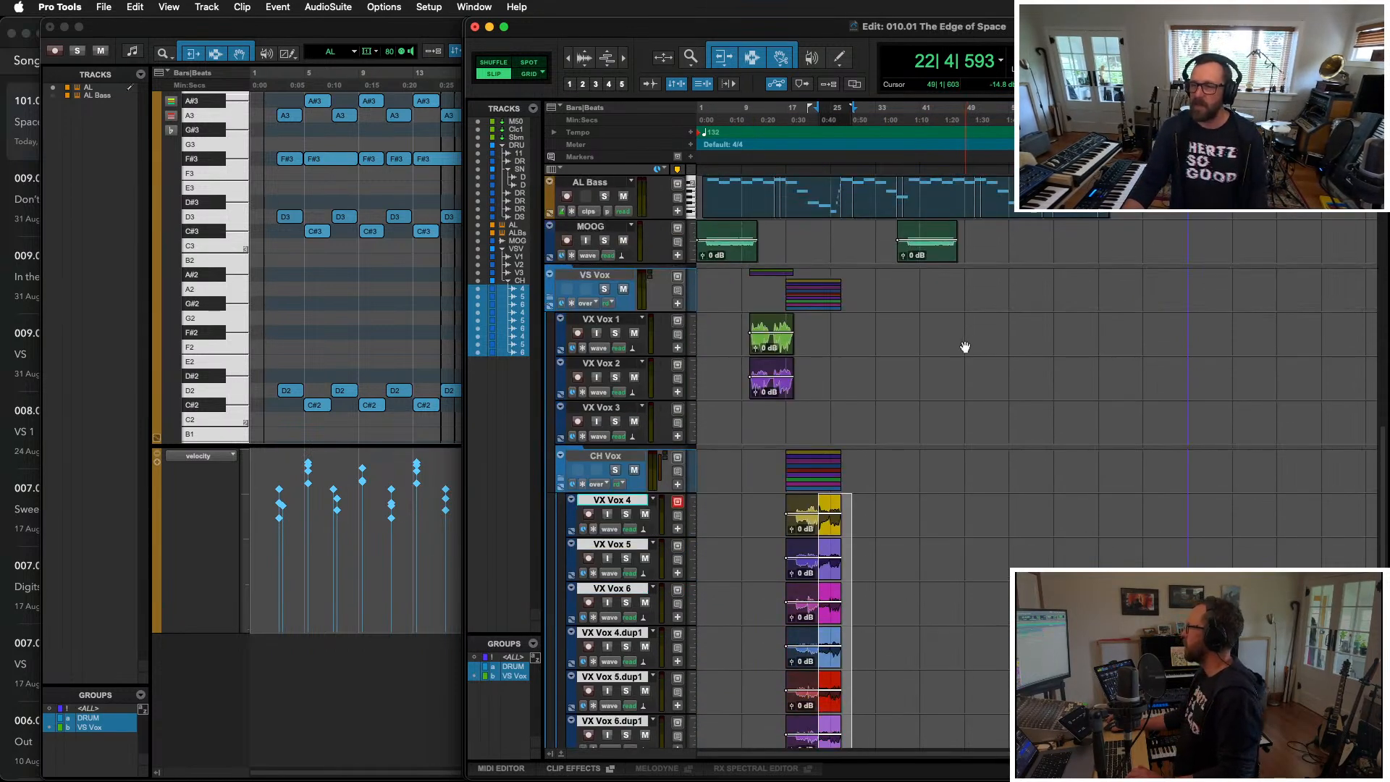
pyautogui.scroll(1, 964, 346)
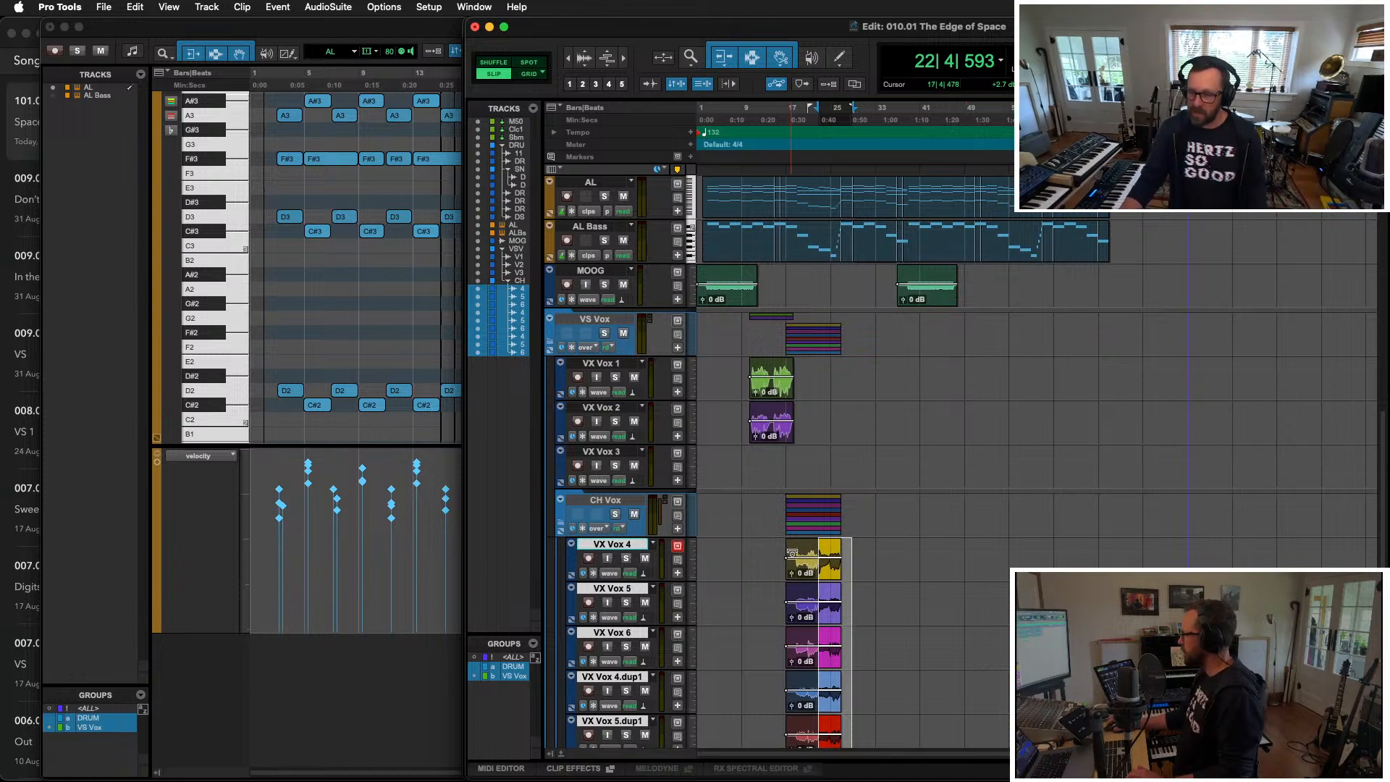
# Step: Switch to Grid mode and copy the full set of chorus vocal clips from bar 17 to bar 33
pyautogui.click(794, 582)
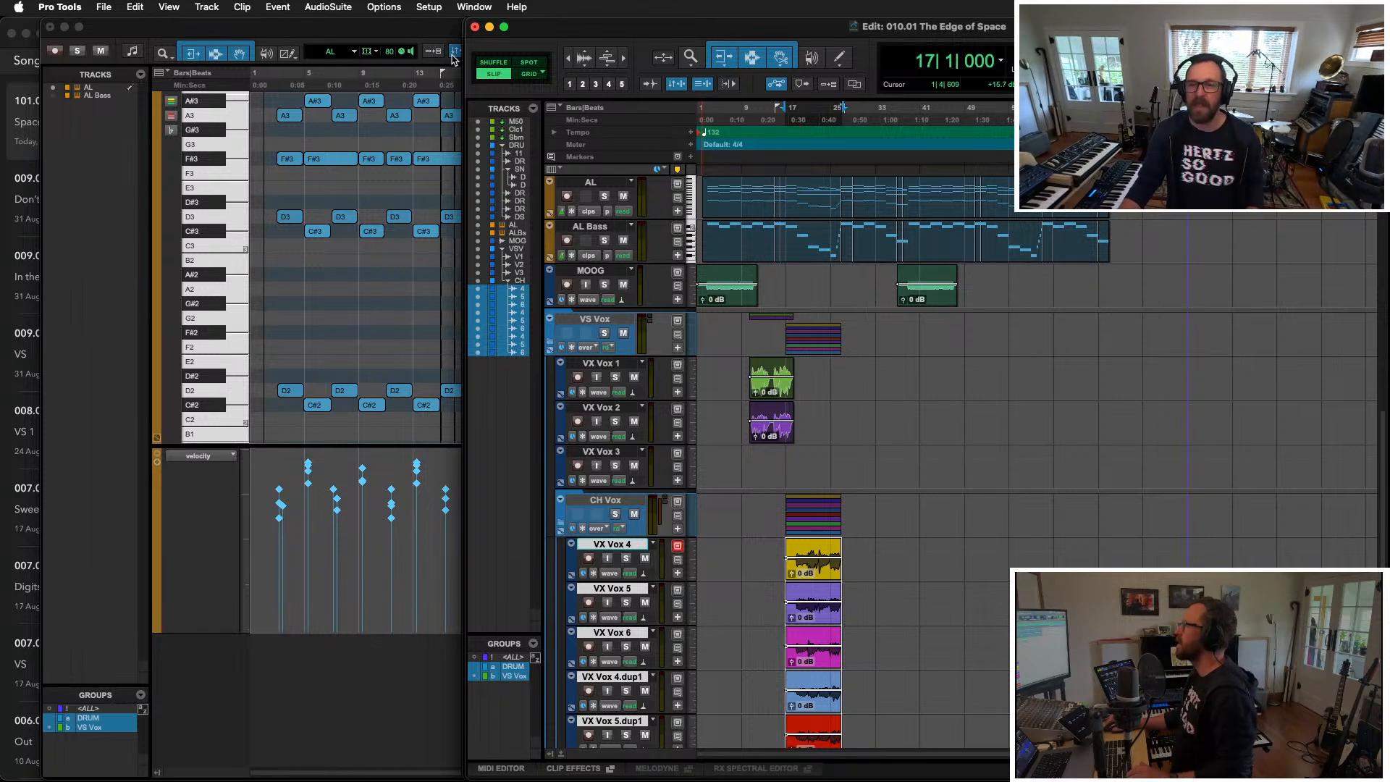
pyautogui.click(532, 75)
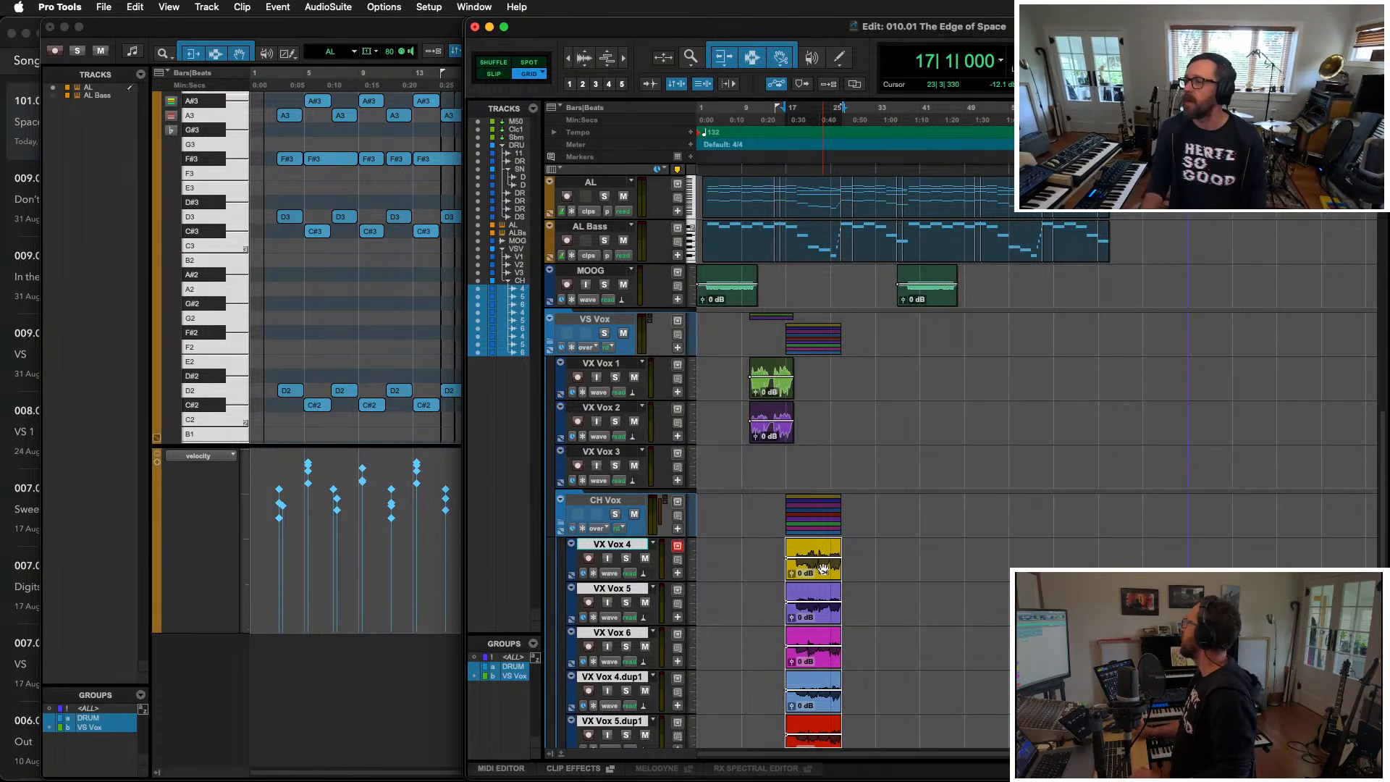
pyautogui.moveTo(823, 568); pyautogui.dragTo(911, 557)
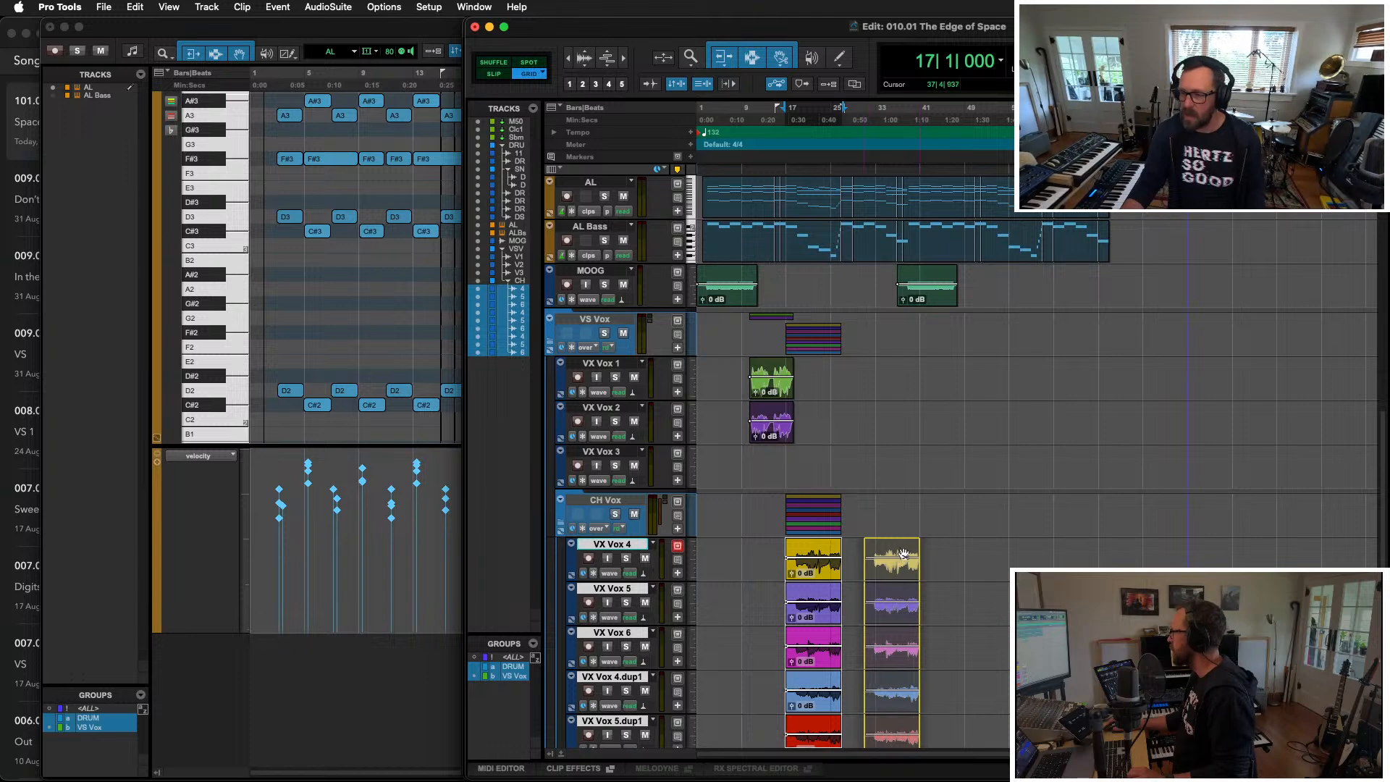
pyautogui.moveTo(903, 554); pyautogui.dragTo(905, 556)
pyautogui.press('super+bracketright')
pyautogui.press('super+bracketright')
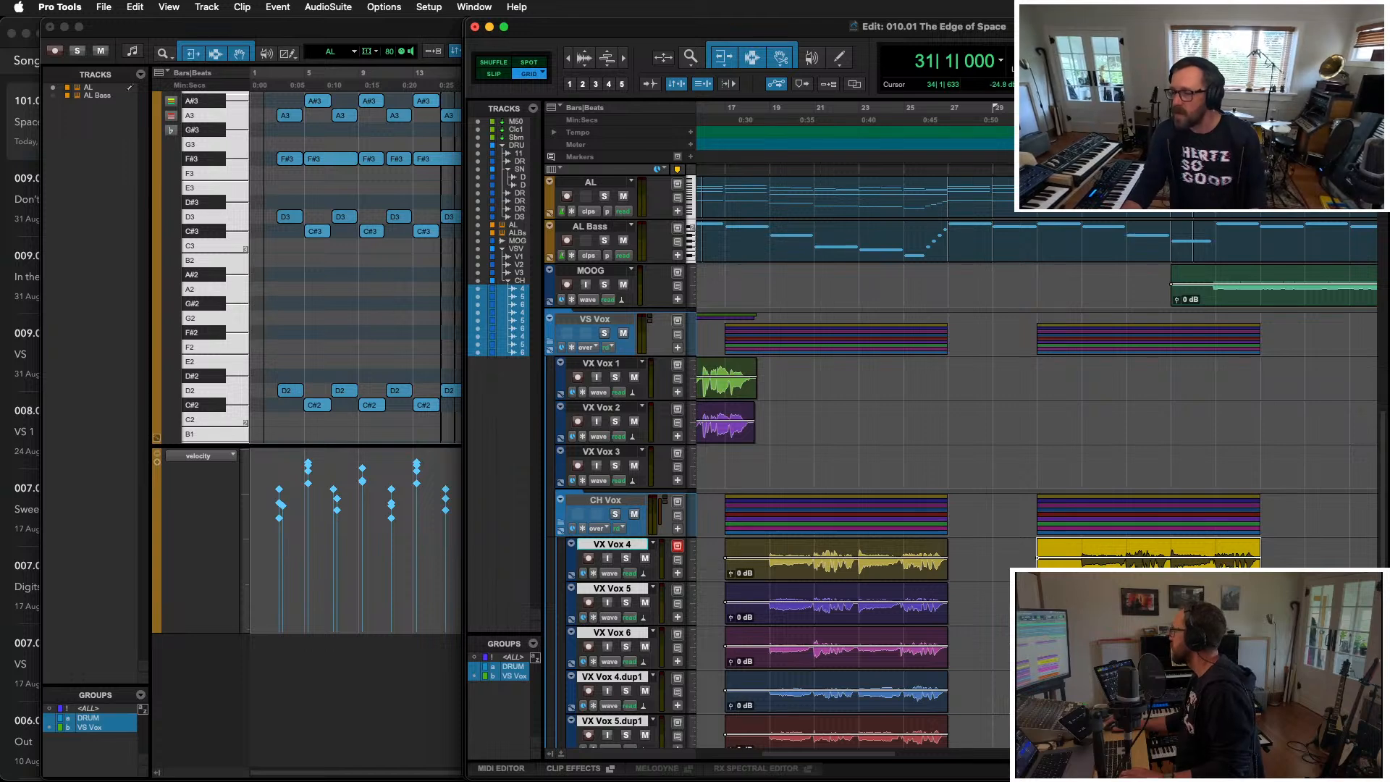
pyautogui.moveTo(1108, 560); pyautogui.dragTo(1150, 560)
# Step: Play the copied chorus from bar 33, delete its grouped vocal clips from bar 39 onward, and stop playback
pyautogui.press('space')
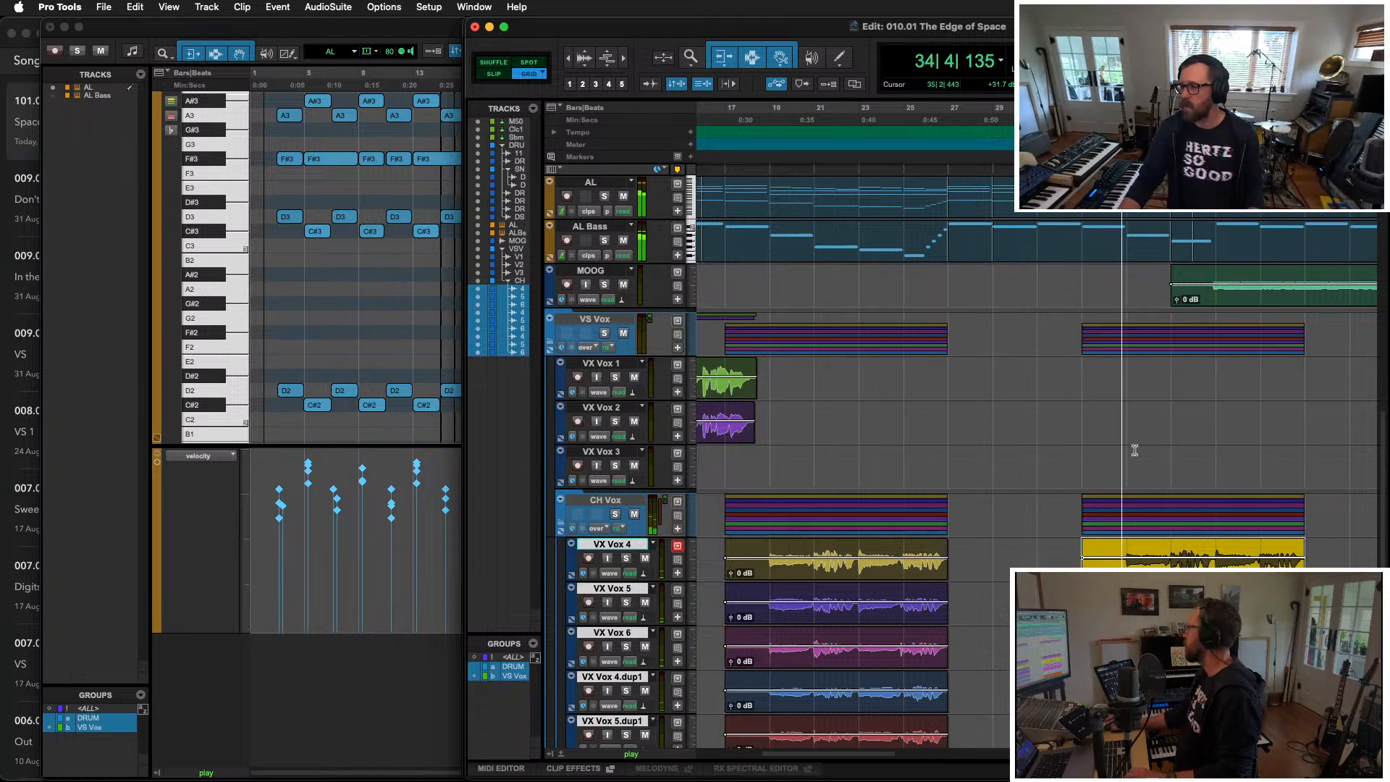
pyautogui.moveTo(1211, 547); pyautogui.dragTo(1378, 572)
pyautogui.press('Delete')
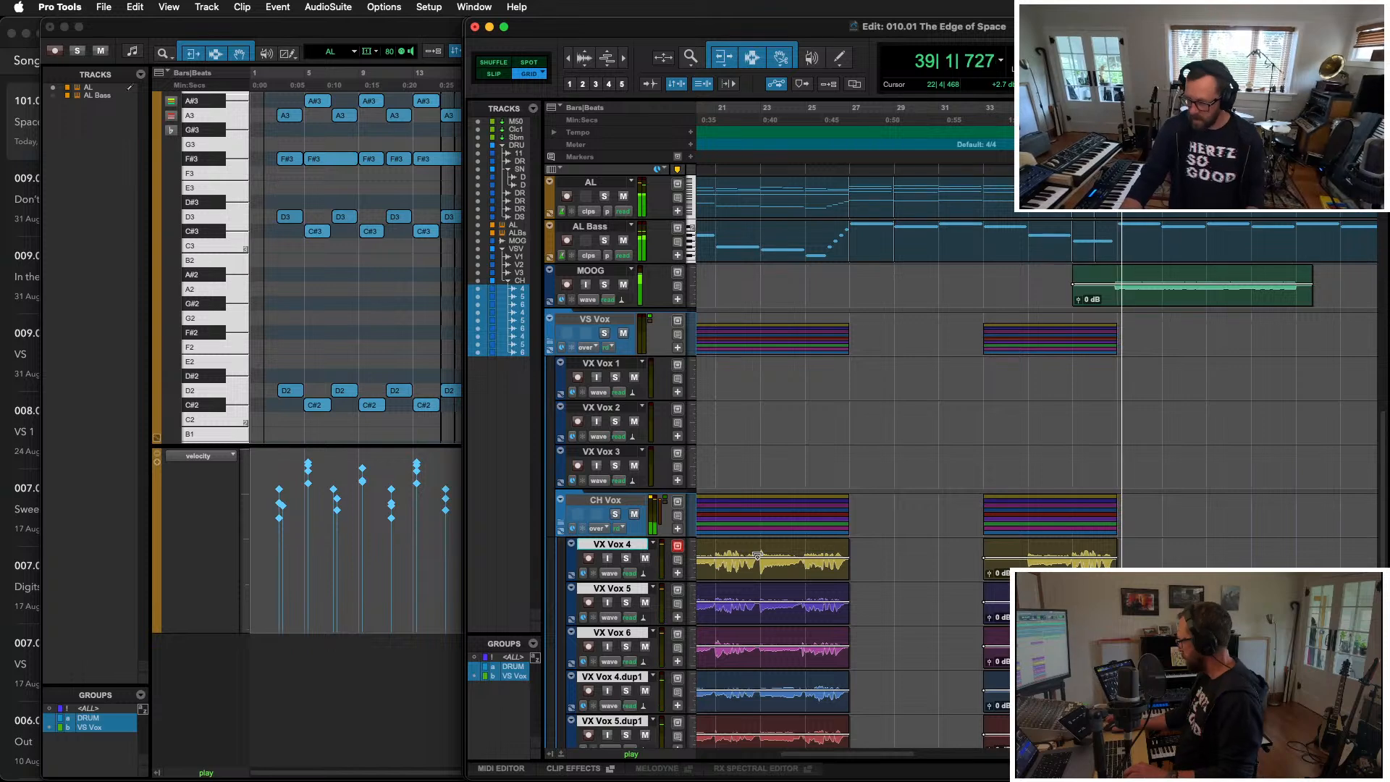
pyautogui.press('r')
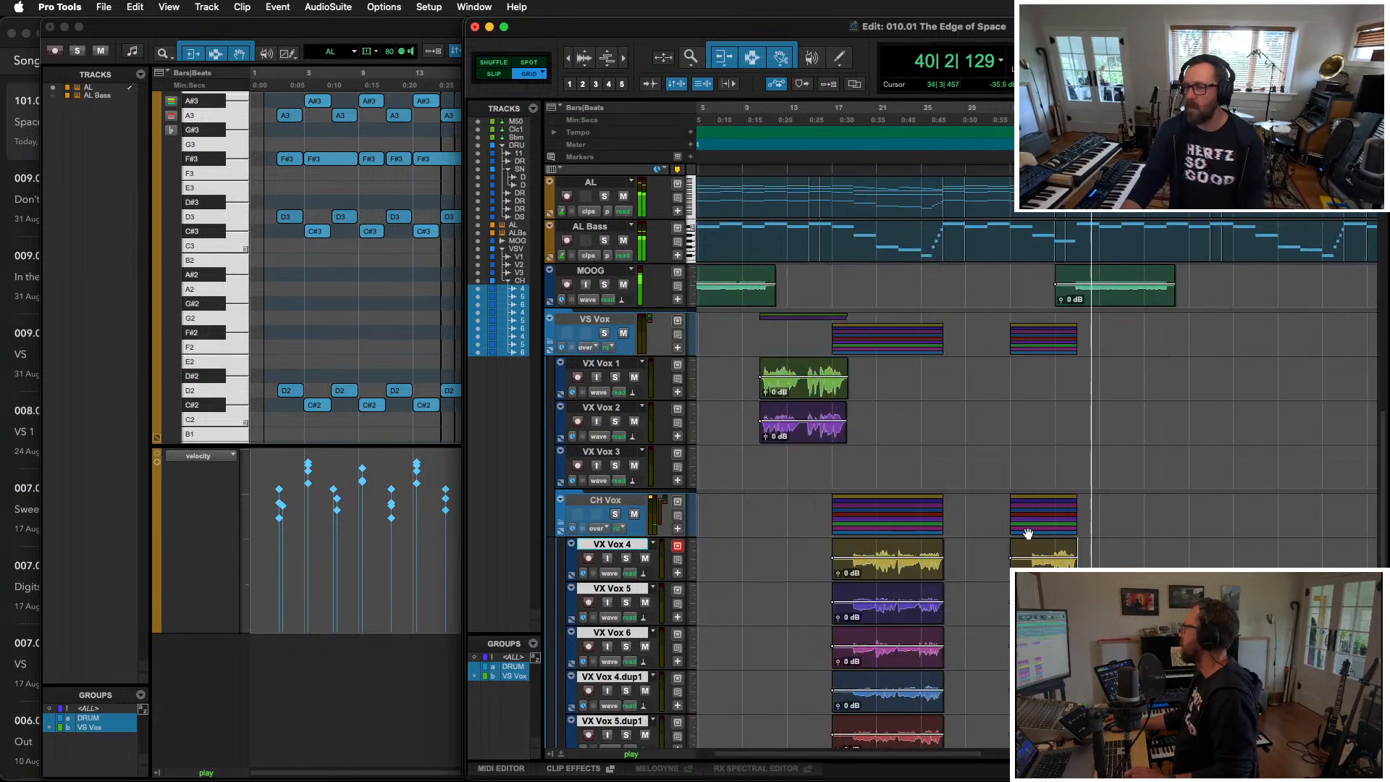
pyautogui.press('t')
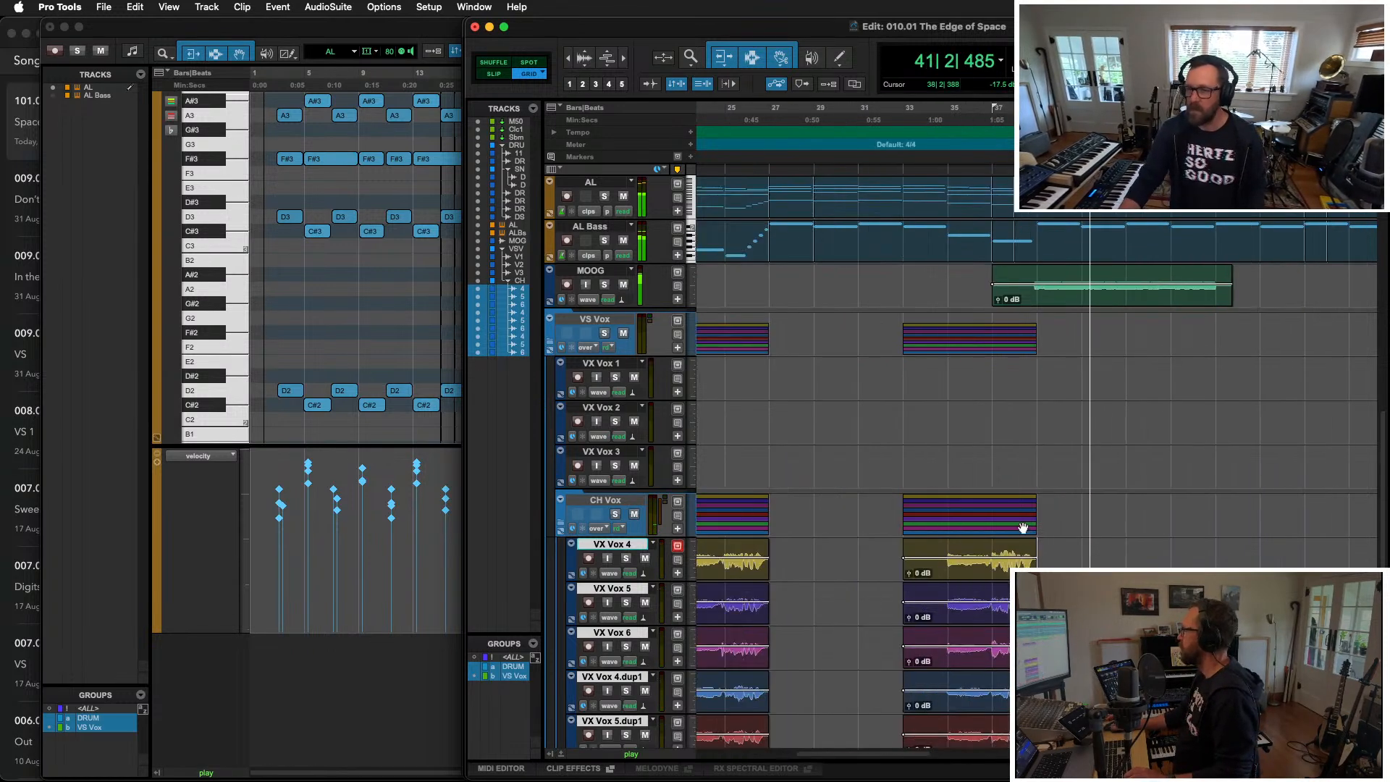
pyautogui.press('r')
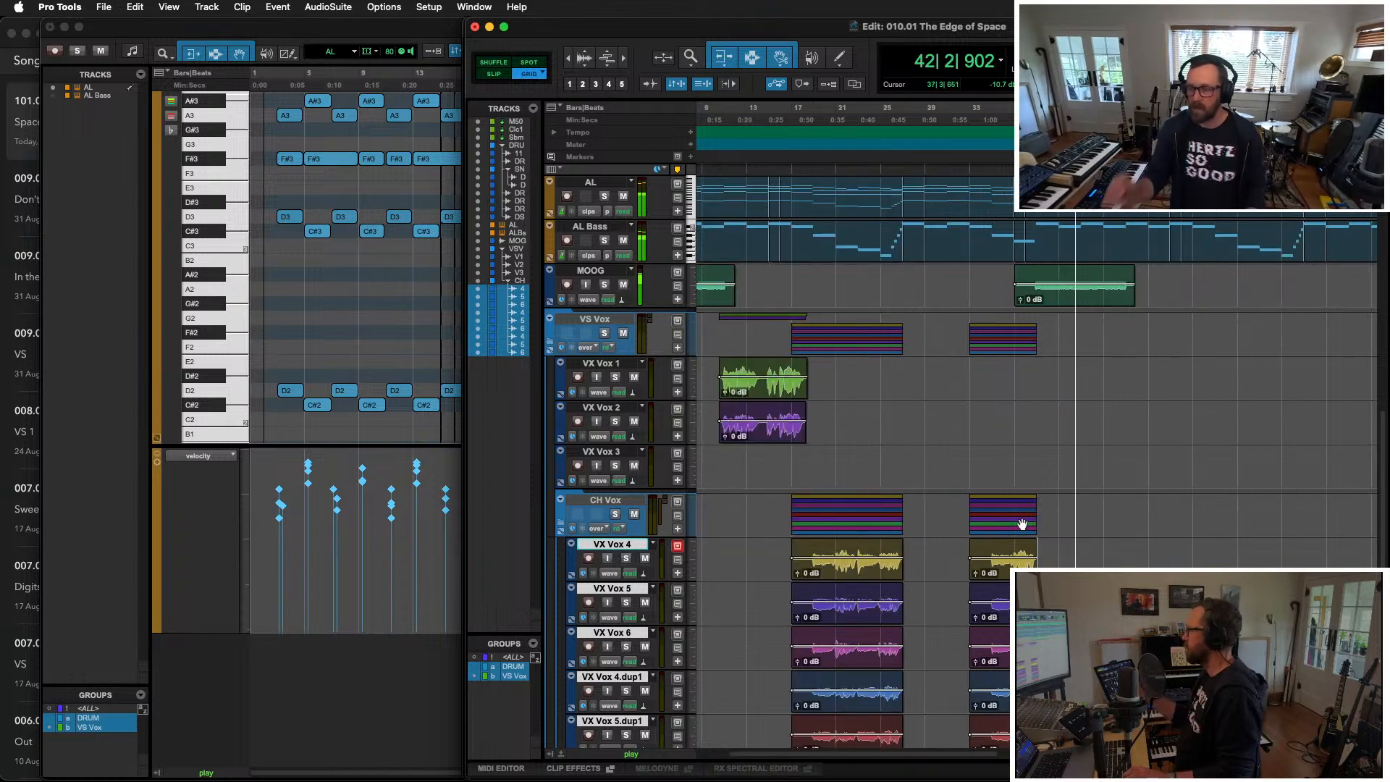
pyautogui.press('space')
# Step: Copy the full first-chorus vocal clips from bar 17 to bar 53 on all grouped chorus tracks
pyautogui.scroll(2, 1088, 505)
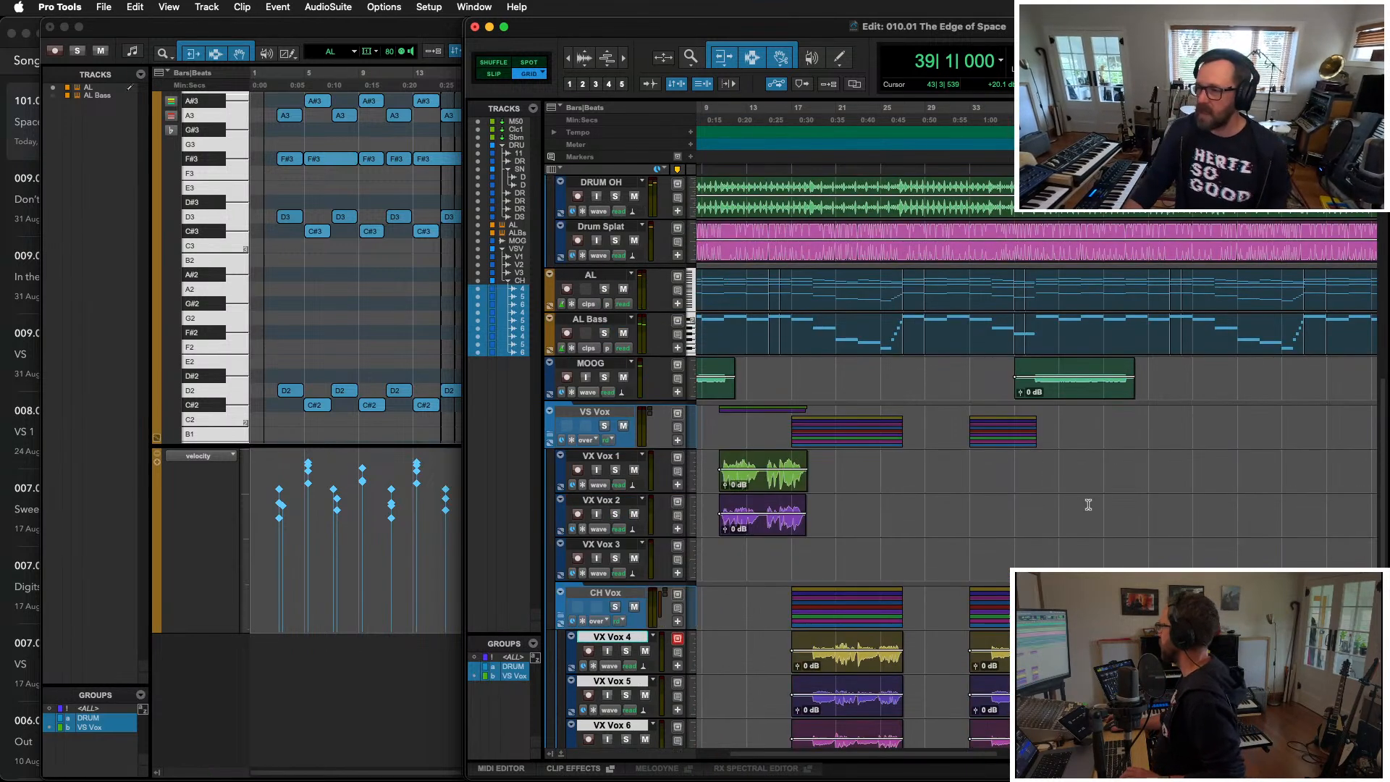
pyautogui.scroll(-1, 1088, 504)
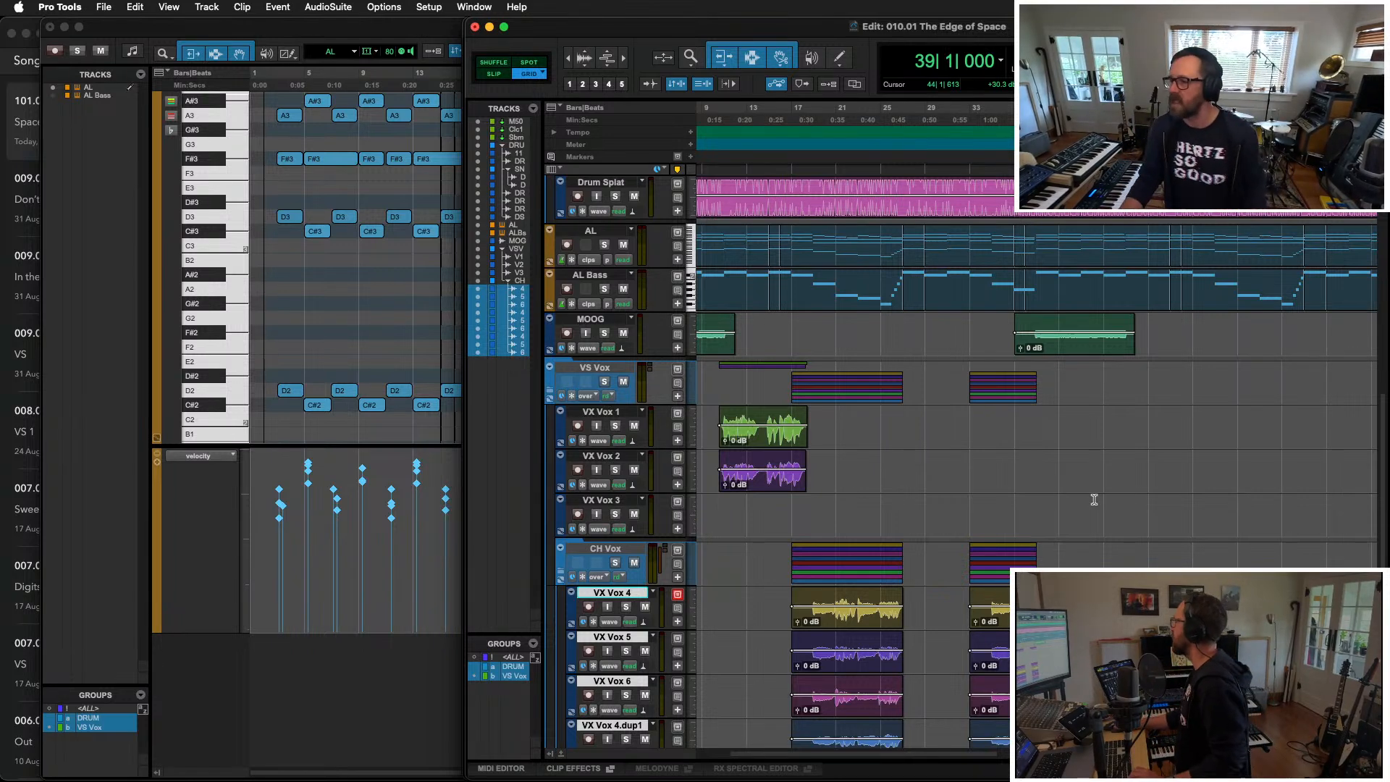
pyautogui.click(853, 621)
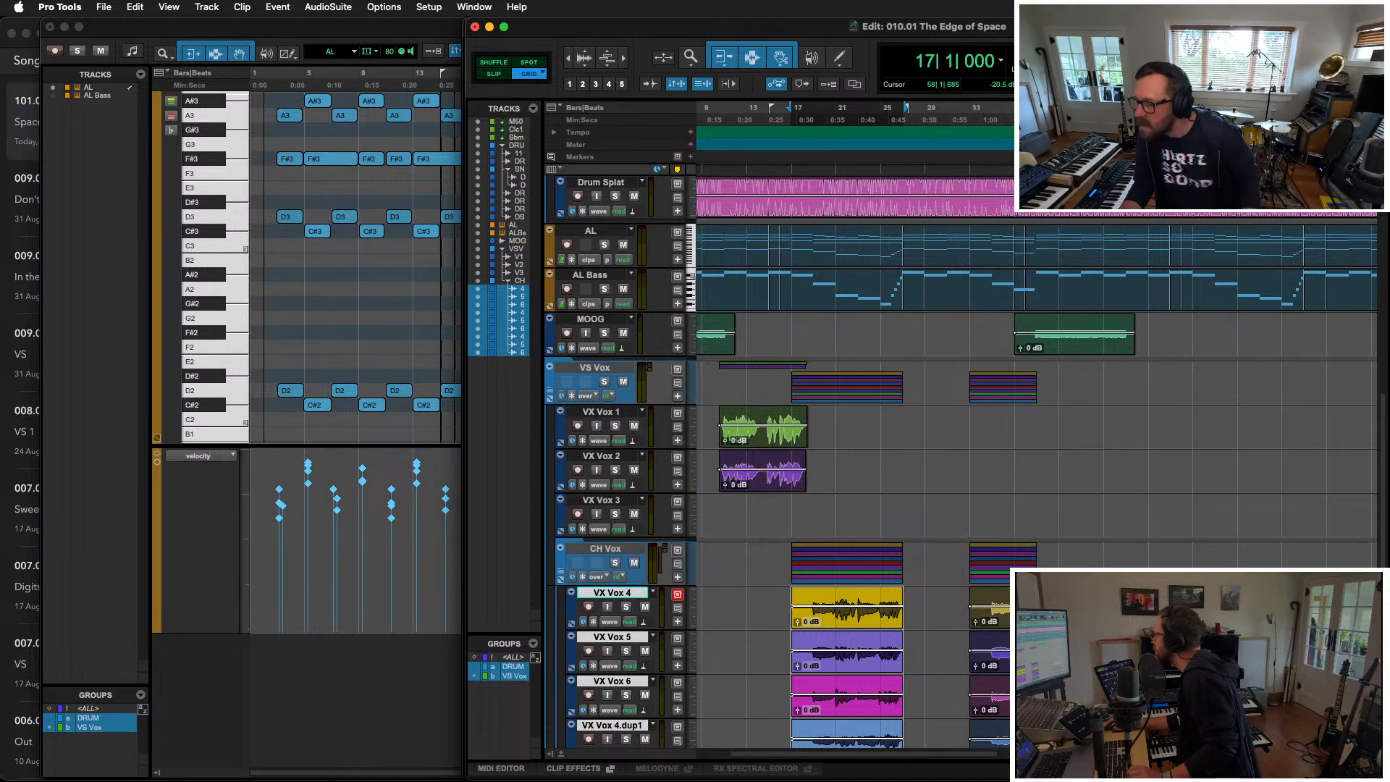
pyautogui.moveTo(850, 621); pyautogui.dragTo(1250, 620)
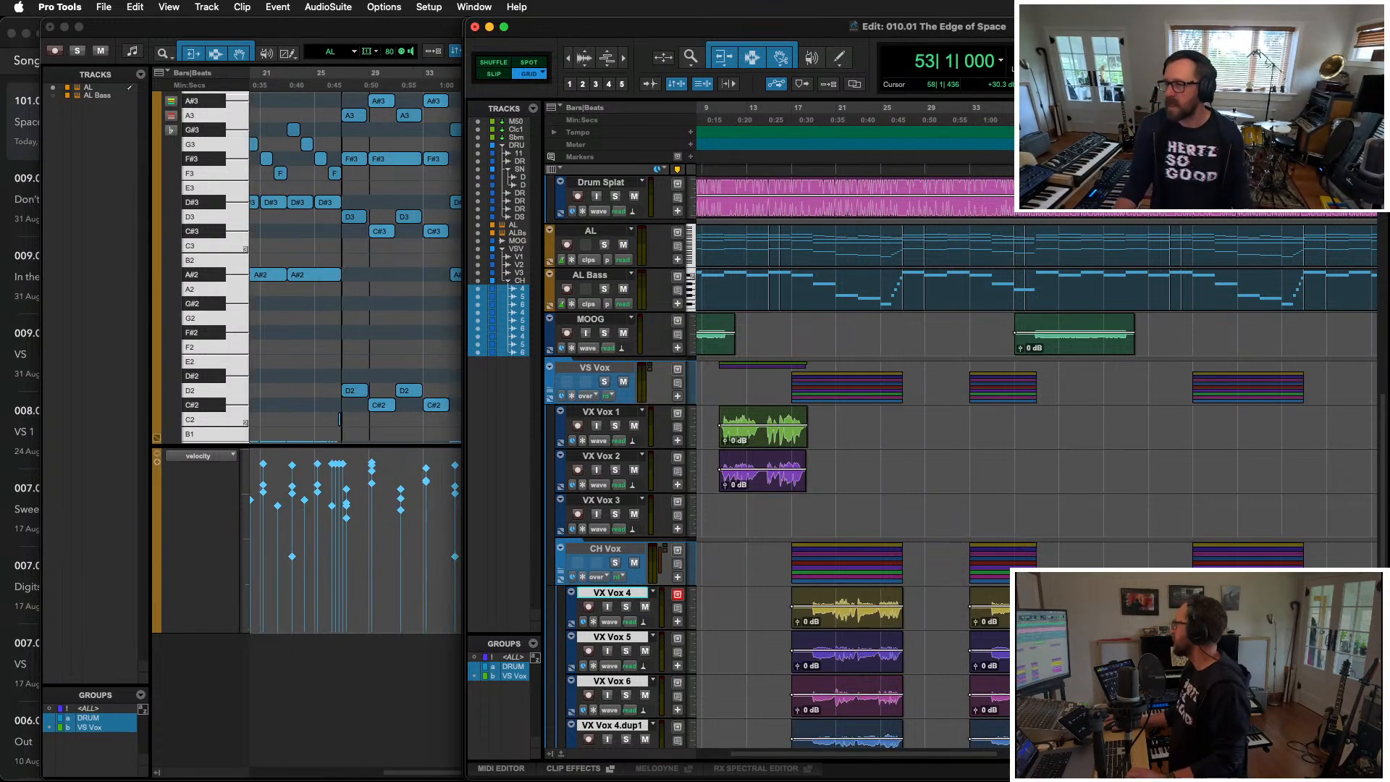
pyautogui.hscroll(5, 1230, 435)
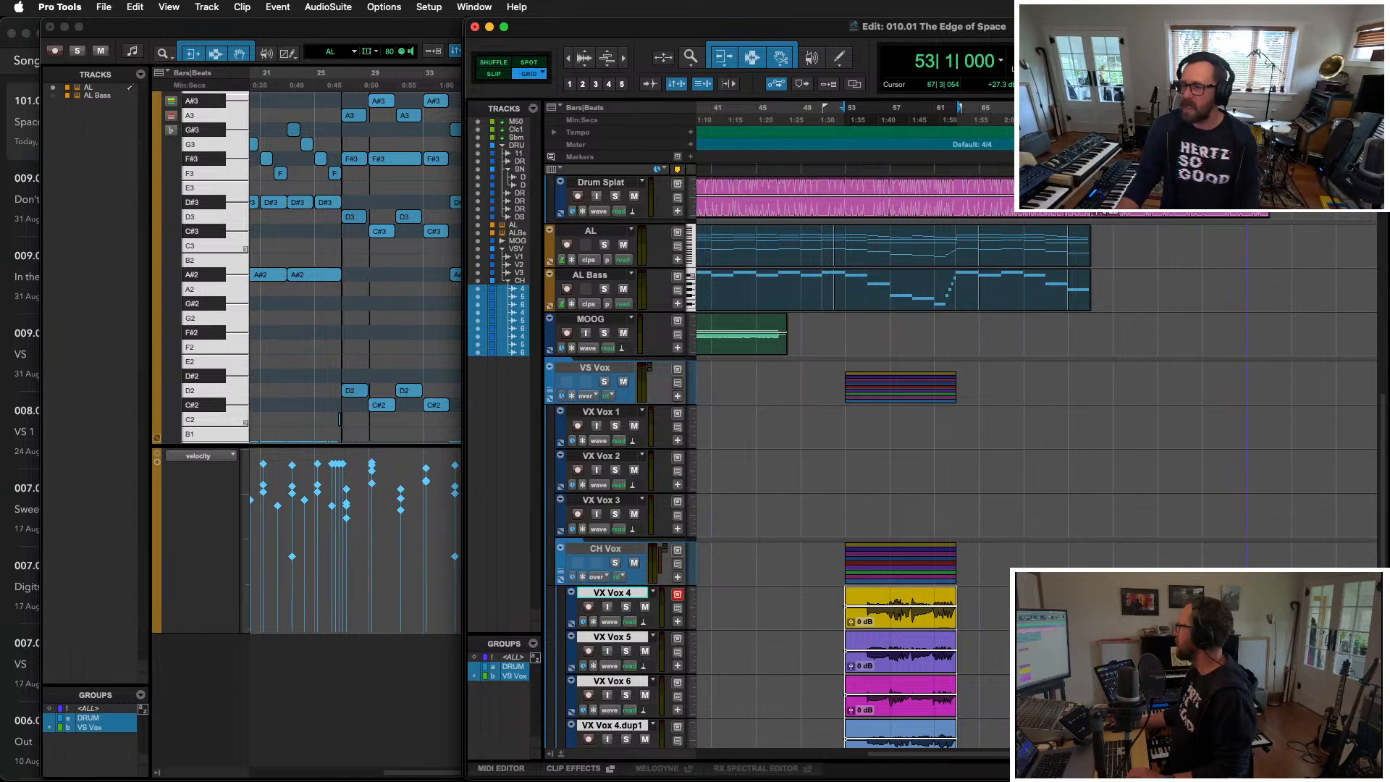
pyautogui.press('r')
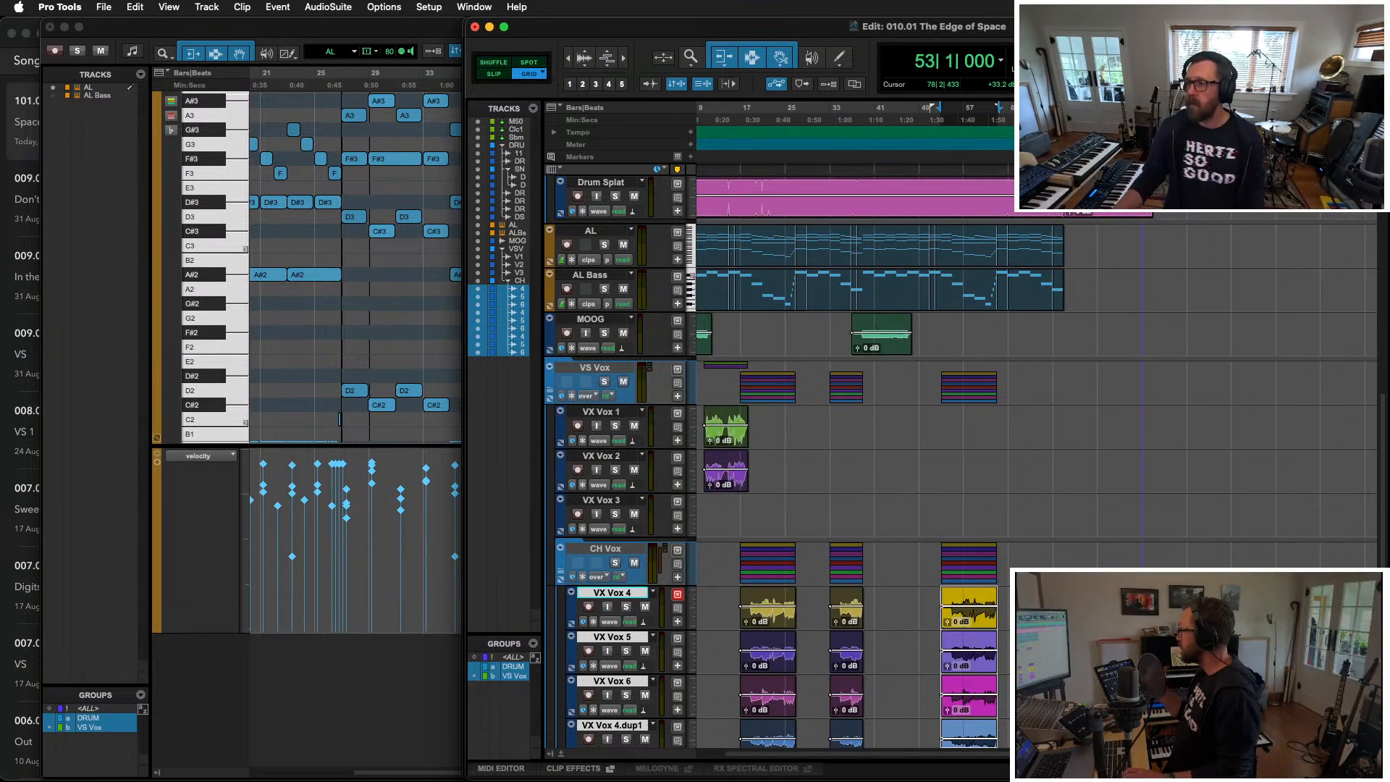
pyautogui.hscroll(-2, 1085, 435)
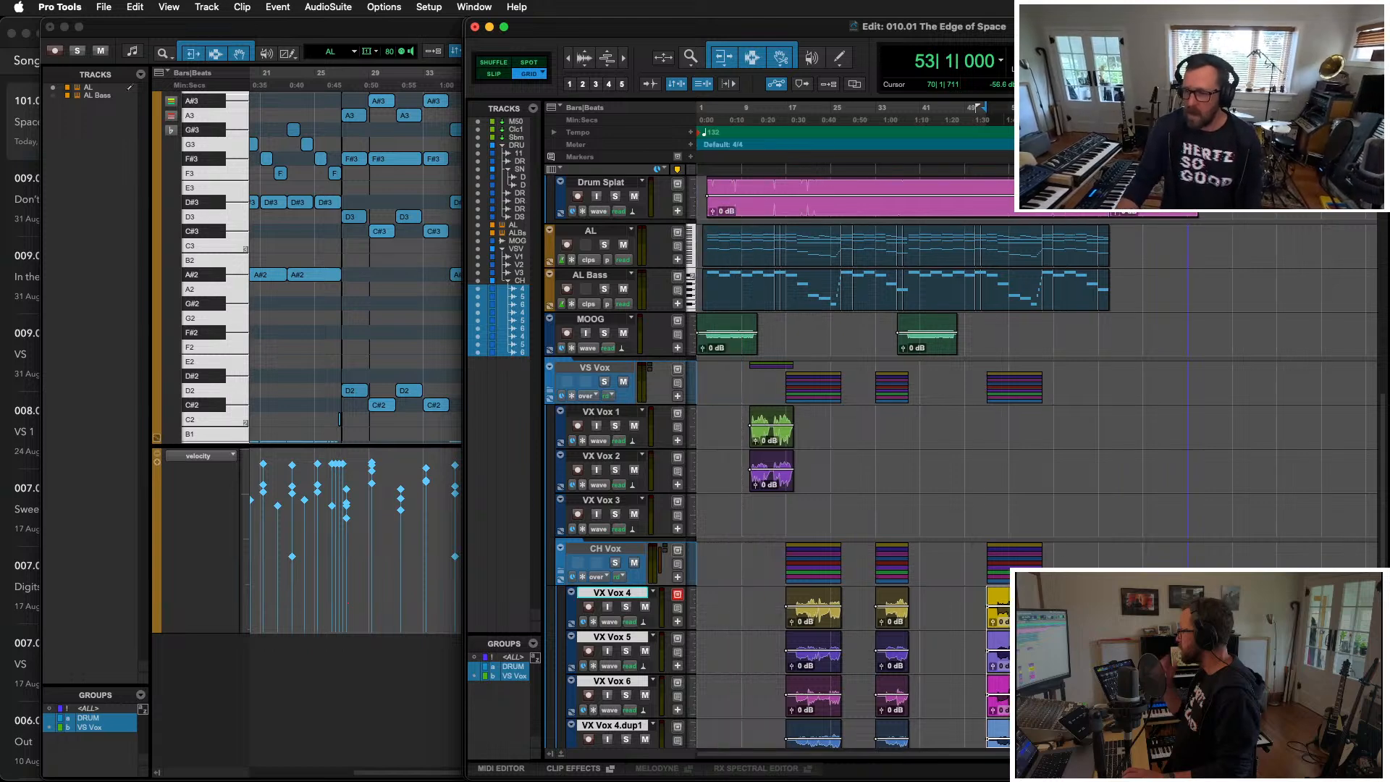
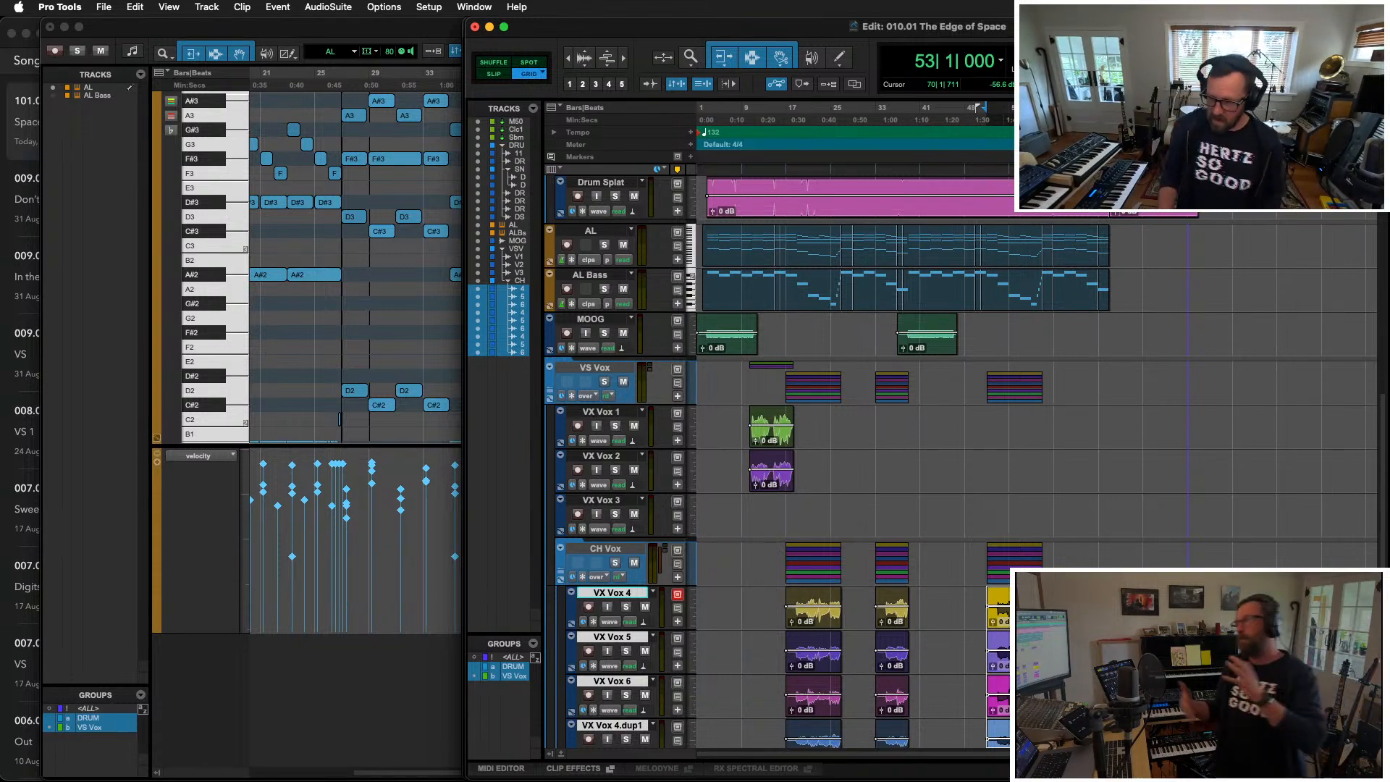
# Step: Play the arrangement from bar 9 to hear the verse vocals come in
pyautogui.scroll(-3, 1097, 575)
pyautogui.scroll(2, 1088, 569)
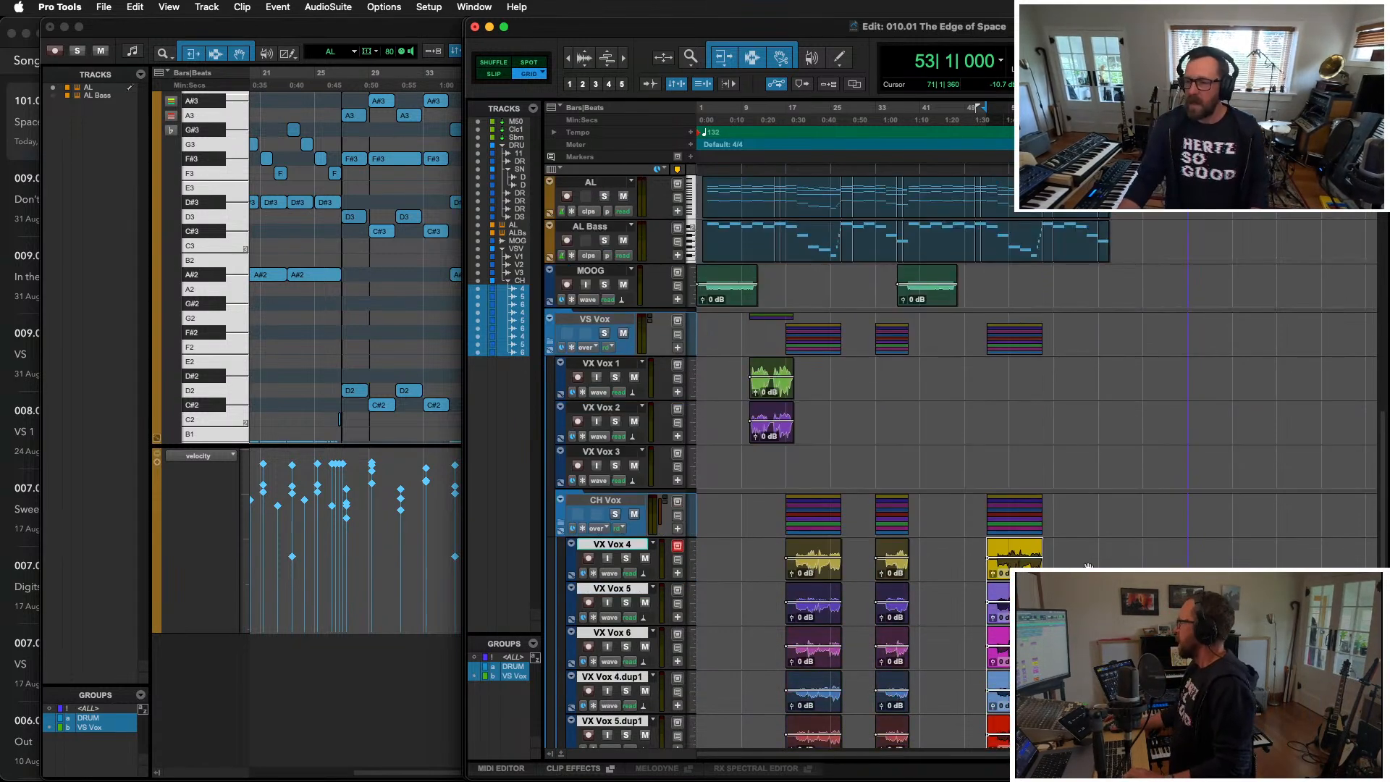
pyautogui.click(745, 510)
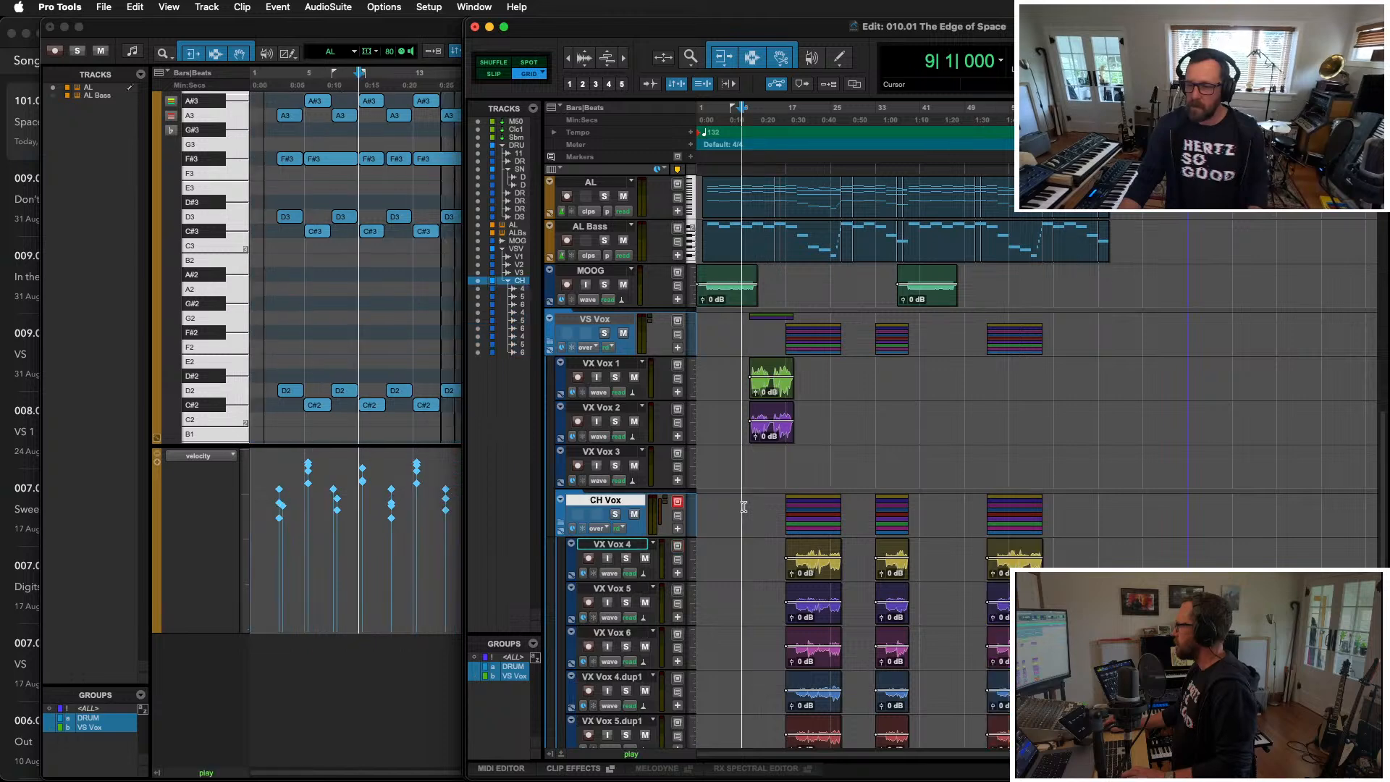
pyautogui.press('space')
pyautogui.press('super+bracketright')
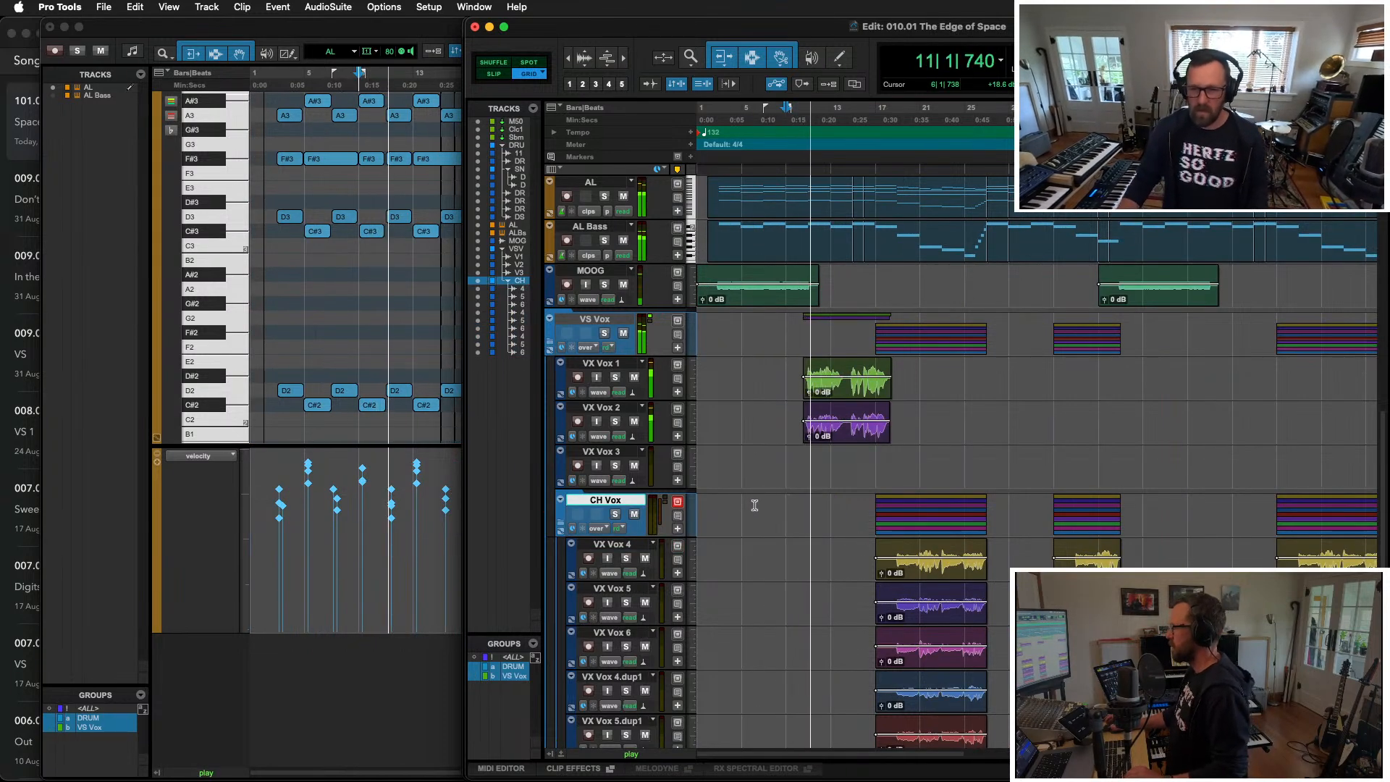
# Step: Open EchoBoy Jr on the VS Vox track from the Mix window to review its settings and return to the Edit window
pyautogui.press('super+equal')
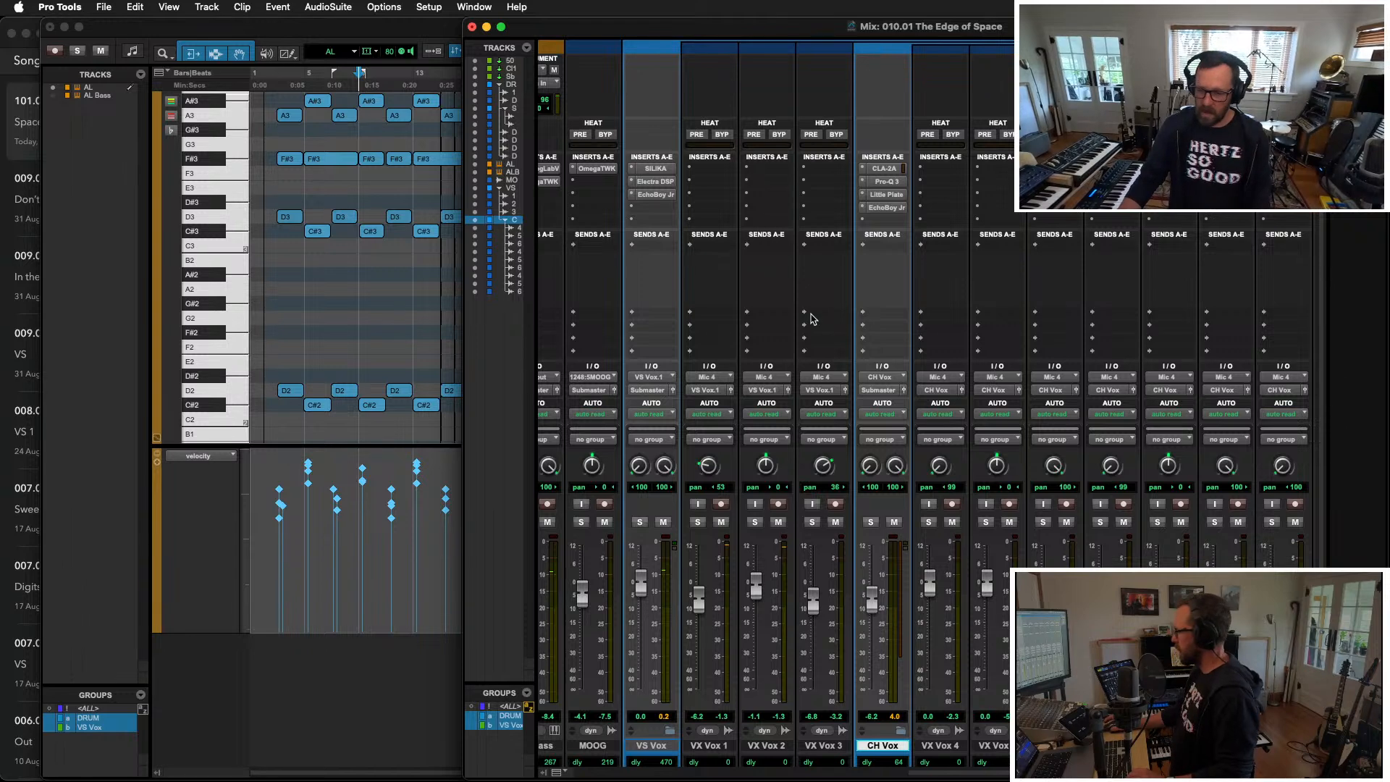
pyautogui.click(655, 194)
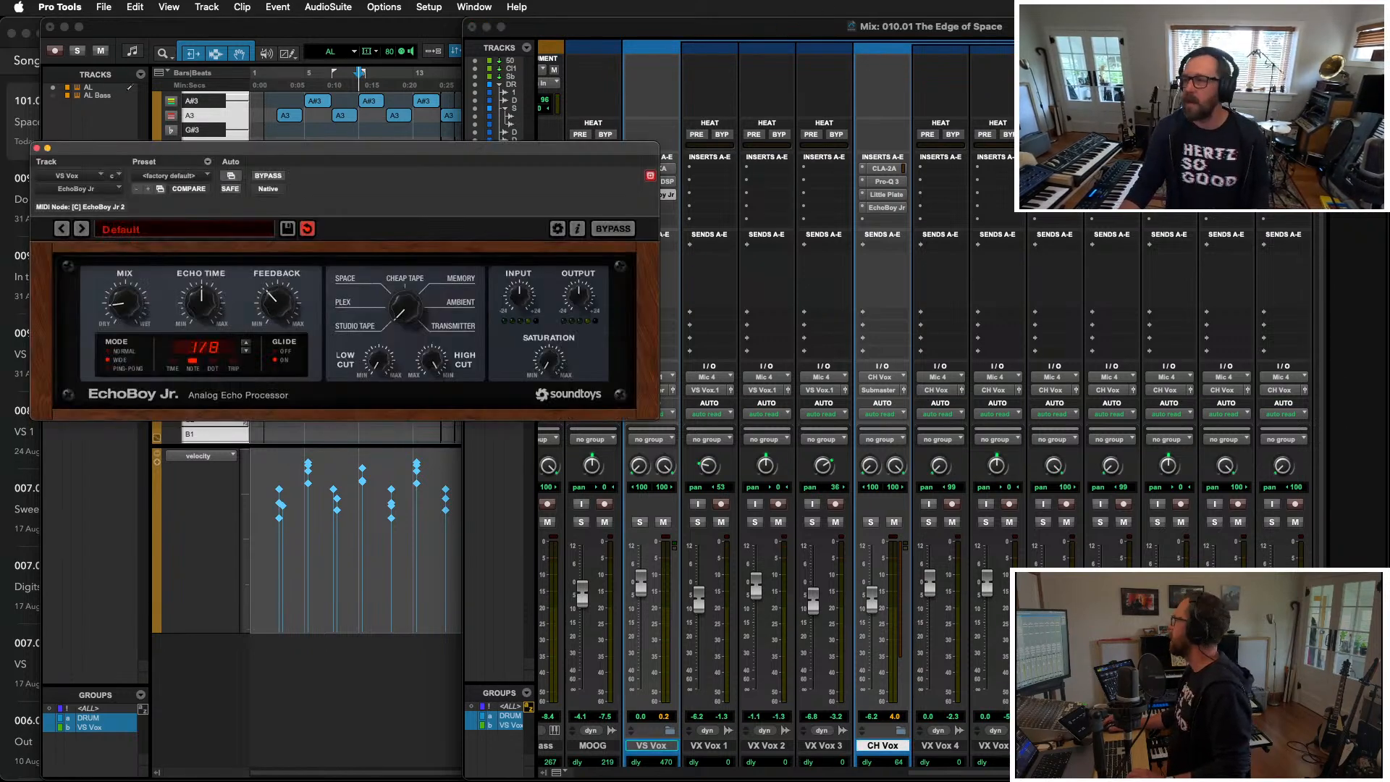
pyautogui.press('super+equal')
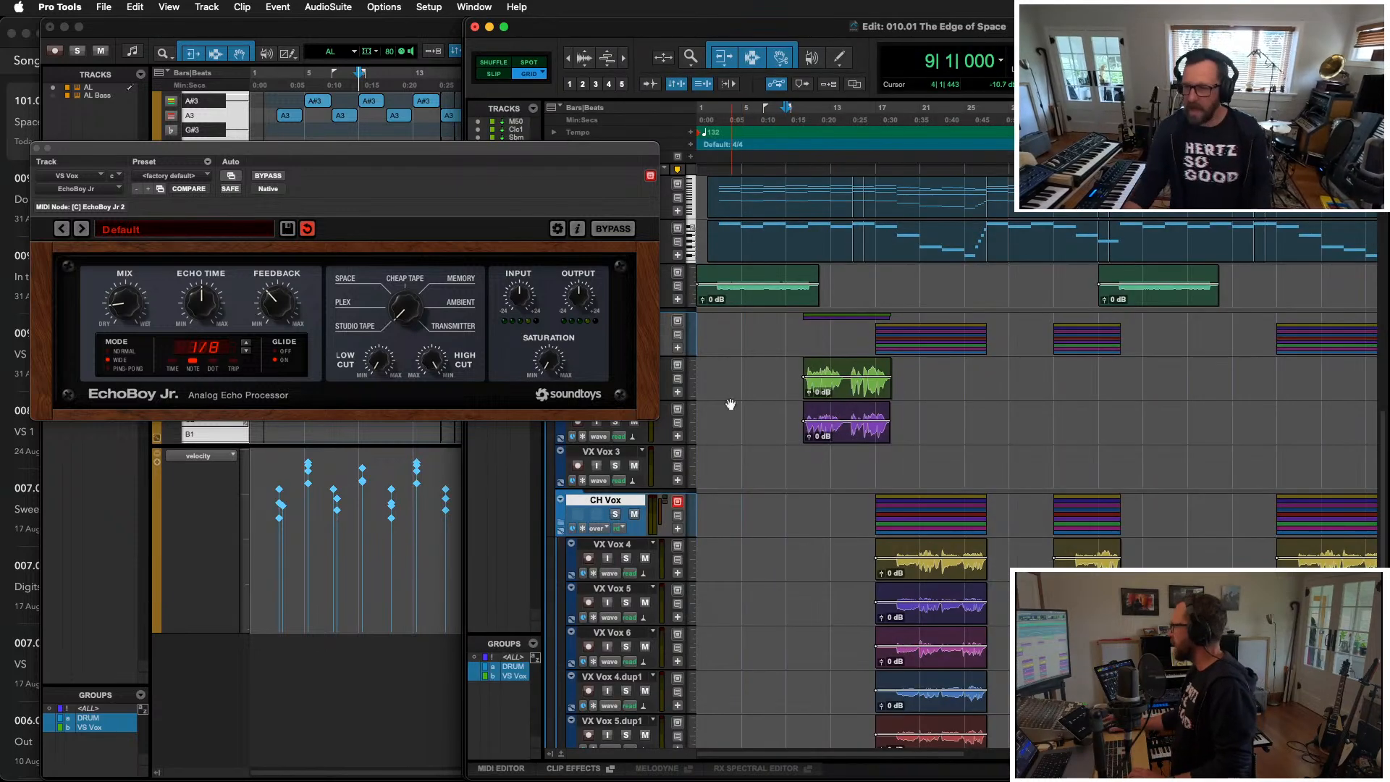
# Step: Copy the verse clips on VX Vox 1 and VX Vox 2 from bar 9 to bar 20
pyautogui.click(821, 391)
pyautogui.keyDown('shift'); pyautogui.click(831, 434); pyautogui.keyUp('shift')
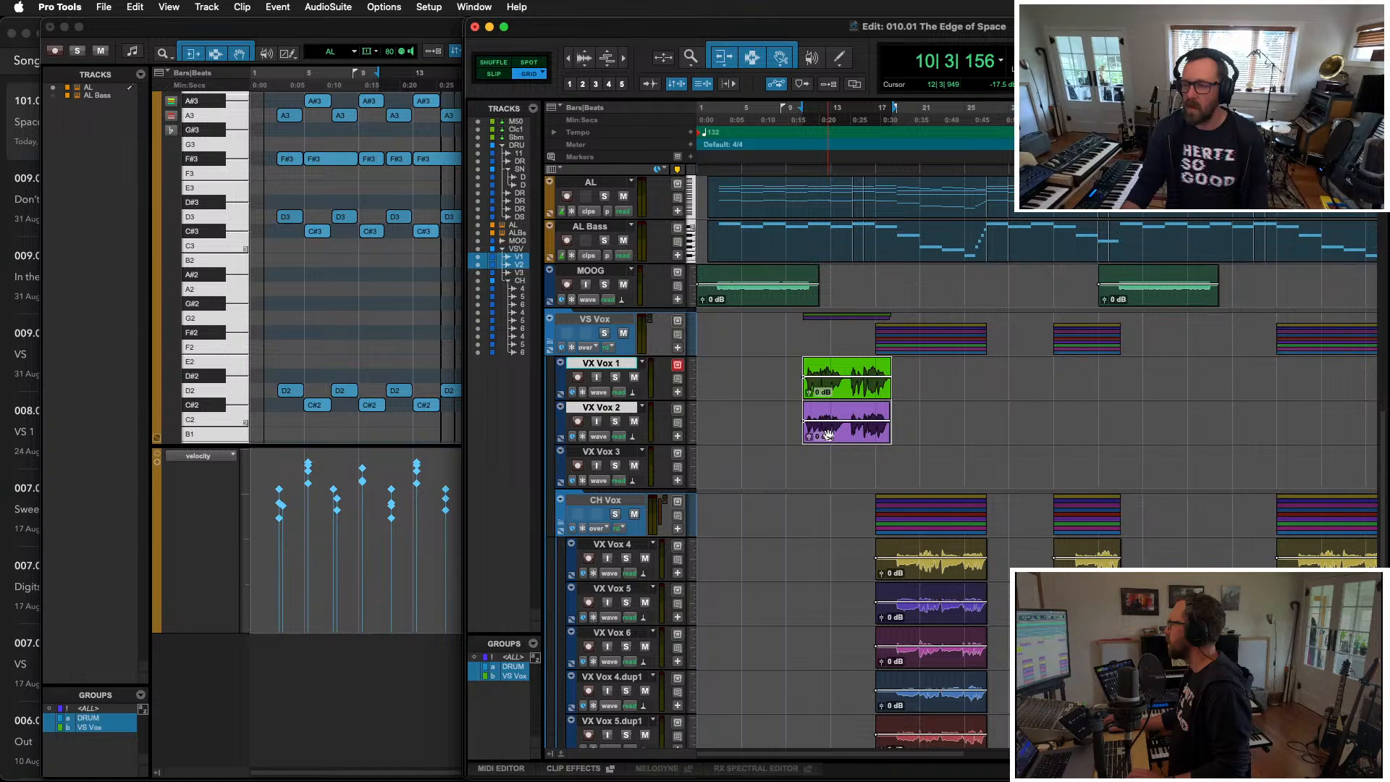
pyautogui.moveTo(827, 434); pyautogui.dragTo(936, 434)
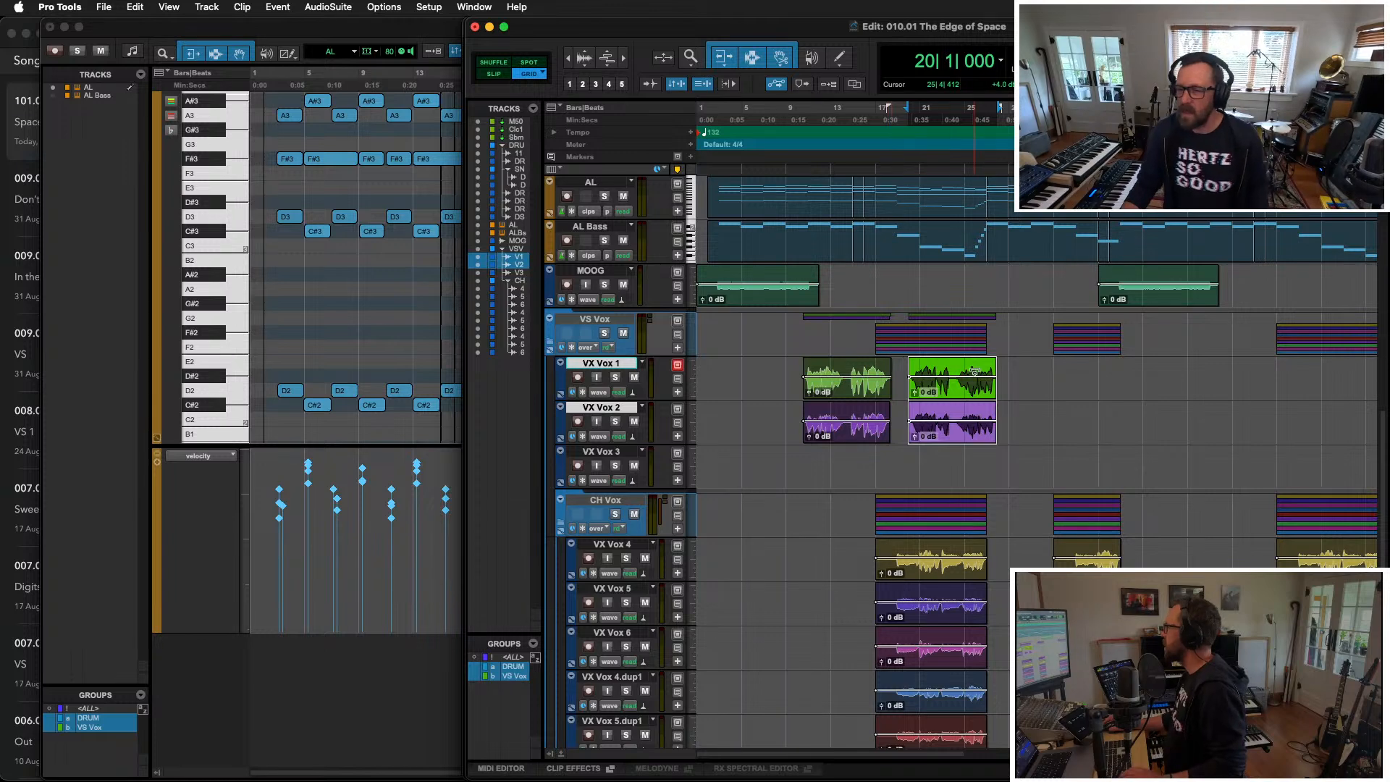
# Step: Extend the edit selection past the end of the bar 20 verse copies on VX Vox 1 and 2 and commit it to new tracks
pyautogui.keyDown('shift'); pyautogui.click(1020, 369); pyautogui.keyUp('shift')
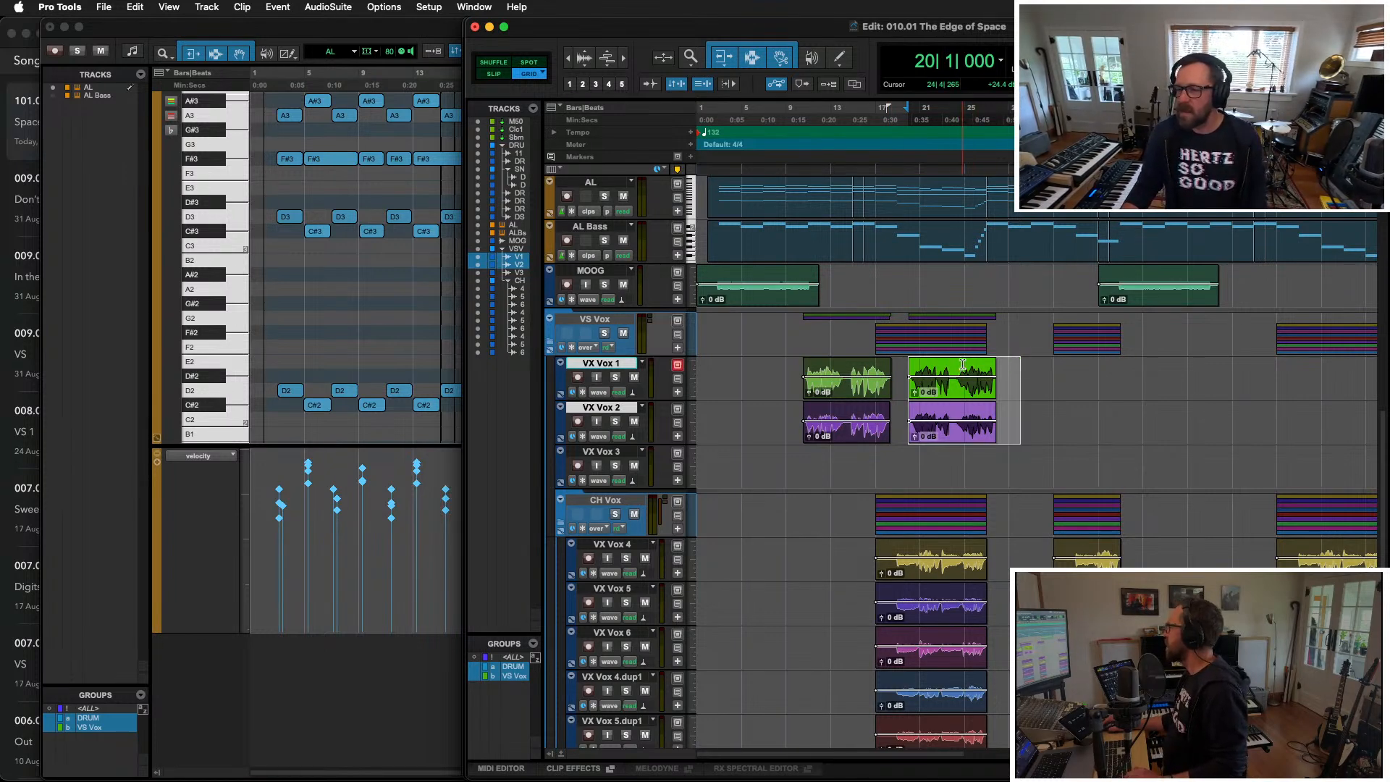
pyautogui.keyDown('shift'); pyautogui.click(1042, 368); pyautogui.keyUp('shift')
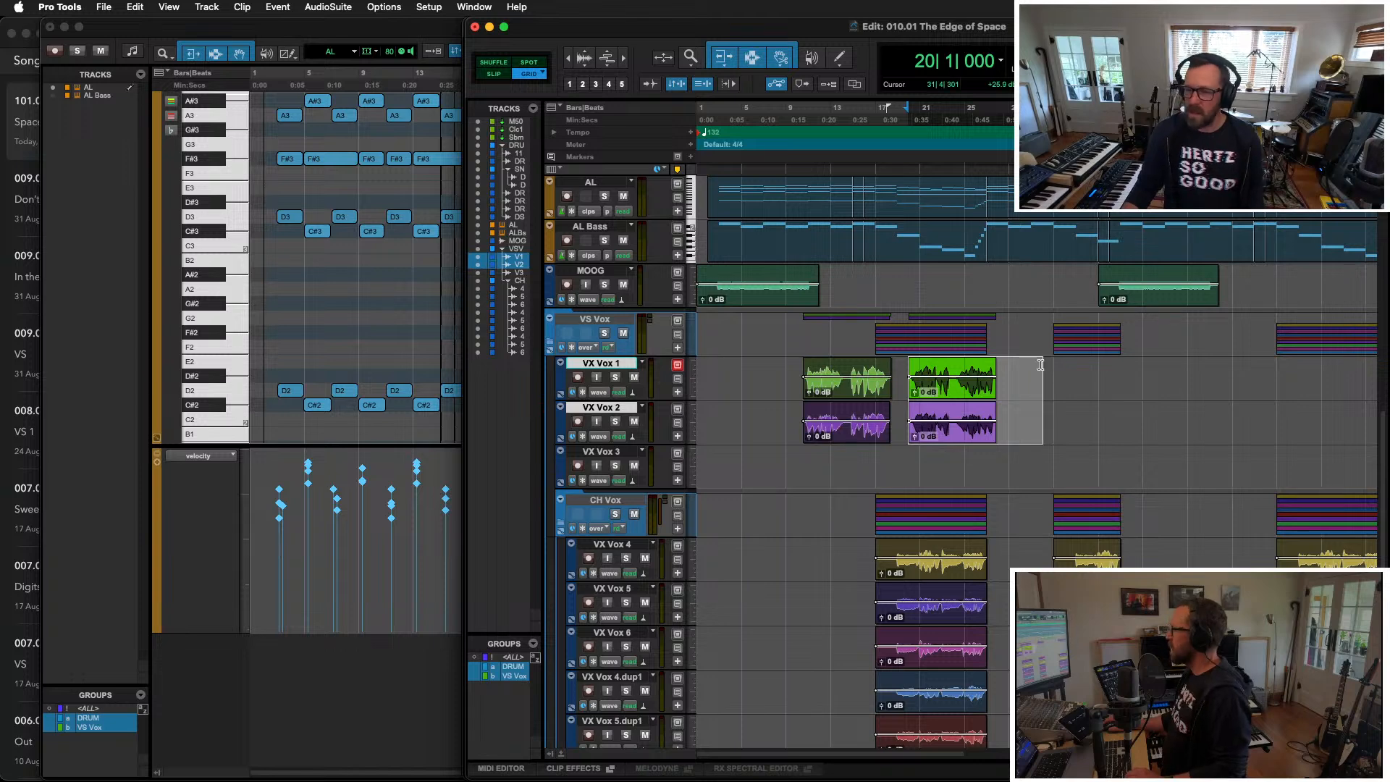
pyautogui.rightClick(955, 396)
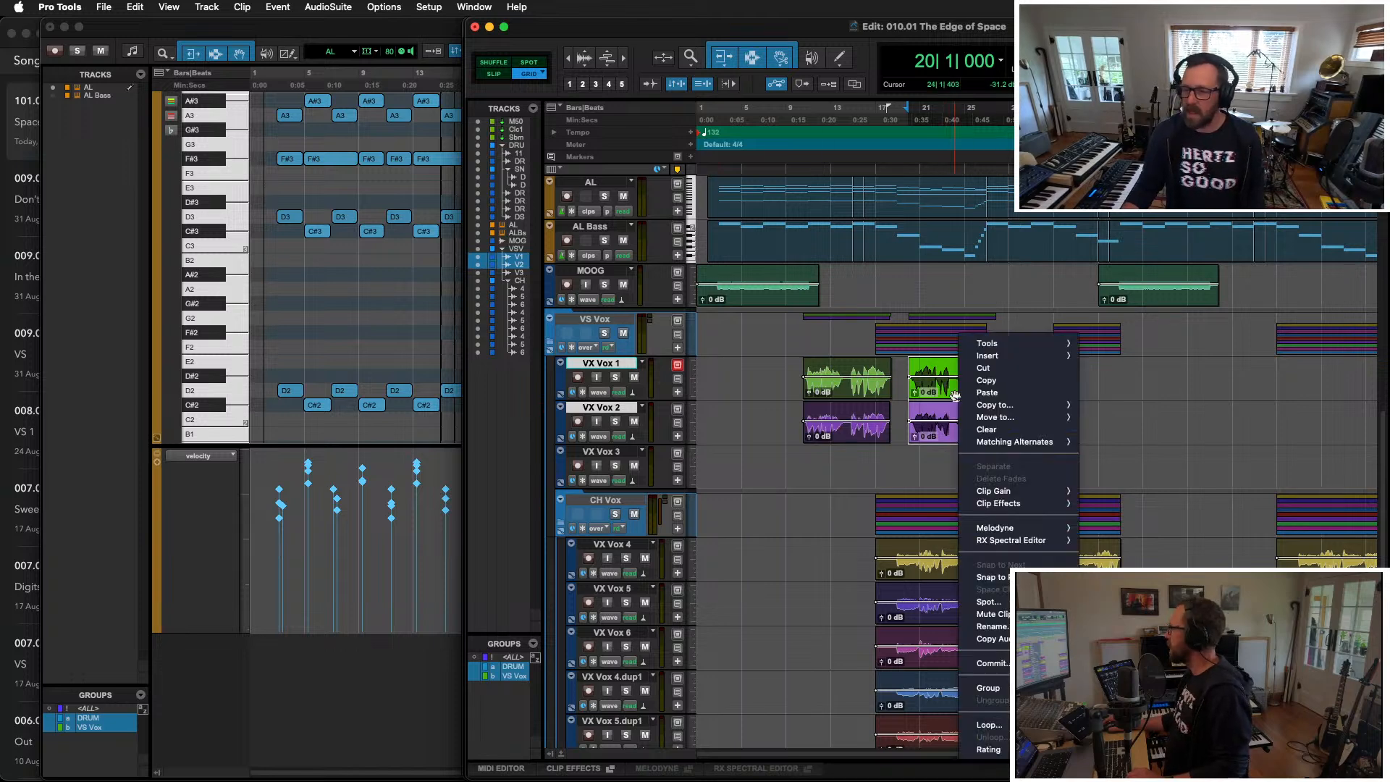
pyautogui.click(1002, 663)
pyautogui.click(750, 439)
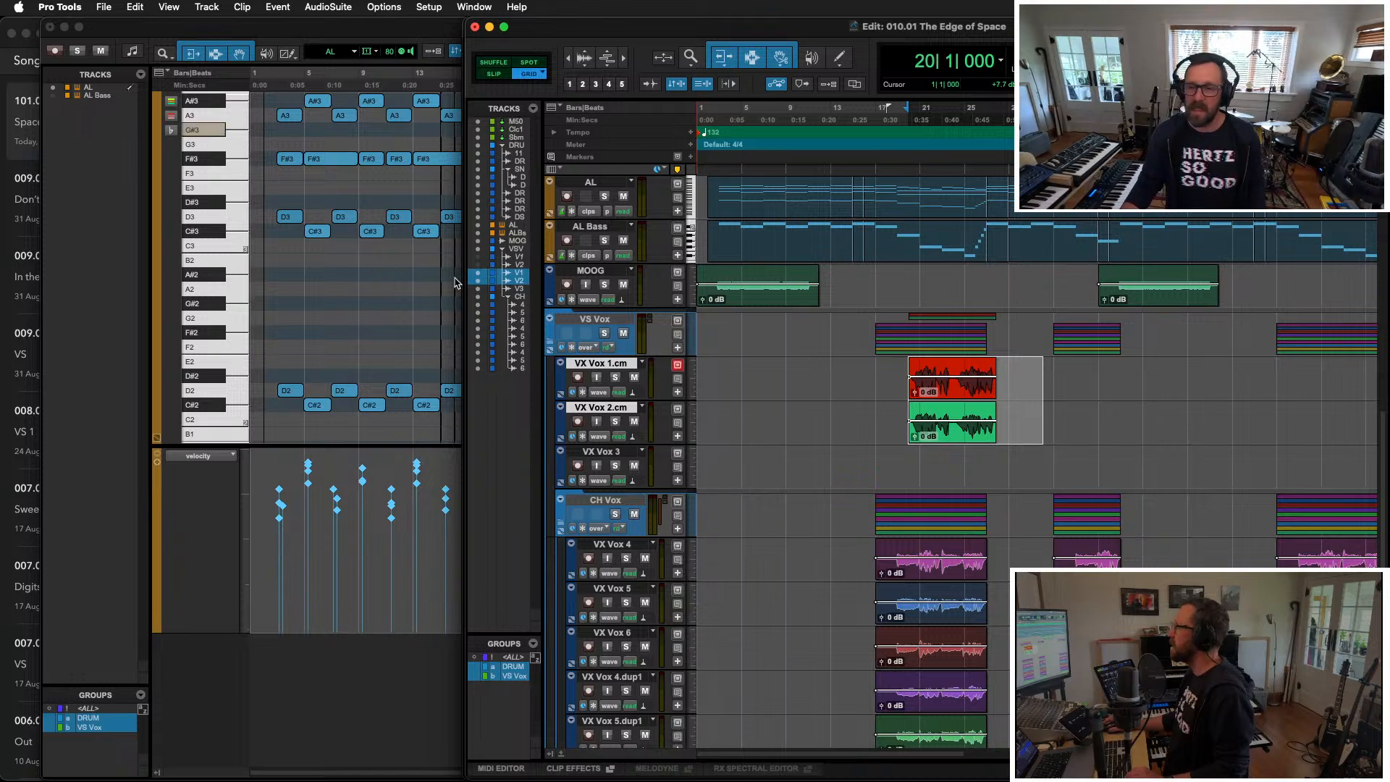
# Step: Show and reactivate the hidden VX Vox 1 and VX Vox 2 source tracks and delete their copied clips at bar 20
pyautogui.click(478, 257)
pyautogui.click(478, 264)
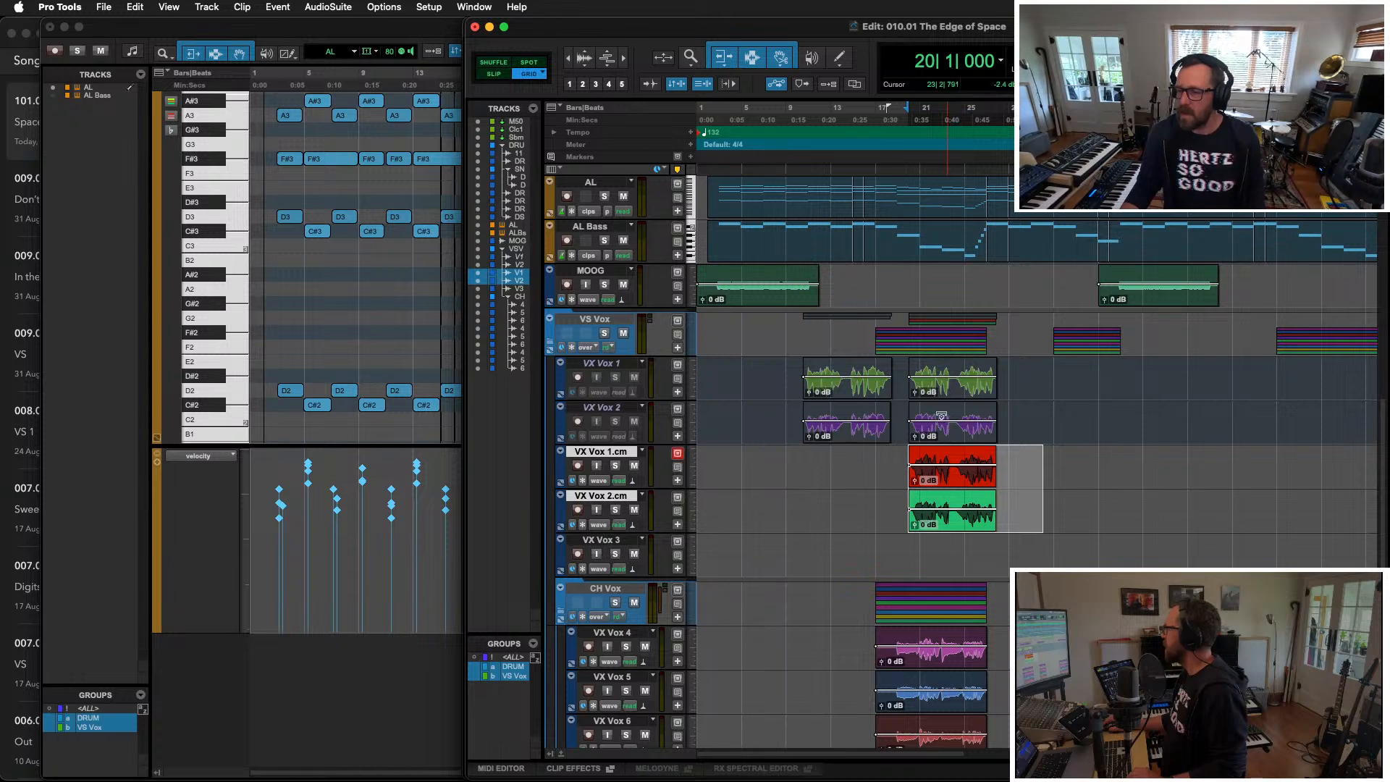
pyautogui.click(590, 363)
pyautogui.keyDown('shift'); pyautogui.click(600, 406); pyautogui.keyUp('shift')
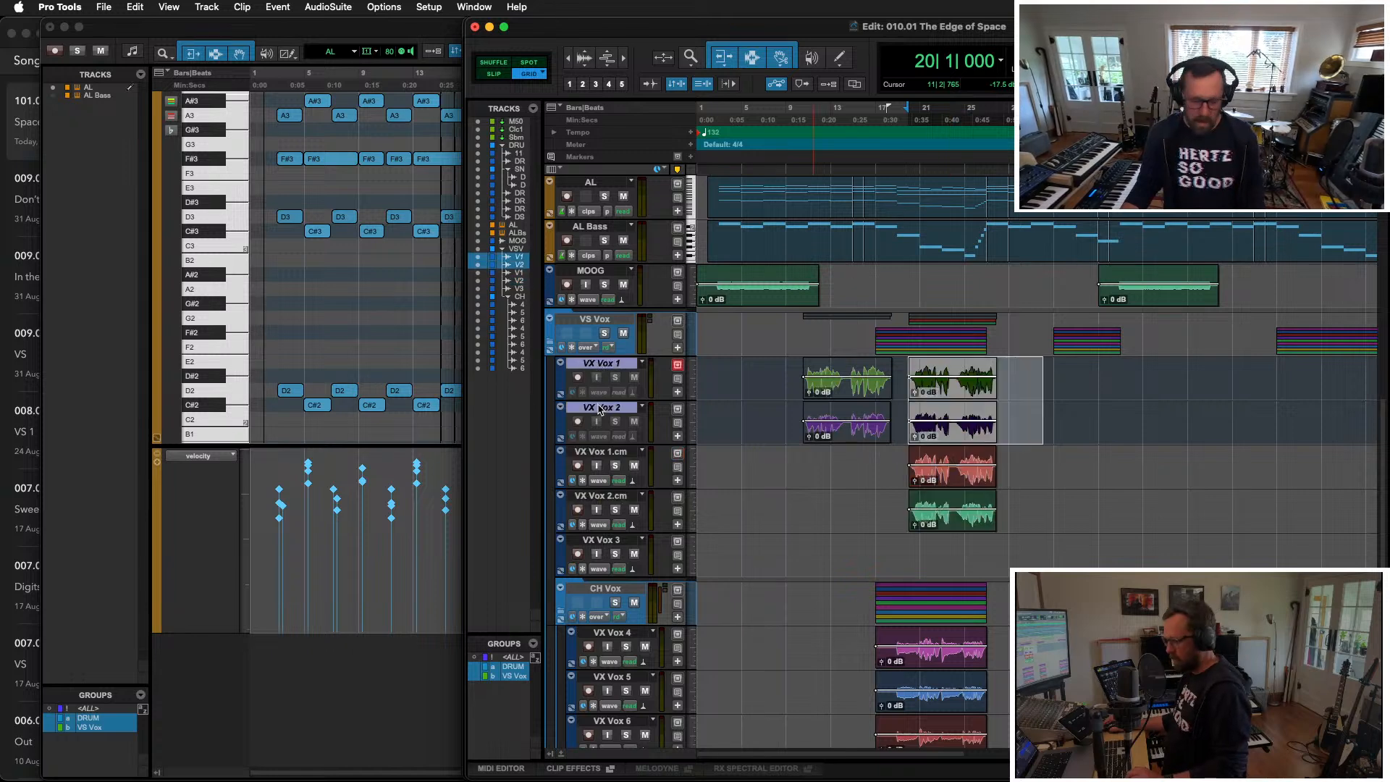
pyautogui.press('ctrl+super+a')
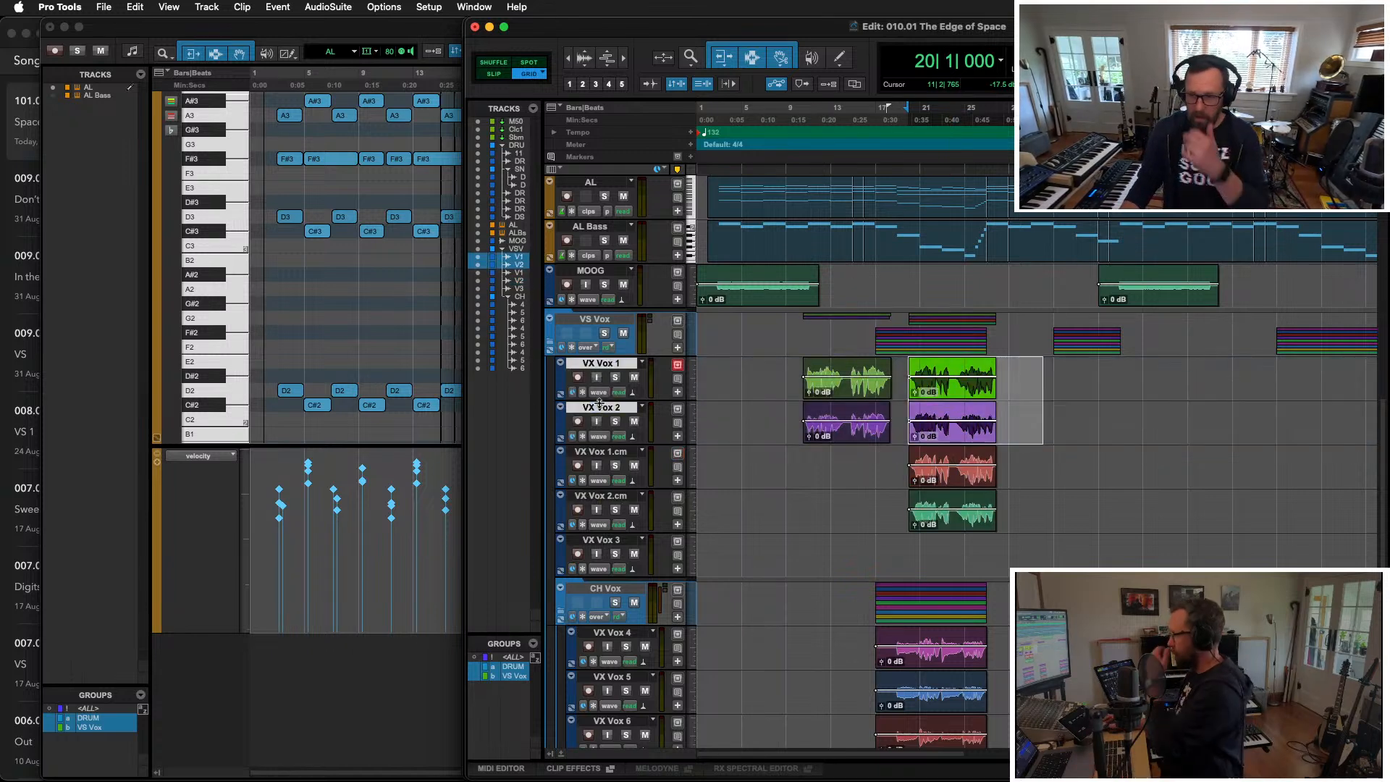
pyautogui.press('Delete')
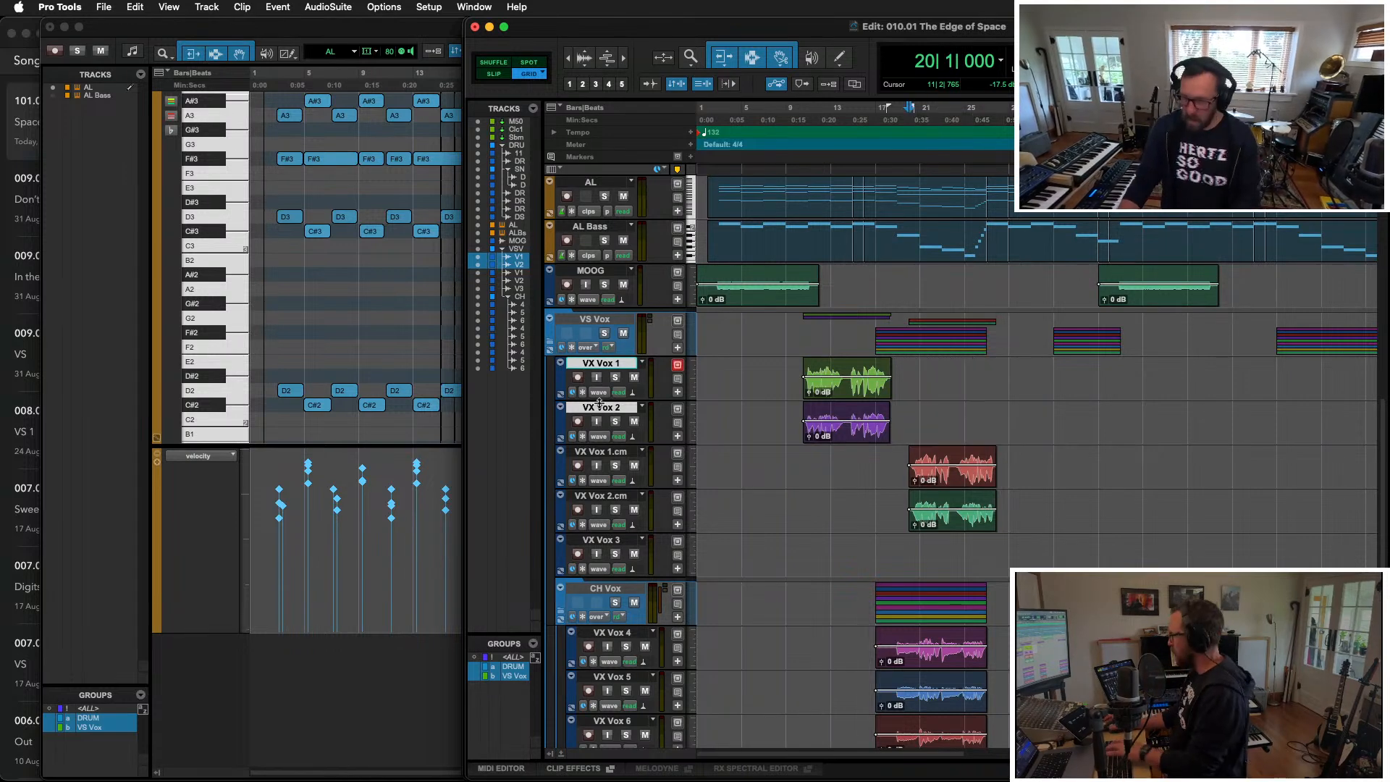
# Step: Solo VX Vox 1.cm, play it from bar 23, and stop playback
pyautogui.click(943, 454)
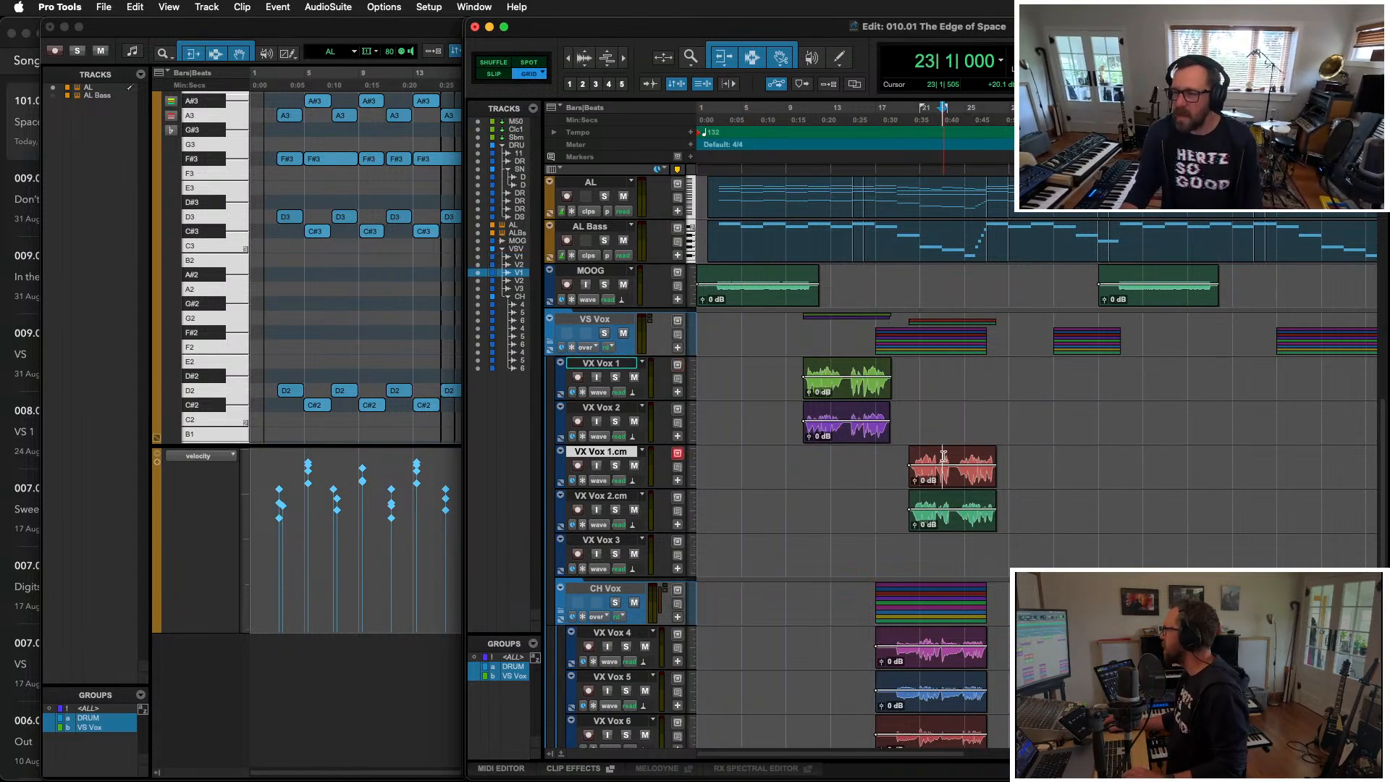
pyautogui.press('space')
pyautogui.hotkey('shift', 's')
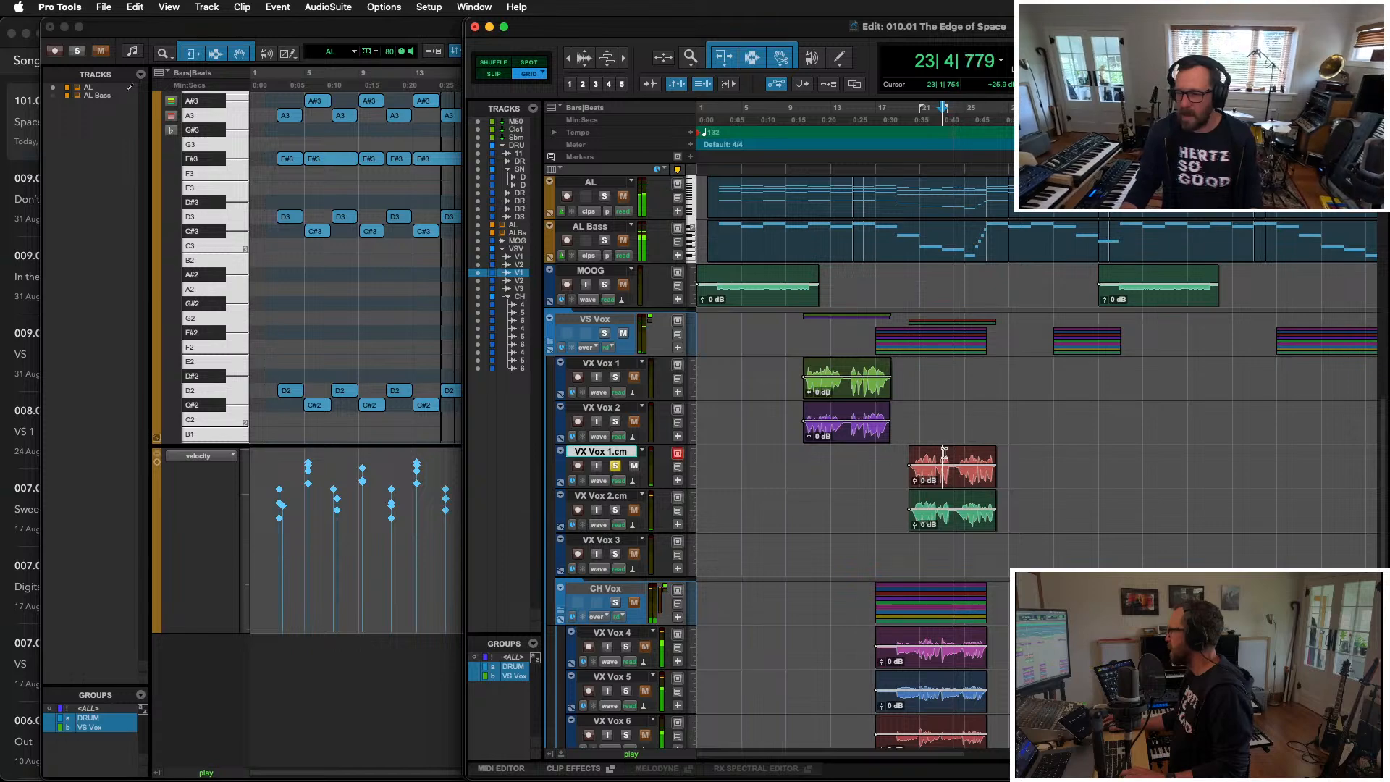
pyautogui.press('space')
# Step: Solo all grouped chorus vocal tracks, play the end of the first chorus from bar 26, and clear their solos
pyautogui.scroll(10, 568, 253)
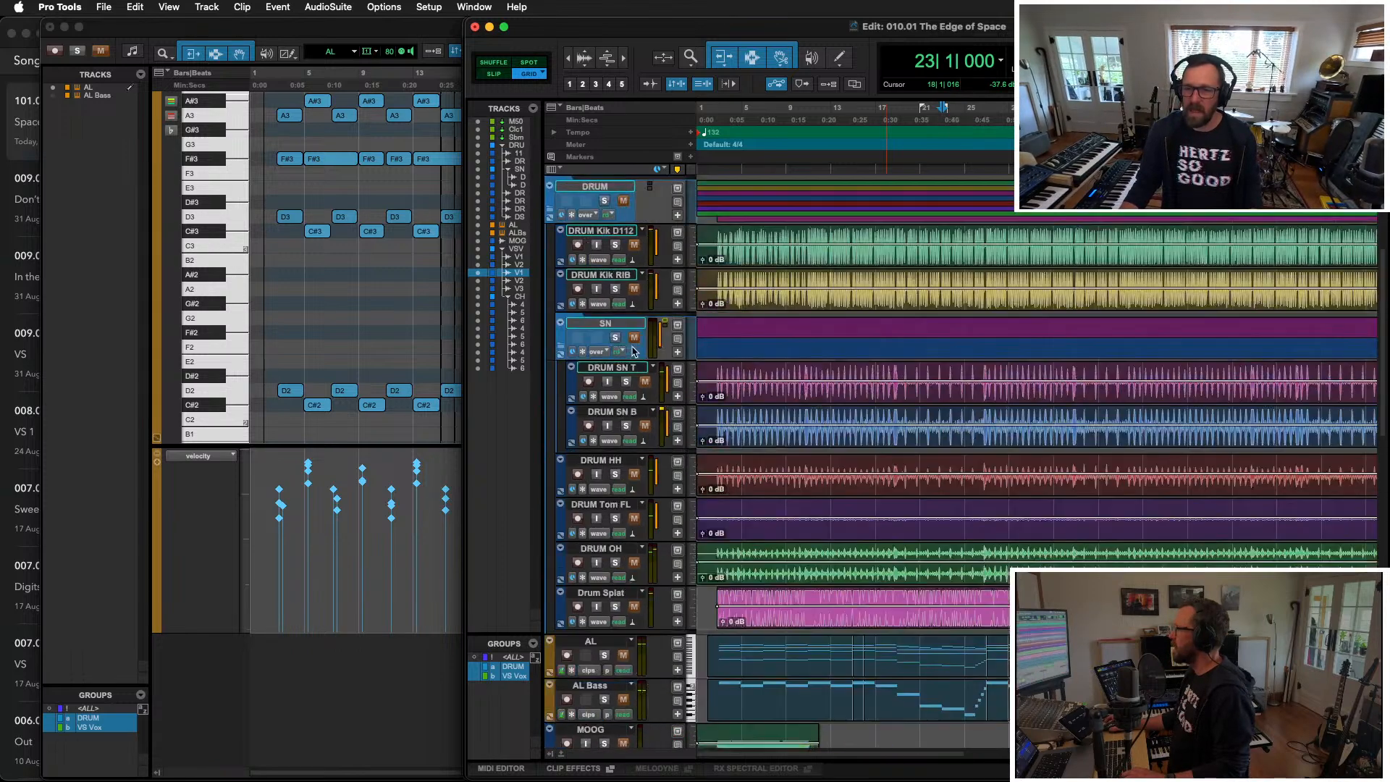
pyautogui.scroll(-15, 587, 230)
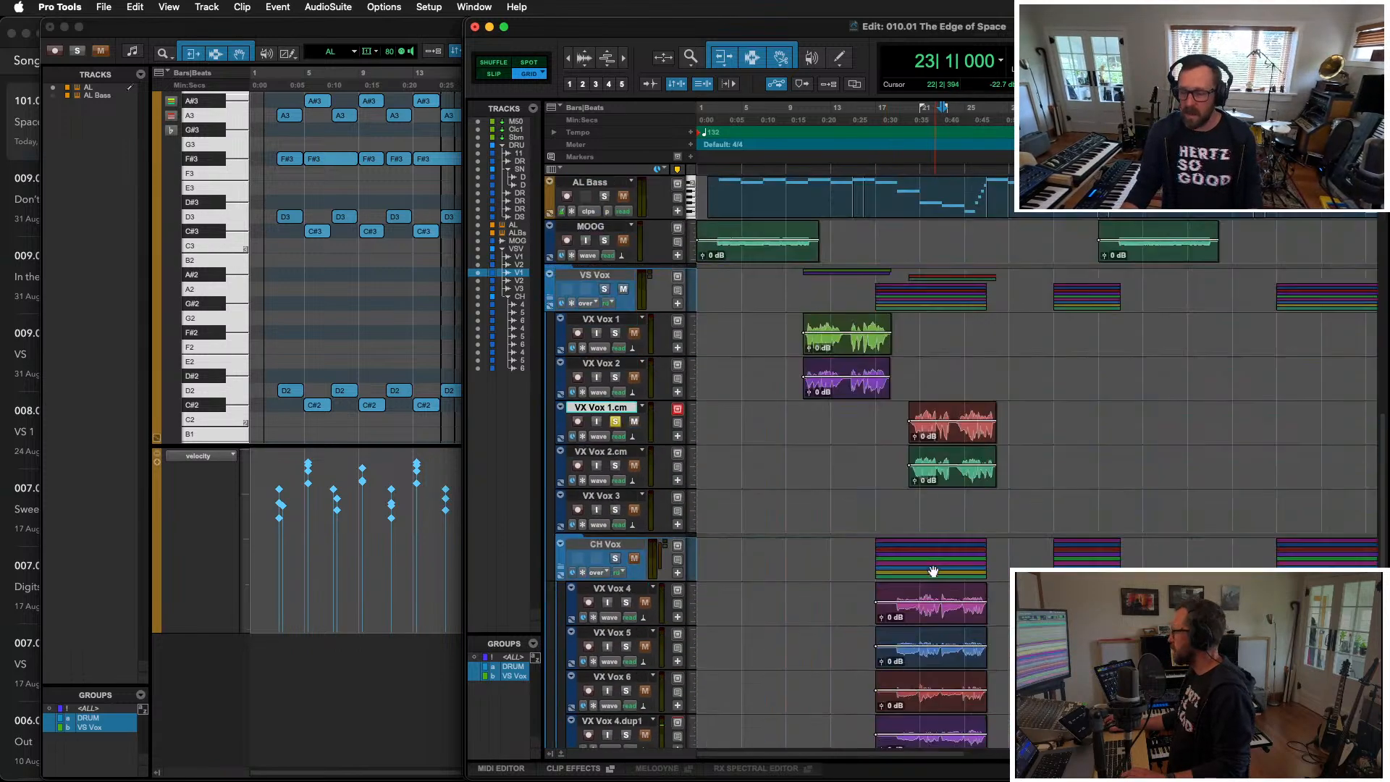
pyautogui.click(972, 284)
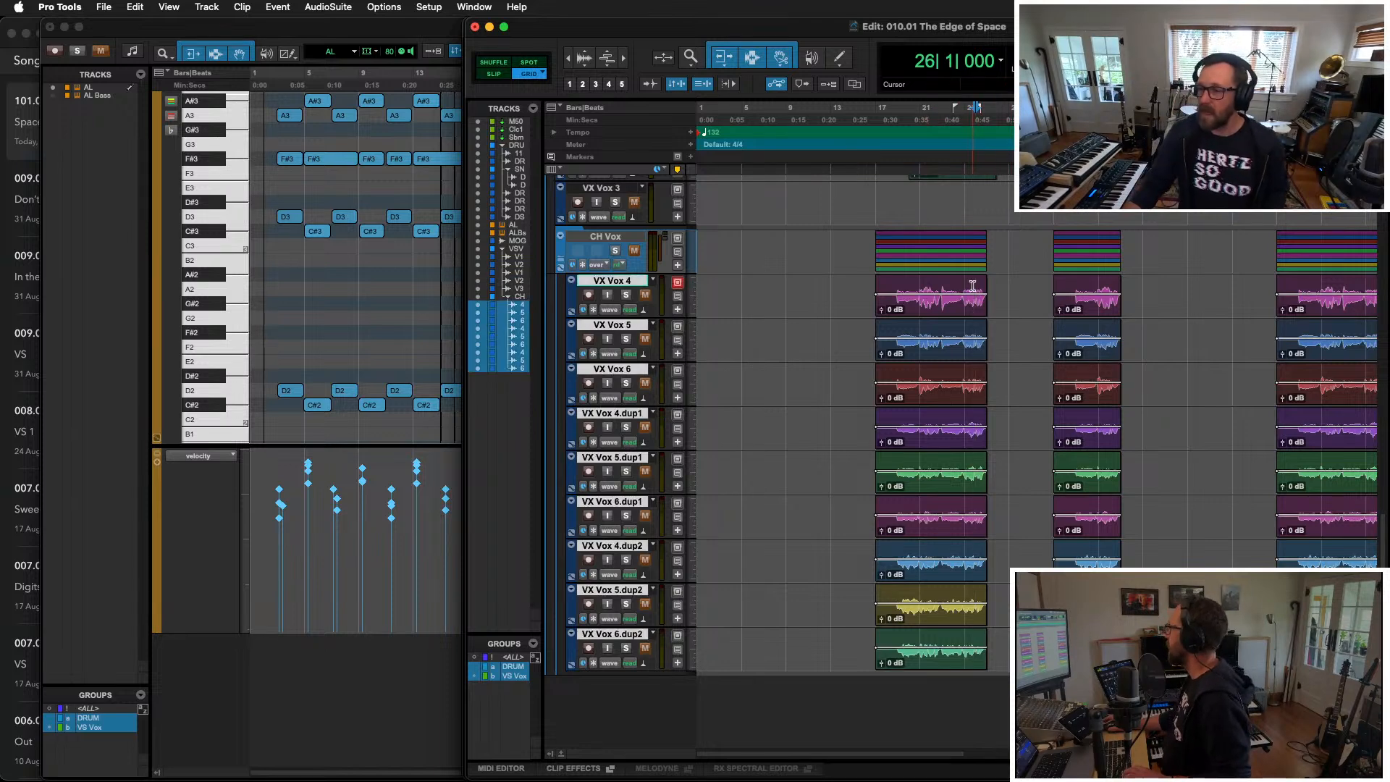
pyautogui.hotkey('shift', 's')
pyautogui.press('space')
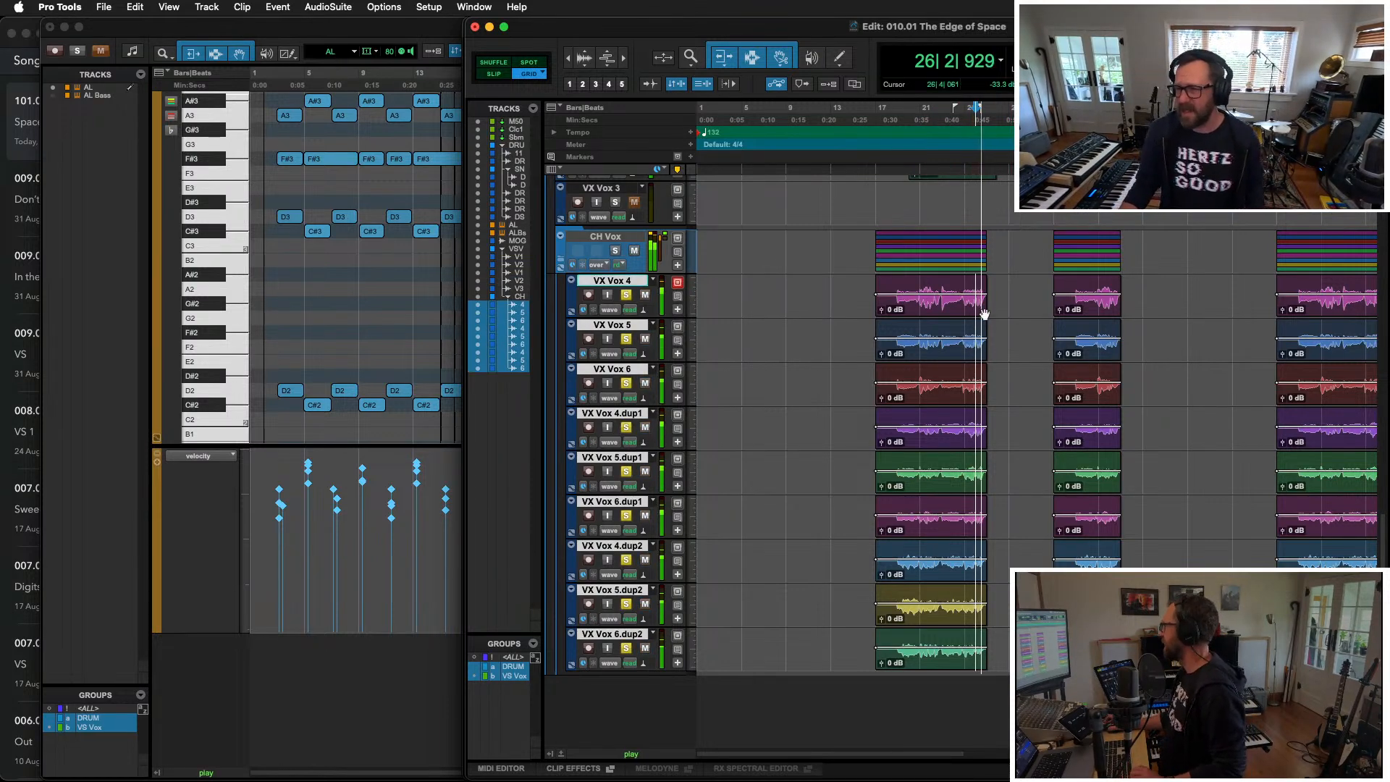
pyautogui.press('t')
pyautogui.press('t')
pyautogui.press('t')
pyautogui.press('t')
pyautogui.press('r')
pyautogui.press('r')
pyautogui.press('r')
pyautogui.press('r')
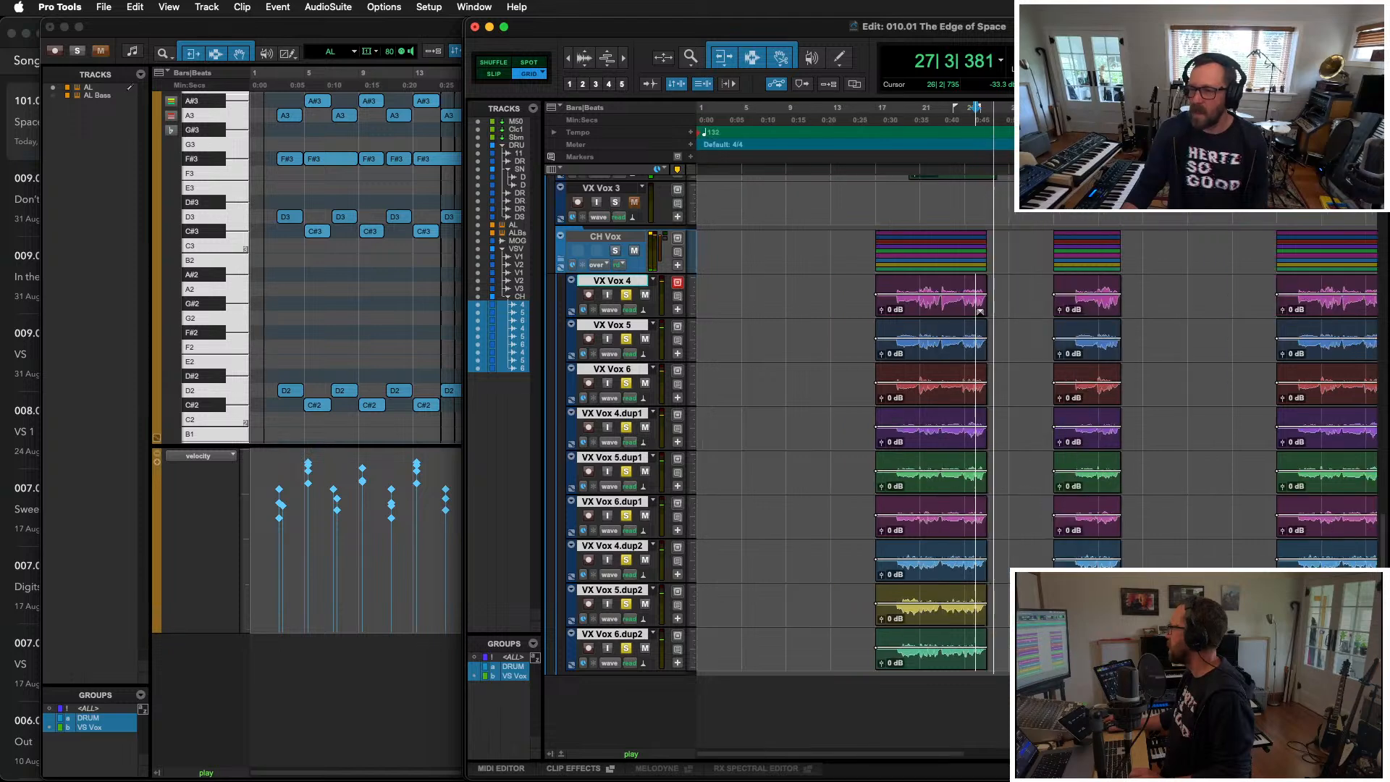
pyautogui.press('space')
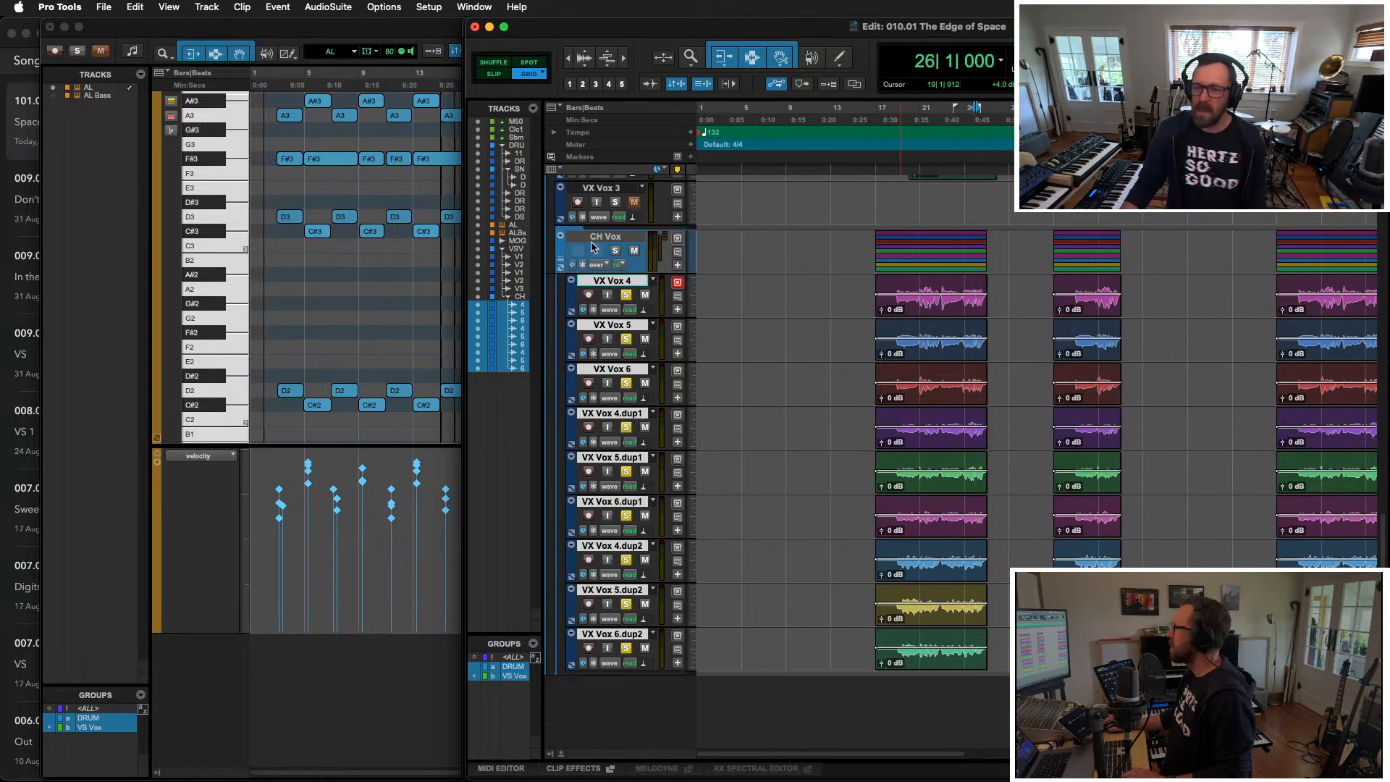
pyautogui.scroll(5, 848, 338)
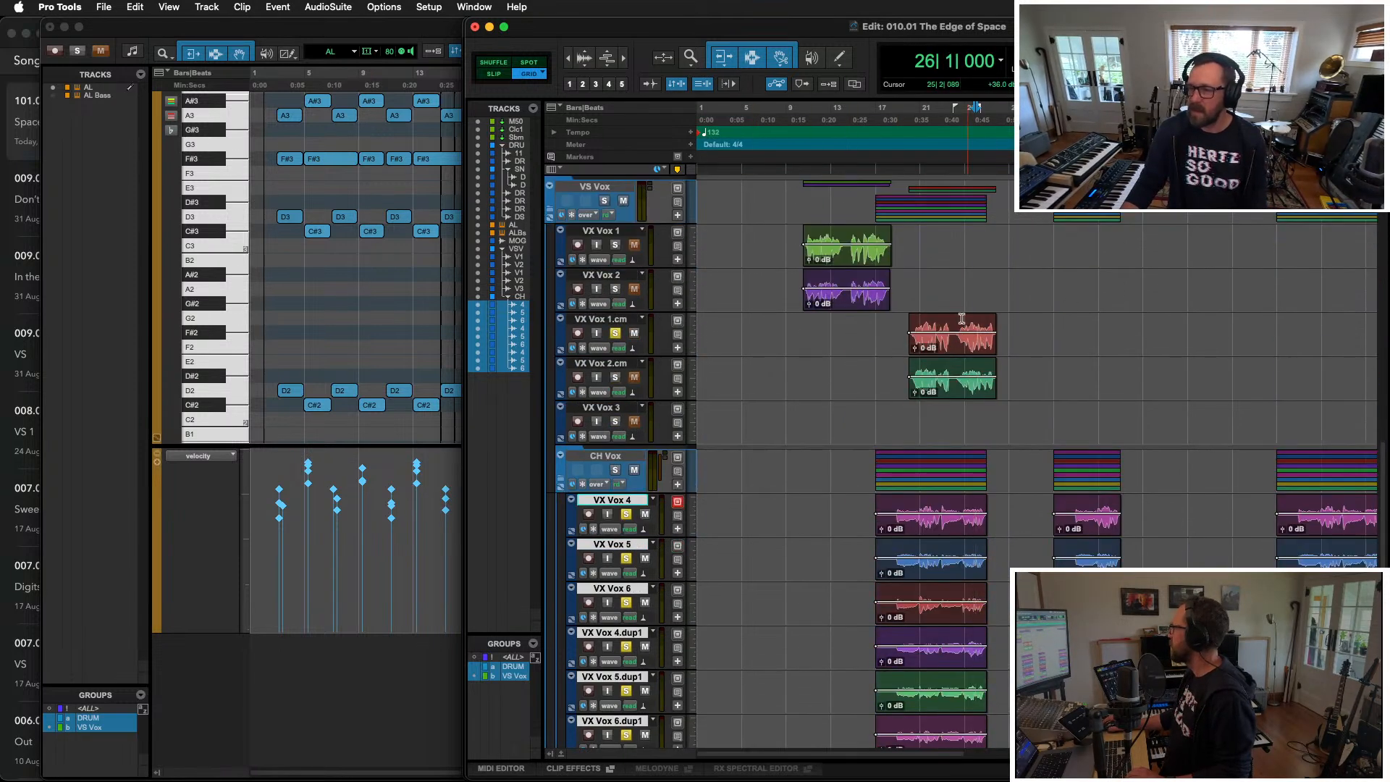
pyautogui.click(626, 513)
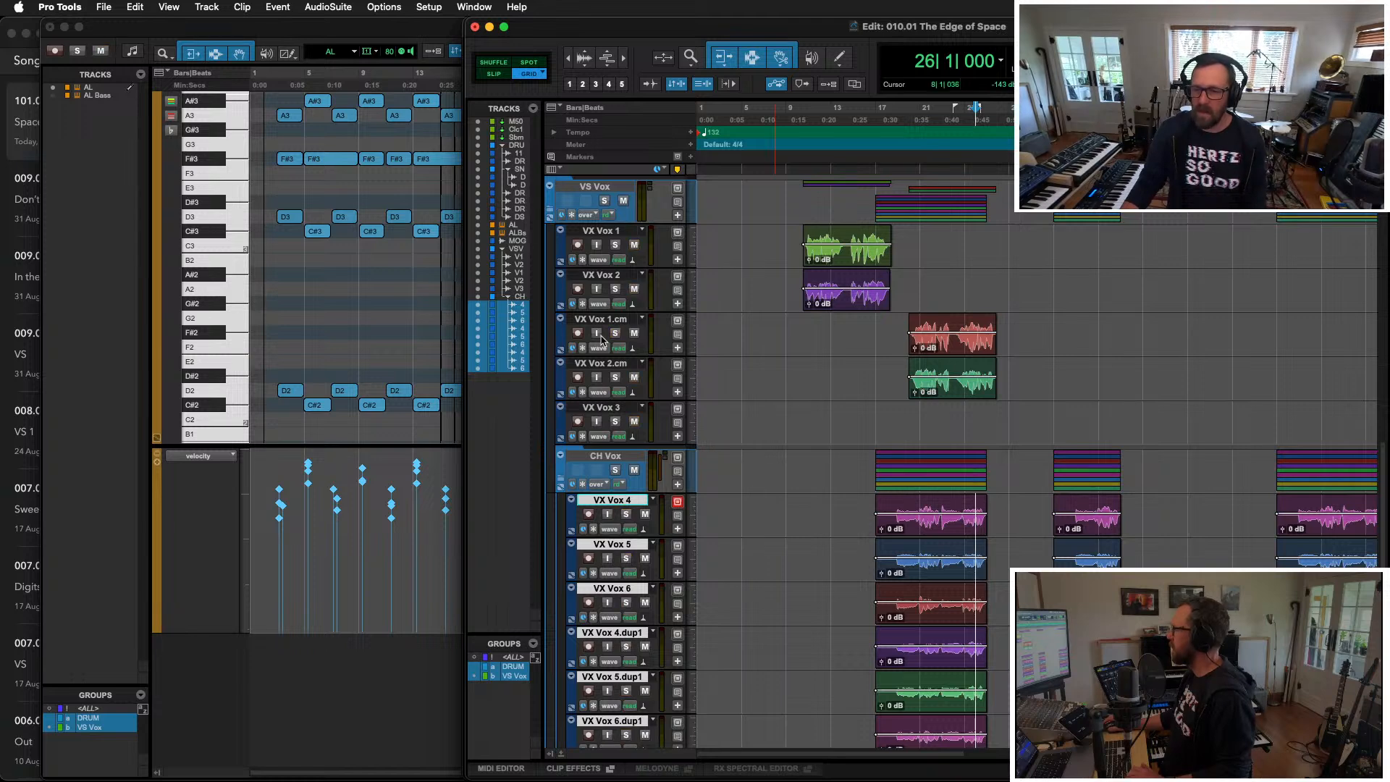
# Step: Play the soloed VX Vox 1.cm from bar 27 to check the clip's tail, and clear its solo
pyautogui.click(986, 320)
pyautogui.press('space')
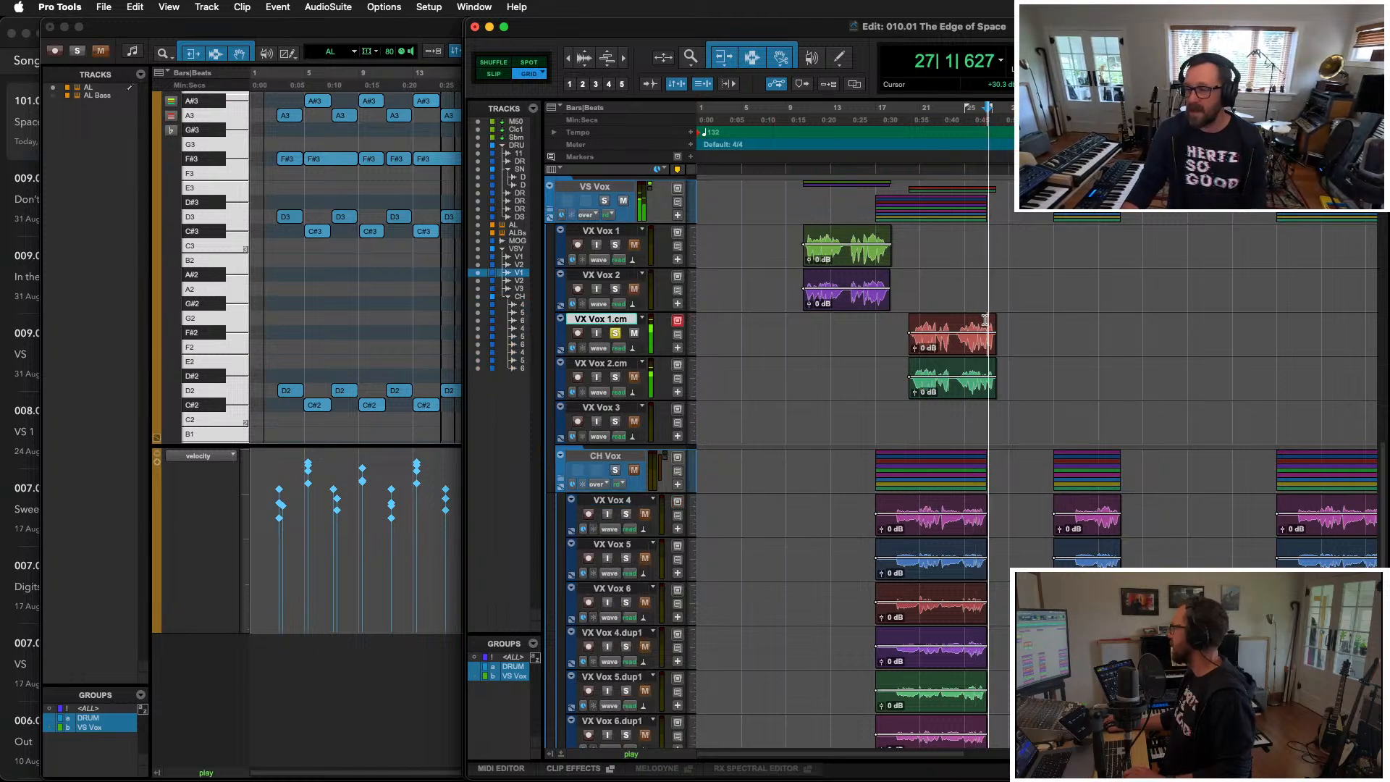
pyautogui.press('t')
pyautogui.press('t')
pyautogui.press('t')
pyautogui.press('t')
pyautogui.press('t')
pyautogui.press('r')
pyautogui.press('r')
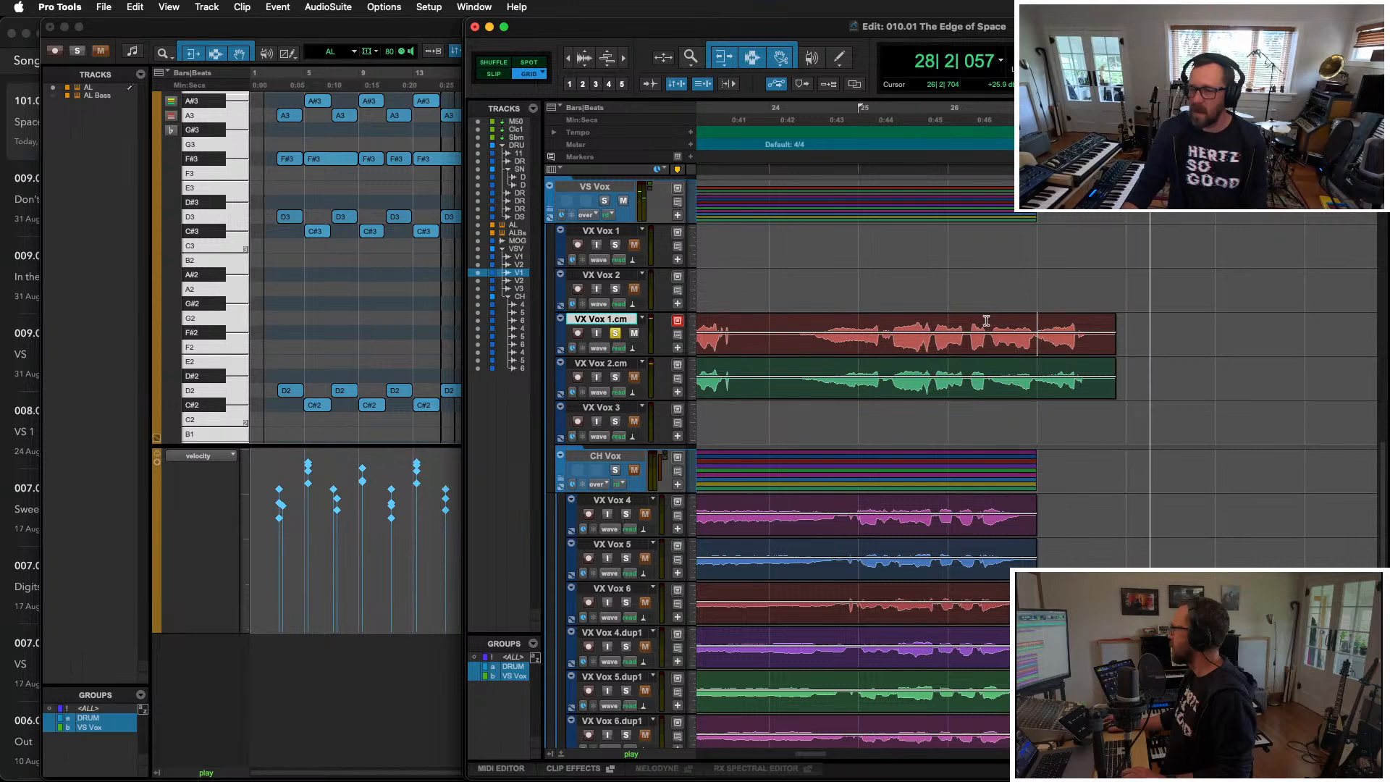
pyautogui.press('space')
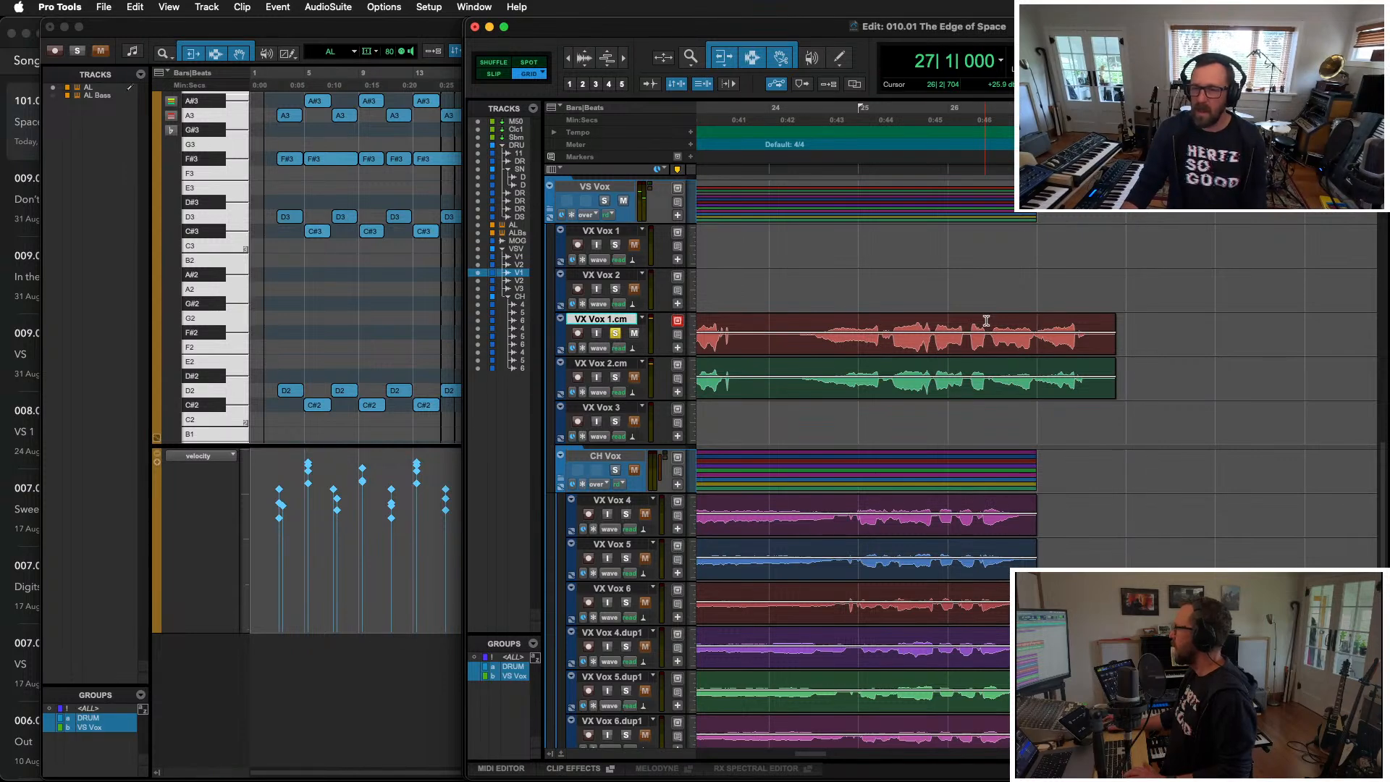
pyautogui.click(615, 333)
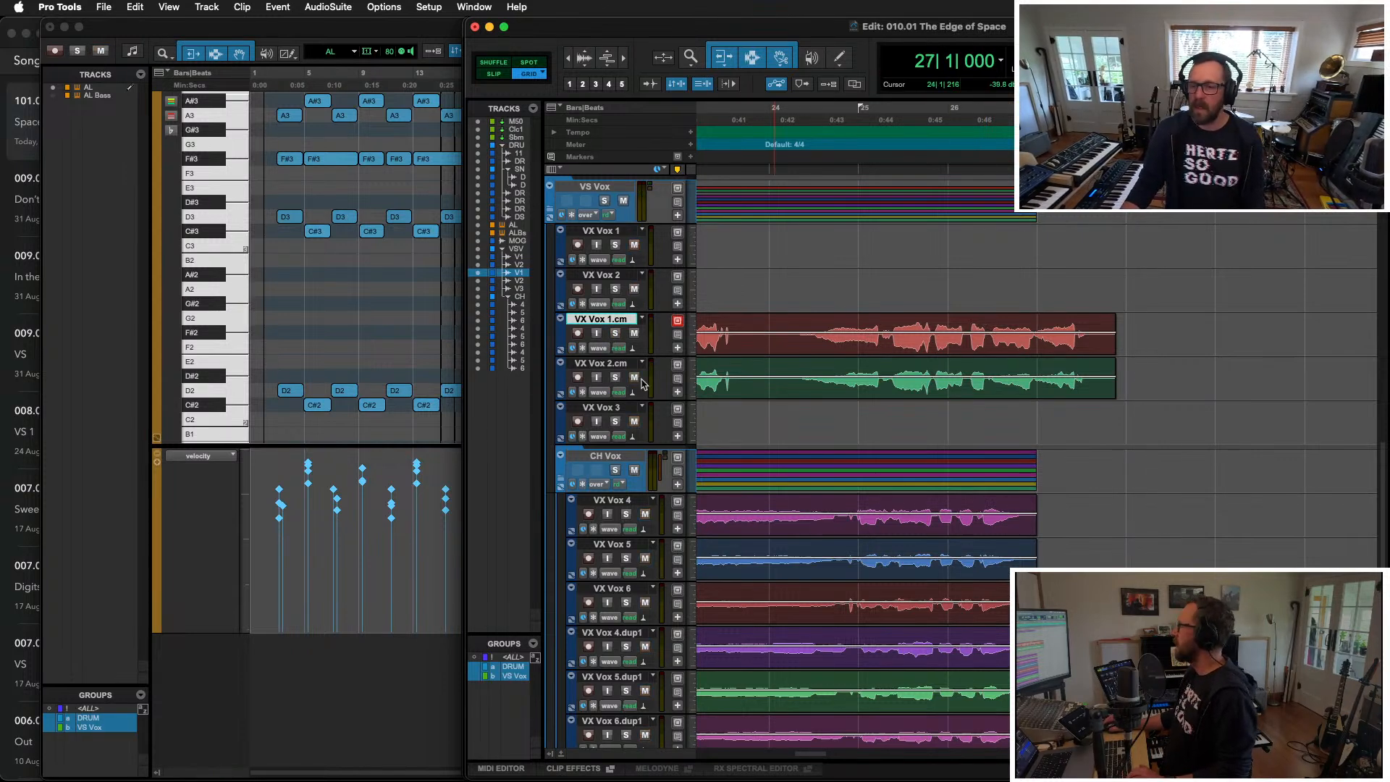
# Step: Commit the VS Vox folder track as an edit selection from bar 20 to past the verse clips' end, with source tracks set to Do Nothing
pyautogui.press('r')
pyautogui.press('r')
pyautogui.click(992, 375)
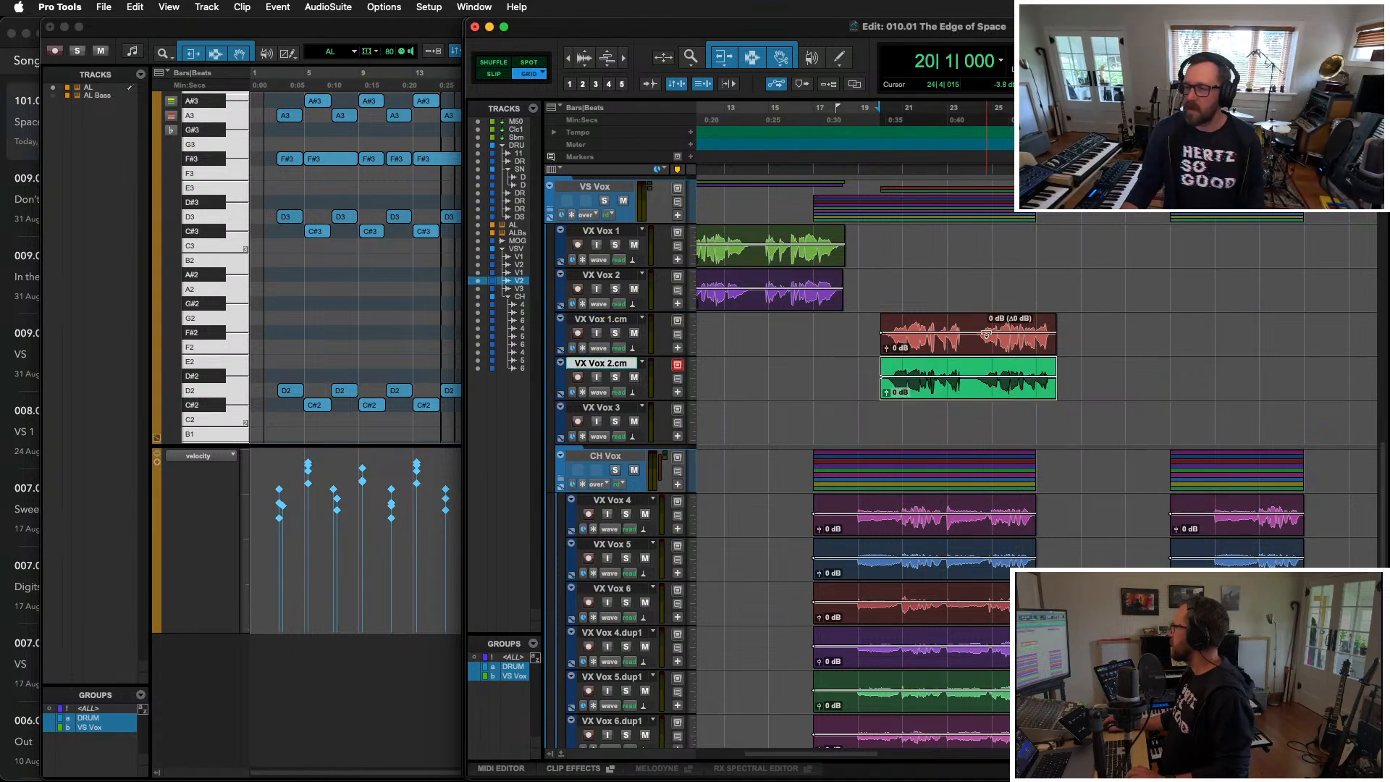
pyautogui.keyDown('shift'); pyautogui.click(972, 336); pyautogui.keyUp('shift')
pyautogui.scroll(3, 972, 336)
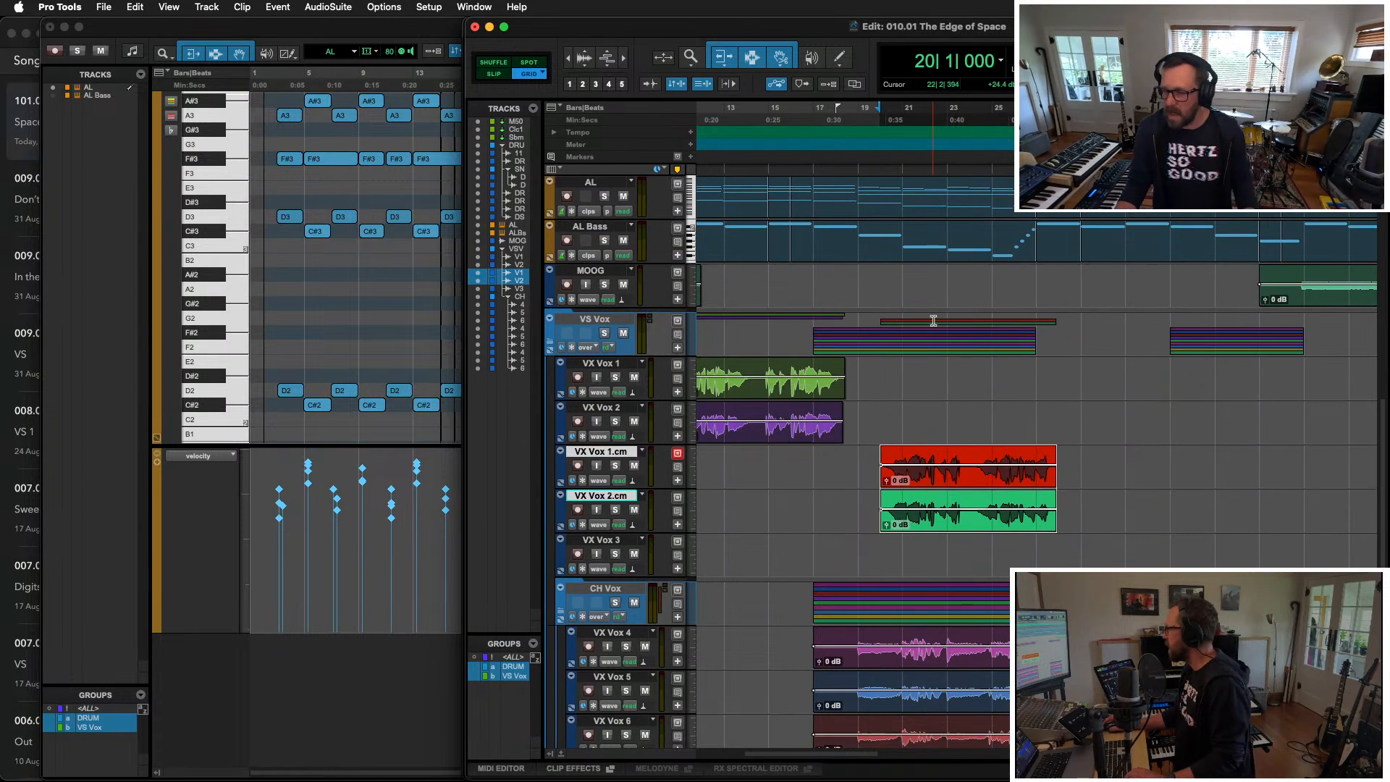
pyautogui.moveTo(879, 334); pyautogui.dragTo(1118, 329)
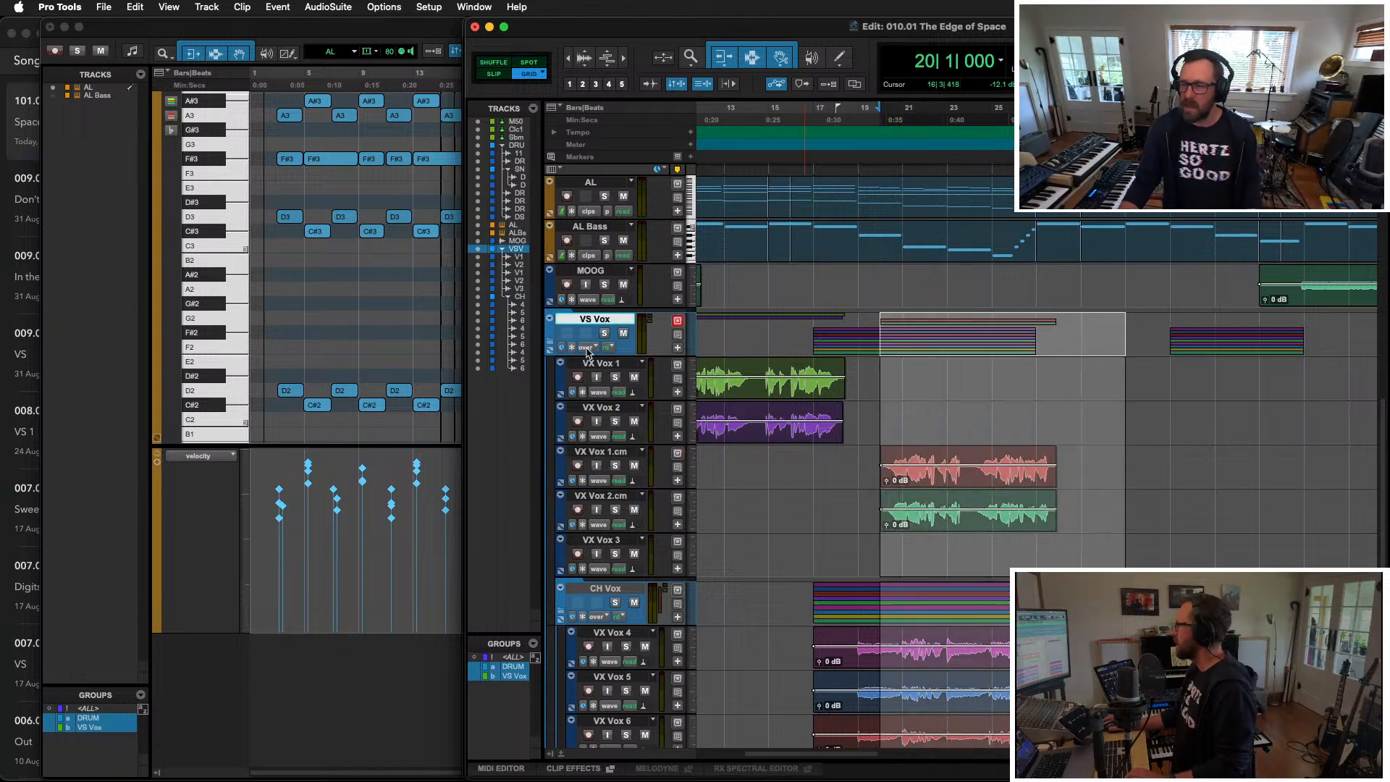
pyautogui.rightClick(968, 346)
pyautogui.click(998, 589)
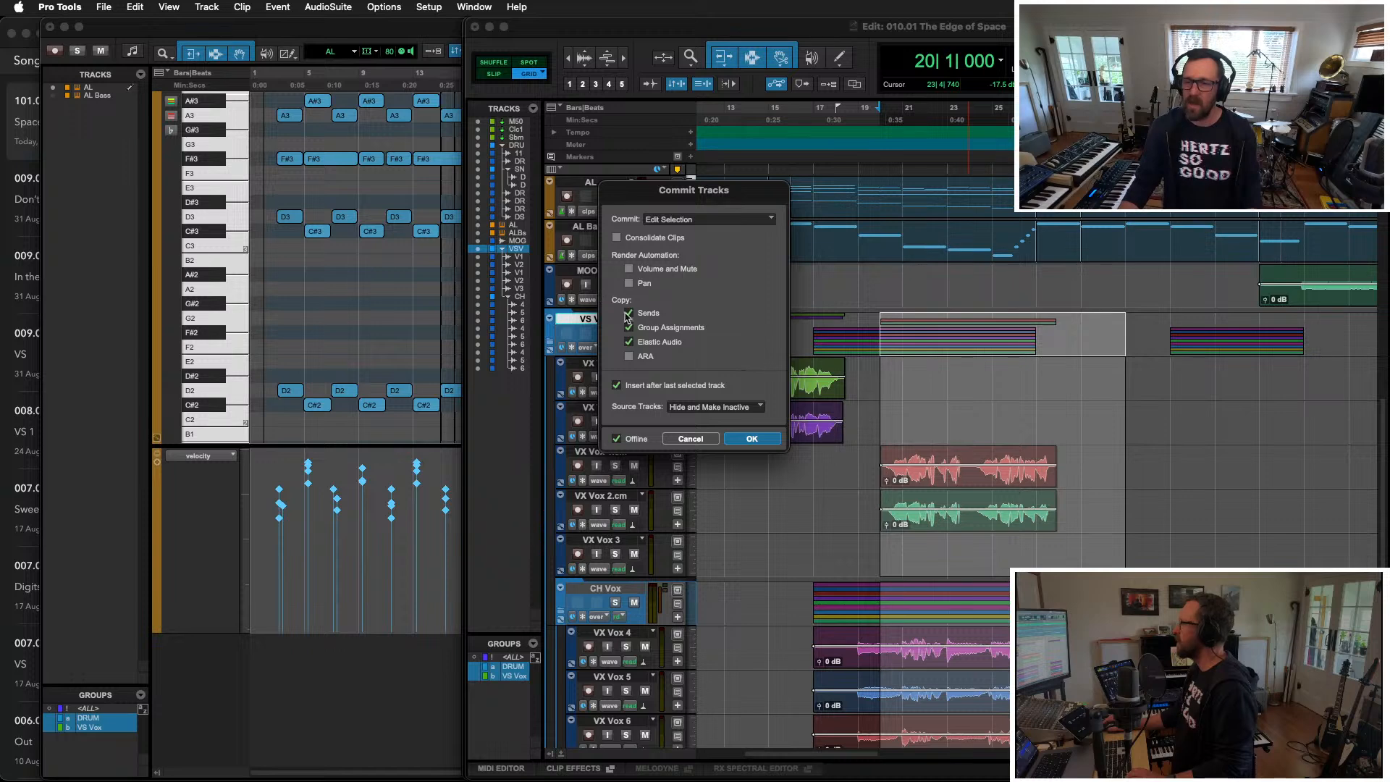
pyautogui.click(708, 411)
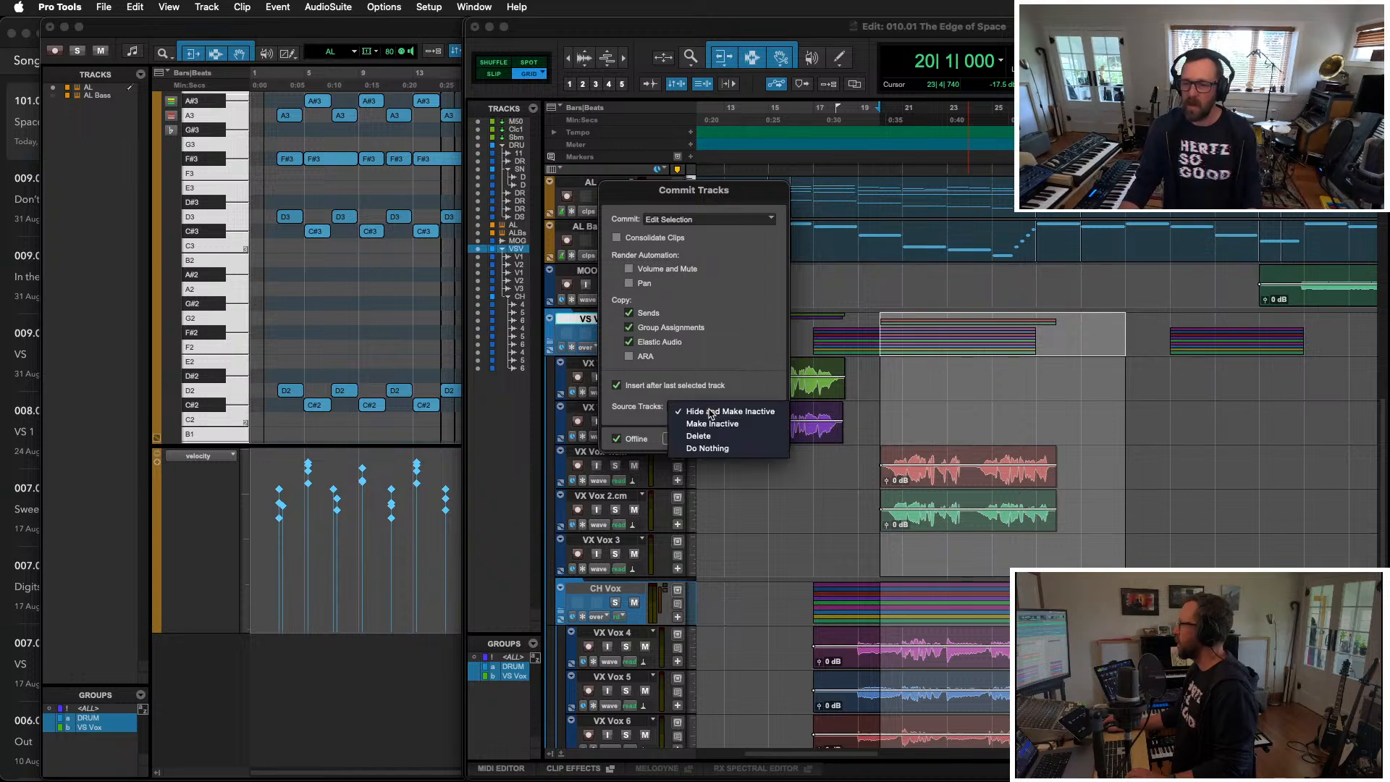
pyautogui.click(709, 449)
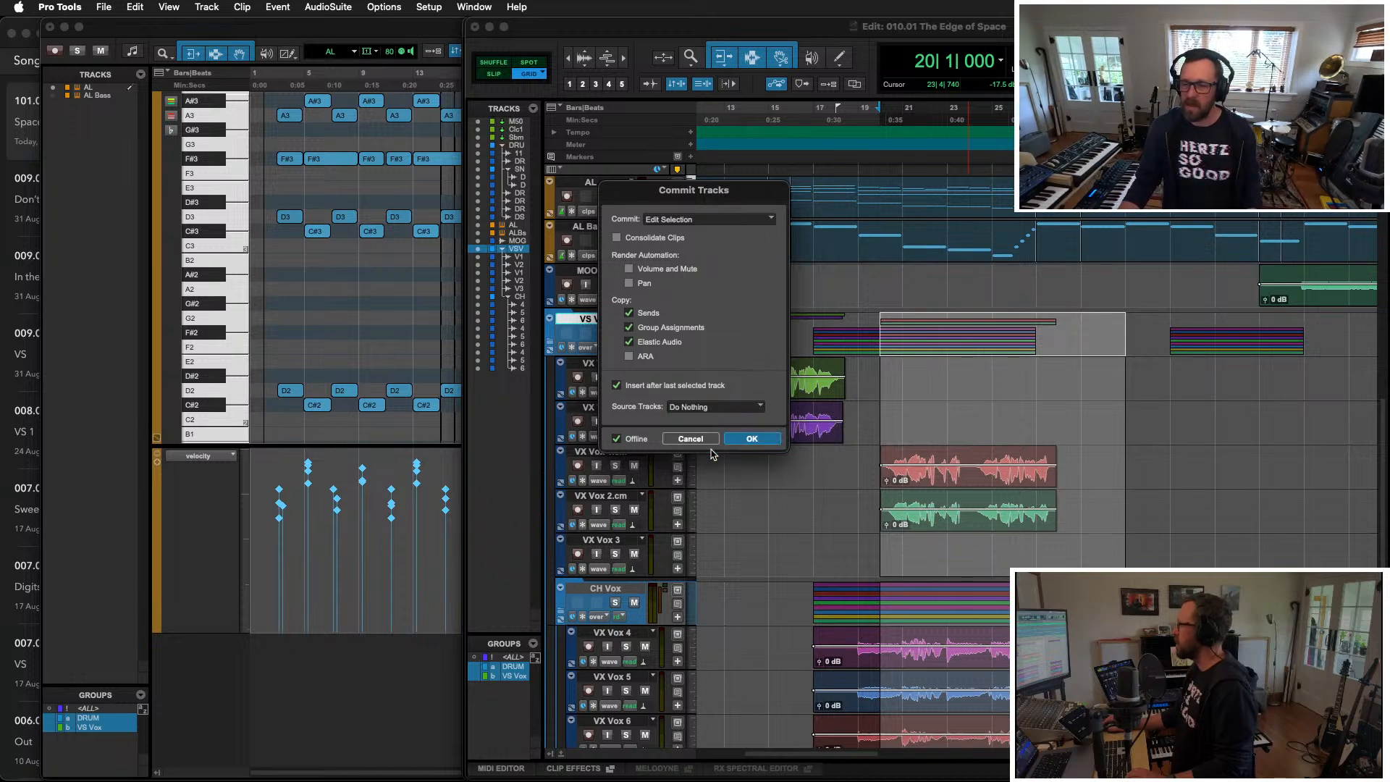
pyautogui.click(768, 443)
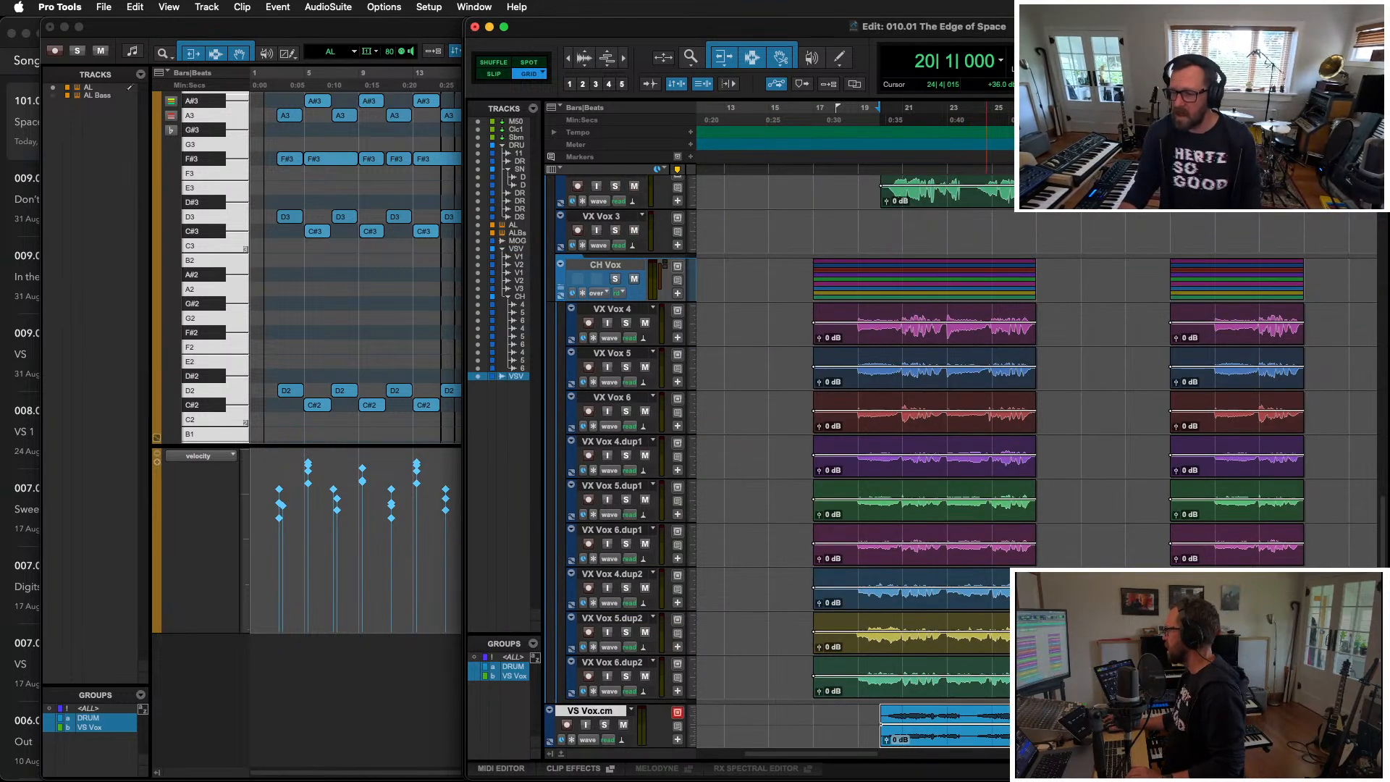
# Step: Move the VS Vox.cm track into the VS Vox folder, directly above VX Vox 1.cm
pyautogui.moveTo(582, 627); pyautogui.dragTo(592, 196)
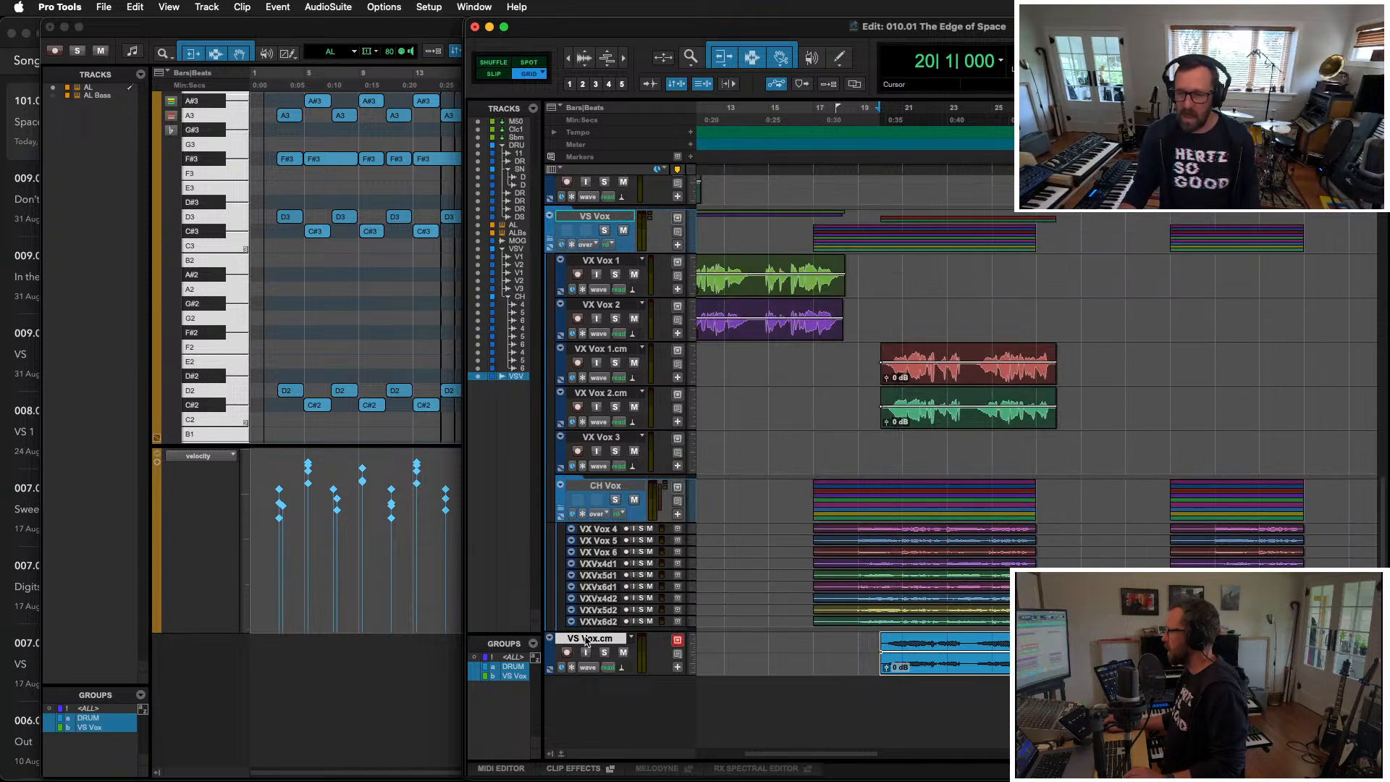
pyautogui.moveTo(586, 642); pyautogui.dragTo(595, 343)
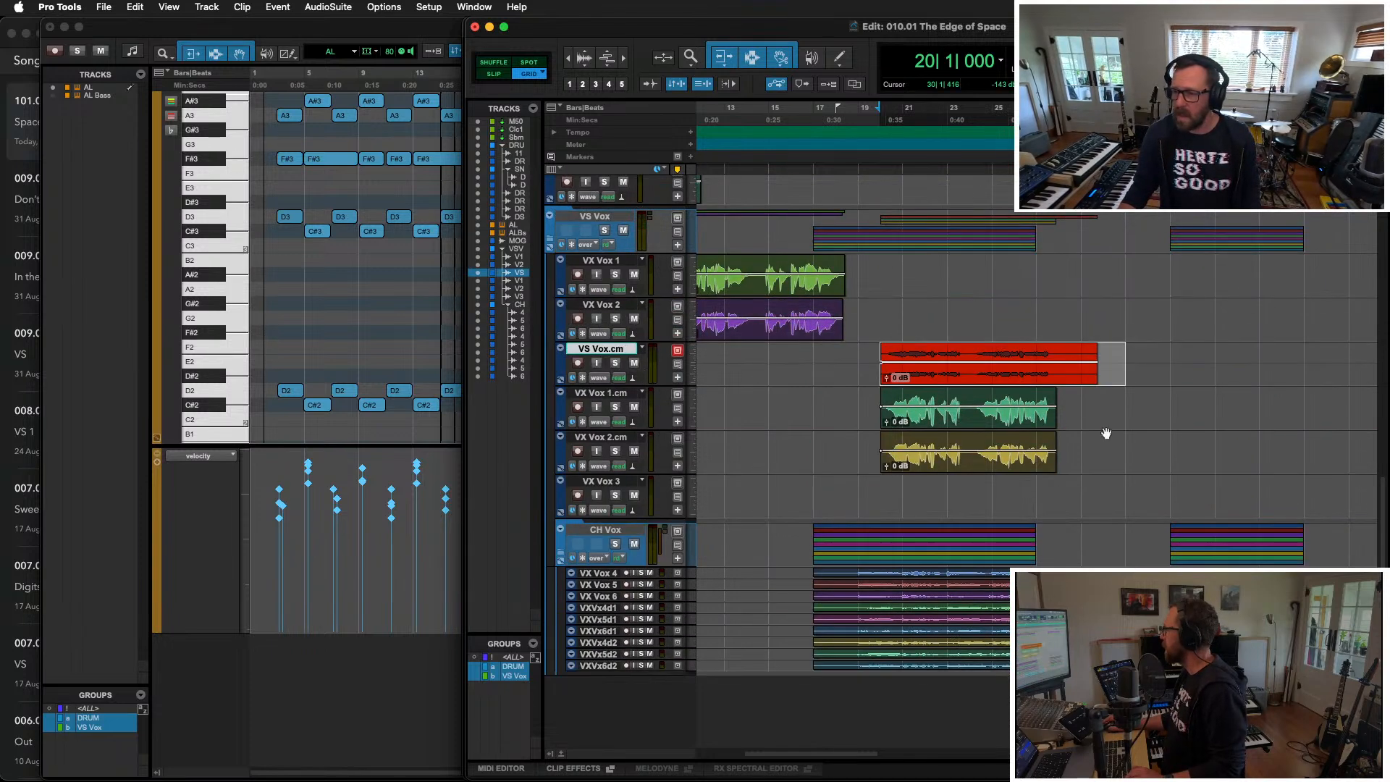
# Step: Delete the bar 20 clips on VX Vox 1.cm and VX Vox 2.cm and select the VS Vox.cm clip
pyautogui.moveTo(1088, 403); pyautogui.dragTo(864, 462)
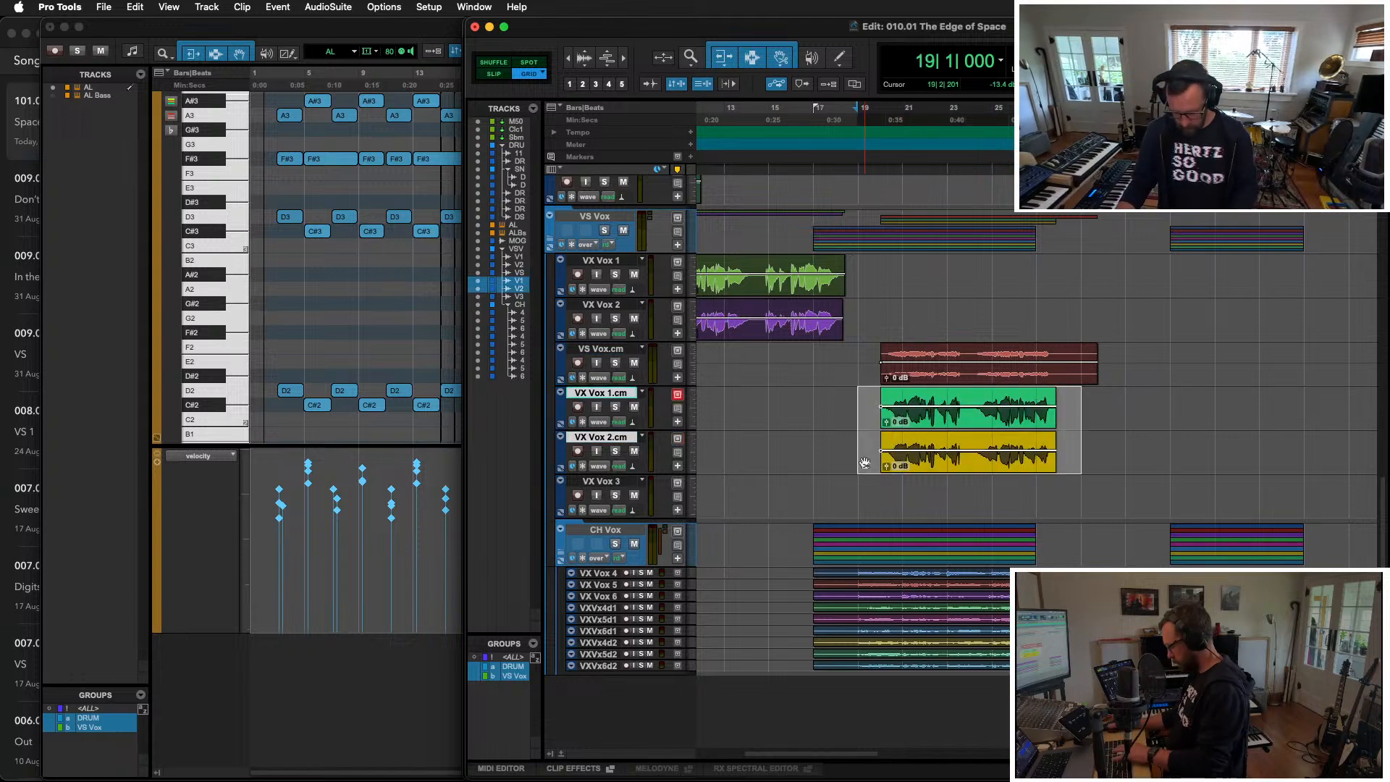
pyautogui.press('Delete')
pyautogui.click(971, 381)
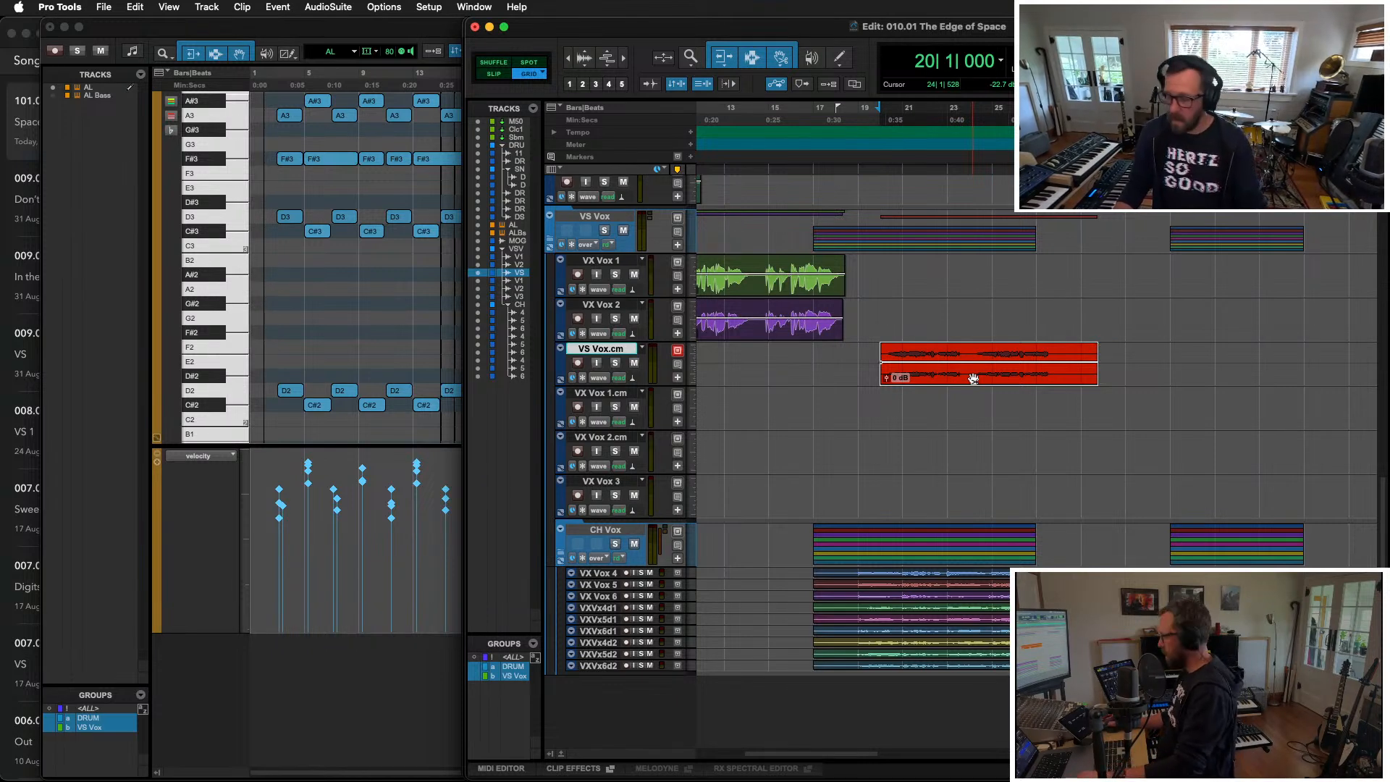
# Step: Solo the VS Vox.cm track and play its clip around bar 22 to locate the first vocal entry
pyautogui.click(927, 346)
pyautogui.click(928, 358)
pyautogui.hotkey('shift', 's')
pyautogui.press('space')
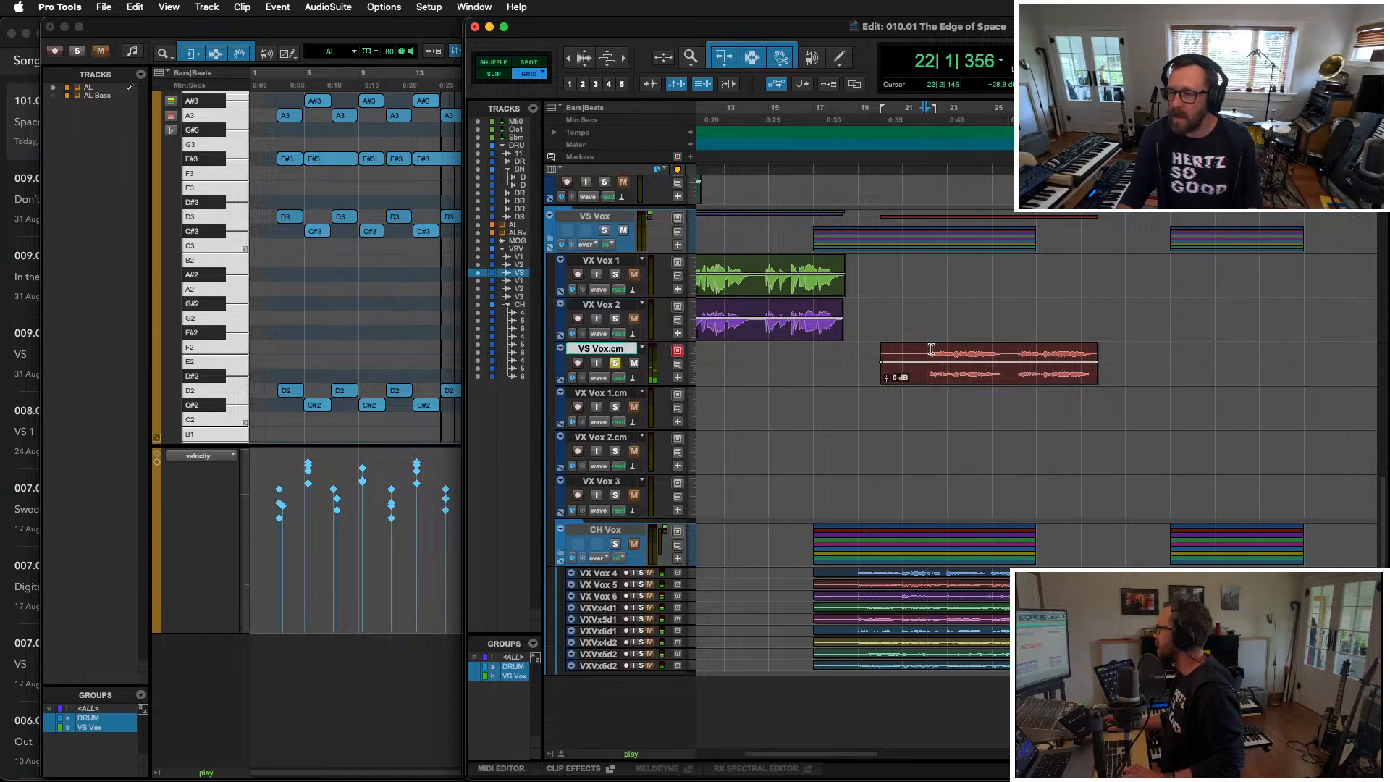
pyautogui.press('space')
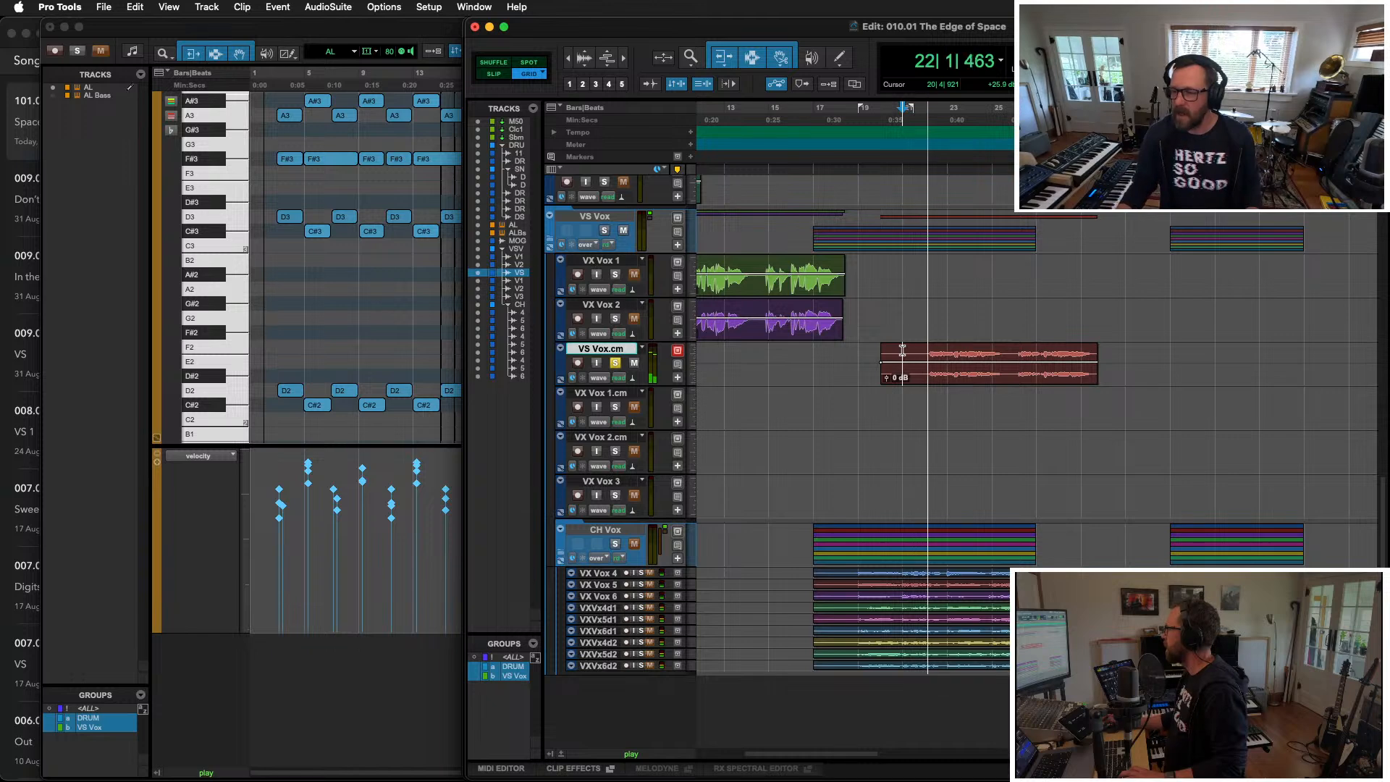
pyautogui.press('space')
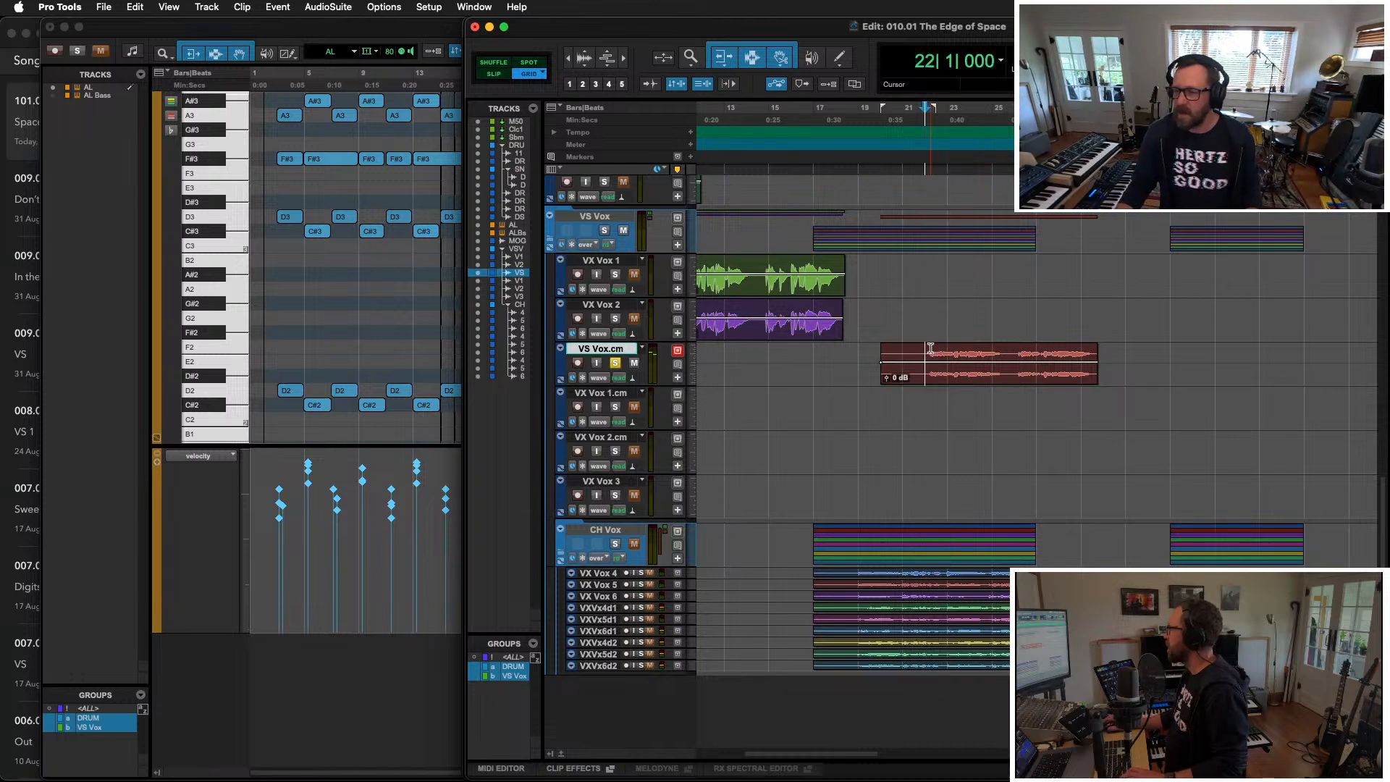
# Step: In Slip mode, delete the first sung phrase of the VS Vox.cm clip from about 22|2 to 25|3|188, keeping the swell before it
pyautogui.click(494, 74)
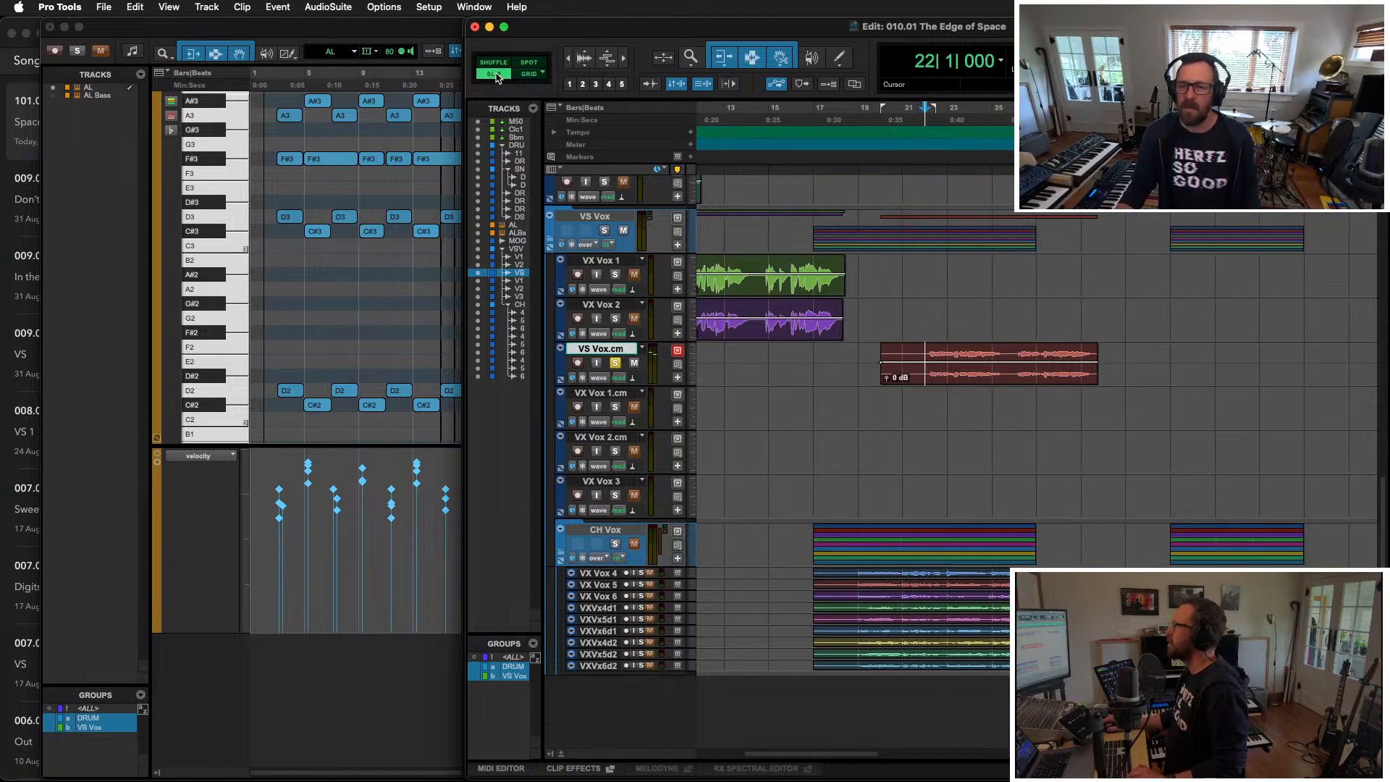
pyautogui.press('e')
pyautogui.hscroll(10, 1106, 335)
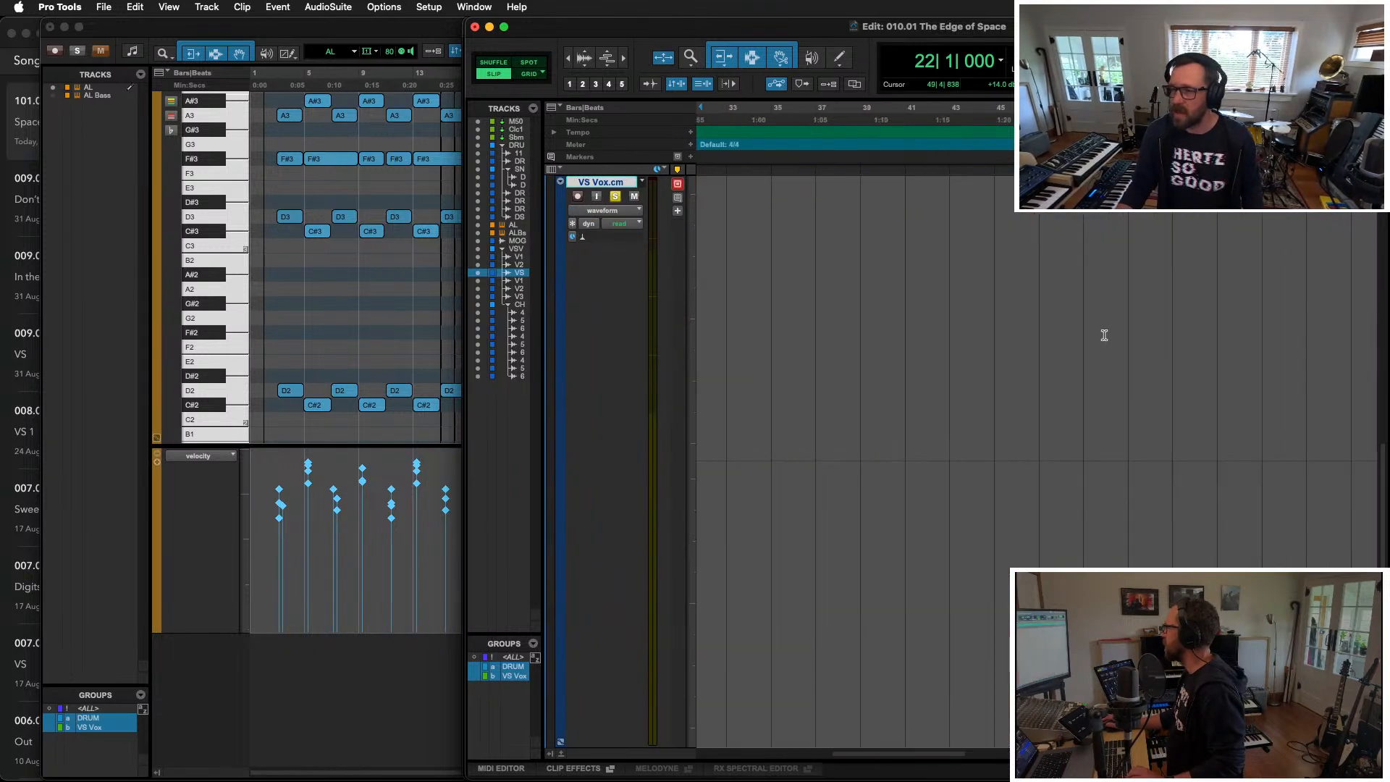
pyautogui.hscroll(-5, 1034, 323)
pyautogui.press('t')
pyautogui.press('t')
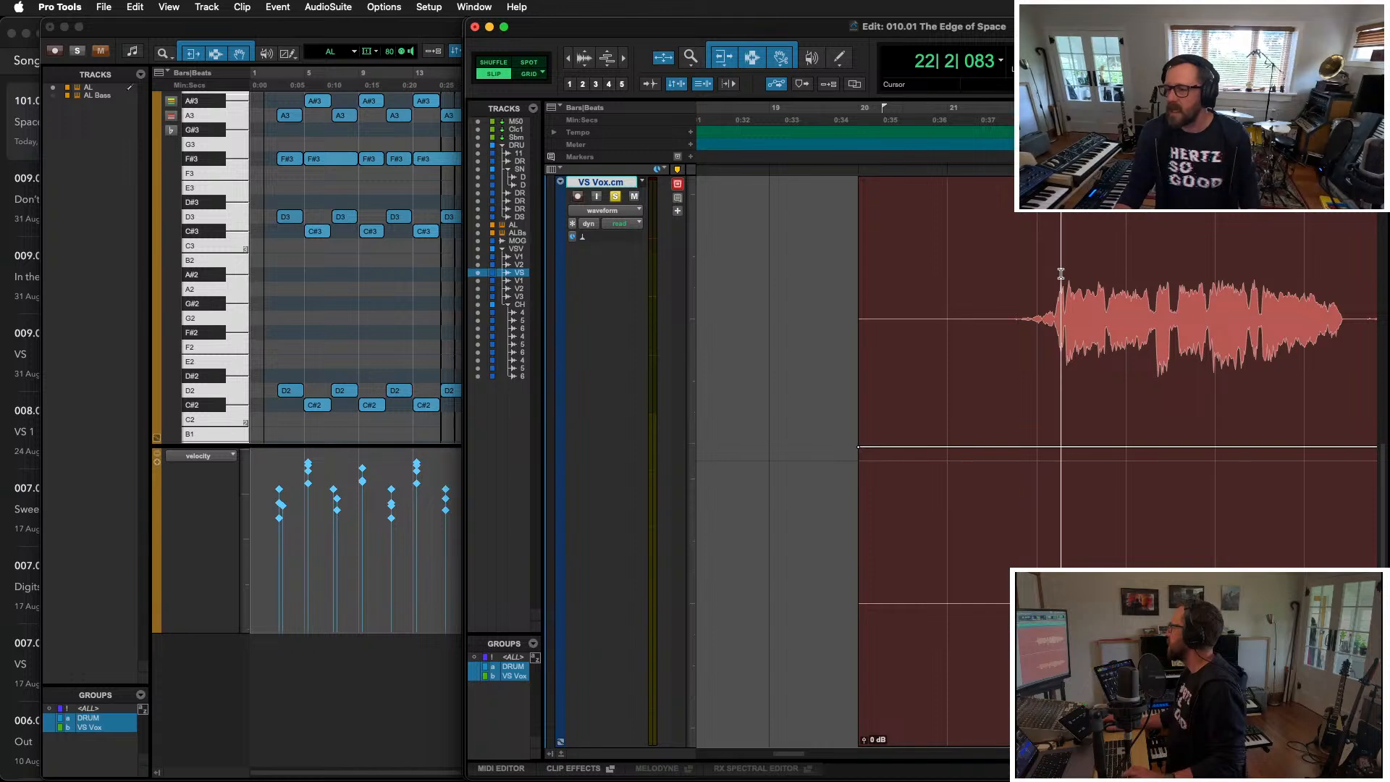
pyautogui.press('space')
pyautogui.press('space')
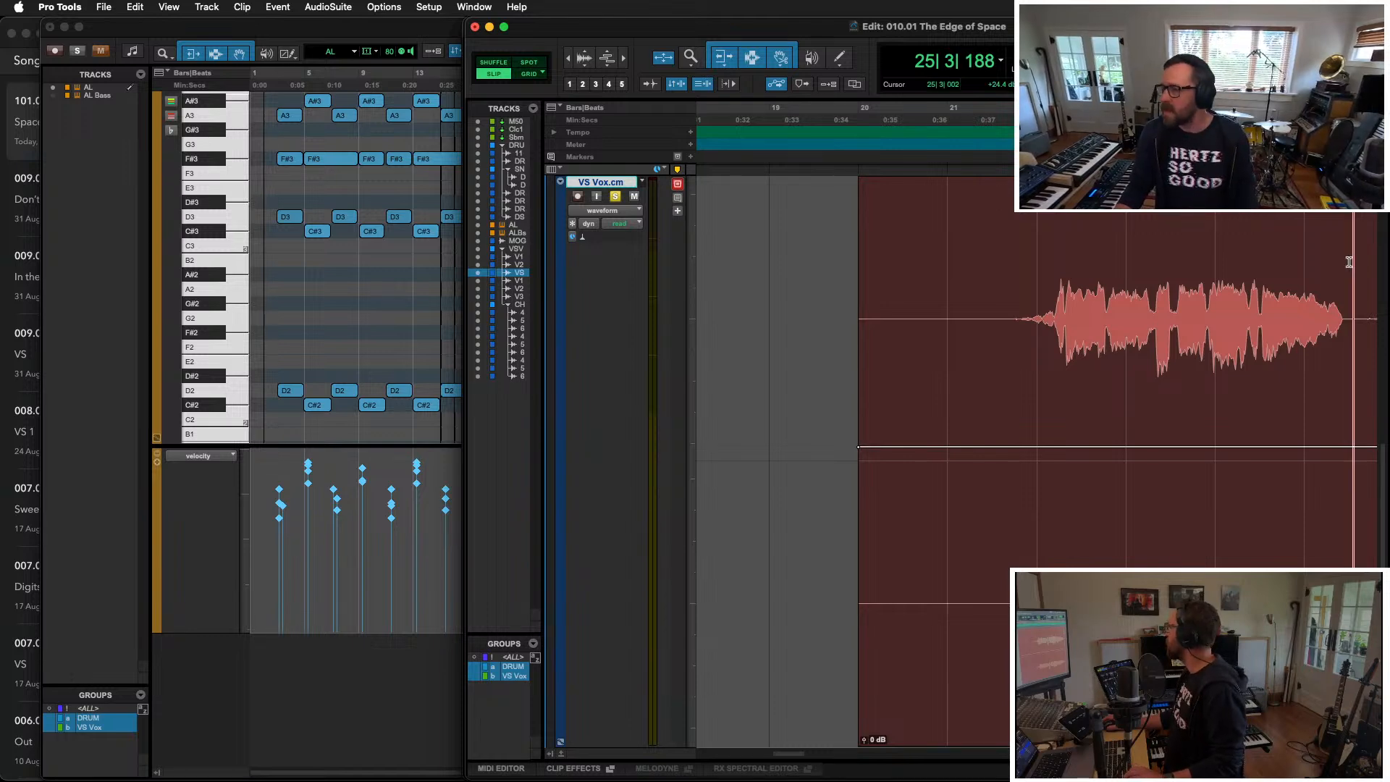
pyautogui.moveTo(1351, 262); pyautogui.dragTo(1062, 278)
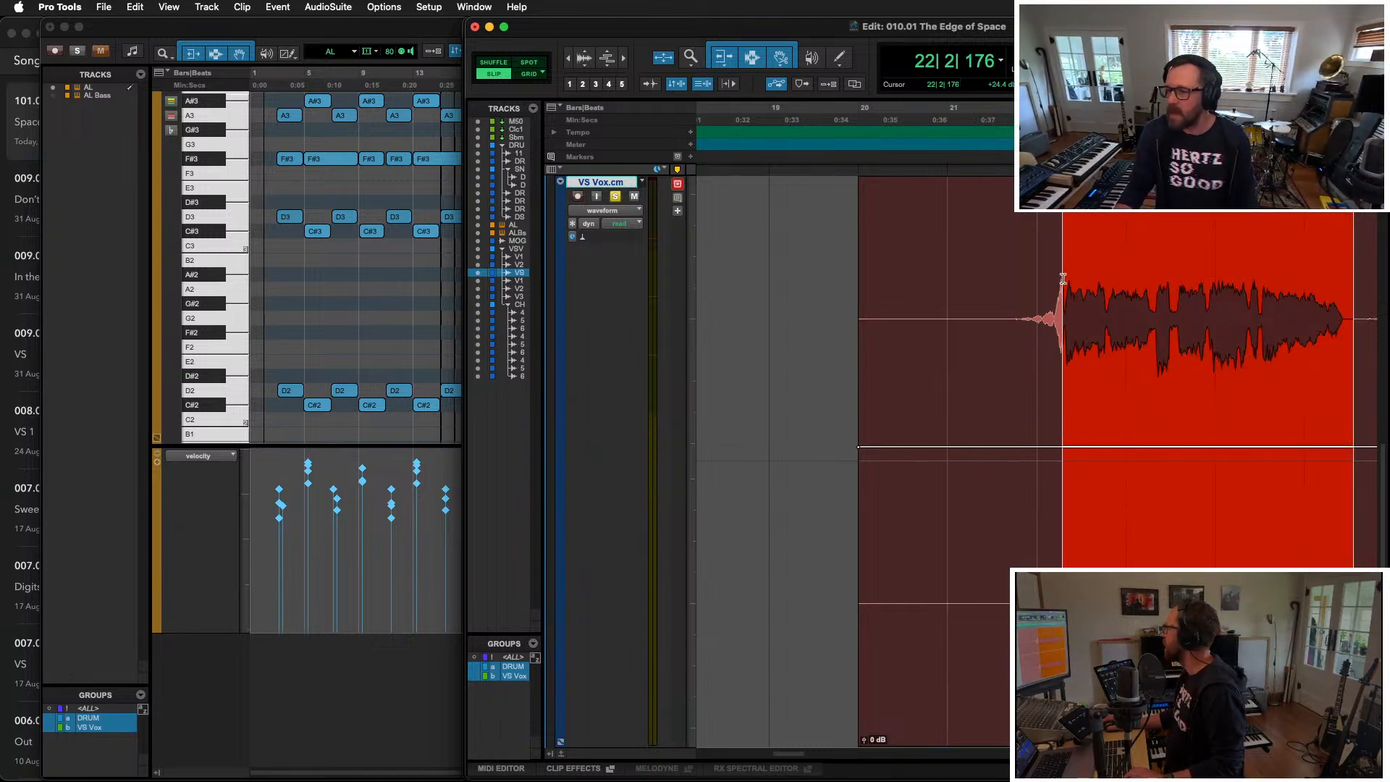
pyautogui.click(1063, 279)
# Step: Audition the second phrase and trim the end of its VS Vox.cm clip to 26|1|792, keeping only the lead-in swell
pyautogui.hscroll(5, 1014, 282)
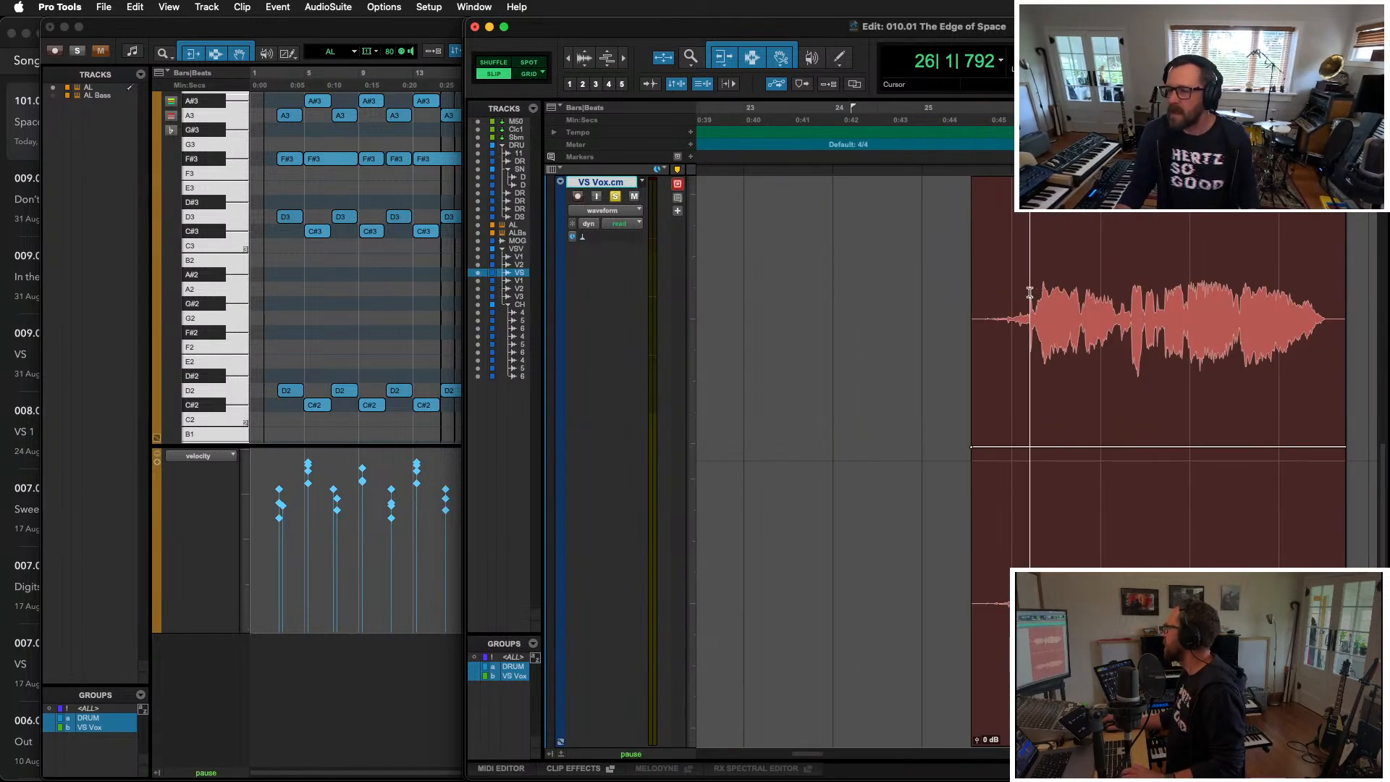
pyautogui.press('space')
pyautogui.press('space')
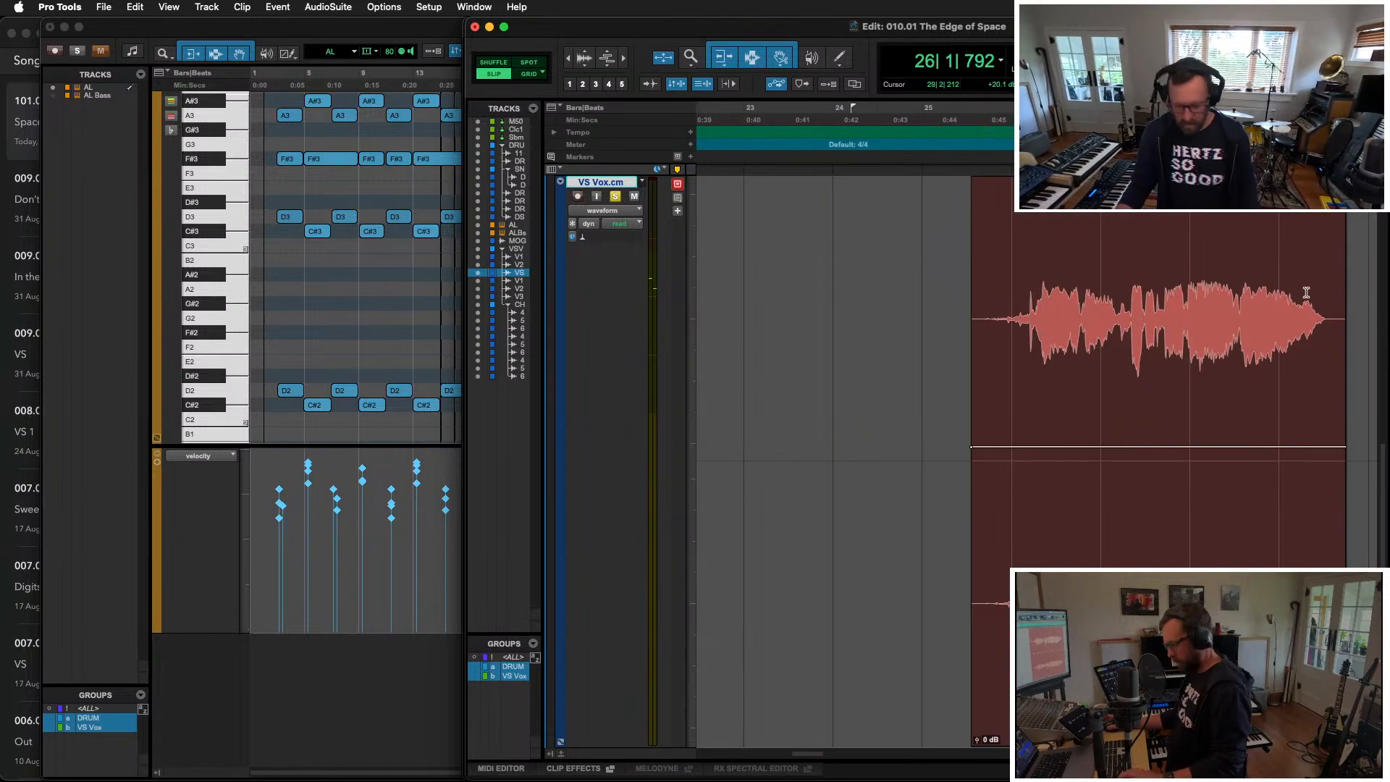
pyautogui.press('s')
pyautogui.press('r')
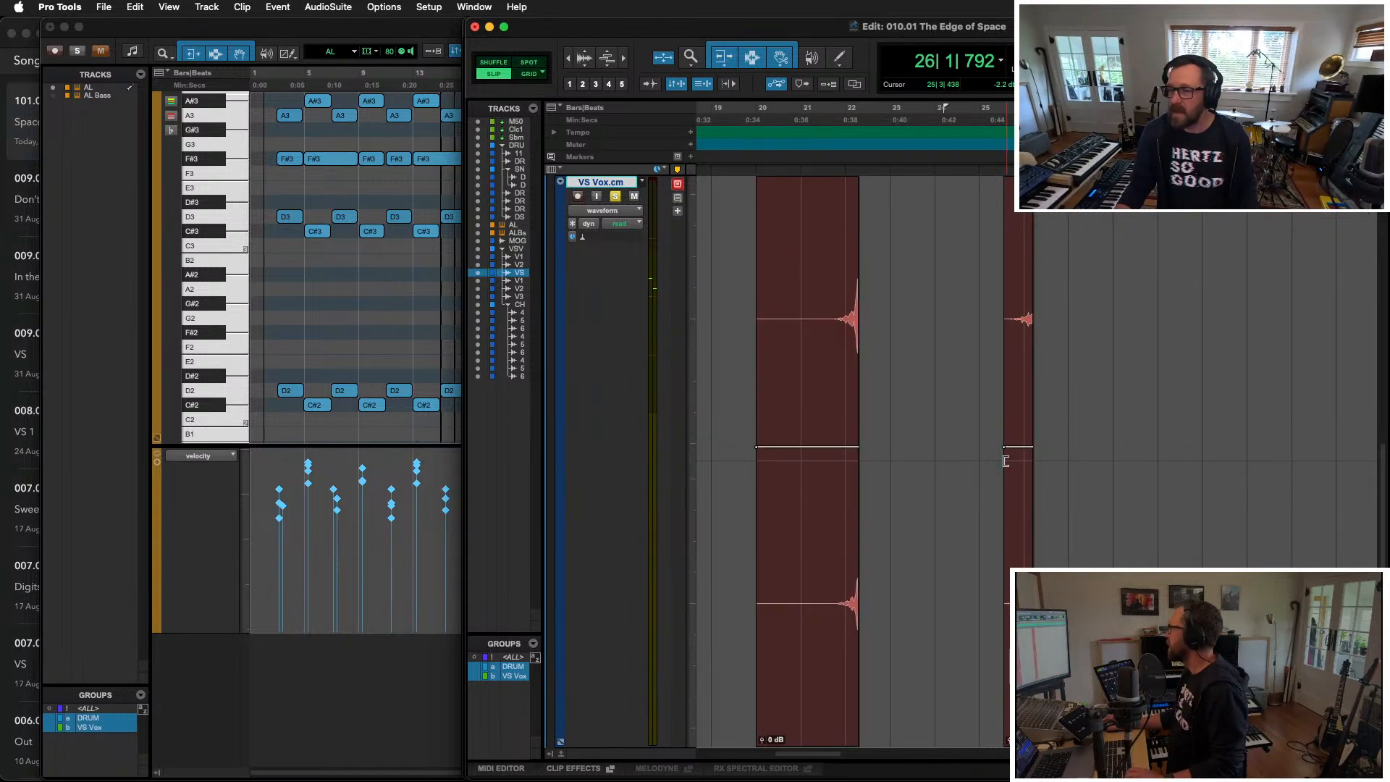
pyautogui.scroll(2, 856, 352)
pyautogui.scroll(-2, 856, 352)
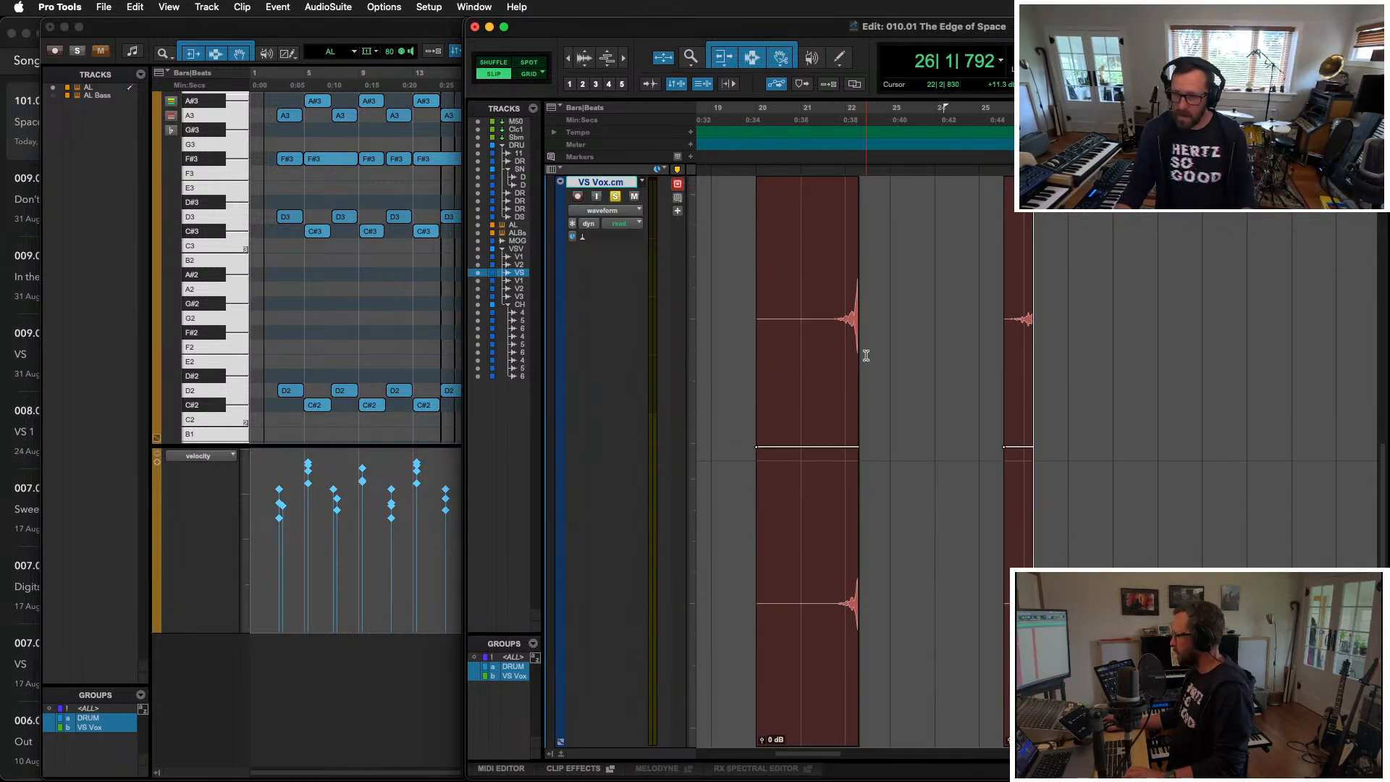
# Step: Select both remaining VS Vox.cm swell clips and move them earlier to start around 8|4|583, under the verse vocals
pyautogui.press('e')
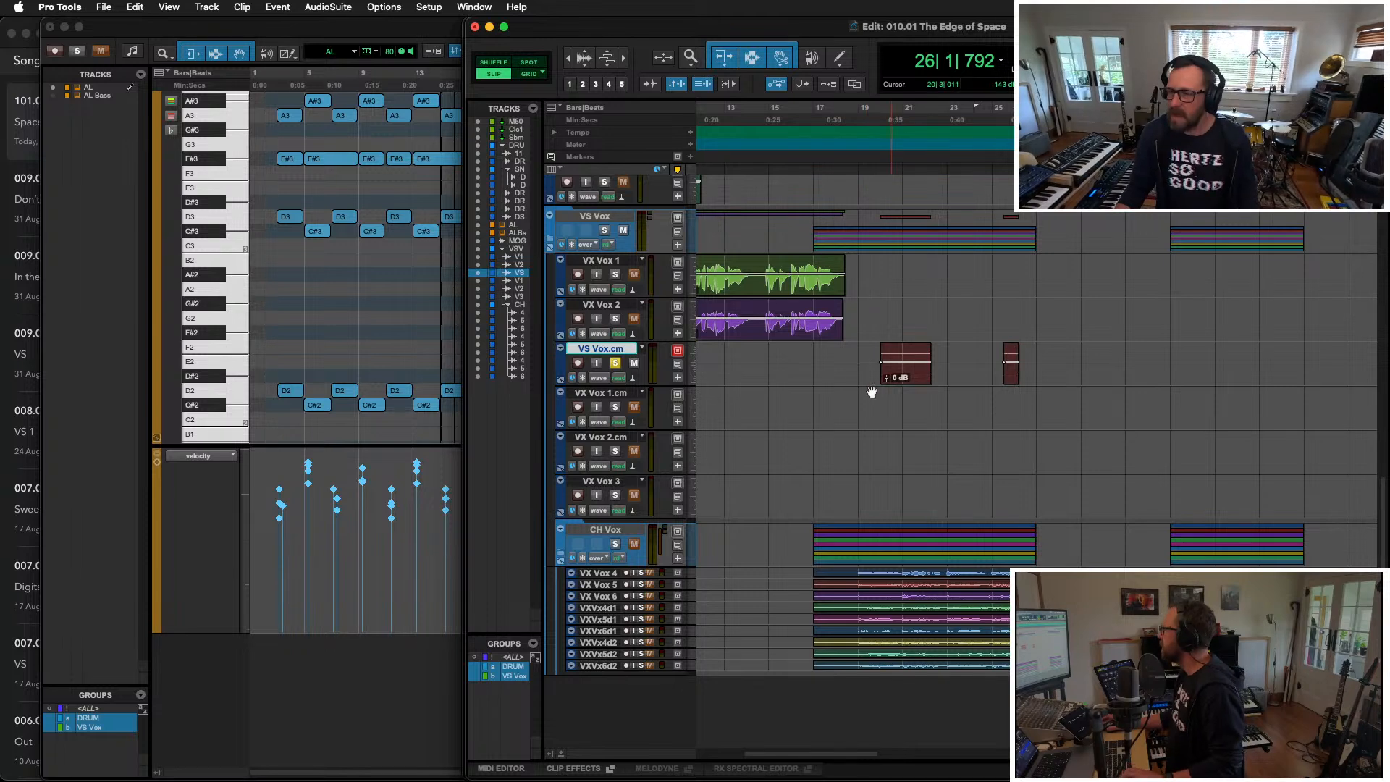
pyautogui.hscroll(-5, 798, 389)
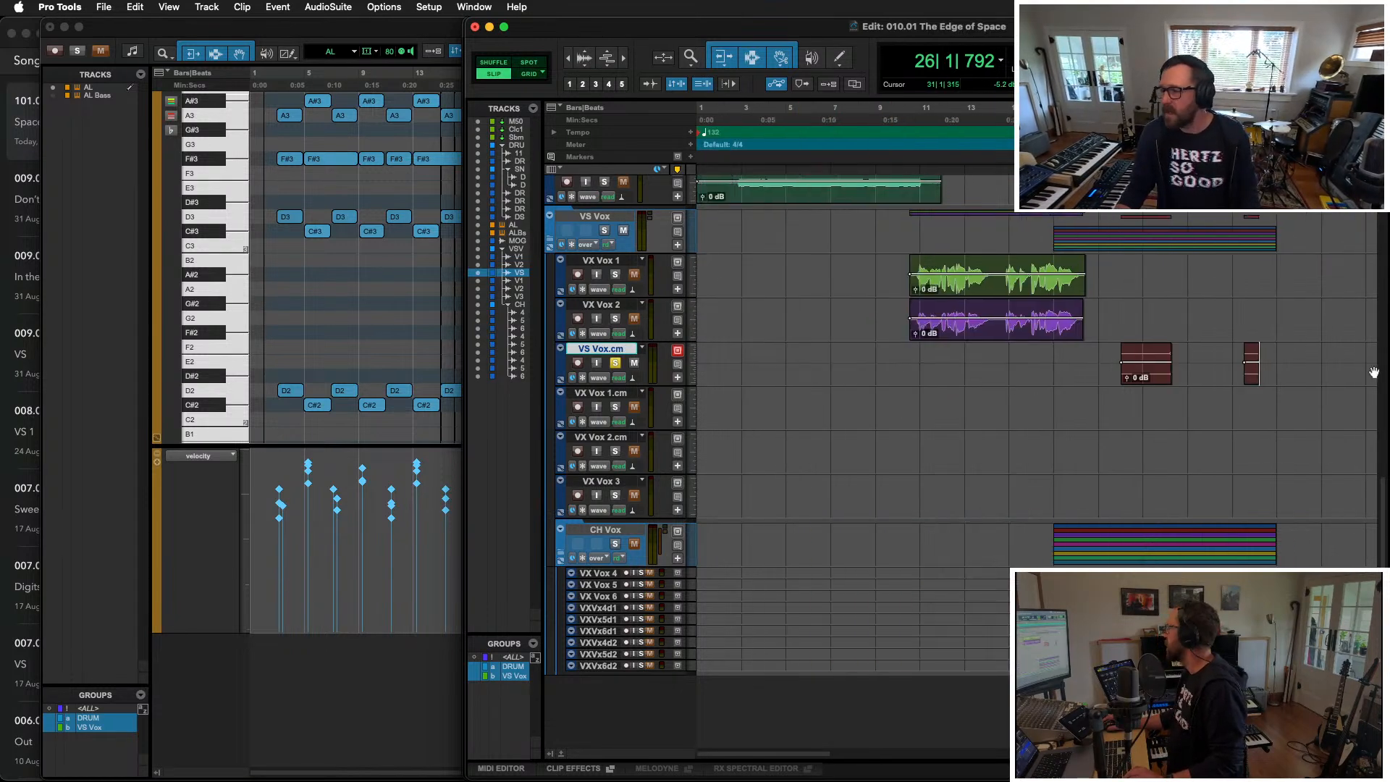
pyautogui.click(1151, 379)
pyautogui.keyDown('shift'); pyautogui.click(1251, 377); pyautogui.keyUp('shift')
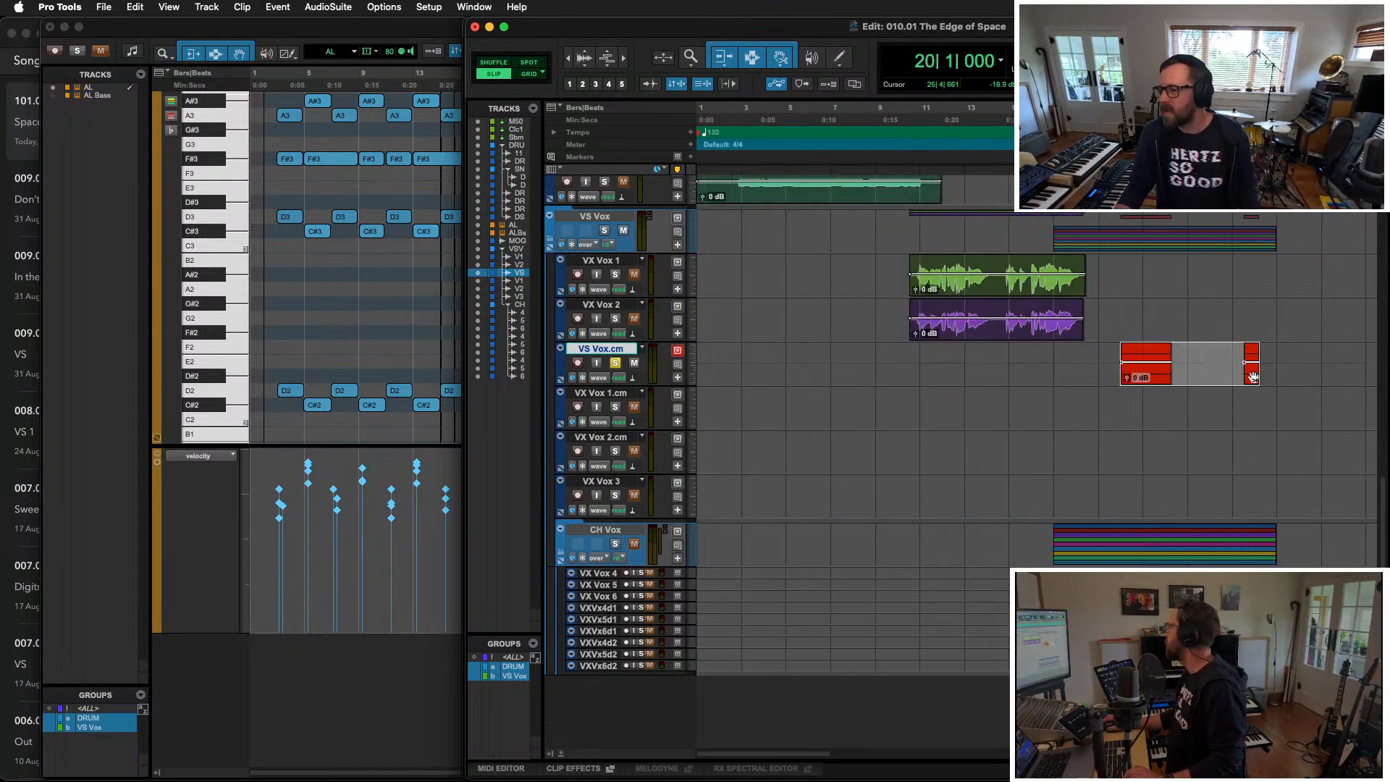
pyautogui.moveTo(1252, 377); pyautogui.dragTo(1005, 382)
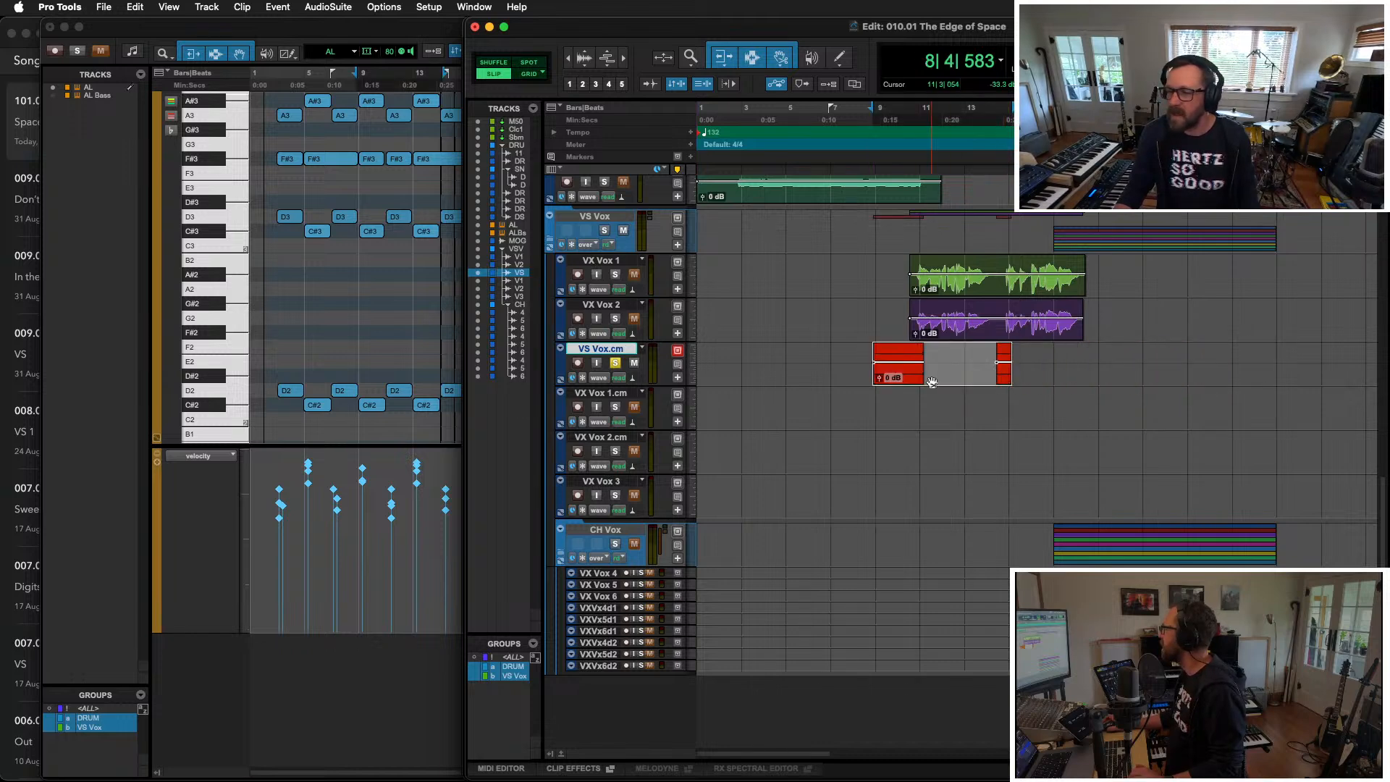
# Step: Shift both swell clips to start at 8|3|811 so the first ends at the verse vocal's onset, and play from their start
pyautogui.press('super+bracketright')
pyautogui.hscroll(5, 1187, 351)
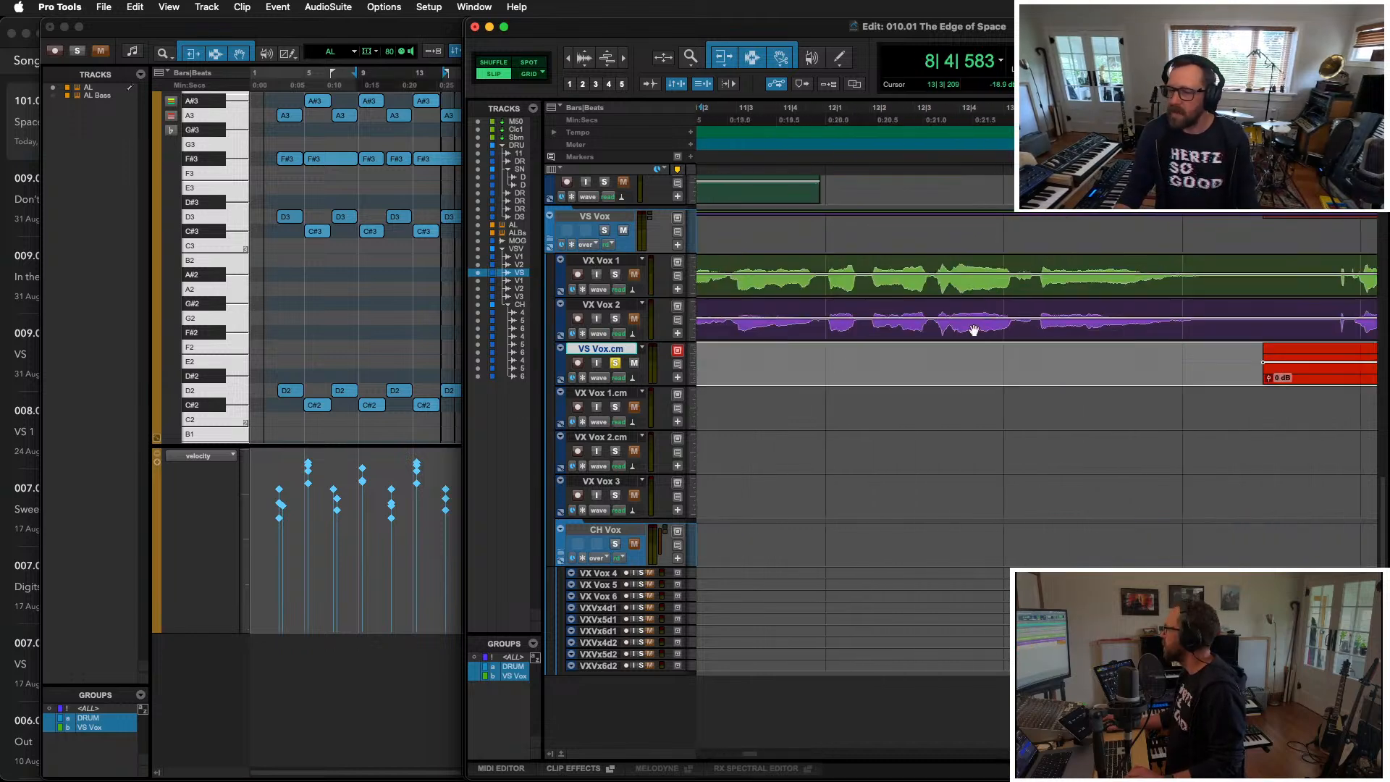
pyautogui.hscroll(-3, 838, 344)
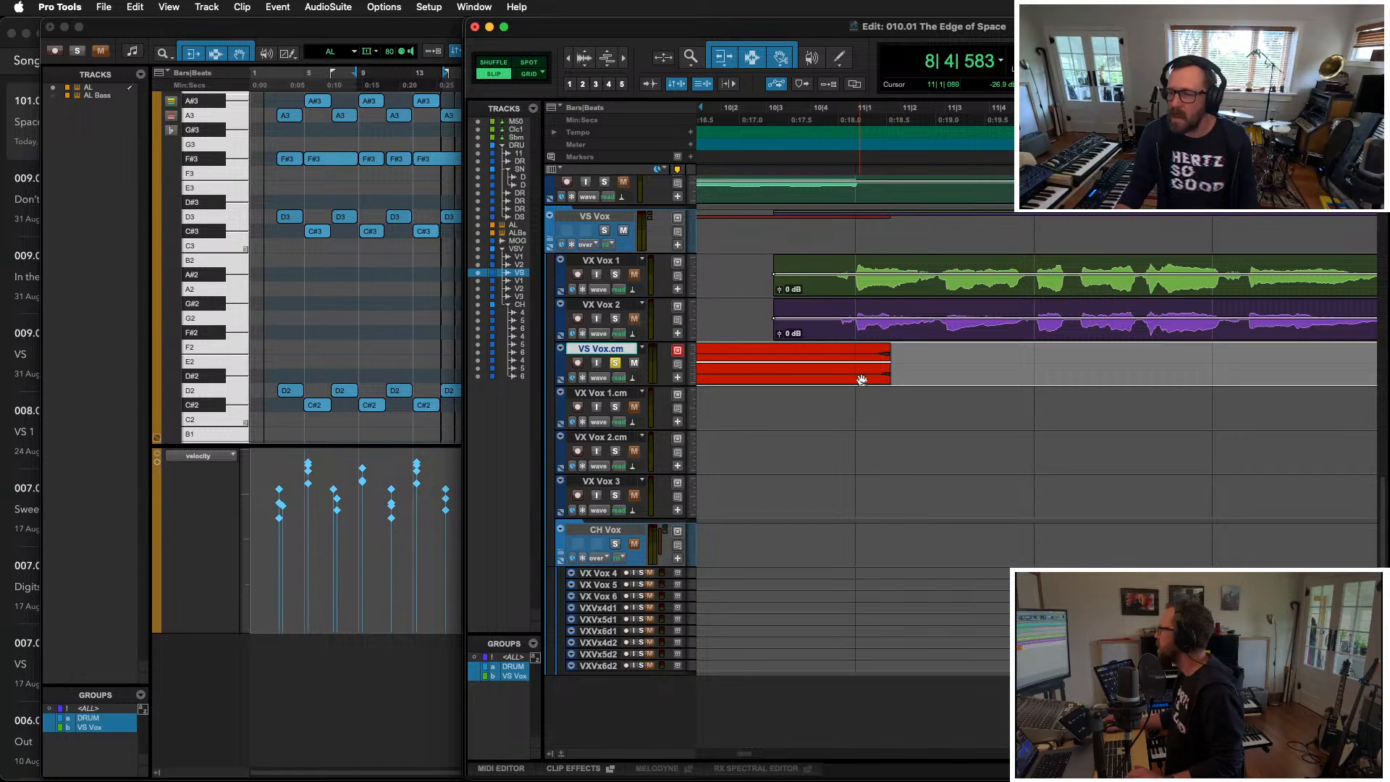
pyautogui.moveTo(862, 379); pyautogui.dragTo(837, 377)
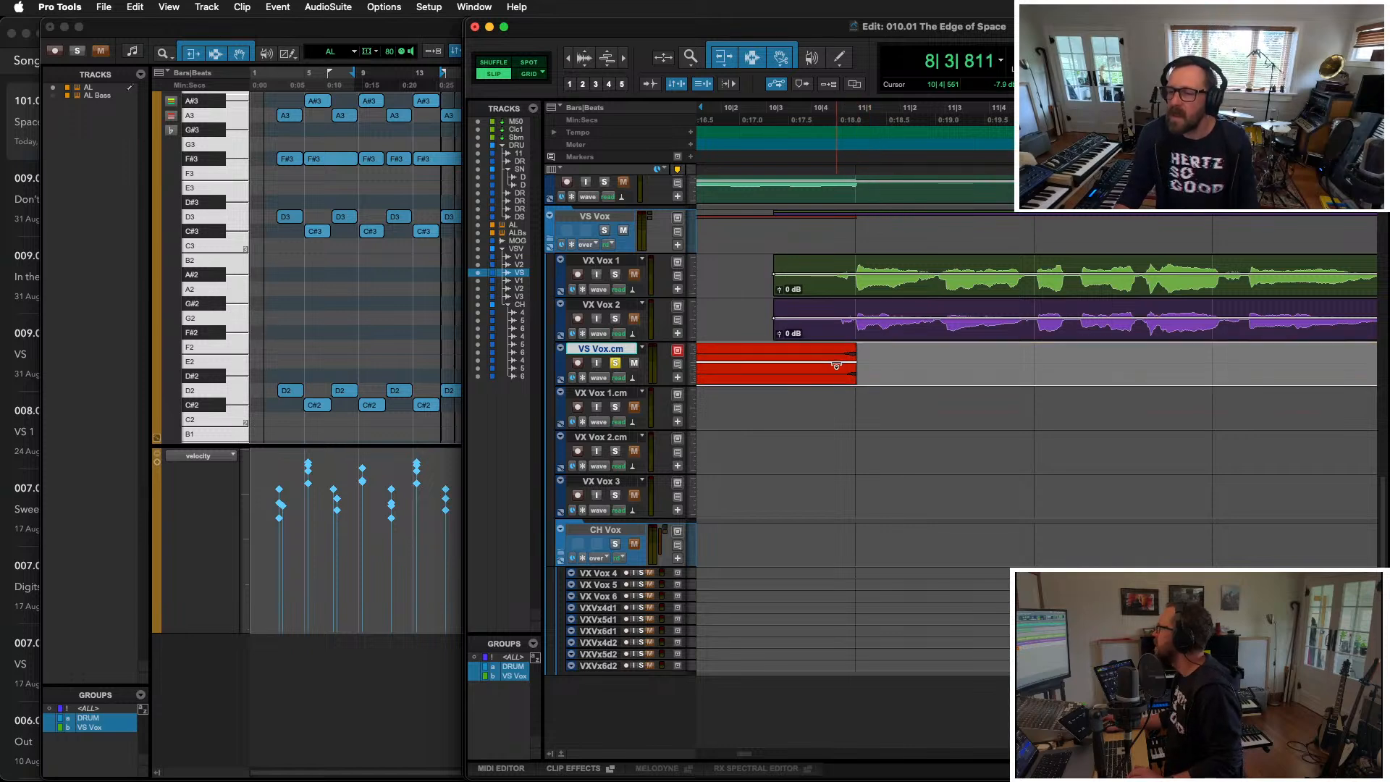
pyautogui.press('space')
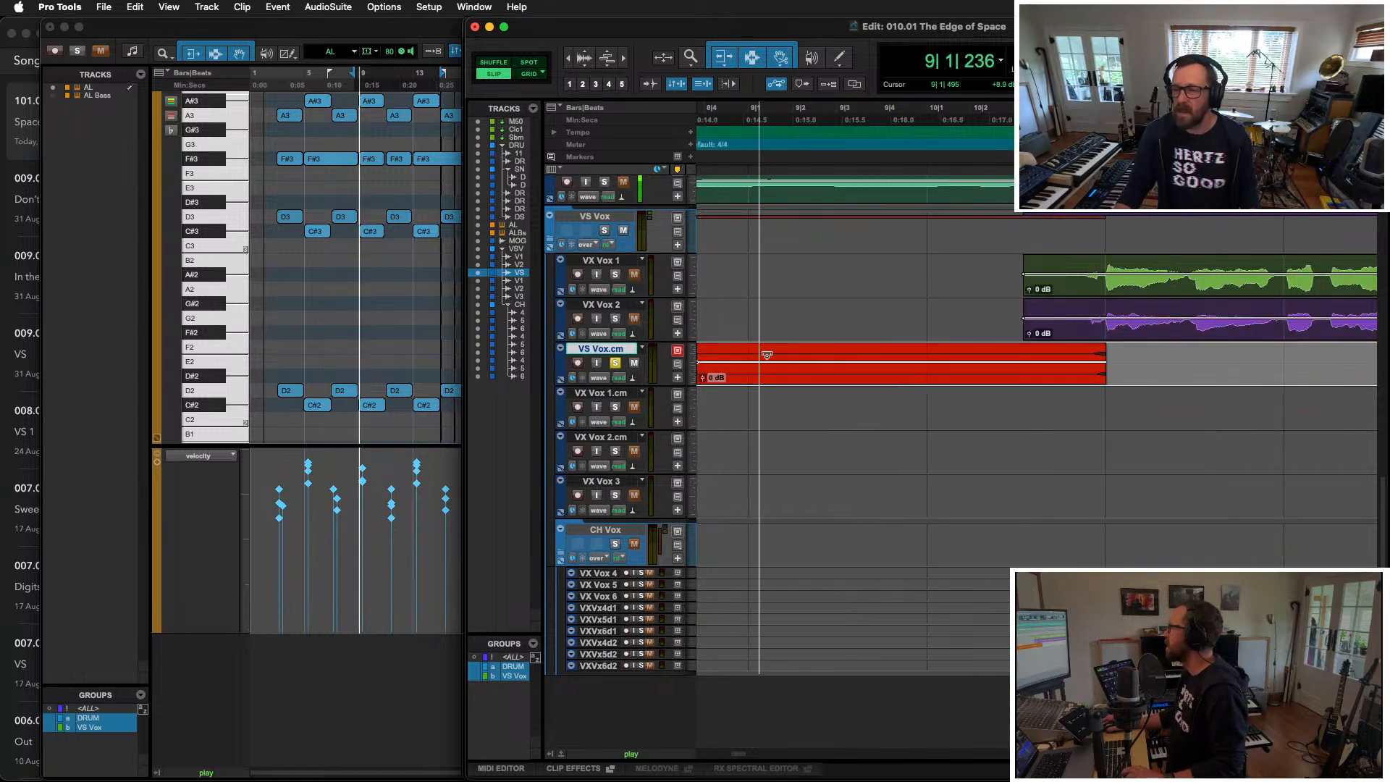
pyautogui.press('space')
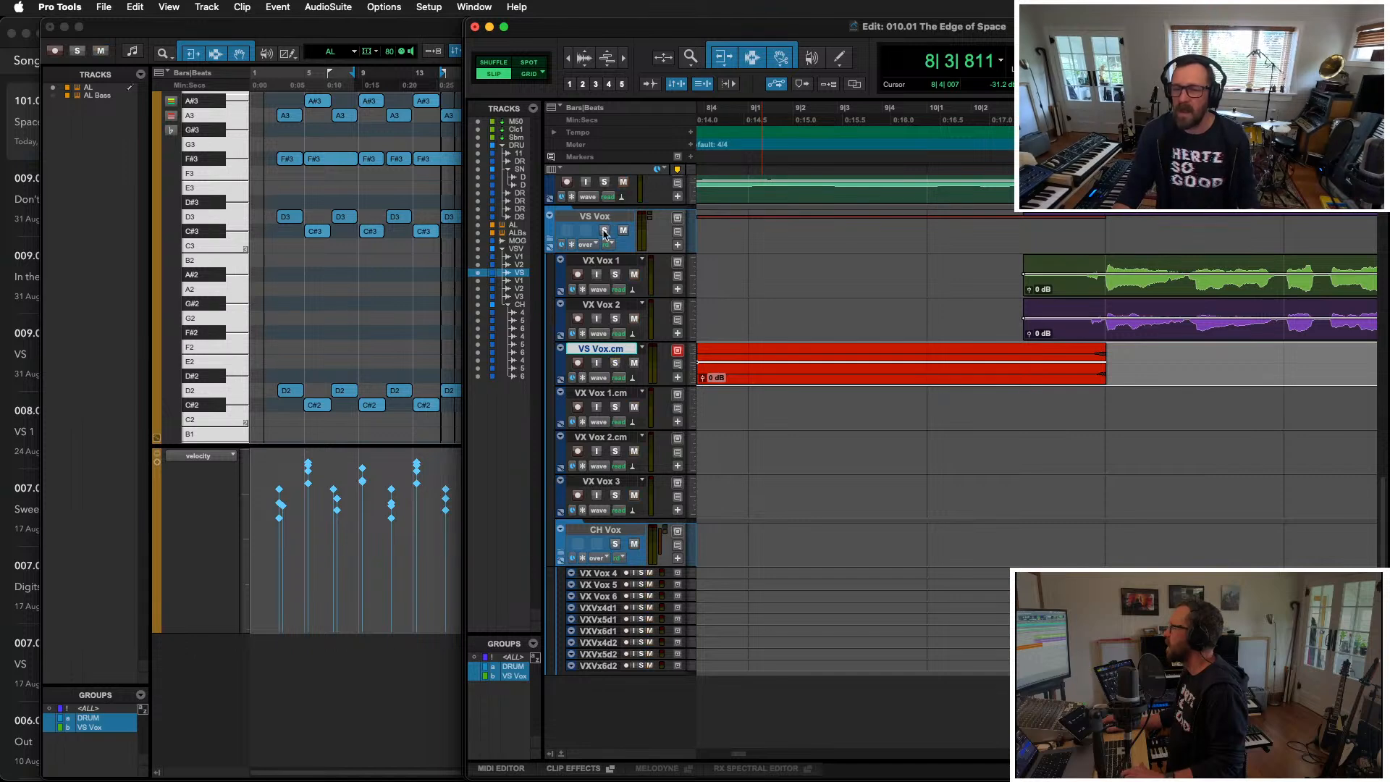
# Step: Solo the VS Vox folder, play the verse entry, and delete the lead-in from 10|1|721 on VX Vox 1 and VX Vox 2
pyautogui.click(925, 258)
pyautogui.press('space')
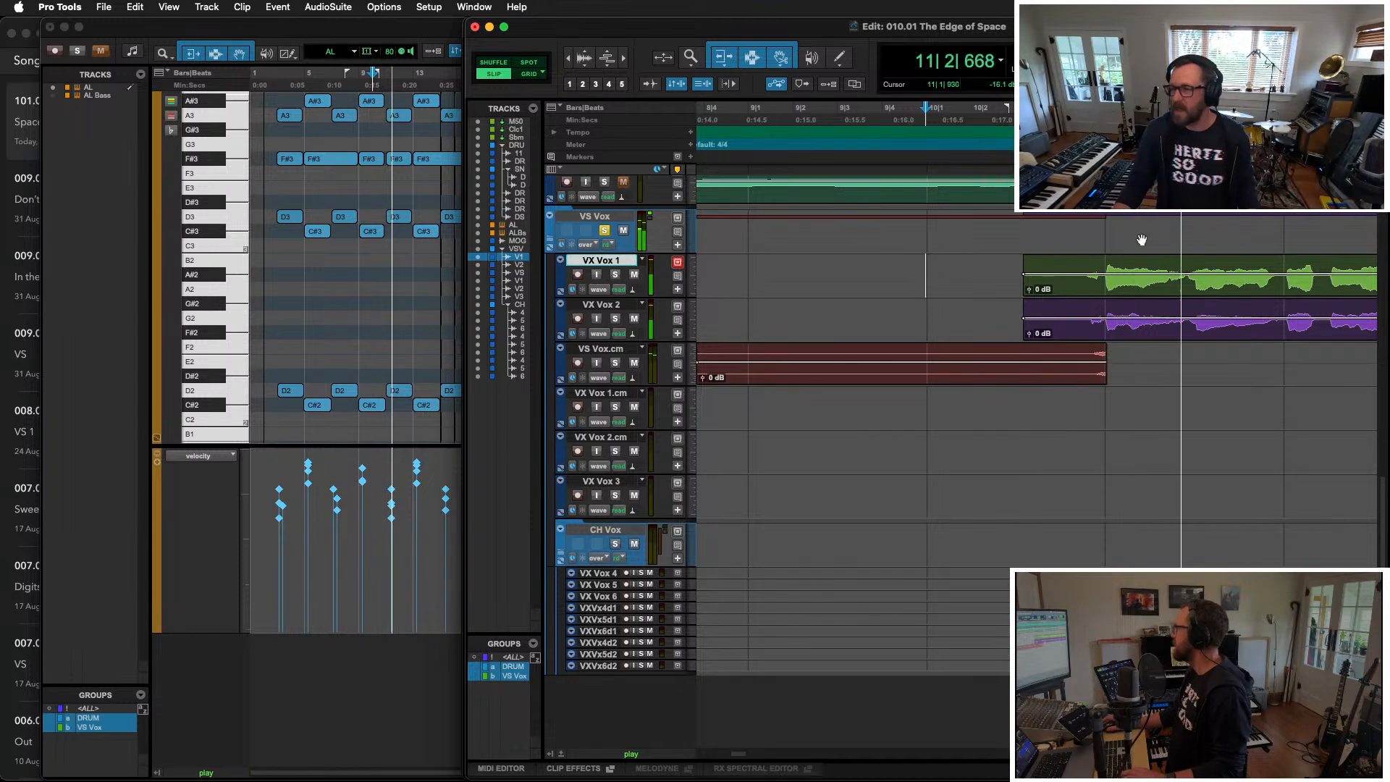
pyautogui.click(1080, 264)
pyautogui.moveTo(1081, 265); pyautogui.dragTo(959, 318)
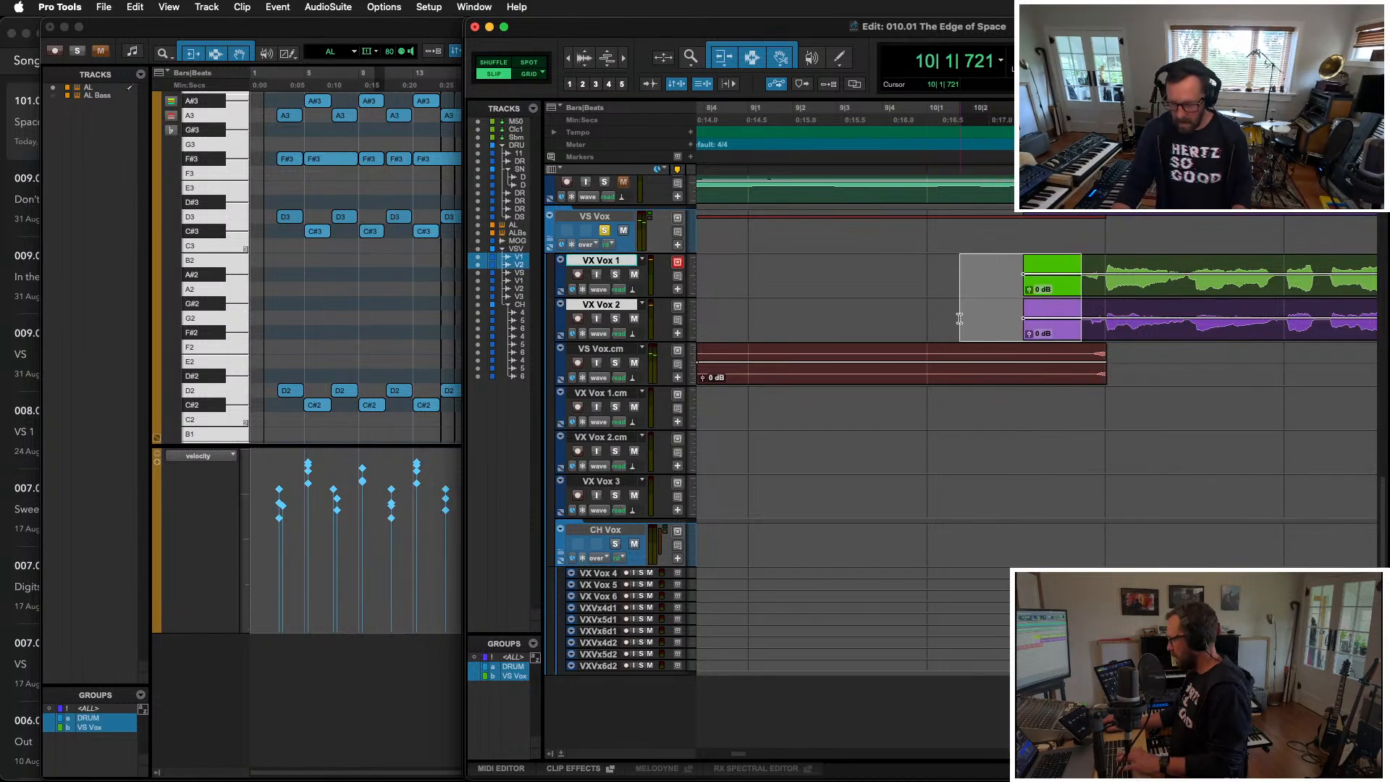
pyautogui.press('BackSpace')
# Step: Play the verse vocals with the swells and add a fade-in to the second VS Vox.cm clip
pyautogui.press('space')
pyautogui.press('r')
pyautogui.press('r')
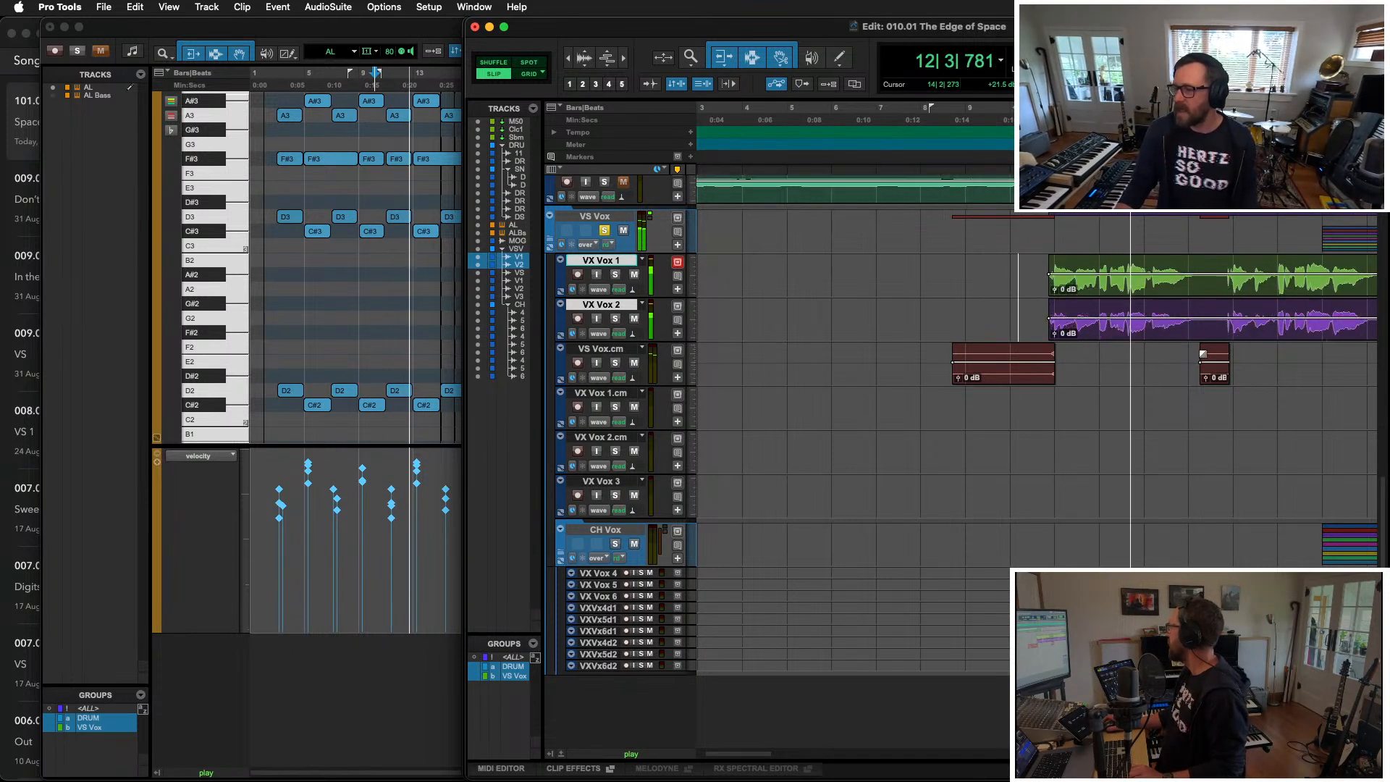
pyautogui.hscroll(10, 1187, 354)
pyautogui.hscroll(-8, 959, 340)
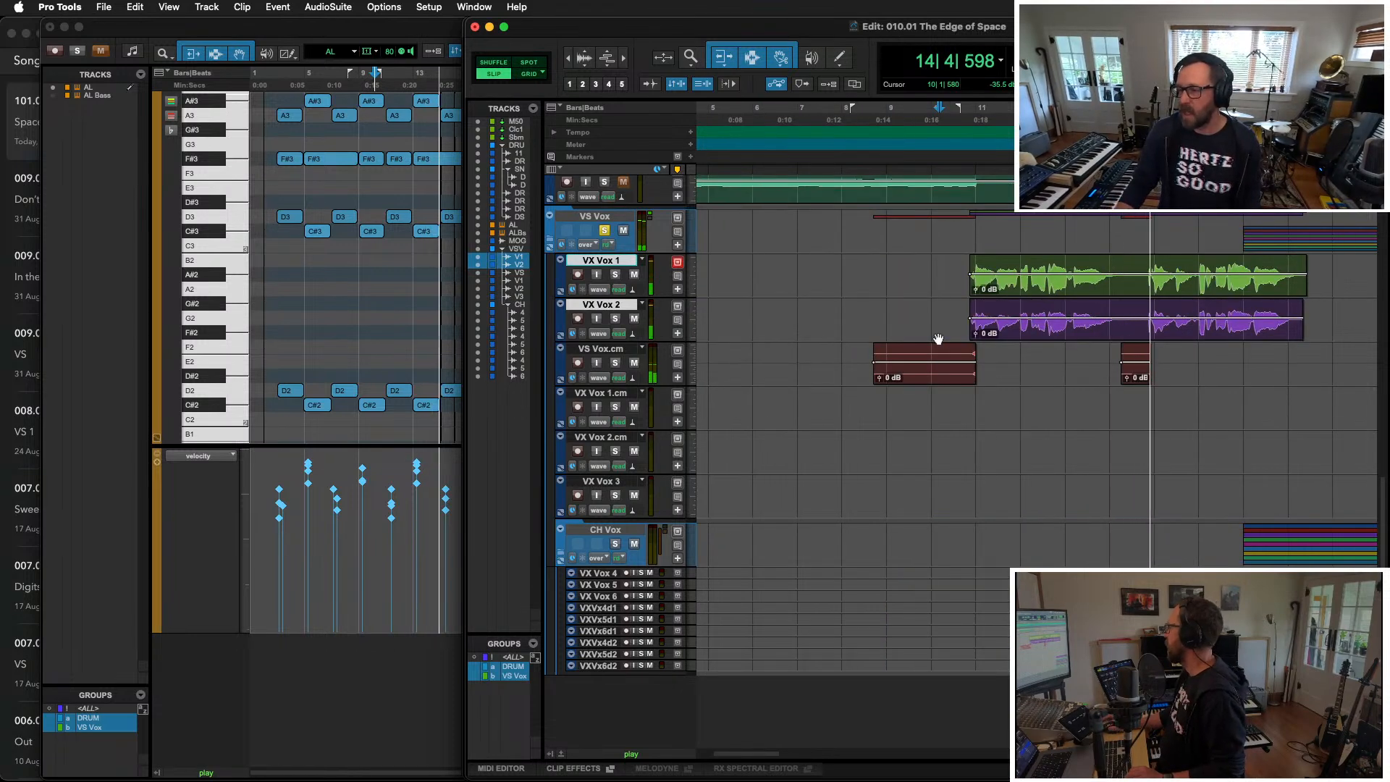
pyautogui.click(1124, 354)
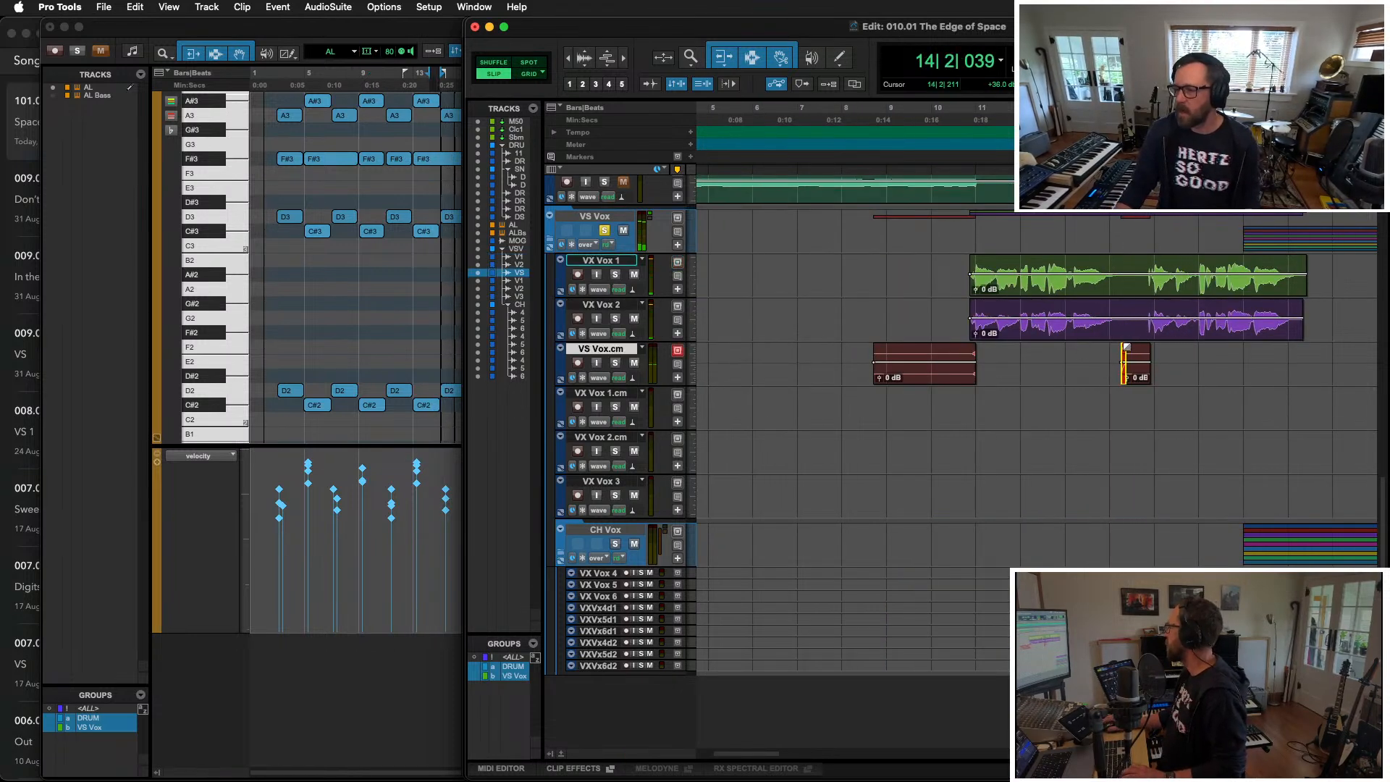
# Step: Delete the gap between the two verse phrases from 14|1|921 on VX Vox 1 and VX Vox 2, and play across the edit
pyautogui.moveTo(1119, 262); pyautogui.dragTo(1145, 312)
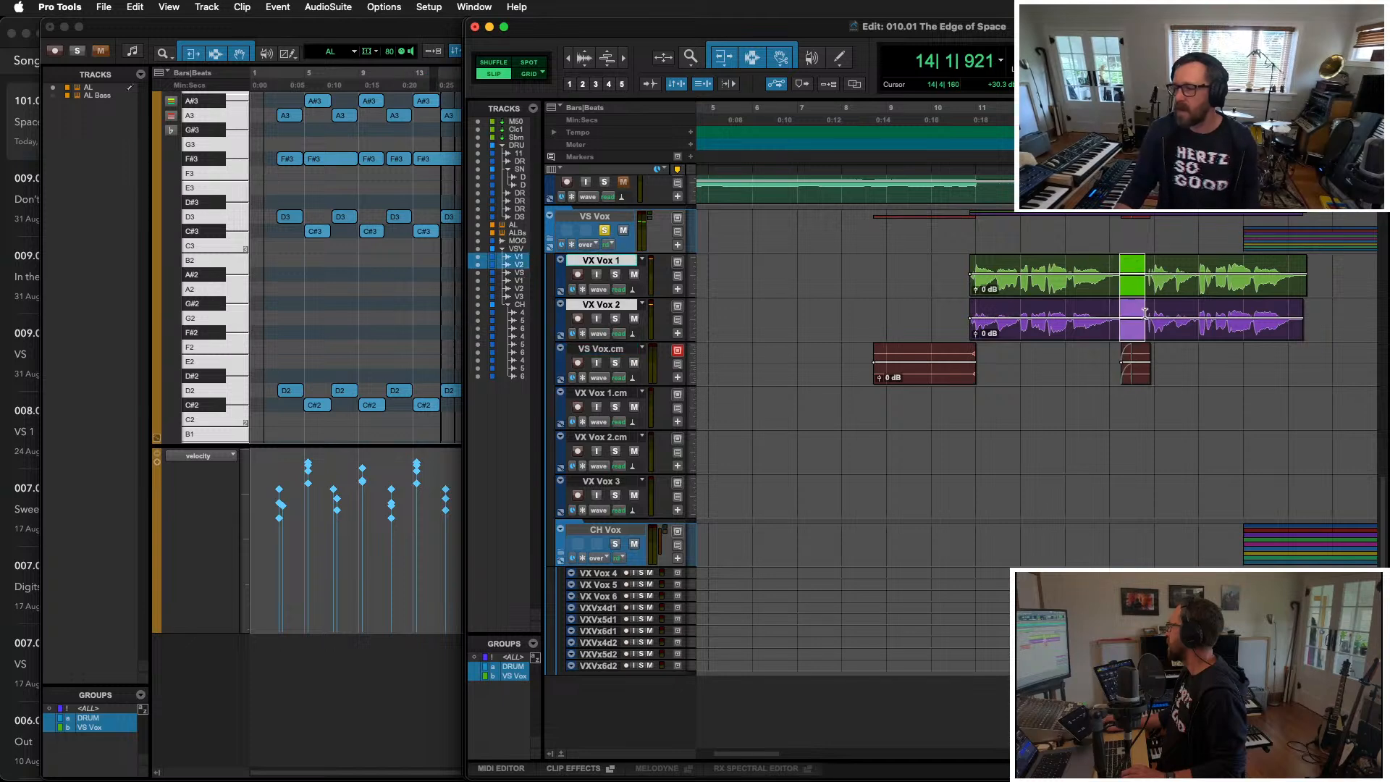
pyautogui.press('Delete')
pyautogui.press('space')
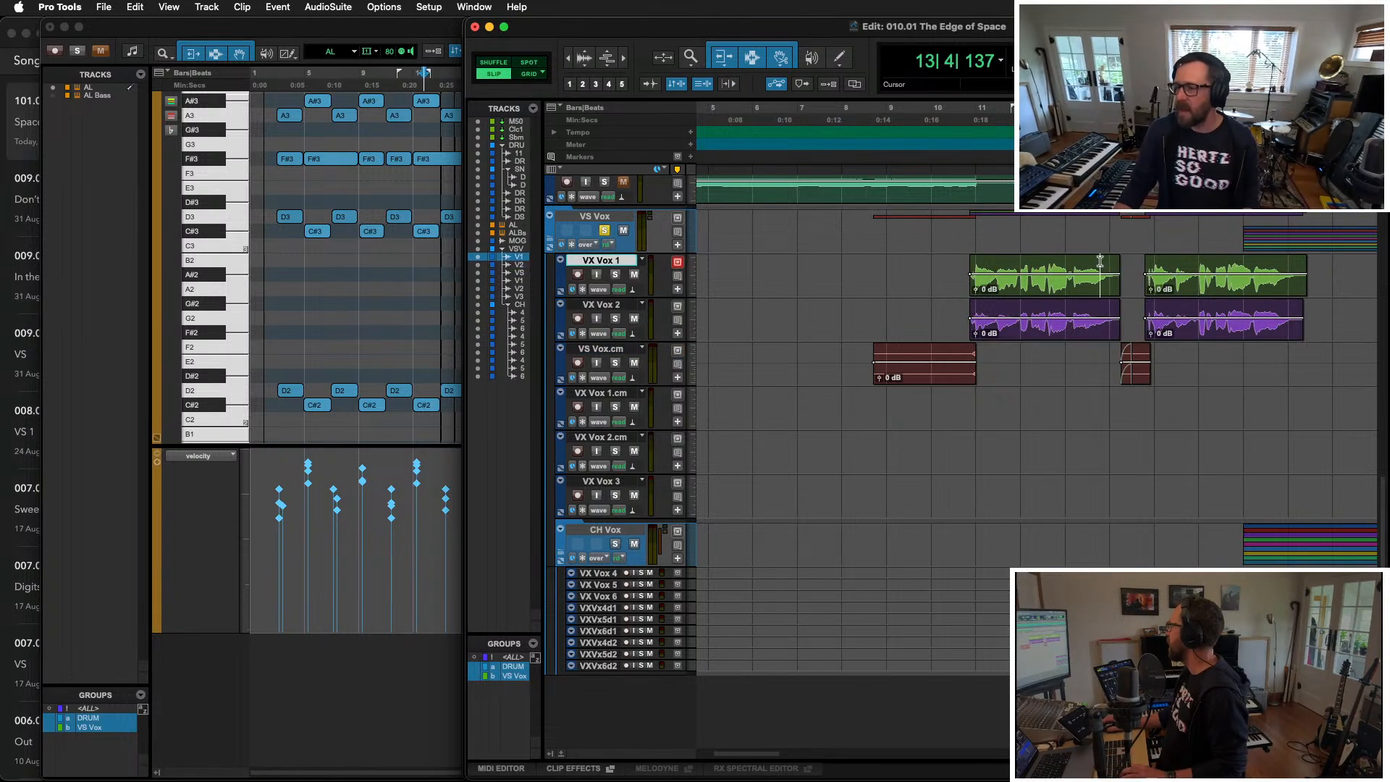
pyautogui.press('space')
# Step: Inspect the EchoBoy Jr settings on the CH Vox folder in the Mix window and close the plug-in
pyautogui.press('super+equal')
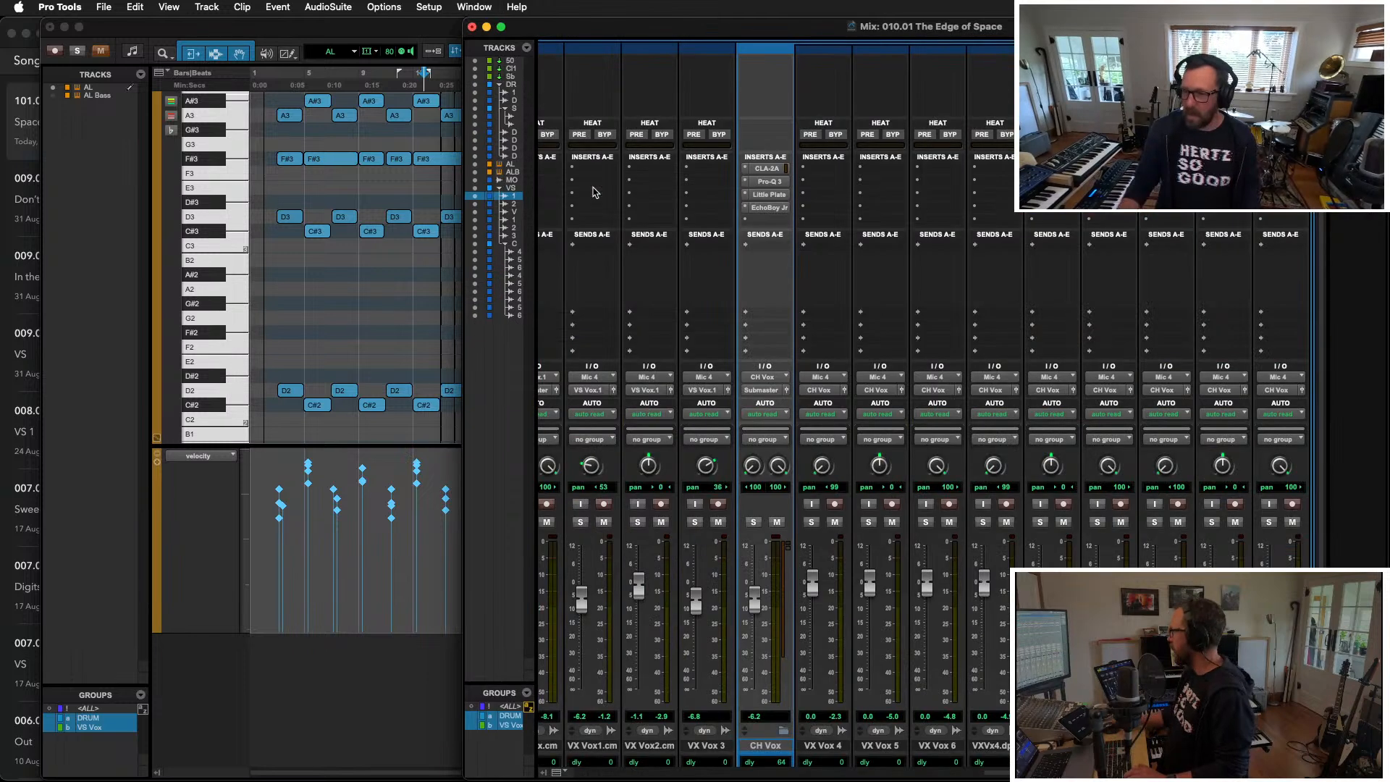
pyautogui.click(771, 208)
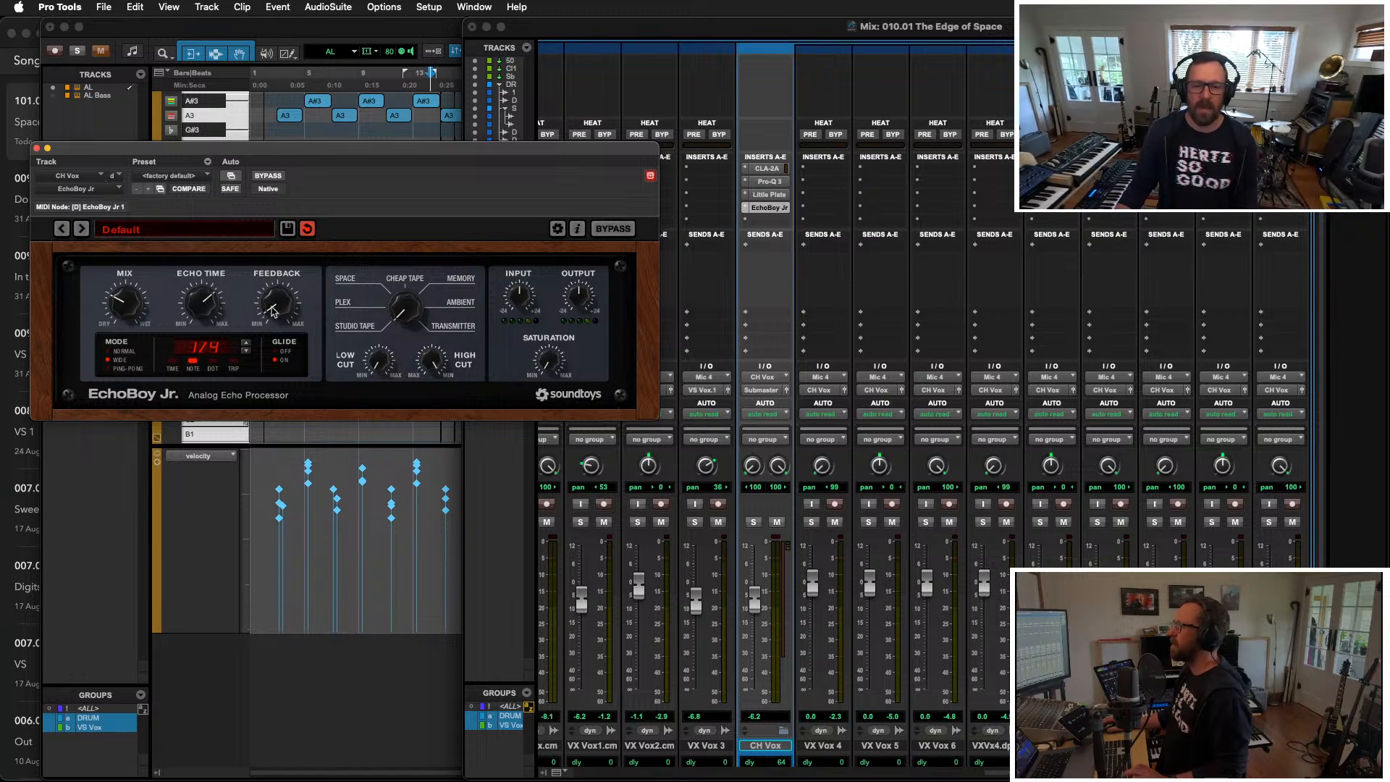
pyautogui.click(37, 148)
# Step: Open EchoBoy Jr on the VS Vox folder, start playback, and clear the folder's solo to hear the echo in the mix
pyautogui.scroll(-2, 822, 485)
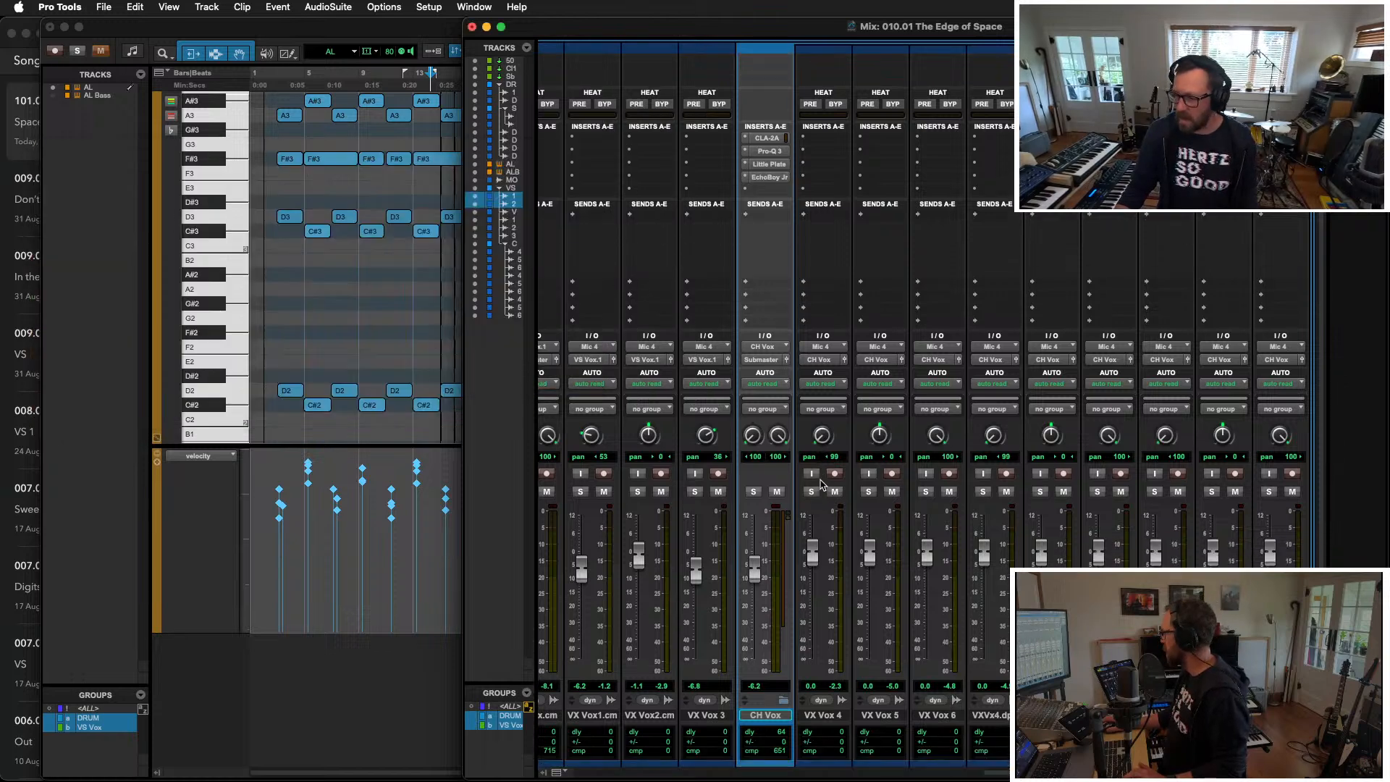
pyautogui.hscroll(-6, 823, 485)
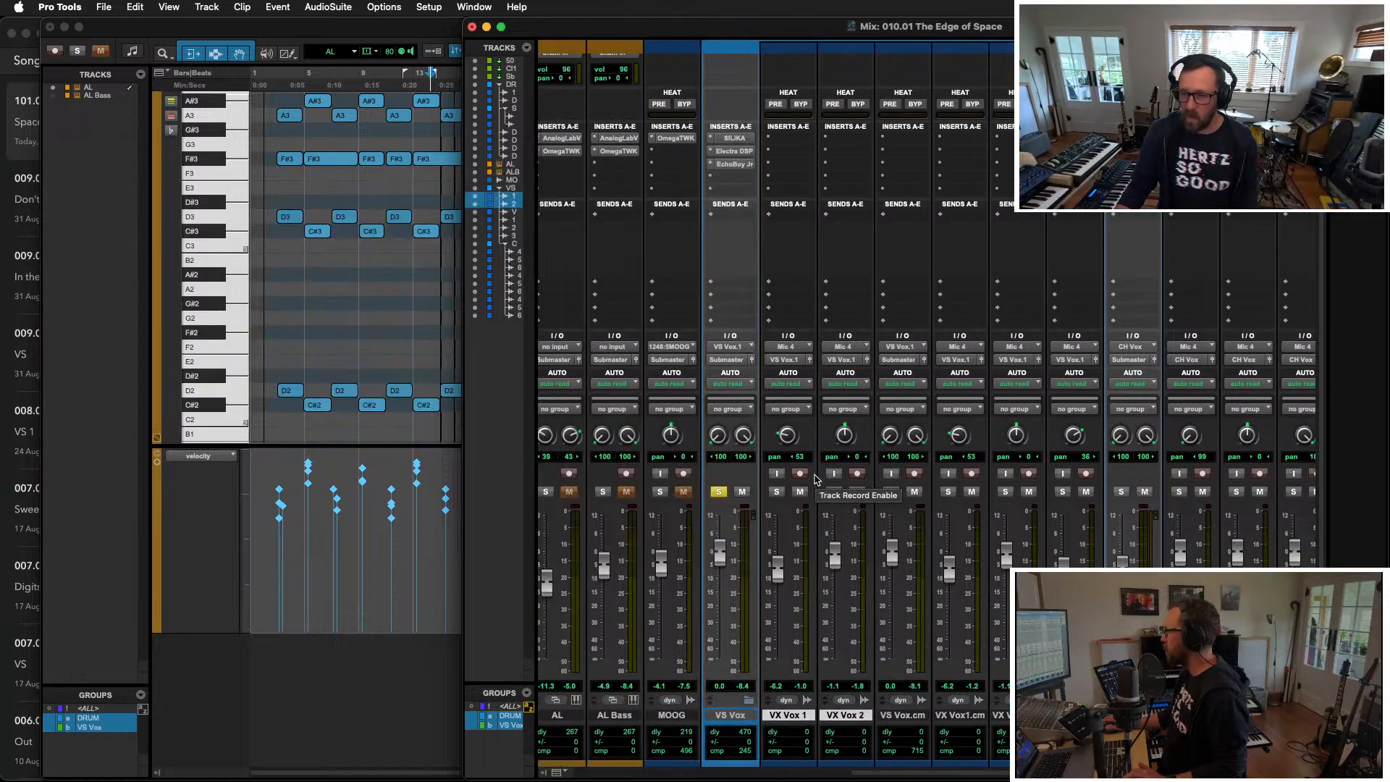
pyautogui.click(733, 165)
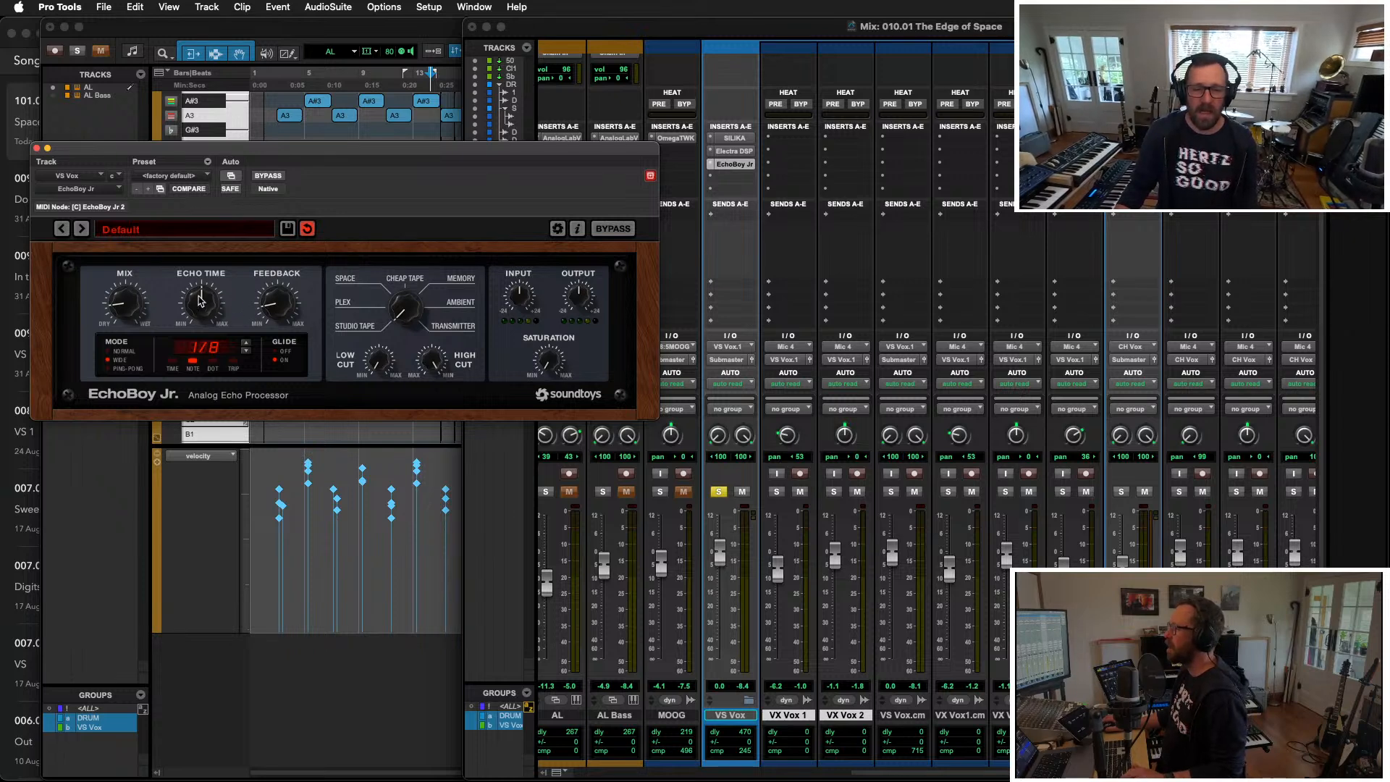
pyautogui.press('space')
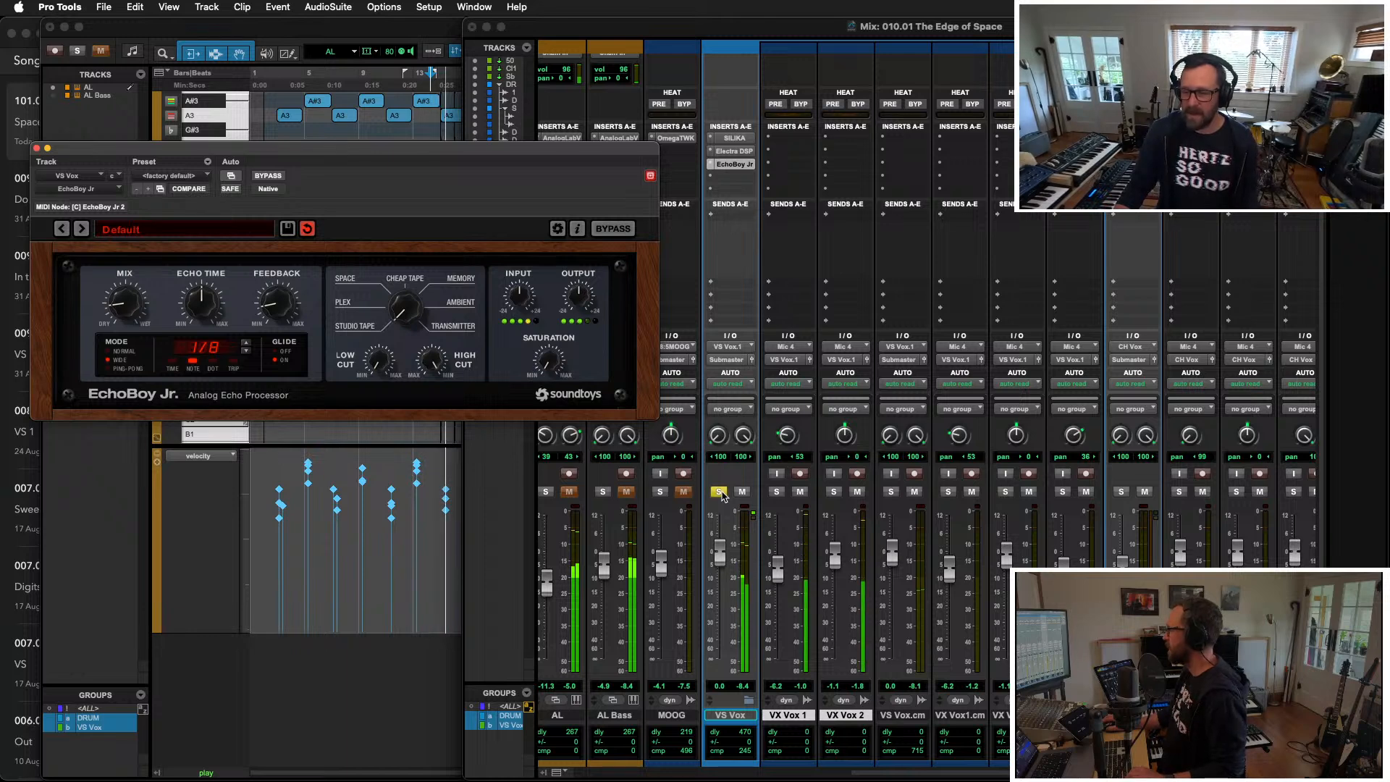
pyautogui.click(718, 493)
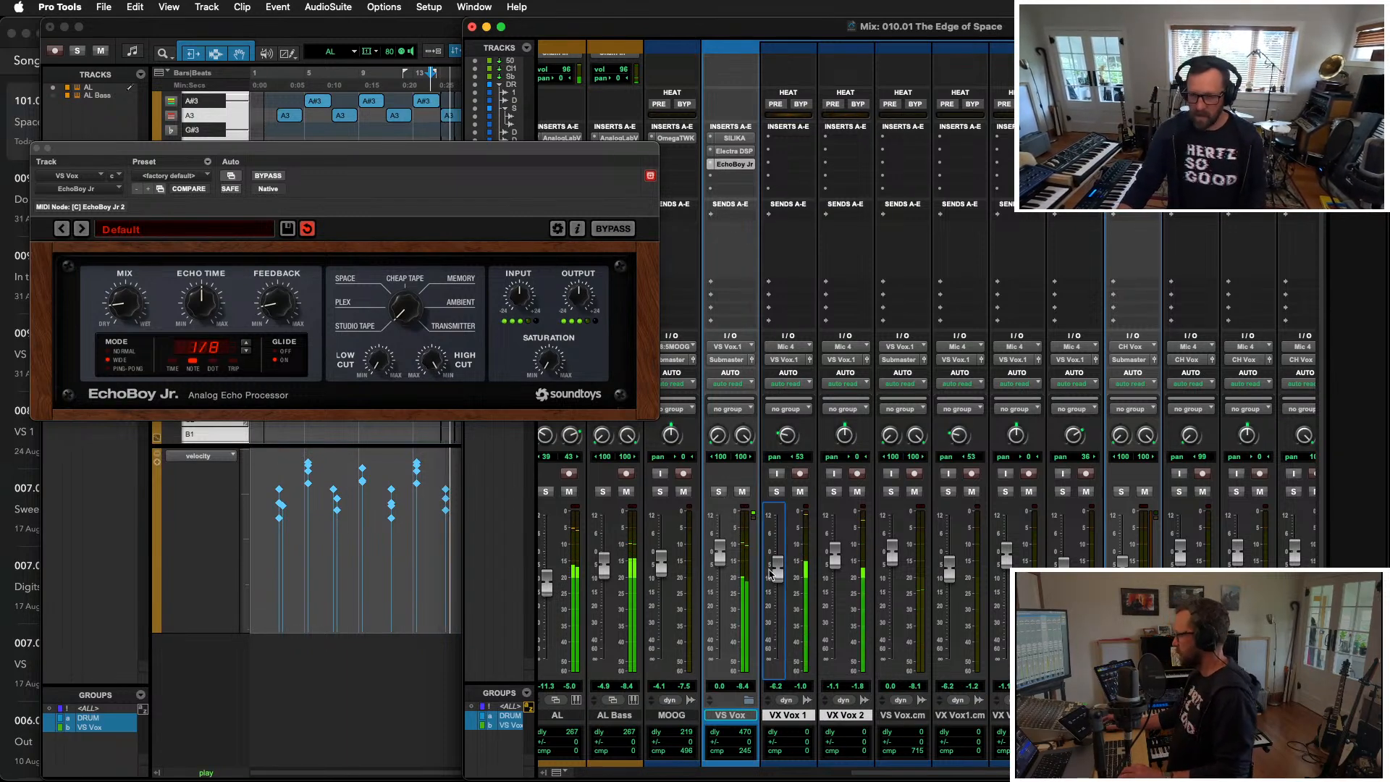
# Step: Raise the VS Vox.cm fader in the Mix window and play the first swell clip in the Edit window
pyautogui.hscroll(10, 972, 704)
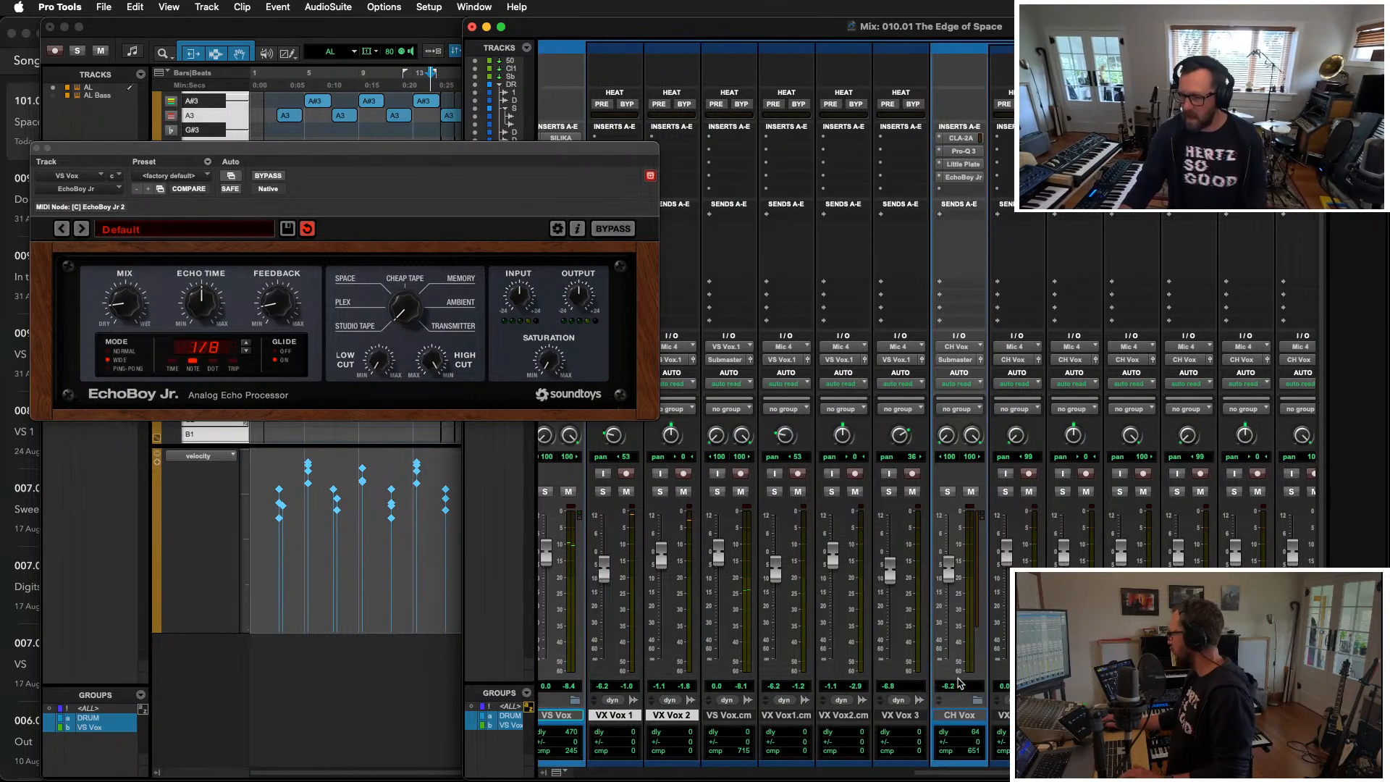
pyautogui.hscroll(-12, 965, 695)
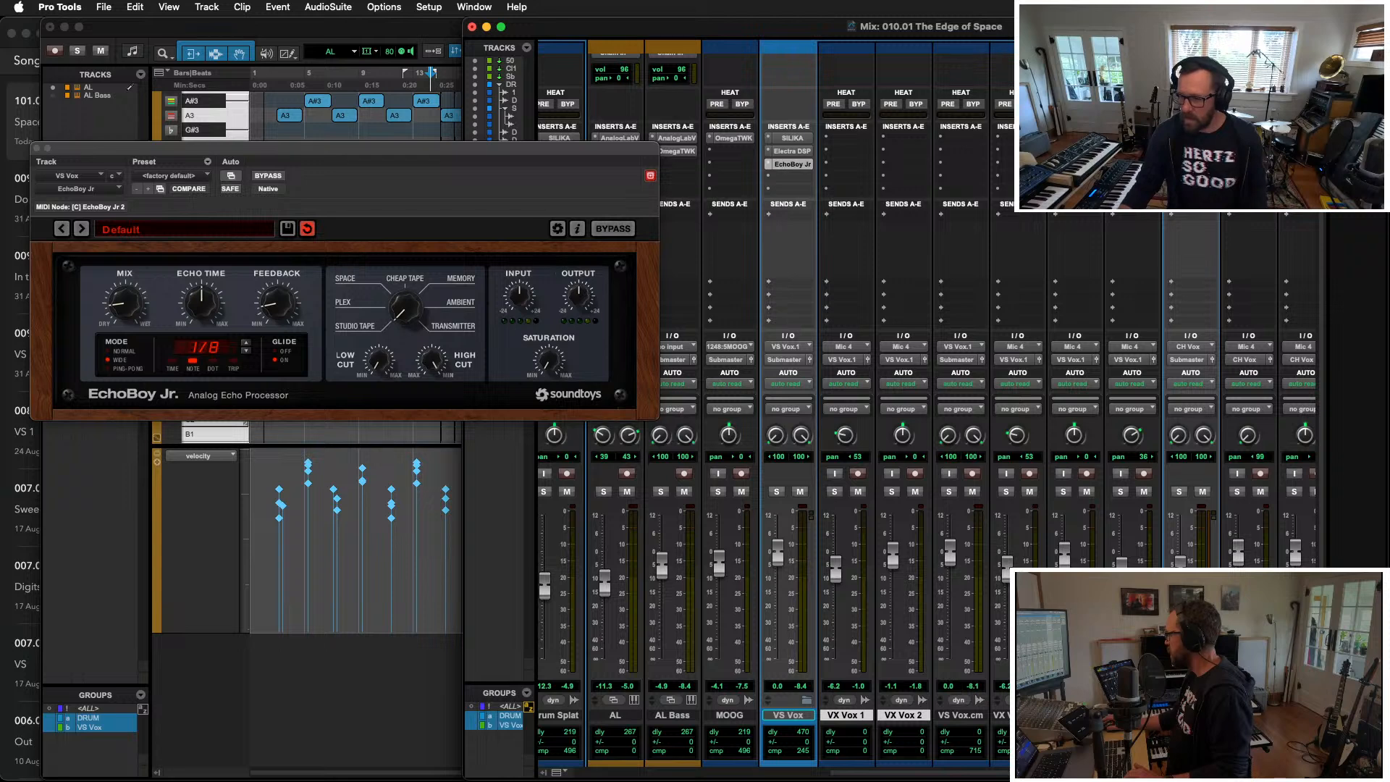
pyautogui.moveTo(948, 560); pyautogui.dragTo(943, 532)
pyautogui.press('space')
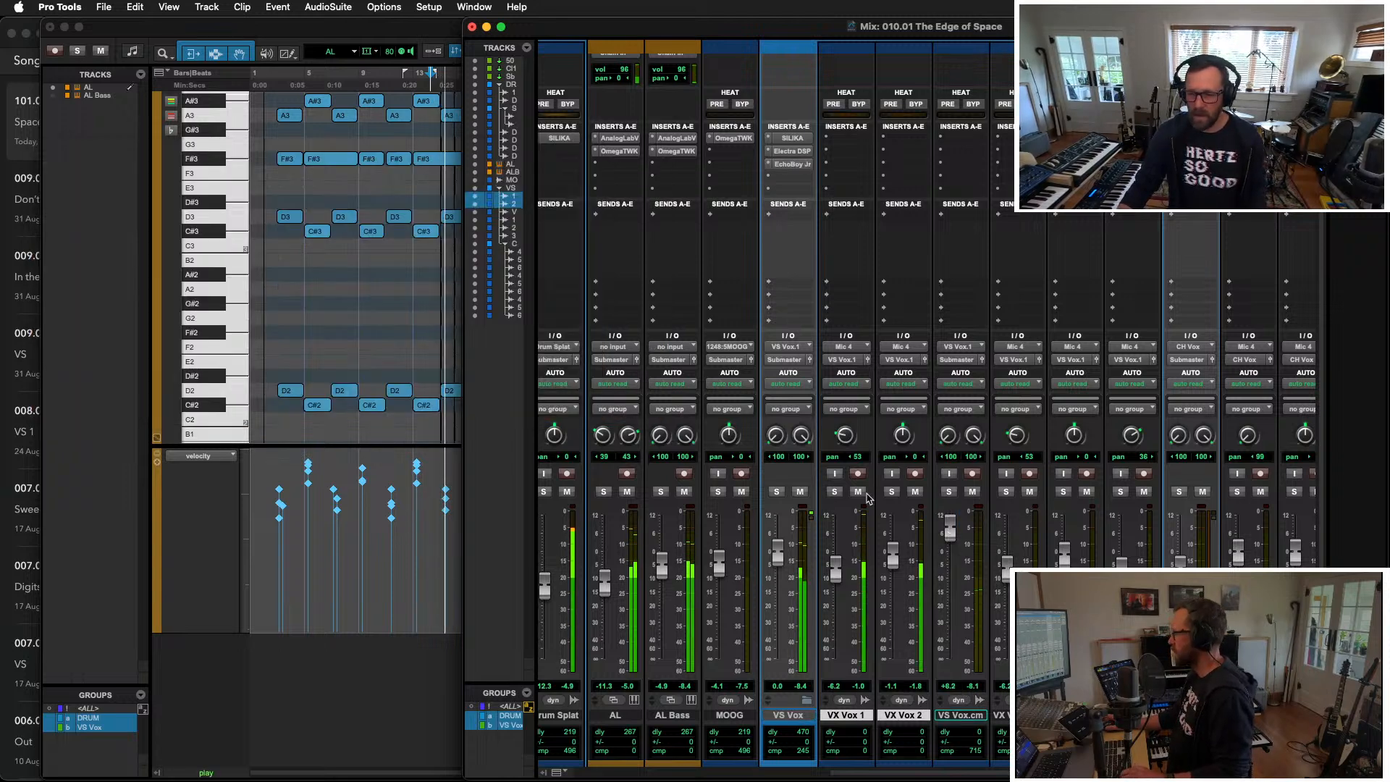
pyautogui.press('super+equal')
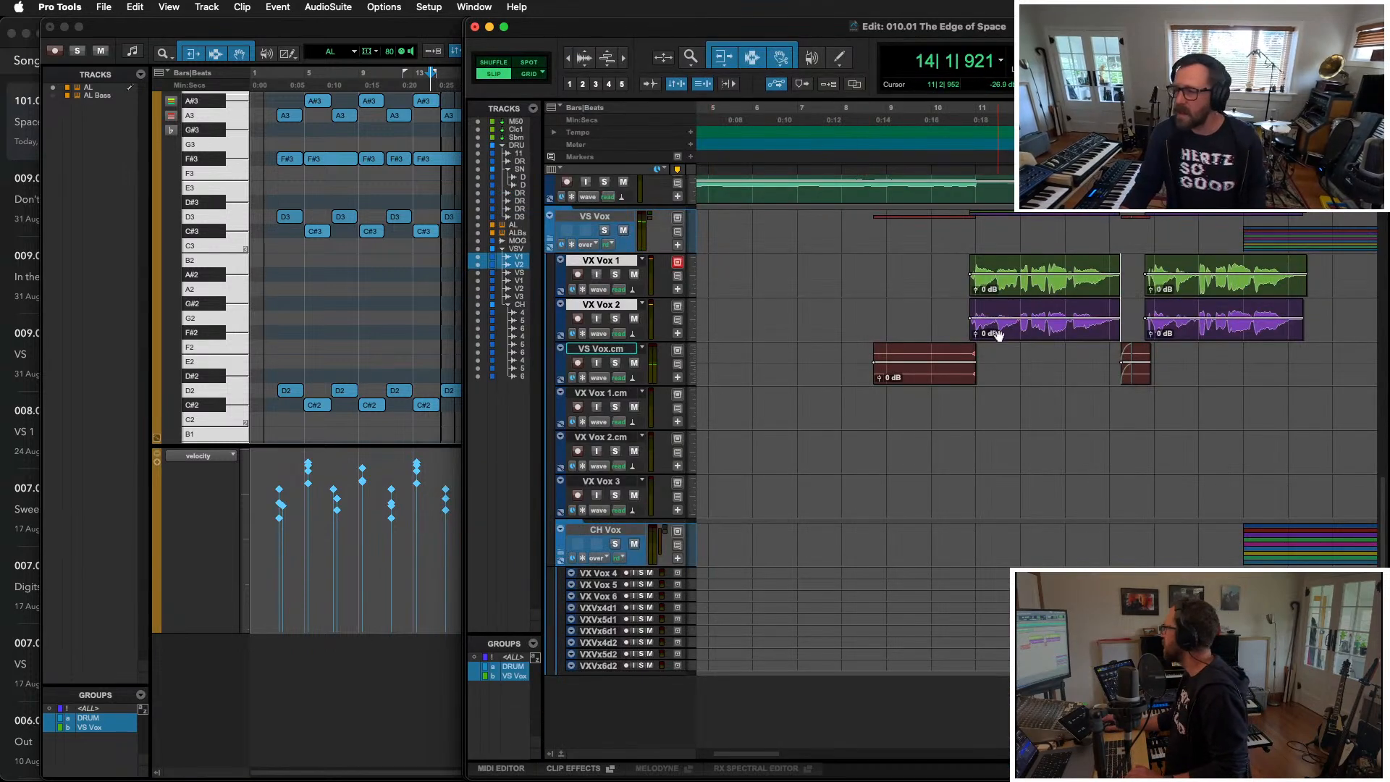
pyautogui.click(943, 346)
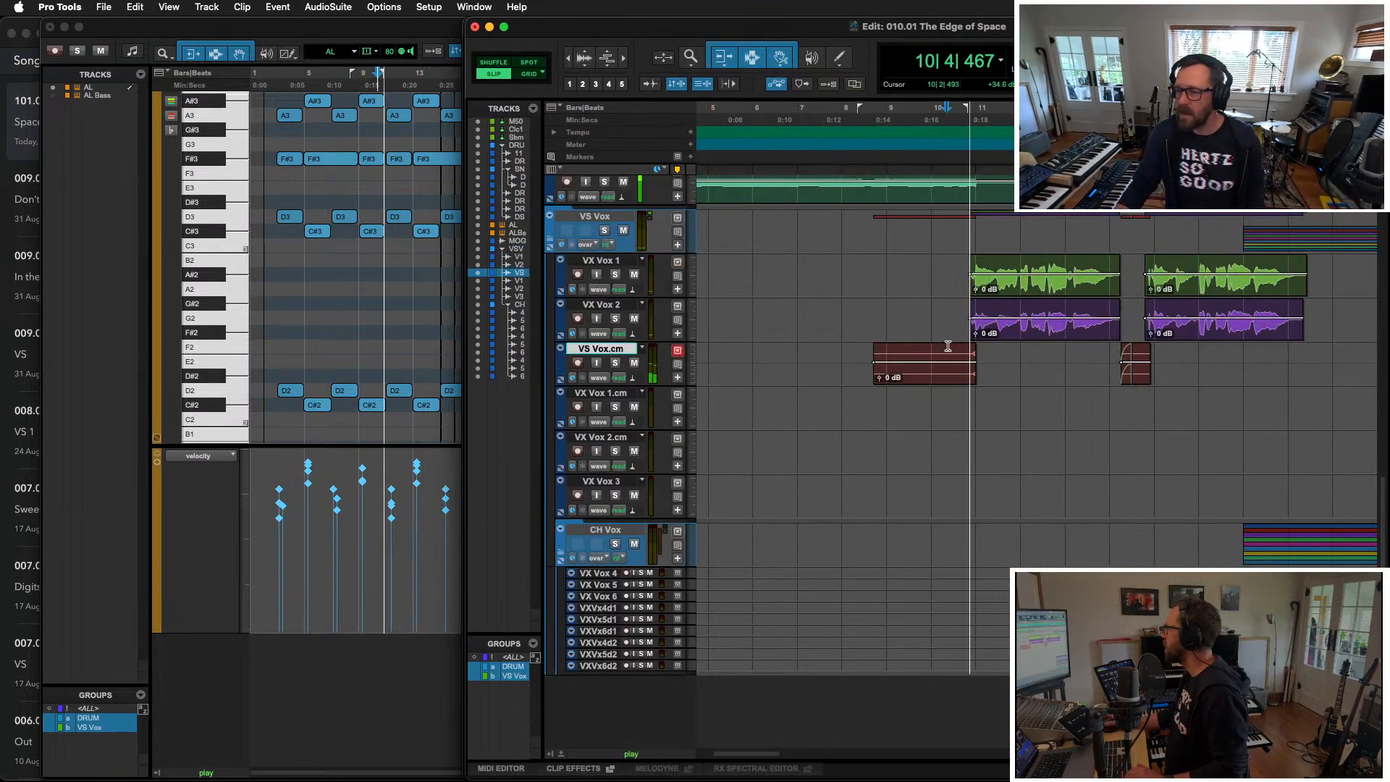
# Step: Raise the clip gain of both VS Vox.cm swell clips to +11.1 dB and play the first one
pyautogui.click(956, 377)
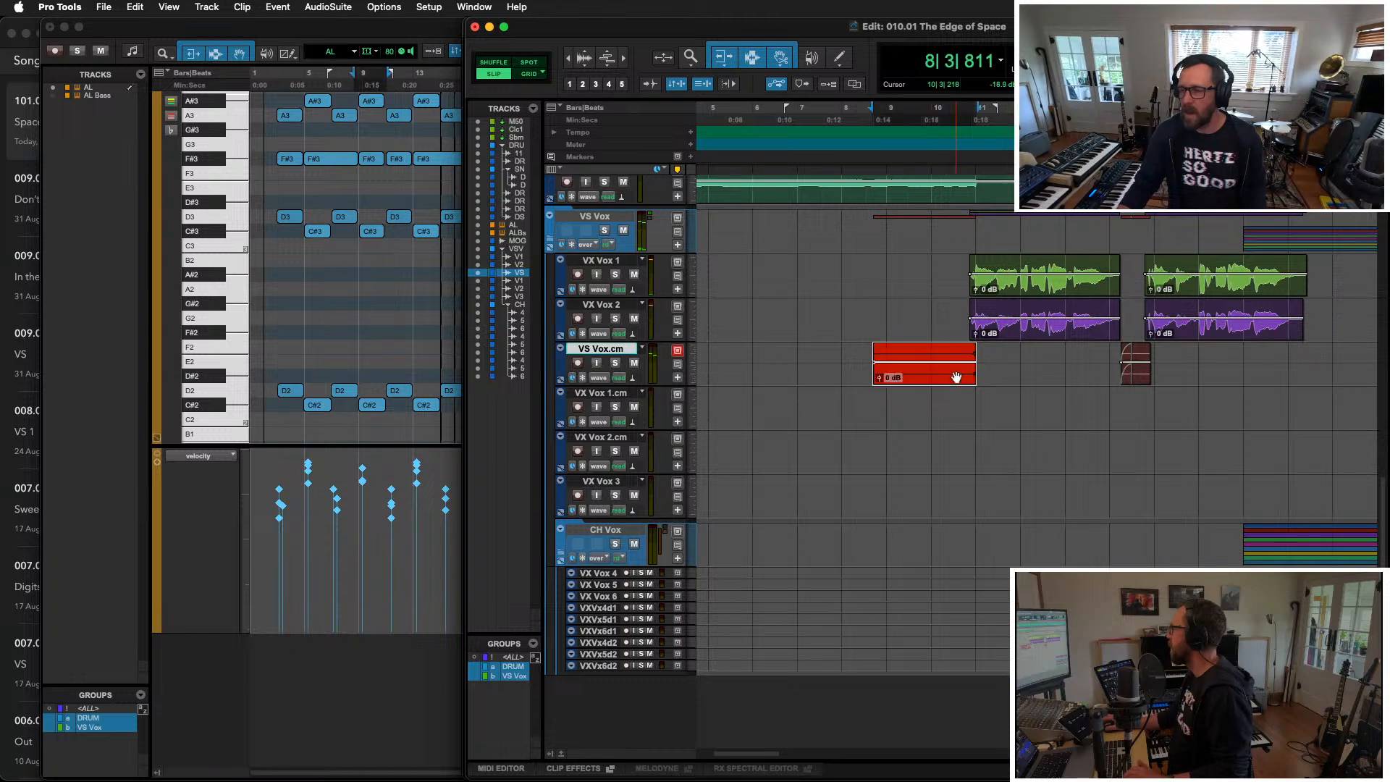
pyautogui.keyDown('shift'); pyautogui.click(1145, 378); pyautogui.keyUp('shift')
pyautogui.moveTo(1144, 362); pyautogui.dragTo(1144, 357)
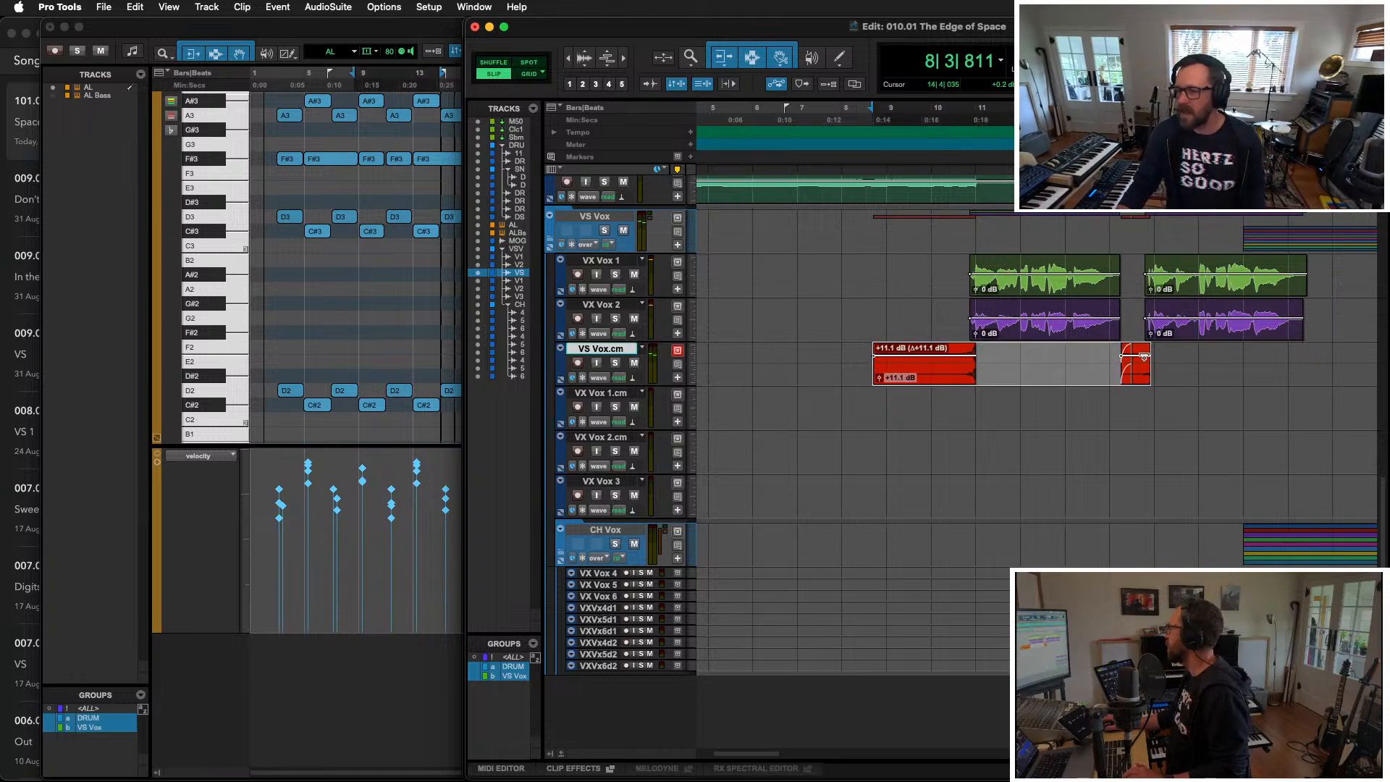
pyautogui.press('space')
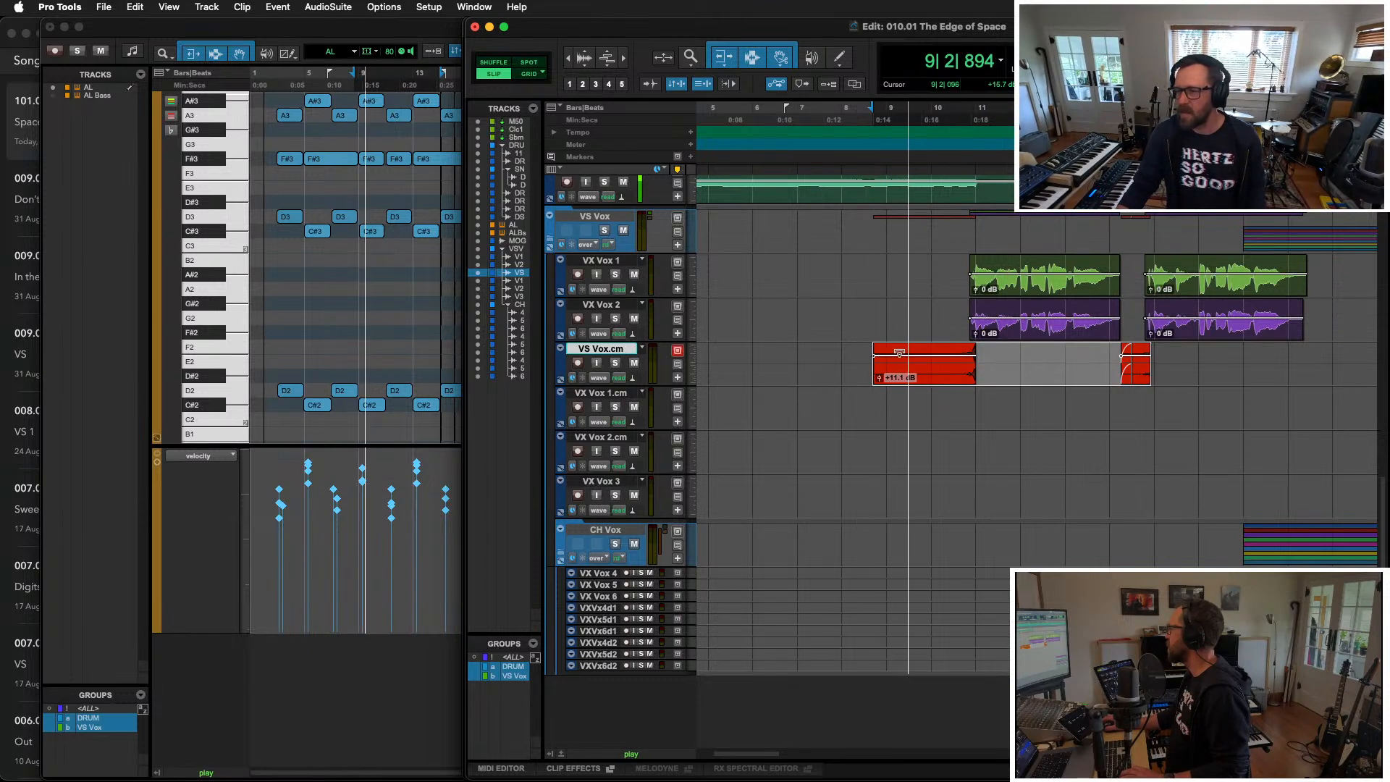
pyautogui.press('space')
pyautogui.press('space')
pyautogui.click(935, 347)
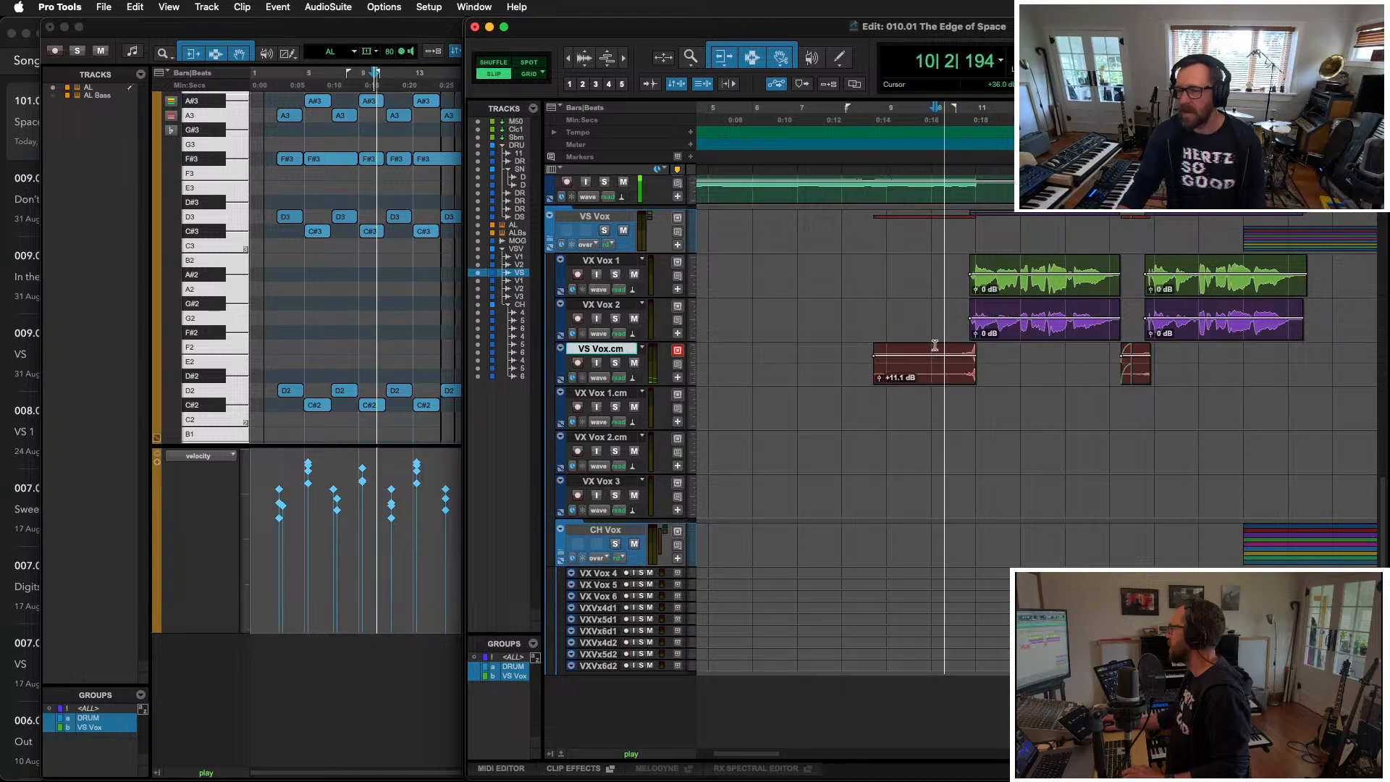
pyautogui.press('space')
# Step: Replace the fade-out on the first VS Vox.cm clip with a clip gain ramp down to about -48.4 dB and play it
pyautogui.click(972, 347)
pyautogui.moveTo(969, 348); pyautogui.dragTo(972, 348)
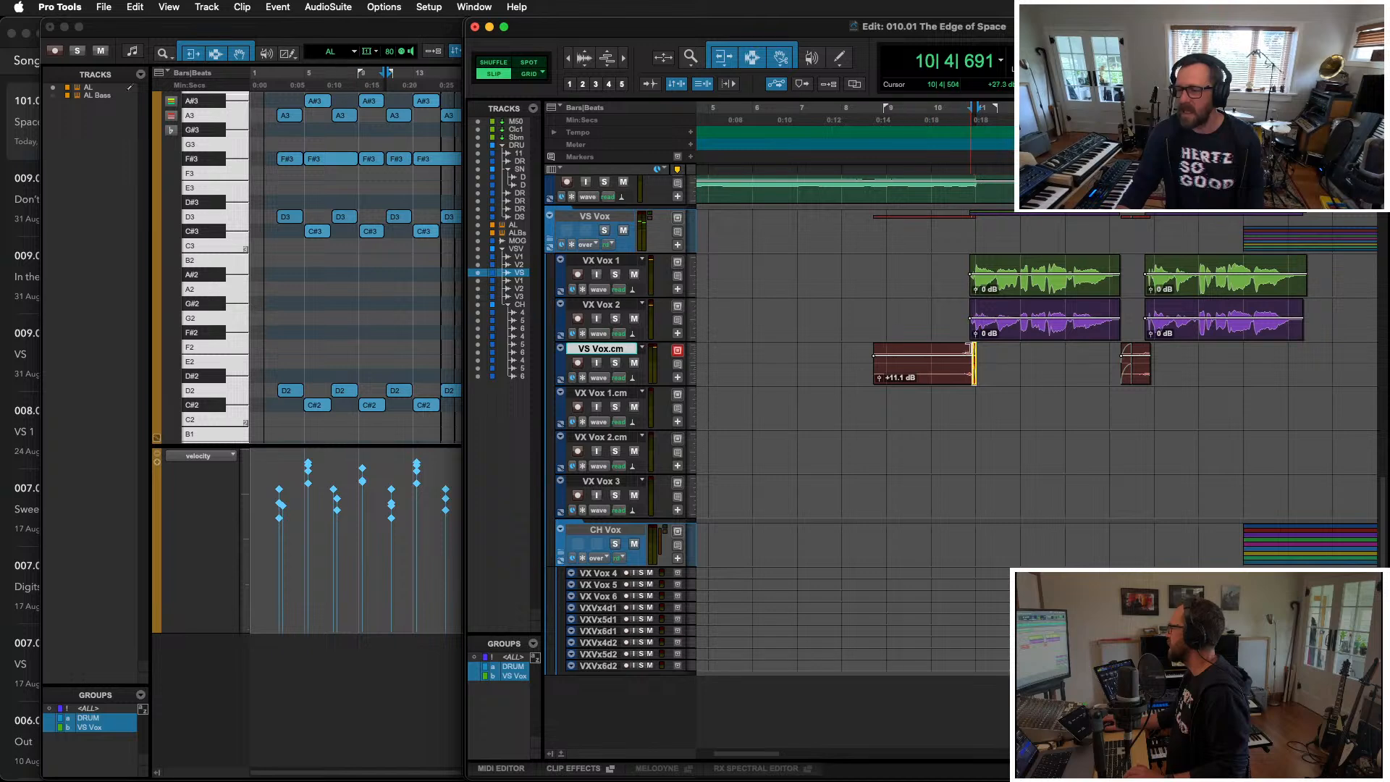
pyautogui.press('t')
pyautogui.press('t')
pyautogui.press('t')
pyautogui.press('t')
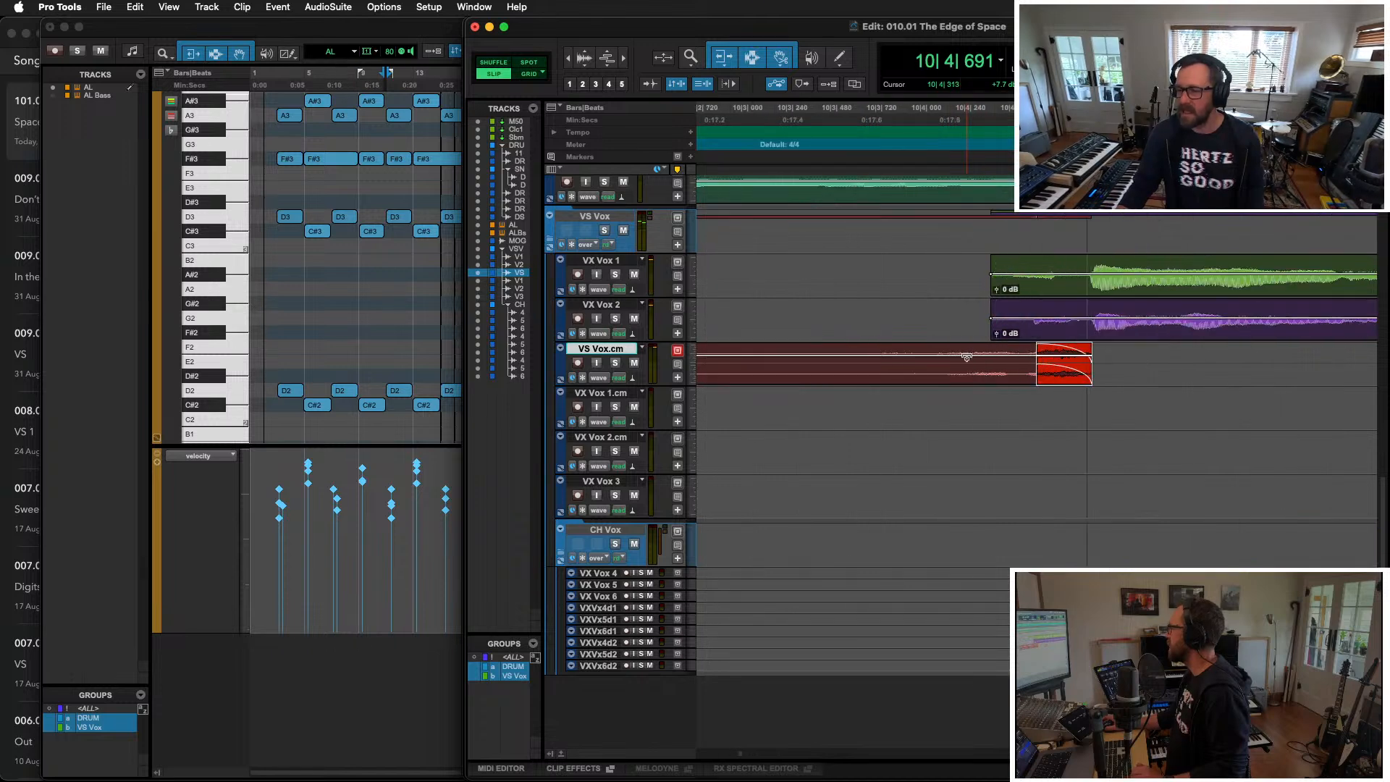
pyautogui.click(1035, 355)
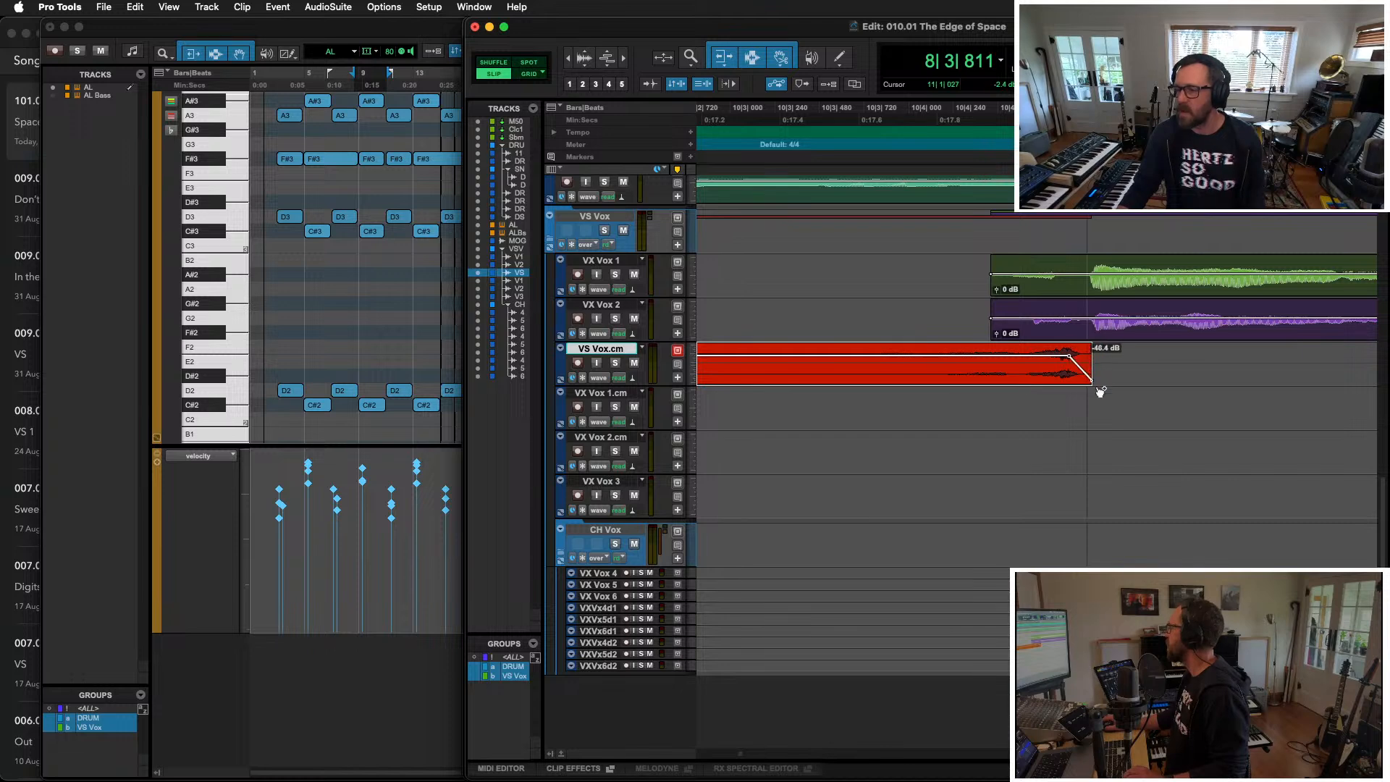
pyautogui.click(949, 350)
pyautogui.press('space')
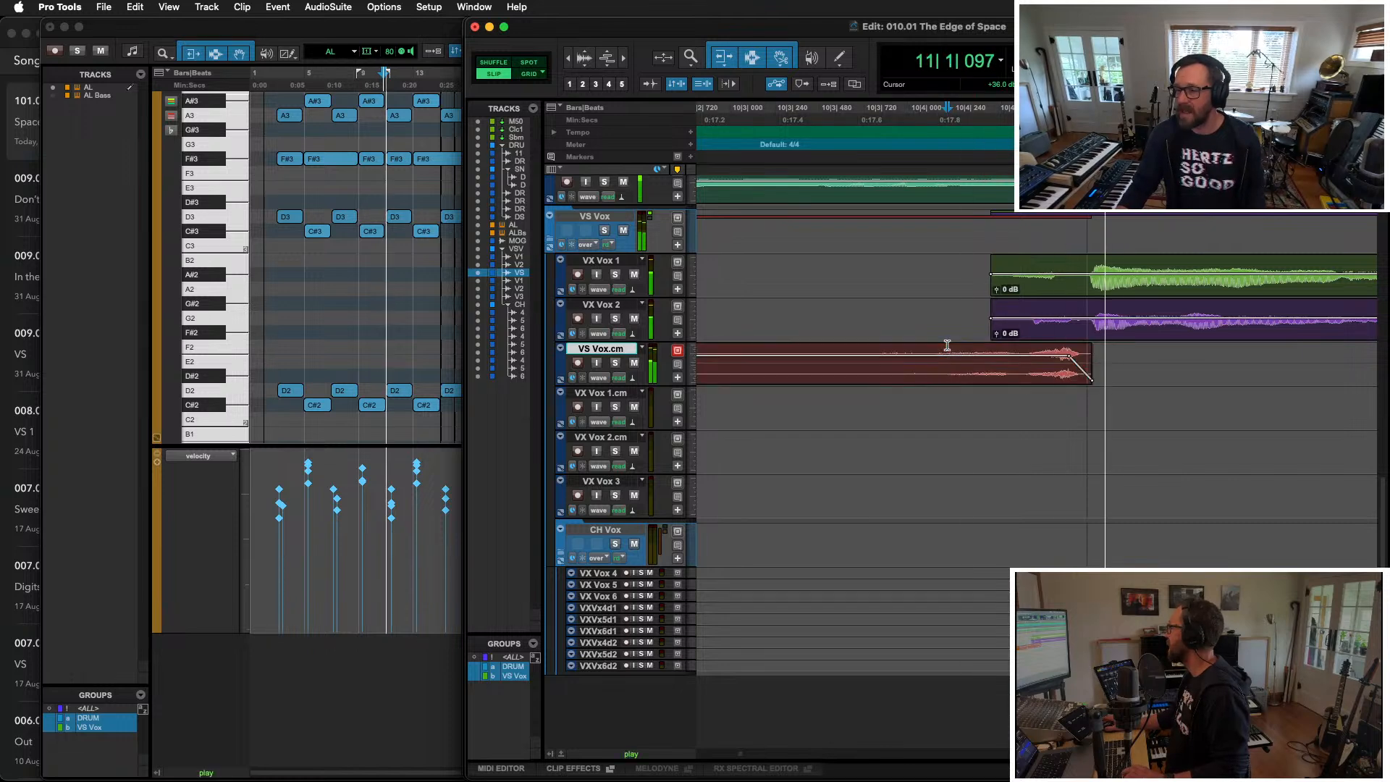
# Step: Lower the overall clip gain of the first VS Vox.cm clip and play its transition into the first verse phrase
pyautogui.press('r')
pyautogui.press('space')
pyautogui.press('t')
pyautogui.moveTo(964, 349); pyautogui.dragTo(968, 359)
pyautogui.click(996, 348)
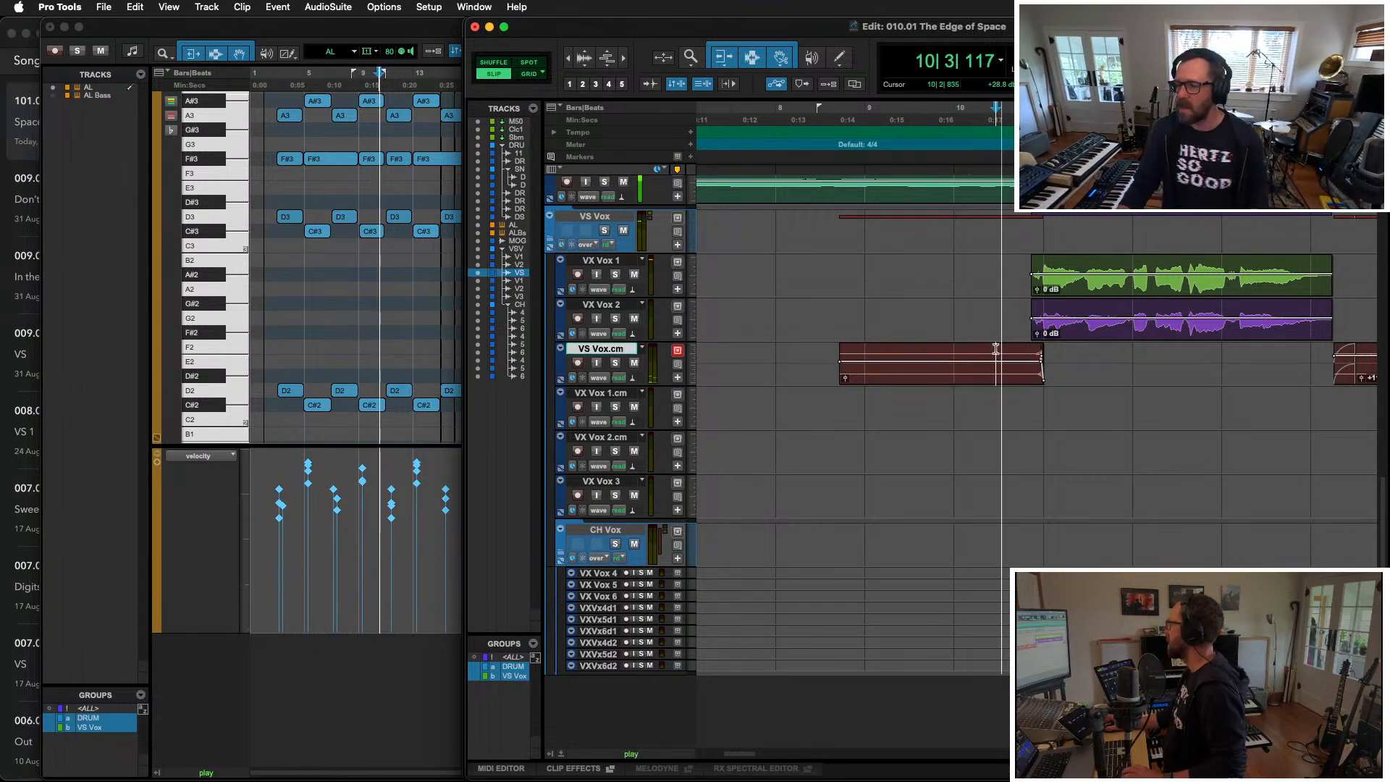
pyautogui.press('space')
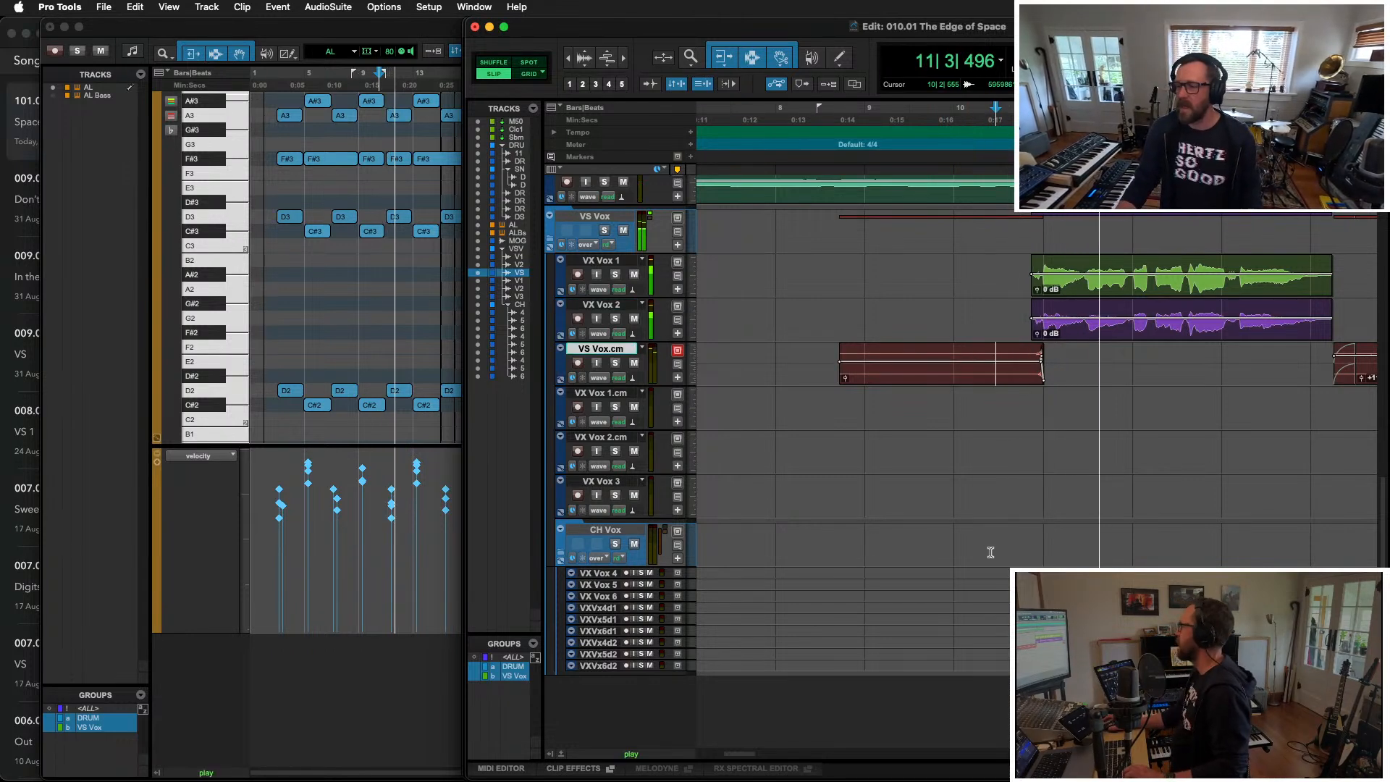
pyautogui.press('space')
pyautogui.press('t')
pyautogui.press('t')
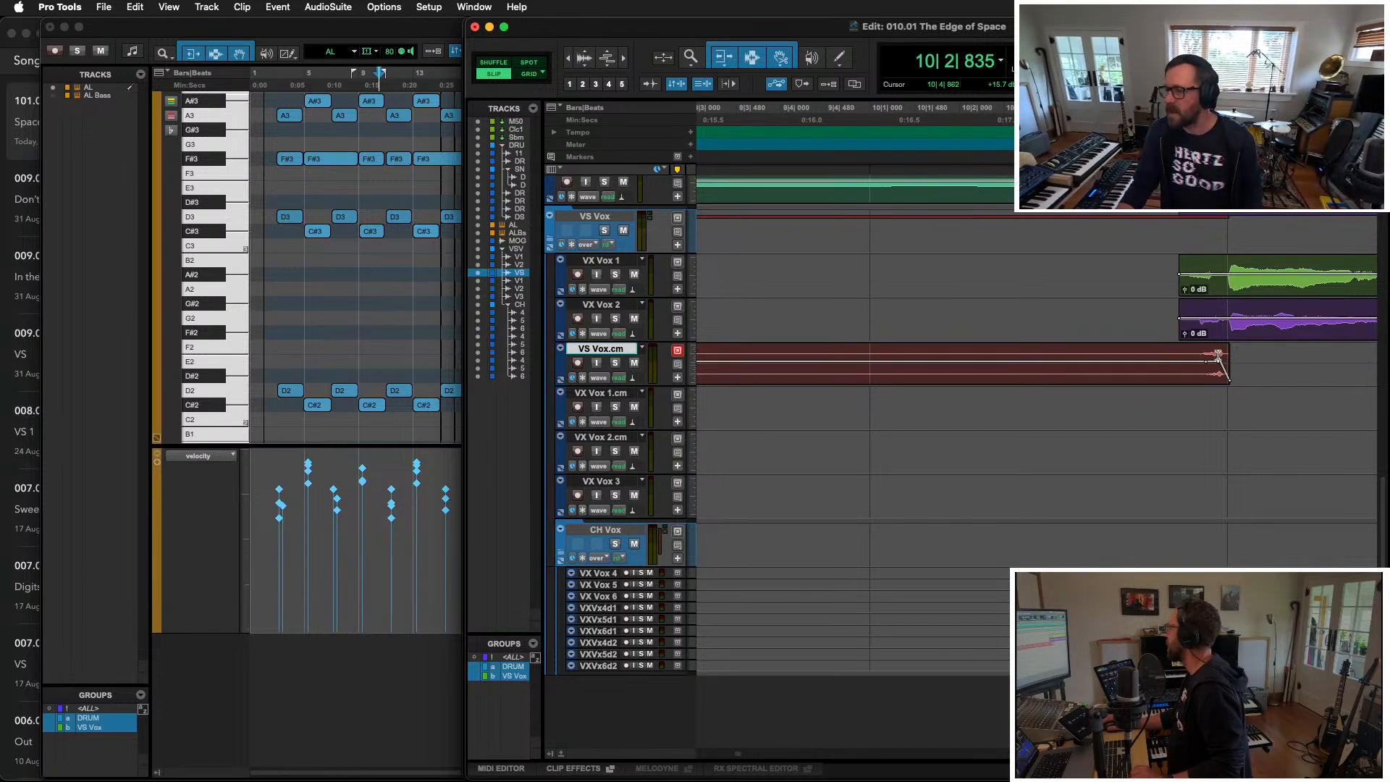
pyautogui.press('space')
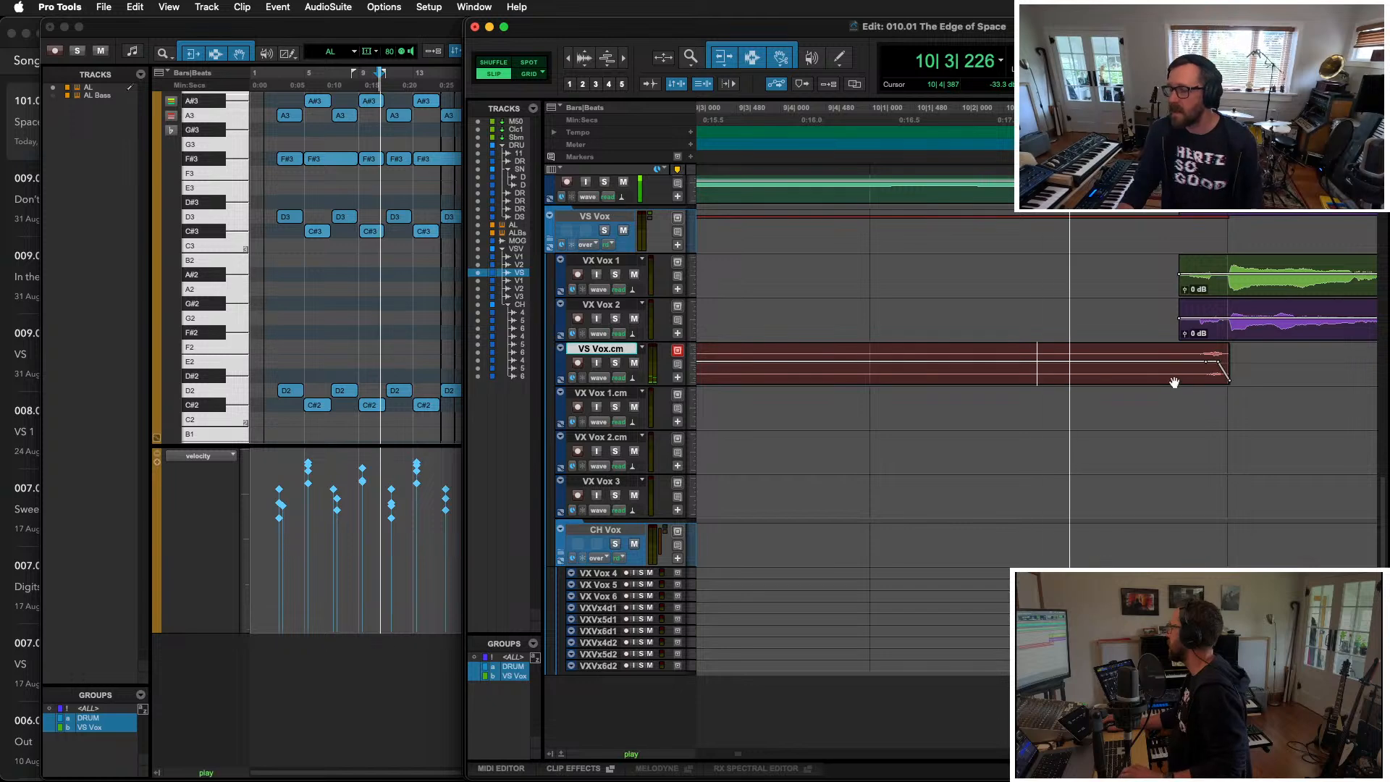
# Step: Set the second VS Vox.cm clip's gain to +7.9 dB and play through into the second verse phrase
pyautogui.press('r')
pyautogui.press('r')
pyautogui.press('r')
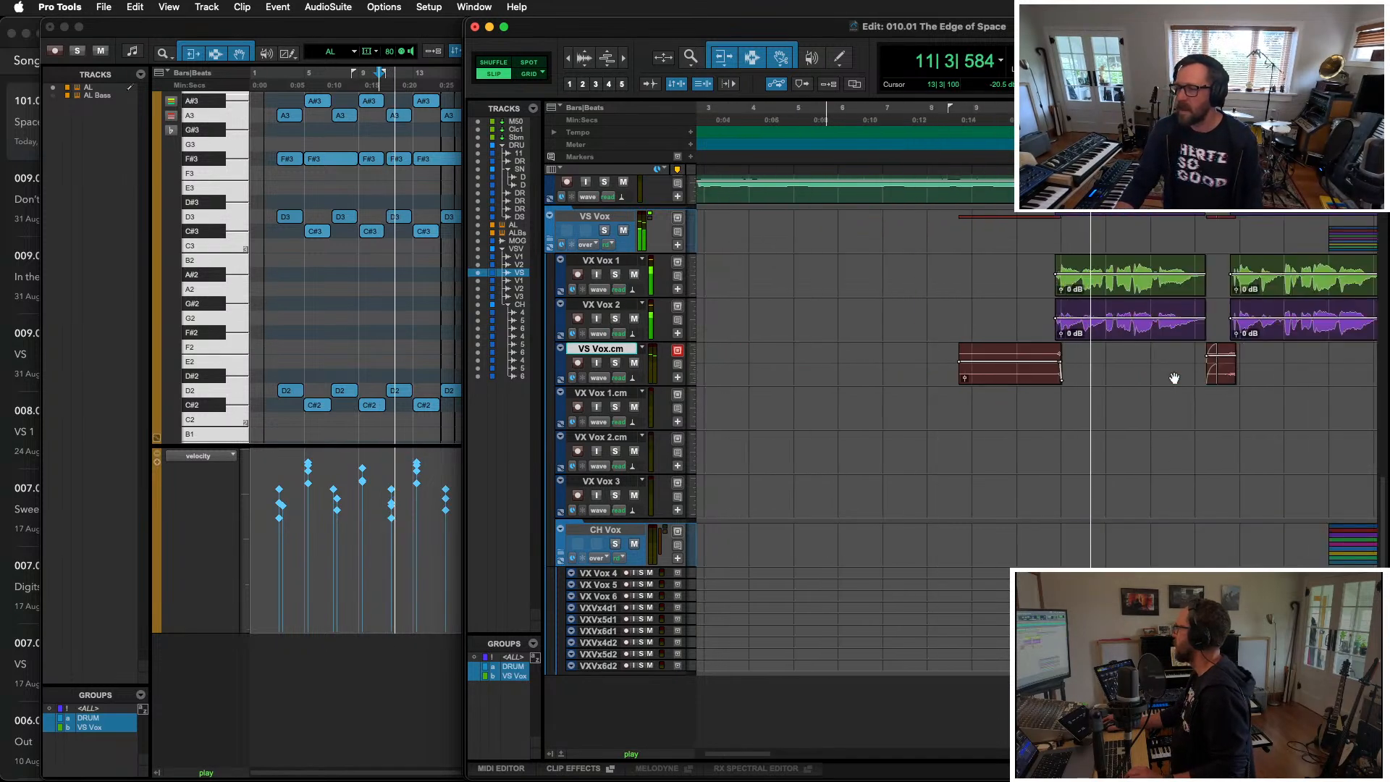
pyautogui.moveTo(1222, 355); pyautogui.dragTo(1223, 357)
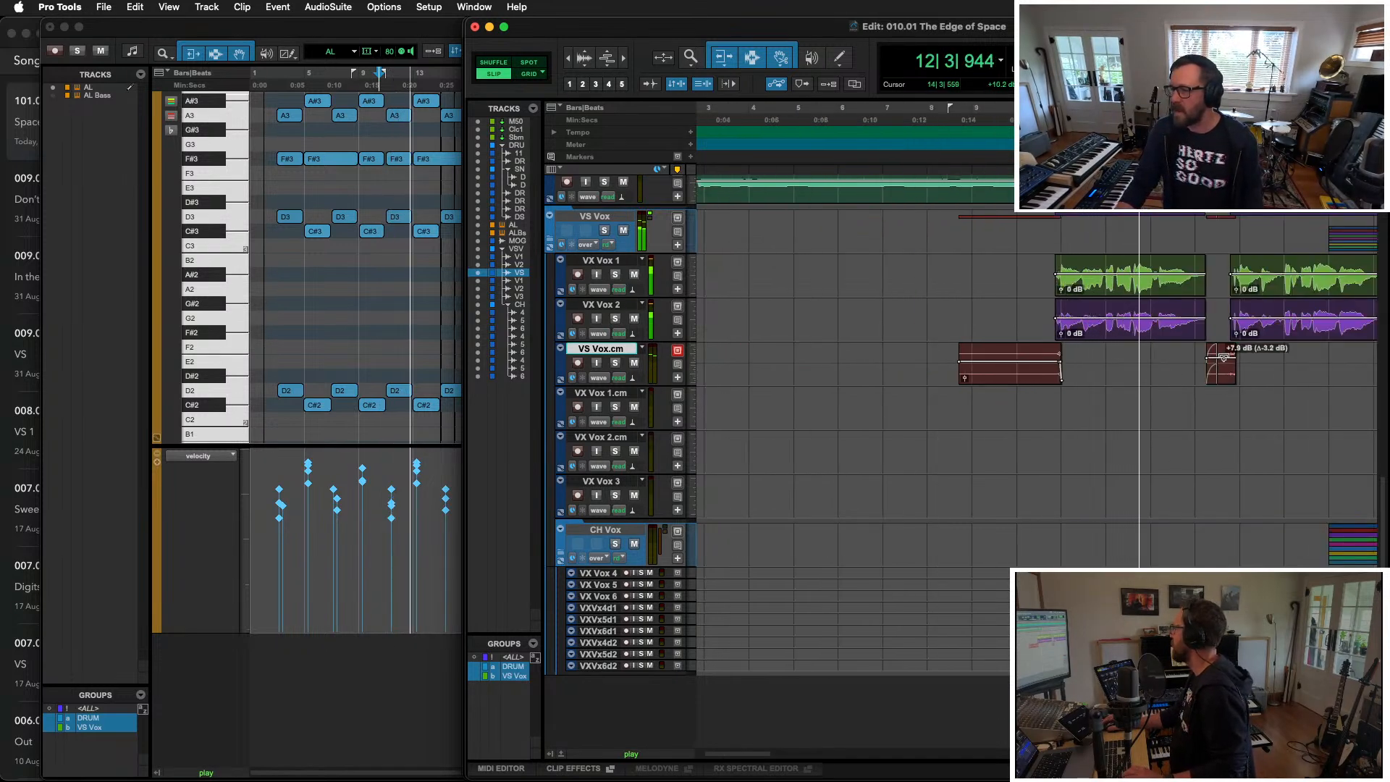
pyautogui.press('t')
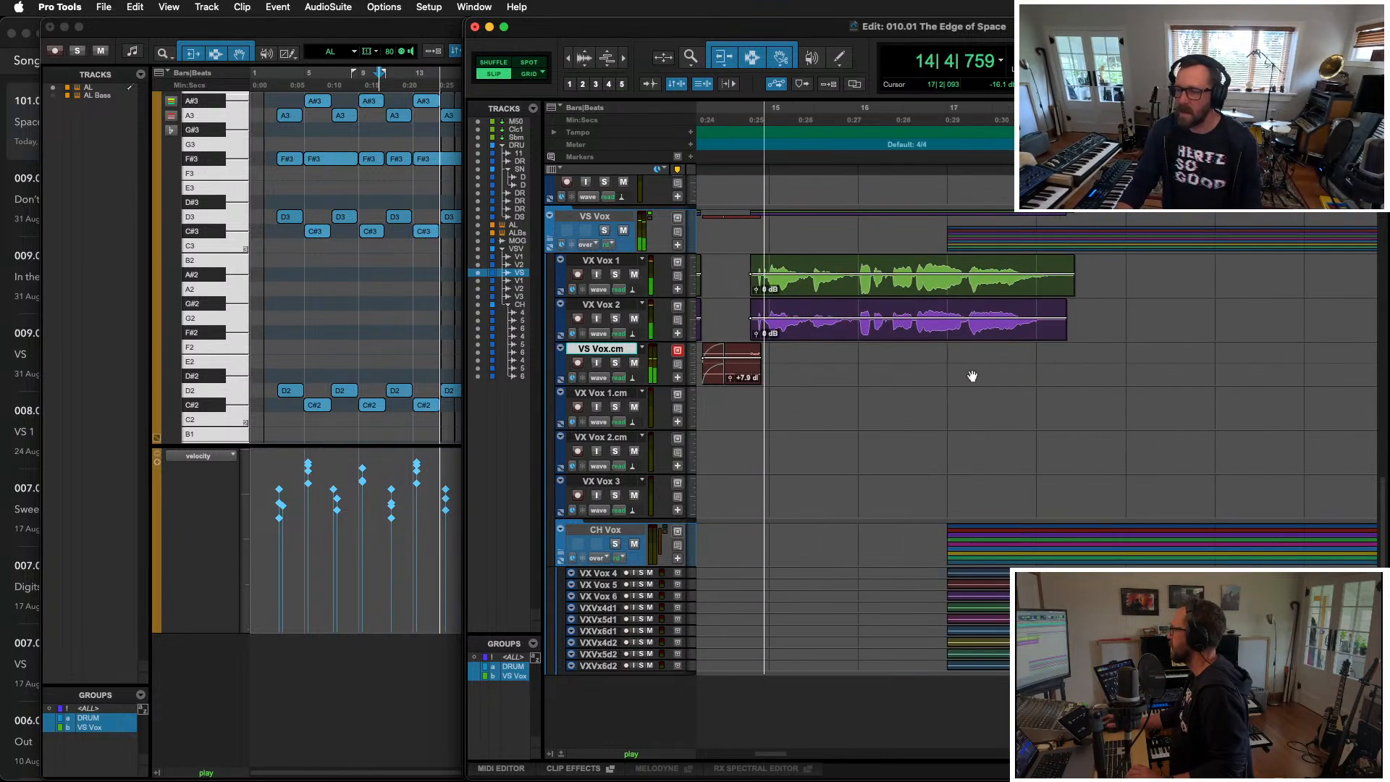
pyautogui.press('space')
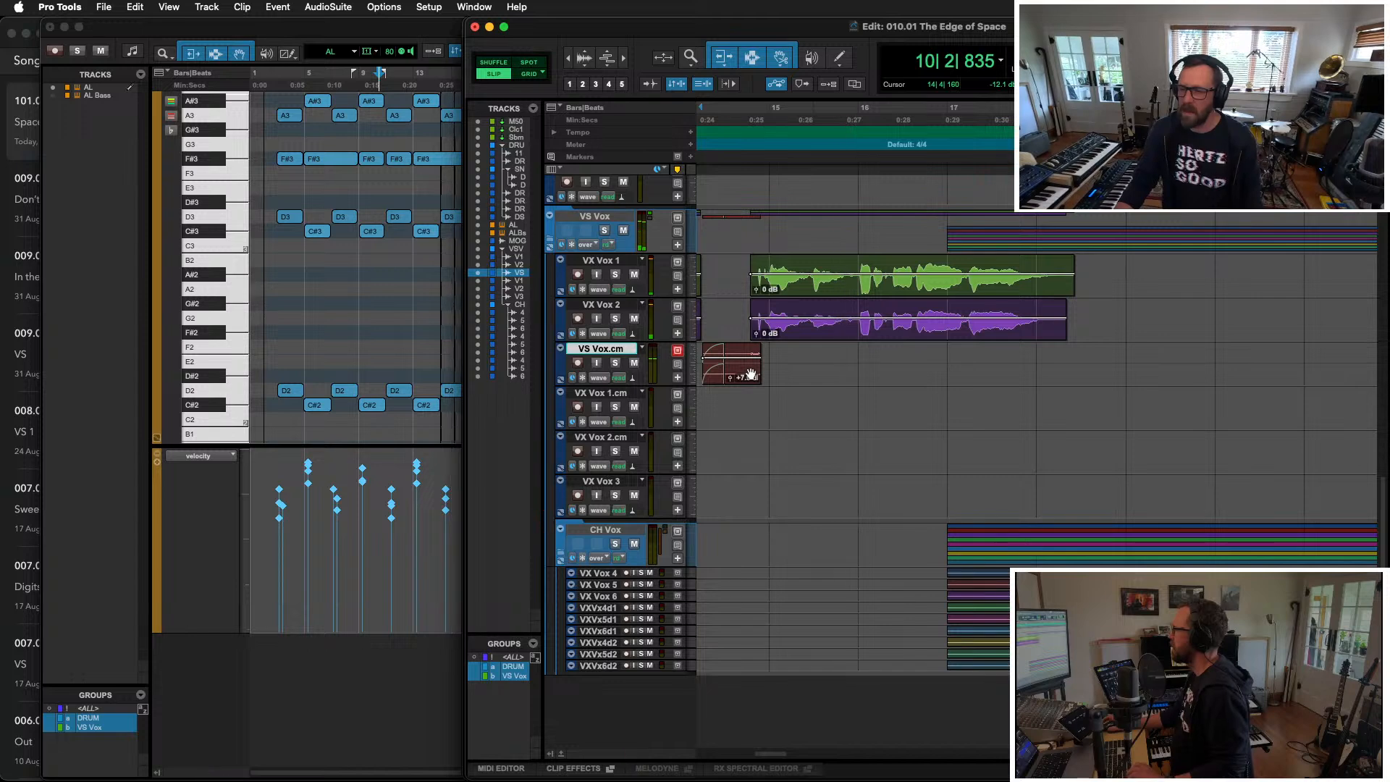
# Step: Move the second VS Vox.cm swell slightly later so it ends at about 14|4|643, and play it
pyautogui.press('t')
pyautogui.press('t')
pyautogui.hotkey('alt', 'Tab')
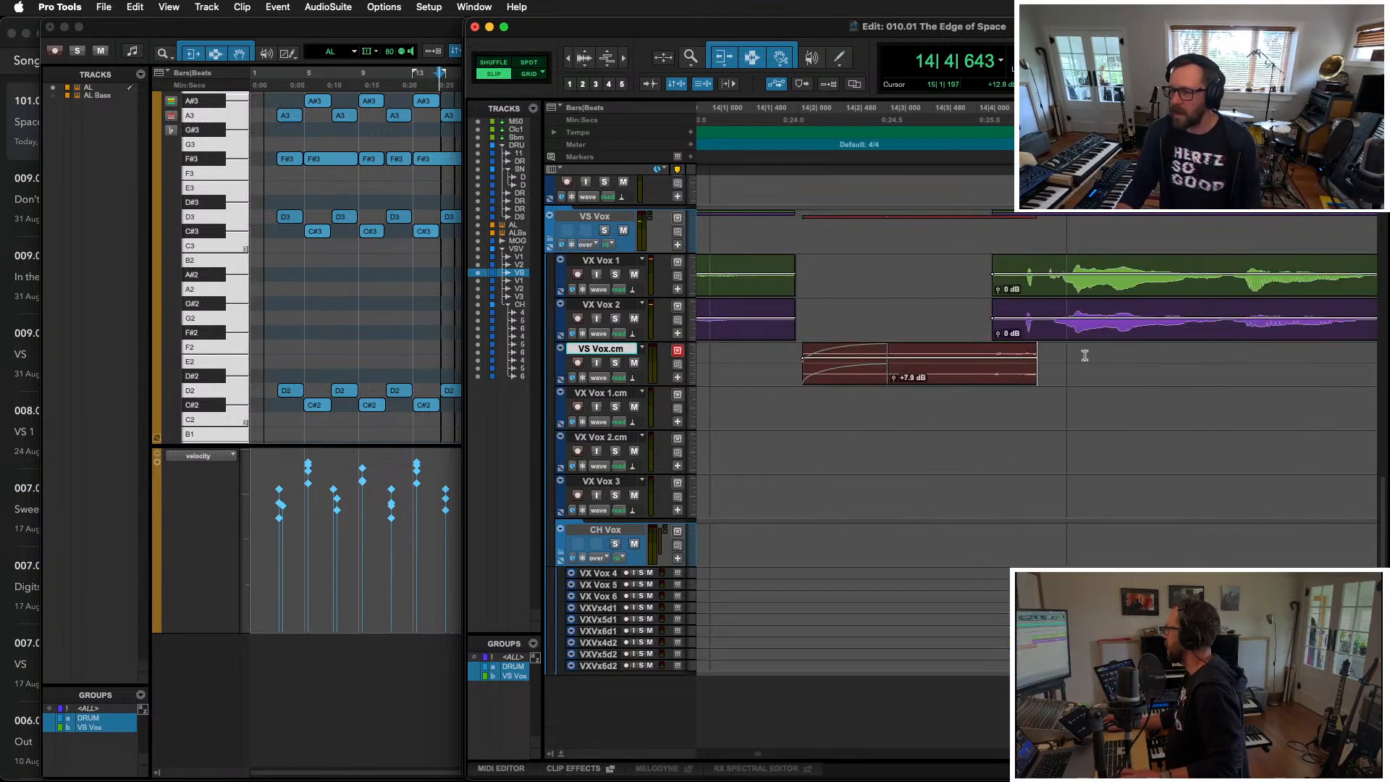
pyautogui.moveTo(1015, 377); pyautogui.dragTo(1045, 377)
pyautogui.click(926, 345)
pyautogui.press('space')
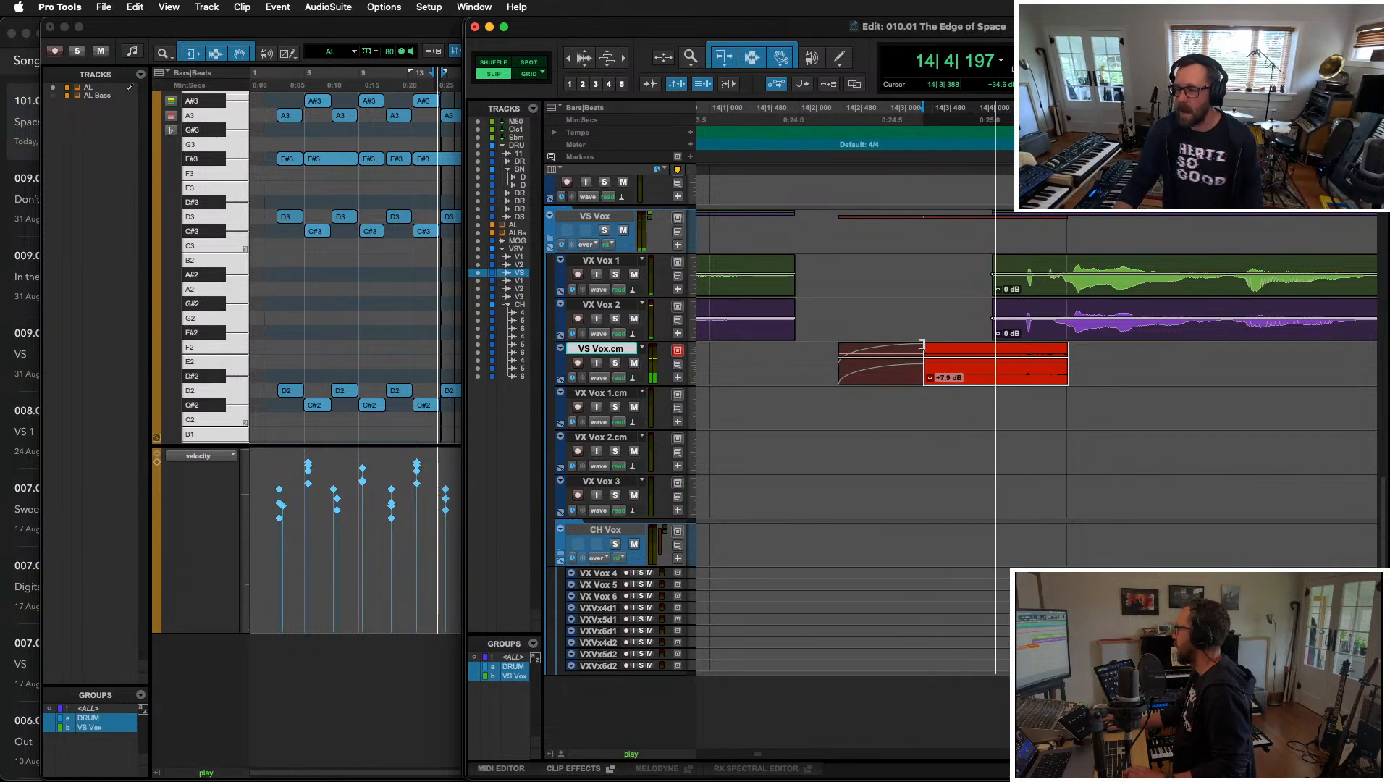
# Step: Play the second verse phrase into the chorus from 14|3|248 on VX Vox 1 and enlarge the Edit window
pyautogui.press('r')
pyautogui.press('r')
pyautogui.click(1006, 267)
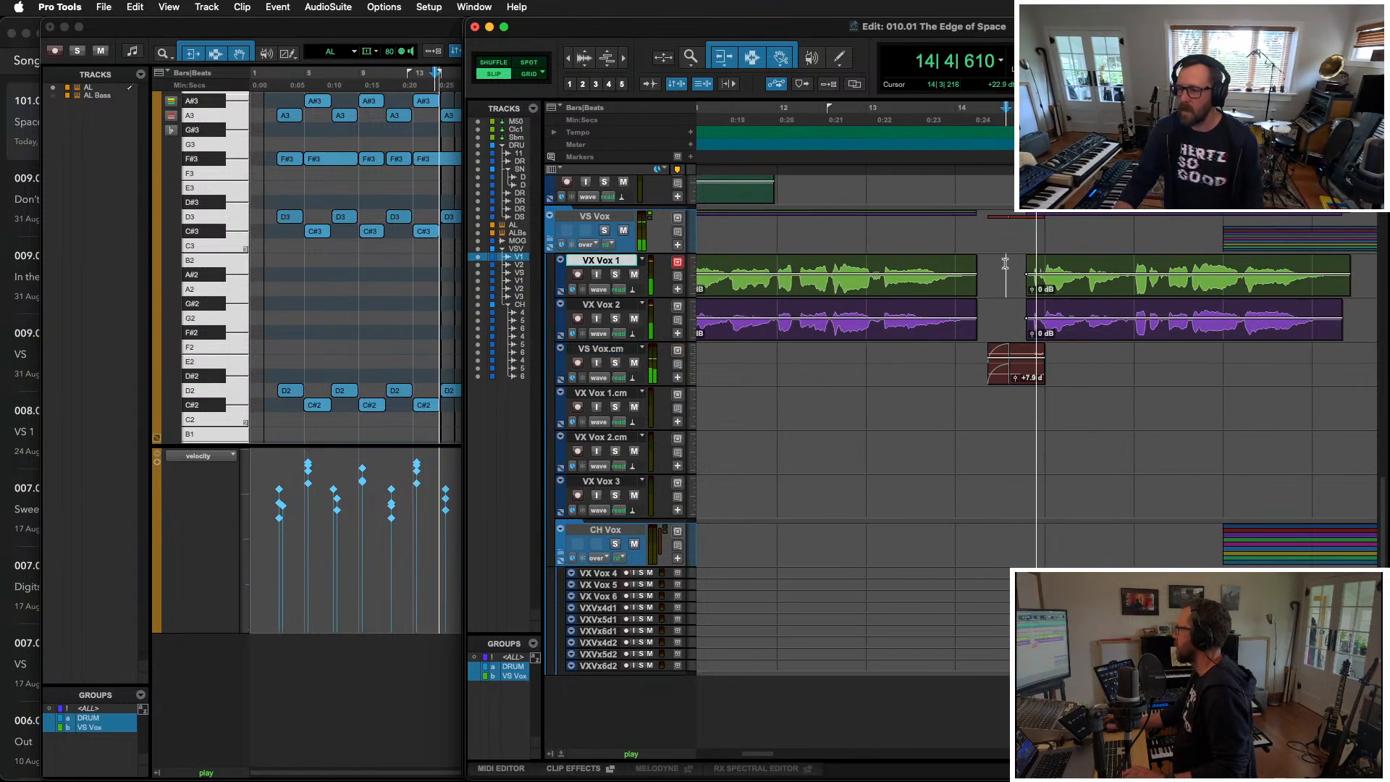
pyautogui.press('r')
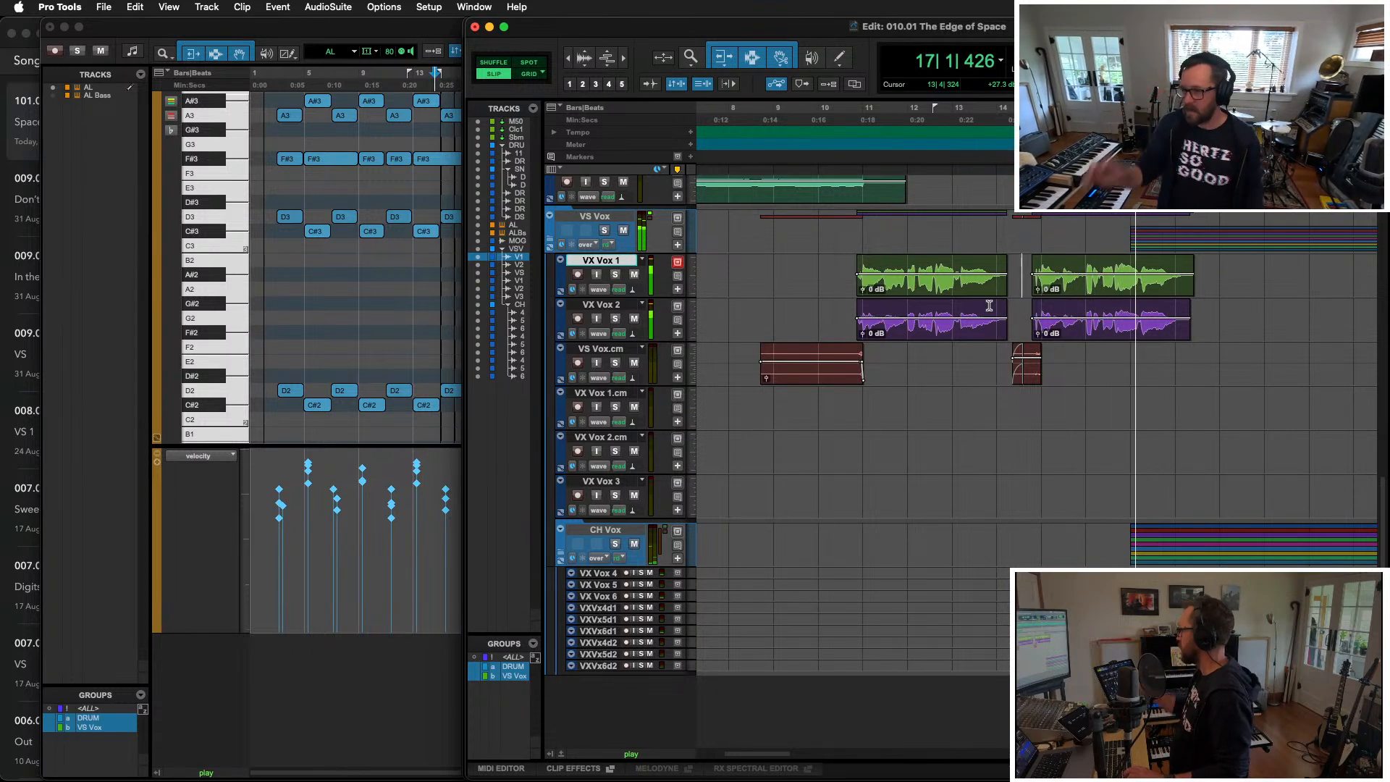
pyautogui.press('r')
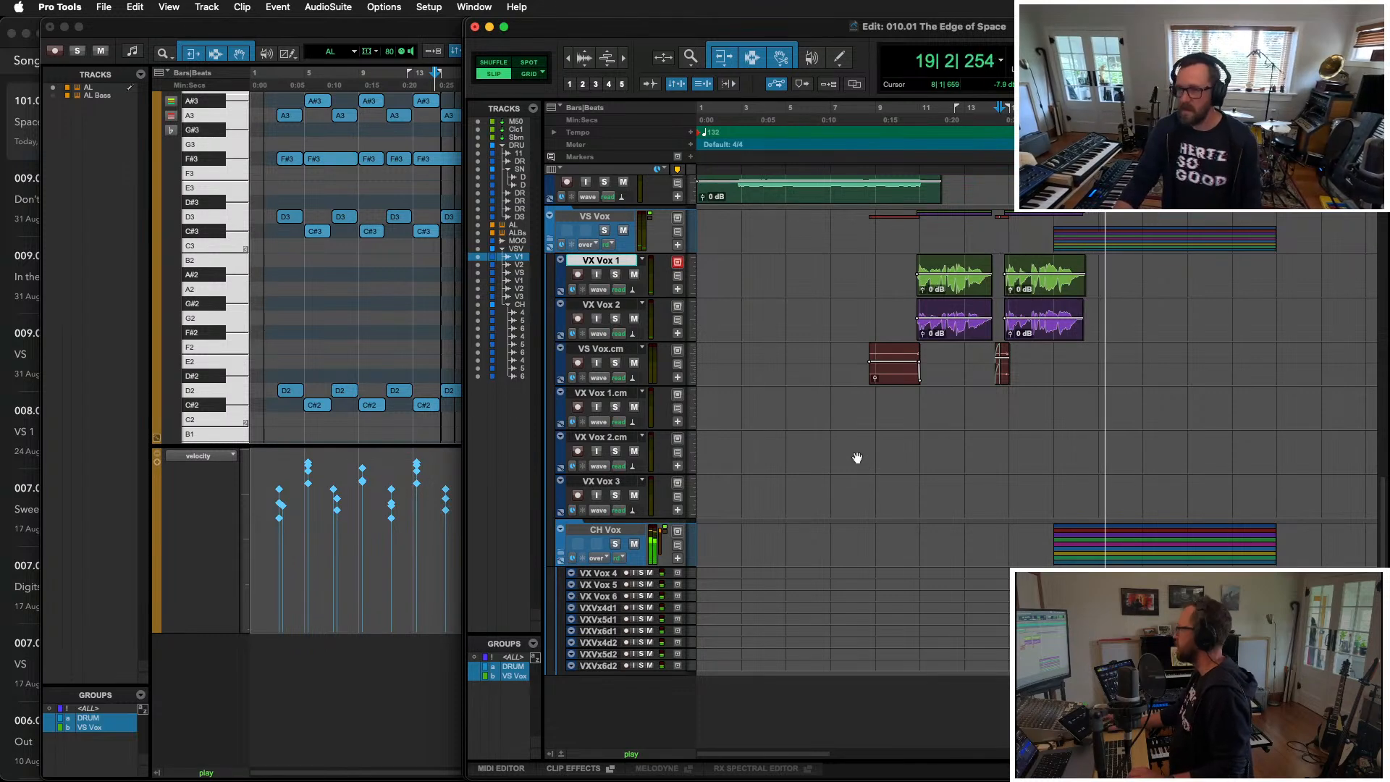
pyautogui.moveTo(1083, 25); pyautogui.dragTo(1038, 22)
pyautogui.doubleClick(983, 20)
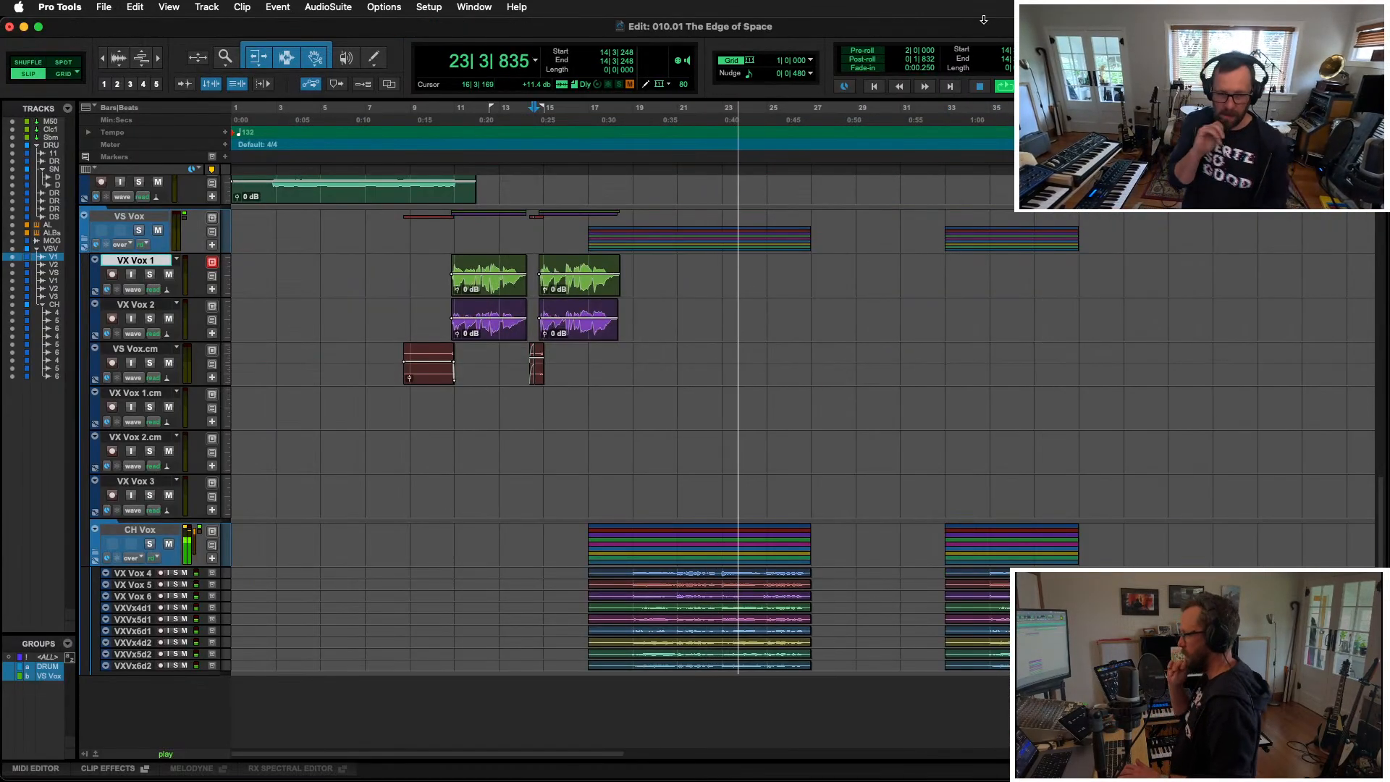
# Step: Inspect the CH Vox channel in the Mix window during playback, return to the Edit window, and stop playback
pyautogui.press('super+equal')
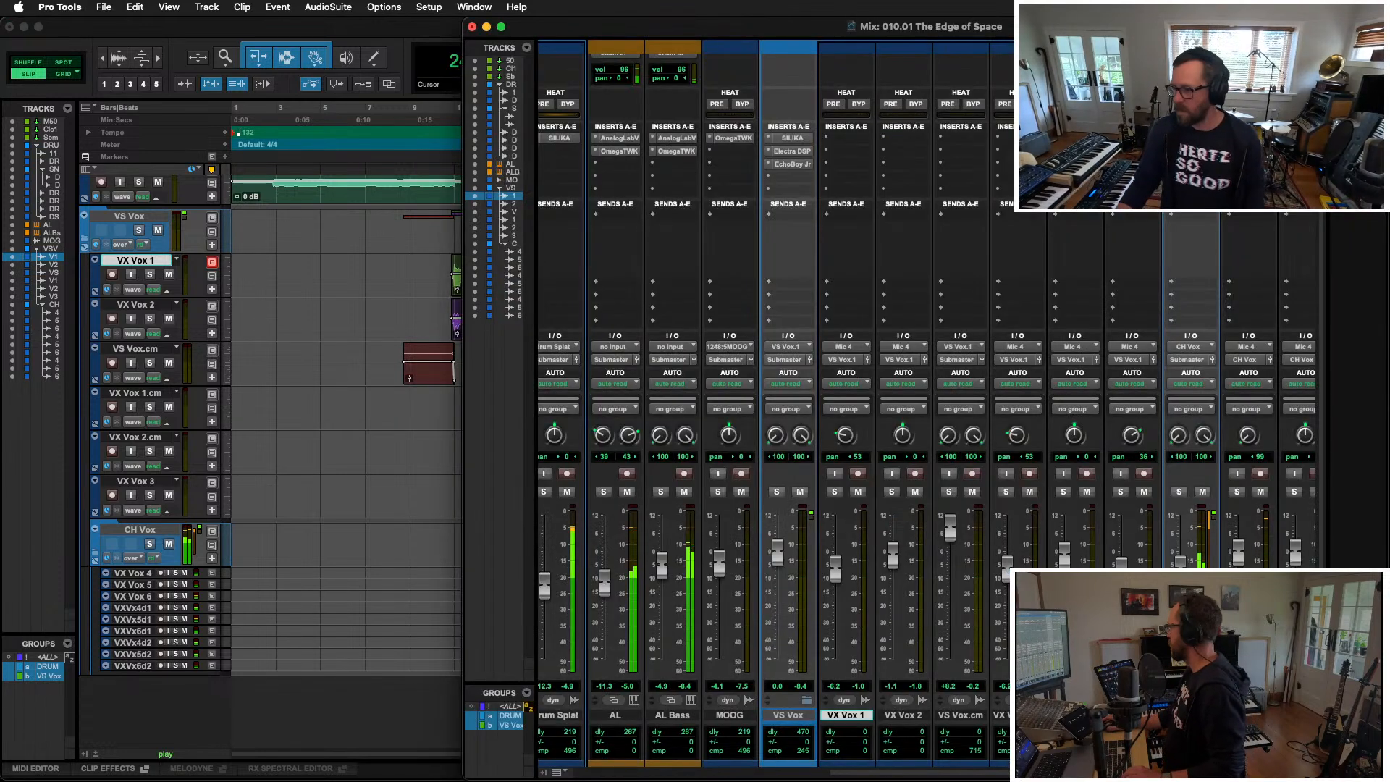
pyautogui.hscroll(8, 971, 550)
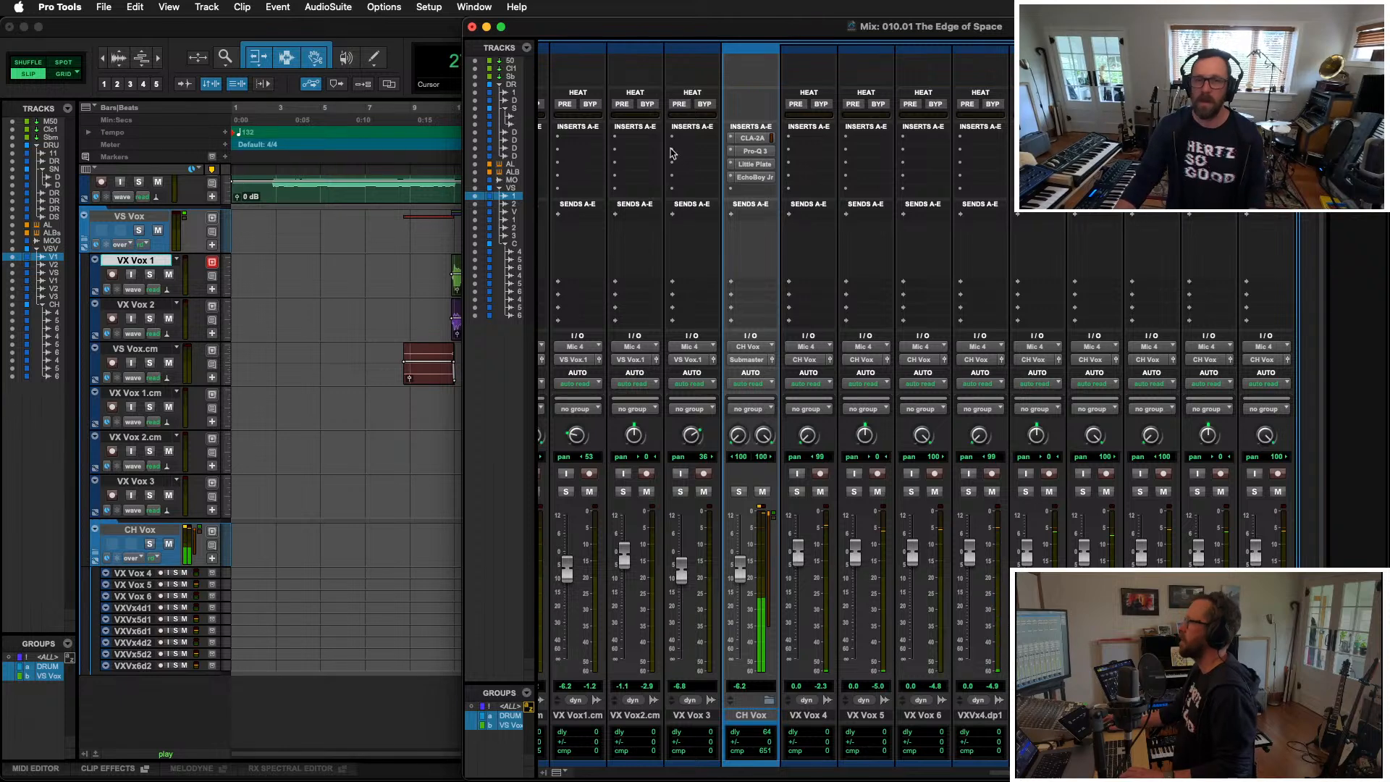
pyautogui.click(288, 29)
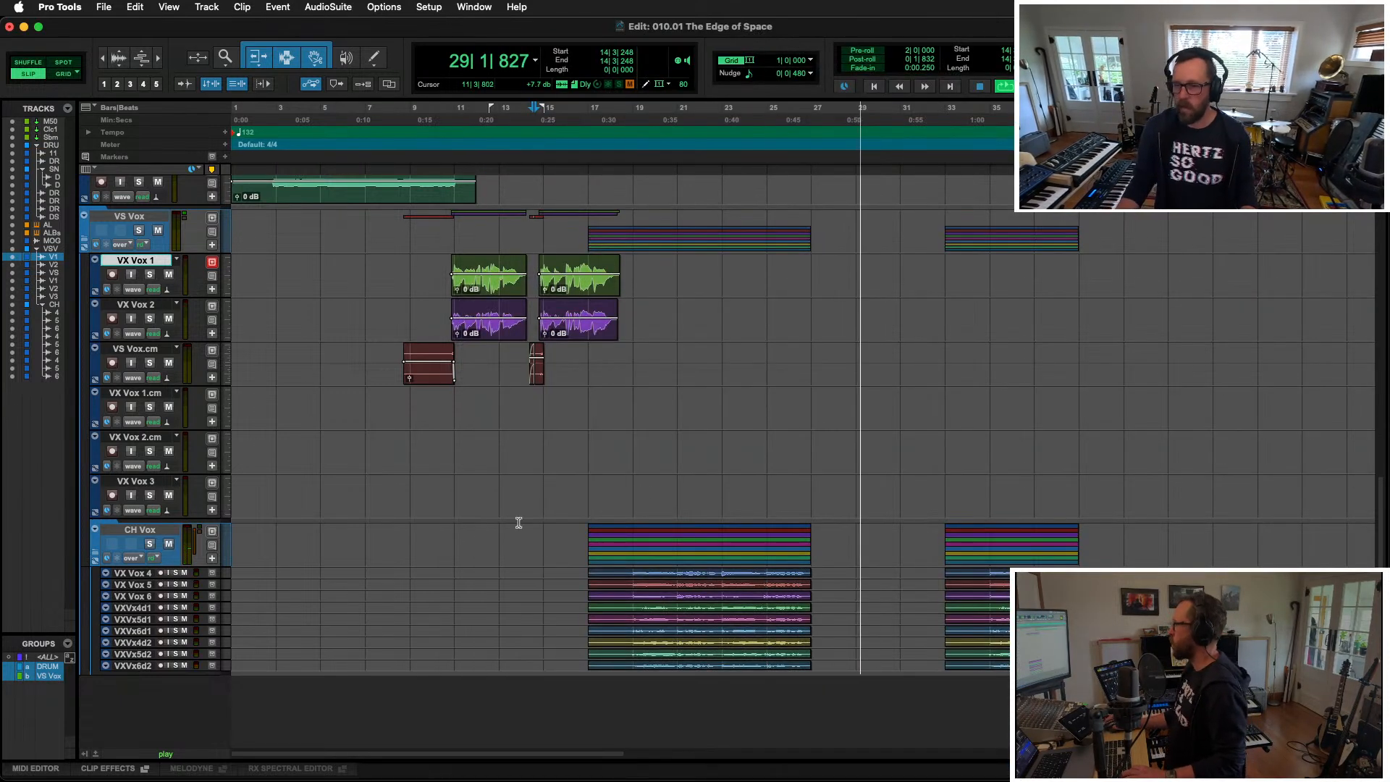
pyautogui.press('space')
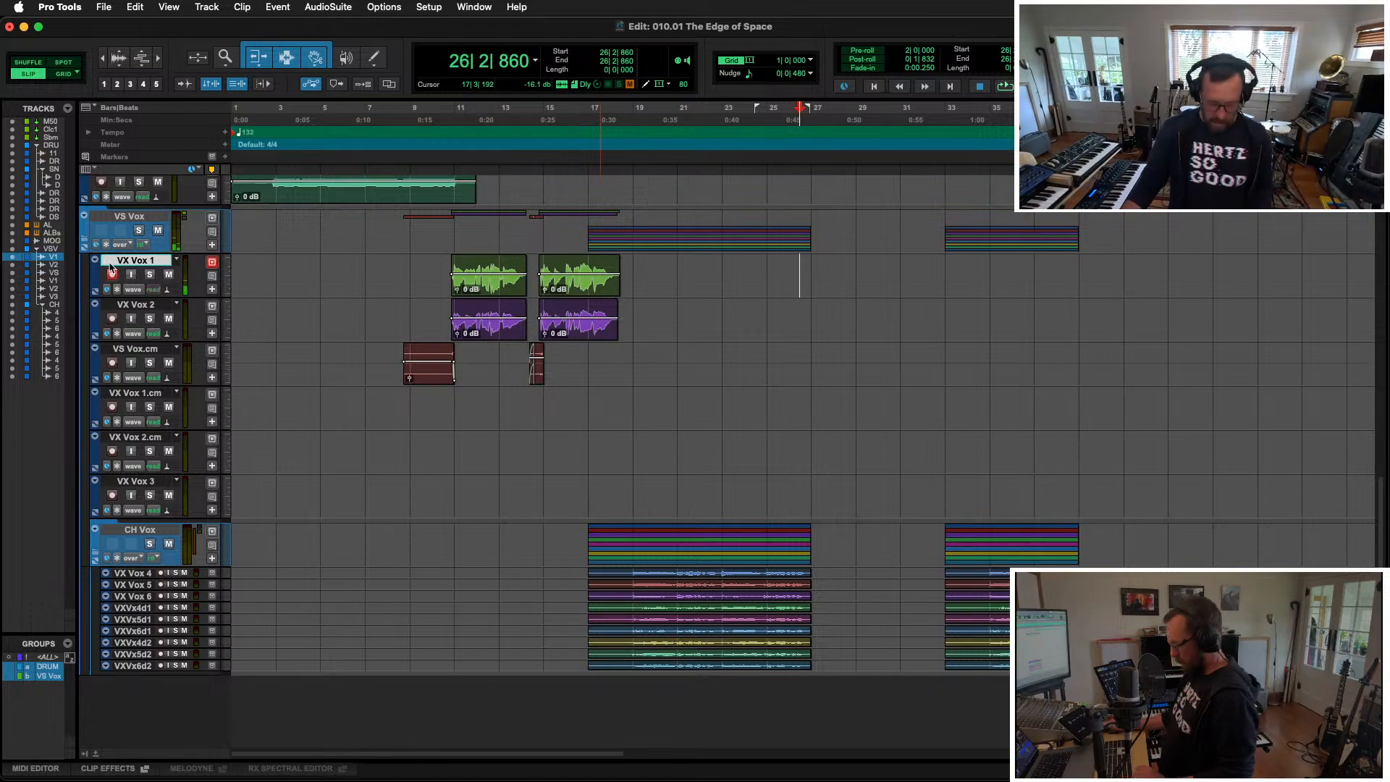
# Step: Switch through the Mix and Edit windows to bring the AL MIDI Editor forward
pyautogui.hotkey('ctrl', 'alt', 't')
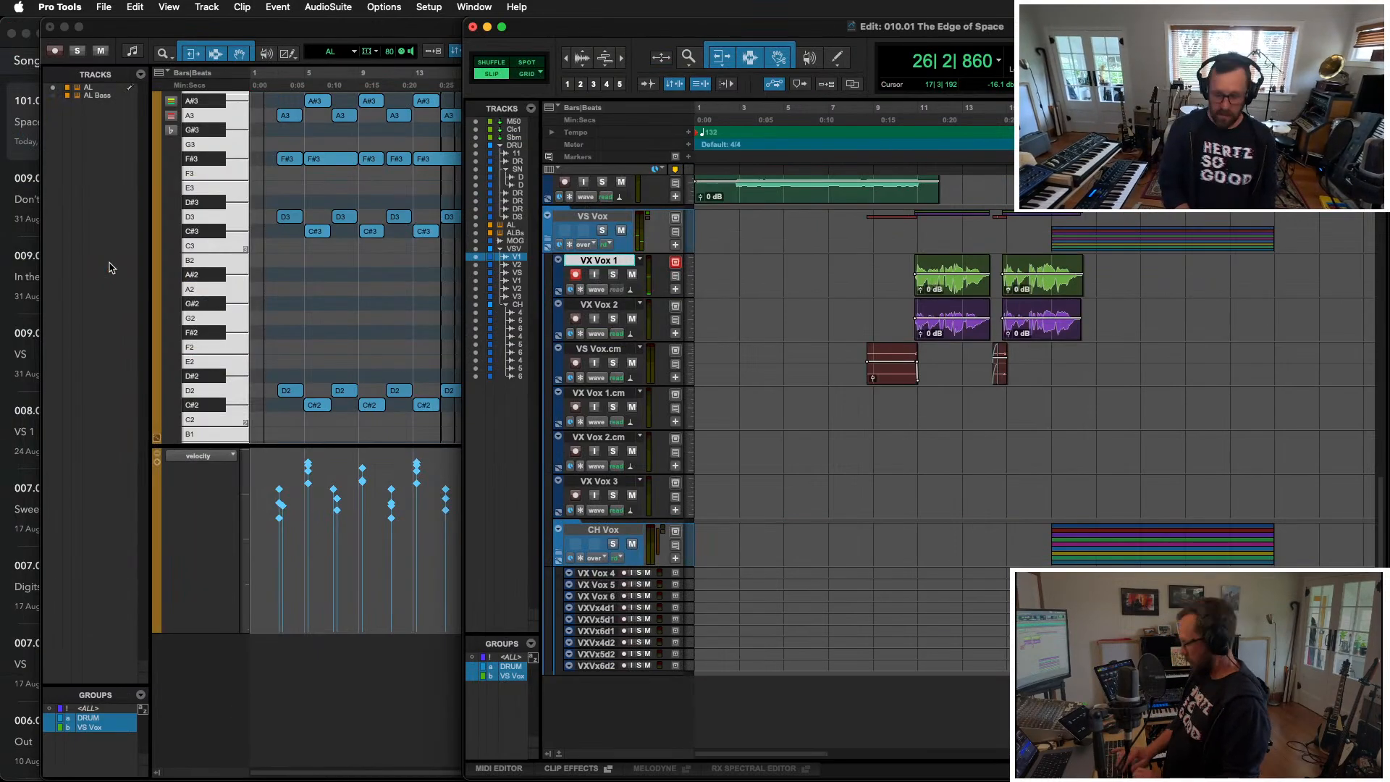
pyautogui.hotkey('ctrl', '=')
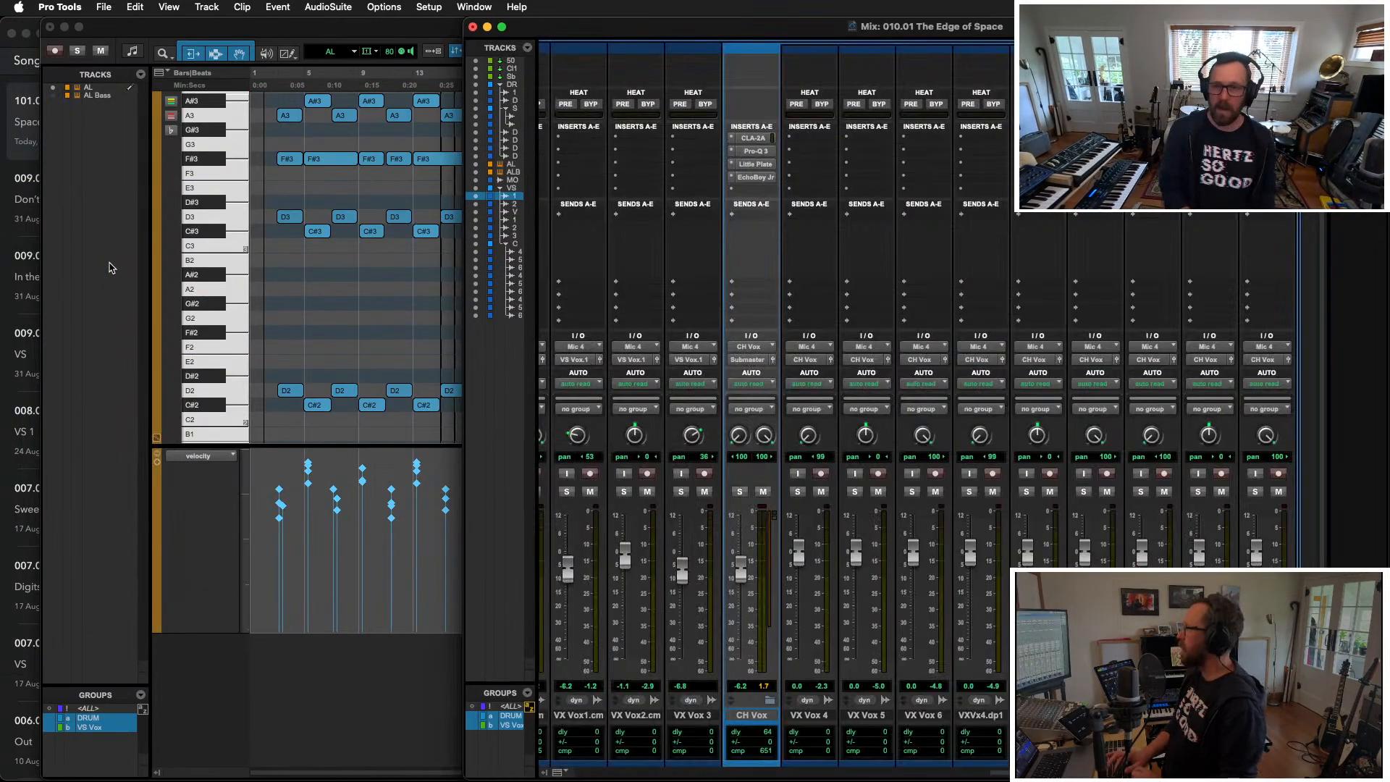
pyautogui.hotkey('ctrl', '=')
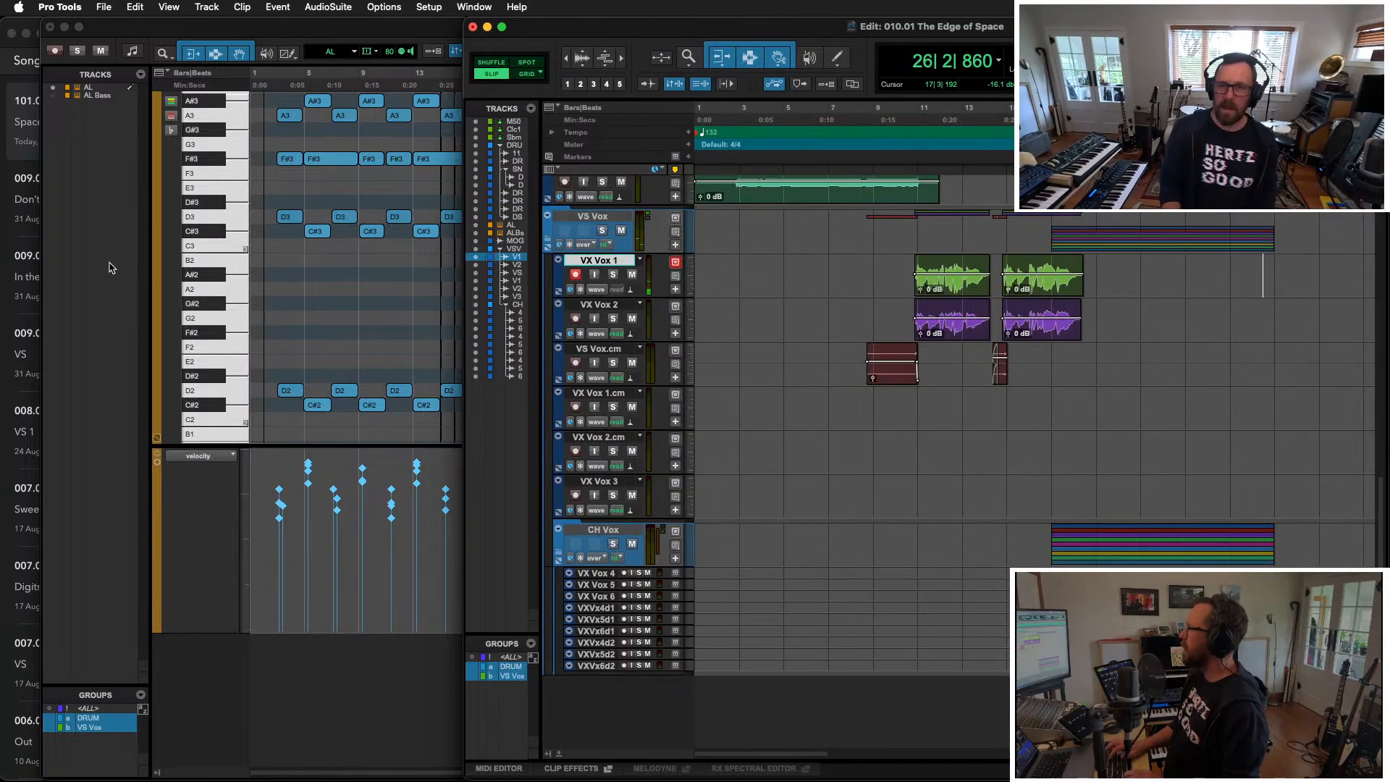
pyautogui.press('super+equal')
pyautogui.hotkey('ctrl', '=')
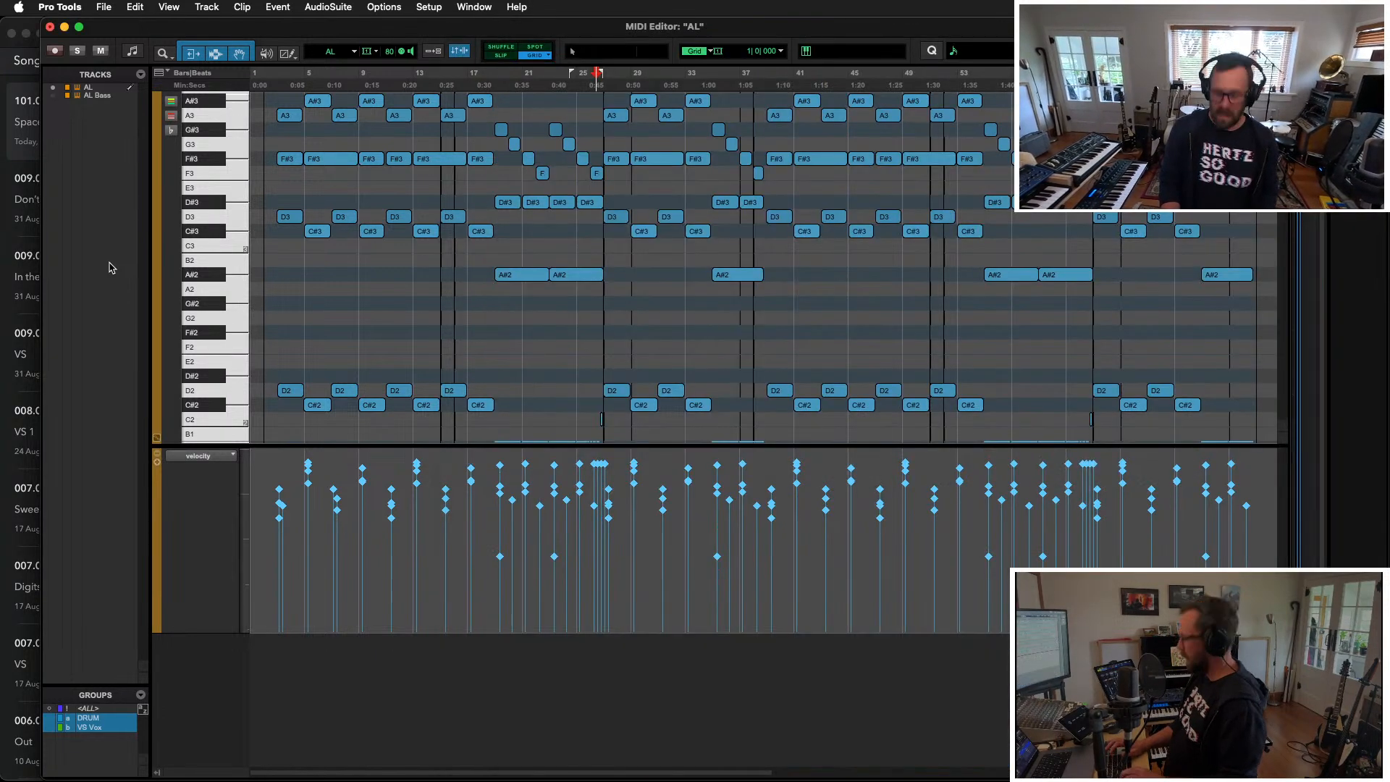
# Step: Reveal the "101.01 Edge of Space" lyrics note beside the Pro Tools windows and bring the Edit window forward
pyautogui.hotkey('ctrl', 'alt', 't')
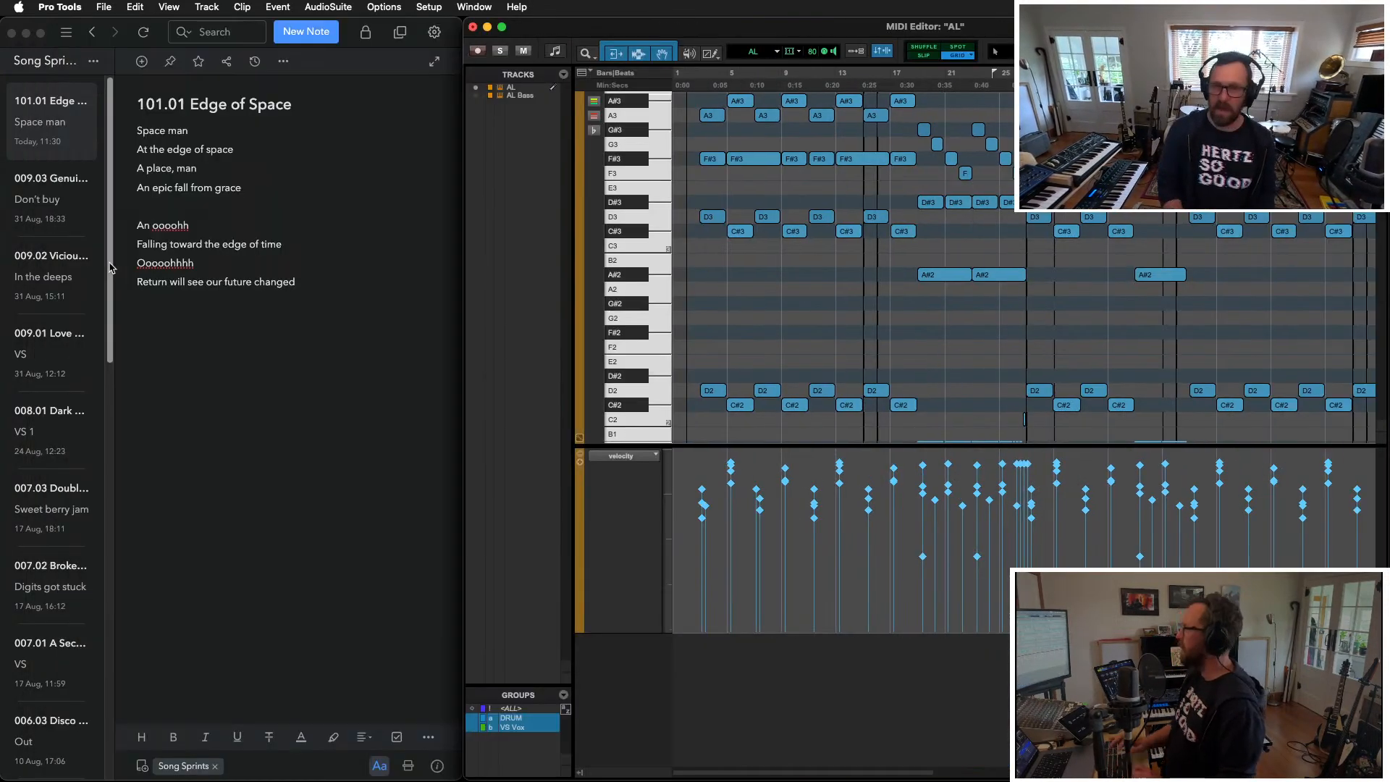
pyautogui.click(131, 378)
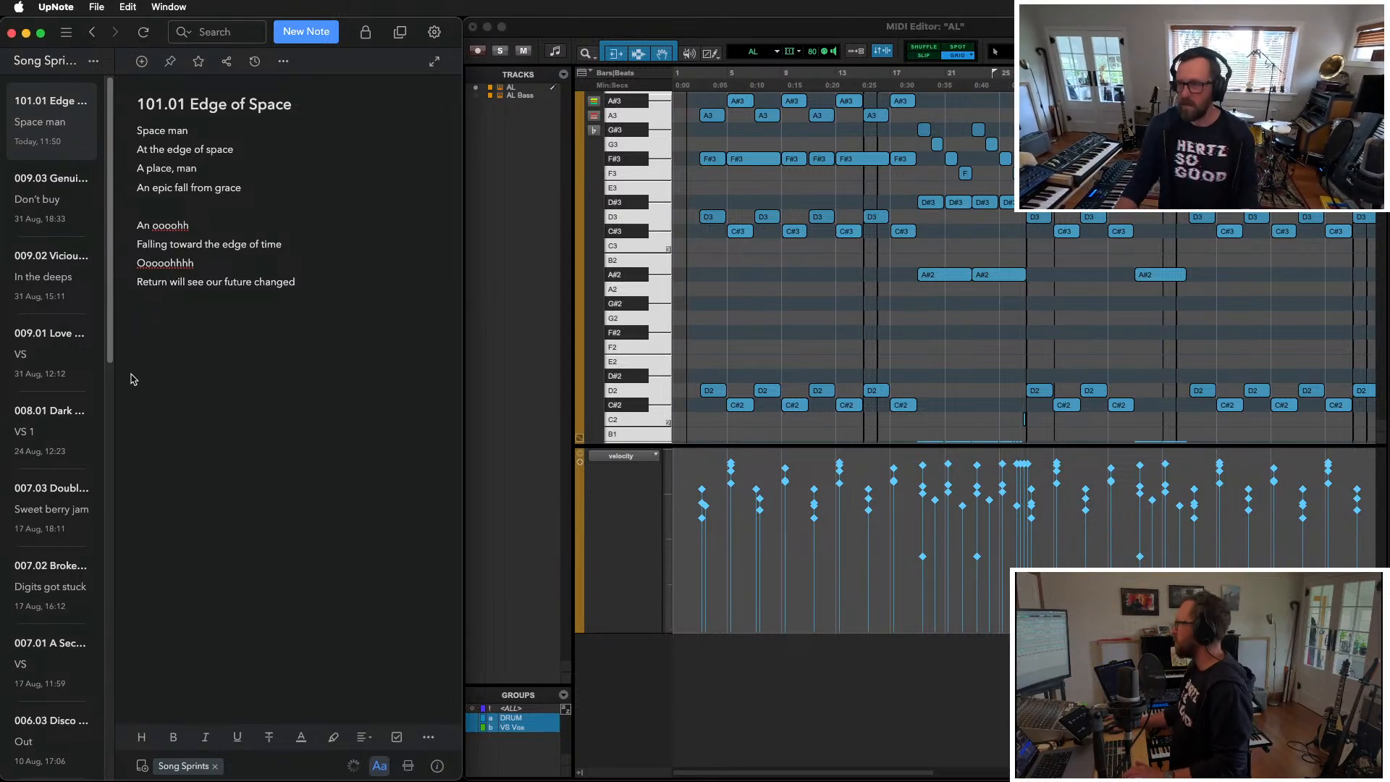
pyautogui.click(761, 20)
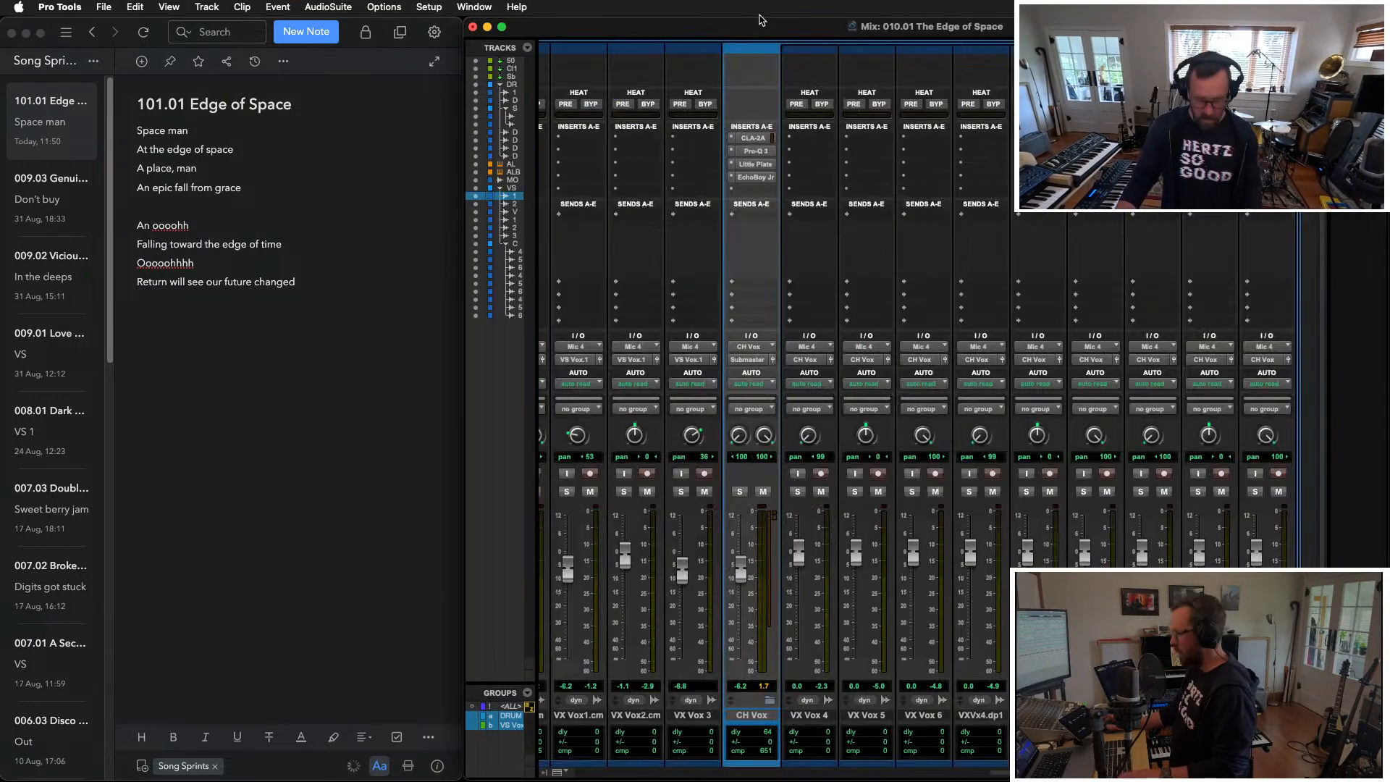
pyautogui.press('super+equal')
pyautogui.press('super+equal')
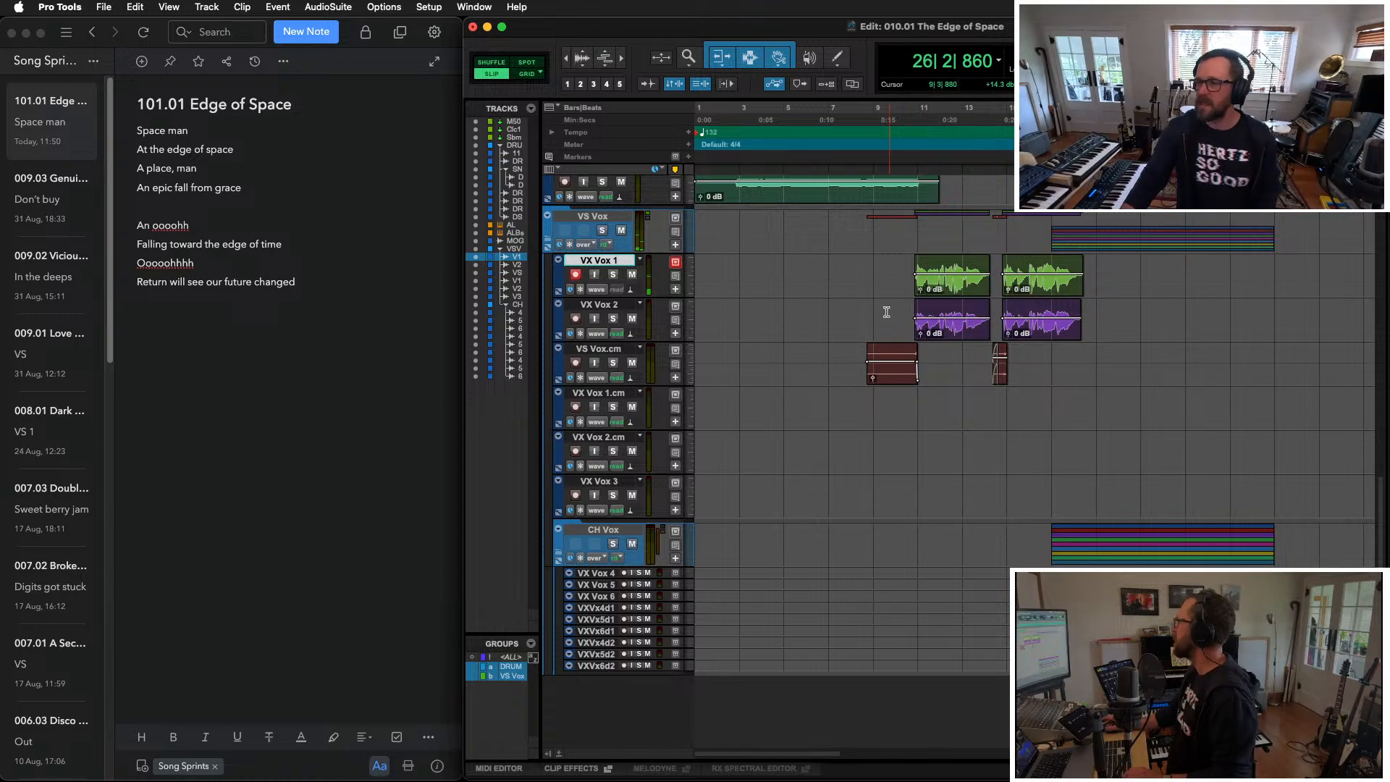
# Step: Play the song from 26|2|860 and add the verse "The air is thin / At the edge of space / Makes us grin / In this epic place" to the lyrics note
pyautogui.scroll(5, 886, 312)
pyautogui.hscroll(6, 923, 472)
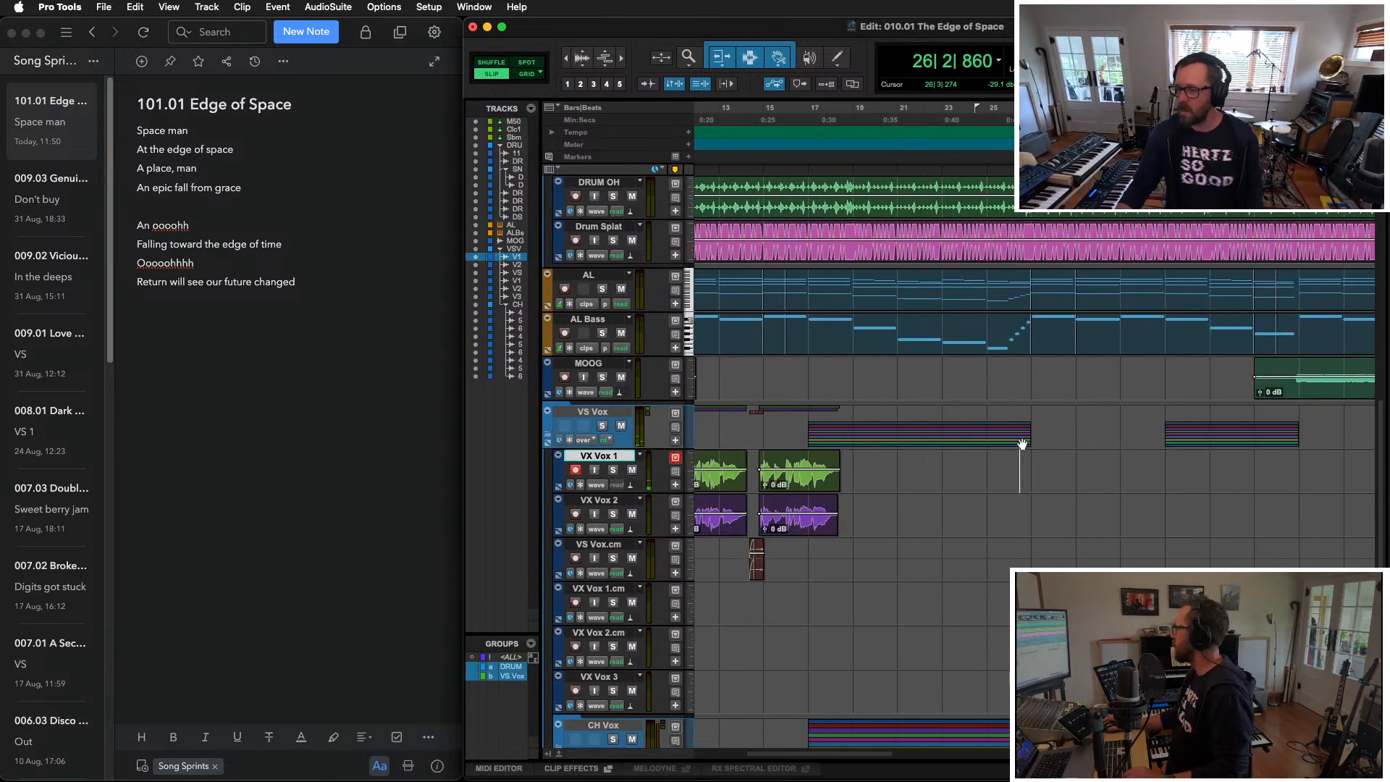
pyautogui.press('space')
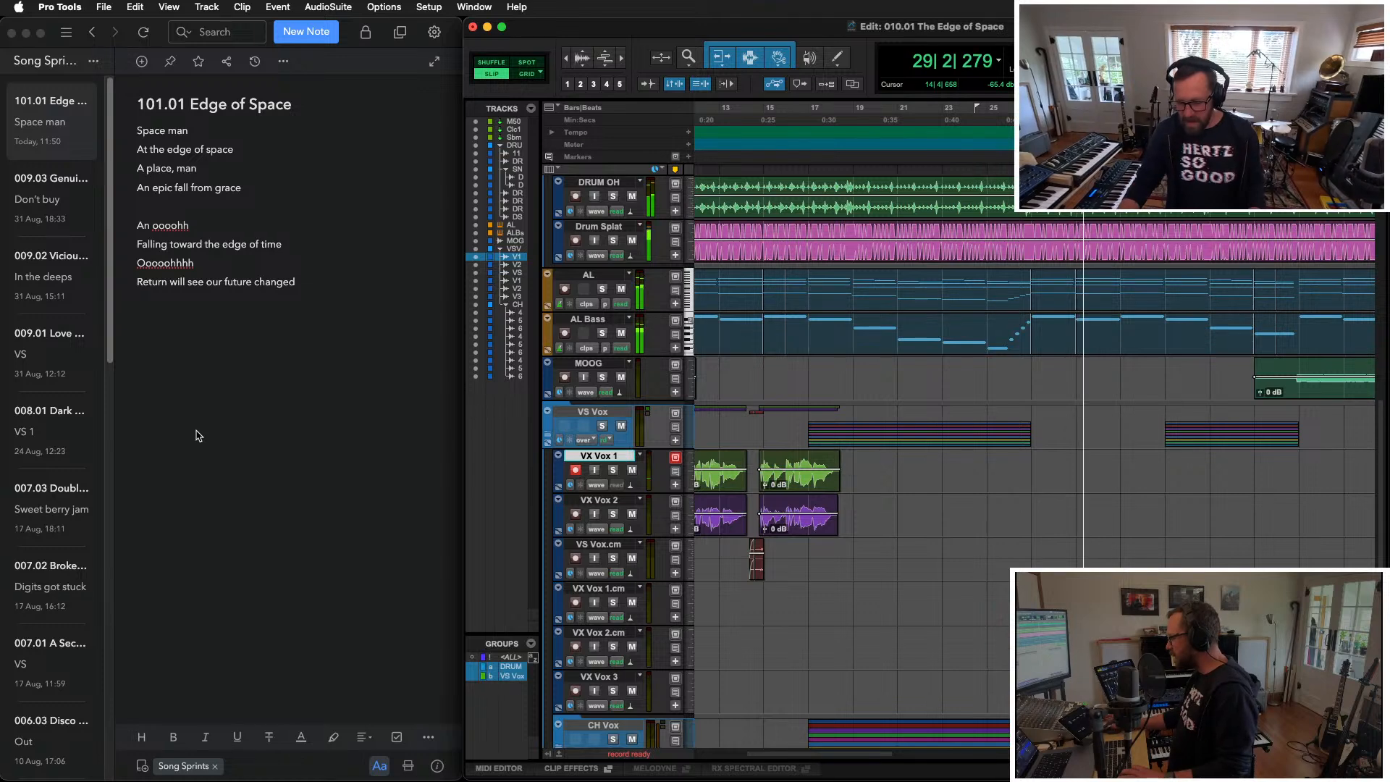
pyautogui.press('space')
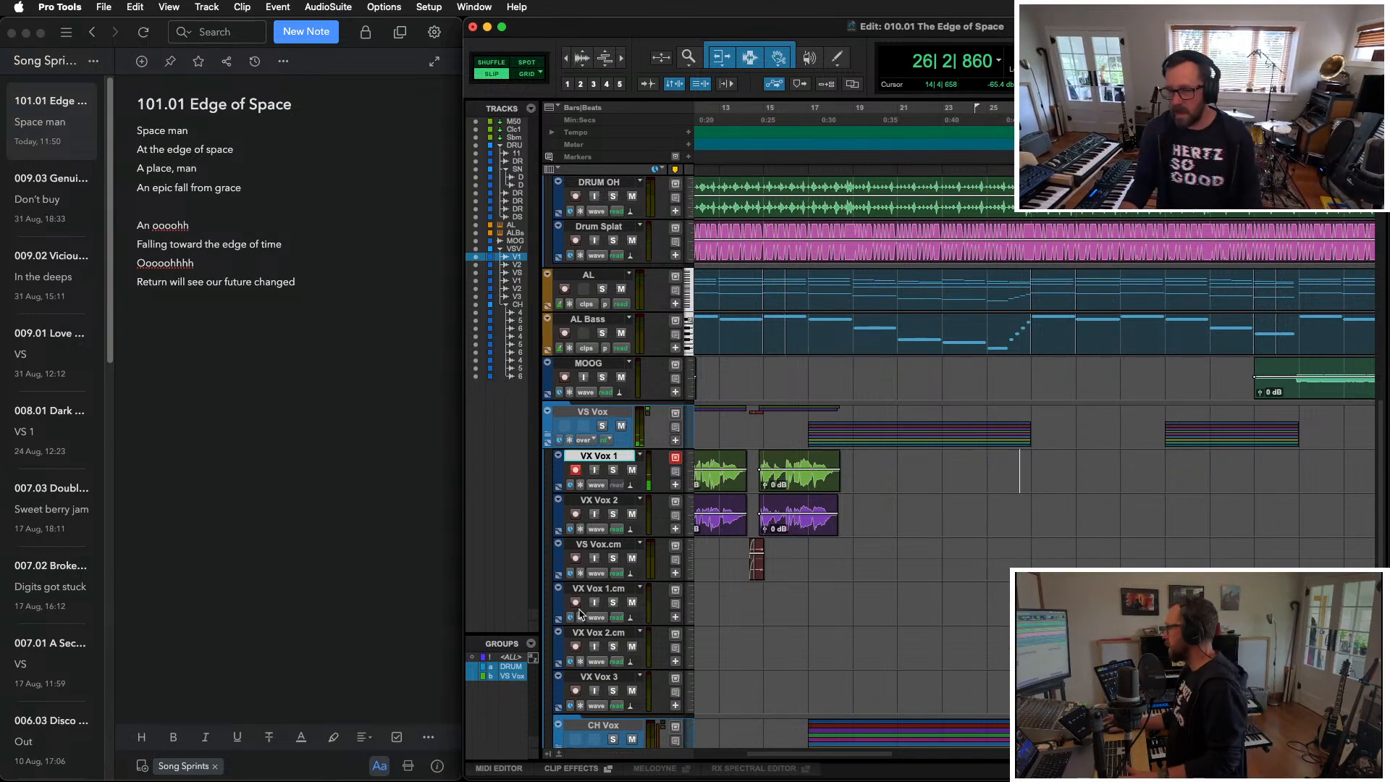
pyautogui.click(142, 429)
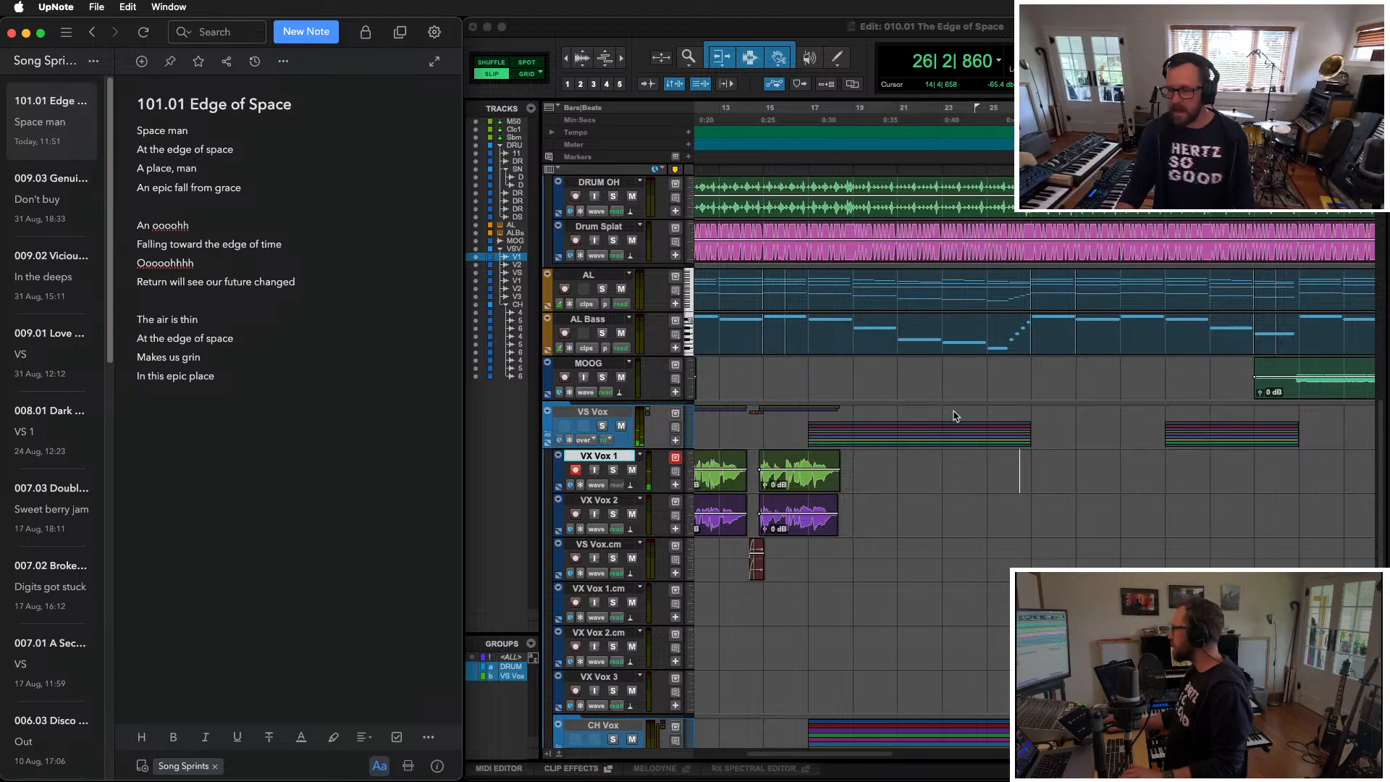
# Step: Record the new verse on VX Vox 1 from 25|4|911 in Pro Tools and play back the start of the take
pyautogui.click(1009, 486)
pyautogui.scroll(5, 1008, 471)
pyautogui.click(1008, 458)
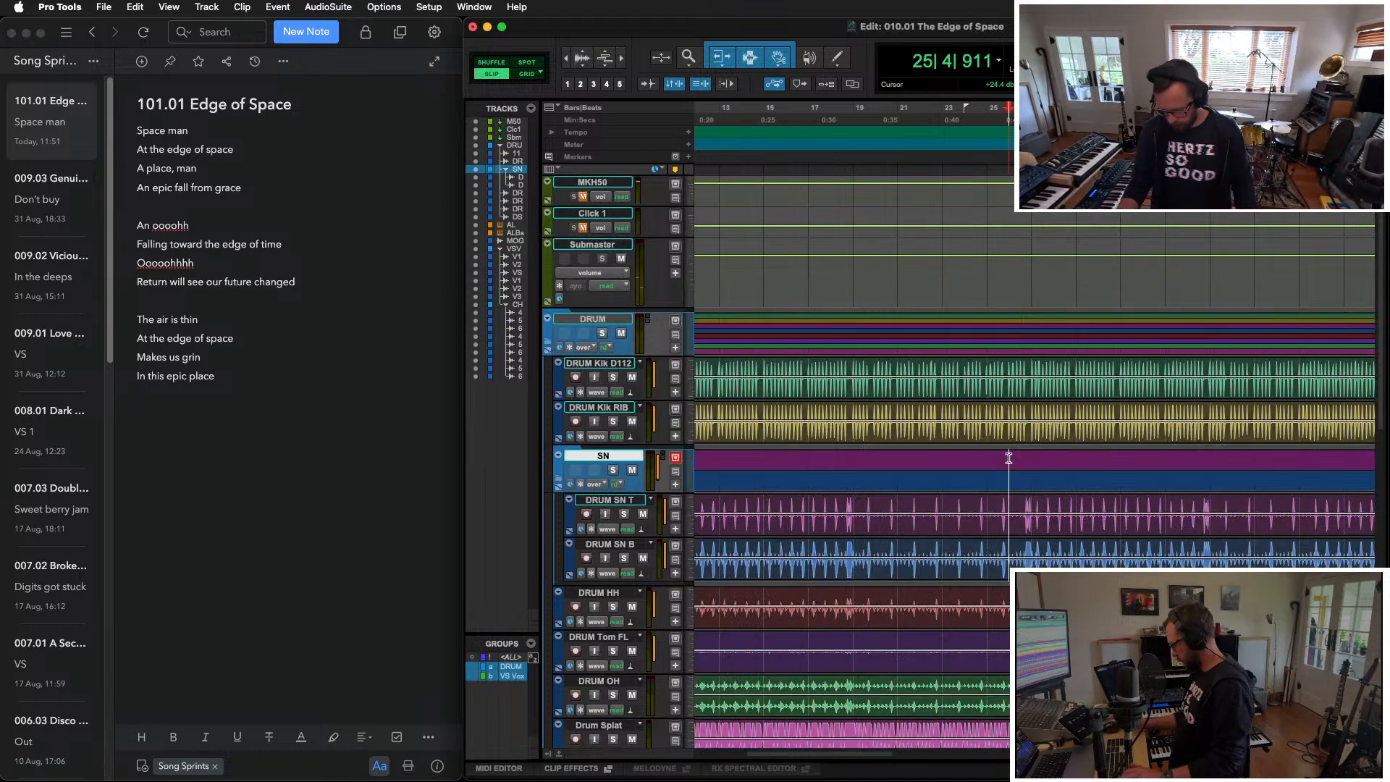
pyautogui.scroll(-10, 1008, 458)
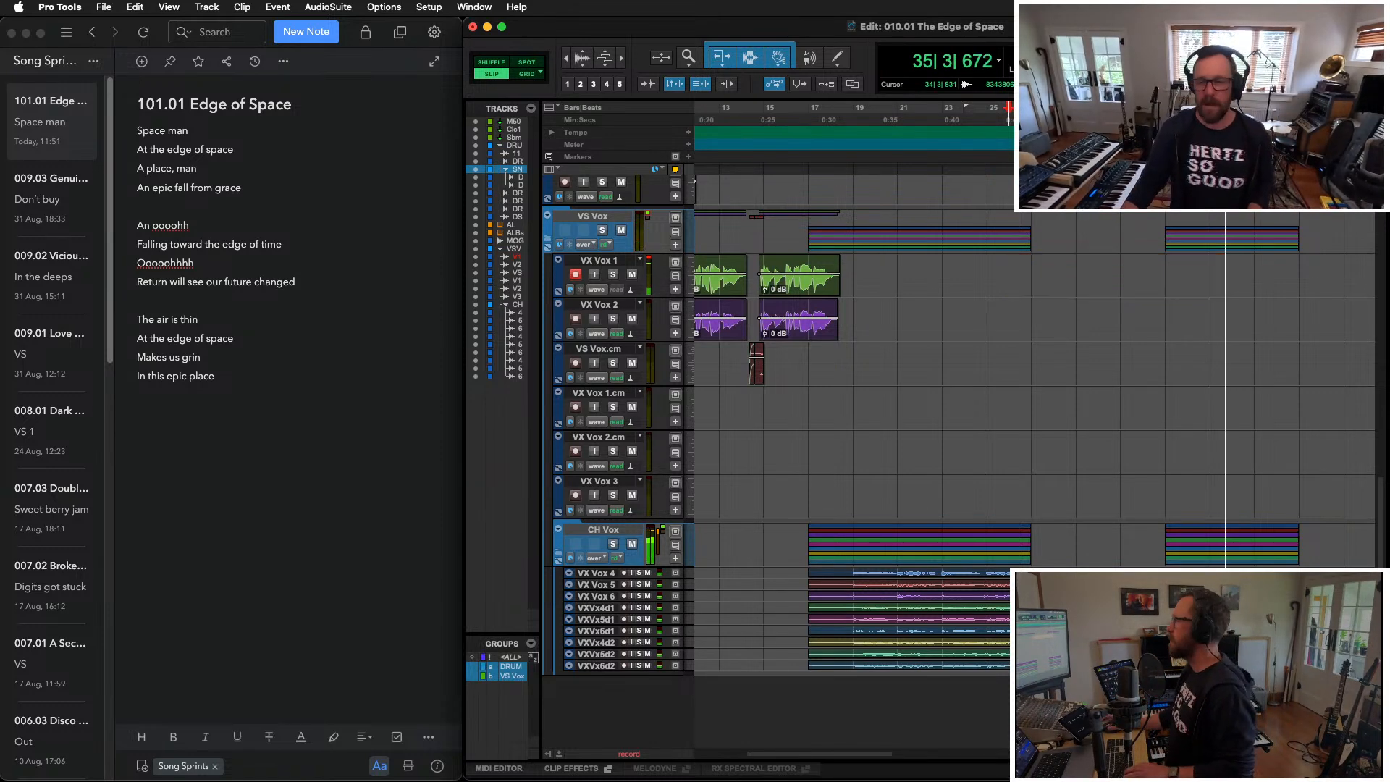
pyautogui.press('space')
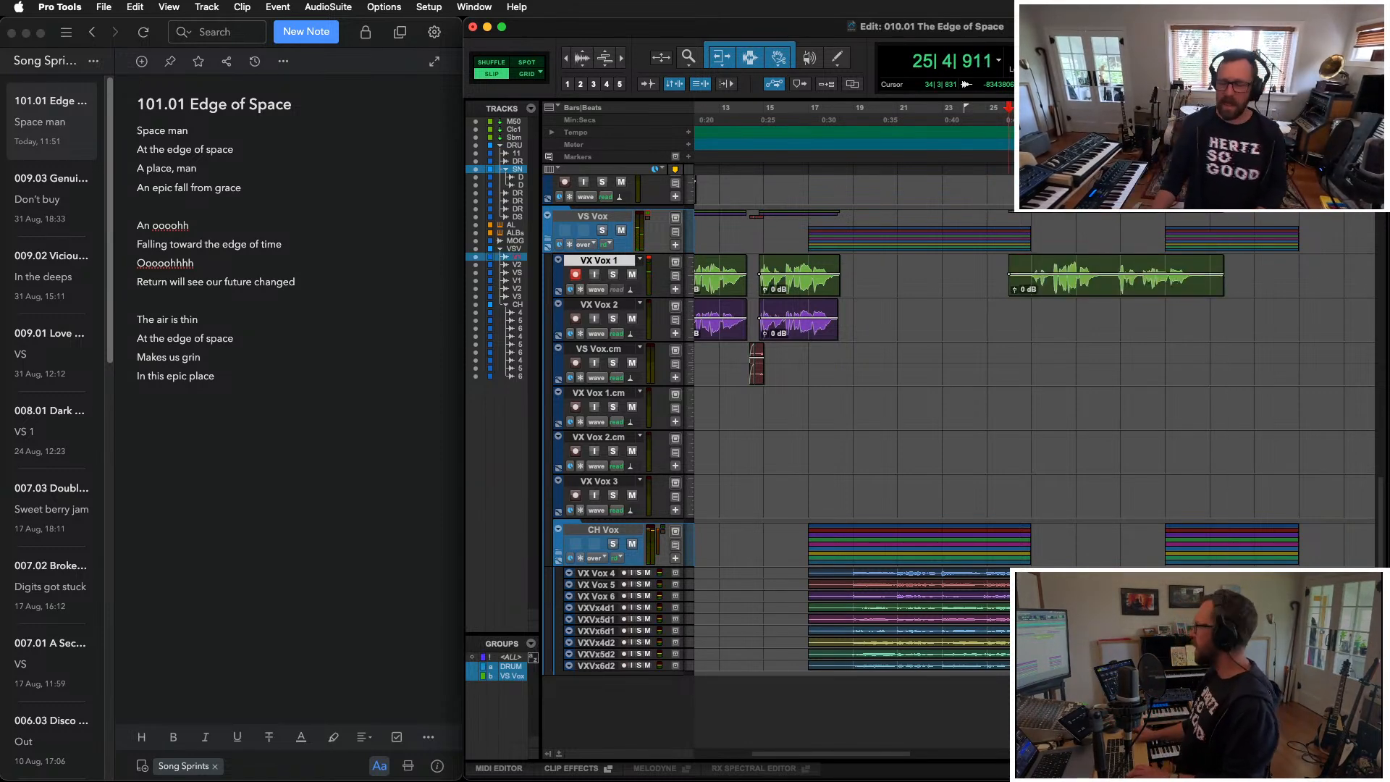
pyautogui.press('space')
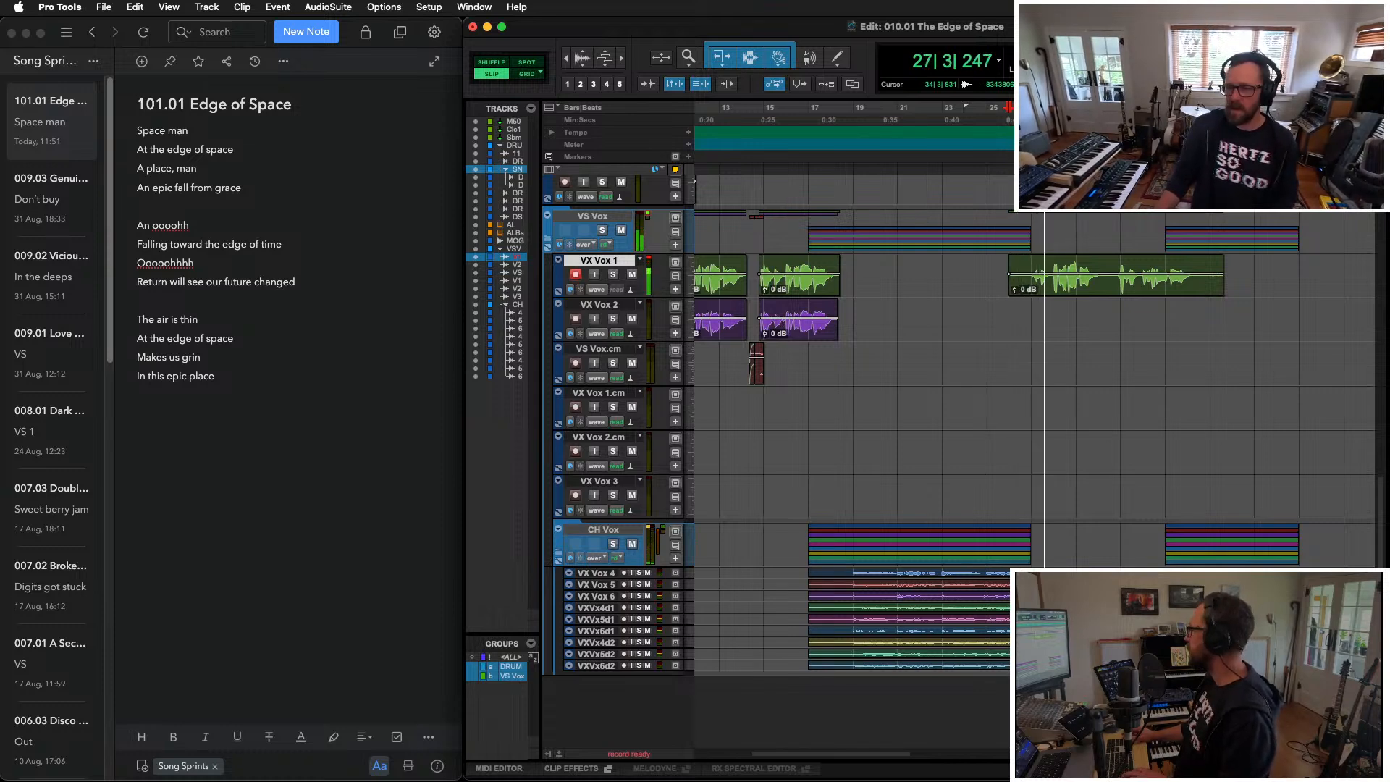
pyautogui.press('space')
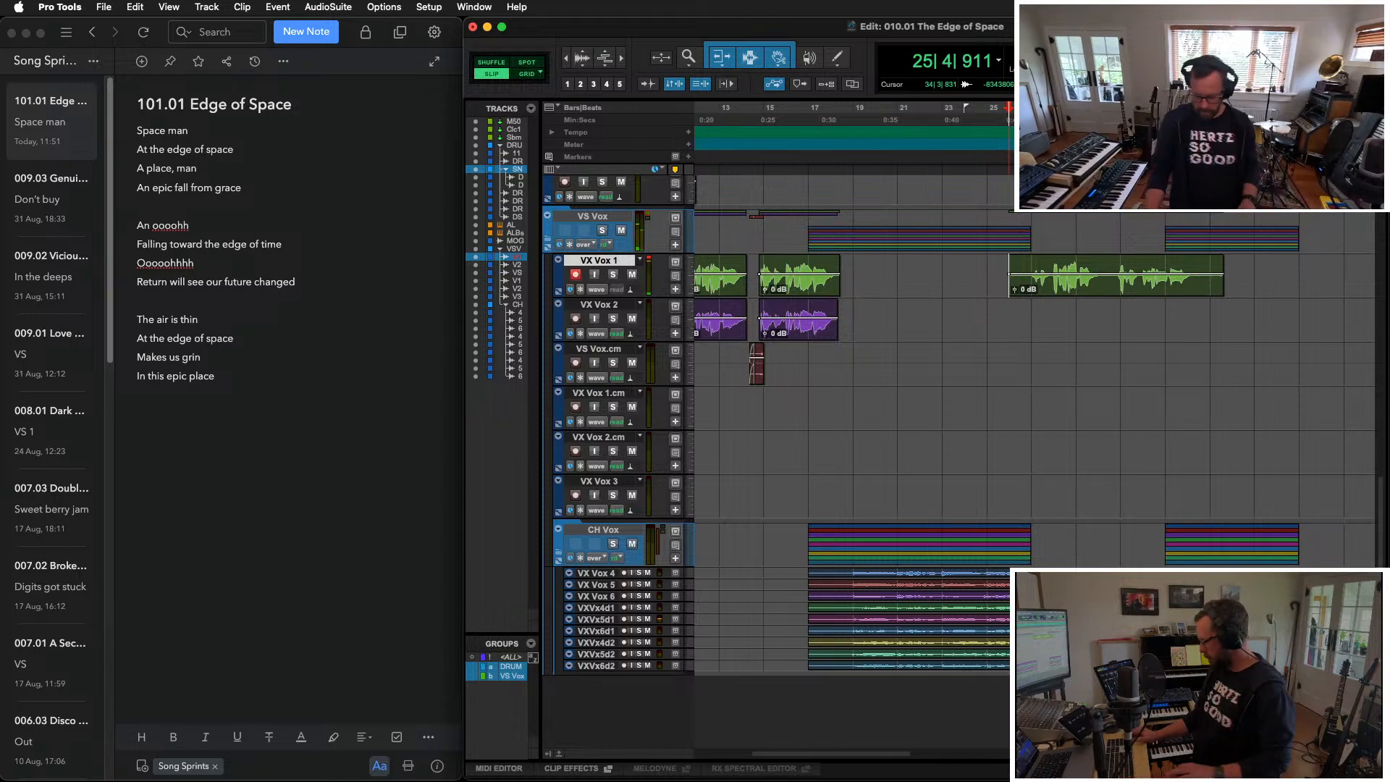
# Step: Abandon a restarted take, undo the recordings, and re-record the new verse on VX Vox 1 from 25|4|911
pyautogui.press('super+space')
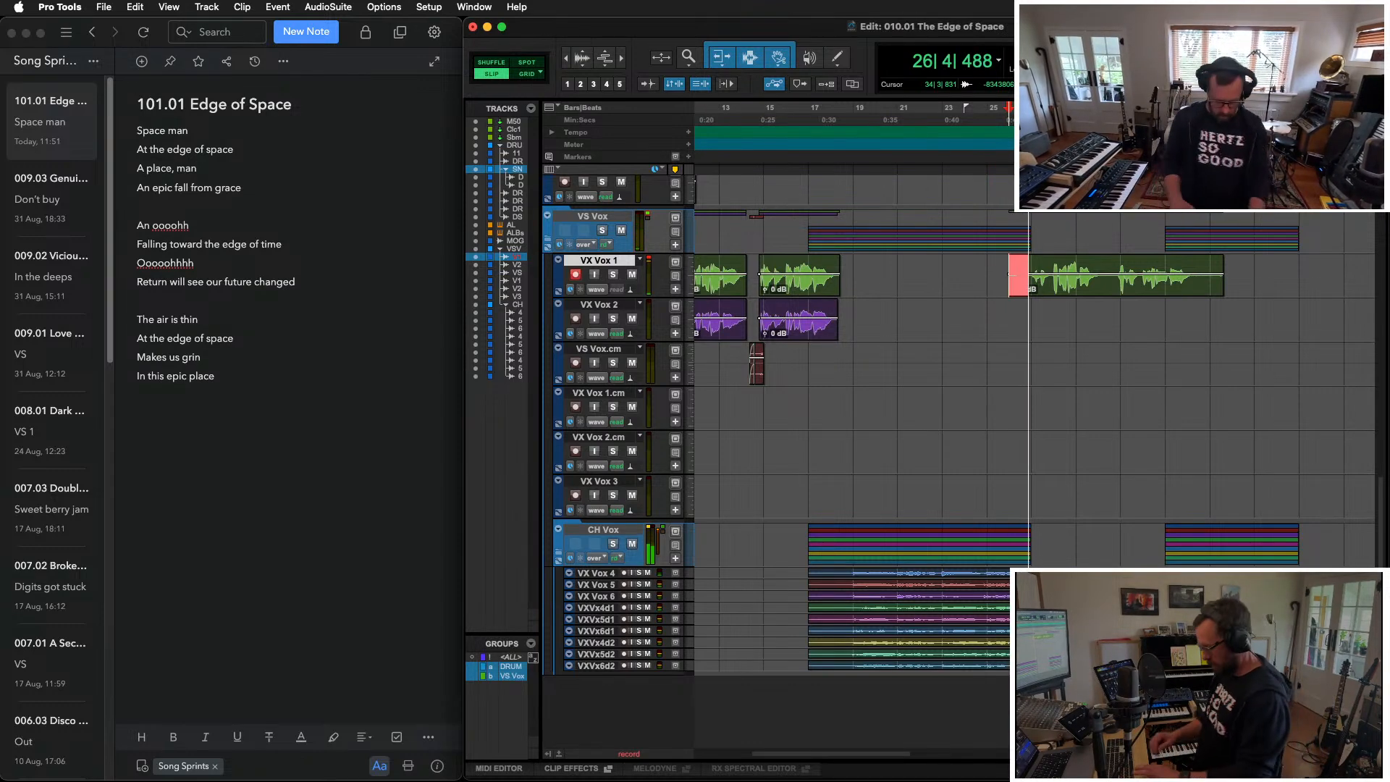
pyautogui.press('space')
pyautogui.press('super+z')
pyautogui.press('super+z')
pyautogui.press('super+space')
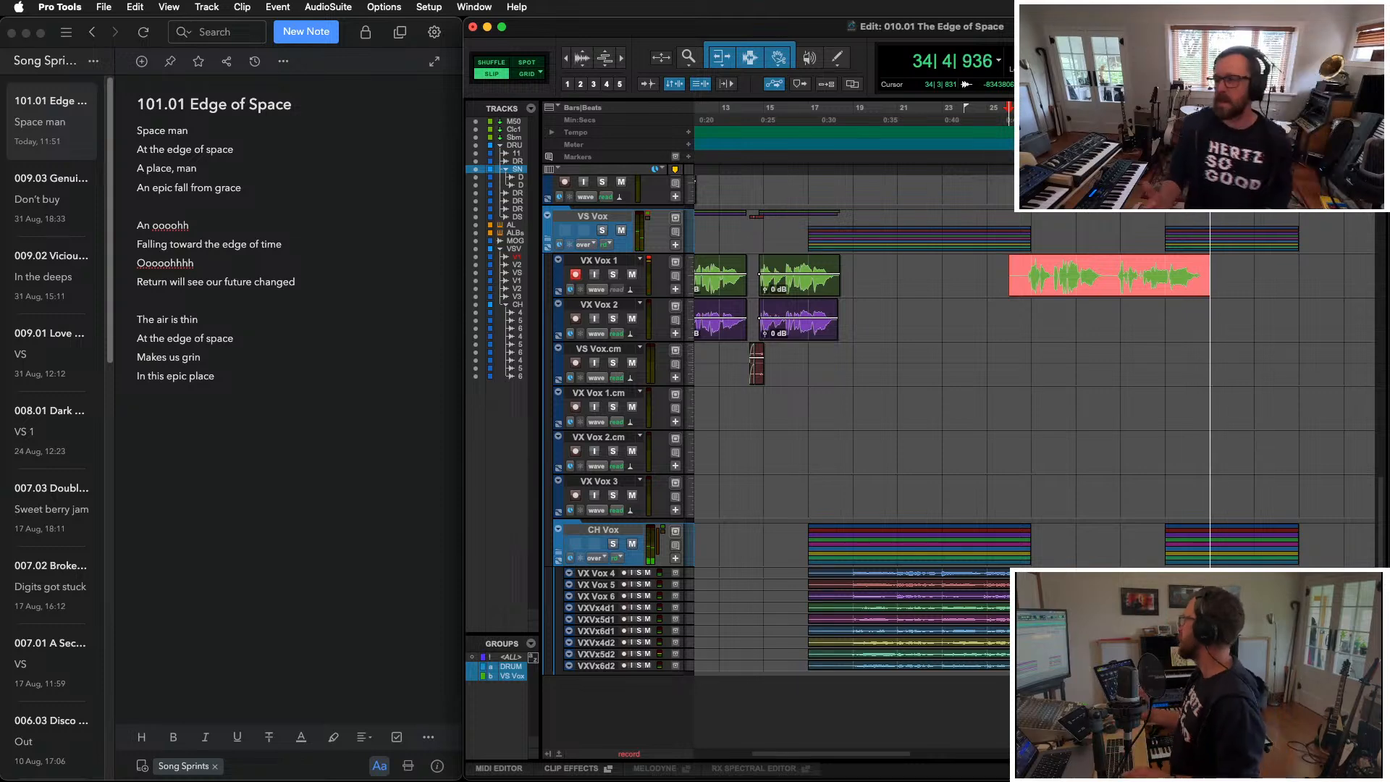
pyautogui.press('space')
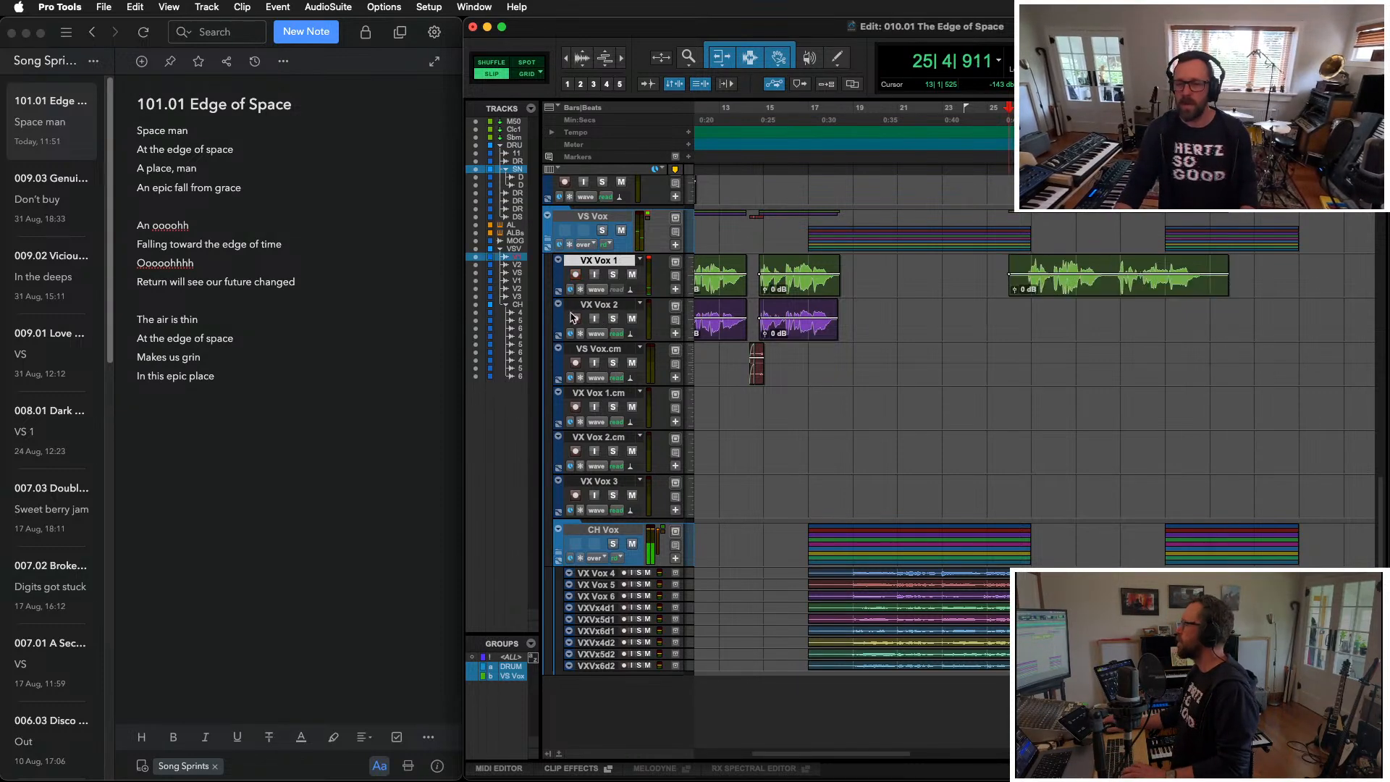
# Step: Switch record enable from VX Vox 1 to VX Vox 2 and record a double of the verse from 25|4|911, restarting after a false start
pyautogui.click(575, 275)
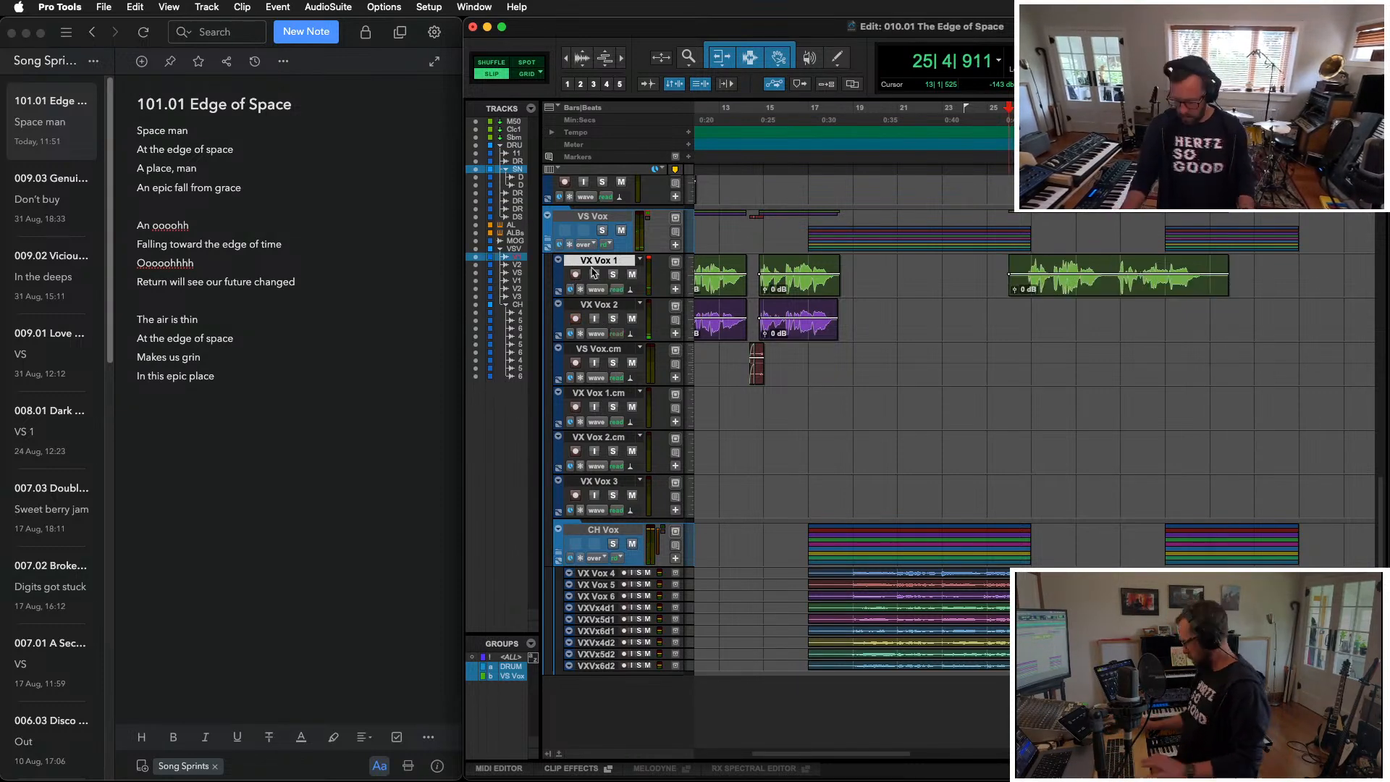
pyautogui.press('super+space')
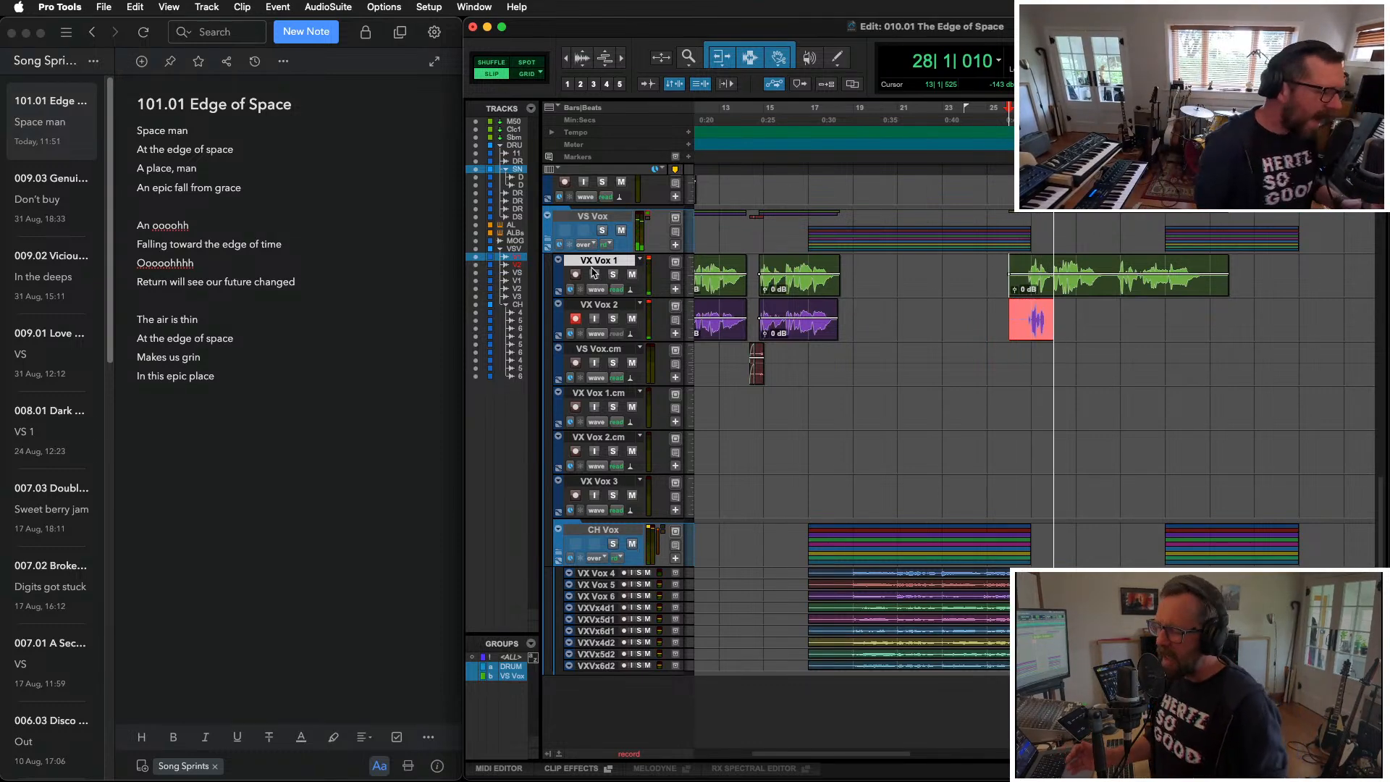
pyautogui.press('super+period')
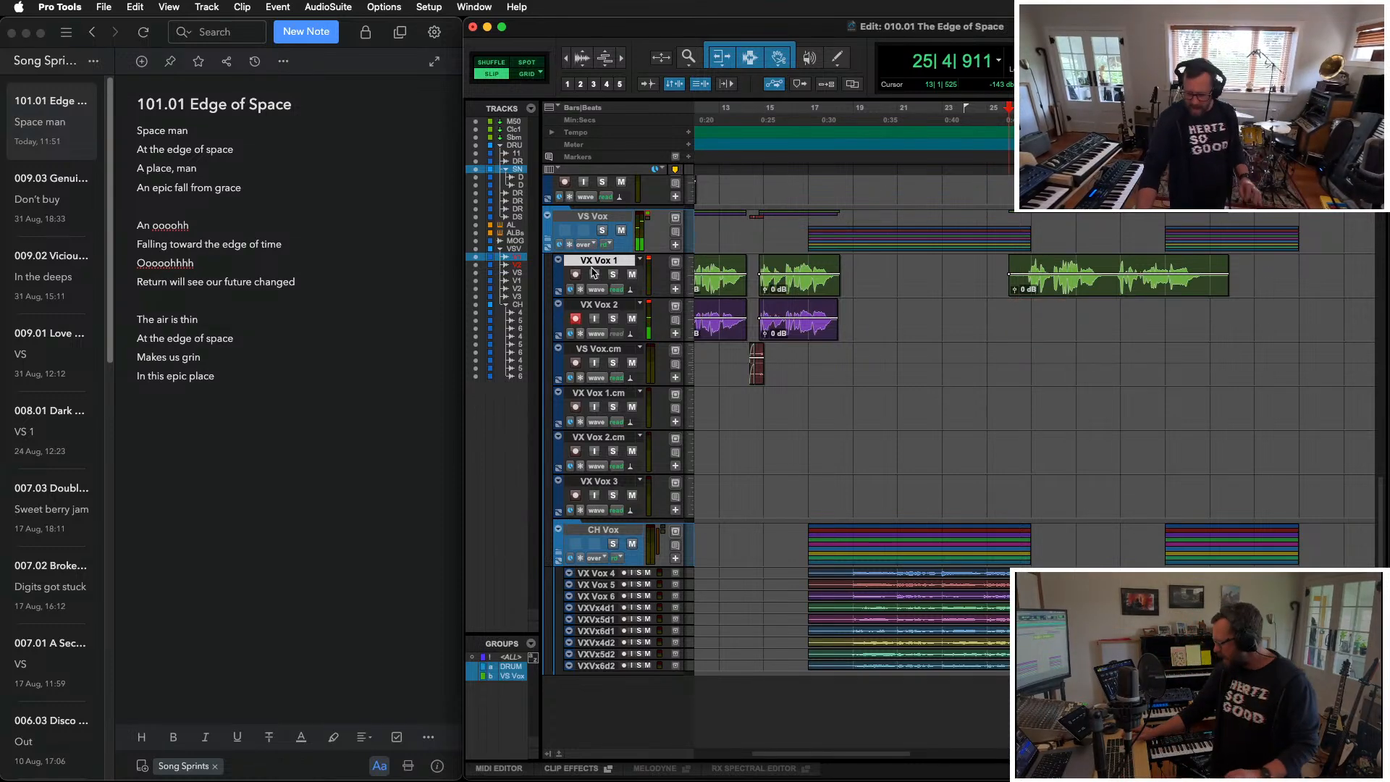
pyautogui.press('super+space')
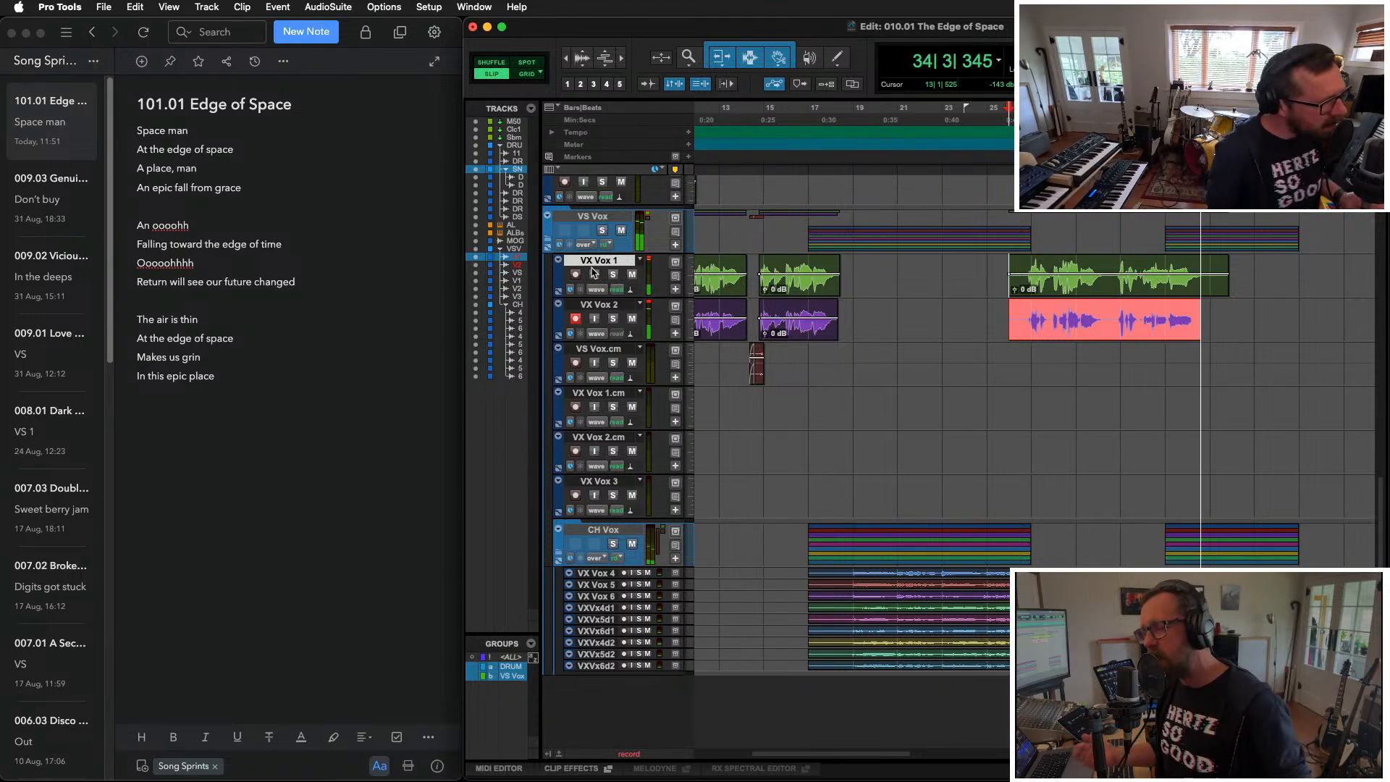
pyautogui.press('space')
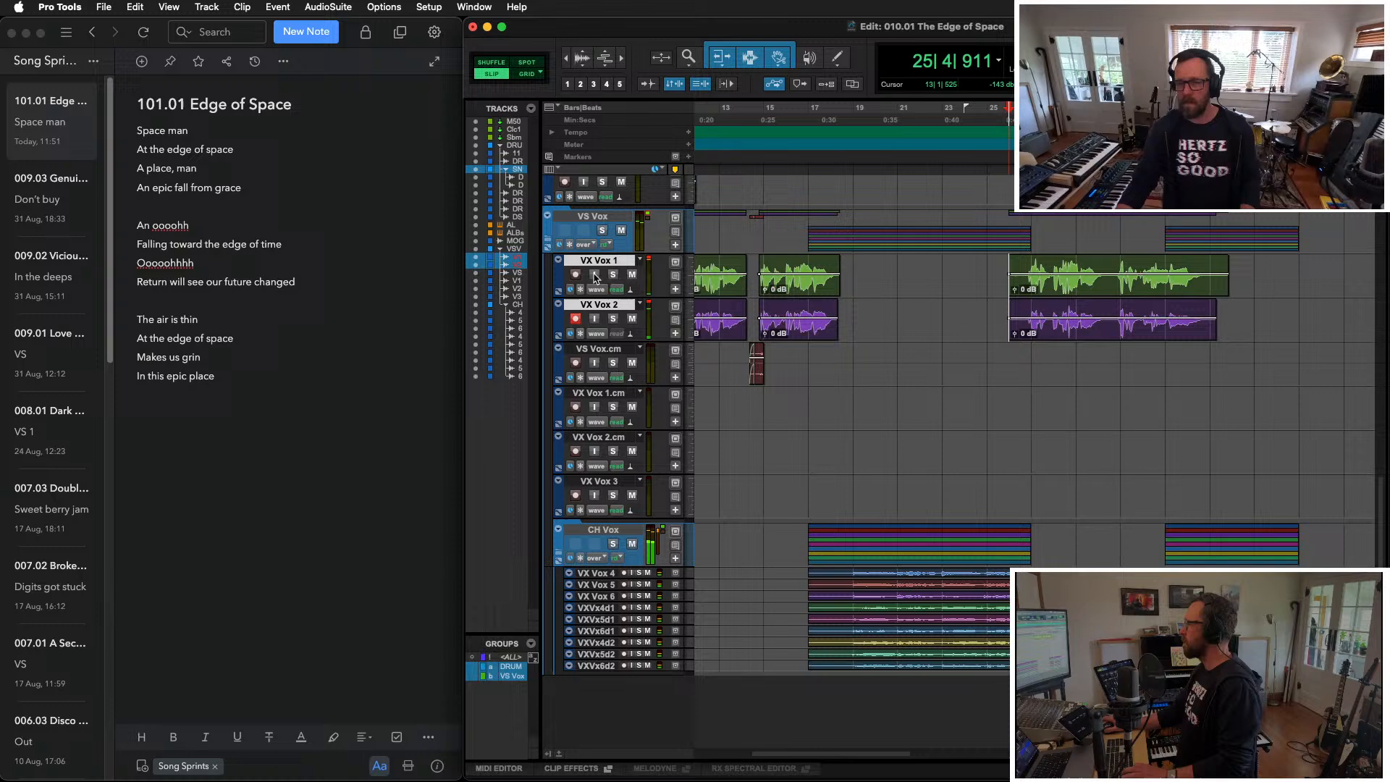
# Step: Try to record a third verse layer on VS Vox.cm from 25|4|911
pyautogui.click(575, 362)
pyautogui.click(575, 318)
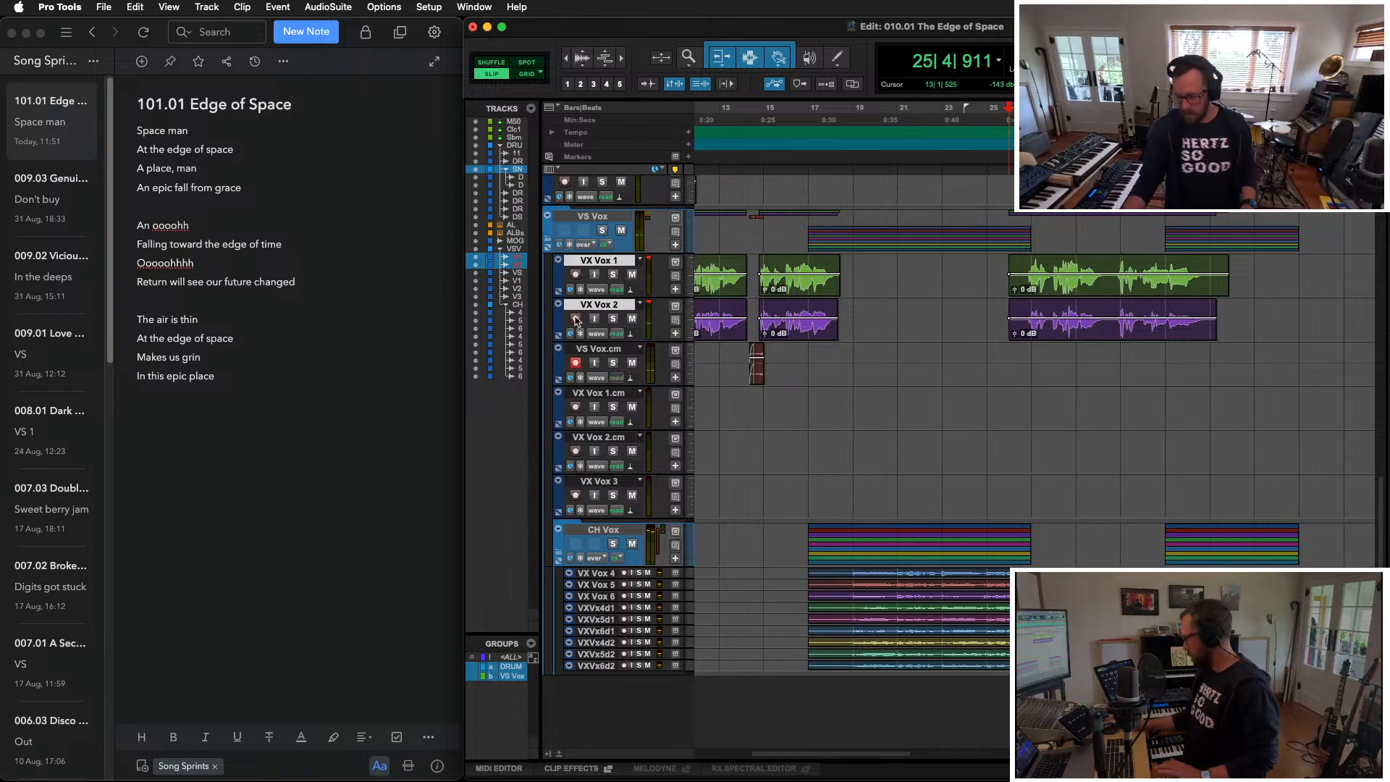
pyautogui.press('super+space')
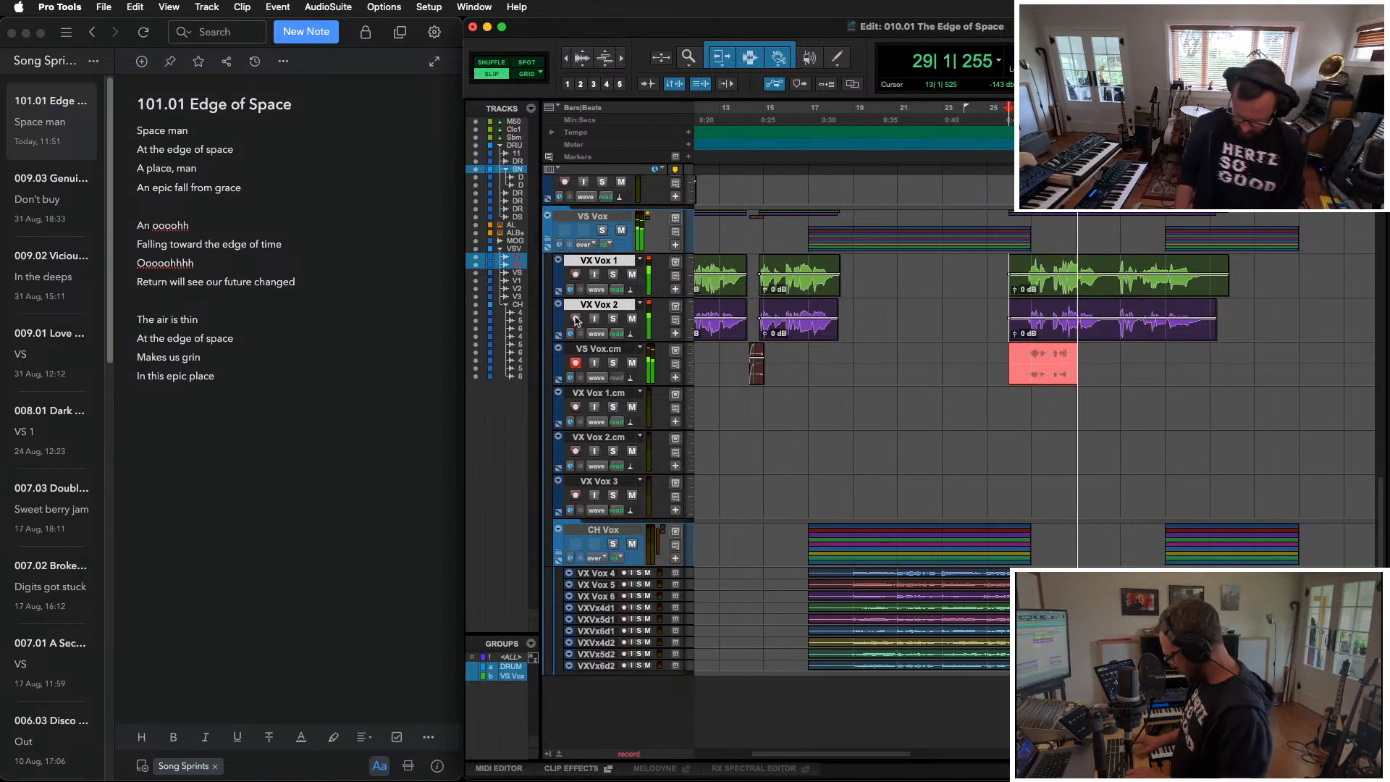
pyautogui.press('space')
# Step: Lower the VS Vox.cm fader to -3.3 dB in the Mix window, and undo the fader change
pyautogui.press('super+equal')
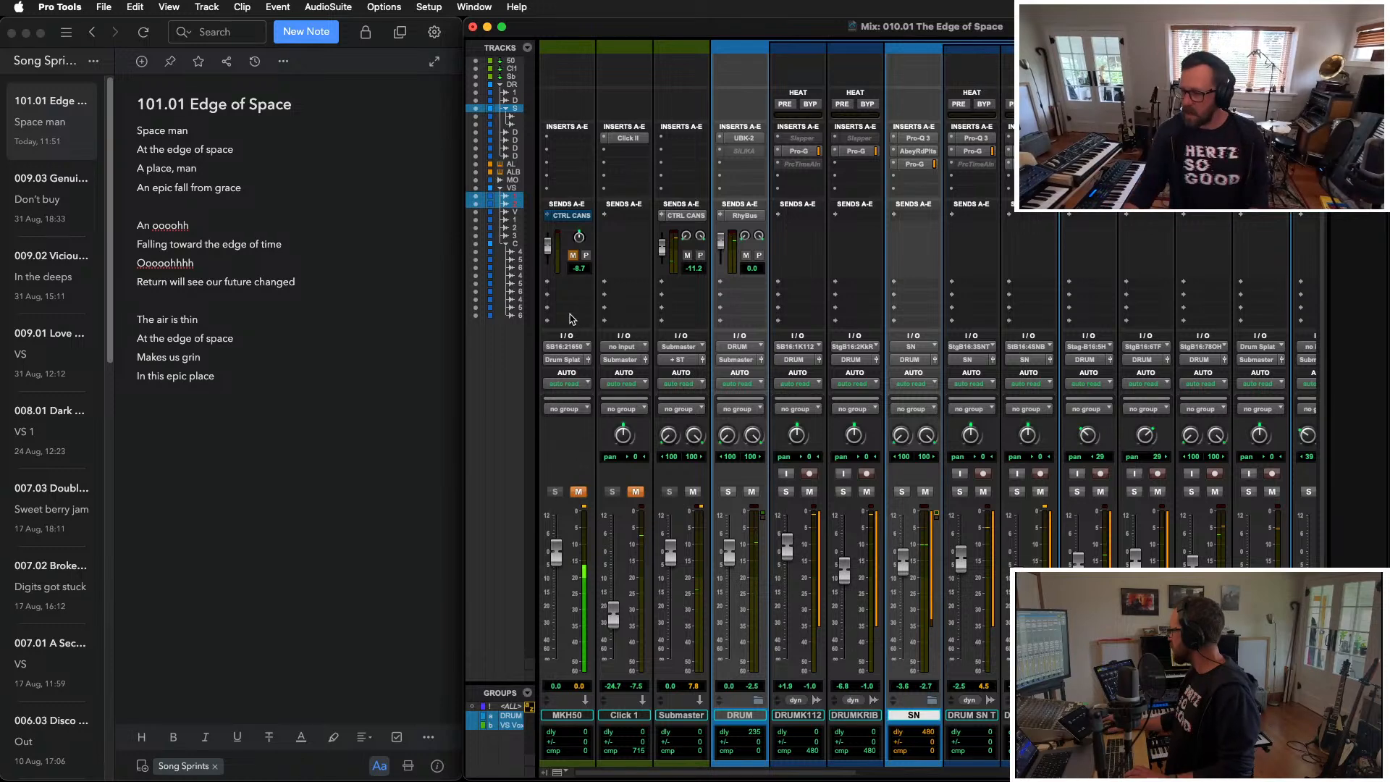
pyautogui.hscroll(10, 959, 604)
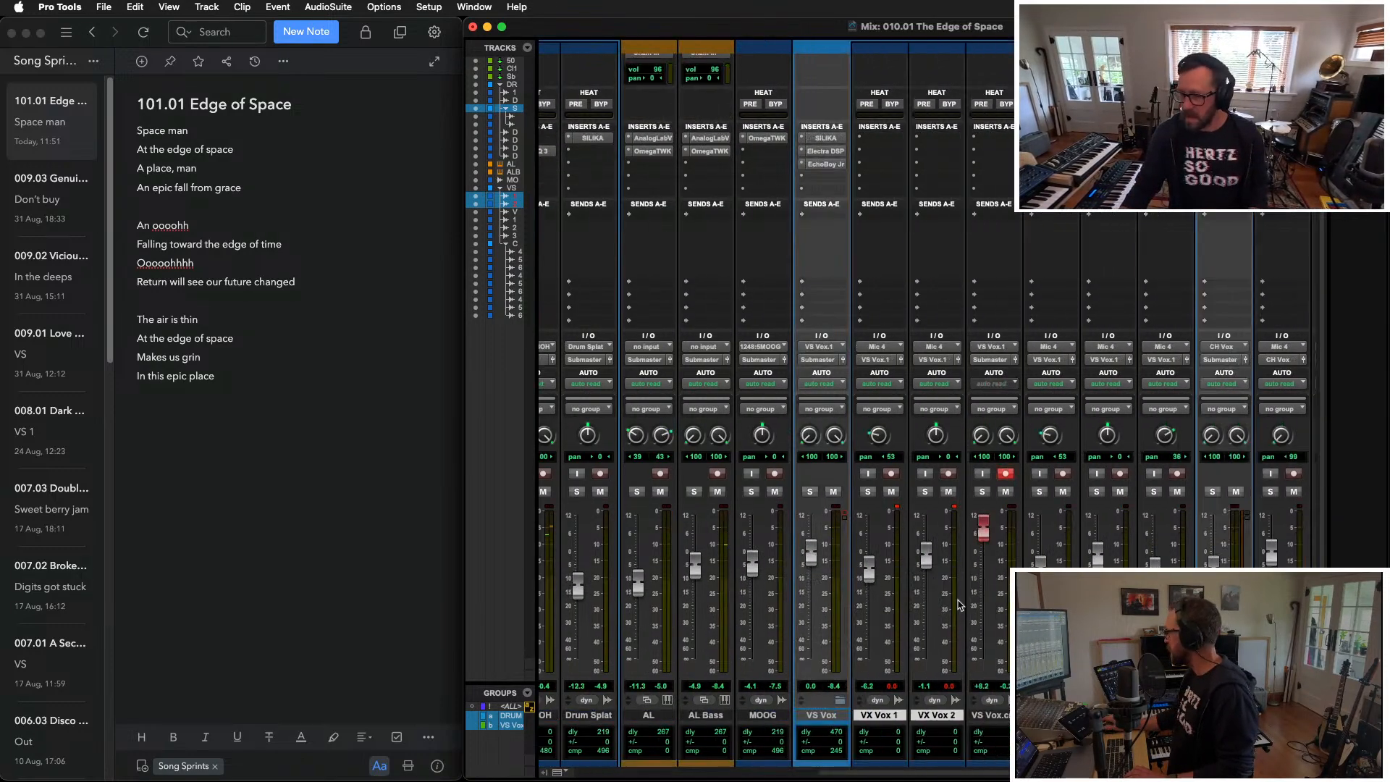
pyautogui.moveTo(981, 534); pyautogui.dragTo(983, 561)
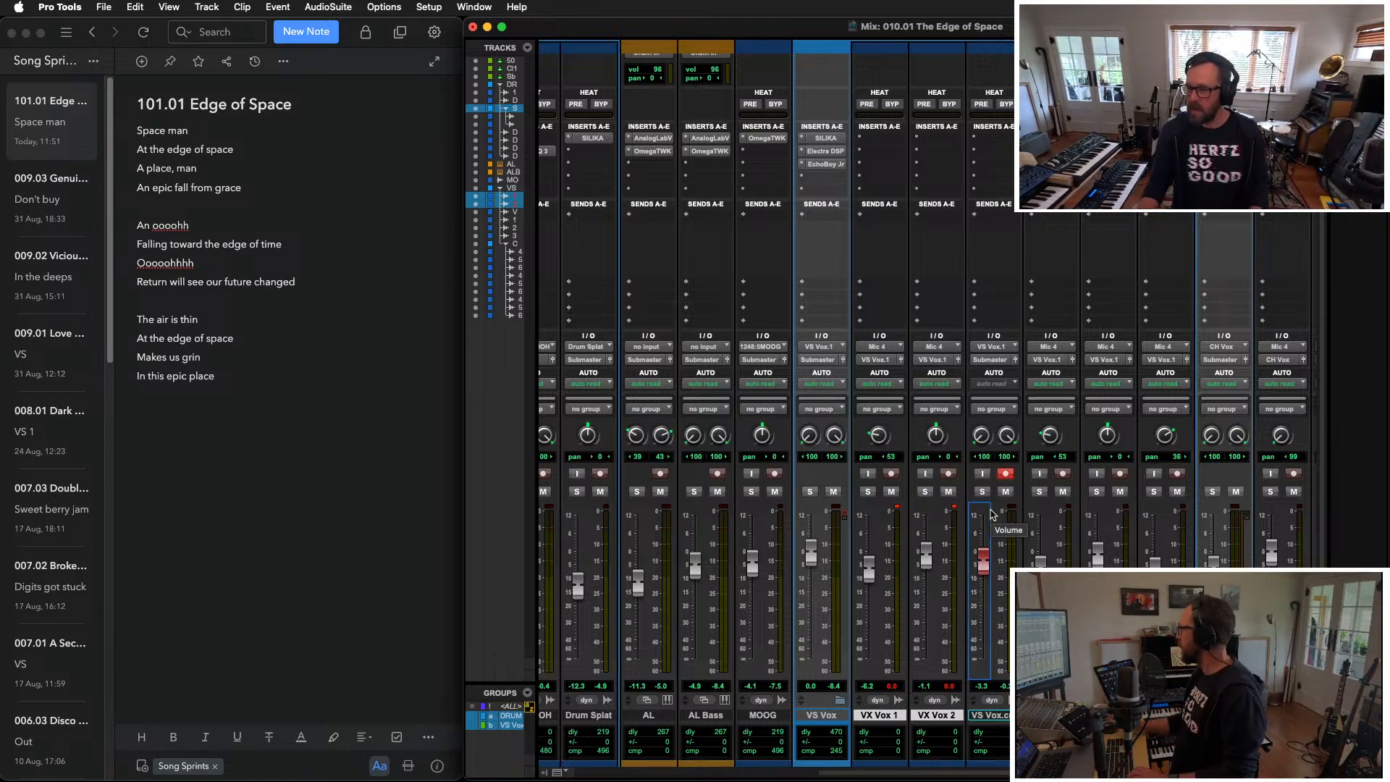
pyautogui.press('super+z')
# Step: Disarm VS Vox.cm, move its track after VX Vox 3 in the Mix window, and return to the Edit window
pyautogui.click(1004, 475)
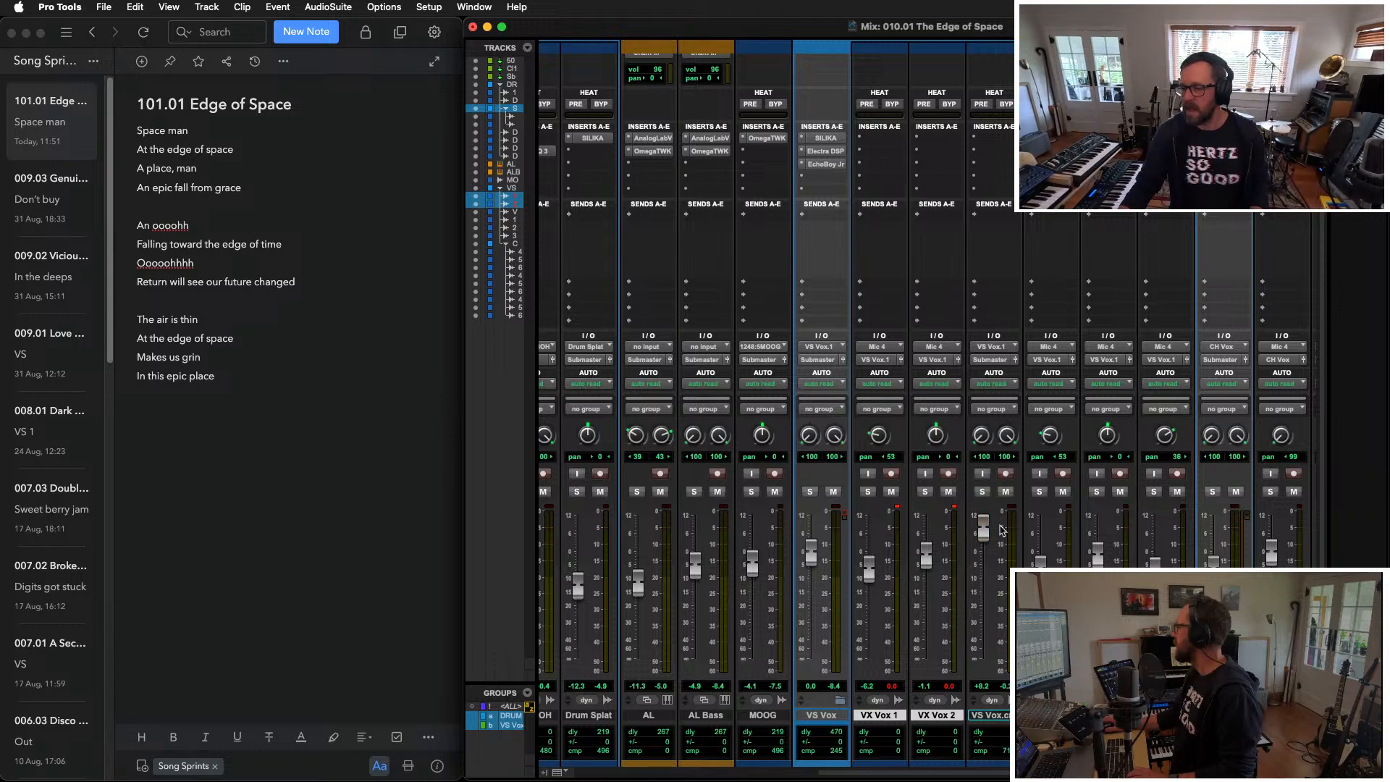
pyautogui.moveTo(988, 717); pyautogui.dragTo(1165, 717)
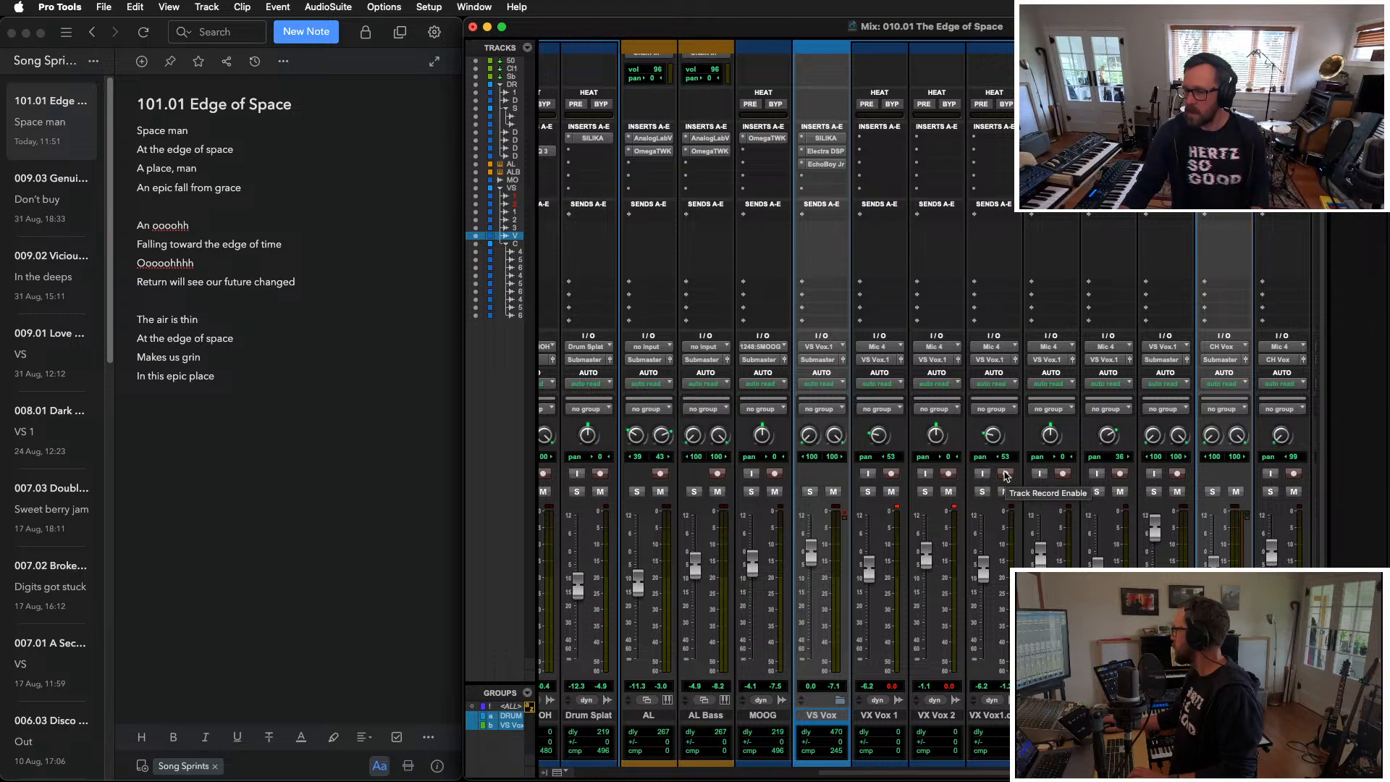
pyautogui.press('super+equal')
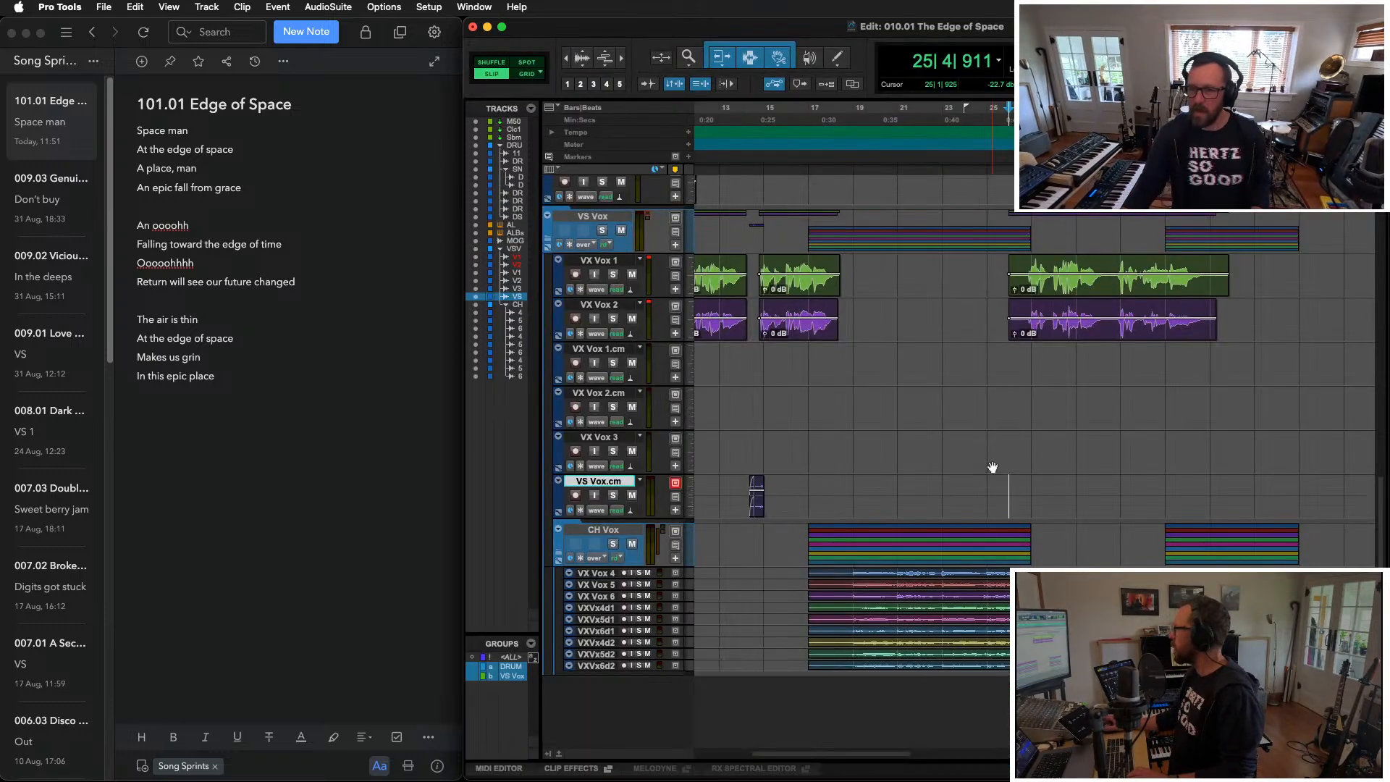
pyautogui.press('super+equal')
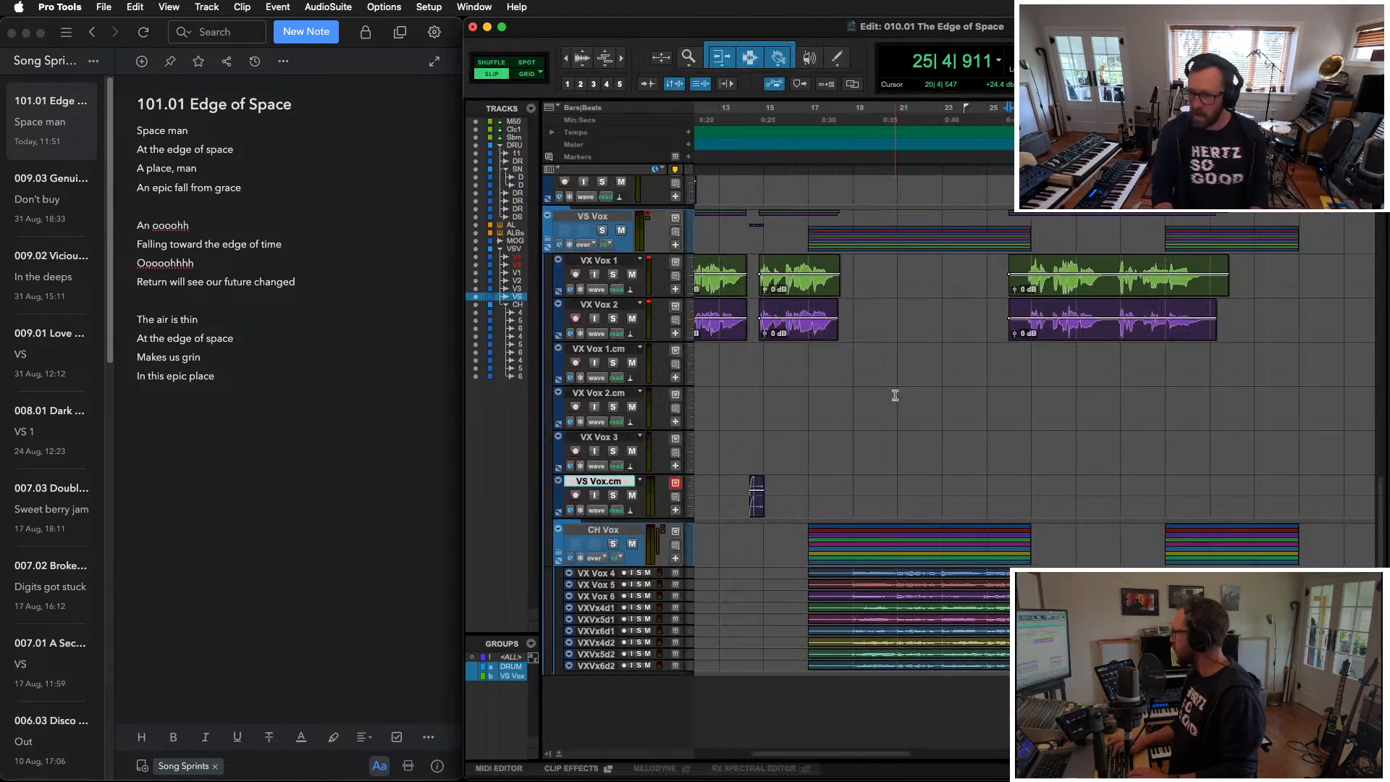
pyautogui.press('super+equal')
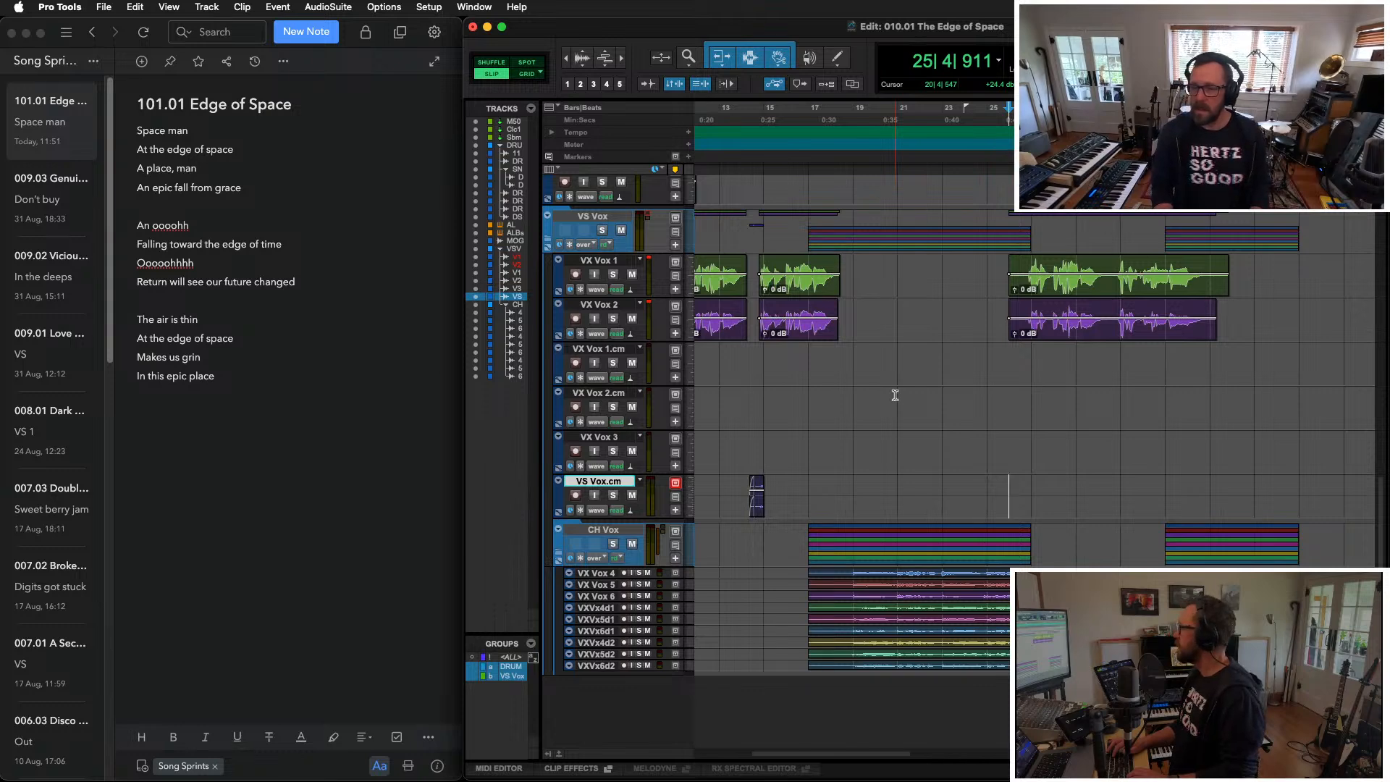
# Step: Play back the doubled second verse on VX Vox 1 and VX Vox 2 from 26|3|274
pyautogui.press('r')
pyautogui.press('r')
pyautogui.press('r')
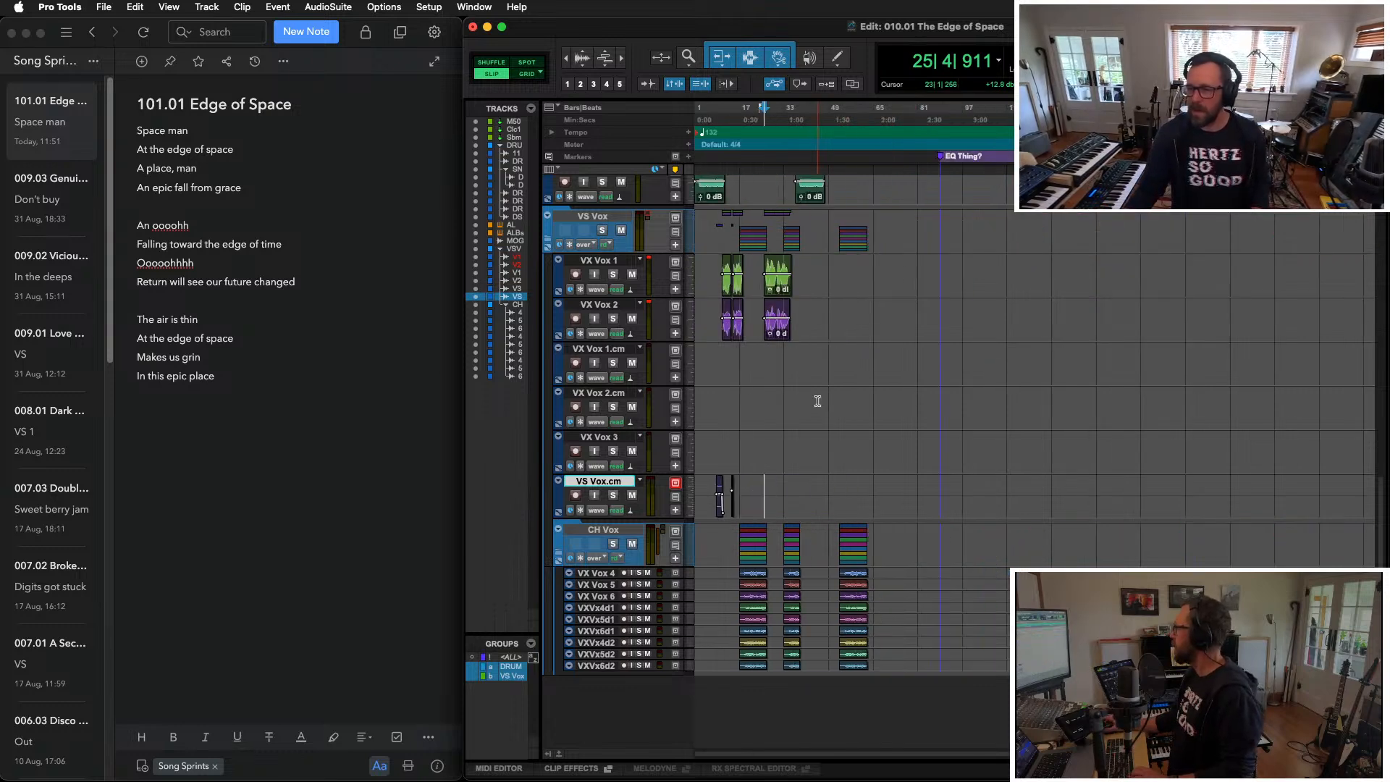
pyautogui.press('t')
pyautogui.press('t')
pyautogui.press('r')
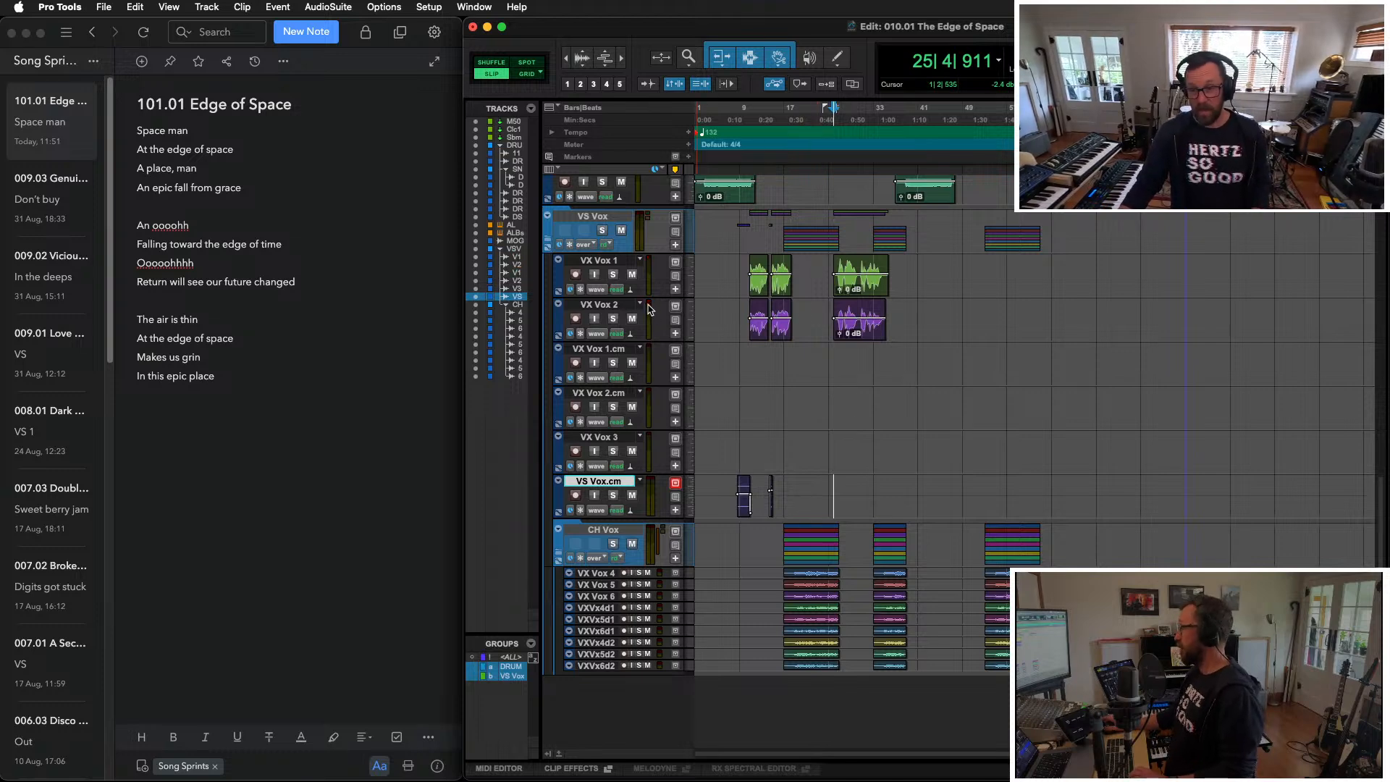
pyautogui.click(833, 356)
pyautogui.press('super+bracketright')
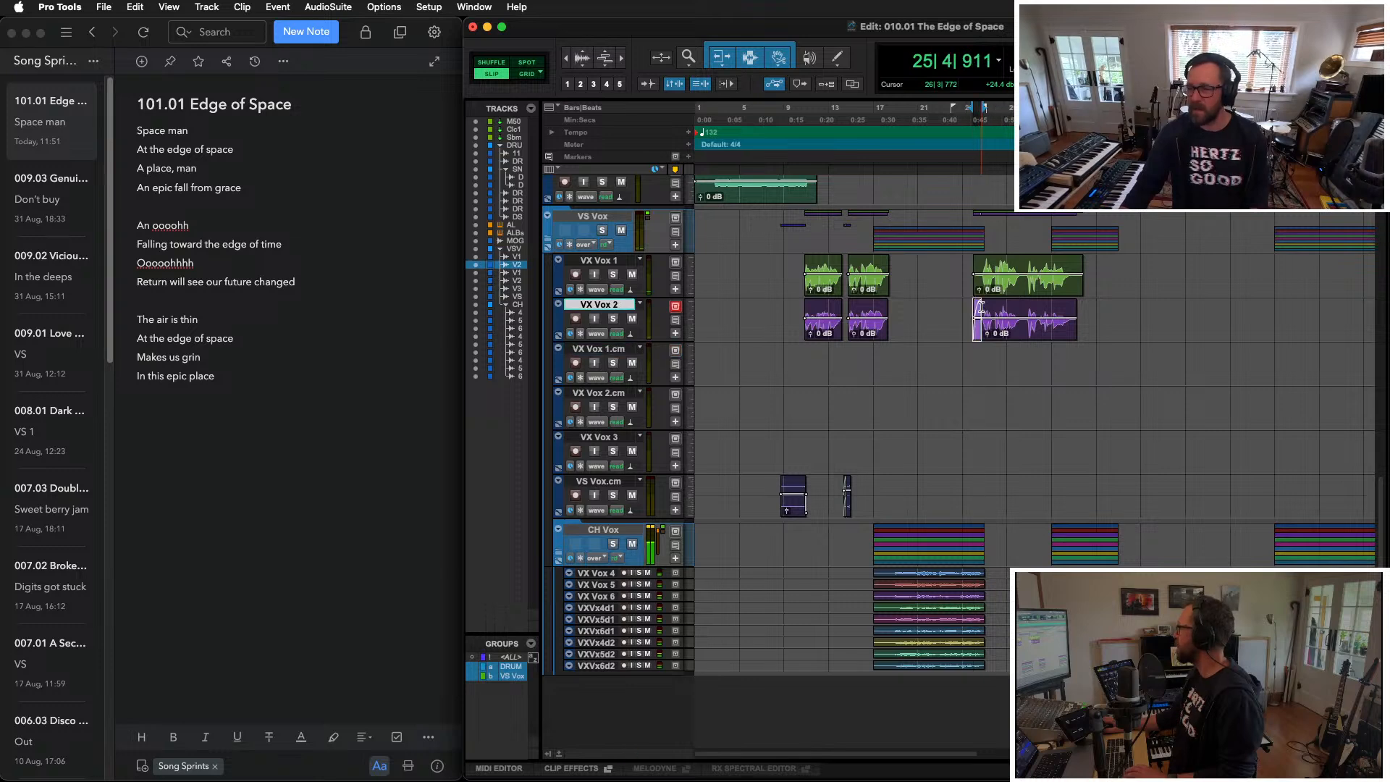
pyautogui.click(980, 306)
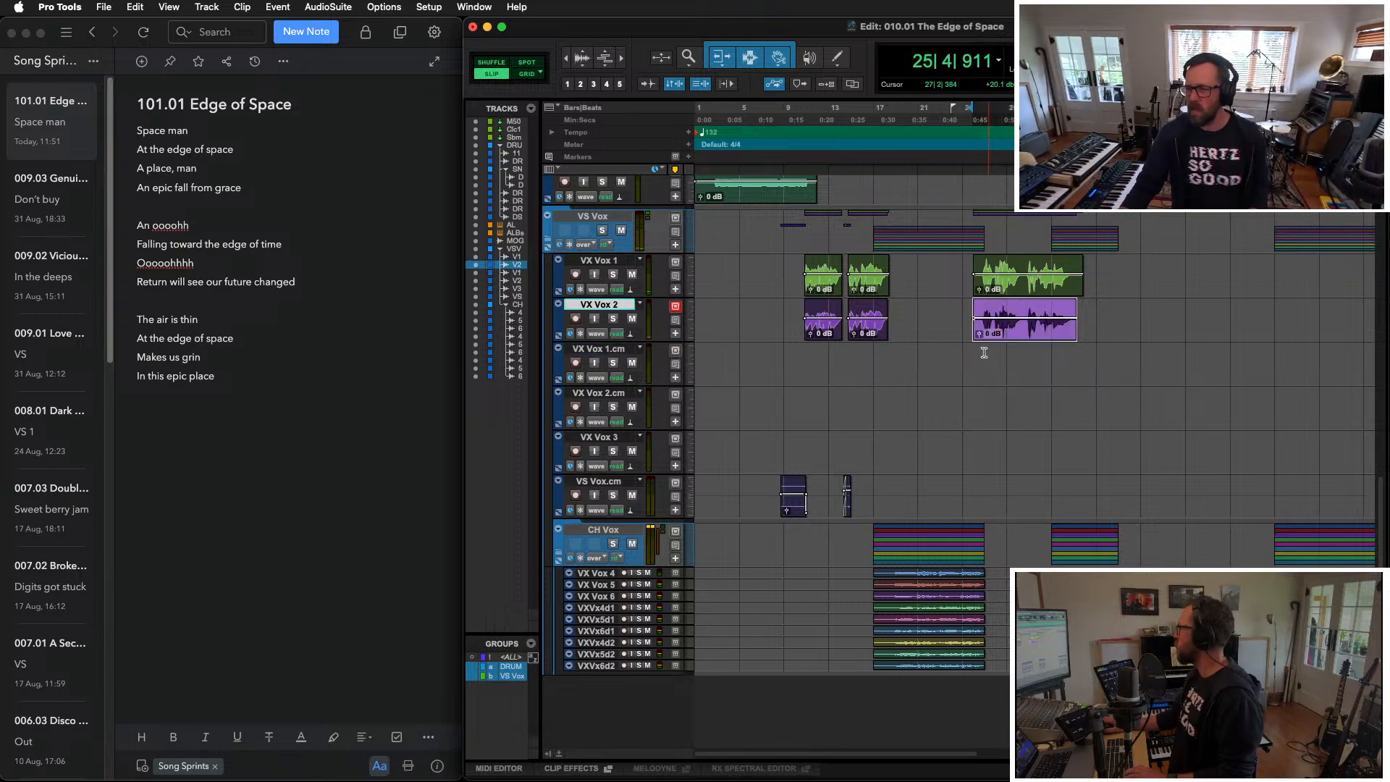
pyautogui.click(984, 353)
pyautogui.press('space')
pyautogui.press('super+bracketright')
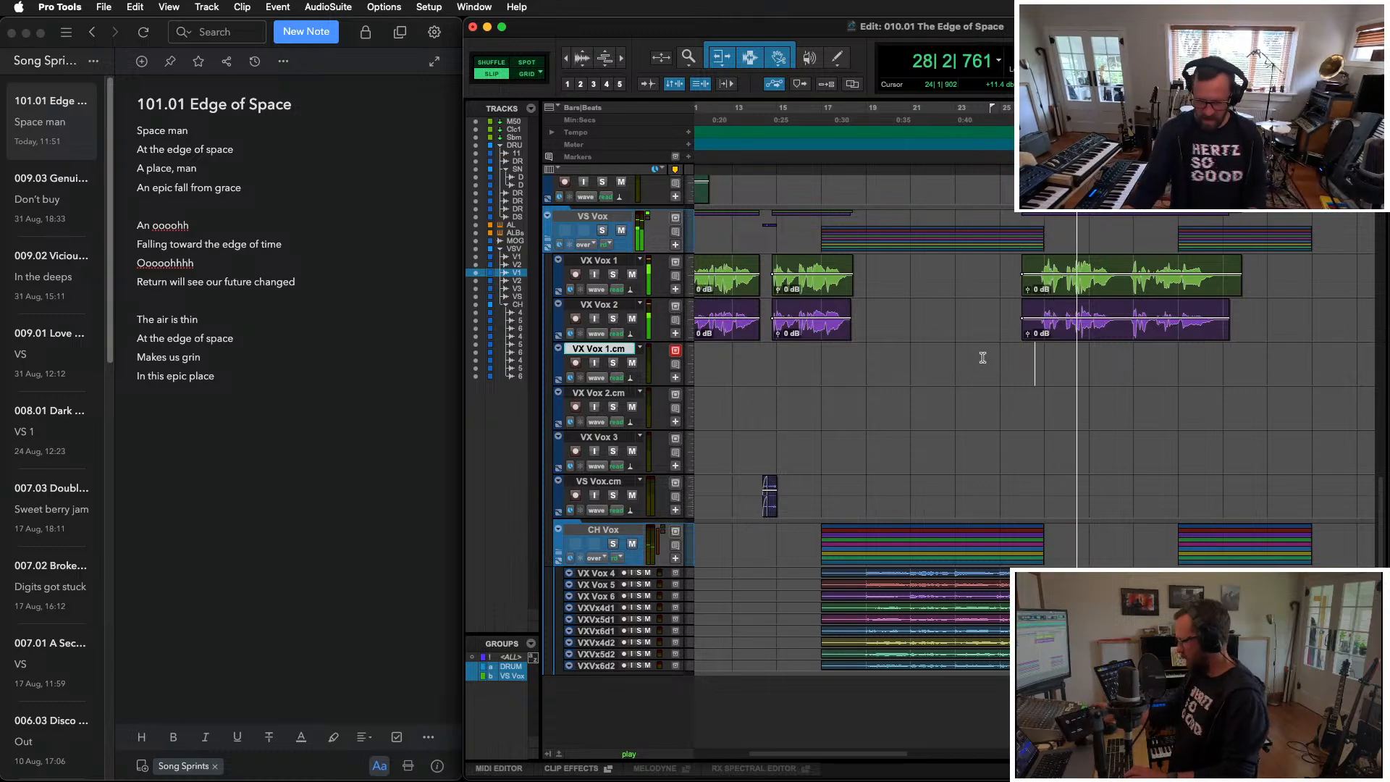
pyautogui.press('space')
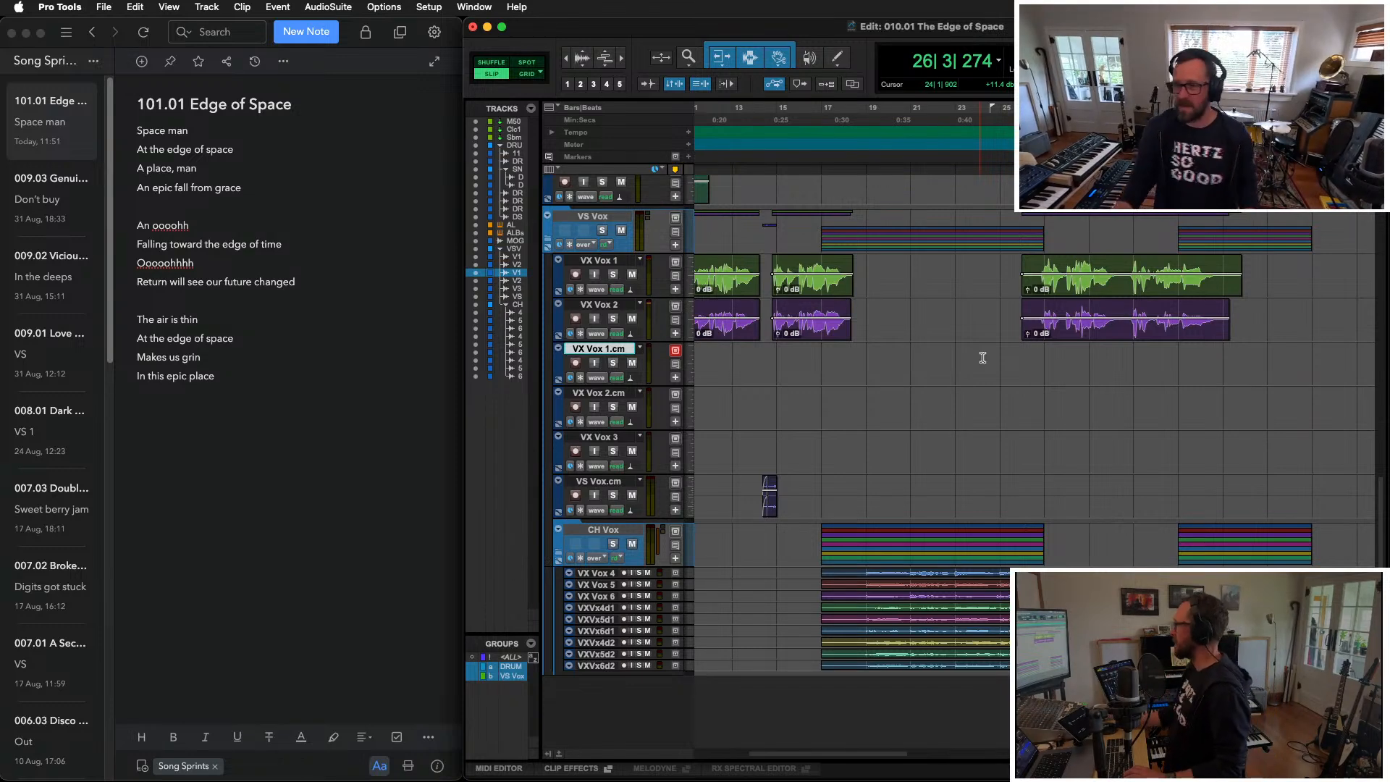
# Step: Place the VX Vox 3_01 clip from the Clips list on the VX Vox 3 track and spot it to its original time stamp, 9|1|000
pyautogui.click(626, 439)
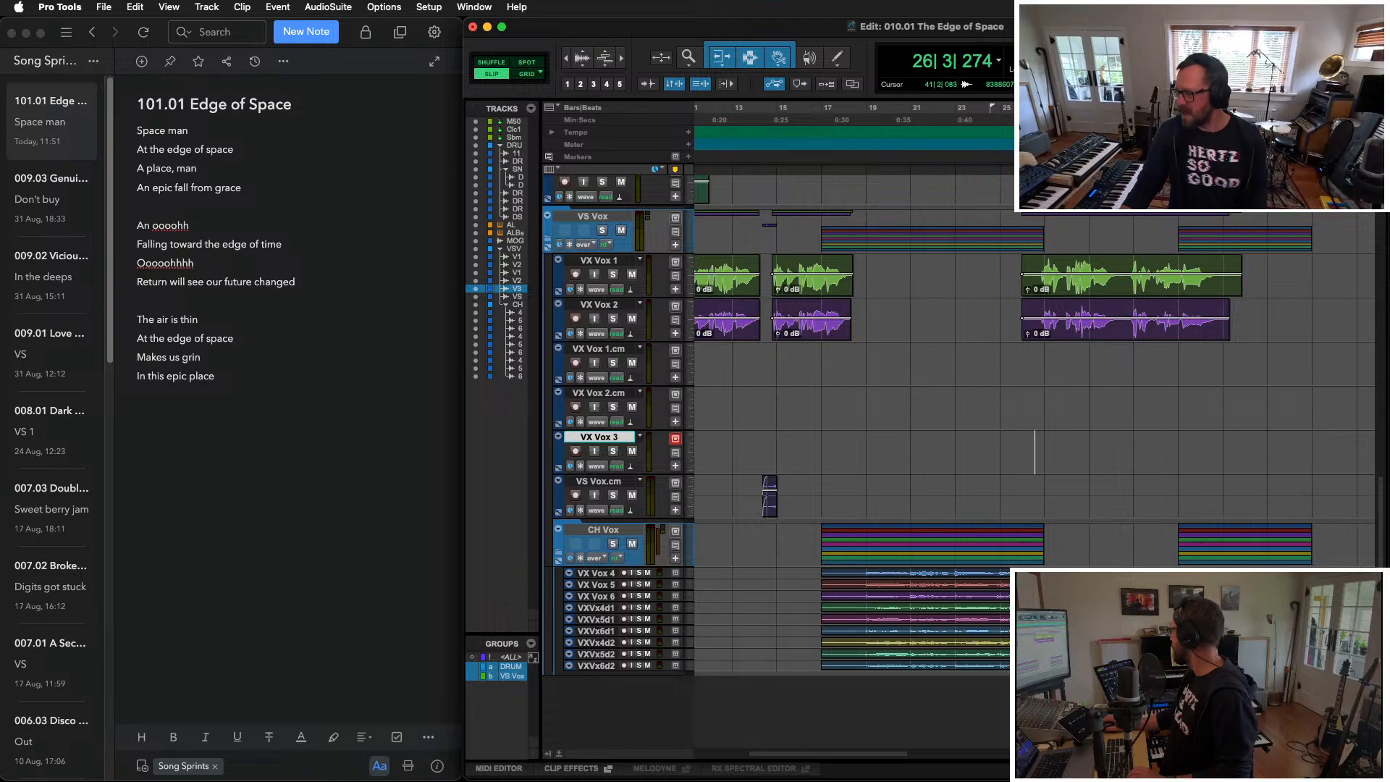
pyautogui.click(1370, 754)
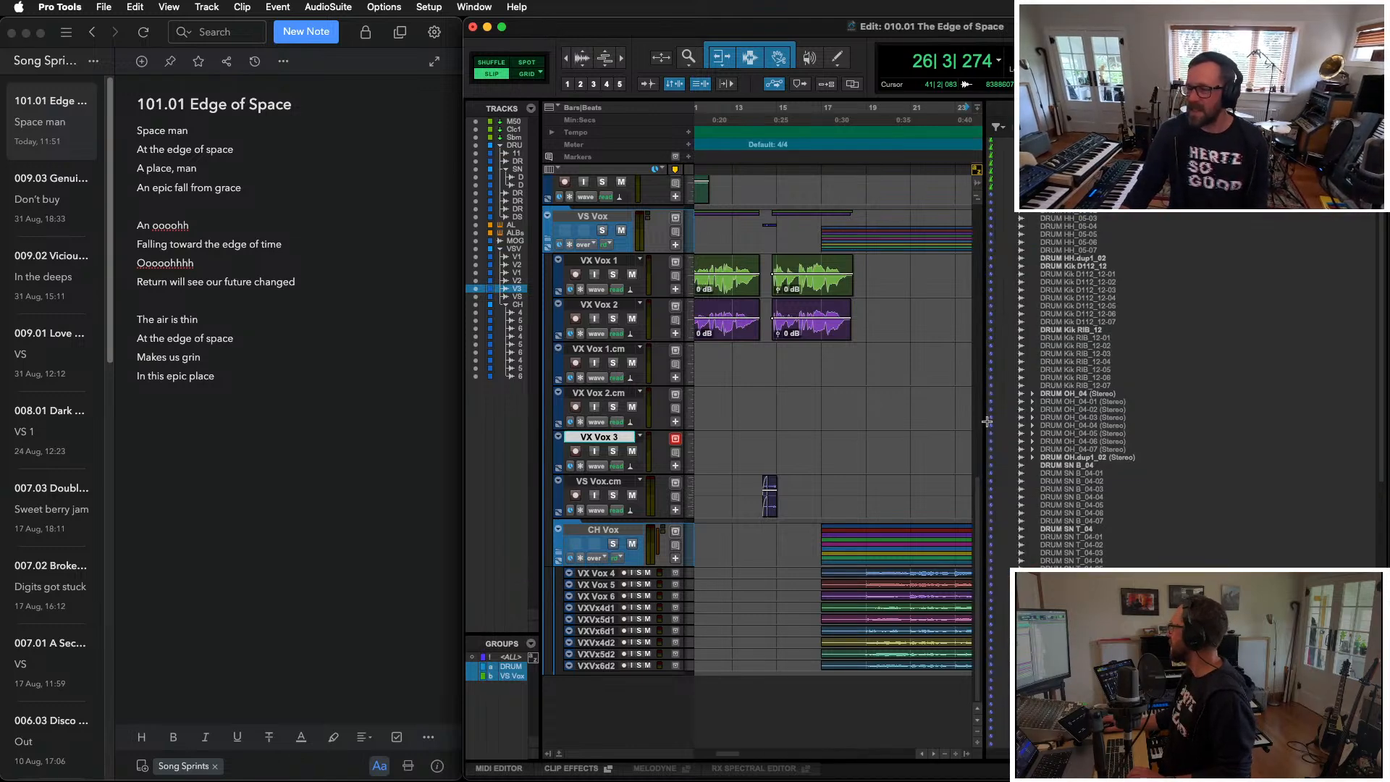
pyautogui.scroll(-15, 1137, 554)
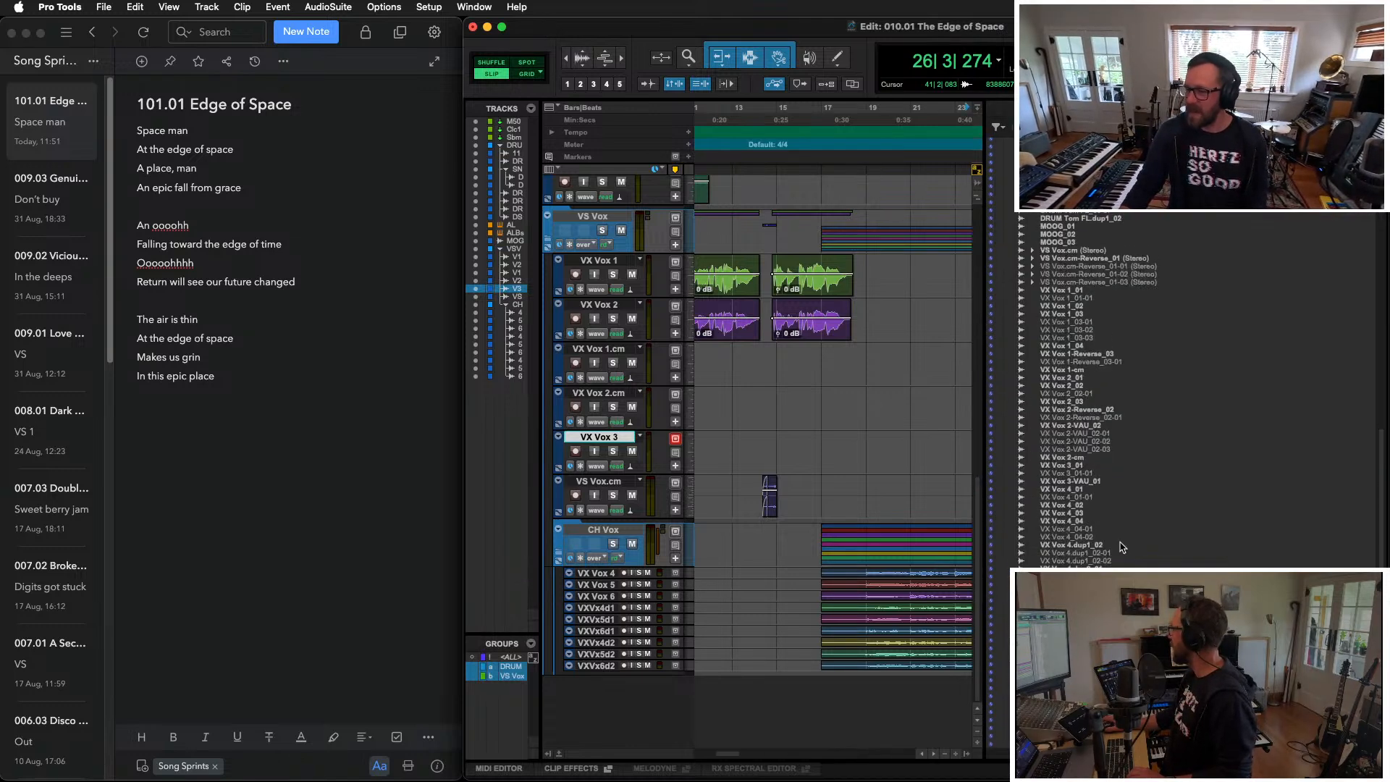
pyautogui.click(1076, 466)
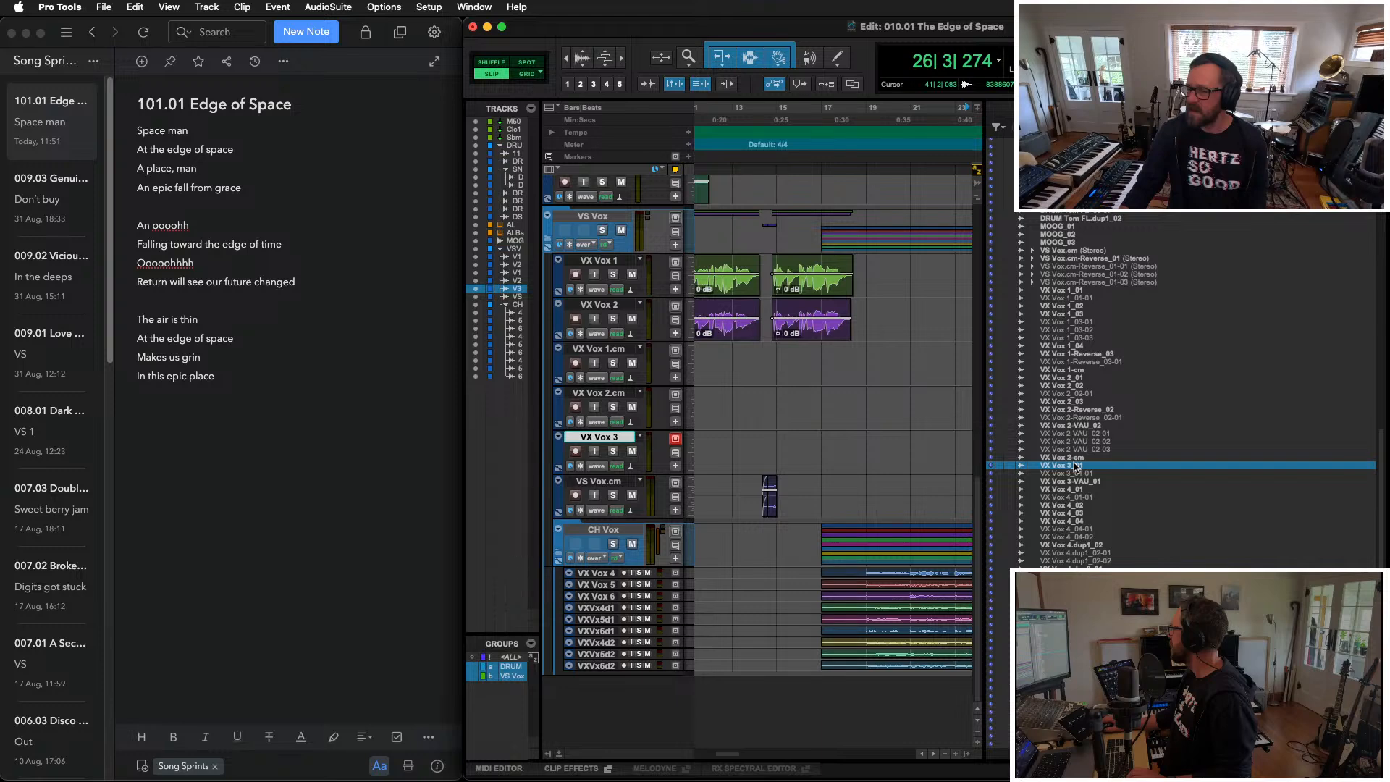
pyautogui.moveTo(1076, 465); pyautogui.dragTo(797, 455)
pyautogui.click(534, 63)
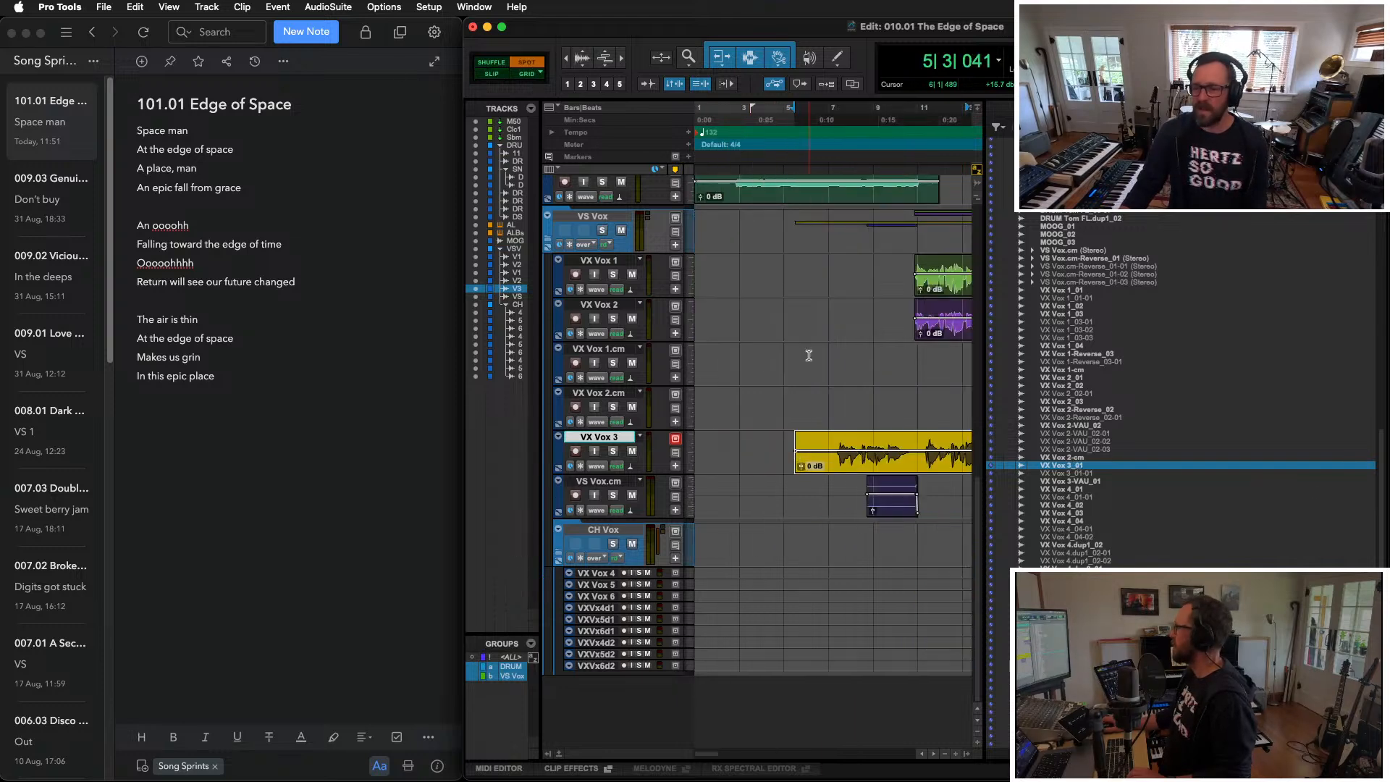
pyautogui.click(822, 463)
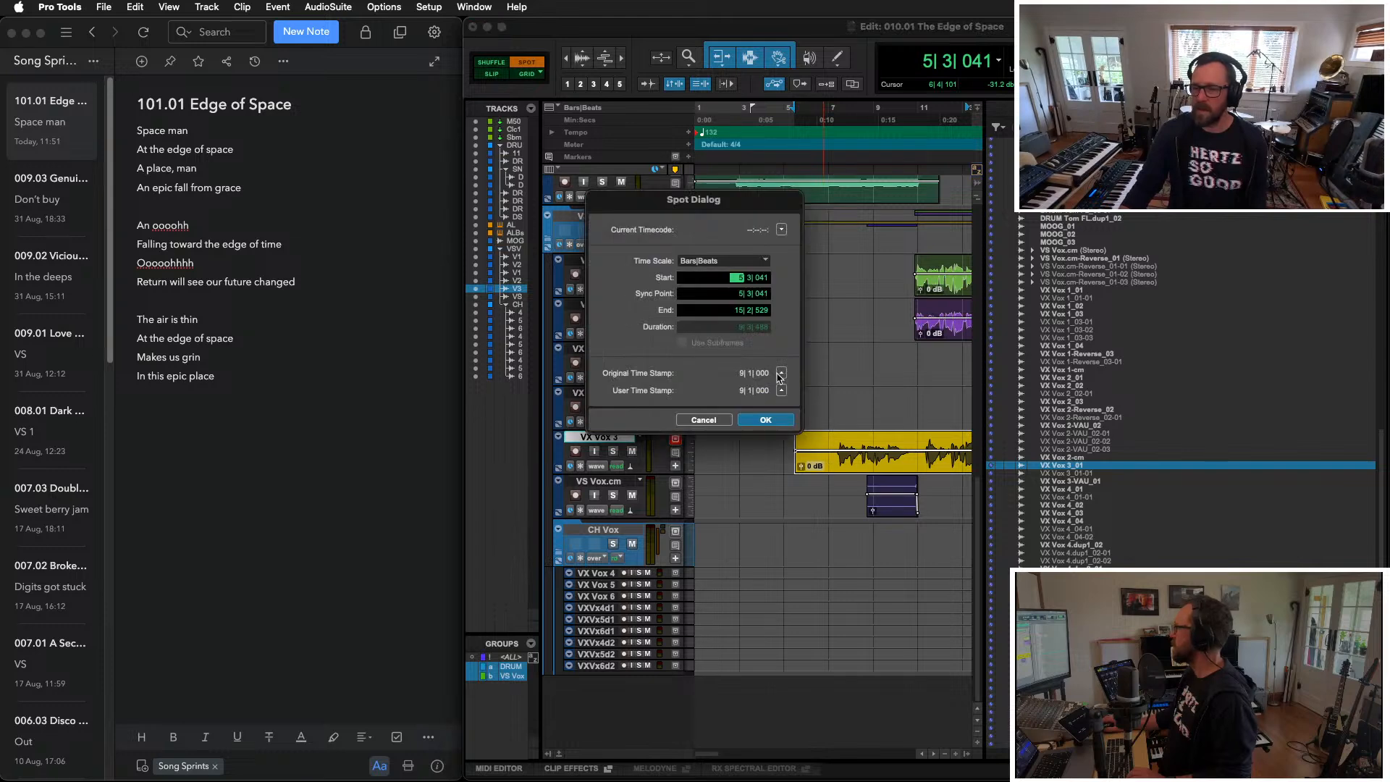
pyautogui.click(765, 420)
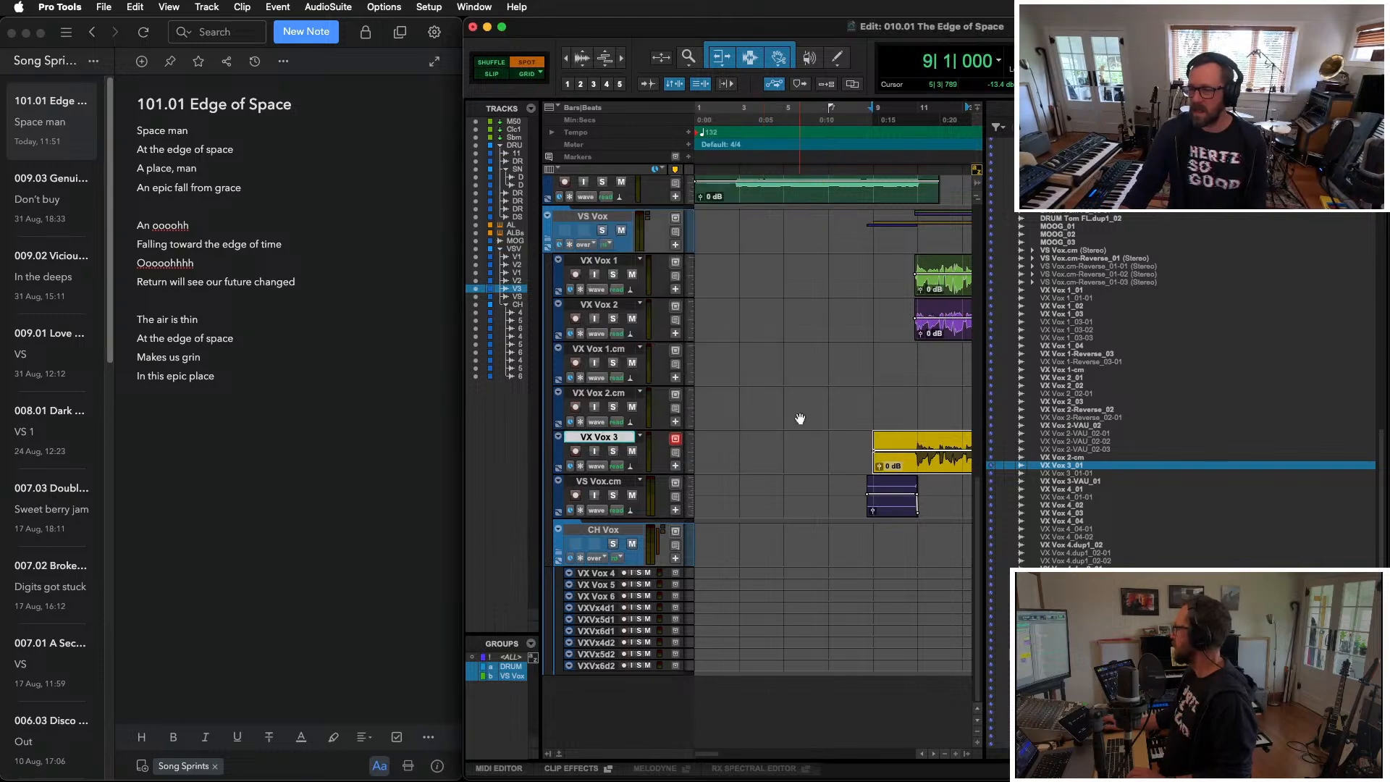
# Step: Move the VX Vox 3 track directly below VX Vox 2 and trim the start of its clip to 10|3|779
pyautogui.hscroll(5, 799, 418)
pyautogui.hscroll(-3, 794, 415)
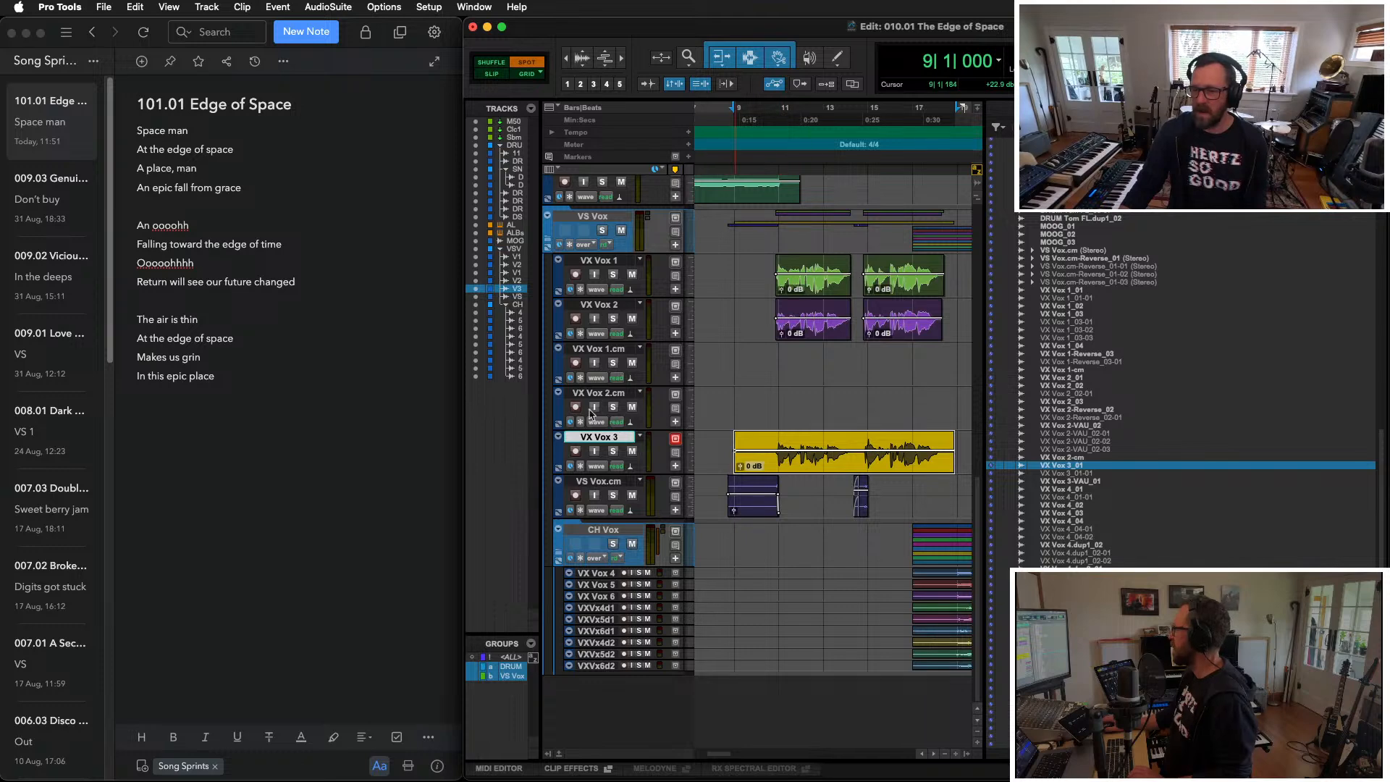
pyautogui.moveTo(603, 438); pyautogui.dragTo(603, 348)
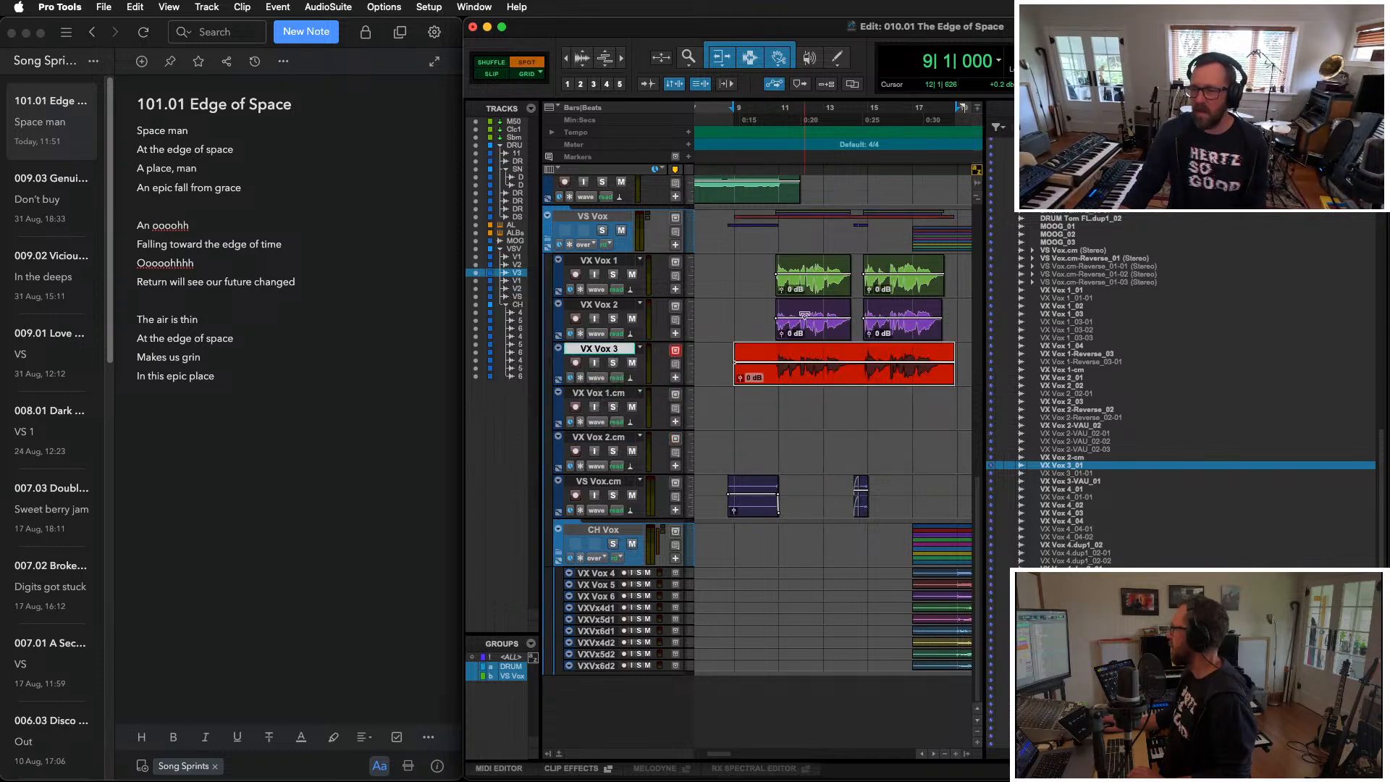
pyautogui.click(772, 347)
pyautogui.press('a')
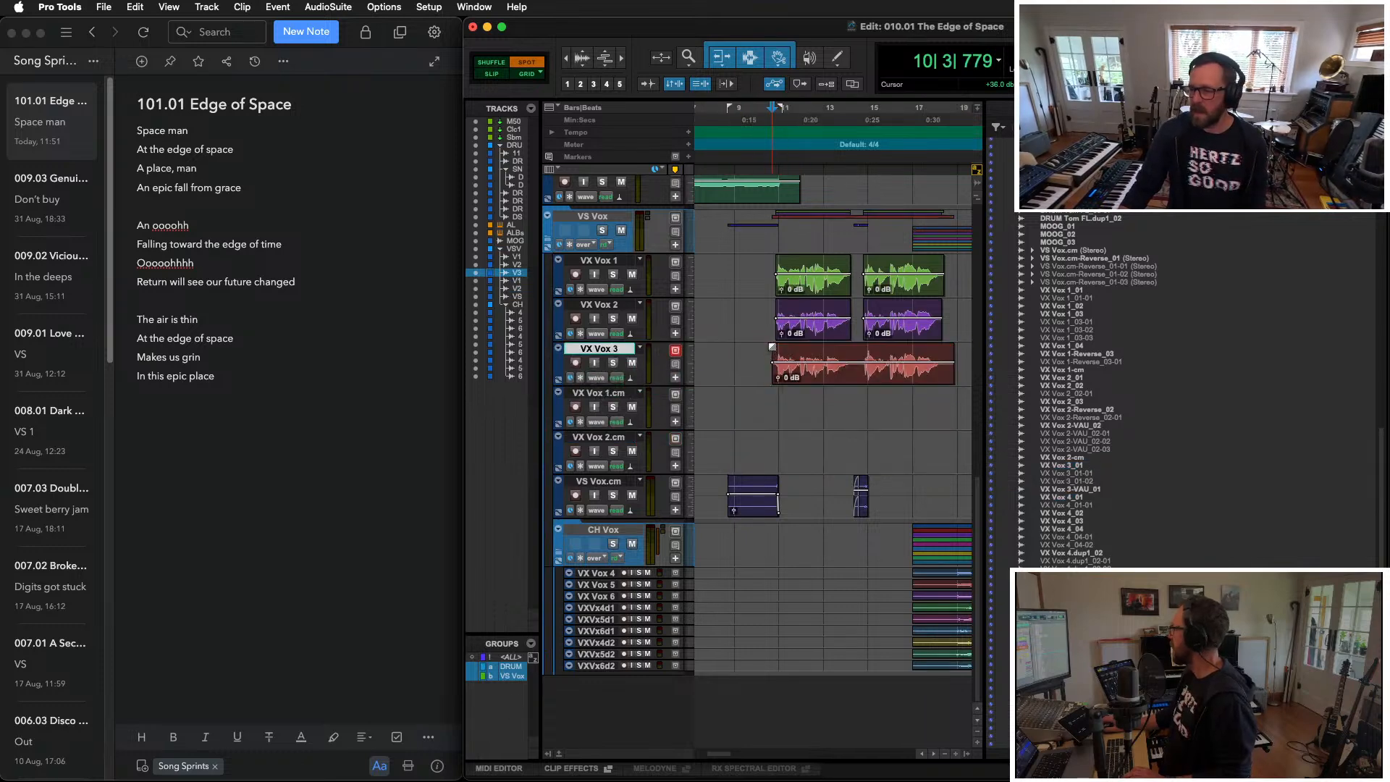
# Step: Place the VX Vox 3-VAU_01 clip from the Clips list on VX Vox 3 and spot it to its original time stamp, 10|3|156
pyautogui.moveTo(1070, 489); pyautogui.dragTo(779, 370)
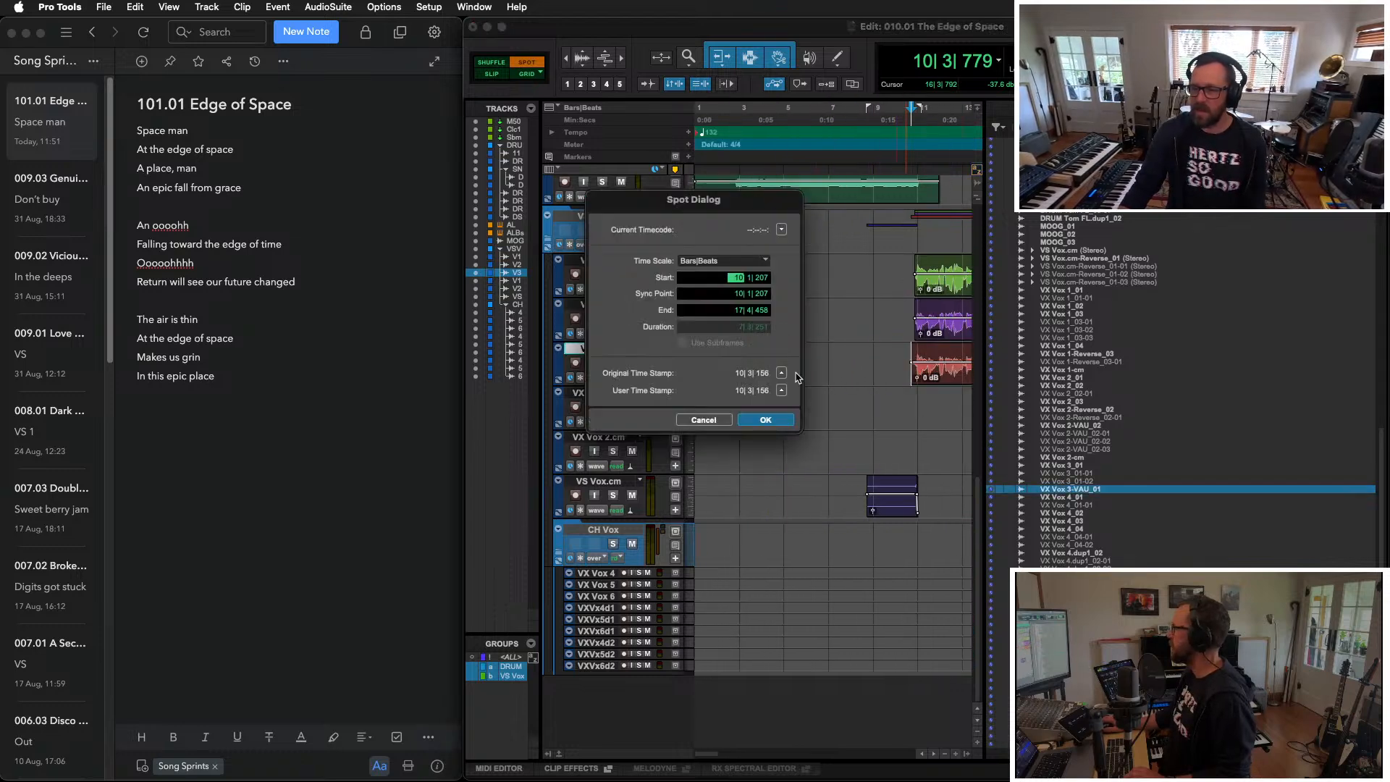
pyautogui.click(766, 421)
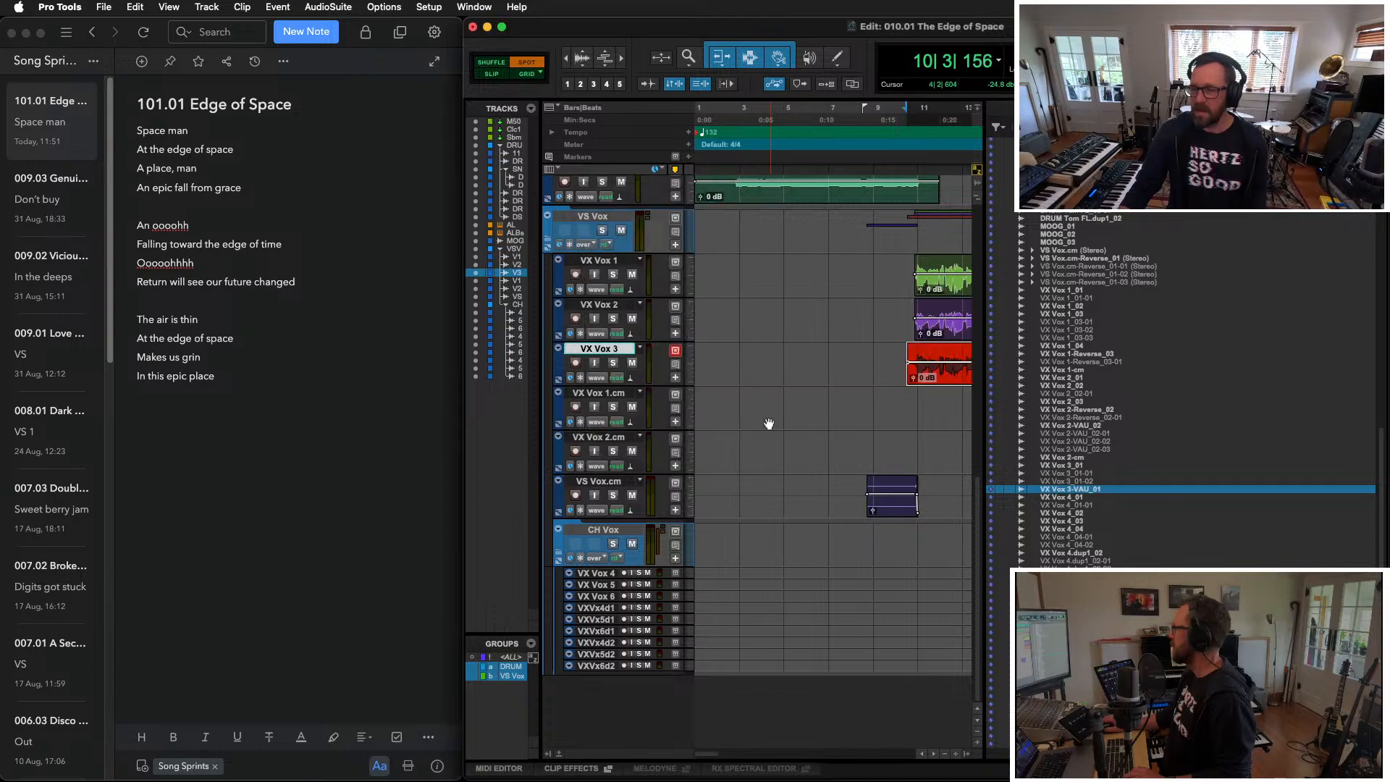
pyautogui.hscroll(5, 755, 450)
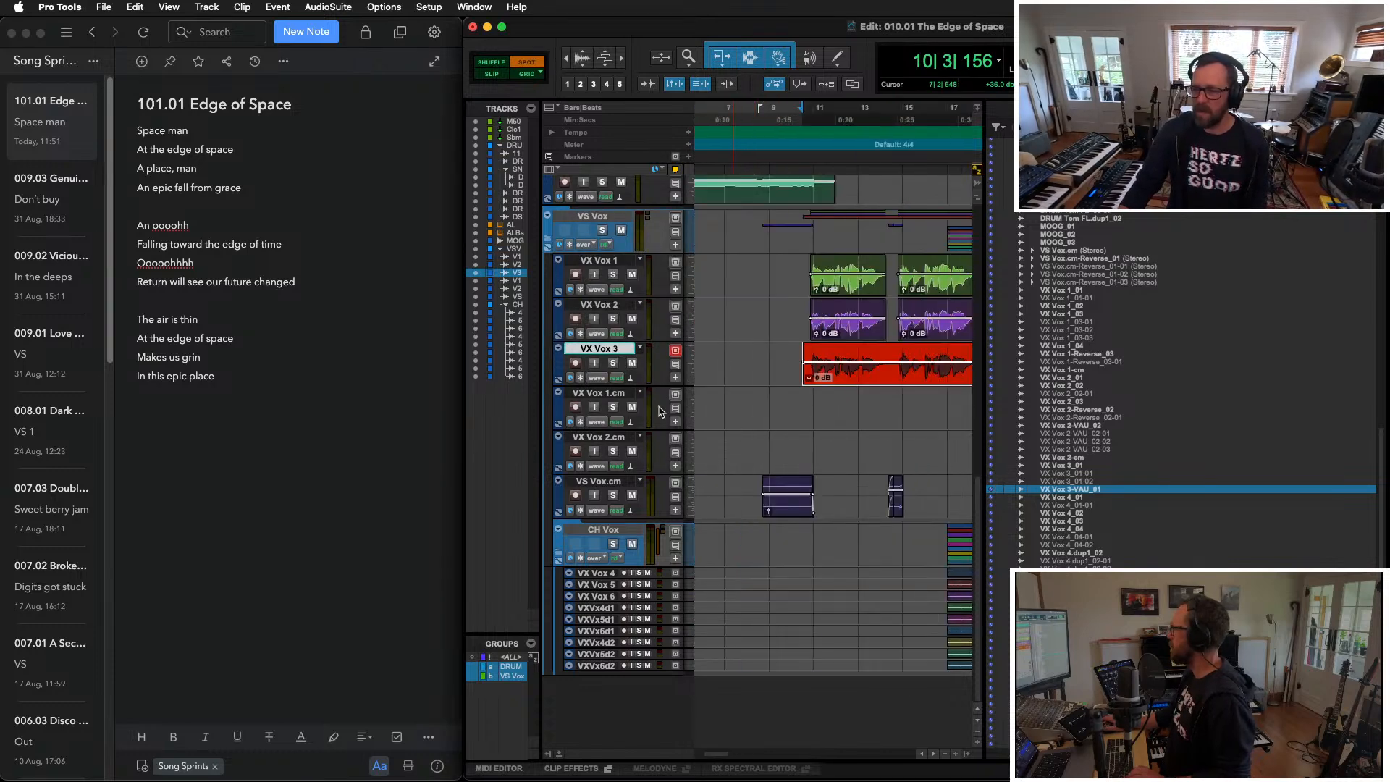
# Step: Switch to Slip mode and delete the leftover VX Vox 3_01 fragment starting at 18|2|407 on VX Vox 3
pyautogui.click(492, 74)
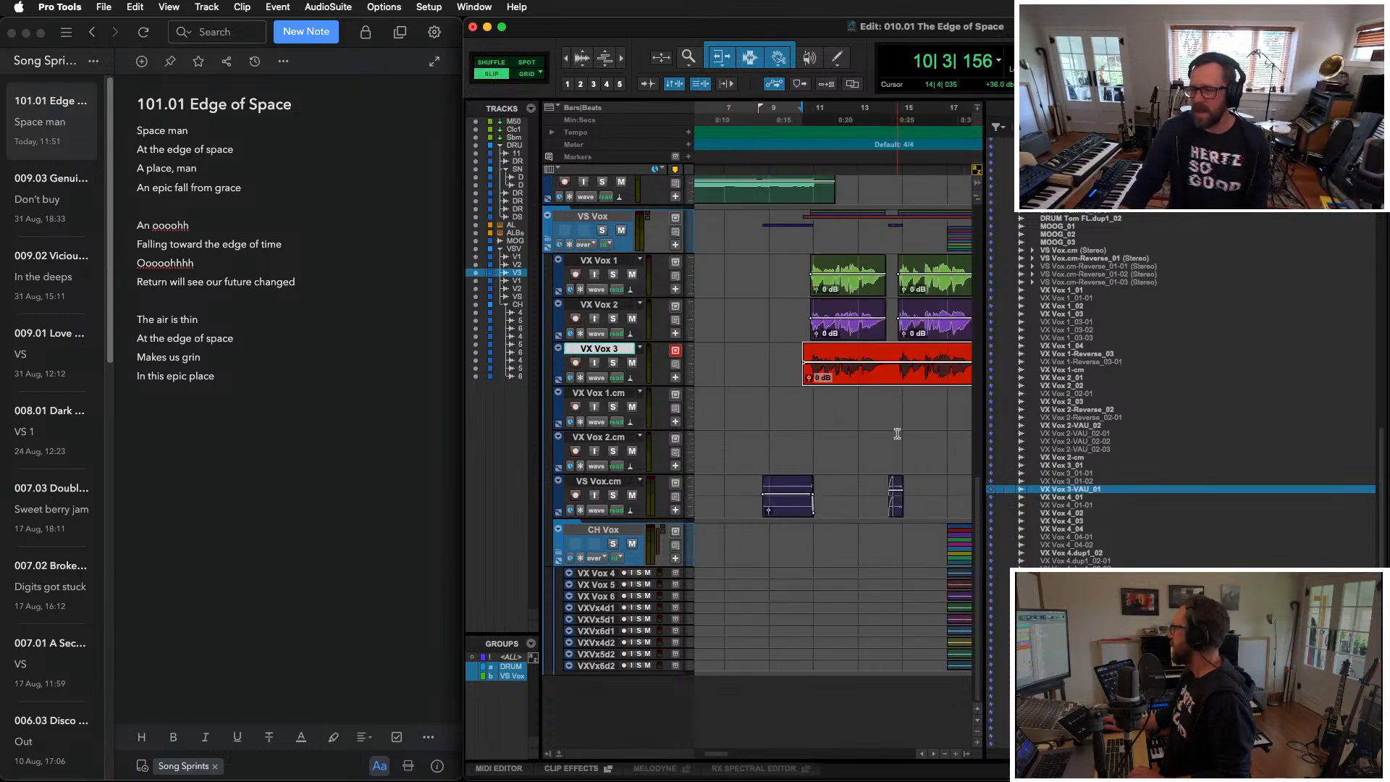
pyautogui.hscroll(6, 896, 433)
pyautogui.click(769, 375)
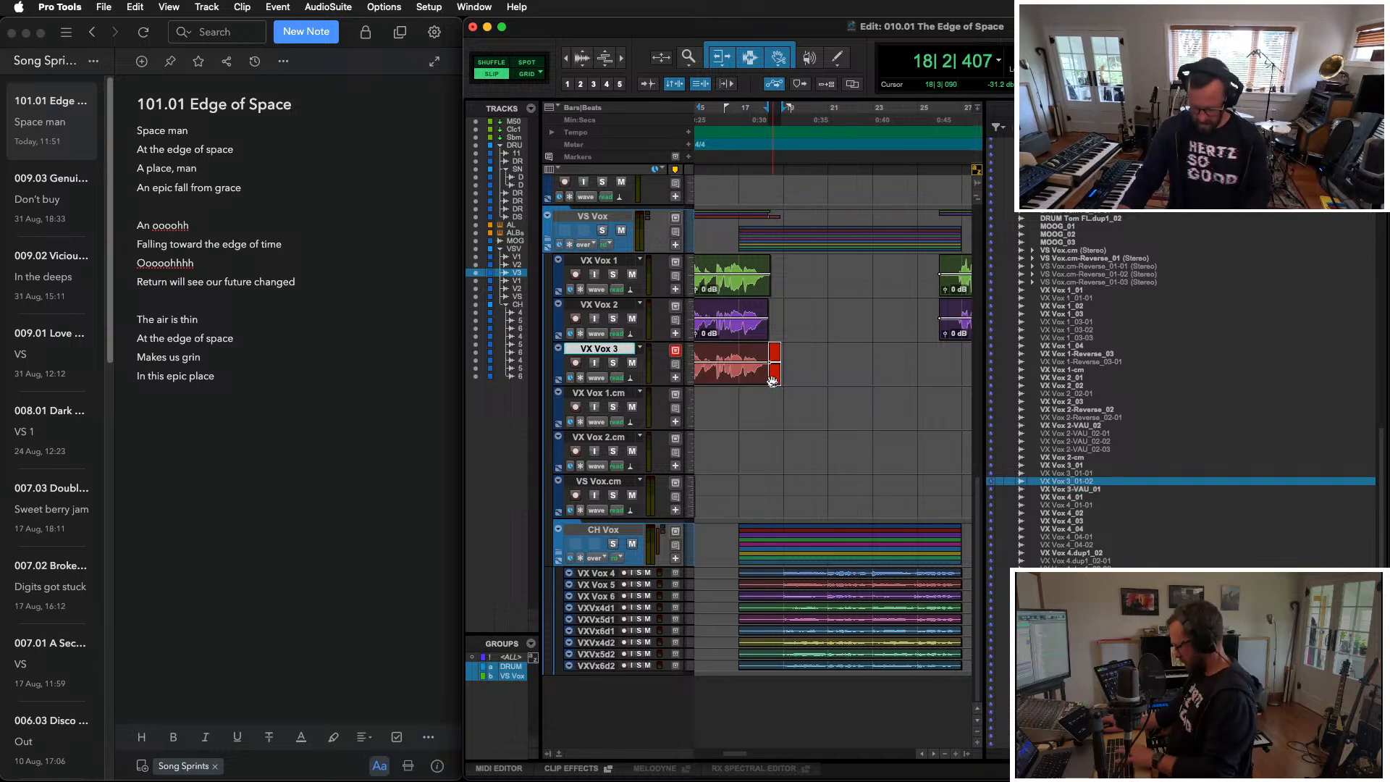
pyautogui.press('super+bracketleft')
pyautogui.press('super+bracketleft')
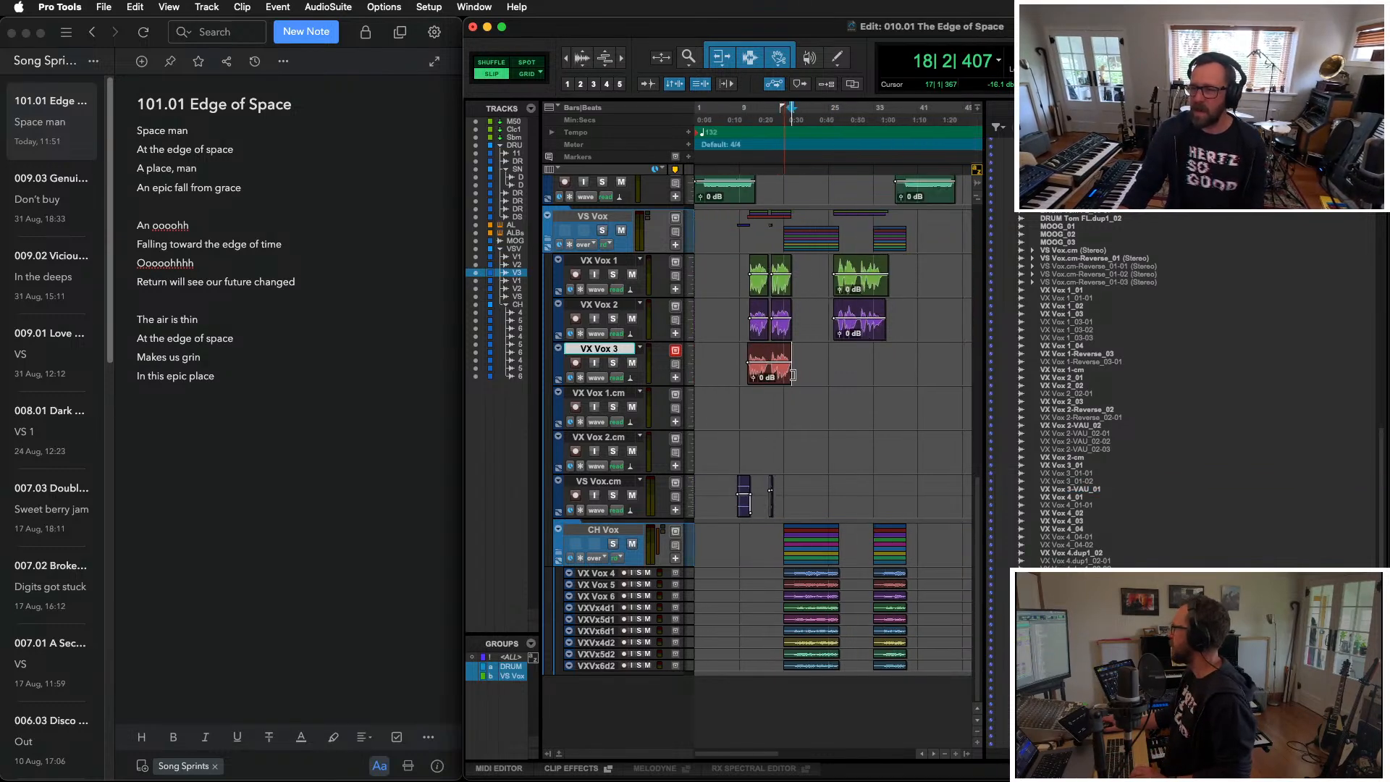
# Step: Check the VX Vox 3 channel in the Mix window and duplicate its track without copying the clips
pyautogui.click(832, 353)
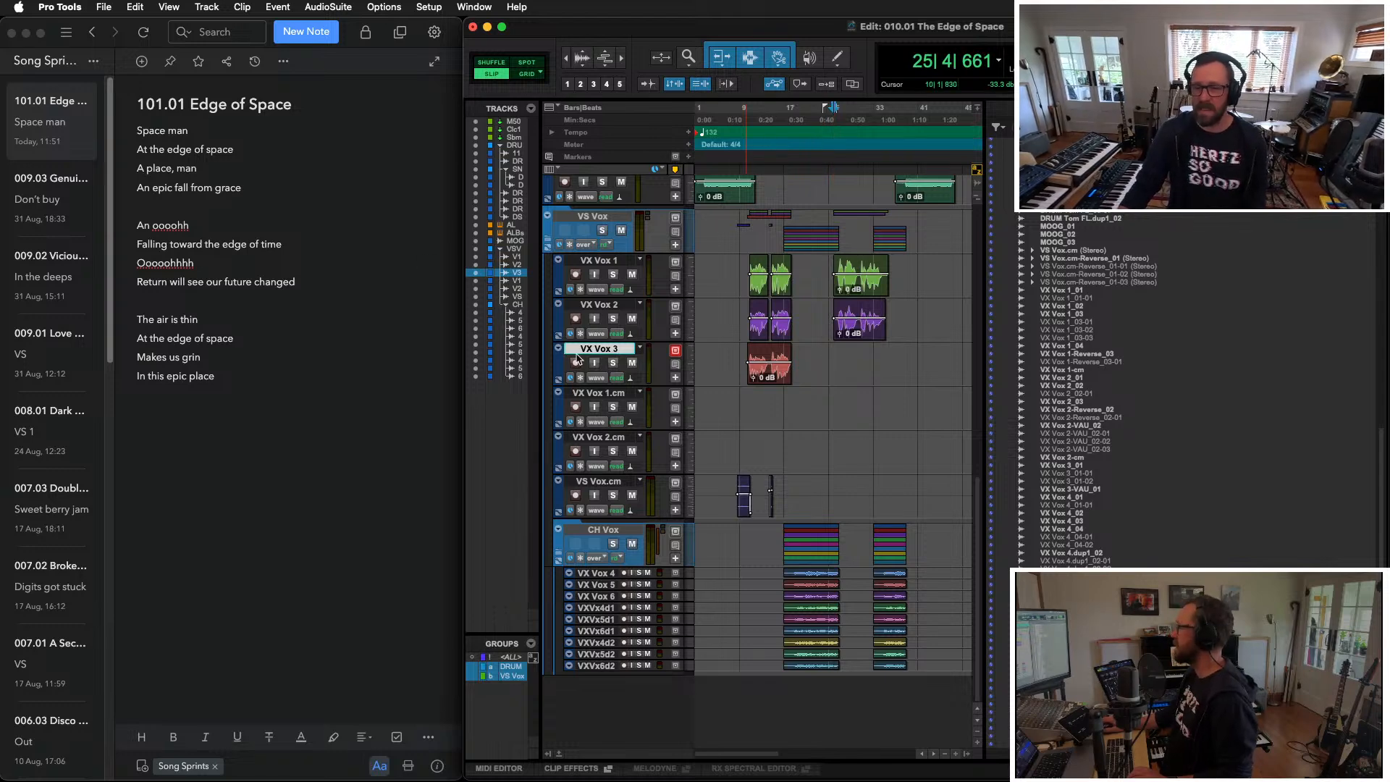
pyautogui.click(721, 345)
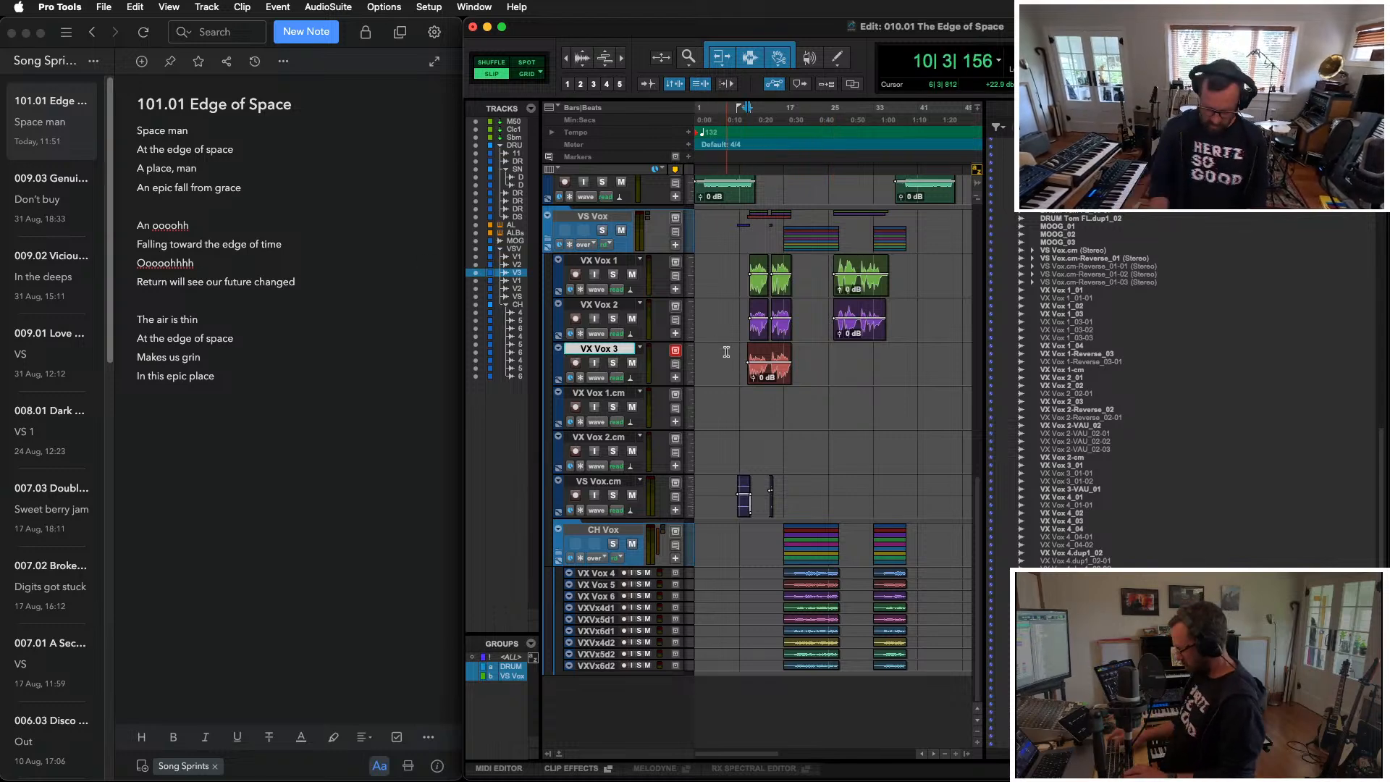
pyautogui.press('super+equal')
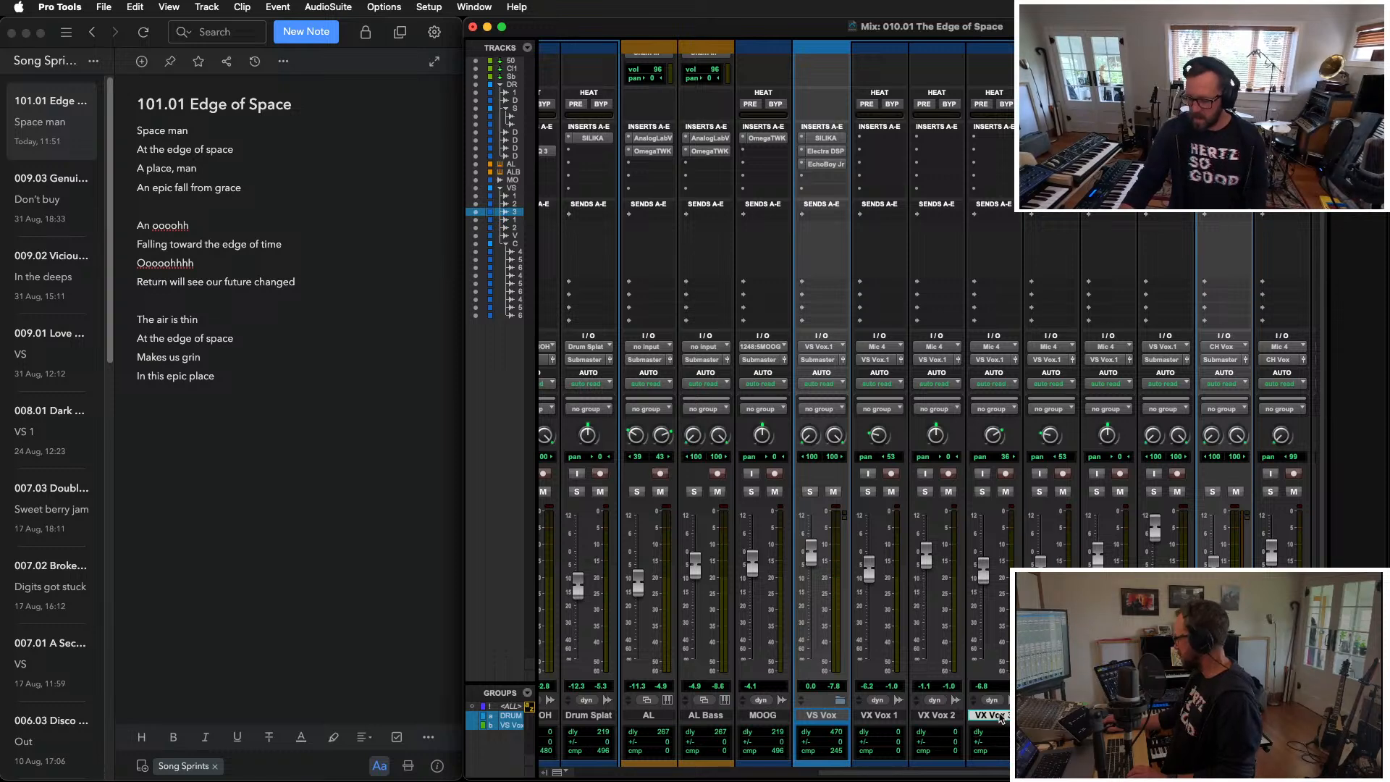
pyautogui.press('super+equal')
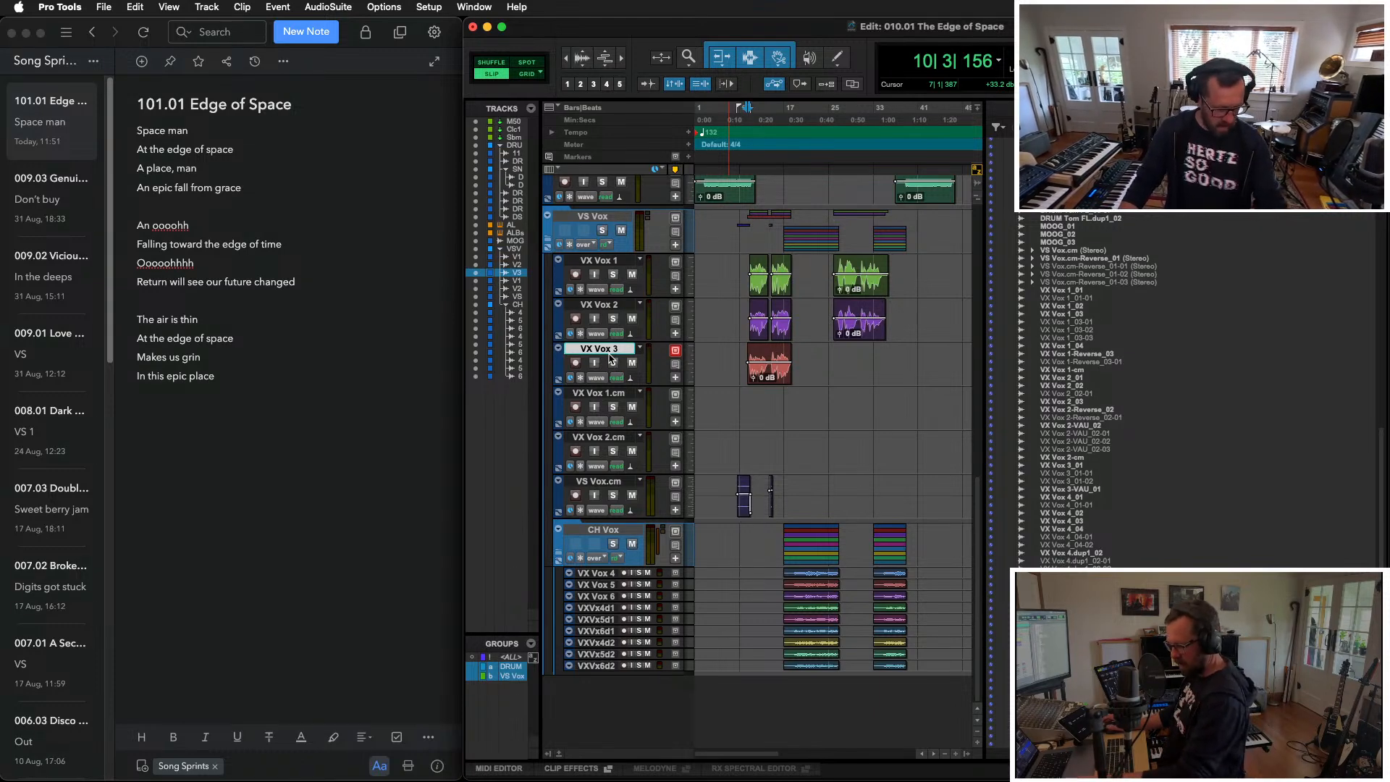
pyautogui.hotkey('alt', 'shift', 'd')
pyautogui.press('Return')
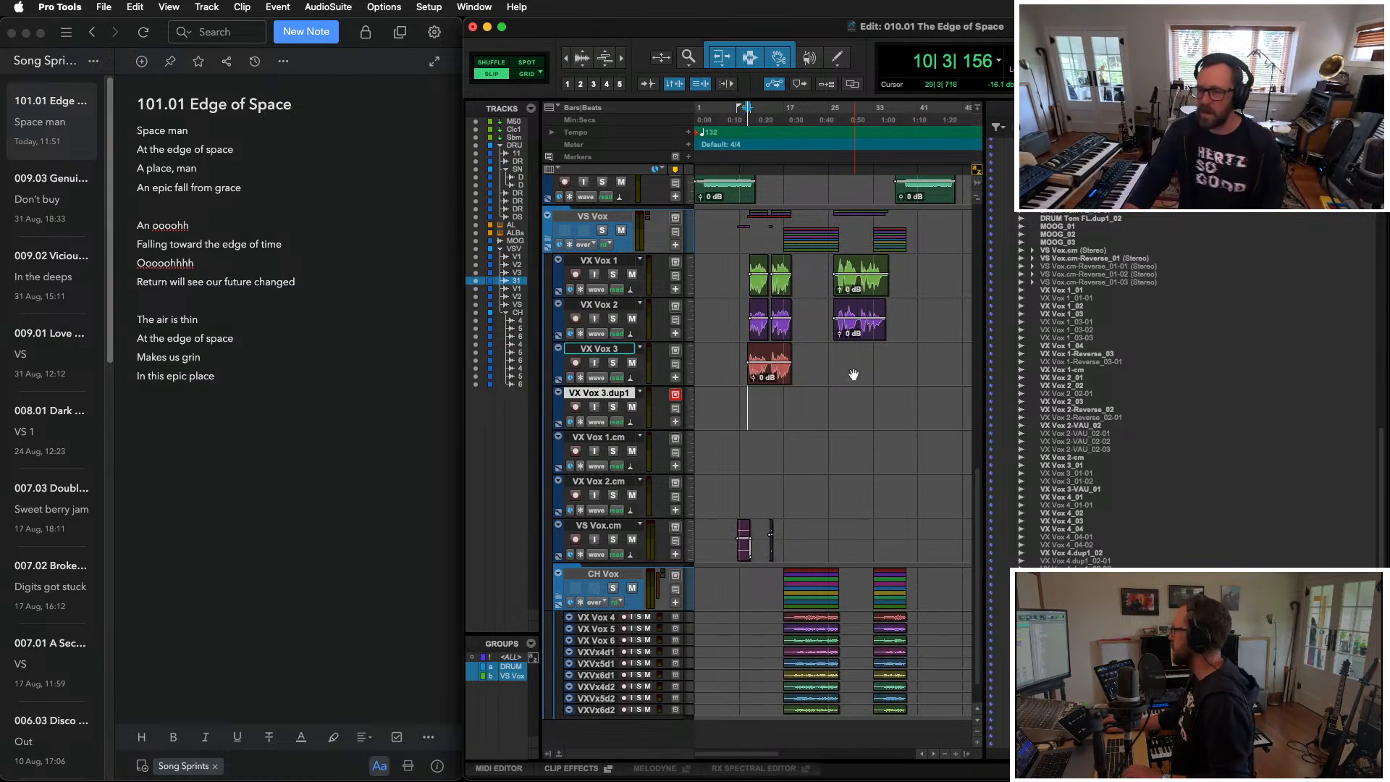
# Step: Record-enable VX Vox 3 and set the start position to the beginning of the second-verse clip on VX Vox 2, 25|4|911
pyautogui.click(832, 353)
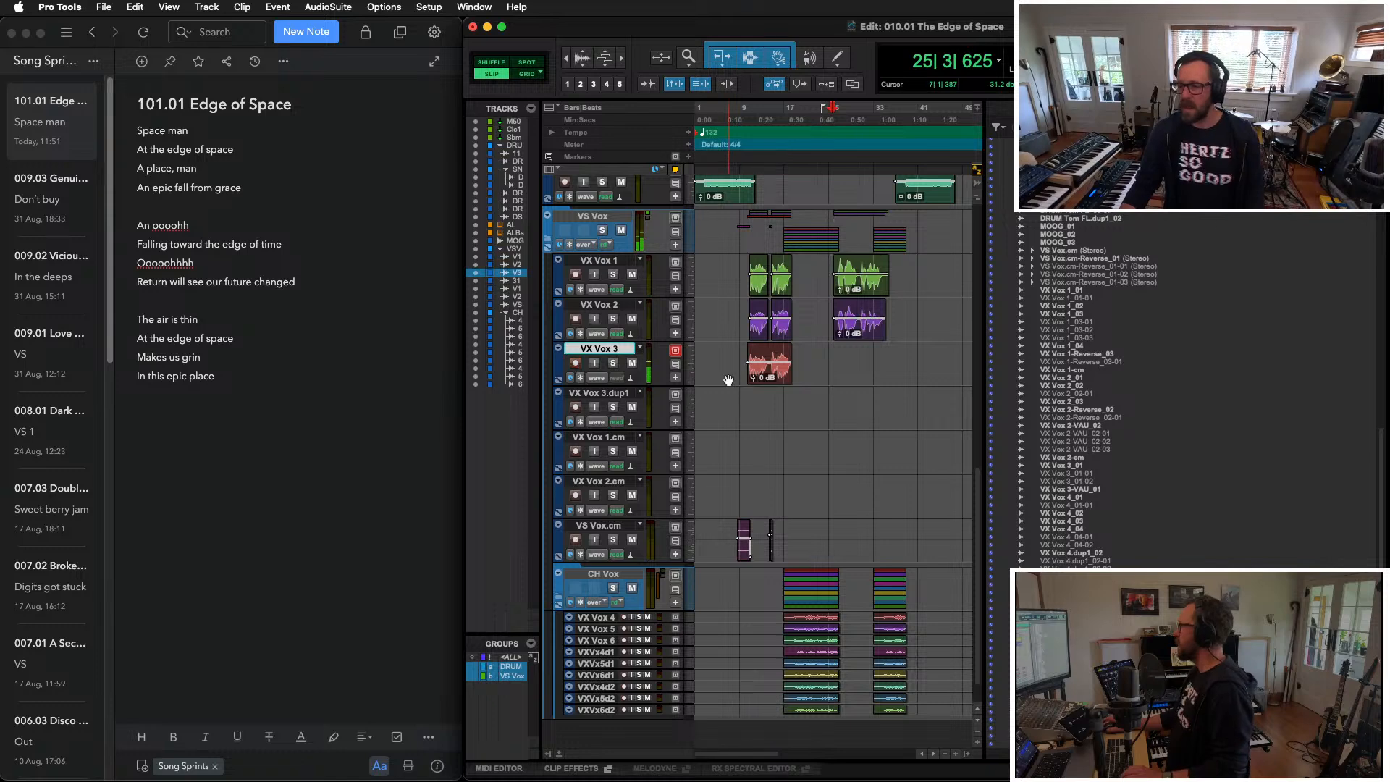
pyautogui.press('t')
pyautogui.press('t')
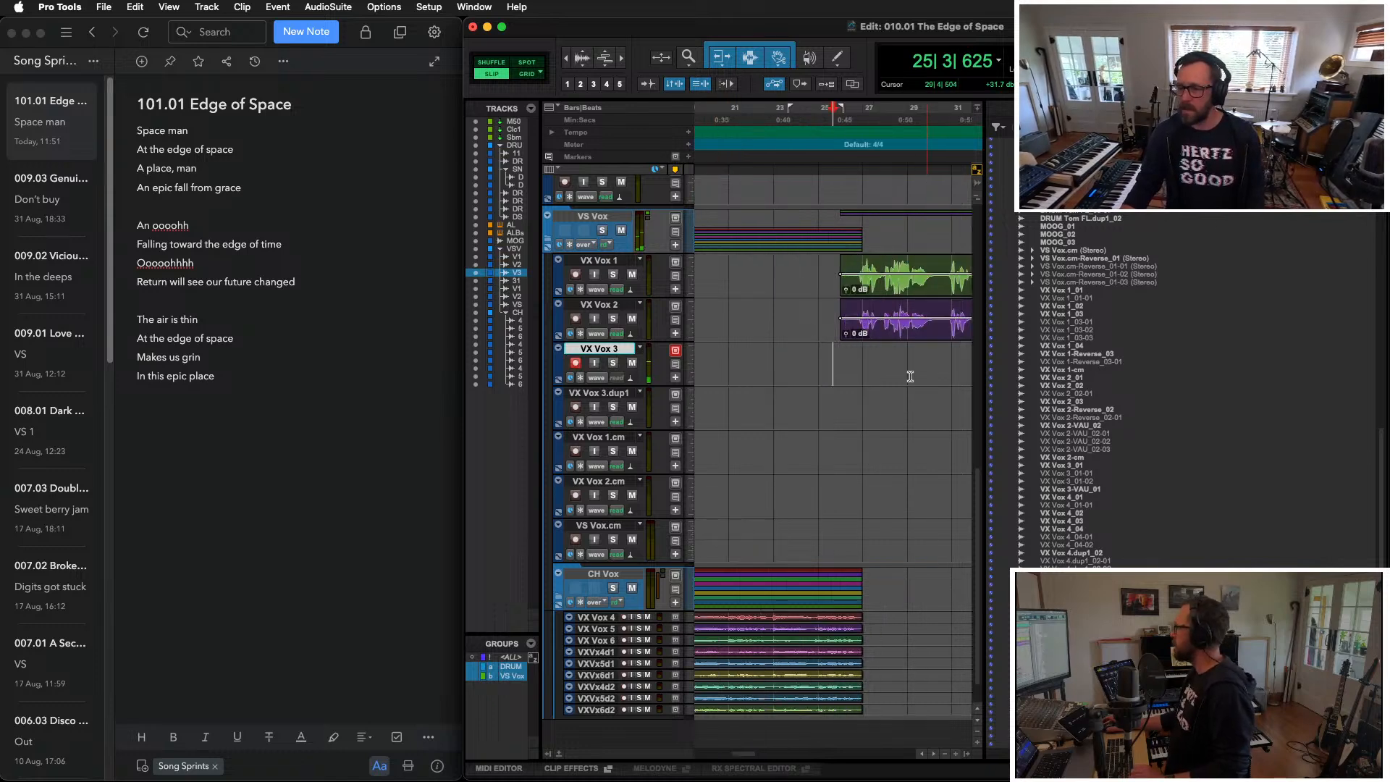
pyautogui.click(816, 305)
pyautogui.press('Tab')
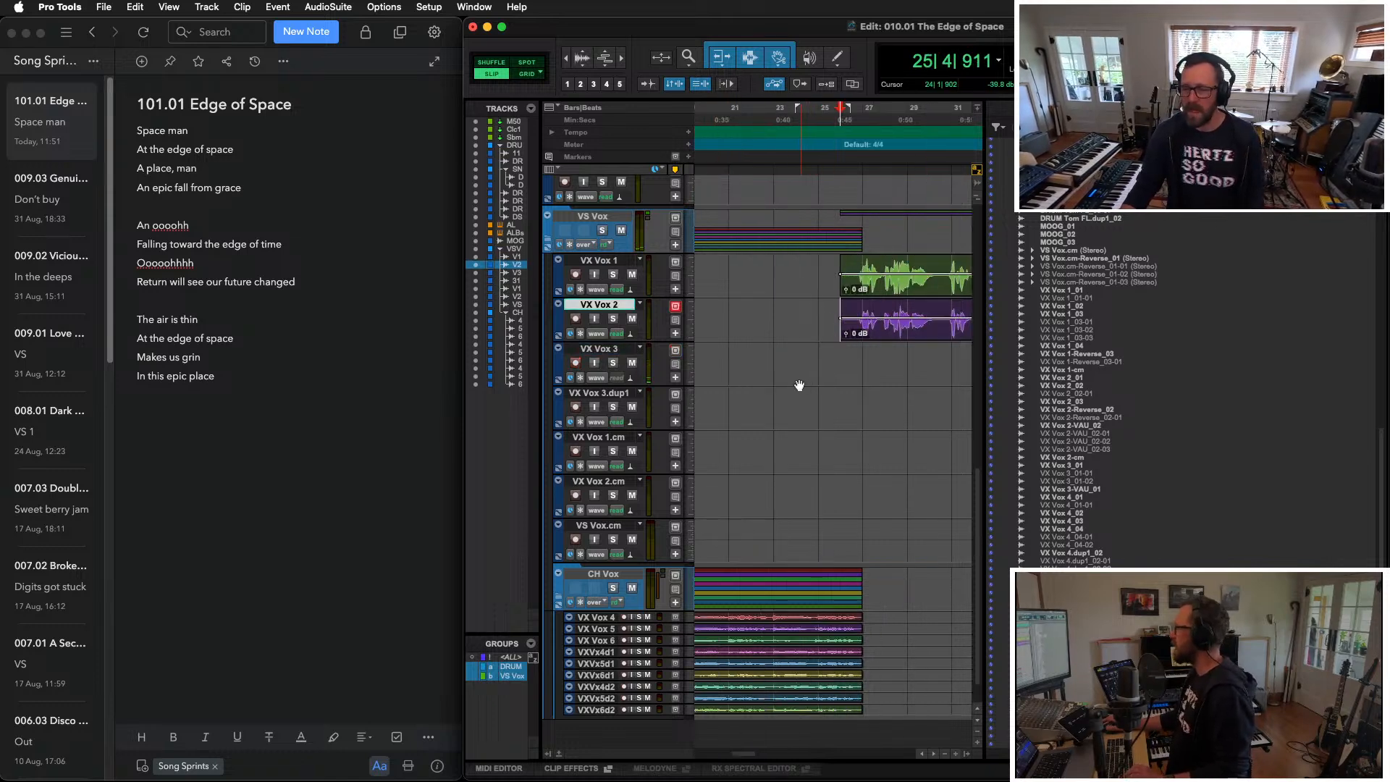
# Step: Hide the Clips list to give the second-verse timeline more room
pyautogui.hscroll(2, 794, 377)
pyautogui.scroll(-2, 792, 373)
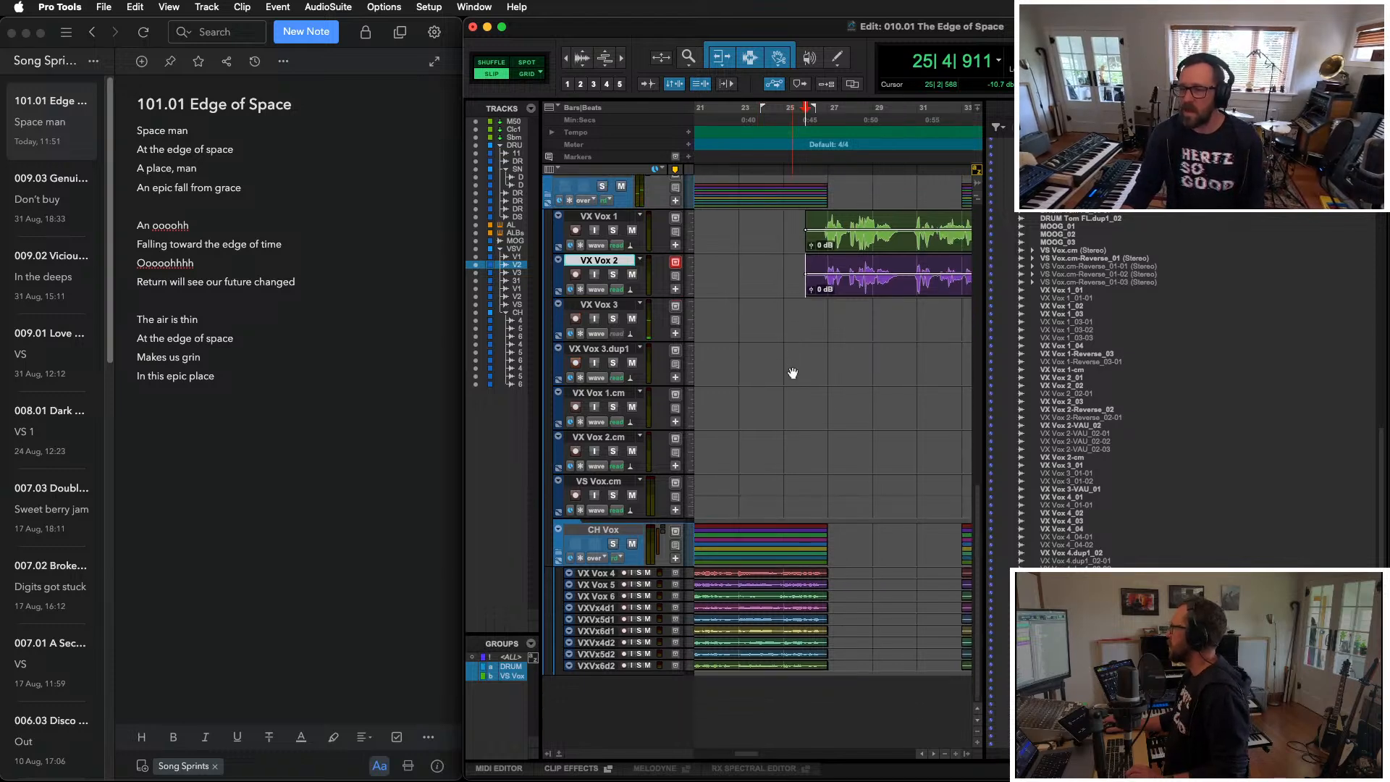
pyautogui.hscroll(4, 816, 354)
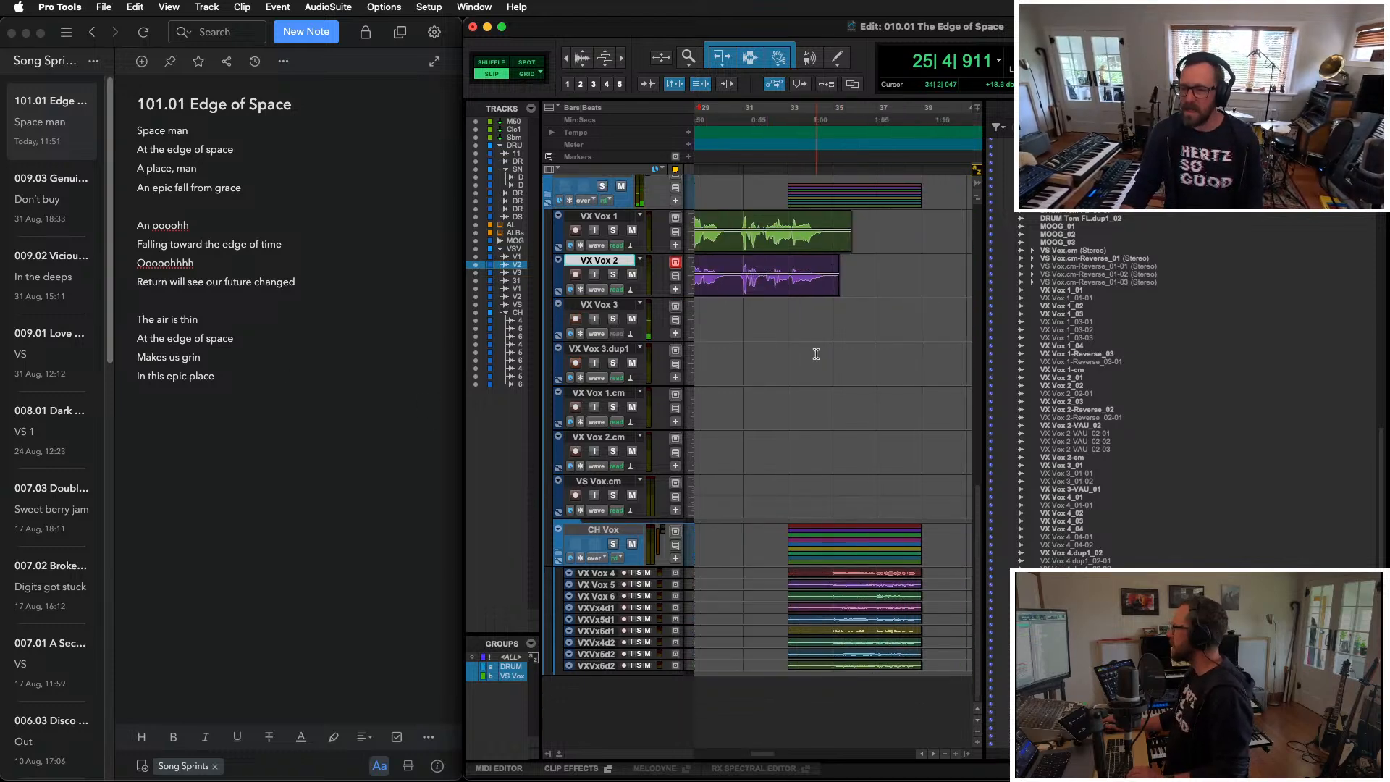
pyautogui.hscroll(-4, 816, 354)
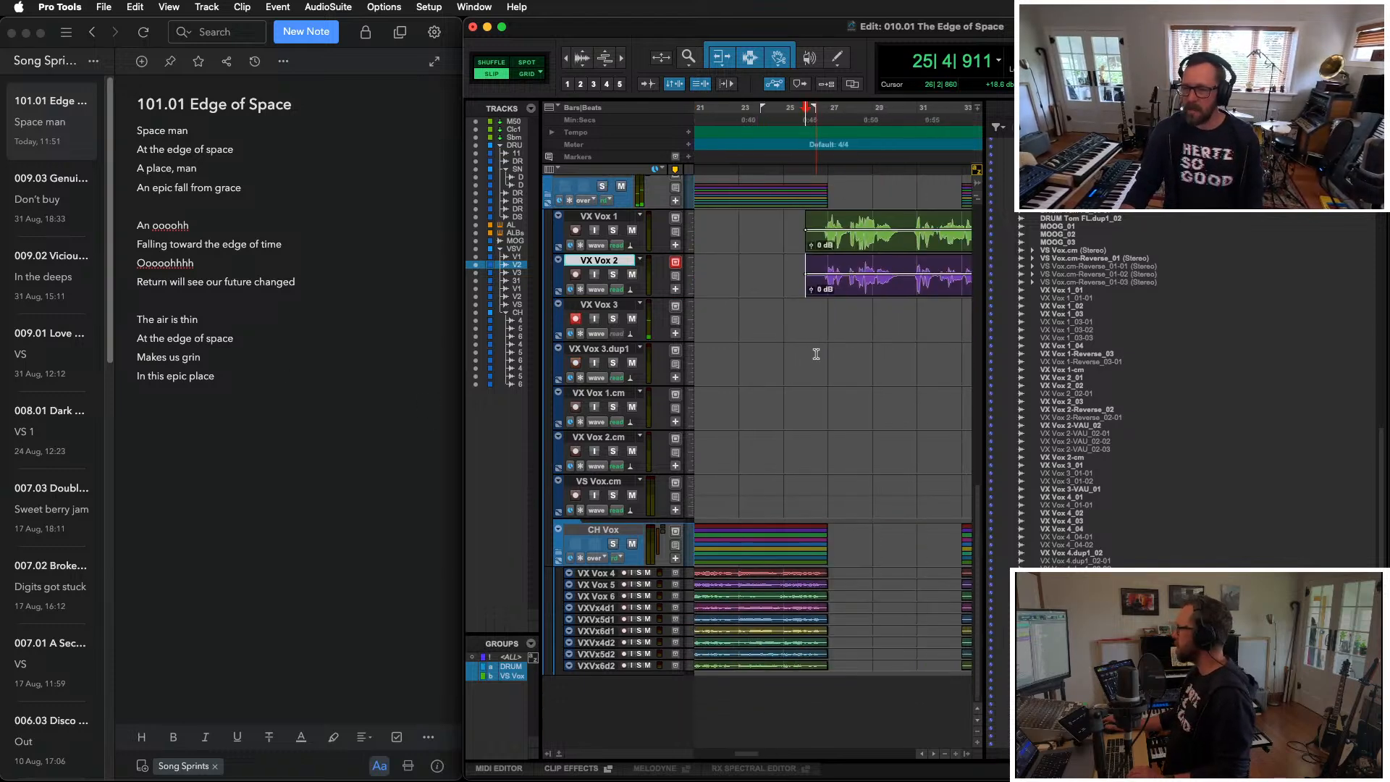
pyautogui.doubleClick(965, 758)
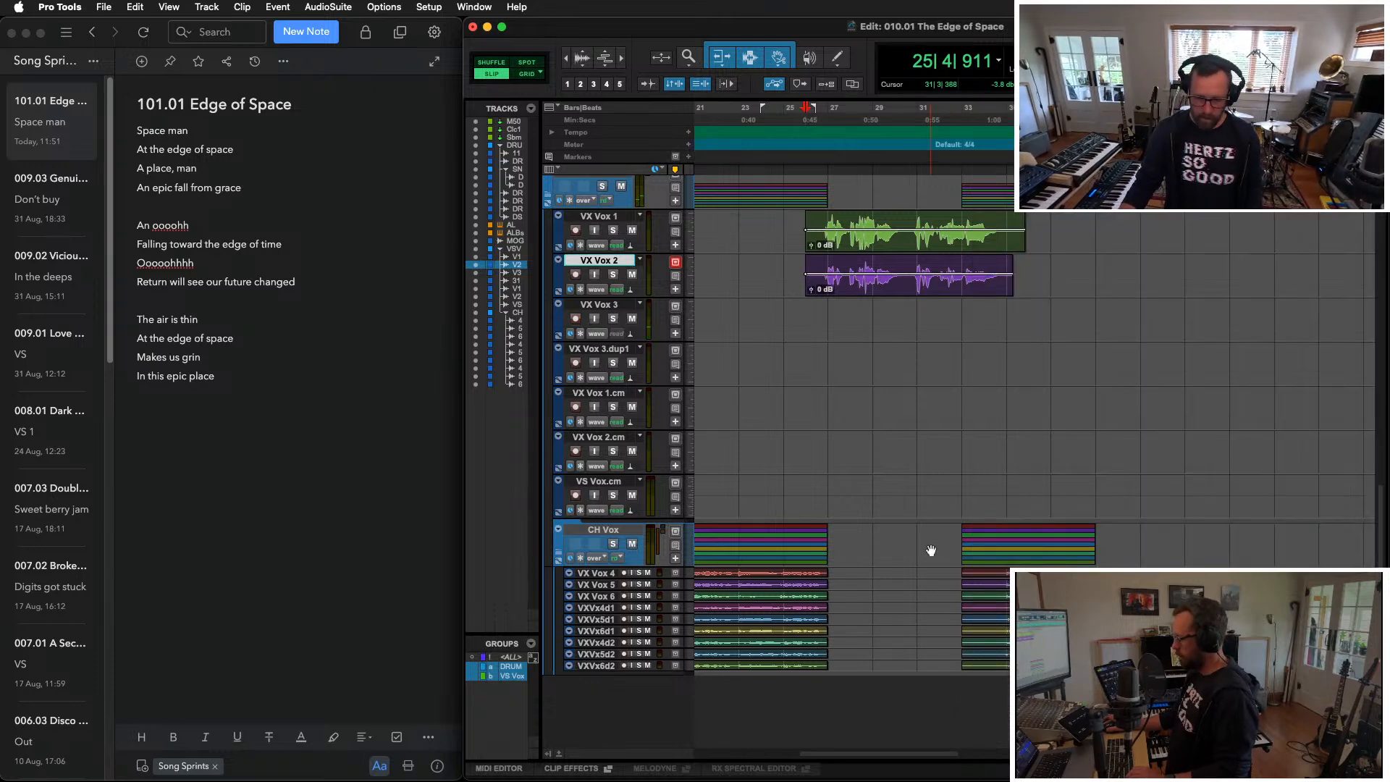
pyautogui.scroll(3, 931, 550)
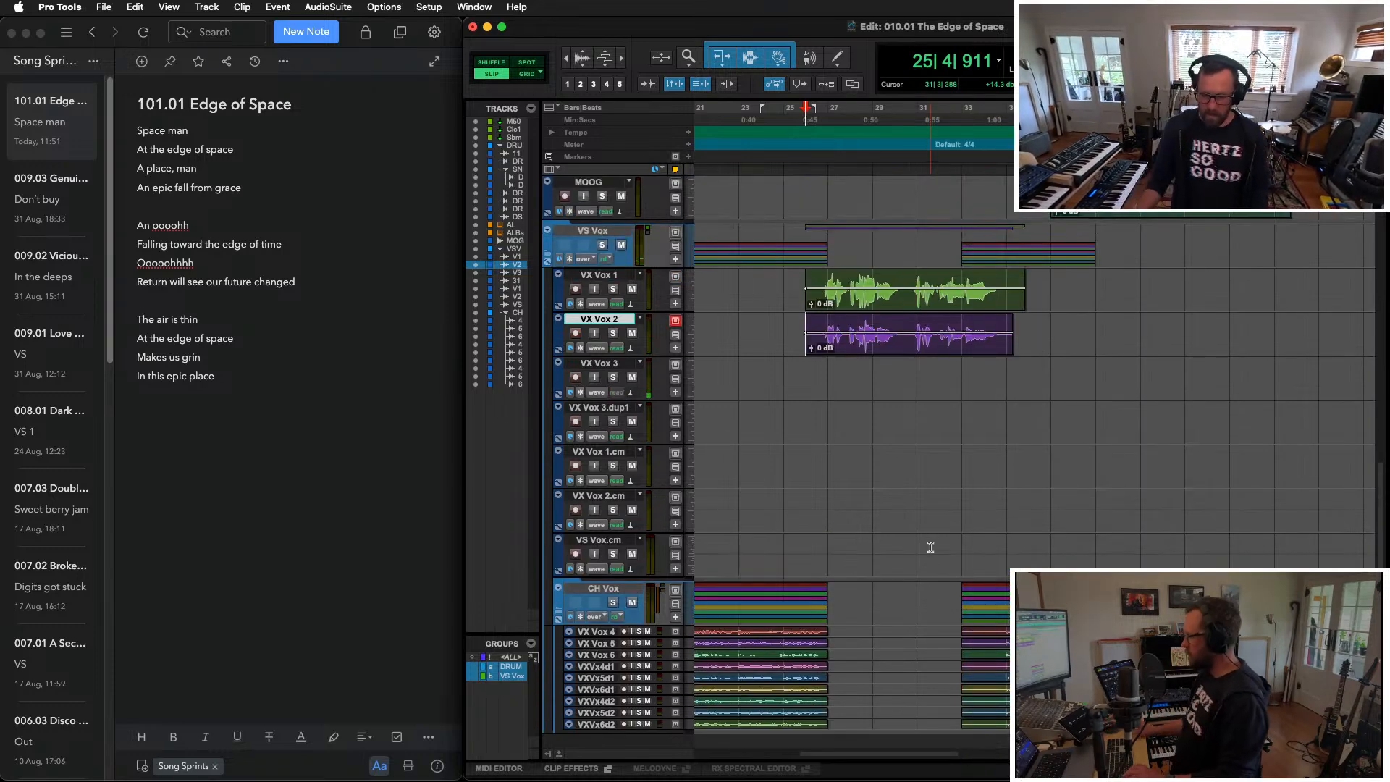
# Step: Record the second-verse vocal on VX Vox 3 from 25|4|911, restarting the first take, and disarm the track
pyautogui.press('super+space')
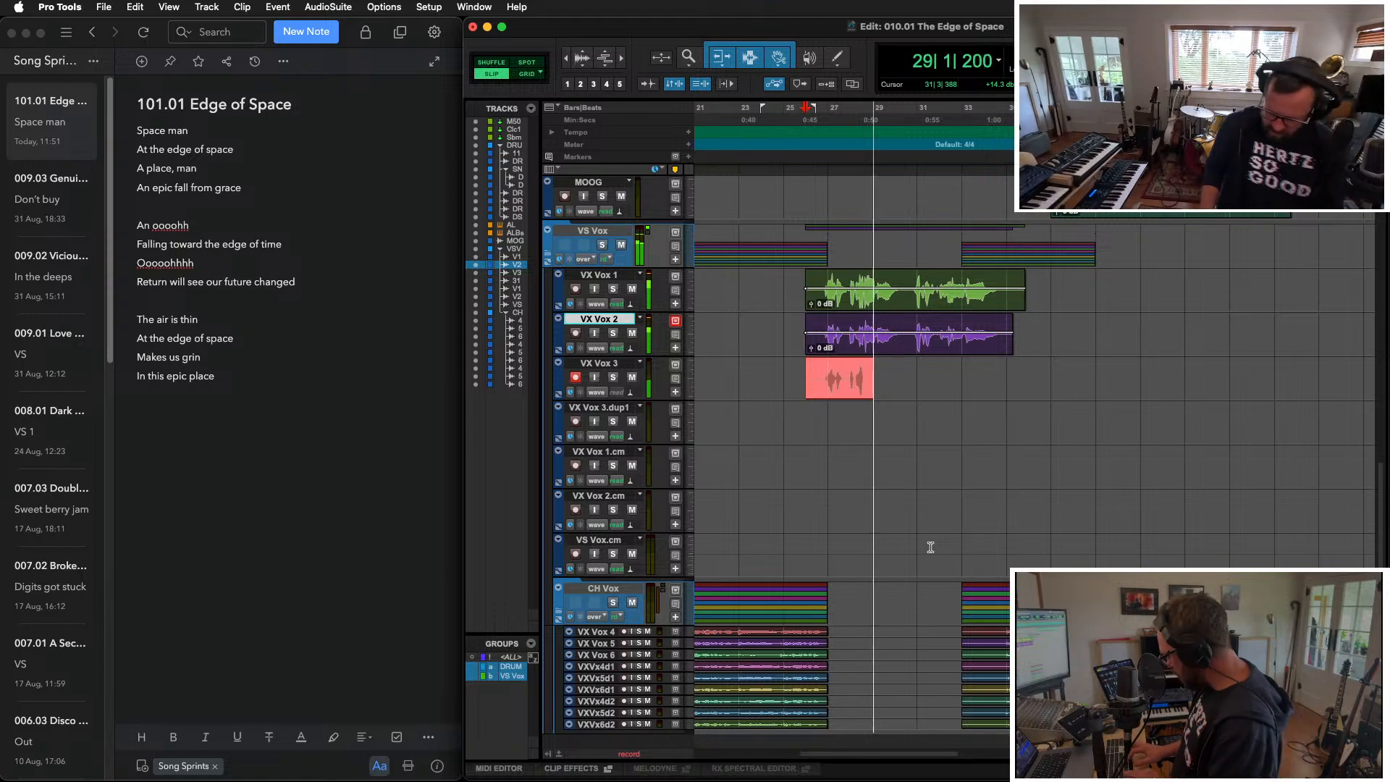
pyautogui.press('super+period')
pyautogui.press('super+space')
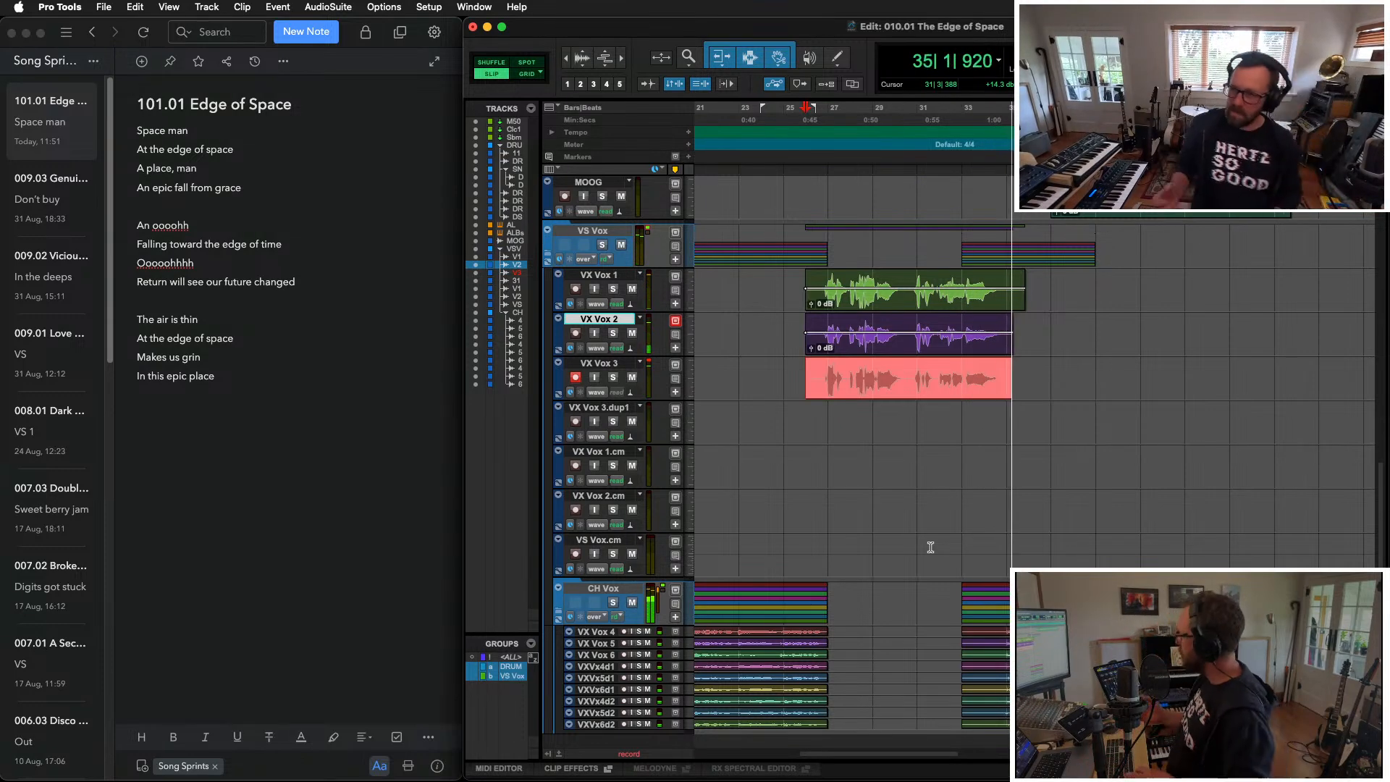
pyautogui.press('space')
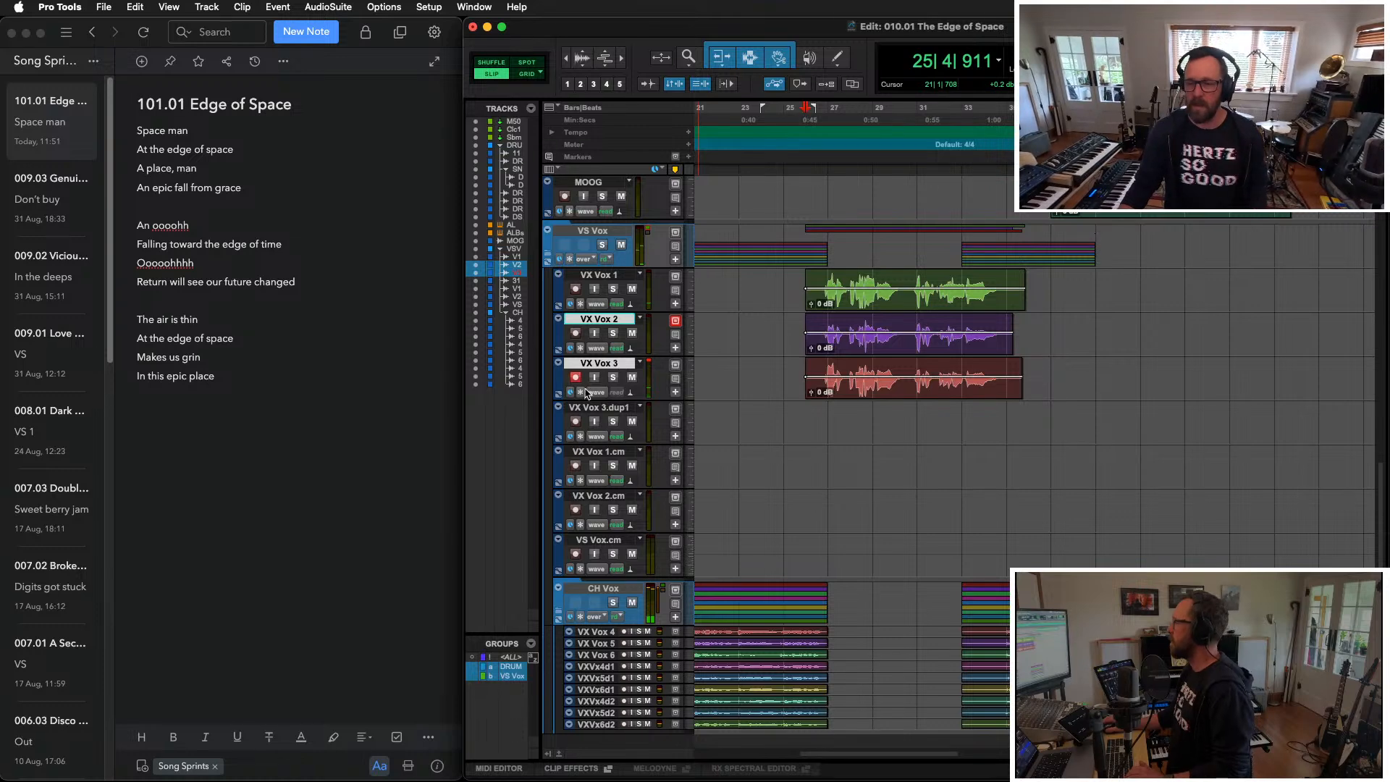
pyautogui.click(576, 378)
# Step: Cut the excess tails after 34|4|743 from the second-verse clips on VX Vox 1, 2 and 3
pyautogui.press('super+bracketleft')
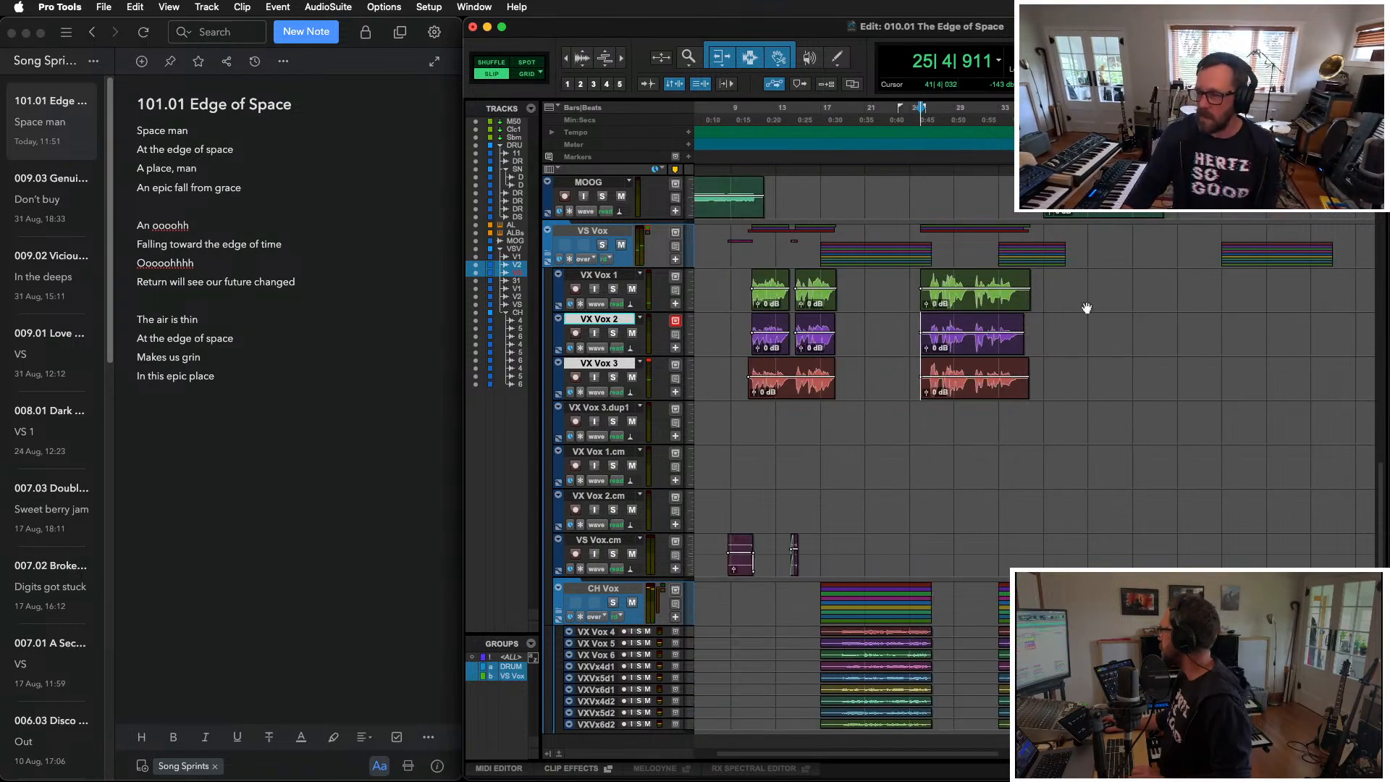
pyautogui.moveTo(1016, 279); pyautogui.dragTo(1105, 407)
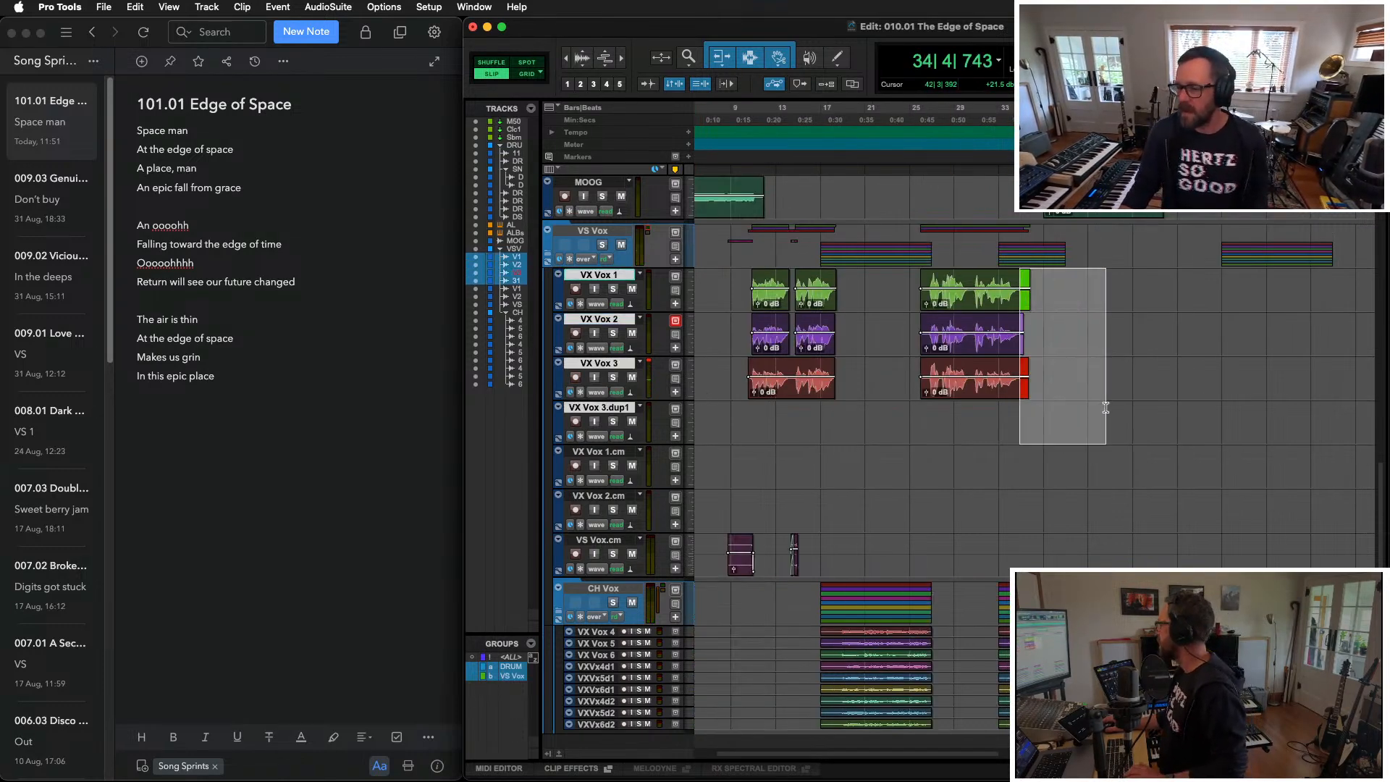
pyautogui.press('Delete')
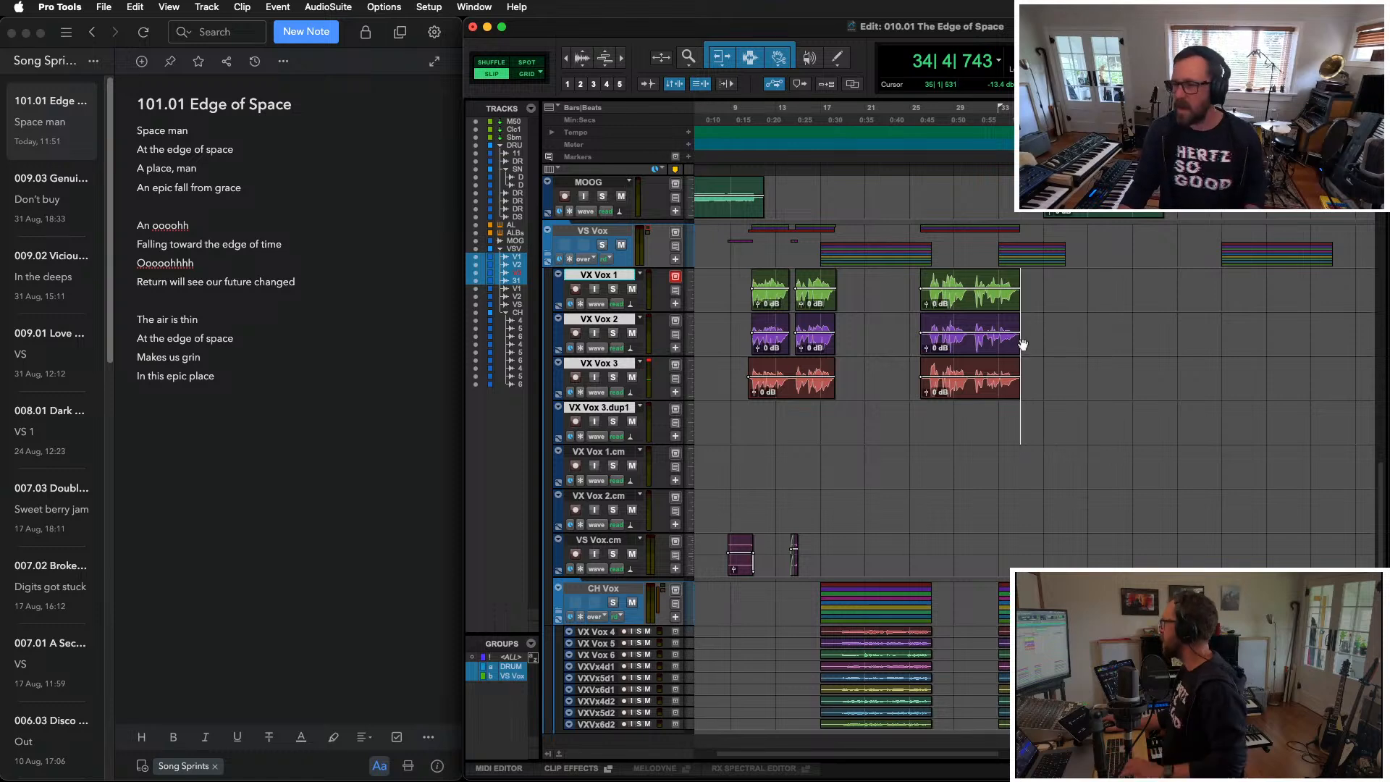
# Step: Play back the layered second verse from the start of its VX Vox 1 clip and check the vocal channels in the Mix window
pyautogui.click(957, 306)
pyautogui.press('space')
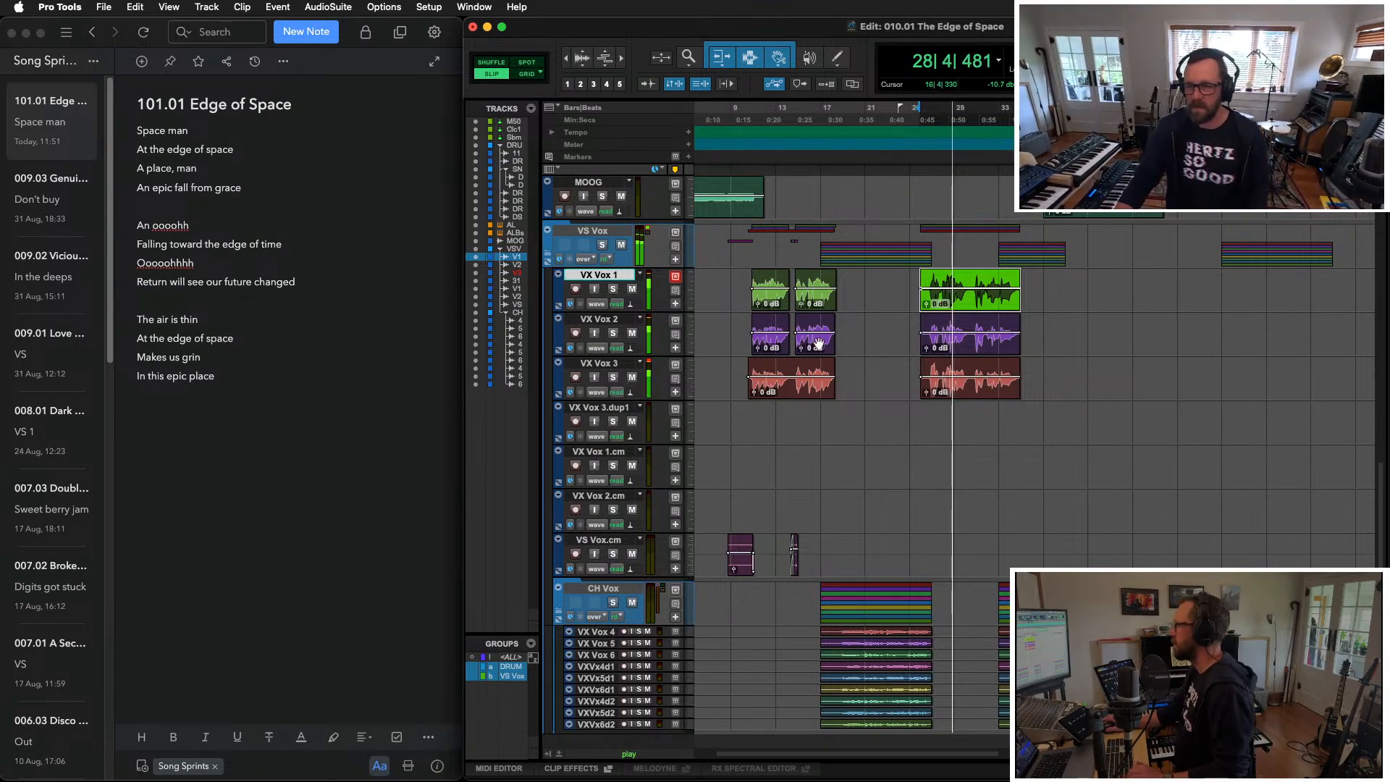
pyautogui.press('super+equal')
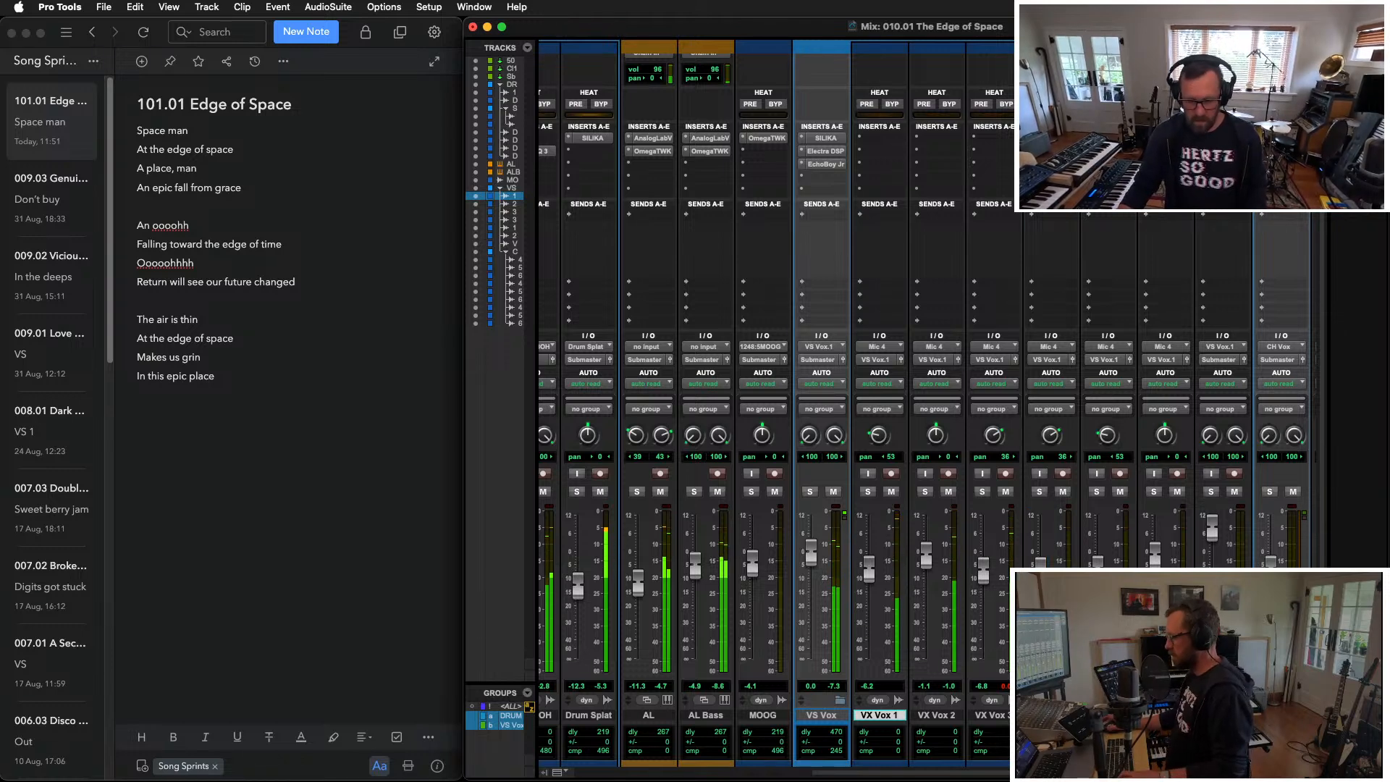
pyautogui.press('super+Tab')
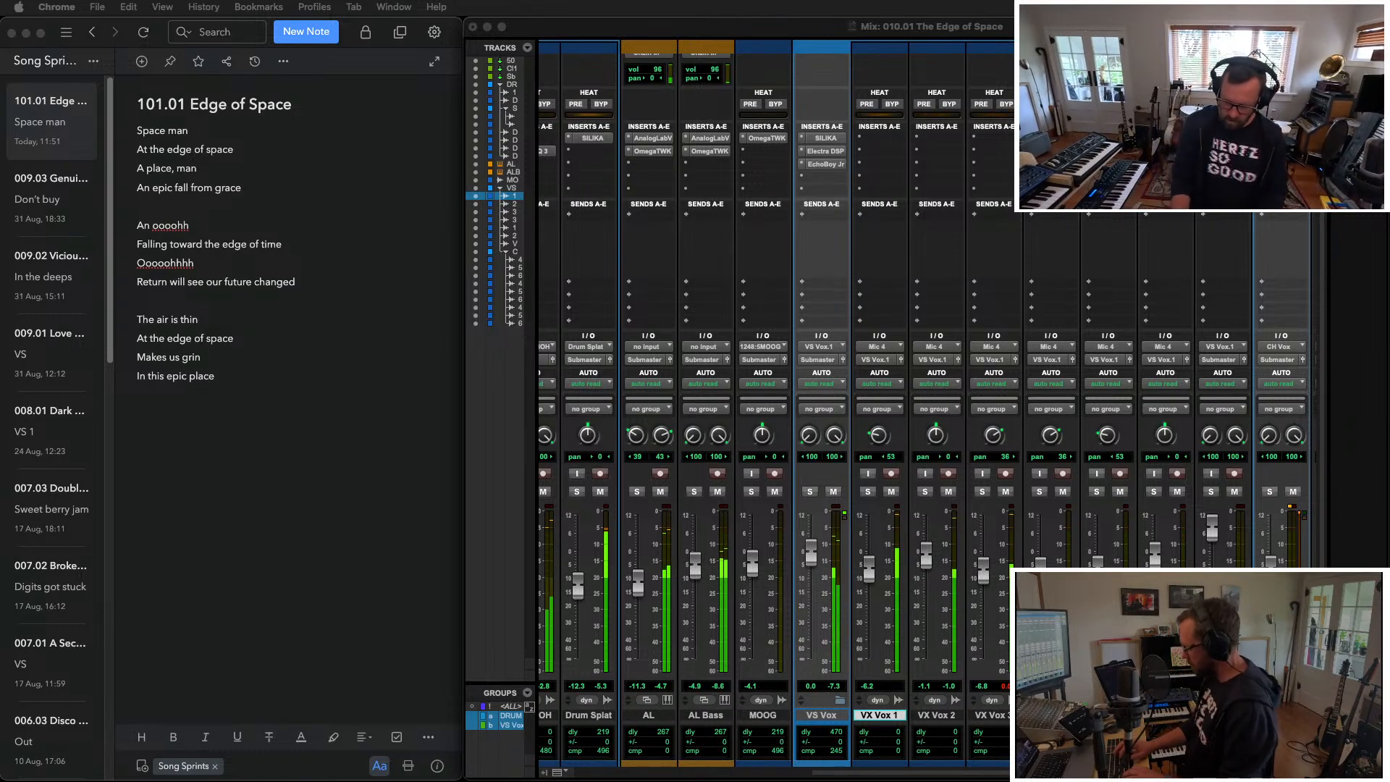
pyautogui.press('super+Tab')
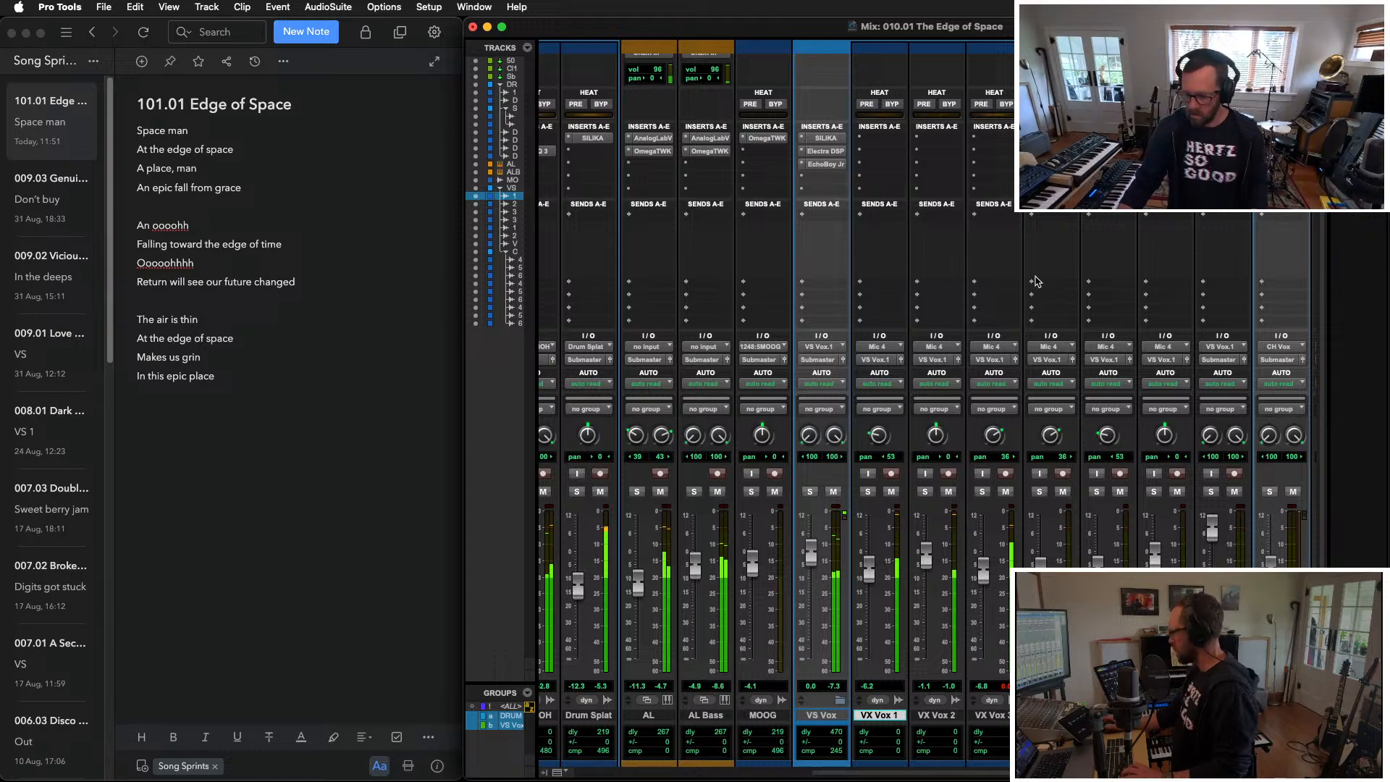
pyautogui.press('super+equal')
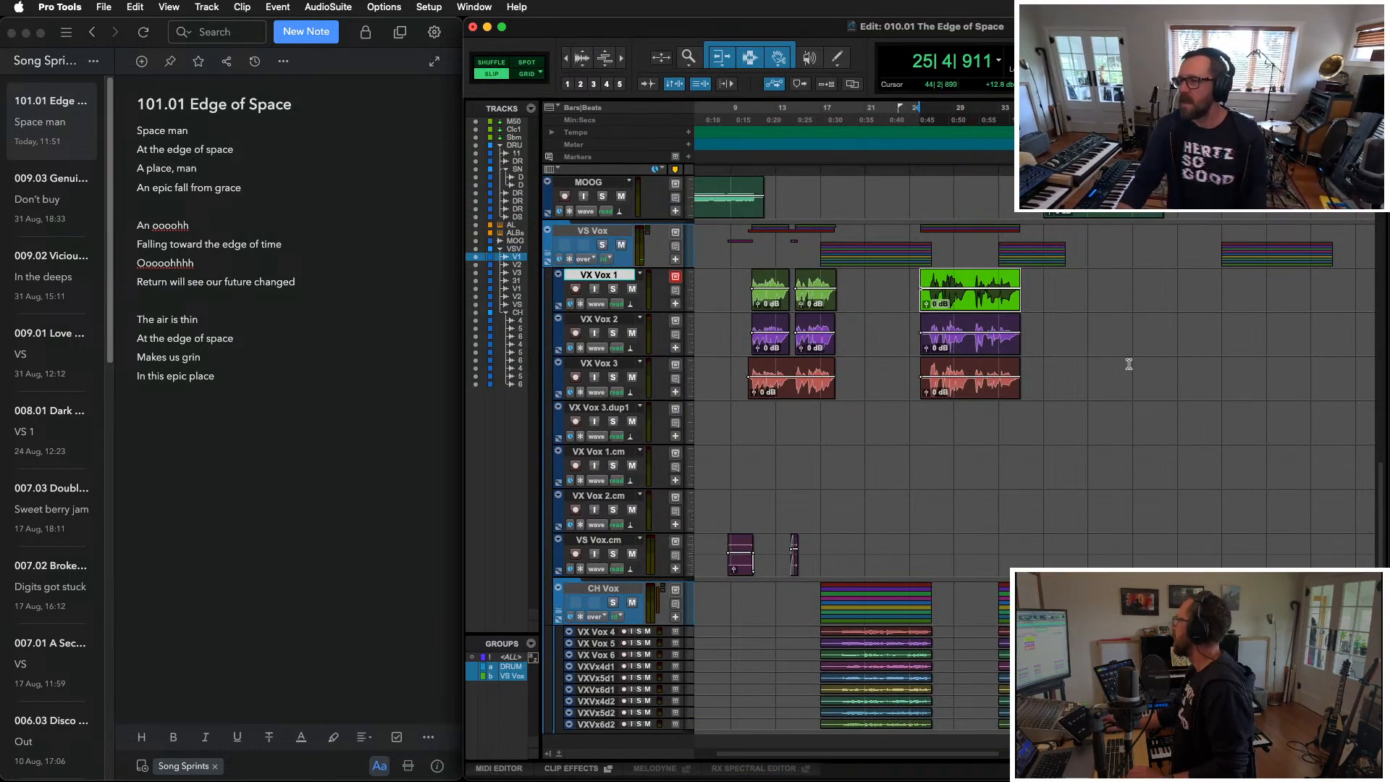
# Step: Audition the section around the end of the second MOOG clip, switch to Grid mode and set the start position to 46|1|000 on VX Vox 1
pyautogui.scroll(5, 1128, 364)
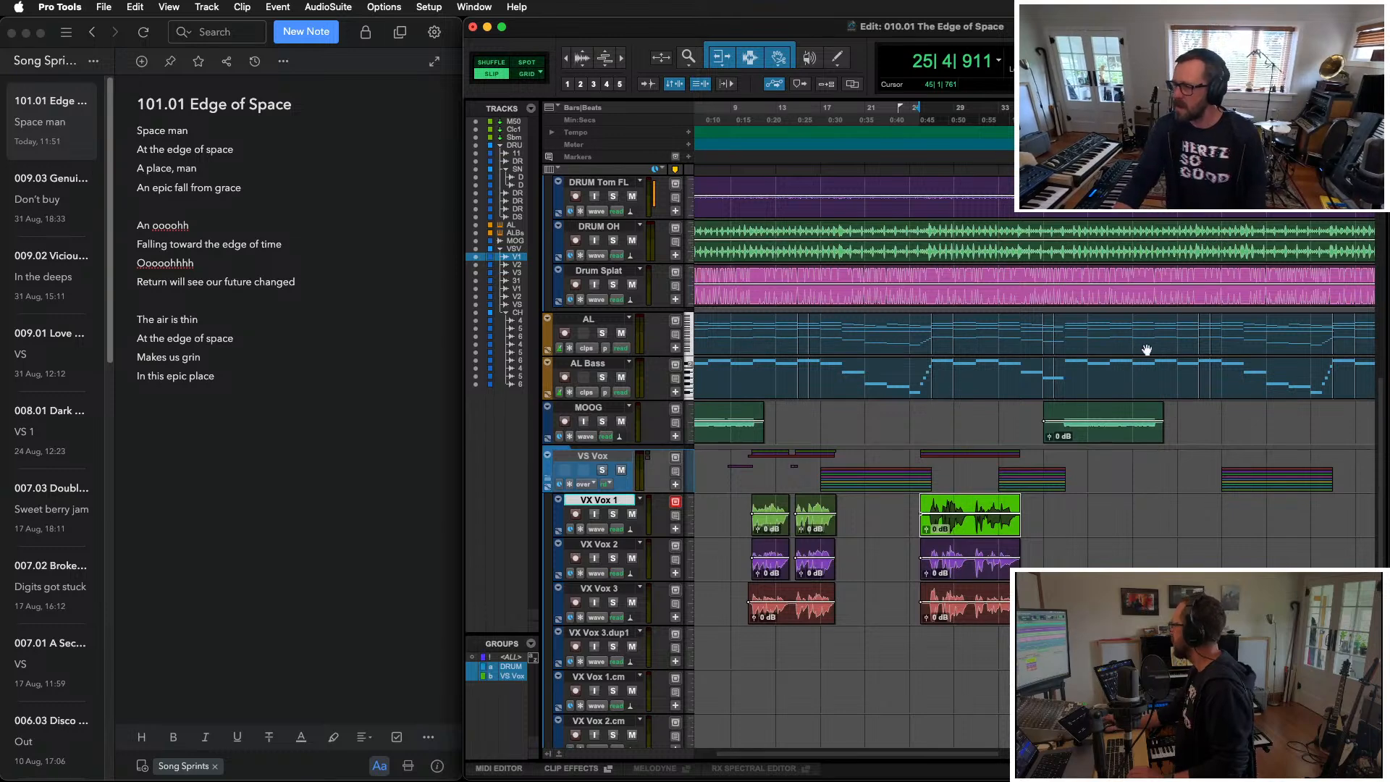
pyautogui.click(1156, 510)
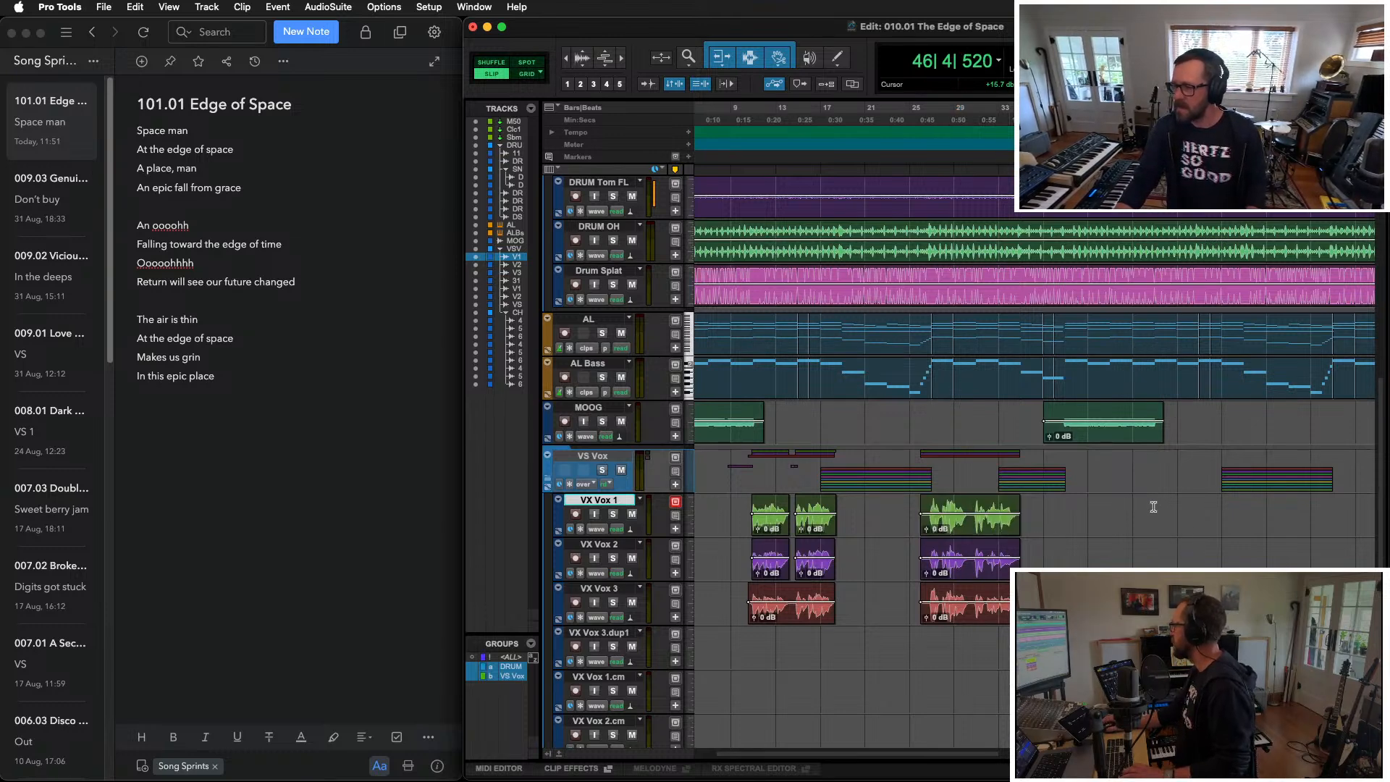
pyautogui.press('space')
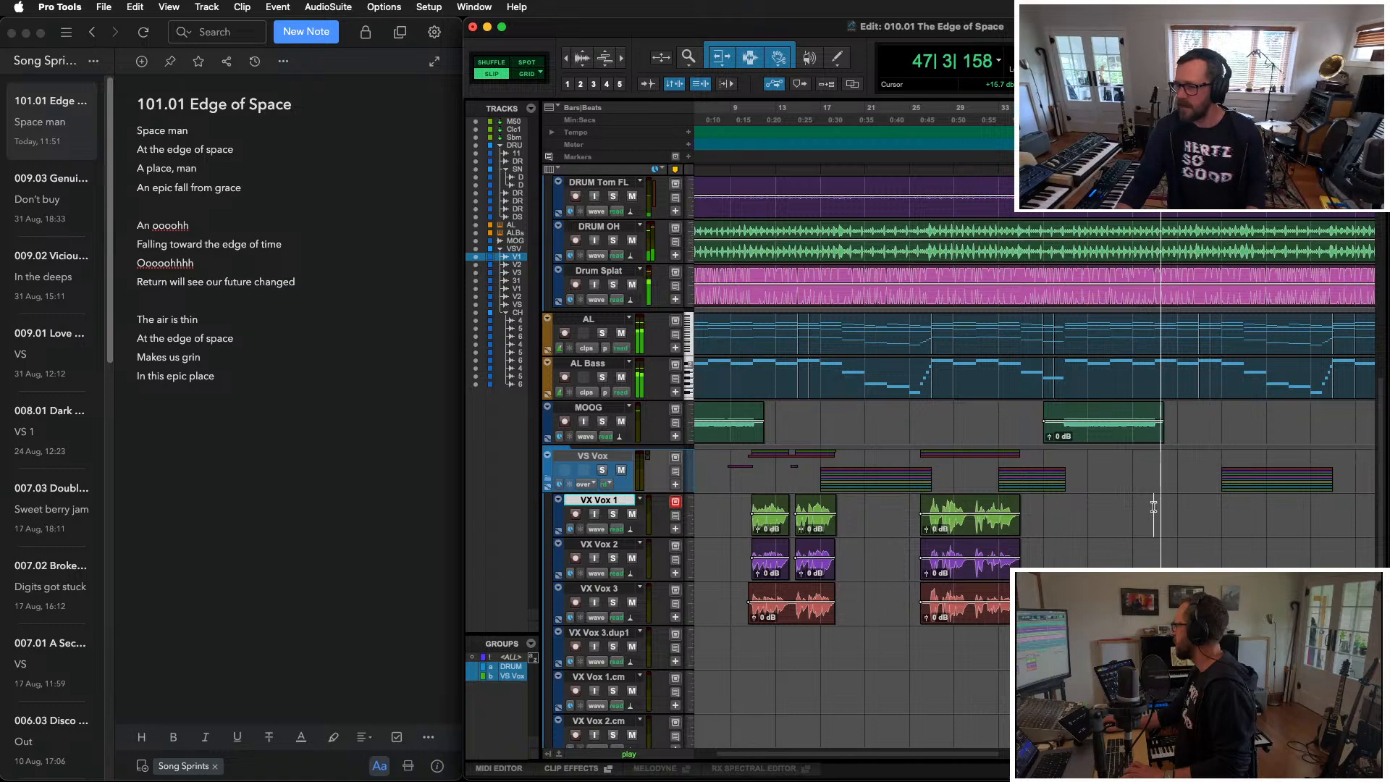
pyautogui.press('space')
pyautogui.moveTo(1153, 506); pyautogui.dragTo(1141, 504)
pyautogui.click(1137, 501)
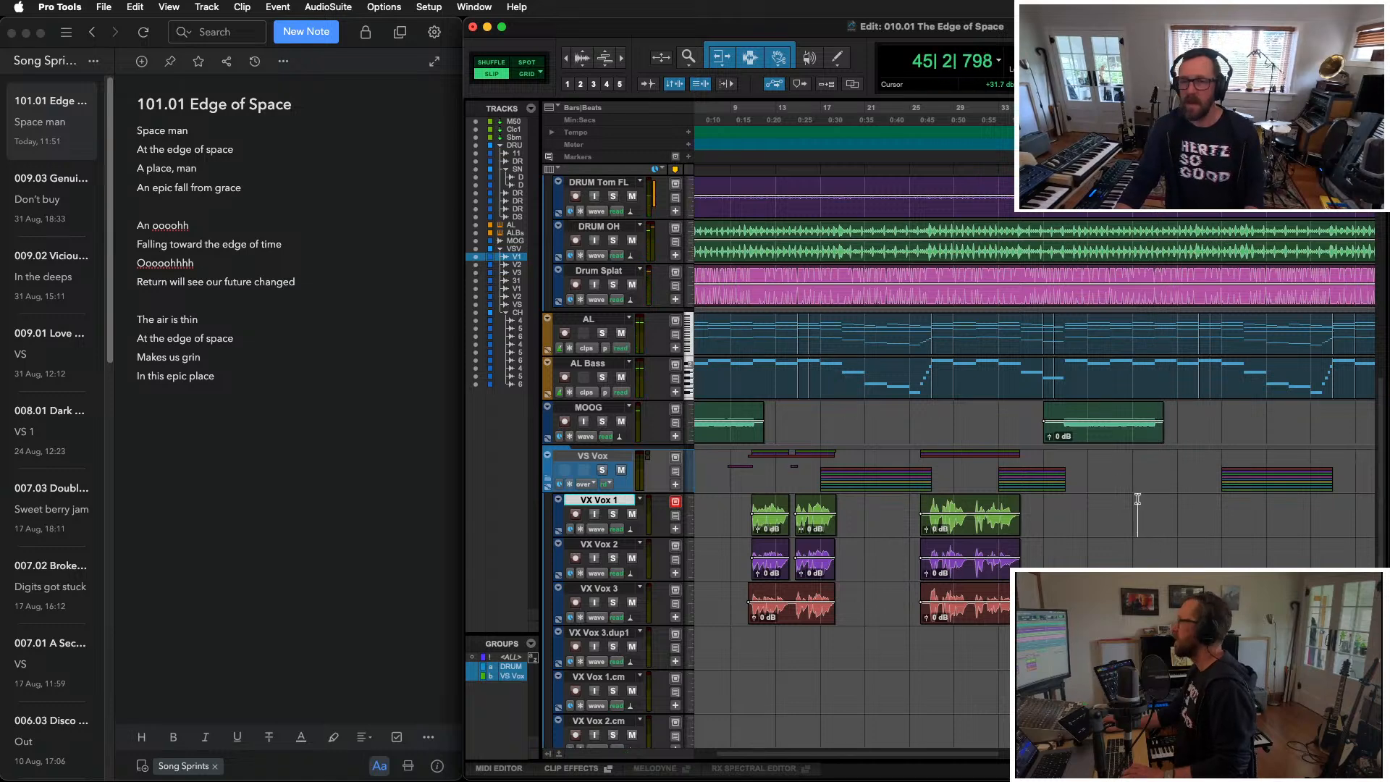
pyautogui.click(528, 74)
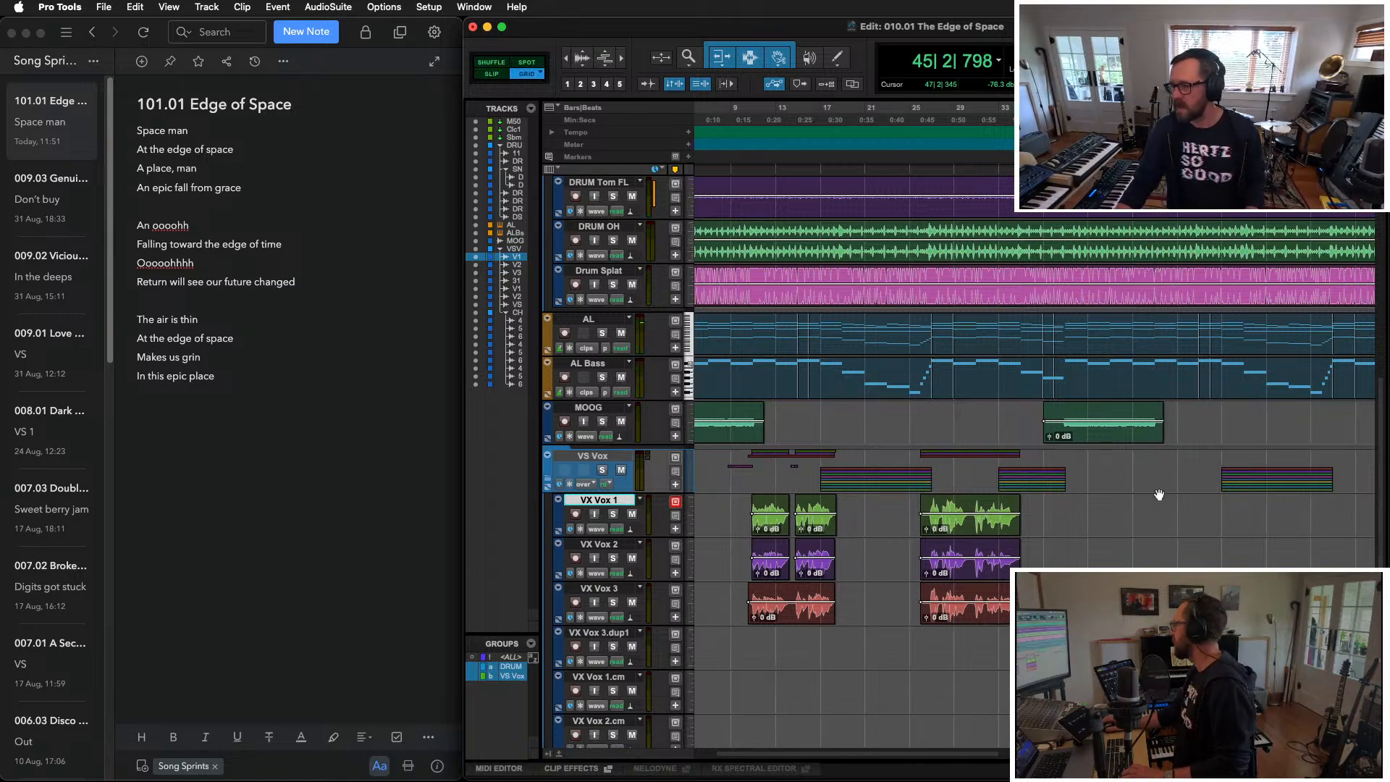
pyautogui.moveTo(1156, 505)
pyautogui.mouseDown()
pyautogui.moveTo(1135, 515)
pyautogui.moveTo(1148, 502)
pyautogui.mouseUp()
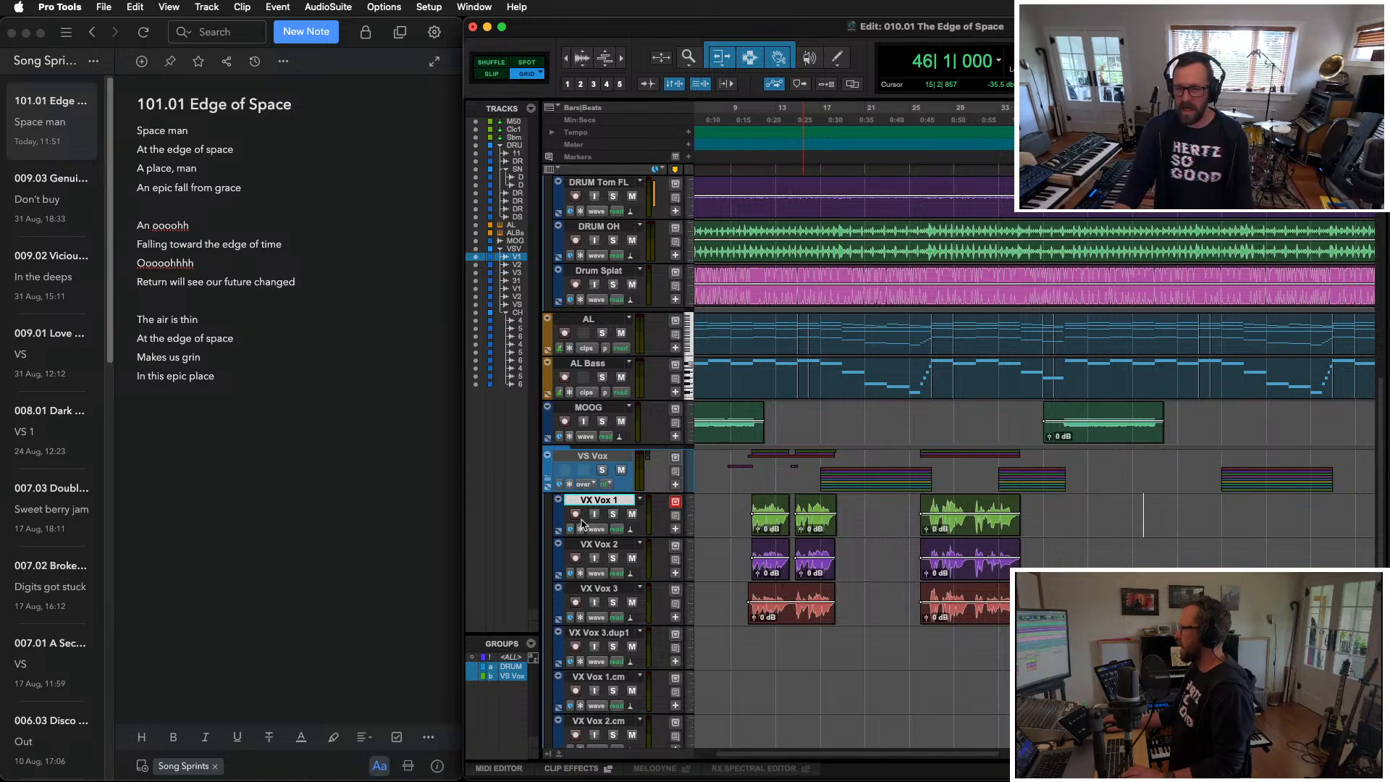
# Step: Start a new verse at the end of the UpNote lyrics with the lines "Gravity" and "Has never felt so good"
pyautogui.click(194, 387)
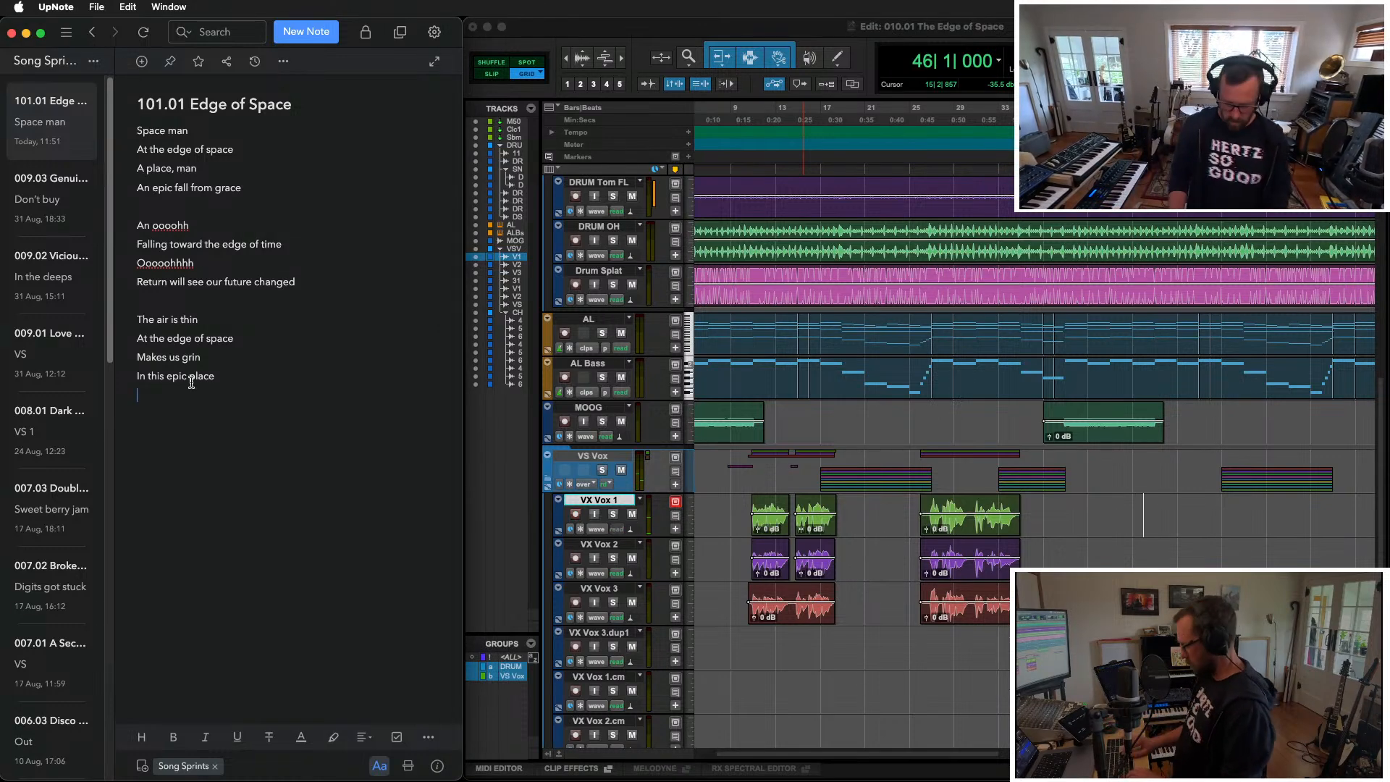
pyautogui.press('Return')
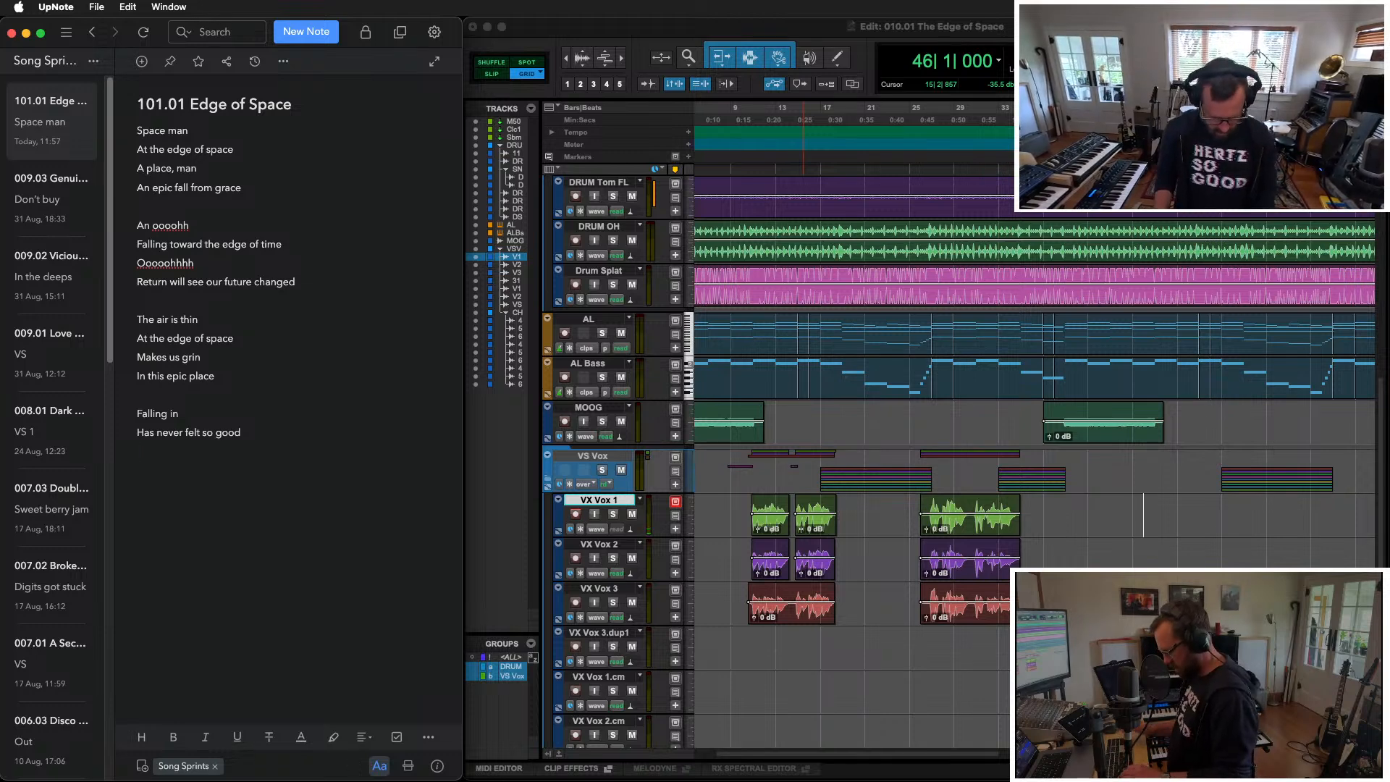
pyautogui.tripleClick(137, 413)
pyautogui.write('Gravity')
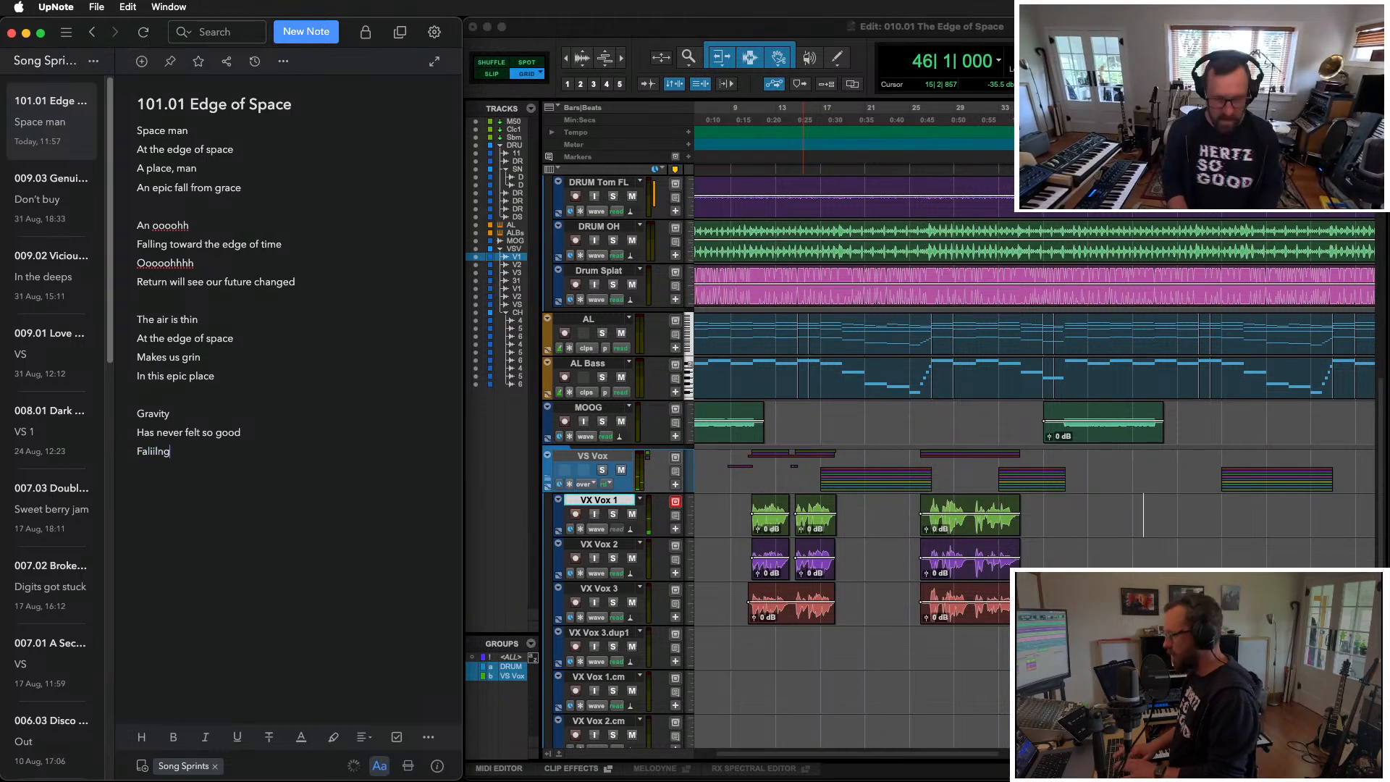
# Step: Complete the new verse with the lines "Falling in" and "Never thought I could", and switch back to Pro Tools
pyautogui.write('ng')
pyautogui.write('Fa')
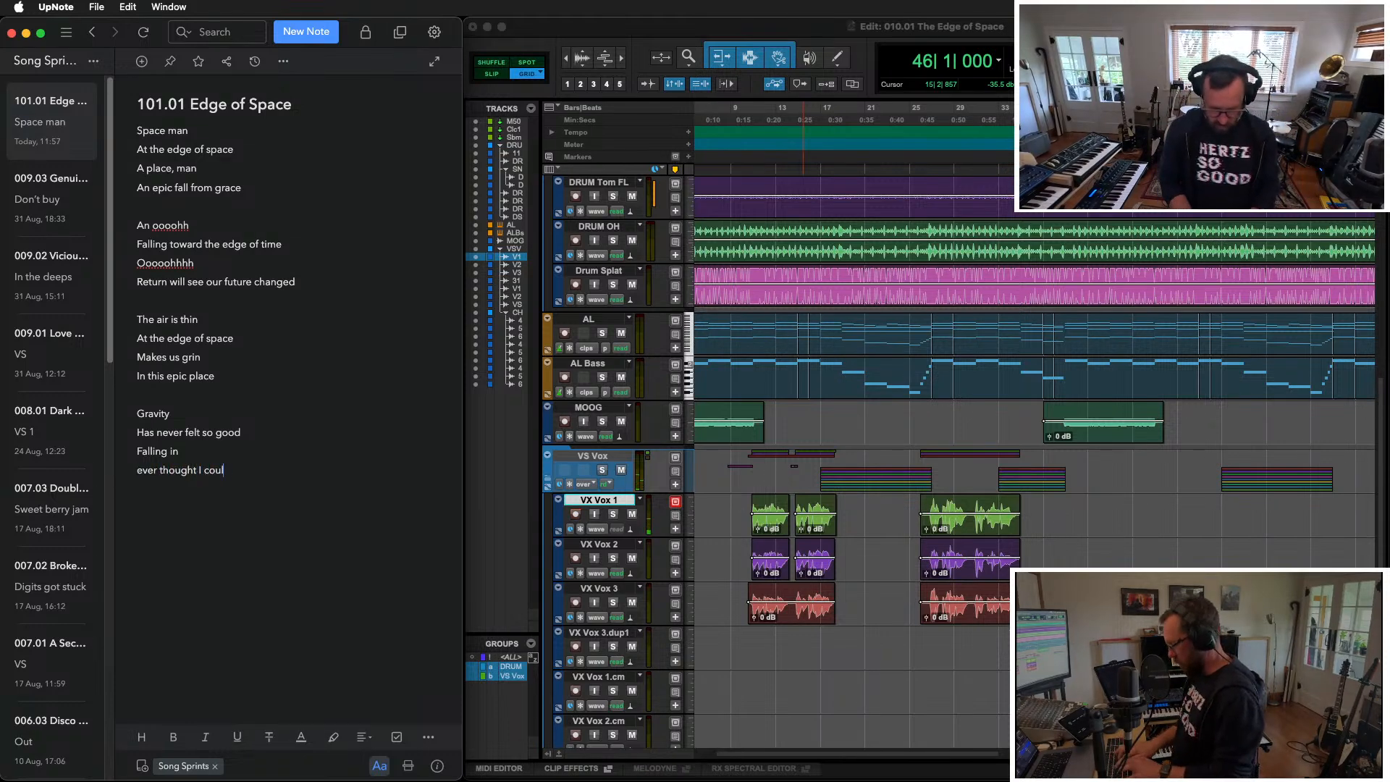
pyautogui.press('super+Left')
pyautogui.write('N')
pyautogui.press('super+Right')
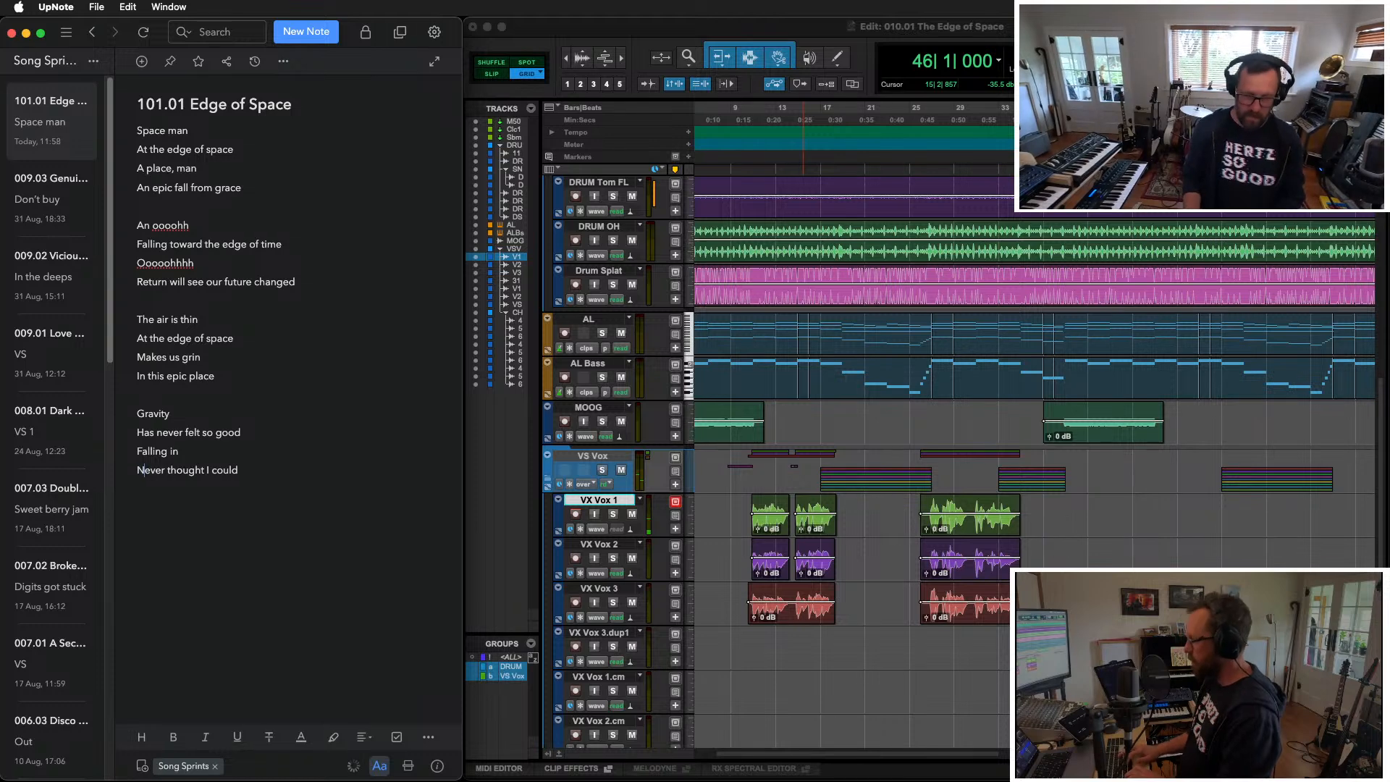
pyautogui.press('Return')
pyautogui.press('Return')
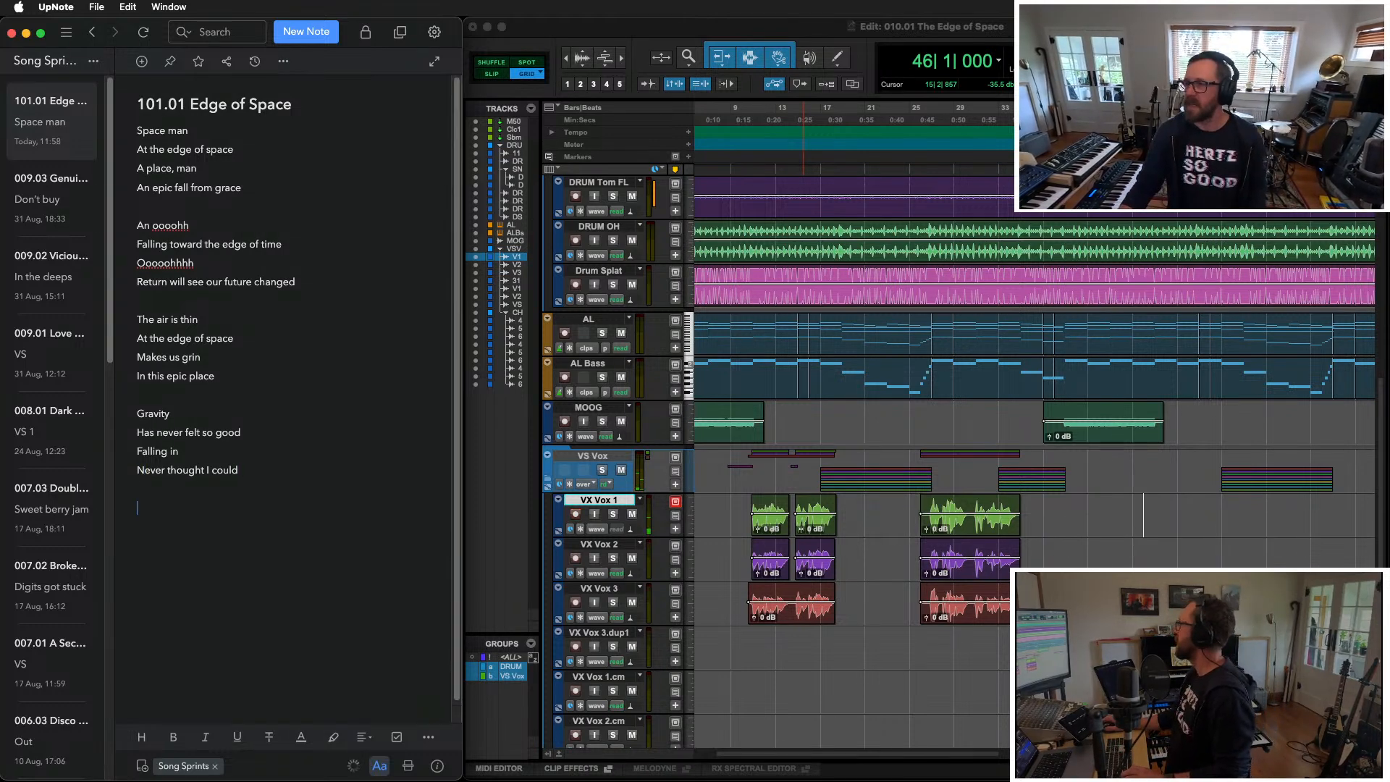
pyautogui.press('super+Tab')
pyautogui.press('space')
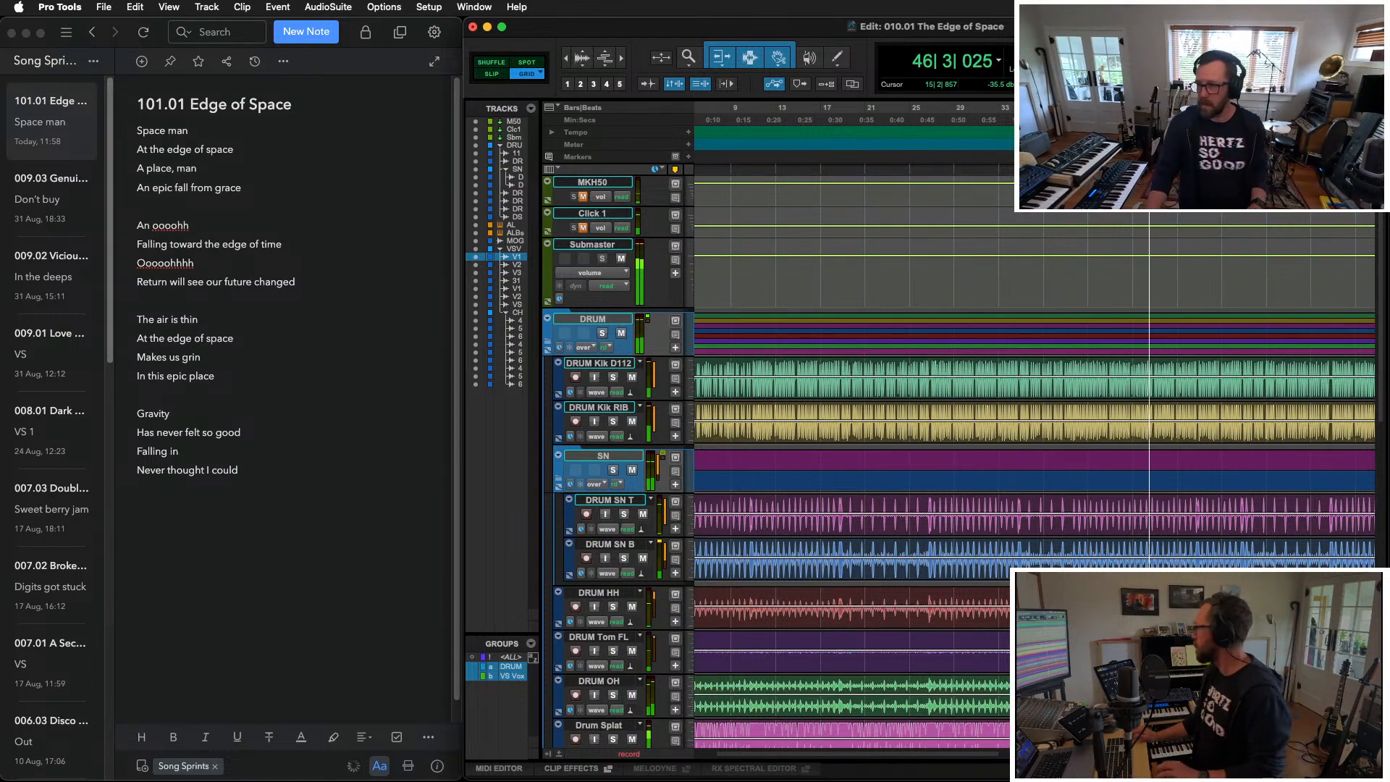
pyautogui.scroll(-10, 1114, 437)
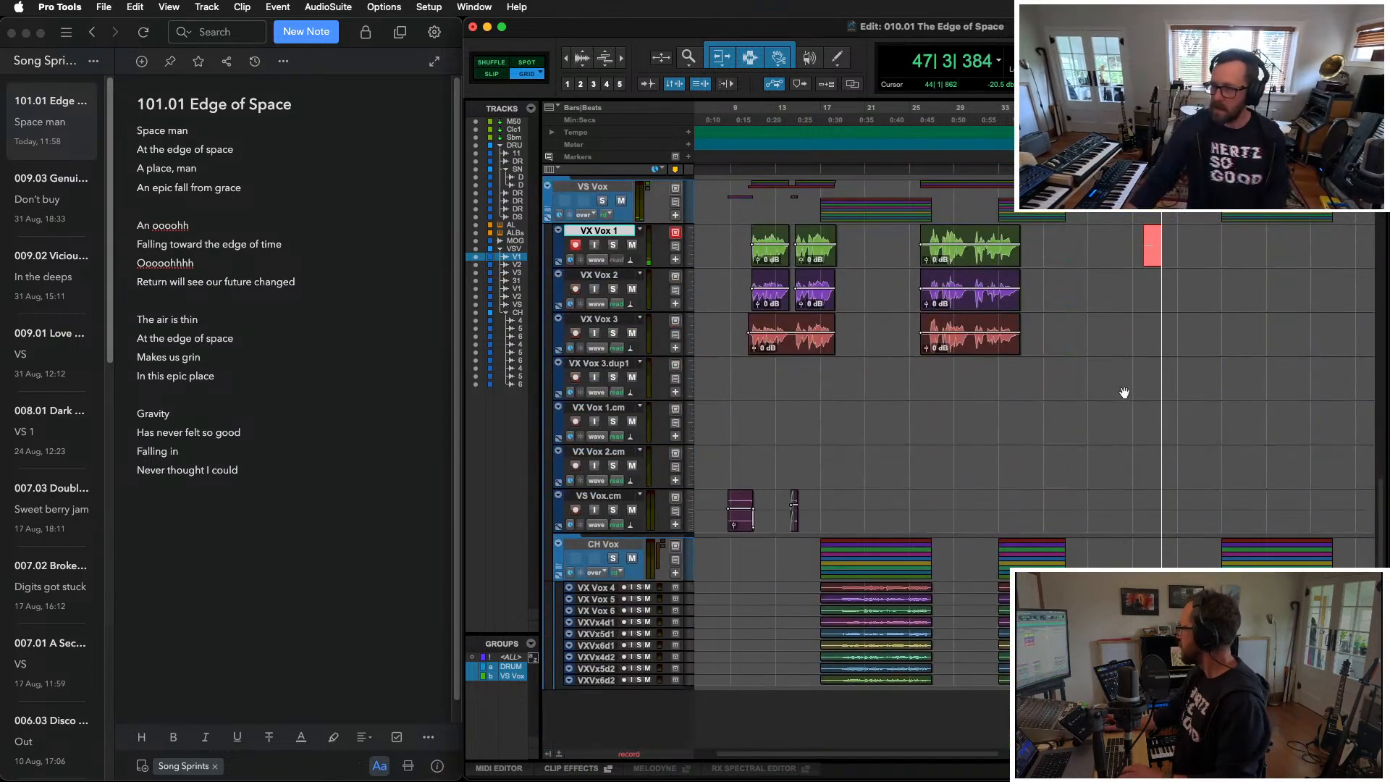
pyautogui.press('space')
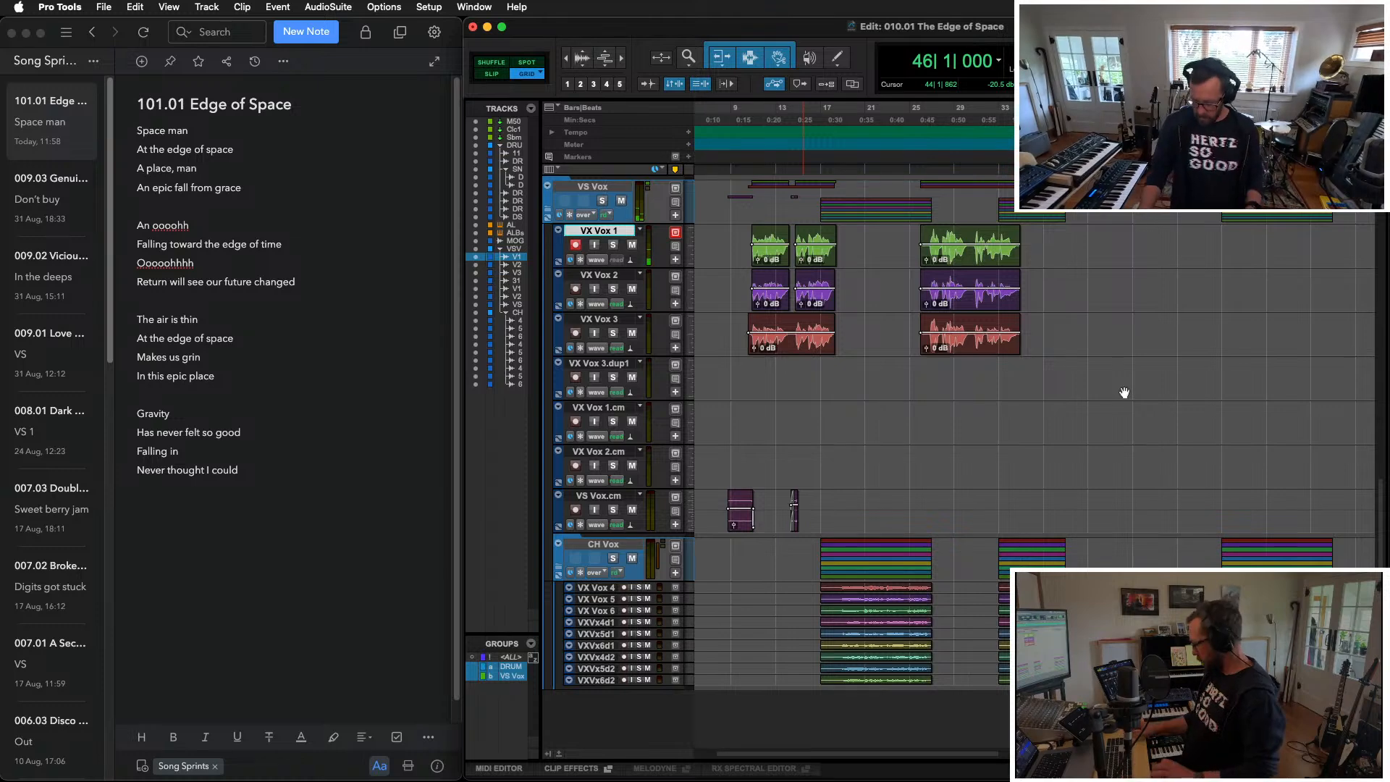
pyautogui.press('super+space')
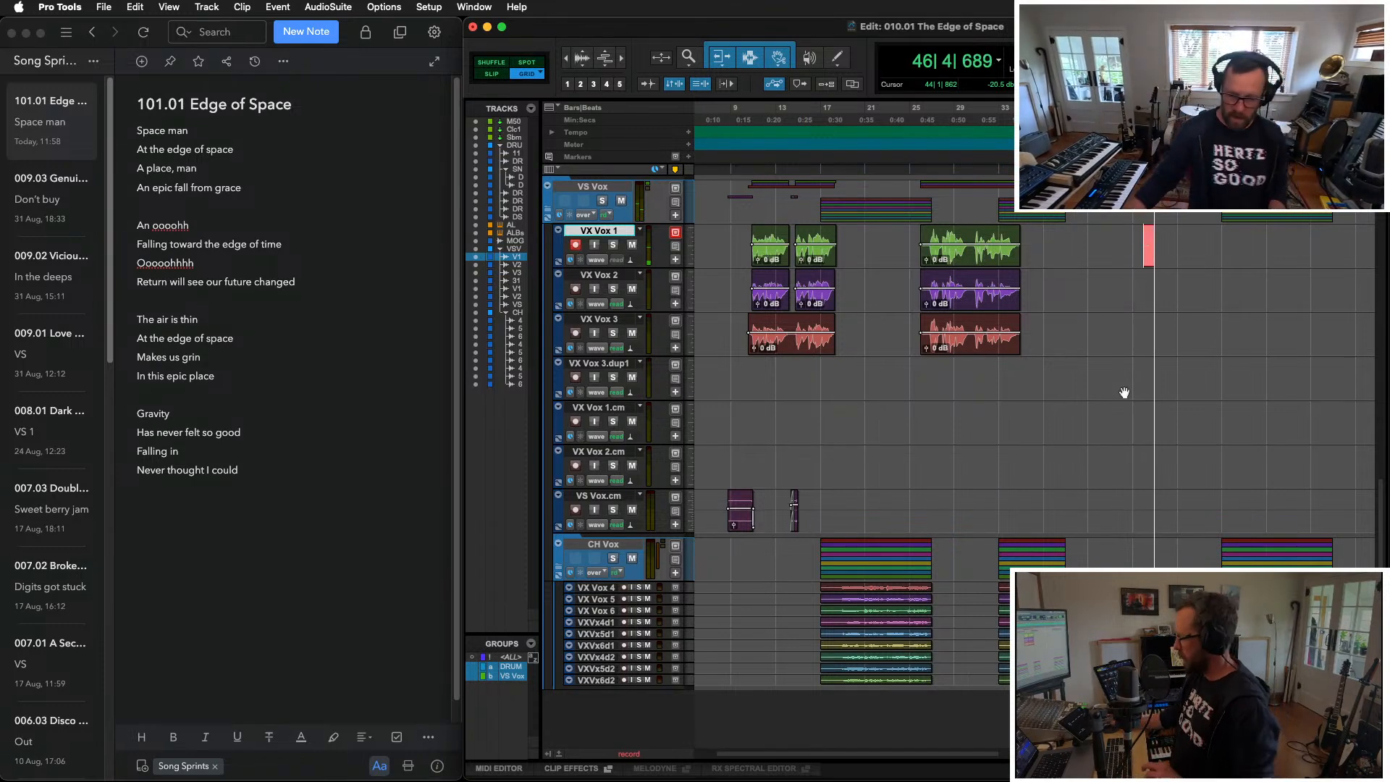
pyautogui.press('space')
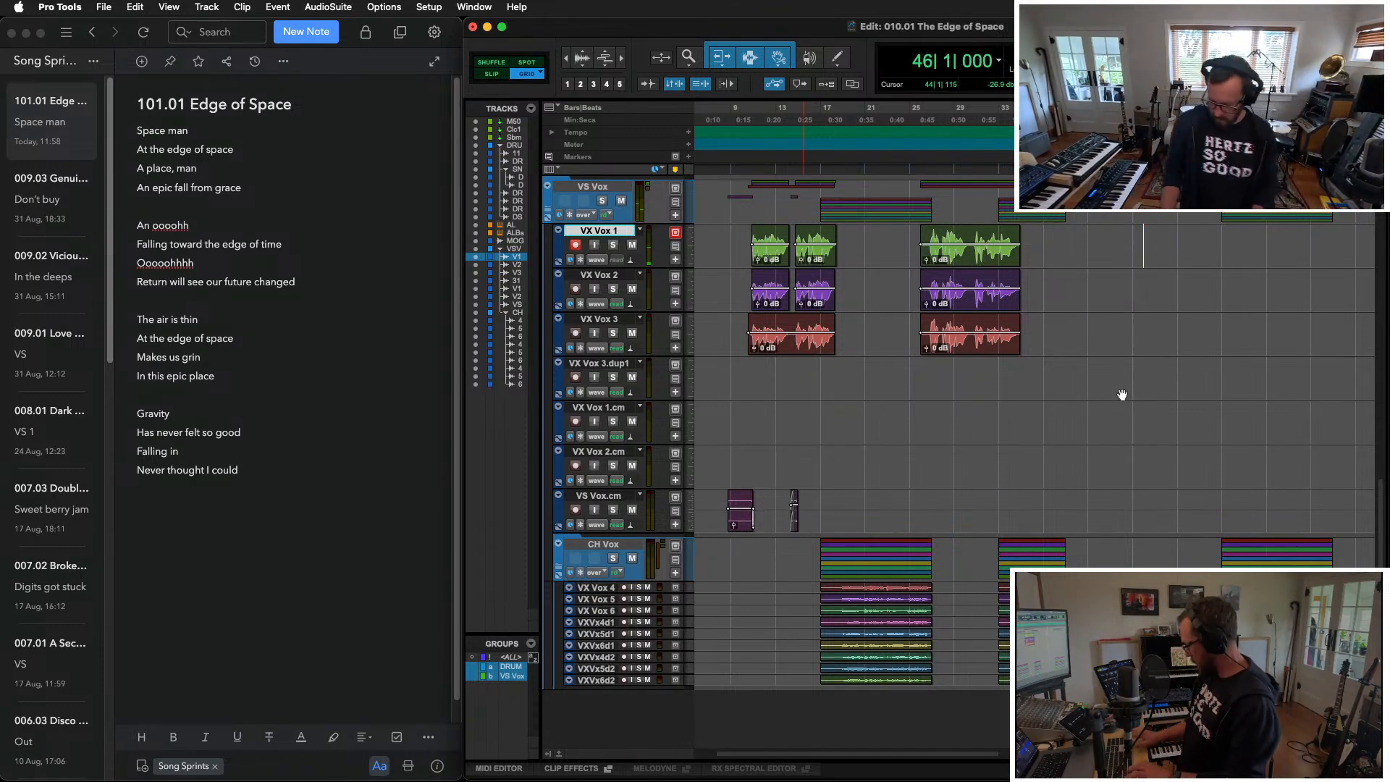
# Step: Record the "Gravity" verse vocal on VX Vox 1 from 46|1|000 and disarm the track
pyautogui.press('super+space')
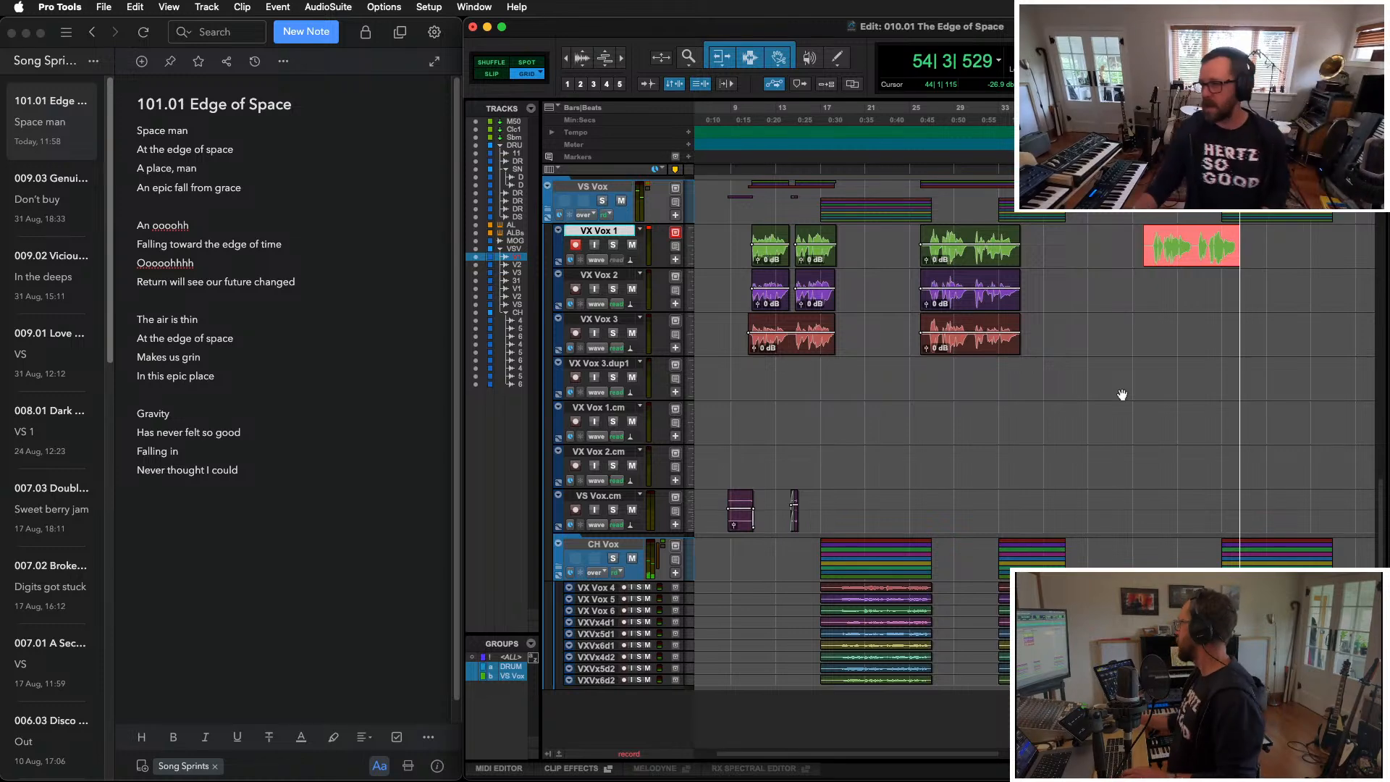
pyautogui.press('space')
pyautogui.click(577, 246)
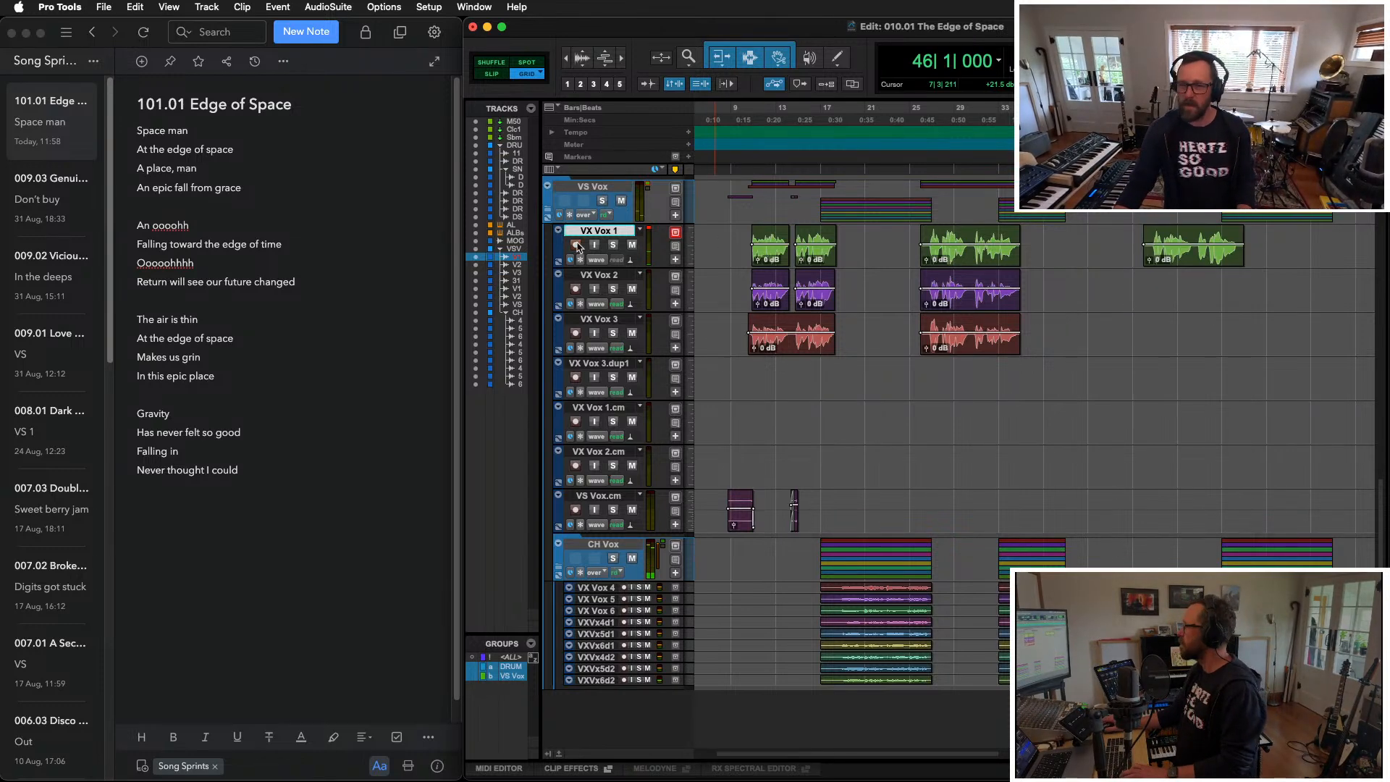
# Step: Record further layers of the "Gravity" verse on VX Vox 2 and VX Vox 3, each starting from 46|1|000
pyautogui.click(576, 288)
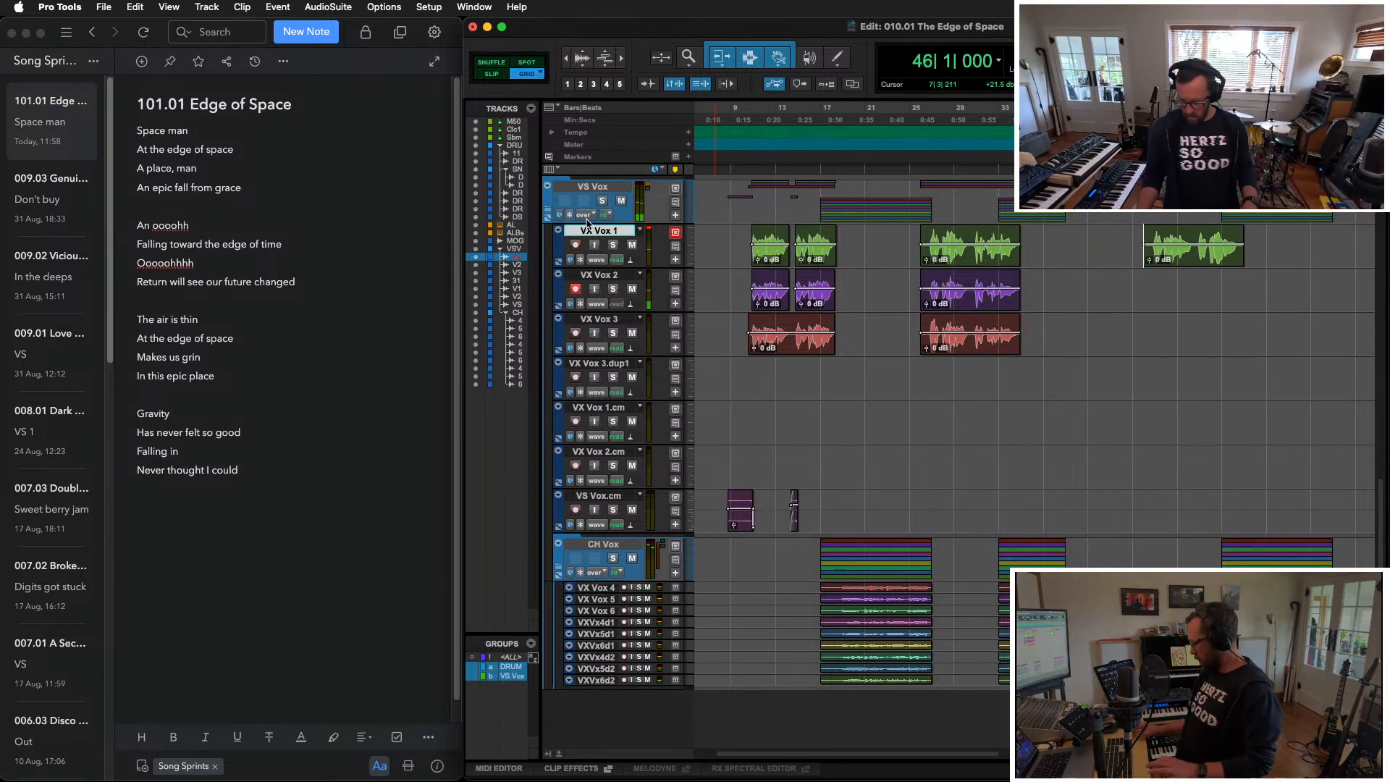
pyautogui.press('super+space')
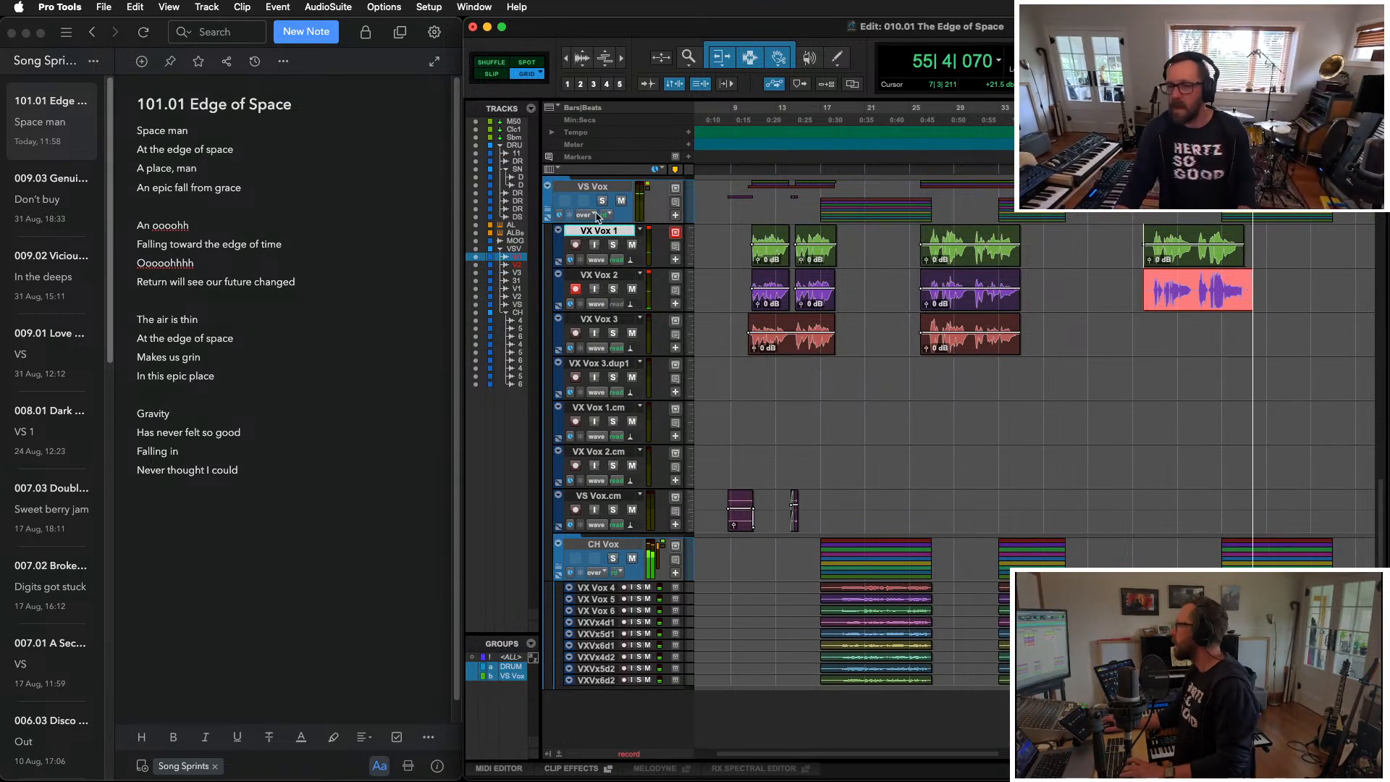
pyautogui.press('space')
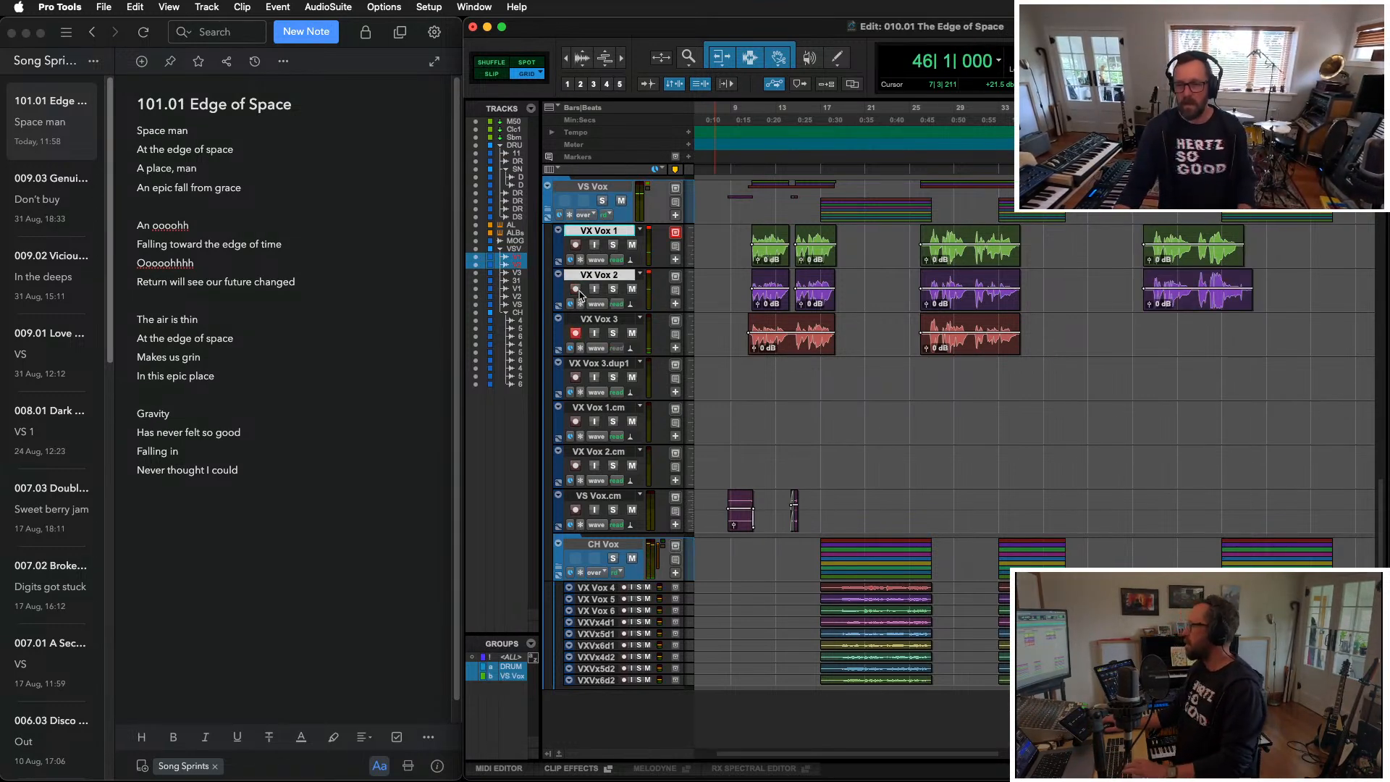
pyautogui.press('super+space')
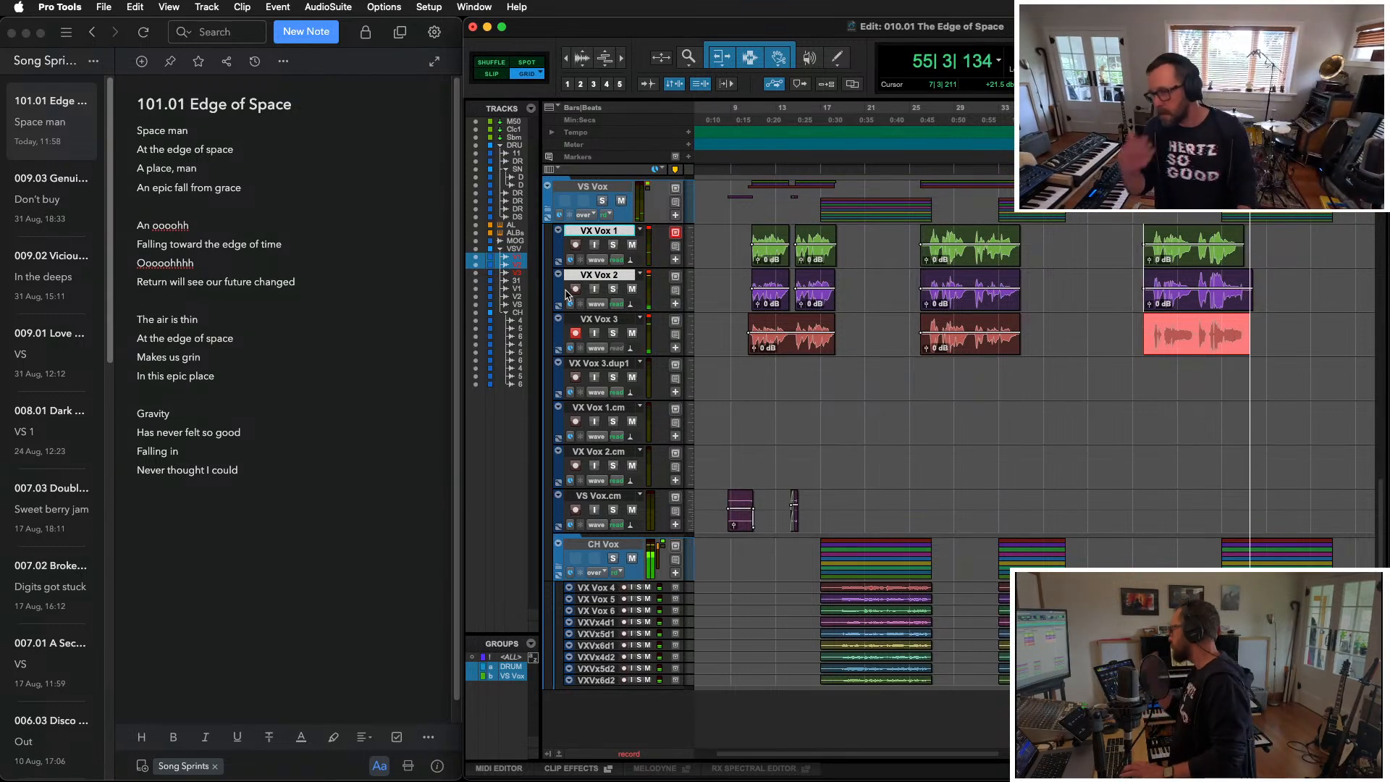
pyautogui.press('space')
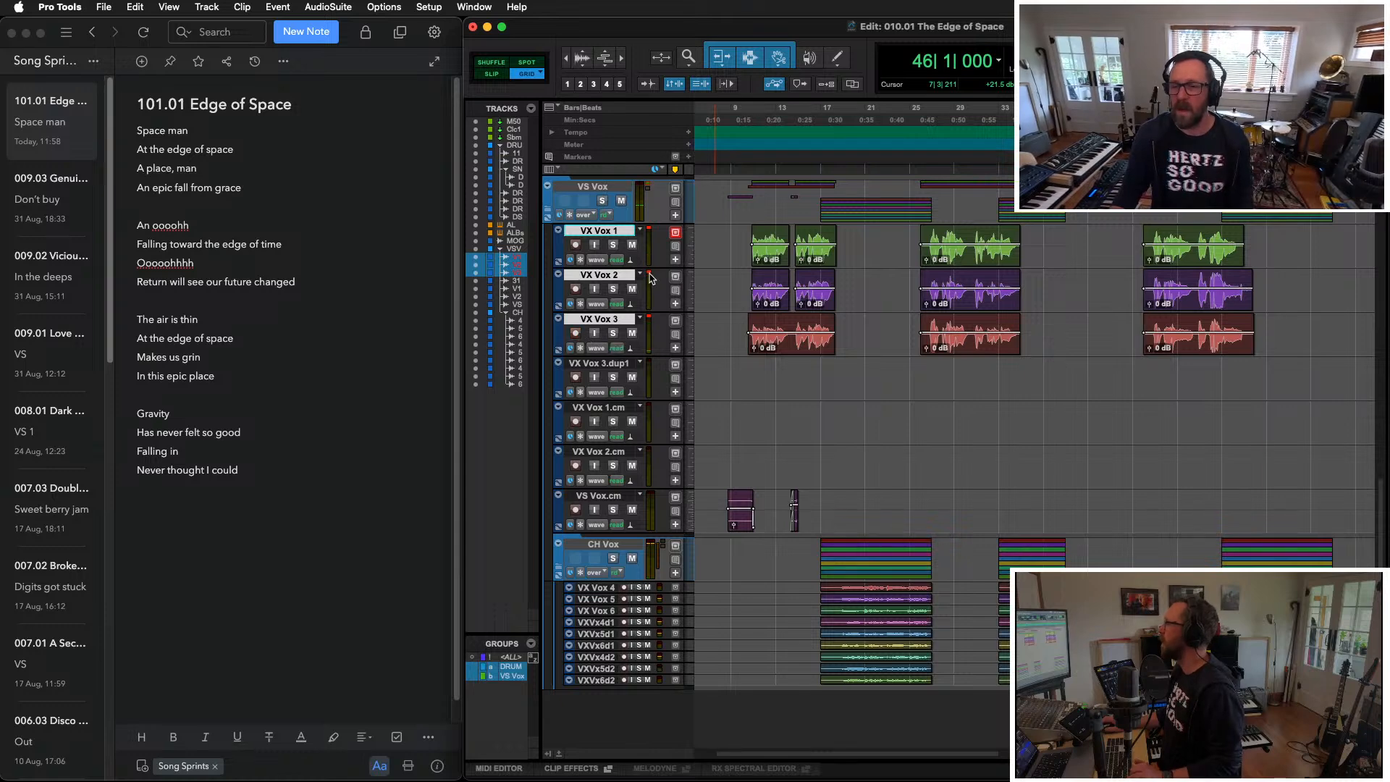
# Step: Play back the third-verse layers and capture the VX Vox 2 clip as the guide in VocAlign Ultra
pyautogui.press('space')
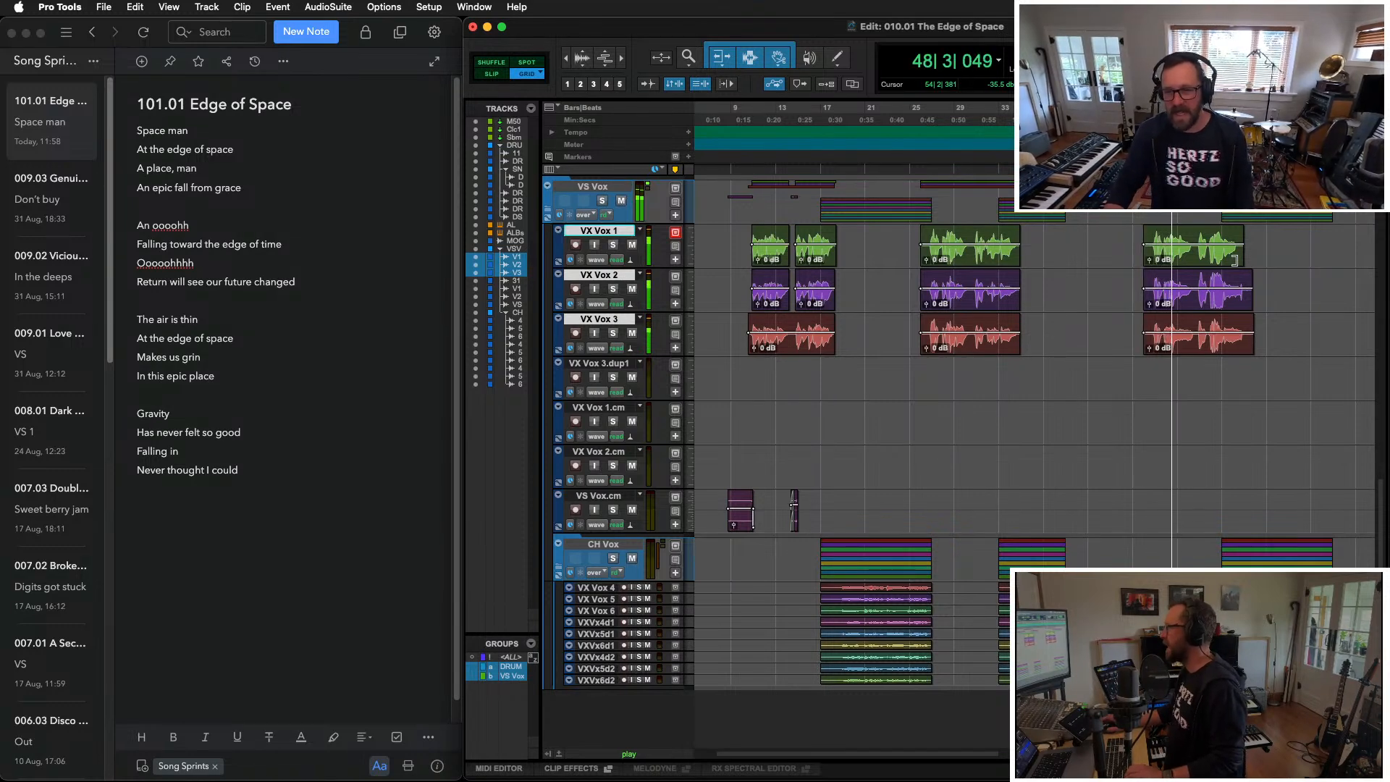
pyautogui.press('space')
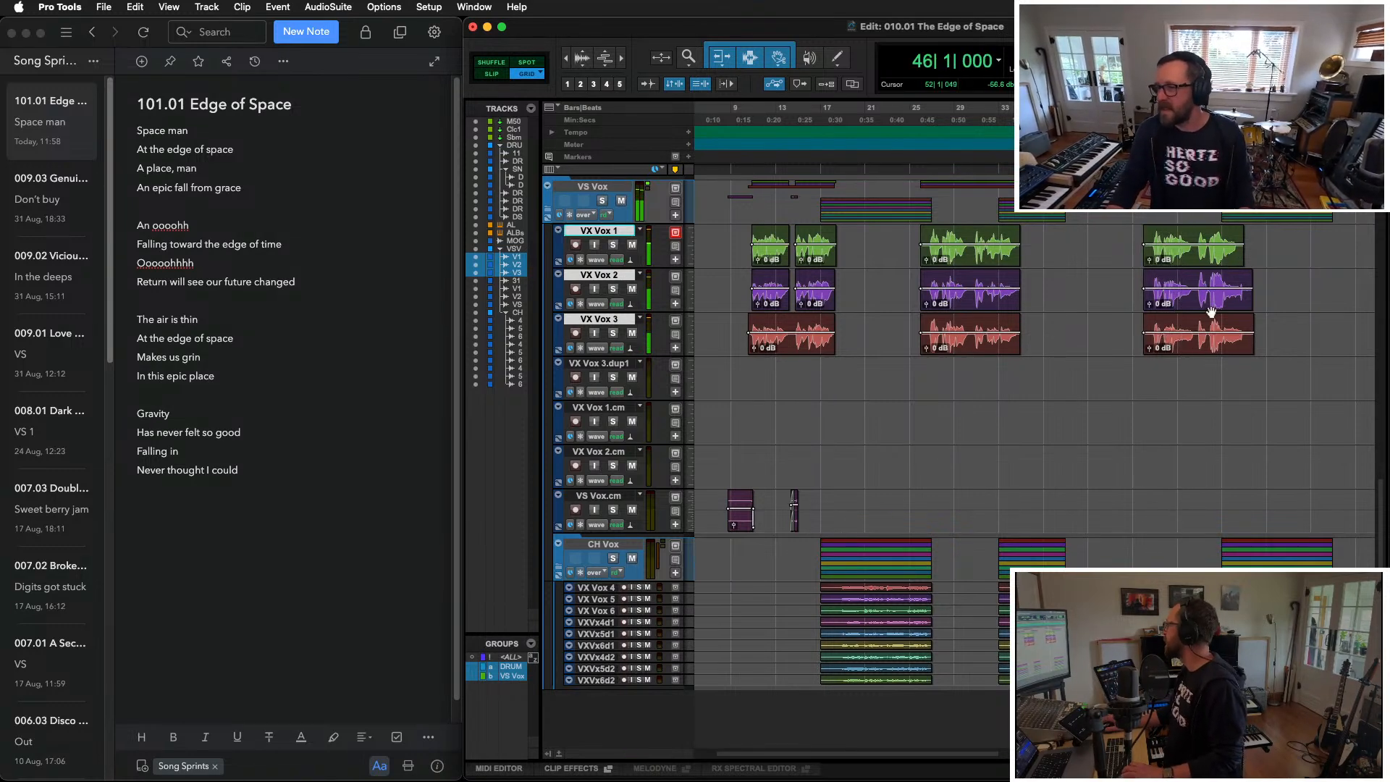
pyautogui.click(1223, 285)
pyautogui.click(332, 6)
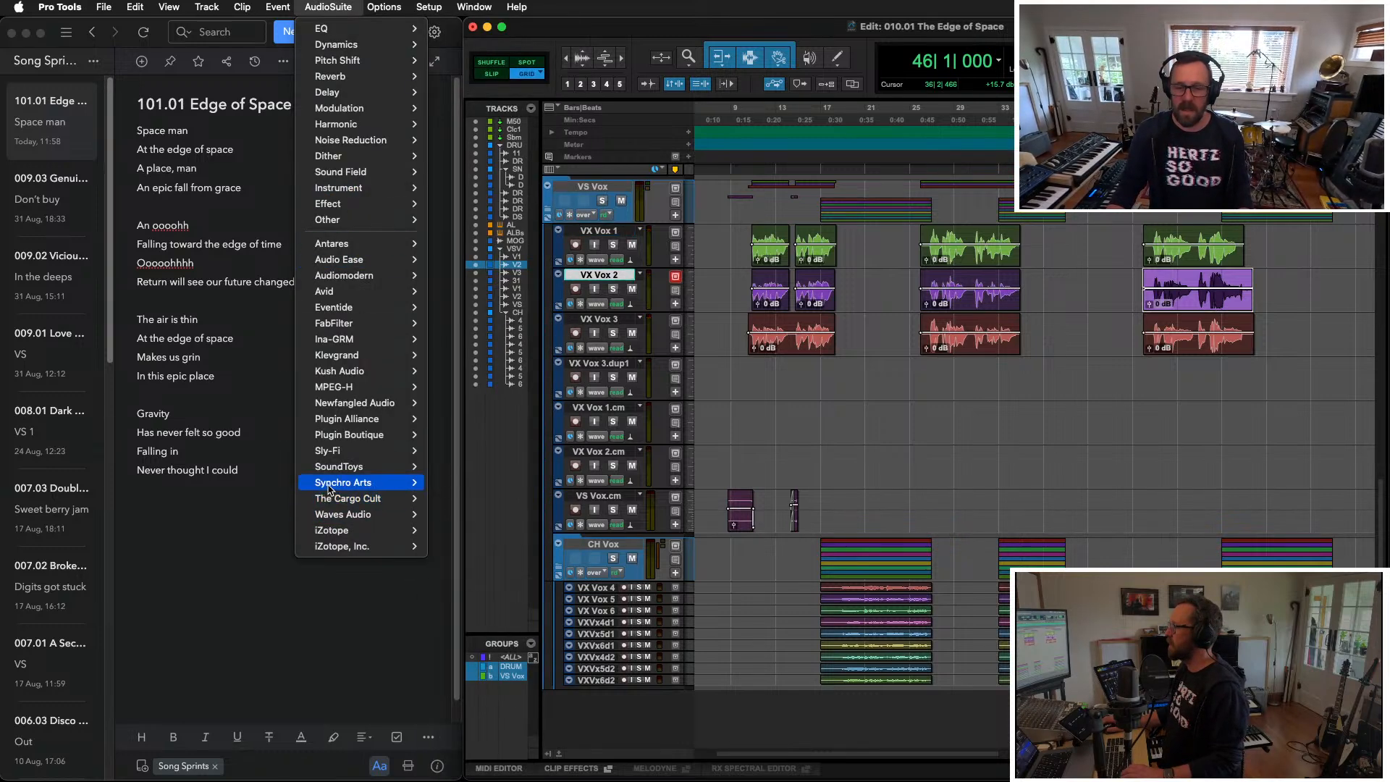
pyautogui.click(438, 482)
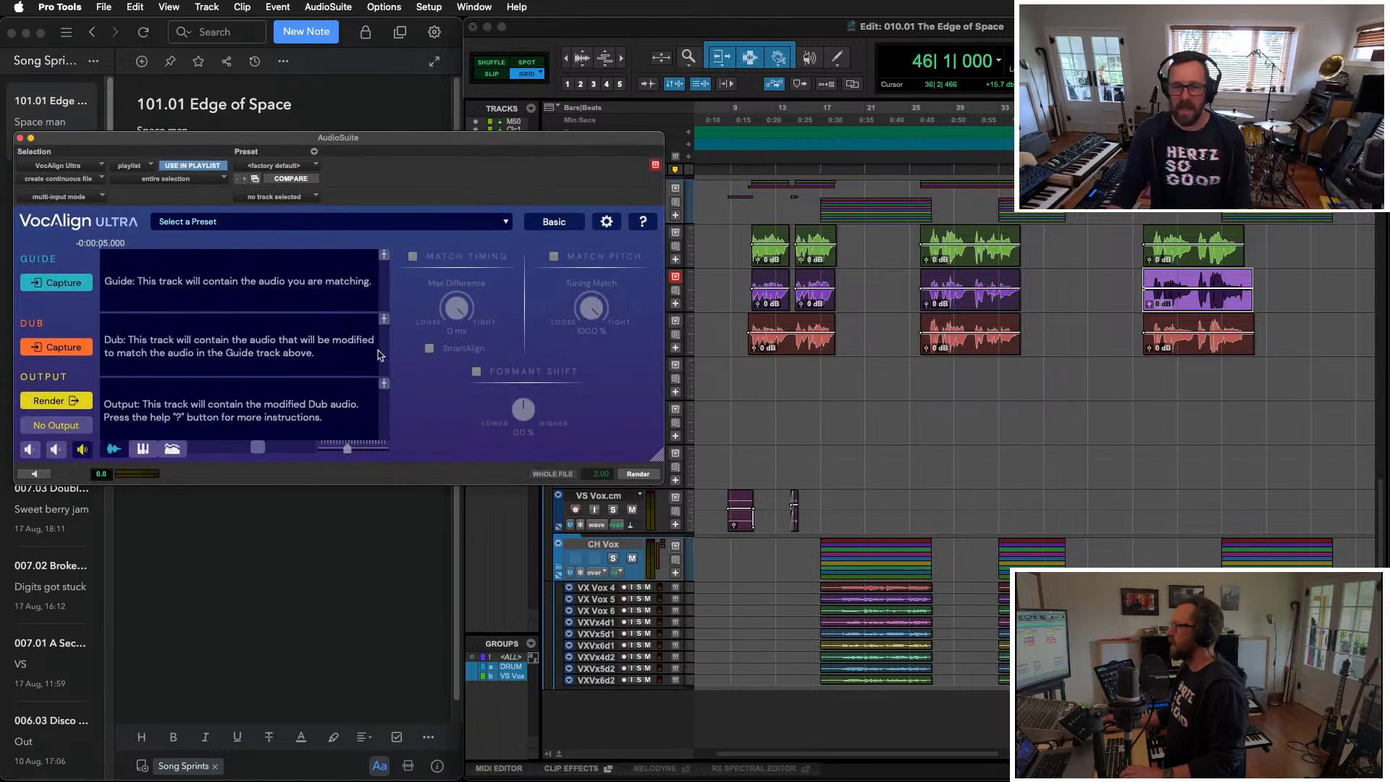
pyautogui.click(56, 282)
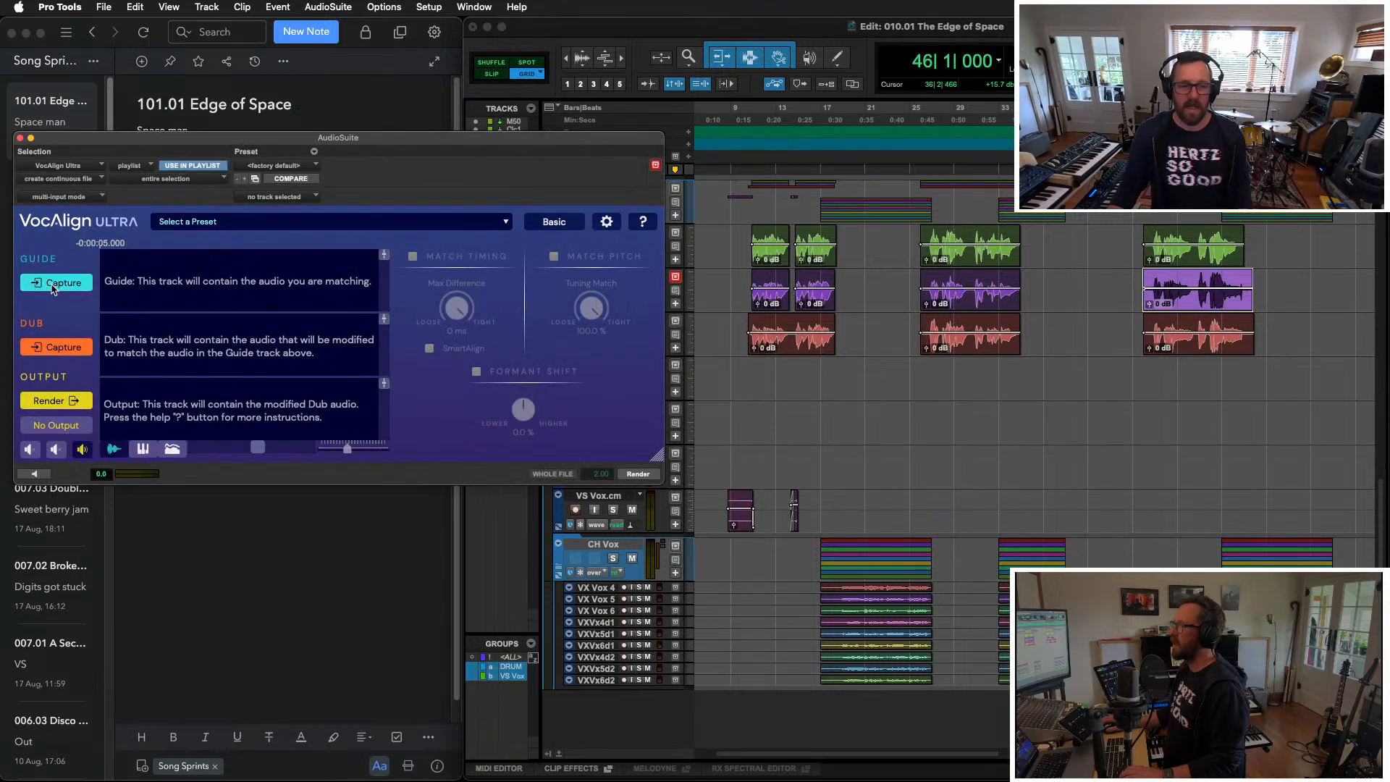
# Step: Capture the third-verse VX Vox 1 and VX Vox 3 clips as dubs and render each one aligned to the guide
pyautogui.click(1210, 262)
pyautogui.click(56, 347)
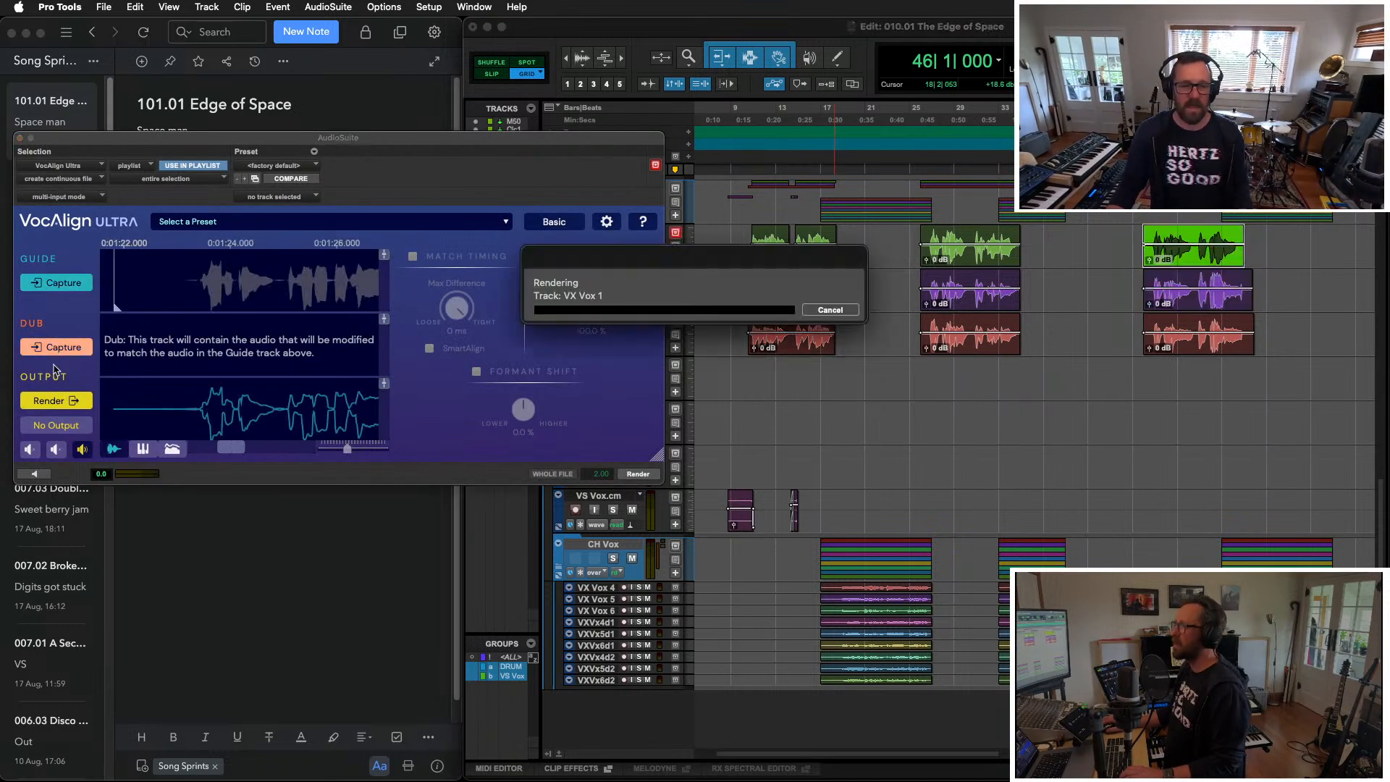
pyautogui.click(1209, 347)
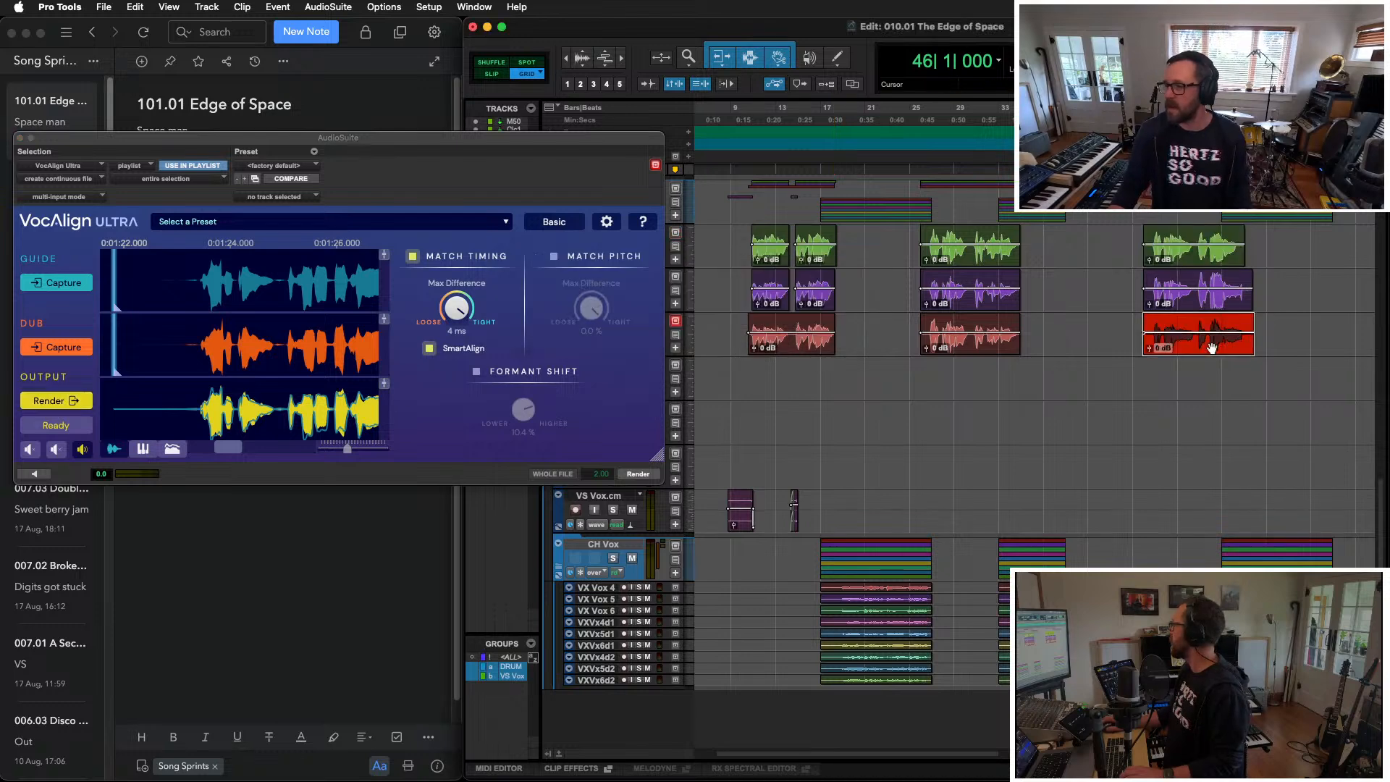
pyautogui.click(63, 347)
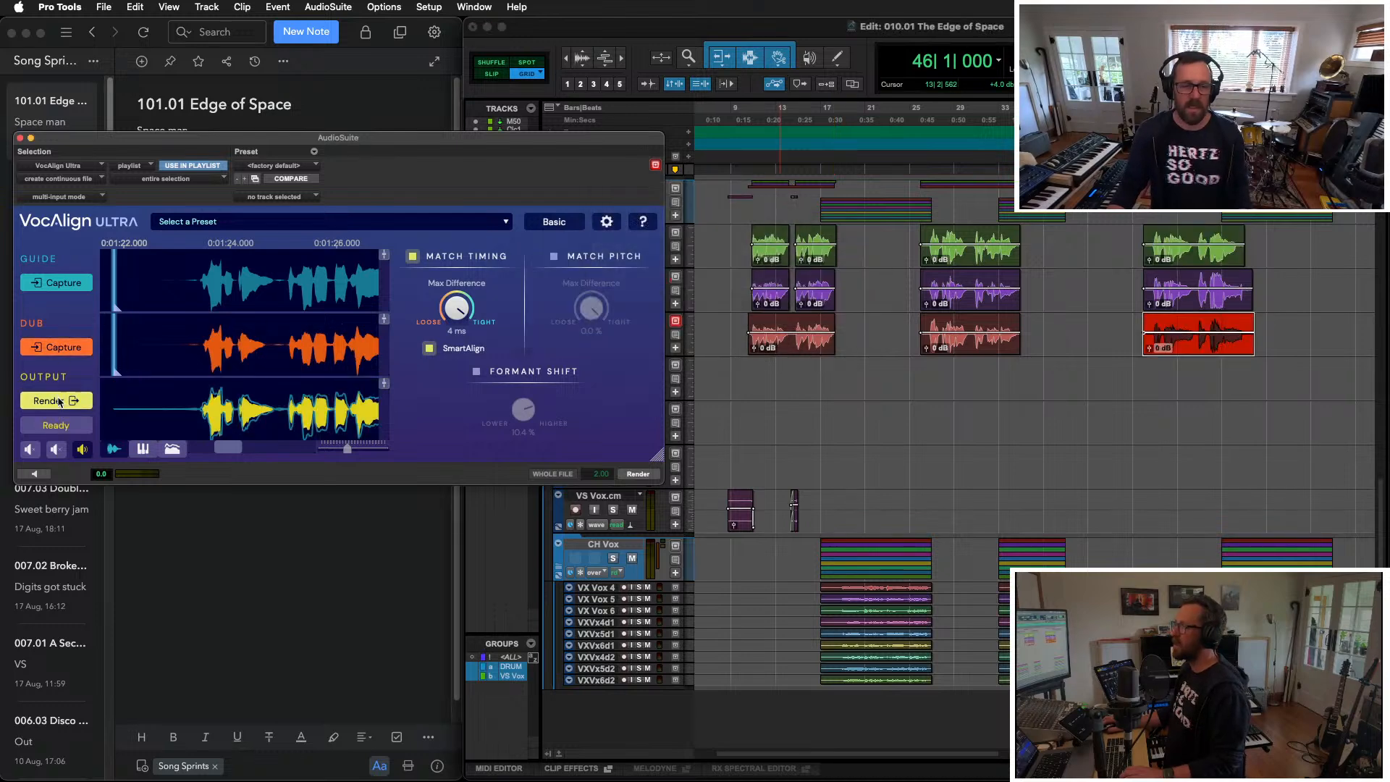
# Step: Play back the aligned third-verse vocals from the beginning of the VX Vox 1 clip
pyautogui.moveTo(1157, 230); pyautogui.dragTo(1144, 230)
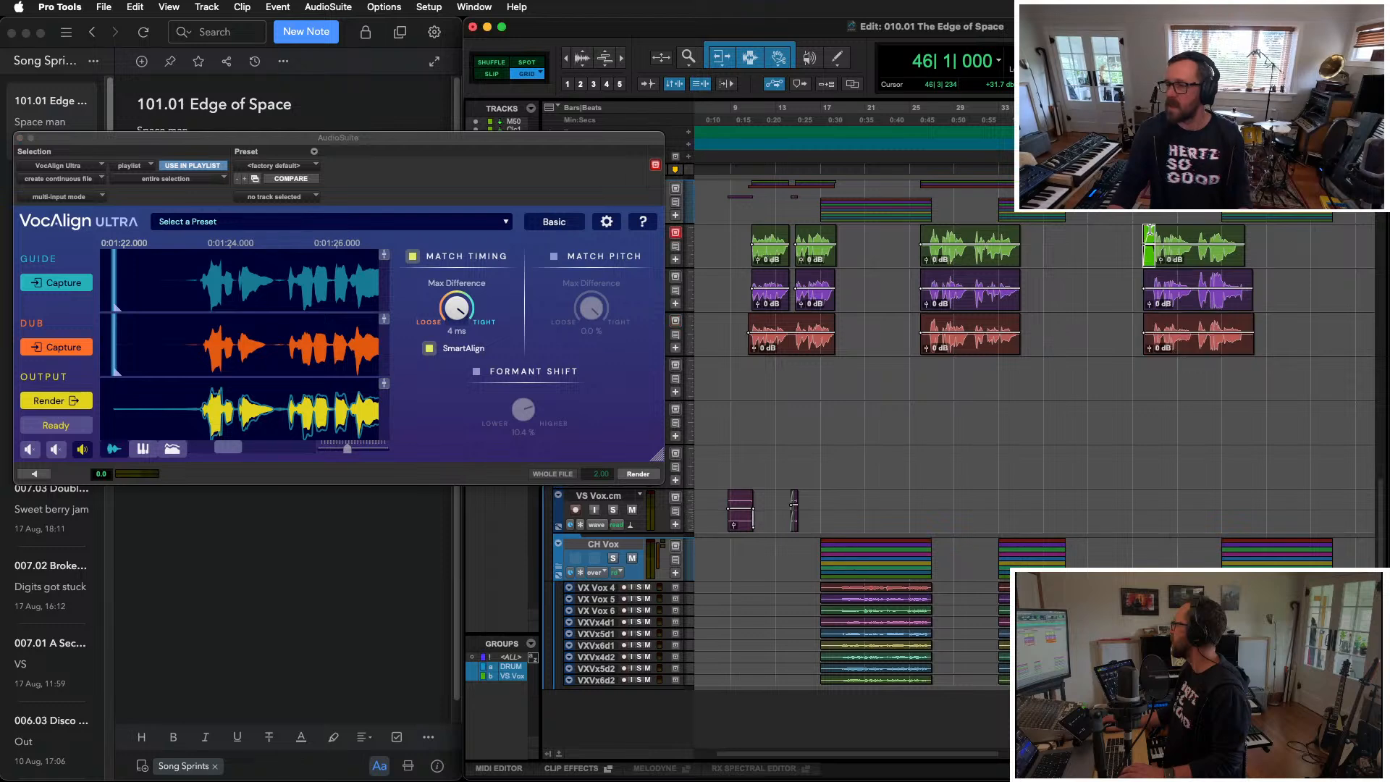
pyautogui.press('super+z')
pyautogui.press('space')
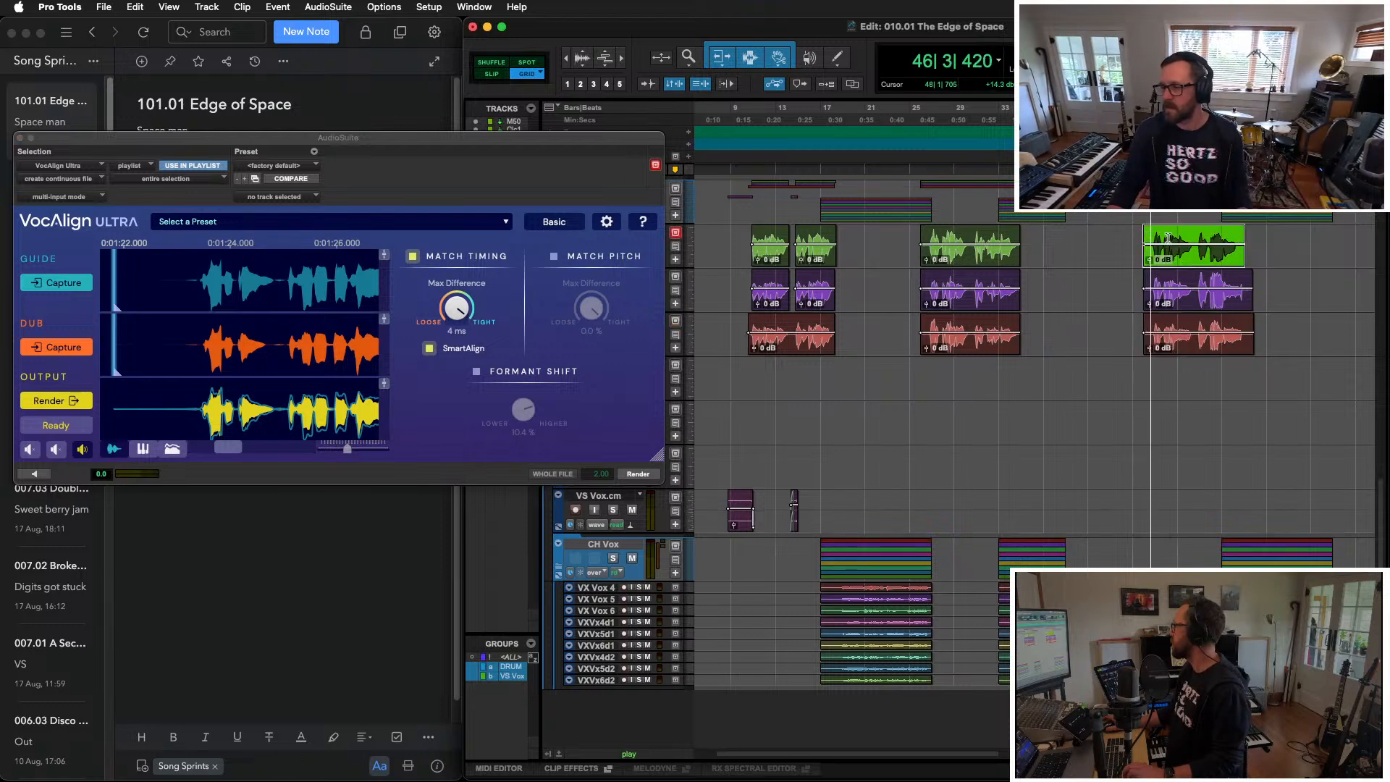
pyautogui.press('t')
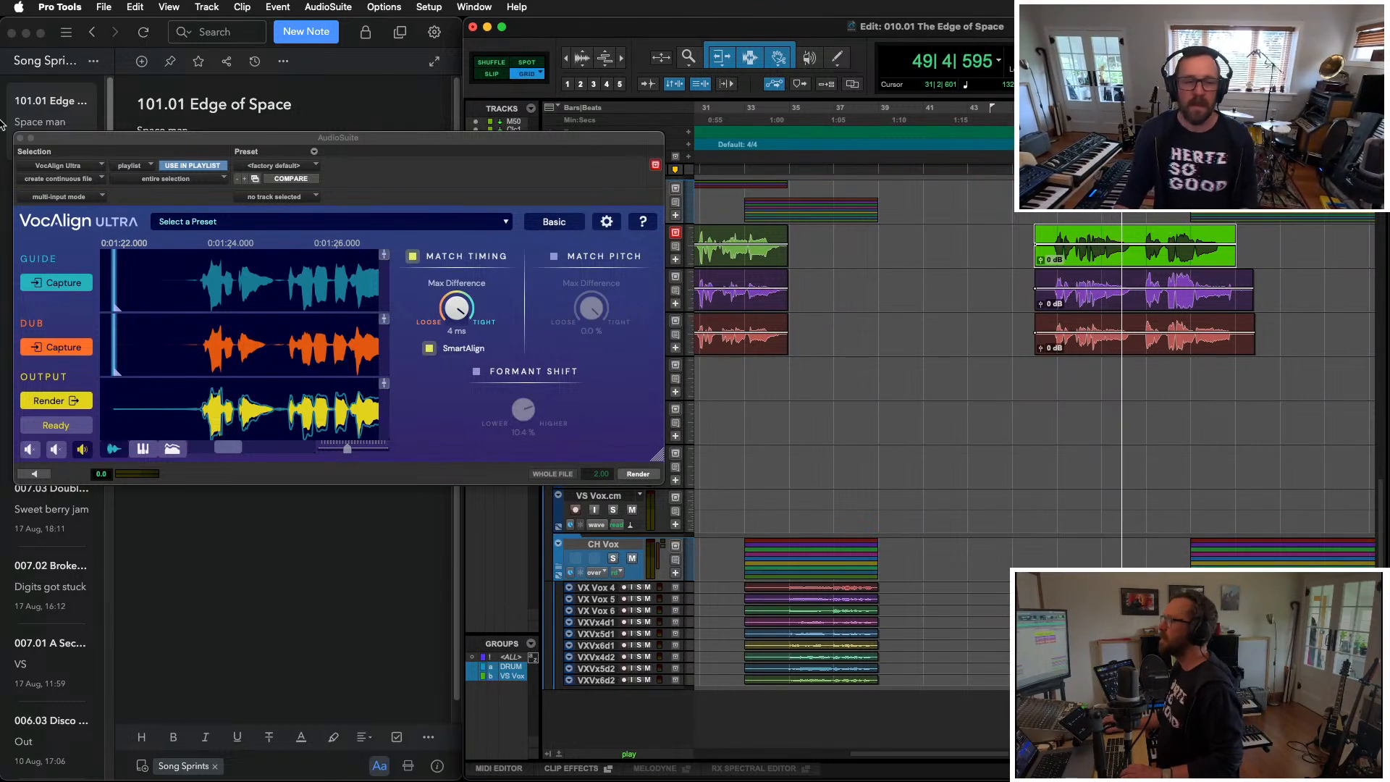
# Step: Stop playback and capture the second-verse VX Vox 2 clip as the new VocAlign guide
pyautogui.hscroll(-3, 841, 341)
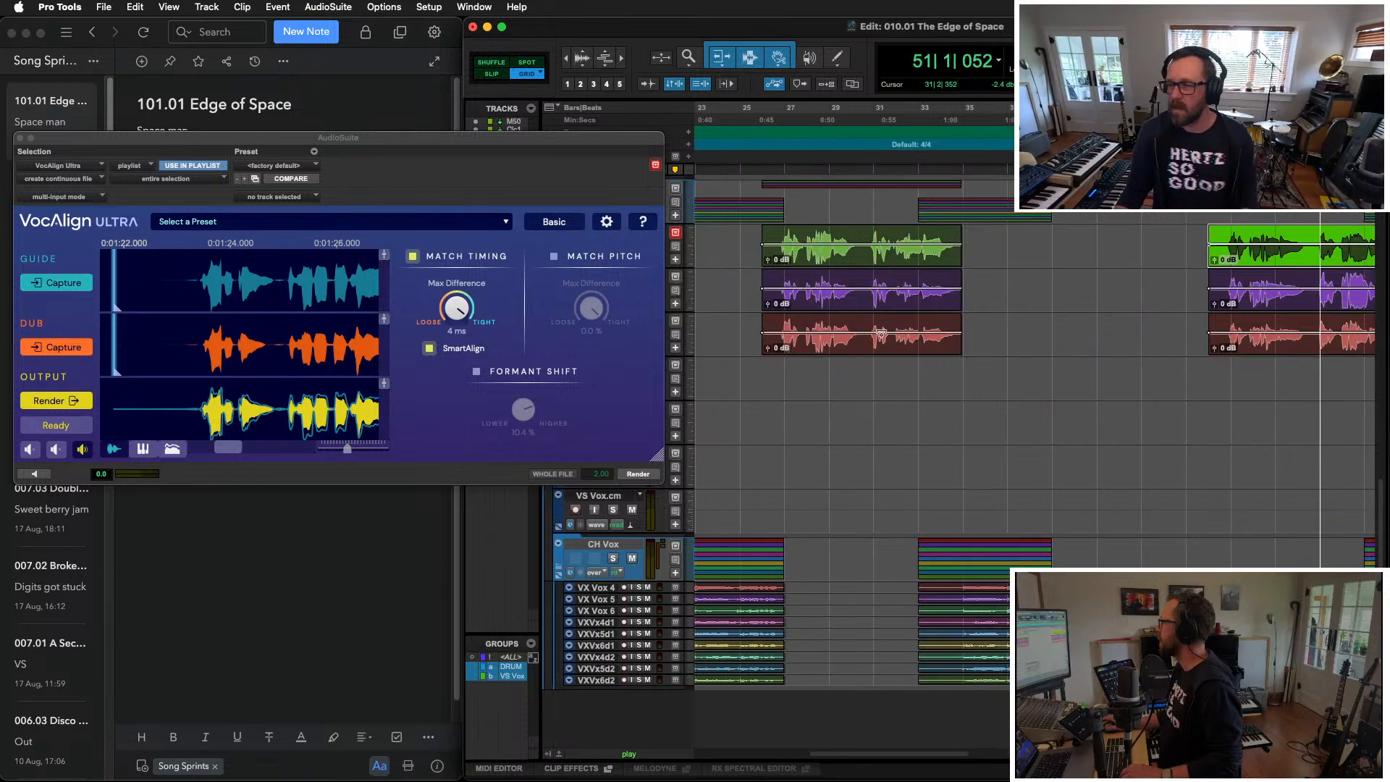
pyautogui.click(894, 292)
pyautogui.press('space')
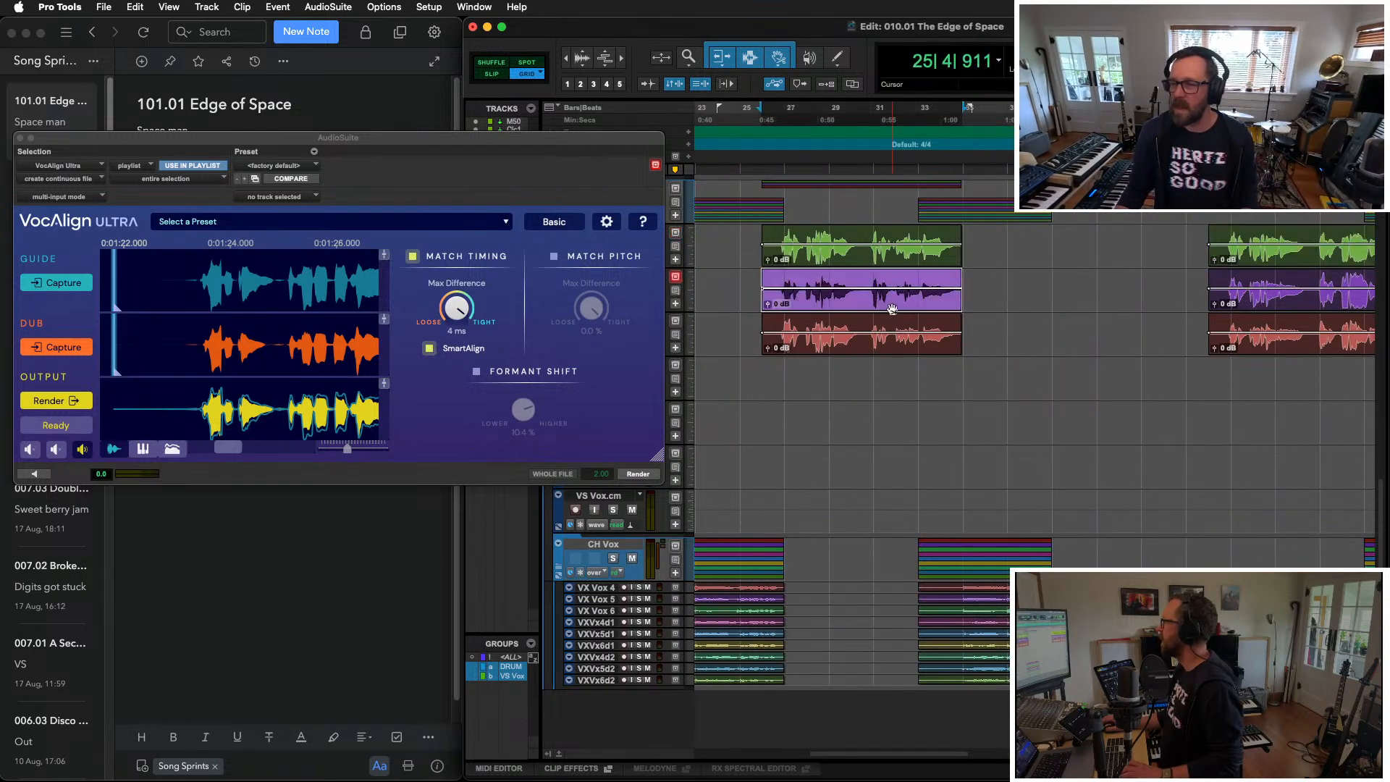
pyautogui.click(65, 286)
# Step: Capture the second-verse VX Vox 1 and VX Vox 3 clips as dubs and render each one aligned to the guide
pyautogui.press('p')
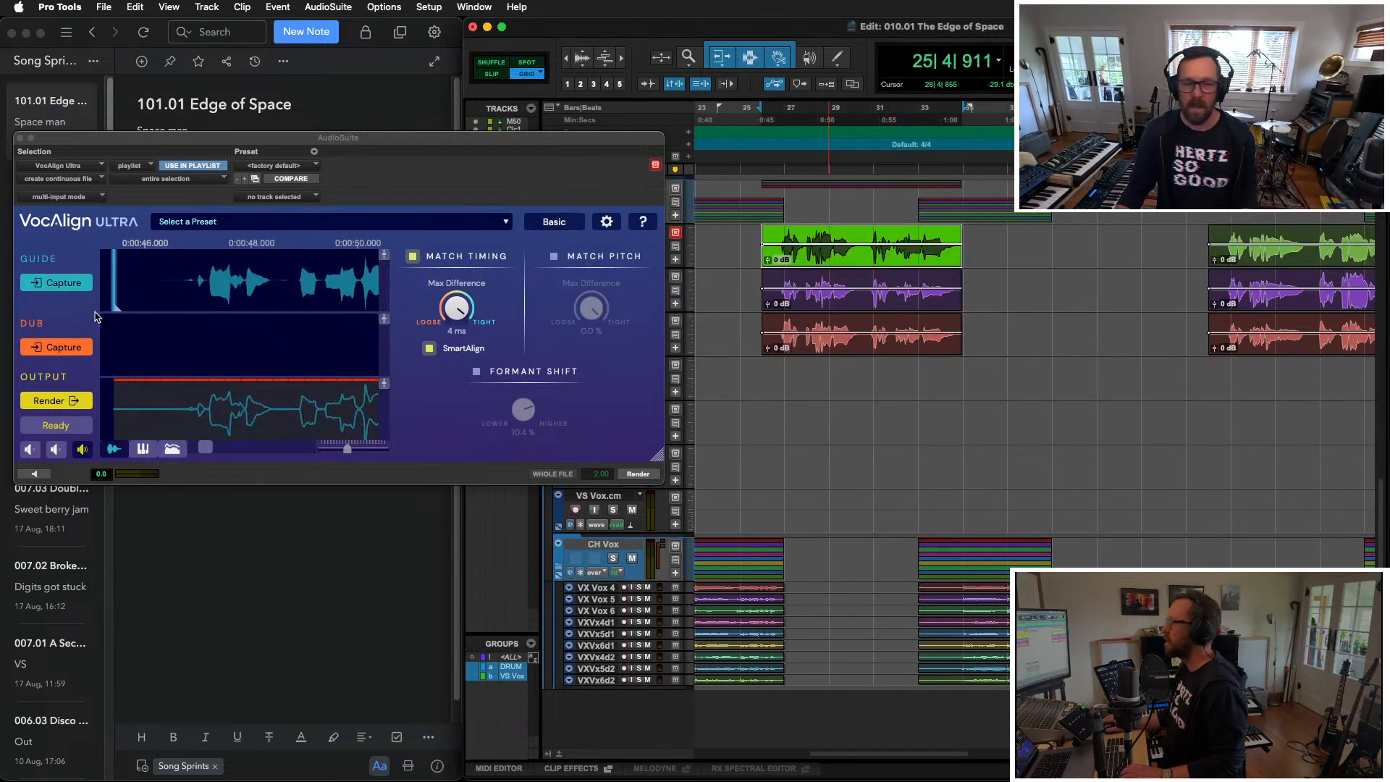
pyautogui.click(64, 346)
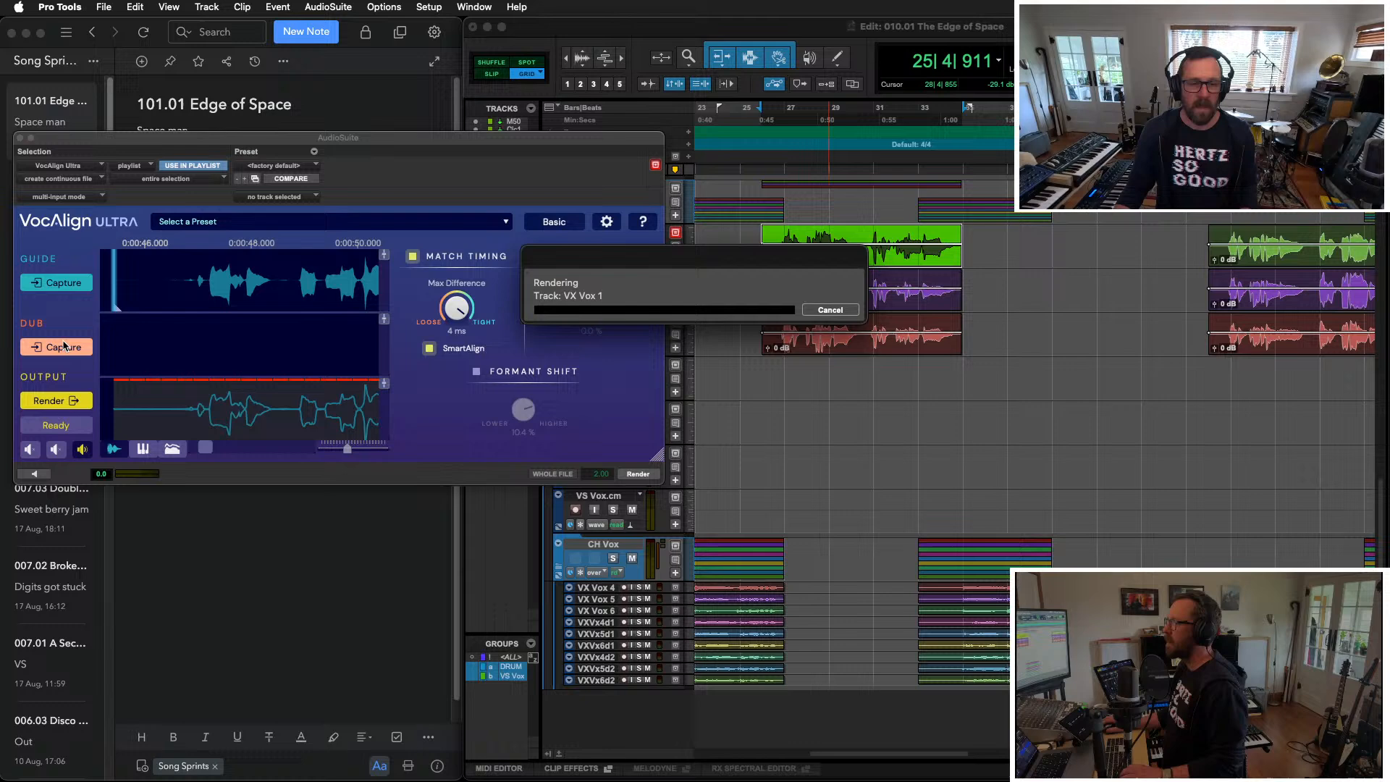
pyautogui.click(73, 401)
pyautogui.click(842, 346)
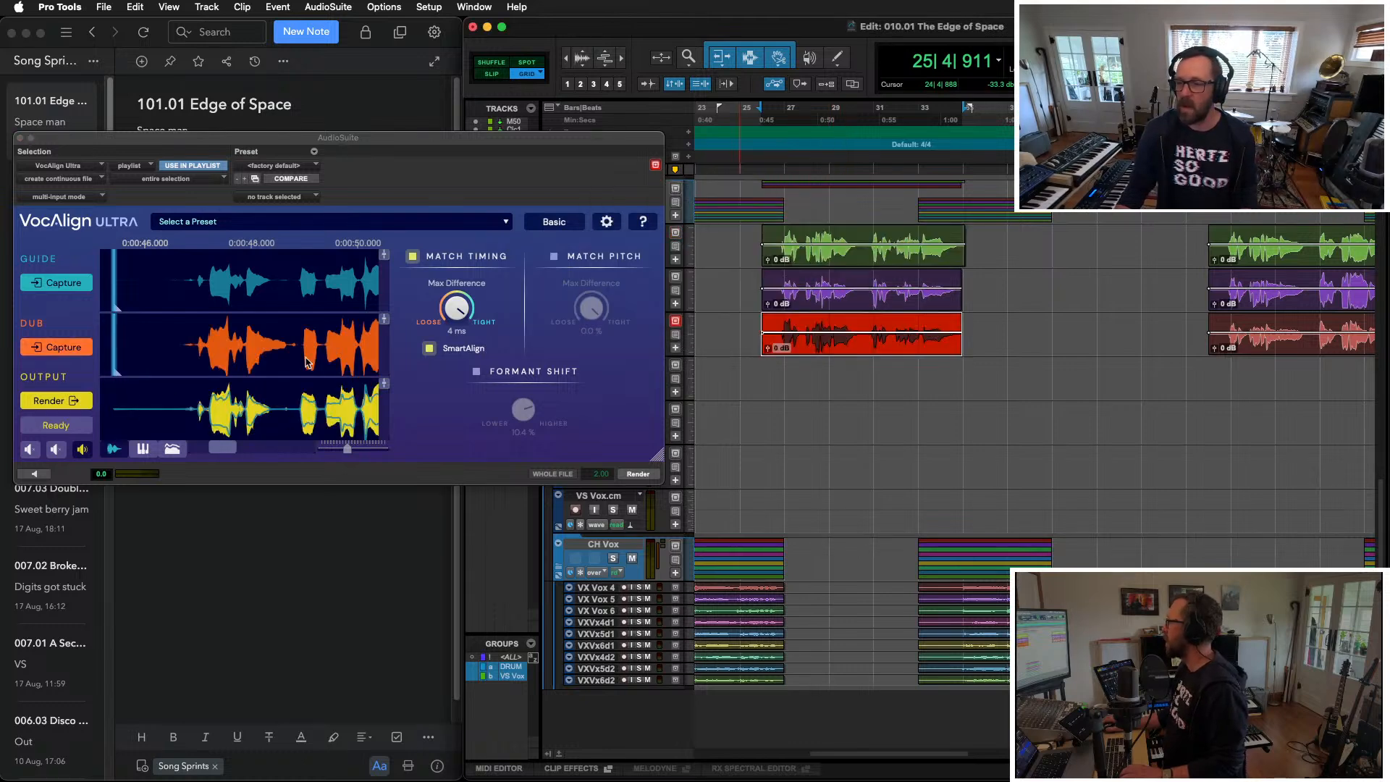
pyautogui.click(64, 346)
pyautogui.click(64, 402)
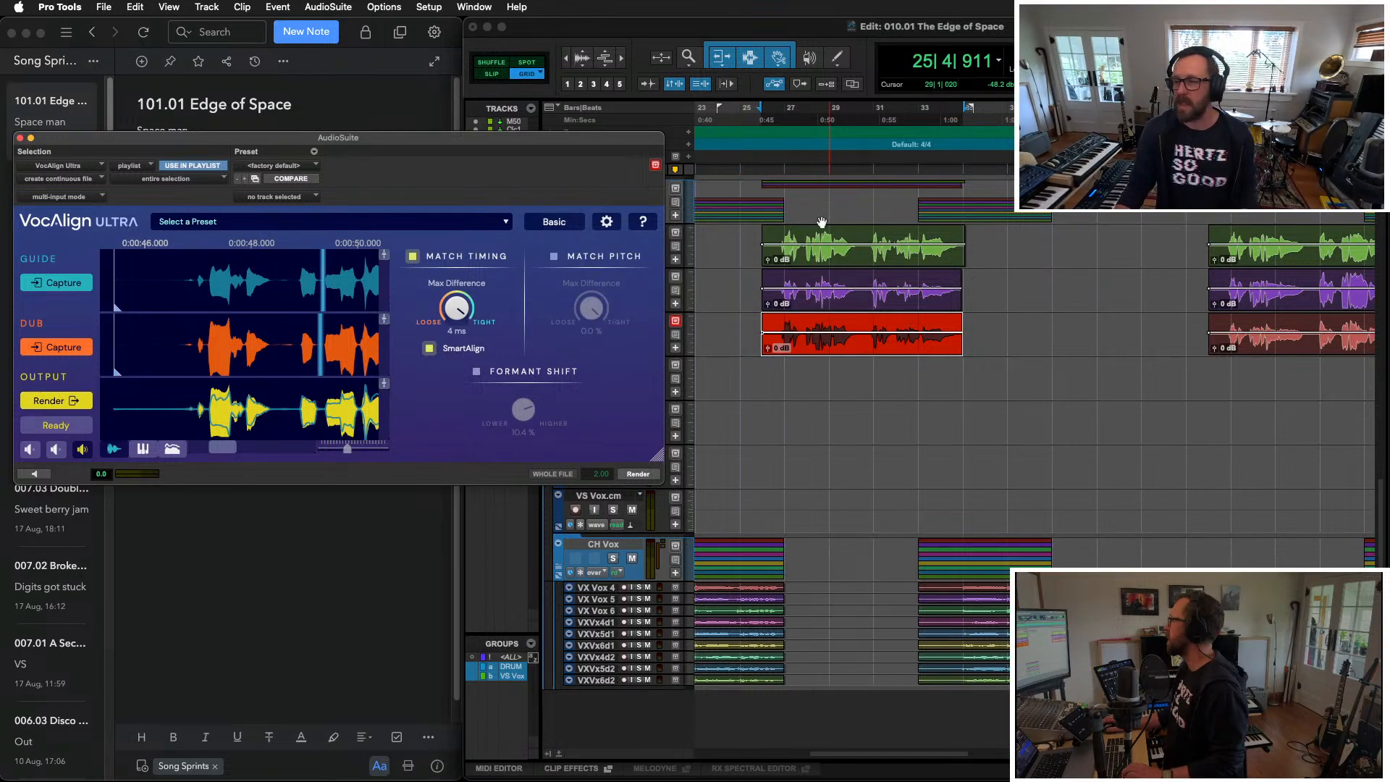
# Step: Play back the aligned second-verse vocals and review the three layers in the timeline
pyautogui.click(779, 369)
pyautogui.press('space')
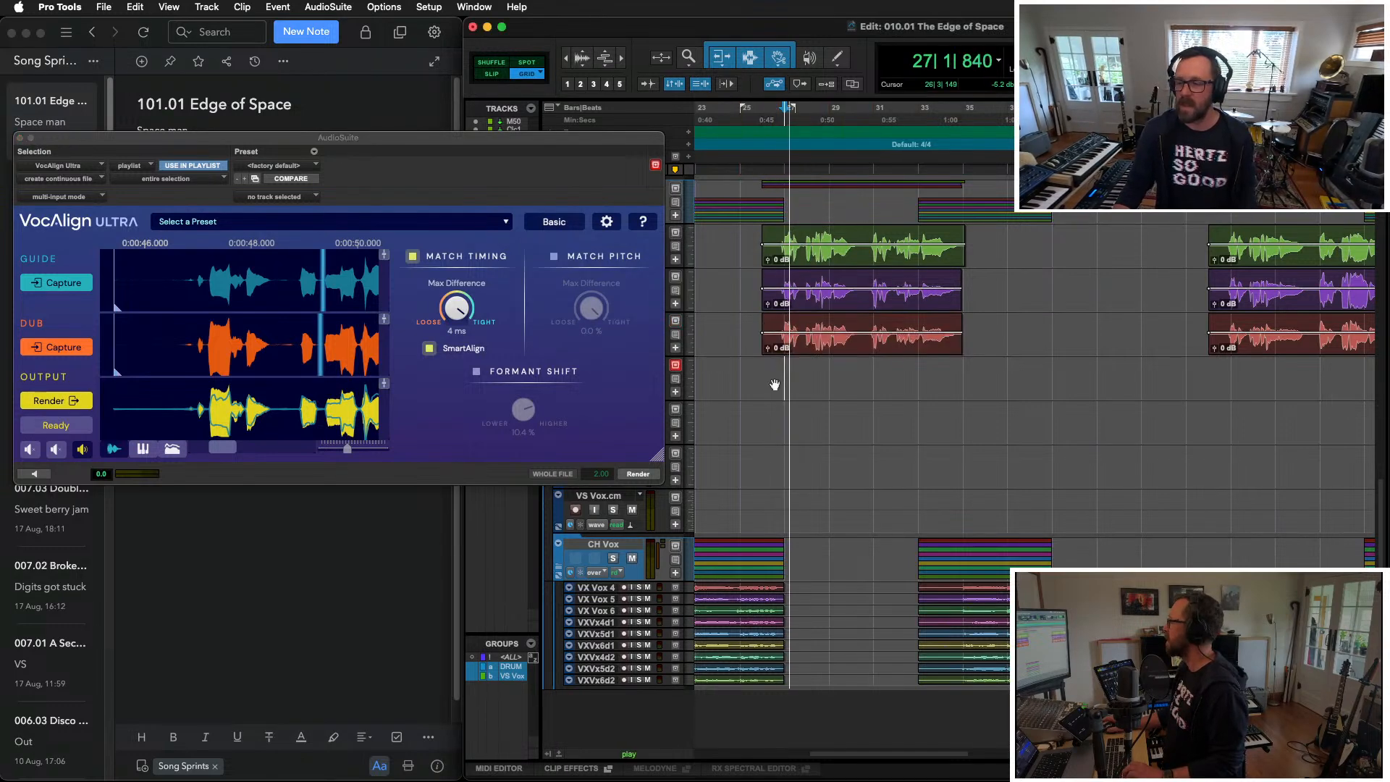
pyautogui.press('t')
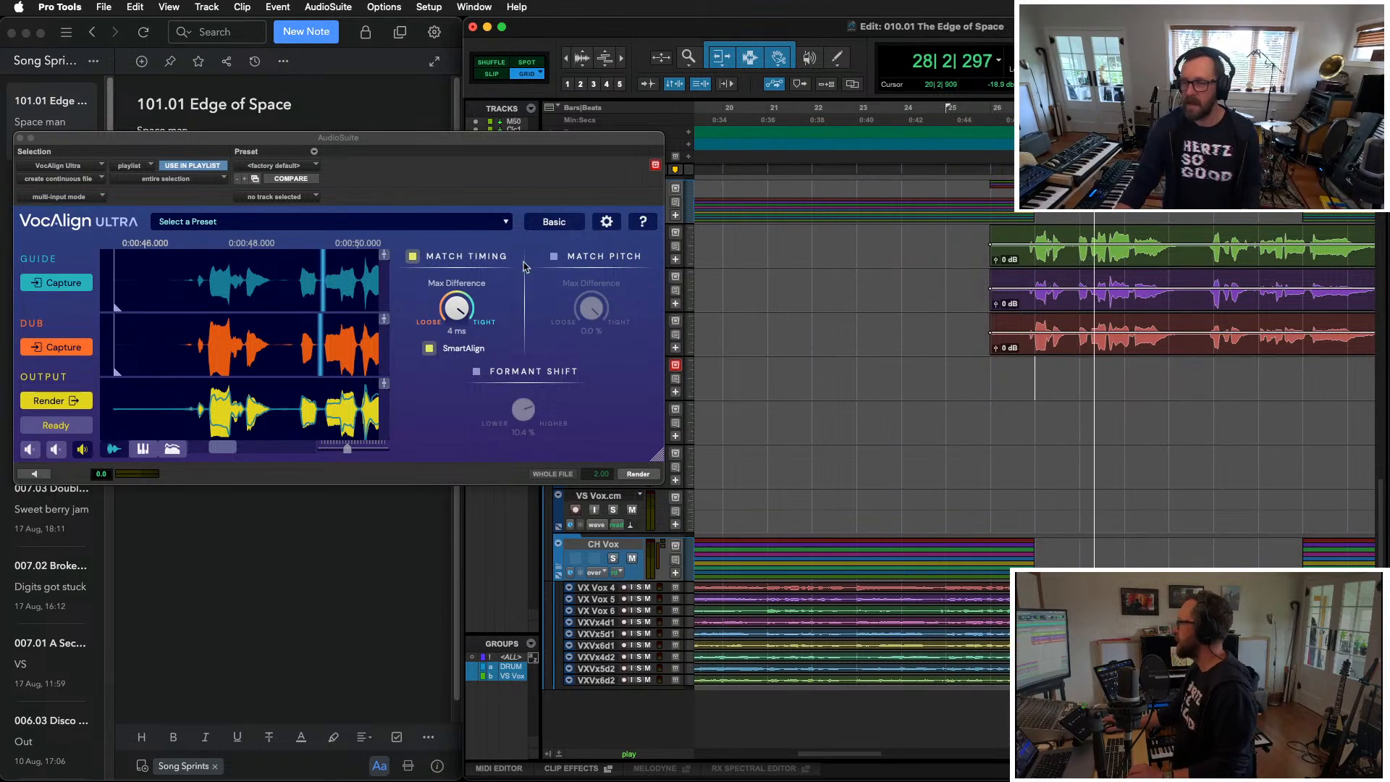
pyautogui.press('r')
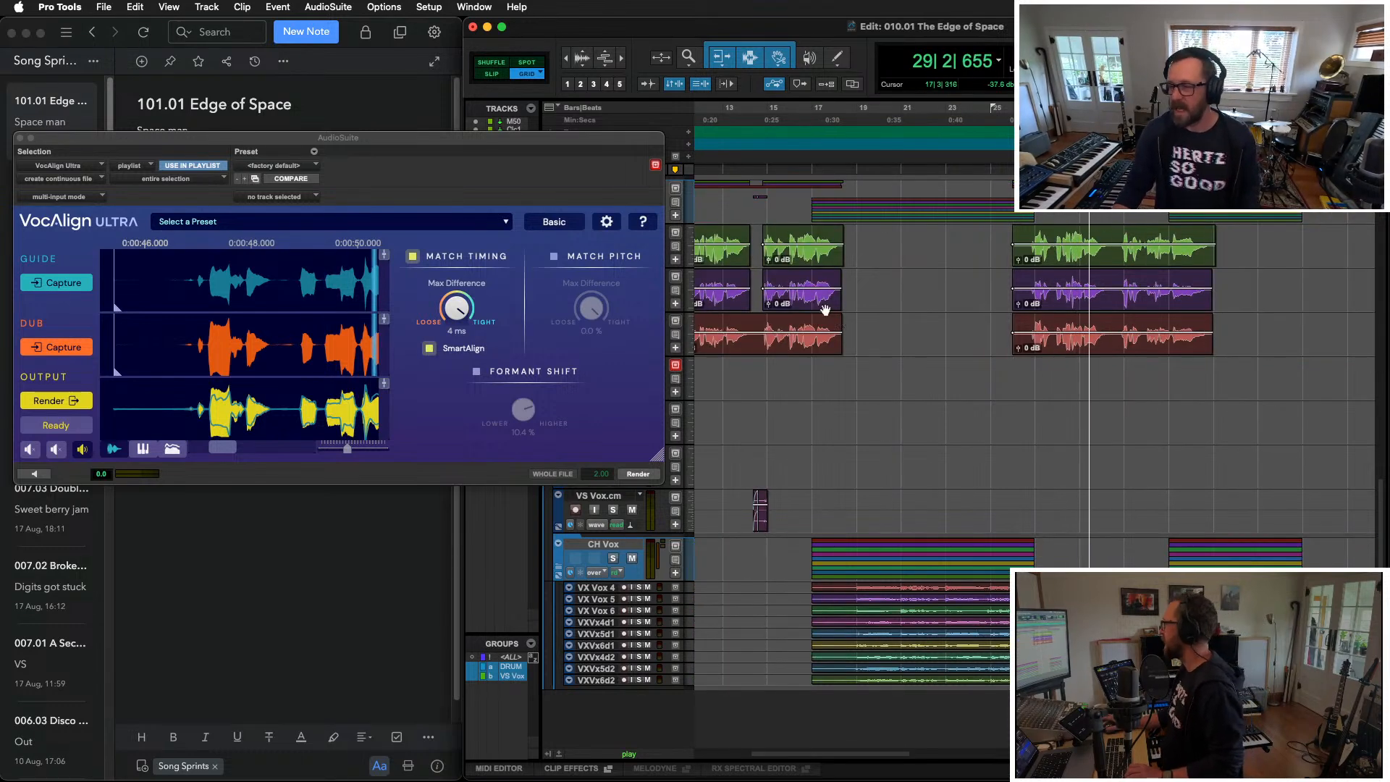
pyautogui.press('r')
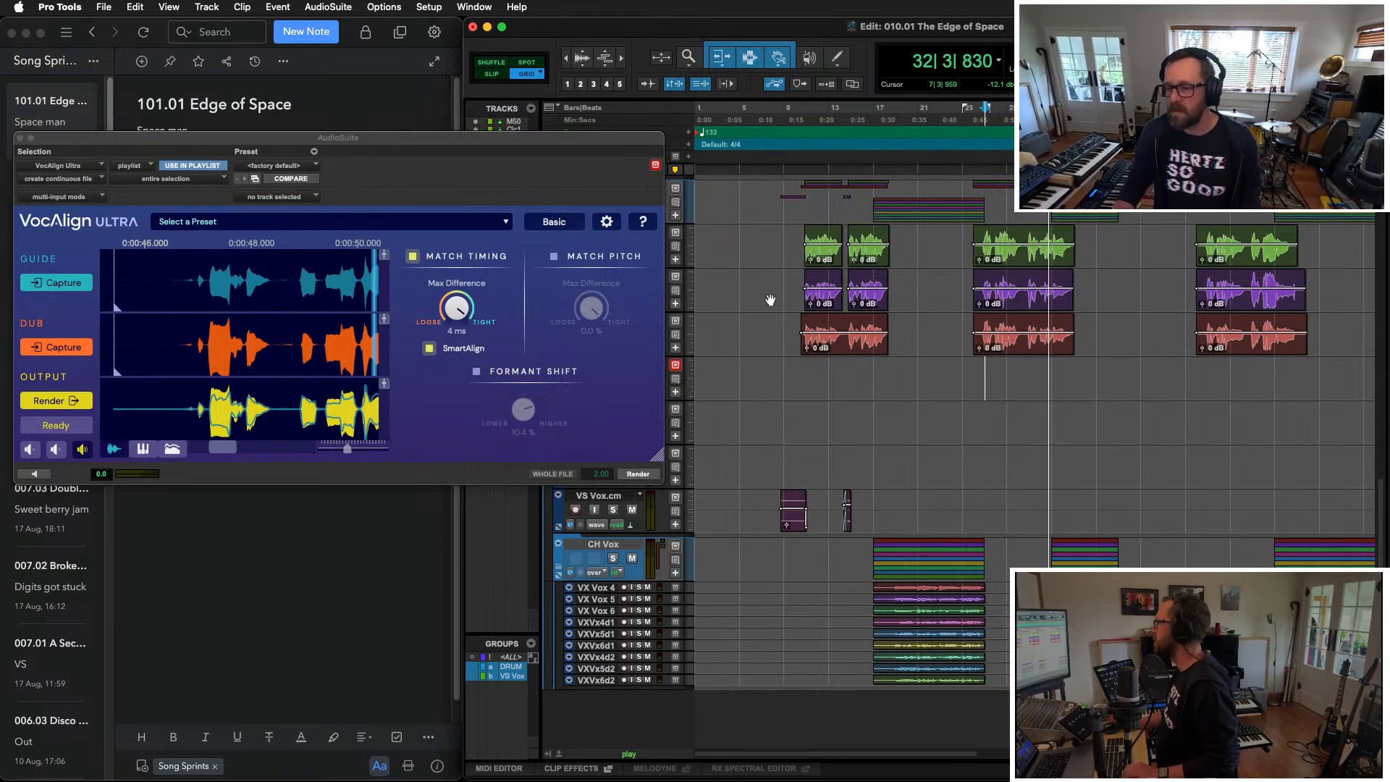
# Step: Delete the short second clip on the VS Vox.cm track and close VocAlign Ultra
pyautogui.moveTo(839, 495); pyautogui.dragTo(867, 519)
pyautogui.press('Delete')
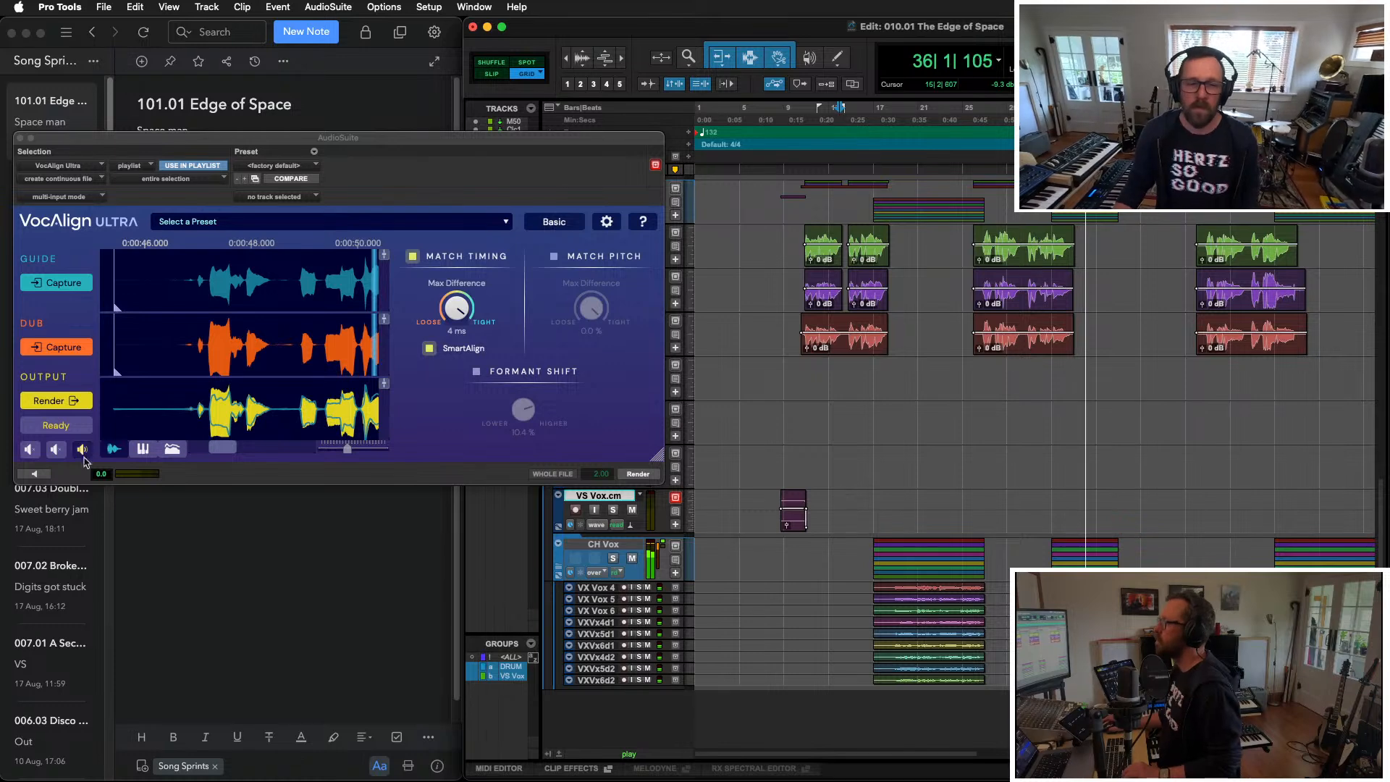
pyautogui.click(20, 138)
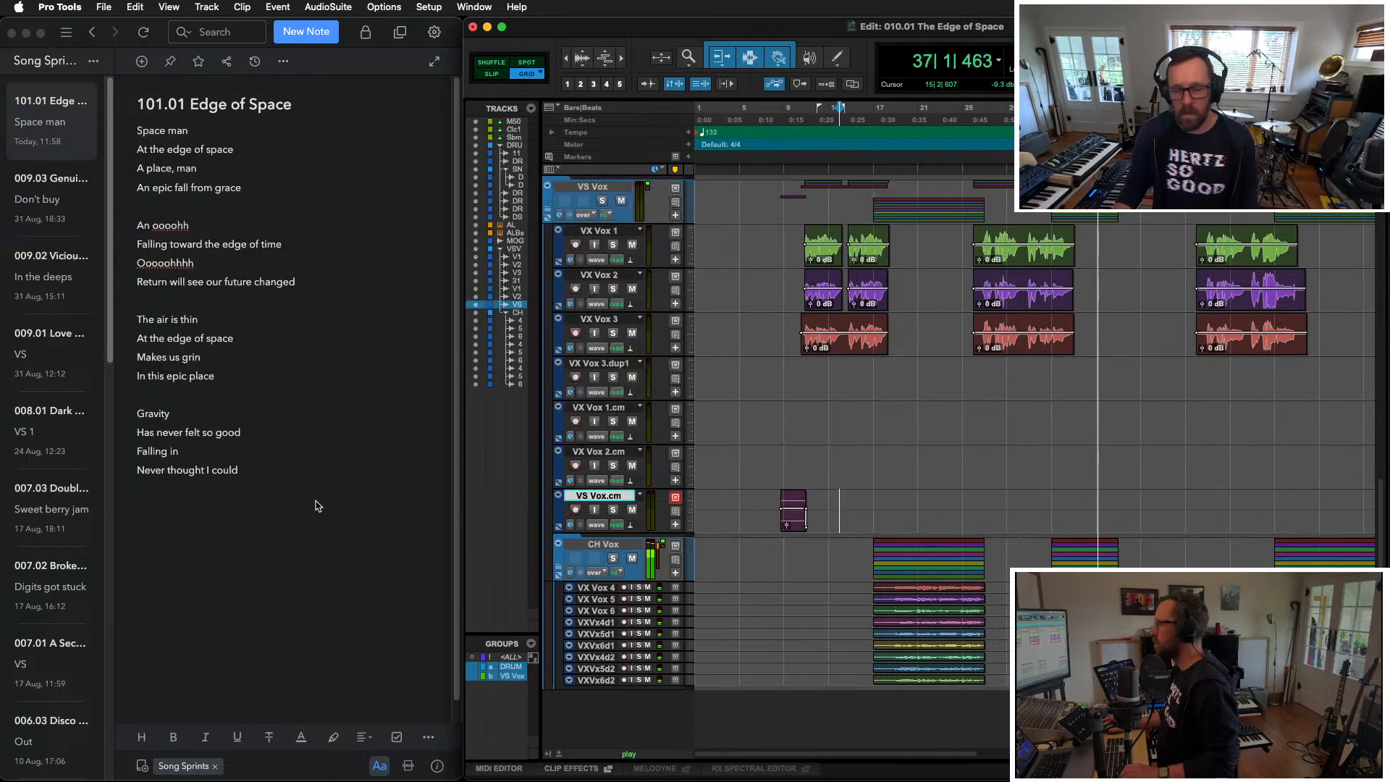
# Step: Listen to the arrangement through the third verse and the following chorus to check how the sections flow
pyautogui.press('t')
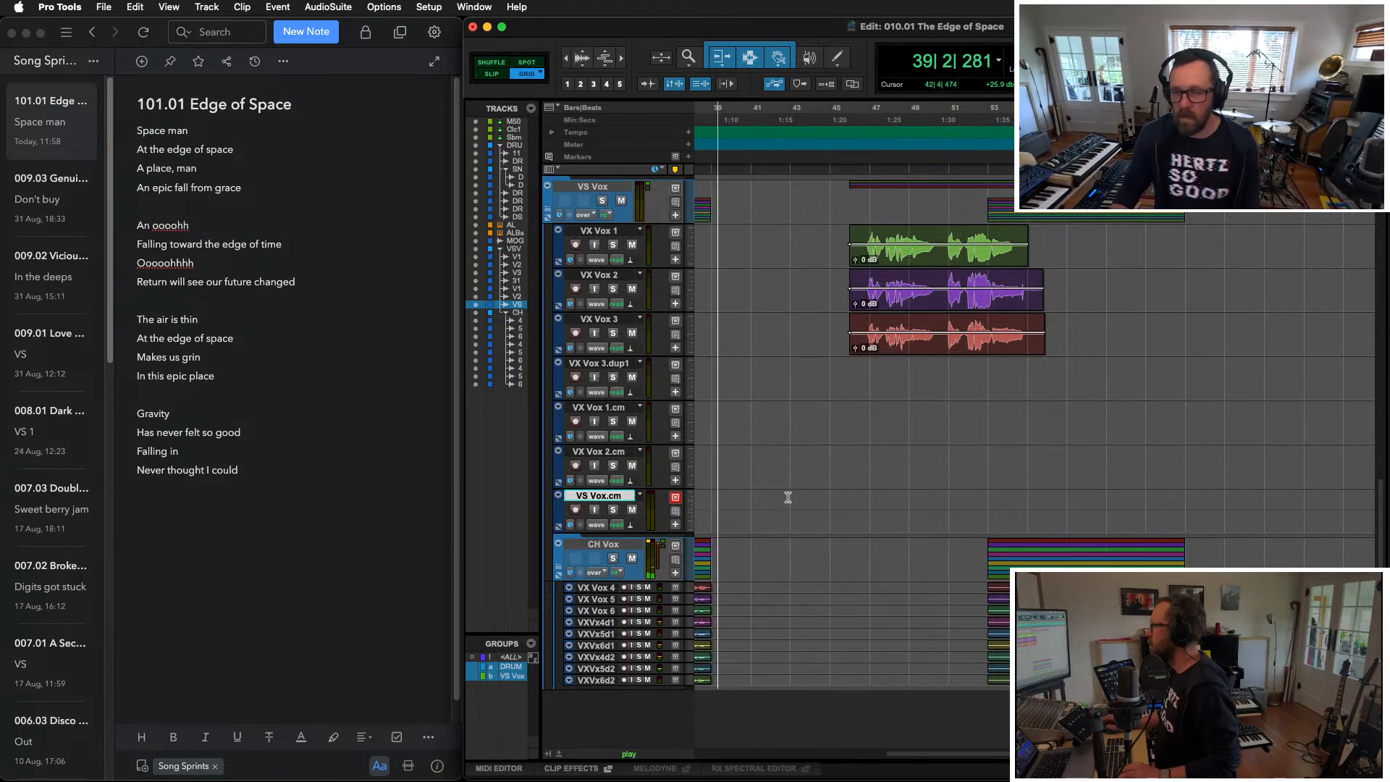
pyautogui.scroll(3, 799, 487)
pyautogui.press('r')
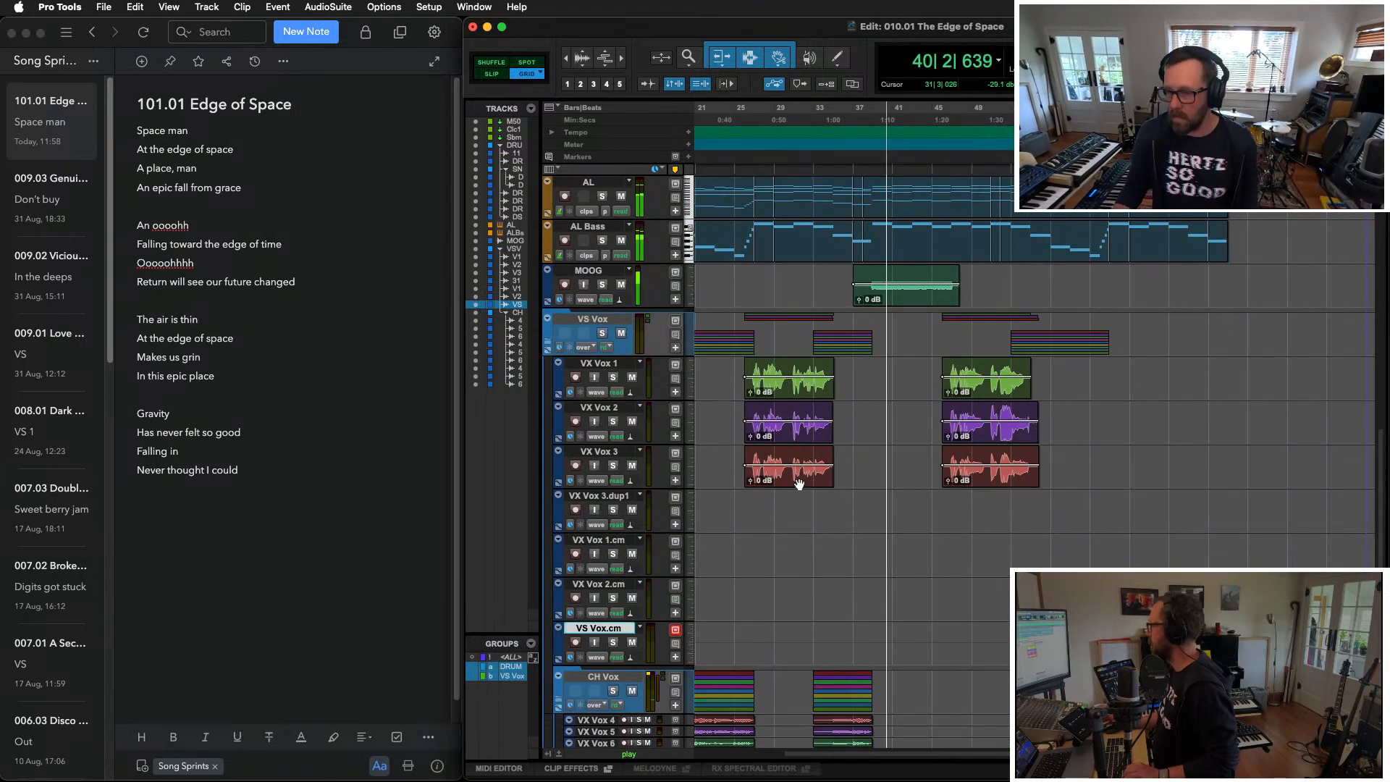
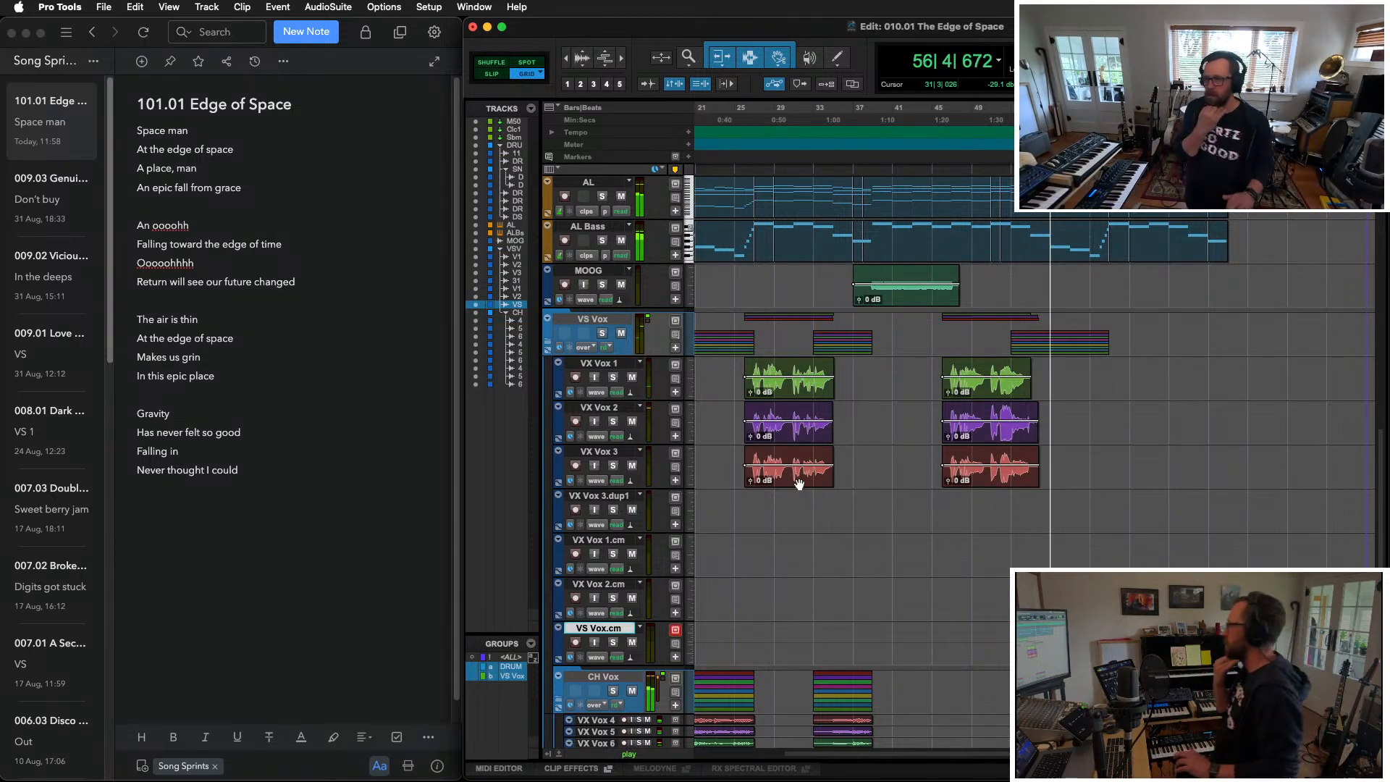
# Step: Remove the section from 63|1|000 to the end of the AL clips on the AL Bass, AL and drum tracks in Shuffle mode, and restore Grid mode
pyautogui.scroll(3, 1364, 404)
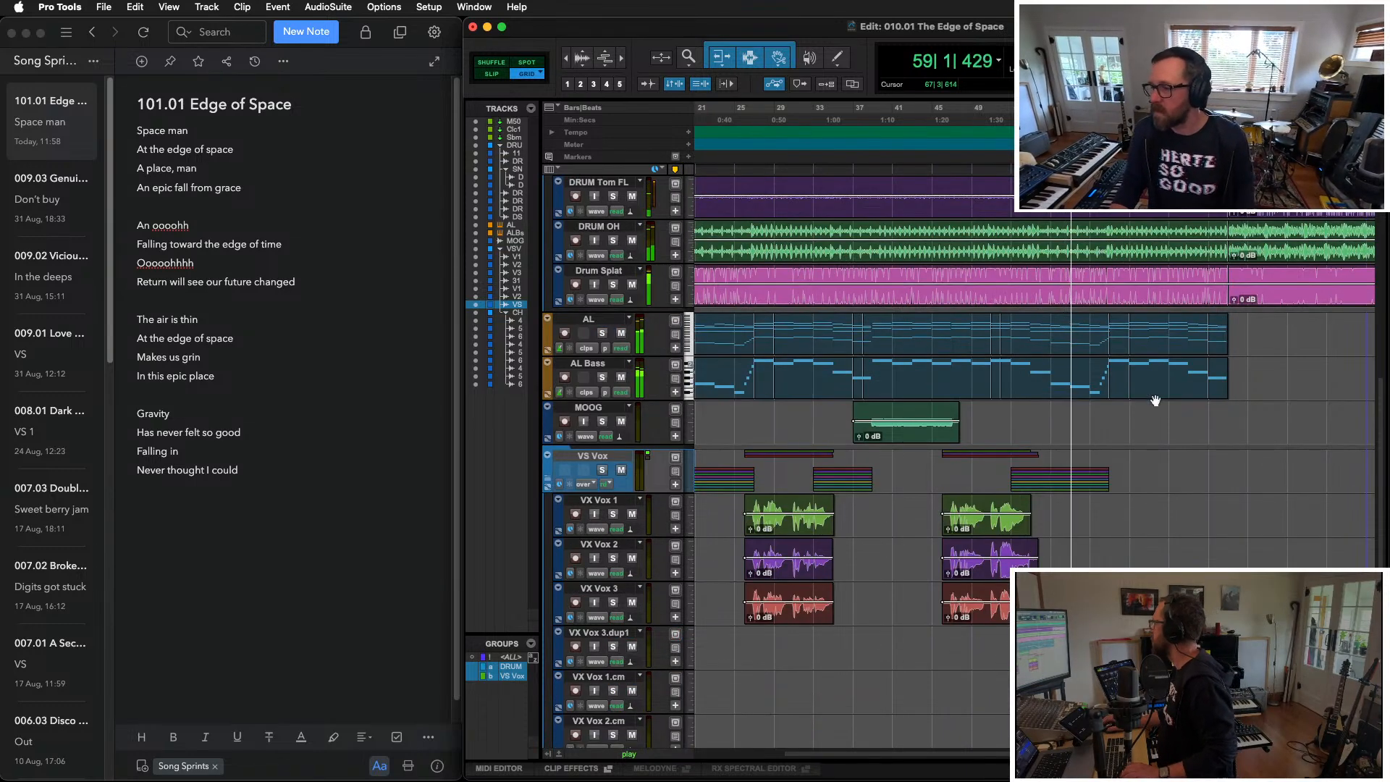
pyautogui.click(1122, 391)
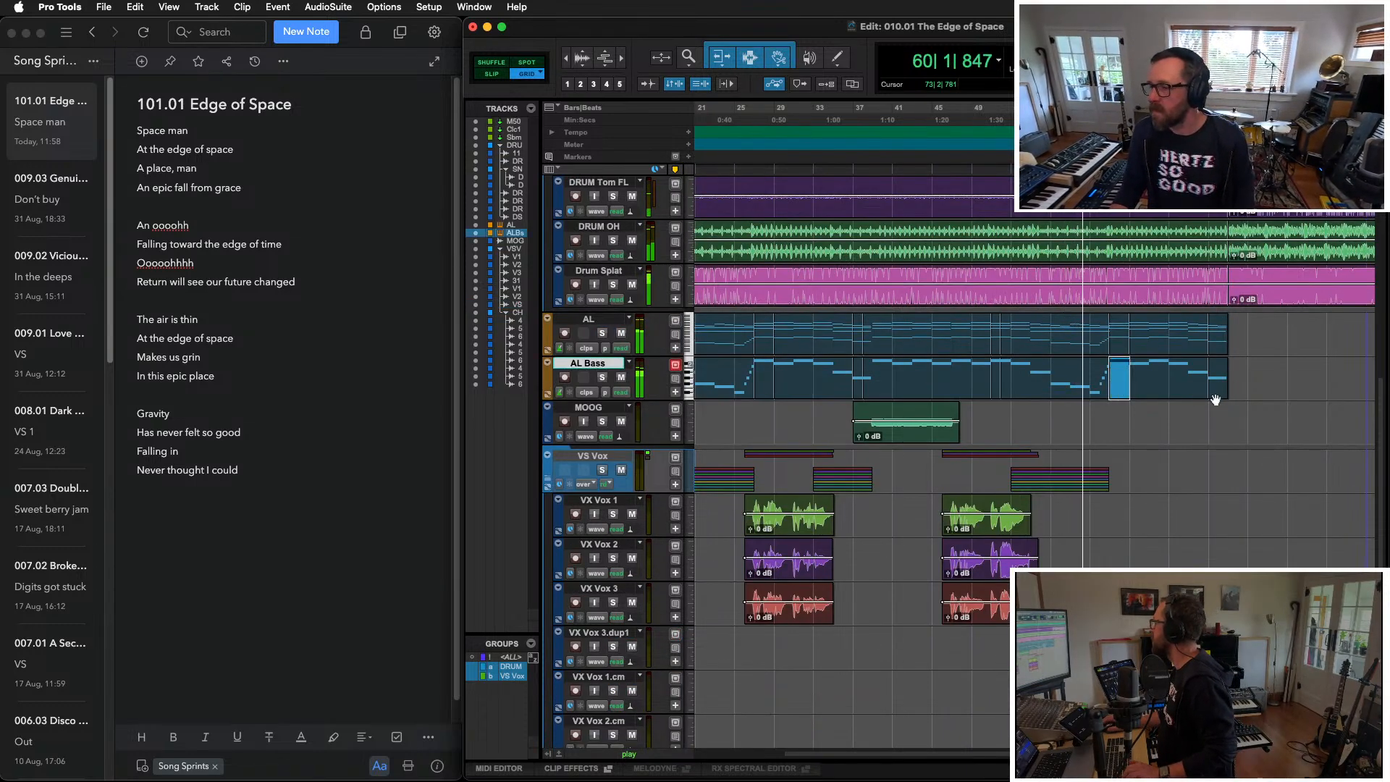
pyautogui.keyDown('shift'); pyautogui.click(1214, 394); pyautogui.keyUp('shift')
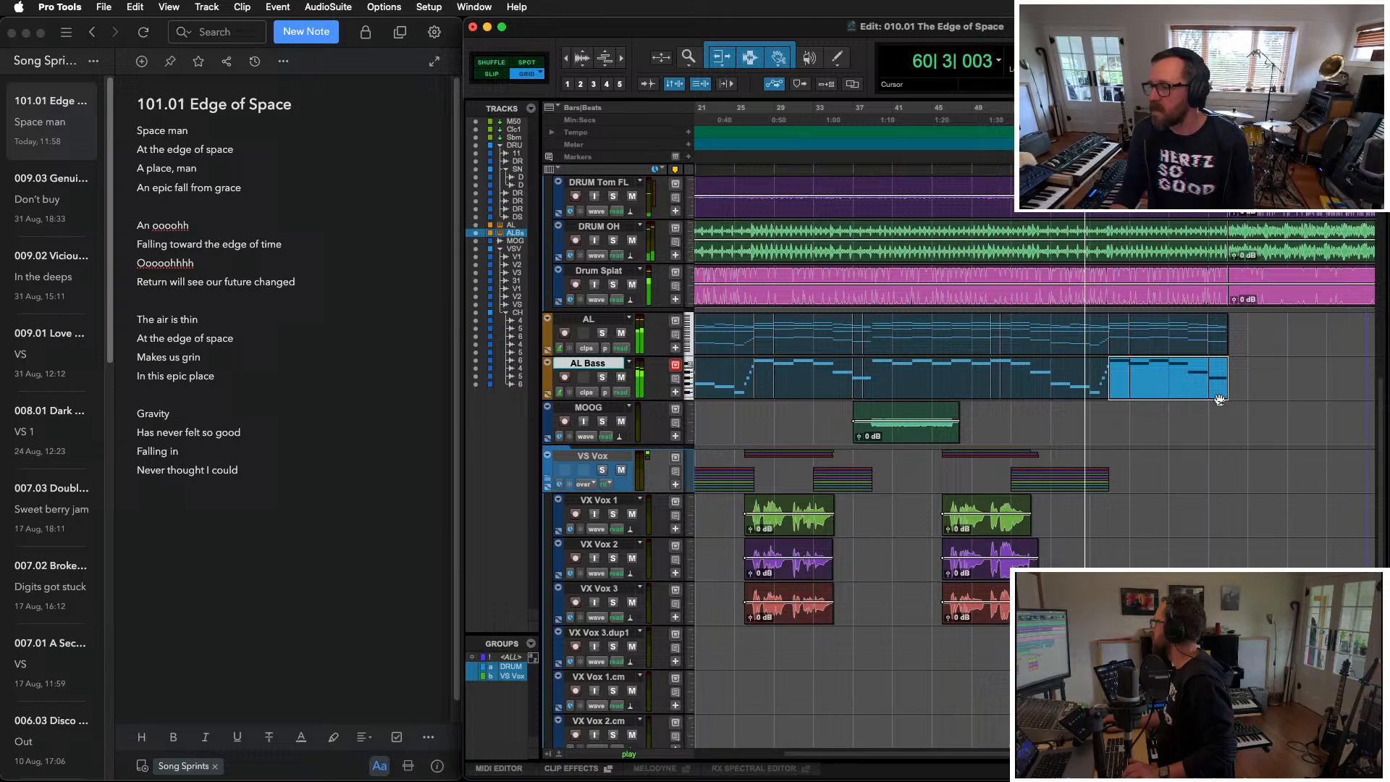
pyautogui.keyDown('shift'); pyautogui.click(1210, 340); pyautogui.keyUp('shift')
pyautogui.keyDown('shift'); pyautogui.click(1218, 273); pyautogui.keyUp('shift')
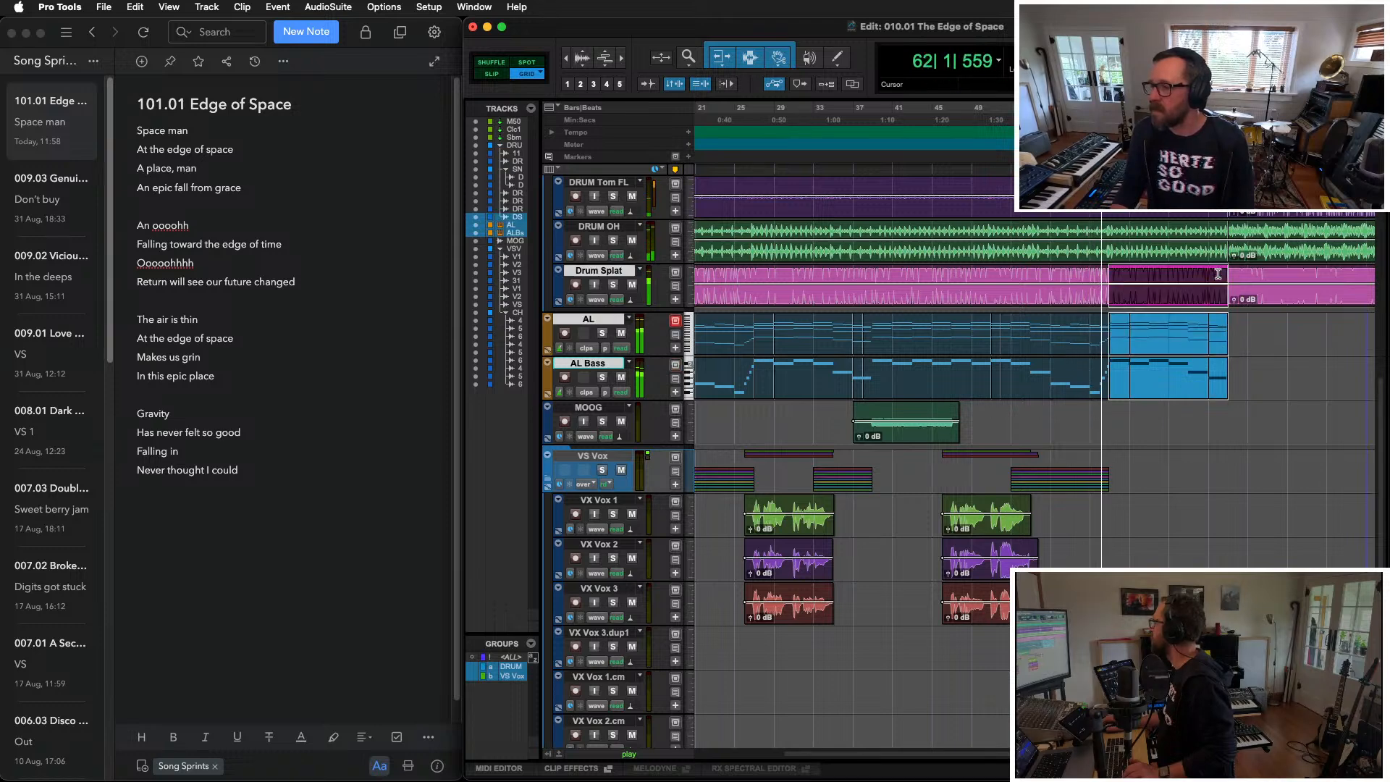
pyautogui.keyDown('shift'); pyautogui.click(1219, 229); pyautogui.keyUp('shift')
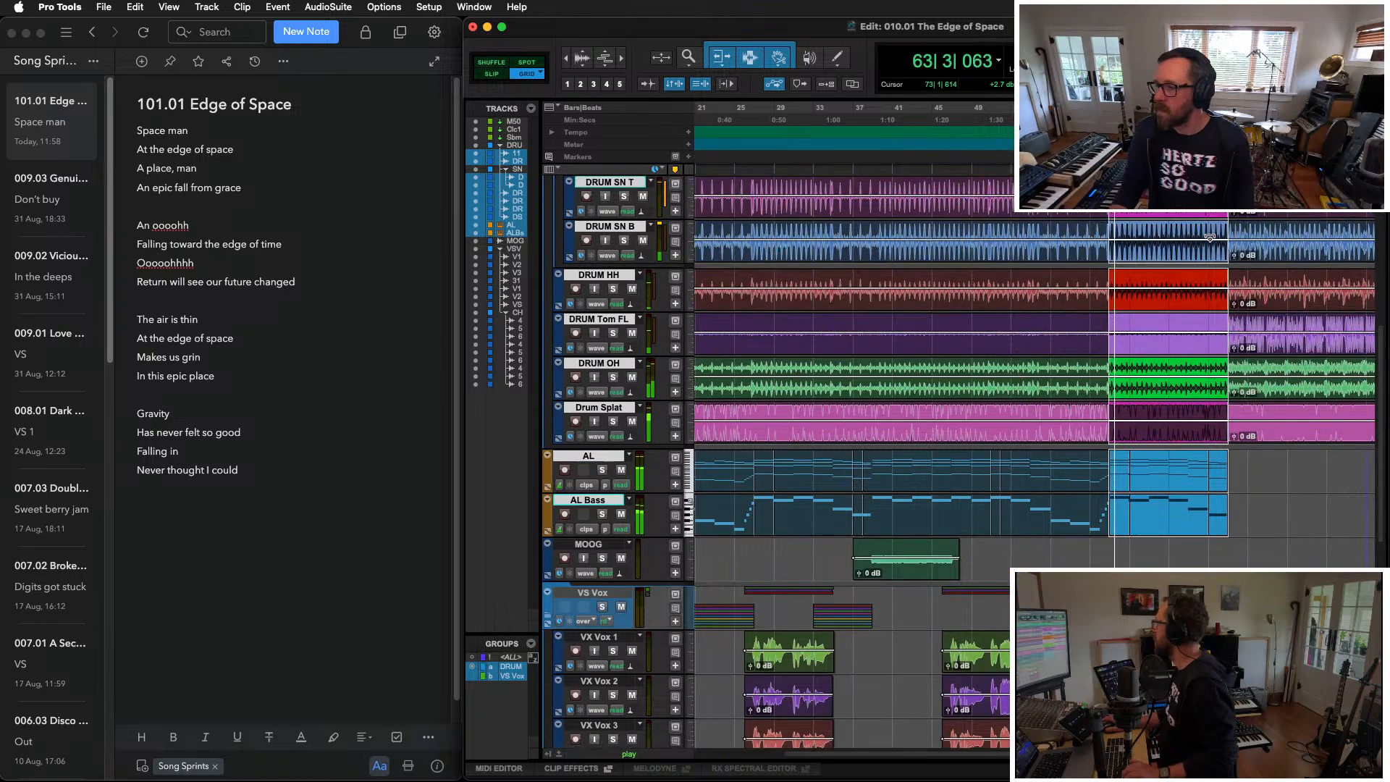
pyautogui.scroll(3, 1219, 232)
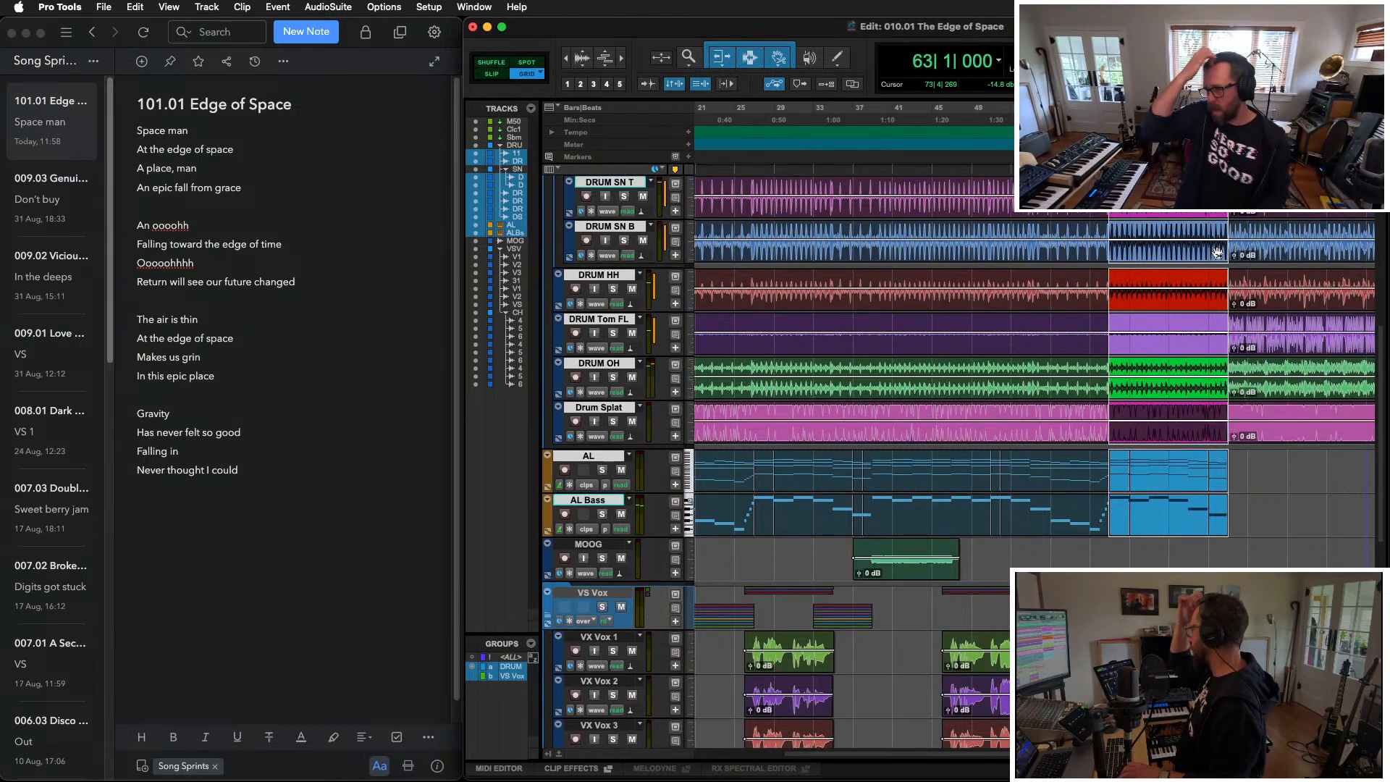
pyautogui.click(497, 63)
pyautogui.press('Delete')
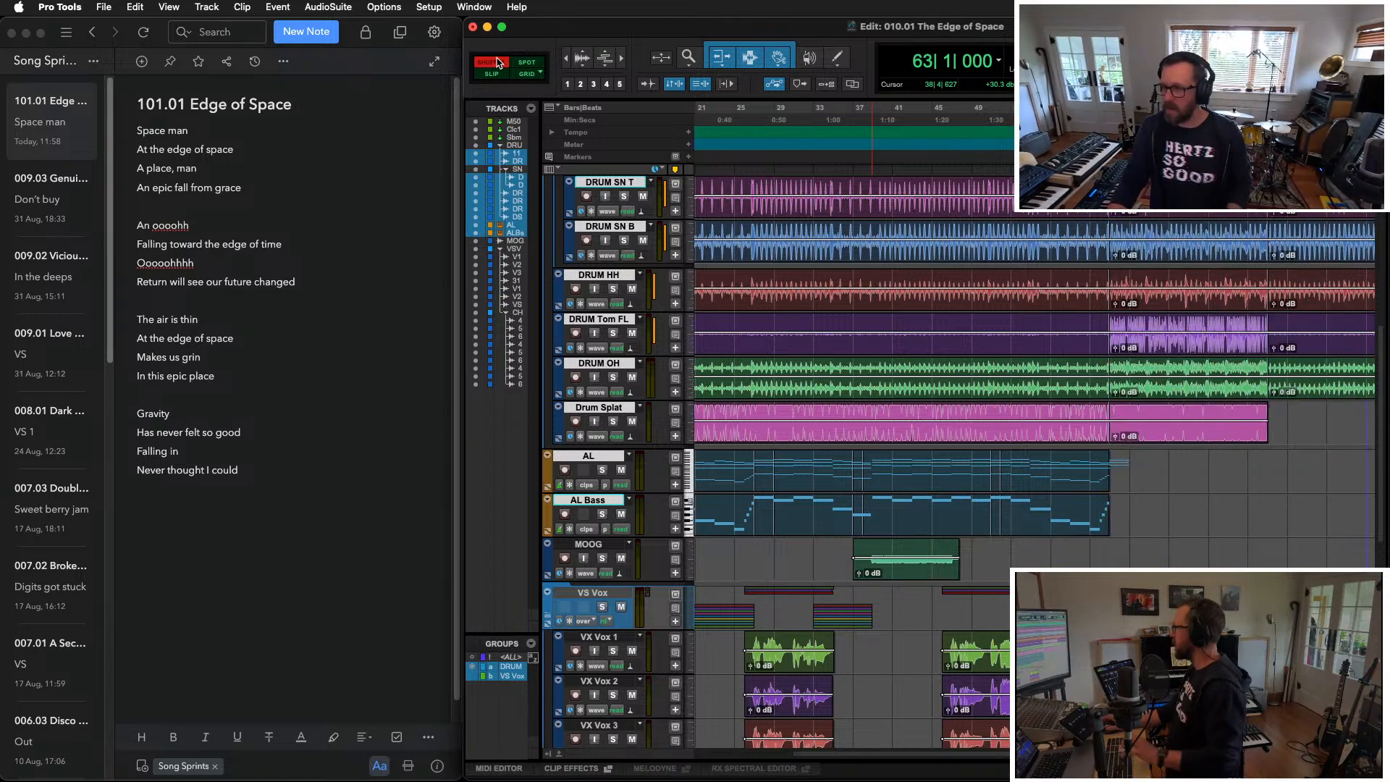
pyautogui.click(526, 75)
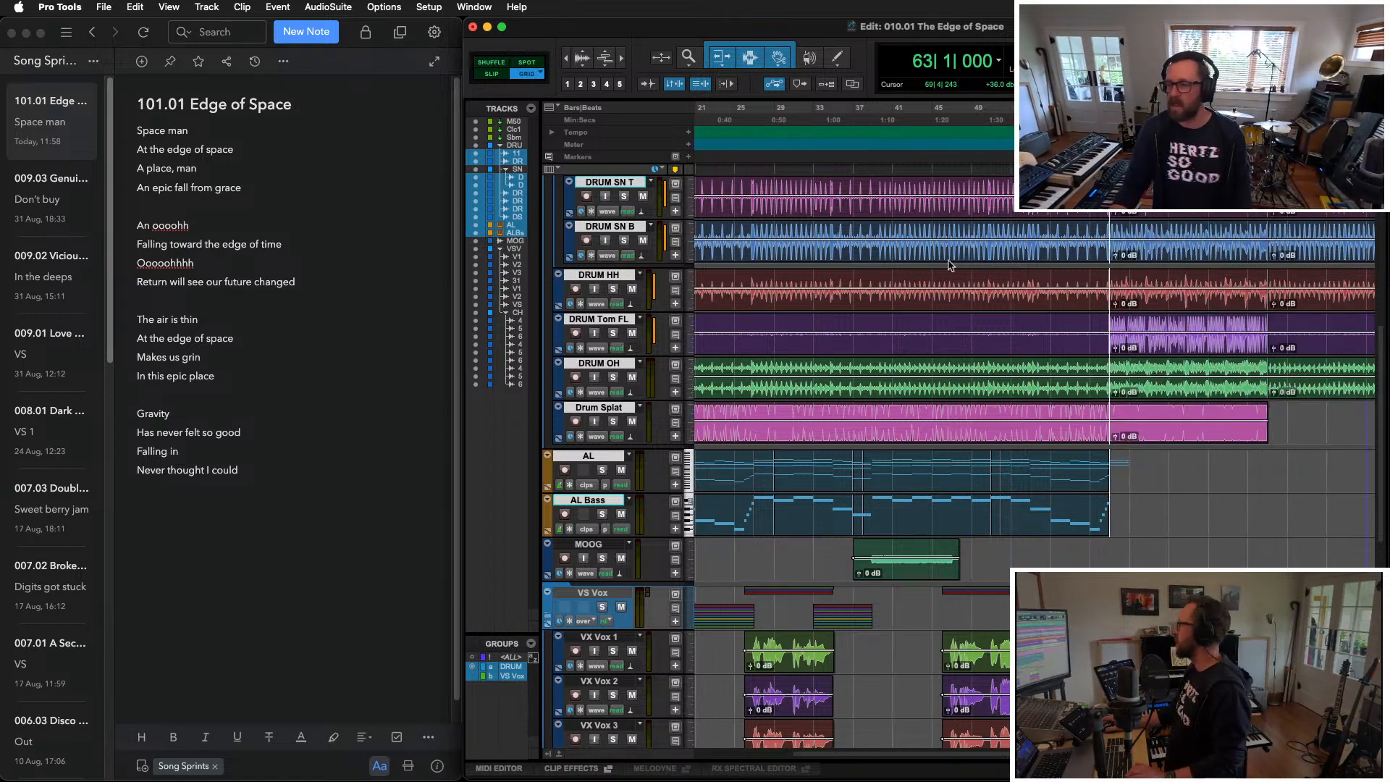
# Step: Play the shortened arrangement from 61|1|000 to check the transition into the floor-tom section
pyautogui.click(1088, 229)
pyautogui.press('space')
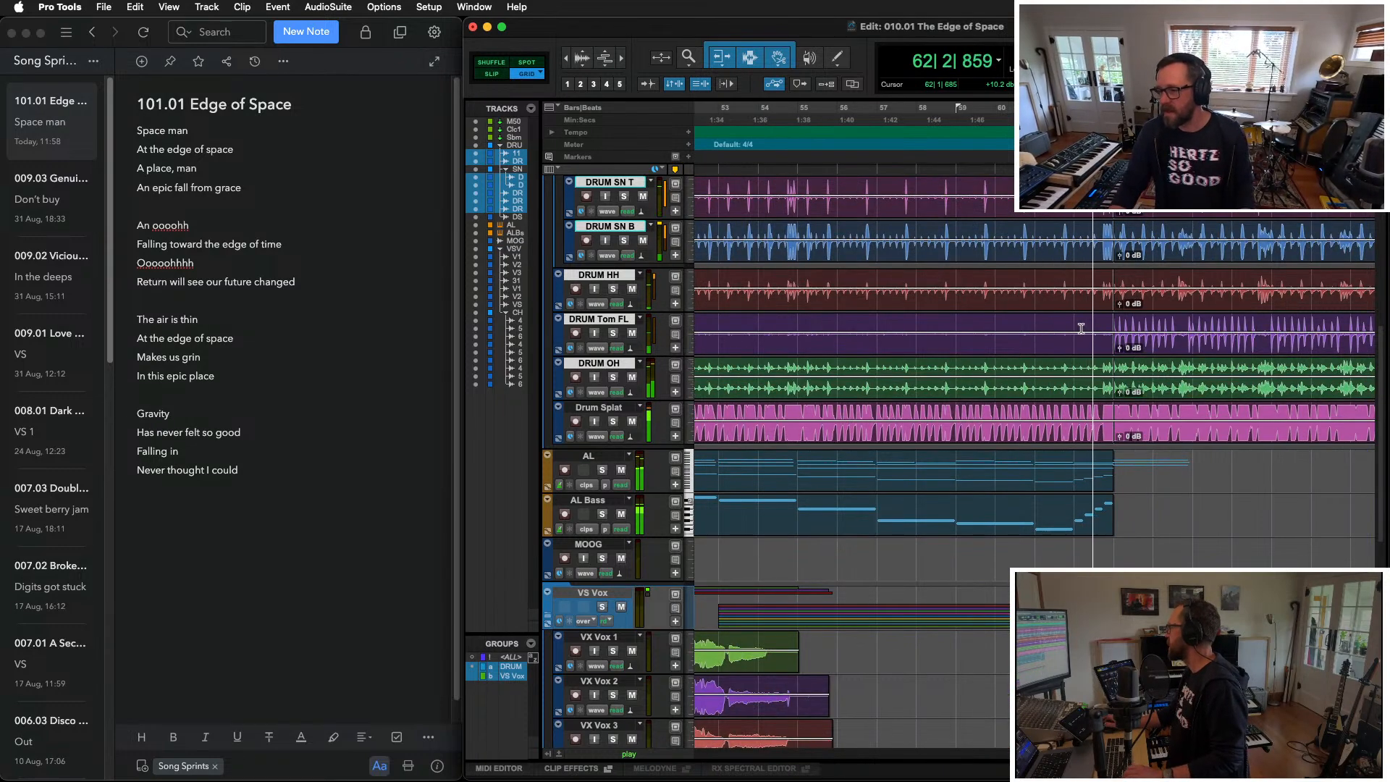
pyautogui.press('r')
pyautogui.press('r')
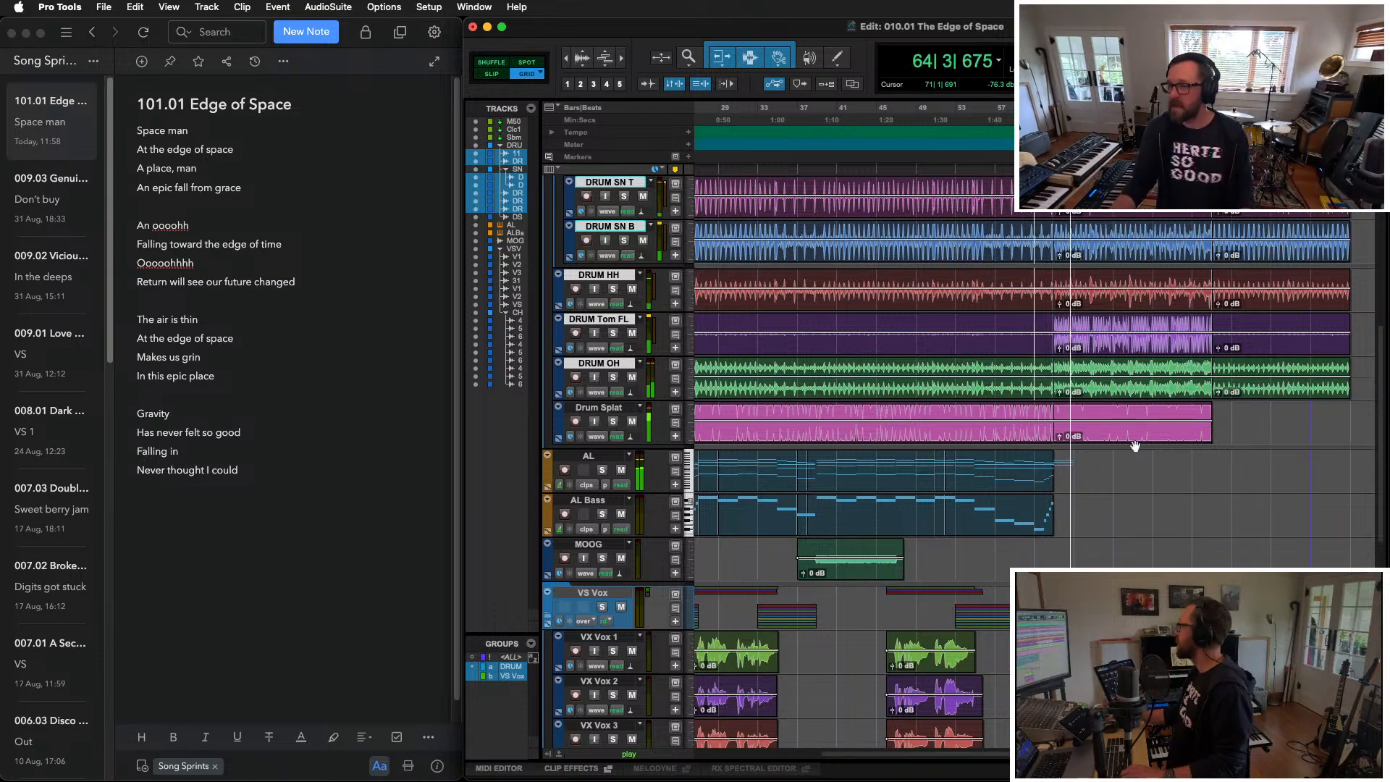
pyautogui.press('space')
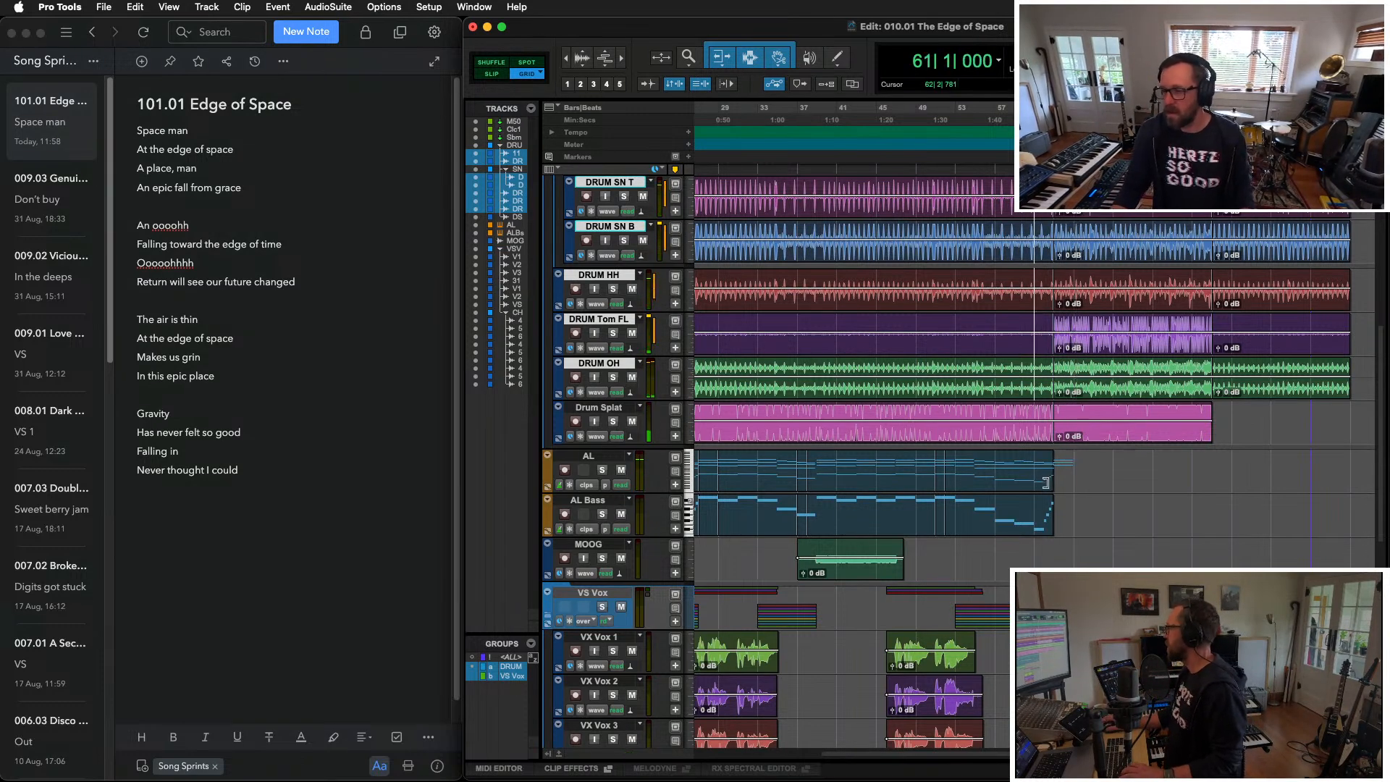
# Step: Delete the stray notes after the final phrase of the AL clip in the MIDI editor and return to the arrangement
pyautogui.doubleClick(1041, 486)
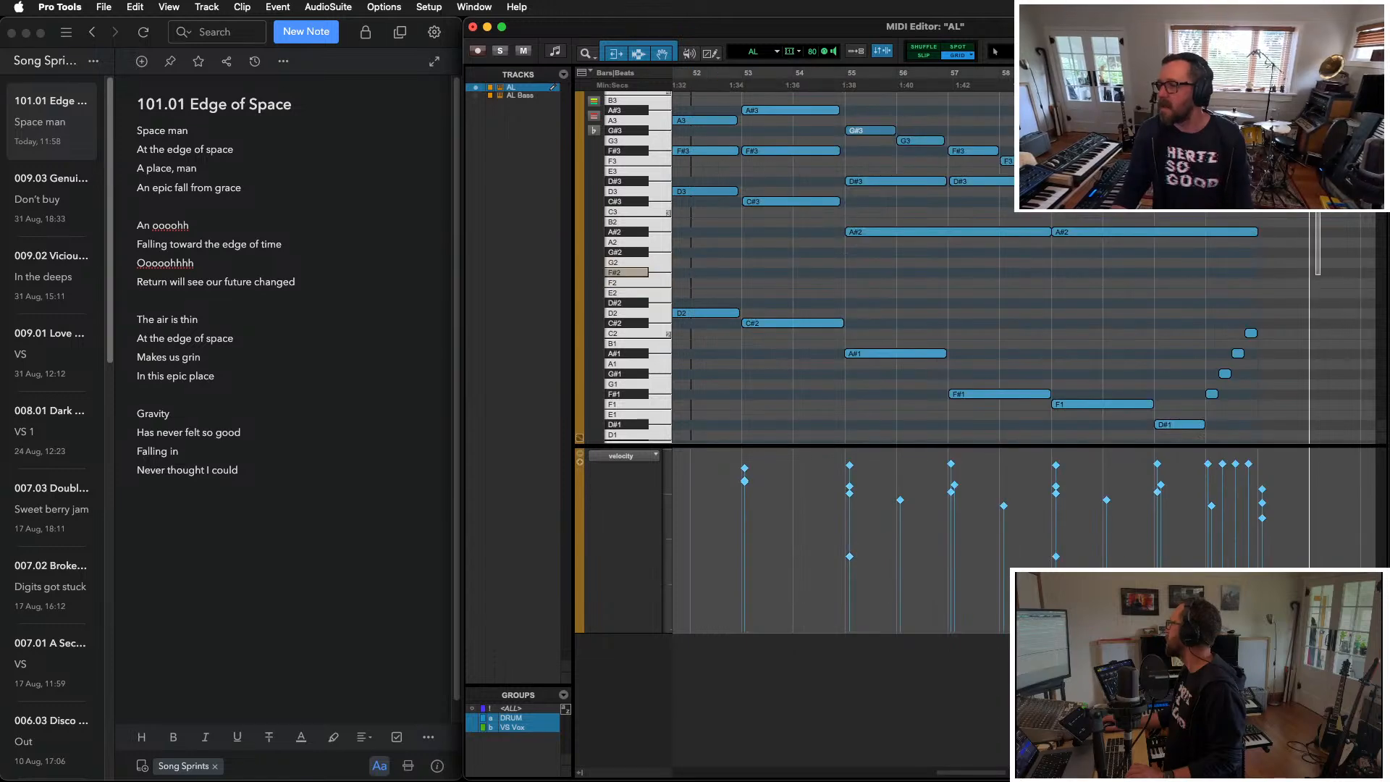
pyautogui.press('Delete')
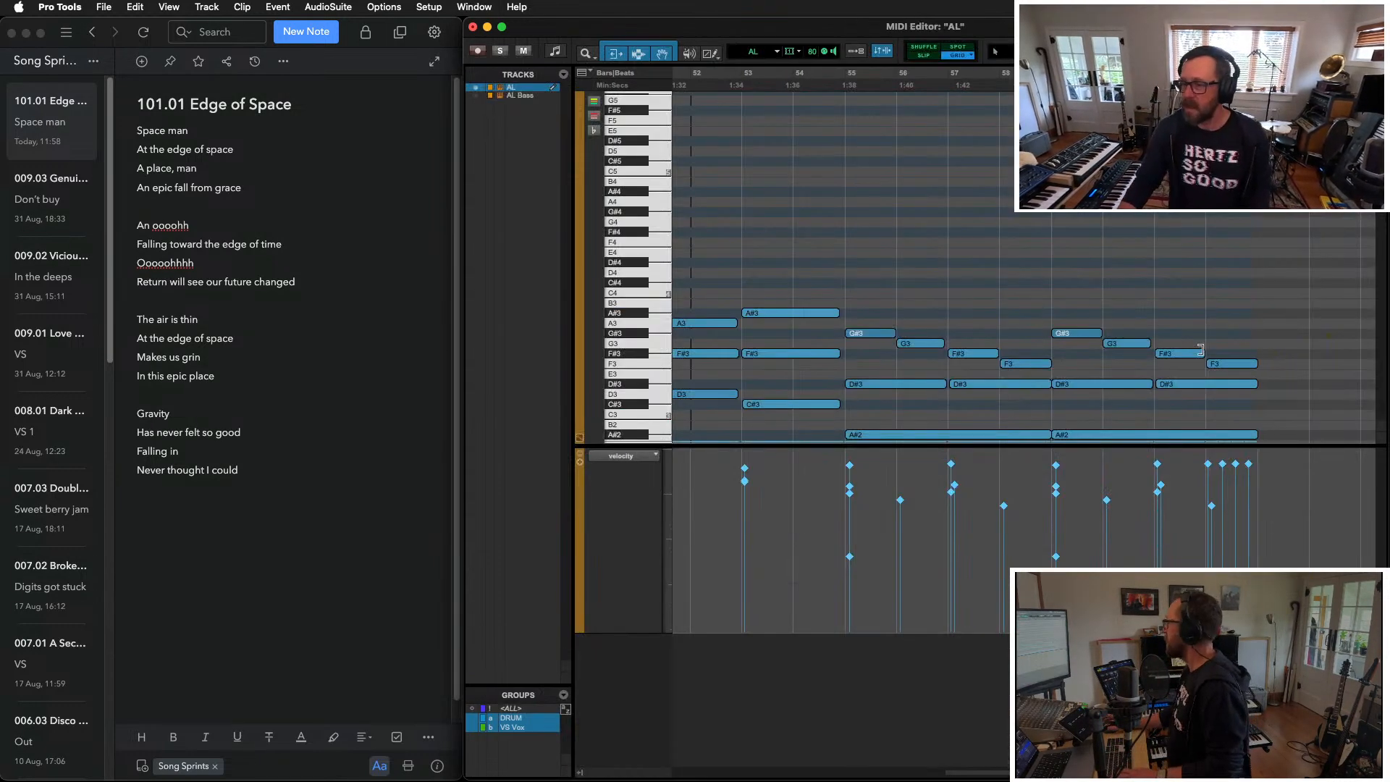
pyautogui.press('super+equal')
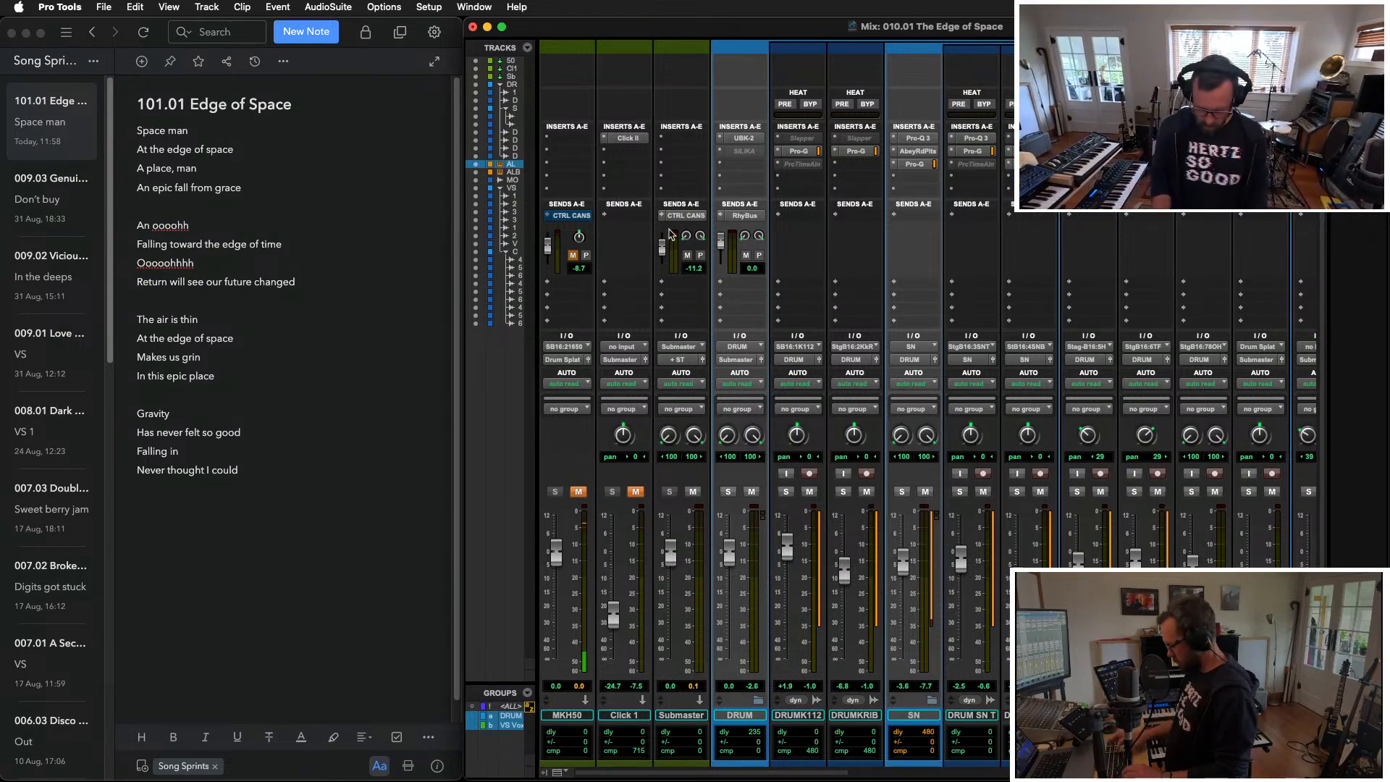
pyautogui.press('super+equal')
# Step: Play the transition out of the AL synth part into the next drum section around bar 63
pyautogui.press('space')
pyautogui.press('t')
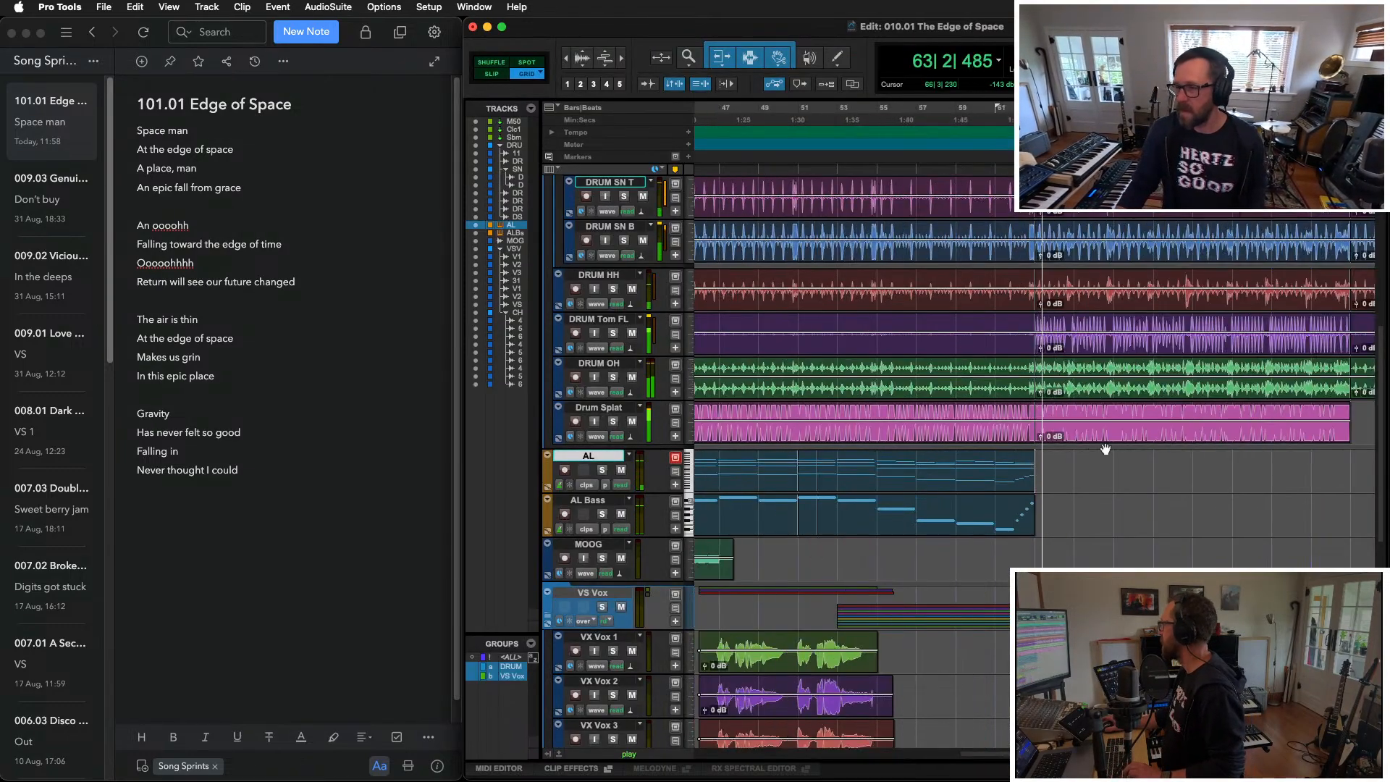
pyautogui.press('t')
pyautogui.press('r')
pyautogui.press('r')
pyautogui.press('r')
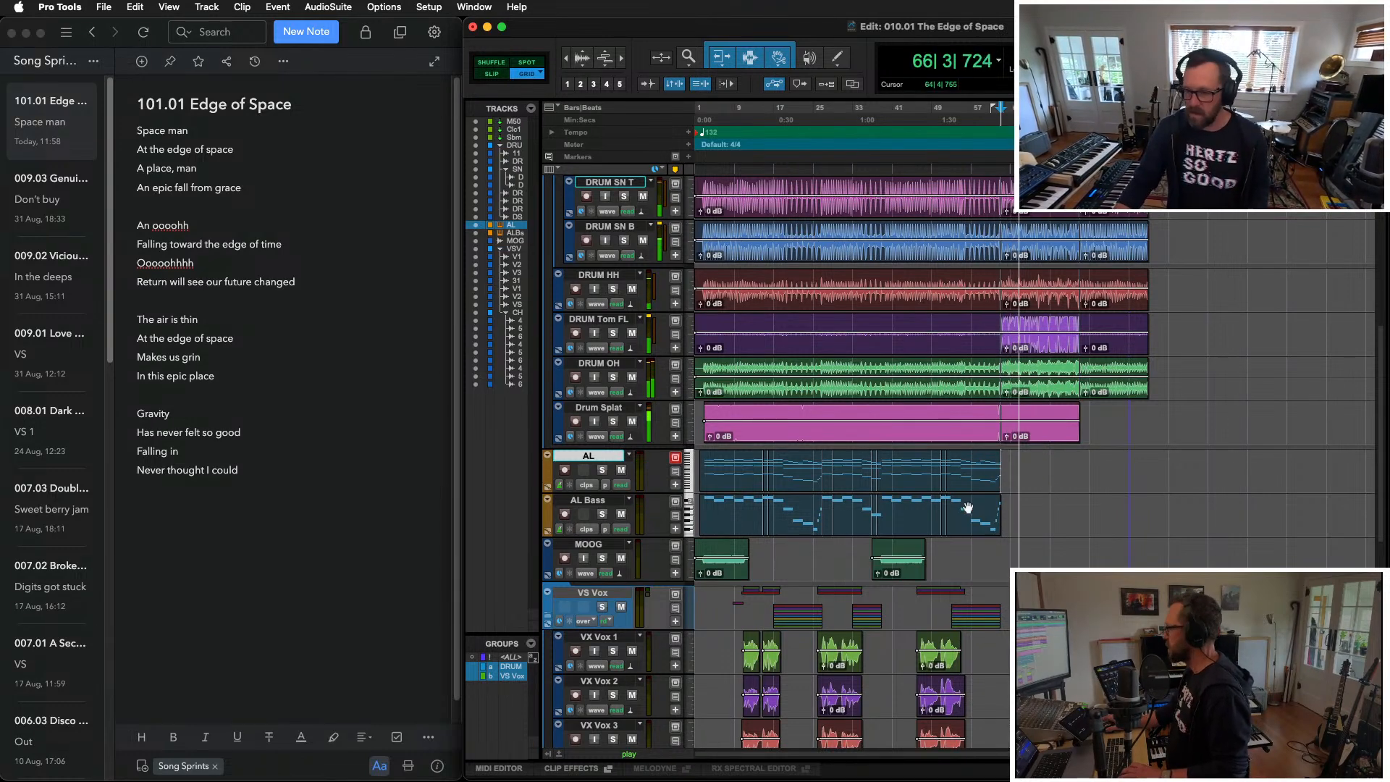
pyautogui.press('space')
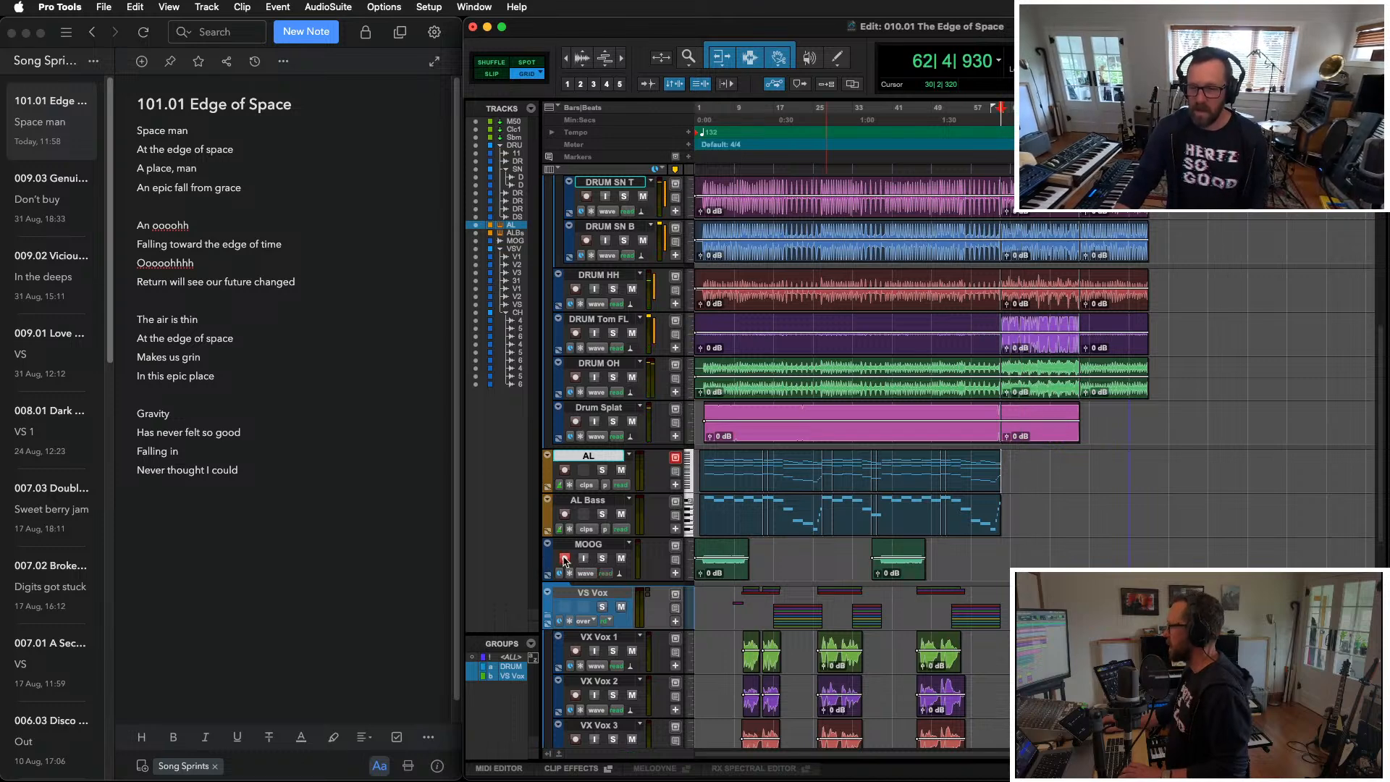
# Step: Duplicate the MOOG track and name the copy MOOG.Bass
pyautogui.click(996, 553)
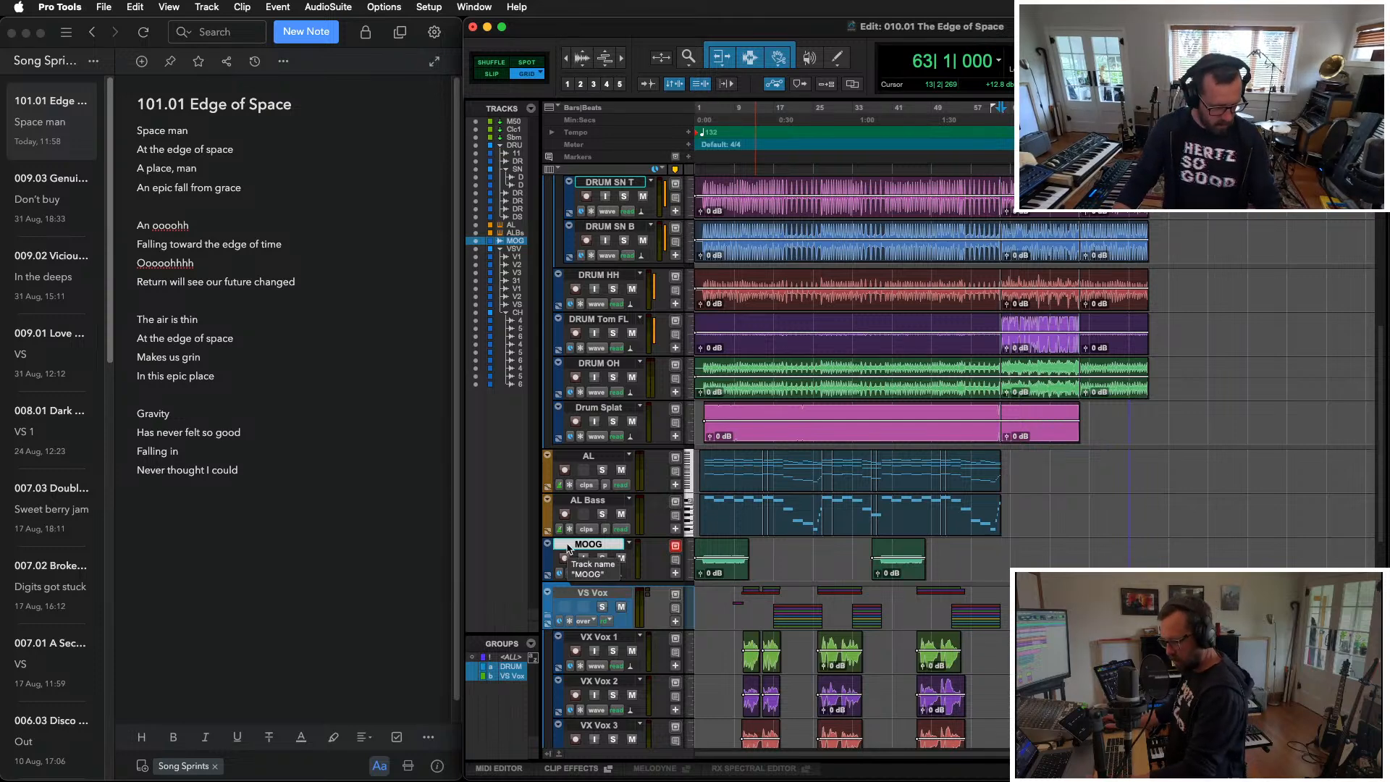
pyautogui.hotkey('alt', 'shift', 'd')
pyautogui.press('Return')
pyautogui.doubleClick(594, 588)
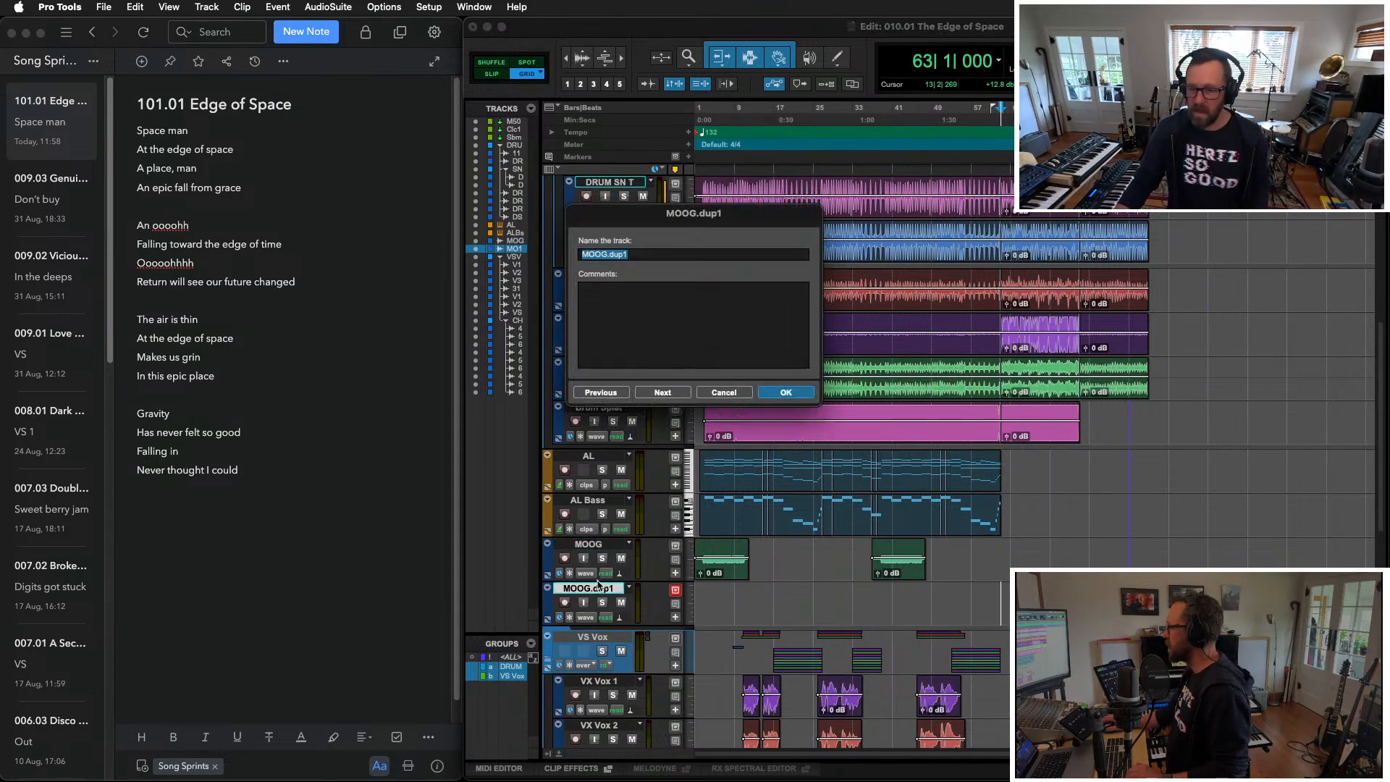
pyautogui.write('MOOG.Bas')
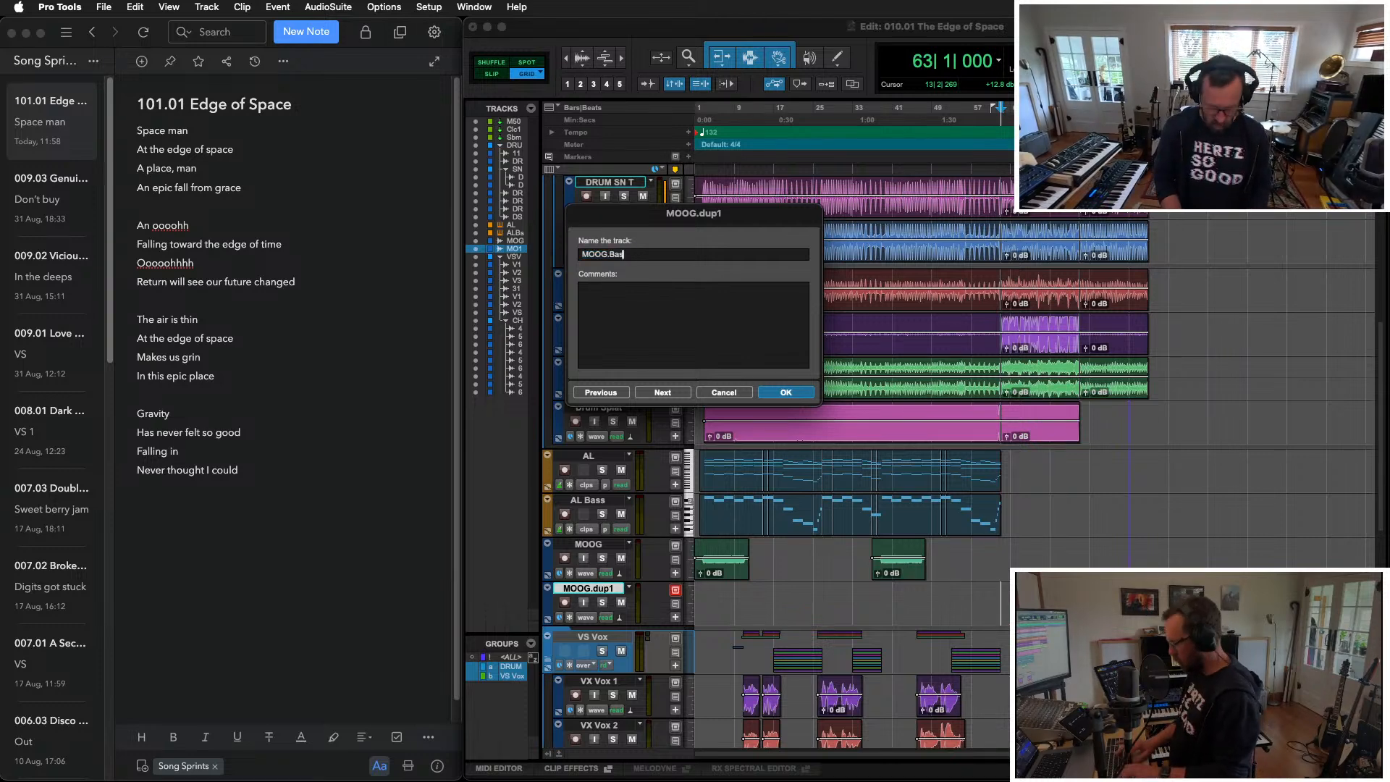
pyautogui.write('s')
pyautogui.press('Return')
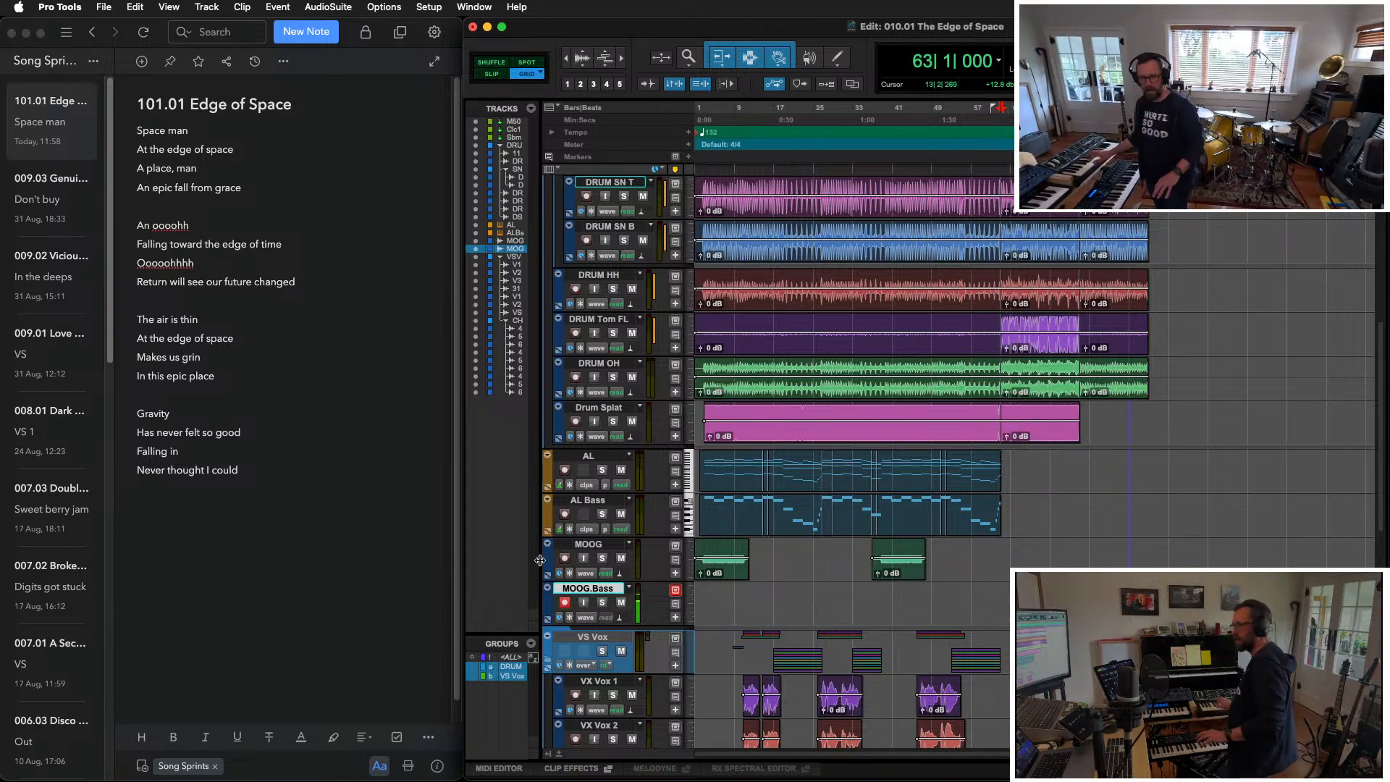
# Step: Play the start of the drum section from bar 63 with MOOG.Bass ready to record
pyautogui.press('space')
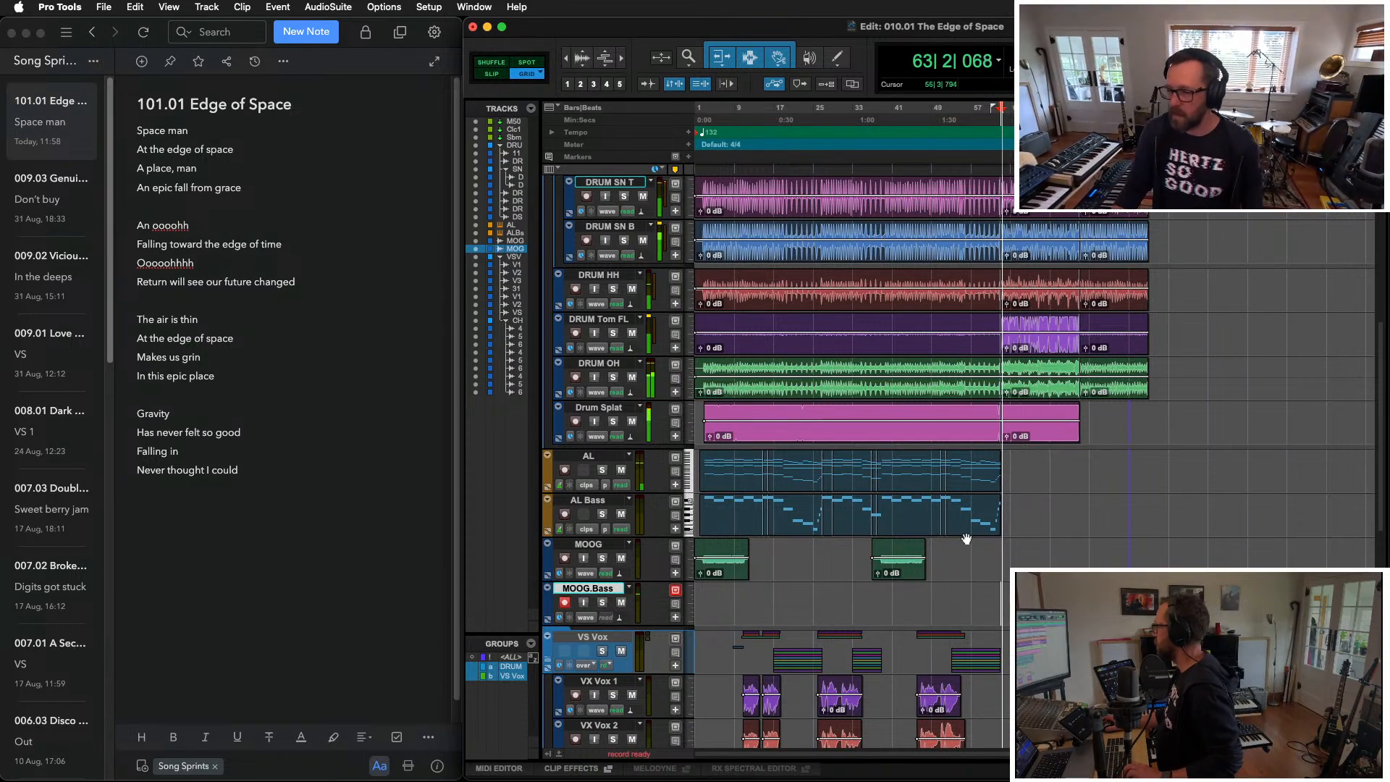
pyautogui.press('t')
pyautogui.press('t')
pyautogui.press('t')
pyautogui.press('space')
# Step: Record a bass take on MOOG.Bass from bar 62 to about bar 79
pyautogui.press('p')
pyautogui.press('space')
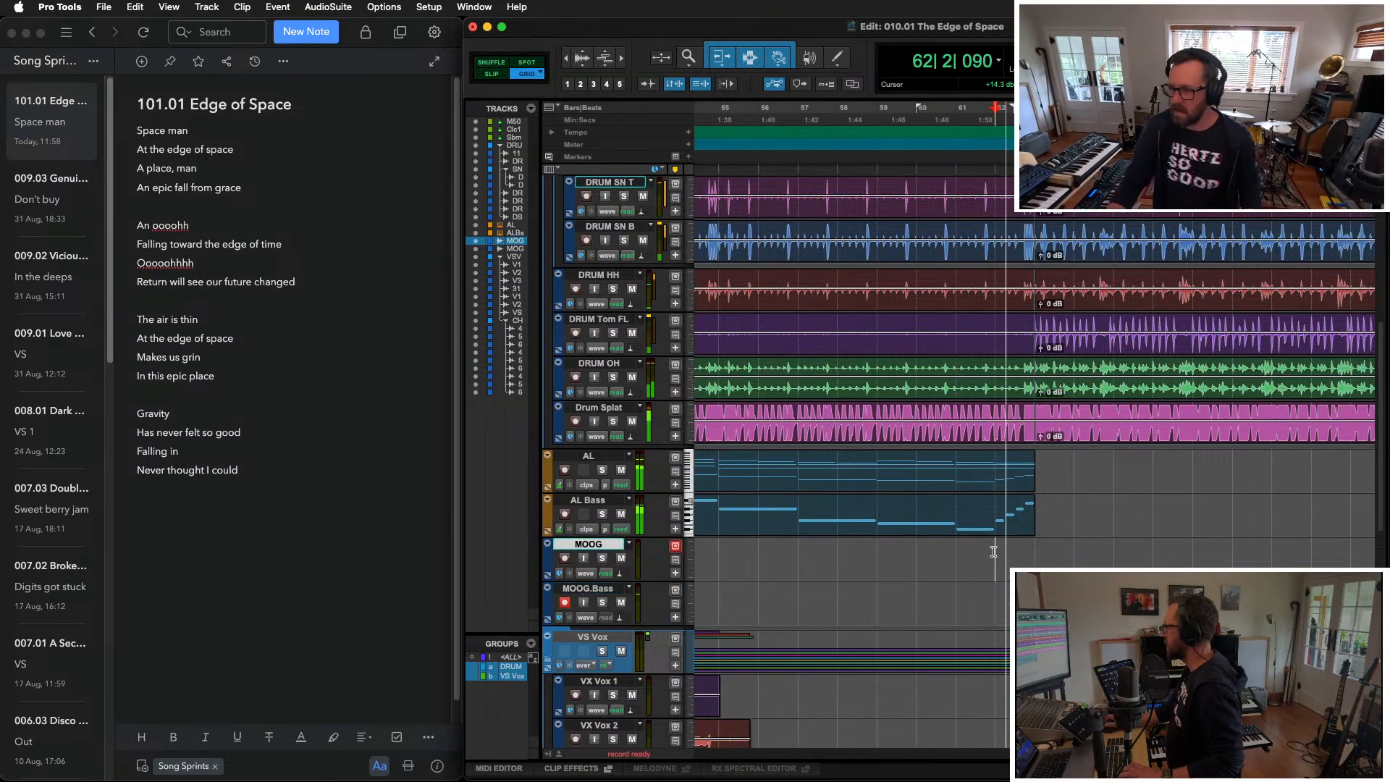
pyautogui.press('space')
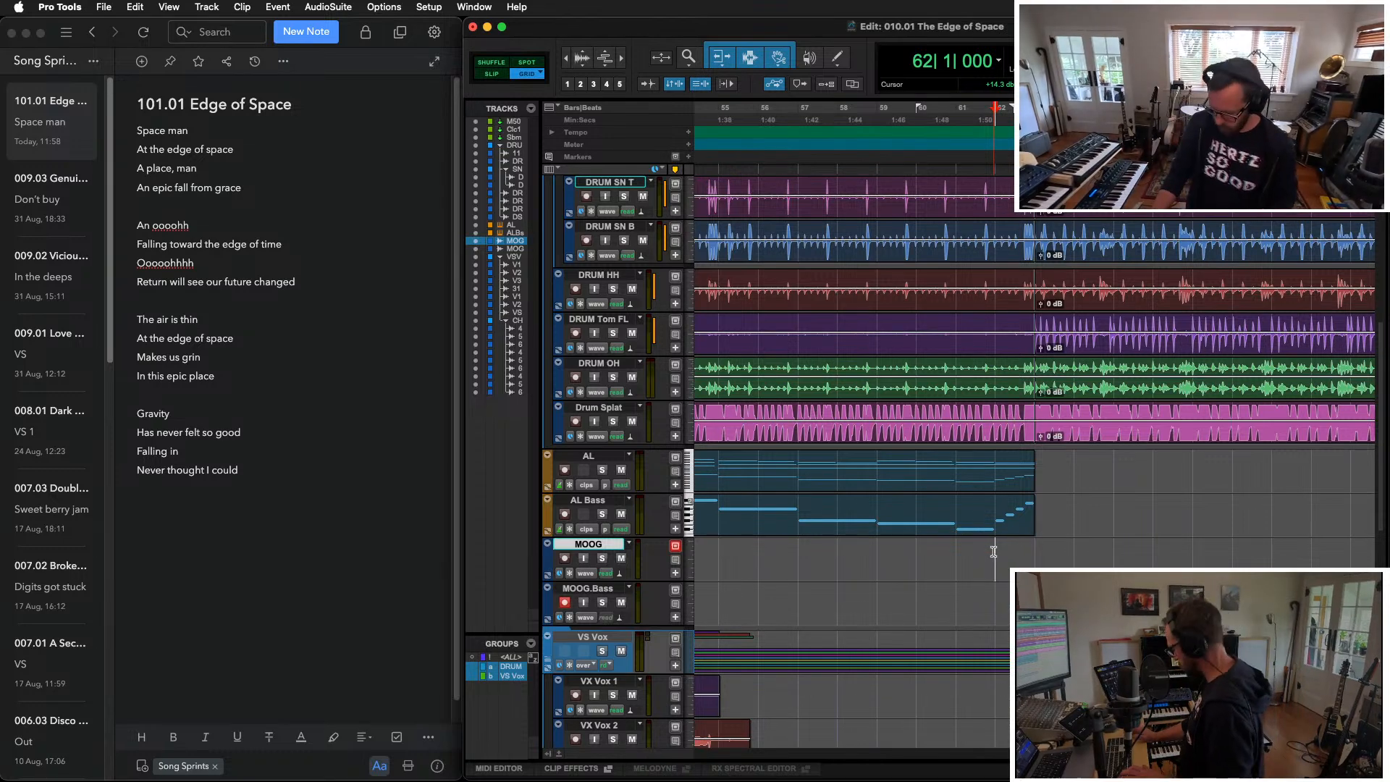
pyautogui.press('super+space')
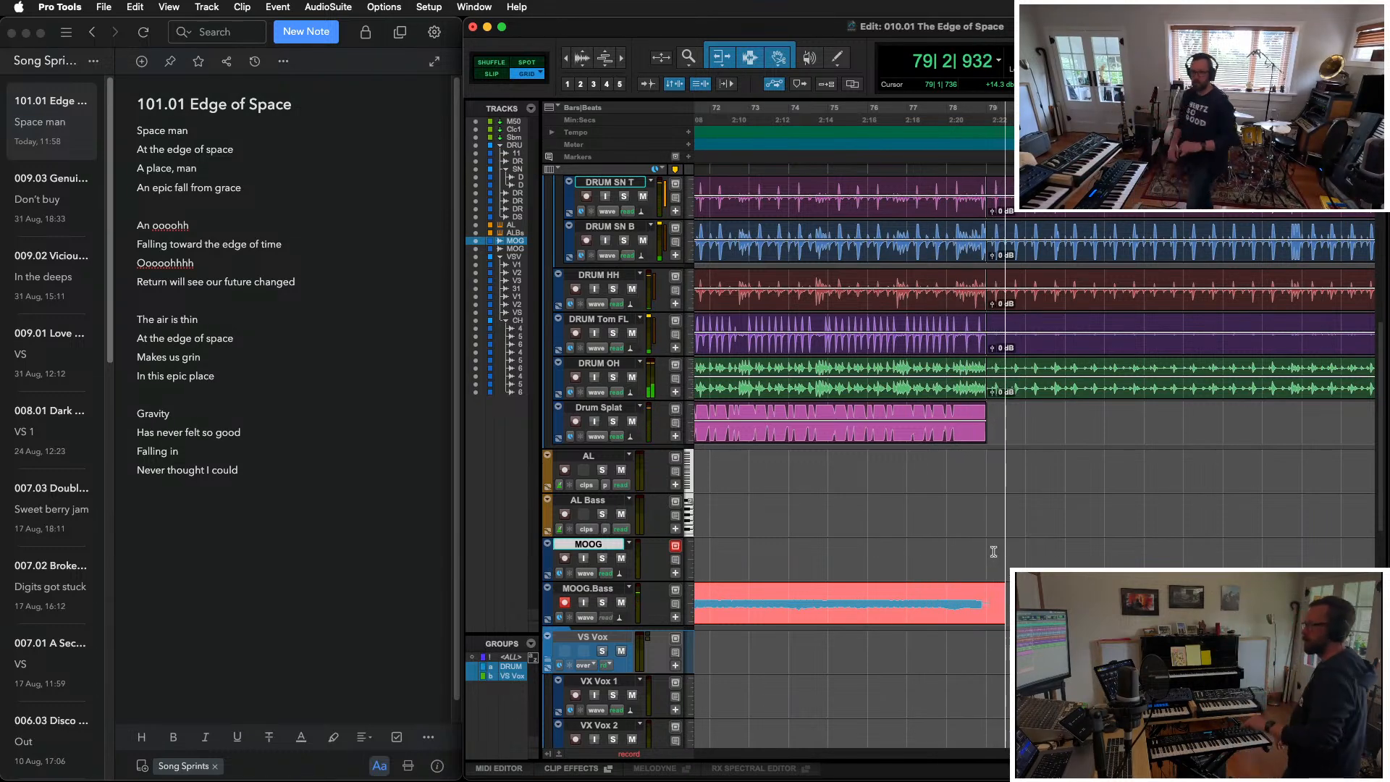
pyautogui.press('space')
pyautogui.press('r')
pyautogui.press('r')
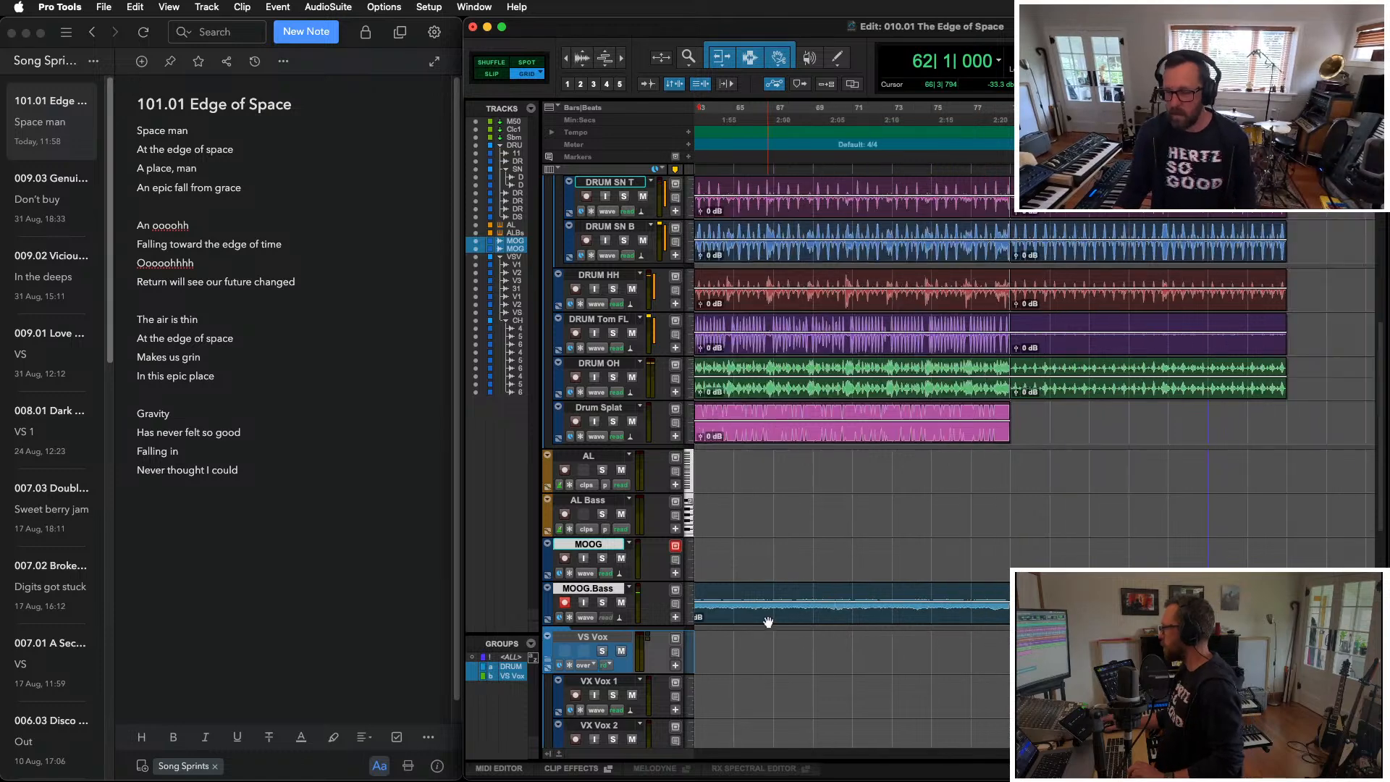
# Step: Disarm recording on MOOG.Bass and play the bass take from bar 64
pyautogui.click(561, 604)
pyautogui.press('space')
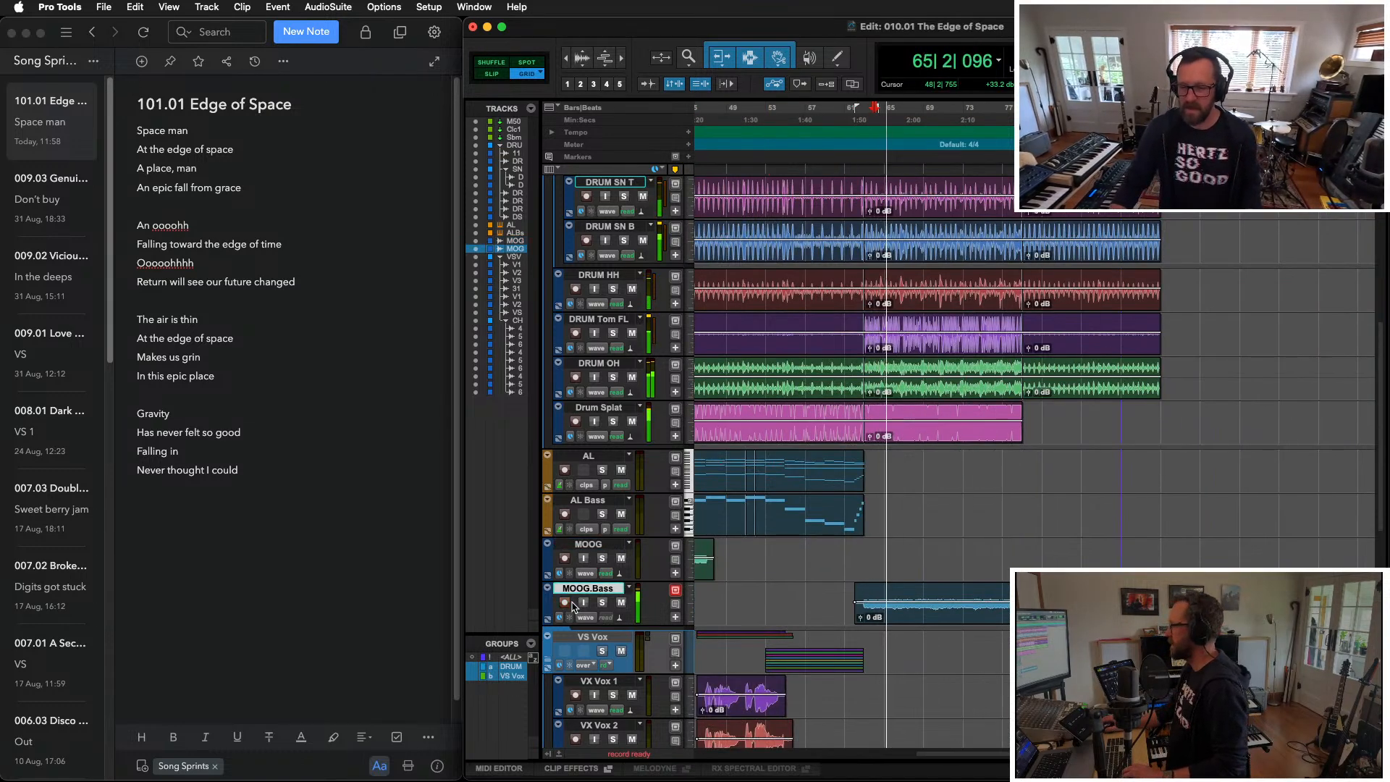
pyautogui.press('space')
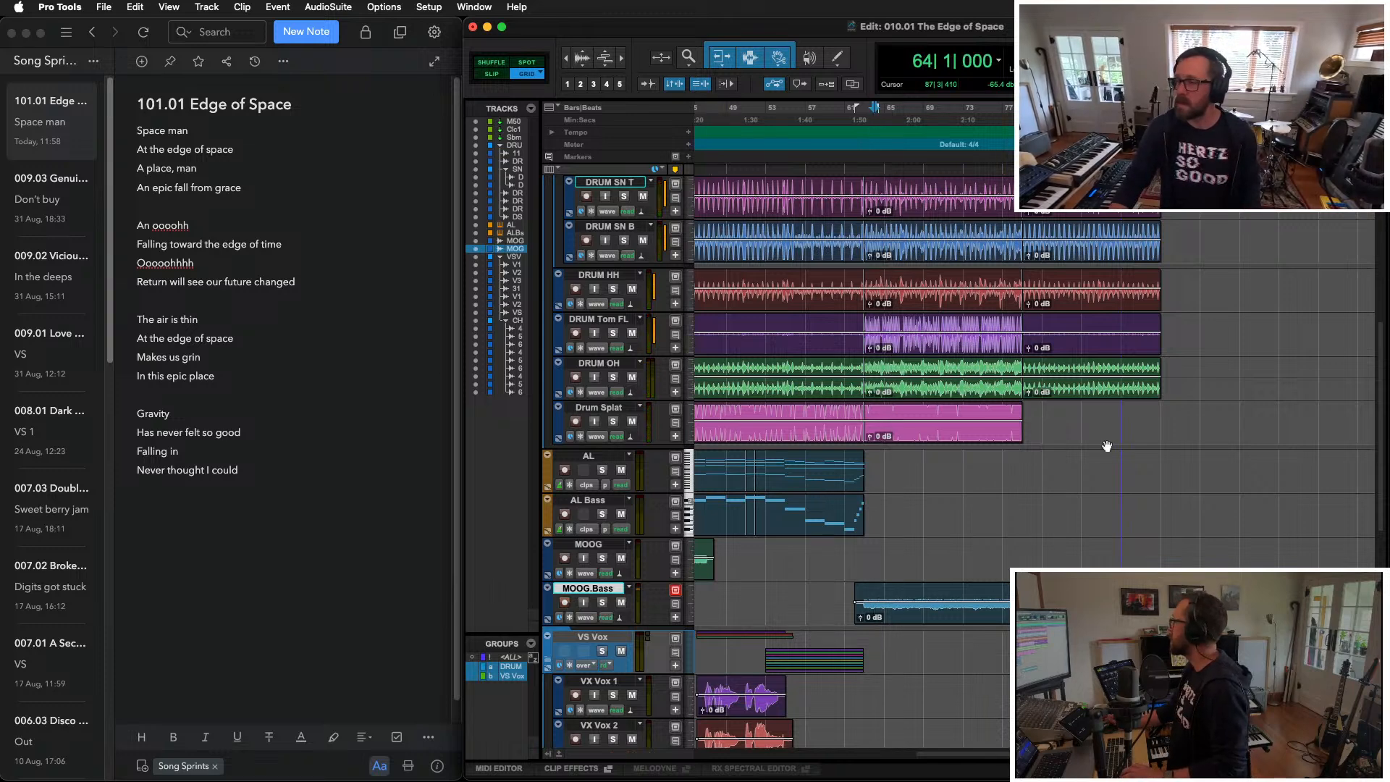
# Step: Rename the VS Vox folder track as Vox
pyautogui.scroll(-2, 920, 573)
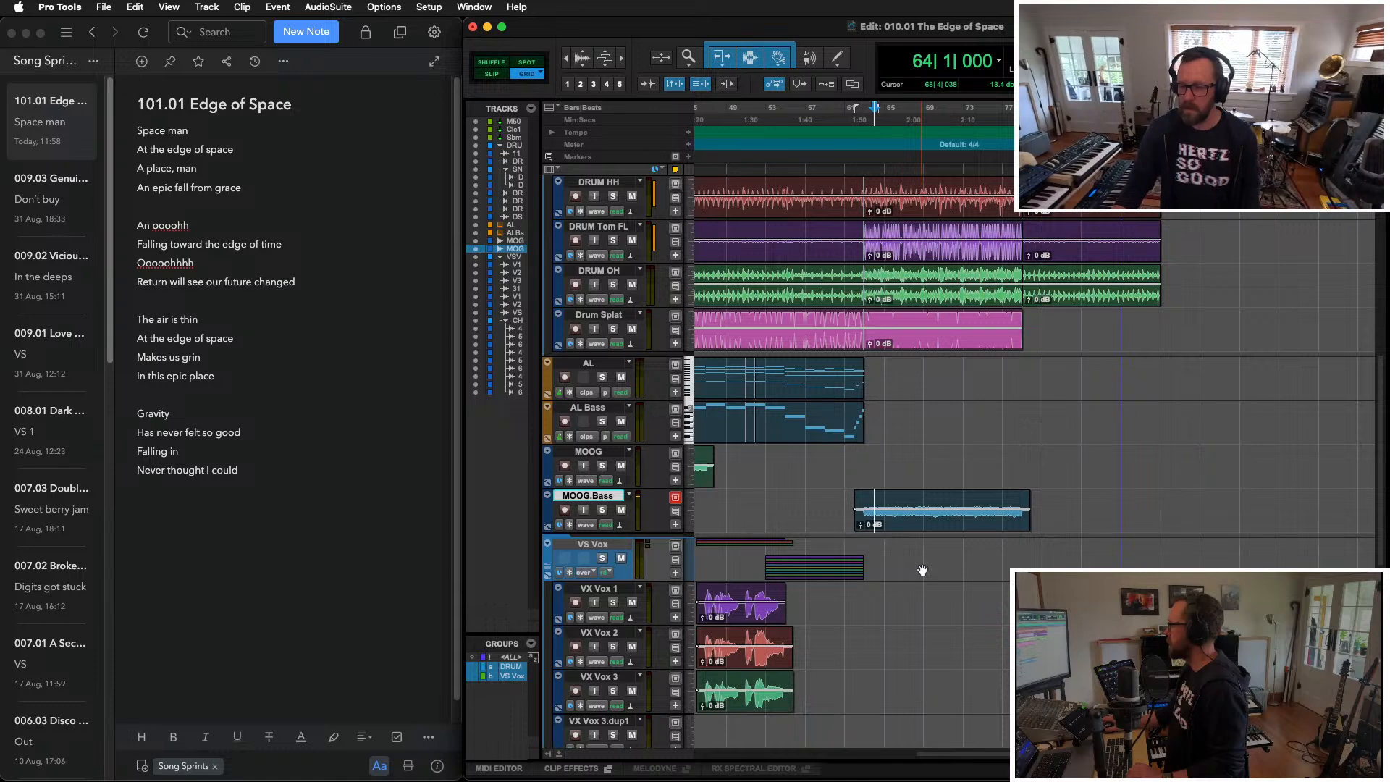
pyautogui.press('r')
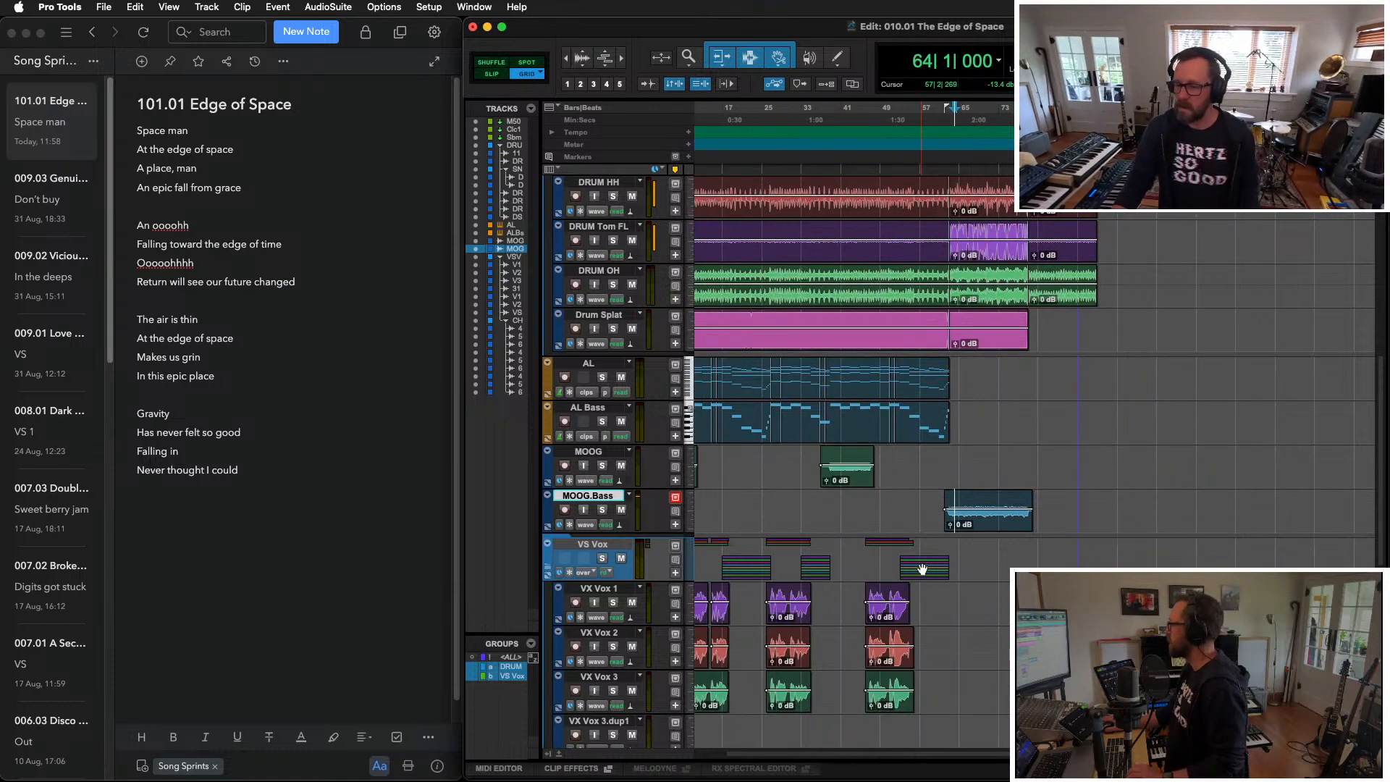
pyautogui.click(608, 544)
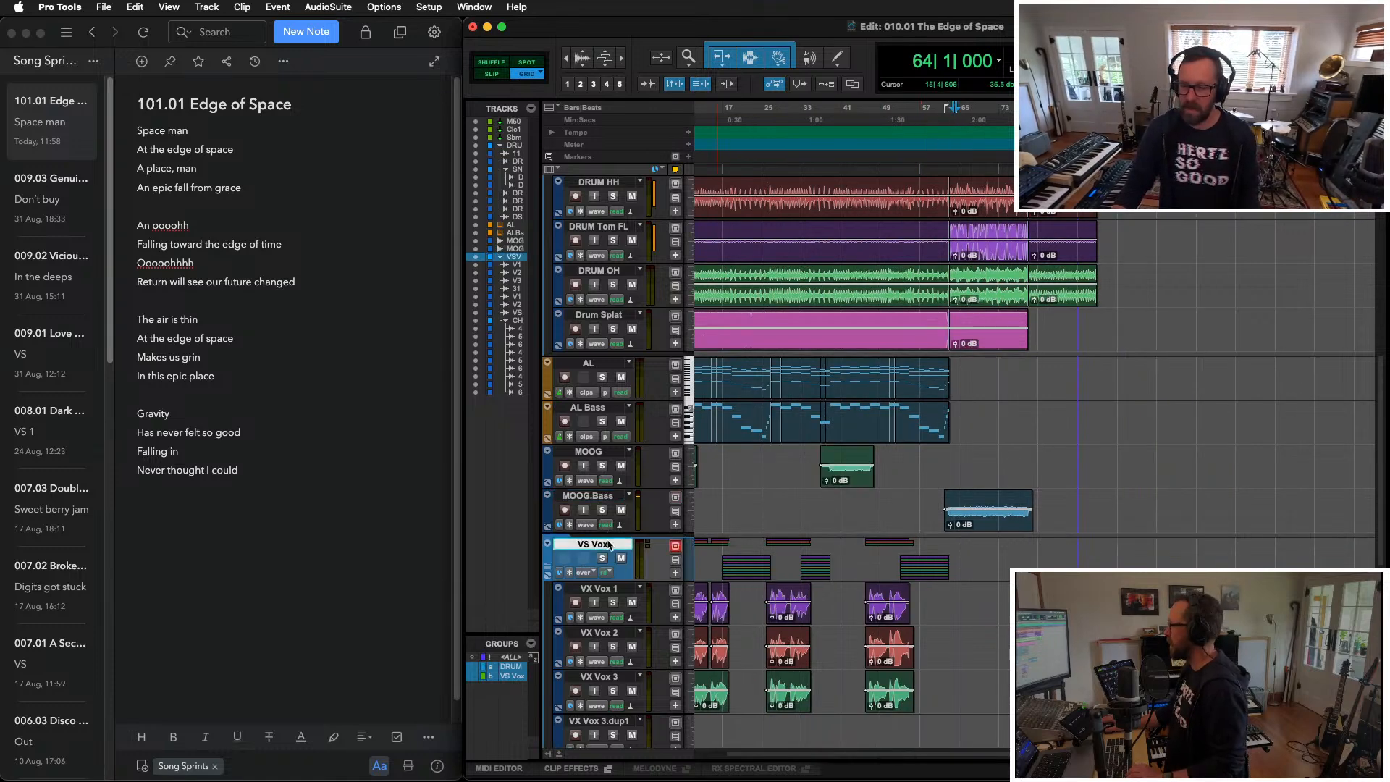
pyautogui.scroll(-1, 615, 558)
pyautogui.doubleClick(615, 502)
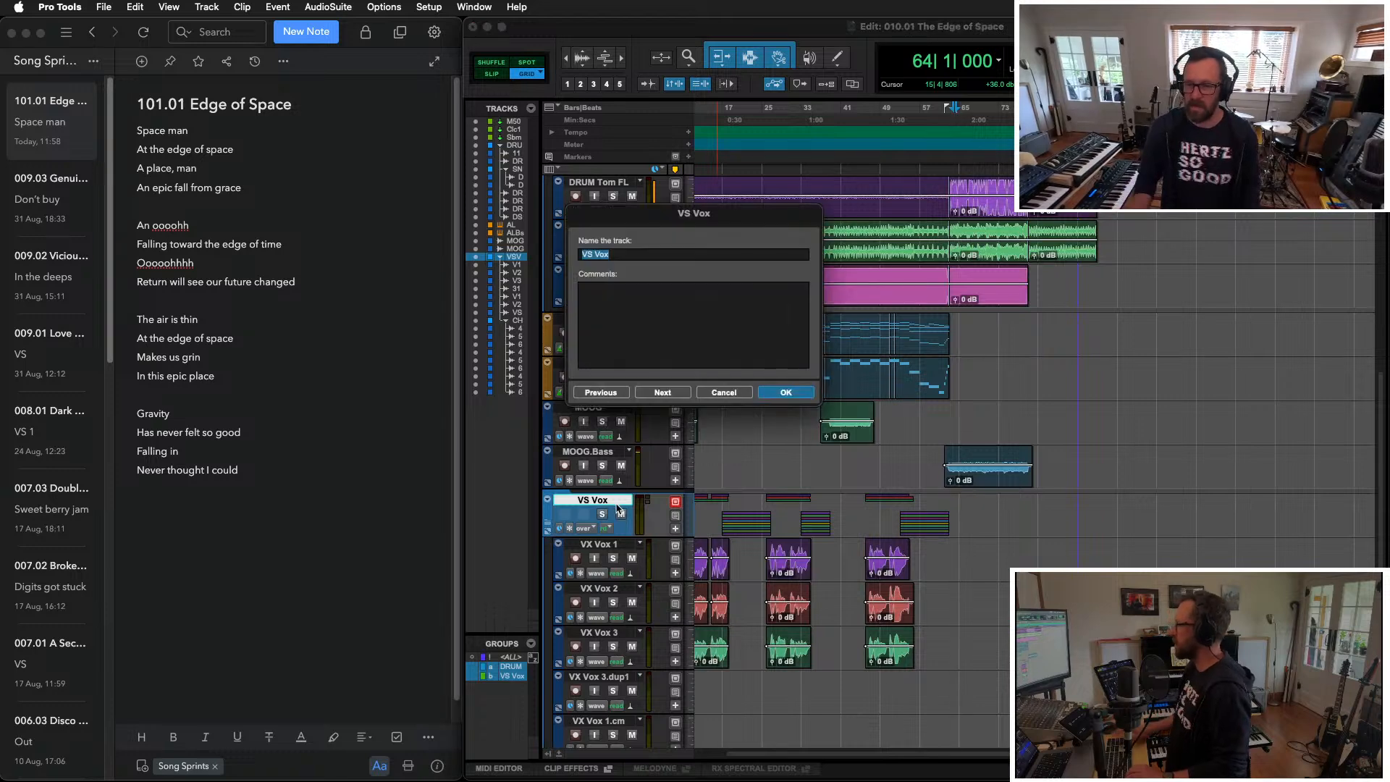
pyautogui.press('Return')
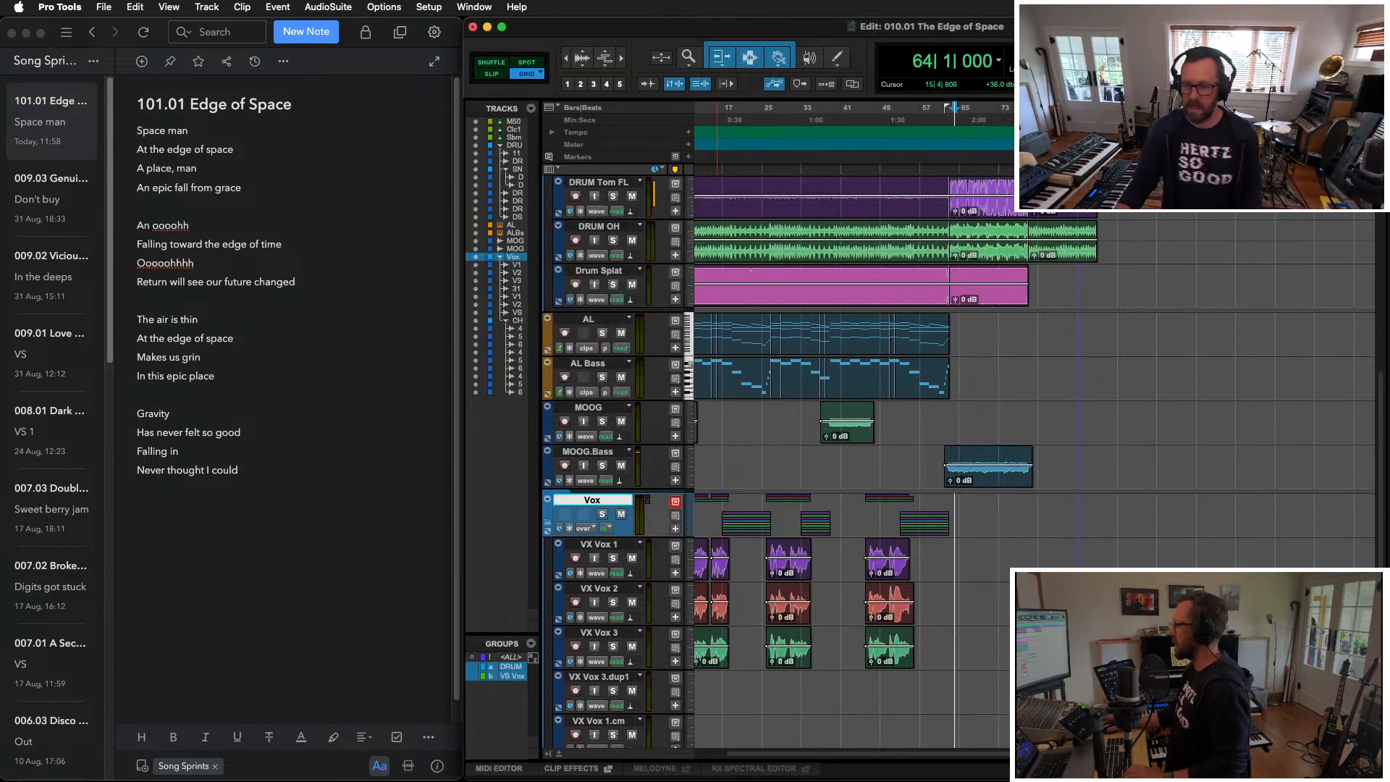
# Step: Move the CH Vox folder out of the Vox folder to the top level, and rename the Vox folder as VS Vox
pyautogui.scroll(-6, 617, 507)
pyautogui.click(584, 604)
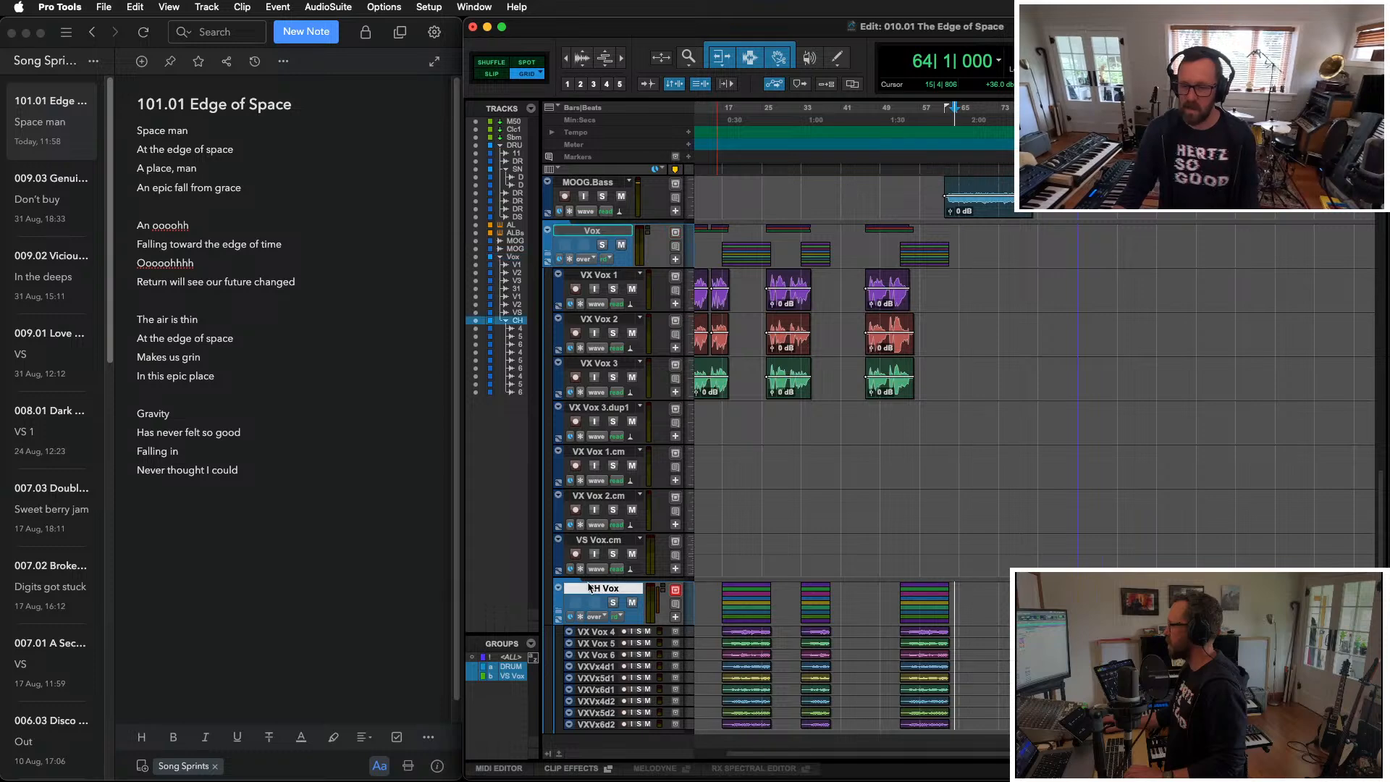
pyautogui.doubleClick(616, 231)
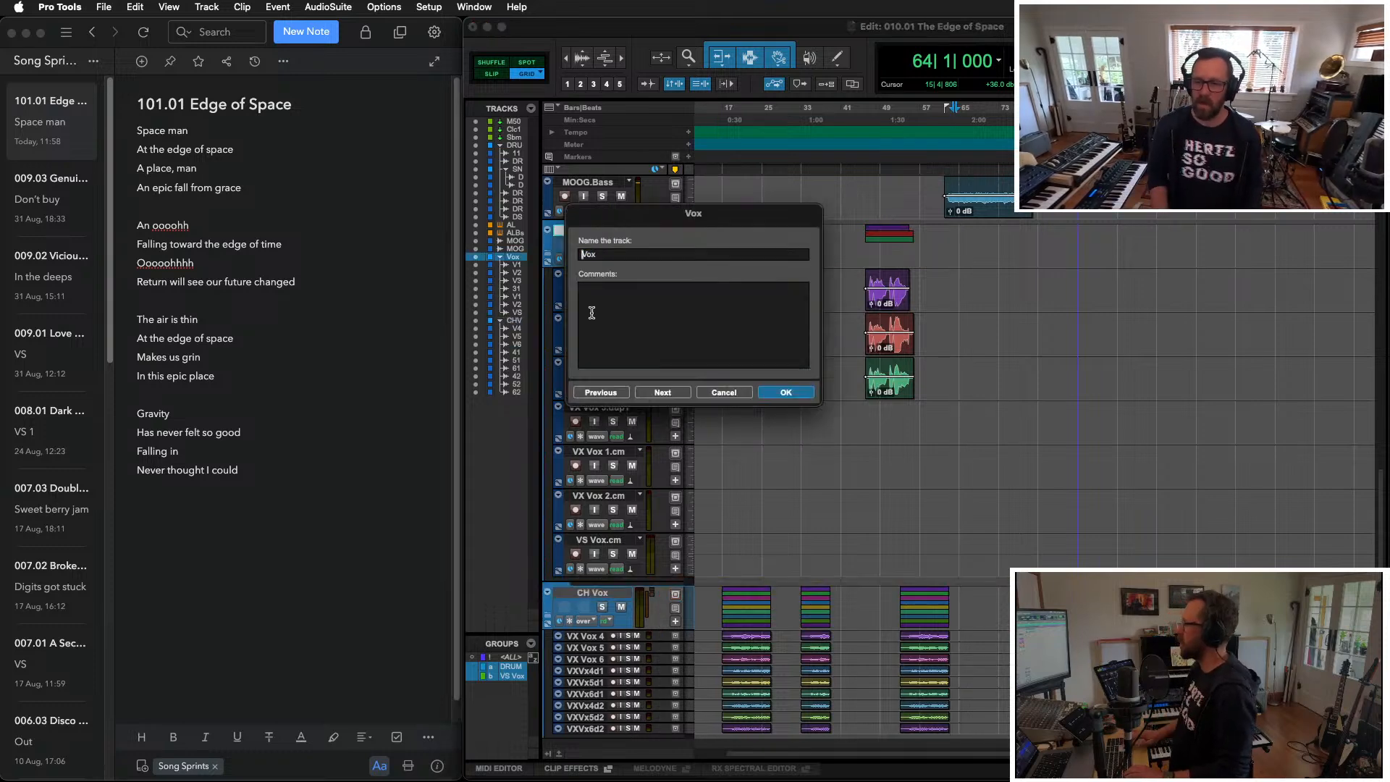
pyautogui.write('VS Vox')
pyautogui.press('Return')
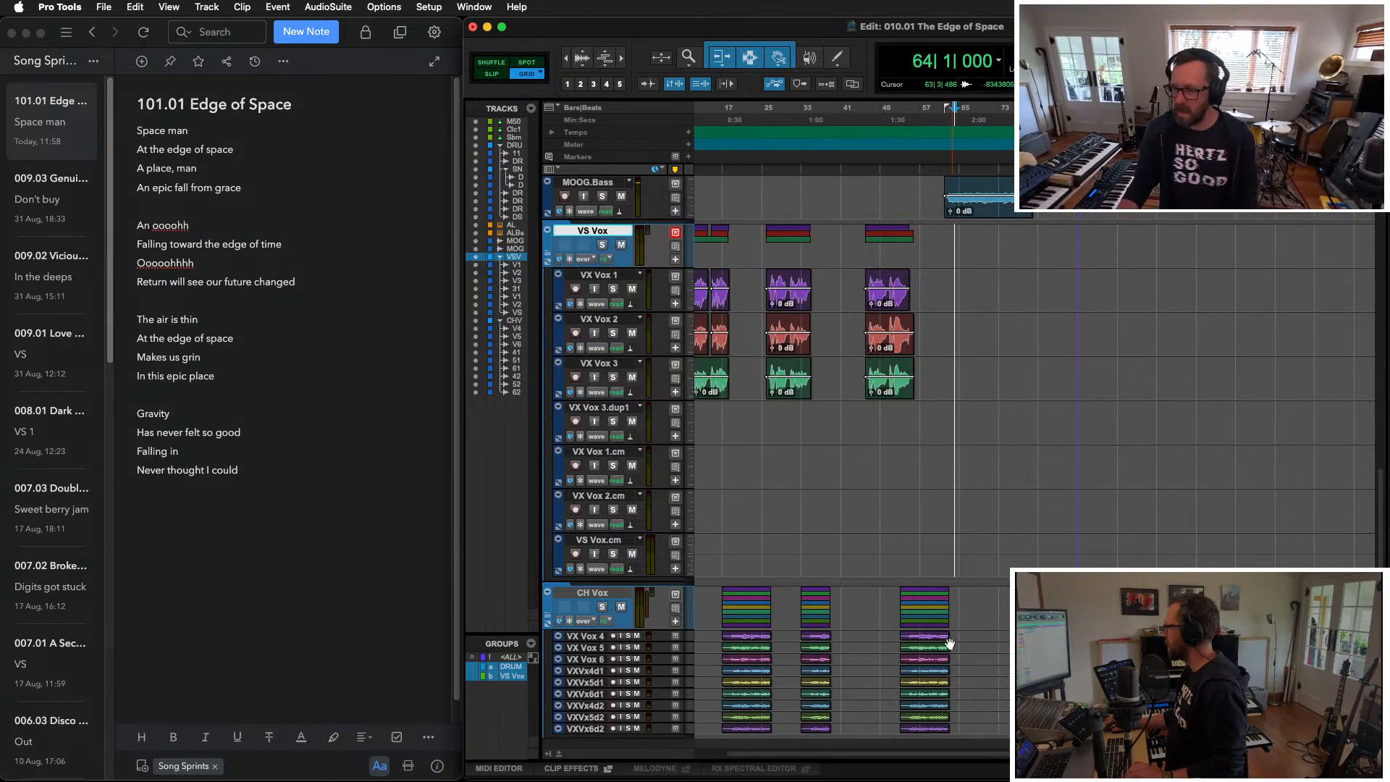
# Step: Copy the CH Vox folder's last vocal section, starting at bar 53, and paste it across its tracks at bar 77
pyautogui.click(884, 593)
pyautogui.keyDown('shift'); pyautogui.click(959, 598); pyautogui.keyUp('shift')
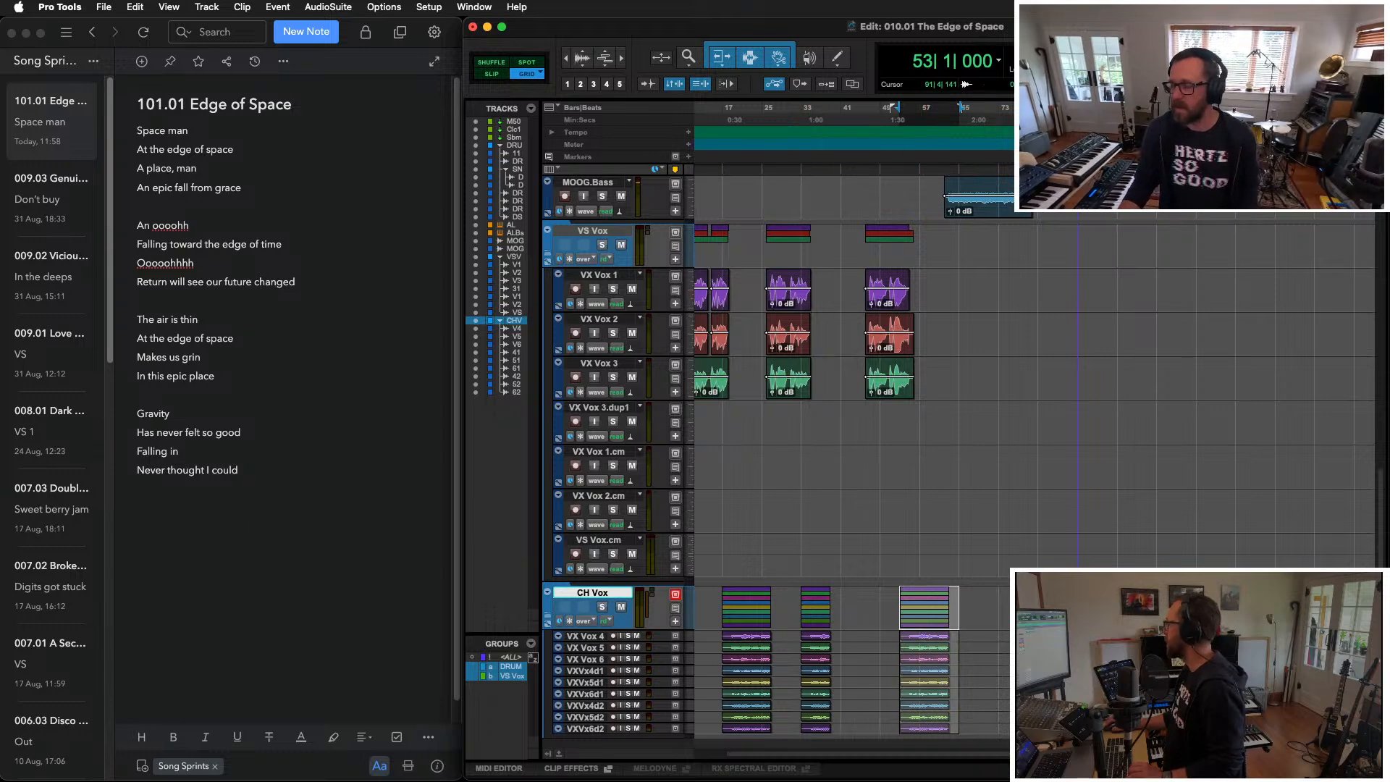
pyautogui.click(1068, 607)
pyautogui.scroll(-6, 1097, 651)
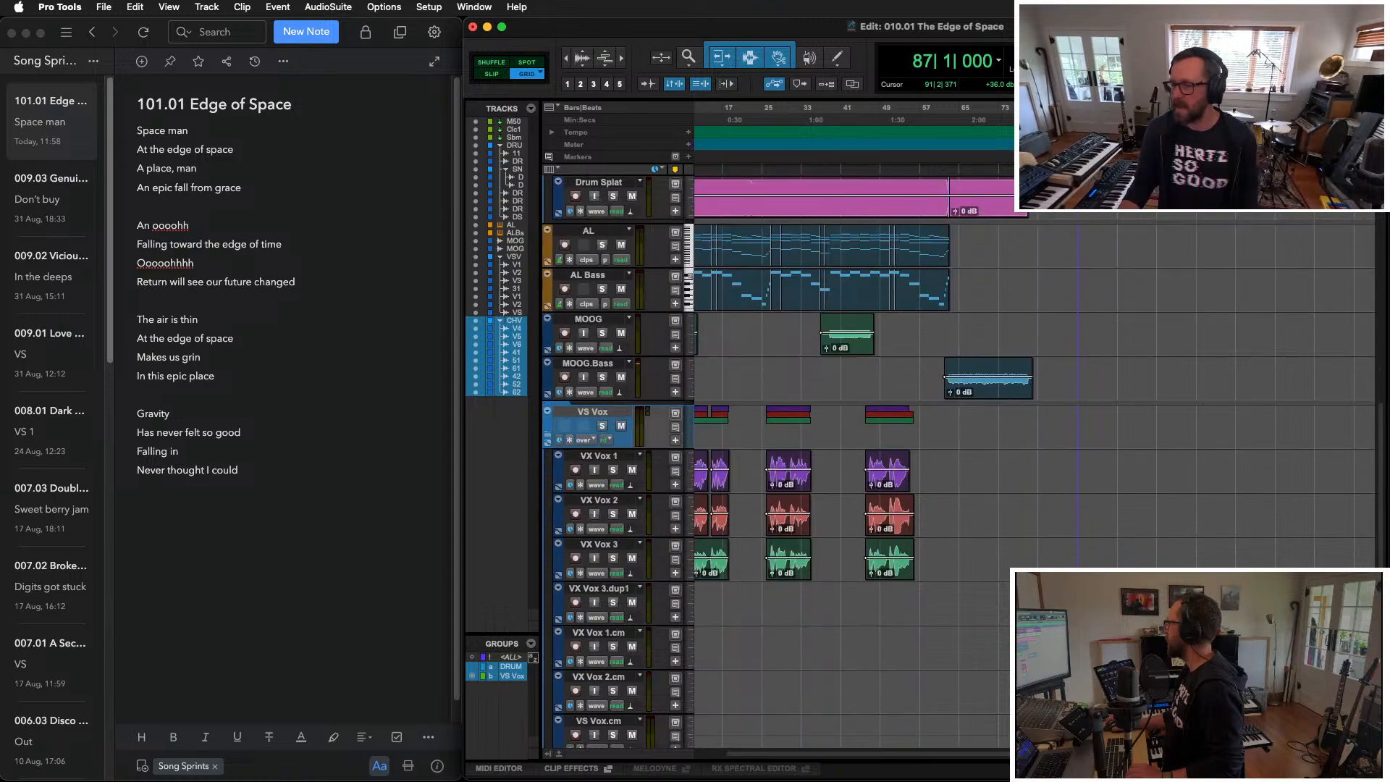
pyautogui.scroll(7, 1098, 651)
pyautogui.scroll(-1, 1097, 652)
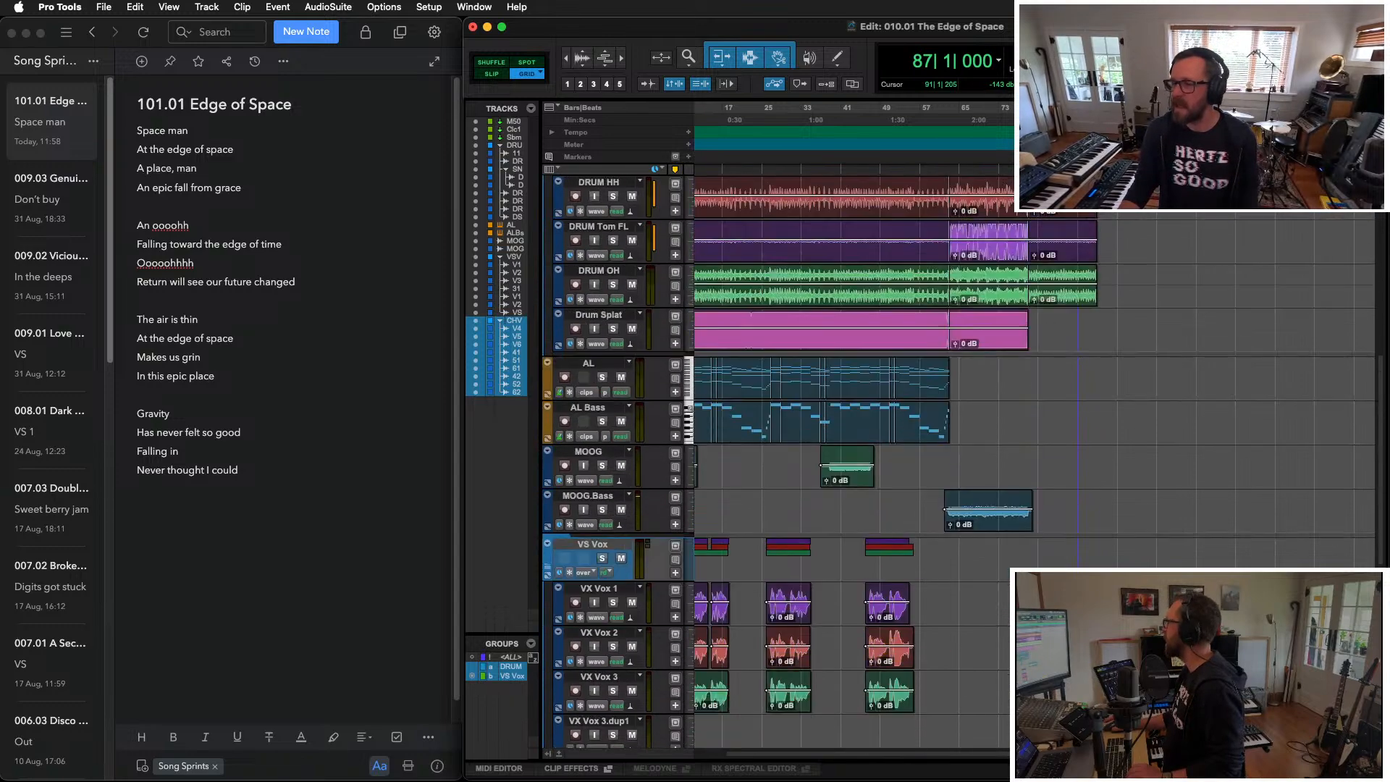
pyautogui.scroll(-5, 1097, 651)
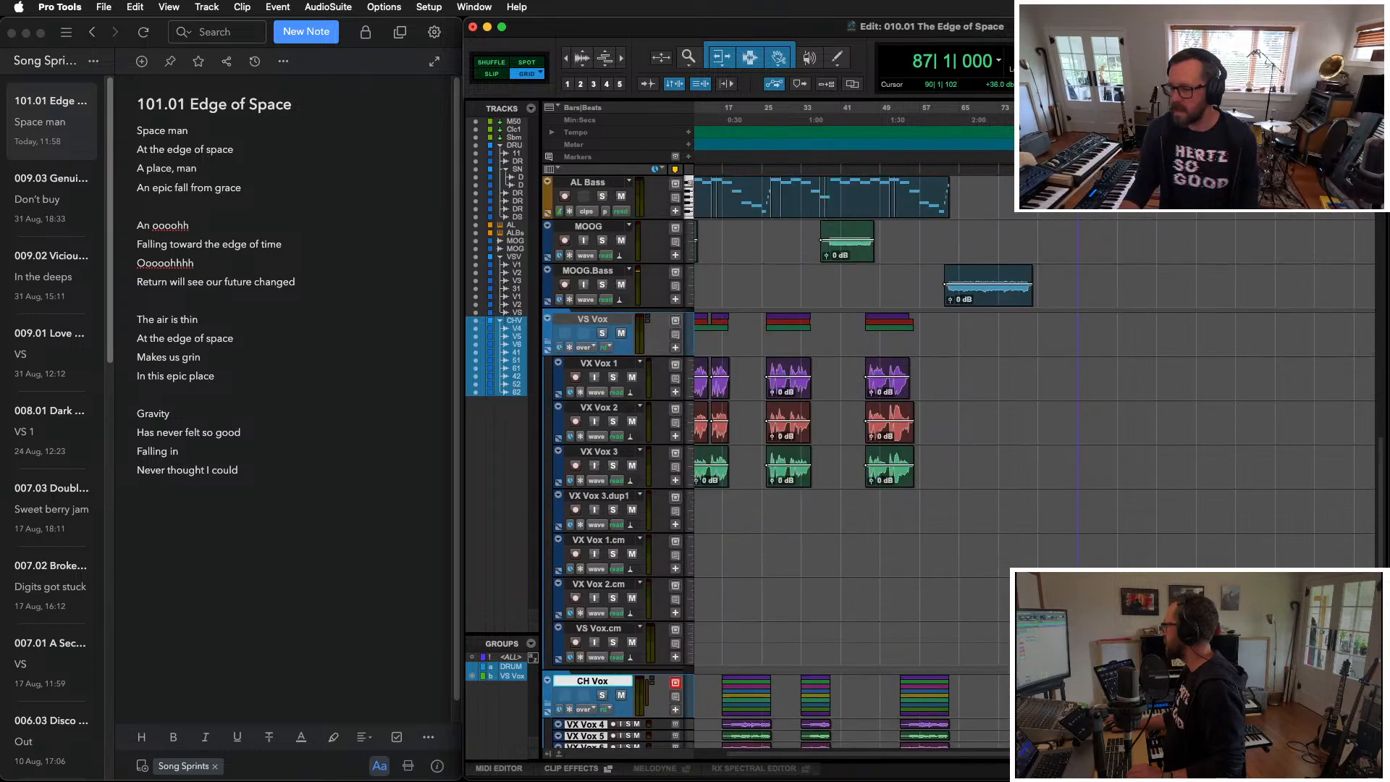
pyautogui.scroll(-1, 1097, 651)
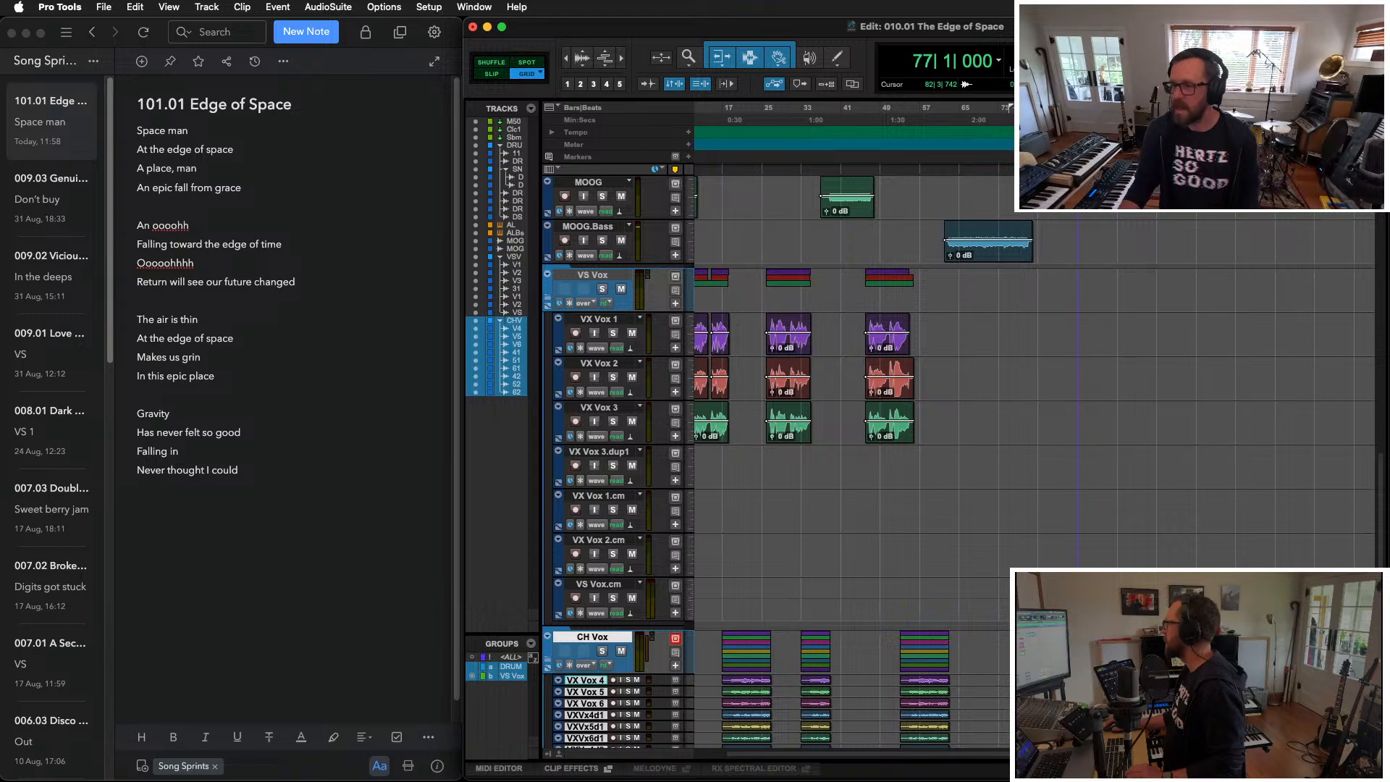
# Step: Play the arrangement from bar 77 to check the copied CH Vox section against the drums and bass
pyautogui.press('space')
pyautogui.press('t')
pyautogui.press('t')
pyautogui.press('t')
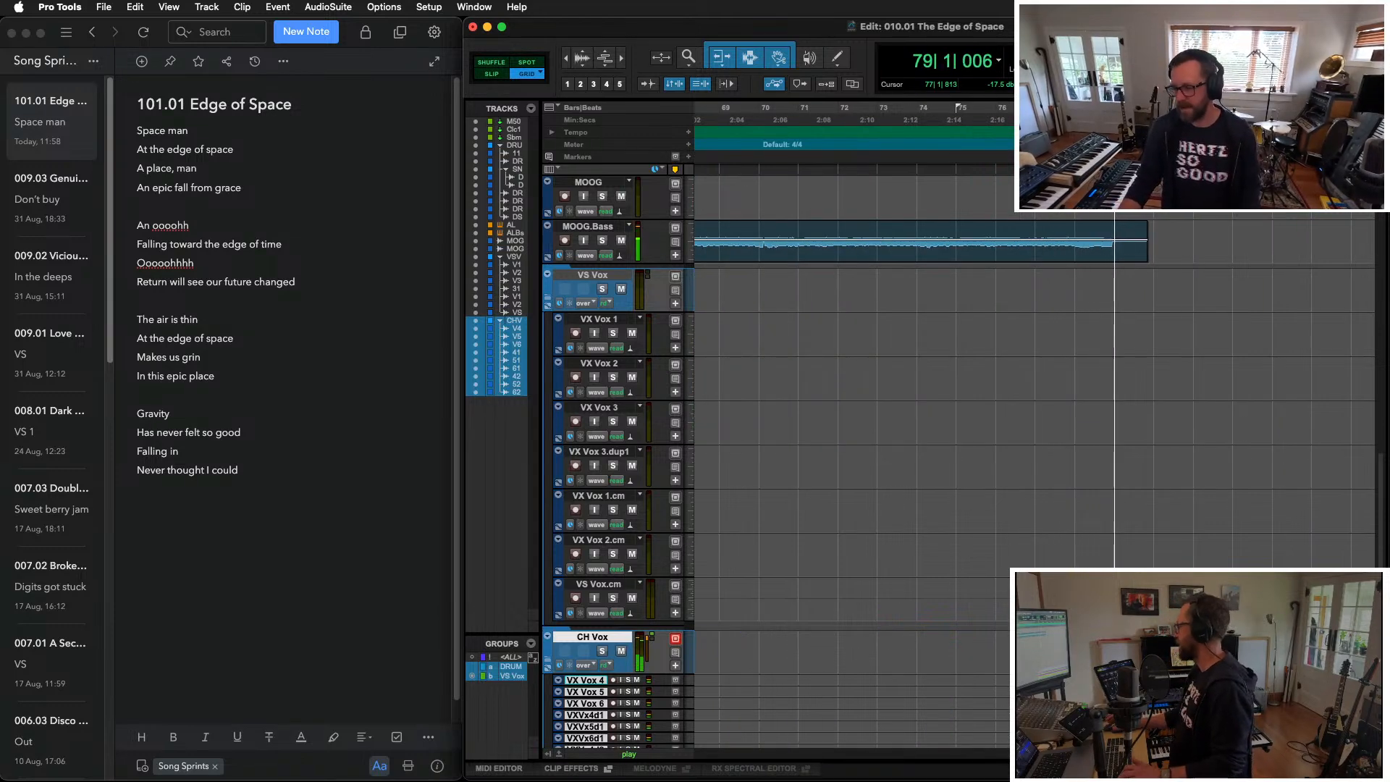
pyautogui.press('r')
pyautogui.press('r')
pyautogui.press('r')
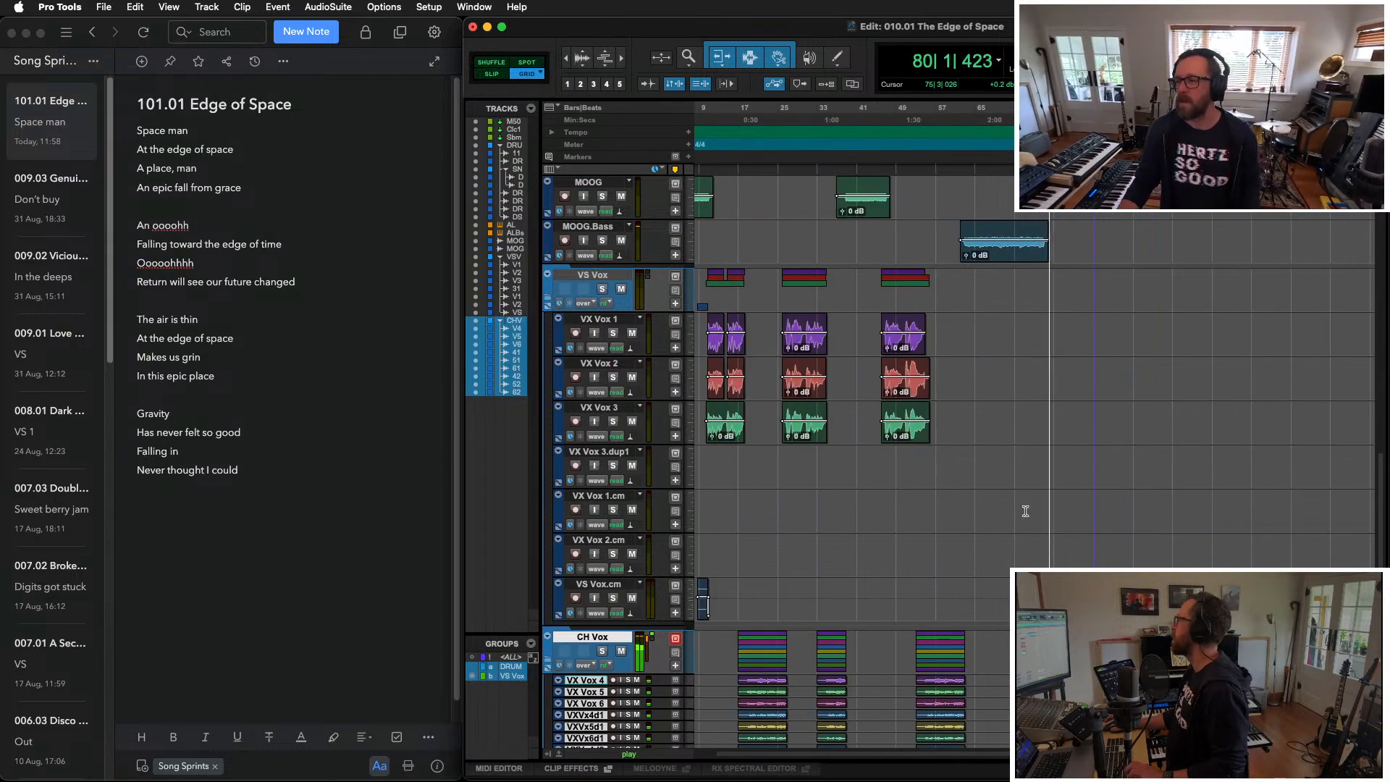
pyautogui.scroll(15, 1025, 511)
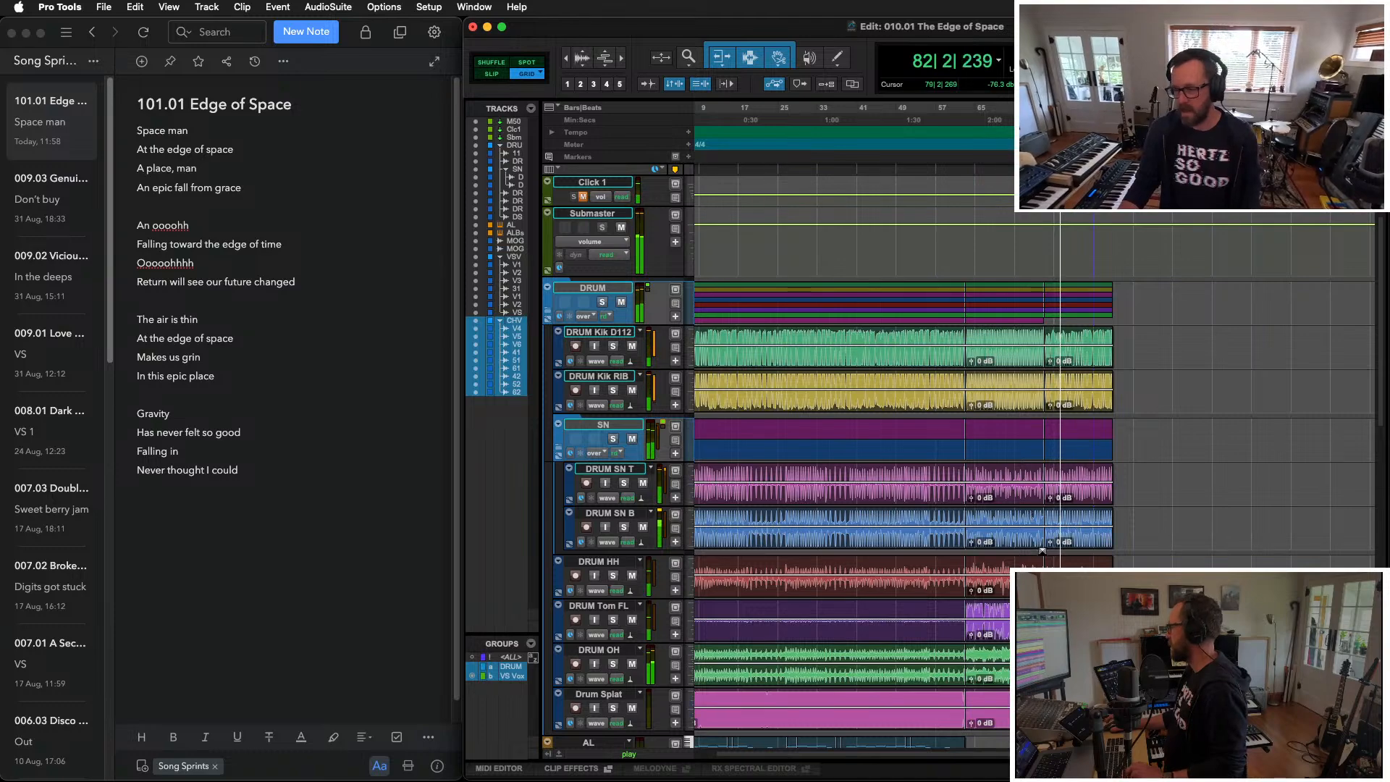
pyautogui.press('t')
pyautogui.scroll(-15, 1042, 550)
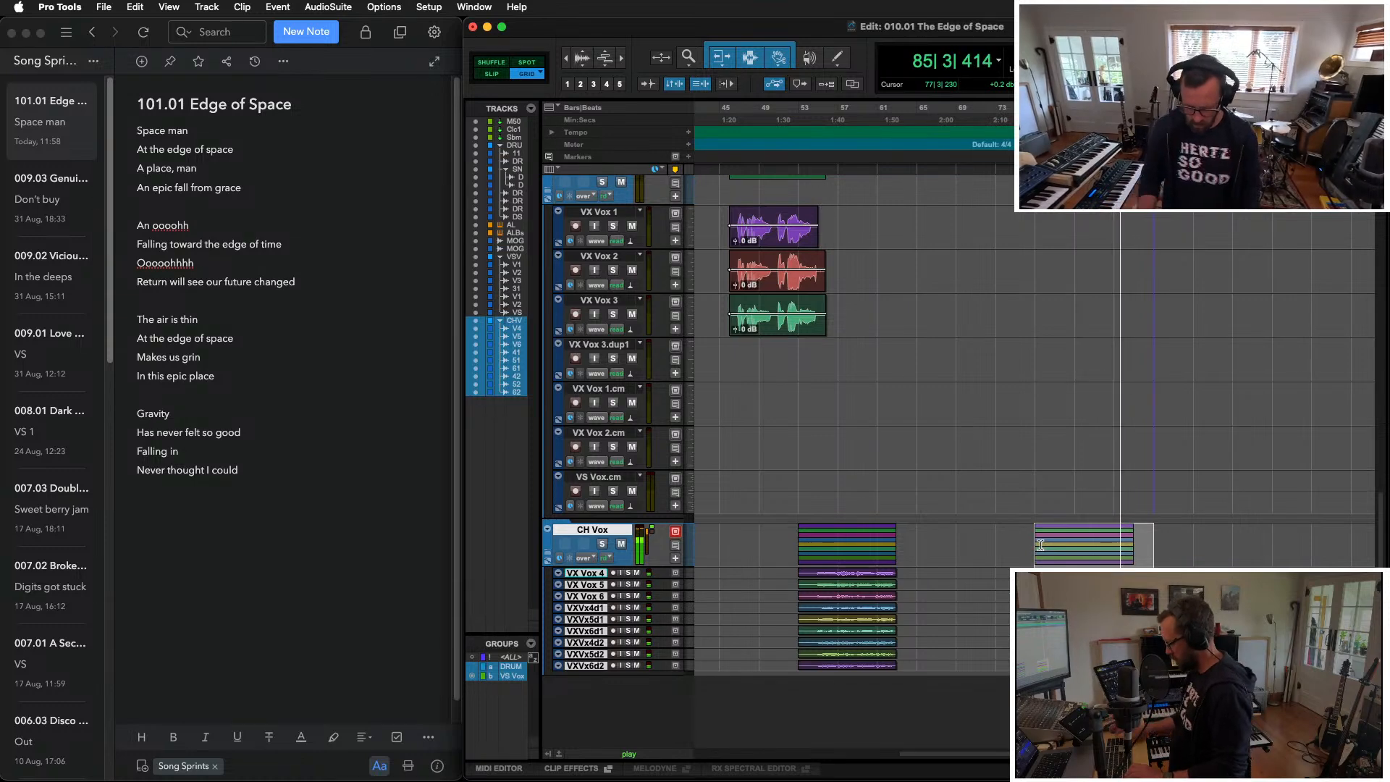
# Step: Check the CH Vox channel levels in the mixer and the drum tracks in the arrangement while the copied chorus plays
pyautogui.press('super+equal')
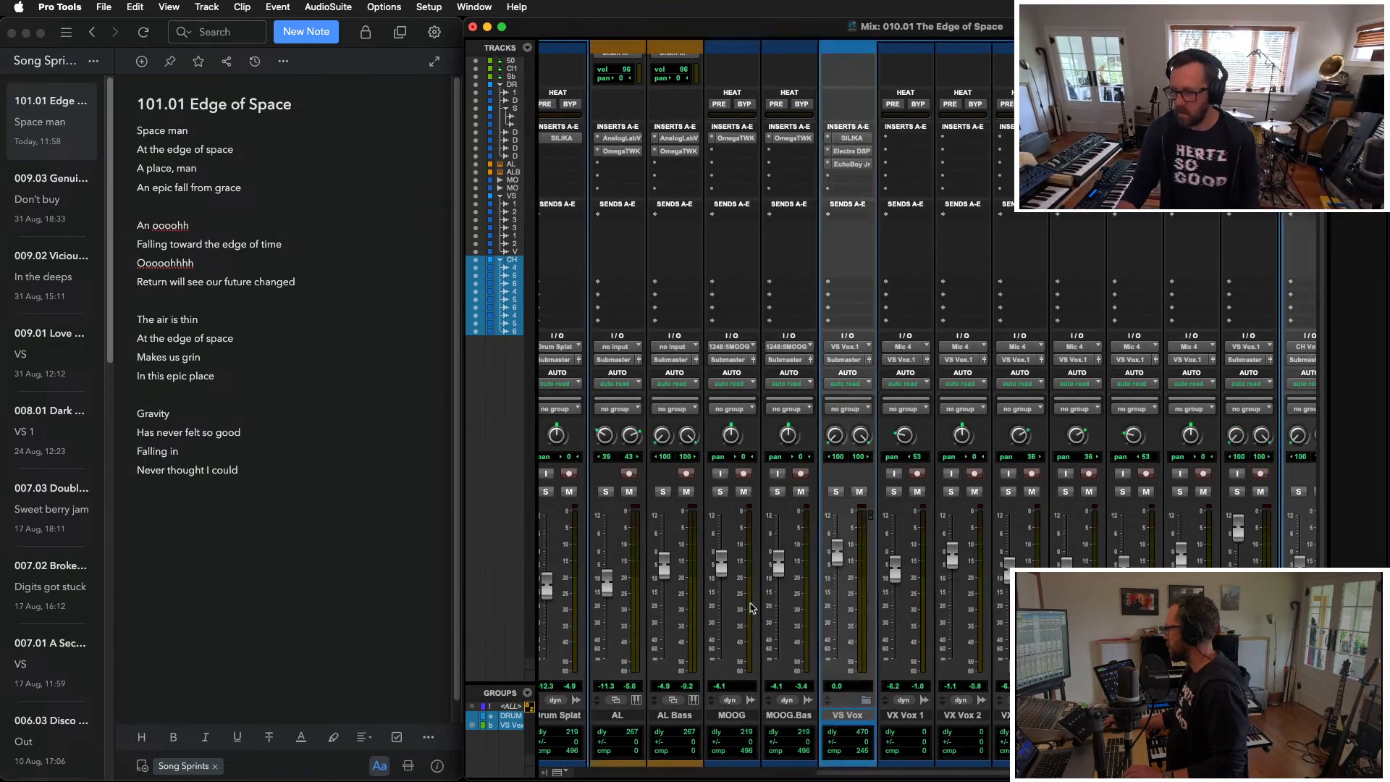
pyautogui.hscroll(5, 753, 608)
pyautogui.hscroll(5, 1024, 564)
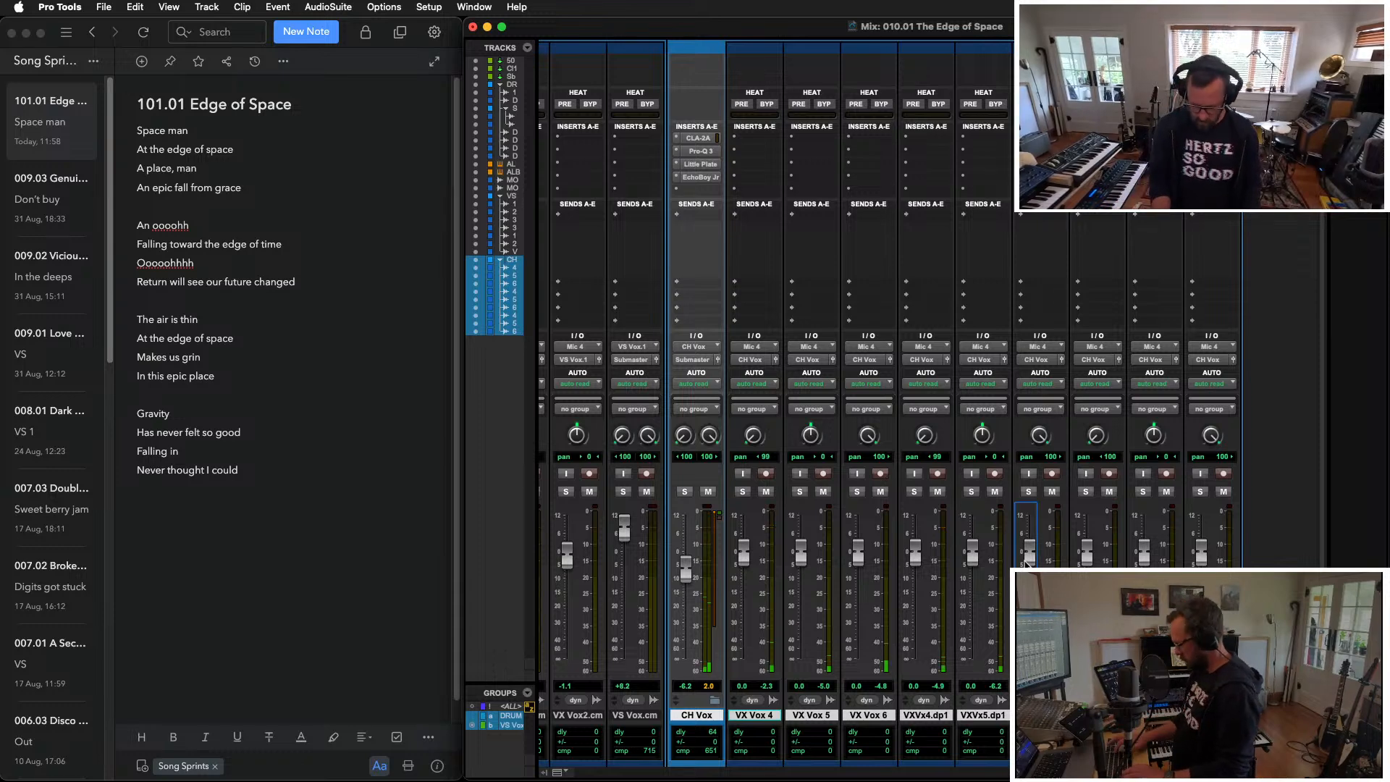
pyautogui.press('super+equal')
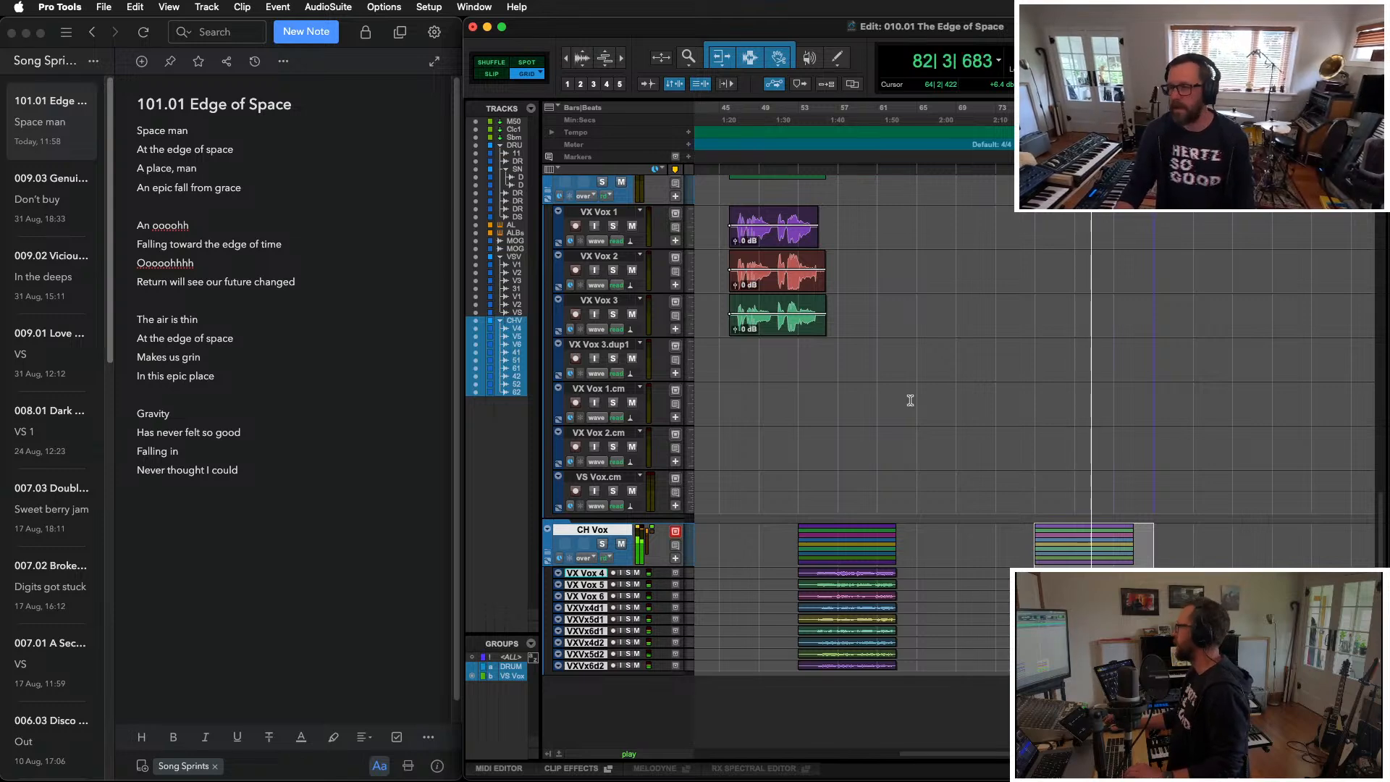
pyautogui.scroll(5, 960, 394)
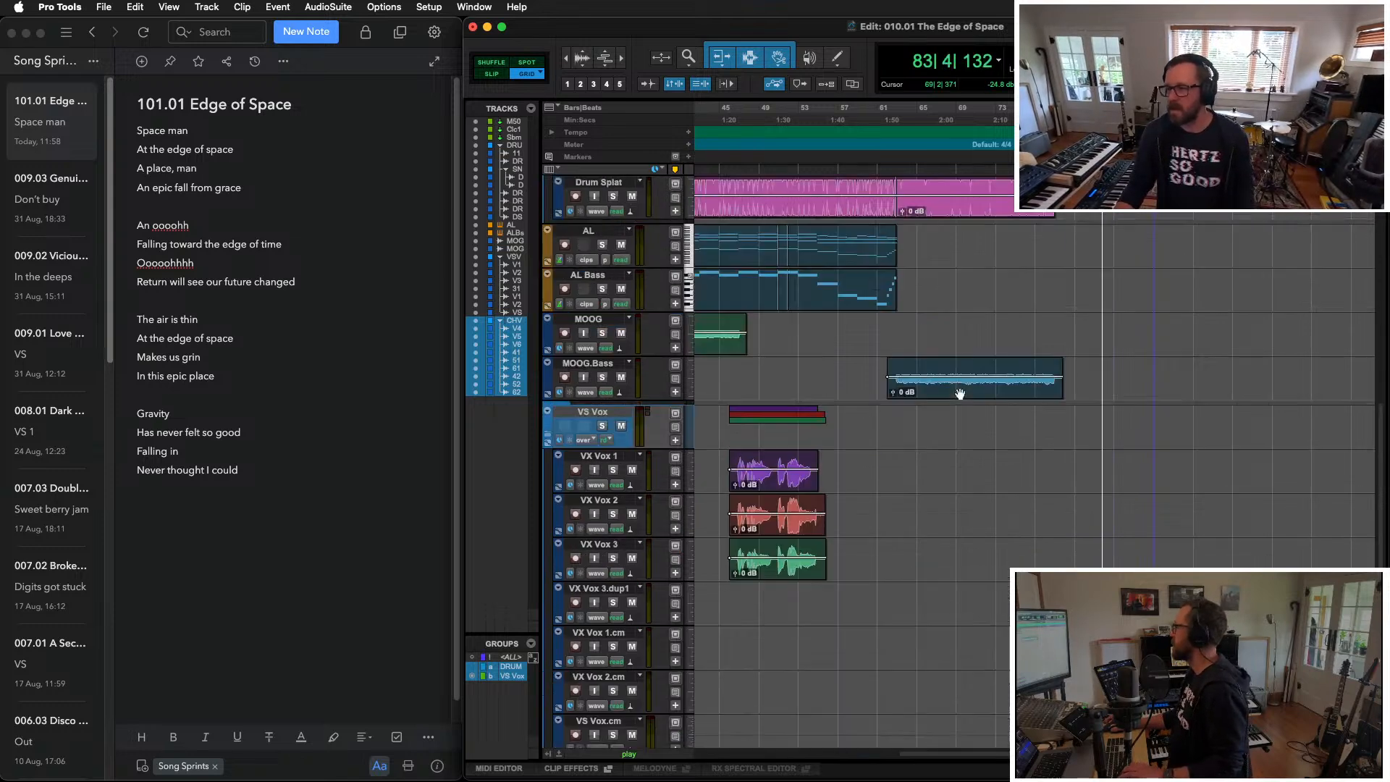
pyautogui.scroll(10, 960, 394)
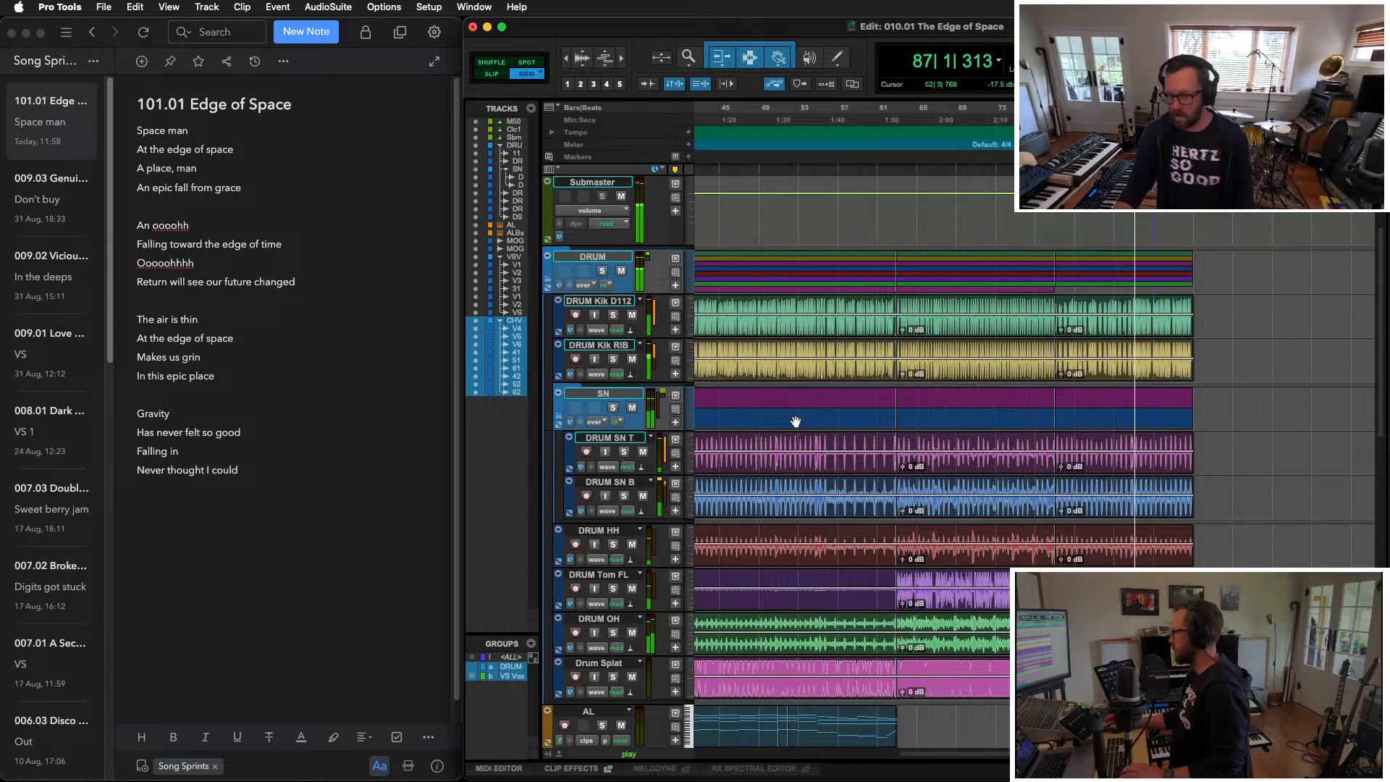
# Step: Stop playback and paste a further CH Vox vocal section across its tracks at bar 87
pyautogui.press('space')
pyautogui.scroll(-10, 795, 422)
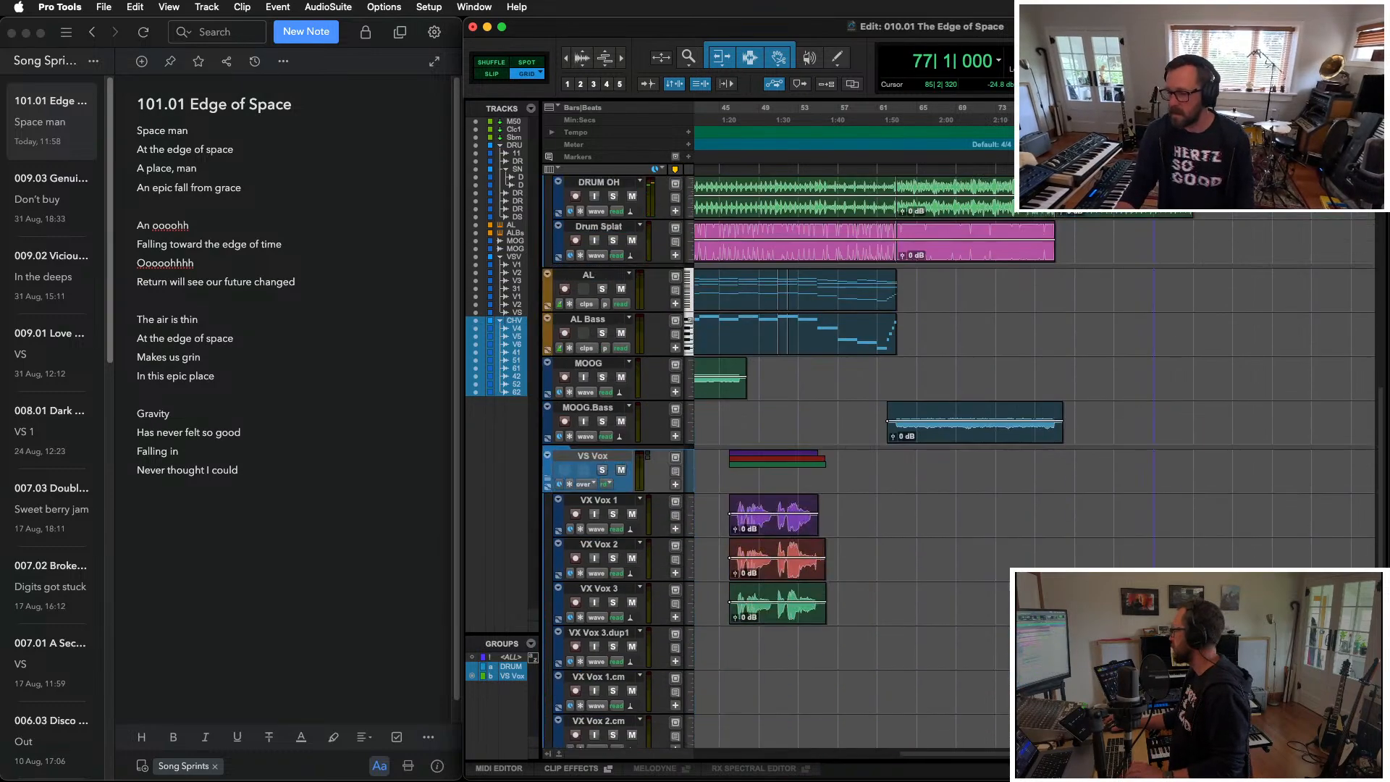
pyautogui.scroll(-5, 795, 421)
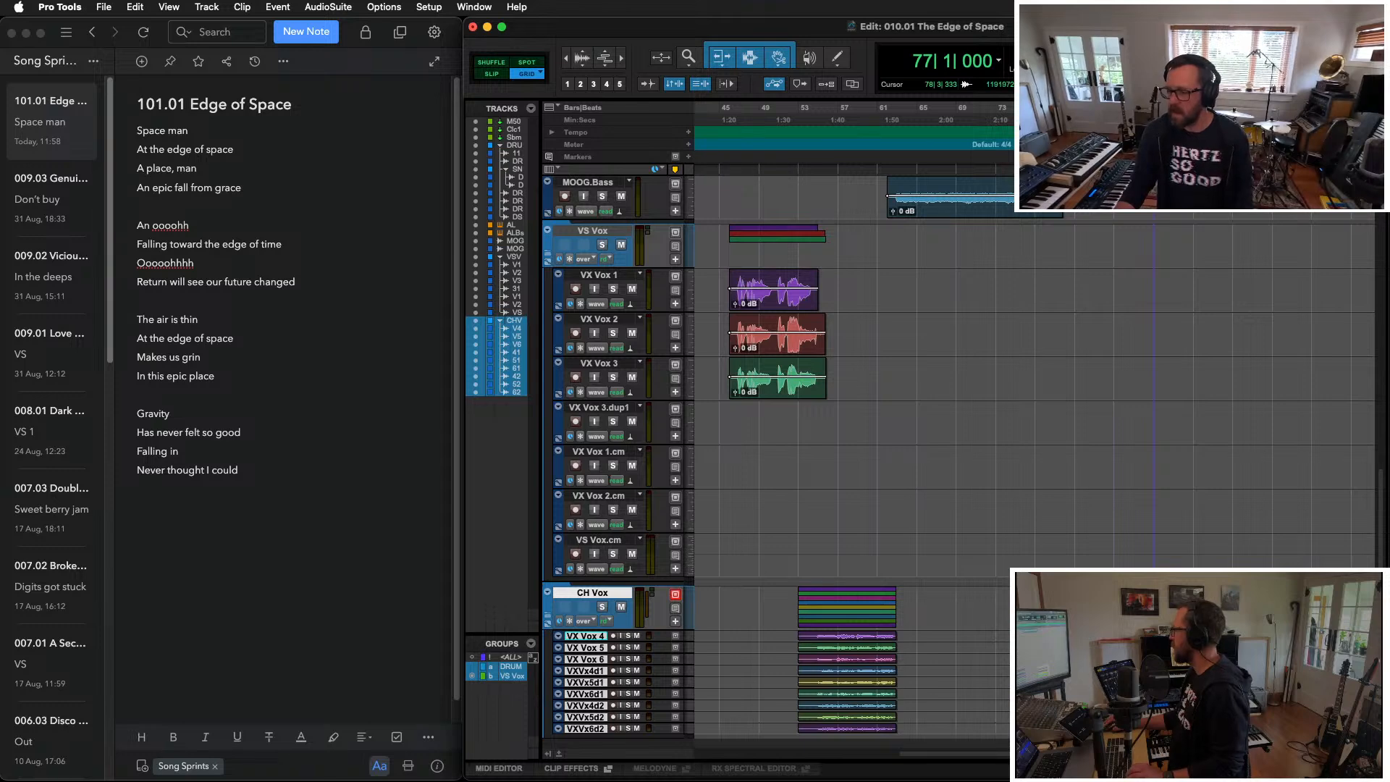
pyautogui.click(1062, 108)
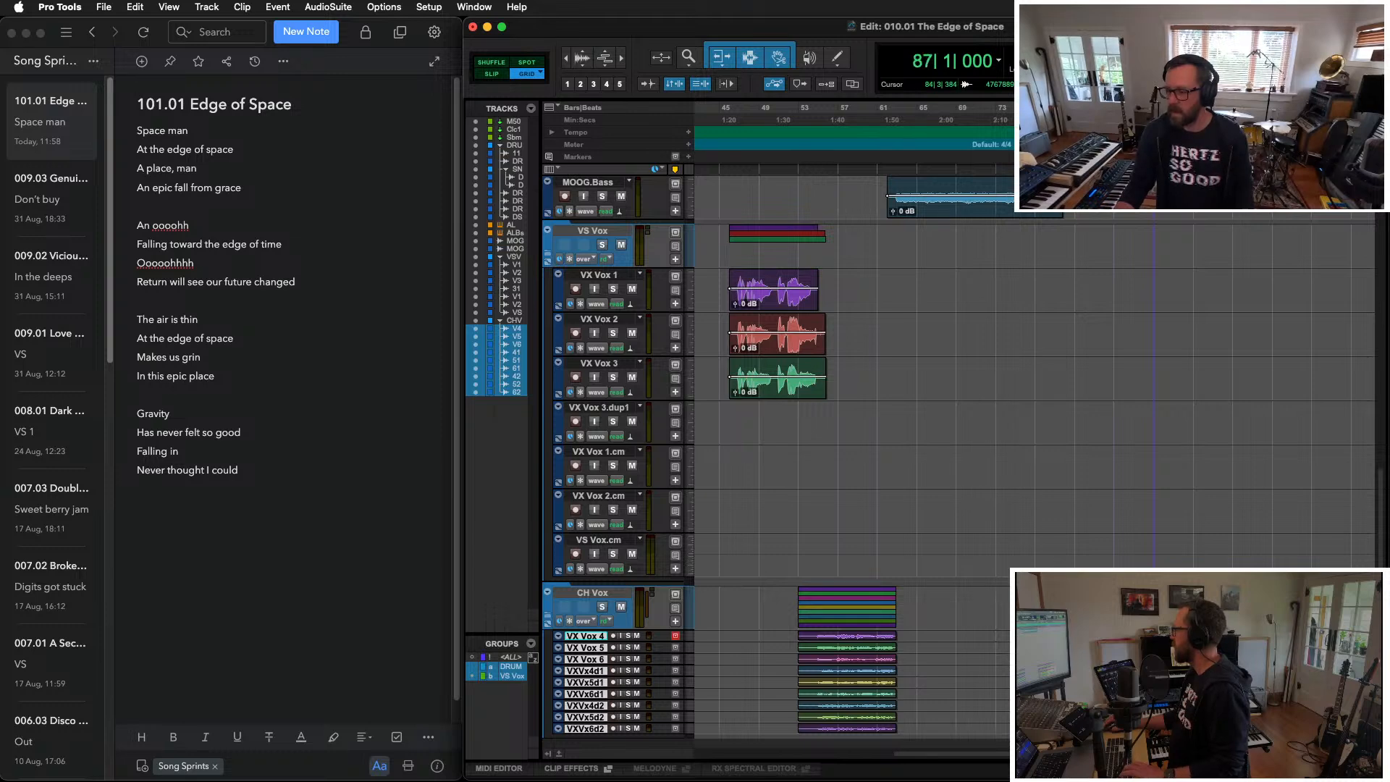
# Step: Play across the CH Vox join at bar 87 and check how the vocals line up with the drums up to bar 95
pyautogui.press('space')
pyautogui.press('super+bracketright')
pyautogui.press('super+bracketright')
pyautogui.press('super+bracketright')
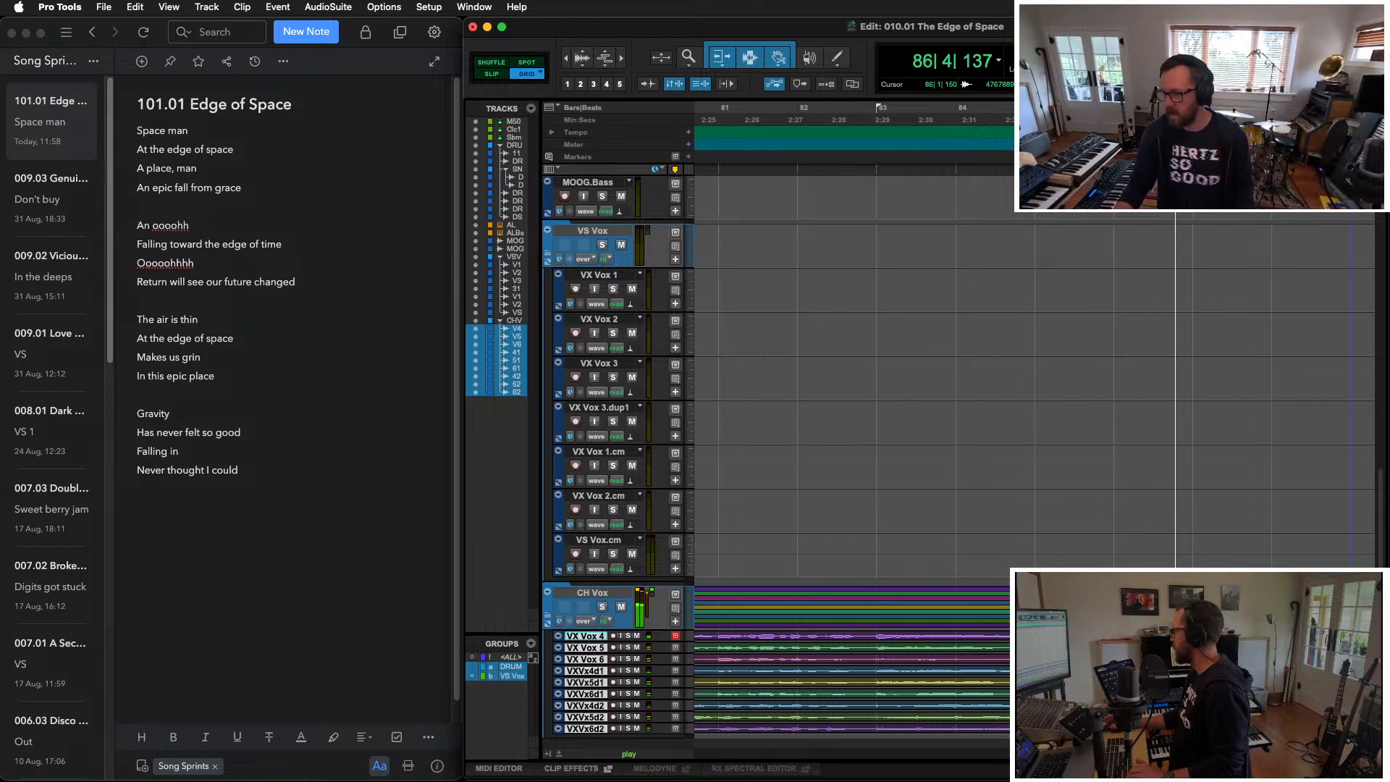
pyautogui.press('super+bracketleft')
pyautogui.press('super+bracketleft')
pyautogui.press('super+bracketleft')
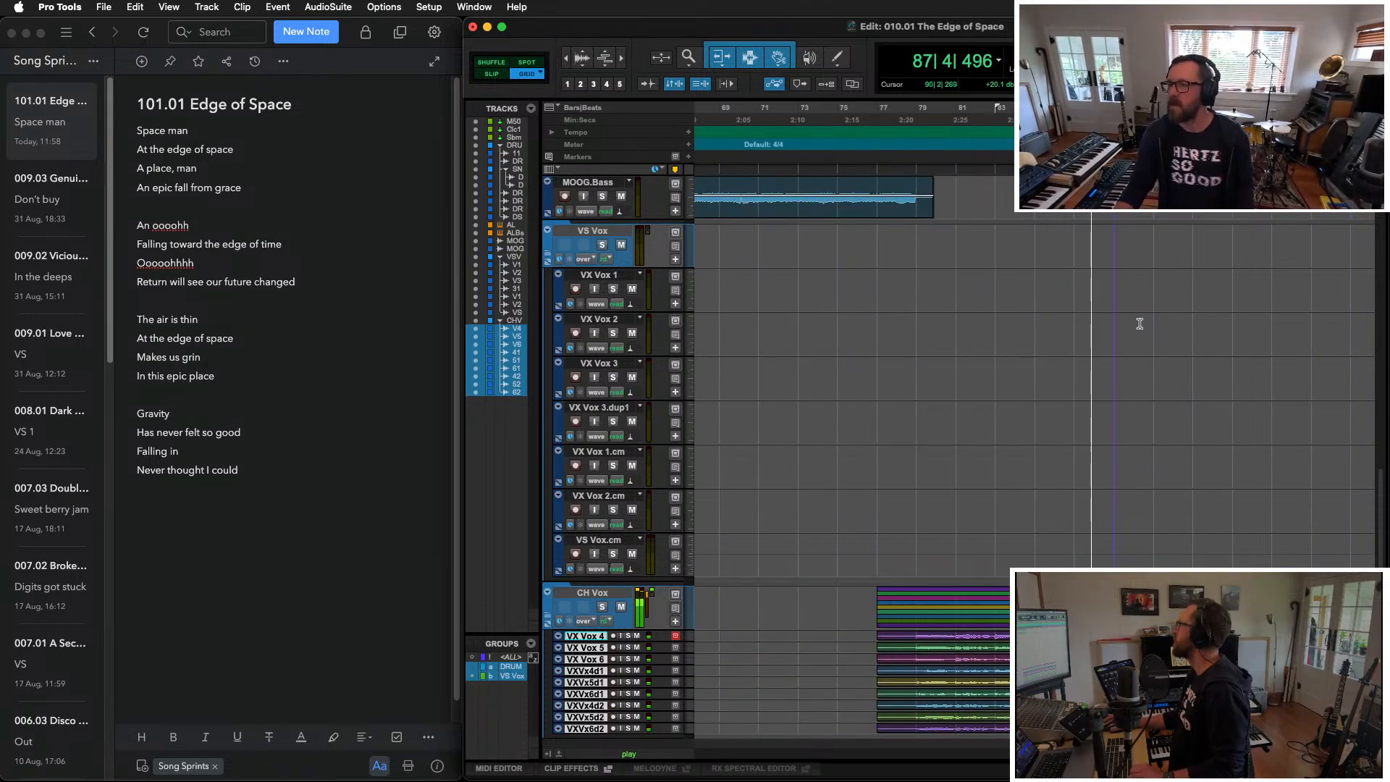
pyautogui.scroll(10, 1137, 319)
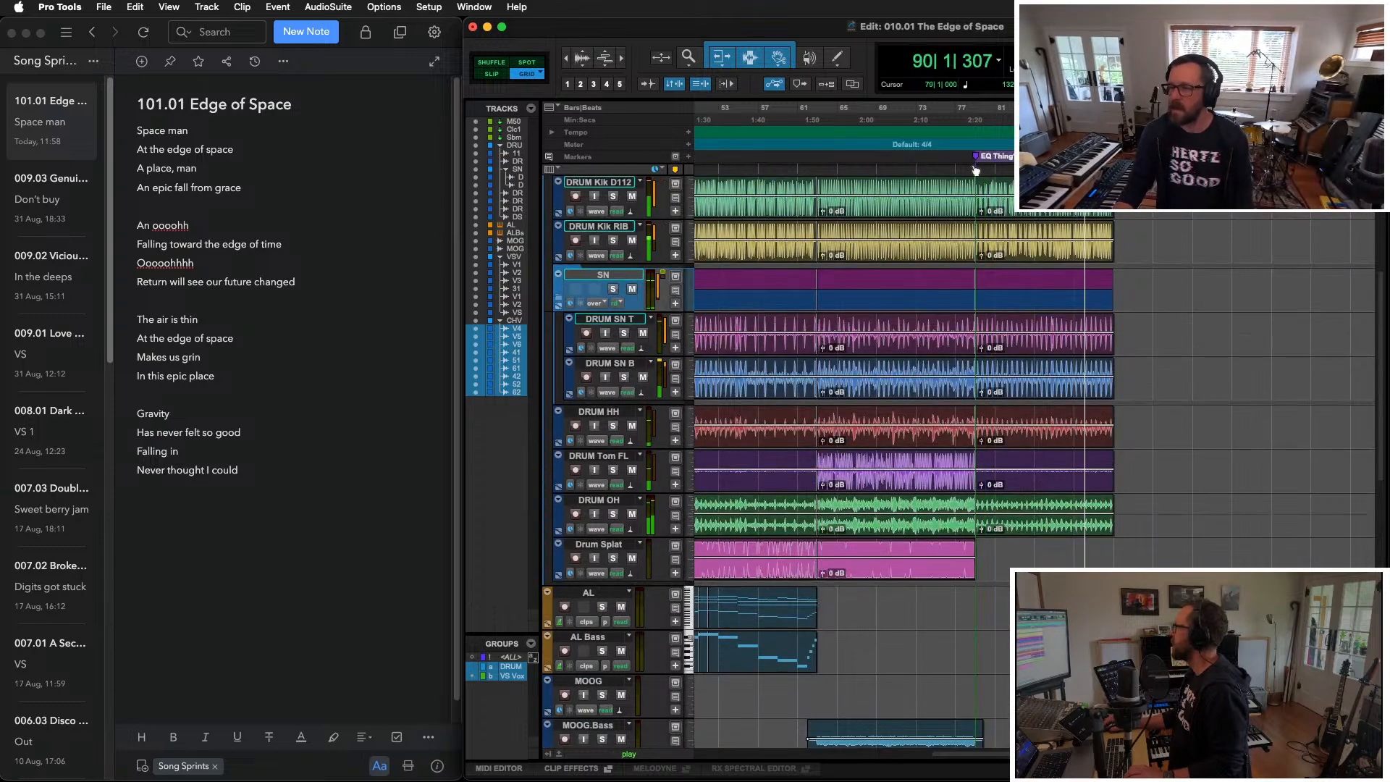
pyautogui.scroll(-10, 1056, 516)
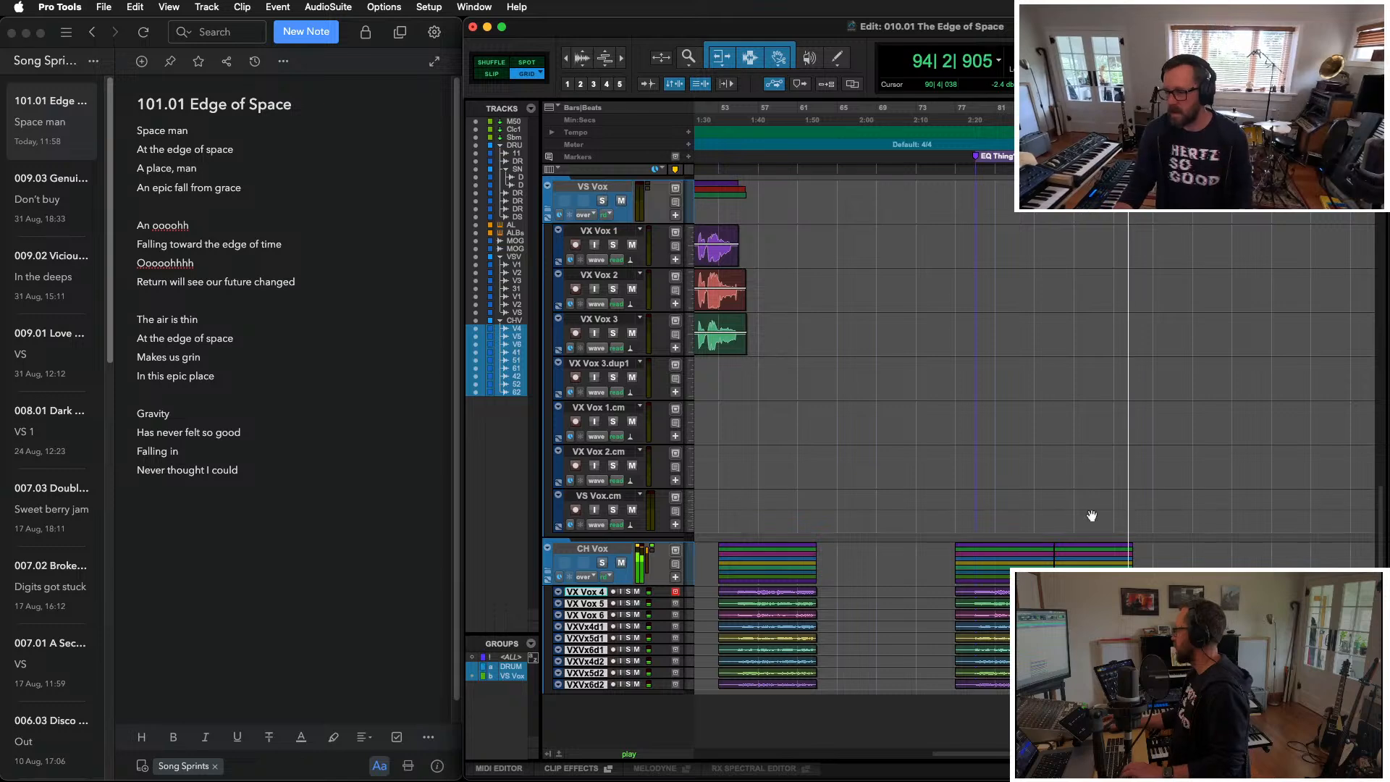
pyautogui.press('space')
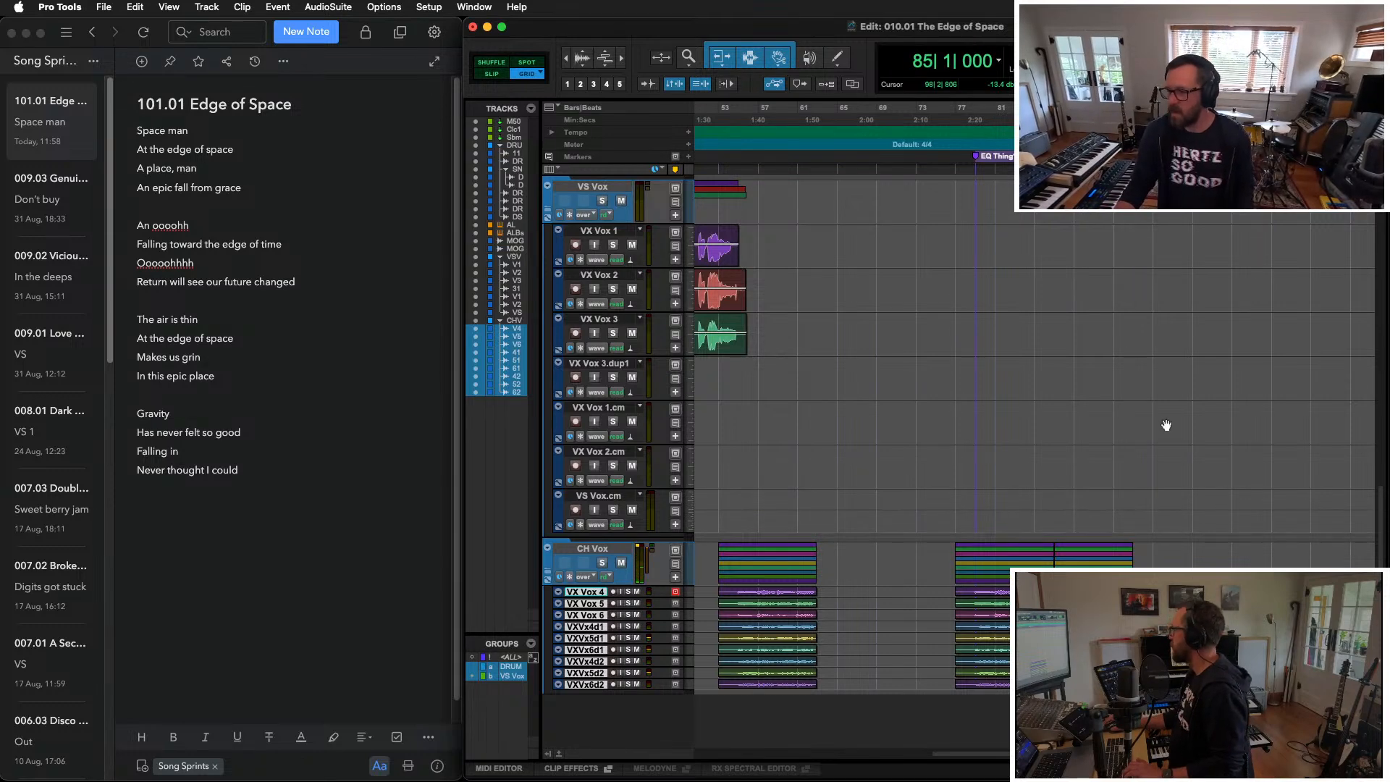
# Step: Copy the section starting at bar 53 across all tracks and paste it at bar 95
pyautogui.click(1132, 452)
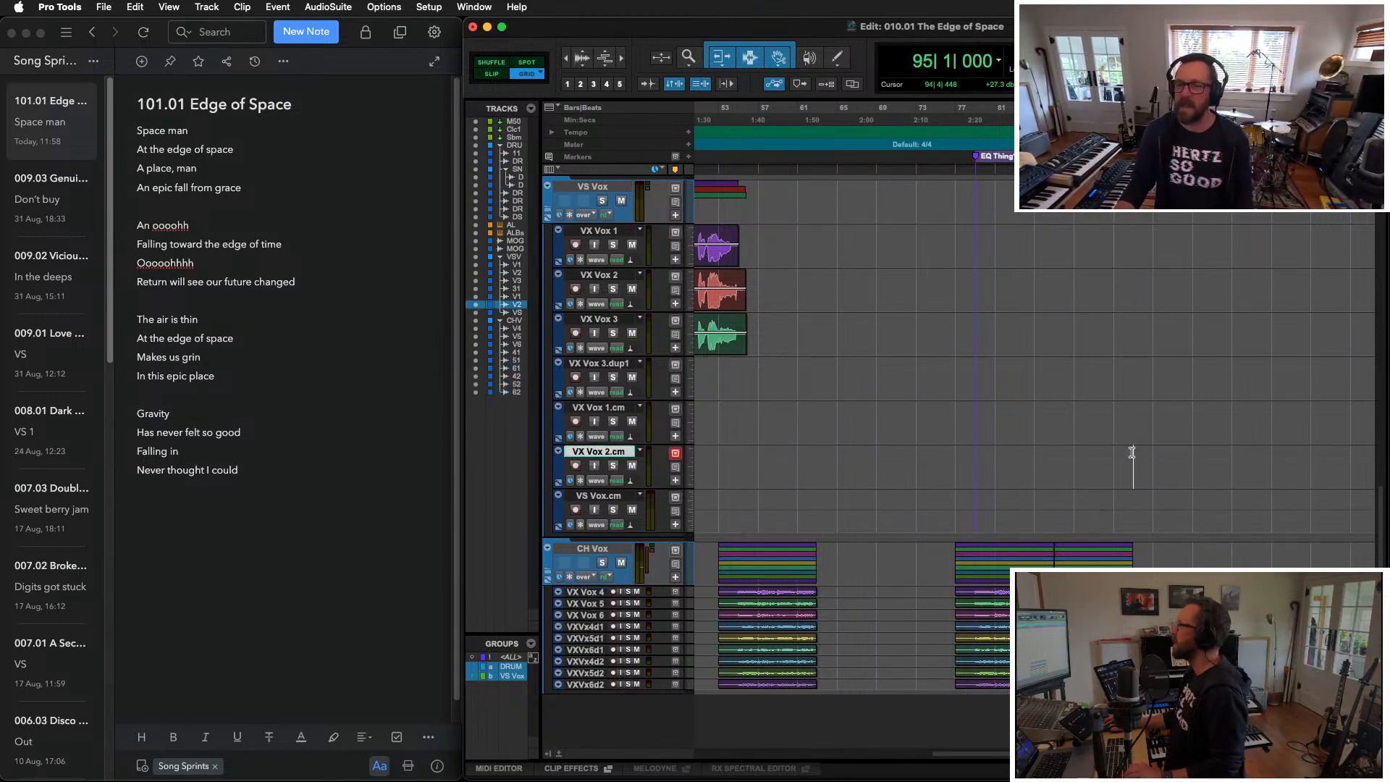
pyautogui.scroll(10, 1131, 450)
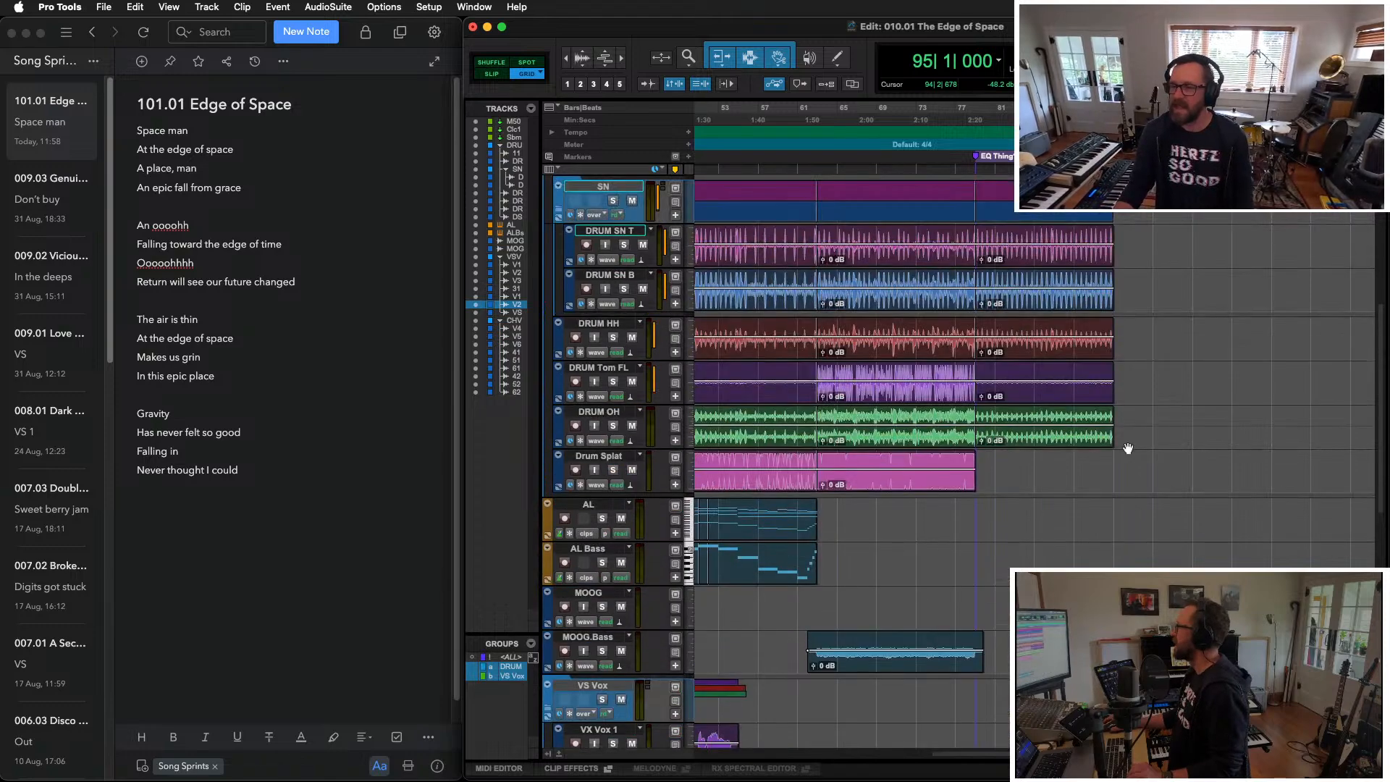
pyautogui.scroll(-8, 1127, 448)
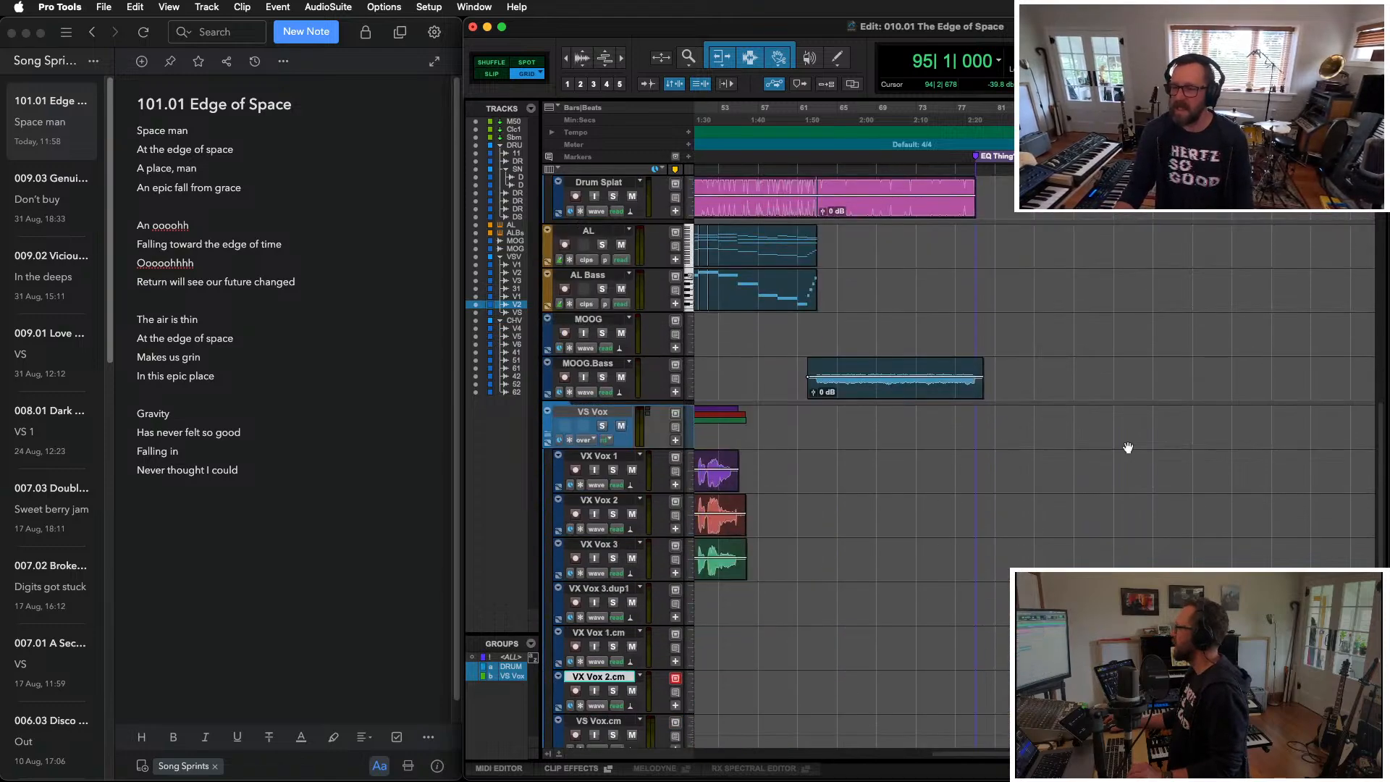
pyautogui.scroll(-4, 1127, 449)
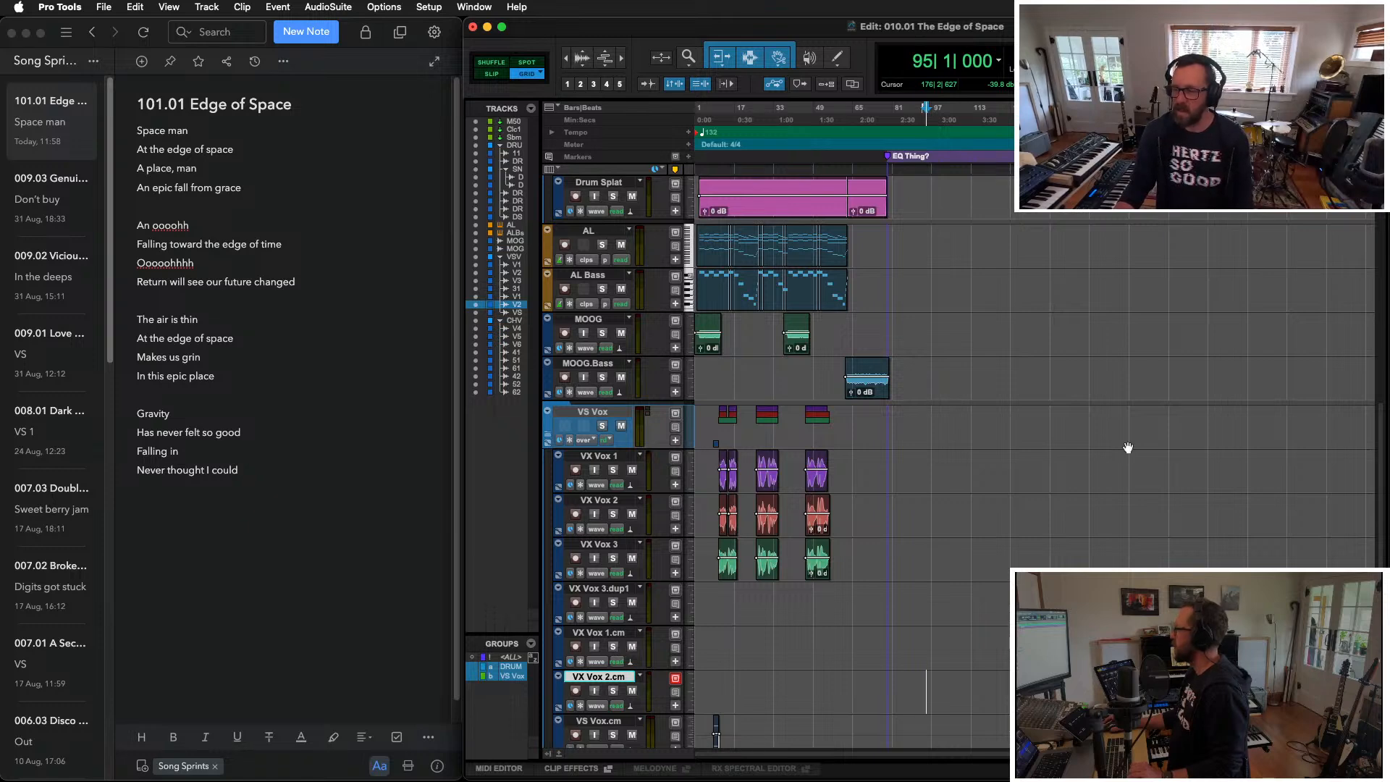
pyautogui.scroll(-5, 739, 553)
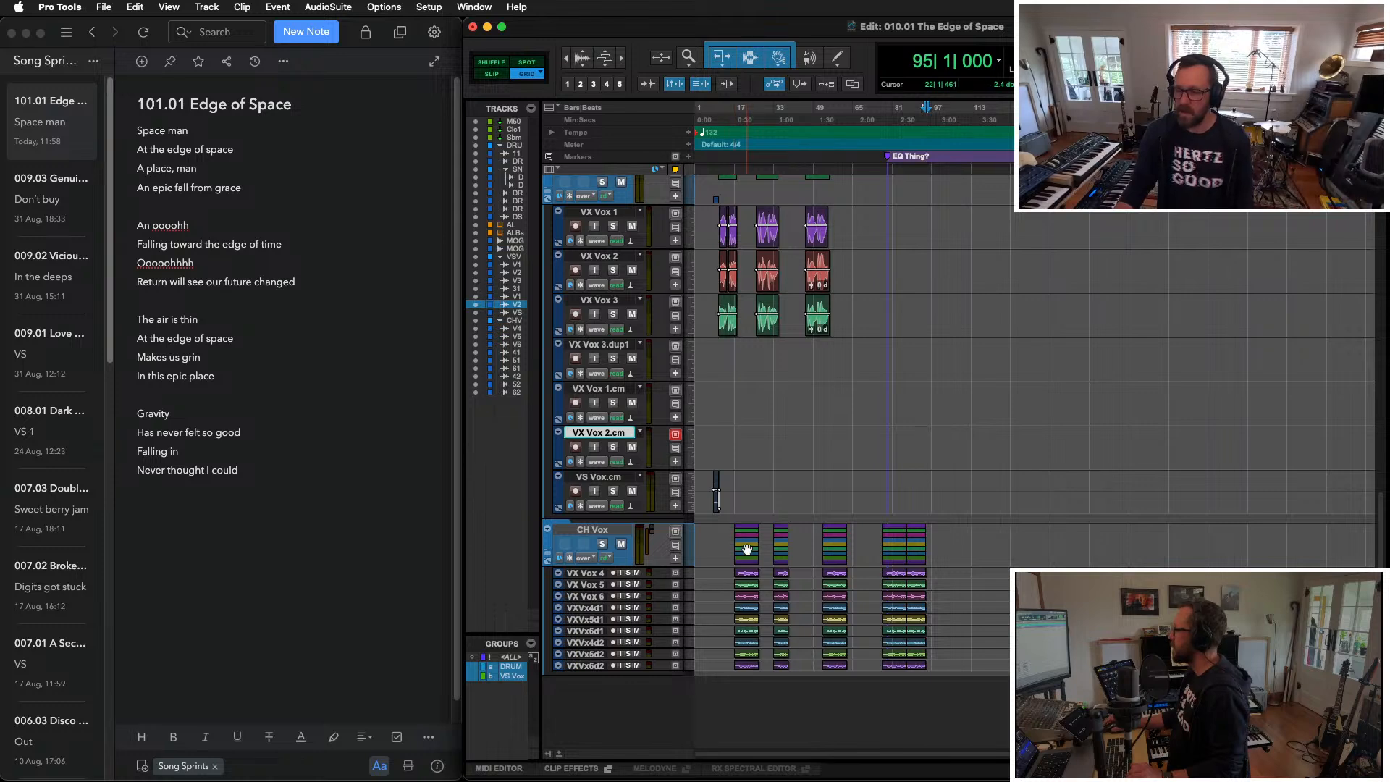
pyautogui.click(808, 534)
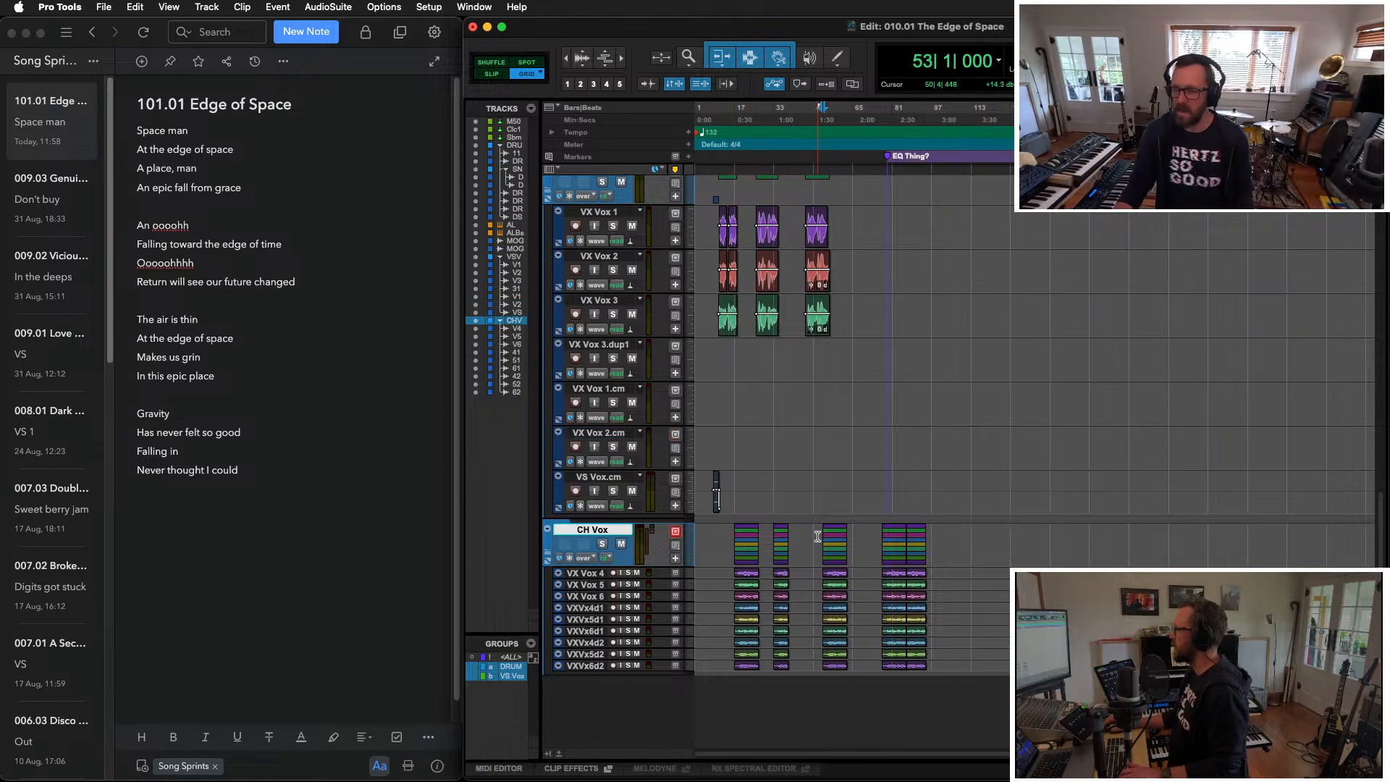
pyautogui.keyDown('shift'); pyautogui.click(851, 535); pyautogui.keyUp('shift')
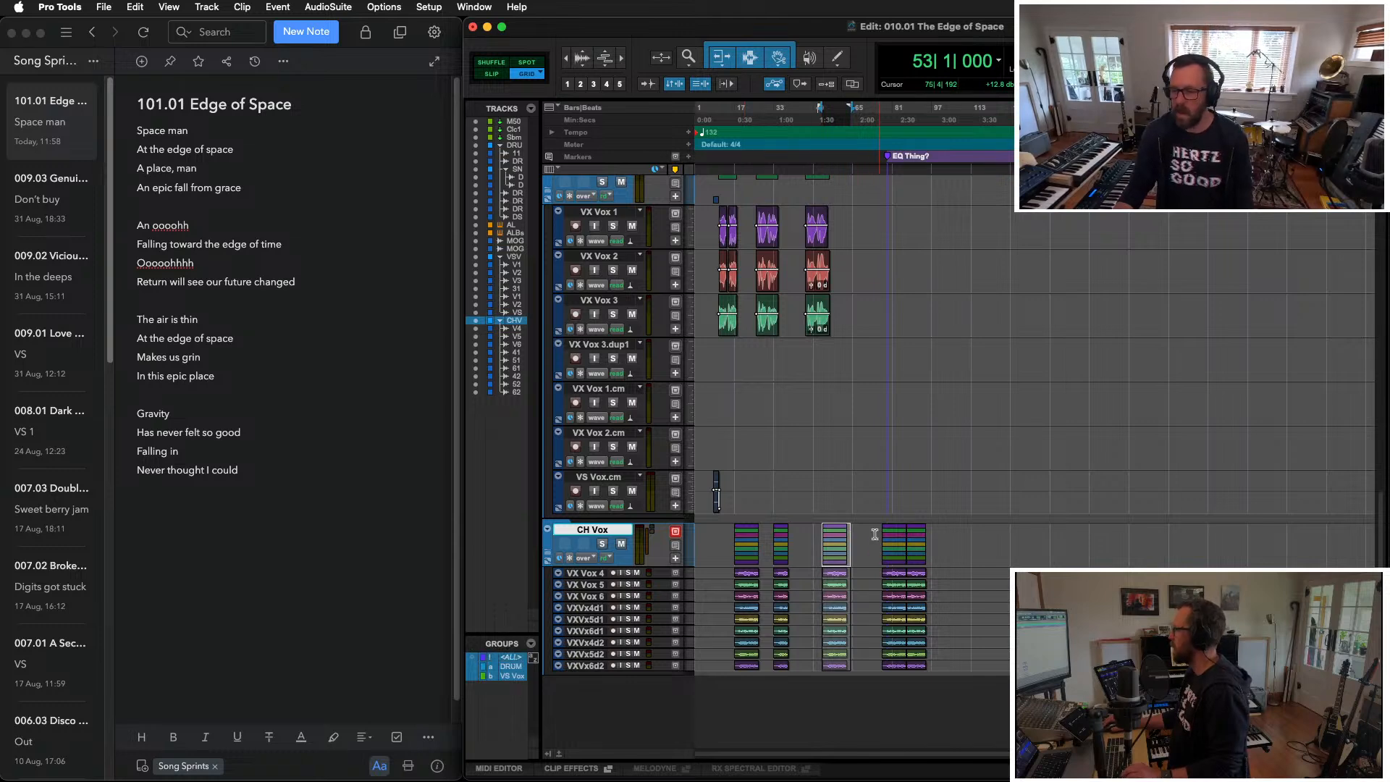
pyautogui.moveTo(832, 530); pyautogui.dragTo(934, 570)
# Step: Play the pasted section from bar 95 and inspect its vocal, drum and synth clips
pyautogui.press('space')
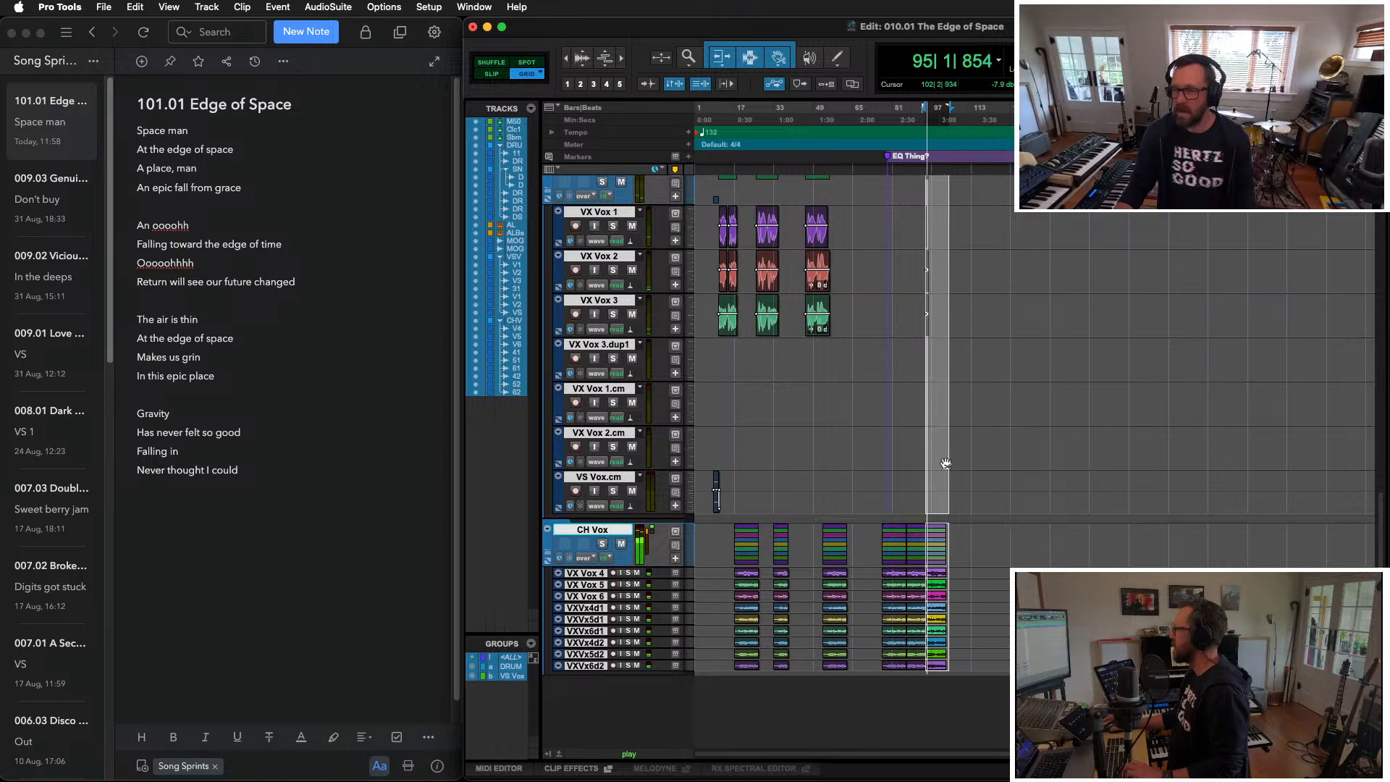
pyautogui.press('t')
pyautogui.press('t')
pyautogui.press('t')
pyautogui.press('t')
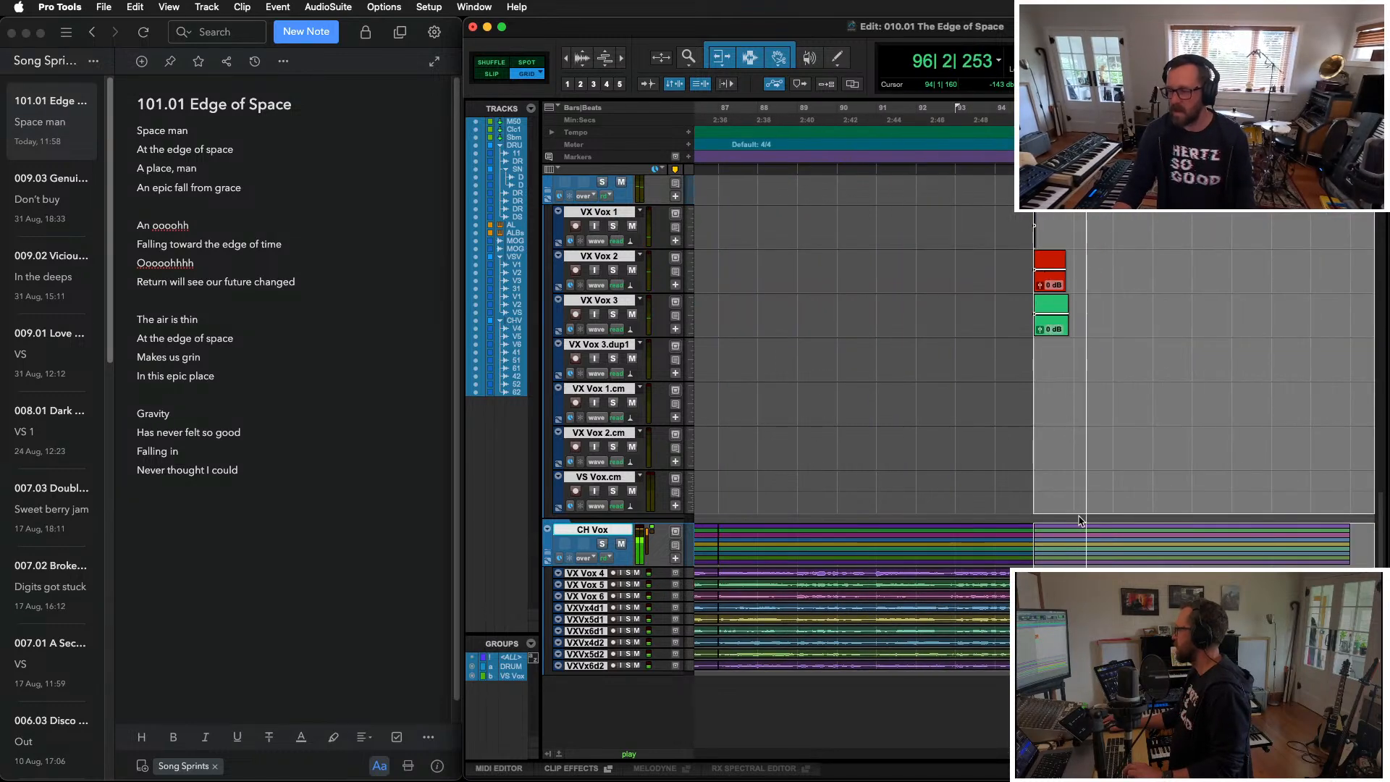
pyautogui.press('r')
pyautogui.press('r')
pyautogui.press('r')
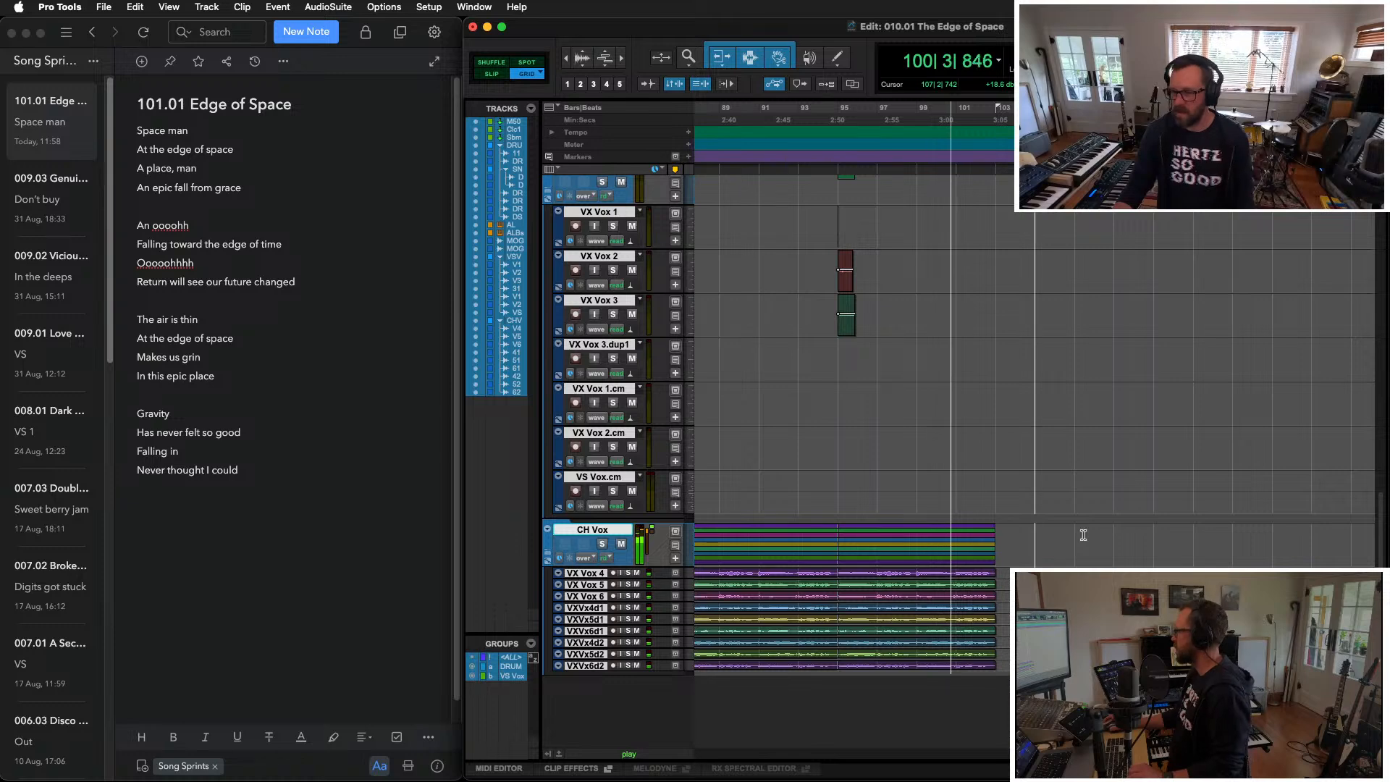
pyautogui.scroll(10, 1002, 518)
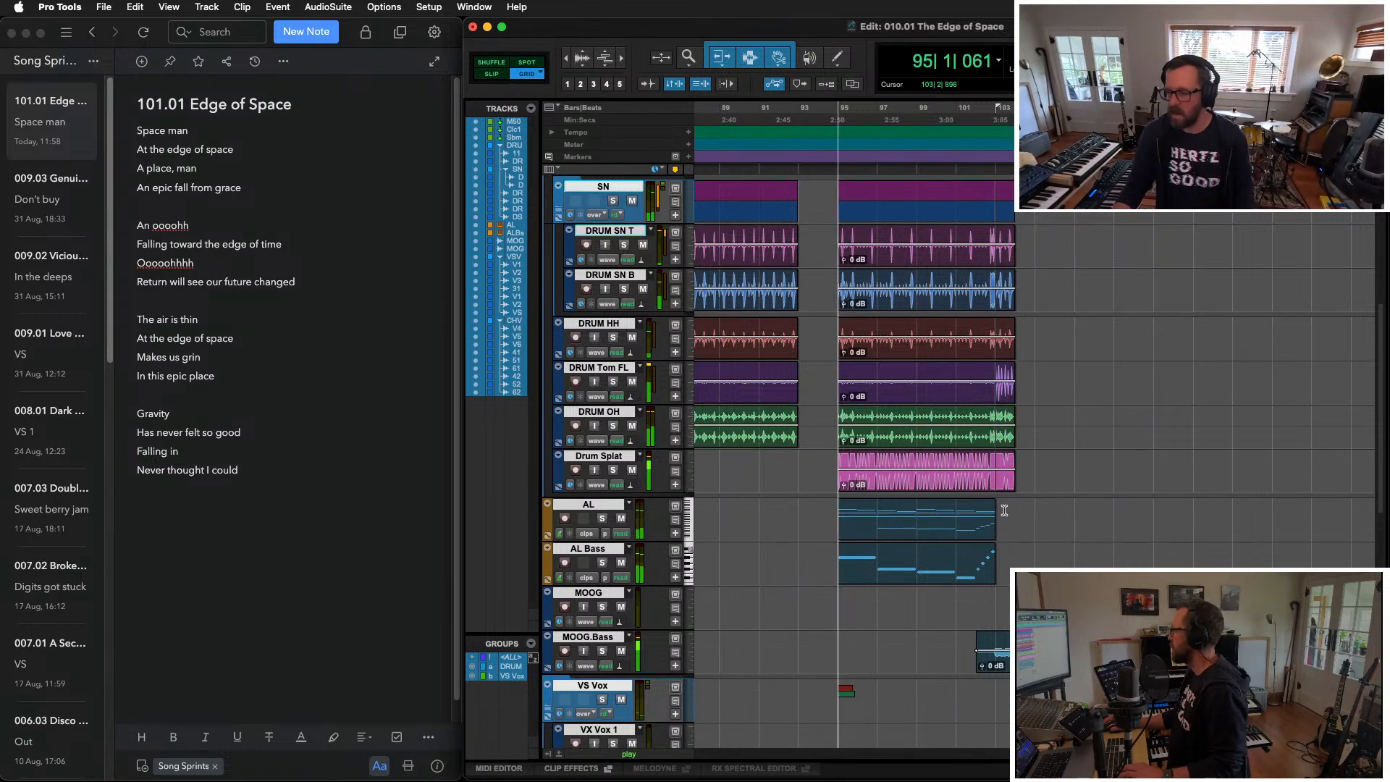
# Step: Delete the excess material from bar 103 onward across all tracks
pyautogui.click(1008, 484)
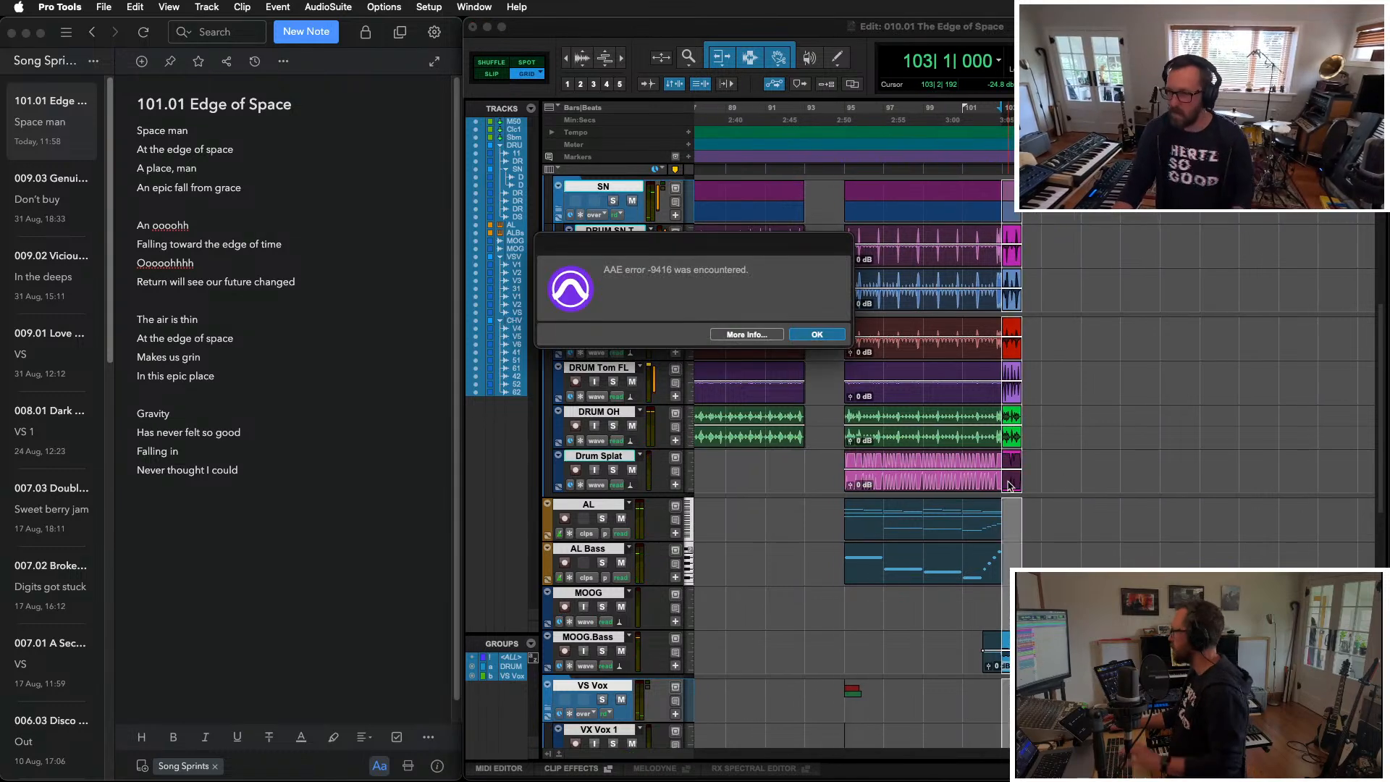
pyautogui.press('Return')
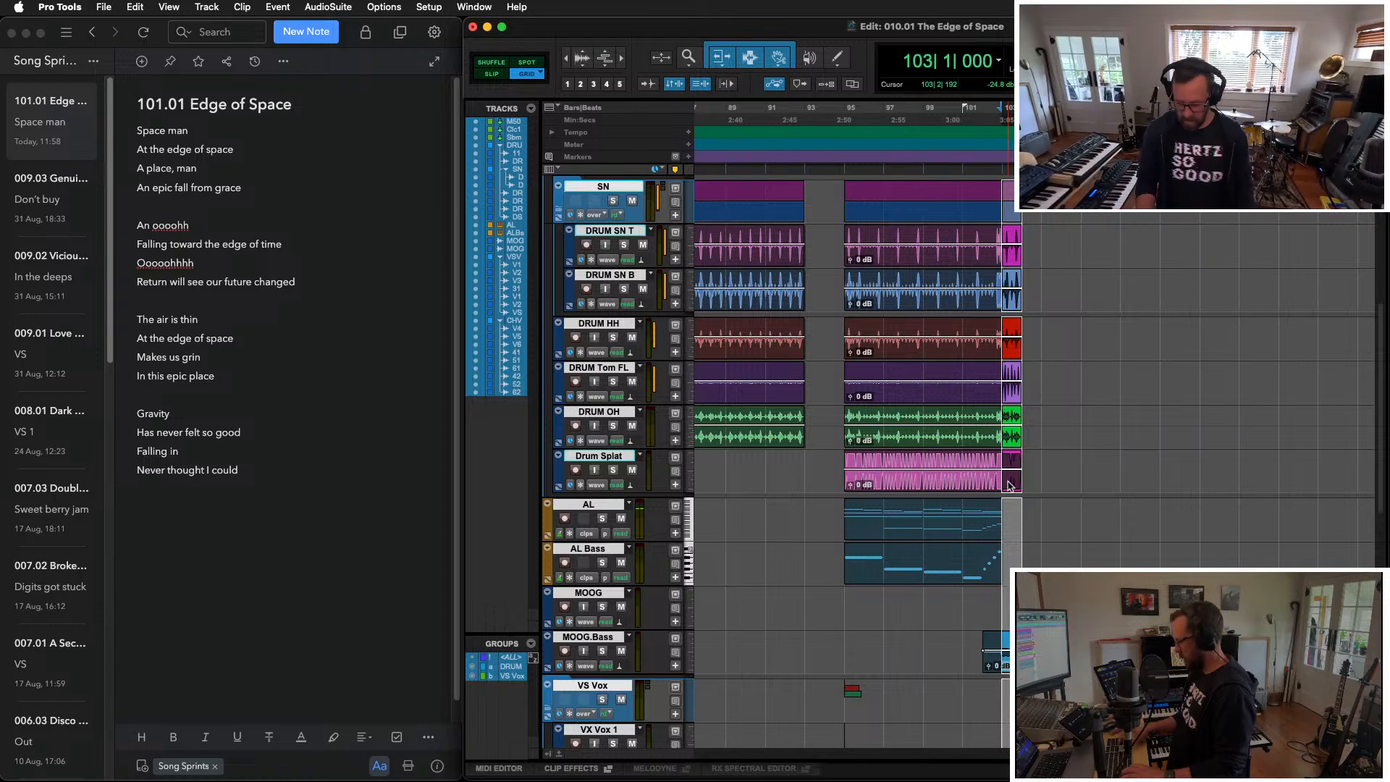
pyautogui.press('Delete')
# Step: Play the ending from bar 102 to check the cutoff of the drums and synths at bar 103
pyautogui.click(971, 512)
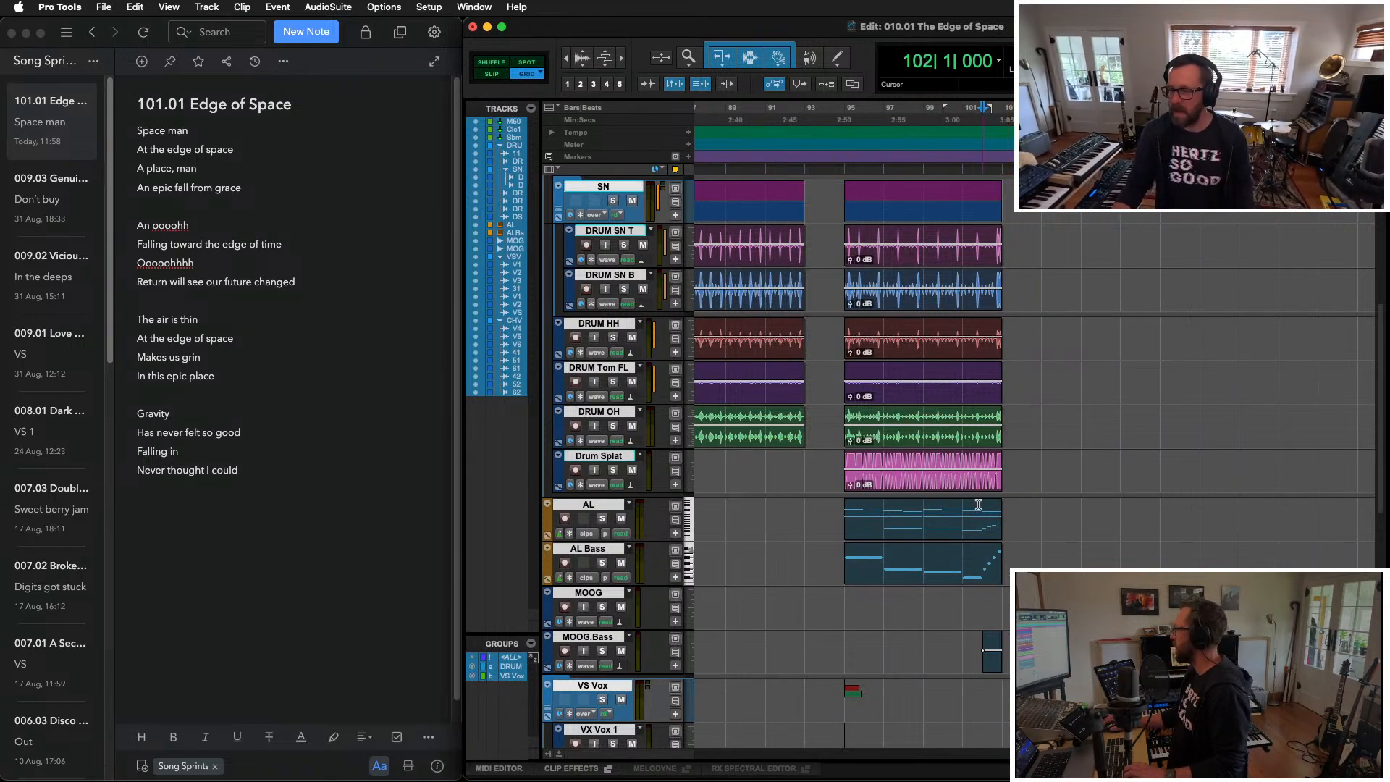
pyautogui.press('space')
pyautogui.press('super+bracketright')
pyautogui.press('super+bracketright')
pyautogui.press('super+bracketright')
pyautogui.press('super+bracketright')
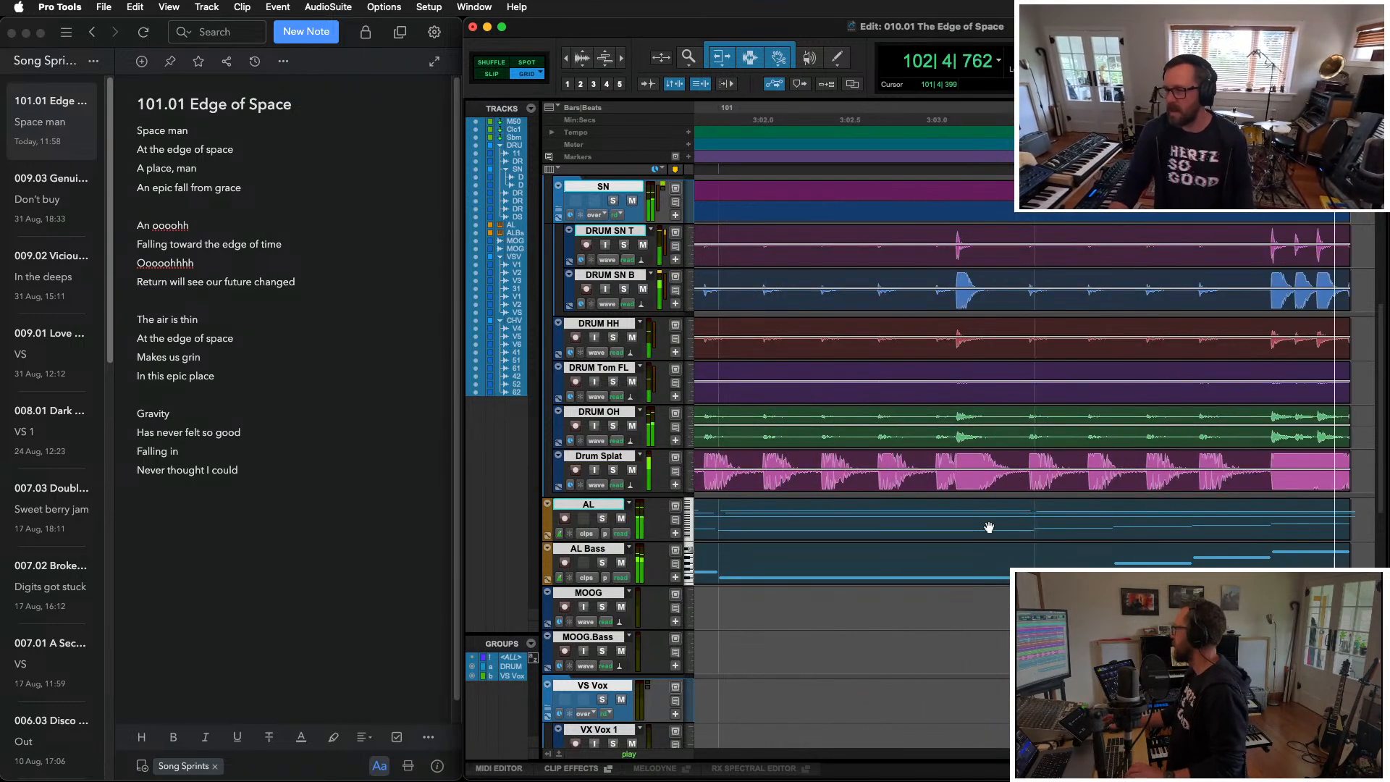
pyautogui.press('super+bracketleft')
pyautogui.press('super+bracketleft')
pyautogui.press('super+bracketleft')
pyautogui.press('super+bracketleft')
pyautogui.press('super+bracketleft')
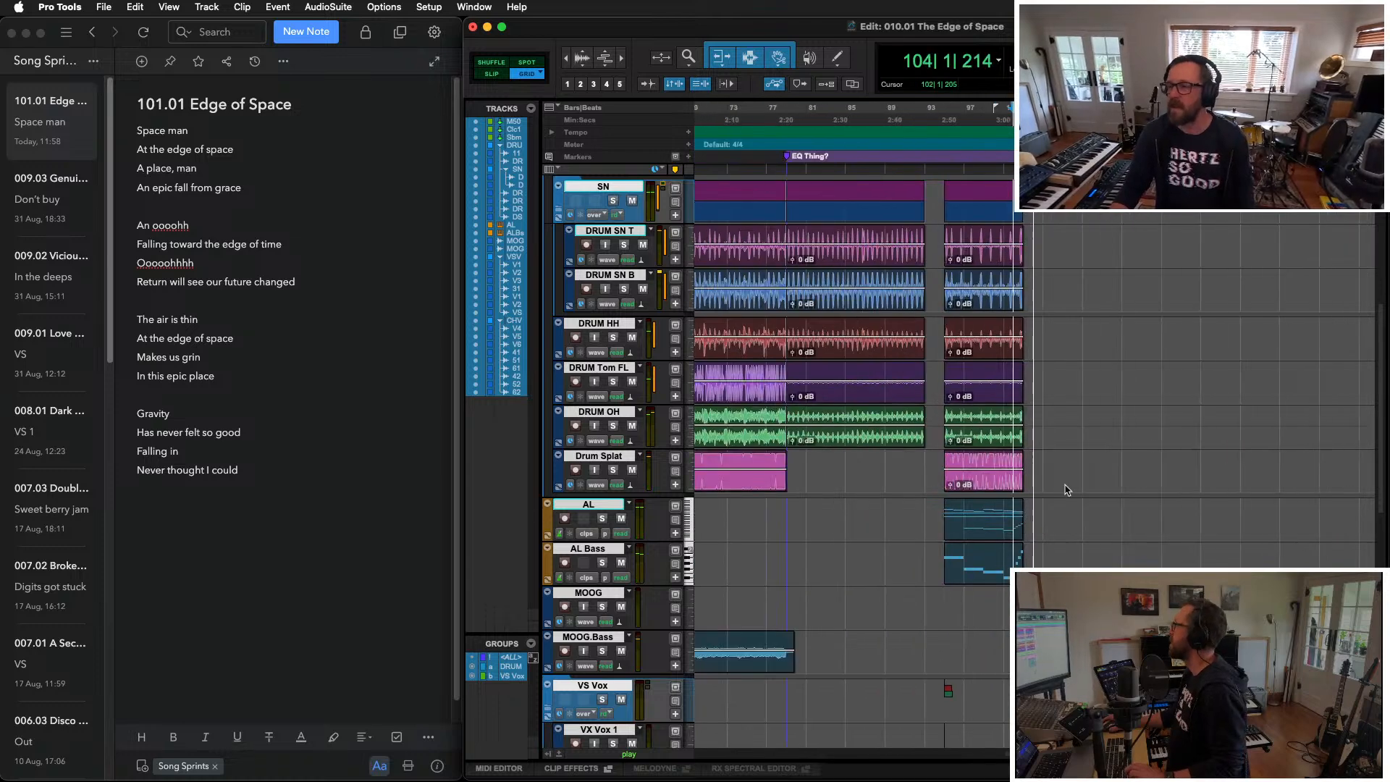
# Step: In Slip mode, trim the clip ends on all tracks to just before bar 103 and add a short fade-out to the drum clips
pyautogui.press('space')
pyautogui.click(1031, 325)
pyautogui.click(1027, 333)
pyautogui.press('super+bracketright')
pyautogui.press('super+bracketright')
pyautogui.press('super+bracketright')
pyautogui.press('super+bracketright')
pyautogui.press('super+bracketright')
pyautogui.press('super+bracketright')
pyautogui.press('super+bracketright')
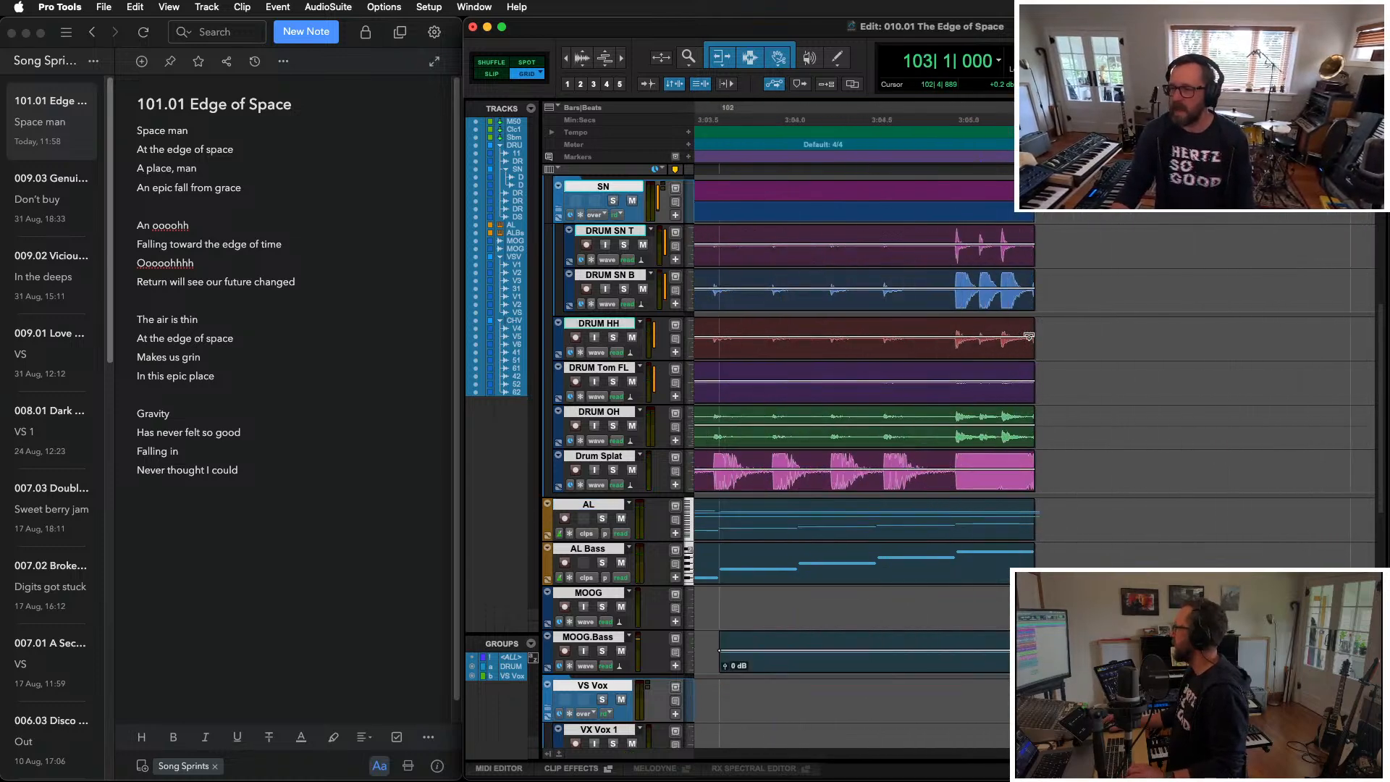
pyautogui.click(493, 63)
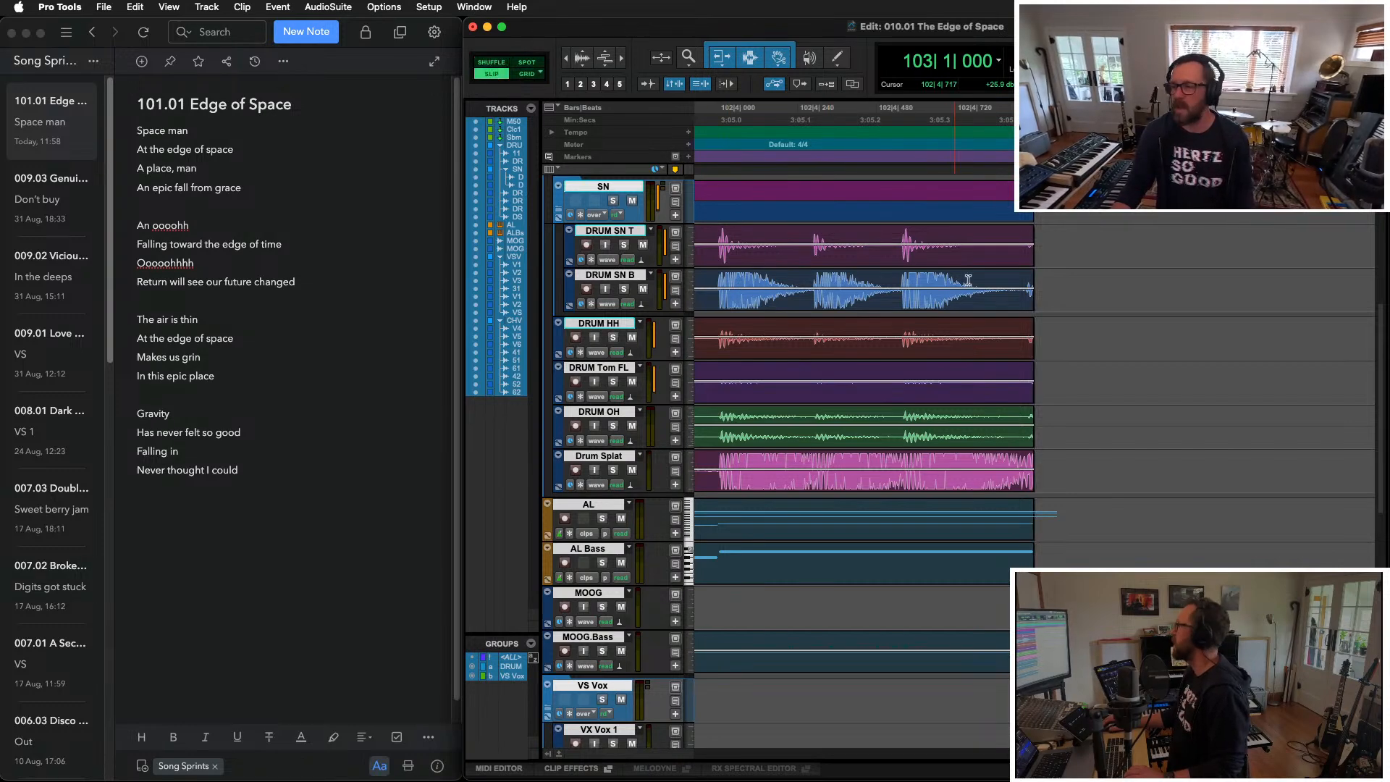
pyautogui.moveTo(1028, 285); pyautogui.dragTo(1024, 285)
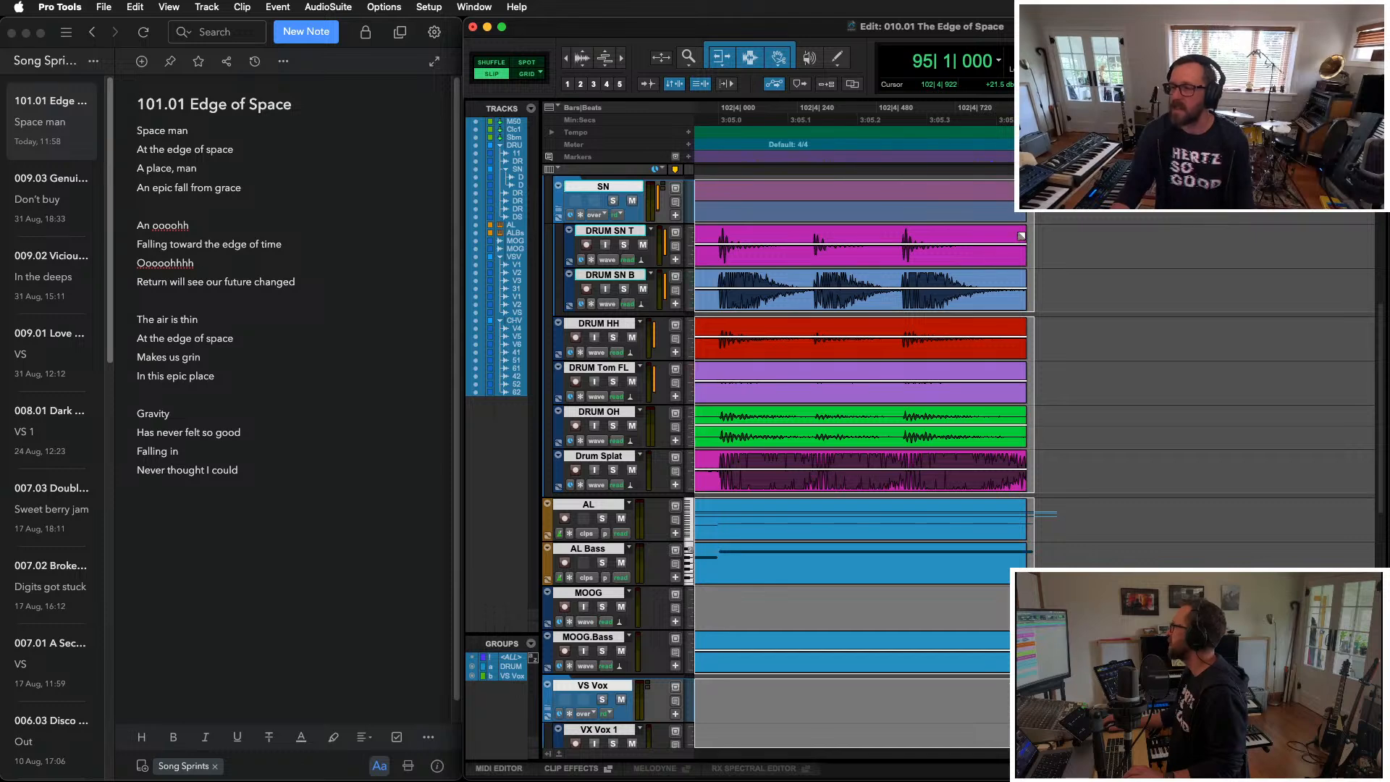
pyautogui.moveTo(1020, 235); pyautogui.dragTo(1012, 235)
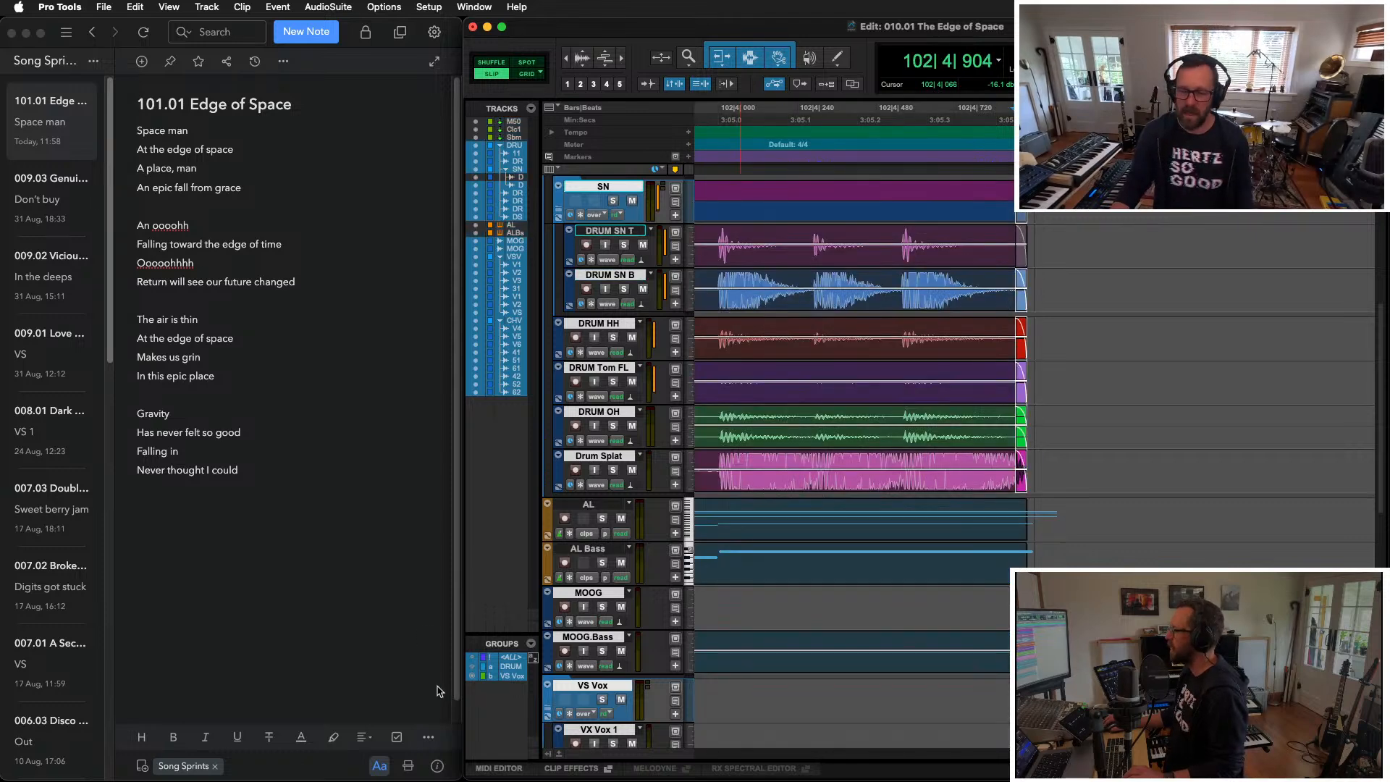
pyautogui.click(1130, 372)
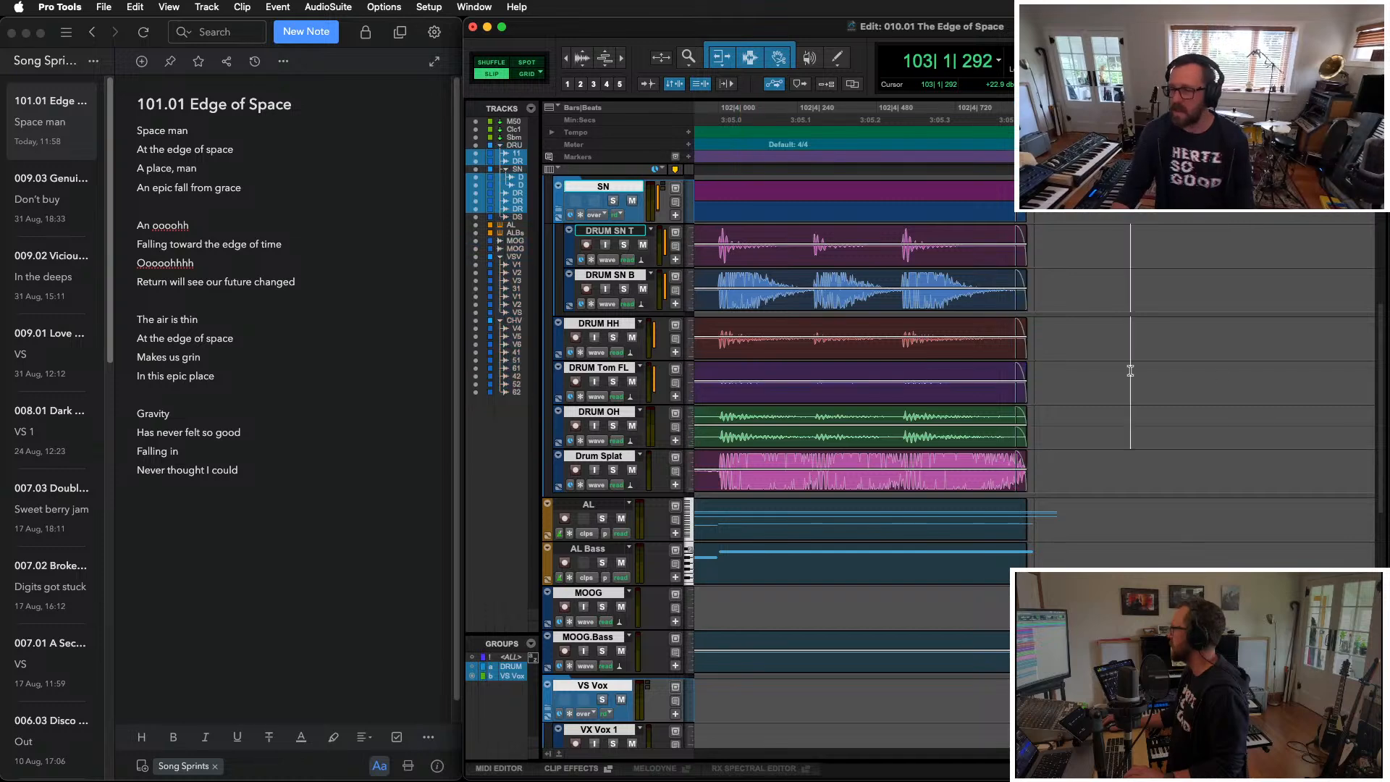
# Step: Play the last bar before bar 103 to check the trimmed and faded ending
pyautogui.press('r')
pyautogui.press('r')
pyautogui.press('r')
pyautogui.press('r')
pyautogui.press('r')
pyautogui.press('r')
pyautogui.press('space')
pyautogui.press('t')
pyautogui.press('t')
pyautogui.press('t')
pyautogui.press('t')
pyautogui.press('t')
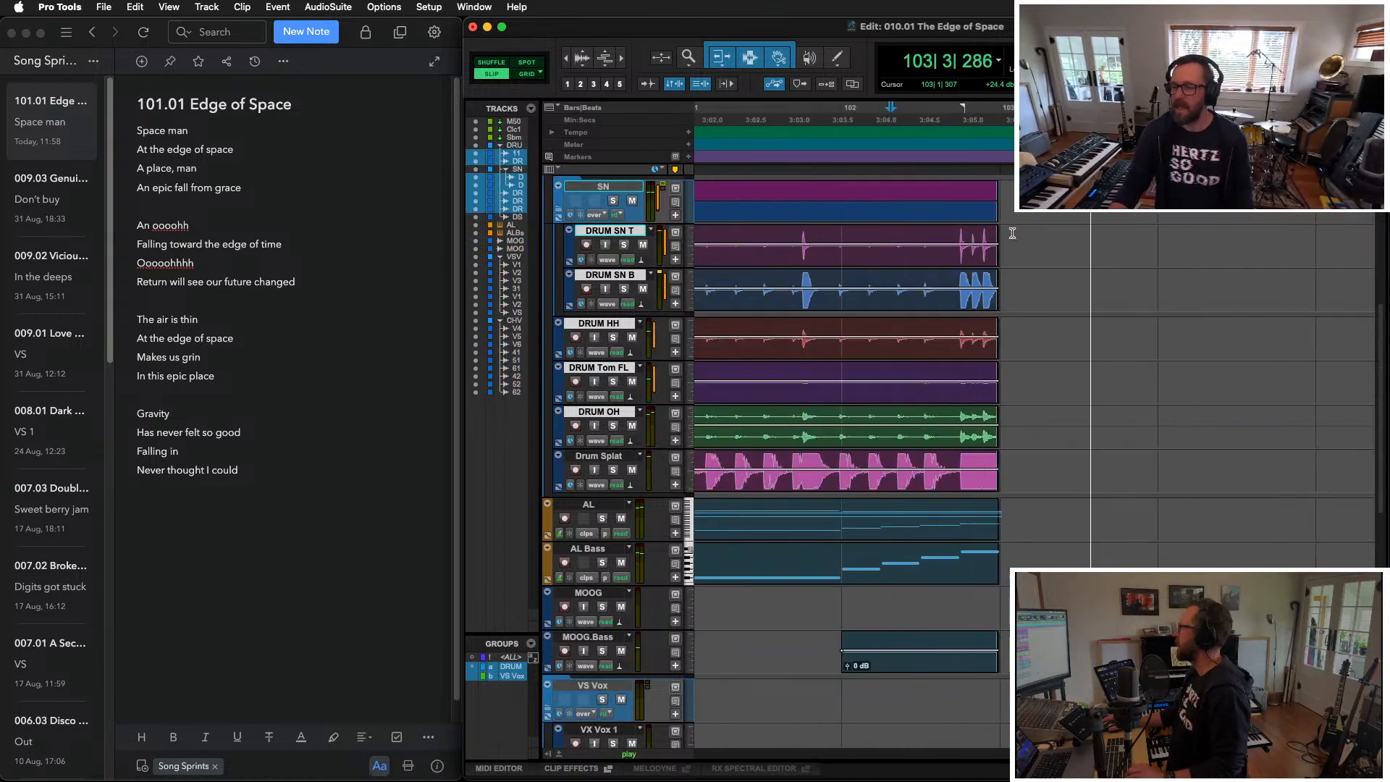
# Step: Stop playback and add a marker named END at about bar 104, just after the song's final section
pyautogui.press('r')
pyautogui.press('r')
pyautogui.press('r')
pyautogui.press('r')
pyautogui.press('r')
pyautogui.press('r')
pyautogui.press('r')
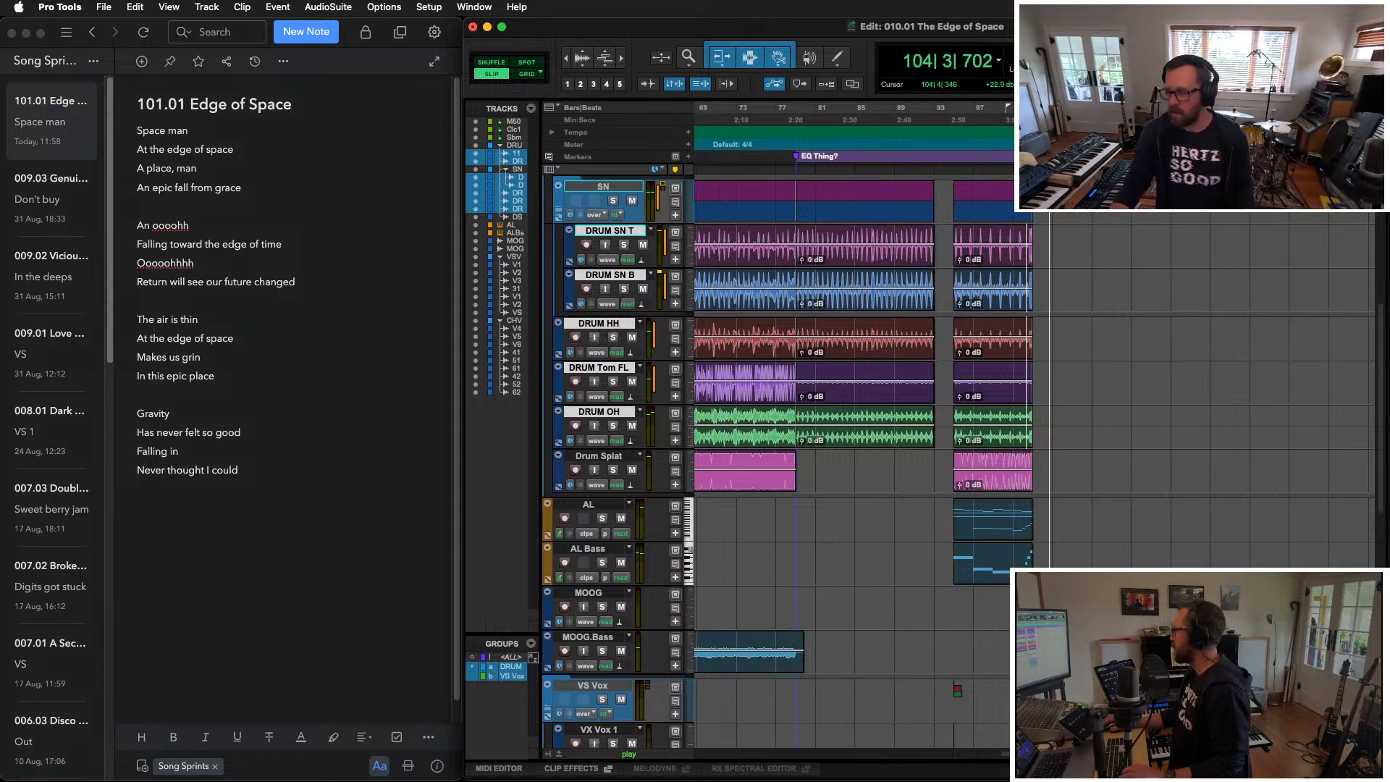
pyautogui.press('space')
pyautogui.click(1050, 652)
pyautogui.press('KP_Enter')
pyautogui.write('END')
pyautogui.press('Return')
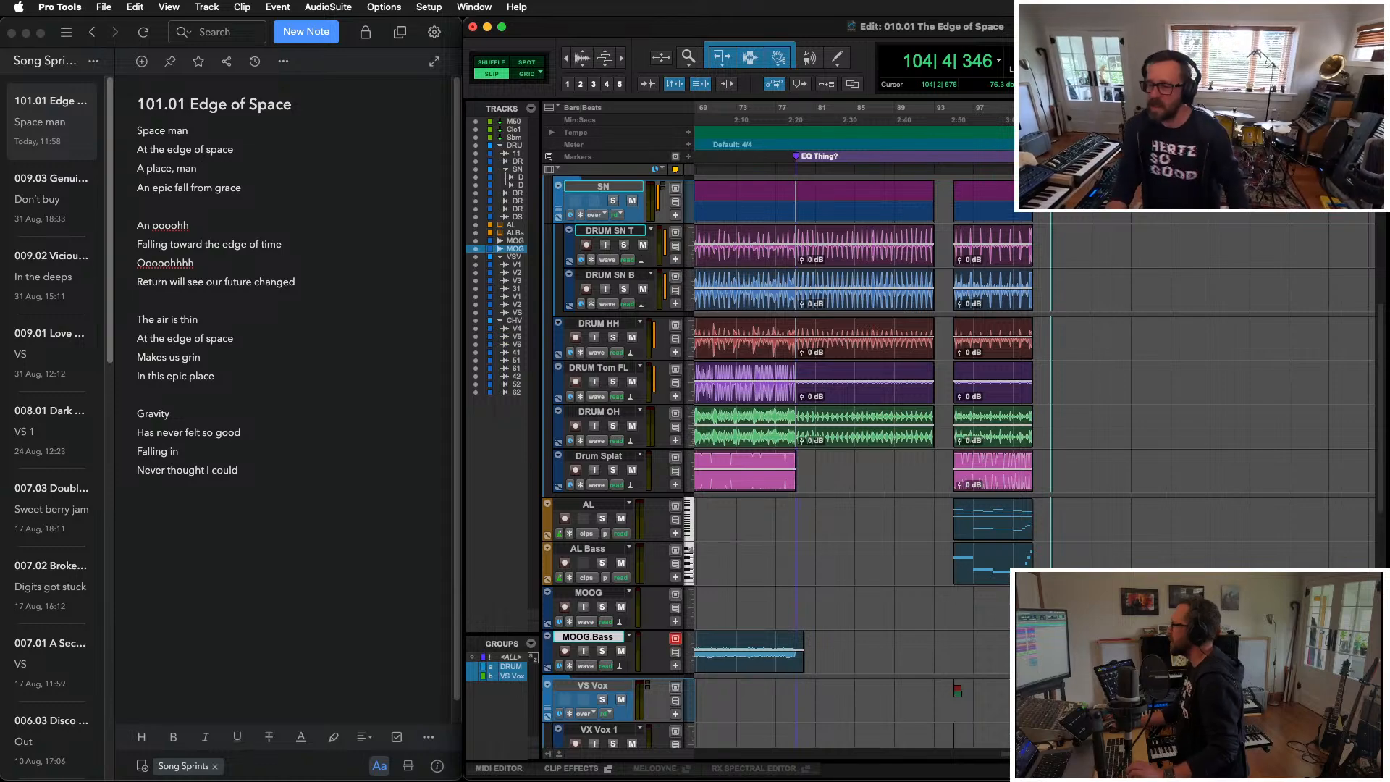
# Step: Play the drum break before bar 93 through the gap into the final section to check the transition
pyautogui.hscroll(-10, 877, 210)
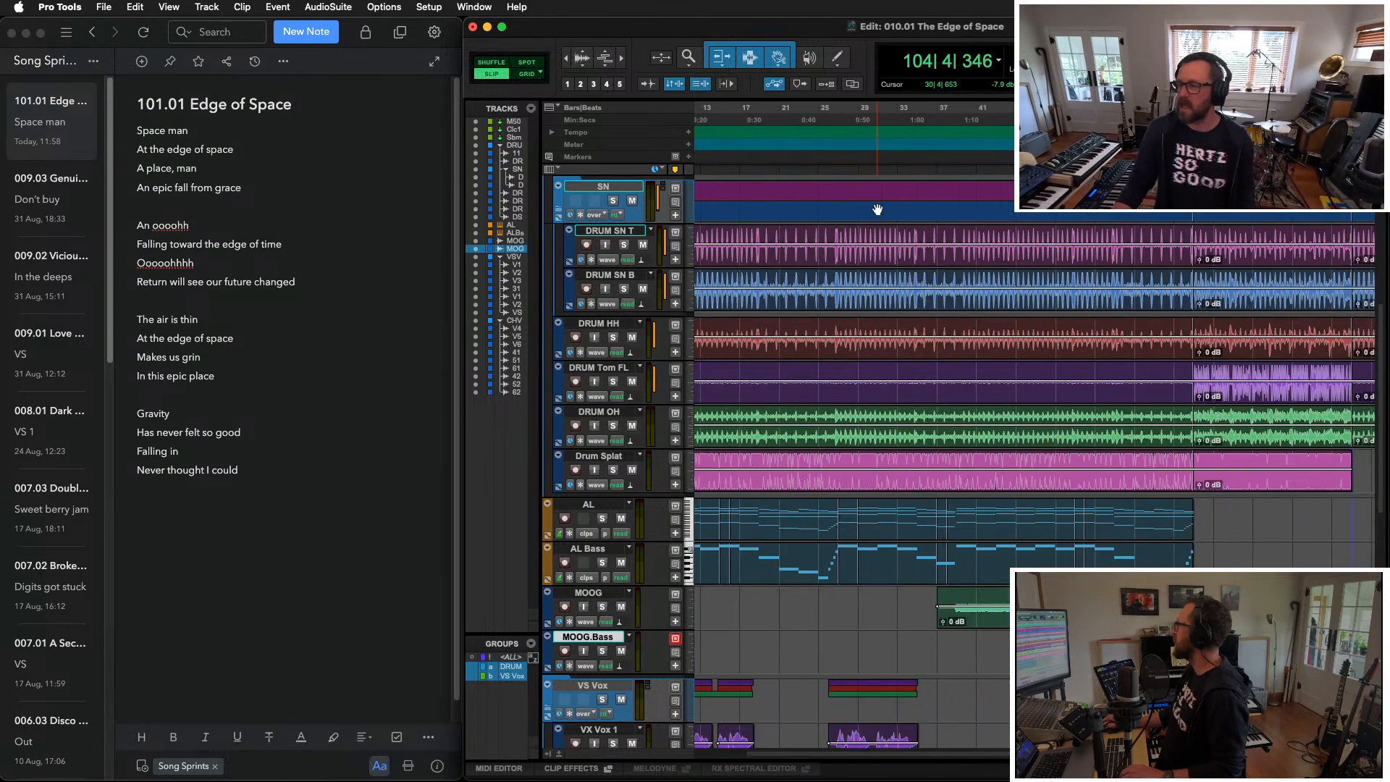
pyautogui.hscroll(10, 884, 197)
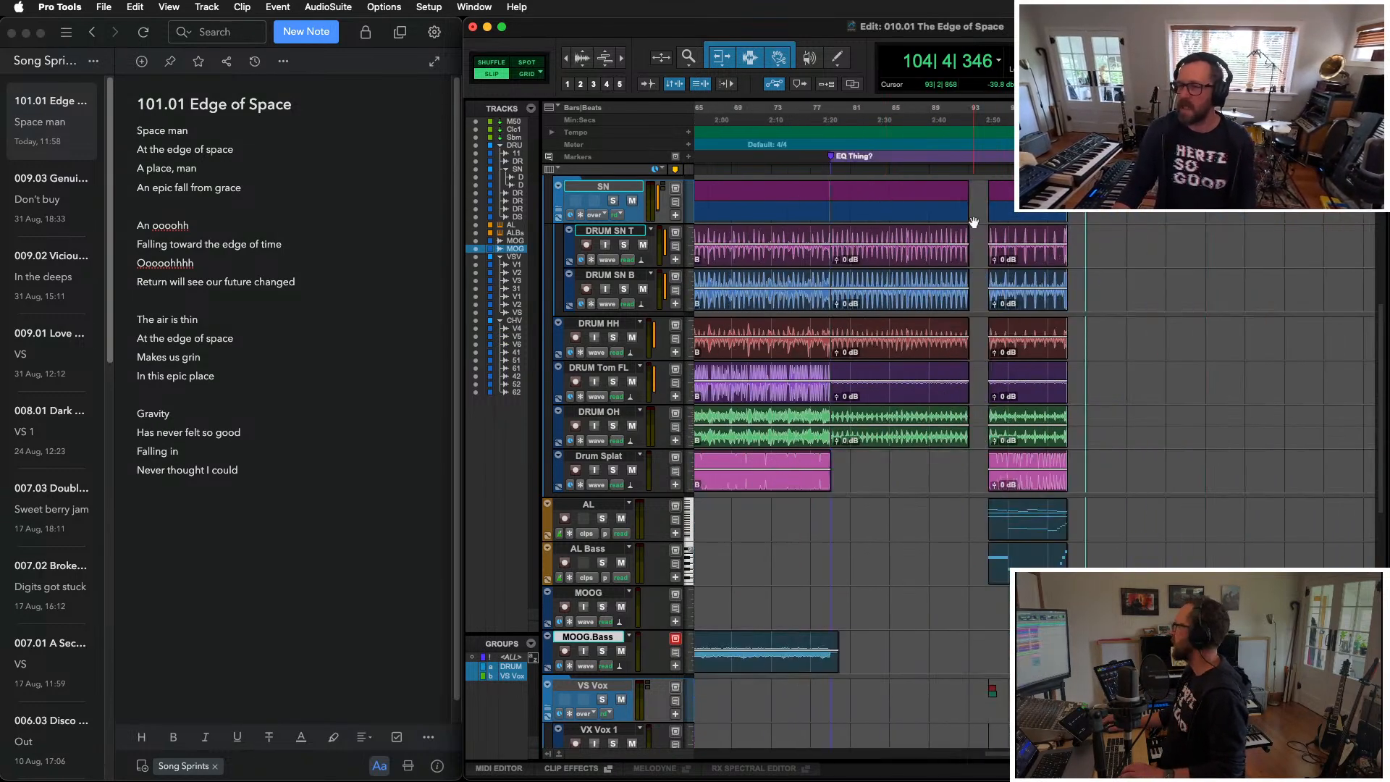
pyautogui.click(923, 239)
pyautogui.press('space')
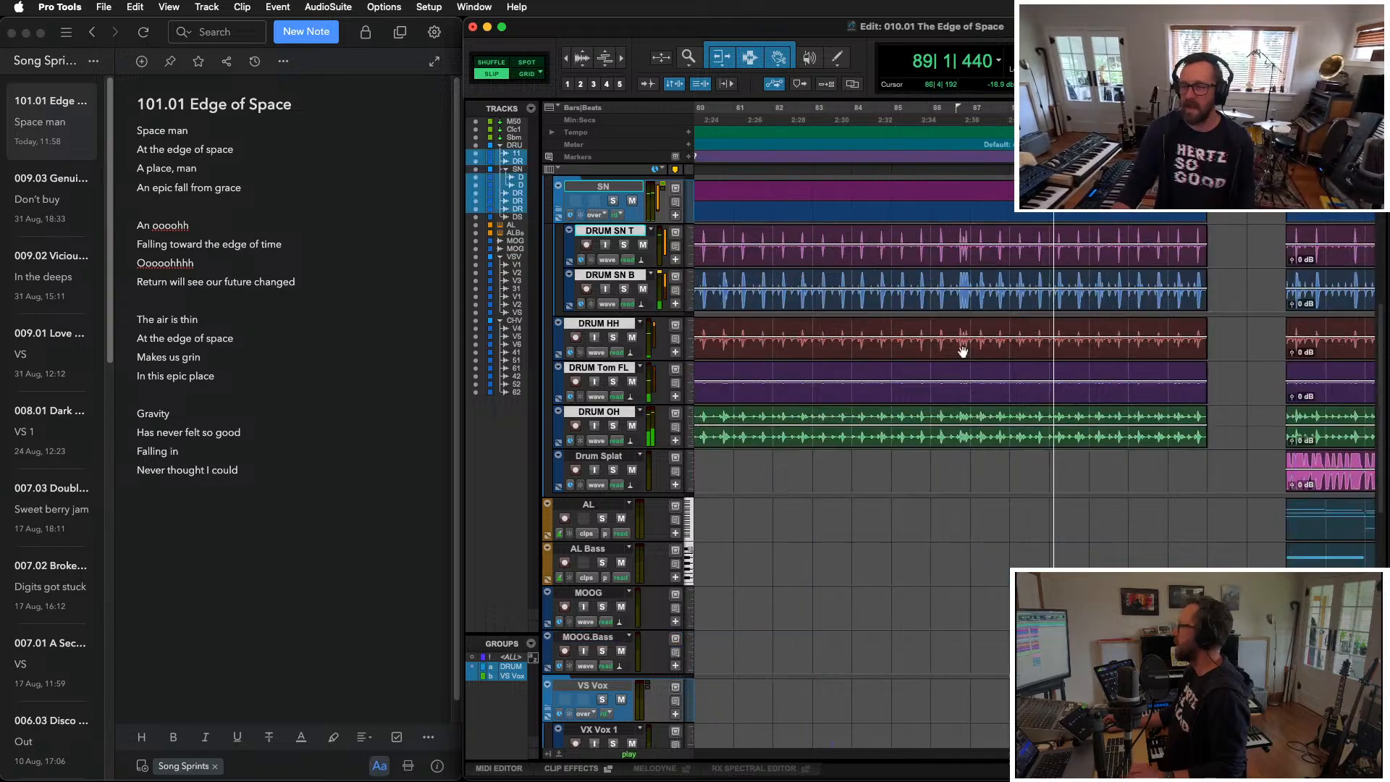
pyautogui.press('super+bracketright')
pyautogui.press('super+bracketright')
pyautogui.press('super+bracketleft')
pyautogui.press('super+bracketleft')
pyautogui.press('super+bracketleft')
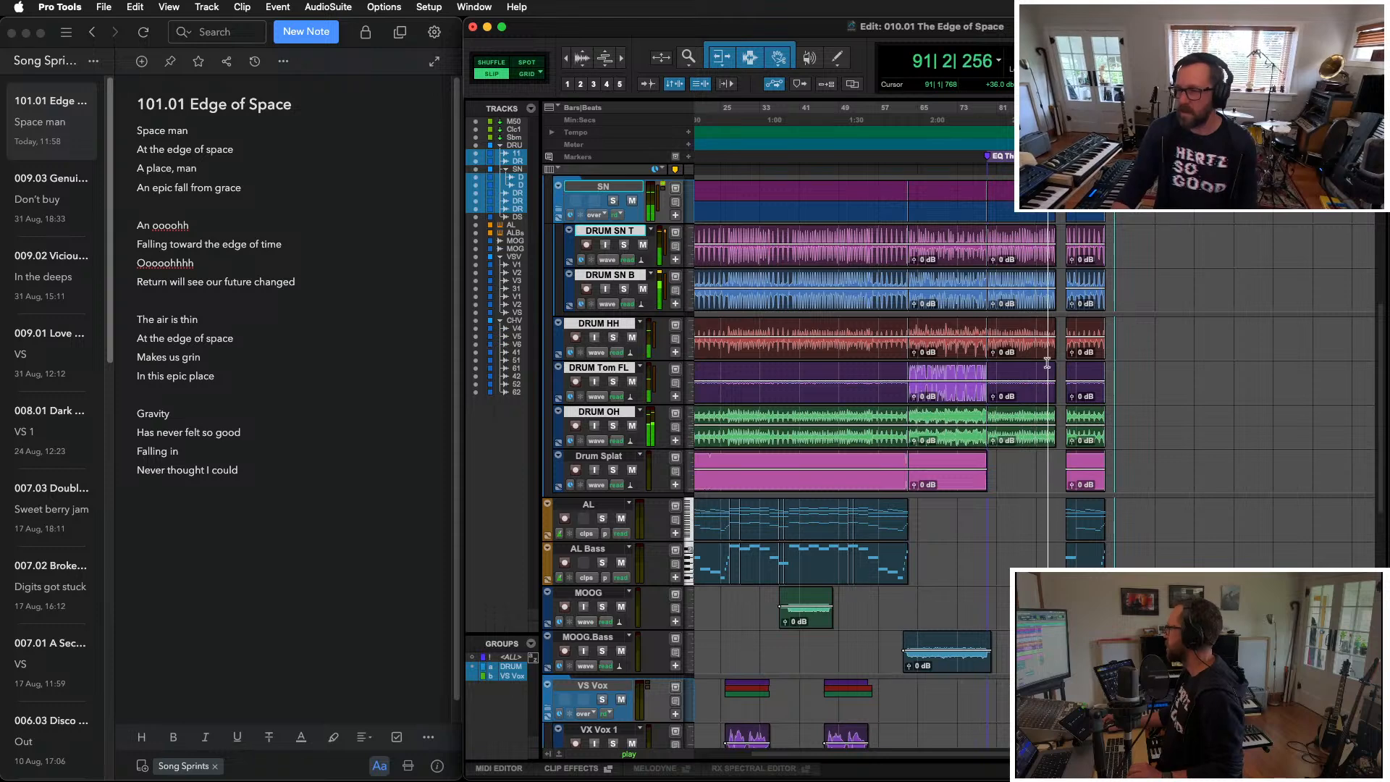
pyautogui.press('super+bracketright')
pyautogui.press('super+bracketright')
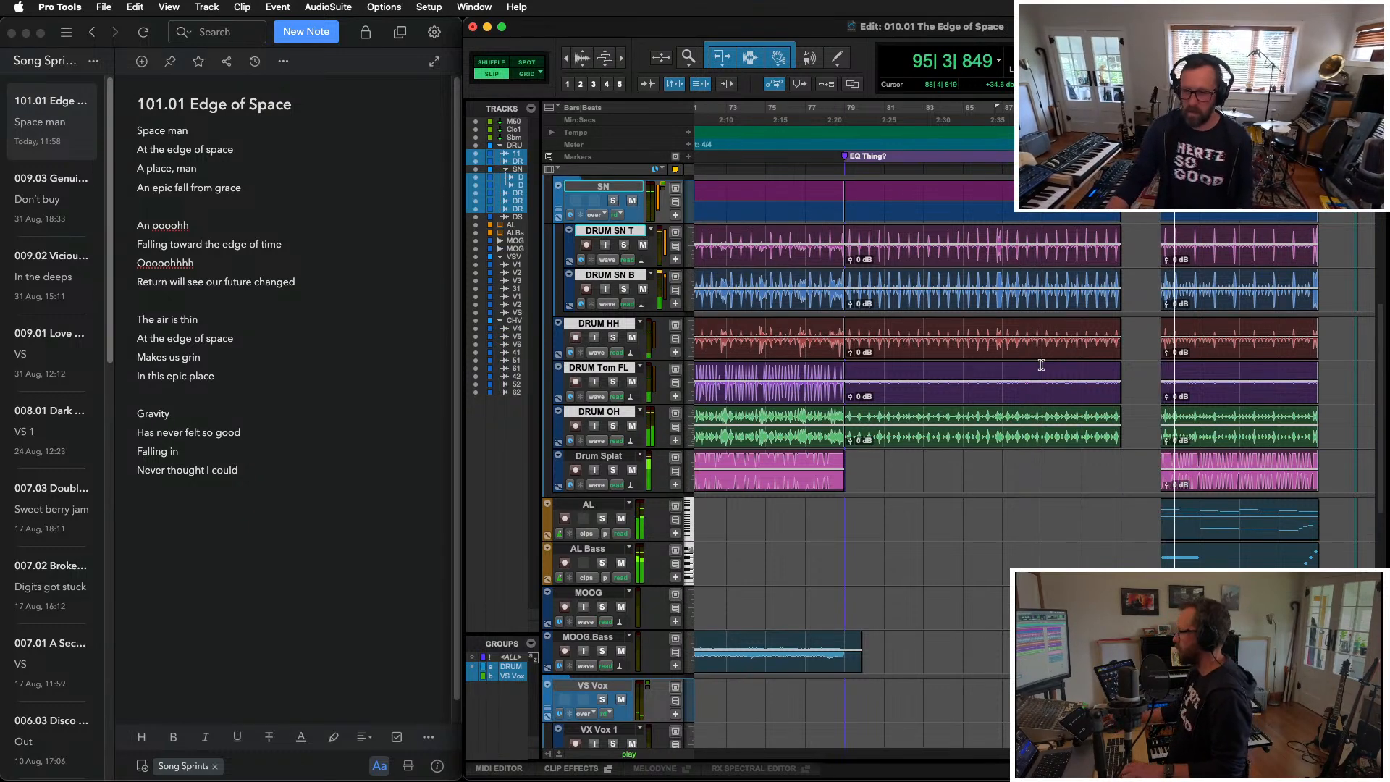
pyautogui.scroll(-3, 1180, 407)
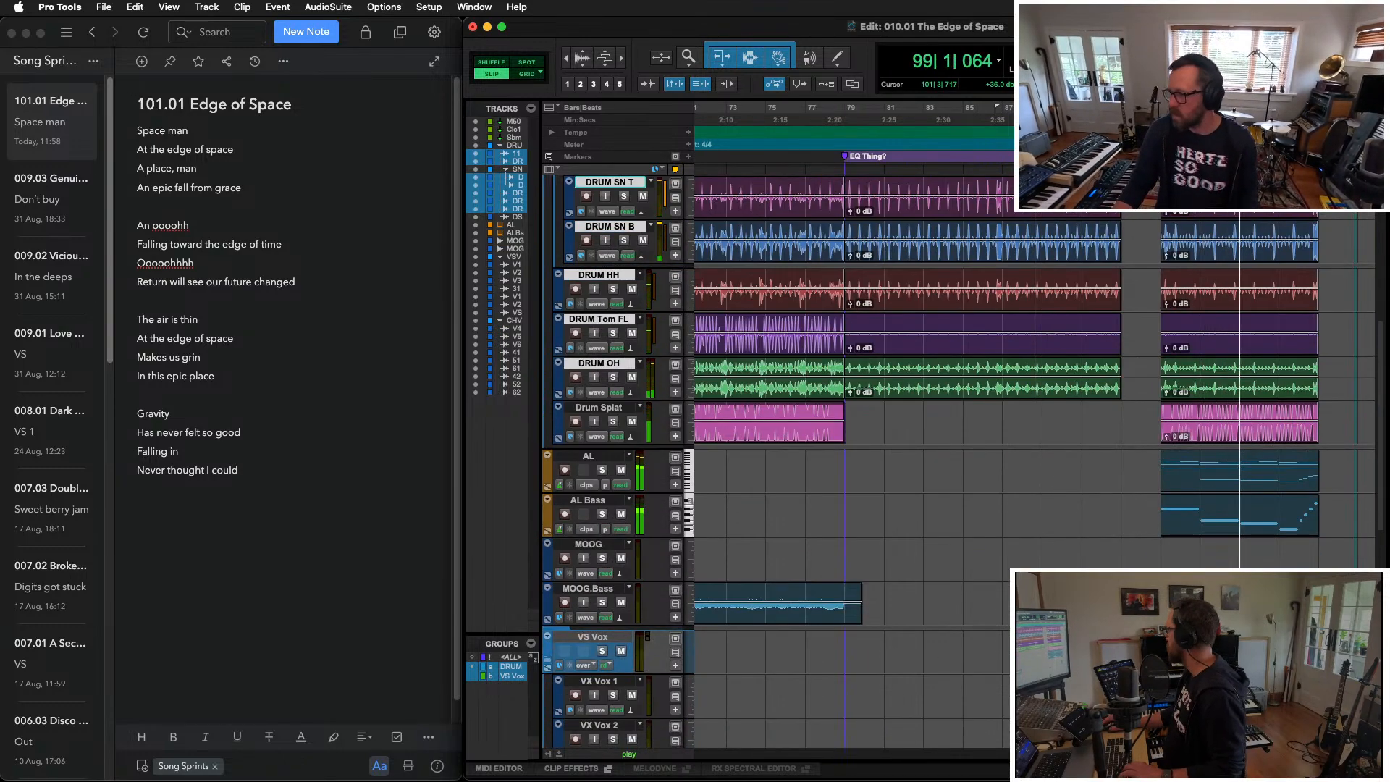
# Step: Arm the MOOG.Bass track with input monitoring on and rehearse the bass part over the final section from about bar 94
pyautogui.click(515, 248)
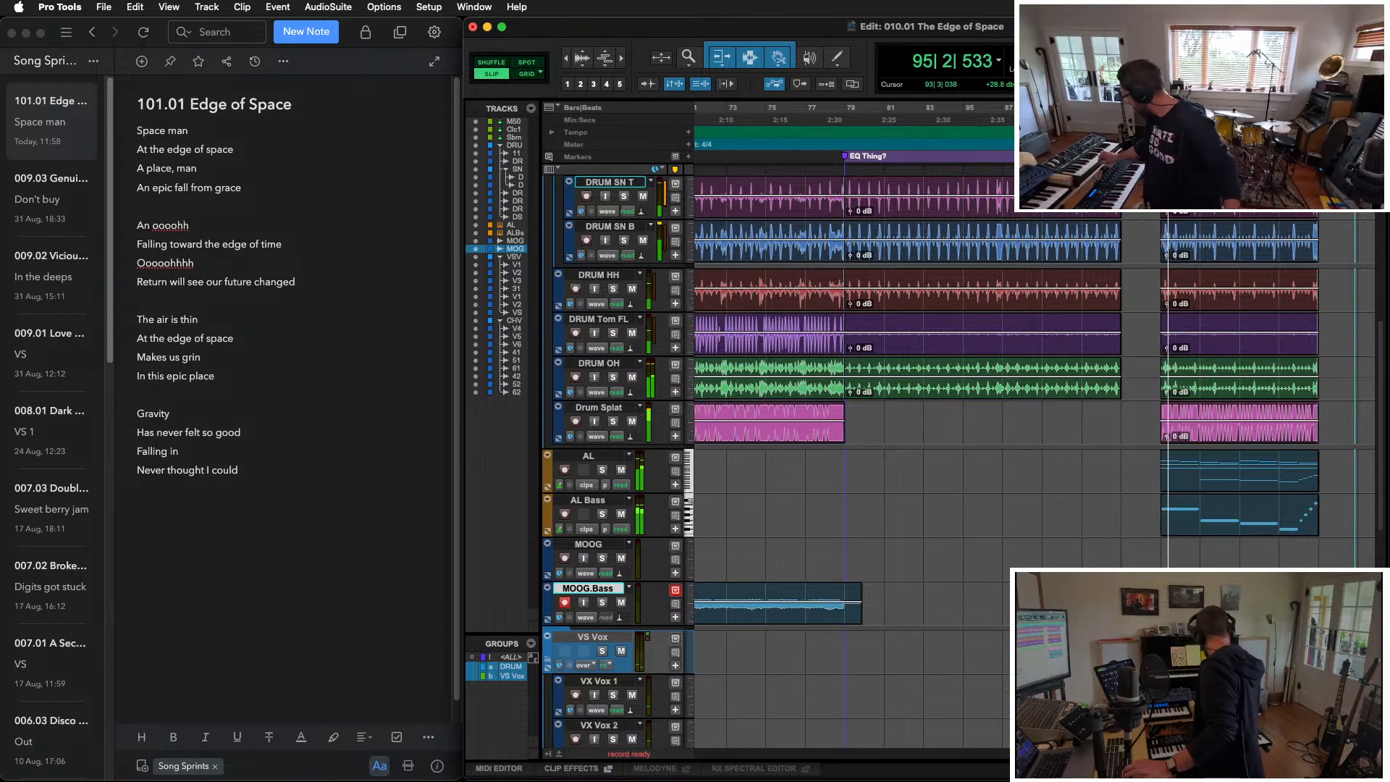
pyautogui.press('space')
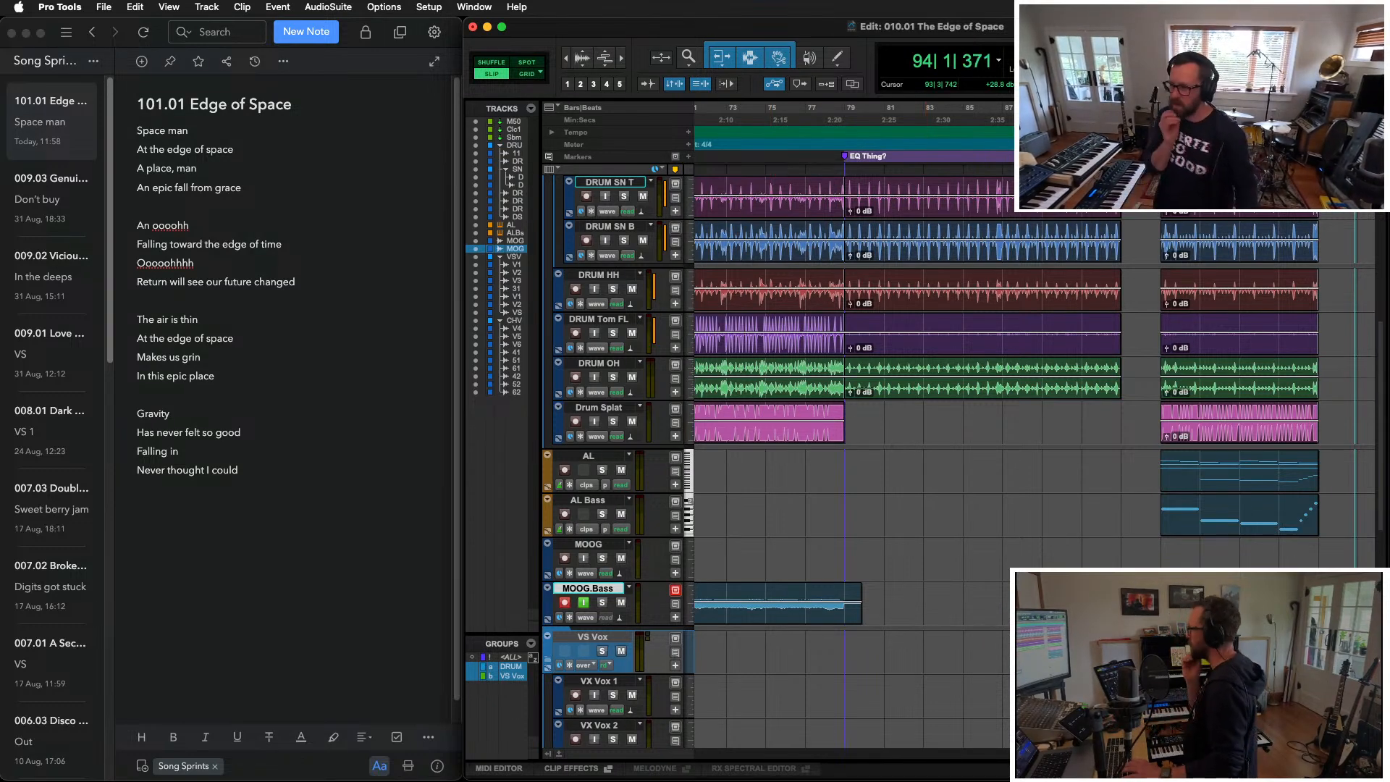
pyautogui.press('space')
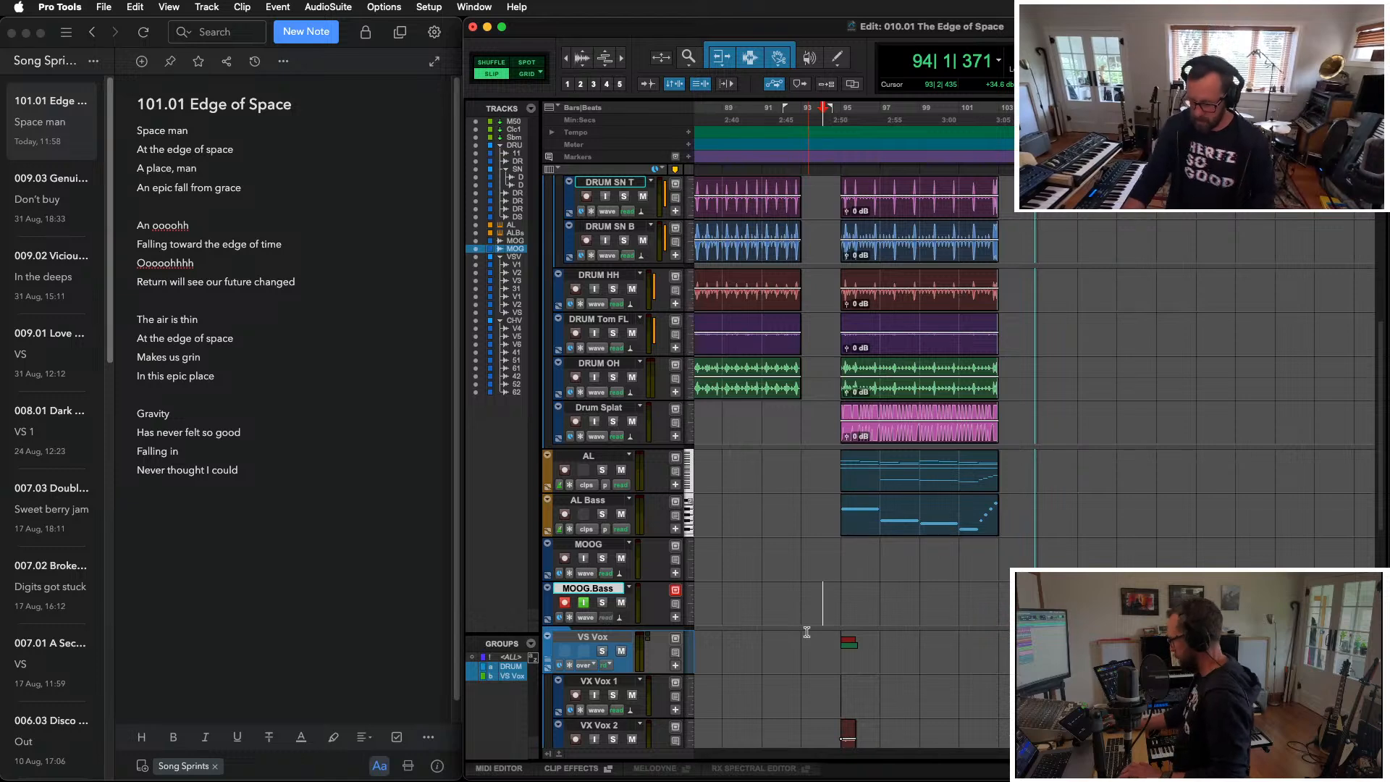
pyautogui.press('super+space')
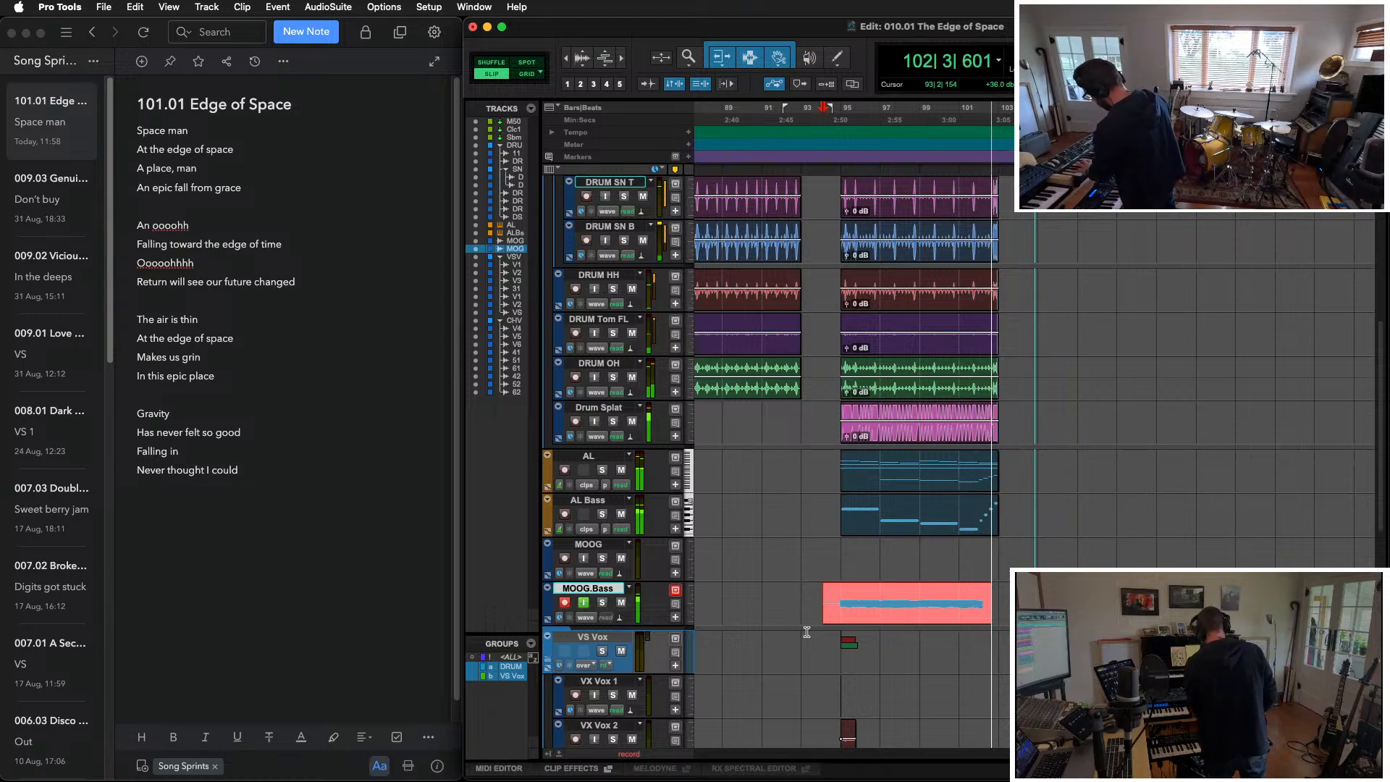
pyautogui.press('space')
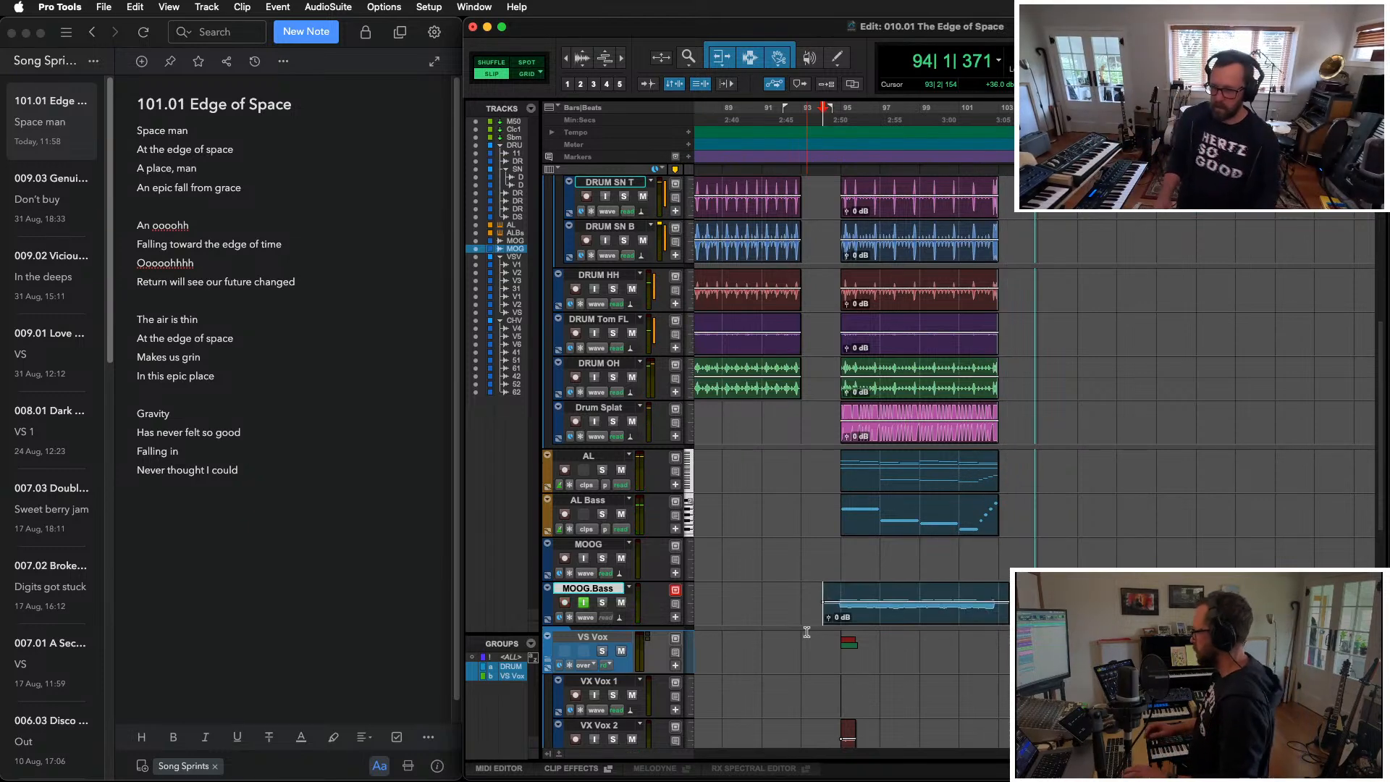
pyautogui.press('super+z')
# Step: Record the Moog bass on the MOOG.Bass track from bar 94 to just past bar 103
pyautogui.press('super+space')
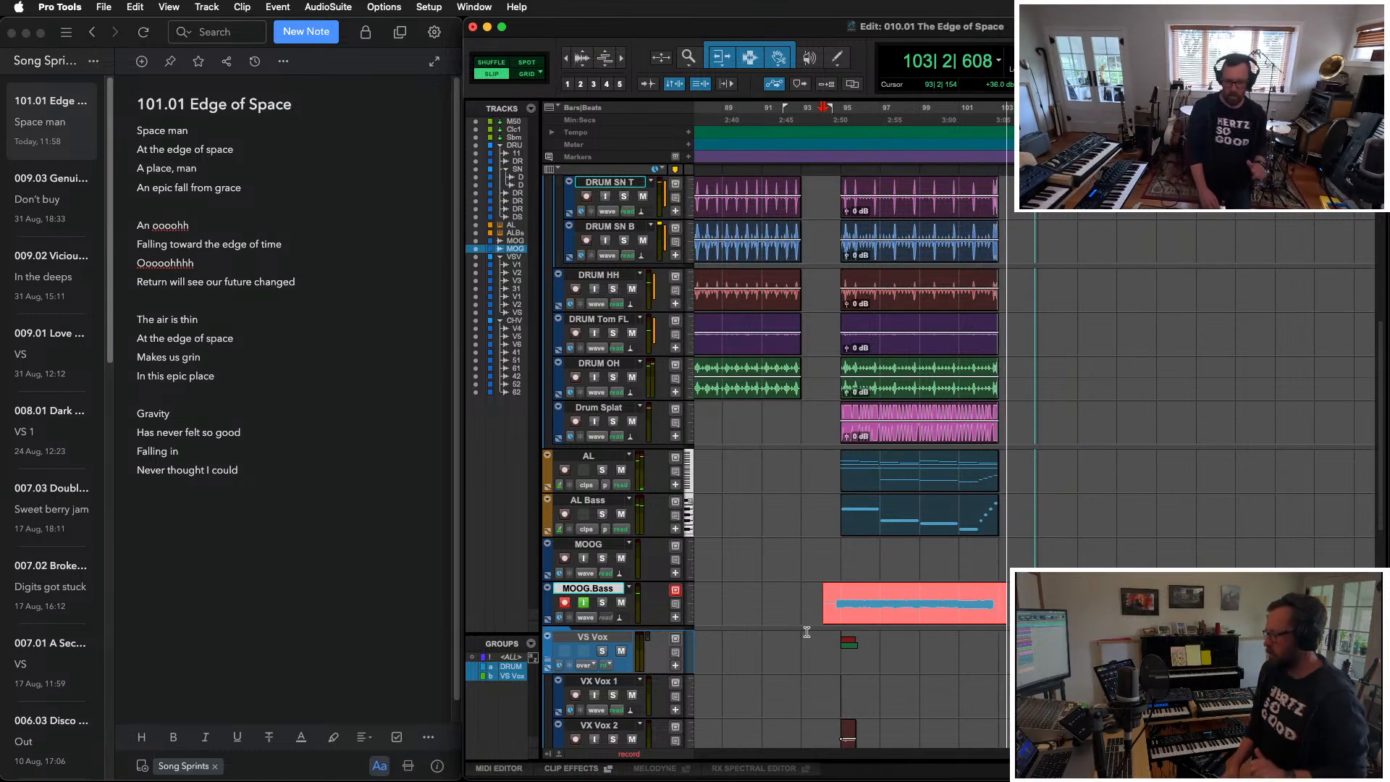
pyautogui.press('space')
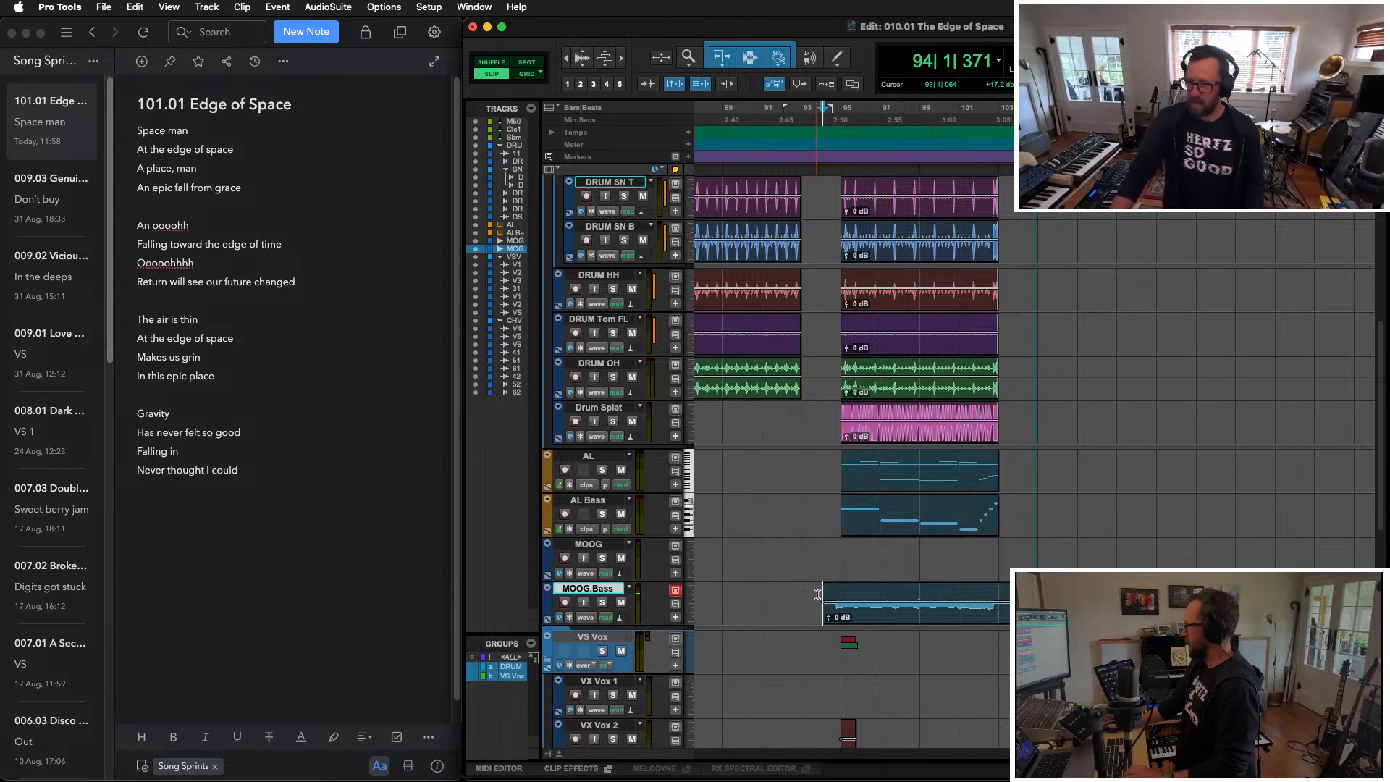
# Step: Play from about bar 73 past the "EQ Thing?" marker to check how the Drum Splat part leads into bar 79
pyautogui.press('super+bracketleft')
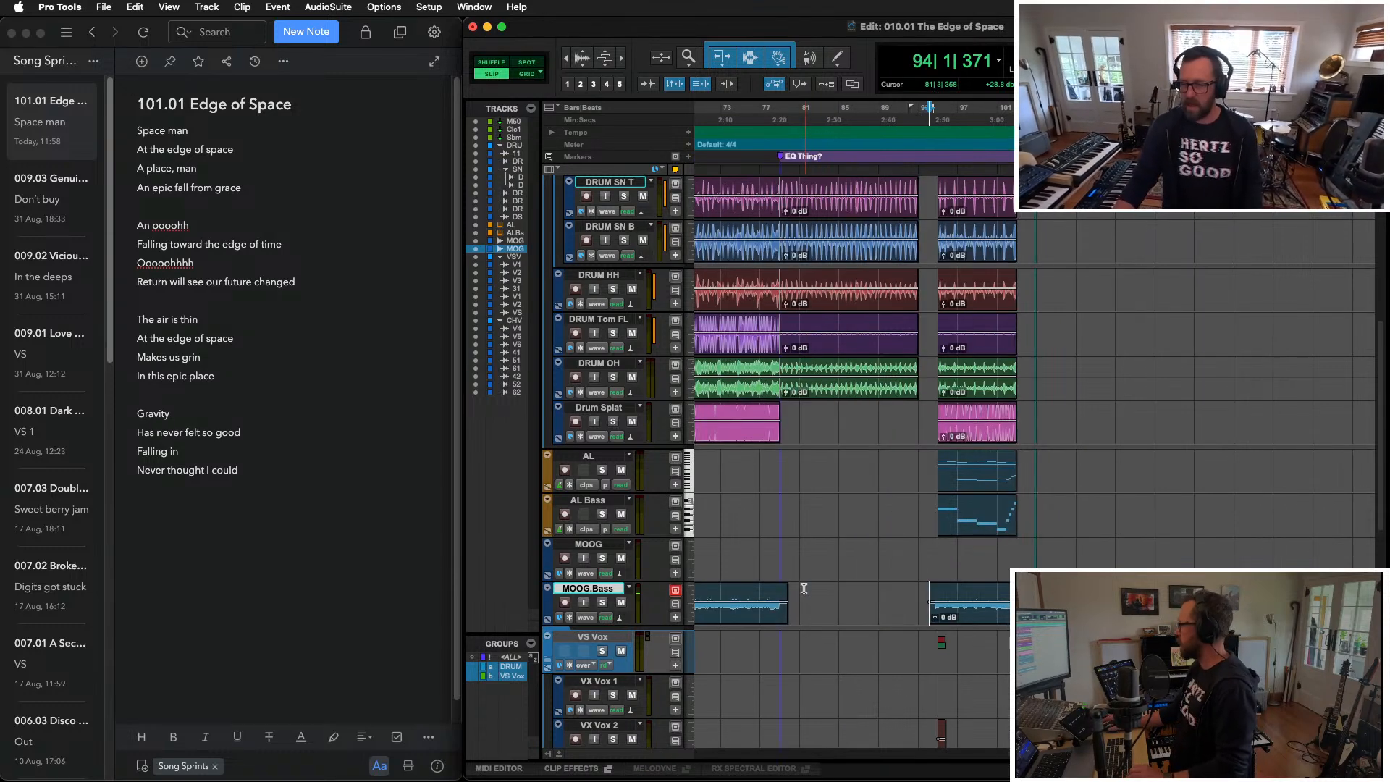
pyautogui.click(729, 594)
pyautogui.press('space')
pyautogui.press('super+bracketleft')
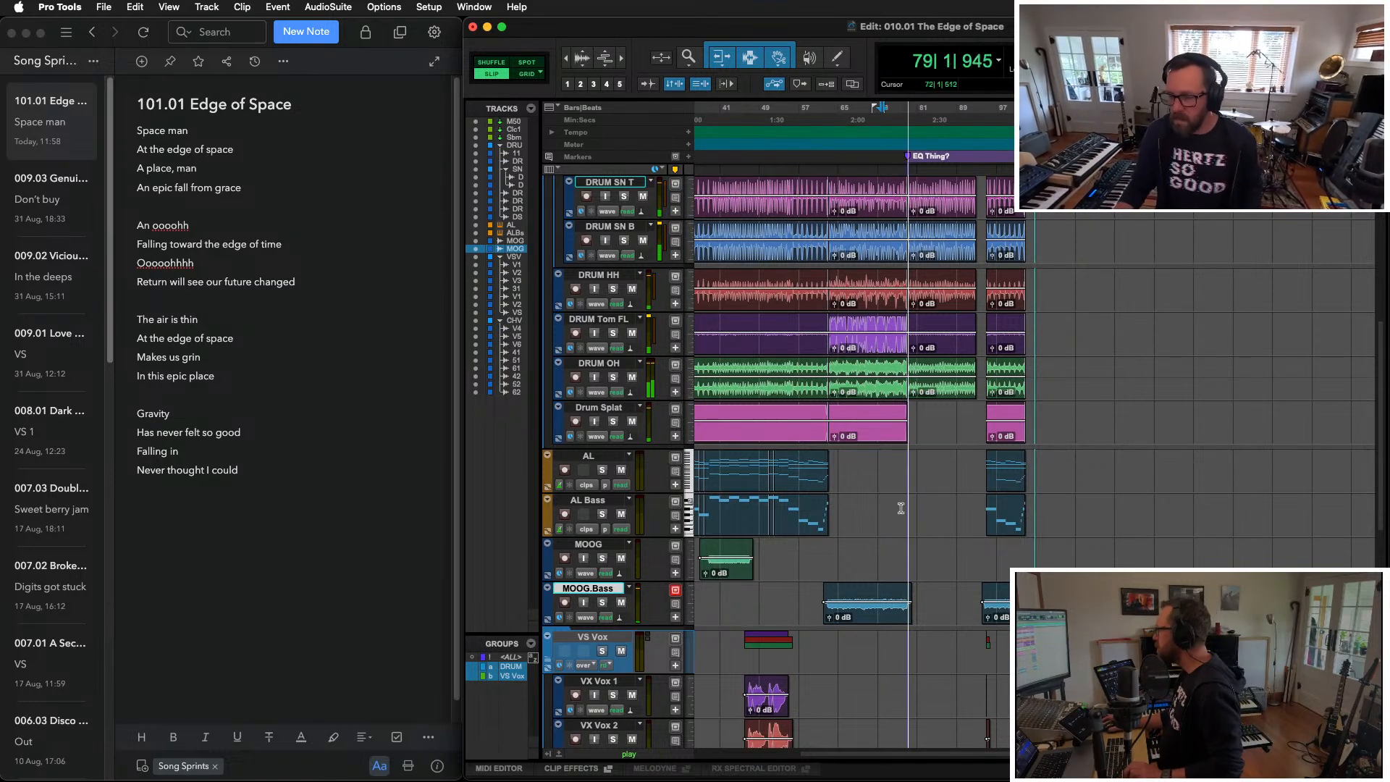
pyautogui.press('t')
pyautogui.press('t')
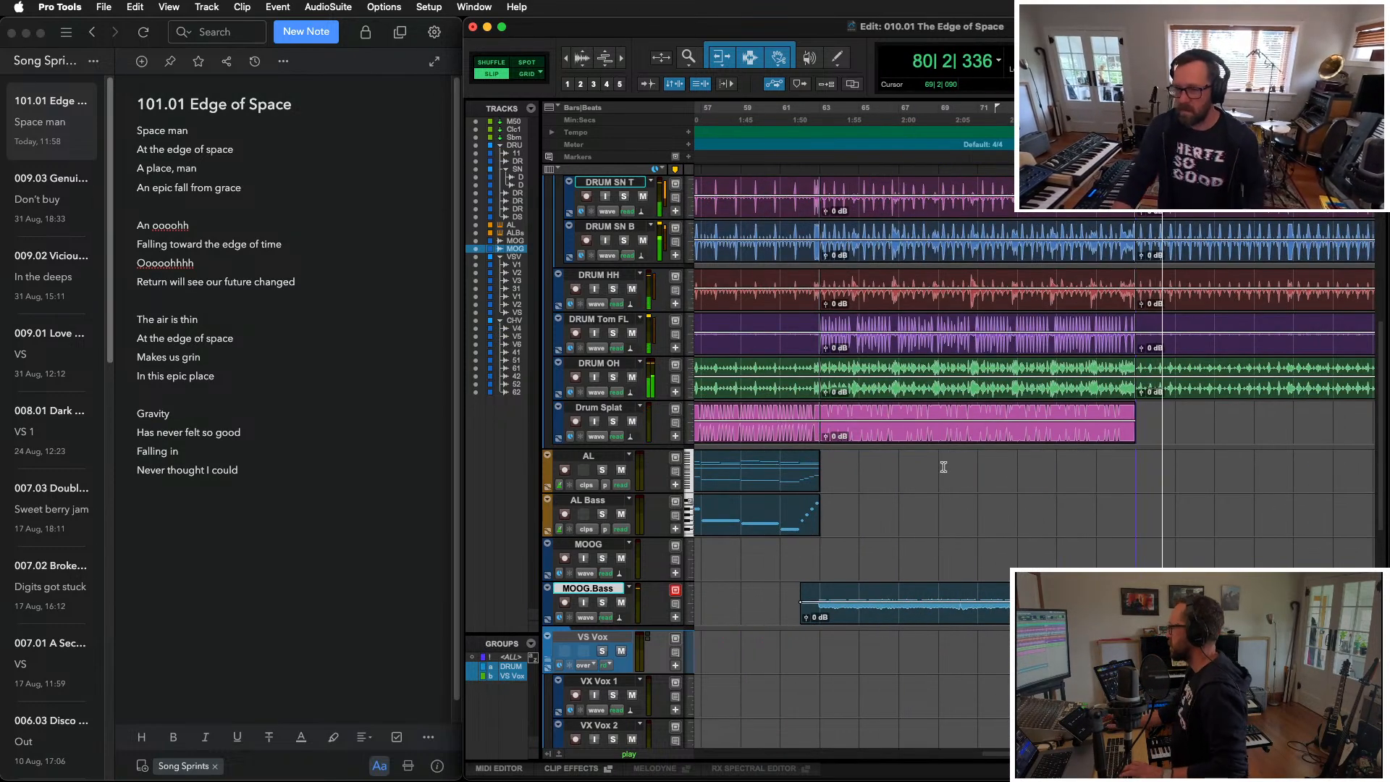
# Step: Shape the Drum Splat clip gain into a ramp rising from about bar 64 to +17.4 dB at bar 79
pyautogui.press('space')
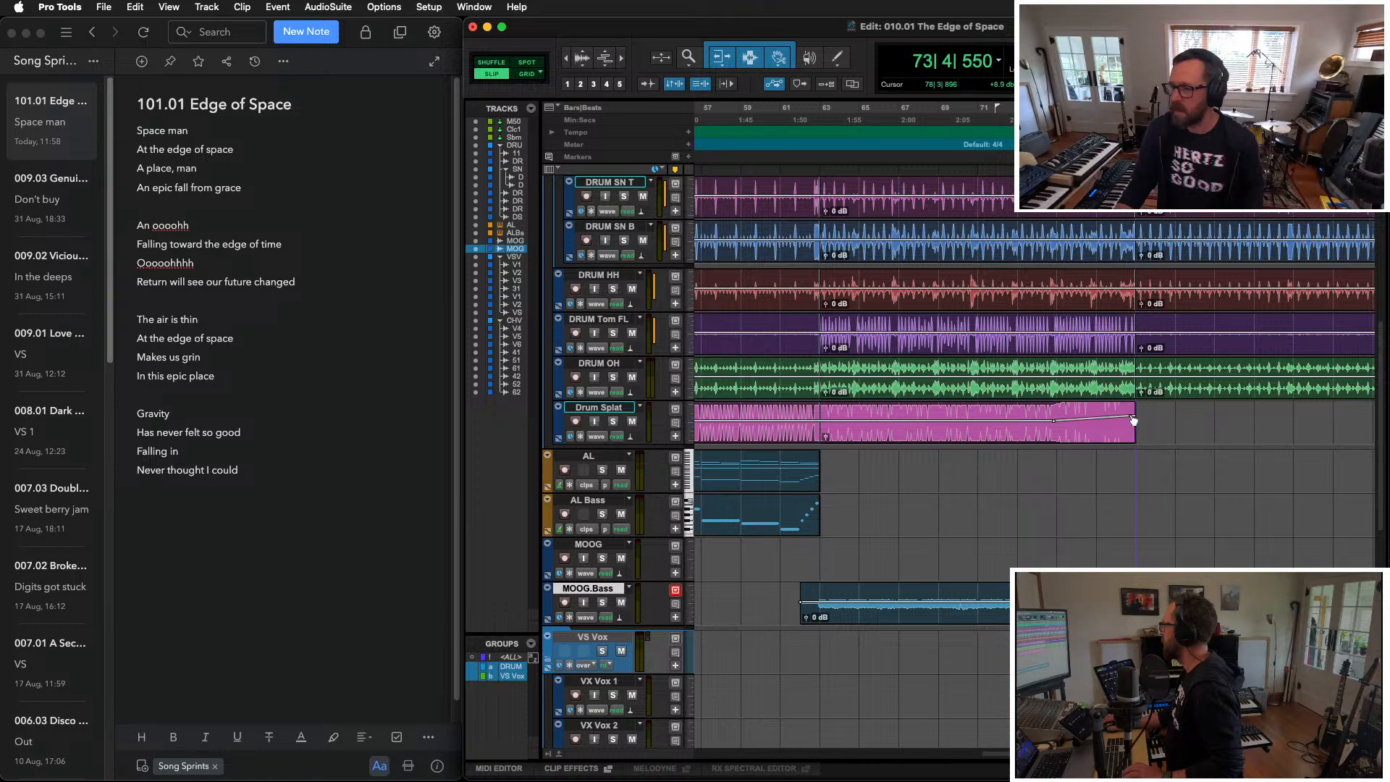
pyautogui.press('space')
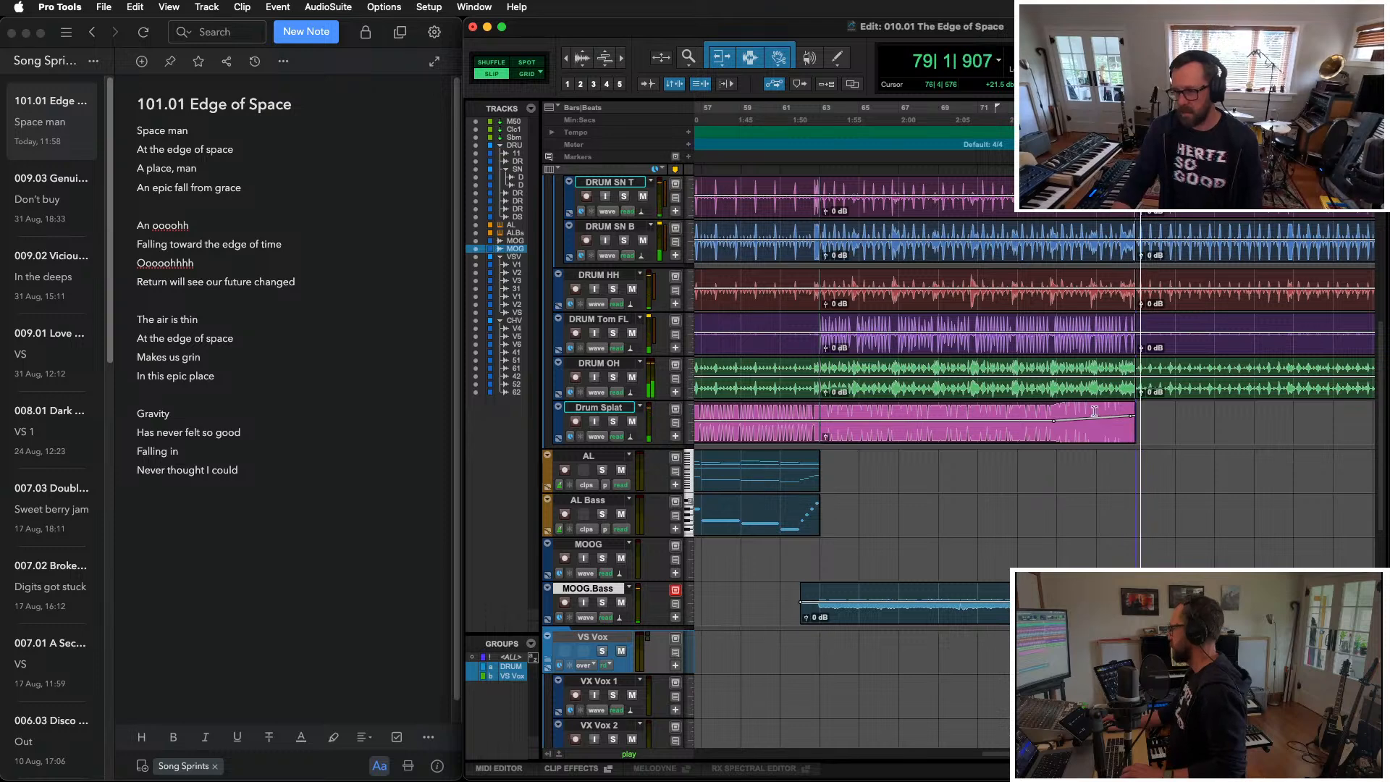
pyautogui.press('space')
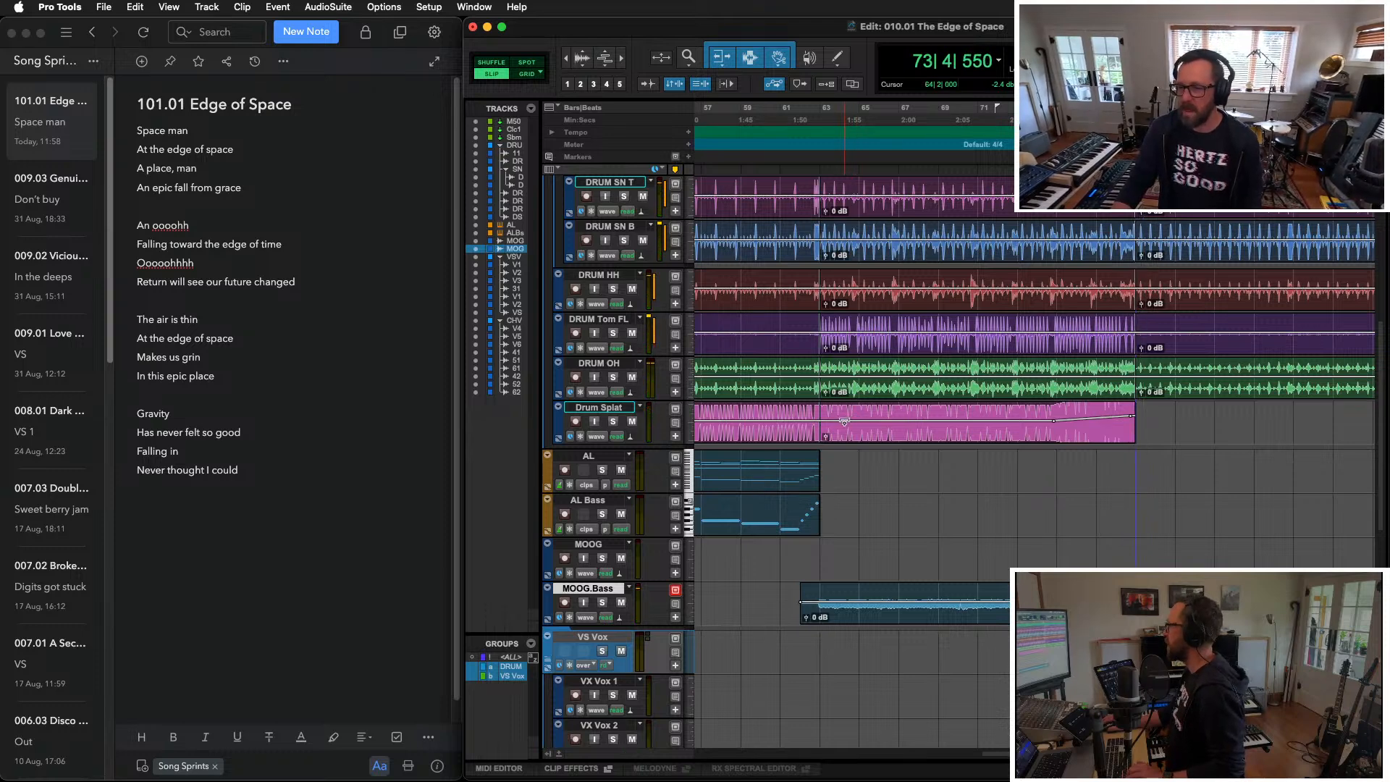
pyautogui.keyDown('alt'); pyautogui.click(1056, 422); pyautogui.keyUp('alt')
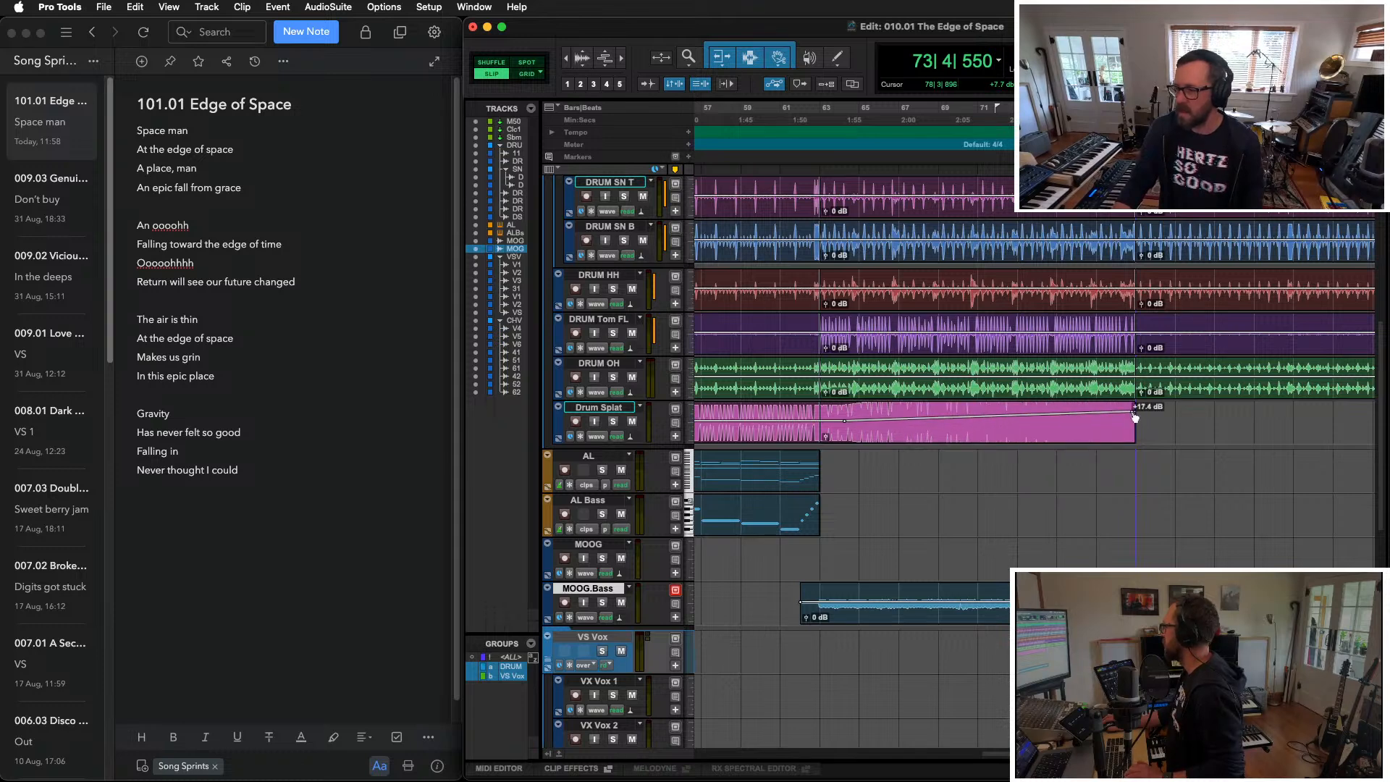
# Step: Play the Drum Splat clip from its start and again near its end to check the gain ramp up to bar 79
pyautogui.click(1083, 428)
pyautogui.press('space')
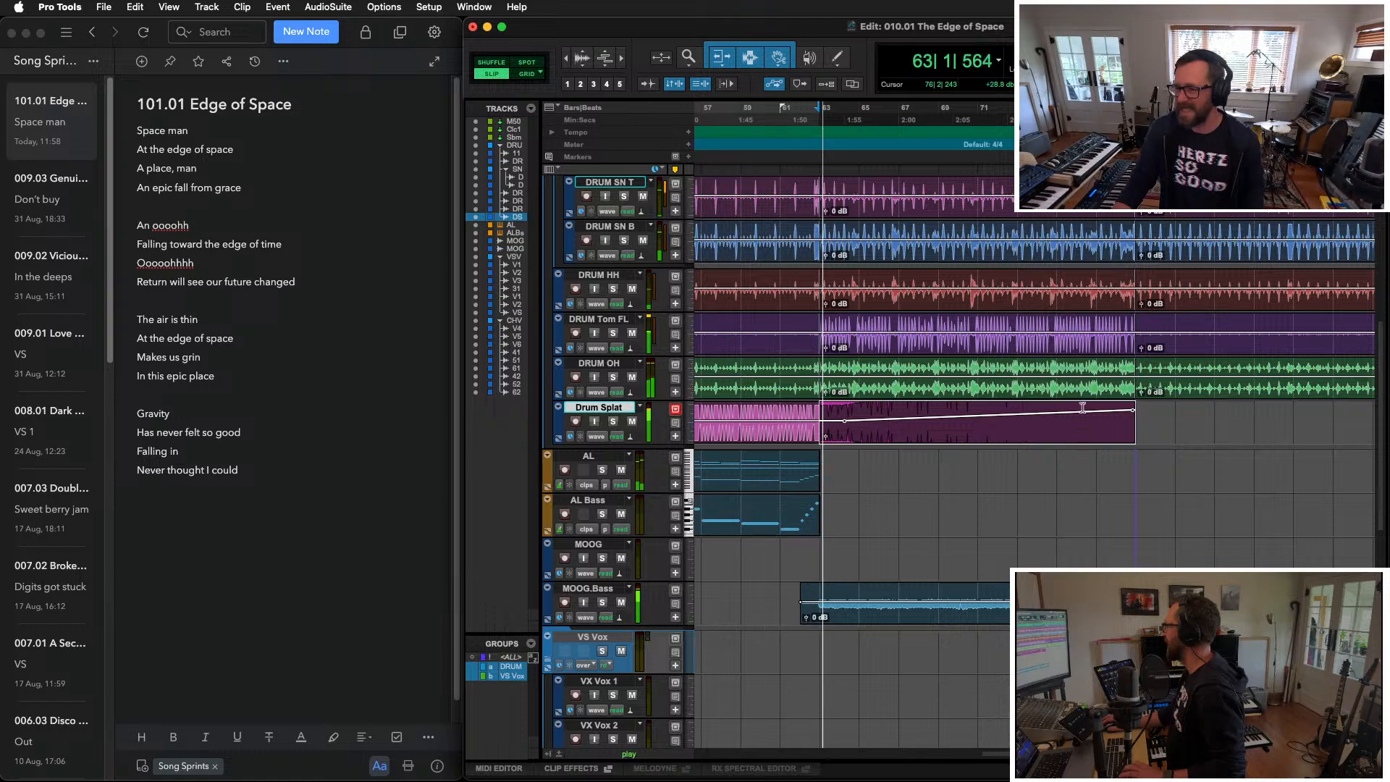
pyautogui.click(1078, 407)
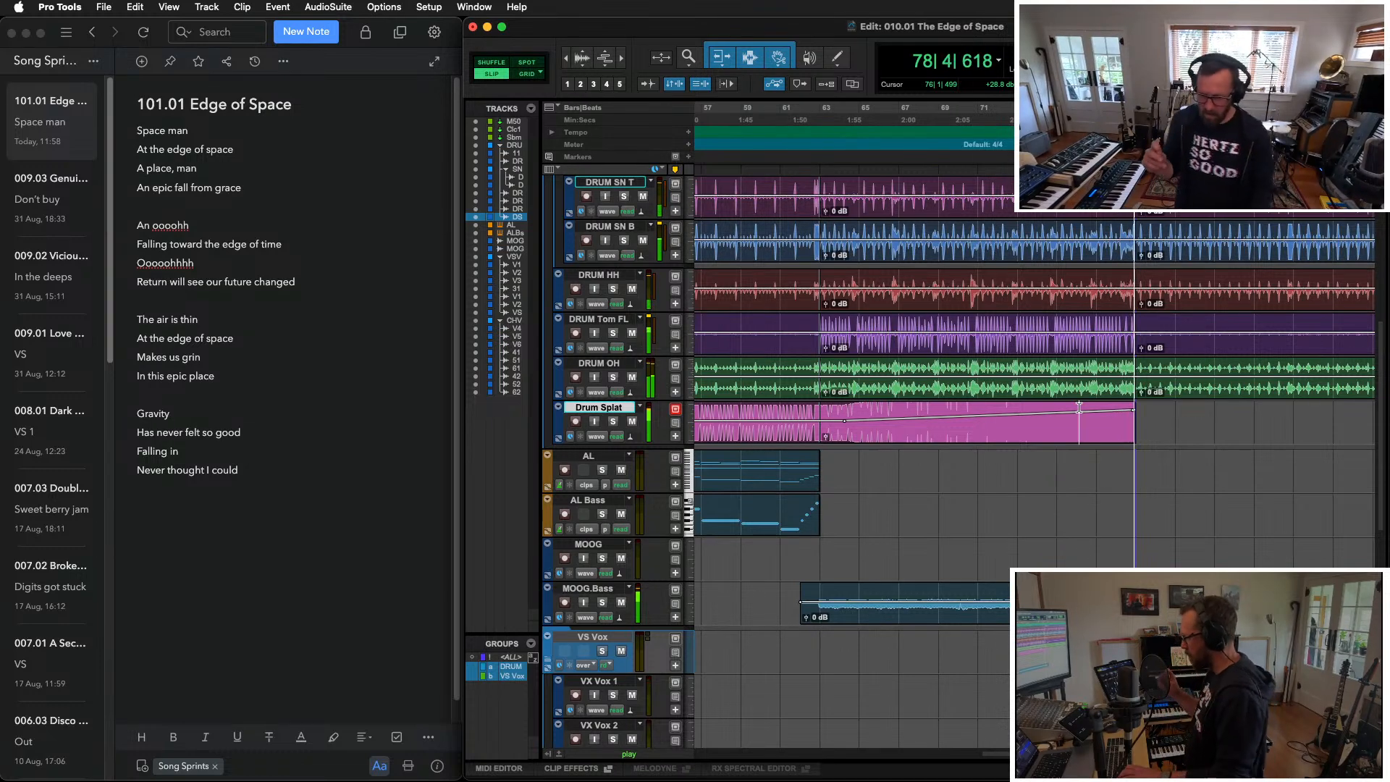
pyautogui.press('space')
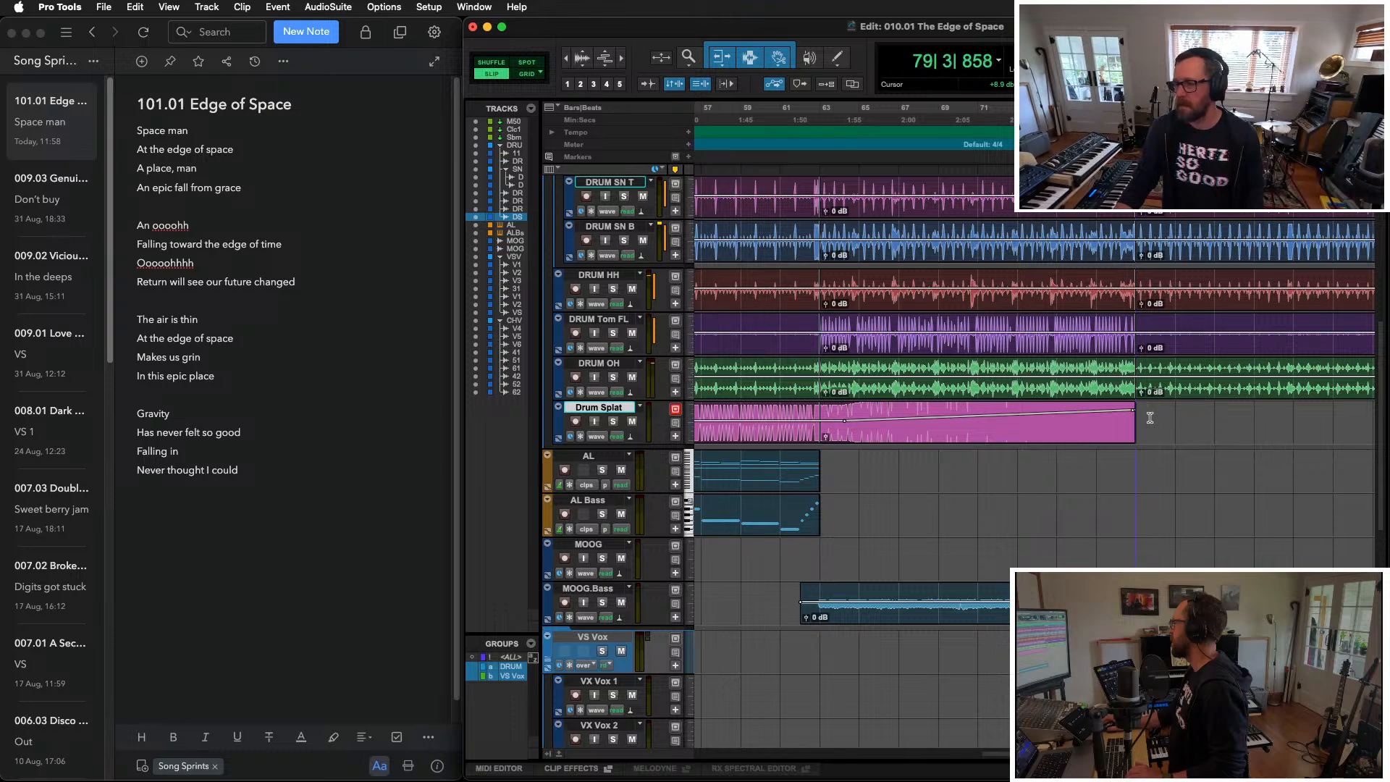
# Step: Select everything from bar 79 to the end on all tracks, move it one bar later to bar 80 in relative Grid mode, and return to Slip mode
pyautogui.press('r')
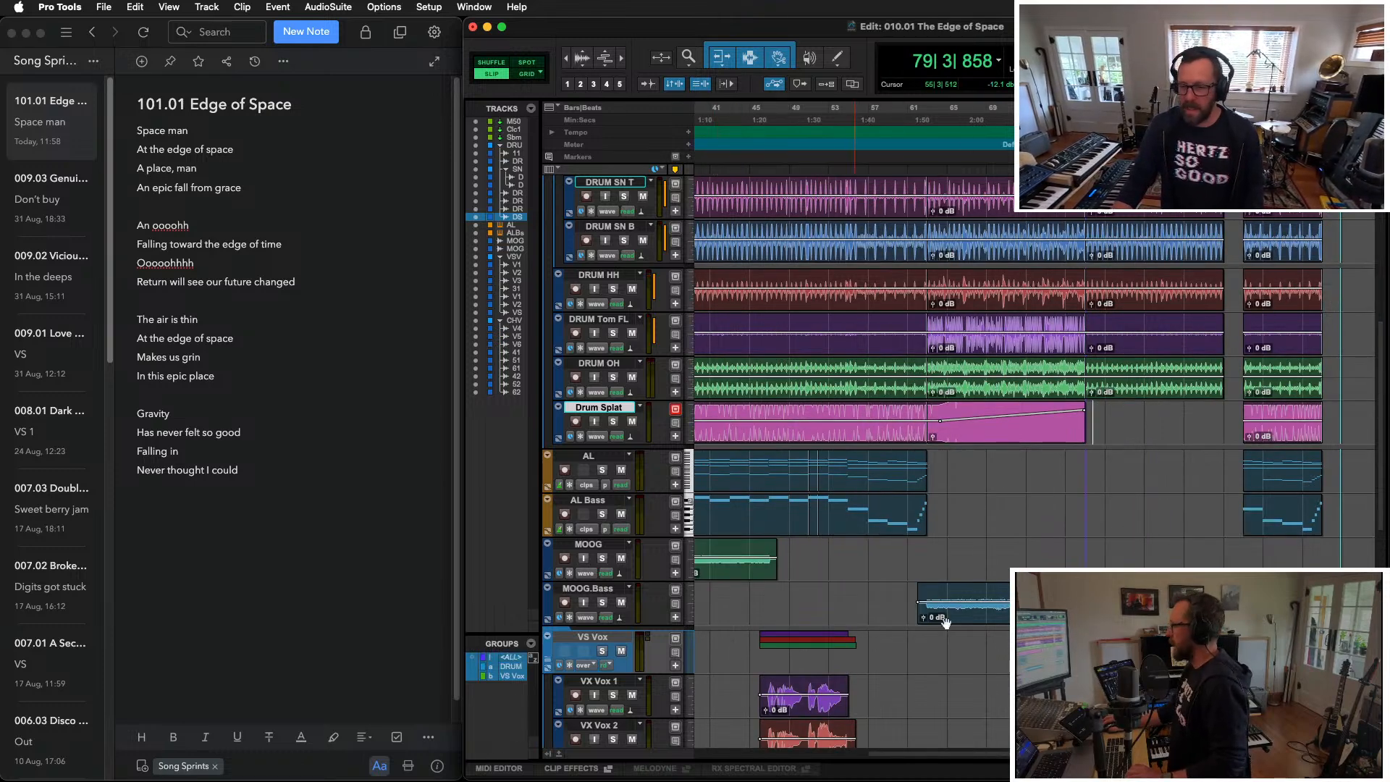
pyautogui.click(1148, 396)
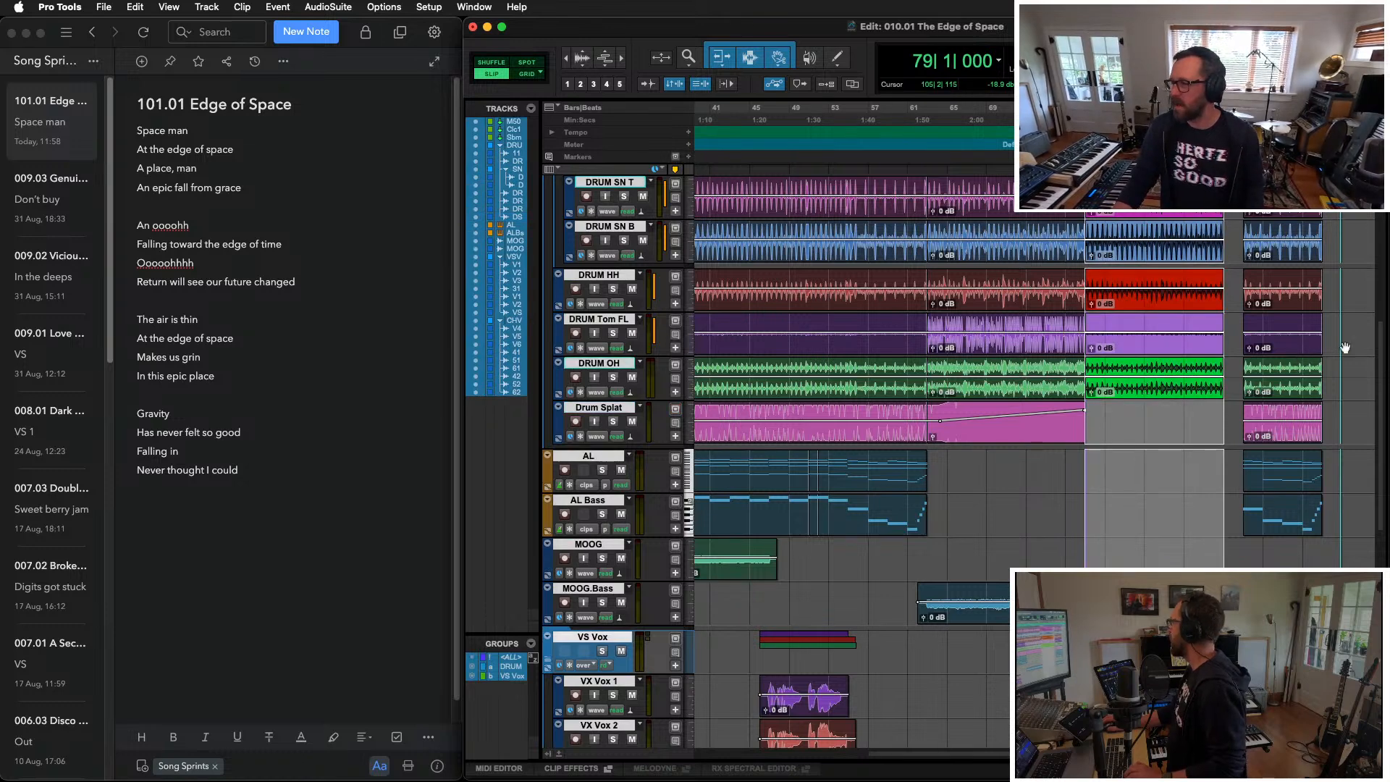
pyautogui.moveTo(1329, 283); pyautogui.dragTo(1360, 283)
pyautogui.hotkey('alt', 'f')
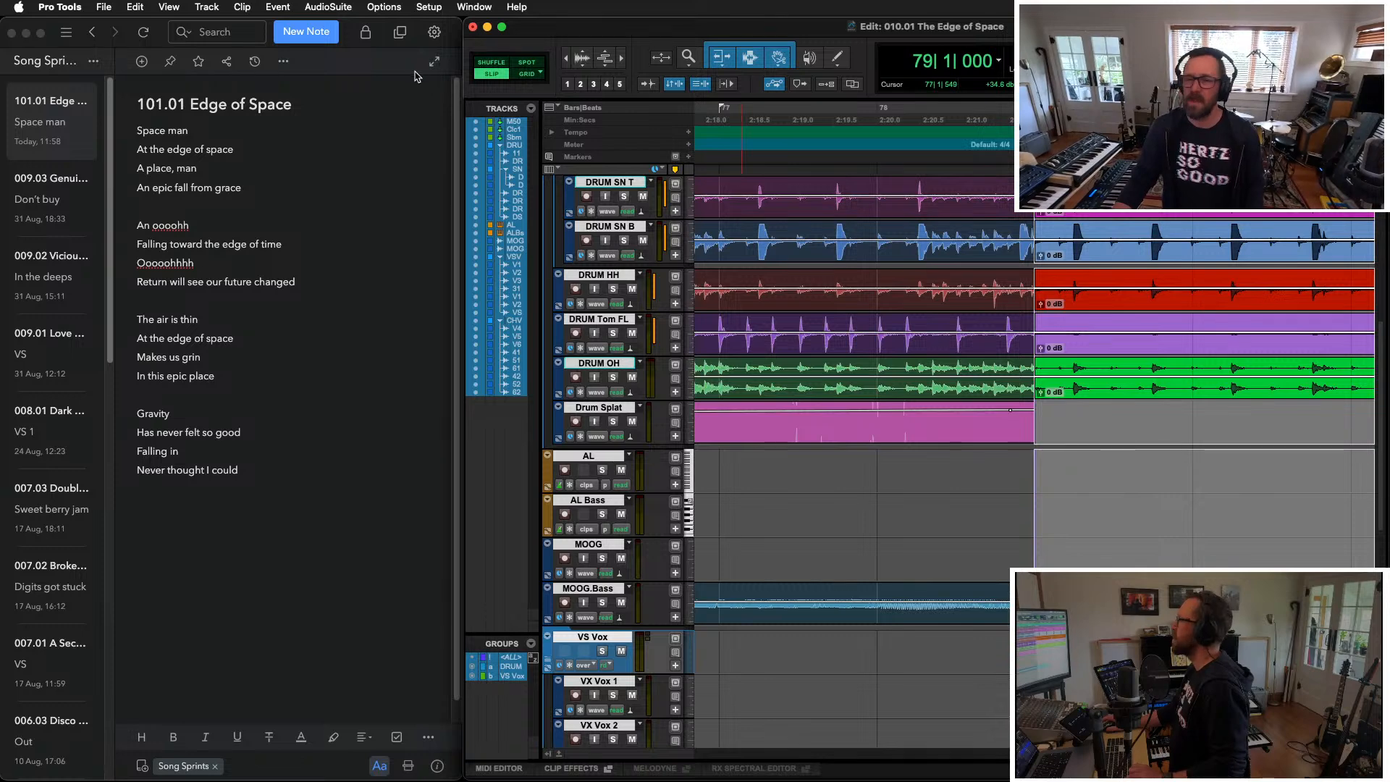
pyautogui.click(526, 74)
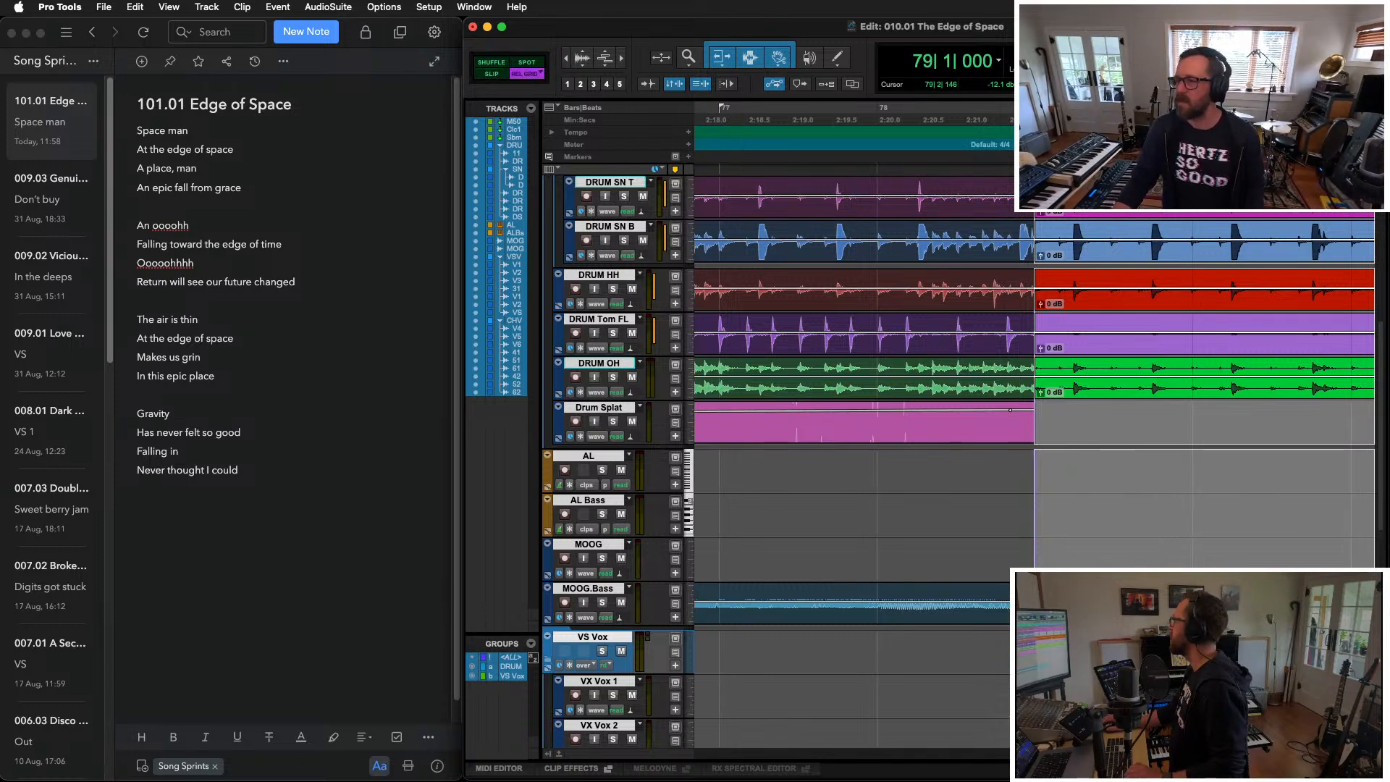
pyautogui.moveTo(1073, 214); pyautogui.dragTo(1204, 215)
pyautogui.click(491, 74)
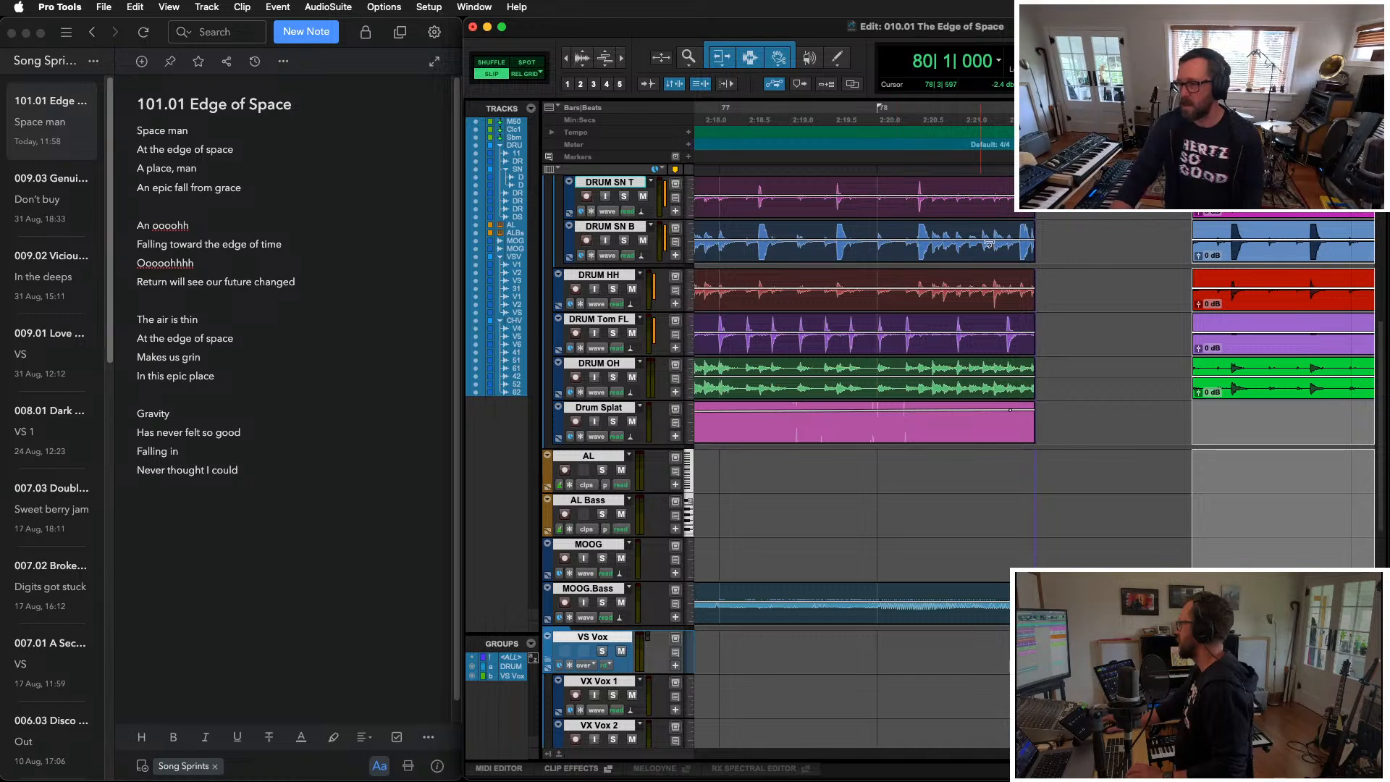
# Step: Play from about bar 75 to check the new one-bar gap at bar 79
pyautogui.press('r')
pyautogui.press('r')
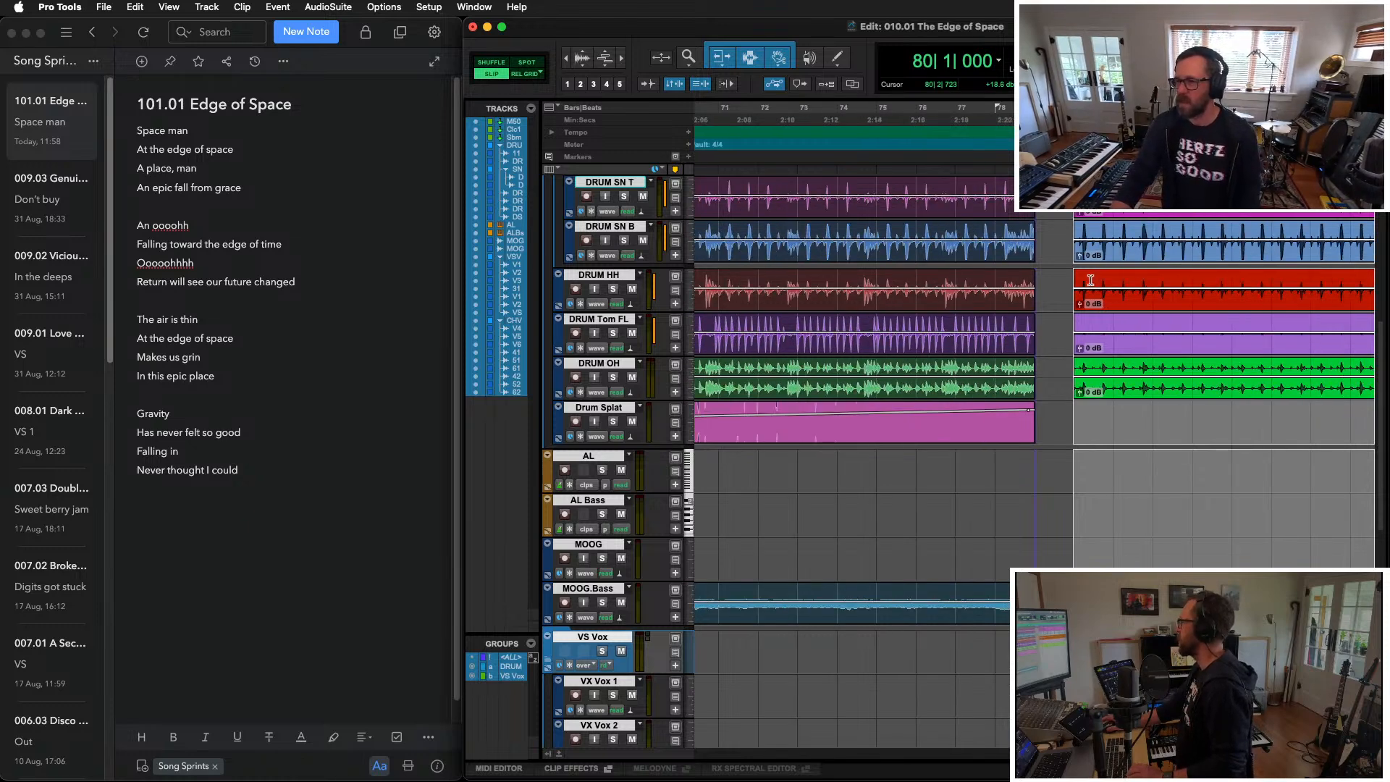
pyautogui.press('r')
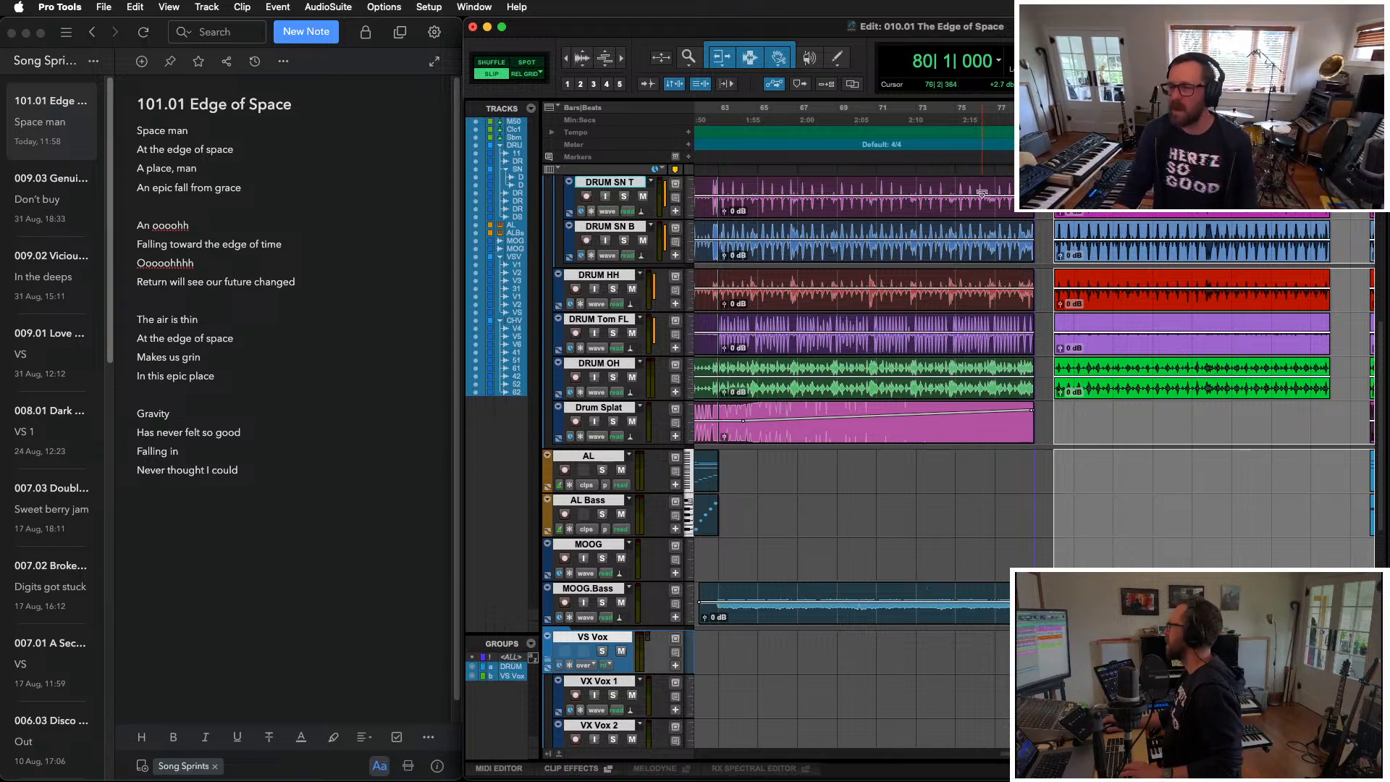
pyautogui.click(971, 292)
pyautogui.press('space')
pyautogui.press('t')
pyautogui.press('t')
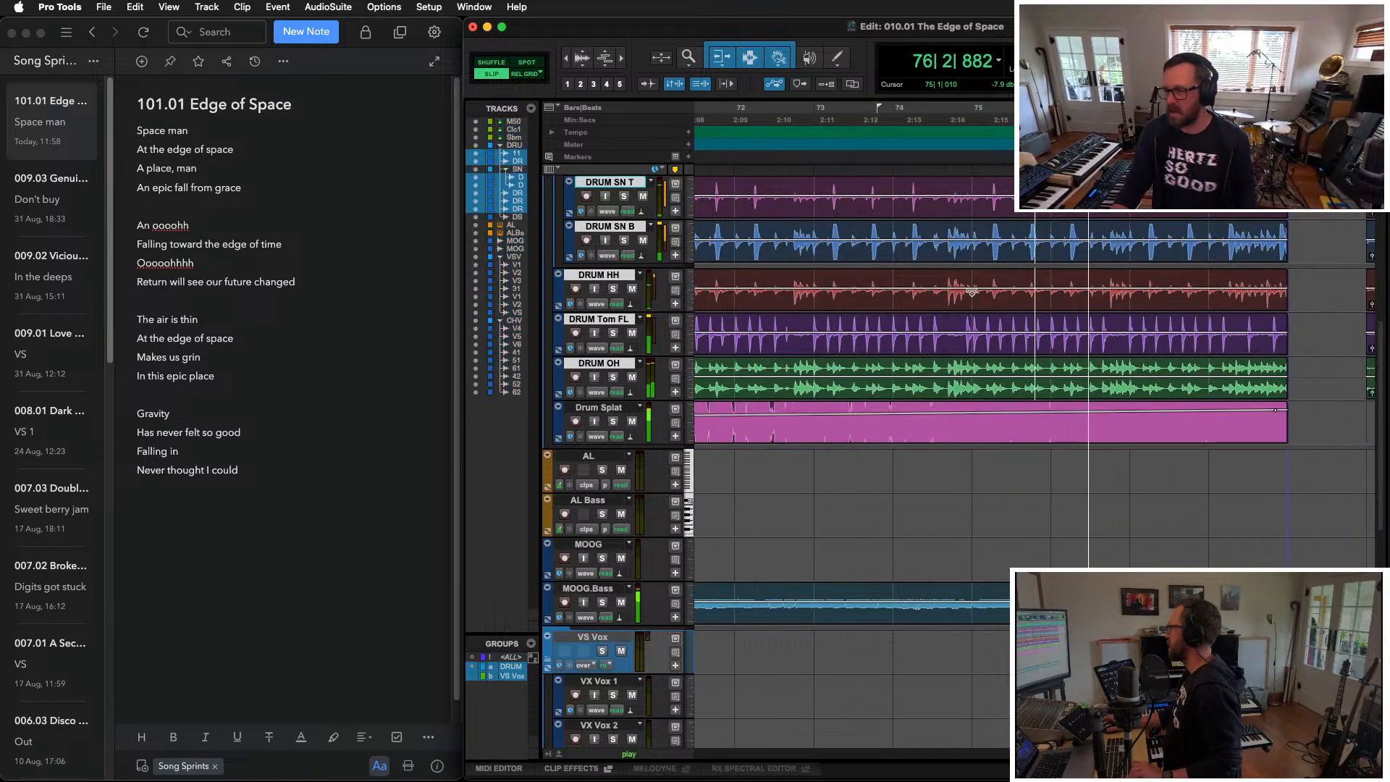
# Step: Extend the end of the Drum Splat clip across the one-bar gap to just before bar 80 and play the transition
pyautogui.moveTo(1289, 430); pyautogui.dragTo(1350, 431)
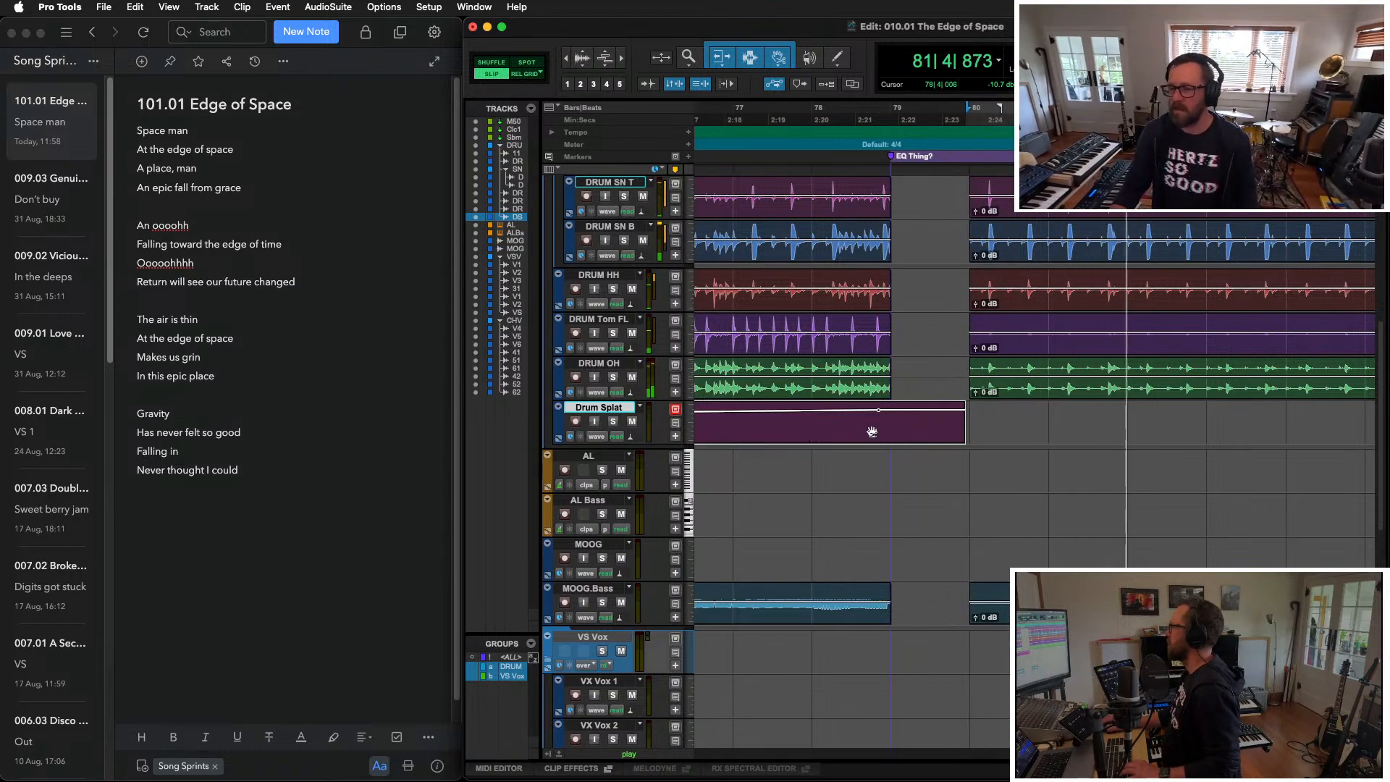
pyautogui.press('space')
pyautogui.click(868, 405)
pyautogui.press('space')
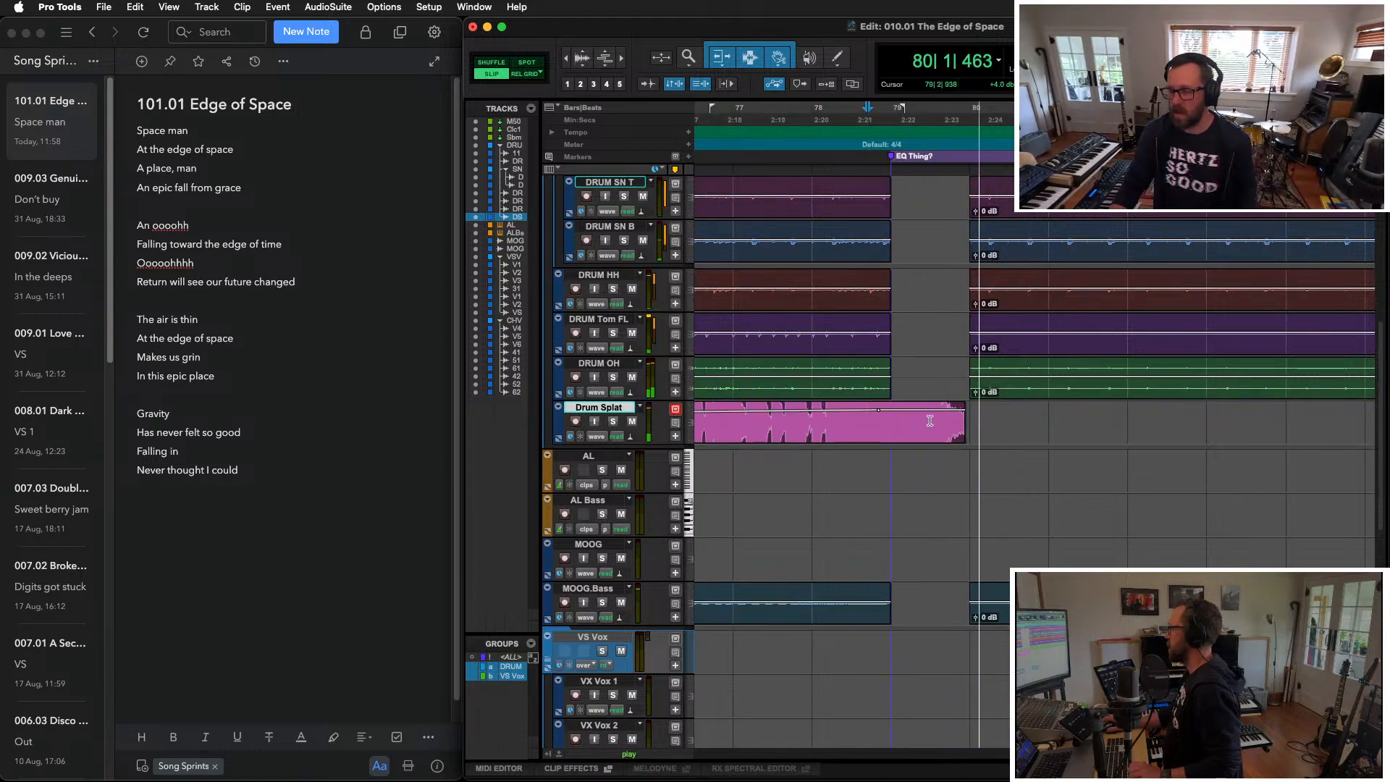
# Step: Stop playback and zoom in closely on the Drum Splat clip at bar 79 to examine the edge where the other drums cut out
pyautogui.press('space')
pyautogui.moveTo(961, 419); pyautogui.dragTo(988, 429)
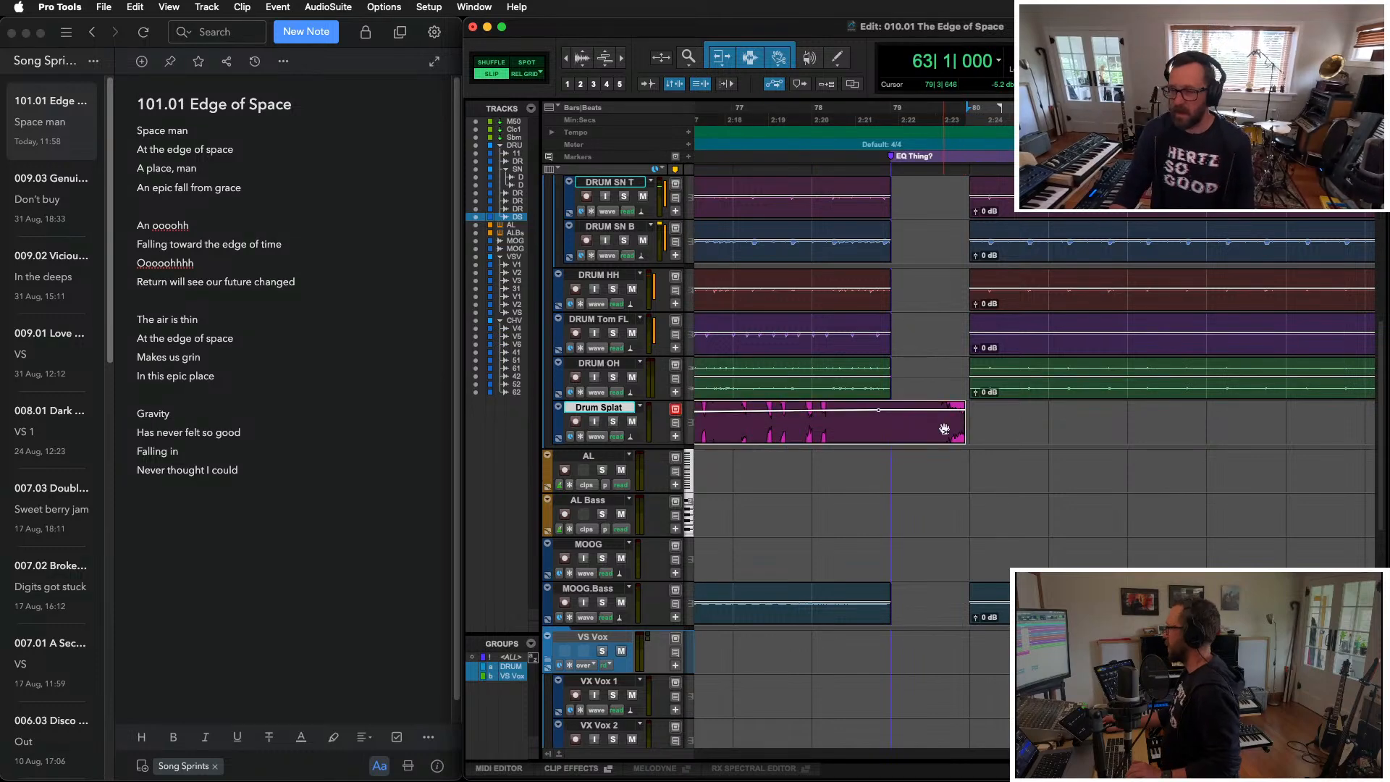
pyautogui.click(891, 406)
pyautogui.press('t')
pyautogui.press('t')
pyautogui.press('t')
pyautogui.press('t')
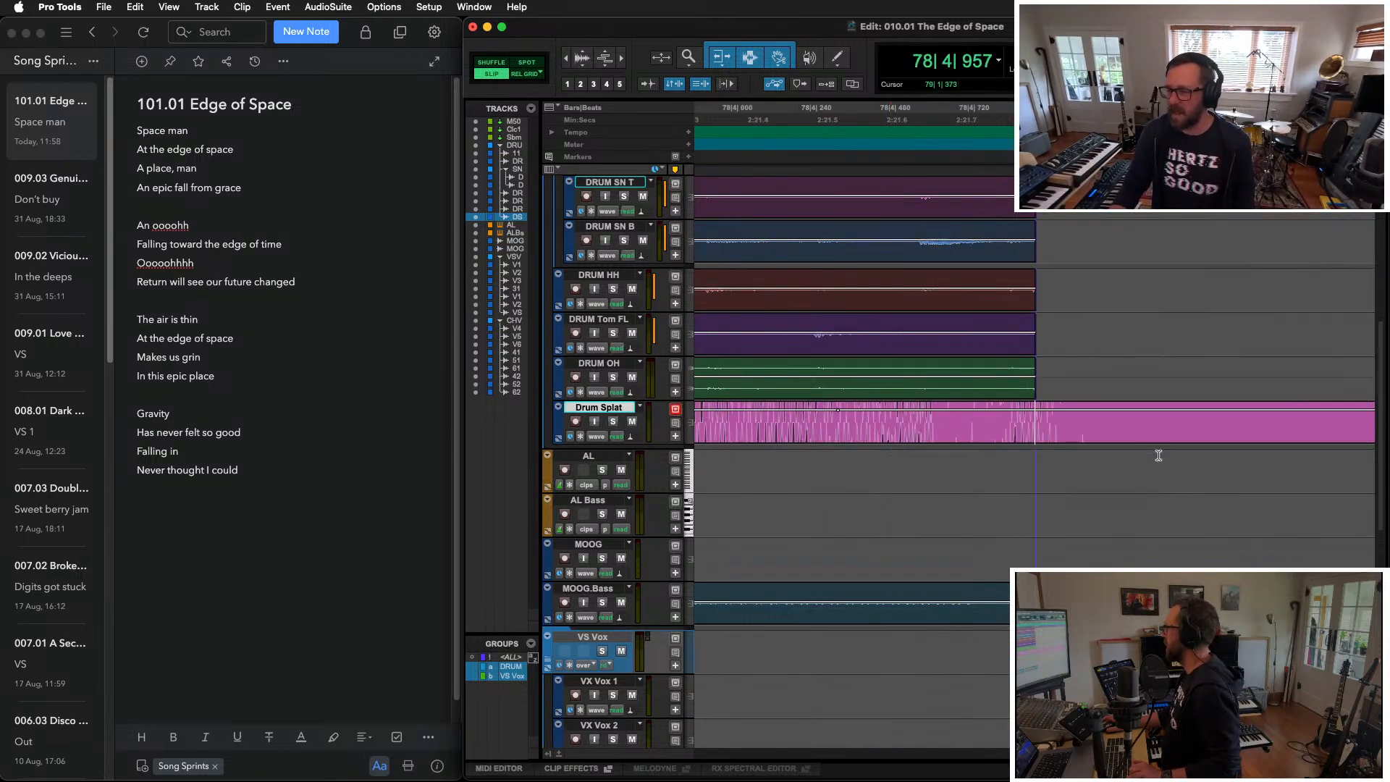
# Step: Play from about bar 77 to check the transition through the one-bar gap into bar 80
pyautogui.press('r')
pyautogui.press('r')
pyautogui.press('r')
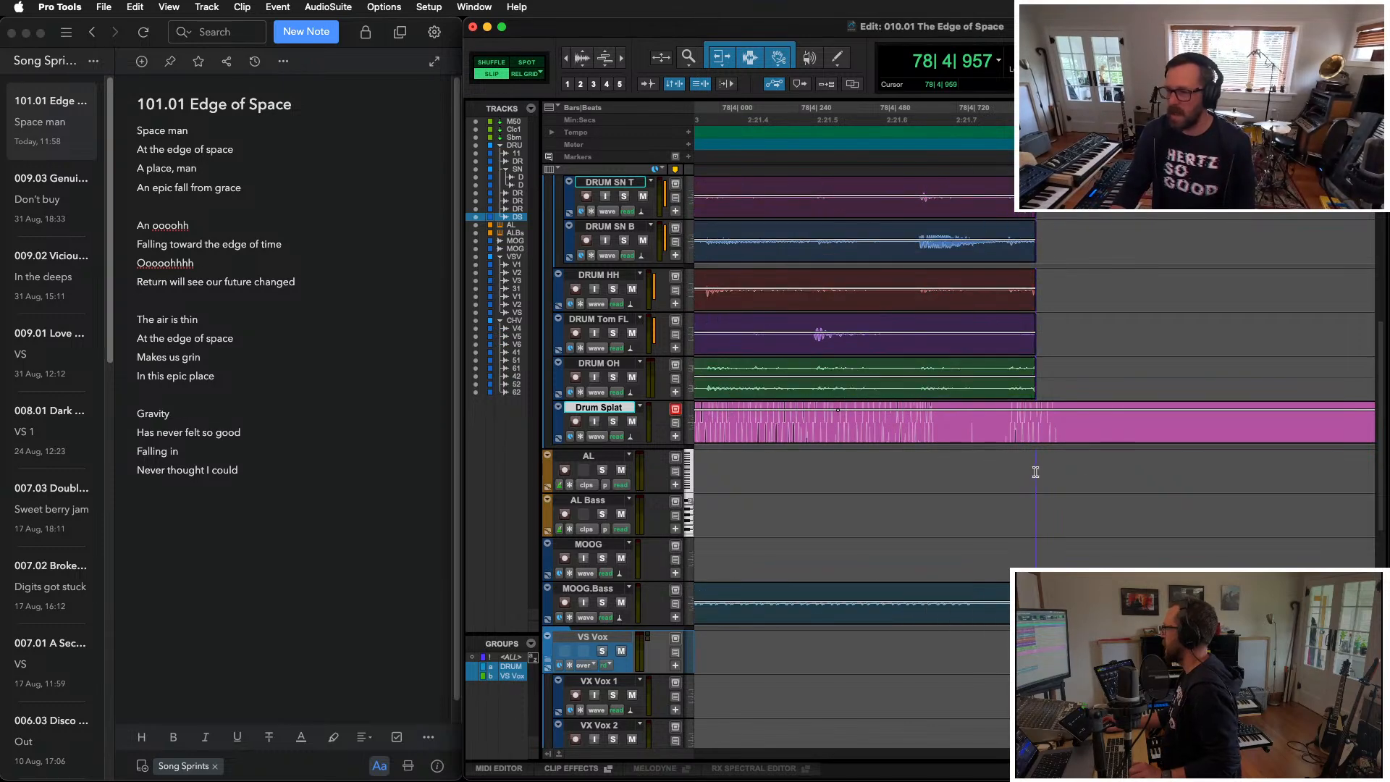
pyautogui.press('r')
pyautogui.press('r')
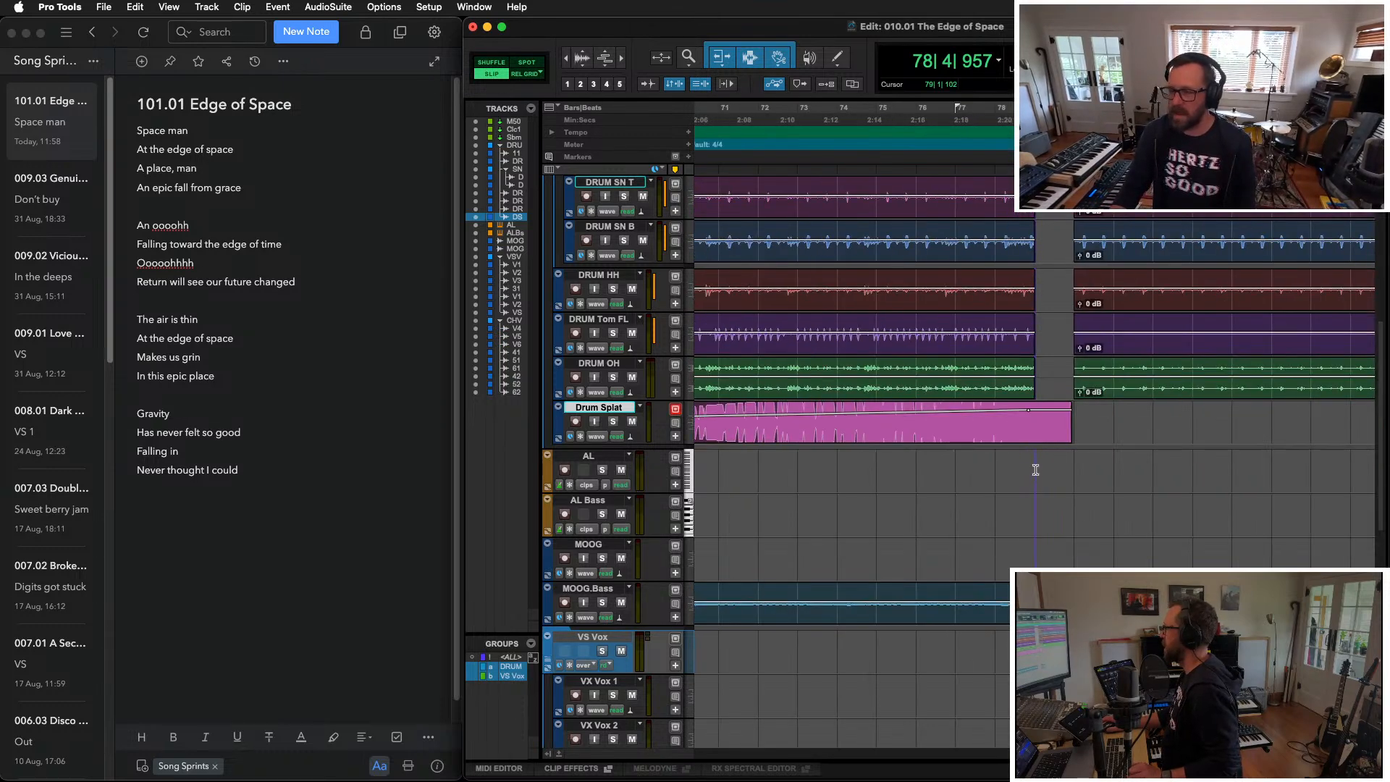
pyautogui.press('e')
pyautogui.press('e')
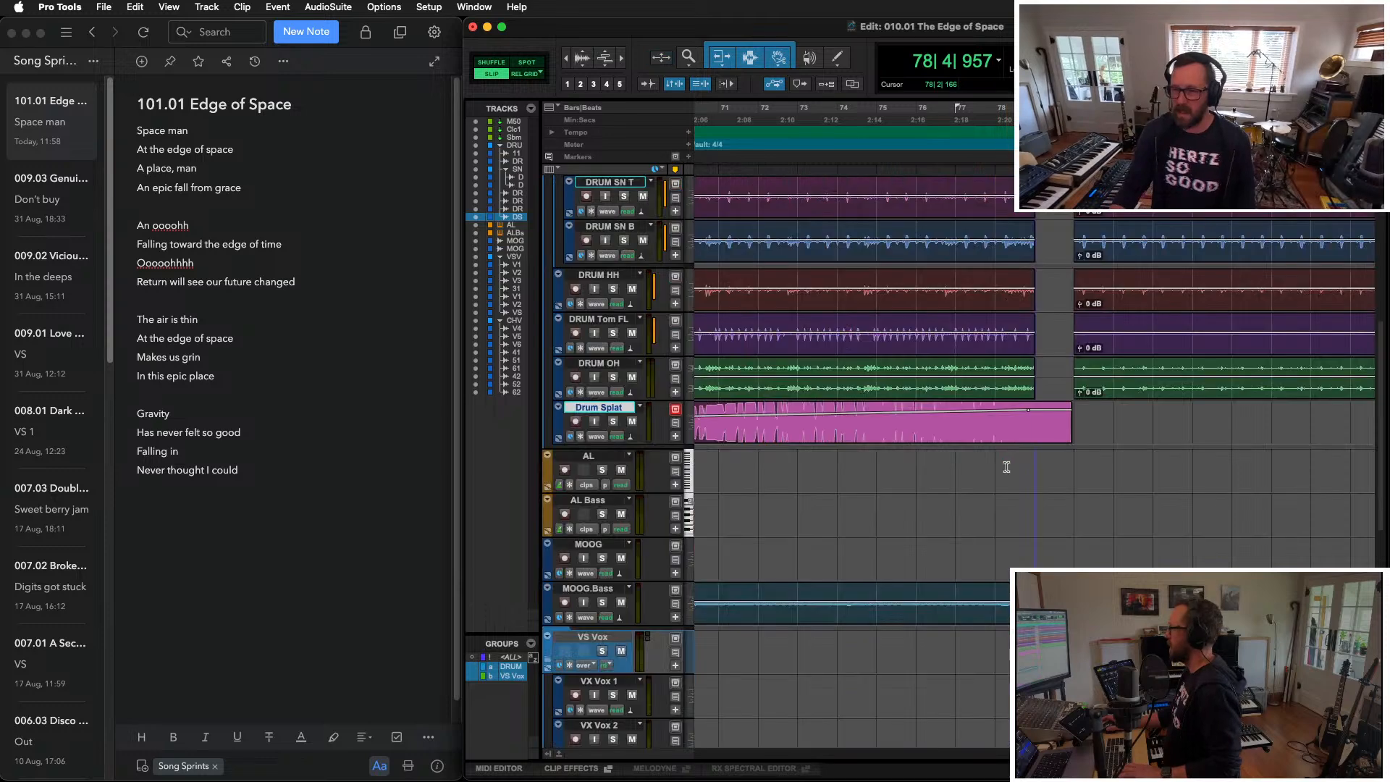
pyautogui.press('r')
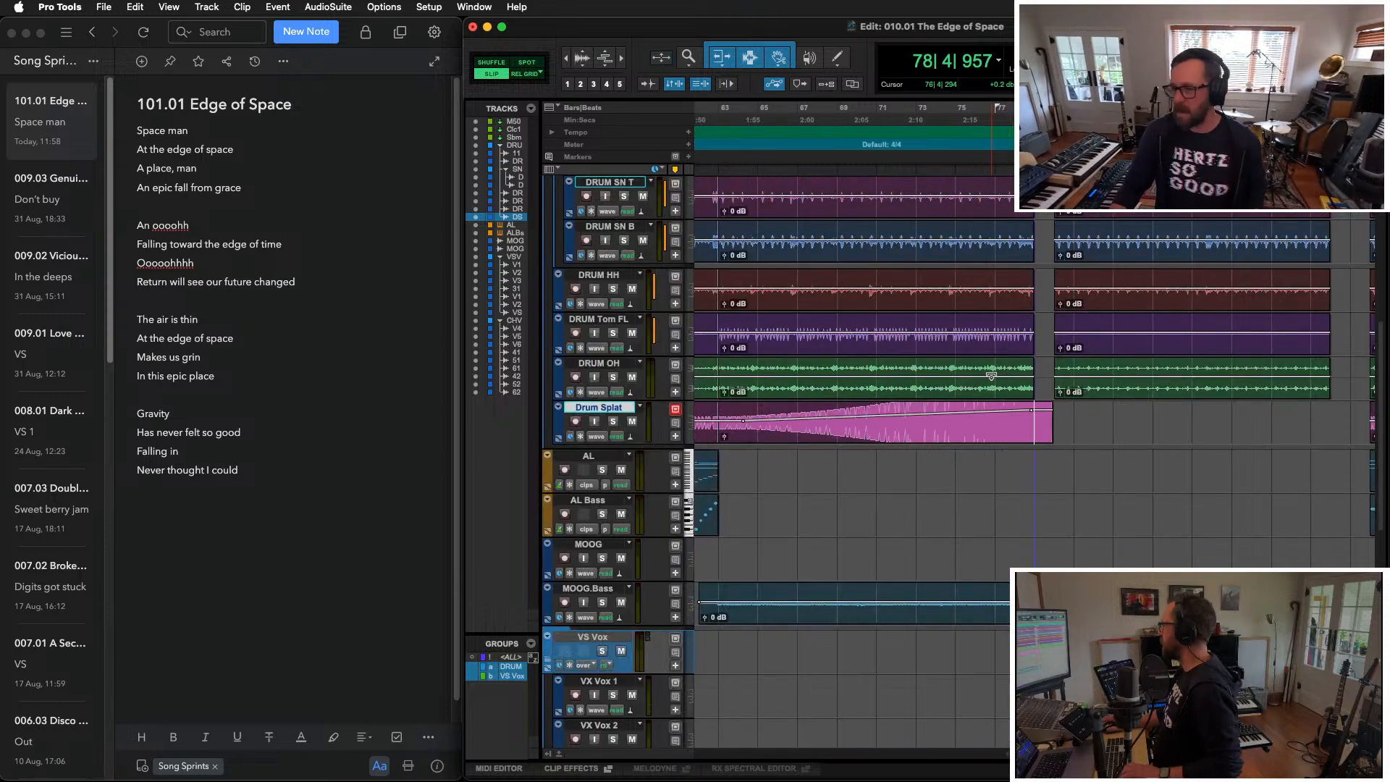
pyautogui.press('space')
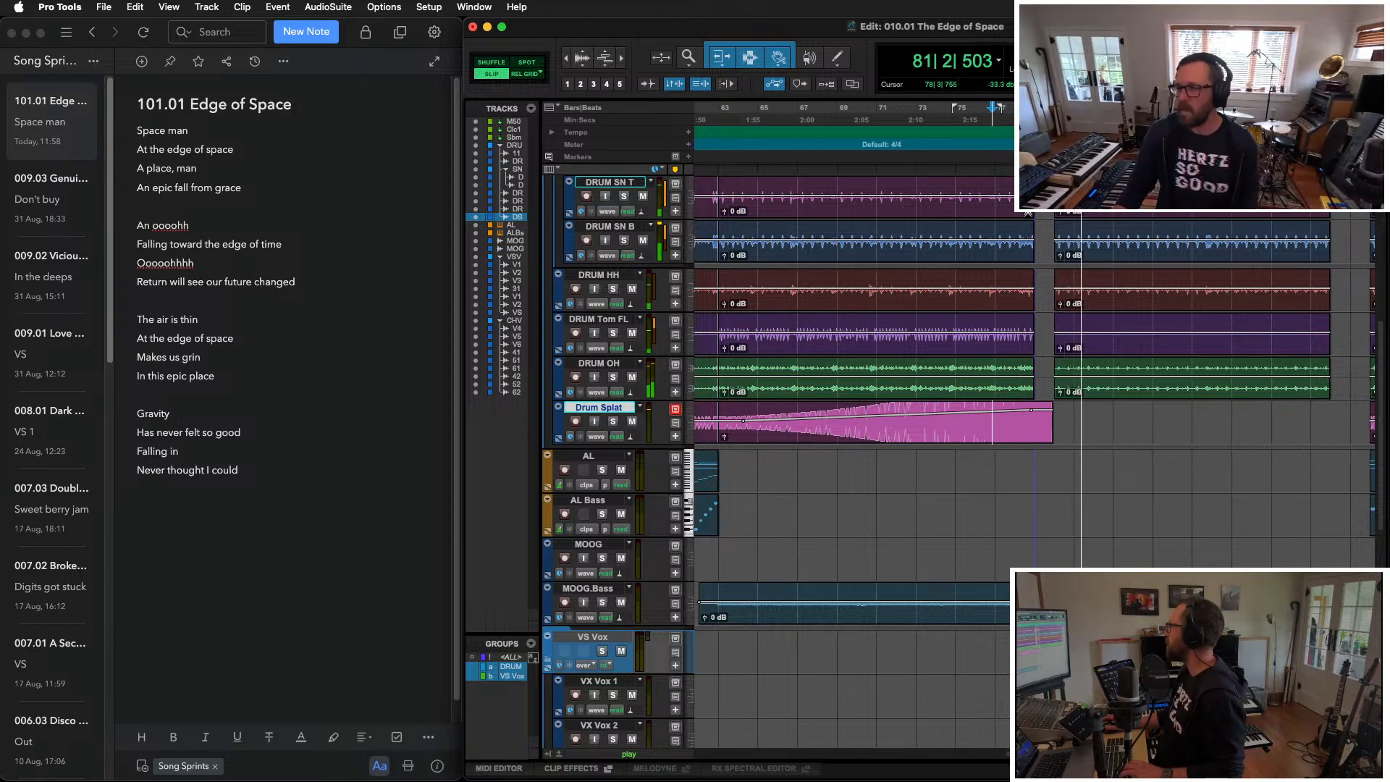
pyautogui.press('space')
# Step: Look over the whole arrangement from bar 1 to the END marker, from the drum tracks down to the chorus vocals
pyautogui.scroll(5, 1010, 184)
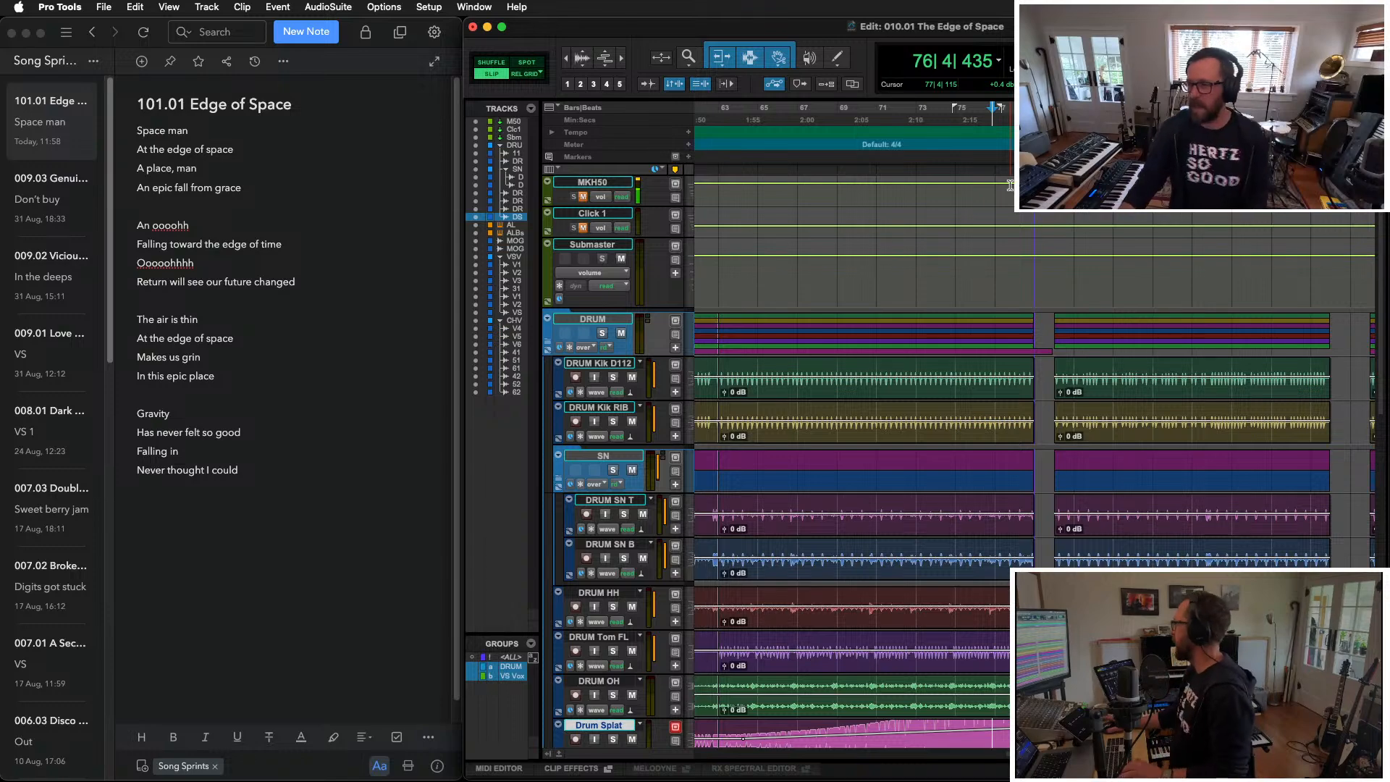
pyautogui.scroll(-6, 982, 341)
pyautogui.scroll(-1, 981, 342)
pyautogui.hscroll(-4, 982, 340)
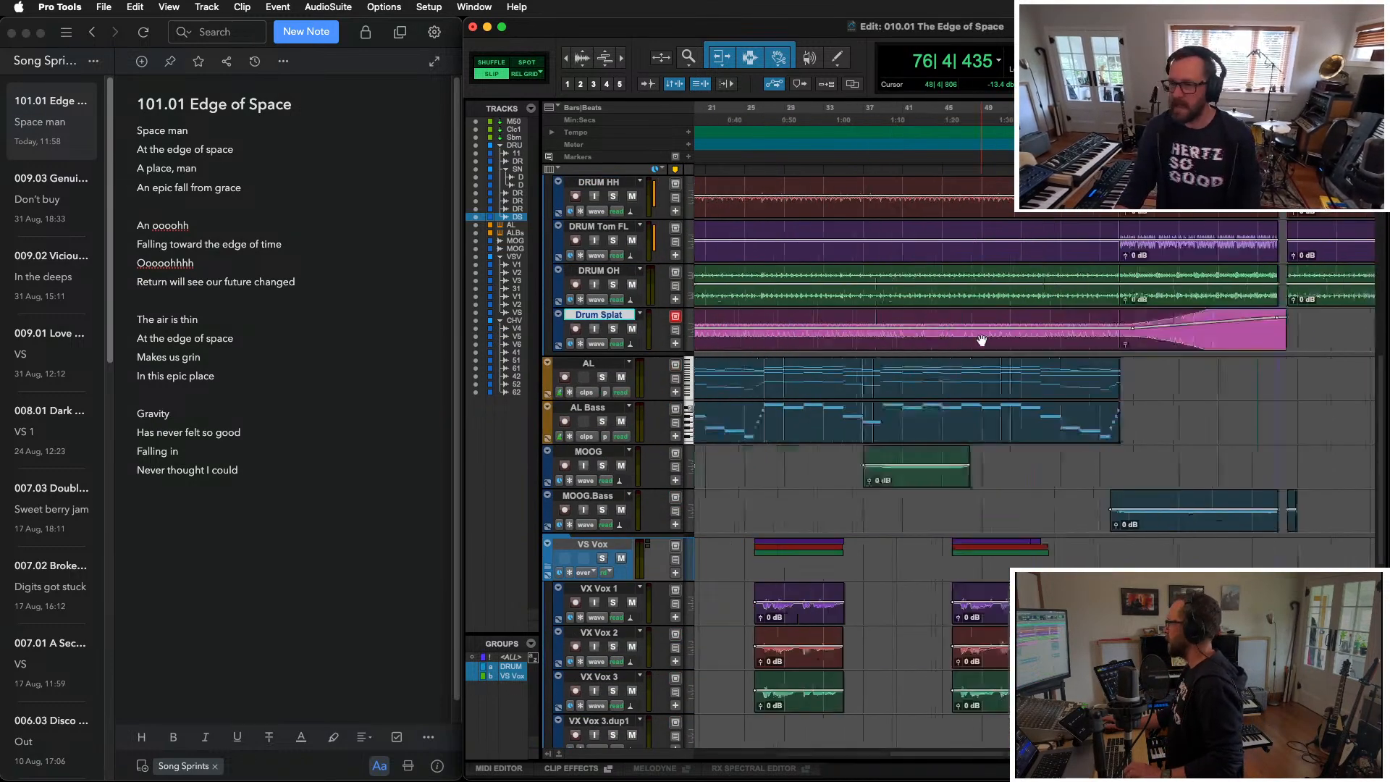
pyautogui.hscroll(-4, 982, 341)
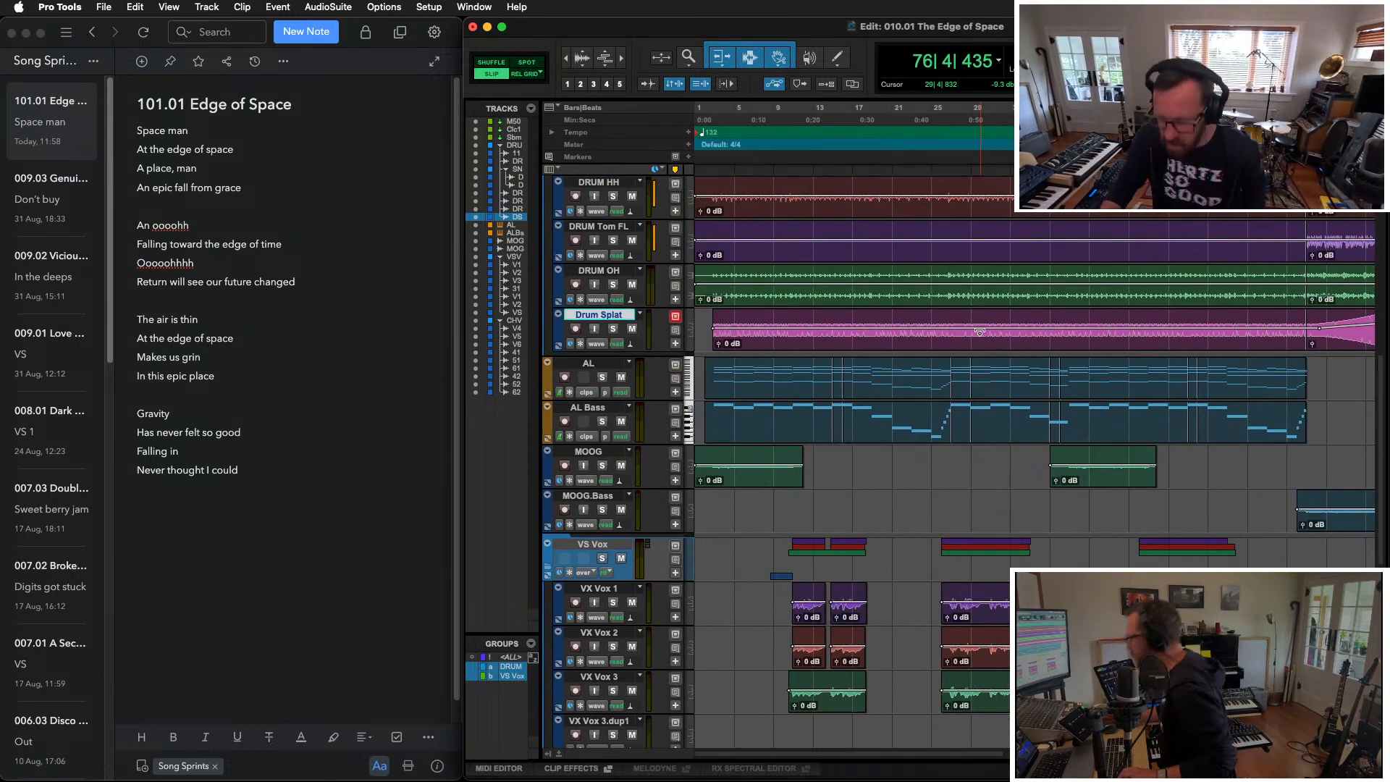
pyautogui.scroll(-6, 945, 403)
pyautogui.scroll(8, 942, 401)
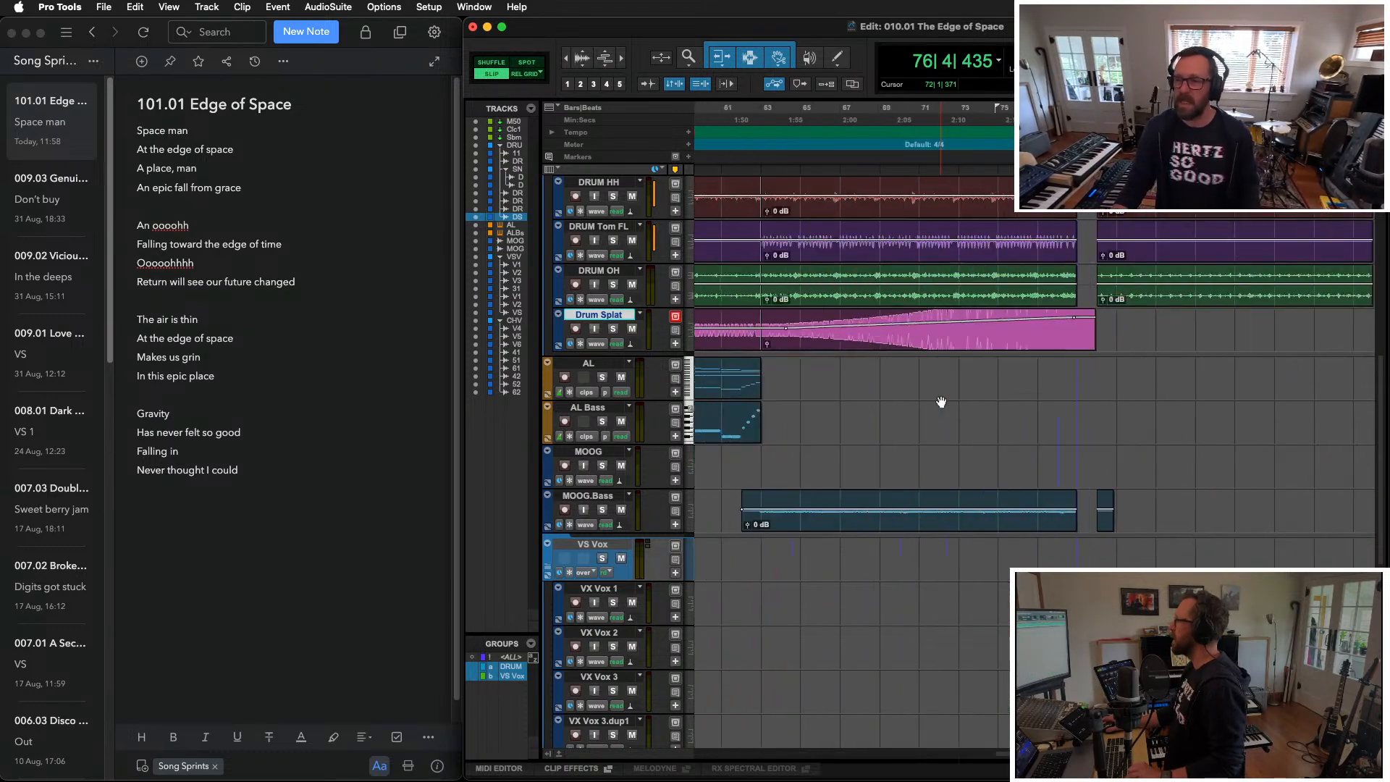
pyautogui.scroll(6, 940, 397)
pyautogui.scroll(-5, 780, 448)
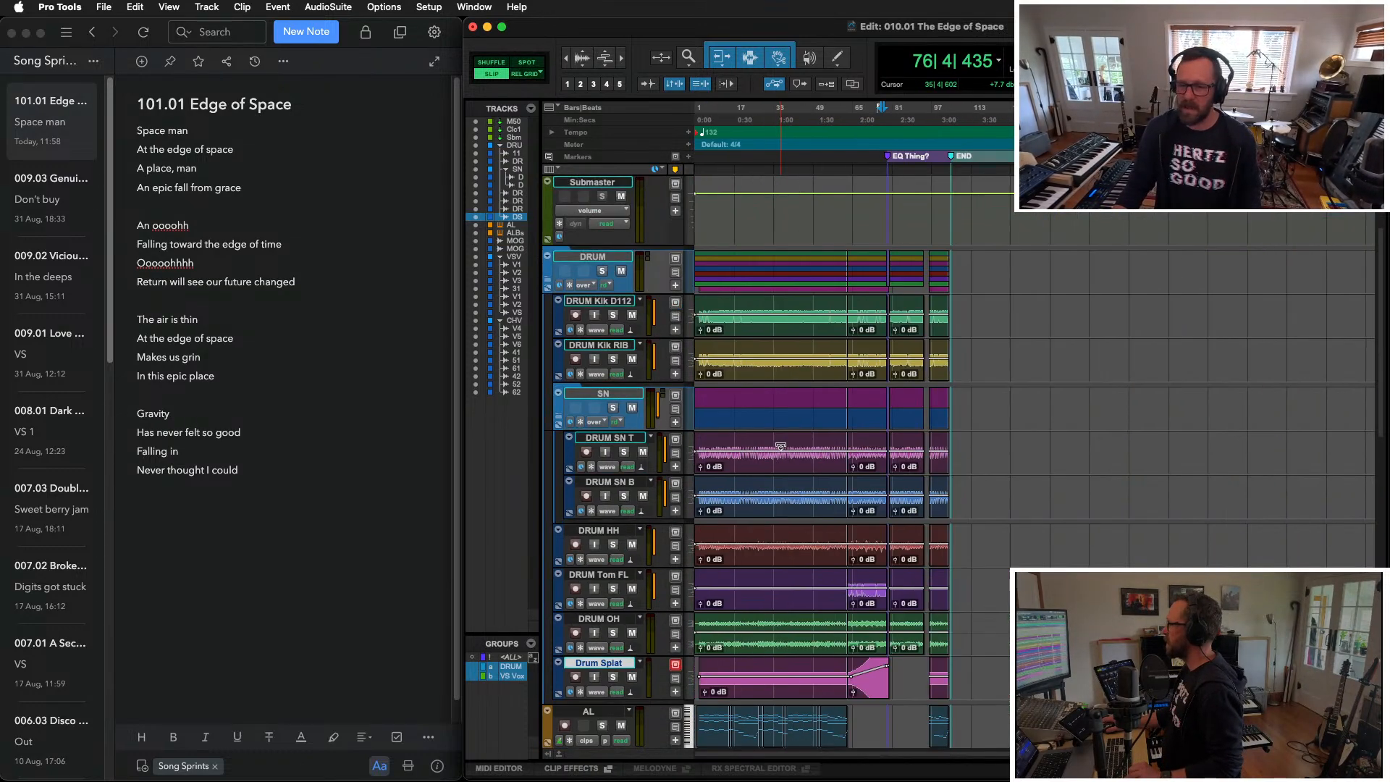
pyautogui.scroll(-10, 780, 445)
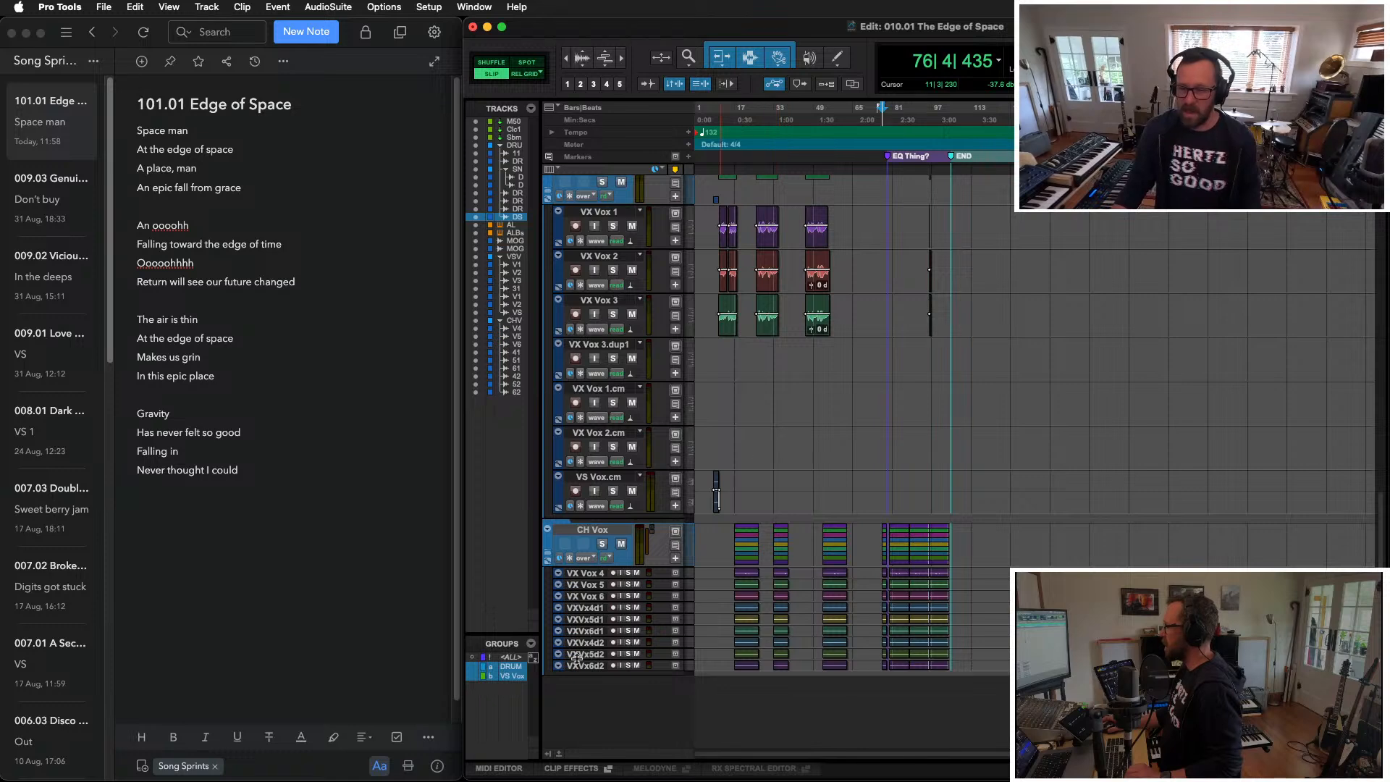
pyautogui.scroll(7, 835, 503)
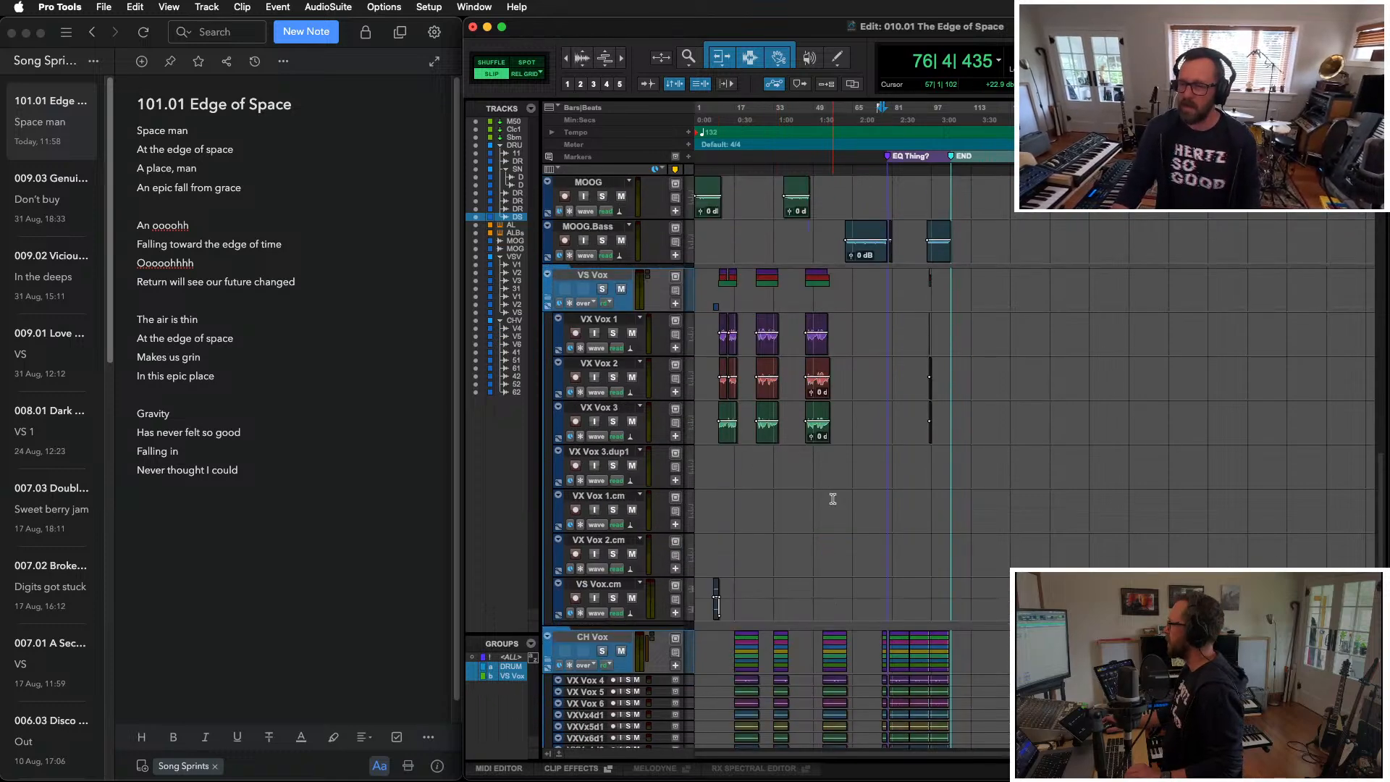
pyautogui.scroll(1, 832, 498)
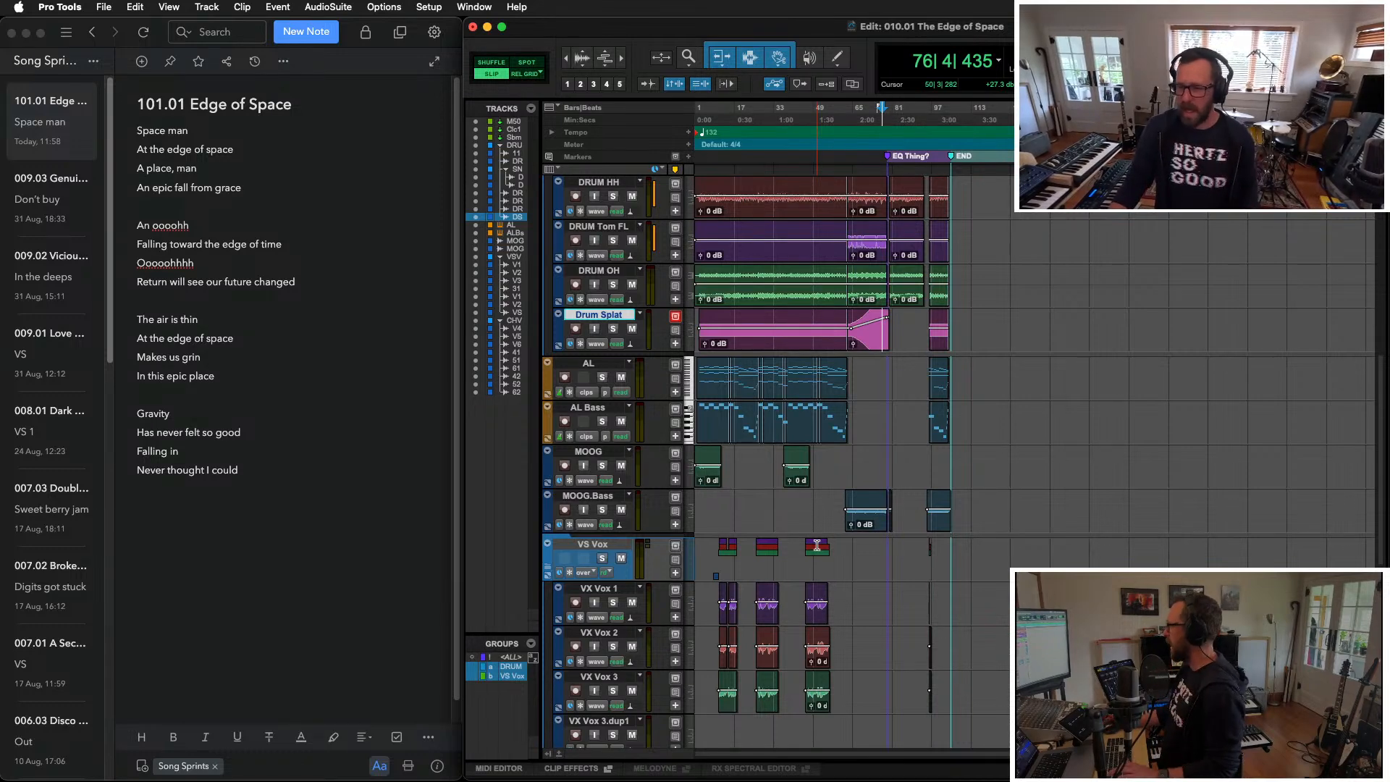
pyautogui.press('super+bracketright')
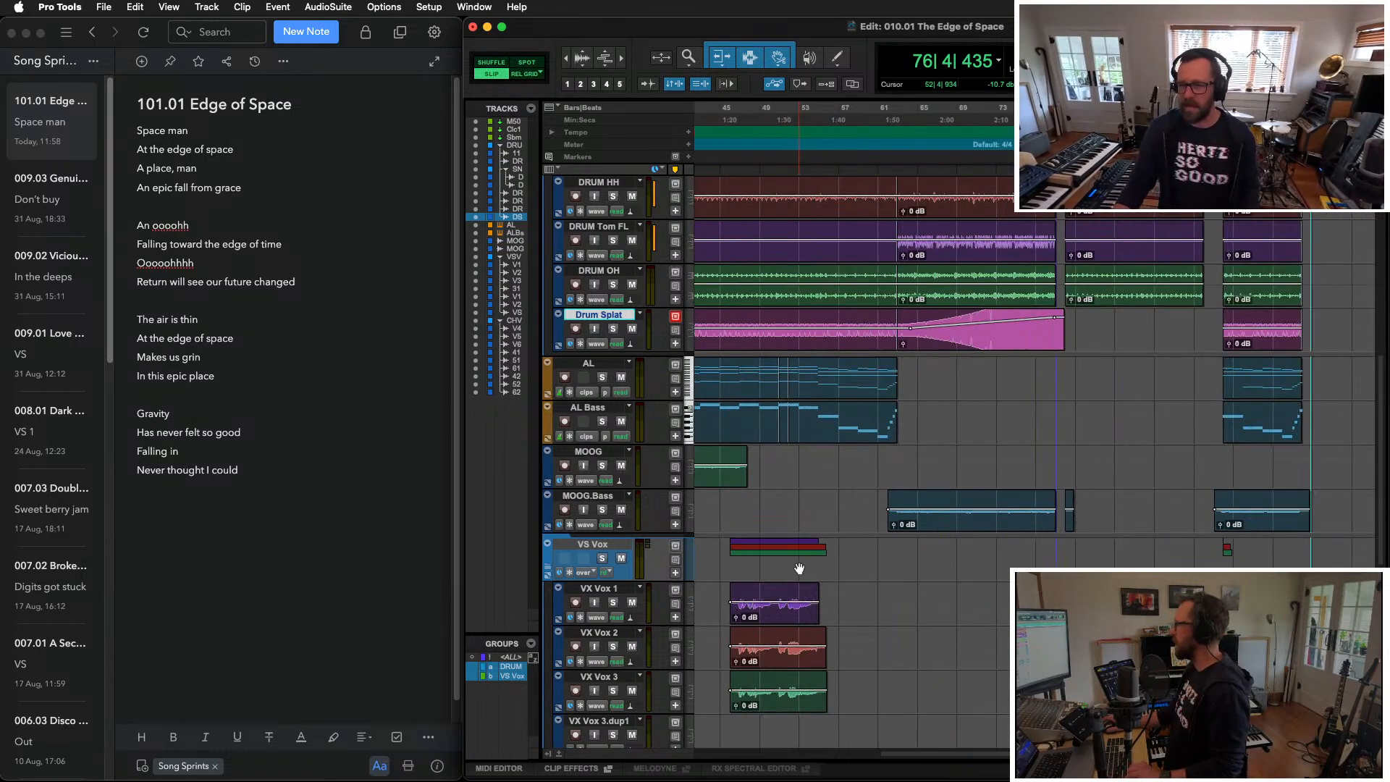
pyautogui.hscroll(-2, 796, 557)
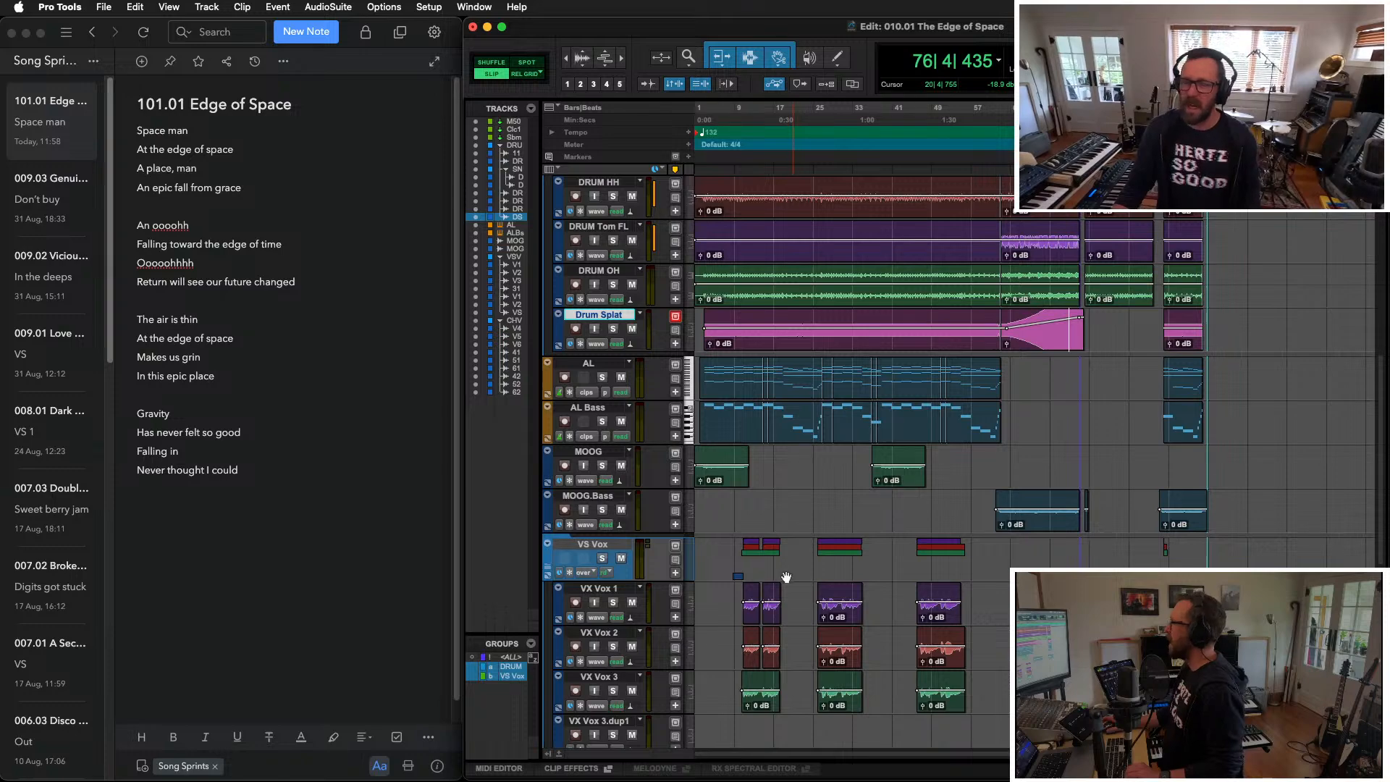
# Step: Play the song's opening and delete the audio before the first drum hits, from the start to about 2|3|541, on the grouped drum tracks
pyautogui.scroll(5, 786, 577)
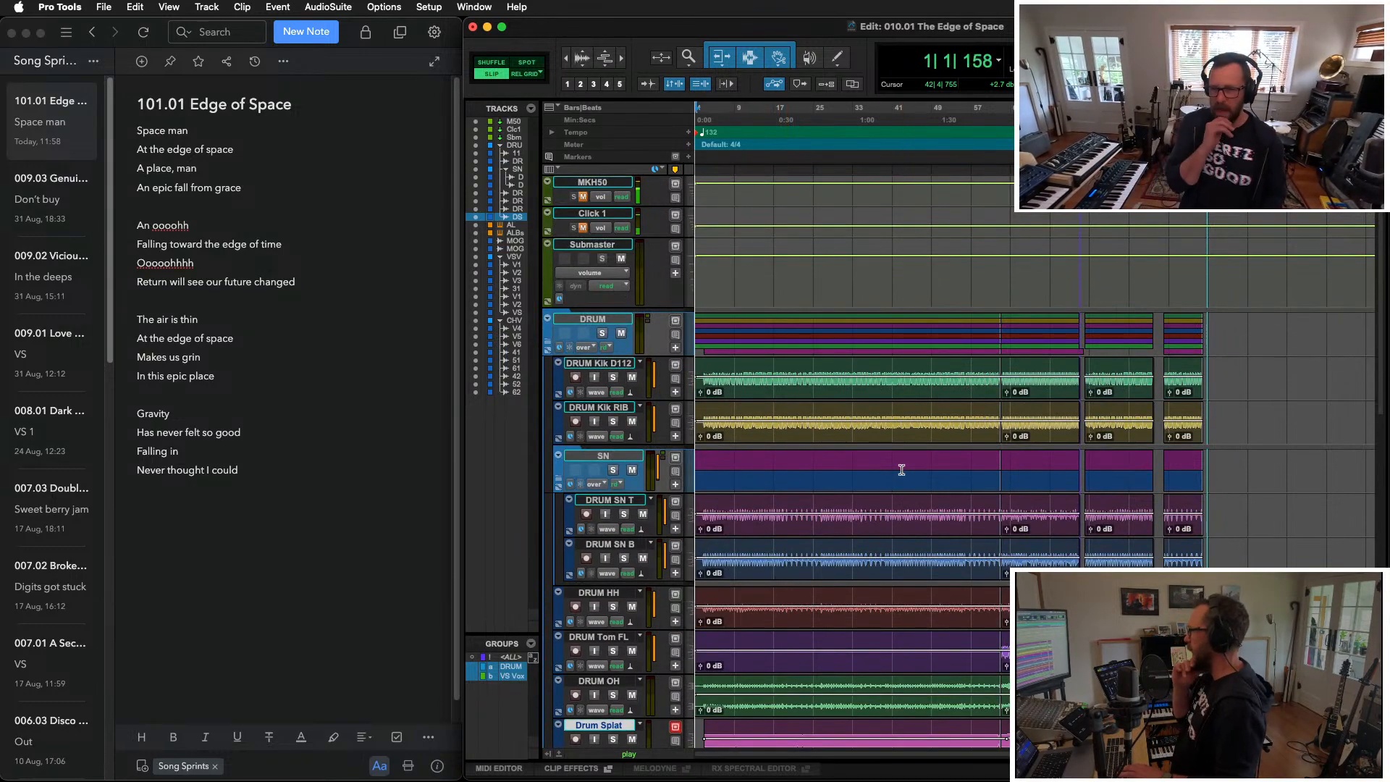
pyautogui.press('super+bracketright')
pyautogui.press('super+bracketright')
pyautogui.press('super+bracketright')
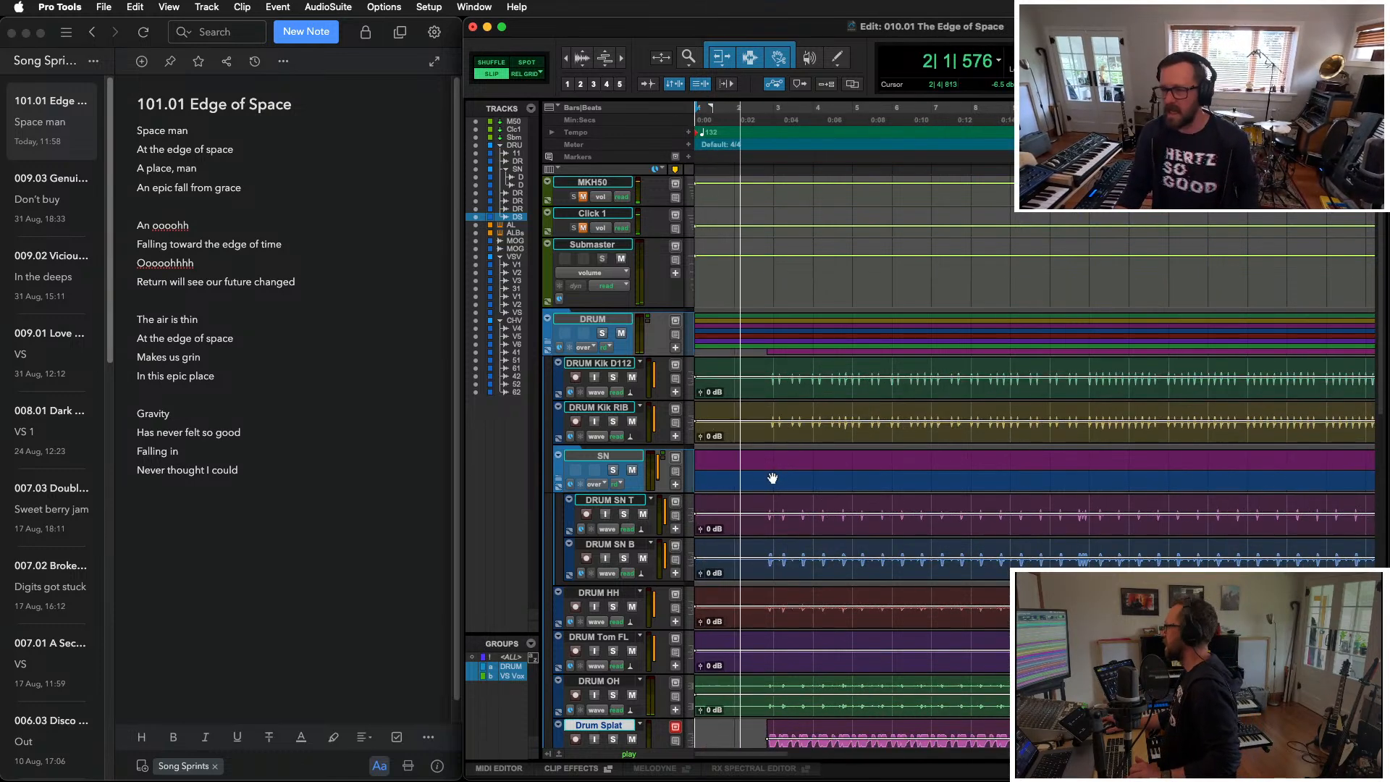
pyautogui.press('super+bracketright')
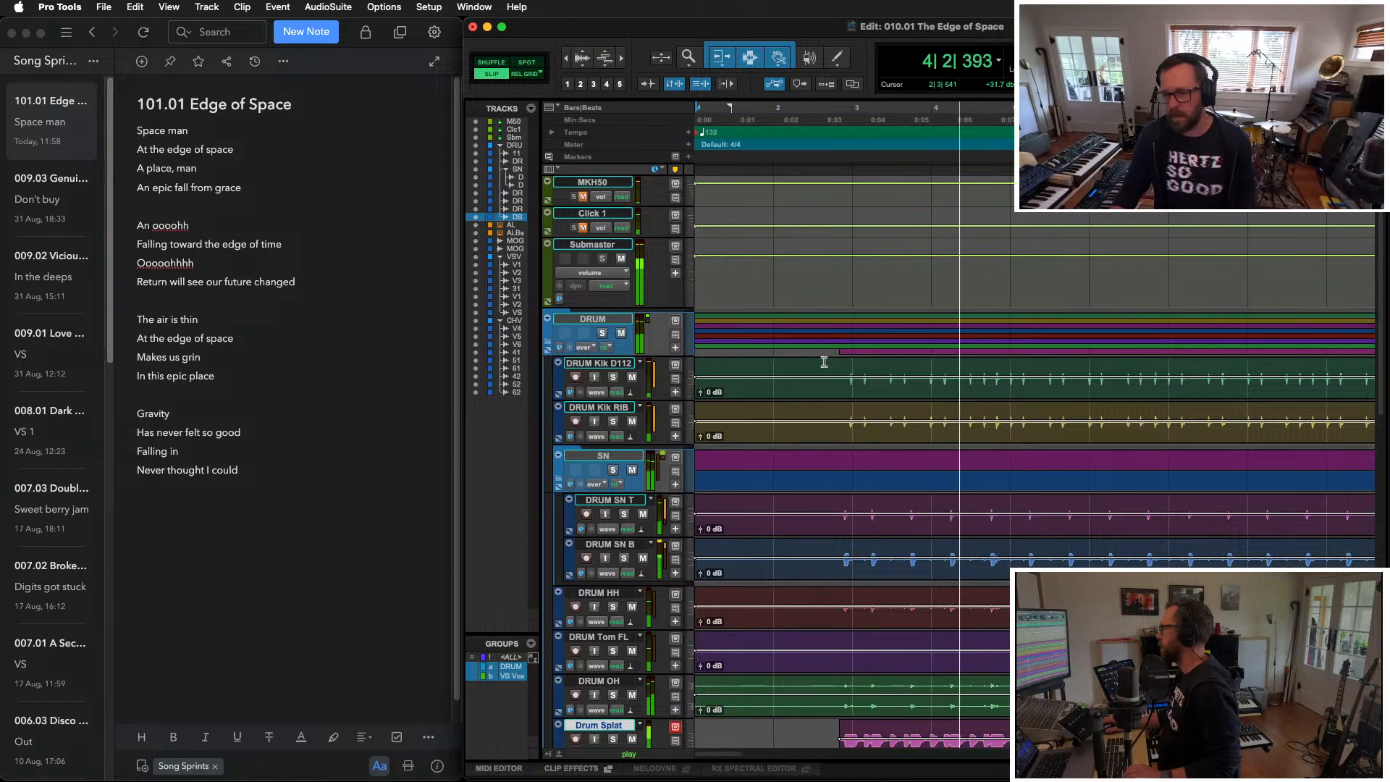
pyautogui.moveTo(824, 362); pyautogui.dragTo(653, 650)
pyautogui.press('Delete')
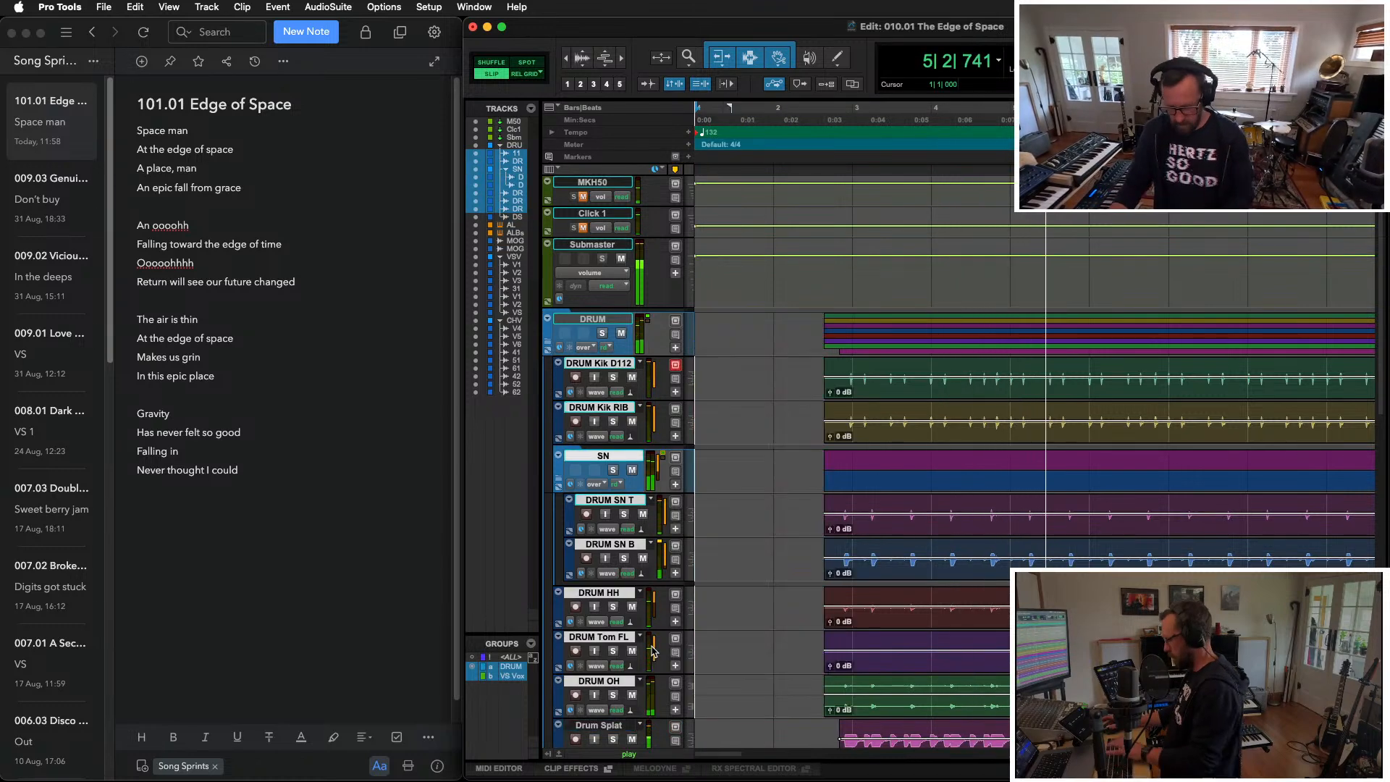
pyautogui.press('space')
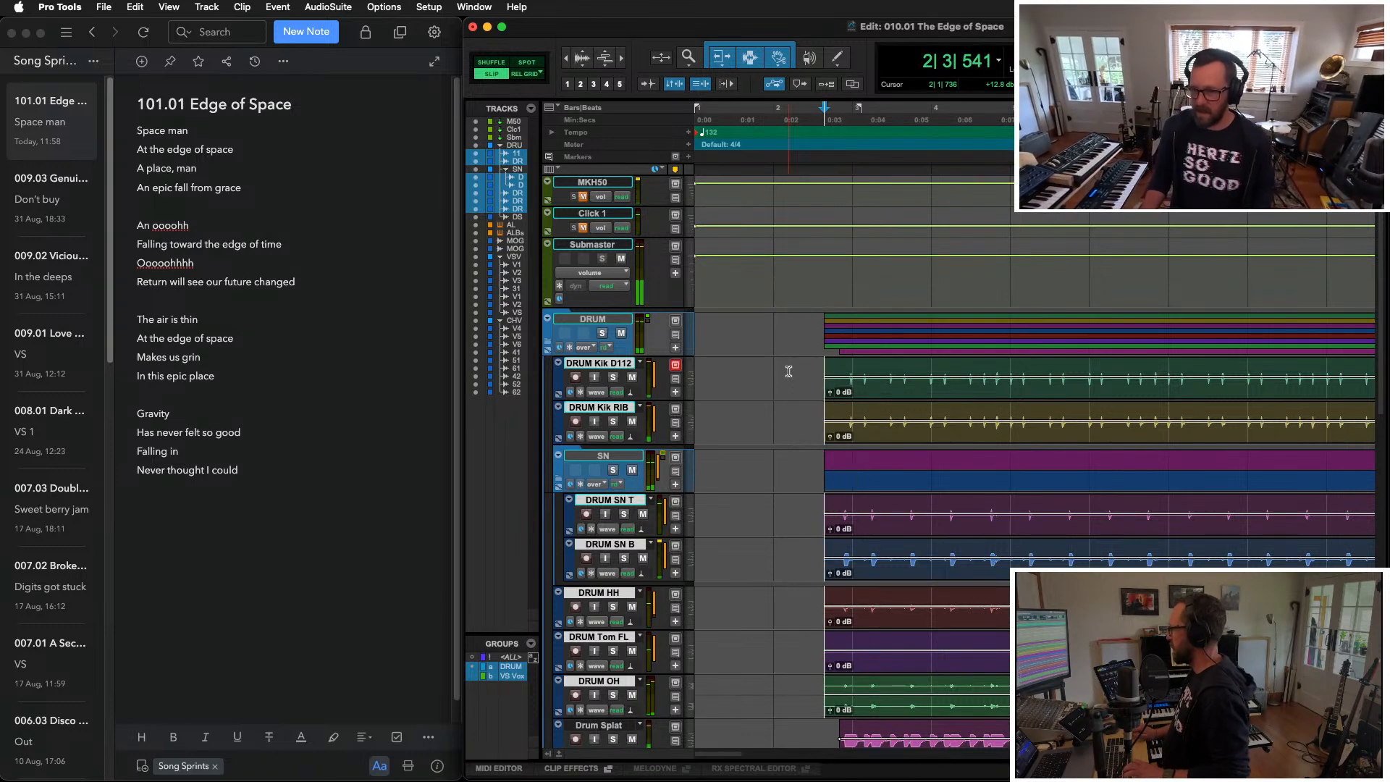
# Step: Add a marker named START at 2|3|541, where the trimmed drum clips begin
pyautogui.press('KP_Enter')
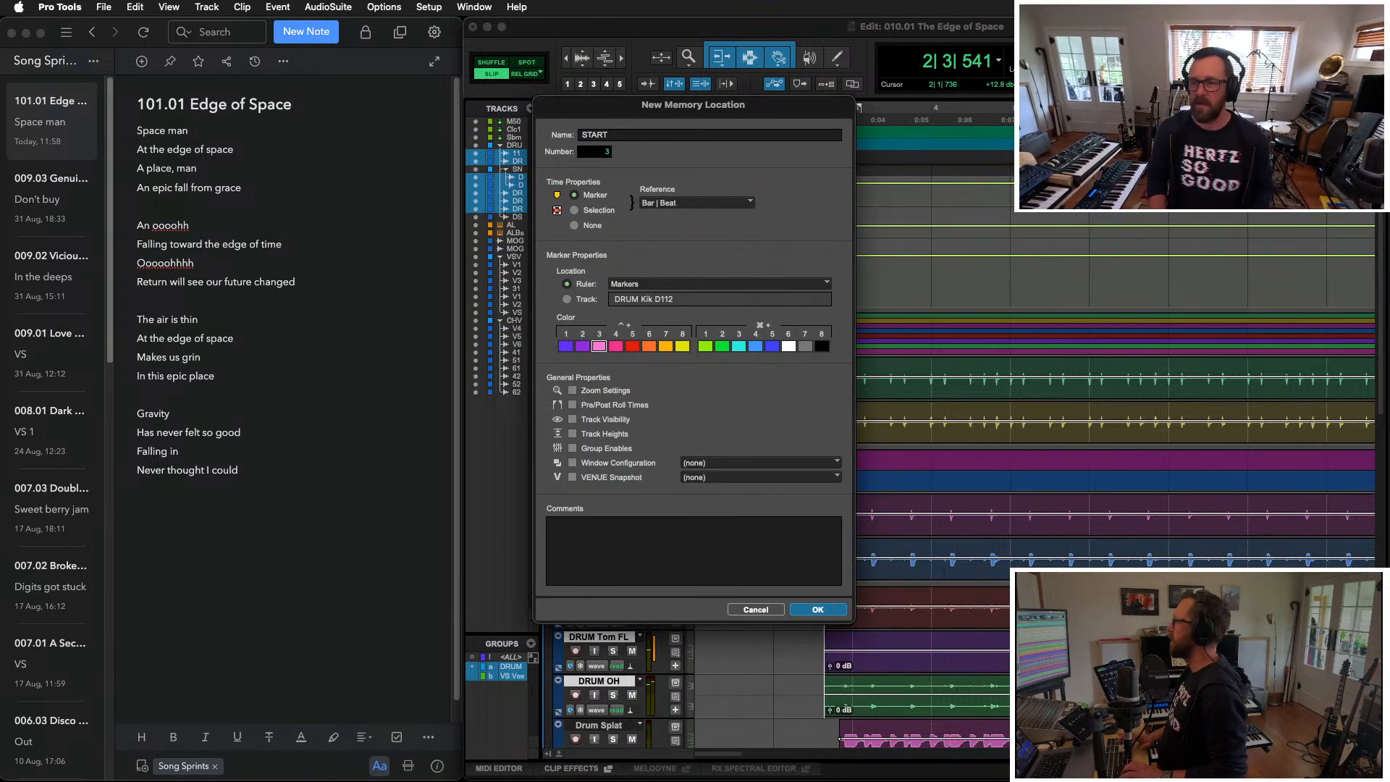
pyautogui.write('START')
pyautogui.press('Return')
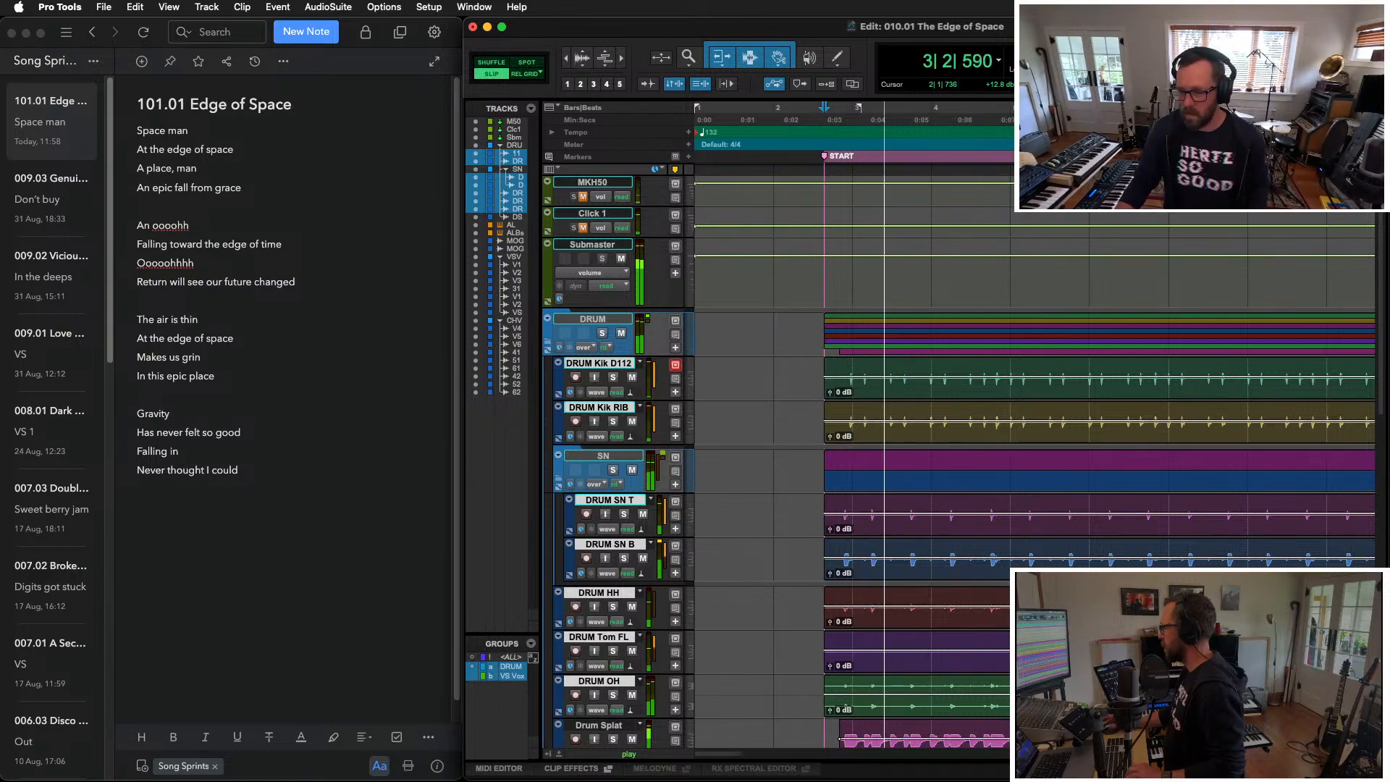
# Step: Switch to the Mix window during playback from START and lower the MOOG track's volume to -7.3 dB
pyautogui.press('r')
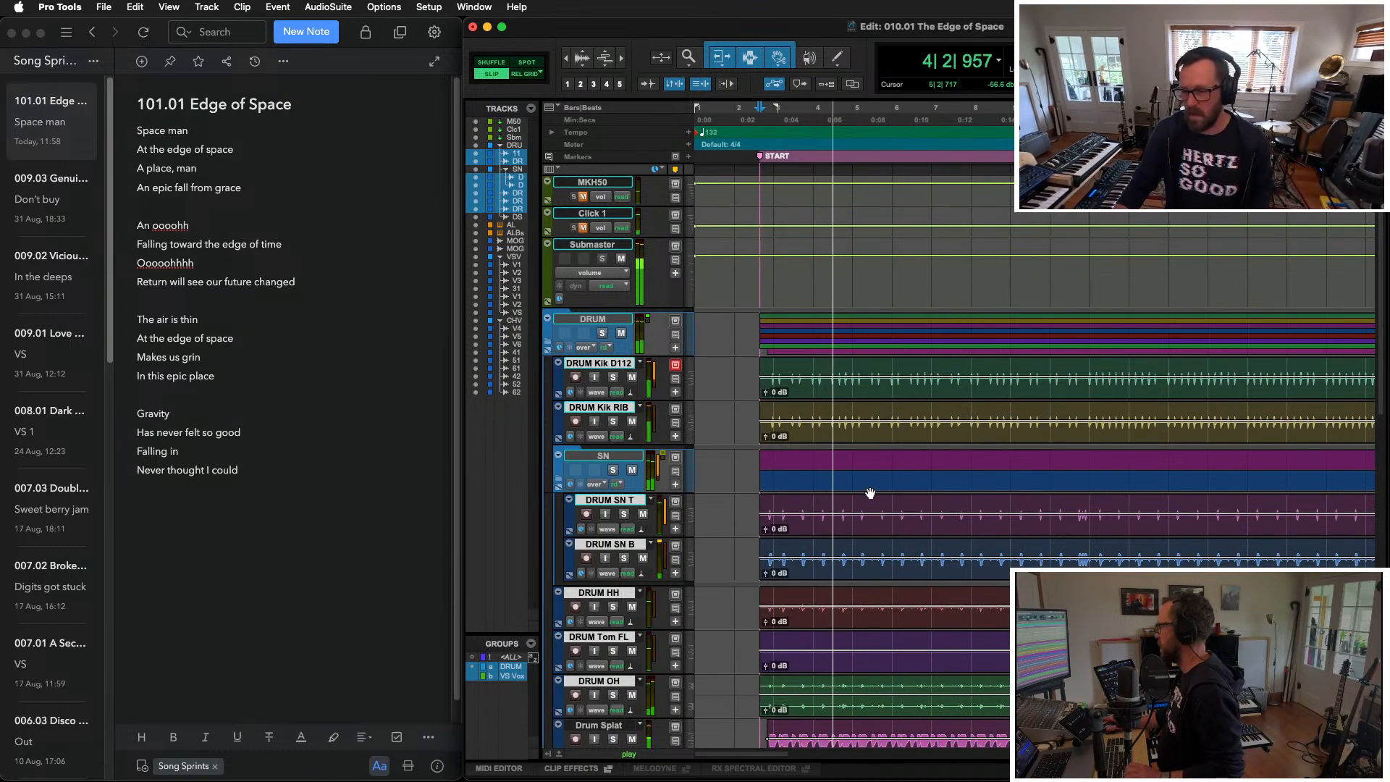
pyautogui.scroll(-10, 870, 493)
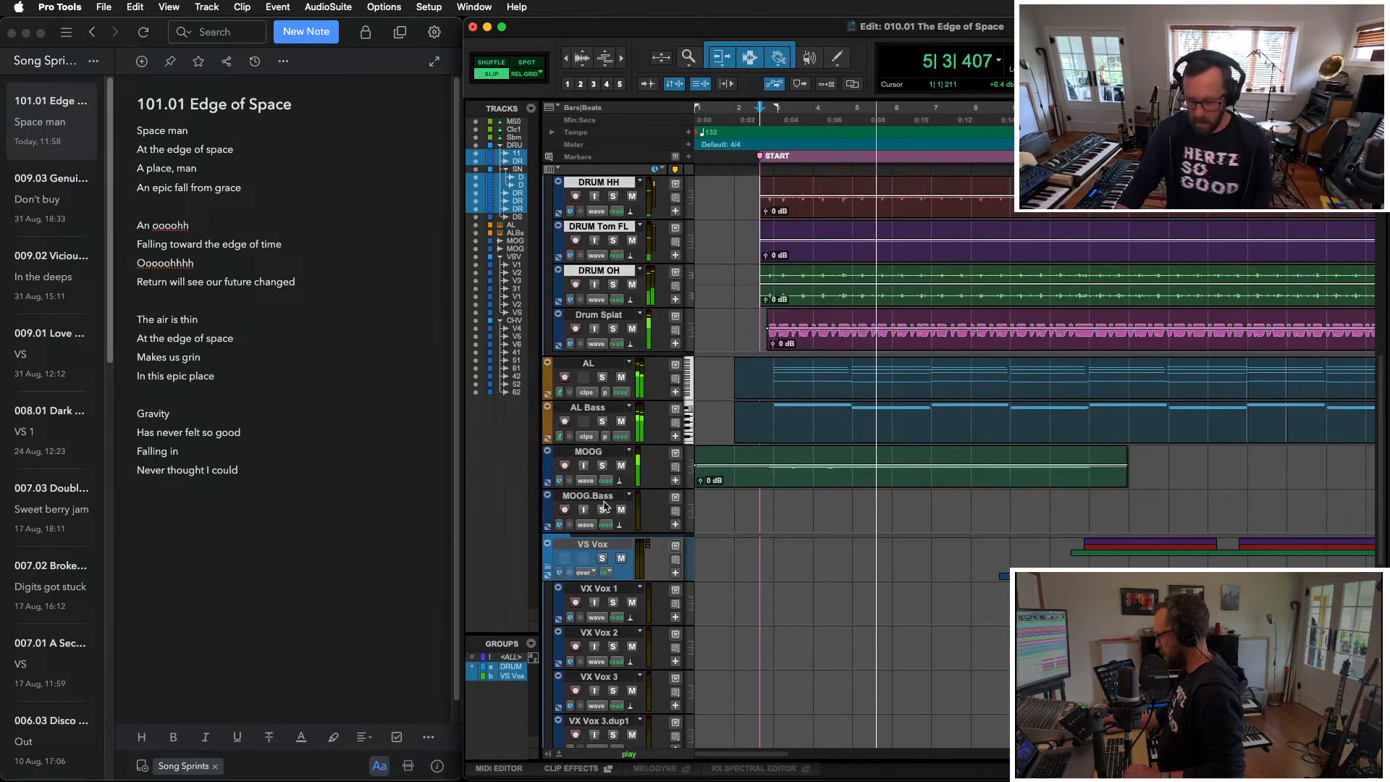
pyautogui.press('super+equal')
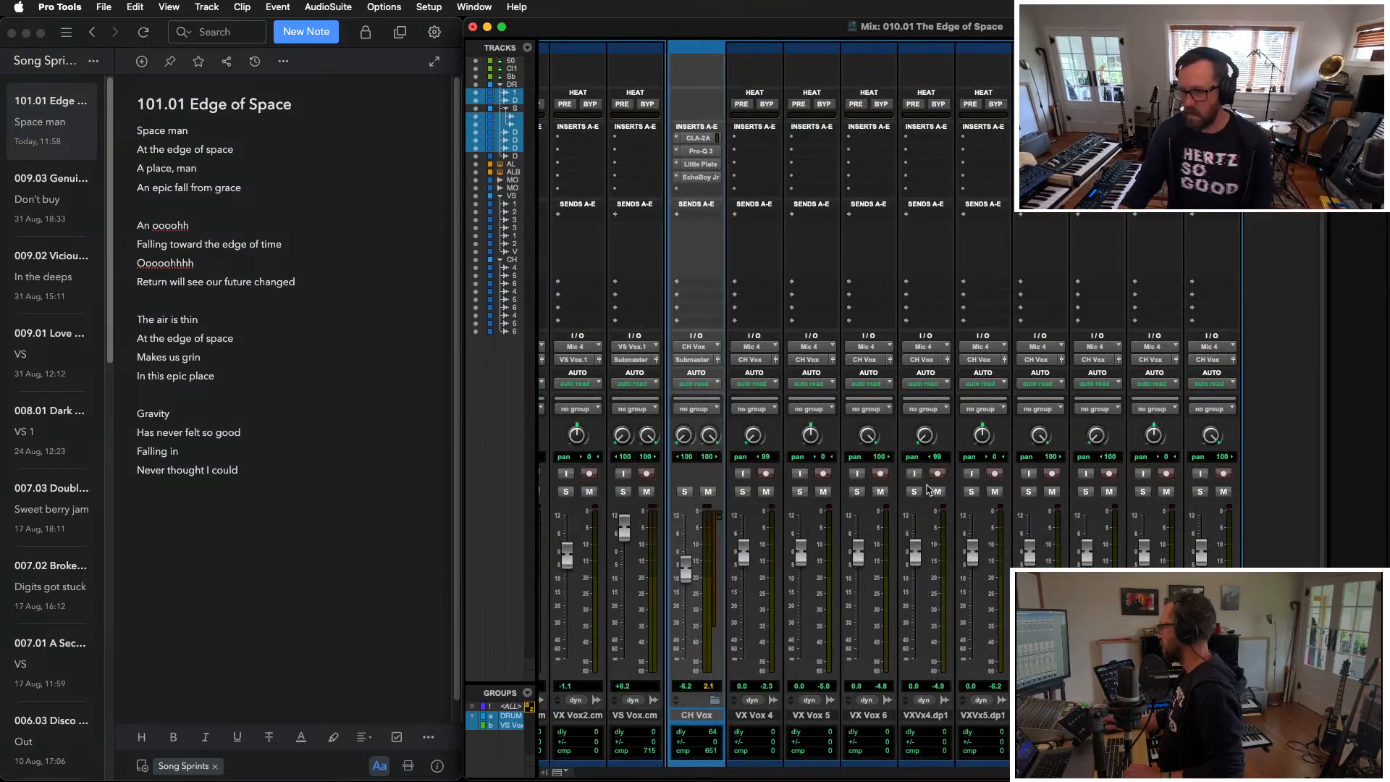
pyautogui.hscroll(-10, 929, 489)
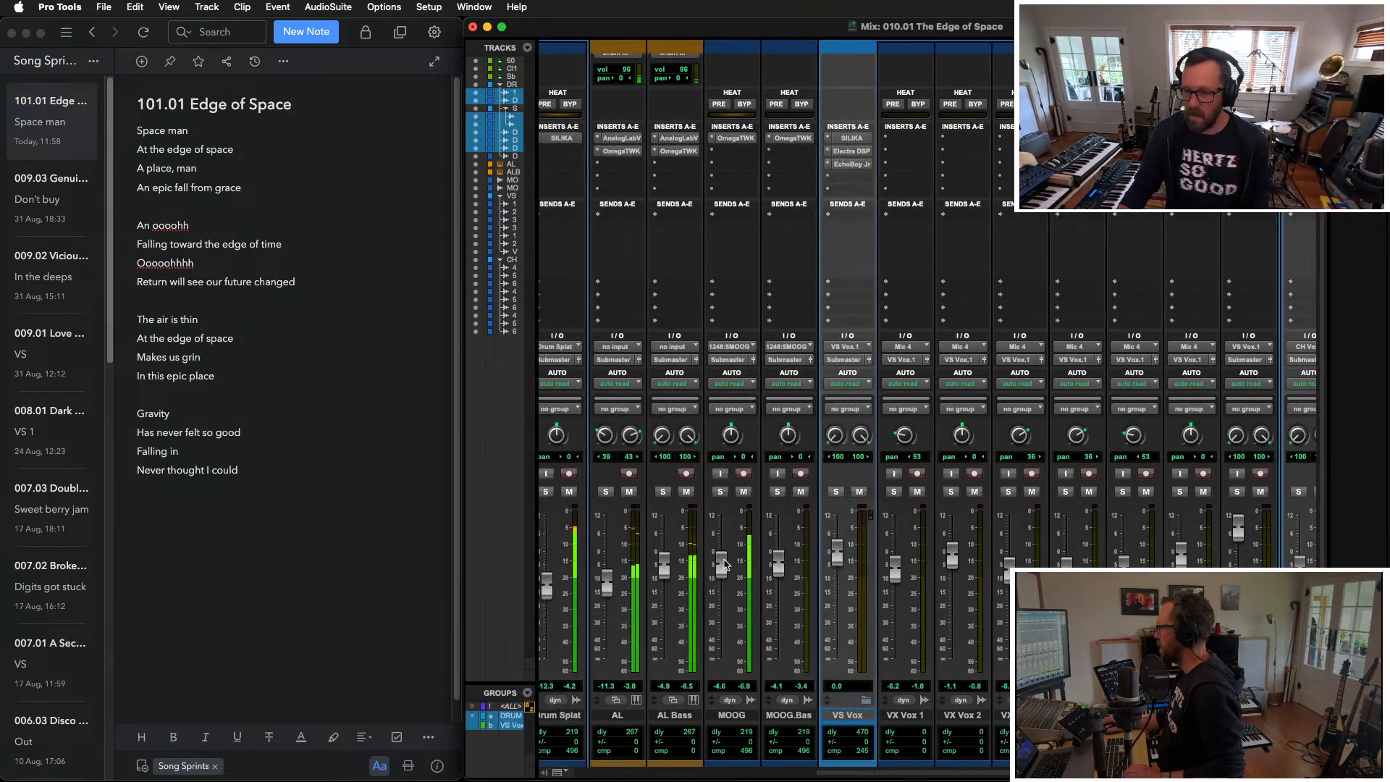
# Step: Insert EchoBoy (mono/stereo) after OmegaTWK on the MOOG track, set its echo time to a 1/16th note, and close the plug-in window
pyautogui.click(733, 153)
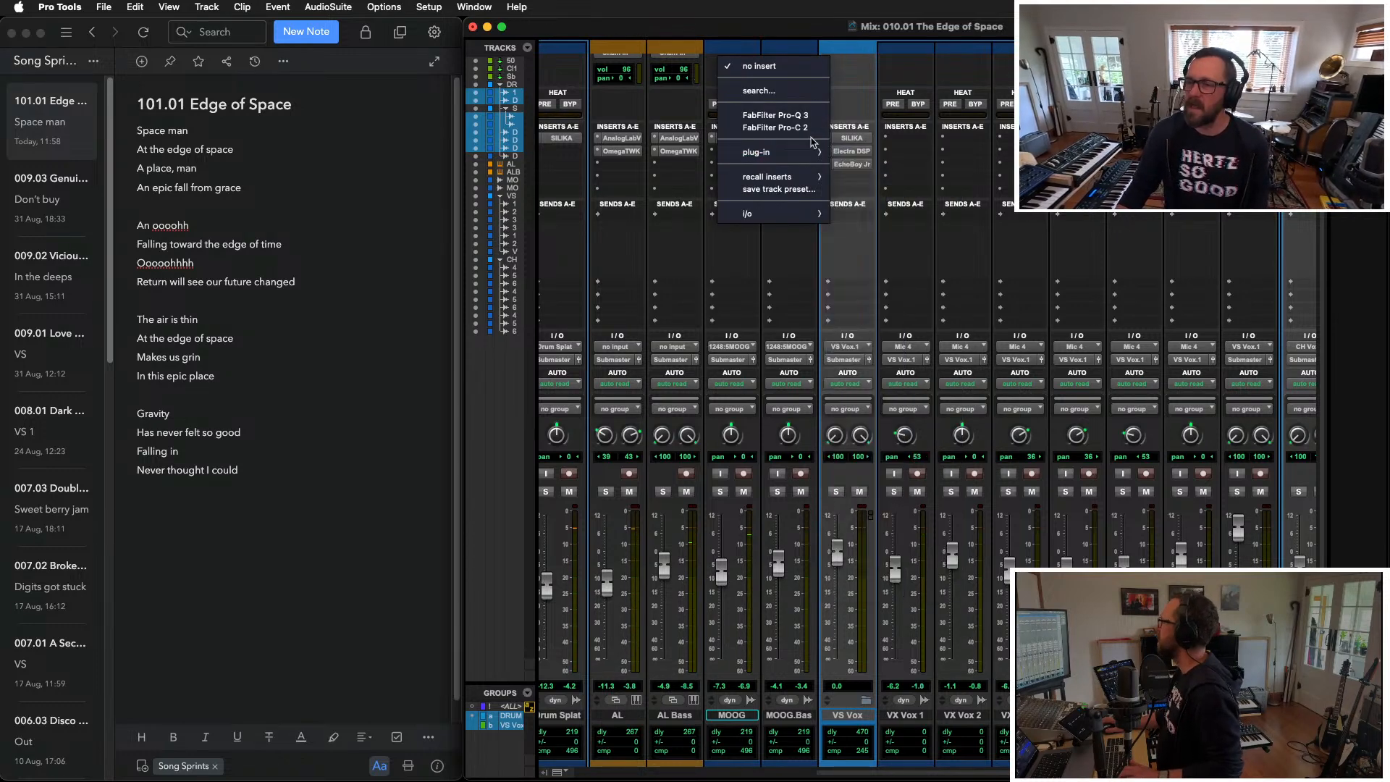
pyautogui.moveTo(813, 152)
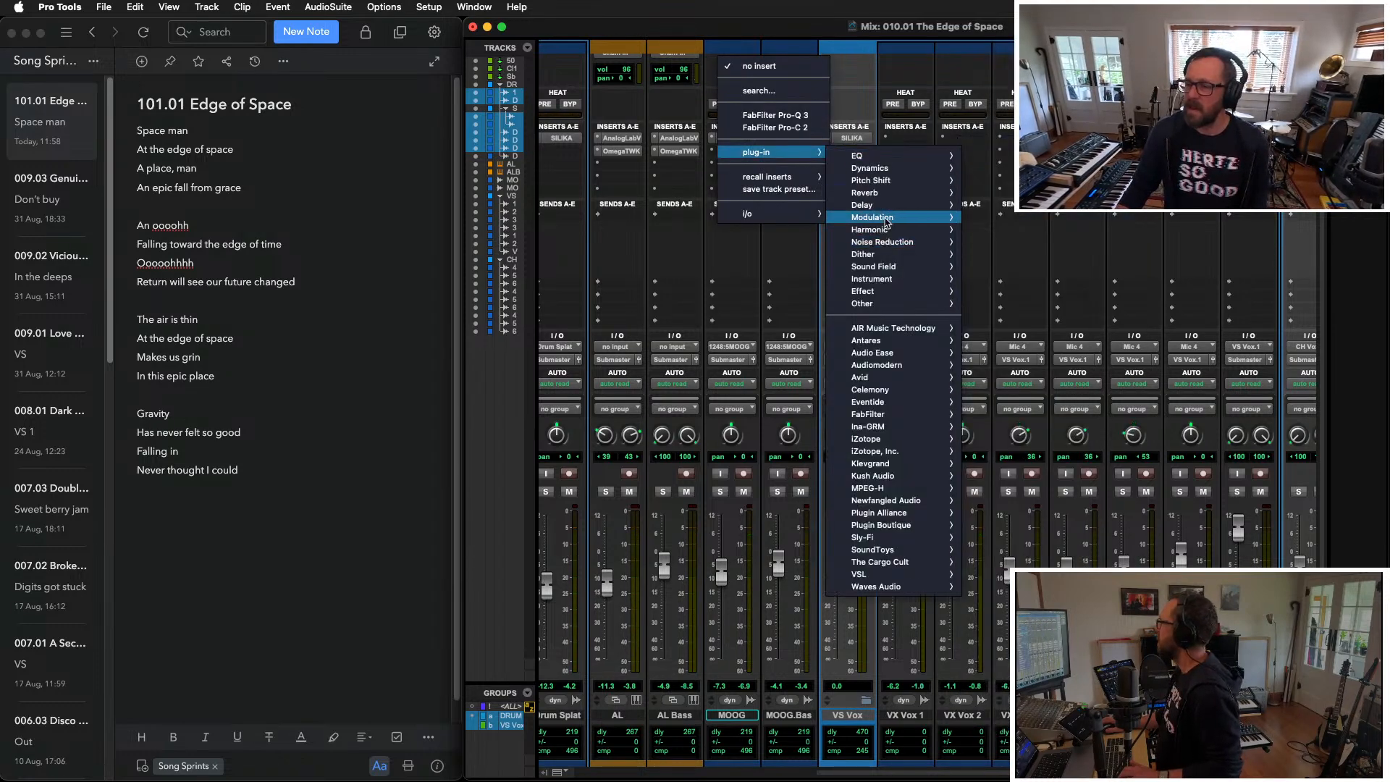
pyautogui.moveTo(884, 220)
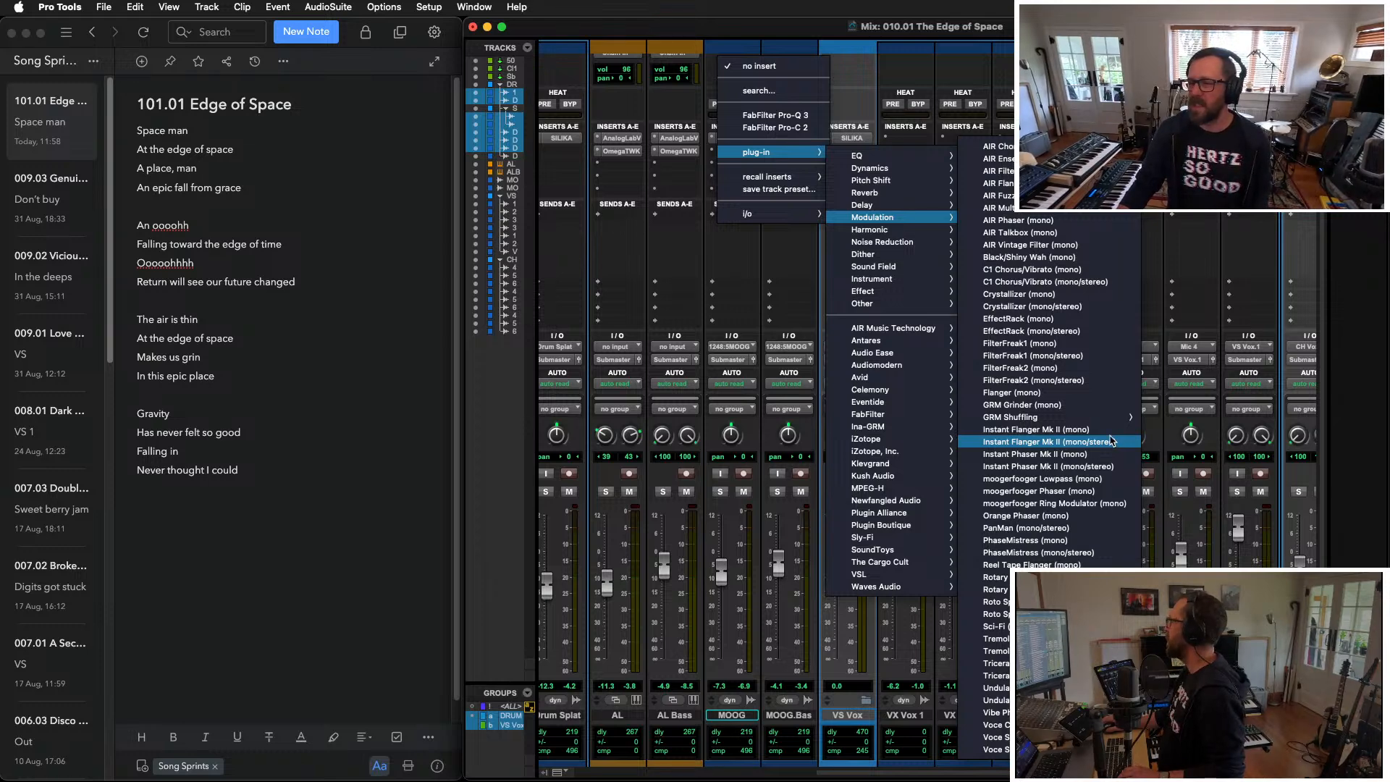
pyautogui.moveTo(927, 205)
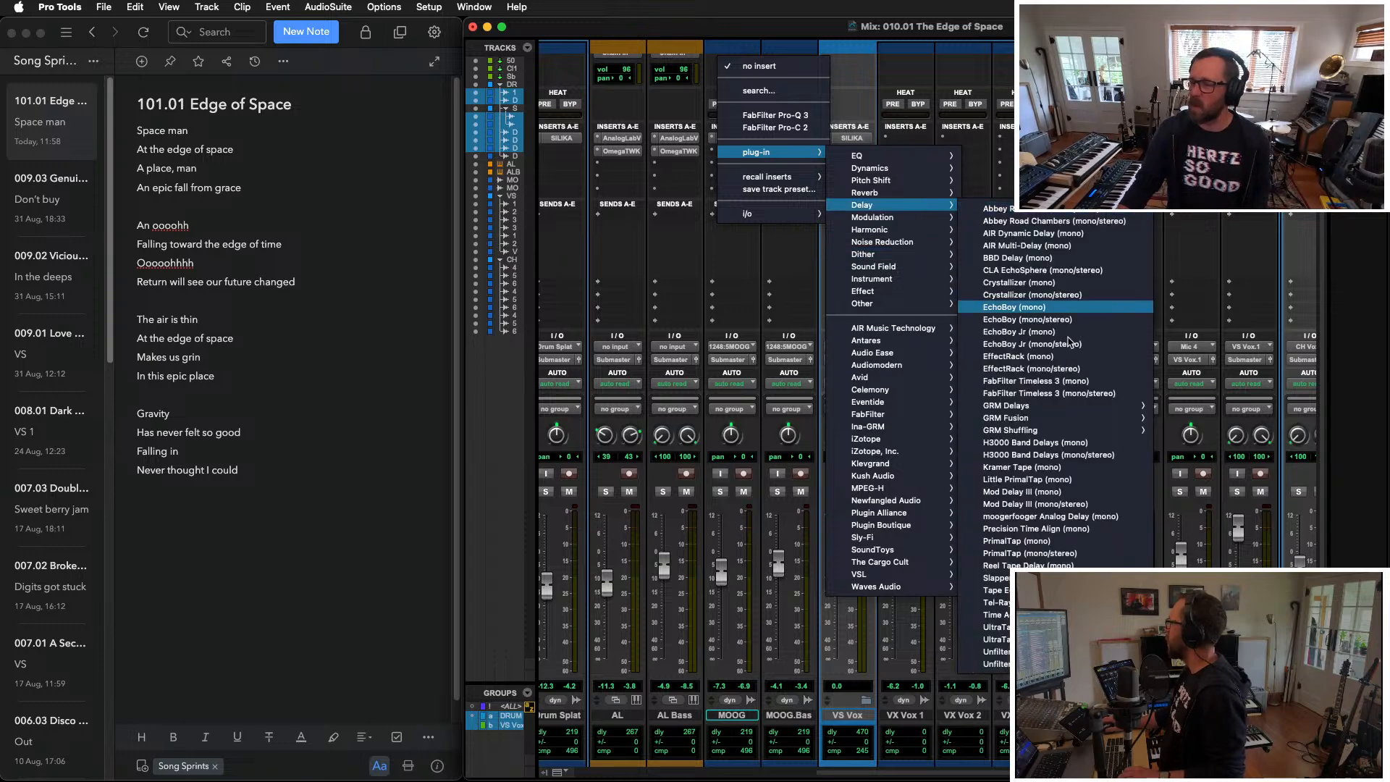
pyautogui.click(1102, 330)
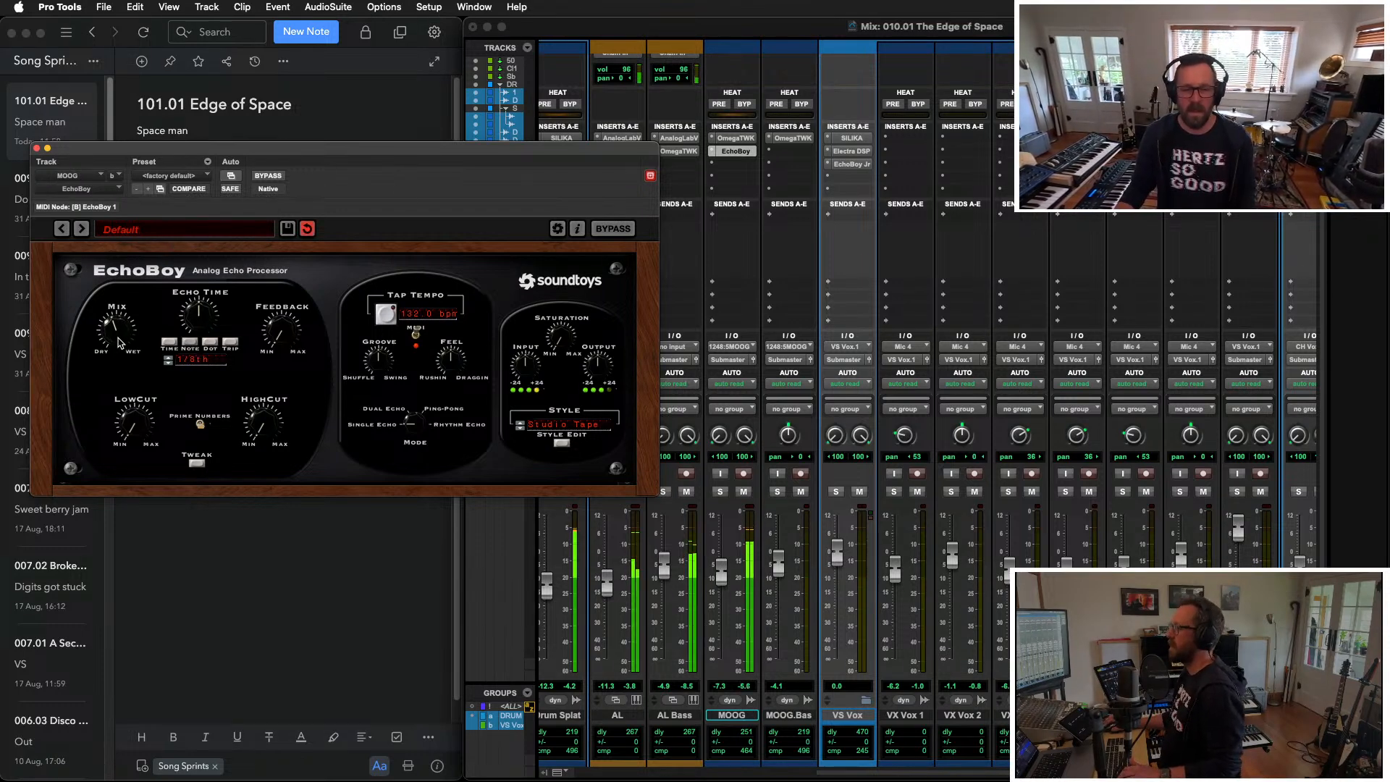
pyautogui.moveTo(350, 149); pyautogui.dragTo(364, 176)
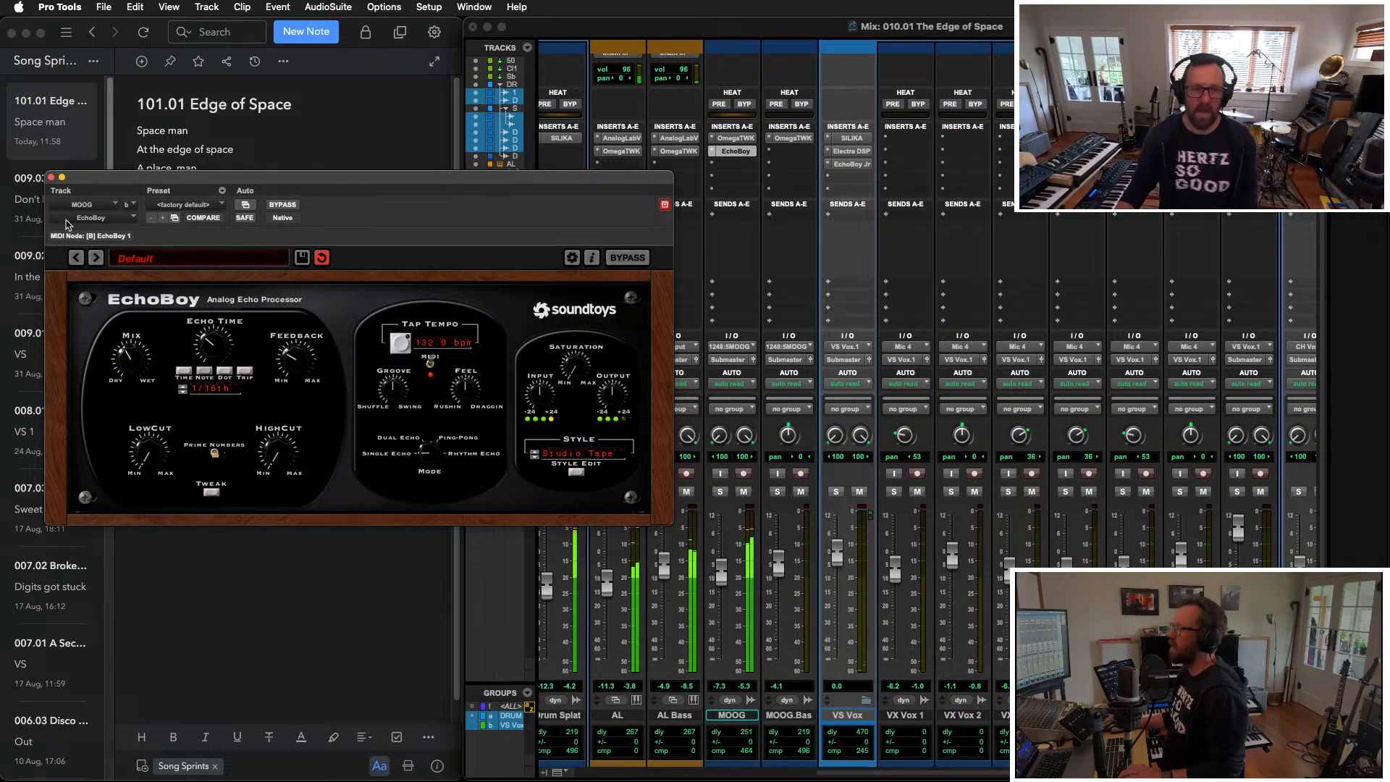
pyautogui.click(52, 177)
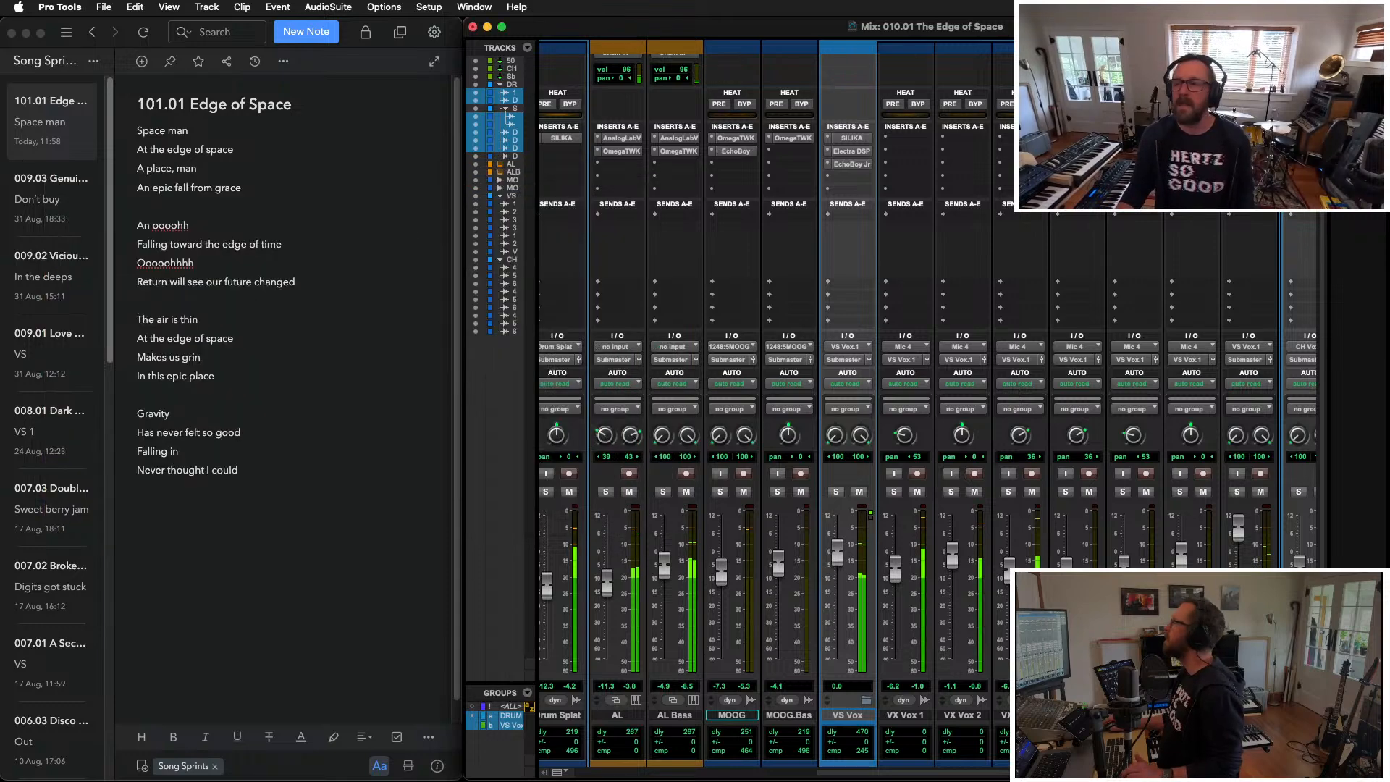
# Step: Review the arrangement in the Edit window during playback, from the drum and synth tracks down to the vocal tracks
pyautogui.click(489, 371)
pyautogui.press('super+equal')
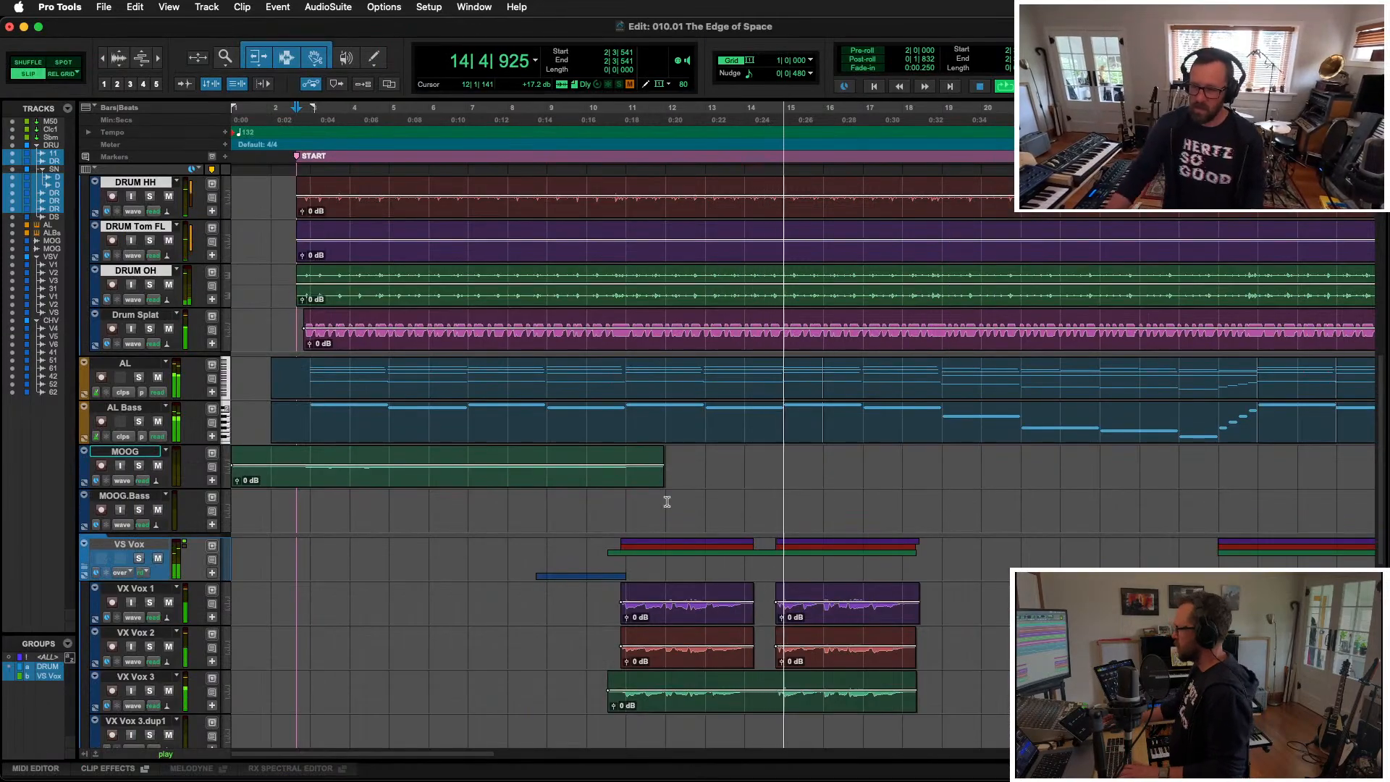
pyautogui.scroll(-5, 615, 550)
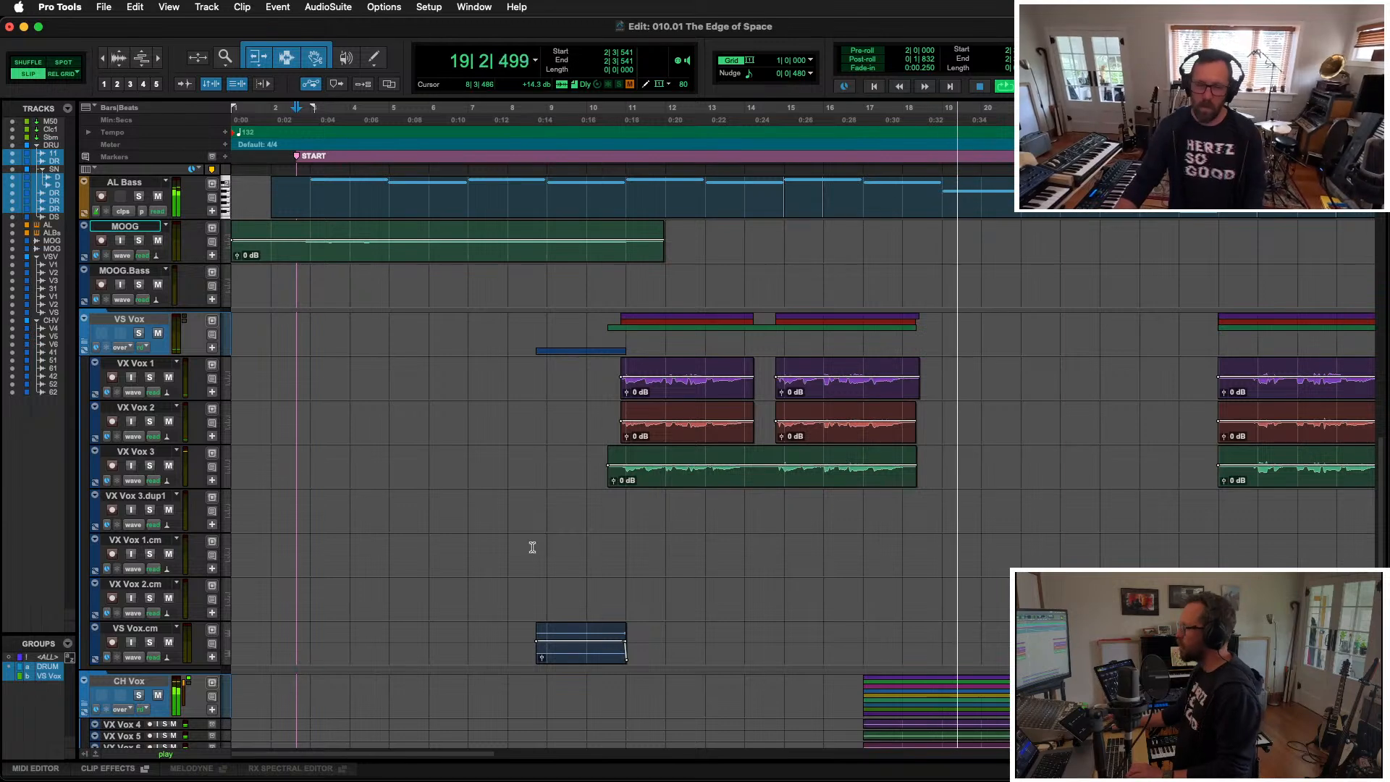
pyautogui.press('r')
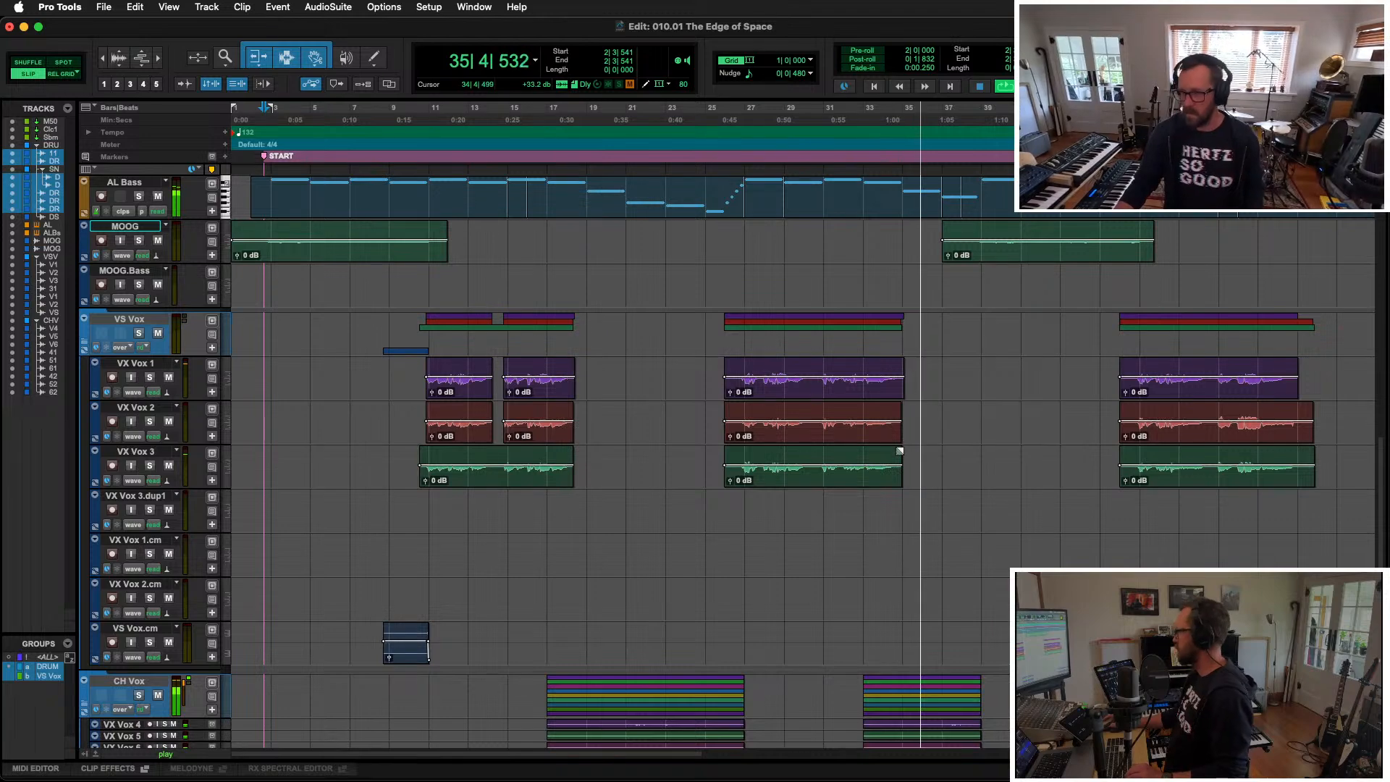
pyautogui.scroll(3, 916, 443)
pyautogui.scroll(-2, 918, 442)
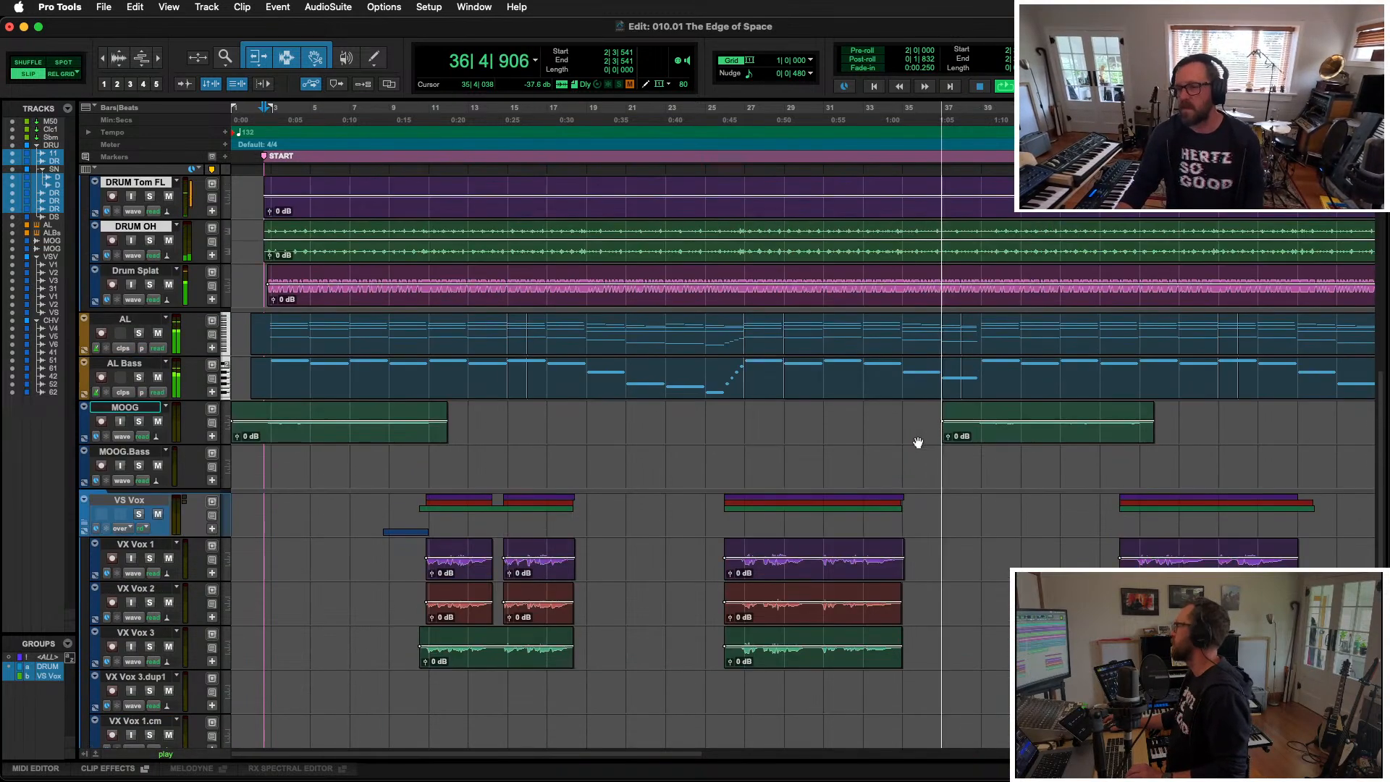
pyautogui.scroll(-2, 918, 442)
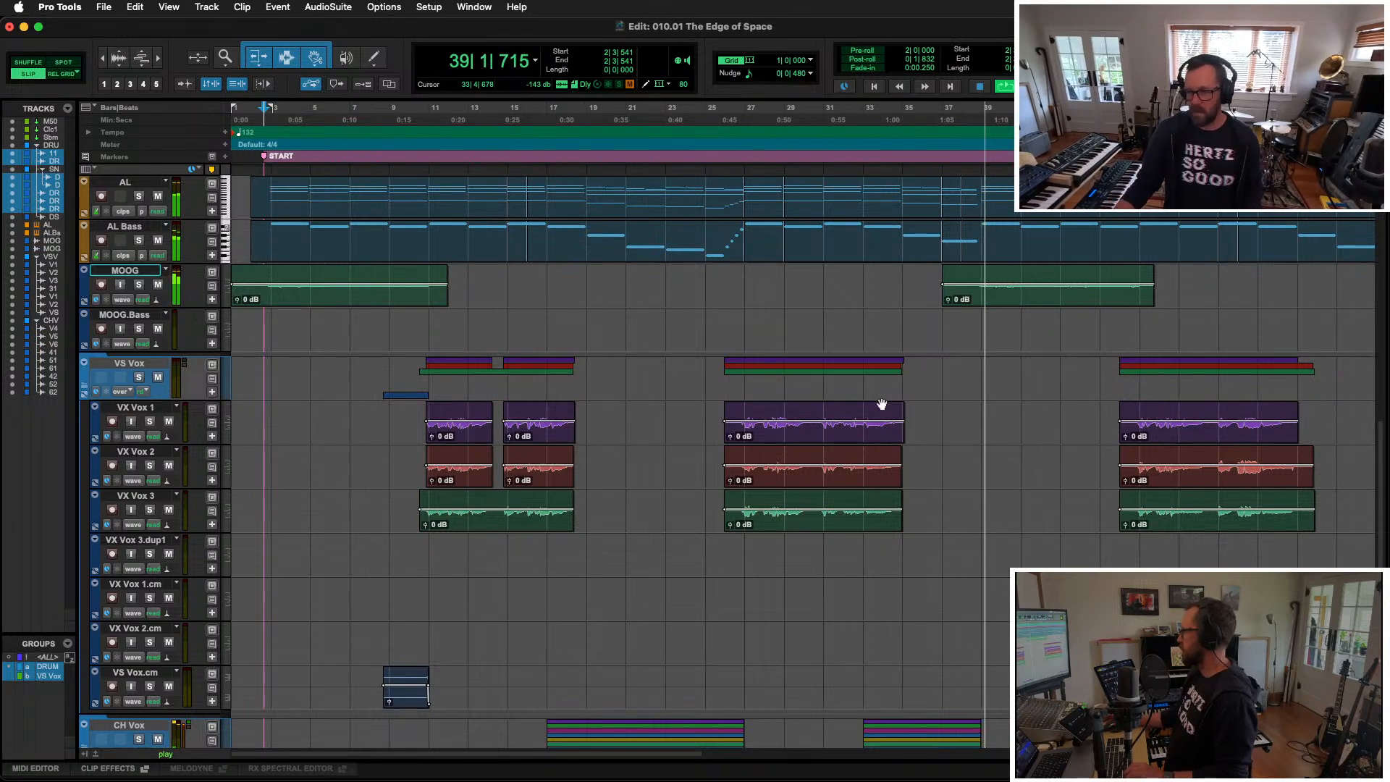
pyautogui.press('super+bracketleft')
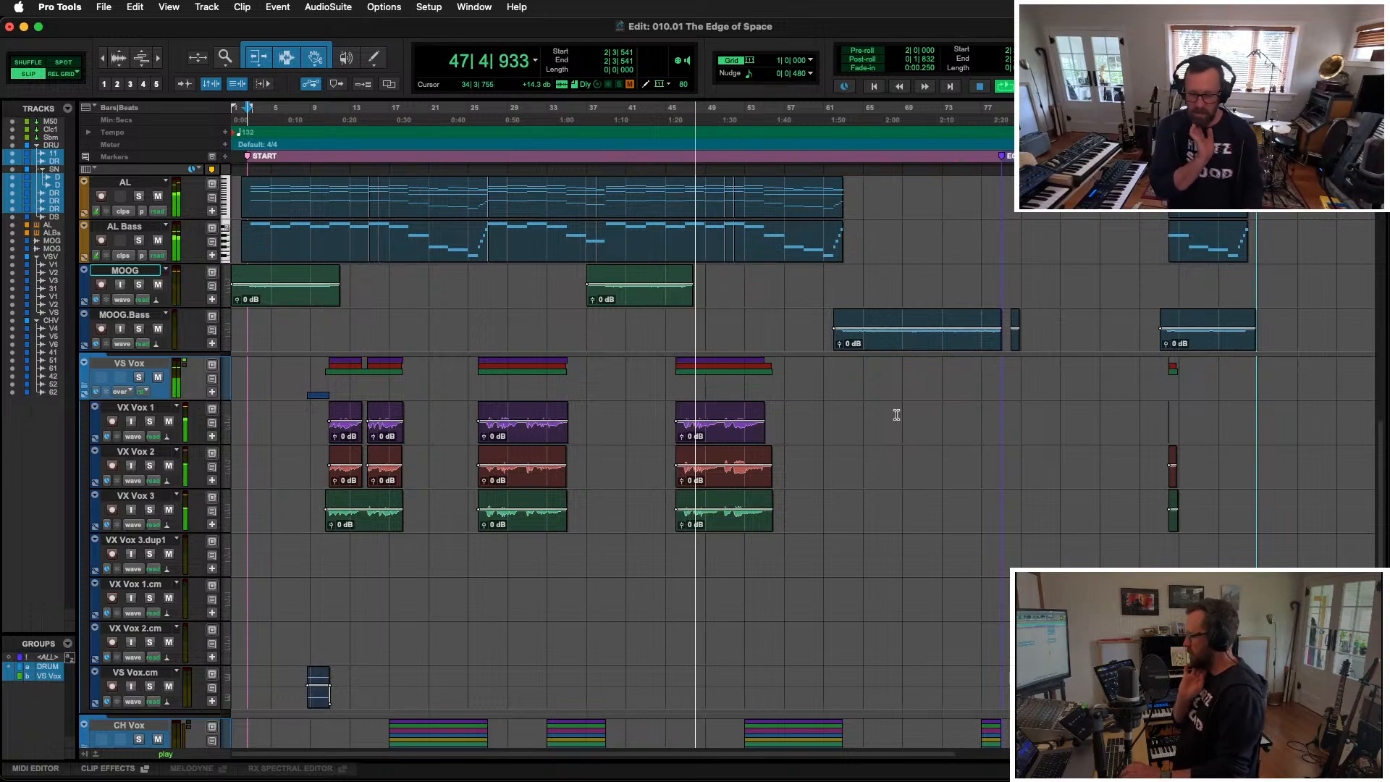
# Step: Add a send from VS Vox to a new stereo aux input track named Vox FX, with the send level at 0.0 dB
pyautogui.press('super+equal')
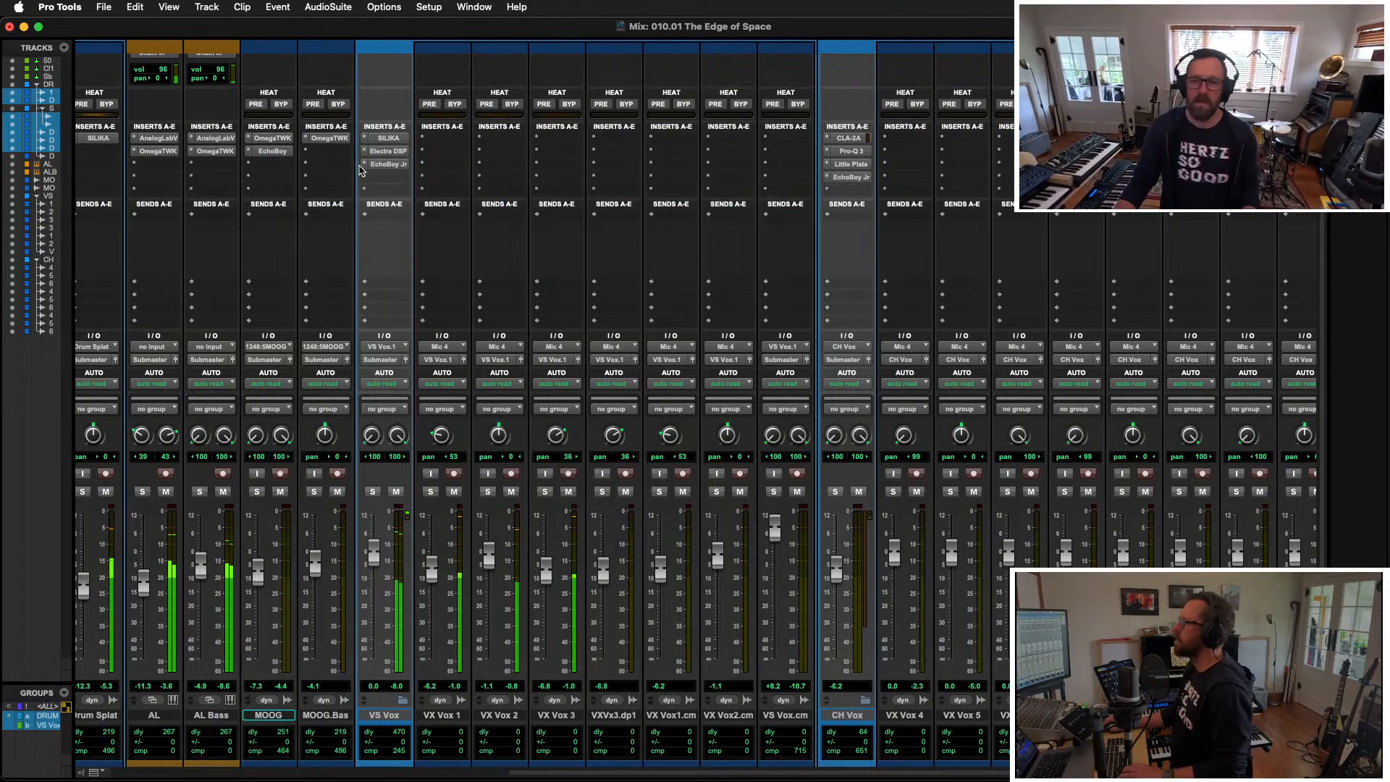
pyautogui.click(369, 217)
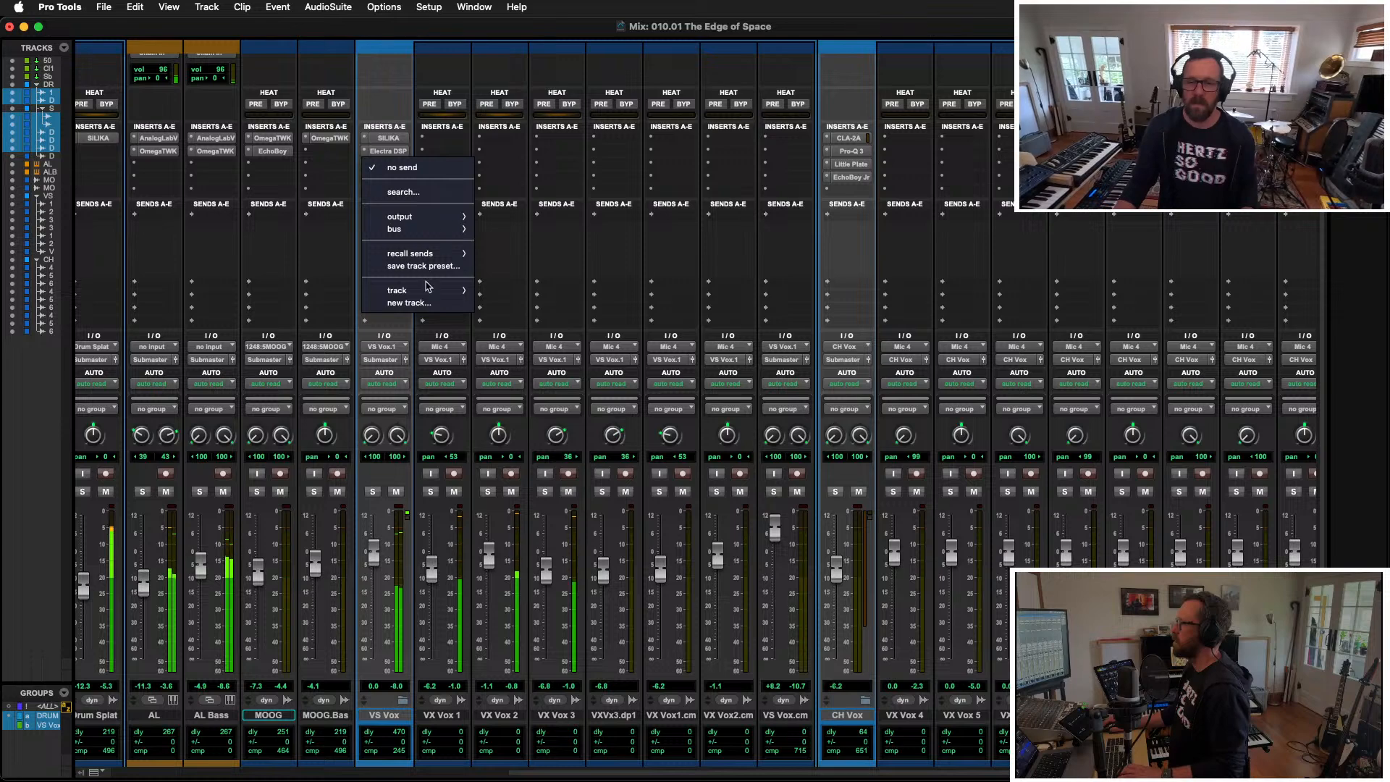
pyautogui.click(416, 304)
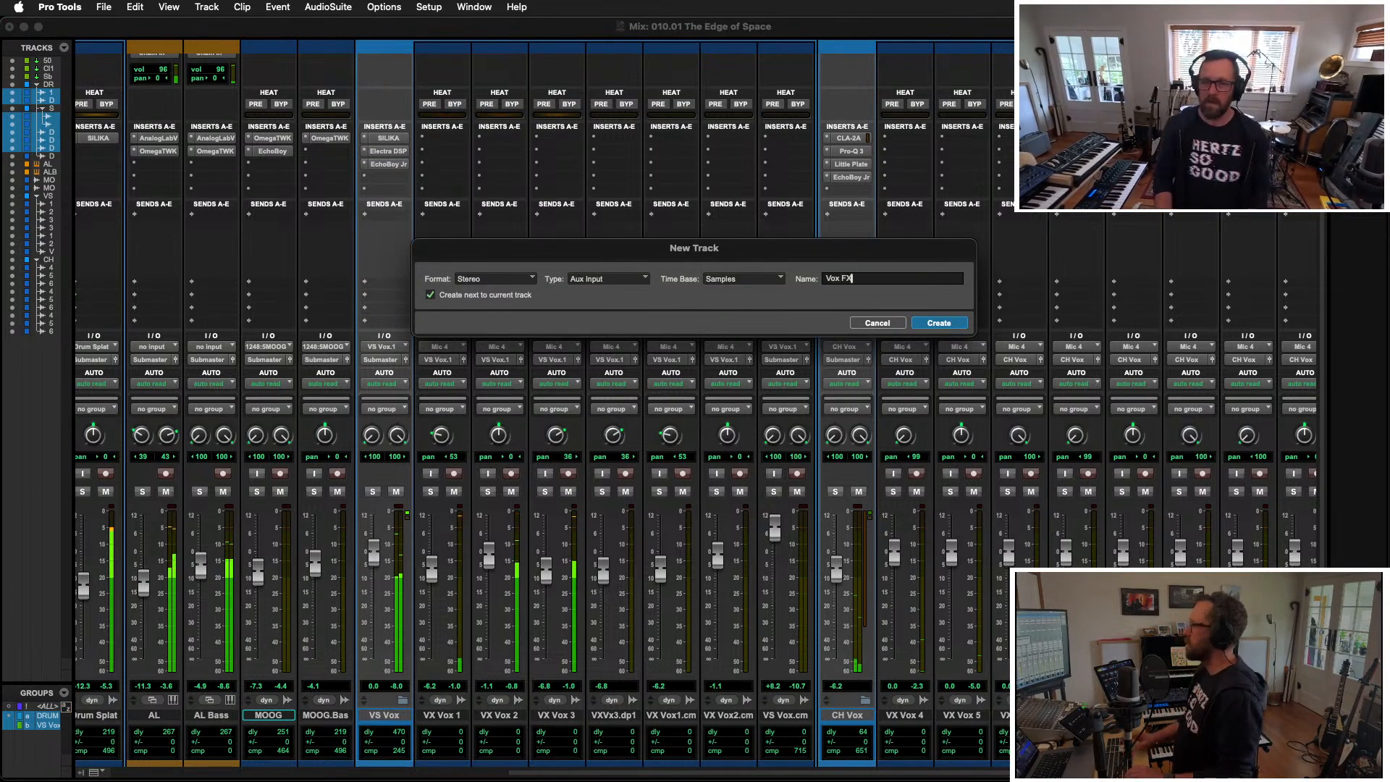
pyautogui.press('Return')
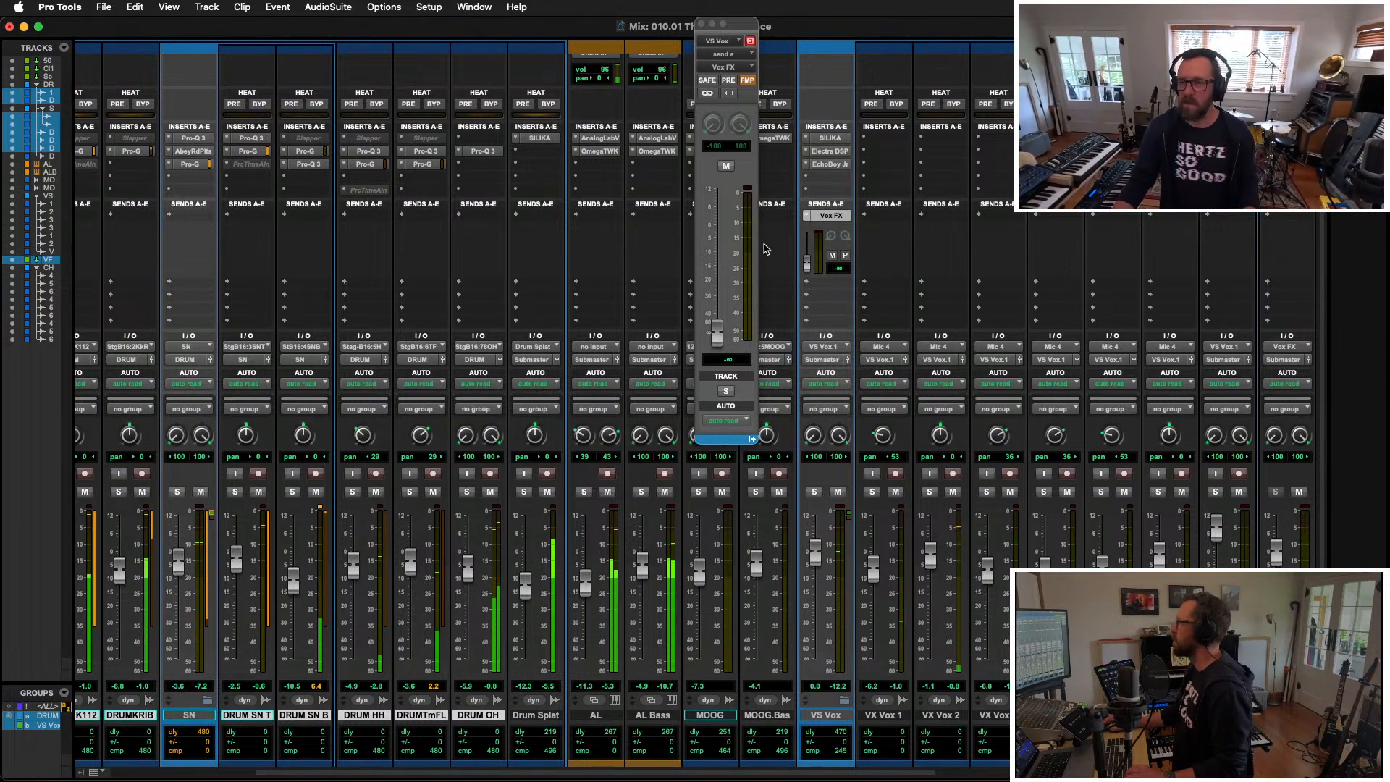
pyautogui.keyDown('alt'); pyautogui.click(716, 333); pyautogui.keyUp('alt')
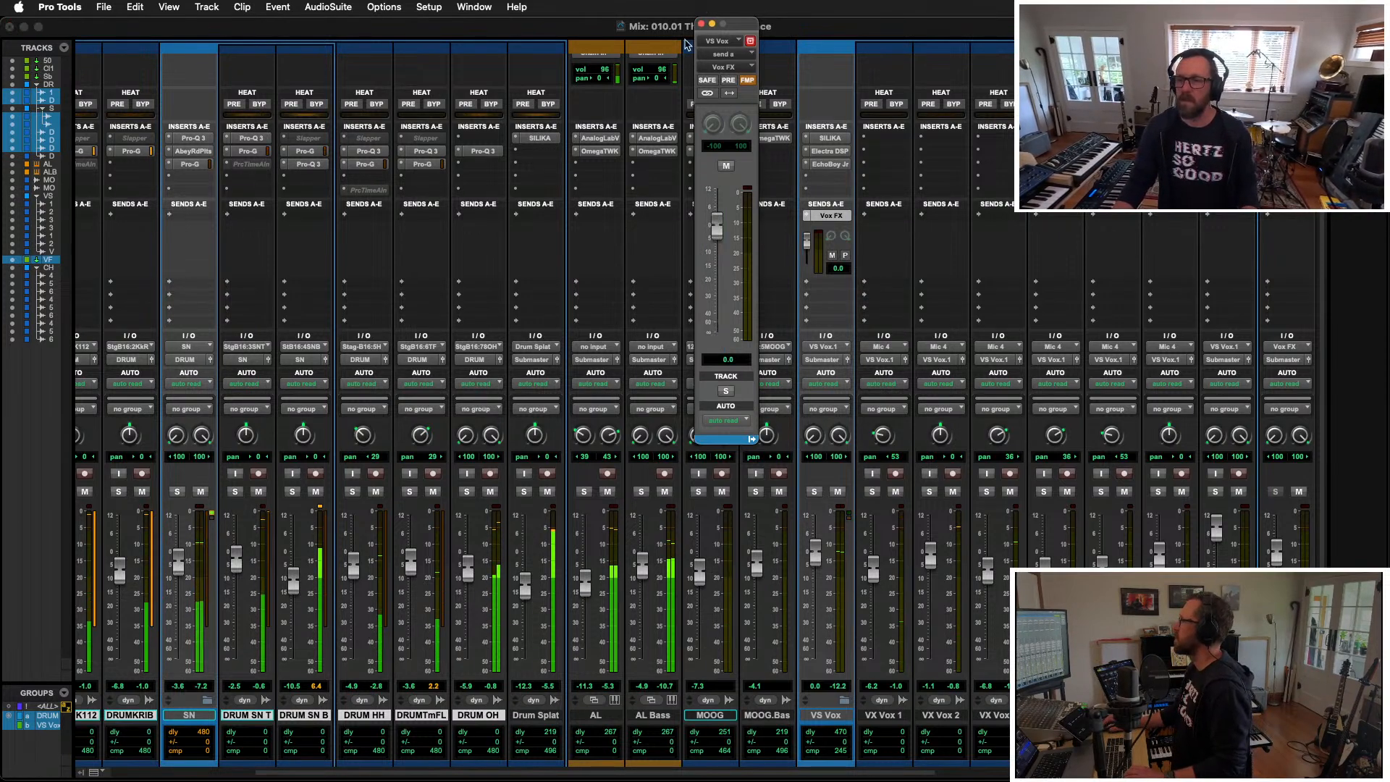
pyautogui.moveTo(740, 31); pyautogui.dragTo(532, 169)
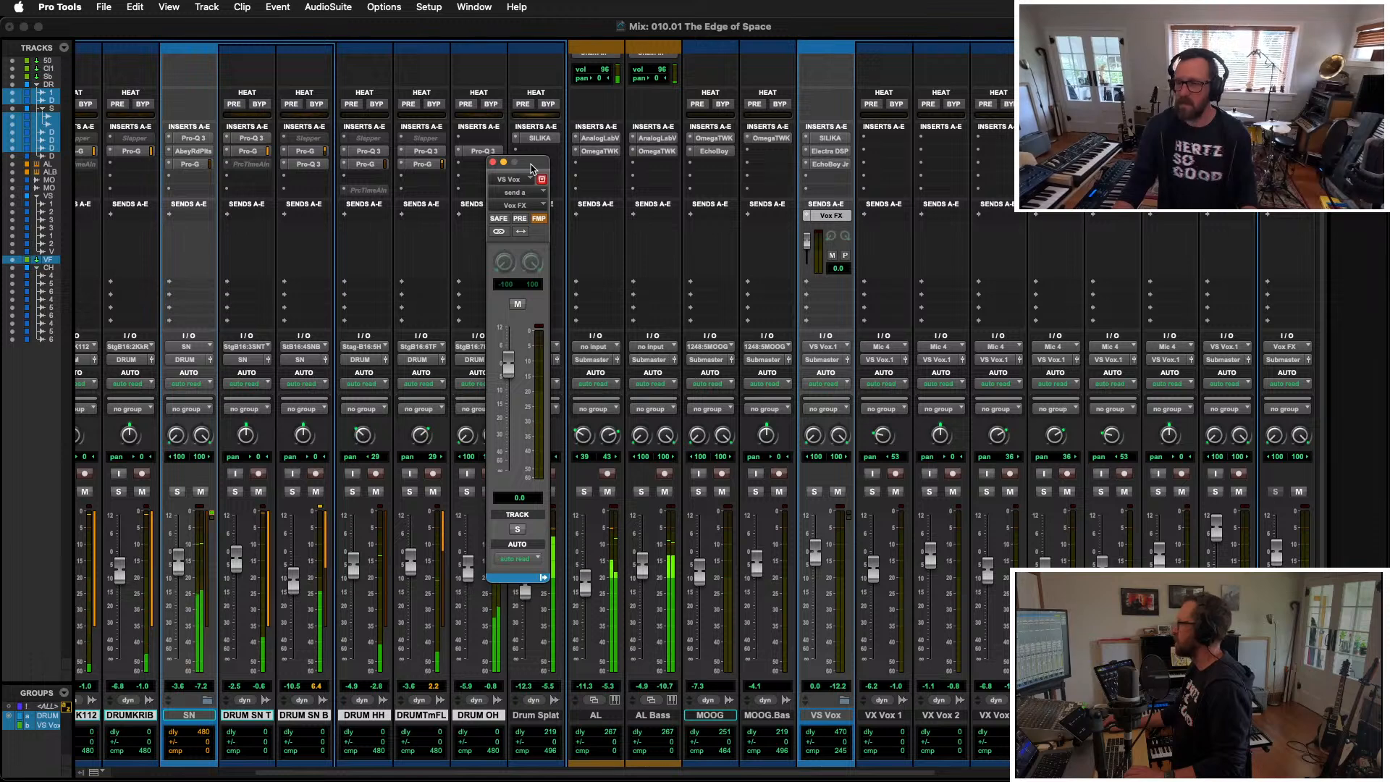
pyautogui.click(494, 161)
# Step: Insert the Soundtoys Little MicroShift (stereo) plug-in on the Vox FX track
pyautogui.hscroll(5, 960, 523)
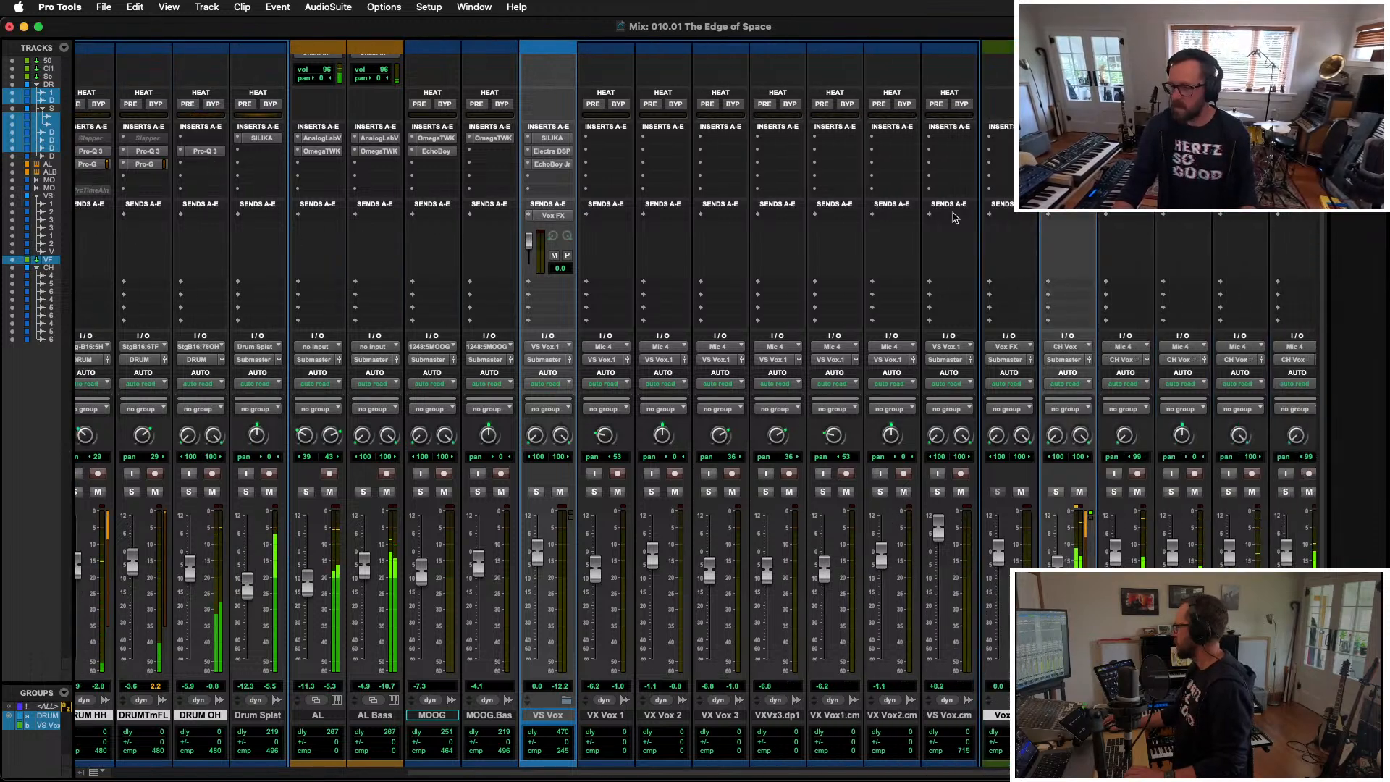
pyautogui.click(1007, 139)
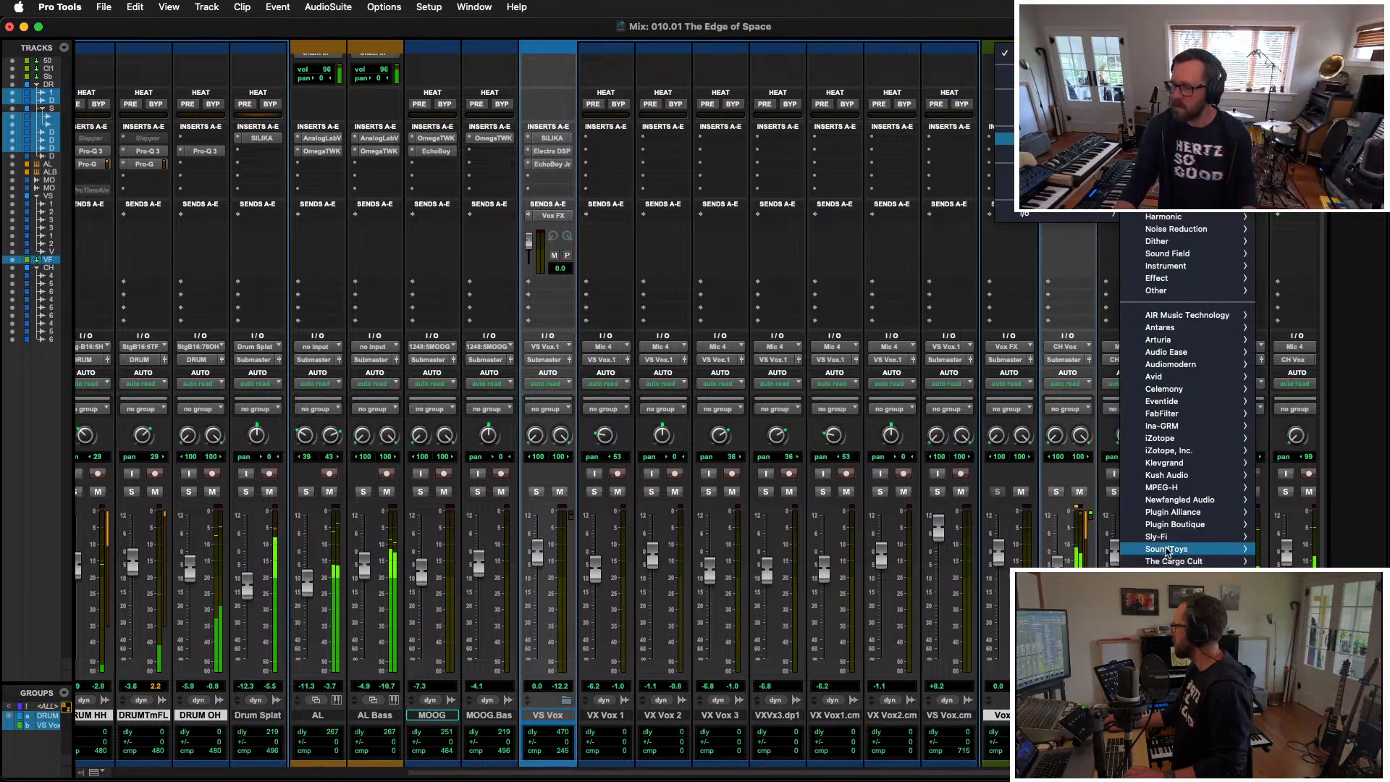
pyautogui.moveTo(1167, 549)
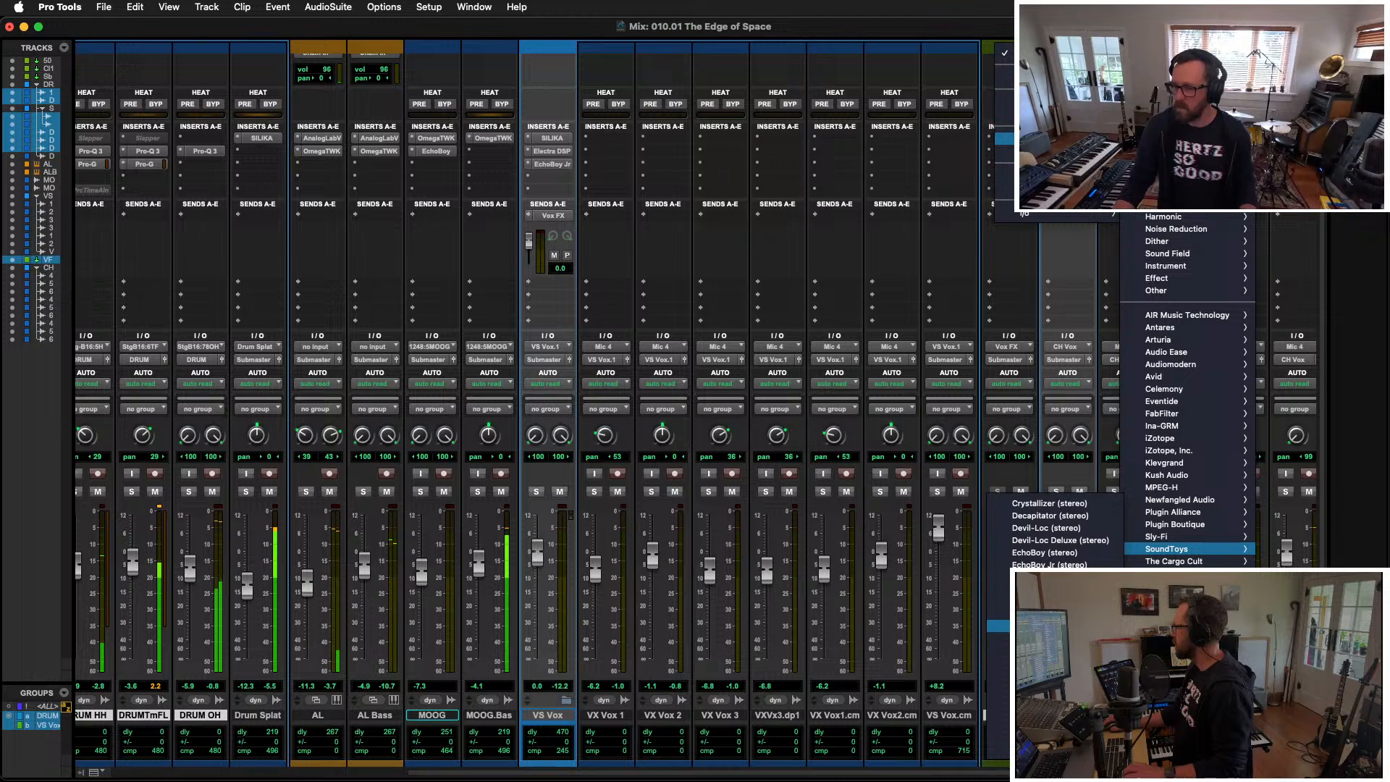
pyautogui.click(1049, 625)
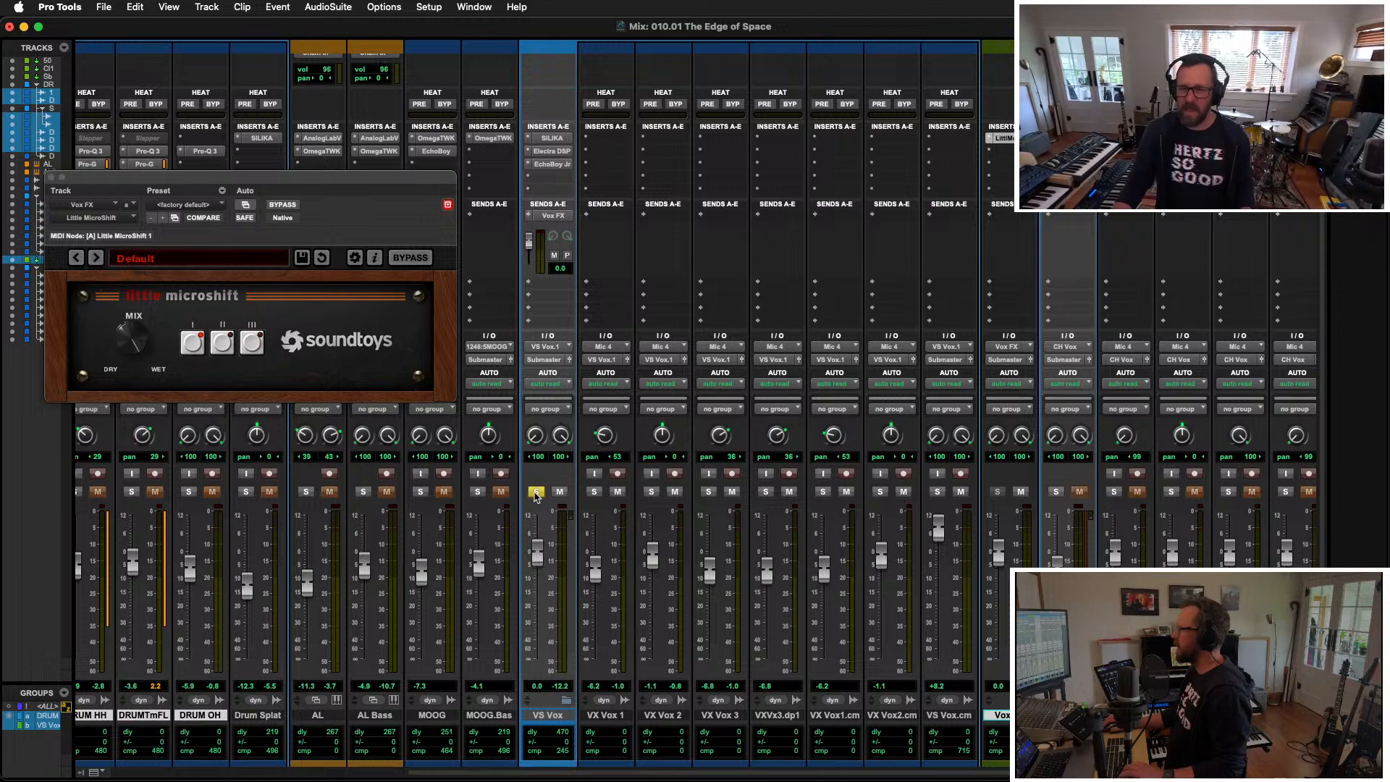
# Step: Close the Little MicroShift window and play the soloed VS Vox vocals from the start of the first VX Vox 3 clip
pyautogui.press('super+equal')
pyautogui.press('space')
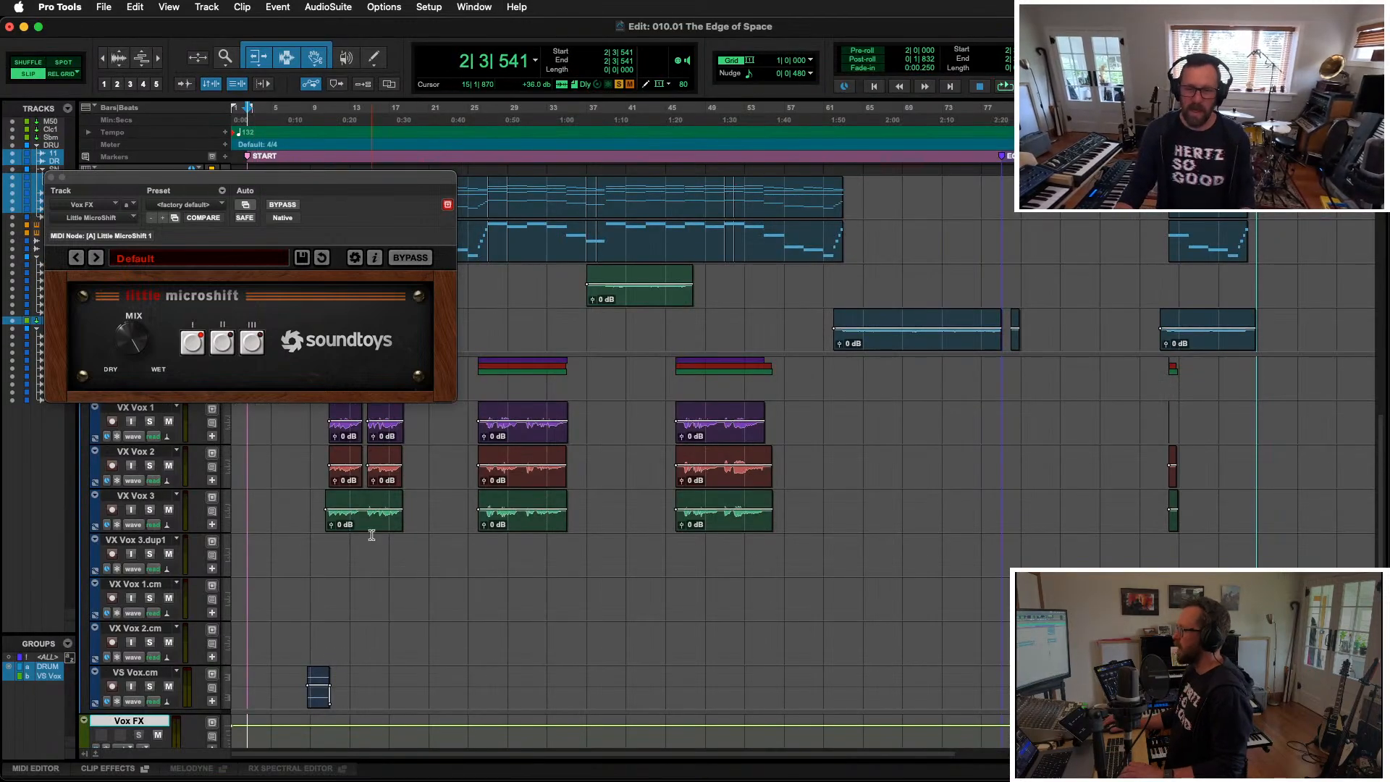
pyautogui.press('super+w')
pyautogui.click(360, 529)
pyautogui.press('space')
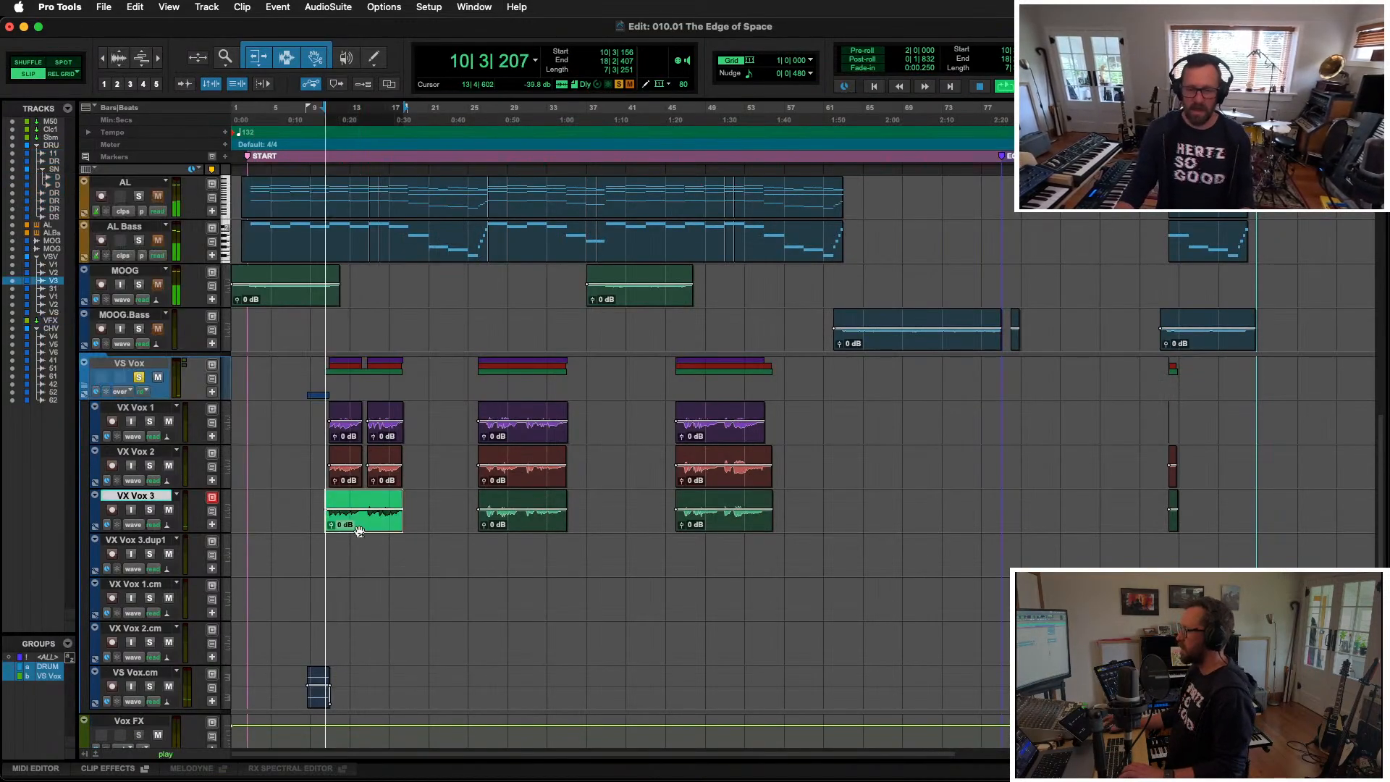
# Step: Reopen Little MicroShift on Vox FX and audition style II and the H3000 #231 and H3000 #519 presets
pyautogui.press('super+equal')
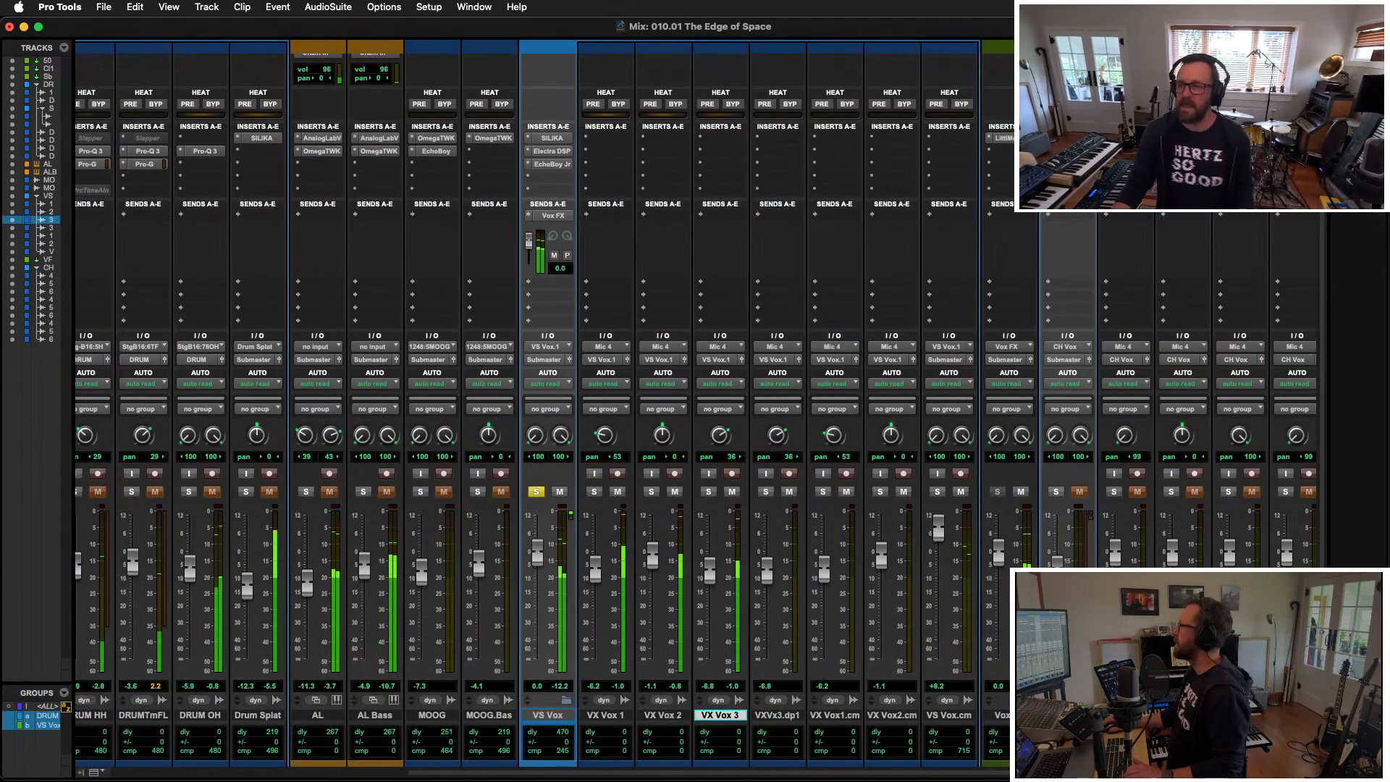
pyautogui.click(1003, 138)
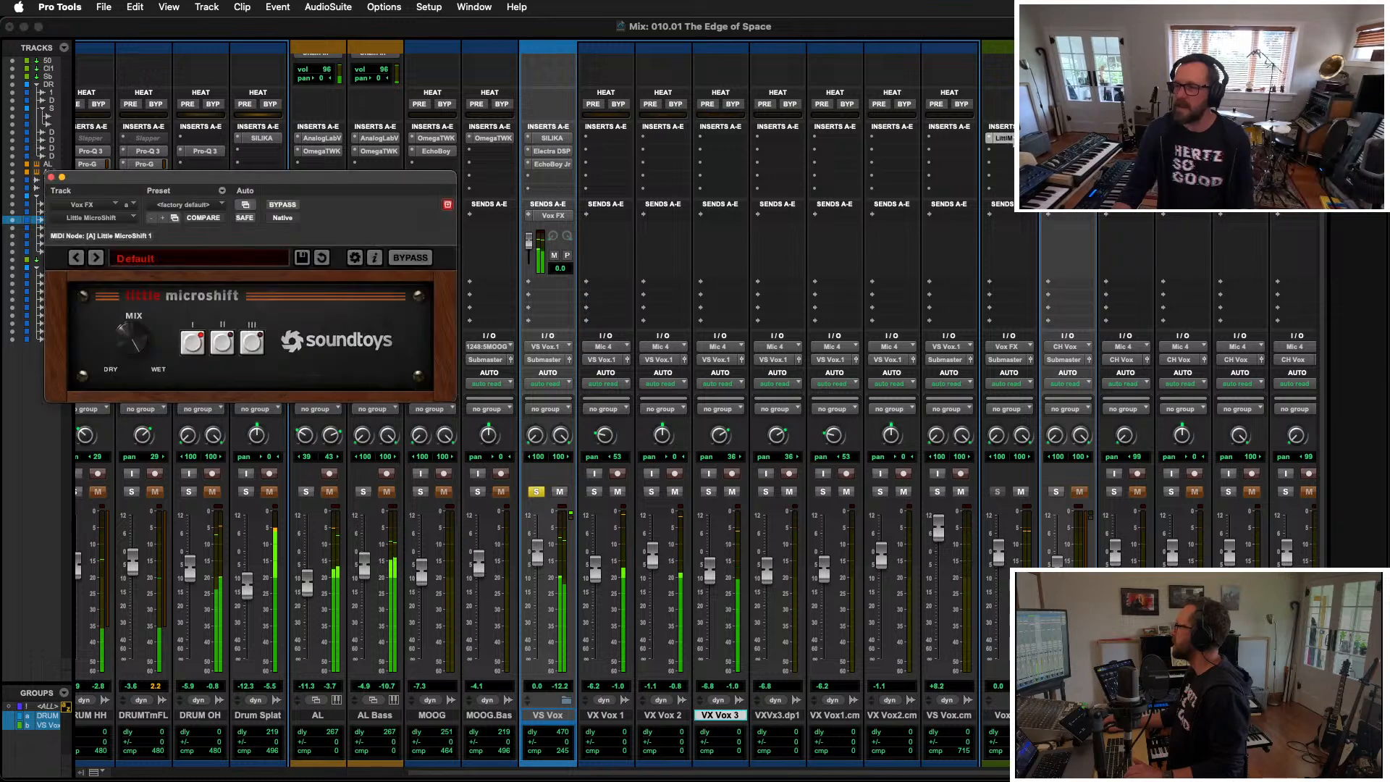
pyautogui.click(220, 334)
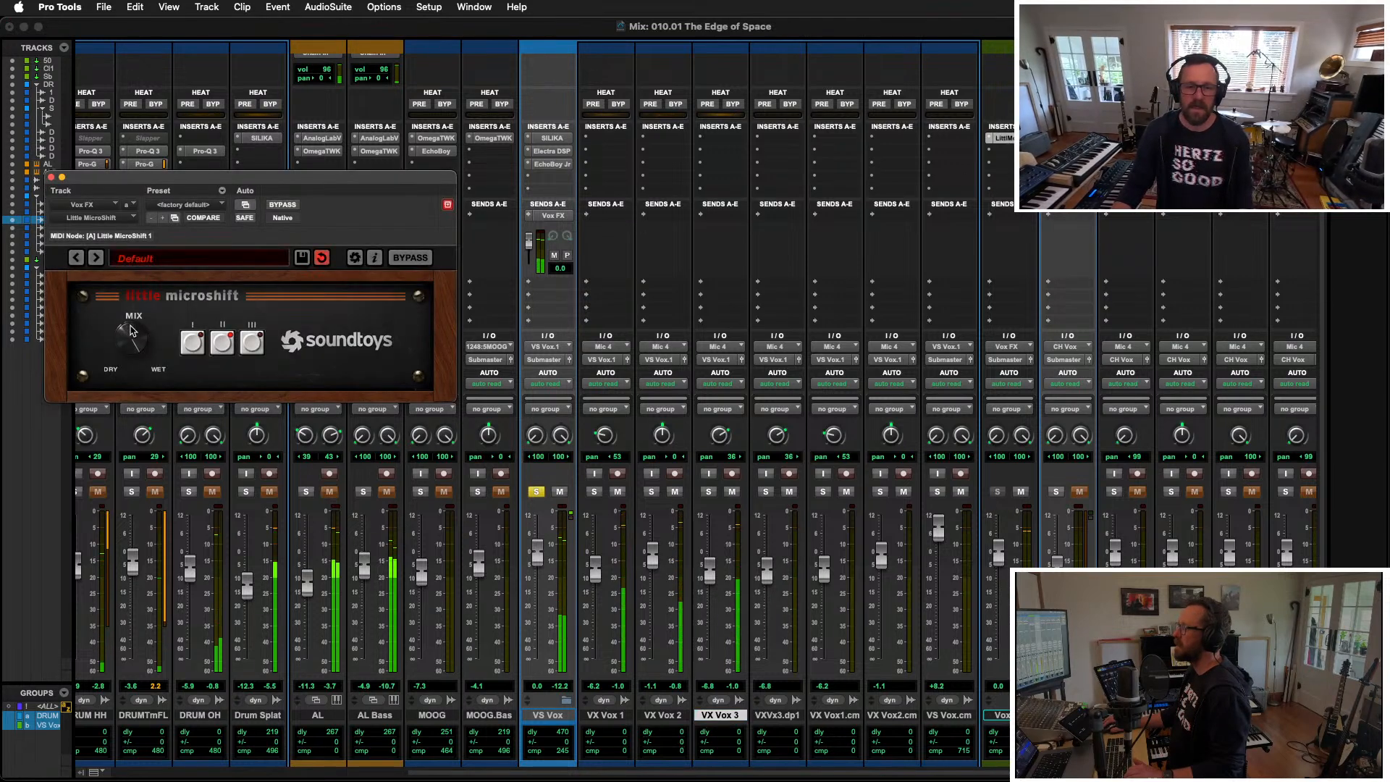
pyautogui.click(96, 258)
pyautogui.click(96, 258)
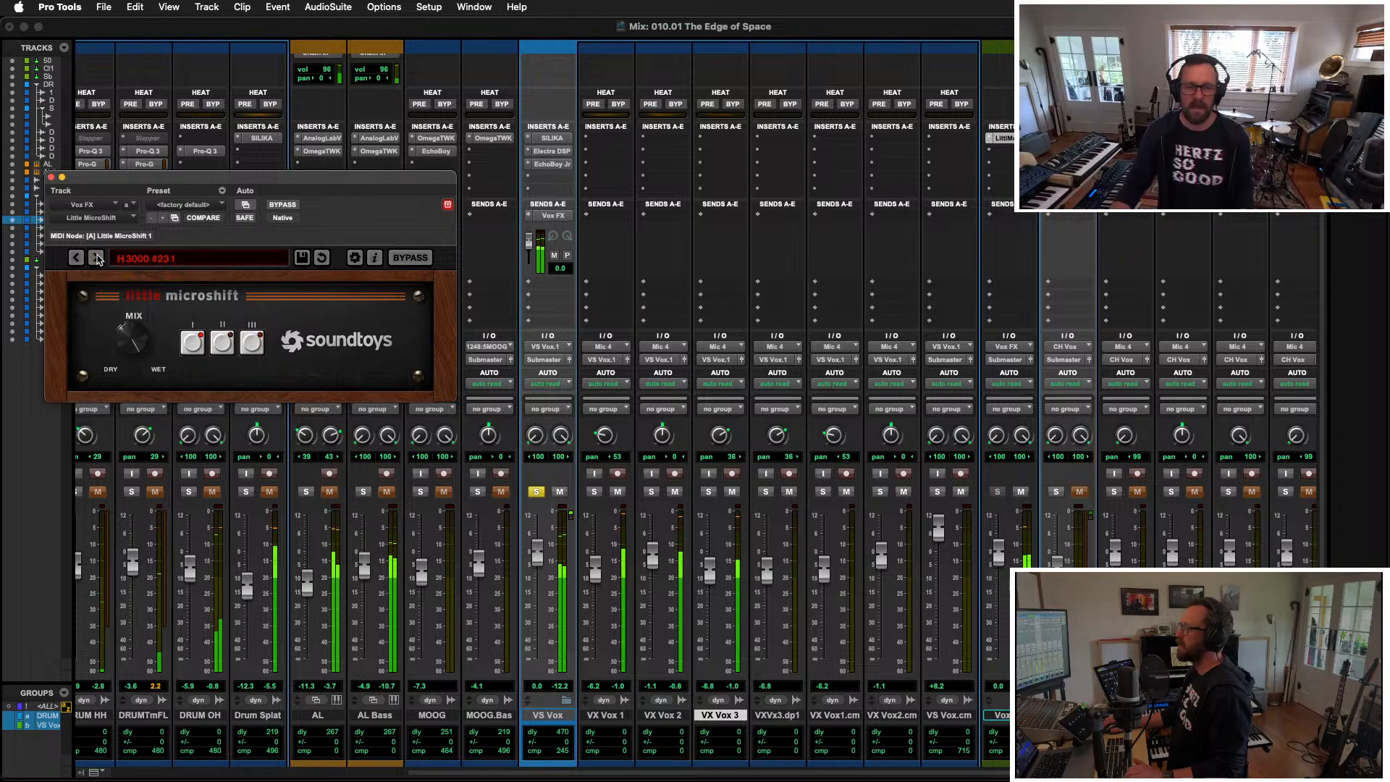
# Step: Replace Little MicroShift on Vox FX with Little AlterBoy (stereo) and reposition its window
pyautogui.click(93, 215)
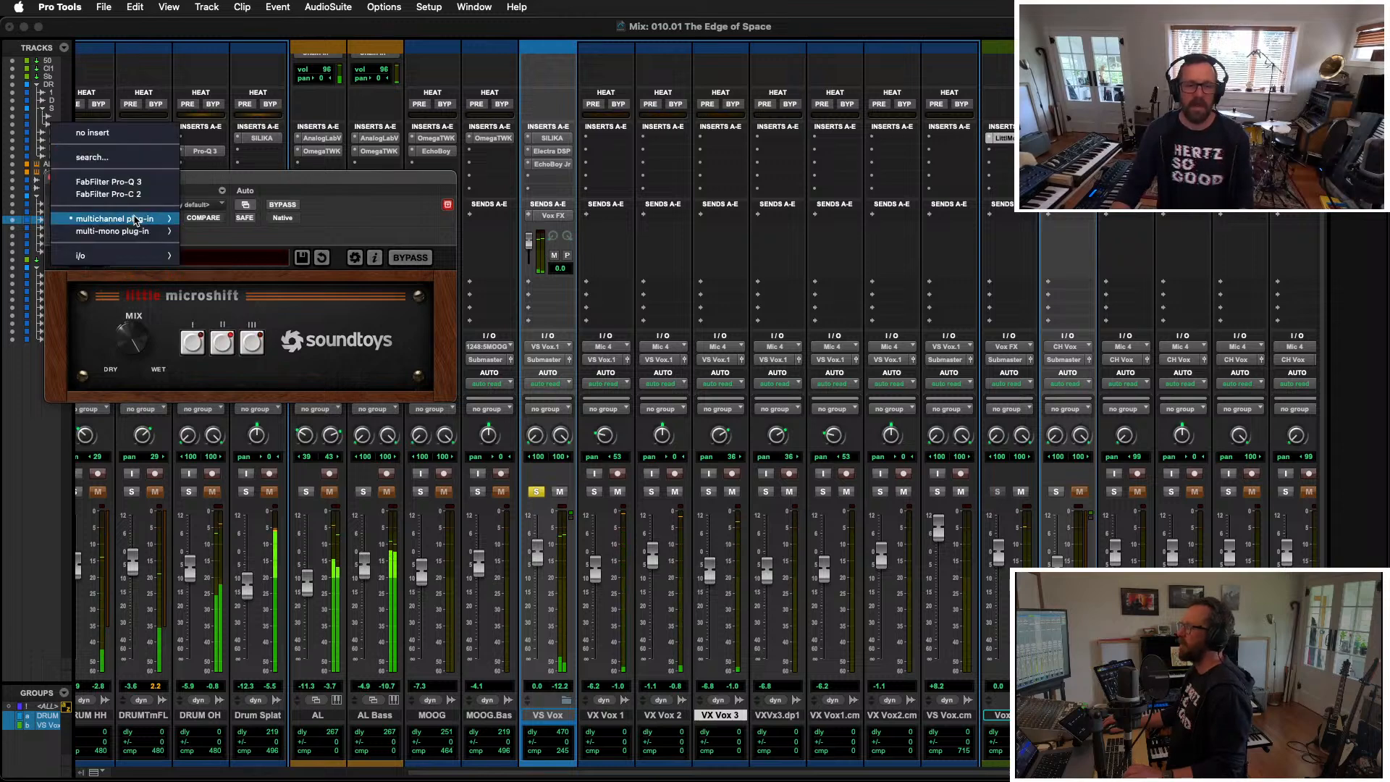
pyautogui.moveTo(116, 218)
pyautogui.moveTo(230, 247)
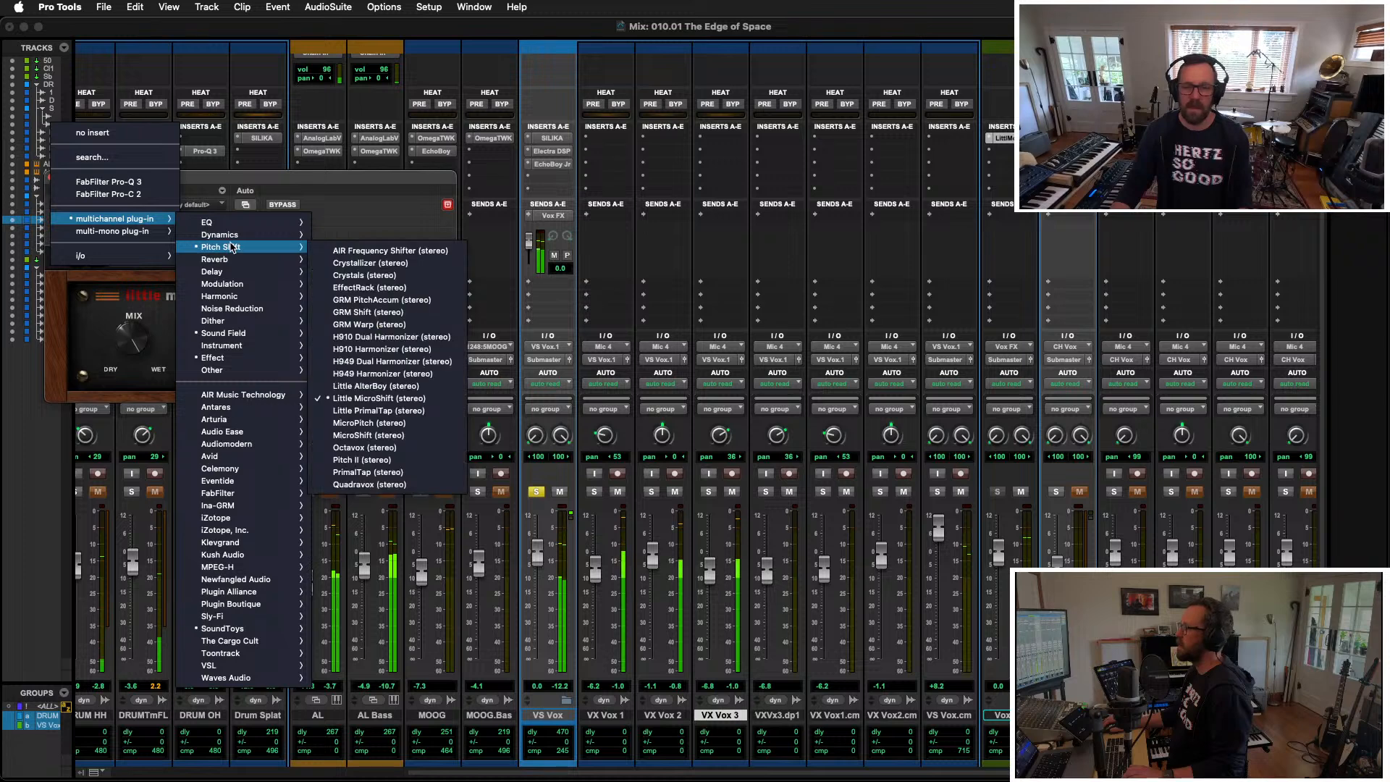
pyautogui.click(379, 383)
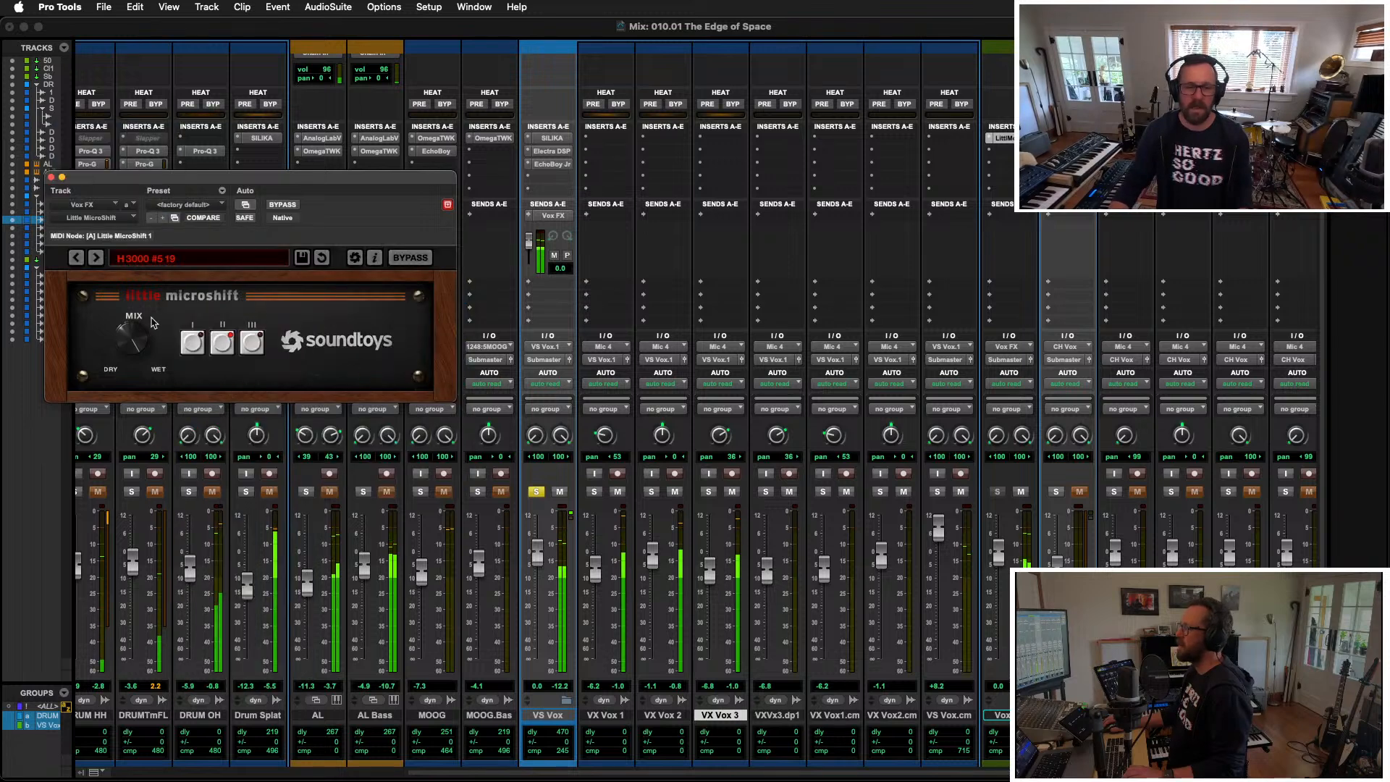
pyautogui.moveTo(163, 177); pyautogui.dragTo(155, 153)
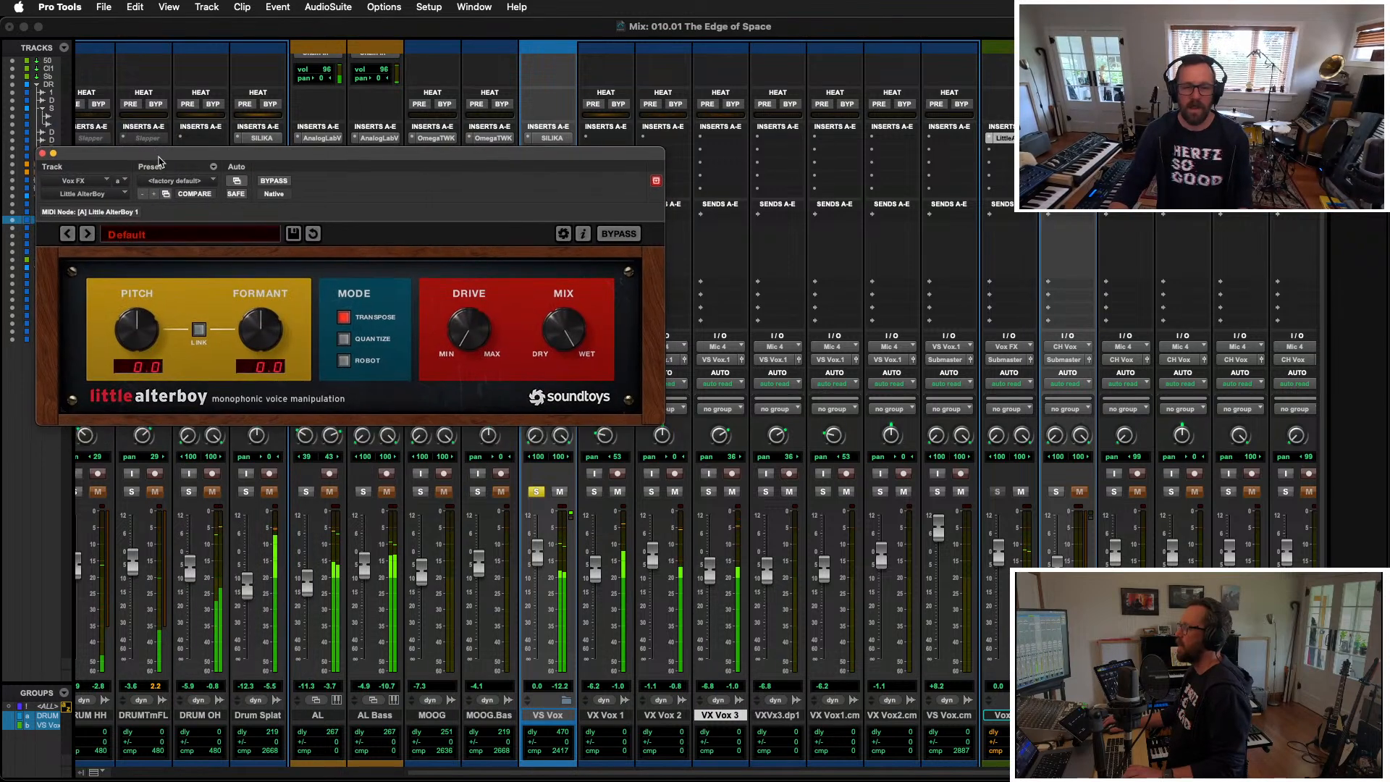
# Step: Set Little AlterBoy to Quantize mode with formant -6.2 and a raised drive, and lower the Vox FX track's volume to -8.4 dB
pyautogui.moveTo(259, 346); pyautogui.dragTo(260, 326)
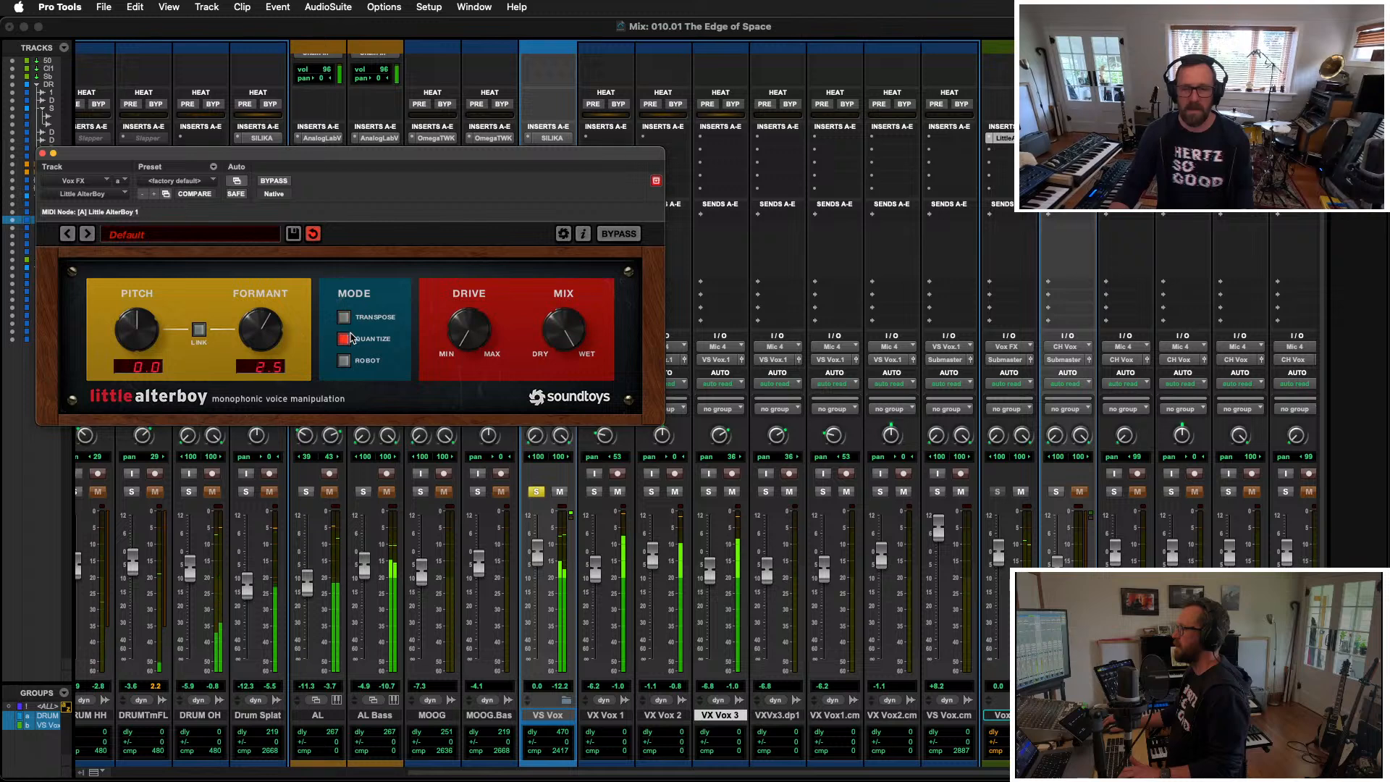
pyautogui.moveTo(258, 336); pyautogui.dragTo(258, 362)
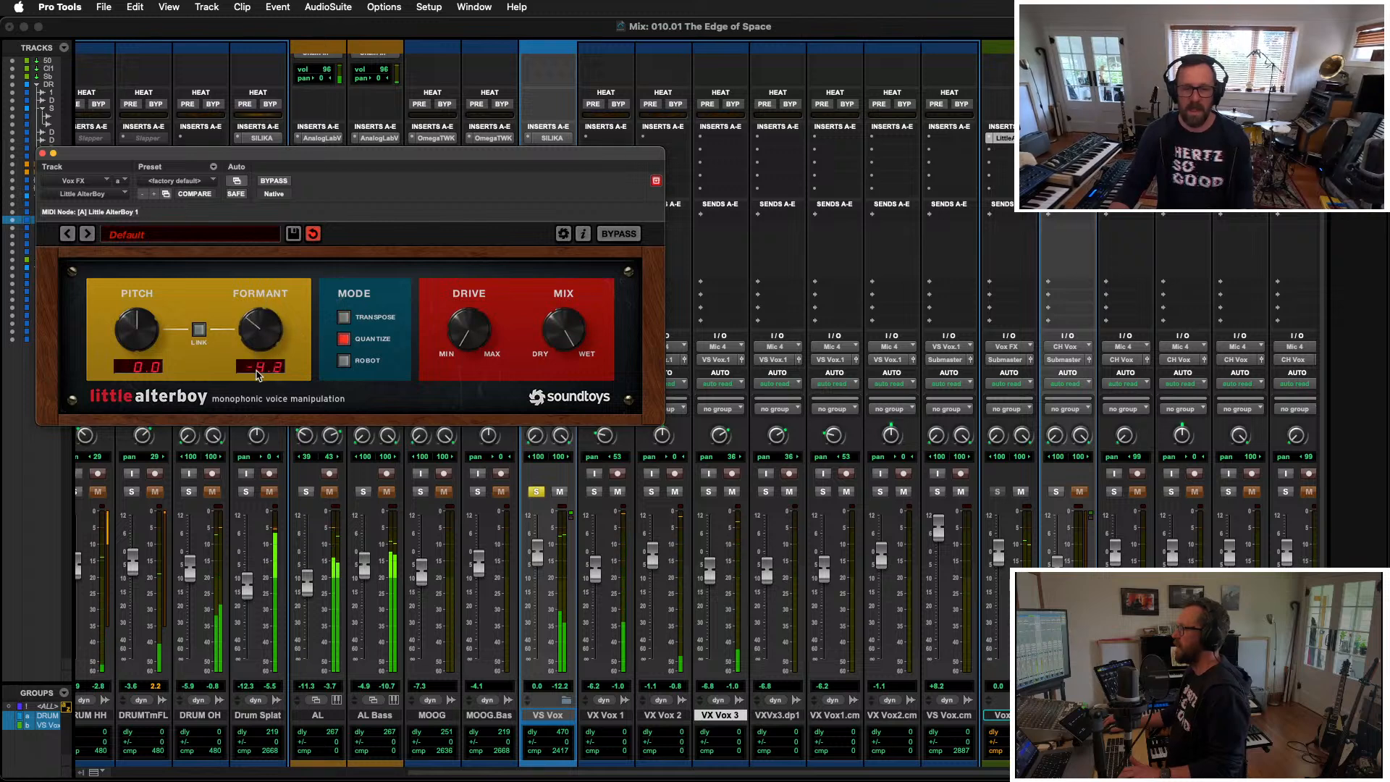
pyautogui.moveTo(470, 306); pyautogui.dragTo(466, 293)
pyautogui.moveTo(241, 331); pyautogui.dragTo(241, 345)
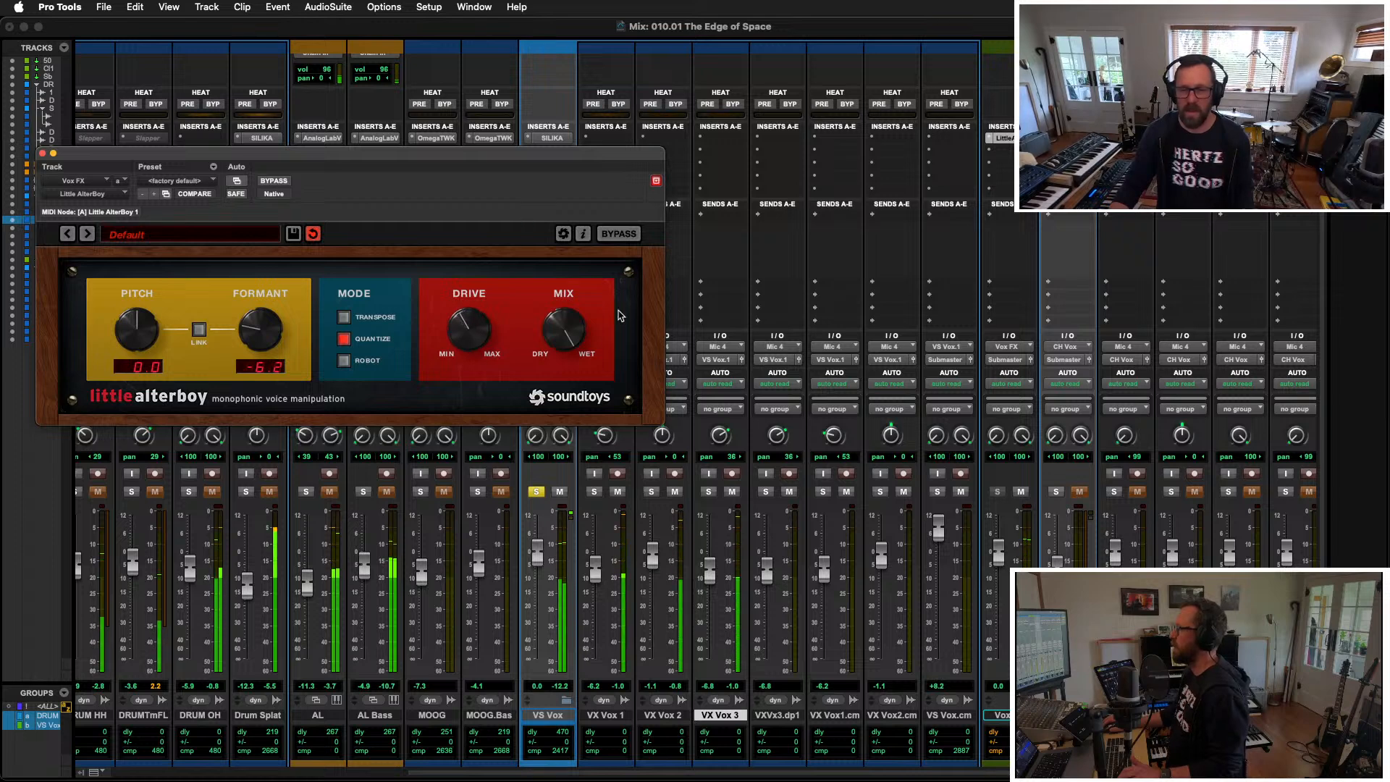
pyautogui.moveTo(998, 554)
pyautogui.mouseDown()
pyautogui.moveTo(999, 588)
pyautogui.moveTo(1009, 579)
pyautogui.mouseUp()
# Step: Duplicate the Vox FX track once together with its Little AlterBoy insert
pyautogui.click(1003, 715)
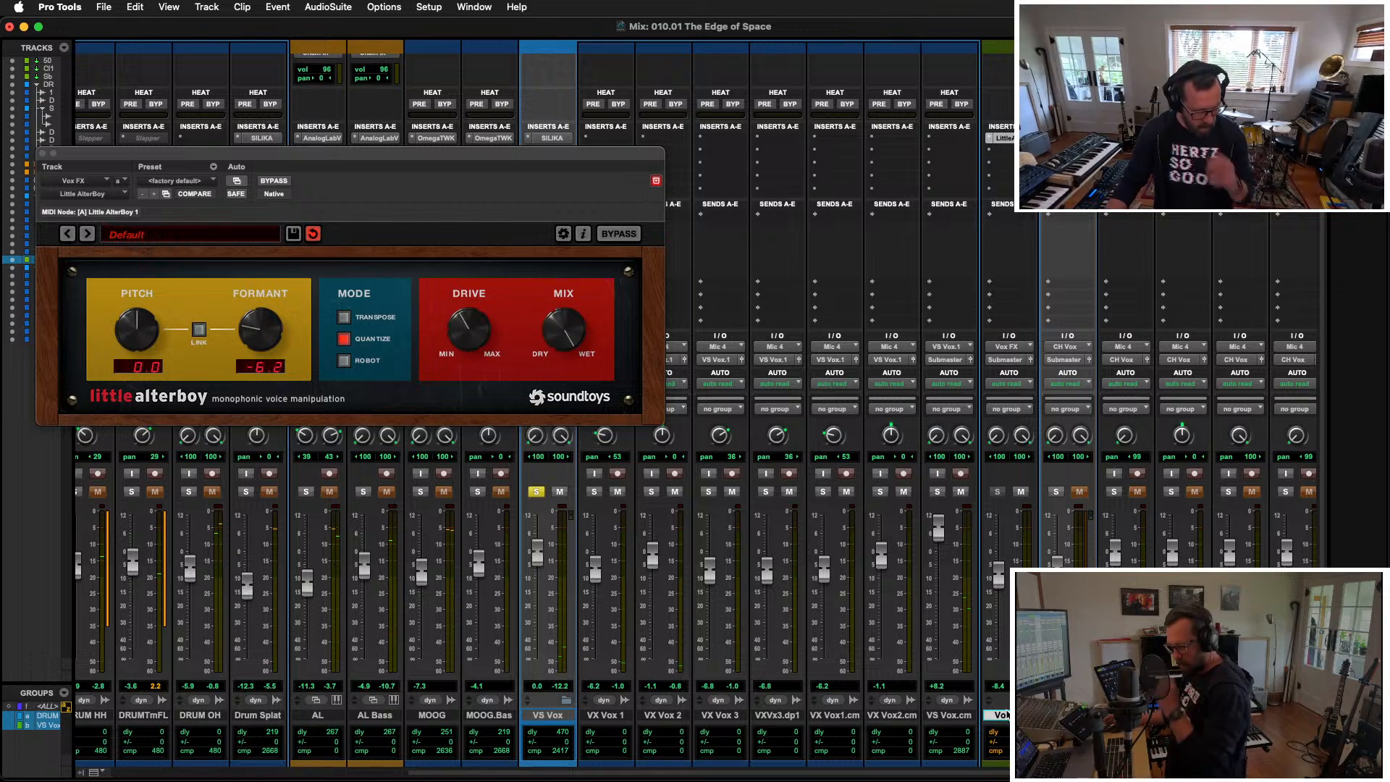
pyautogui.hotkey('alt', 'shift', 'd')
pyautogui.press('Return')
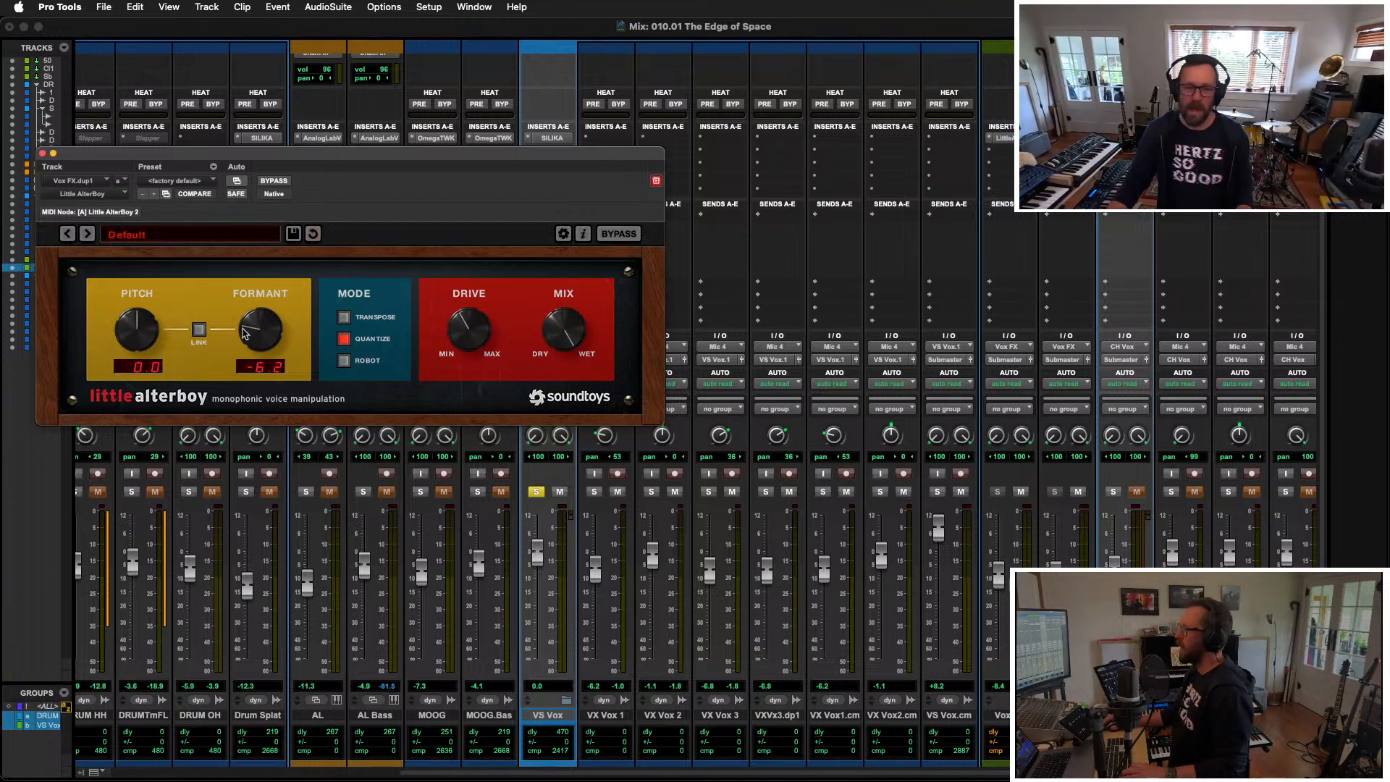
# Step: With the original Vox FX track muted, set the duplicate's Little AlterBoy formant to 6.8 and raise the duplicate track's volume
pyautogui.moveTo(245, 332); pyautogui.dragTo(252, 257)
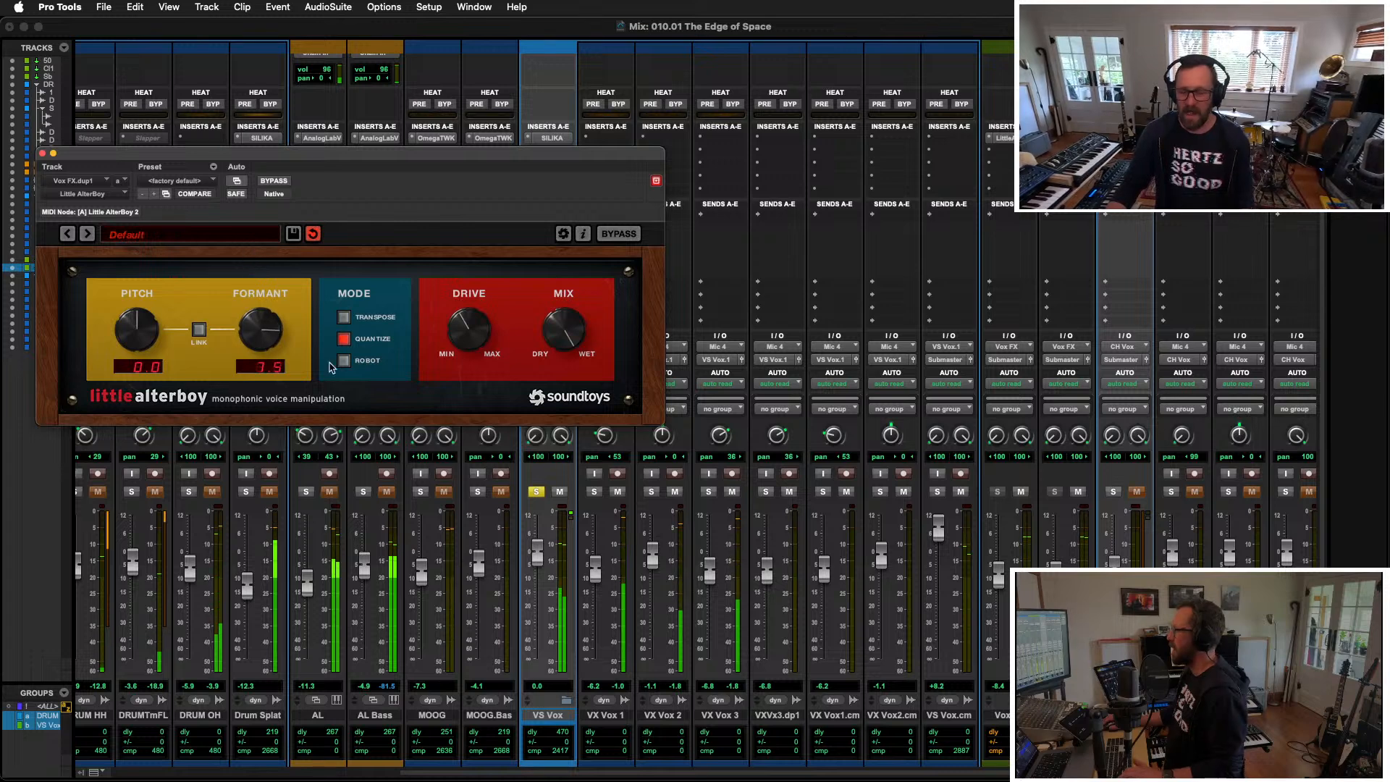
pyautogui.click(1054, 493)
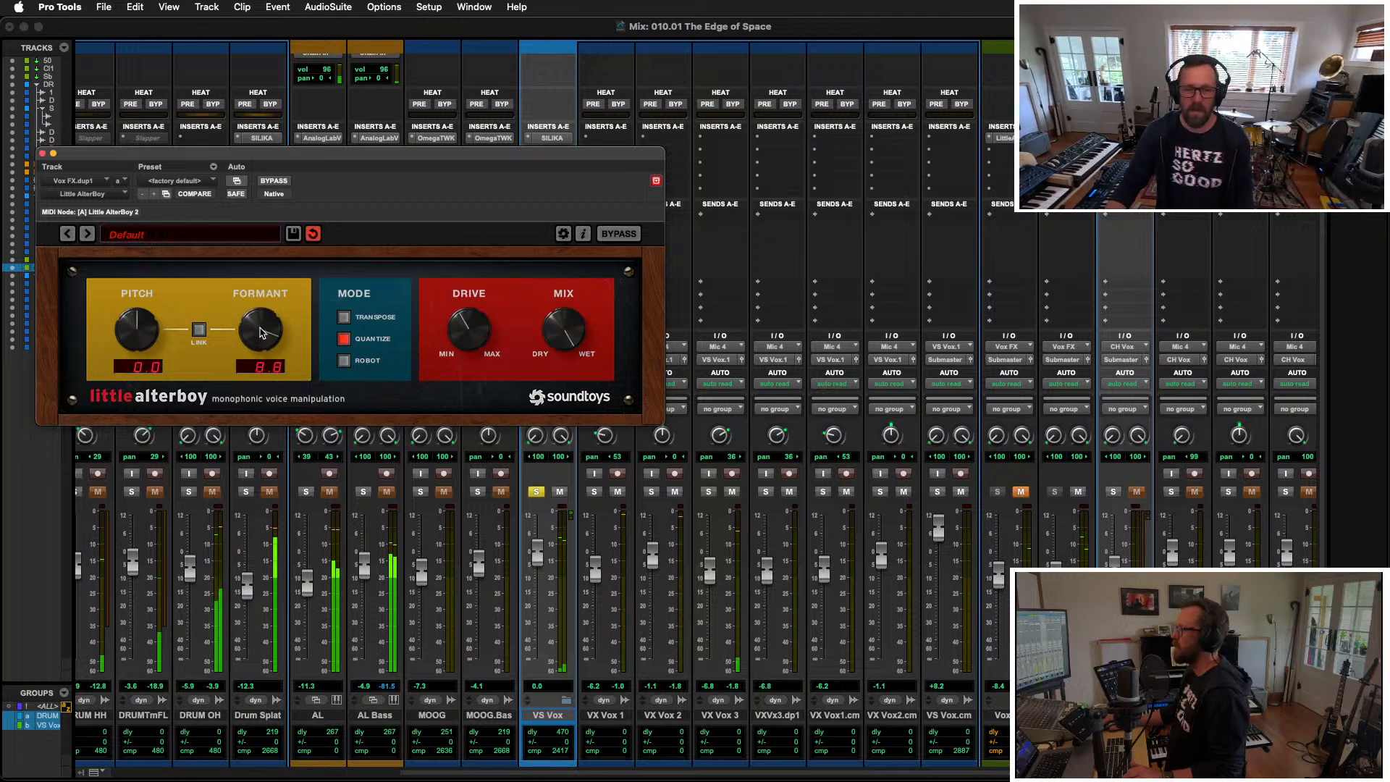
pyautogui.moveTo(262, 332); pyautogui.dragTo(257, 340)
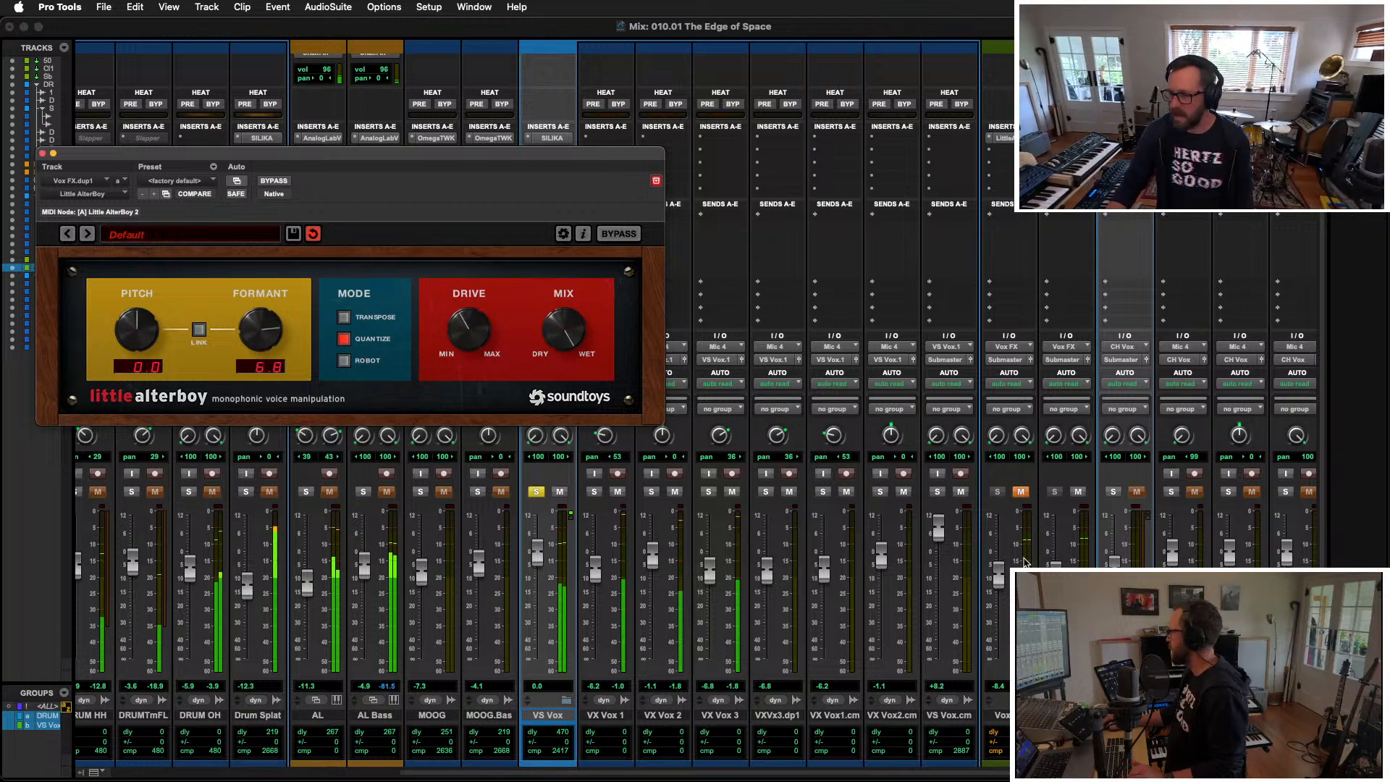
pyautogui.moveTo(1055, 568); pyautogui.dragTo(1055, 551)
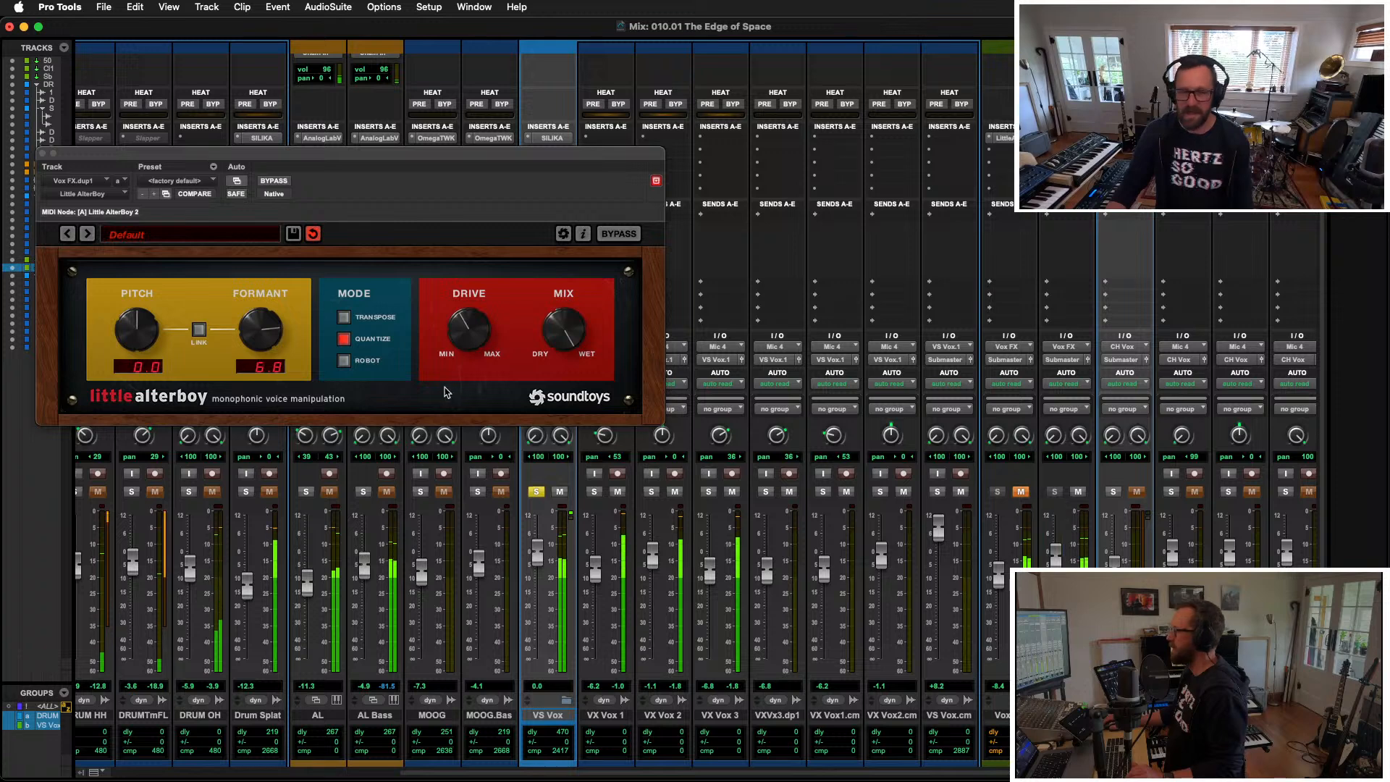
# Step: Set the Vox FX duplicate's Little AlterBoy formant to 9.8, raise the duplicate track's volume slightly and unsolo VS Vox
pyautogui.moveTo(279, 350); pyautogui.dragTo(263, 315)
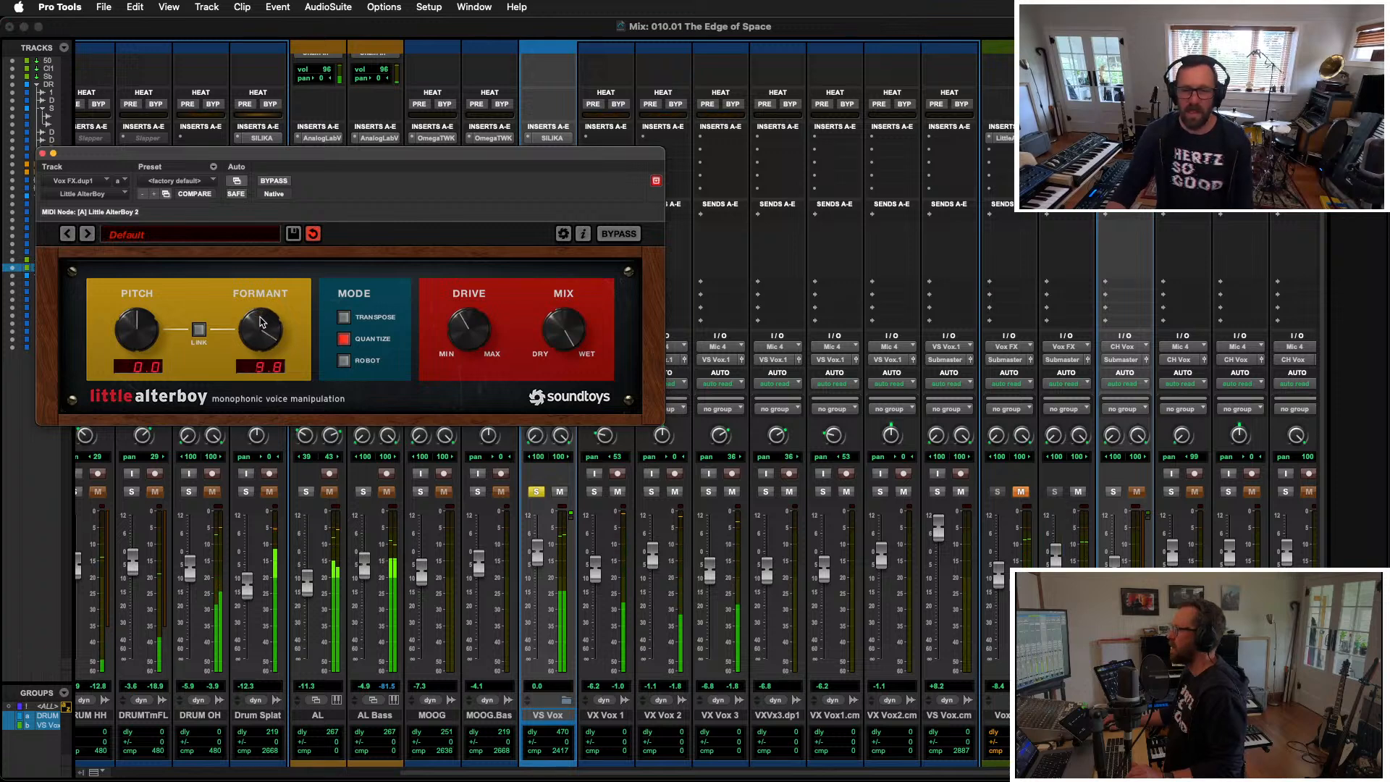
pyautogui.moveTo(1055, 560); pyautogui.dragTo(1055, 556)
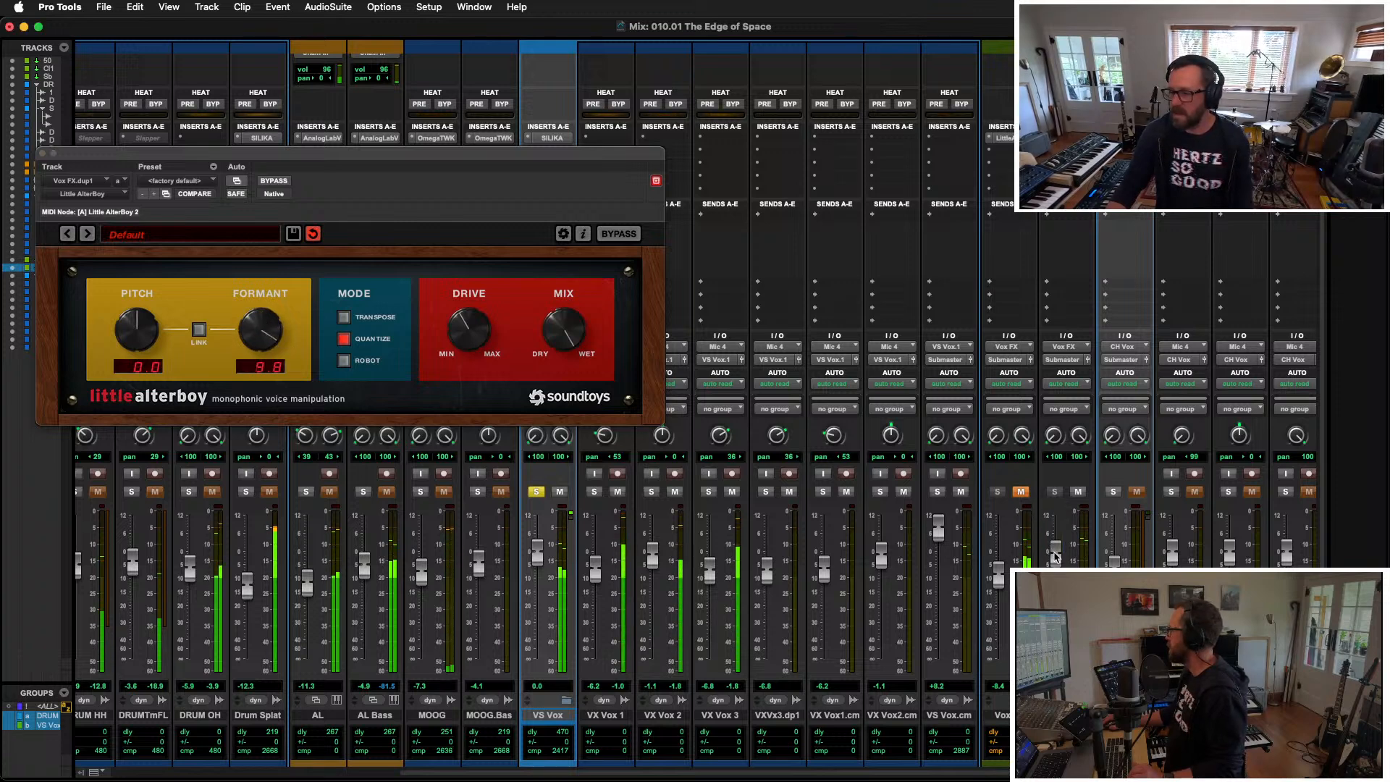
pyautogui.click(536, 492)
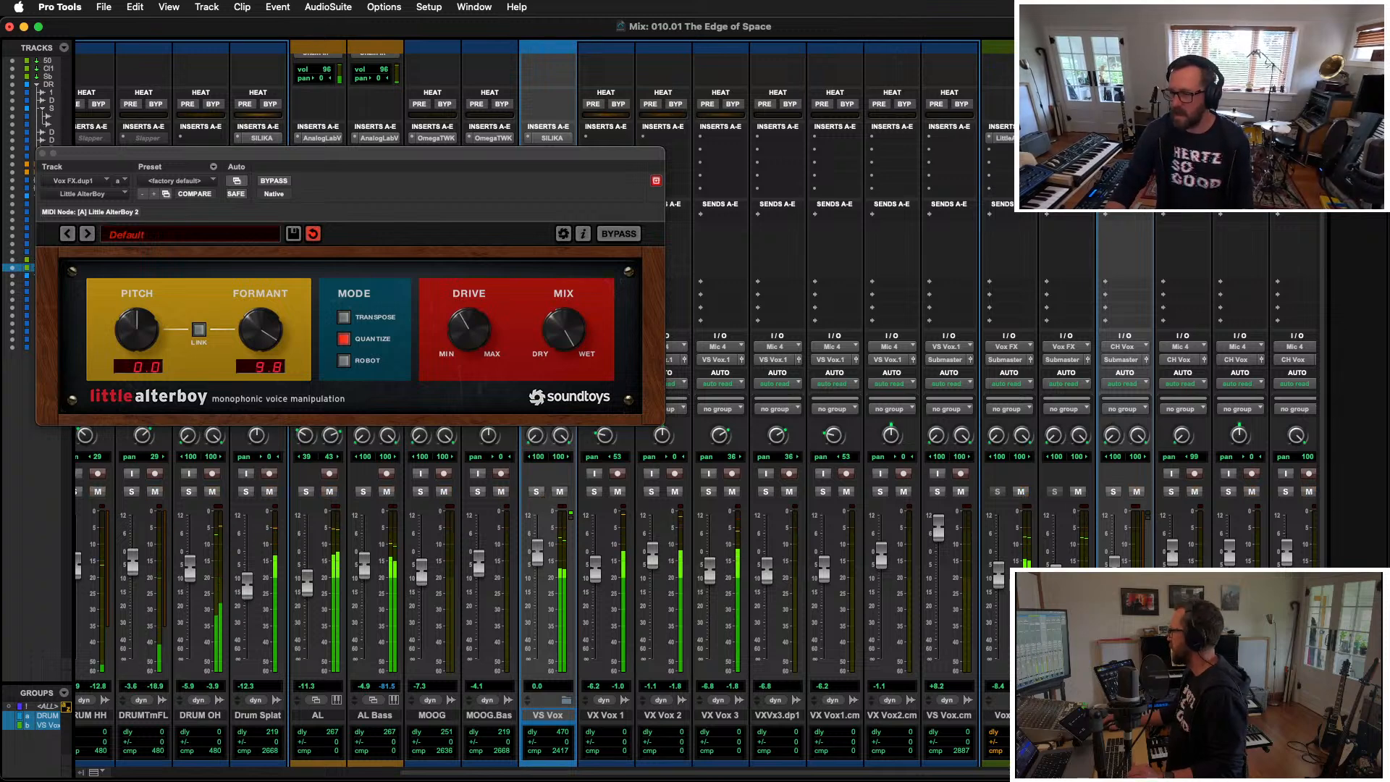
# Step: Try panning Vox FX's right channel to 43 left and the duplicate's left channel to 41 right, with Vox FX raised to -5.9 dB
pyautogui.moveTo(1023, 436); pyautogui.dragTo(1016, 504)
pyautogui.press('super+w')
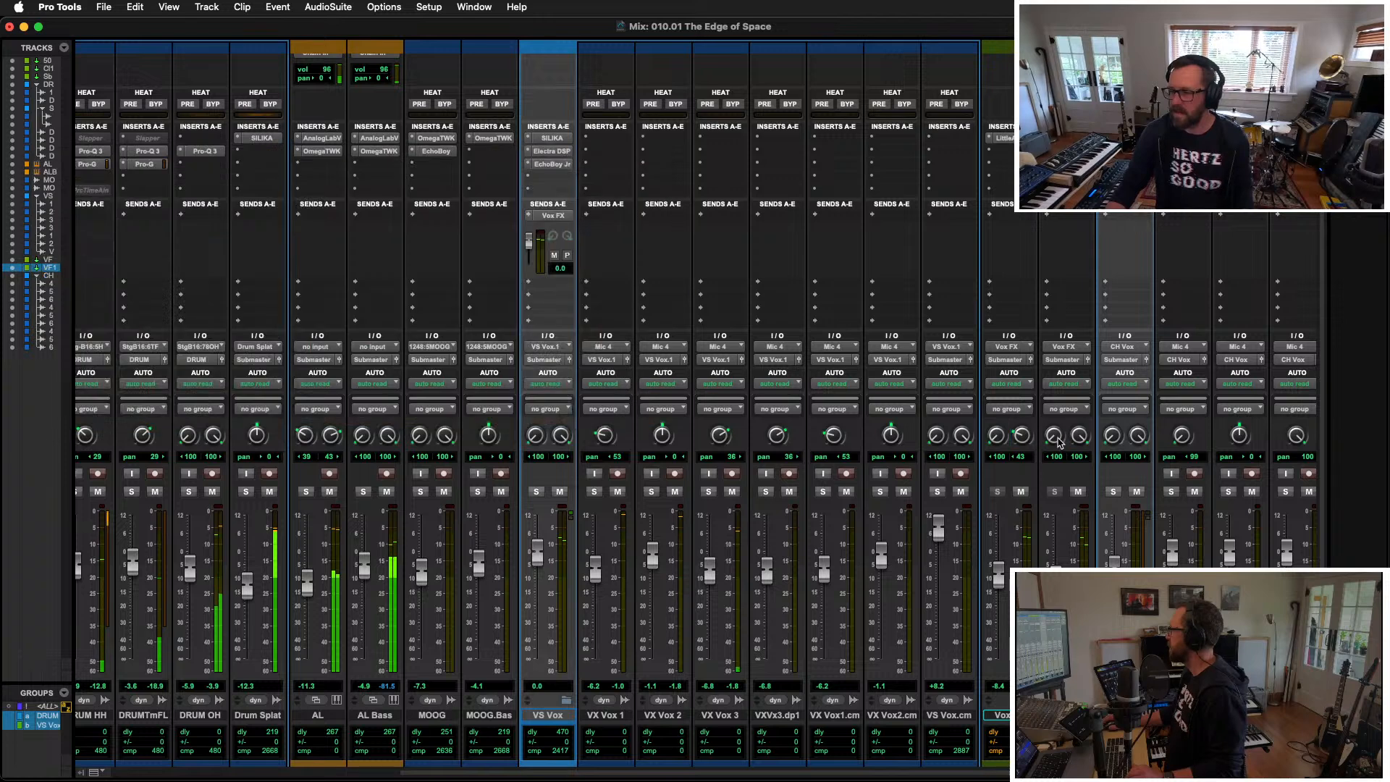
pyautogui.moveTo(1056, 433); pyautogui.dragTo(1062, 362)
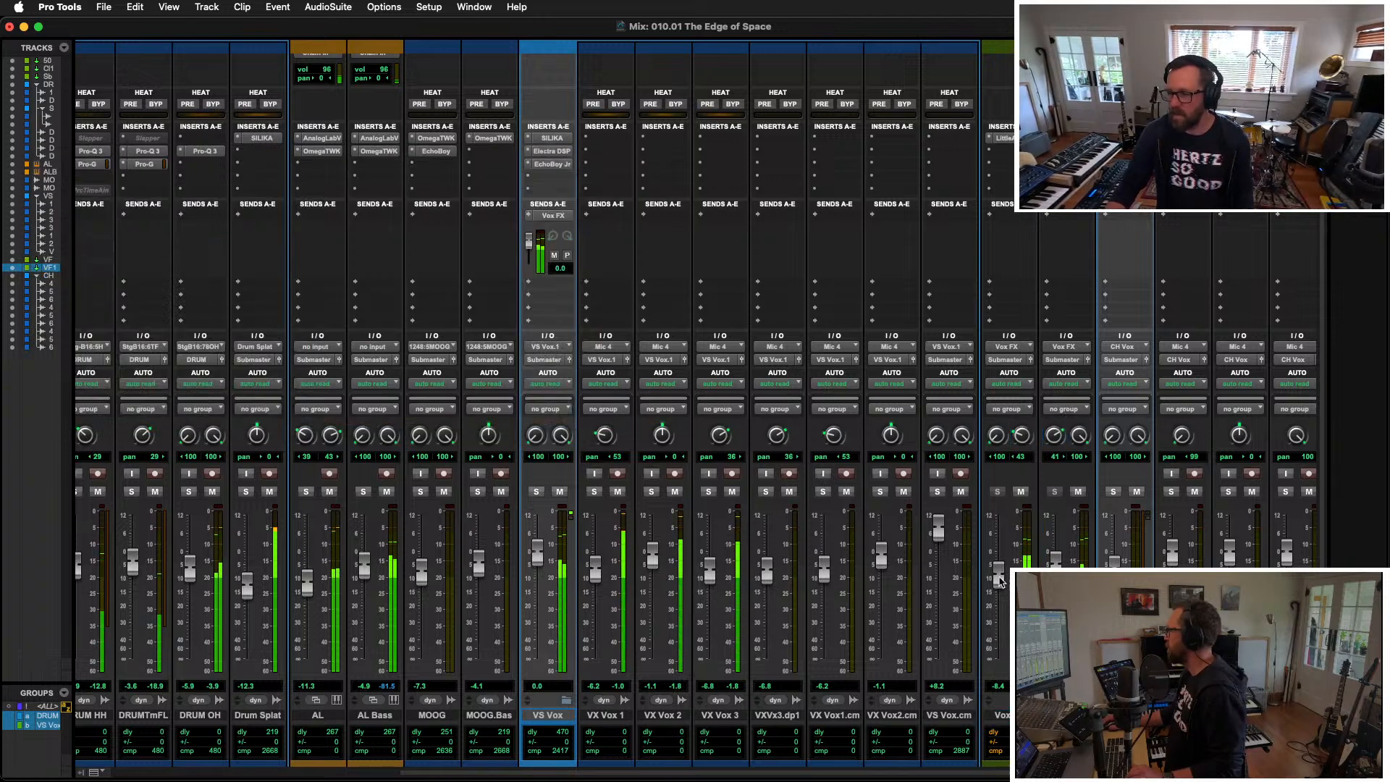
pyautogui.moveTo(999, 581); pyautogui.dragTo(1000, 570)
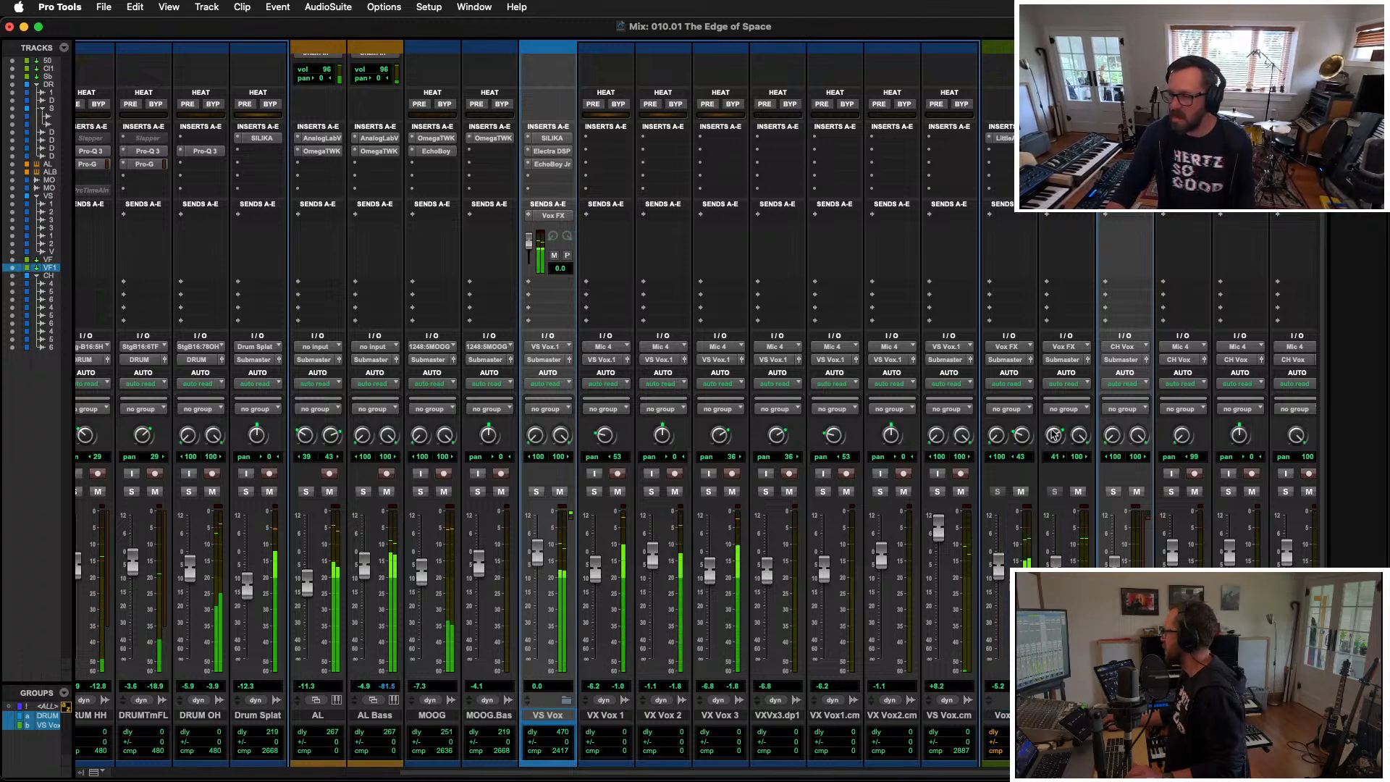
pyautogui.moveTo(998, 576); pyautogui.dragTo(998, 577)
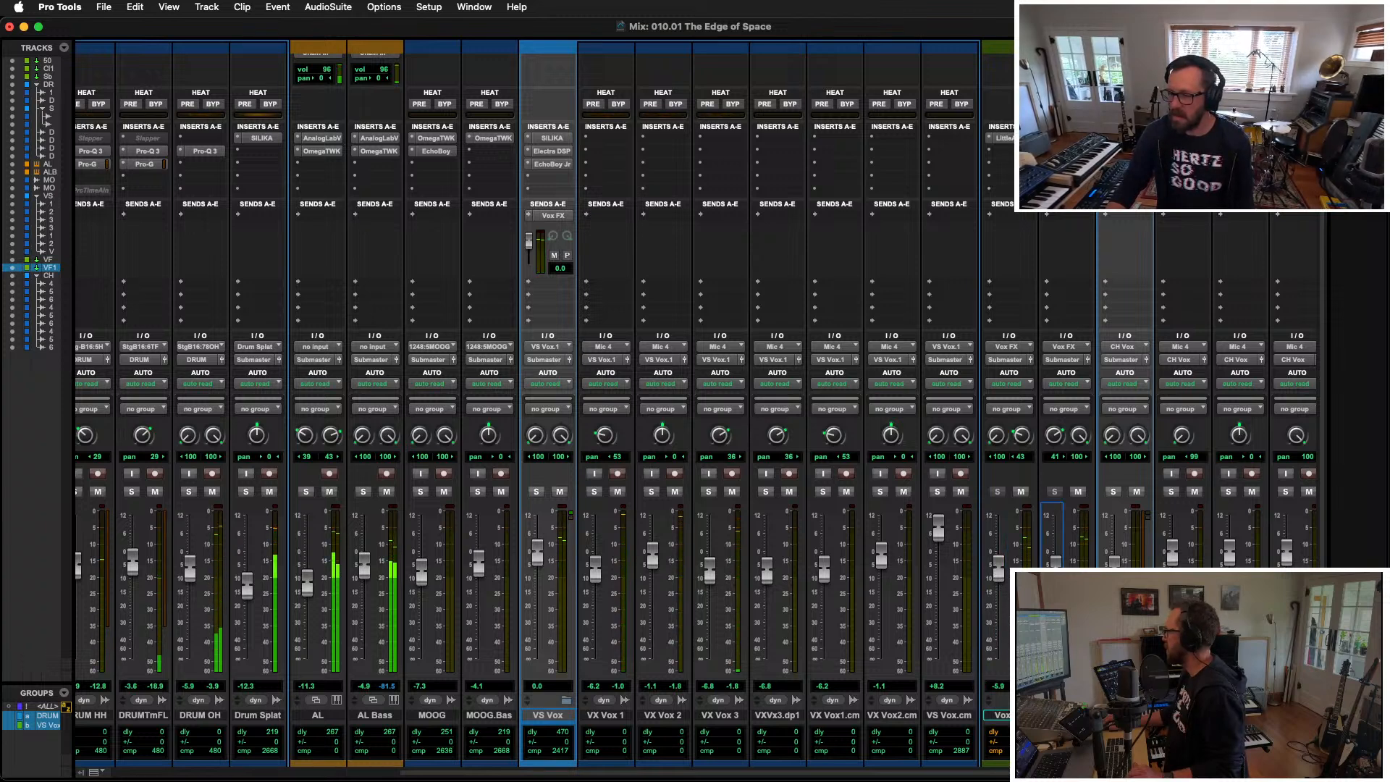
# Step: Try other inner pan positions on the two Vox FX tracks, and reset both to full stereo width at 100
pyautogui.click(1022, 437)
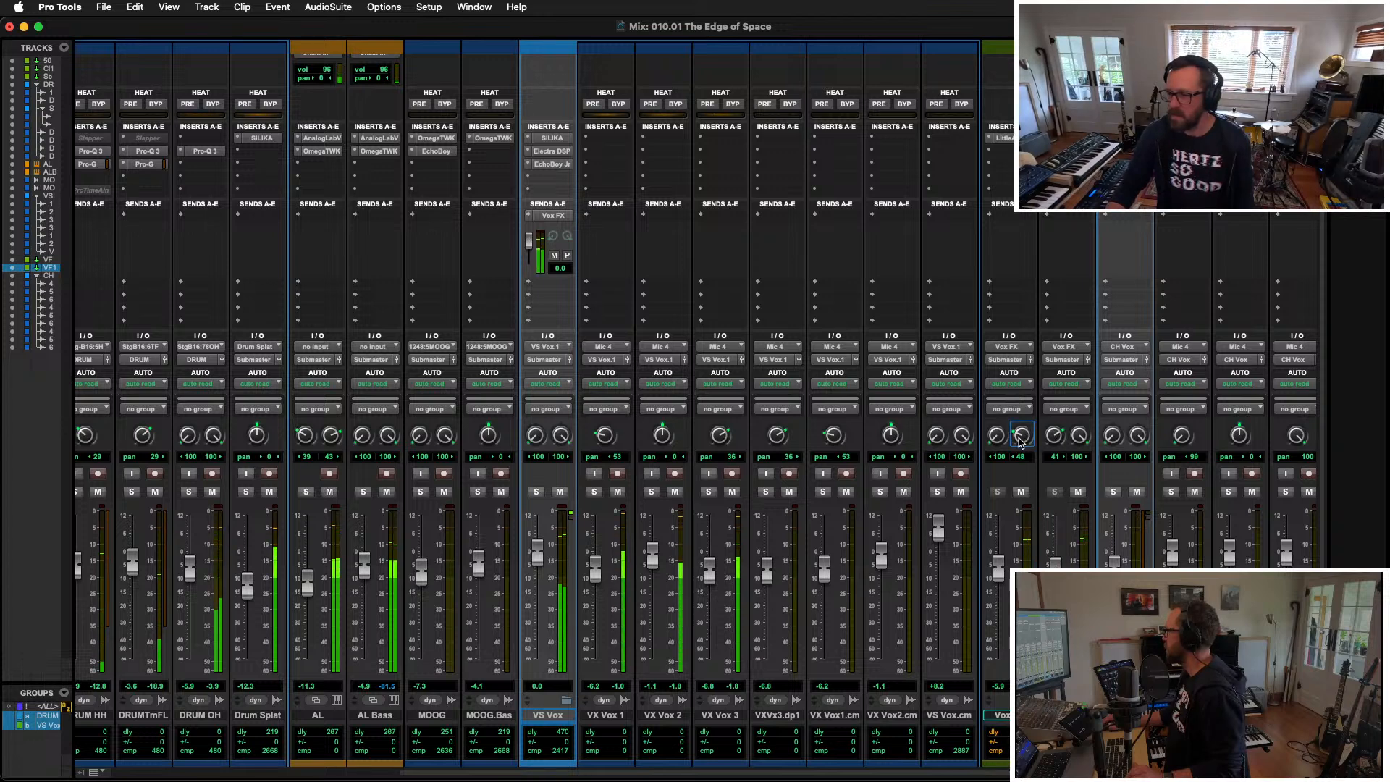
pyautogui.moveTo(1022, 440); pyautogui.dragTo(1022, 440)
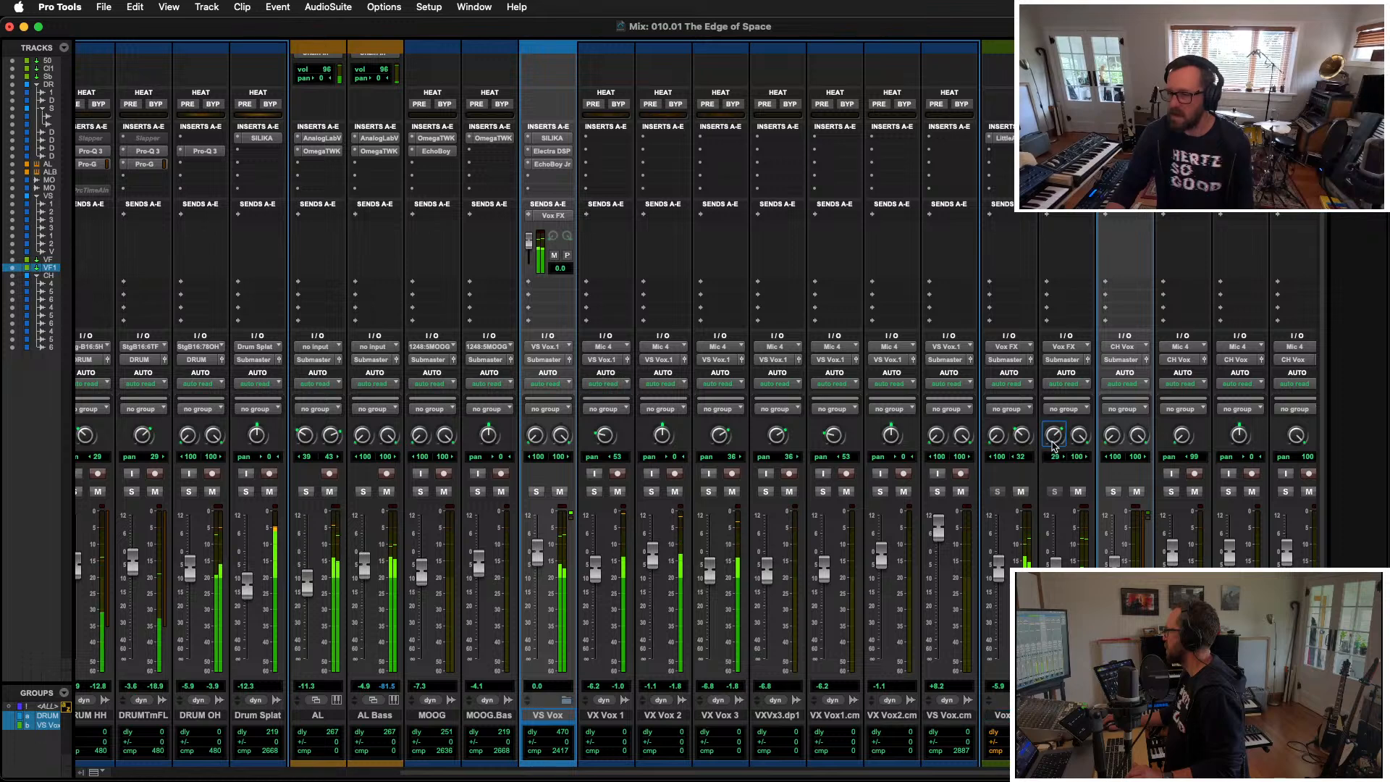
pyautogui.click(1021, 446)
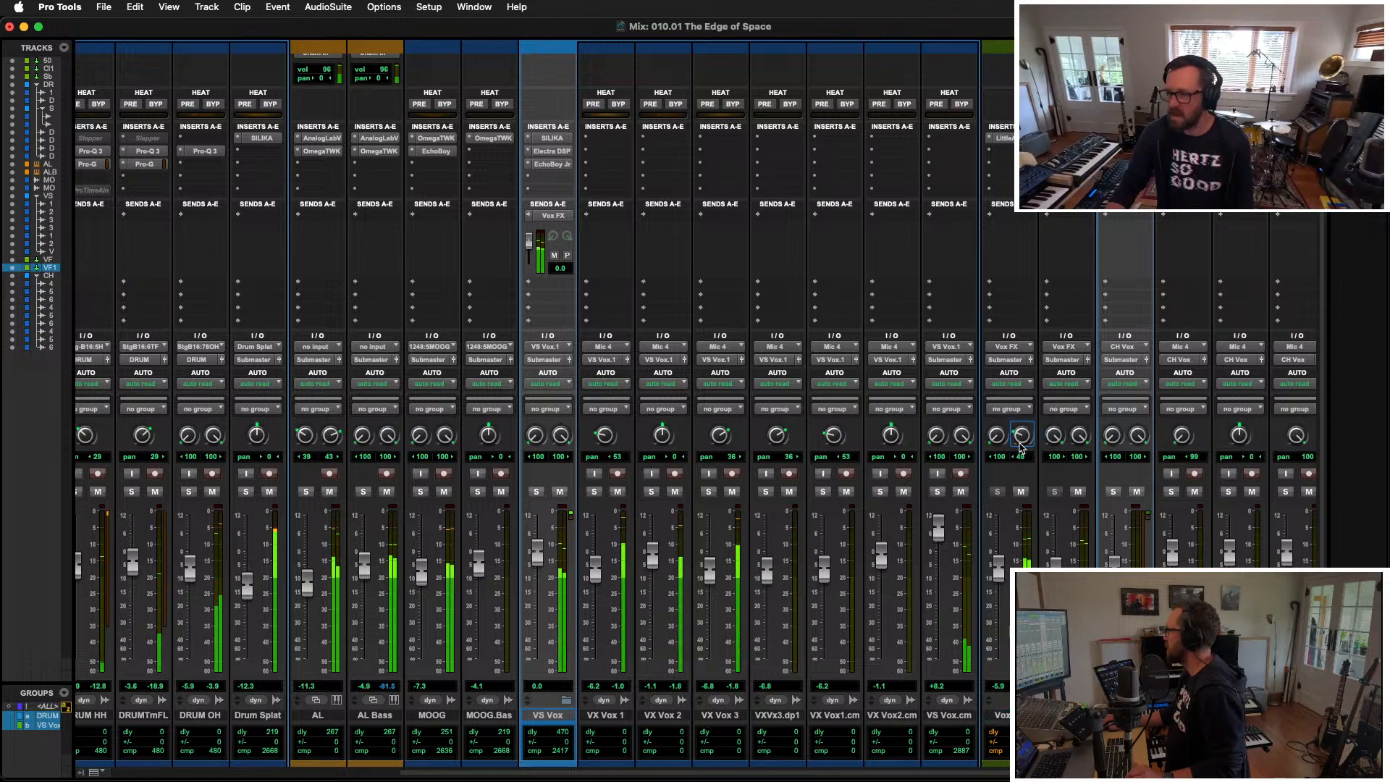
pyautogui.keyDown('alt'); pyautogui.click(1020, 447); pyautogui.keyUp('alt')
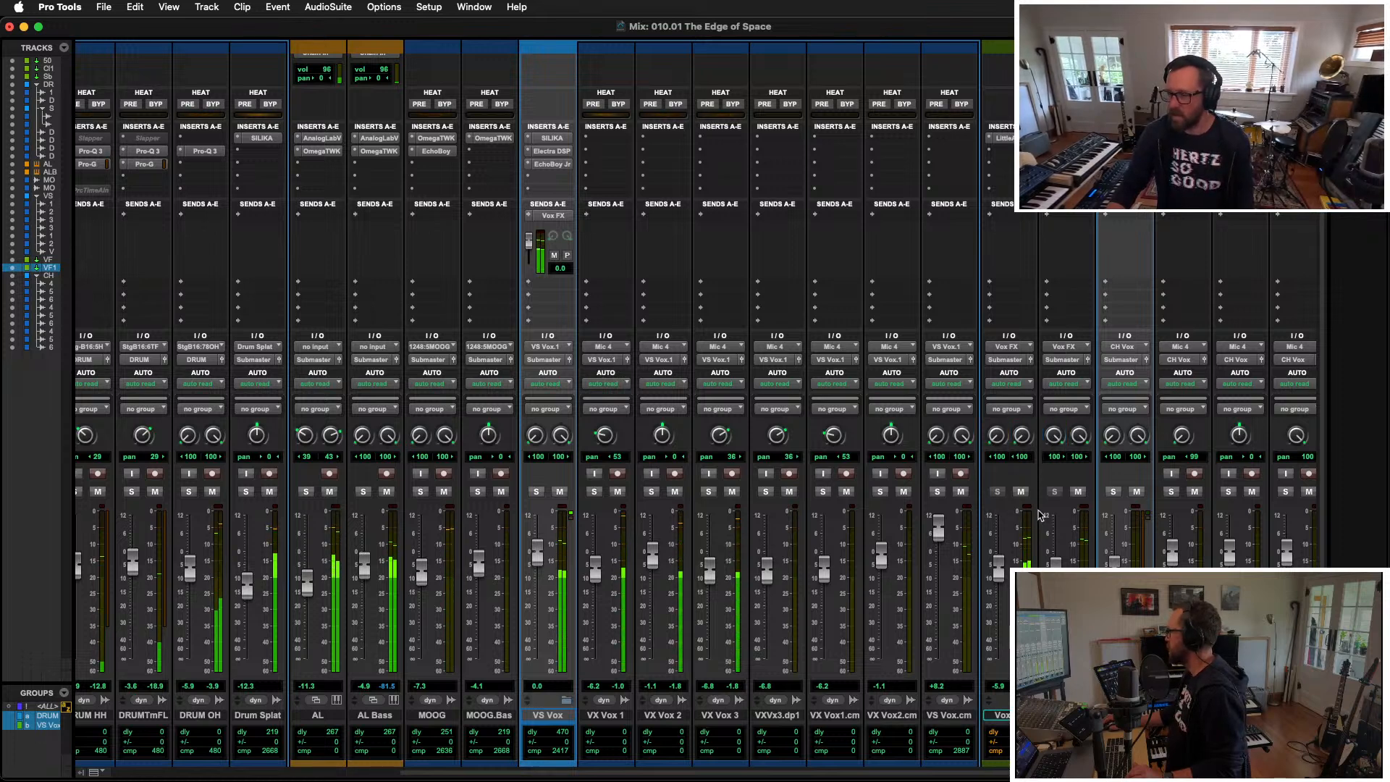
# Step: Rebalance the two Vox FX track volumes and lower the VS Vox track's Vox FX send to -6.1 dB
pyautogui.moveTo(1055, 574); pyautogui.dragTo(991, 579)
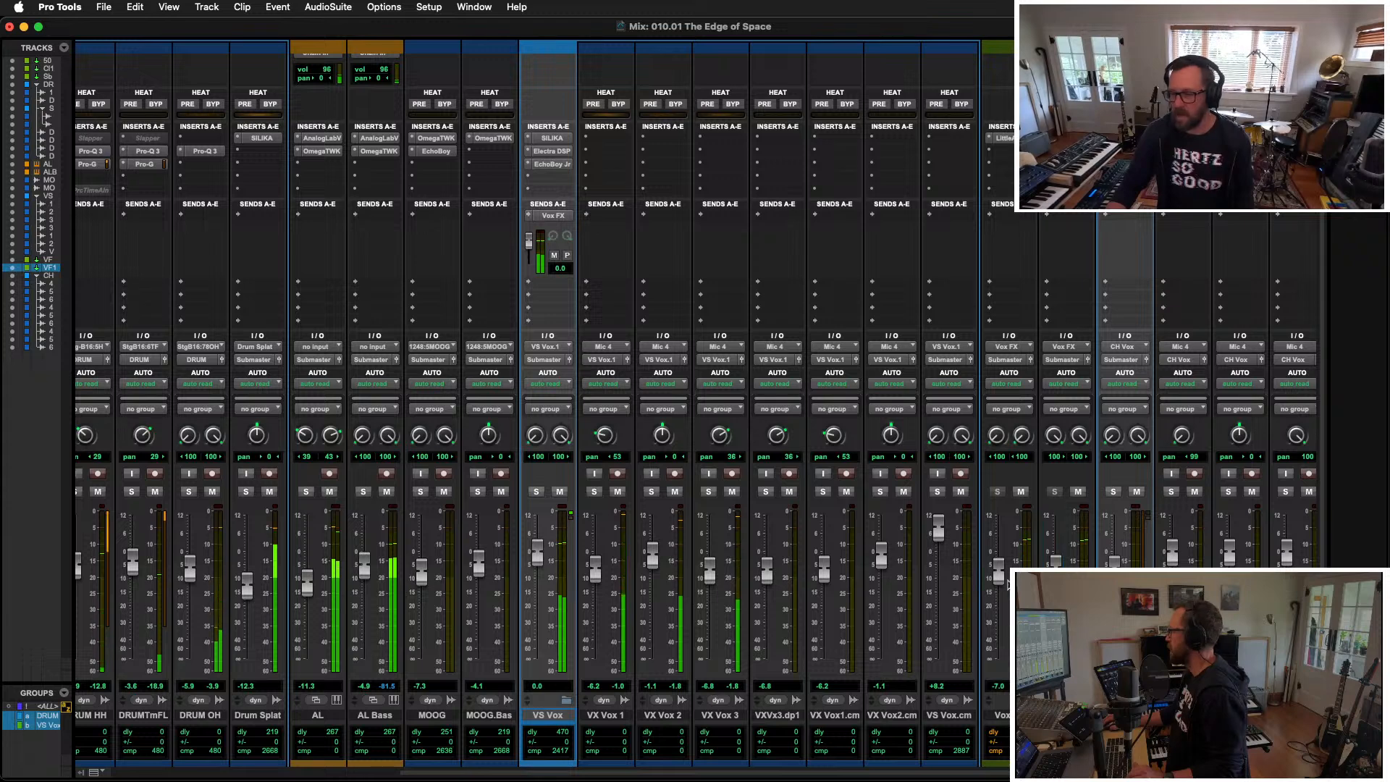
pyautogui.moveTo(999, 580); pyautogui.dragTo(1000, 582)
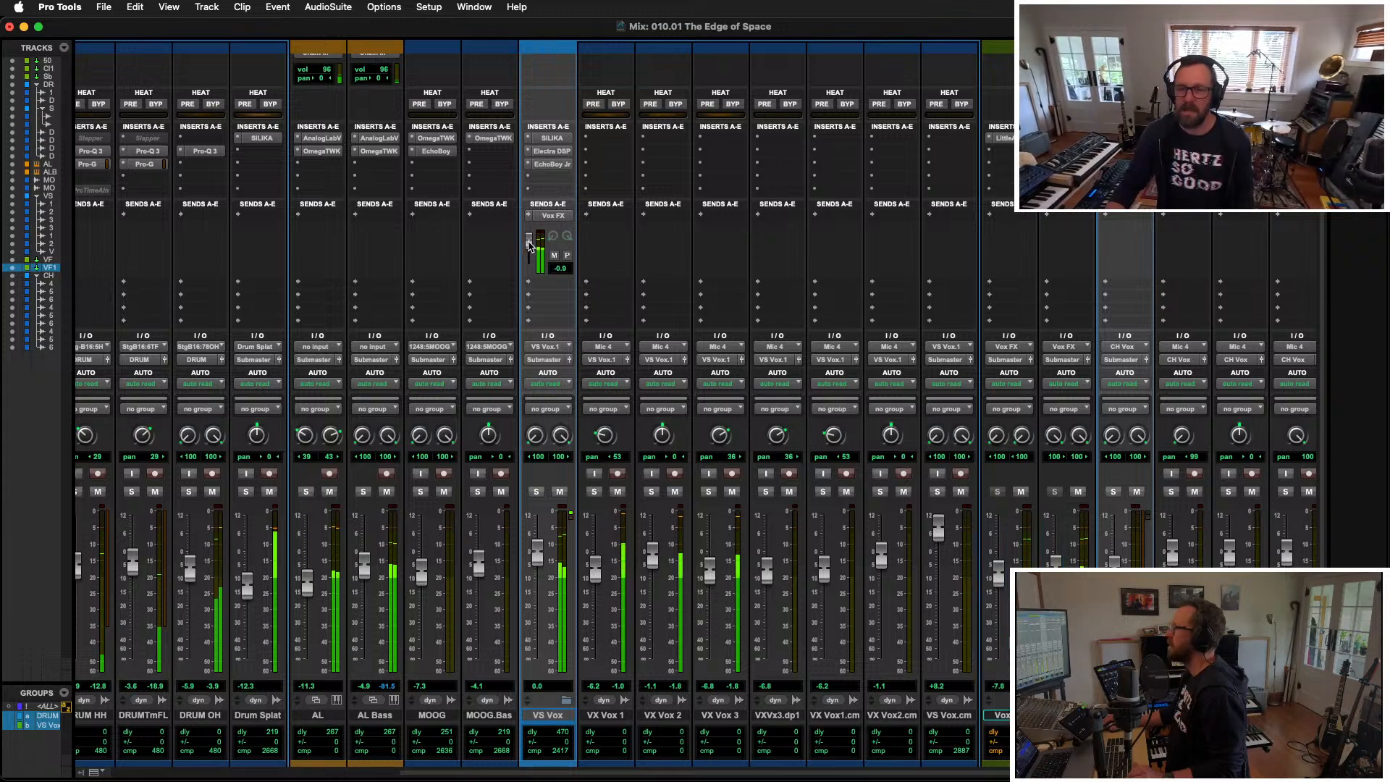
pyautogui.moveTo(529, 246); pyautogui.dragTo(529, 244)
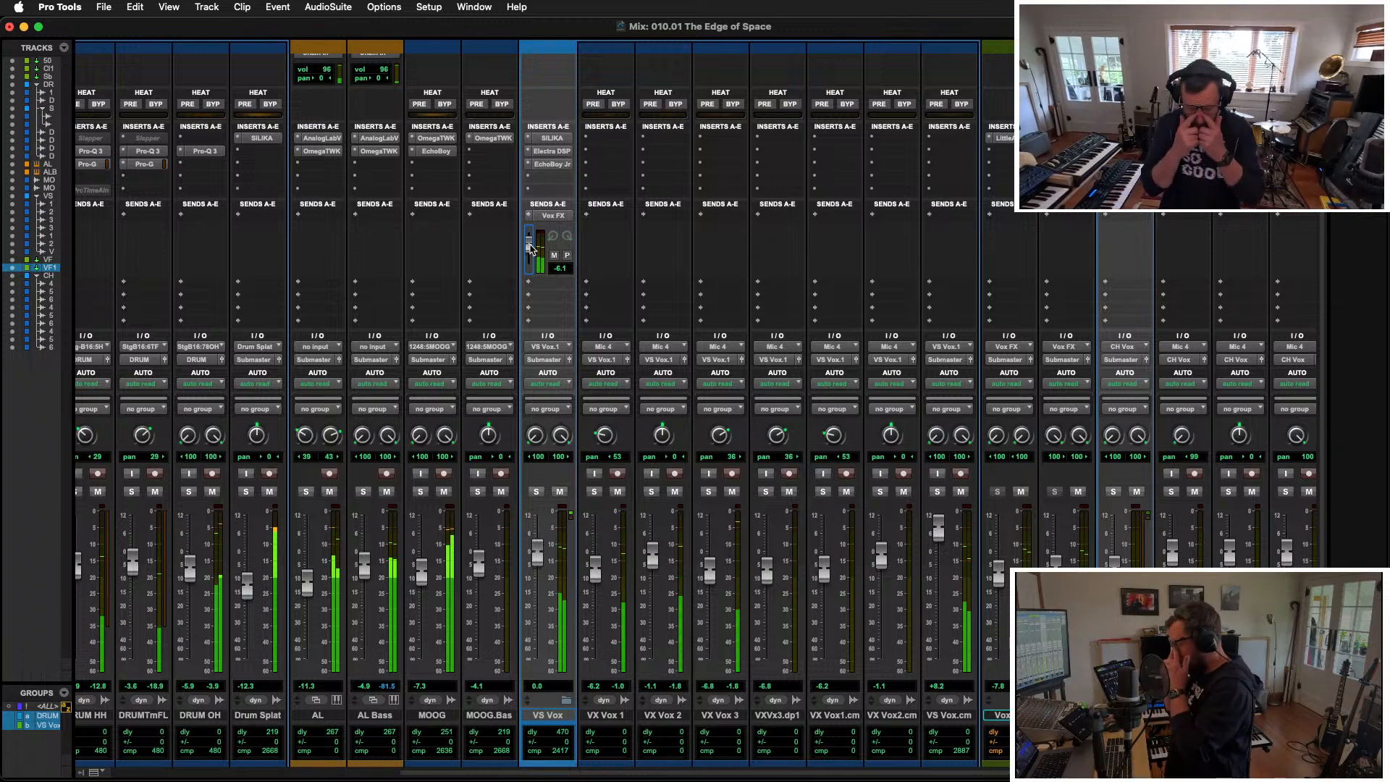
# Step: Play the arrangement from bar 3 in the Edit window and look over the vocal and instrument tracks
pyautogui.press('super+equal')
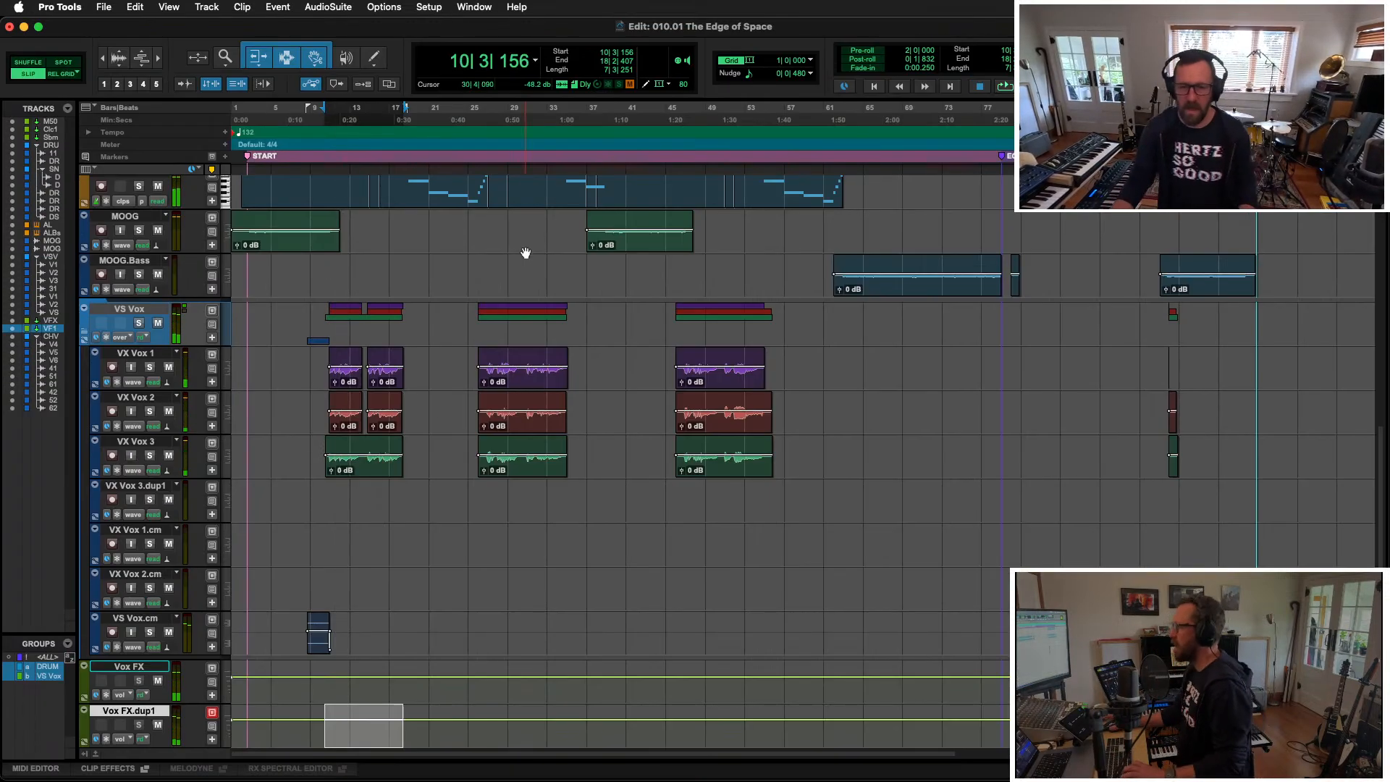
pyautogui.click(251, 351)
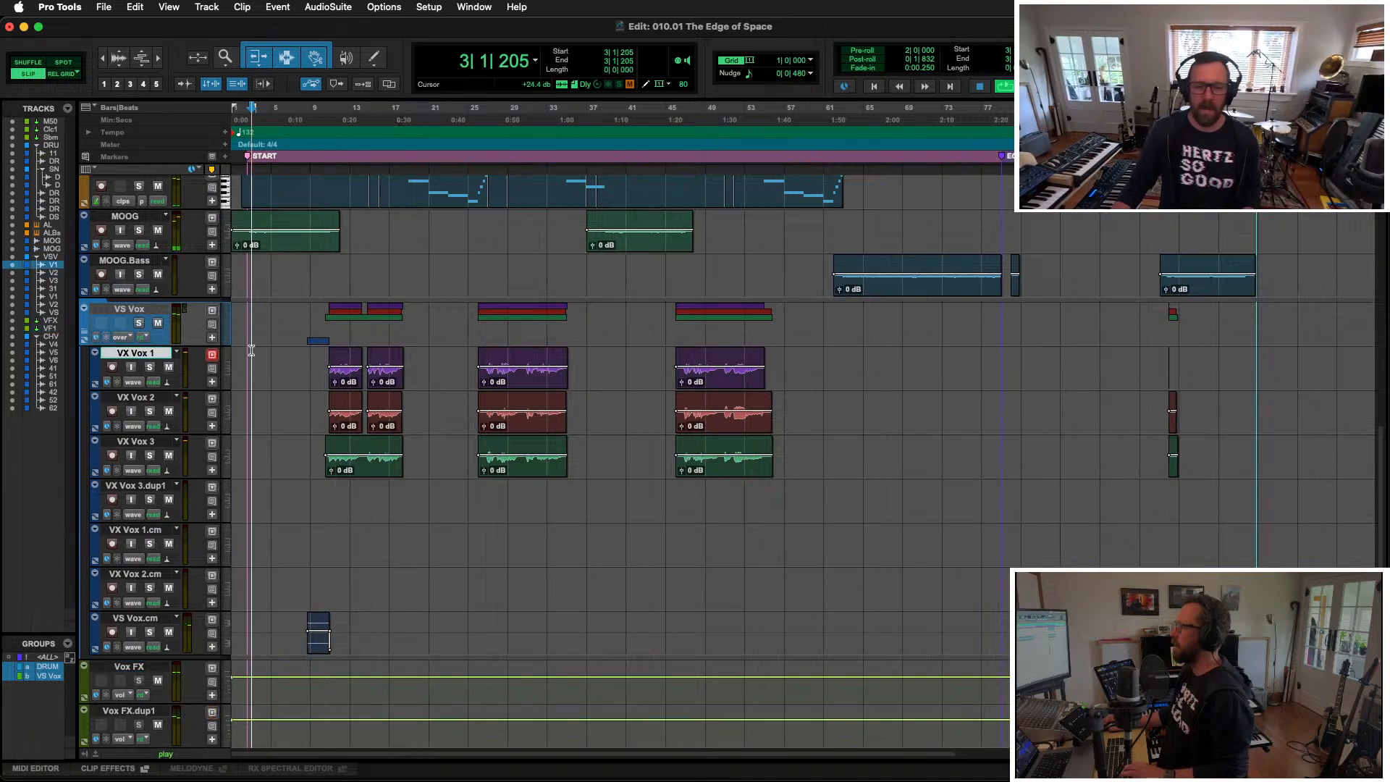
pyautogui.press('space')
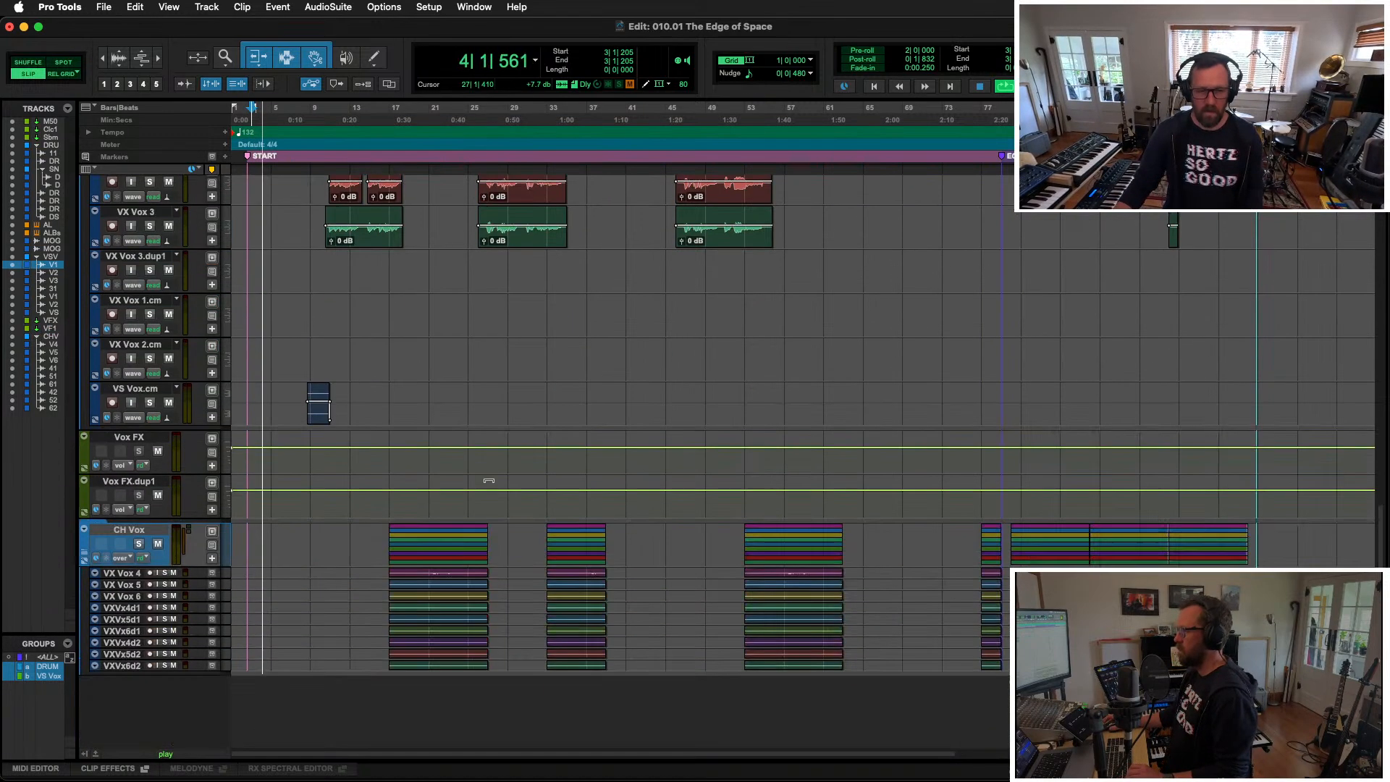
pyautogui.scroll(-5, 487, 481)
pyautogui.scroll(5, 490, 475)
pyautogui.scroll(4, 315, 503)
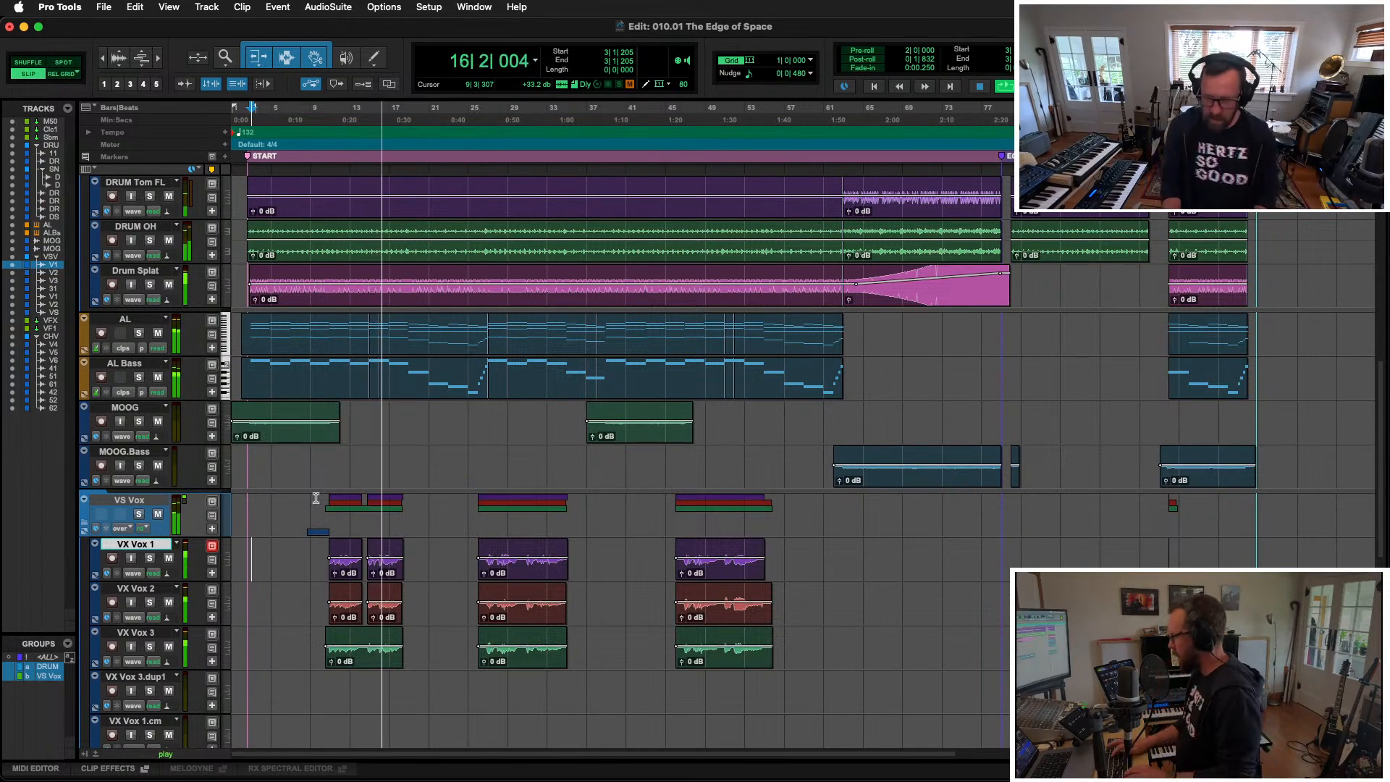
# Step: Raise Vox FX to -4.3 dB and narrow its panning to 28 left and 27 right, and the duplicate's to about 43 left and 33 right
pyautogui.press('super+equal')
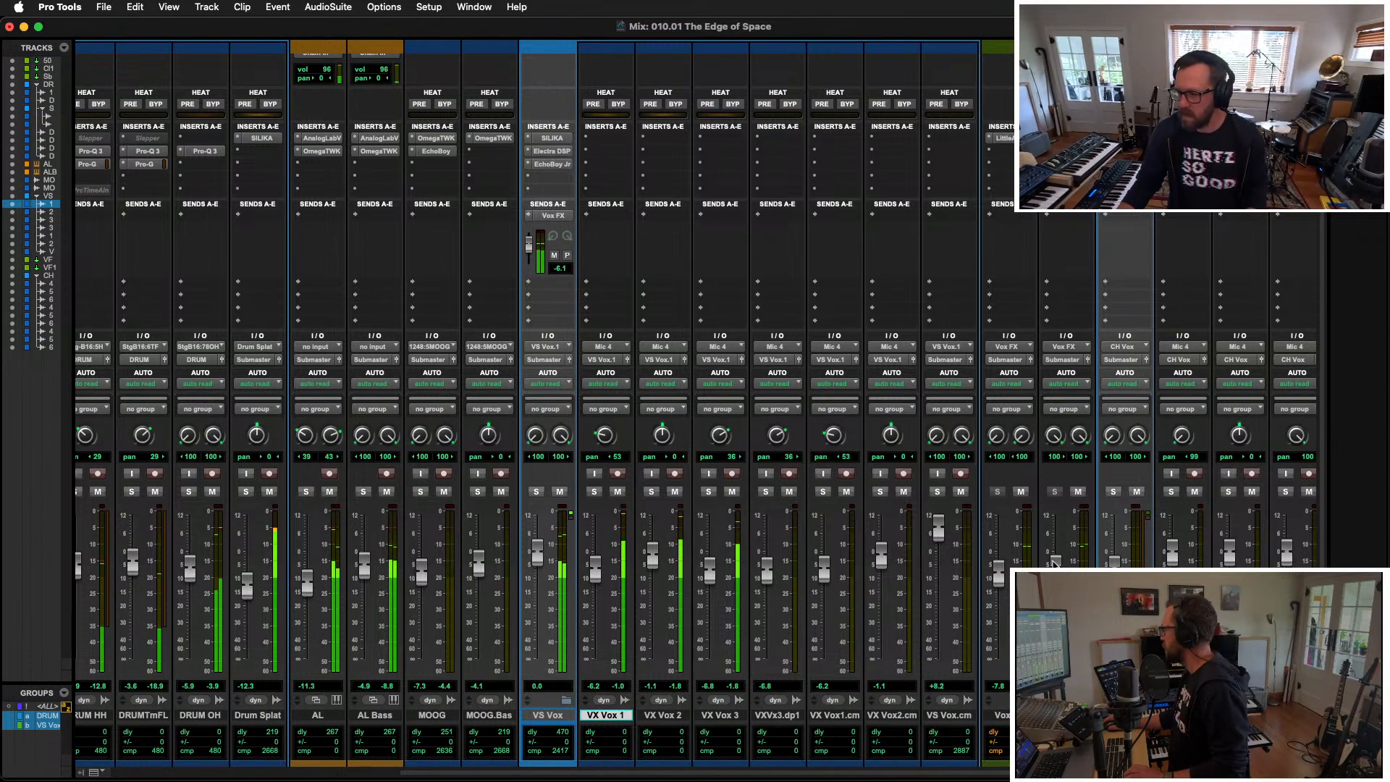
pyautogui.moveTo(997, 577); pyautogui.dragTo(997, 569)
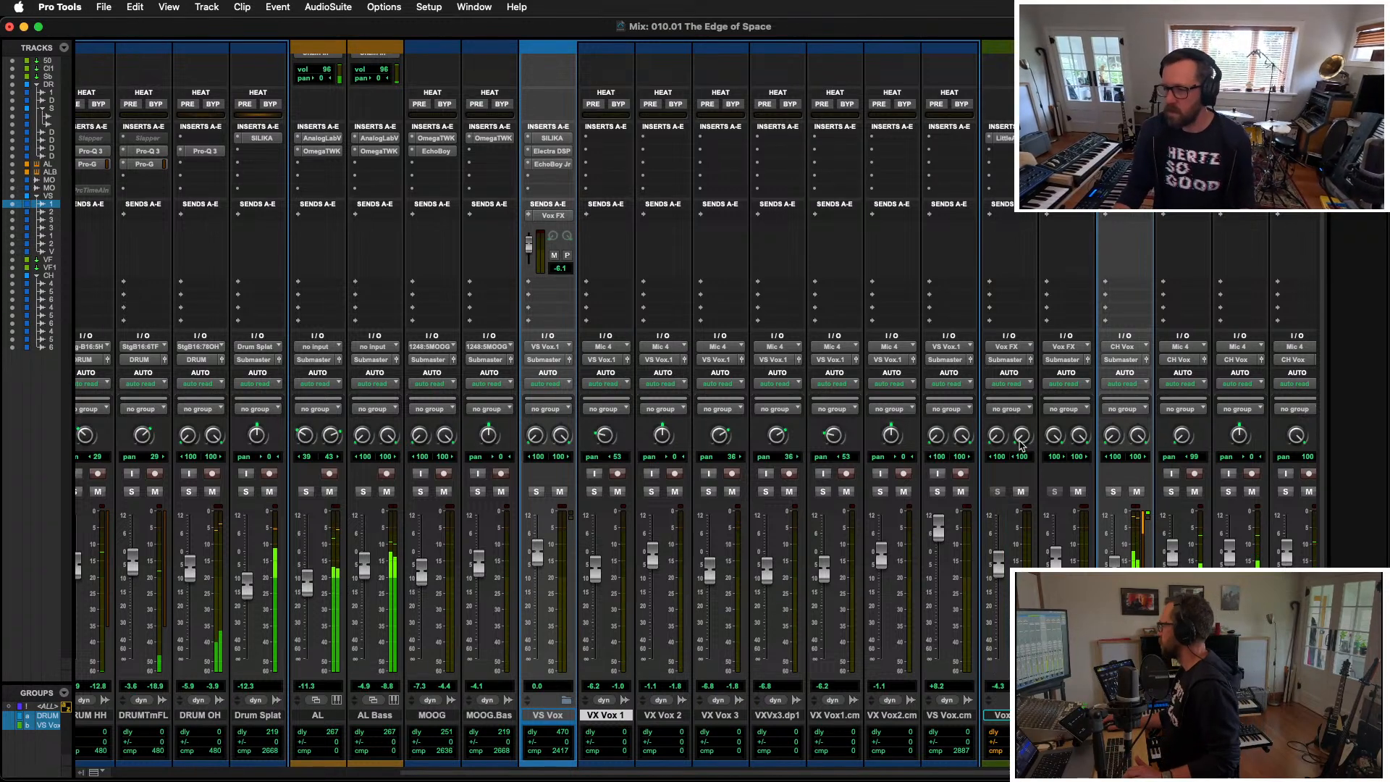
pyautogui.moveTo(1021, 434); pyautogui.dragTo(1022, 452)
pyautogui.moveTo(1032, 379); pyautogui.dragTo(997, 421)
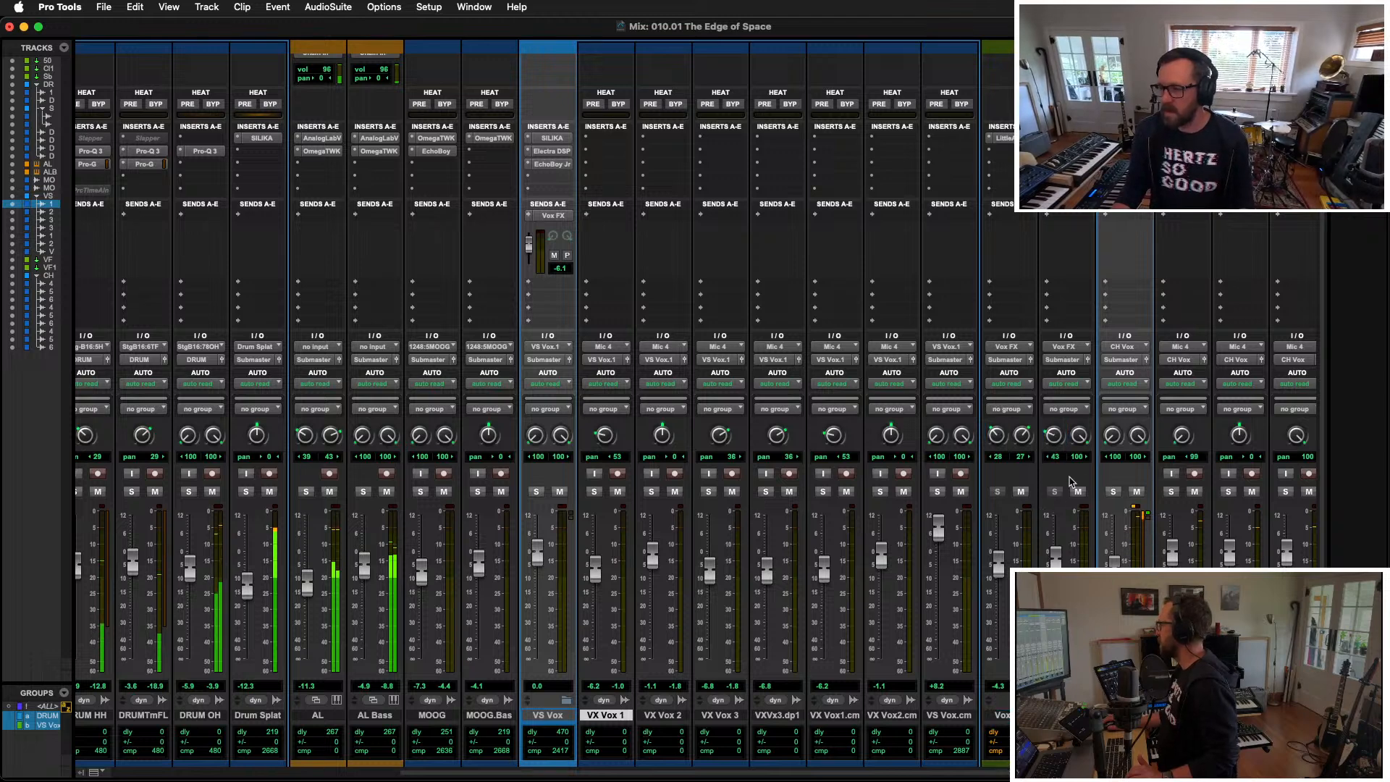
pyautogui.moveTo(1073, 472); pyautogui.dragTo(1072, 472)
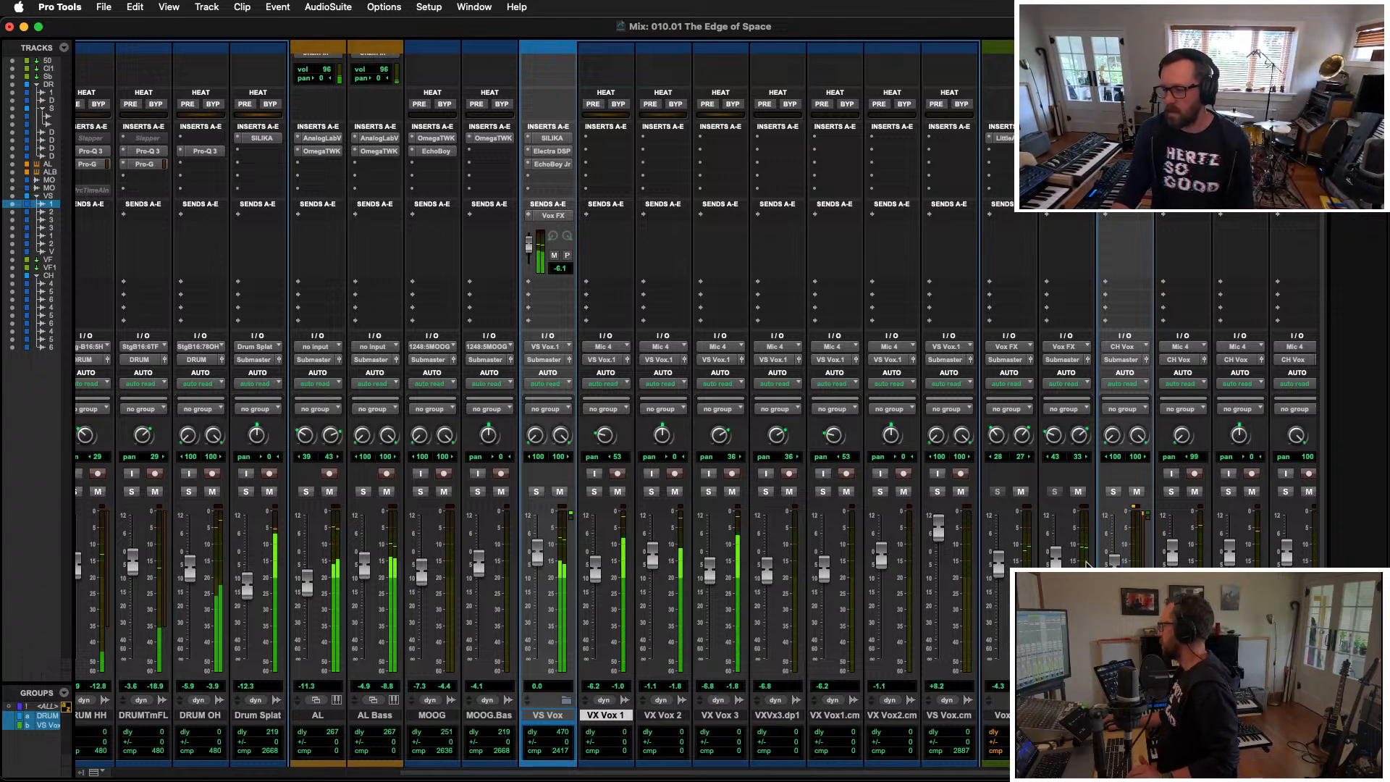
# Step: Pan Vox FX about 39 left and 32 right, set its volume to -5.4 dB and raise VS Vox's Vox FX send to +1.5 dB
pyautogui.moveTo(1057, 563); pyautogui.dragTo(996, 572)
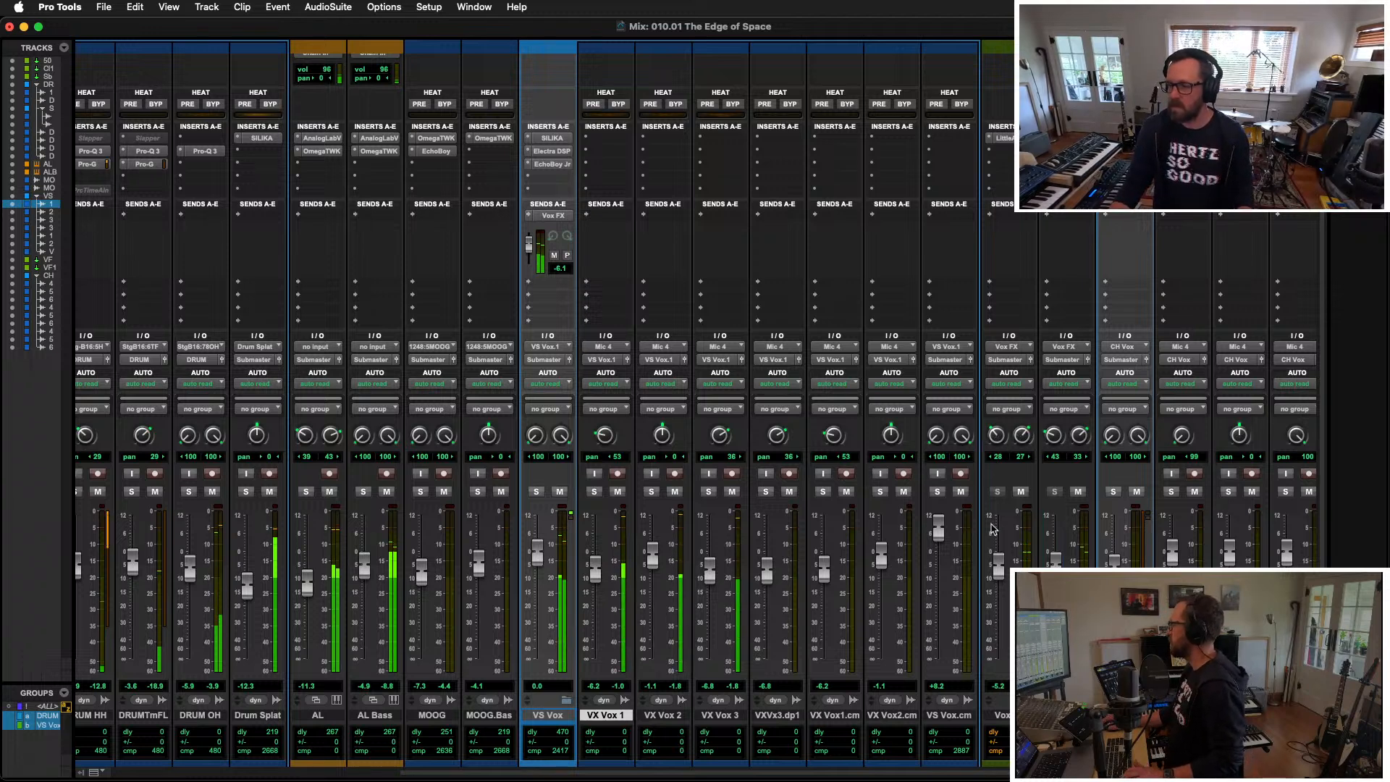
pyautogui.moveTo(998, 571); pyautogui.dragTo(998, 569)
pyautogui.moveTo(993, 434); pyautogui.dragTo(1026, 439)
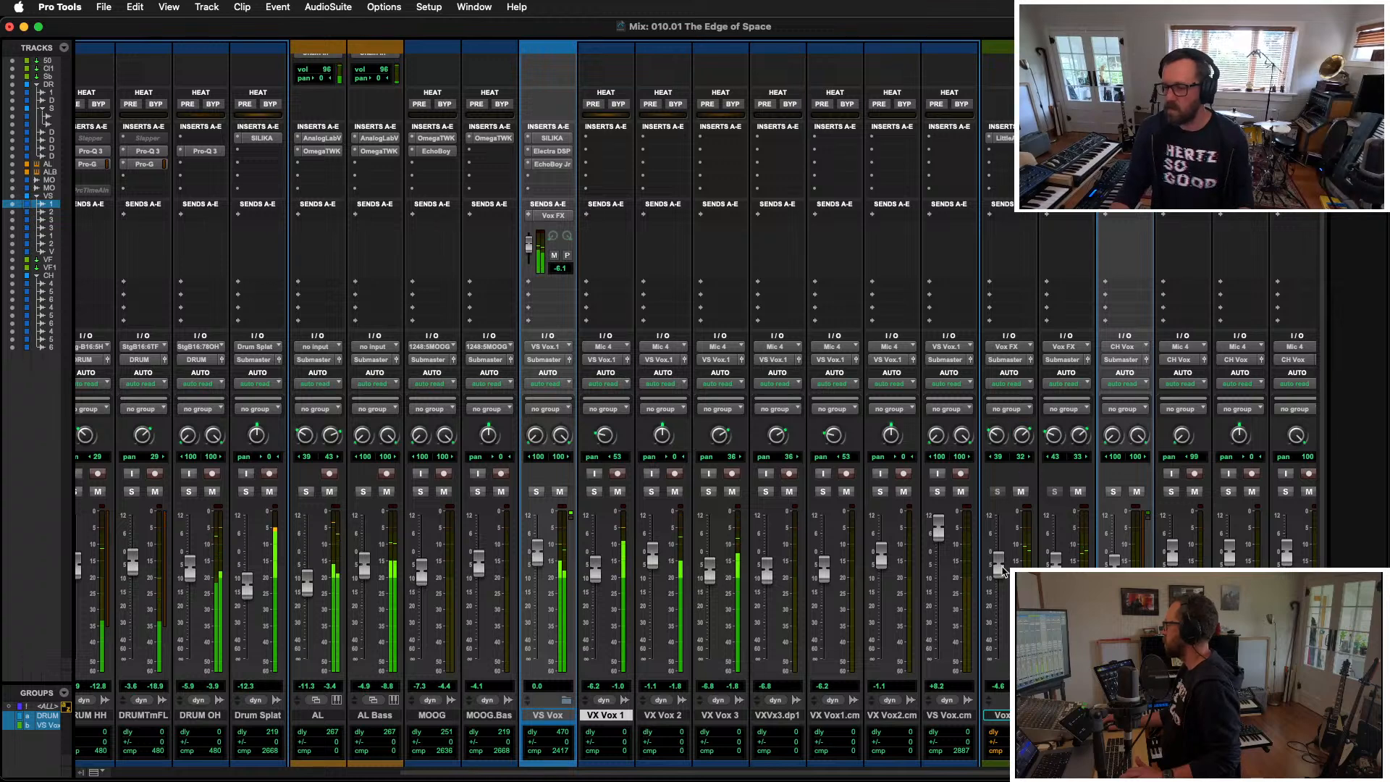
pyautogui.moveTo(1002, 571); pyautogui.dragTo(1003, 569)
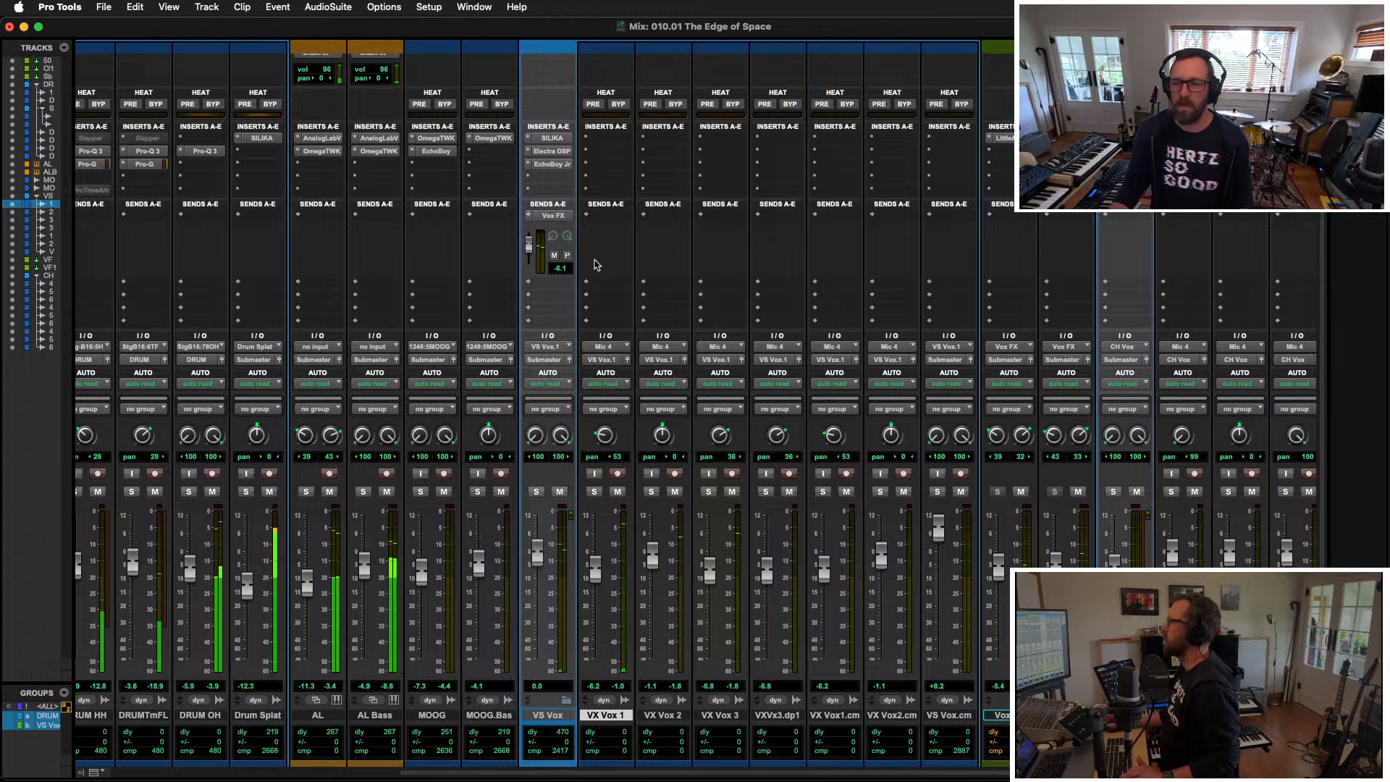
pyautogui.moveTo(527, 247); pyautogui.dragTo(531, 244)
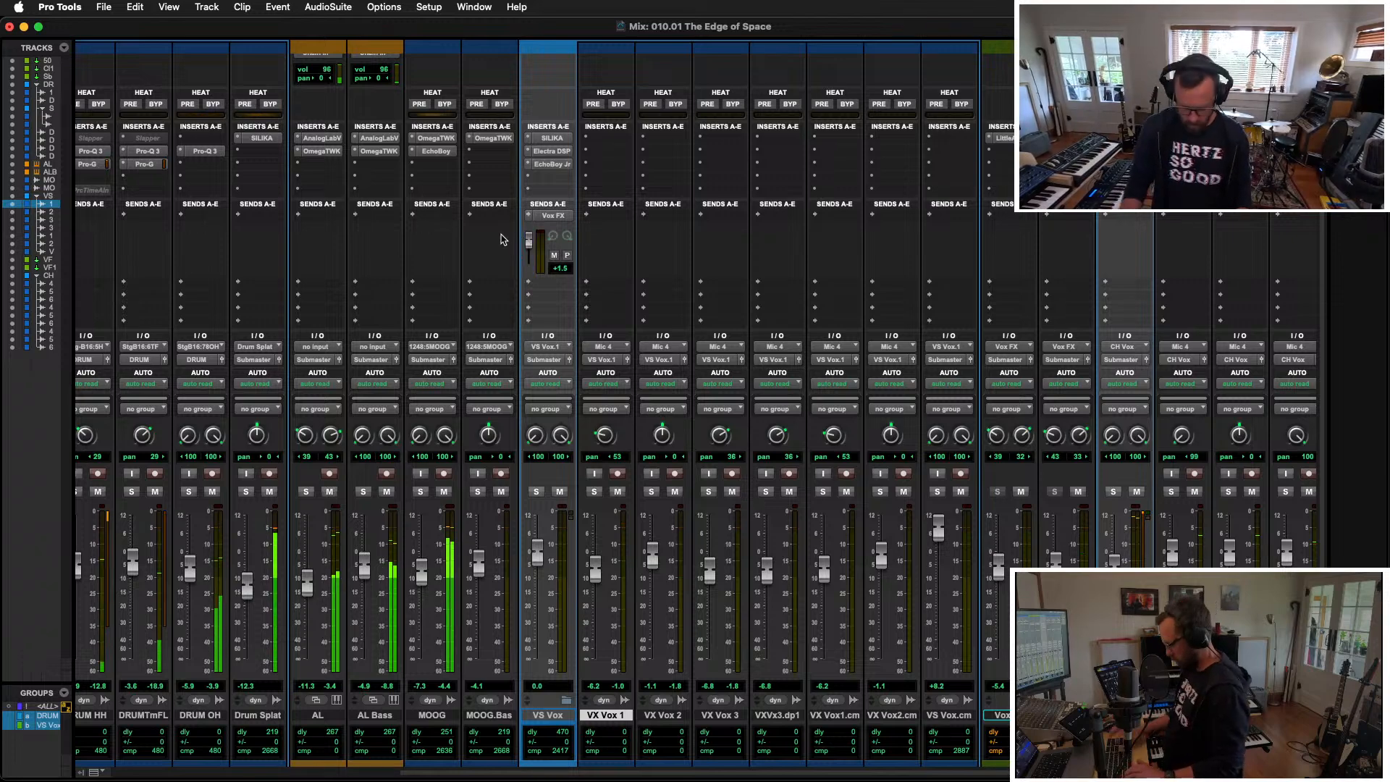
# Step: Play from the second-verse VX Vox 1 clip while lowering the VS Vox volume to -2.2 dB and its Vox FX send to -0.9 dB
pyautogui.press('super+equal')
pyautogui.click(519, 573)
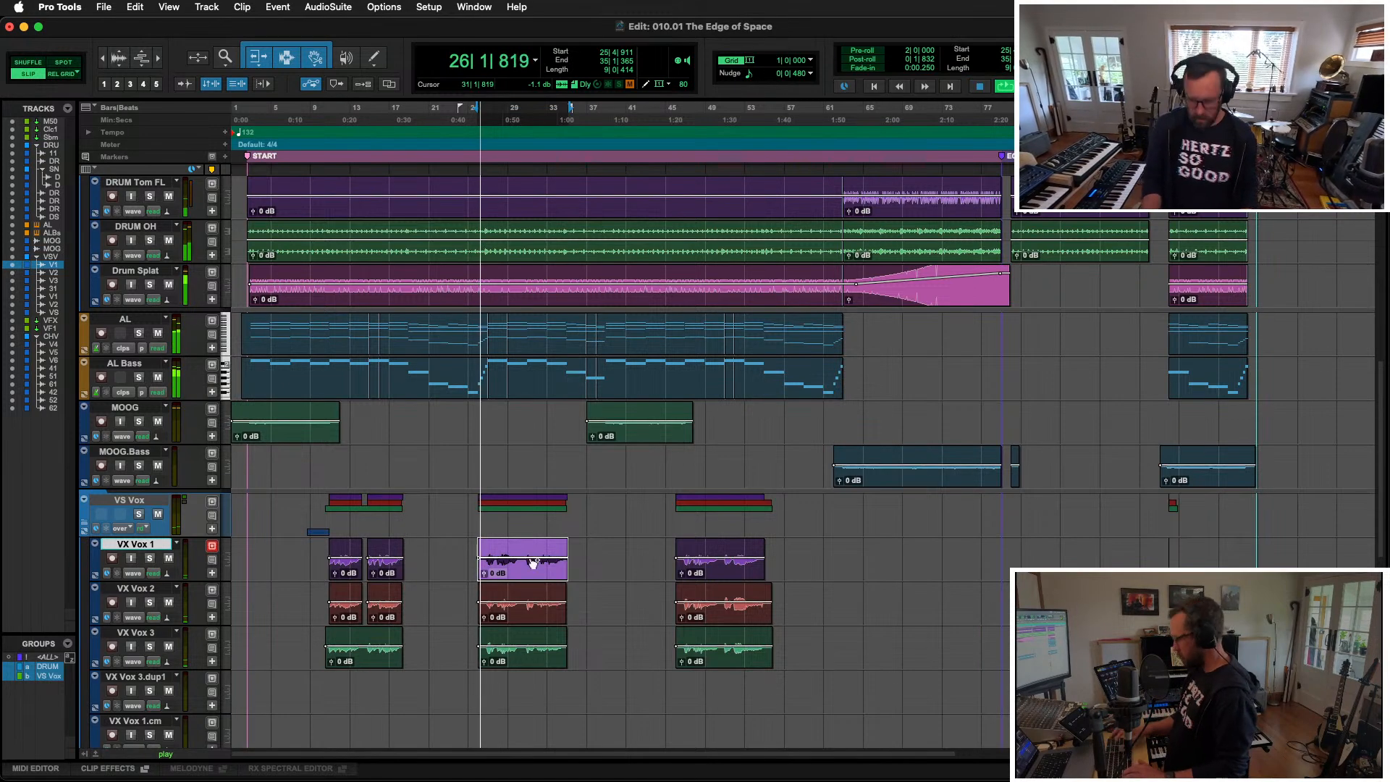
pyautogui.press('super+equal')
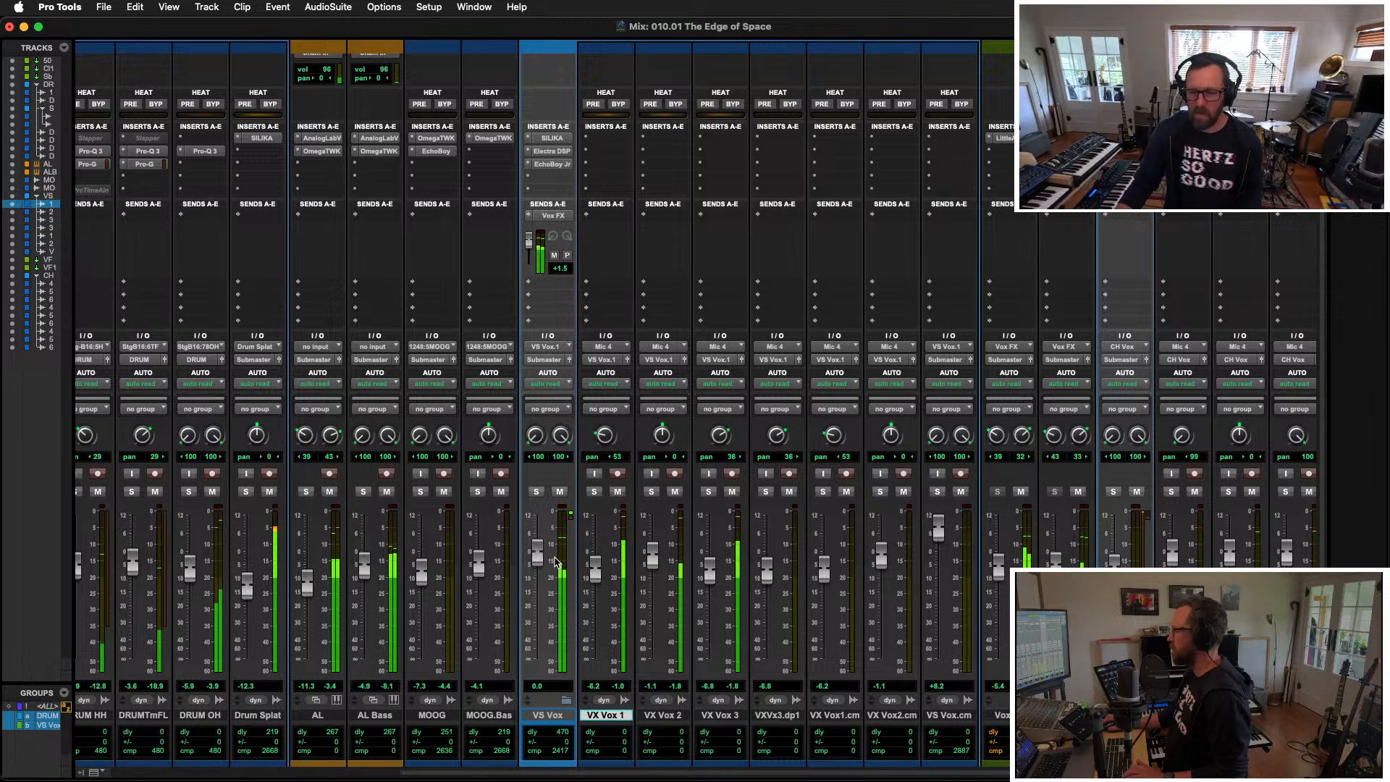
pyautogui.moveTo(537, 556); pyautogui.dragTo(537, 568)
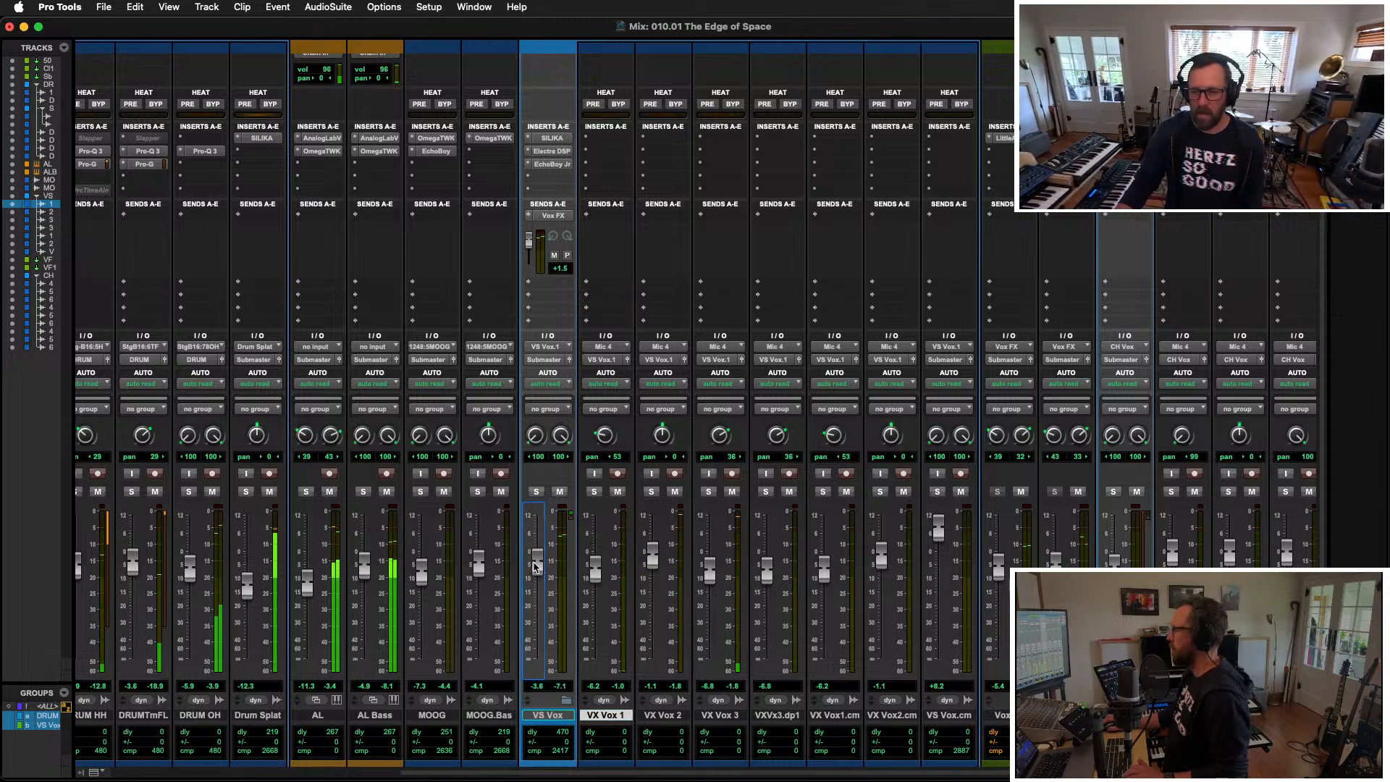
pyautogui.moveTo(537, 566); pyautogui.dragTo(537, 561)
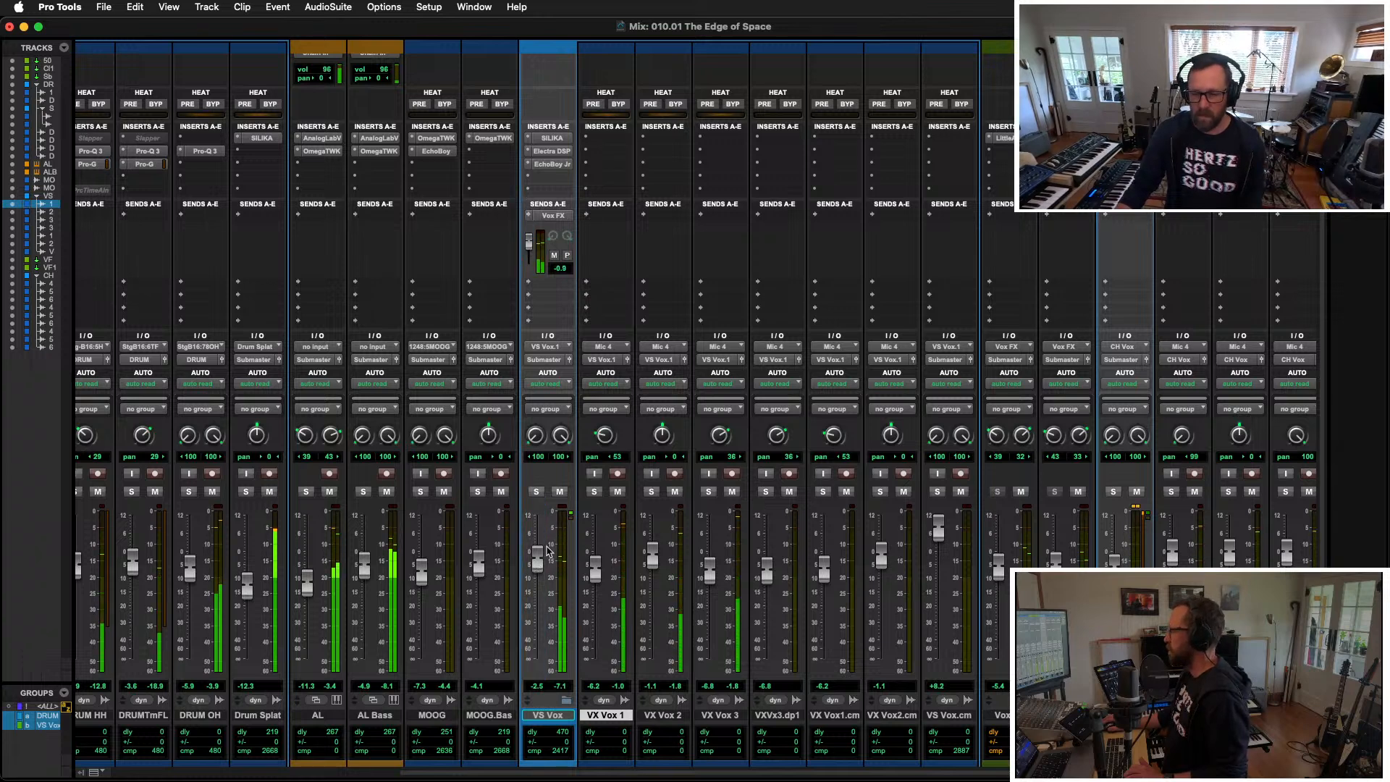
pyautogui.moveTo(537, 568); pyautogui.dragTo(537, 566)
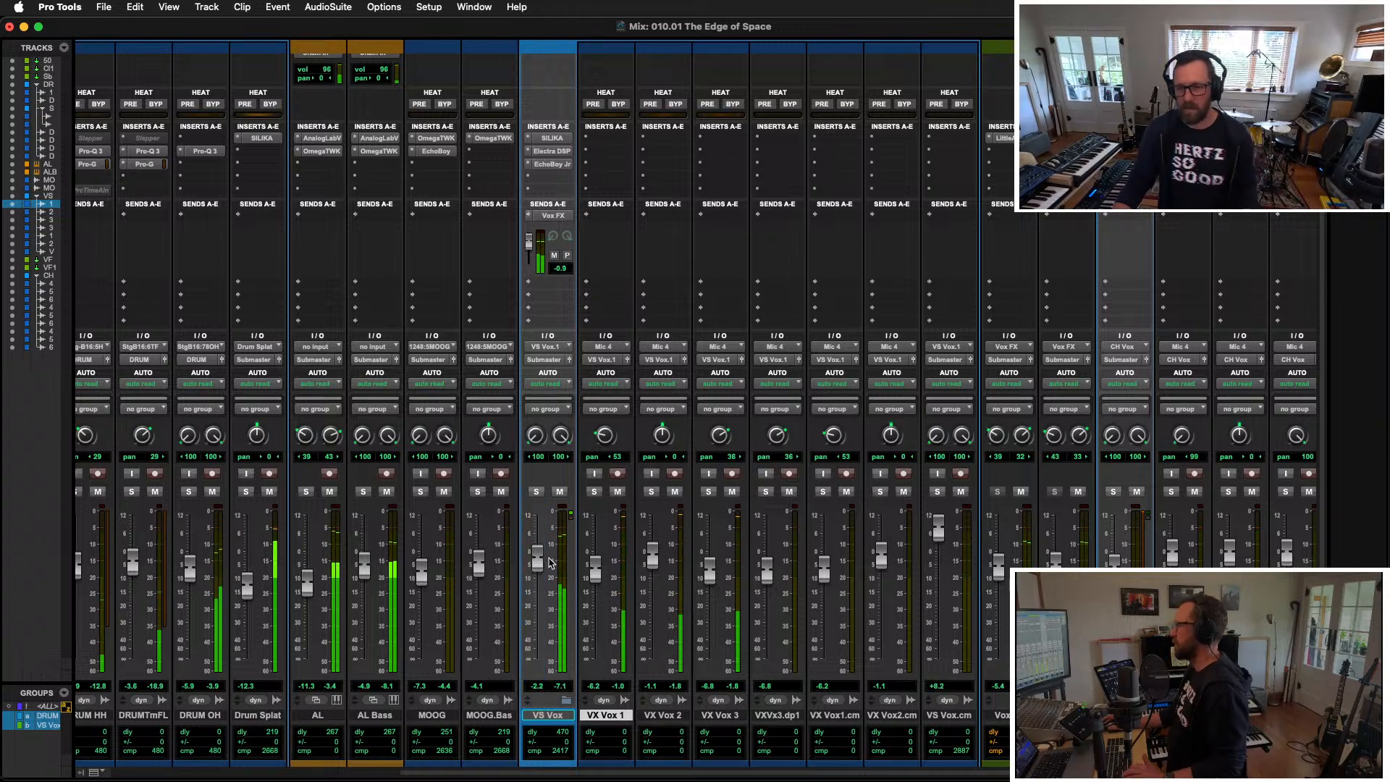
# Step: Move the two Vox FX tracks into a new stereo routing folder named VOX FX, routing the tracks to it
pyautogui.click(543, 179)
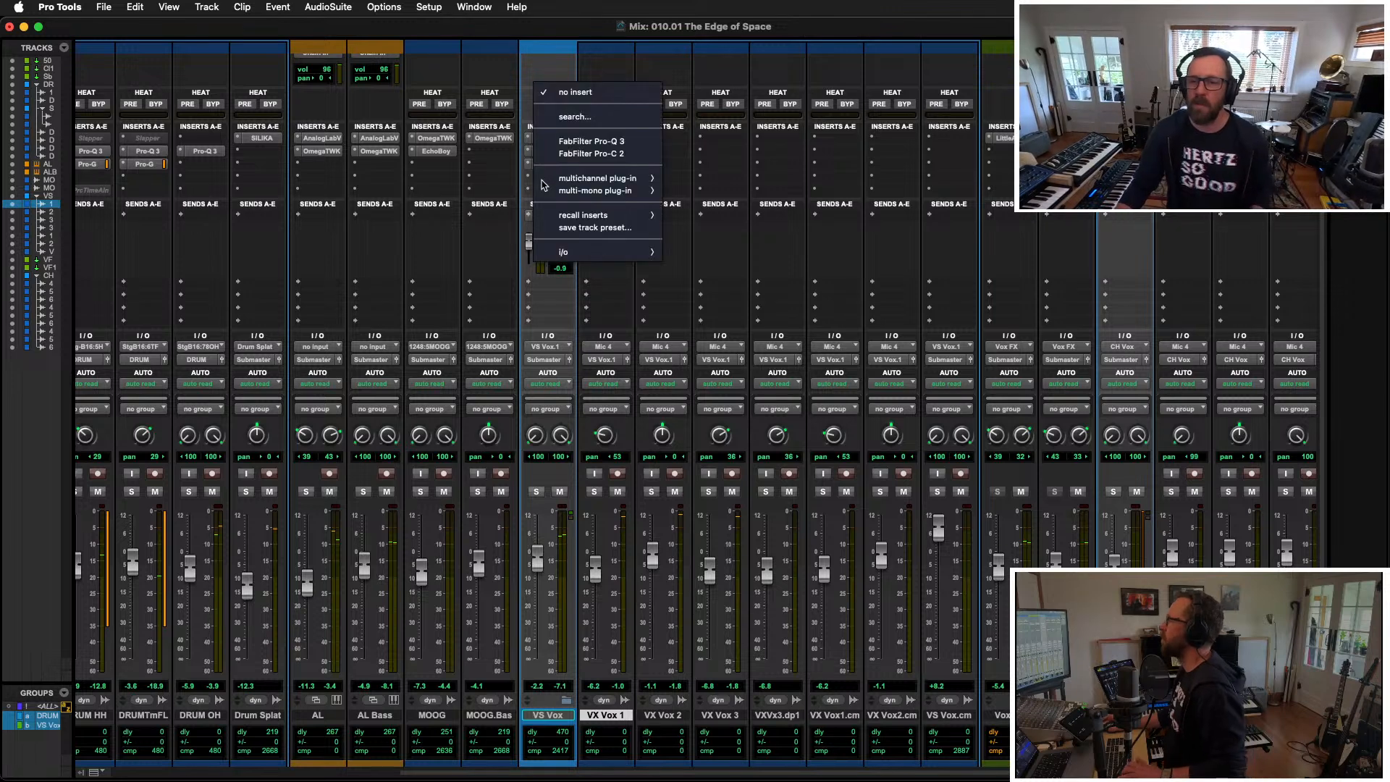
pyautogui.click(1099, 355)
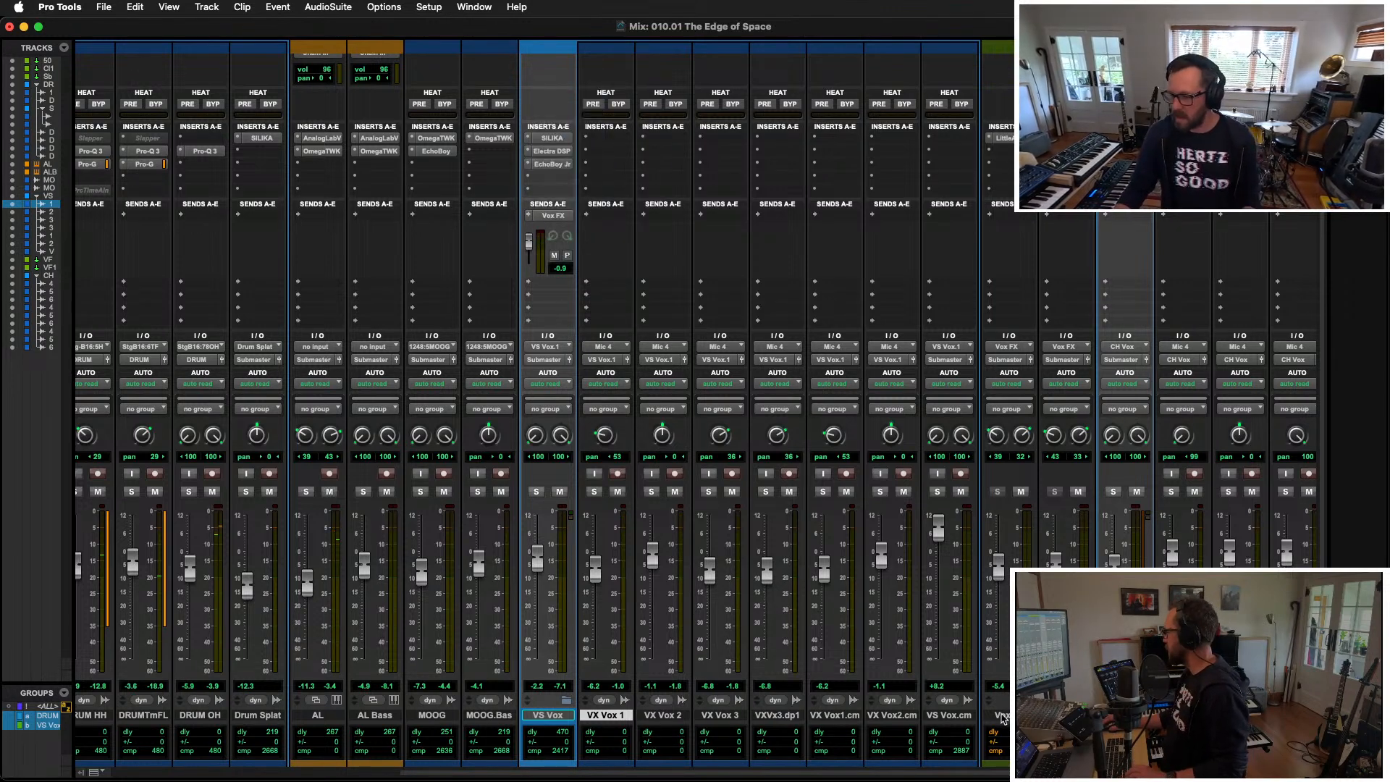
pyautogui.click(1011, 715)
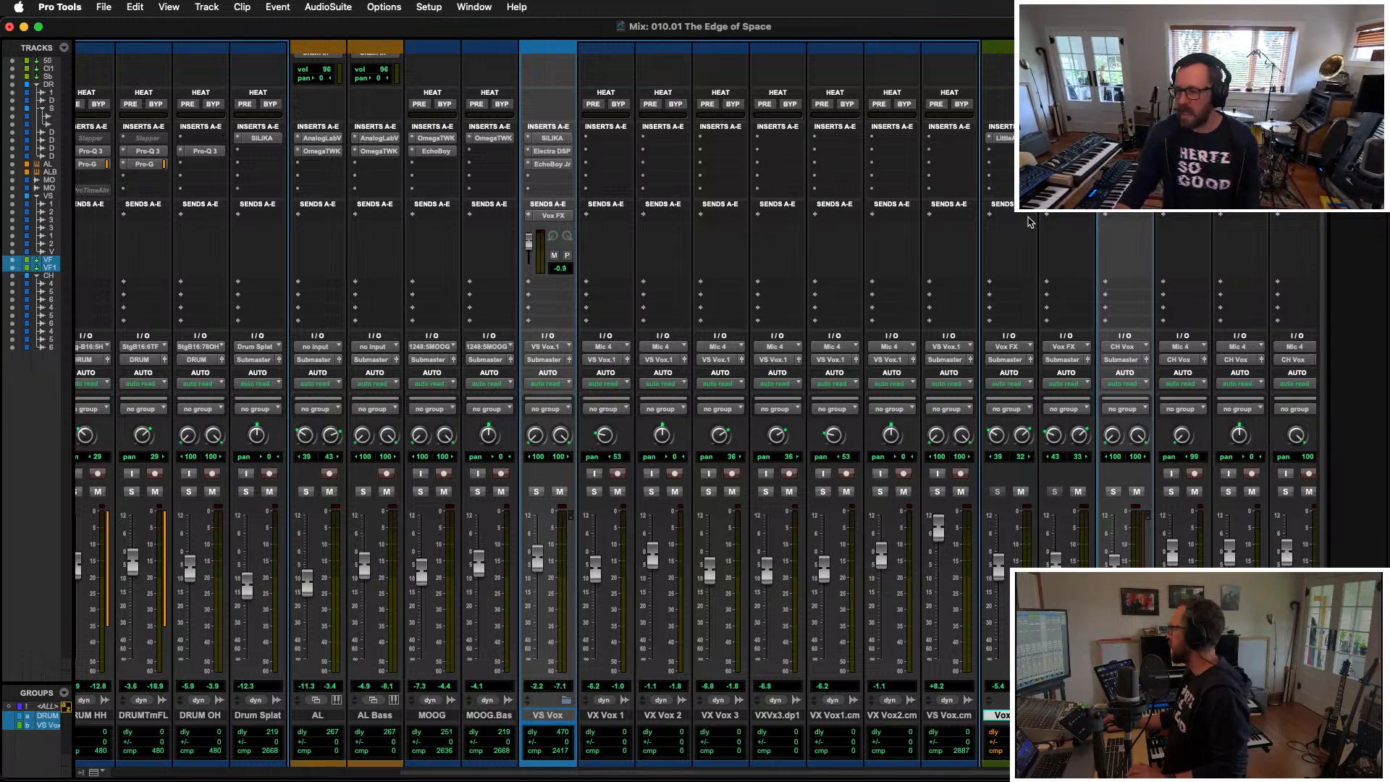
pyautogui.press('super+alt+shift+n')
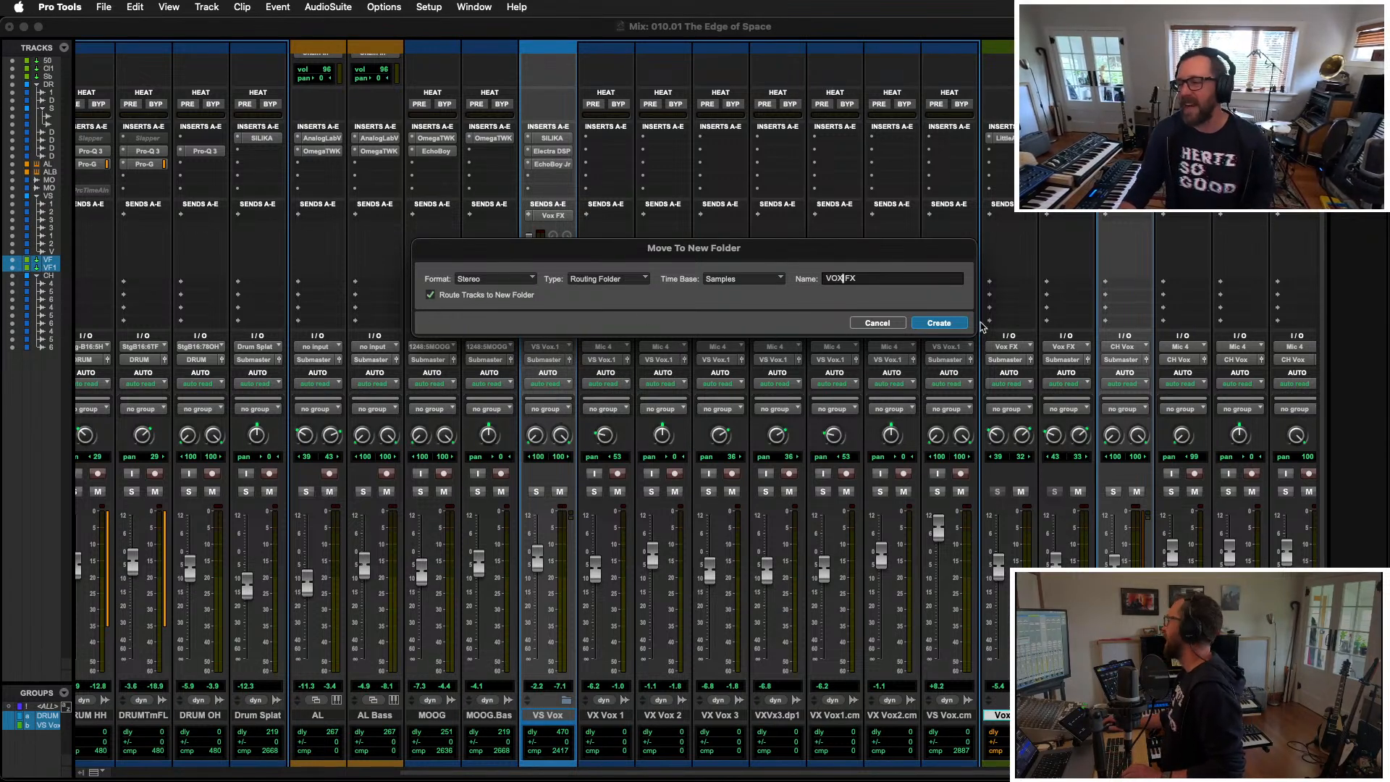
pyautogui.click(939, 324)
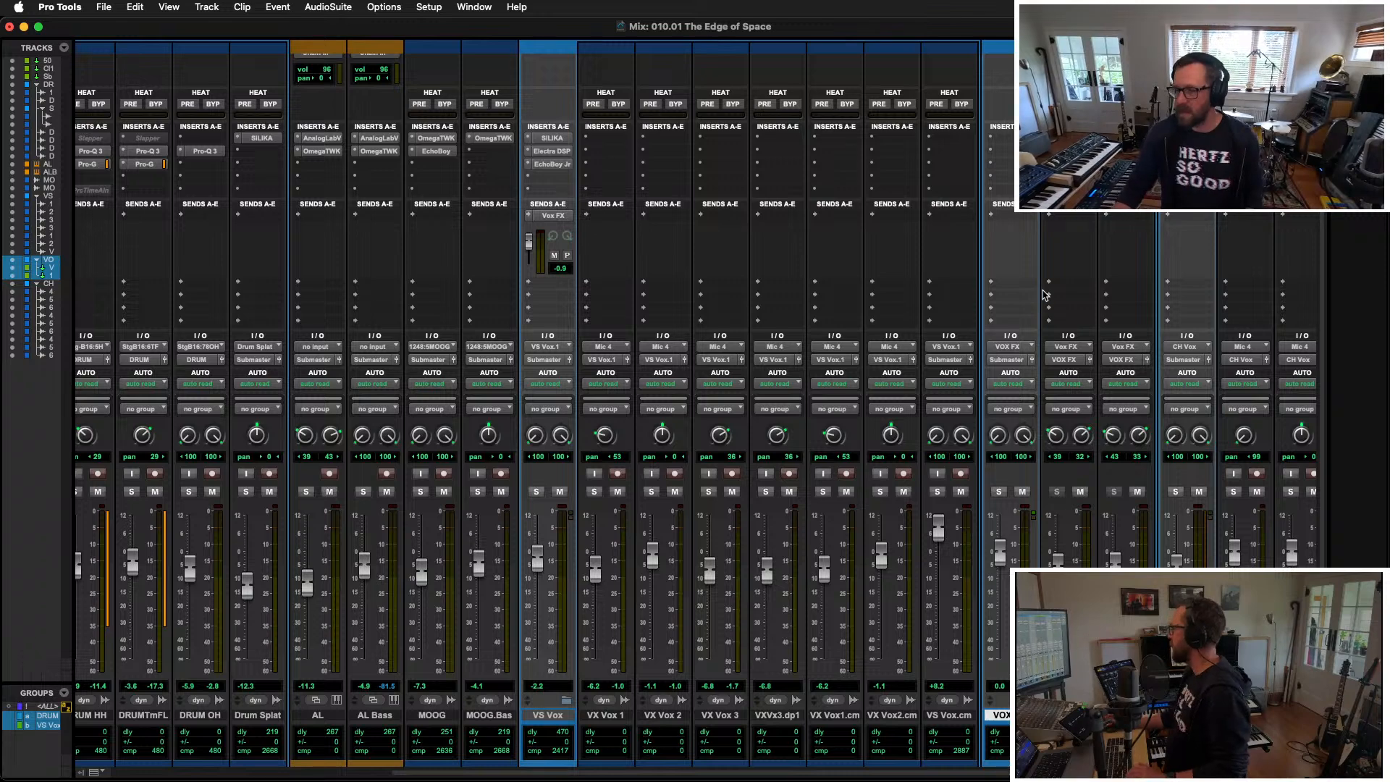
# Step: Insert the stereo Kramer Tape plug-in on the VOX FX folder and start playback
pyautogui.click(1015, 138)
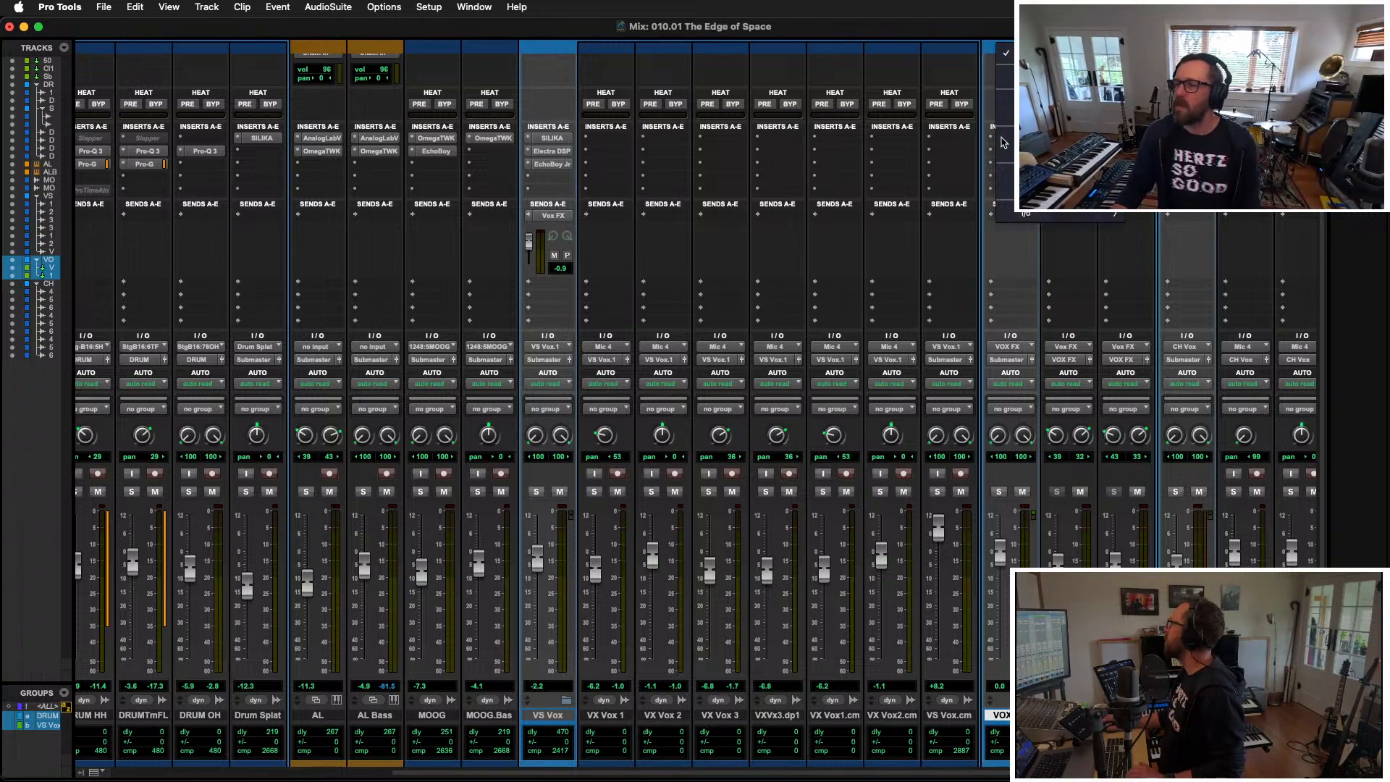
pyautogui.moveTo(1028, 138)
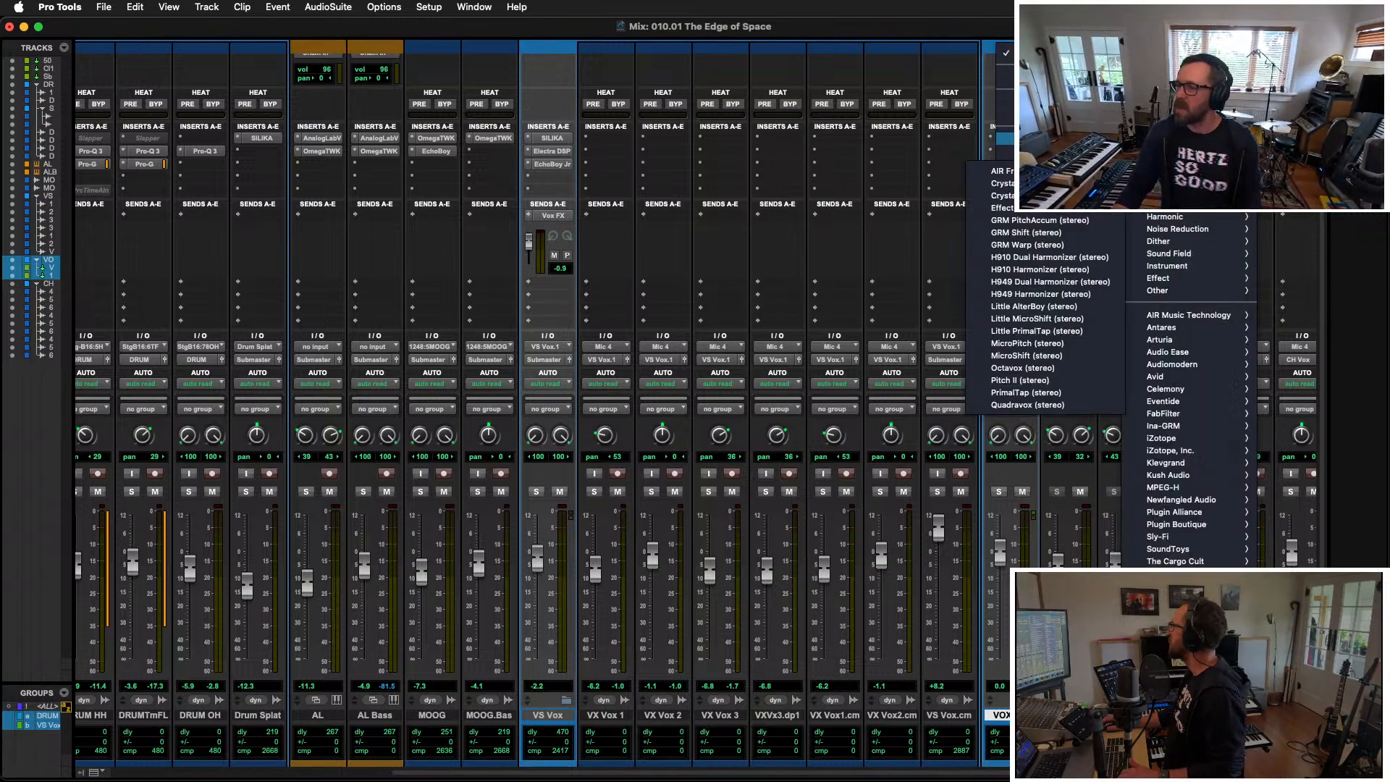
pyautogui.moveTo(1180, 215)
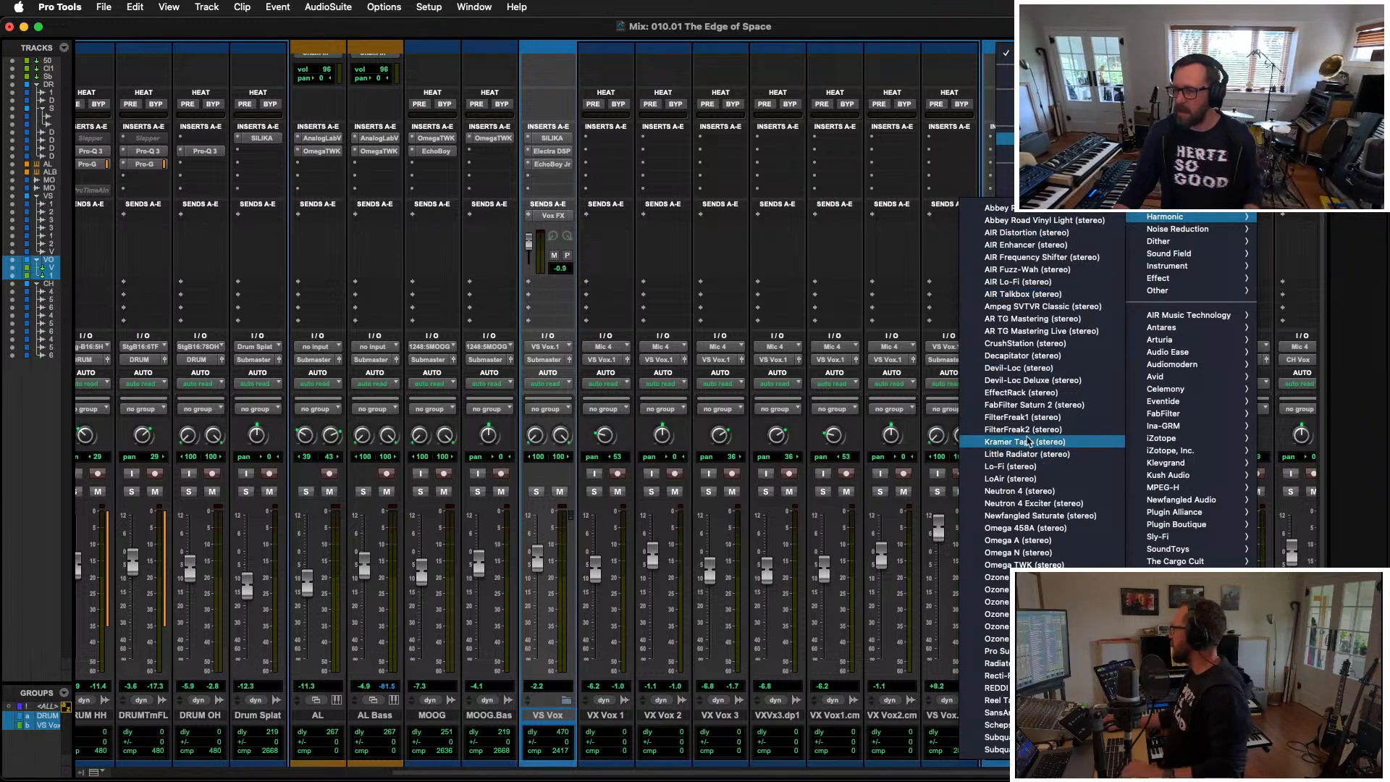
pyautogui.click(1027, 442)
pyautogui.press('space')
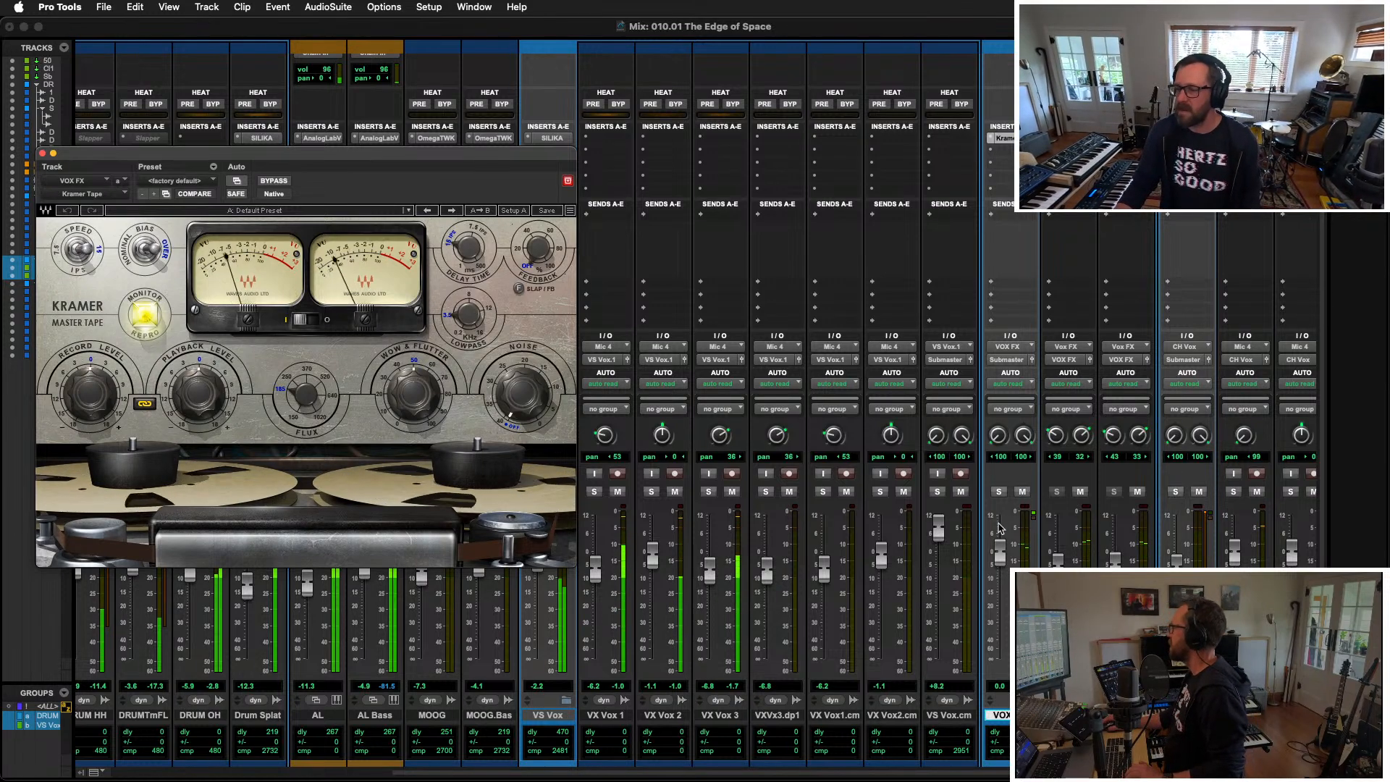
# Step: Solo the VOX FX and VS Vox folders to hear them alone, keeping the Kramer Tape window clear of their channel controls
pyautogui.click(999, 493)
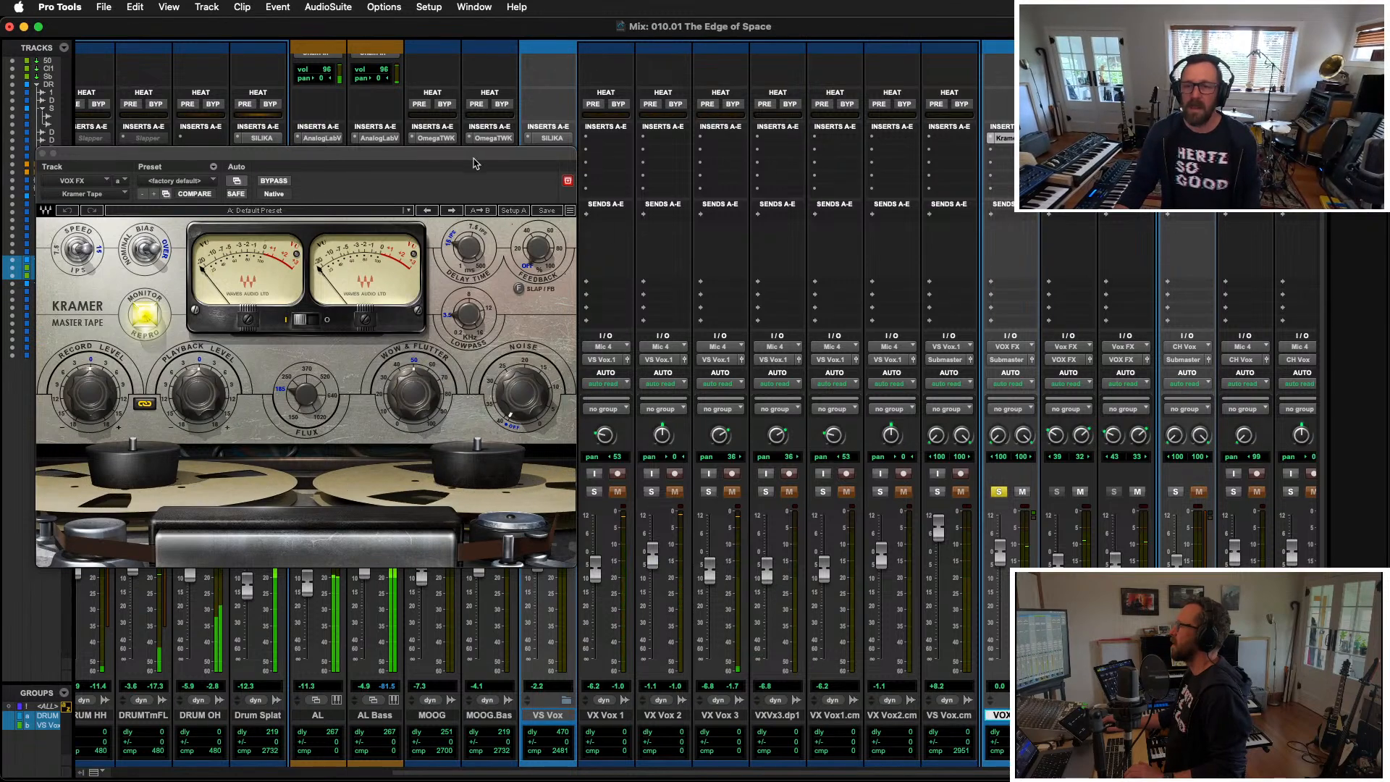
pyautogui.moveTo(474, 155); pyautogui.dragTo(417, 164)
pyautogui.click(536, 491)
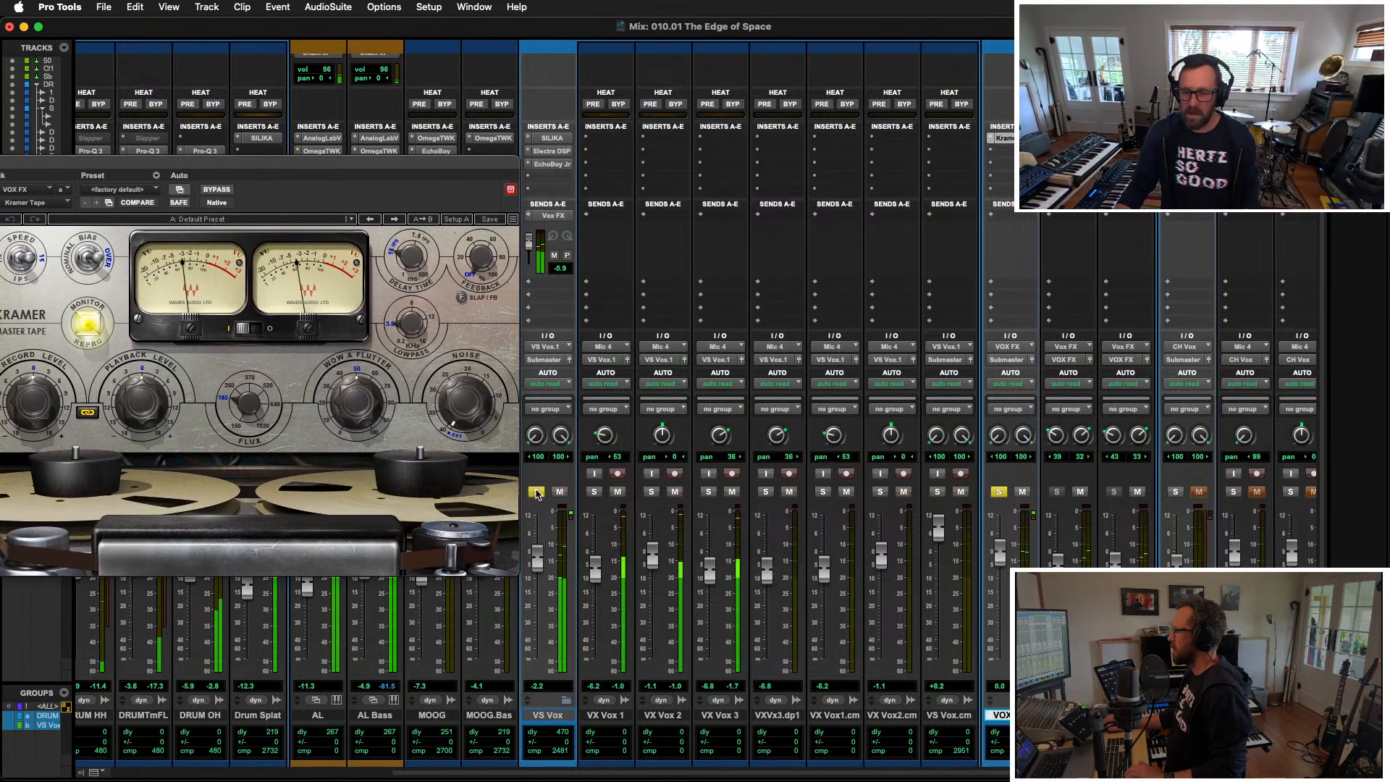
pyautogui.moveTo(234, 153); pyautogui.dragTo(320, 67)
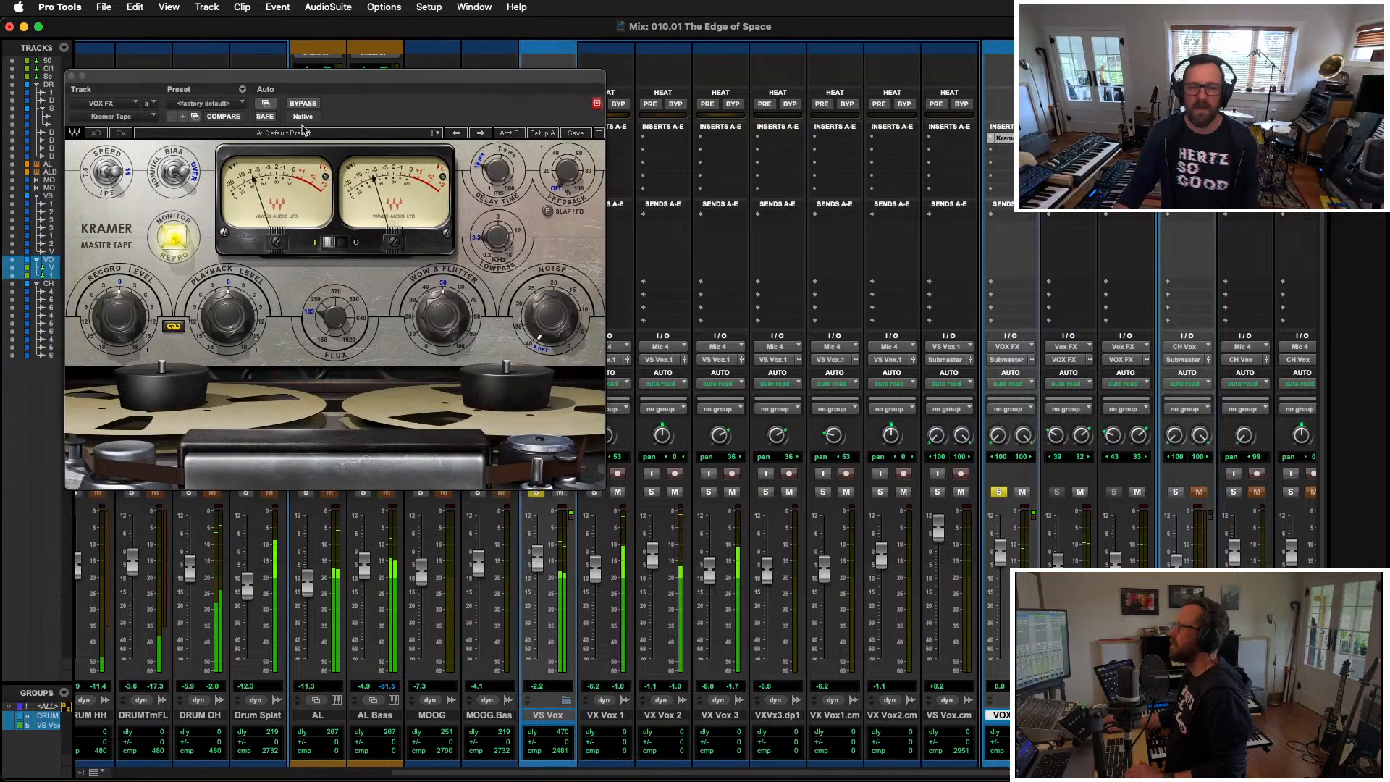
# Step: Load Kramer Tape's "KIK in ur face" drum preset on VOX FX and raise the playback level
pyautogui.click(290, 133)
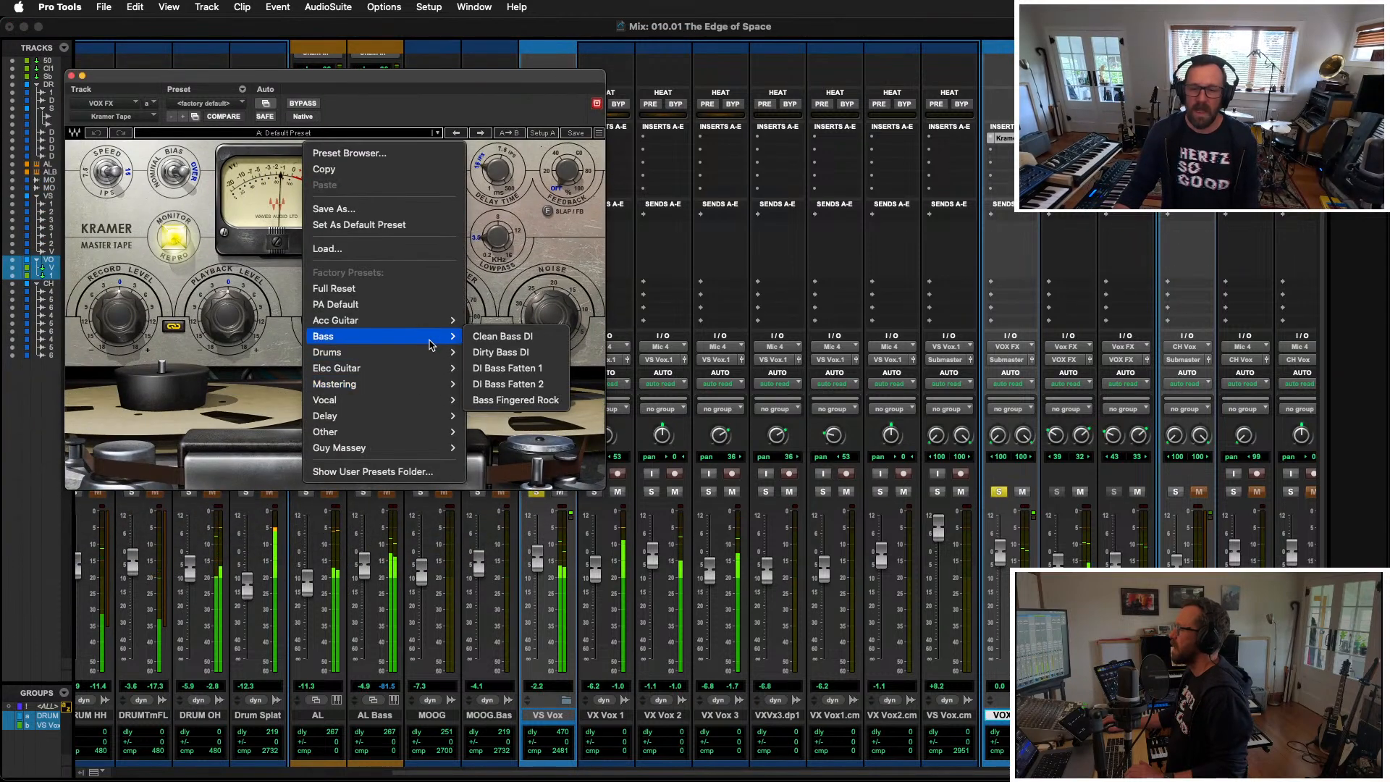
pyautogui.moveTo(429, 358)
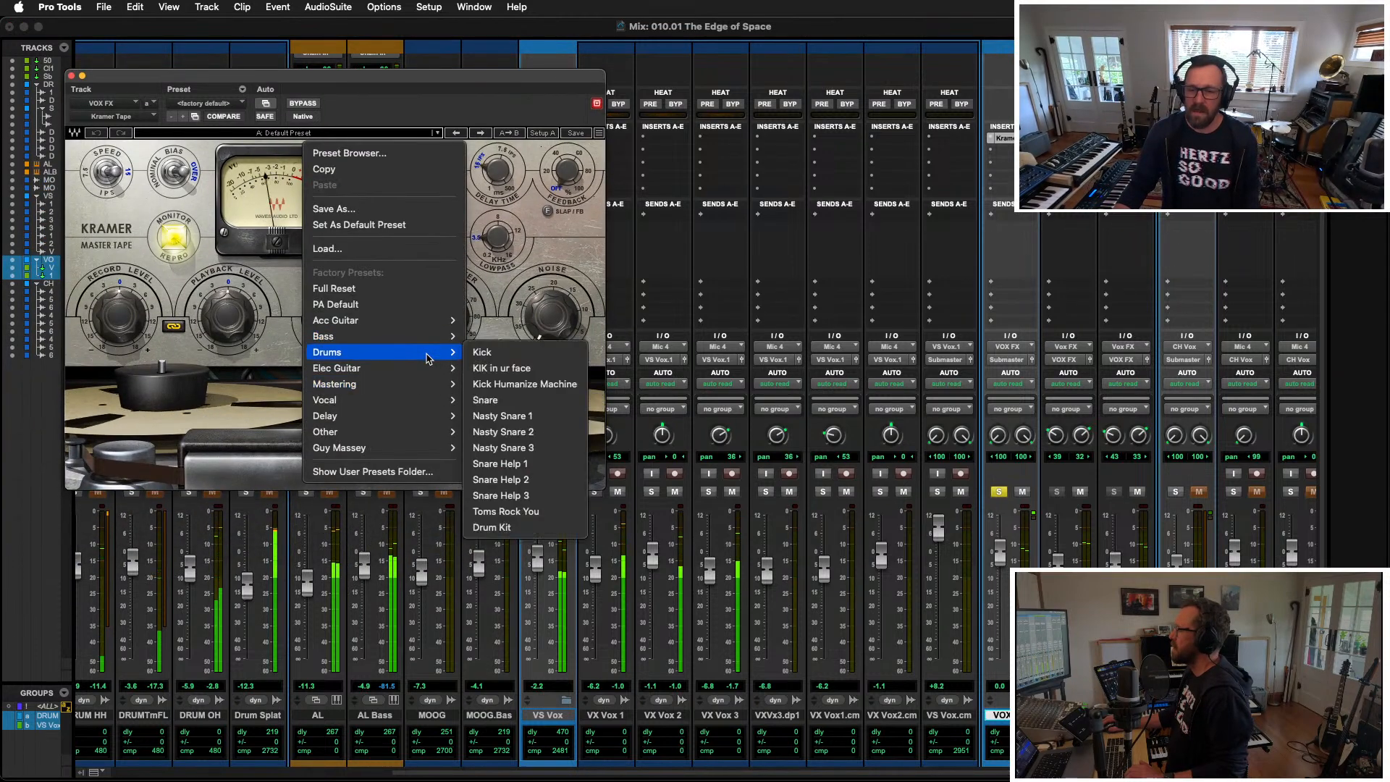
pyautogui.click(543, 369)
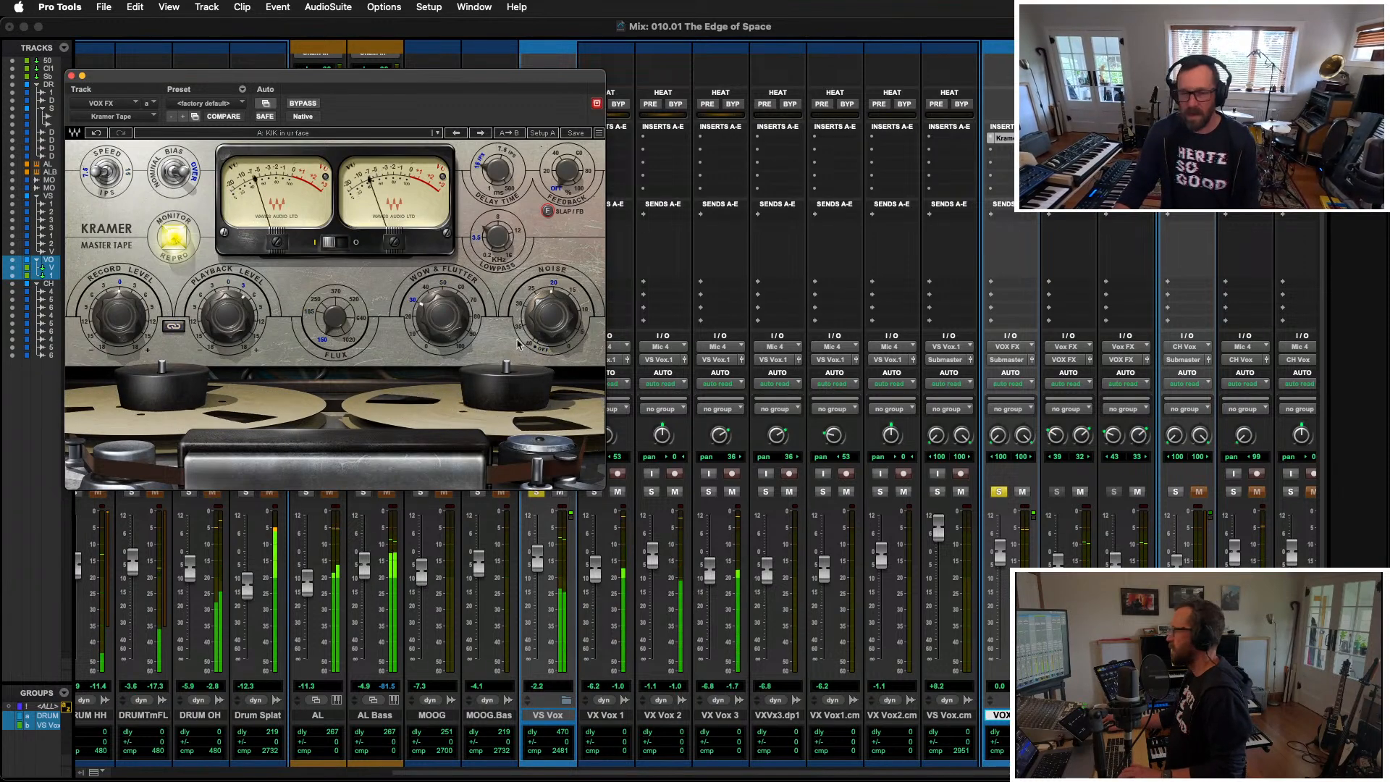
pyautogui.moveTo(219, 307); pyautogui.dragTo(218, 293)
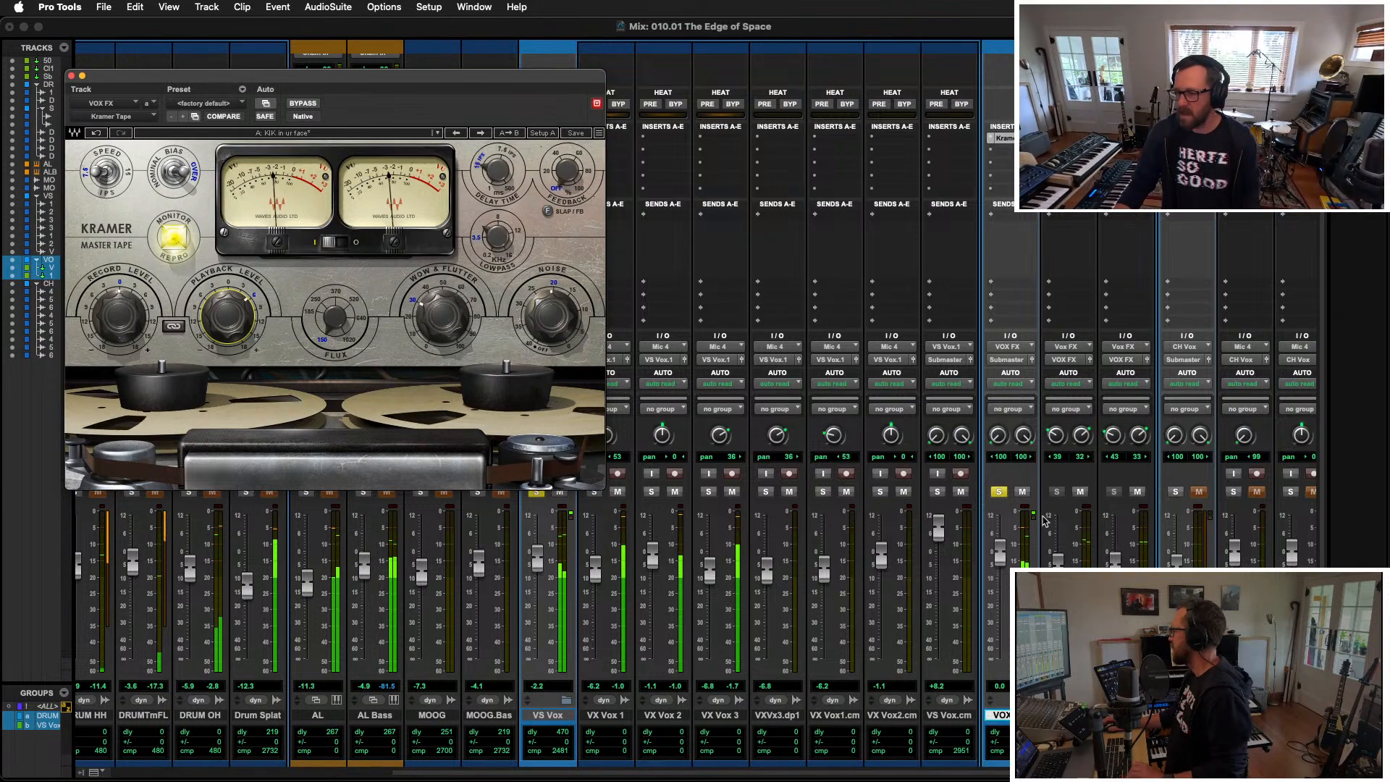
# Step: Clear the solos, lower the VOX FX folder to -5.2 dB and raise VS Vox to -0.9 dB
pyautogui.click(998, 492)
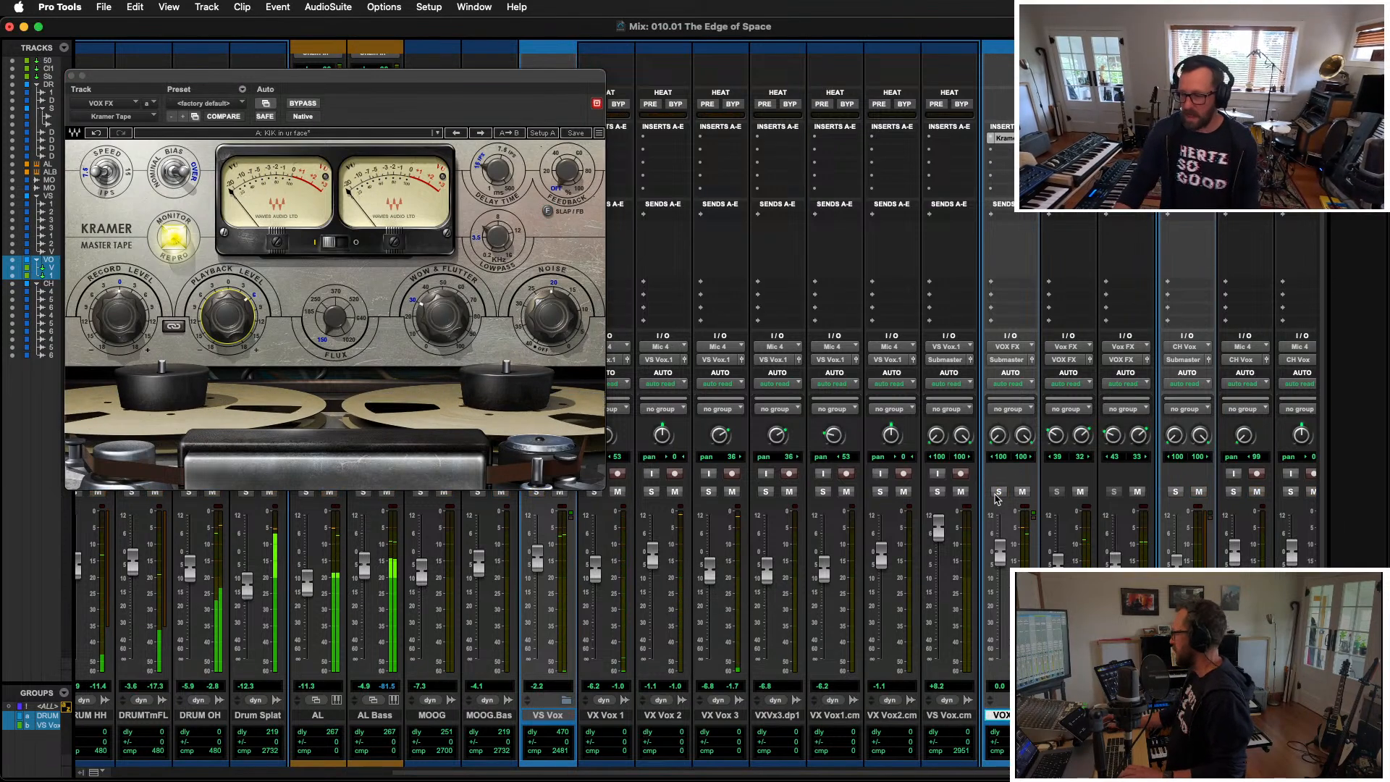
pyautogui.moveTo(999, 552); pyautogui.dragTo(998, 576)
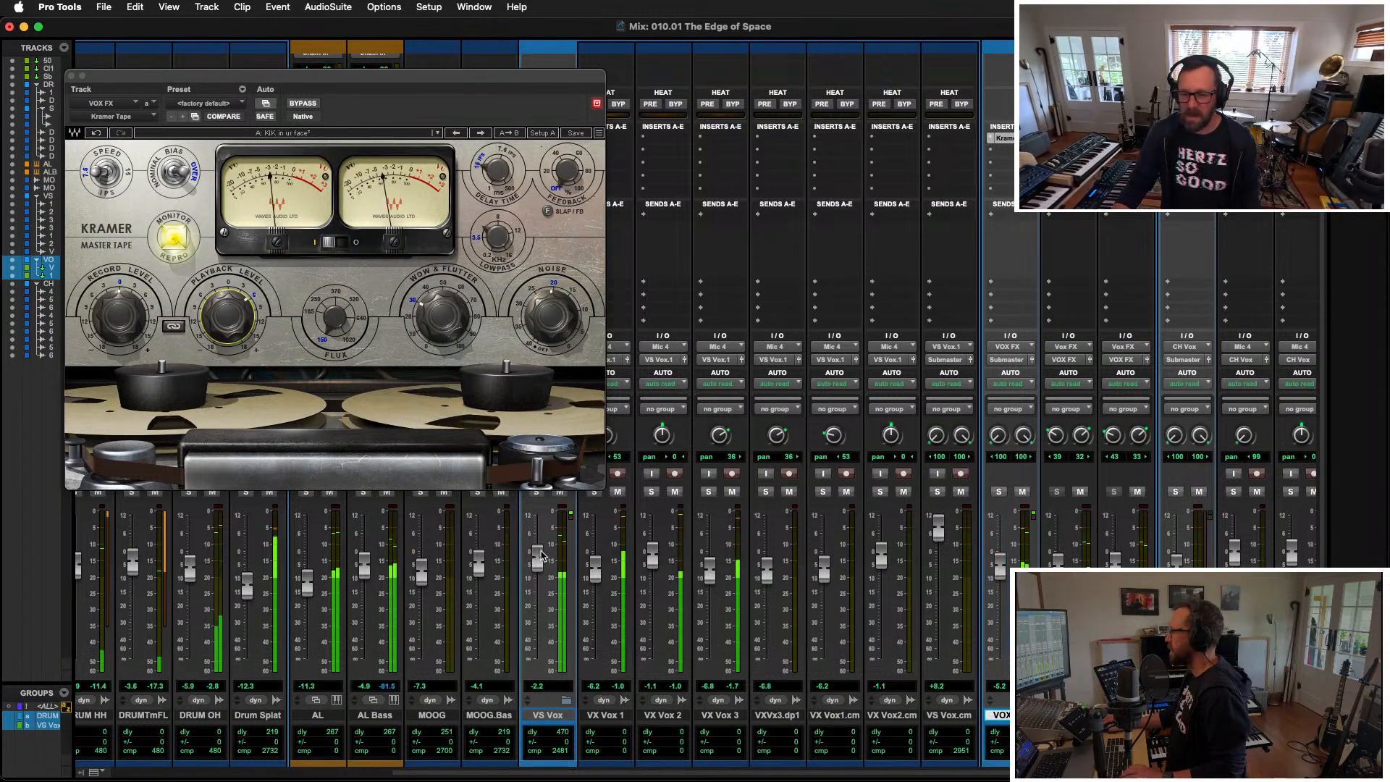
pyautogui.moveTo(540, 551); pyautogui.dragTo(541, 547)
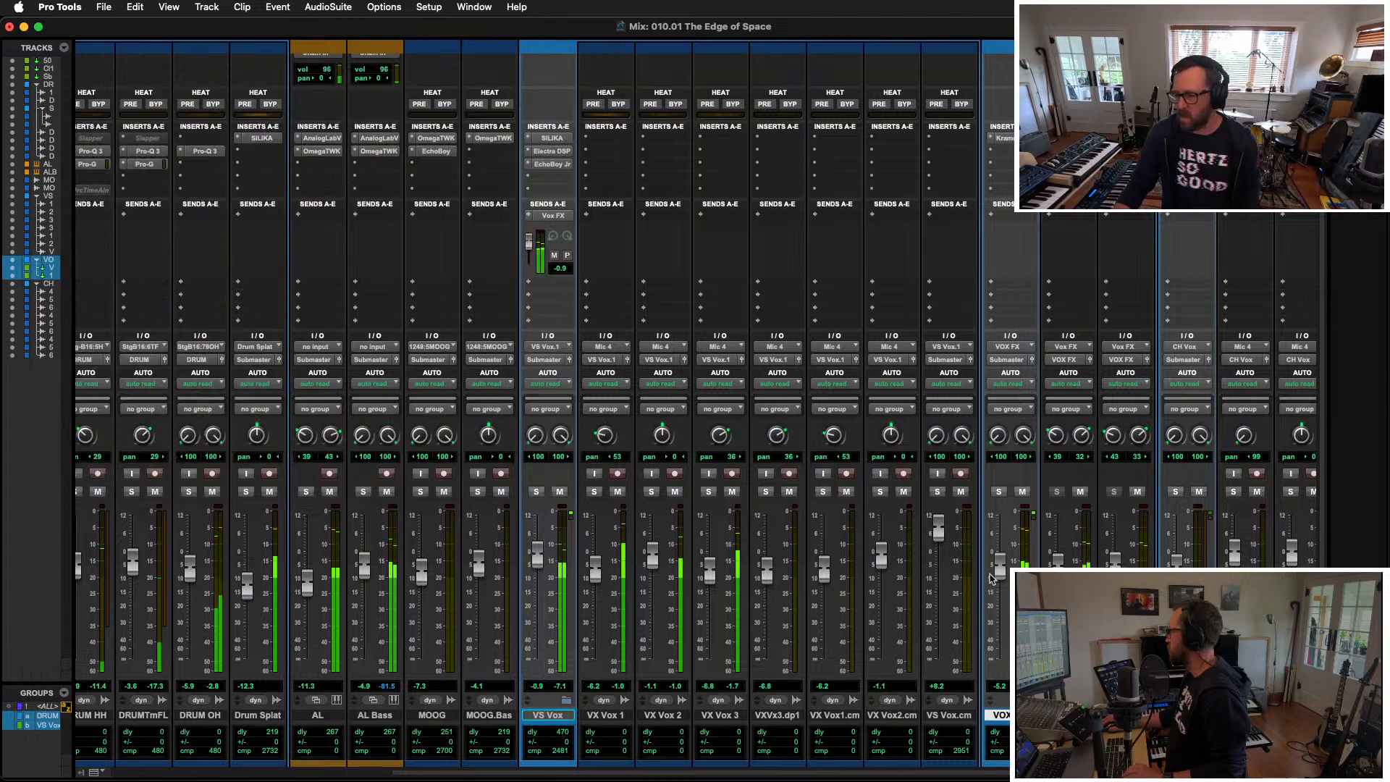
pyautogui.click(999, 571)
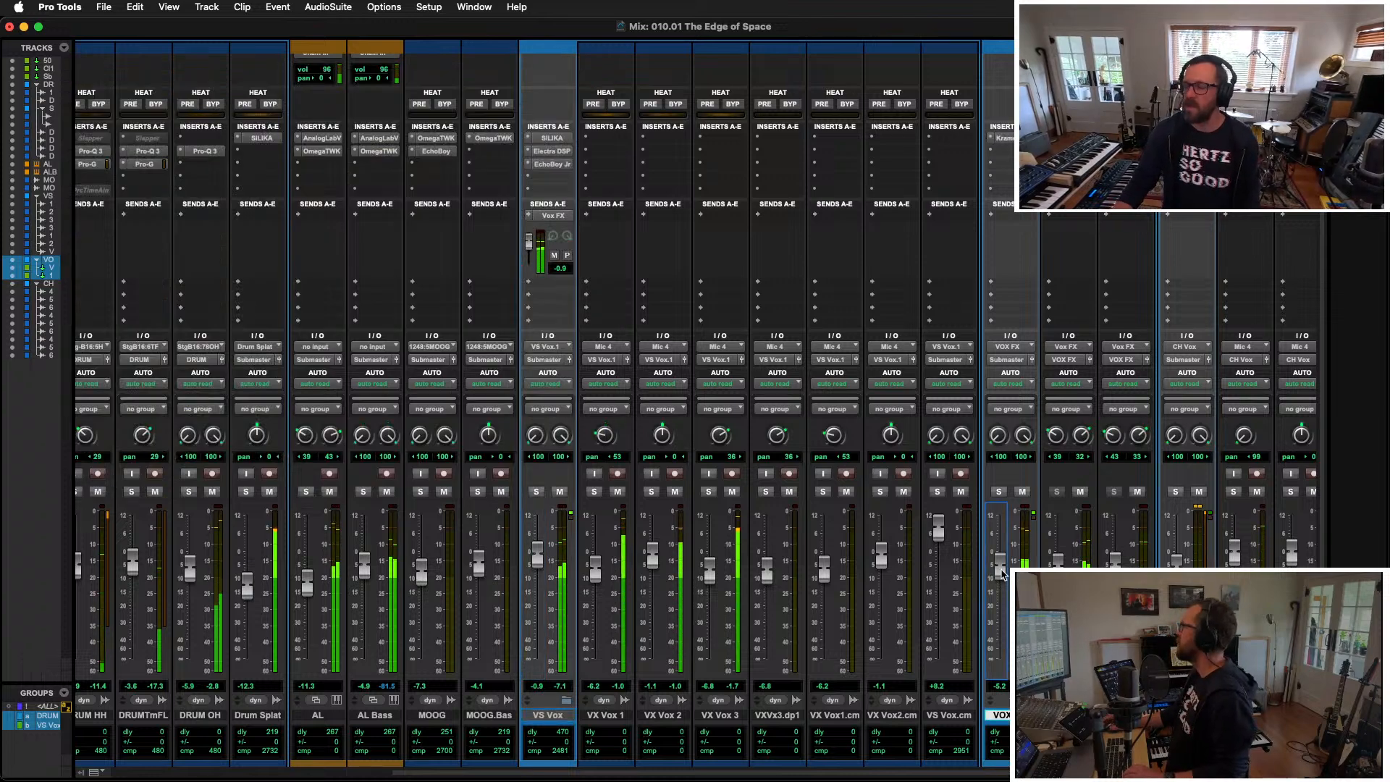
# Step: Place the edit cursor at about bar 27 on the VX Vox 3.dup1 track and return to the mixer
pyautogui.press('super+equal')
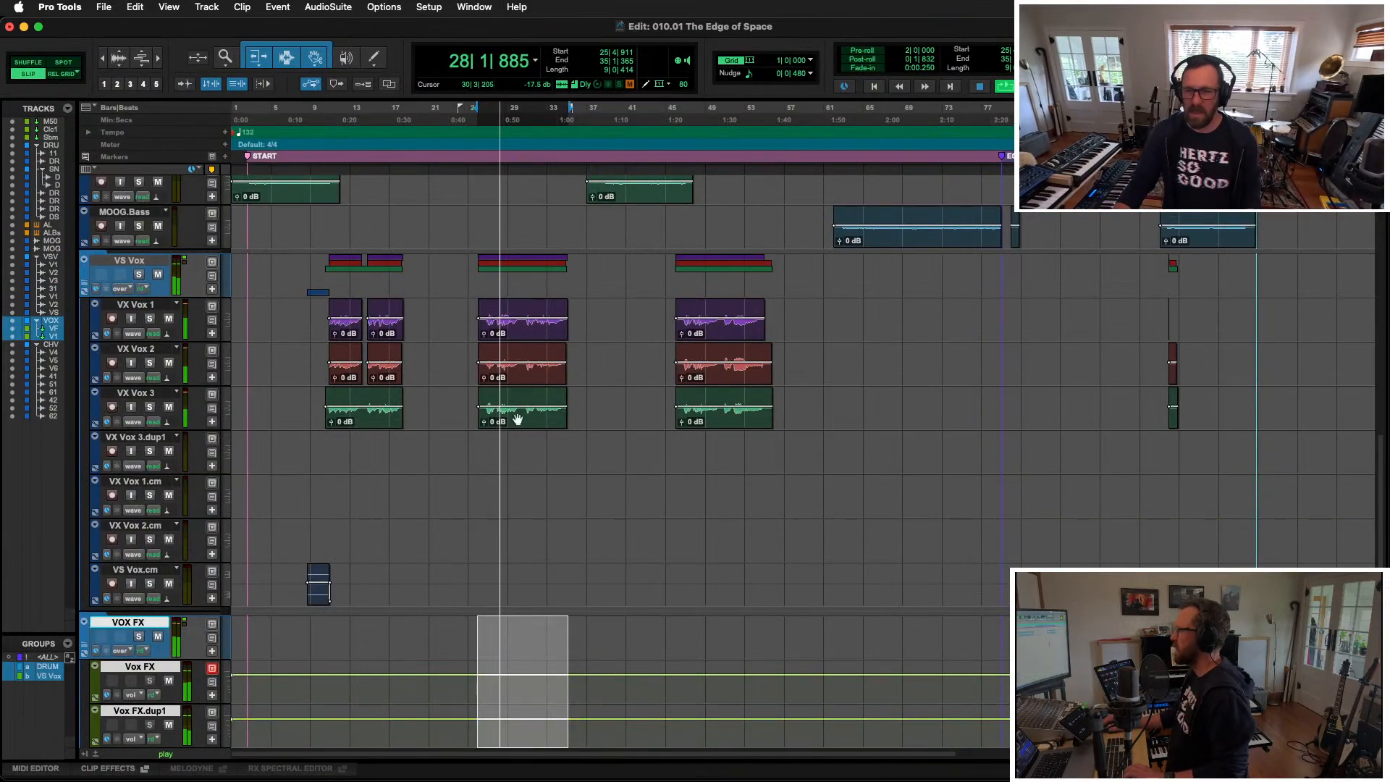
pyautogui.click(491, 444)
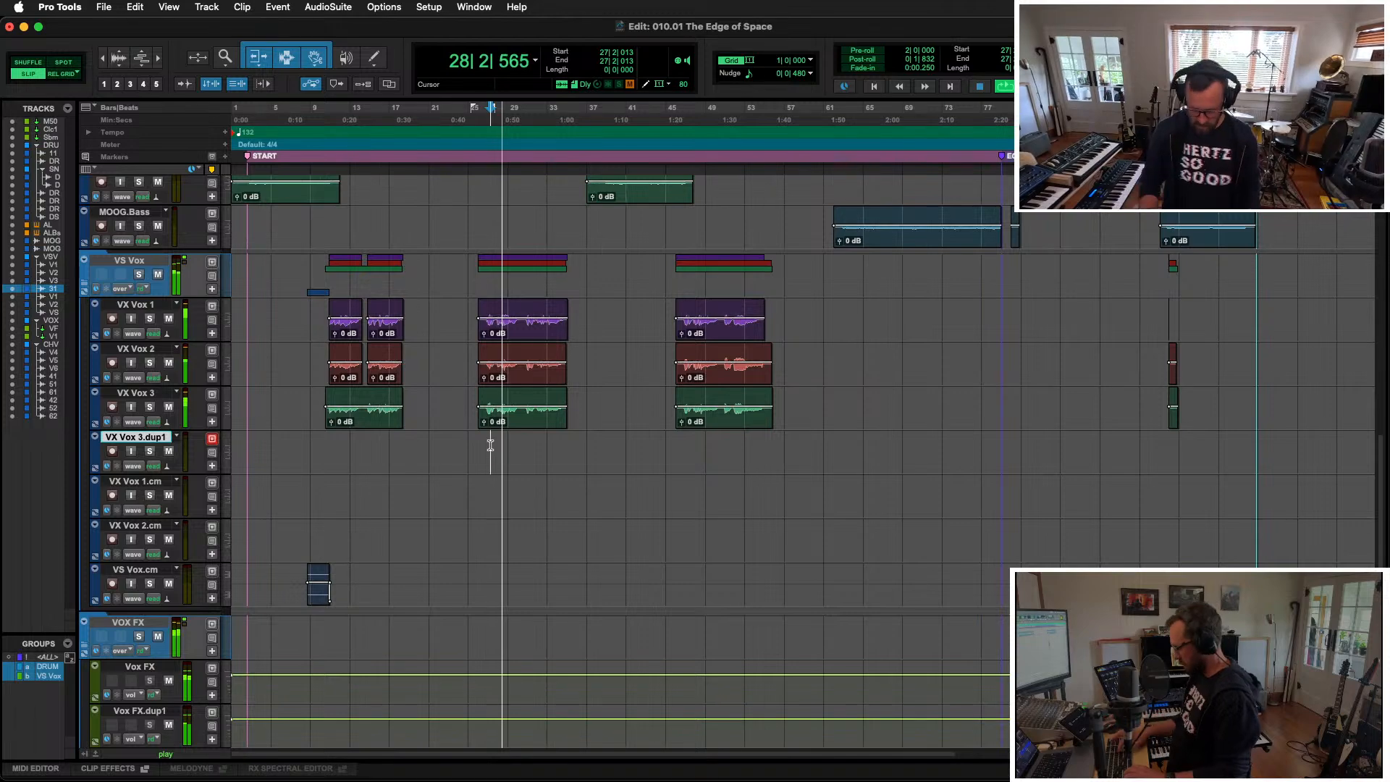
pyautogui.press('super+equal')
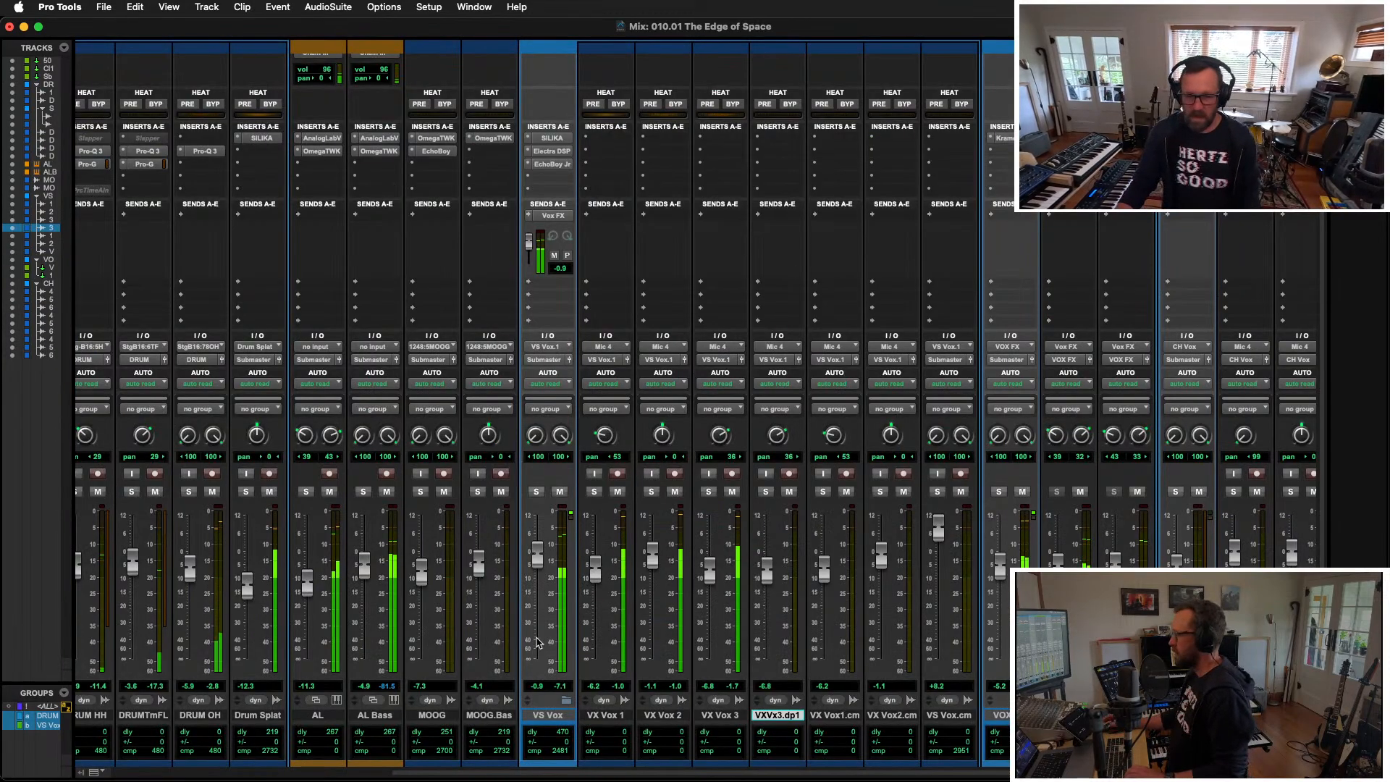
# Step: Create one stereo Aux Input track named RhyBus directly after the Submaster track
pyautogui.click(48, 716)
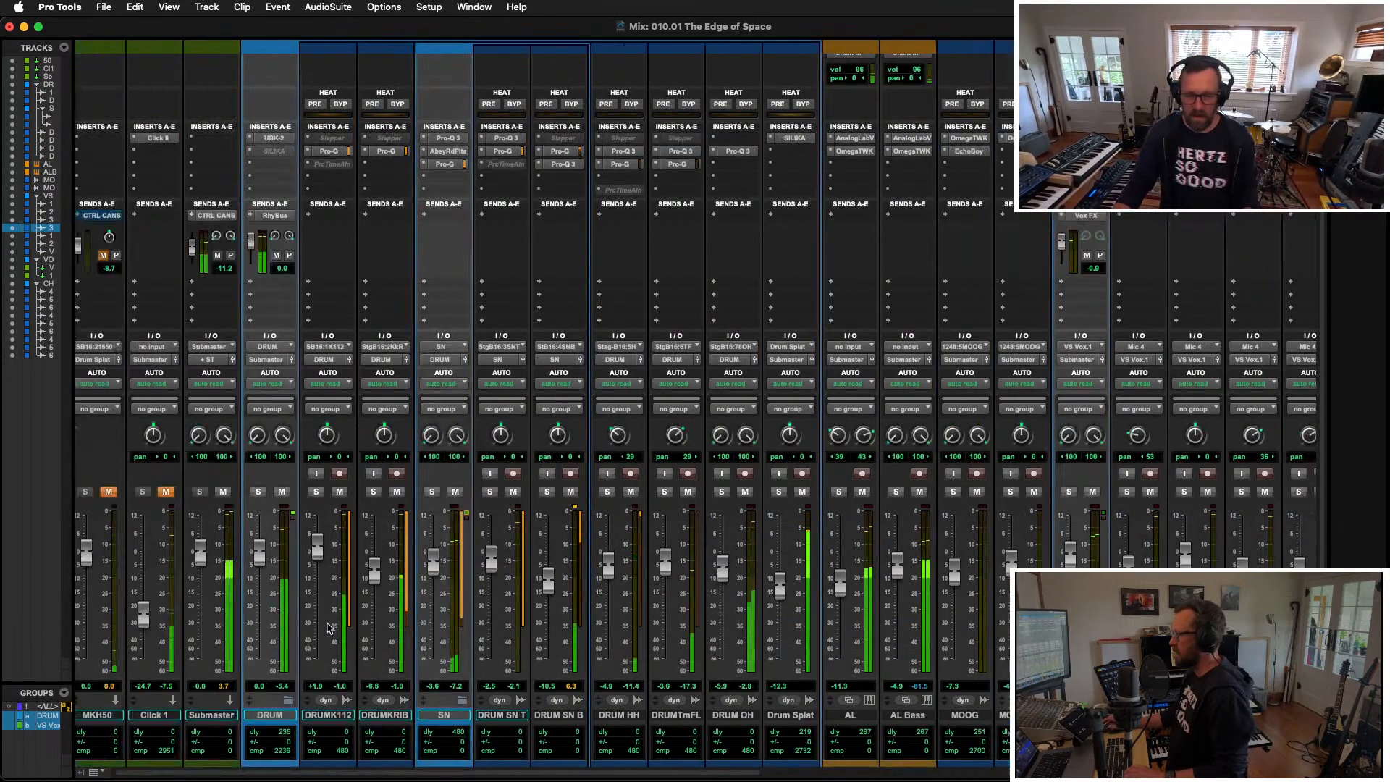
pyautogui.click(217, 714)
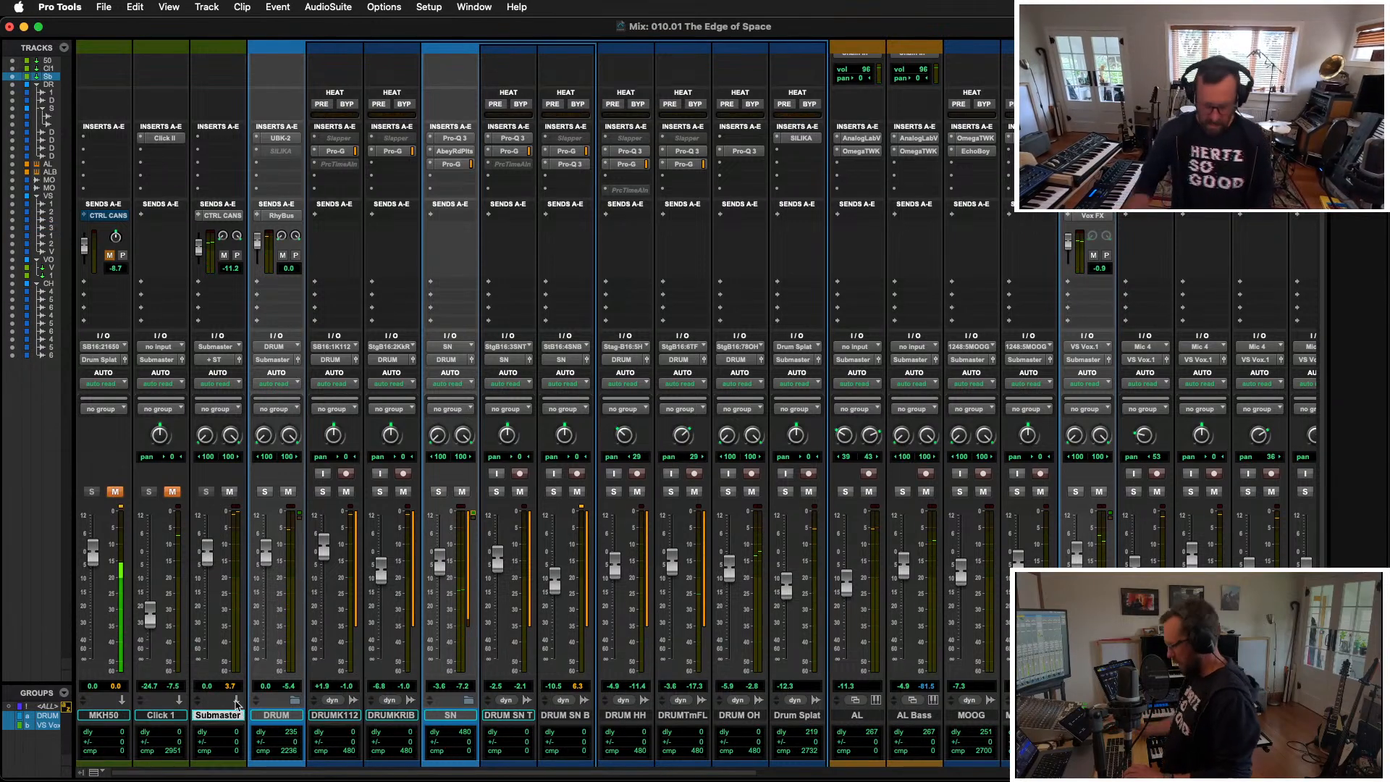
pyautogui.press('super+shift+n')
pyautogui.press('super+Right')
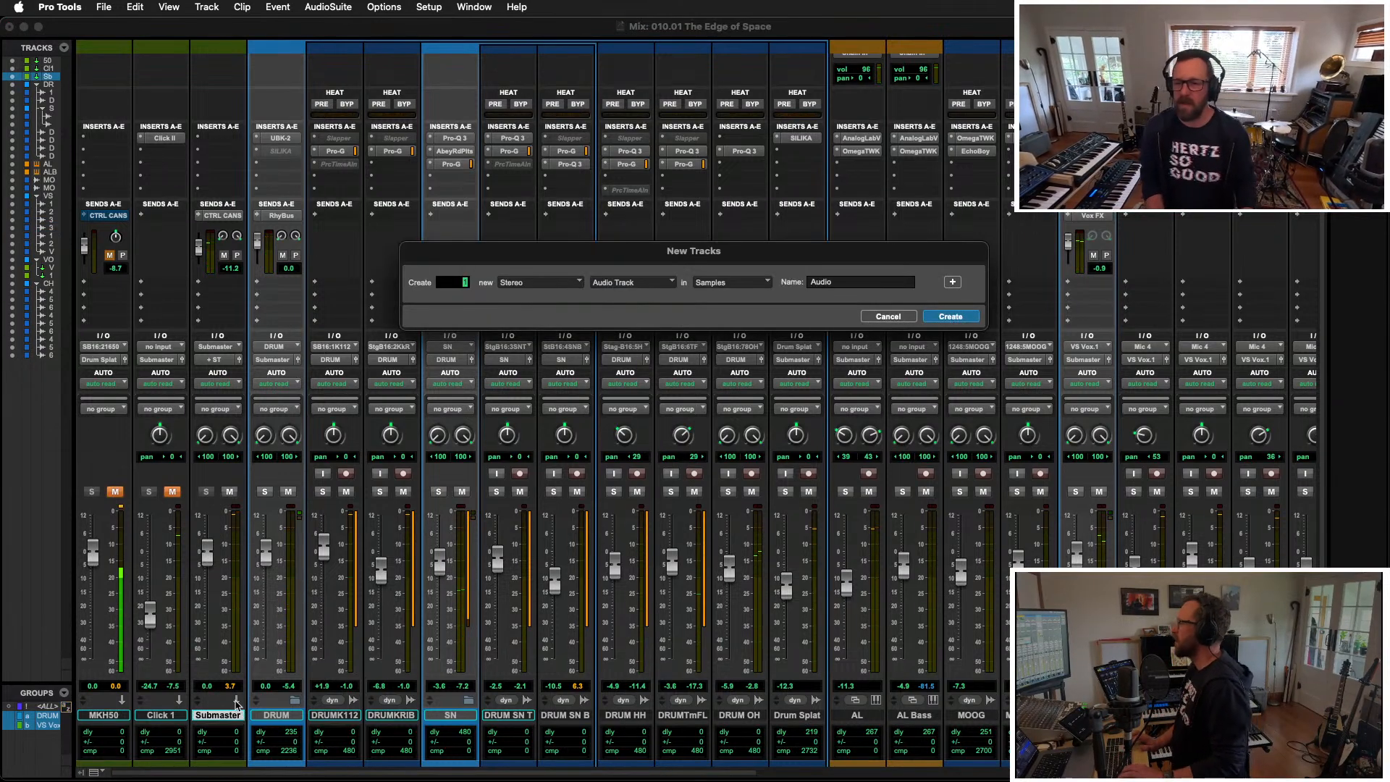
pyautogui.press('super+Down')
pyautogui.write('RhyBus')
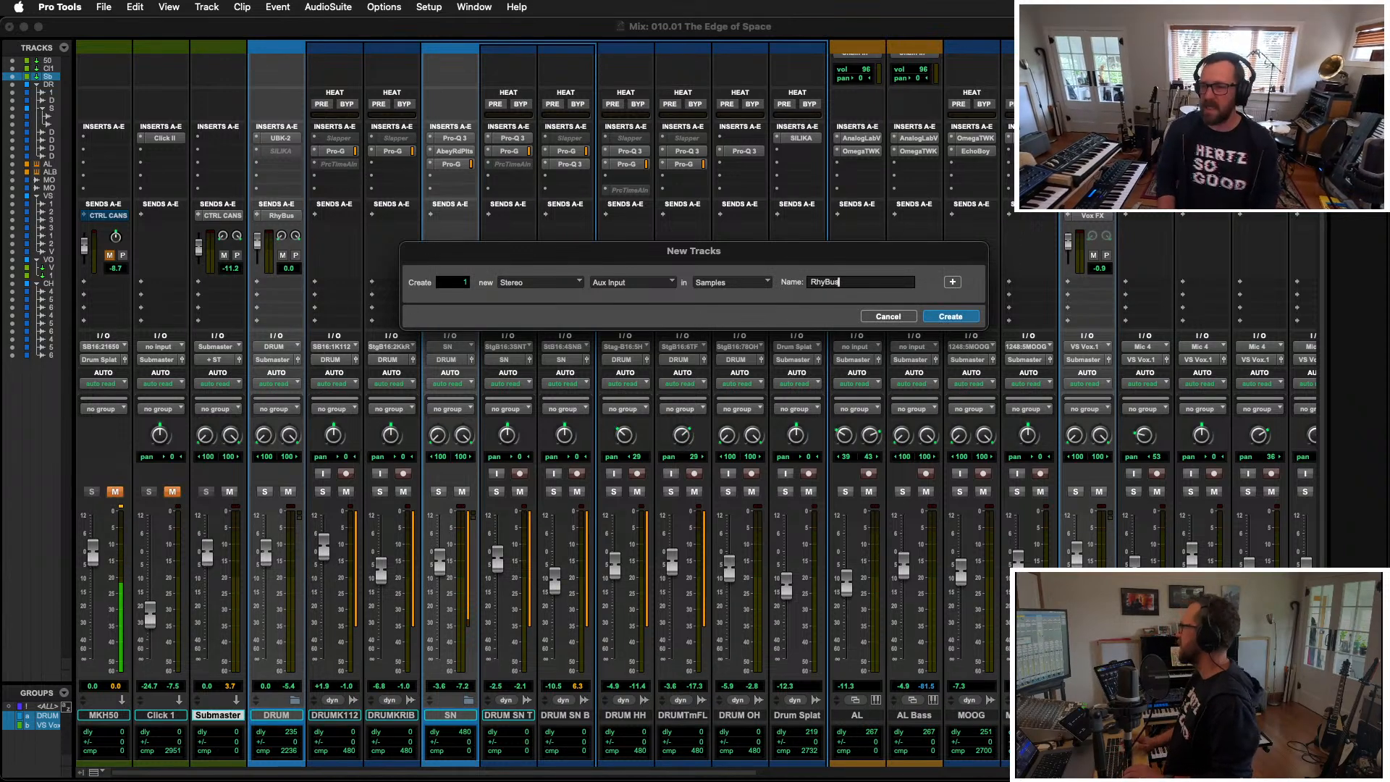
pyautogui.press('Return')
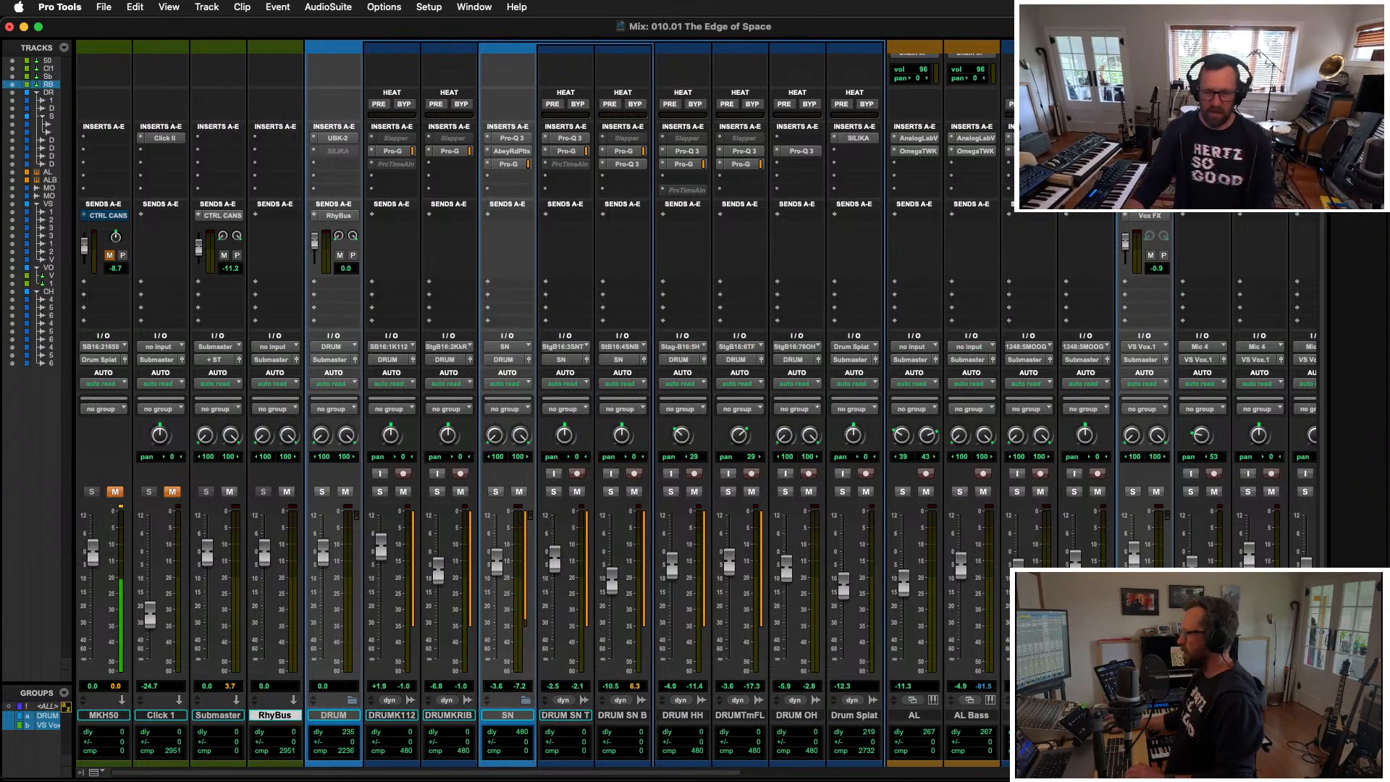
# Step: Insert the stereo API-2500 compressor on the RhyBus track and load its Mix Bus Comp factory preset
pyautogui.click(278, 142)
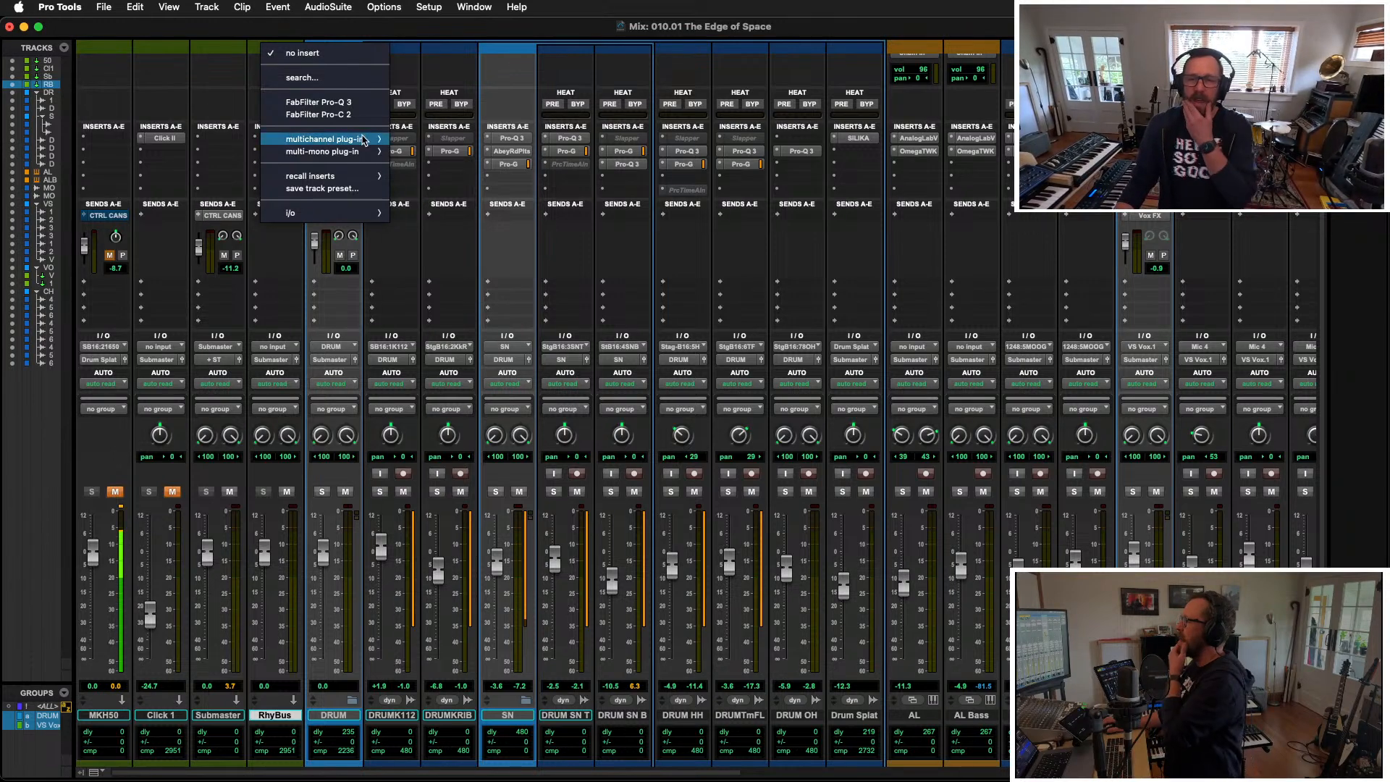
pyautogui.moveTo(364, 141)
pyautogui.moveTo(434, 156)
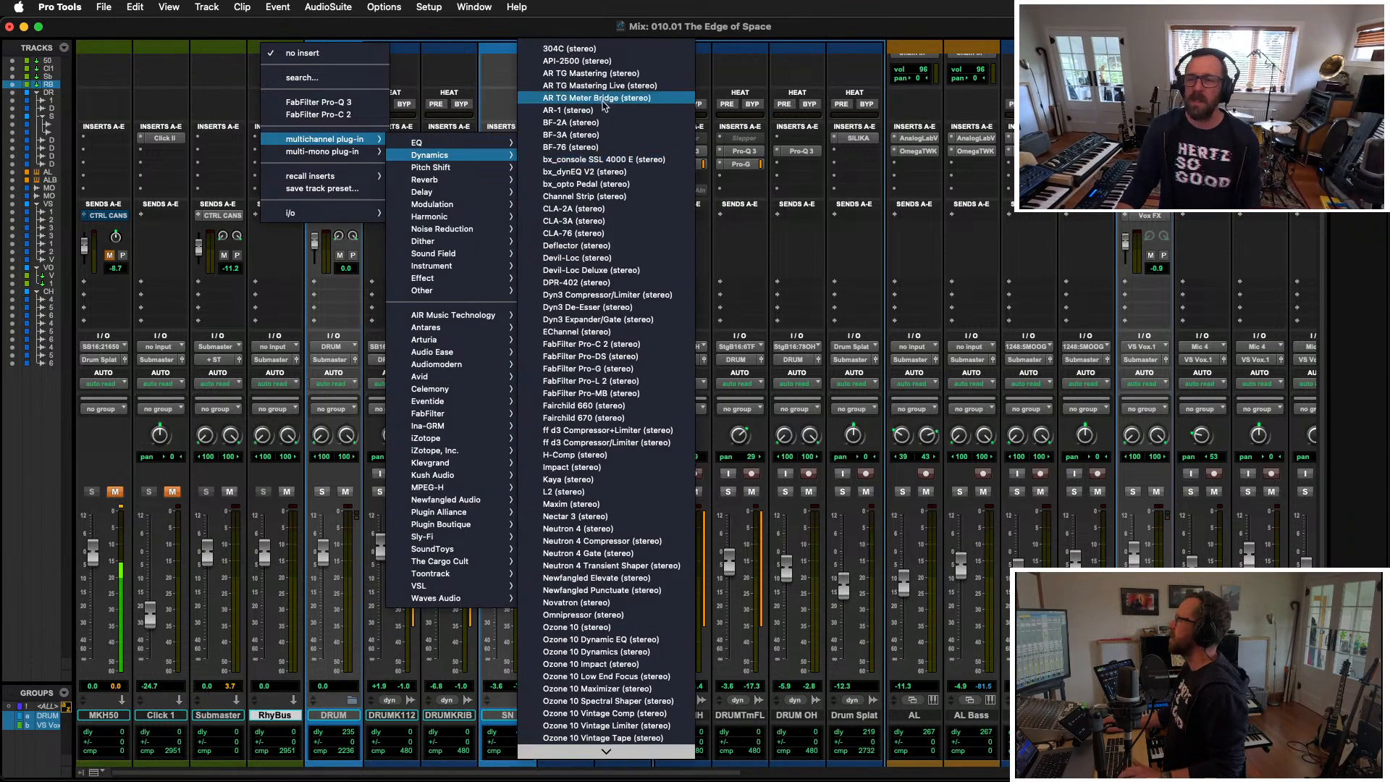
pyautogui.click(600, 62)
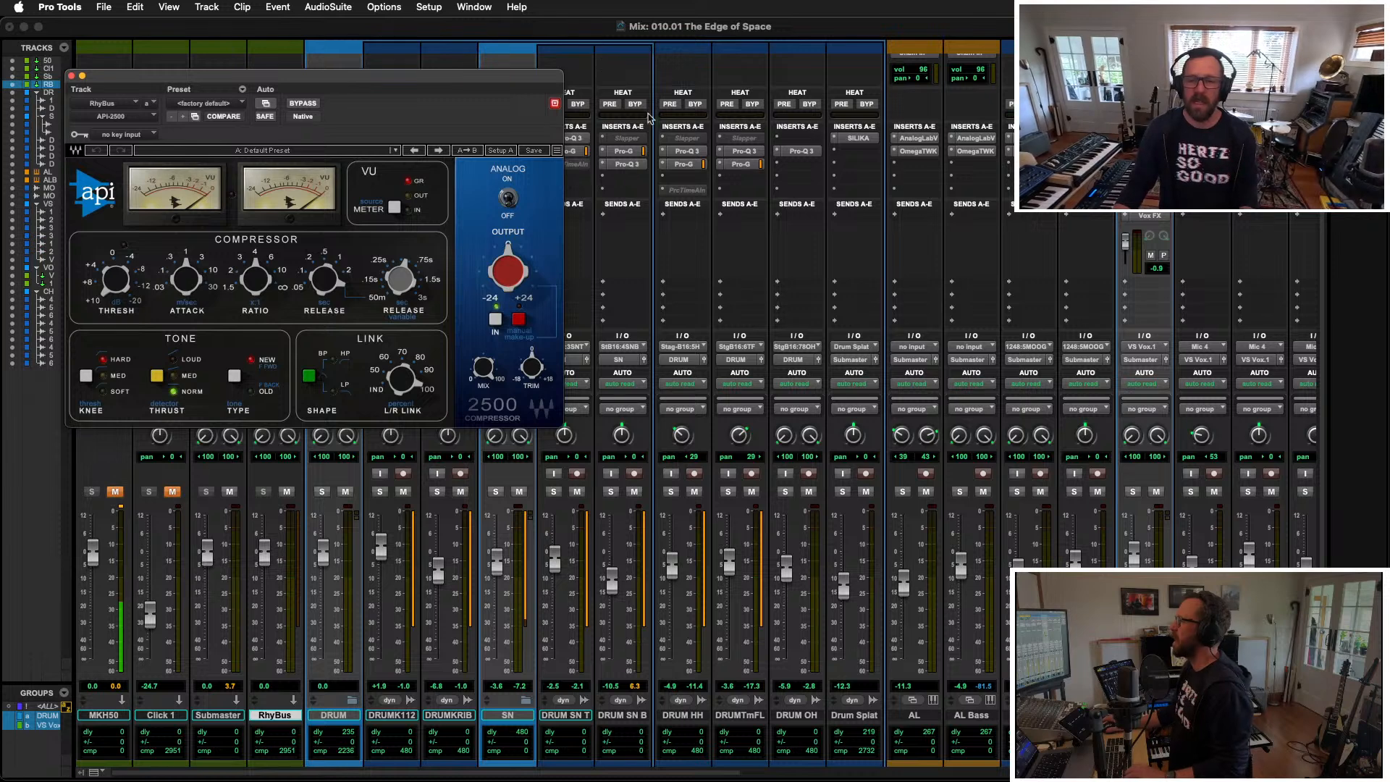
pyautogui.click(265, 150)
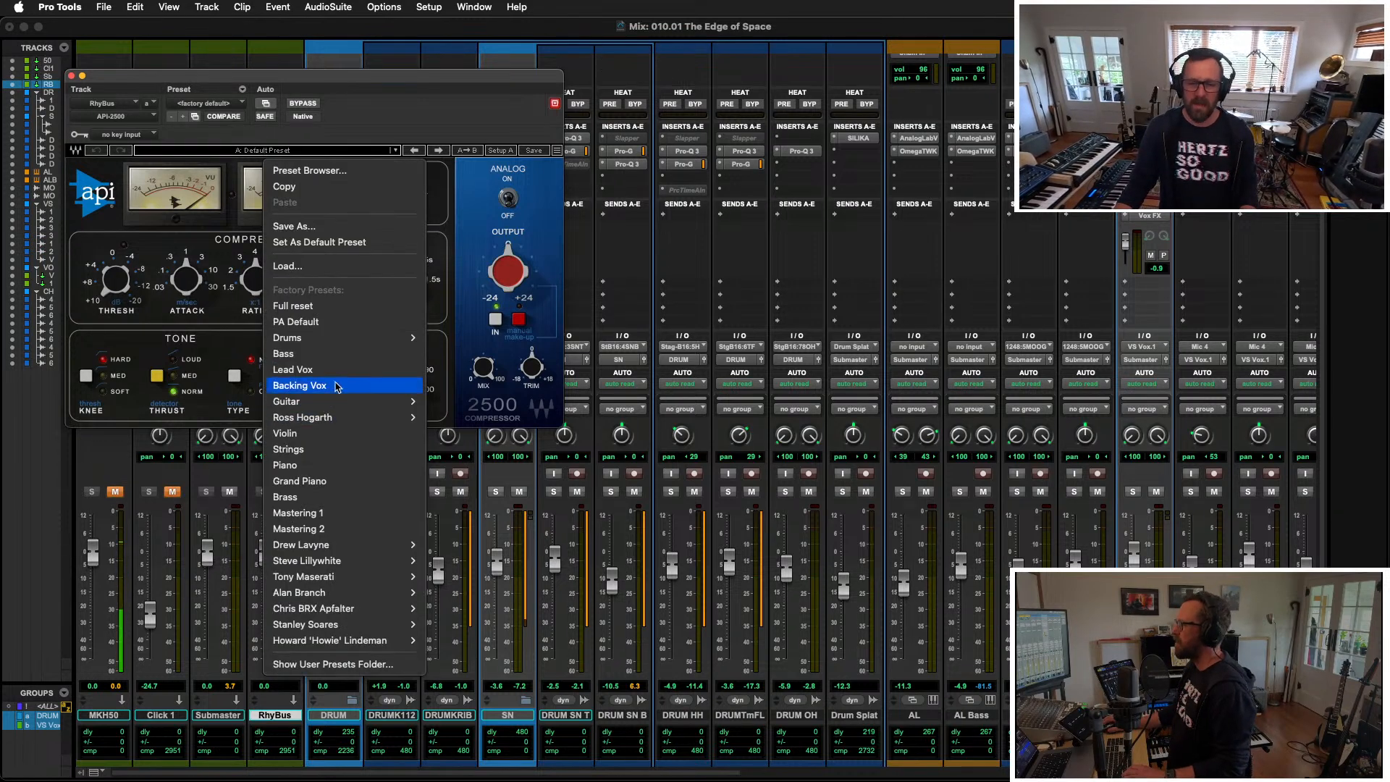
pyautogui.moveTo(354, 343)
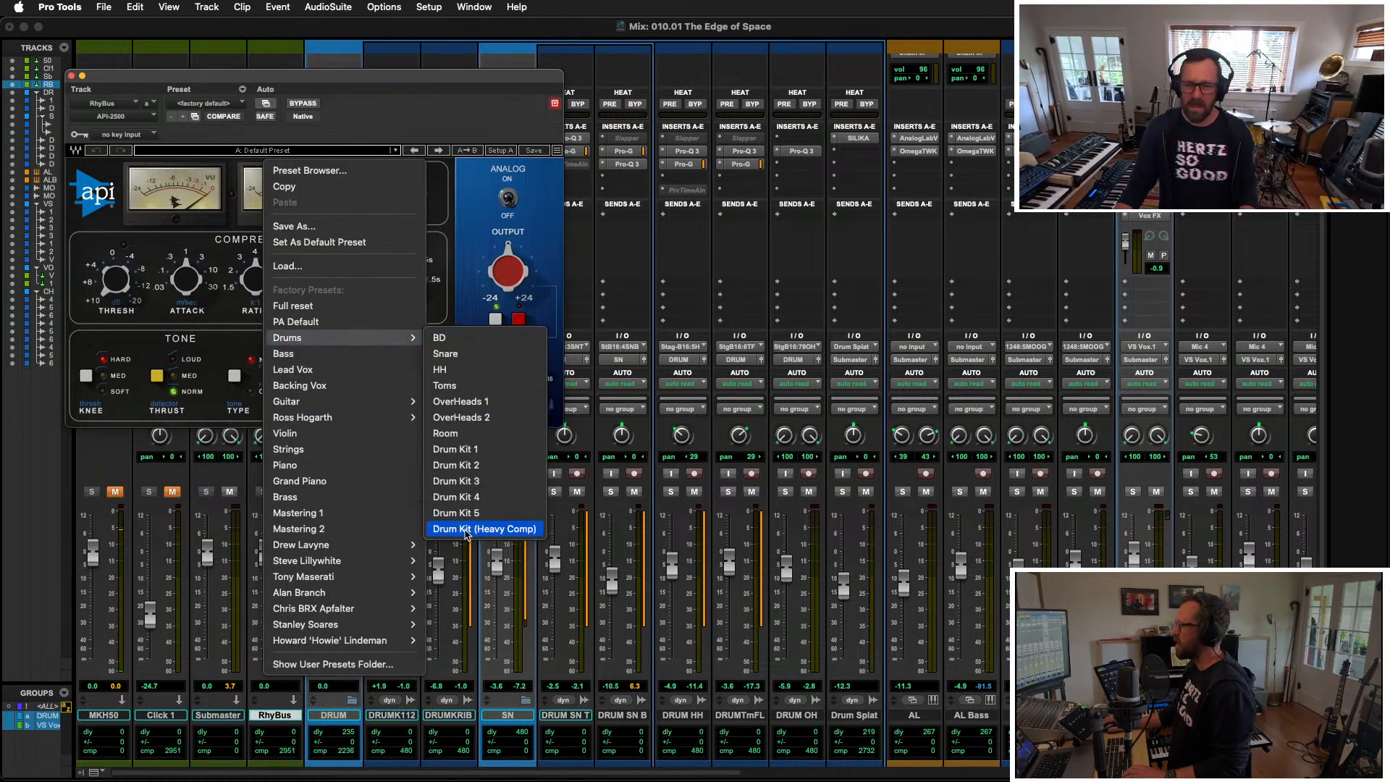
pyautogui.moveTo(343, 545)
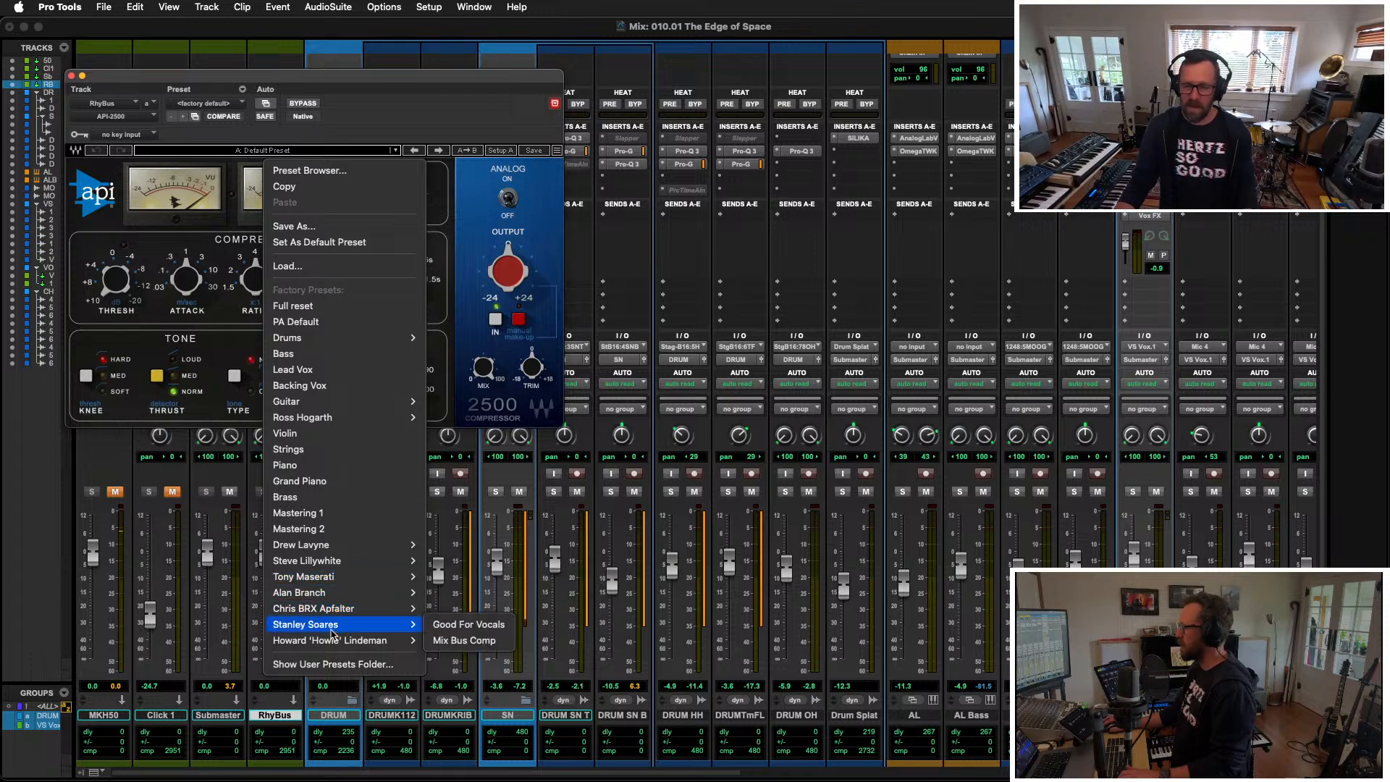
pyautogui.click(464, 640)
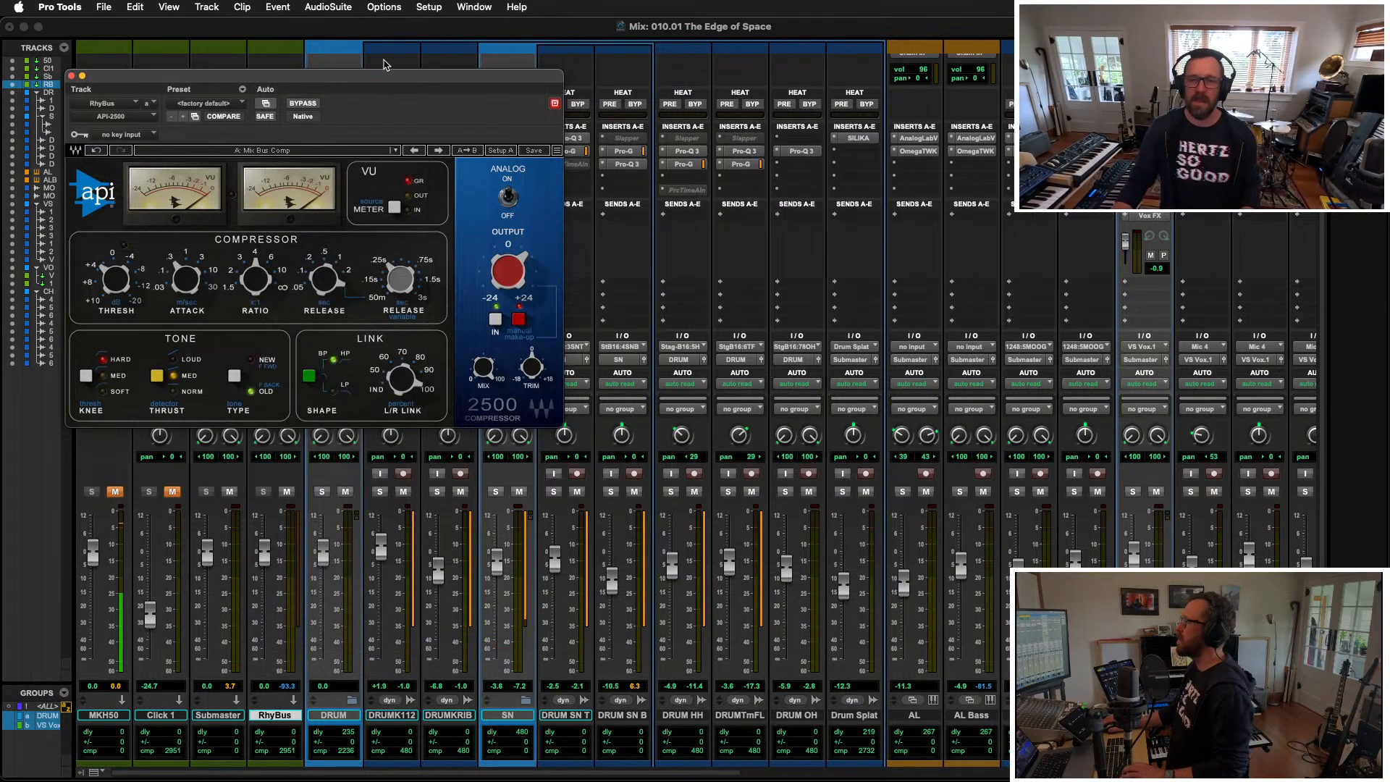
# Step: Set the RhyBus track's input to the RhyBus (Stereo) bus and close its API-2500 compressor
pyautogui.moveTo(385, 78); pyautogui.dragTo(1016, 304)
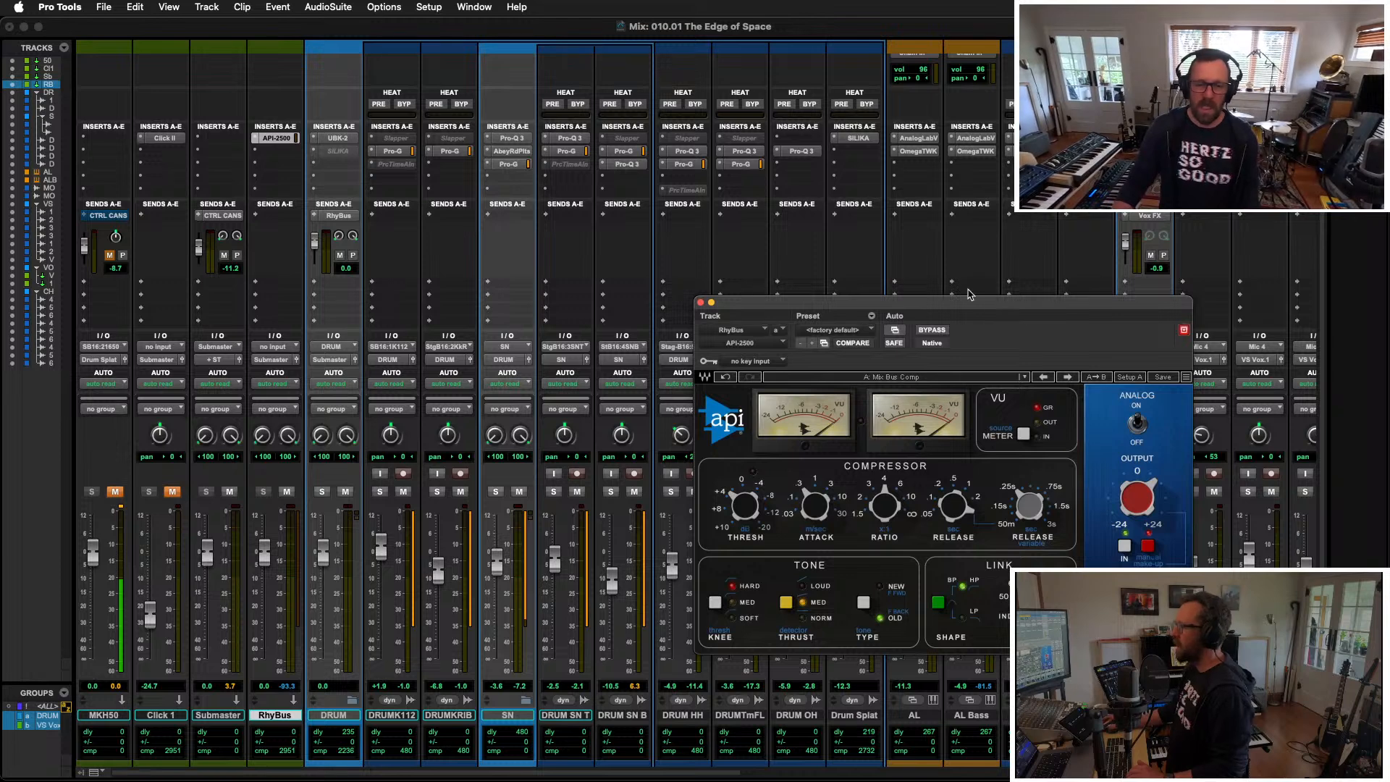
pyautogui.click(274, 347)
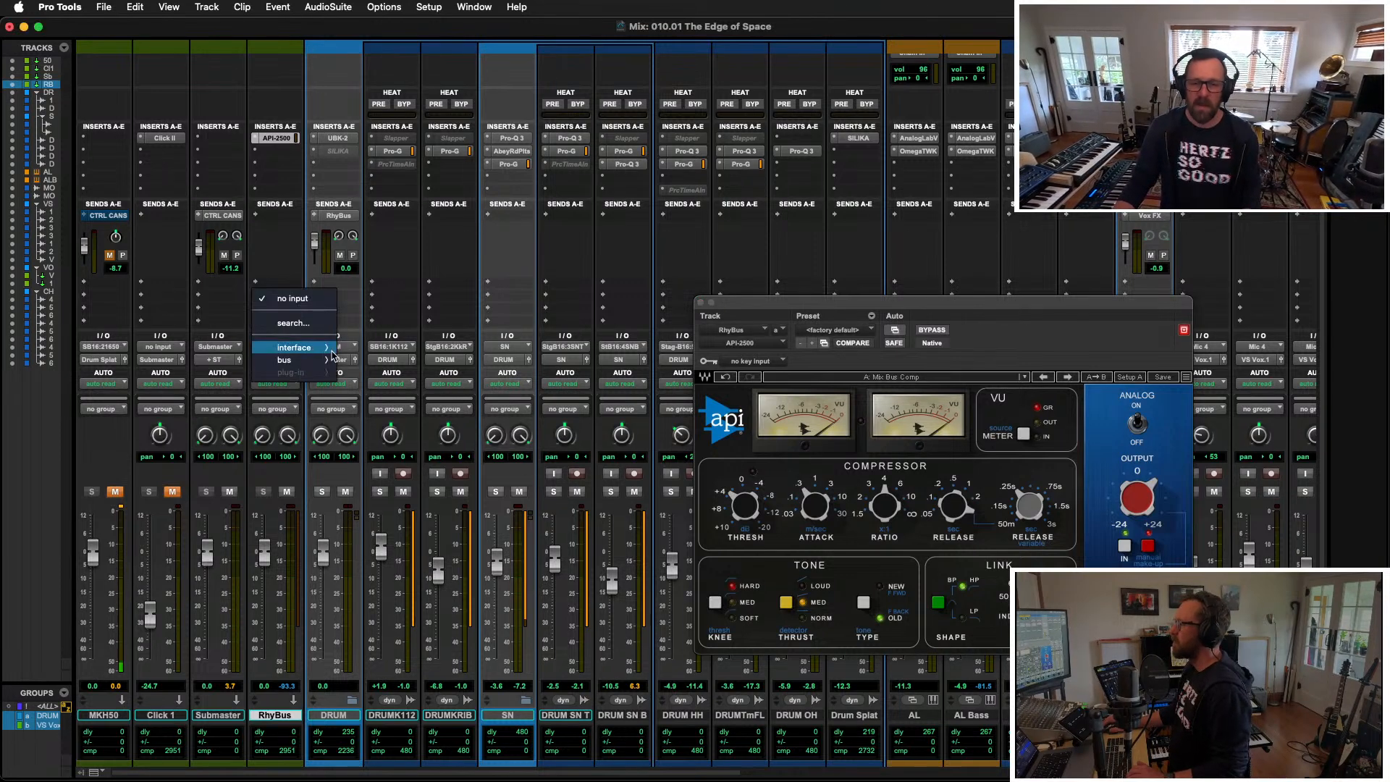
pyautogui.moveTo(293, 360)
pyautogui.moveTo(405, 364)
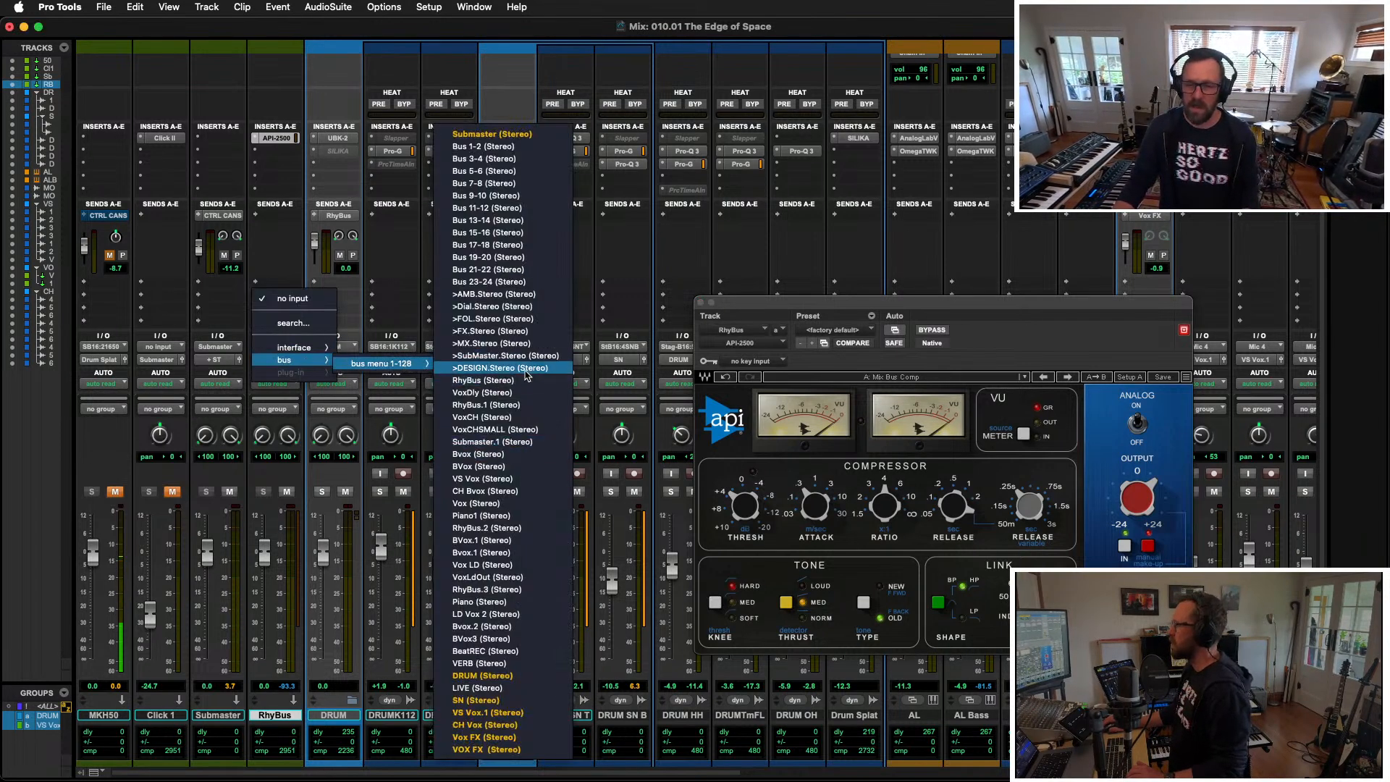
pyautogui.click(472, 380)
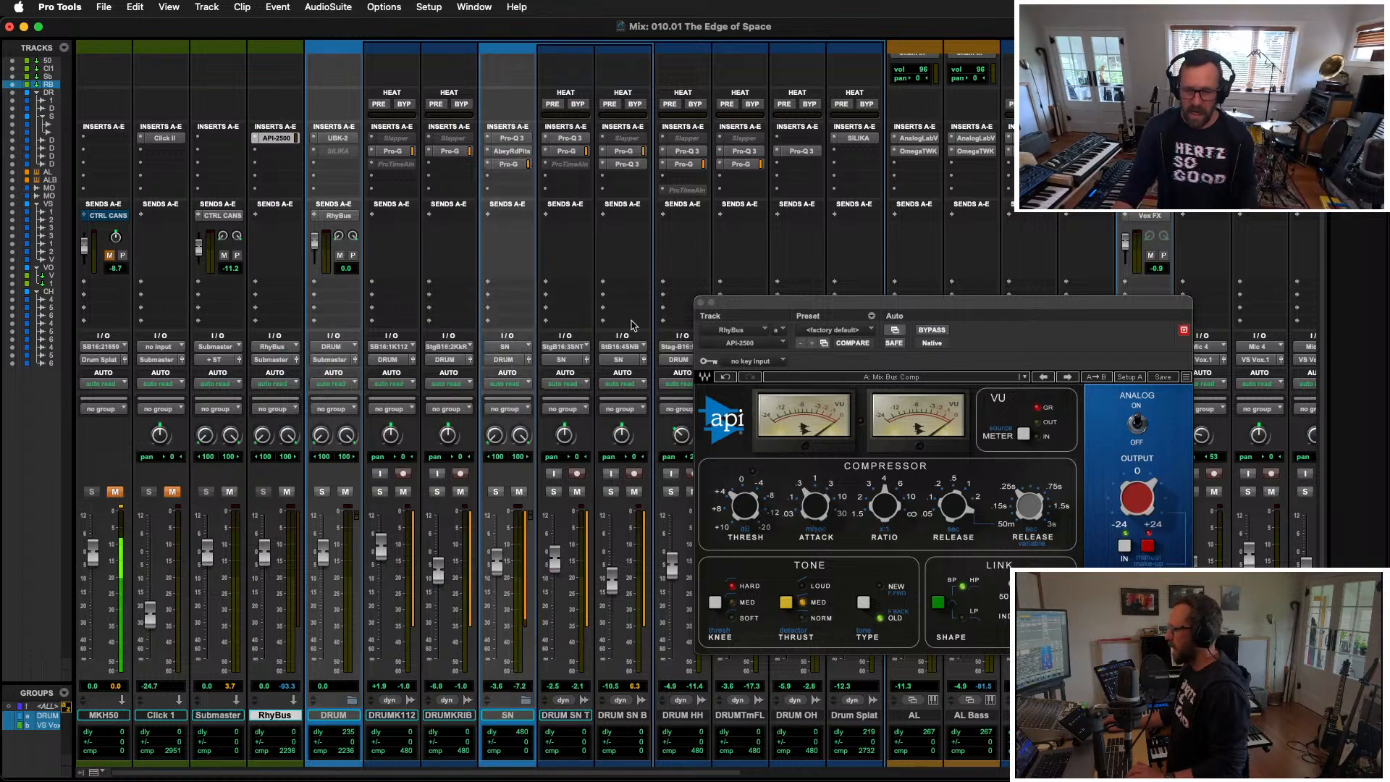
pyautogui.moveTo(845, 305); pyautogui.dragTo(186, 112)
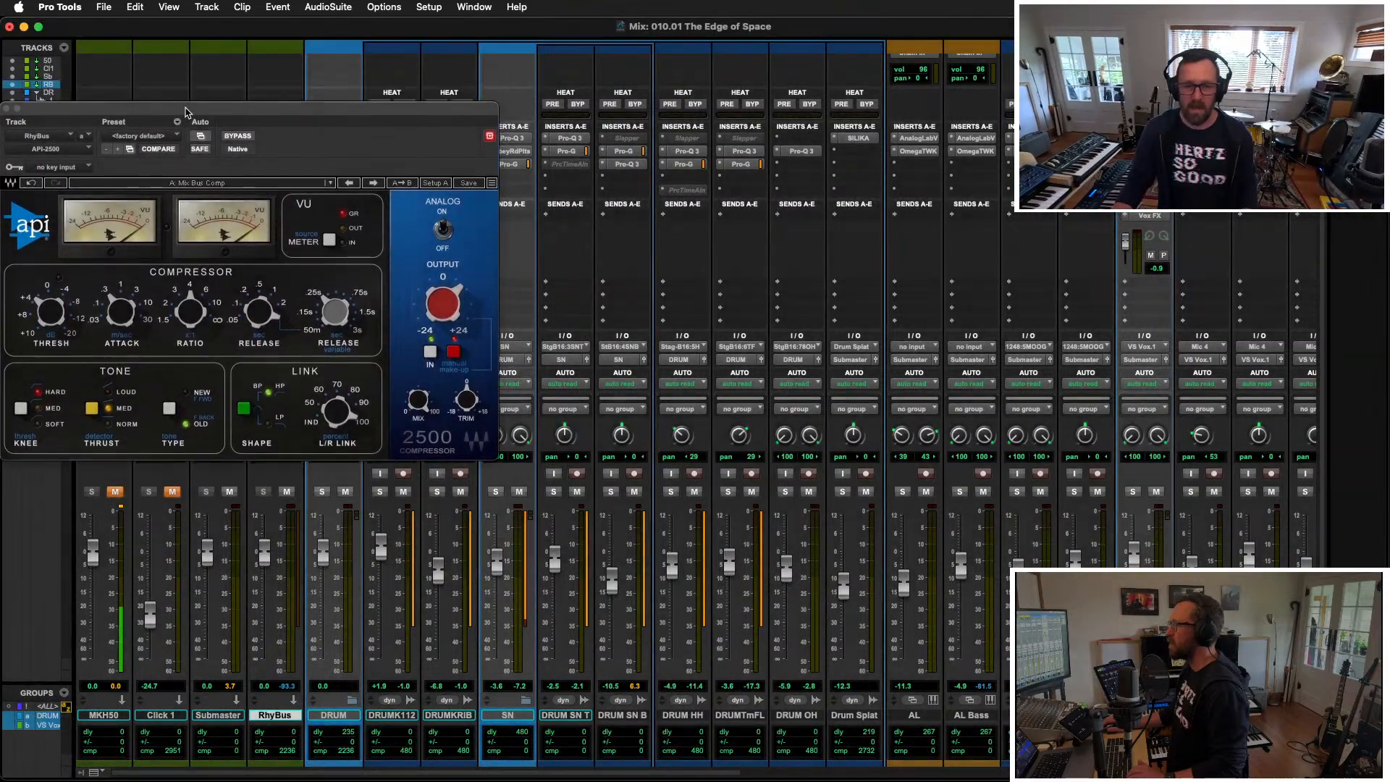
pyautogui.click(6, 109)
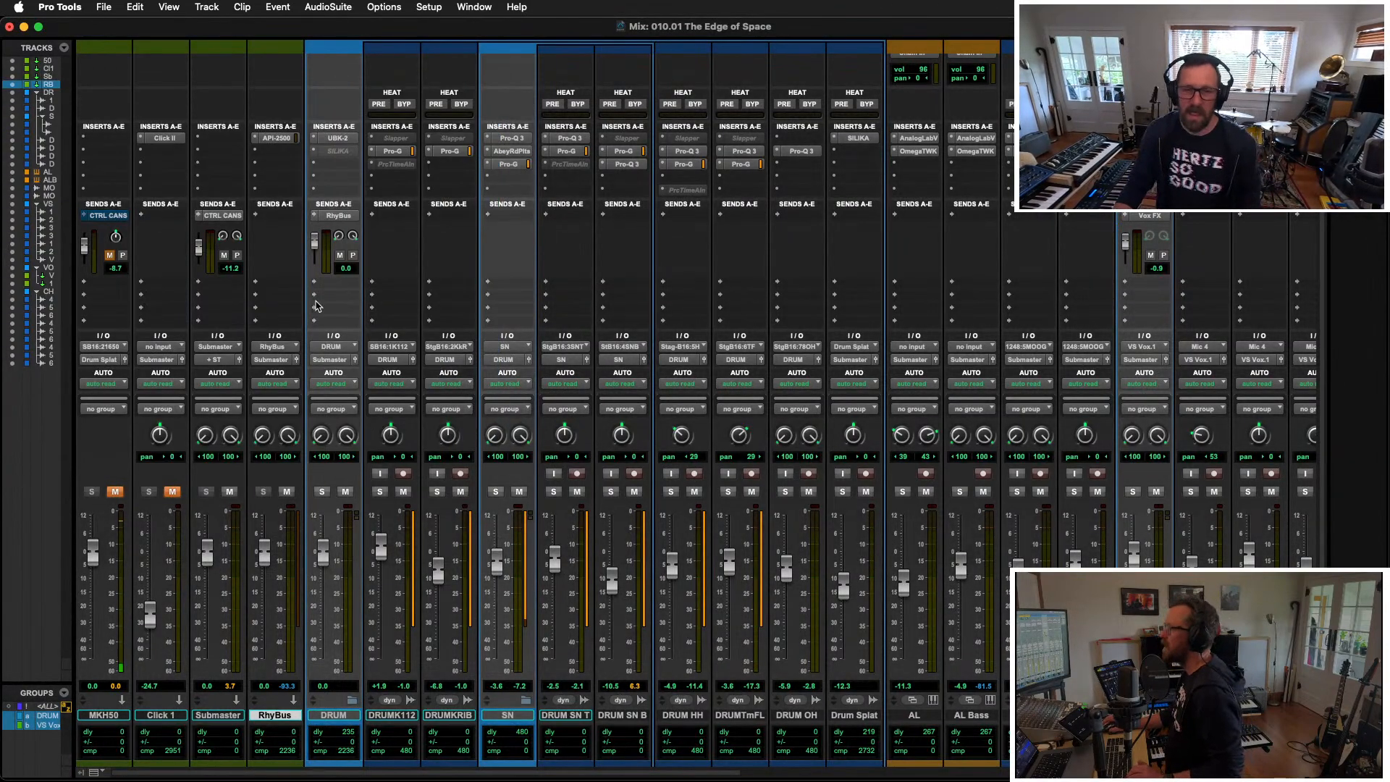
# Step: Copy the DRUM track's RhyBus send to the AL, AL Bass, MOOG and MOOG.Bass tracks
pyautogui.click(346, 215)
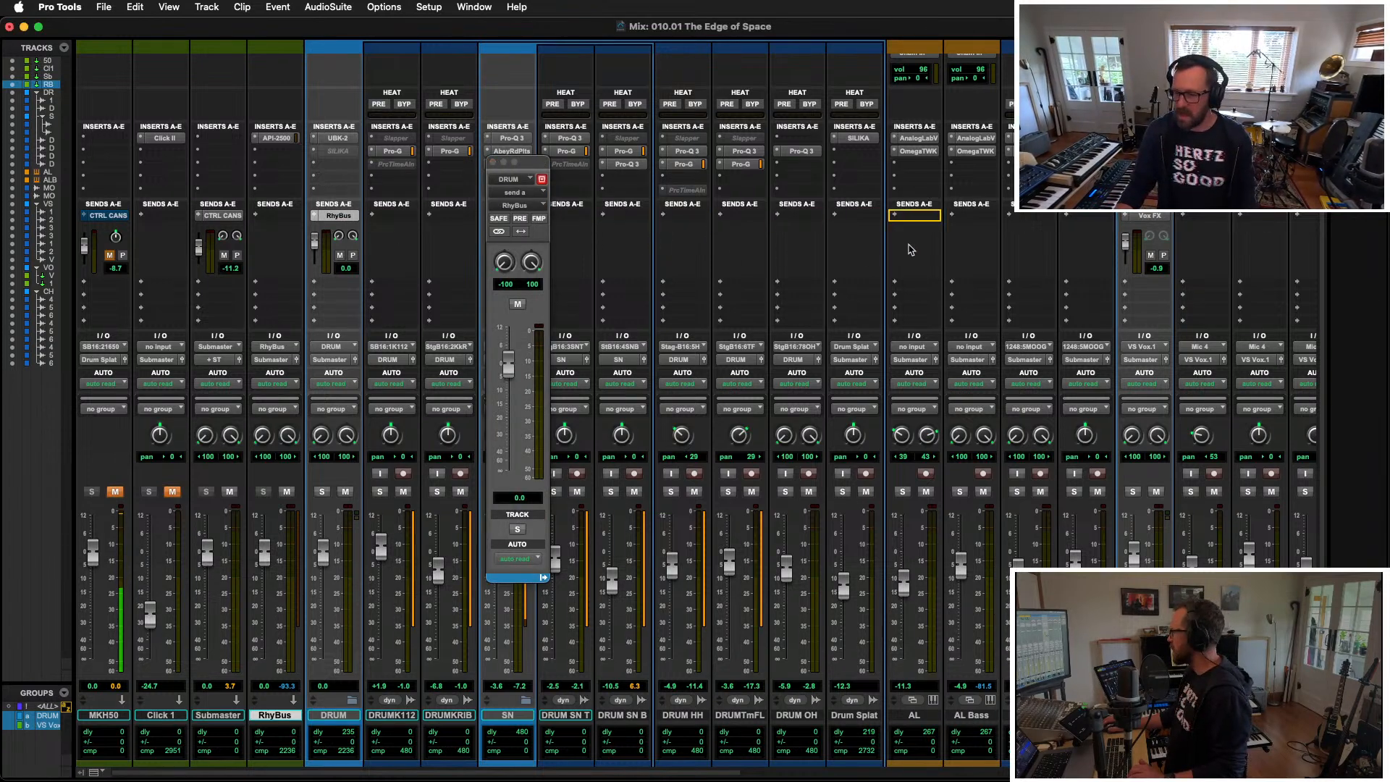
pyautogui.click(918, 216)
pyautogui.moveTo(923, 214); pyautogui.dragTo(1074, 221)
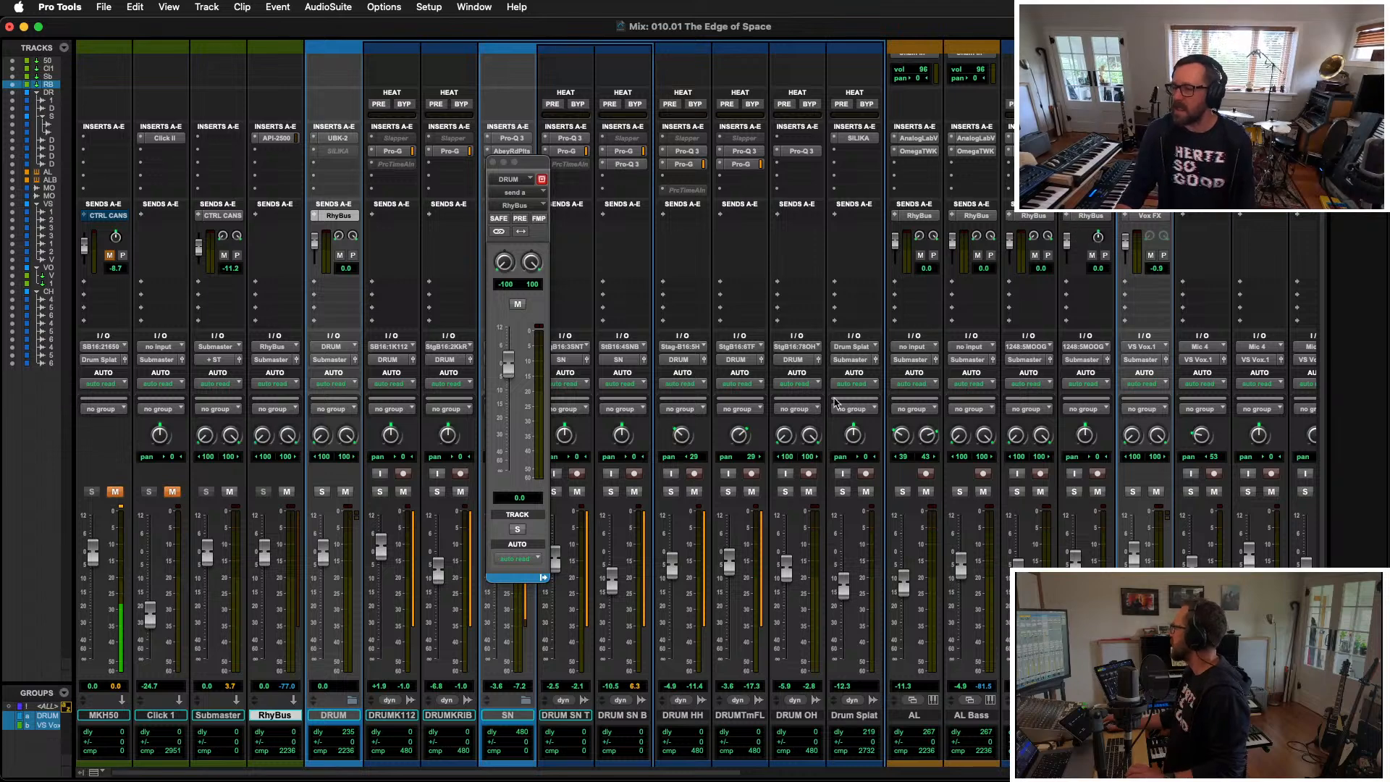
pyautogui.hscroll(5, 836, 402)
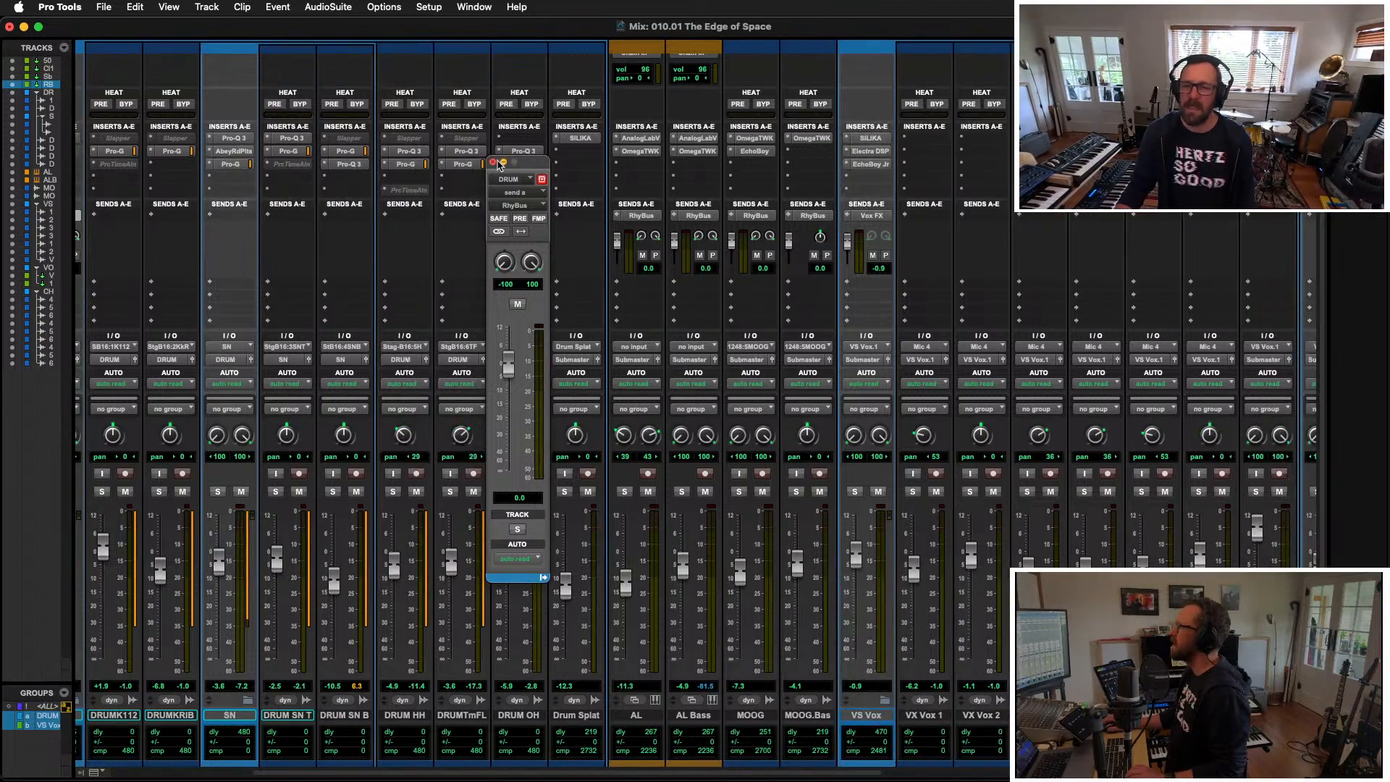
pyautogui.click(493, 162)
# Step: Play the song, pull the RhyBus fader fully down and blend it back in at -4.6 dB
pyautogui.press('space')
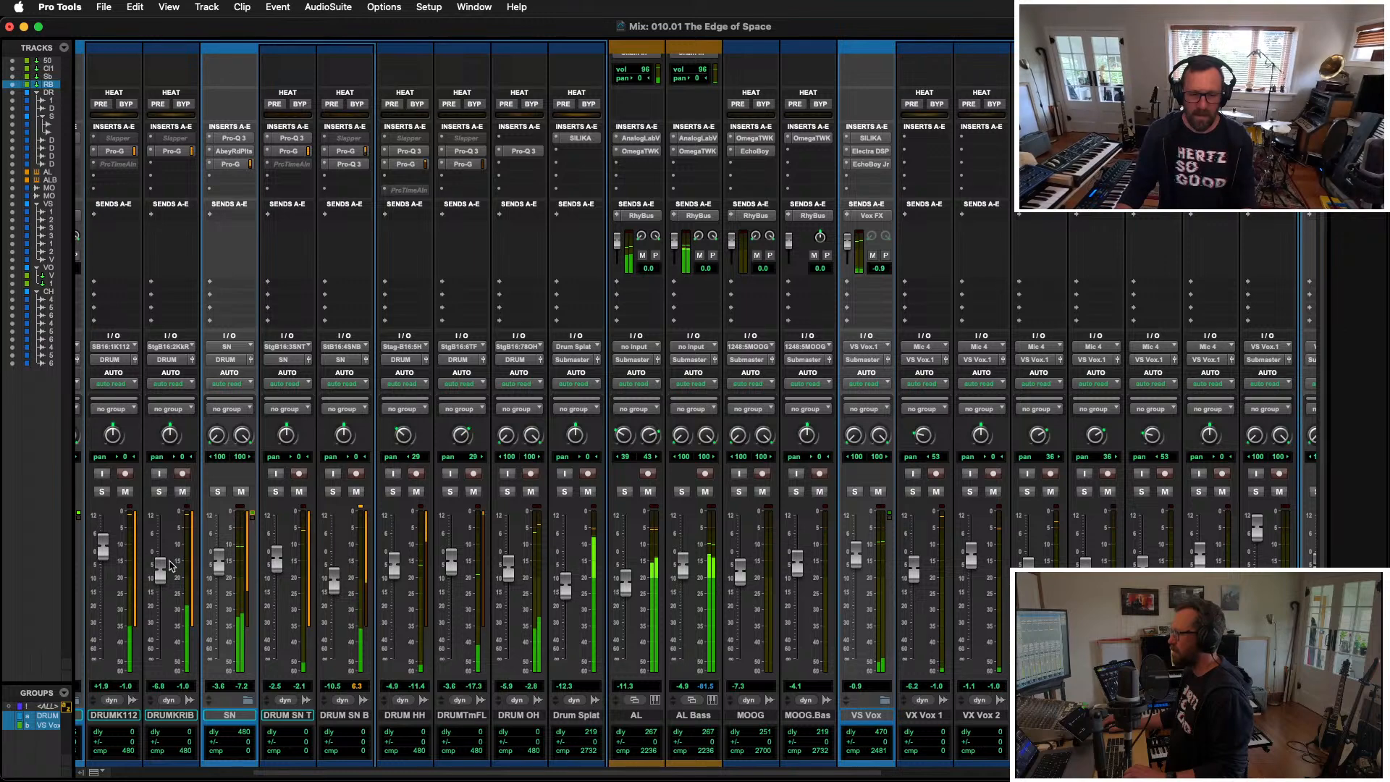
pyautogui.hscroll(-5, 304, 565)
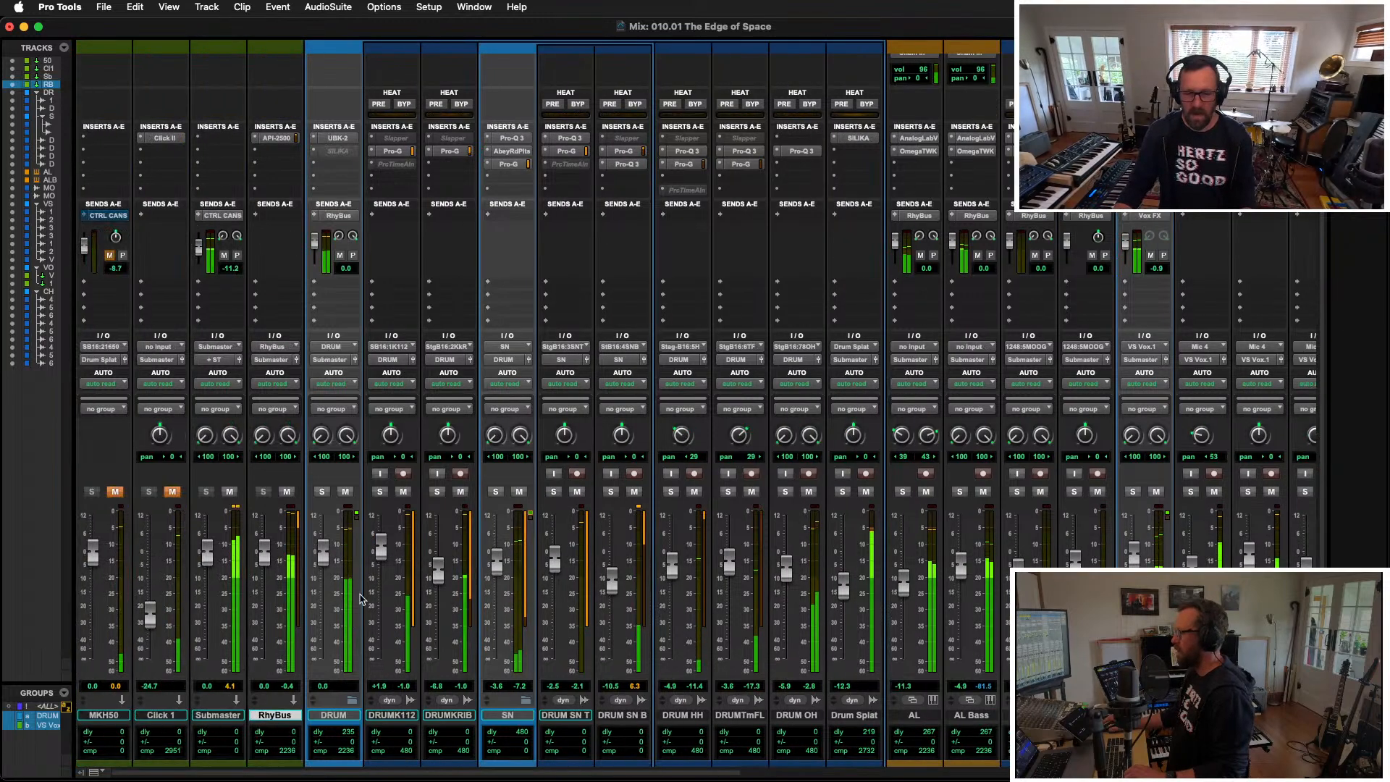
pyautogui.moveTo(264, 552); pyautogui.dragTo(248, 711)
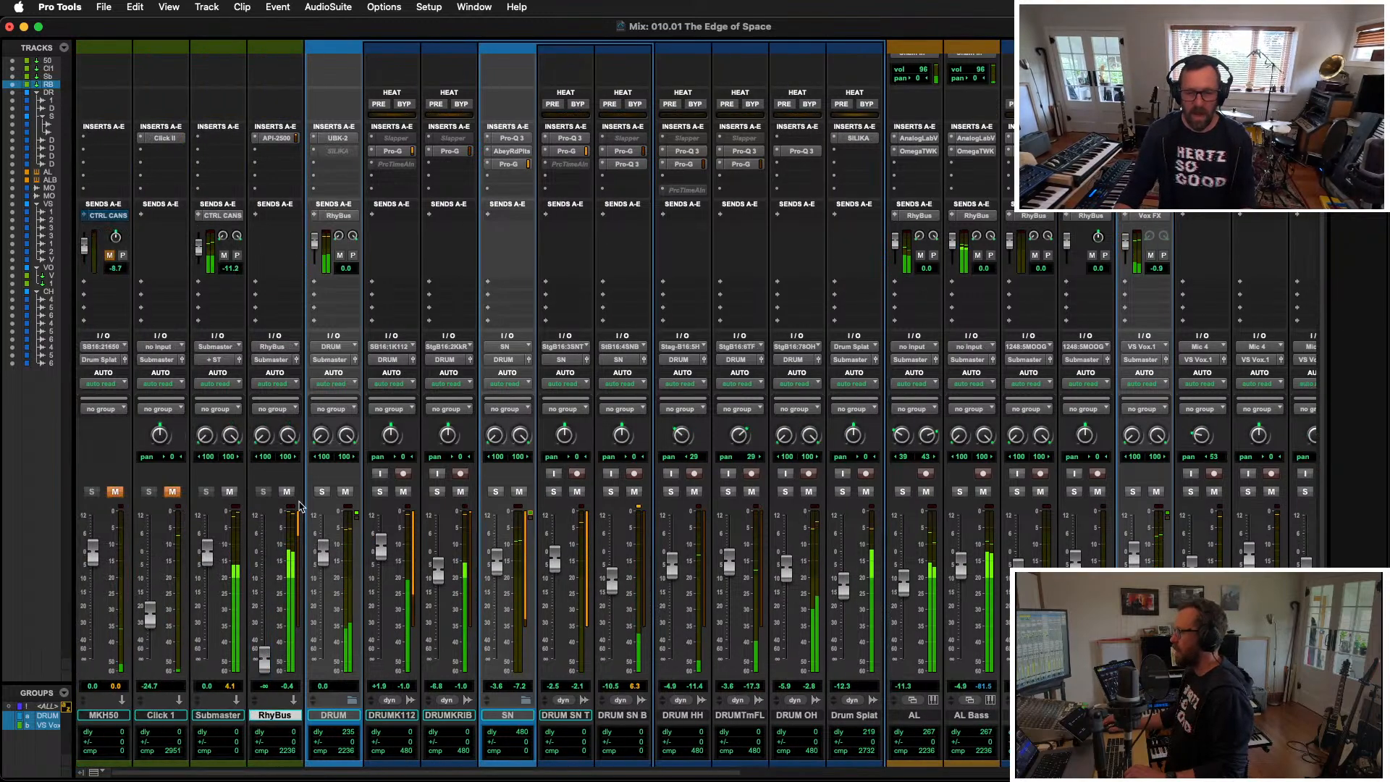
pyautogui.moveTo(264, 660); pyautogui.dragTo(267, 564)
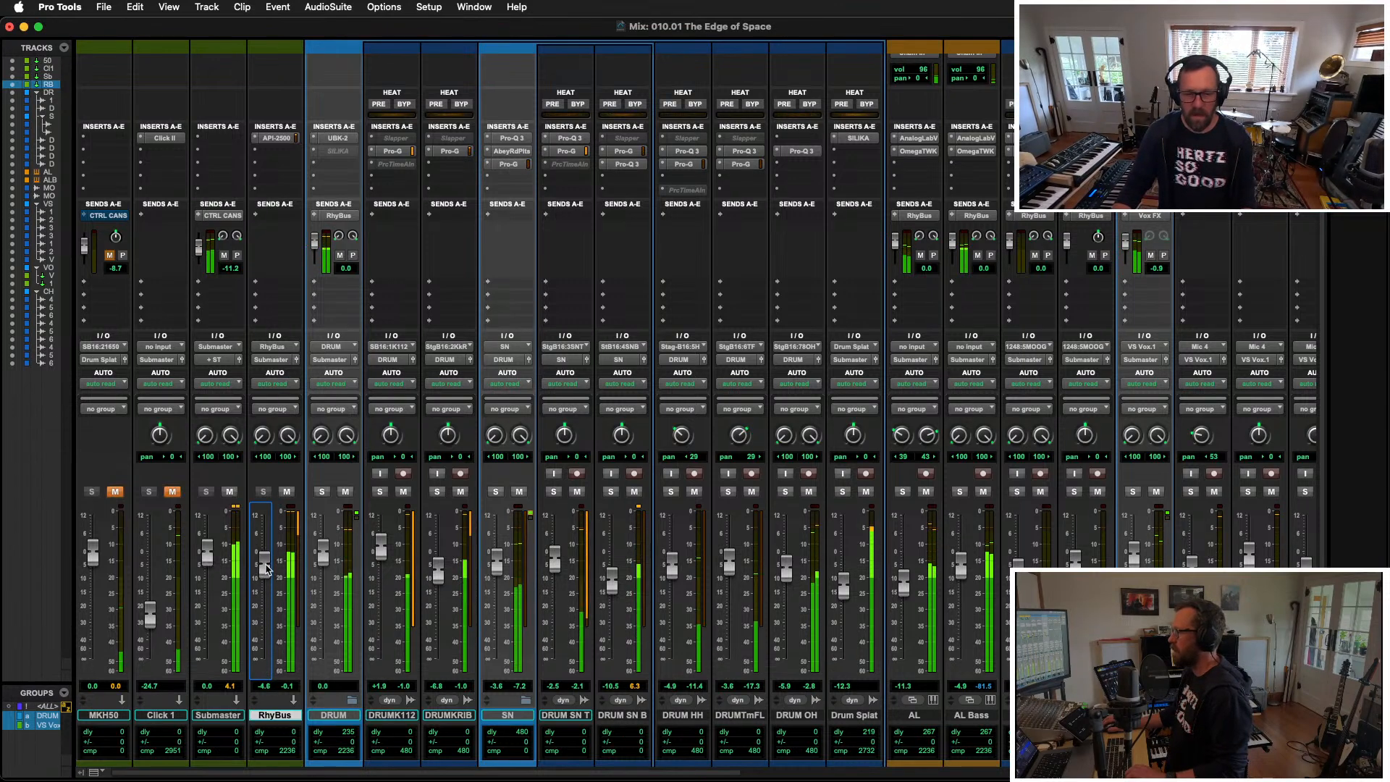
# Step: Switch the RhyBus API-2500 from variable to fixed release, adjust its ratio and set the threshold to about 3.66
pyautogui.click(273, 138)
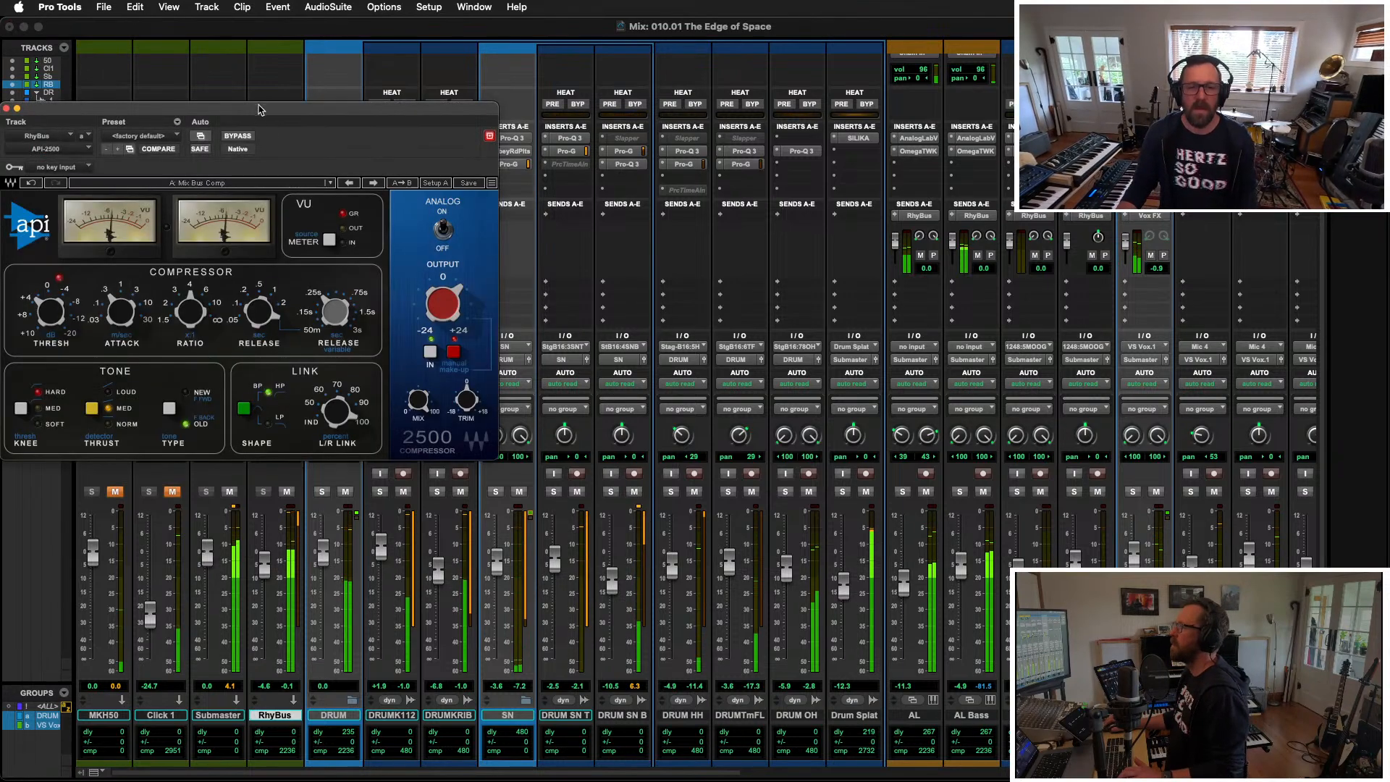
pyautogui.moveTo(259, 109); pyautogui.dragTo(270, 93)
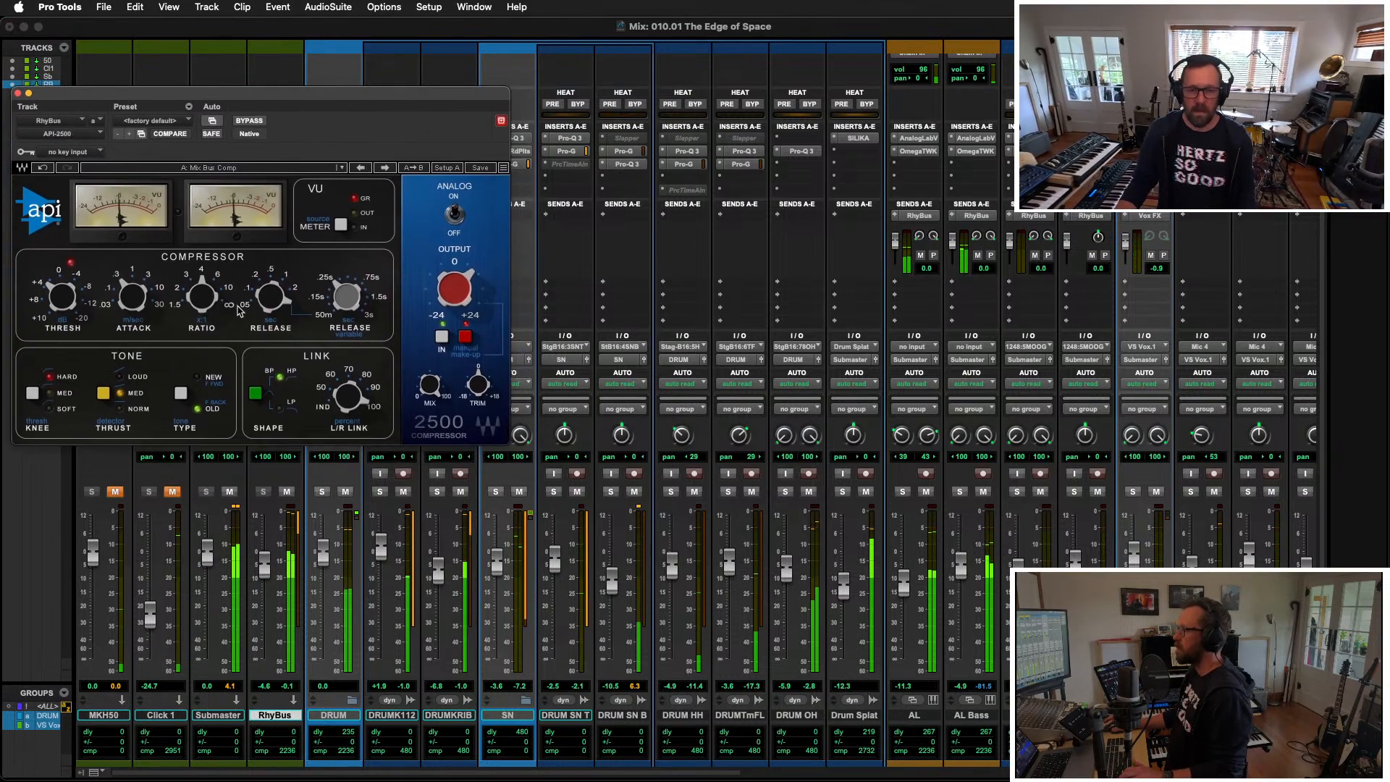
pyautogui.moveTo(270, 298); pyautogui.dragTo(279, 315)
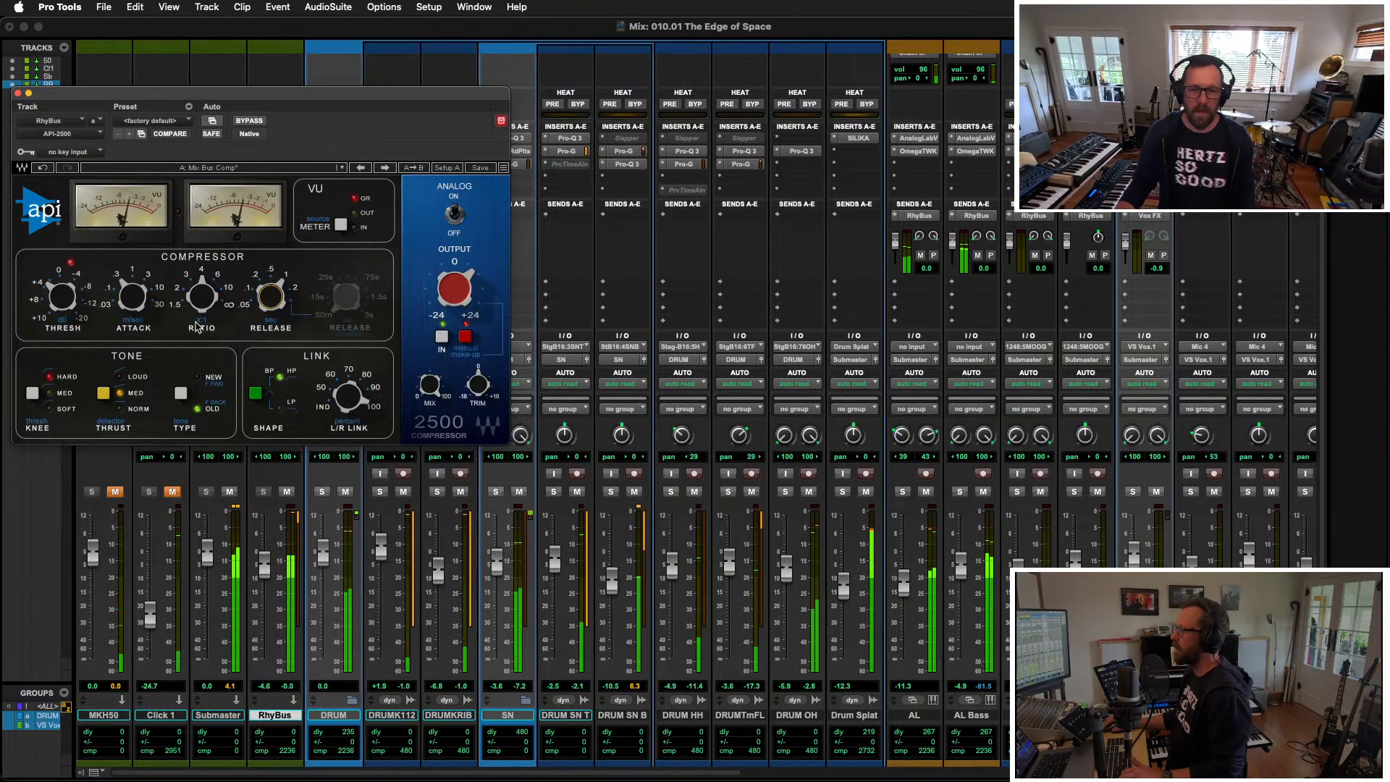
pyautogui.moveTo(201, 296); pyautogui.dragTo(202, 285)
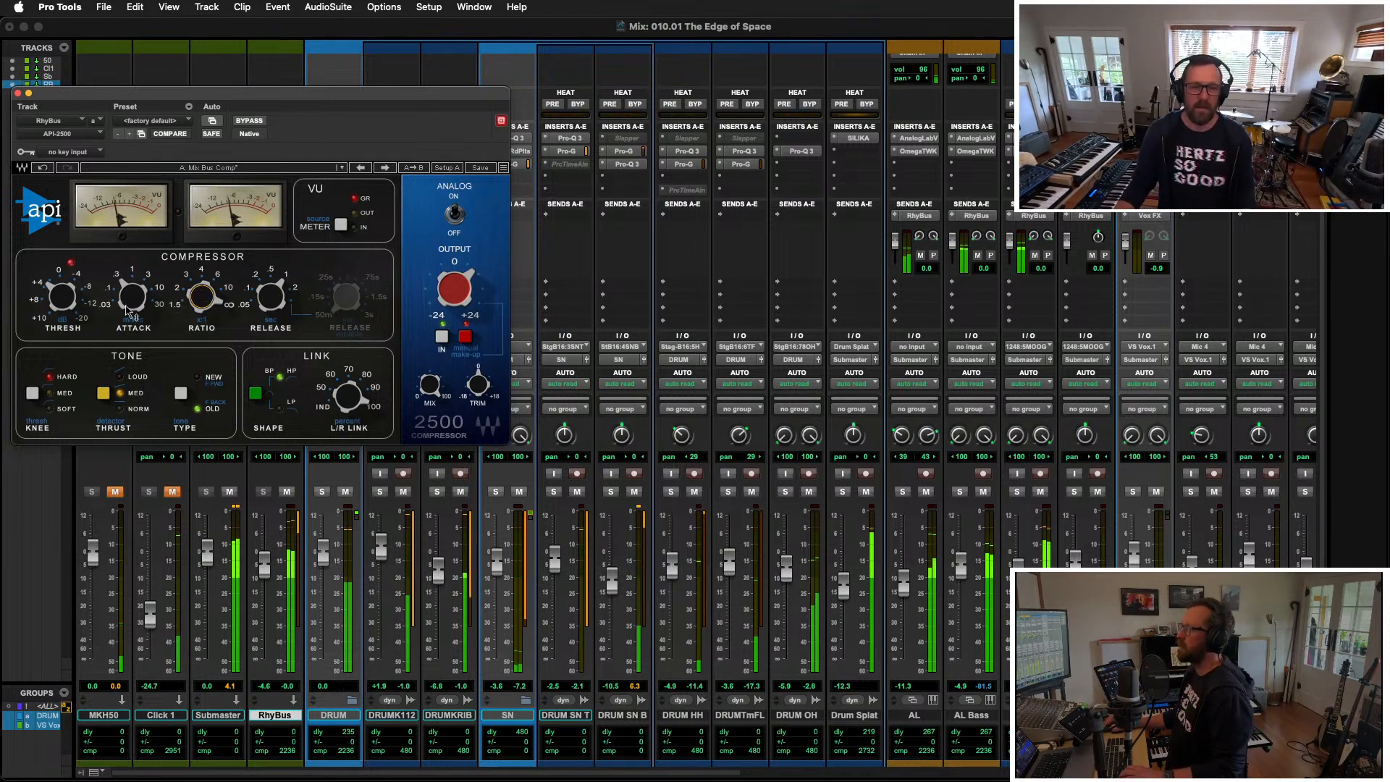
pyautogui.click(58, 293)
pyautogui.moveTo(57, 293); pyautogui.dragTo(58, 293)
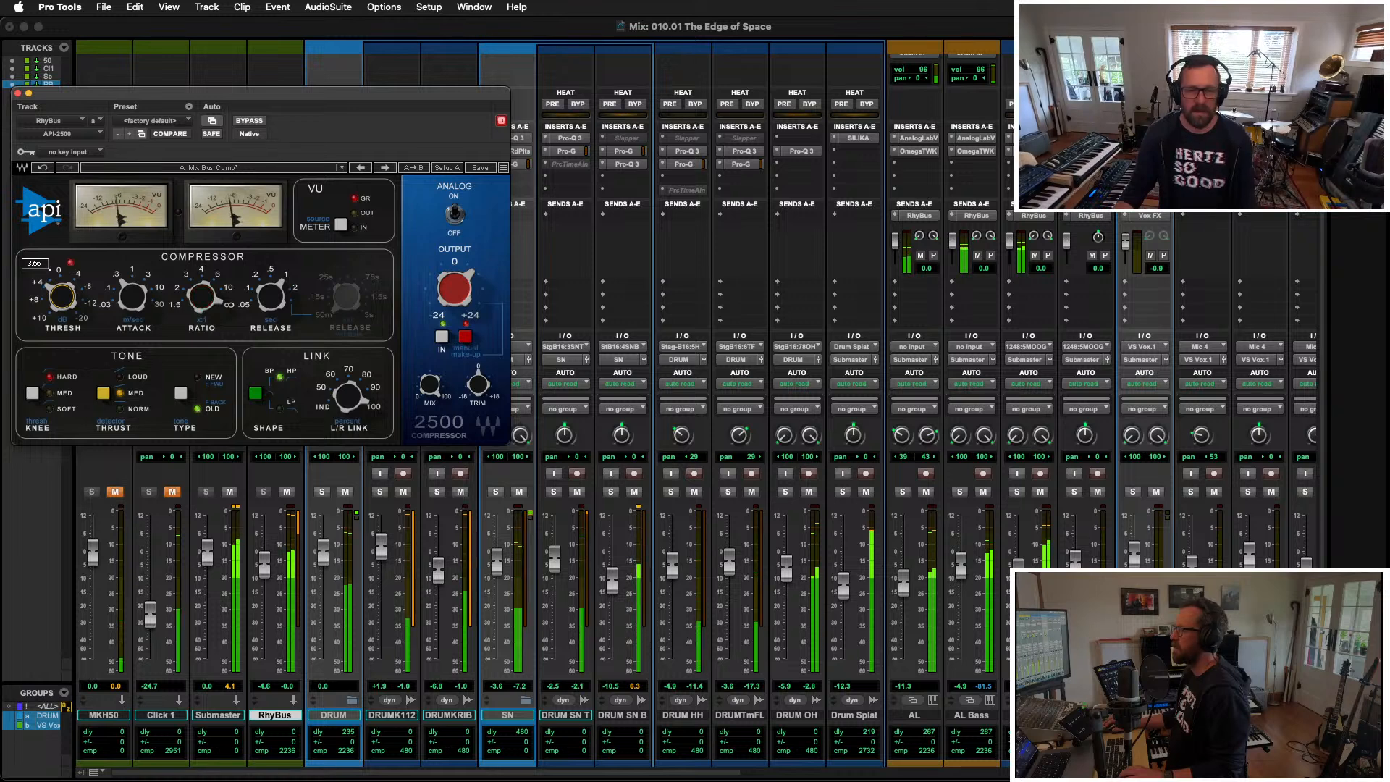
# Step: Compare the mix with RhyBus muted, and lower MOOG's send to RhyBus to -26.4 dB
pyautogui.click(286, 492)
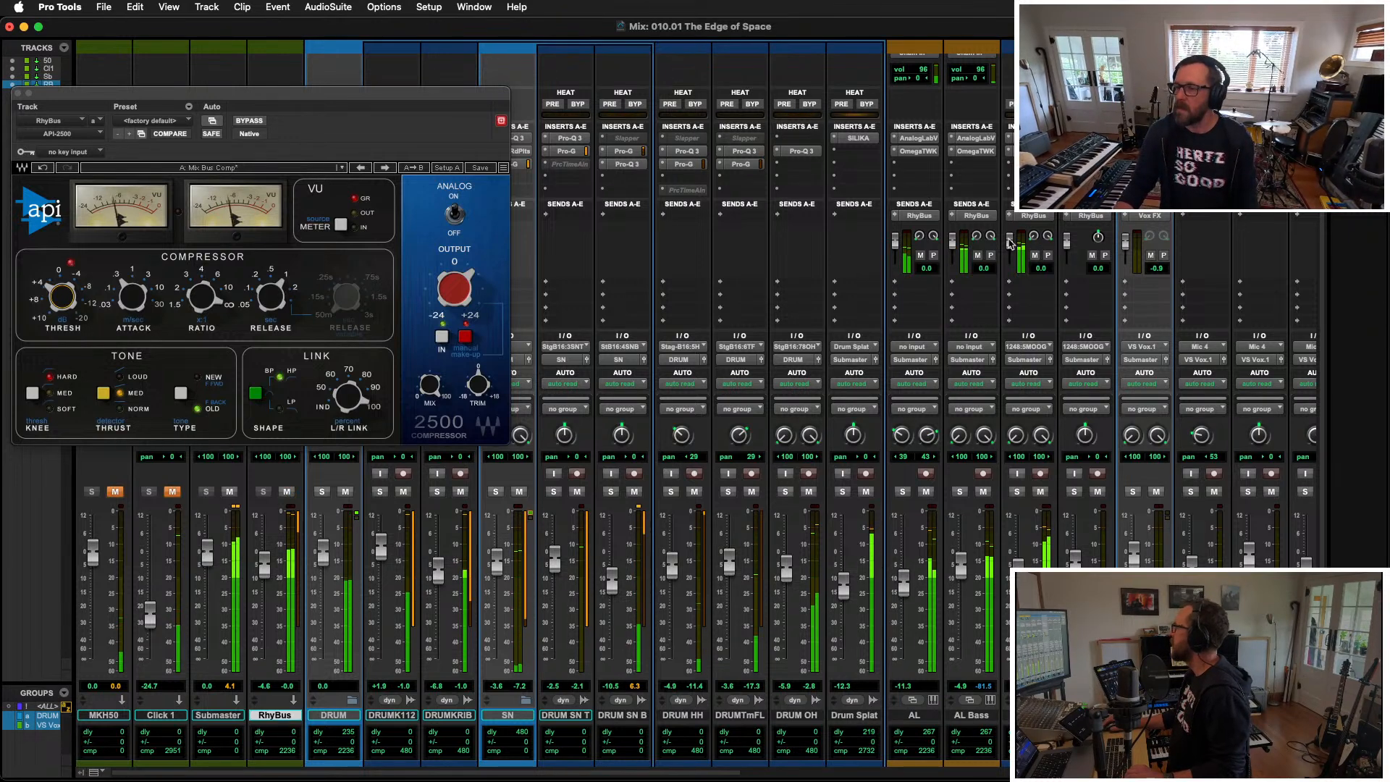
pyautogui.moveTo(1010, 246); pyautogui.dragTo(1011, 255)
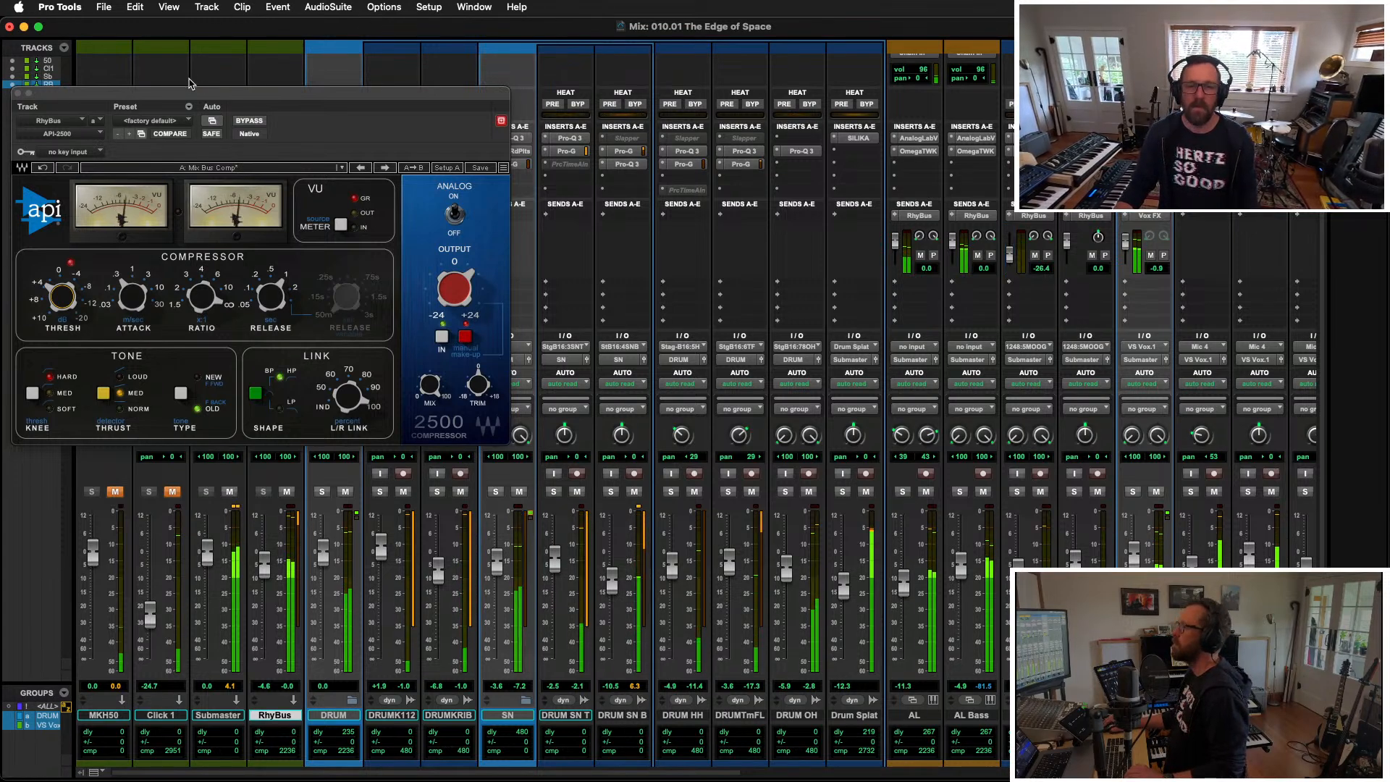
# Step: Lower the RhyBus fader to -8.4 dB and narrow its stereo panning to 51 on each side
pyautogui.moveTo(188, 94); pyautogui.dragTo(181, 132)
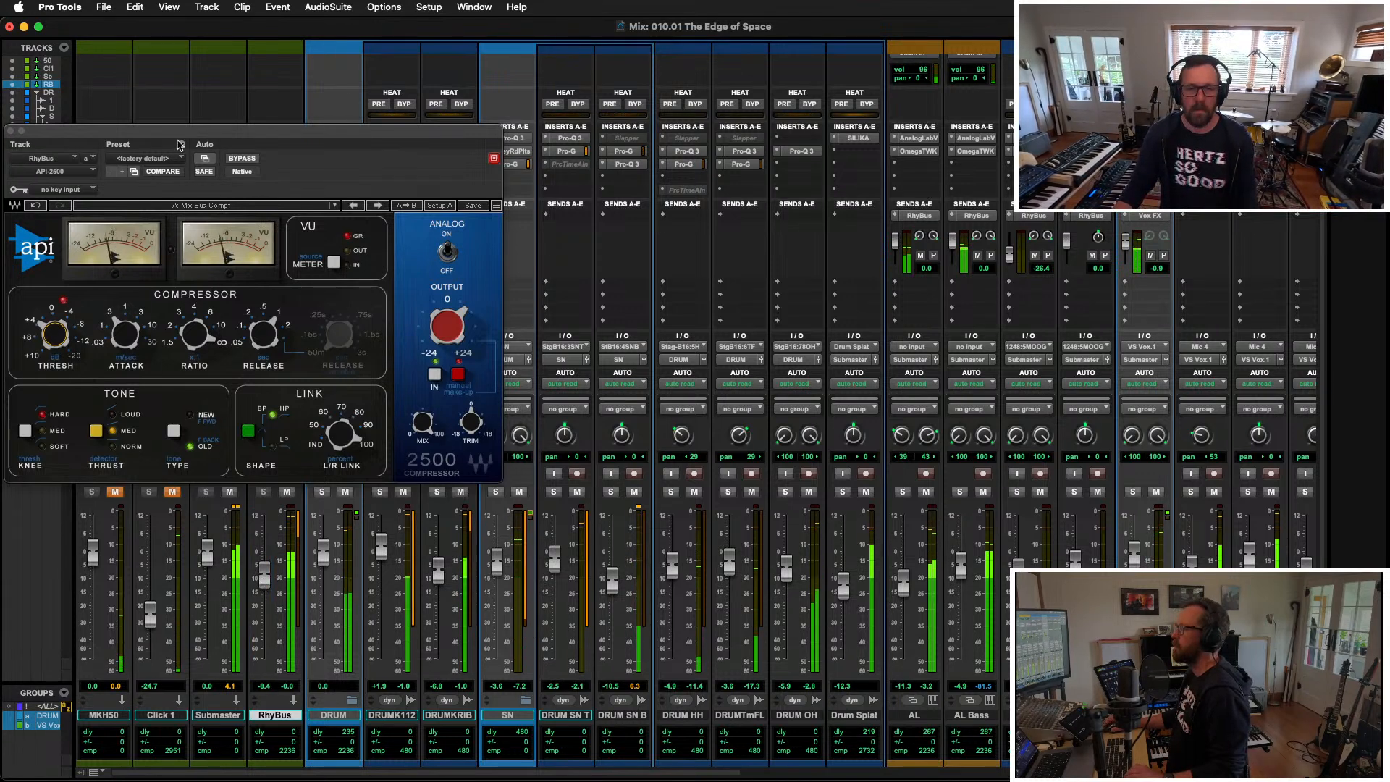
pyautogui.moveTo(180, 145); pyautogui.dragTo(683, 196)
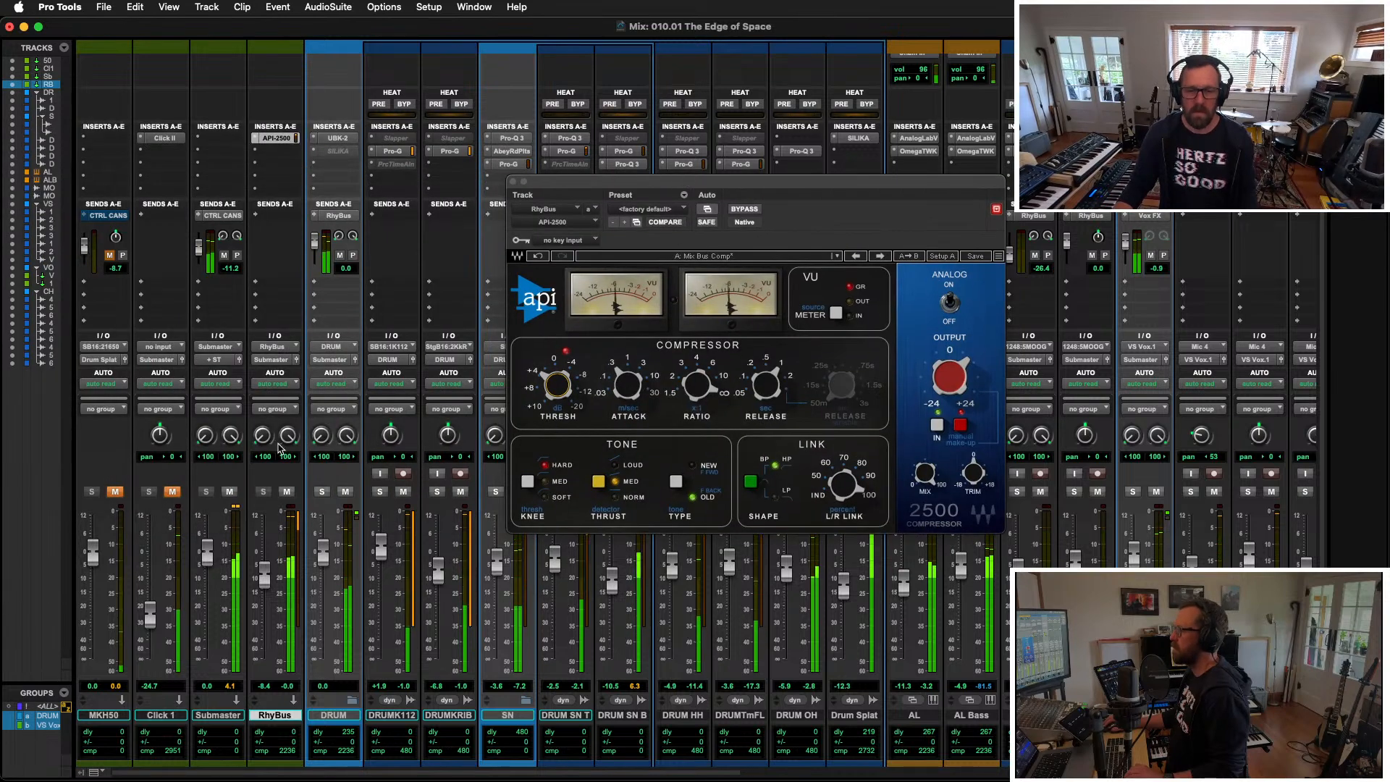
pyautogui.moveTo(258, 437); pyautogui.dragTo(285, 475)
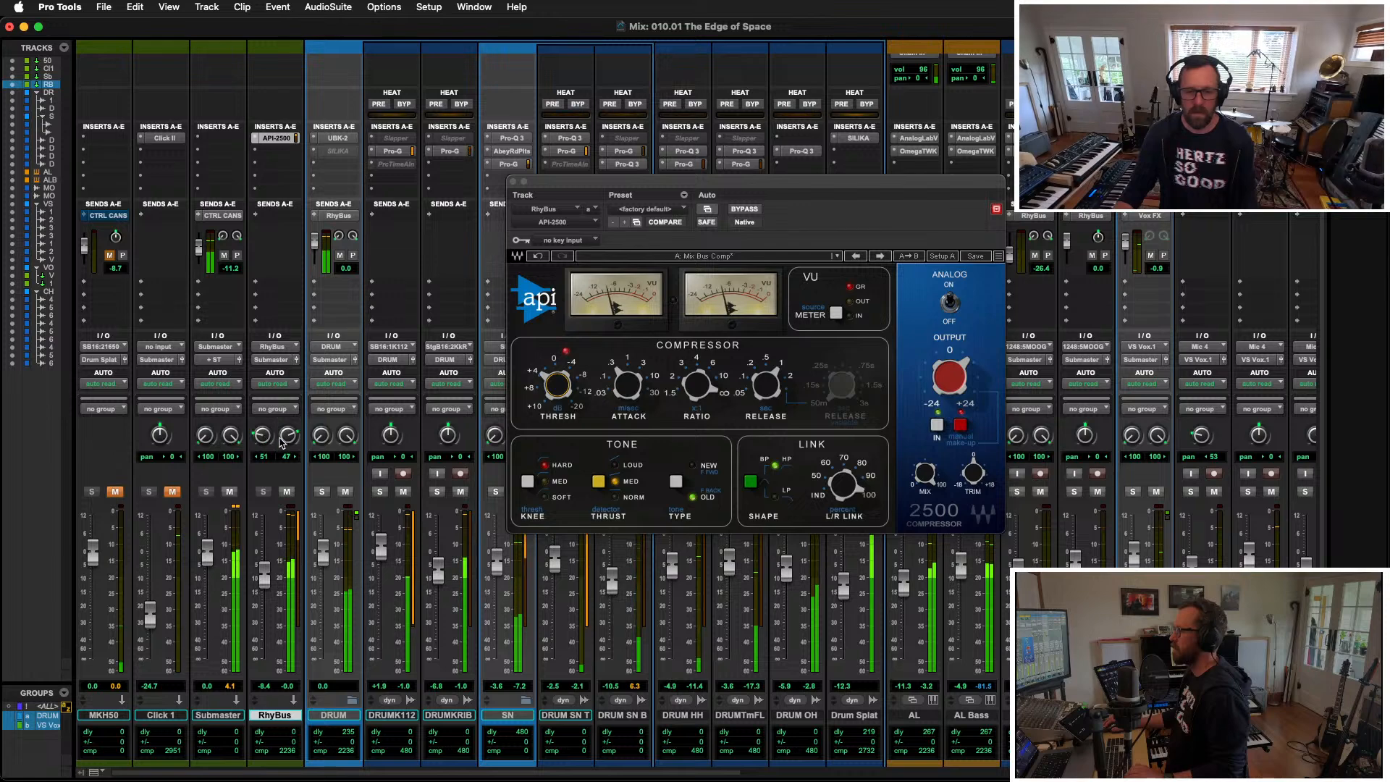
pyautogui.click(513, 182)
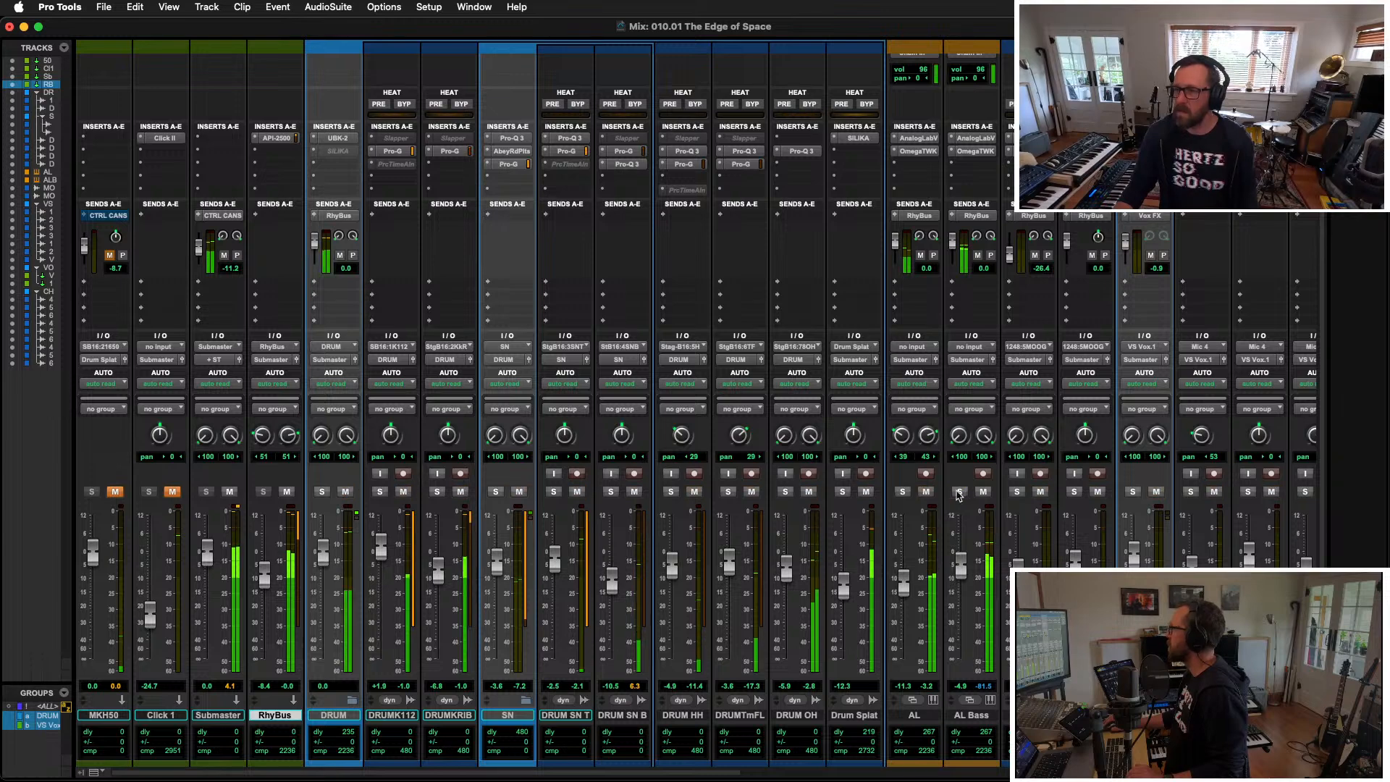
# Step: Raise the Omega TWK intensity on the AL Bass track and adjust the MOOG.Bass fader
pyautogui.click(971, 152)
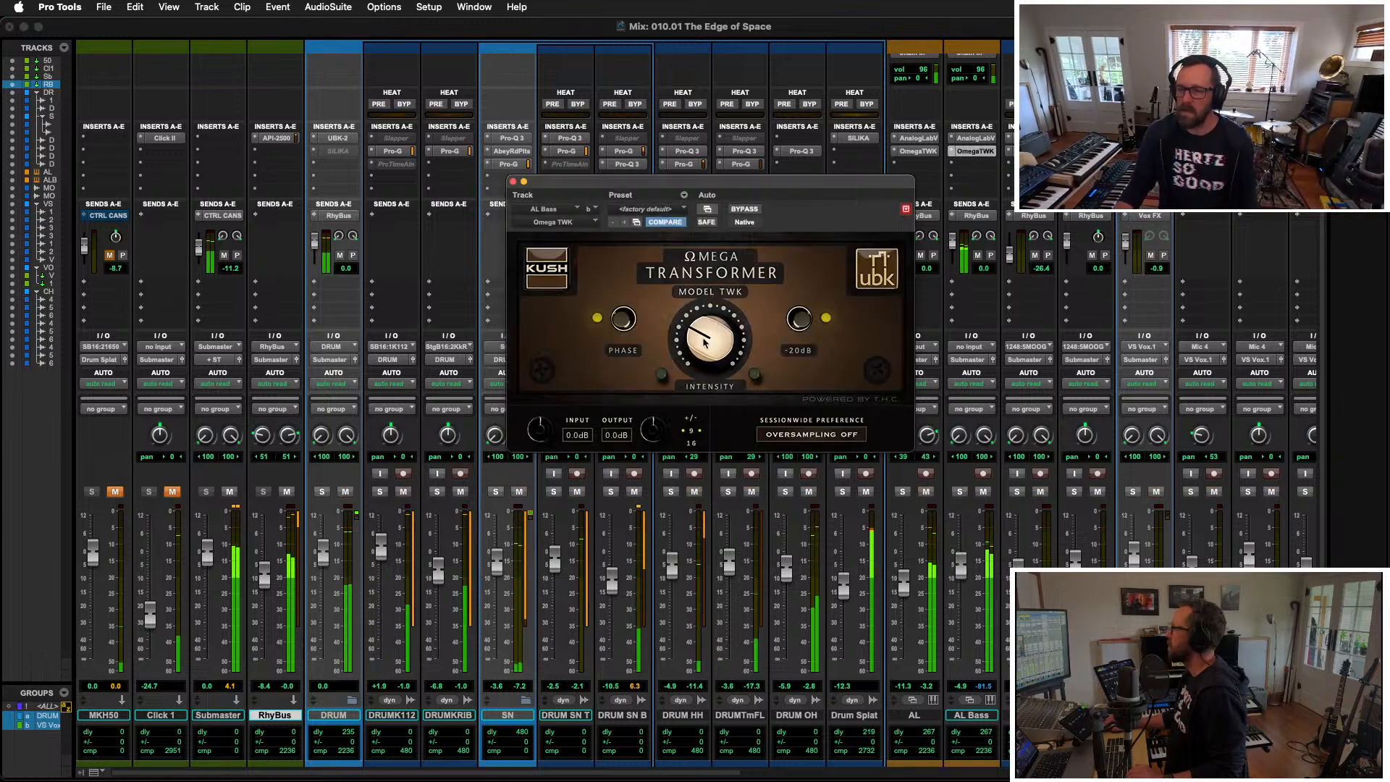
pyautogui.moveTo(710, 306); pyautogui.dragTo(707, 322)
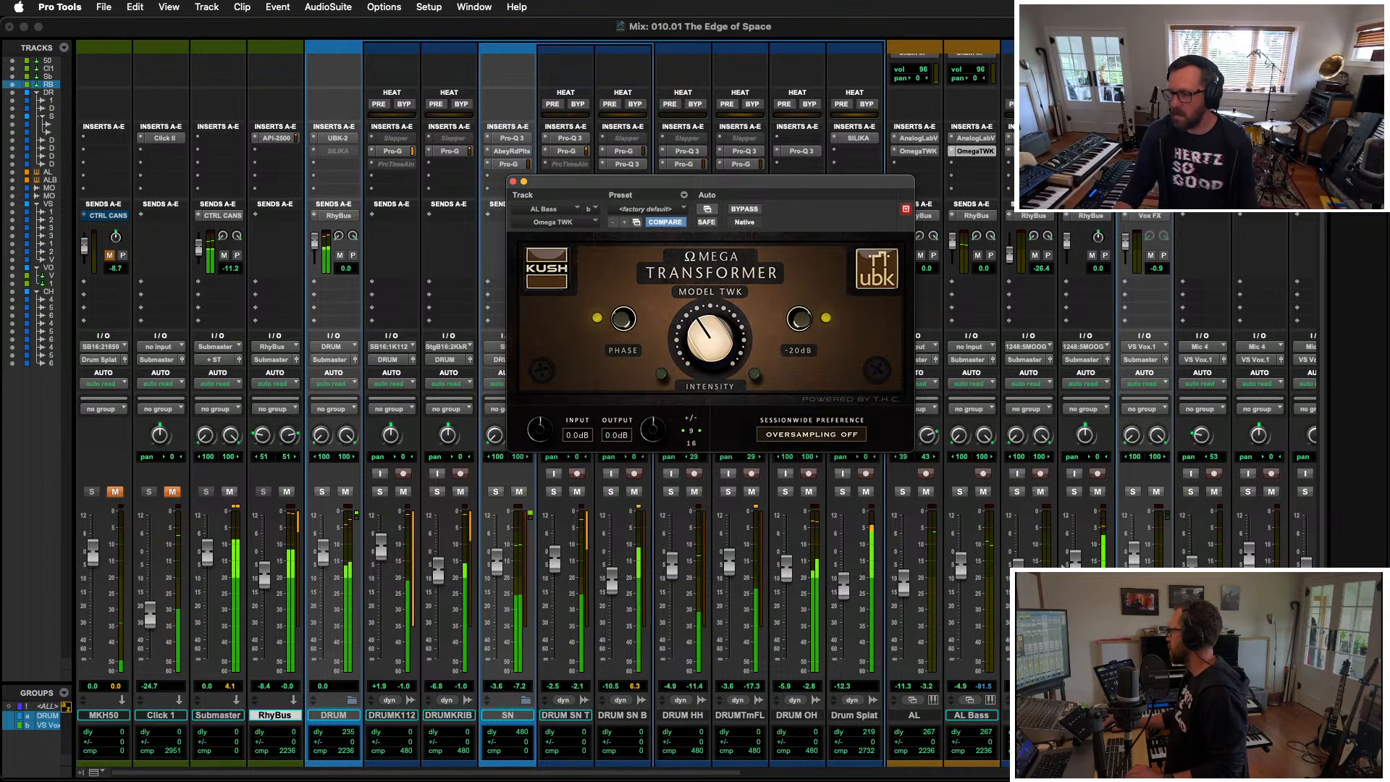
pyautogui.moveTo(1075, 564); pyautogui.dragTo(1075, 576)
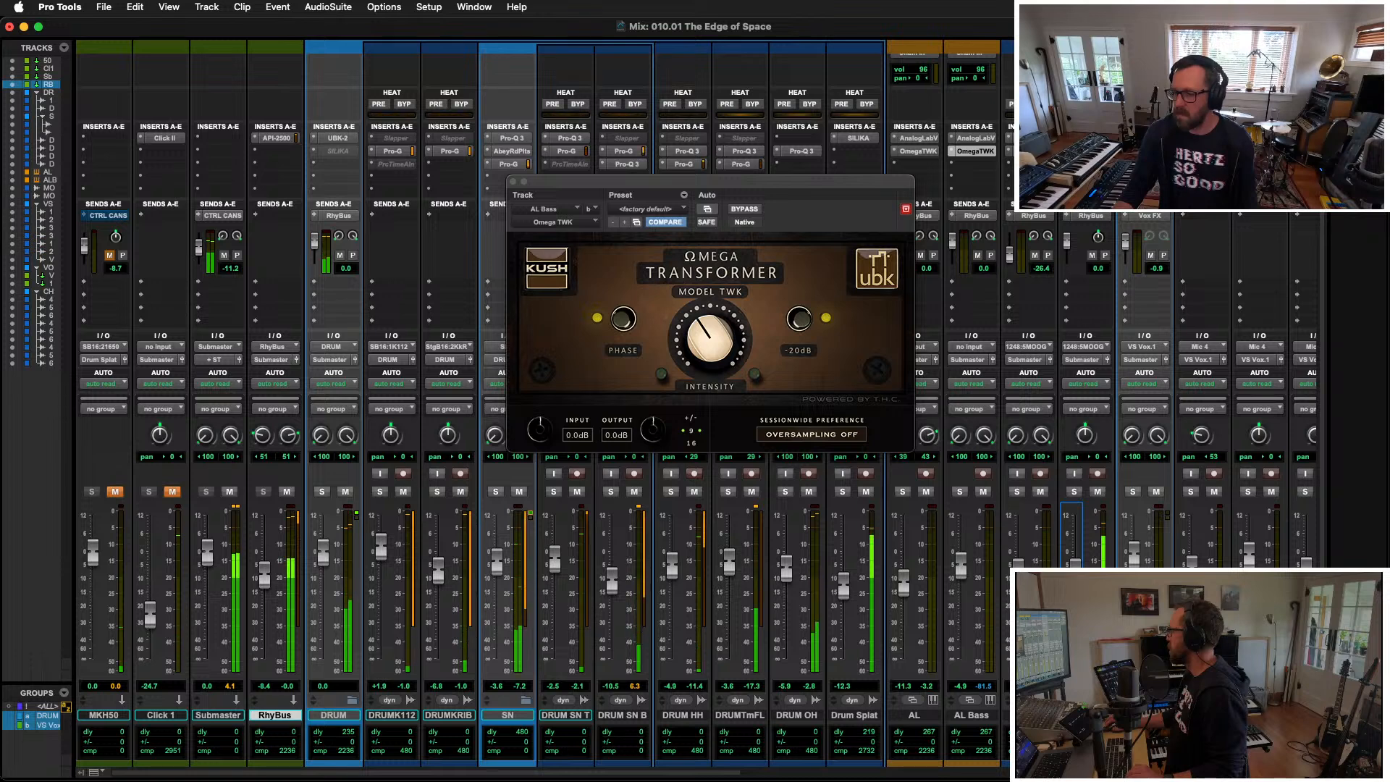
pyautogui.press('super+w')
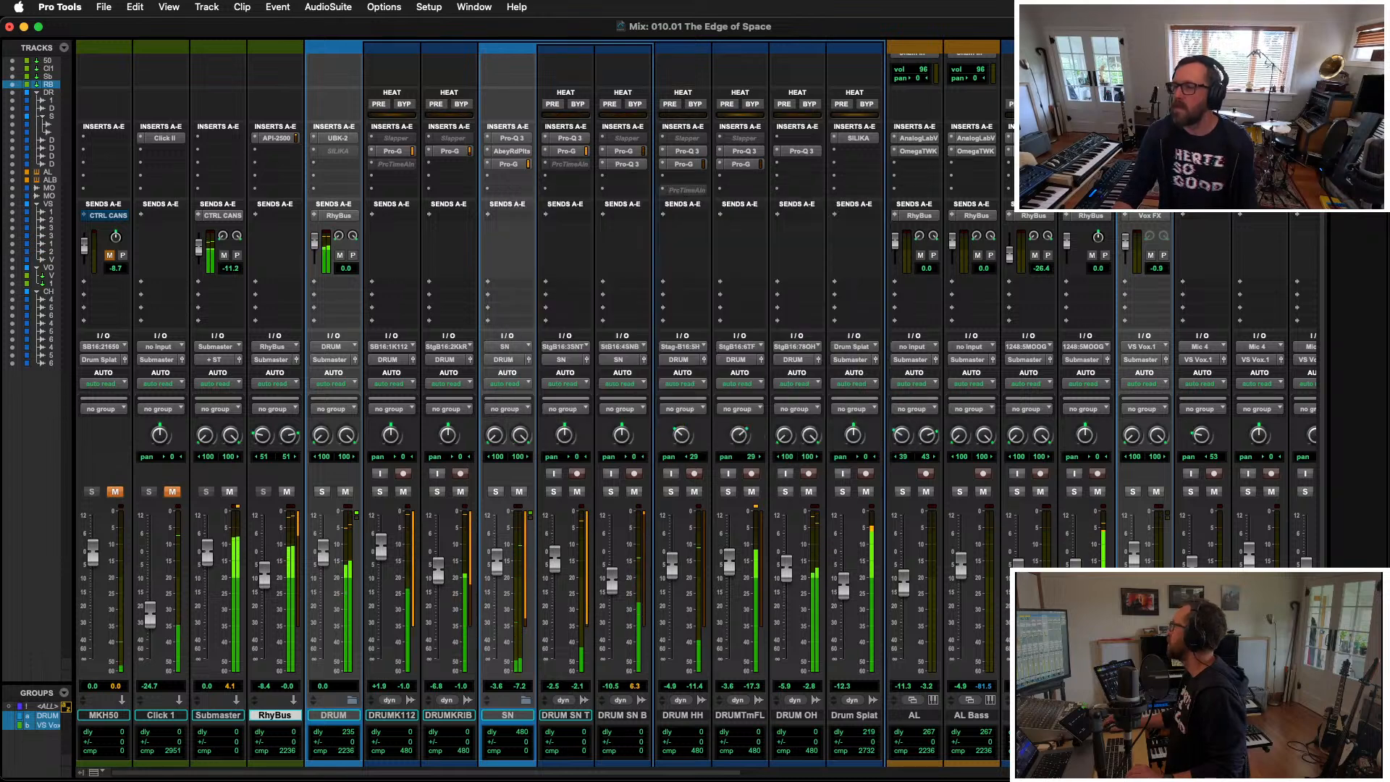
# Step: Insert the FabFilter Pro-C 2 compressor on the MOOG.Bass track and check the track's level
pyautogui.click(1085, 177)
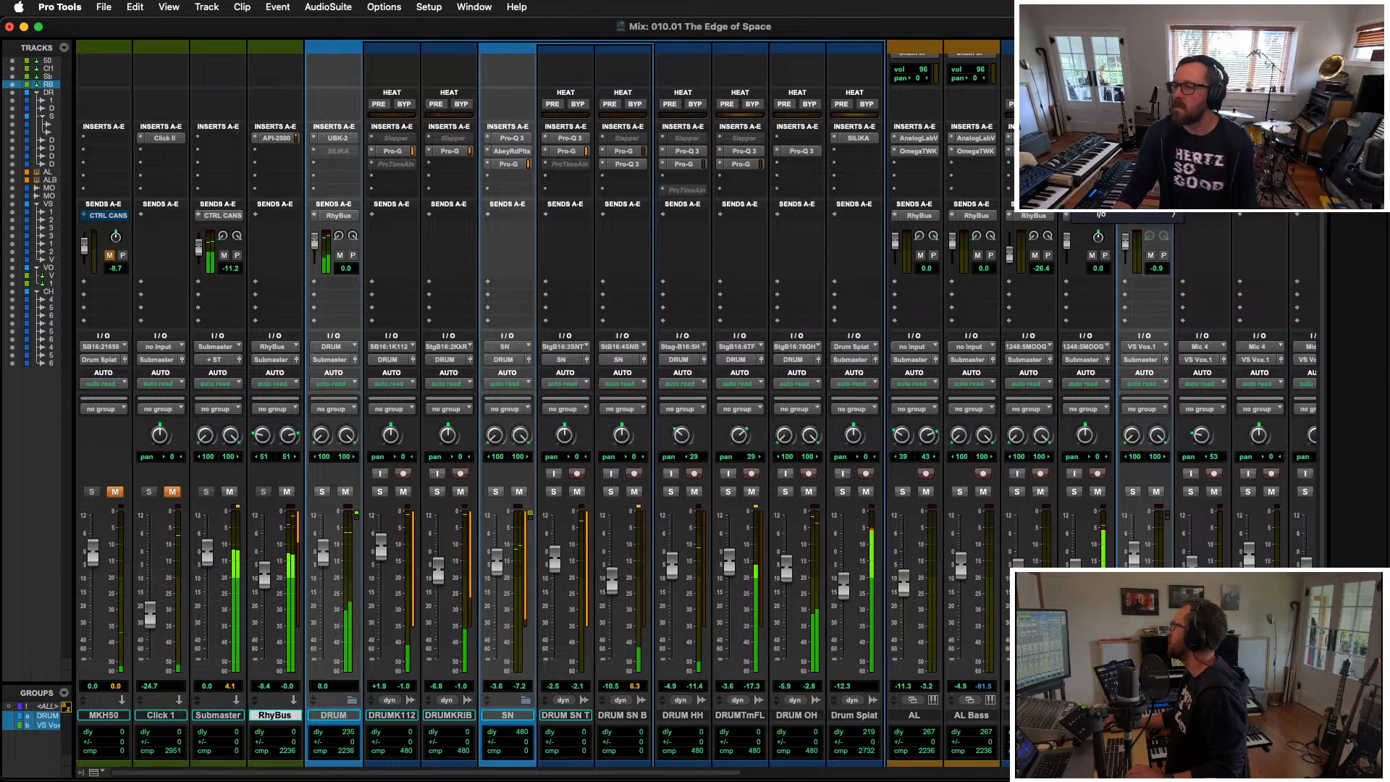
pyautogui.press('Escape')
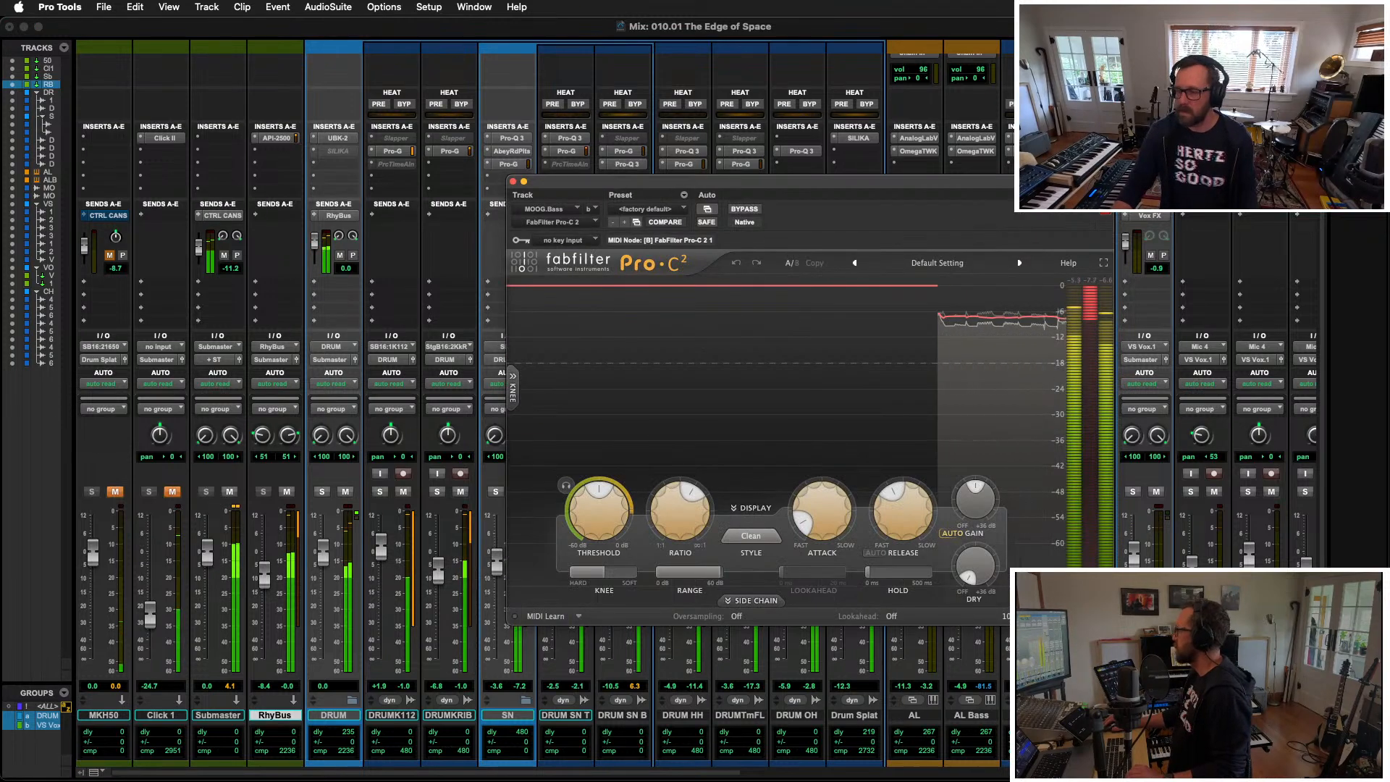
pyautogui.moveTo(797, 182); pyautogui.dragTo(552, 159)
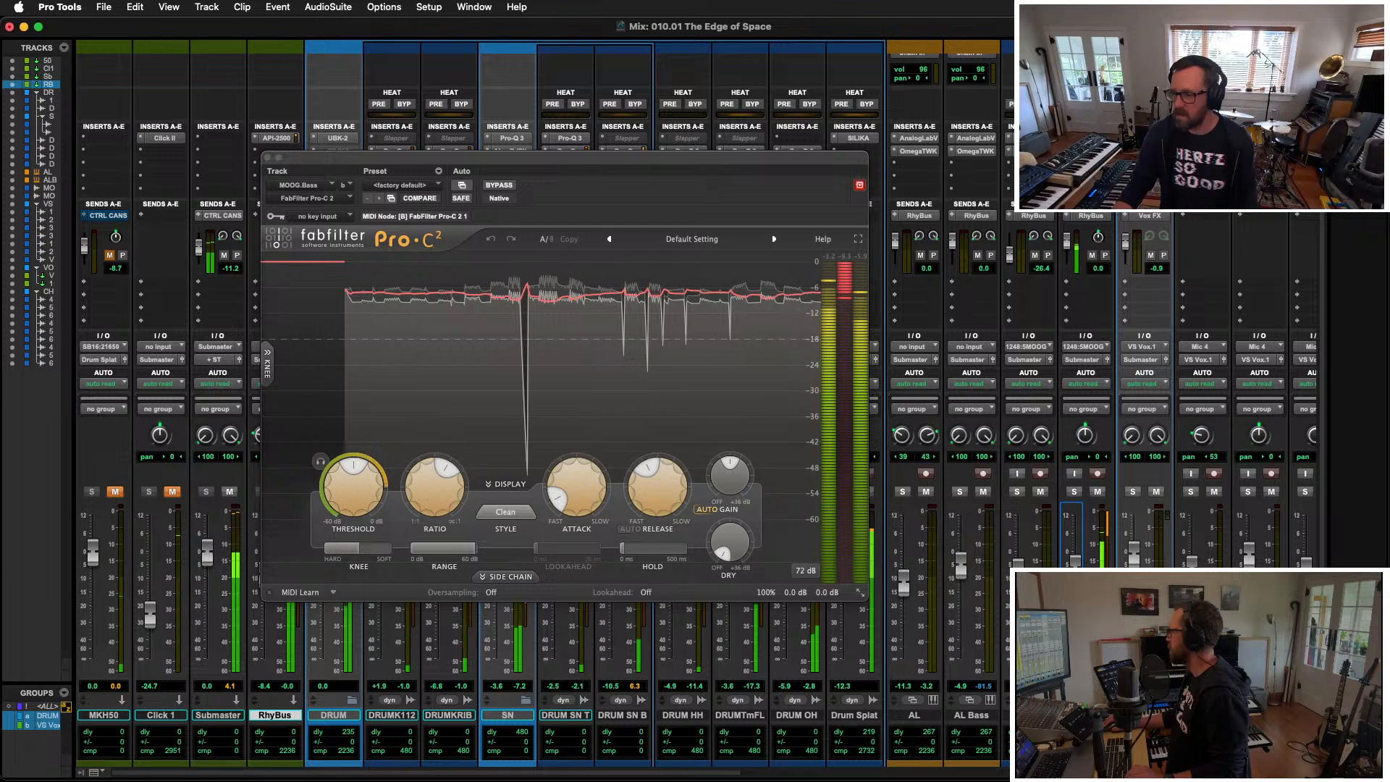
pyautogui.click(1075, 560)
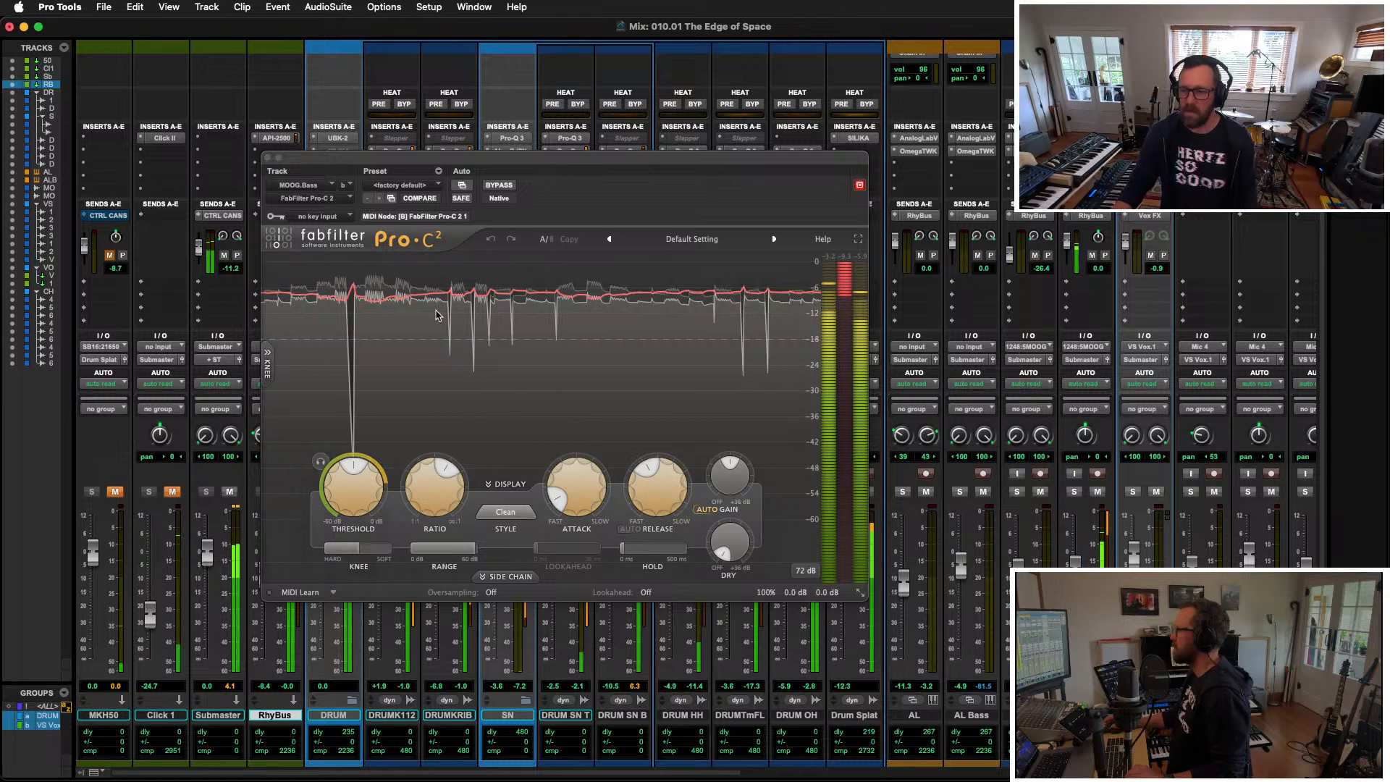
# Step: Set MOOG.Bass's Pro-C 2 to the Punch style with a threshold of about -14.23 dB and close it
pyautogui.click(509, 510)
pyautogui.click(522, 626)
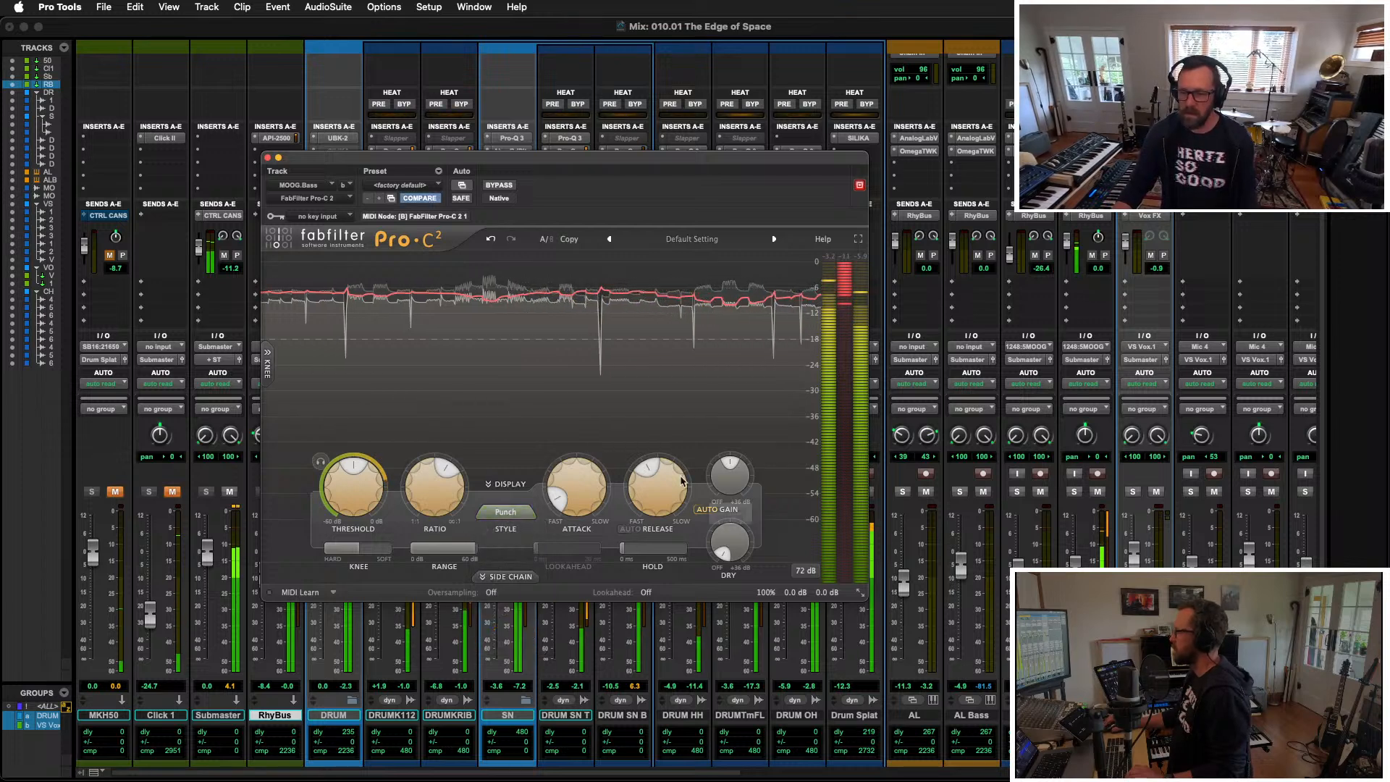
pyautogui.moveTo(354, 479); pyautogui.dragTo(356, 467)
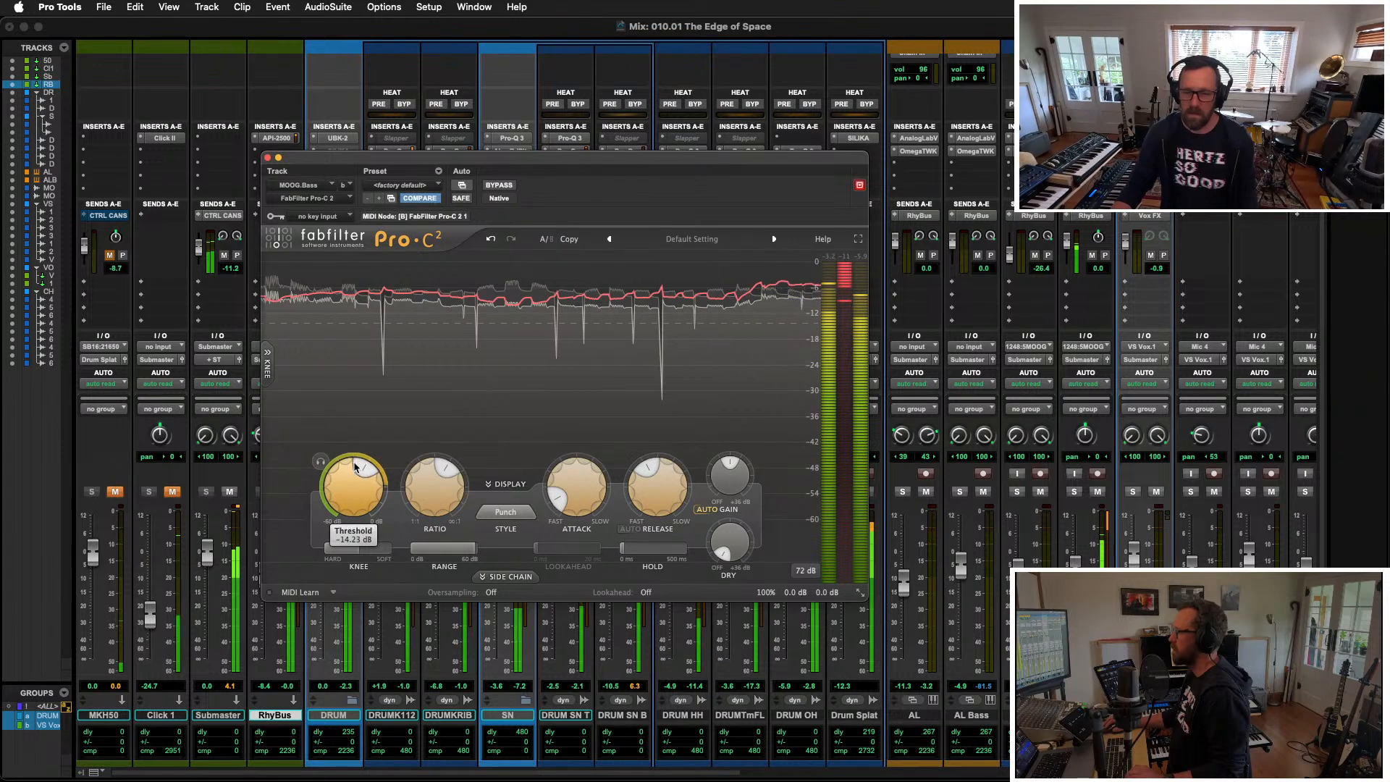
pyautogui.click(268, 159)
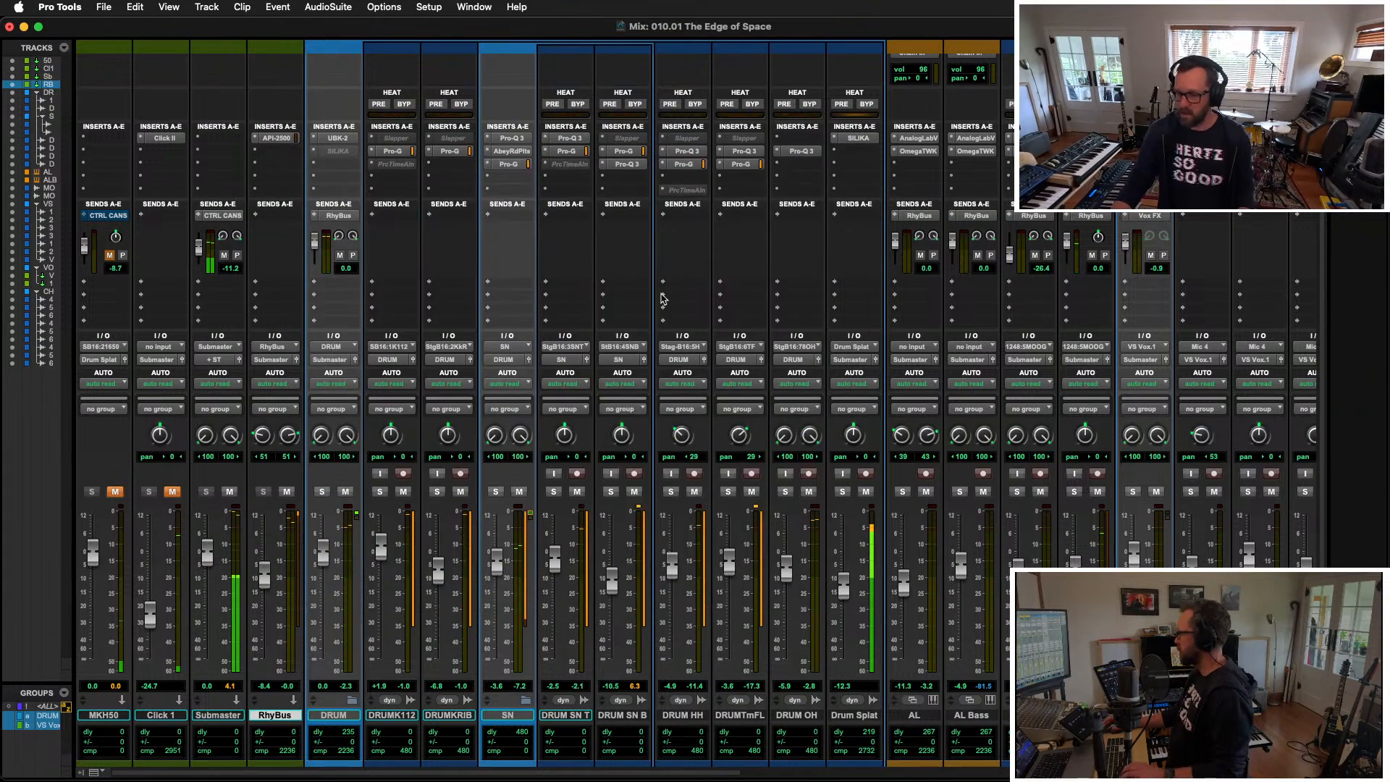
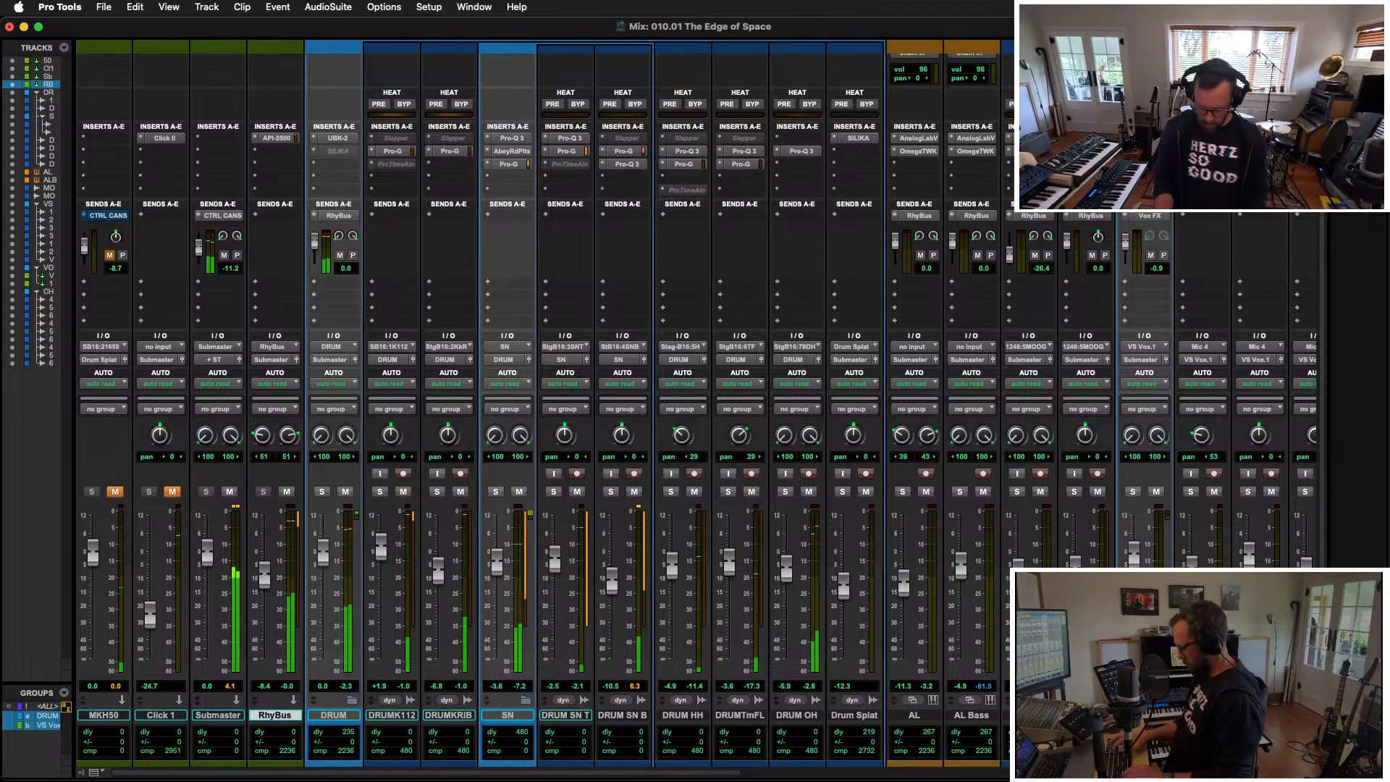
# Step: Switch to the Edit window, raise the clip gain of the last Drum Splat clip, and stop playback after it
pyautogui.press('super+equal')
pyautogui.scroll(10, 1029, 321)
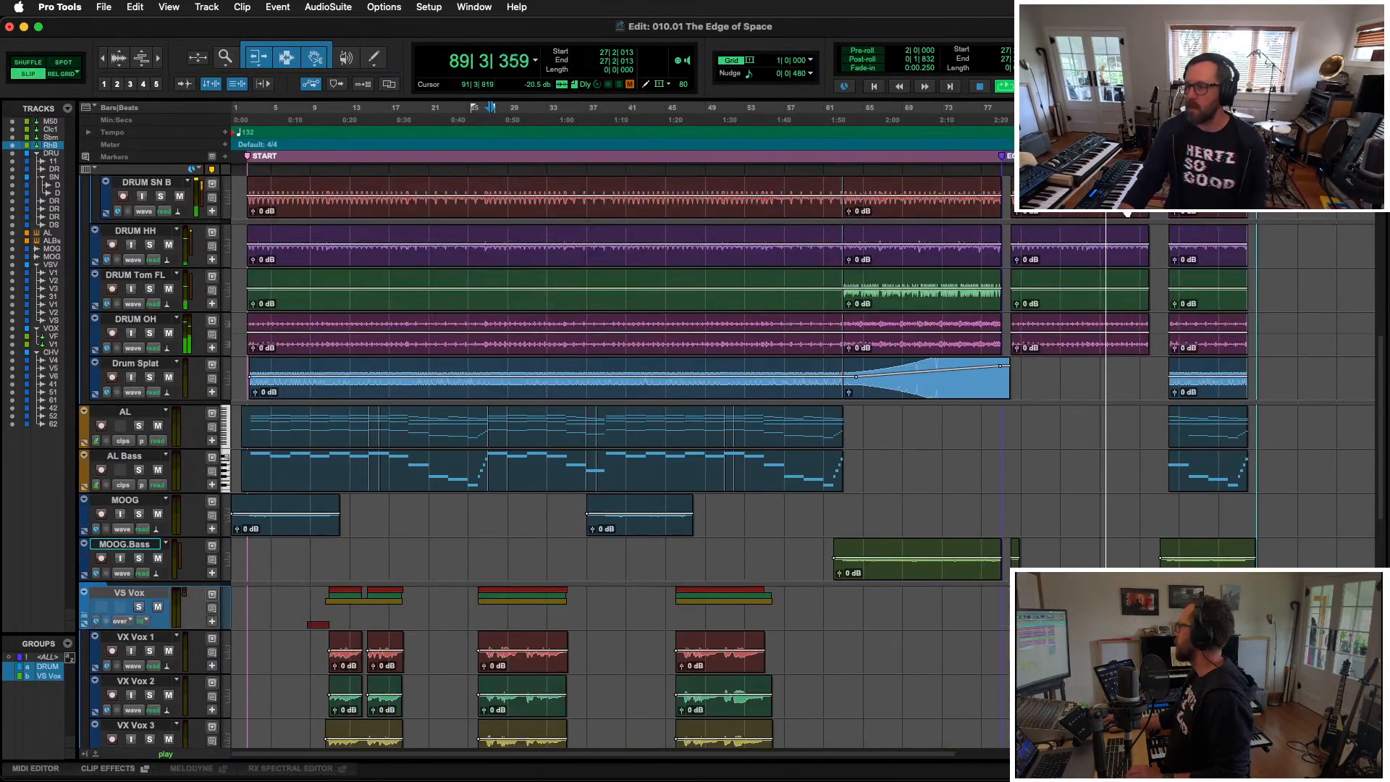
pyautogui.scroll(4, 1029, 322)
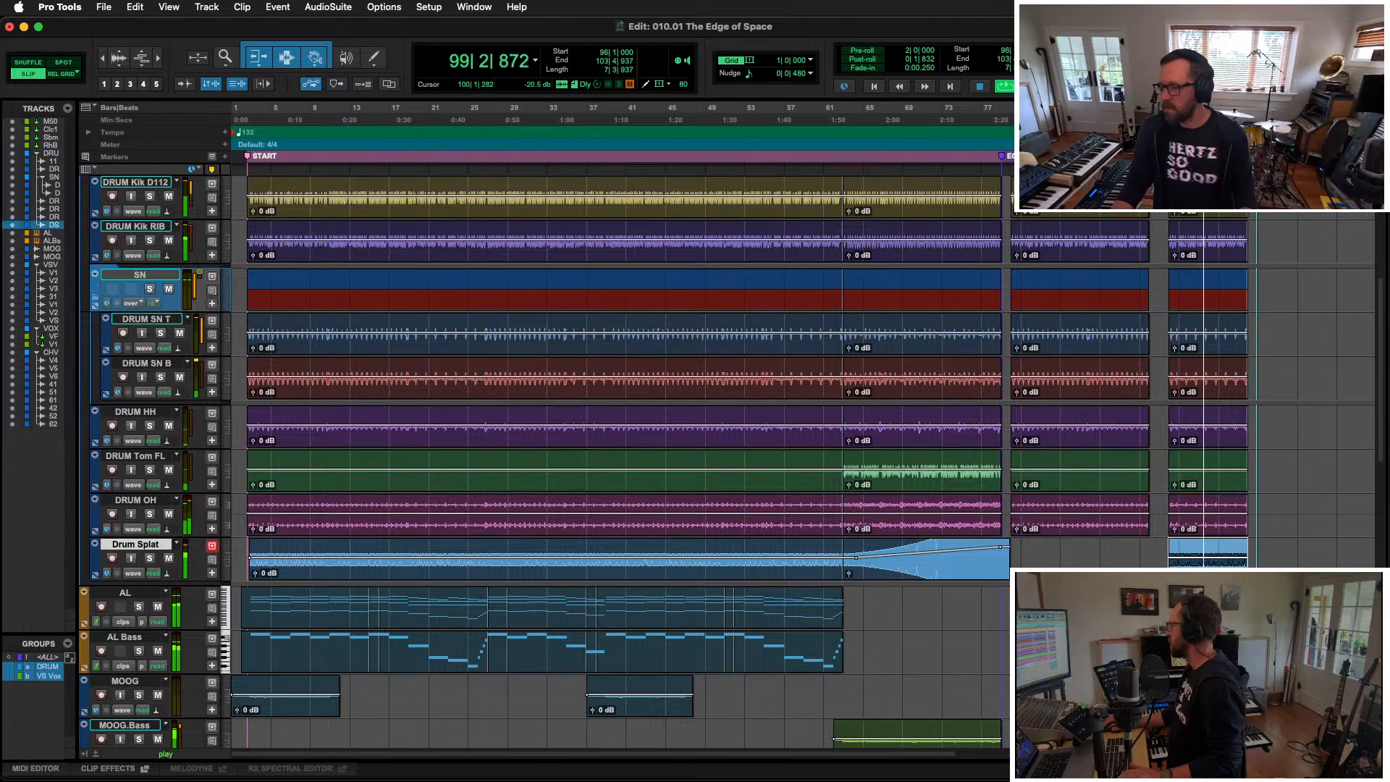
pyautogui.click(1207, 558)
pyautogui.moveTo(1211, 562); pyautogui.dragTo(1208, 550)
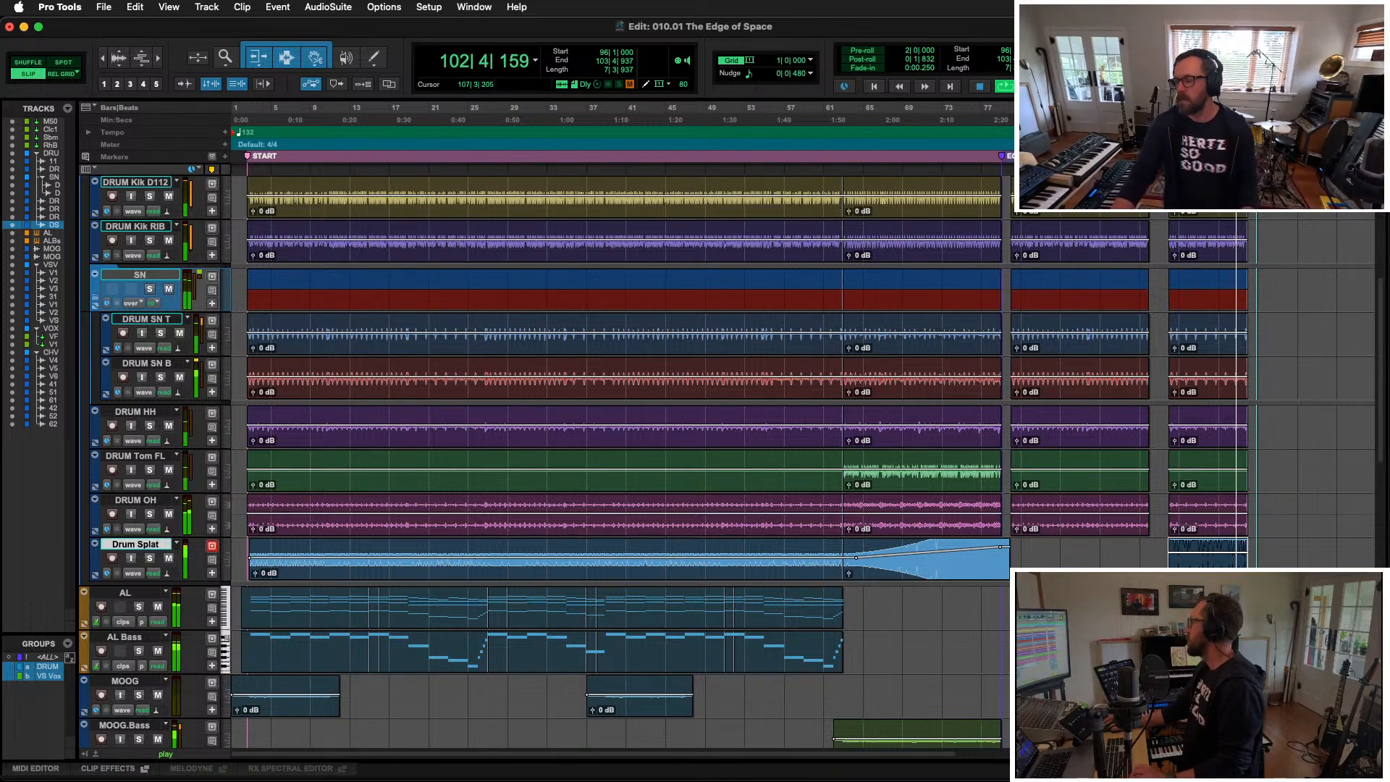
pyautogui.click(1268, 551)
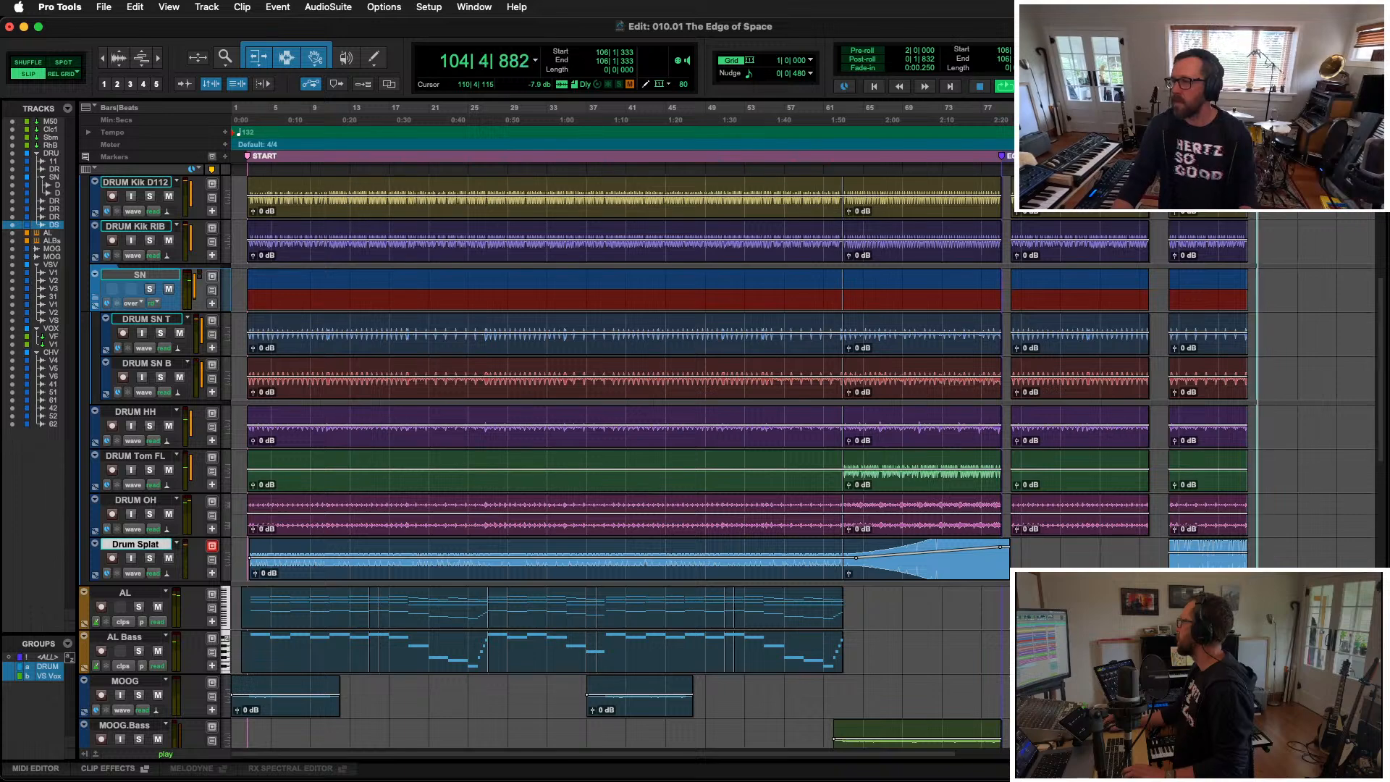
pyautogui.press('space')
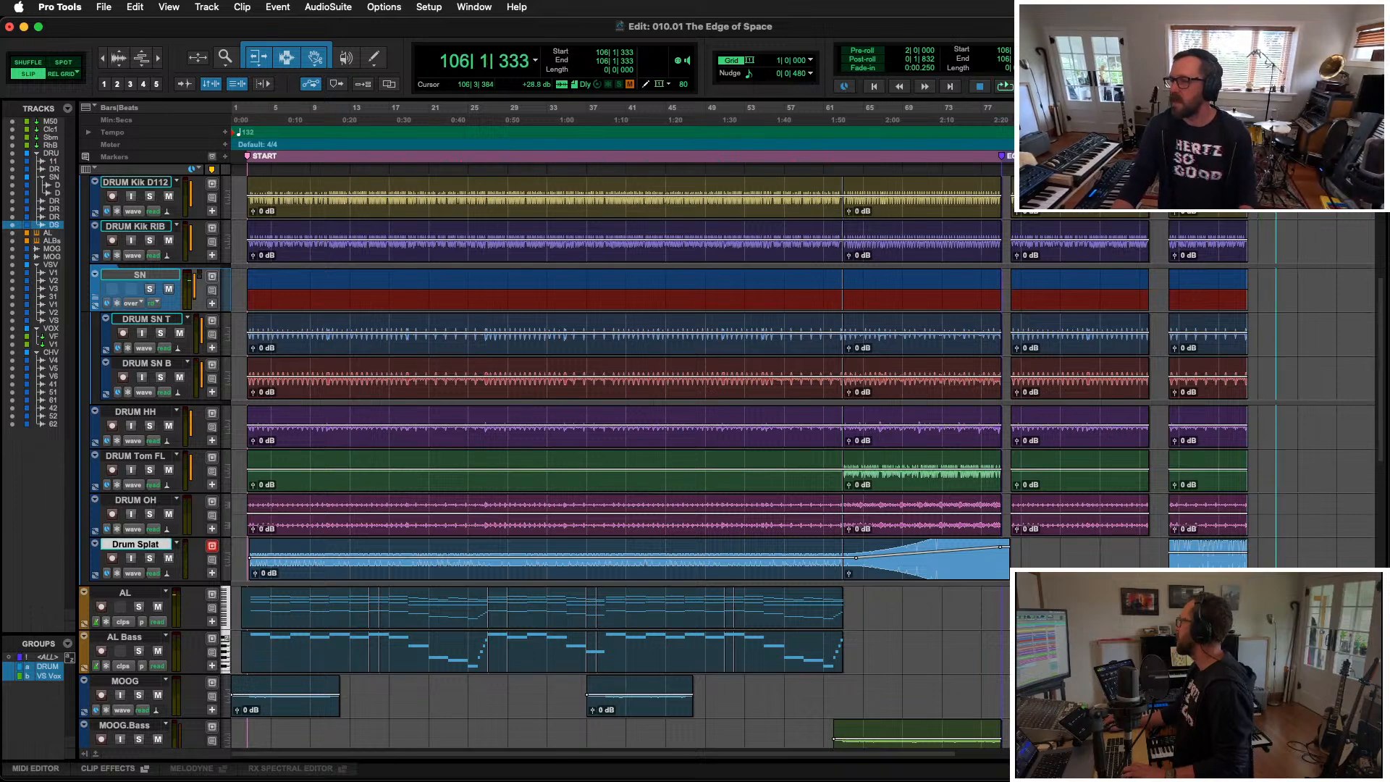
# Step: Examine the arrangement around the END marker and across all tracks from the drums to the chorus vocals
pyautogui.click(1277, 157)
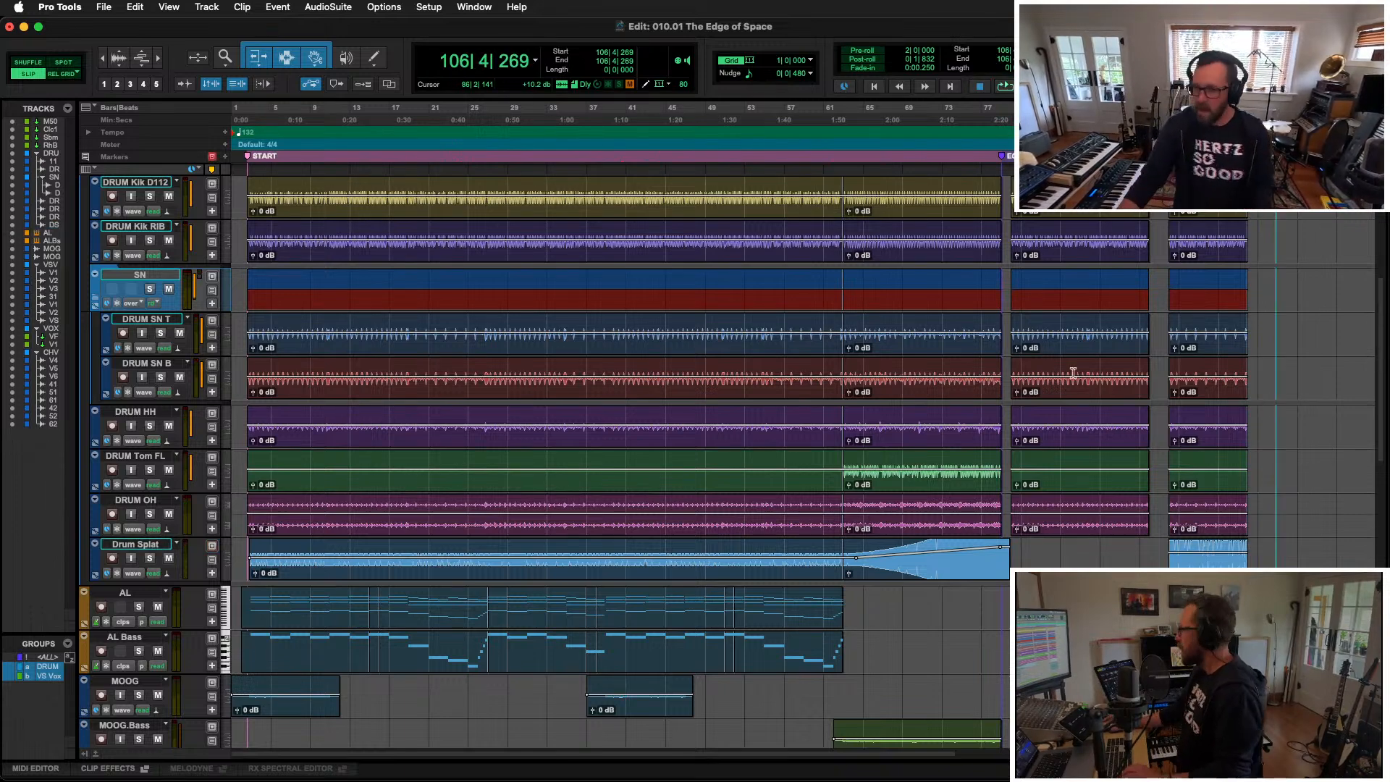
pyautogui.press('r')
pyautogui.press('r')
pyautogui.press('r')
pyautogui.press('t')
pyautogui.press('t')
pyautogui.press('t')
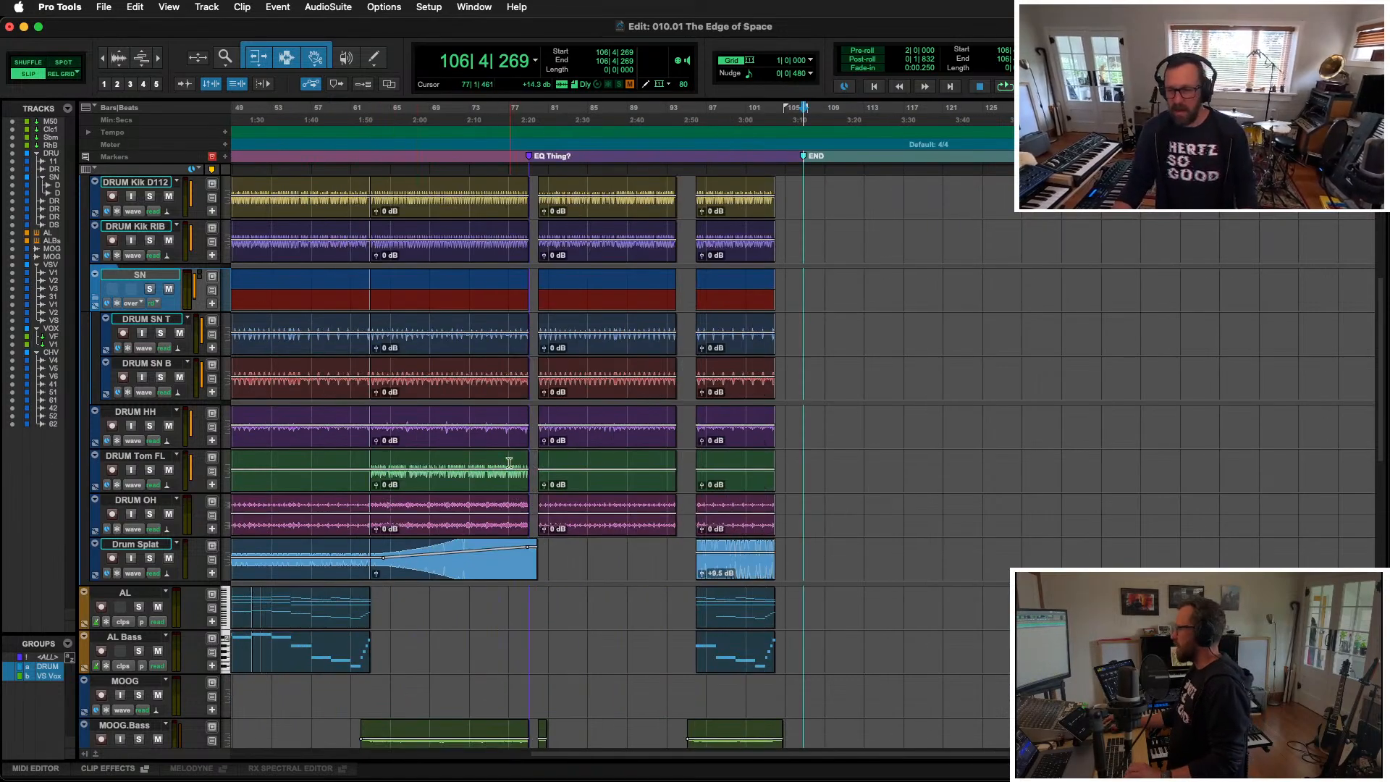
pyautogui.hscroll(-5, 511, 443)
pyautogui.press('r')
pyautogui.scroll(-5, 516, 446)
pyautogui.scroll(-5, 516, 445)
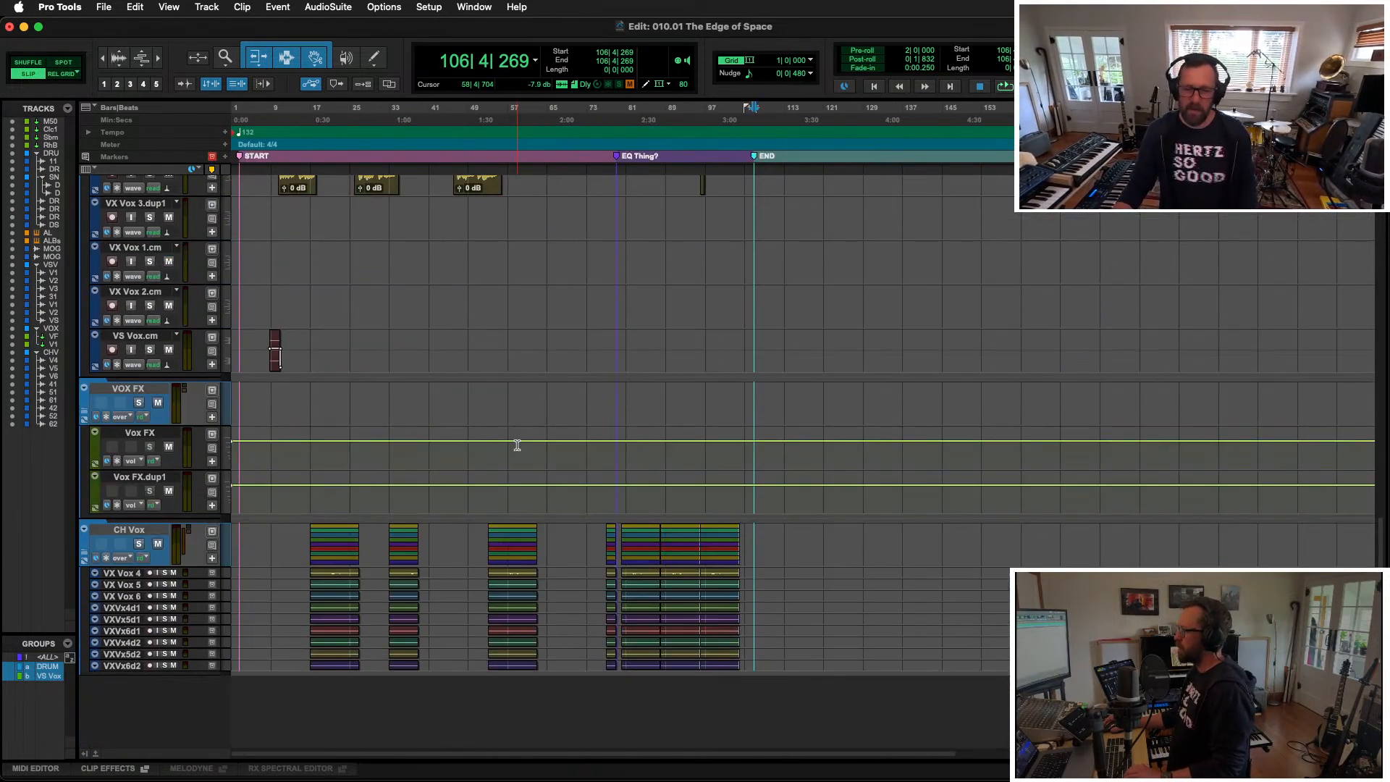
pyautogui.scroll(15, 528, 433)
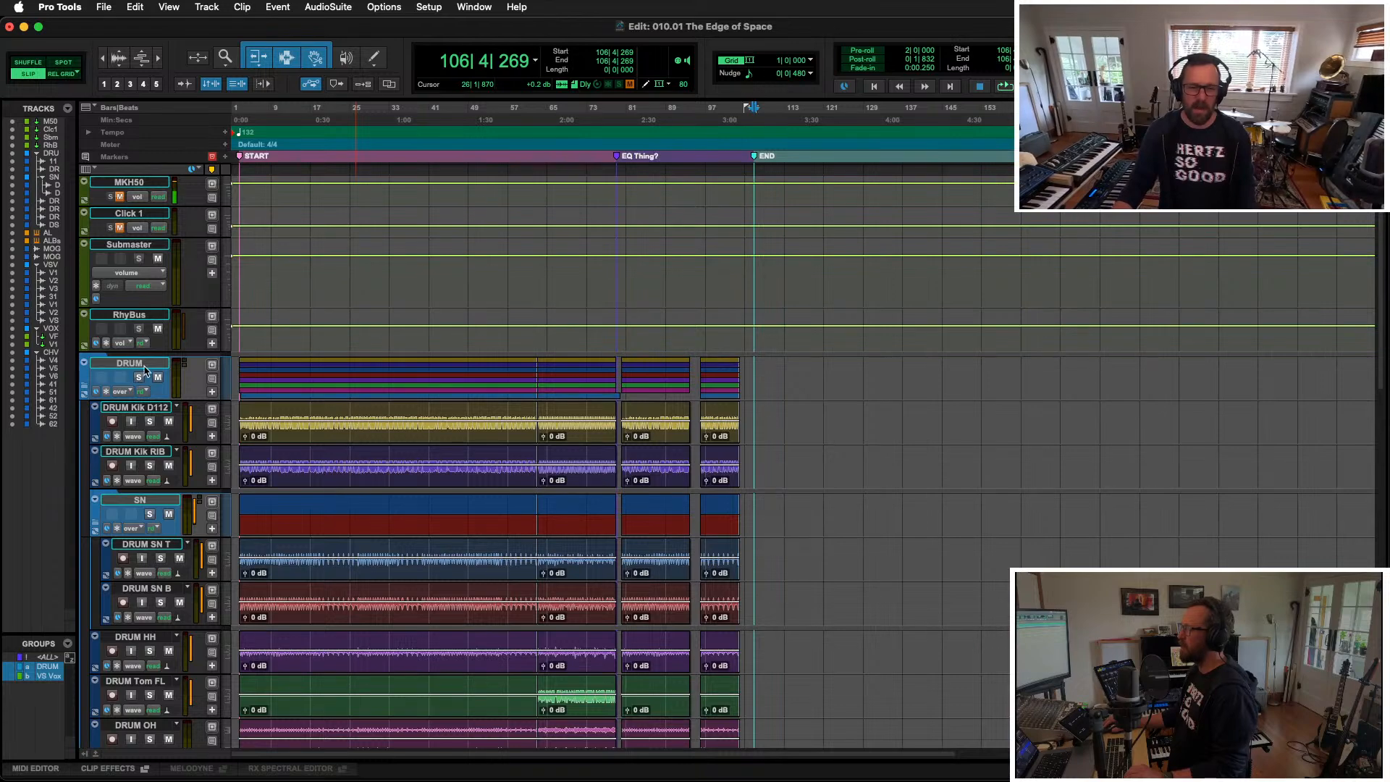
# Step: Collapse the DRUM, VS Vox, VOX FX and CH Vox folder tracks to hide their member tracks
pyautogui.click(145, 368)
pyautogui.hotkey('shift', 'f')
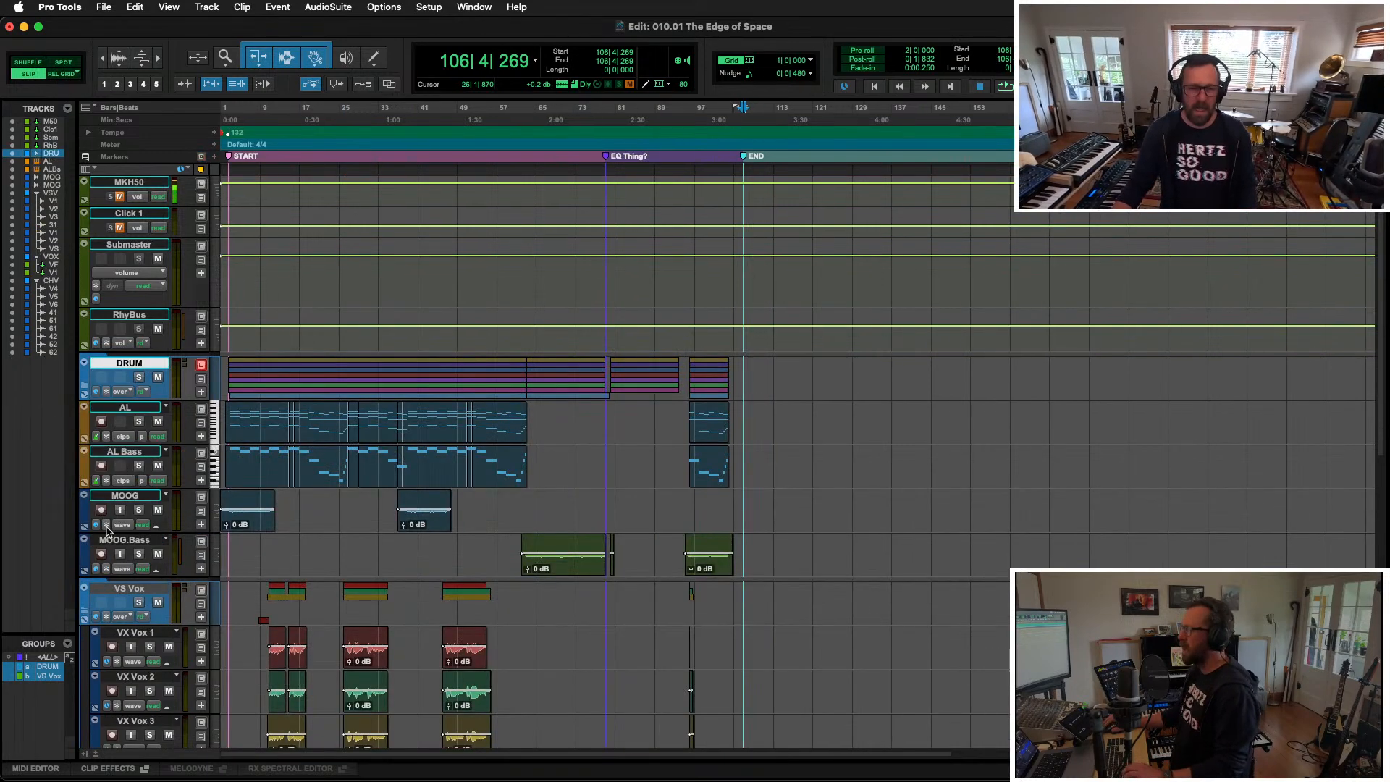
pyautogui.click(145, 589)
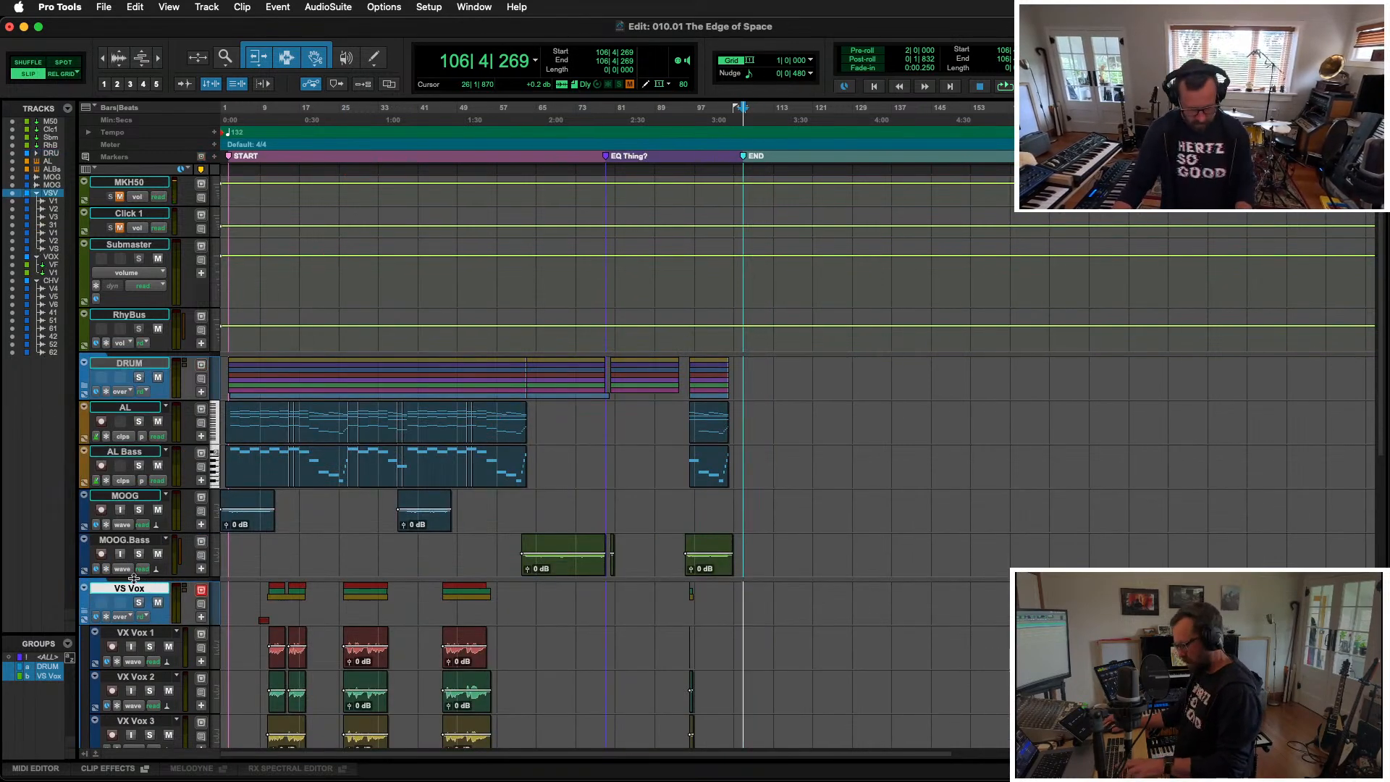
pyautogui.hotkey('shift', 'f')
pyautogui.scroll(-5, 330, 635)
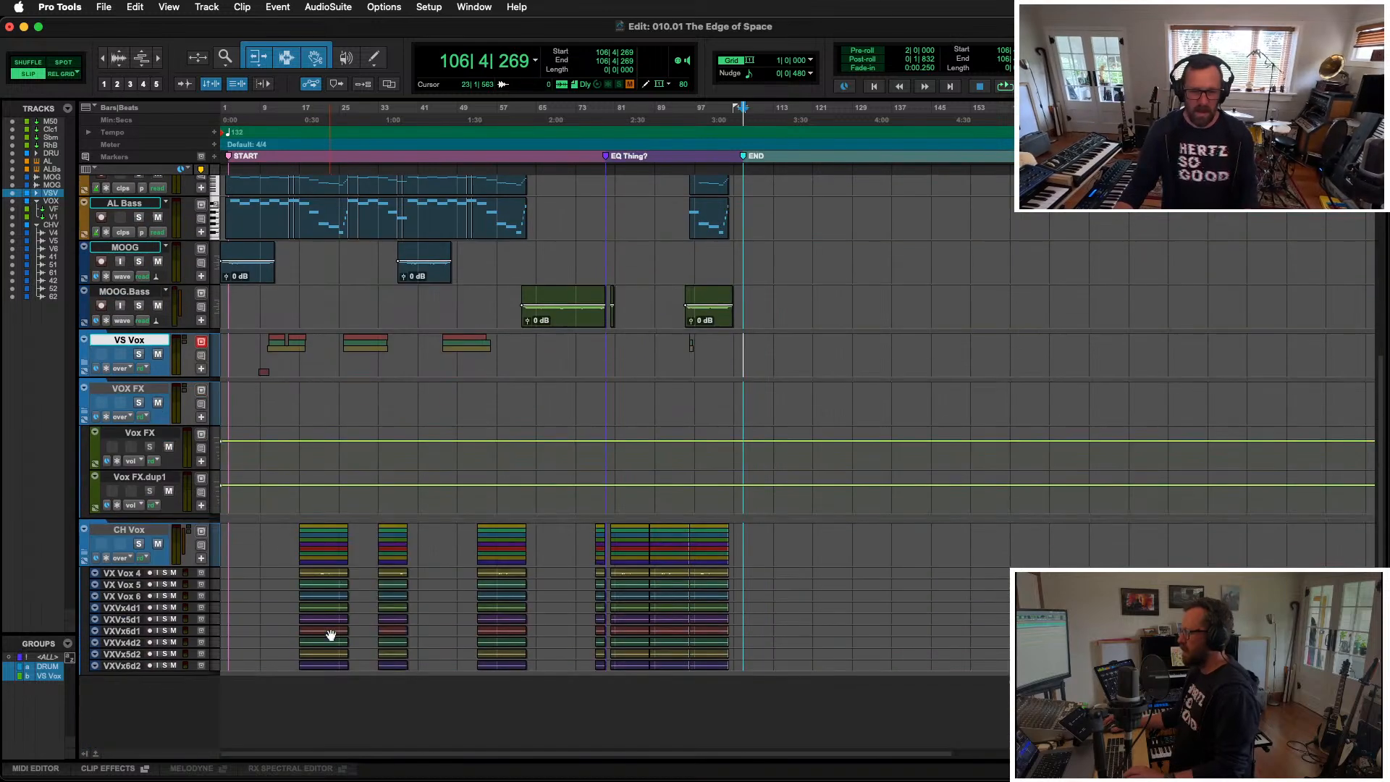
pyautogui.click(156, 390)
pyautogui.hotkey('shift', 'f')
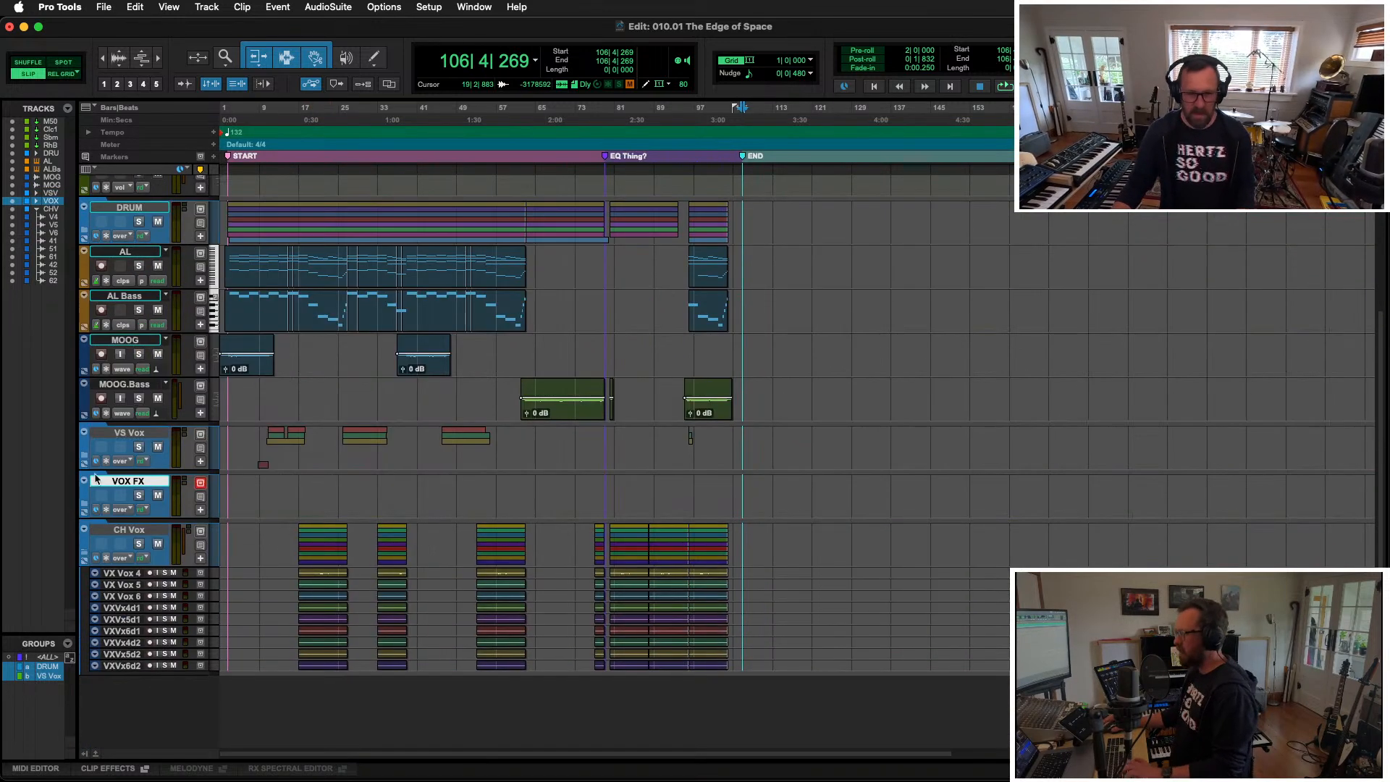
pyautogui.click(142, 536)
pyautogui.hotkey('shift', 'f')
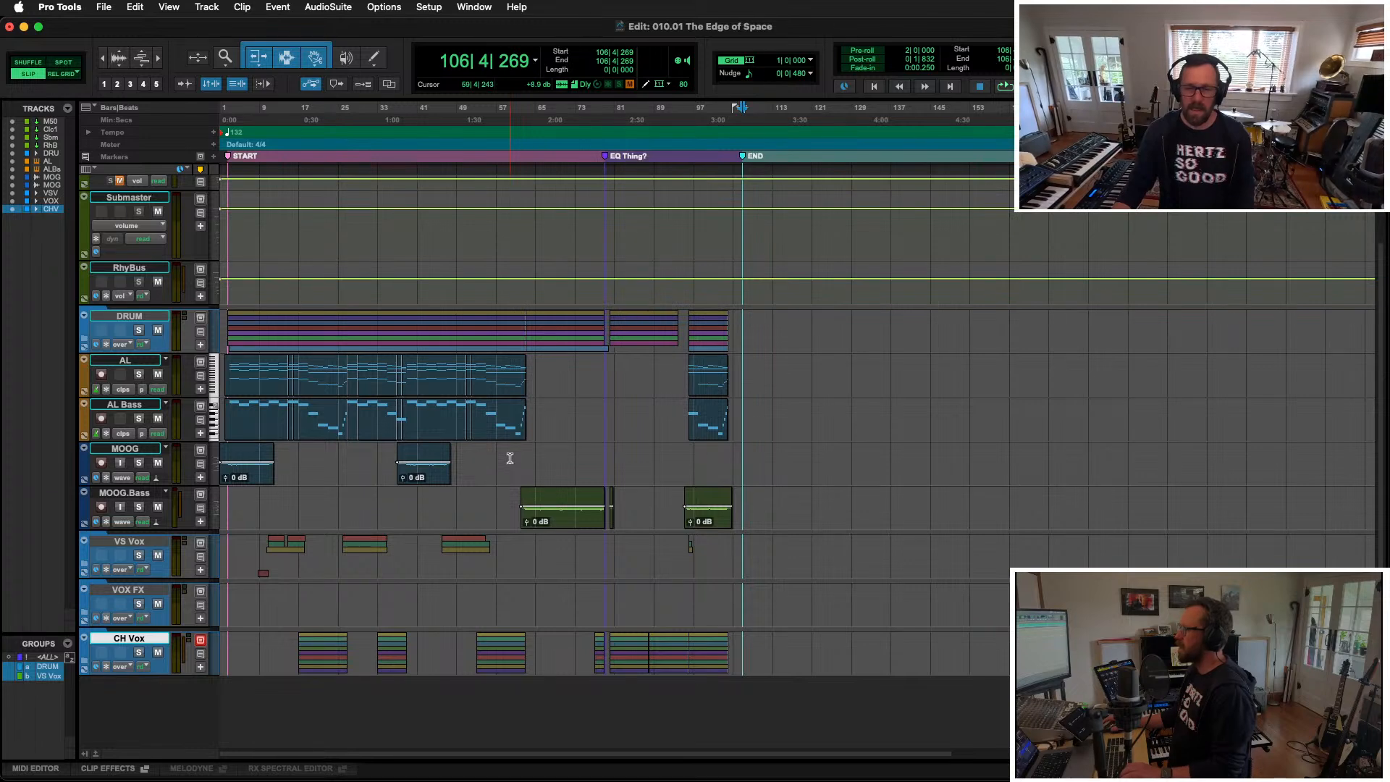
# Step: Play the song from the very start and zoom the timeline in on the opening bars
pyautogui.press('Return')
pyautogui.press('space')
pyautogui.press('t')
pyautogui.press('t')
pyautogui.press('t')
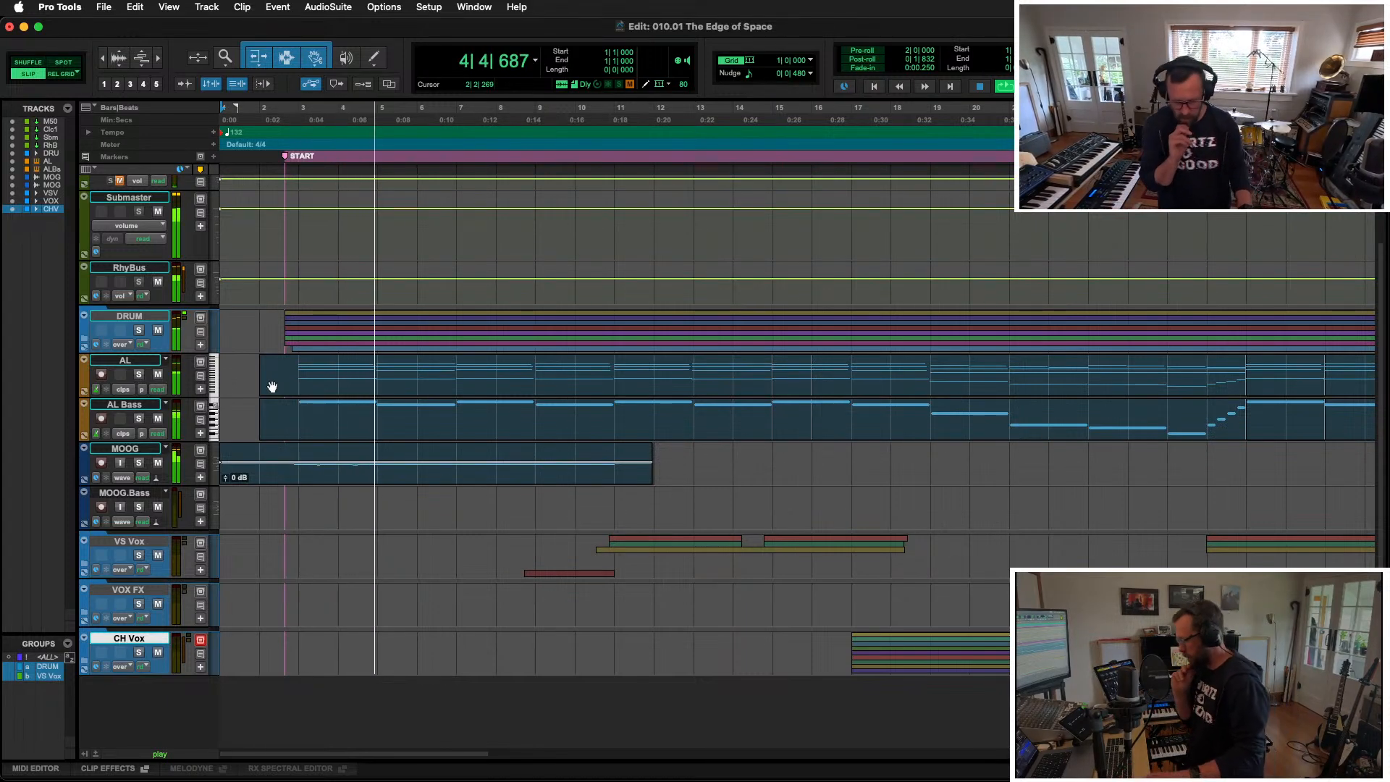
# Step: Switch to the Mix window and solo the DRUM and AL Bass tracks during playback
pyautogui.press('super+equal')
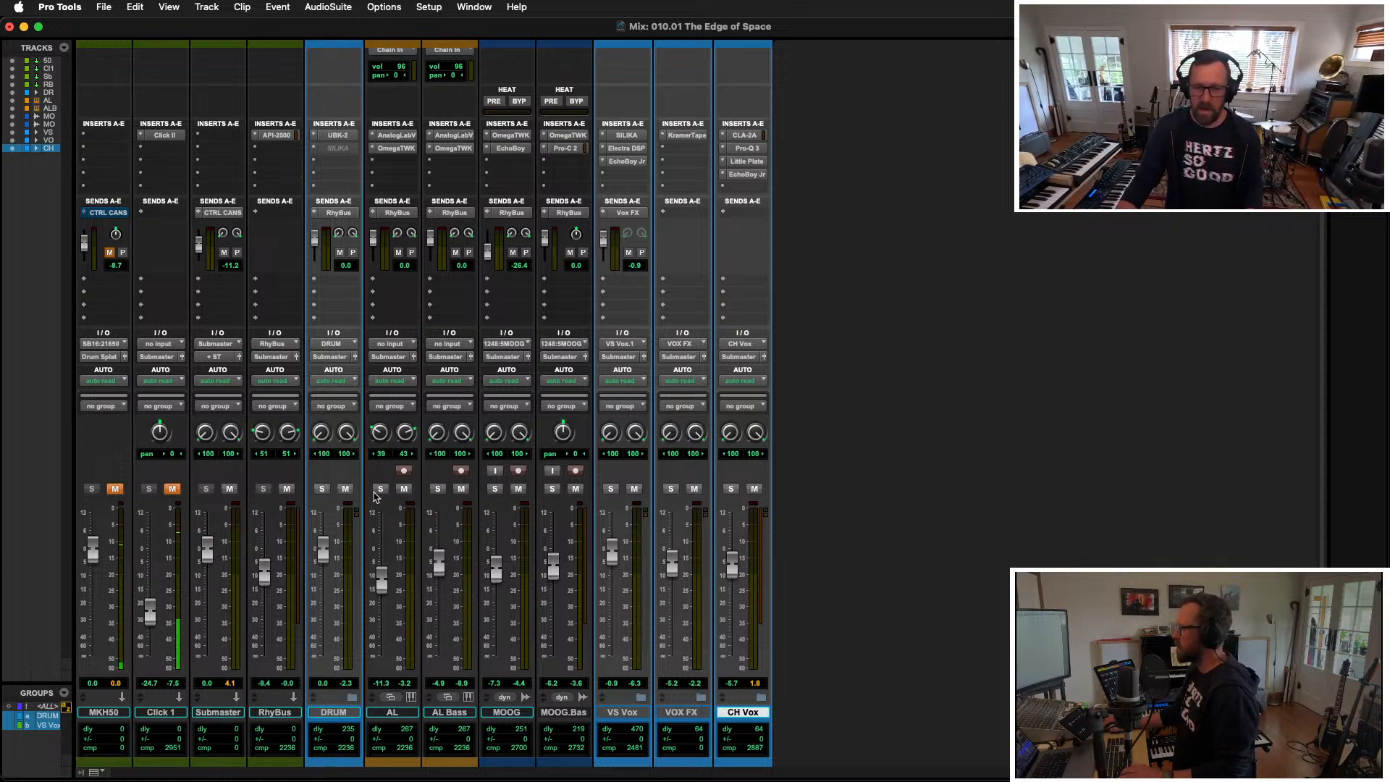
pyautogui.click(323, 490)
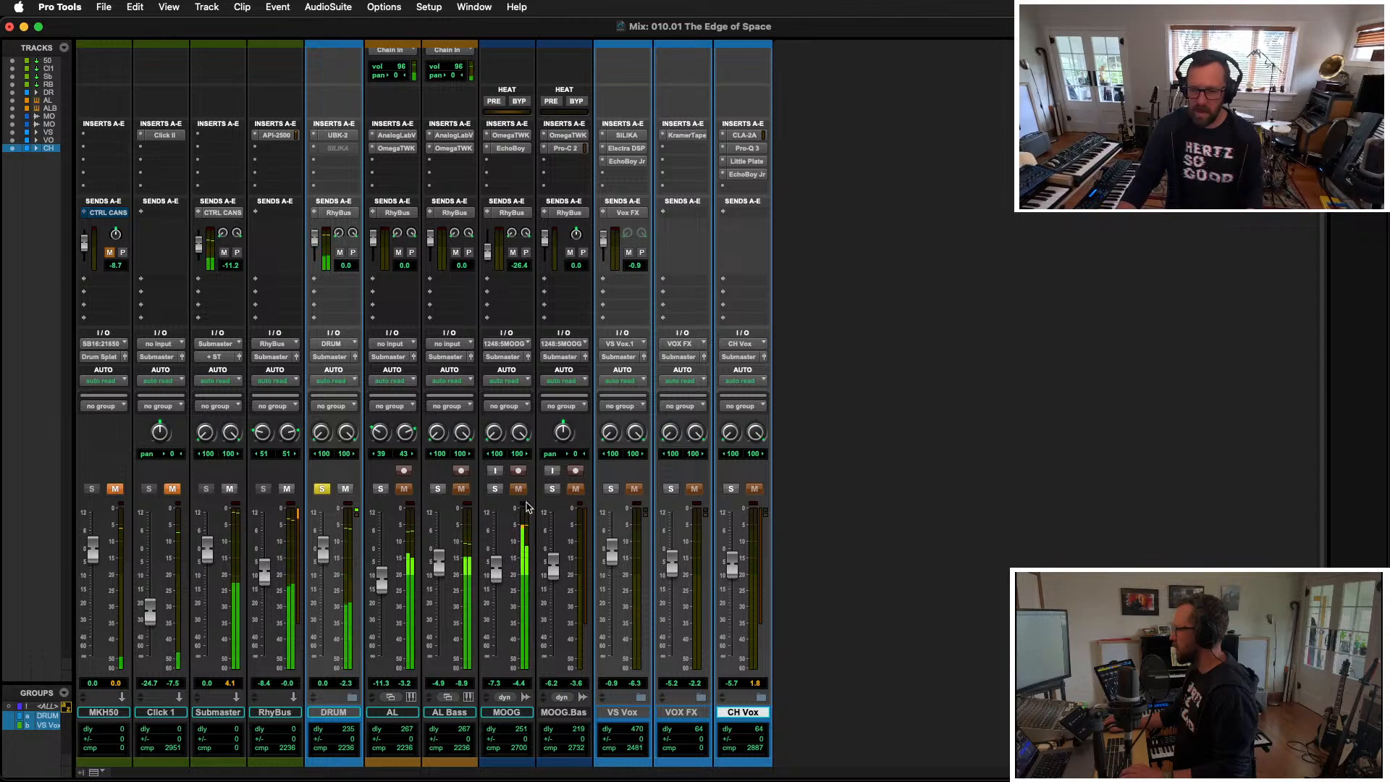
pyautogui.click(438, 490)
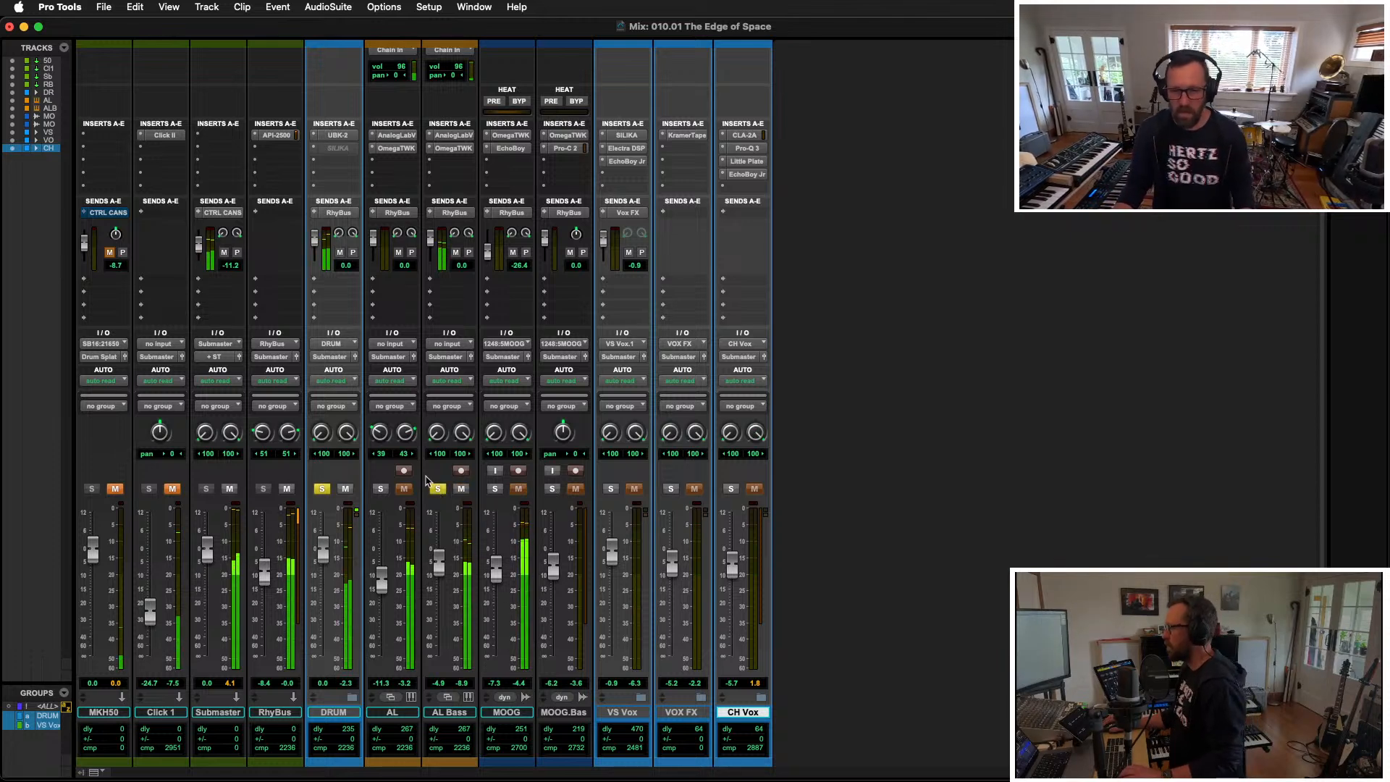
pyautogui.click(381, 490)
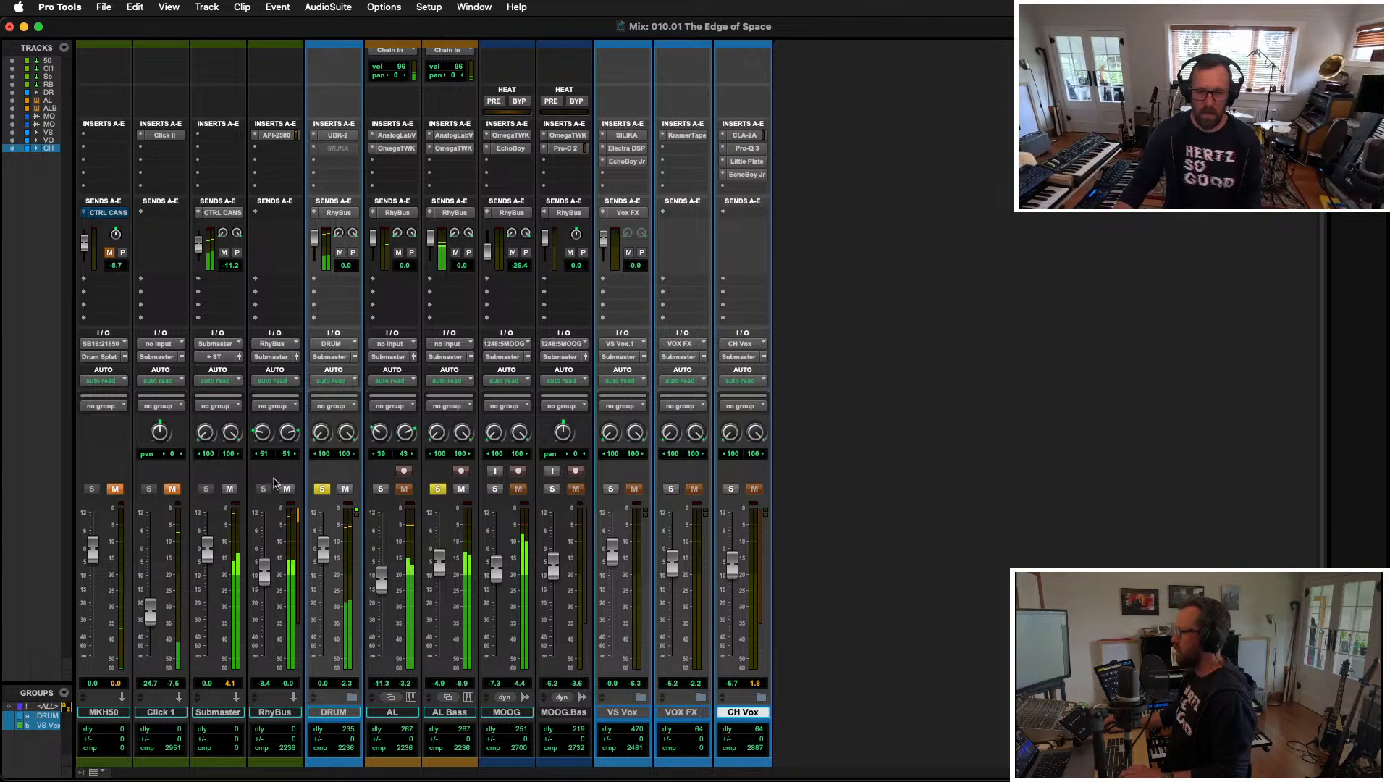
# Step: Check the attack setting of the API-2500 compressor on RhyBus and close the plug-in
pyautogui.click(278, 135)
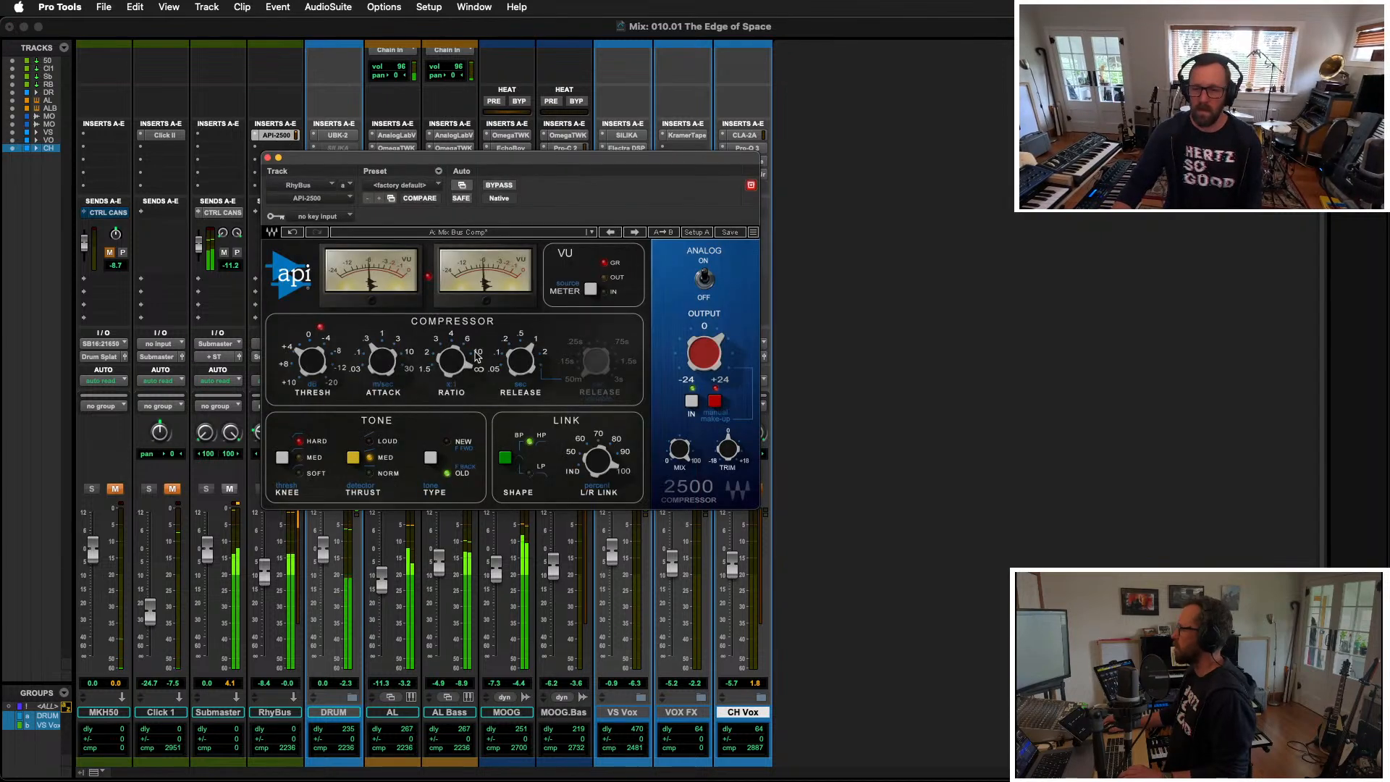
pyautogui.moveTo(383, 356)
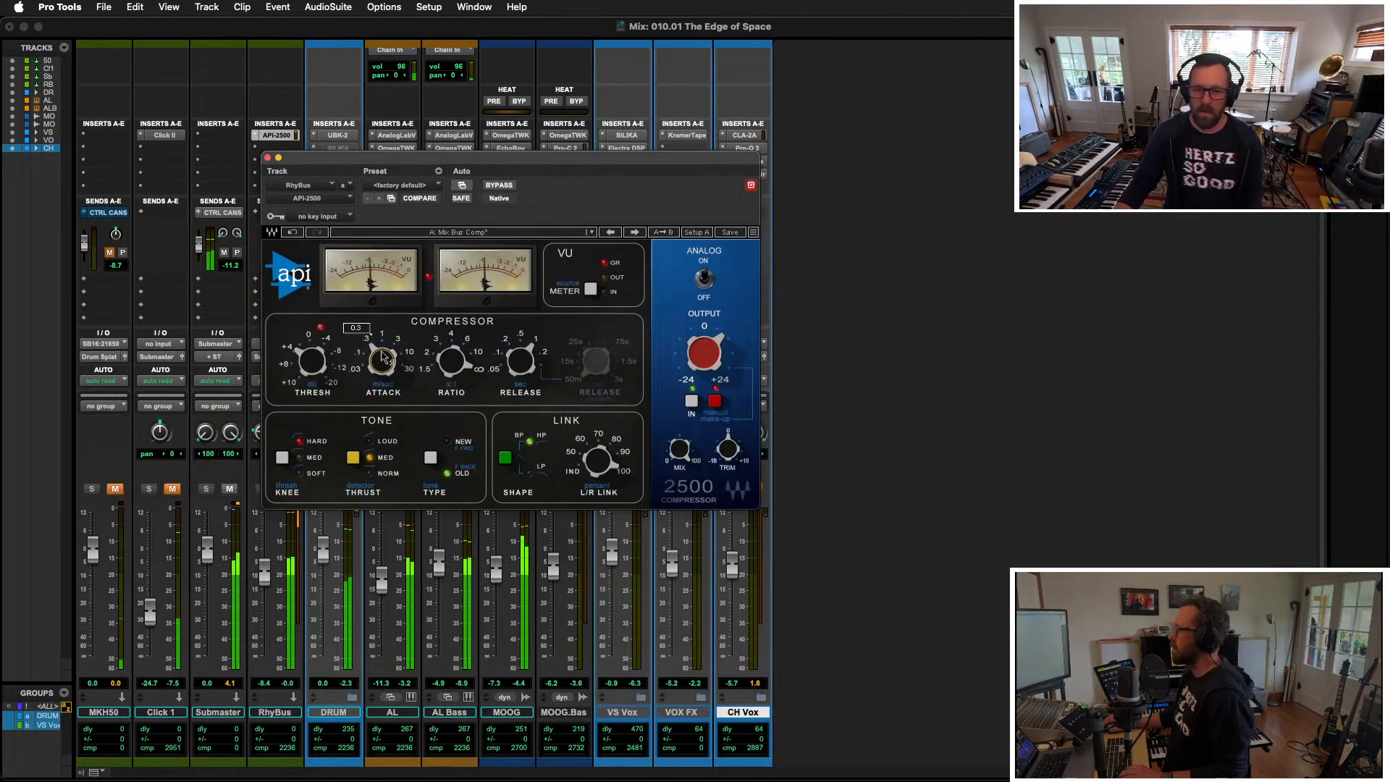
pyautogui.click(267, 157)
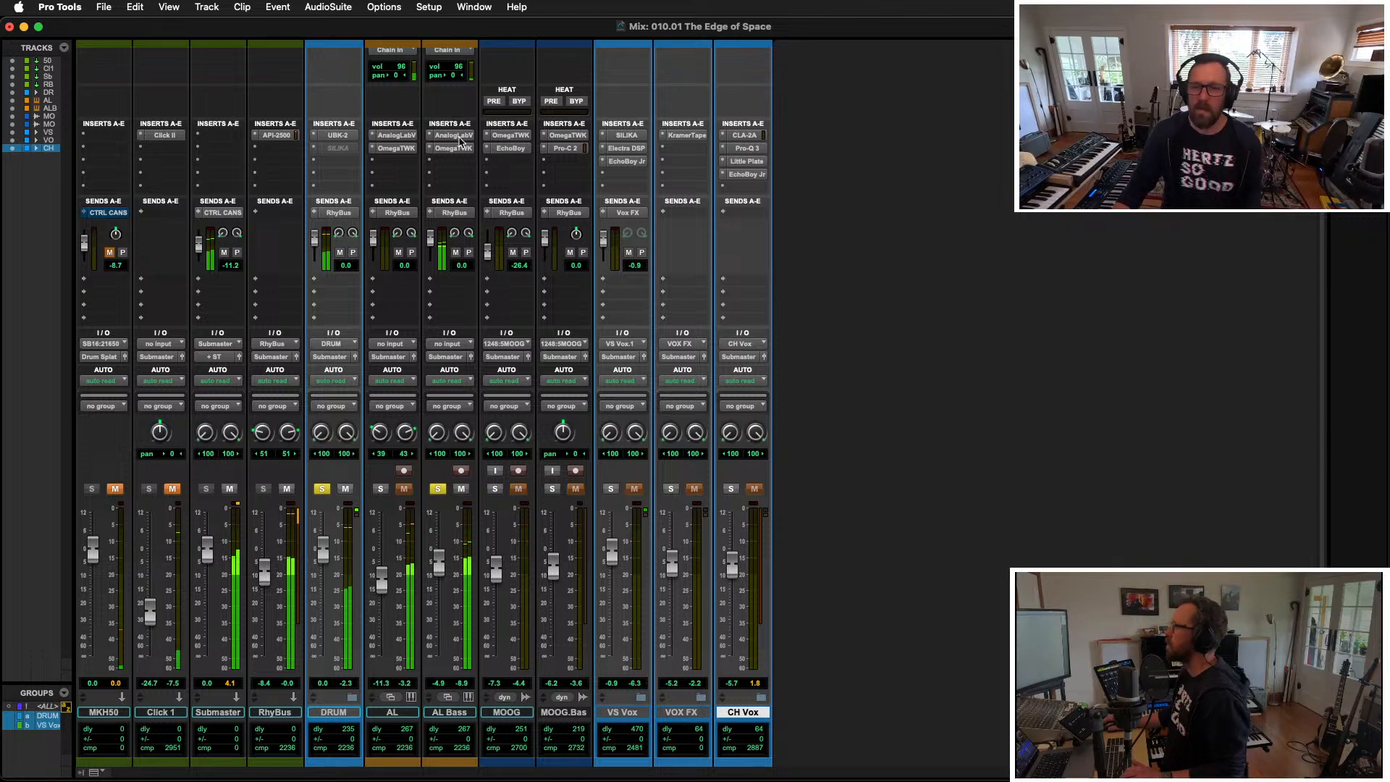
# Step: Insert FabFilter Pro-Q 3 on AL Bass and add a dynamic bell boost of about +1.29 dB near 80 Hz
pyautogui.click(447, 167)
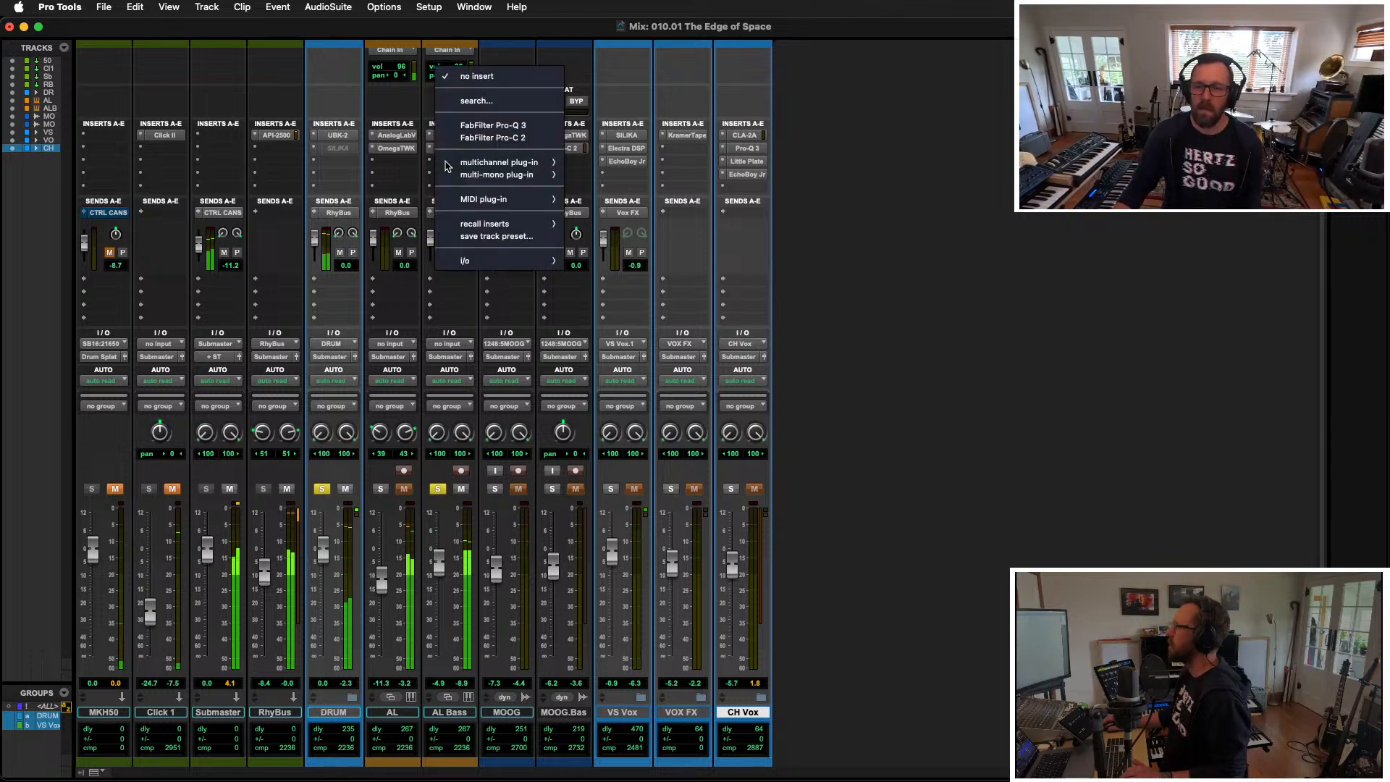
pyautogui.click(493, 125)
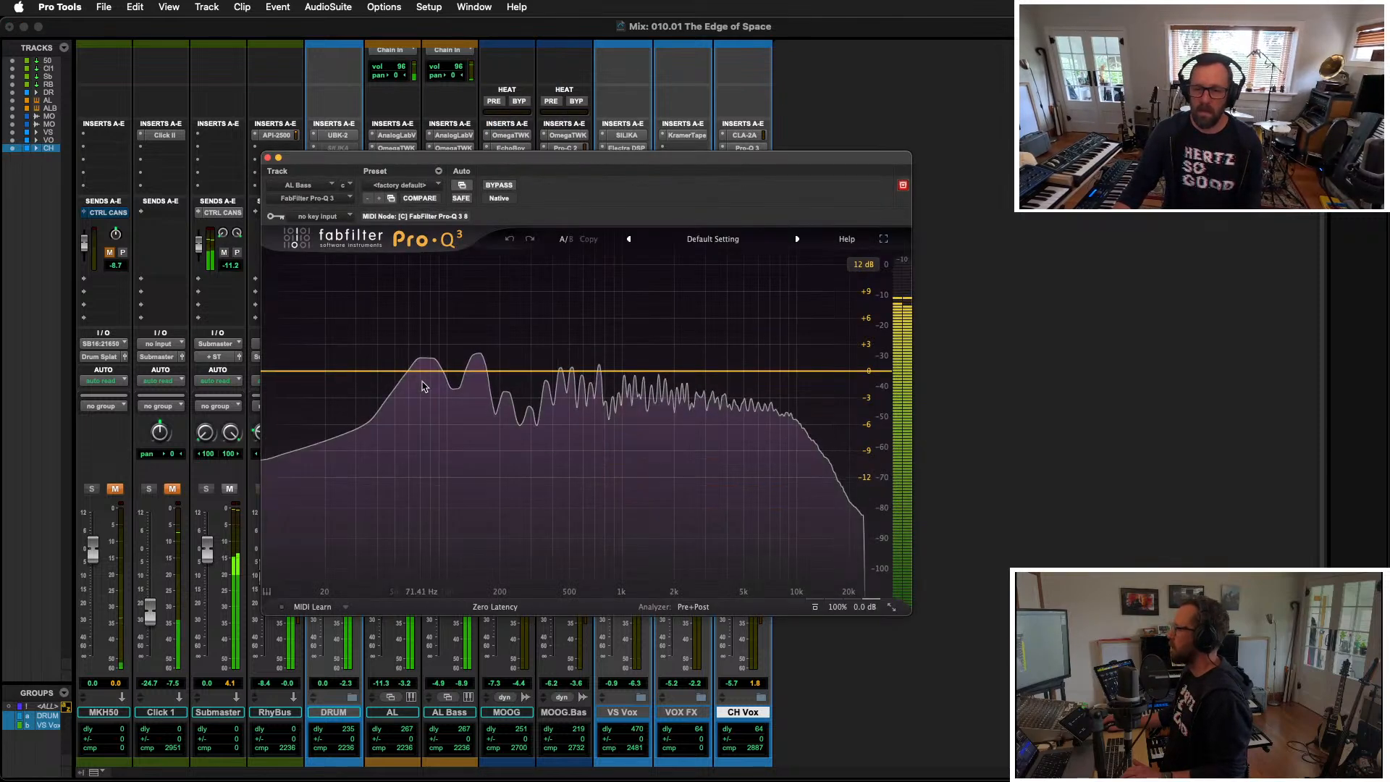
pyautogui.moveTo(433, 372); pyautogui.dragTo(434, 328)
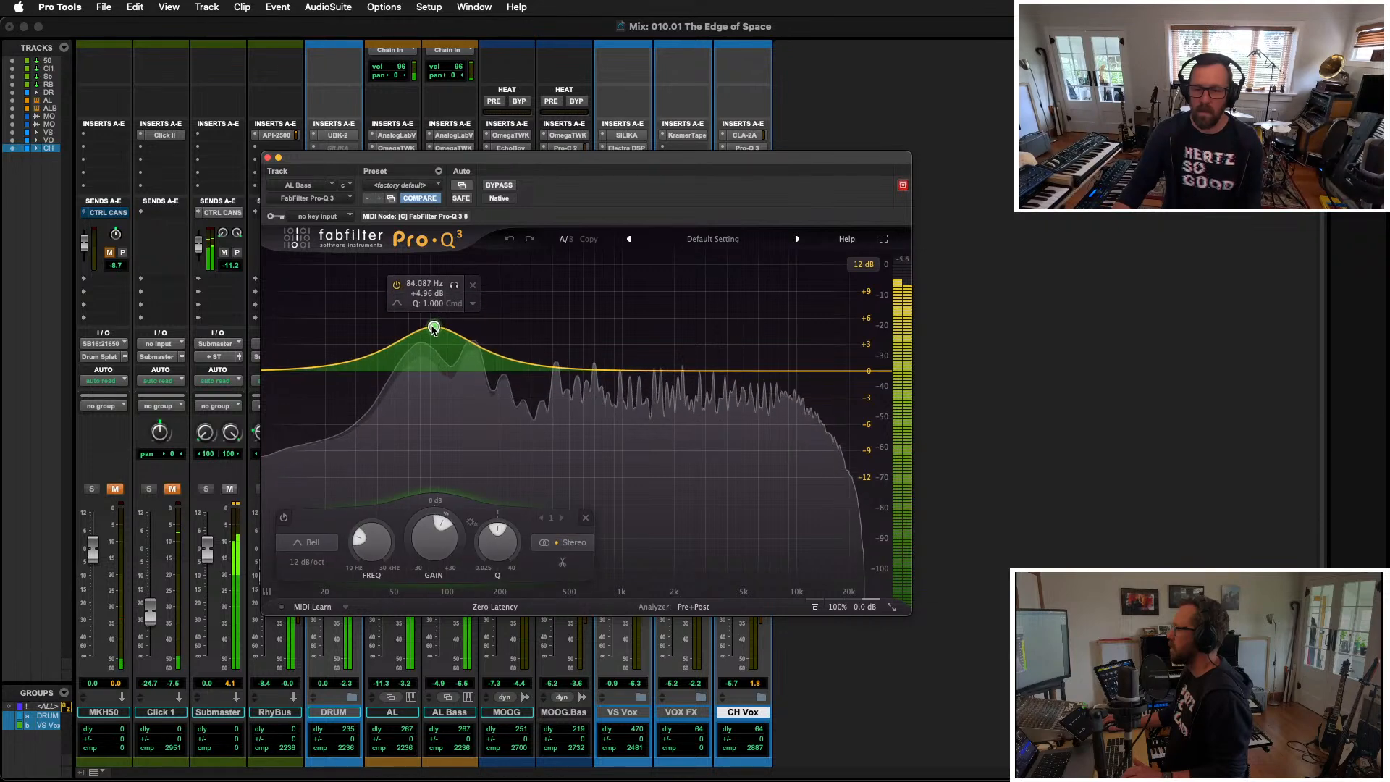
pyautogui.rightClick(431, 335)
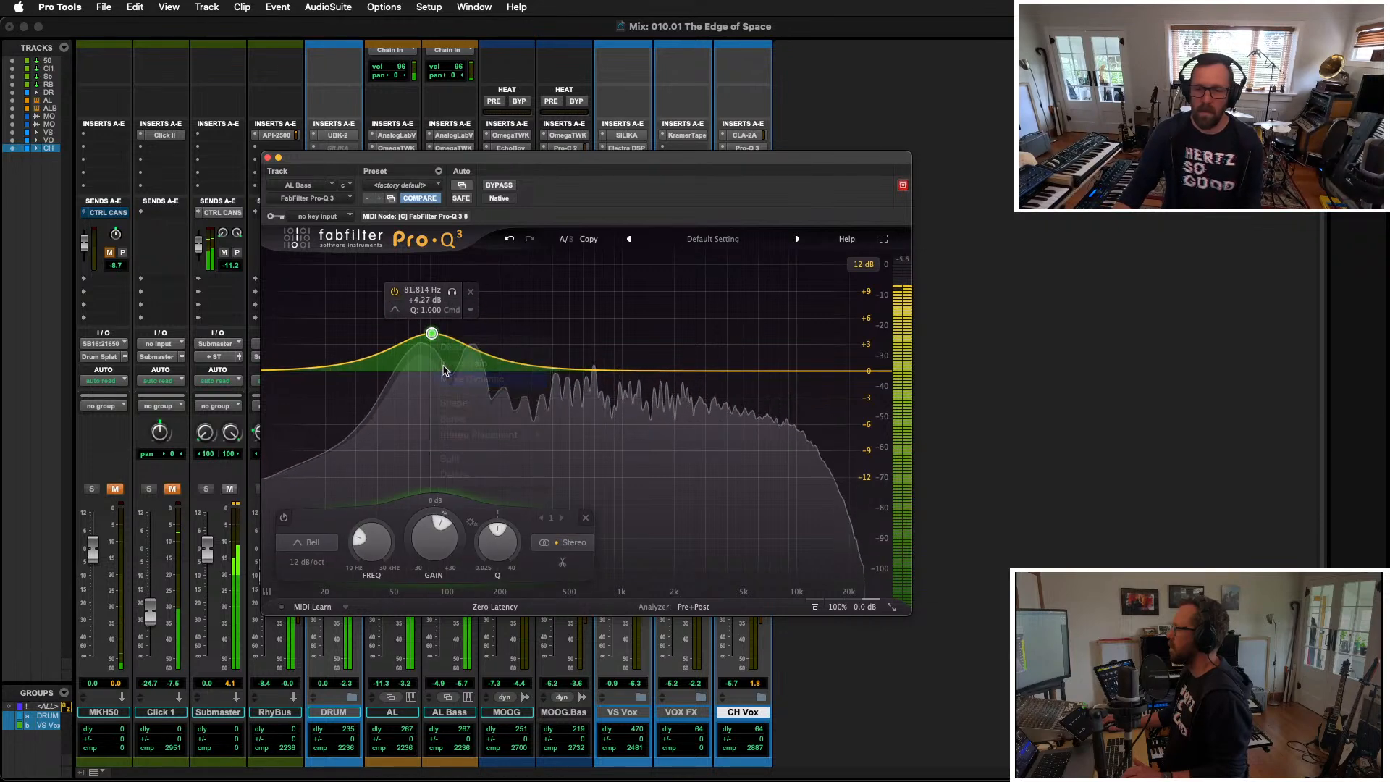
pyautogui.moveTo(431, 333); pyautogui.dragTo(431, 344)
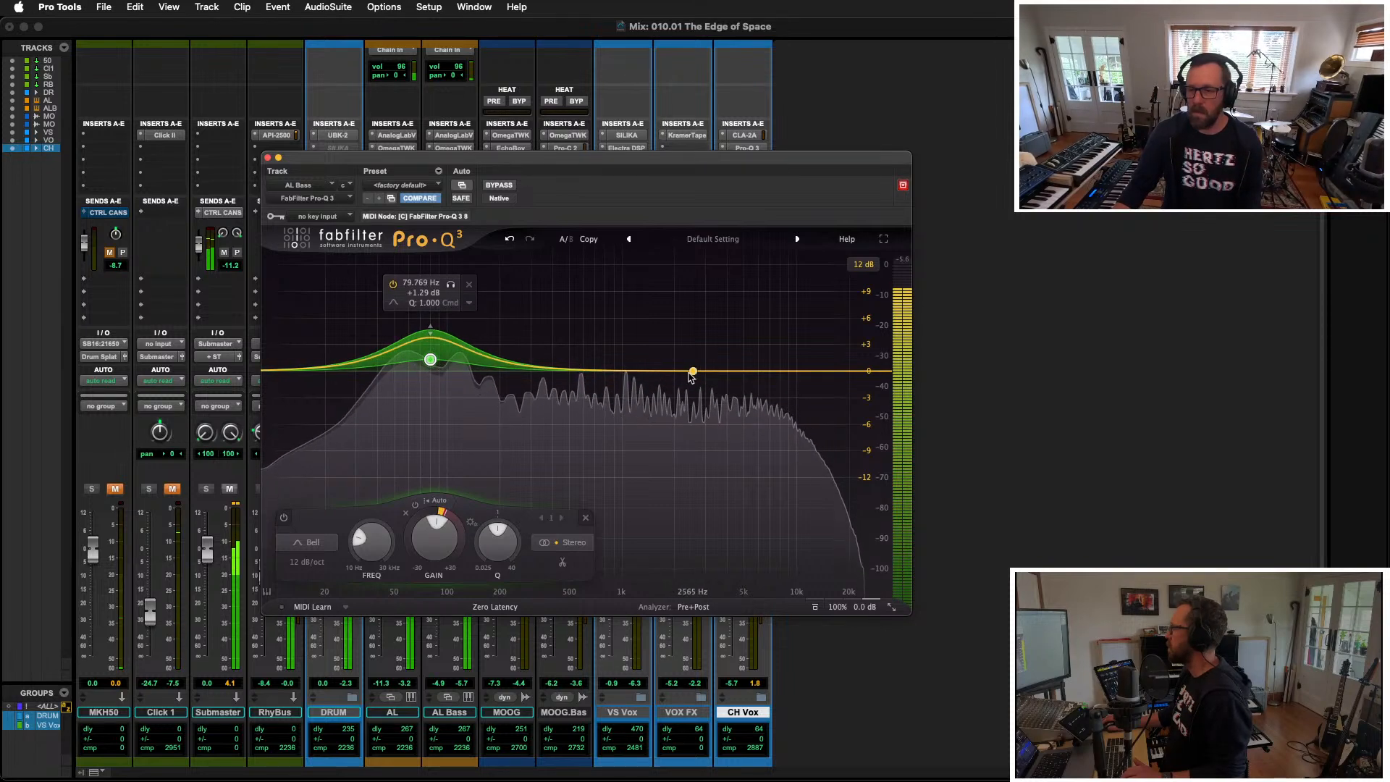
# Step: Add a bell cut of about -4.97 dB at 901 Hz and a bell boost of about +5.77 dB at 1491 Hz
pyautogui.moveTo(601, 372); pyautogui.dragTo(614, 415)
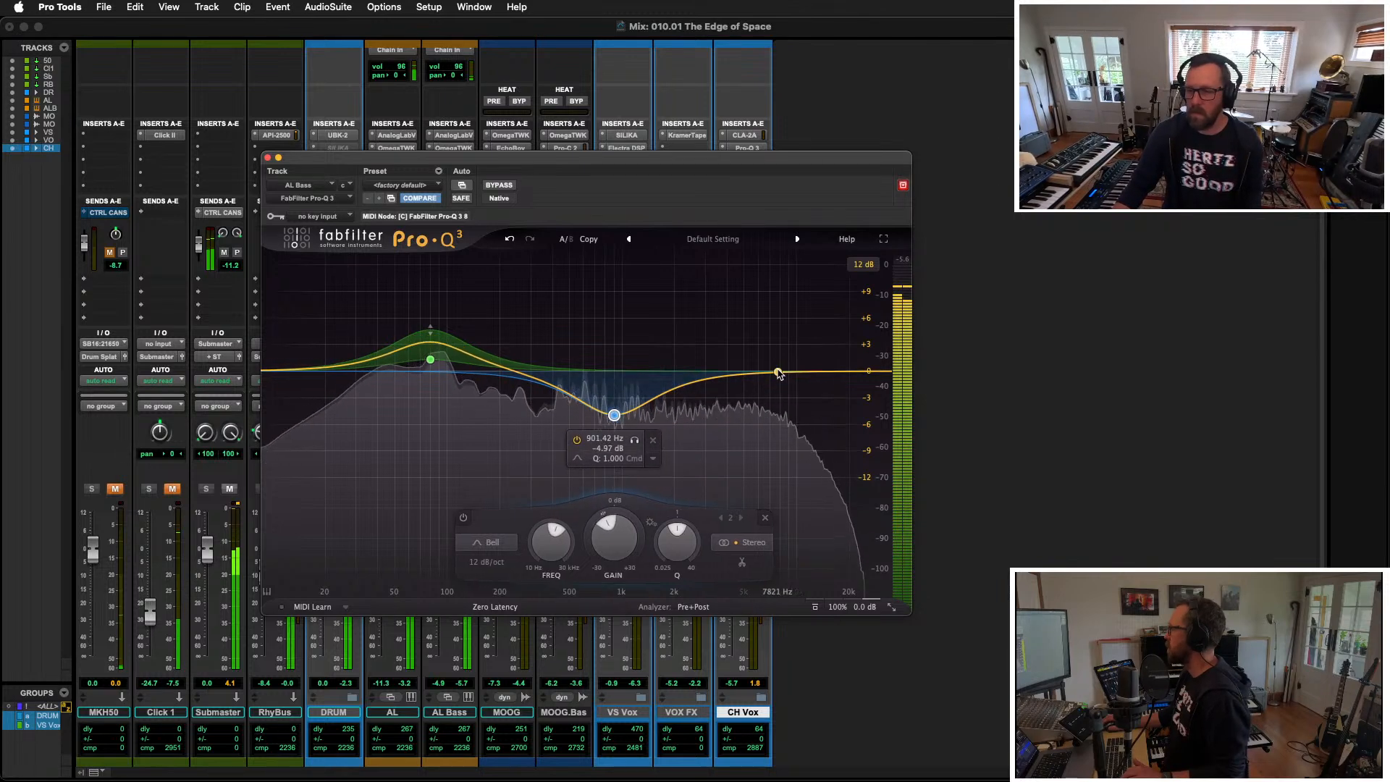
pyautogui.moveTo(778, 374); pyautogui.dragTo(651, 320)
pyautogui.moveTo(586, 157); pyautogui.dragTo(695, 186)
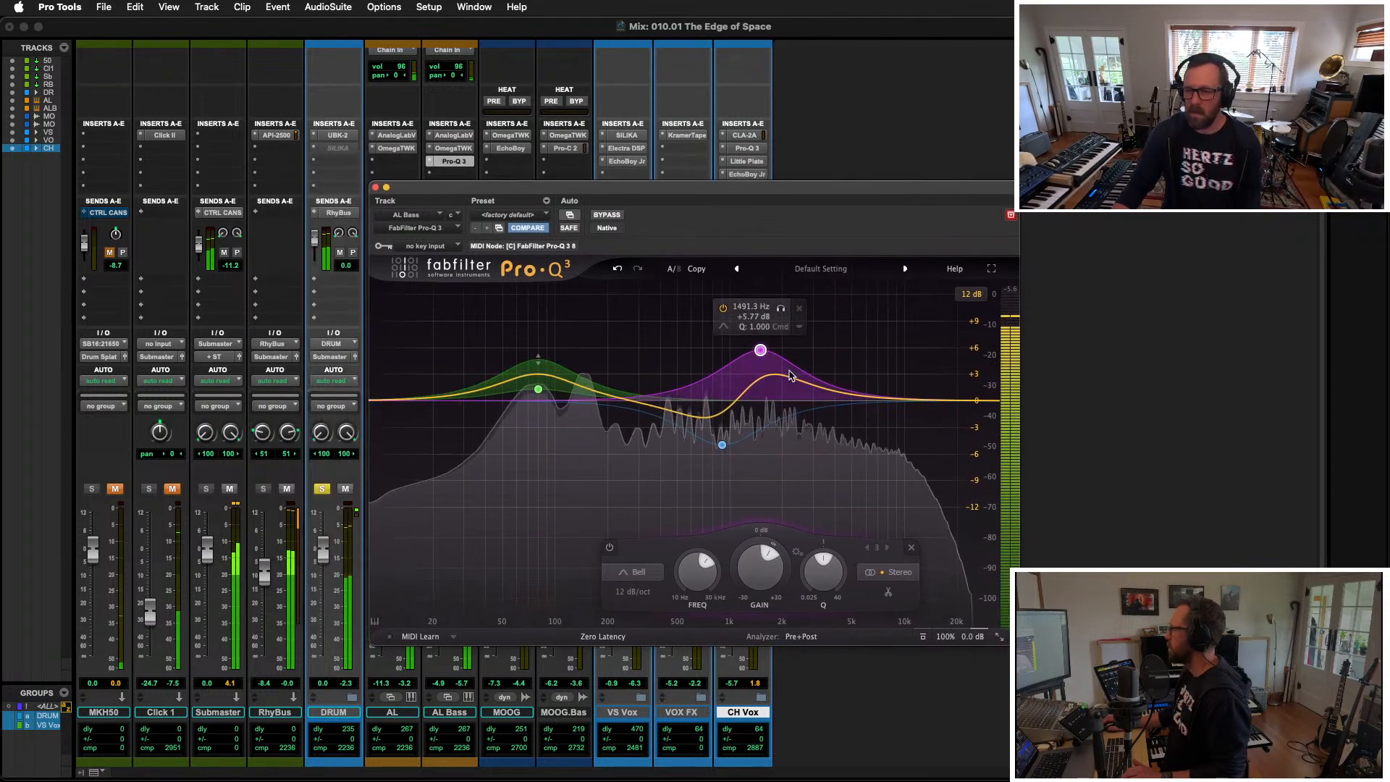
# Step: Move the high bell to about 2077.5 Hz at +3.60 dB and the dynamic low bell to about 97.7 Hz at +2.34 dB, closing Pro-Q 3
pyautogui.moveTo(761, 352); pyautogui.dragTo(791, 371)
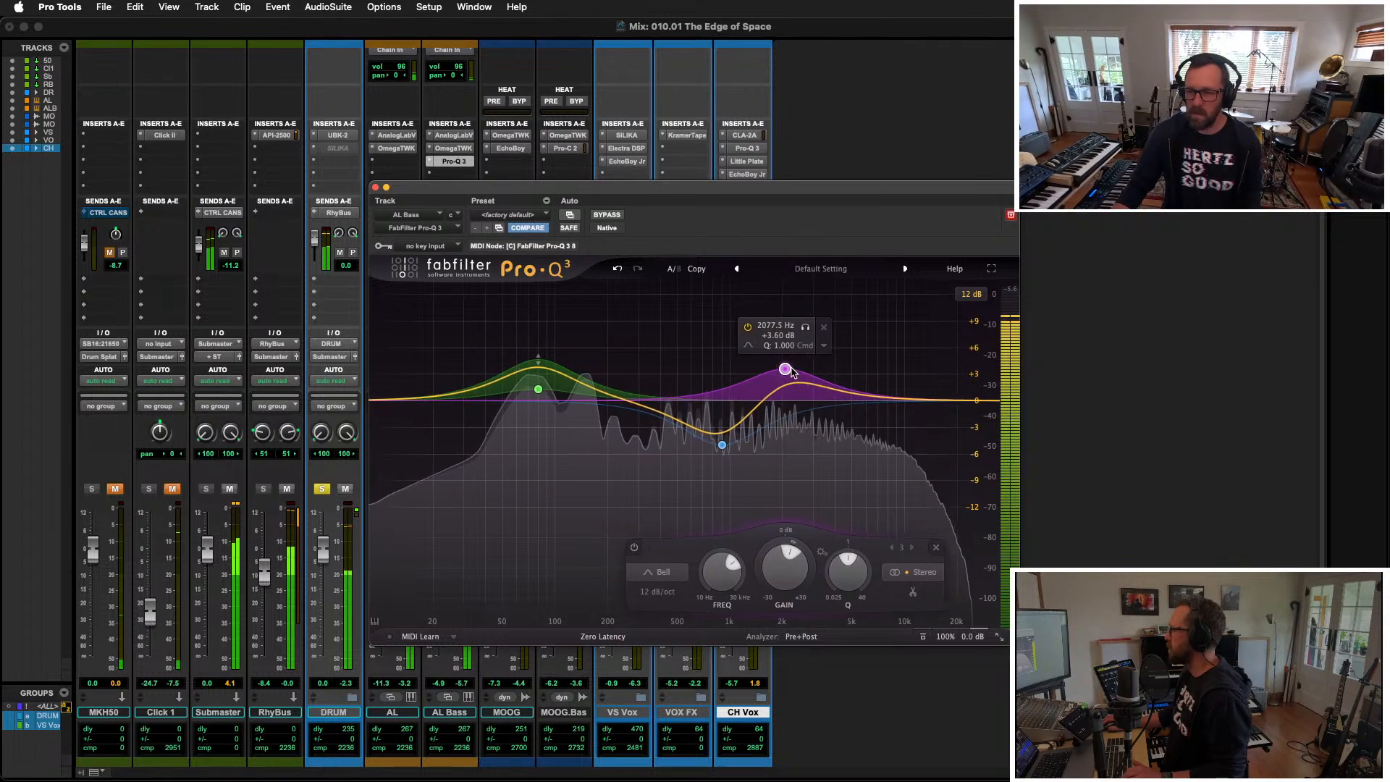
pyautogui.moveTo(538, 390); pyautogui.dragTo(555, 354)
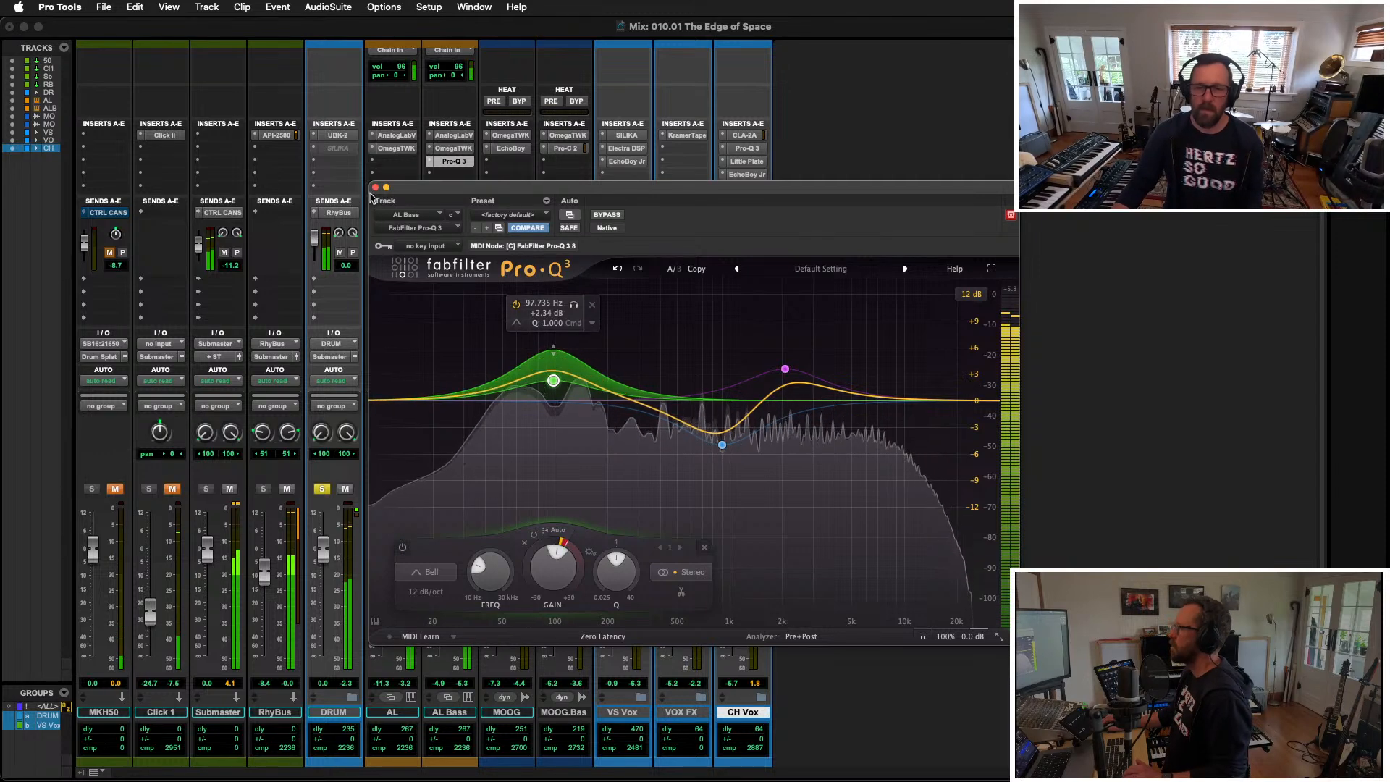
pyautogui.click(375, 186)
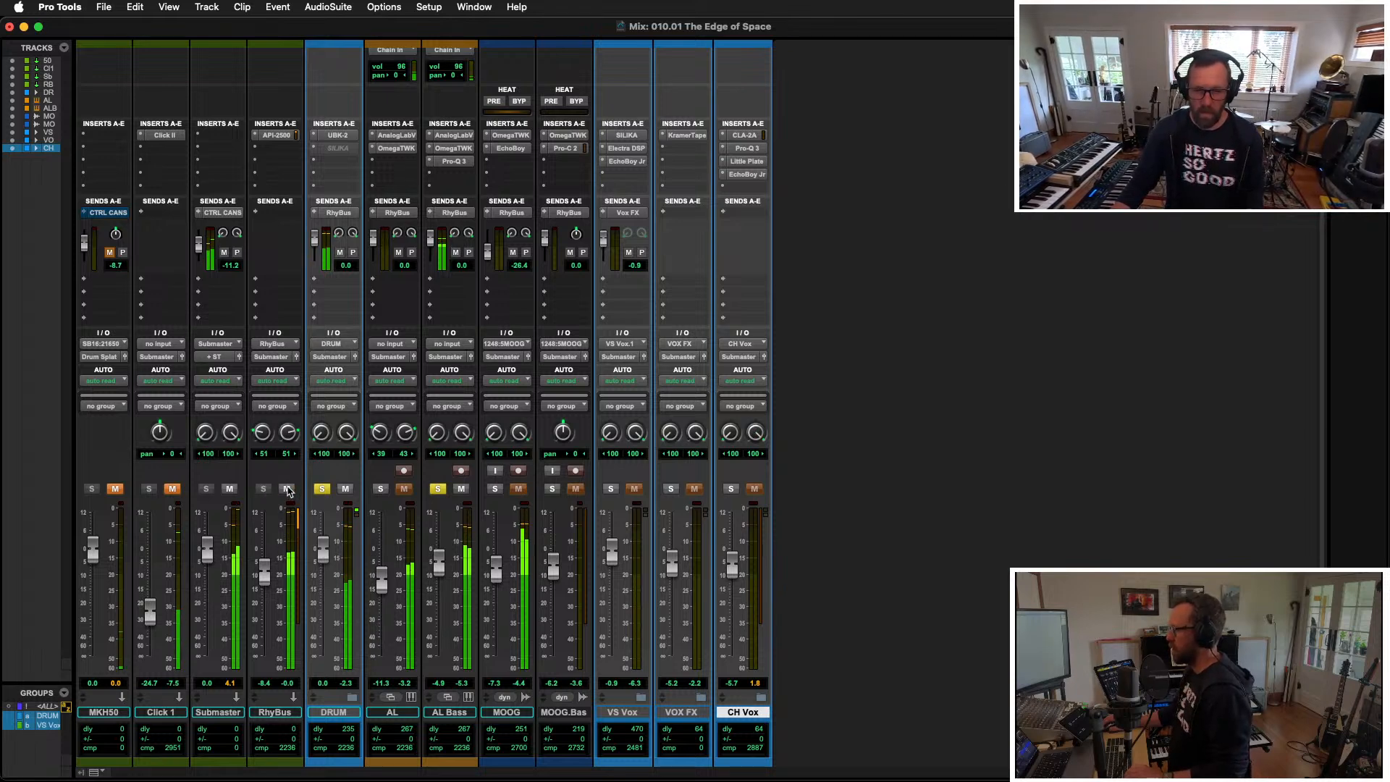
# Step: Duplicate the RhyBus track once with its inserts, sends, markers and group assignments, placing the copy after it
pyautogui.click(282, 713)
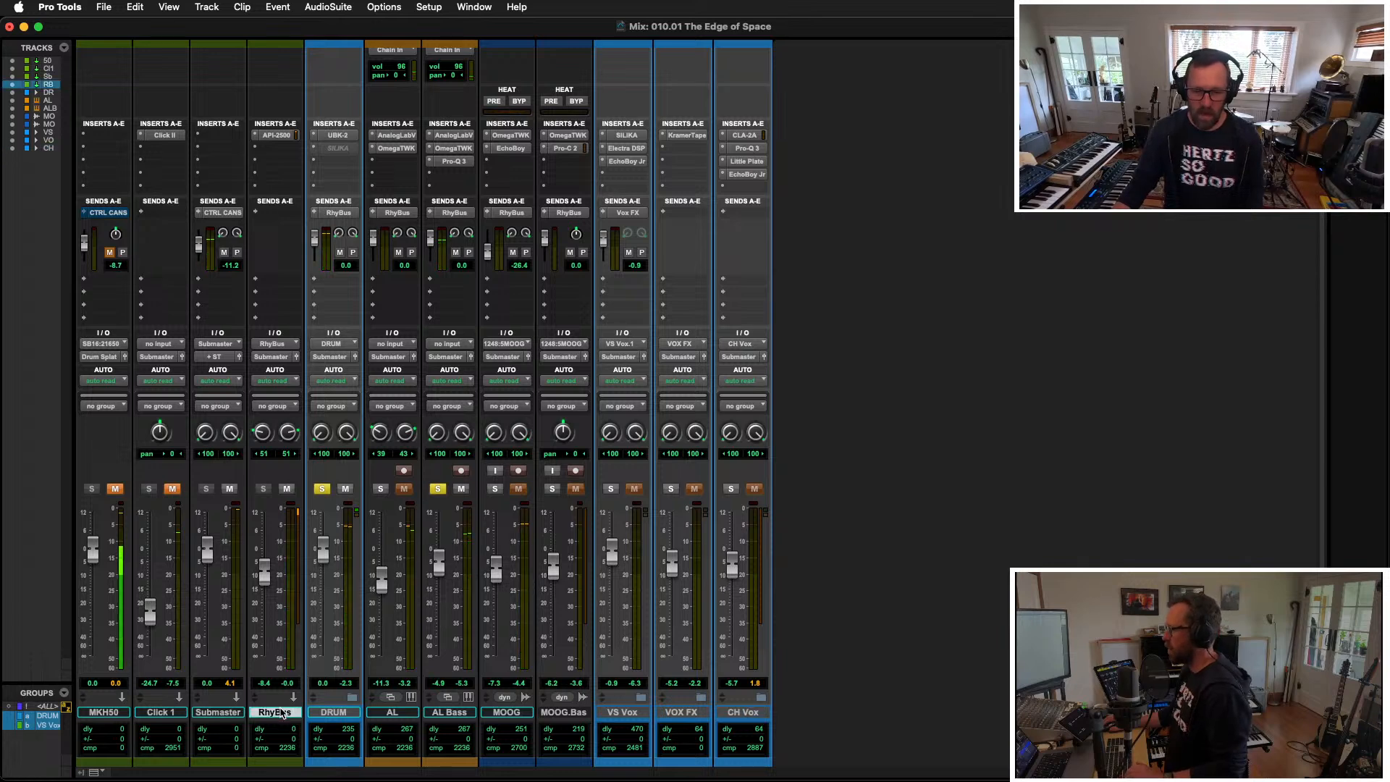
pyautogui.rightClick(282, 715)
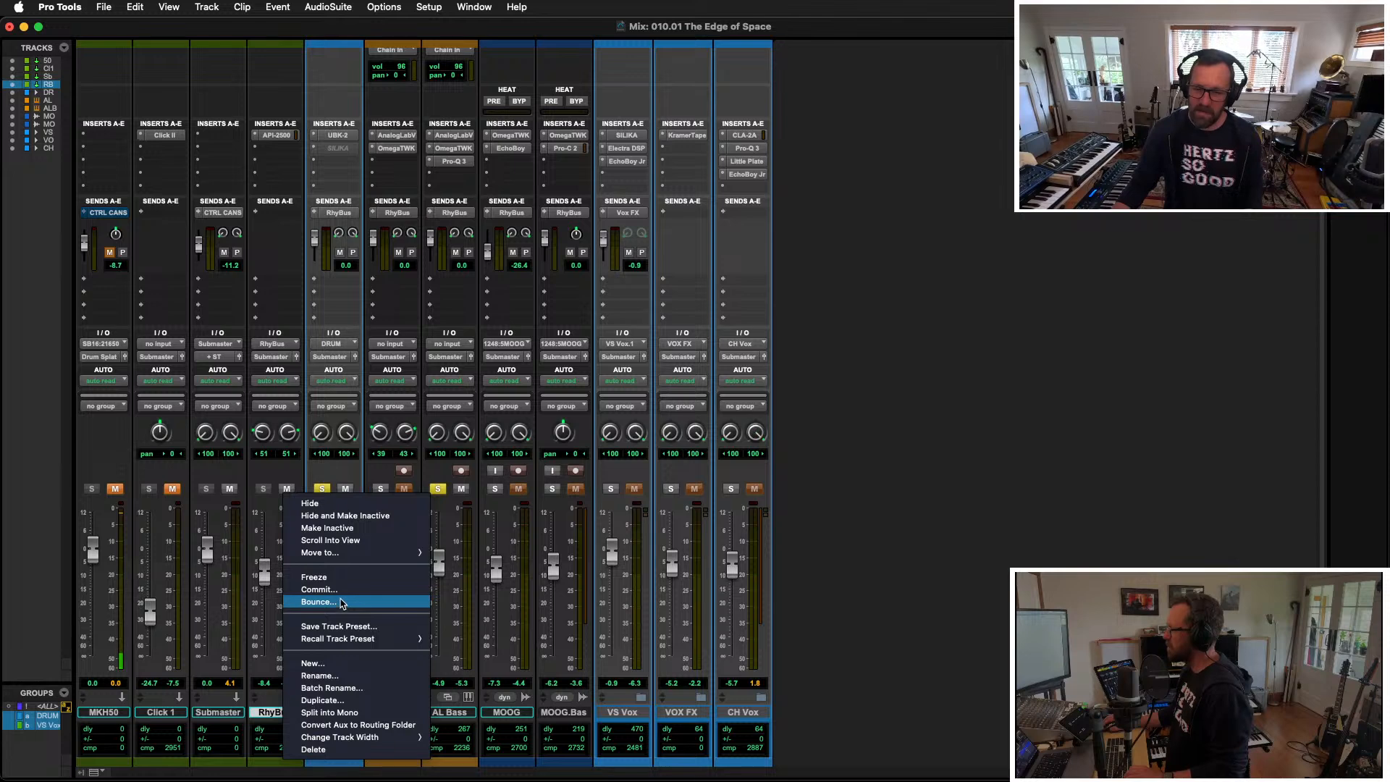
pyautogui.click(336, 700)
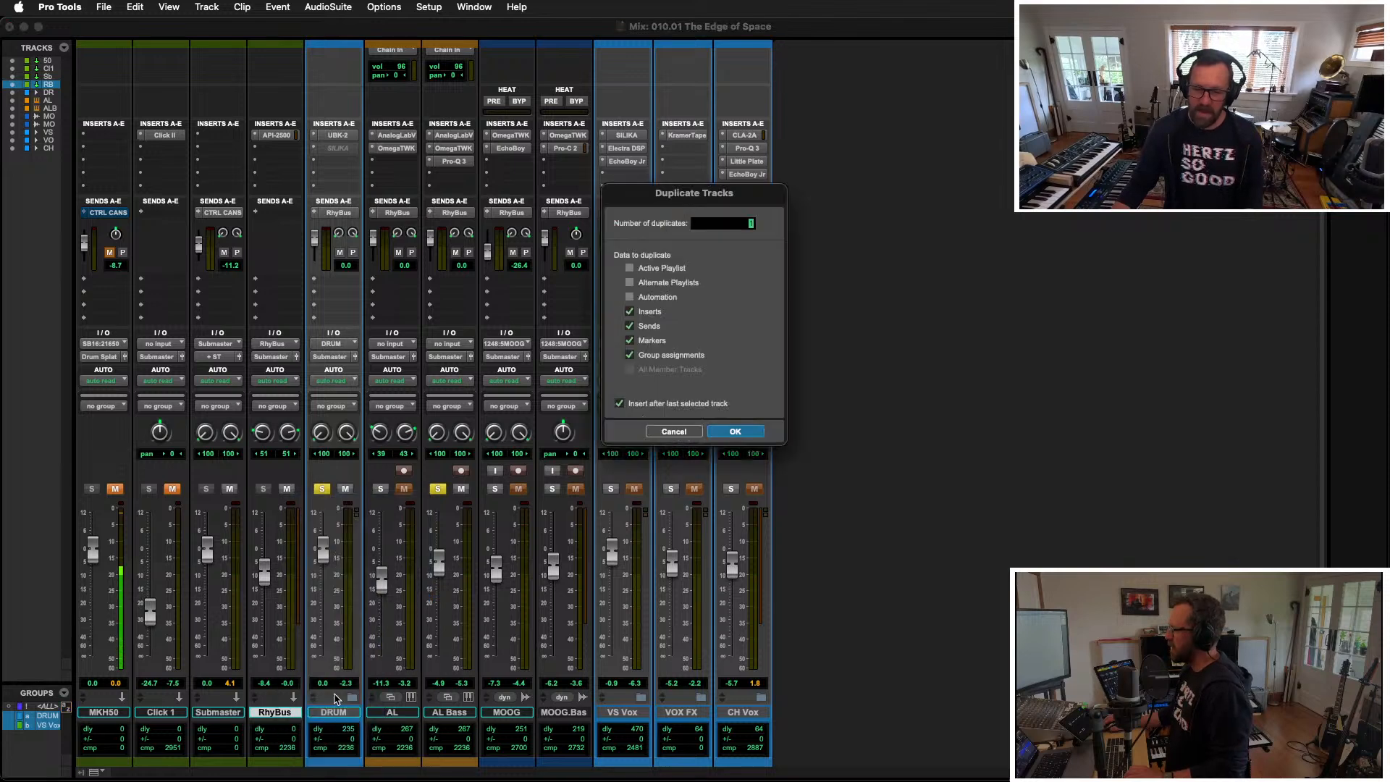
pyautogui.click(735, 431)
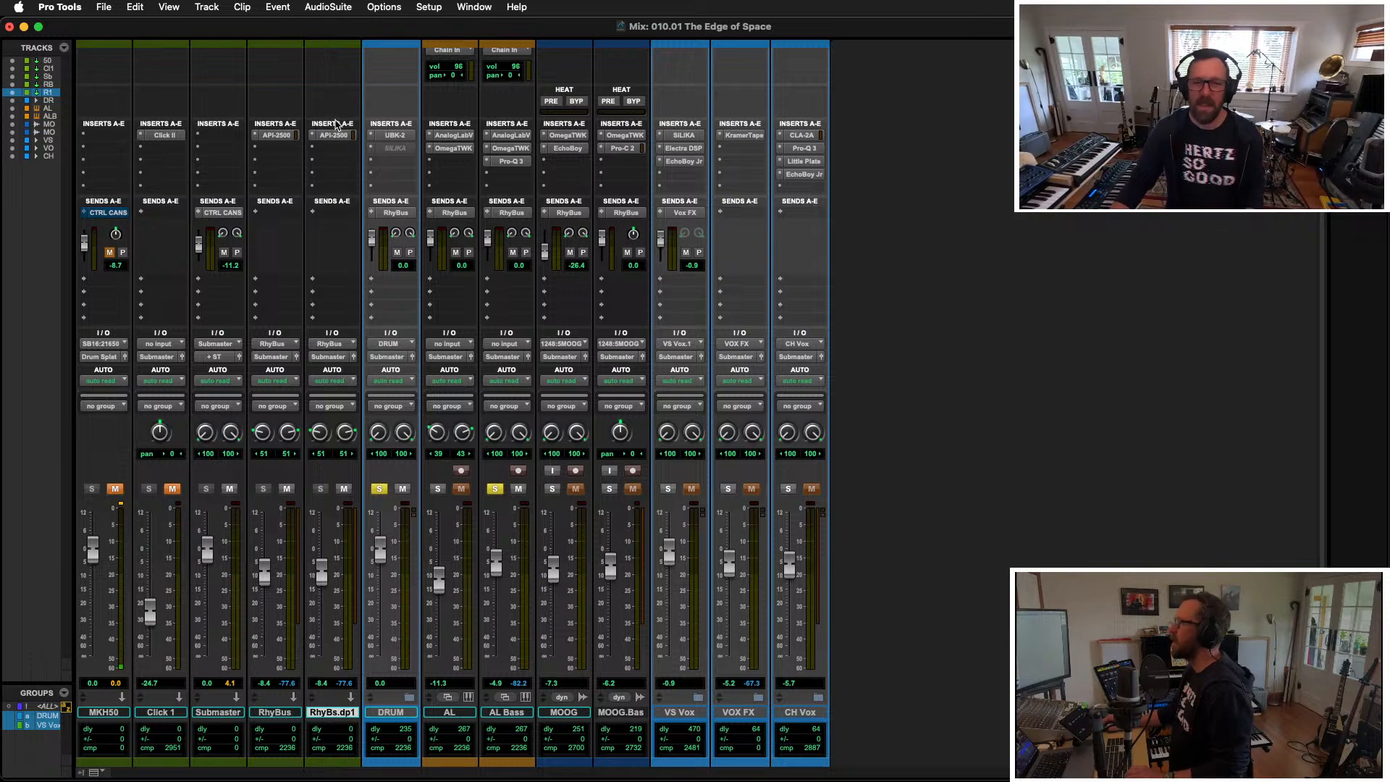
# Step: Replace the API-2500 on the RhyBus duplicate with the stereo FabFilter Pro-MB
pyautogui.click(318, 147)
pyautogui.moveTo(382, 137)
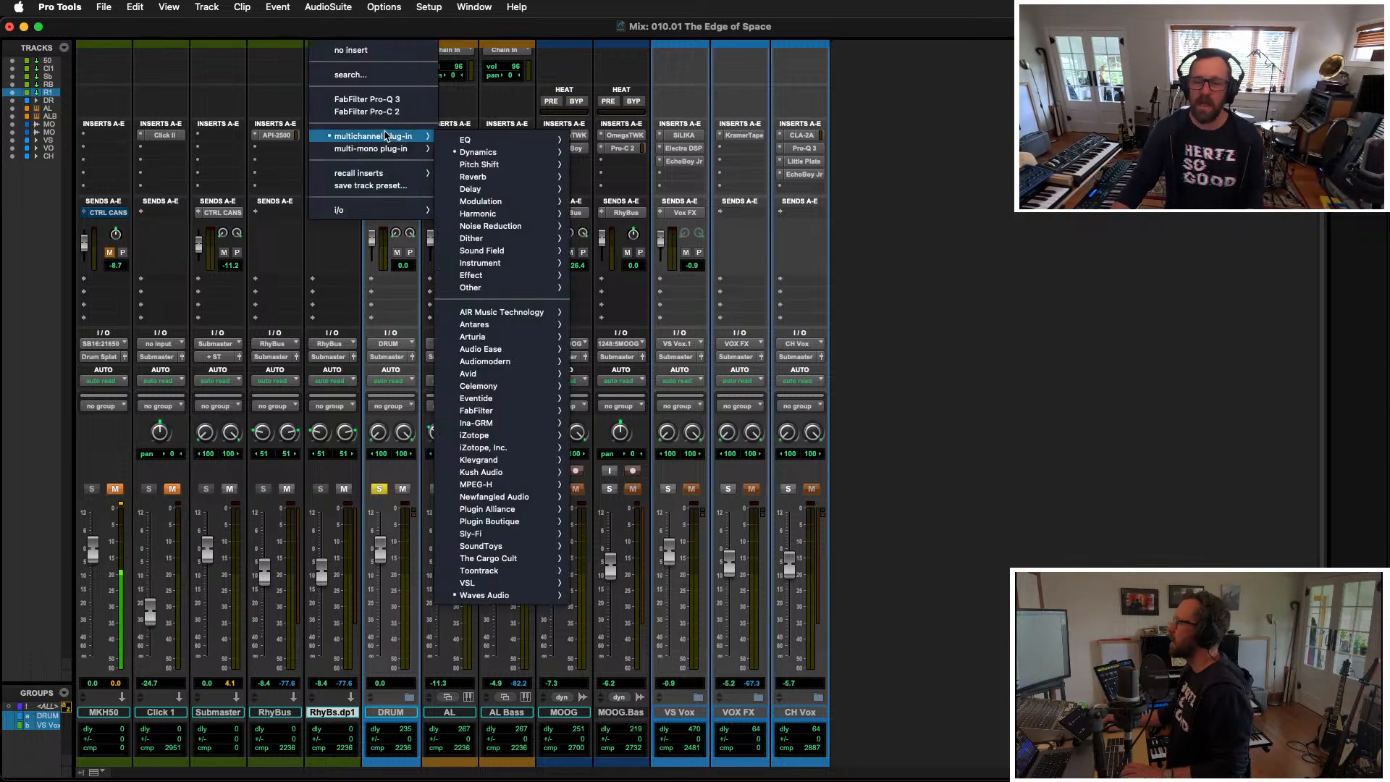
pyautogui.moveTo(517, 153)
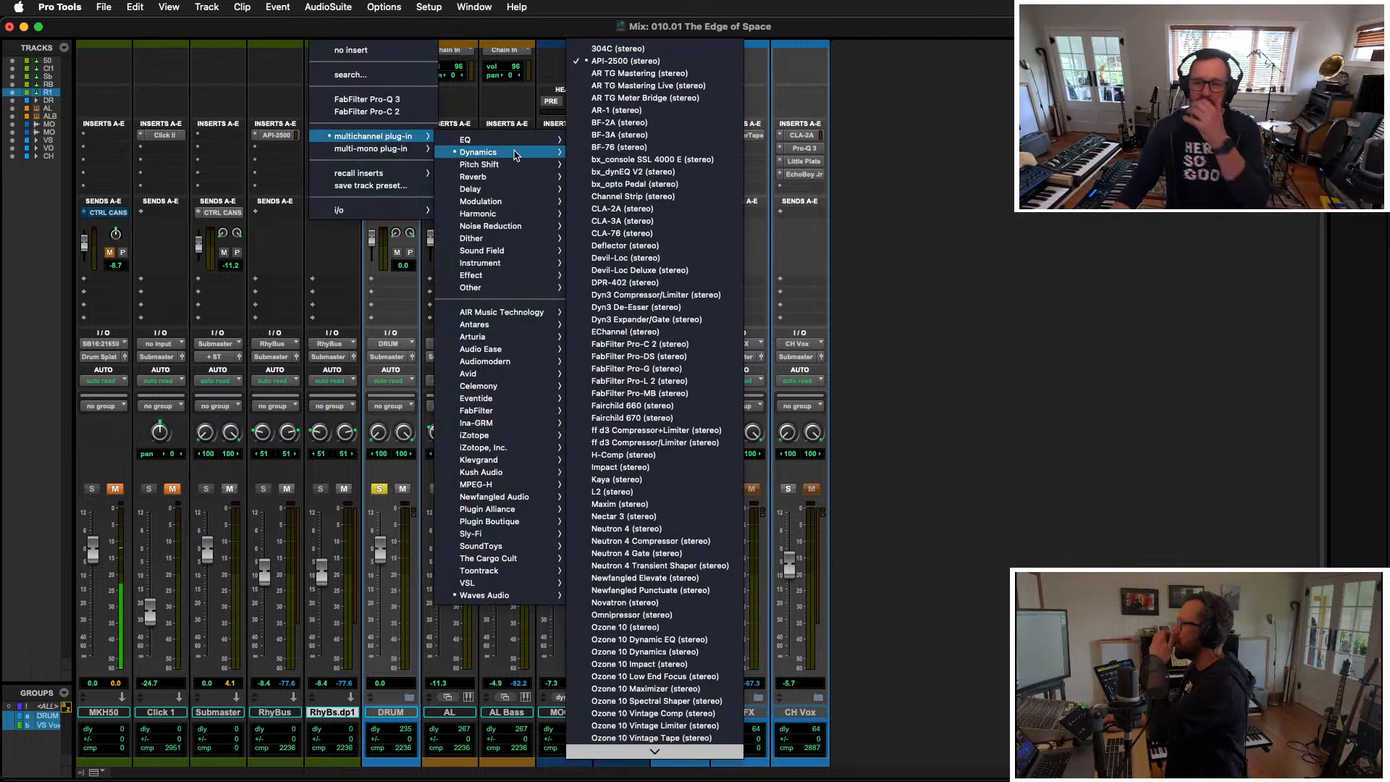
pyautogui.click(684, 393)
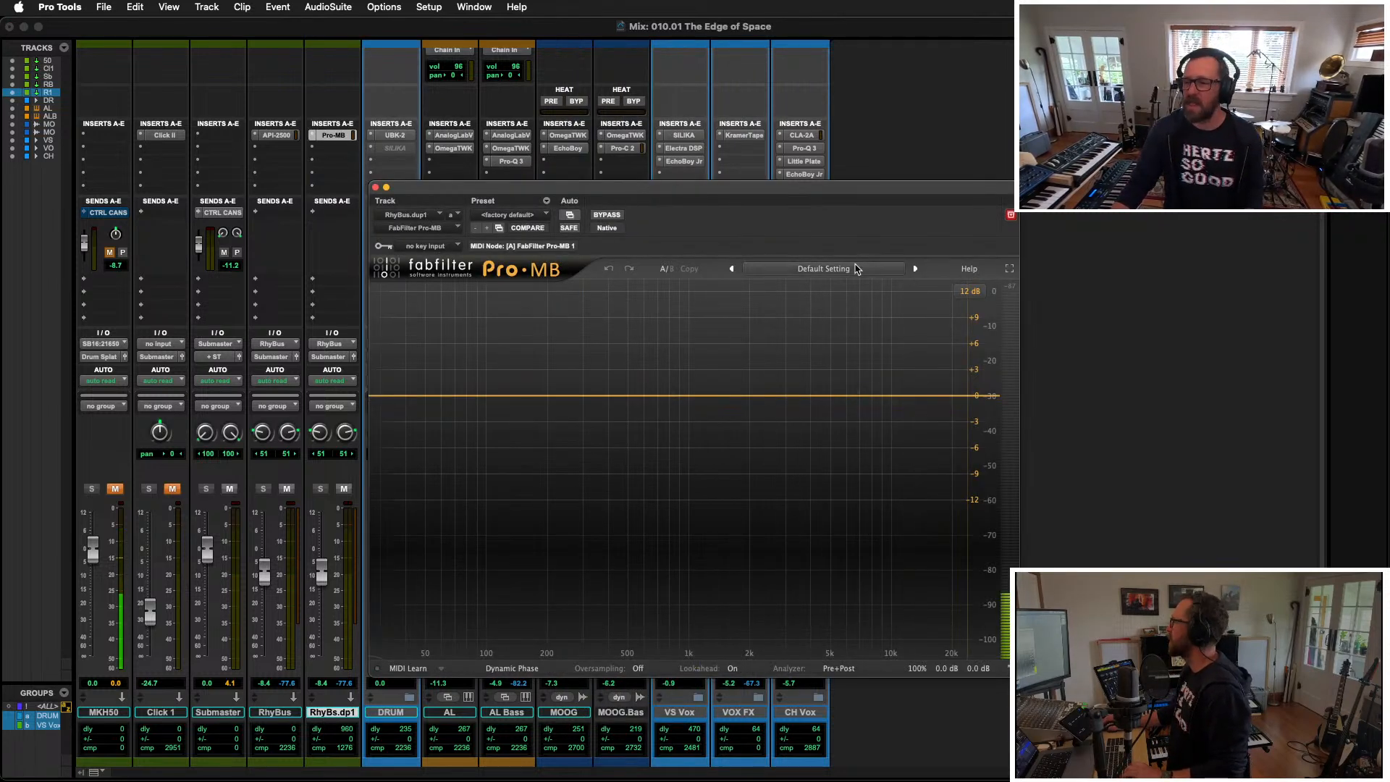
# Step: Load the Mix Bus preset EDM Master Part 3 of 3 bM in Pro-MB and start playback with the mixer faders uncovered
pyautogui.click(825, 268)
pyautogui.moveTo(831, 383)
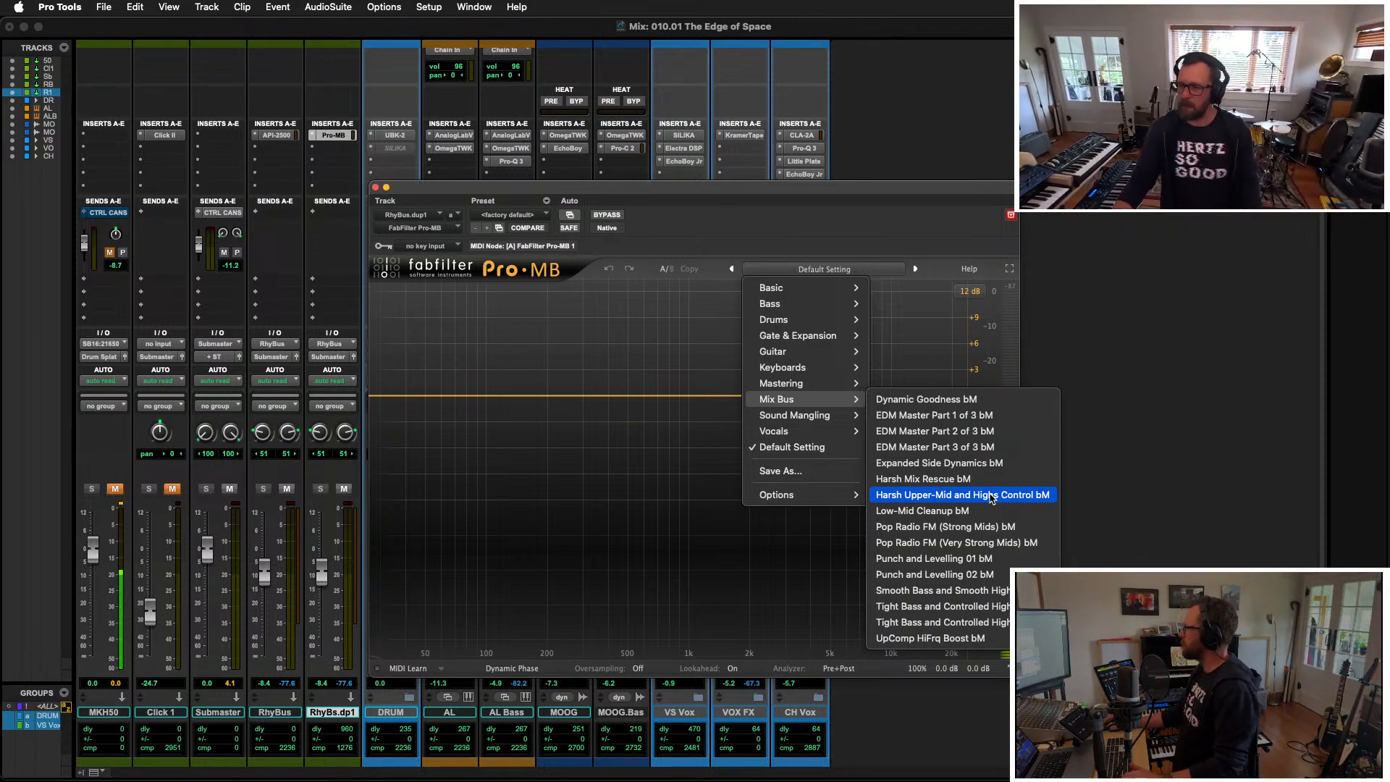
pyautogui.click(963, 448)
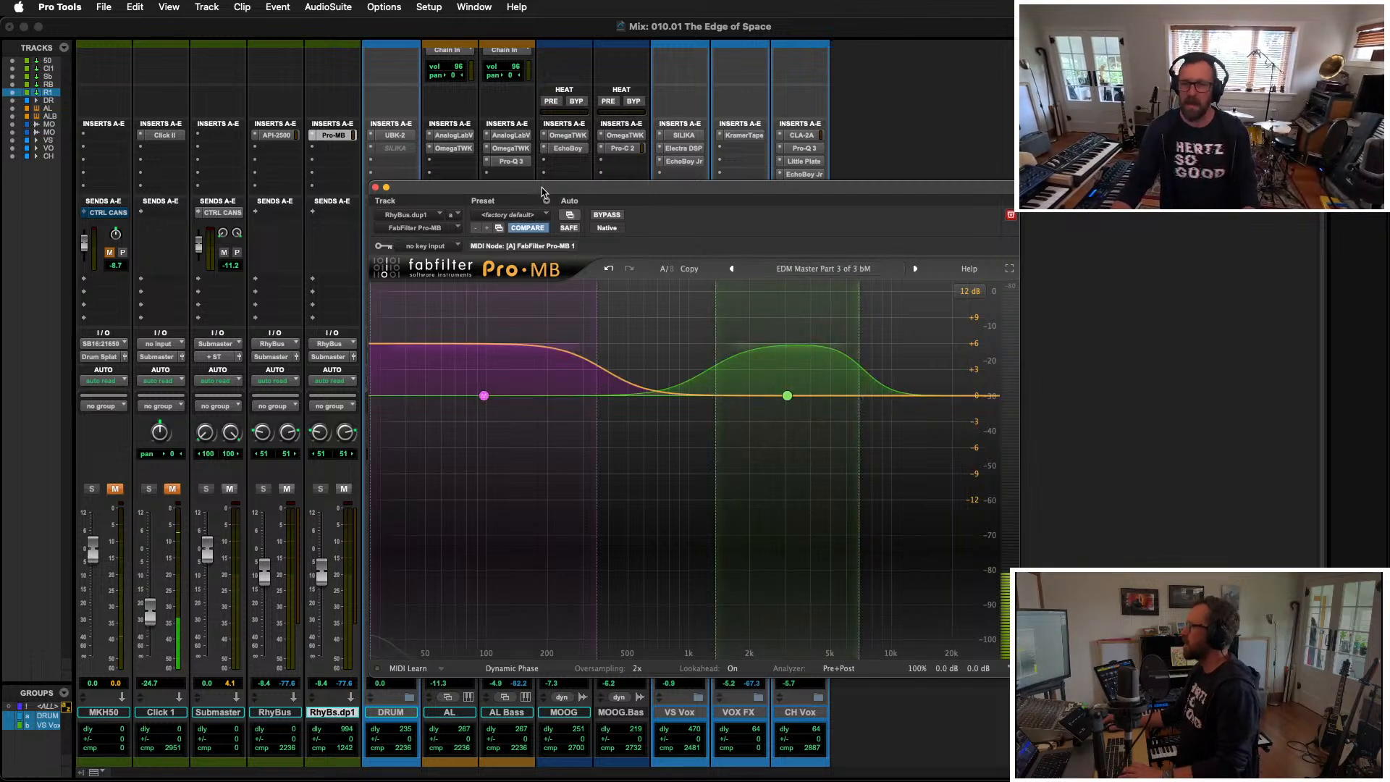
pyautogui.moveTo(542, 193); pyautogui.dragTo(810, 187)
pyautogui.press('space')
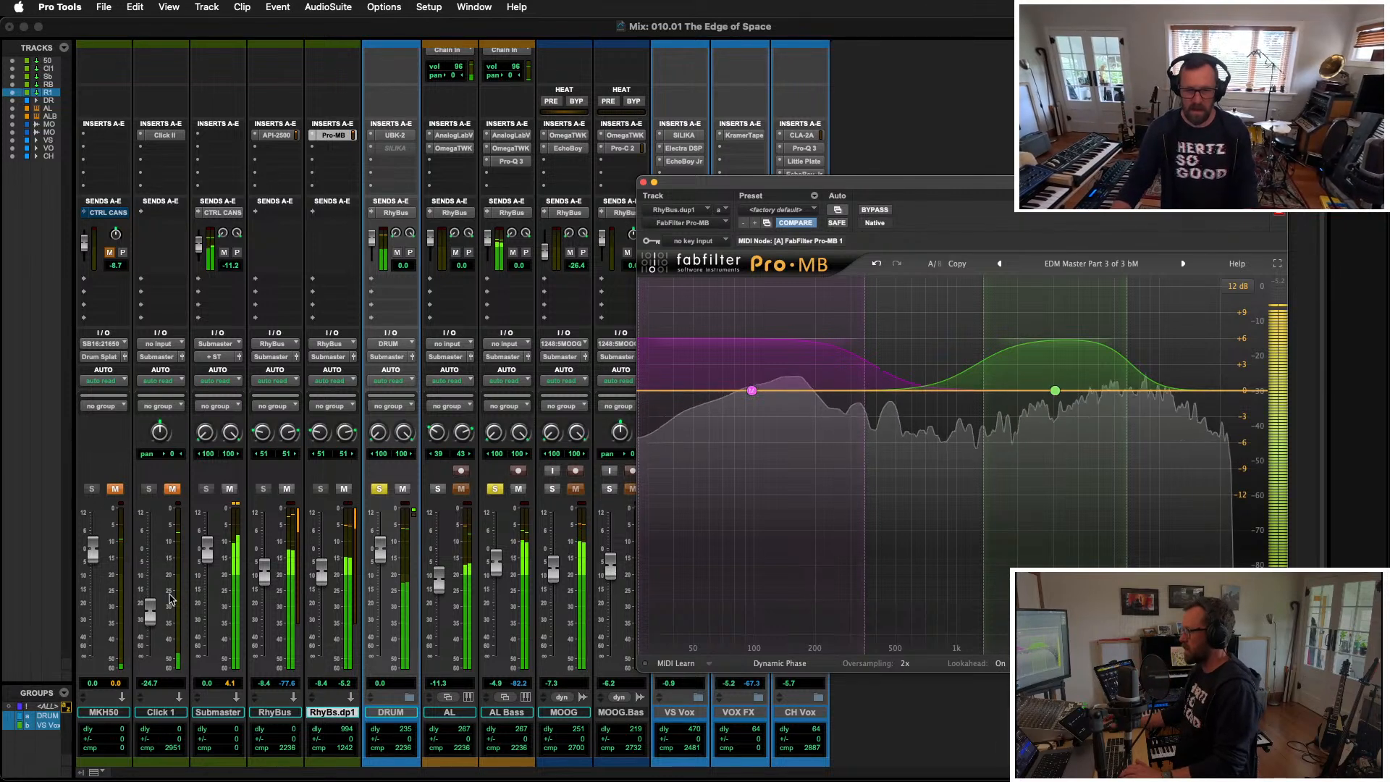
# Step: Reset the RhyBus duplicate's pans to full stereo width and raise its fader to -4.6 dB, comparing the mix with it muted
pyautogui.keyDown('alt'); pyautogui.click(344, 432); pyautogui.keyUp('alt')
pyautogui.keyDown('alt'); pyautogui.click(319, 434); pyautogui.keyUp('alt')
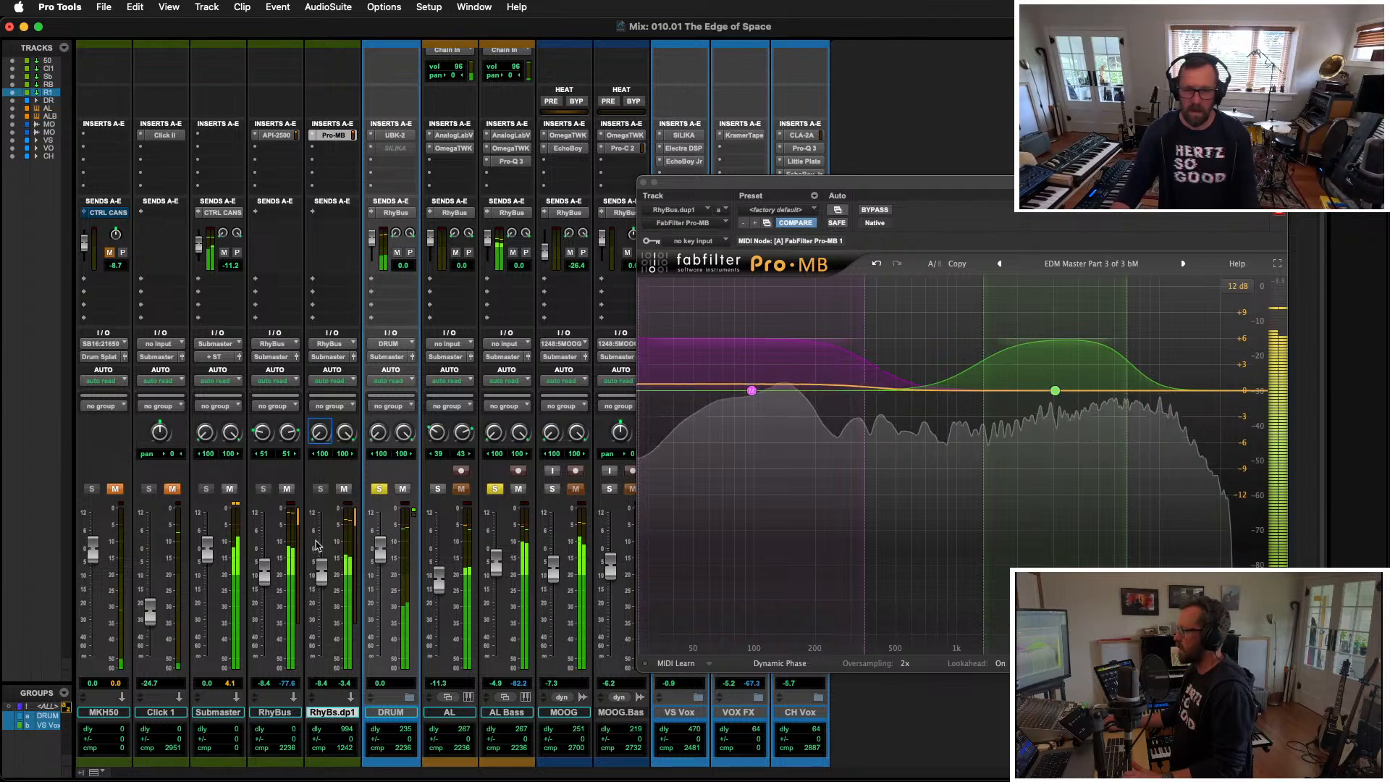
pyautogui.moveTo(320, 571); pyautogui.dragTo(321, 575)
pyautogui.click(344, 490)
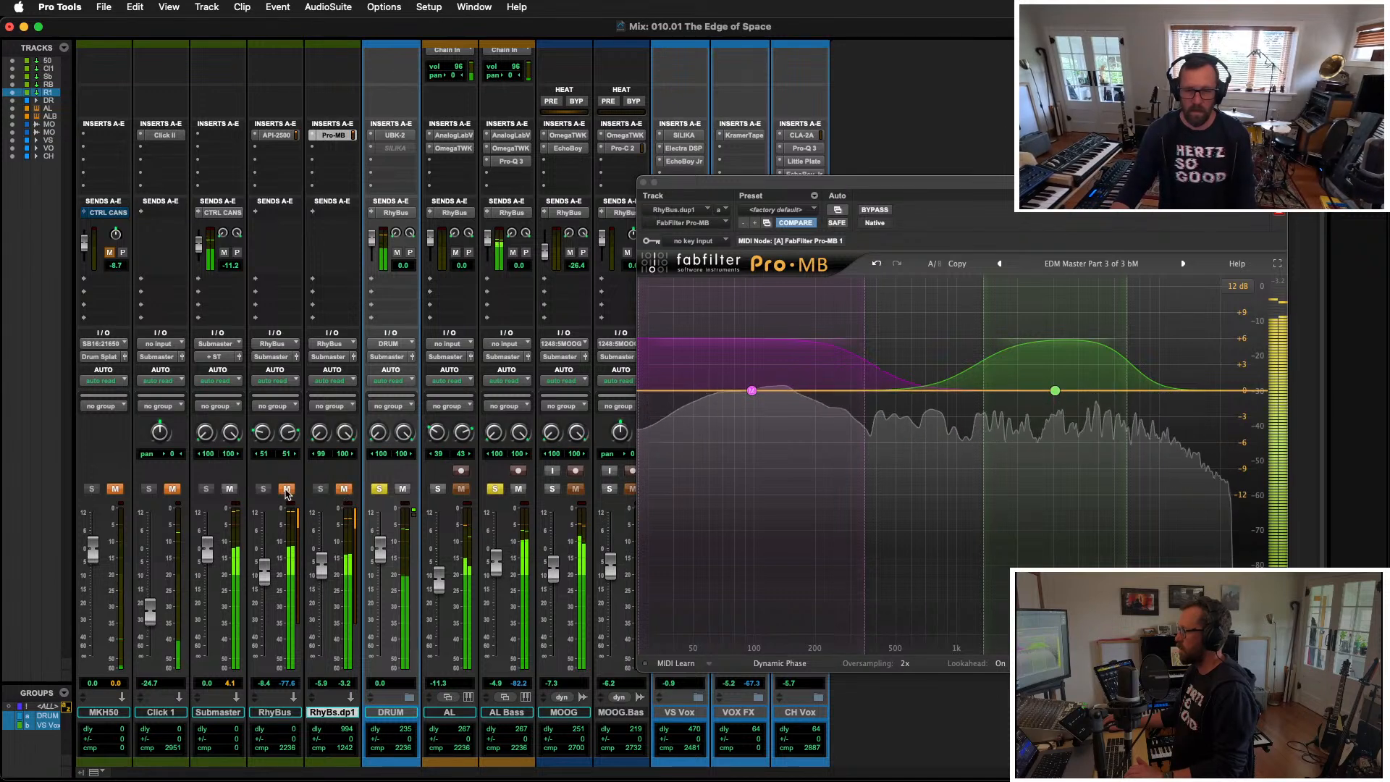
pyautogui.click(345, 489)
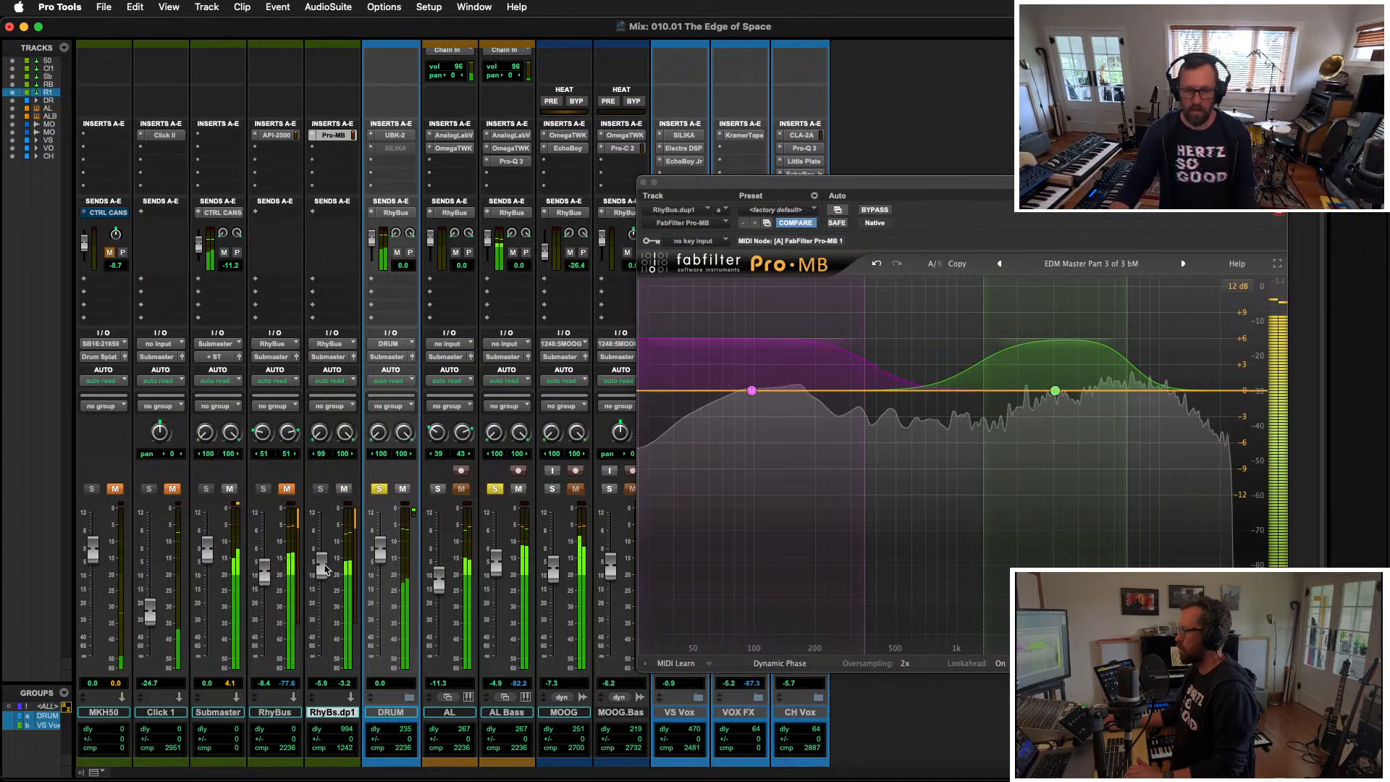
pyautogui.moveTo(325, 569); pyautogui.dragTo(323, 562)
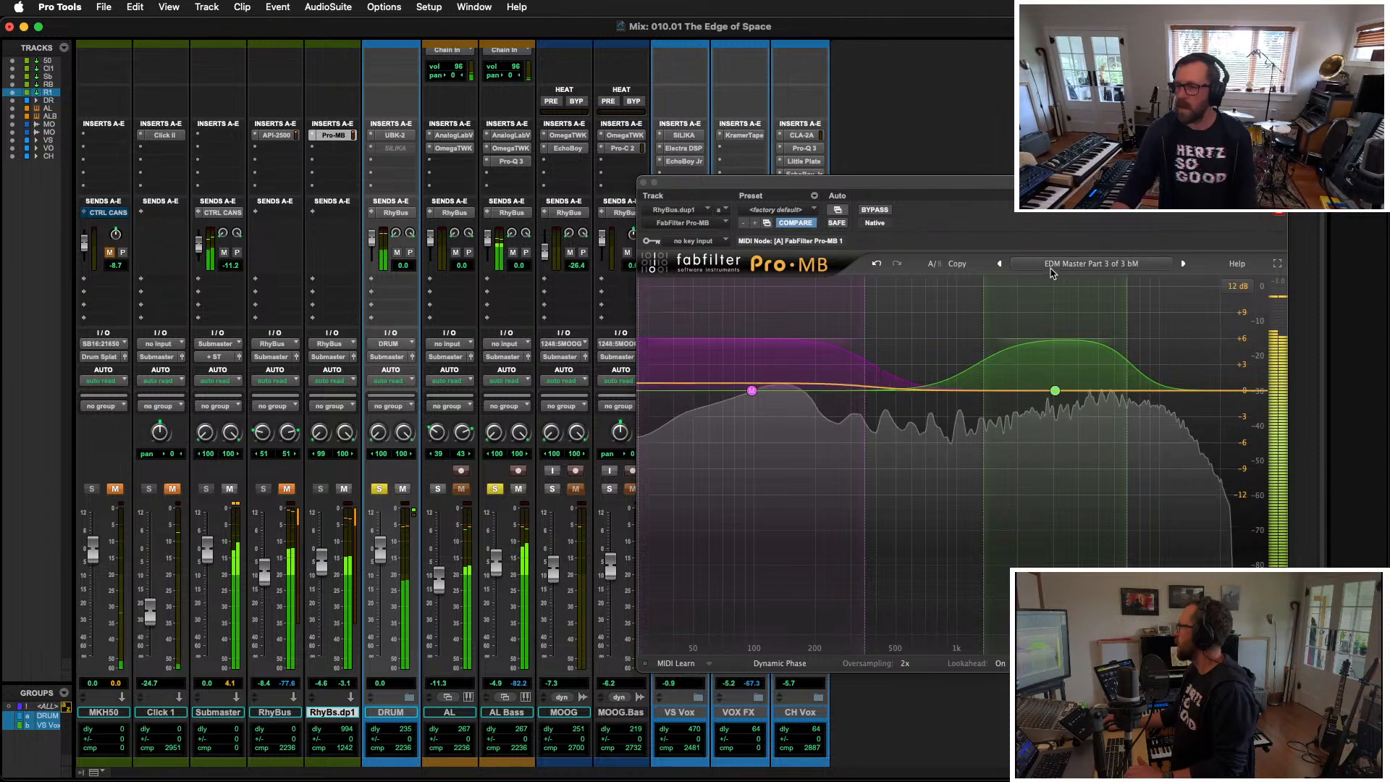
# Step: Switch Pro-MB to the preset EDM Master Part 1 of 3 bM and raise the RhyBus duplicate's fader to -3.5 dB
pyautogui.click(999, 264)
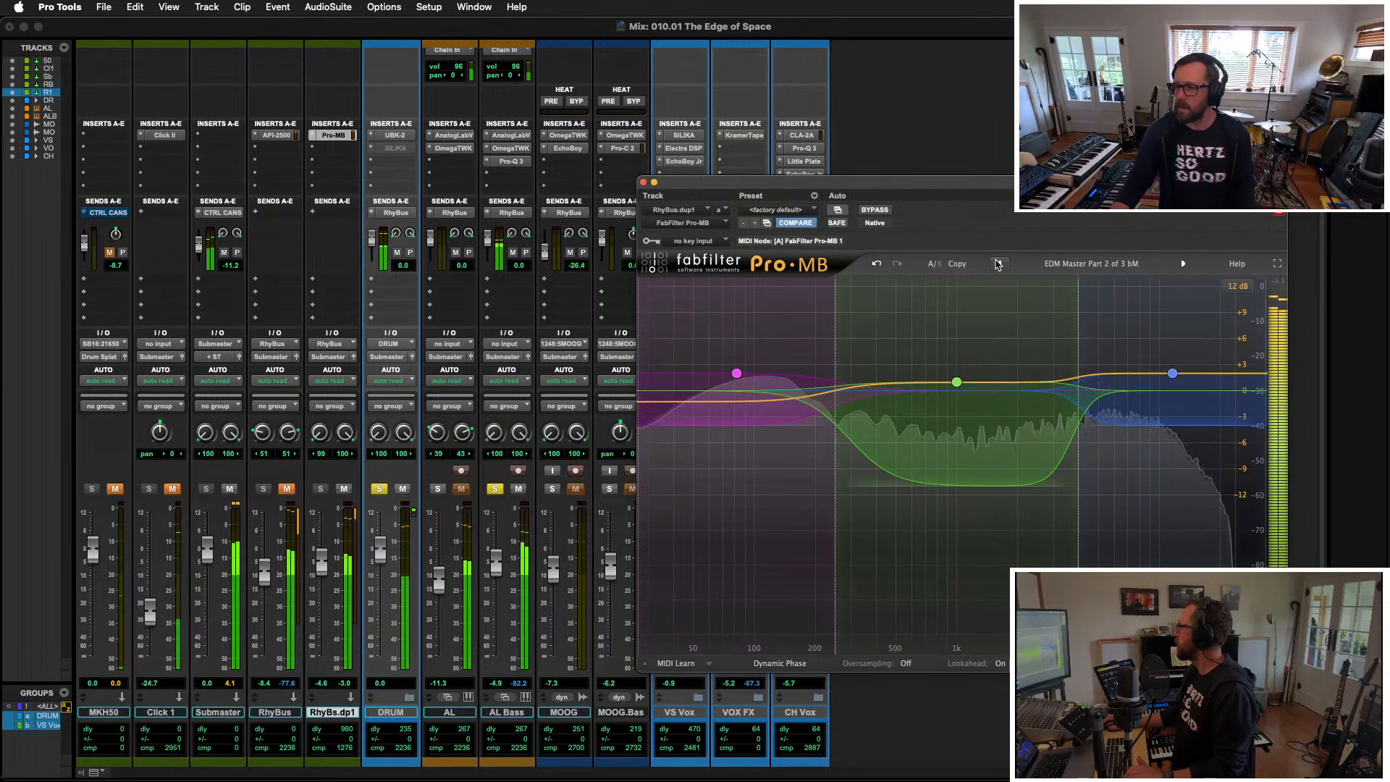
pyautogui.click(999, 263)
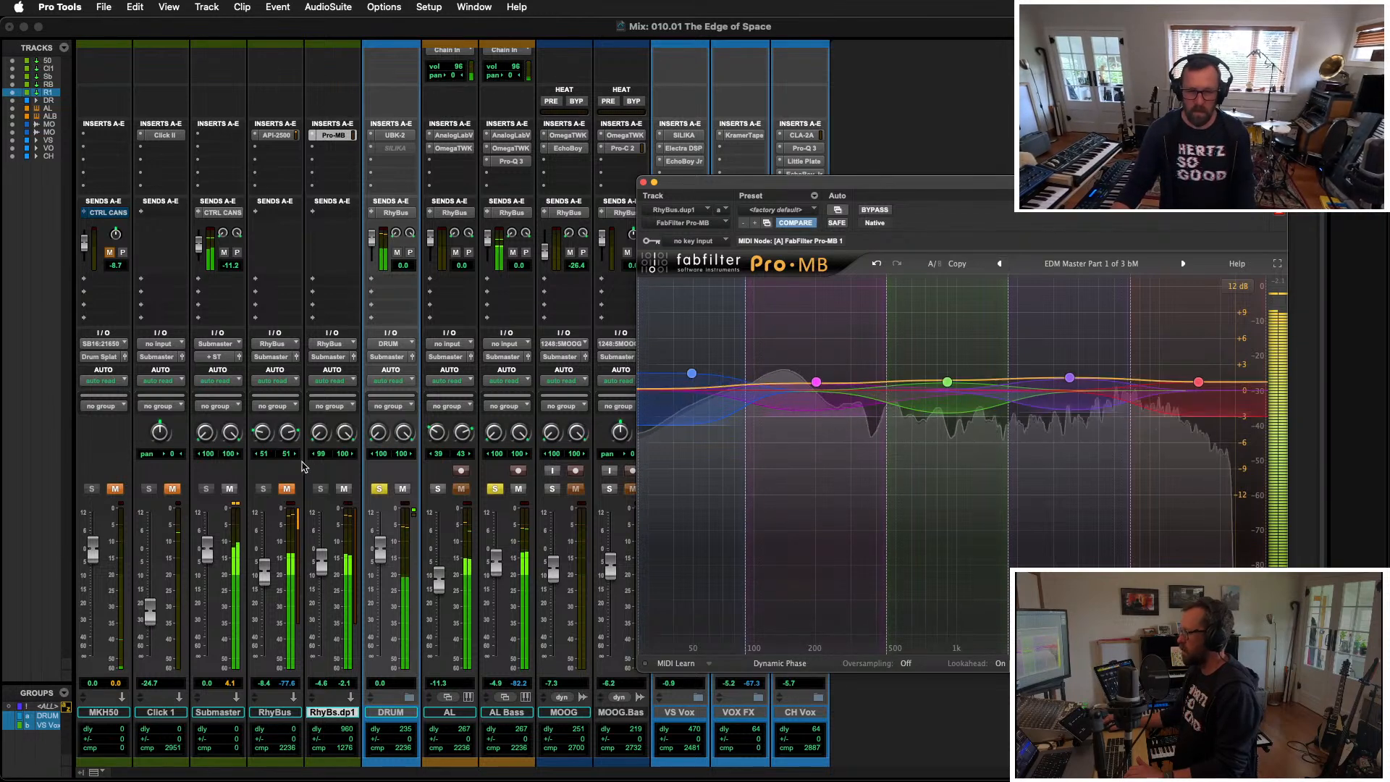
pyautogui.moveTo(324, 574); pyautogui.dragTo(324, 566)
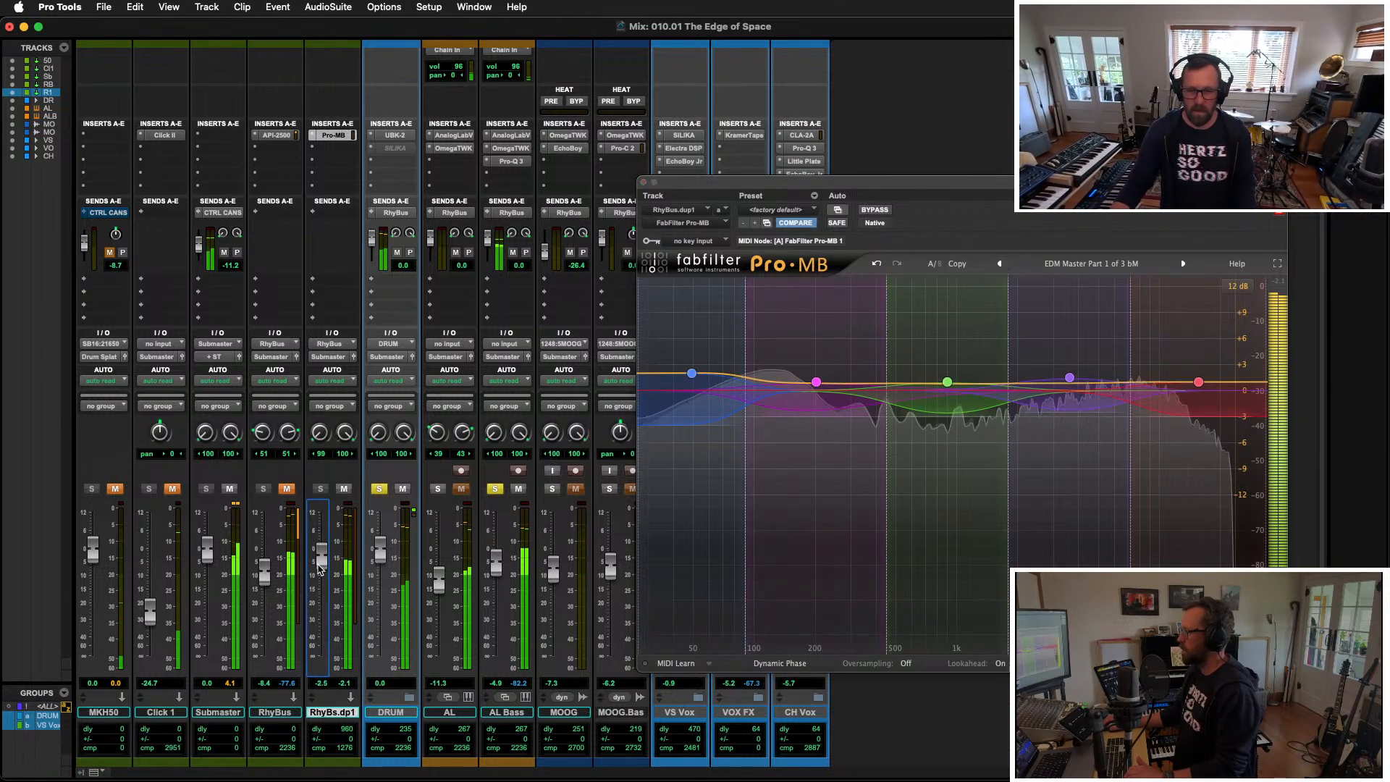
# Step: Lower the RhyBus duplicate's fader to -4.1 dB, then clear all solos and close Pro-MB
pyautogui.click(343, 489)
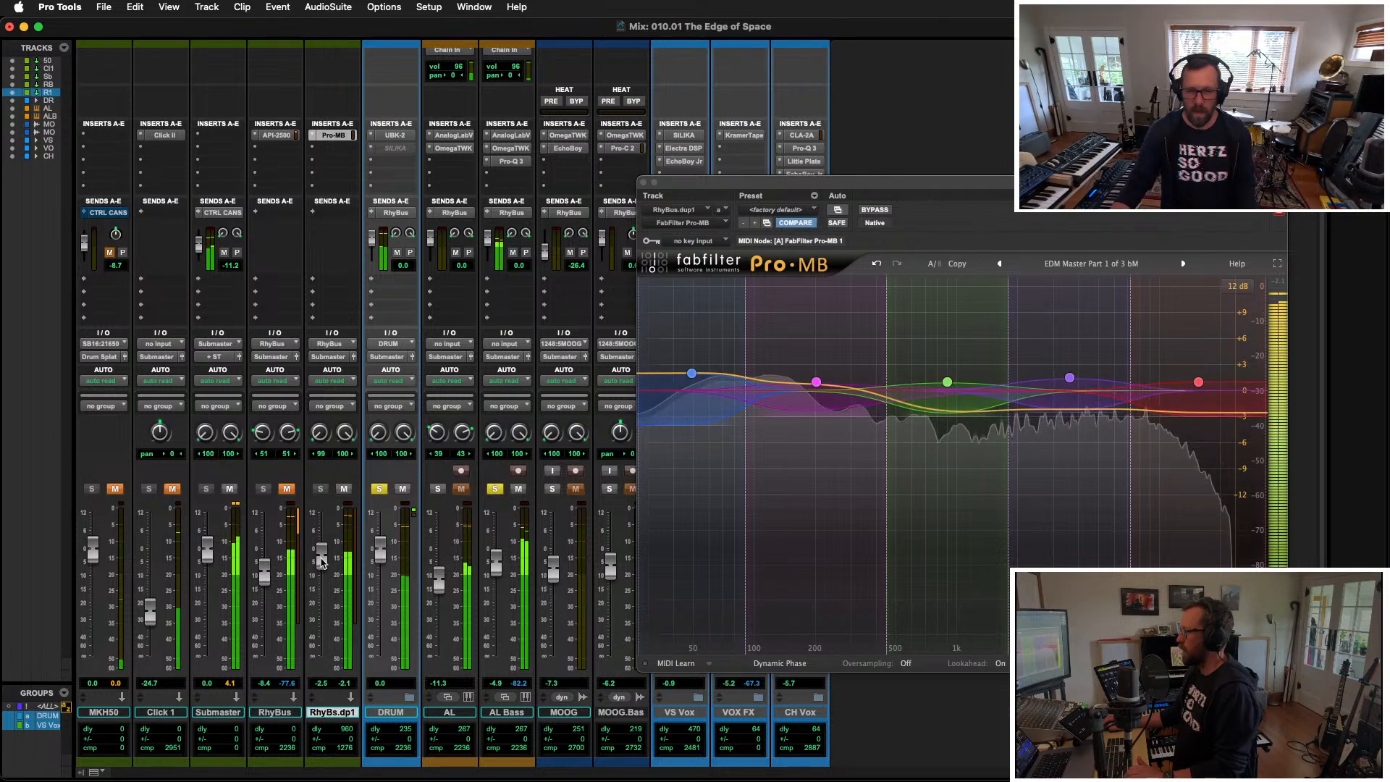
pyautogui.moveTo(322, 561); pyautogui.dragTo(323, 567)
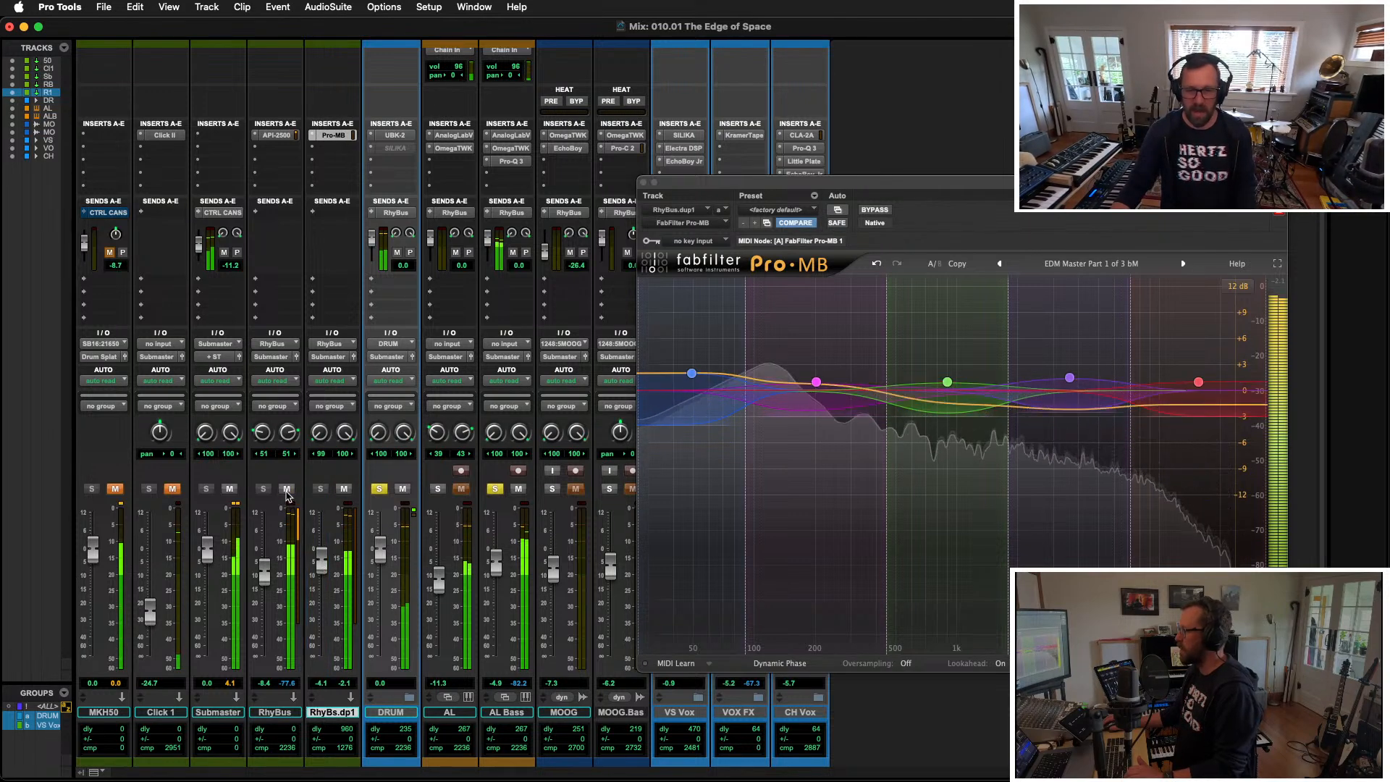
pyautogui.keyDown('alt'); pyautogui.click(378, 490); pyautogui.keyUp('alt')
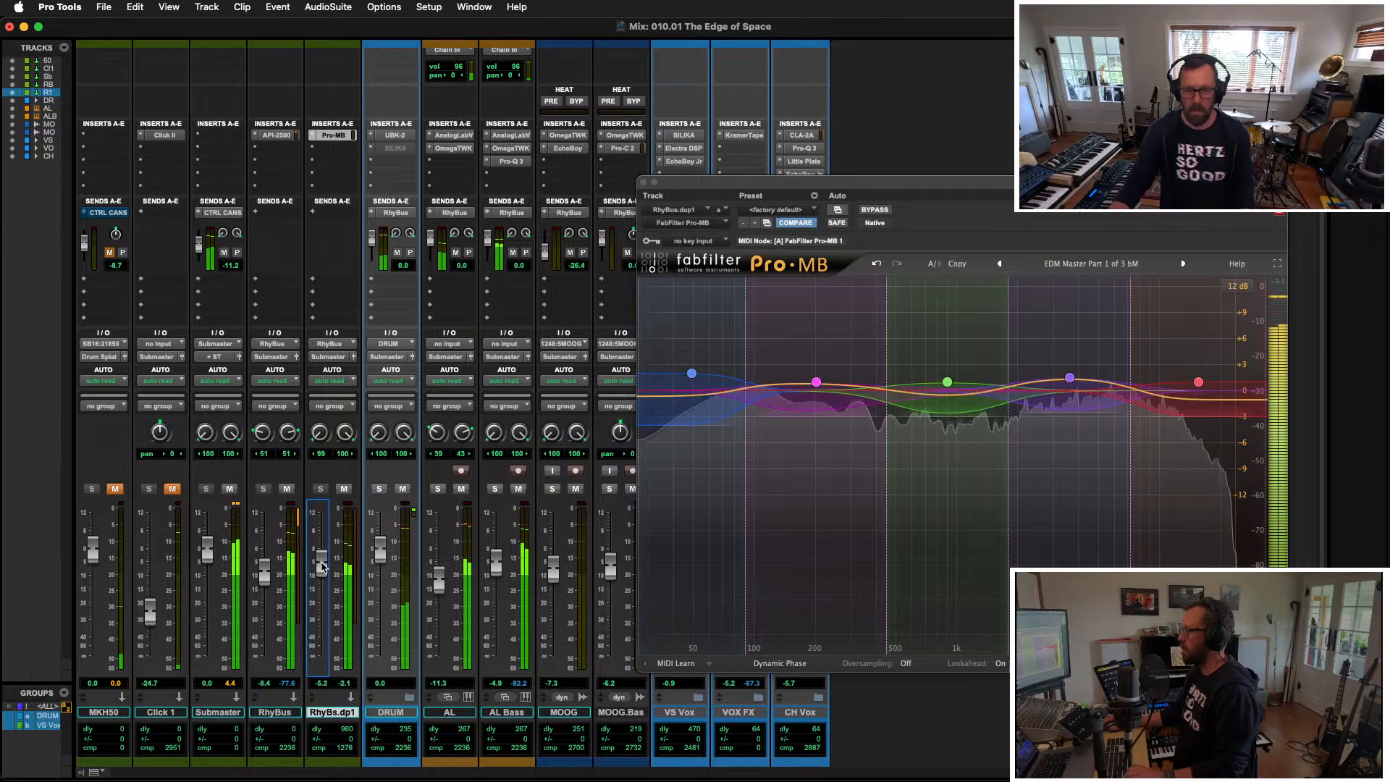
pyautogui.press('super+w')
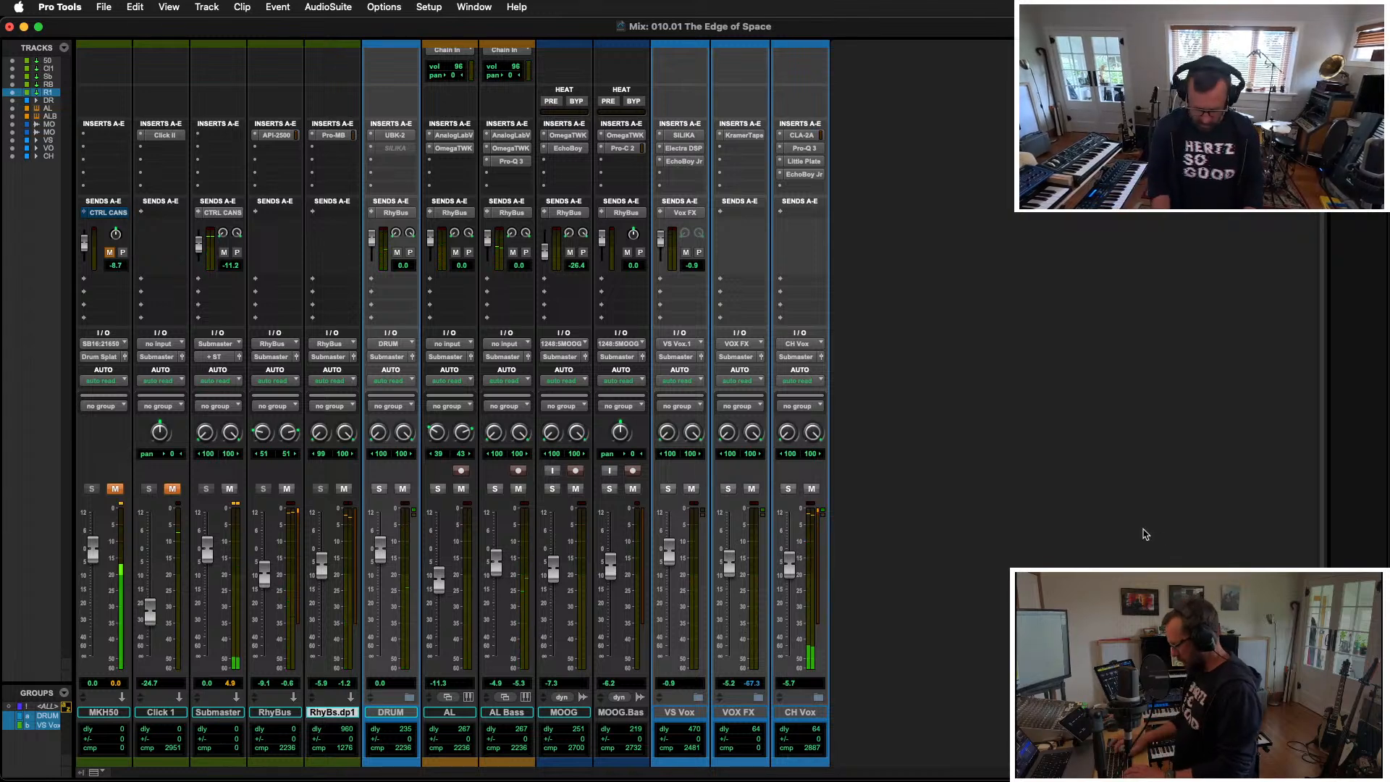
# Step: Switch to the Edit window with the whole session in view and select the MOOG.Bass track
pyautogui.press('super+equal')
pyautogui.hotkey('alt', 'a')
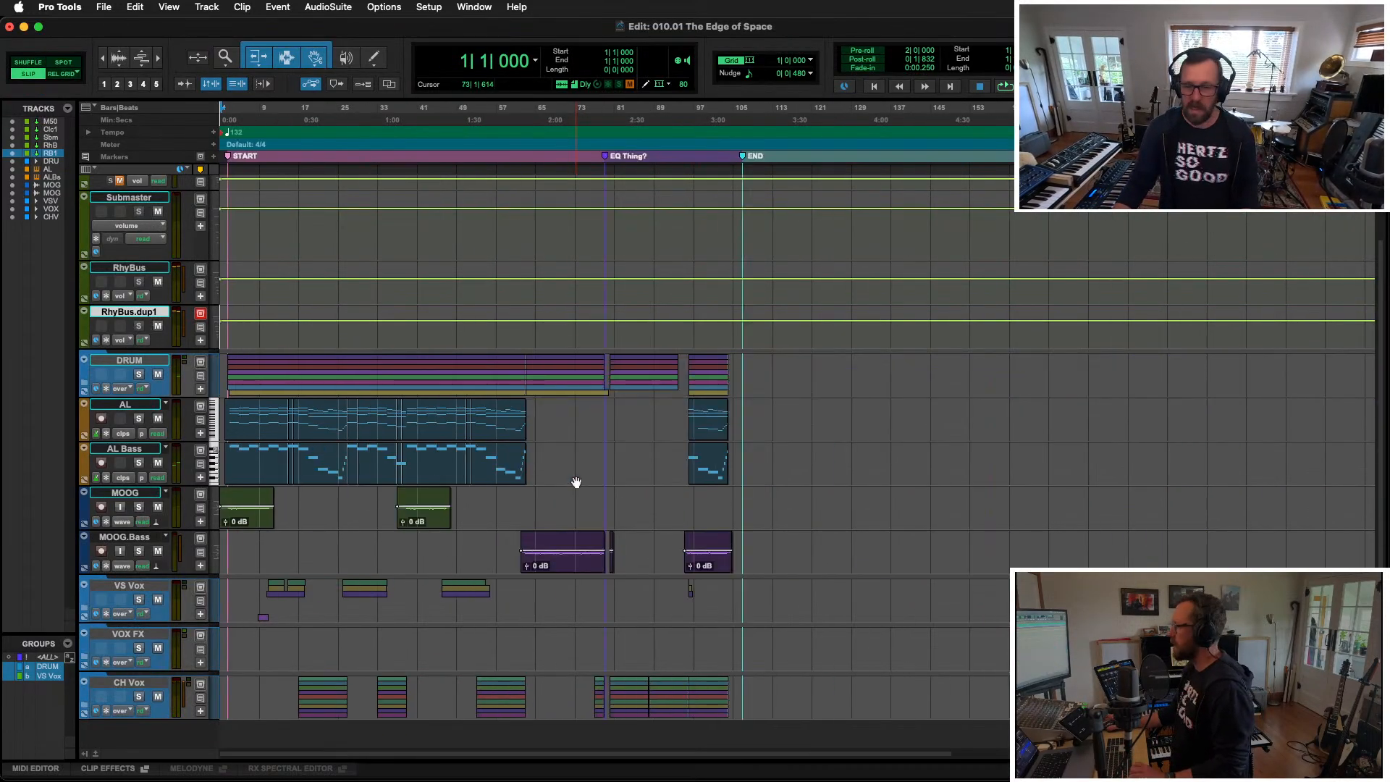
pyautogui.scroll(-1, 395, 438)
pyautogui.scroll(3, 400, 442)
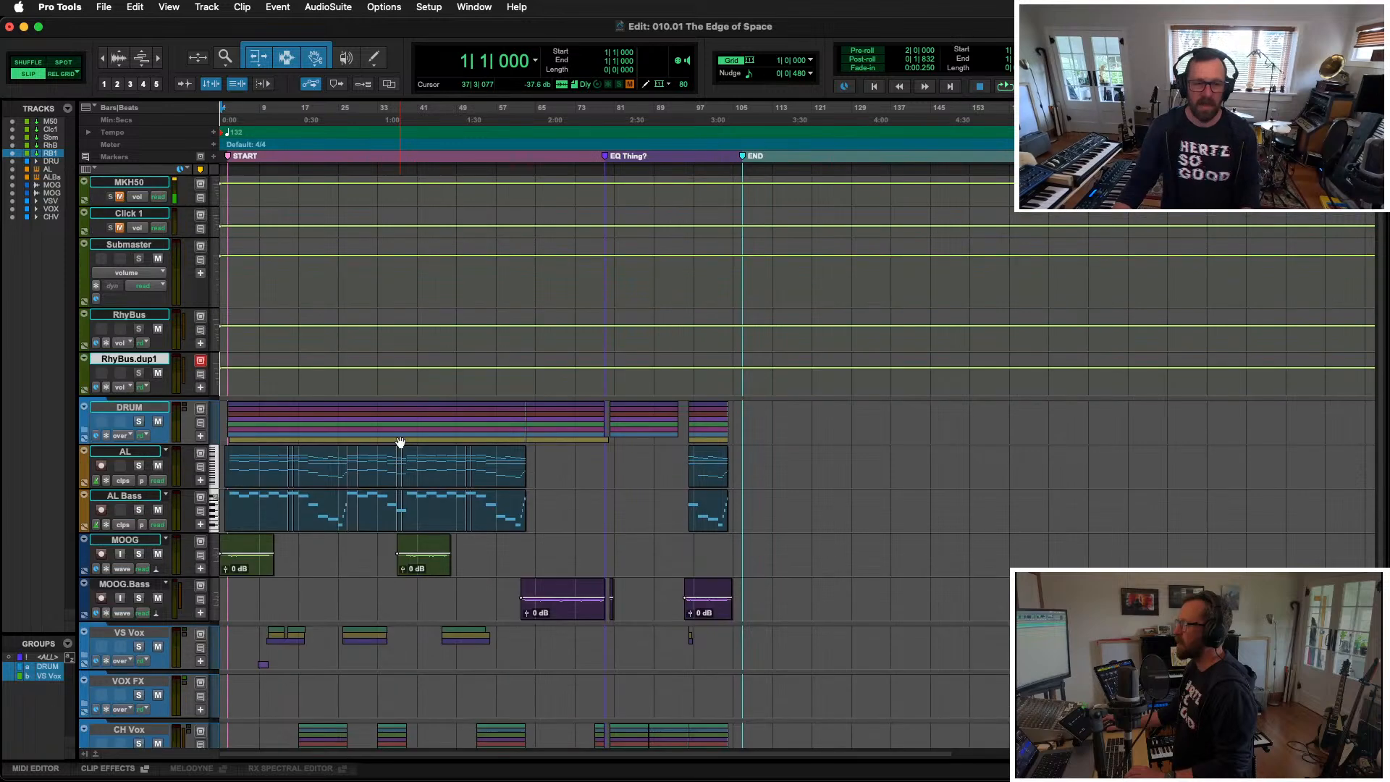
pyautogui.scroll(-2, 401, 442)
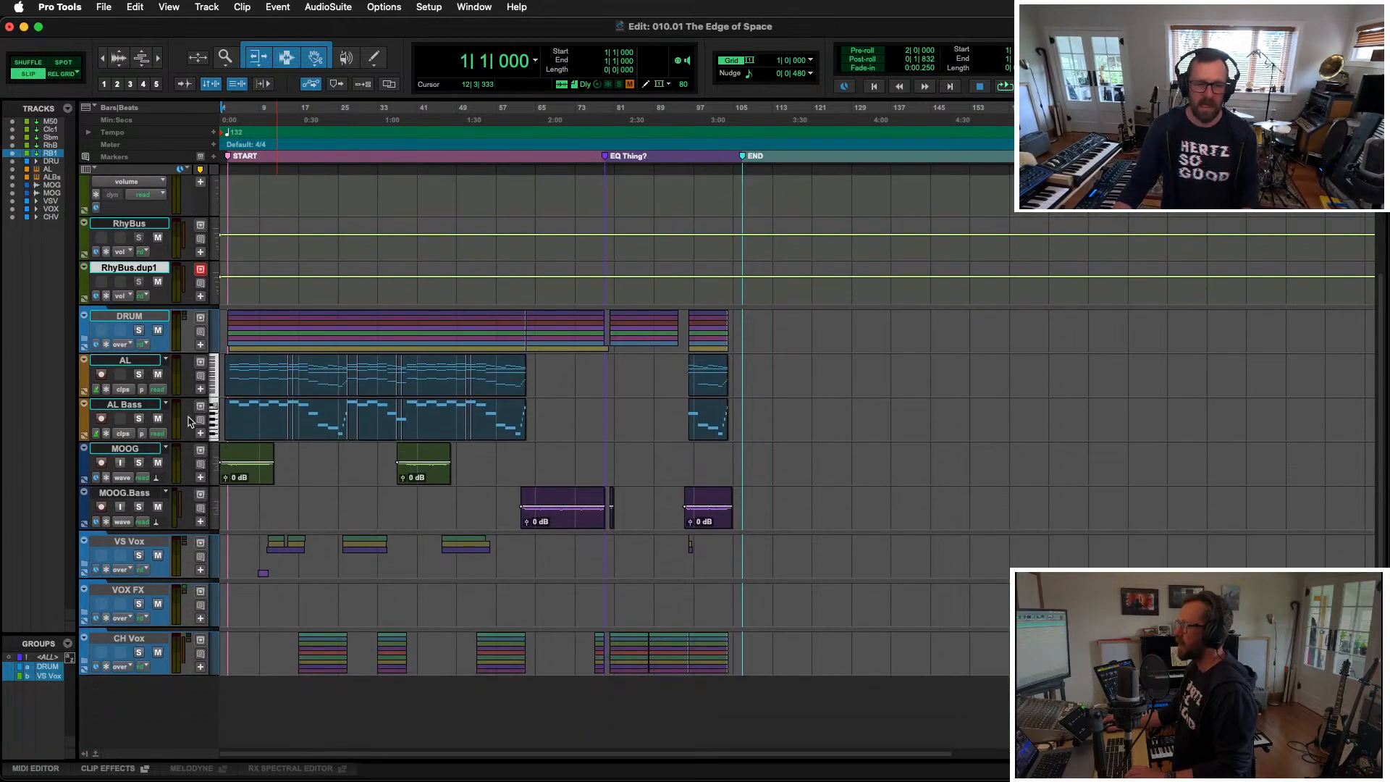
pyautogui.click(157, 406)
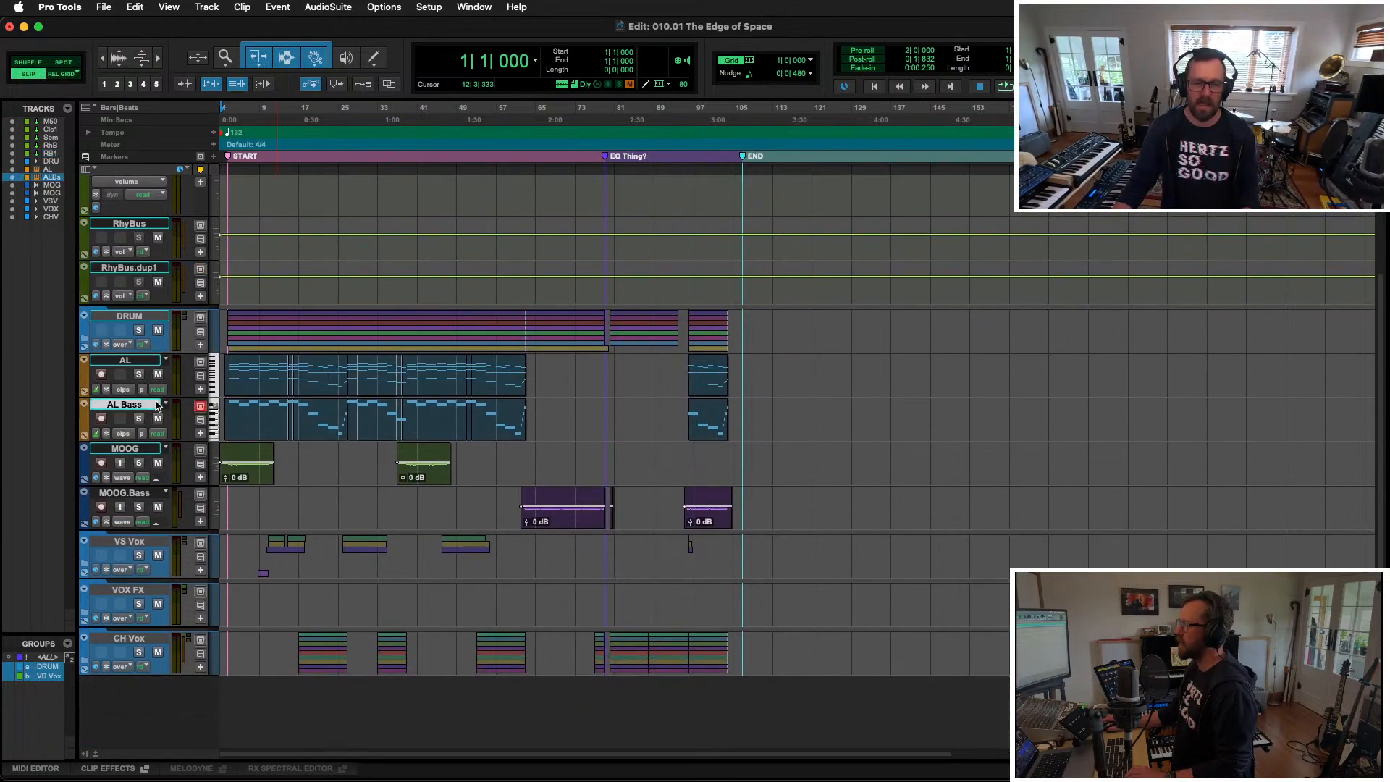
pyautogui.click(150, 494)
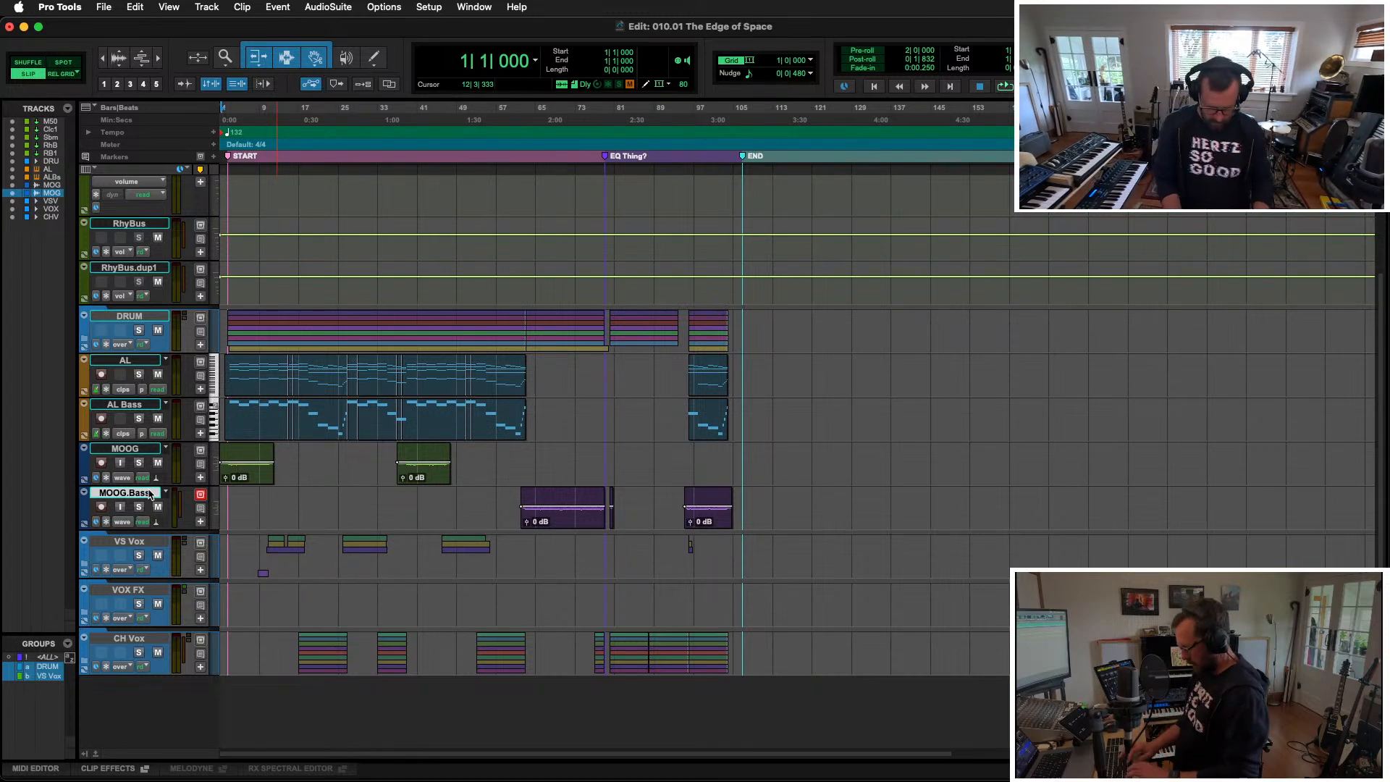
# Step: Add one track from the A-MrW-MX track preset ART ALab after MOOG.Bass and return to the Mix window
pyautogui.press('super+shift+n')
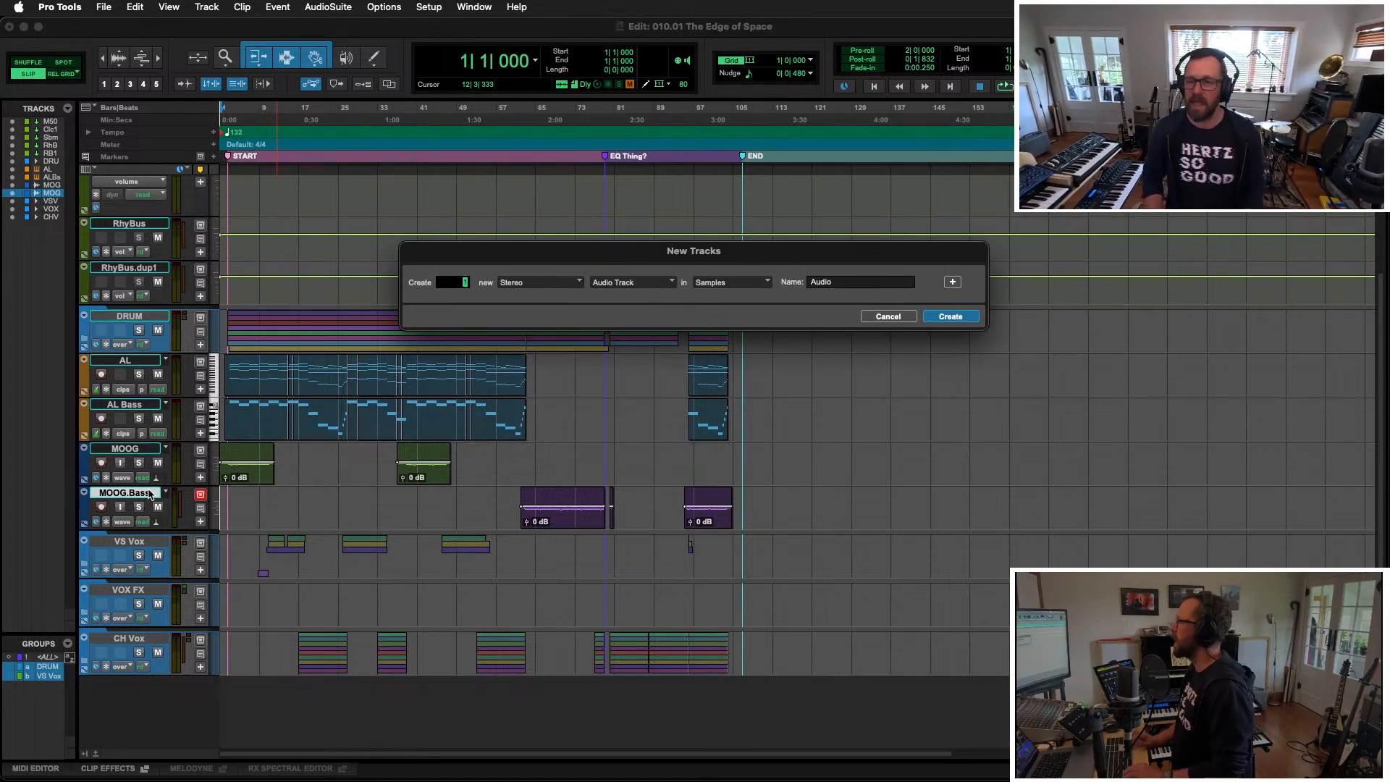
pyautogui.press('super+Down')
pyautogui.press('super+Down')
pyautogui.press('super+Down')
pyautogui.press('super+Down')
pyautogui.press('super+Down')
pyautogui.press('super+Down')
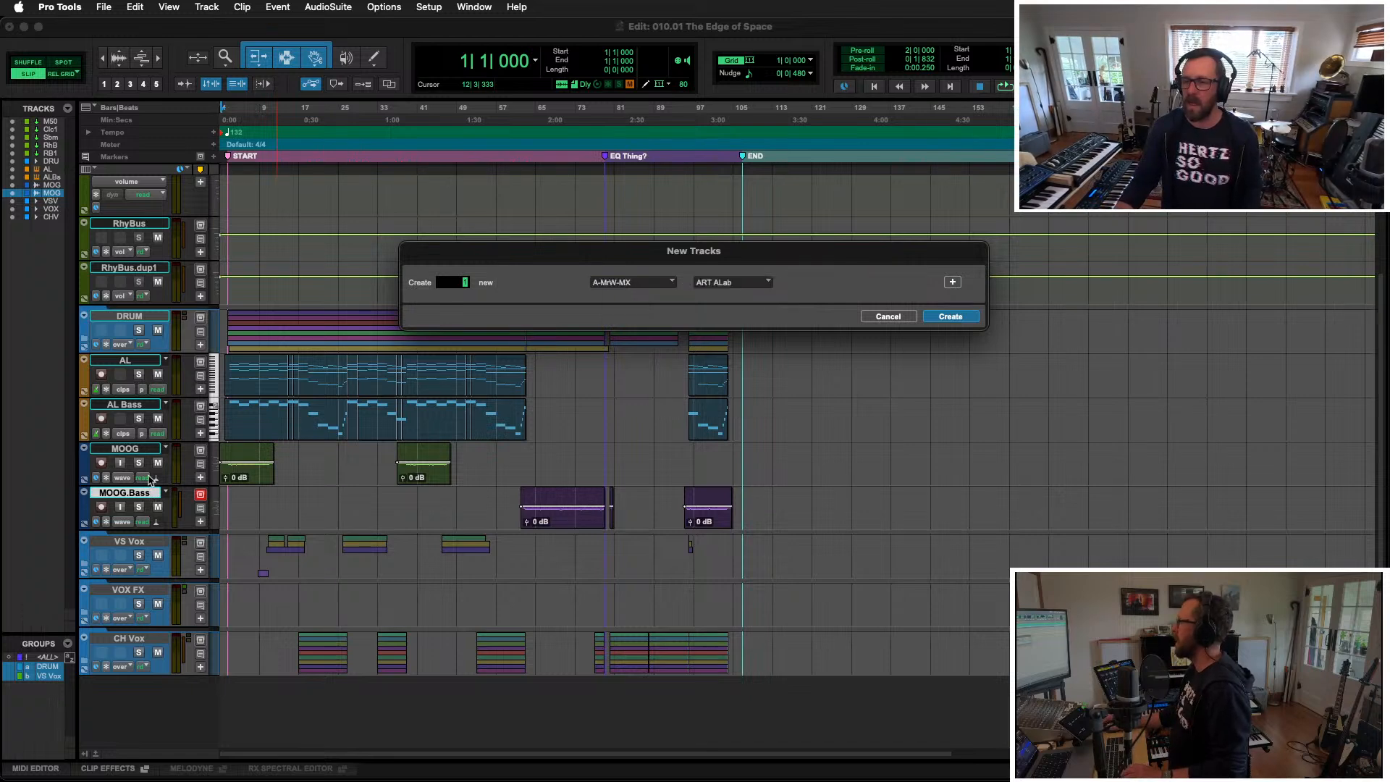
pyautogui.click(945, 316)
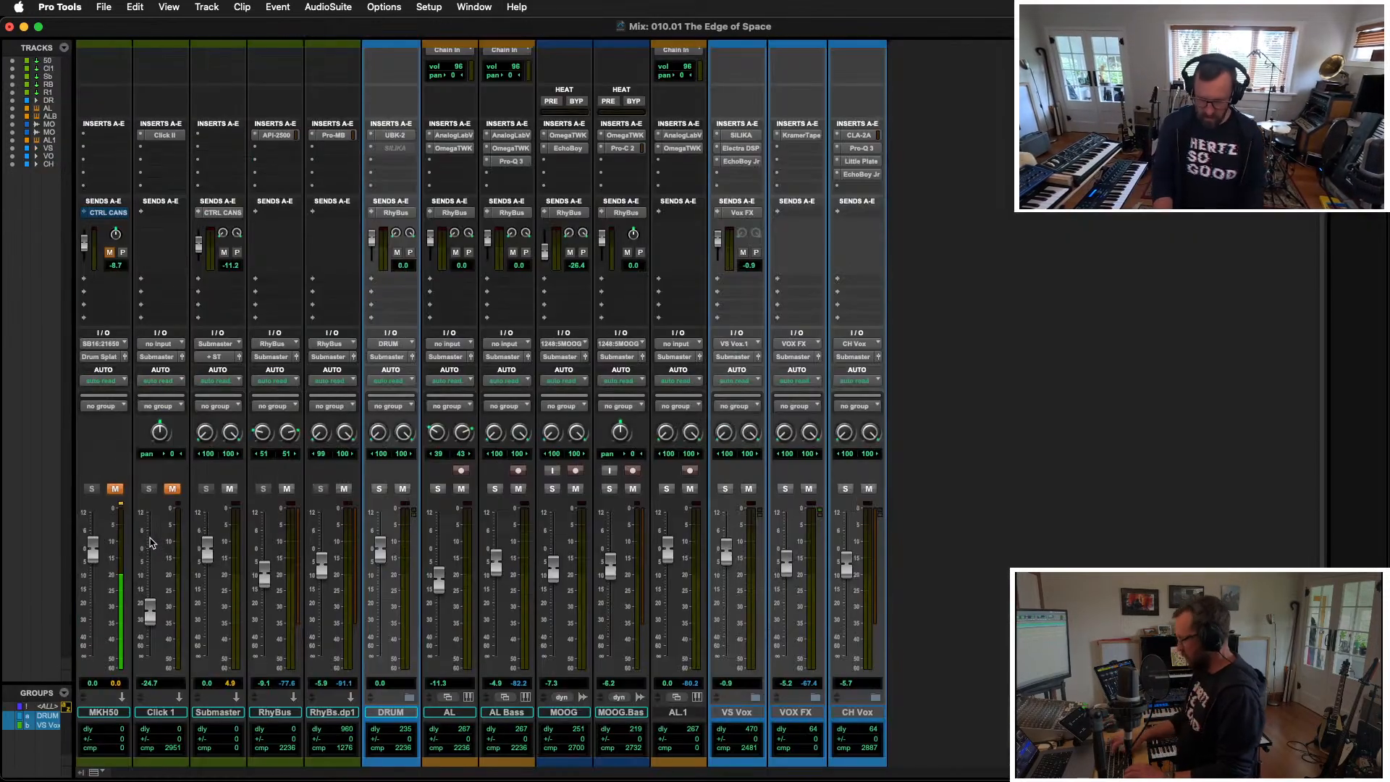
pyautogui.press('super+equal')
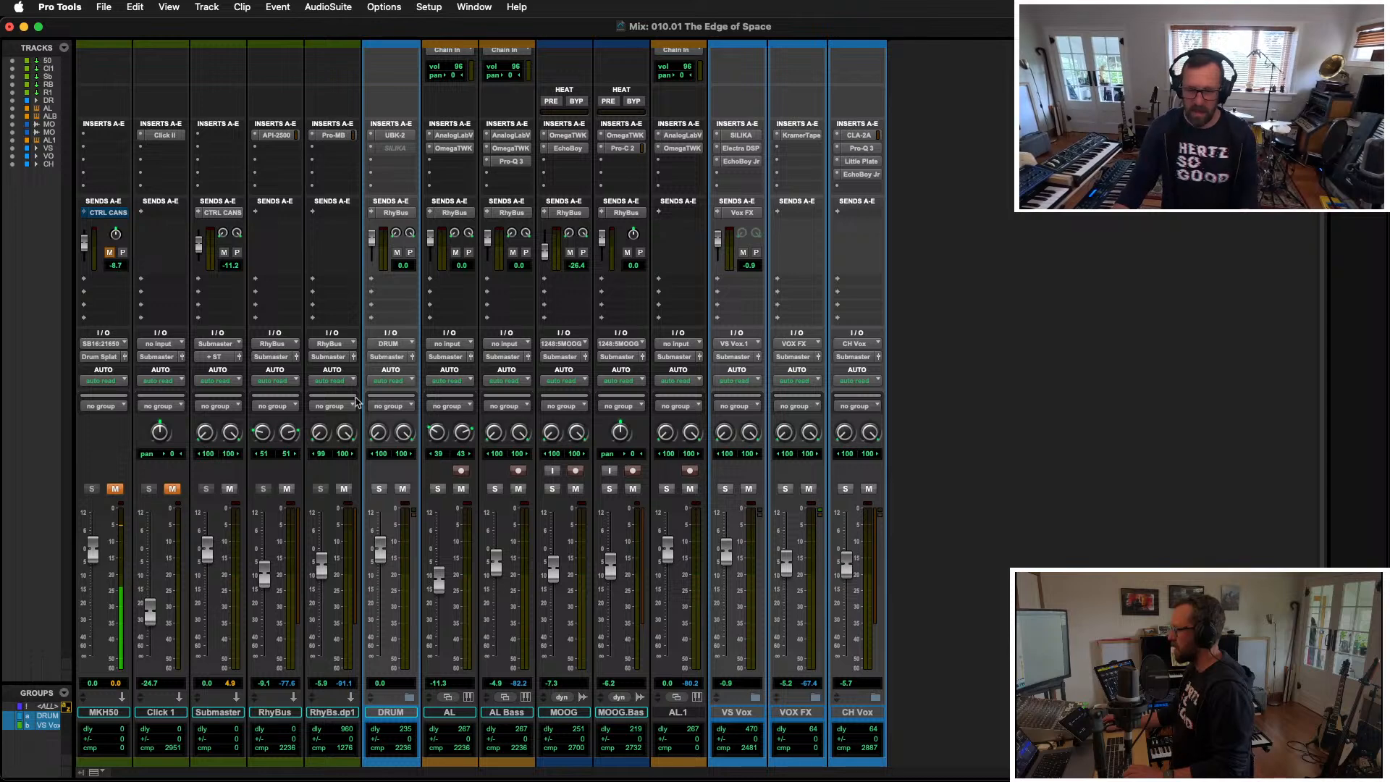
# Step: Open Analog Lab V on the AL.1 track and filter its presets by the Arpeggiated characteristic
pyautogui.click(683, 136)
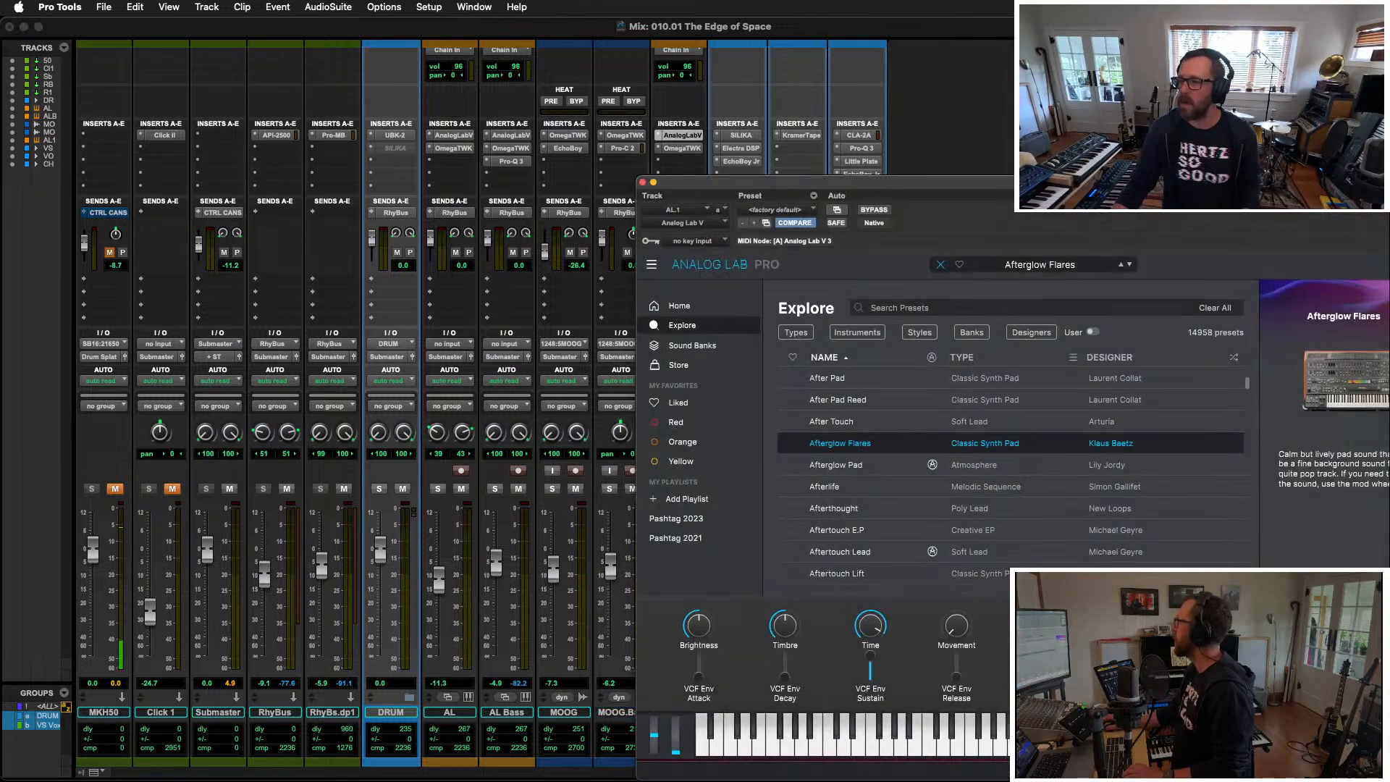
pyautogui.moveTo(1071, 186); pyautogui.dragTo(449, 106)
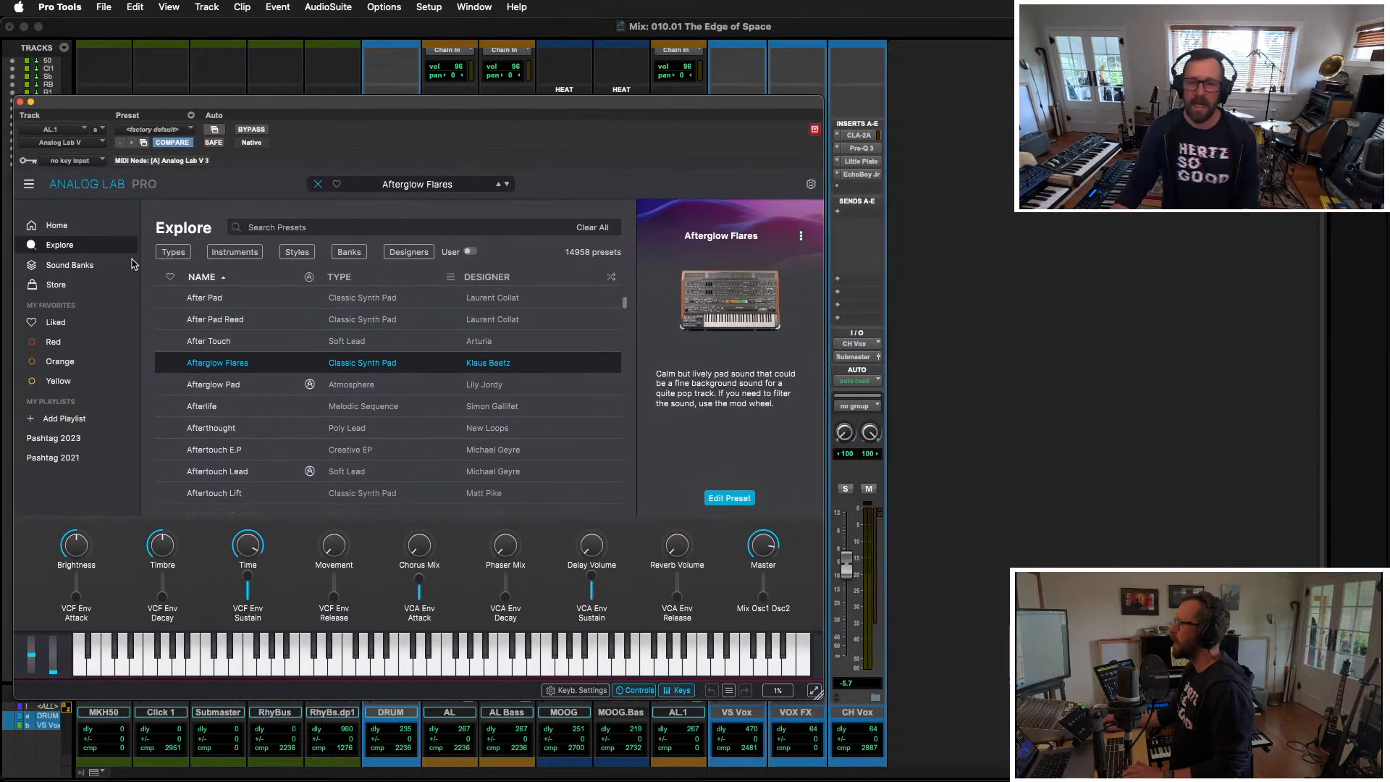
pyautogui.click(308, 252)
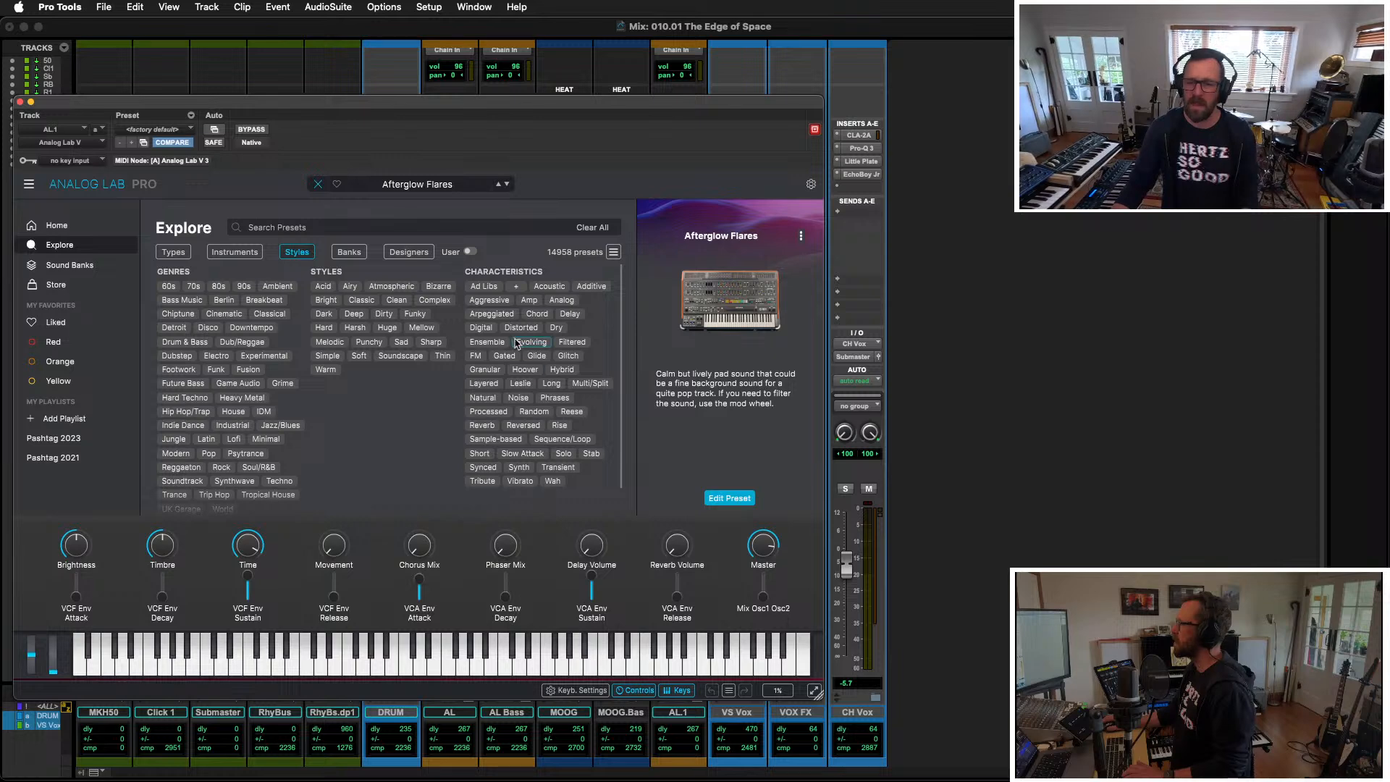
pyautogui.click(492, 313)
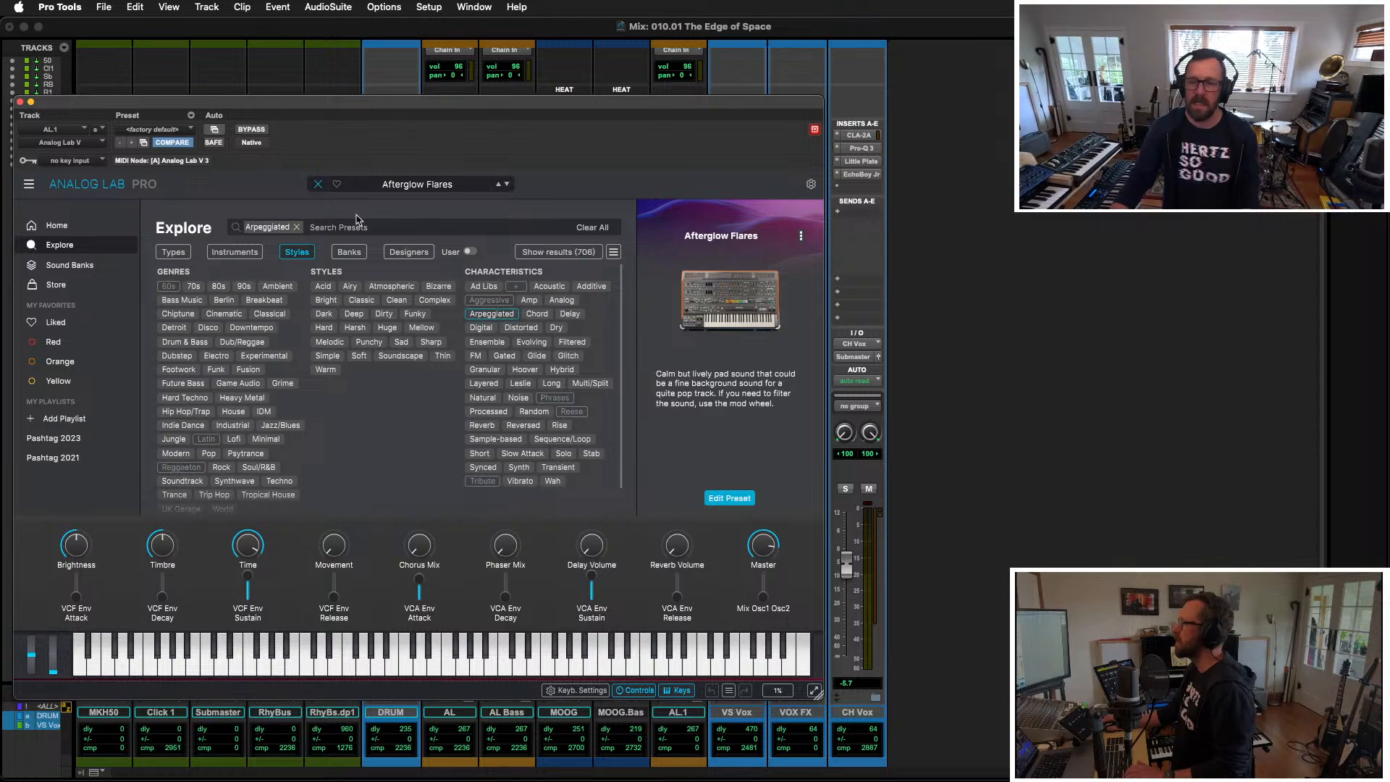
pyautogui.click(585, 254)
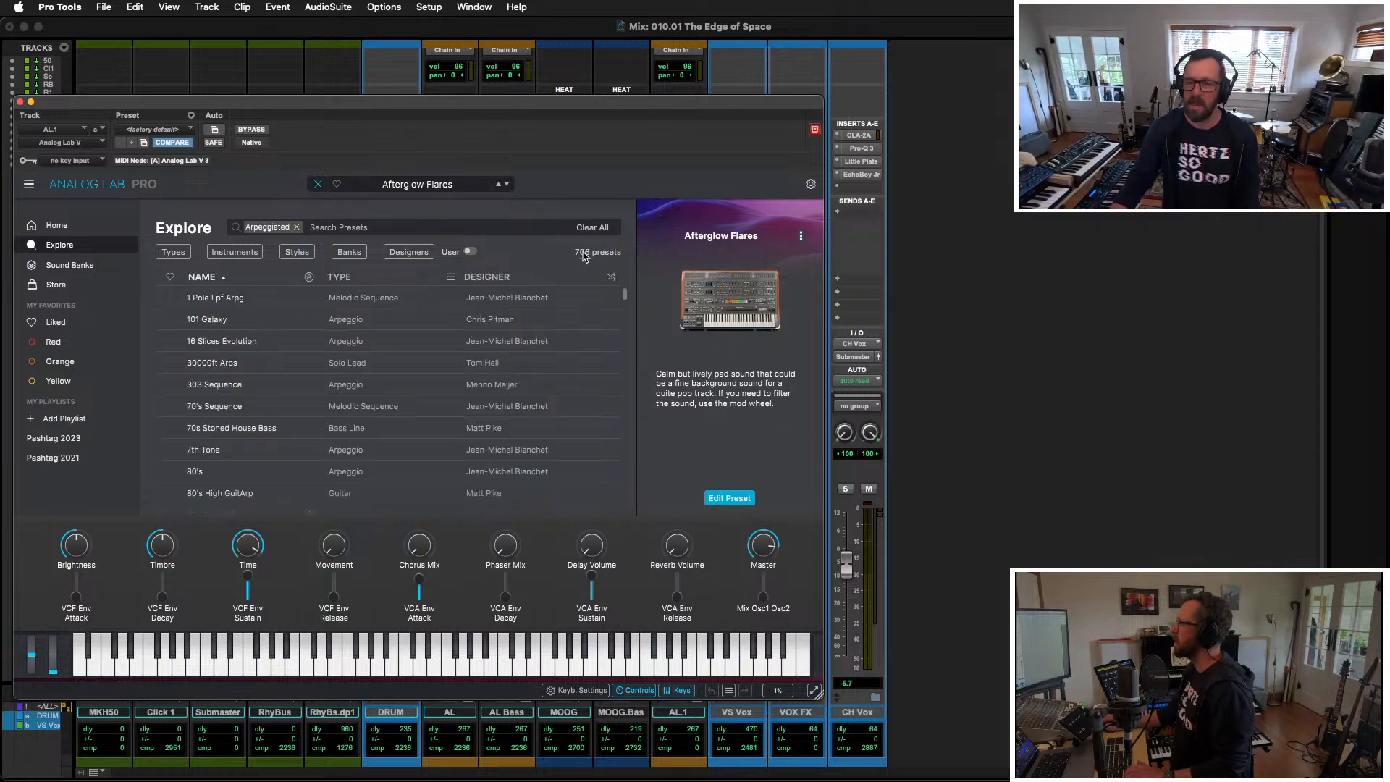
# Step: Audition the arpeggiated presets one after another from Mad Hatter Serves Tea, load Meditation on AL.1, and close Analog Lab
pyautogui.scroll(-10, 382, 398)
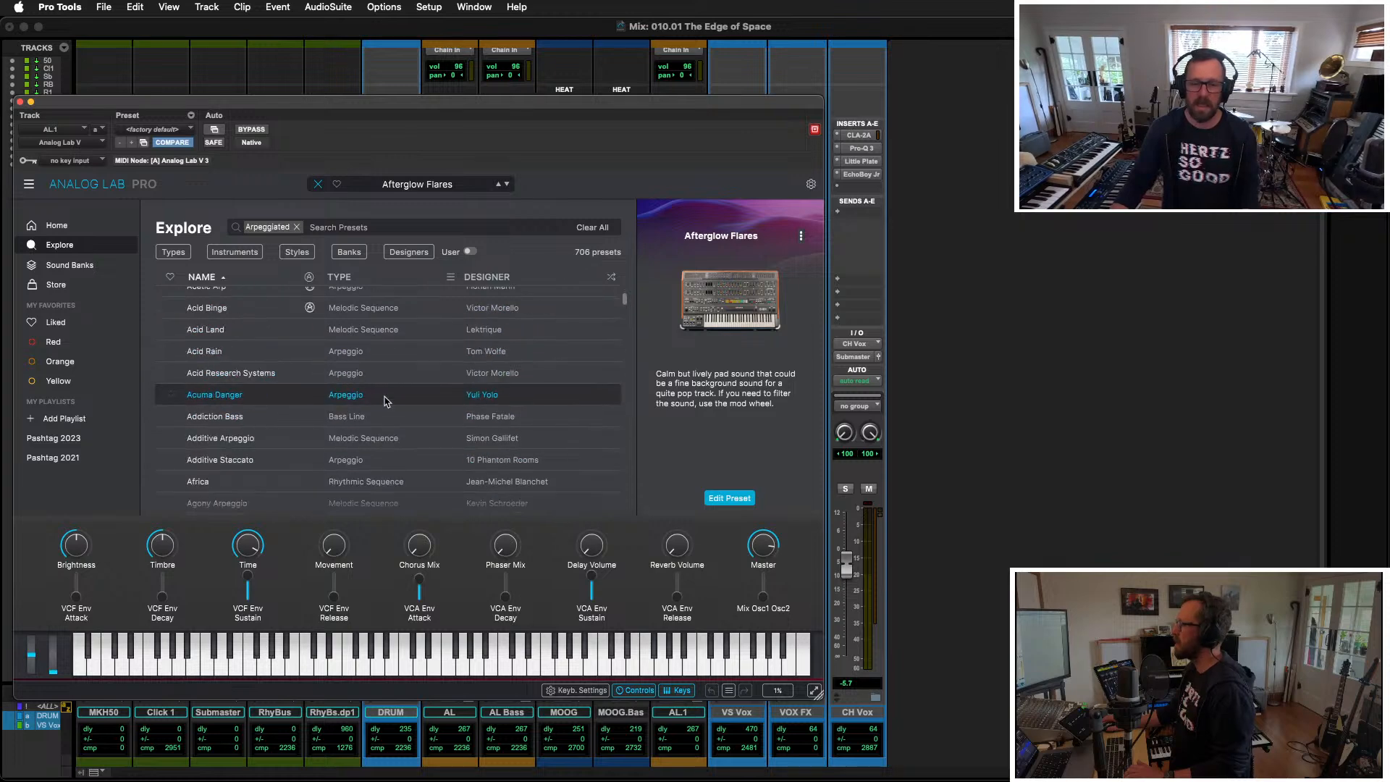
pyautogui.scroll(-15, 378, 398)
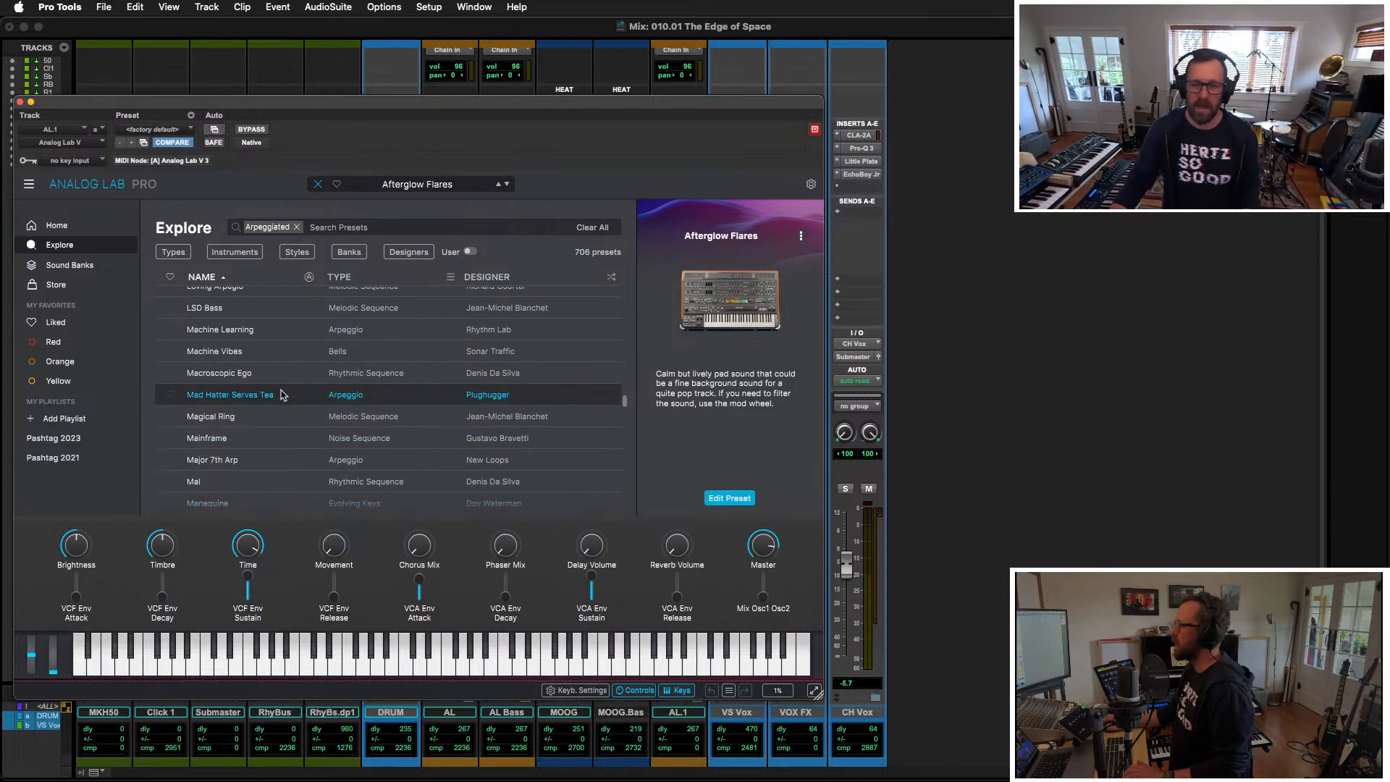
pyautogui.click(282, 395)
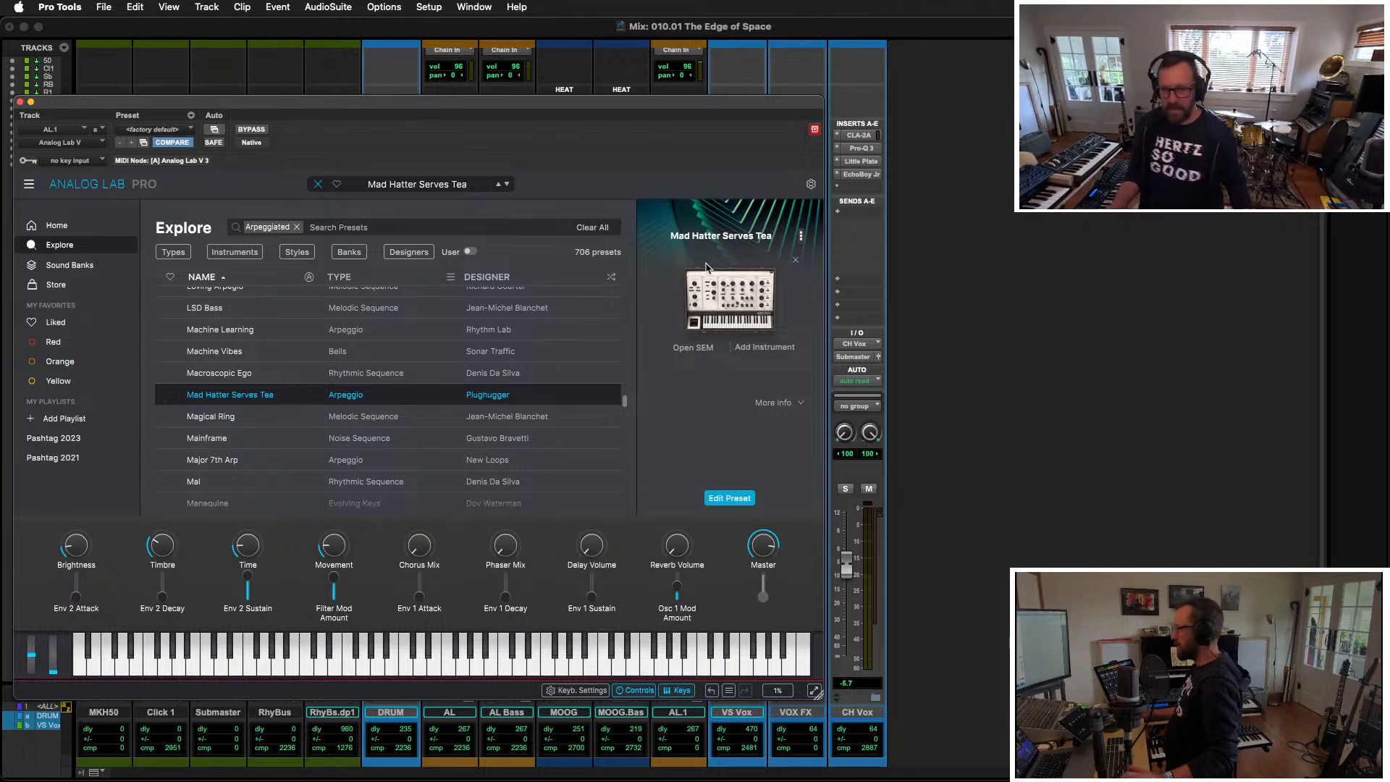
pyautogui.press('Down')
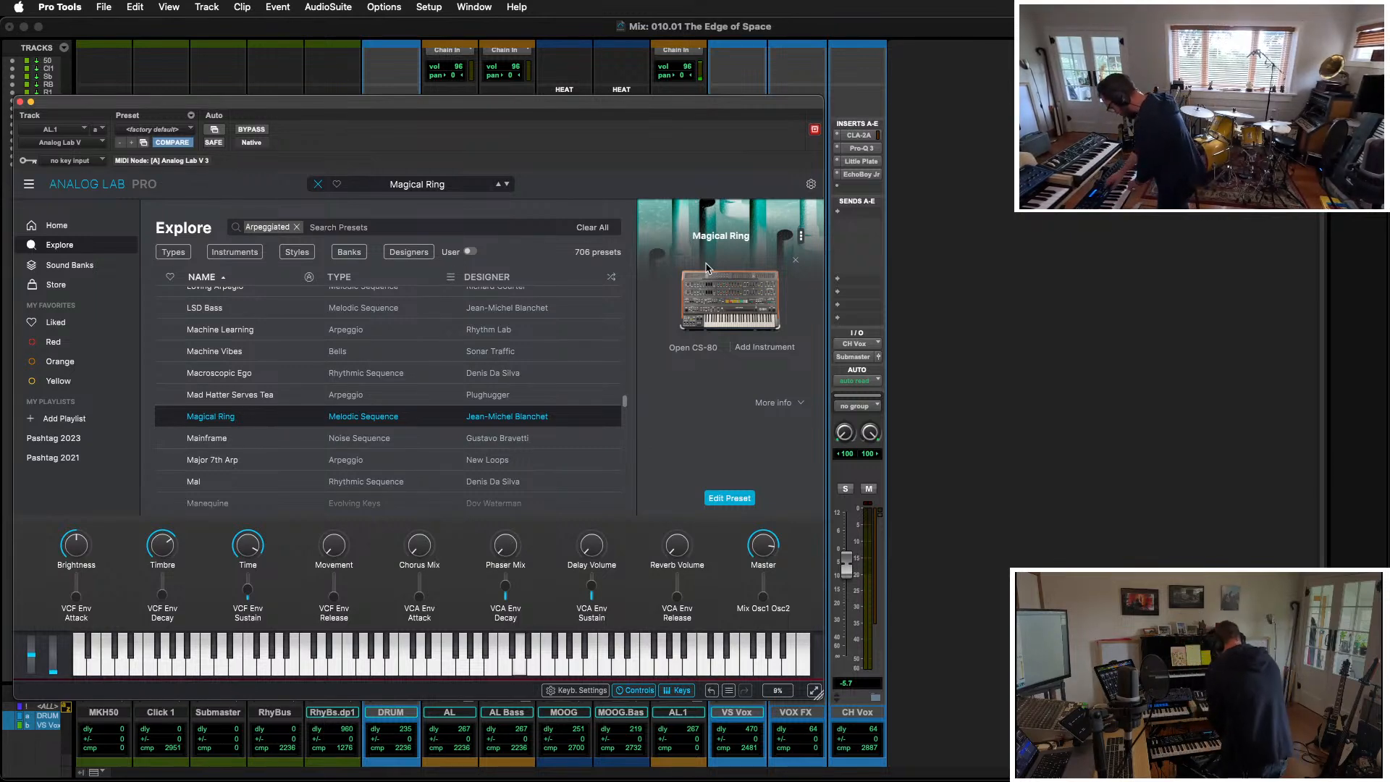
pyautogui.press('Down')
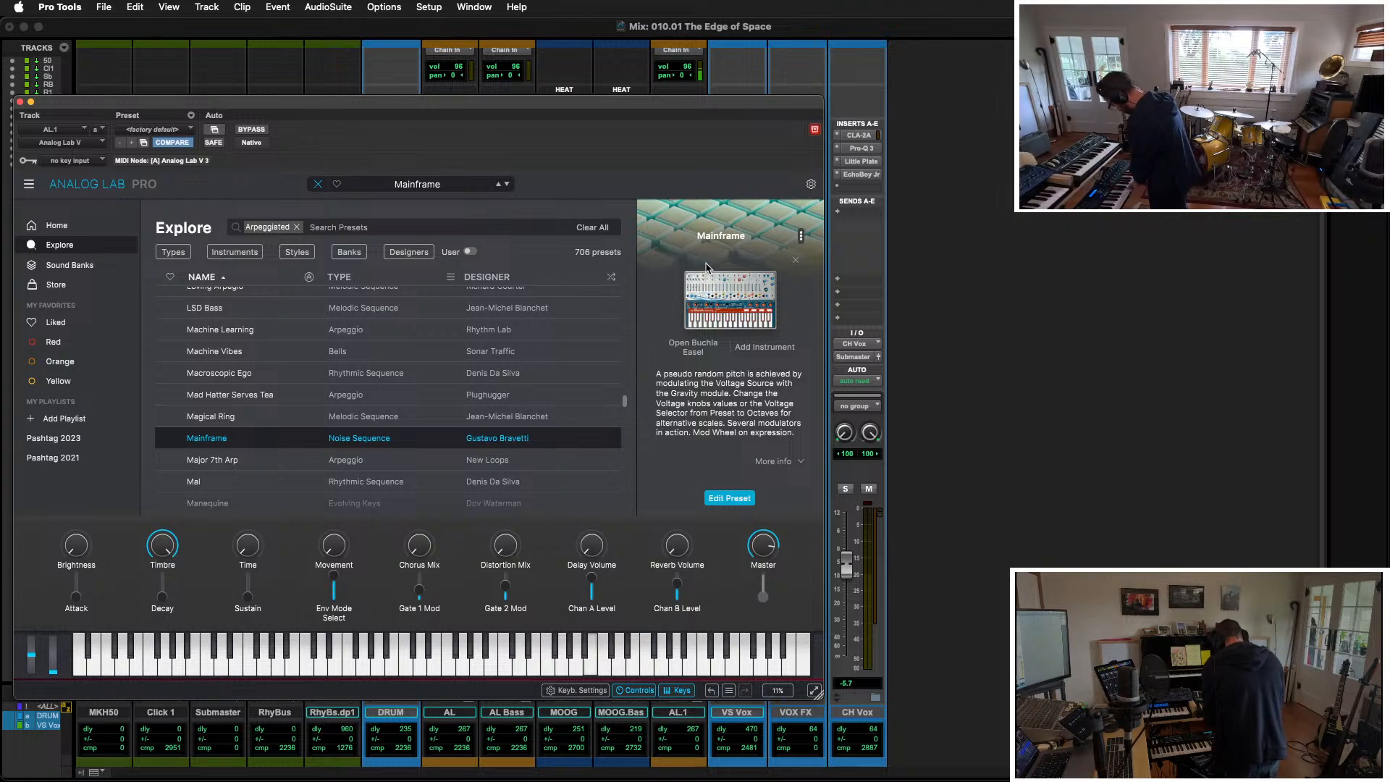
pyautogui.press('Down')
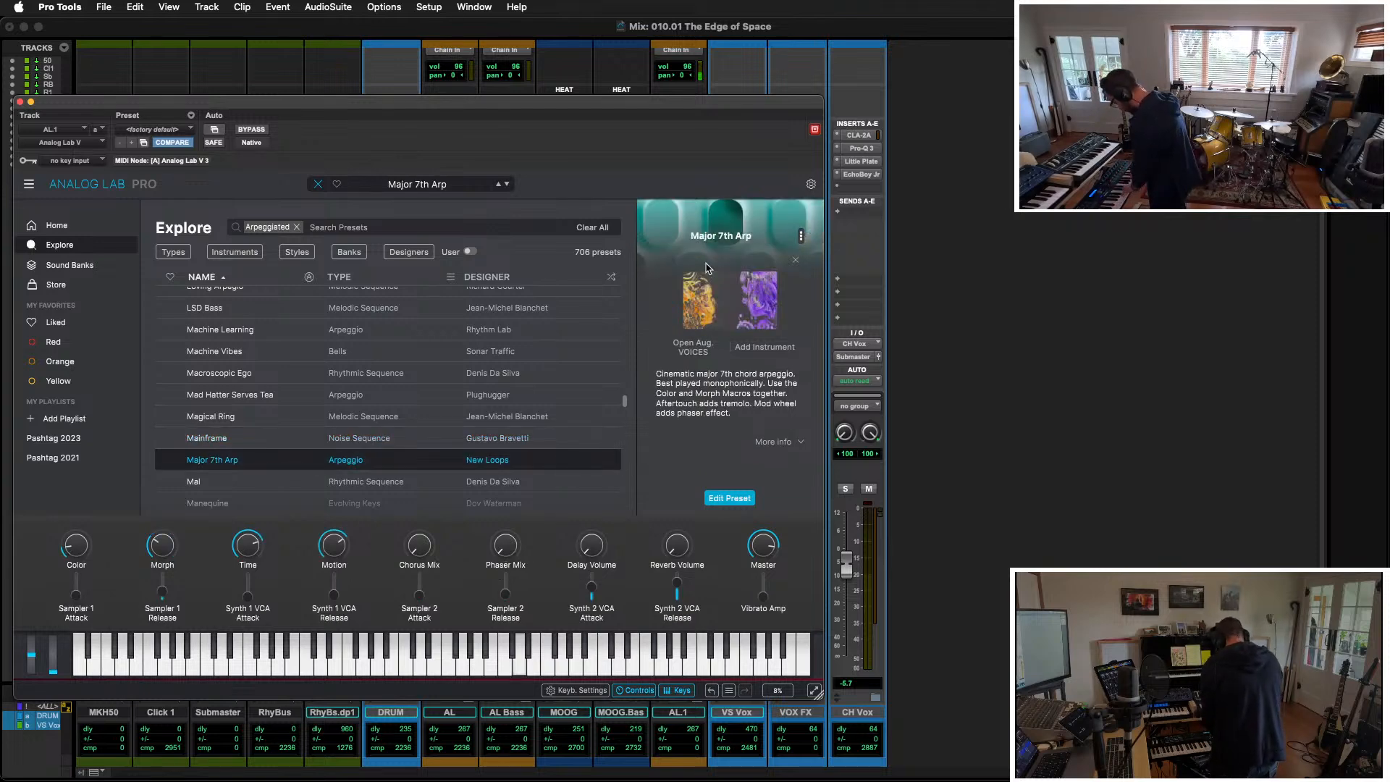
pyautogui.press('Down')
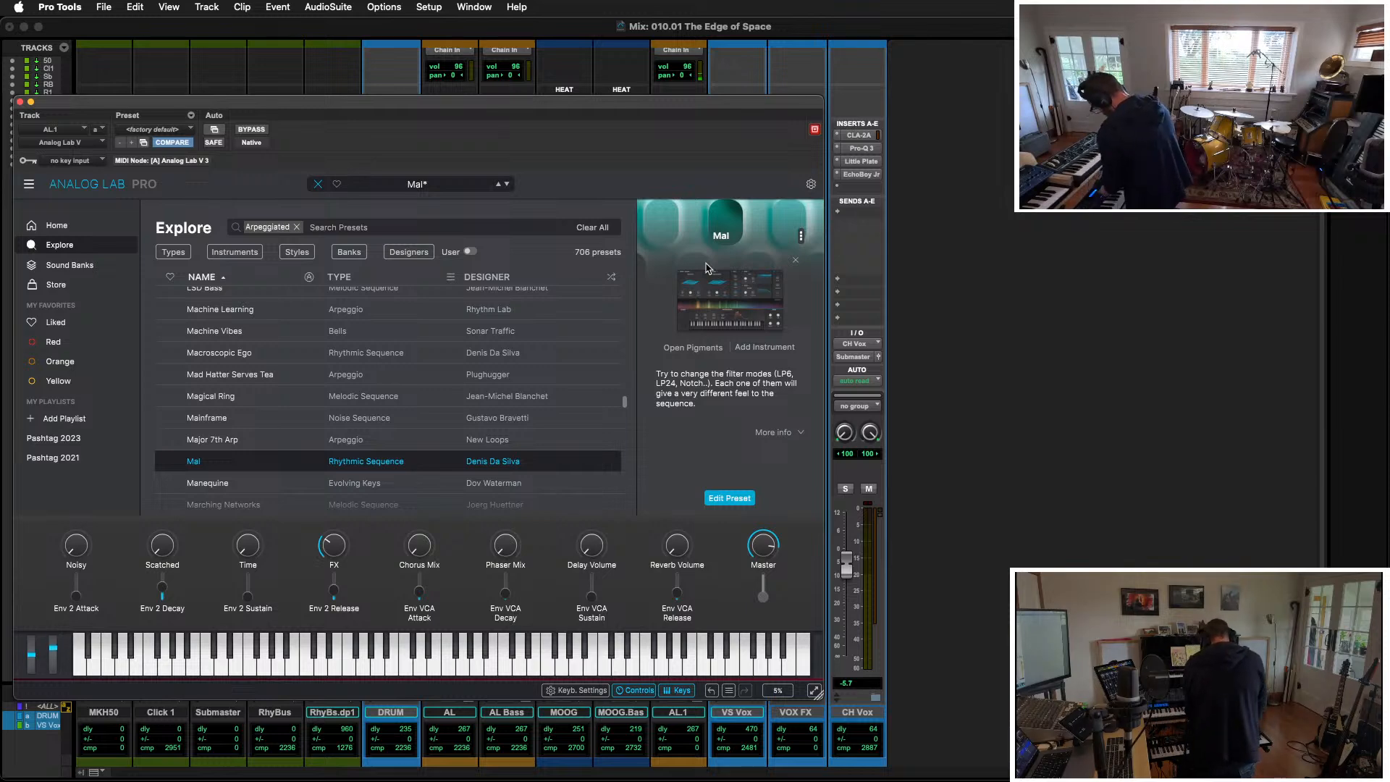
pyautogui.press('Down')
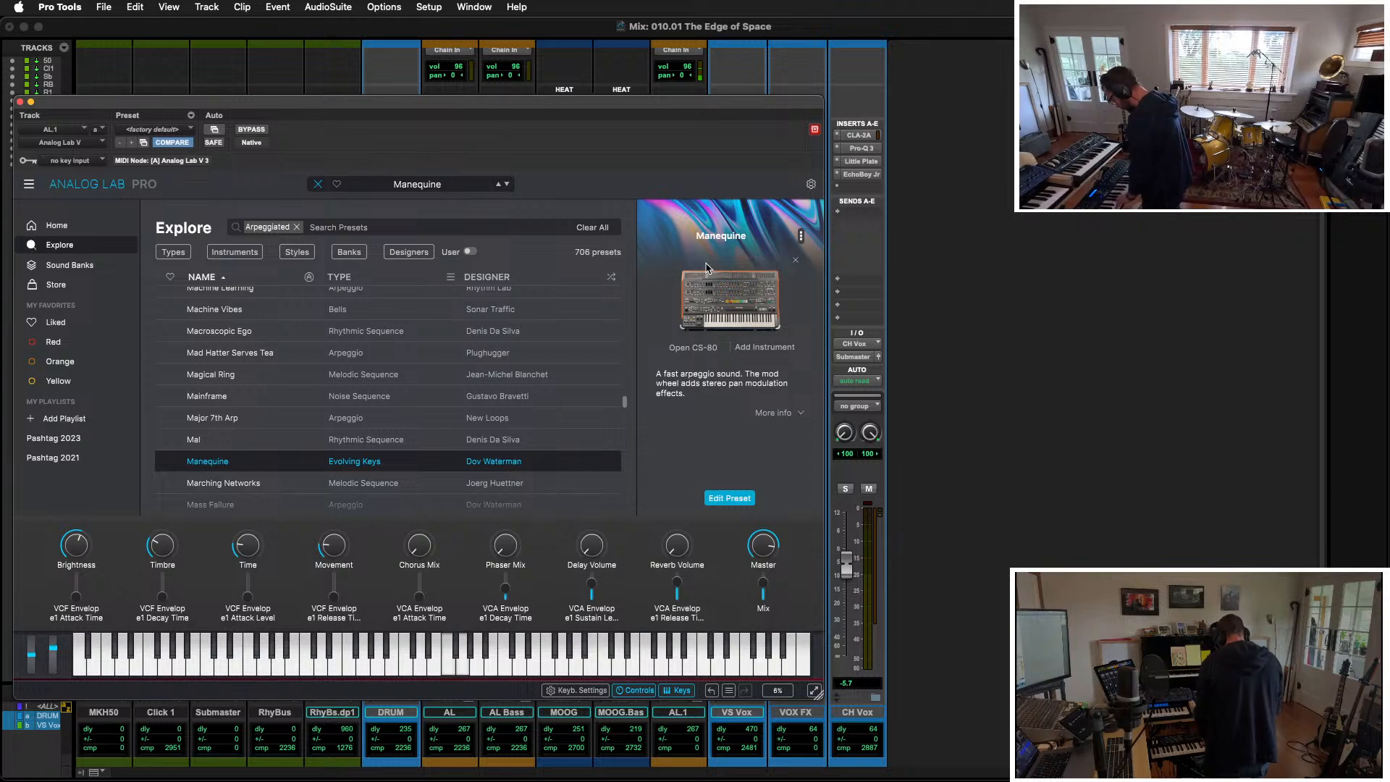
pyautogui.press('Down')
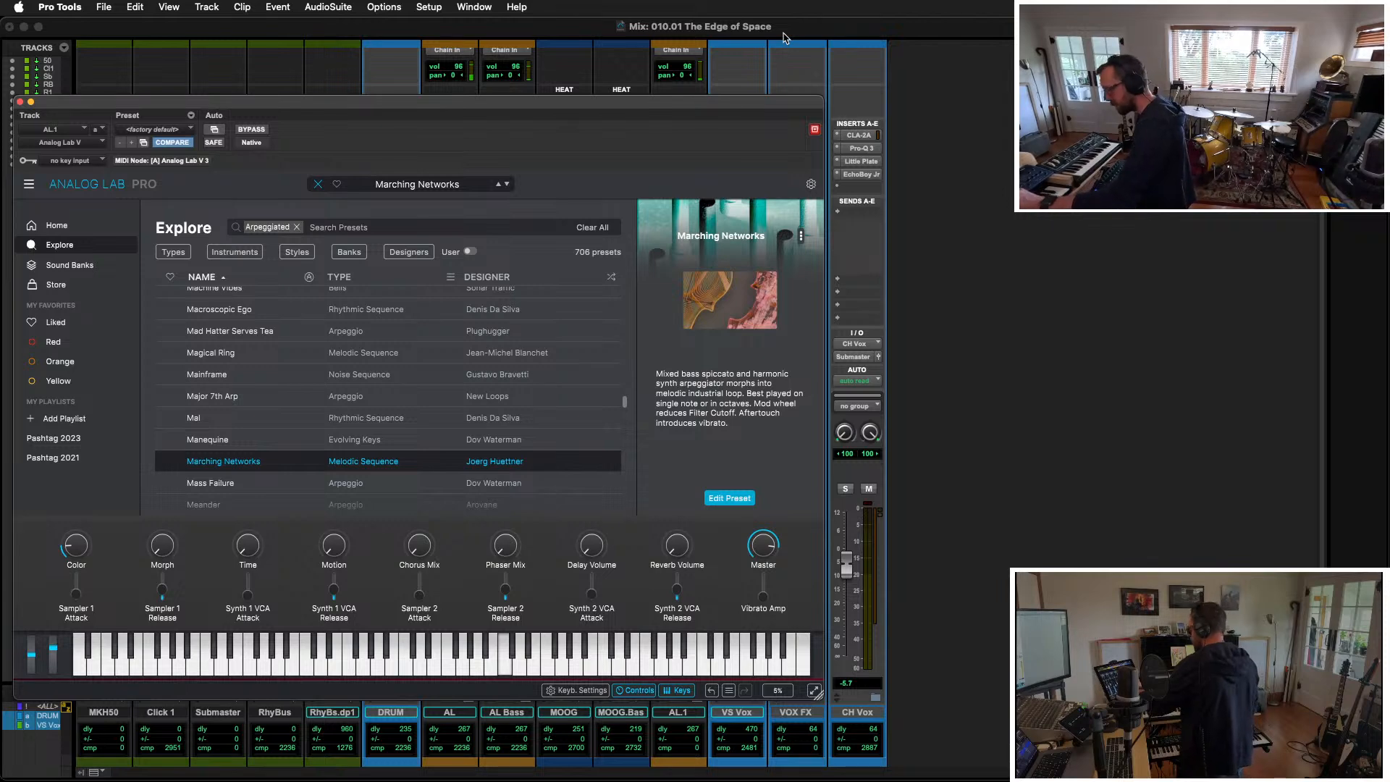
pyautogui.press('Down')
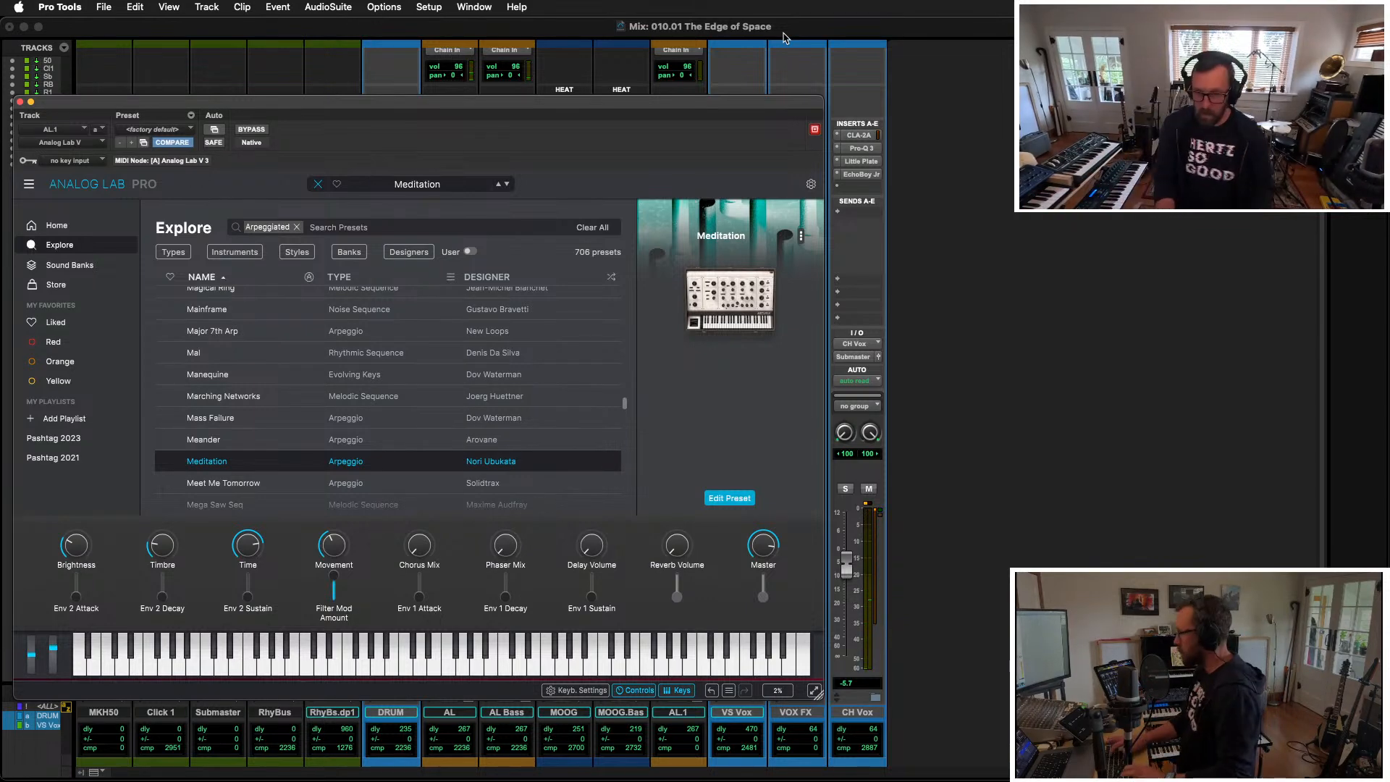
pyautogui.click(20, 103)
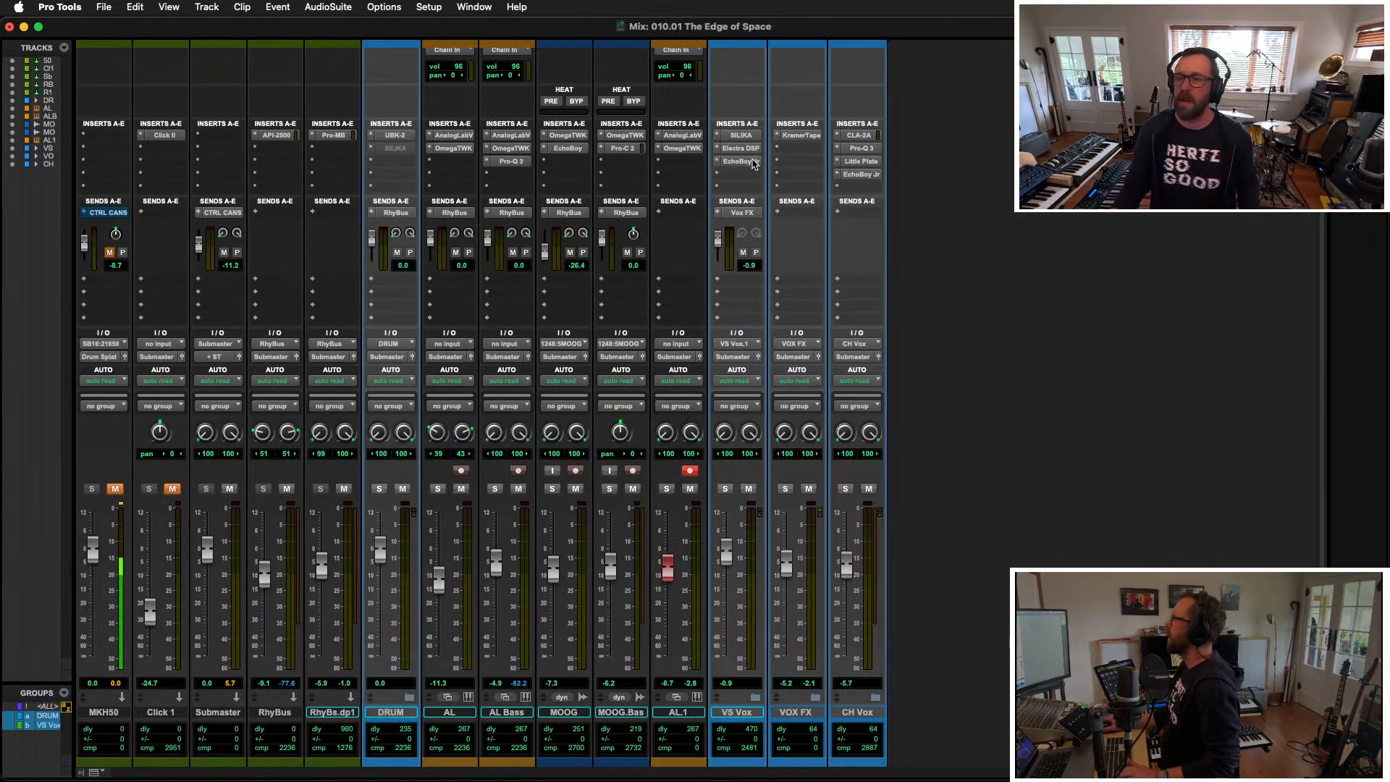
# Step: Insert FabFilter Pro-Q 3 on the third slot of AL.1 and create a 30 dB/oct Low Cut band
pyautogui.click(682, 161)
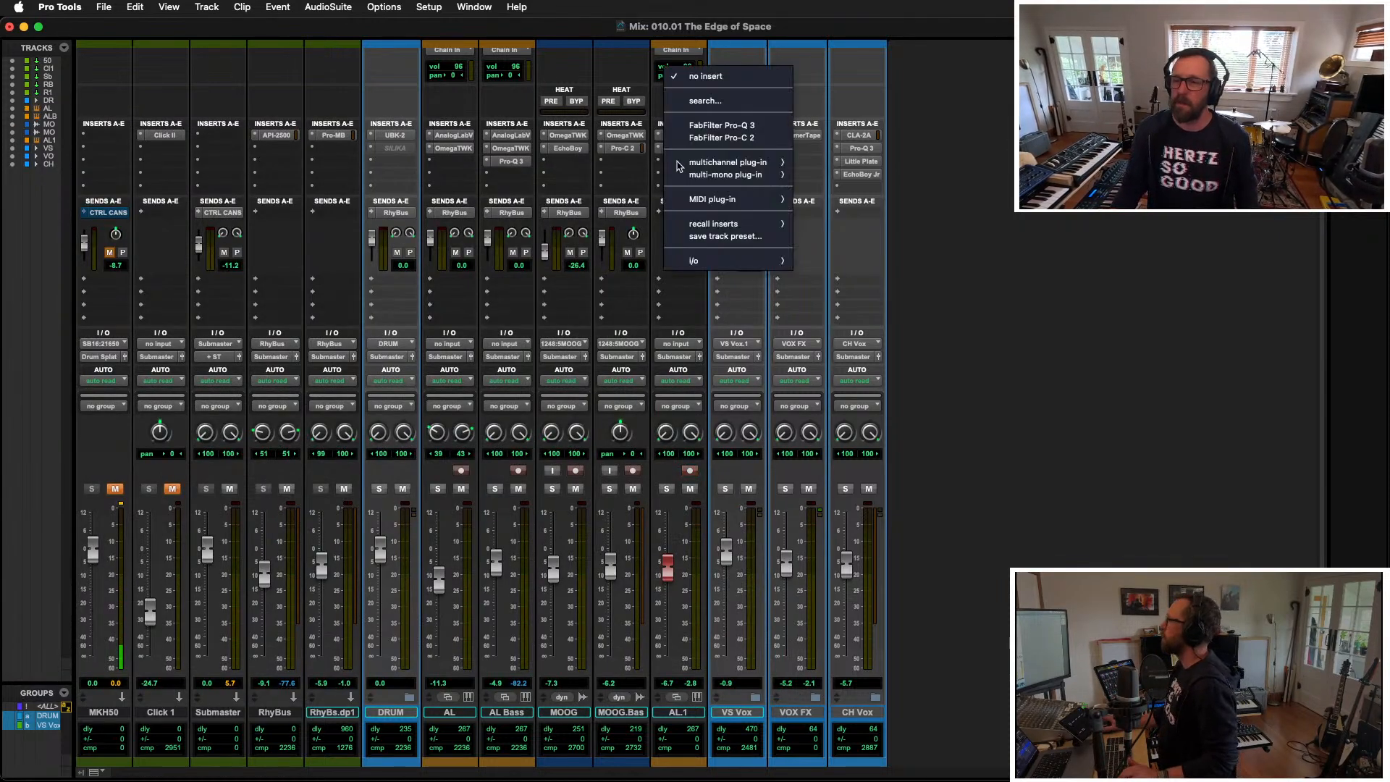
pyautogui.click(752, 127)
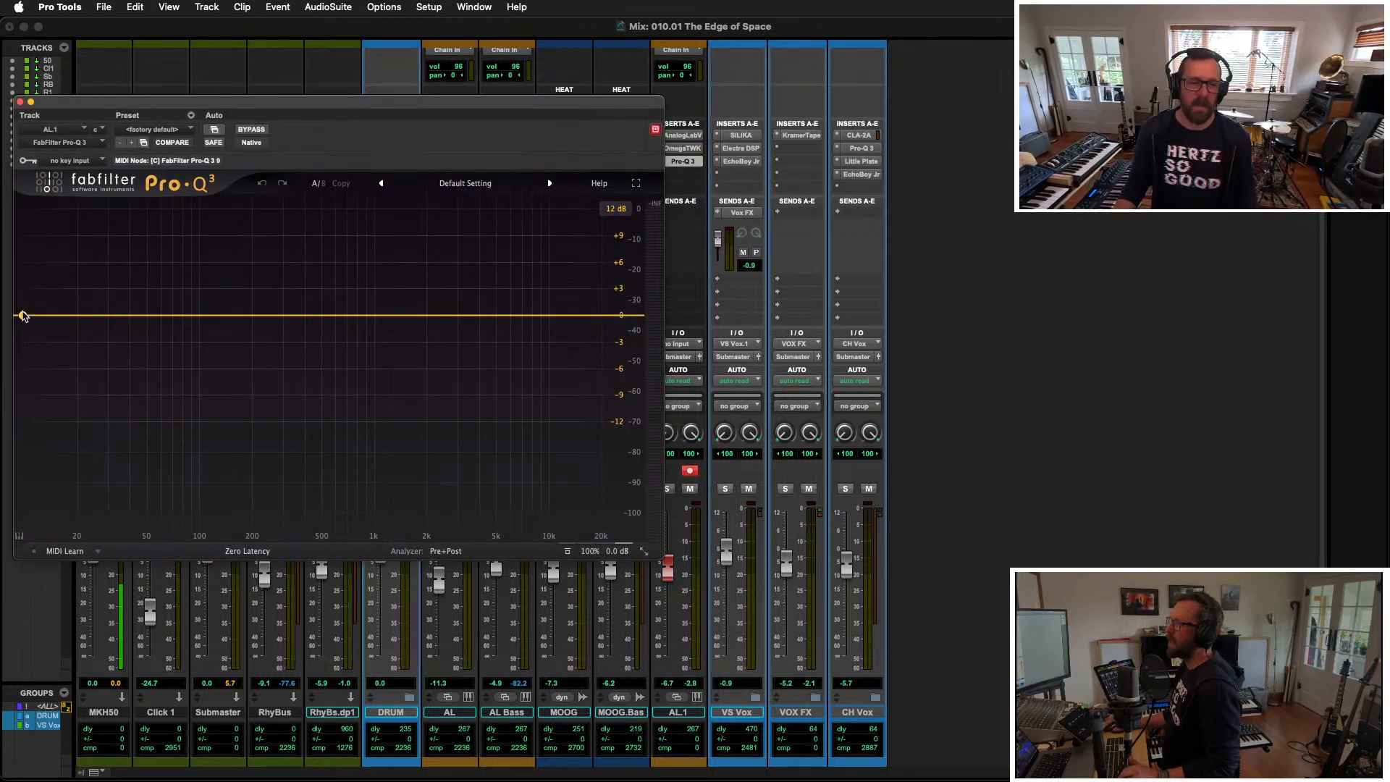
pyautogui.moveTo(22, 316); pyautogui.dragTo(70, 370)
pyautogui.click(59, 506)
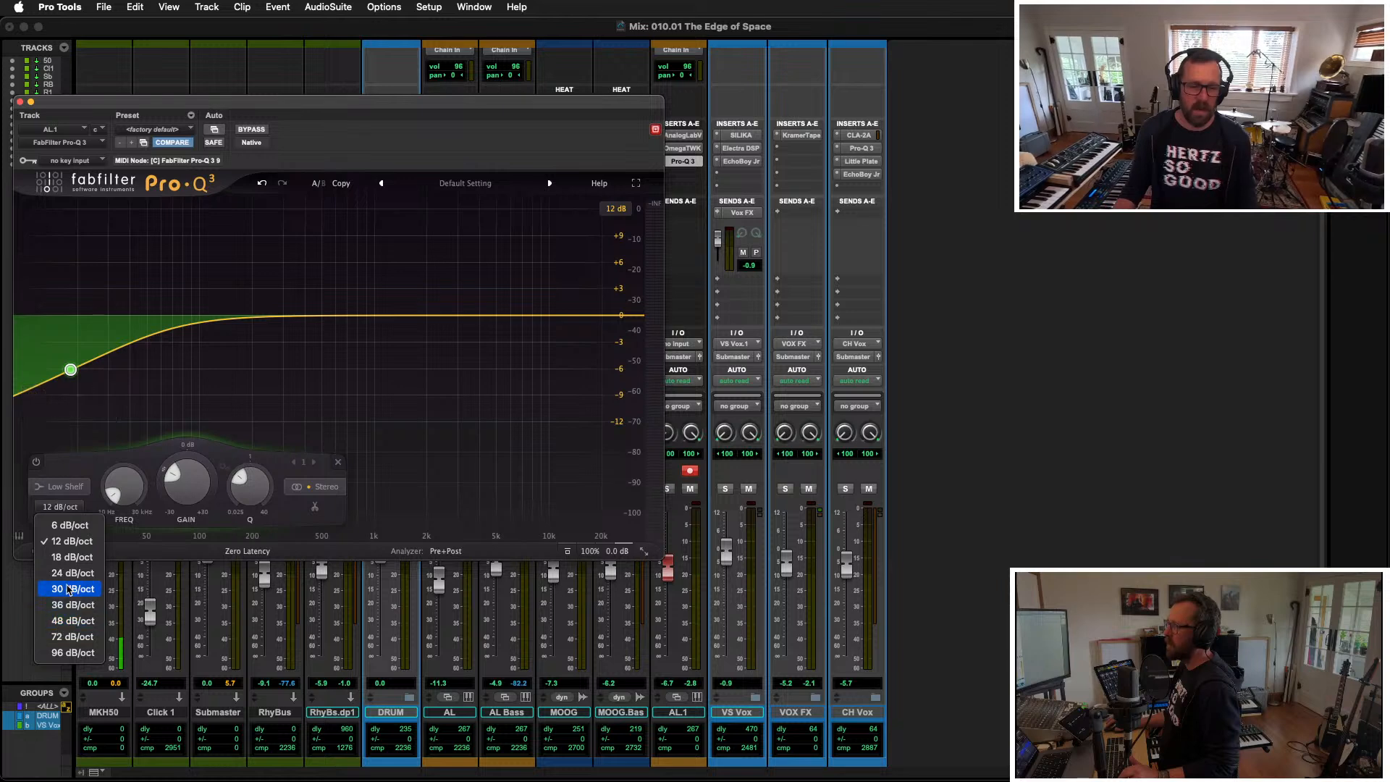
pyautogui.click(69, 588)
pyautogui.click(67, 486)
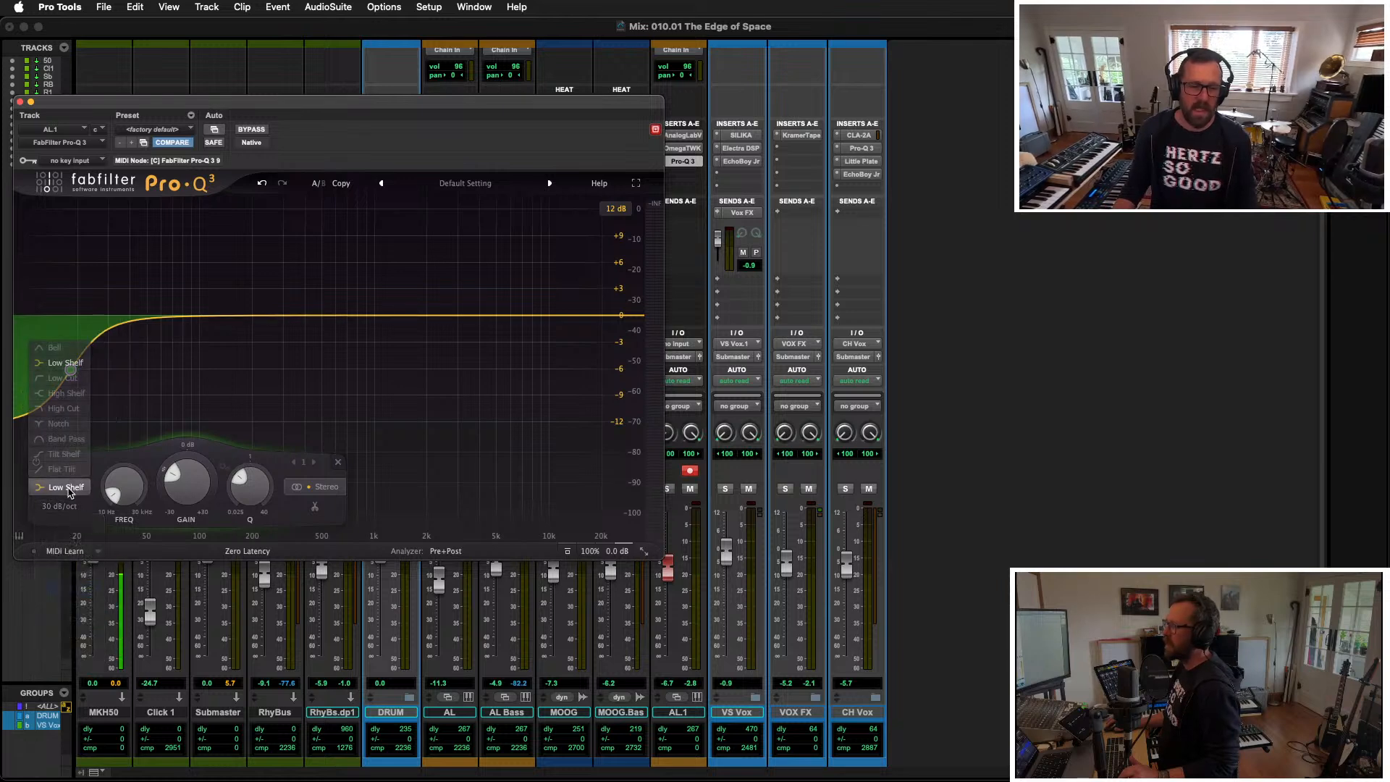
pyautogui.click(69, 377)
# Step: Raise the low cut frequency on AL.1 to slightly above 500 Hz and close Pro-Q 3
pyautogui.moveTo(70, 402); pyautogui.dragTo(213, 407)
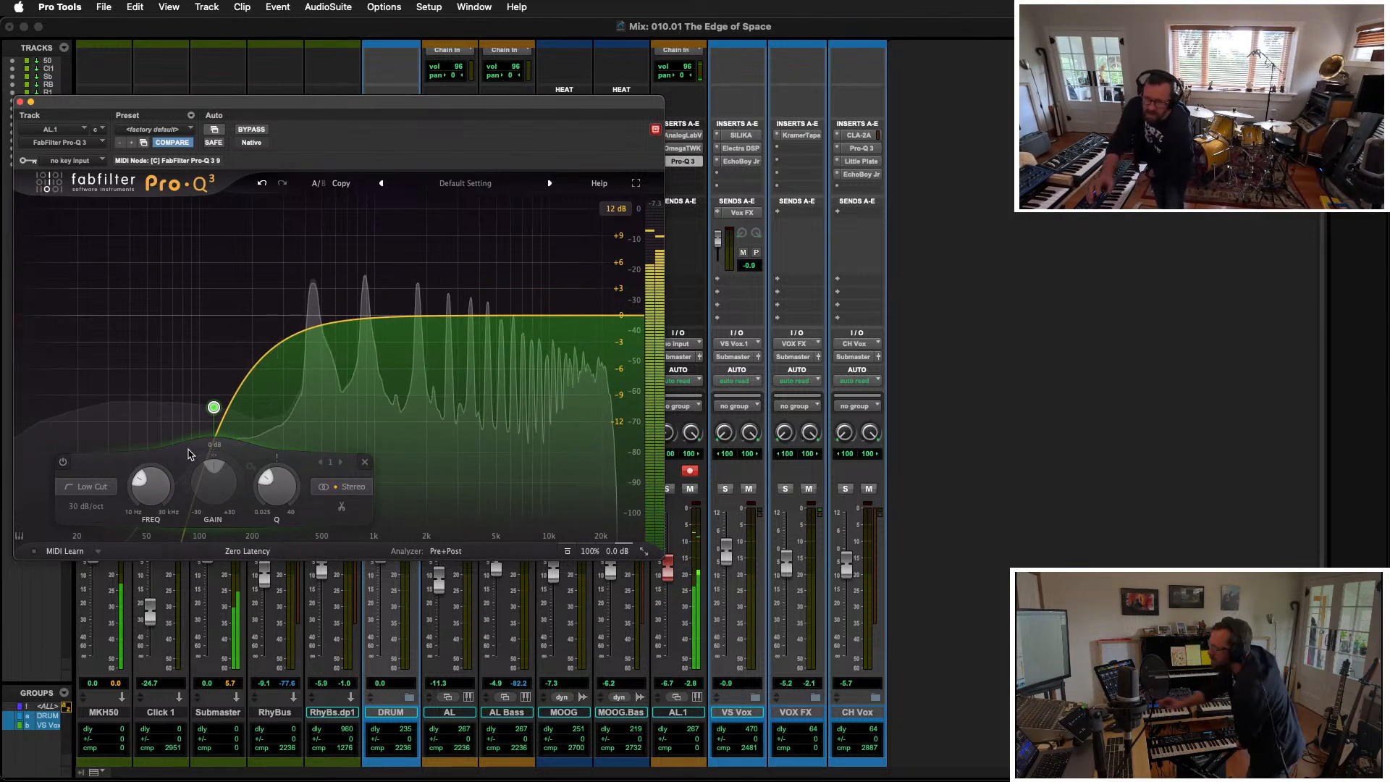
pyautogui.moveTo(214, 406); pyautogui.dragTo(326, 418)
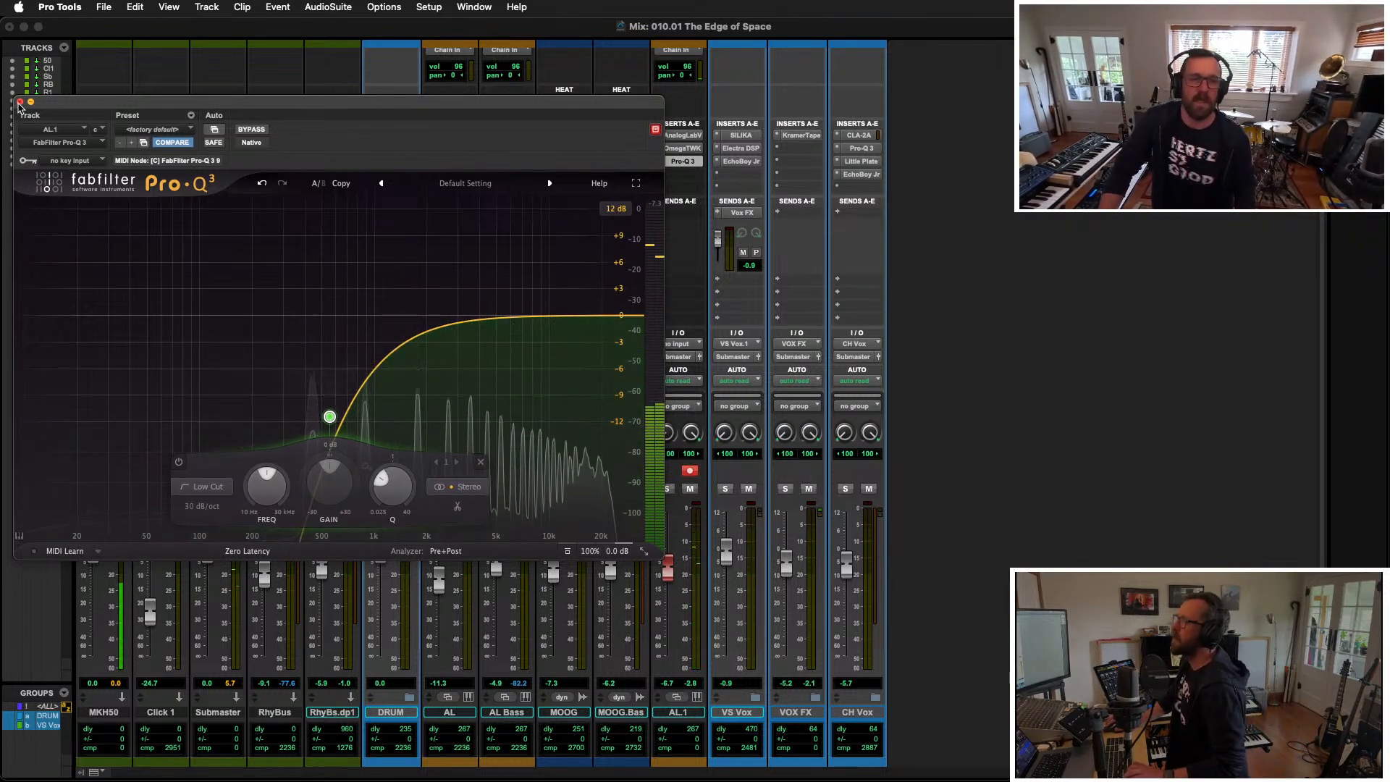
pyautogui.press('super+w')
# Step: Record the arpeggio part on AL.1 in the Edit window from bar 15, restarting the take once, through the second chorus
pyautogui.press('super+equal')
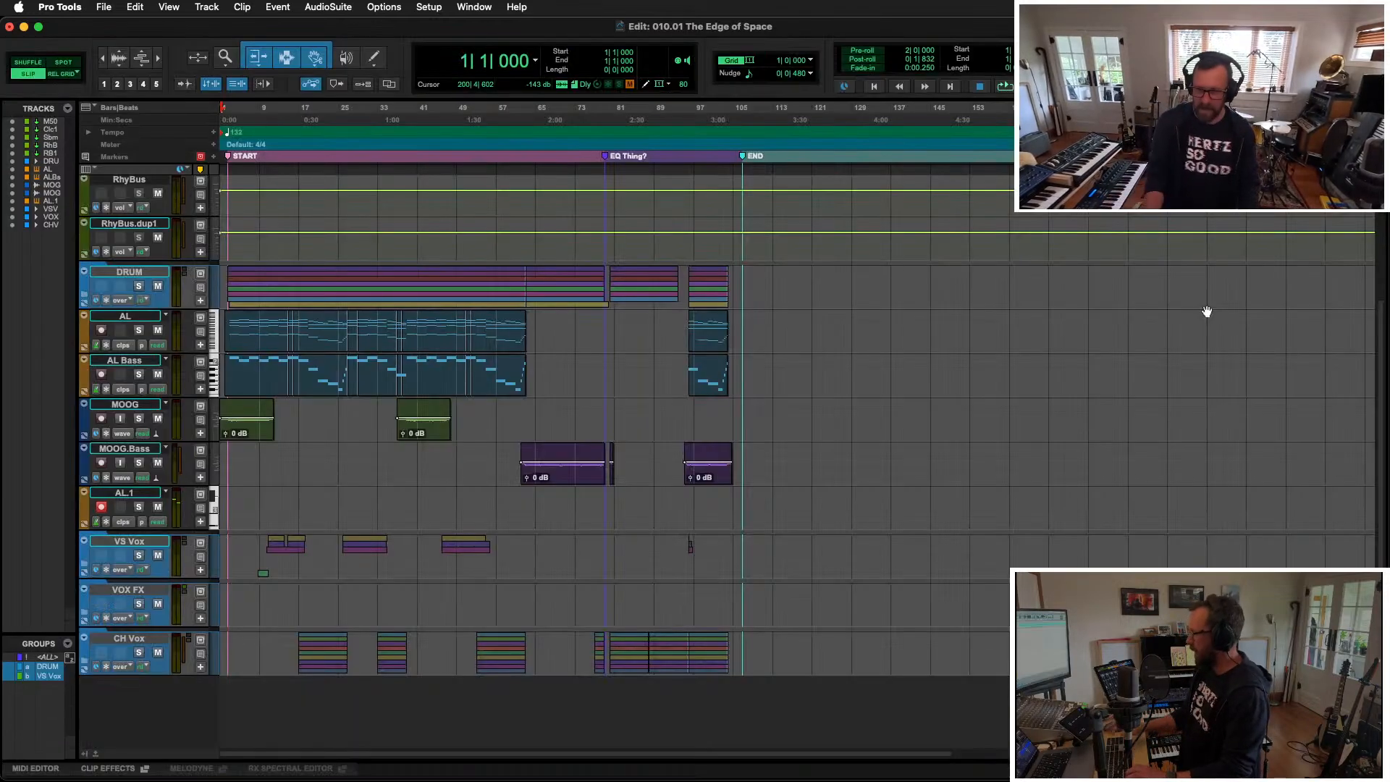
pyautogui.click(289, 648)
pyautogui.press('super+space')
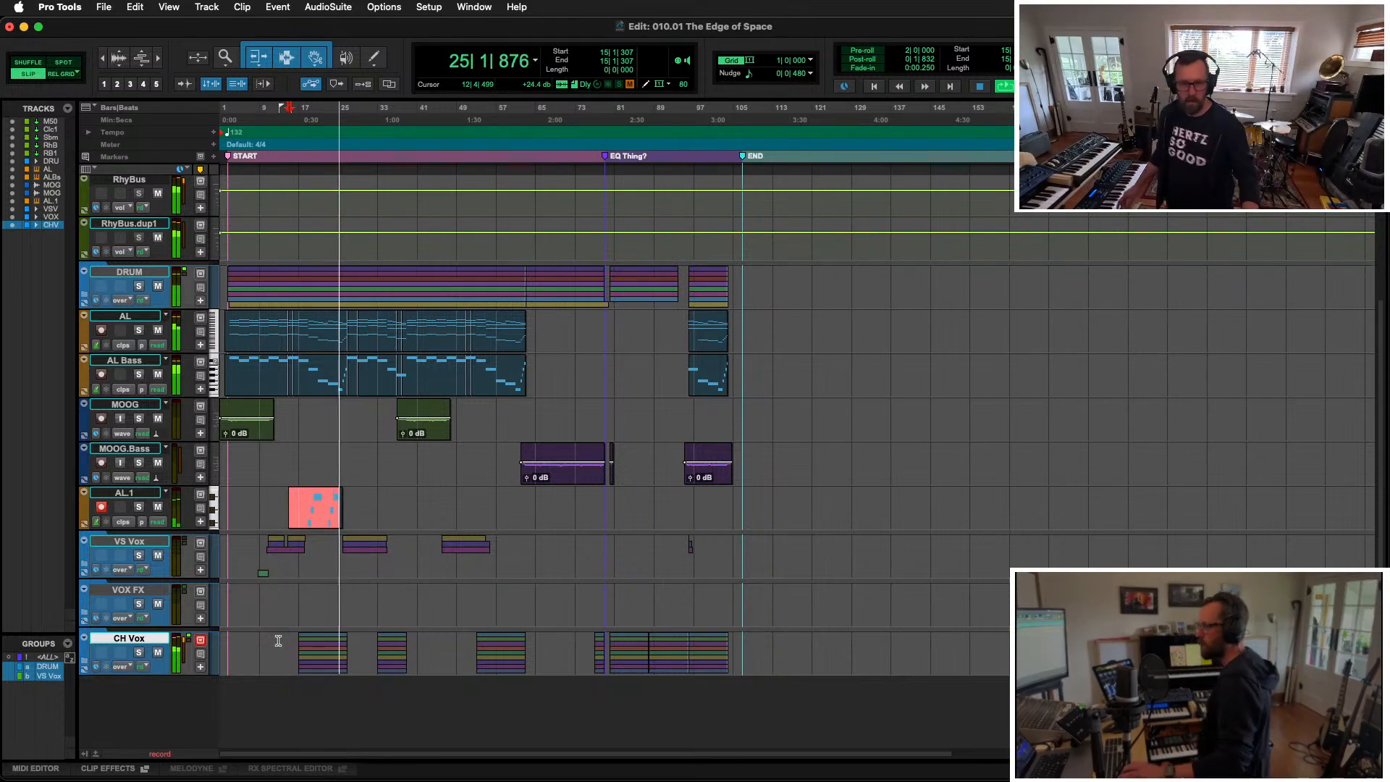
pyautogui.press('super+period')
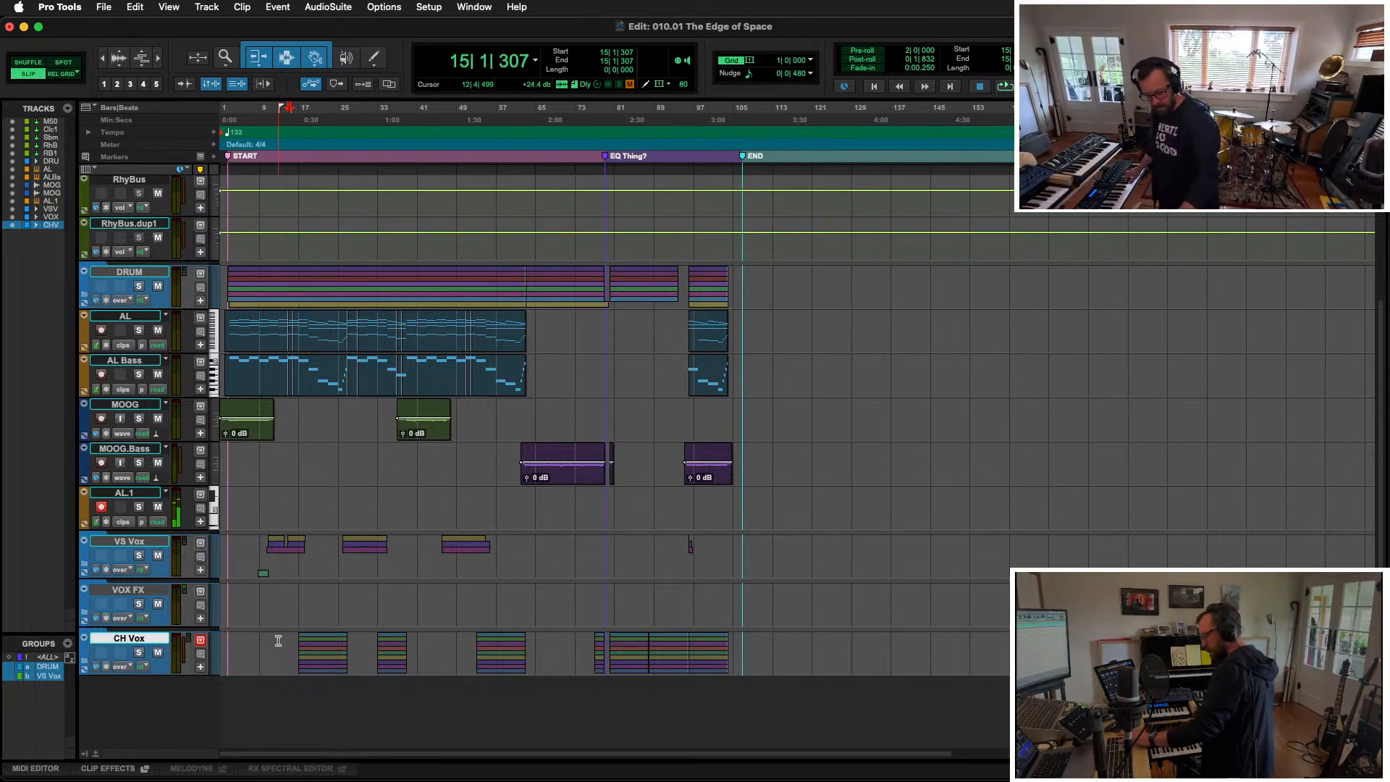
pyautogui.press('super+space')
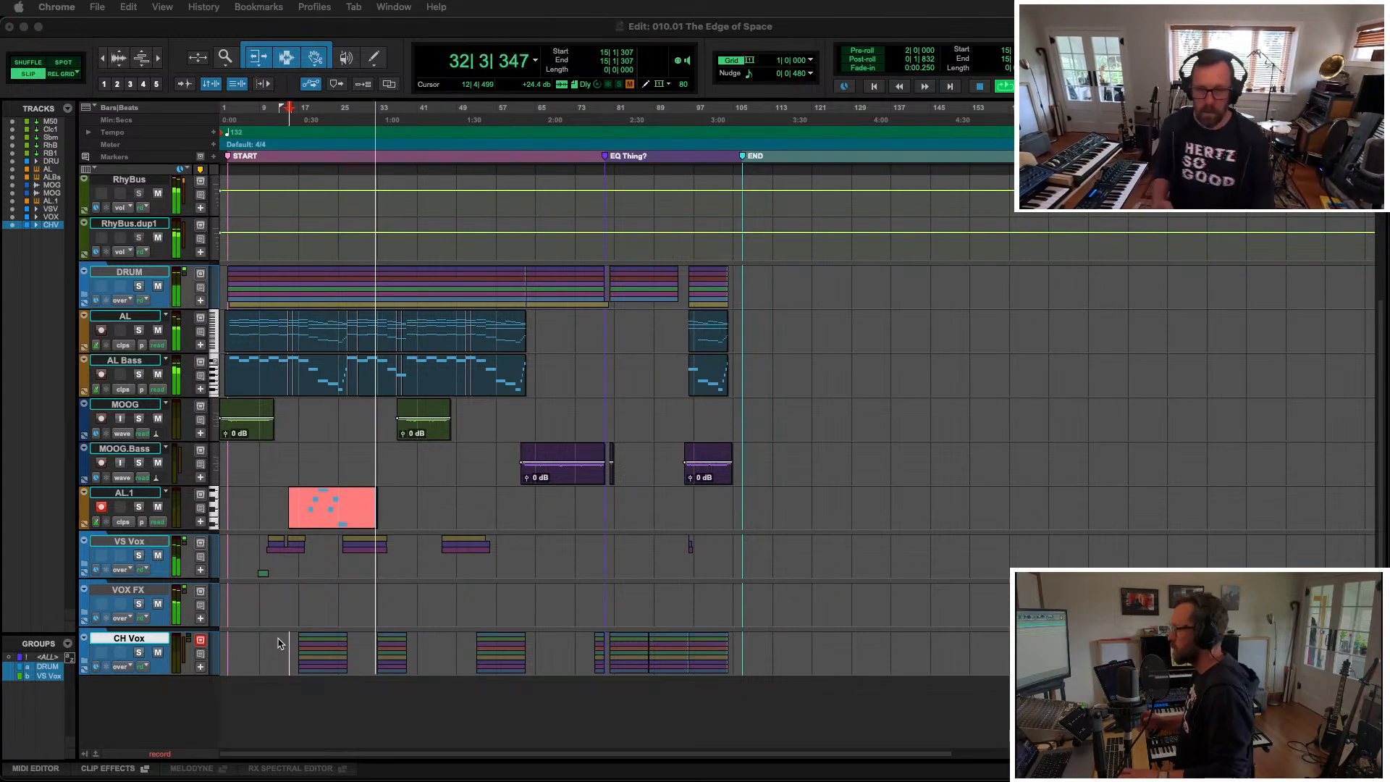
pyautogui.click(279, 644)
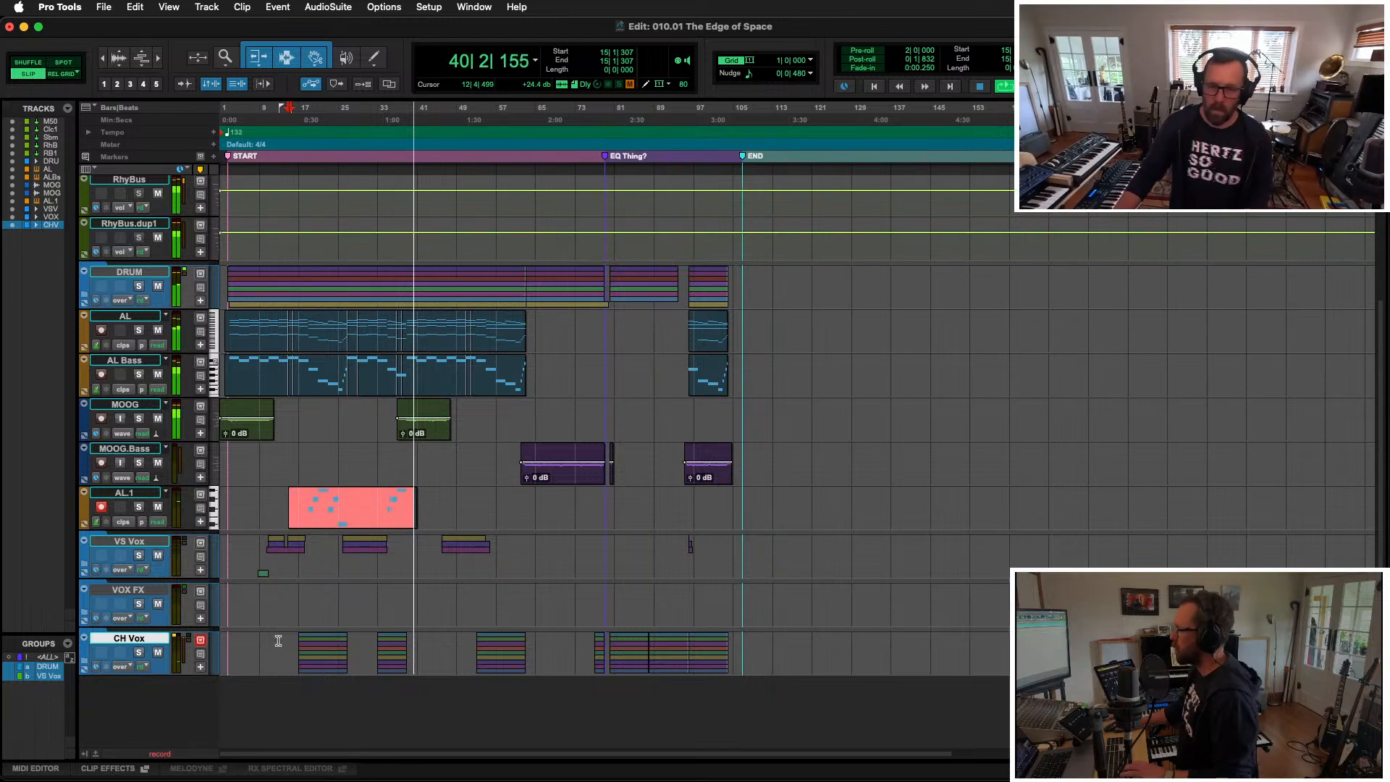
pyautogui.press('space')
# Step: Record another arpeggio pass on AL.1 from bar 52, at the start of the third chorus
pyautogui.click(474, 640)
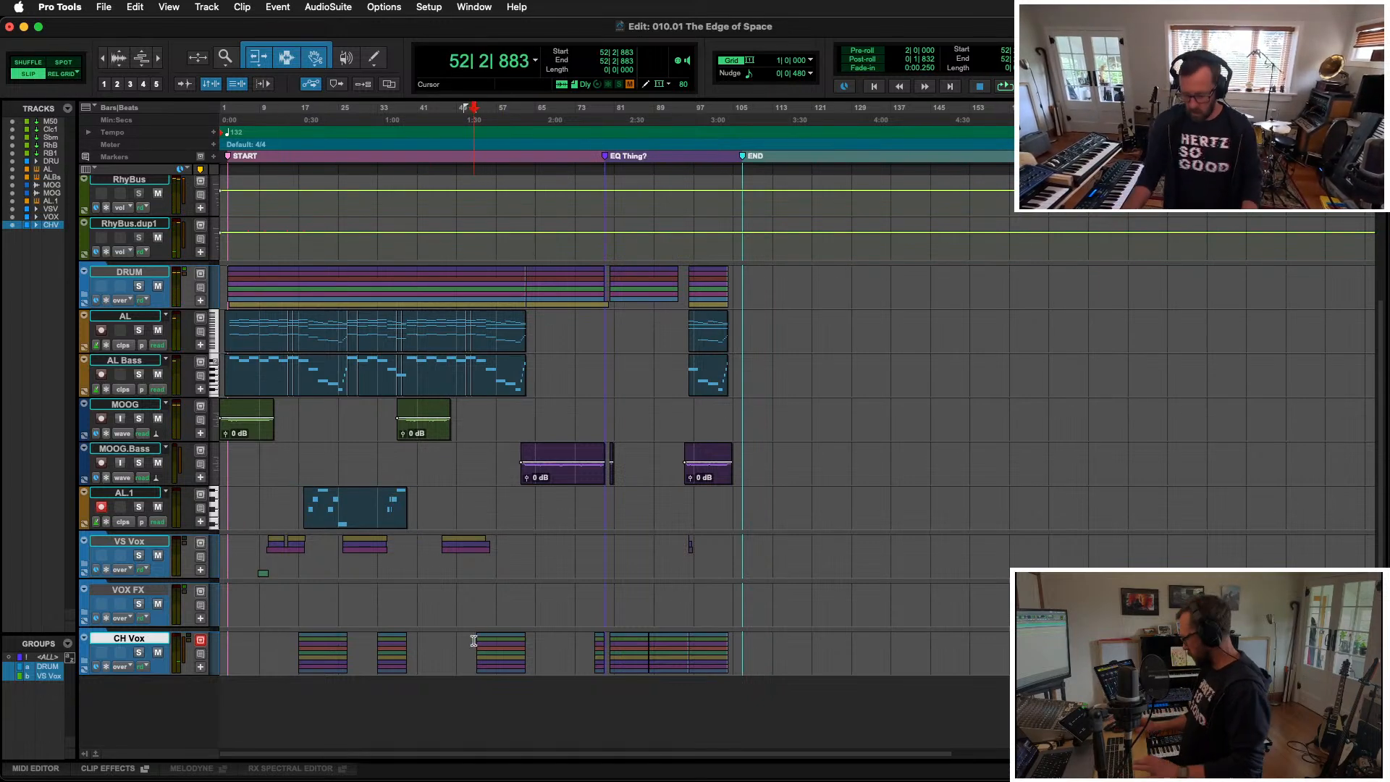
pyautogui.press('super+space')
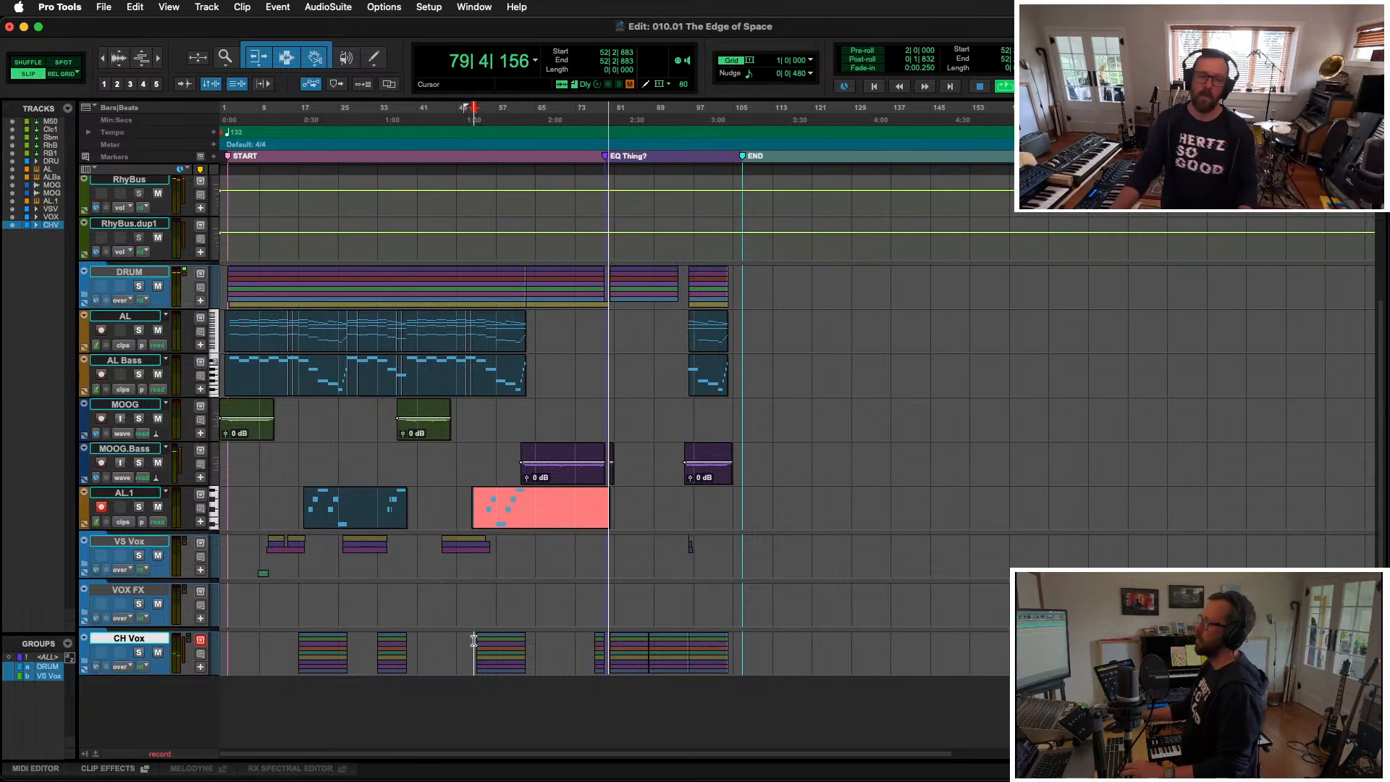
pyautogui.press('space')
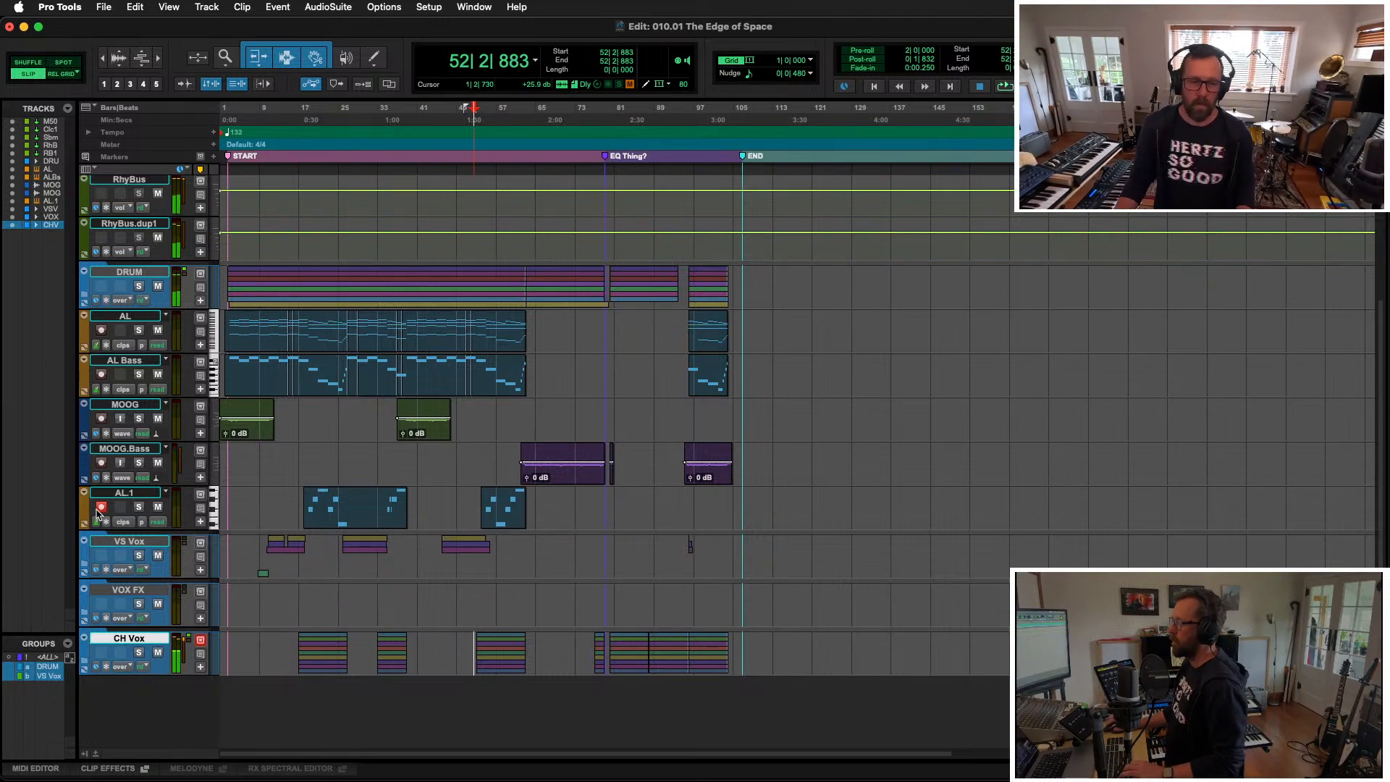
# Step: Keep AL.1 record-armed and record the arpeggio for the song's last section from bar 93
pyautogui.click(101, 507)
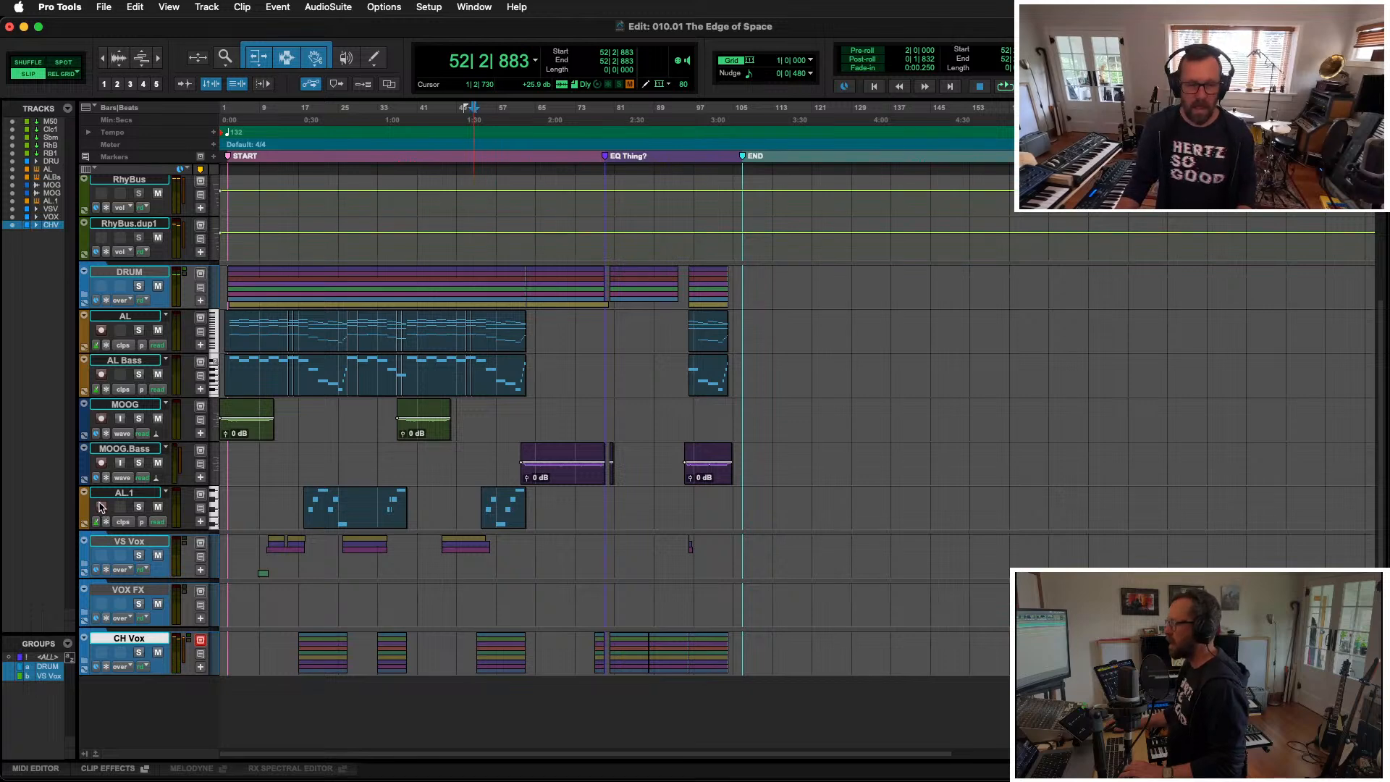
pyautogui.click(102, 507)
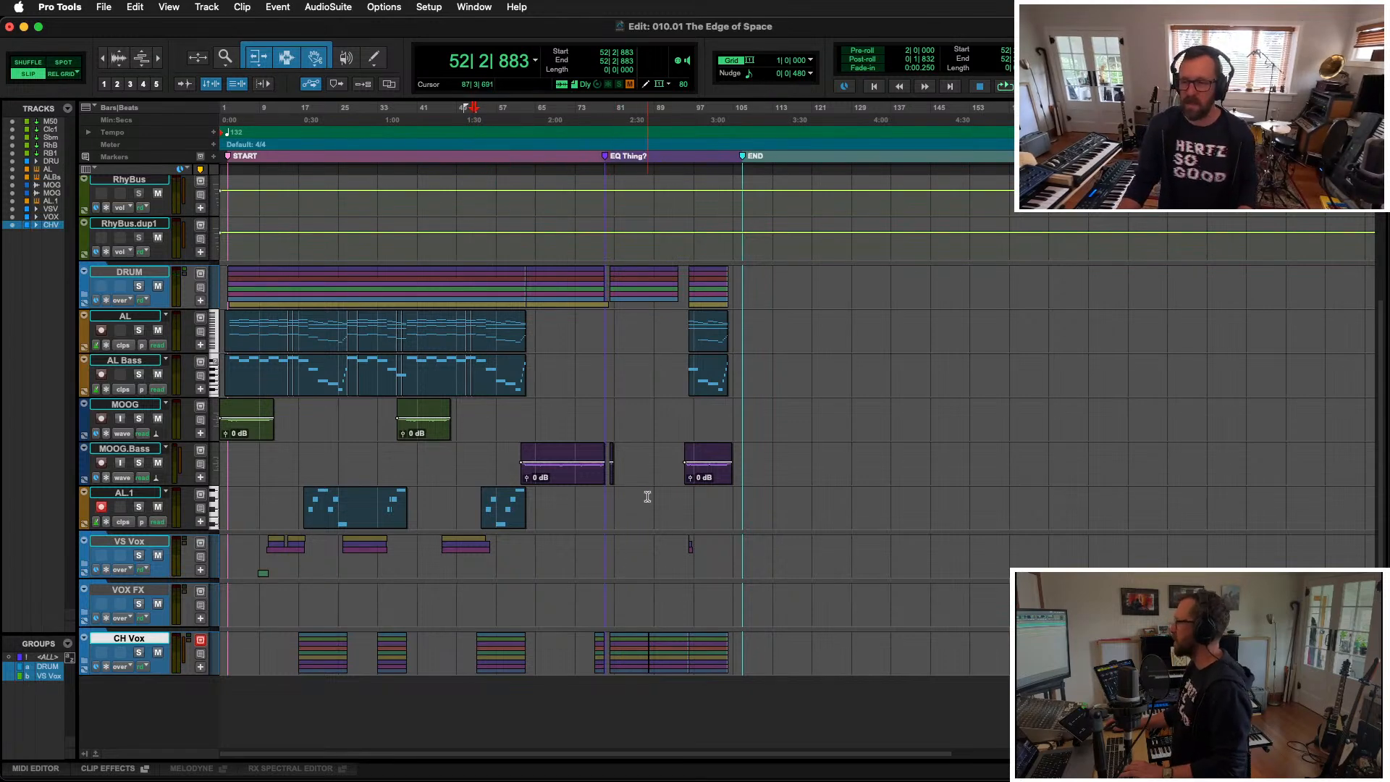
pyautogui.click(676, 496)
pyautogui.press('super+space')
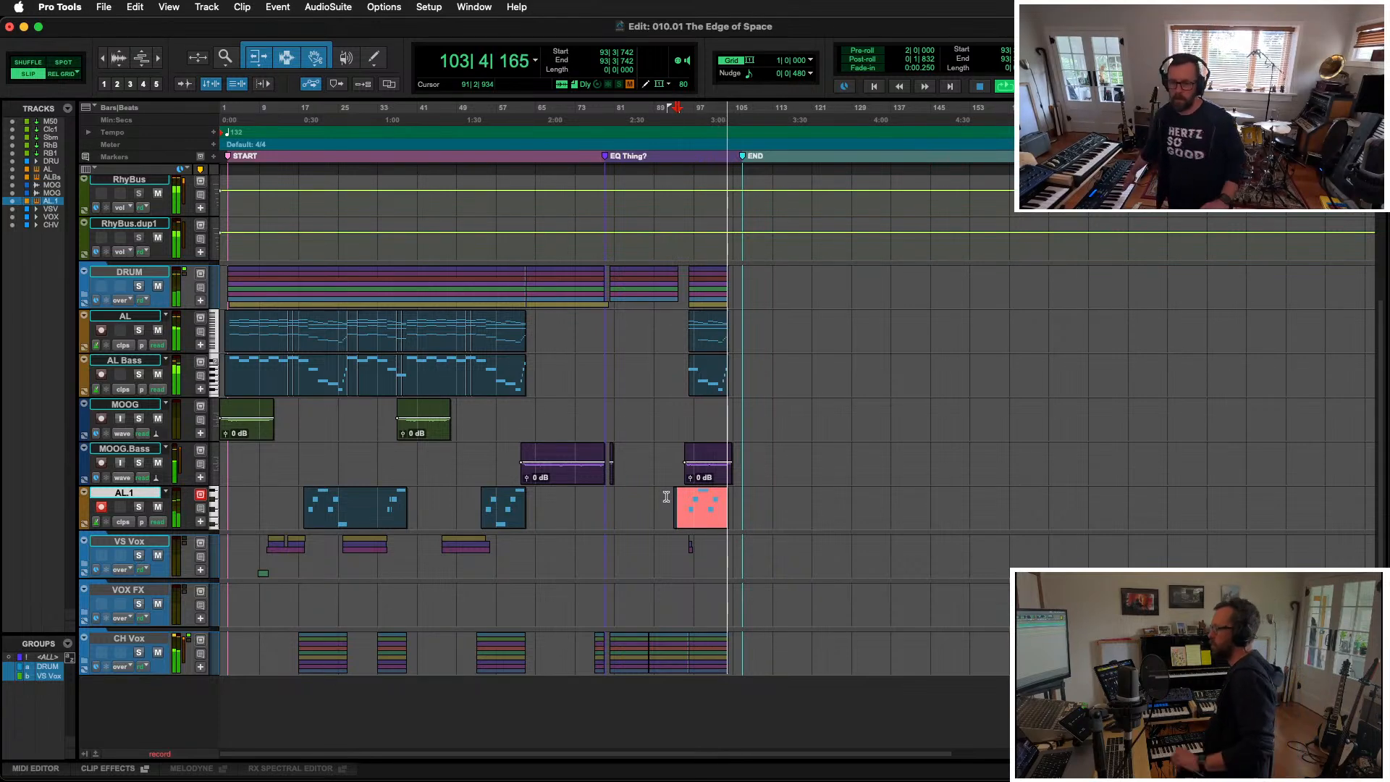
pyautogui.press('space')
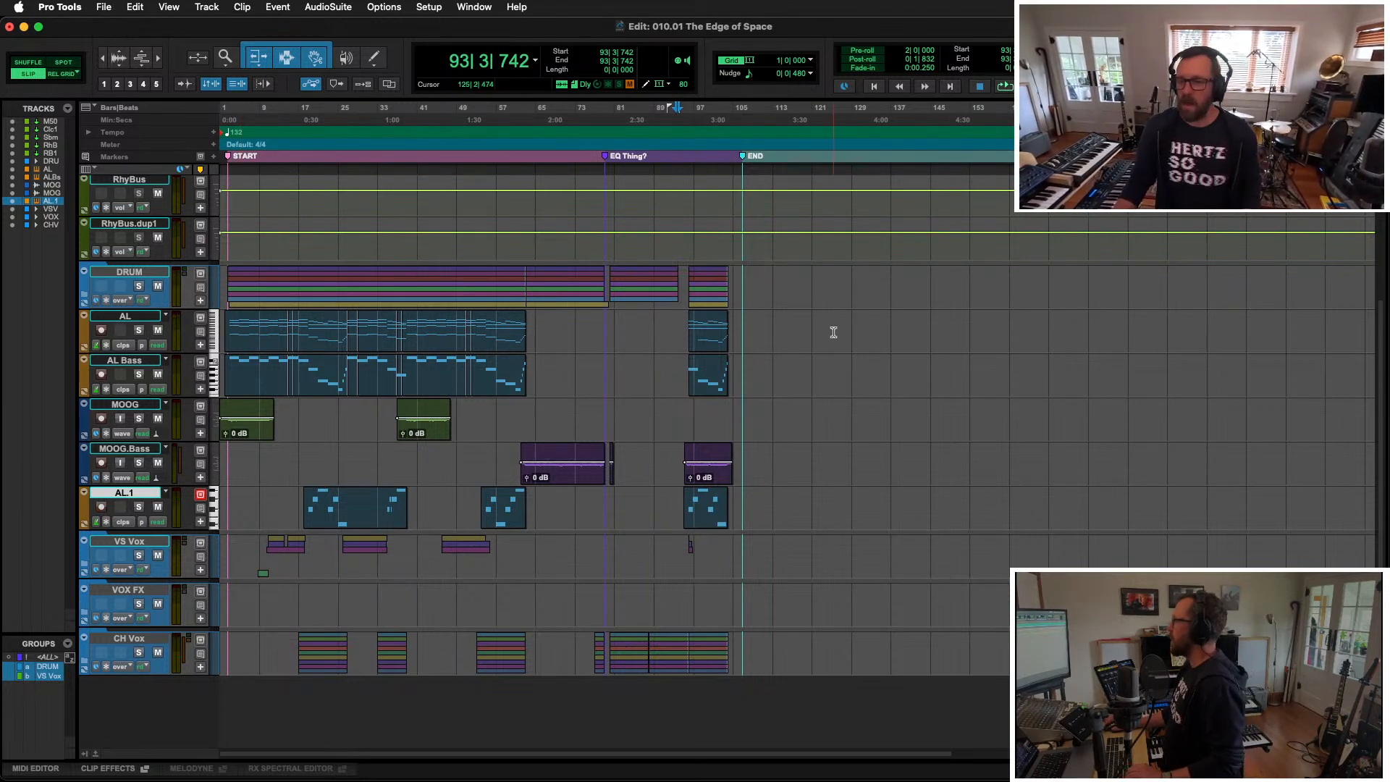
# Step: Select the full song length on AL, AL Bass and AL.1 and commit the edit selection offline, leaving the source tracks as they are
pyautogui.moveTo(763, 319); pyautogui.dragTo(225, 380)
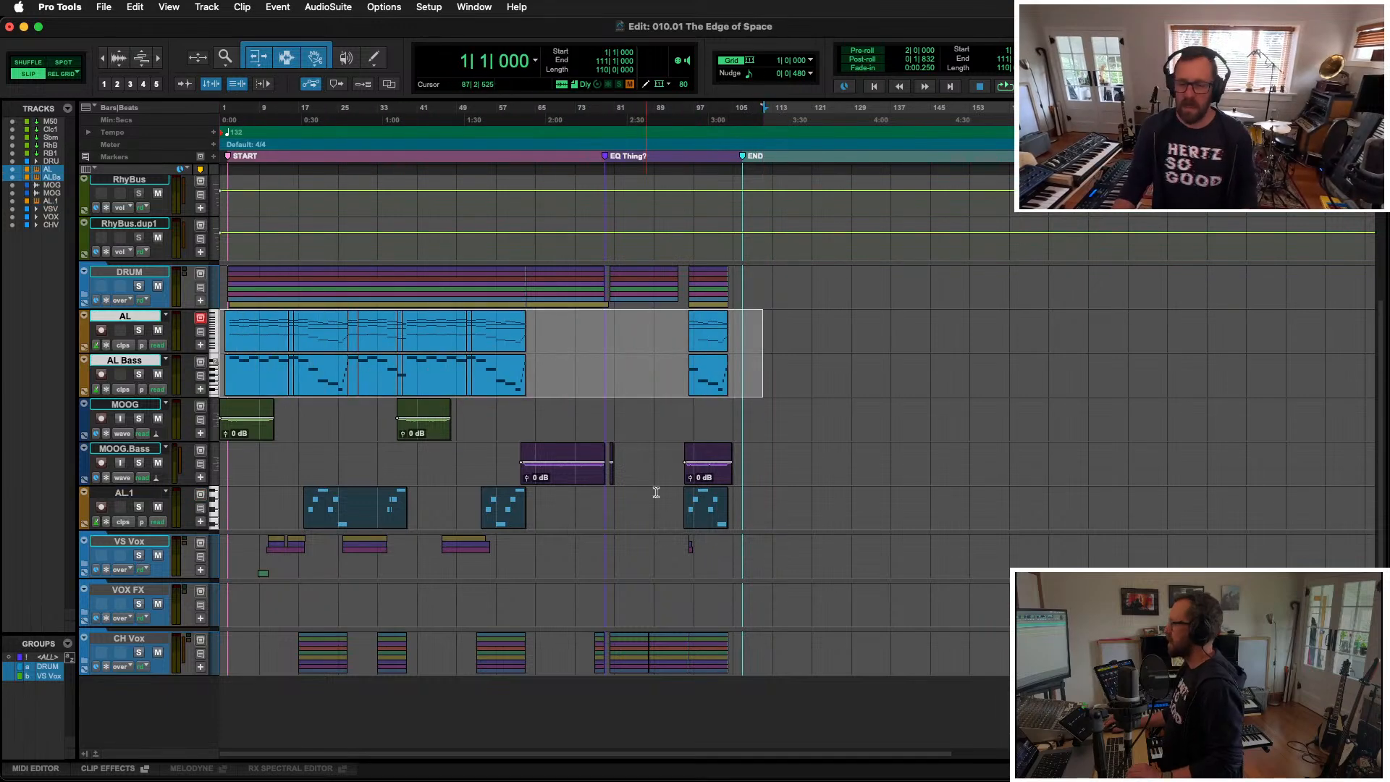
pyautogui.keyDown('shift'); pyautogui.click(750, 500); pyautogui.keyUp('shift')
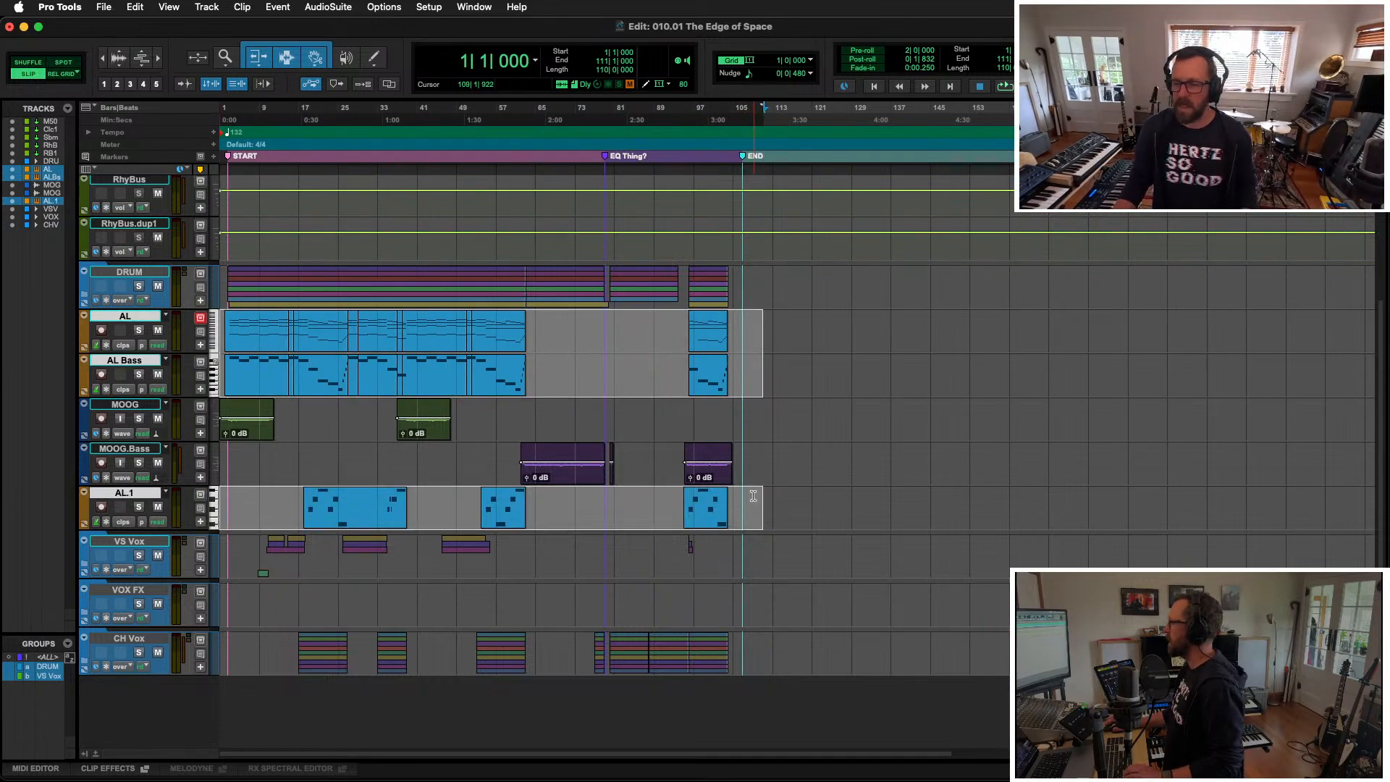
pyautogui.rightClick(752, 496)
pyautogui.click(833, 569)
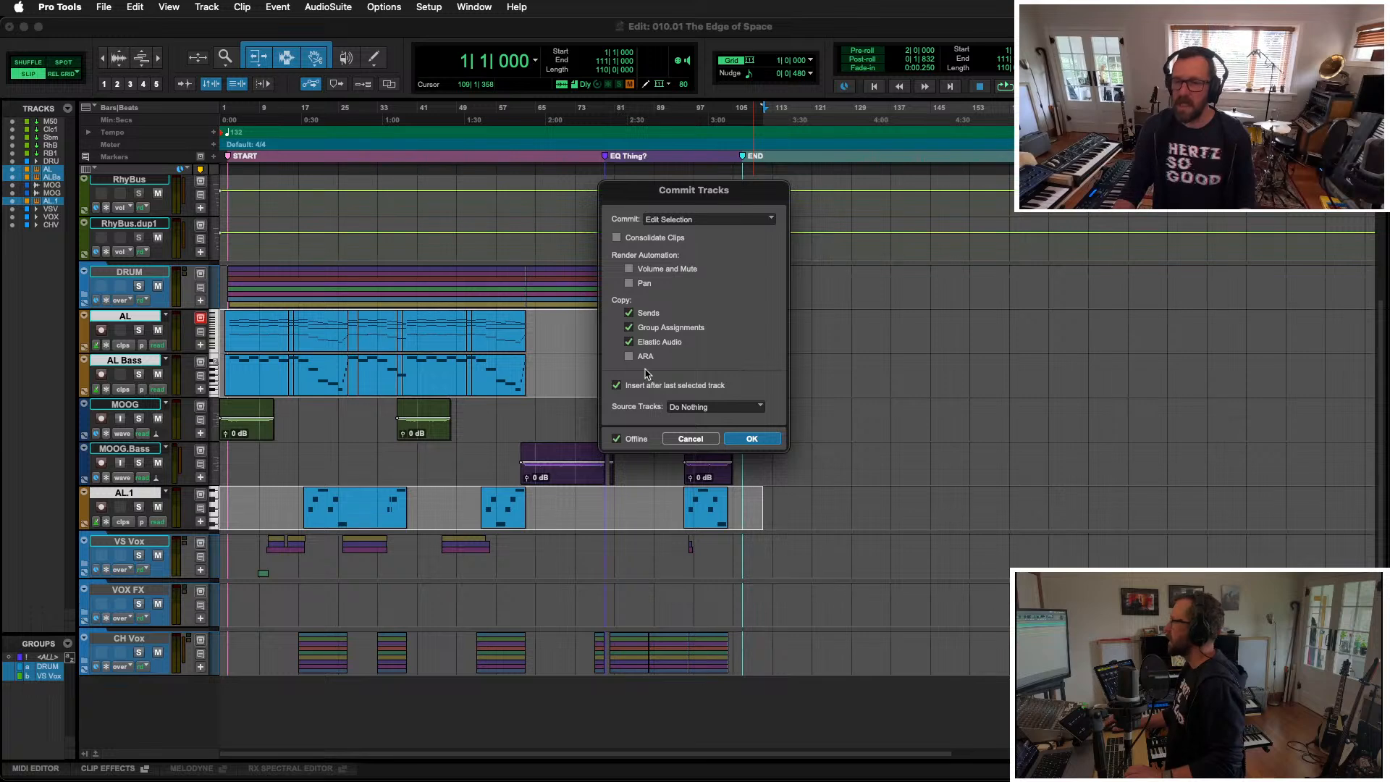
pyautogui.click(752, 439)
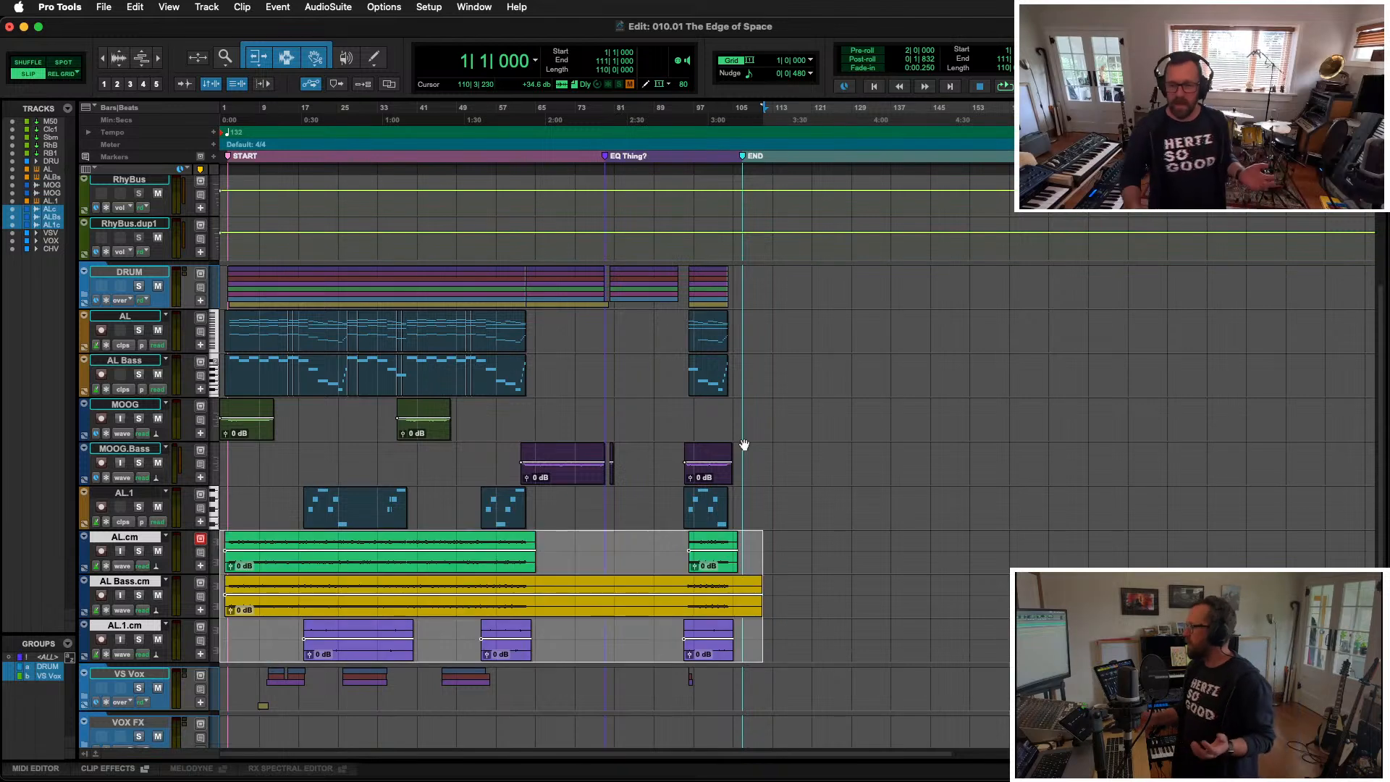
# Step: Make the source instrument tracks AL, AL Bass and AL.1 inactive
pyautogui.click(125, 495)
pyautogui.keyDown('super'); pyautogui.click(125, 359); pyautogui.keyUp('super')
pyautogui.keyDown('super'); pyautogui.click(133, 319); pyautogui.keyUp('super')
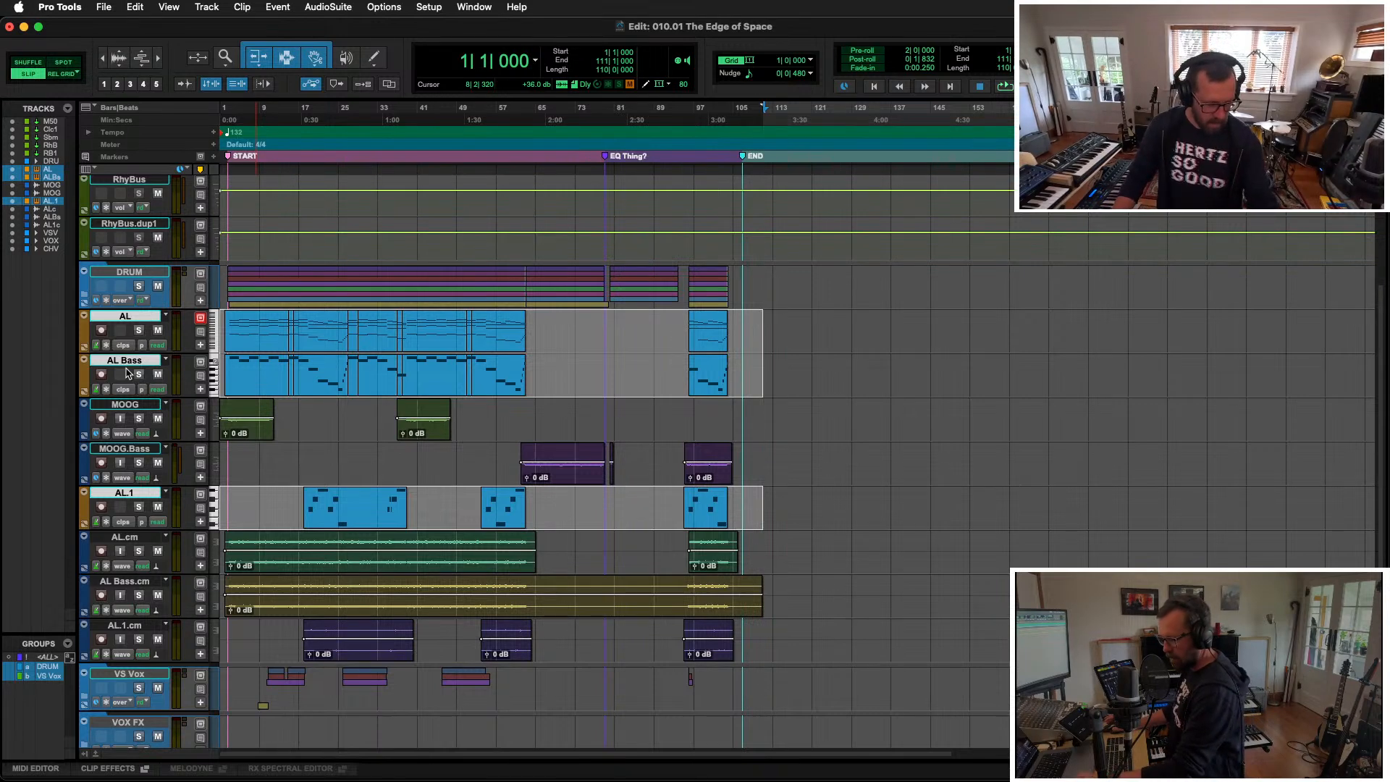
pyautogui.press('ctrl+super+a')
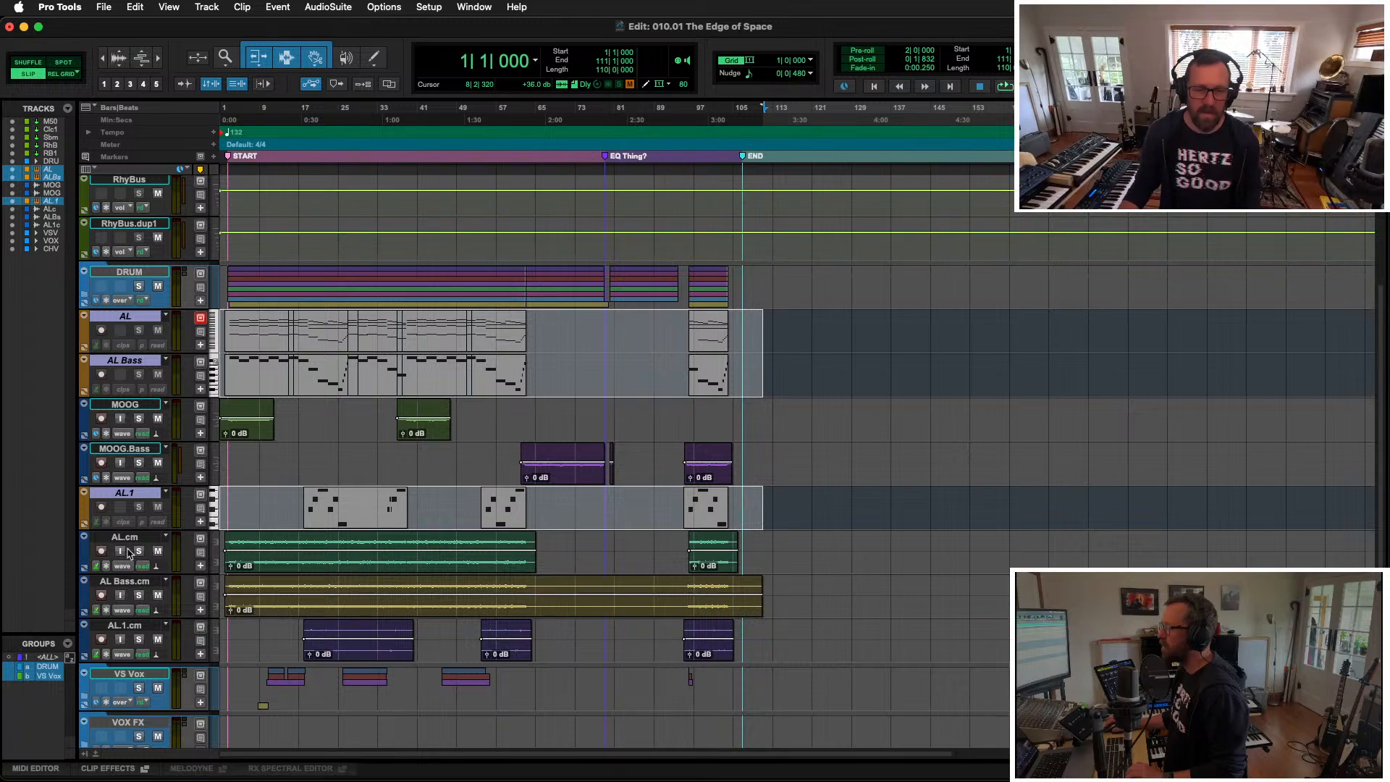
# Step: Move AL Bass.cm and AL.cm directly below DRUM and place AL.1.cm directly above MOOG
pyautogui.doubleClick(127, 538)
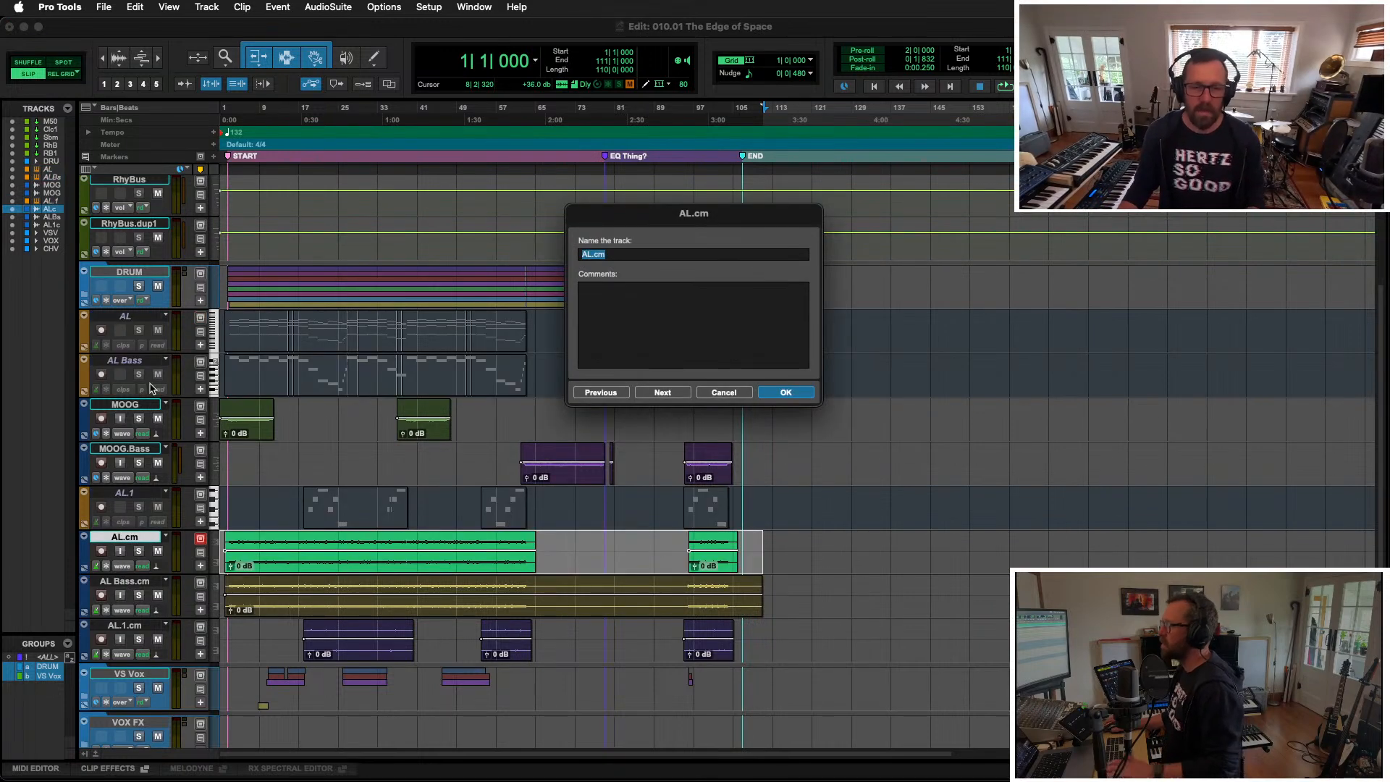
pyautogui.press('Return')
pyautogui.moveTo(124, 539); pyautogui.dragTo(124, 319)
pyautogui.moveTo(135, 591); pyautogui.dragTo(127, 318)
pyautogui.moveTo(139, 632); pyautogui.dragTo(128, 482)
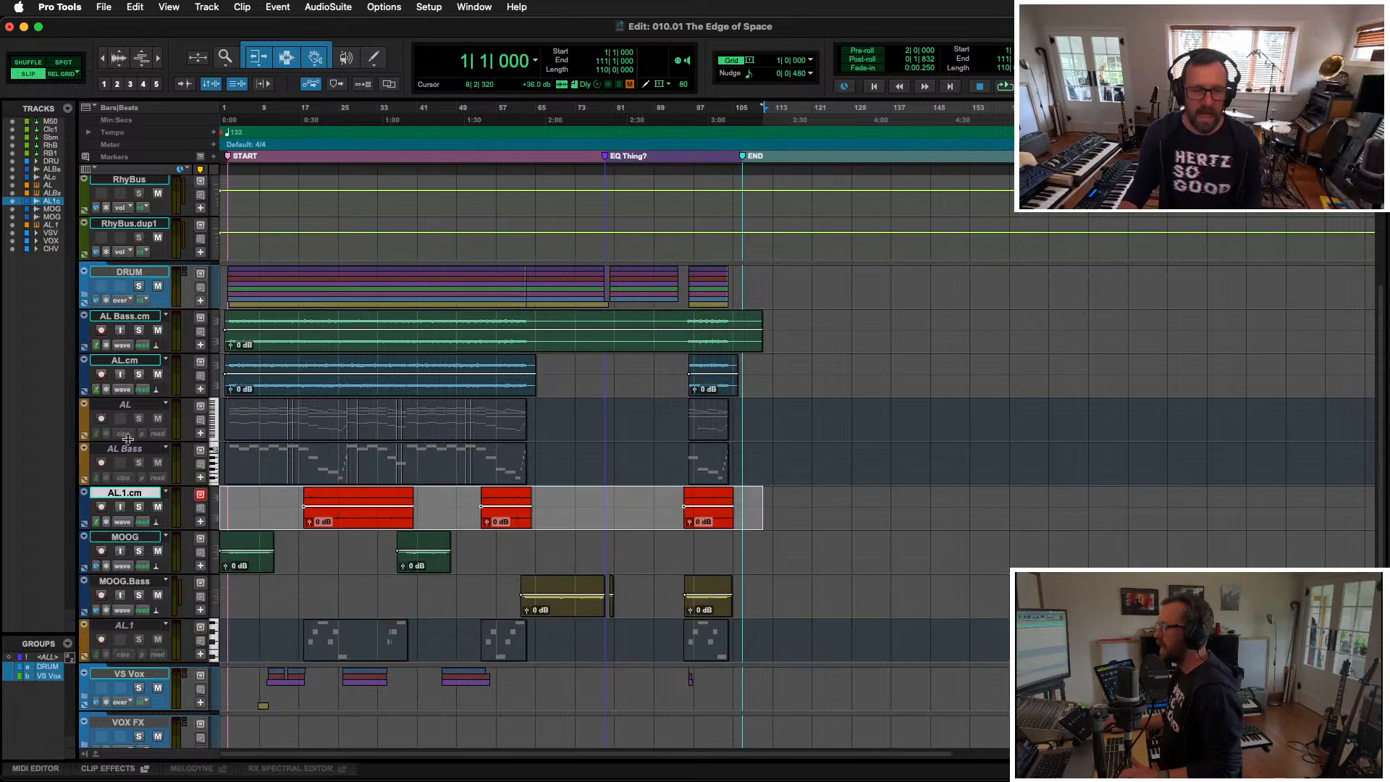
# Step: Select the inactive AL and AL Bass tracks together
pyautogui.click(126, 449)
pyautogui.keyDown('super'); pyautogui.click(125, 404); pyautogui.keyUp('super')
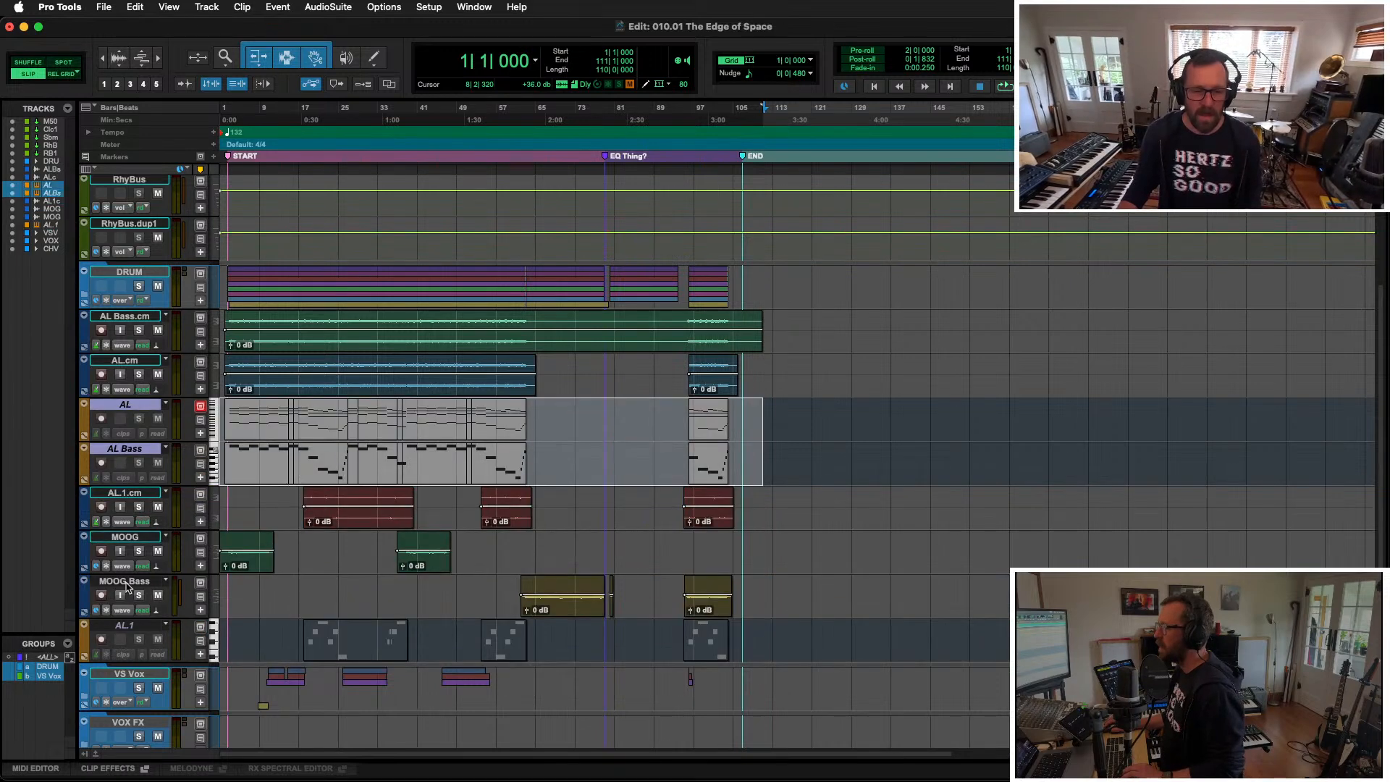
# Step: Add the inactive AL.1 track to the selected AL and AL Bass tracks and hide all three
pyautogui.keyDown('super'); pyautogui.click(147, 632); pyautogui.keyUp('super')
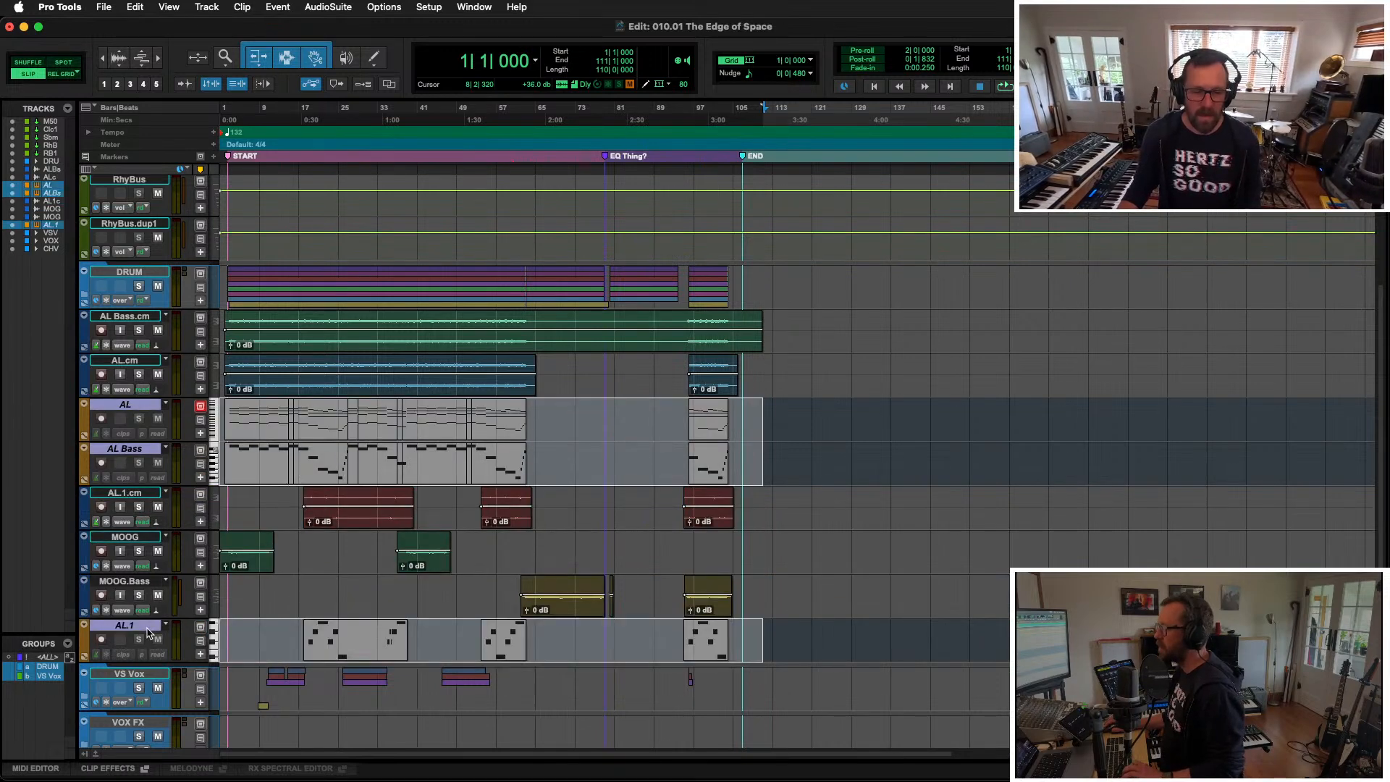
pyautogui.rightClick(147, 631)
pyautogui.click(181, 404)
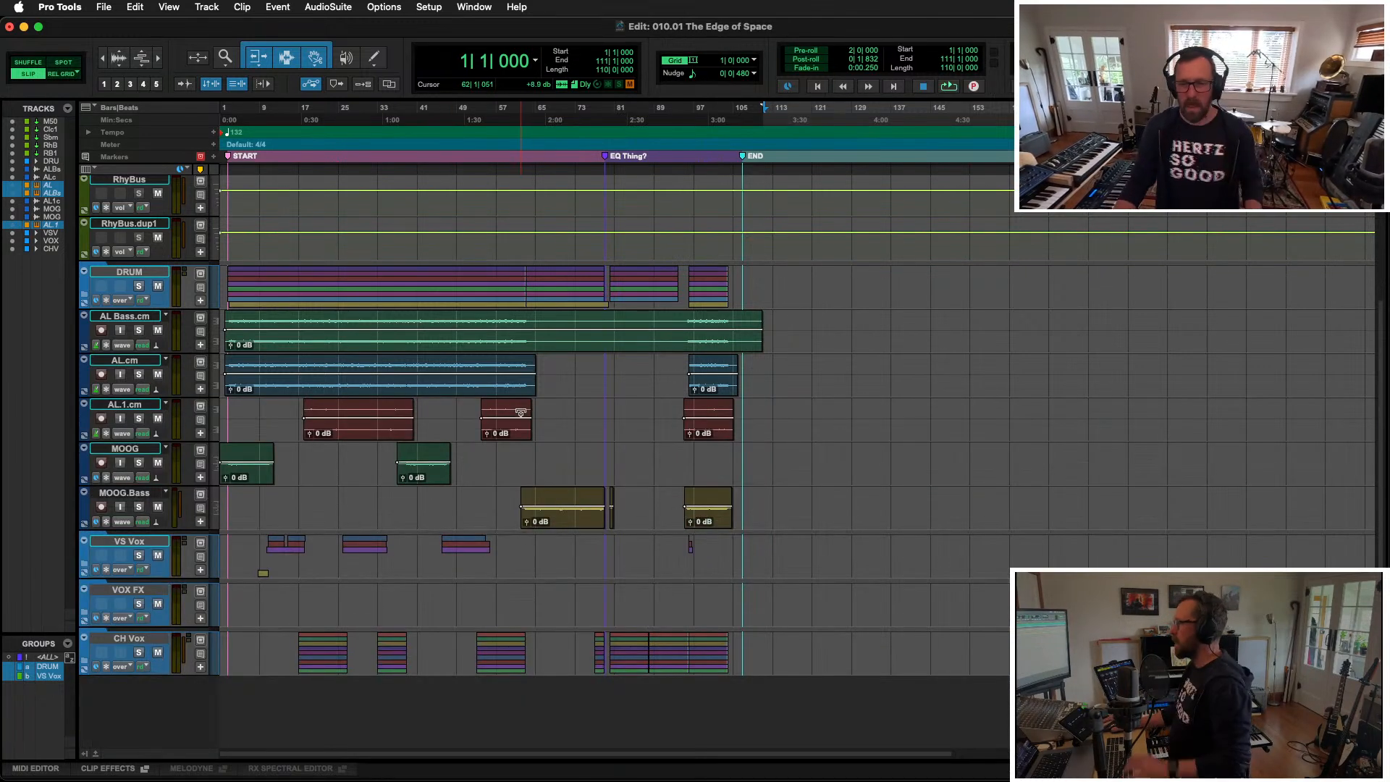
# Step: Enlarge the waveform display in the clips and play the arrangement from about bar 80
pyautogui.press('super+alt+bracketright')
pyautogui.press('super+alt+bracketleft')
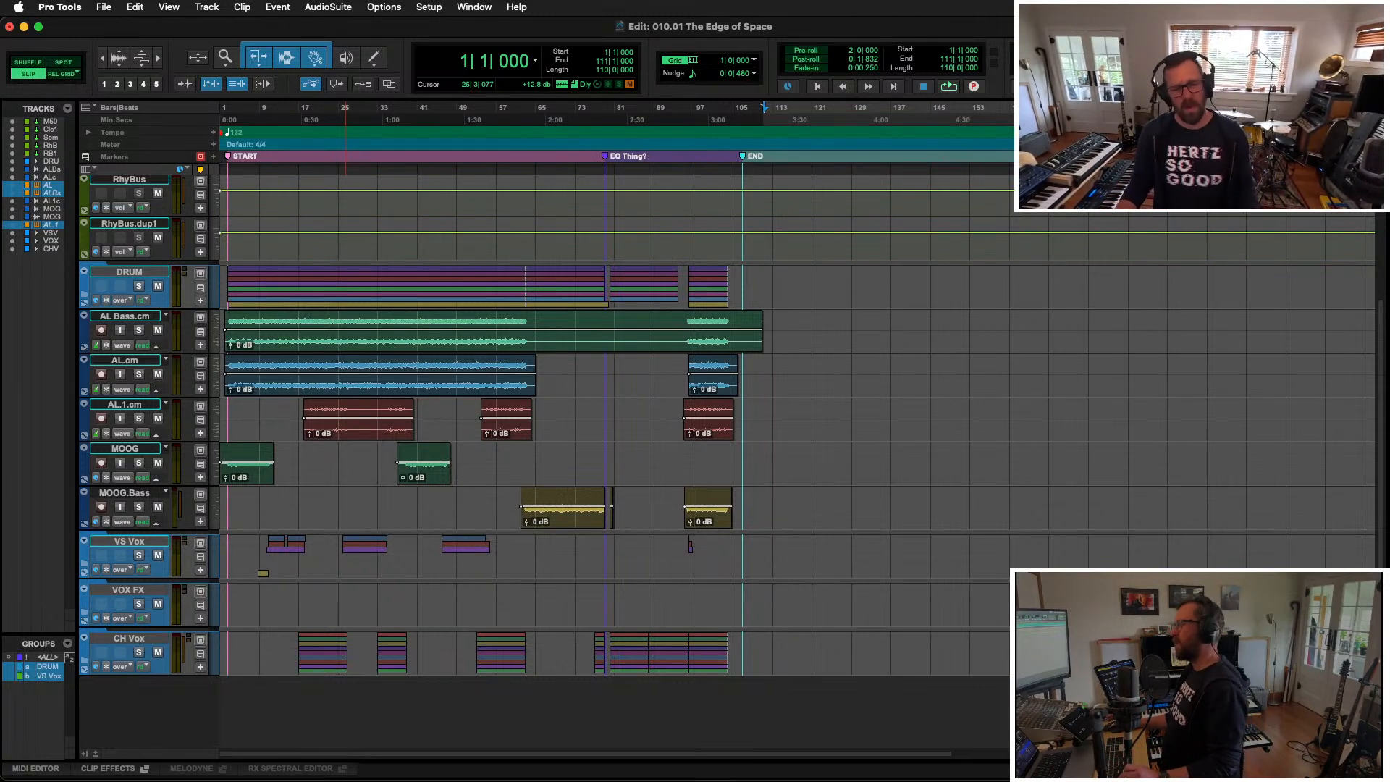
pyautogui.click(614, 370)
pyautogui.press('space')
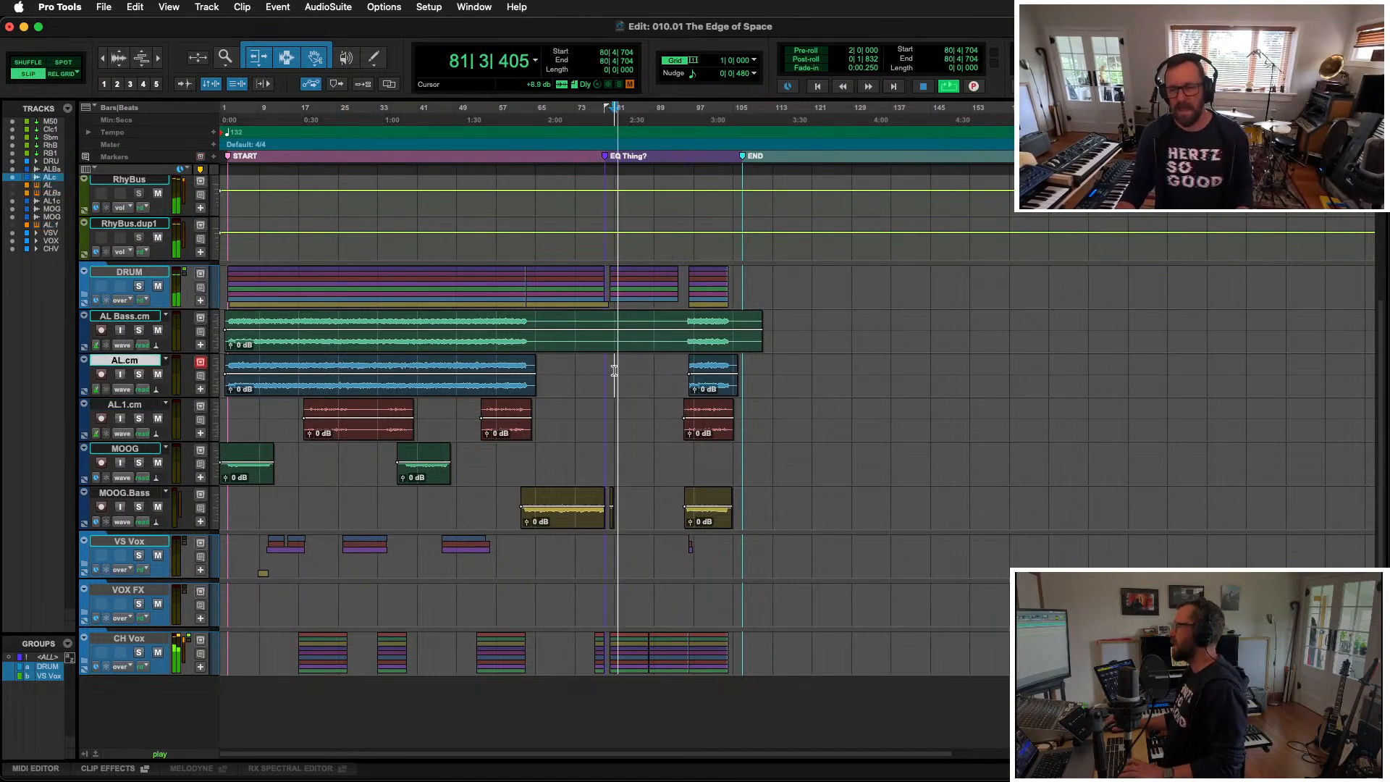
pyautogui.press('space')
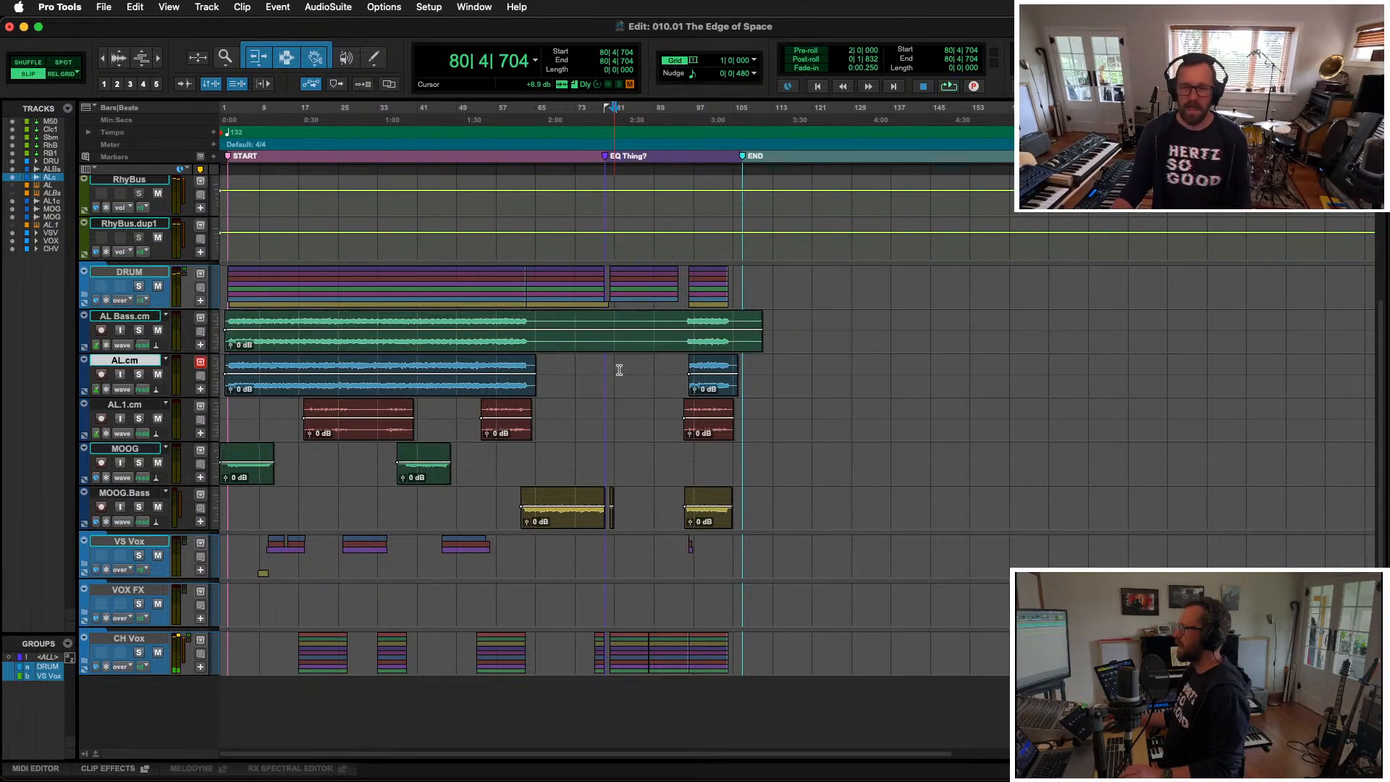
# Step: Record-enable the MOOG track and record a synth take from about bar 64, discarding the first attempt and recording again
pyautogui.click(534, 448)
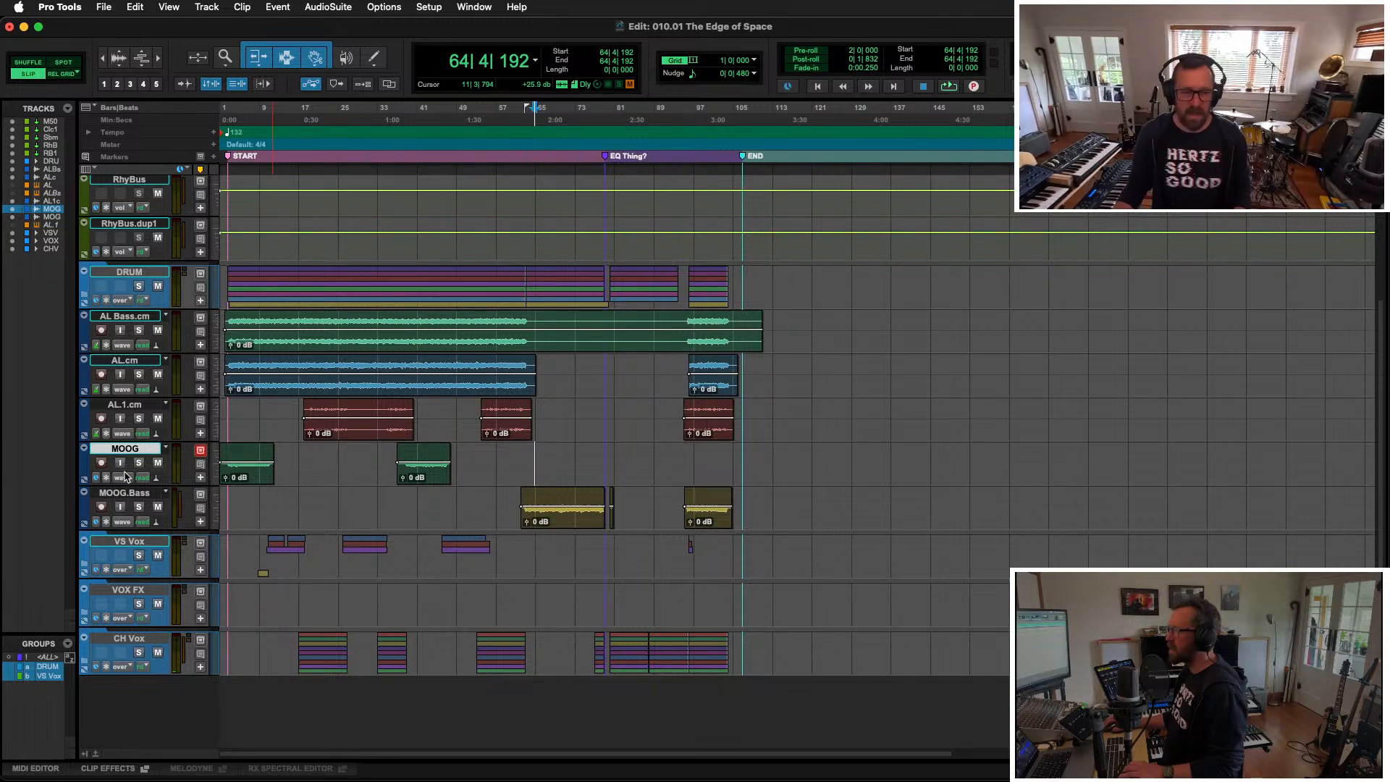
pyautogui.click(101, 462)
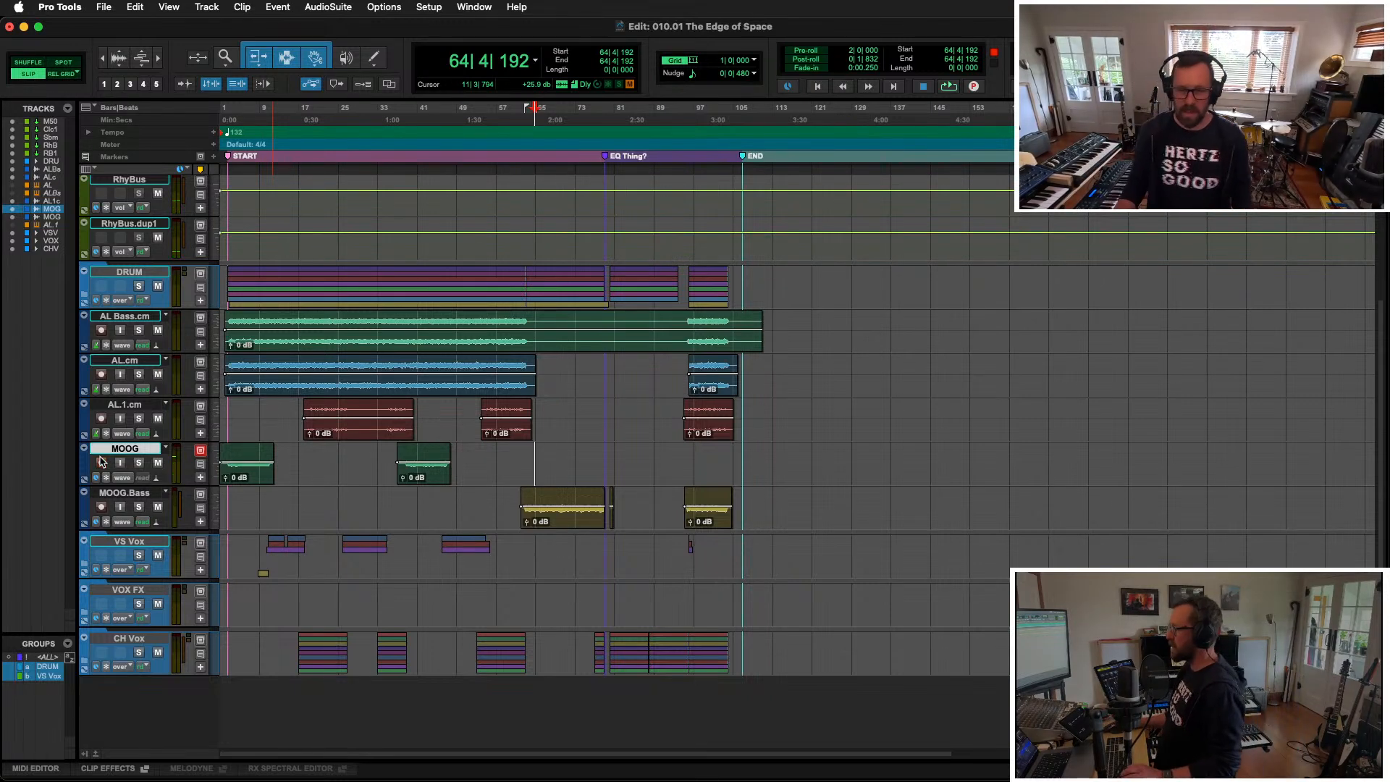
pyautogui.click(101, 461)
pyautogui.press('space')
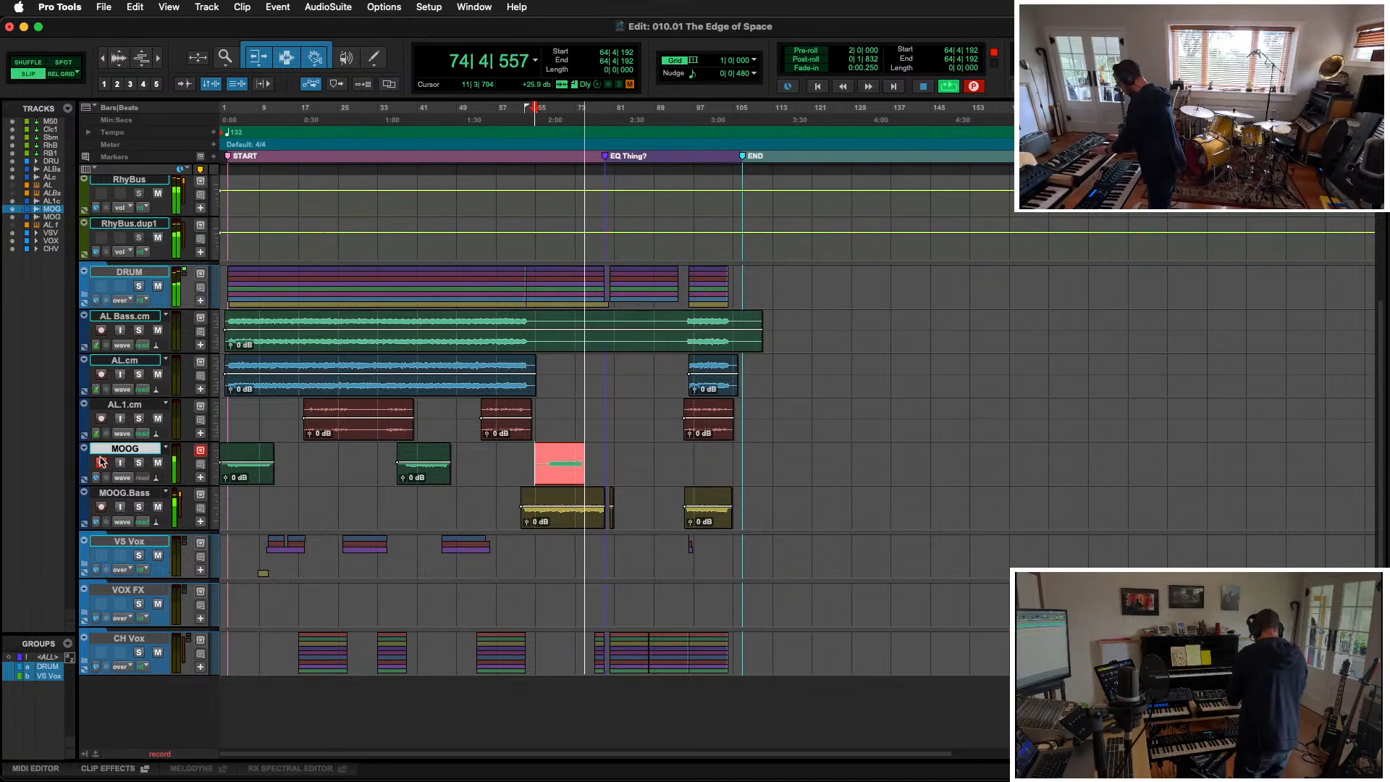
pyautogui.press('super+period')
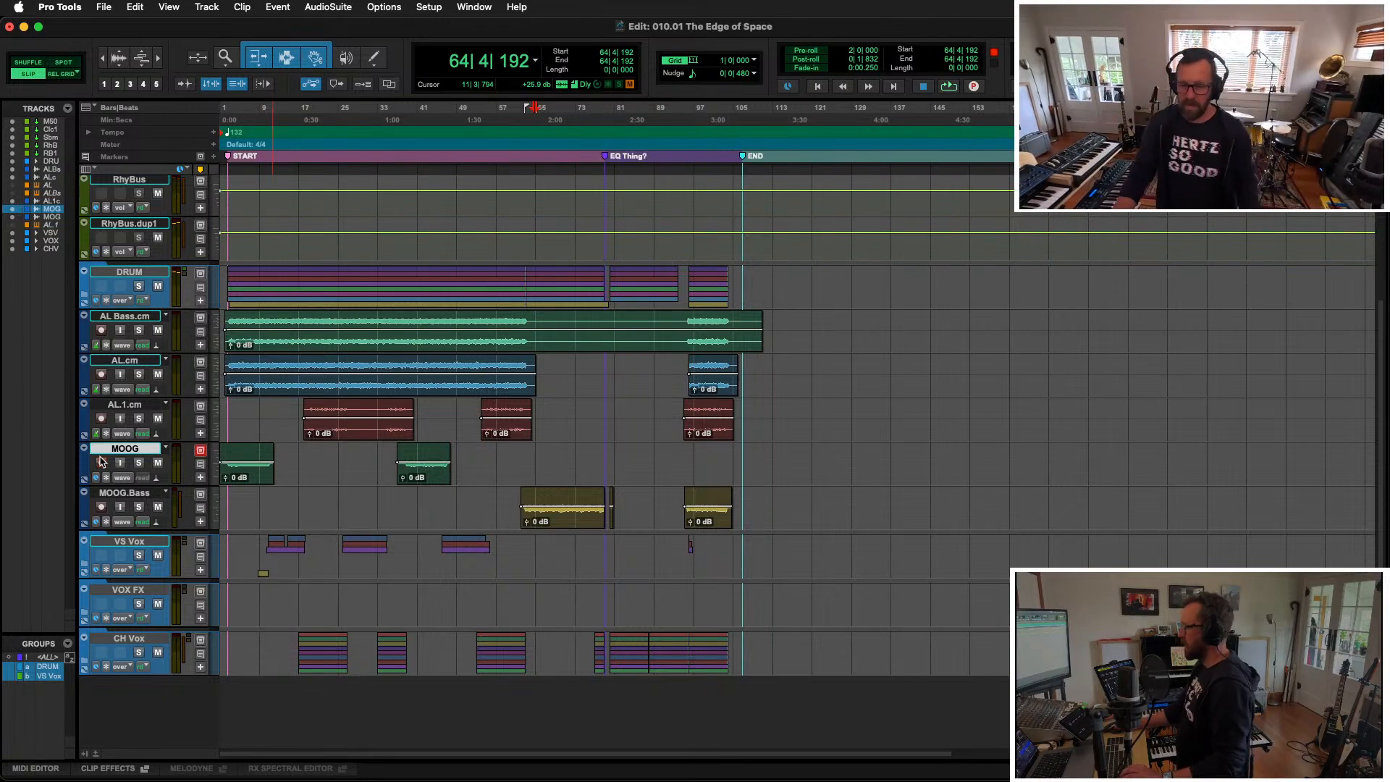
pyautogui.press('super+space')
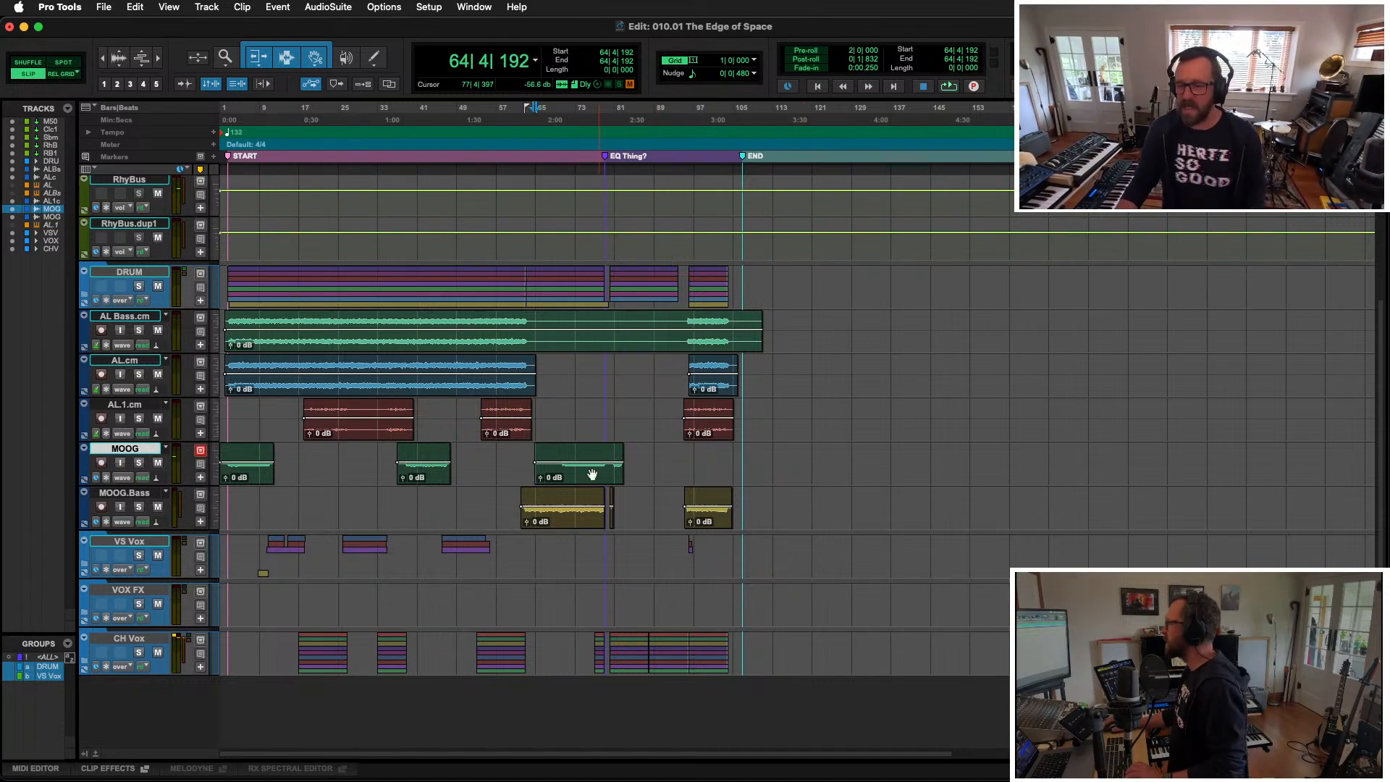
# Step: Zoom in on the new MOOG take, solo the track and listen to the long held note around bar 77
pyautogui.press('e')
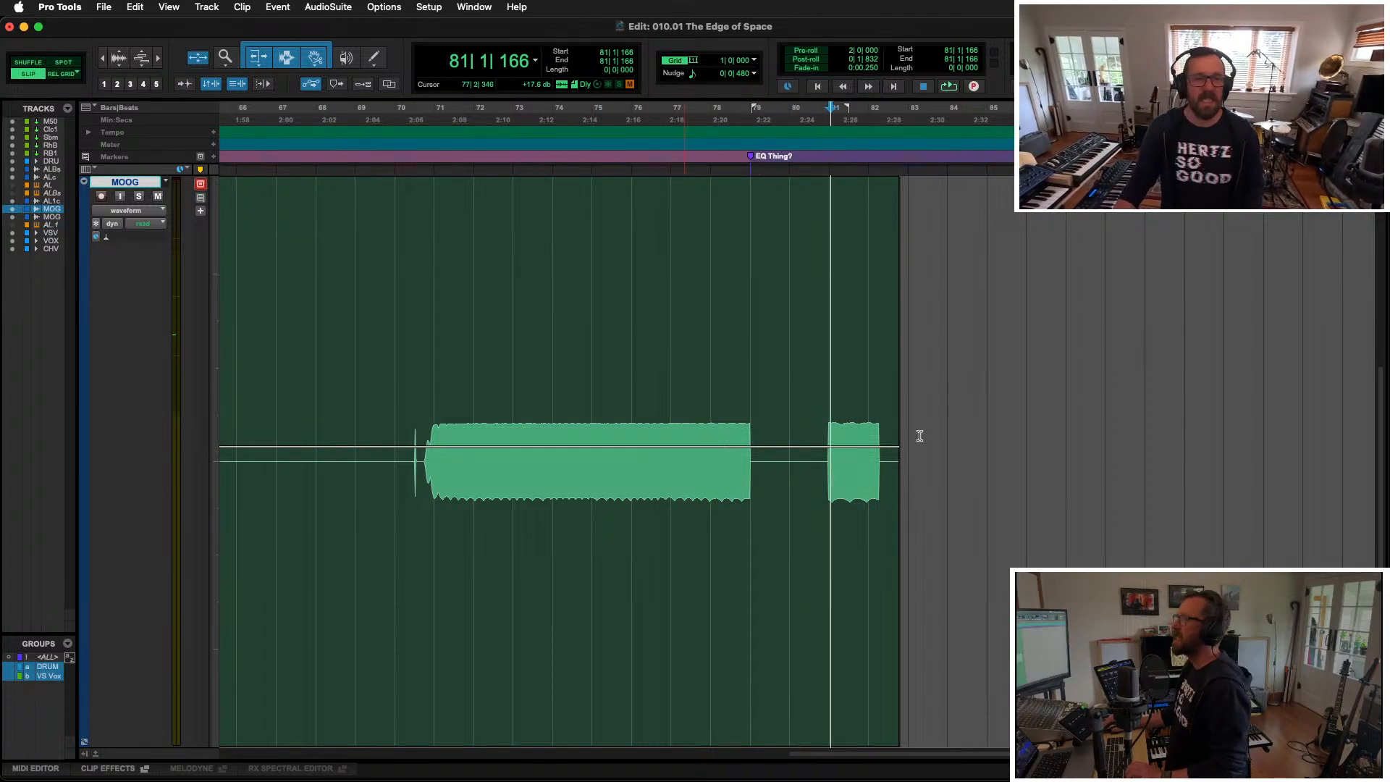
pyautogui.click(702, 334)
pyautogui.press('space')
pyautogui.hotkey('shift', 's')
pyautogui.click(684, 332)
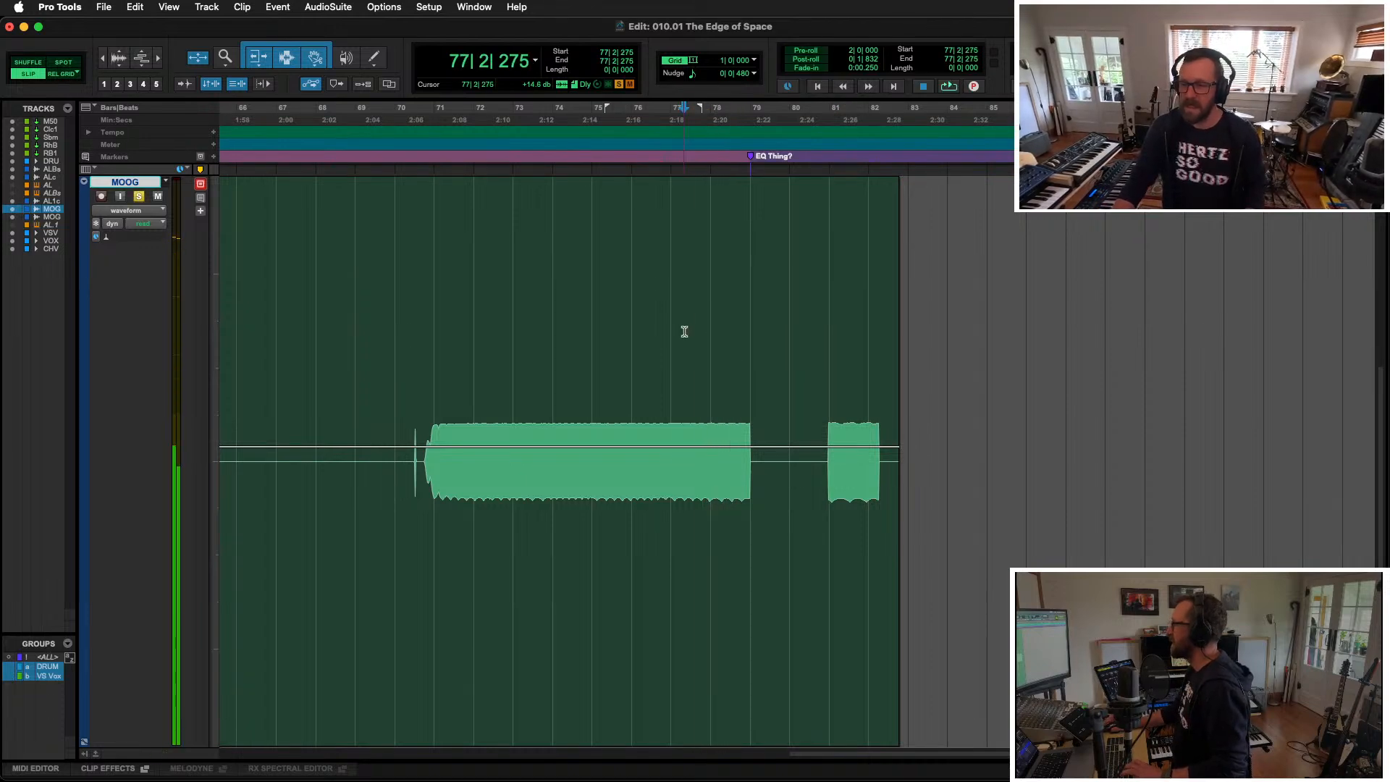
pyautogui.click(680, 330)
pyautogui.press('space')
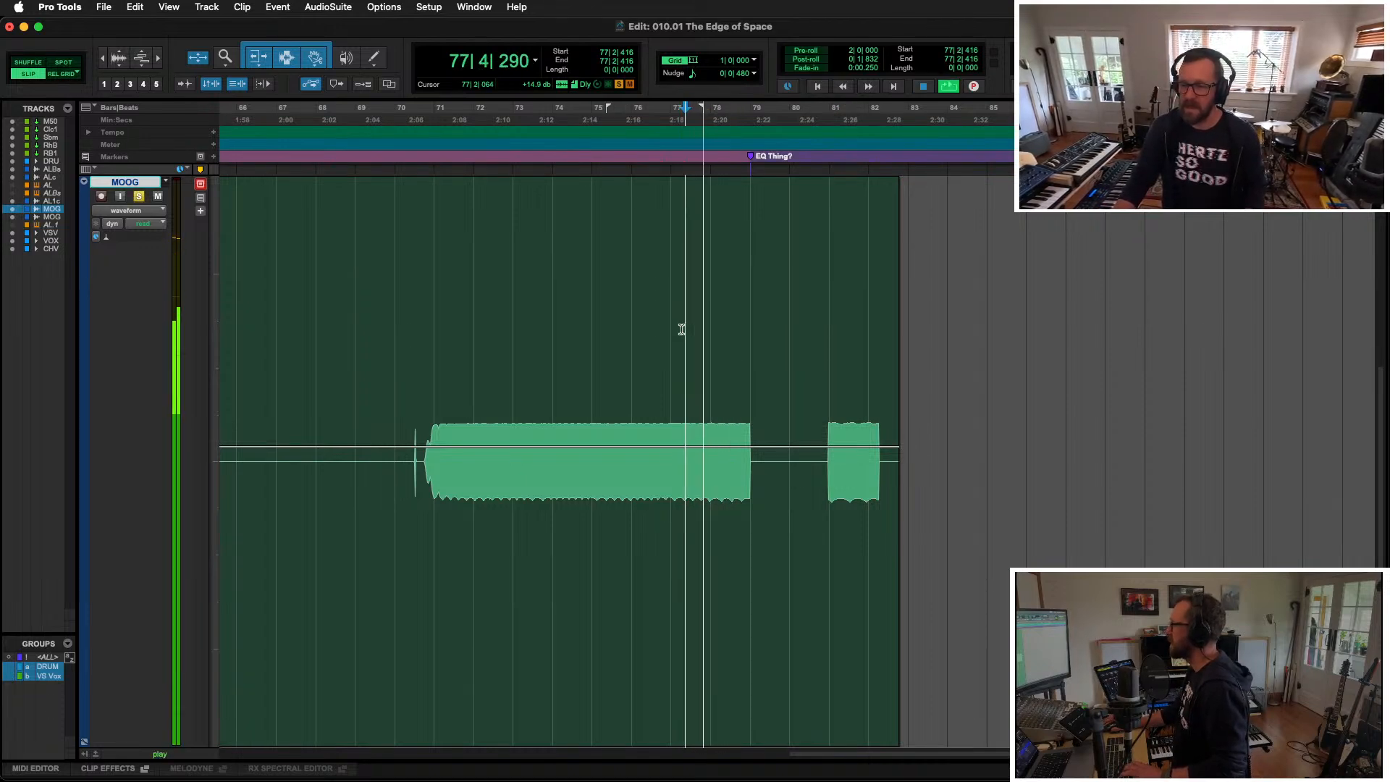
pyautogui.press('space')
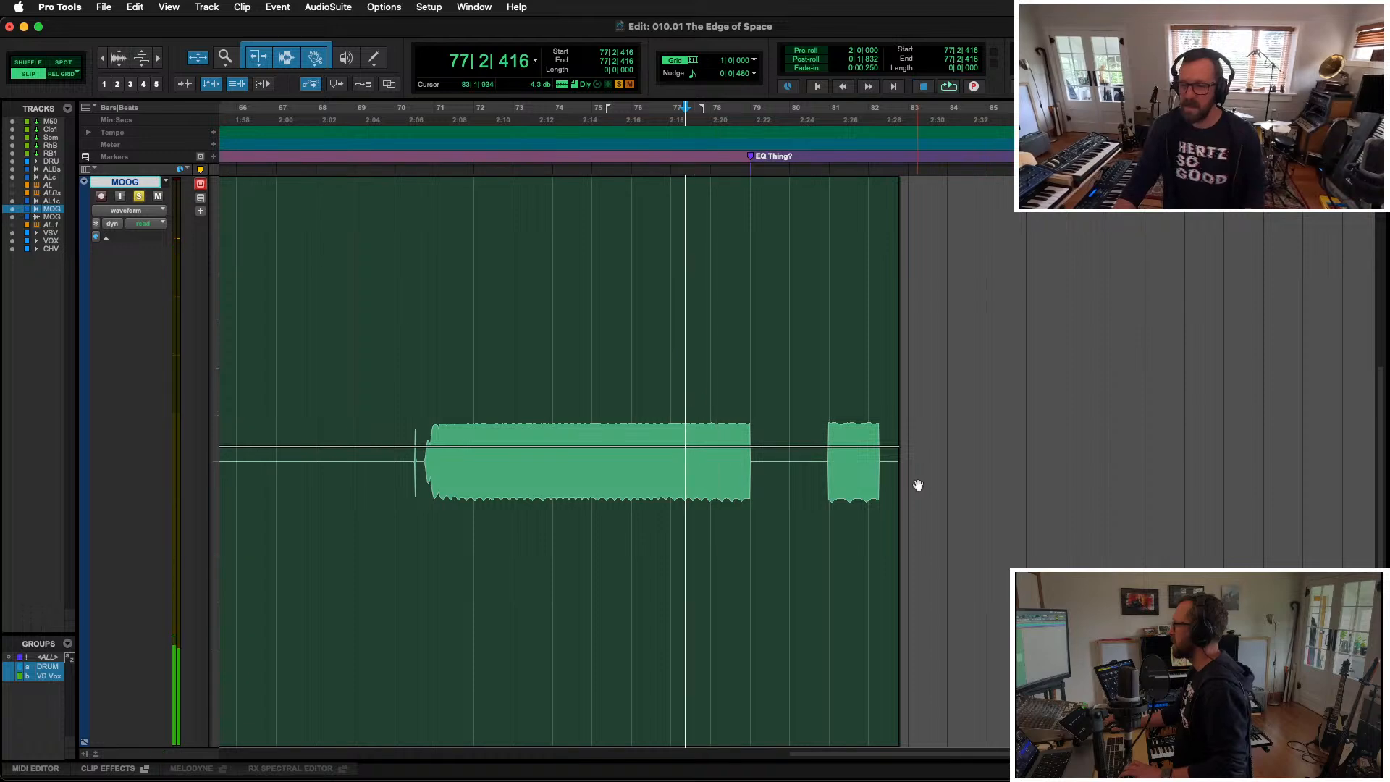
# Step: Separate the MOOG clip where its last note begins, just before bar 81, and listen to the held note from 76|4|576
pyautogui.click(827, 362)
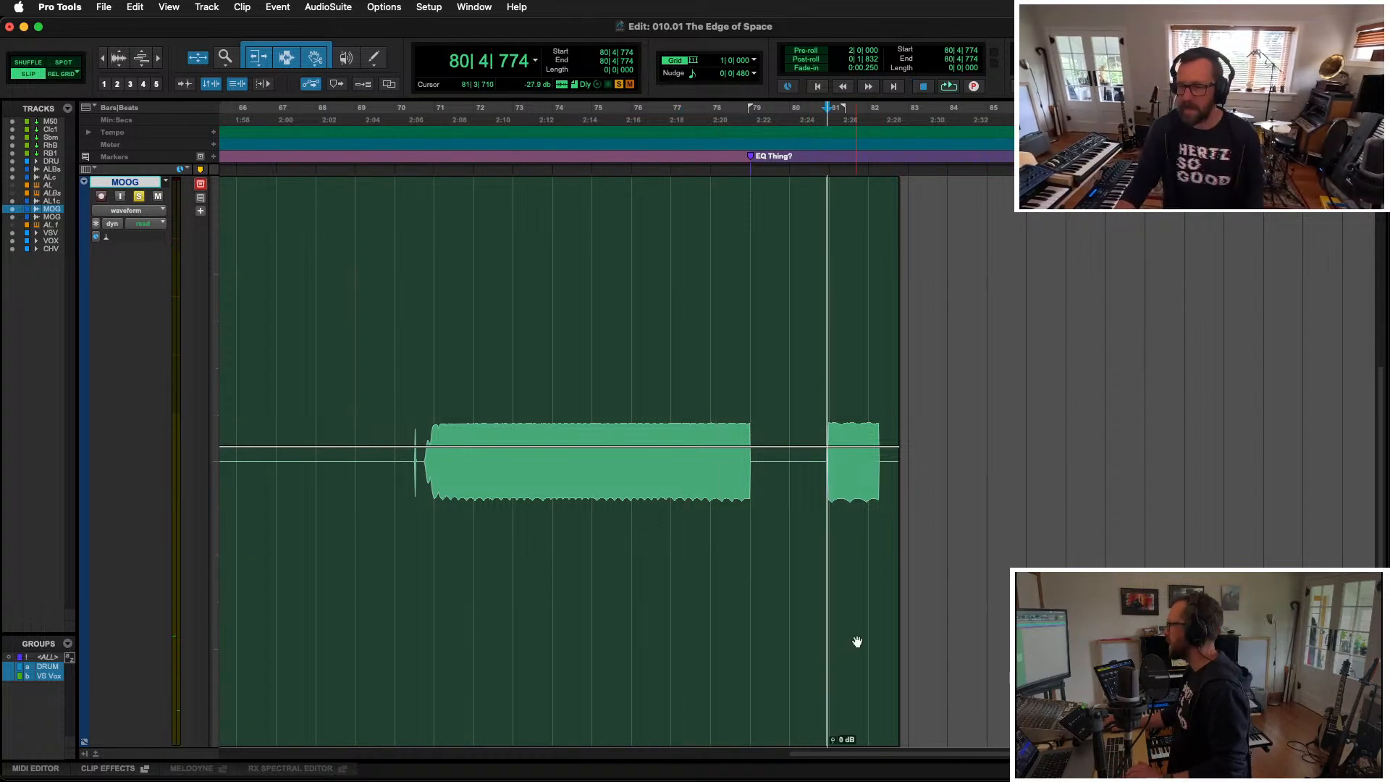
pyautogui.hotkey('shift', 'Tab')
pyautogui.click(667, 241)
pyautogui.press('space')
pyautogui.press('t')
pyautogui.press('t')
pyautogui.press('t')
pyautogui.press('t')
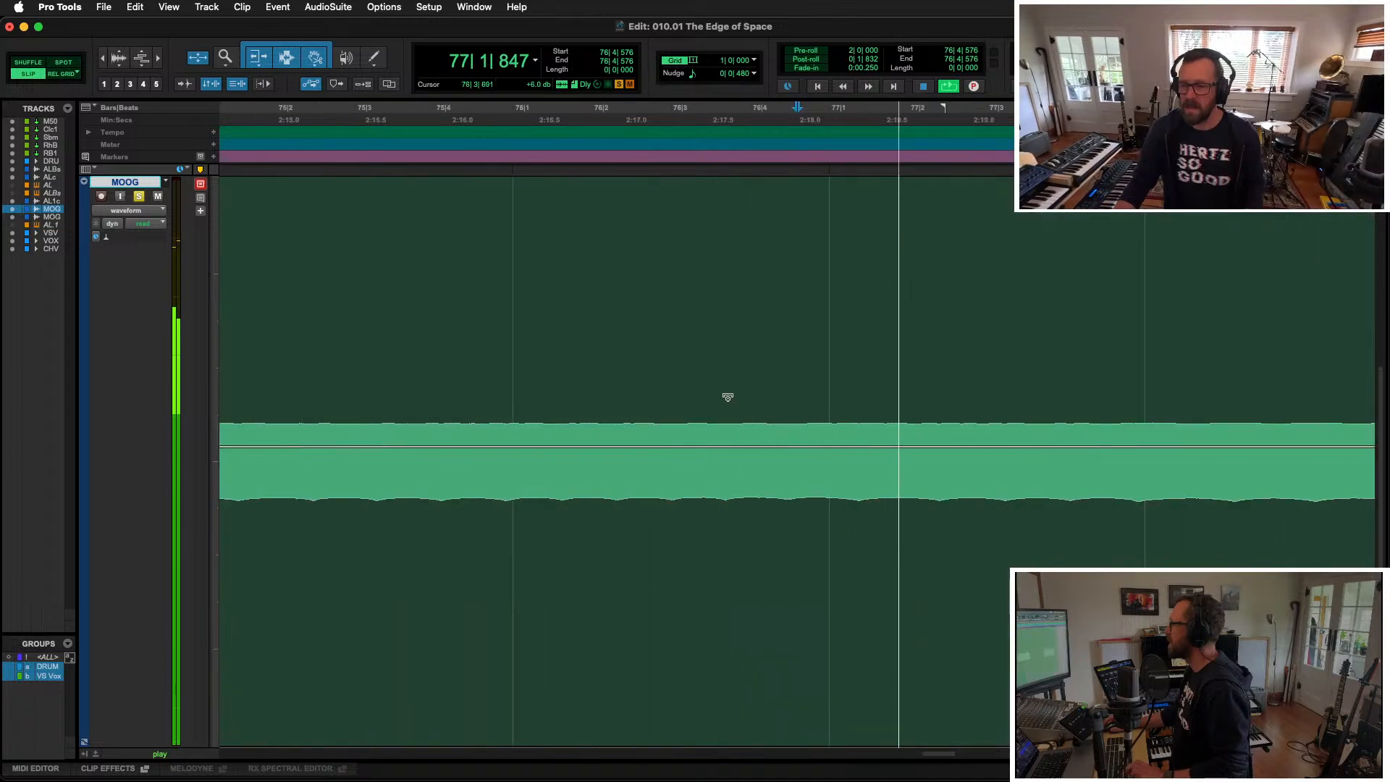
pyautogui.press('r')
pyautogui.press('r')
pyautogui.press('r')
pyautogui.press('r')
pyautogui.press('space')
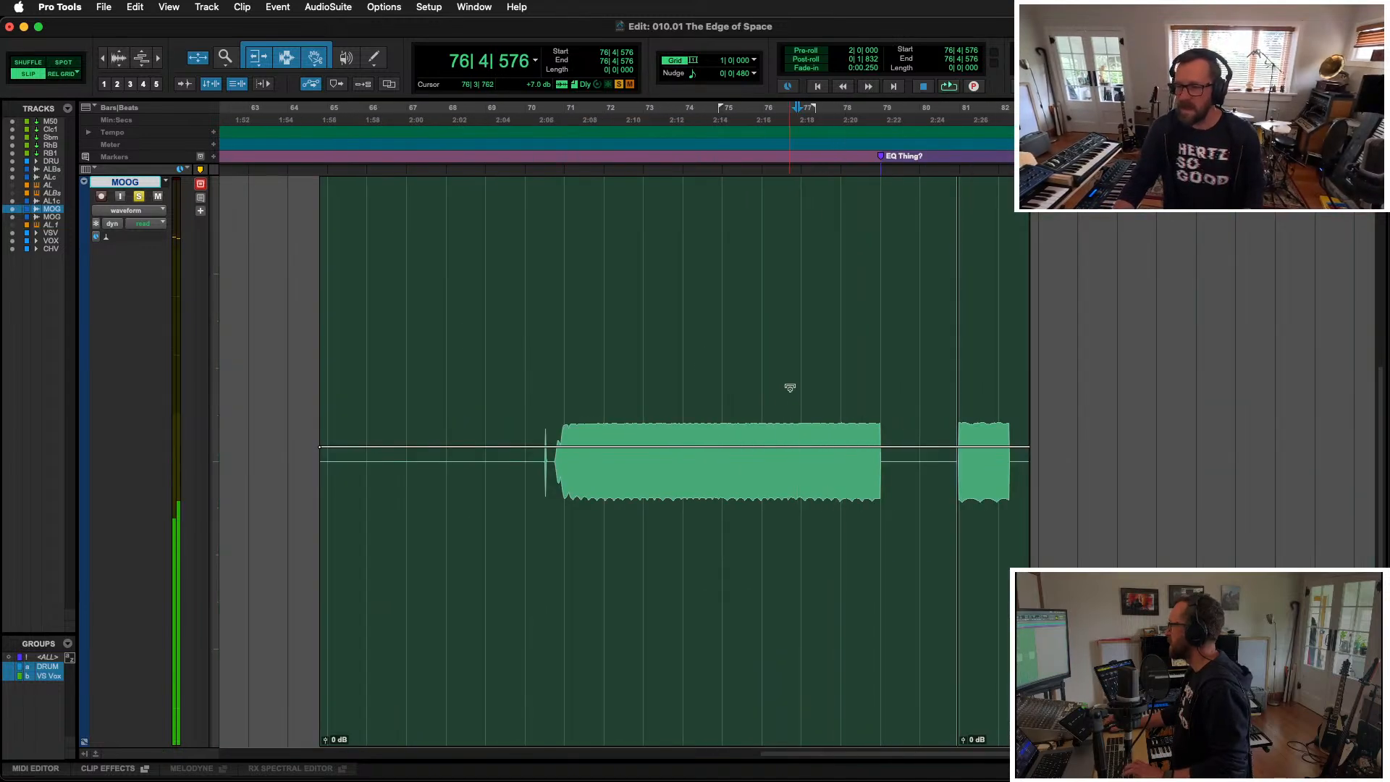
# Step: Move the separated last MOOG note earlier to 77|4|890, over the end of the long note, and play across the join
pyautogui.moveTo(1010, 545); pyautogui.dragTo(881, 585)
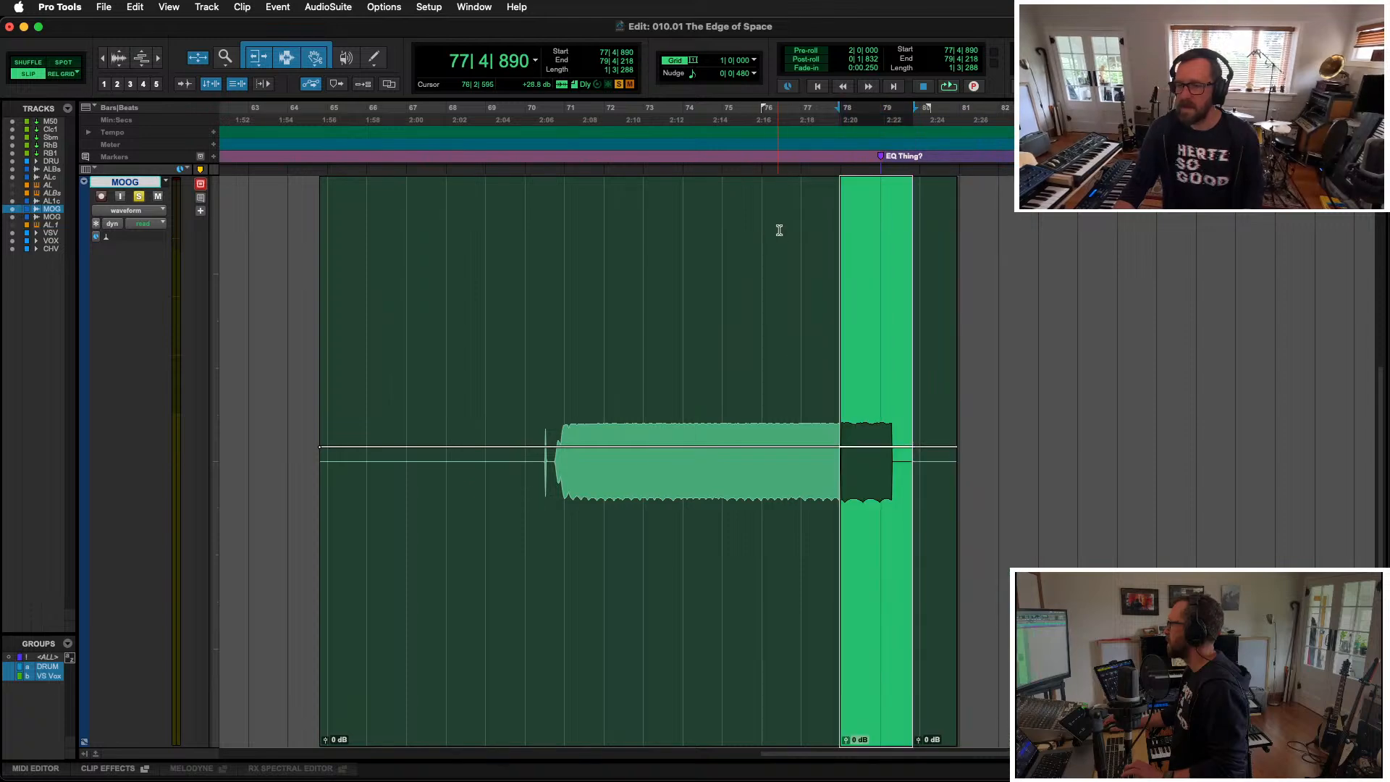
pyautogui.click(793, 257)
pyautogui.press('space')
pyautogui.press('t')
pyautogui.press('t')
pyautogui.press('t')
pyautogui.press('t')
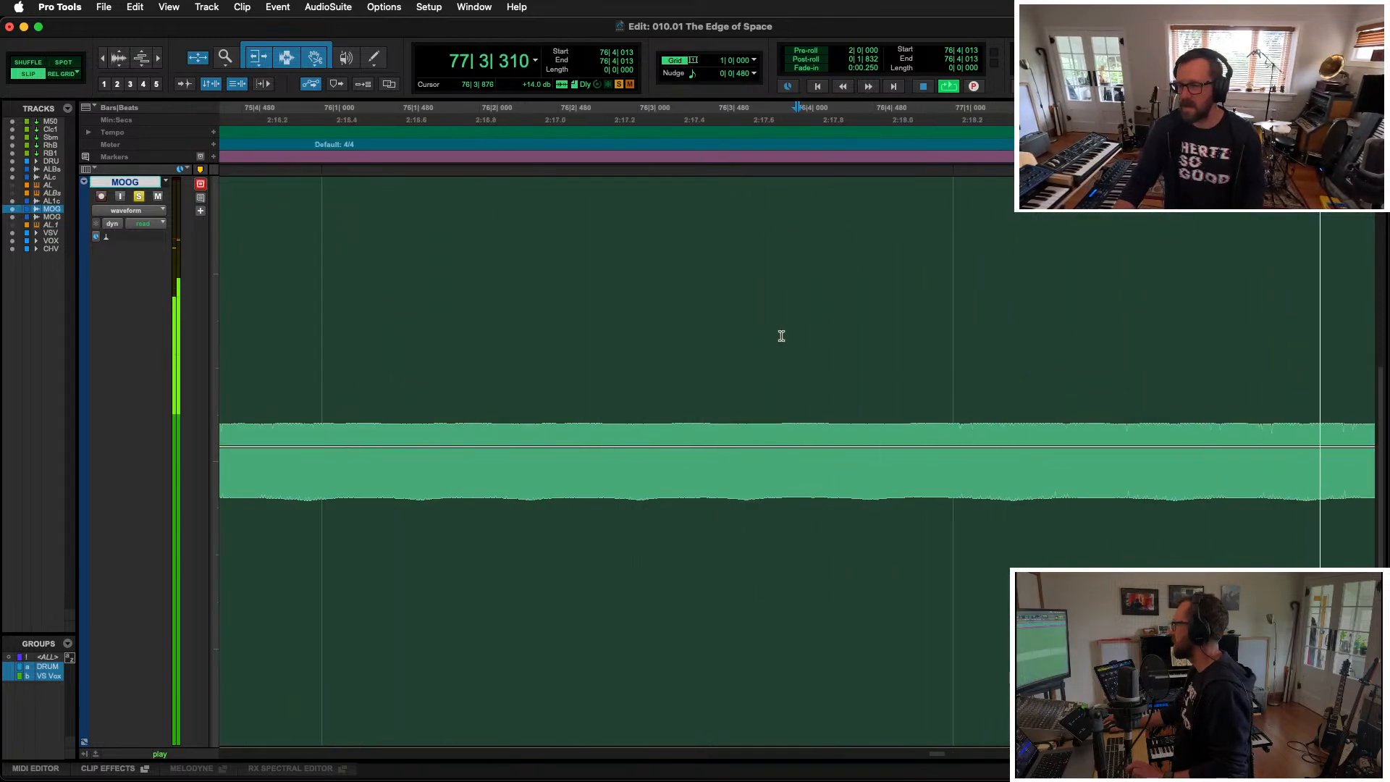
pyautogui.press('r')
pyautogui.press('r')
pyautogui.press('space')
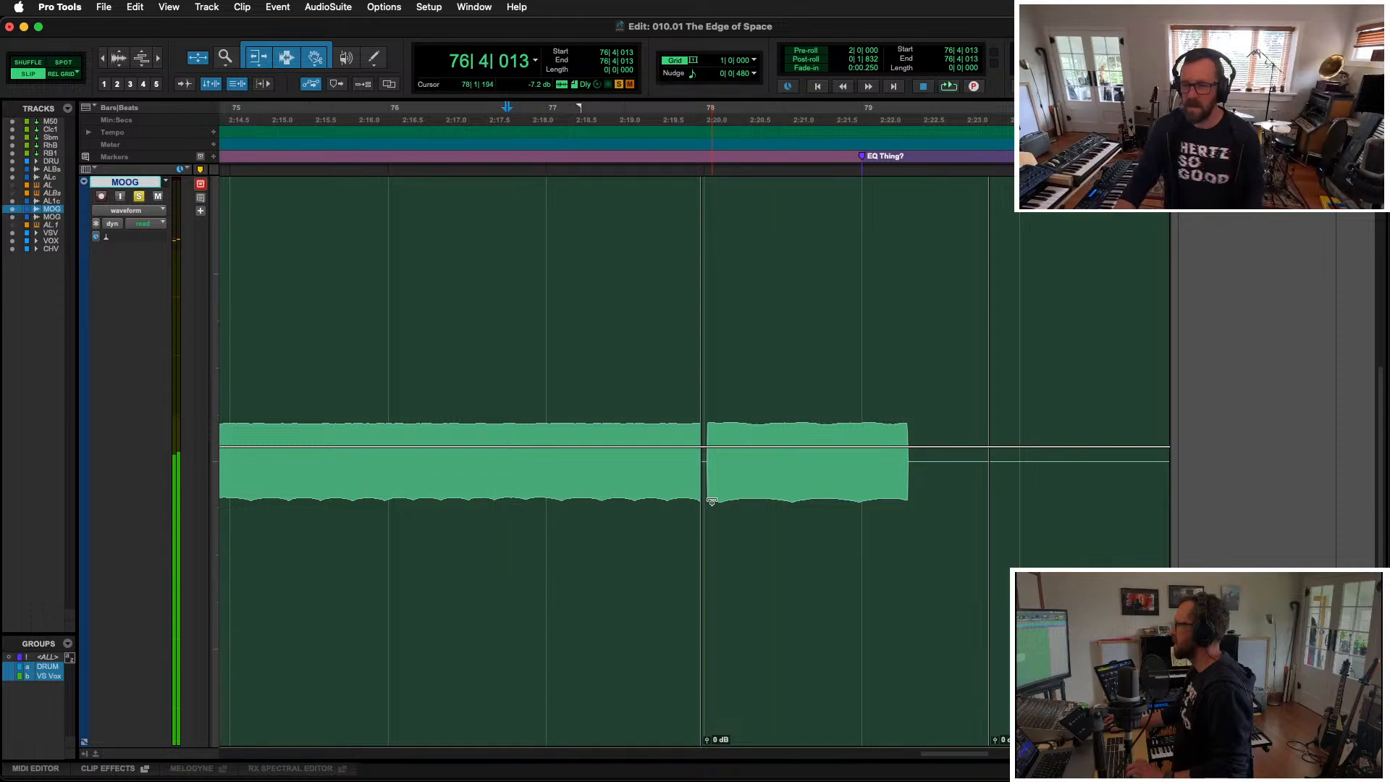
# Step: Trim the silence from the start of the moved MOOG note and slide it to 77|4|863, closing the gap with the long note
pyautogui.press('t')
pyautogui.press('t')
pyautogui.press('Tab')
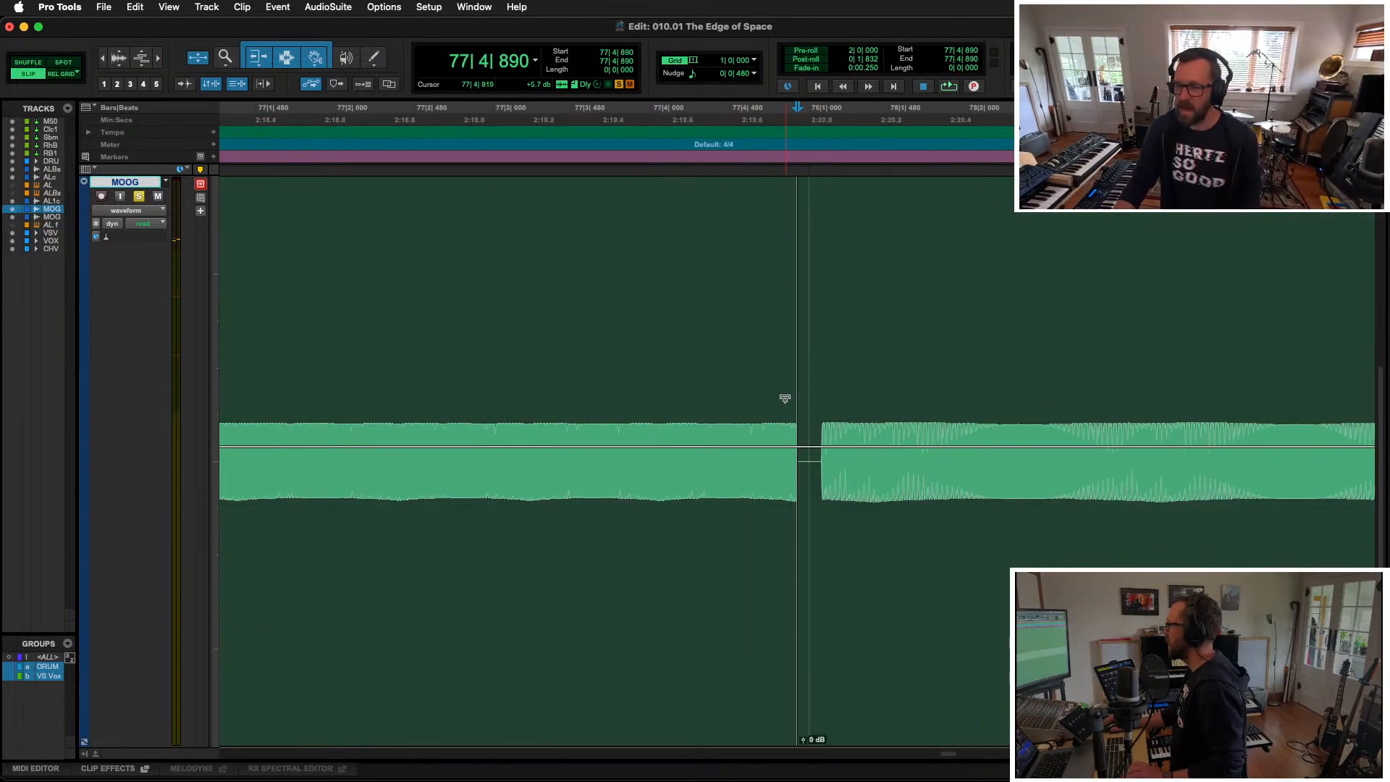
pyautogui.press('a')
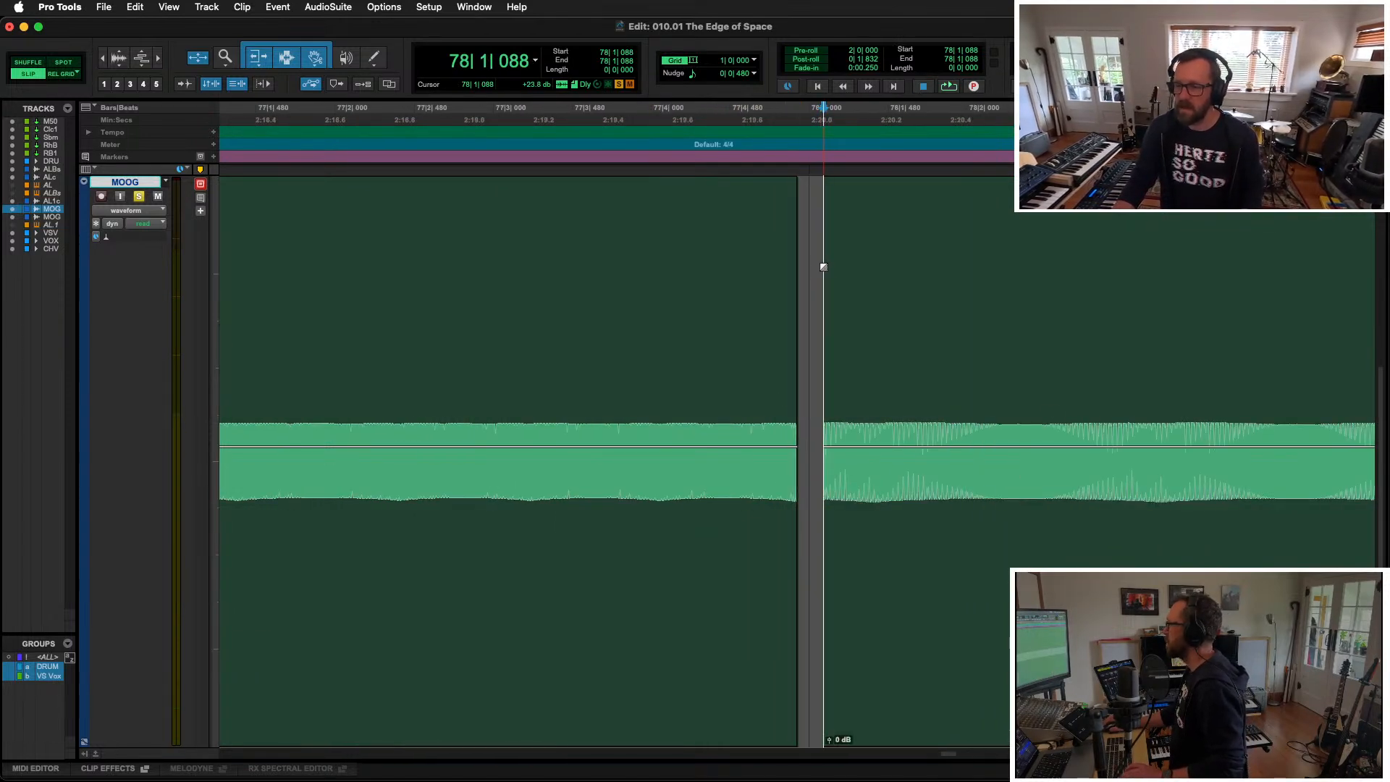
pyautogui.moveTo(928, 595); pyautogui.dragTo(907, 596)
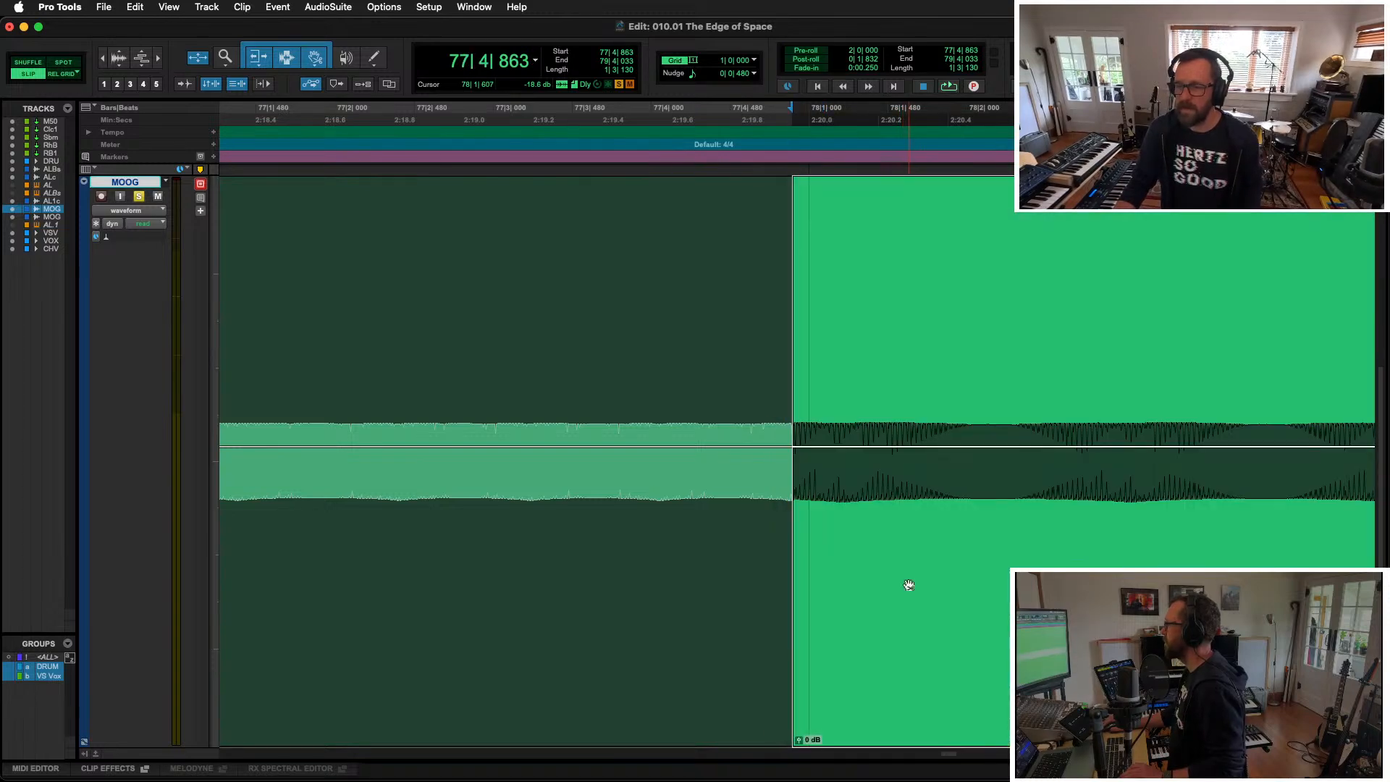
# Step: Listen to the join in the MOOG part from 77|2|838, unsolo the track and replay it with the other tracks
pyautogui.click(473, 256)
pyautogui.press('space')
pyautogui.press('r')
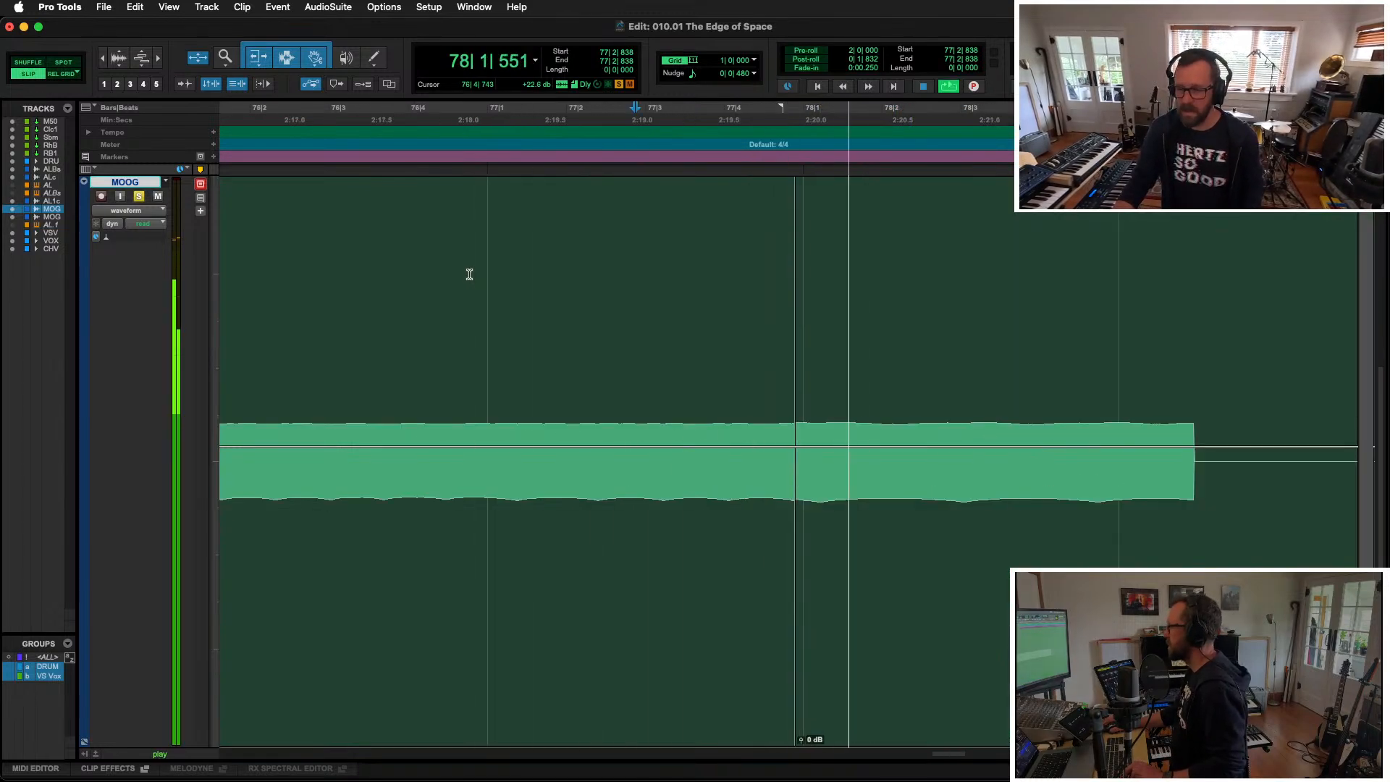
pyautogui.press('space')
pyautogui.click(139, 196)
pyautogui.press('space')
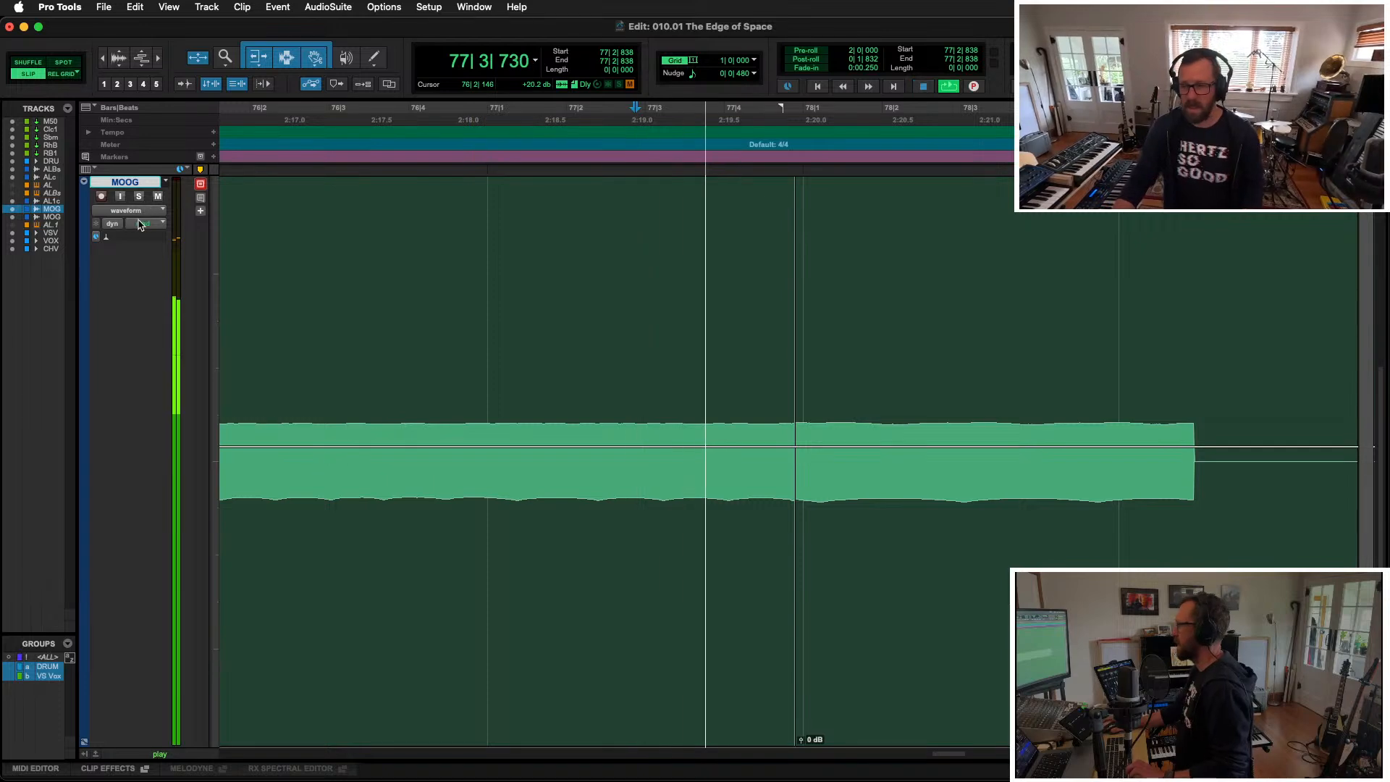
pyautogui.press('r')
pyautogui.press('r')
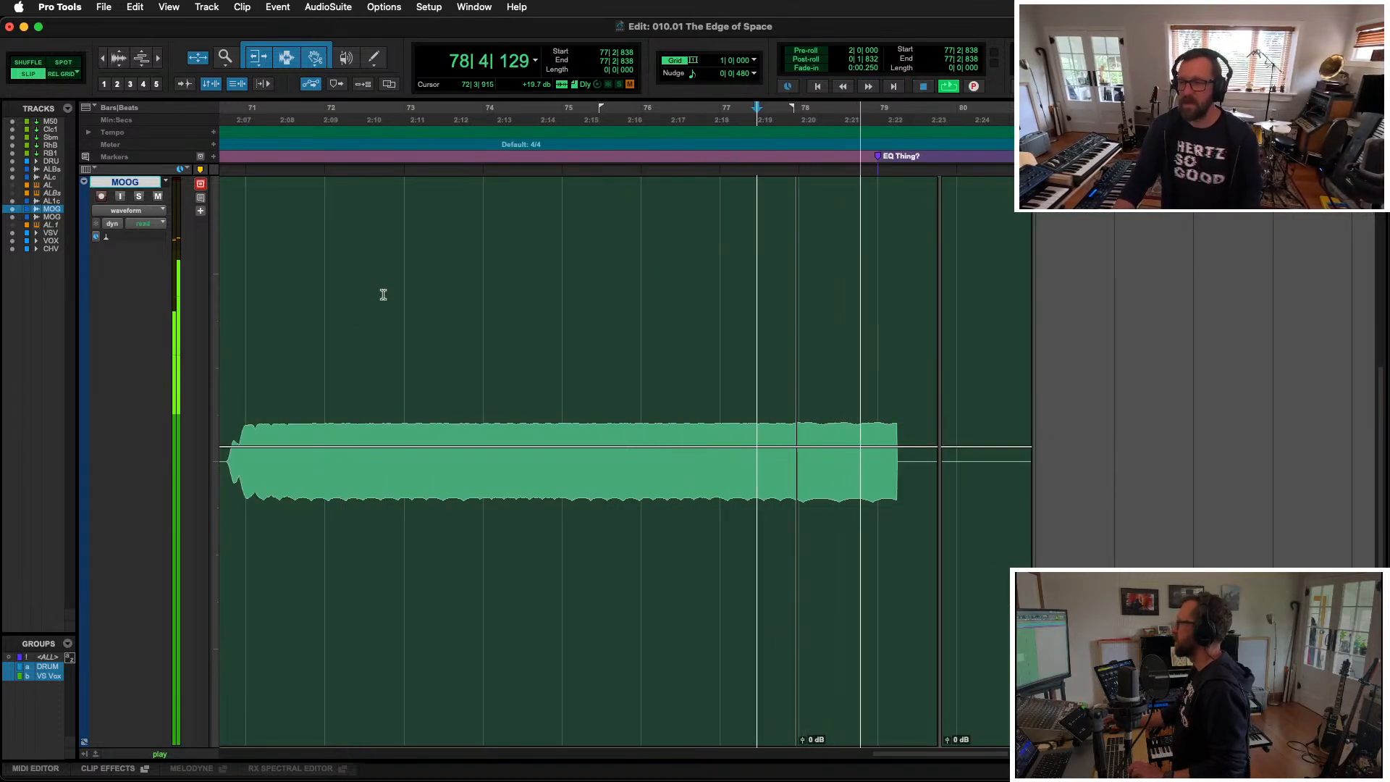
pyautogui.press('space')
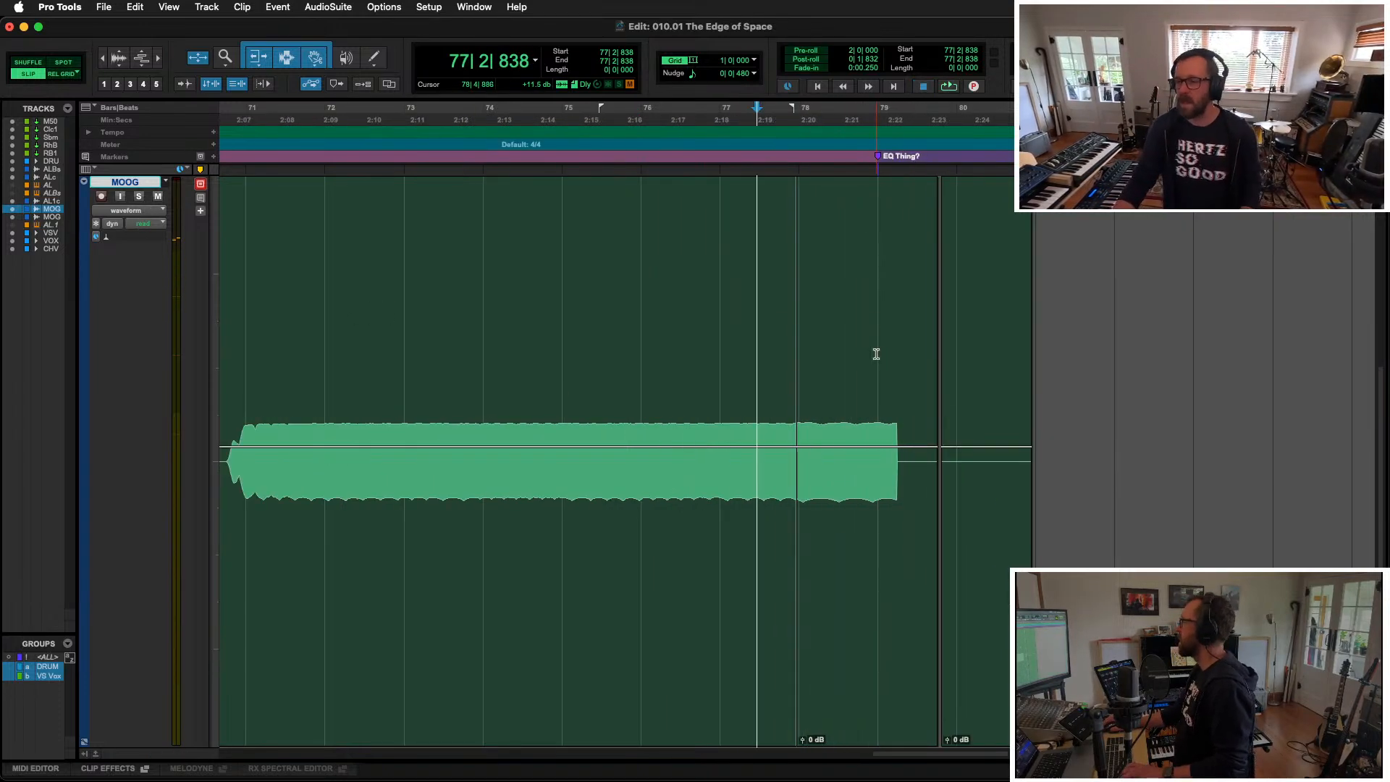
# Step: Trim the end of the MOOG note to the EQ Thing? marker, delete the leftover clip after it and return to the all-tracks view
pyautogui.click(876, 356)
pyautogui.press('s')
pyautogui.click(985, 617)
pyautogui.press('Delete')
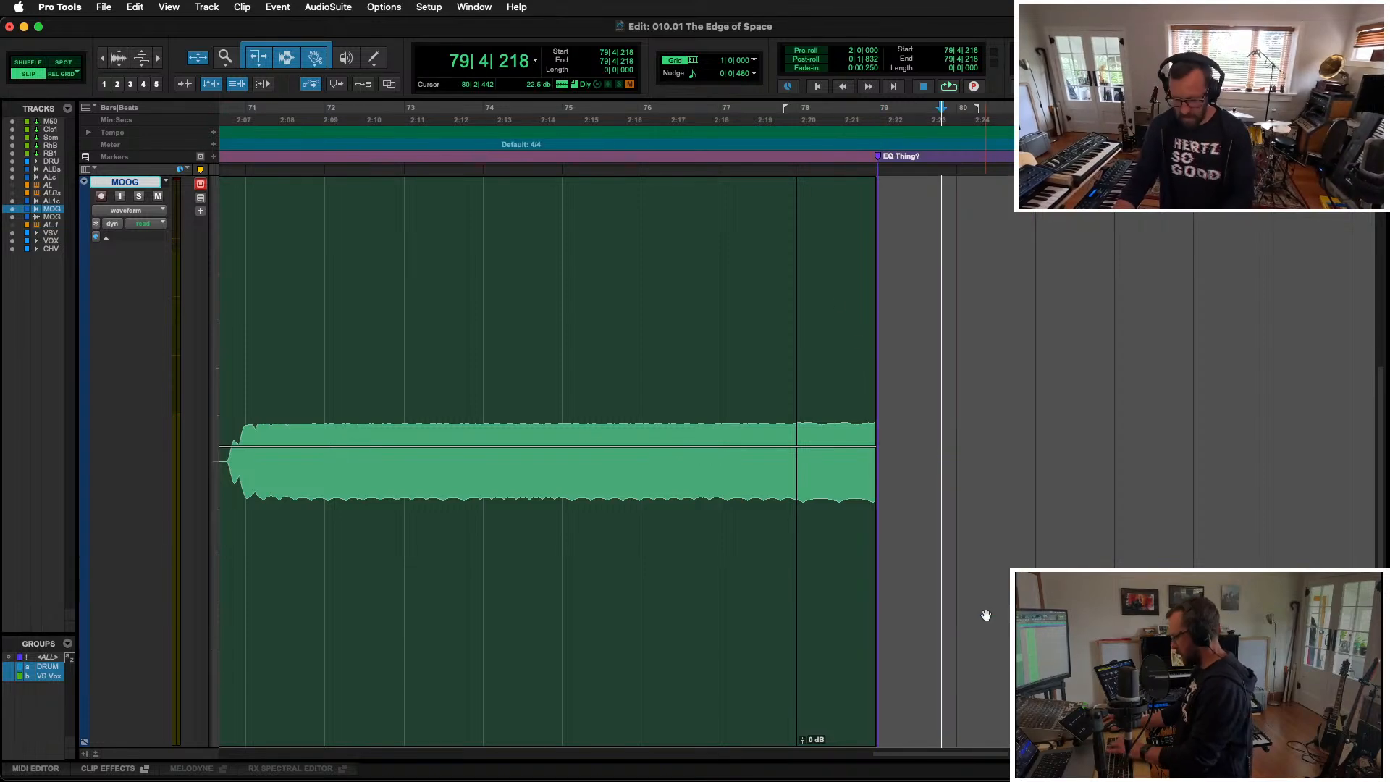
pyautogui.hotkey('ctrl', 'e')
pyautogui.hotkey('ctrl', 'e')
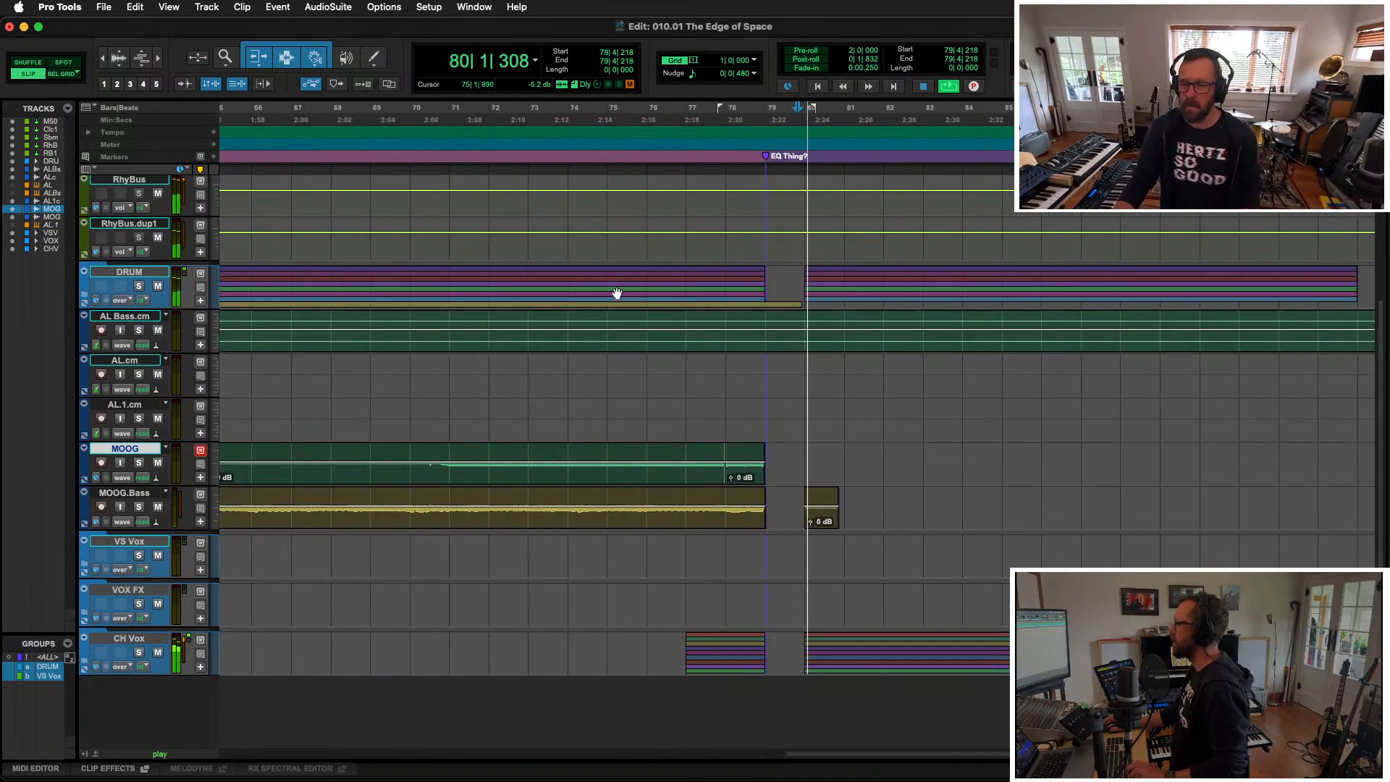
# Step: Play the full arrangement from 77|2|275 and again from 63|1|435 to check the edited MOOG part in context
pyautogui.click(699, 363)
pyautogui.press('space')
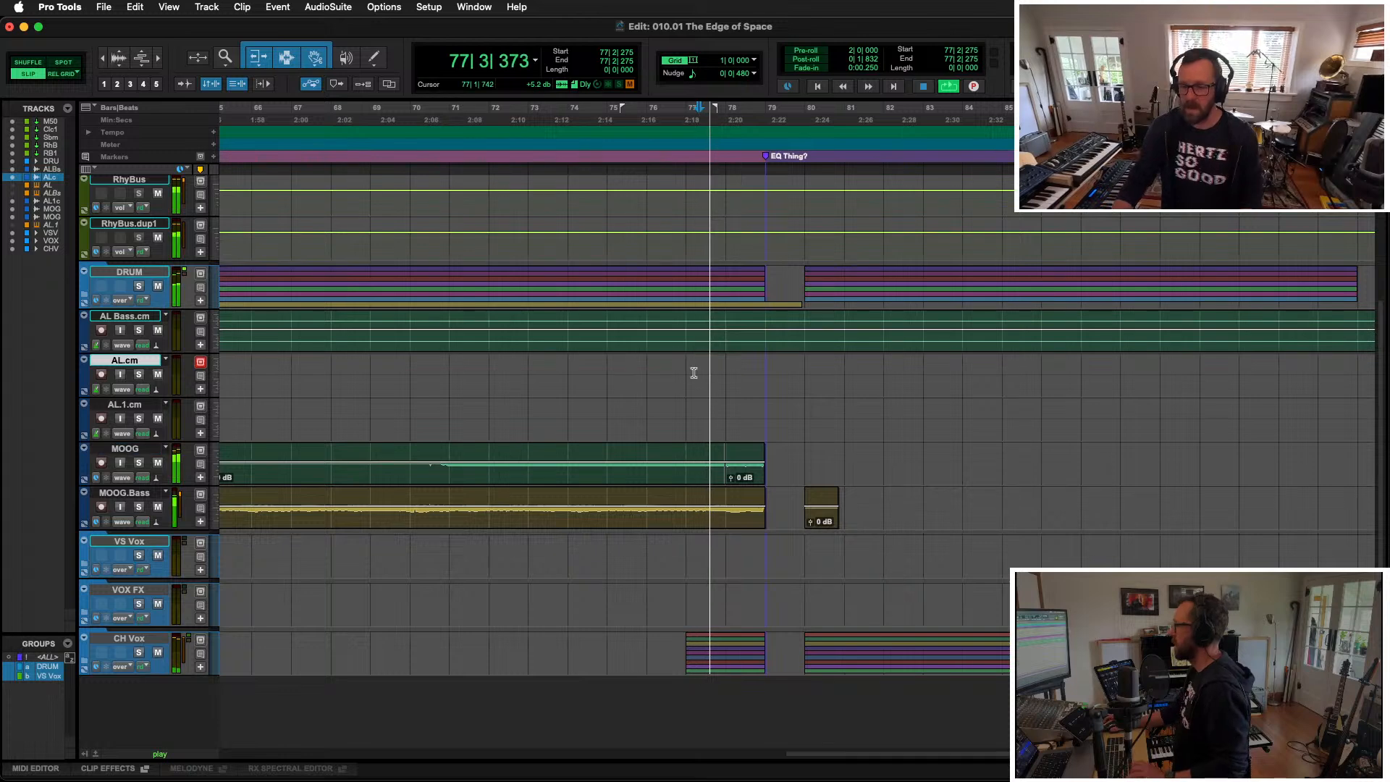
pyautogui.hotkey('ctrl', ']')
pyautogui.hotkey('ctrl', ']')
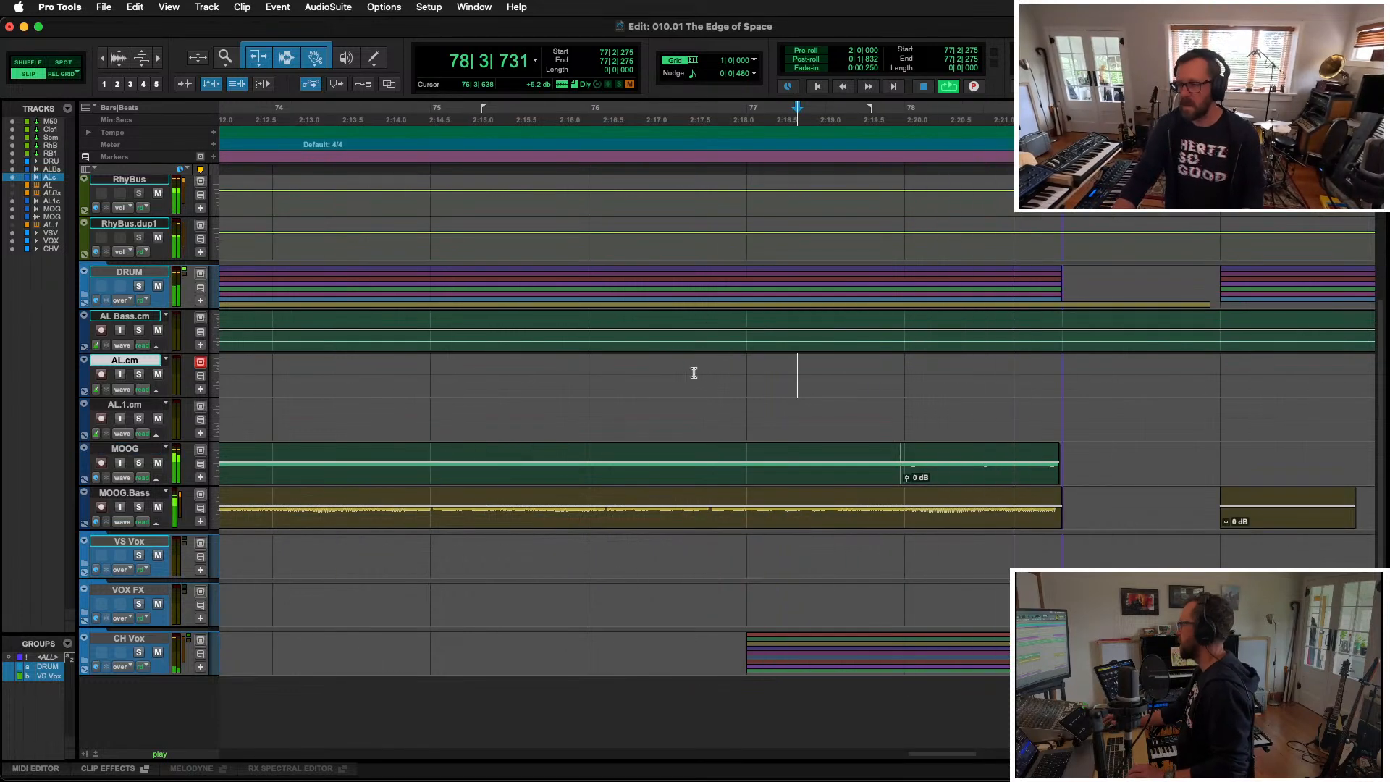
pyautogui.hotkey('ctrl', '[')
pyautogui.hotkey('ctrl', '[')
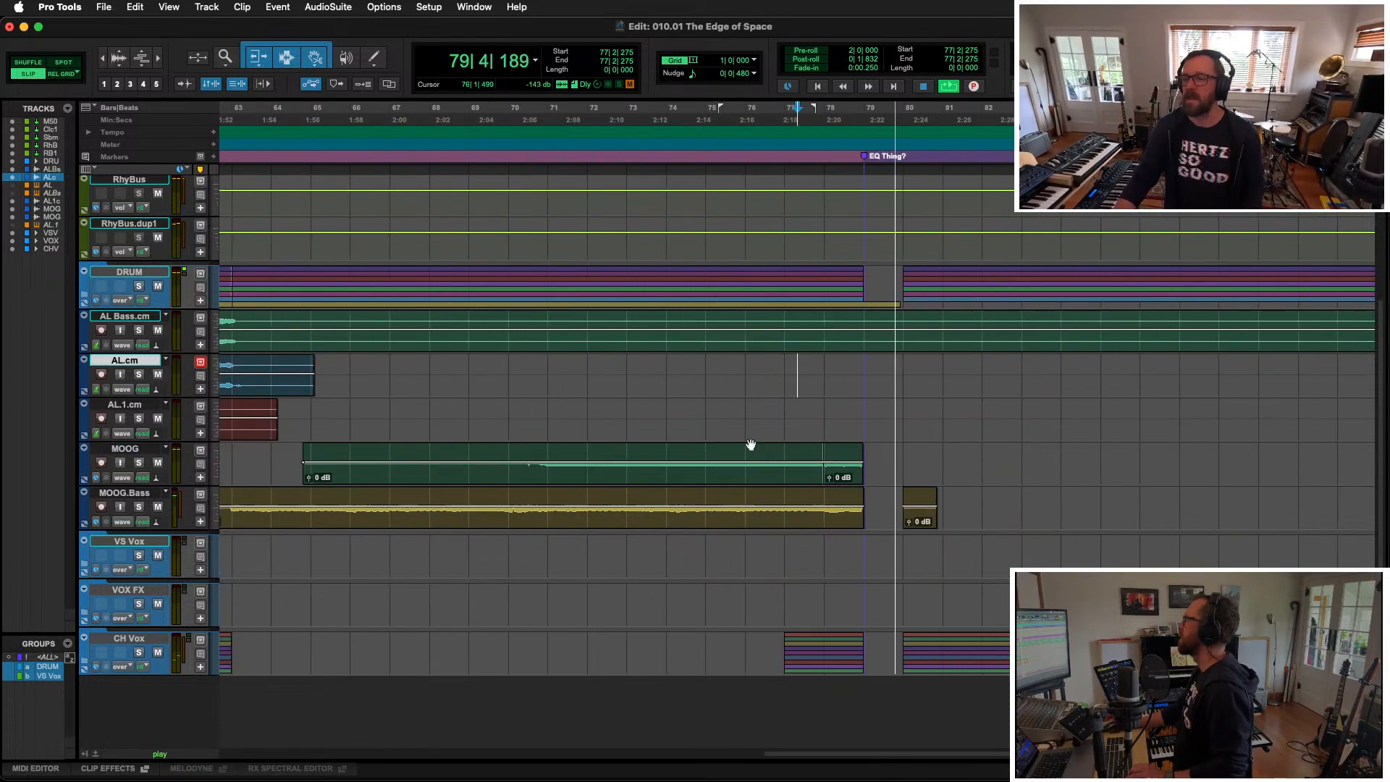
pyautogui.hotkey('ctrl', '[')
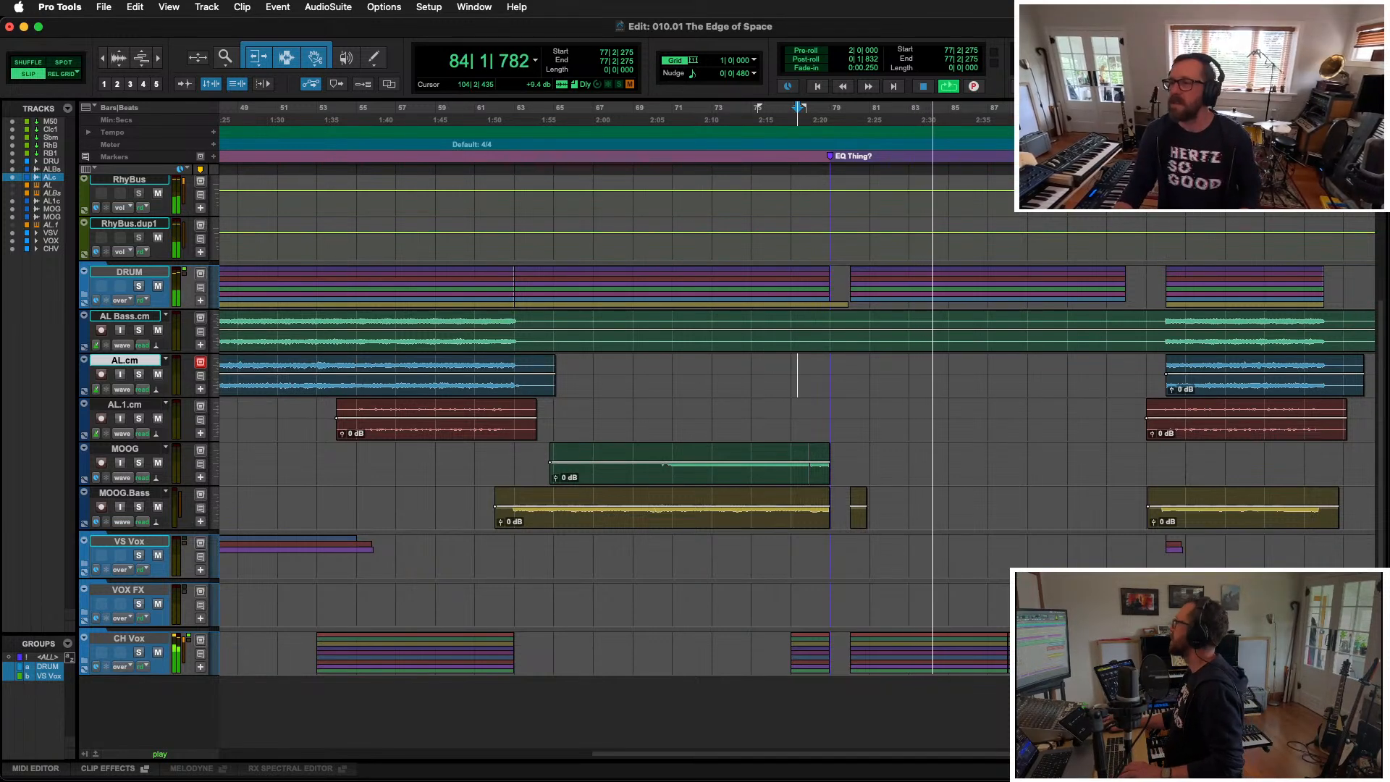
pyautogui.press('space')
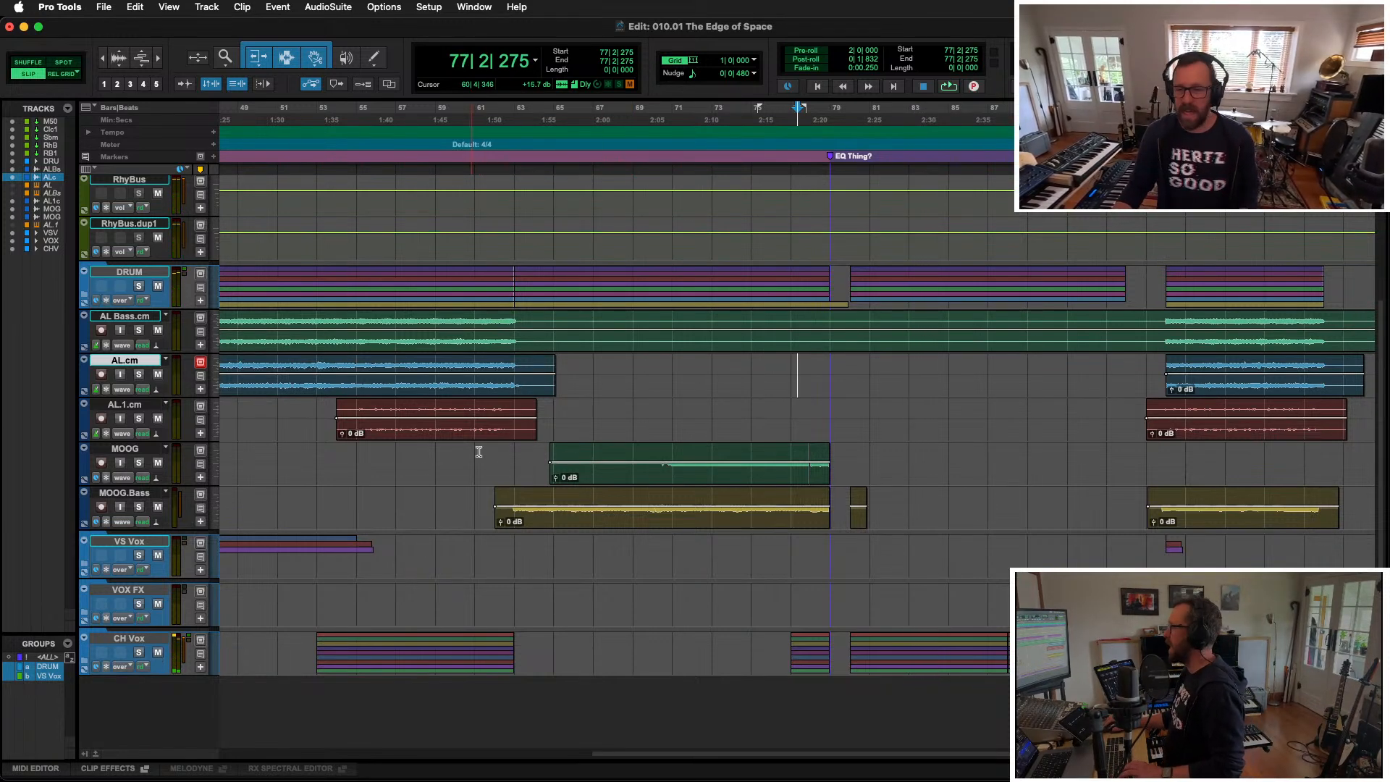
pyautogui.click(515, 458)
pyautogui.press('space')
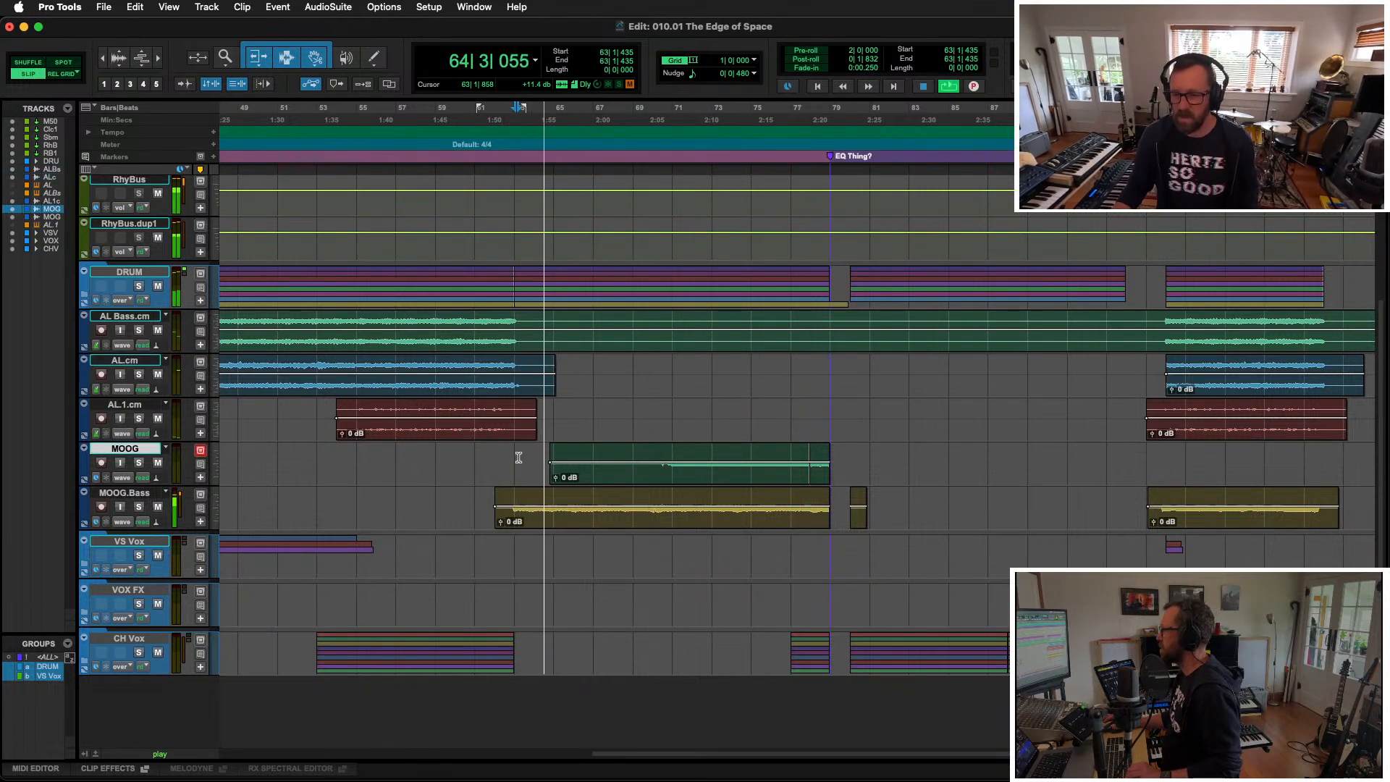
# Step: Enlarge the waveform display and trim the silence from the start of the MOOG clip up to 69|4|704
pyautogui.press('super+alt+bracketright')
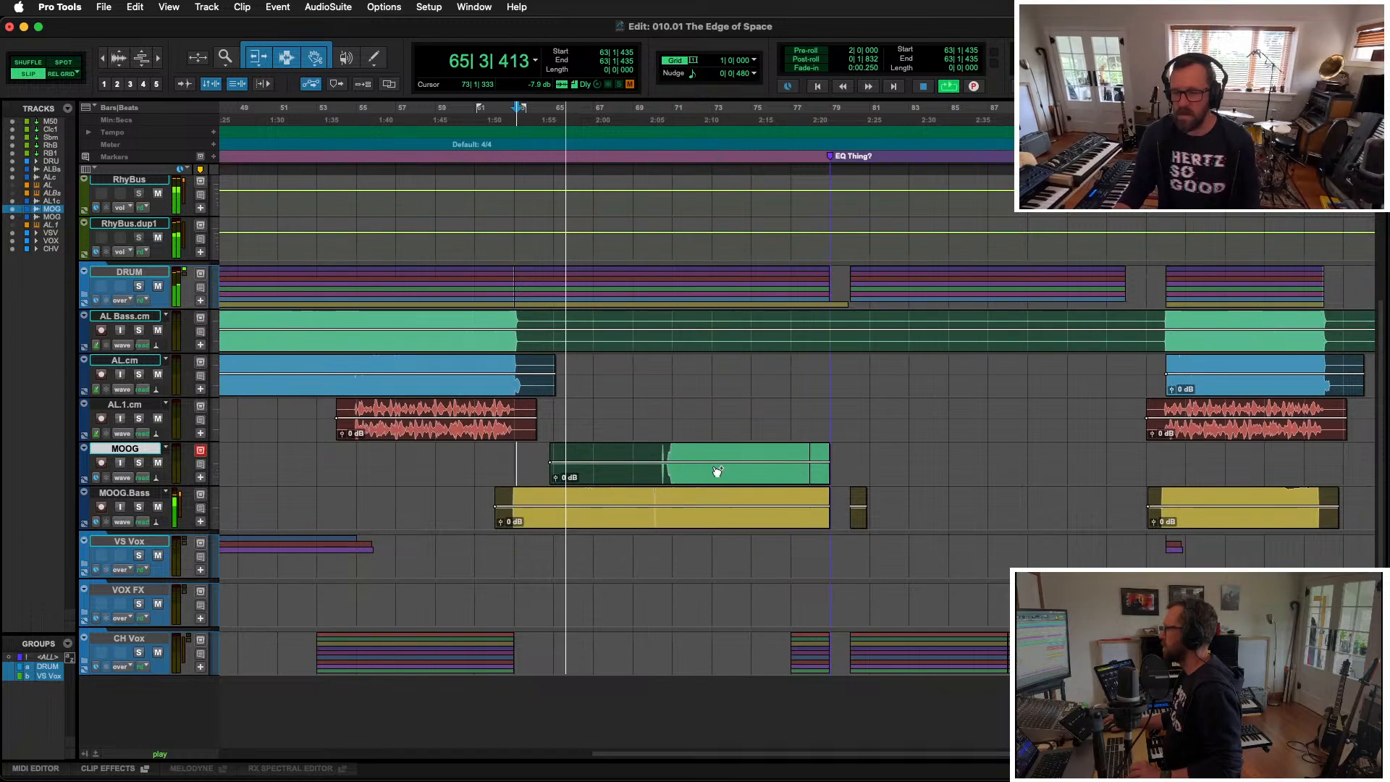
pyautogui.click(651, 450)
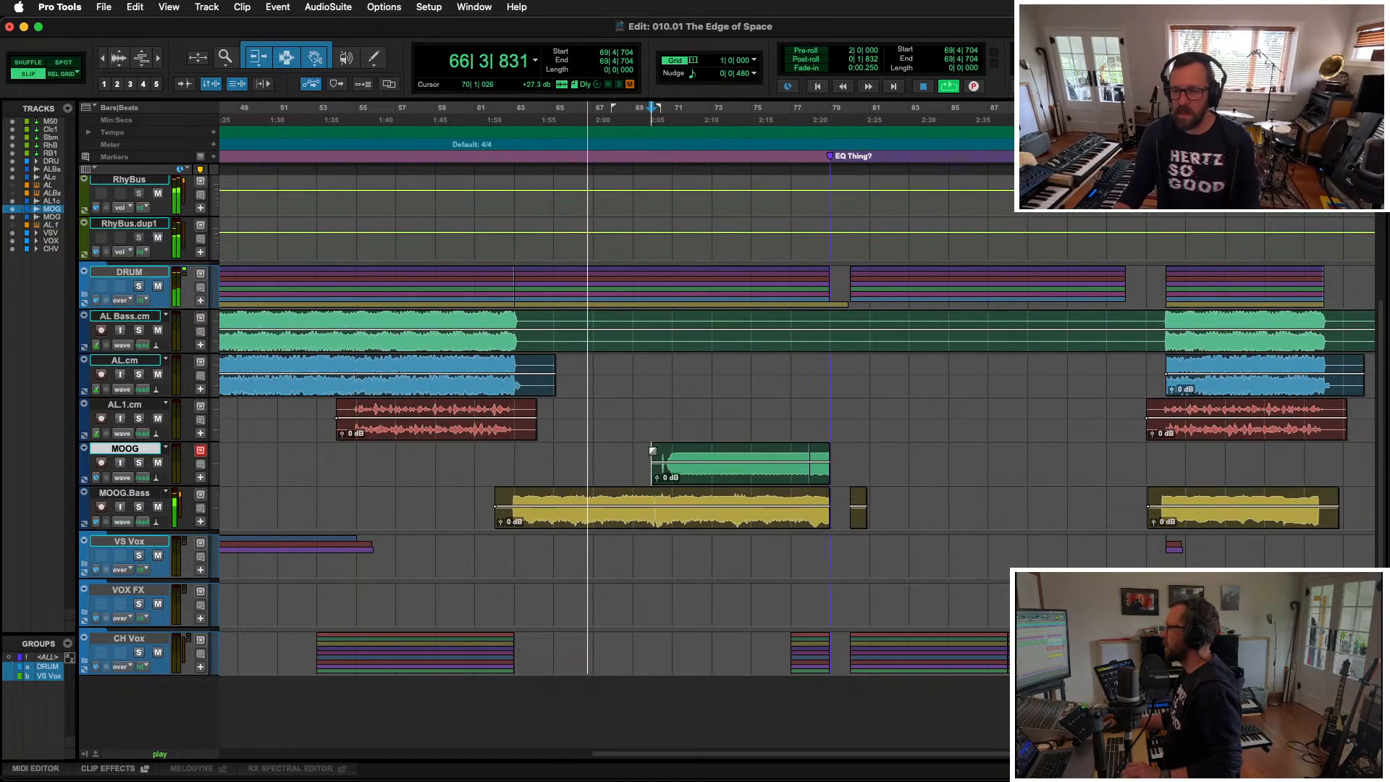
pyautogui.click(648, 450)
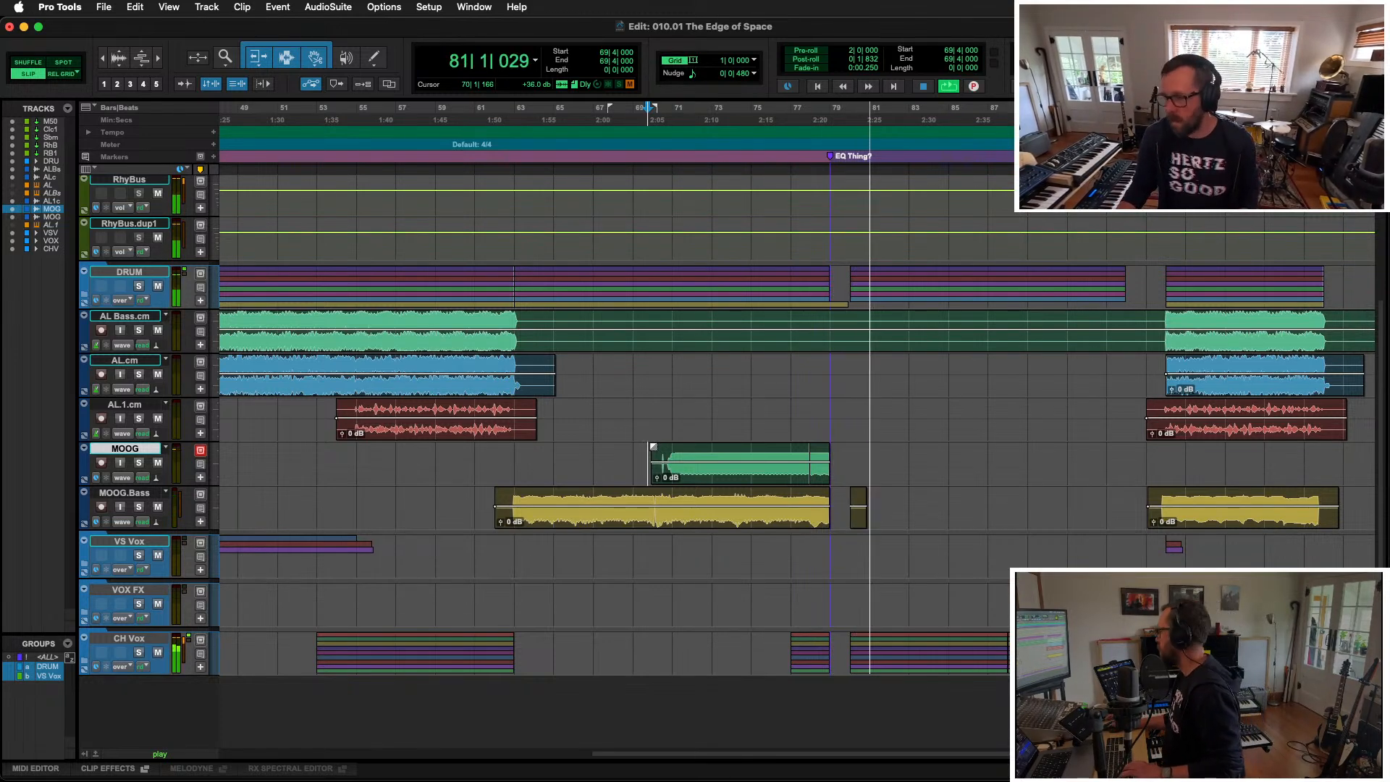
# Step: Delete the short leftover MOOG.Bass clip just after the EQ Thing? marker while the song plays, and show the whole arrangement
pyautogui.click(858, 513)
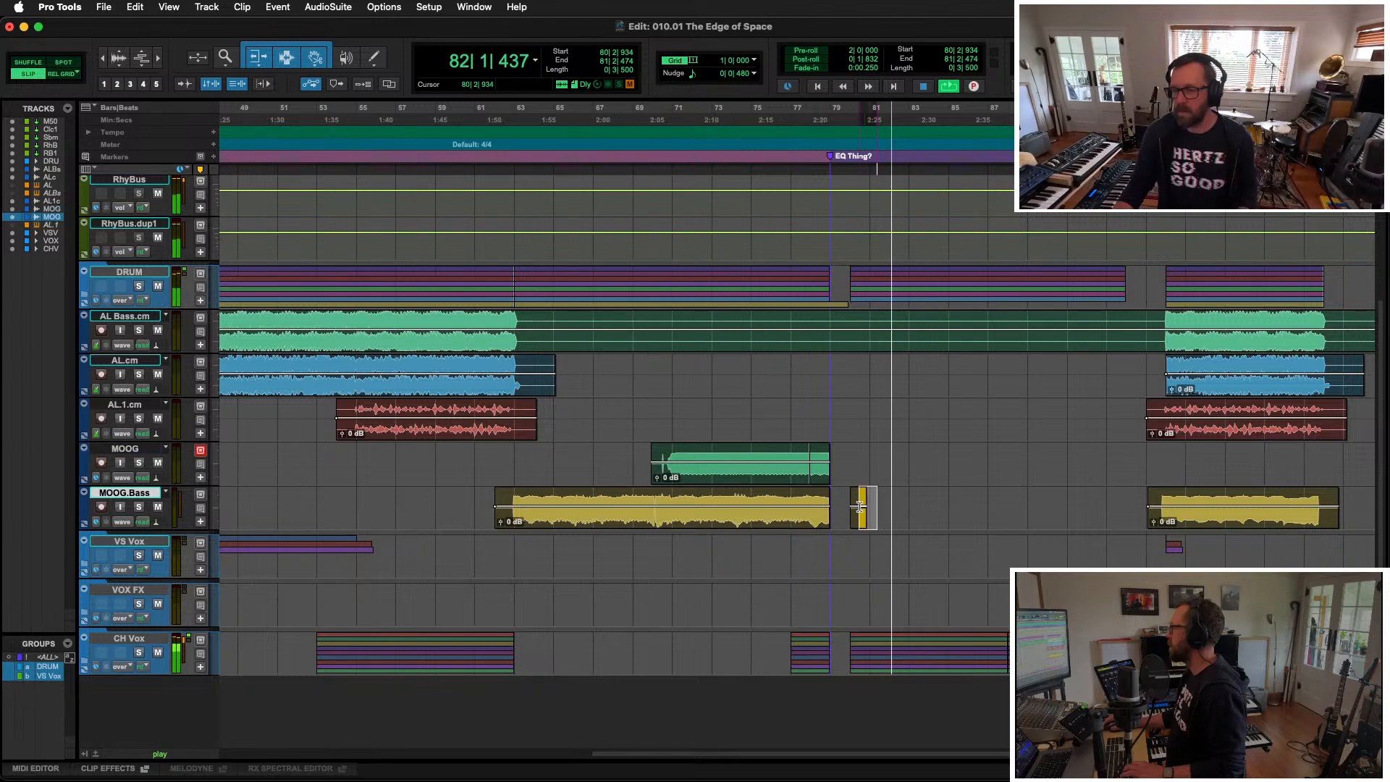
pyautogui.press('Delete')
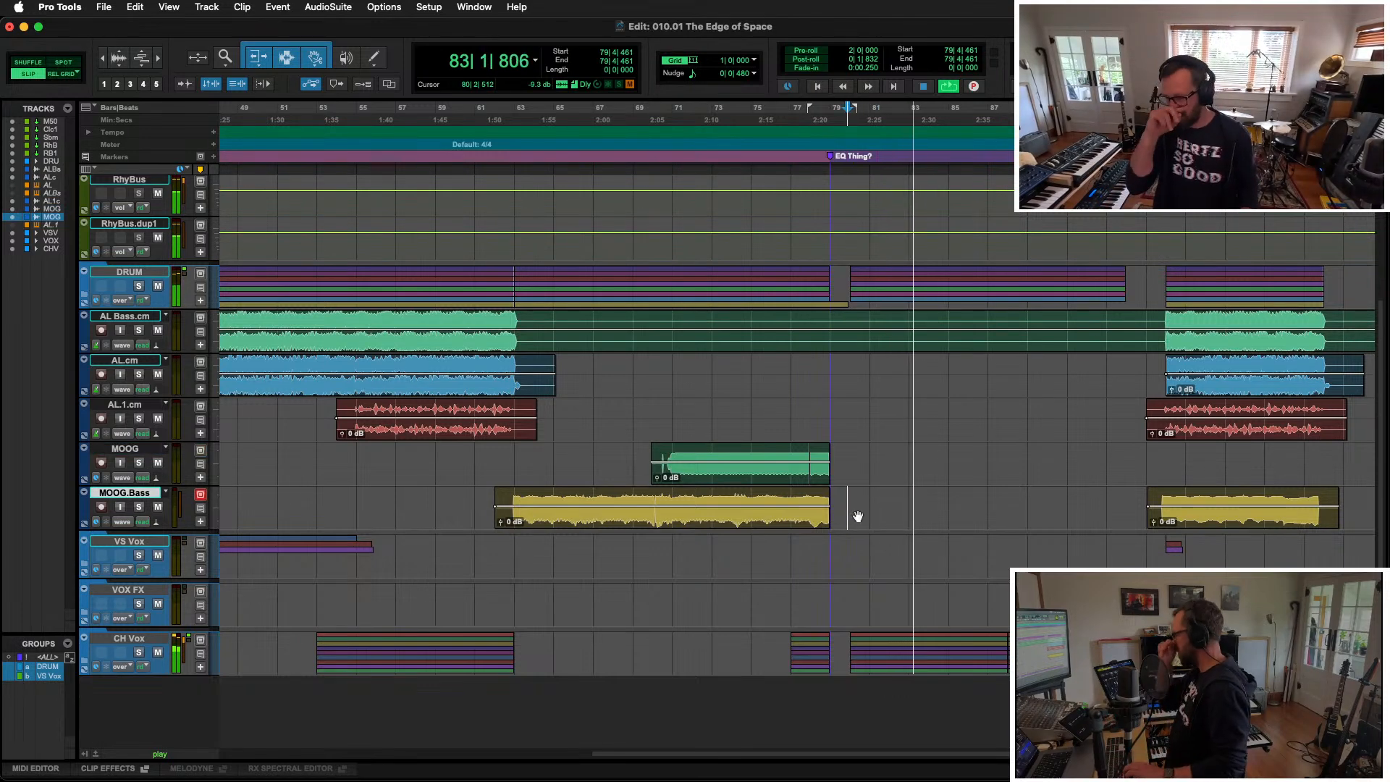
pyautogui.press('r')
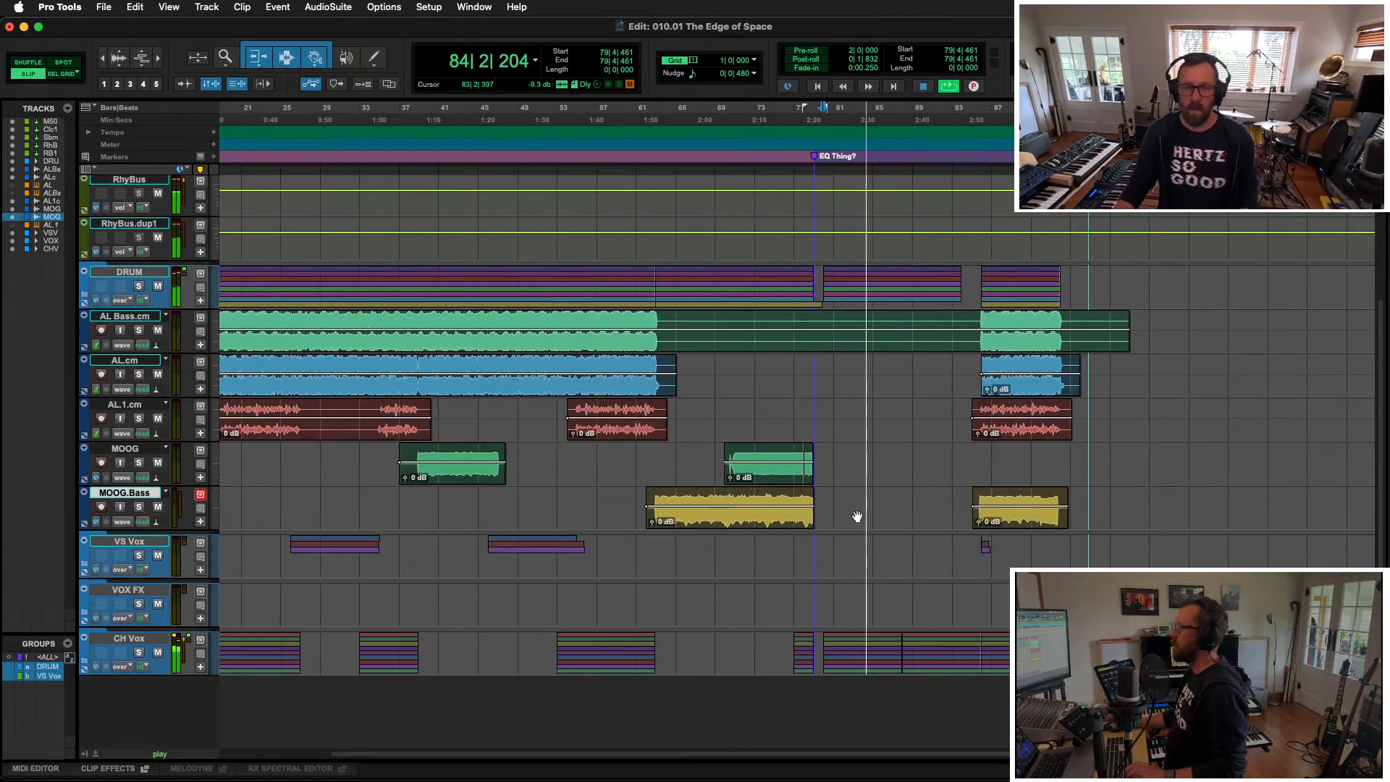
pyautogui.press('r')
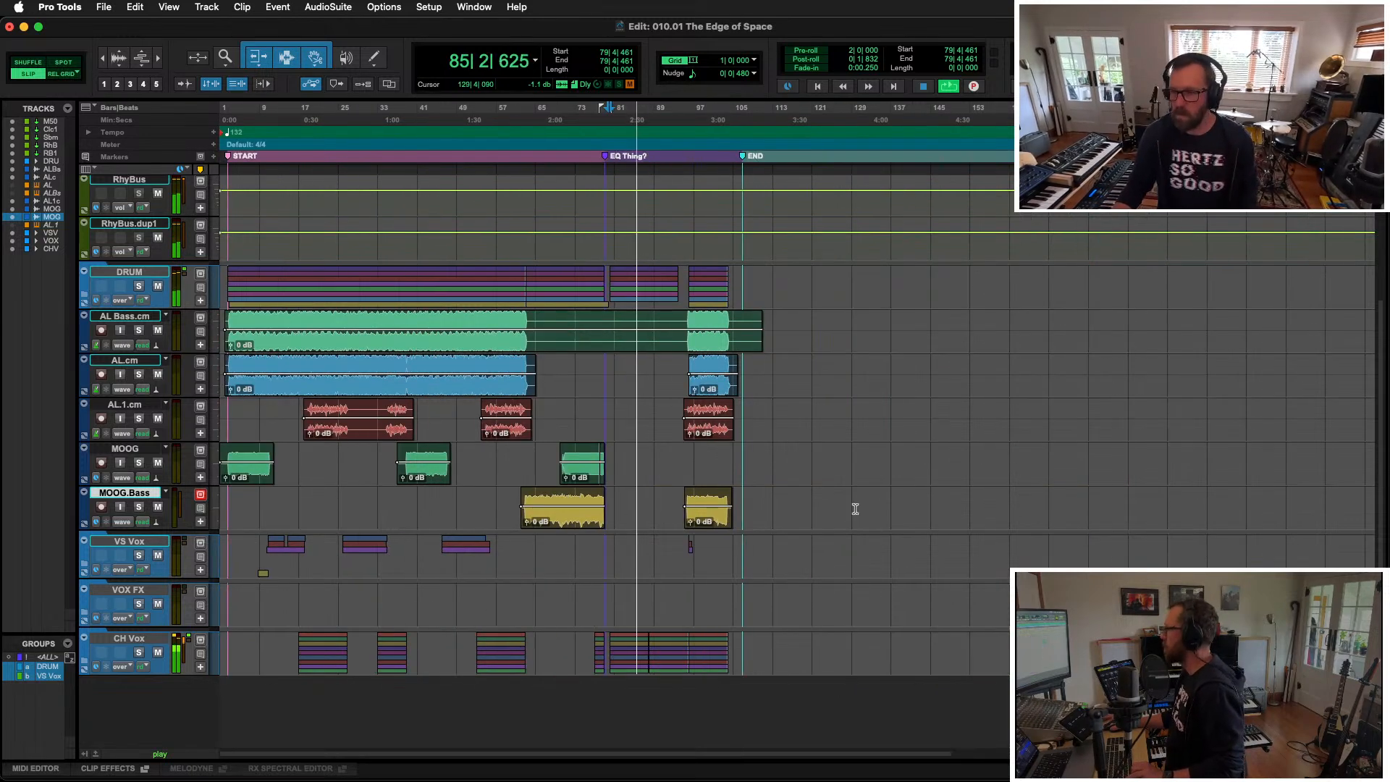
# Step: Stop playback and delete the excess audio at the song's end, from 105|1|512 to 115|2|858, on the tracks AL Bass.cm through MOOG.Bass
pyautogui.press('t')
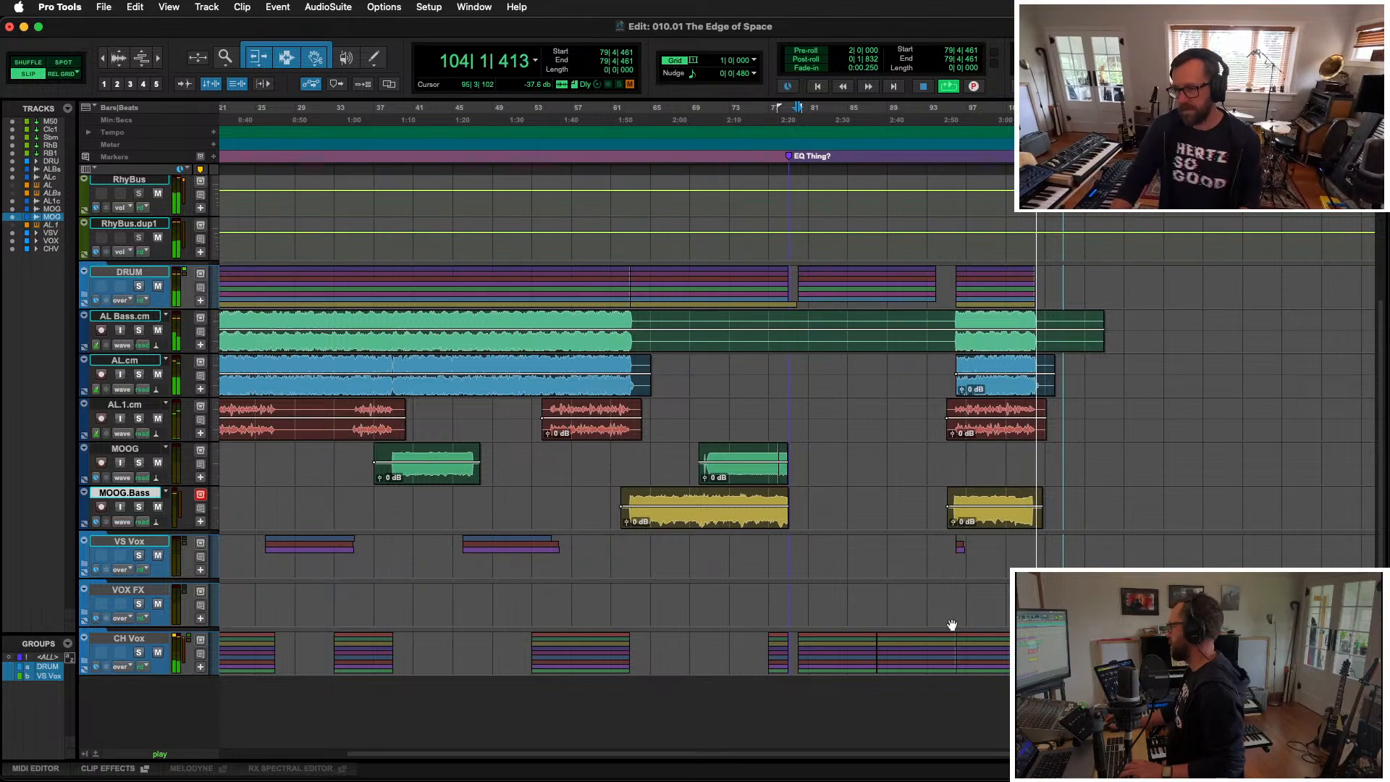
pyautogui.press('space')
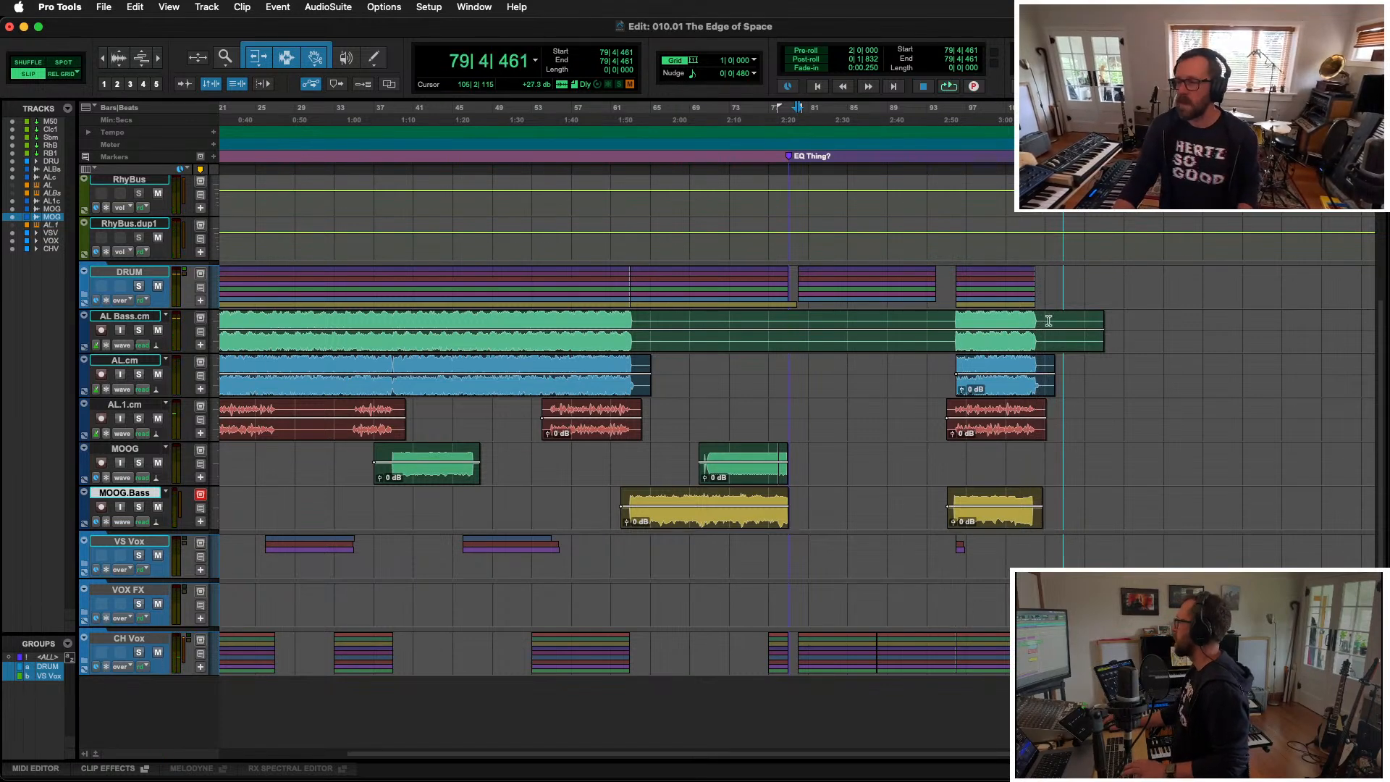
pyautogui.moveTo(1046, 316); pyautogui.dragTo(1148, 508)
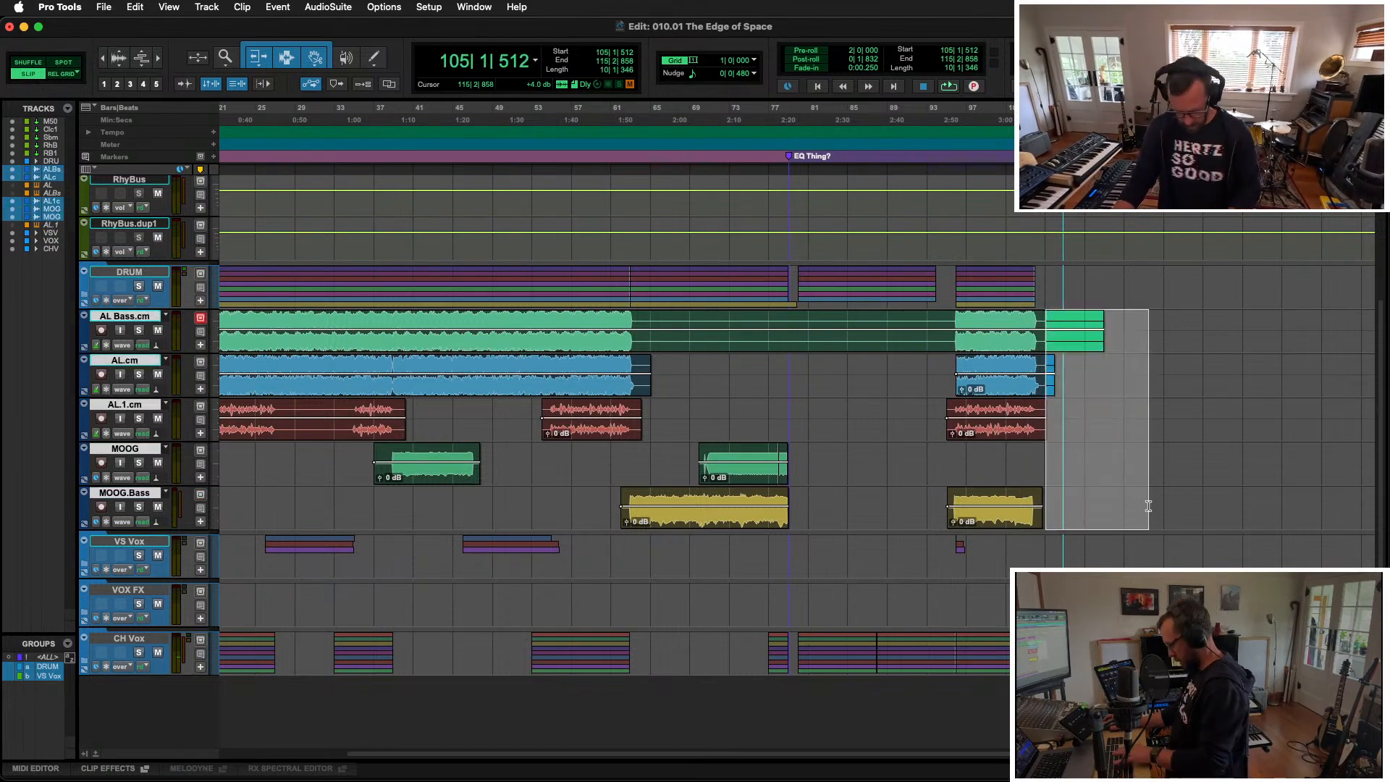
pyautogui.press('Delete')
pyautogui.press('r')
pyautogui.press('r')
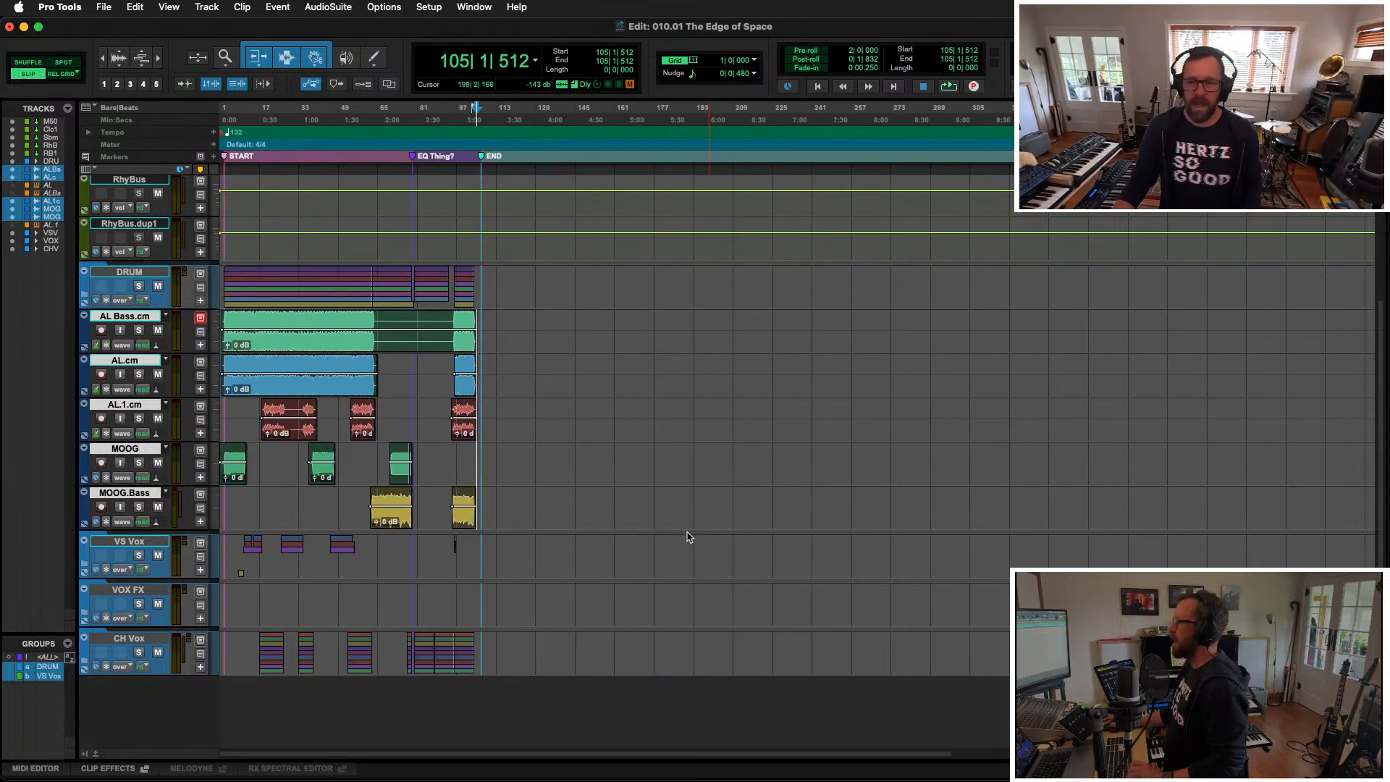
pyautogui.press('t')
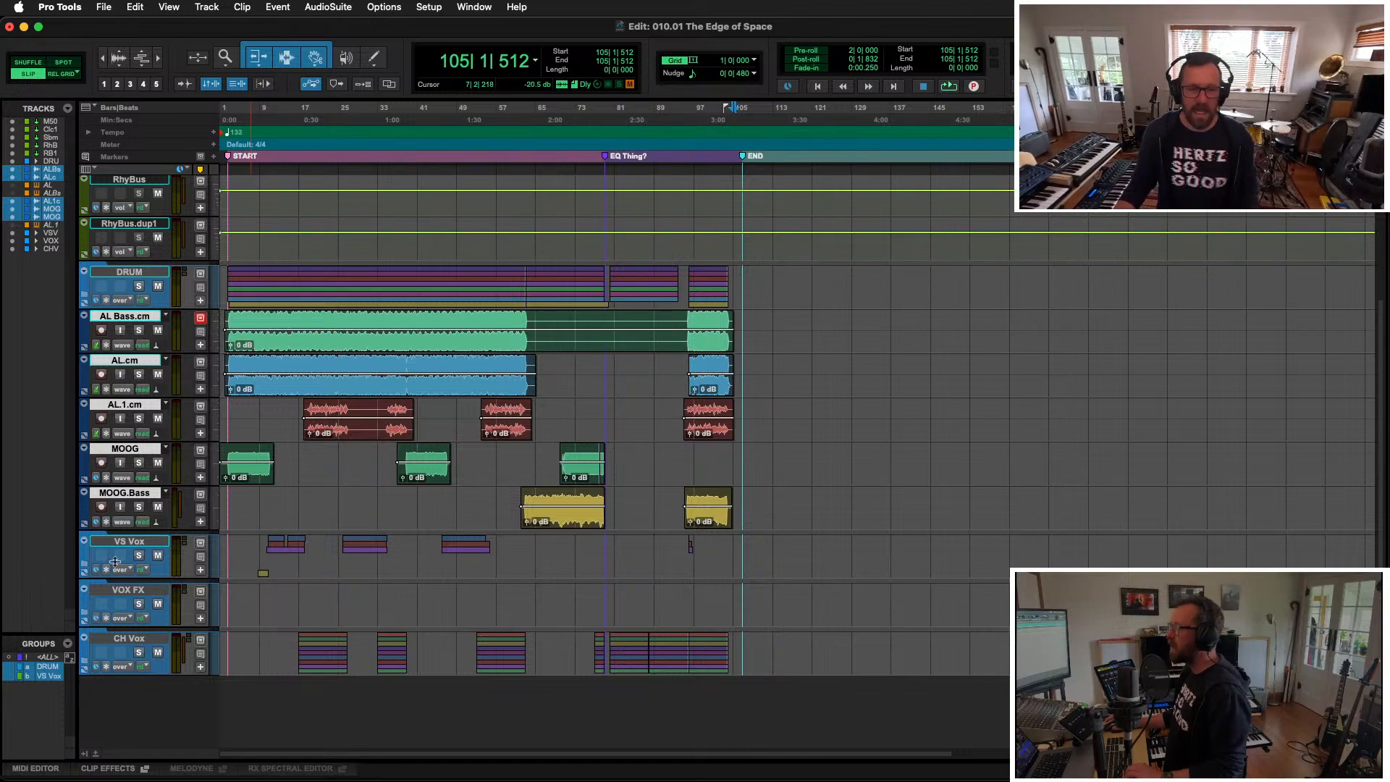
# Step: Create two new mono audio tracks named Perc below the CH Vox track
pyautogui.click(136, 637)
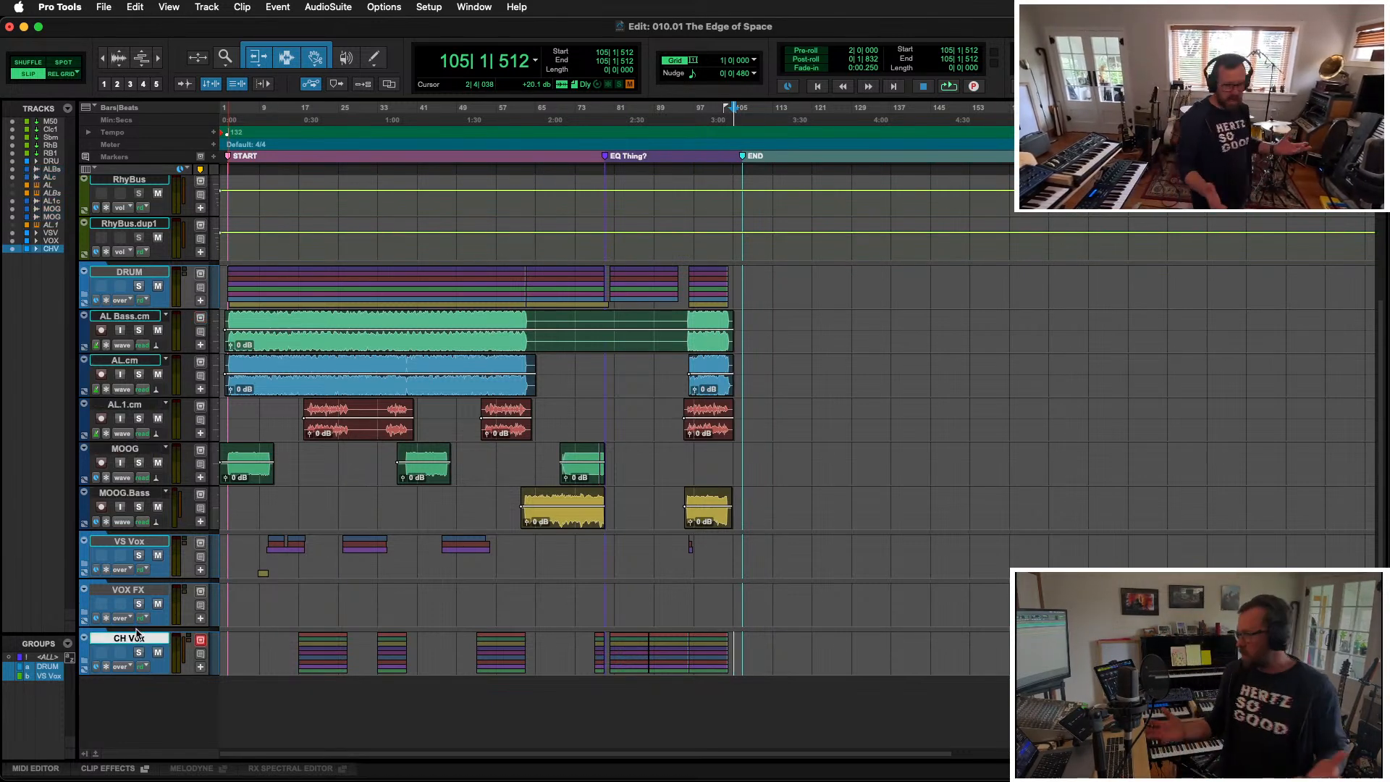
pyautogui.press('super+shift+n')
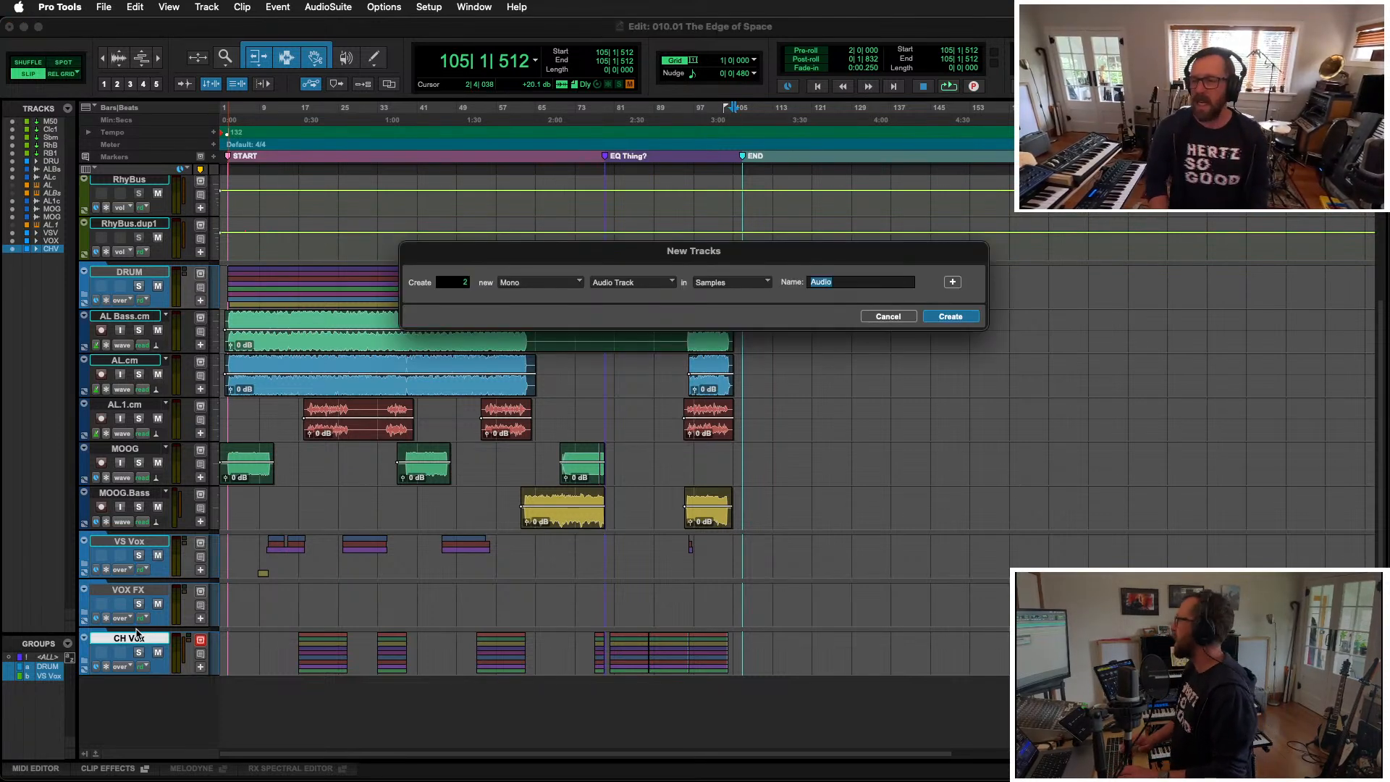
pyautogui.press('Return')
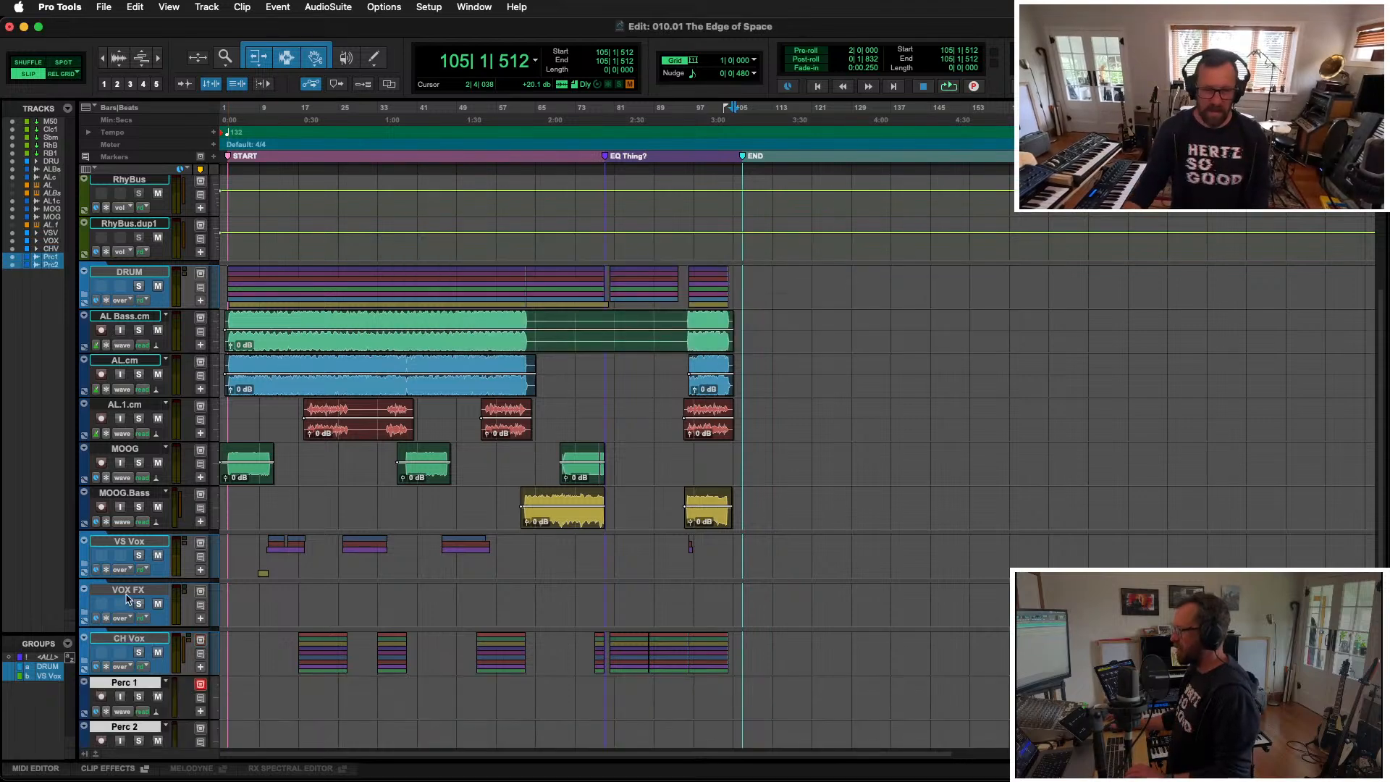
pyautogui.scroll(-3, 179, 733)
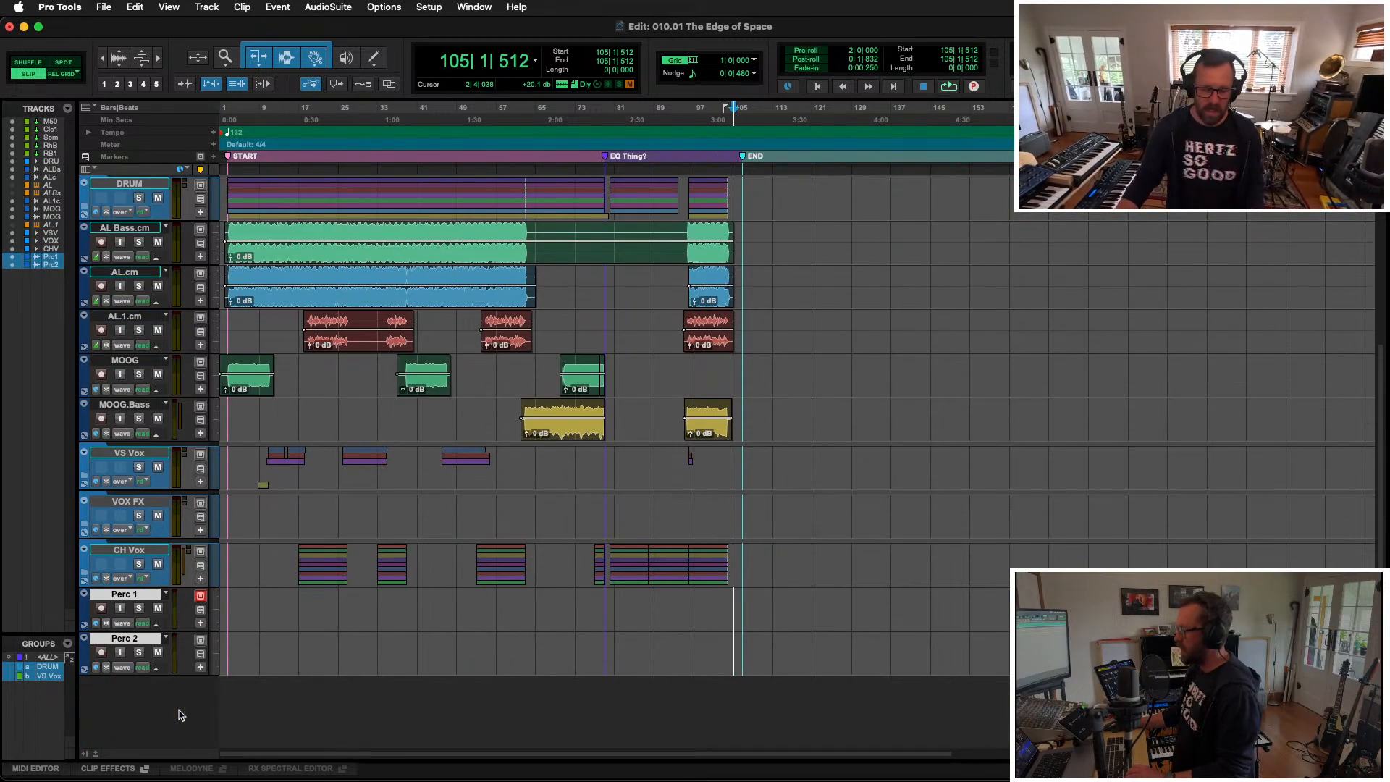
# Step: Set the input of both Perc tracks to Mic 1, record-enable Perc 1 and return to the edit view
pyautogui.press('super+equal')
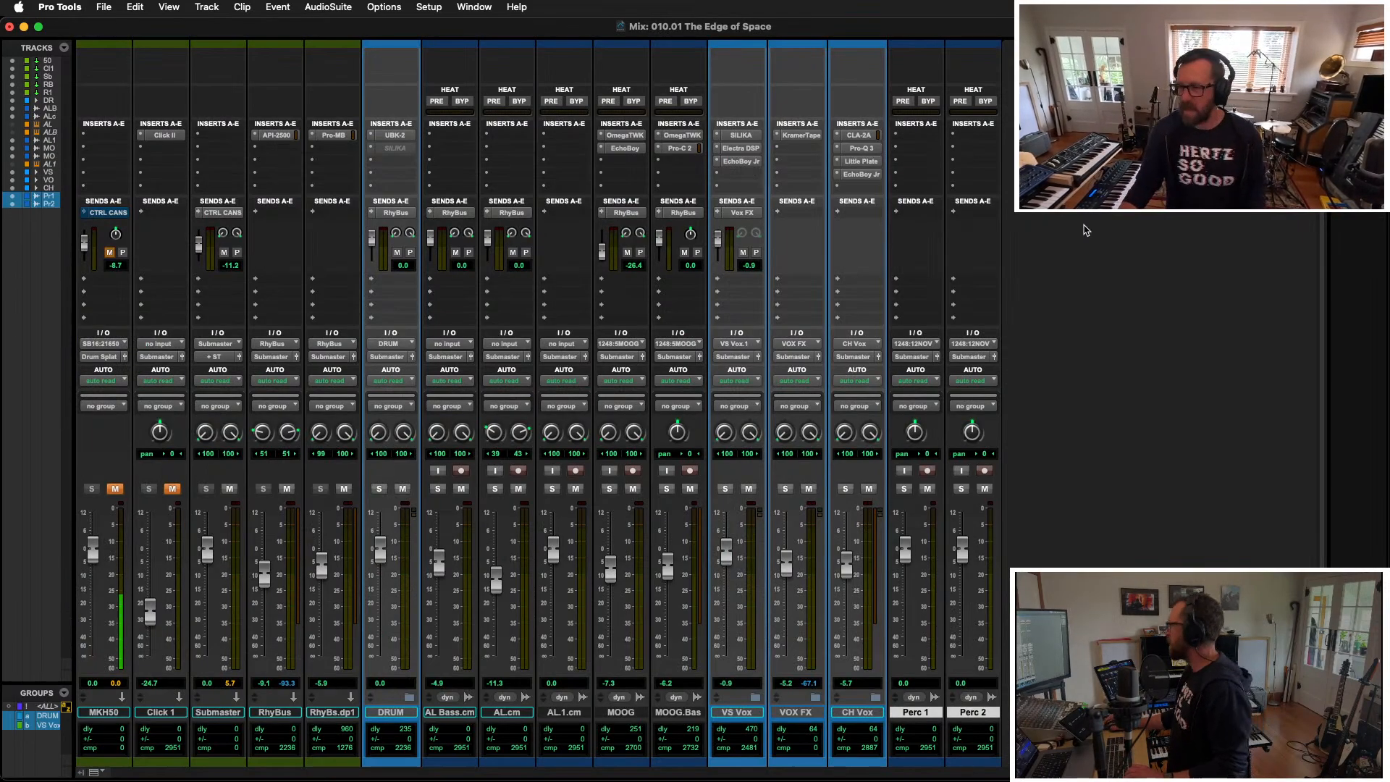
pyautogui.click(909, 344)
pyautogui.moveTo(959, 346)
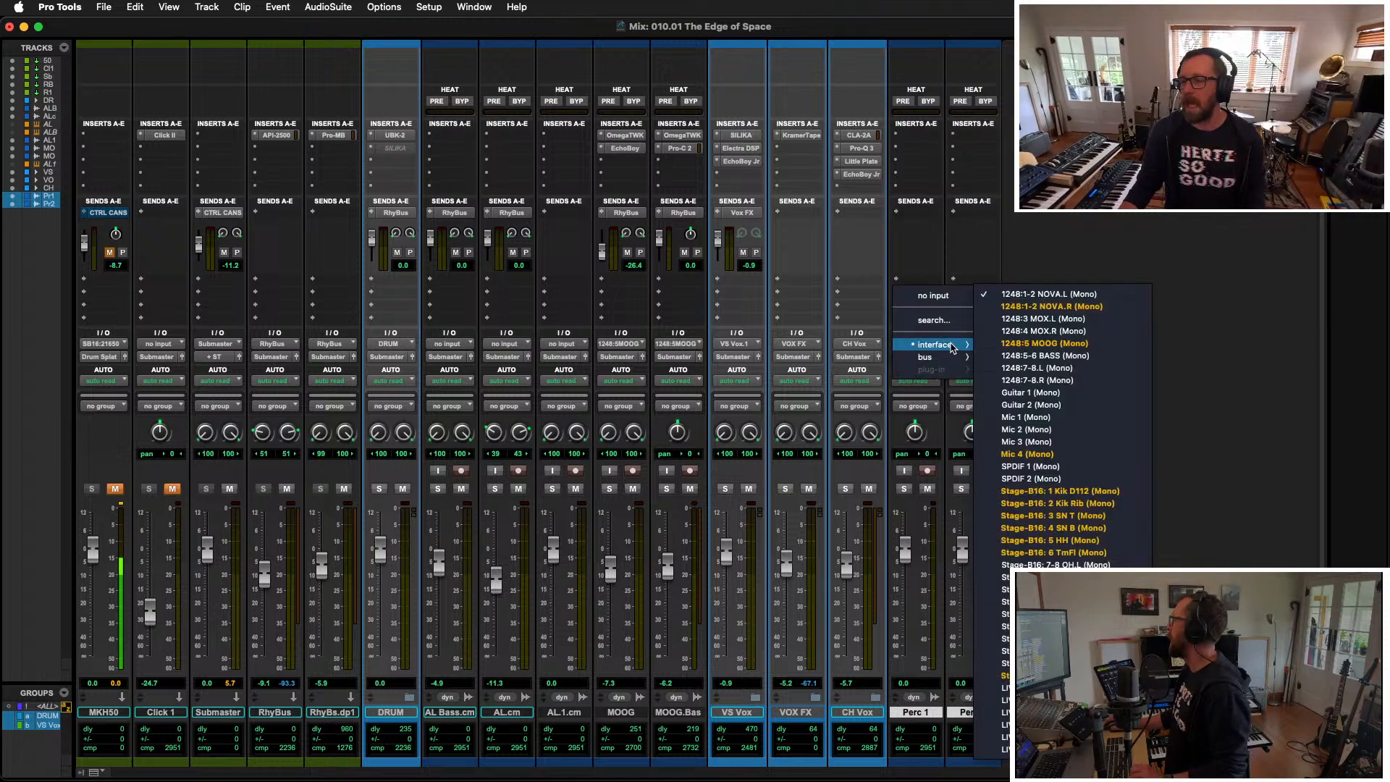
pyautogui.keyDown('alt'); pyautogui.keyDown('shift'); pyautogui.click(1028, 404); pyautogui.keyUp('shift'); pyautogui.keyUp('alt')
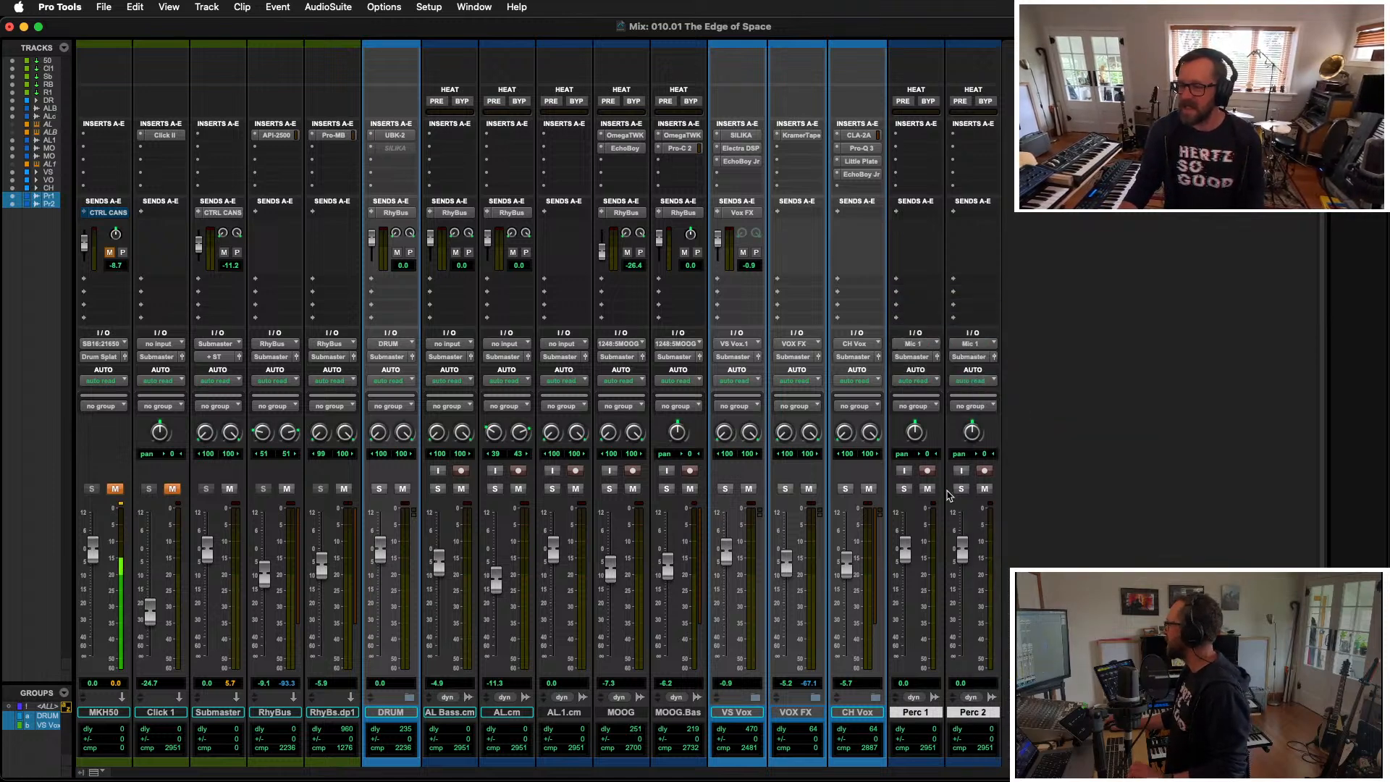
pyautogui.click(927, 471)
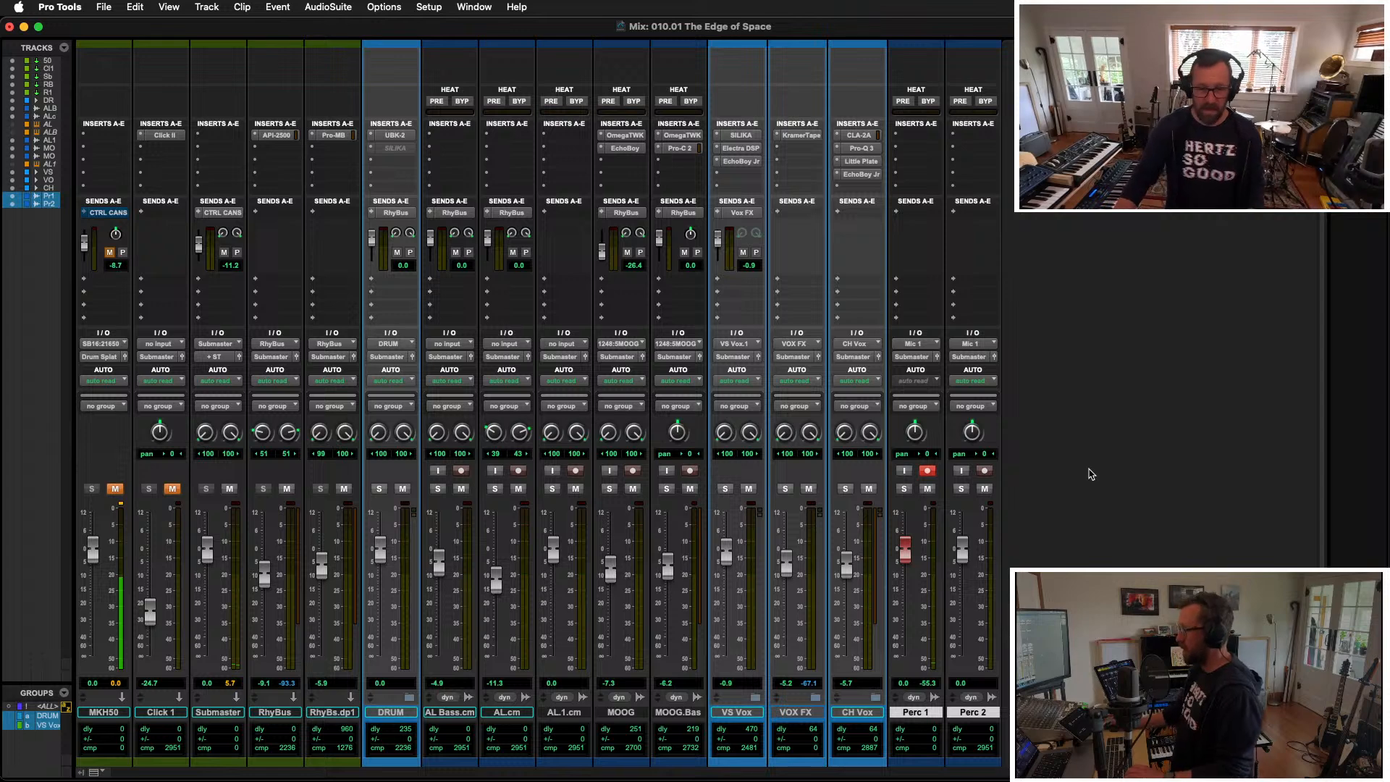
pyautogui.press('super+equal')
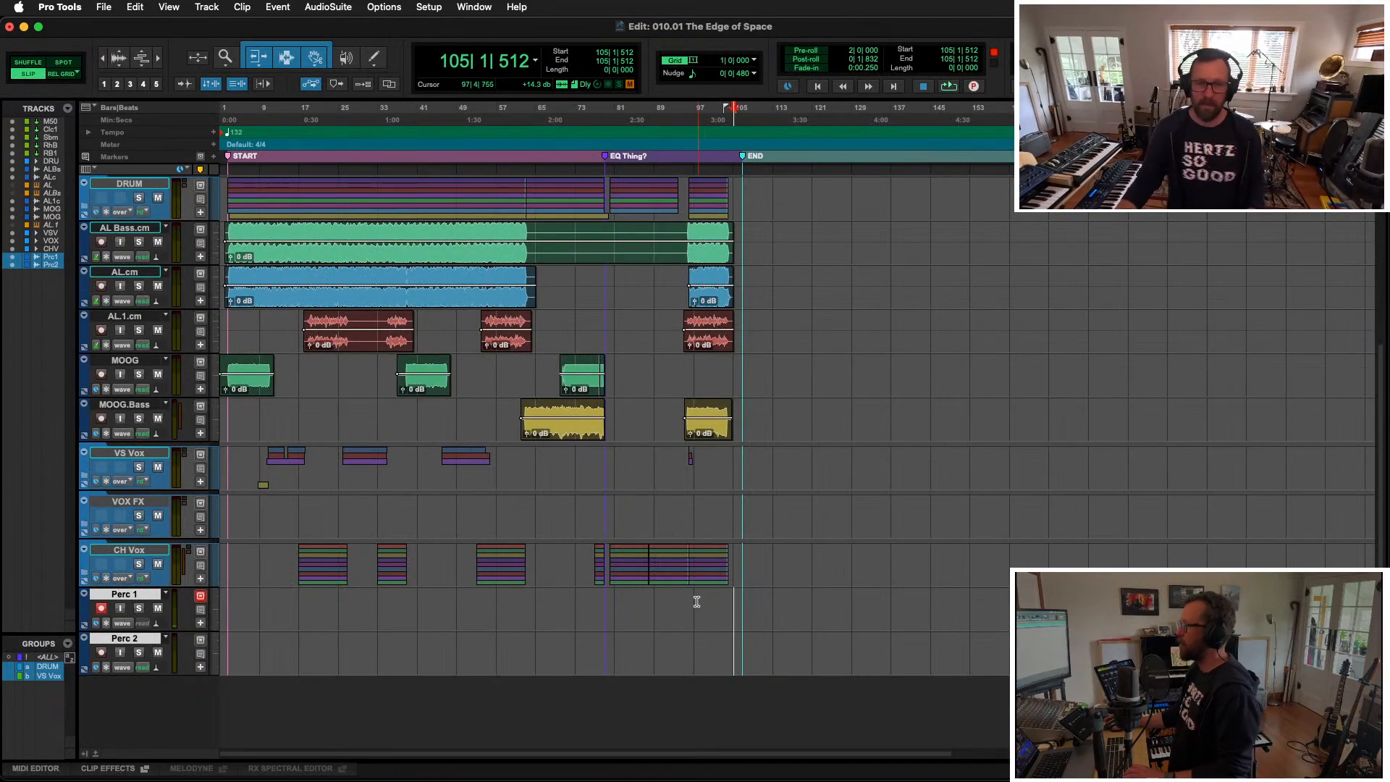
# Step: Play the song from 16|2|576 to rehearse the percussion part, and stop playback
pyautogui.press('Return')
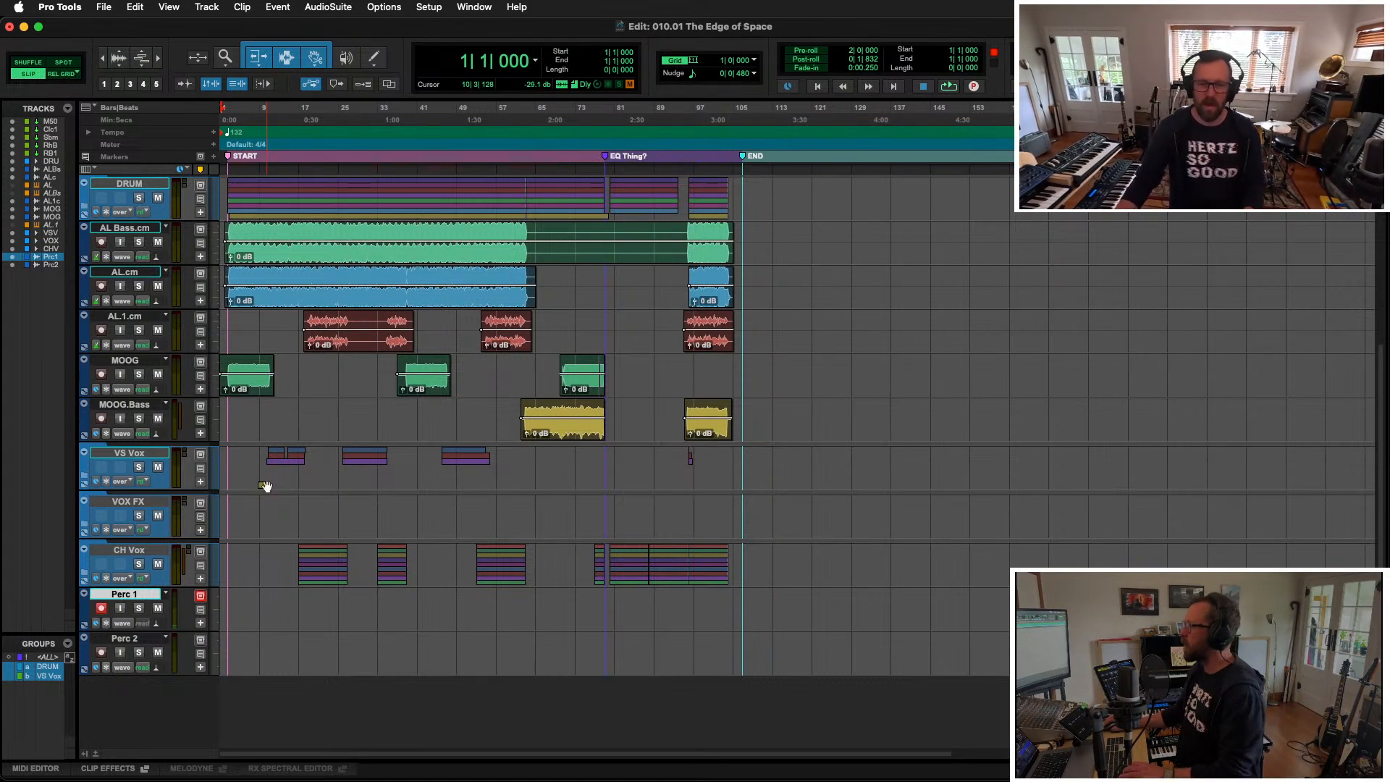
pyautogui.click(295, 549)
pyautogui.press('space')
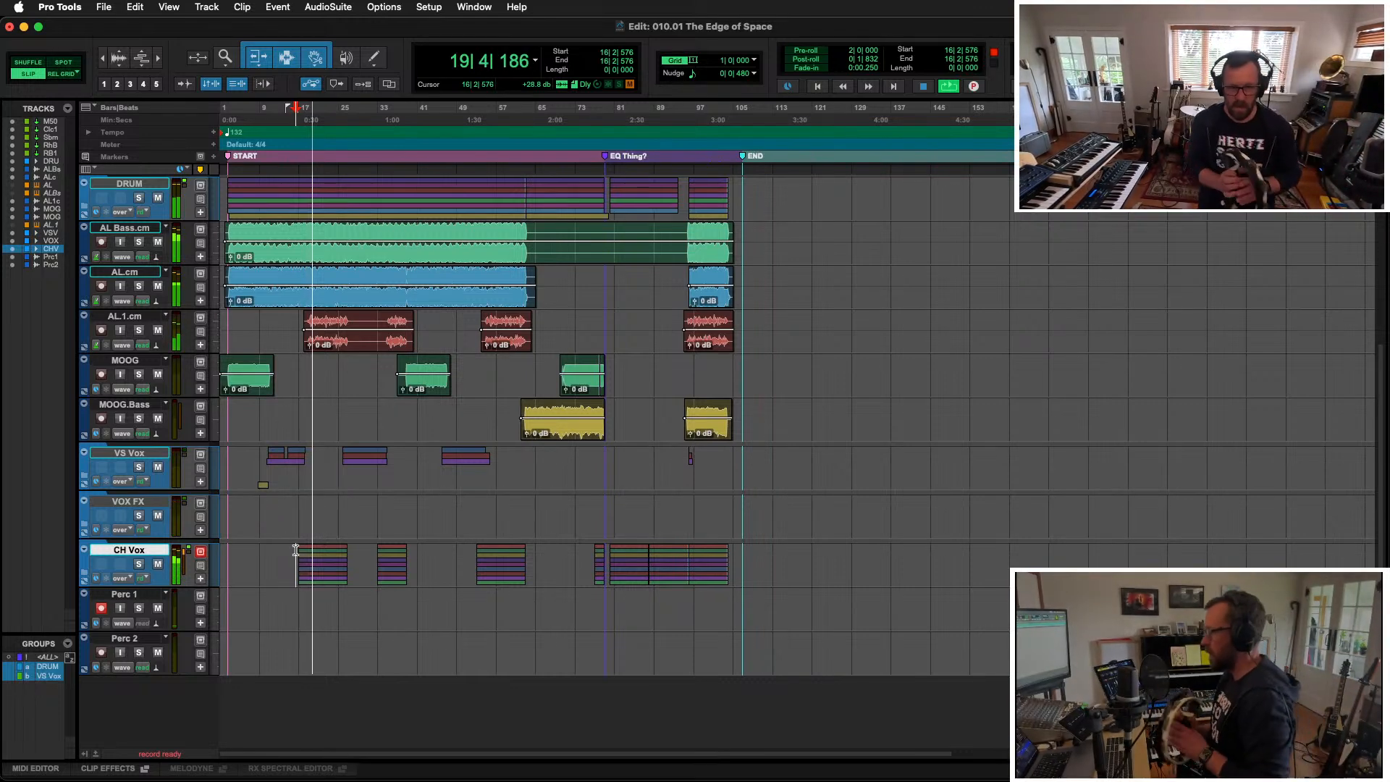
pyautogui.press('space')
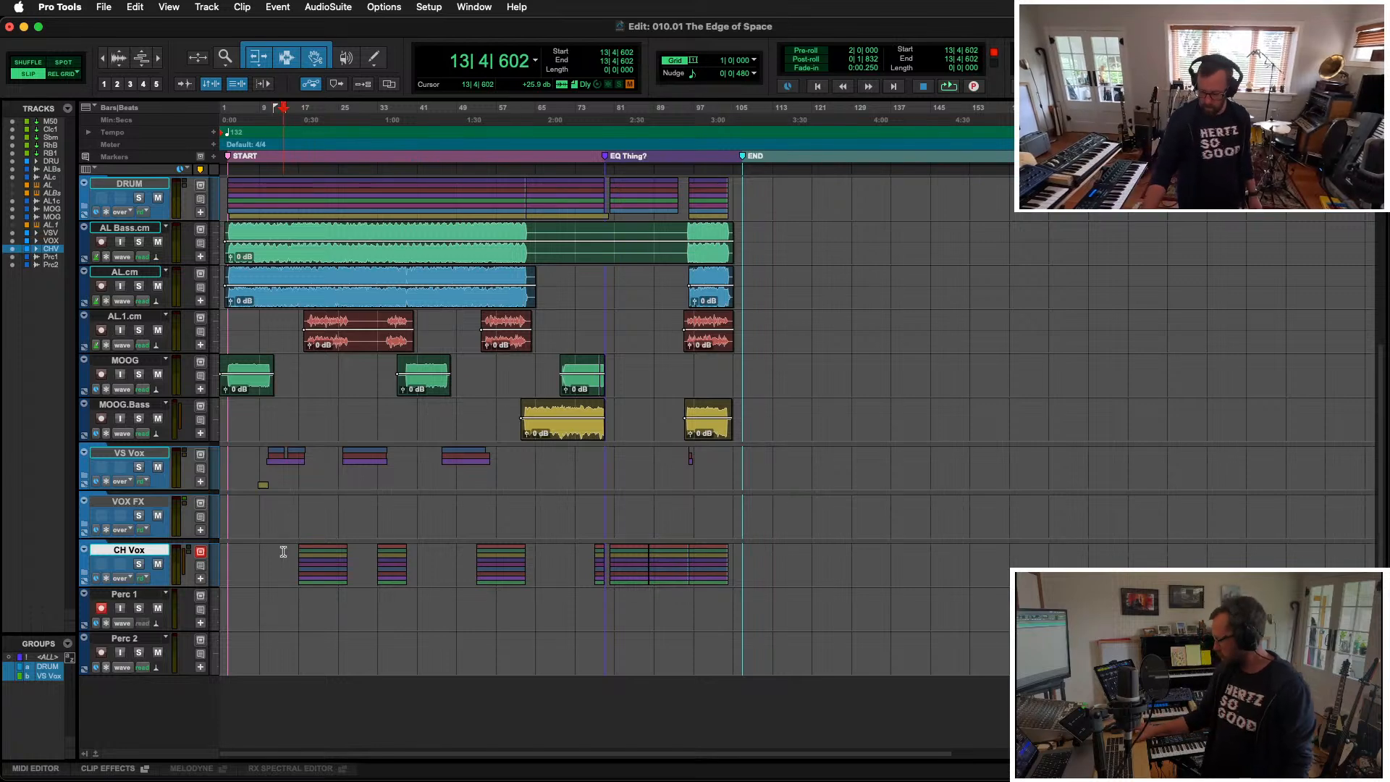
# Step: Try a percussion take on Perc 1 from 13|4|602, discard it, and record another one until about bar 27
pyautogui.press('space')
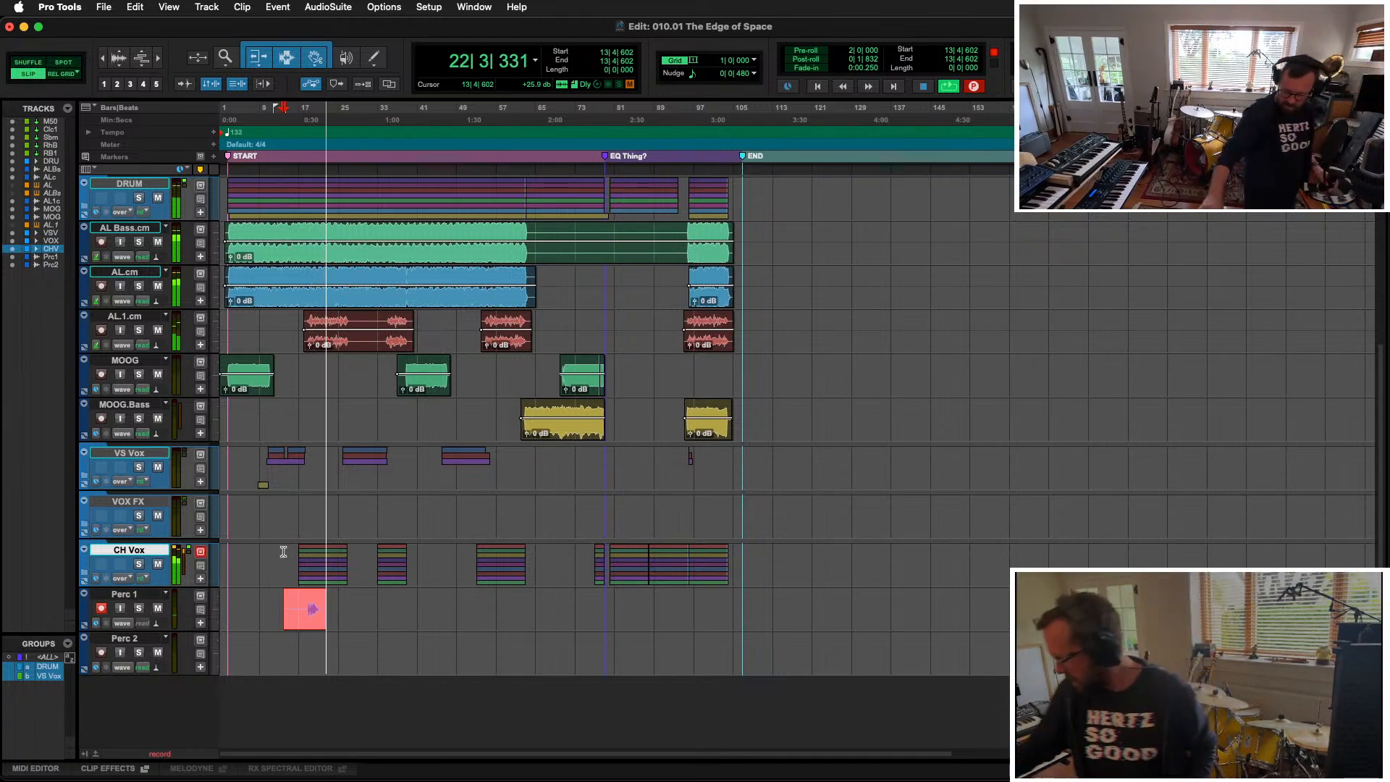
pyautogui.press('super+period')
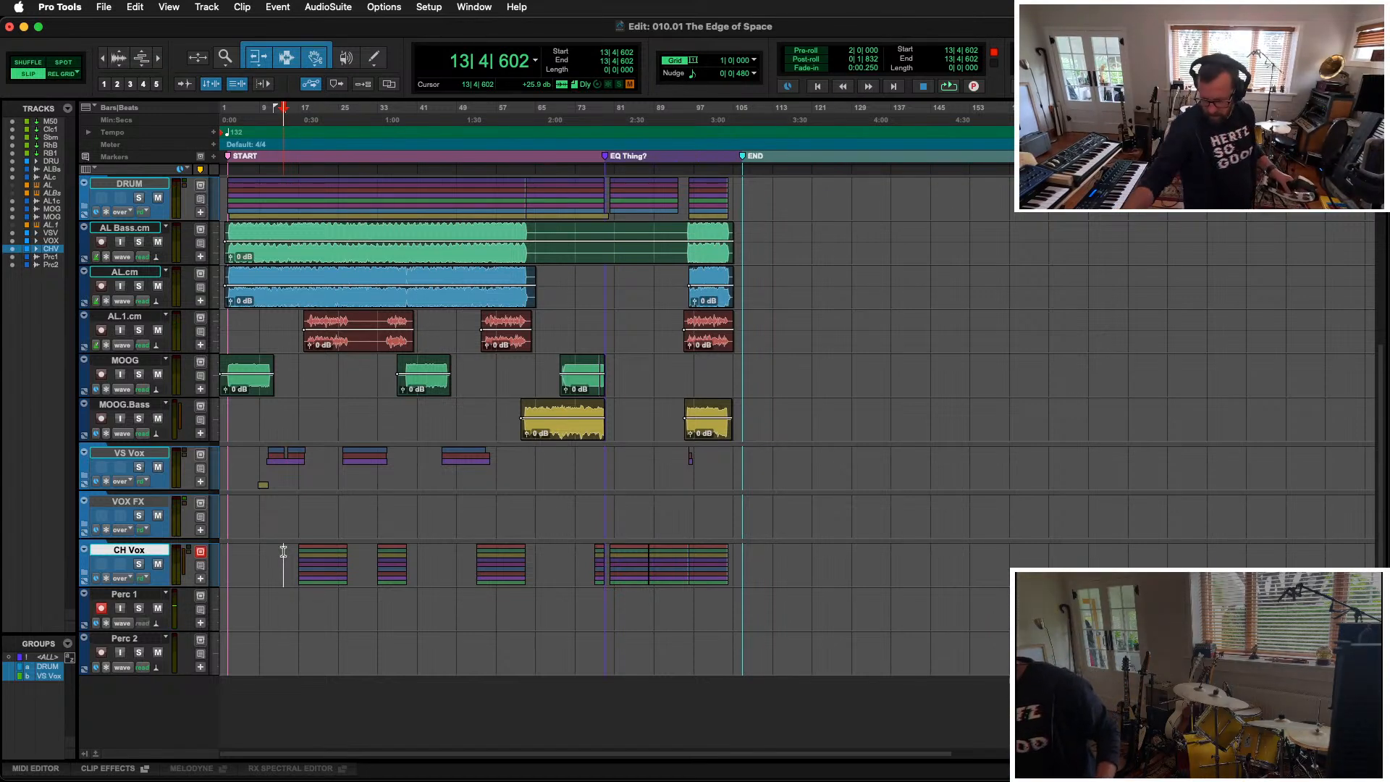
pyautogui.press('super+space')
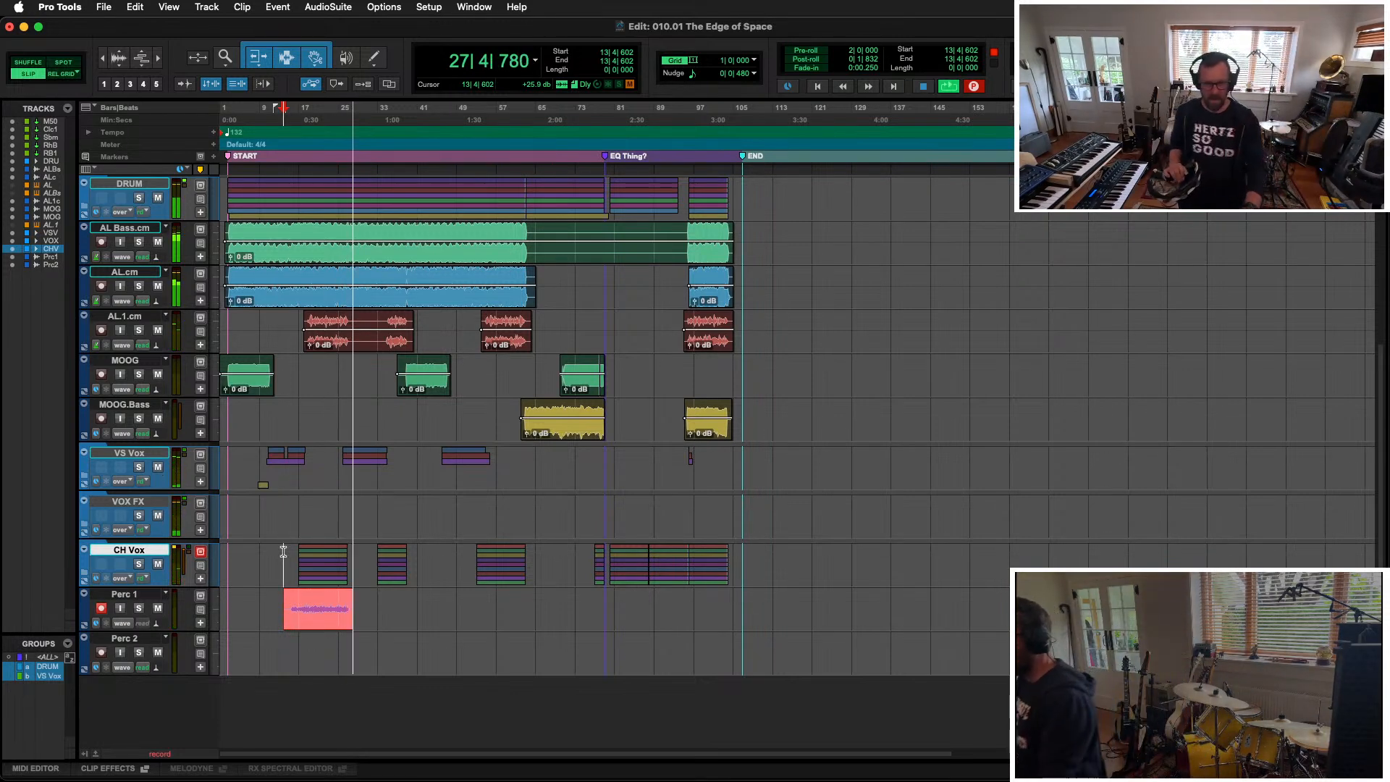
pyautogui.press('space')
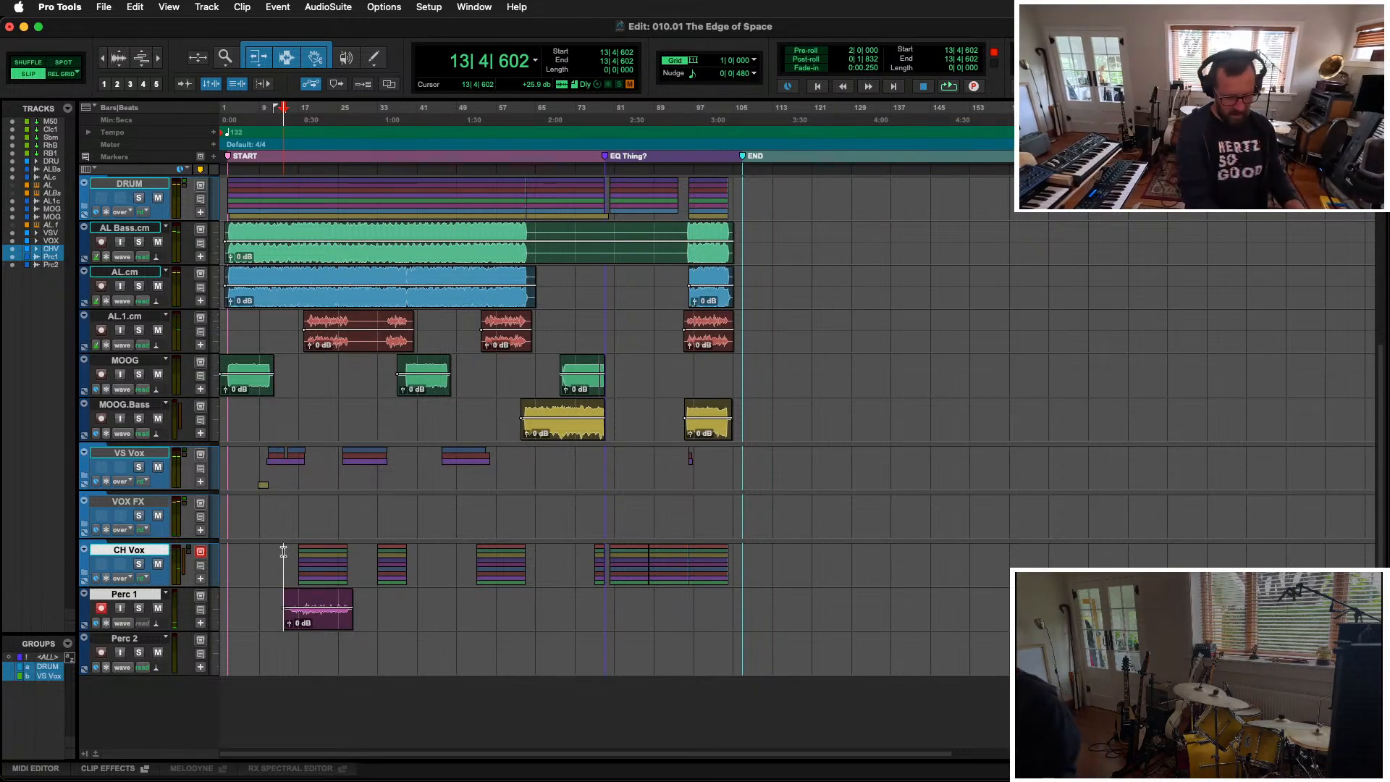
# Step: Re-record the percussion over the selected Perc 1 clip from 13|4|602 to 27|4|897, and undo the take
pyautogui.click(323, 628)
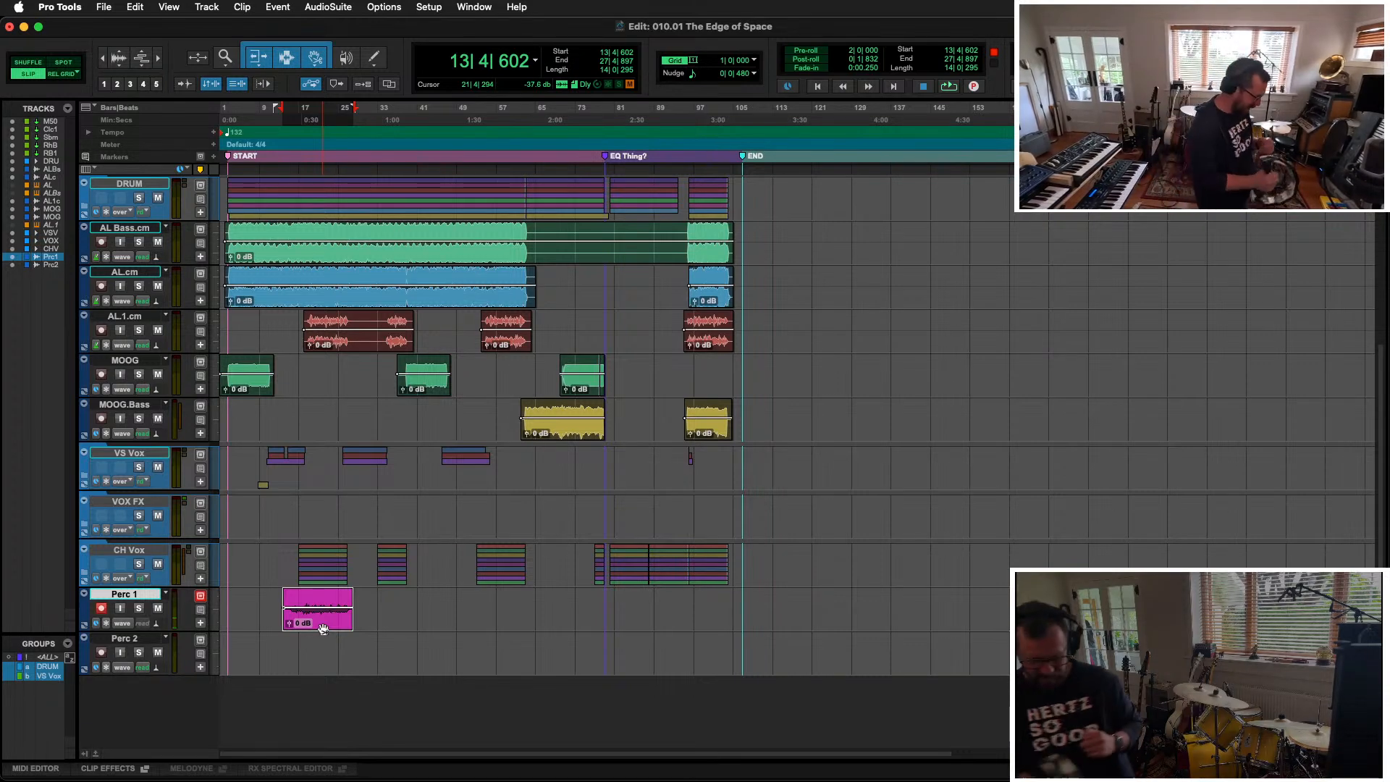
pyautogui.hotkey('shift', 'r')
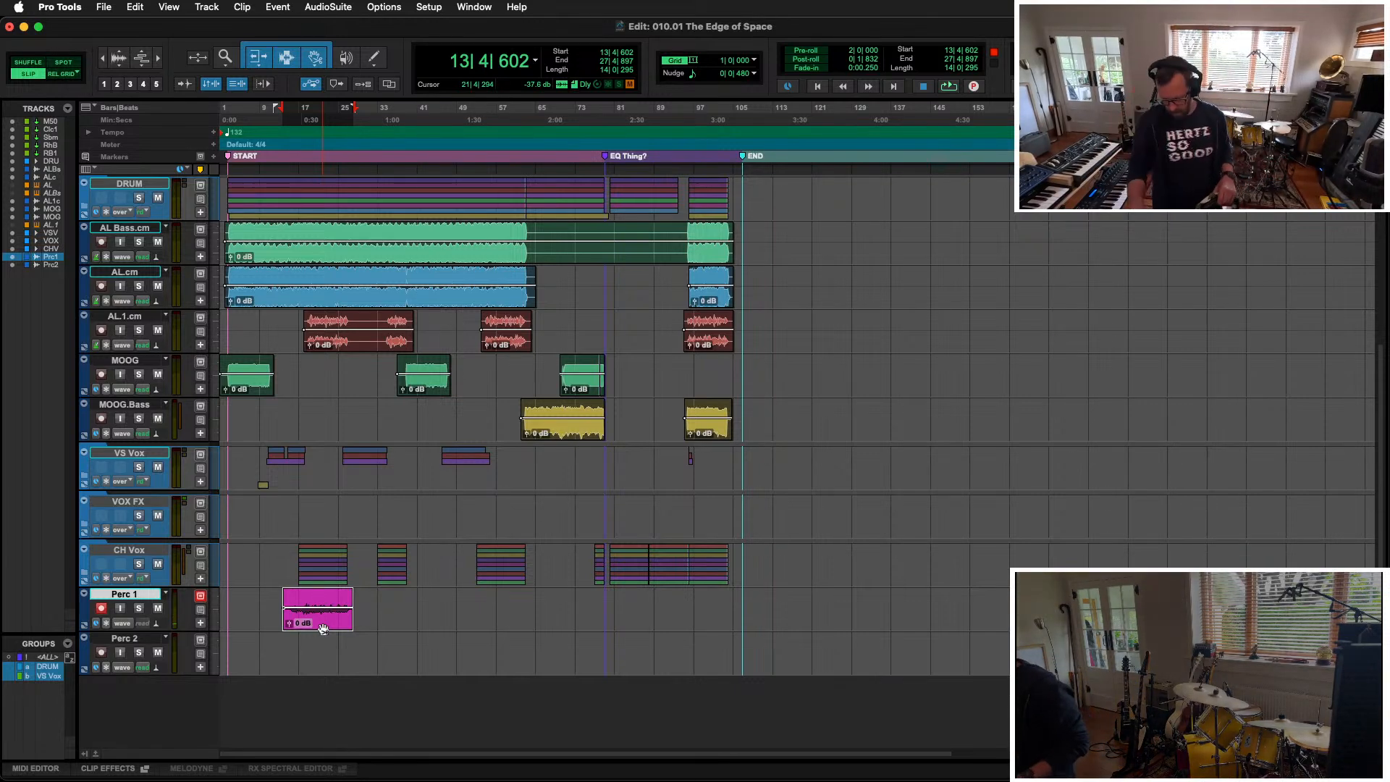
pyautogui.press('super+space')
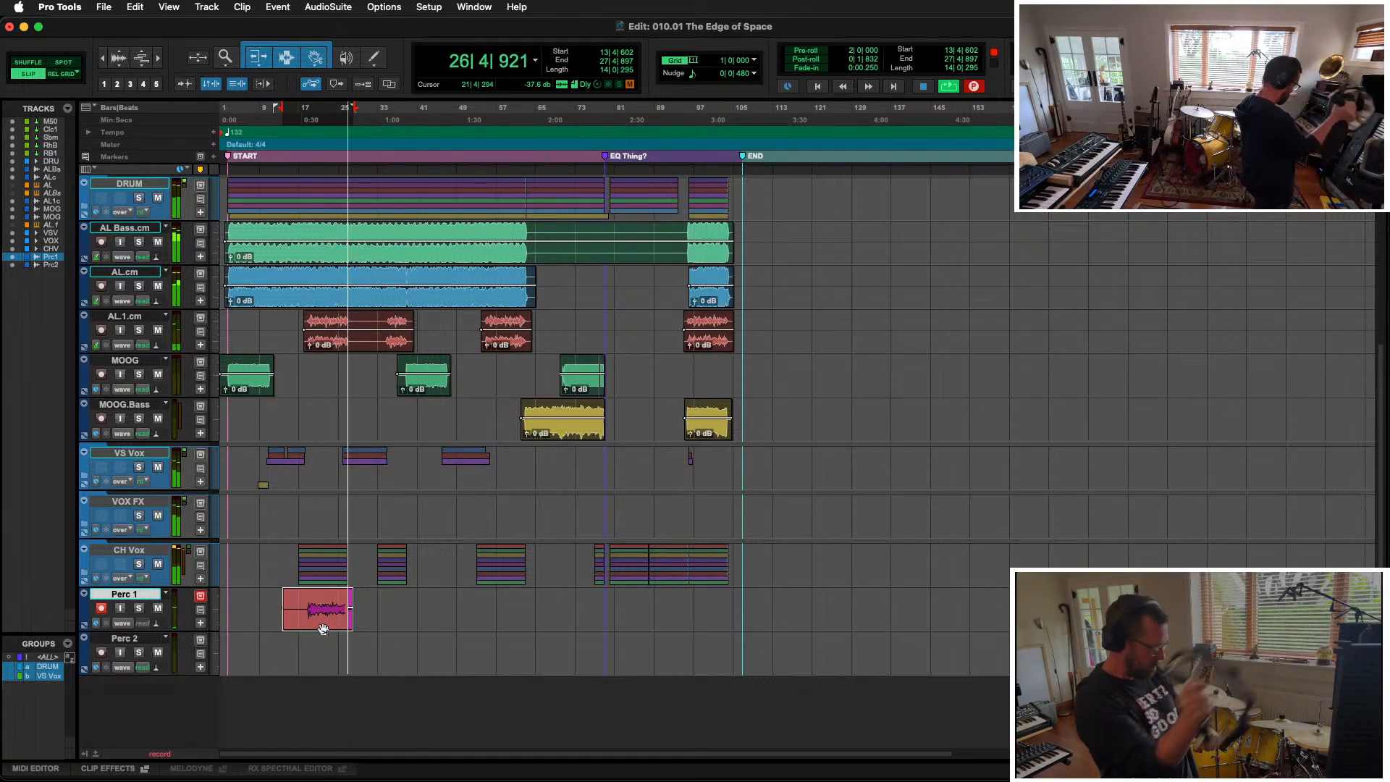
pyautogui.press('space')
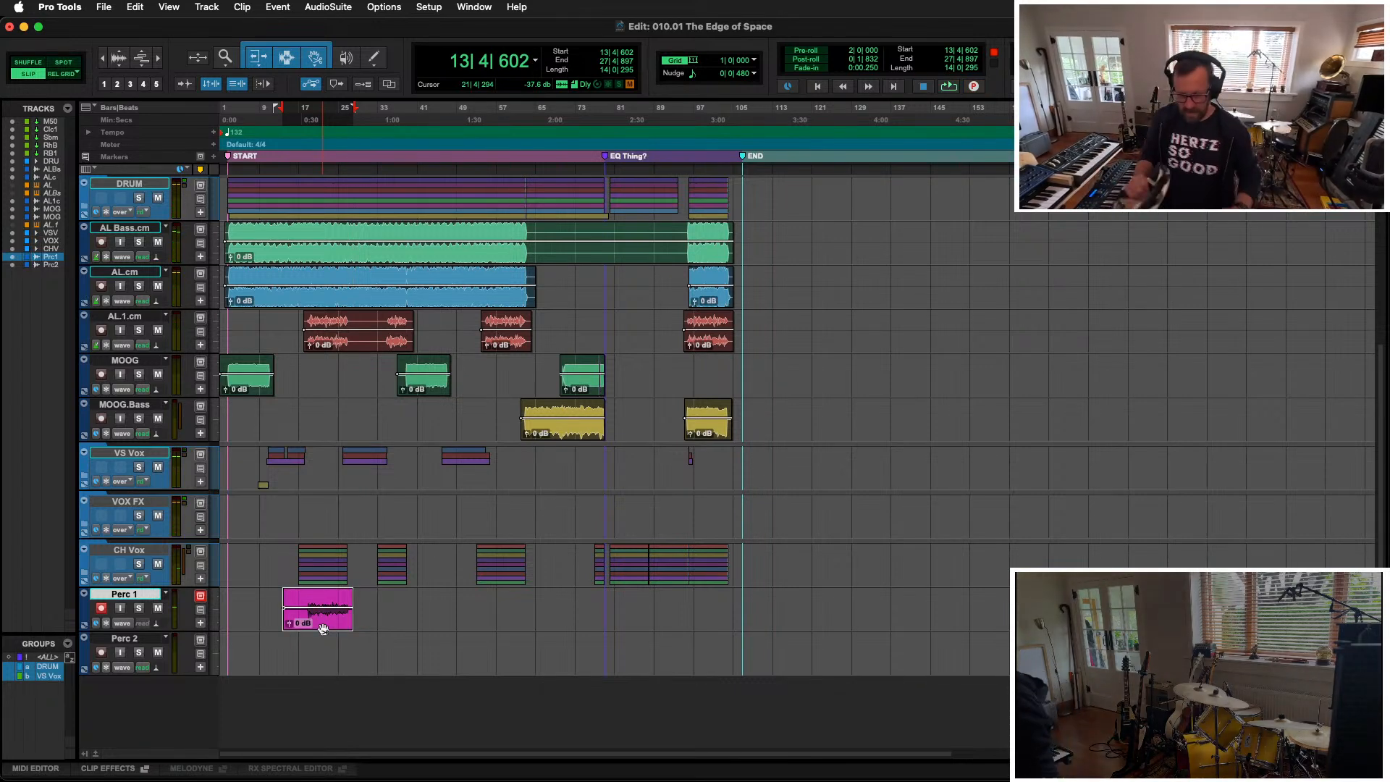
pyautogui.press('super+z')
# Step: Try two percussion takes on Perc 1 from 13|4|602, discarding the first and stopping the second after about bar 27
pyautogui.press('super+space')
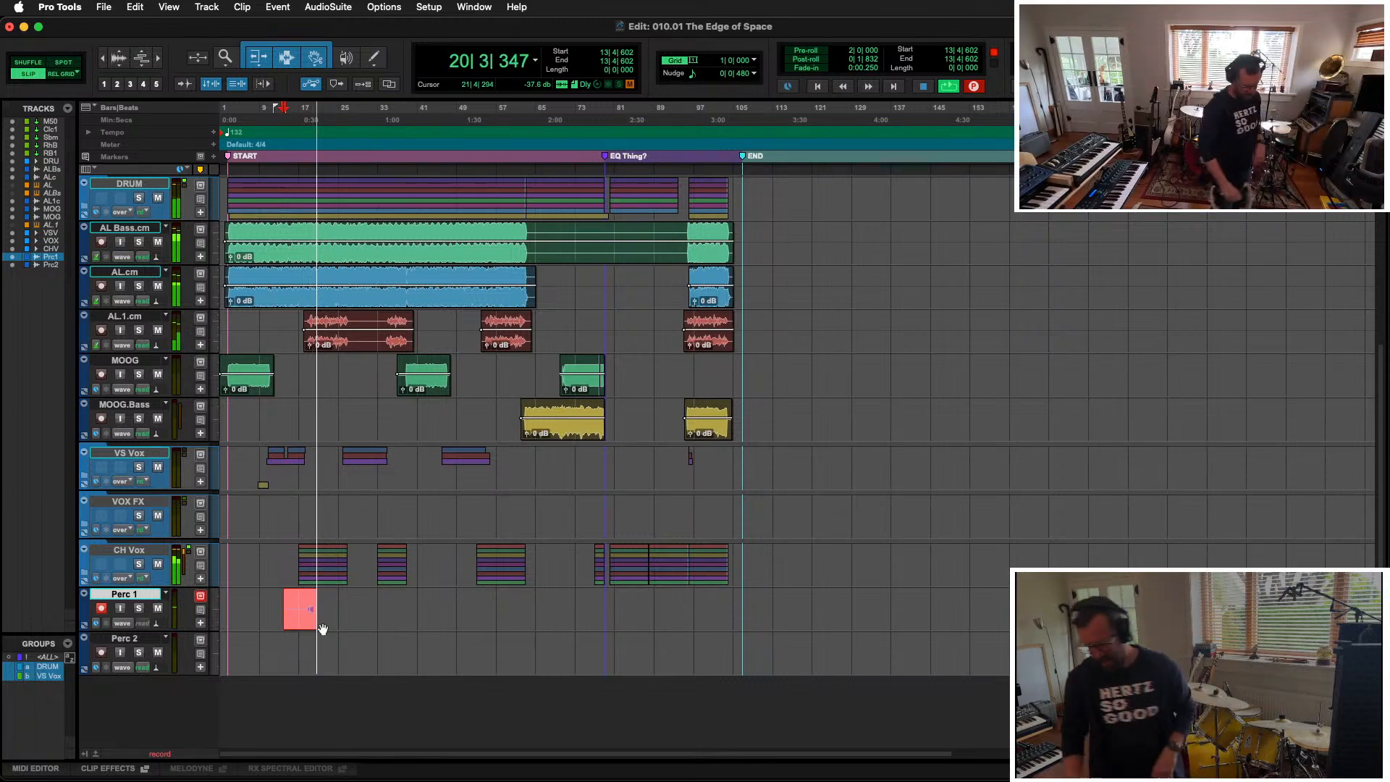
pyautogui.press('super+period')
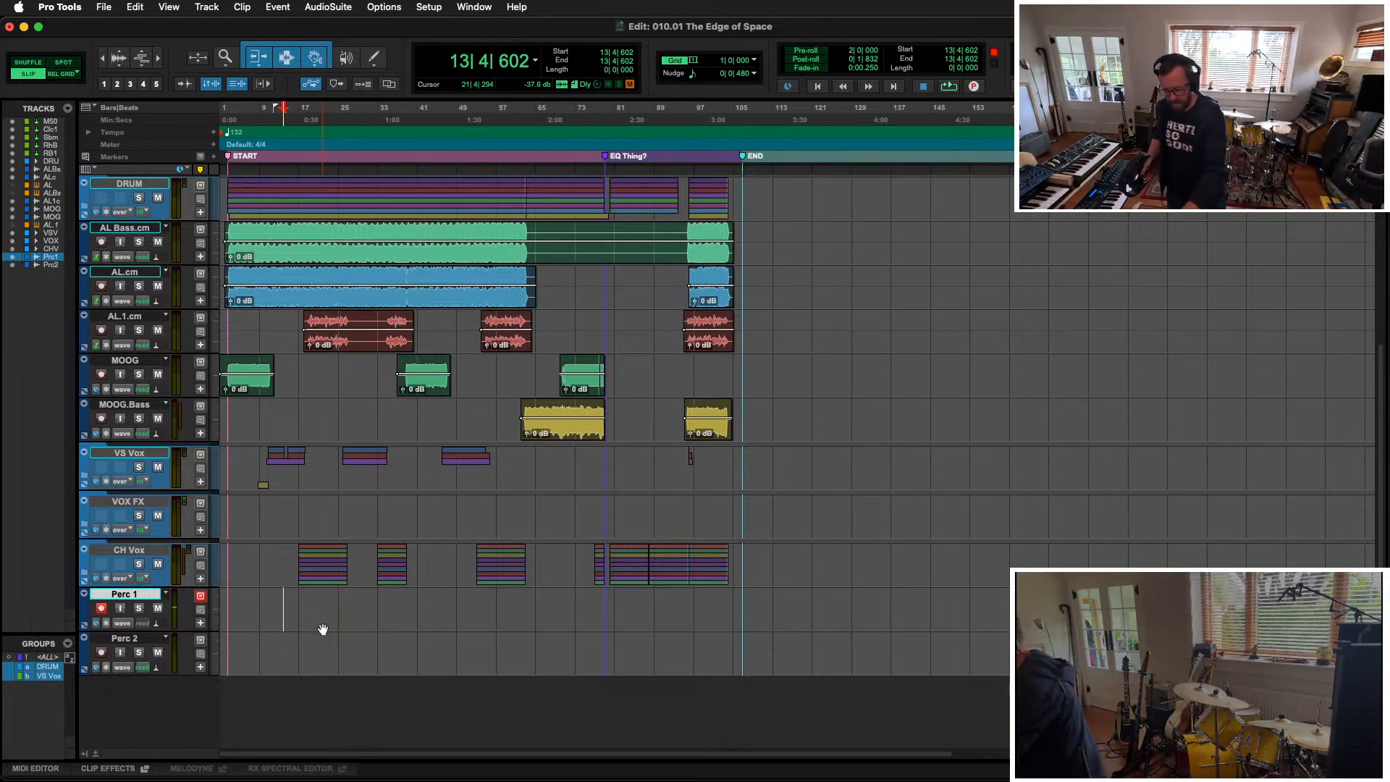
pyautogui.press('super+space')
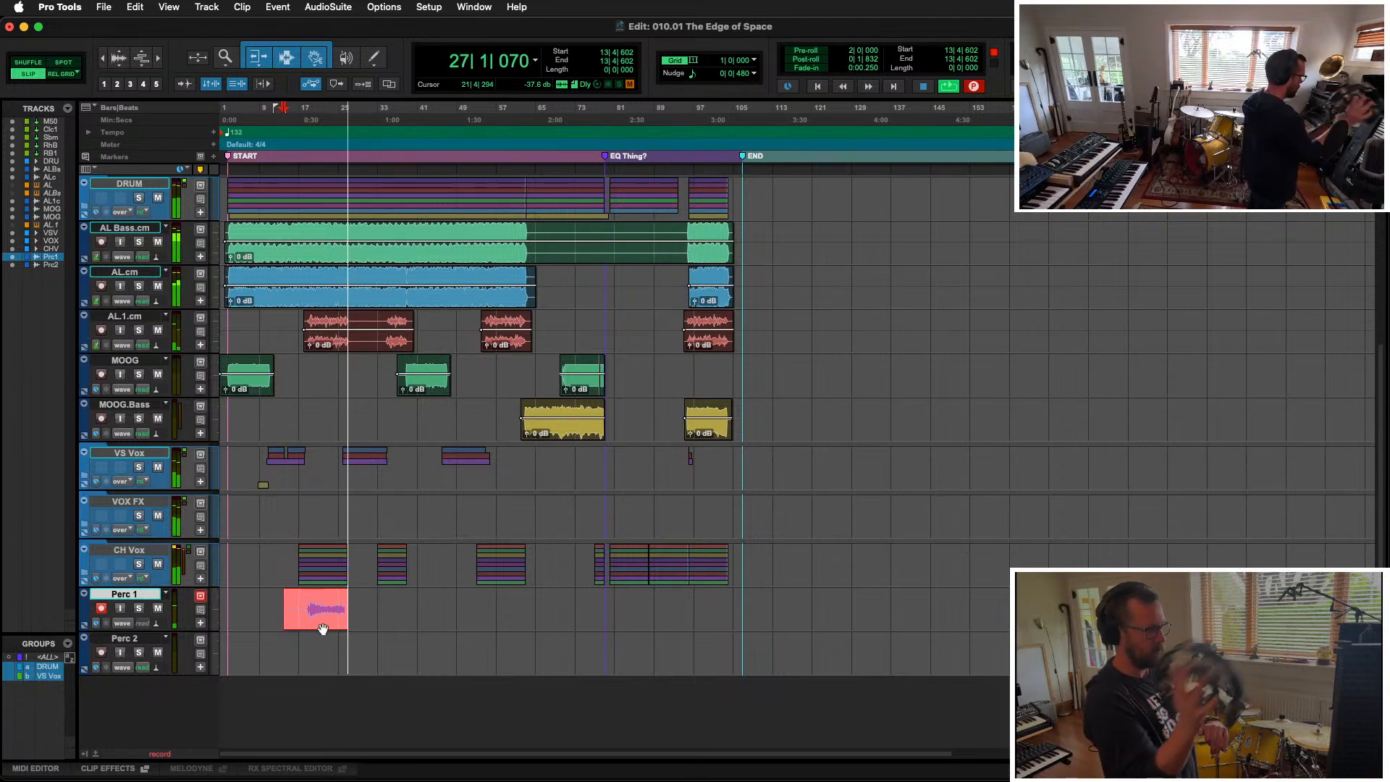
pyautogui.press('space')
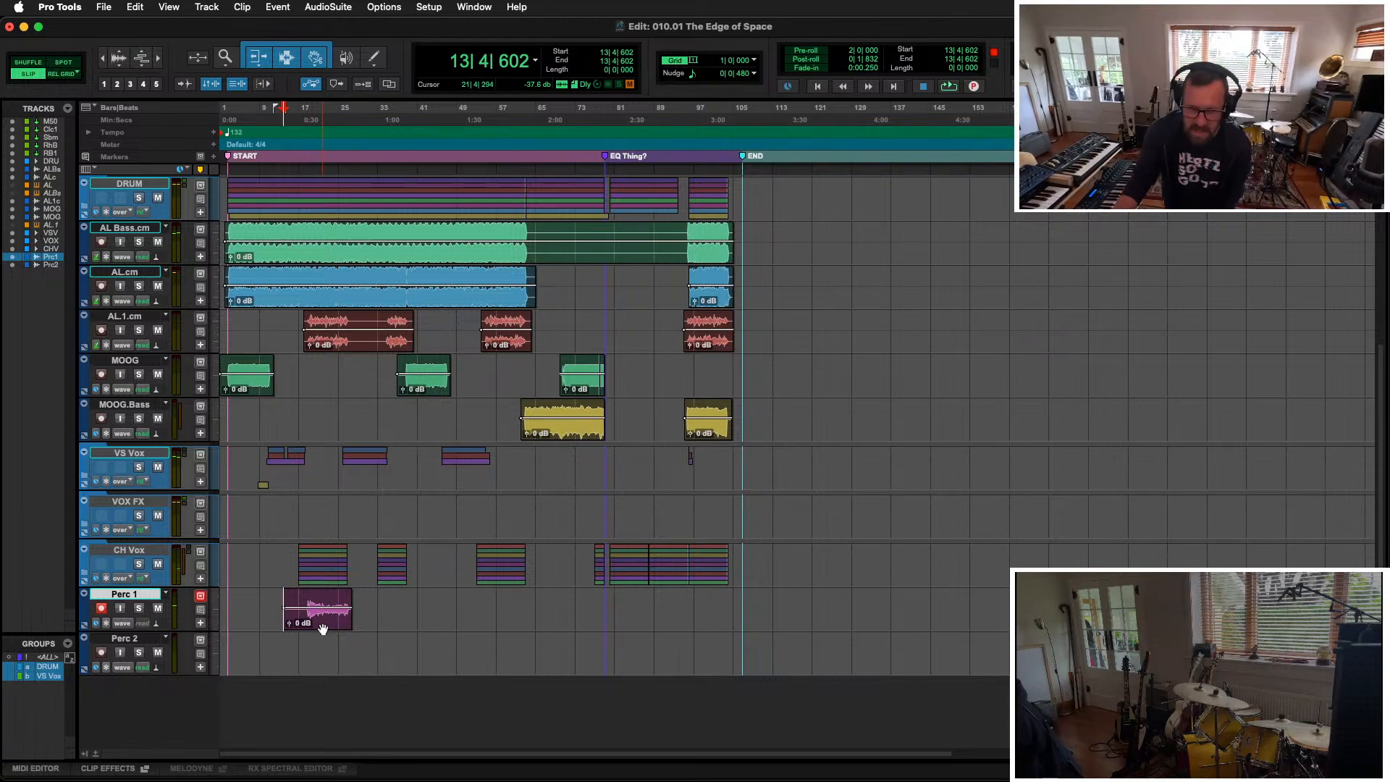
# Step: Play the Perc 1 take from 20|1|819 and raise the Perc 1 fader to +9.6 dB
pyautogui.click(312, 598)
pyautogui.press('space')
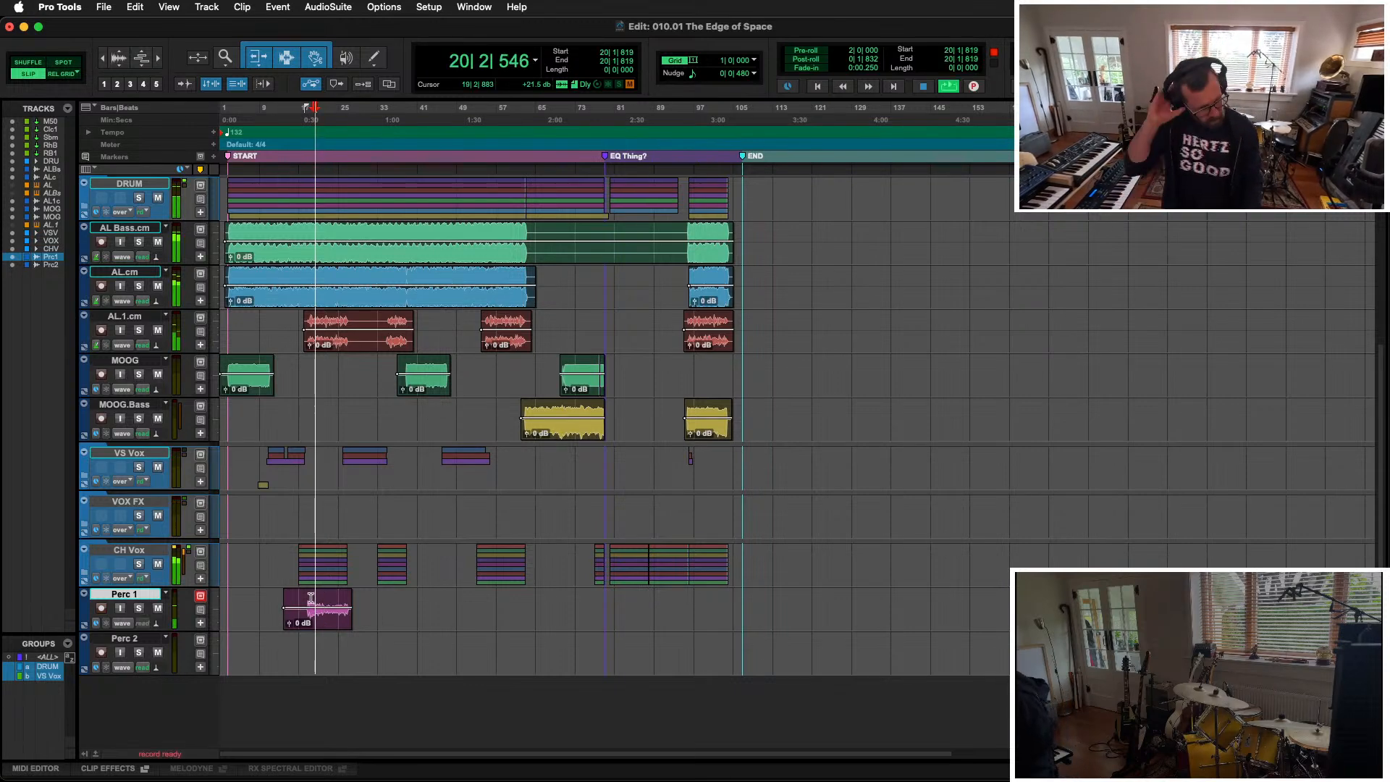
pyautogui.press('super+equal')
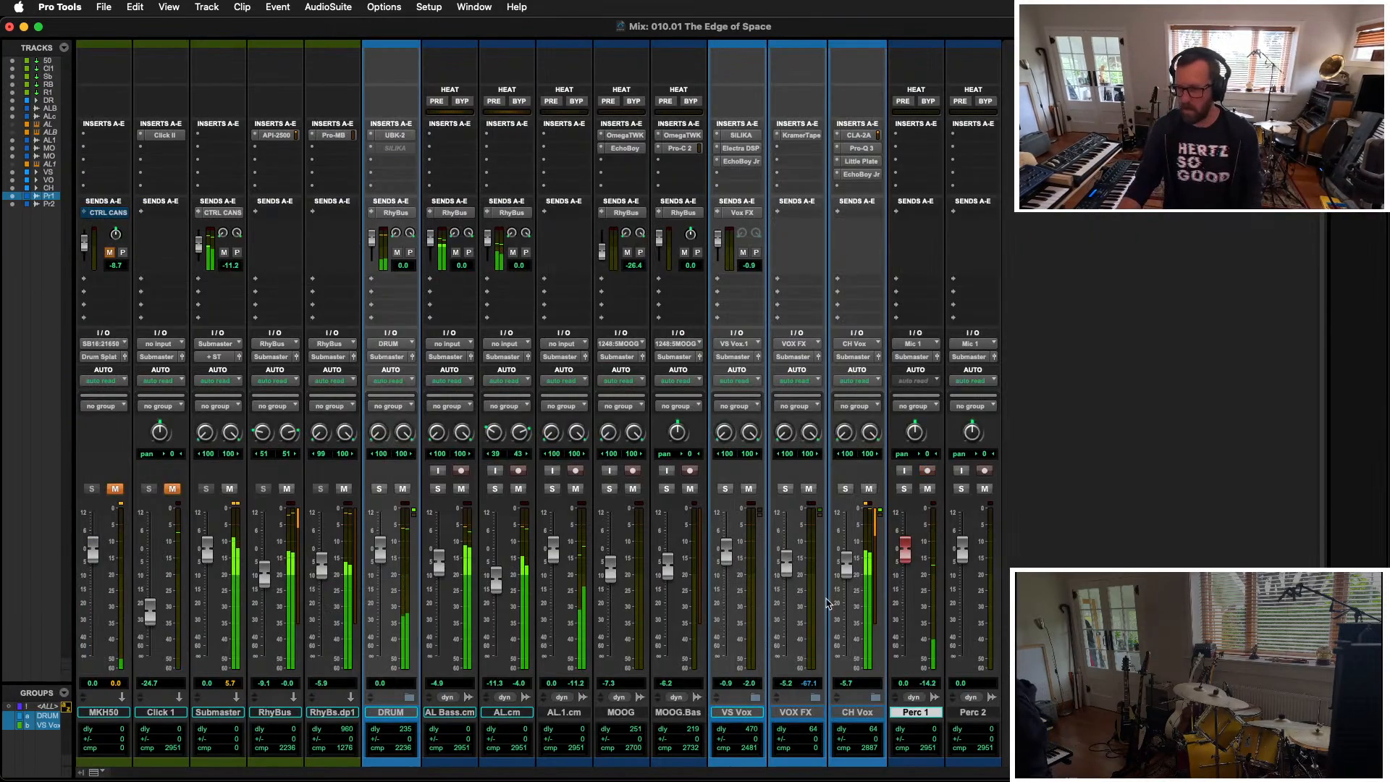
pyautogui.moveTo(905, 556); pyautogui.dragTo(904, 525)
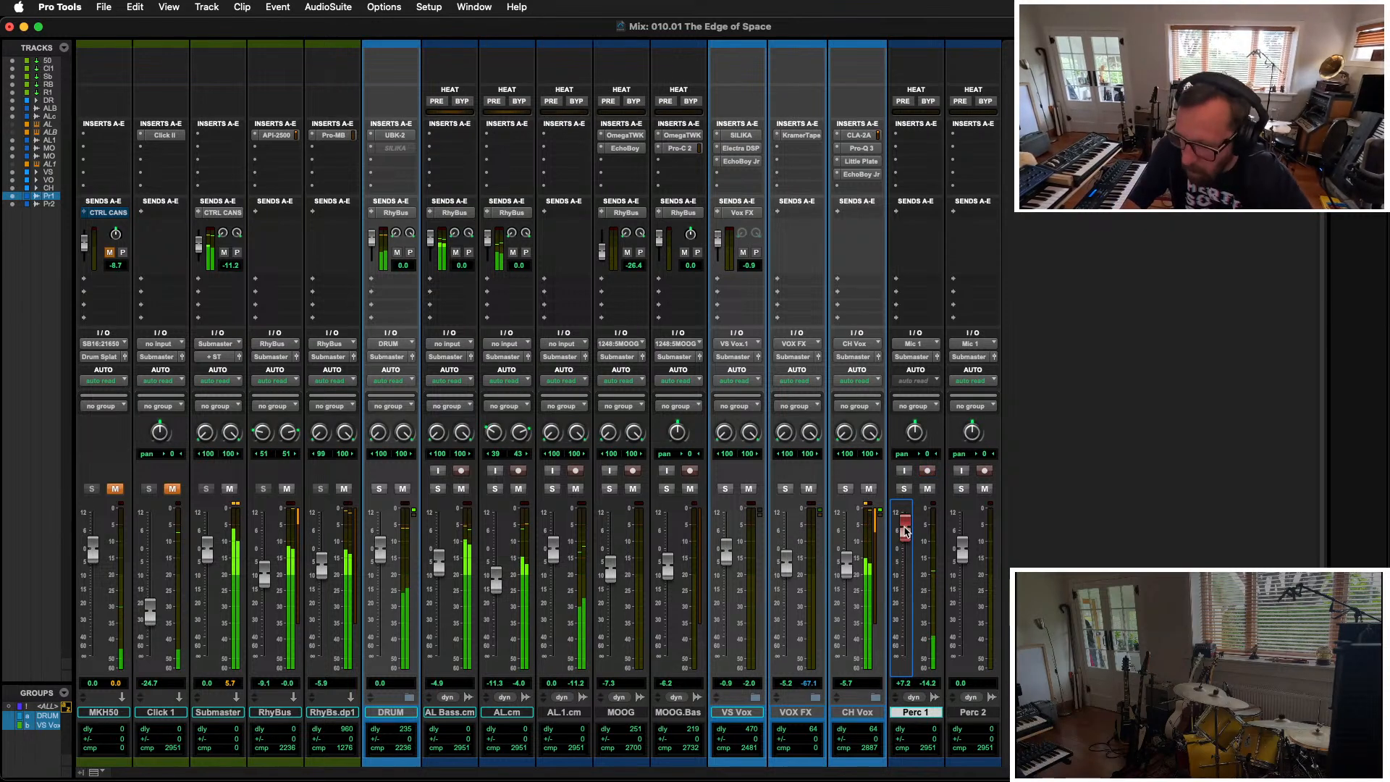
pyautogui.moveTo(904, 529); pyautogui.dragTo(904, 523)
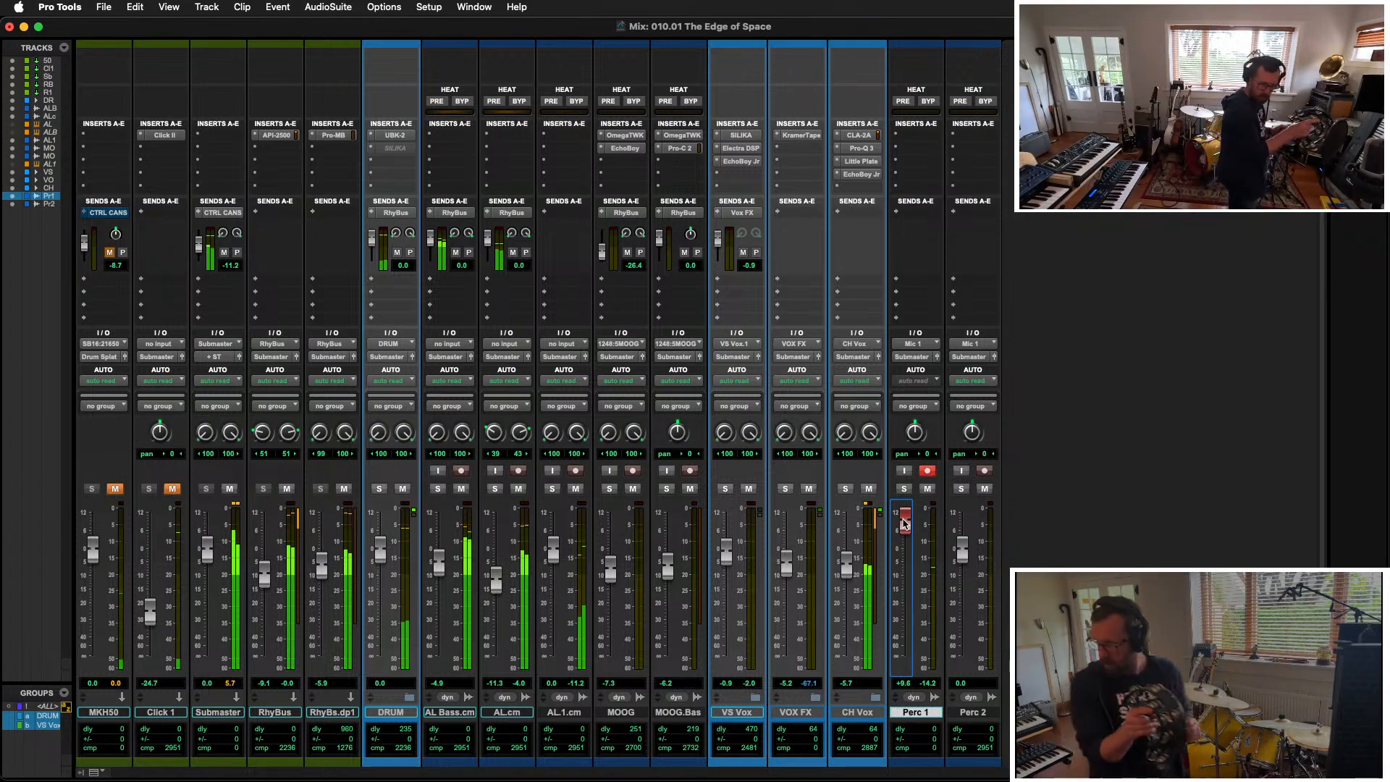
# Step: Clear the existing takes from Perc 1 in the edit view and record a full percussion pass from 15|4|243 to about bar 105
pyautogui.press('super+equal')
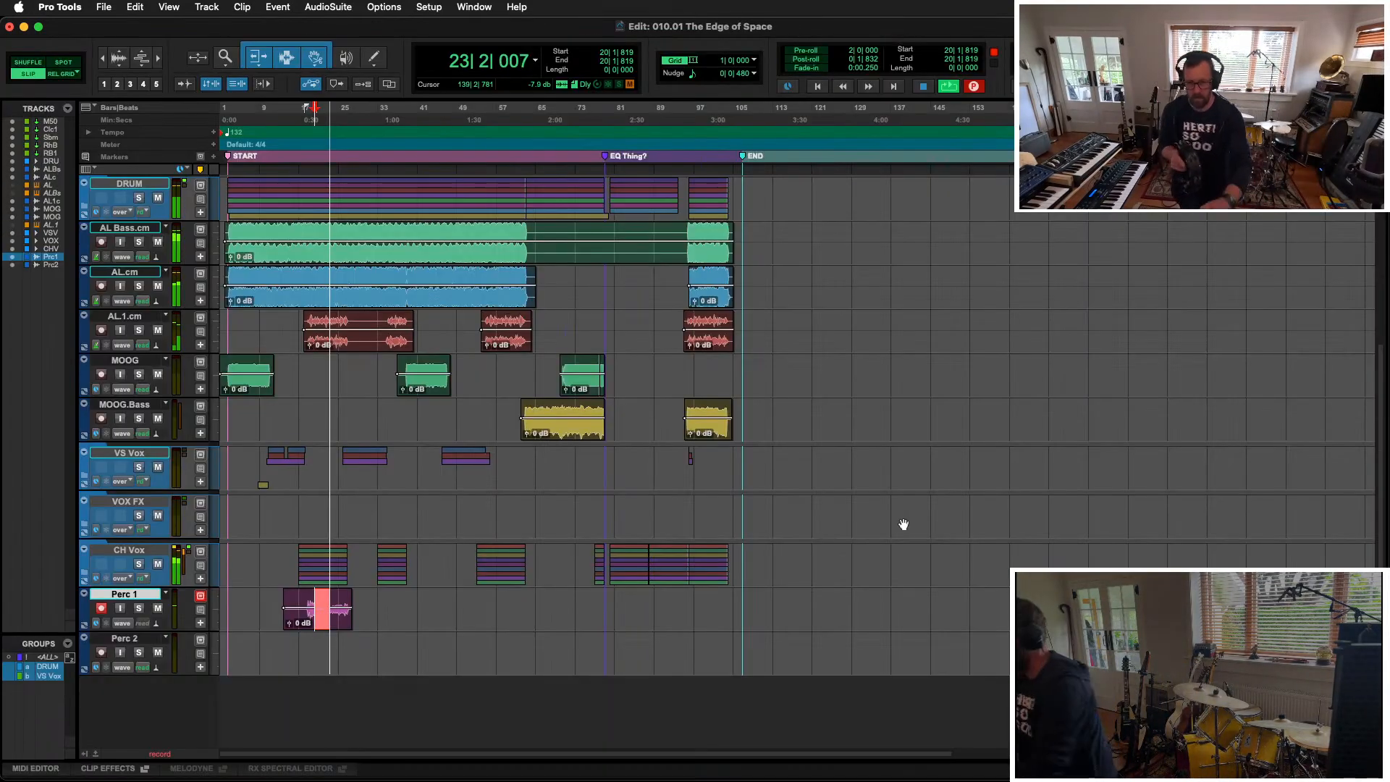
pyautogui.press('super+period')
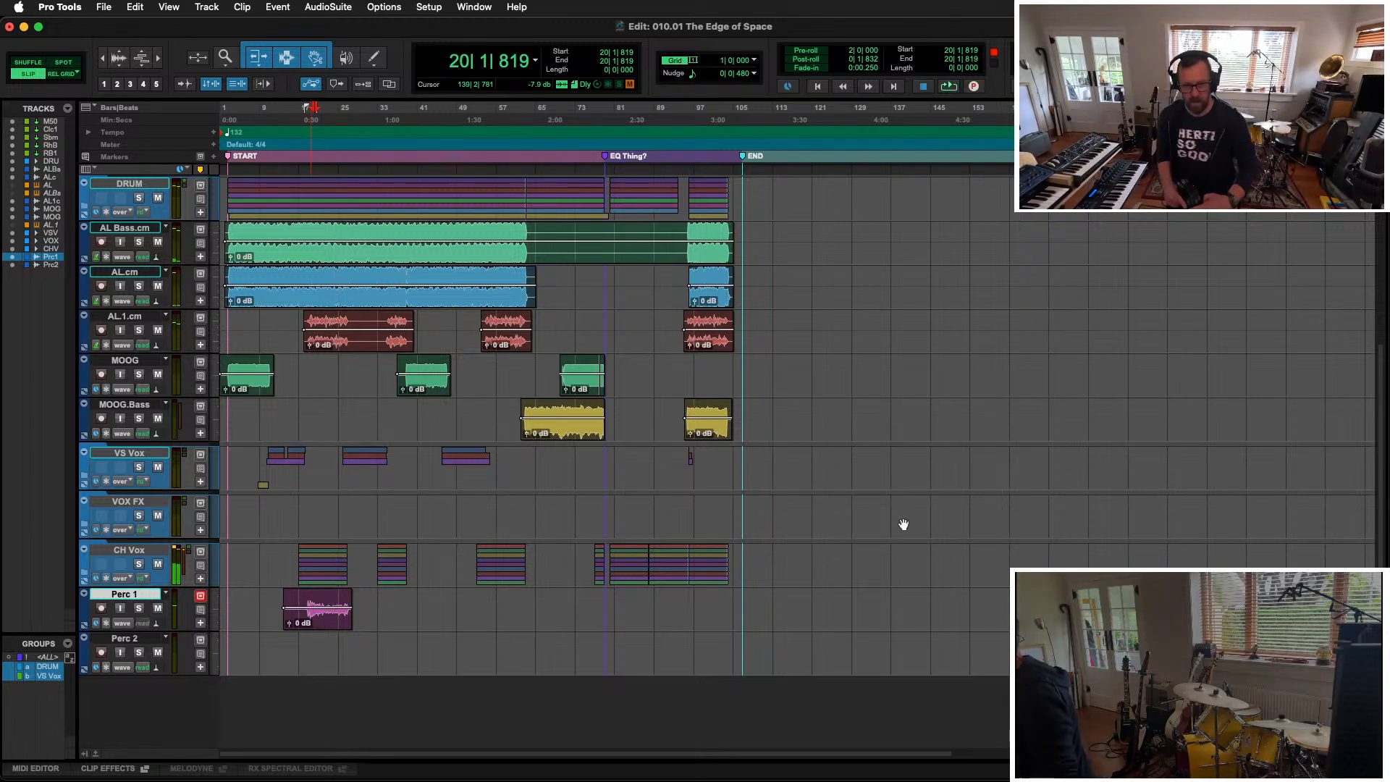
pyautogui.click(318, 619)
pyautogui.press('Delete')
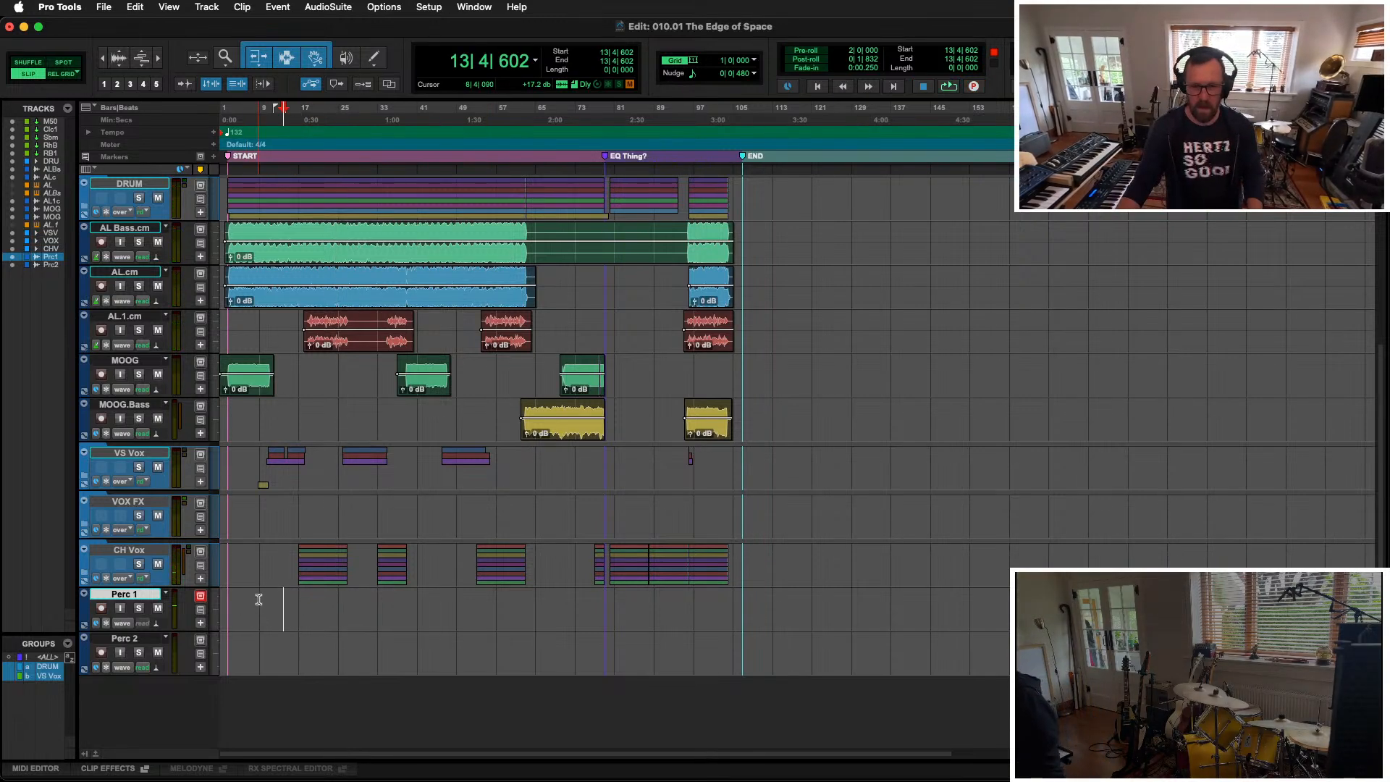
pyautogui.click(292, 597)
pyautogui.press('super+space')
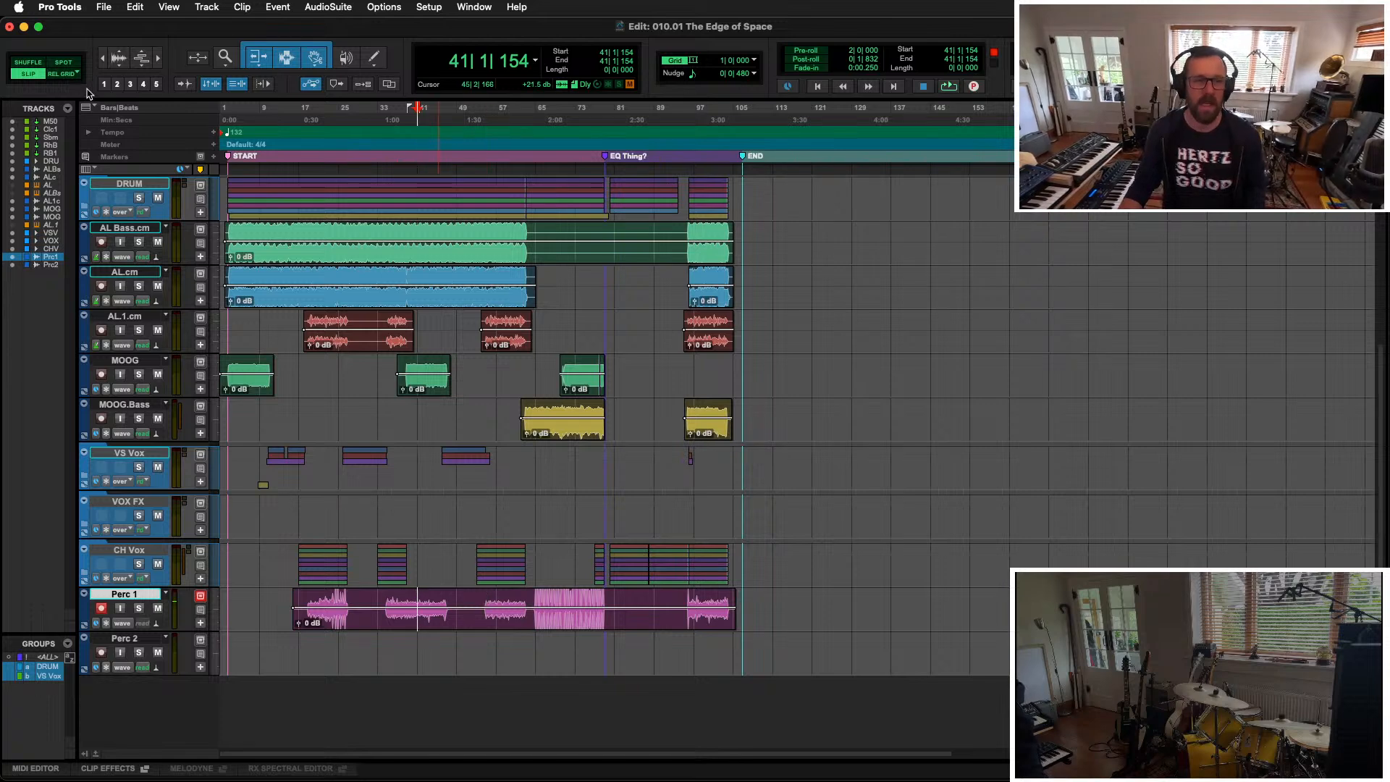
# Step: In Grid mode, copy the Perc 1 section from 41|1|154 to 46|1|000 to an earlier position starting at 19|1|000
pyautogui.click(65, 74)
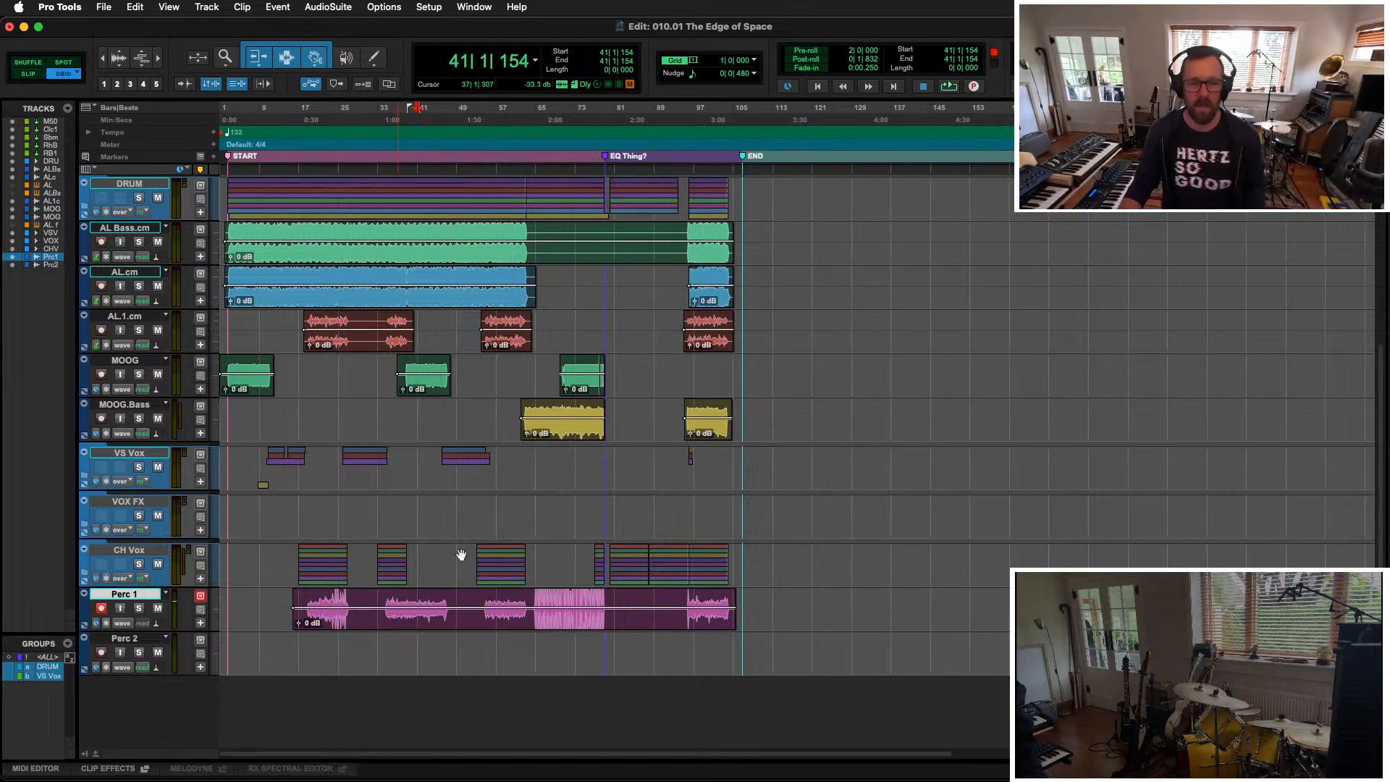
pyautogui.keyDown('shift'); pyautogui.click(438, 595); pyautogui.keyUp('shift')
pyautogui.press('space')
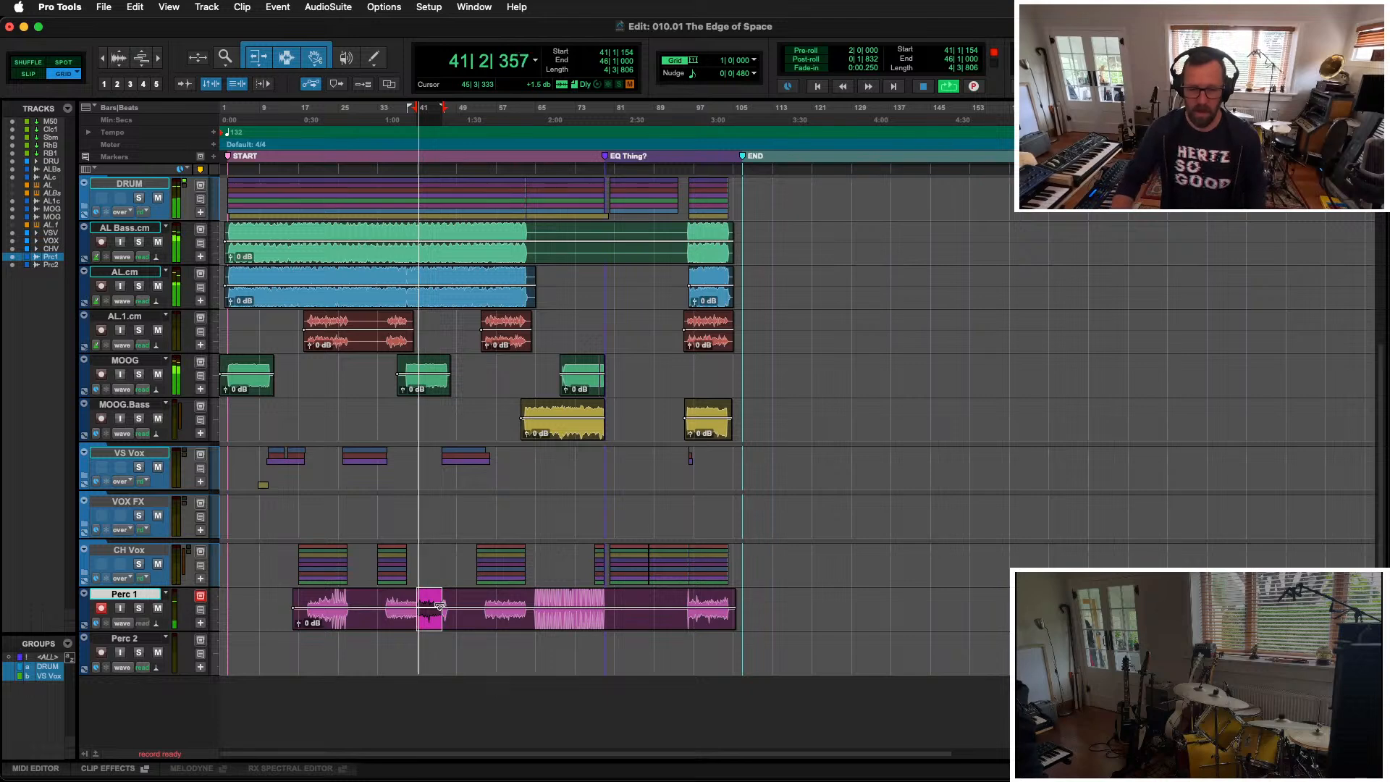
pyautogui.press('super+bracketright')
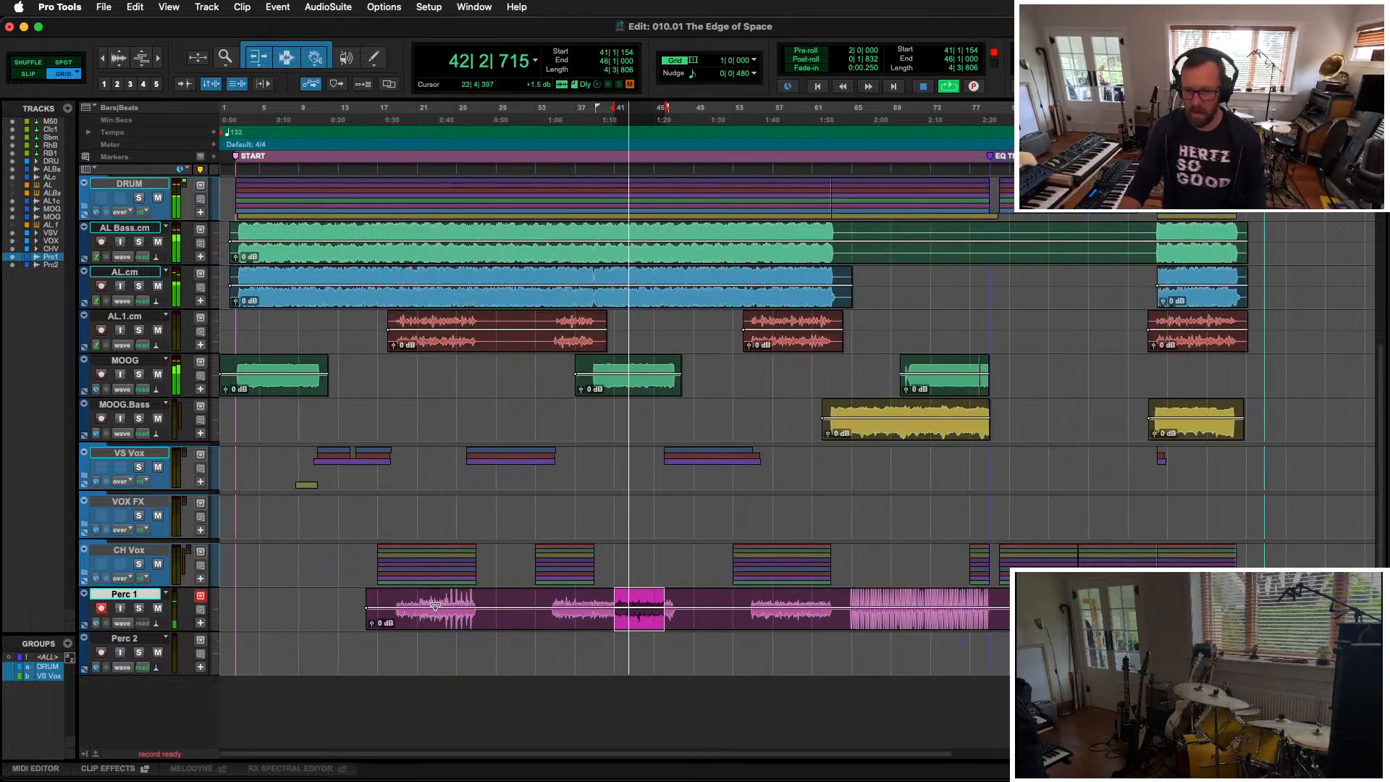
pyautogui.press('space')
pyautogui.moveTo(642, 621); pyautogui.dragTo(427, 601)
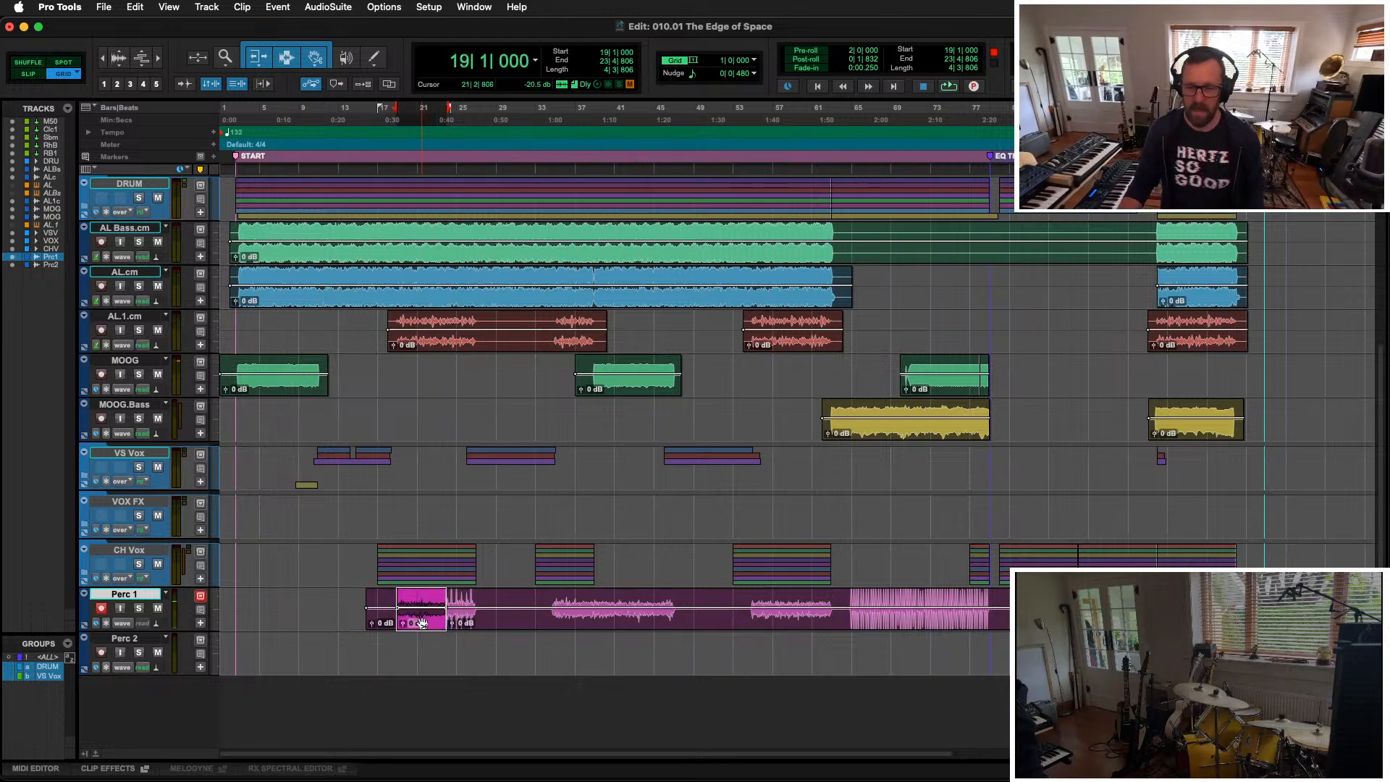
# Step: Play the edit from 18|1|000 and delete the Perc 1 clip that precedes 19|1|000
pyautogui.click(387, 596)
pyautogui.press('space')
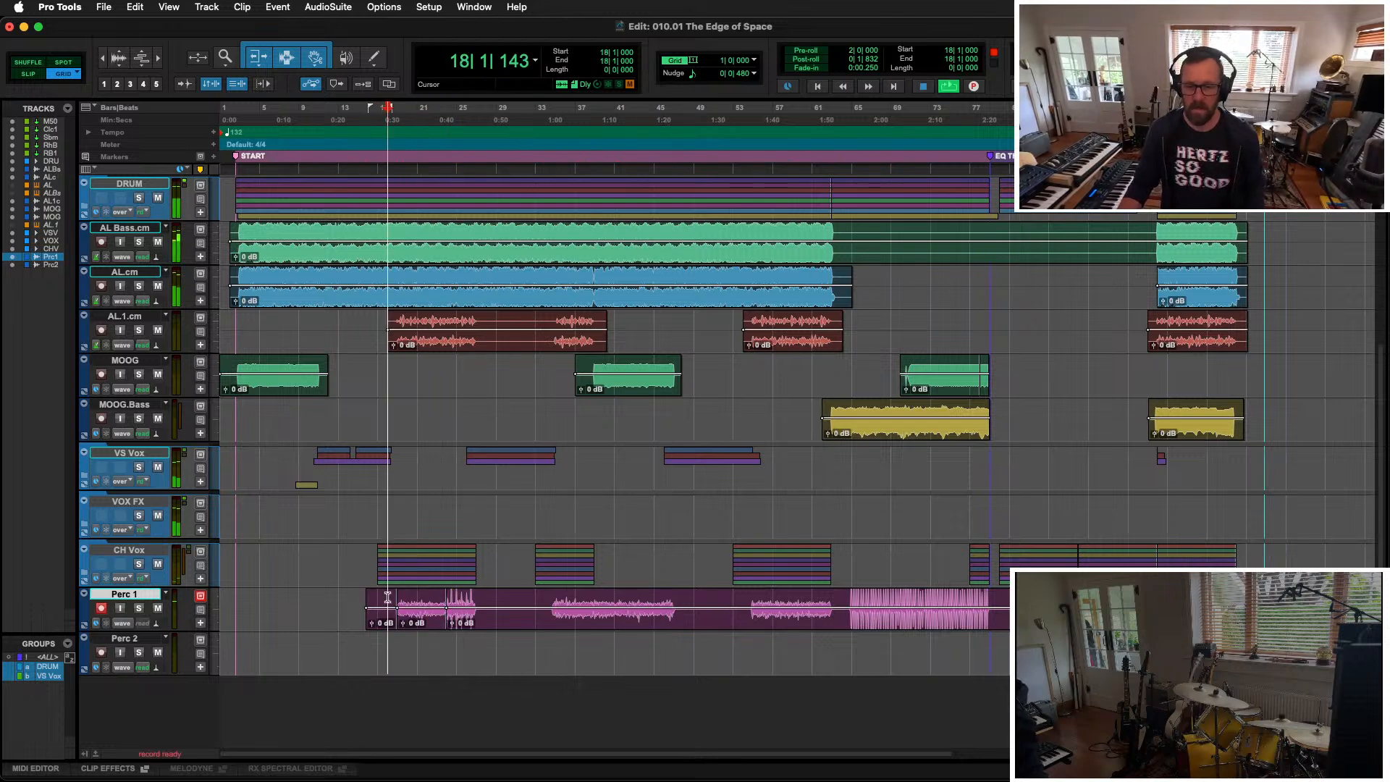
pyautogui.click(378, 621)
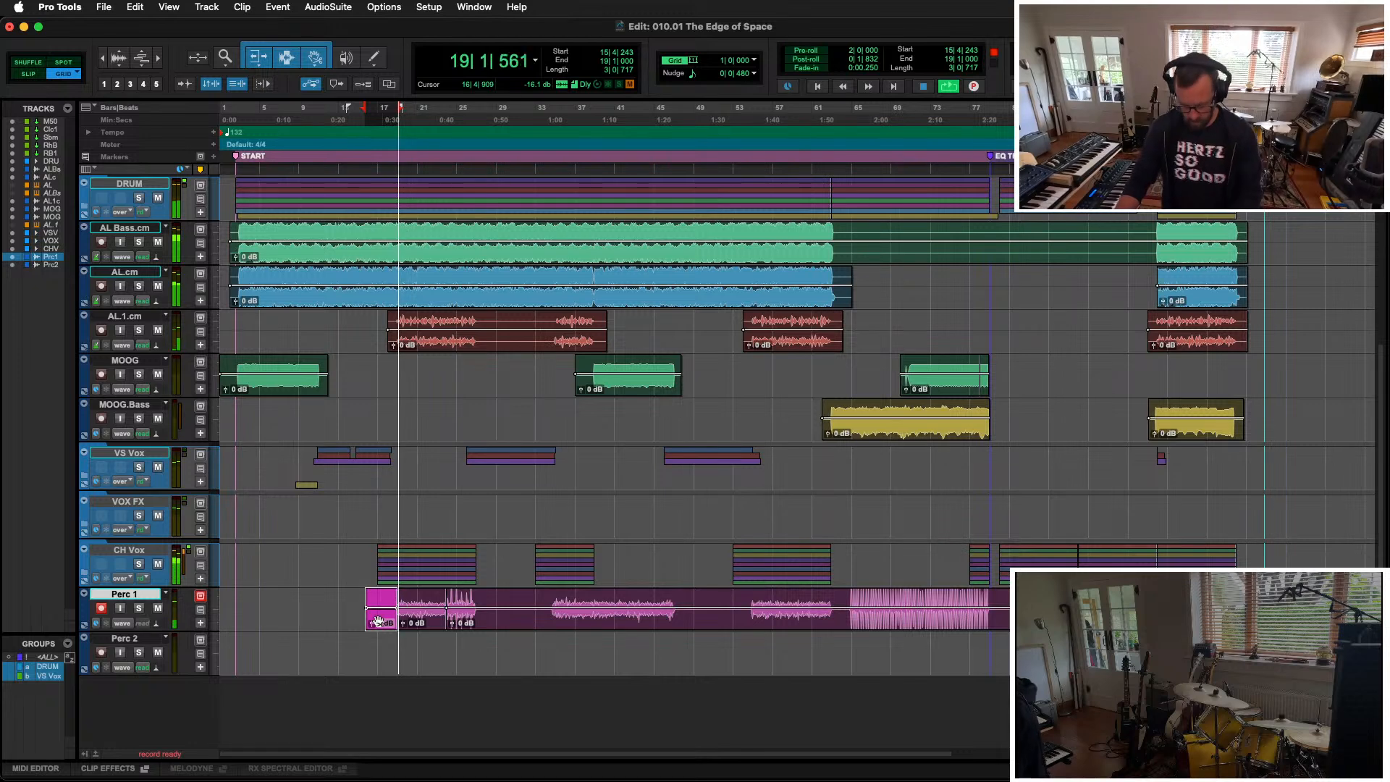
pyautogui.press('Delete')
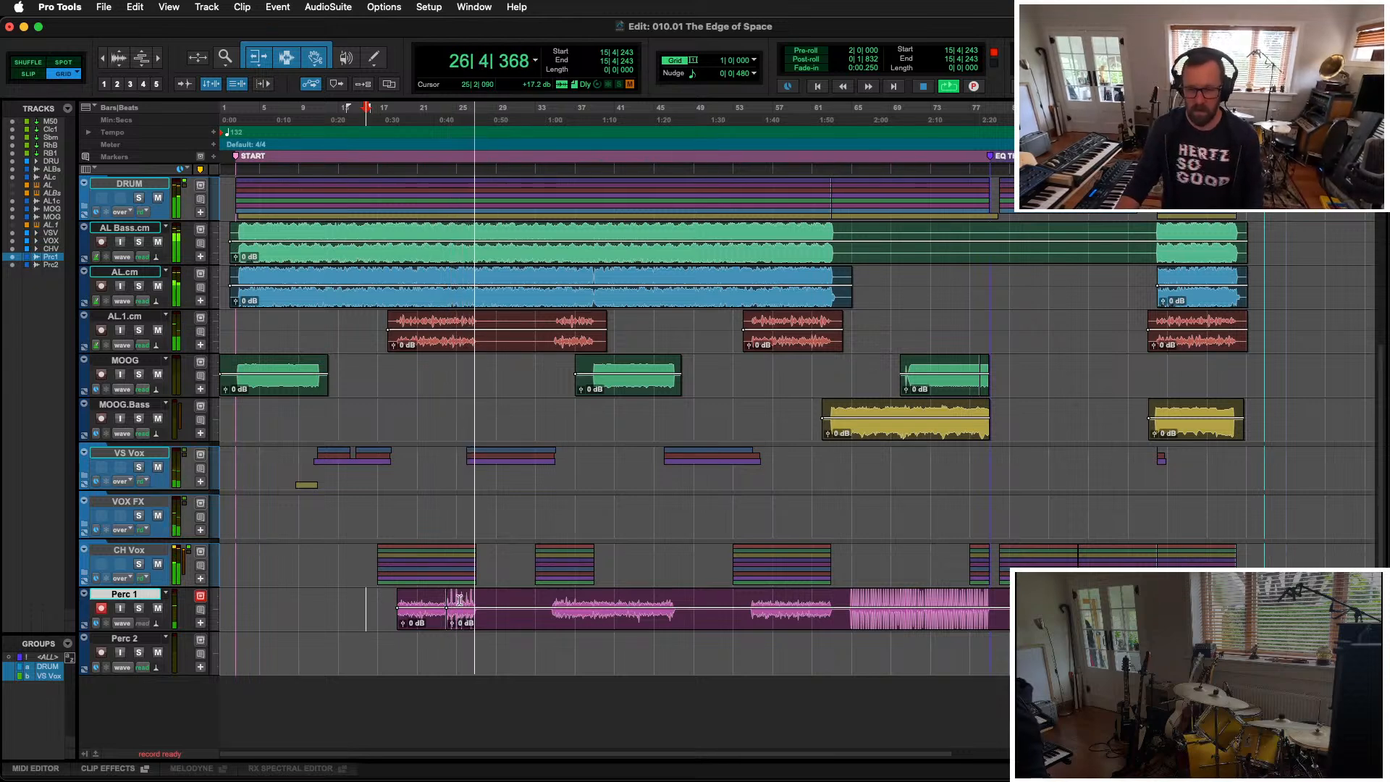
# Step: Stop playback and, in Slip mode, extend the start of the long Perc 1 clip back to 22|4|802
pyautogui.press('space')
pyautogui.press('t')
pyautogui.press('t')
pyautogui.press('t')
pyautogui.press('t')
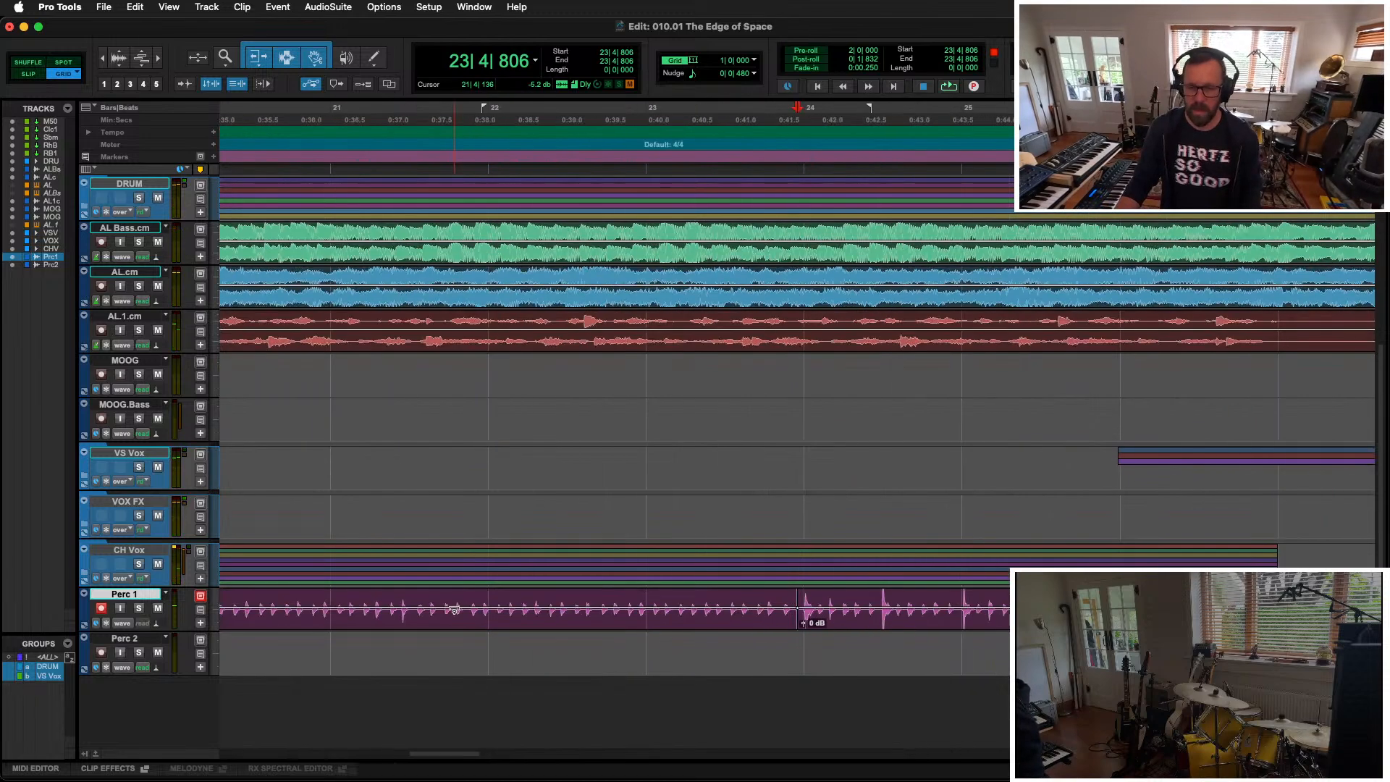
pyautogui.click(29, 74)
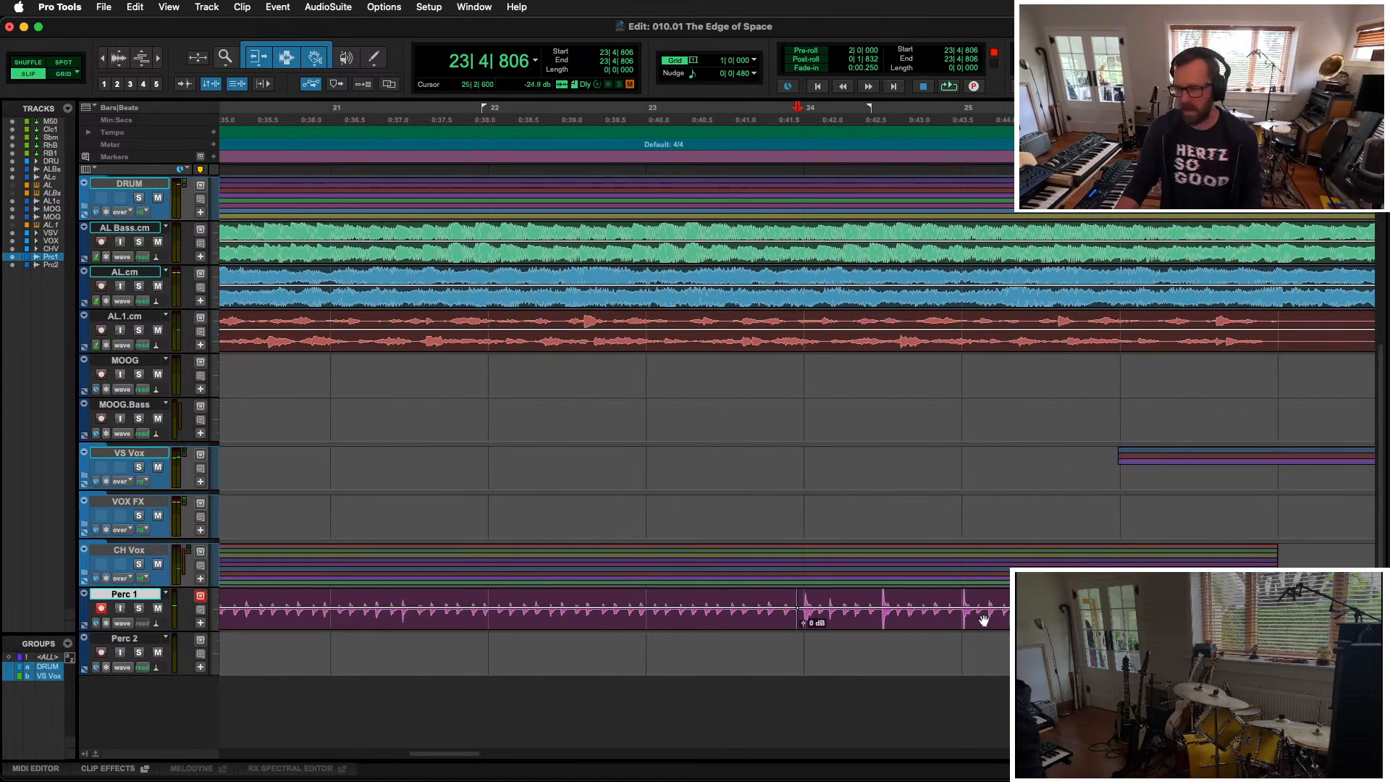
pyautogui.moveTo(802, 598); pyautogui.dragTo(655, 604)
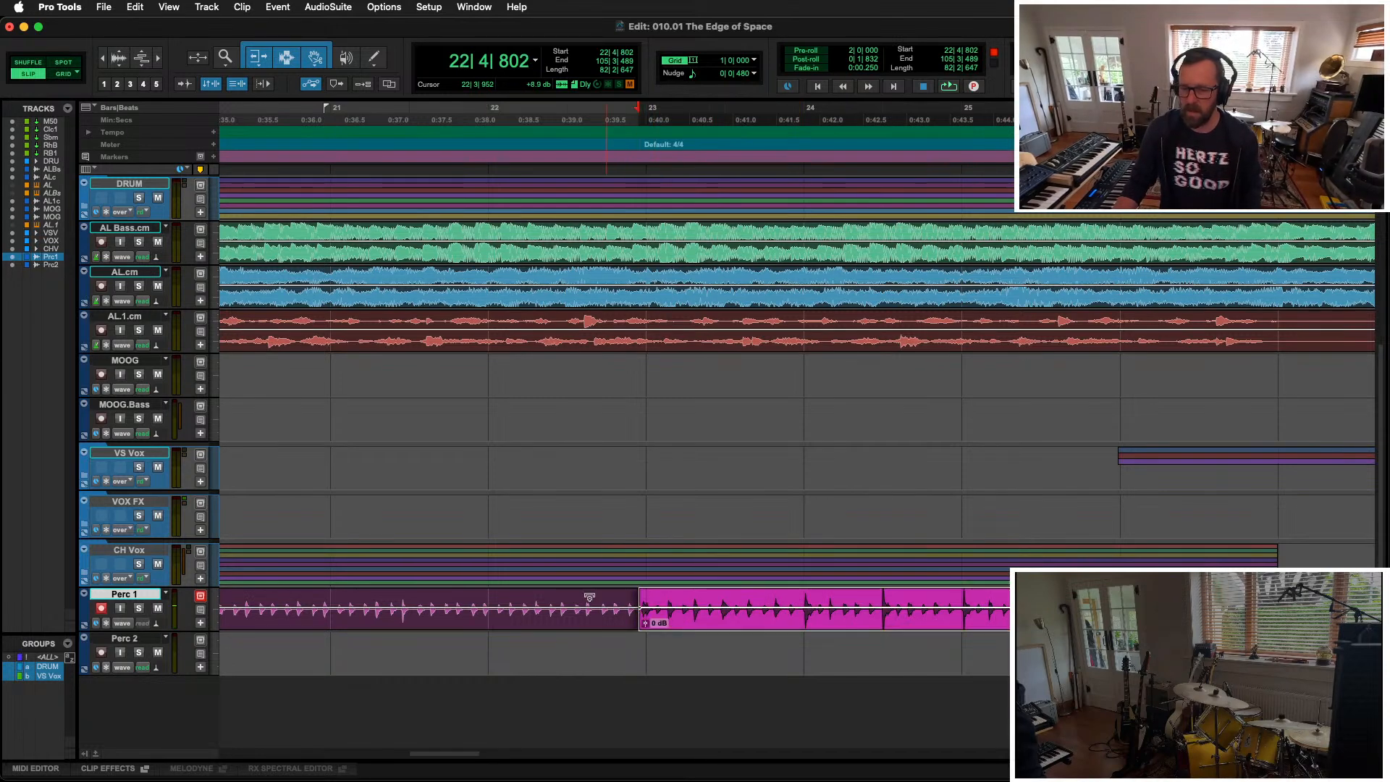
# Step: Play from 22|2|768 to check the adjusted Perc 1 edit in the context of the song
pyautogui.click(549, 595)
pyautogui.press('space')
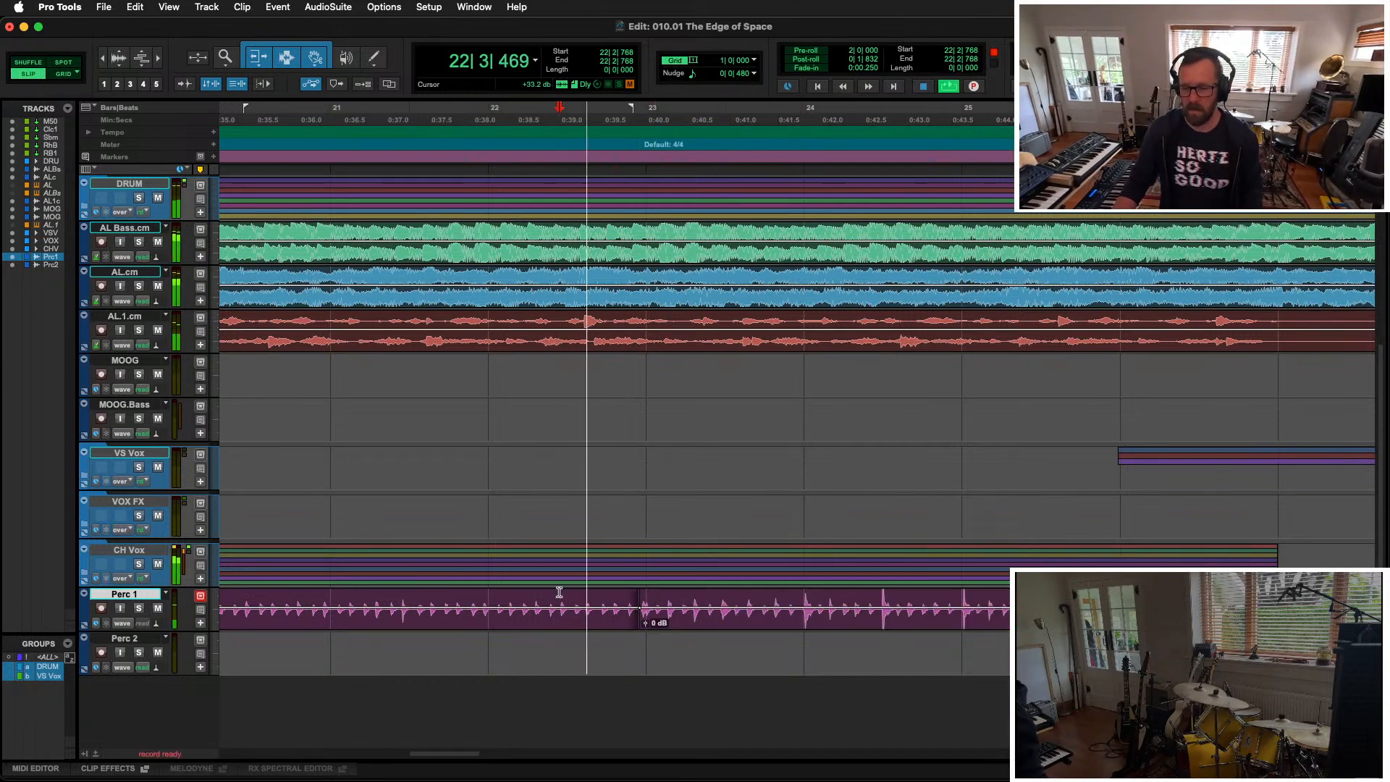
pyautogui.press('super+bracketleft')
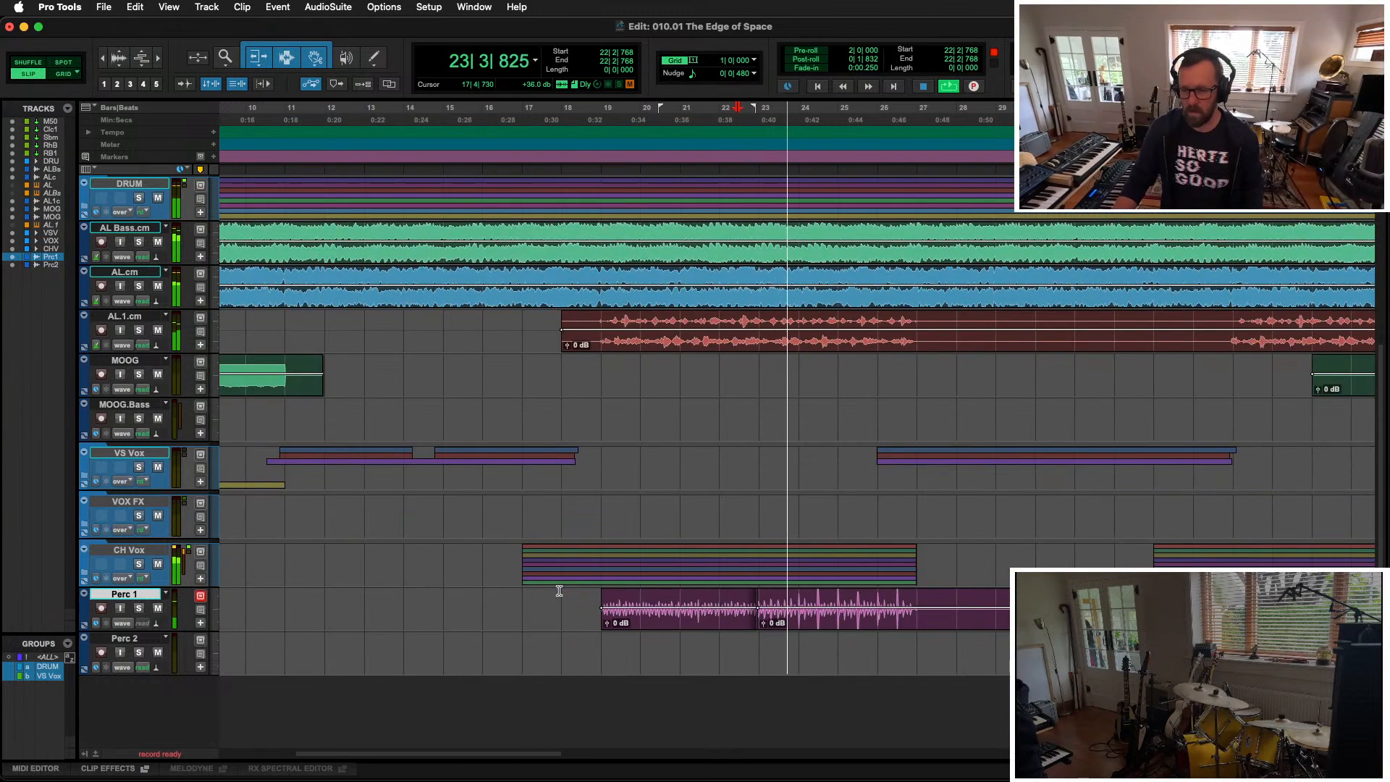
pyautogui.press('super+bracketleft')
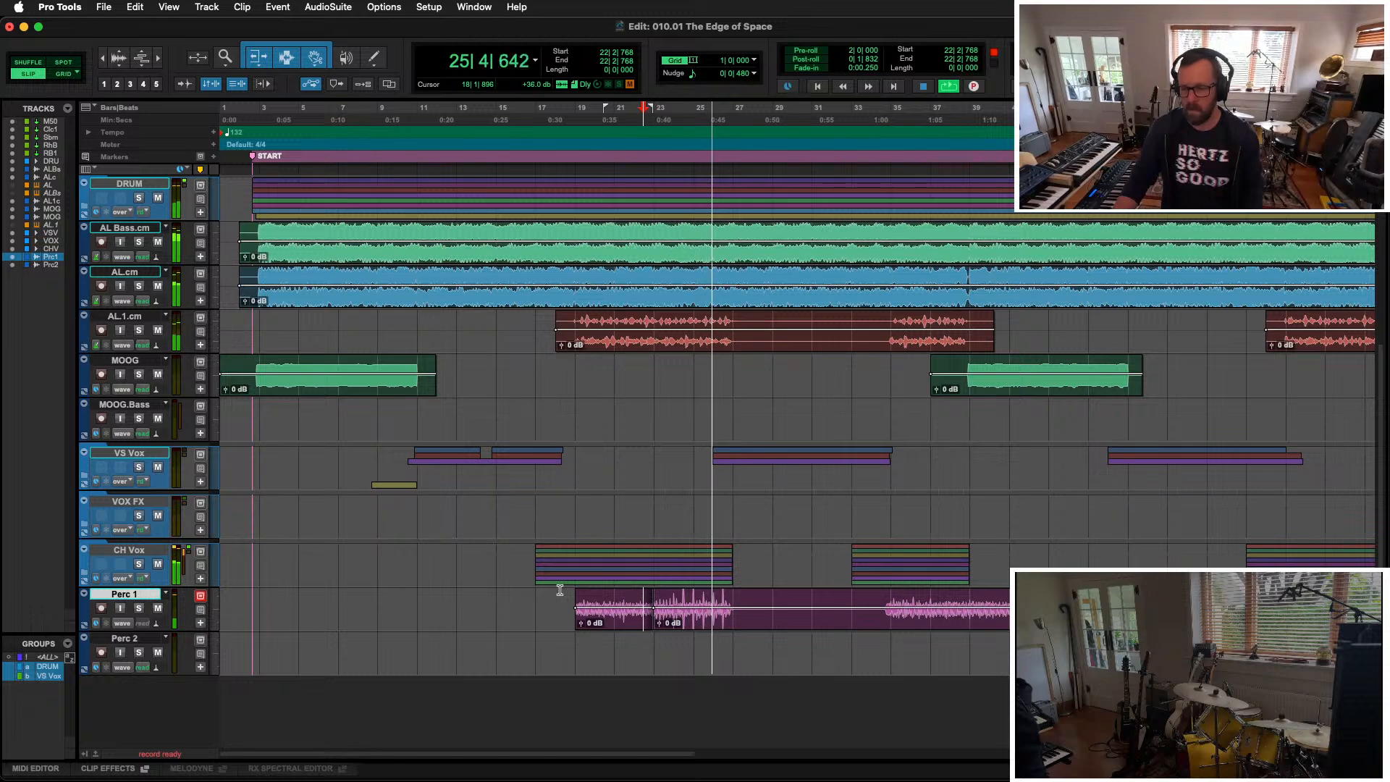
pyautogui.press('super+bracketleft')
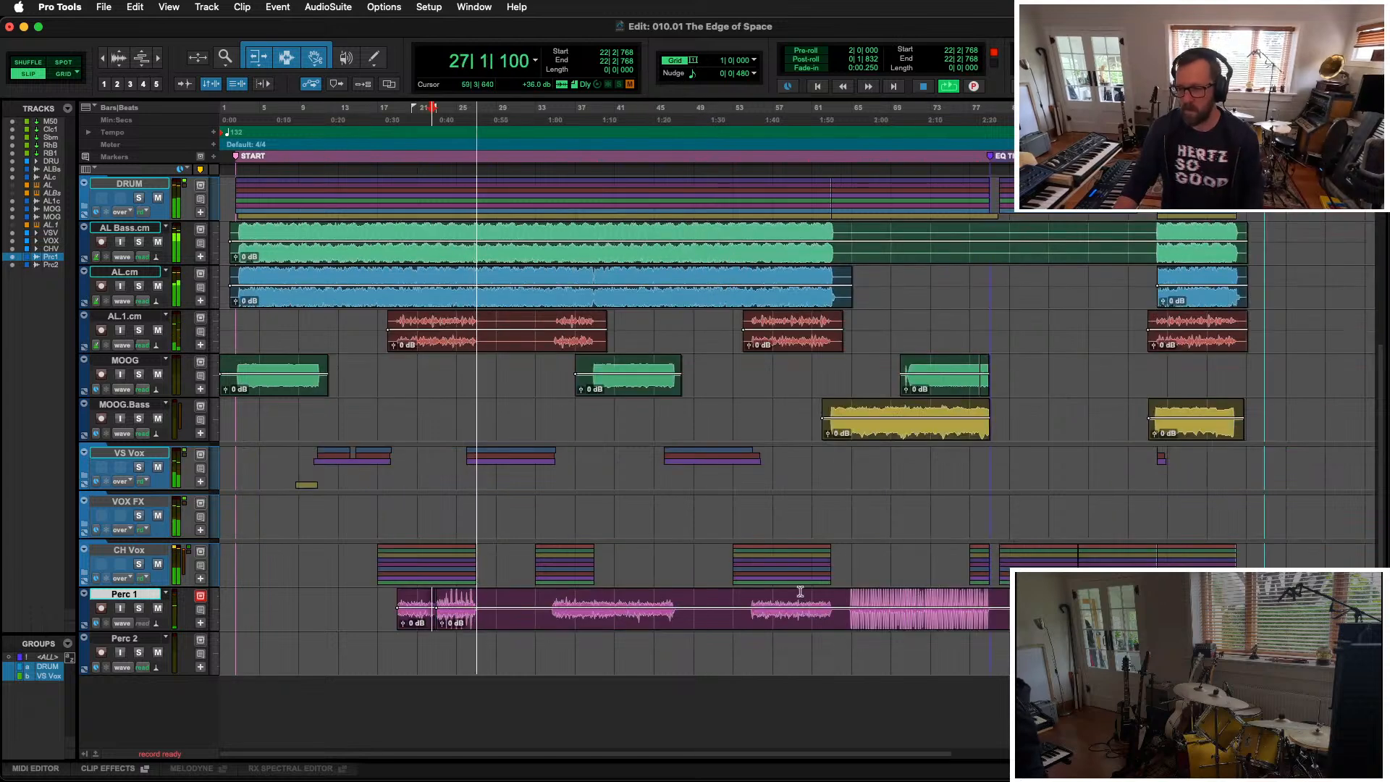
# Step: Play Perc 1 from 55|1|742 and lower its fader to +3.8 dB in the mixer
pyautogui.click(753, 603)
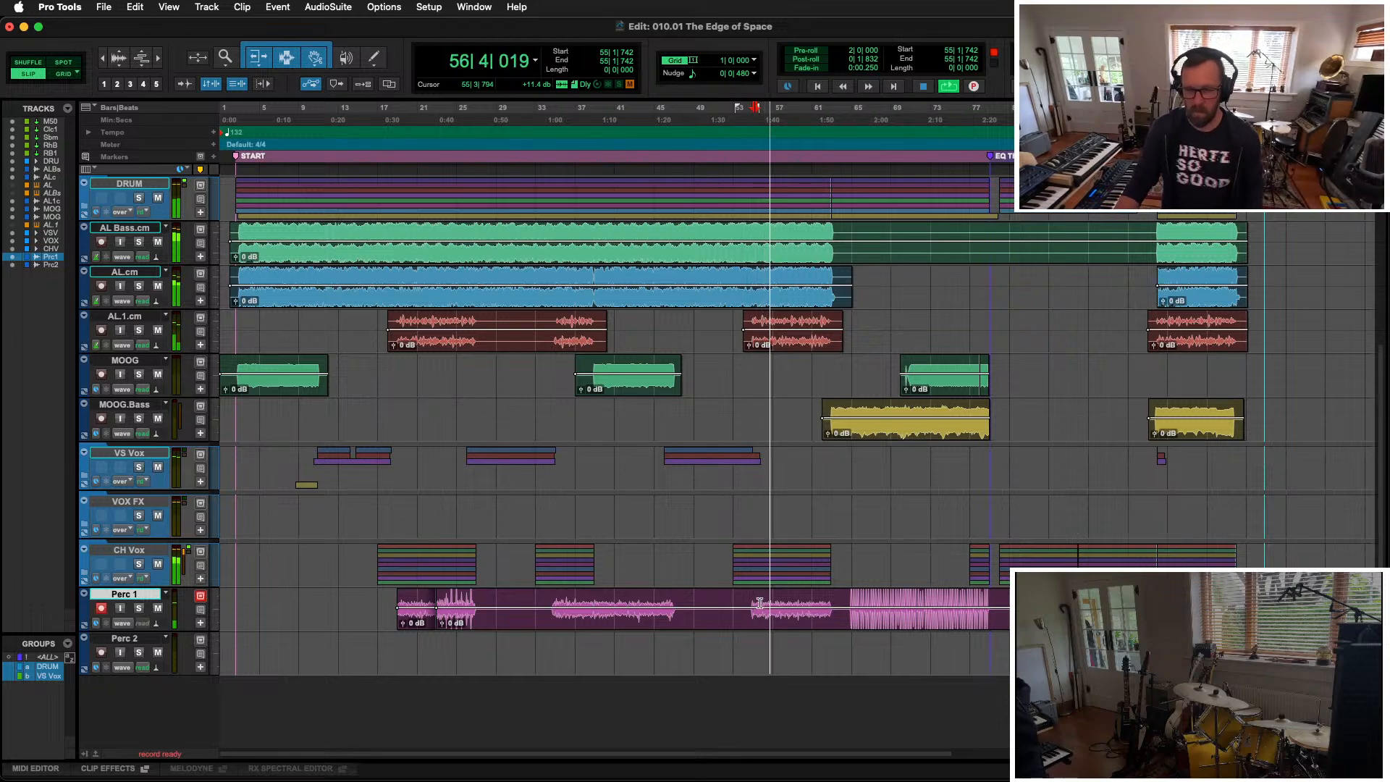
pyautogui.press('super+equal')
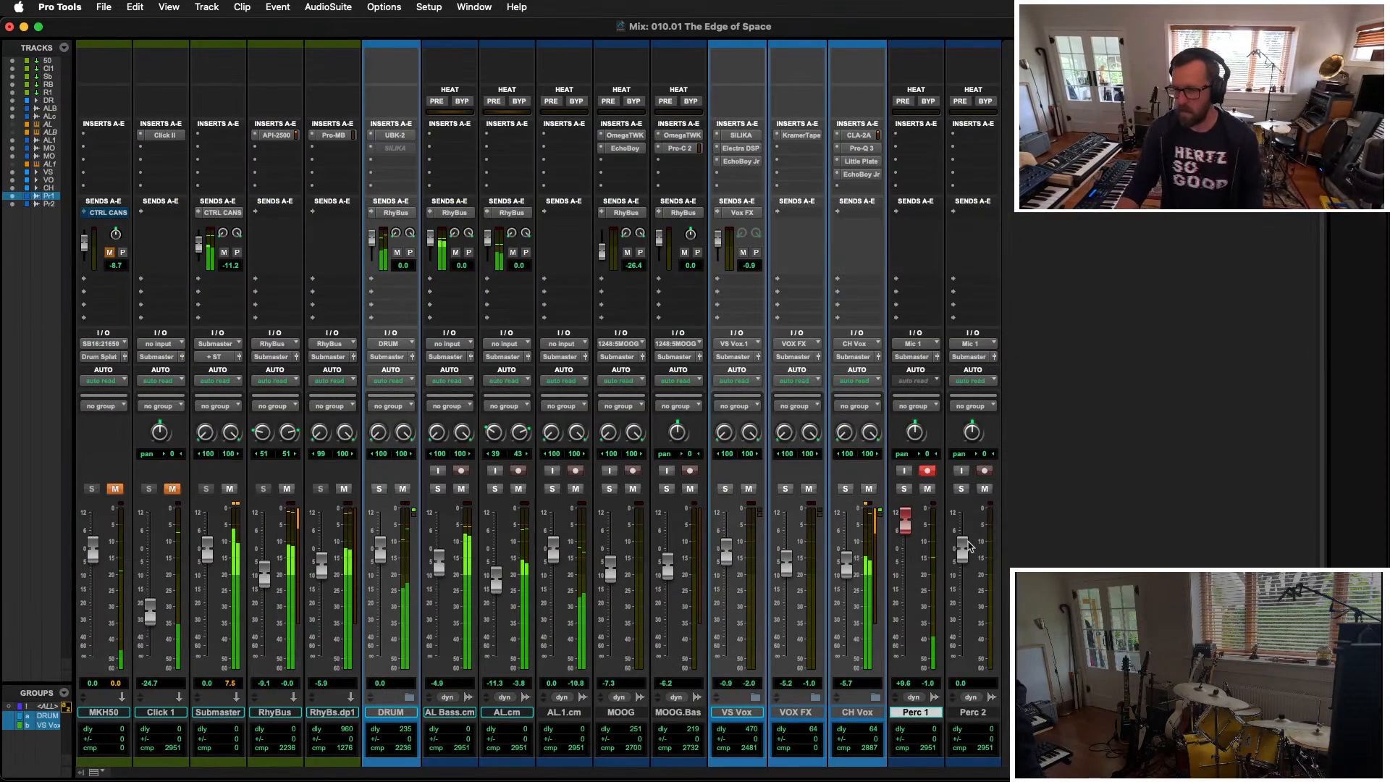
pyautogui.moveTo(901, 521); pyautogui.dragTo(907, 535)
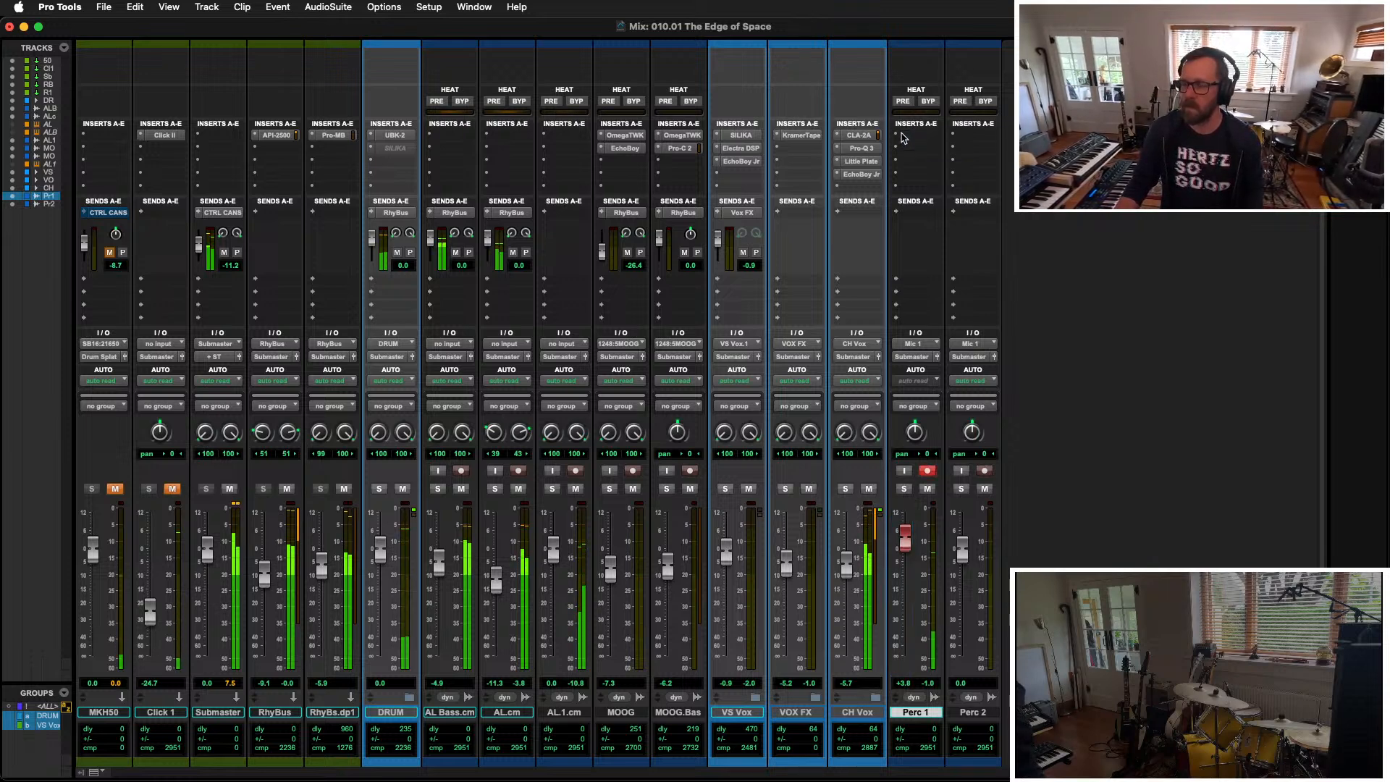
# Step: Return to the edit view and play the loud Perc 1 section from 64|3|589
pyautogui.press('super+equal')
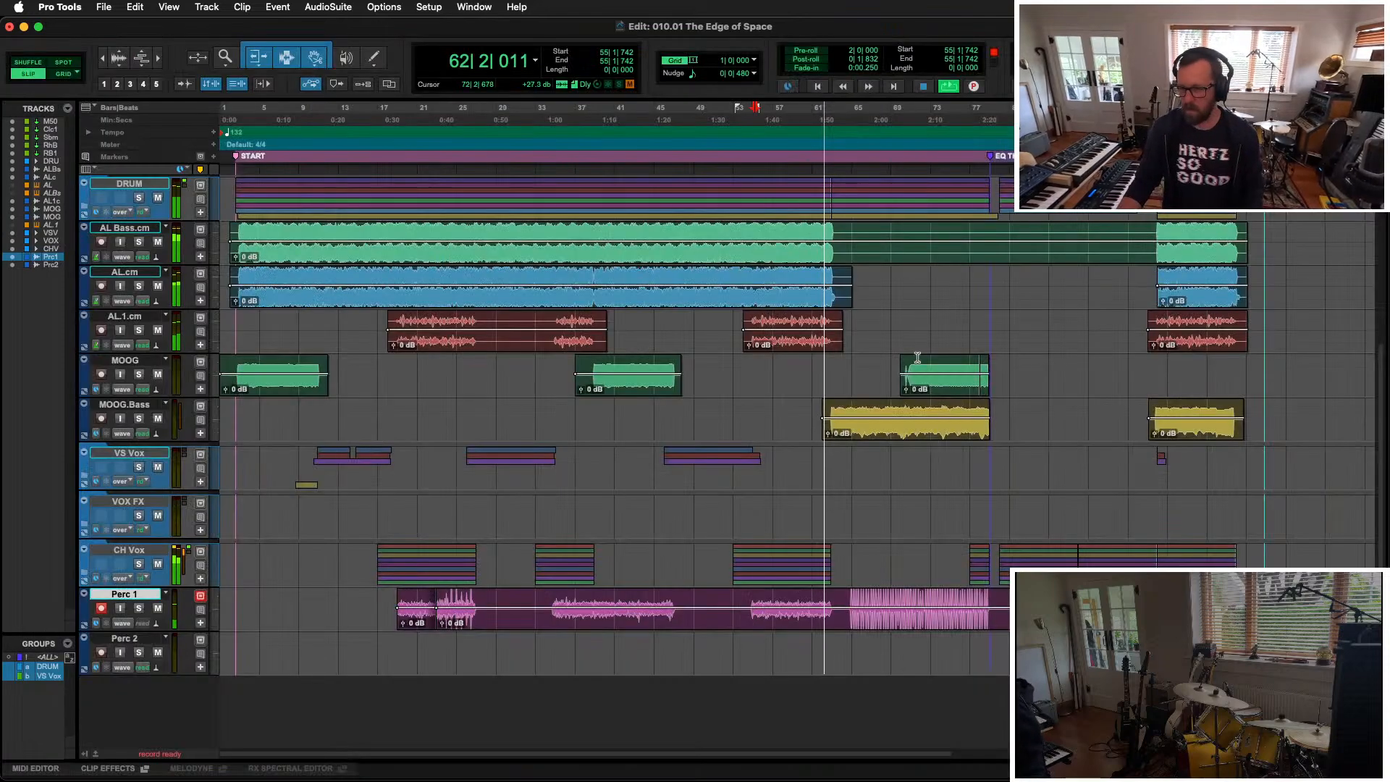
pyautogui.press('space')
pyautogui.click(849, 594)
pyautogui.press('space')
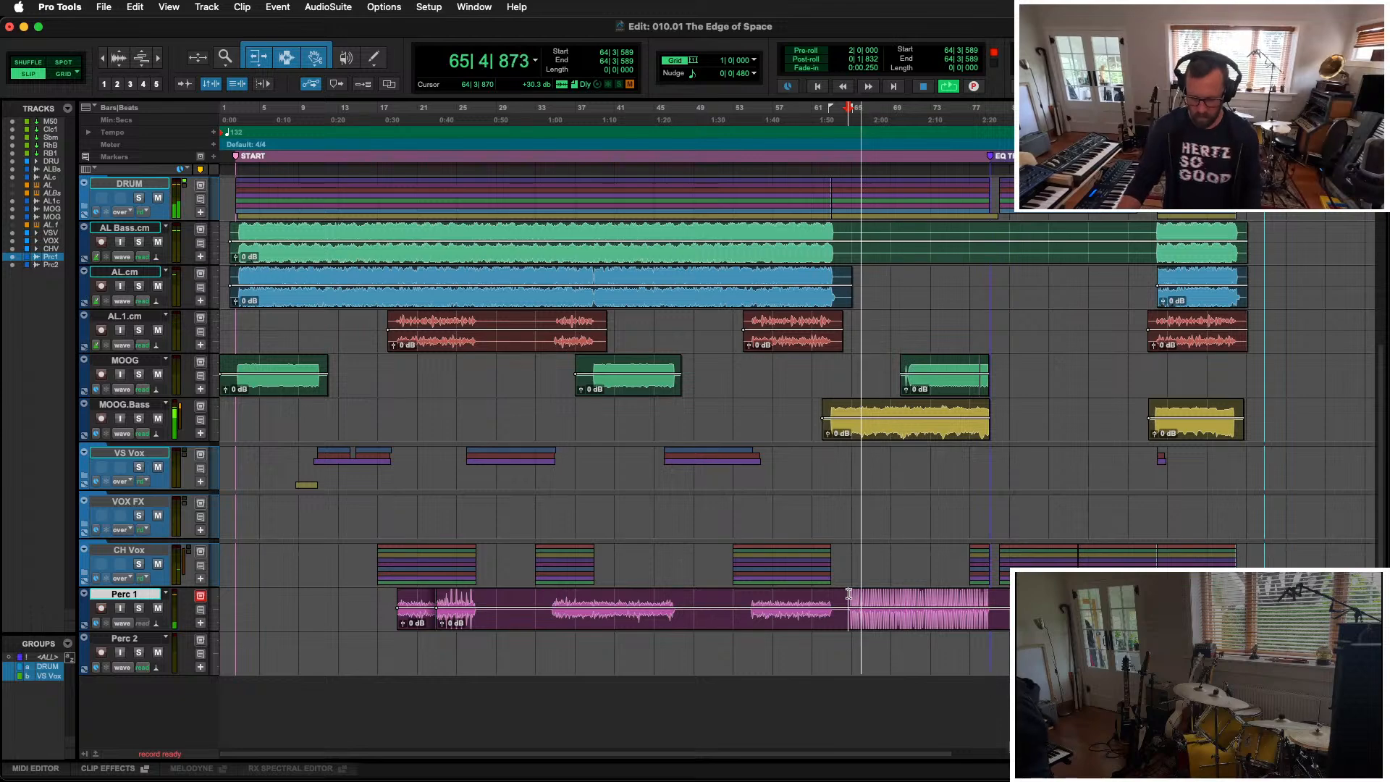
# Step: Insert the mono Decapitator plug-in in the first insert slot of Perc 1
pyautogui.press('super+equal')
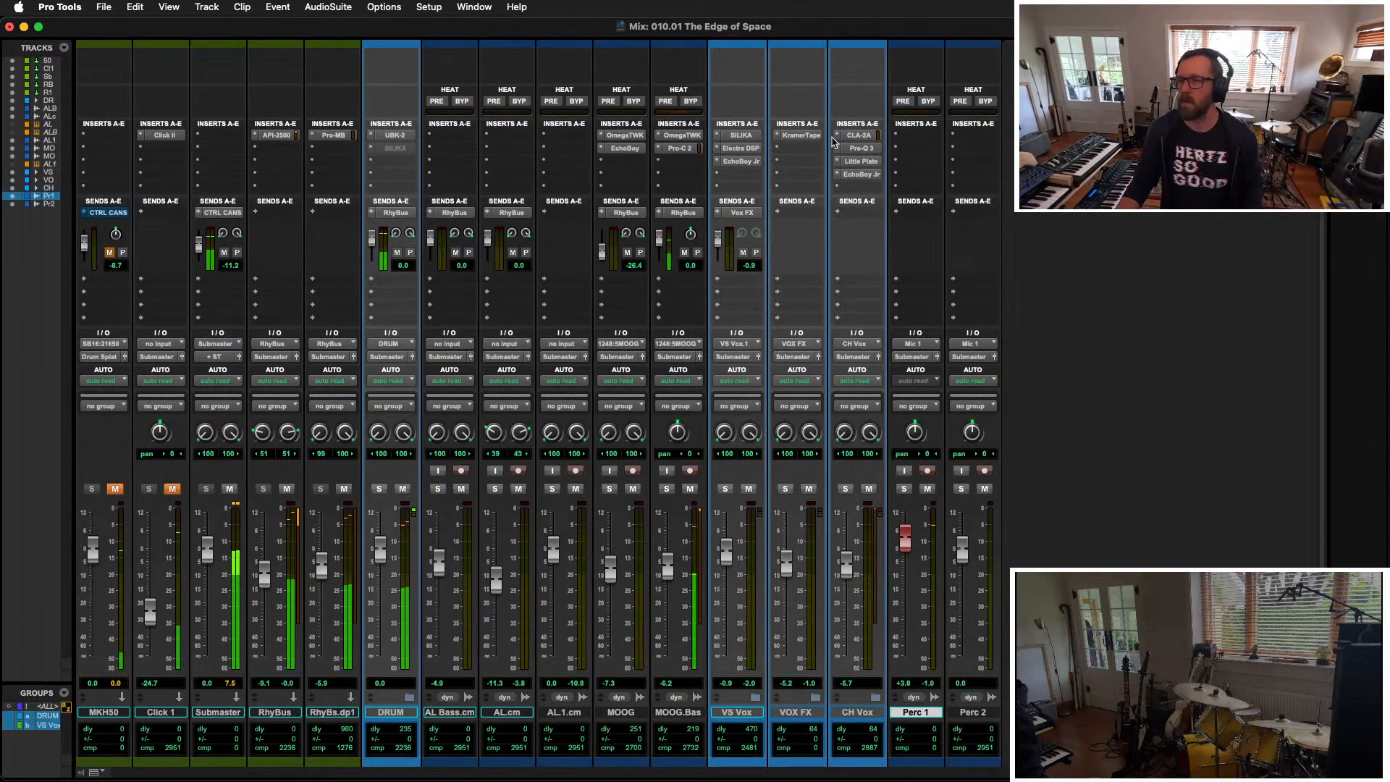
pyautogui.click(922, 136)
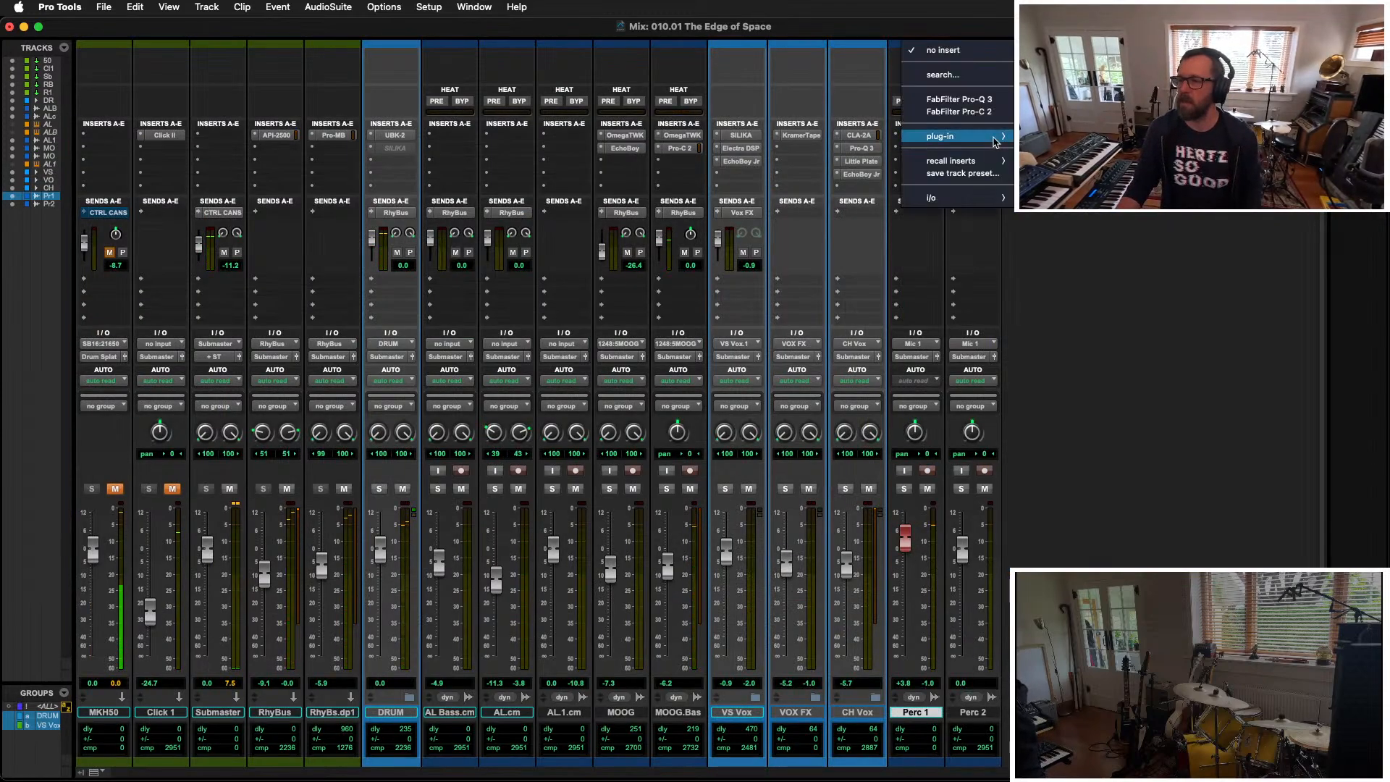
pyautogui.moveTo(956, 136)
pyautogui.moveTo(1064, 202)
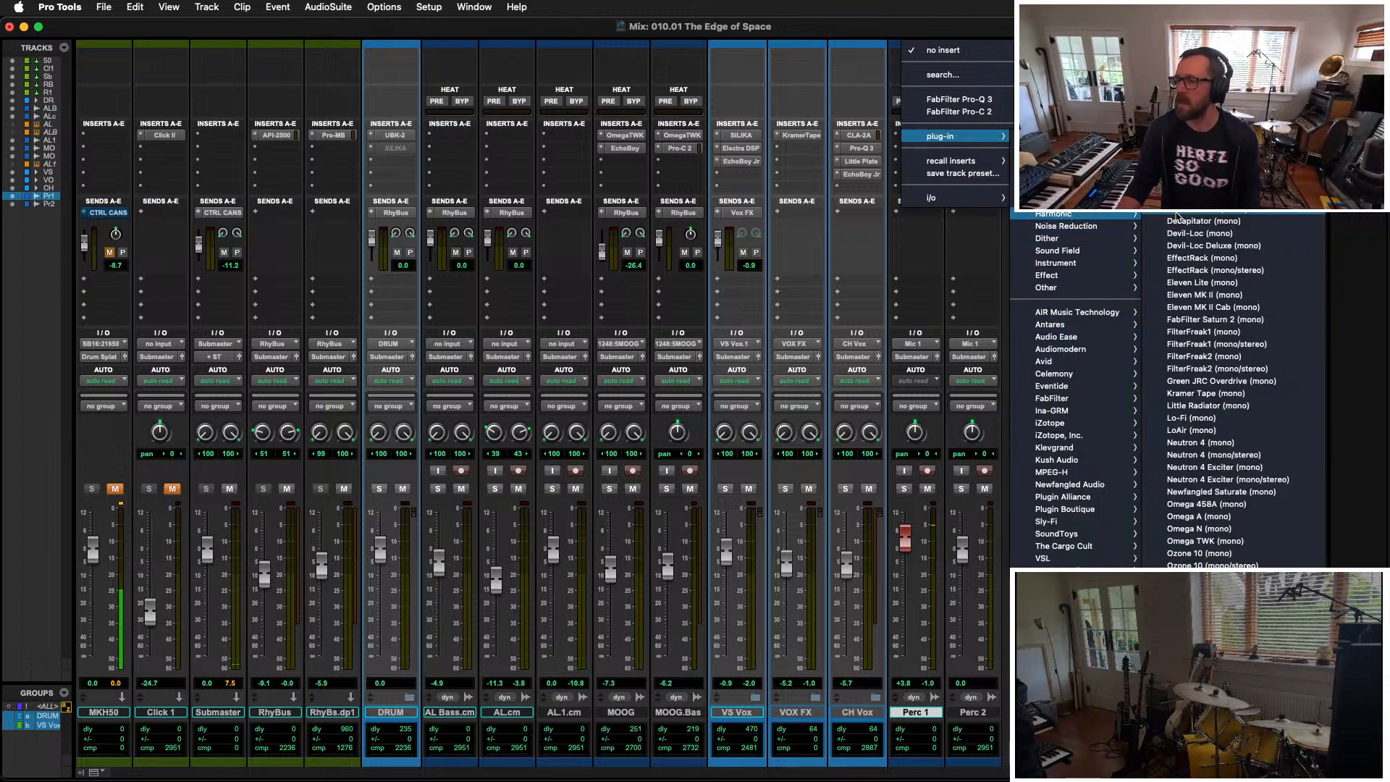
pyautogui.click(1204, 223)
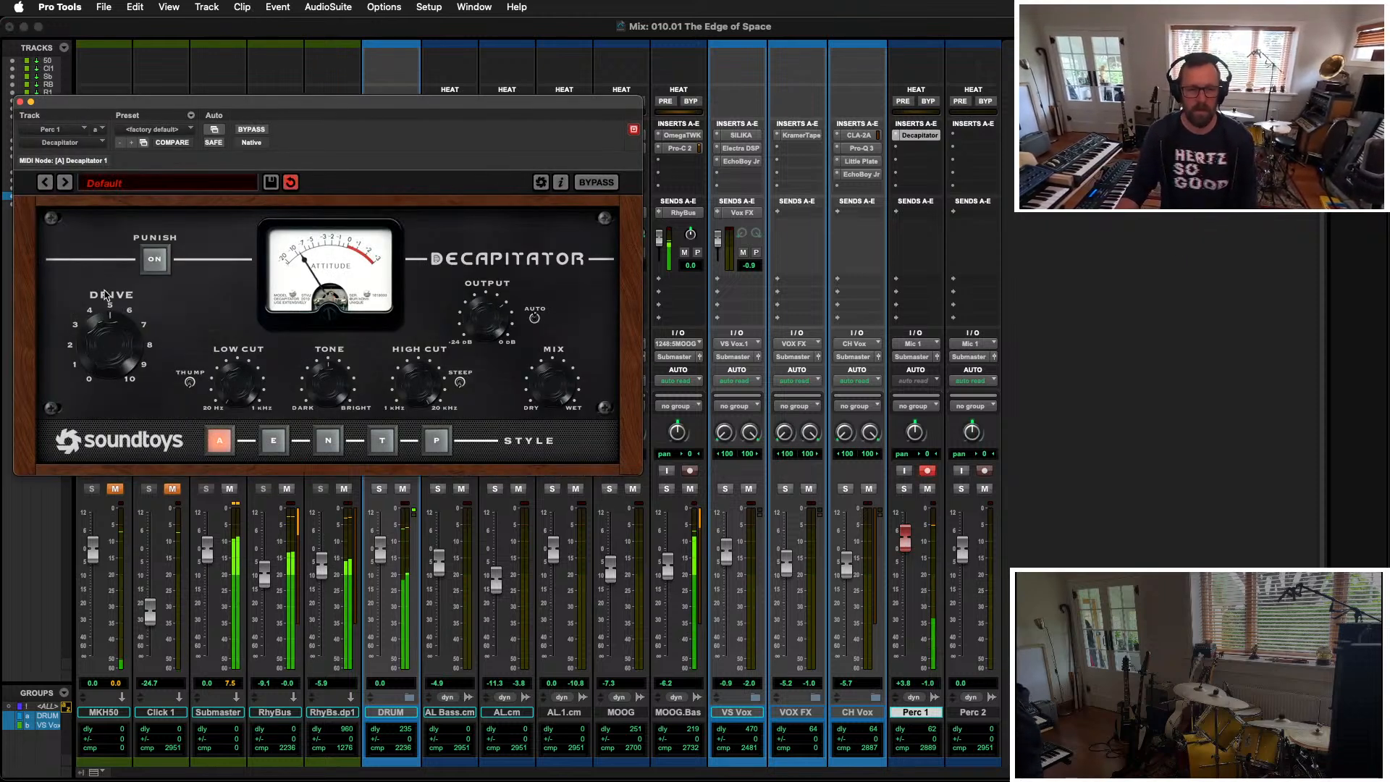
# Step: Lower Decapitator's Drive slightly and reset the Perc 1 fader to 0 dB
pyautogui.moveTo(107, 318); pyautogui.dragTo(104, 303)
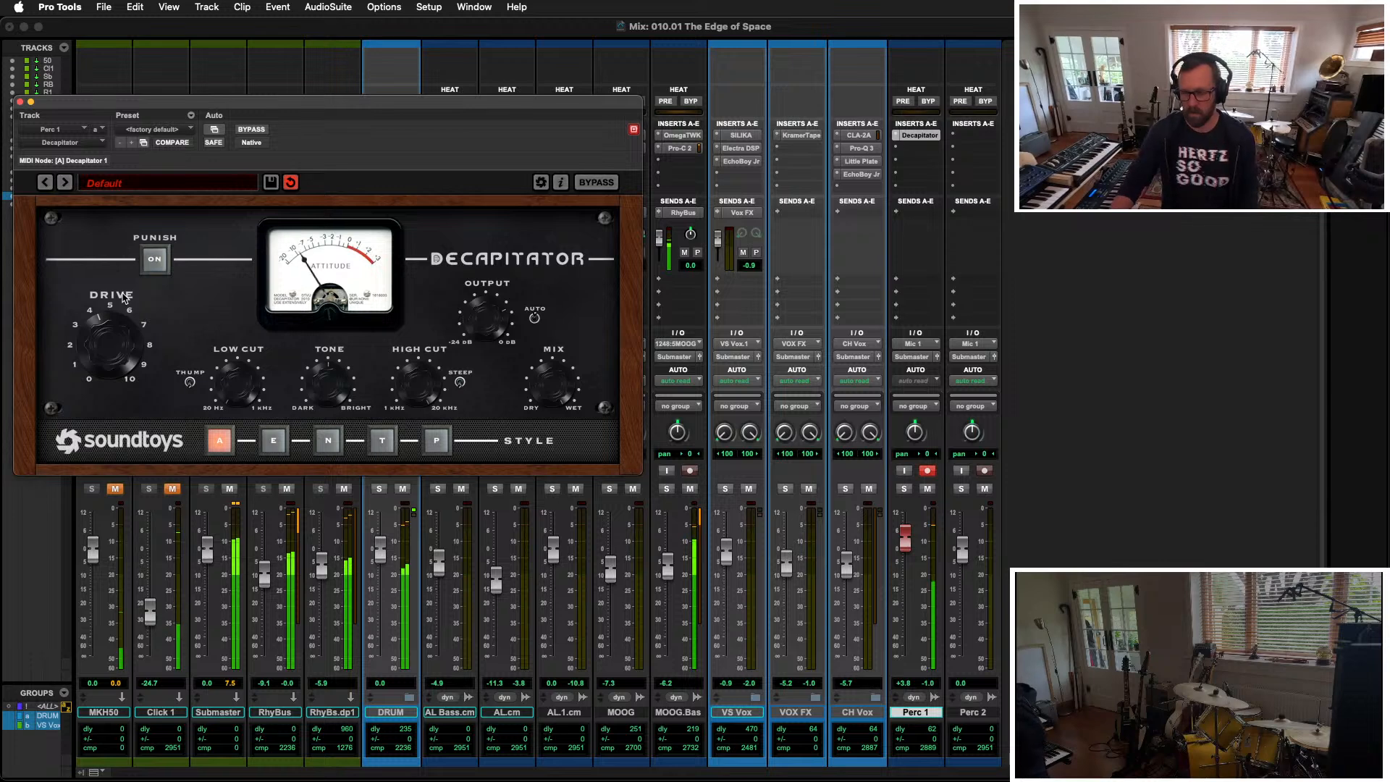
pyautogui.keyDown('alt'); pyautogui.click(905, 537); pyautogui.keyUp('alt')
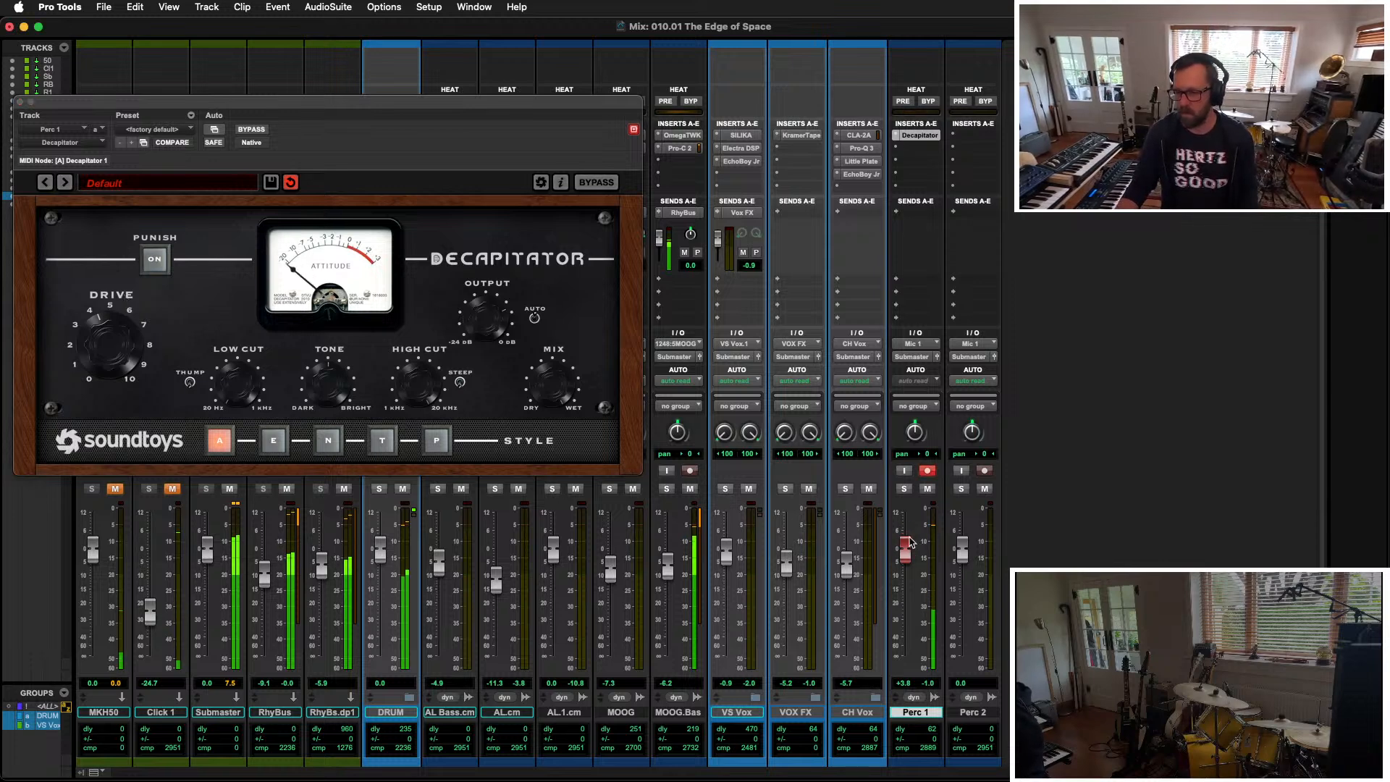
# Step: Disarm Perc 1 for recording and return to the edit view with the Decapitator window closed
pyautogui.click(926, 470)
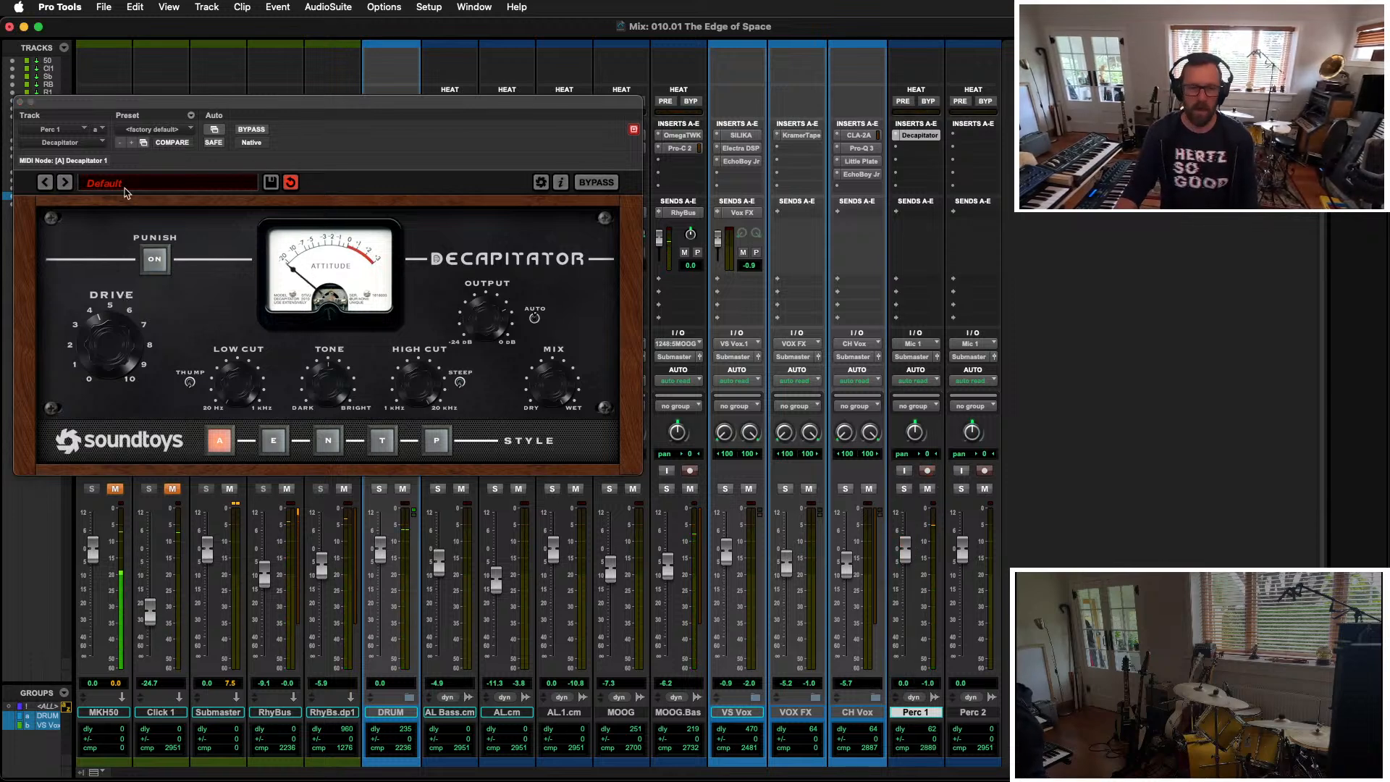
pyautogui.click(22, 101)
pyautogui.press('super+equal')
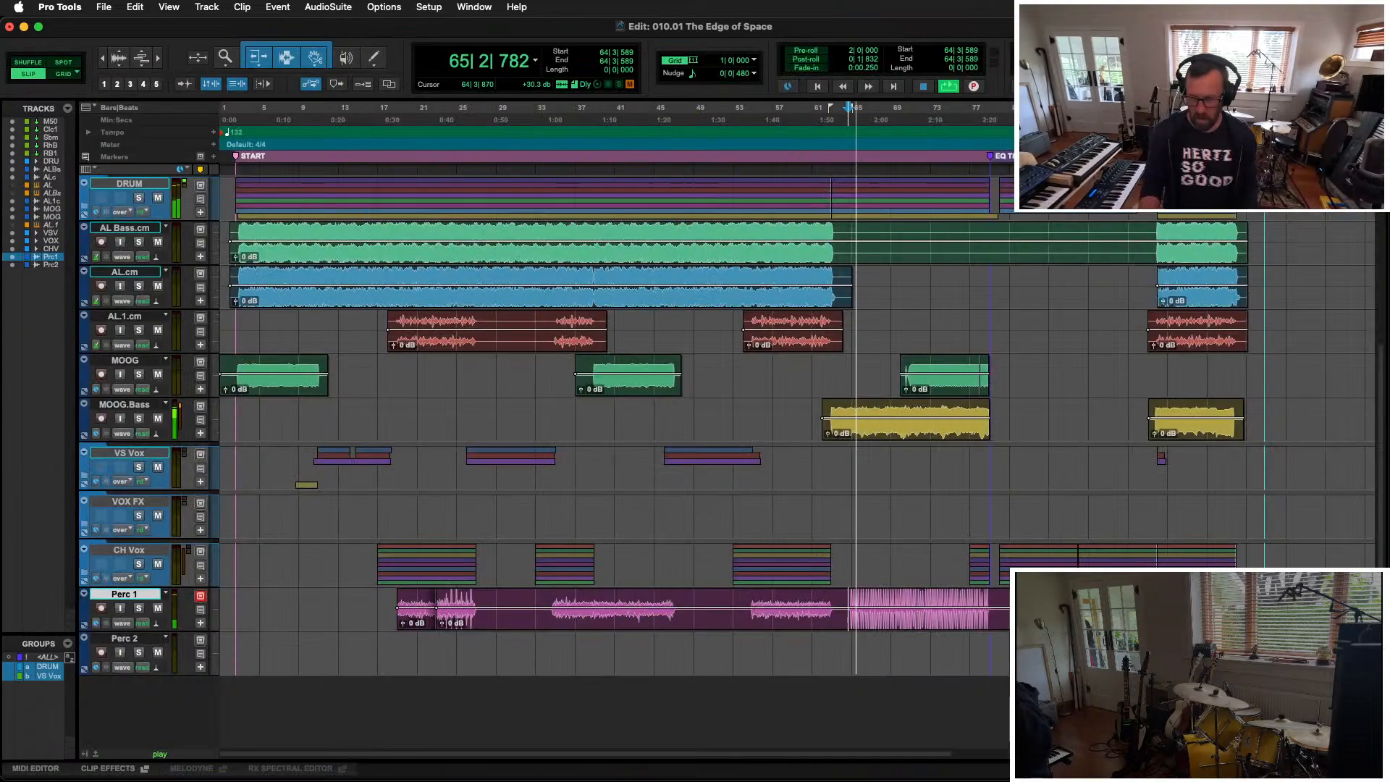
# Step: Play the song from 55|4|115 and again from 36|4|141 to hear the processed Perc 1
pyautogui.press('space')
pyautogui.click(759, 601)
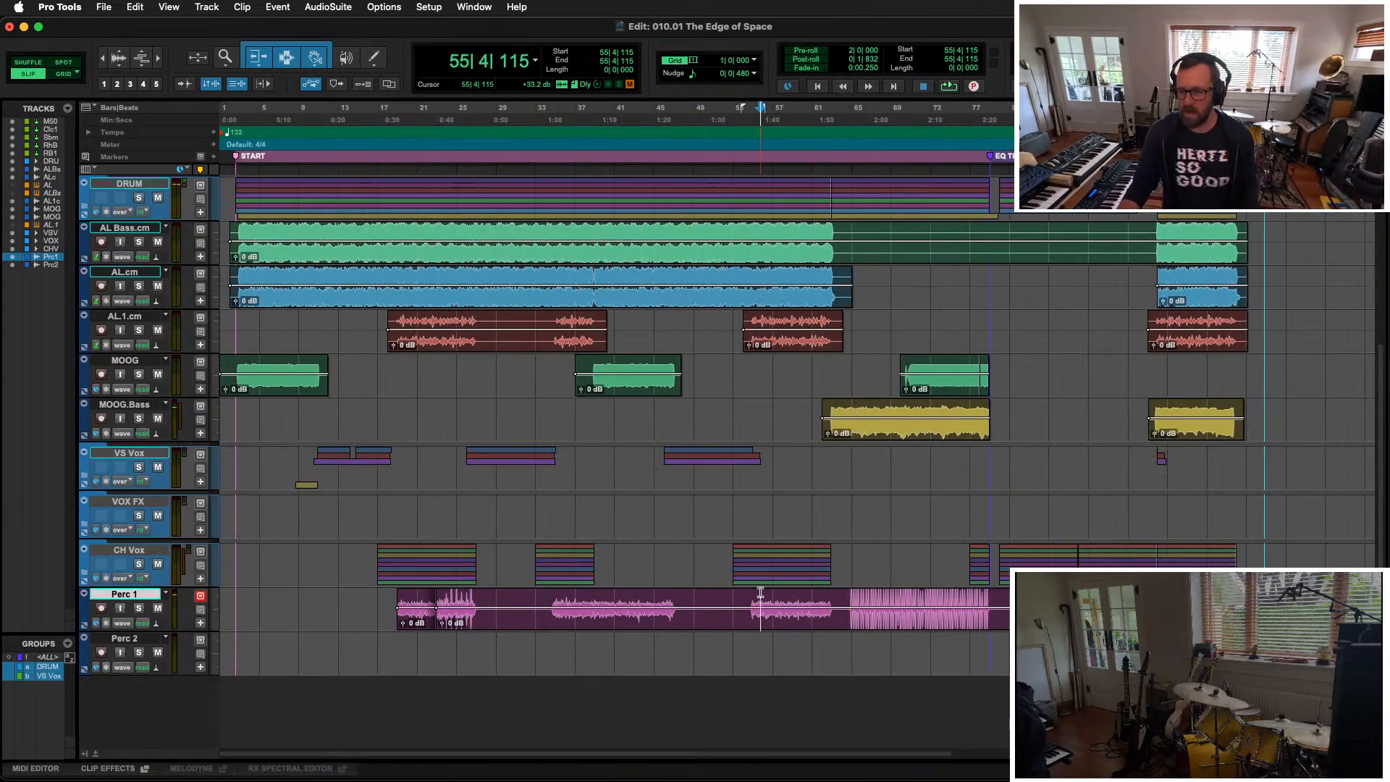
pyautogui.press('space')
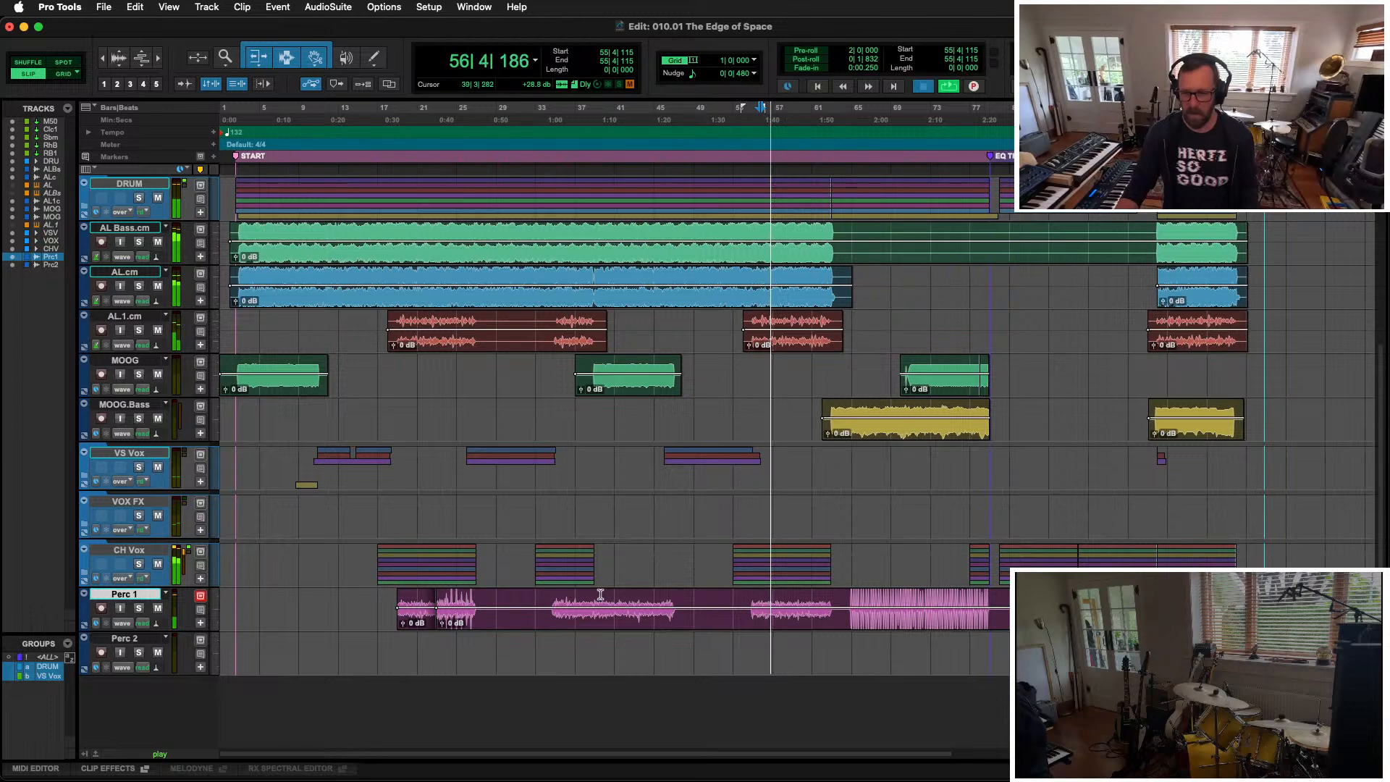
pyautogui.click(572, 597)
pyautogui.press('space')
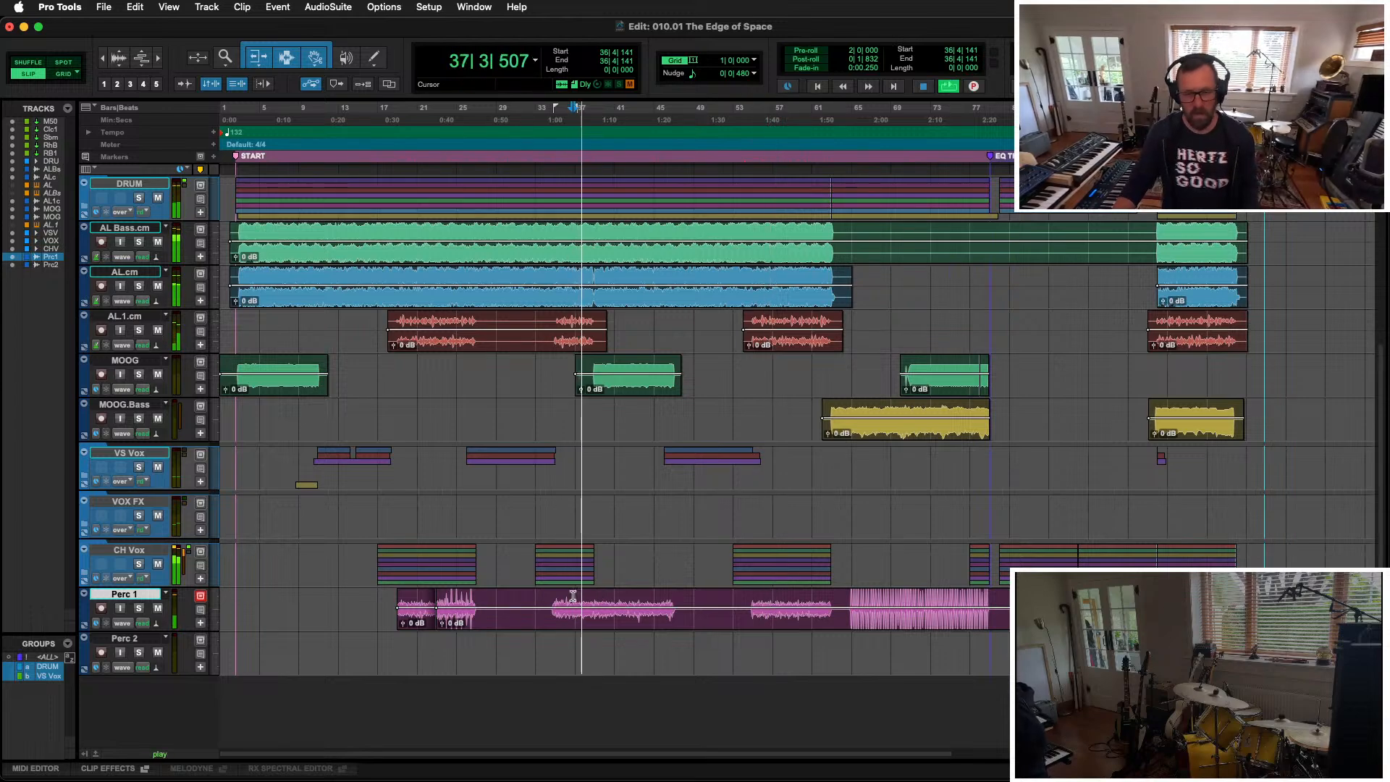
# Step: Insert FabFilter Pro-Q 3 in the second insert slot of Perc 1 in the mixer
pyautogui.press('super+equal')
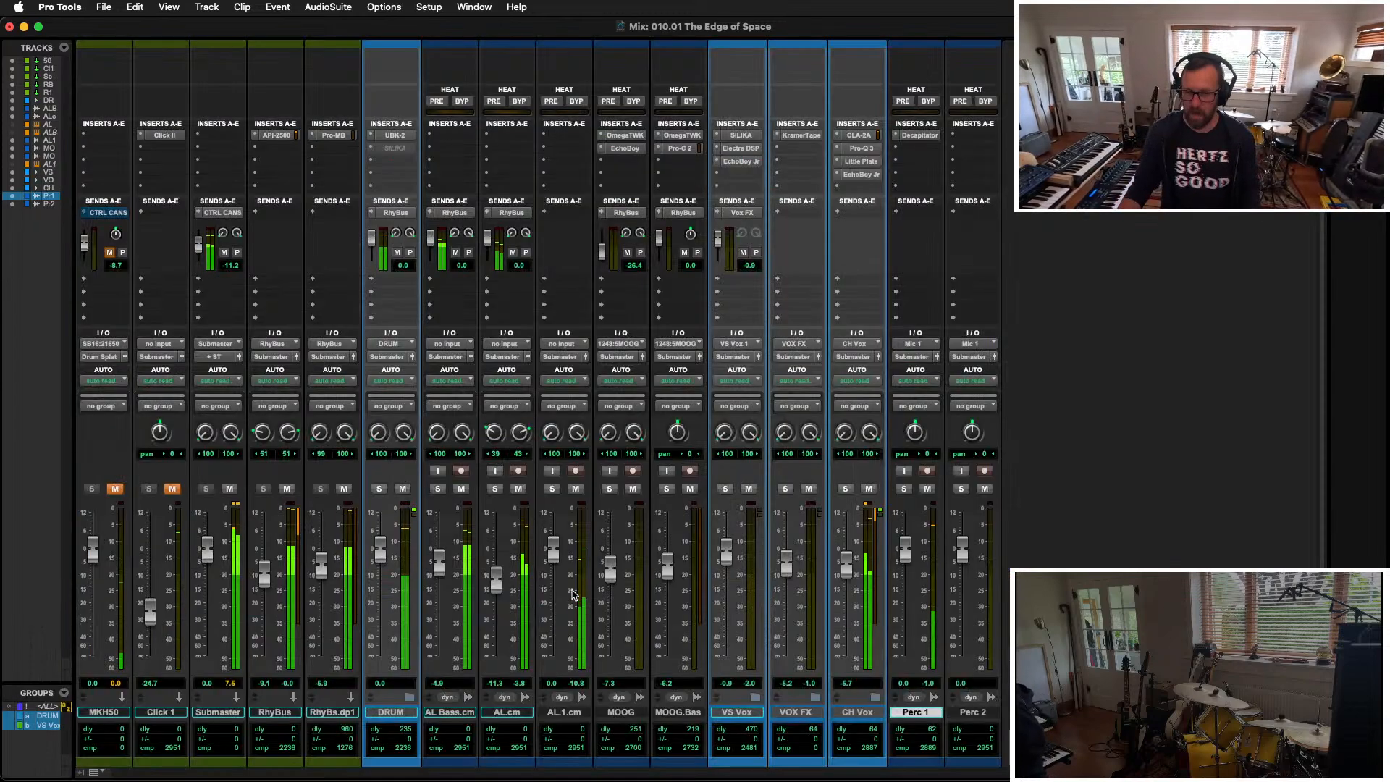
pyautogui.click(897, 148)
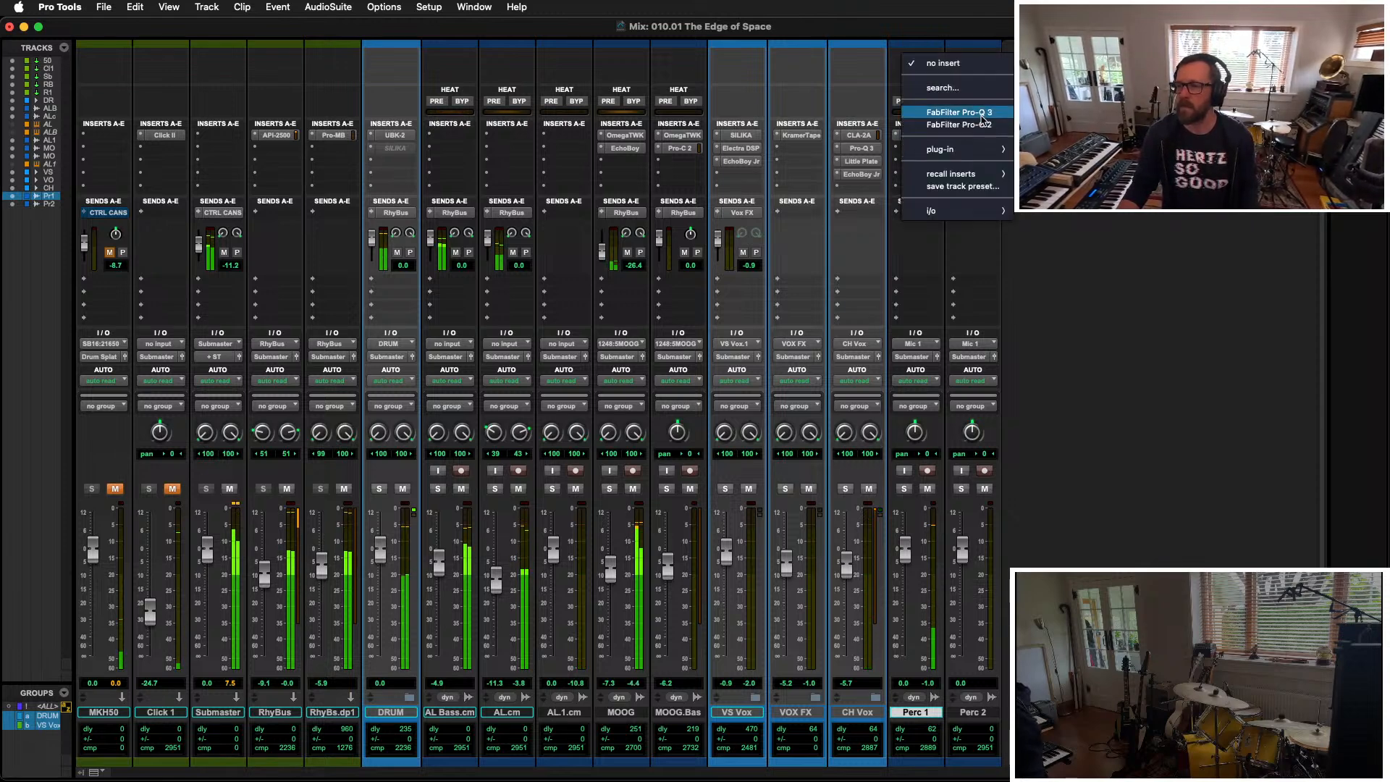
pyautogui.click(991, 118)
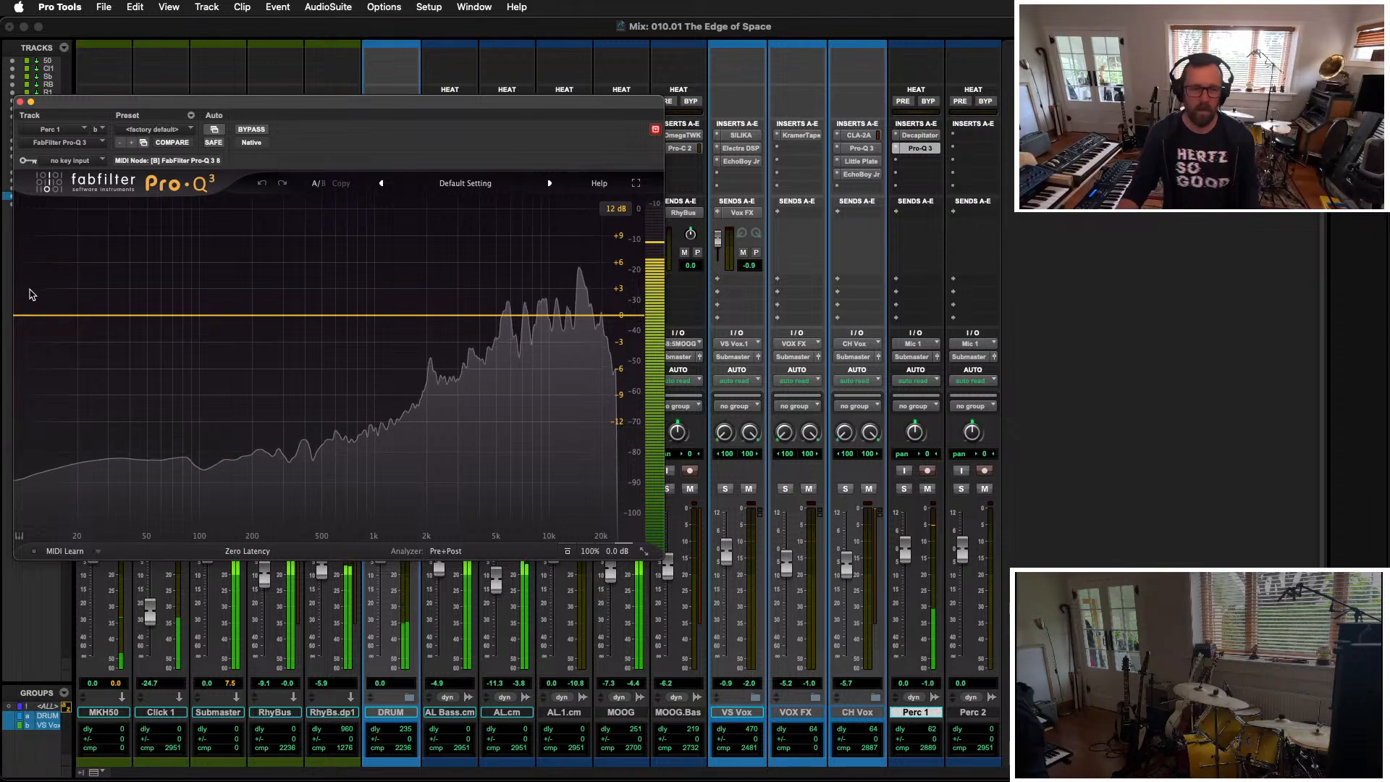
# Step: Shape Perc 1 in Pro-Q 3 with a -30 dB low shelf at about 1105 Hz and a +4.82 dB bell at about 6154 Hz
pyautogui.moveTo(37, 315); pyautogui.dragTo(385, 435)
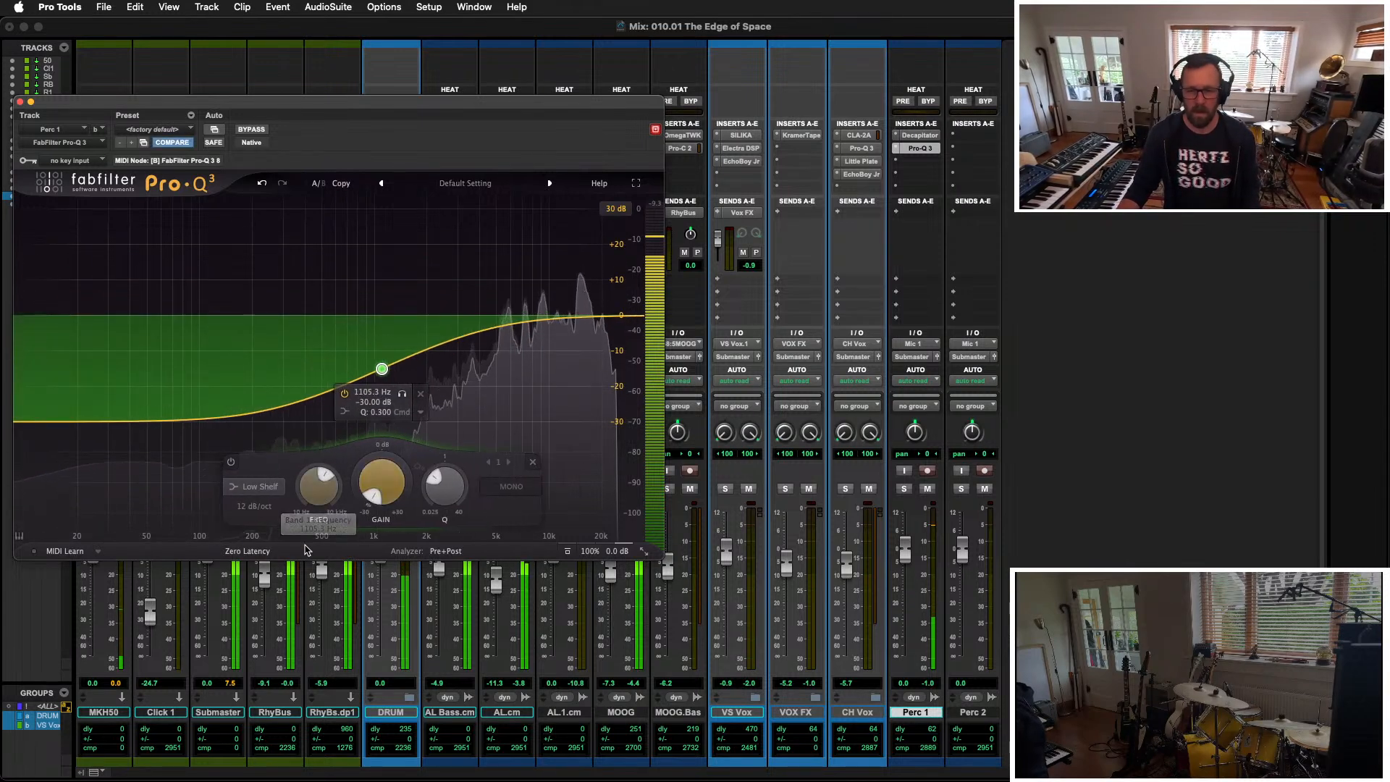
pyautogui.moveTo(534, 308)
pyautogui.mouseDown()
pyautogui.moveTo(530, 293)
pyautogui.moveTo(554, 307)
pyautogui.moveTo(484, 310)
pyautogui.moveTo(514, 304)
pyautogui.mouseUp()
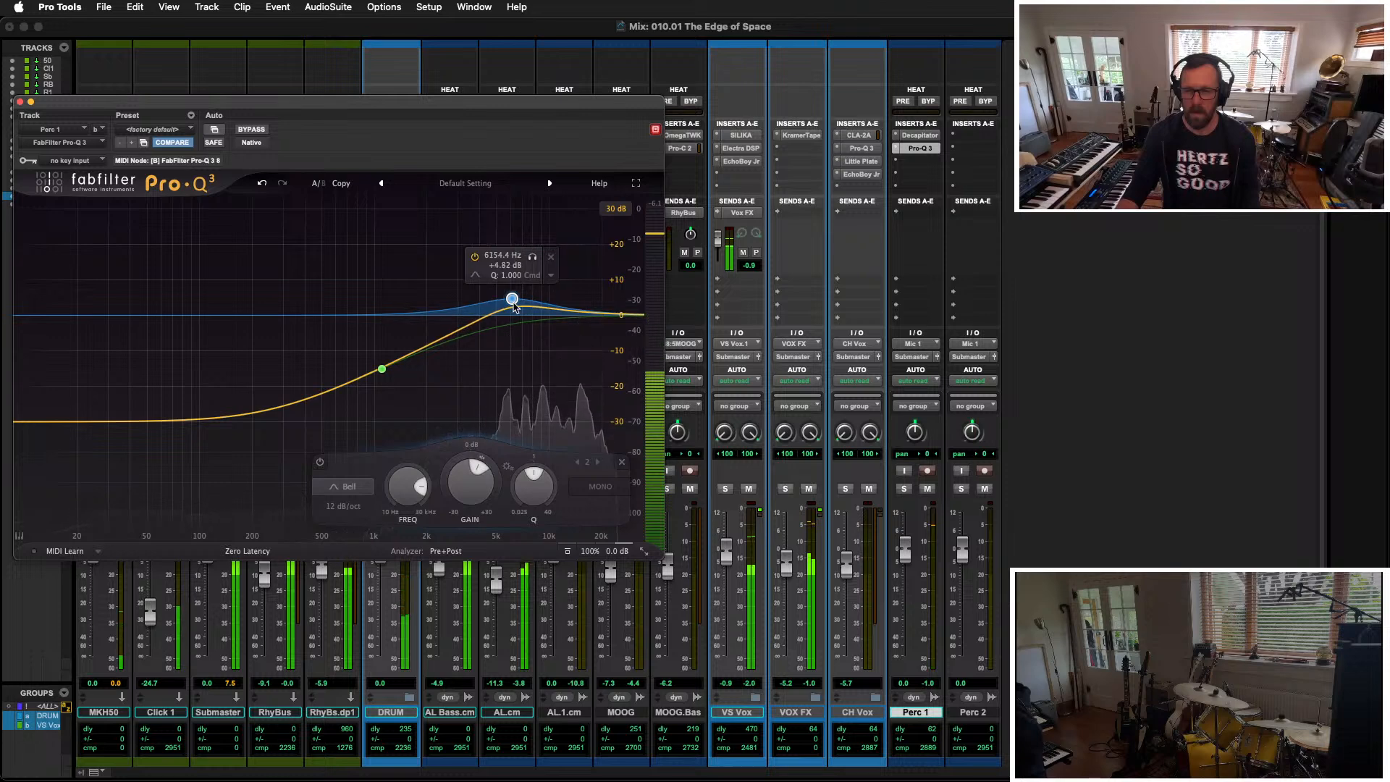
pyautogui.click(20, 102)
# Step: Open the Electra DSP equalizer on VS Vox from the mixer and examine its band settings
pyautogui.hotkey('ctrl', 'alt', 'e')
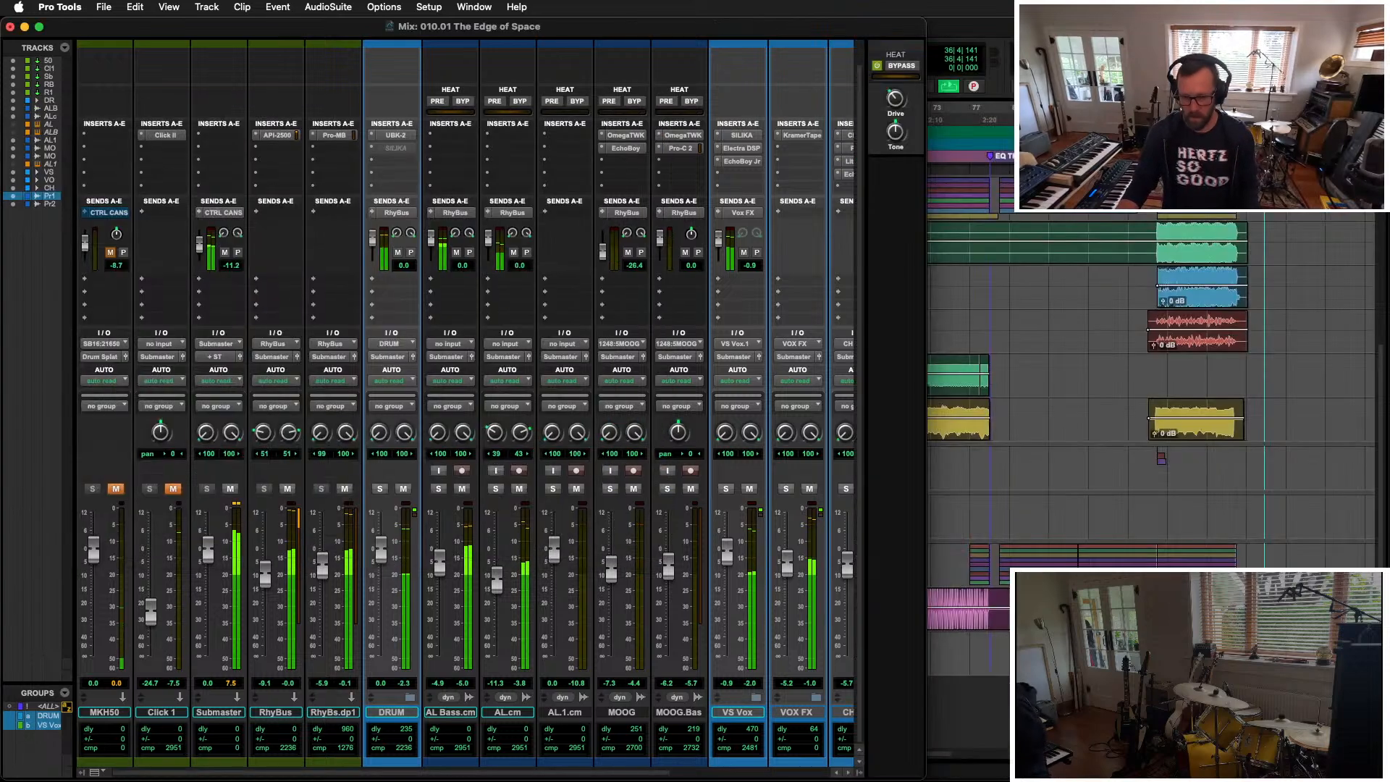
pyautogui.hotkey('ctrl', '=')
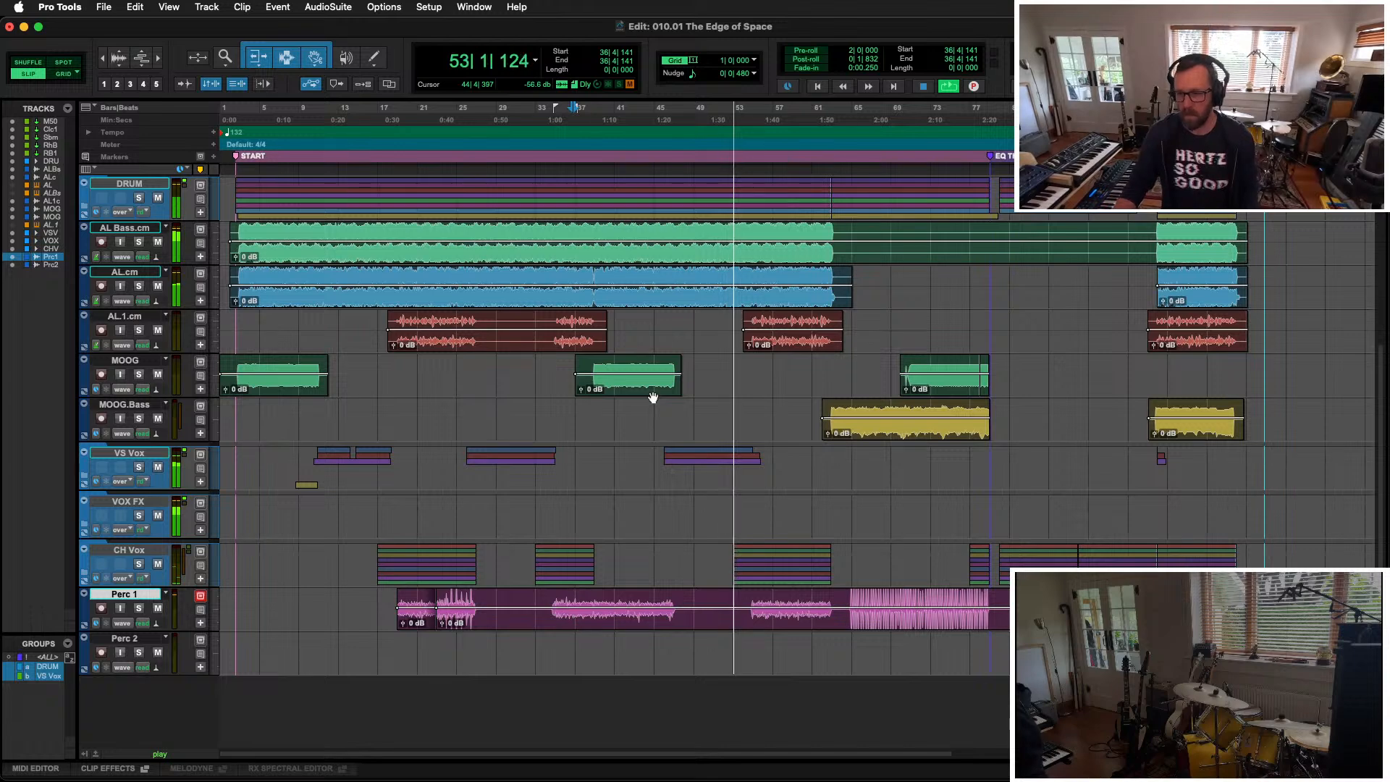
pyautogui.hotkey('ctrl', '=')
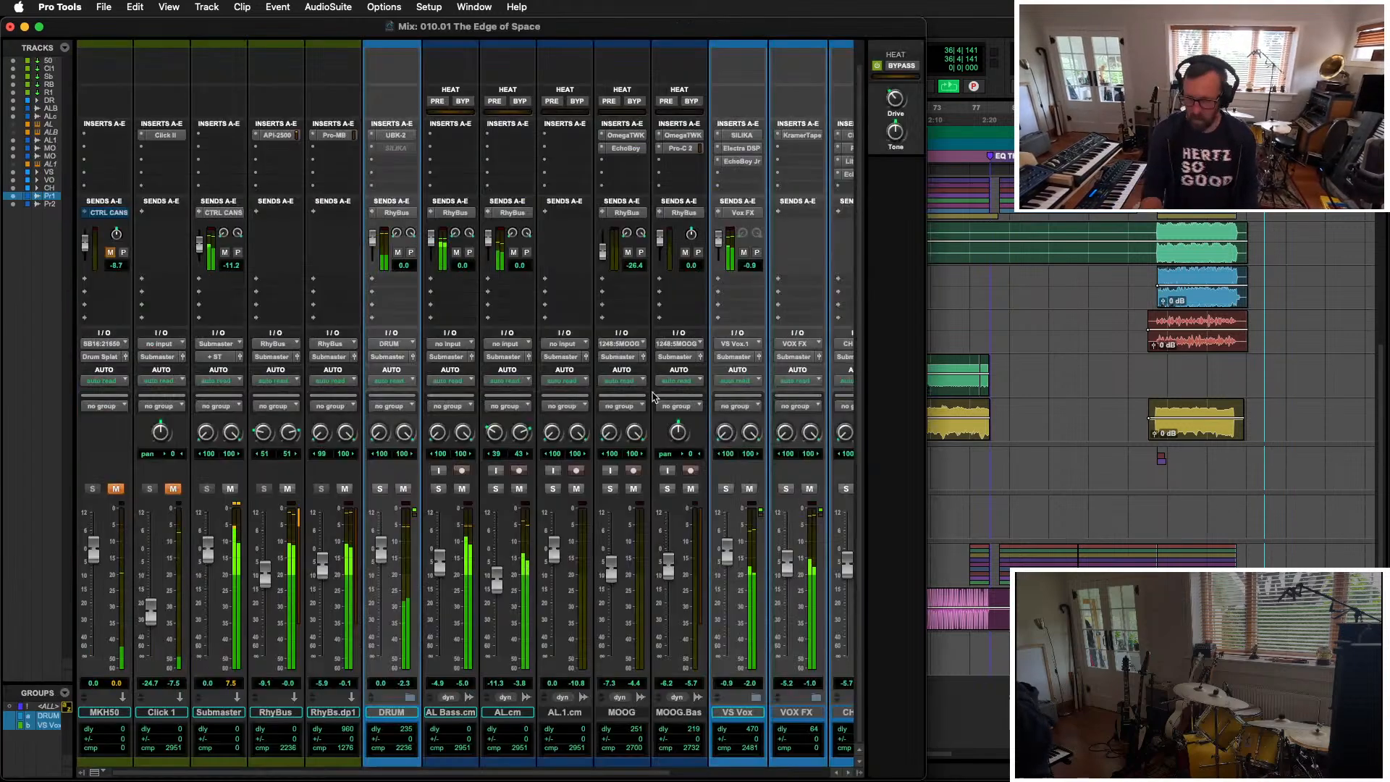
pyautogui.click(742, 148)
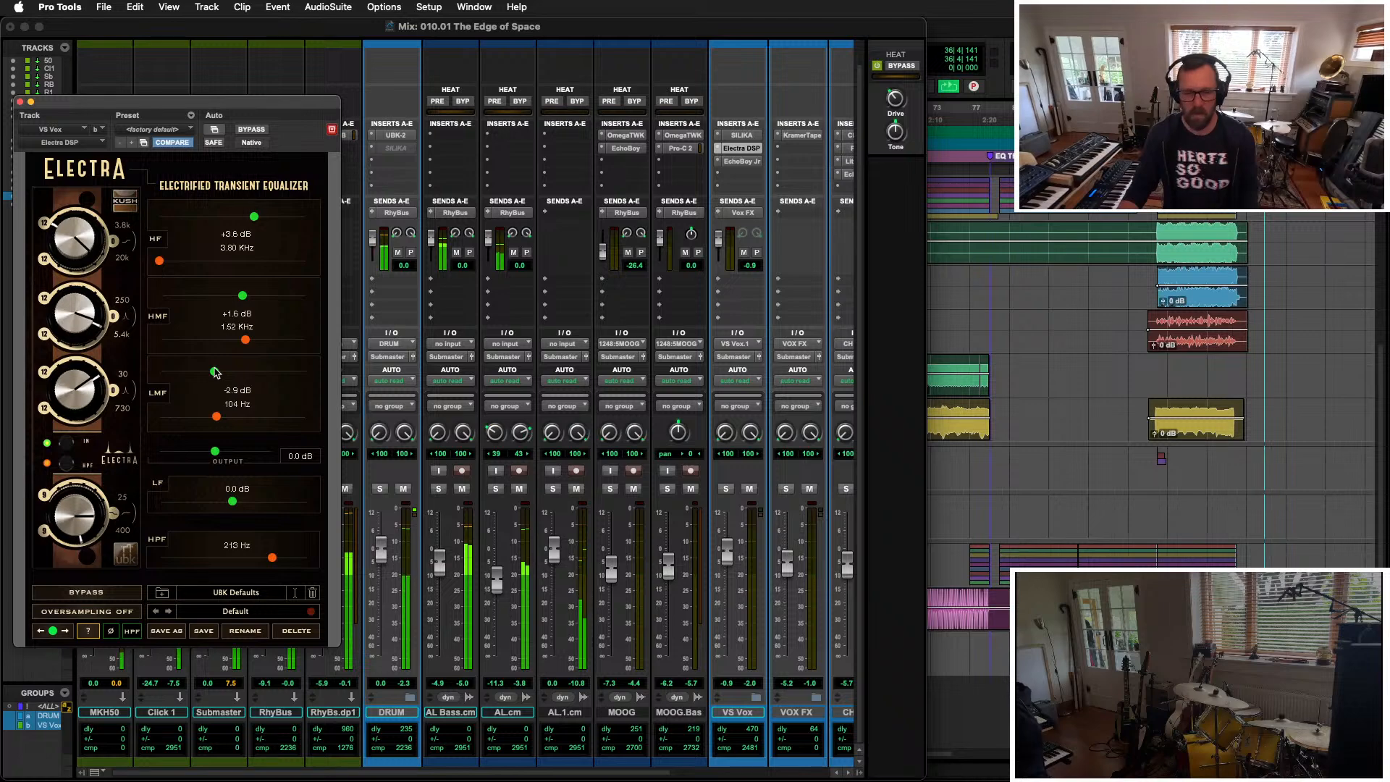
# Step: Return to the edit view and delete the Perc 1 section from 53|4|192 to about 63|2
pyautogui.press('super+equal')
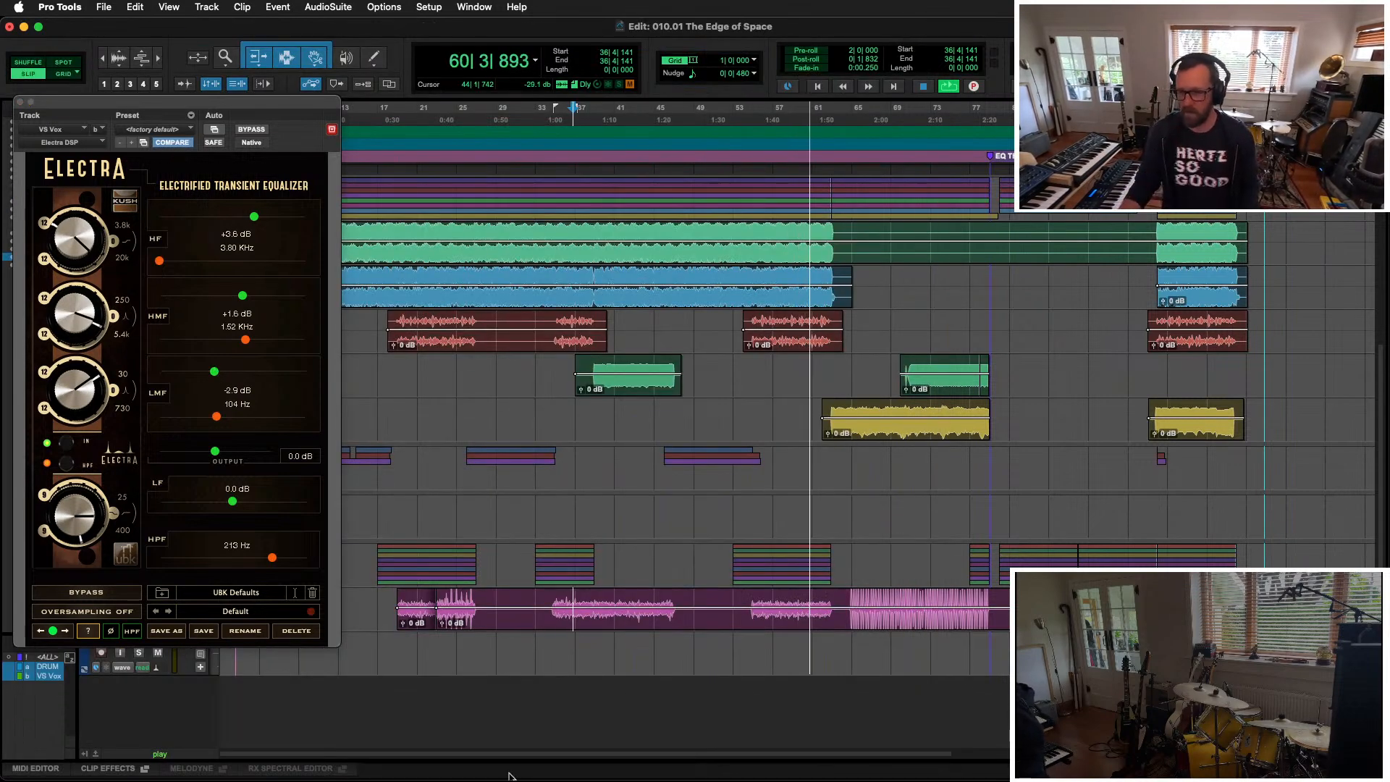
pyautogui.moveTo(740, 597); pyautogui.dragTo(836, 617)
pyautogui.press('BackSpace')
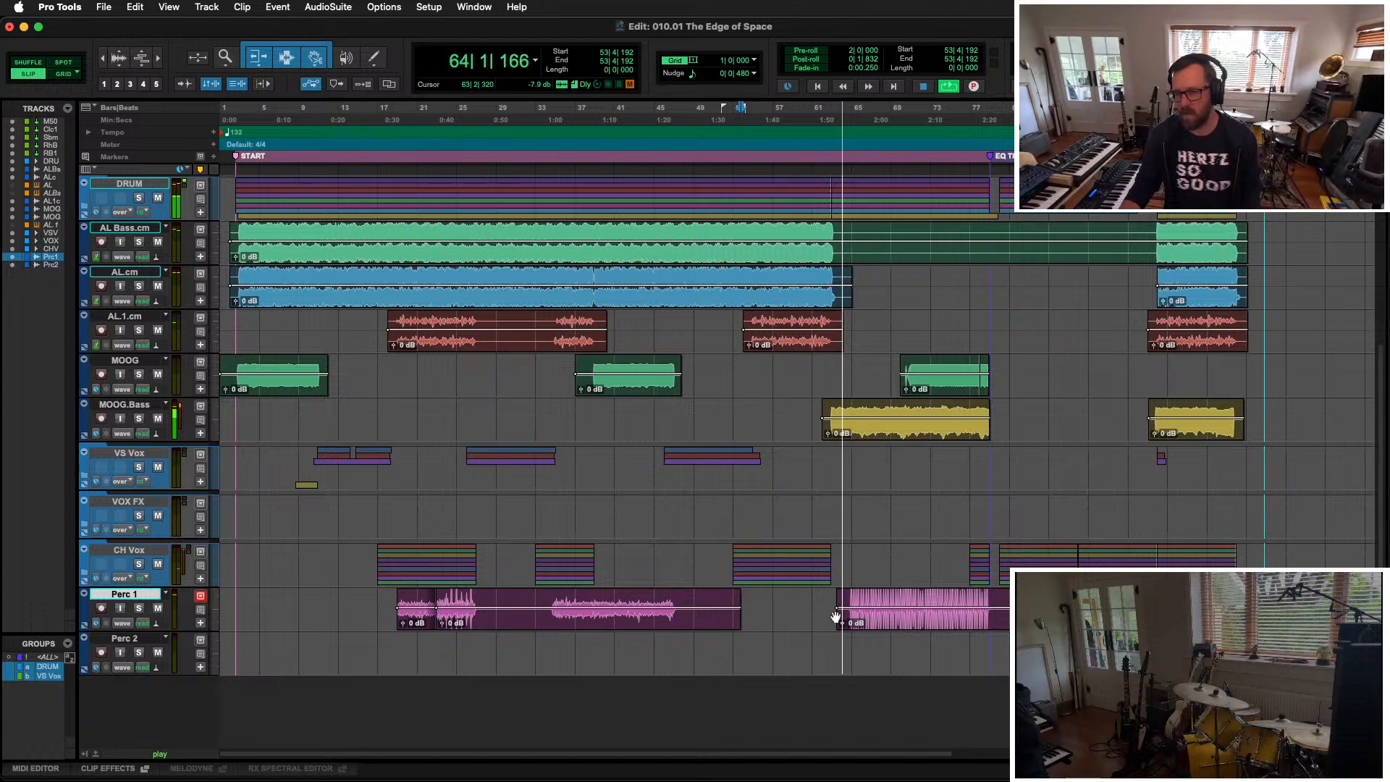
# Step: Switch to Relative Grid mode and copy the two-bar Perc 1 section at 71|1|000 to bar 63
pyautogui.press('super+bracketright')
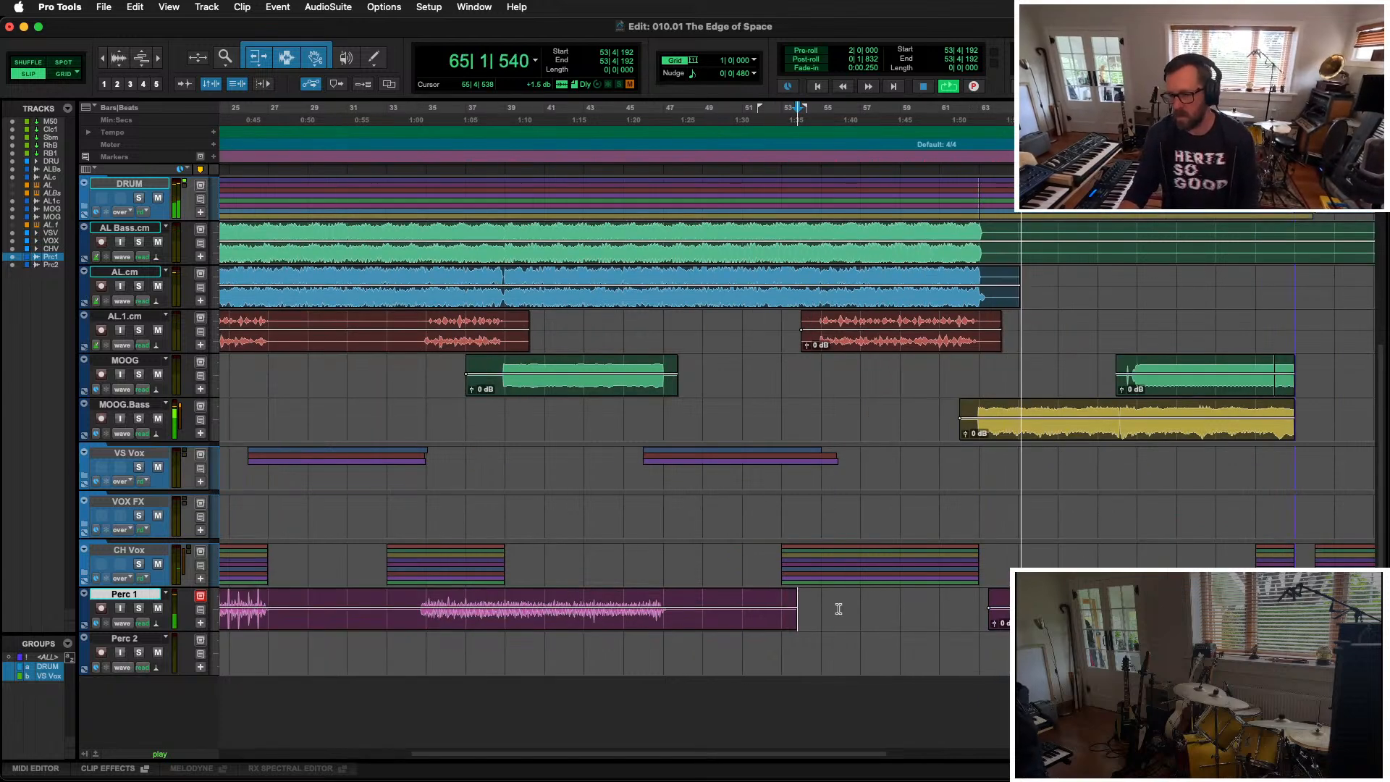
pyautogui.moveTo(1059, 598); pyautogui.dragTo(1098, 598)
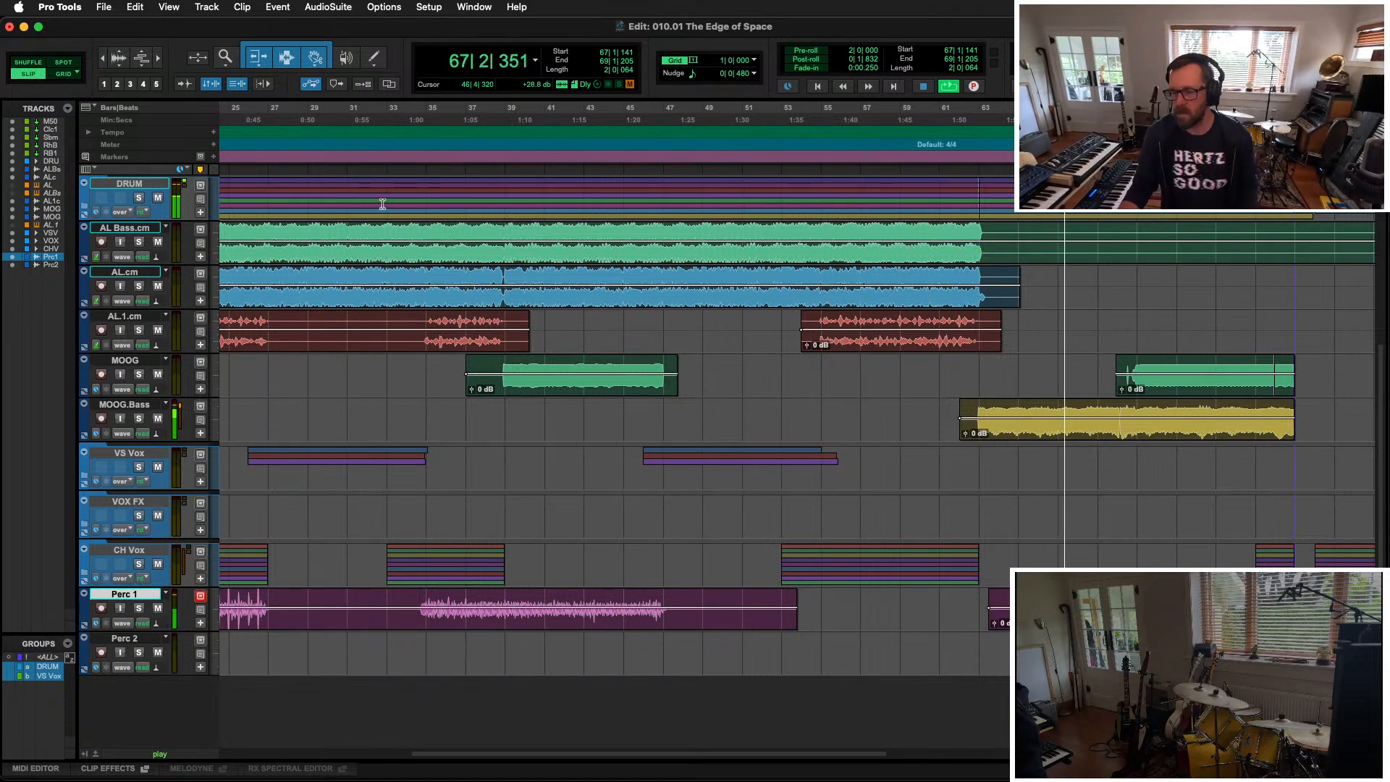
pyautogui.click(57, 75)
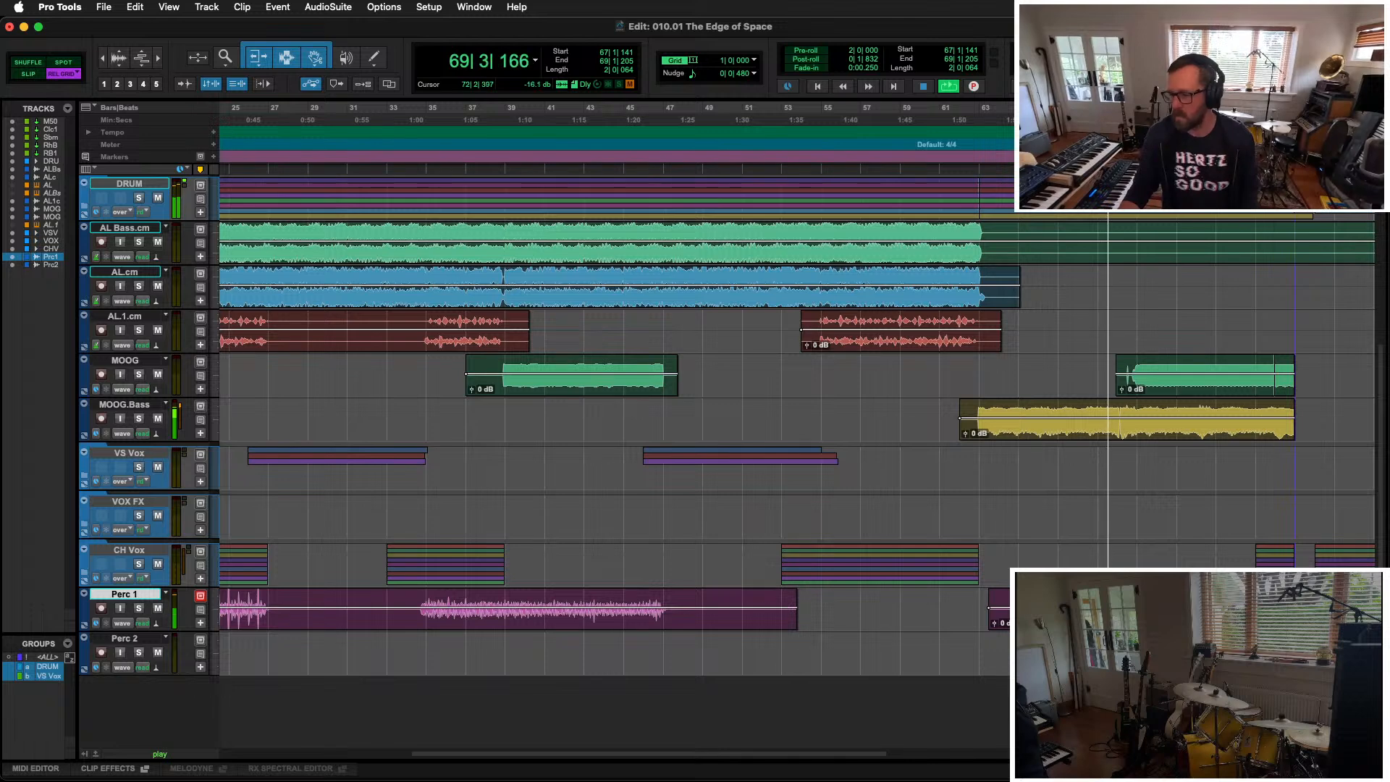
pyautogui.click(1183, 604)
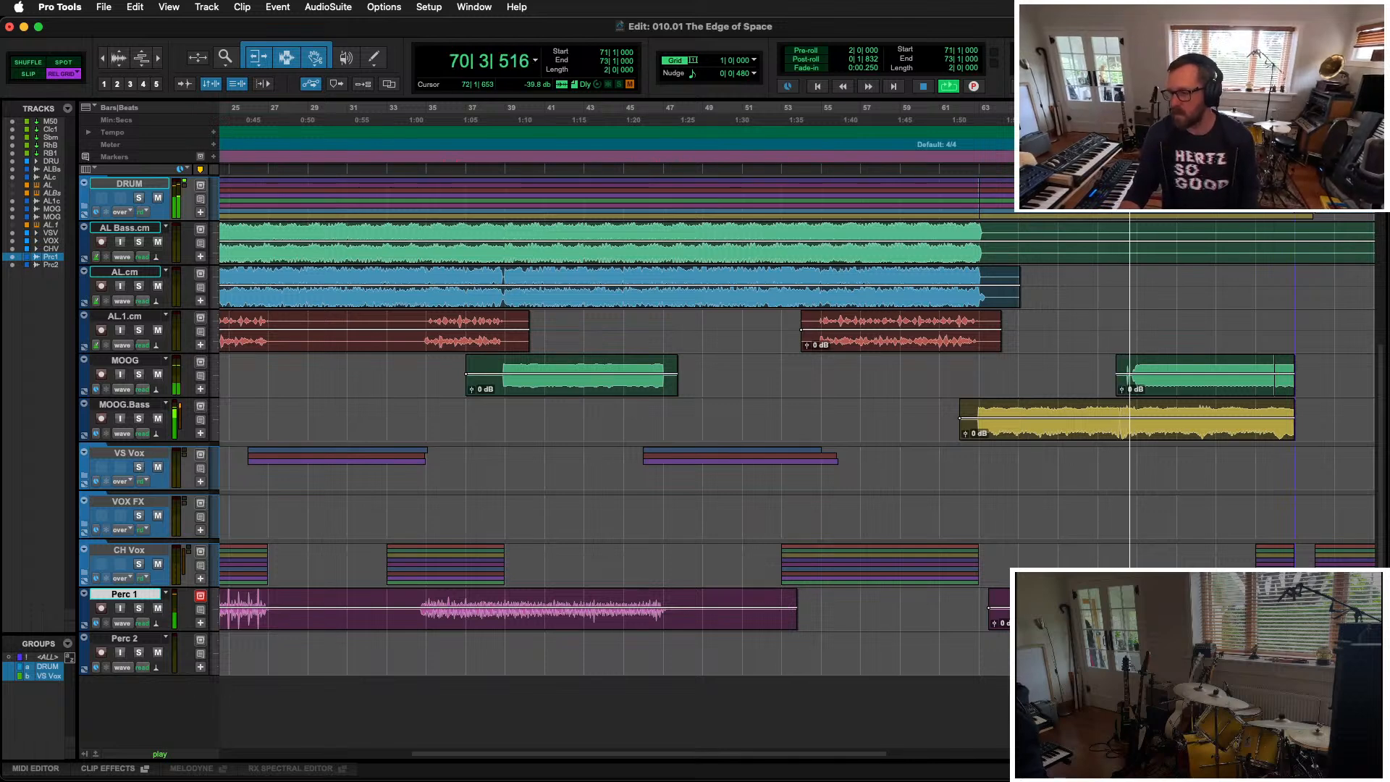
pyautogui.moveTo(1169, 615); pyautogui.dragTo(1006, 614)
# Step: Play from 62|1|000 to check the entry of the copied Perc 1 section at bar 63
pyautogui.press('space')
pyautogui.click(914, 592)
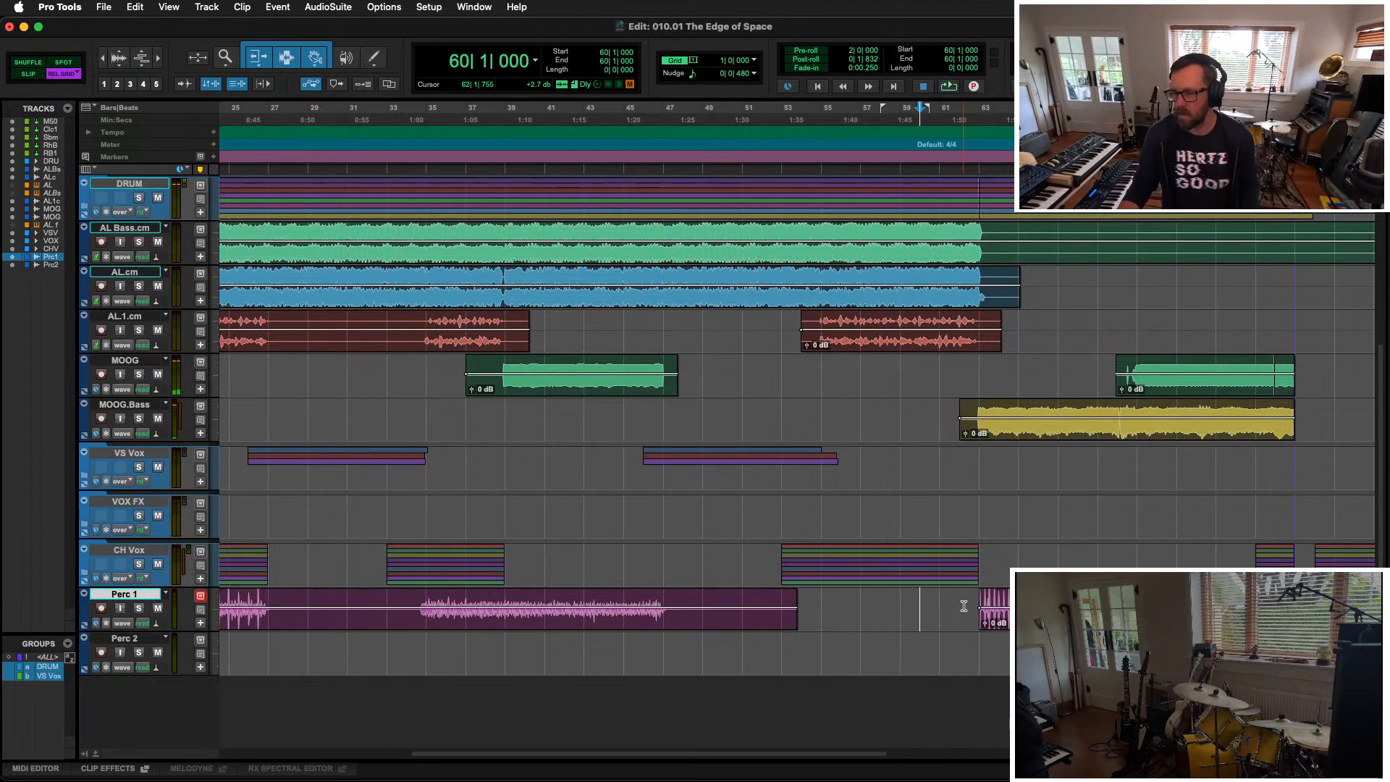
pyautogui.click(963, 602)
pyautogui.press('space')
pyautogui.press('t')
pyautogui.press('t')
pyautogui.press('t')
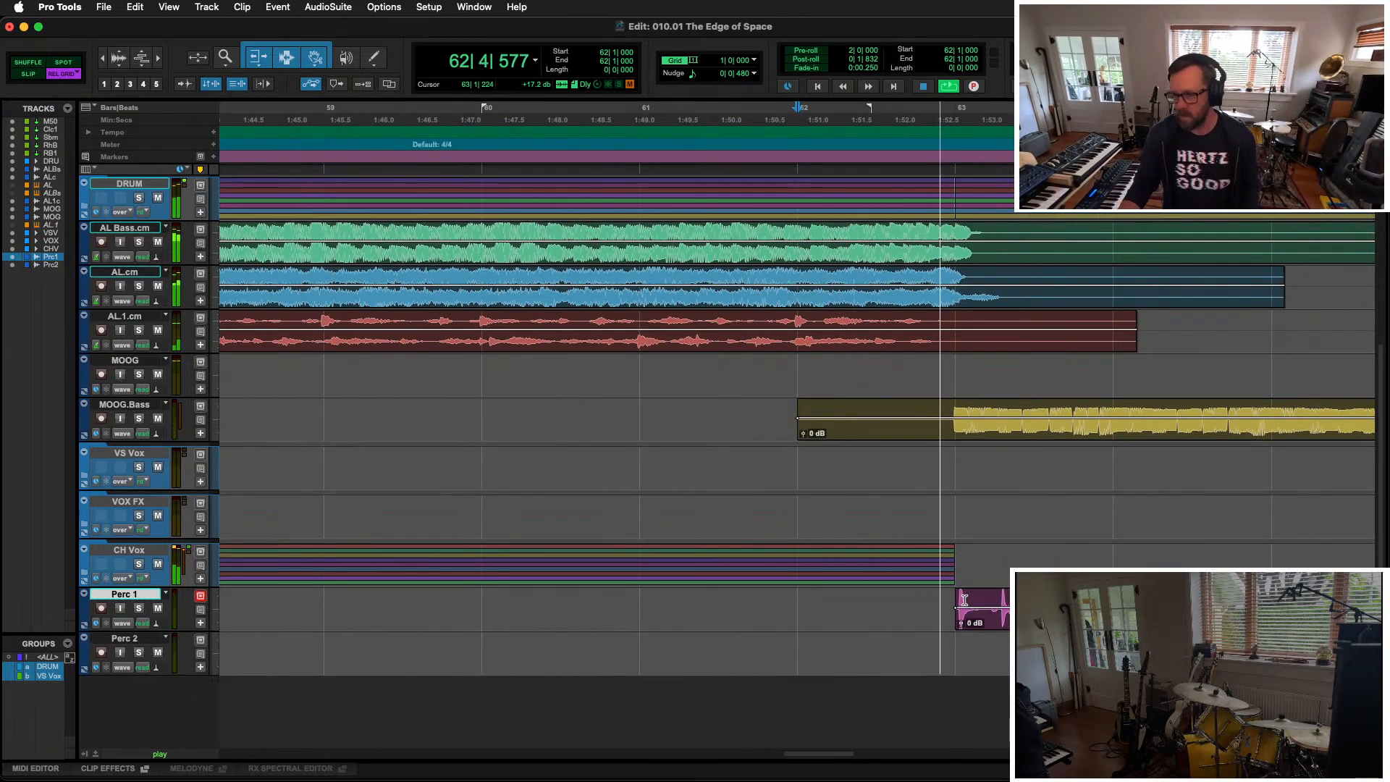
pyautogui.press('r')
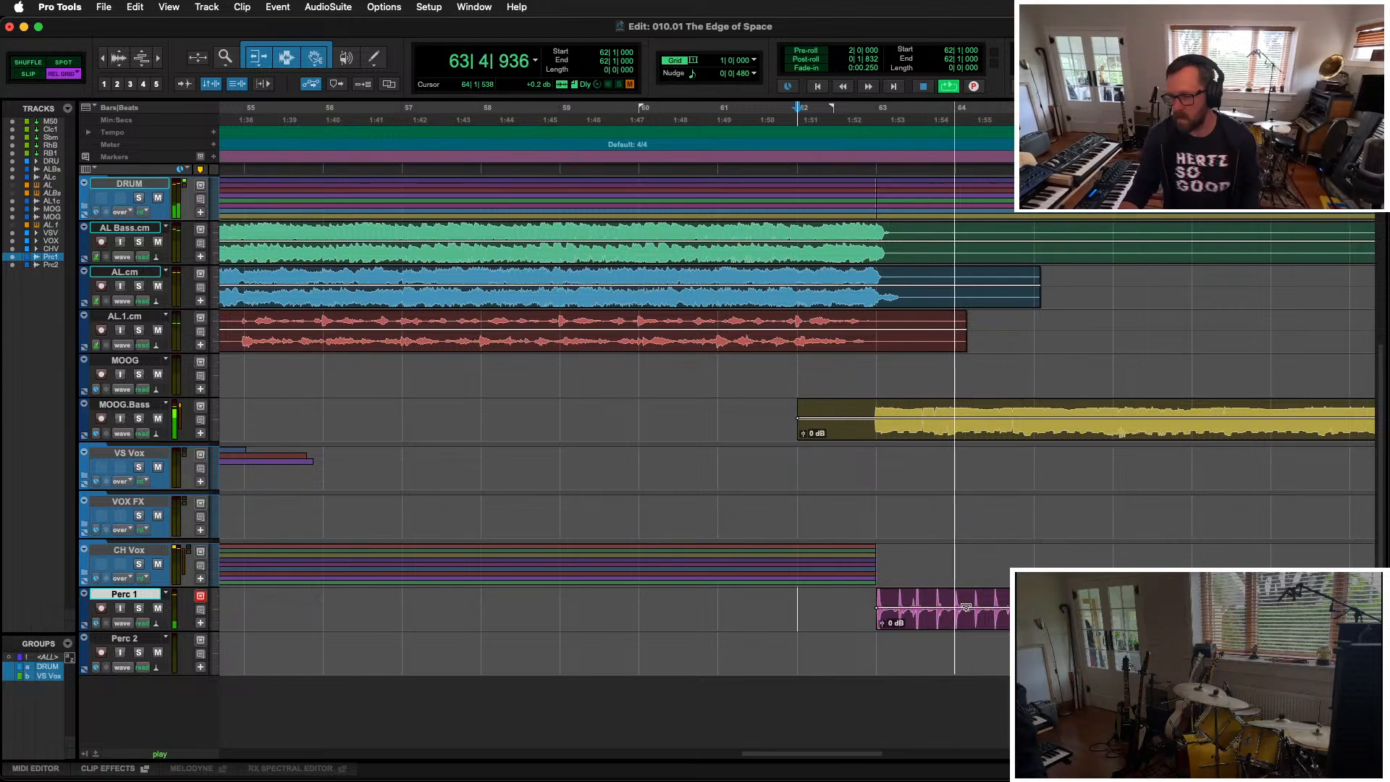
pyautogui.press('r')
pyautogui.press('r')
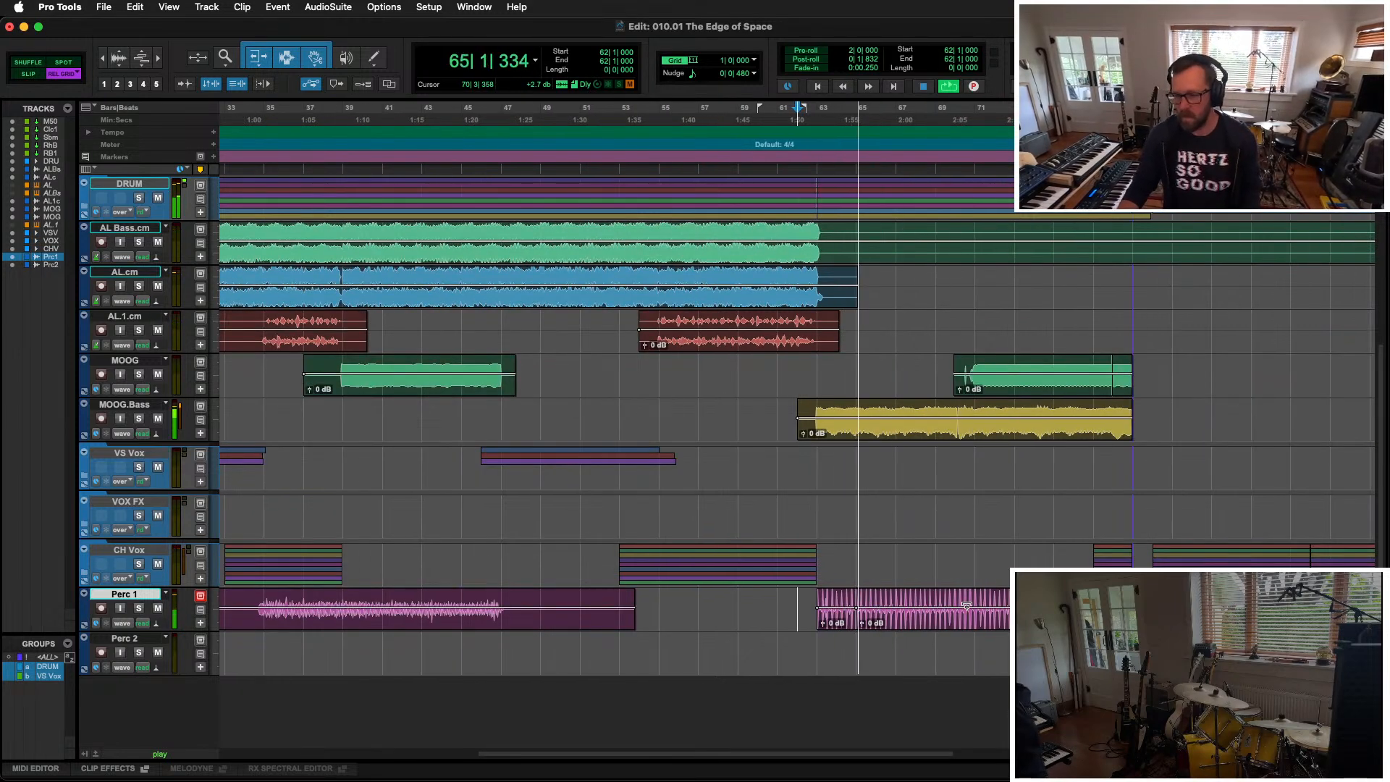
pyautogui.press('r')
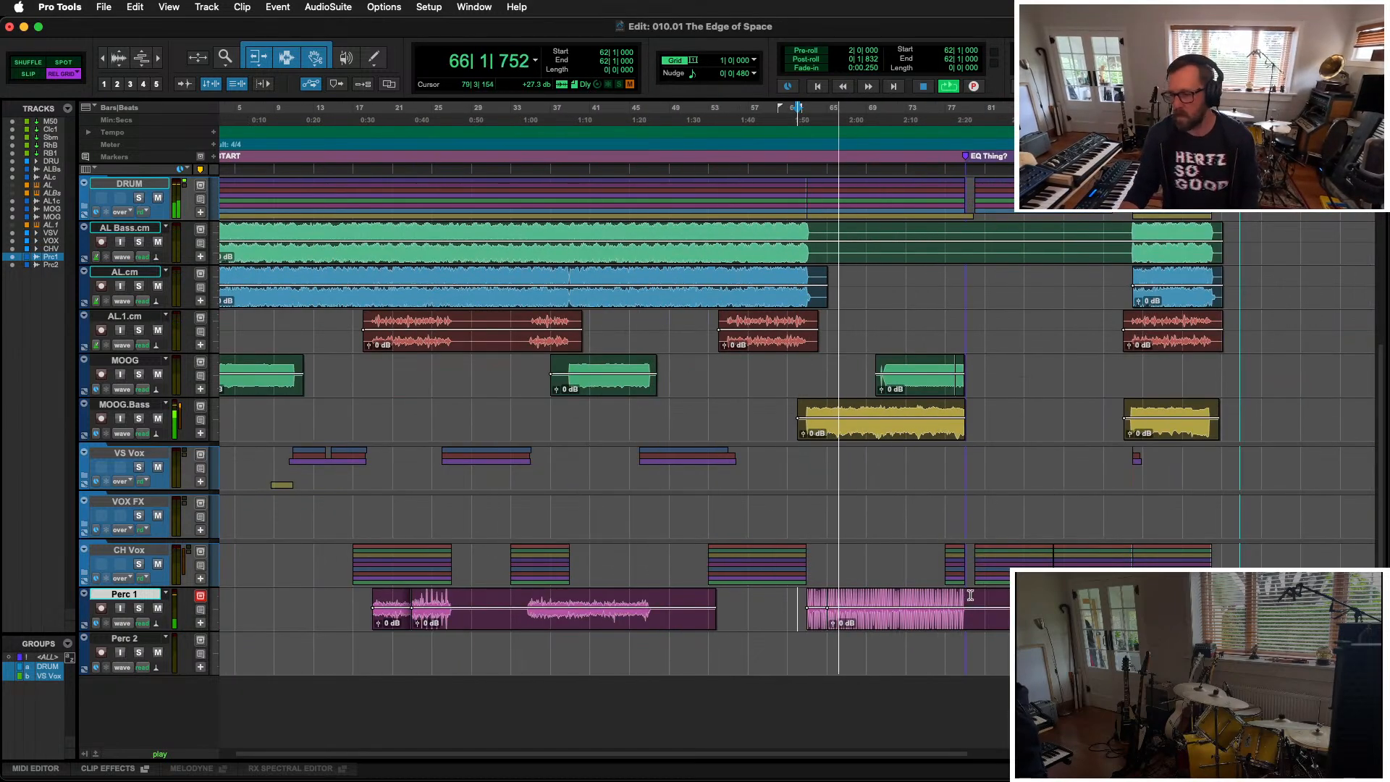
# Step: Delete the Perc 1 audio from 80|1|000 to 95|1|000
pyautogui.moveTo(972, 595); pyautogui.dragTo(1129, 608)
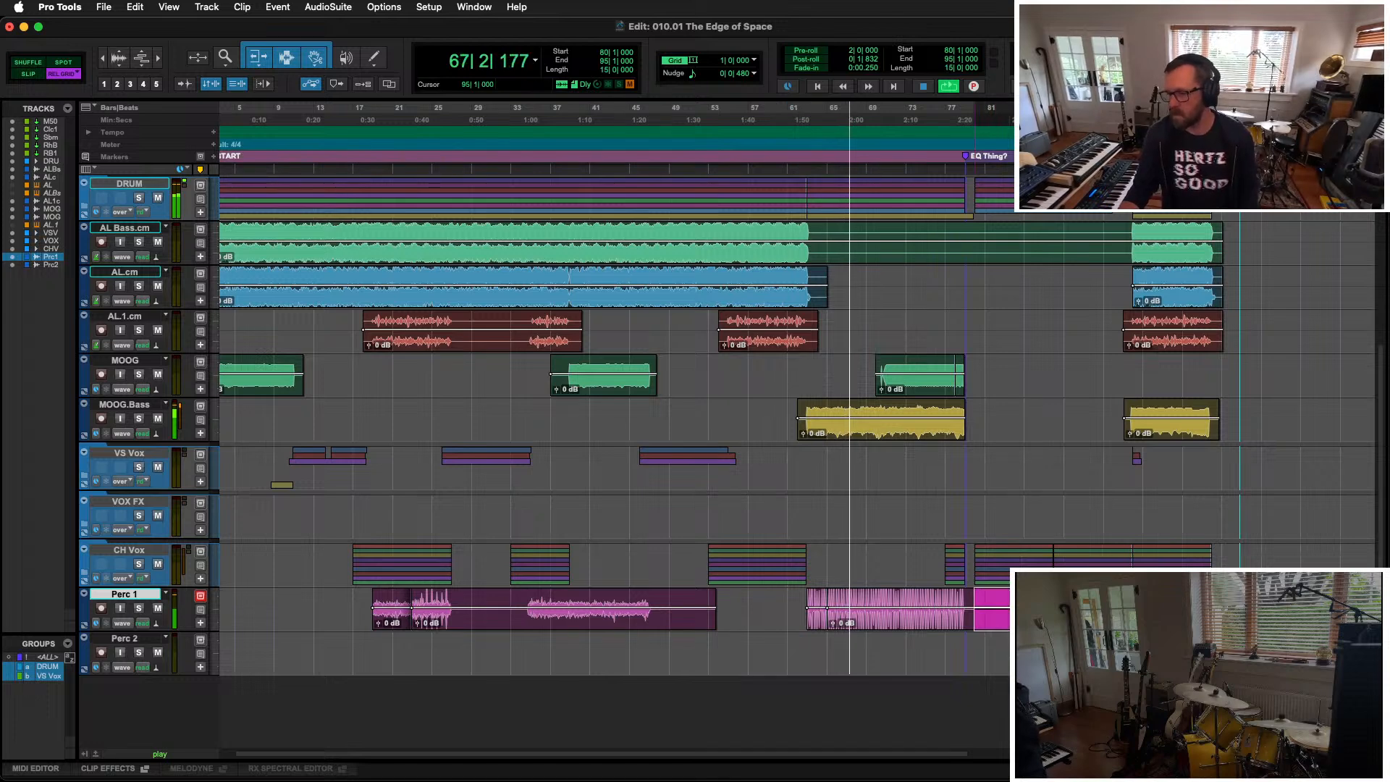
pyautogui.press('Delete')
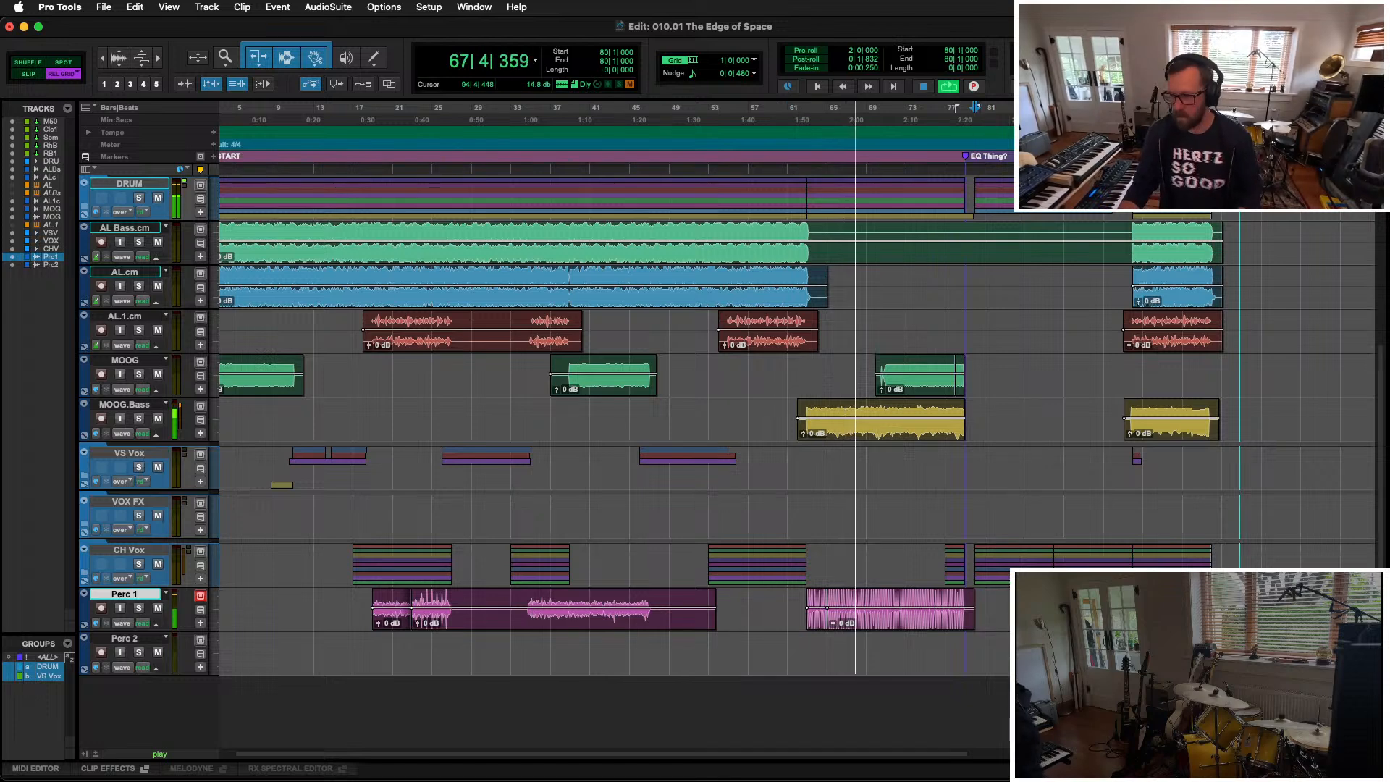
# Step: Play Perc 1 from 34|1|000 and delete its section between bars 34 and 38
pyautogui.click(522, 596)
pyautogui.press('space')
pyautogui.press('space')
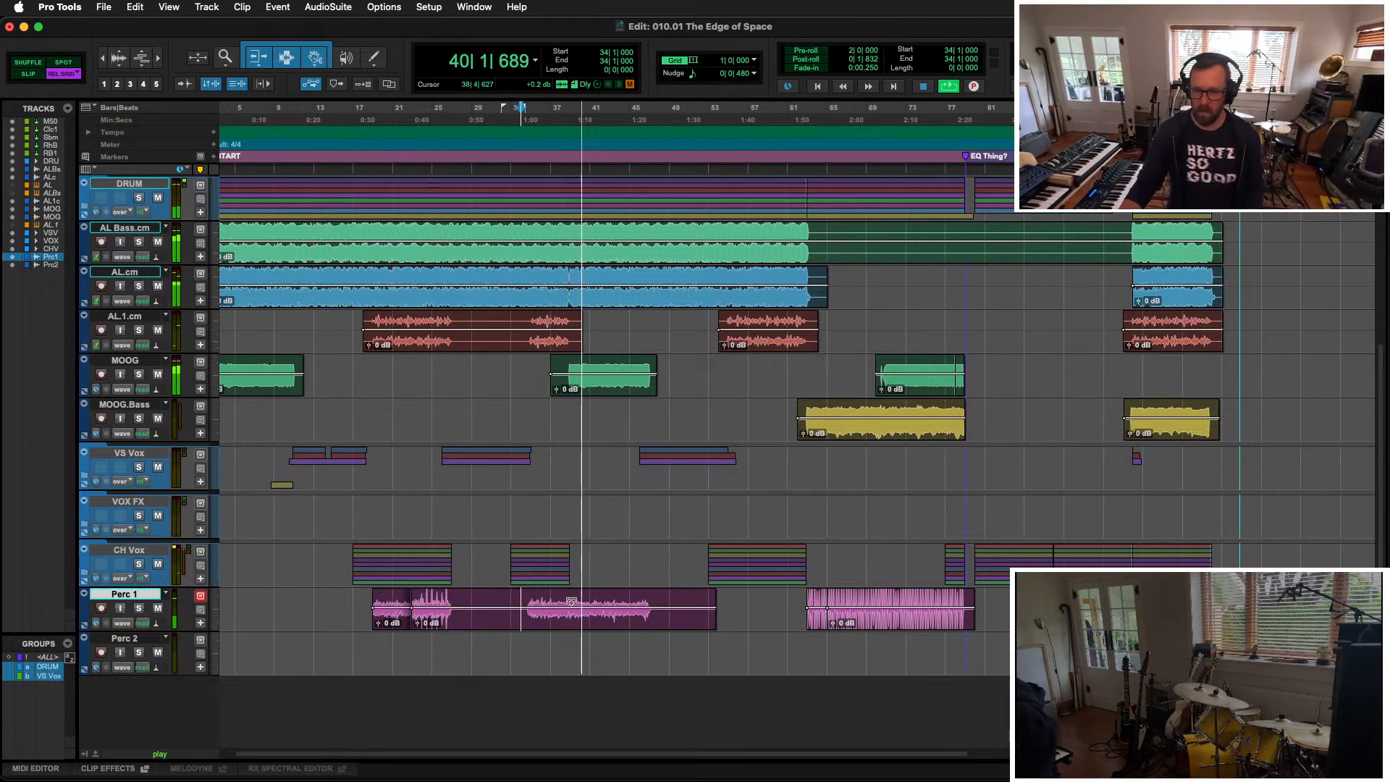
pyautogui.moveTo(562, 606); pyautogui.dragTo(524, 623)
pyautogui.press('Delete')
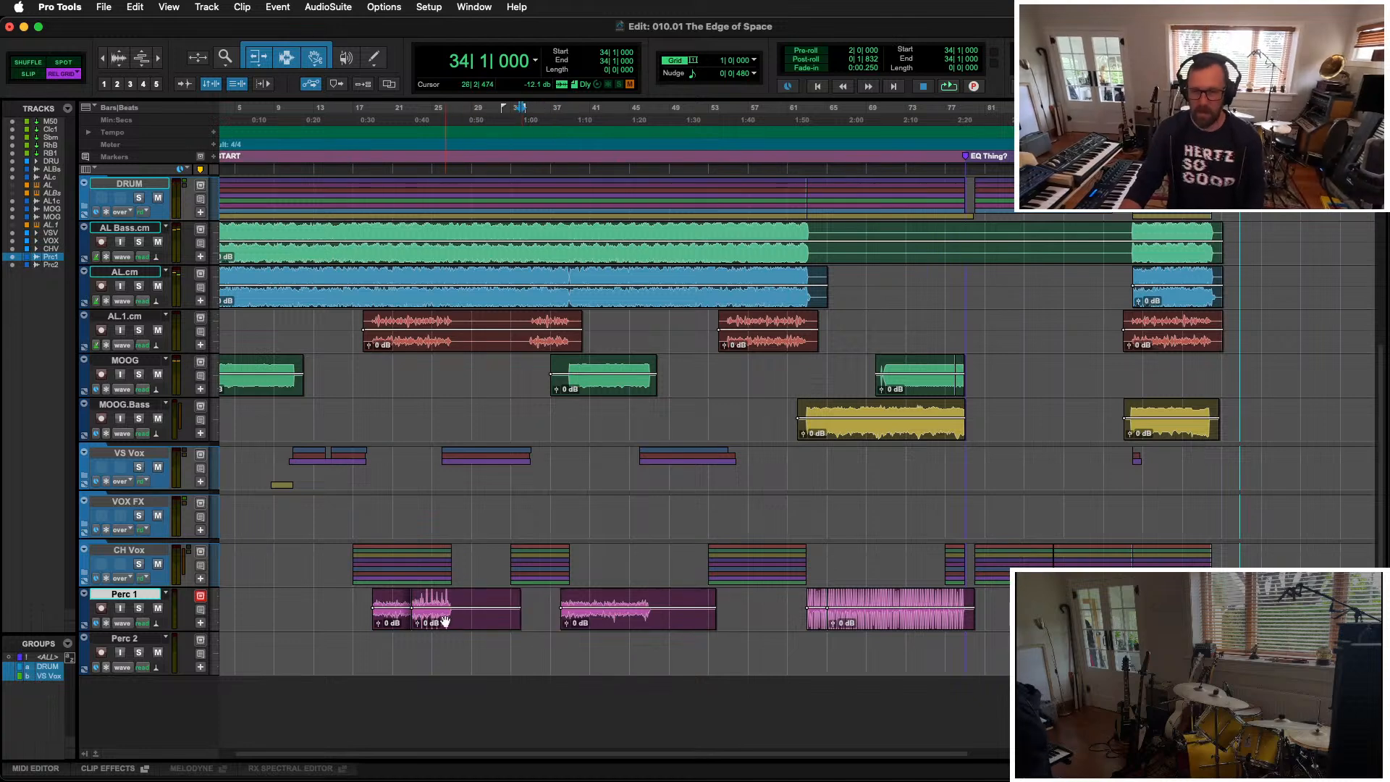
# Step: Delete the early Perc 1 clips from 19|1|000 to 34|1|000
pyautogui.click(445, 620)
pyautogui.keyDown('shift'); pyautogui.click(389, 612); pyautogui.keyUp('shift')
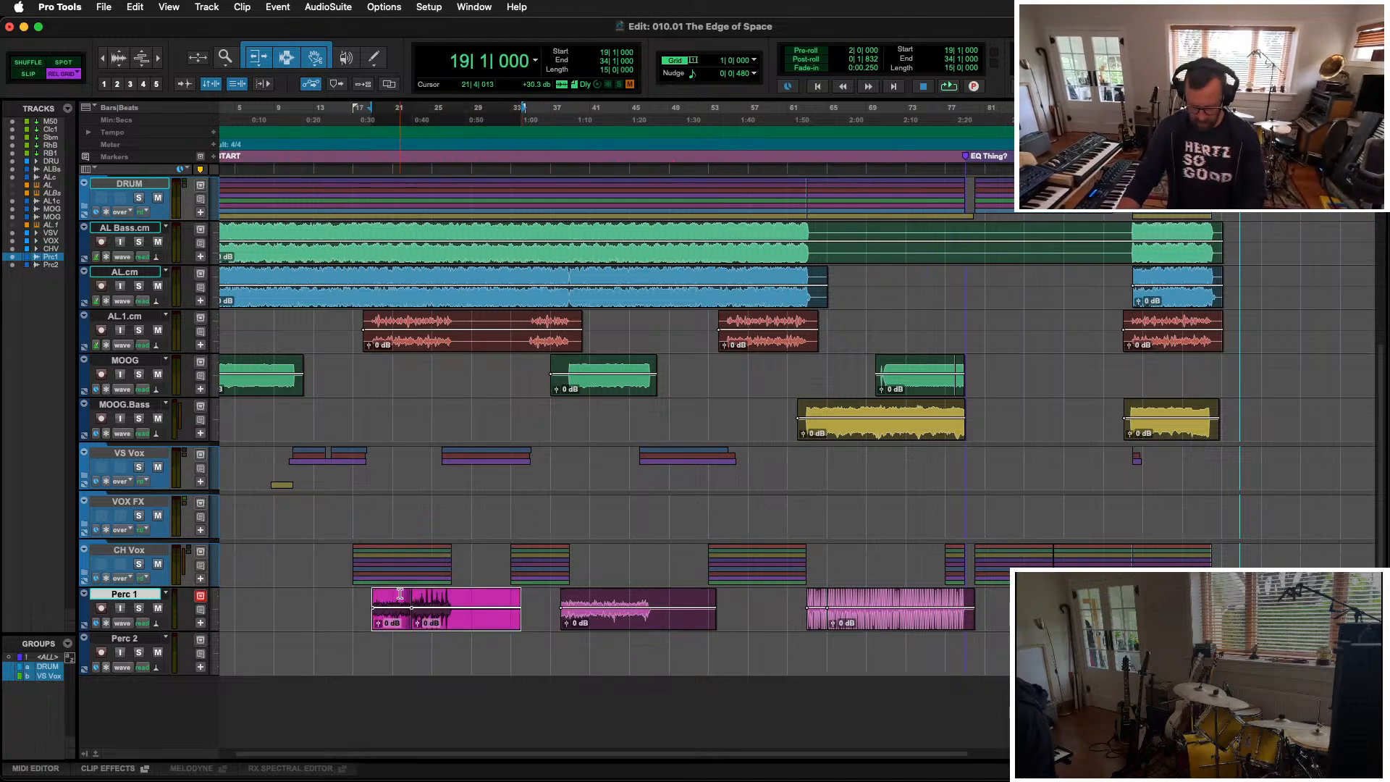
pyautogui.press('Delete')
# Step: Play from 37|1|000 and trim the start of the first remaining Perc 1 clip to 39|1|000
pyautogui.click(548, 603)
pyautogui.press('space')
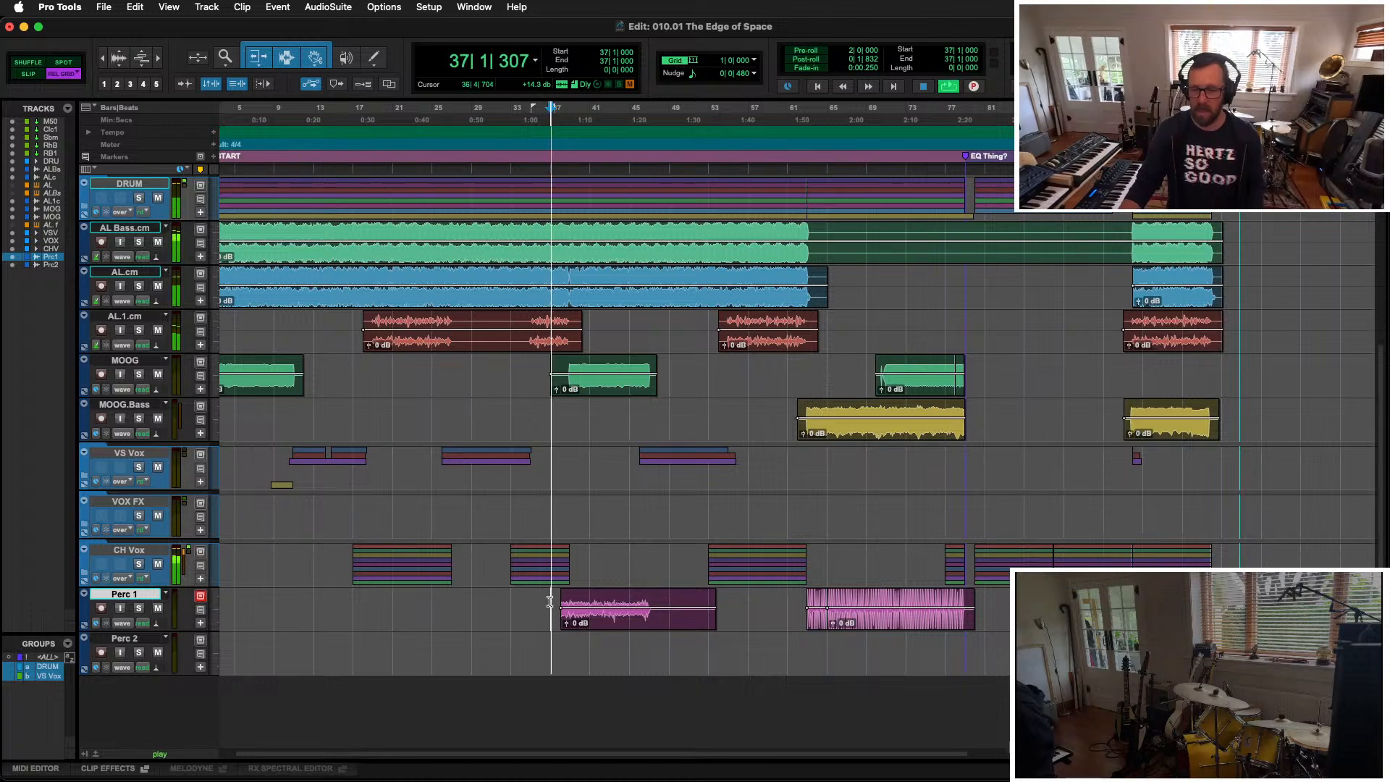
pyautogui.press('super+bracketright')
pyautogui.press('super+bracketright')
pyautogui.press('super+bracketleft')
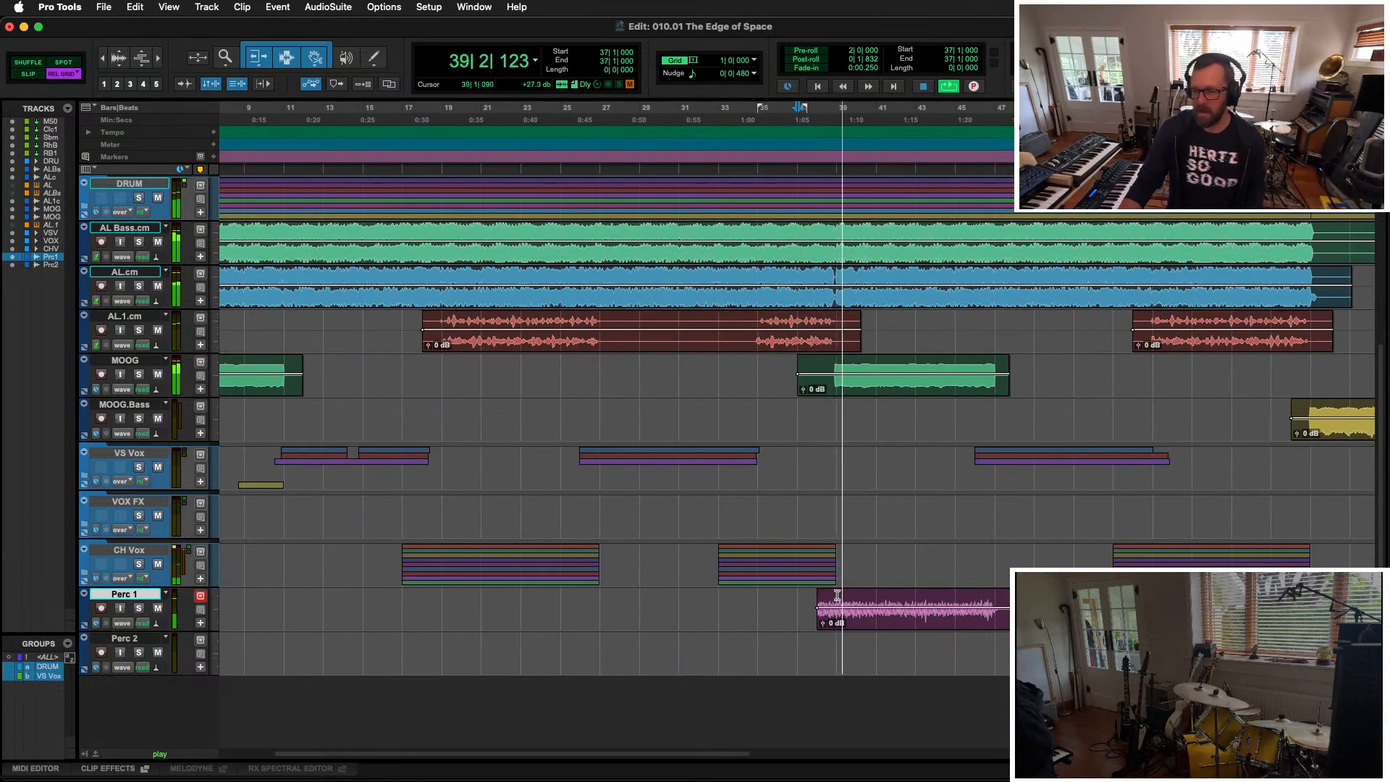
pyautogui.moveTo(817, 598); pyautogui.dragTo(833, 592)
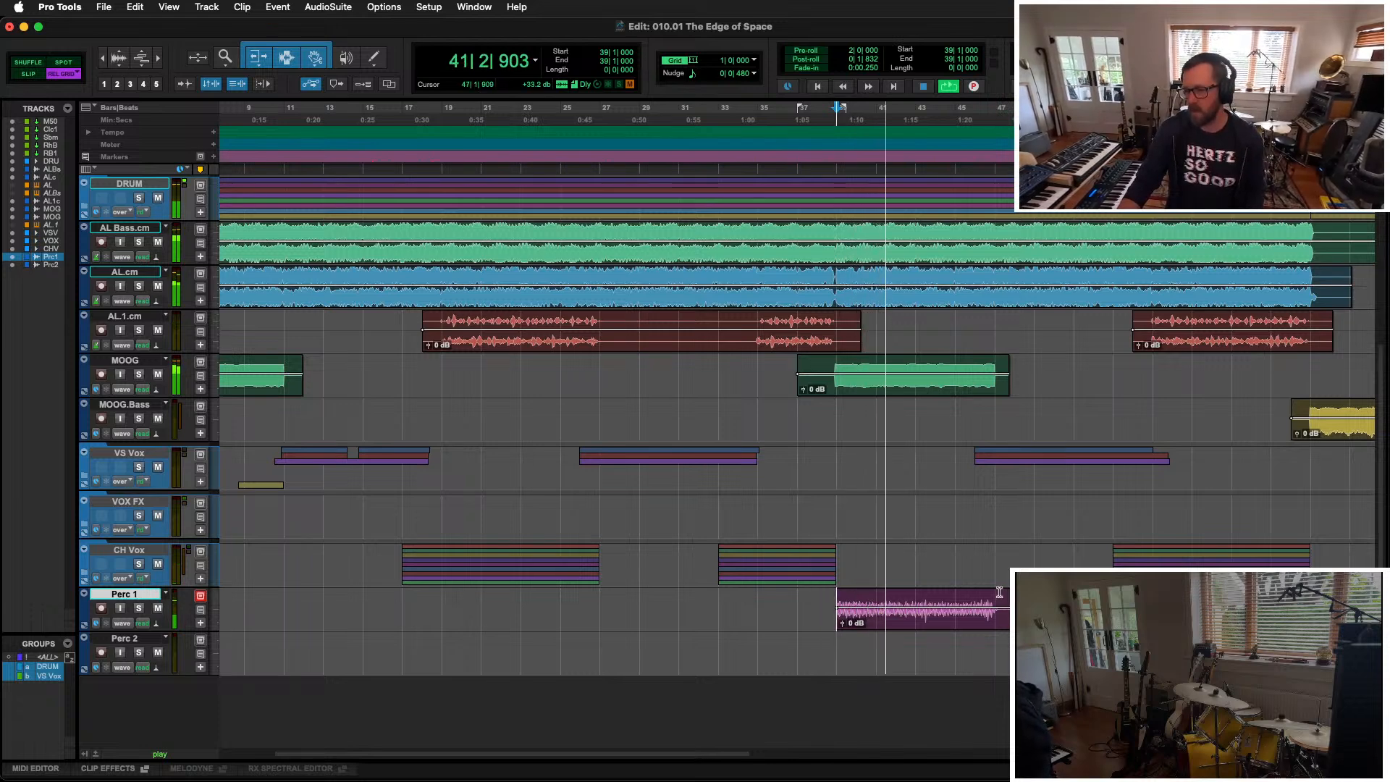
# Step: Trim the end of the first remaining Perc 1 clip to 47|1|000 and play from there
pyautogui.moveTo(1013, 592); pyautogui.dragTo(999, 592)
pyautogui.press('super+bracketleft')
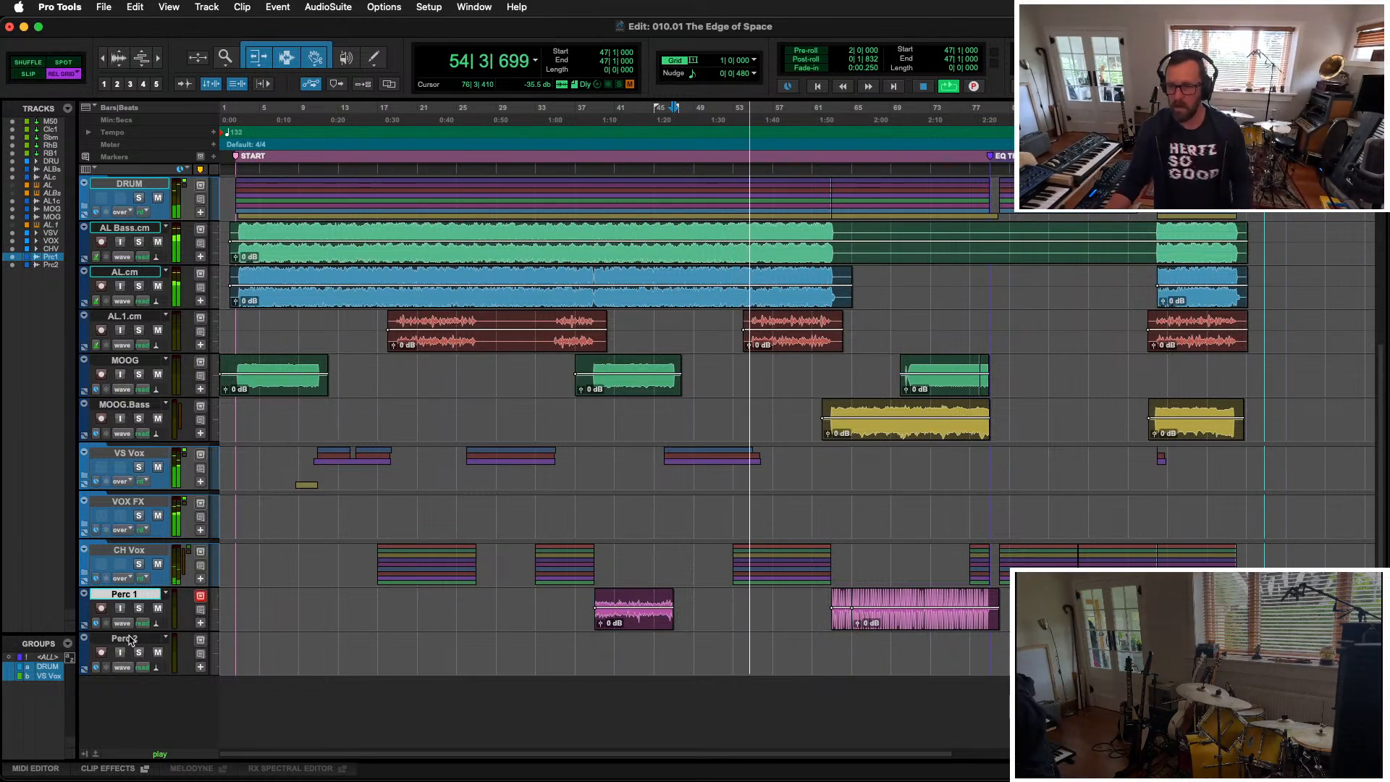
pyautogui.press('space')
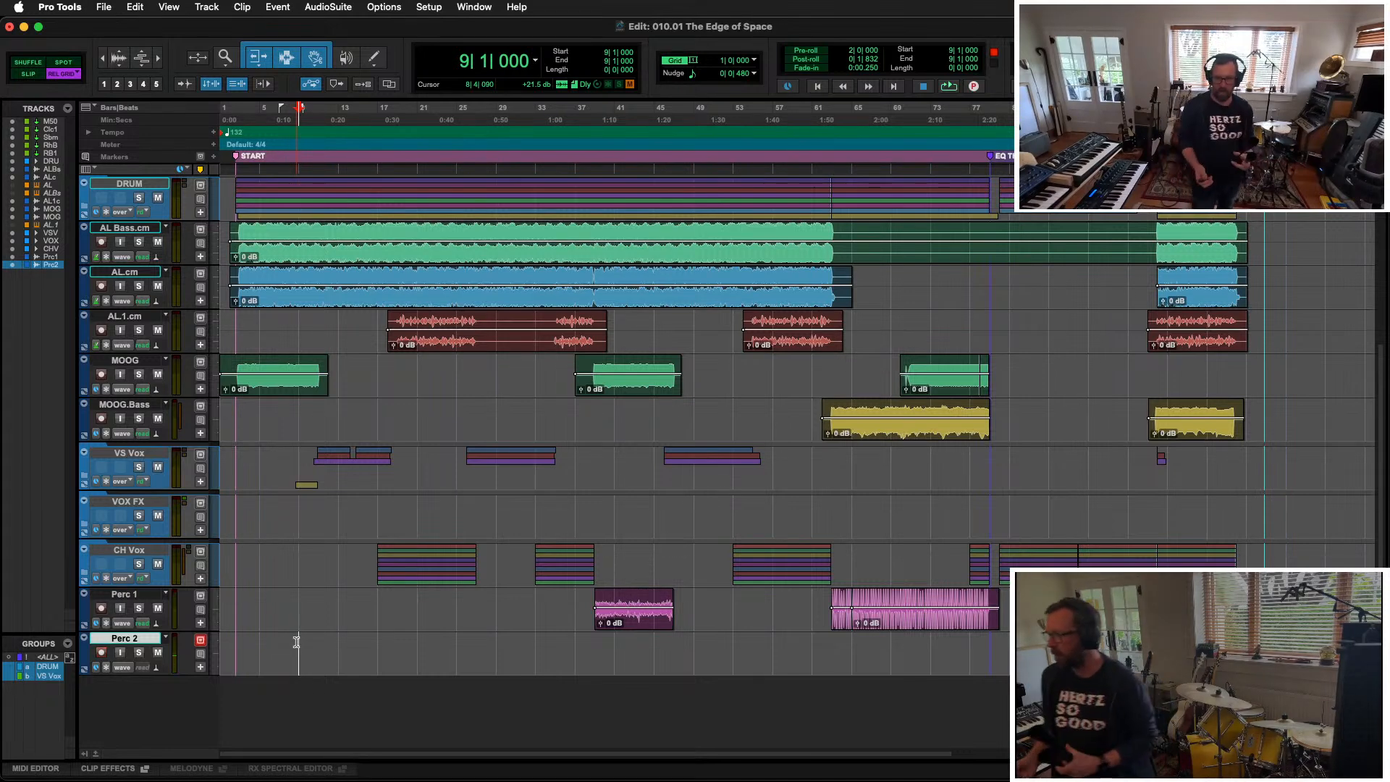
# Step: Record a Perc 2 take from 9|1|000 and delete its section between 38|1|000 and 47|1|000
pyautogui.press('super+space')
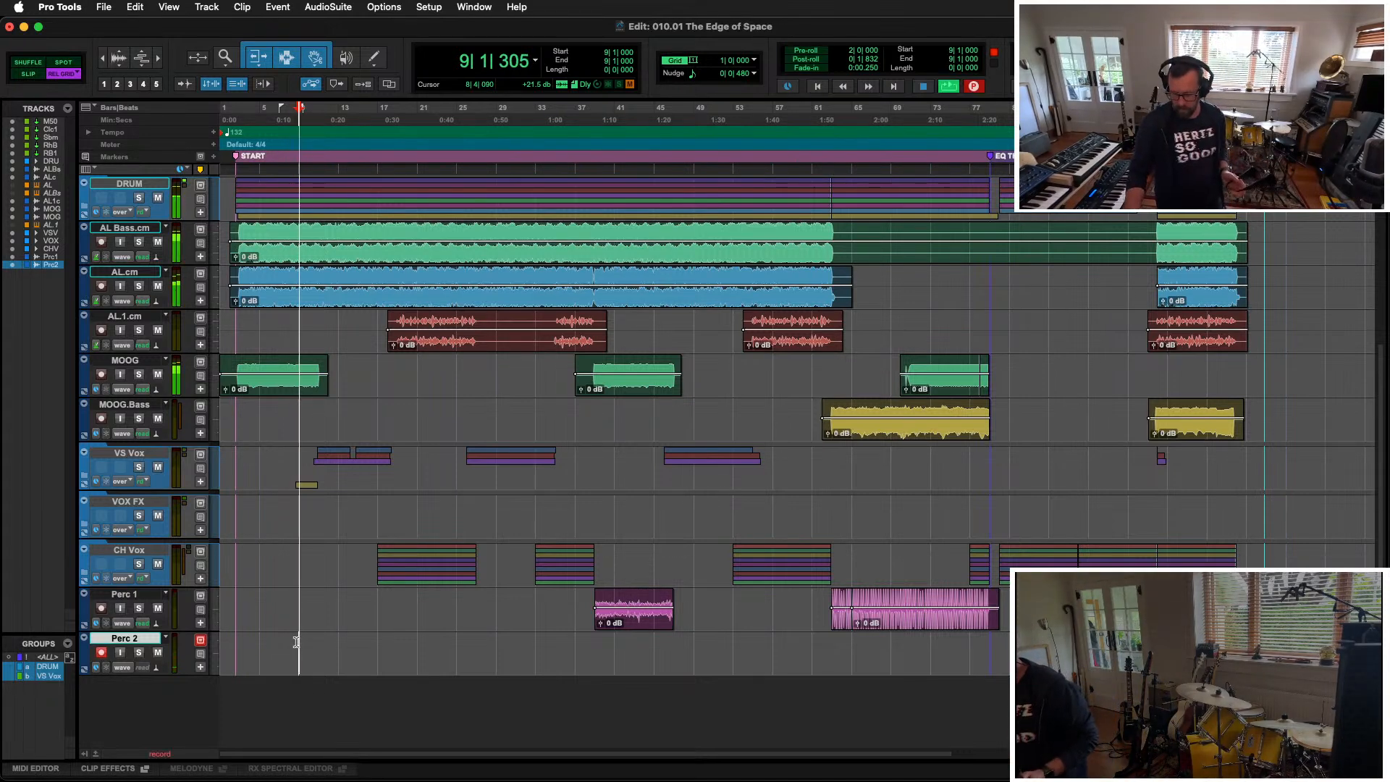
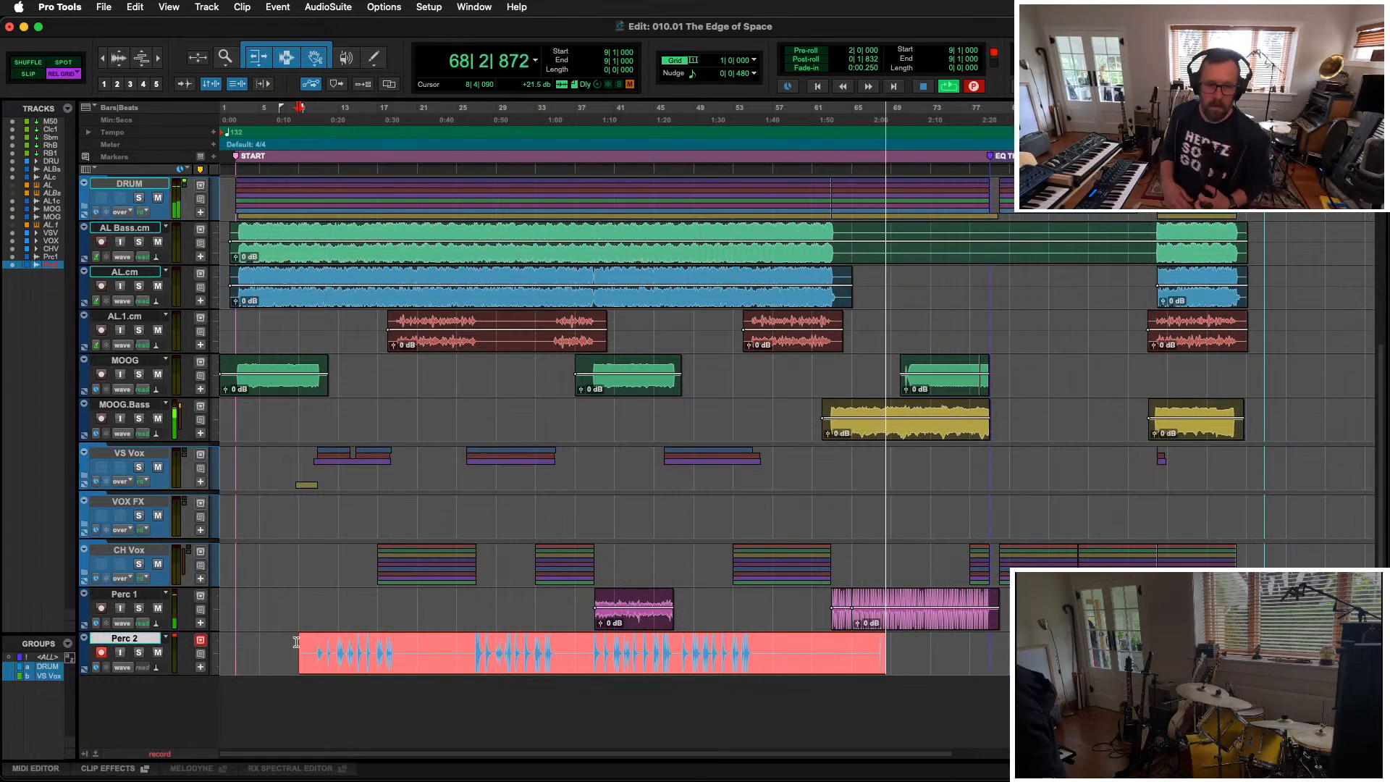
pyautogui.press('space')
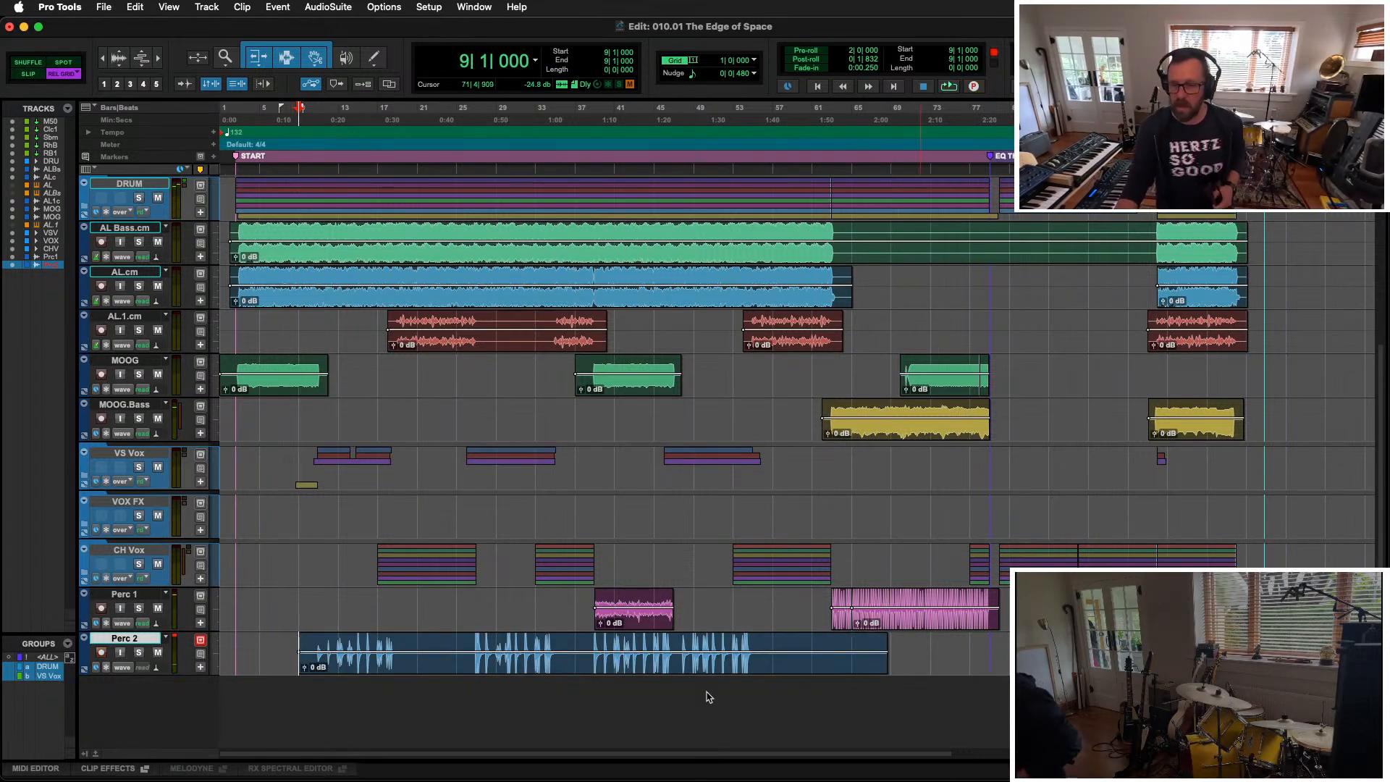
pyautogui.moveTo(588, 639); pyautogui.dragTo(673, 657)
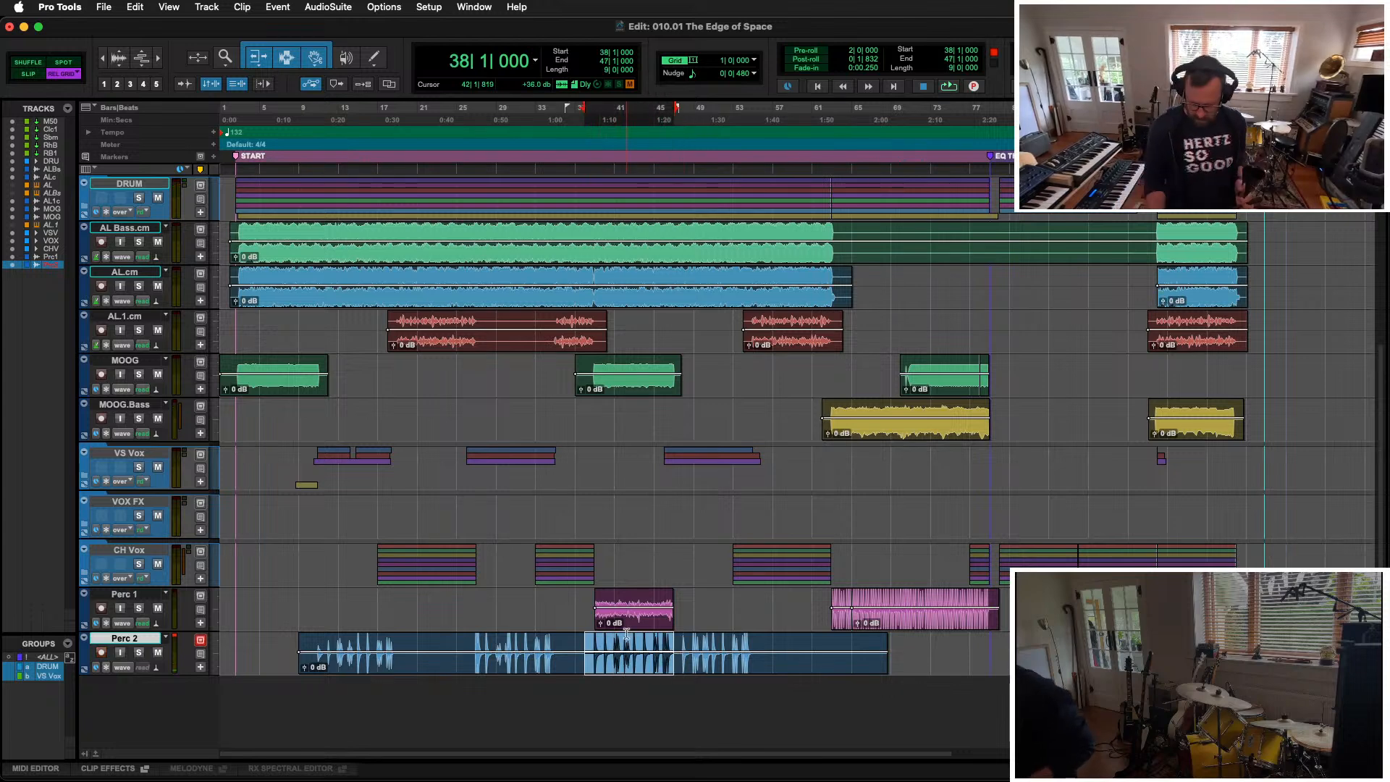
pyautogui.press('Delete')
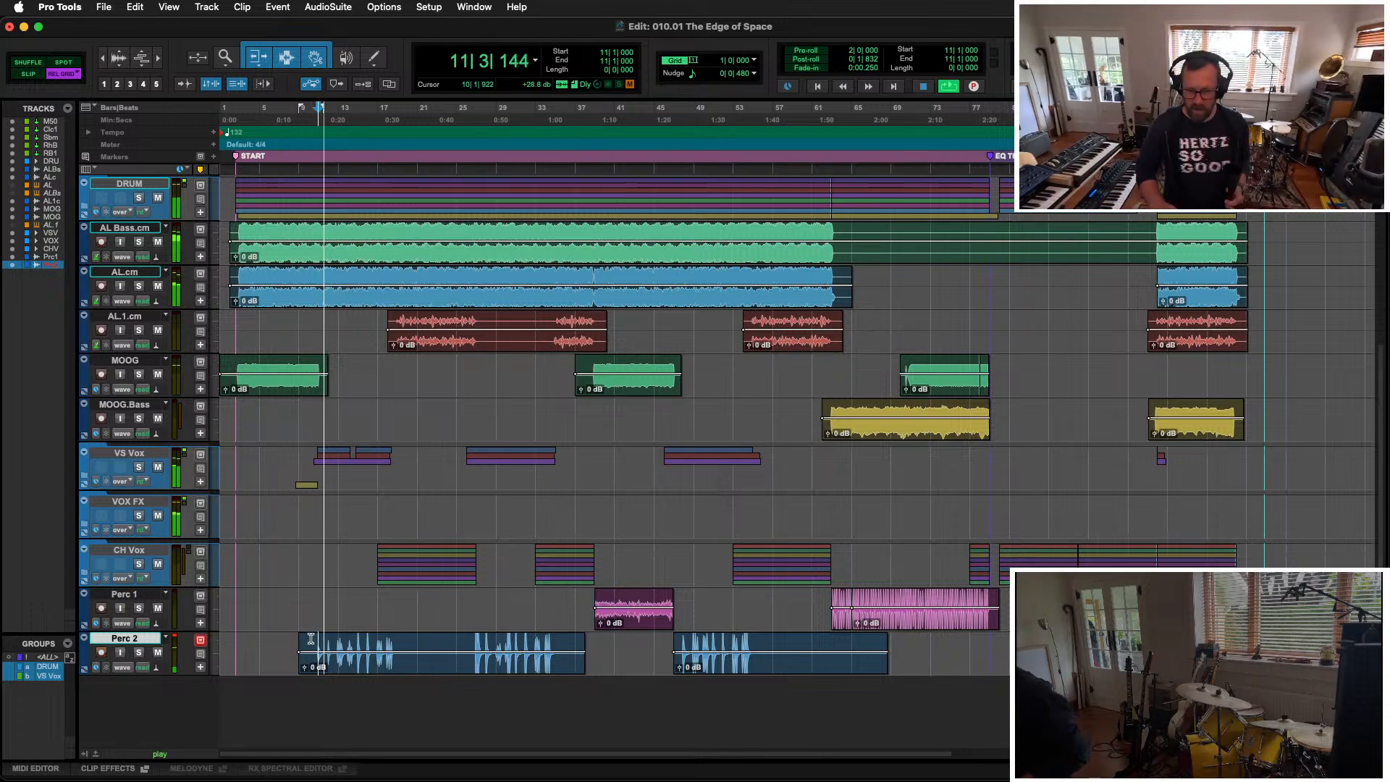
# Step: Play from 11|1|000 and set Perc 2's volume to +0.9 dB and its pan to about 88 left
pyautogui.press('super+equal')
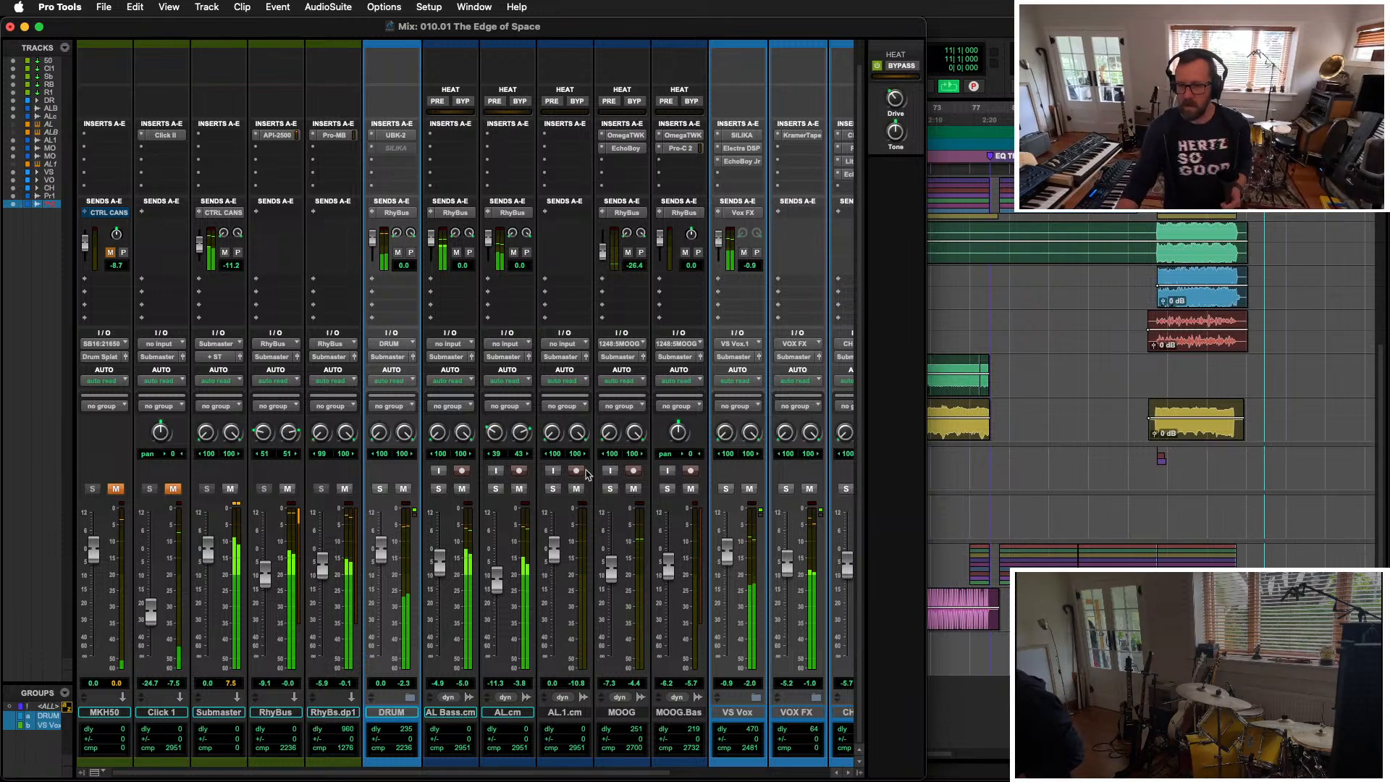
pyautogui.hscroll(4, 587, 474)
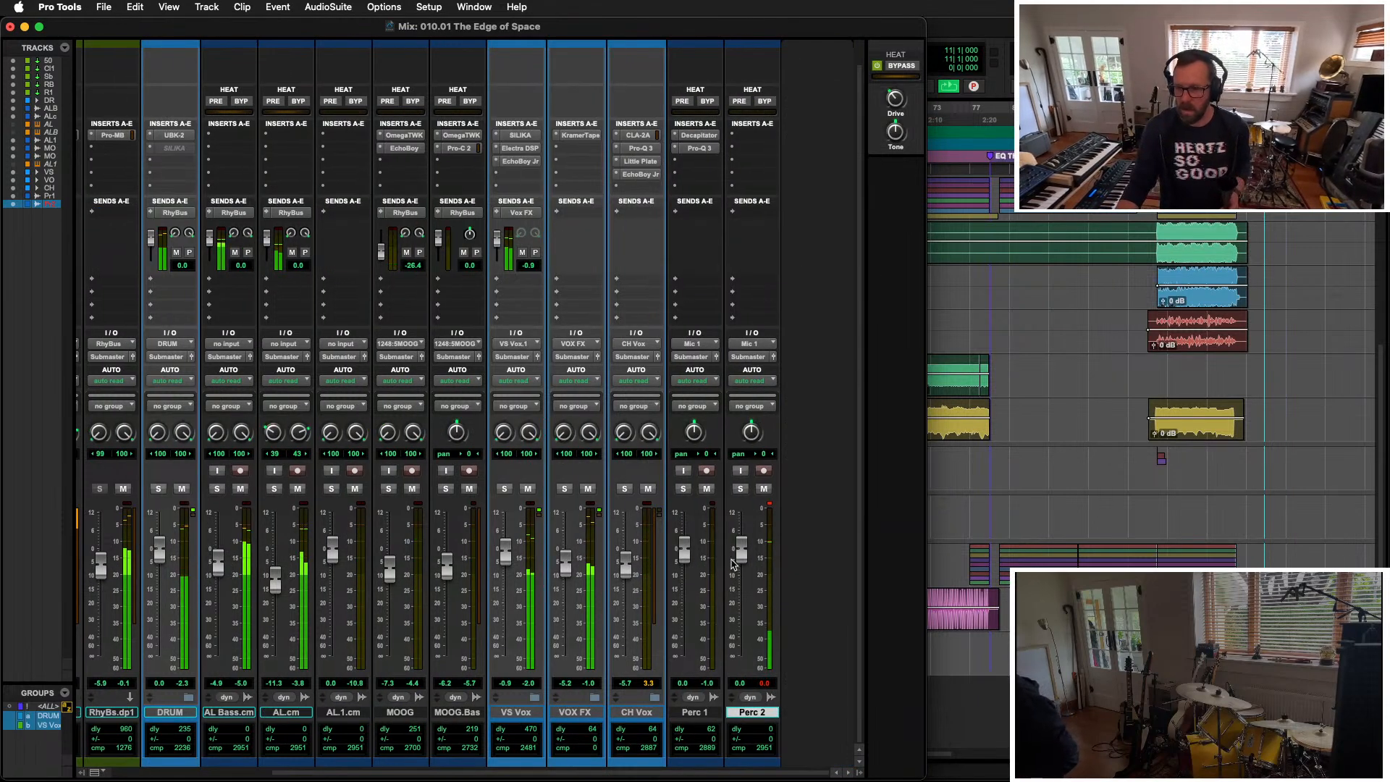
pyautogui.moveTo(740, 553); pyautogui.dragTo(740, 540)
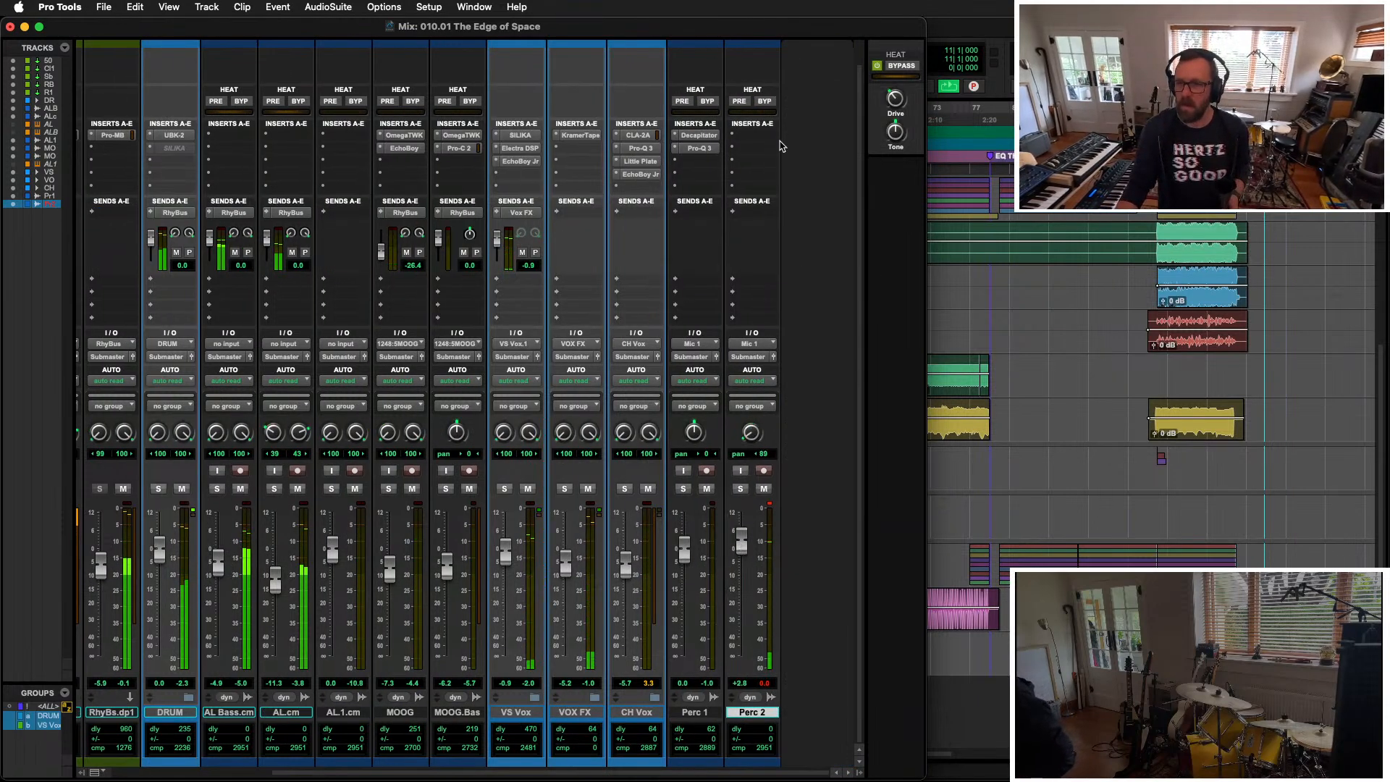
pyautogui.click(748, 138)
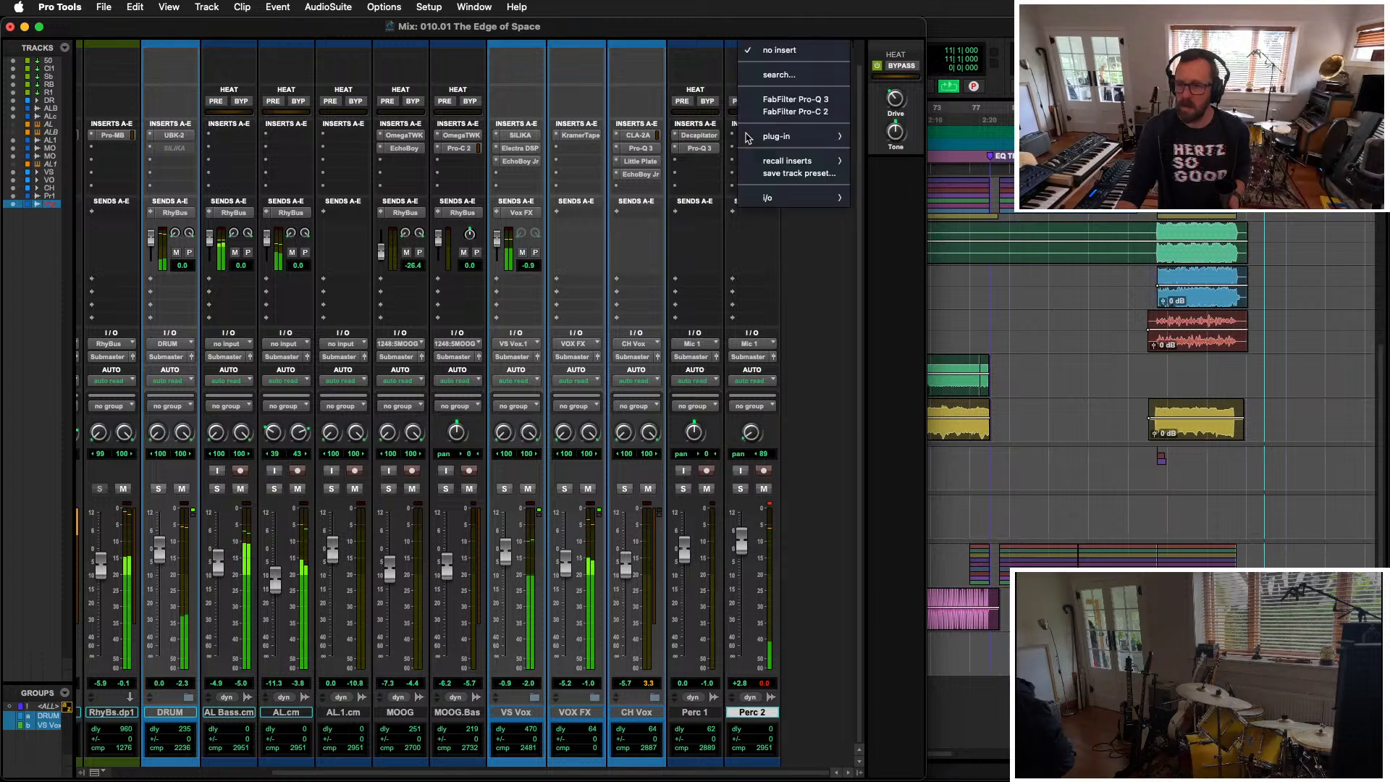
pyautogui.click(827, 317)
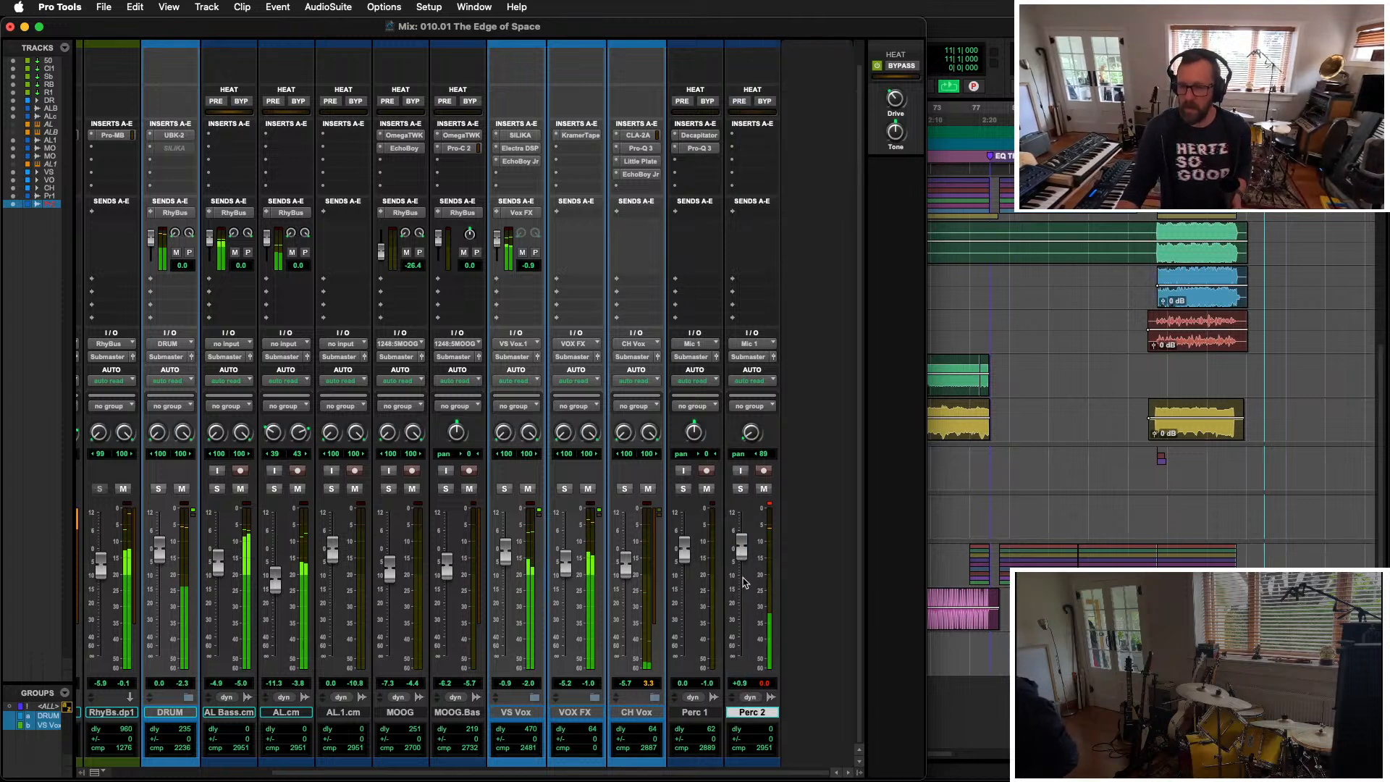
pyautogui.press('space')
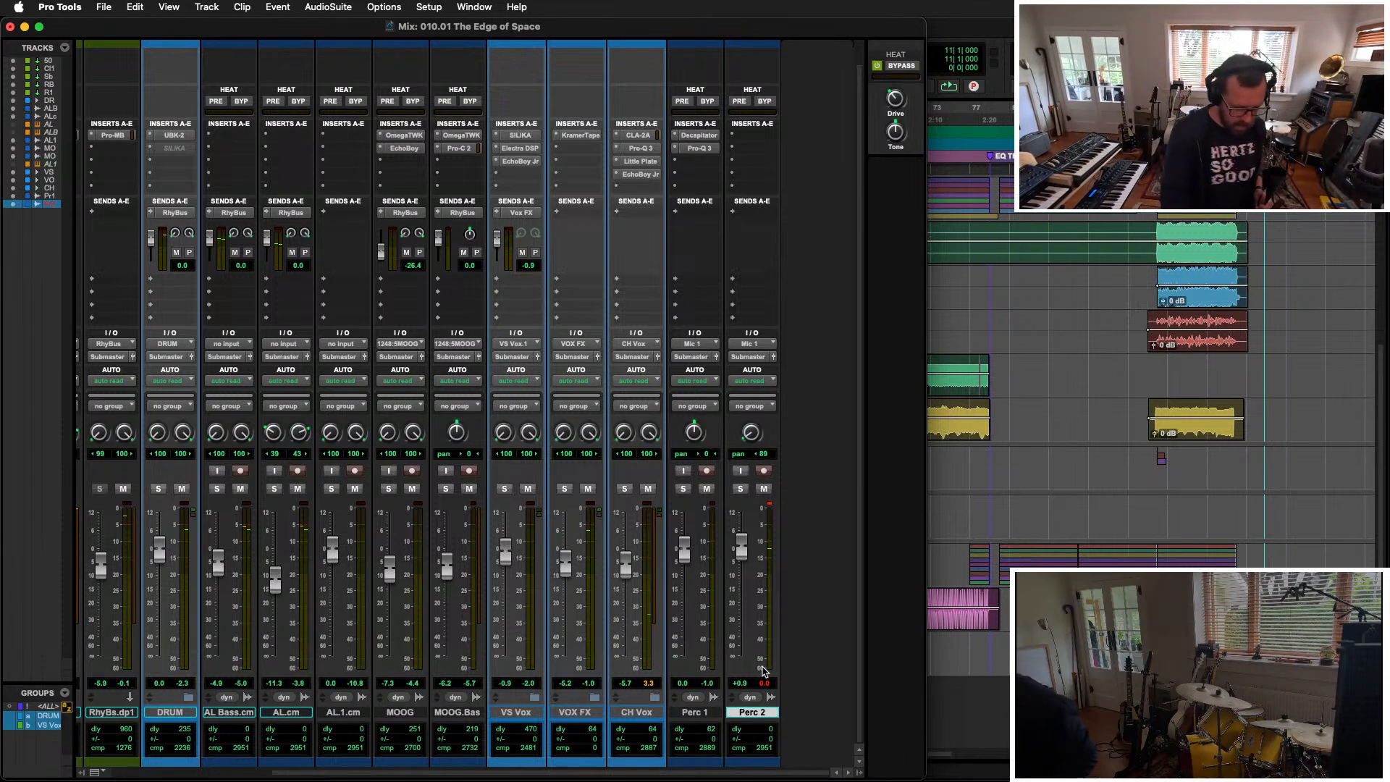
# Step: Duplicate the Perc 2 track once without its active playlist and pan the copy to 100 right
pyautogui.hotkey('alt', 'shift', 'd')
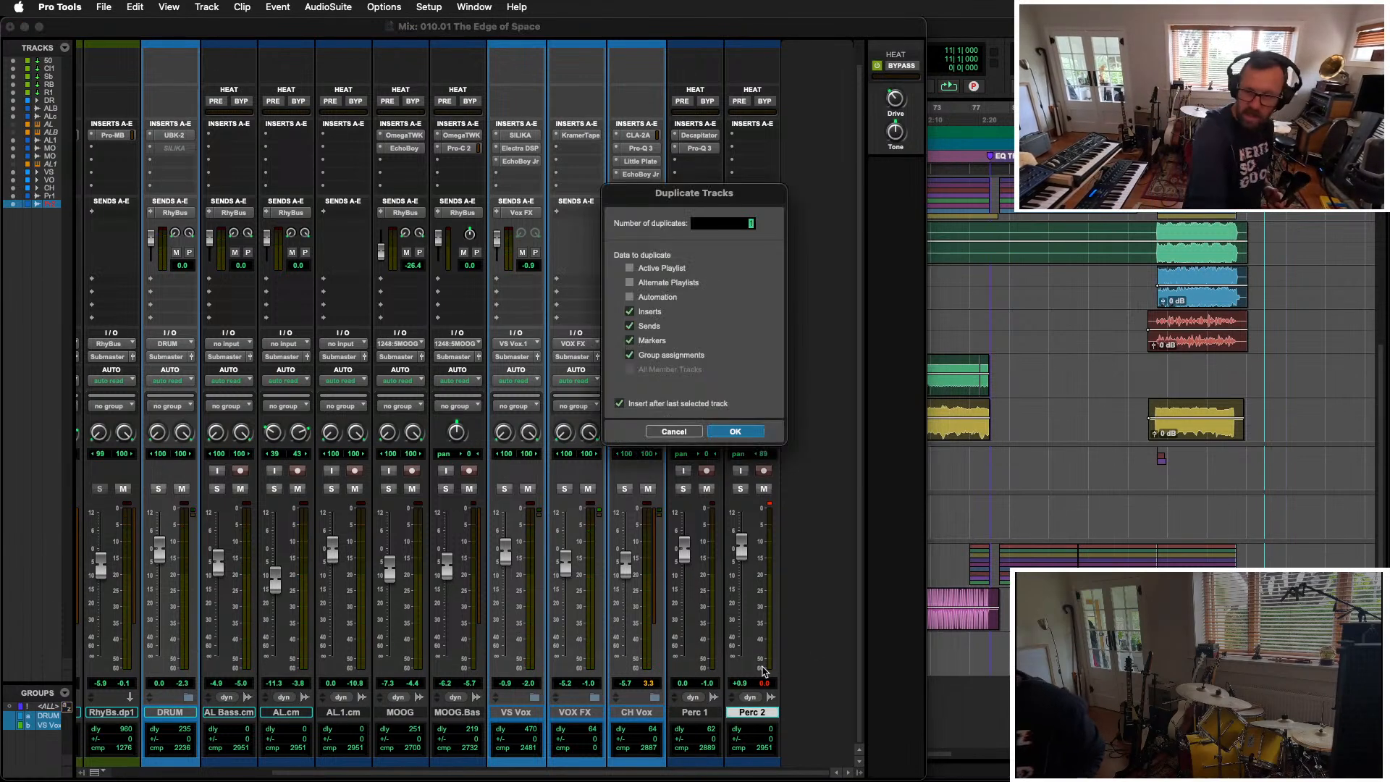
pyautogui.press('Return')
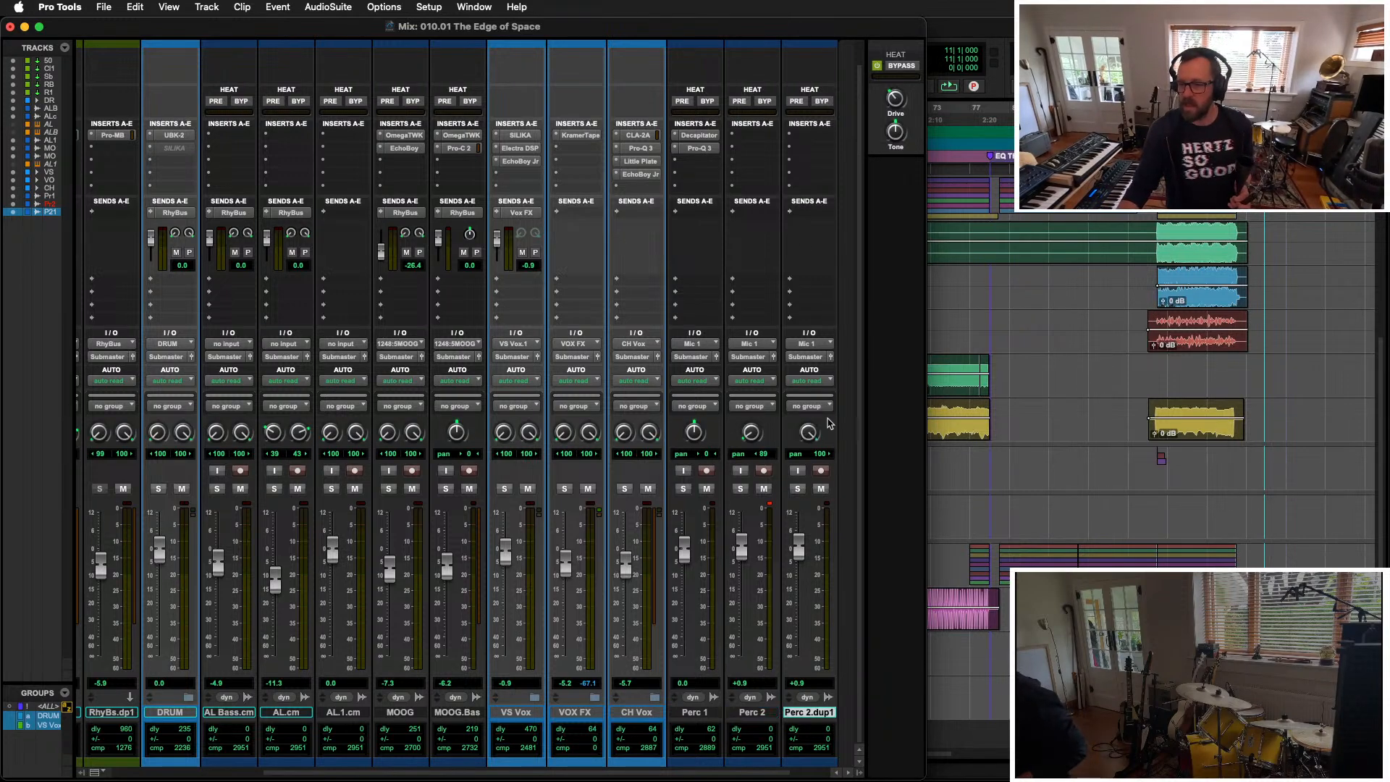
pyautogui.press('super+equal')
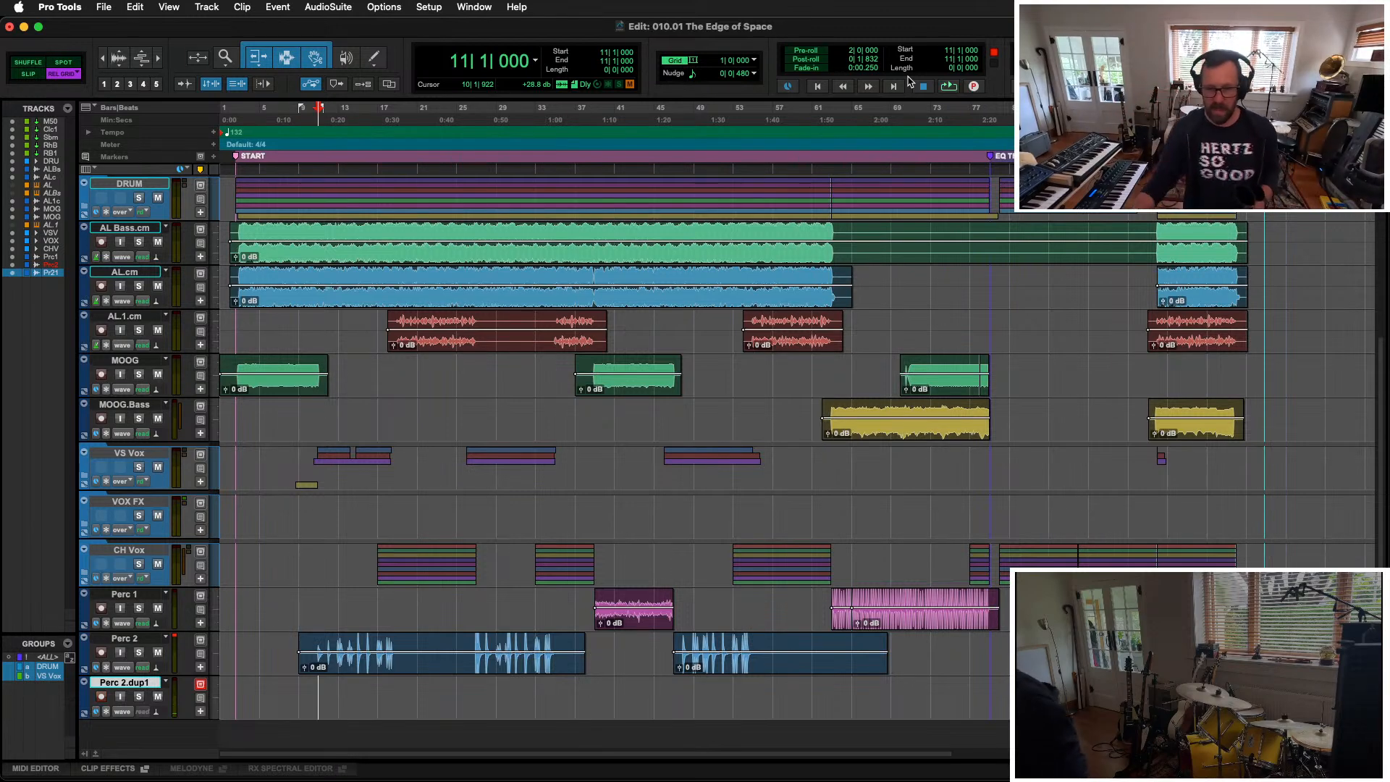
# Step: Record the double on Perc 2.dup1 in two passes, starting at 9|1|000 and 25|1|000
pyautogui.click(466, 667)
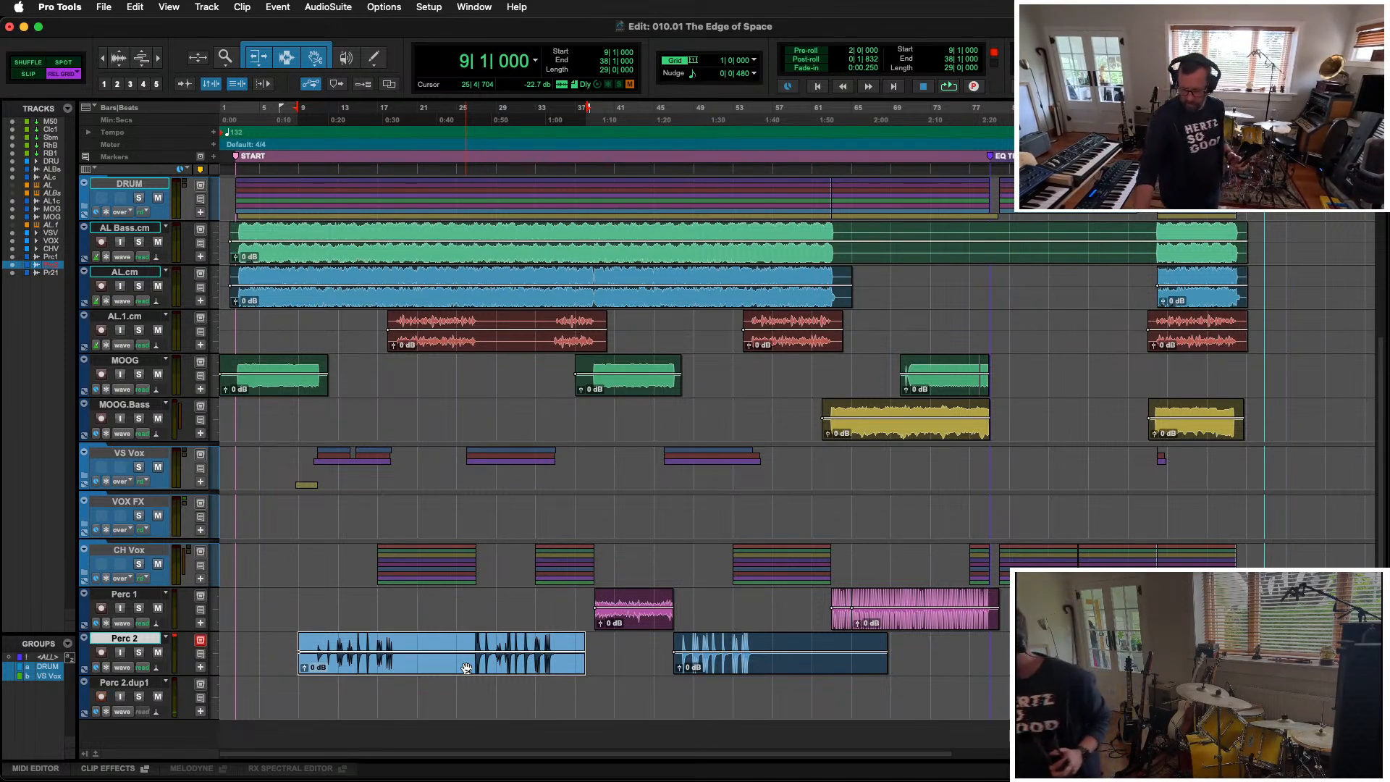
pyautogui.press('super+space')
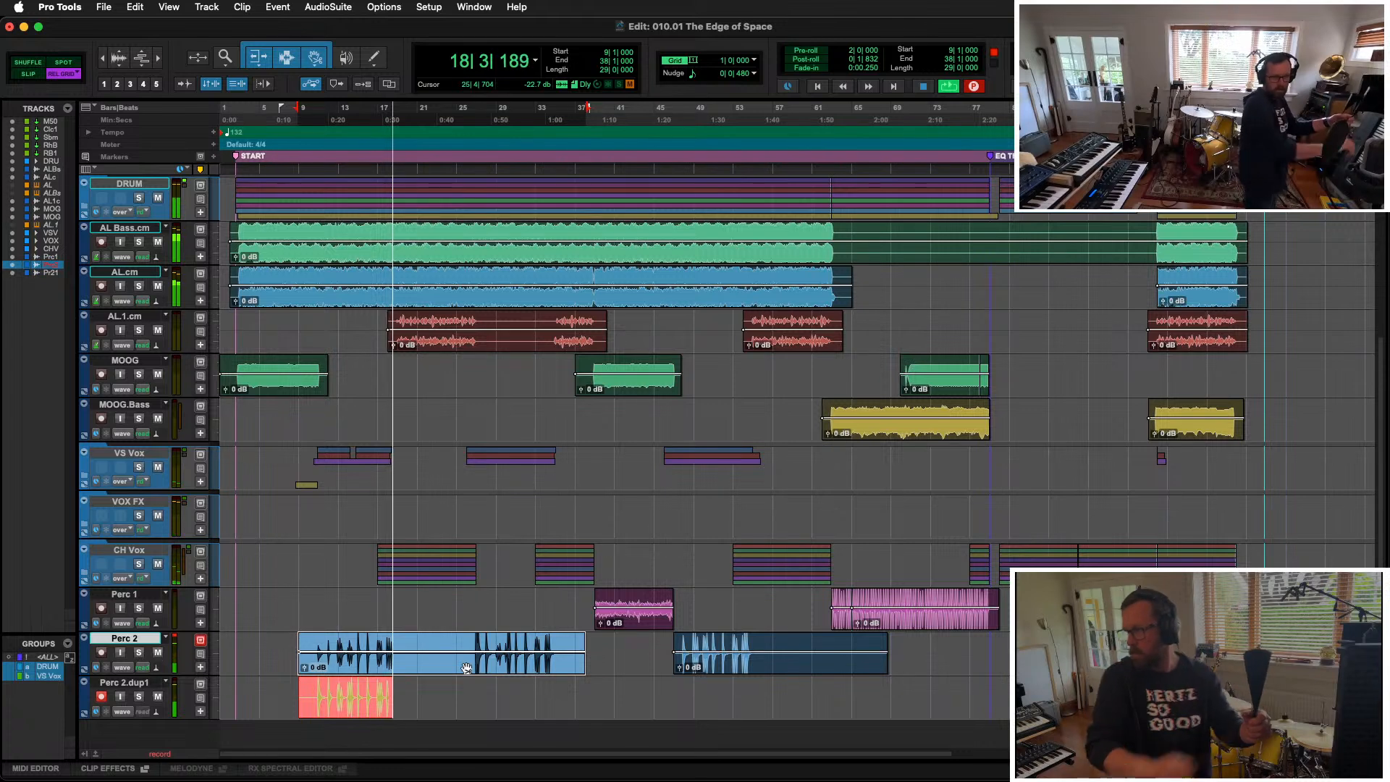
pyautogui.press('space')
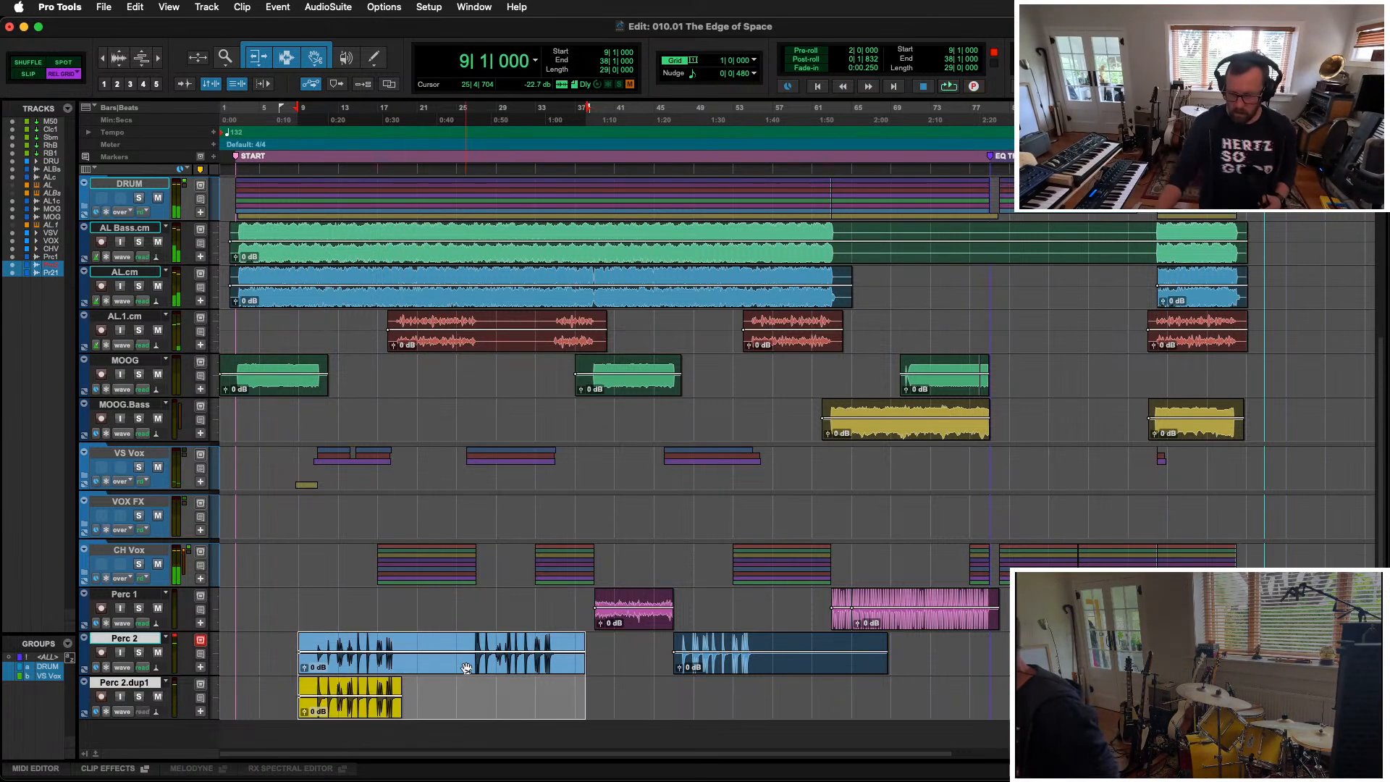
pyautogui.click(456, 670)
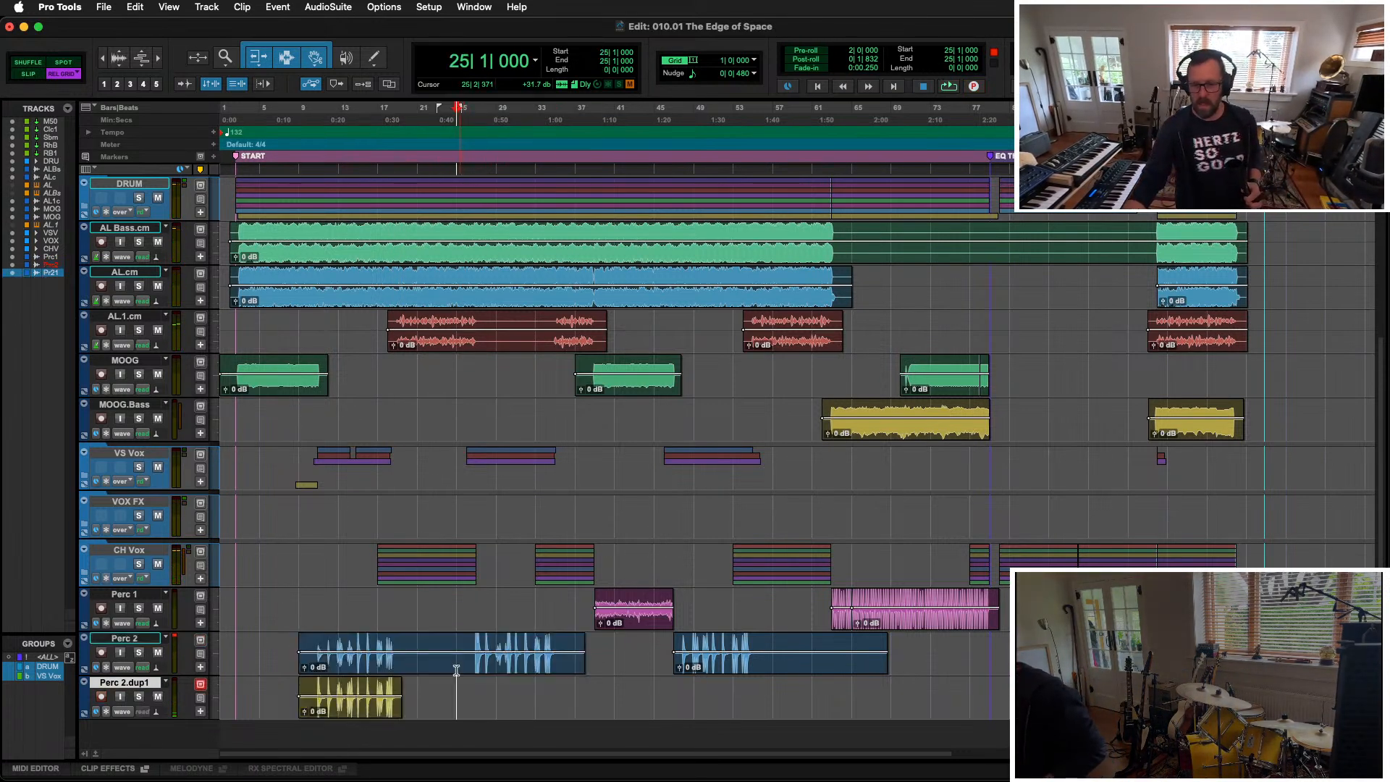
pyautogui.press('space')
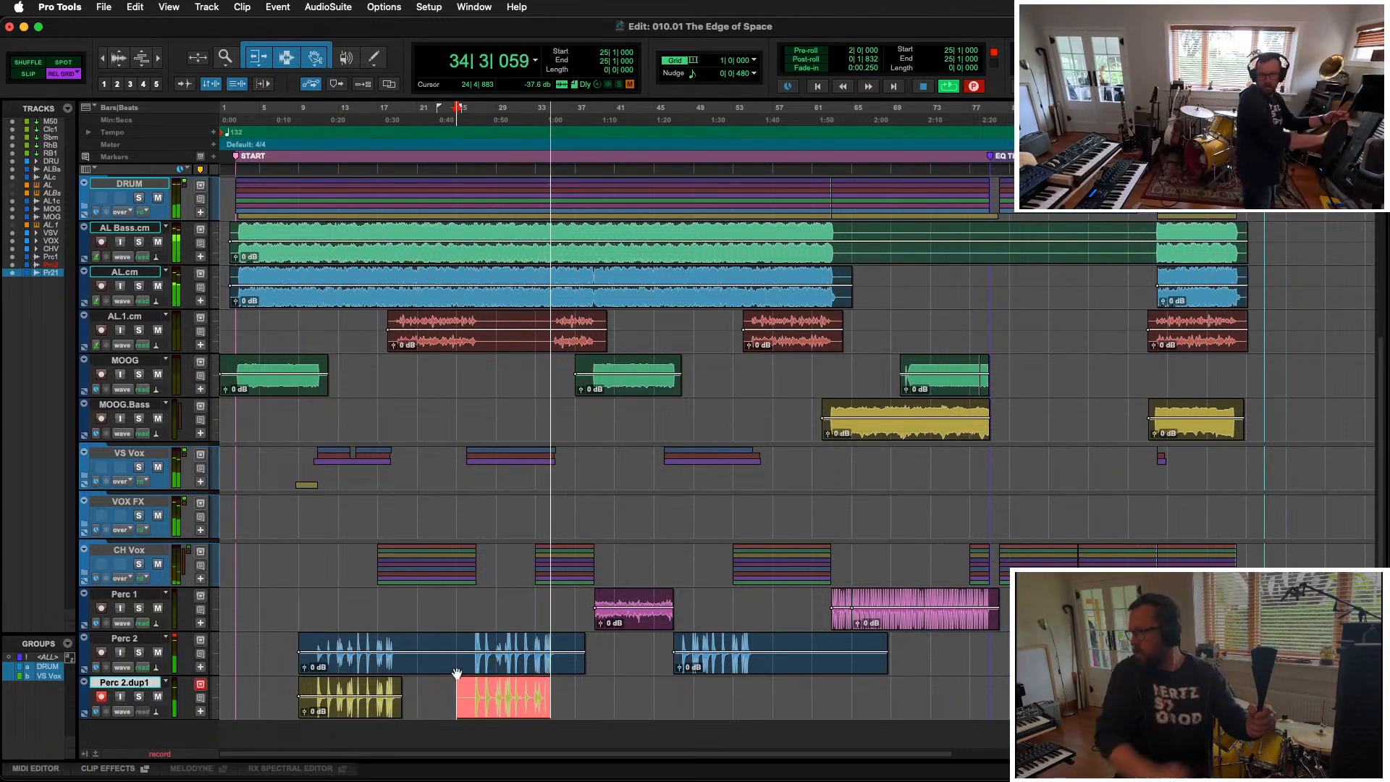
pyautogui.press('space')
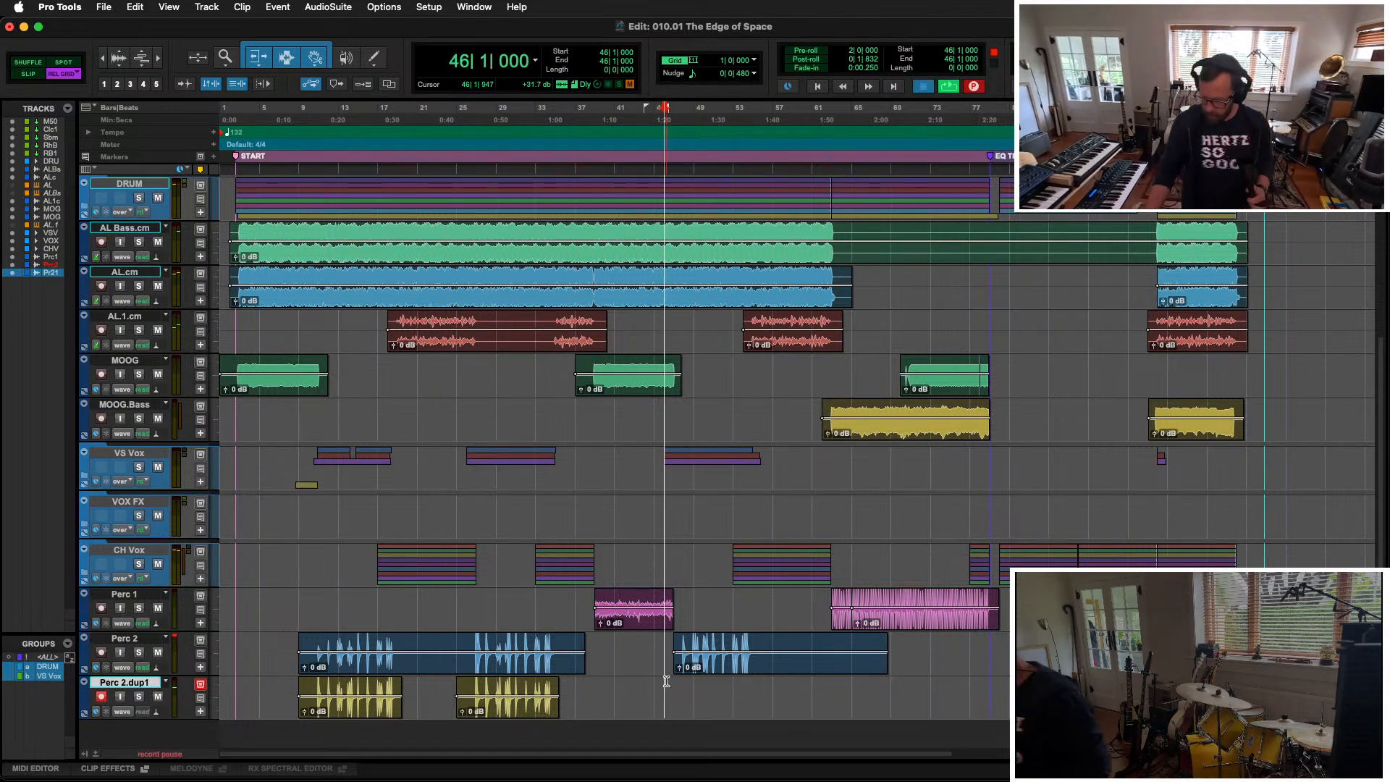
pyautogui.press('super+space')
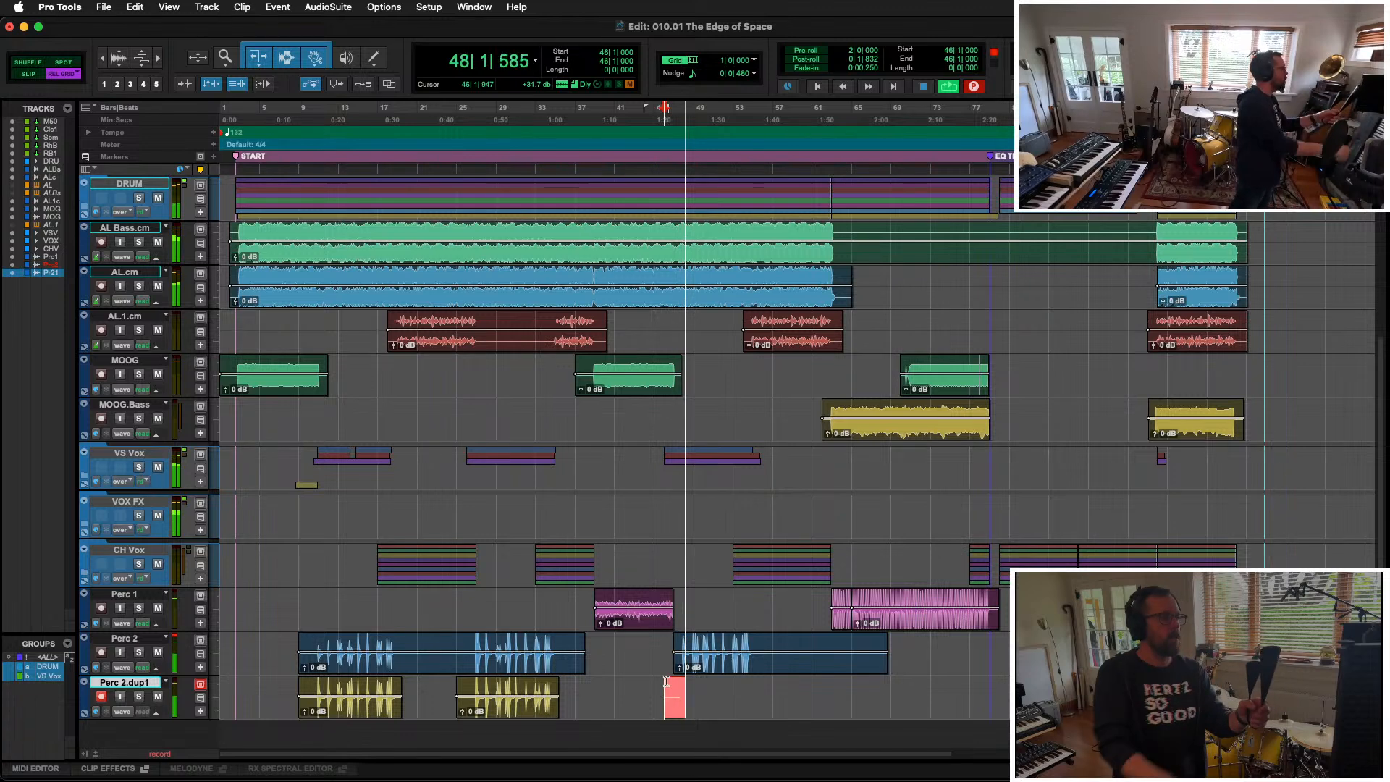
pyautogui.press('super+period')
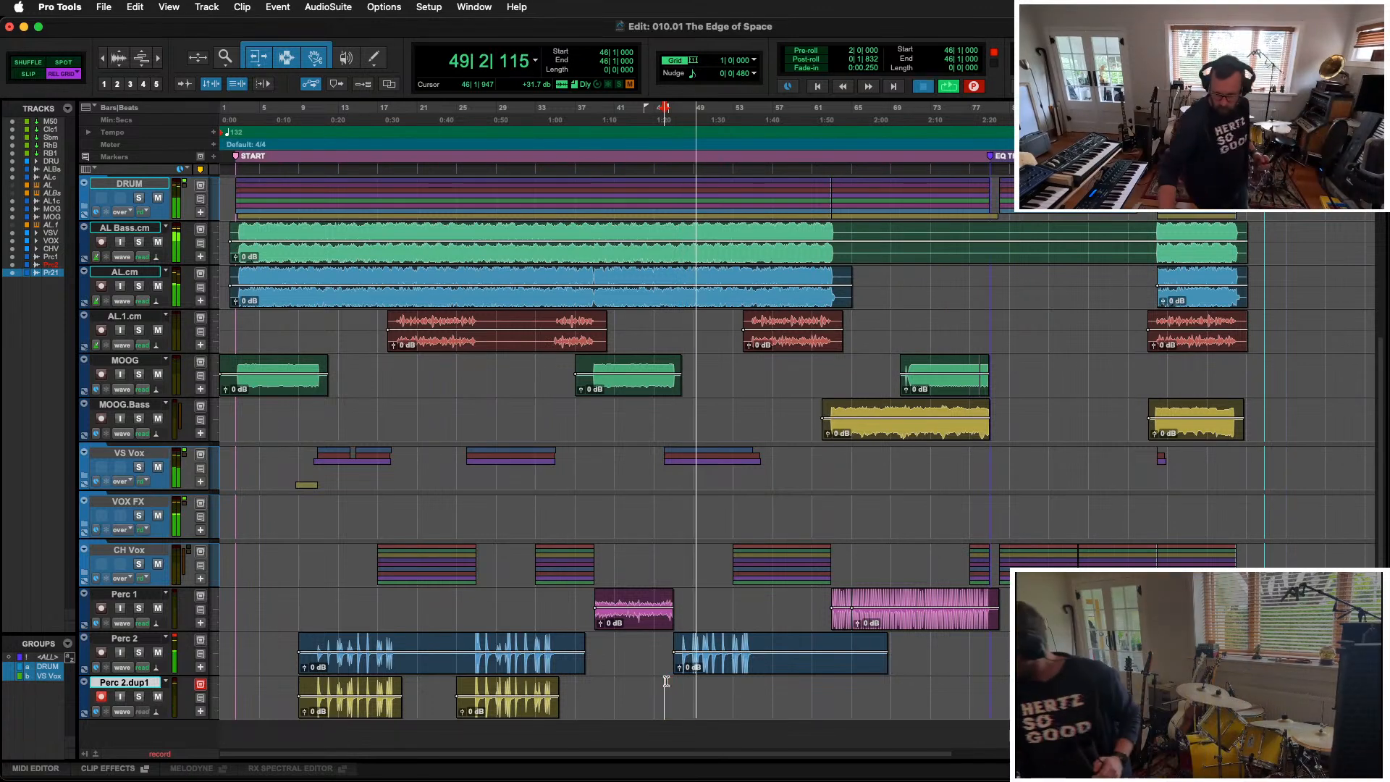
pyautogui.press('KP_2')
pyautogui.press('super+space')
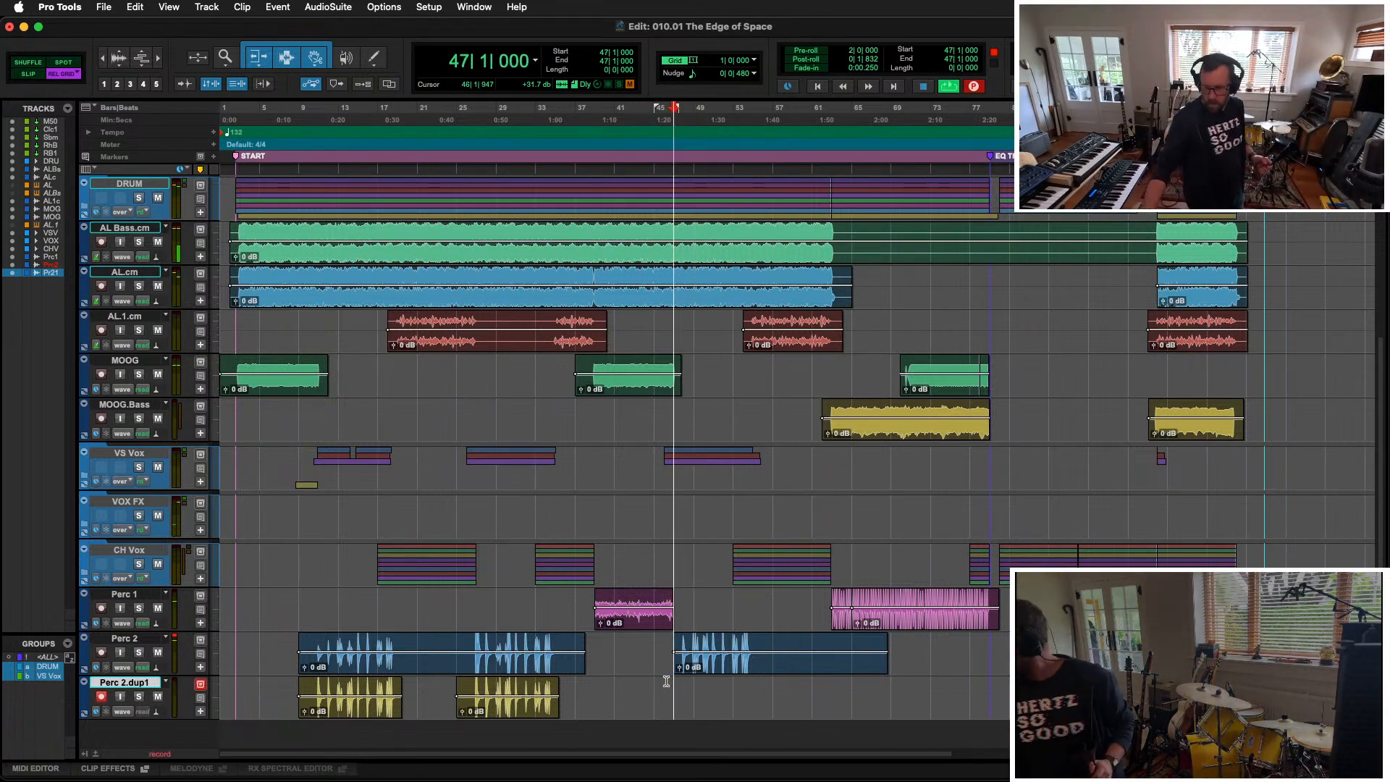
pyautogui.press('super+period')
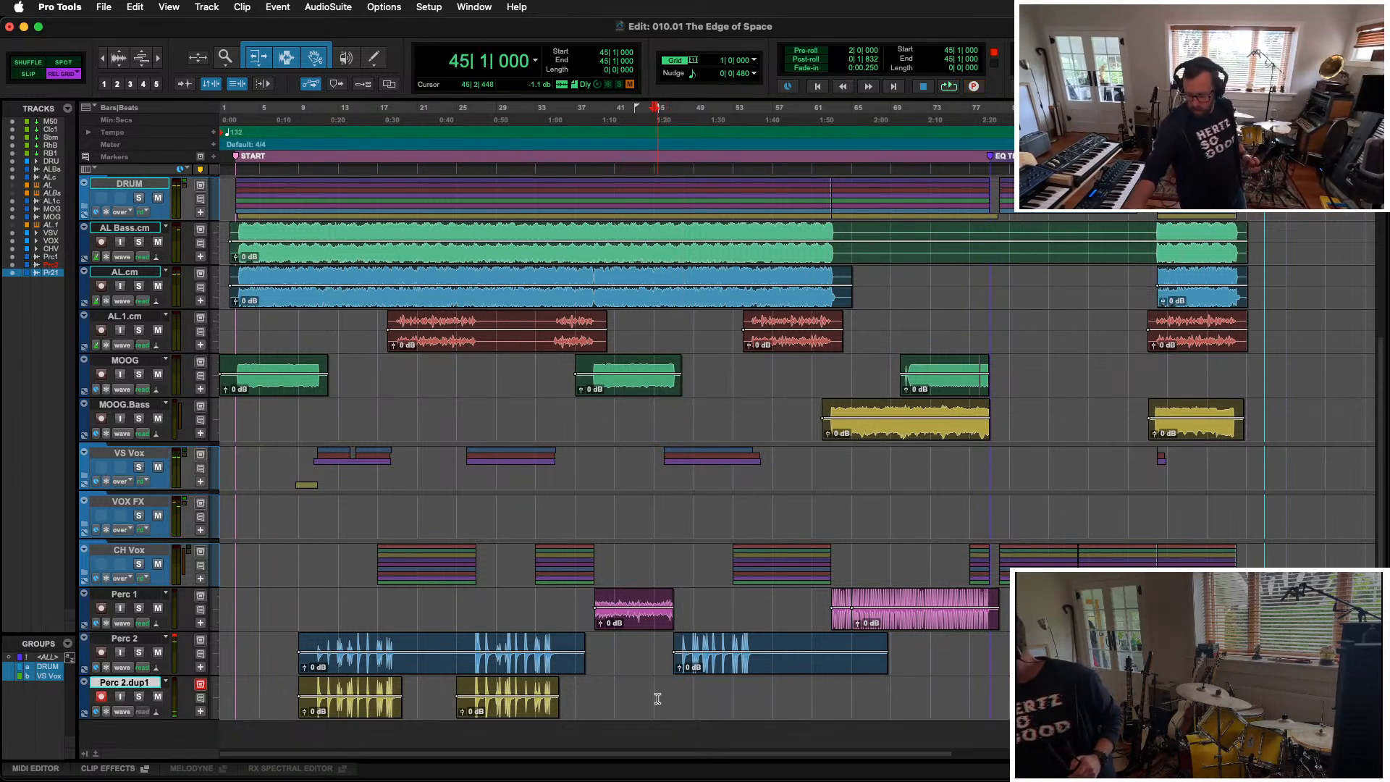
# Step: Record the third pass of the double on Perc 2.dup1 from 45|1|000
pyautogui.press('super+space')
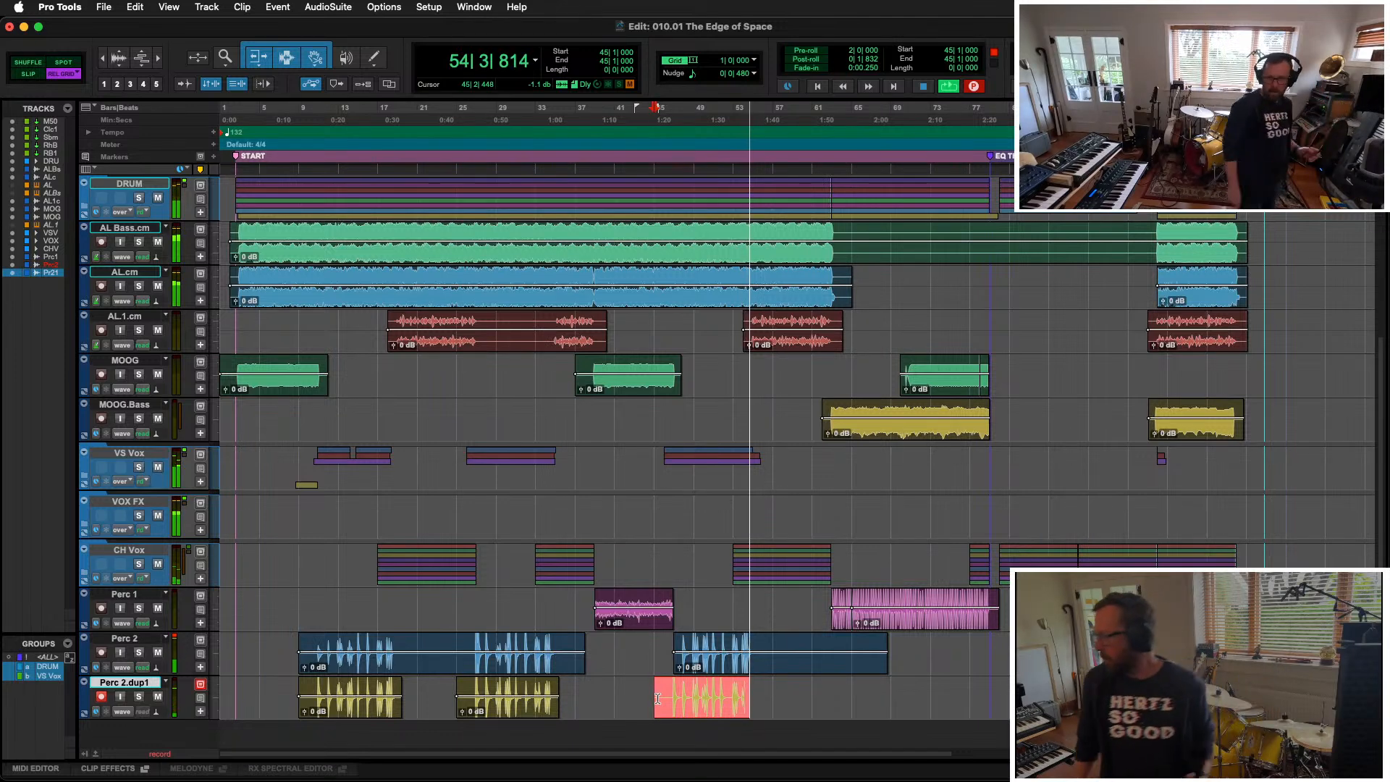
pyautogui.press('space')
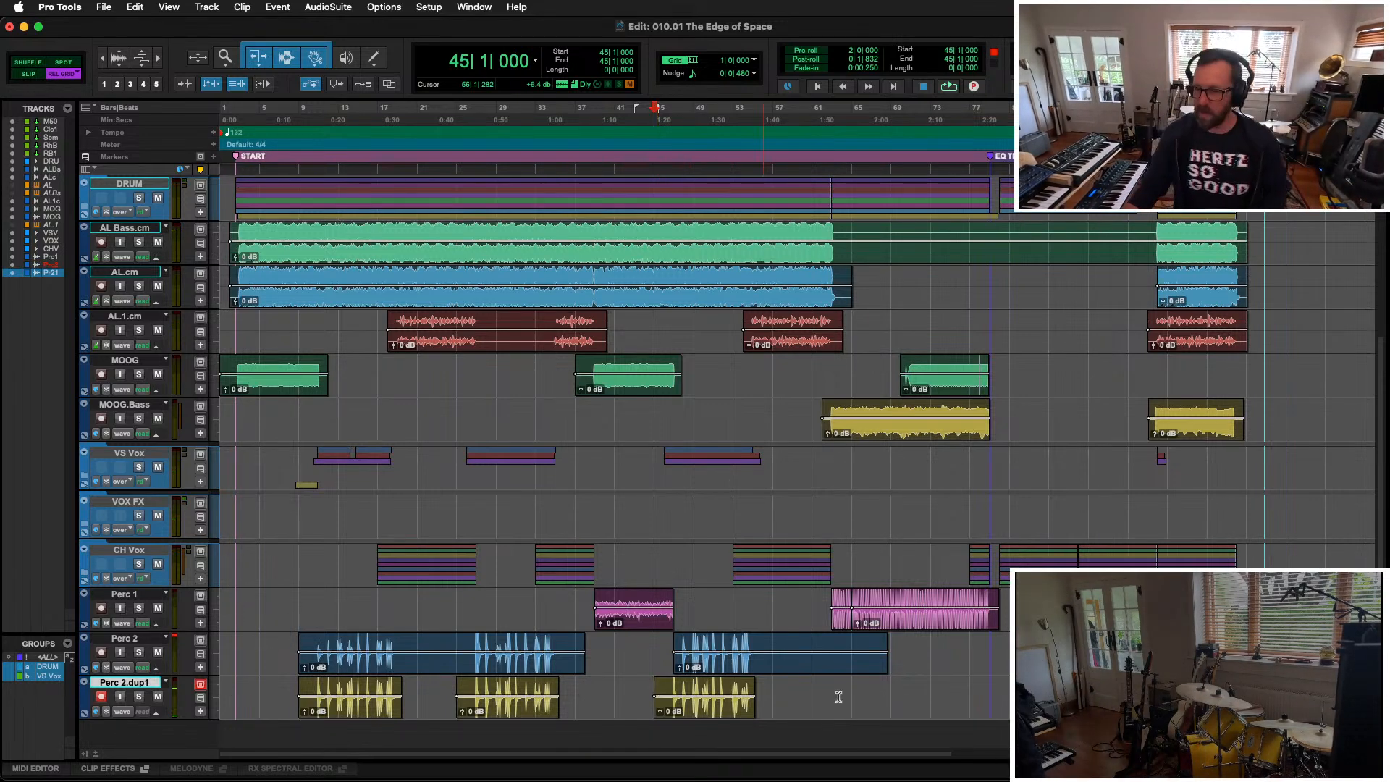
# Step: In Slip mode, separate the early Perc 2.dup1 hit near bar 52, shift it later to match Perc 2, and play from 51|3|314
pyautogui.click(722, 682)
pyautogui.scroll(5, 722, 684)
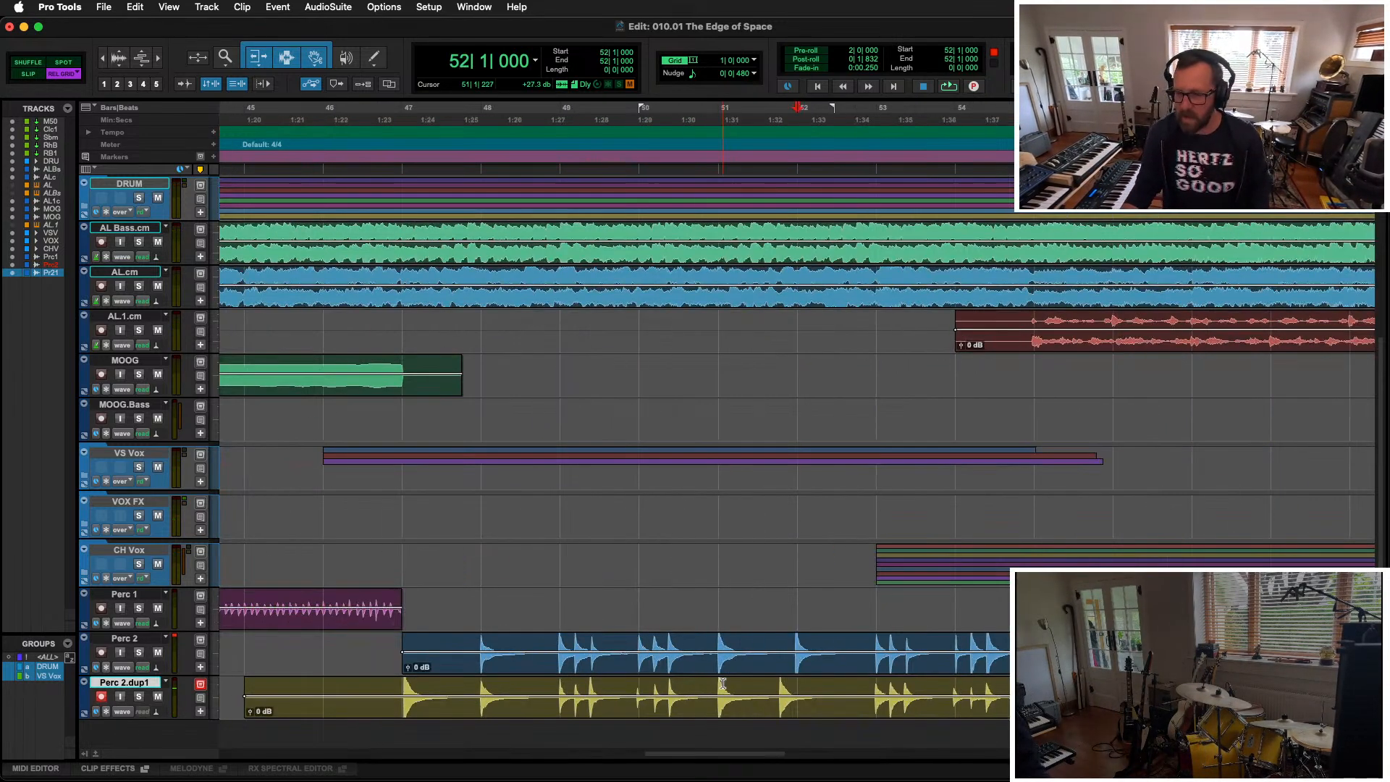
pyautogui.click(29, 76)
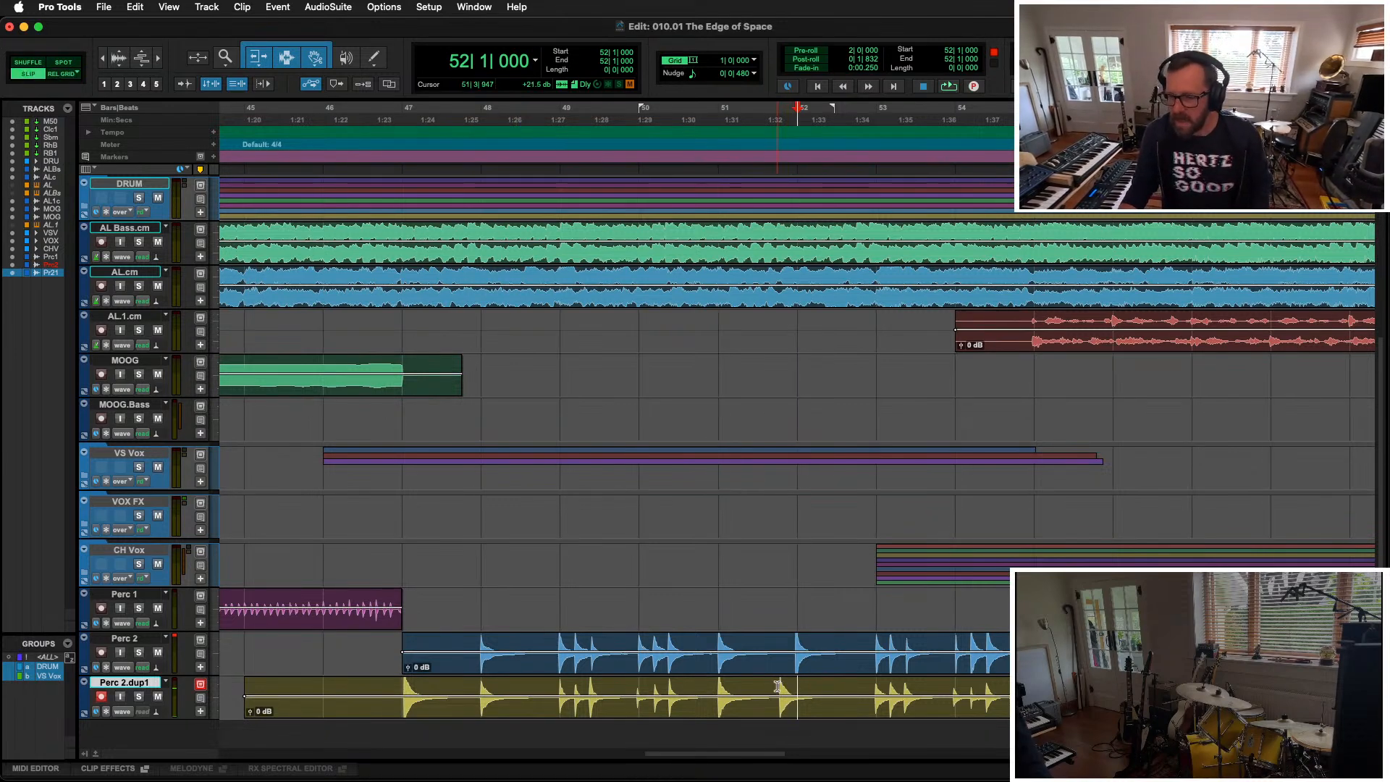
pyautogui.moveTo(777, 686); pyautogui.dragTo(813, 713)
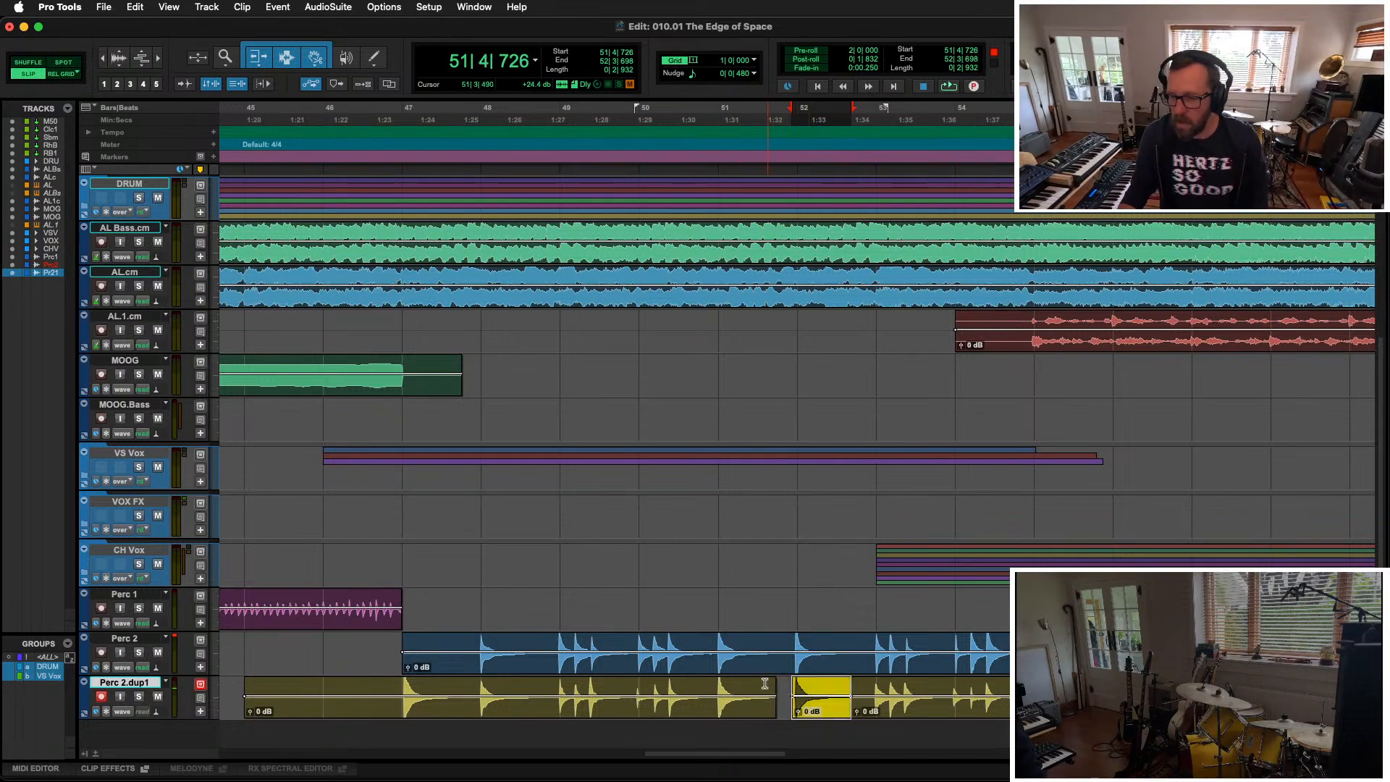
pyautogui.click(765, 684)
pyautogui.press('space')
pyautogui.press('r')
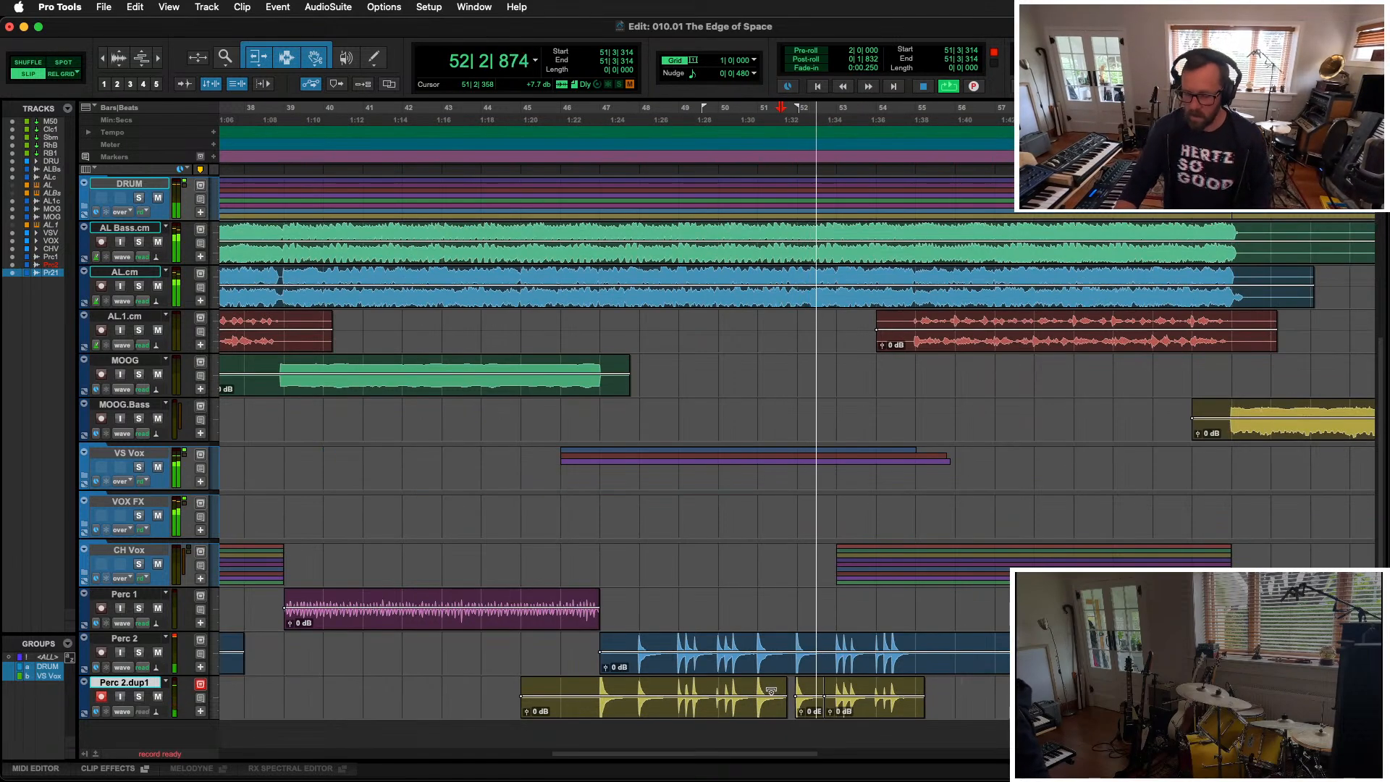
# Step: Set Perc 2 to -4.1 dB and Perc 2.dup1 to -3.8 dB, panned 32 left and 32 right
pyautogui.press('super+equal')
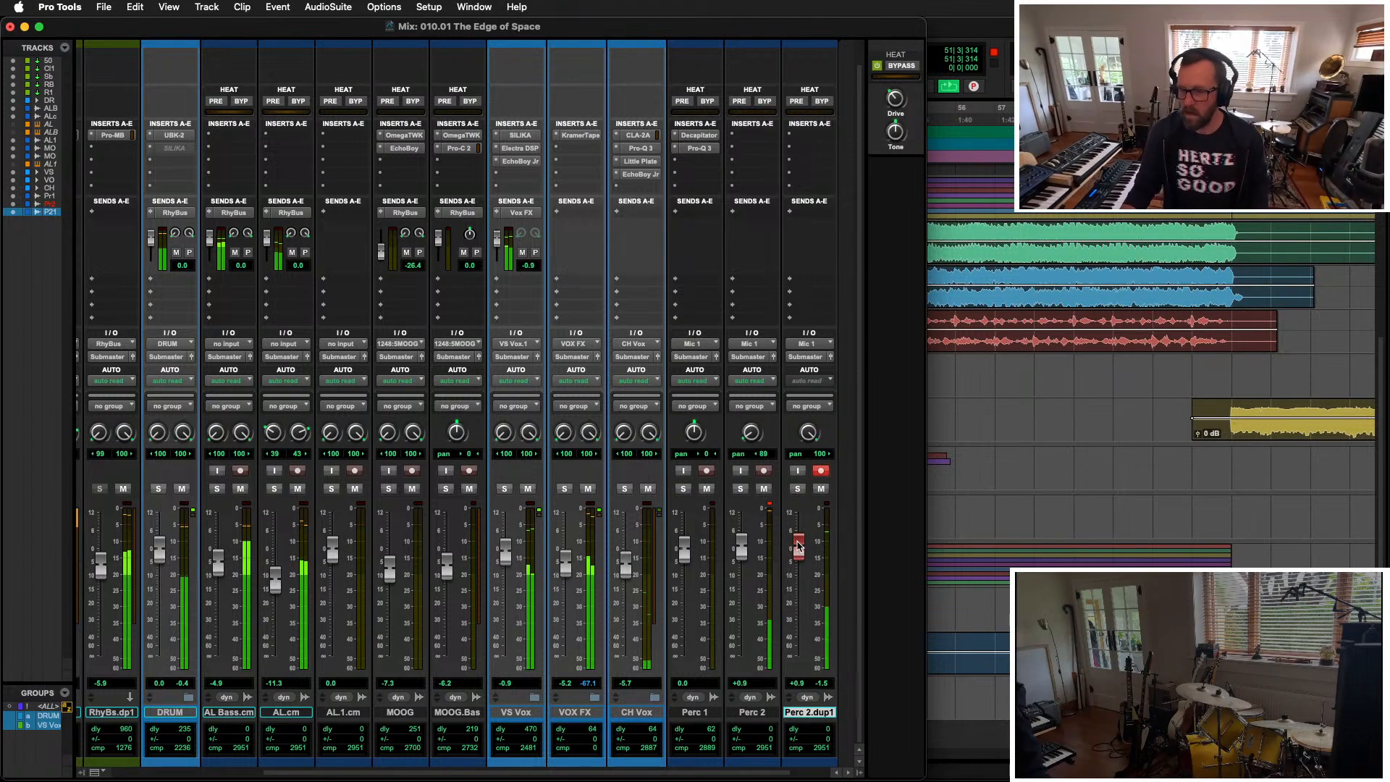
pyautogui.moveTo(742, 562); pyautogui.dragTo(739, 570)
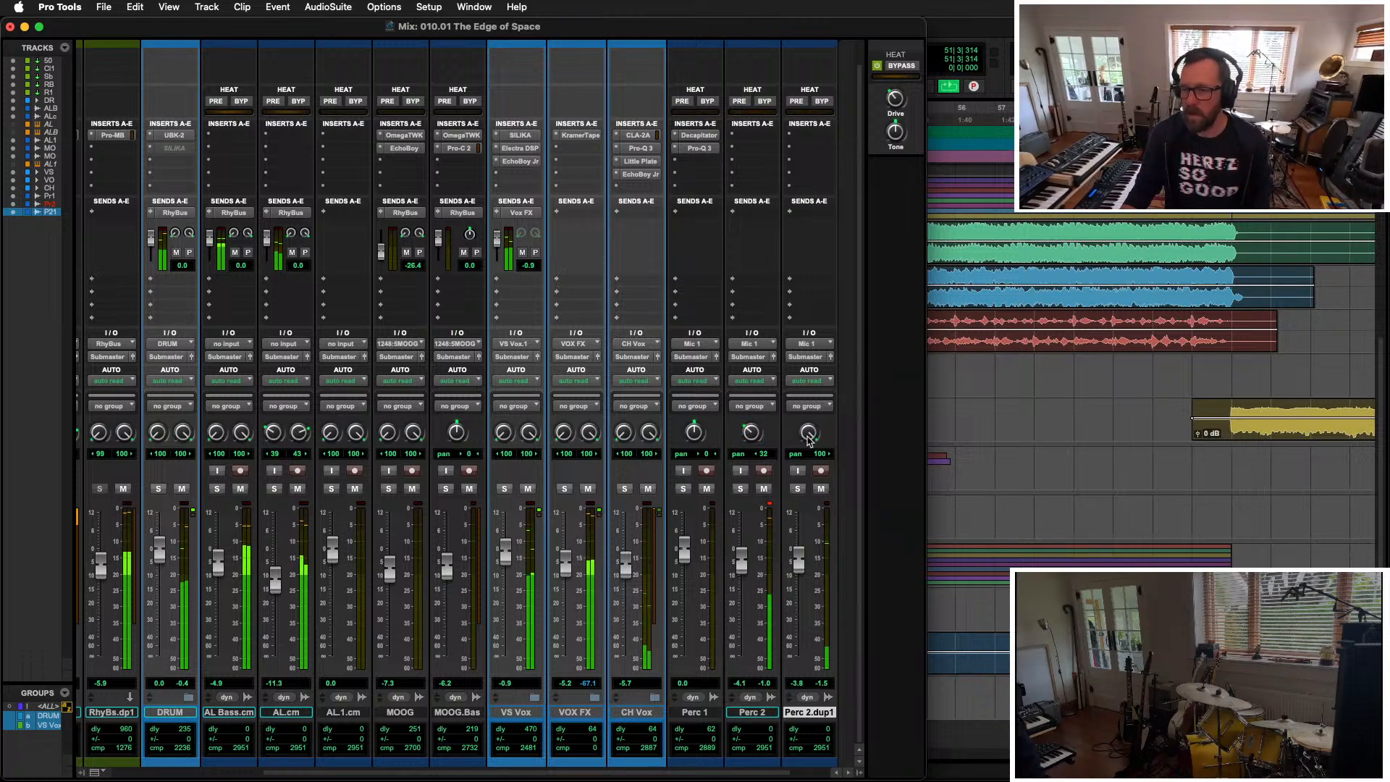
pyautogui.moveTo(808, 437); pyautogui.dragTo(809, 467)
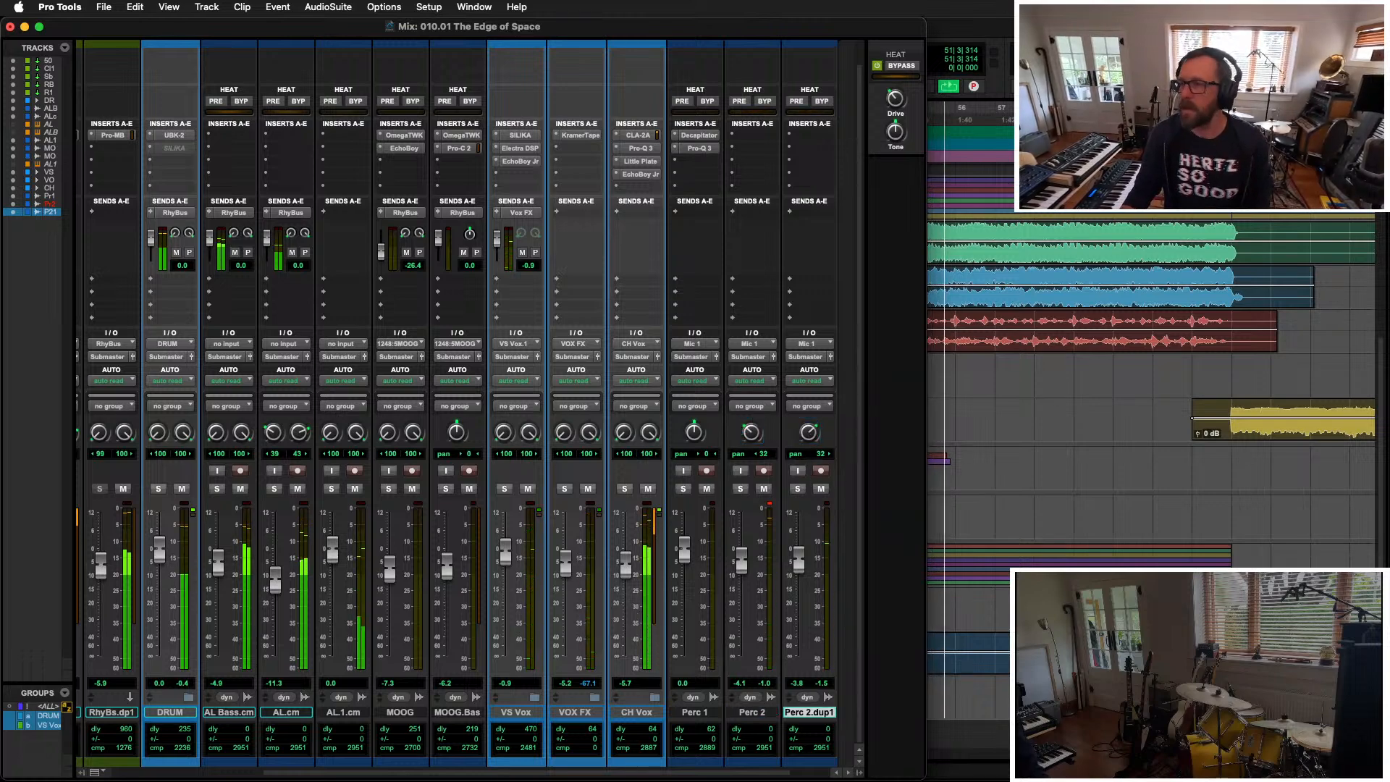
# Step: Copy the Perc 2 hit at bar 48 to bar 47 to match the double, and play from 45|1|370
pyautogui.press('super+equal')
pyautogui.press('space')
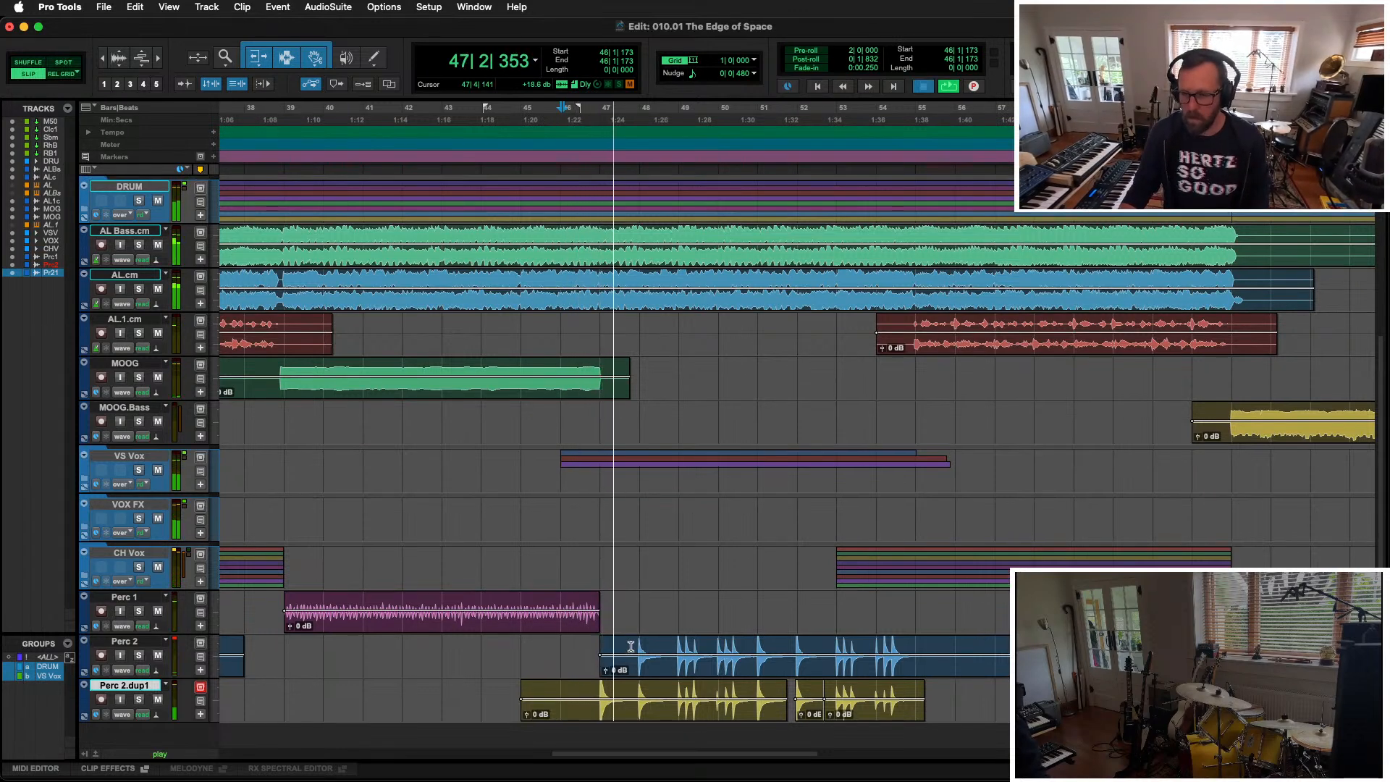
pyautogui.moveTo(631, 648); pyautogui.dragTo(670, 648)
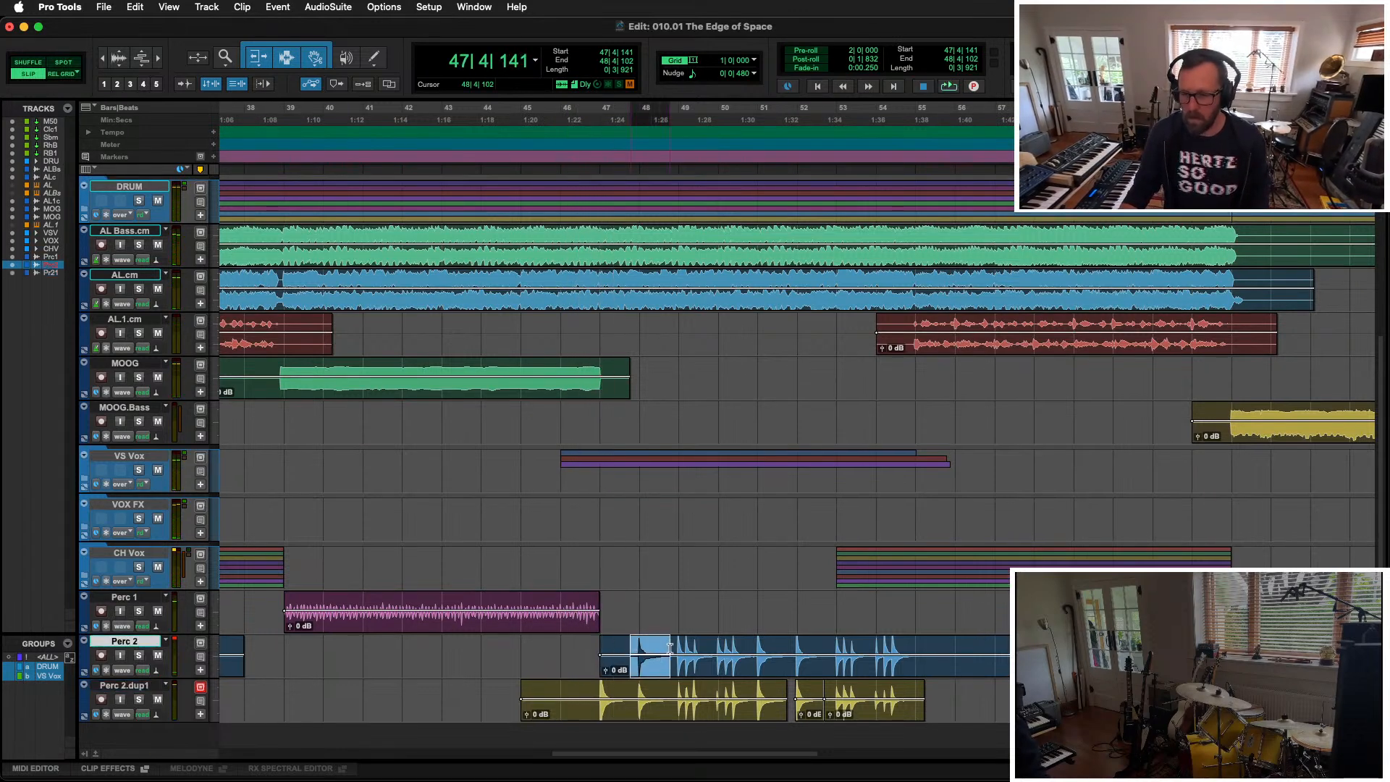
pyautogui.click(621, 678)
pyautogui.click(578, 646)
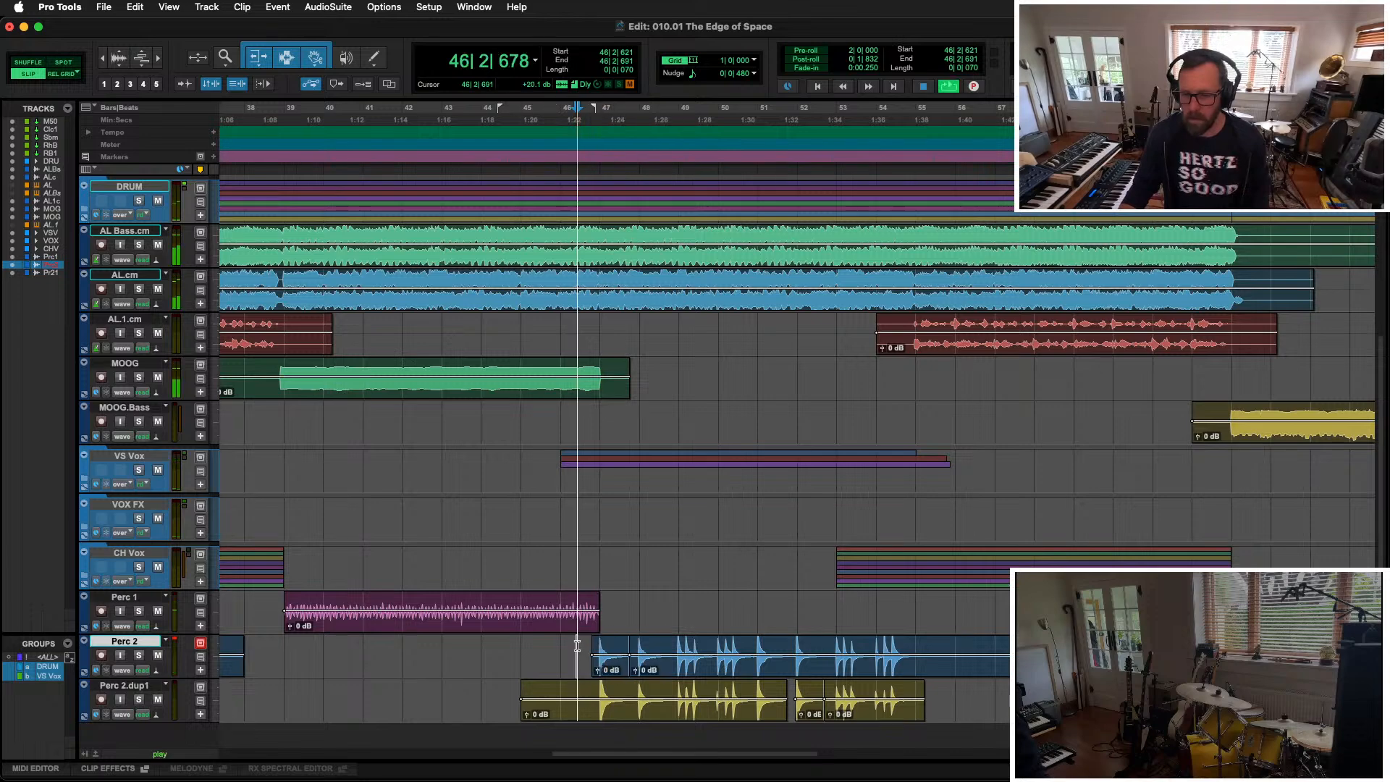
pyautogui.press('t')
pyautogui.press('t')
pyautogui.press('space')
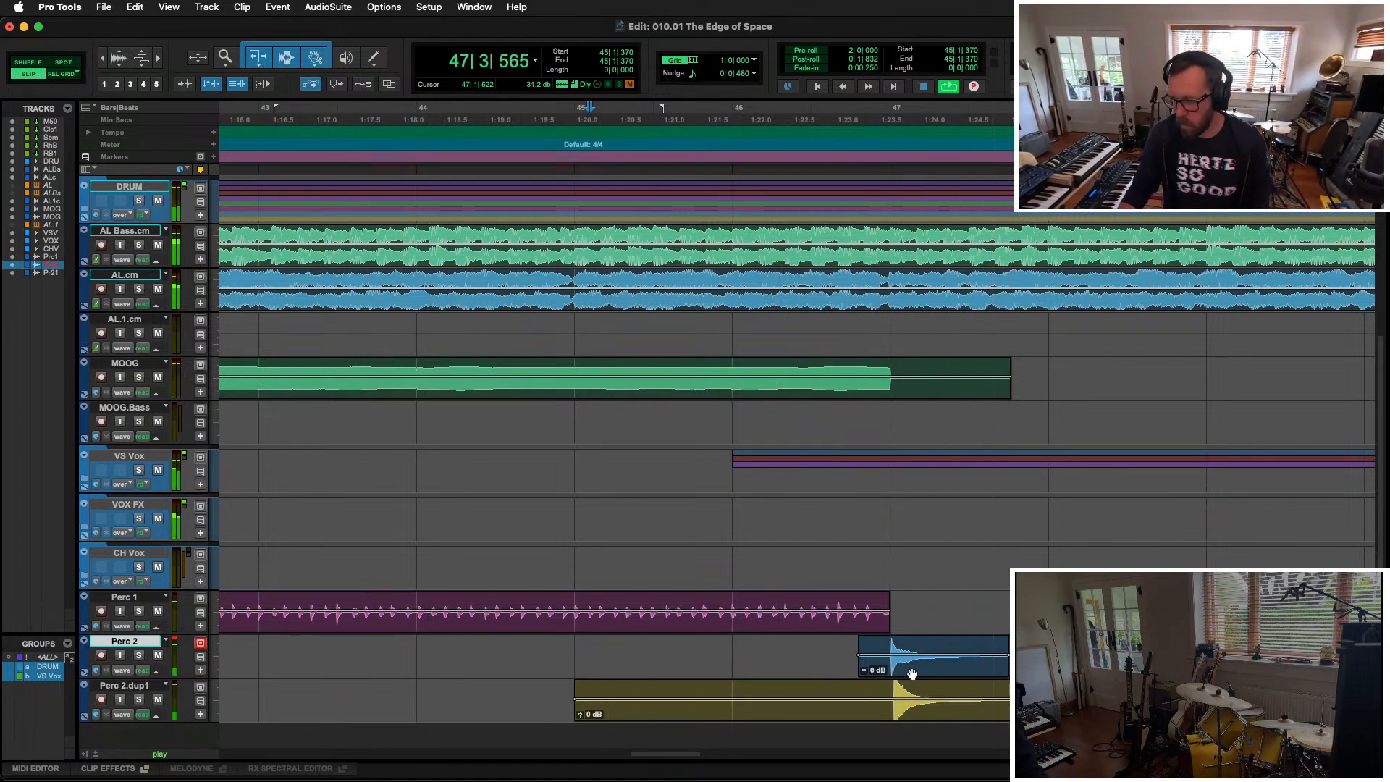
# Step: Widen the percussion double by panning Perc 2 to 55 left and Perc 2.dup1 to 43 right
pyautogui.press('r')
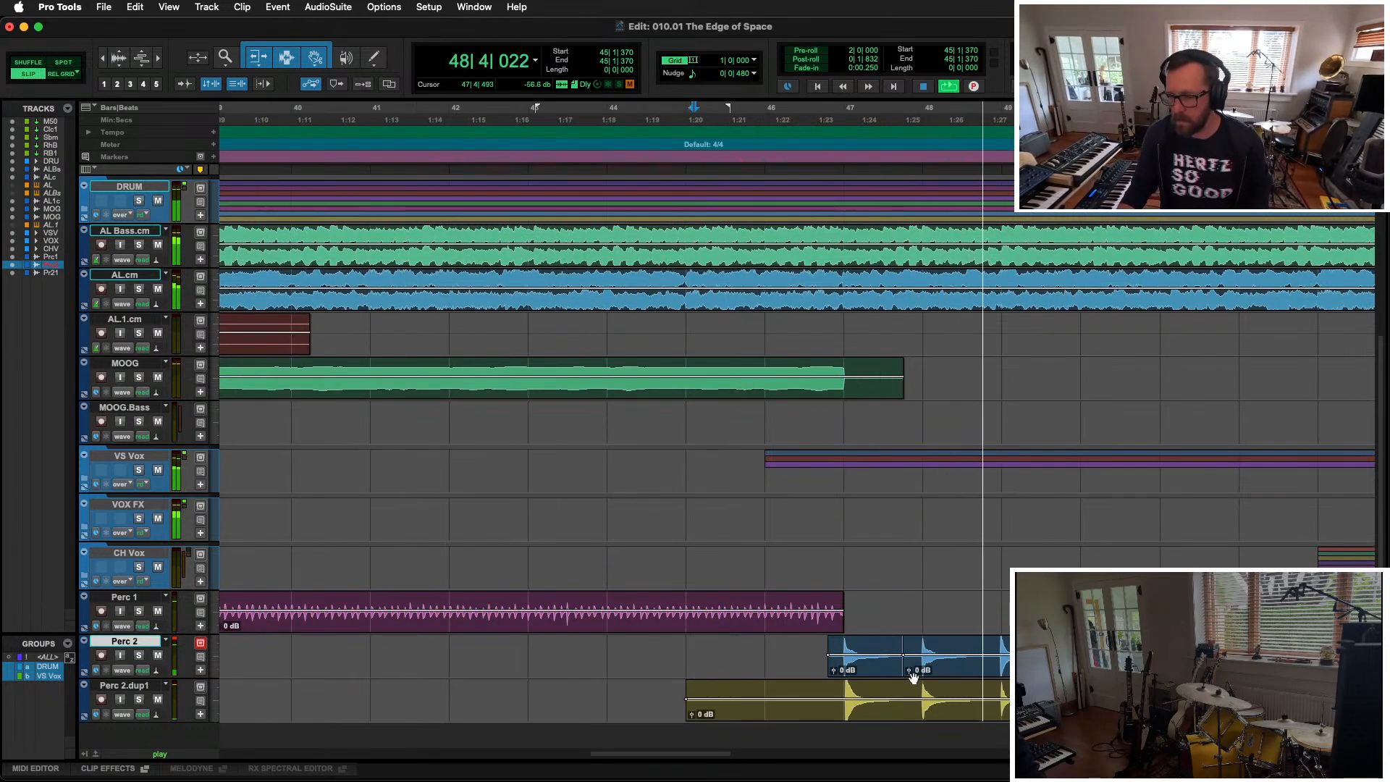
pyautogui.press('r')
pyautogui.press('super+equal')
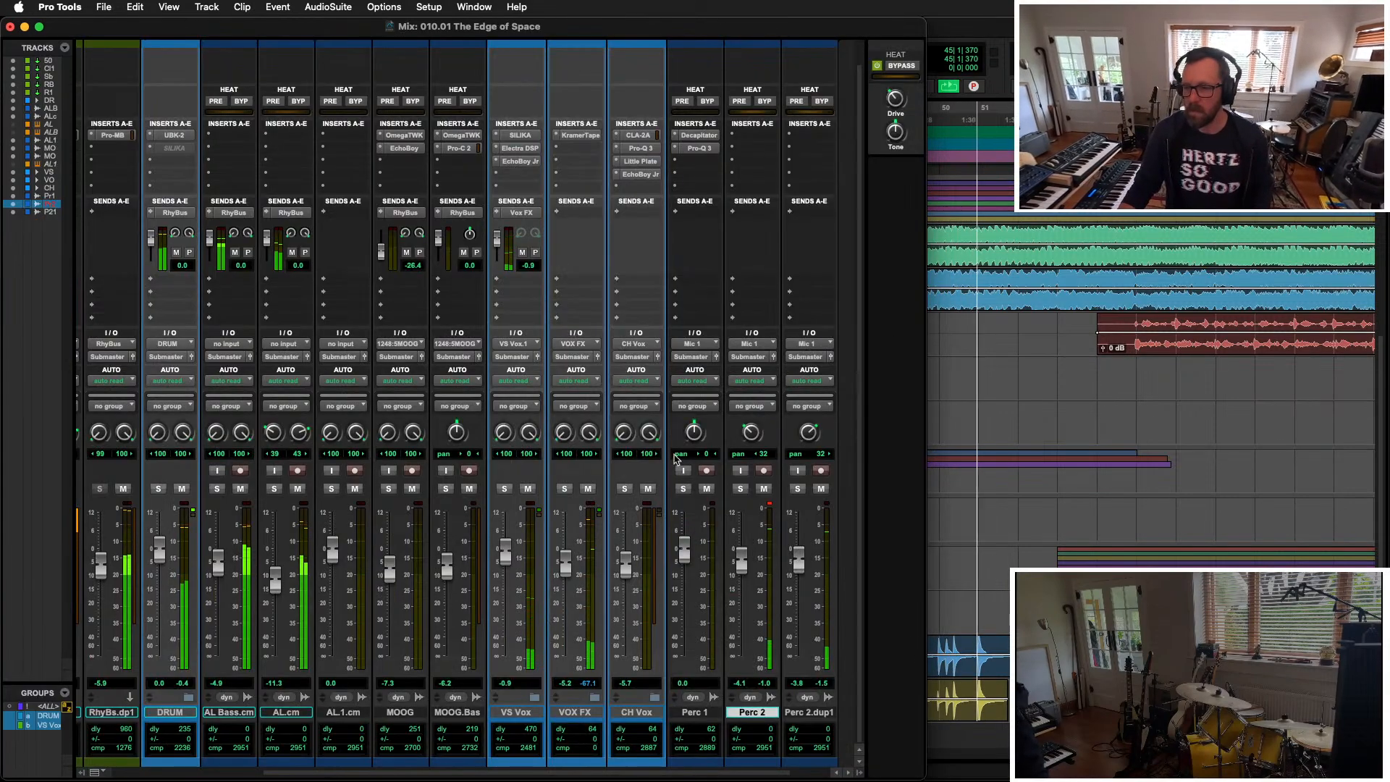
pyautogui.moveTo(753, 432); pyautogui.dragTo(810, 429)
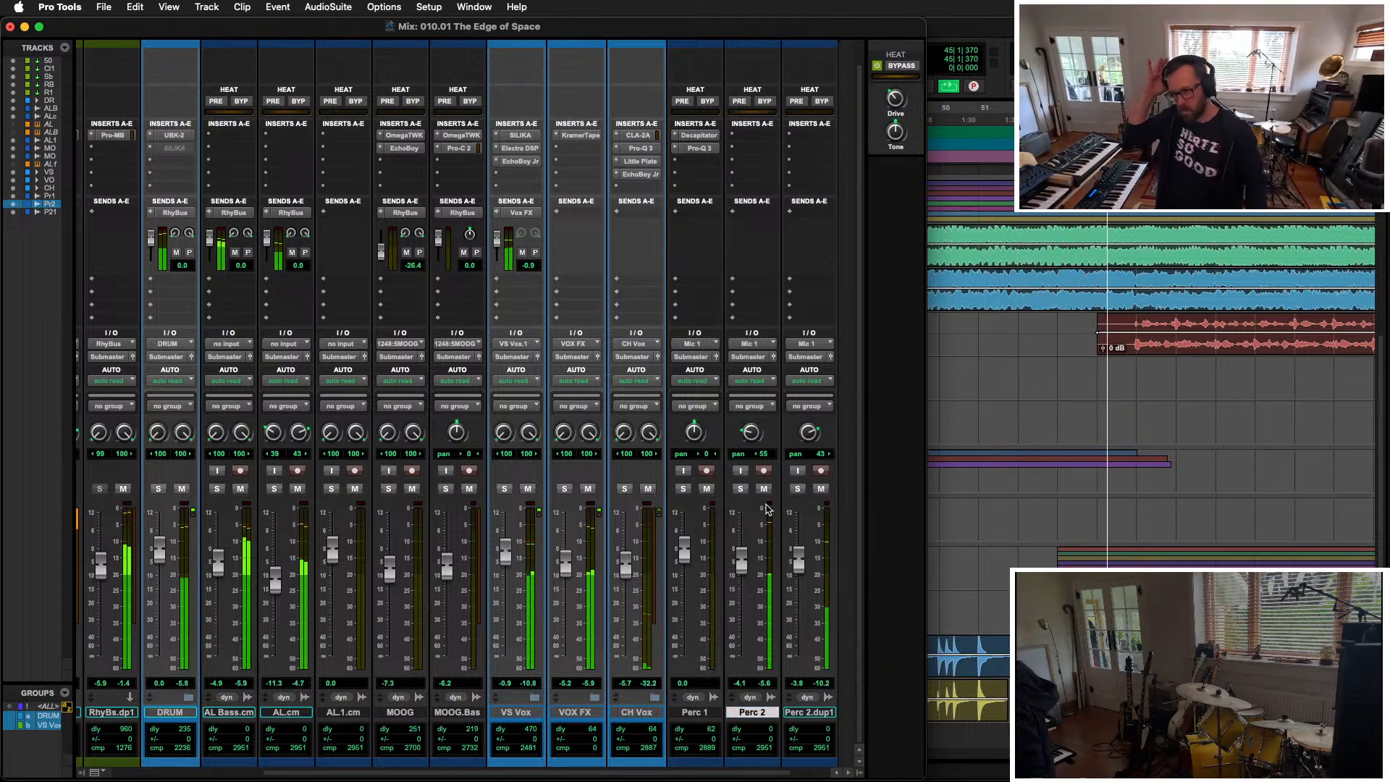
# Step: Trim the third Perc 2.dup1 section's start to 46|3|576, and end it and the matching Perc 2 clip at 54|4|858
pyautogui.press('super+equal')
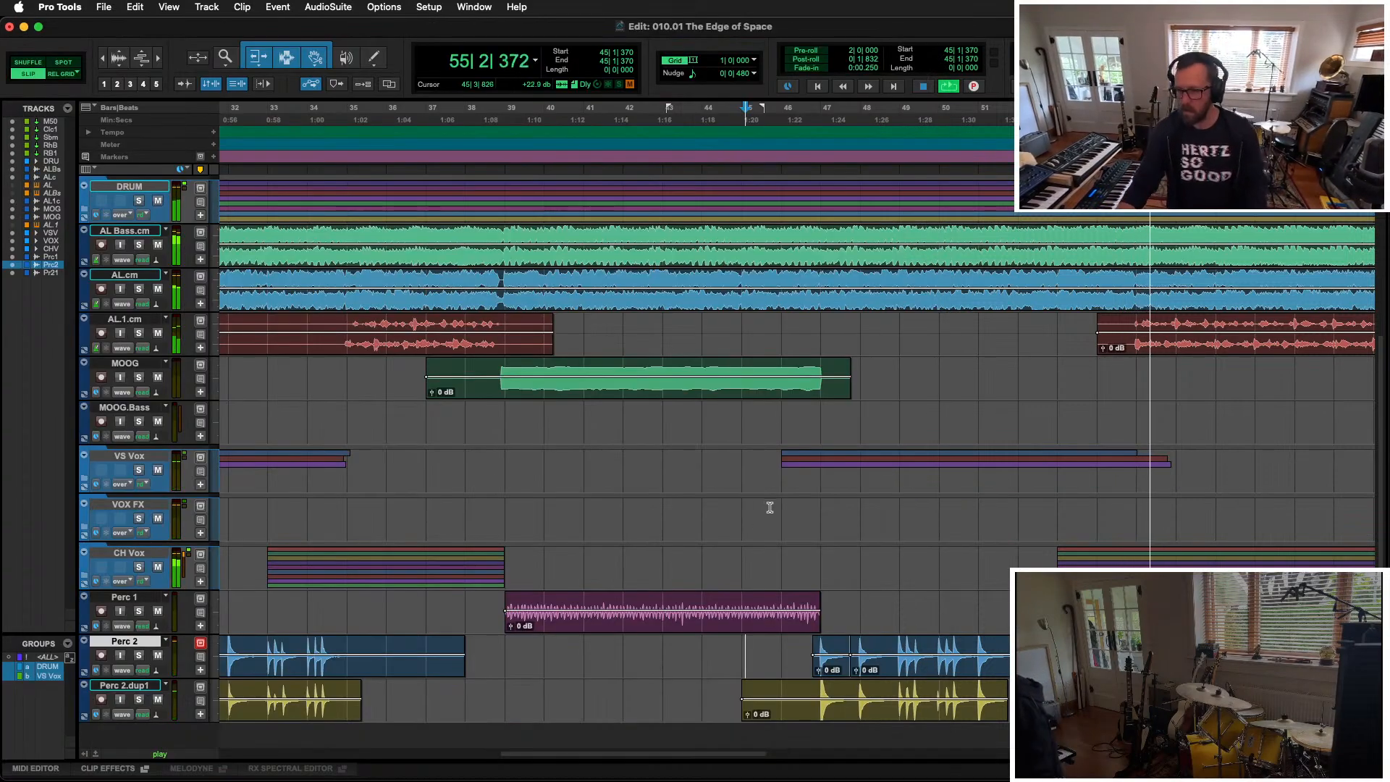
pyautogui.press('super+bracketleft')
pyautogui.click(801, 687)
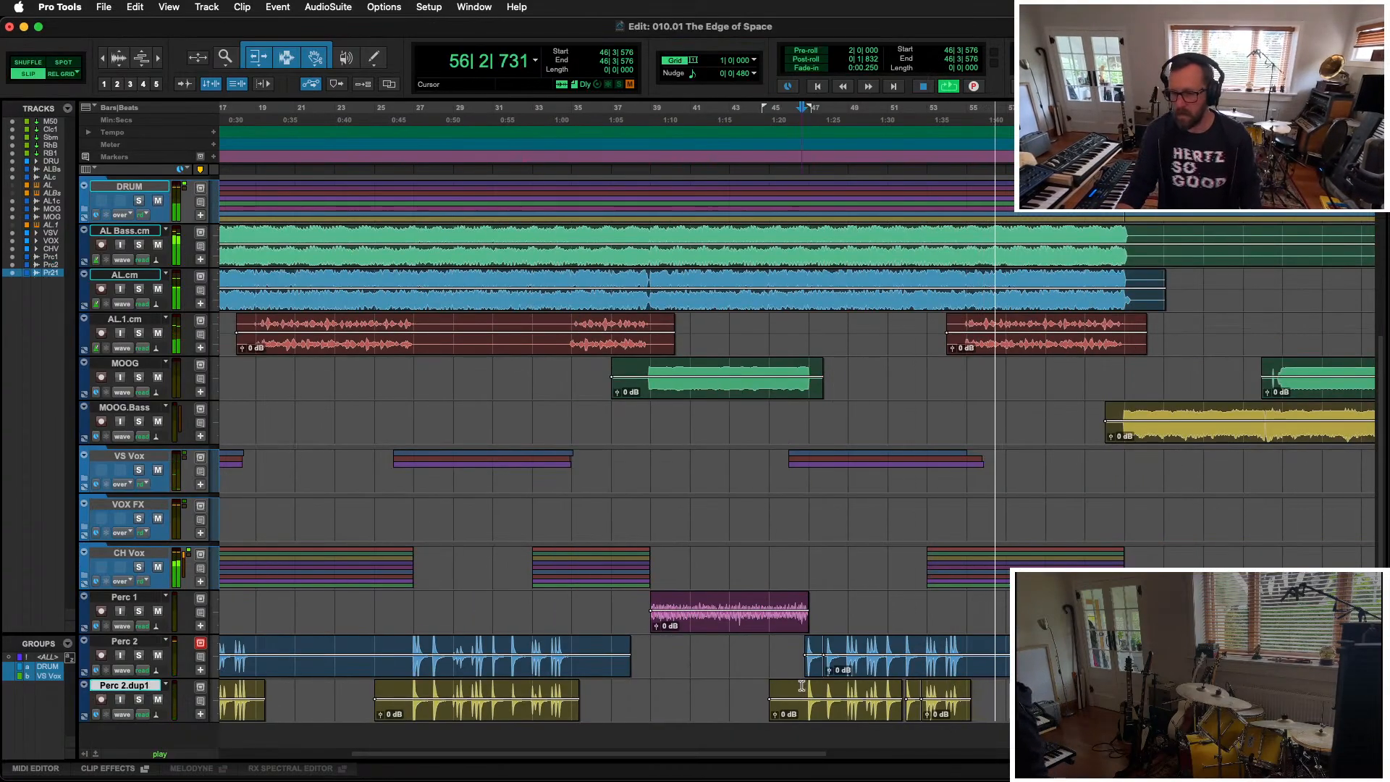
pyautogui.press('a')
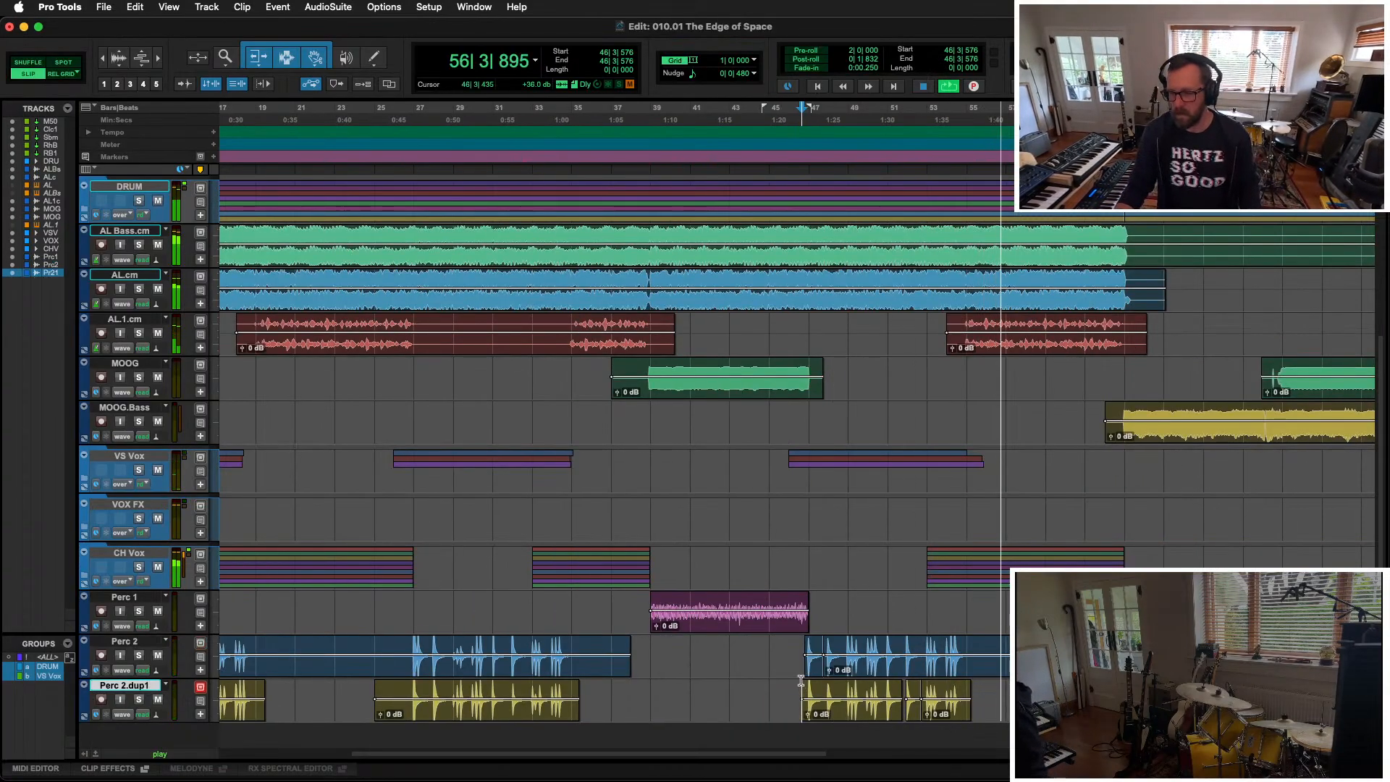
pyautogui.click(967, 640)
pyautogui.press('s')
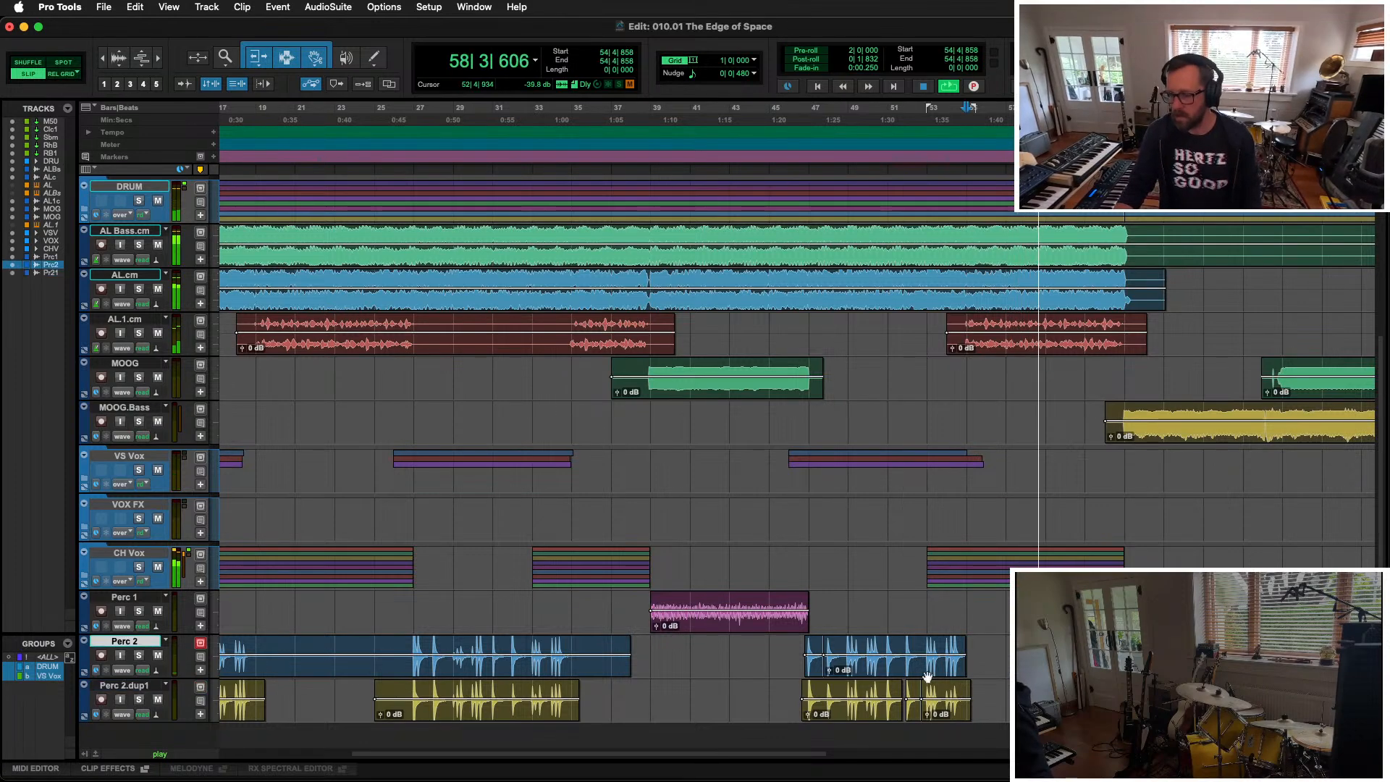
pyautogui.press(';')
pyautogui.press('s')
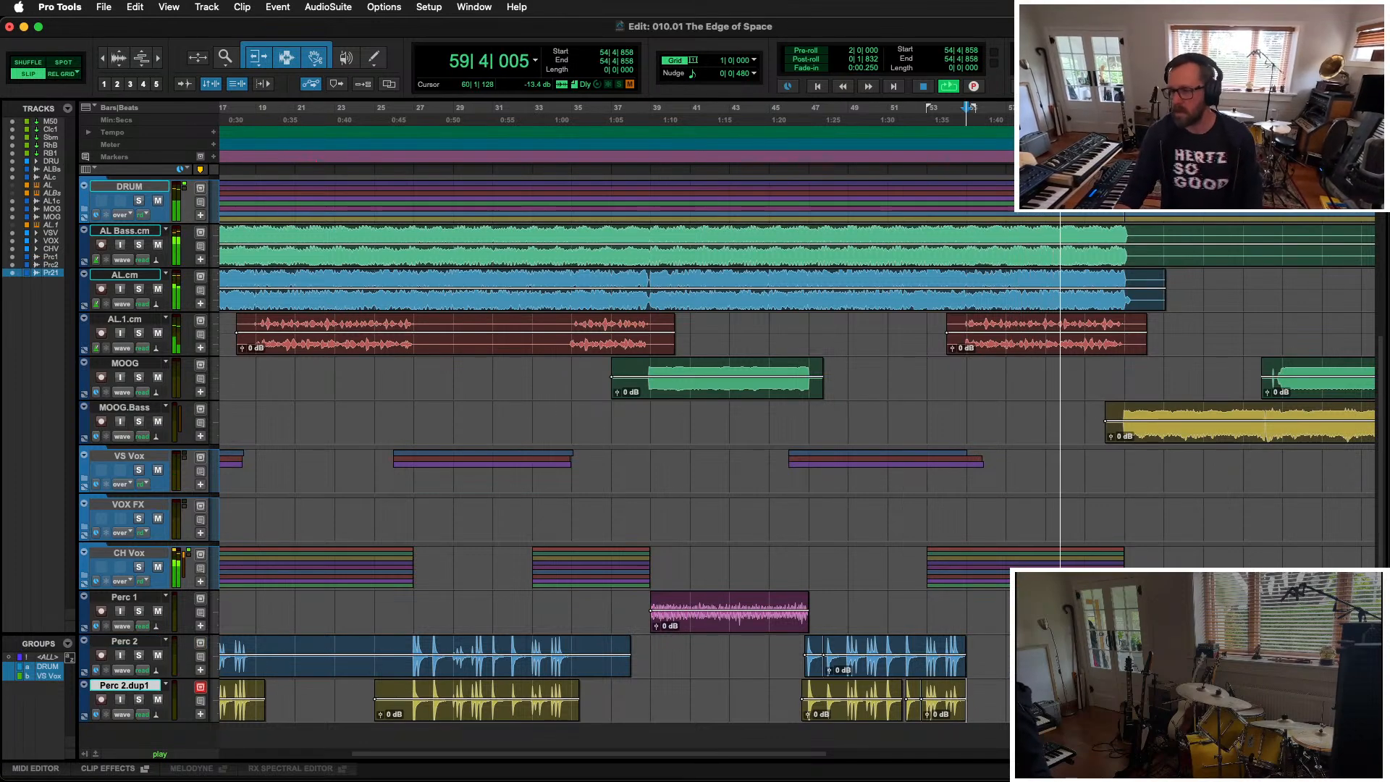
# Step: Raise the clip gain of the AL.1.cm clip starting at 54|1|000 to +2.5 dB while listening to it in the mix
pyautogui.press('t')
pyautogui.press('t')
pyautogui.press('r')
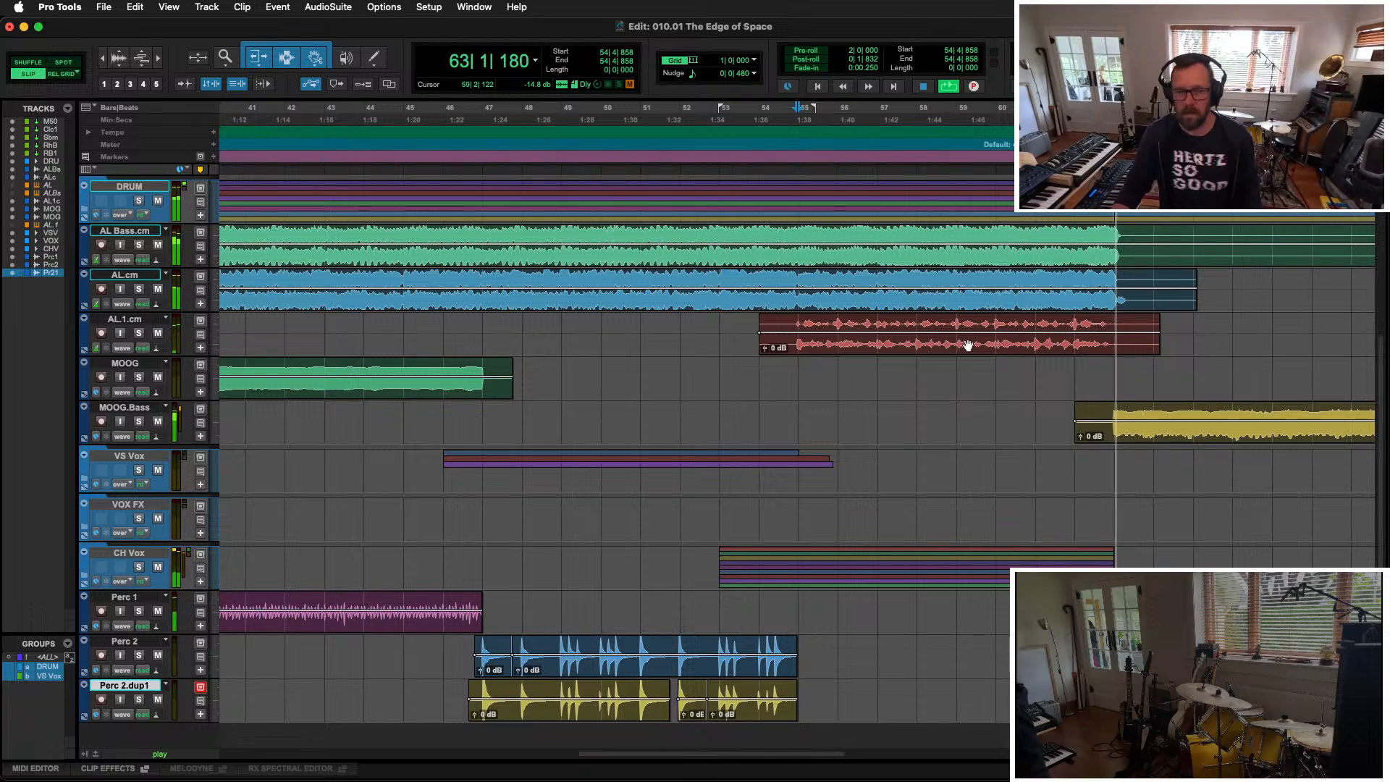
pyautogui.press('space')
pyautogui.click(823, 346)
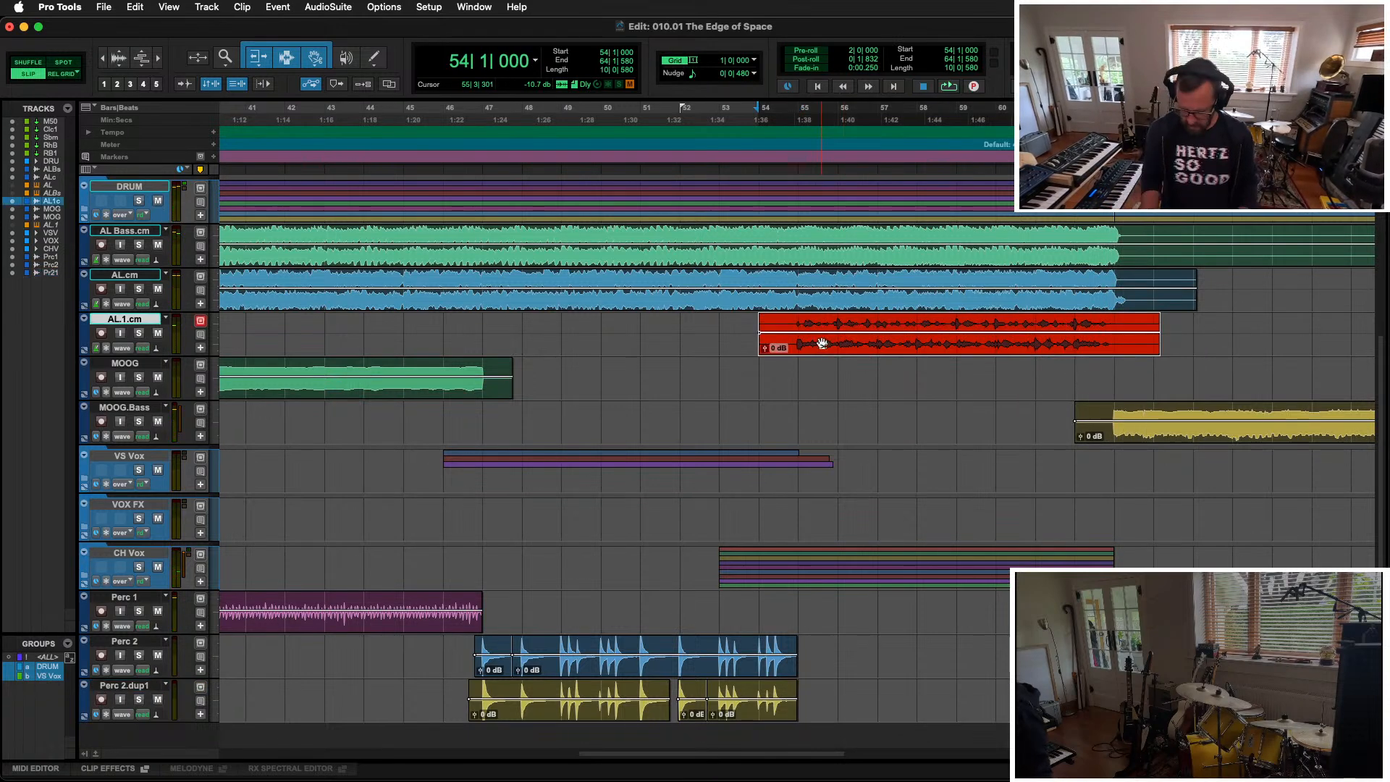
pyautogui.press('space')
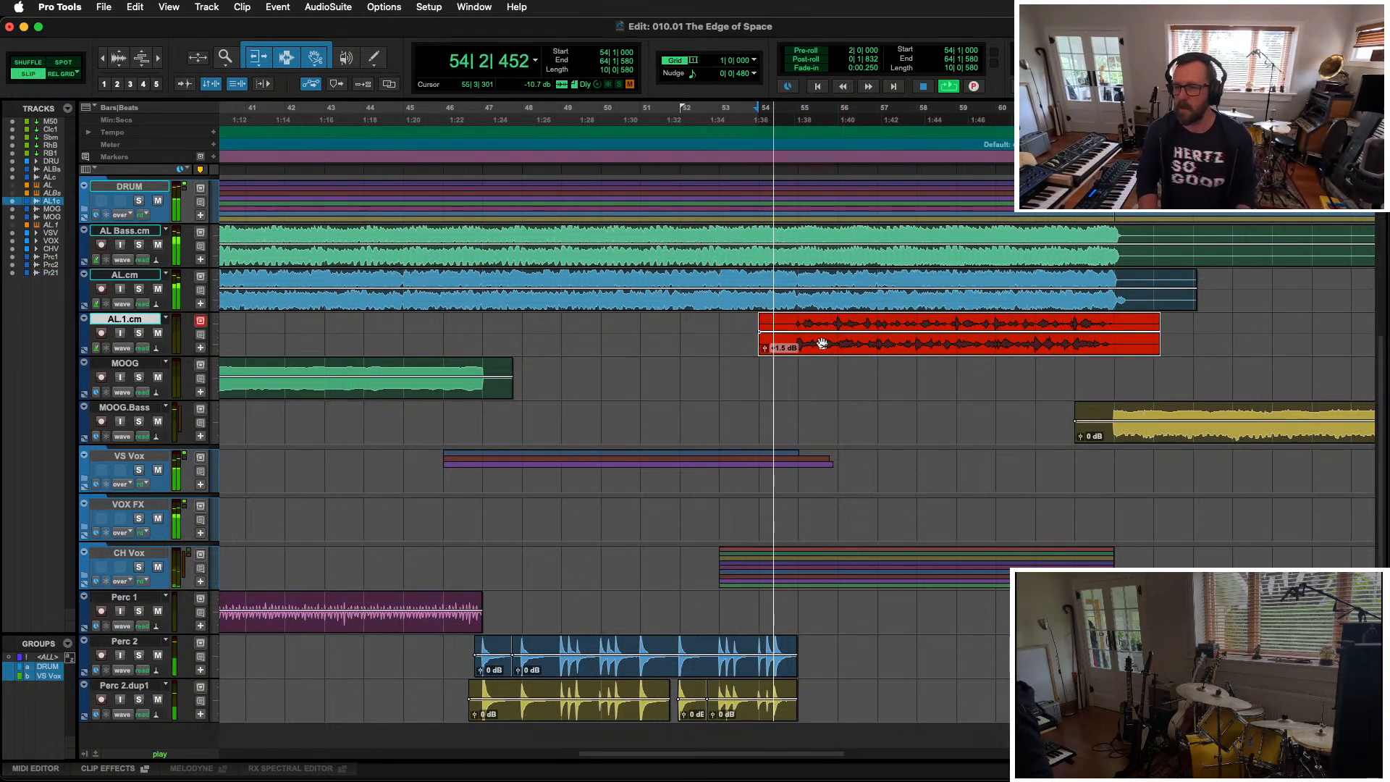
pyautogui.hotkey('ctrl', 'shift', 'Up')
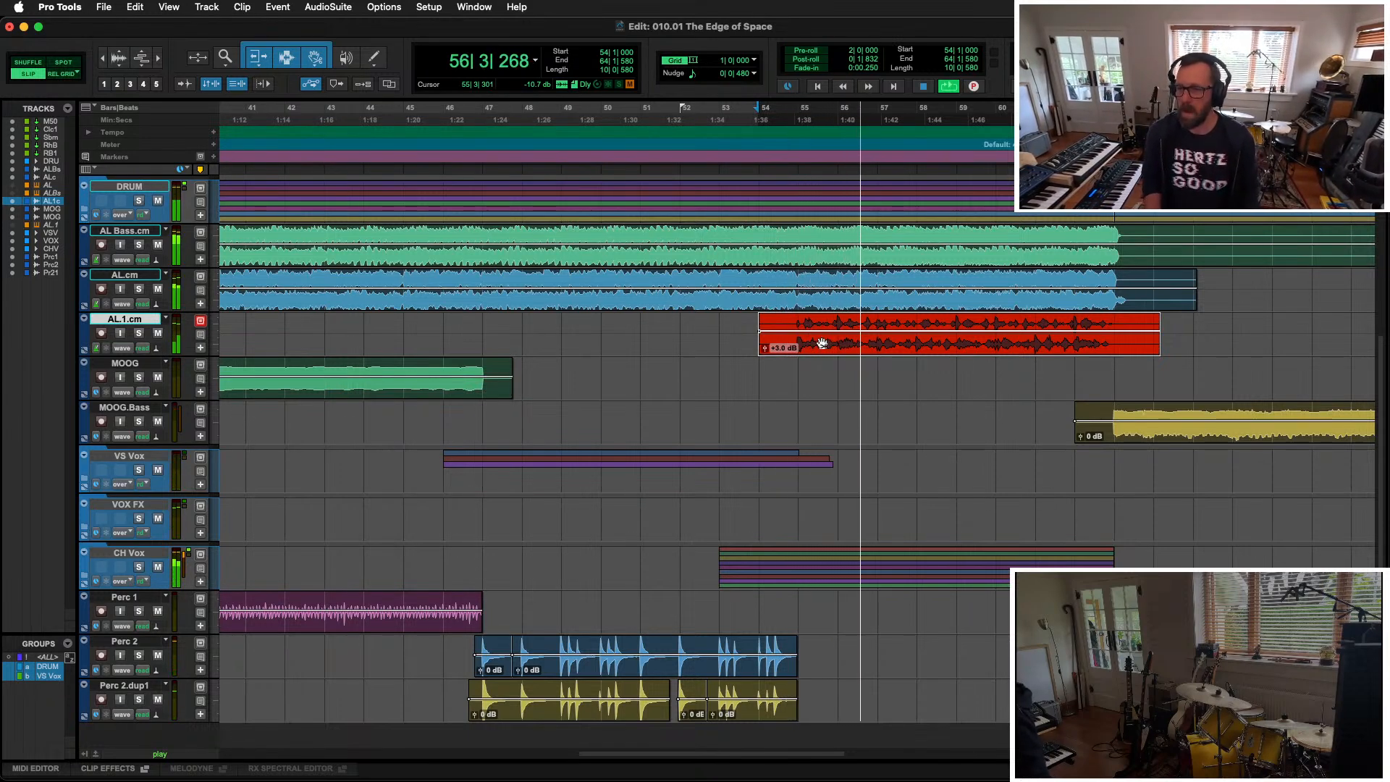
pyautogui.hotkey('ctrl', 'shift', 'Down')
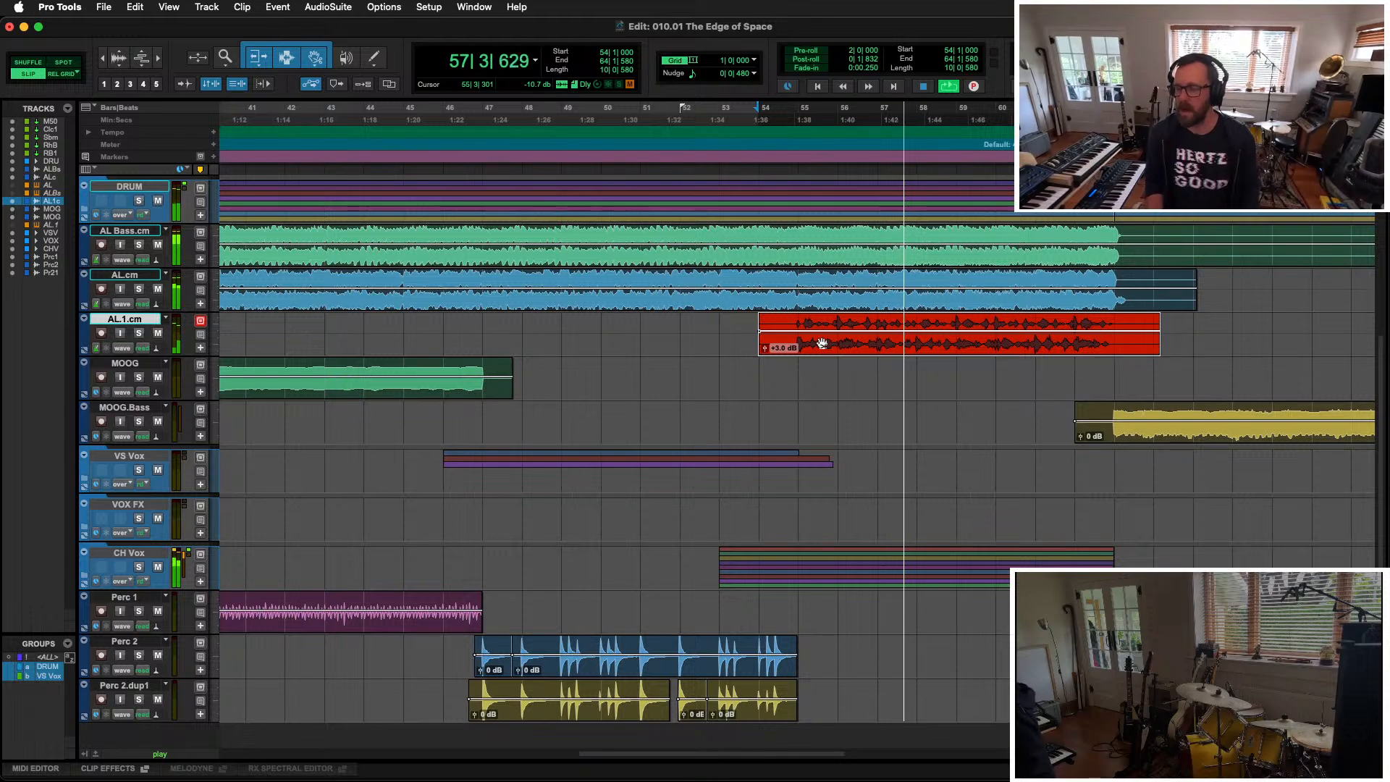
pyautogui.press('super+equal')
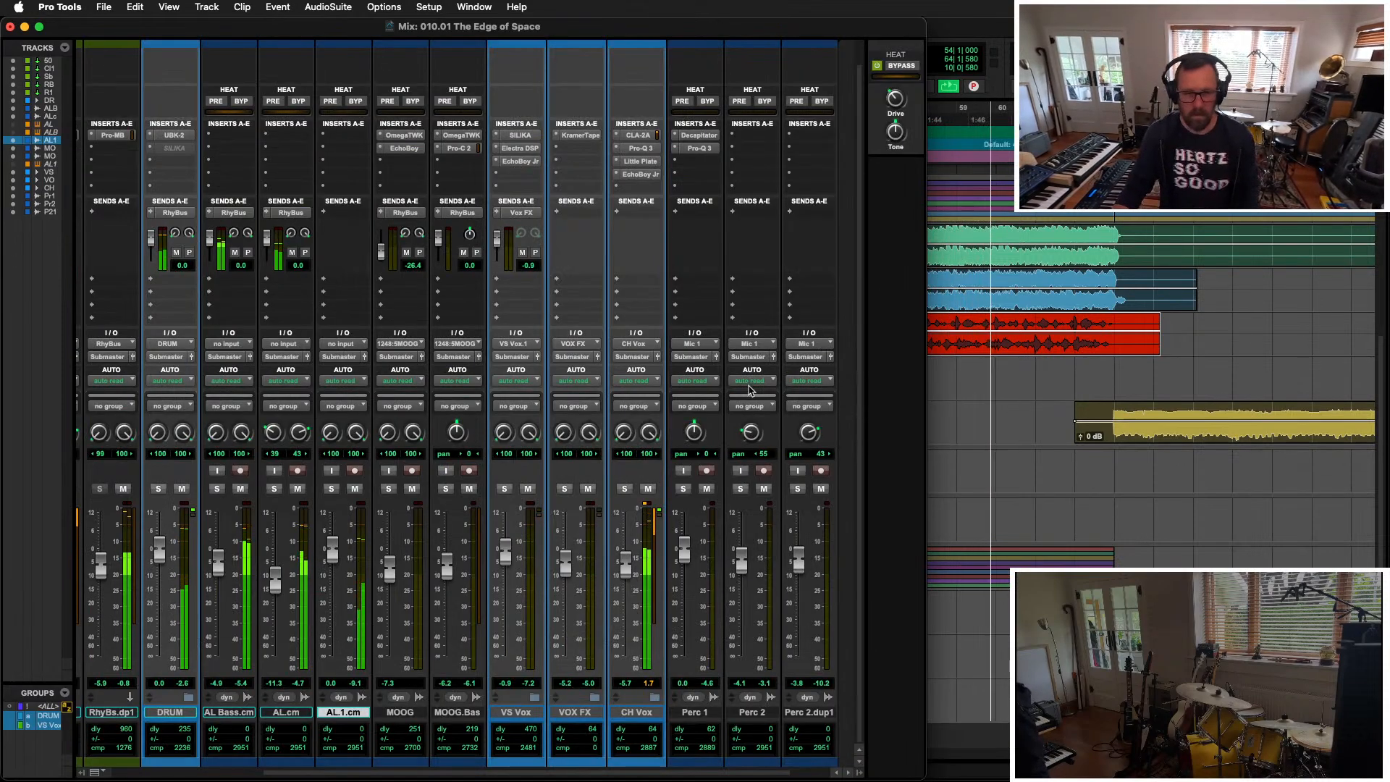
pyautogui.hscroll(-5, 782, 362)
pyautogui.press('super+equal')
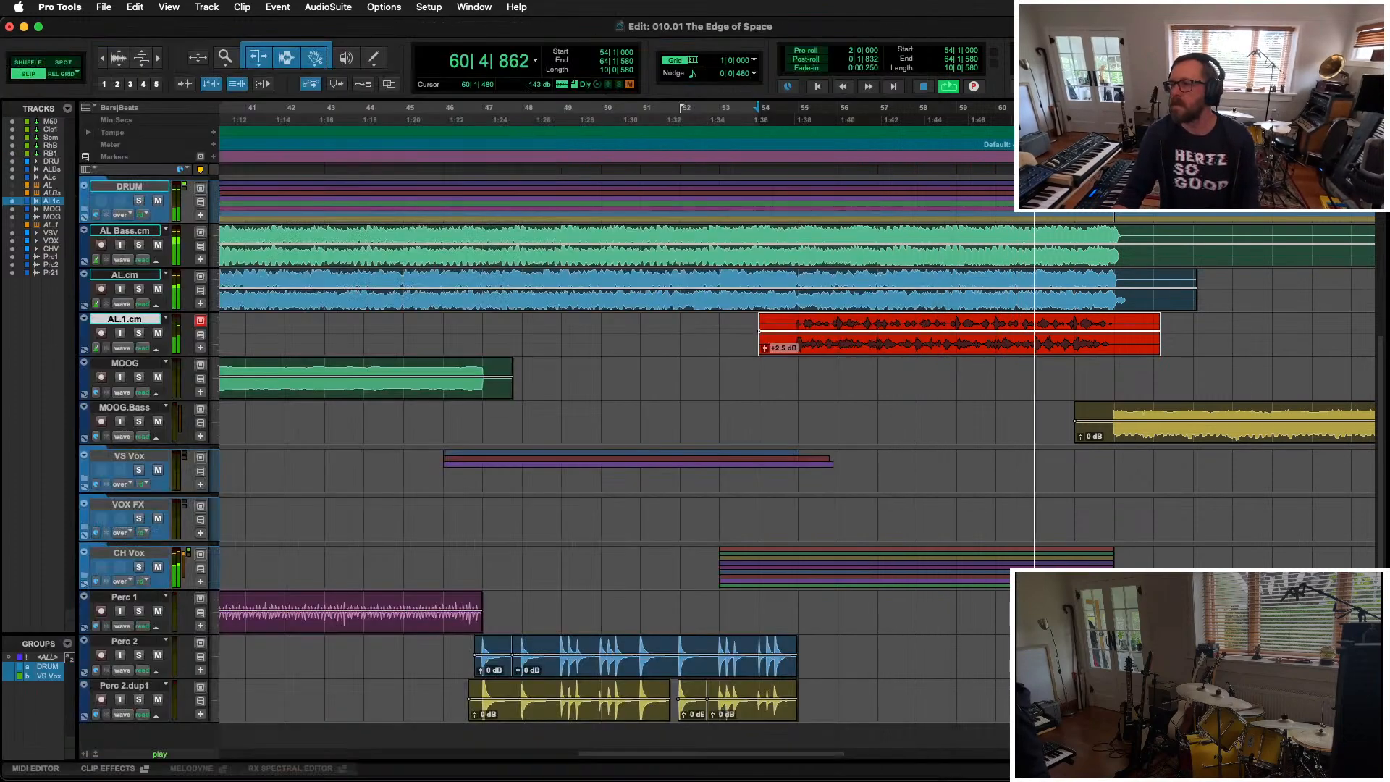
# Step: Raise the clip gain of the AL.1.cm clip starting at 18|1|000 to +1.0 dB
pyautogui.press('r')
pyautogui.press('r')
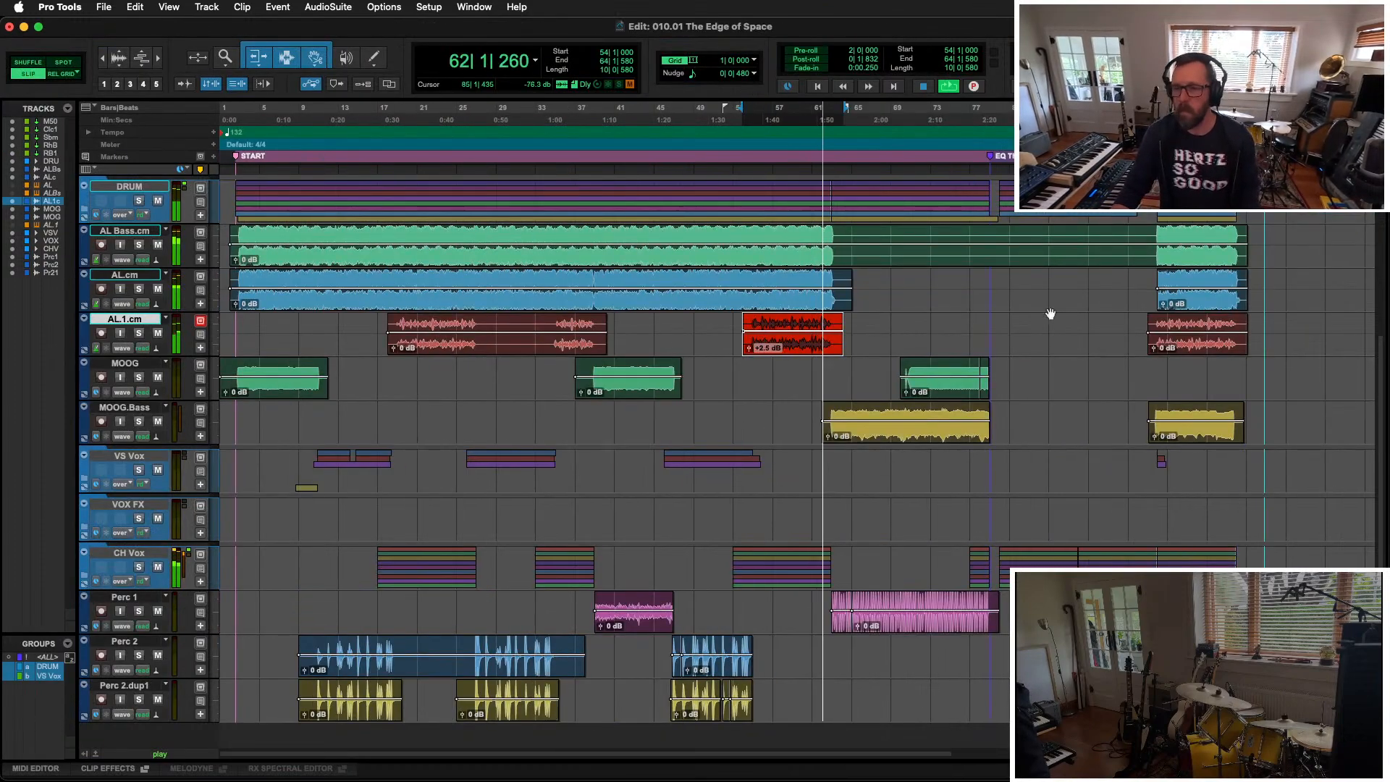
pyautogui.click(473, 346)
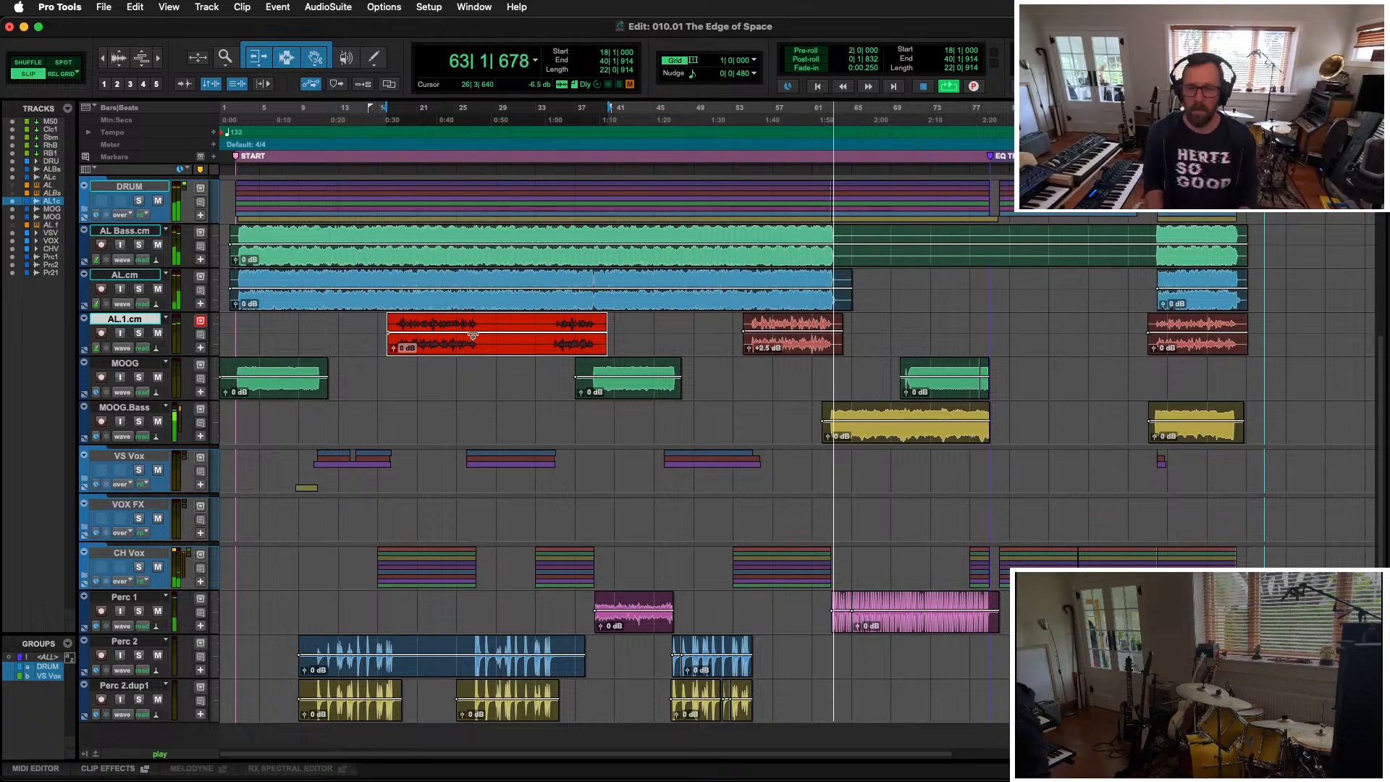
pyautogui.hotkey('ctrl', 'shift', 'Up')
pyautogui.hotkey('ctrl', 'shift', 'Up')
pyautogui.press('KP_1')
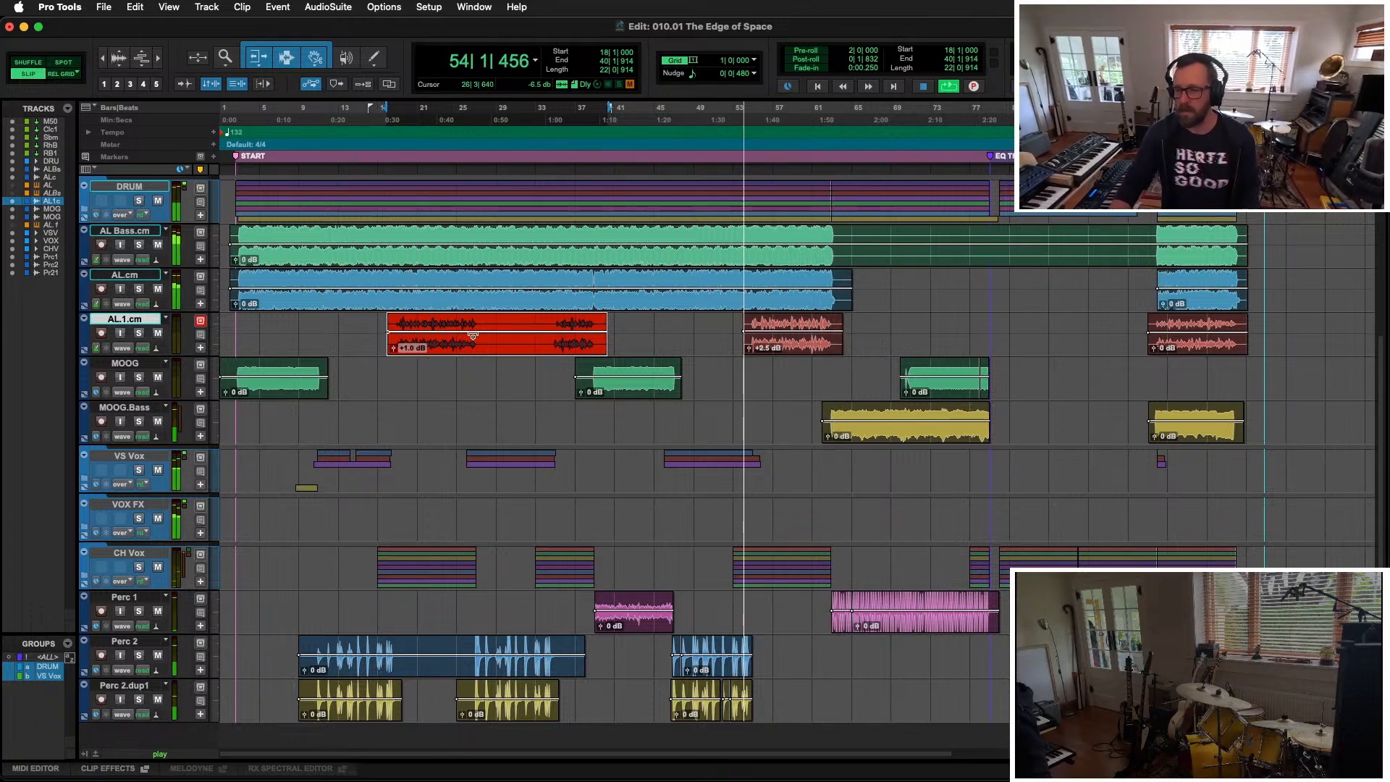
pyautogui.press('space')
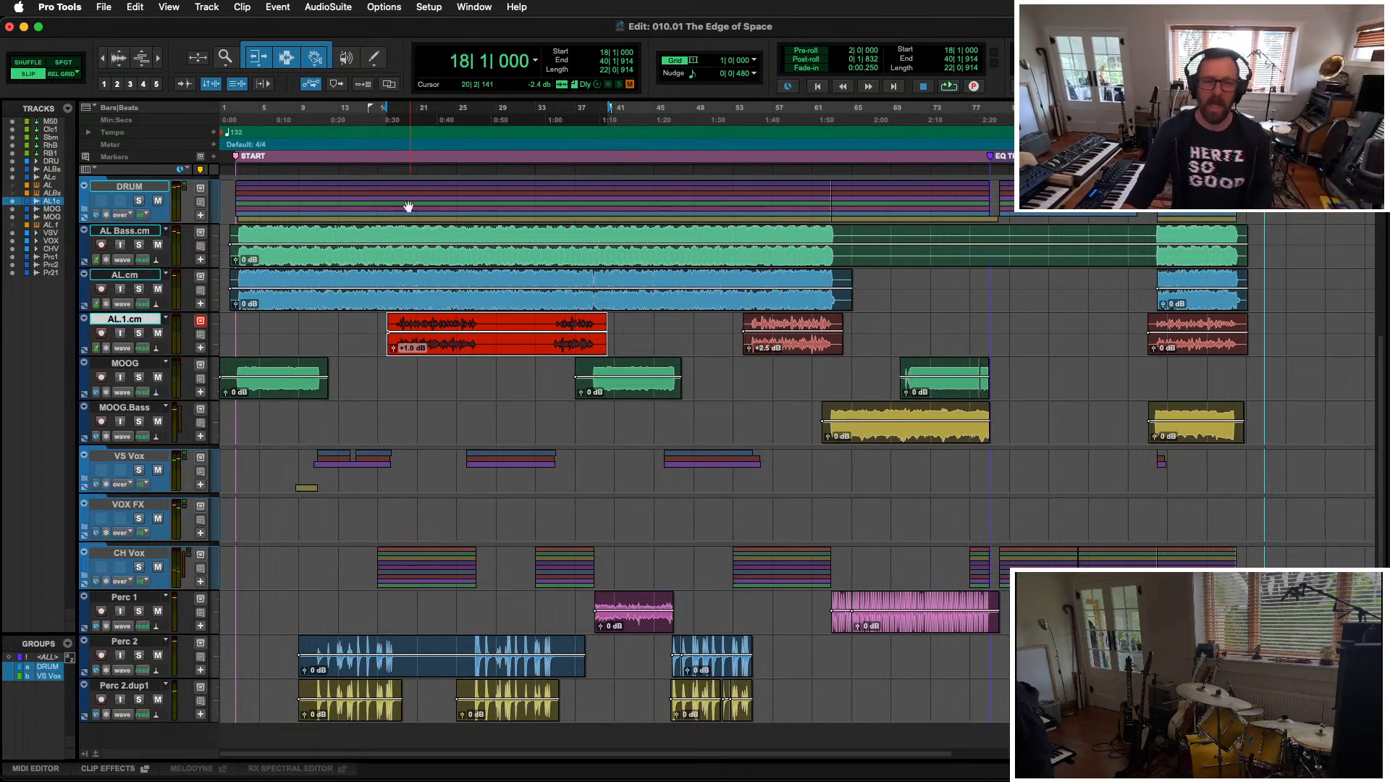
# Step: Select the range between the START and END markers on the Submaster track
pyautogui.doubleClick(352, 155)
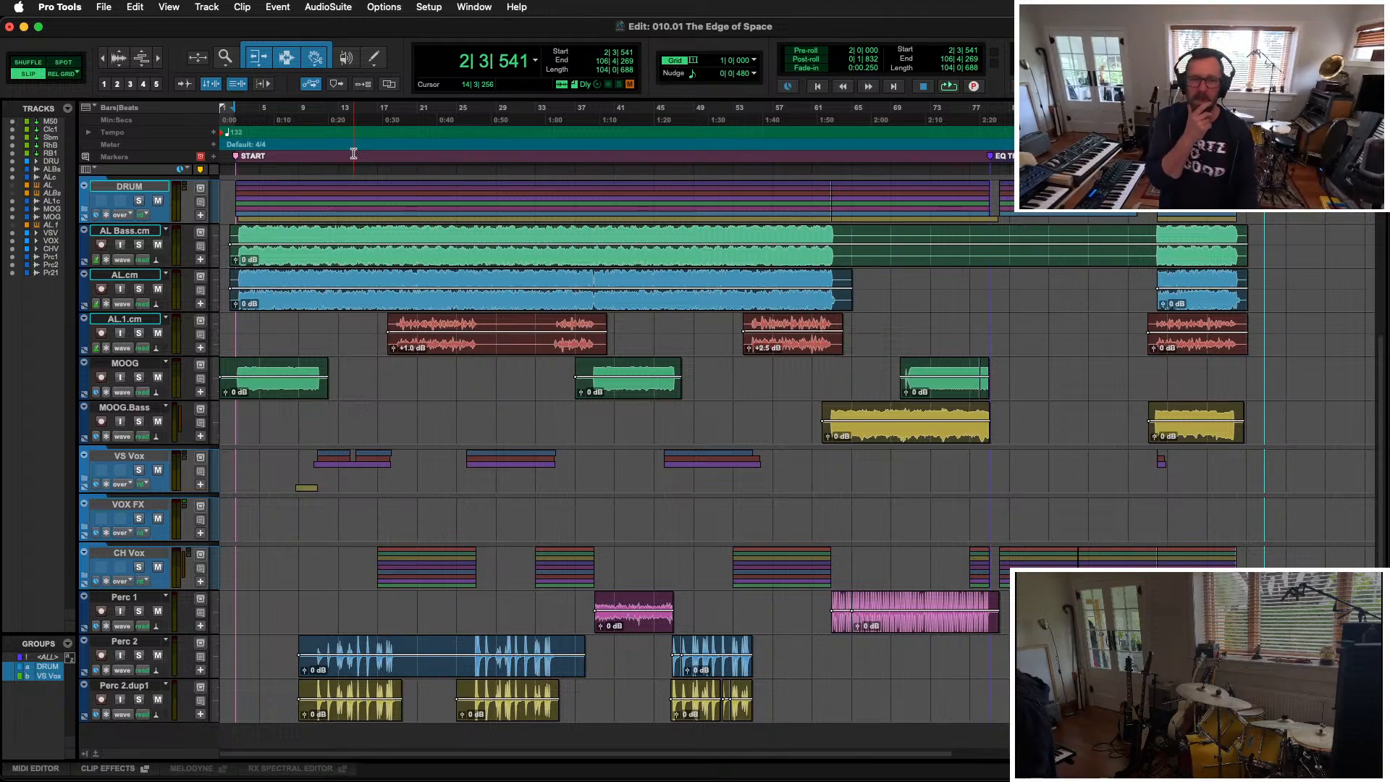
pyautogui.scroll(5, 365, 261)
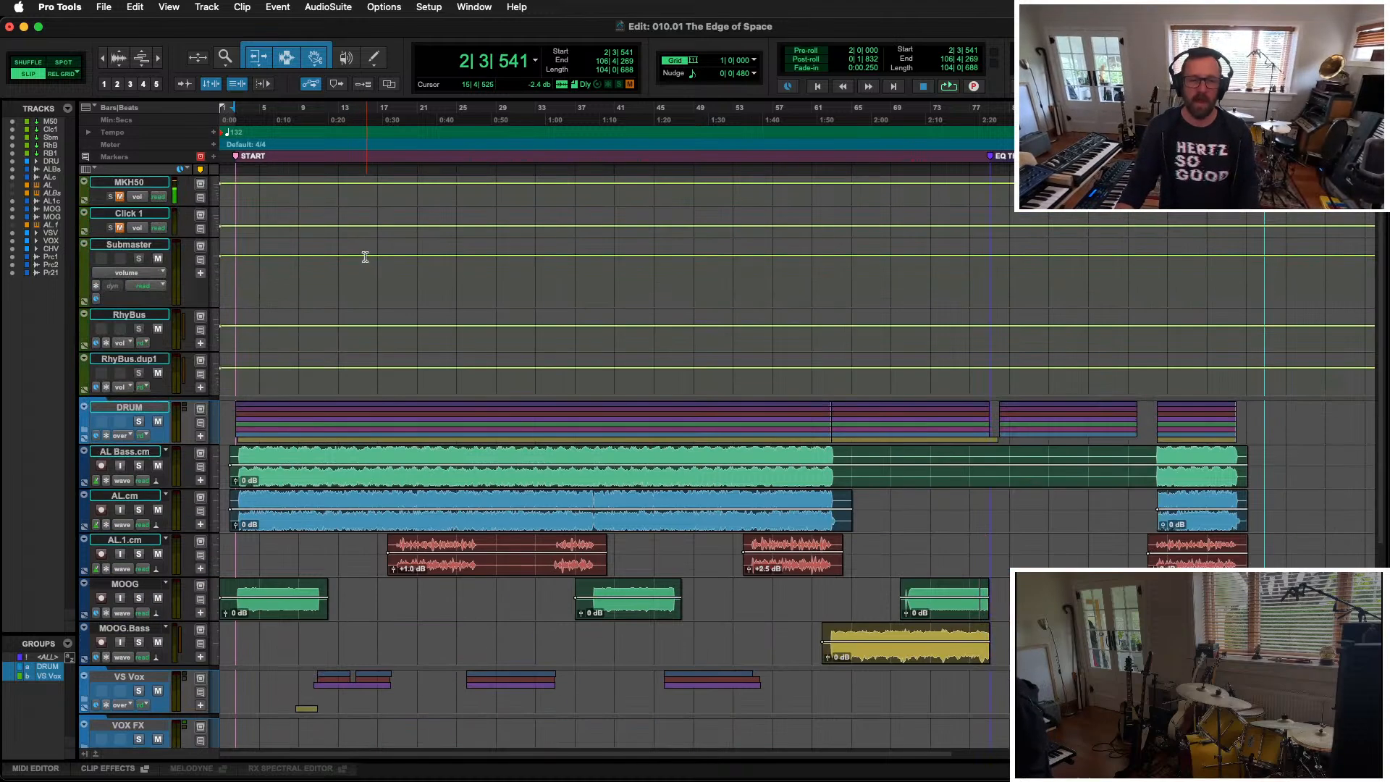
pyautogui.click(124, 244)
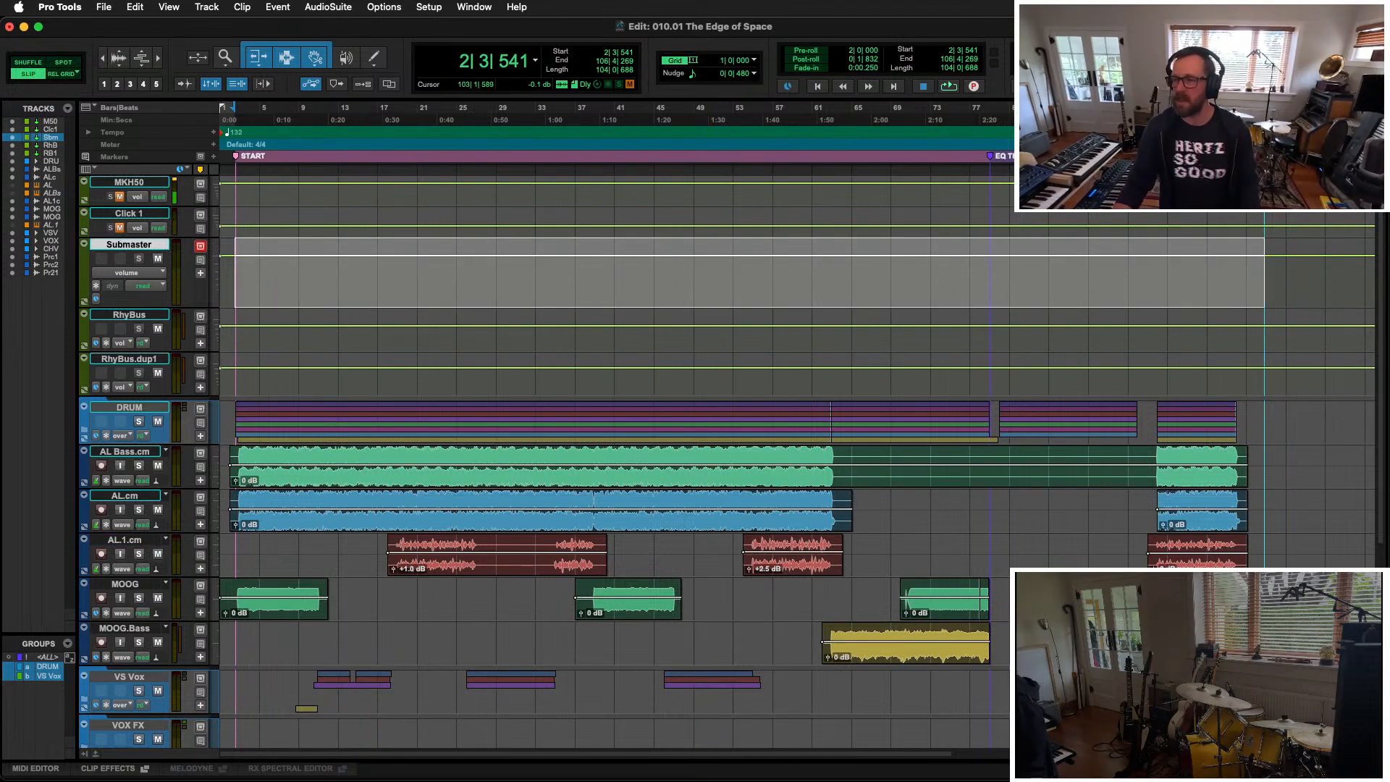
pyautogui.hscroll(10, 914, 217)
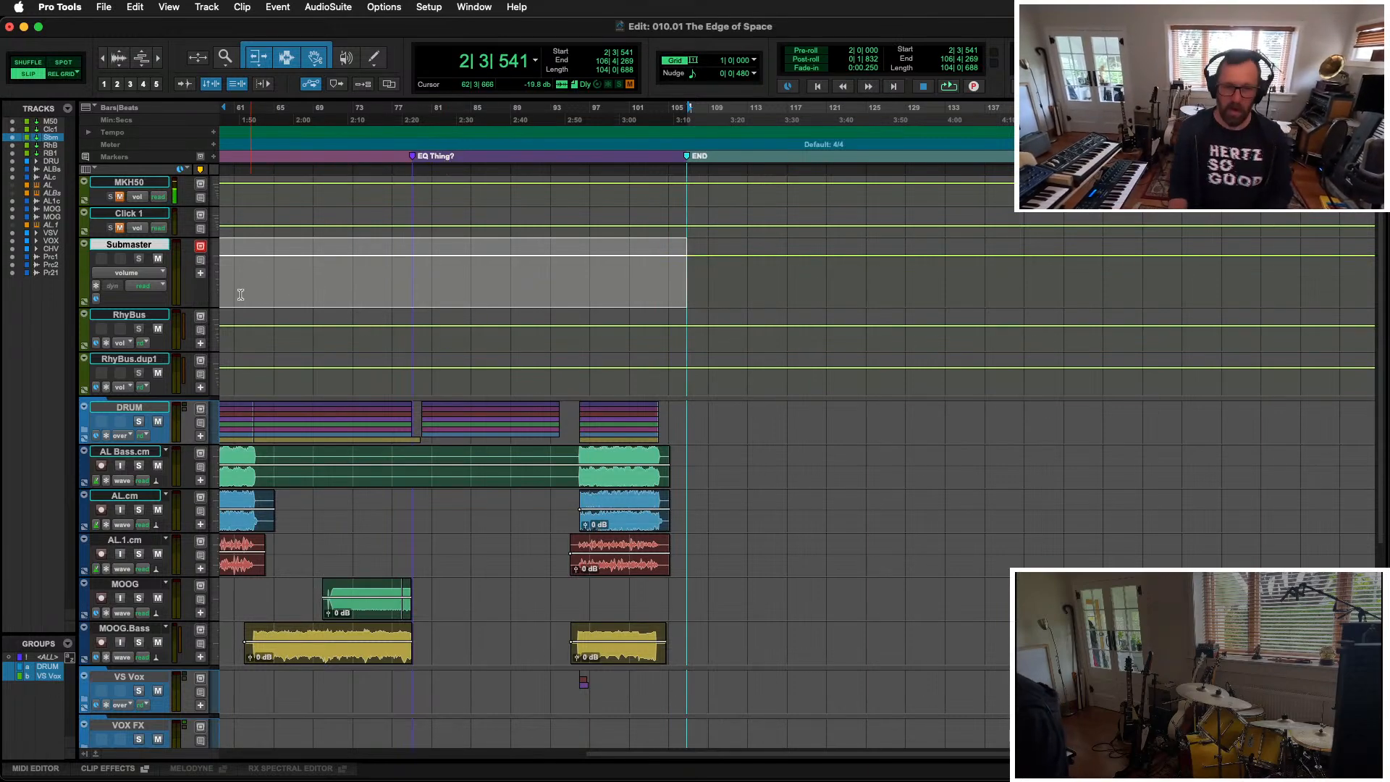
# Step: Insert FabFilter Pro-Q 3 on the Submaster track and enable its parameters for automation
pyautogui.press('super+equal')
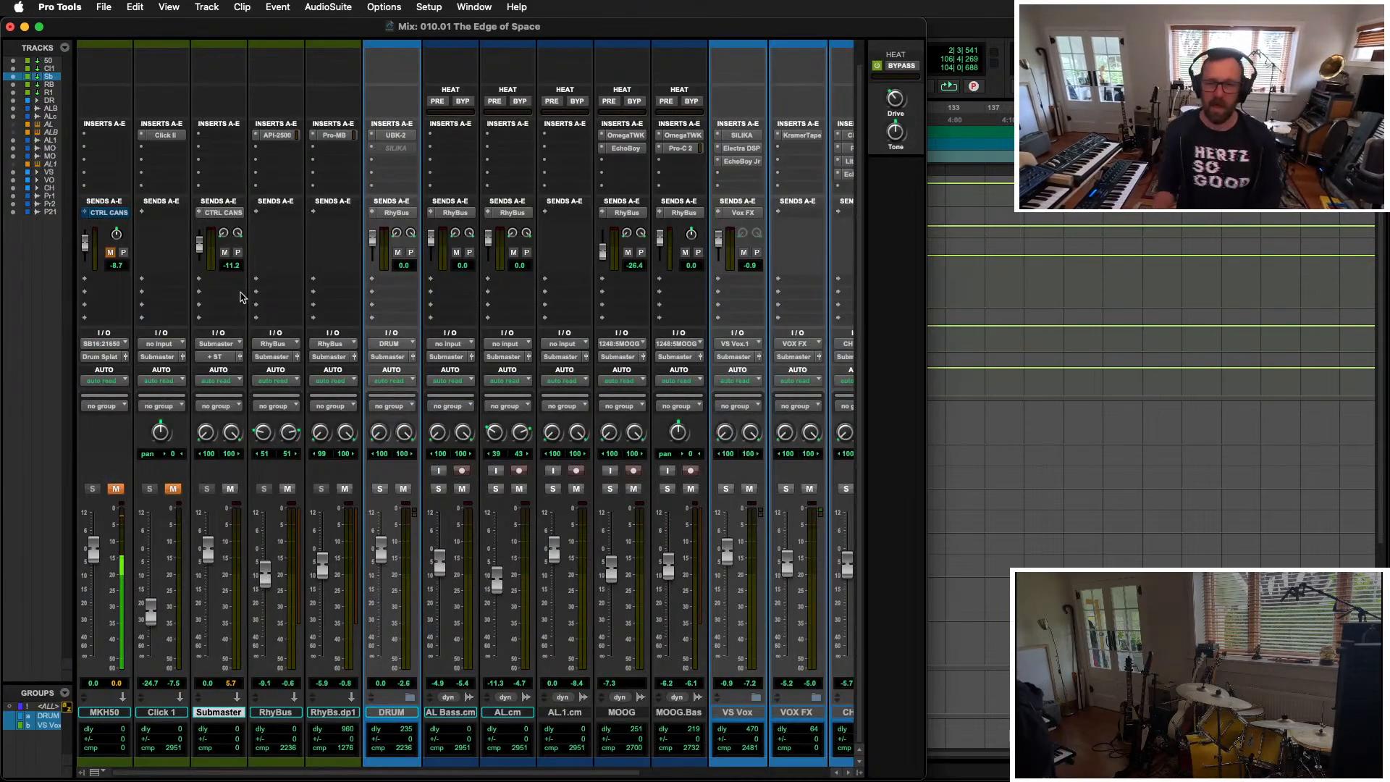
pyautogui.click(229, 141)
pyautogui.click(281, 97)
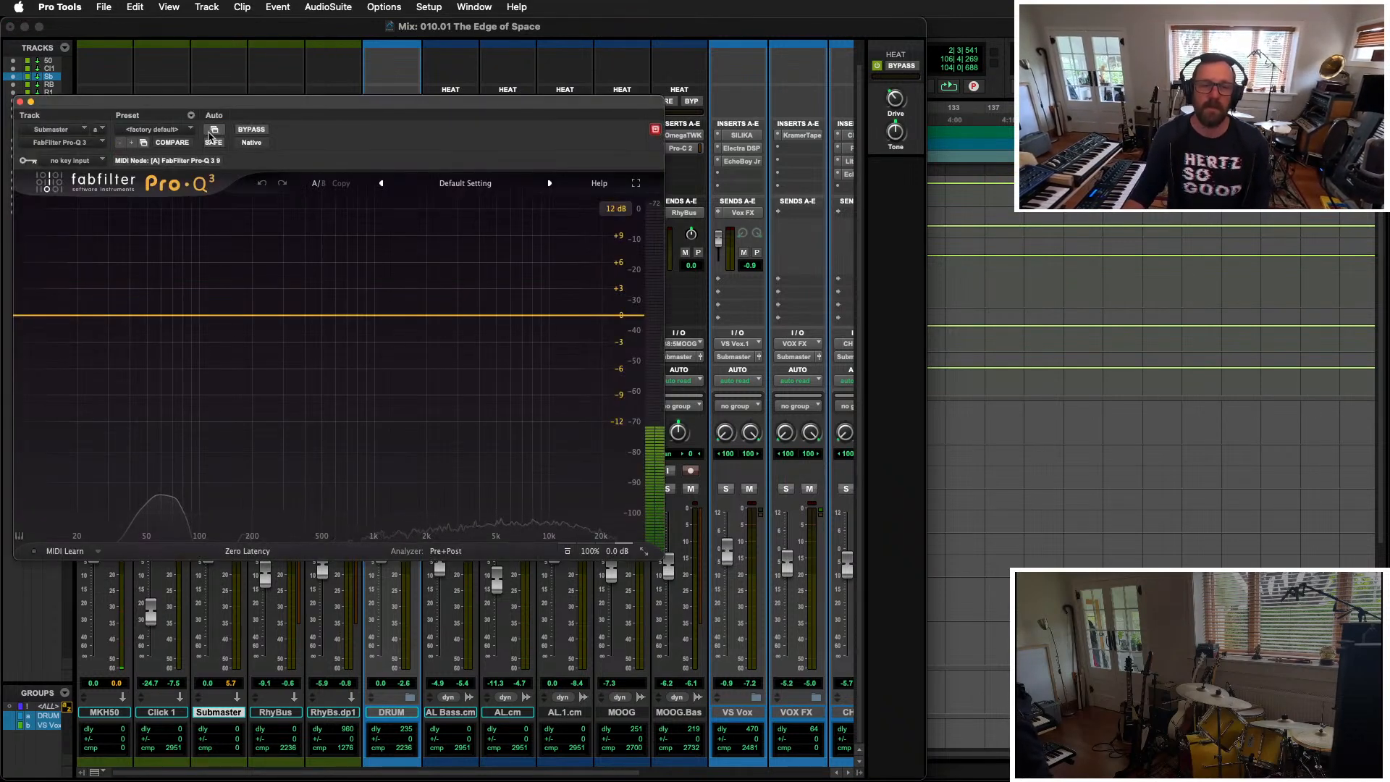
pyautogui.moveTo(233, 101); pyautogui.dragTo(223, 73)
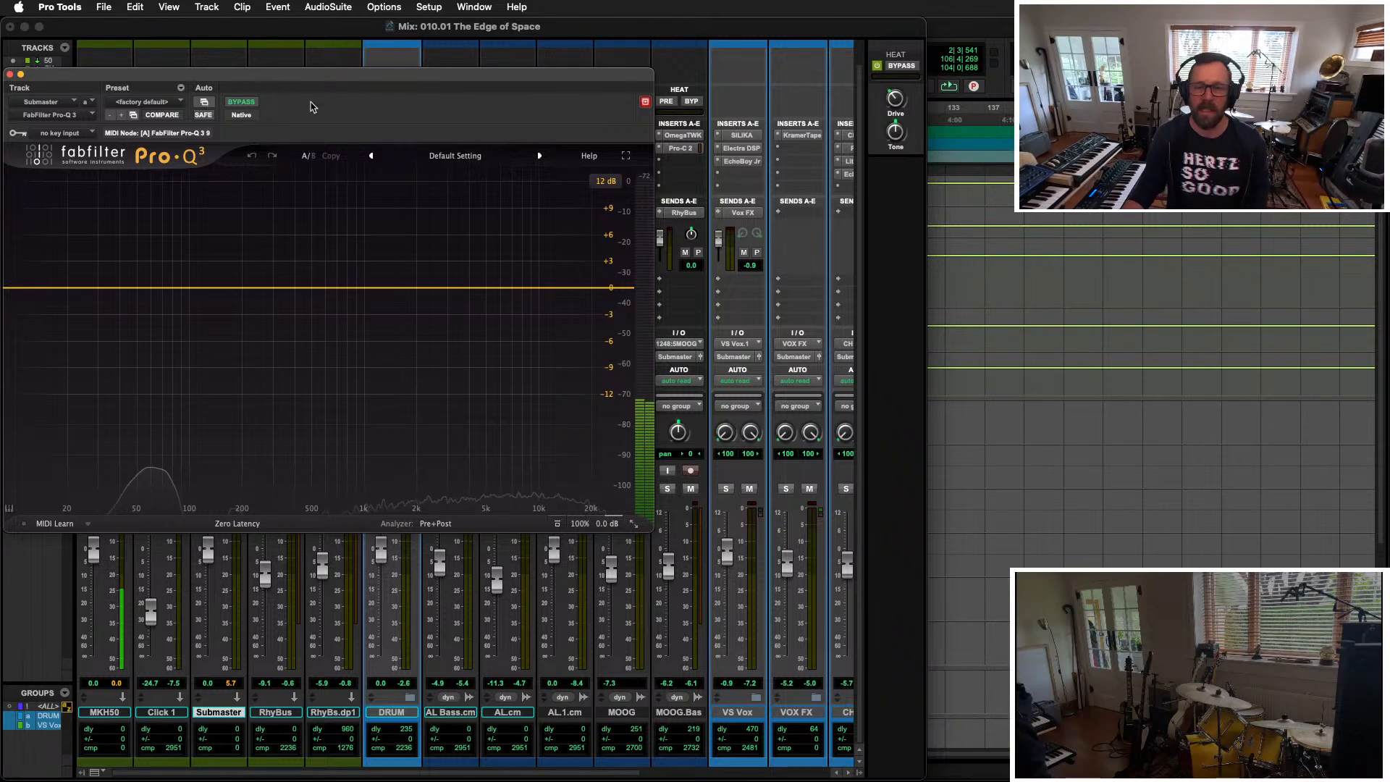
pyautogui.click(10, 74)
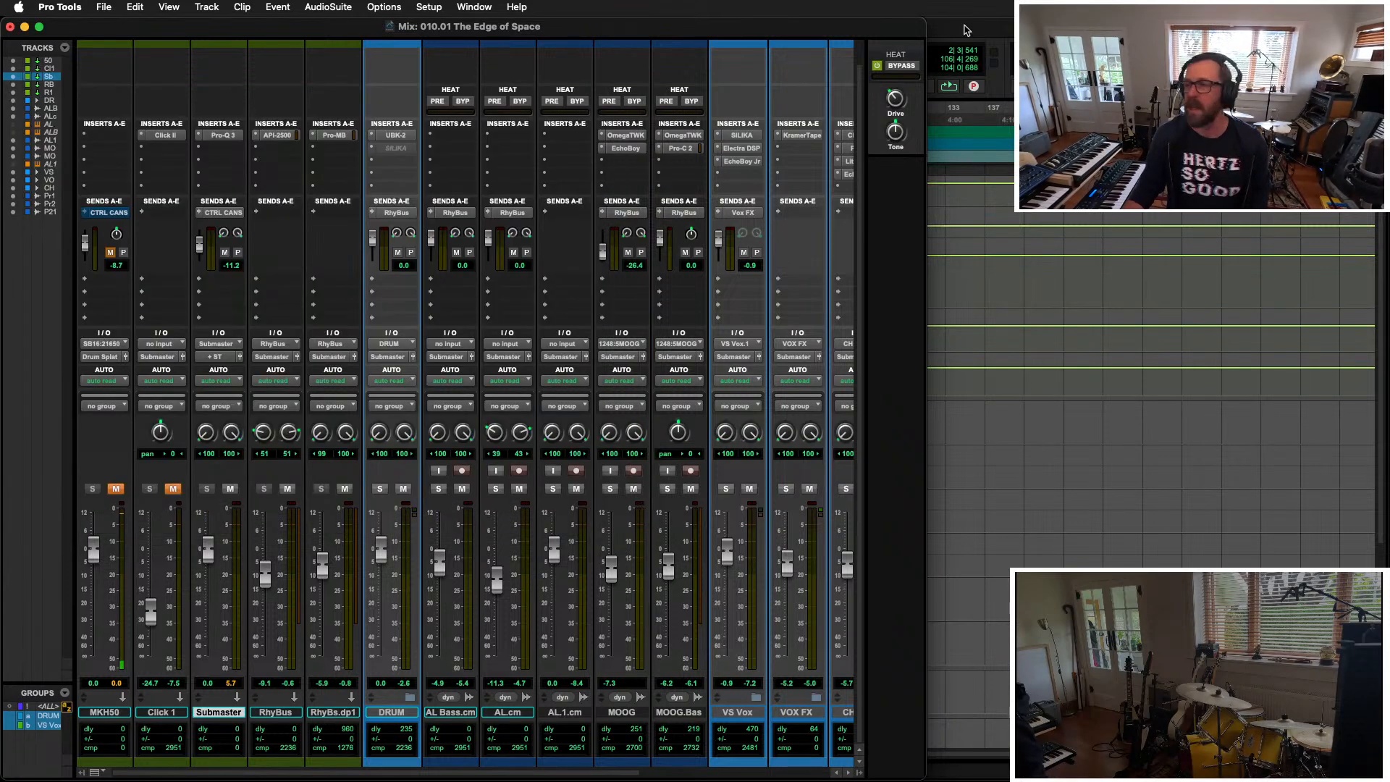
pyautogui.press('super+equal')
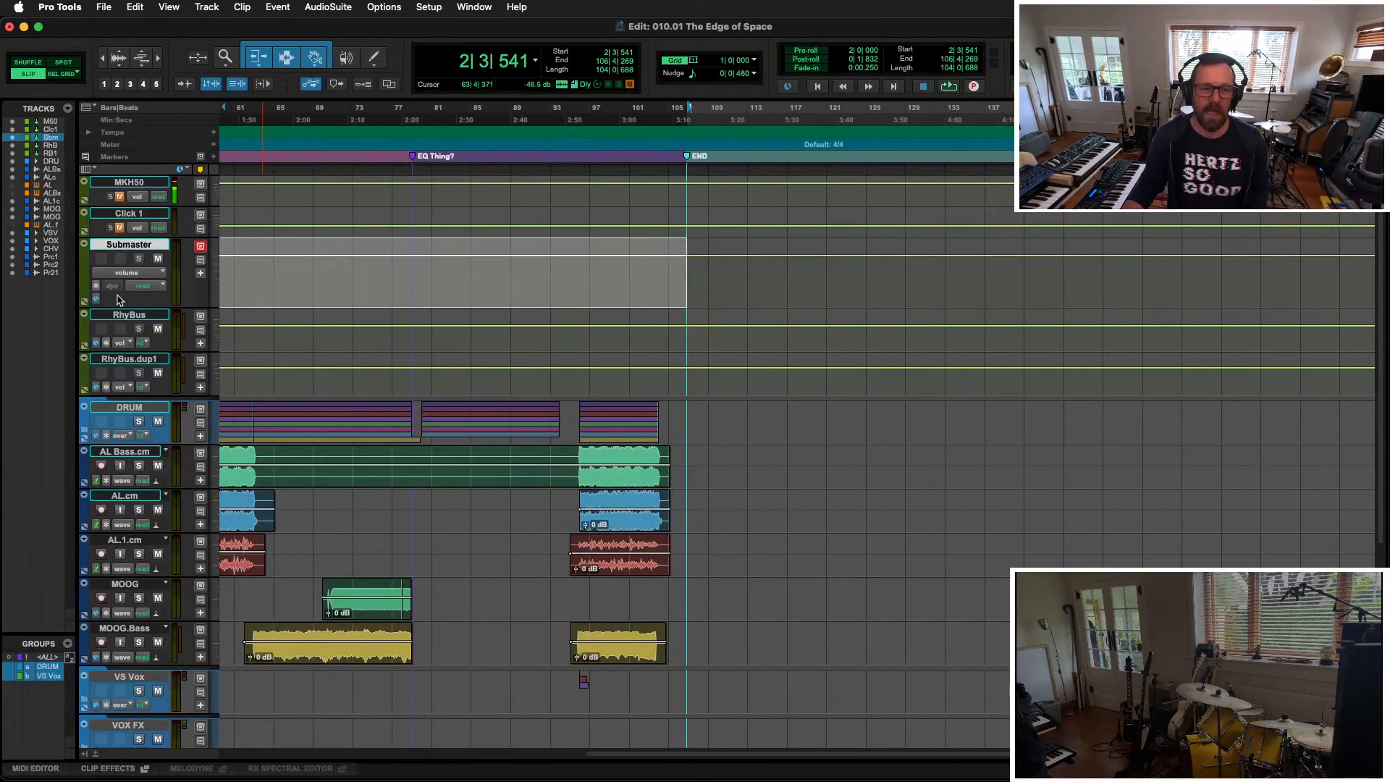
# Step: Look through the FabFilter Pro-Q 3 parameters available for automation on the Submaster track
pyautogui.click(124, 273)
pyautogui.moveTo(158, 351)
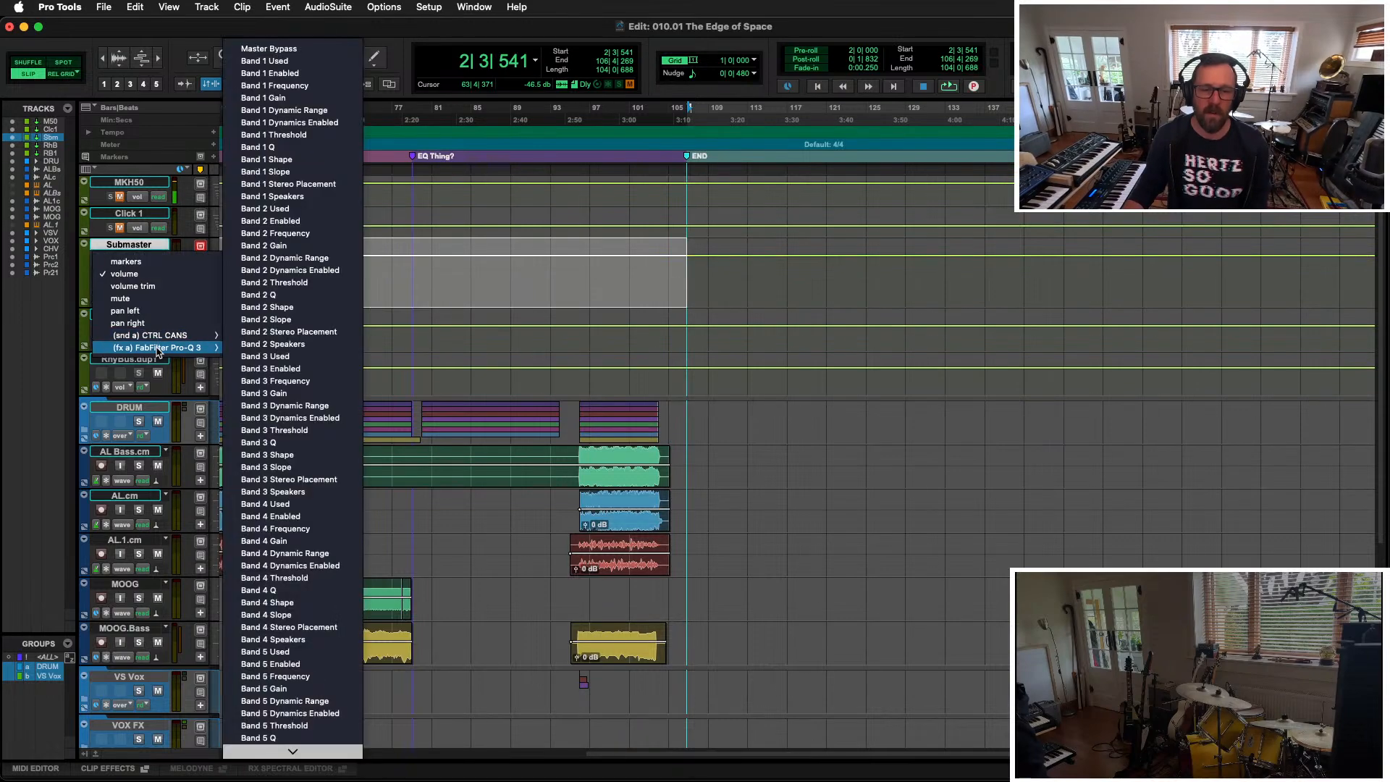
pyautogui.scroll(-20, 319, 188)
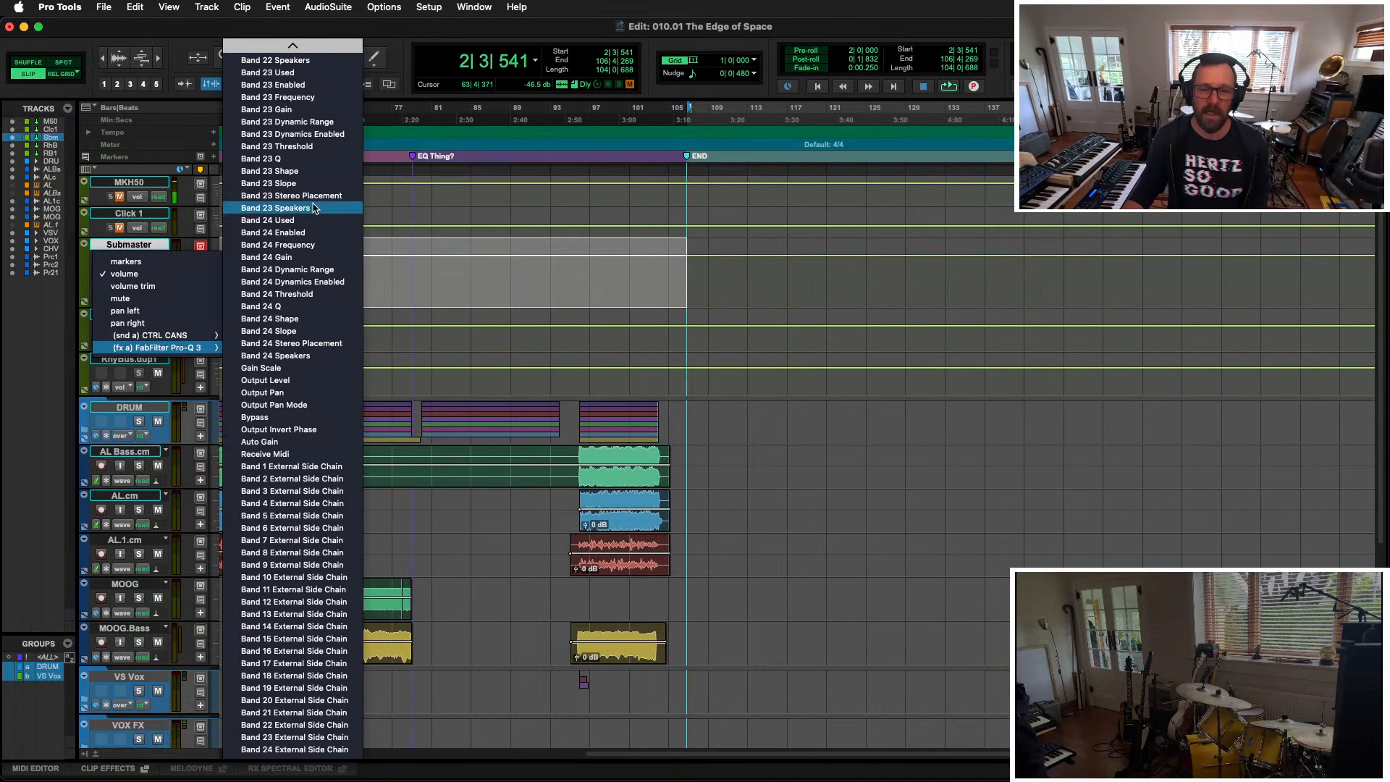
pyautogui.click(480, 36)
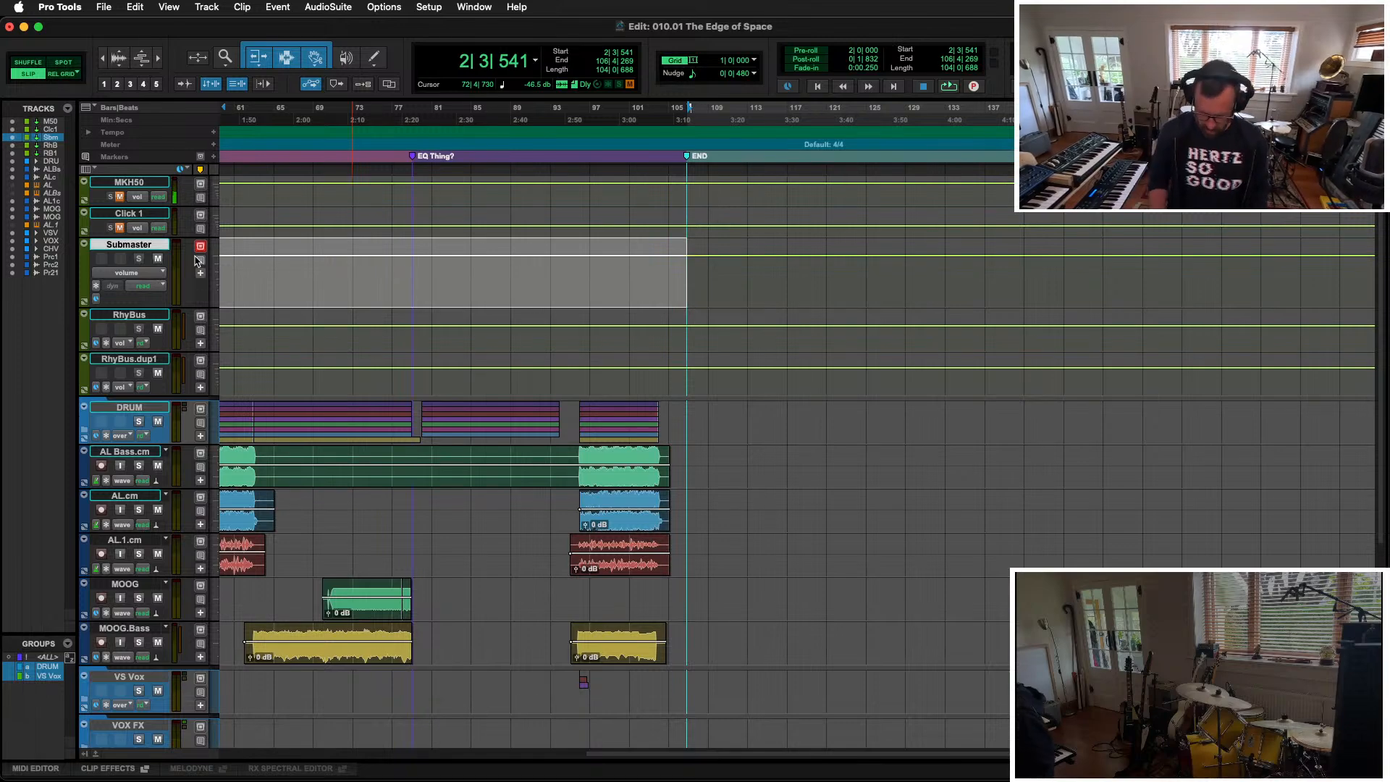
# Step: Open the Submaster's Pro-Q 3 plug-in from the Mix window and place it beside the tracks in the Edit window
pyautogui.press('super+equal')
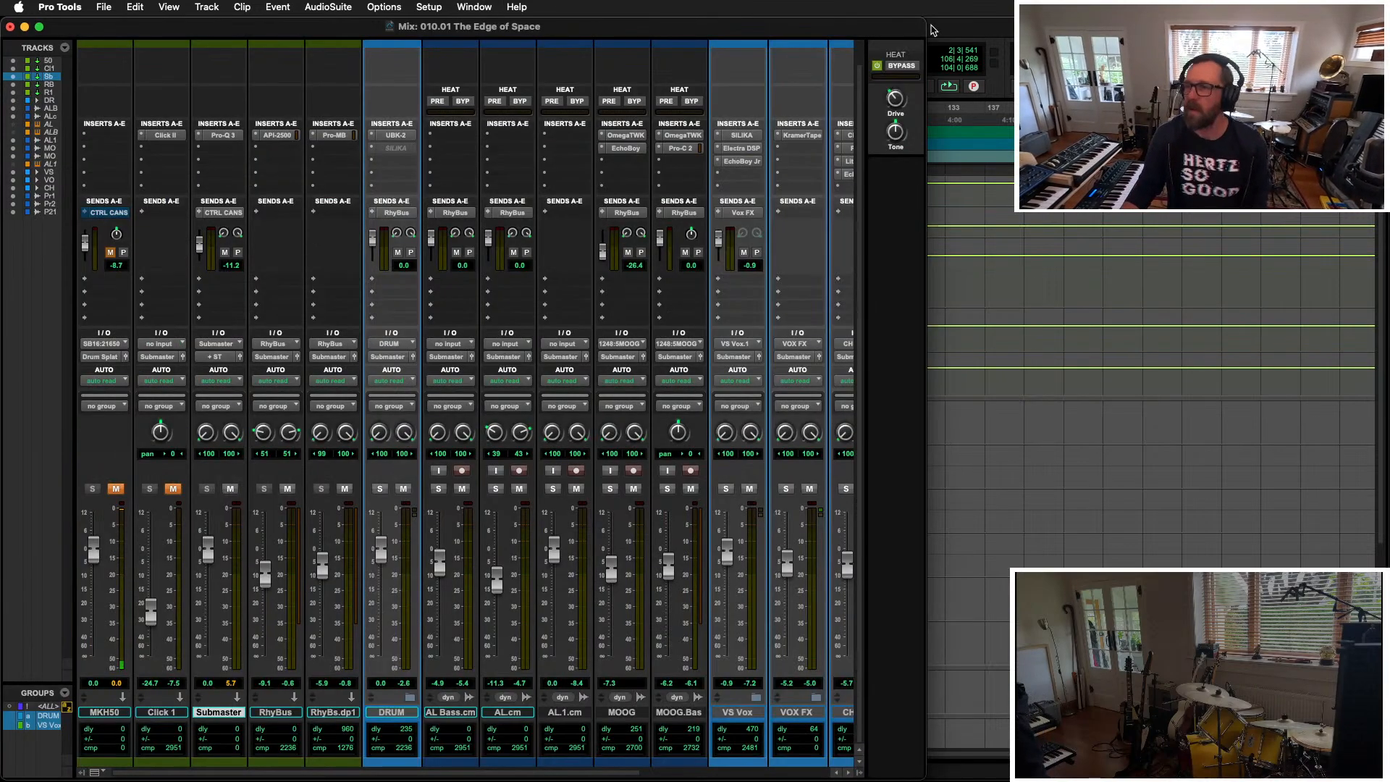
pyautogui.press('super+equal')
pyautogui.press('super+equal')
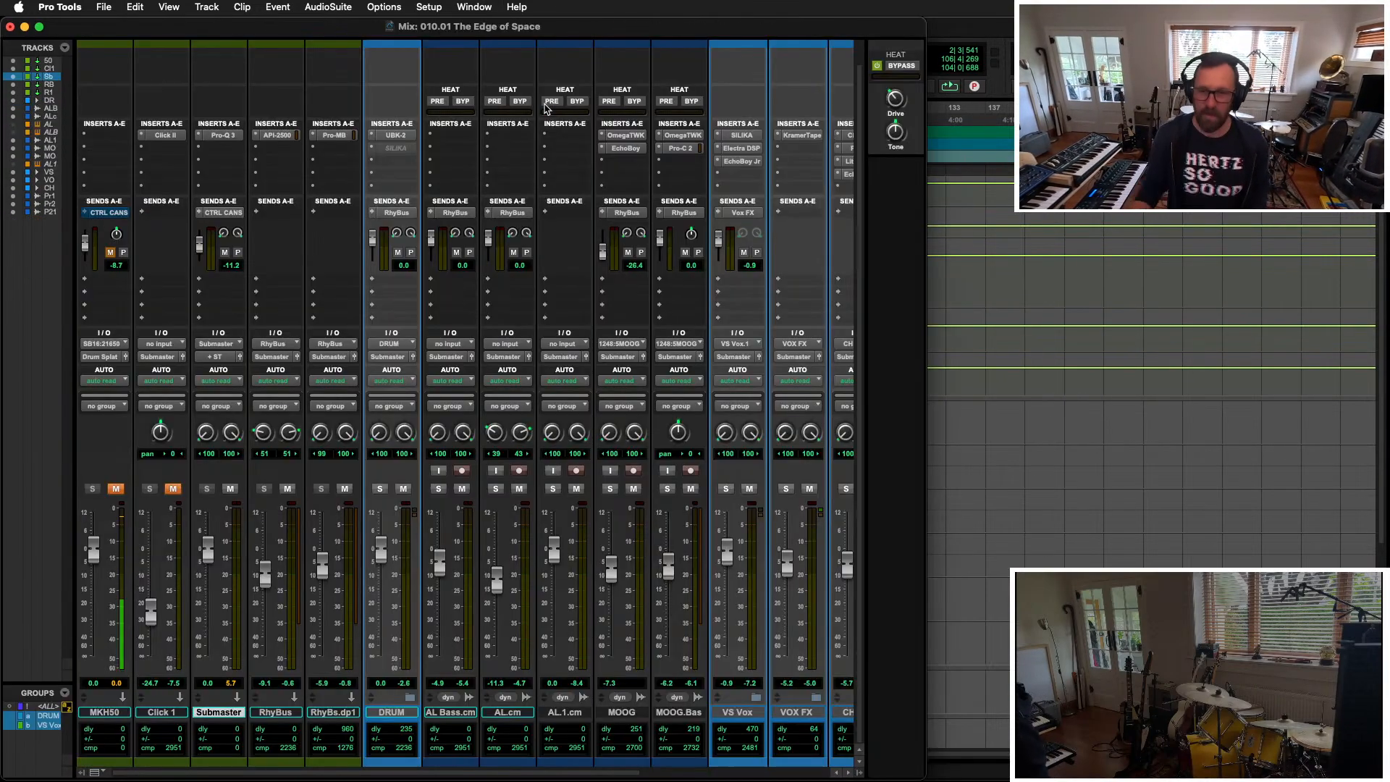
pyautogui.click(221, 136)
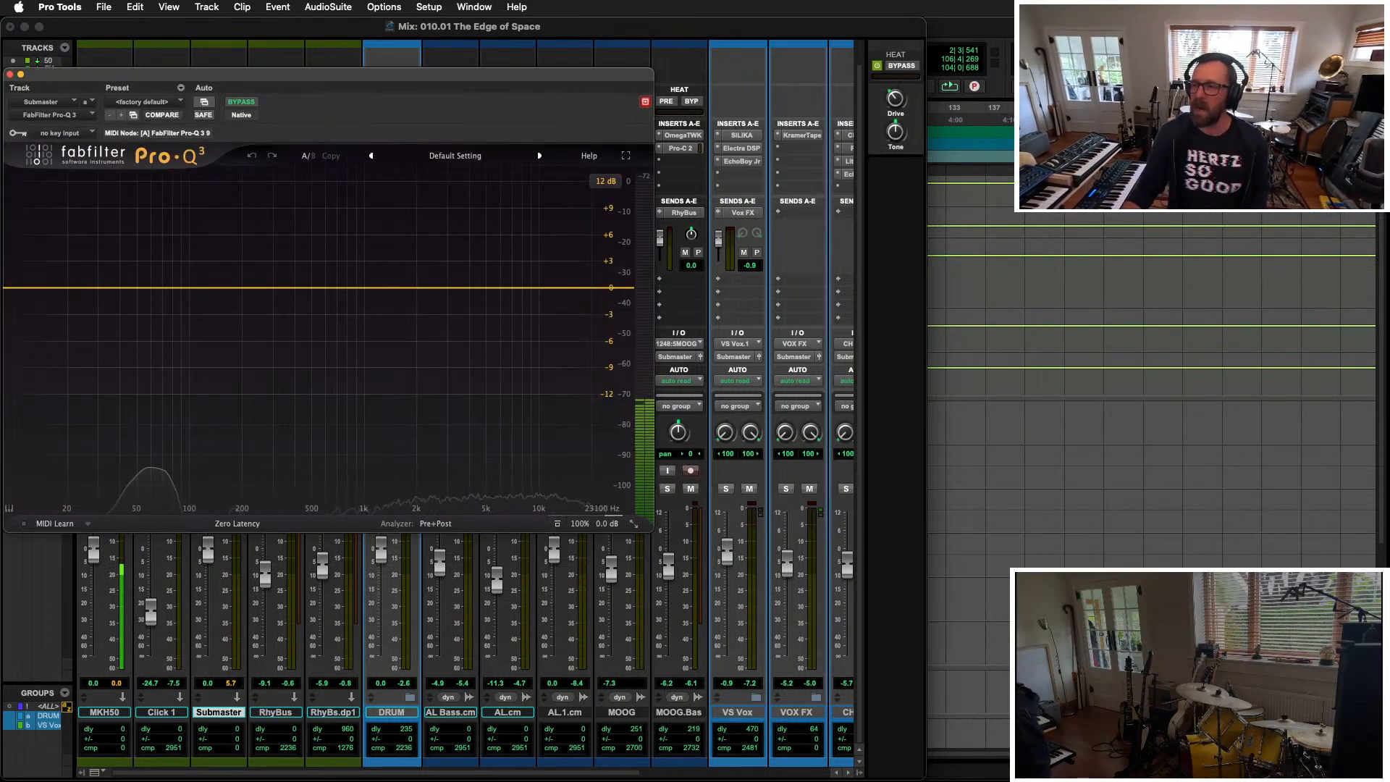
pyautogui.press('super+equal')
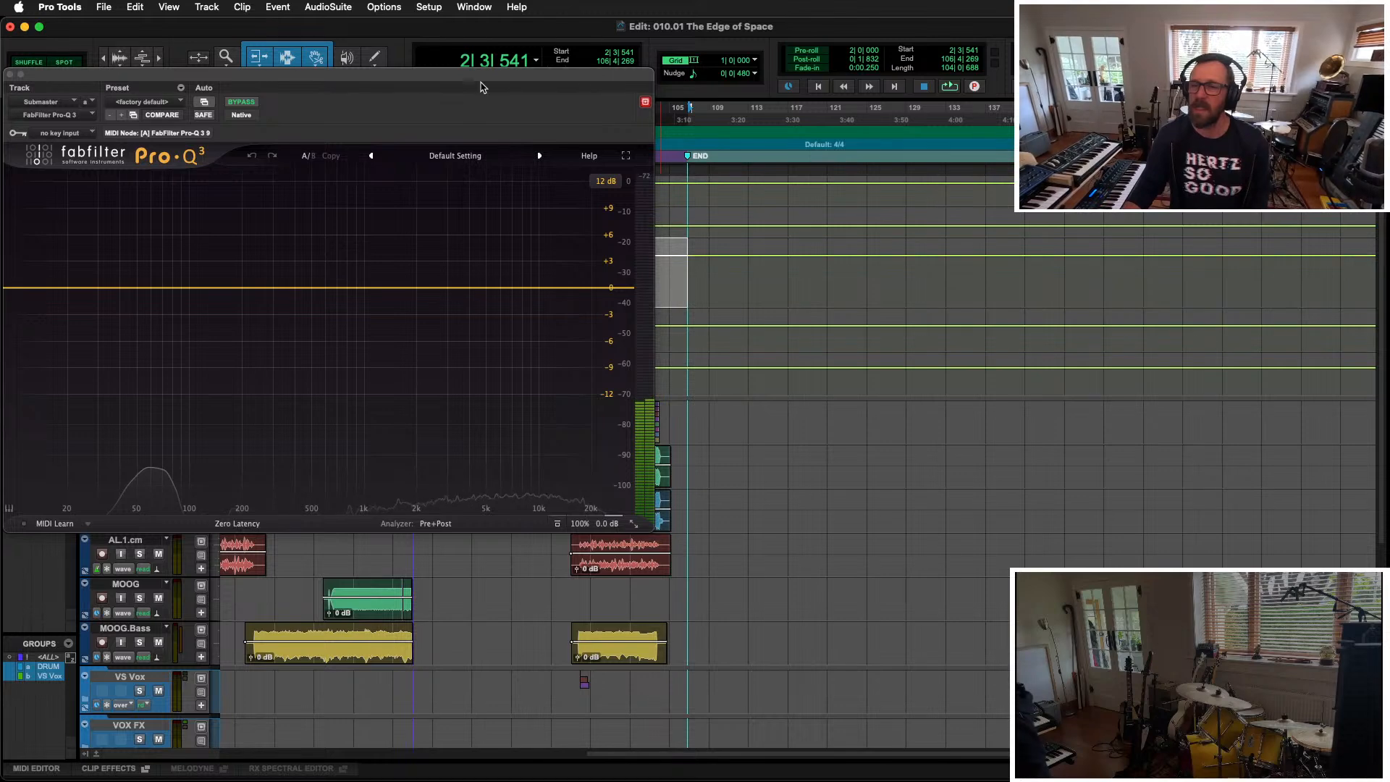
pyautogui.moveTo(480, 87); pyautogui.dragTo(1173, 191)
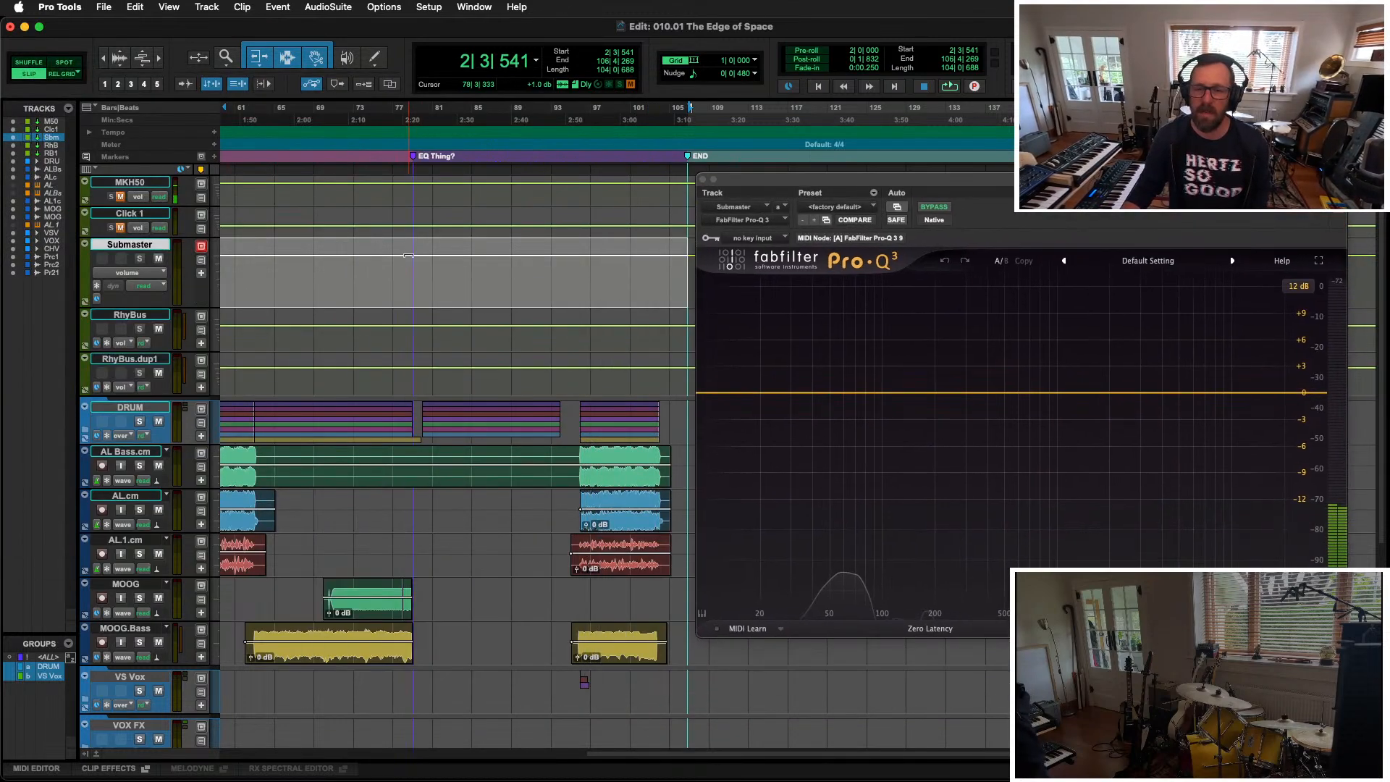
# Step: Play the Submaster from 78|1|563 to hear the passage around the EQ Thing? marker
pyautogui.click(404, 260)
pyautogui.press('space')
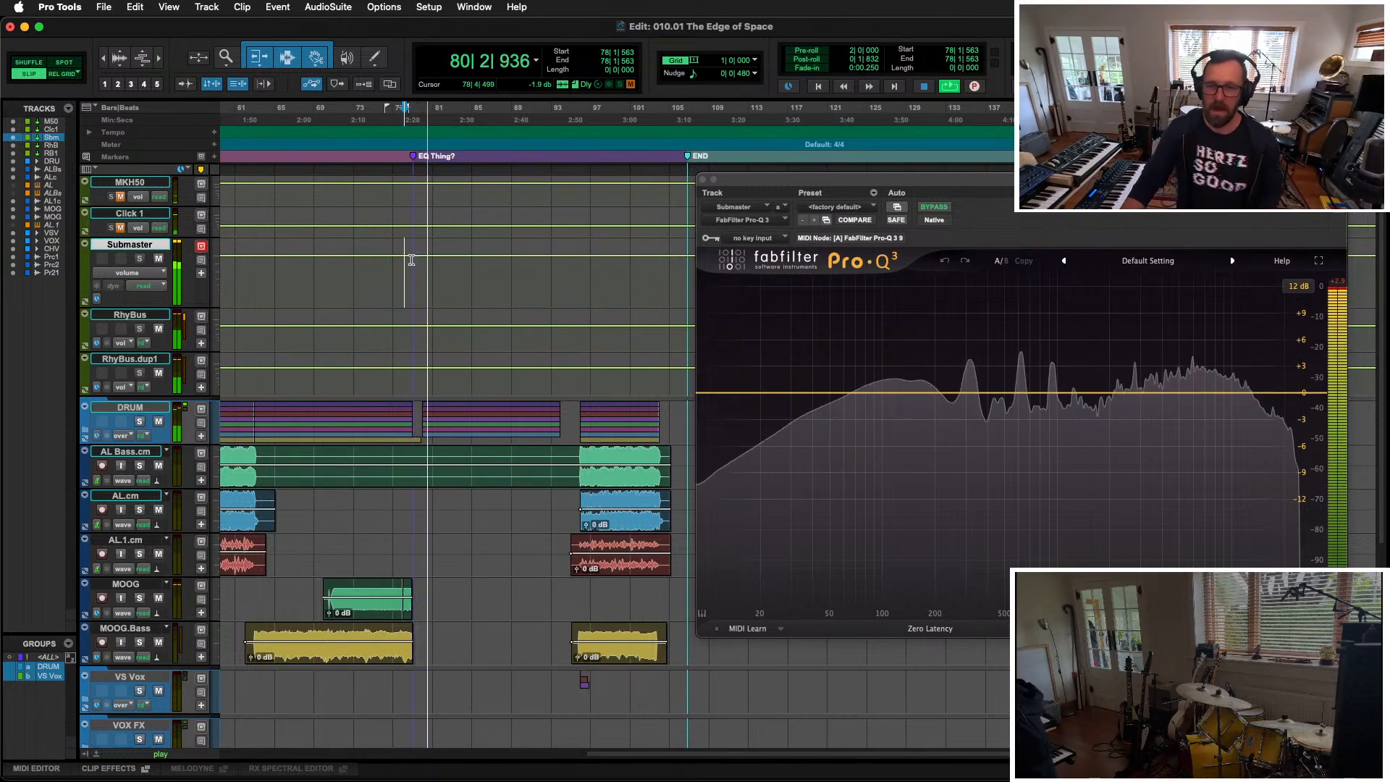
pyautogui.press('space')
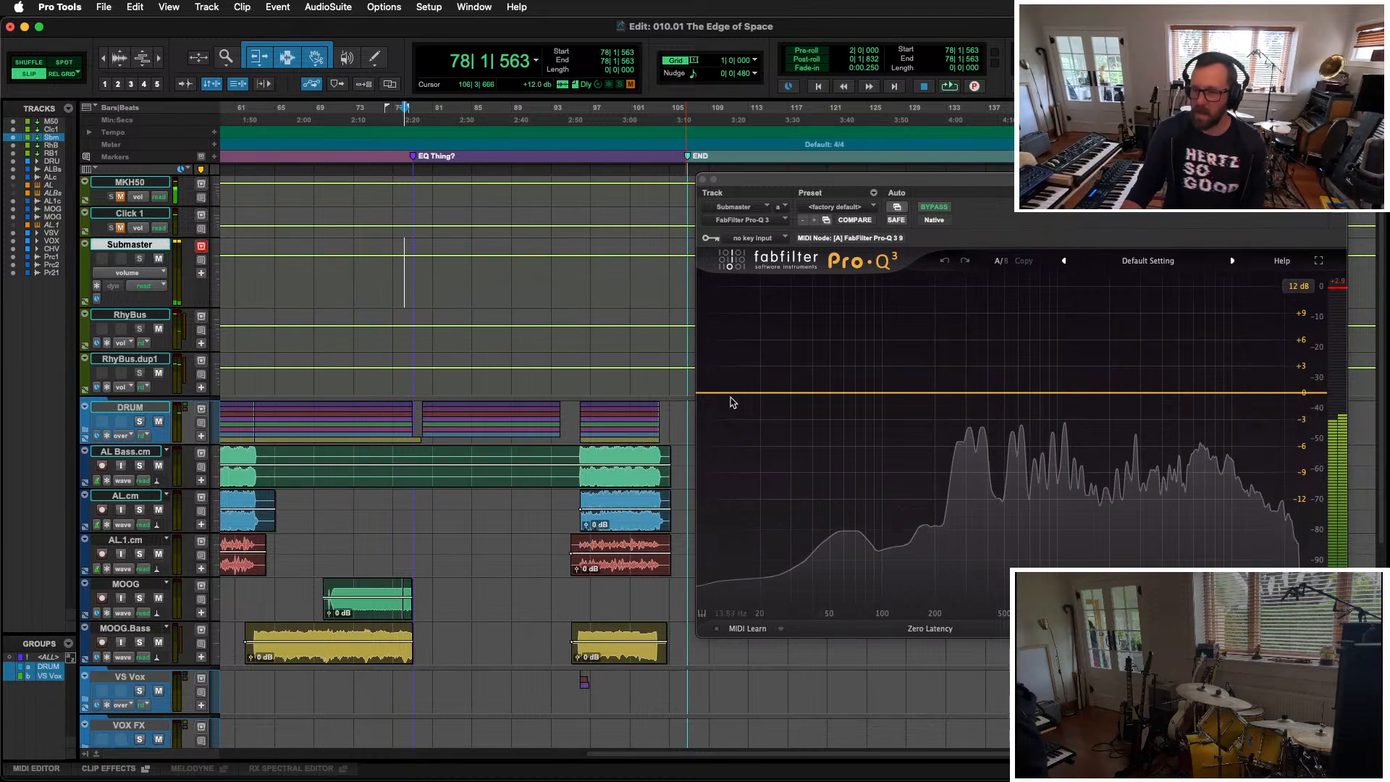
# Step: Add a Pro-Q 3 band, change its shape to Band Pass and move it to about 705 Hz
pyautogui.moveTo(716, 393); pyautogui.dragTo(728, 419)
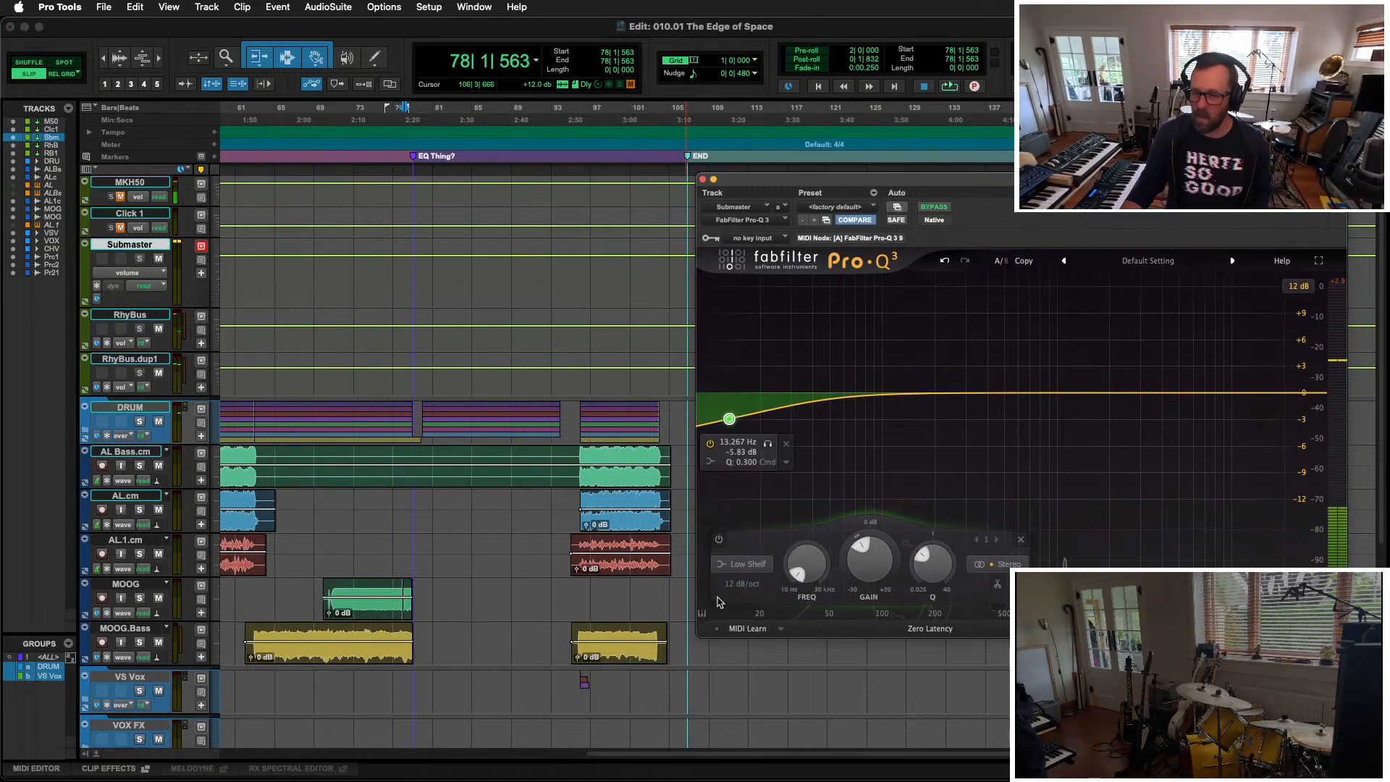
pyautogui.click(738, 563)
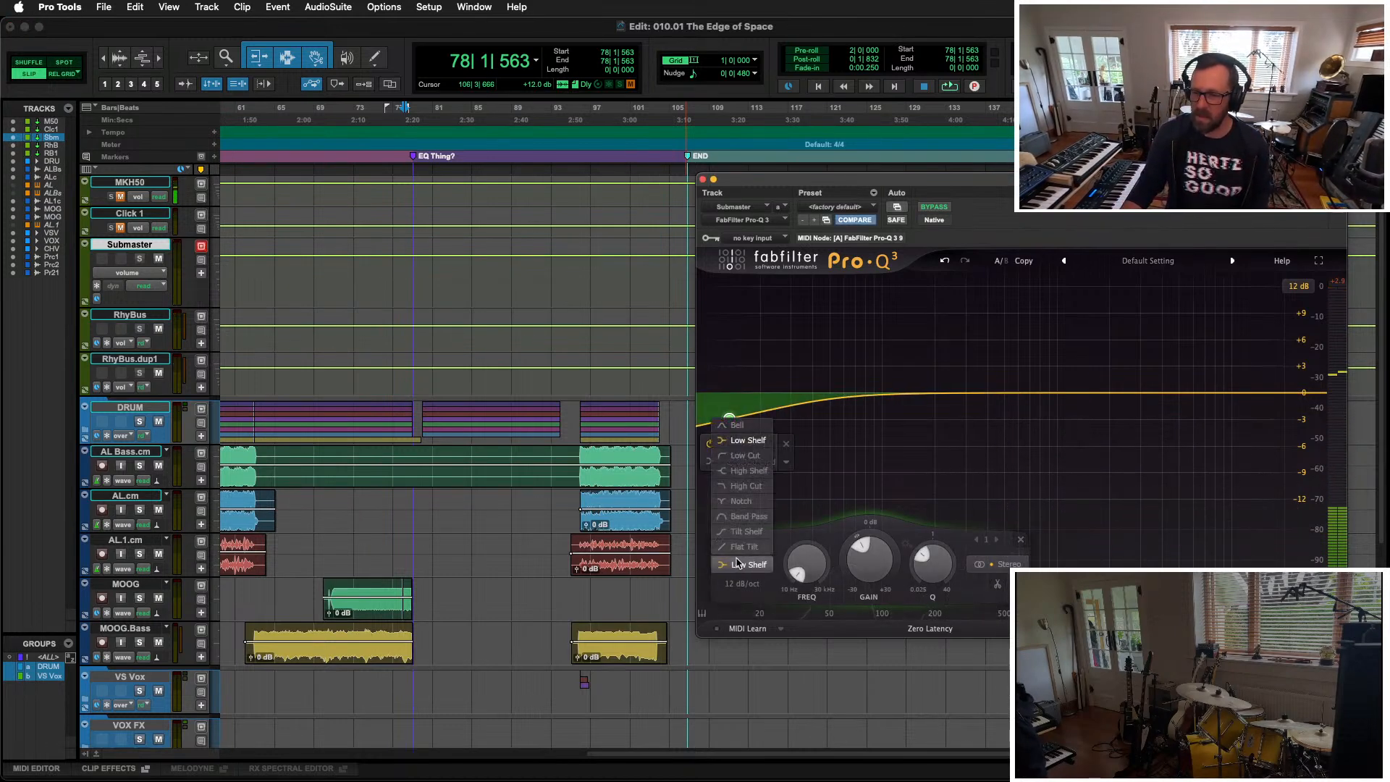
pyautogui.click(748, 518)
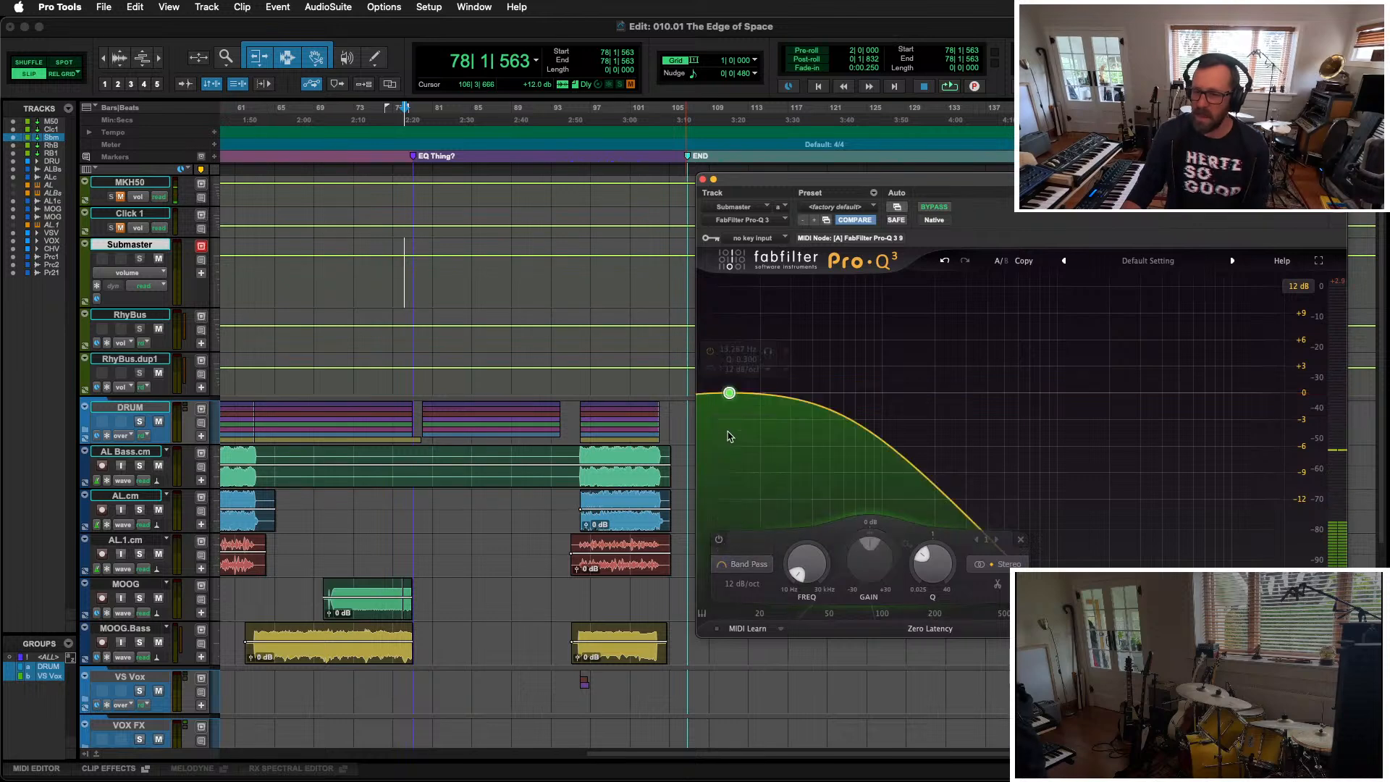
pyautogui.moveTo(729, 394); pyautogui.dragTo(1037, 487)
# Step: Audition the band-pass filter during playback and set it to about 174 Hz with a Q of about 3.3
pyautogui.press('space')
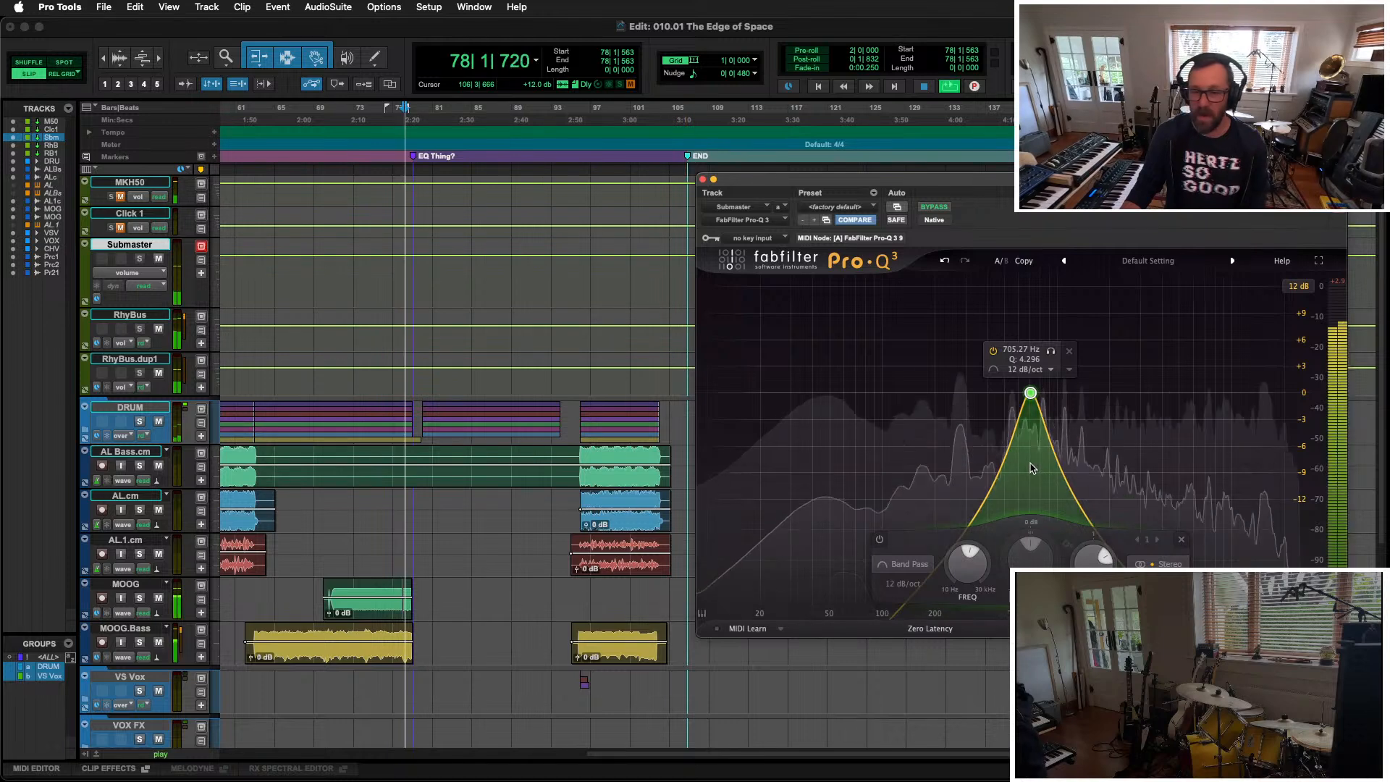
pyautogui.moveTo(1033, 394); pyautogui.dragTo(925, 392)
pyautogui.press('space')
pyautogui.press('space')
pyautogui.press('space')
pyautogui.press('space')
pyautogui.press('space')
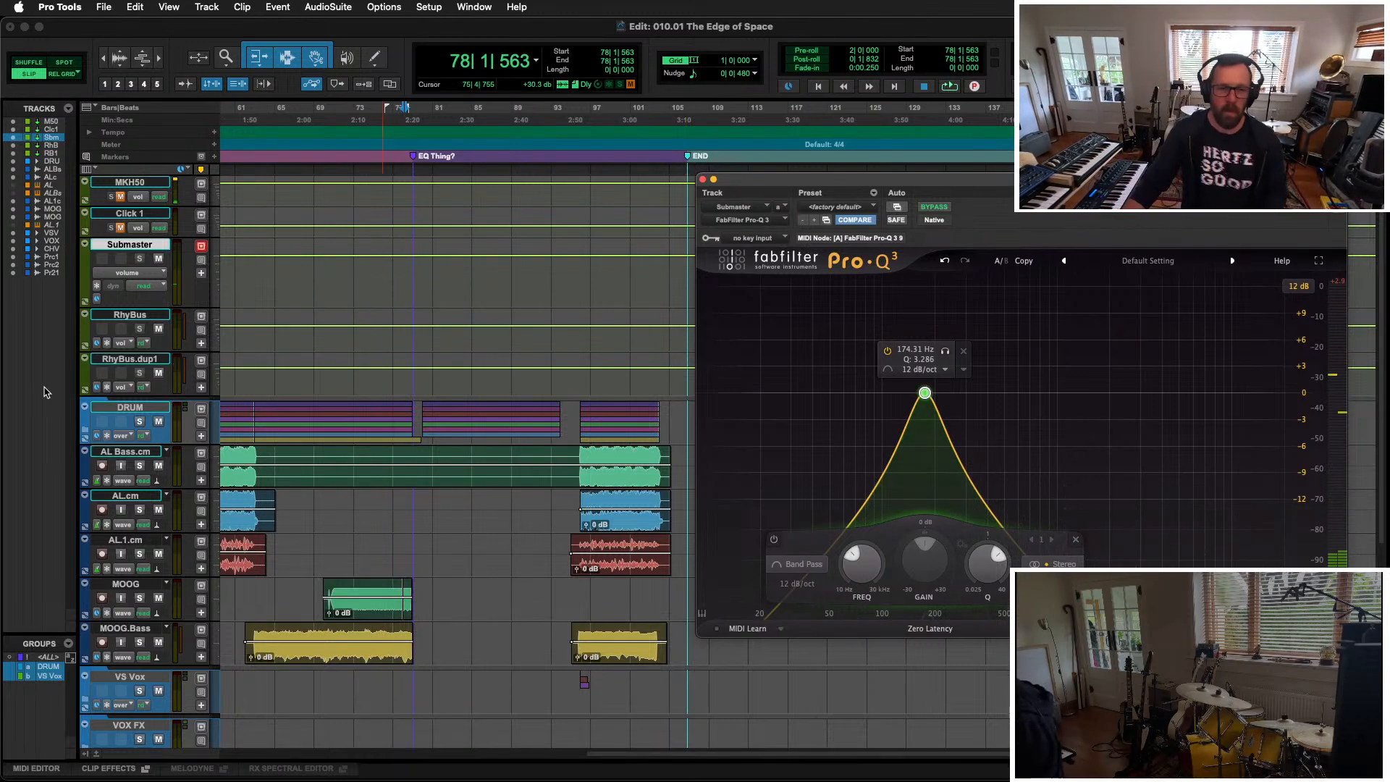
# Step: Set the Submaster automation to write and record a band-pass sweep from 78|1|563, widening Q to 0.025 near 494 Hz
pyautogui.click(161, 286)
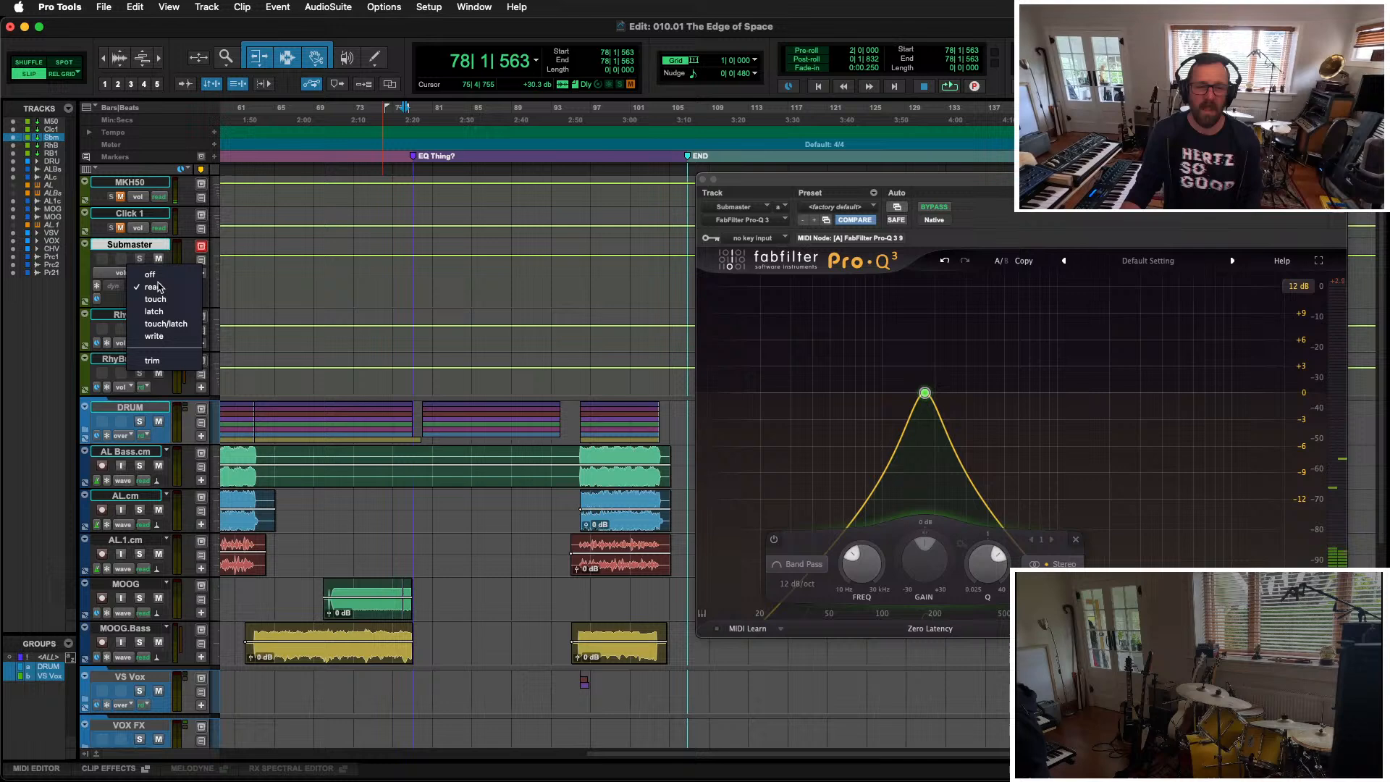
pyautogui.click(154, 336)
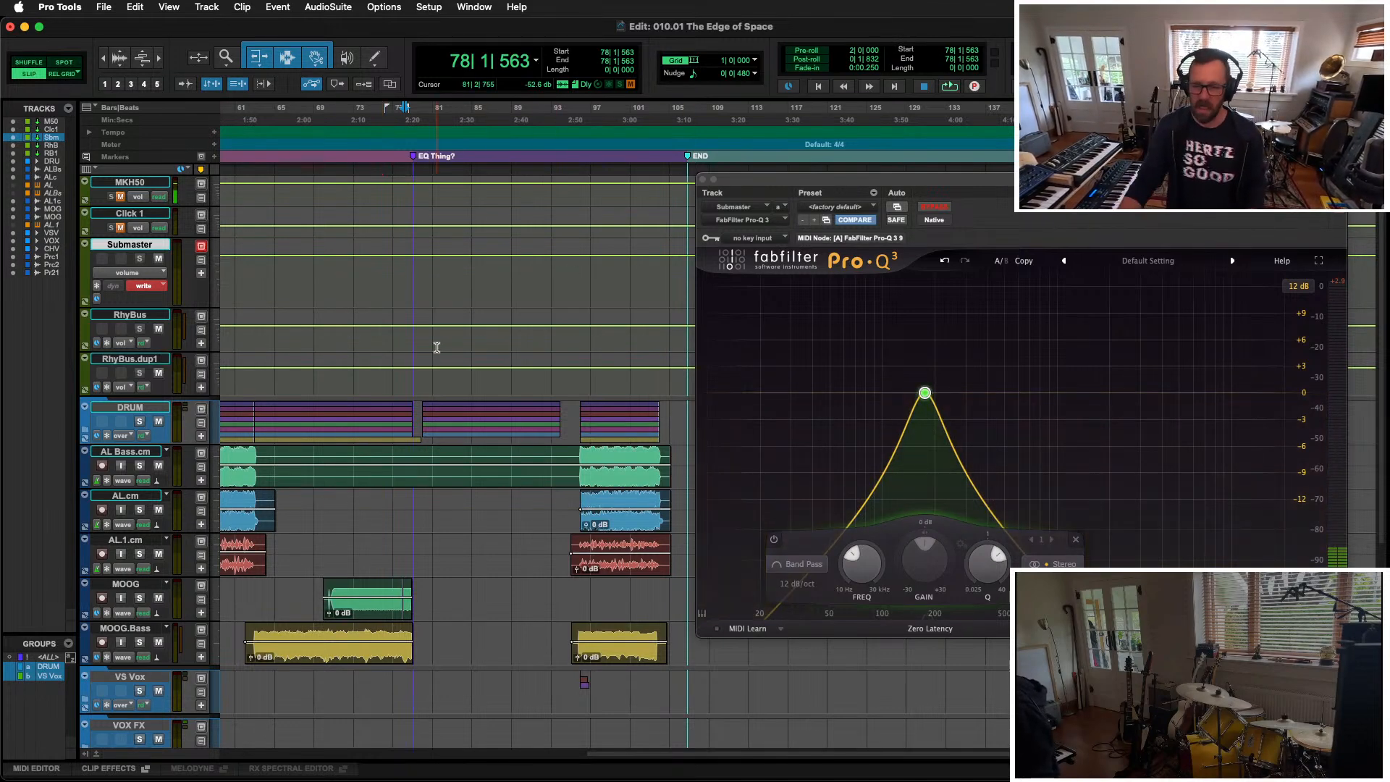
pyautogui.click(925, 395)
pyautogui.press('space')
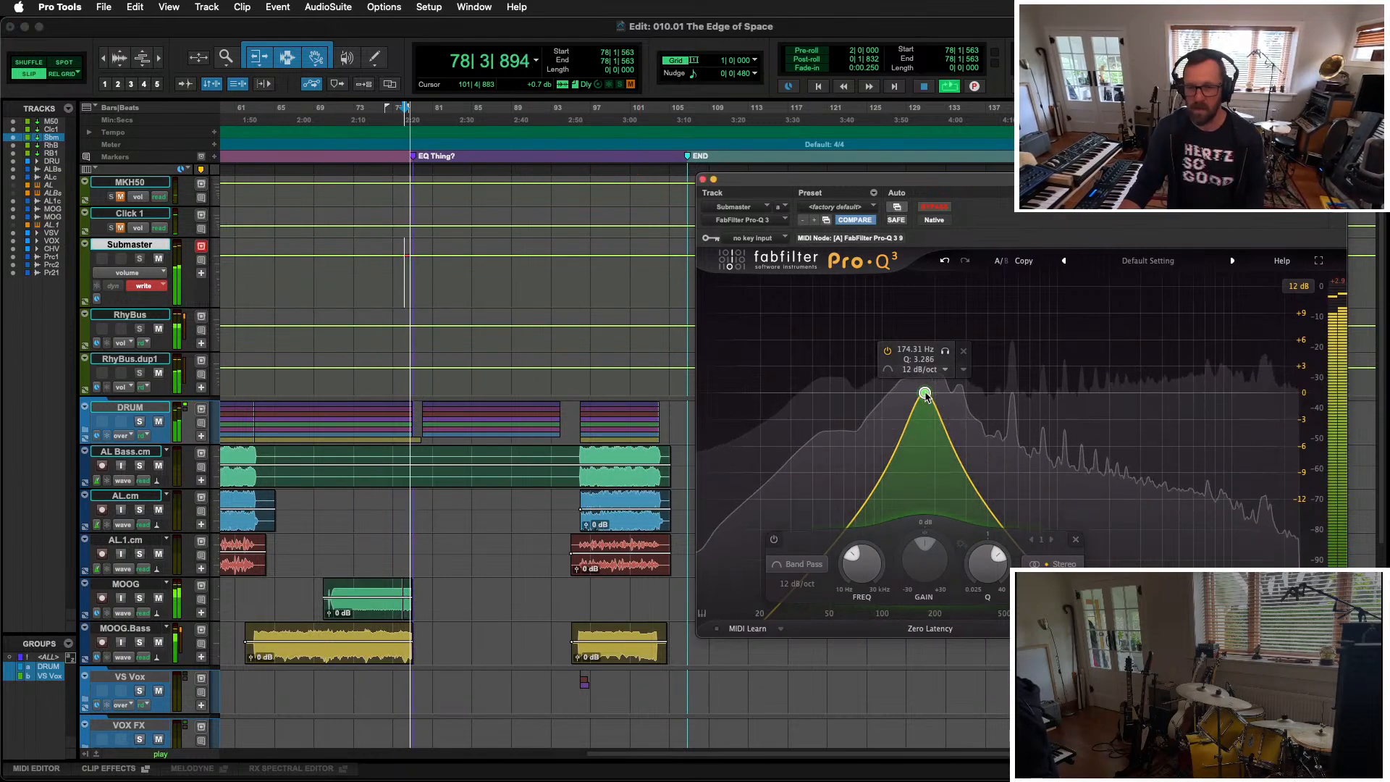
pyautogui.moveTo(925, 394); pyautogui.dragTo(1006, 182)
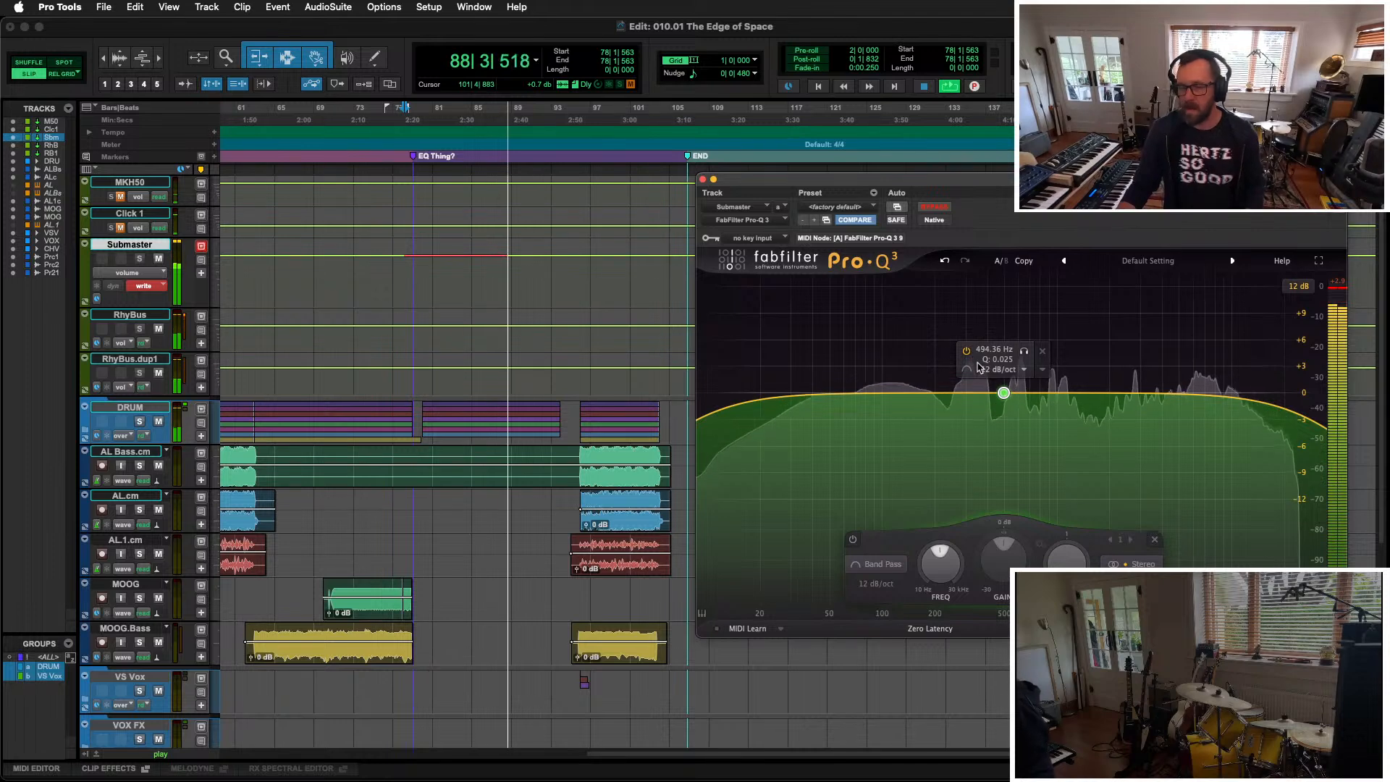
pyautogui.press('space')
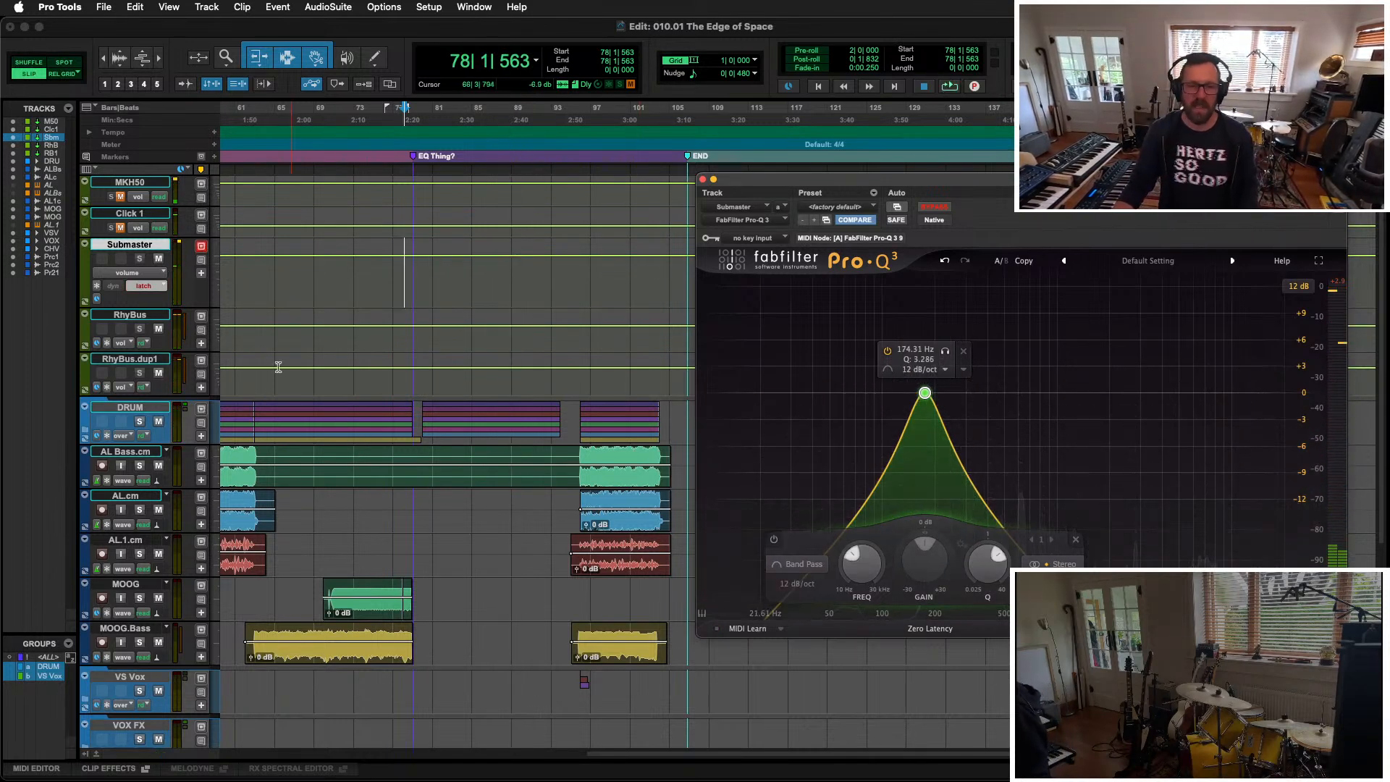
# Step: Re-record the Submaster filter sweep in write mode, widening Q to 0.025 near 566 Hz and toggling the plug-in's bypass at the end
pyautogui.click(150, 285)
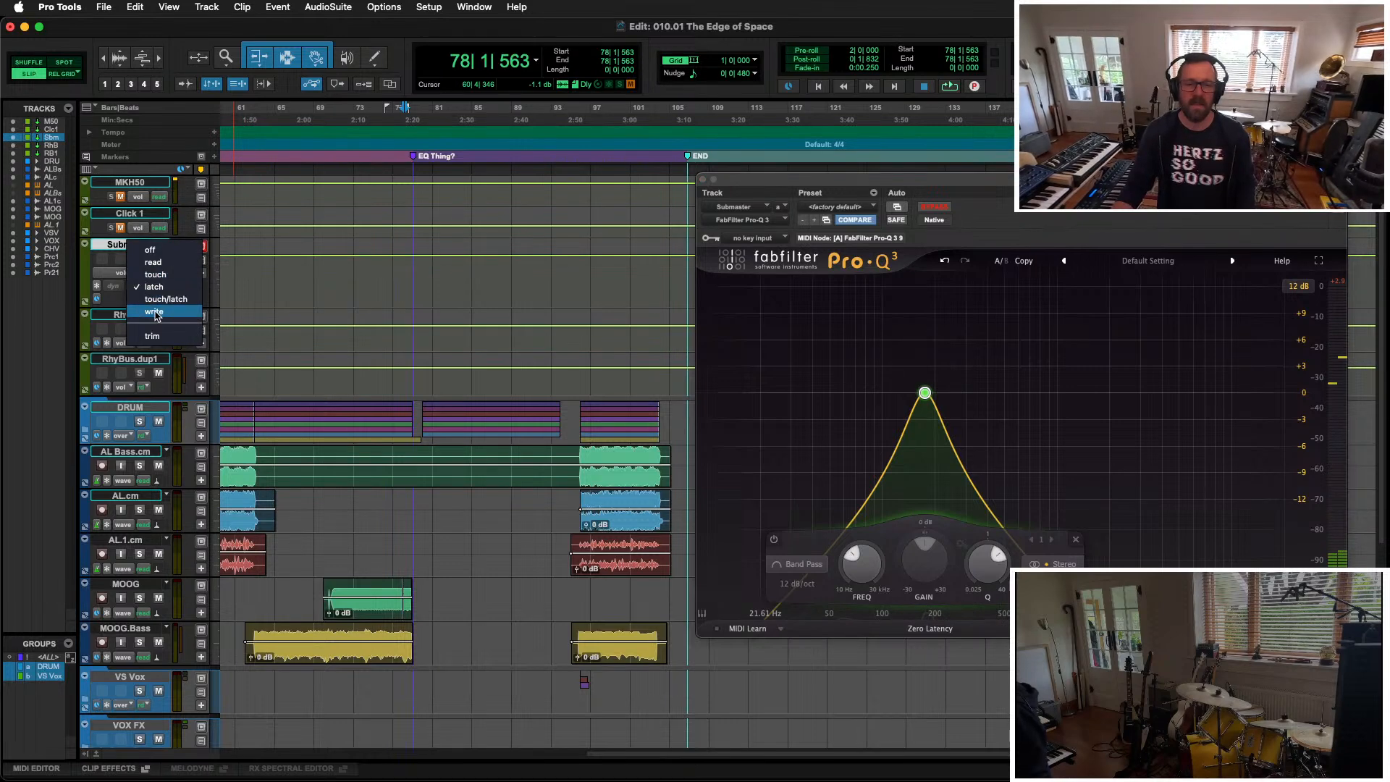
pyautogui.click(154, 312)
pyautogui.moveTo(938, 404)
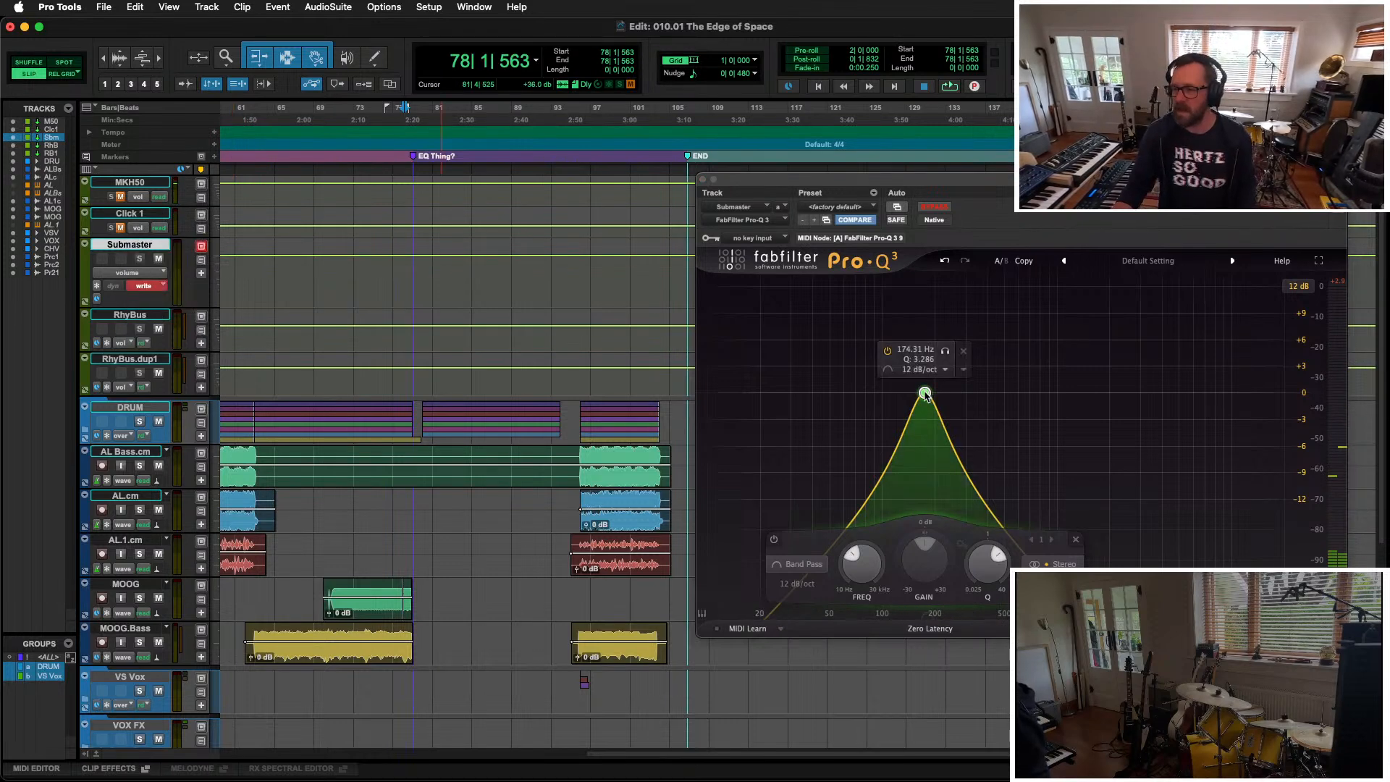
pyautogui.moveTo(925, 394); pyautogui.dragTo(1019, 240)
pyautogui.press('space')
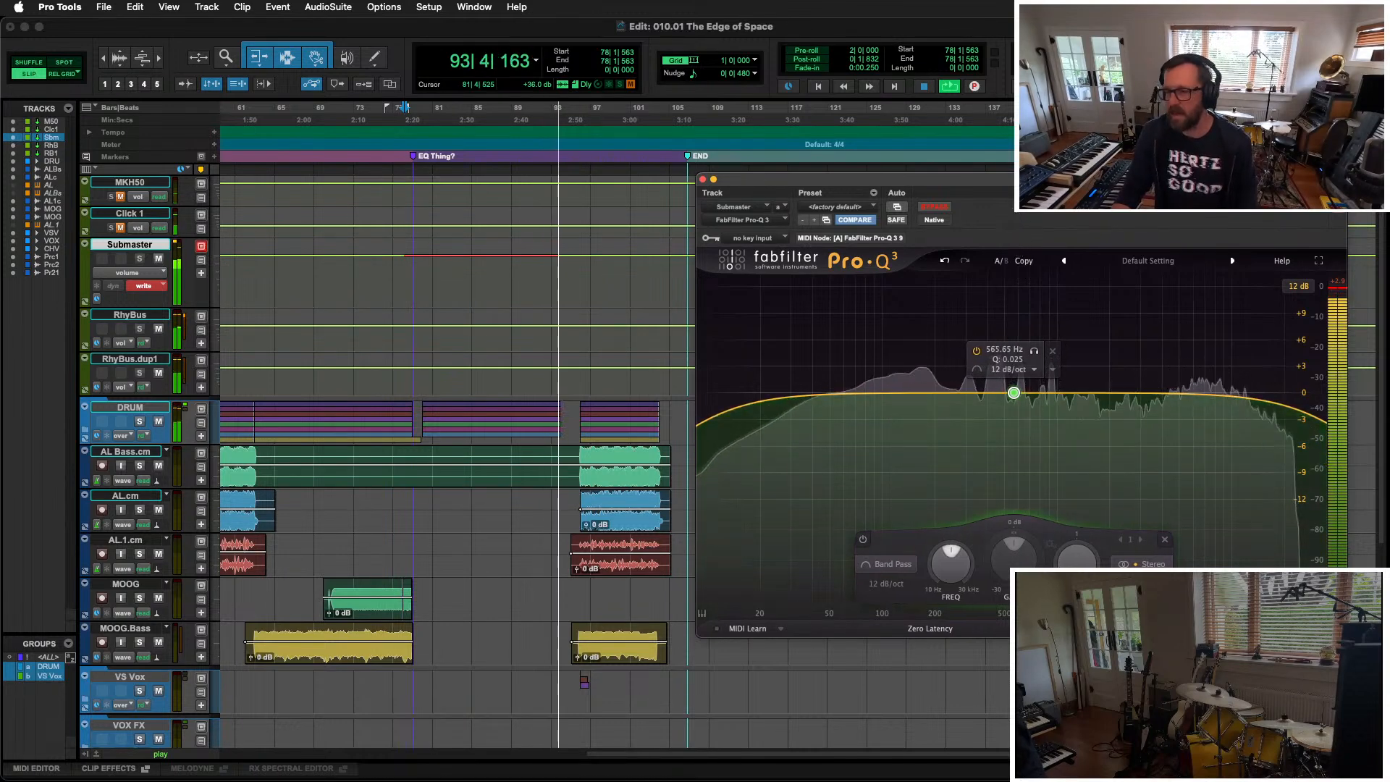
pyautogui.click(930, 208)
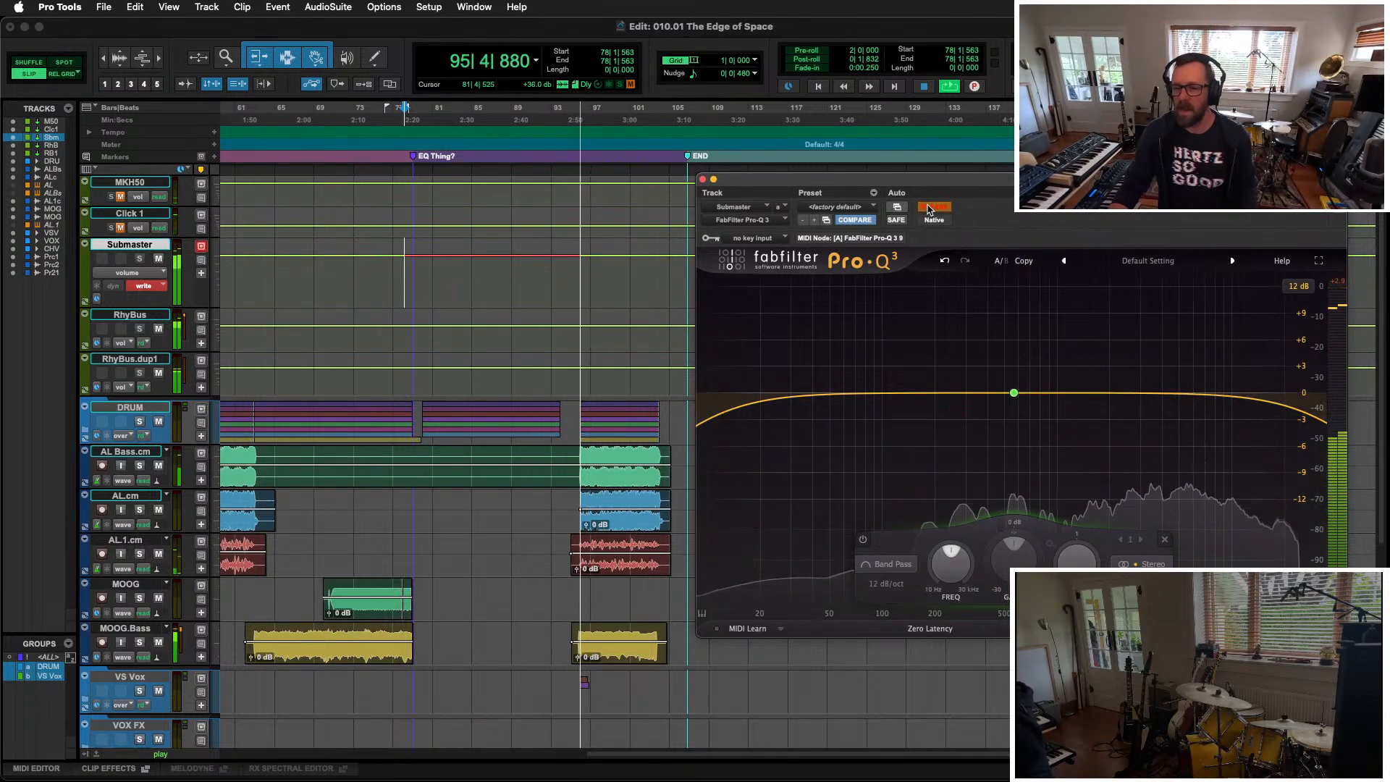
pyautogui.press('space')
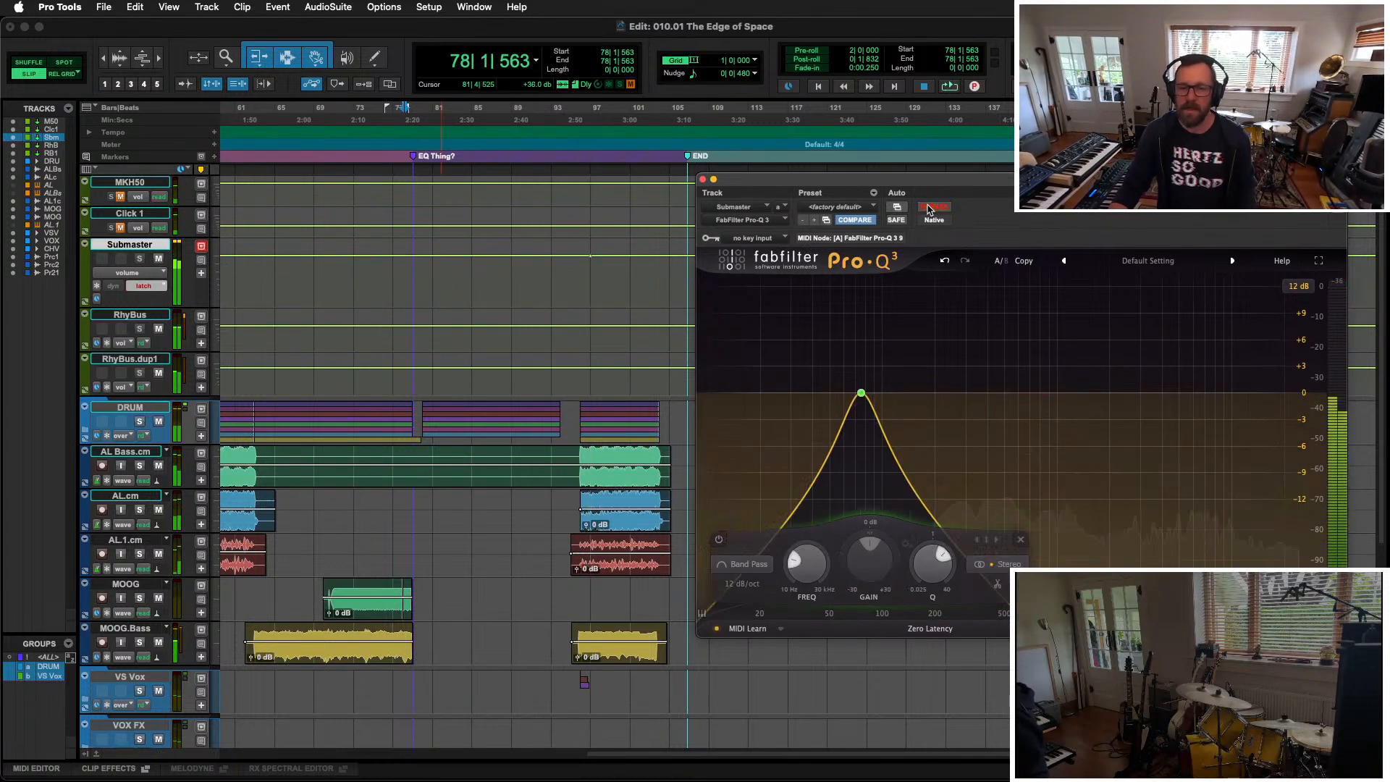
# Step: Return the Submaster automation mode to read and display Pro-Q 3's Master Bypass automation on the track
pyautogui.click(143, 286)
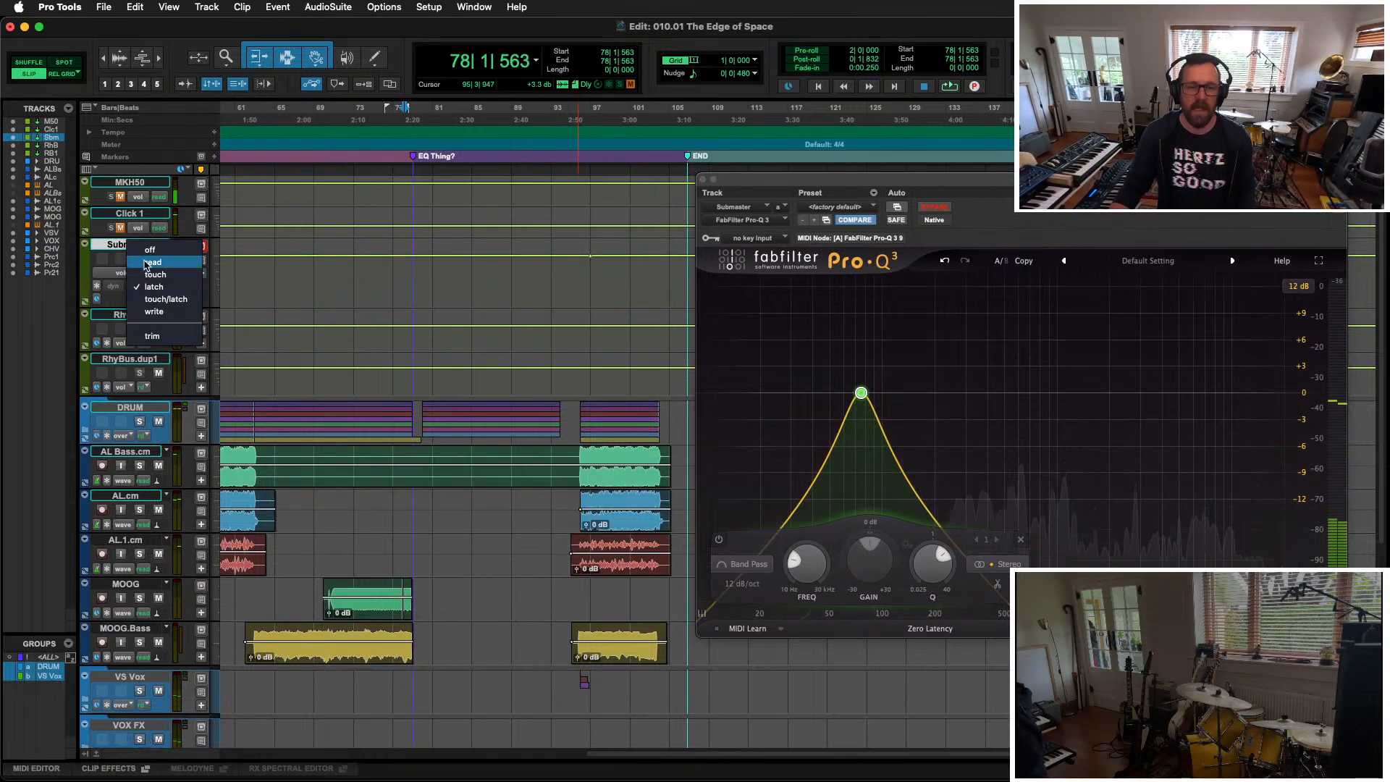
pyautogui.click(147, 262)
pyautogui.click(120, 273)
pyautogui.moveTo(153, 351)
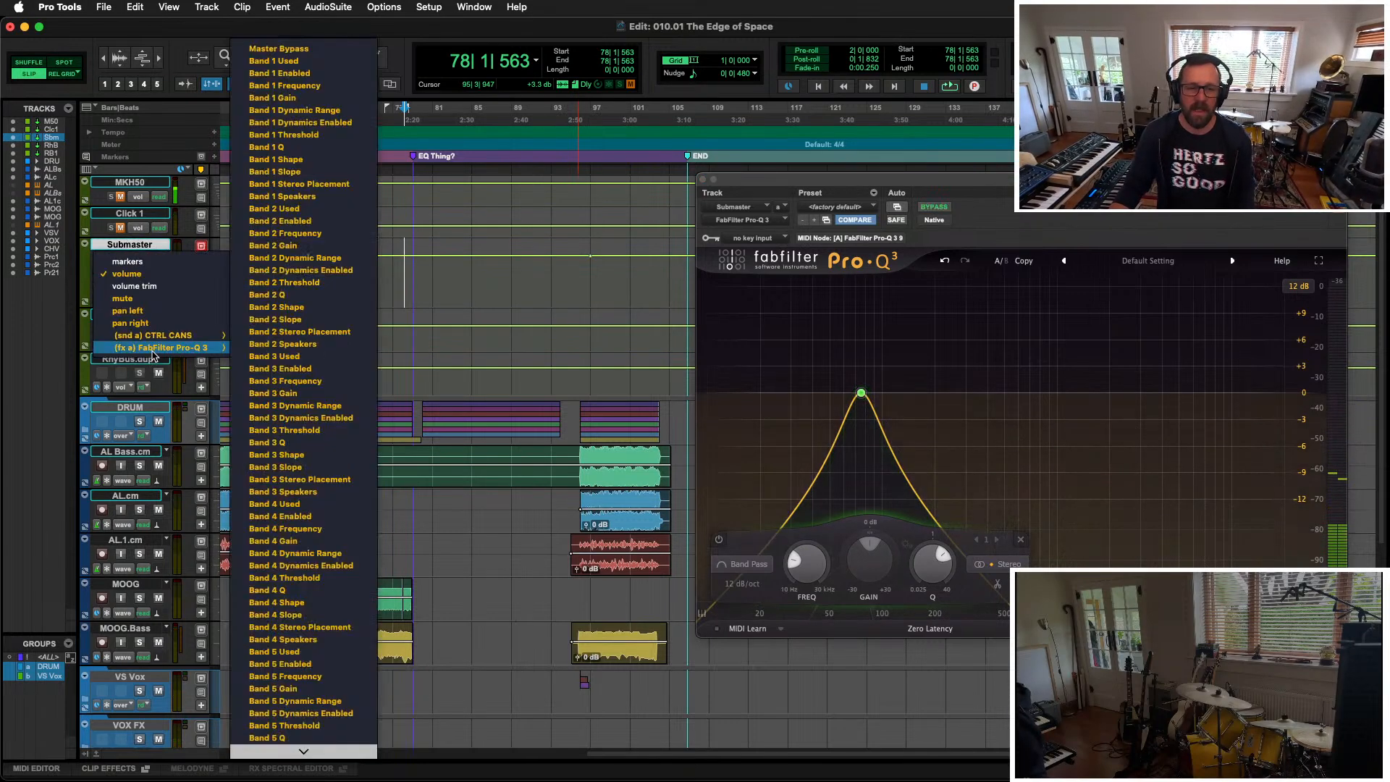
pyautogui.click(330, 48)
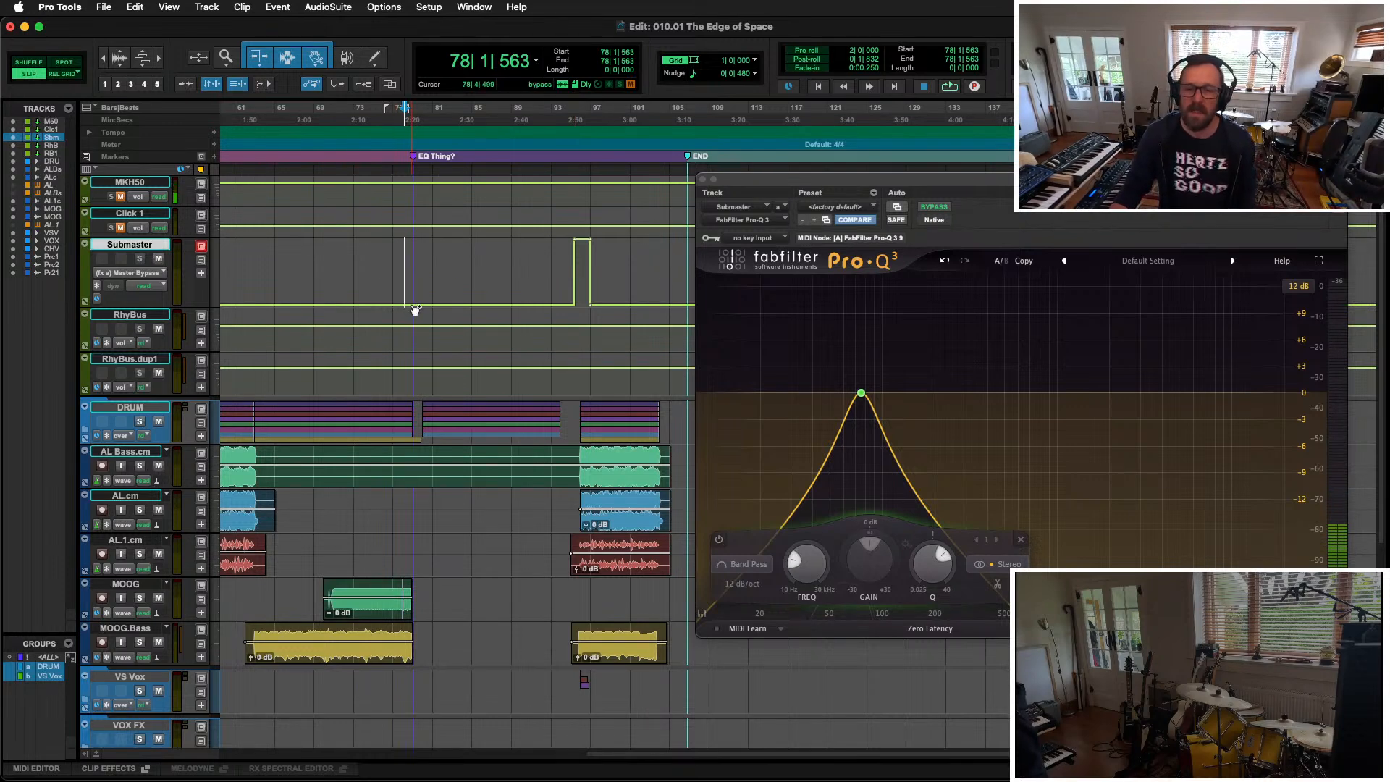
# Step: Set the Master Bypass automation to bypass from the session start up to the filter section
pyautogui.hscroll(-10, 403, 242)
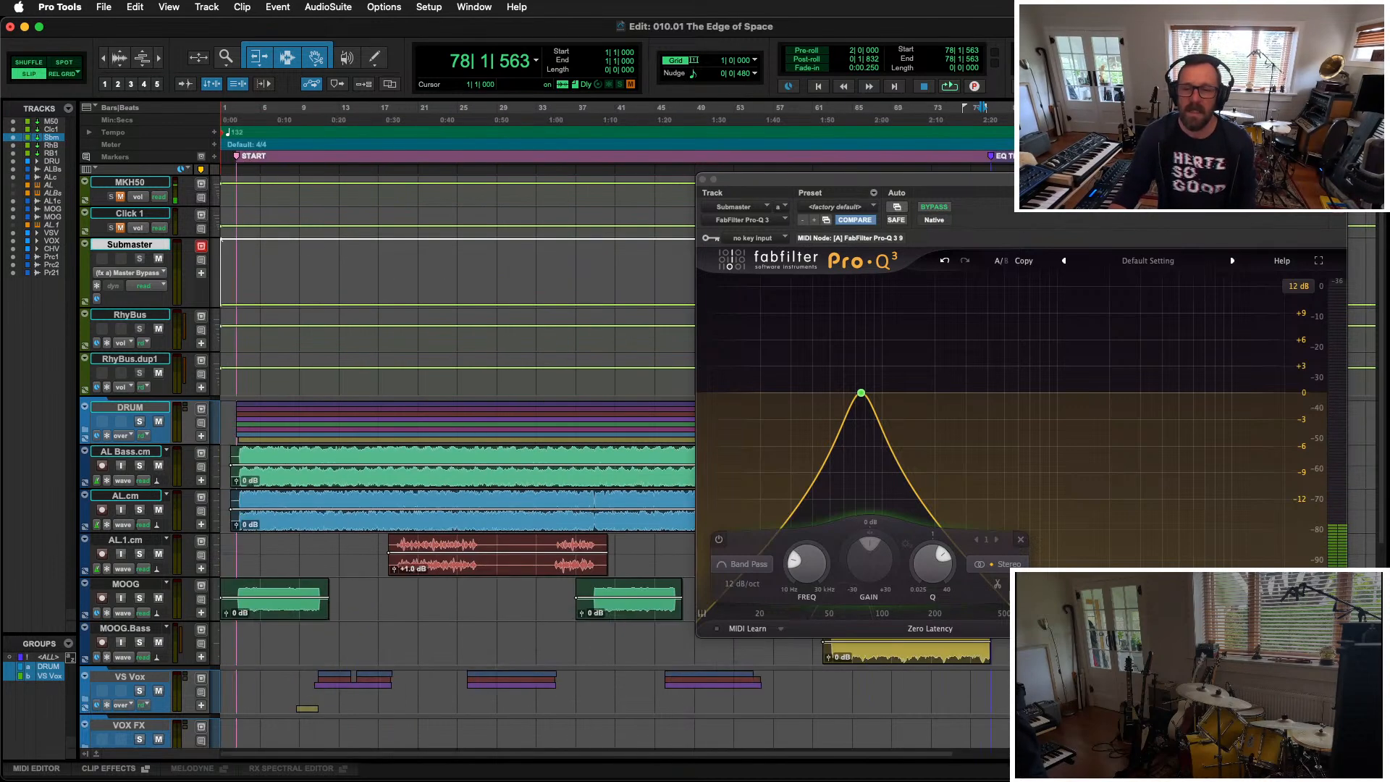
pyautogui.moveTo(266, 304); pyautogui.dragTo(266, 139)
pyautogui.press('r')
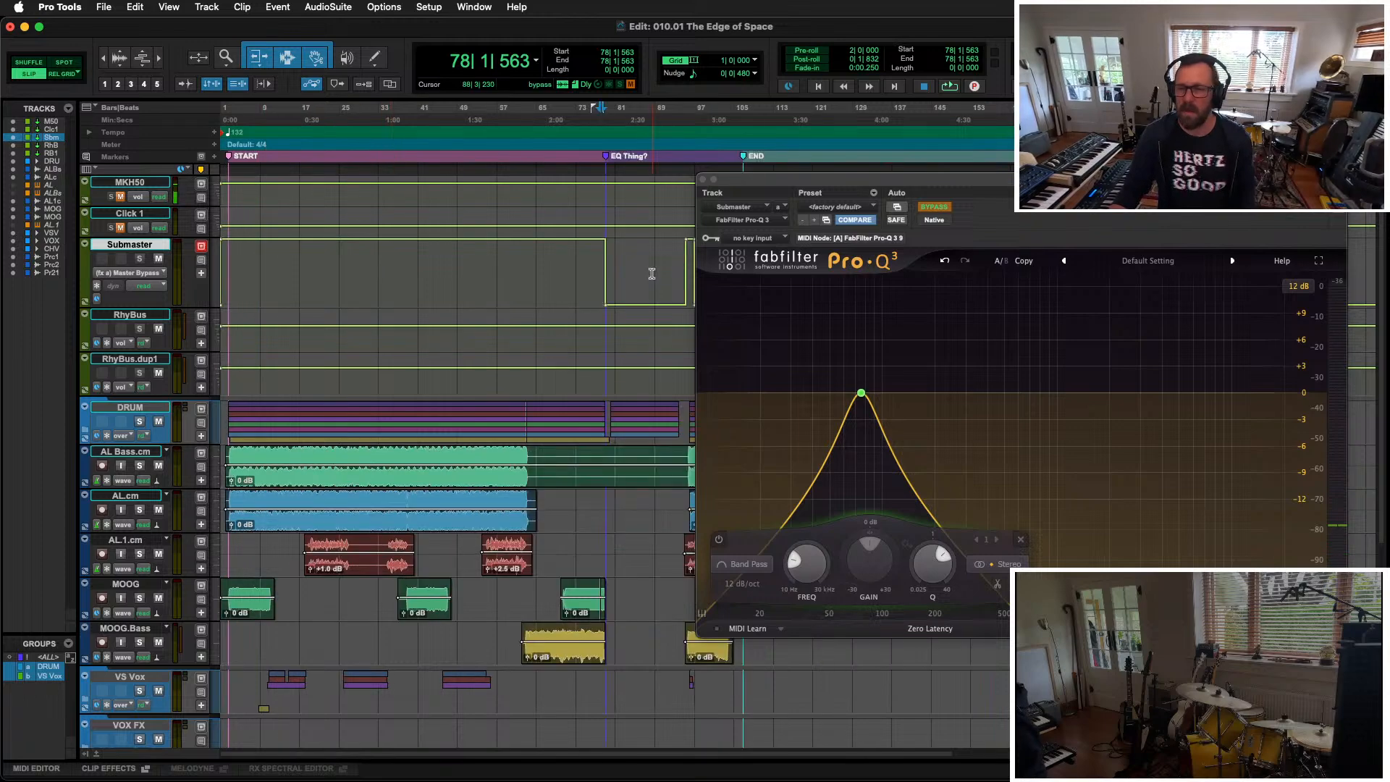
# Step: Play from 77|3|230 to check the bypass change and filter sweep in Pro-Q 3
pyautogui.press('t')
pyautogui.press('t')
pyautogui.press('t')
pyautogui.press('t')
pyautogui.press('t')
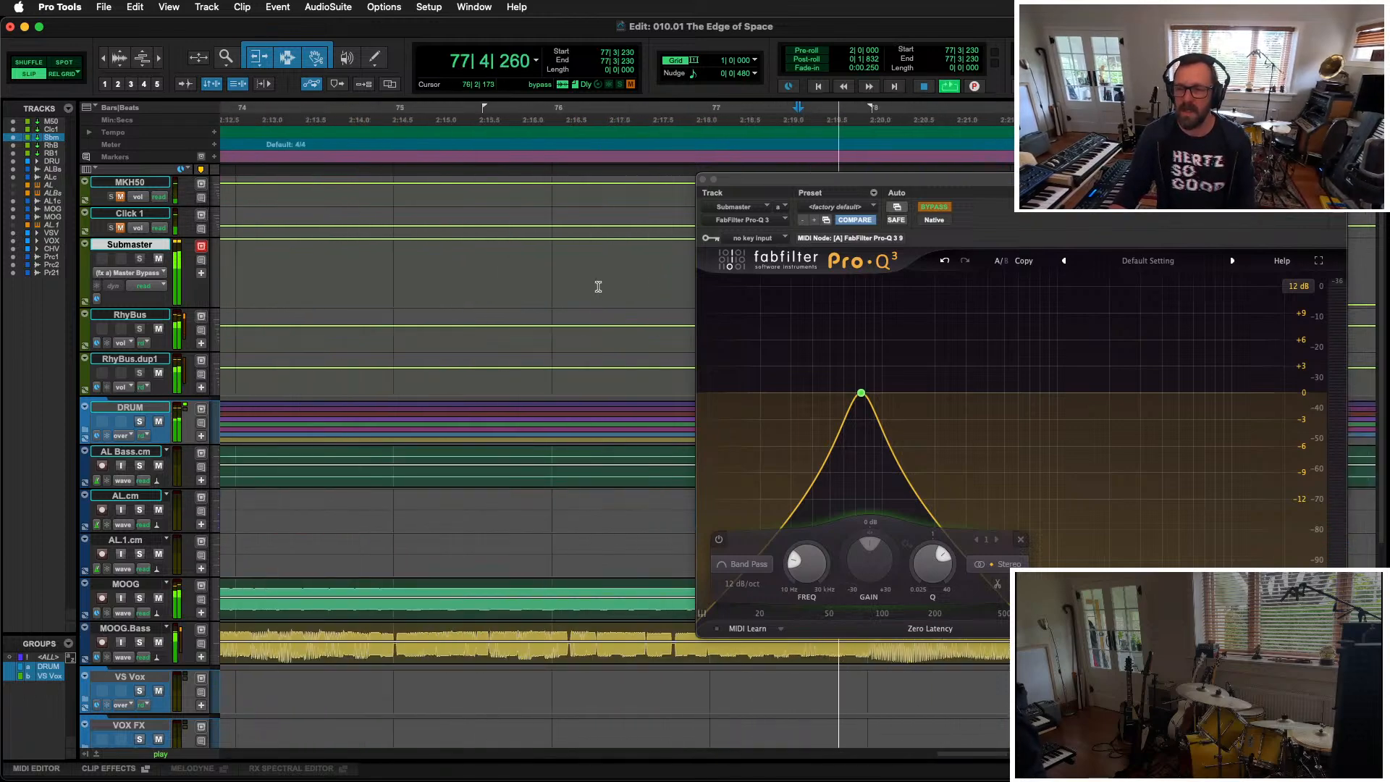
pyautogui.scroll(-3, 586, 285)
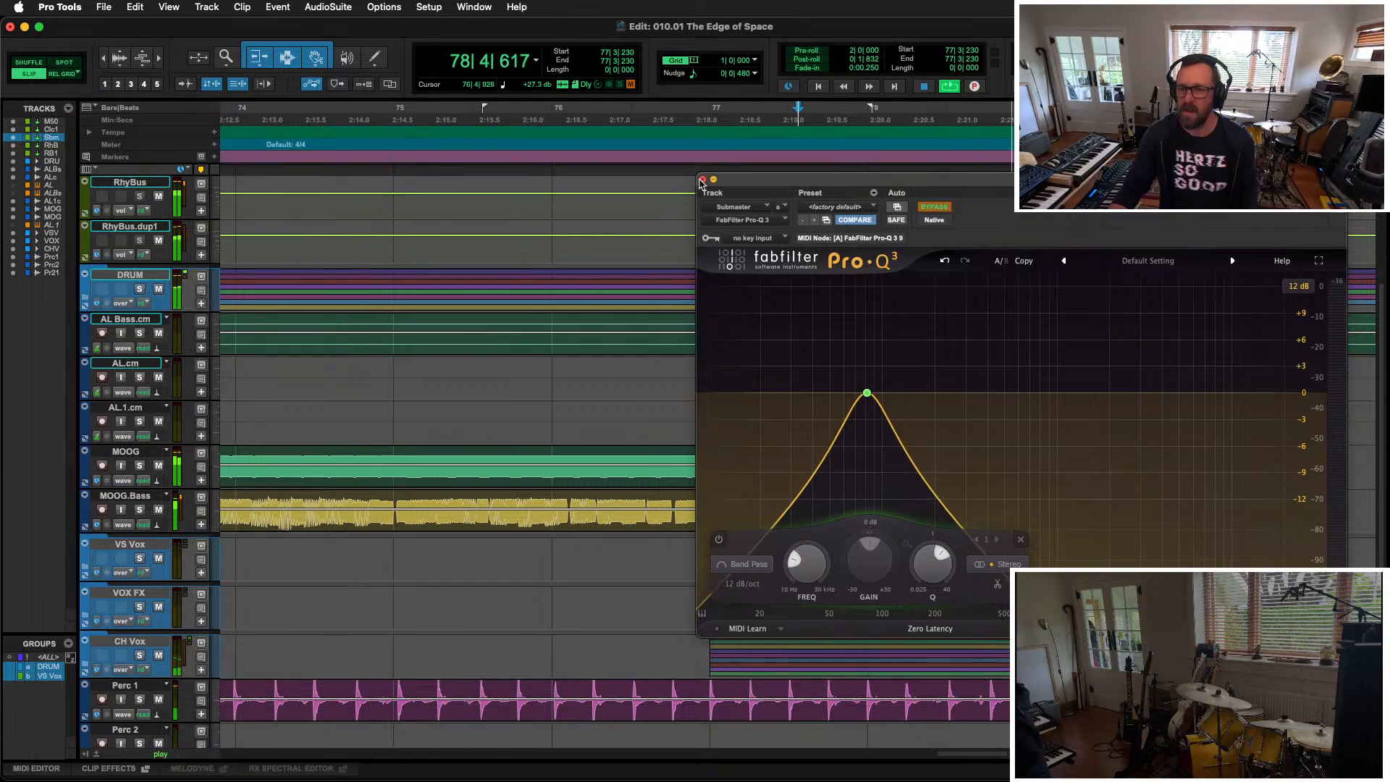
pyautogui.moveTo(738, 183); pyautogui.dragTo(89, 137)
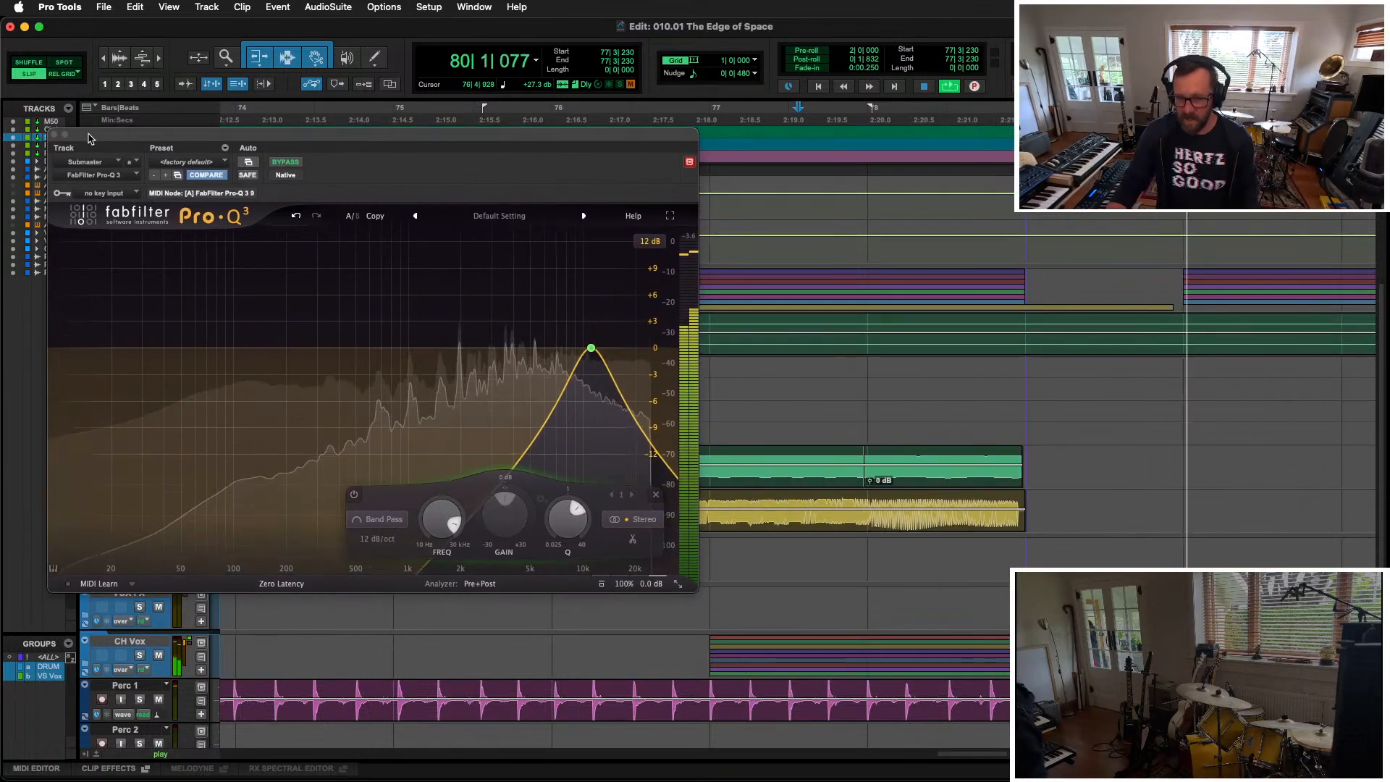
pyautogui.press('space')
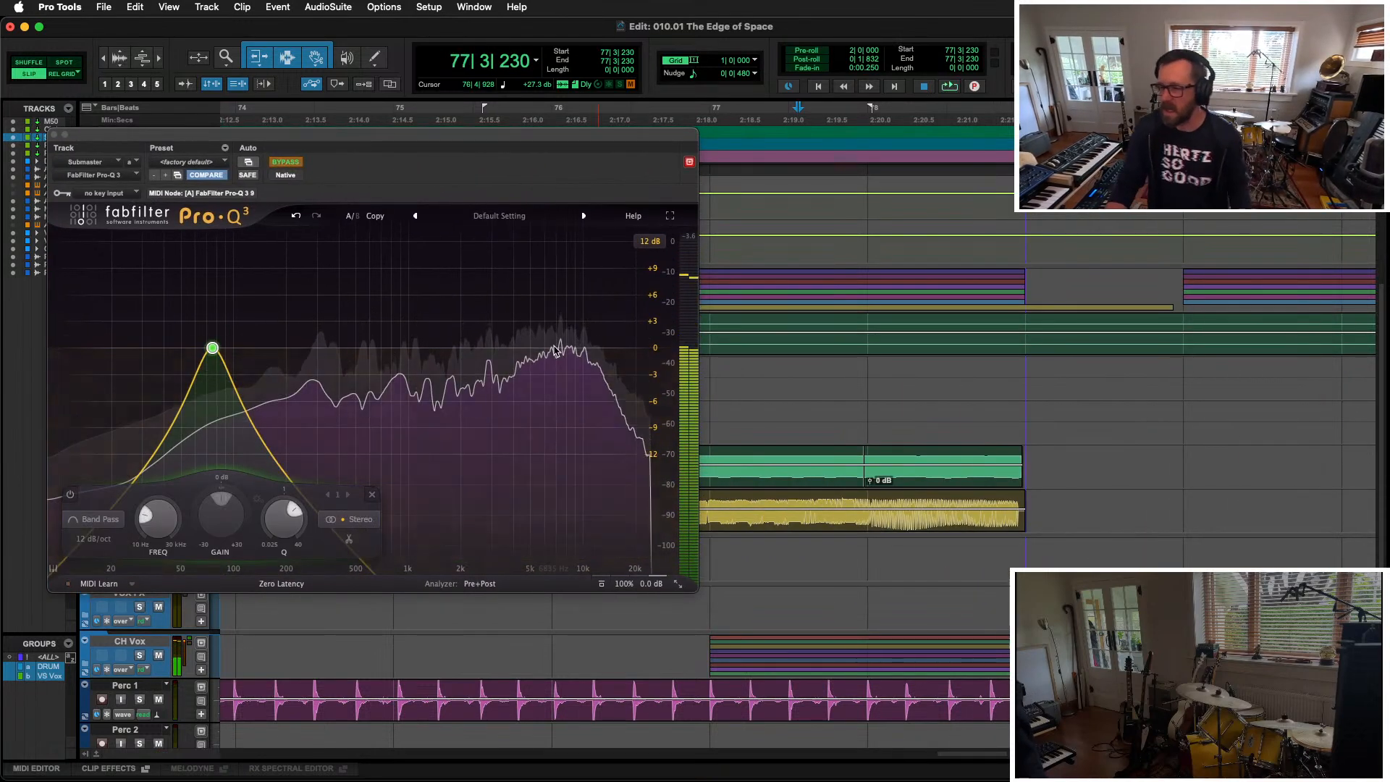
# Step: Close Pro-Q 3, move the Master Bypass transition to about 79|1|014 and play from 78|4|059 to check it
pyautogui.press('super+w')
pyautogui.scroll(4, 990, 262)
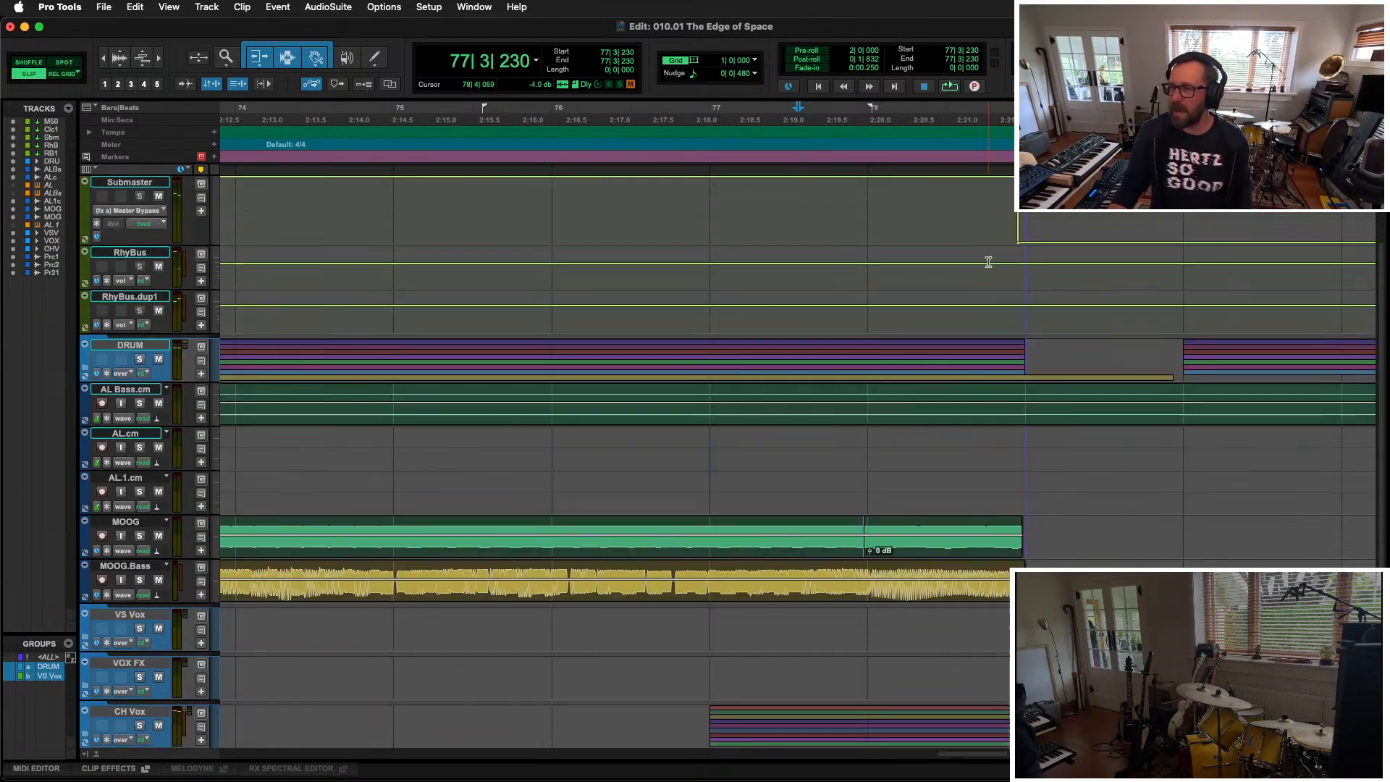
pyautogui.click(1024, 304)
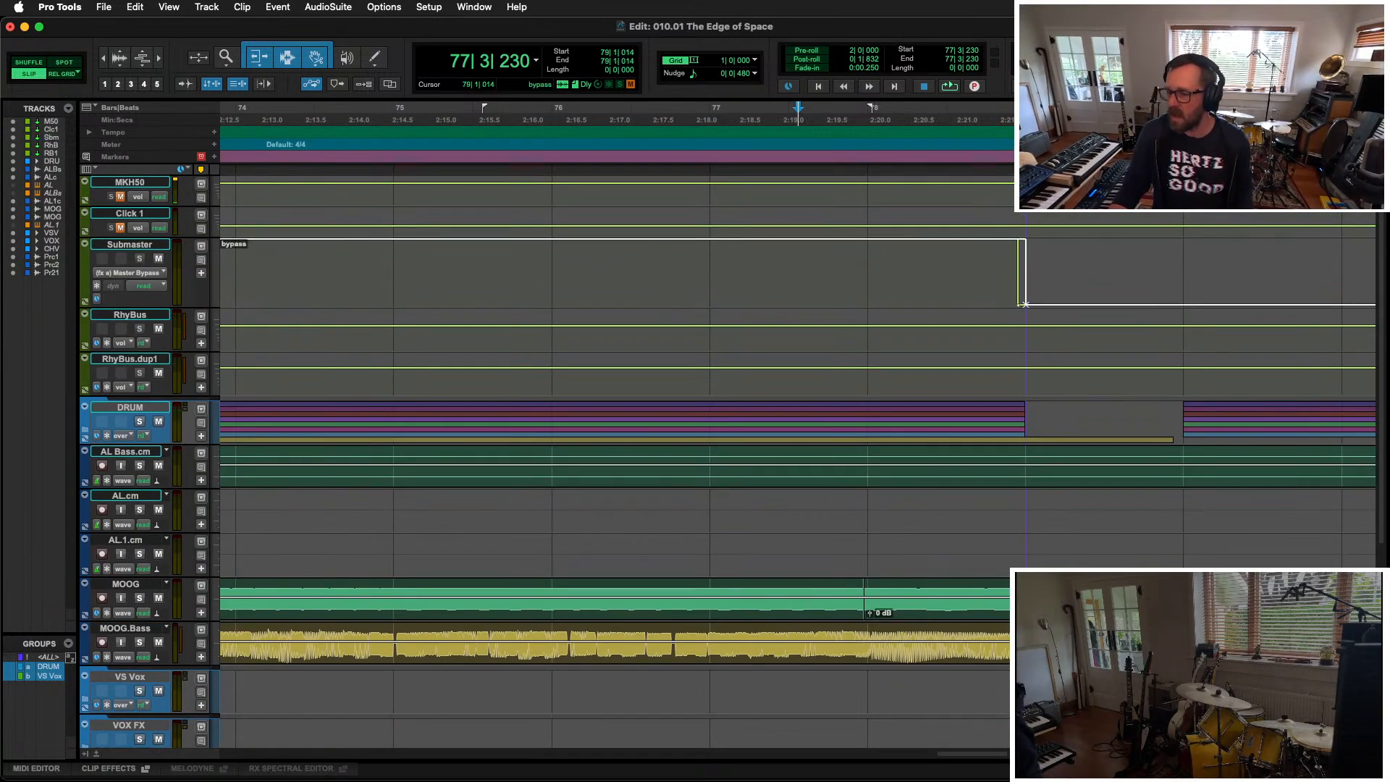
pyautogui.click(988, 167)
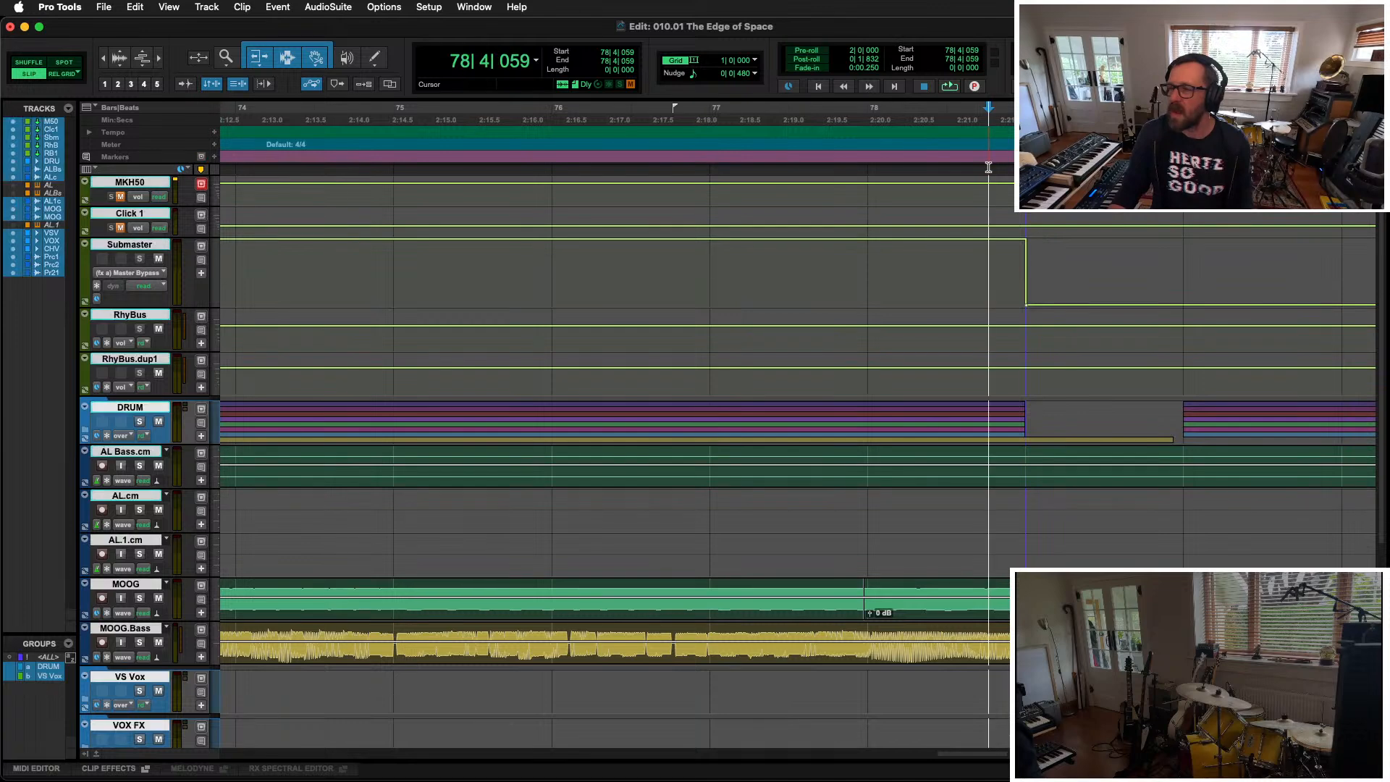
pyautogui.press('space')
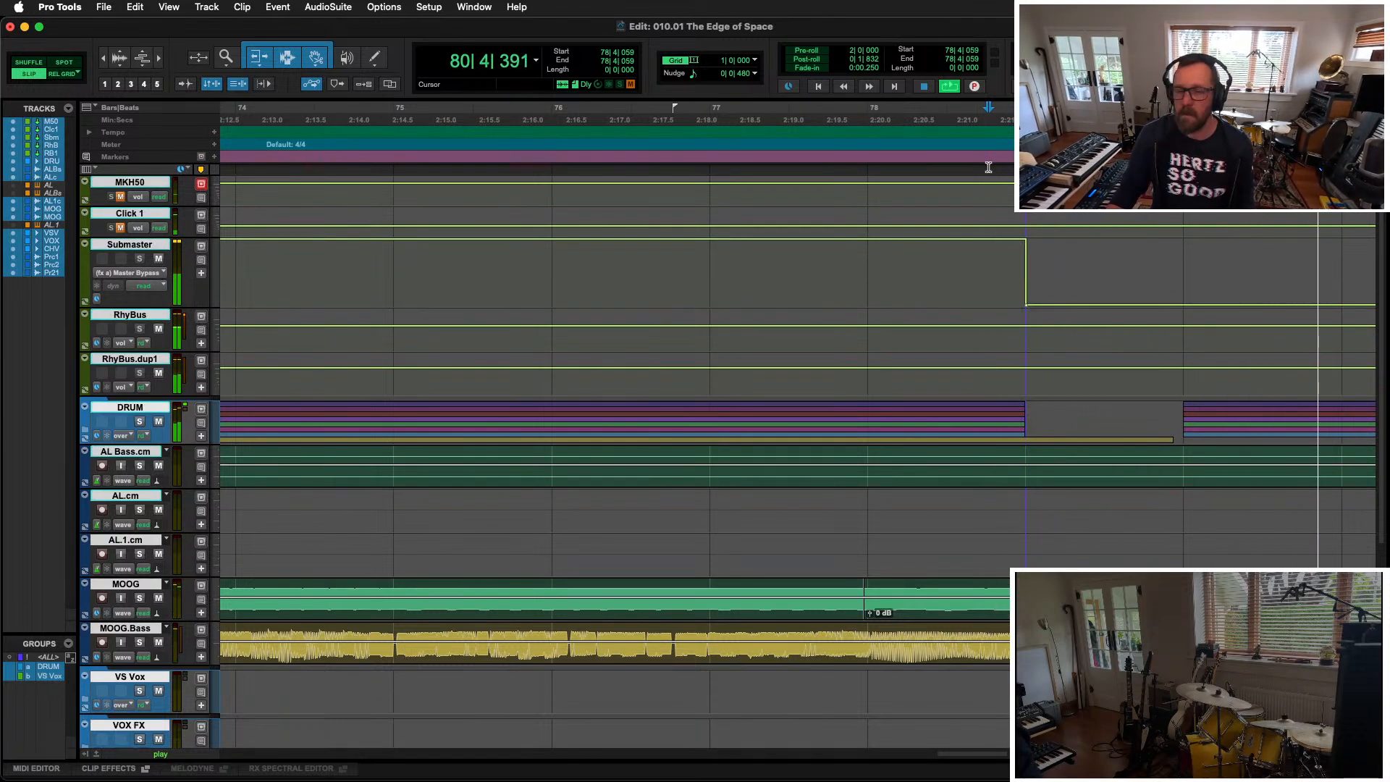
# Step: Play from 74|1|717 to check the Master Bypass change and the filter section after the EQ Thing? marker
pyautogui.press('r')
pyautogui.press('r')
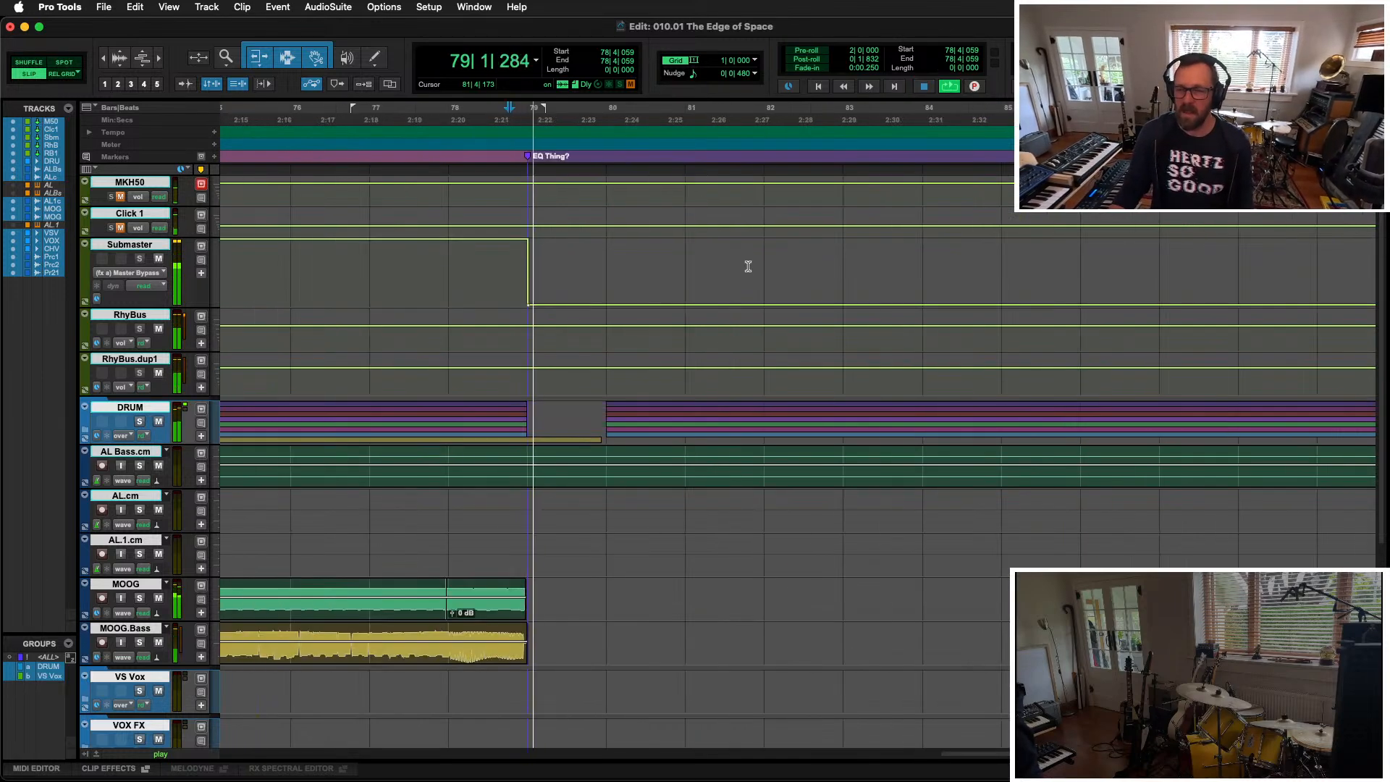
pyautogui.press('space')
pyautogui.click(474, 186)
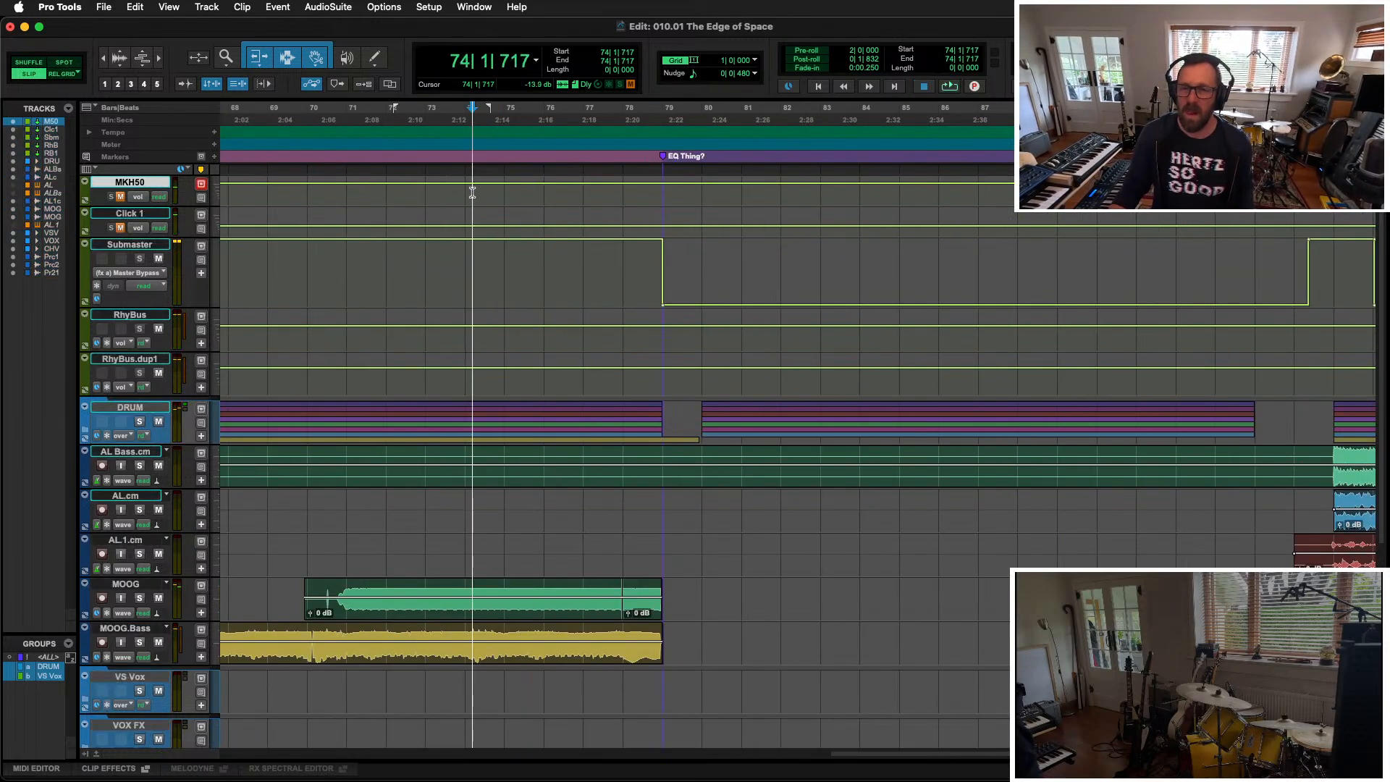
pyautogui.press('space')
pyautogui.press('t')
pyautogui.press('t')
pyautogui.press('t')
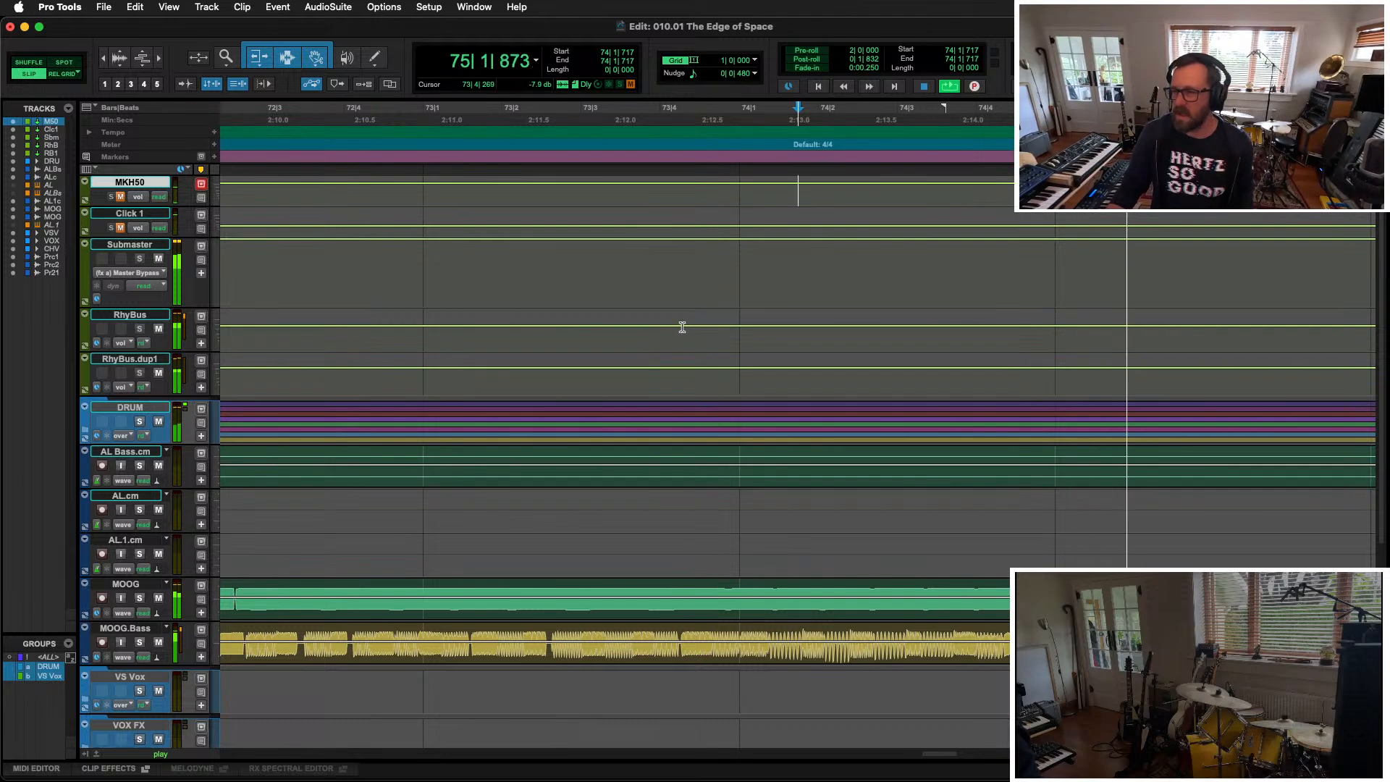
pyautogui.press('r')
pyautogui.press('r')
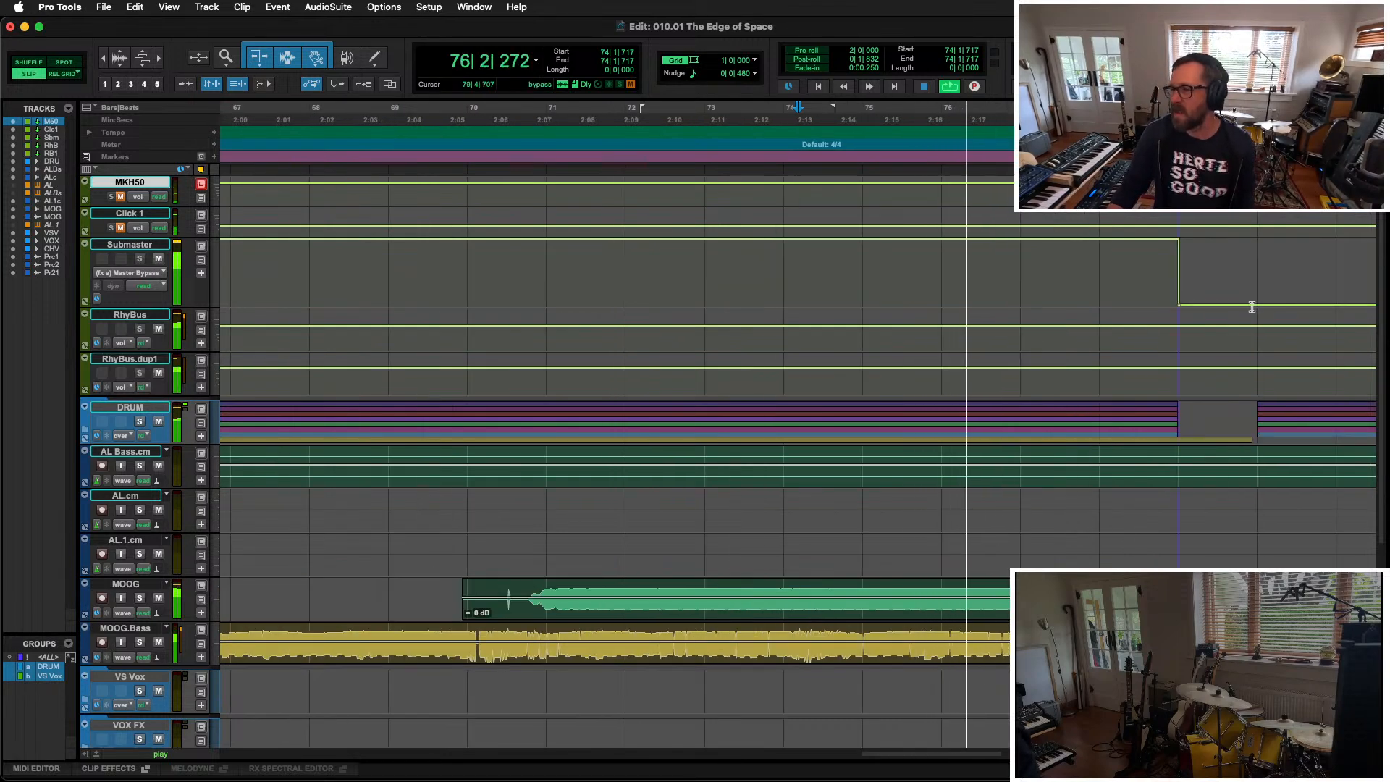
pyautogui.press('t')
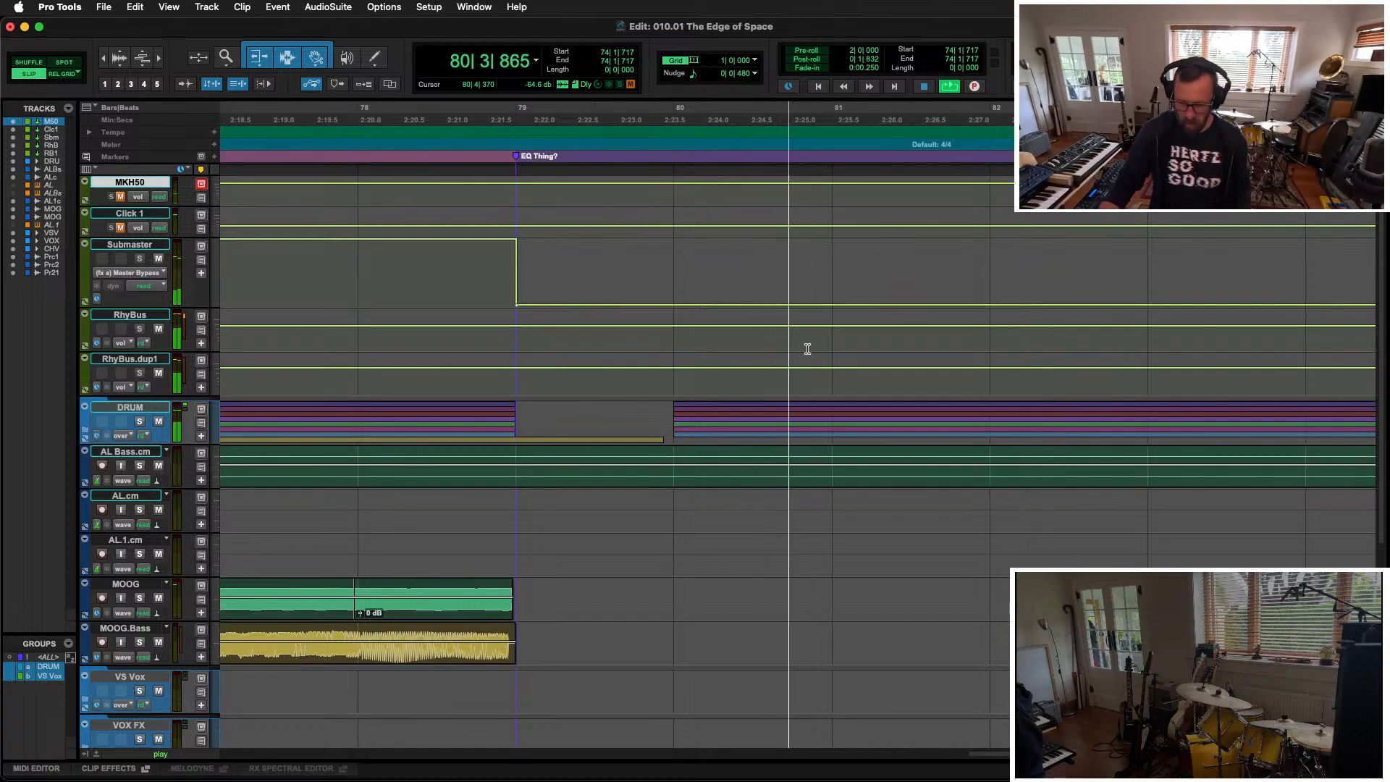
pyautogui.press('r')
pyautogui.press('r')
pyautogui.press('r')
pyautogui.press('r')
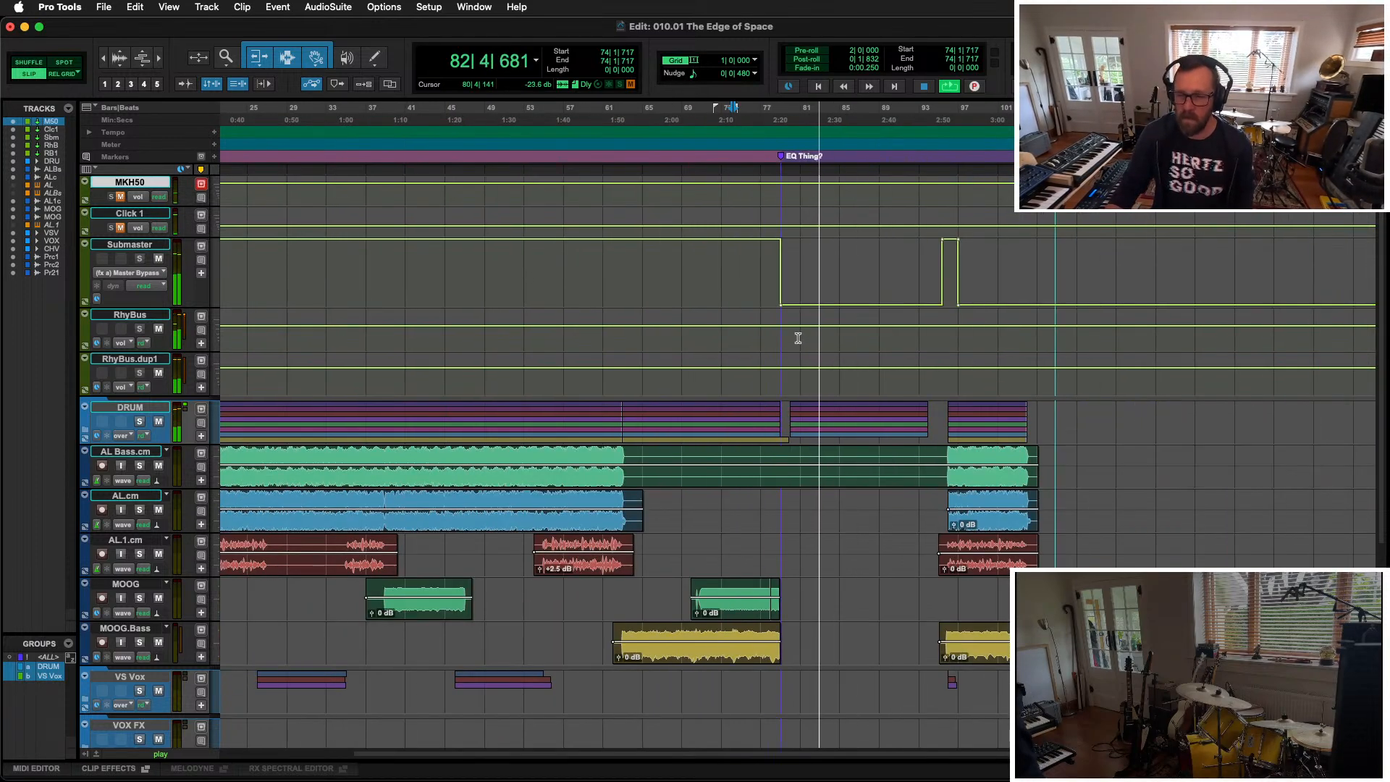
# Step: Delete the Submaster's Master Bypass breakpoint just after bar 96 to extend the bypass past the filter section, and replay from 74|1|717
pyautogui.hscroll(5, 796, 337)
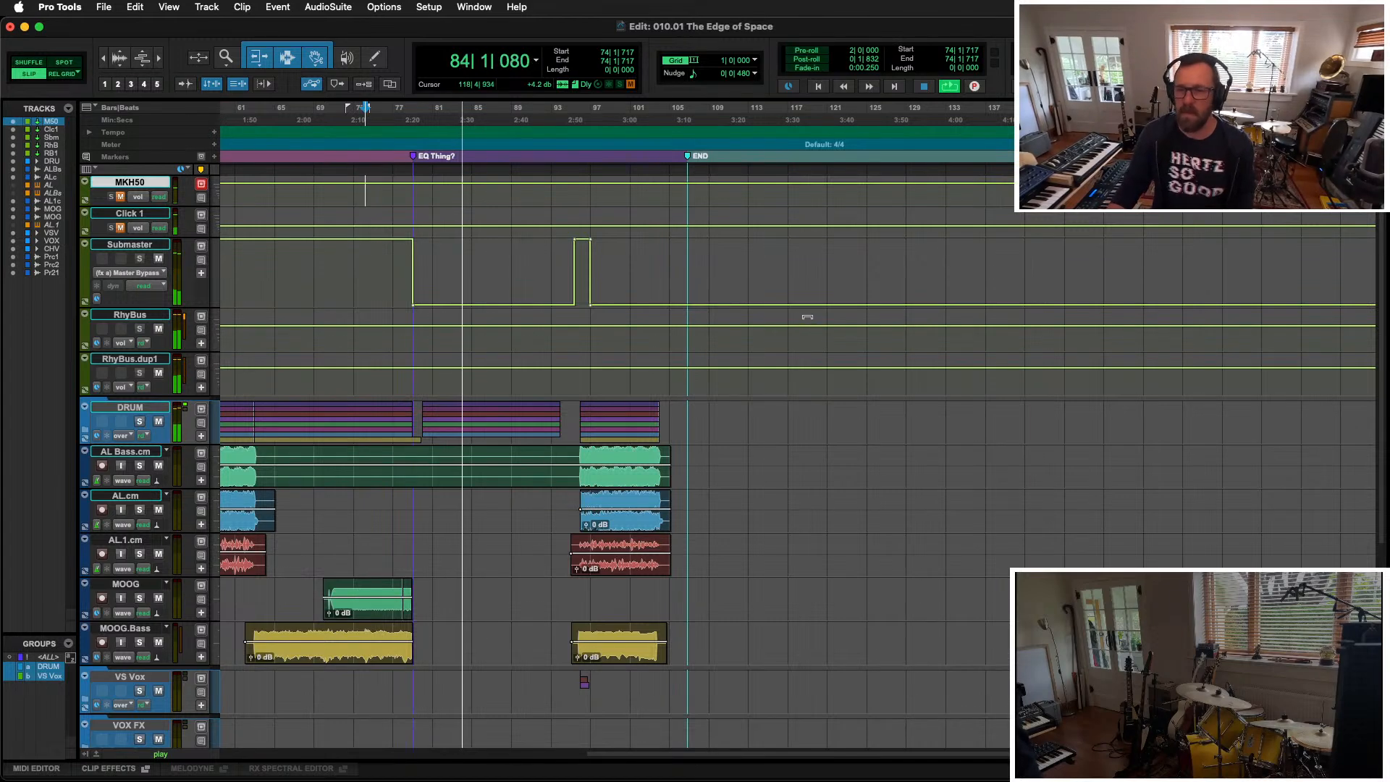
pyautogui.keyDown('alt'); pyautogui.click(591, 305); pyautogui.keyUp('alt')
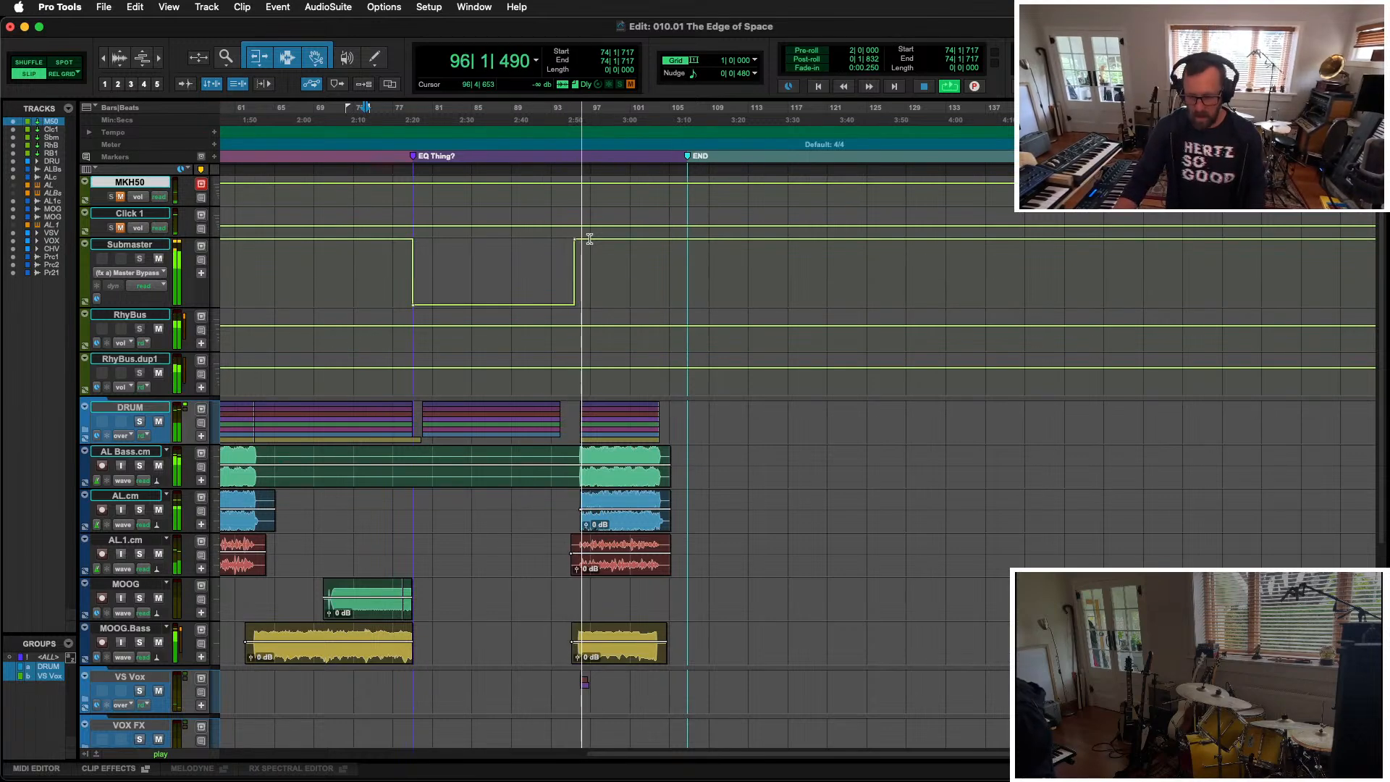
pyautogui.press('space')
pyautogui.press('space')
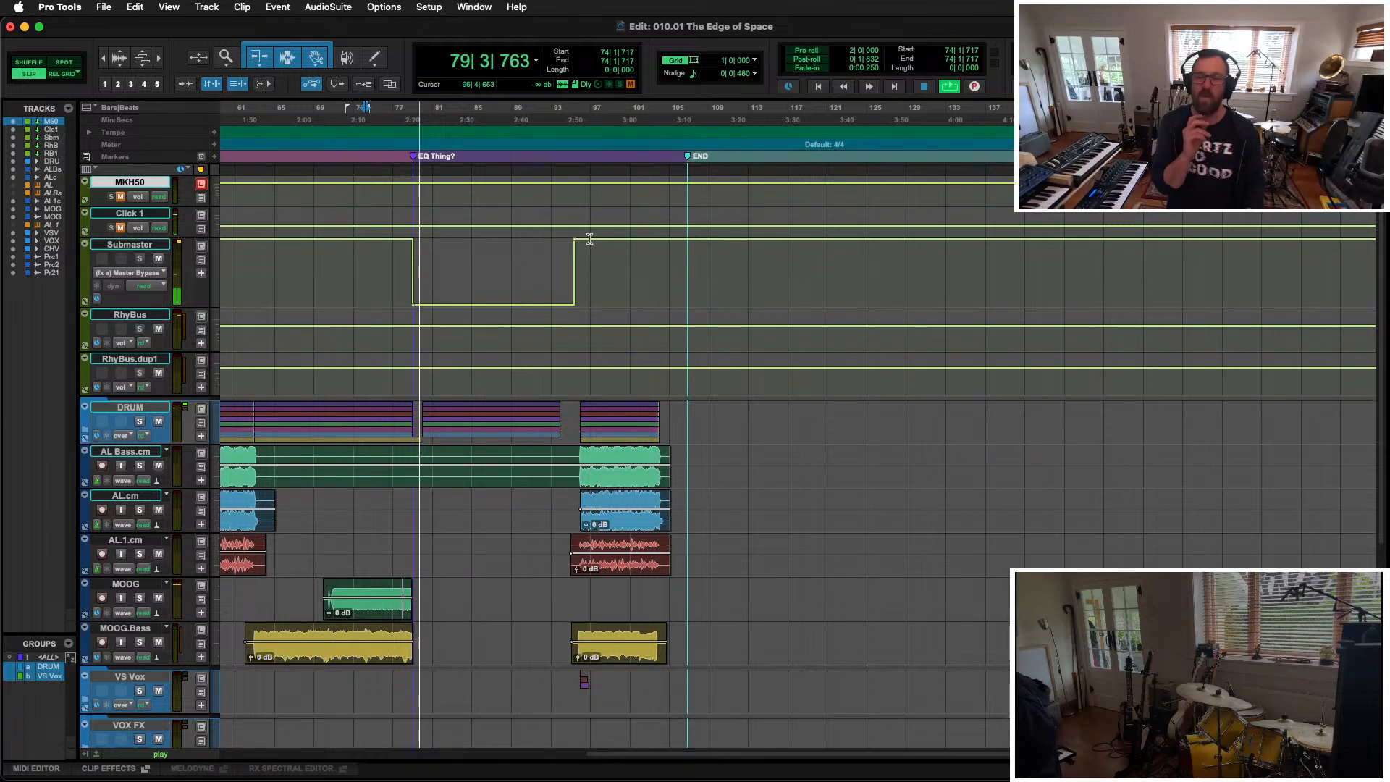
pyautogui.press('space')
# Step: Move the Submaster's Master Bypass transition before the EQ Thing? marker earlier, to about 78|3|157
pyautogui.press('t')
pyautogui.press('t')
pyautogui.press('t')
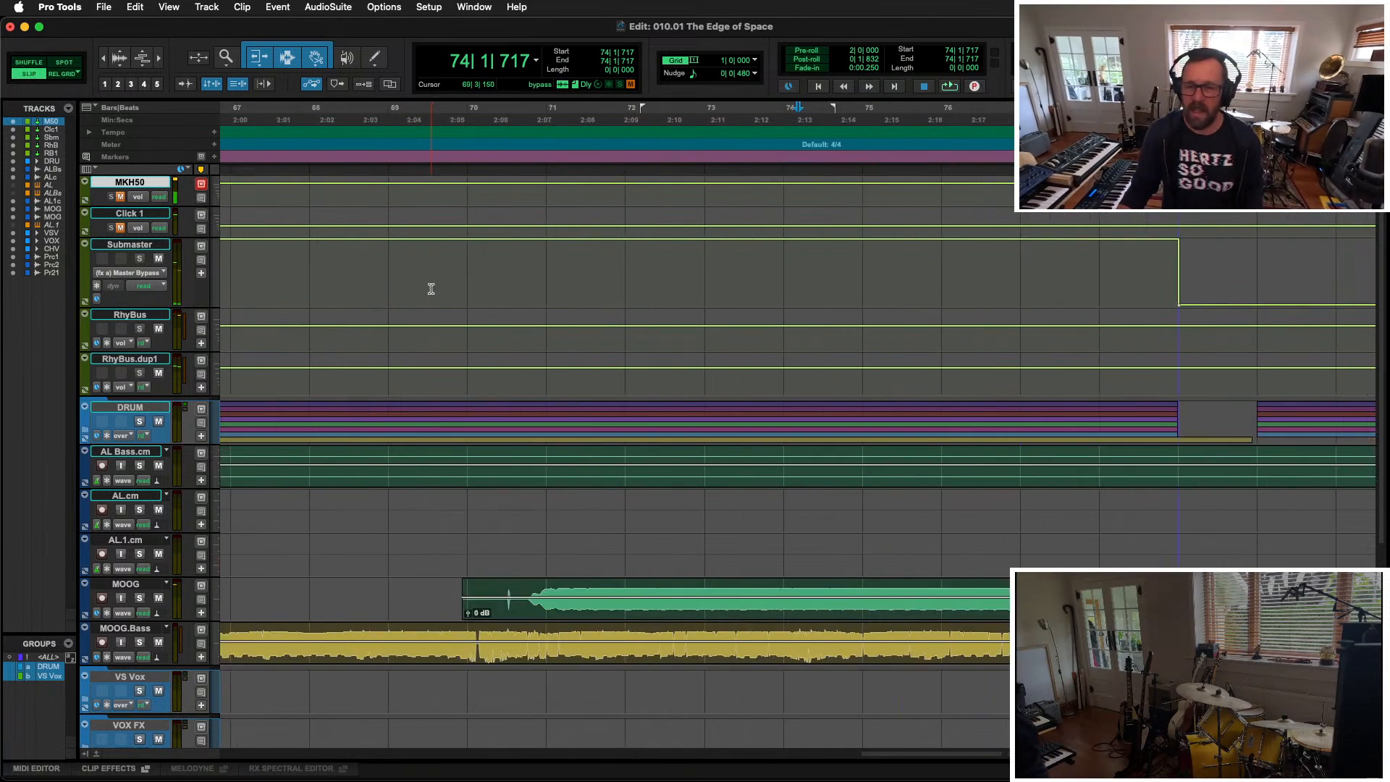
pyautogui.moveTo(1180, 310); pyautogui.dragTo(1172, 304)
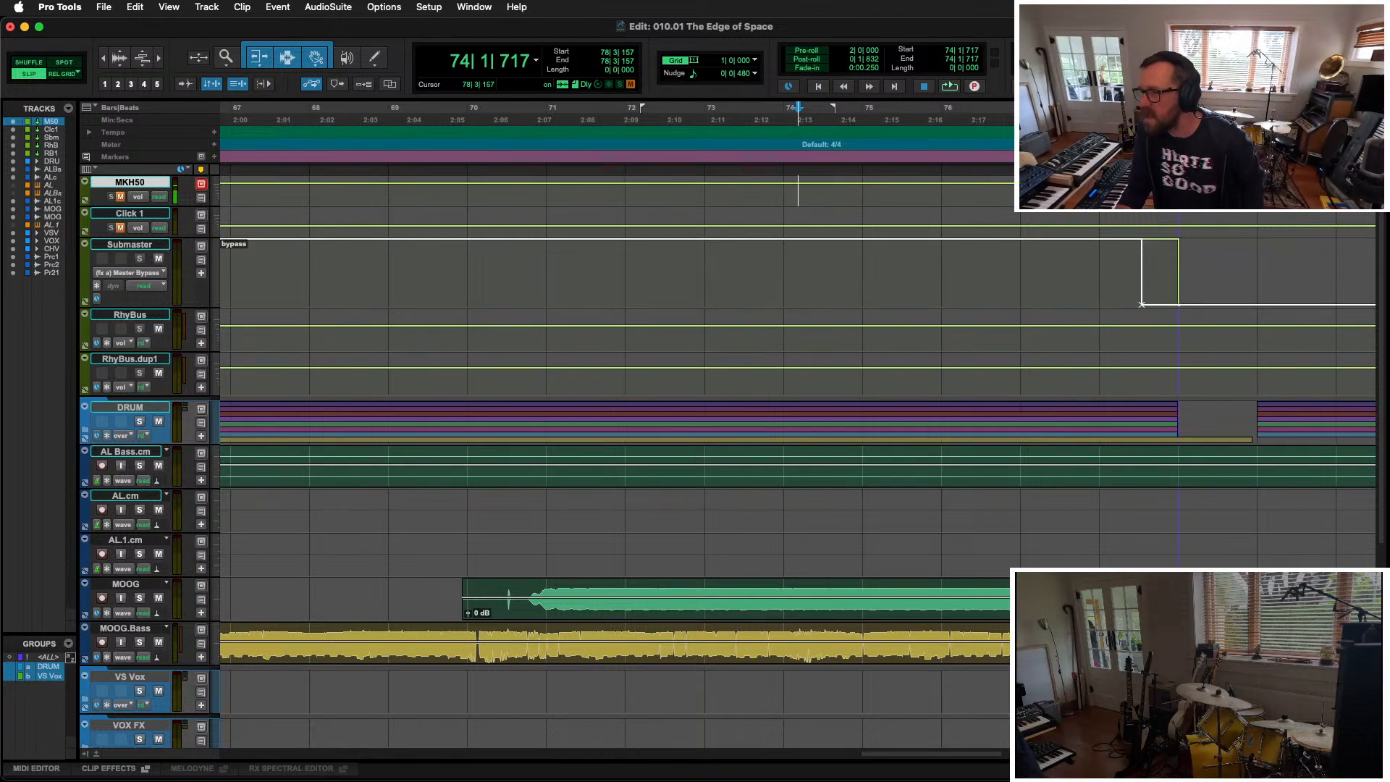
pyautogui.moveTo(1143, 304); pyautogui.dragTo(1143, 303)
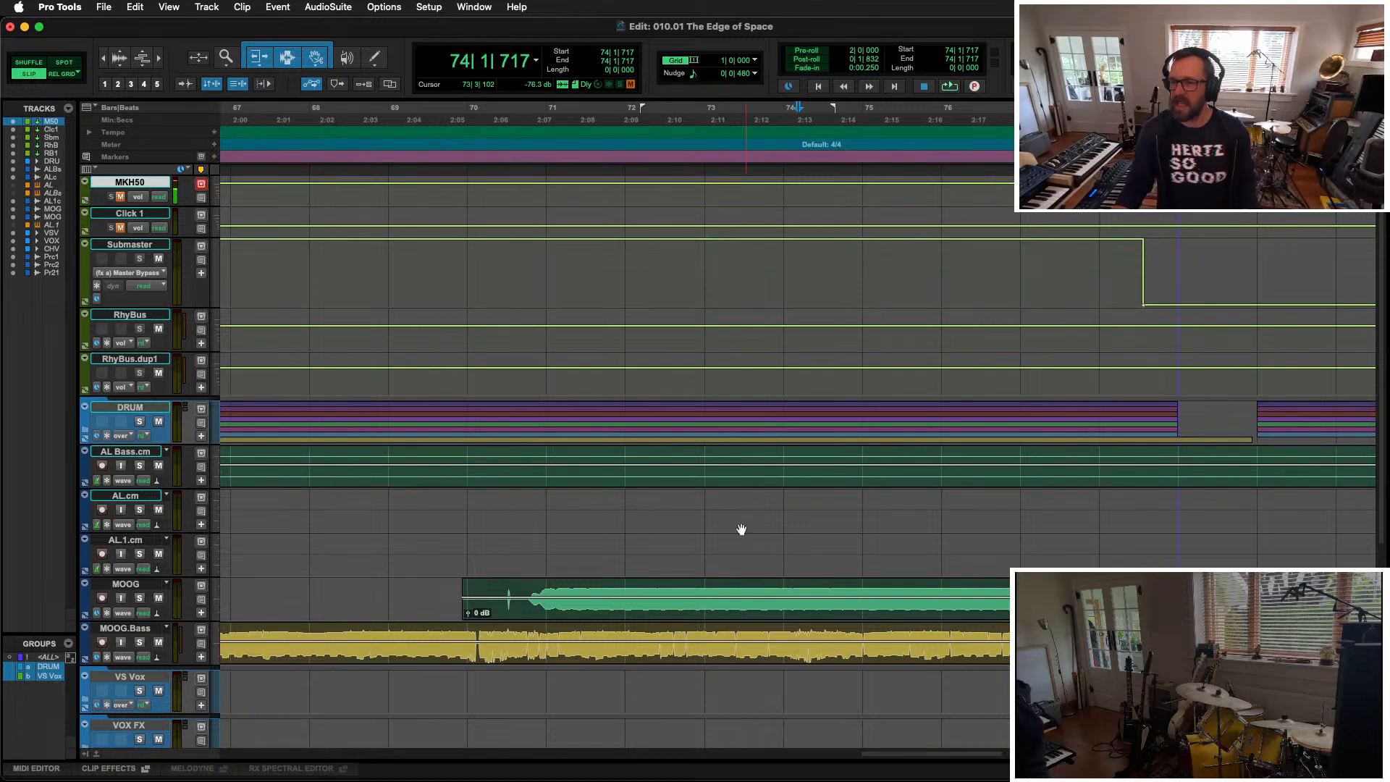
# Step: Show the Submaster's Band 1 Frequency automation and pencil a curve falling from 30000 Hz at about 78|1|669 into the EQ Thing? marker
pyautogui.hscroll(10, 741, 529)
pyautogui.hscroll(3, 714, 503)
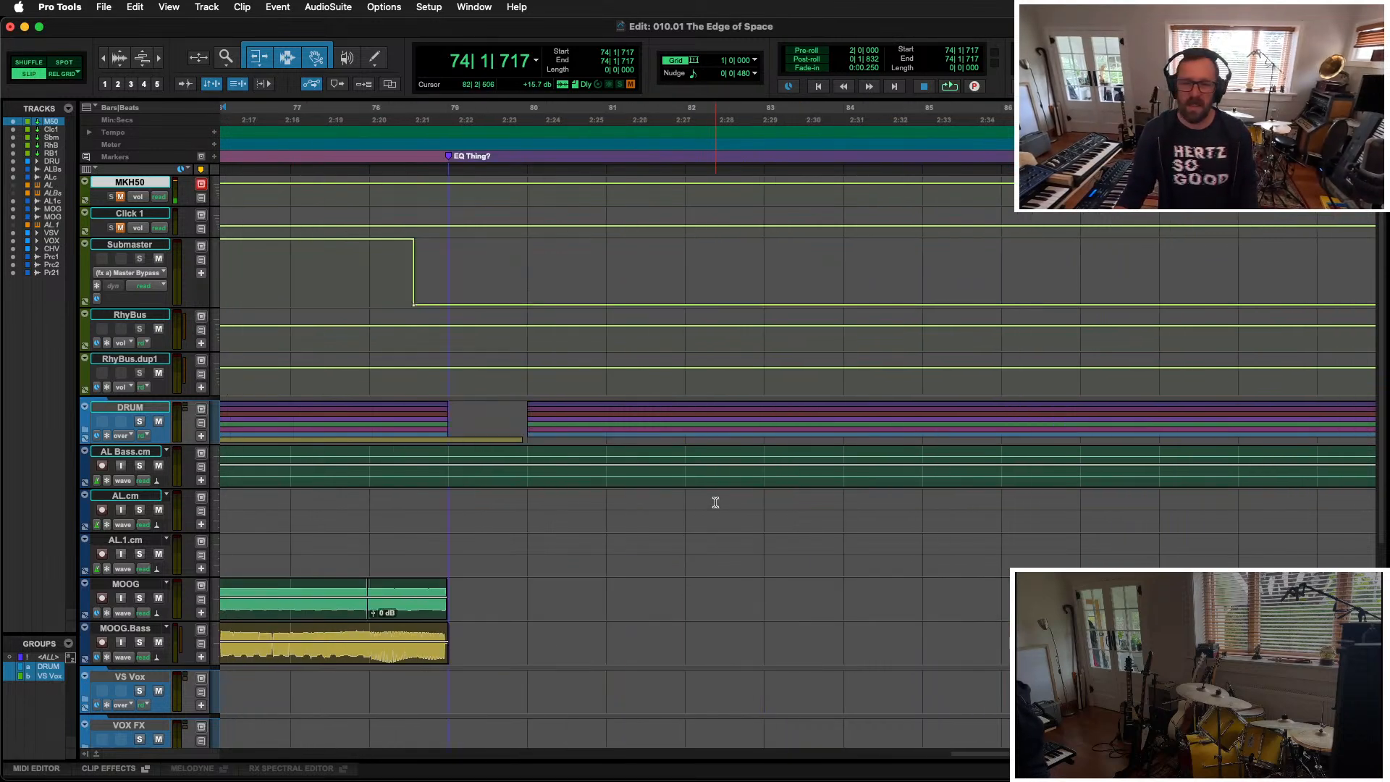
pyautogui.click(441, 260)
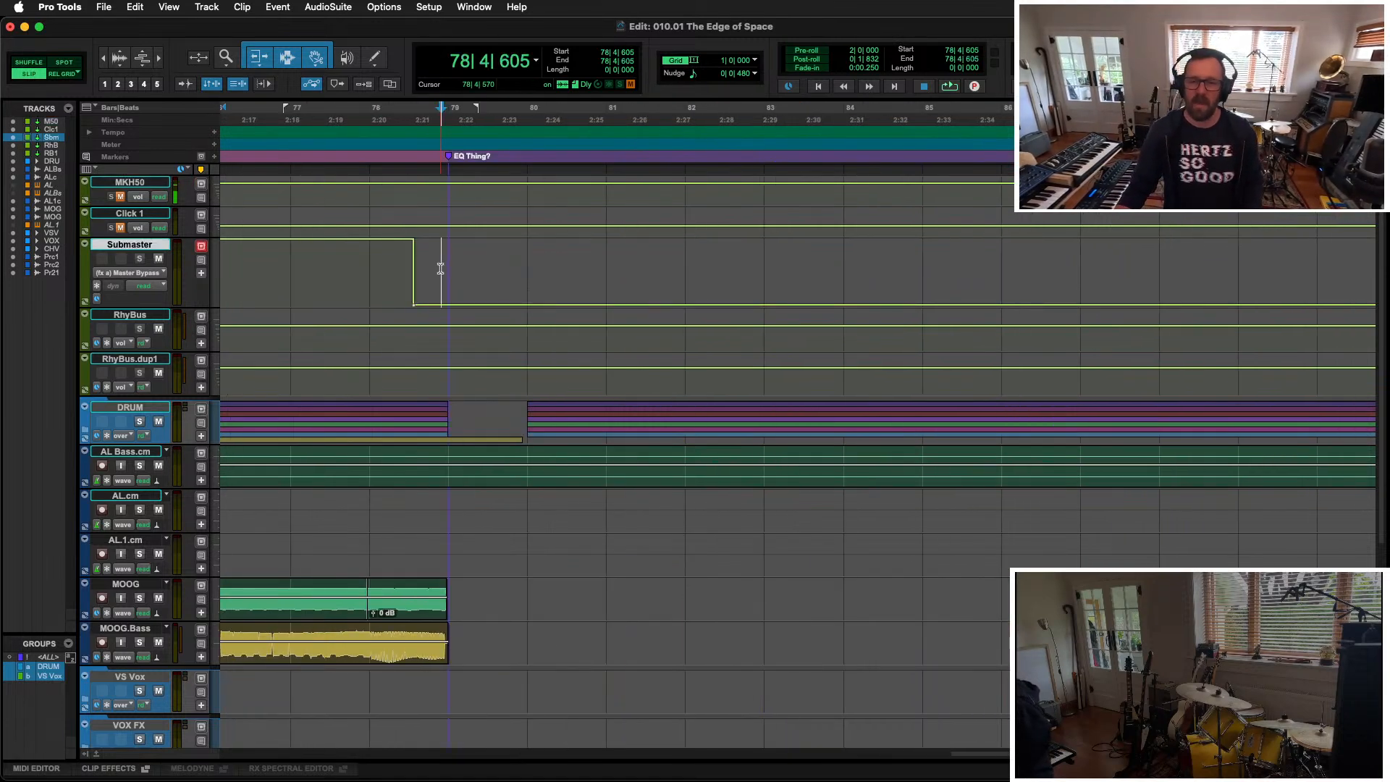
pyautogui.press('ctrl+super+Right')
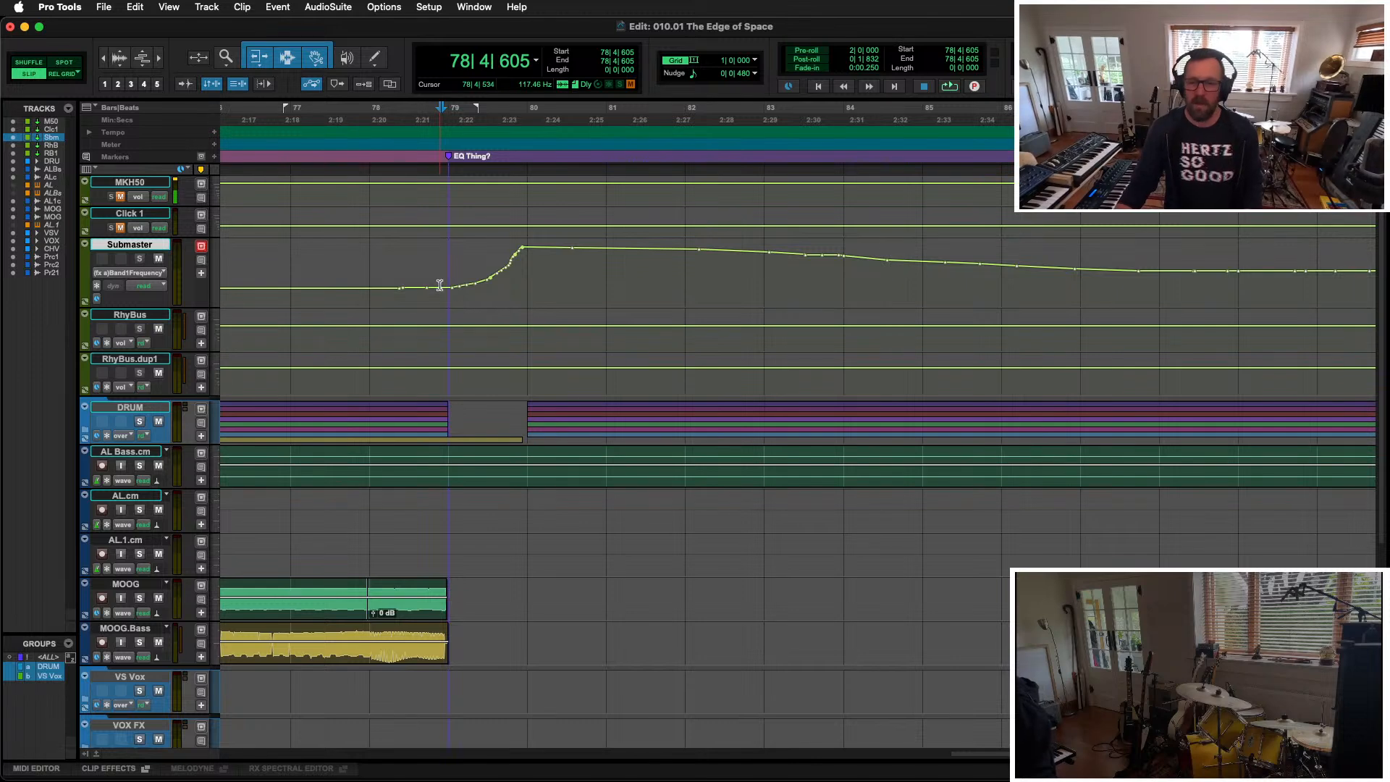
pyautogui.click(374, 58)
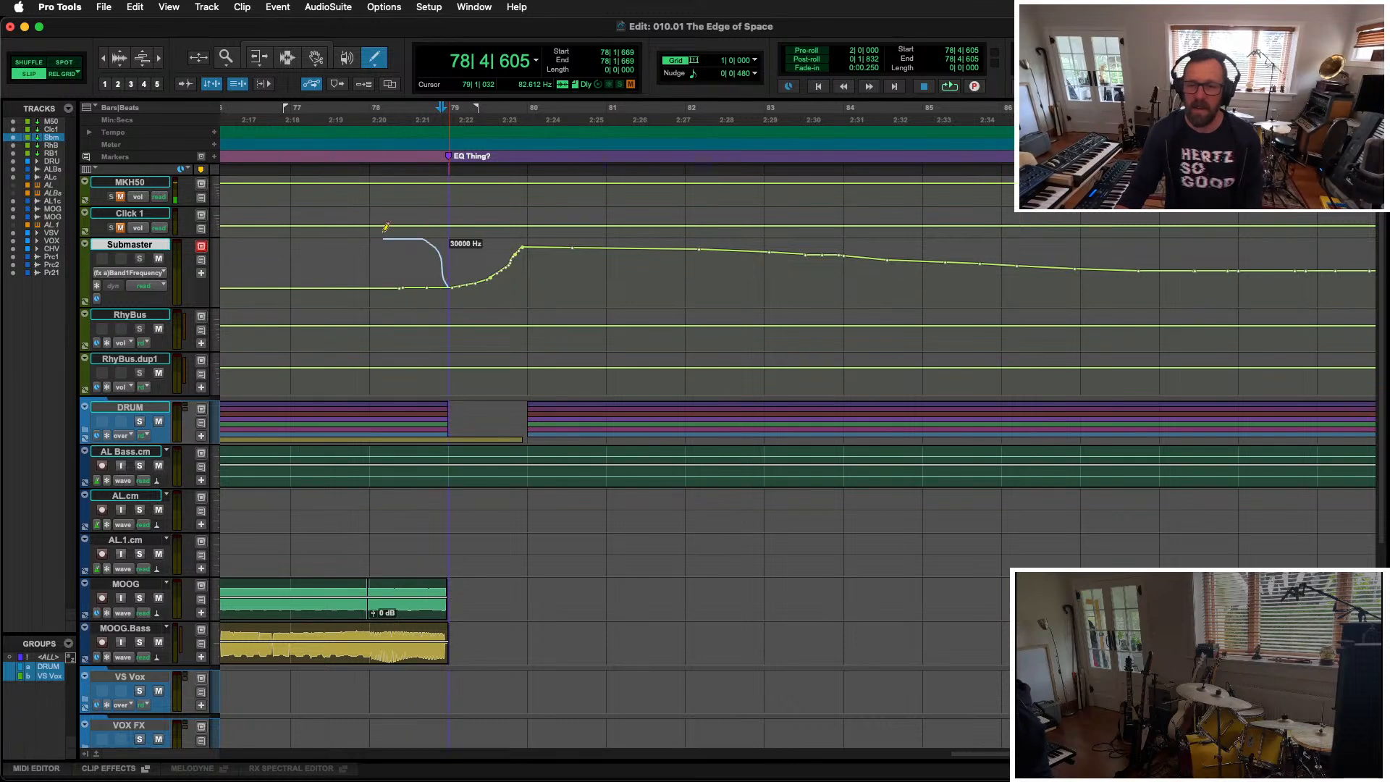
pyautogui.moveTo(386, 228); pyautogui.dragTo(385, 225)
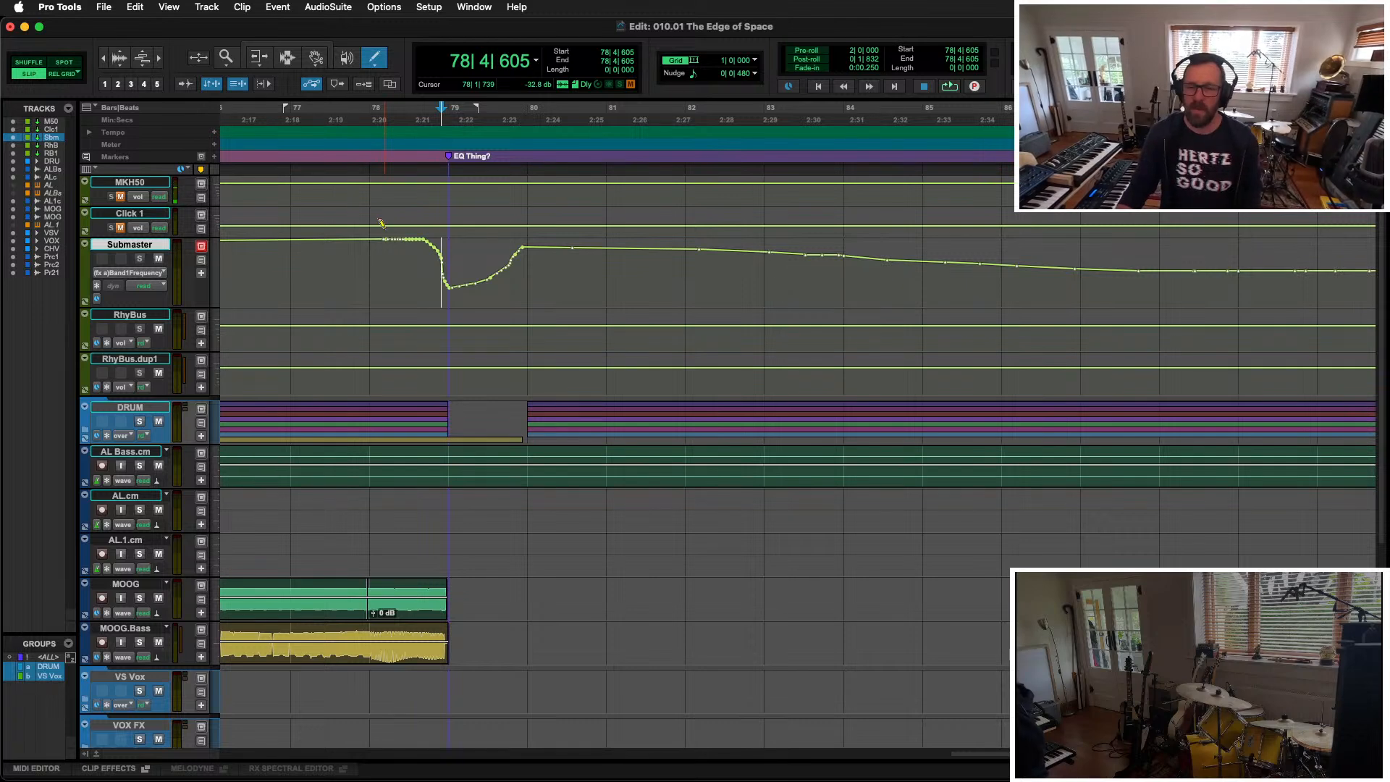
# Step: Show the Submaster's Band 1 Q automation and pencil a short rise and fall just before the EQ Thing? marker
pyautogui.press('ctrl+super+Right')
pyautogui.press('ctrl+super+Right')
pyautogui.press('ctrl+super+Right')
pyautogui.press('ctrl+super+Right')
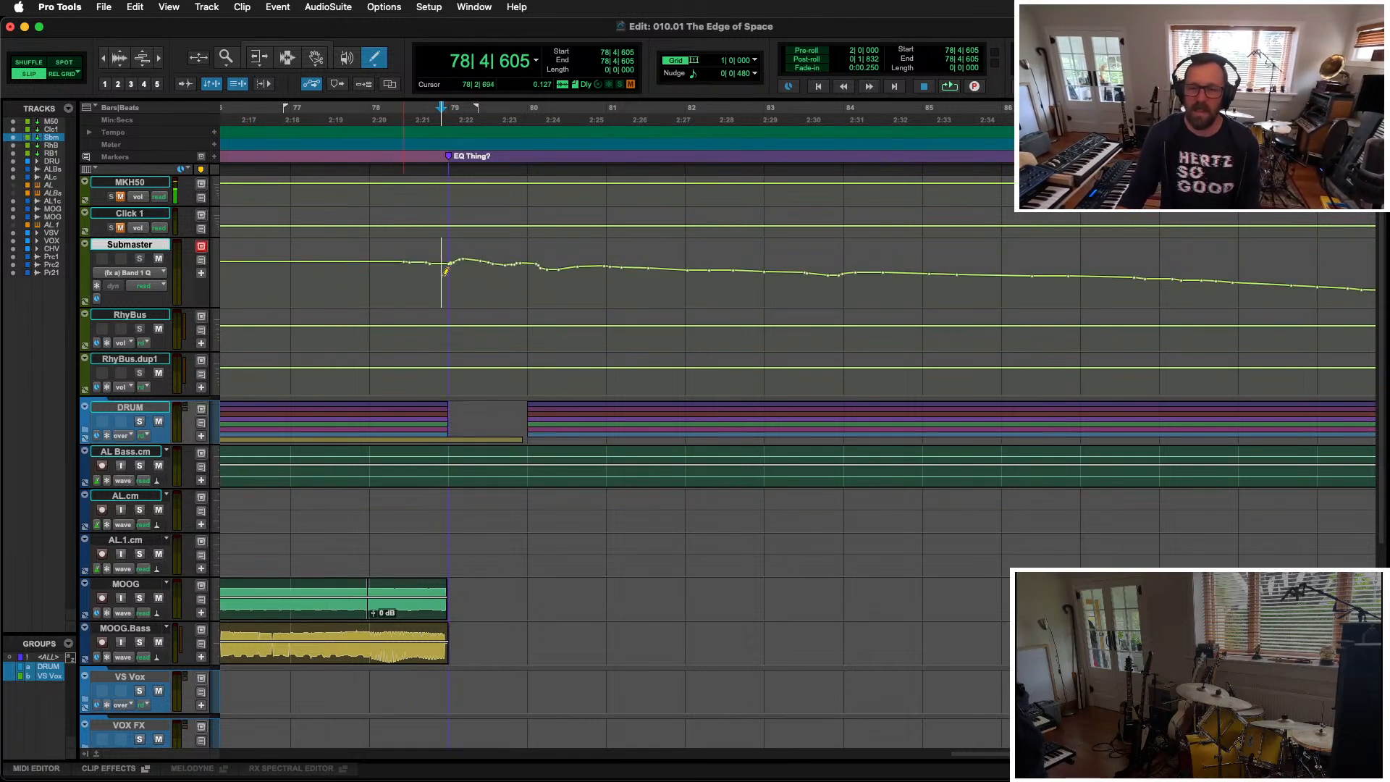
pyautogui.moveTo(403, 255); pyautogui.dragTo(412, 253)
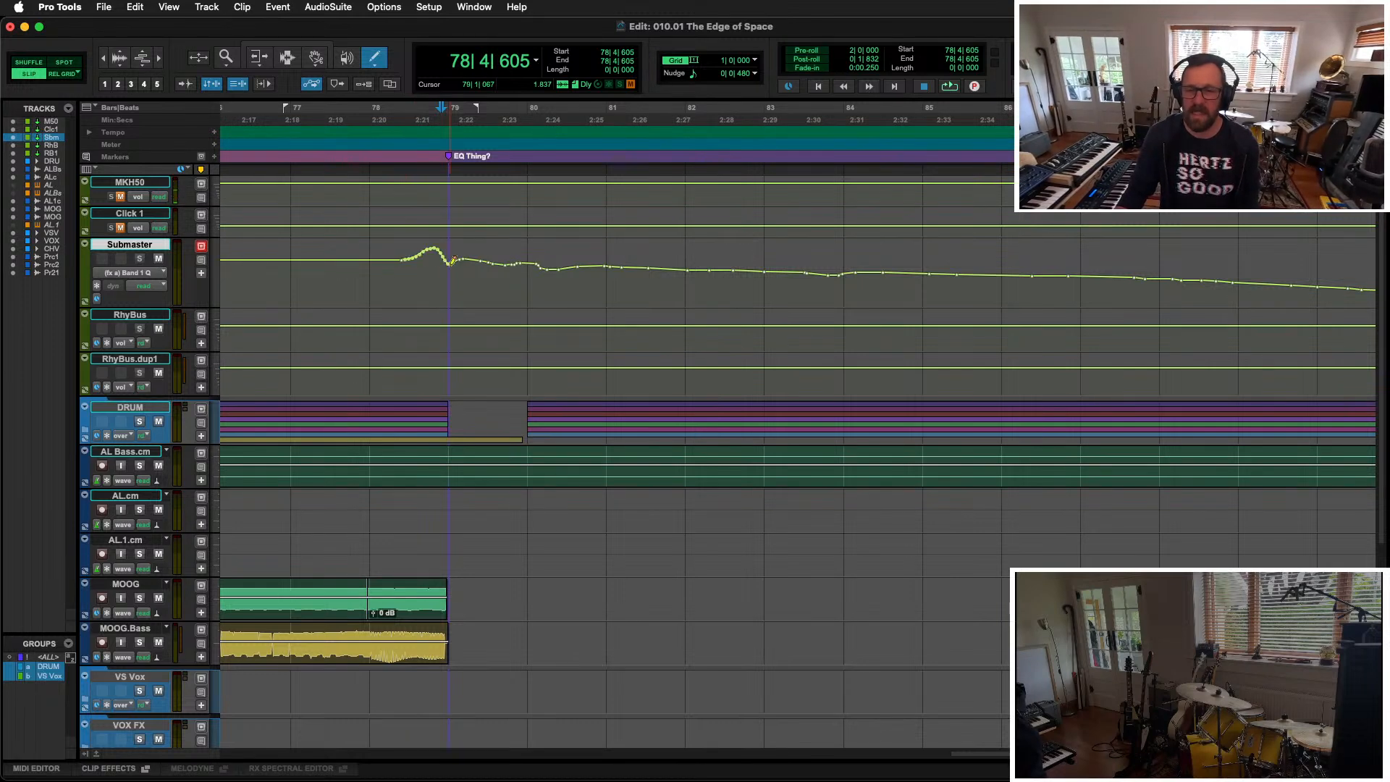
# Step: Step through the Submaster's remaining Pro-Q 3 automation parameters, from after Band 1 Q up to Band 13 Q
pyautogui.press('ctrl+super+Right')
pyautogui.press('ctrl+super+Right')
pyautogui.press('ctrl+super+Right')
pyautogui.press('ctrl+super+Right')
pyautogui.press('ctrl+super+Right')
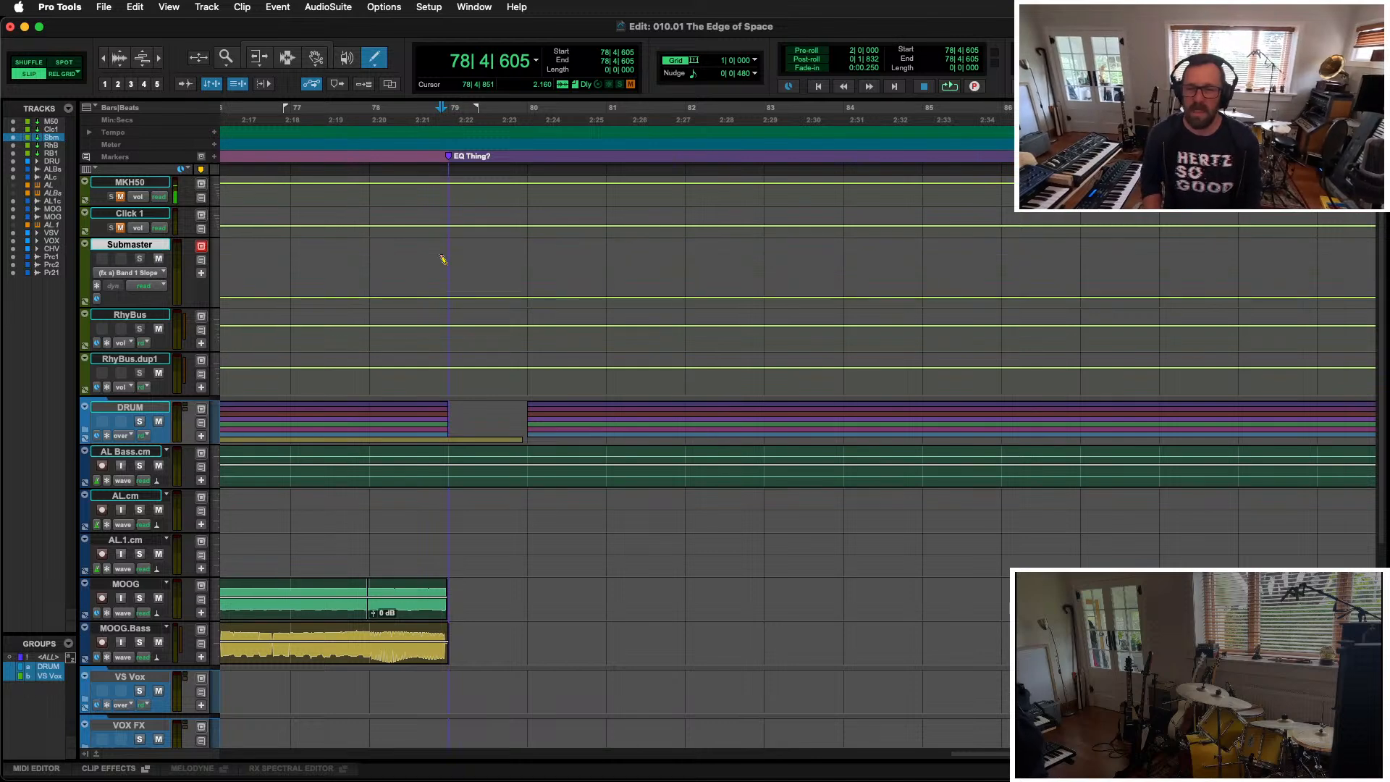
pyautogui.press('ctrl+super+Right')
pyautogui.press('ctrl+super+Right')
pyautogui.press('ctrl+super+Right')
pyautogui.press('ctrl+super+Right')
pyautogui.press('ctrl+super+Right')
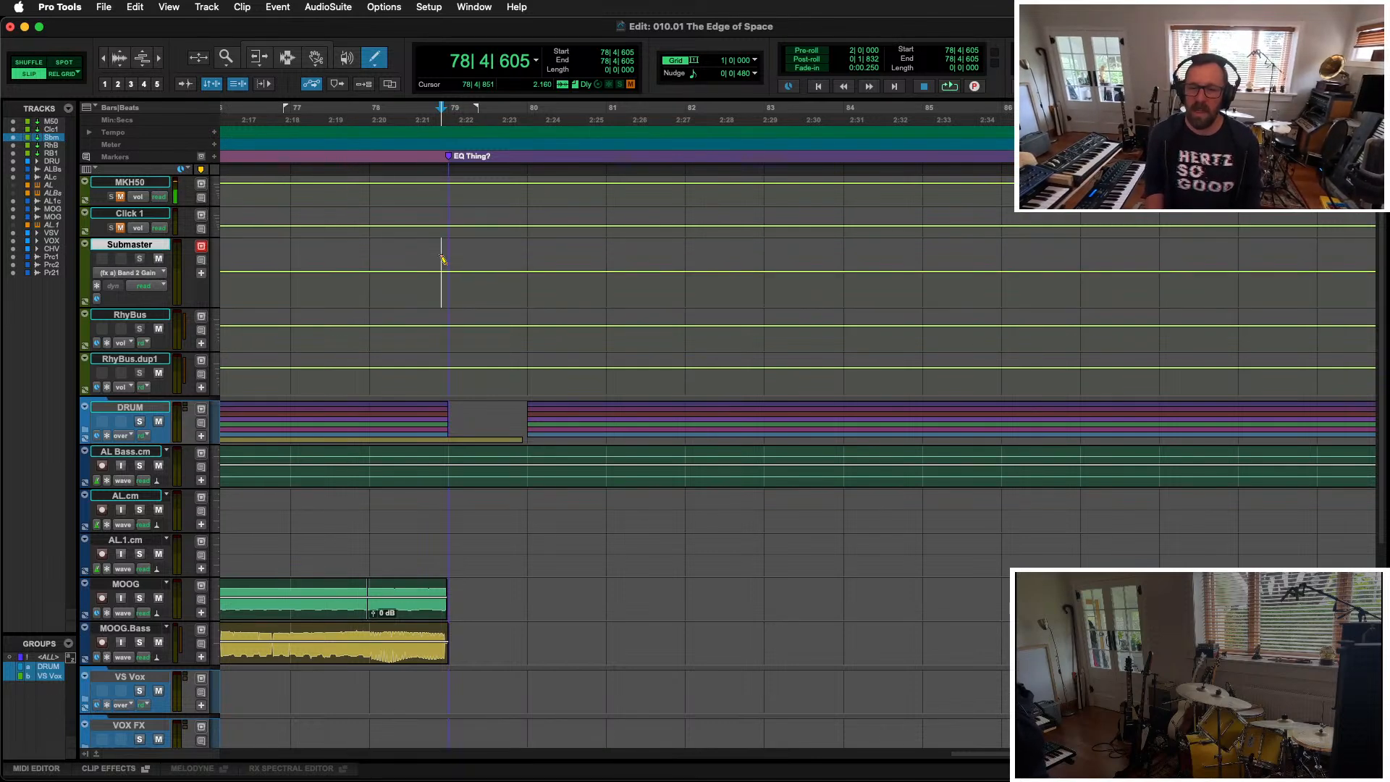
pyautogui.press('ctrl+super+Right')
pyautogui.press('ctrl+super+Right')
pyautogui.press('ctrl+super+Right')
pyautogui.press('ctrl+super+Right')
pyautogui.press('ctrl+super+Right')
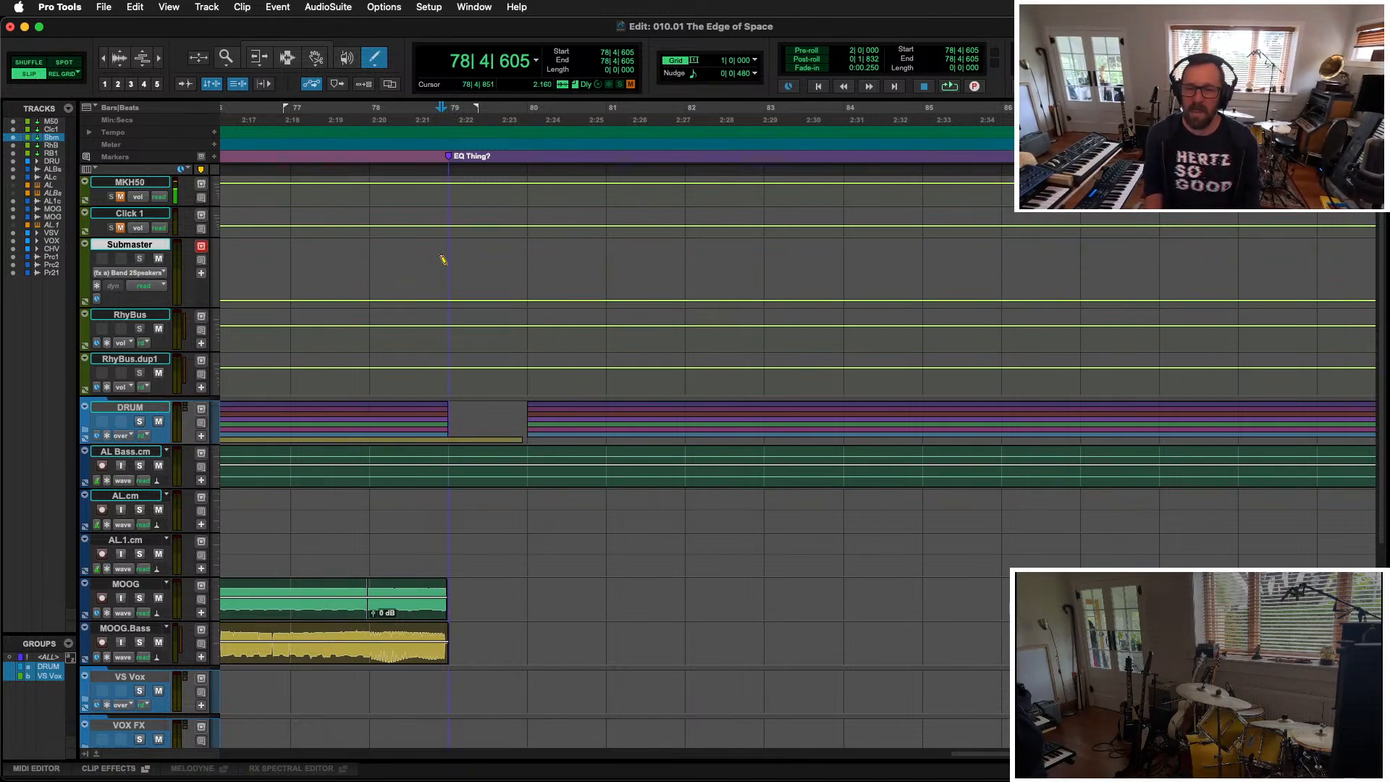
pyautogui.press('ctrl+super+Right')
pyautogui.press('ctrl+super+Right')
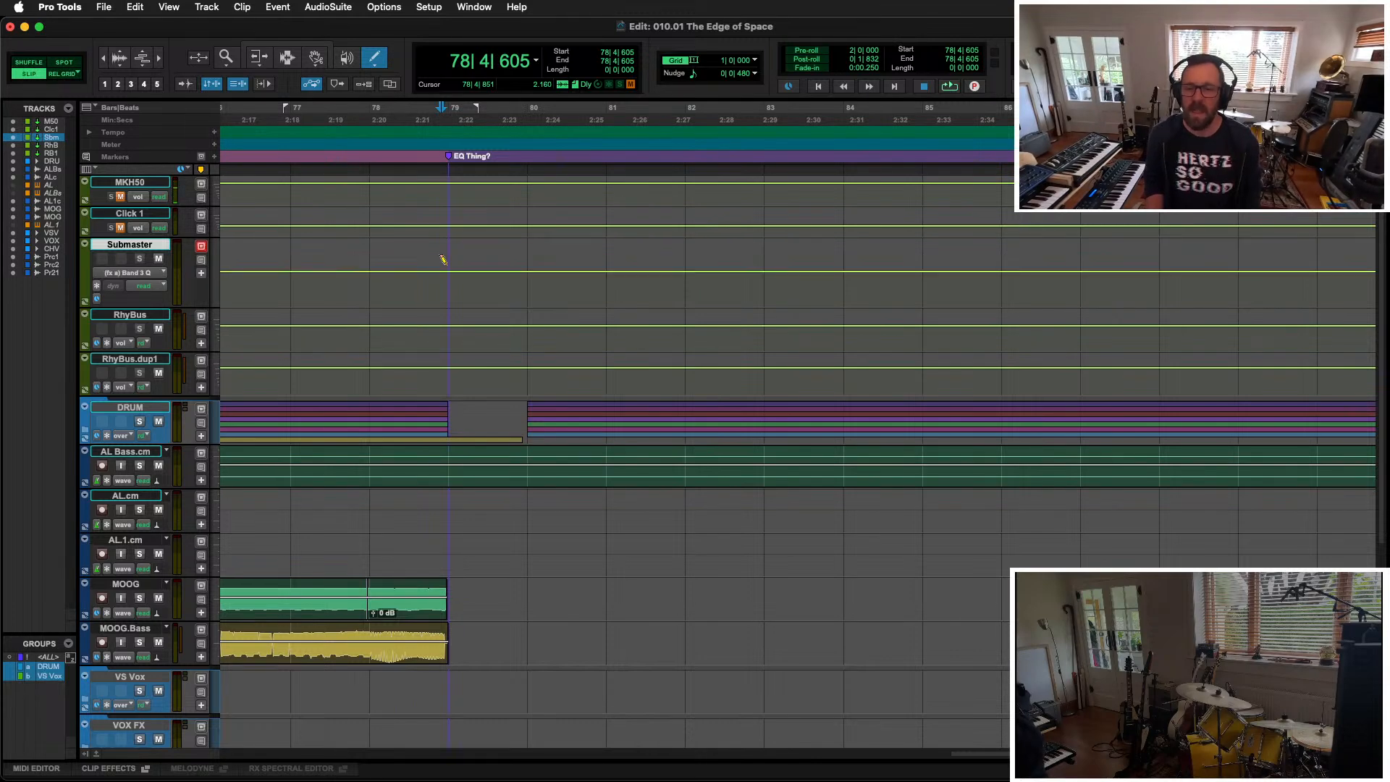
pyautogui.press('ctrl+super+Right')
pyautogui.press('ctrl+super+Right')
pyautogui.press('ctrl+super+Right')
pyautogui.press('ctrl+super+Right')
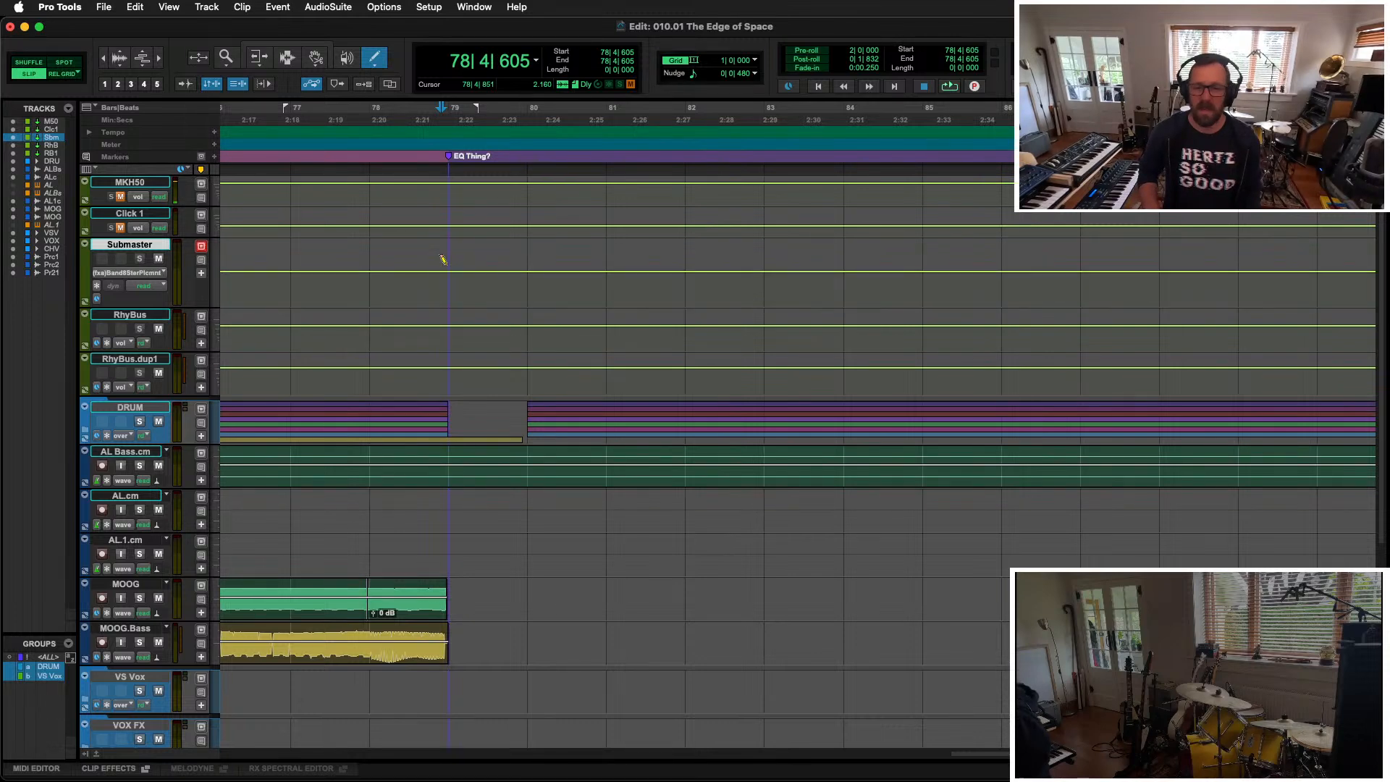
pyautogui.press('ctrl+super+Right')
pyautogui.press('ctrl+super+Right')
pyautogui.press('ctrl+super+Right')
pyautogui.press('ctrl+super+Right')
pyautogui.press('ctrl+super+Right')
pyautogui.press('ctrl+super+Right')
pyautogui.press('ctrl+super+Right')
pyautogui.press('ctrl+super+Right')
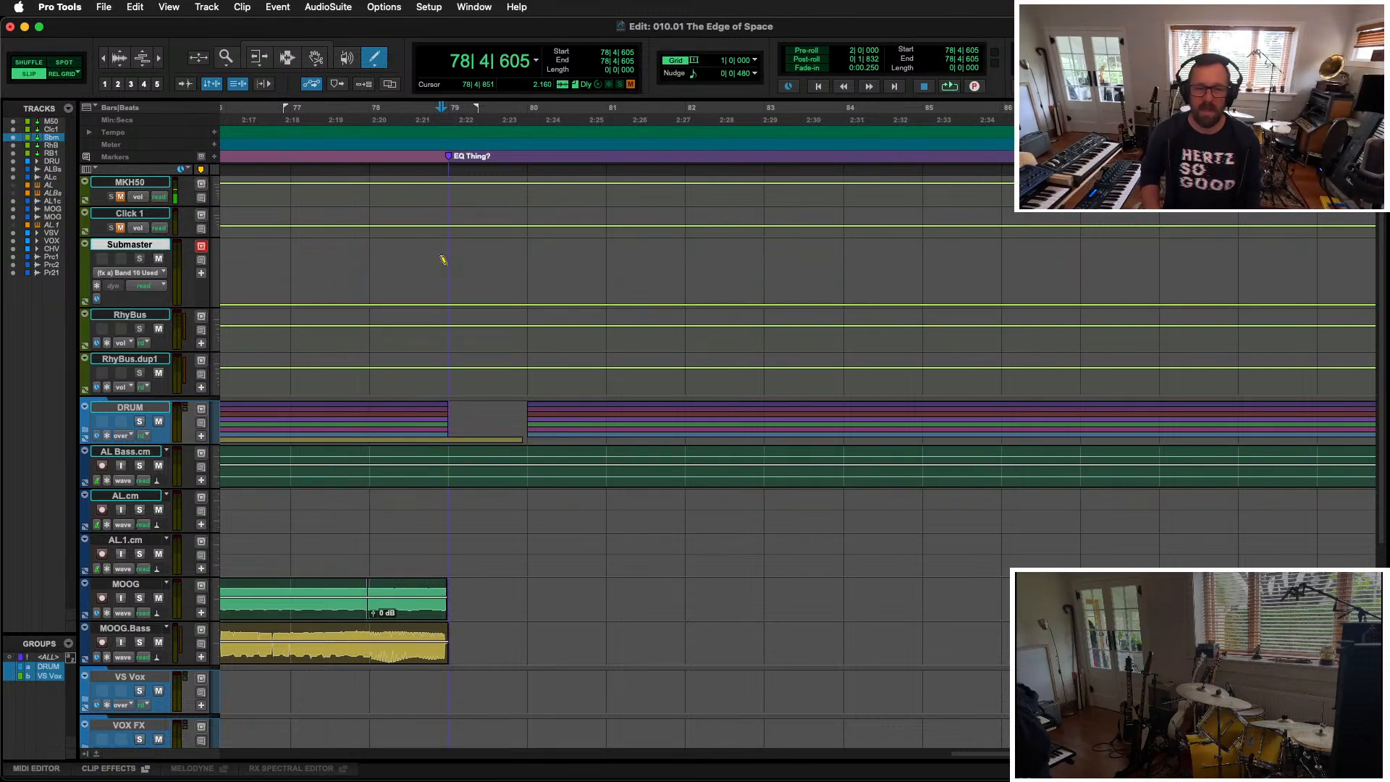
pyautogui.press('ctrl+super+Right')
pyautogui.press('ctrl+super+Right')
pyautogui.press('ctrl+super+Right')
pyautogui.press('ctrl+super+Right')
pyautogui.press('ctrl+super+Right')
pyautogui.press('ctrl+super+Right')
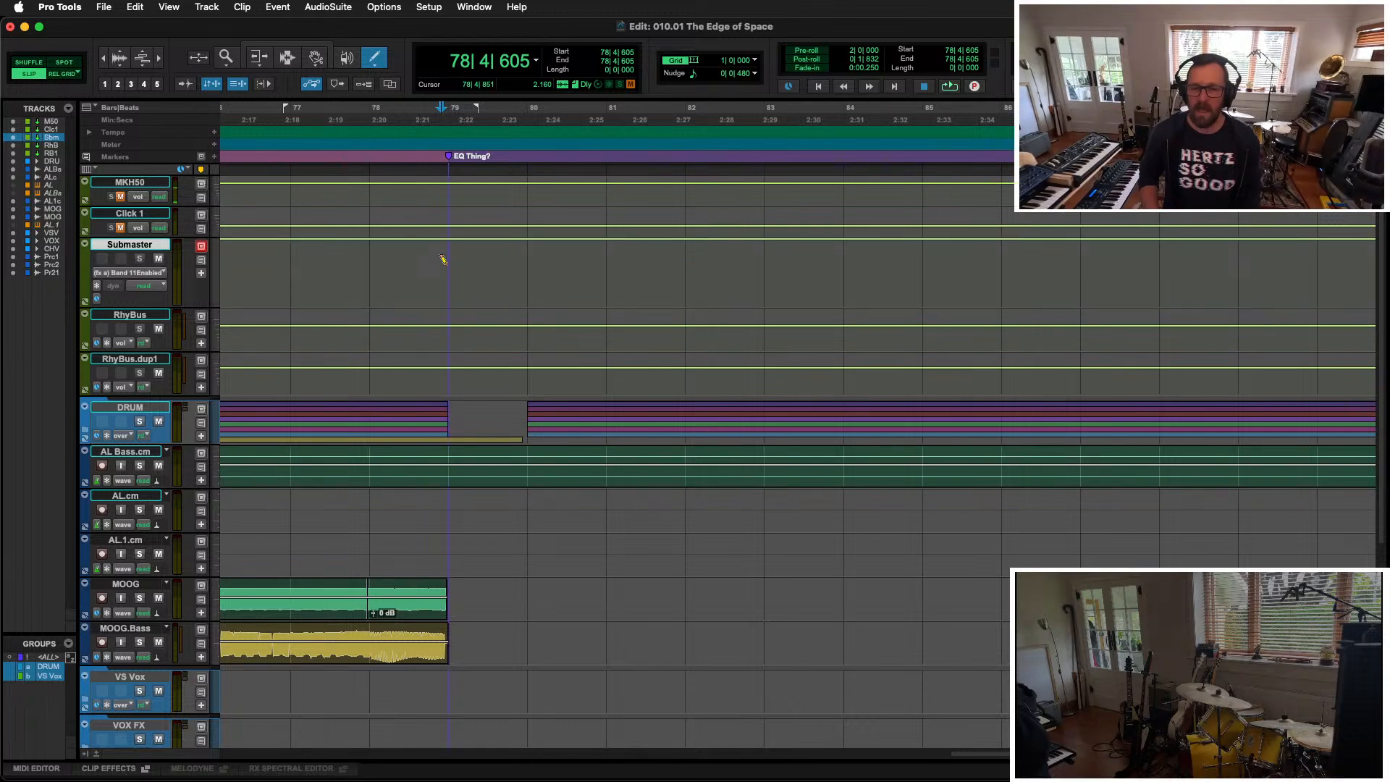
pyautogui.press('ctrl+super+Right')
pyautogui.press('ctrl+super+Right')
pyautogui.press('ctrl+super+Right')
pyautogui.press('ctrl+super+Right')
pyautogui.press('ctrl+super+Right')
pyautogui.press('ctrl+super+Right')
pyautogui.press('ctrl+super+Right')
pyautogui.press('ctrl+super+Right')
pyautogui.press('ctrl+super+Right')
pyautogui.press('ctrl+super+Right')
pyautogui.press('ctrl+super+Right')
pyautogui.press('ctrl+super+Right')
pyautogui.press('ctrl+super+Right')
pyautogui.press('ctrl+super+Right')
pyautogui.press('ctrl+super+Right')
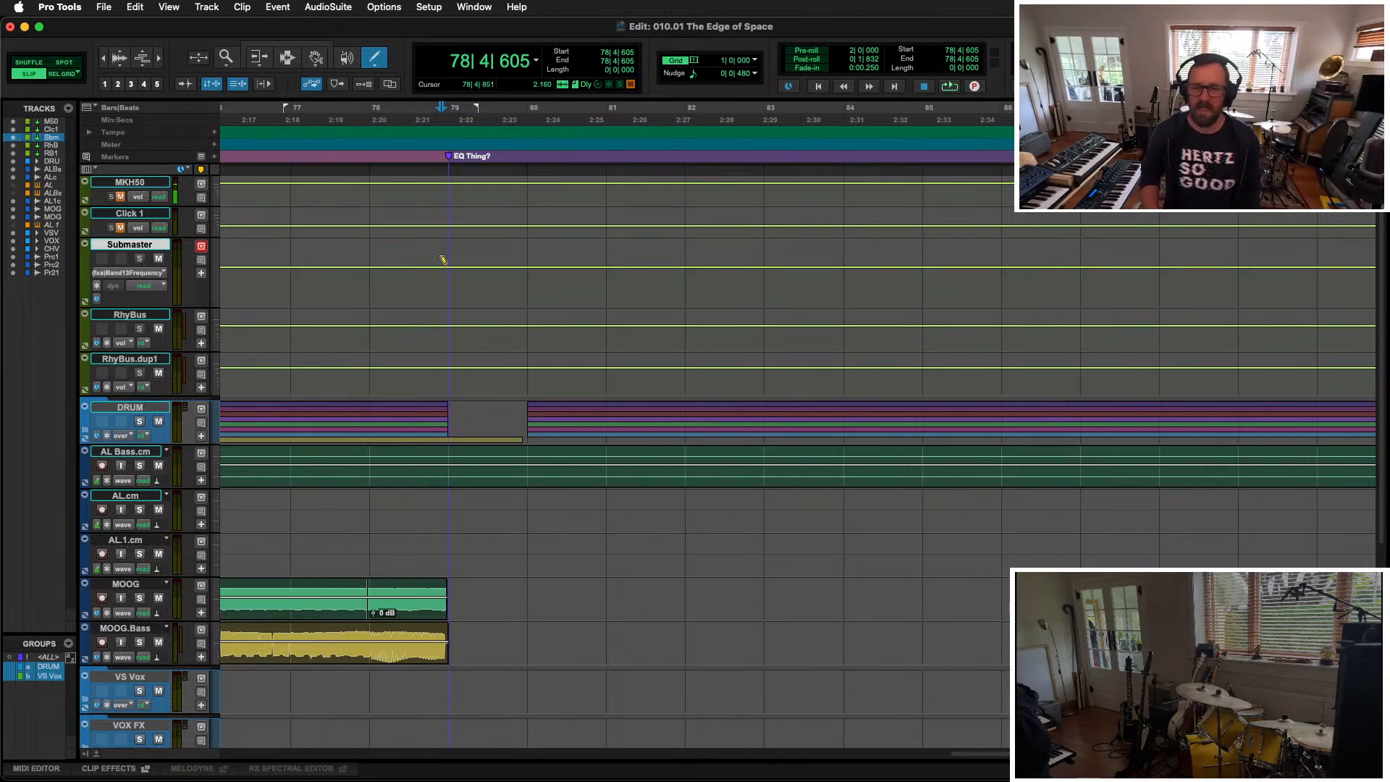
pyautogui.press('ctrl+super+Right')
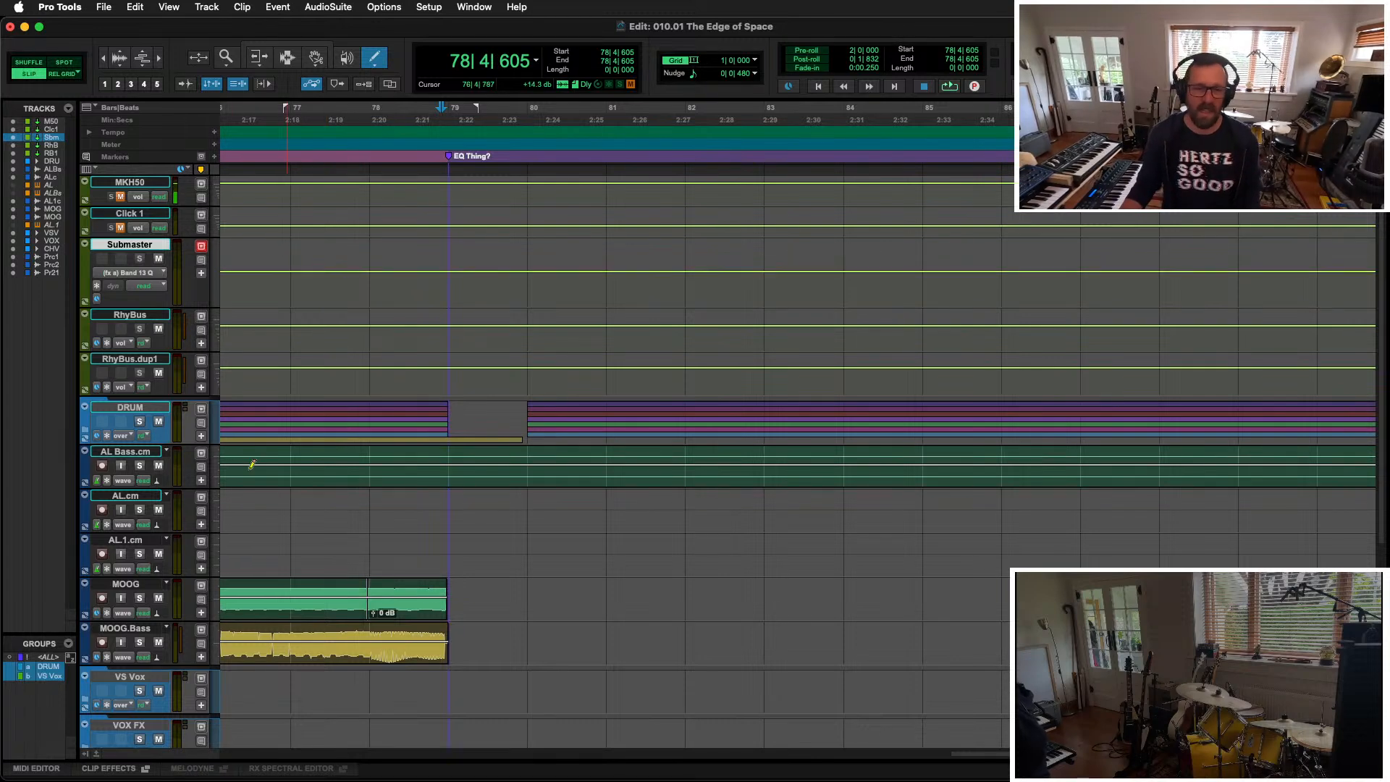
# Step: Display the Submaster's volume automation and play from 77|4|819 to check the pencilled lead-in to the filter sweep
pyautogui.click(133, 277)
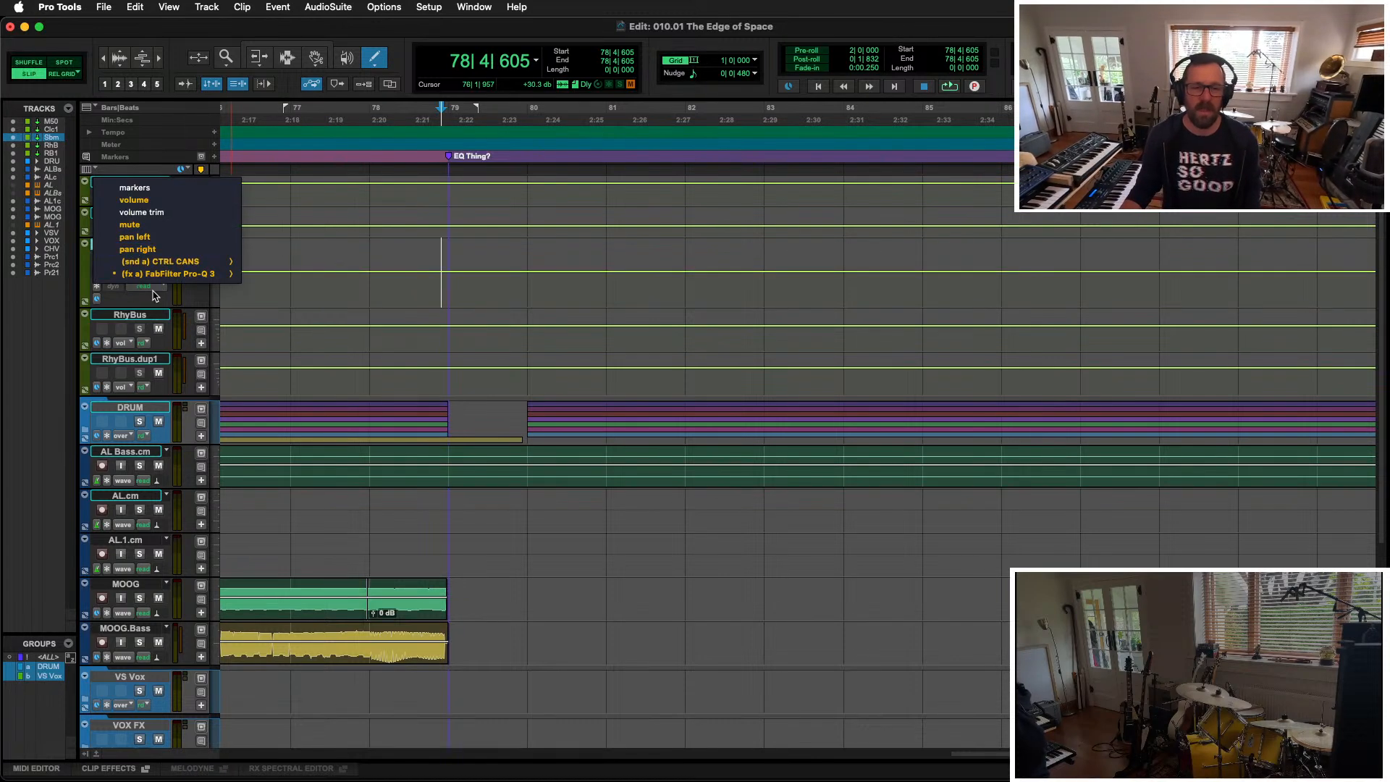
pyautogui.click(134, 200)
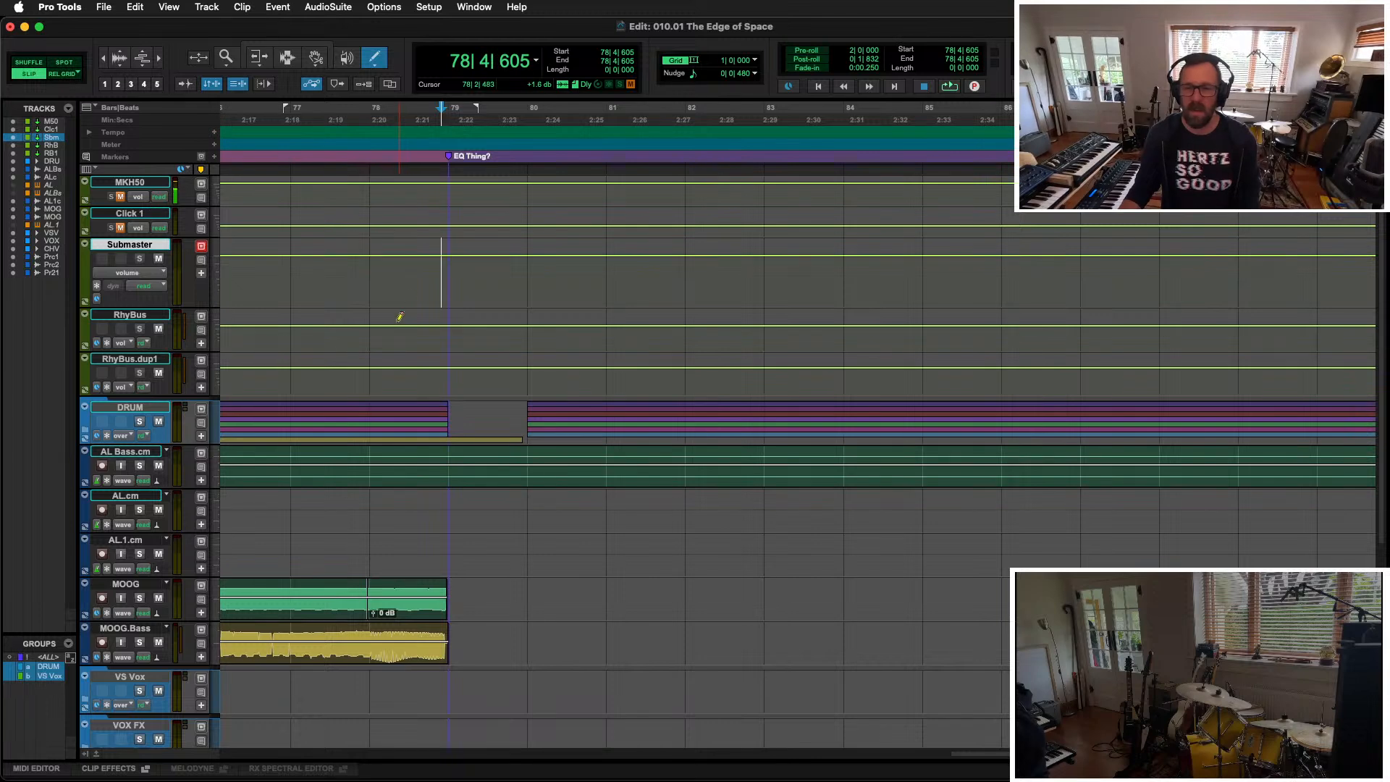
pyautogui.press('space')
pyautogui.press('space')
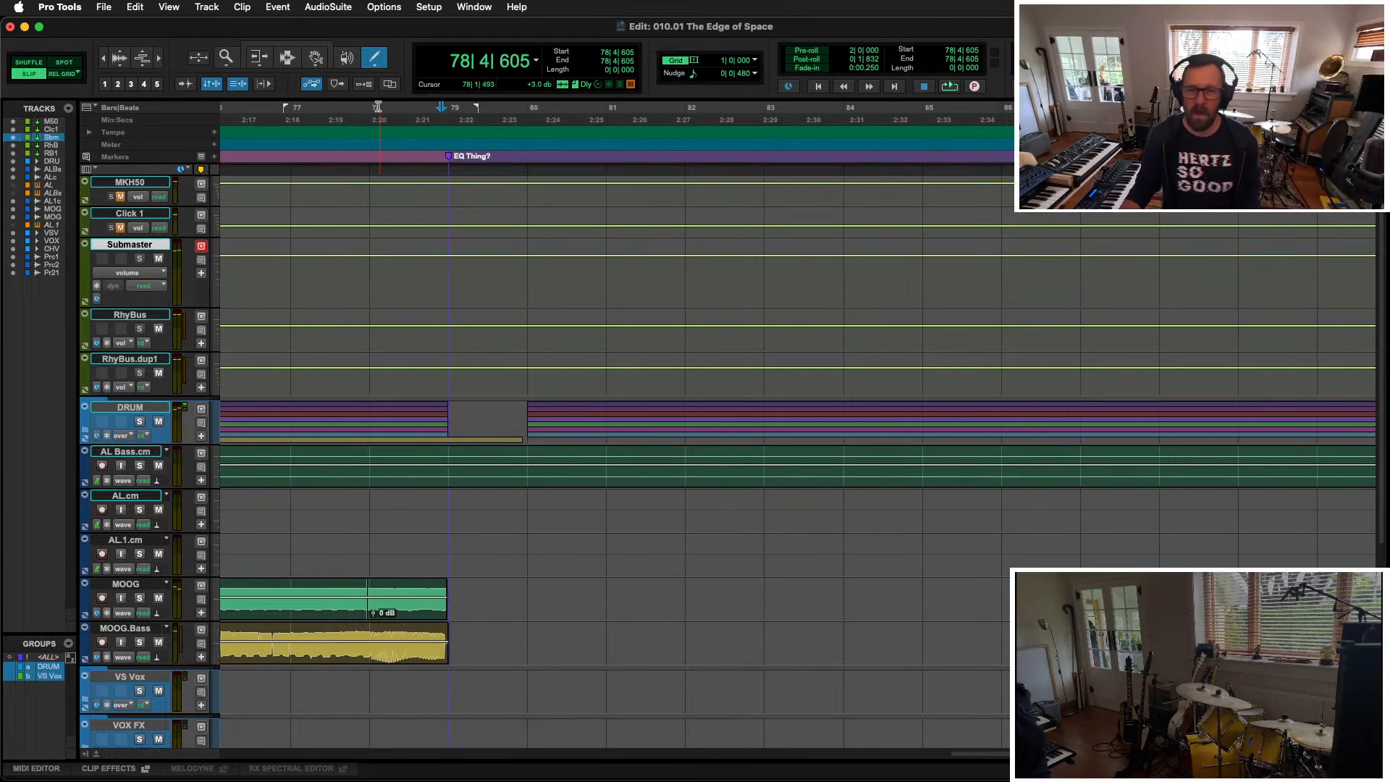
pyautogui.click(367, 150)
pyautogui.press('space')
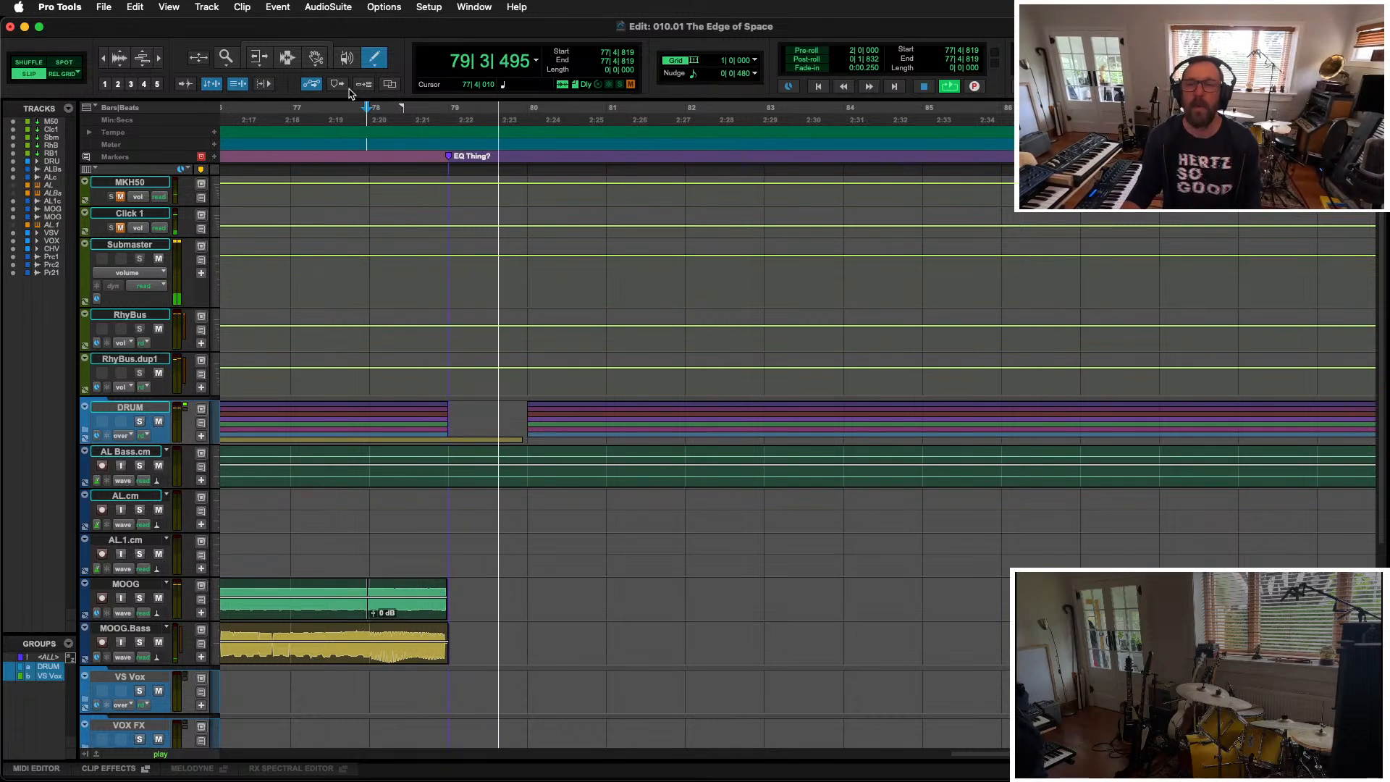
pyautogui.press('space')
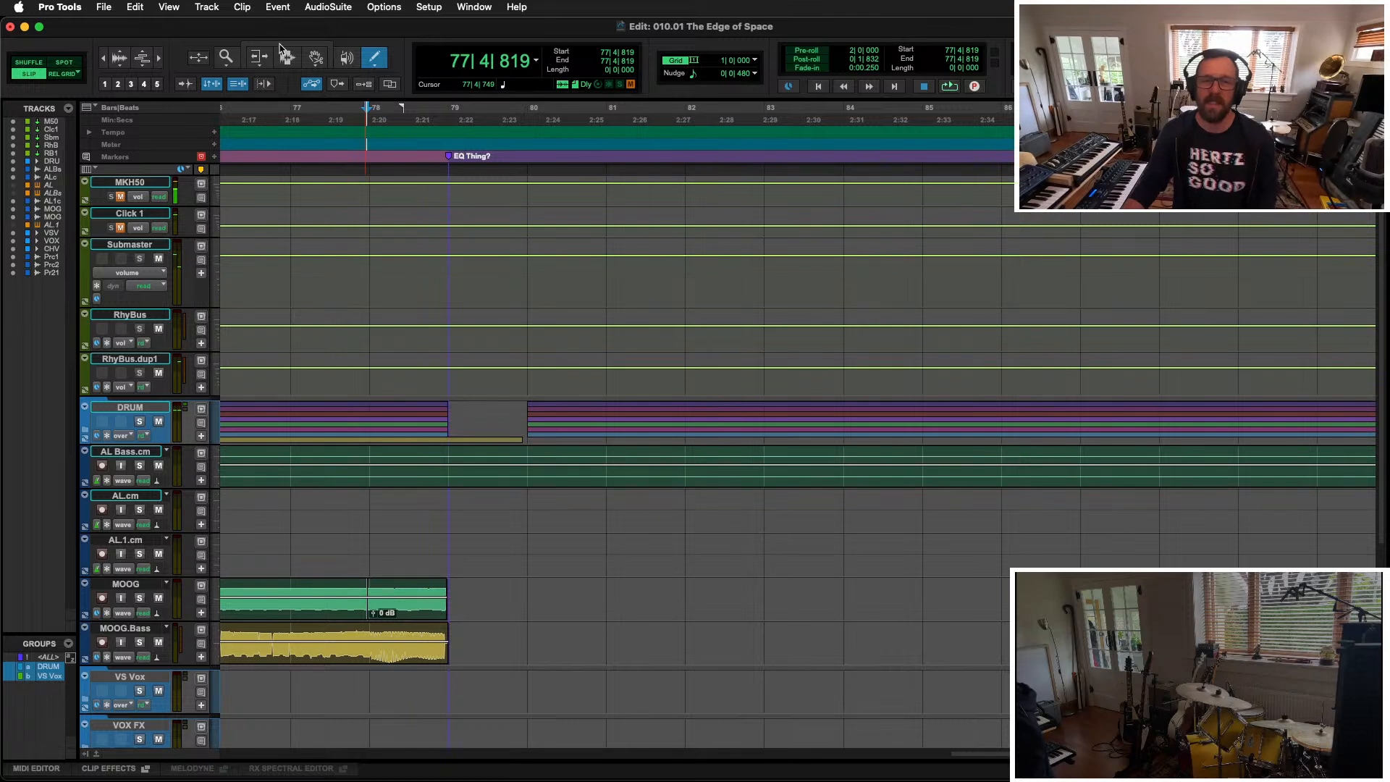
# Step: Open the Submaster's Pro-Q 3 from the mixer and place its window over the edit timeline, clear of the EQ Thing? marker
pyautogui.click(280, 45)
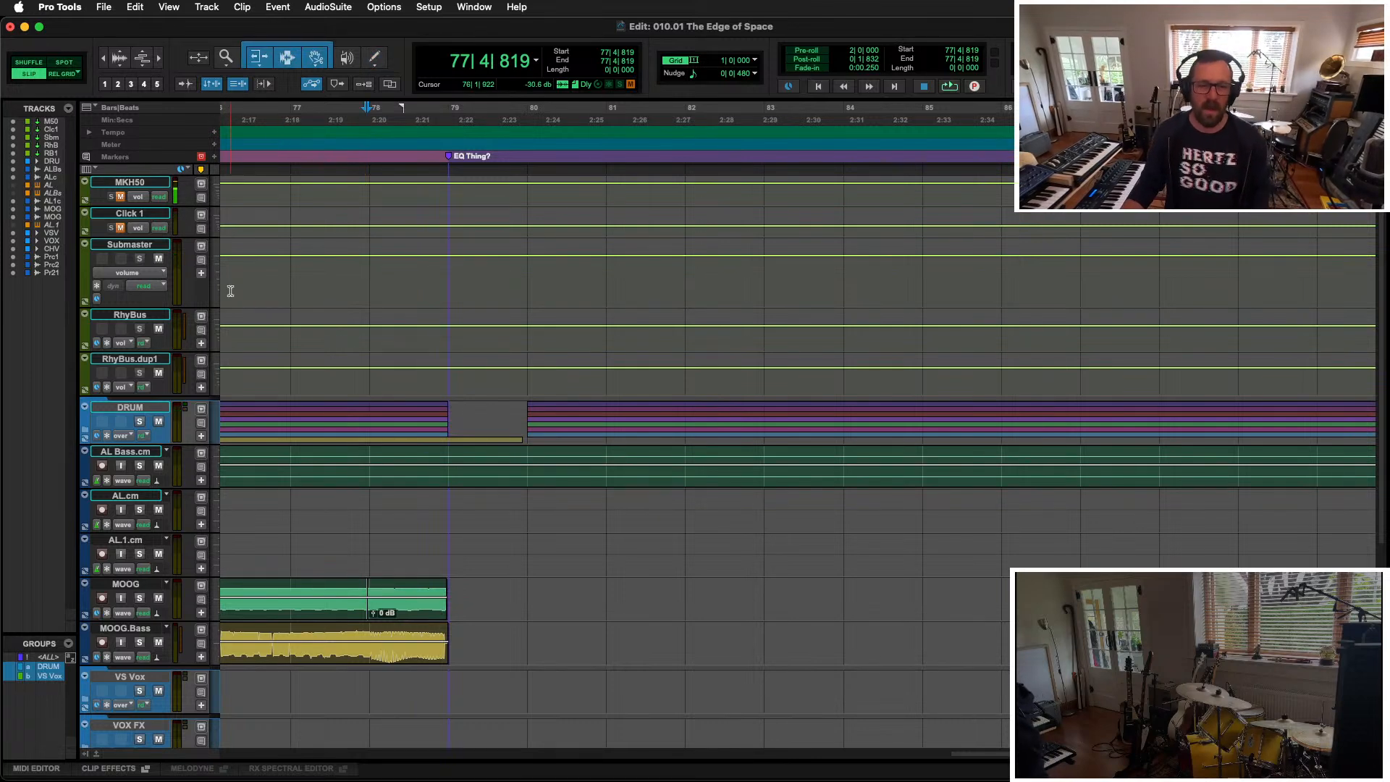
pyautogui.click(143, 244)
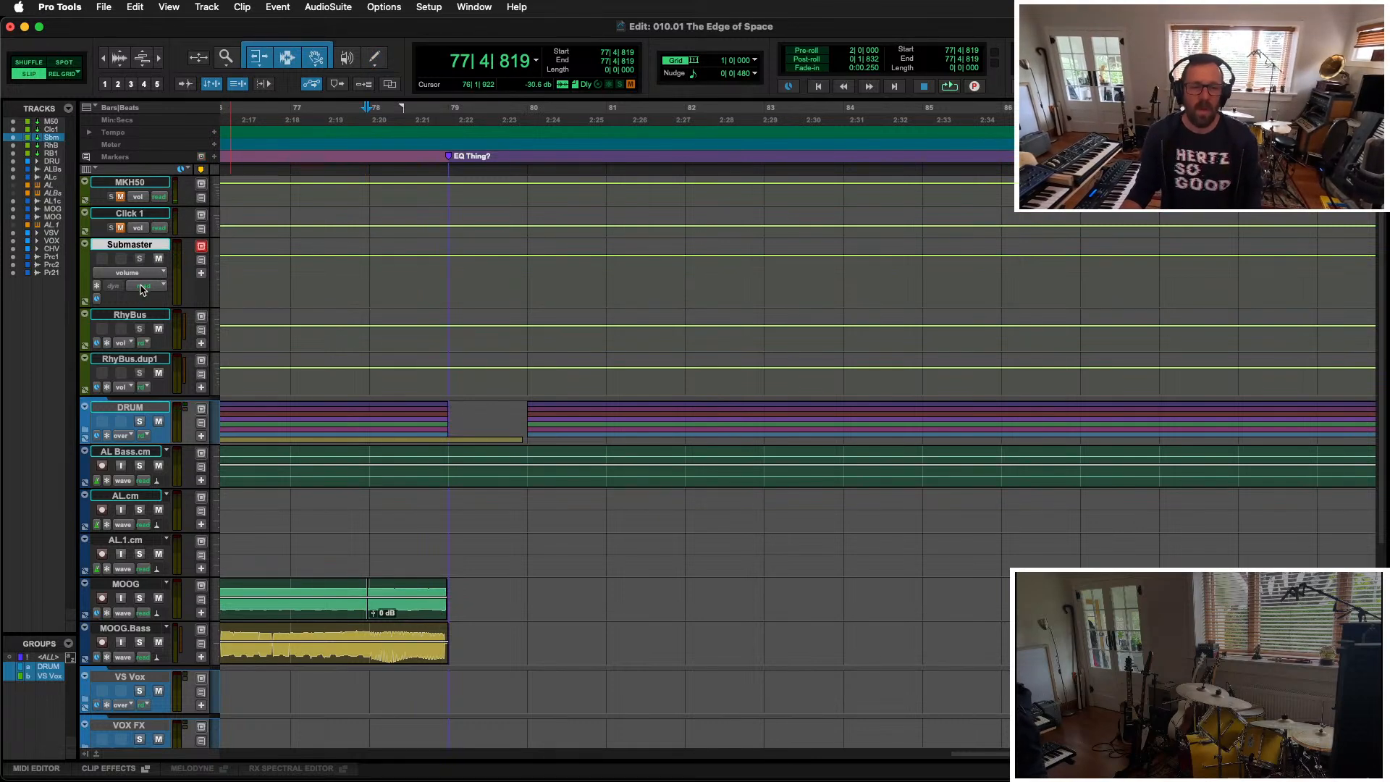
pyautogui.press('super+equal')
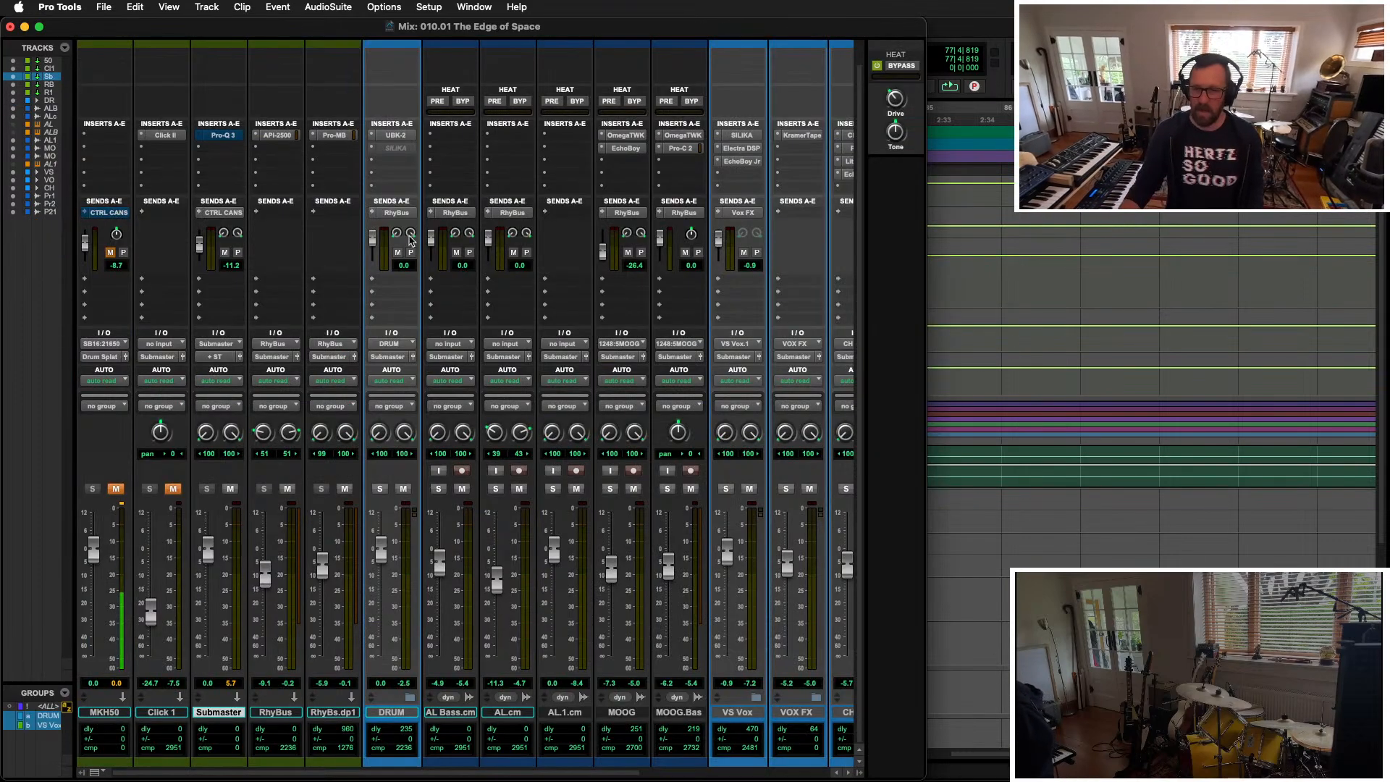
pyautogui.click(222, 135)
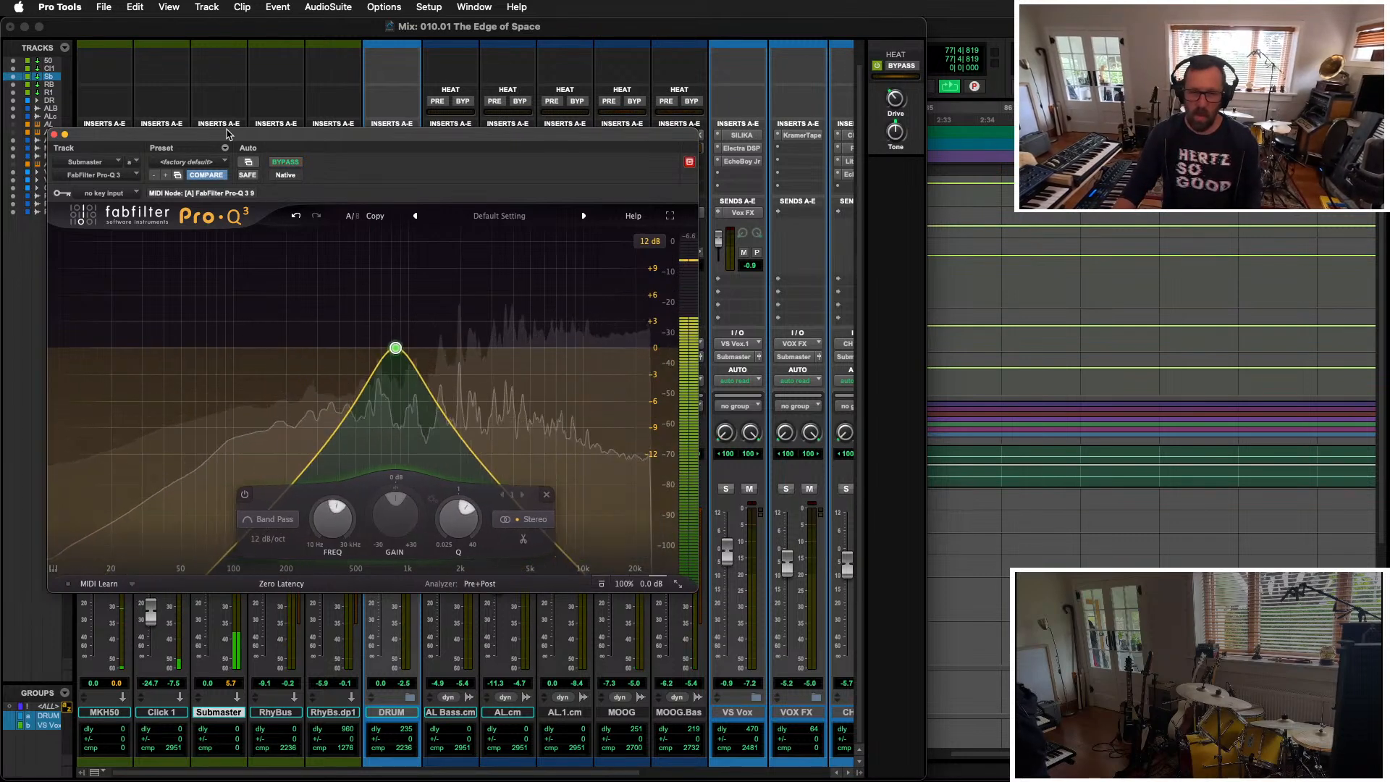
pyautogui.moveTo(226, 134); pyautogui.dragTo(726, 175)
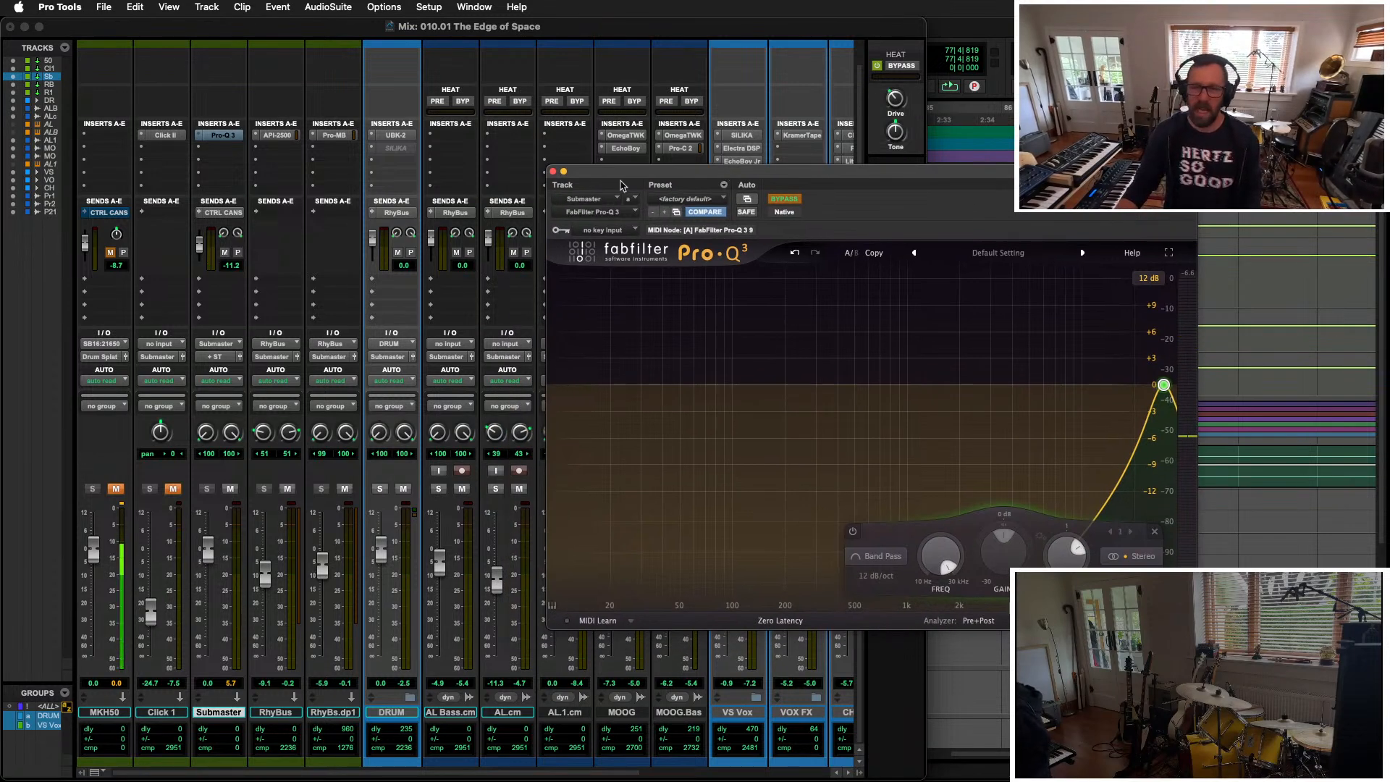
pyautogui.press('super+equal')
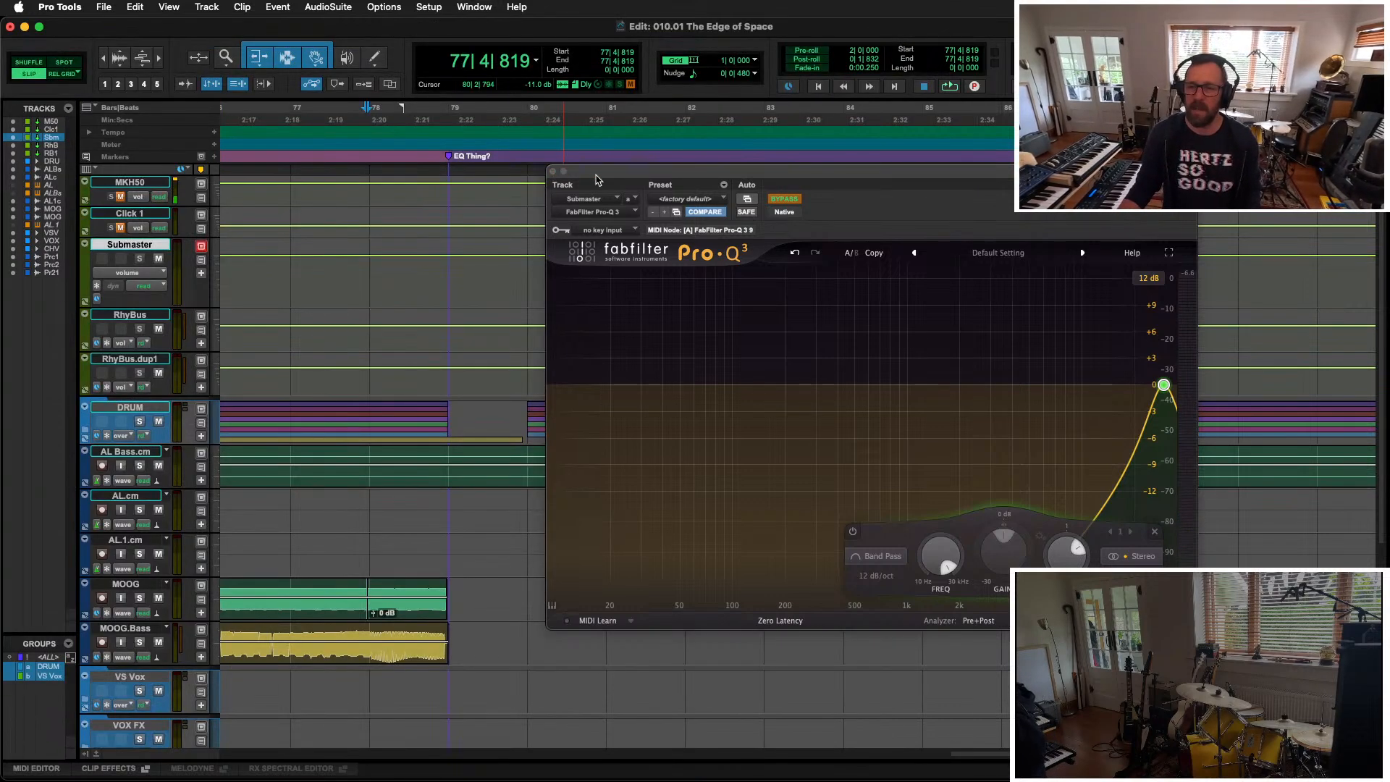
pyautogui.moveTo(596, 179); pyautogui.dragTo(613, 174)
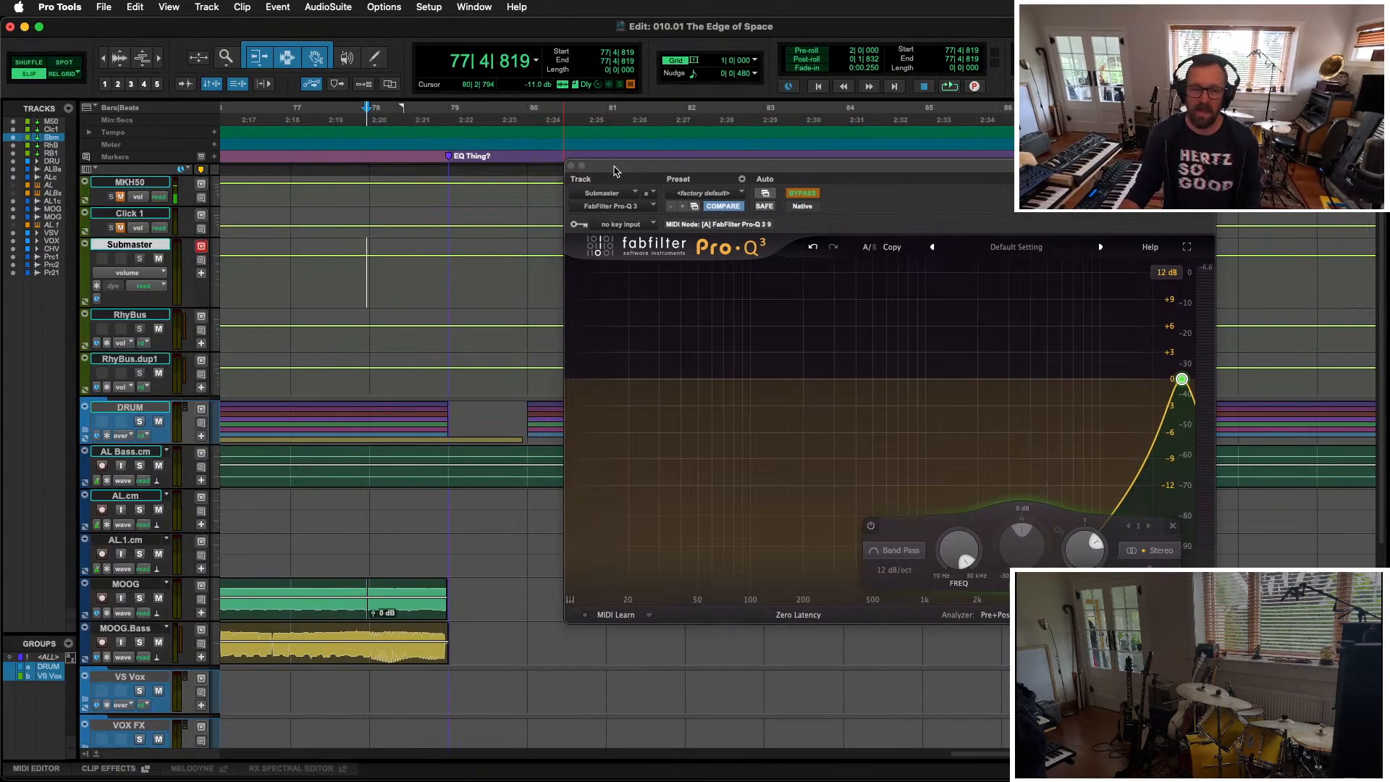
# Step: Show the Submaster's Band 1 Q automation, play the section from 78|2|202 to 78|4|886 and delete its pencilled rise
pyautogui.click(123, 271)
pyautogui.moveTo(210, 347)
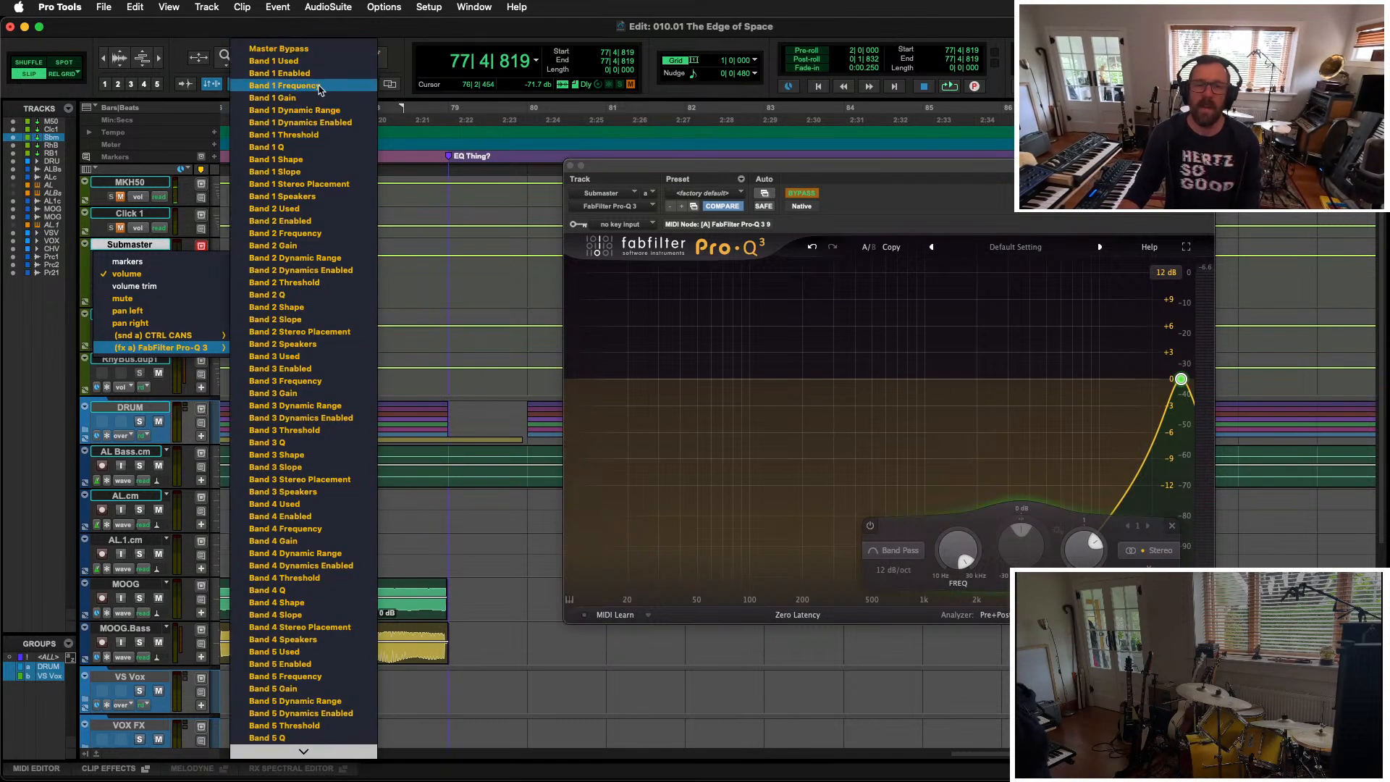
pyautogui.click(345, 147)
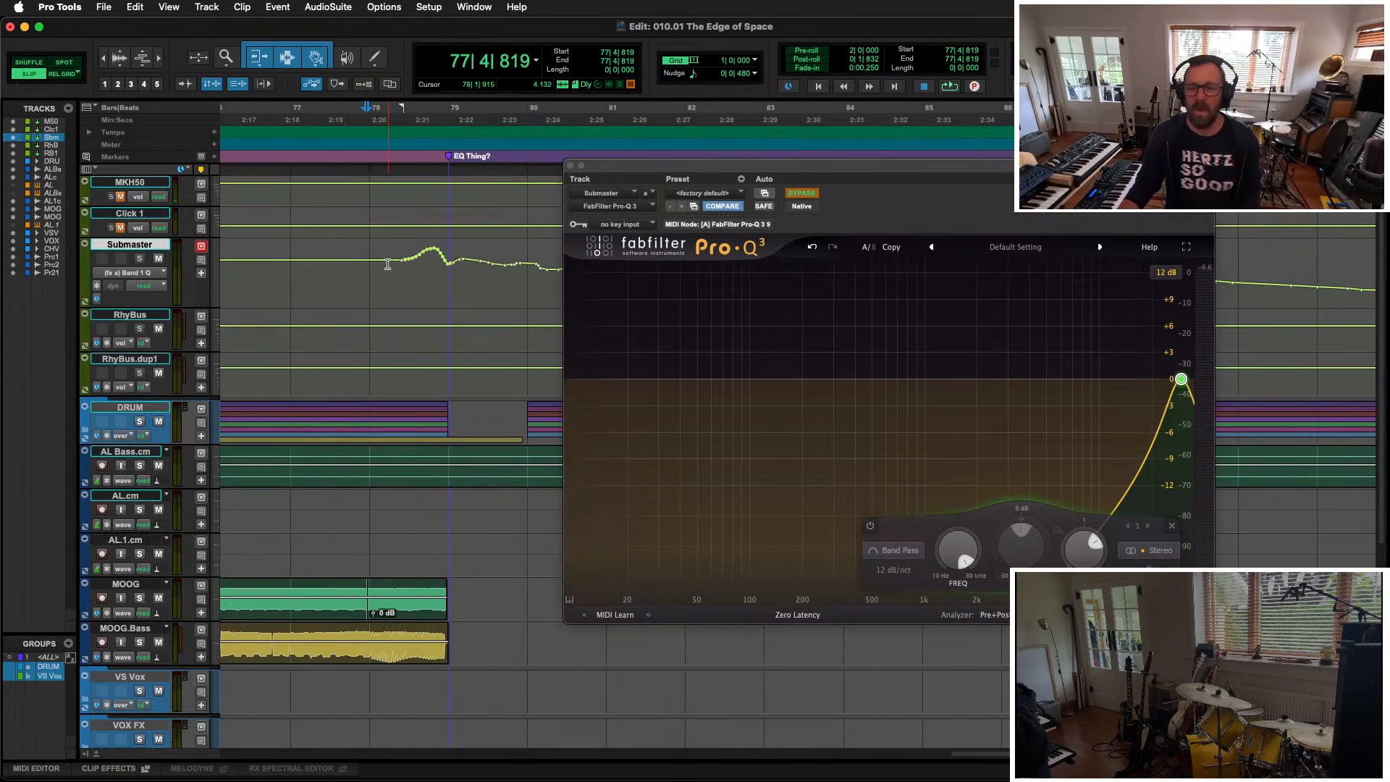
pyautogui.moveTo(392, 261); pyautogui.dragTo(437, 274)
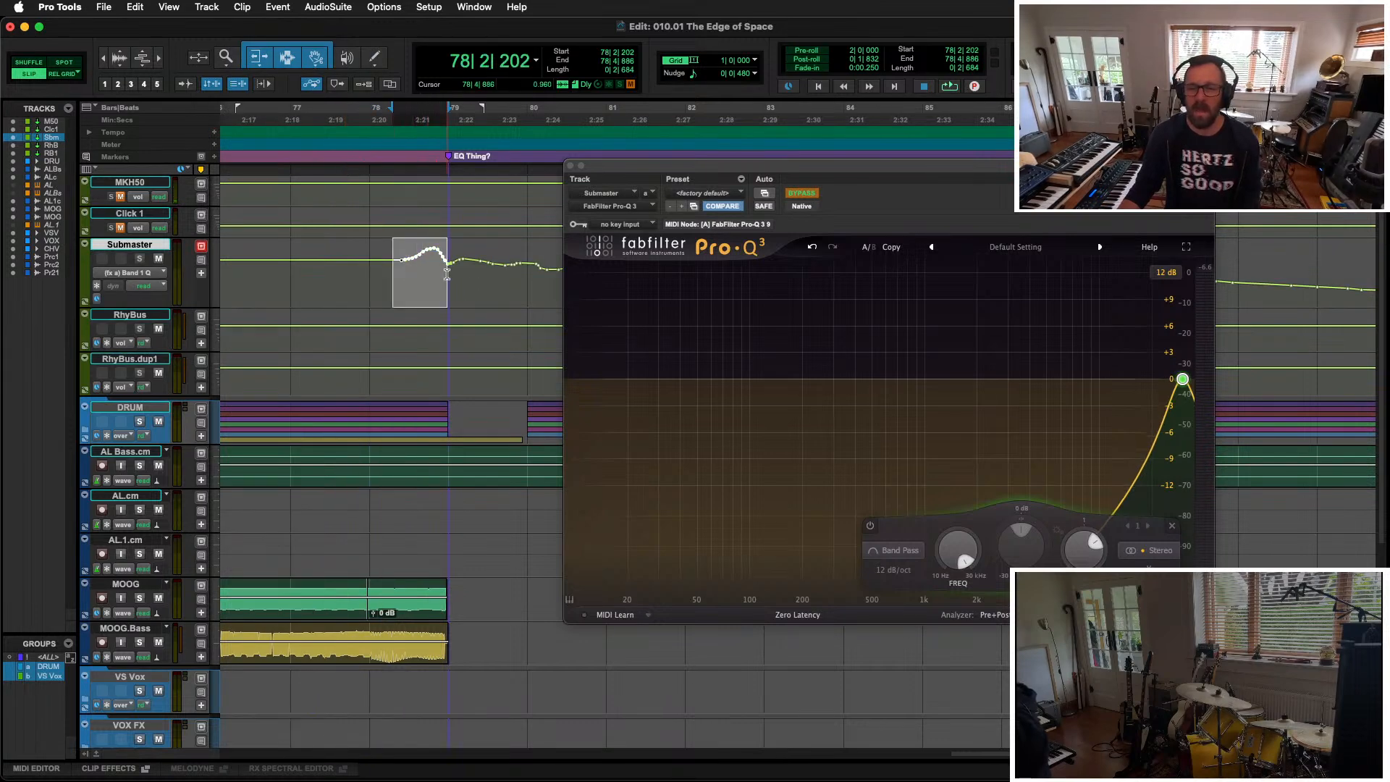
pyautogui.press('space')
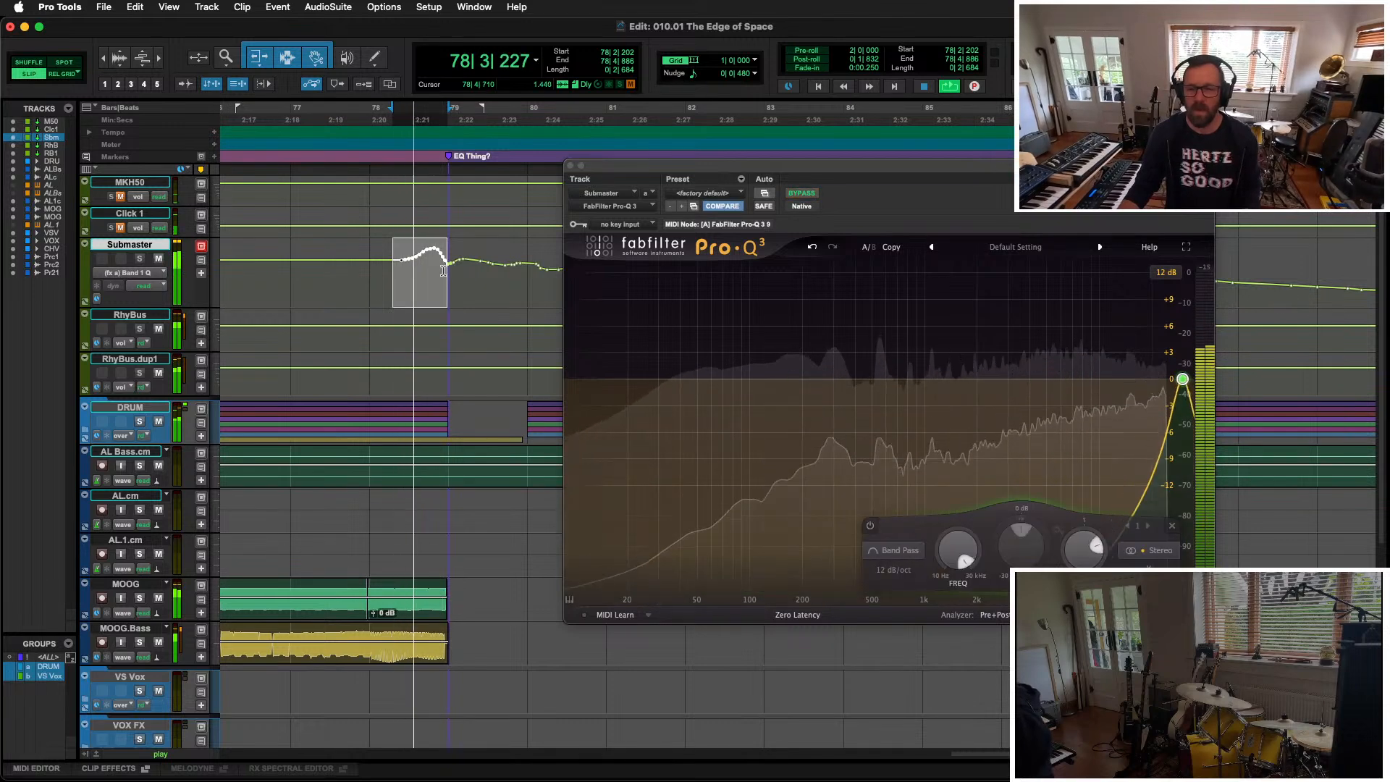
pyautogui.press('space')
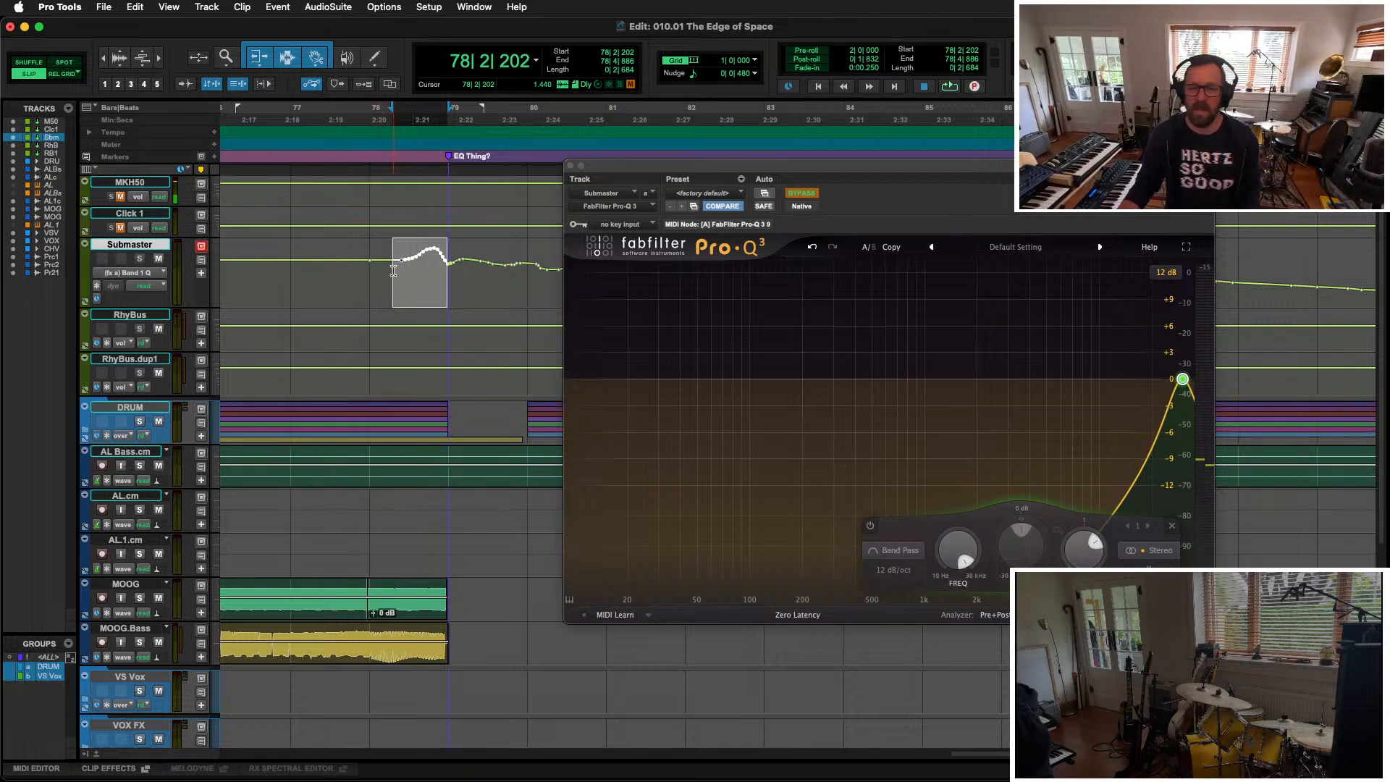
pyautogui.press('Delete')
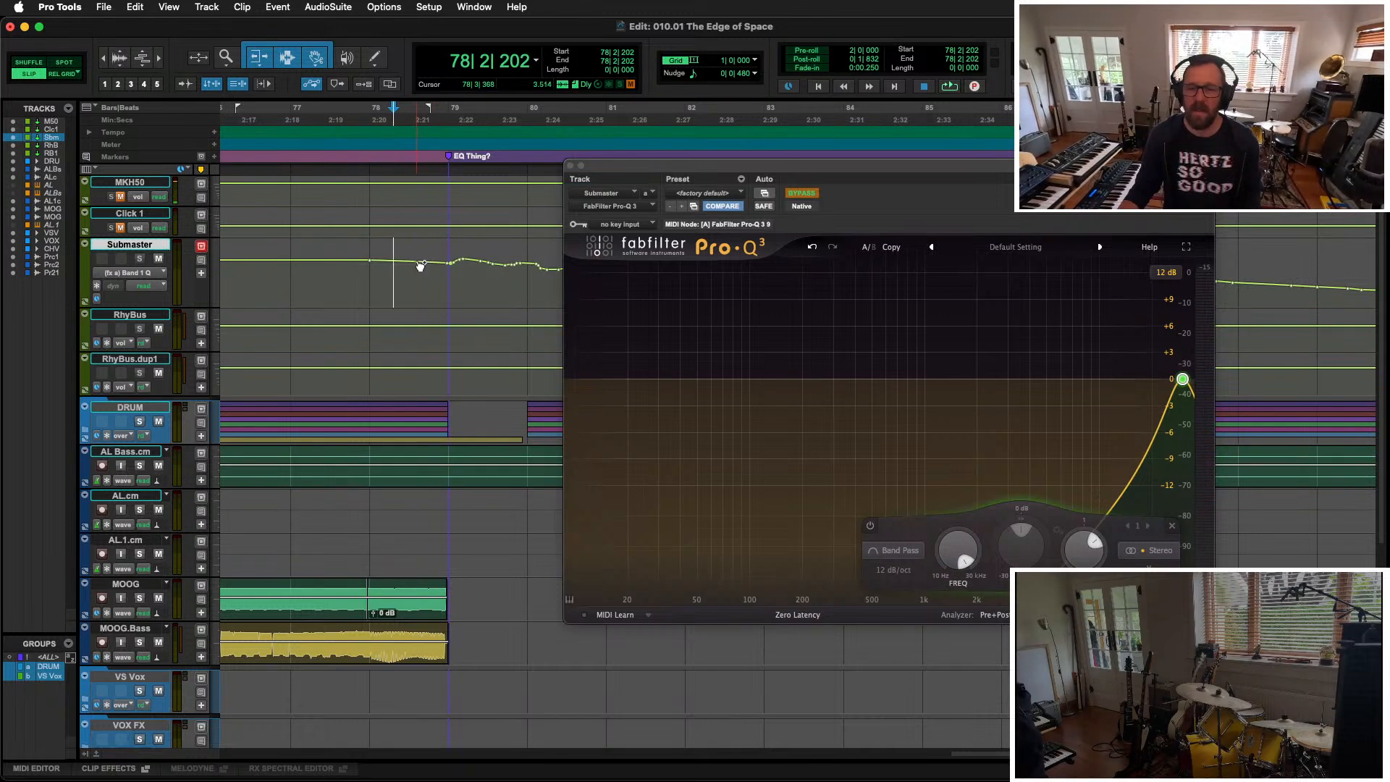
# Step: Pull the Submaster's Band 1 Q down to about 0.025 from about 78|1 to 78|4 and play from 78|2|202
pyautogui.moveTo(426, 305); pyautogui.dragTo(369, 304)
pyautogui.press('space')
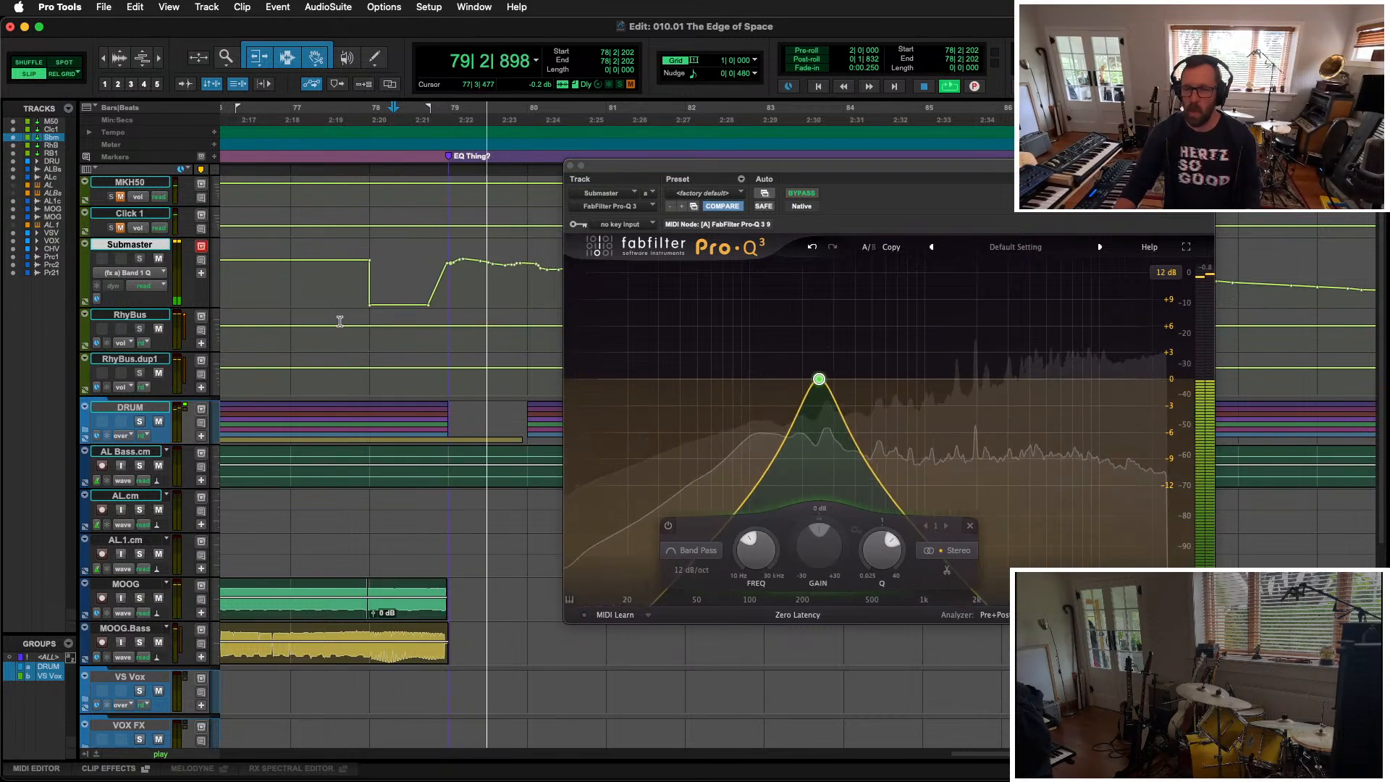
pyautogui.press('space')
pyautogui.press('space')
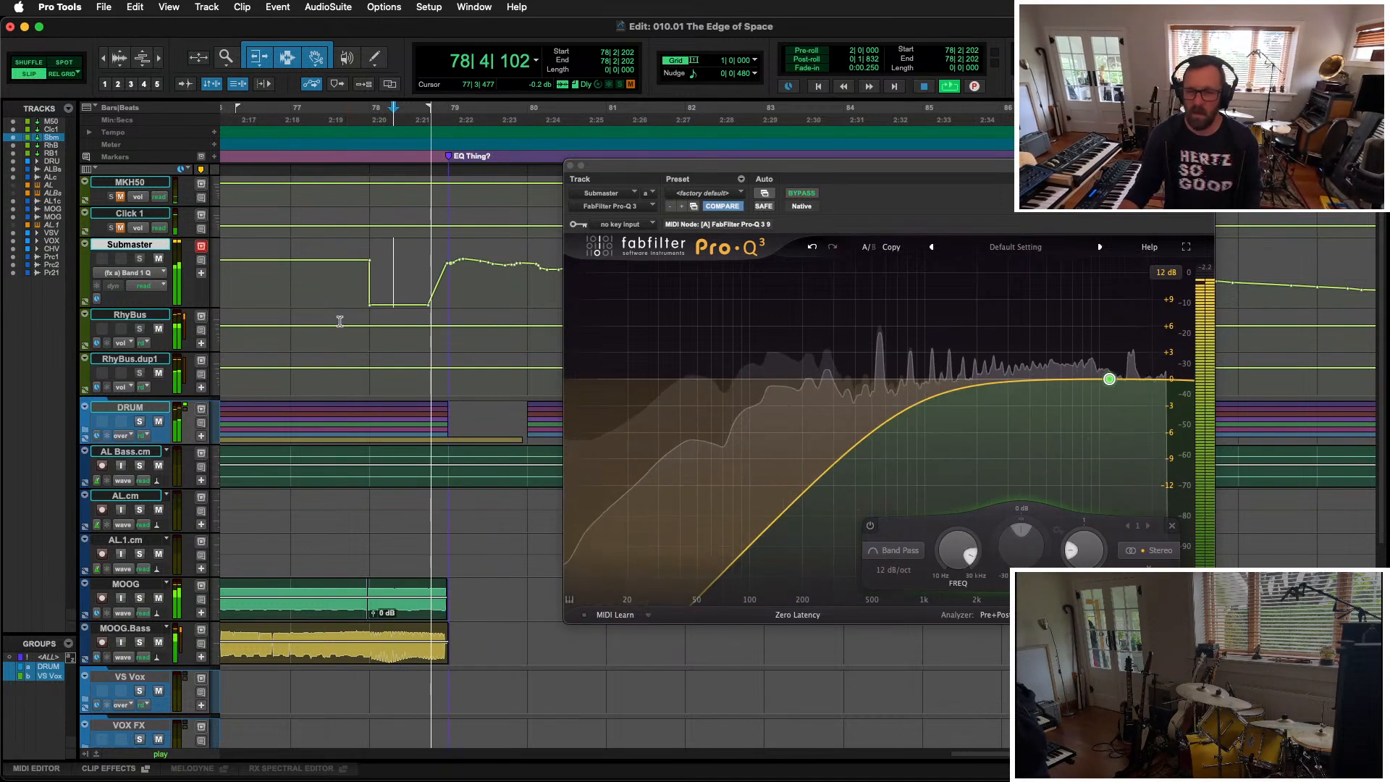
pyautogui.press('space')
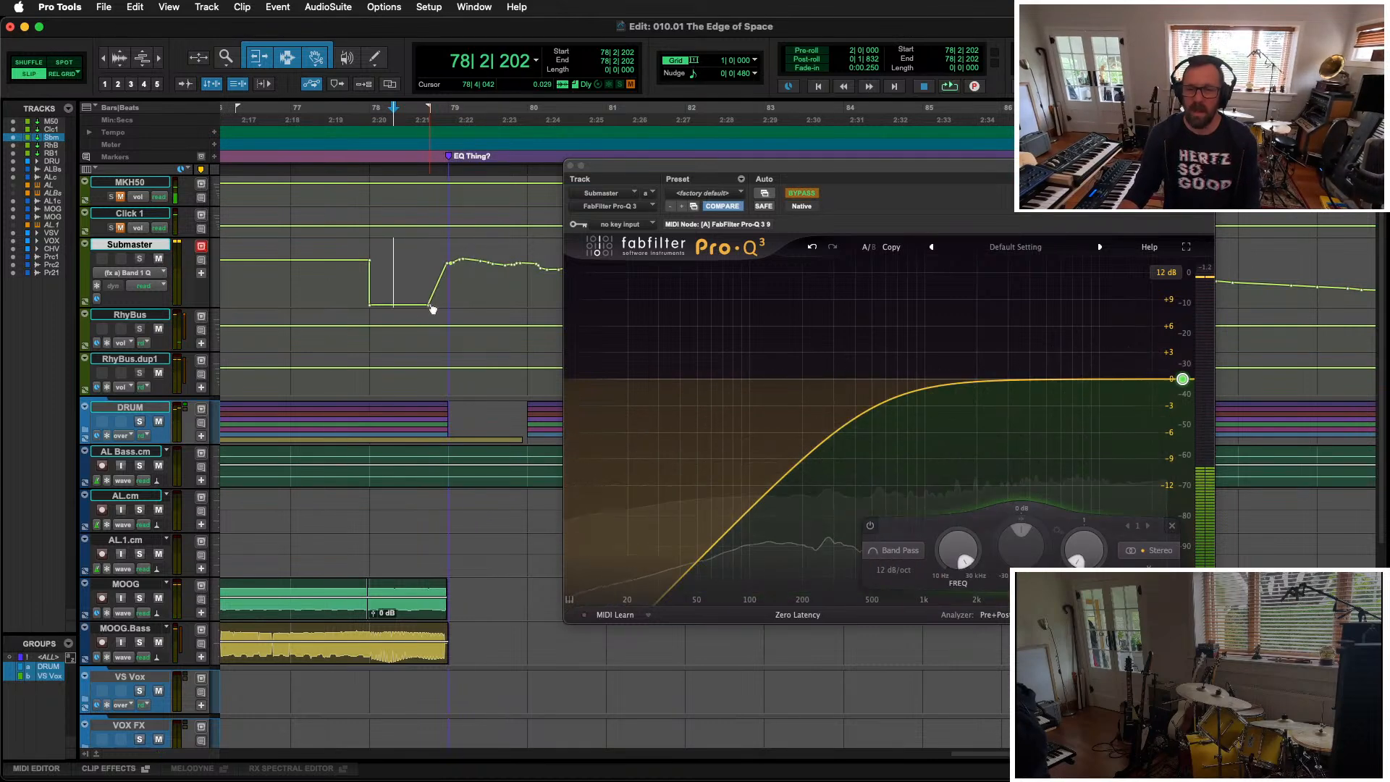
# Step: Move the end of the Band 1 Q dip back to about 78|3 for a gentler rise and audition it
pyautogui.moveTo(428, 304); pyautogui.dragTo(408, 304)
pyautogui.press('space')
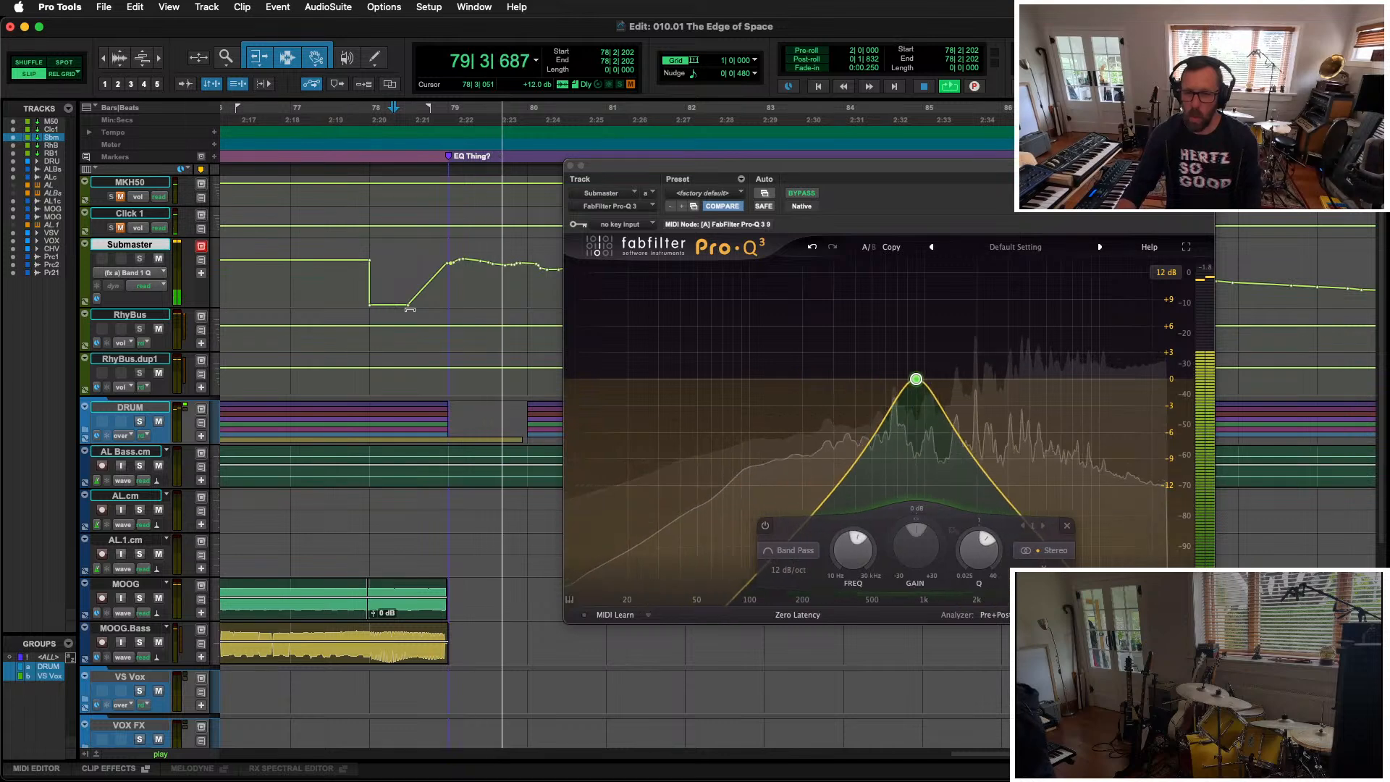
pyautogui.press('space')
pyautogui.press('space')
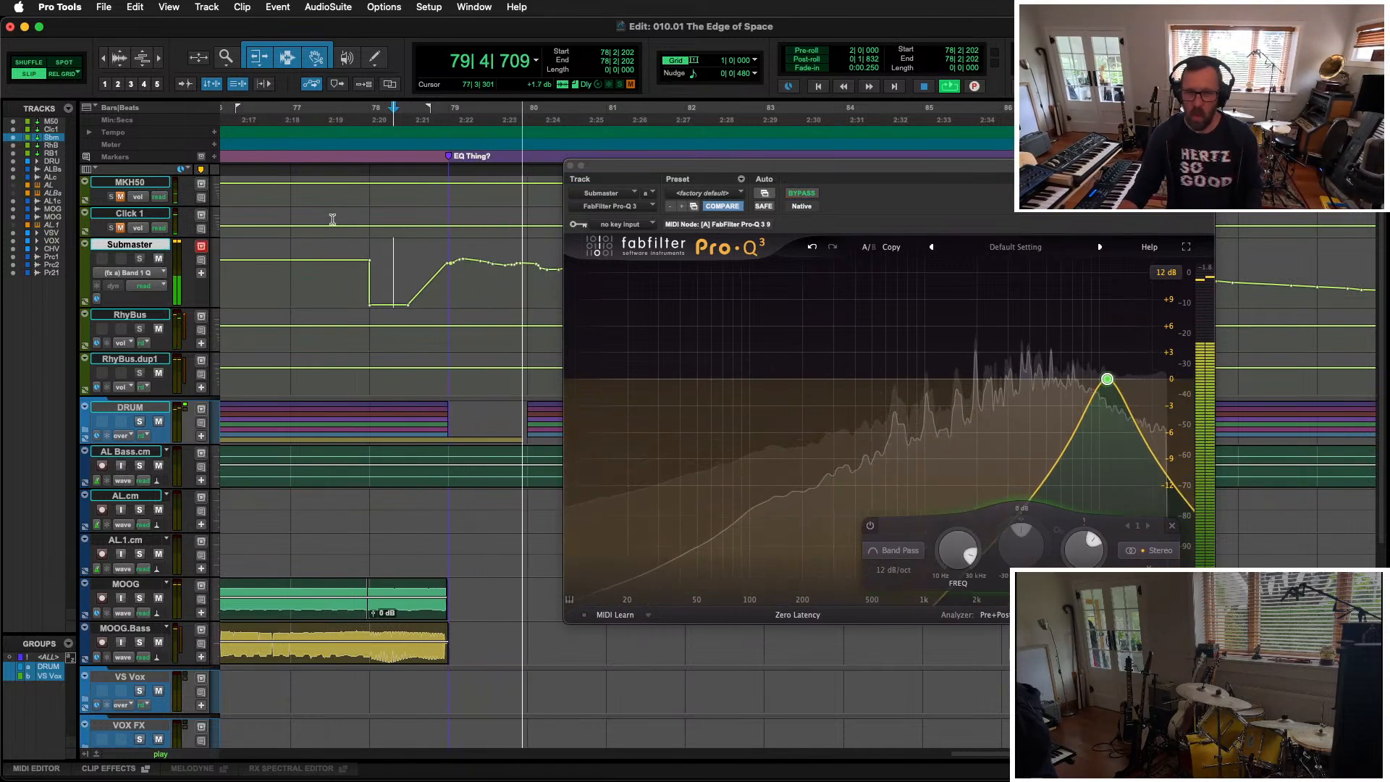
# Step: Play from 76|4|470 through the filter sweep, keeping both the Pro-Q 3 curve and the Band 1 Q automation in view
pyautogui.click(281, 283)
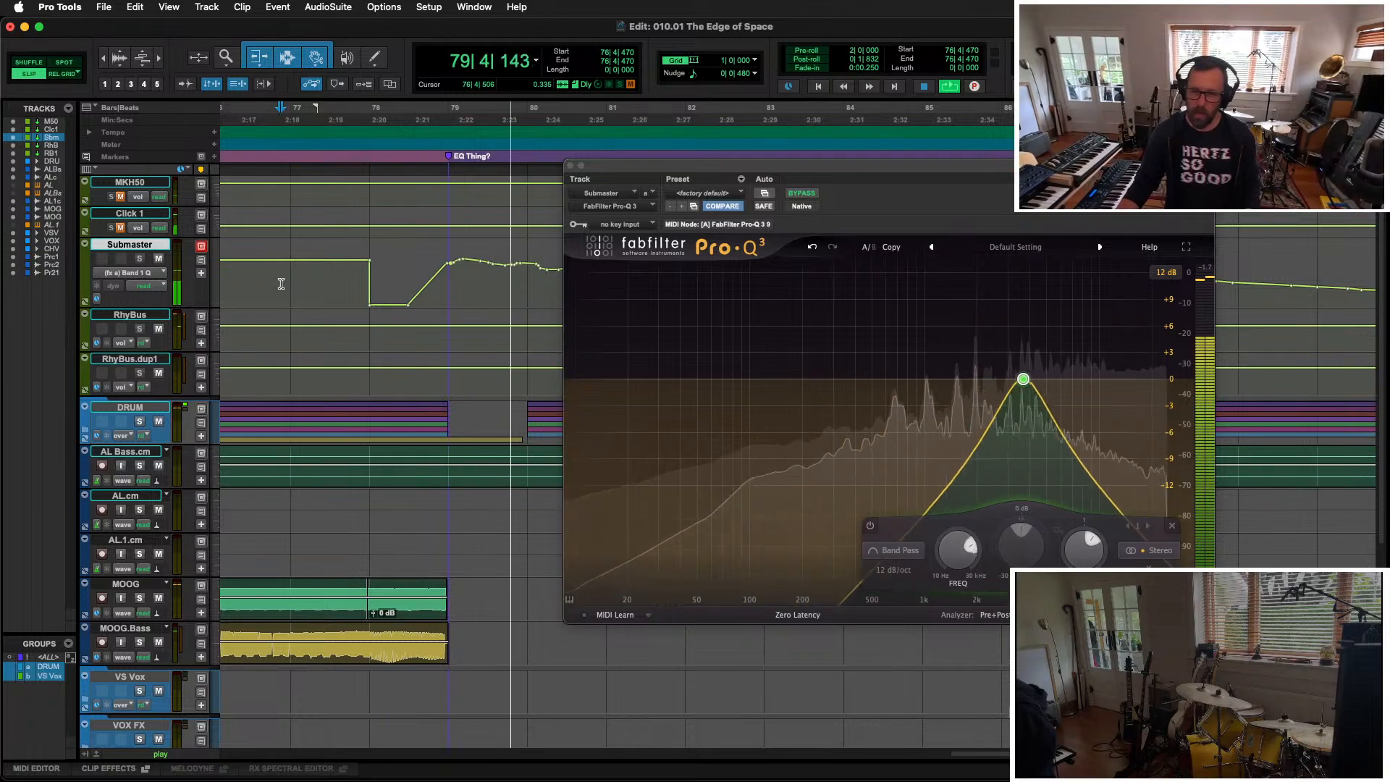
pyautogui.press('r')
pyautogui.press('r')
pyautogui.press('r')
pyautogui.press('r')
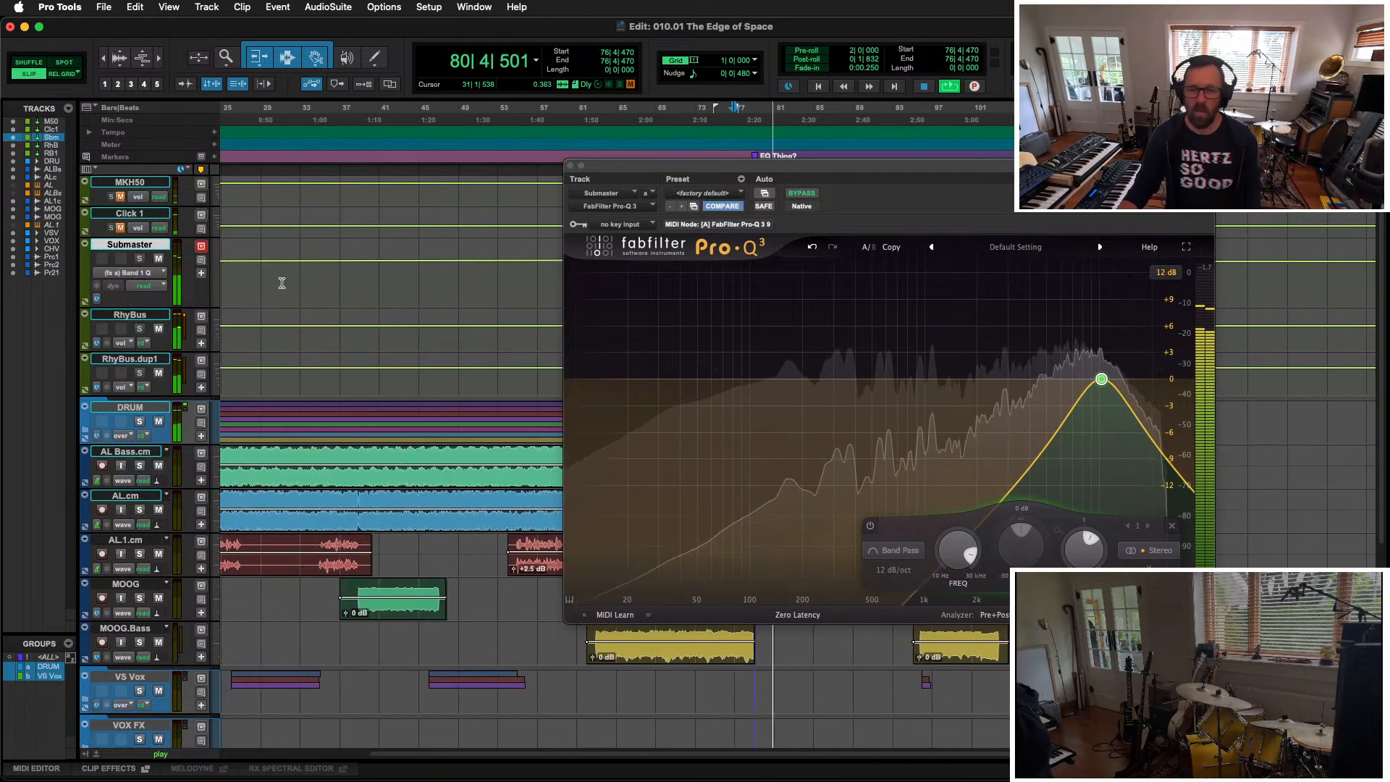
pyautogui.moveTo(628, 172); pyautogui.dragTo(724, 151)
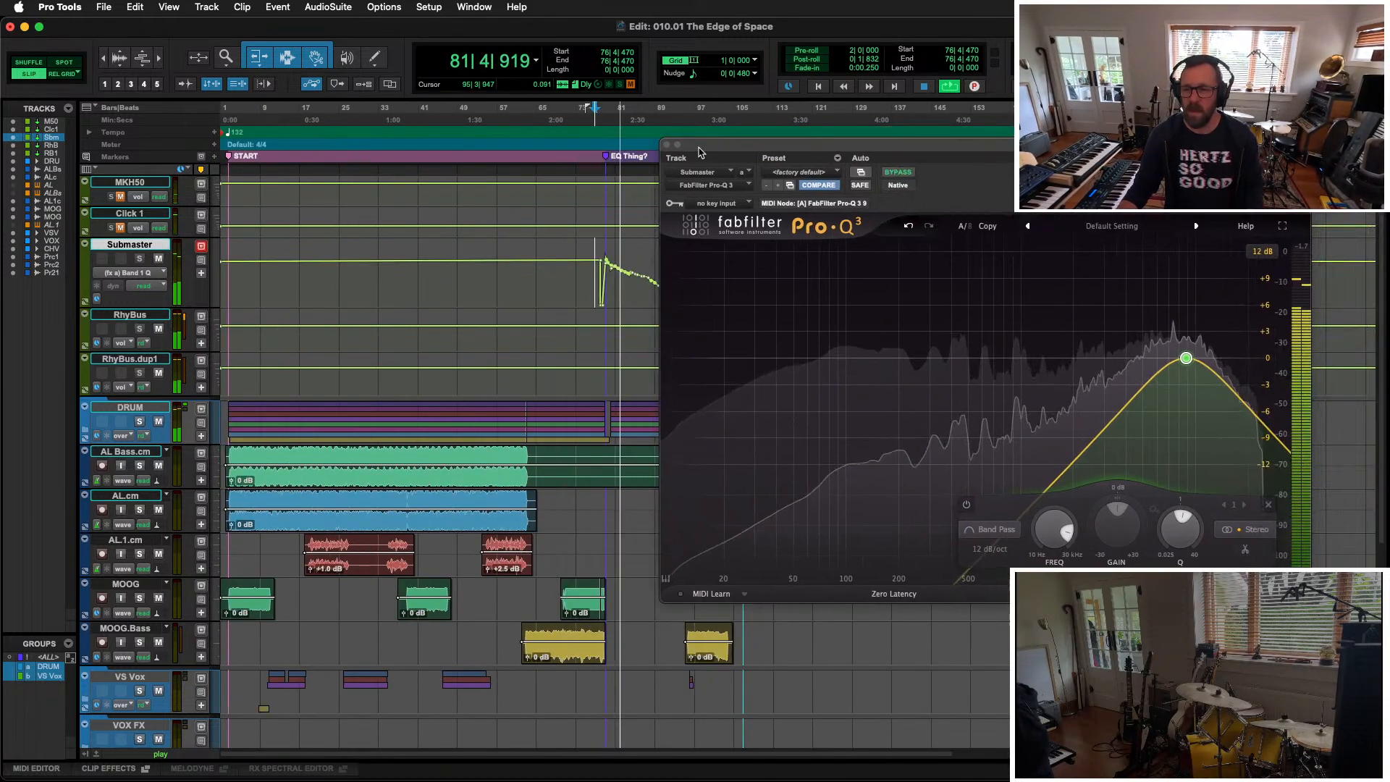
pyautogui.press('space')
pyautogui.press('space')
pyautogui.press('t')
pyautogui.press('t')
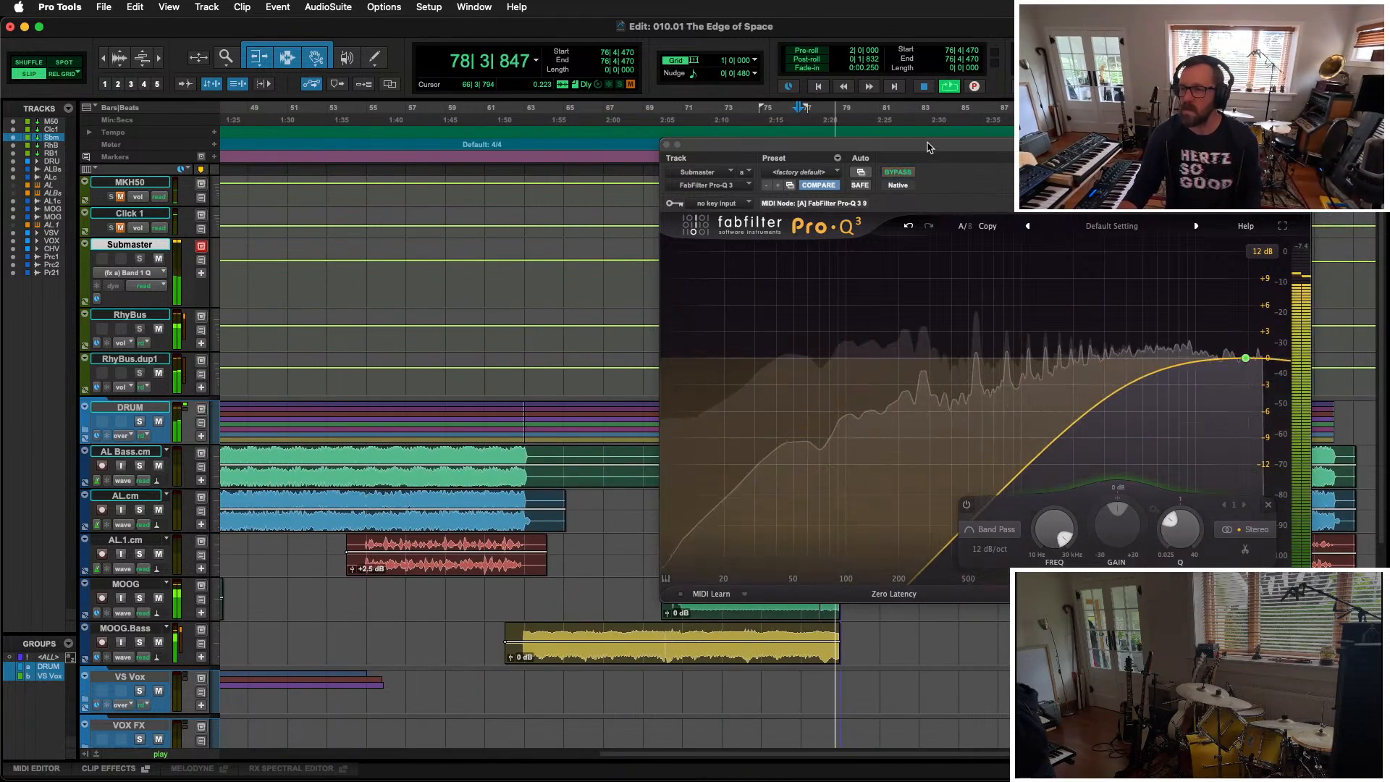
pyautogui.moveTo(929, 147); pyautogui.dragTo(335, 96)
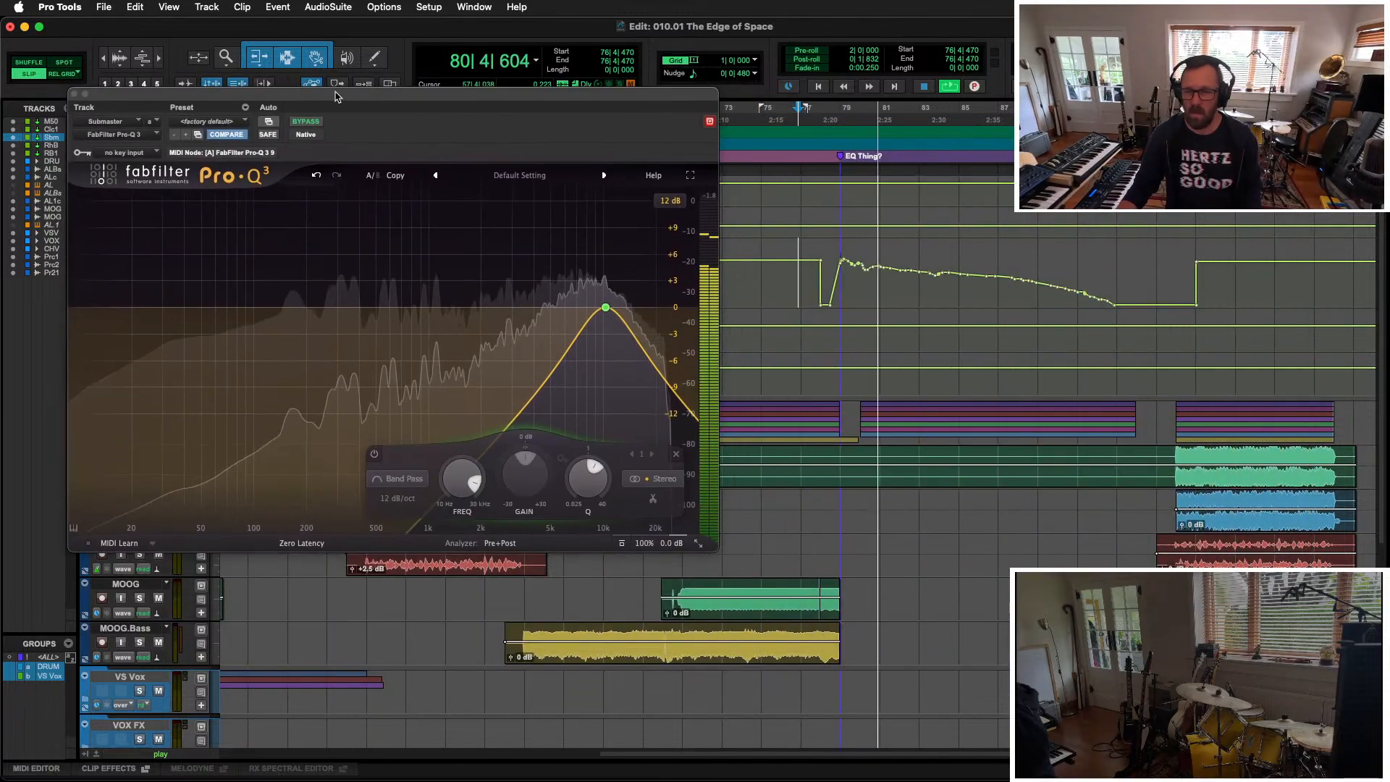
pyautogui.press('space')
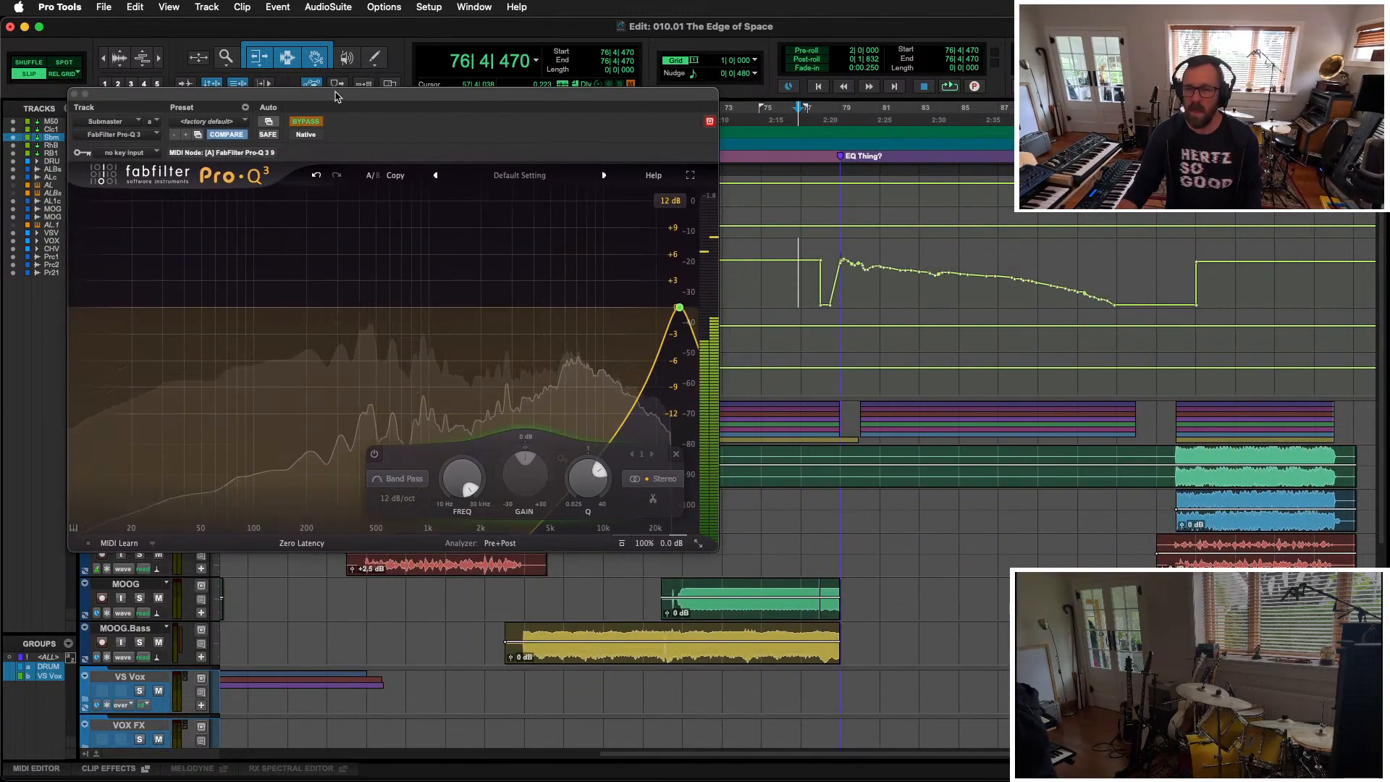
# Step: Shift the end of the Band 1 Q dip to about 78|3|861, keeping it at 0.025
pyautogui.moveTo(335, 96); pyautogui.dragTo(382, 561)
pyautogui.press('super+bracketright')
pyautogui.press('super+bracketright')
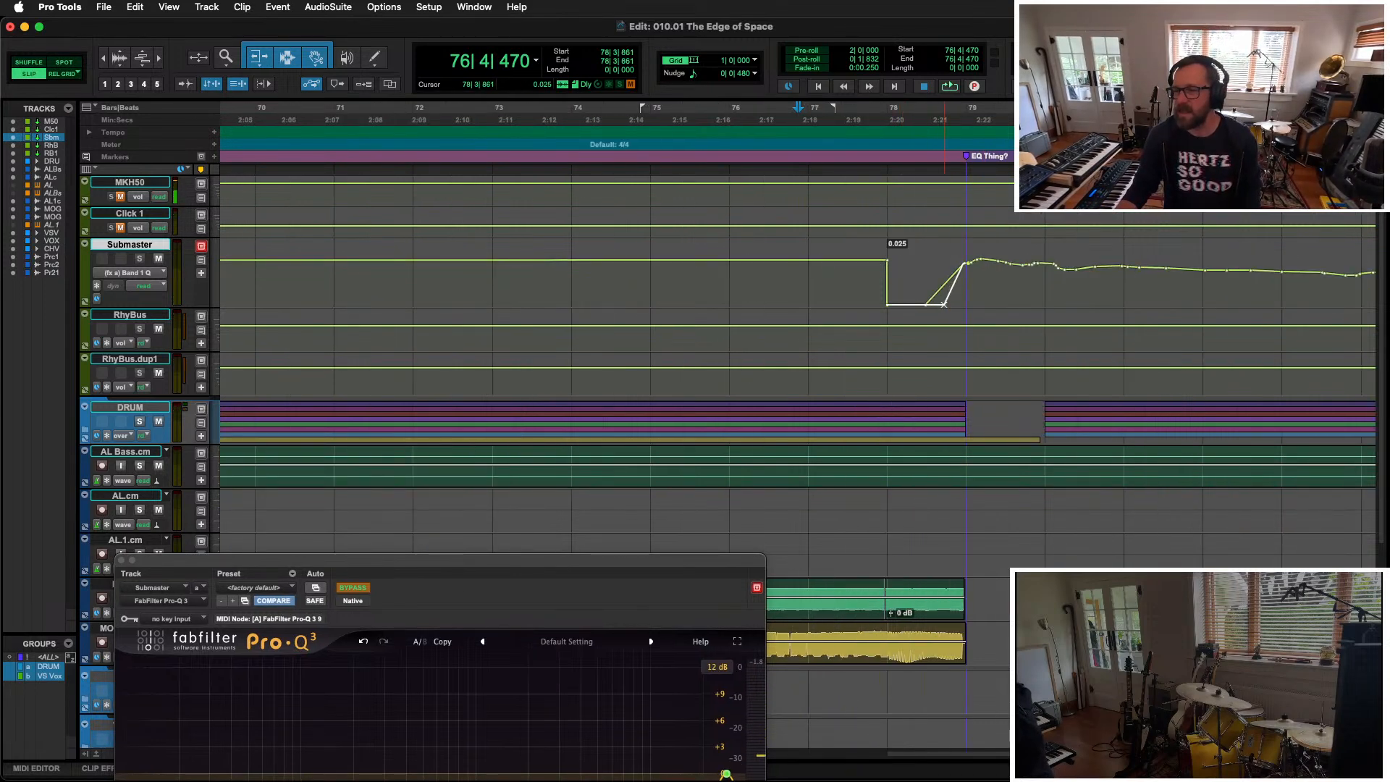
# Step: Show the Submaster's Band 1 Frequency automation and pencil an earlier fall from 30000 Hz at about 78|1|563 to the EQ Thing? marker
pyautogui.press('ctrl+super+Left')
pyautogui.press('ctrl+super+Left')
pyautogui.press('ctrl+super+Left')
pyautogui.press('ctrl+super+Left')
pyautogui.press('ctrl+super+Left')
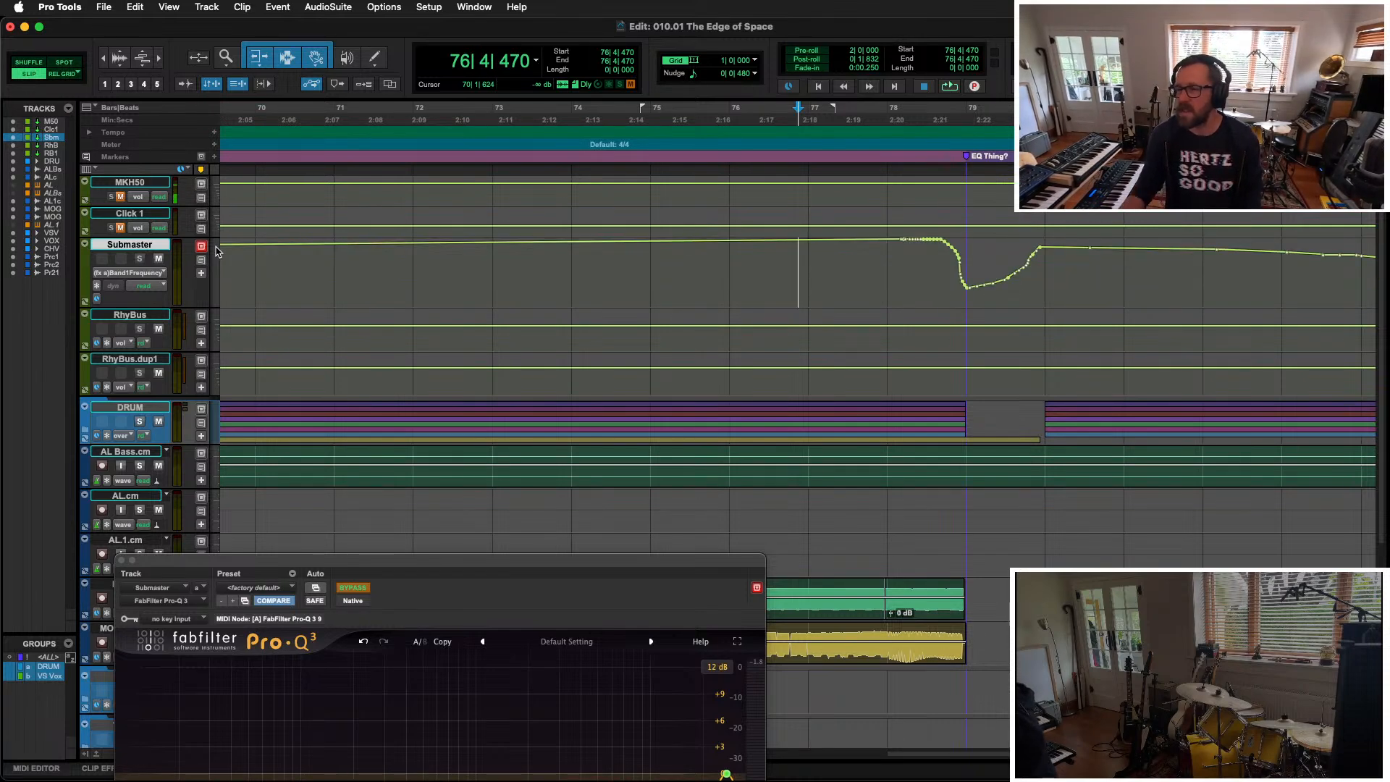
pyautogui.click(377, 58)
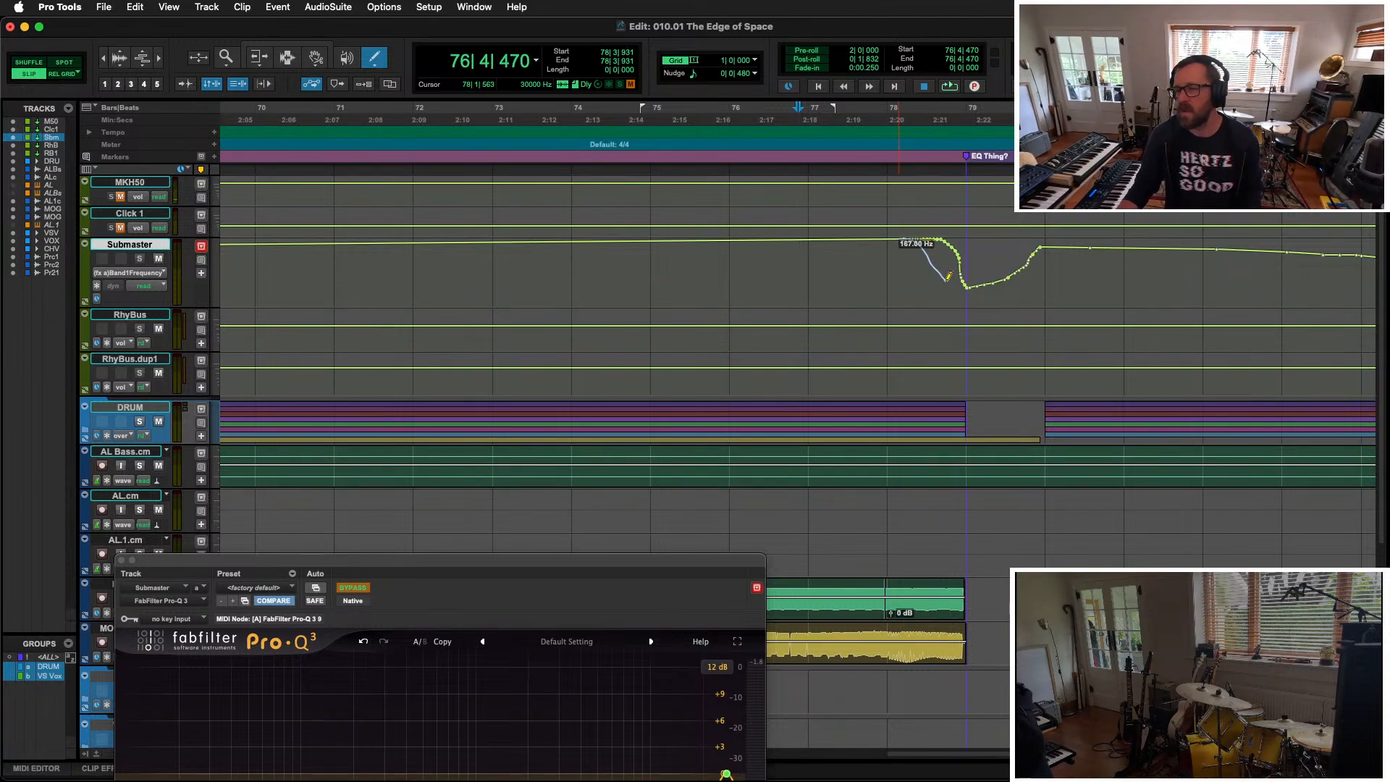
pyautogui.moveTo(966, 289); pyautogui.dragTo(966, 287)
# Step: Play the redrawn frequency sweep from 76|4|470 while watching the Pro-Q 3 curve, and close the plug-in window
pyautogui.press('space')
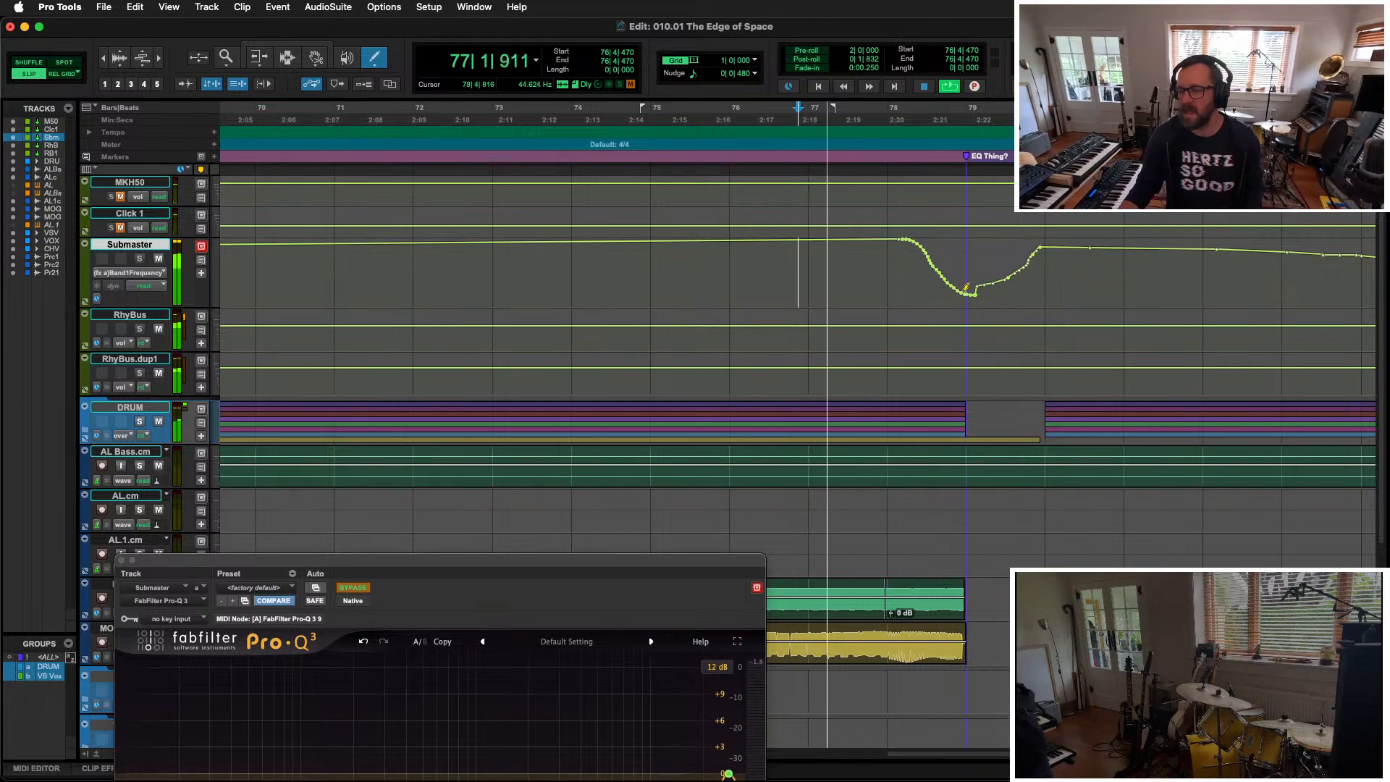
pyautogui.moveTo(445, 560); pyautogui.dragTo(397, 224)
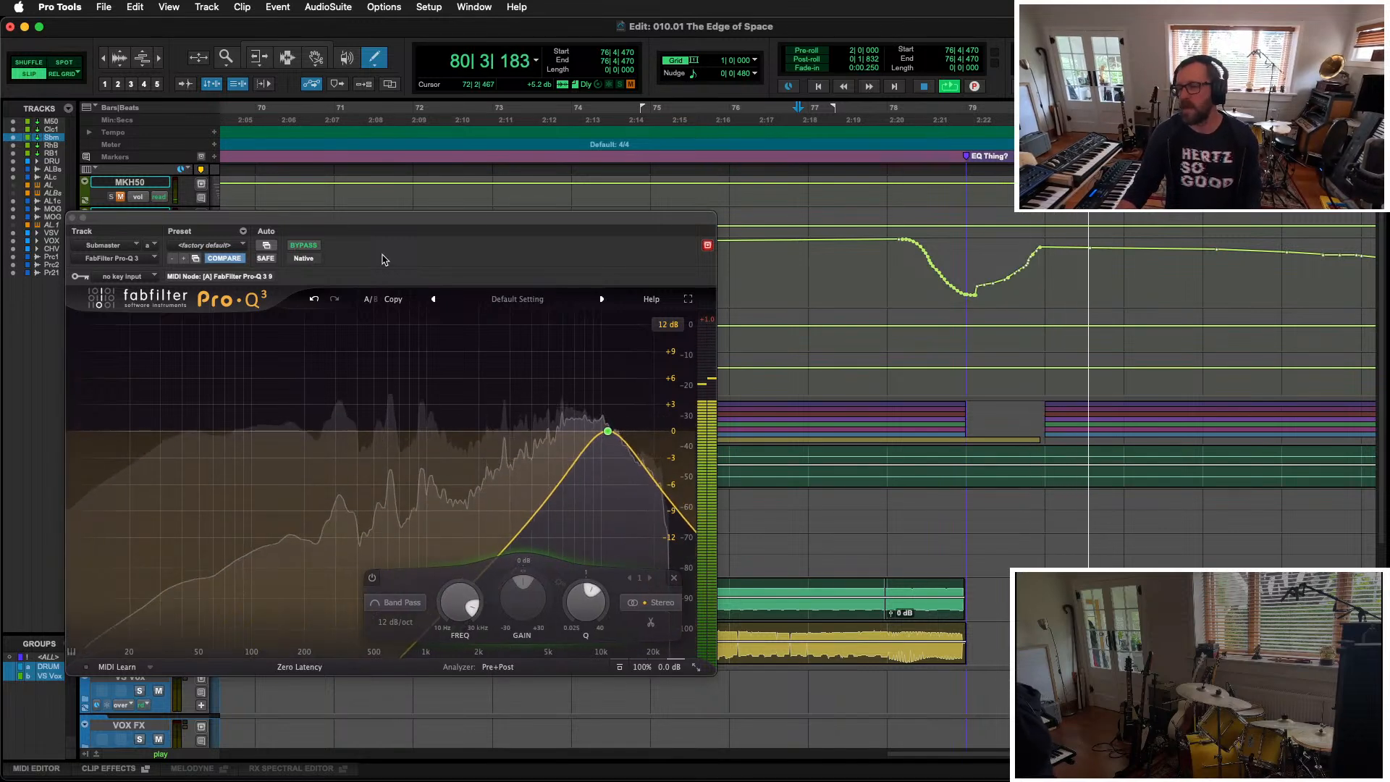
pyautogui.press('space')
pyautogui.click(72, 218)
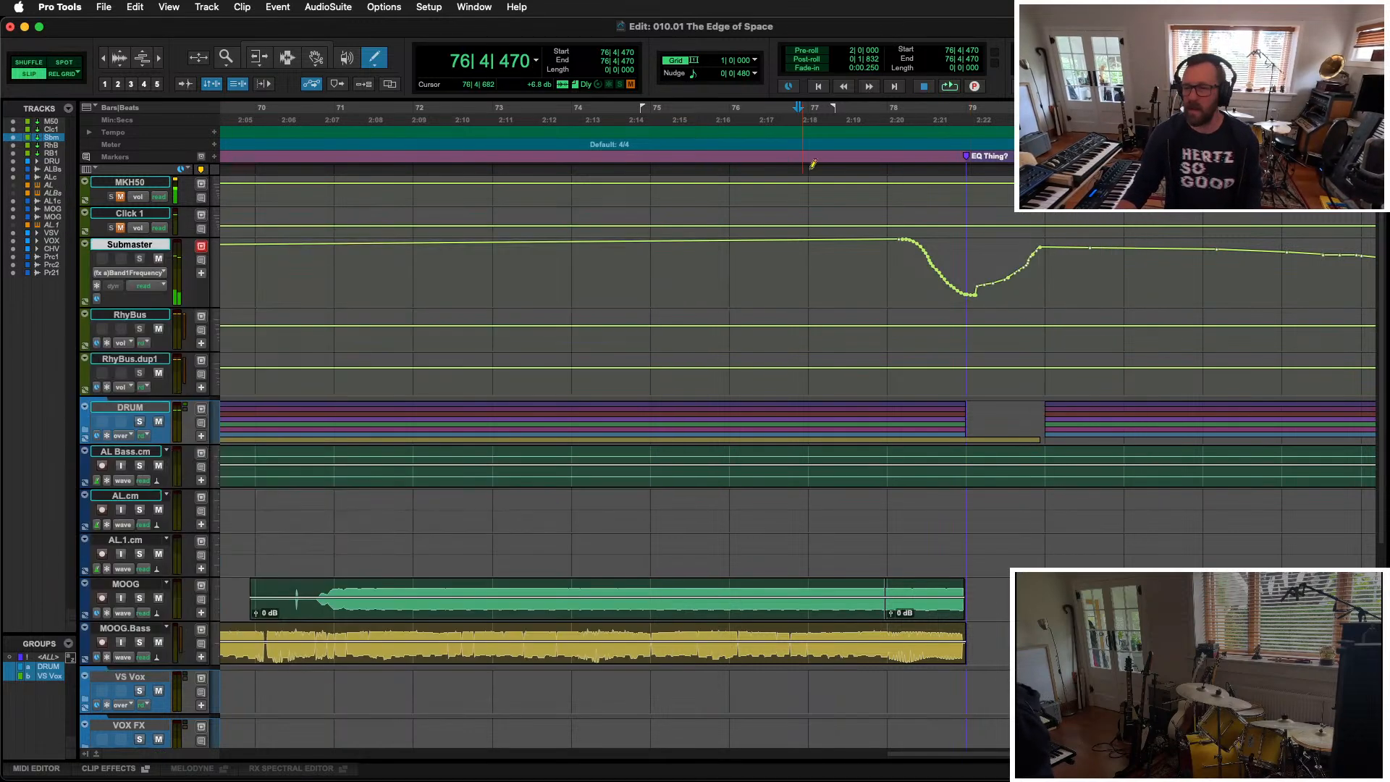
# Step: Insert the stereo AR TG Mastering plug-in after the Pro-Q 3 on the Submaster and move its window clear of the sweep automation
pyautogui.press('super+equal')
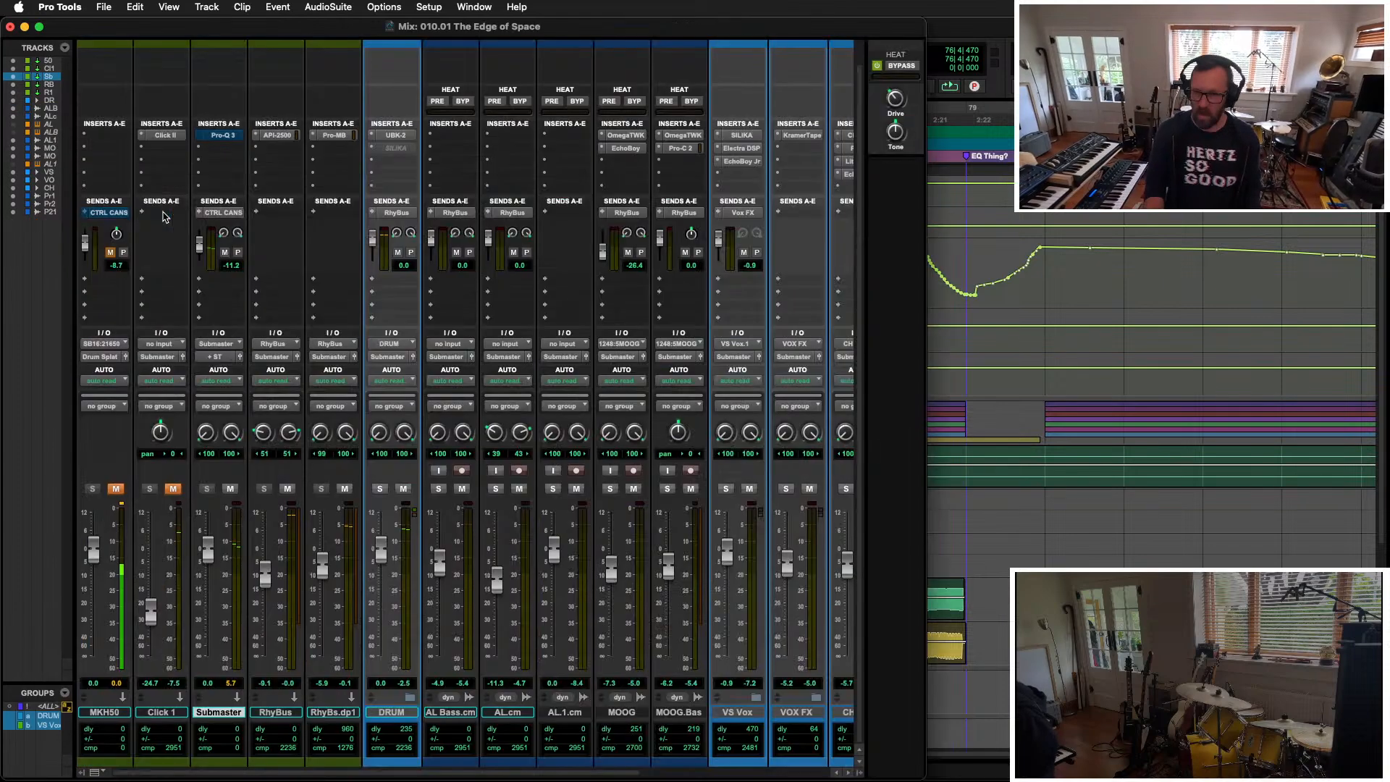
pyautogui.click(212, 149)
pyautogui.moveTo(268, 149)
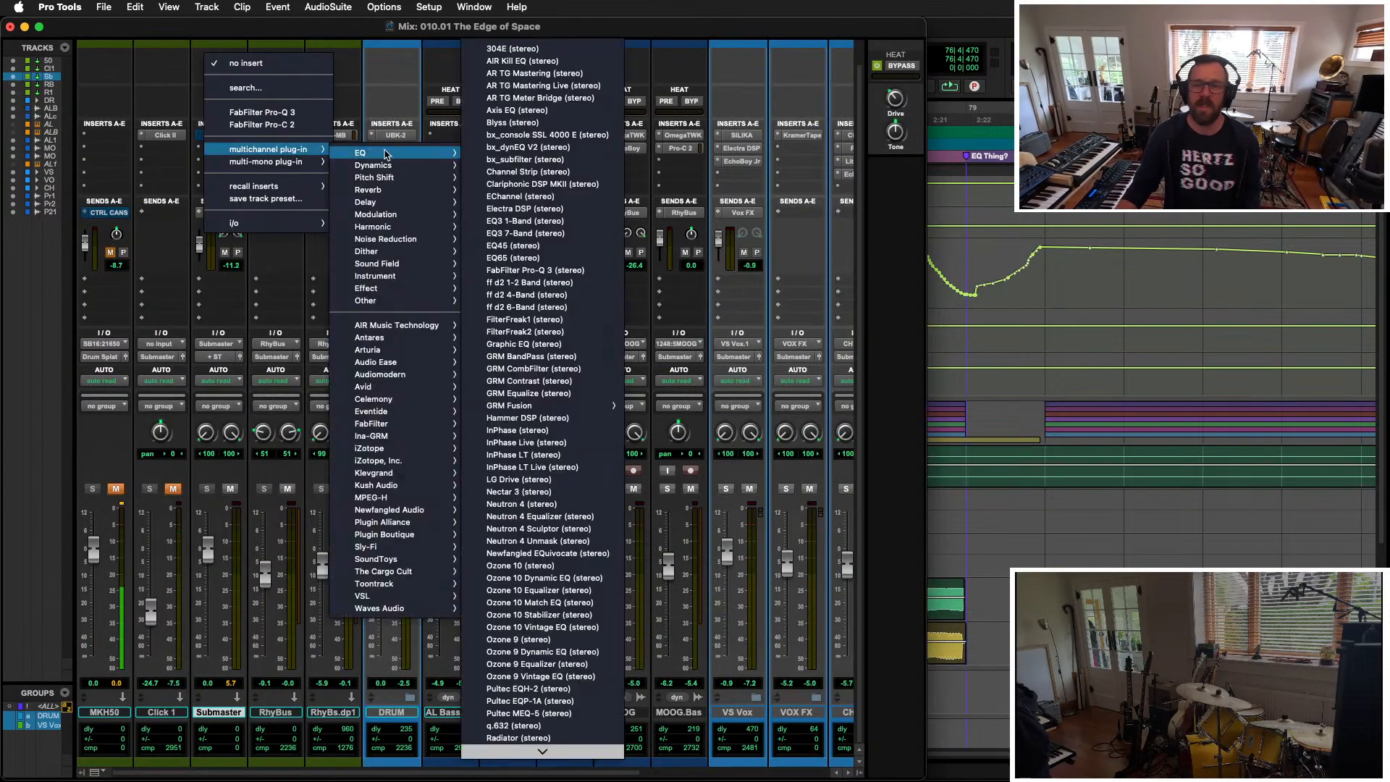
pyautogui.moveTo(391, 153)
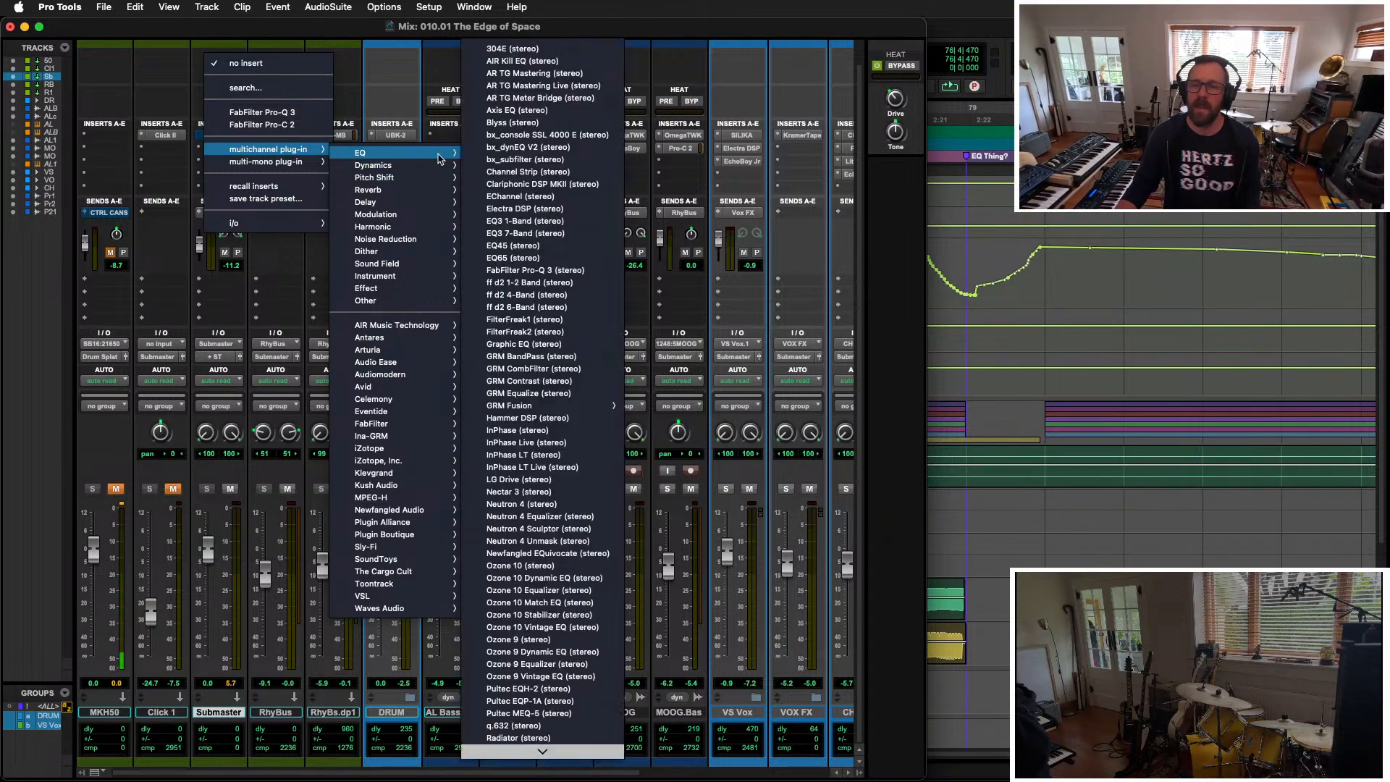
pyautogui.click(543, 86)
pyautogui.press('super+equal')
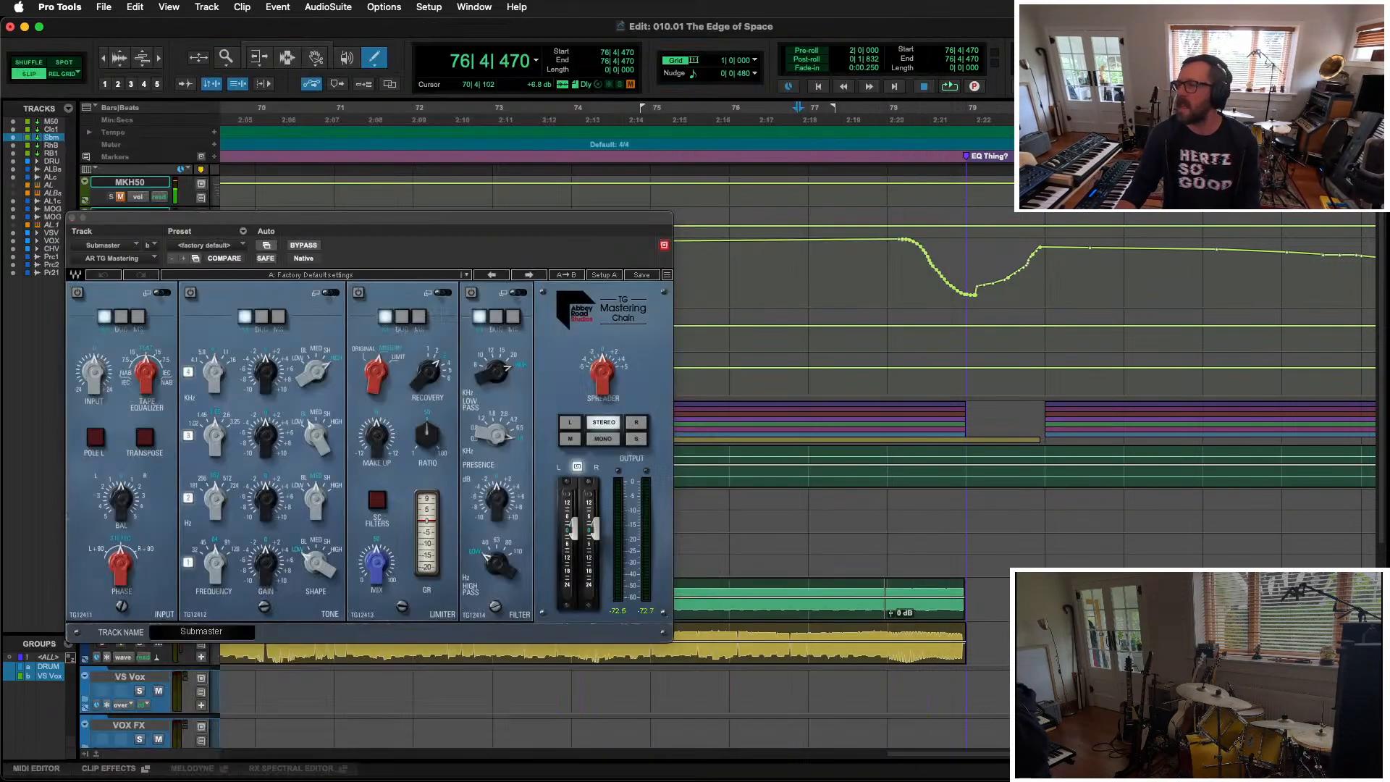
pyautogui.moveTo(310, 218); pyautogui.dragTo(254, 137)
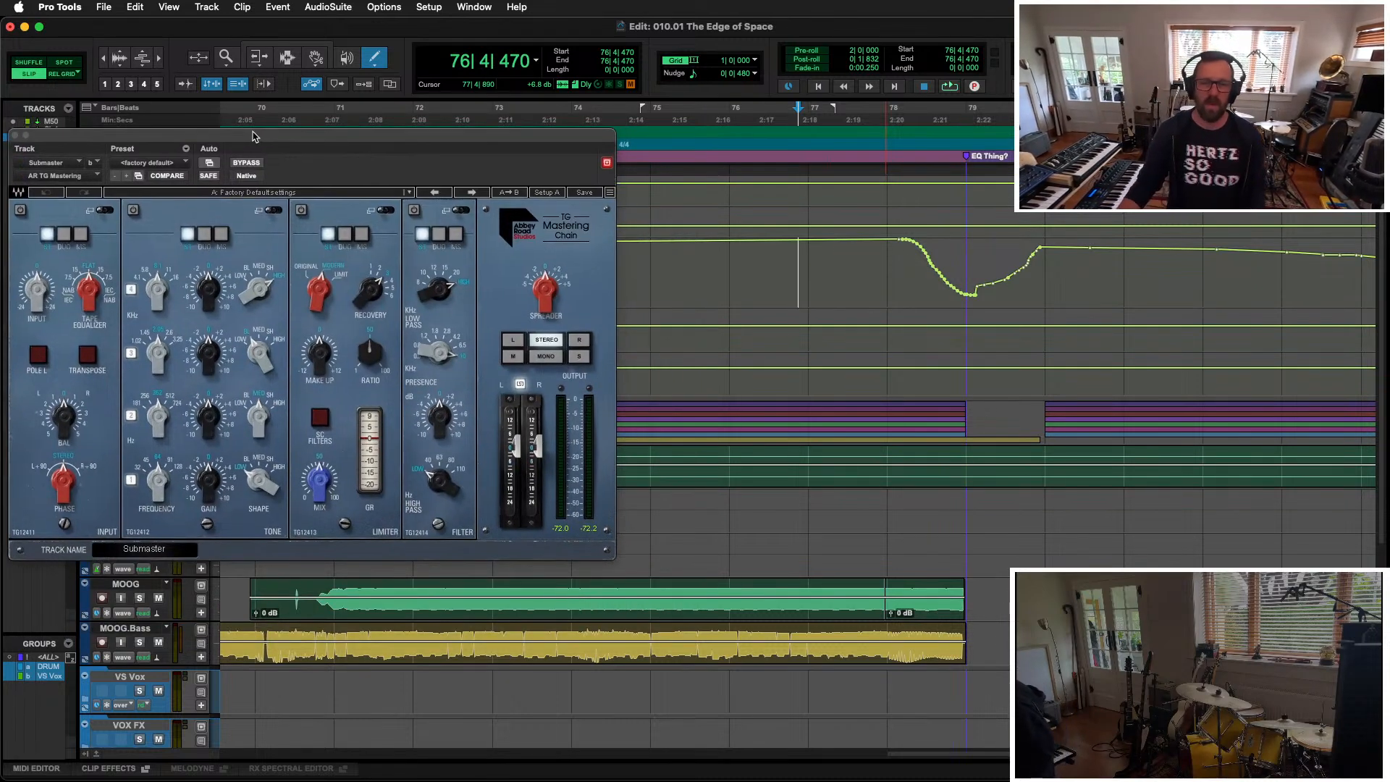
# Step: Return to the song start and load the user preset Master Bus SS 1 into the Submaster's AR TG Mastering
pyautogui.press('Return')
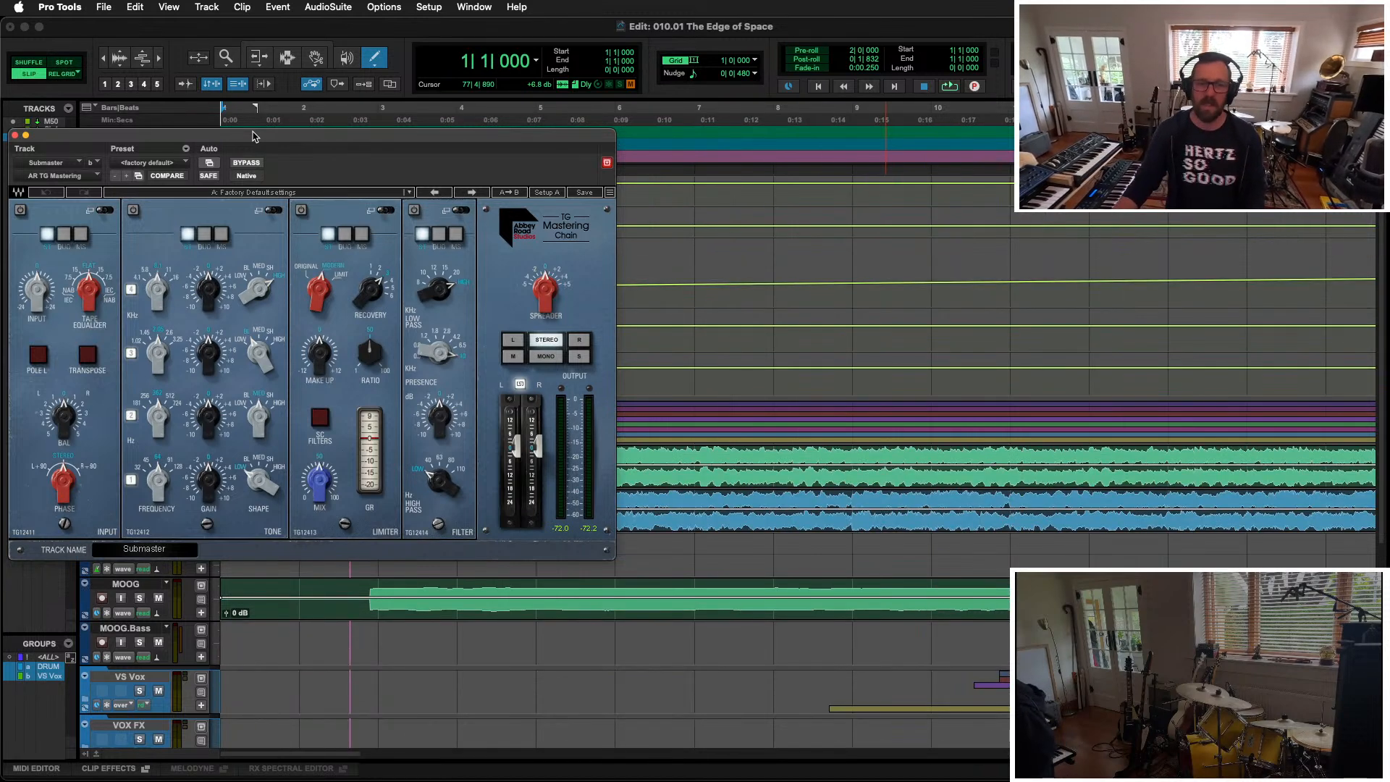
pyautogui.press('space')
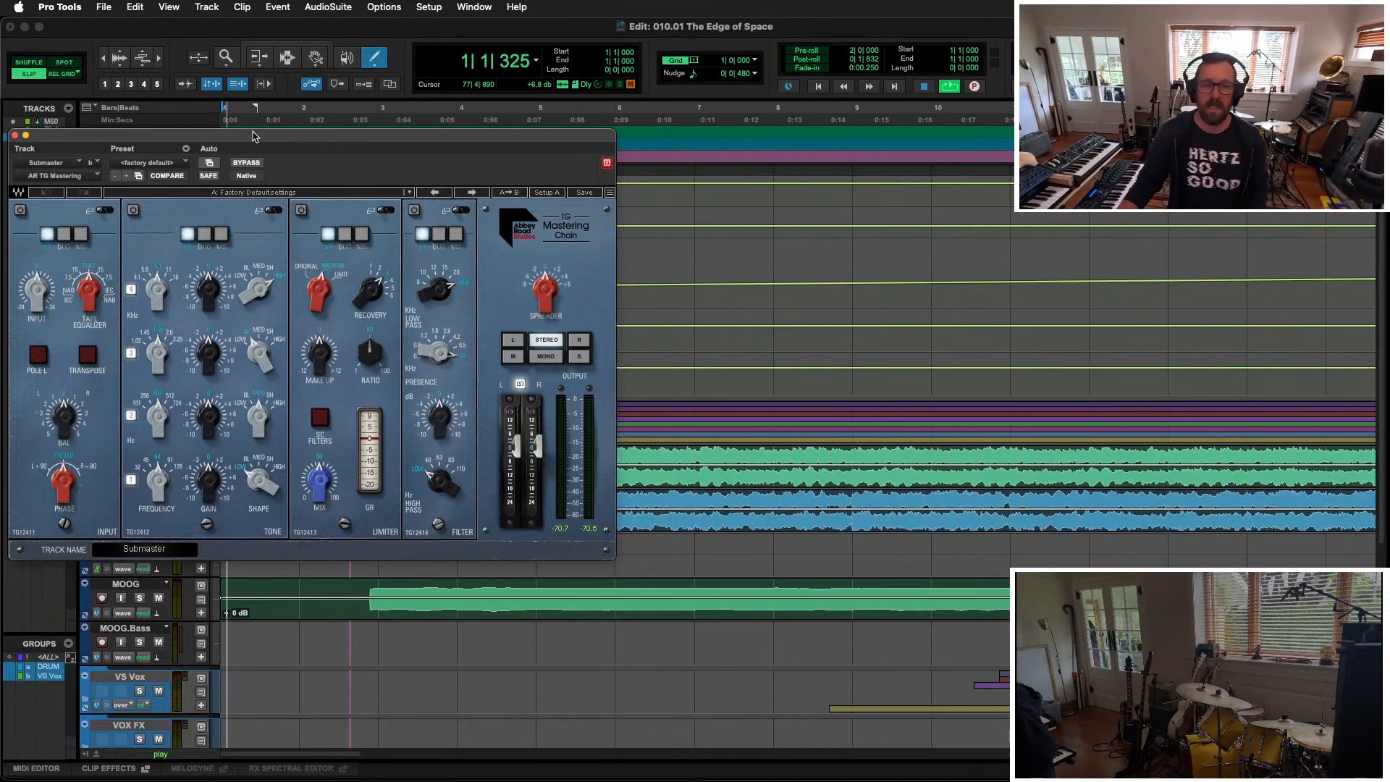
pyautogui.press('space')
pyautogui.click(266, 193)
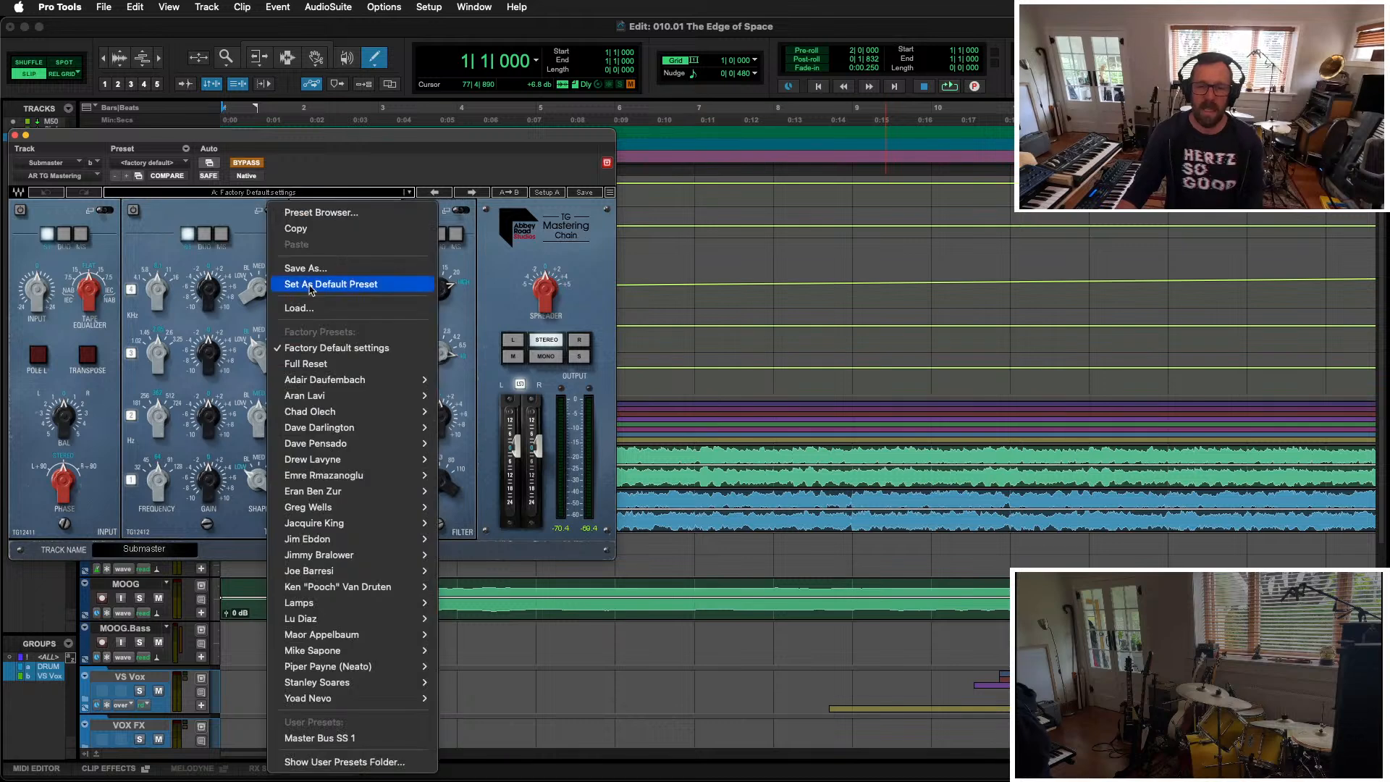
pyautogui.click(326, 738)
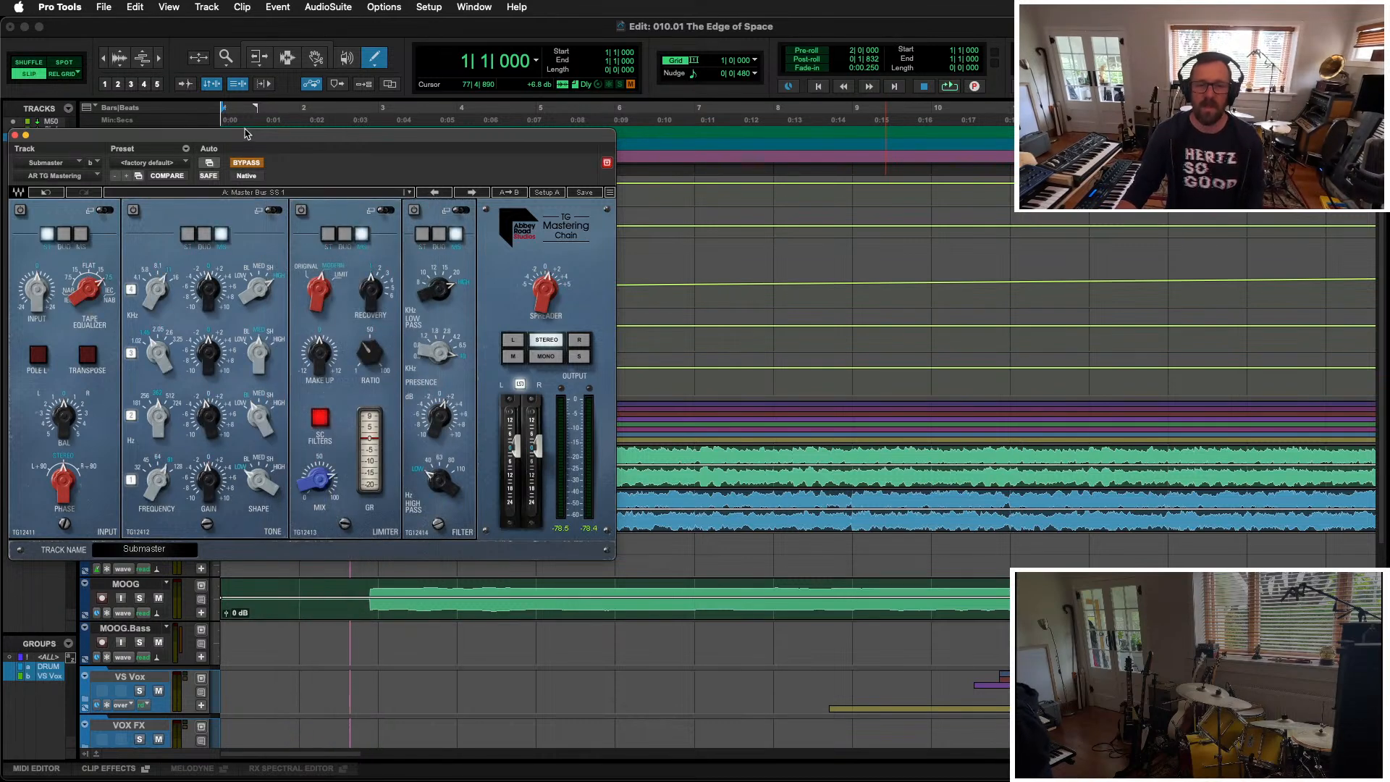
# Step: Play from the song start and toggle the AR TG Mastering bypass to compare the mix with and without it
pyautogui.moveTo(245, 133); pyautogui.dragTo(250, 145)
pyautogui.press('space')
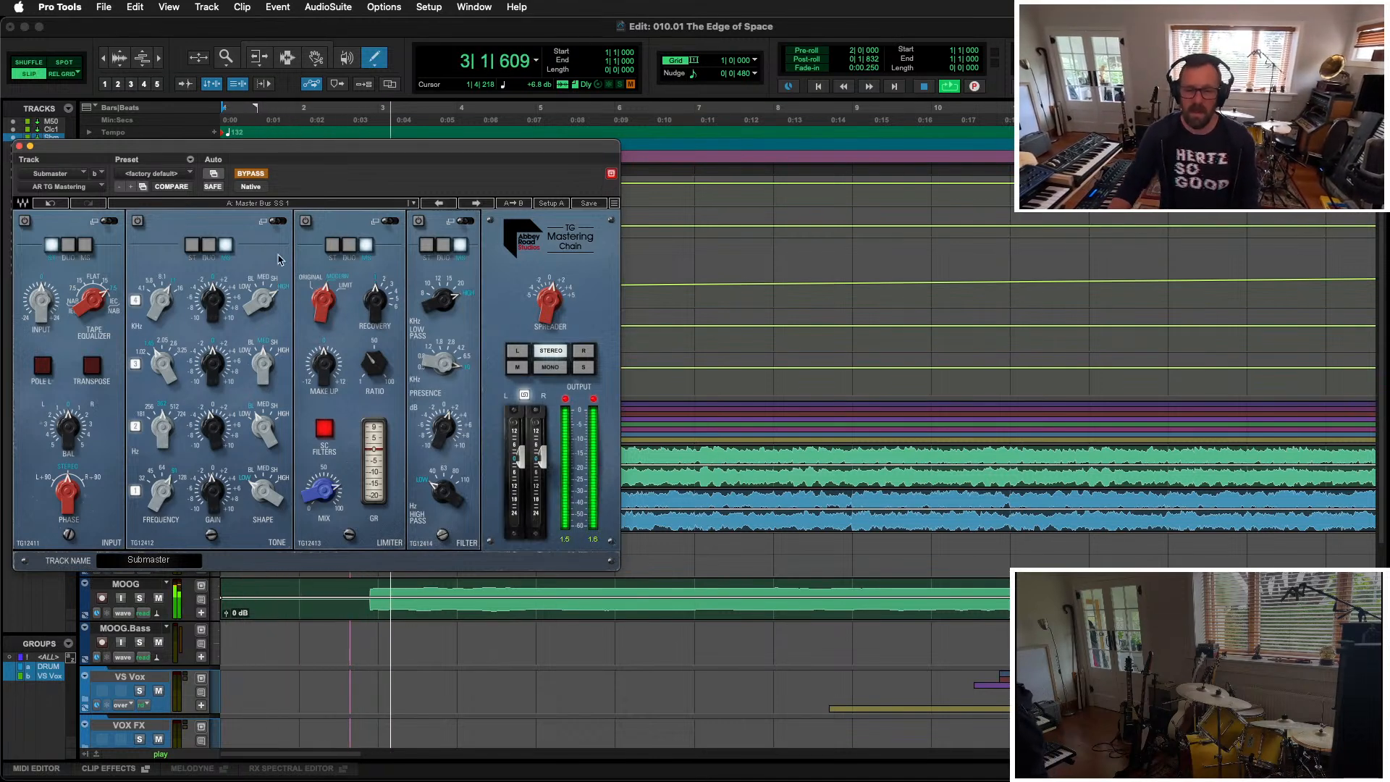
pyautogui.click(259, 175)
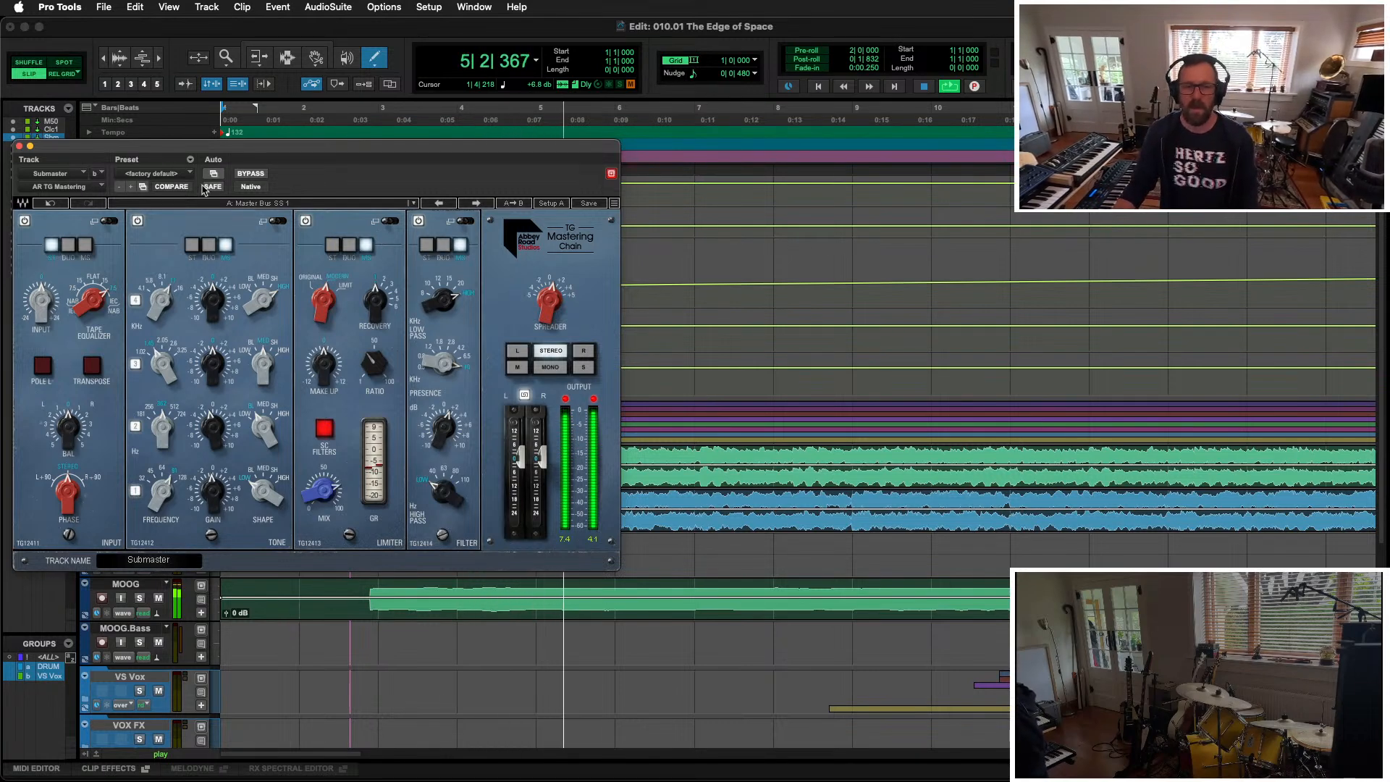
pyautogui.click(255, 174)
pyautogui.click(255, 174)
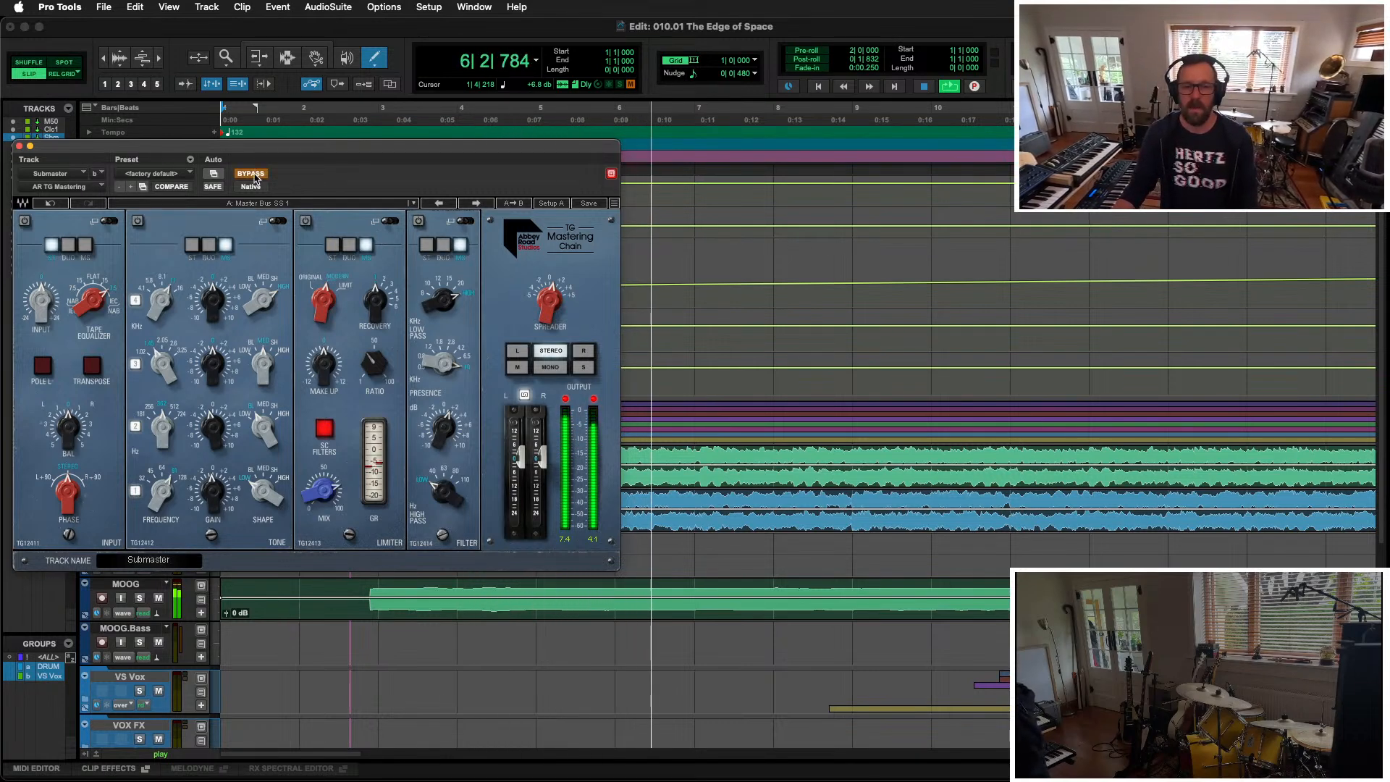
# Step: Fine-tune the Spreader and, in the expanded Tone section, the side gains of the two upper bands, setting the lower of the two to 0.25
pyautogui.moveTo(539, 300); pyautogui.dragTo(539, 305)
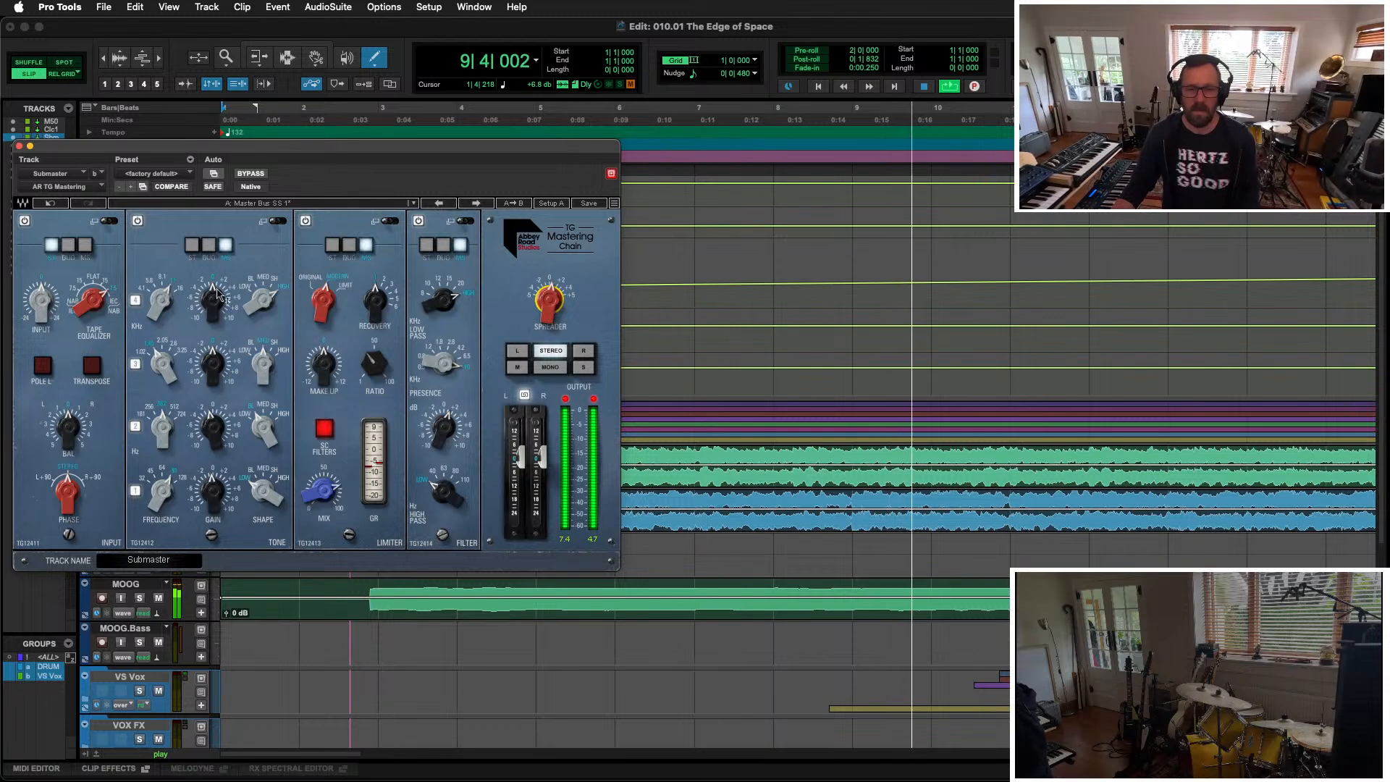
pyautogui.click(263, 220)
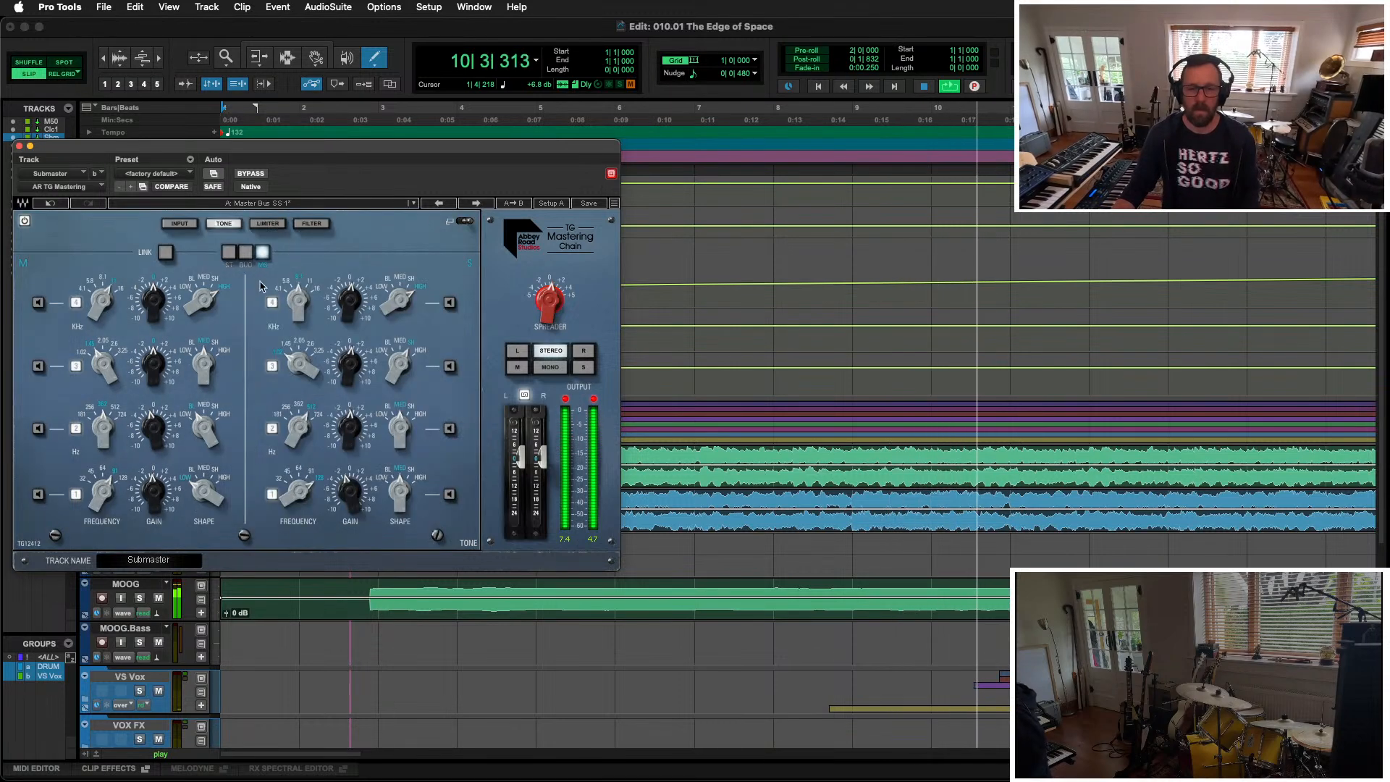
pyautogui.click(350, 297)
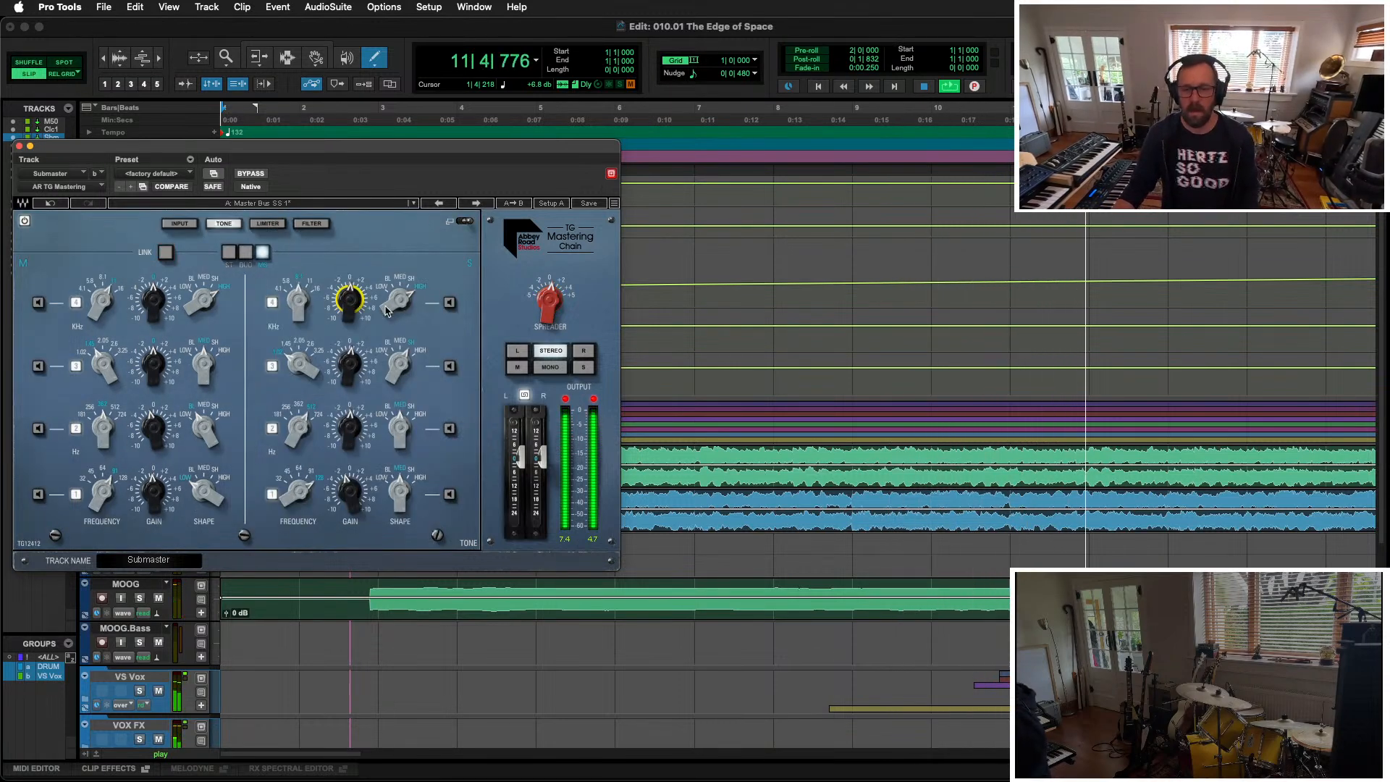
pyautogui.click(349, 362)
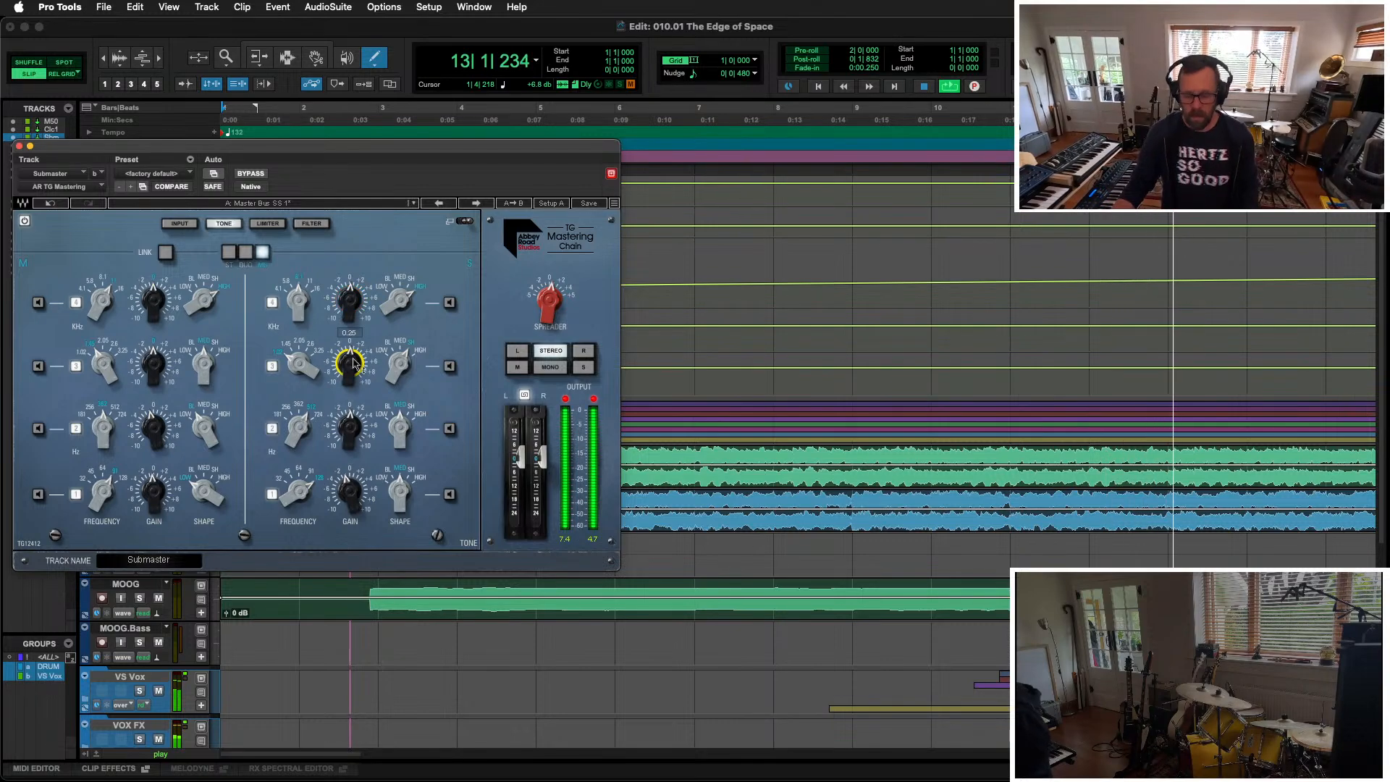
# Step: Show the Mix window without the plug-in and lower the Perc 2 fader to -6.5 dB and Perc 2.dup1 to -6.8 dB
pyautogui.press('super+equal')
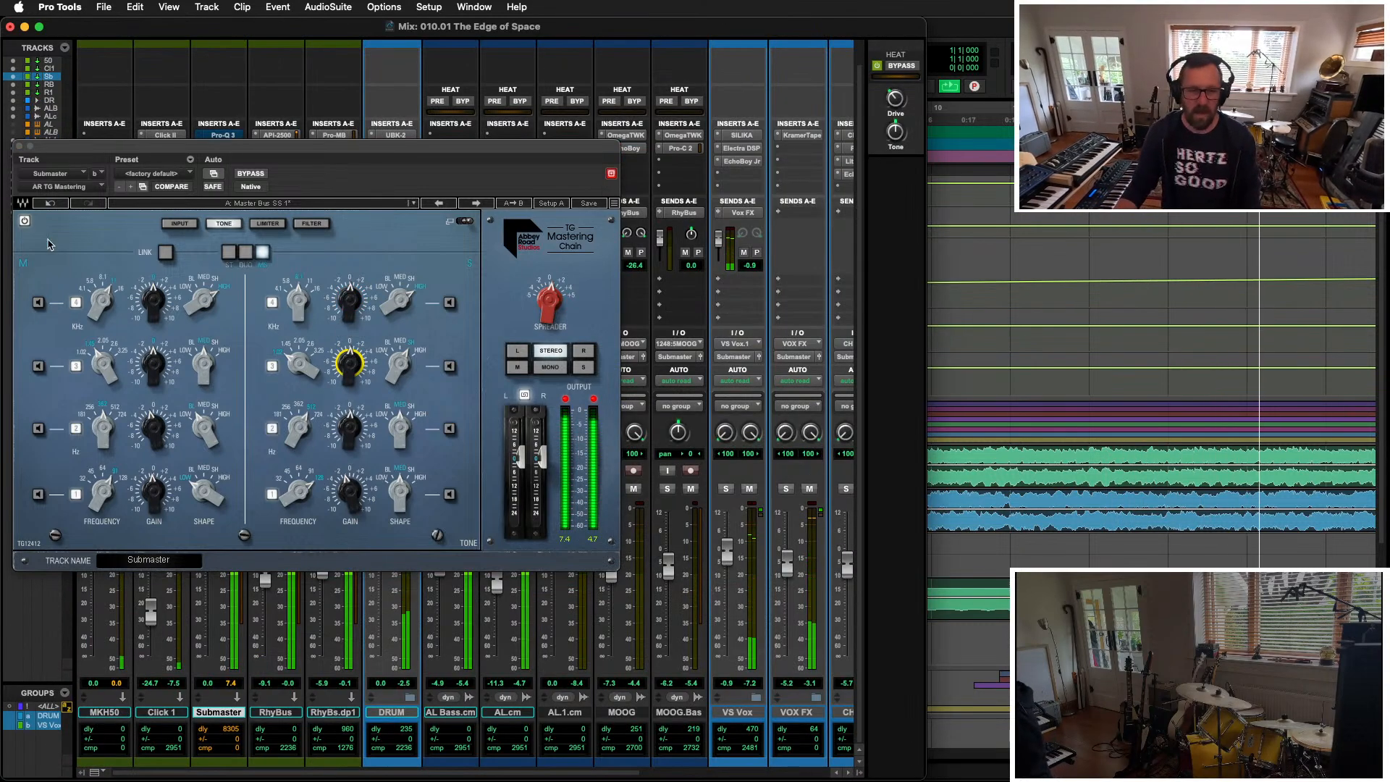
pyautogui.click(20, 152)
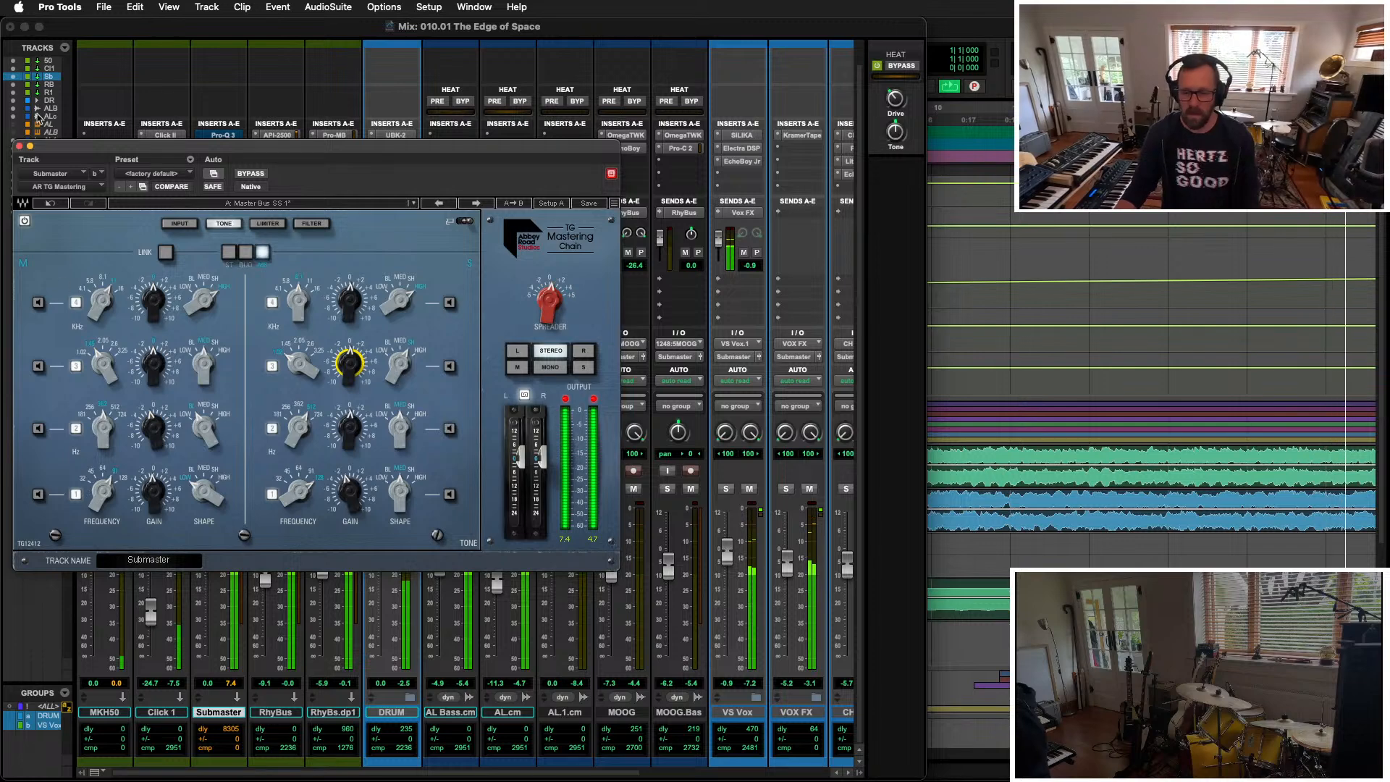
pyautogui.click(19, 147)
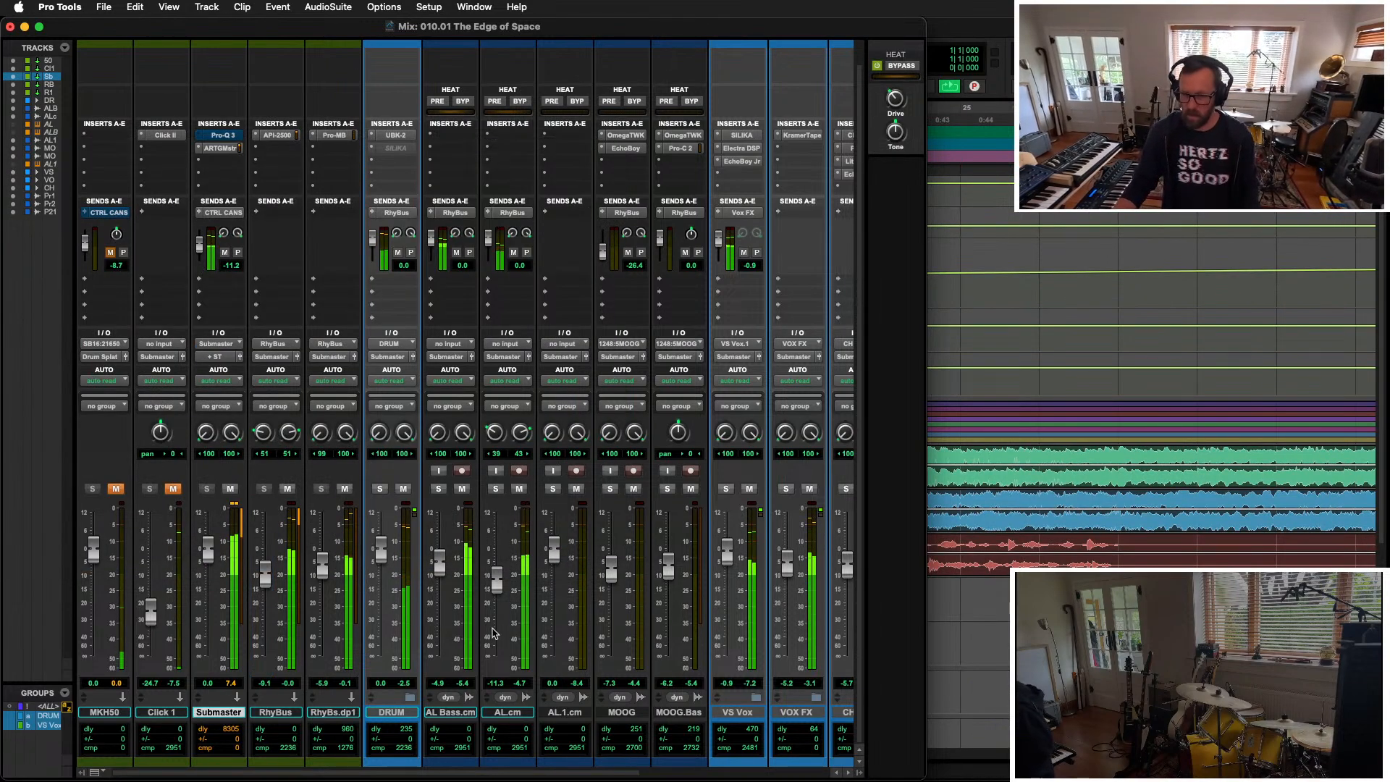
pyautogui.hscroll(5, 492, 632)
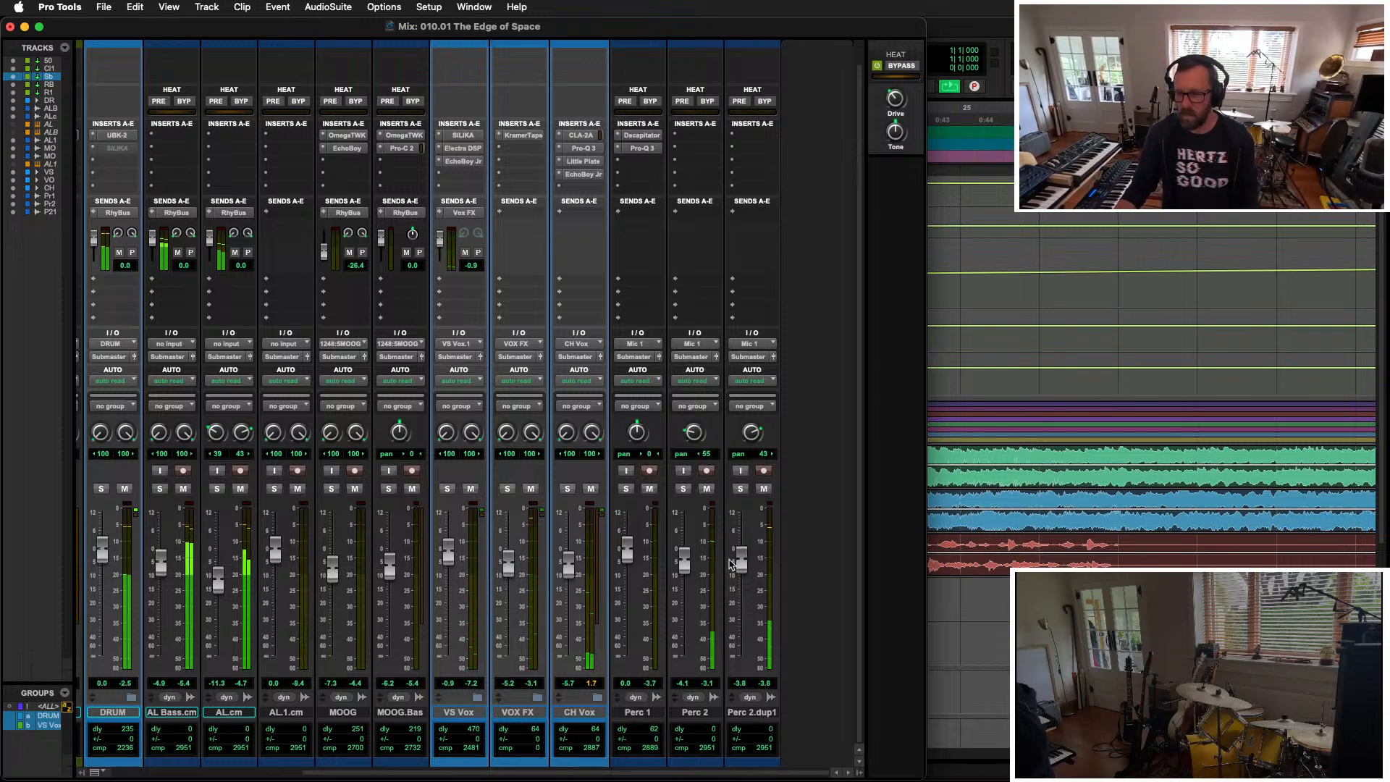
pyautogui.moveTo(743, 564); pyautogui.dragTo(684, 571)
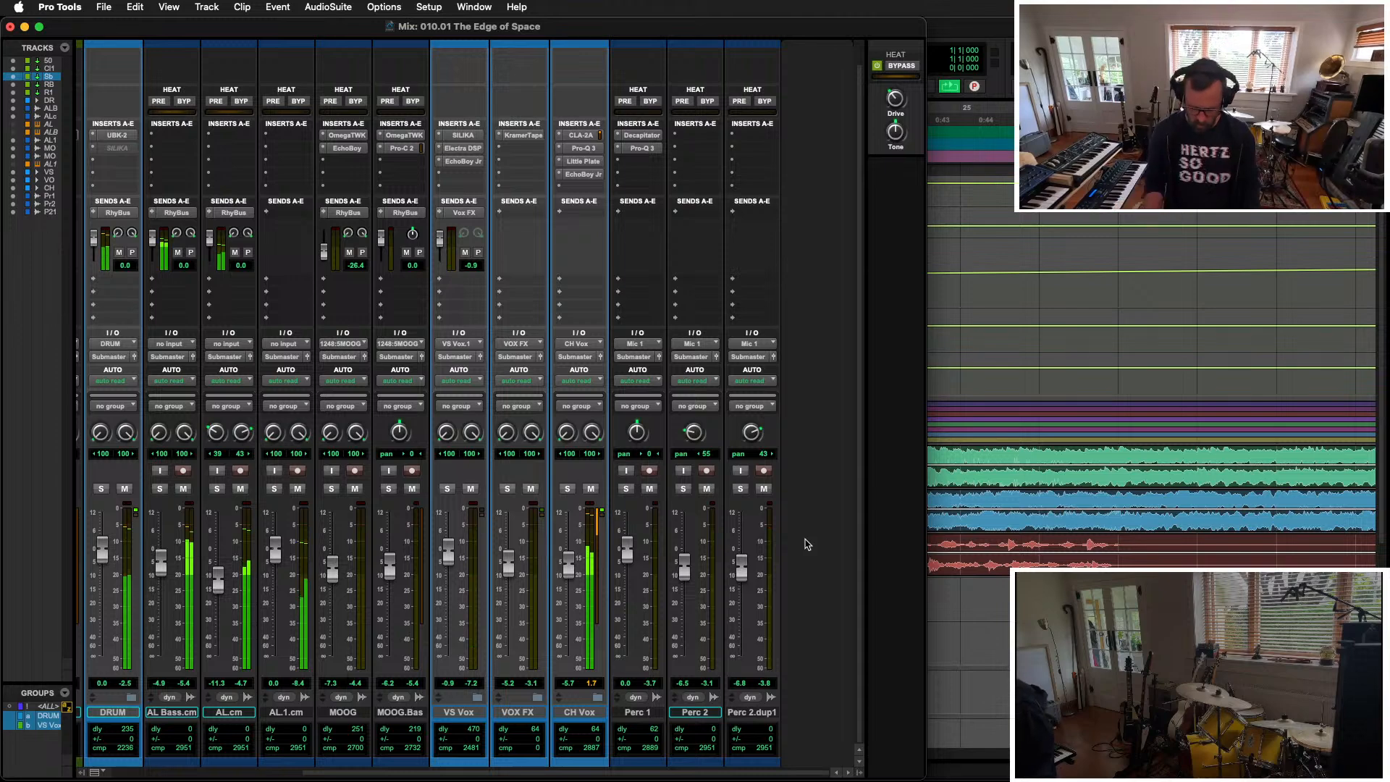
# Step: Change the Edit window's cursor from the Pencil to the Smart Tool and return to the Mix window
pyautogui.press('super+equal')
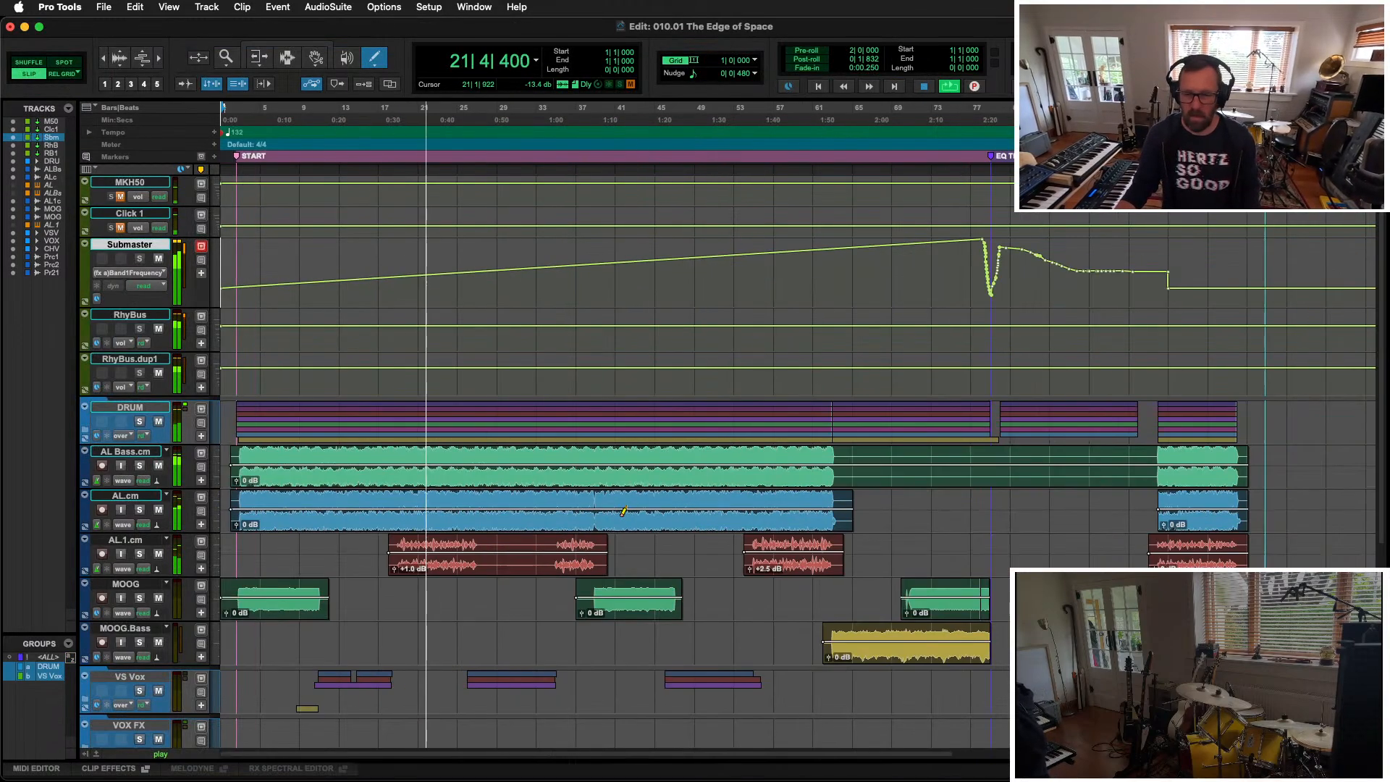
pyautogui.click(310, 49)
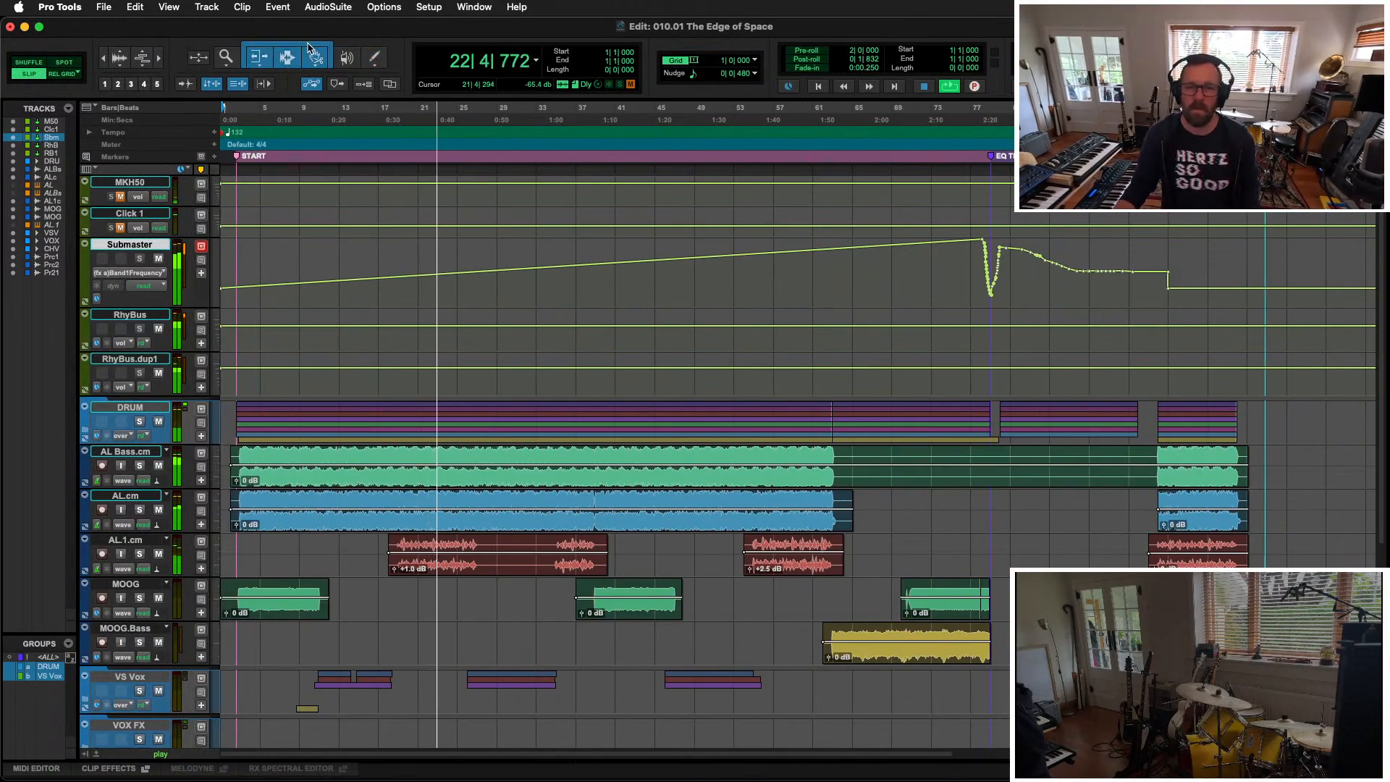
pyautogui.press('super+equal')
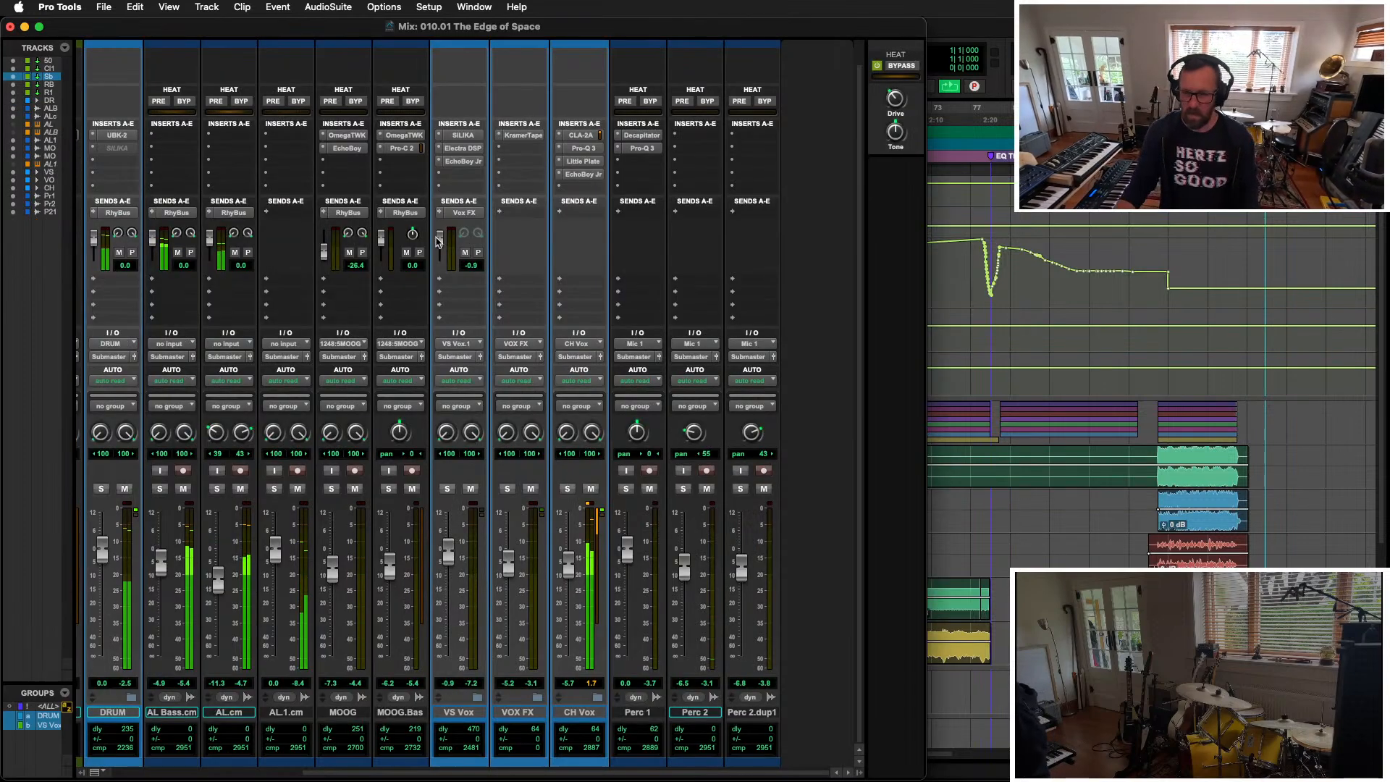
# Step: Reopen the Submaster's AR TG Mastering, fine-tune the side gains of the two upper Tone bands, and close it
pyautogui.hscroll(-5, 285, 380)
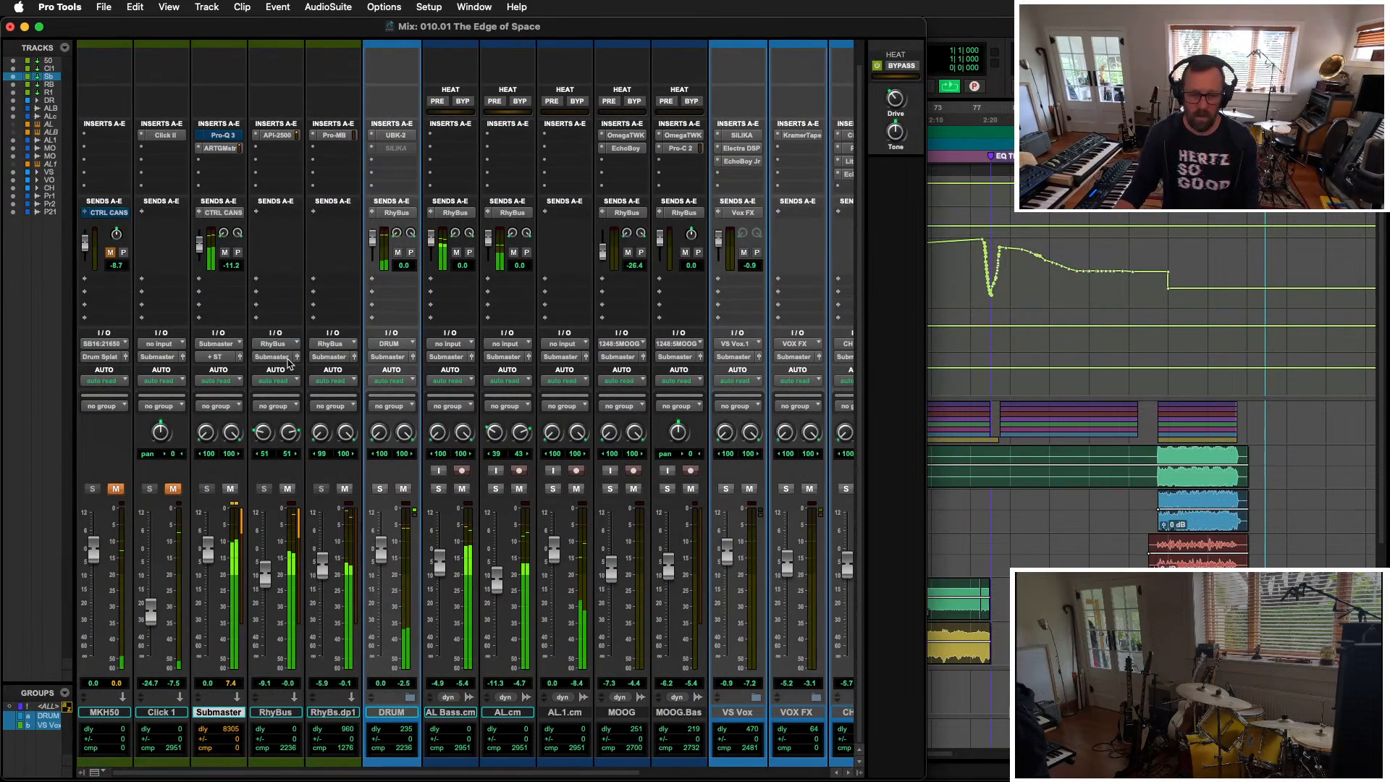
pyautogui.click(221, 148)
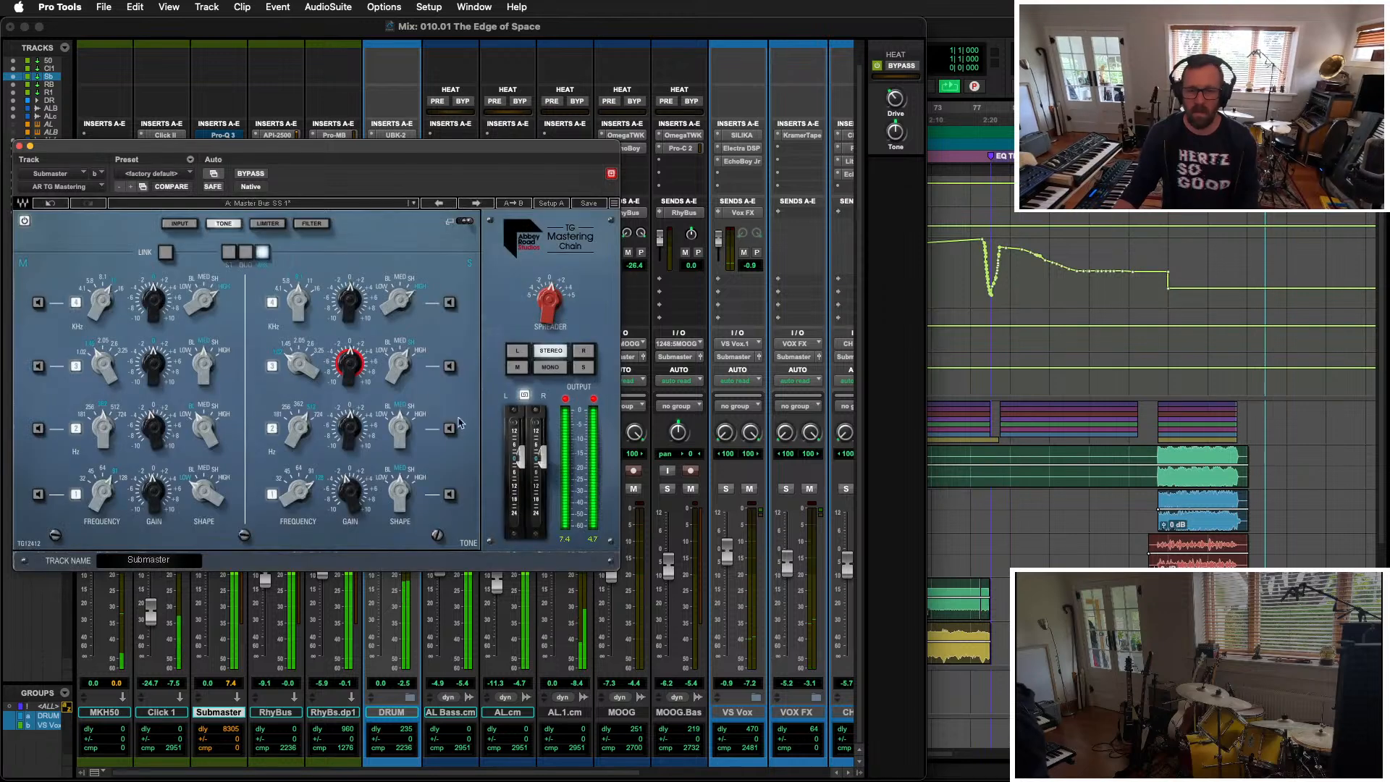
pyautogui.moveTo(350, 300); pyautogui.dragTo(351, 298)
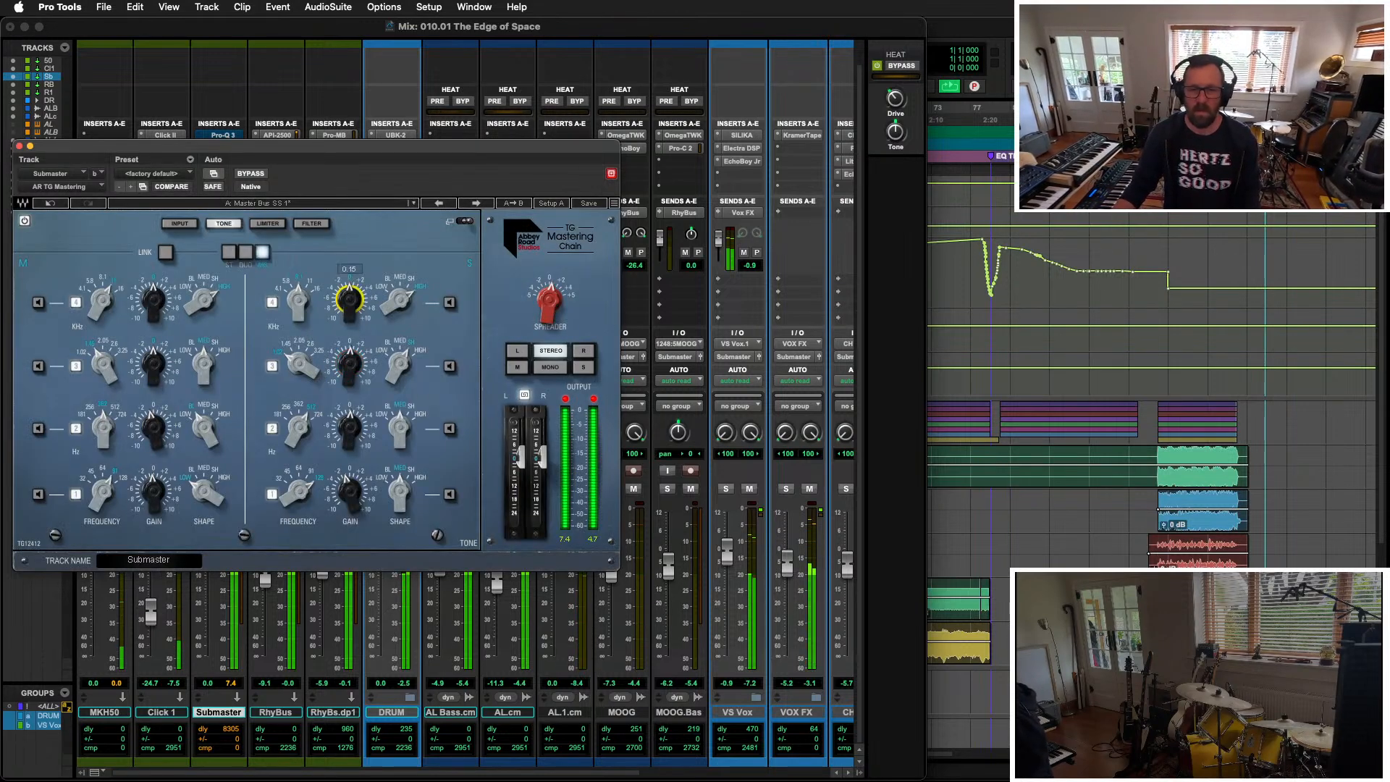
pyautogui.click(353, 370)
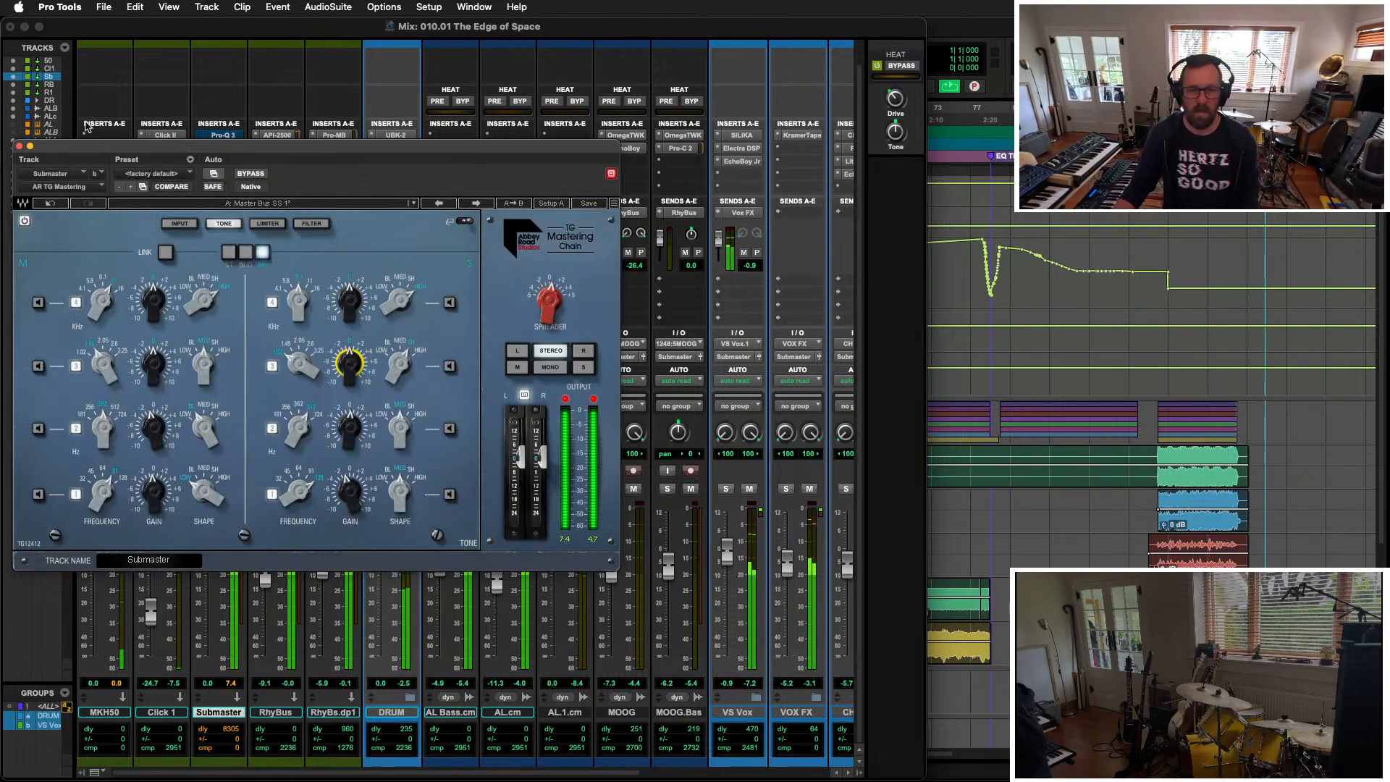
pyautogui.click(19, 147)
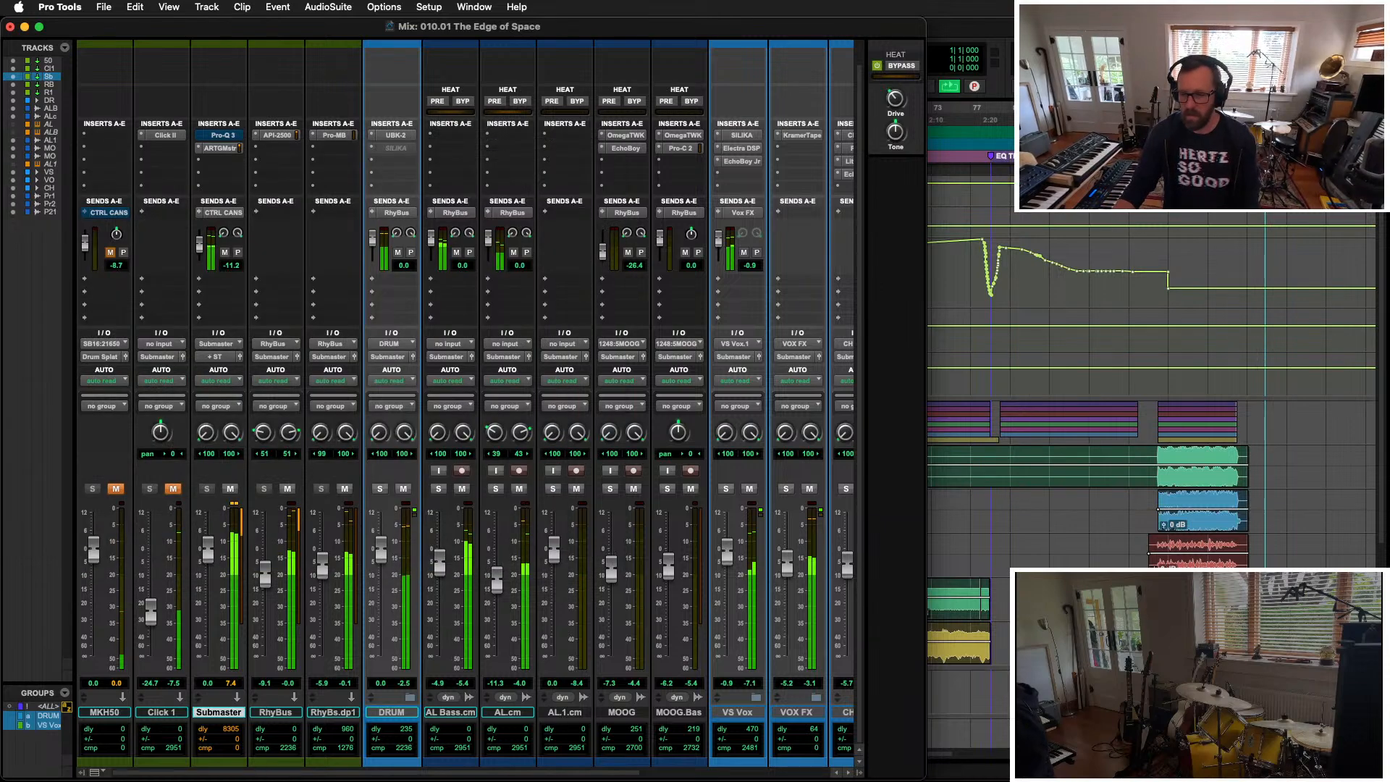
# Step: Raise the VOX FX fader to -3.8 dB and the CH Vox fader to -4.6 dB
pyautogui.hscroll(5, 447, 528)
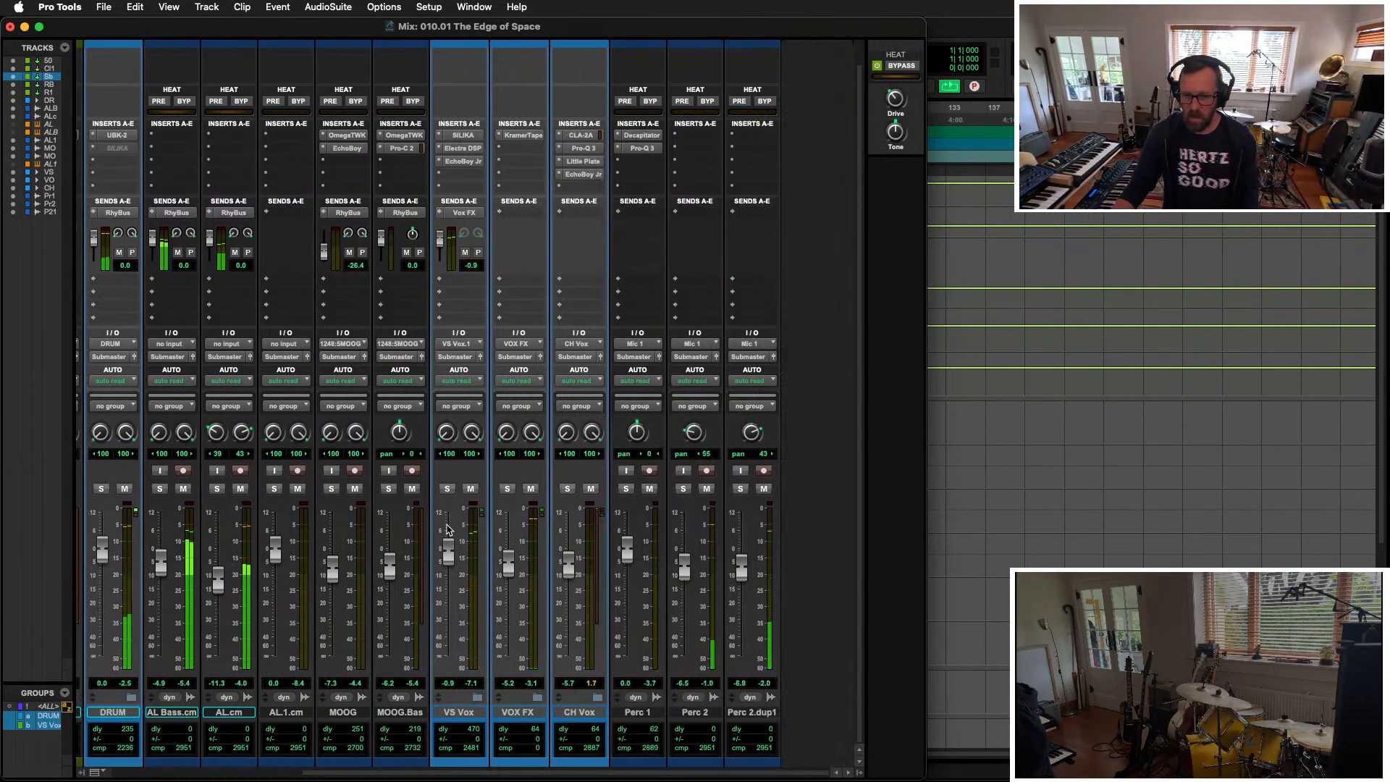
pyautogui.moveTo(509, 573); pyautogui.dragTo(480, 566)
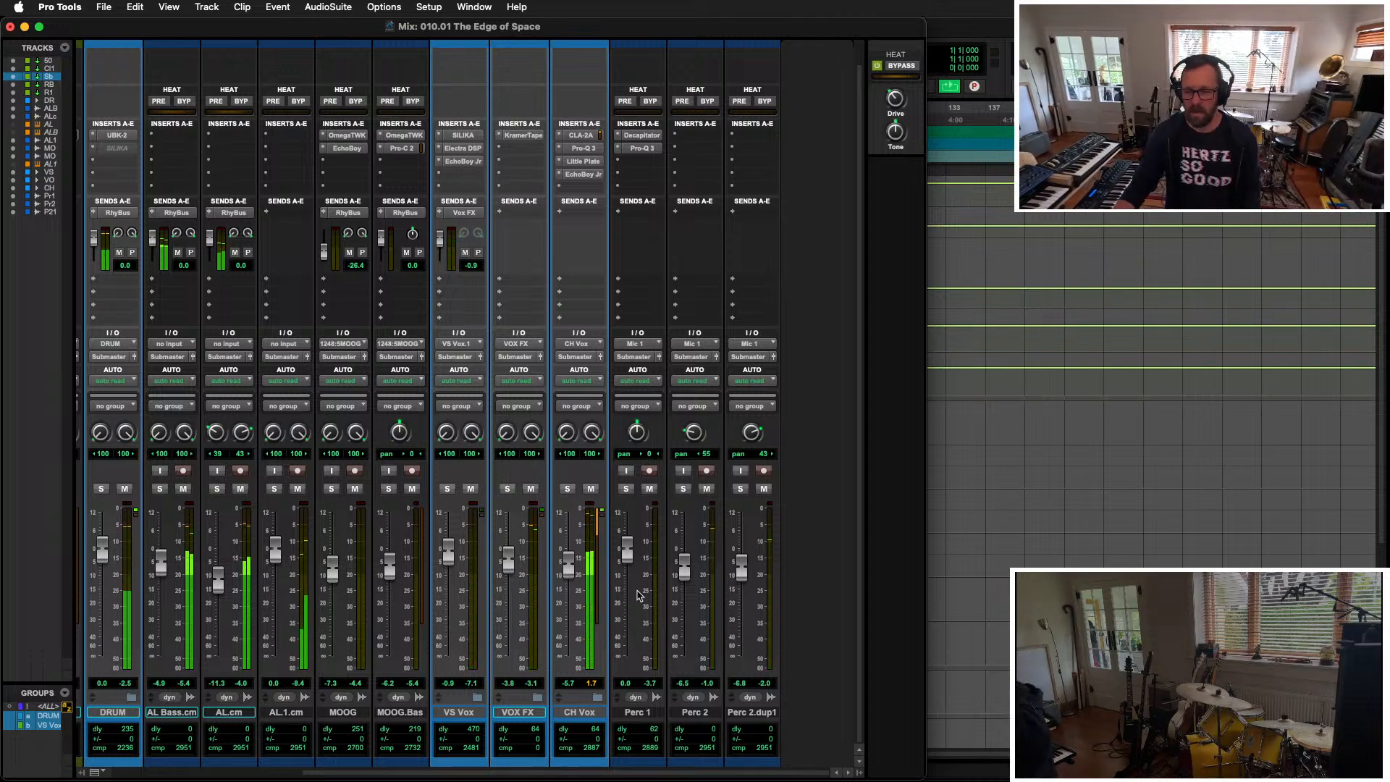
pyautogui.moveTo(568, 576); pyautogui.dragTo(569, 573)
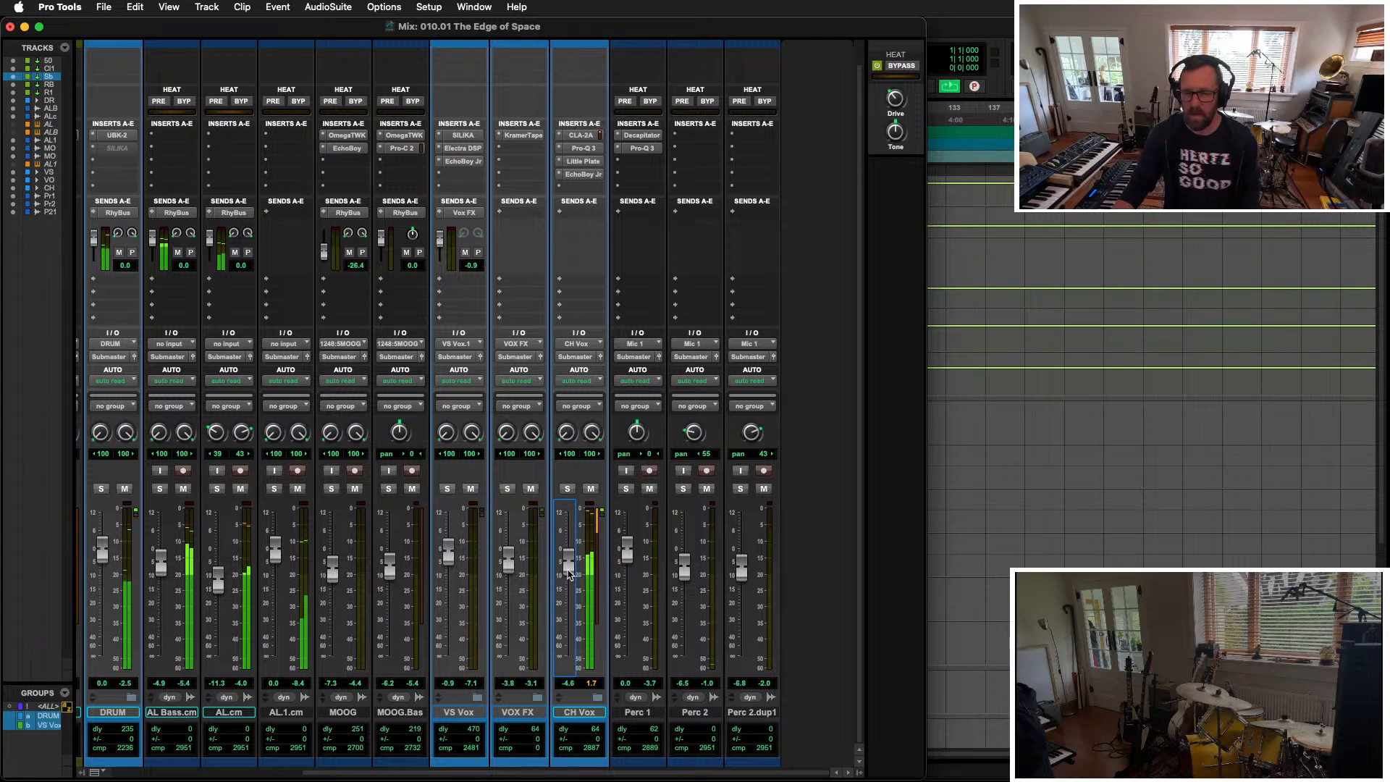
# Step: Check the EchoBoy Jr on VS Vox and the vocal clips in the arrangement, and set the VOX FX fader to -4.1 dB
pyautogui.click(464, 161)
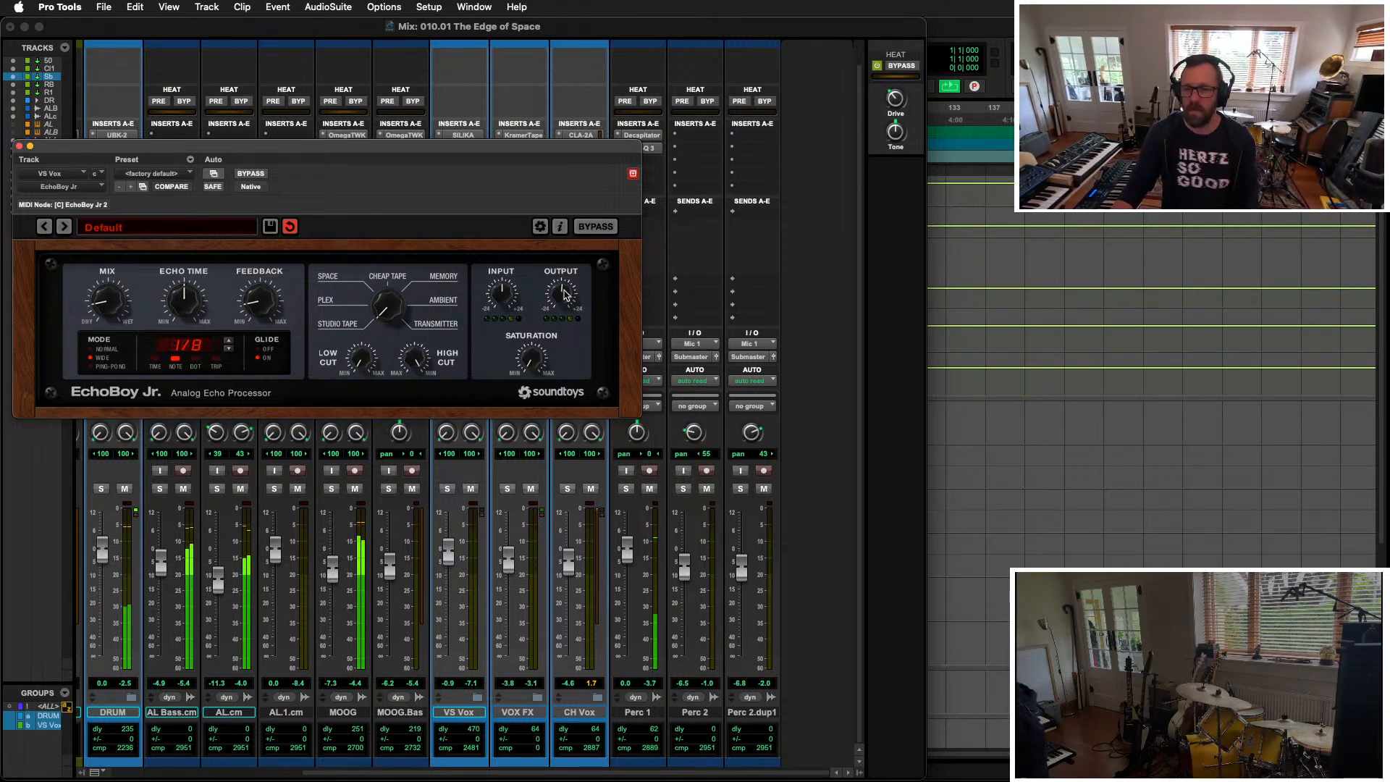
pyautogui.click(20, 147)
pyautogui.press('super+equal')
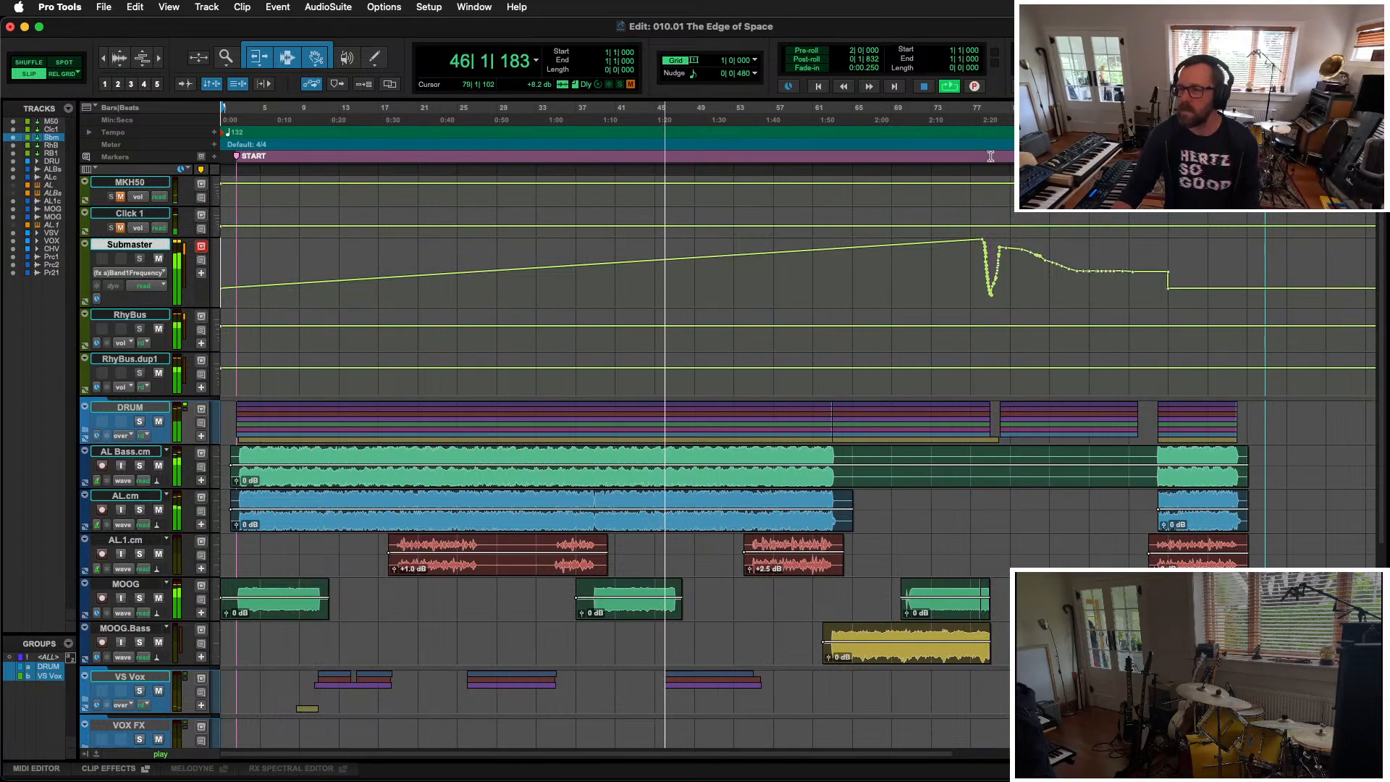
pyautogui.scroll(-4, 654, 445)
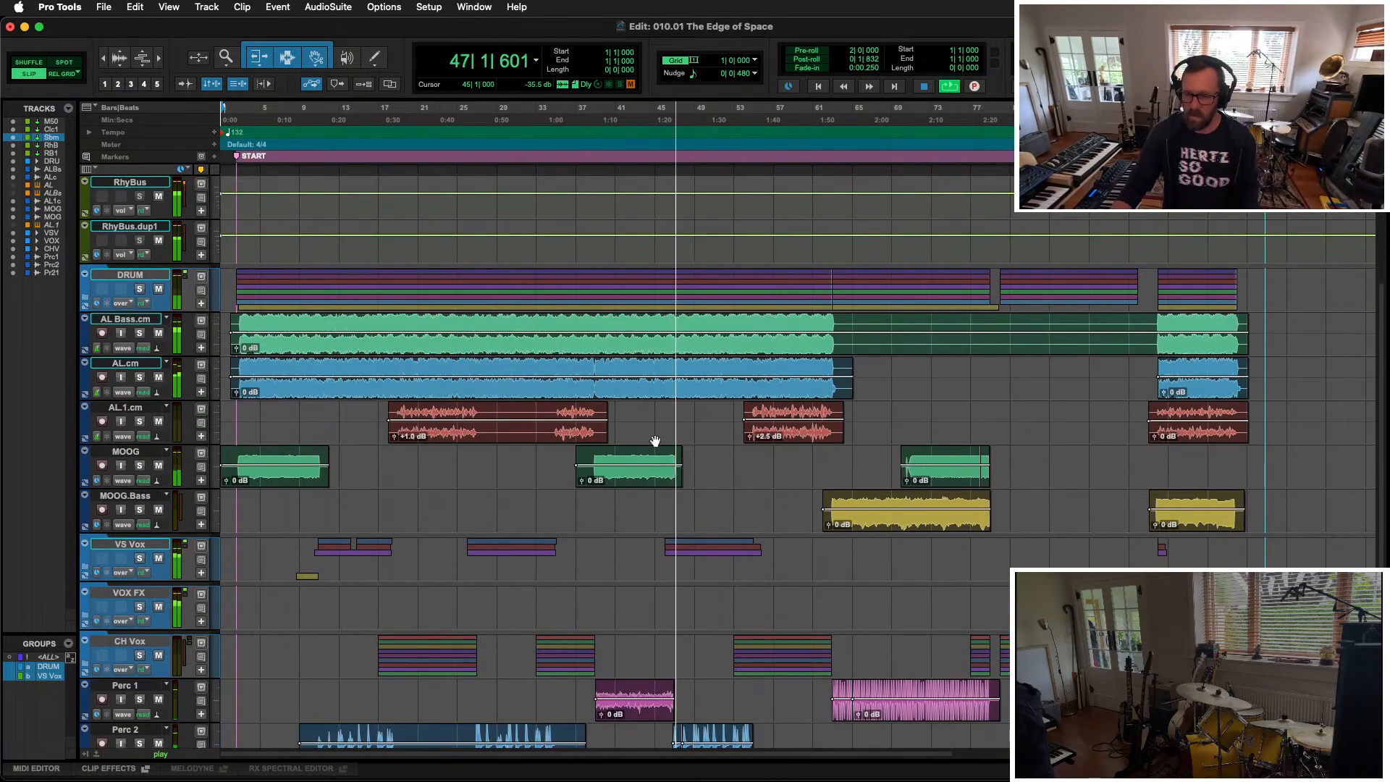
pyautogui.press('super+equal')
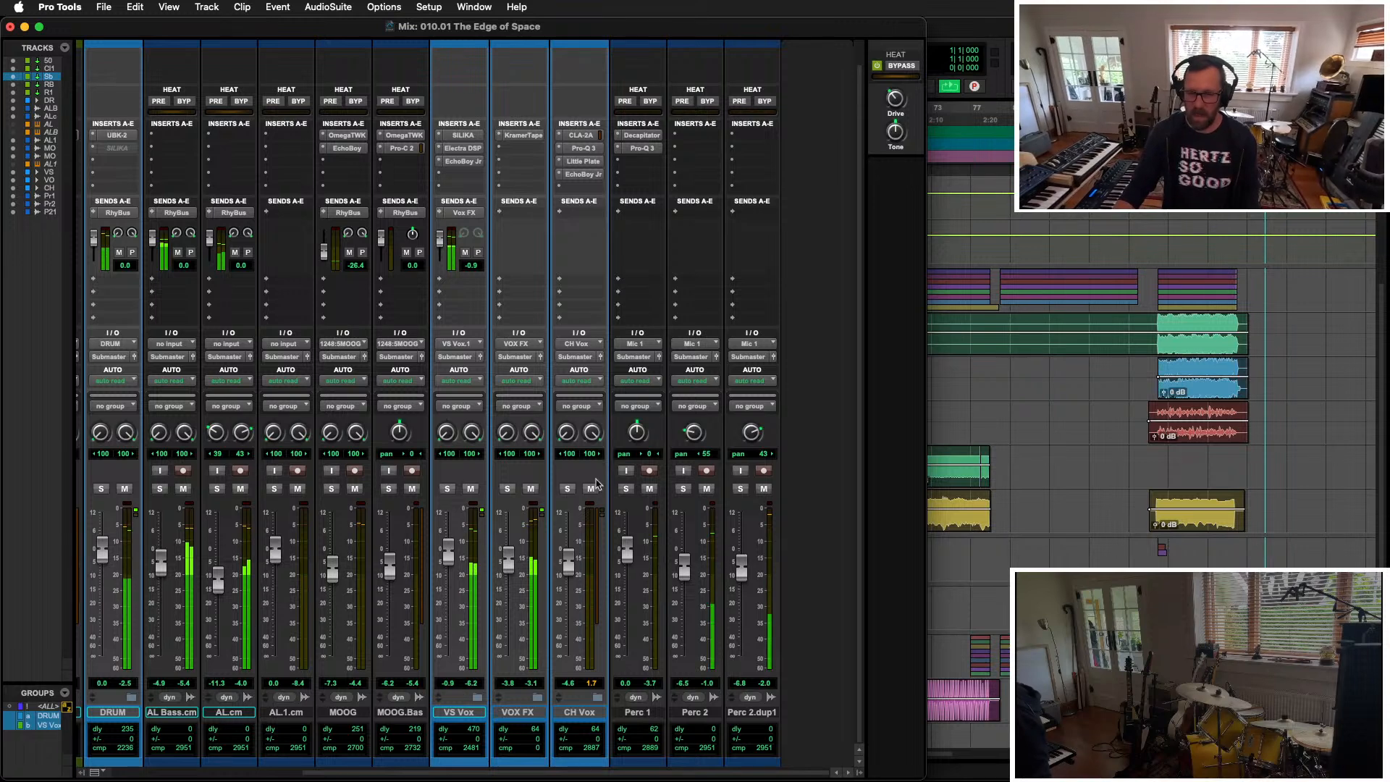
pyautogui.moveTo(447, 555); pyautogui.dragTo(447, 555)
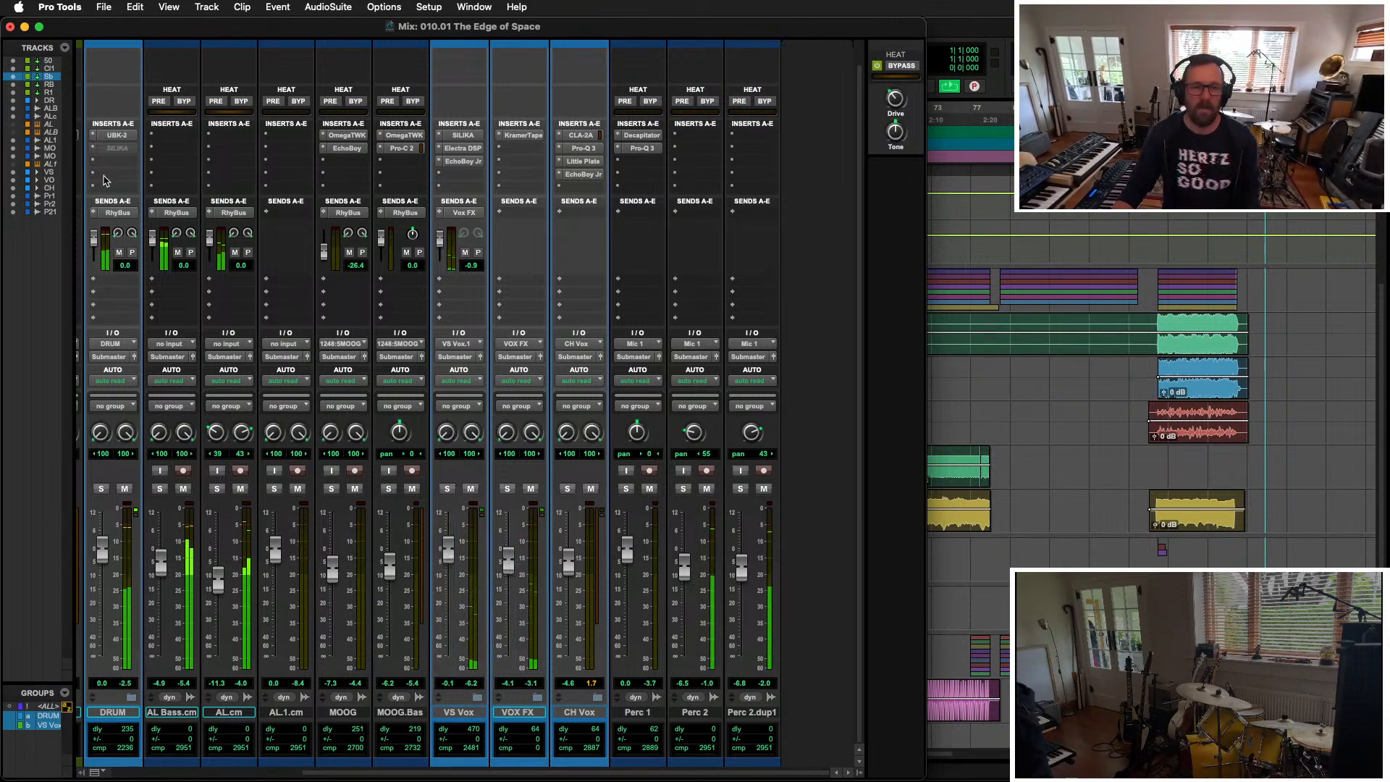
# Step: Reopen the Submaster's AR TG Mastering, fine-tune the lowest Tone band's gain, check the Filter section, and close it
pyautogui.hscroll(-5, 107, 170)
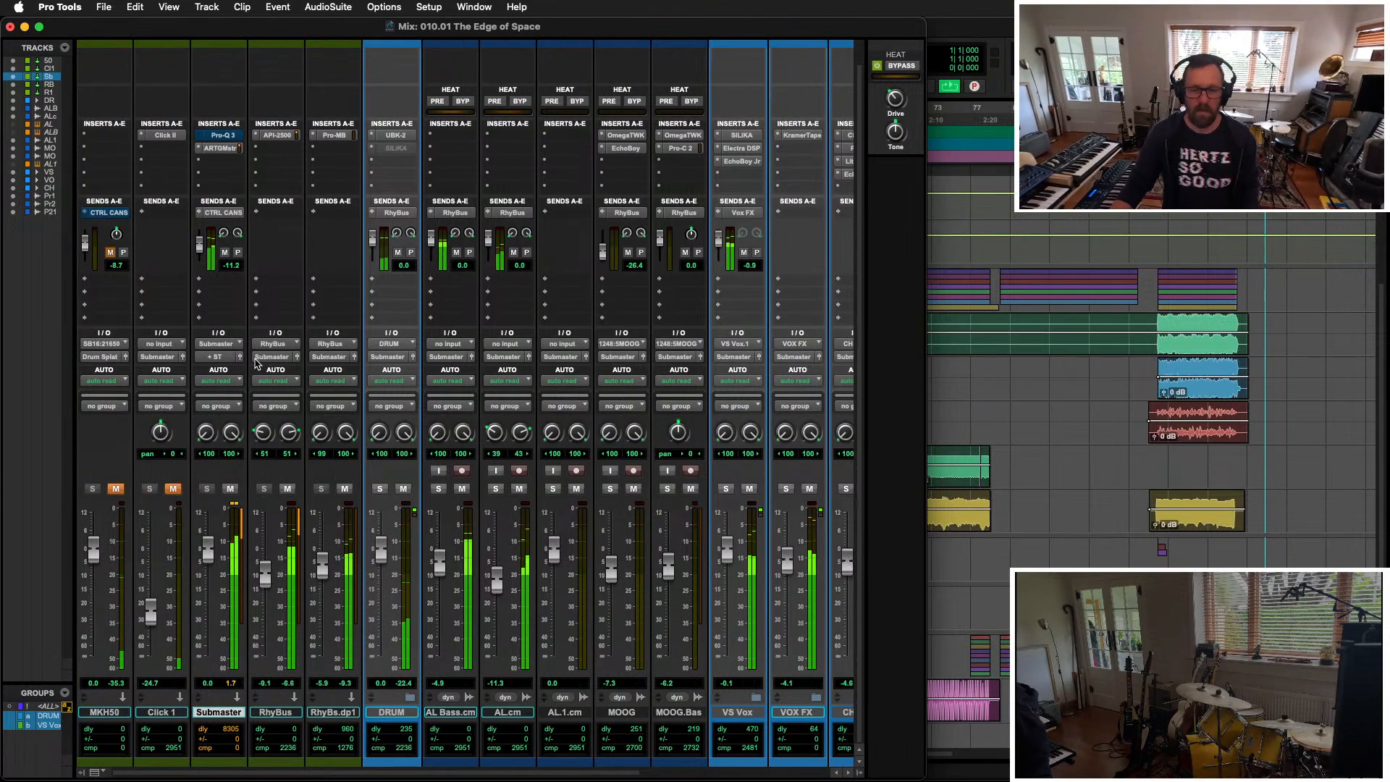
pyautogui.click(220, 165)
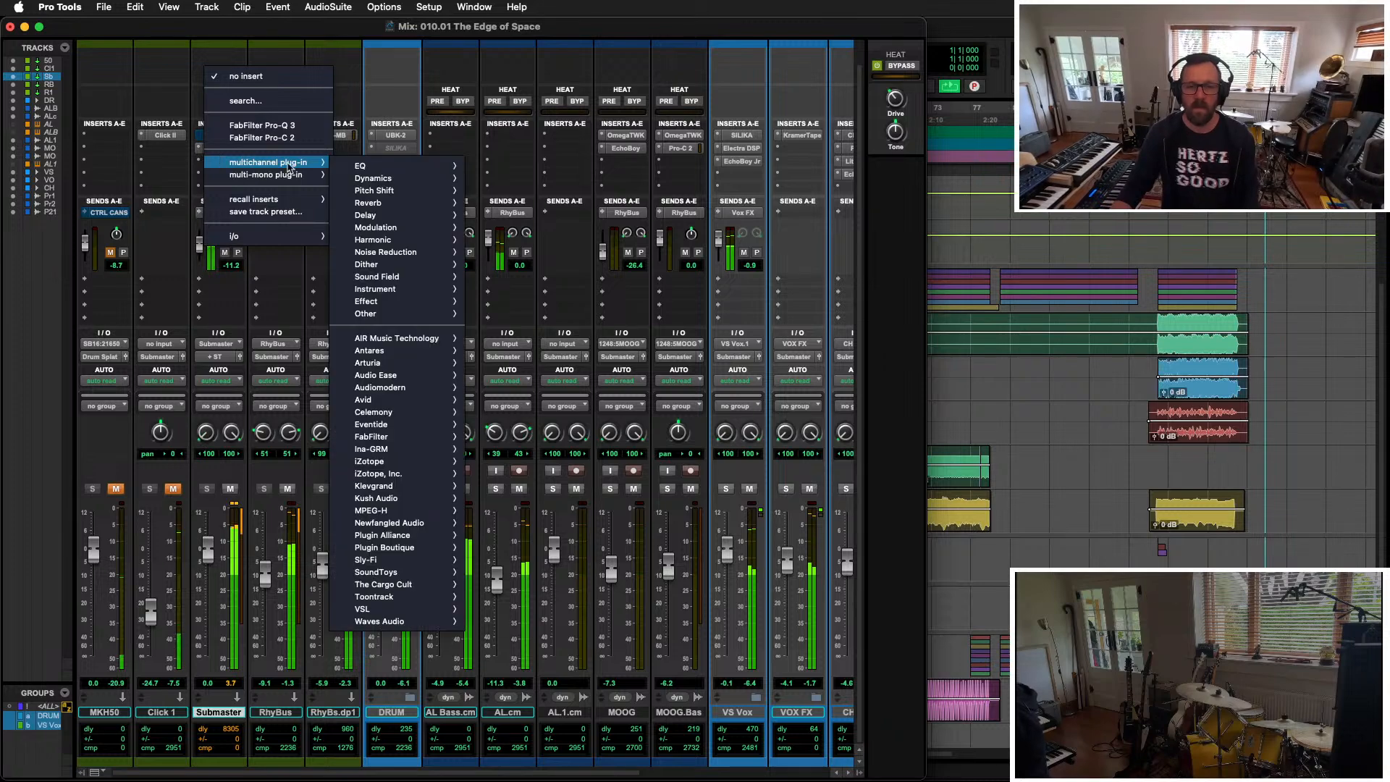
pyautogui.press('Escape')
pyautogui.click(230, 150)
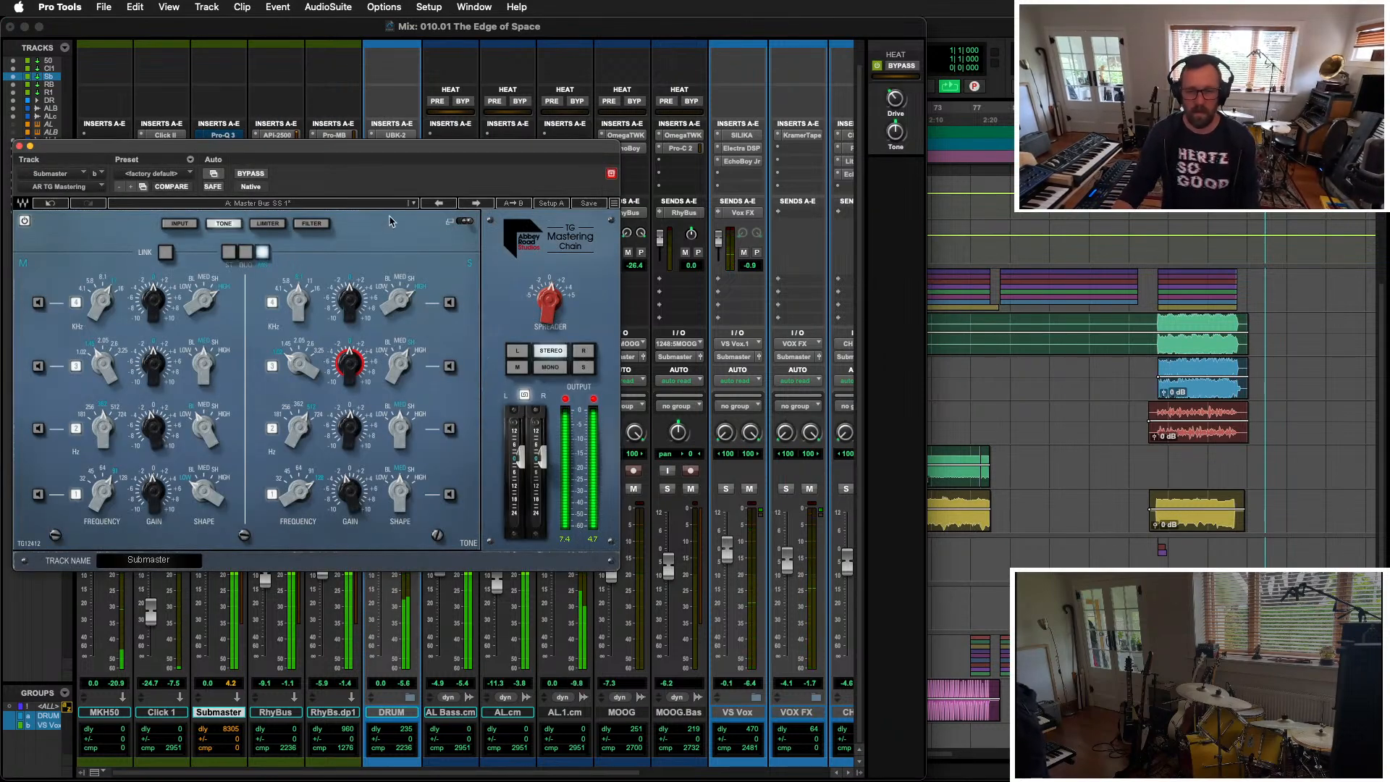
pyautogui.moveTo(352, 497); pyautogui.dragTo(352, 501)
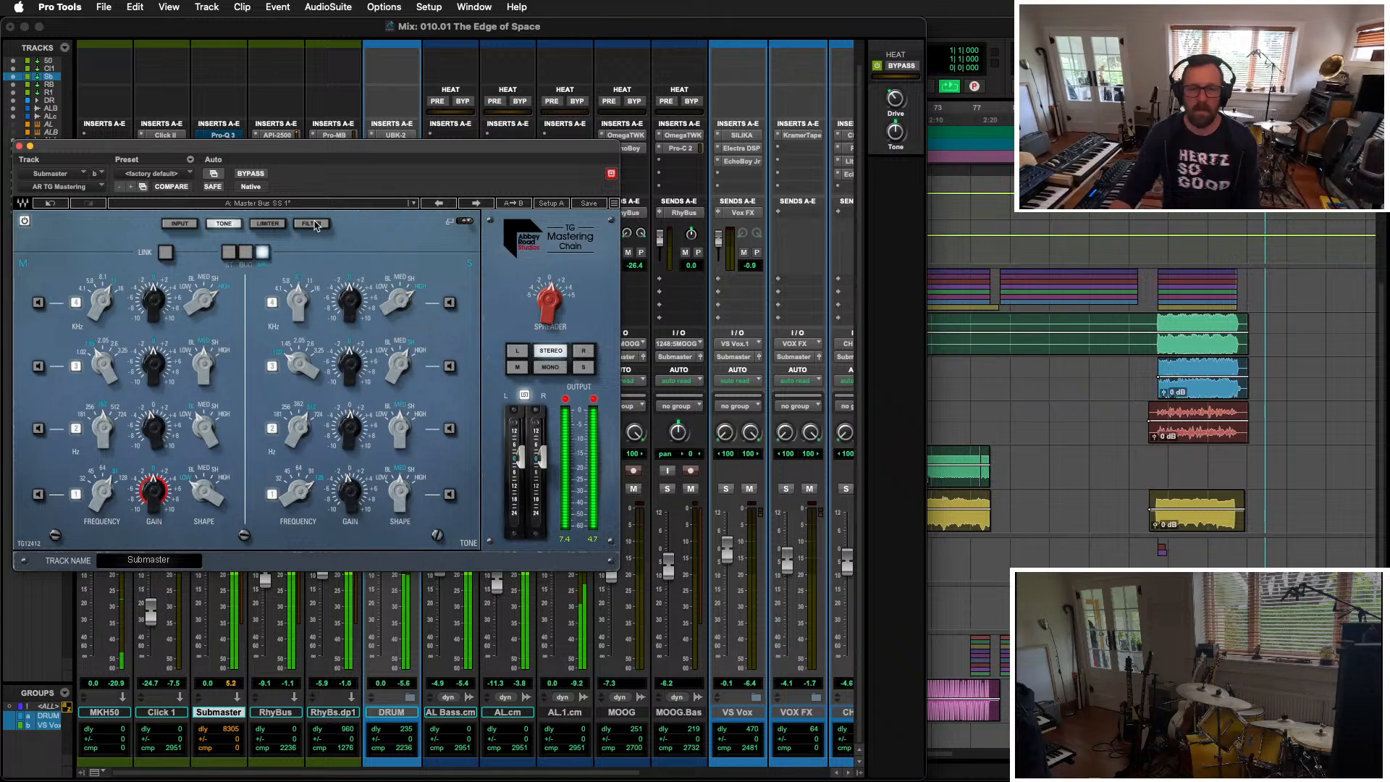
pyautogui.click(313, 224)
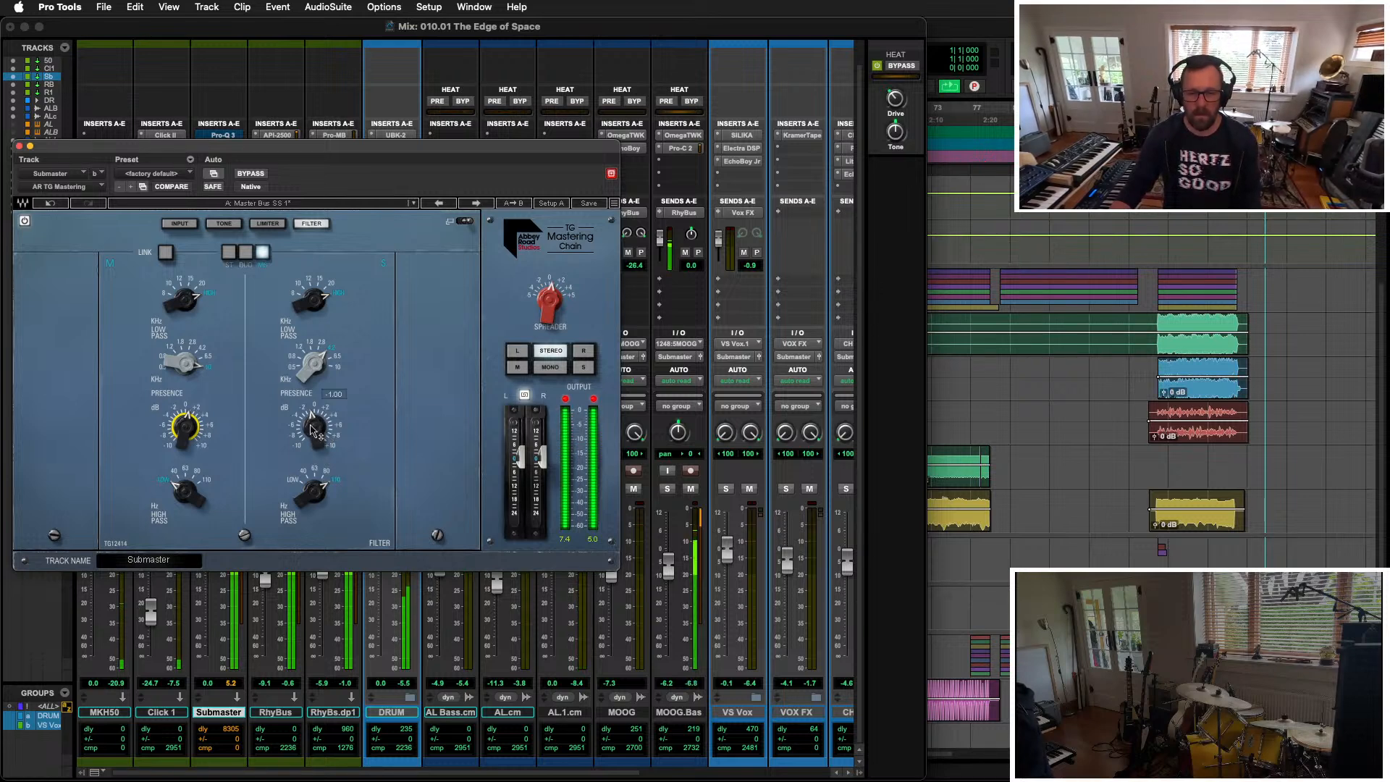
pyautogui.click(18, 147)
# Step: Trim the start of the second Perc 1 clip to 69|3|256 and delete the short Perc 1 clip before it
pyautogui.press('super+equal')
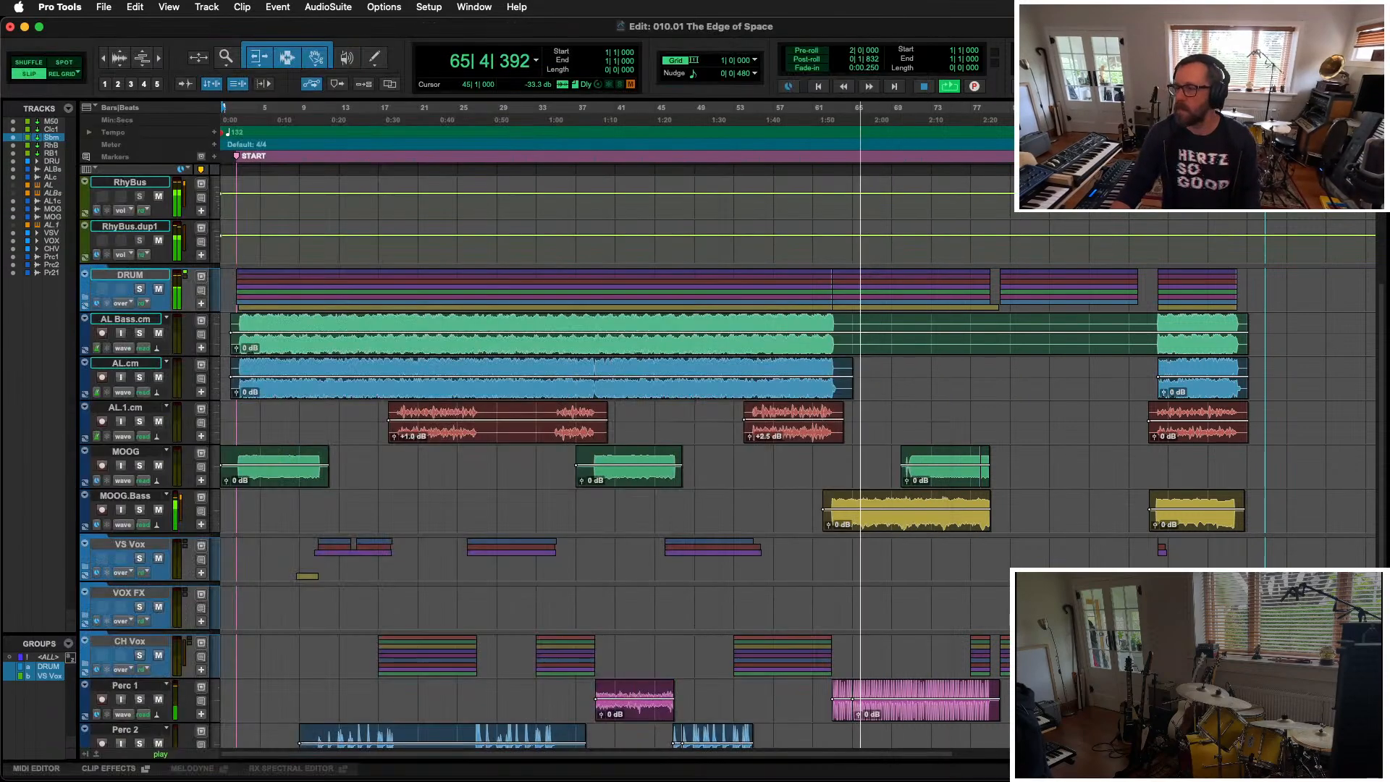
pyautogui.scroll(-2, 956, 568)
pyautogui.press('t')
pyautogui.press('t')
pyautogui.press('r')
pyautogui.press('r')
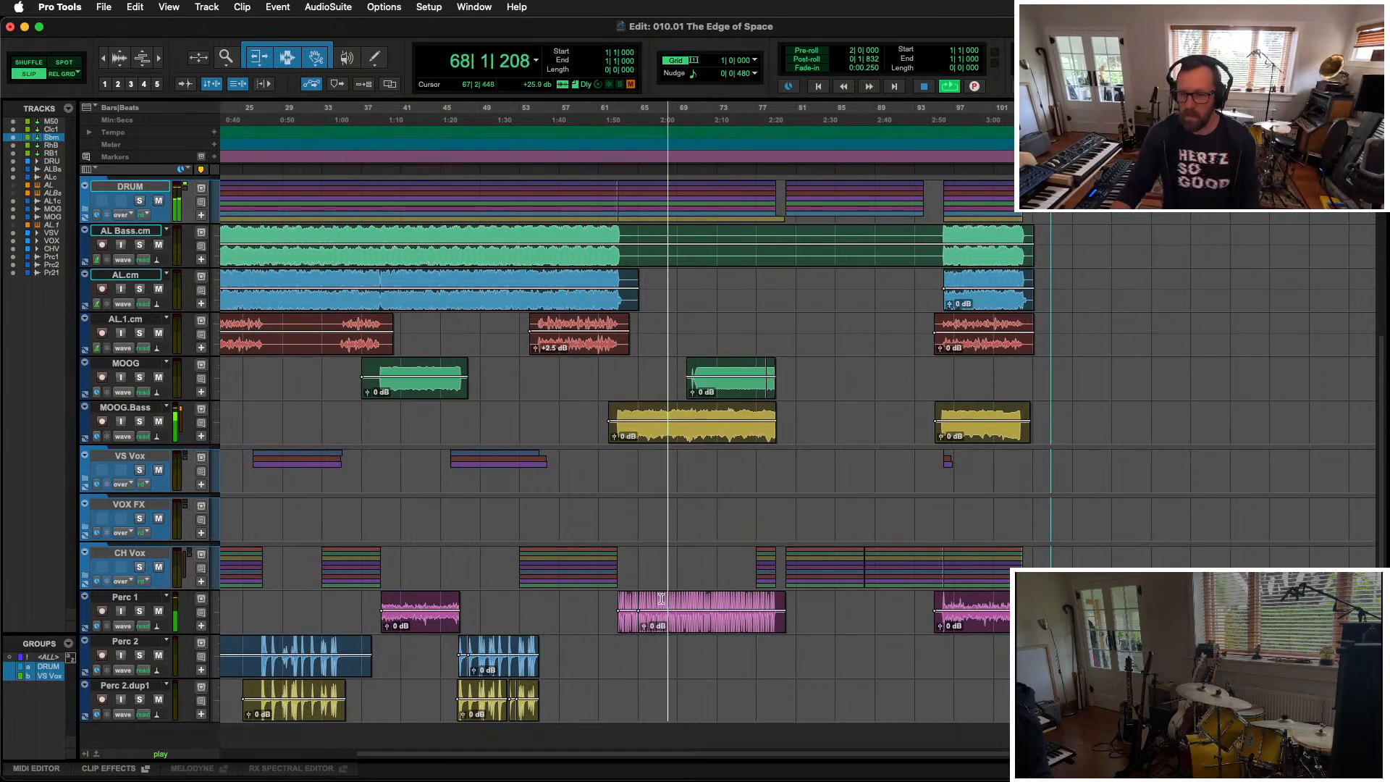
pyautogui.click(682, 597)
pyautogui.press('a')
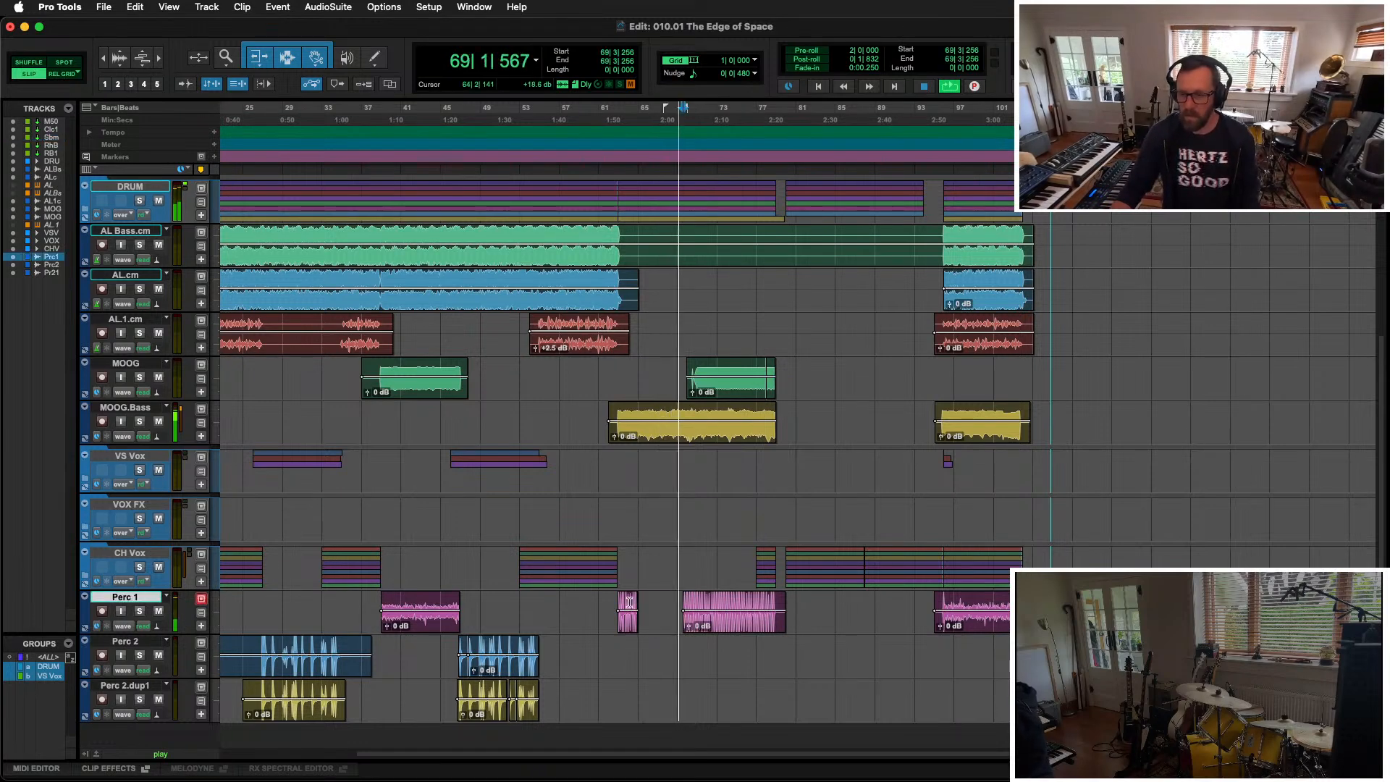
pyautogui.click(625, 618)
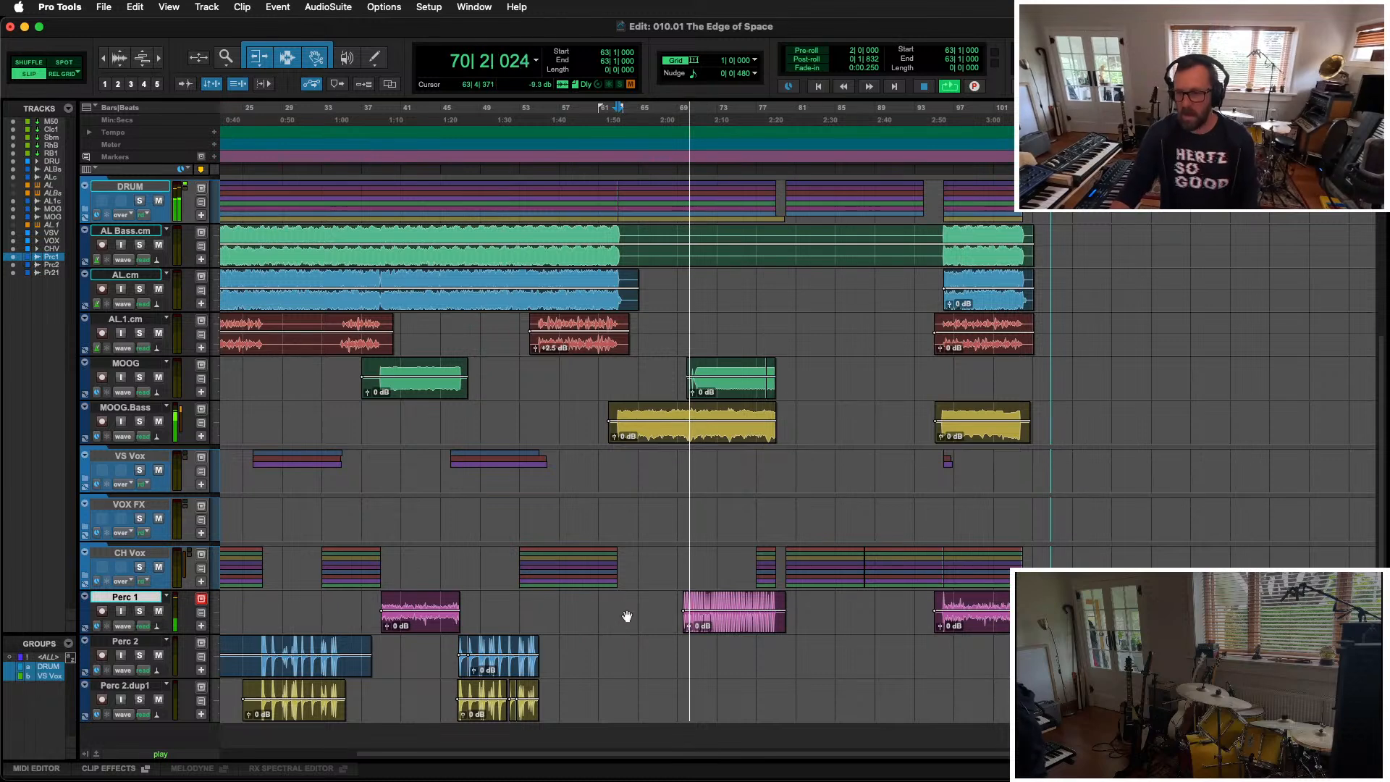
# Step: Trim the start of the second Perc 1 clip further in, to 70|4|842
pyautogui.press('t')
pyautogui.press('t')
pyautogui.press('t')
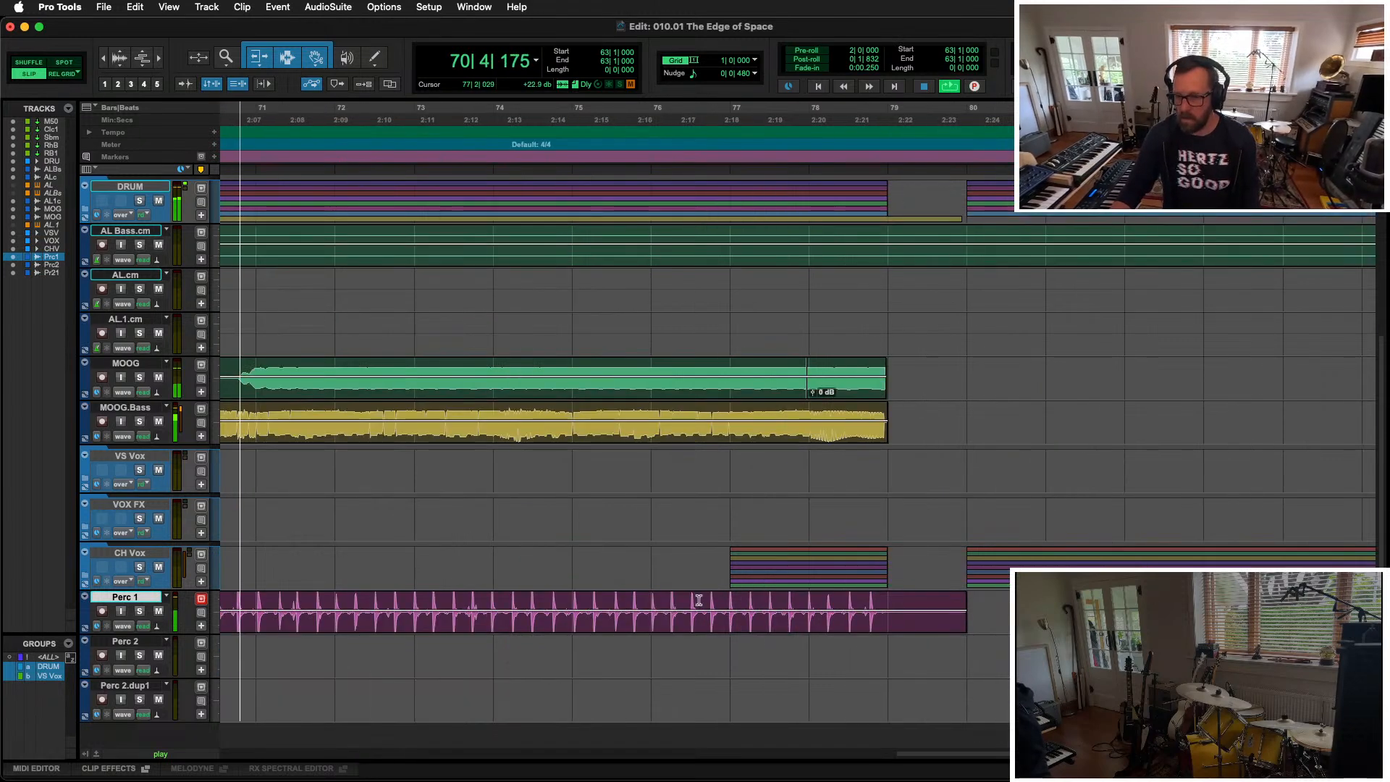
pyautogui.click(255, 603)
pyautogui.press('a')
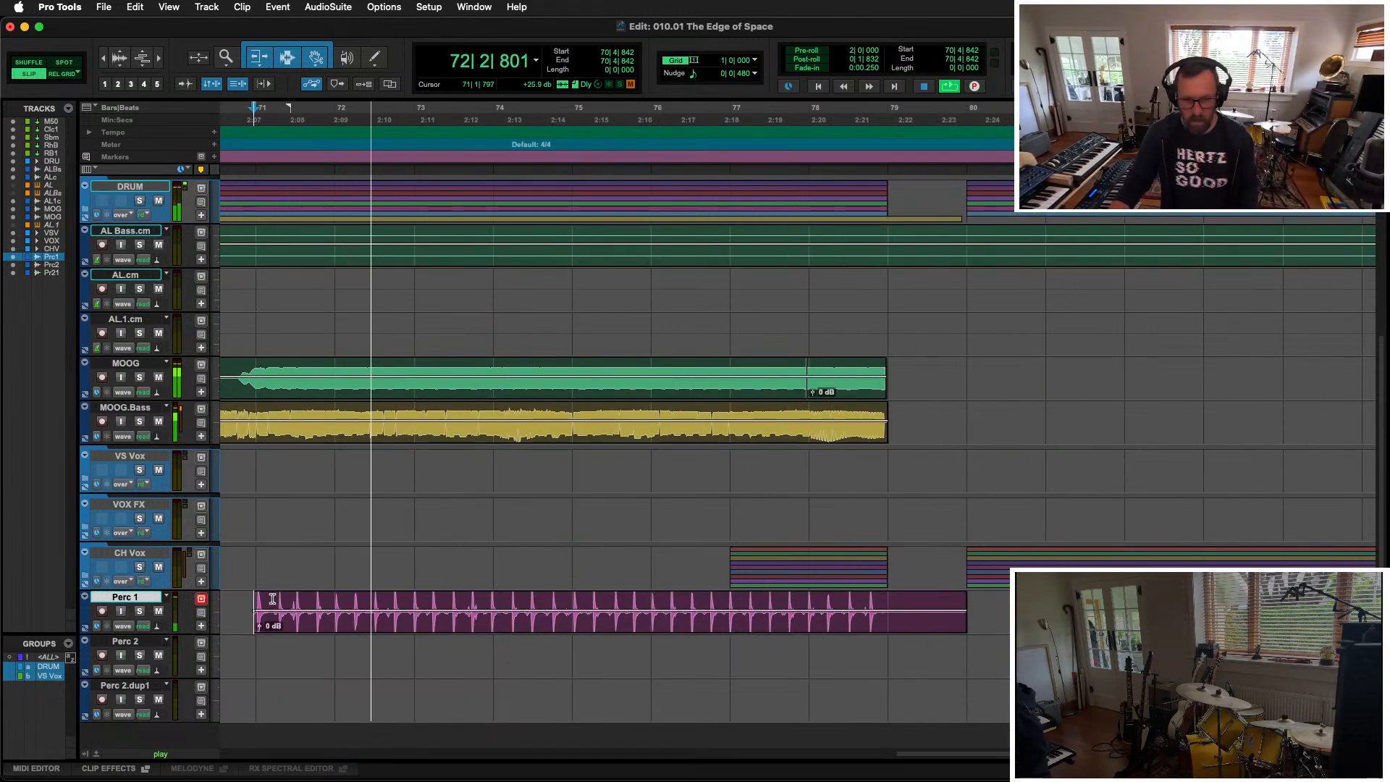
# Step: Trim the end of the second Perc 1 clip to 78|4|922, then show the full arrangement again
pyautogui.press('r')
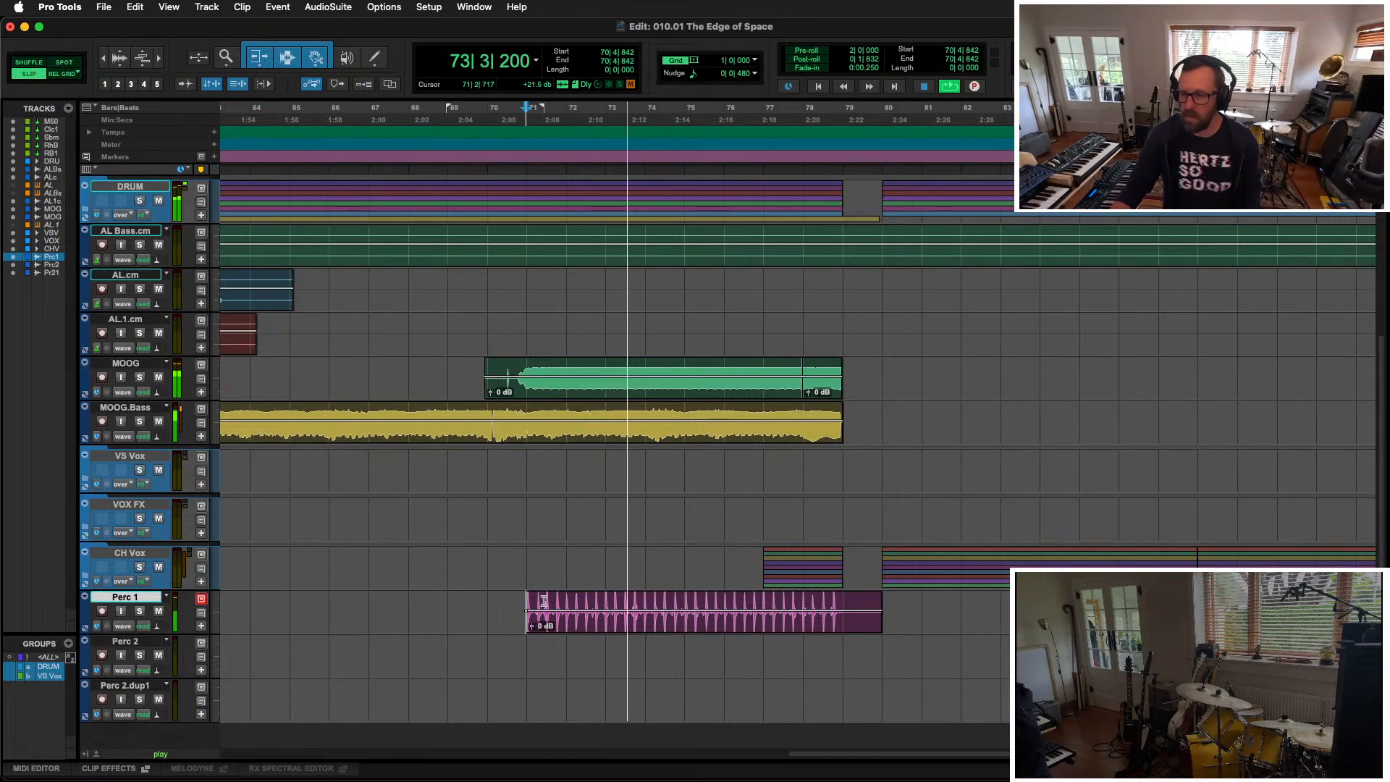
pyautogui.click(840, 602)
pyautogui.press('s')
pyautogui.press('r')
pyautogui.press('r')
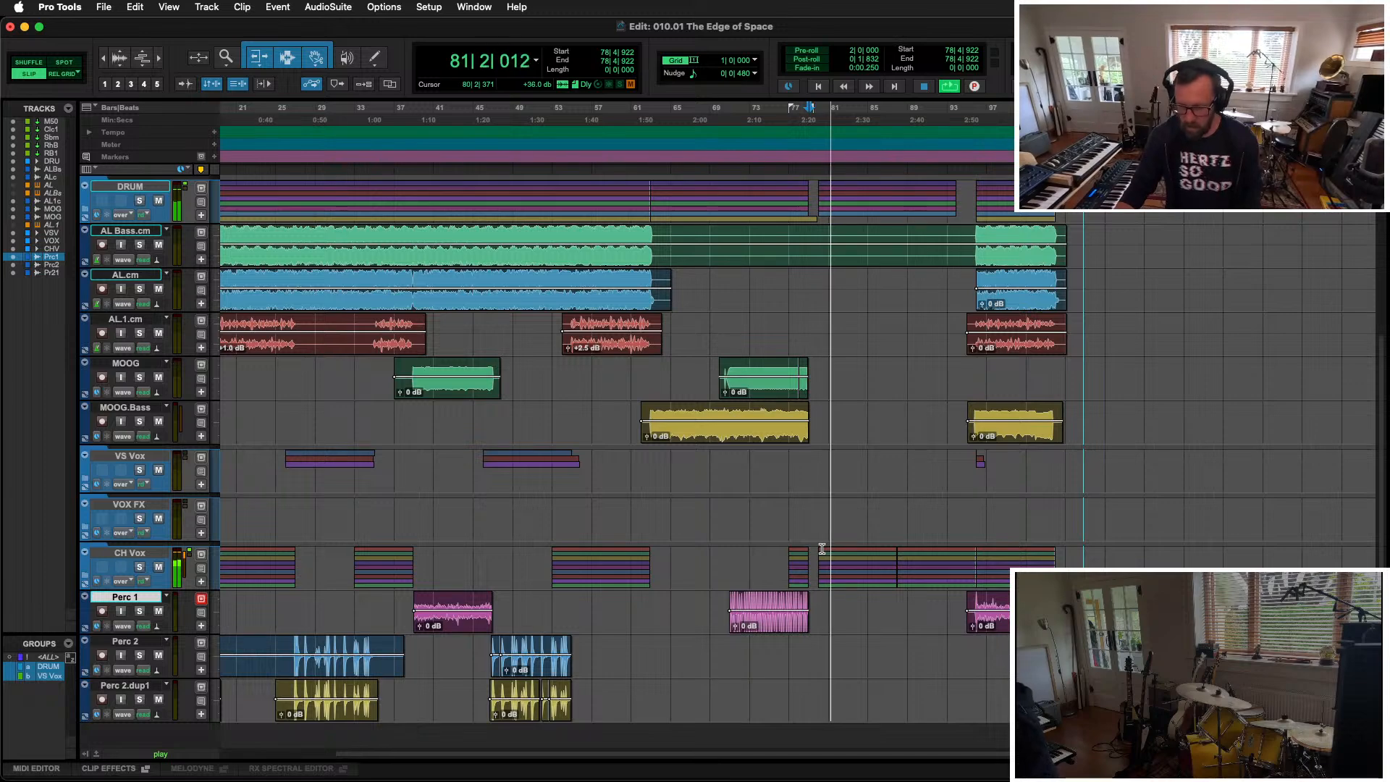
pyautogui.press('super+equal')
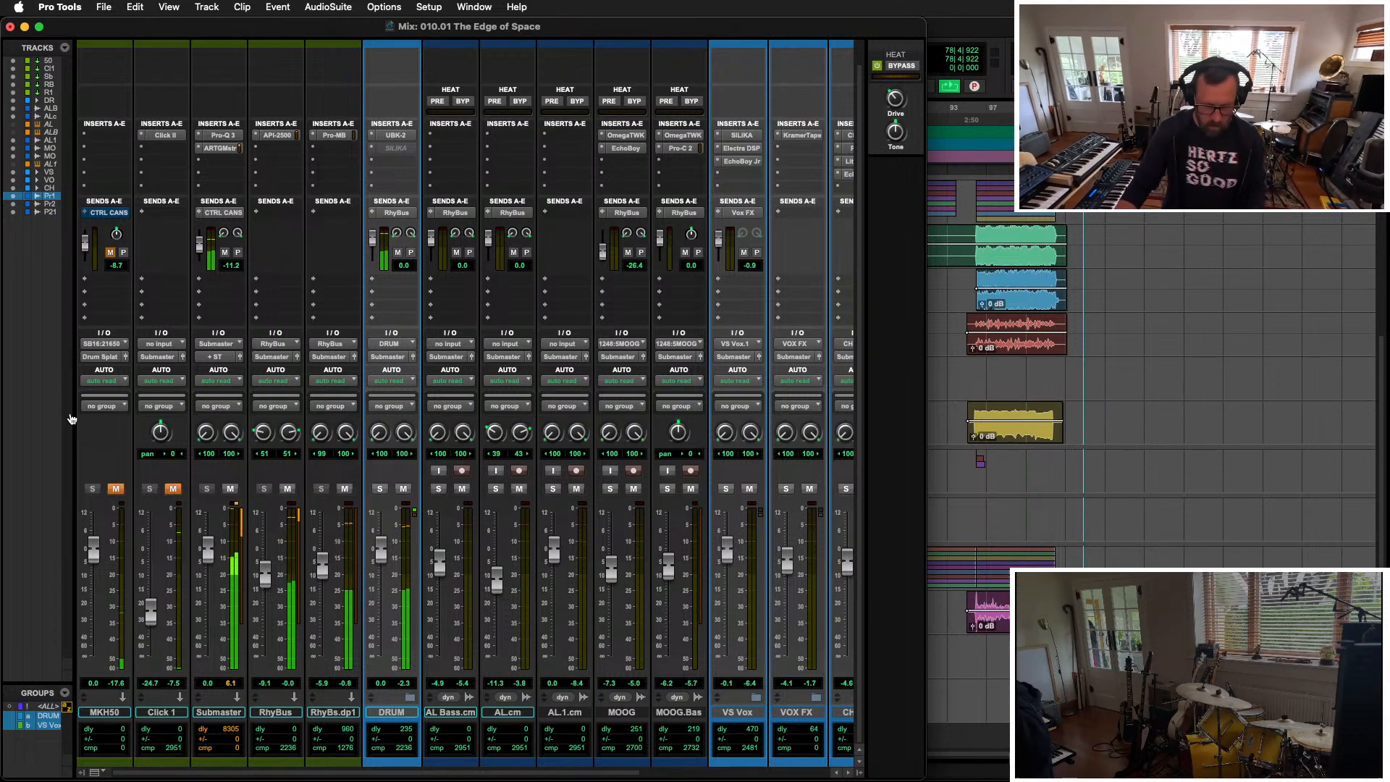
pyautogui.press('super+Tab')
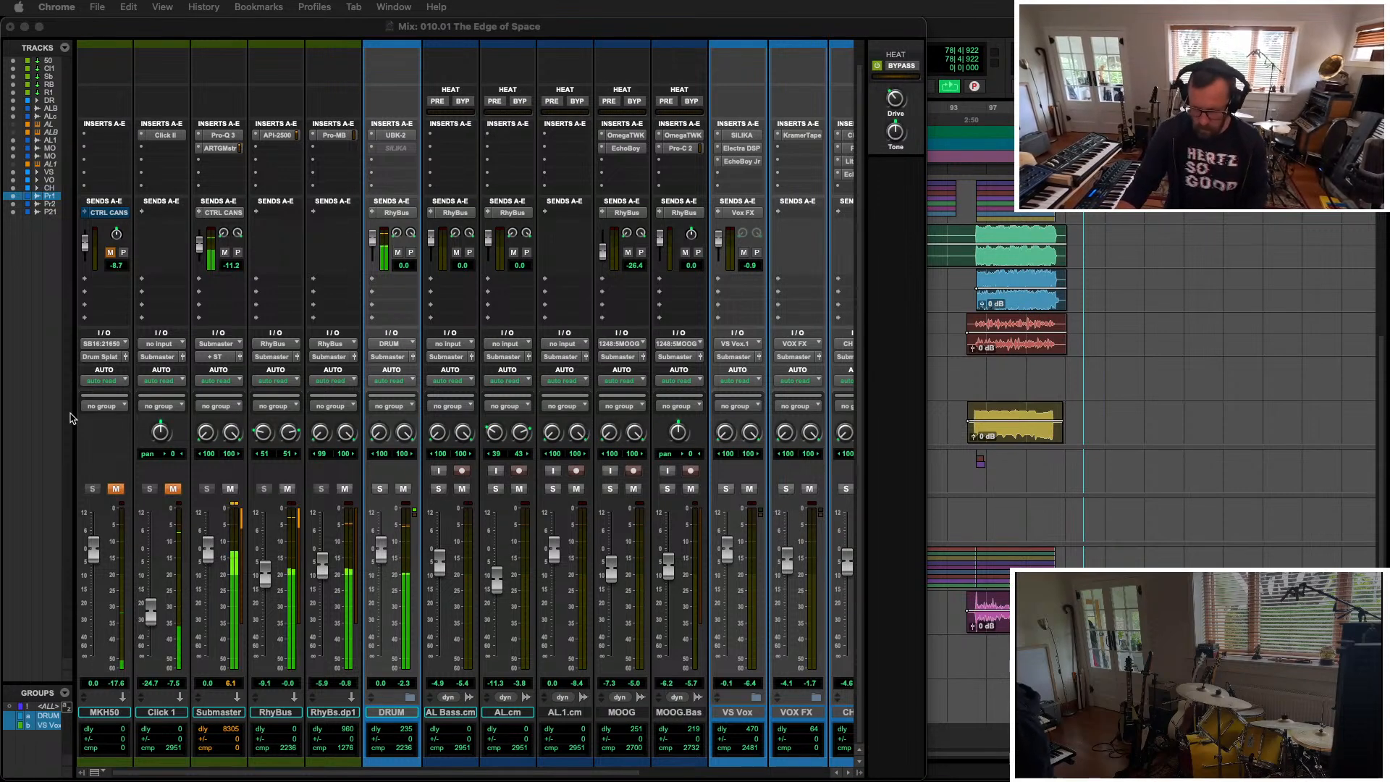
pyautogui.press('super+Tab')
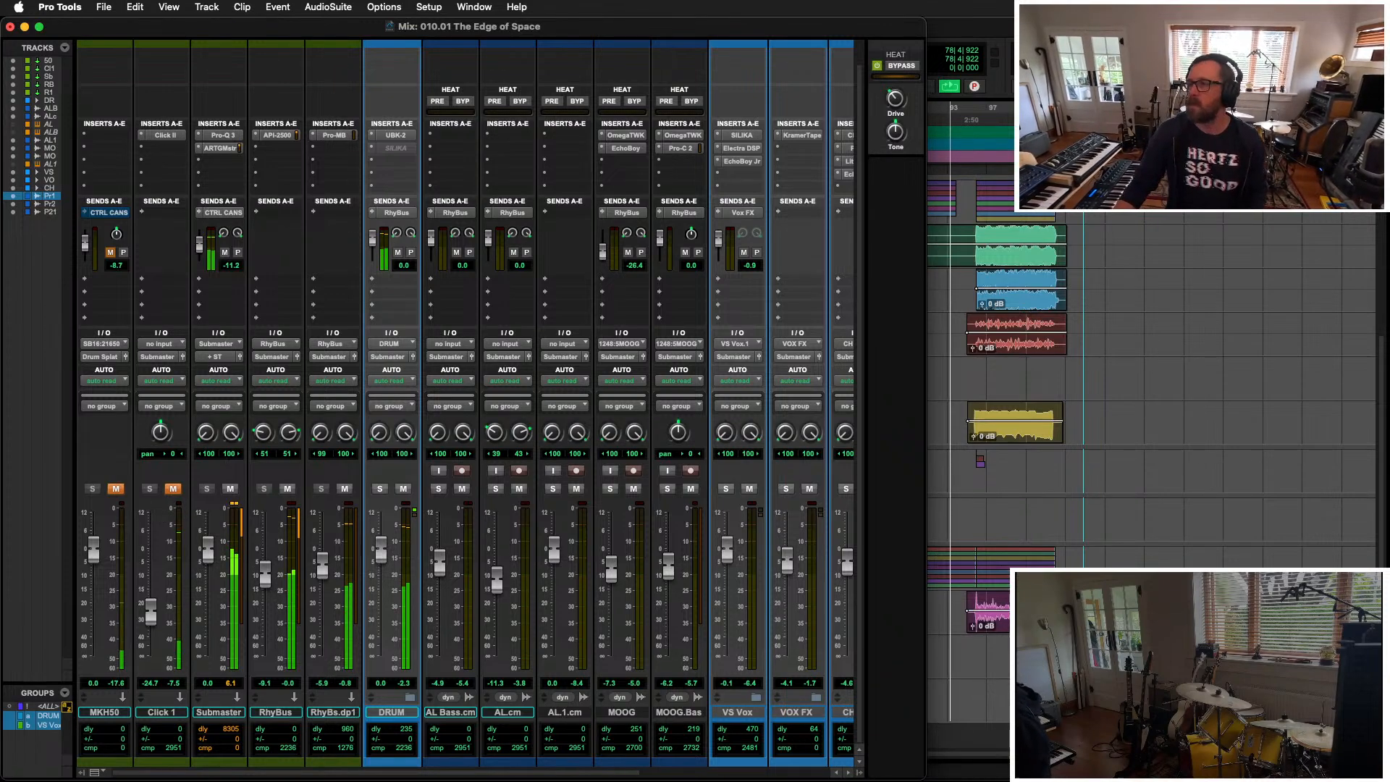
pyautogui.press('super+equal')
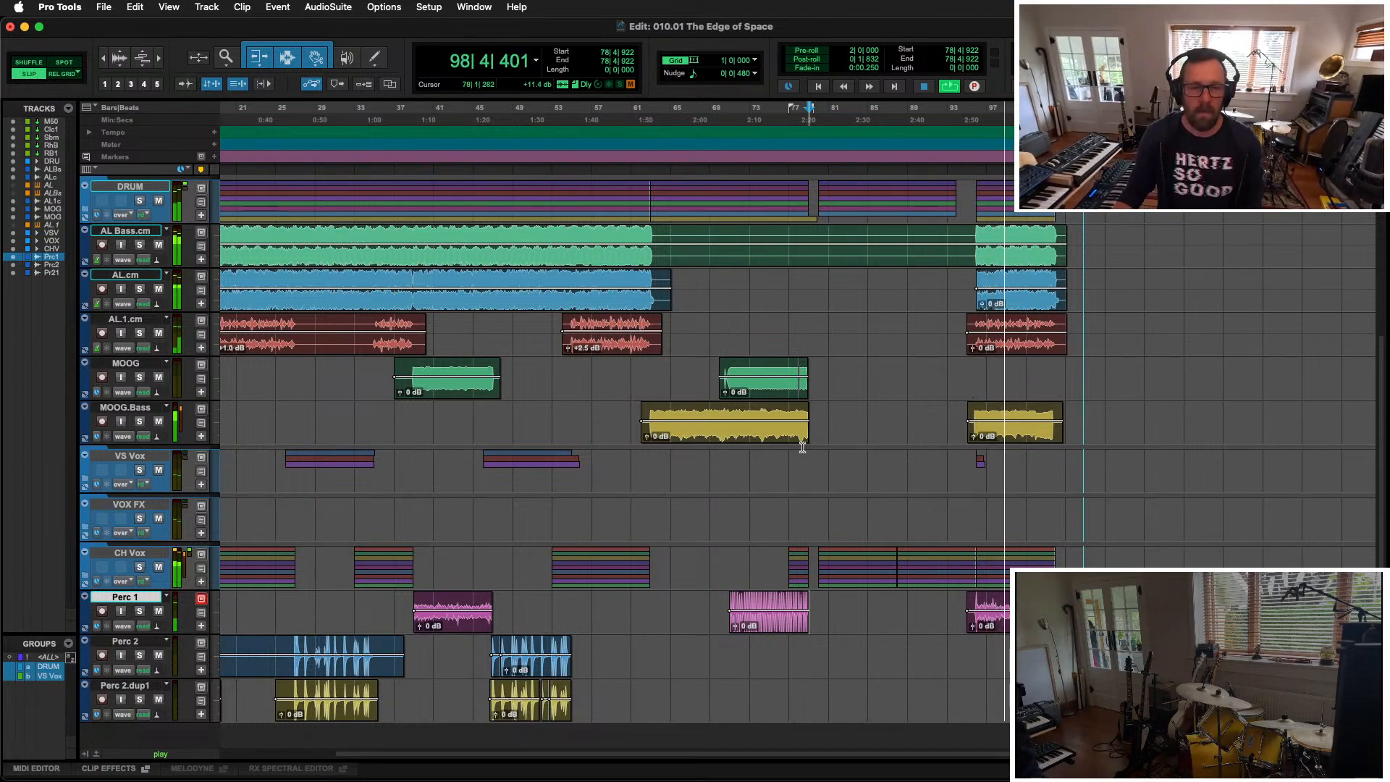
# Step: Stop playback, select the whole song, and bounce it offline as a 24-bit, 48 kHz interleaved WAV imported onto a new track
pyautogui.press('space')
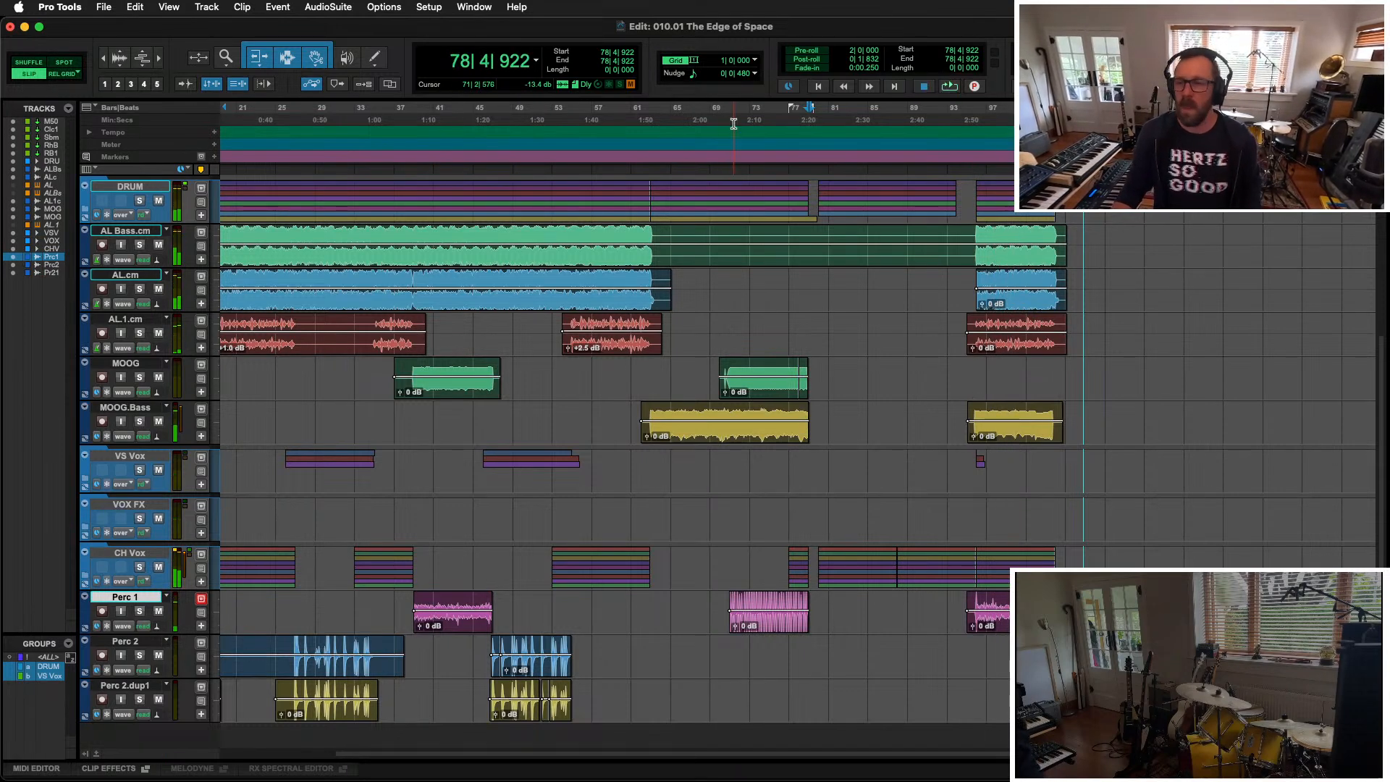
pyautogui.doubleClick(731, 156)
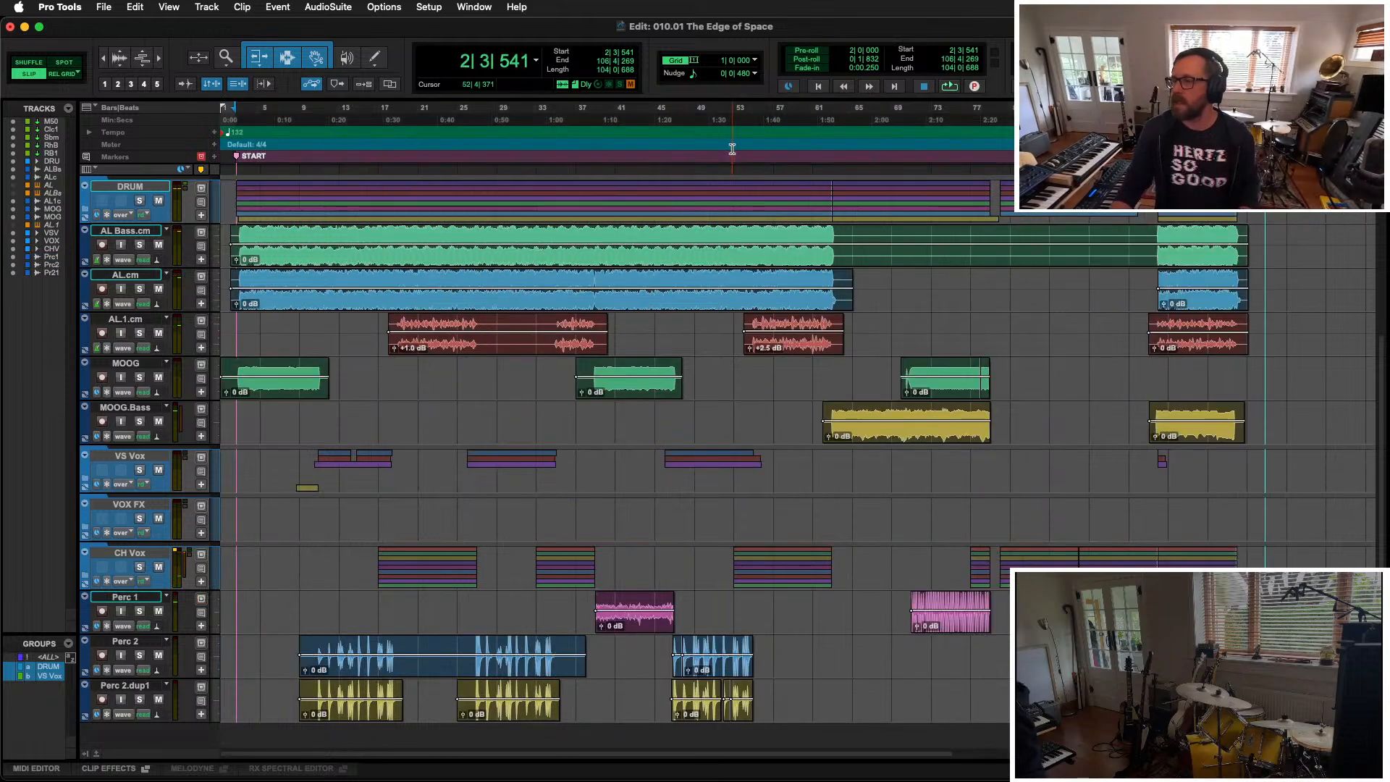
pyautogui.press('super+alt+b')
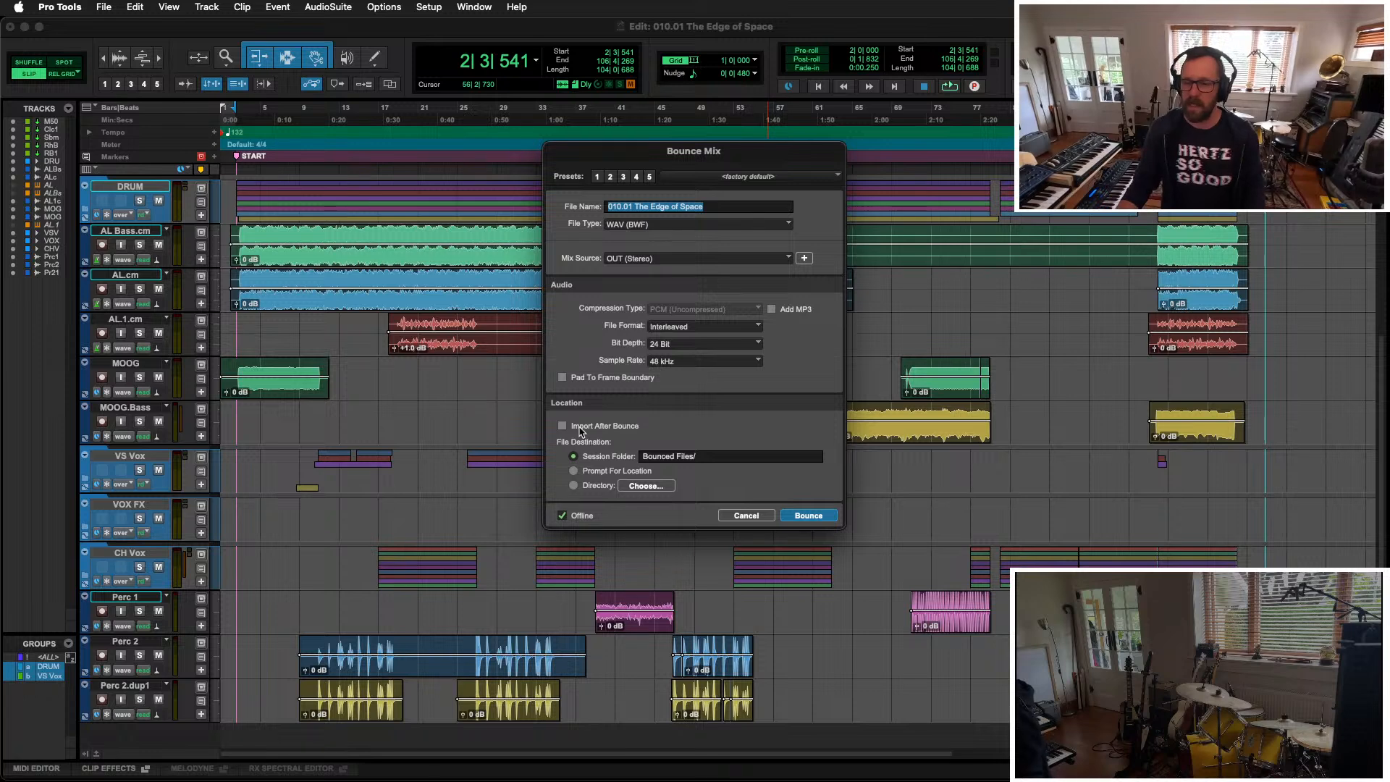
pyautogui.click(804, 515)
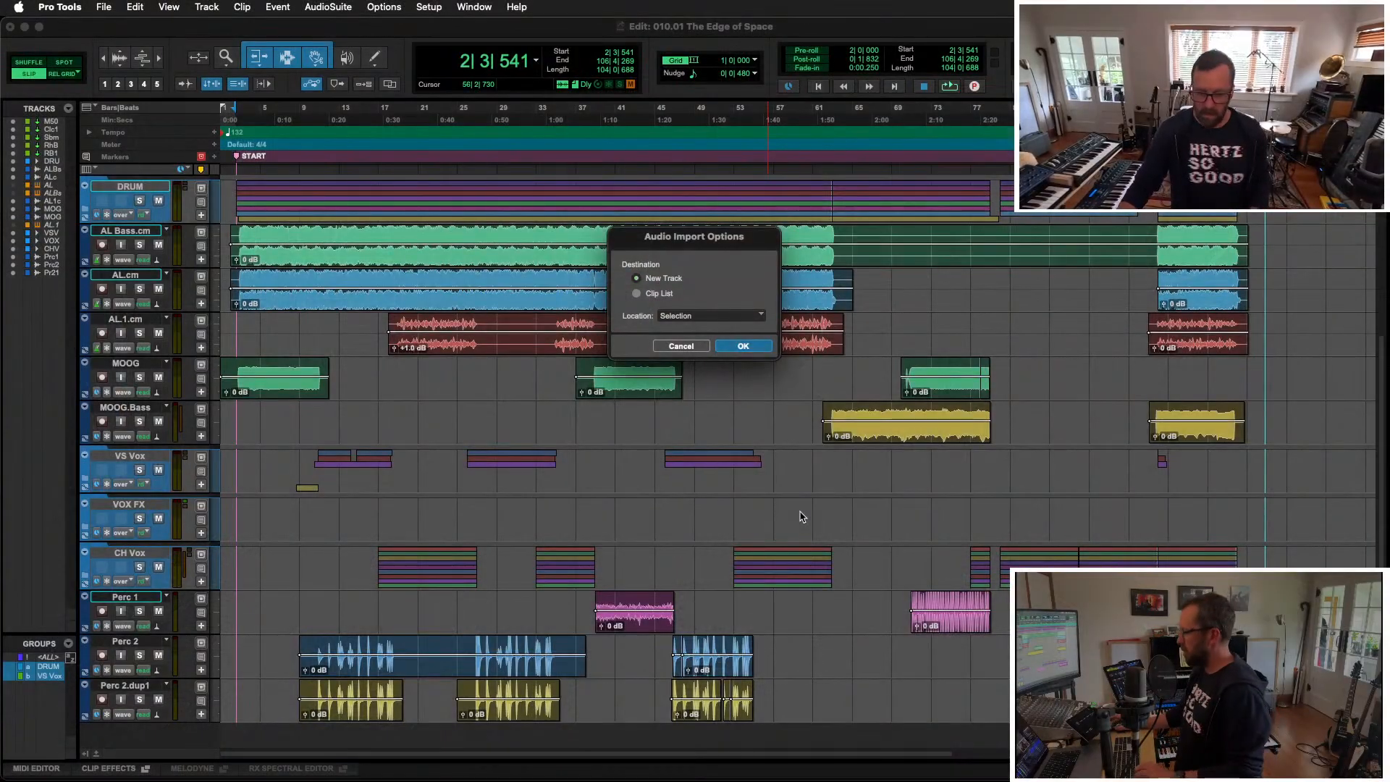
pyautogui.click(758, 347)
# Step: Examine the imported bounce track with a reduced waveform height and place the cursor at 79|1|947
pyautogui.scroll(-3, 119, 552)
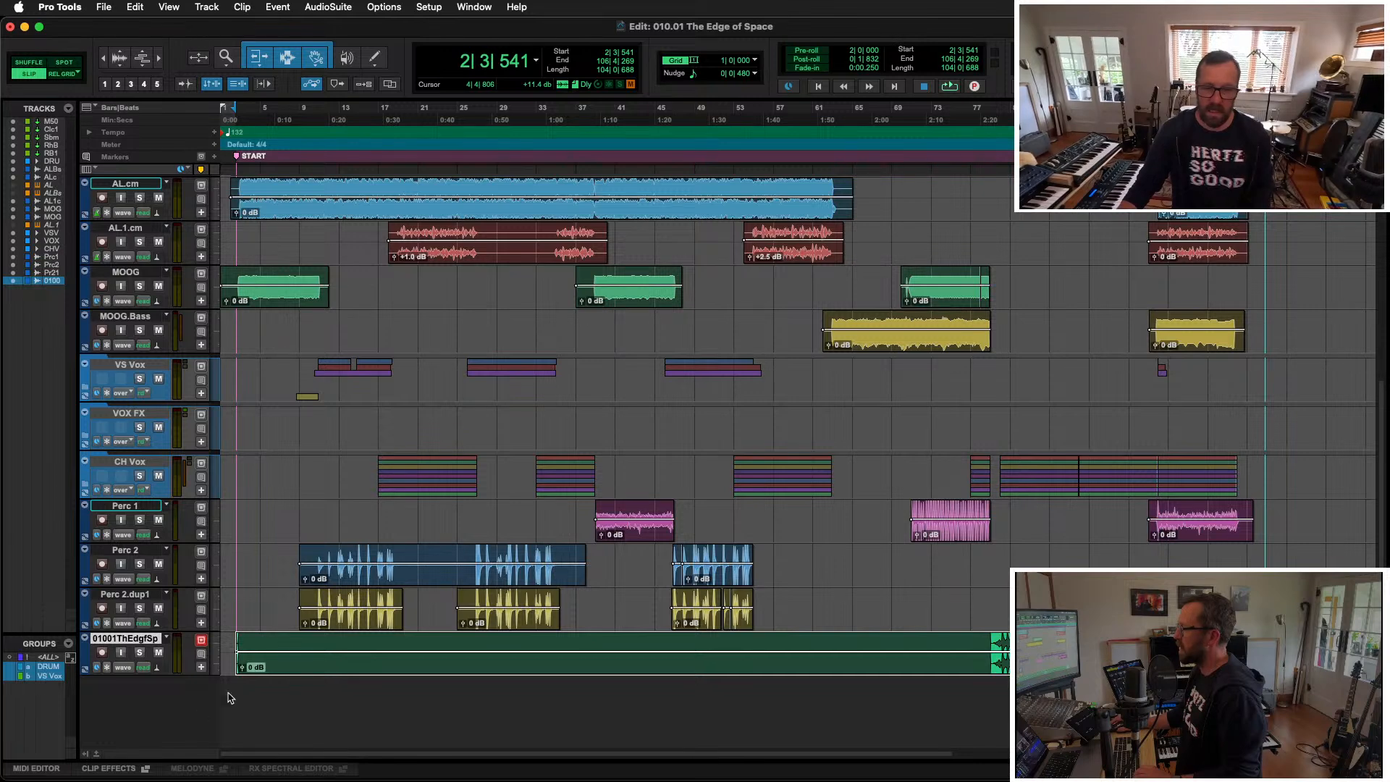
pyautogui.press('super+alt+[')
pyautogui.press('super+alt+[')
pyautogui.press('super+alt+[')
pyautogui.press('super+alt+[')
pyautogui.press('super+alt+]')
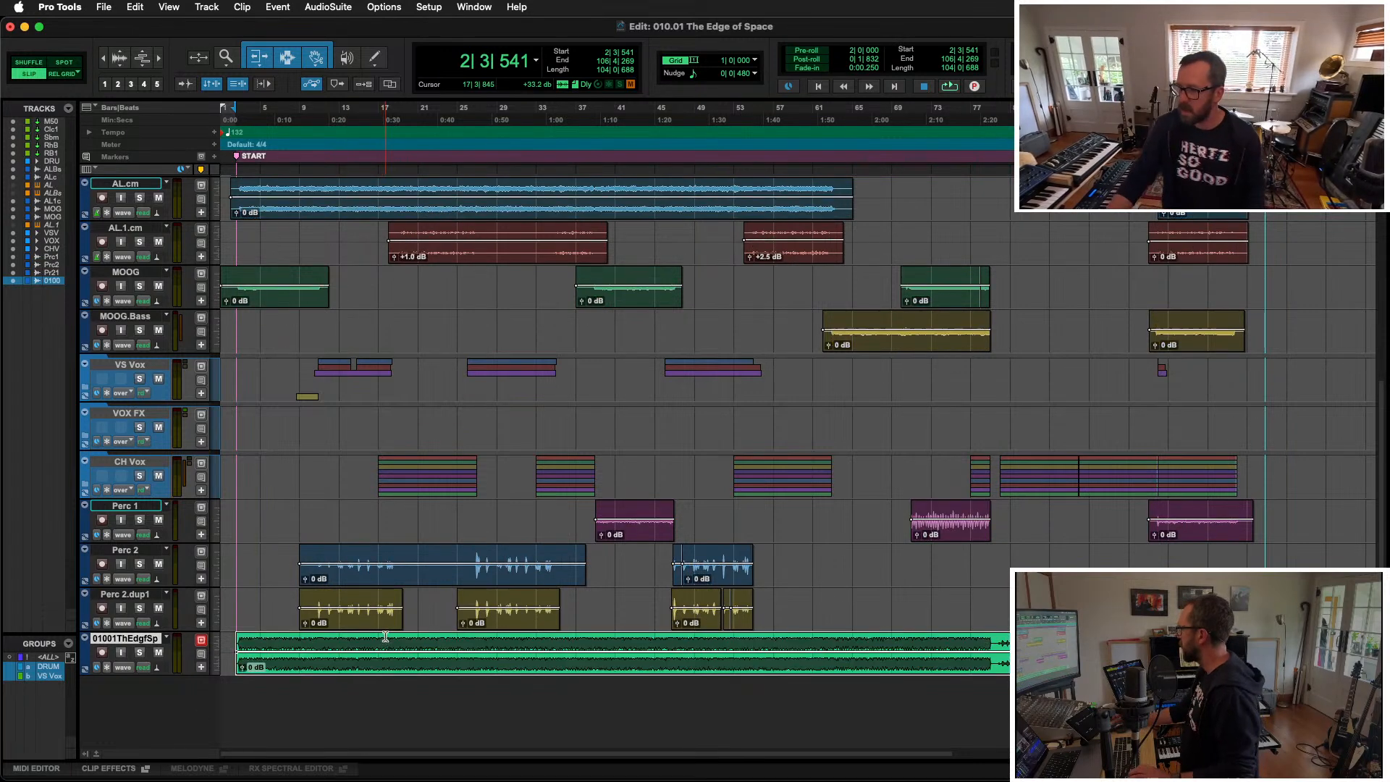
pyautogui.click(993, 643)
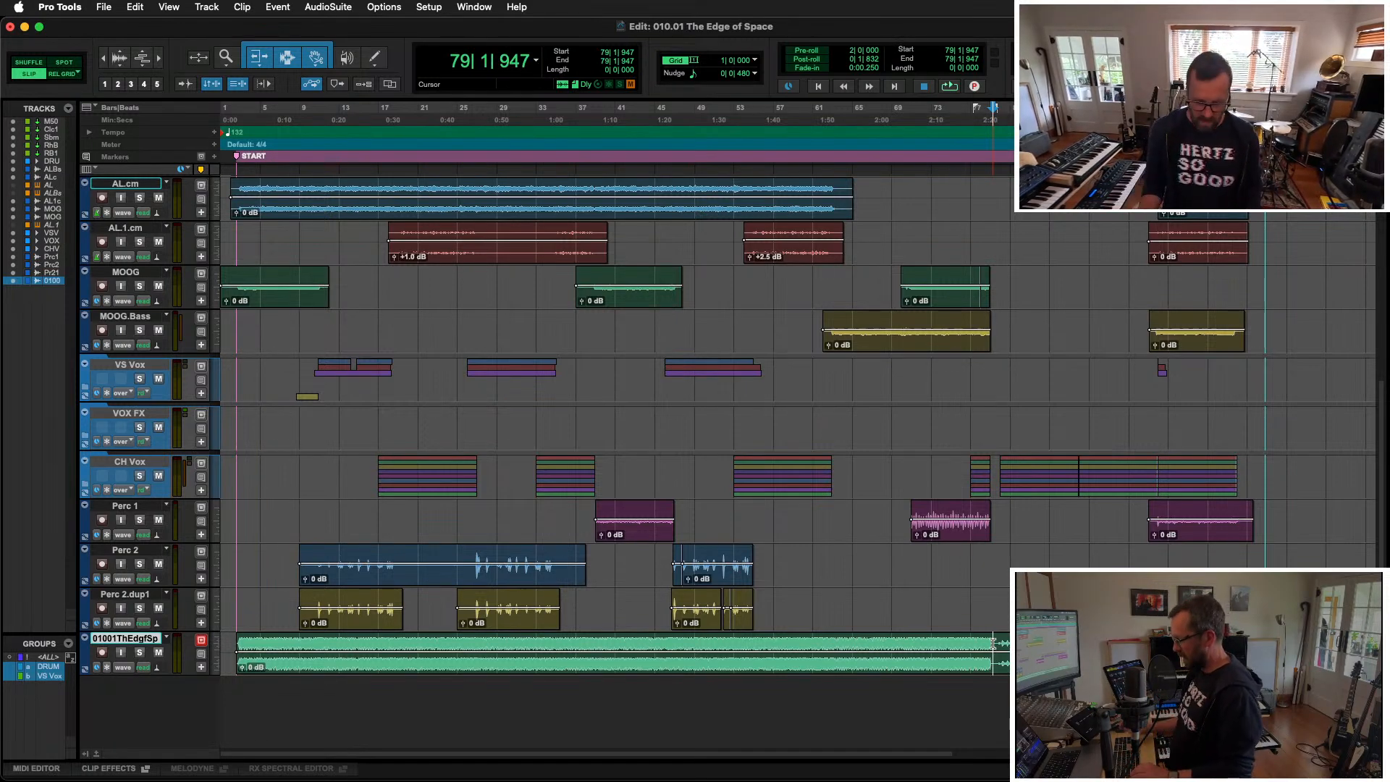
# Step: Route the imported bounce track's output to ST in the Mix window
pyautogui.press('super+equal')
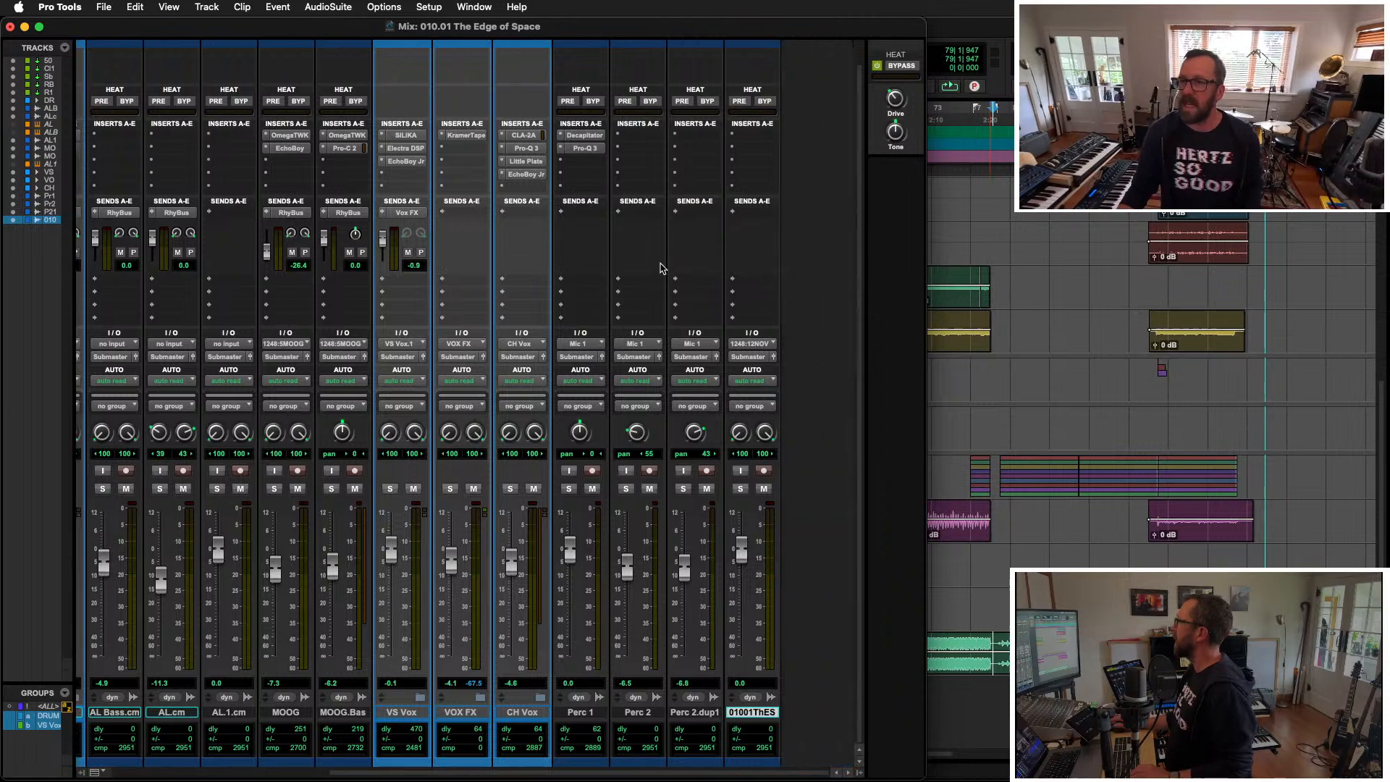
pyautogui.click(756, 356)
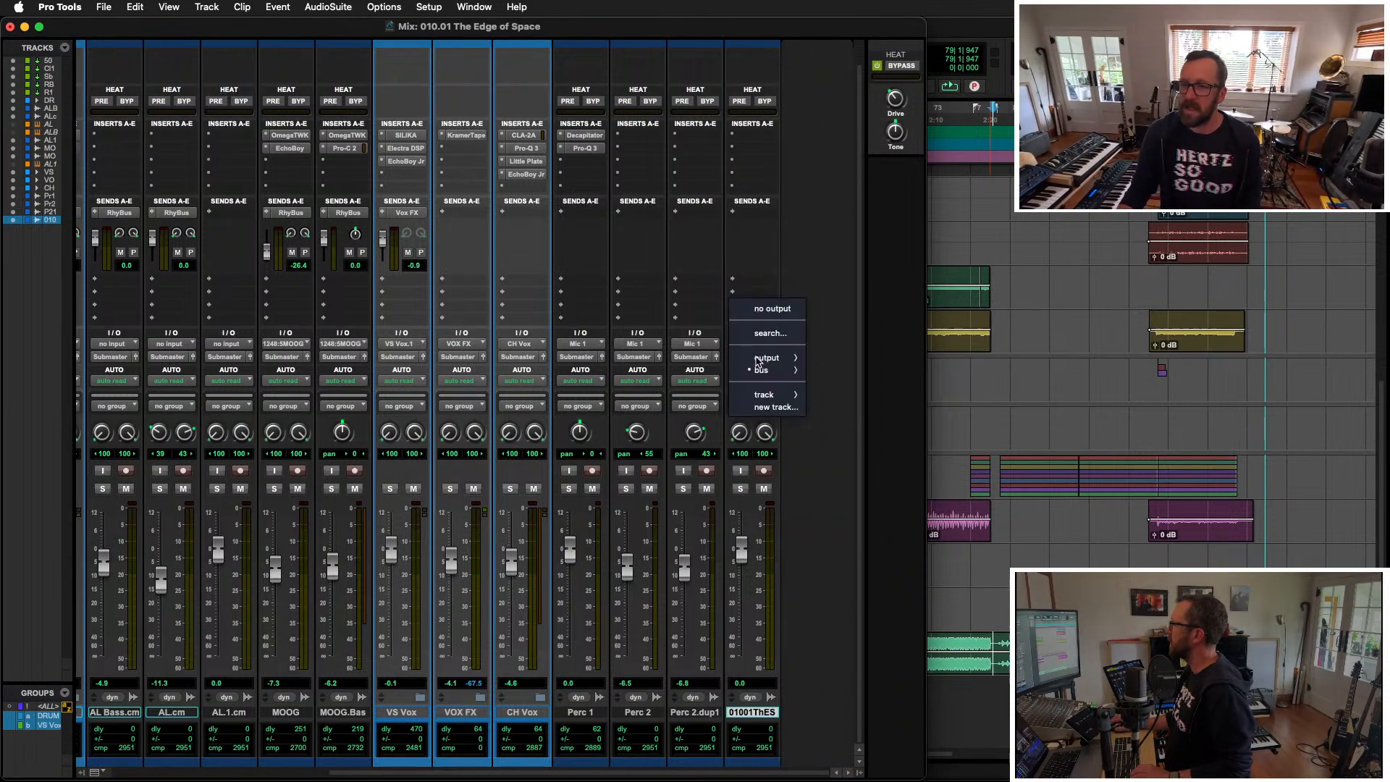
pyautogui.moveTo(772, 359)
pyautogui.click(856, 48)
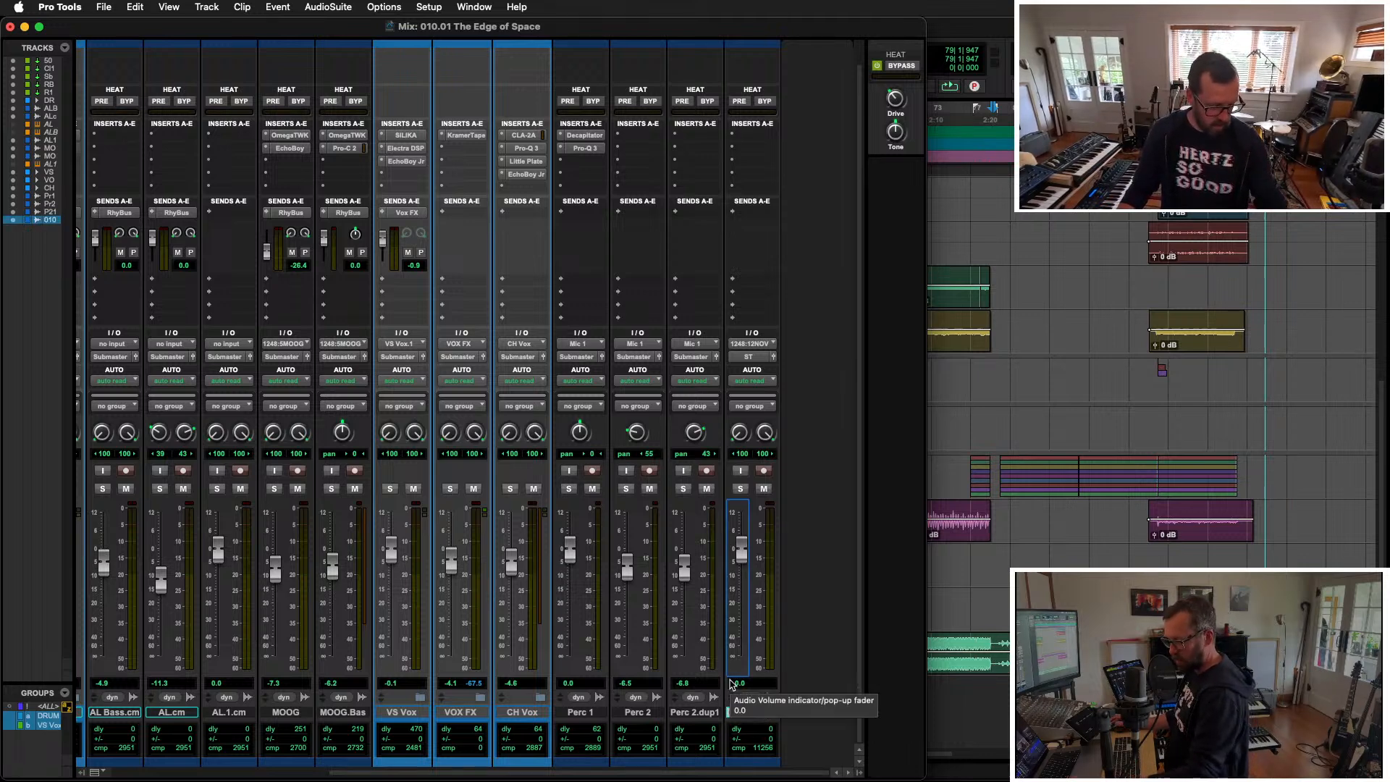
# Step: Make the imported bounce track inactive, return to the Edit window, and save and close the session
pyautogui.press('ctrl+super+i')
pyautogui.press('super+equal')
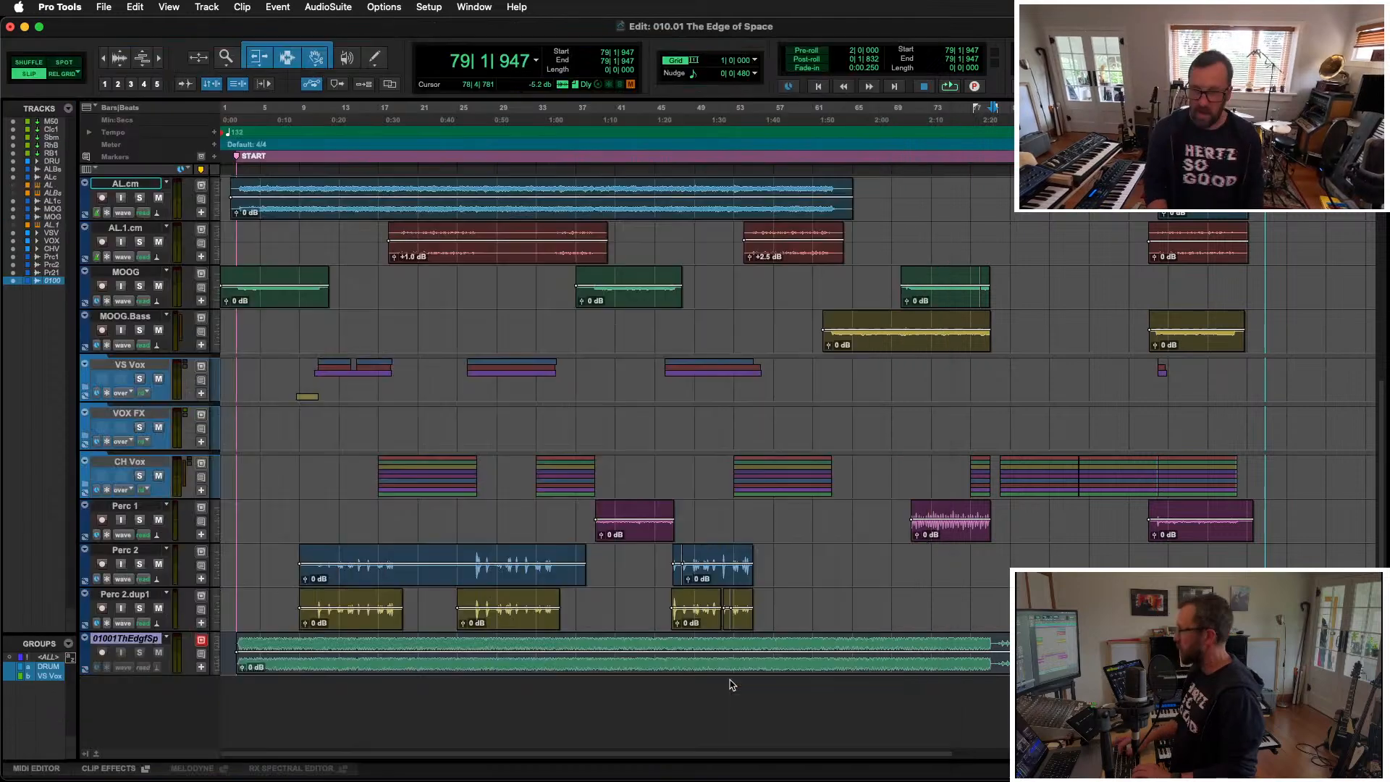
pyautogui.press('super+s')
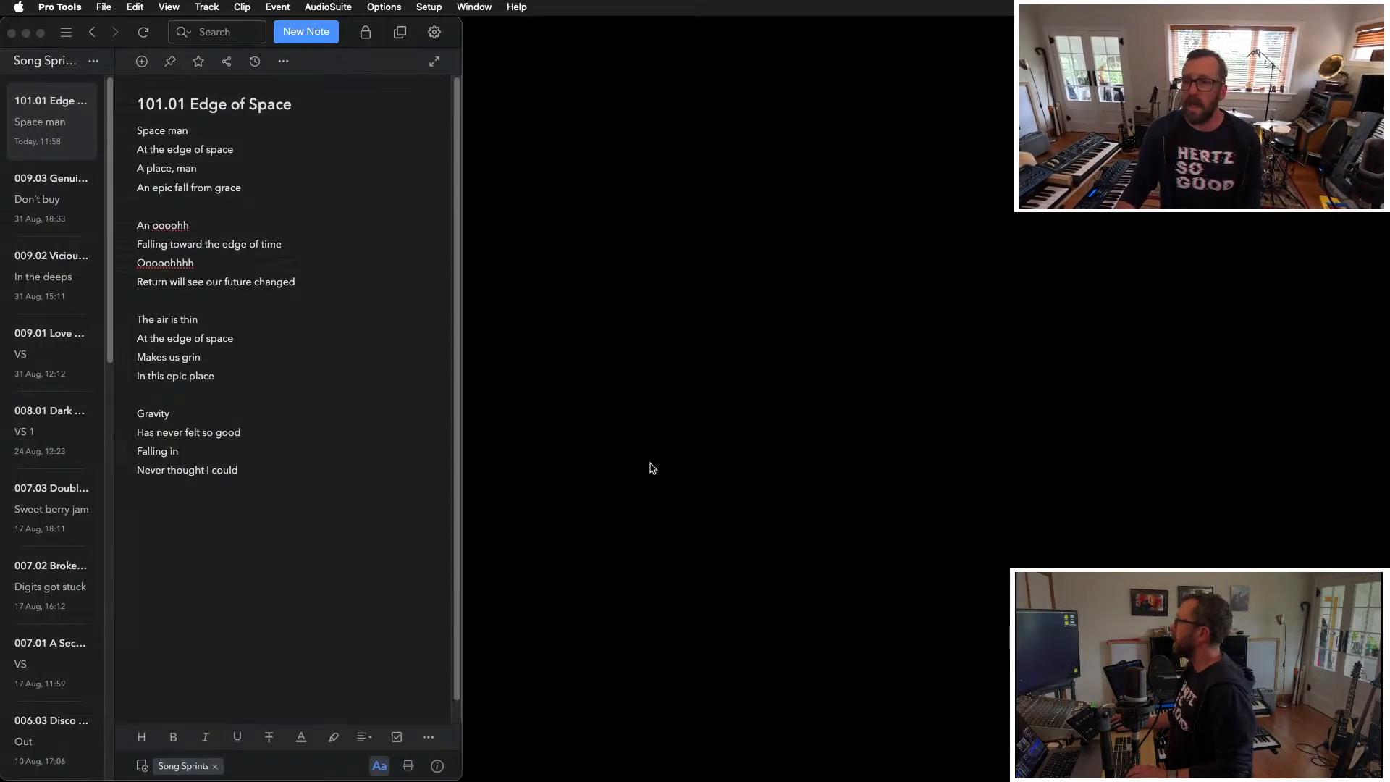
# Step: Switch to Path Finder and expand the 010 240907 folder in Song Sprints
pyautogui.click(671, 576)
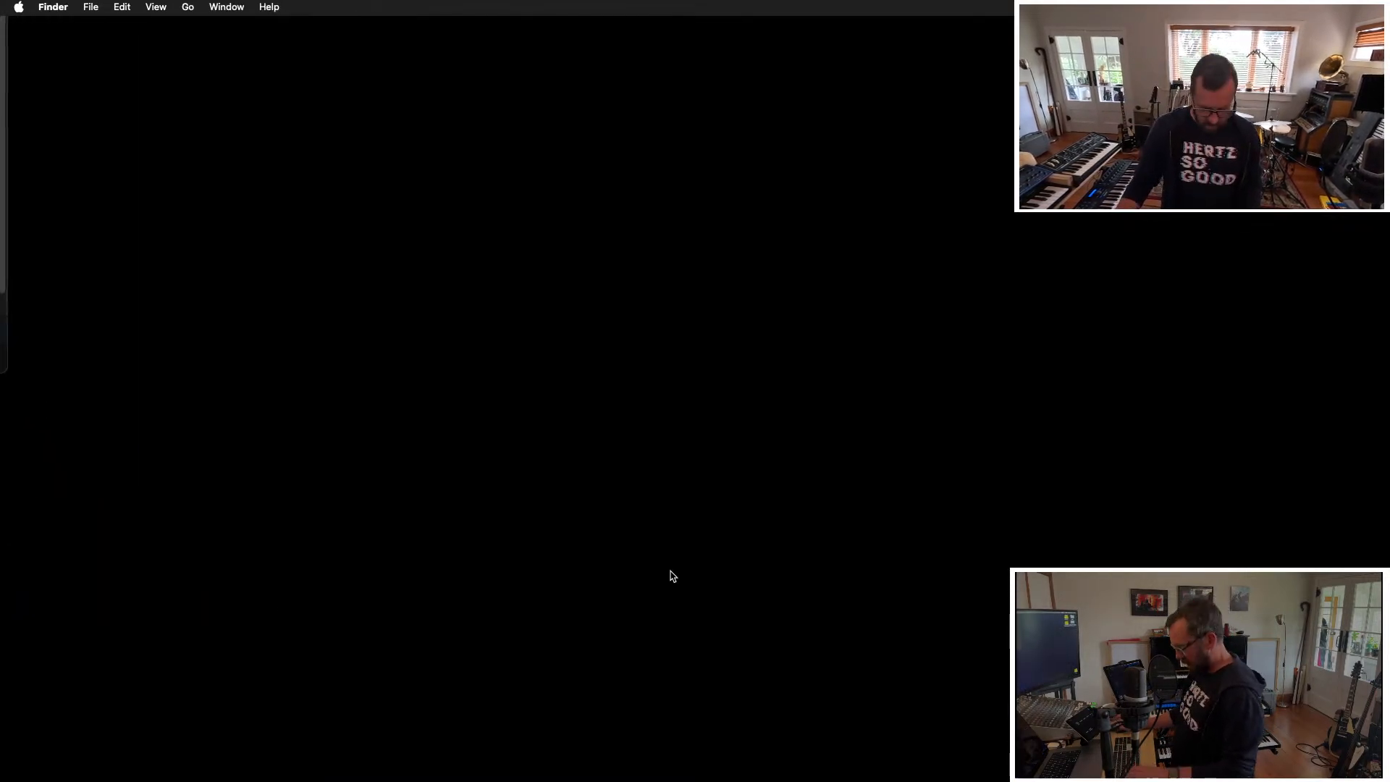
pyautogui.press('super+Tab')
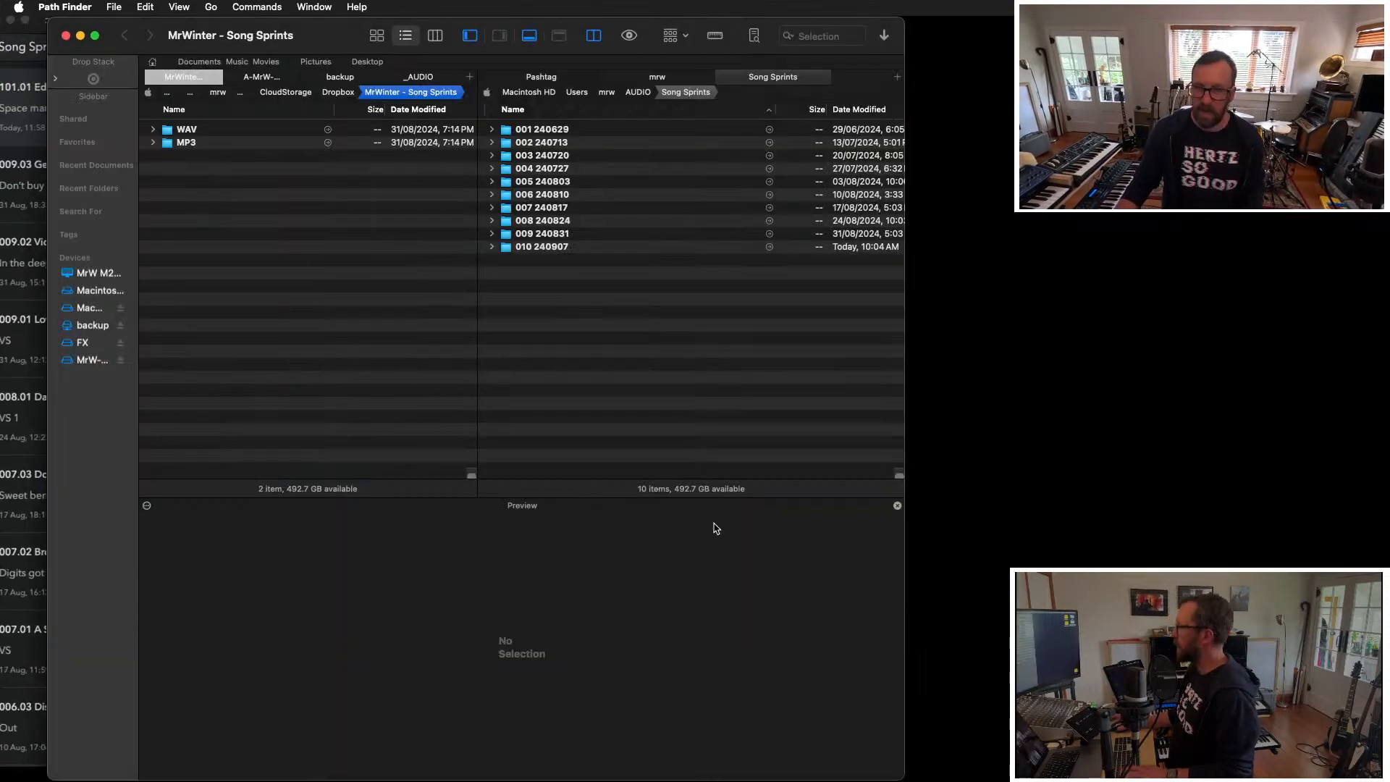
pyautogui.click(654, 343)
pyautogui.press('Up')
pyautogui.press('Right')
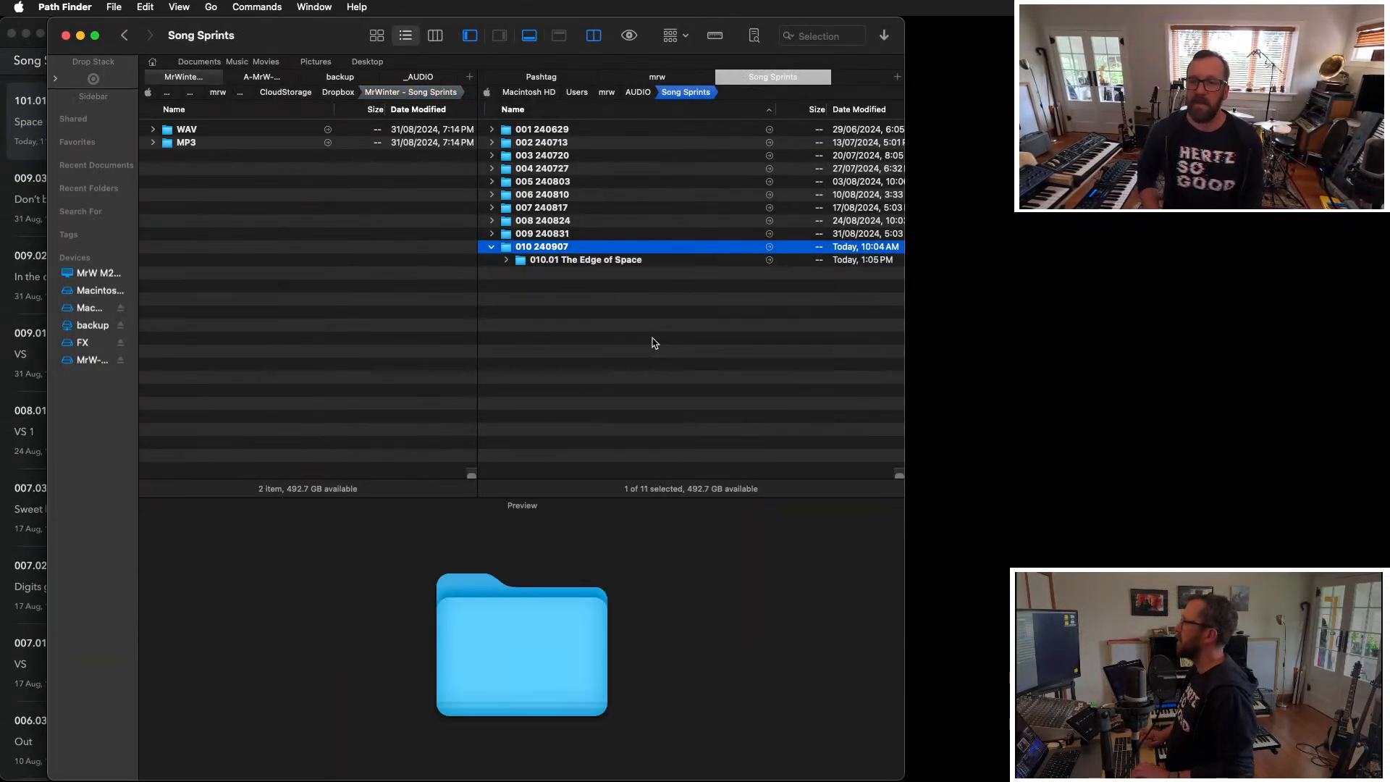
# Step: Expand the session's Bounced Files folder, select 010.01 The Edge of Space.wav, and create an MP3 version of it
pyautogui.press('Down')
pyautogui.press('Right')
pyautogui.press('Down')
pyautogui.press('Down')
pyautogui.press('Down')
pyautogui.press('Right')
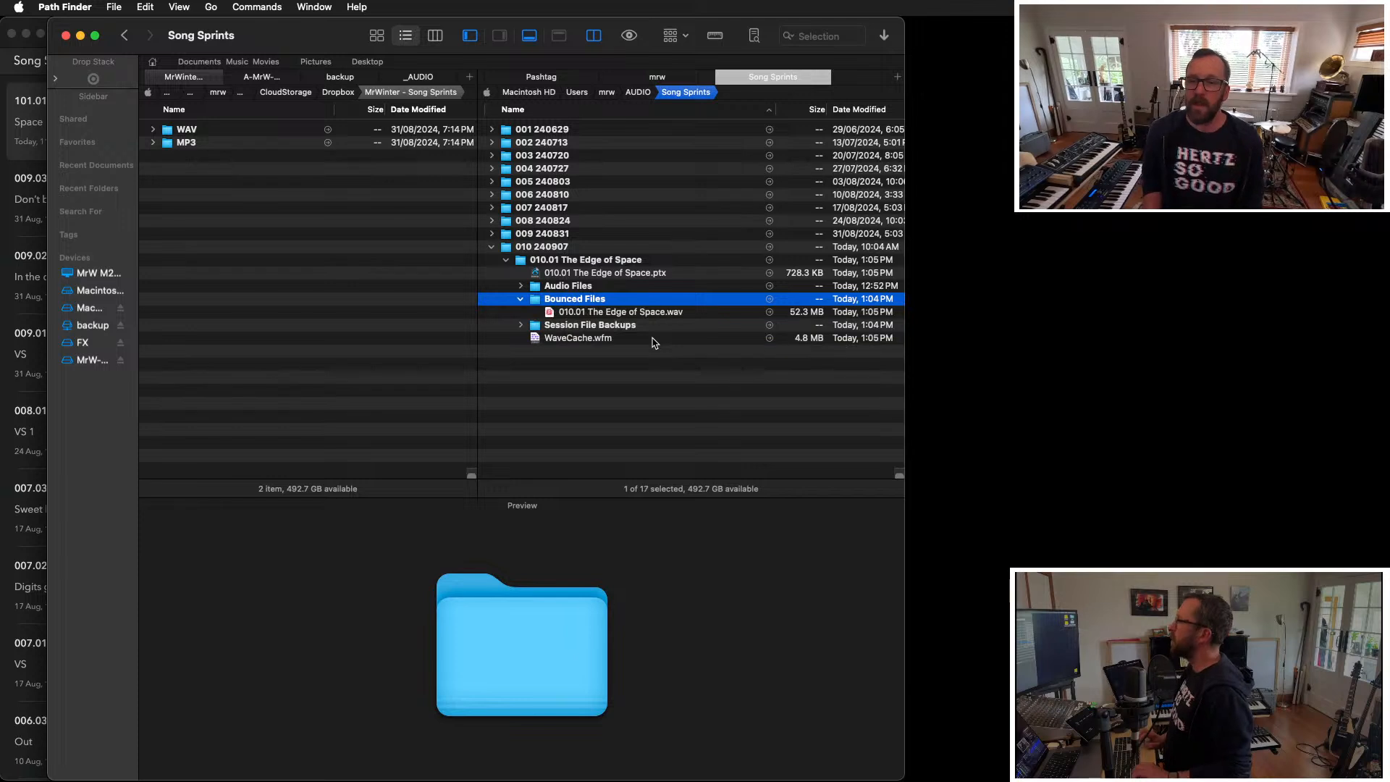
pyautogui.press('Down')
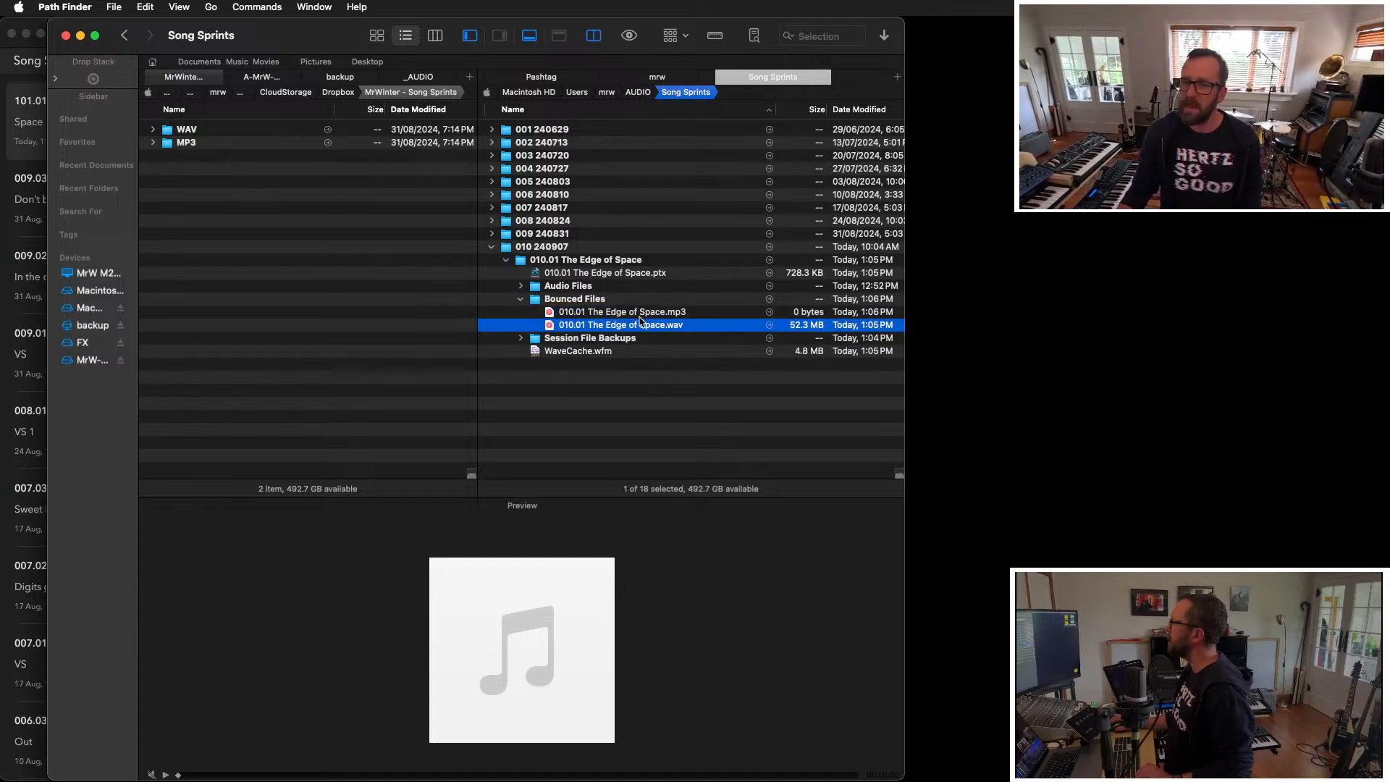
# Step: Copy the song's WAV and MP3 into the matching WAV and MP3 Dropbox folders, and collapse the 010.01 The Edge of Space folder
pyautogui.moveTo(650, 330); pyautogui.dragTo(192, 133)
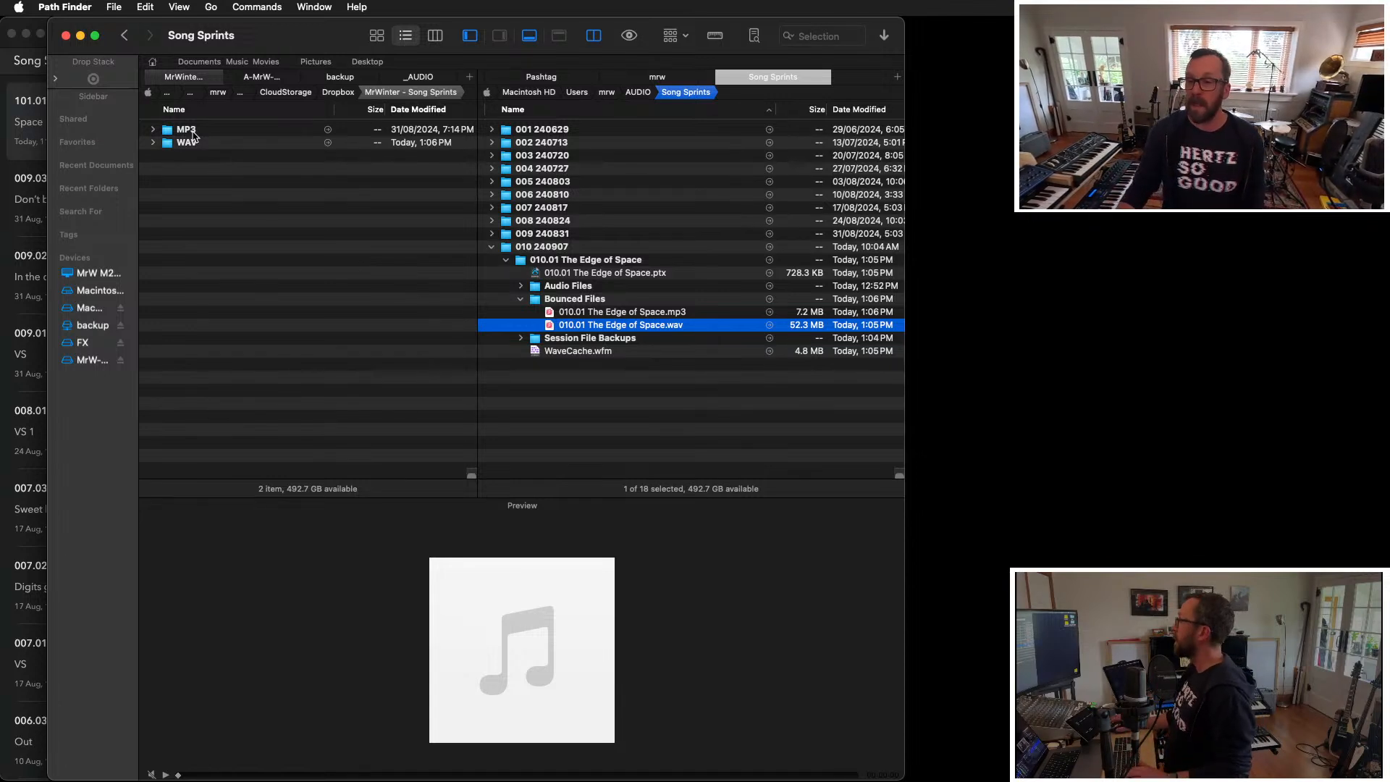
pyautogui.click(725, 313)
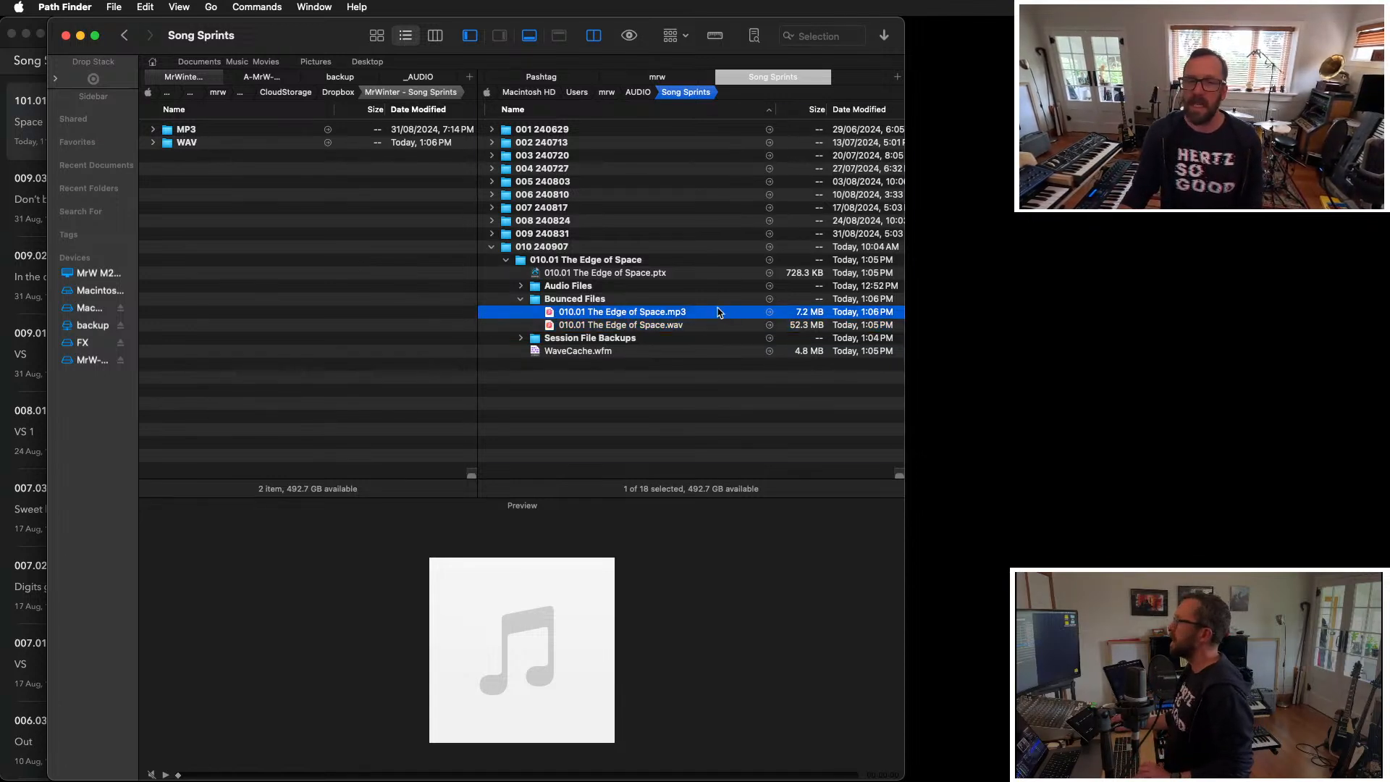
pyautogui.moveTo(719, 313); pyautogui.dragTo(186, 133)
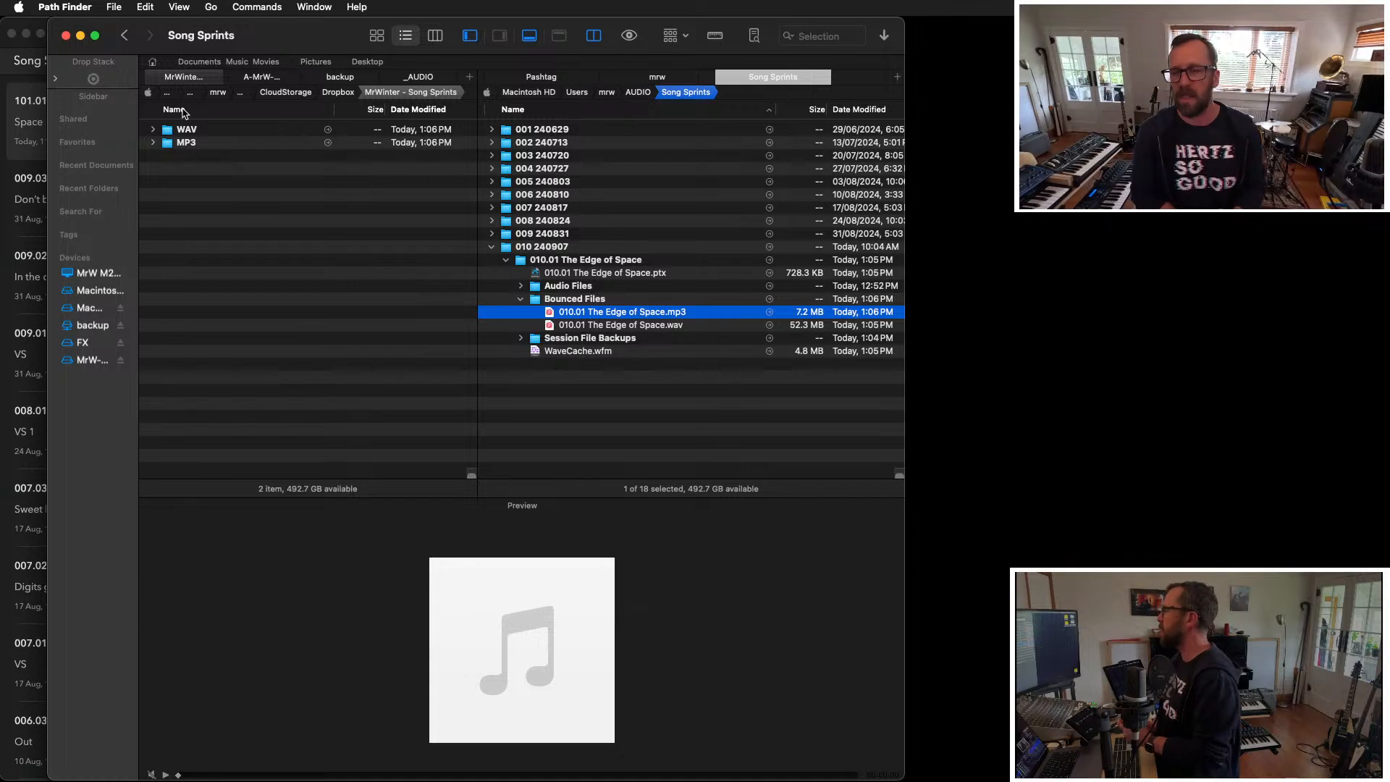
pyautogui.press('Left')
pyautogui.press('Left')
pyautogui.press('Left')
pyautogui.press('Left')
pyautogui.press('Left')
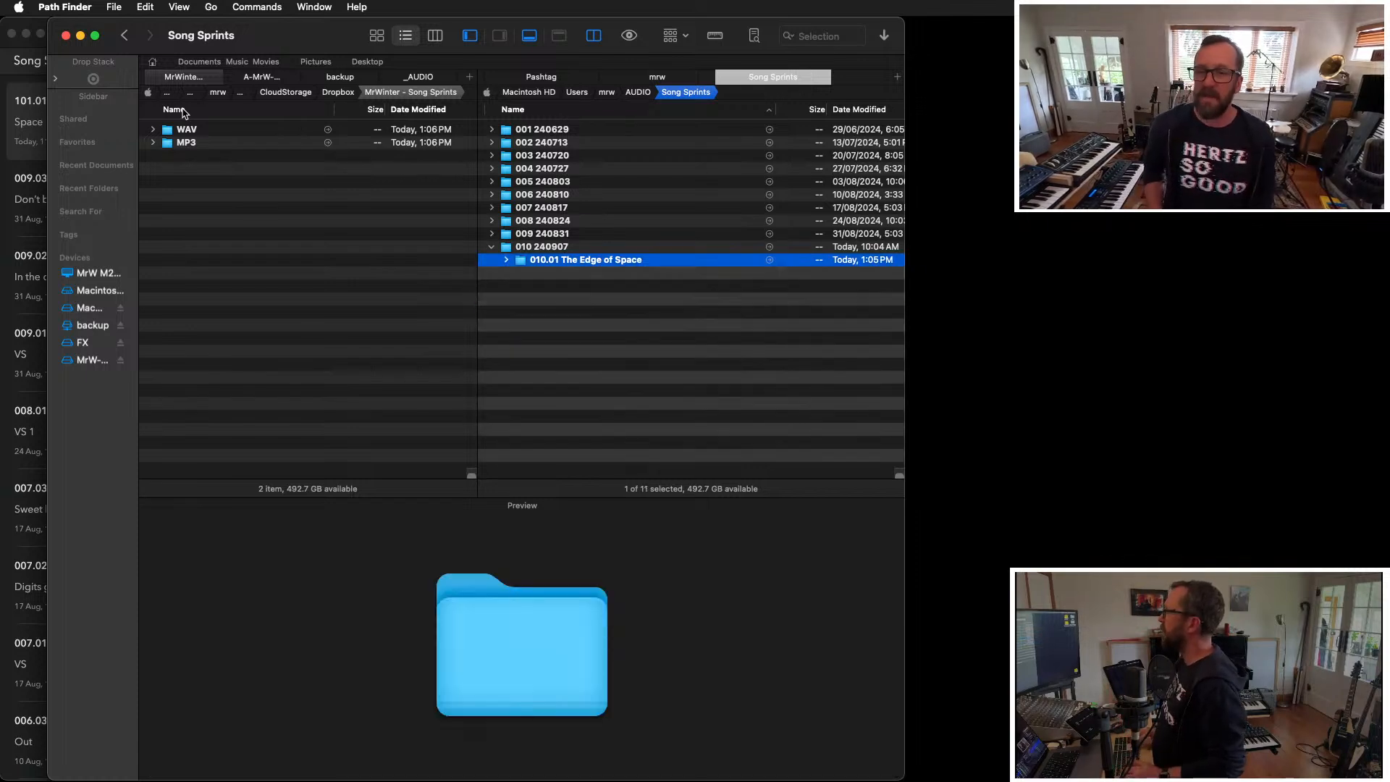